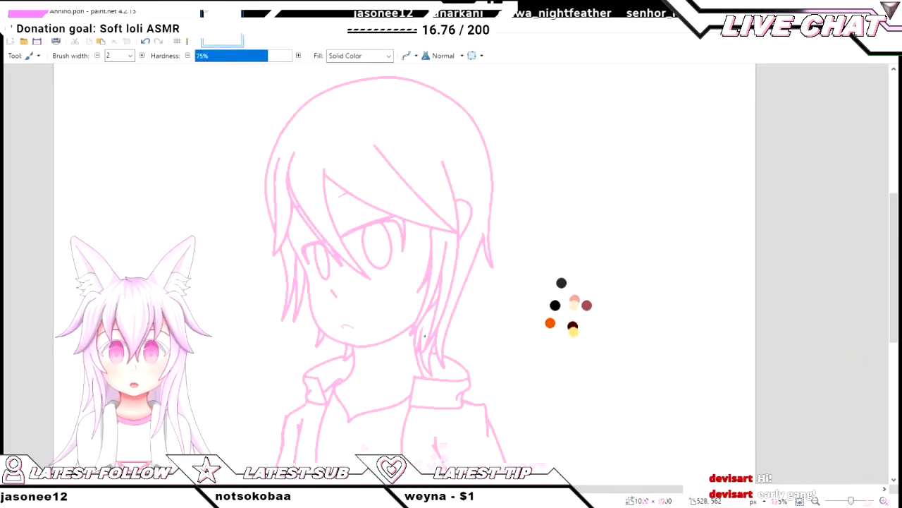
- Switch to the Eraser and set its brush width to 25
key(o)
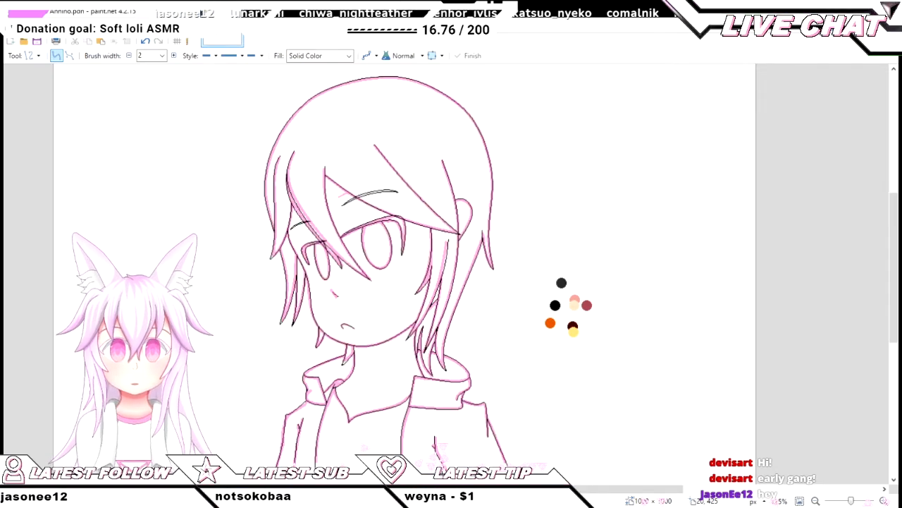
scroll(451, 268, down, 3)
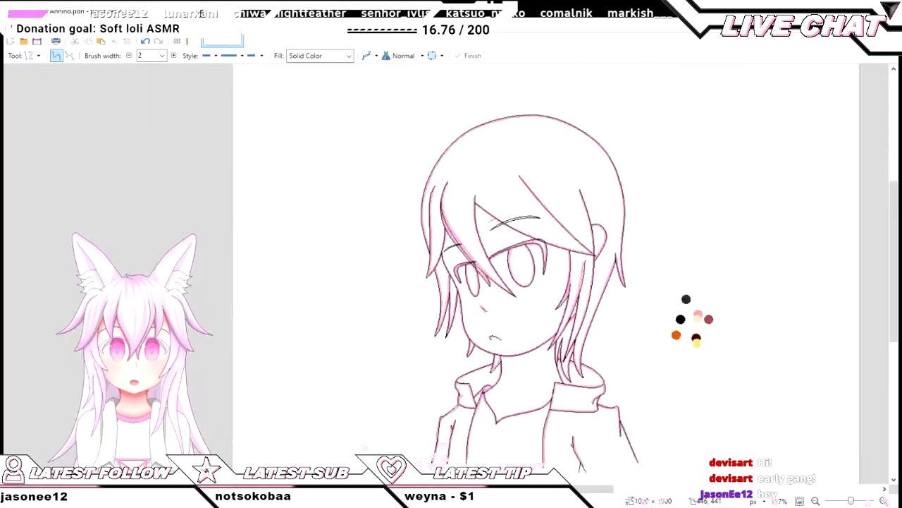
scroll(451, 268, up, 3)
scroll(476, 268, up, 3)
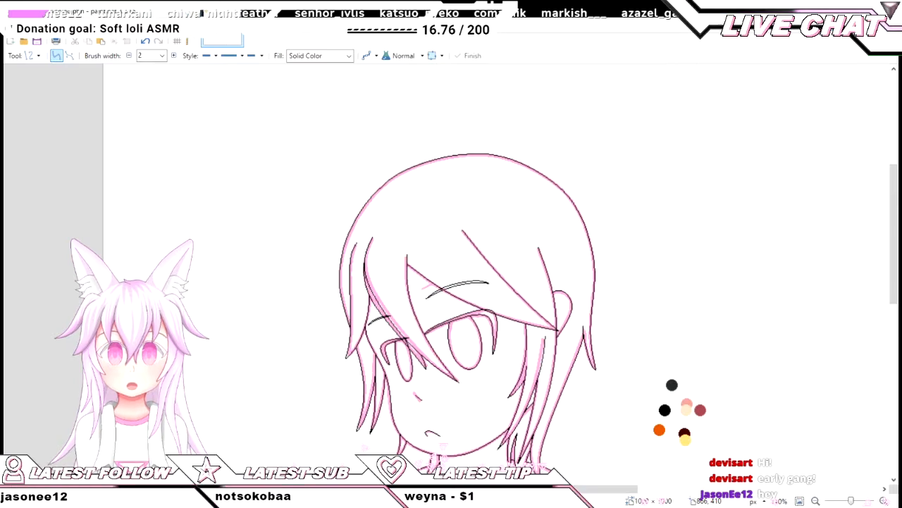
scroll(469, 303, up, 1)
key(e)
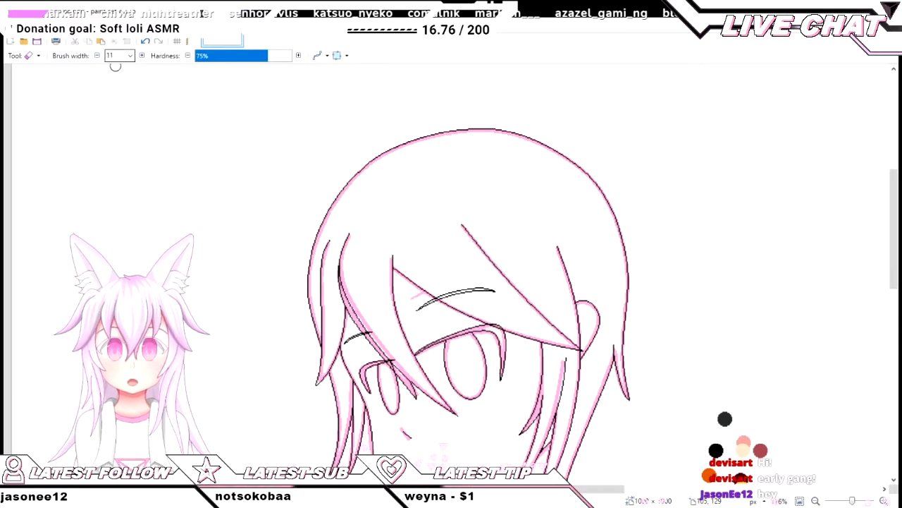
key(bracketright)
key(bracketright)
key(bracketright)
key(bracketright)
key(bracketright)
key(bracketright)
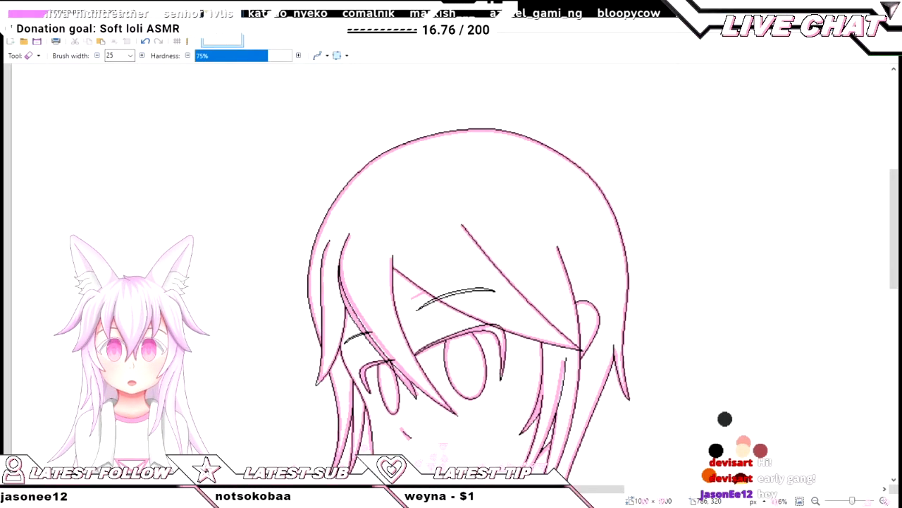
scroll(563, 381, down, 2)
scroll(563, 381, up, 1)
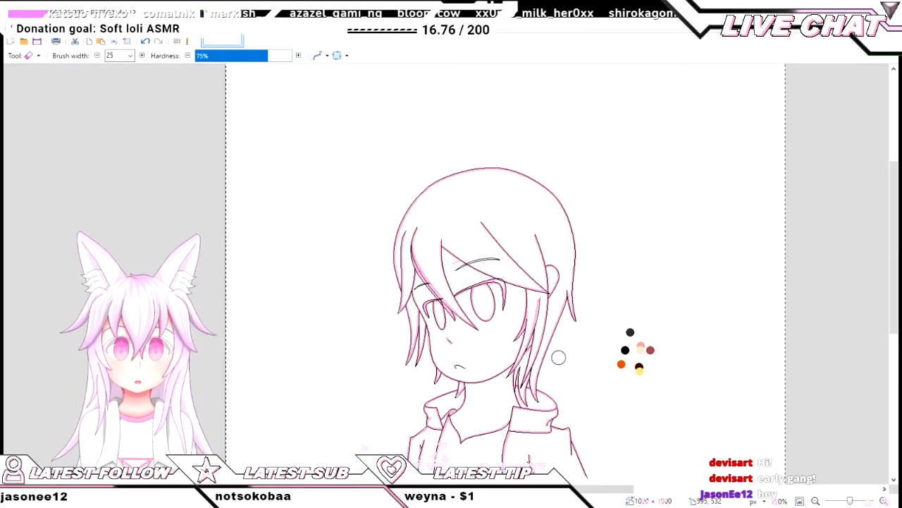
- Select the entire canvas and activate the Move Selected Pixels tool
key(ctrl+a)
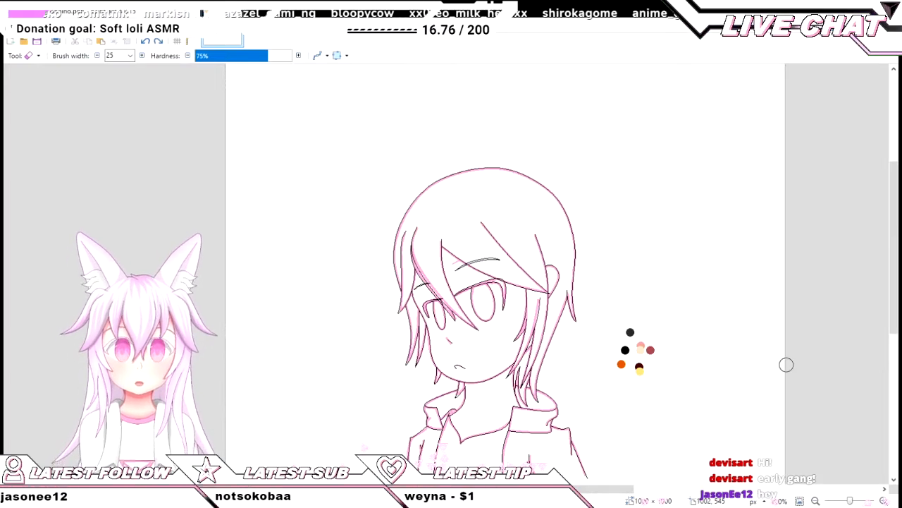
key(ctrl+d)
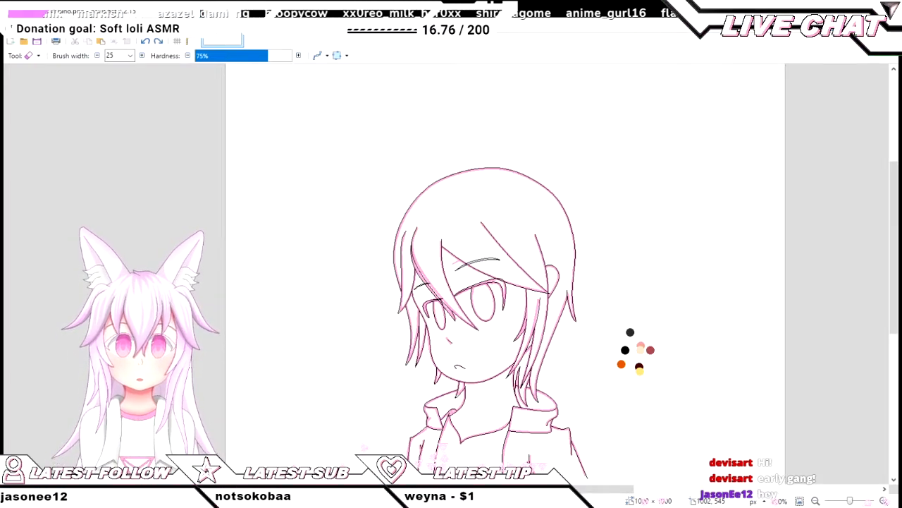
scroll(622, 406, down, 2)
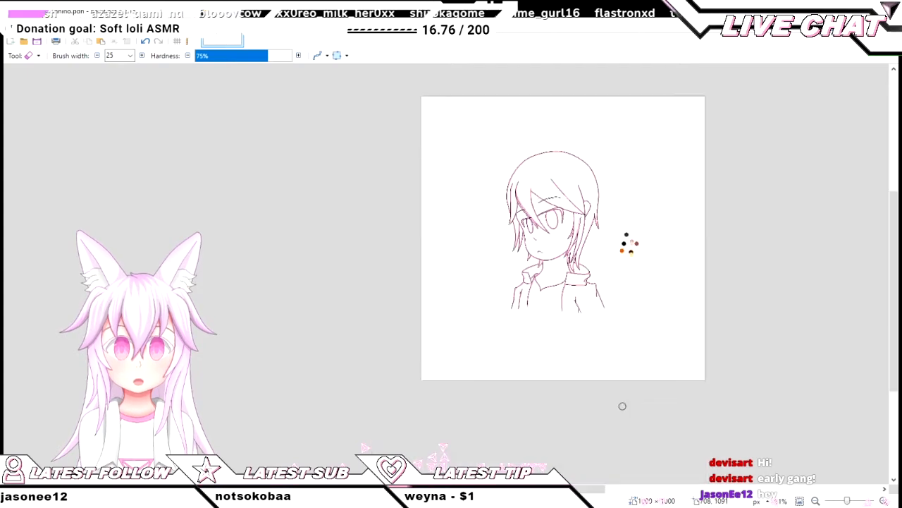
key(ctrl+a)
key(m)
scroll(721, 396, up, 3)
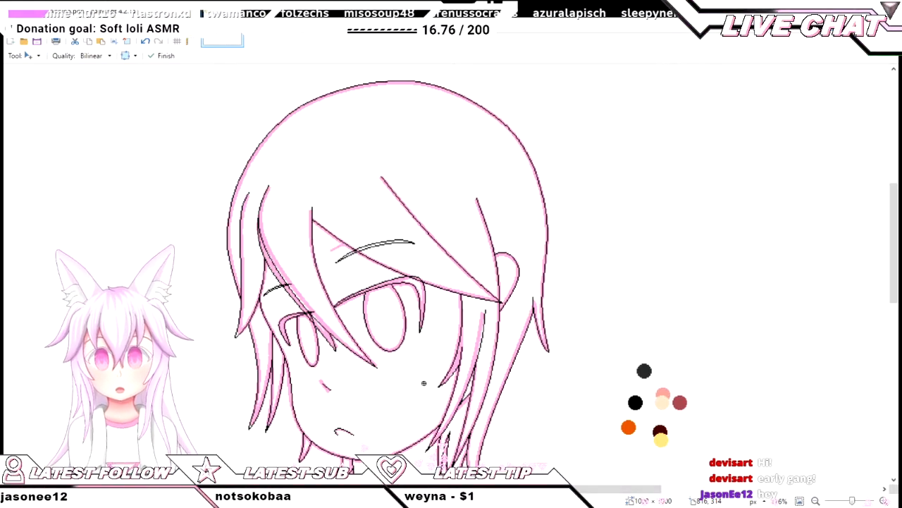
scroll(424, 383, up, 3)
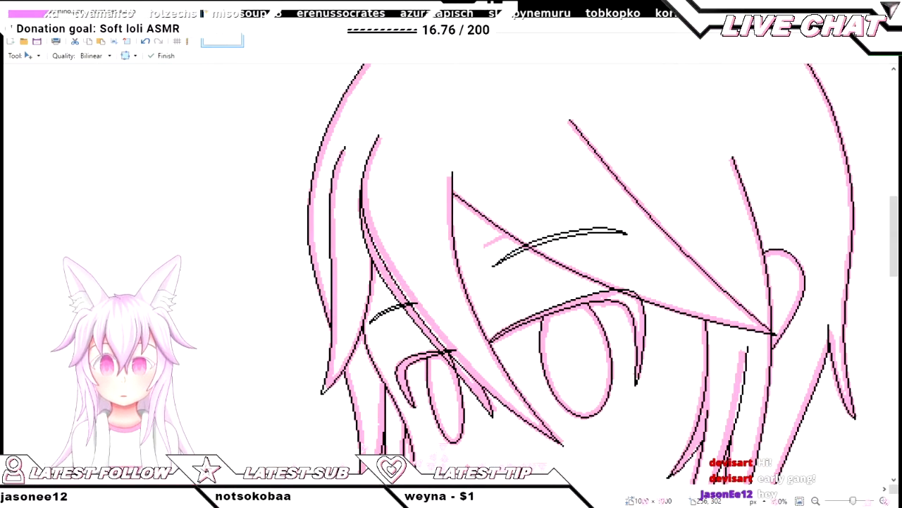
- Erase most of the larger eye's black eyebrow where it extends over the hair beyond the diagonal fringe line
key(e)
scroll(586, 244, up, 2)
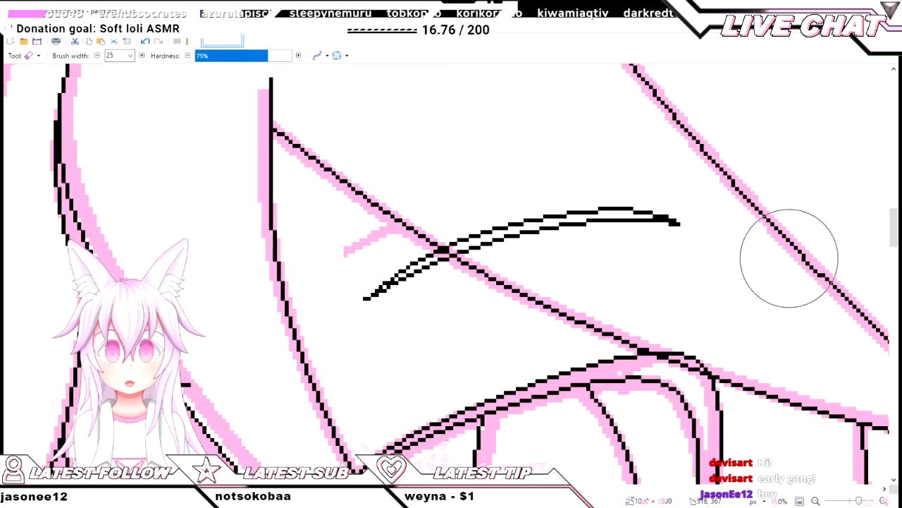
mouse_move(659, 226)
mouse_down()
mouse_move(631, 266)
mouse_move(555, 202)
mouse_up()
- Reduce the eraser width to 10 and trim the remaining eyebrow stubs above the diagonal fringe line
scroll(478, 201, up, 2)
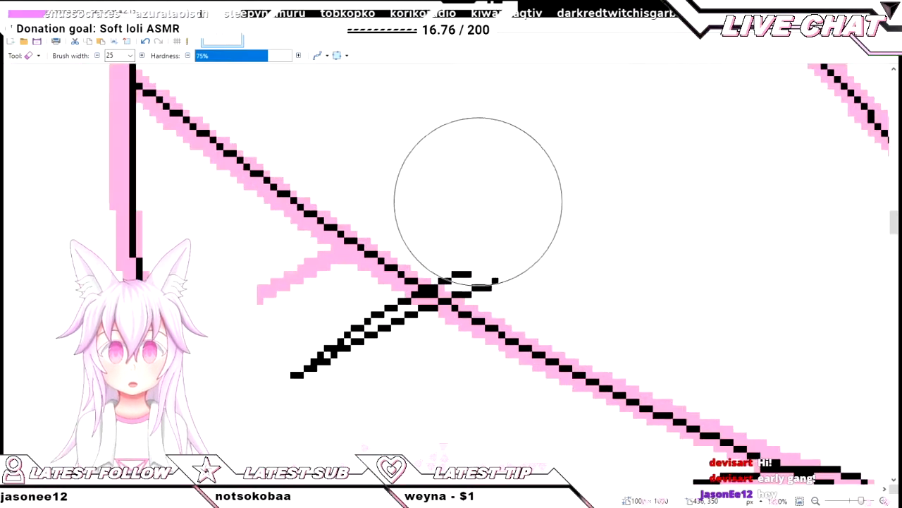
key(bracketleft)
key(bracketleft)
key(bracketleft)
key(bracketleft)
key(bracketleft)
key(bracketleft)
key(bracketleft)
scroll(465, 225, up, 2)
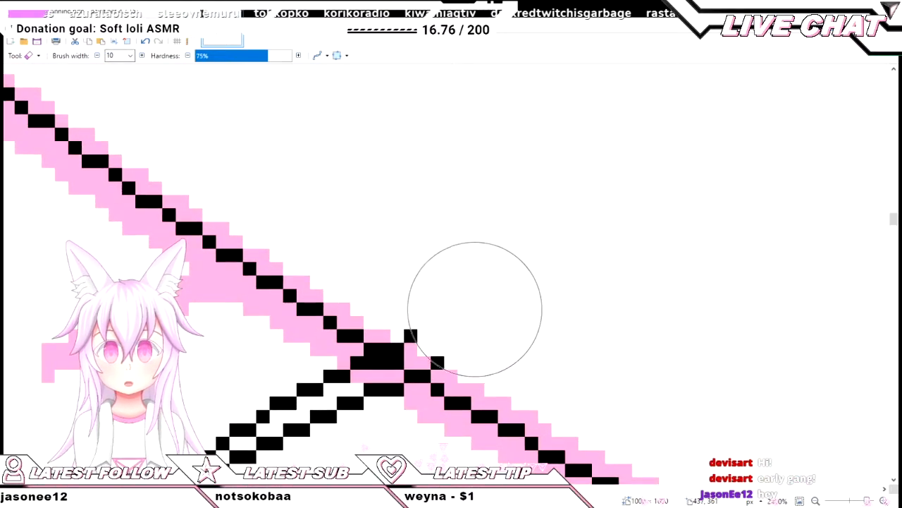
- Reduce the eraser width to 2 and clean the last stray eyebrow pixels off the outer side of the fringe line
key(bracketleft)
key(bracketleft)
key(bracketleft)
key(bracketleft)
key(bracketleft)
key(bracketleft)
key(bracketleft)
key(bracketleft)
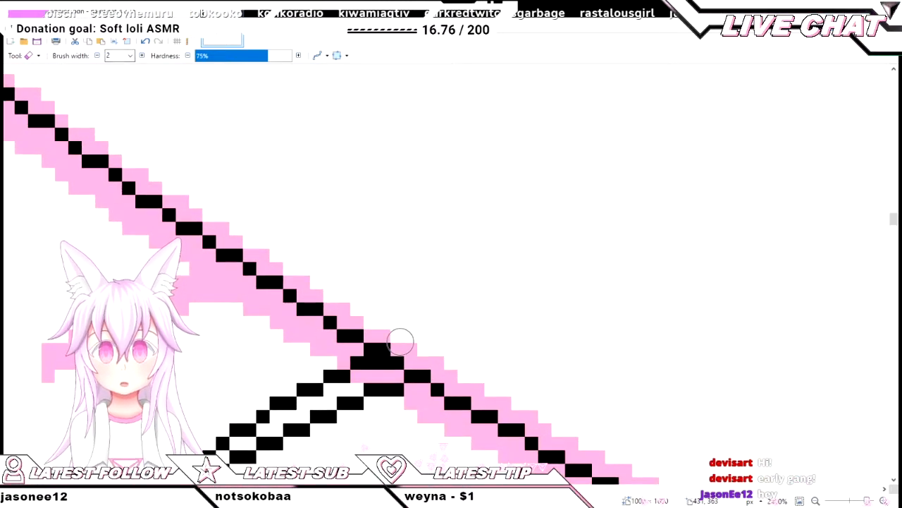
scroll(398, 337, down, 2)
scroll(416, 333, up, 1)
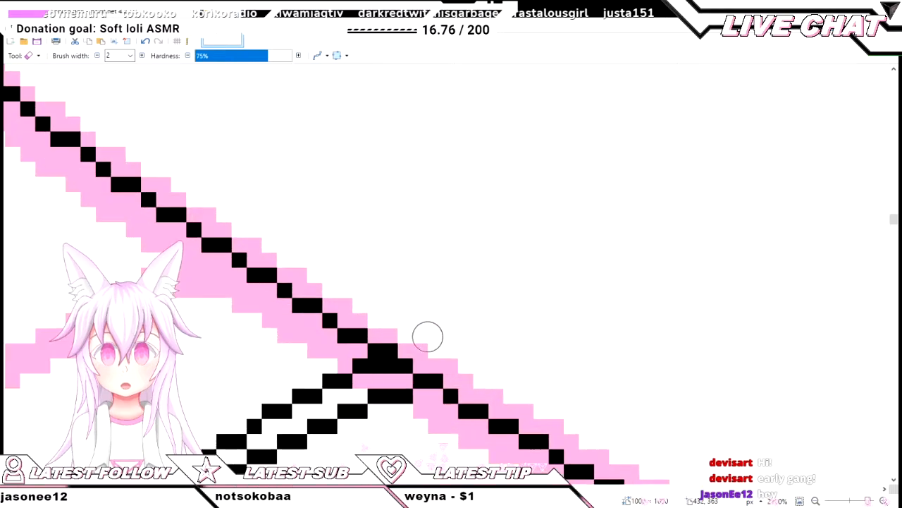
- Erase the part of the larger eye's upper lash line that crosses above the diagonal fringe line
scroll(434, 331, down, 3)
scroll(439, 329, down, 3)
scroll(423, 317, up, 6)
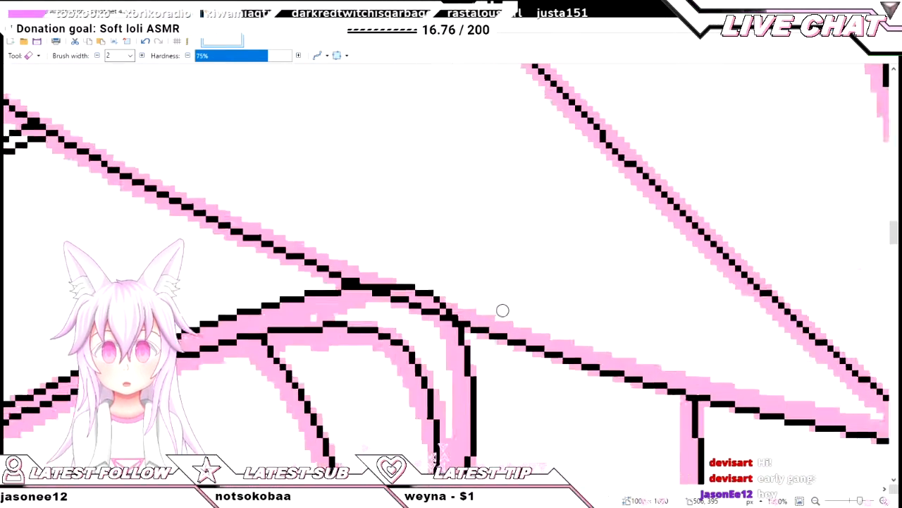
mouse_move(420, 315)
mouse_down()
mouse_move(336, 254)
mouse_move(356, 278)
mouse_up()
scroll(339, 264, down, 4)
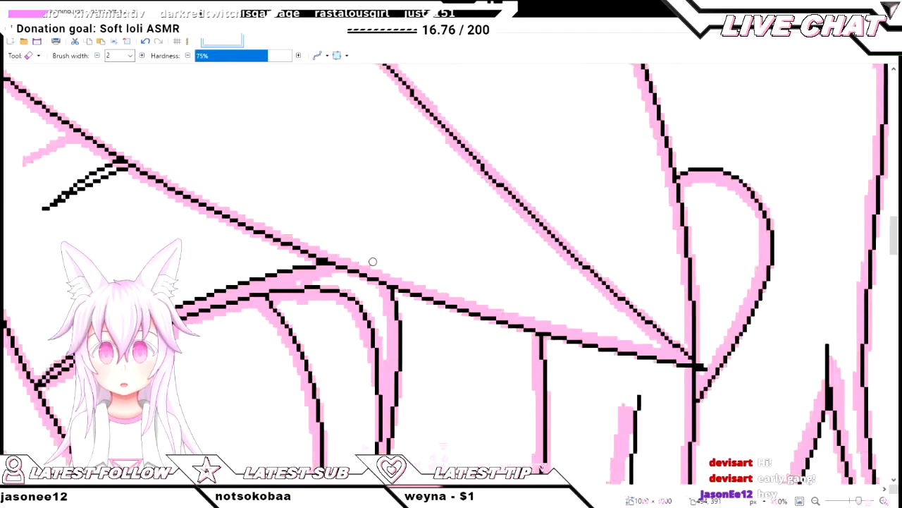
- Erase the end of the smaller eye's eyebrow where it overlaps the narrow hair strand
scroll(458, 293, up, 5)
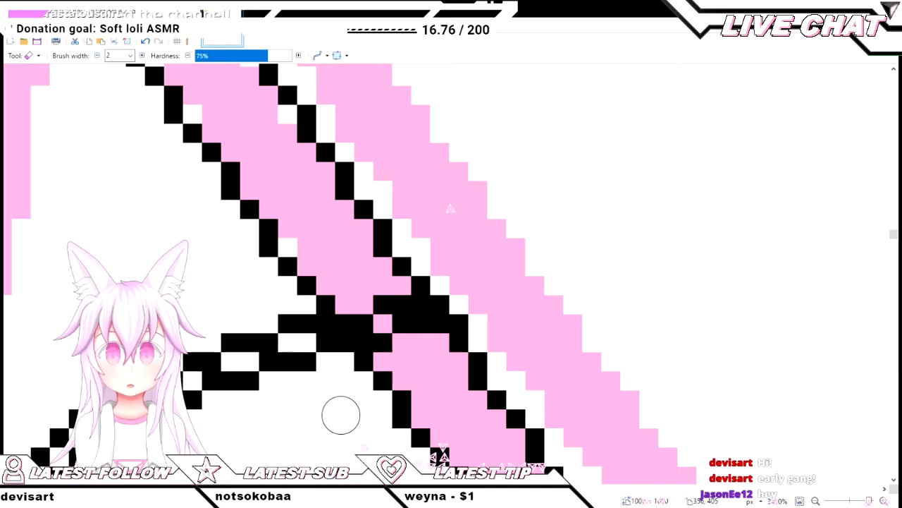
mouse_move(397, 329)
mouse_down()
mouse_move(409, 333)
mouse_move(397, 305)
mouse_move(425, 341)
mouse_move(374, 327)
mouse_move(364, 310)
mouse_up()
scroll(411, 347, down, 4)
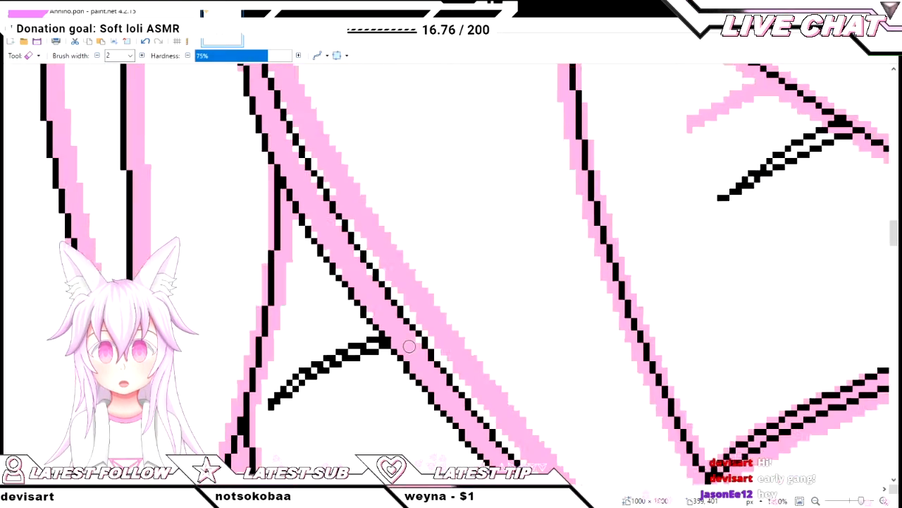
- Erase the smaller eye's upper lash line where it crosses the narrow hair strand, undoing the stroke that cuts into the strand's outline
scroll(410, 346, down, 3)
scroll(428, 310, up, 5)
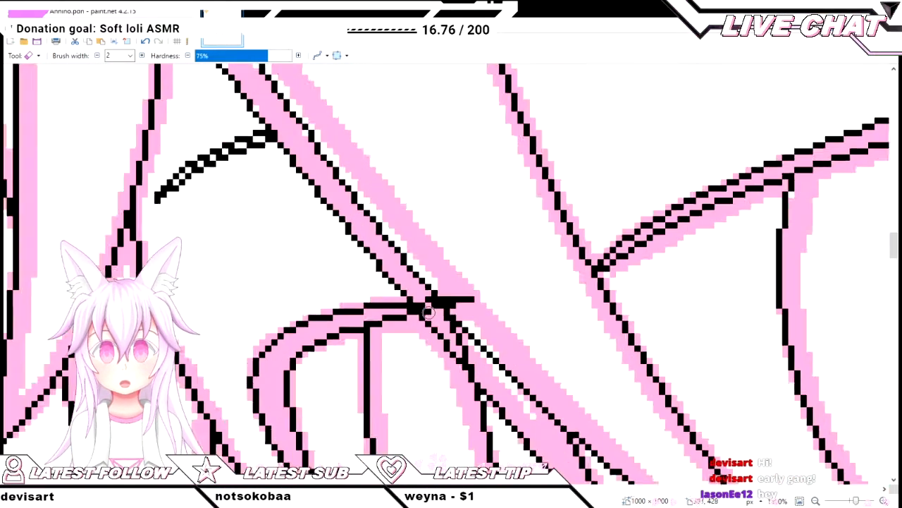
scroll(427, 310, up, 4)
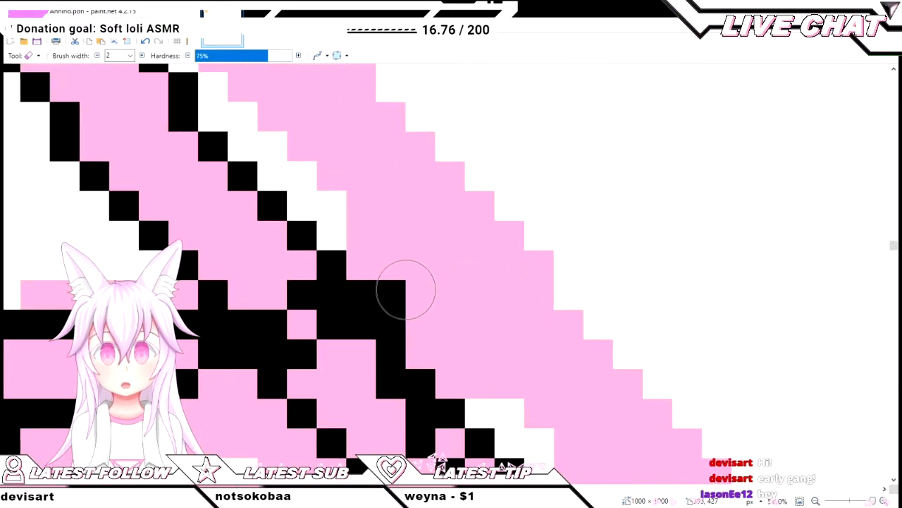
mouse_move(406, 290)
mouse_down()
mouse_move(440, 314)
mouse_move(424, 332)
mouse_move(337, 347)
mouse_move(364, 353)
mouse_move(429, 304)
mouse_move(409, 303)
mouse_up()
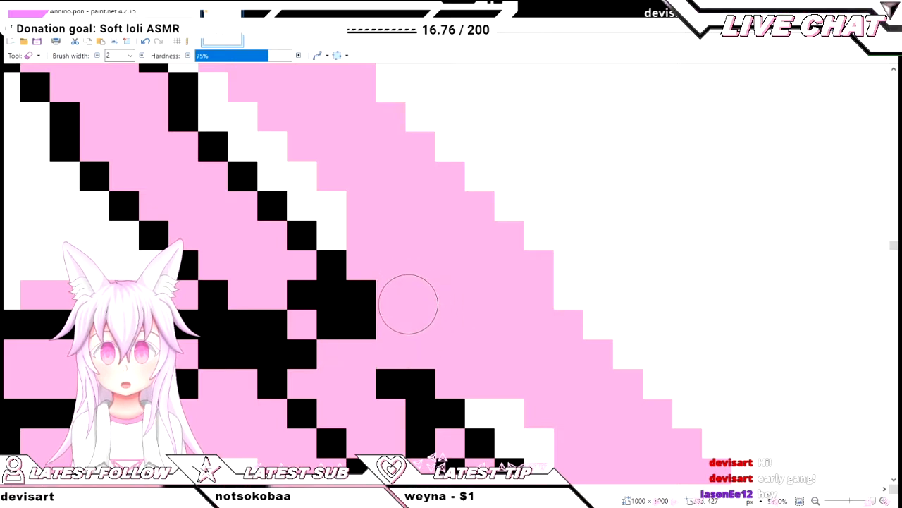
key(ctrl+z)
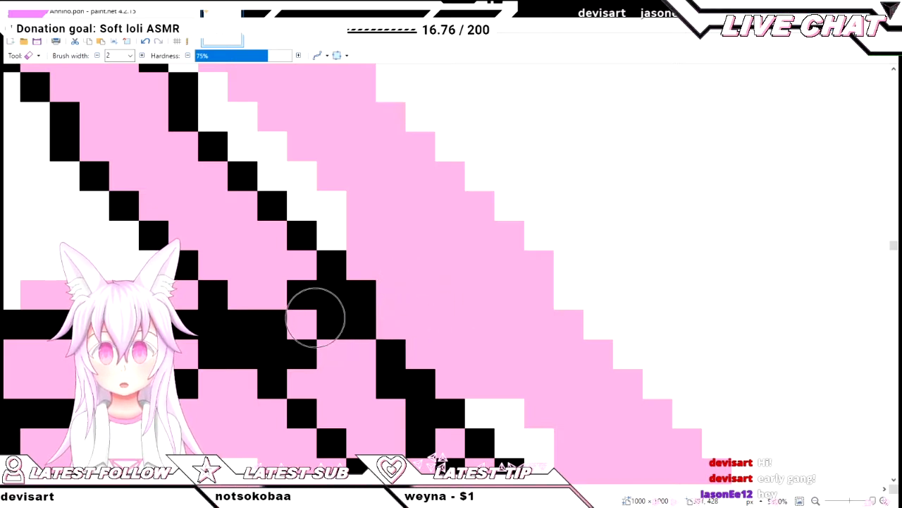
mouse_move(316, 318)
mouse_down()
mouse_move(300, 306)
mouse_move(284, 322)
mouse_move(268, 303)
mouse_move(279, 313)
mouse_up()
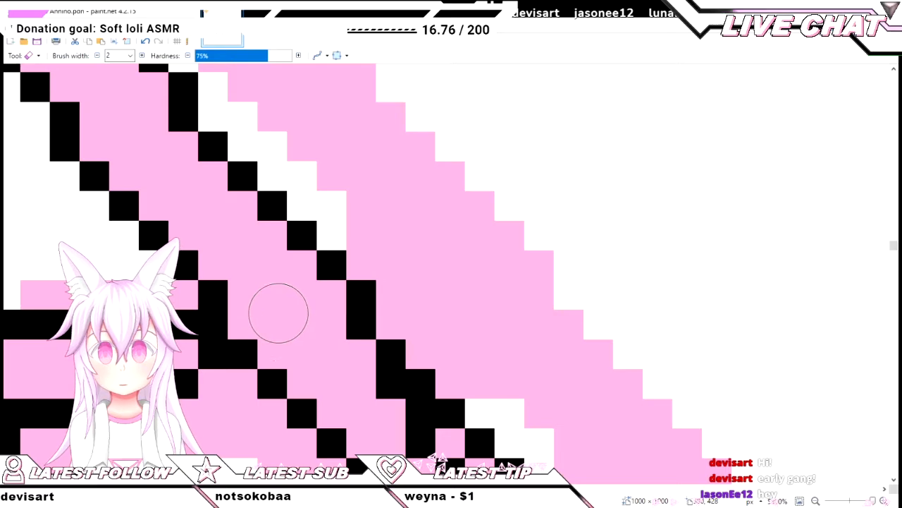
scroll(279, 312, down, 3)
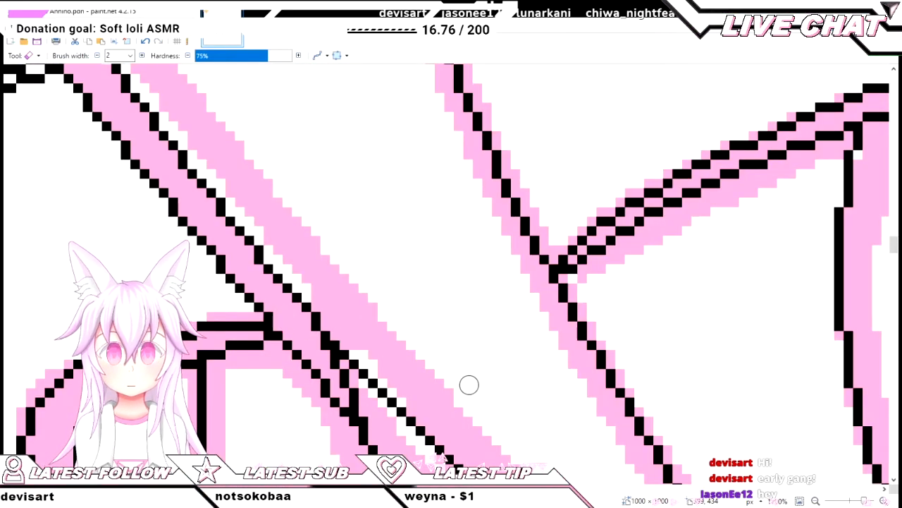
- Erase the remaining lash line pixels of the smaller eye inside the hair strand below the crossing
scroll(468, 384, down, 5)
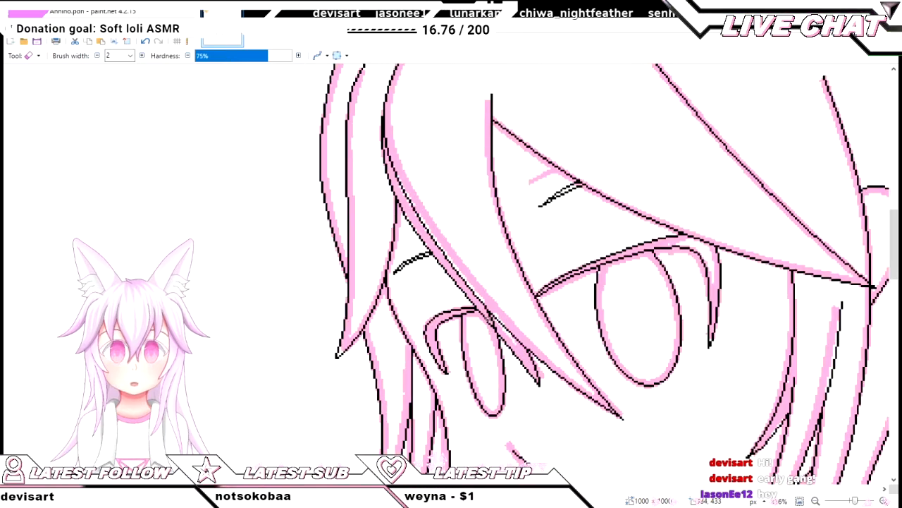
scroll(488, 318, up, 5)
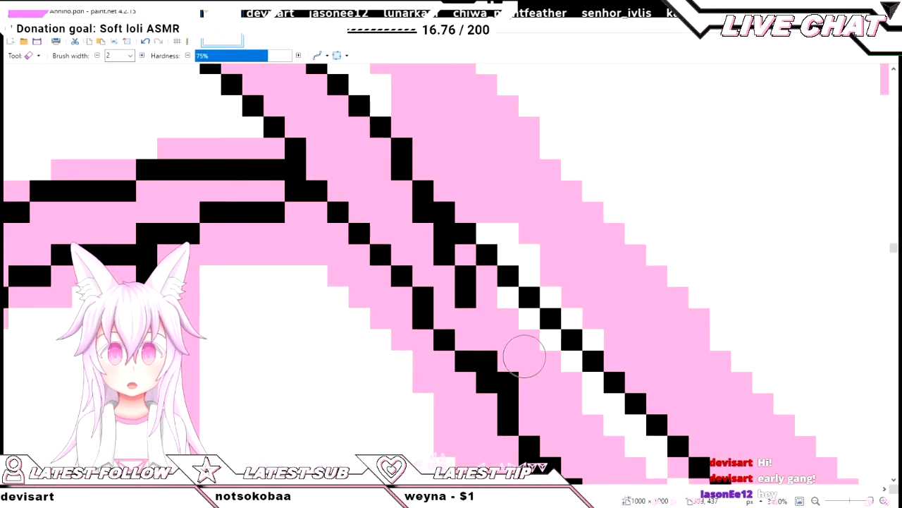
scroll(518, 346, down, 3)
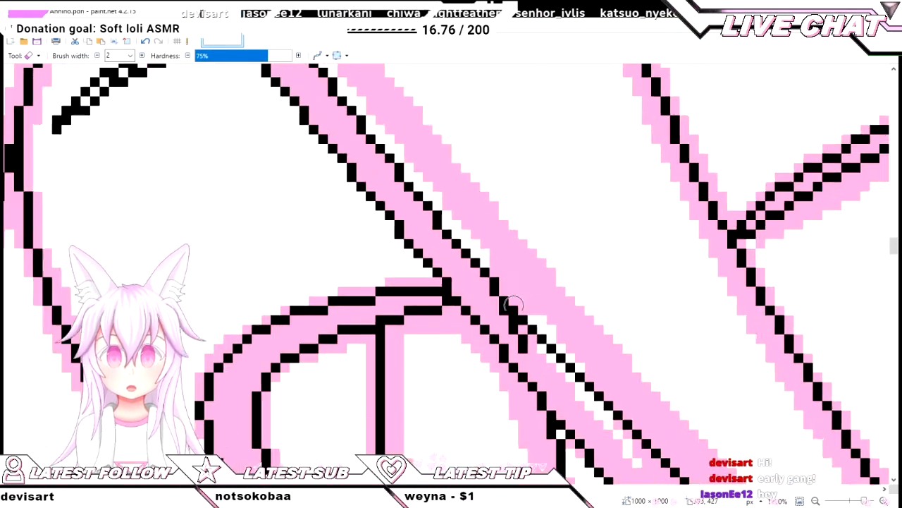
scroll(512, 305, up, 2)
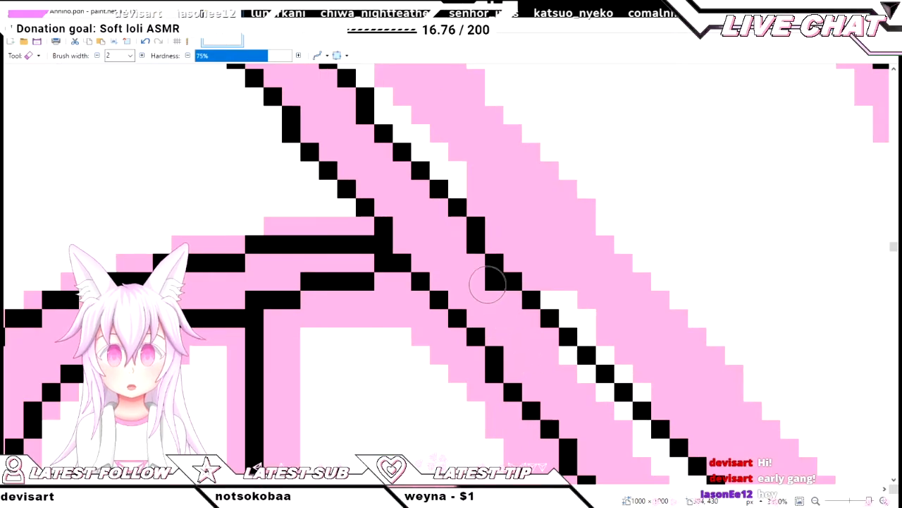
- Examine the black line art of the hair, face and collar for leftover overlapping lines
scroll(486, 285, down, 6)
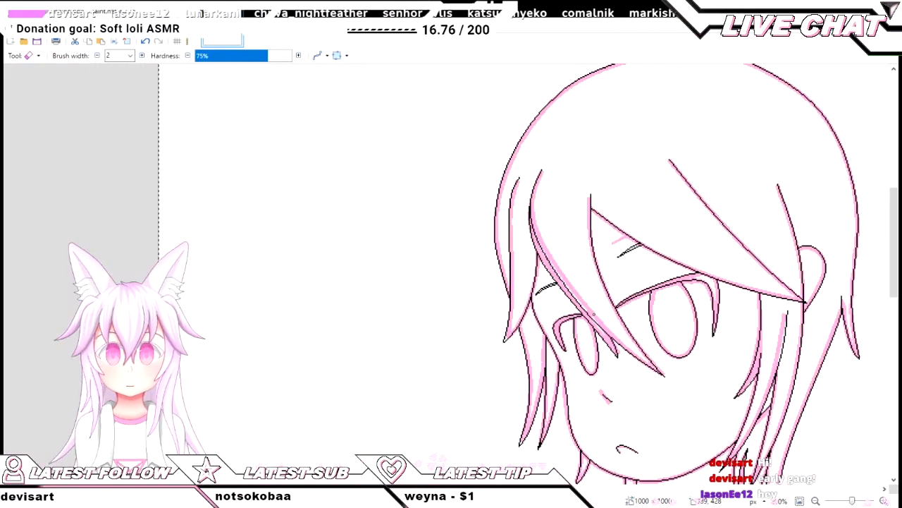
scroll(594, 315, down, 5)
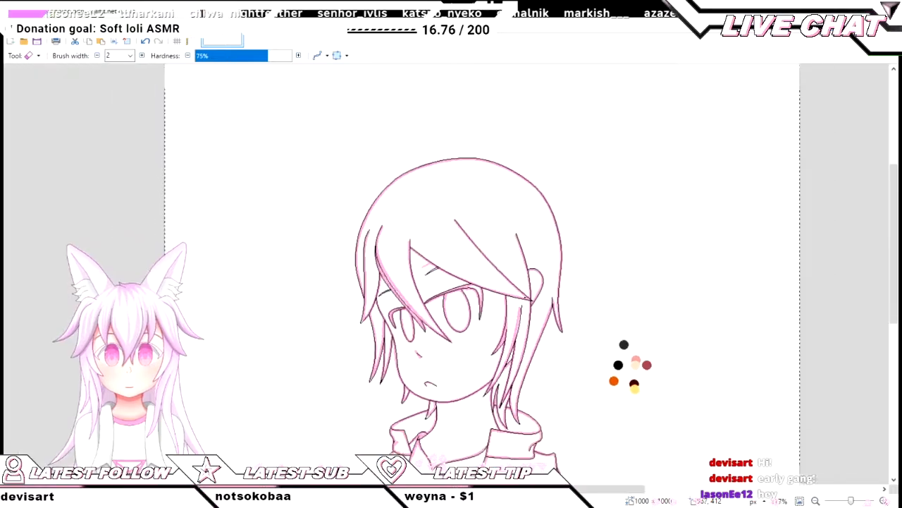
scroll(486, 261, up, 2)
scroll(474, 232, up, 3)
scroll(473, 241, left, 3)
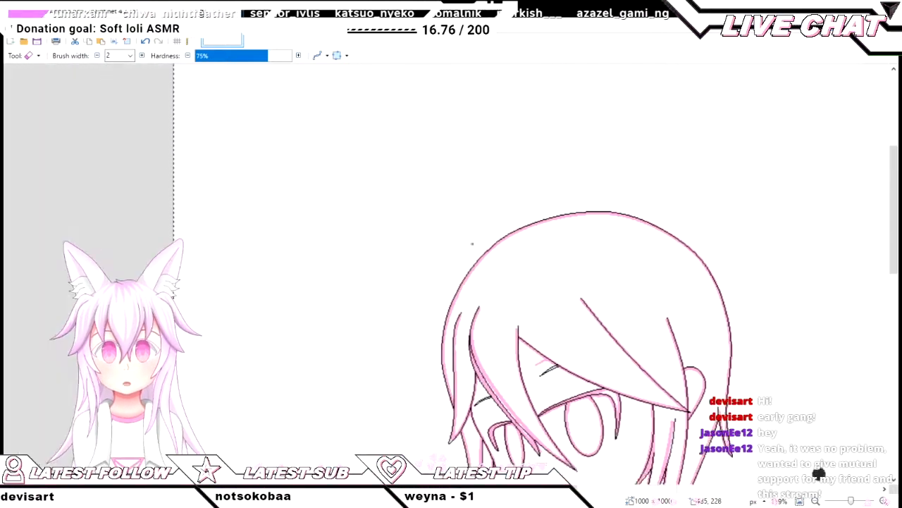
scroll(472, 244, down, 3)
scroll(472, 244, up, 4)
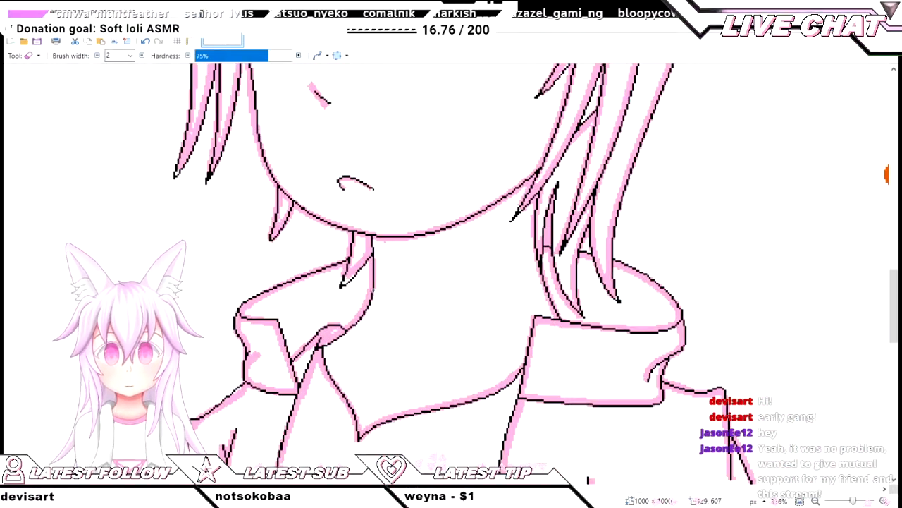
scroll(383, 299, down, 3)
scroll(339, 240, up, 4)
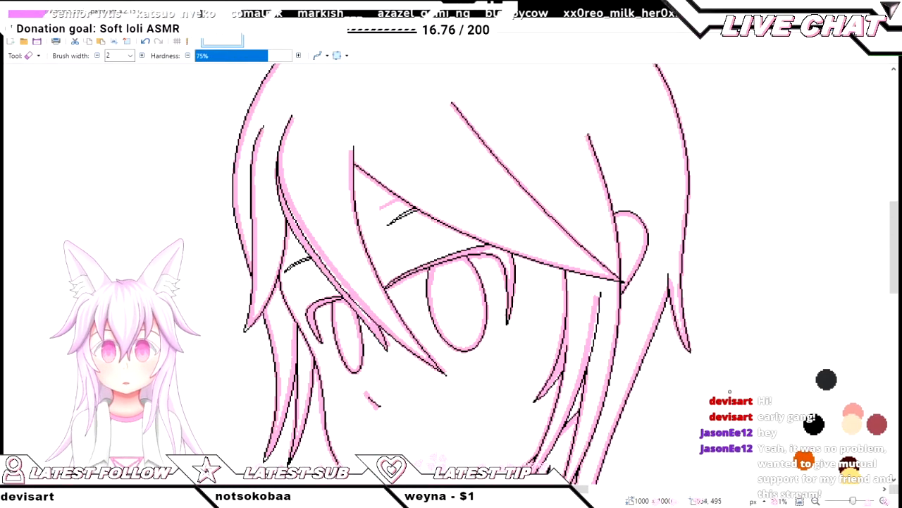
- Inspect the fringe, eyes, ear and side hair line art against the pink sketch at close and full view
scroll(462, 268, down, 3)
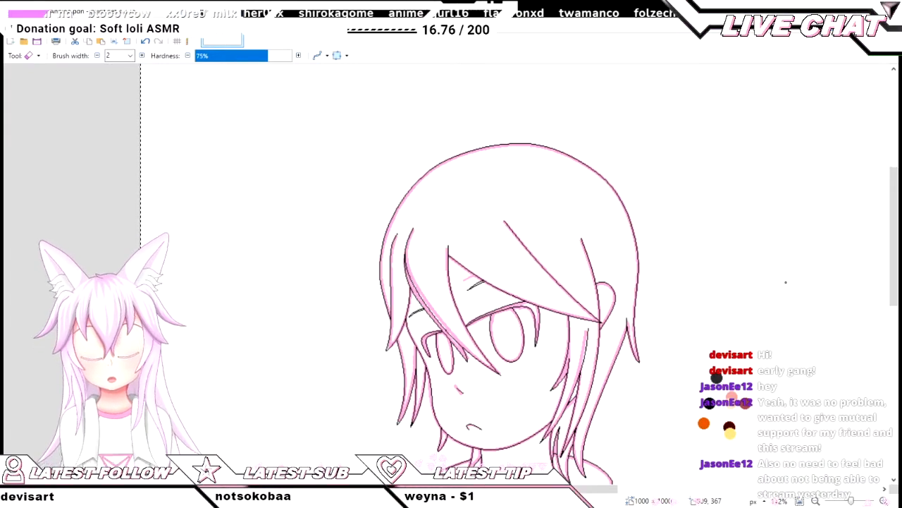
scroll(522, 272, up, 6)
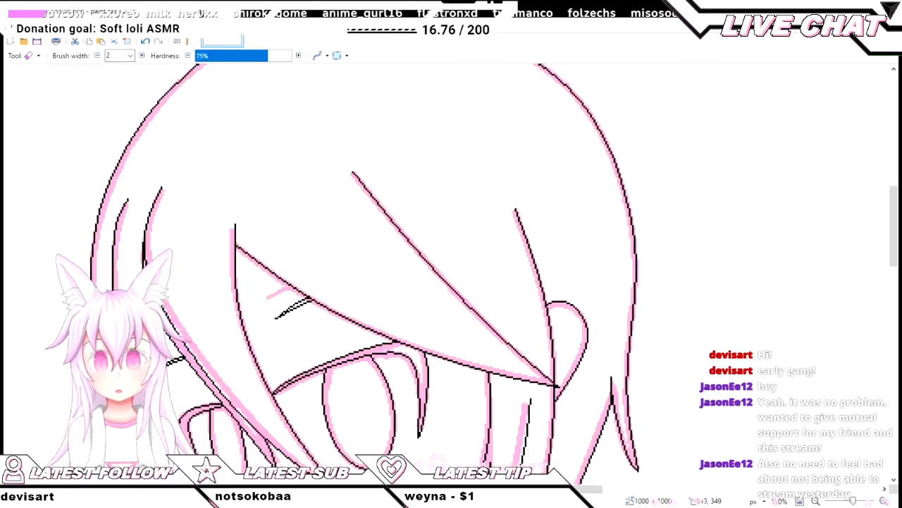
scroll(445, 276, down, 7)
scroll(453, 279, up, 3)
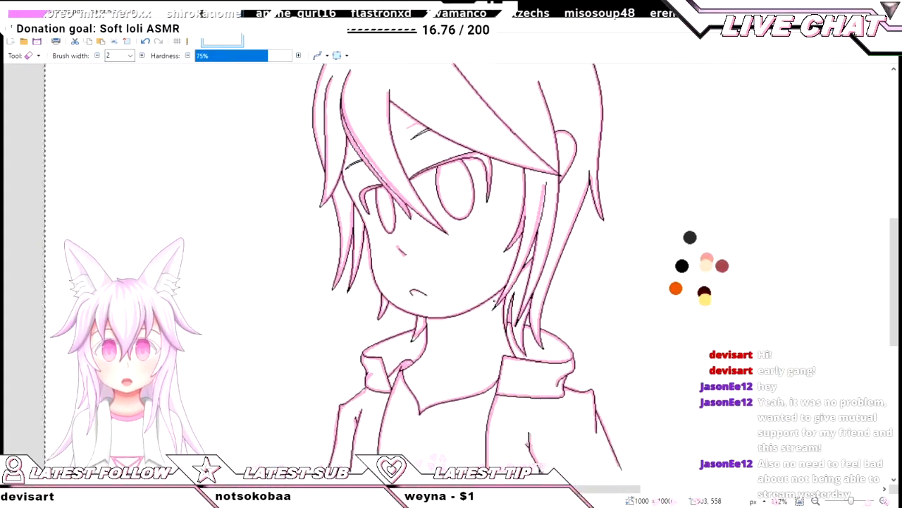
scroll(453, 279, down, 2)
scroll(533, 161, up, 5)
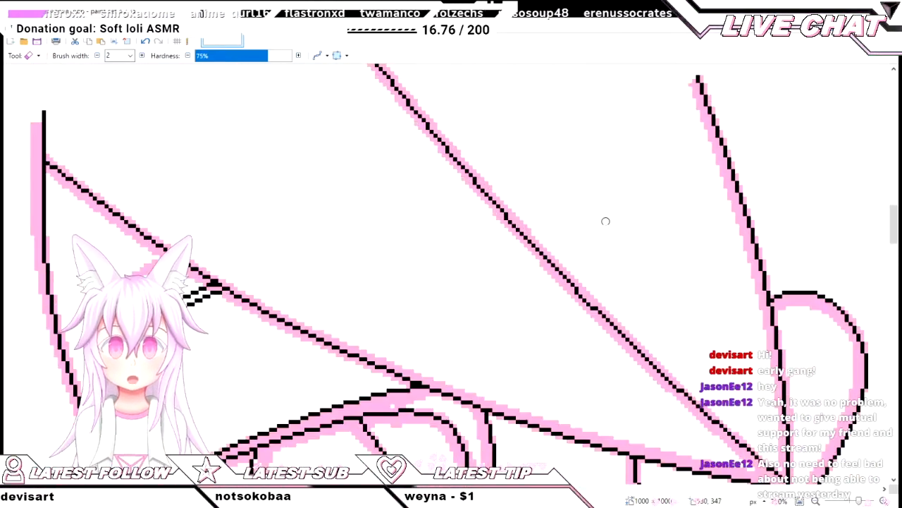
scroll(533, 162, down, 7)
scroll(557, 268, up, 3)
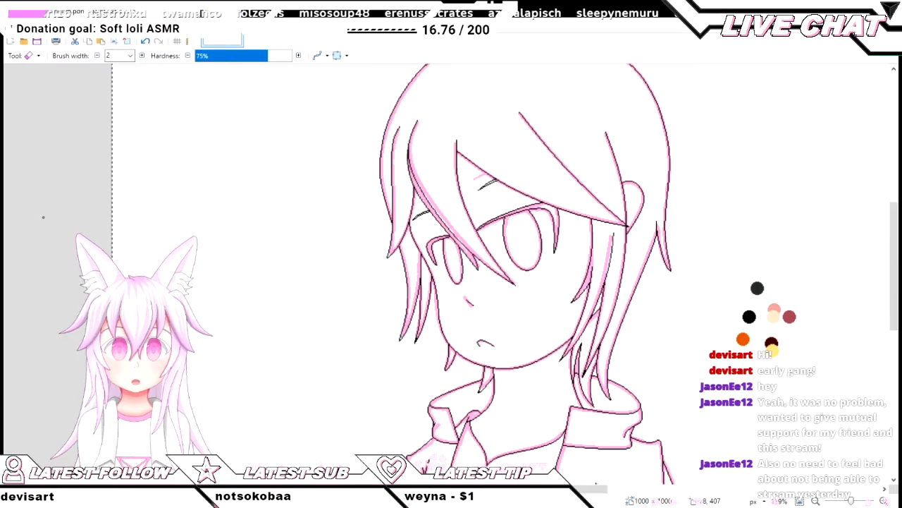
- Sample the pale skin-tone swatch from the colour palette and flood-fill the face with it
key(k)
scroll(493, 310, right, 3)
scroll(764, 383, up, 1)
scroll(562, 269, up, 2)
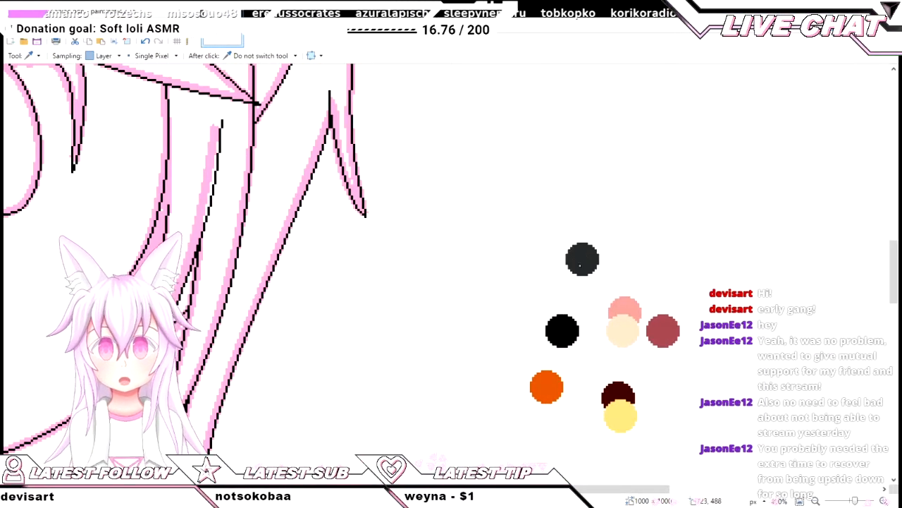
scroll(733, 333, down, 3)
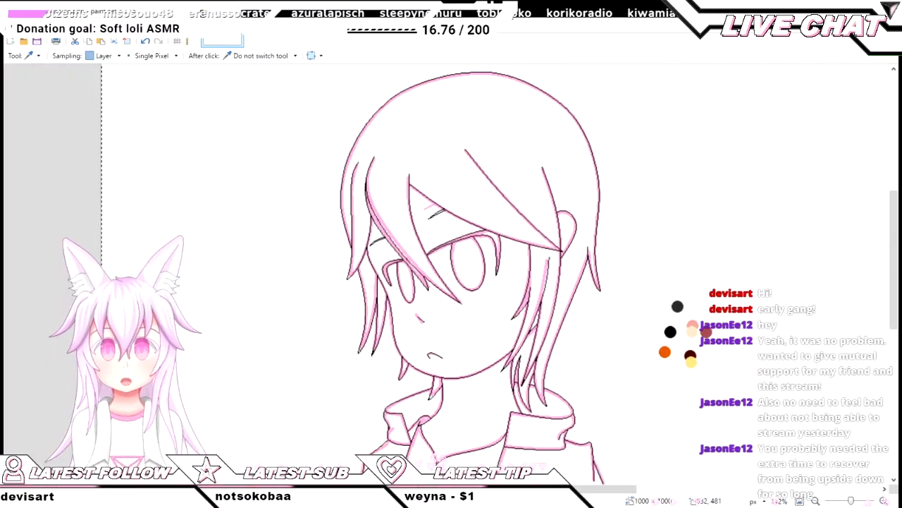
scroll(690, 303, up, 2)
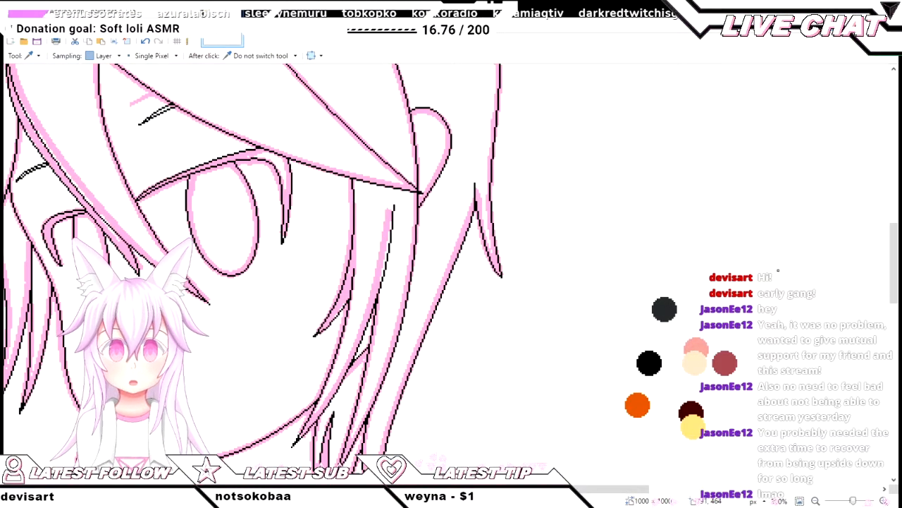
key(f)
scroll(453, 269, down, 4)
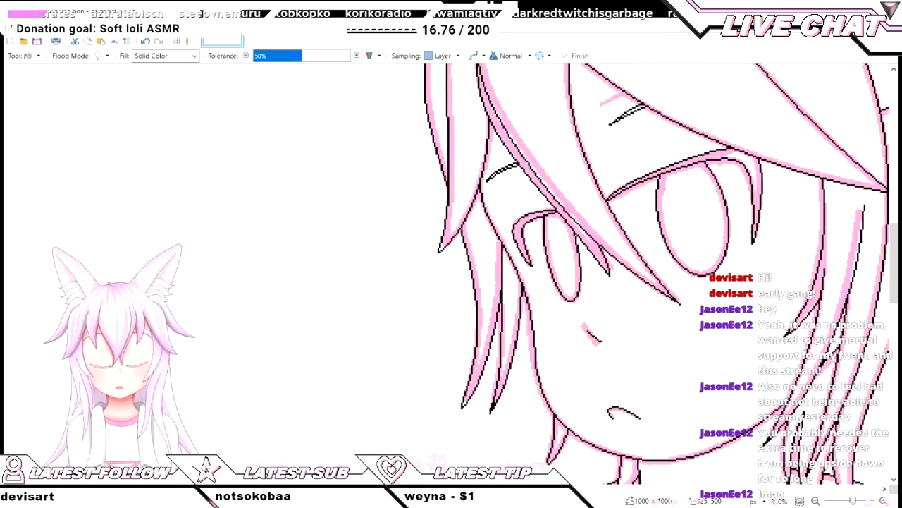
scroll(481, 326, up, 4)
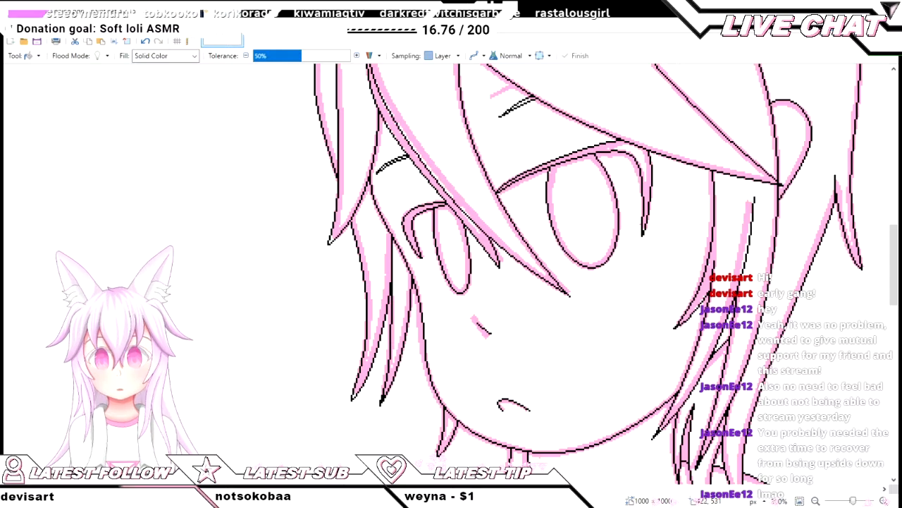
click(560, 376)
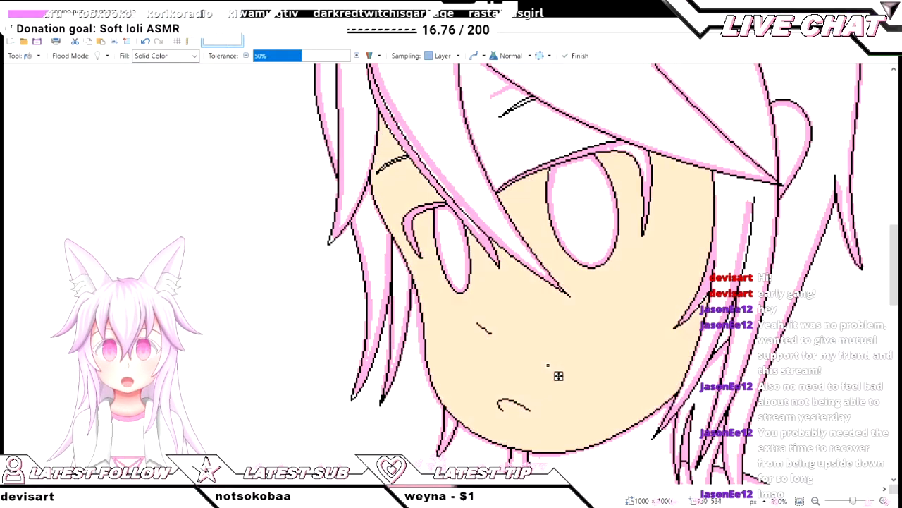
- Fill the forehead area below the fringe and the small gap between the side hair strands with the skin tone
scroll(558, 439, up, 2)
click(501, 218)
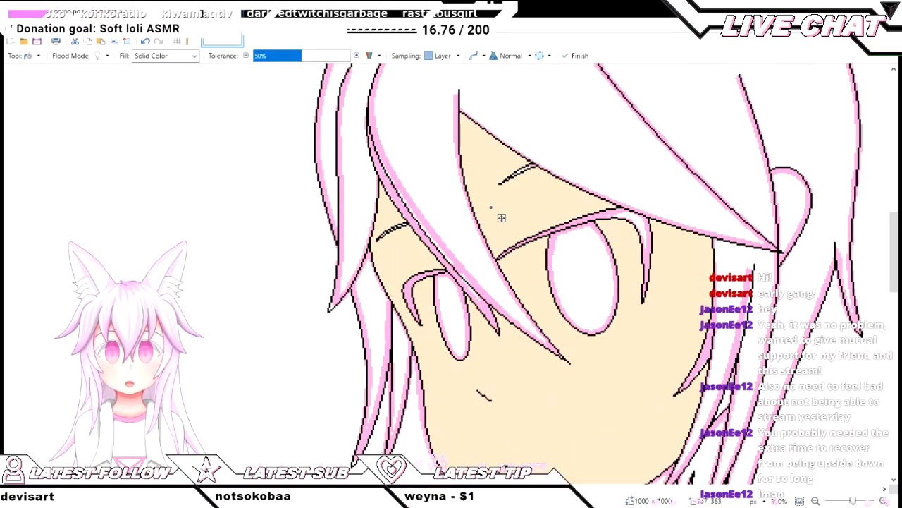
scroll(501, 218, up, 1)
scroll(543, 187, down, 3)
scroll(465, 256, up, 4)
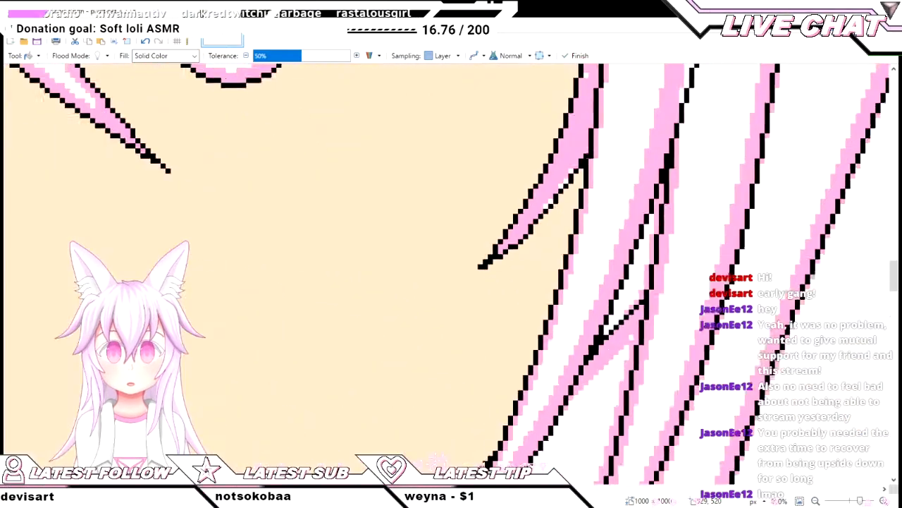
scroll(523, 448, down, 3)
scroll(523, 448, up, 2)
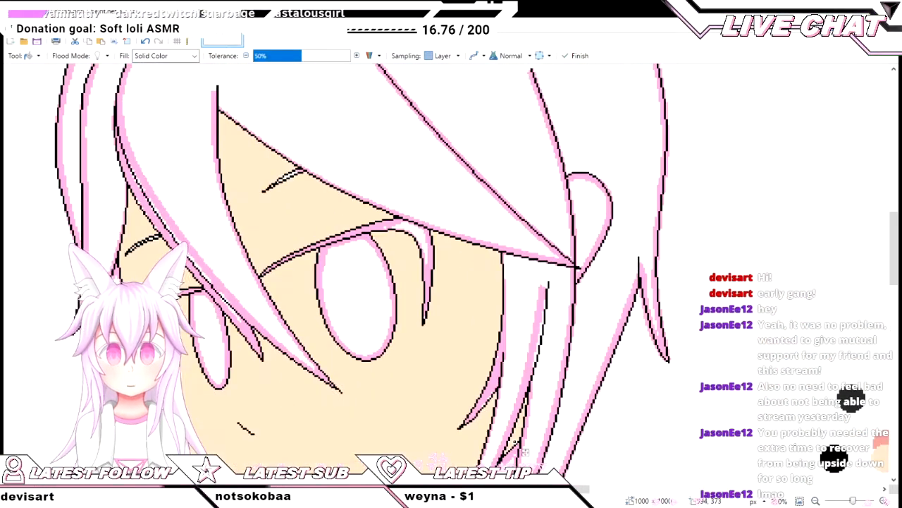
- Fill the neck and the ear with the skin tone and hide the pink sketch
scroll(599, 203, down, 10)
click(370, 239)
scroll(373, 376, up, 3)
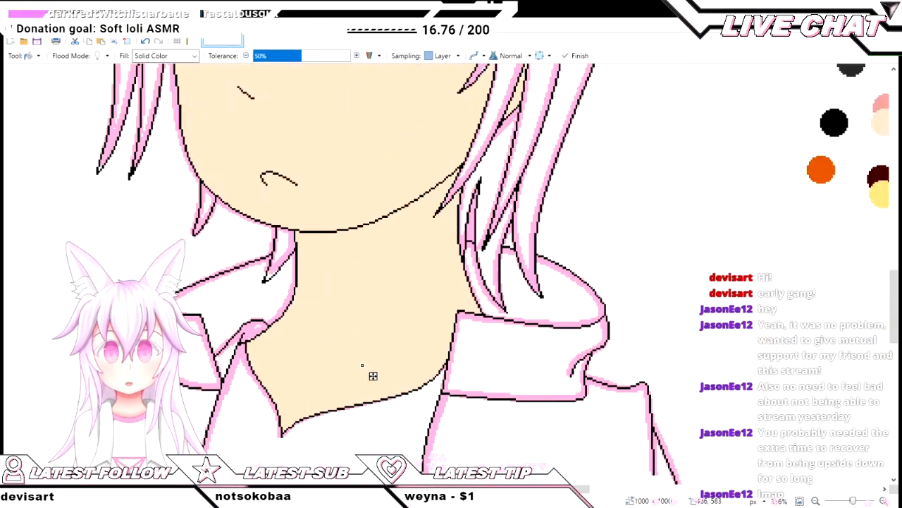
scroll(373, 376, up, 2)
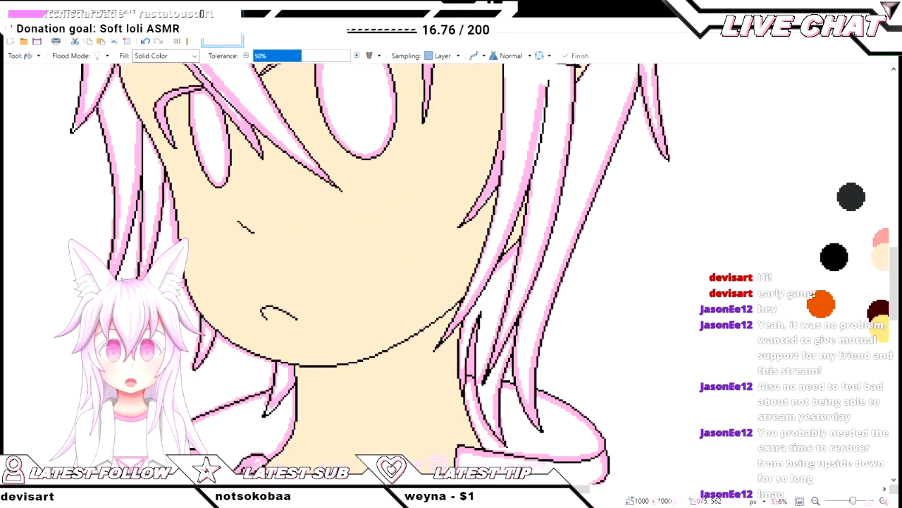
scroll(373, 376, down, 5)
scroll(468, 233, up, 3)
scroll(468, 232, down, 1)
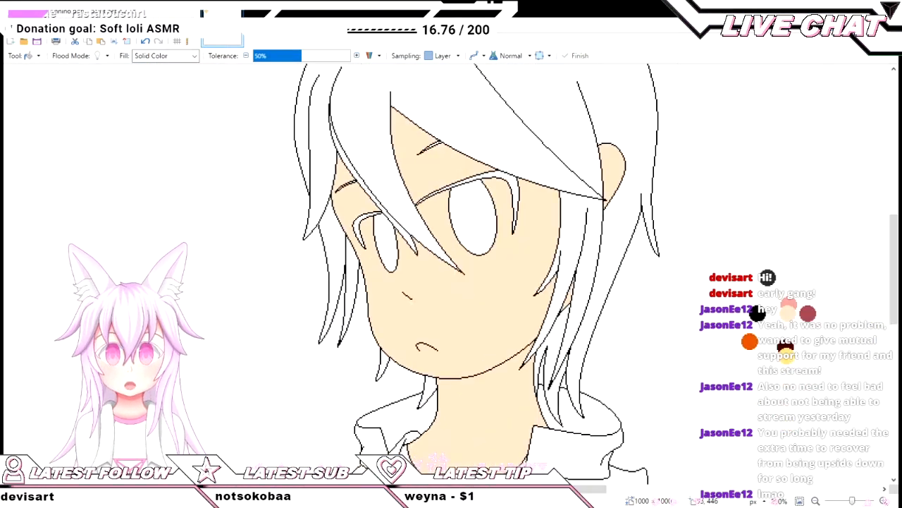
- Sample the dark grey swatch from the colour palette and fill the larger eye's upper lash with it
scroll(532, 289, right, 3)
key(k)
scroll(531, 289, up, 4)
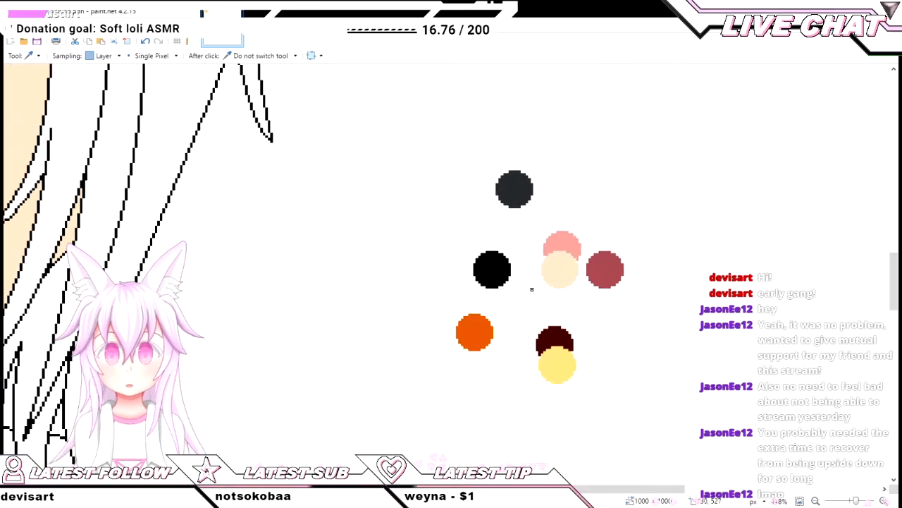
scroll(599, 294, down, 3)
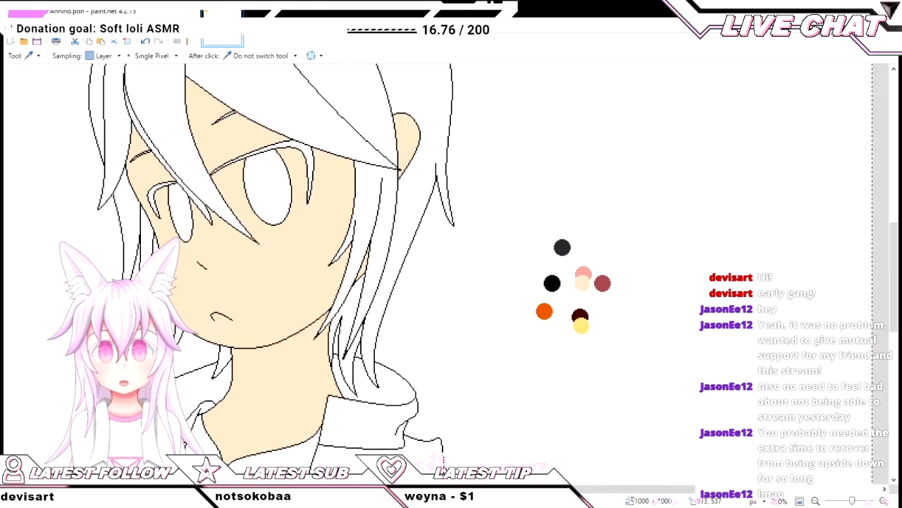
scroll(502, 246, up, 3)
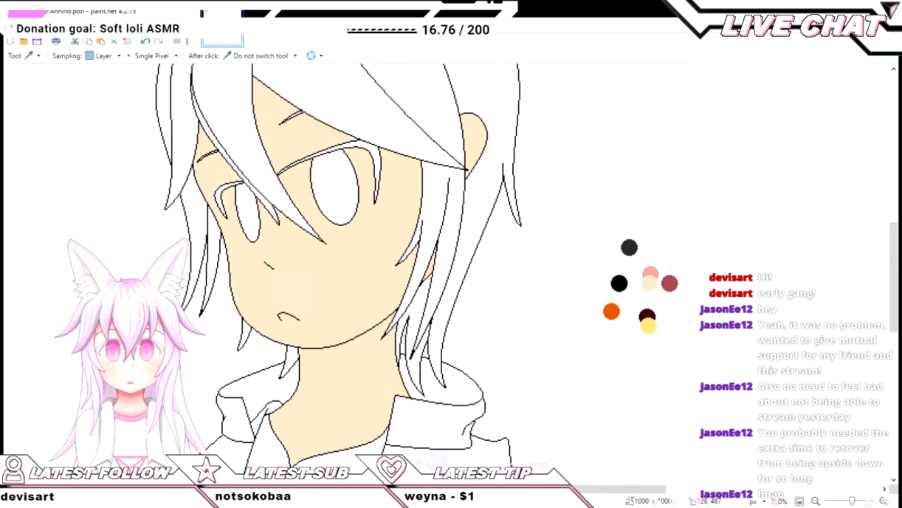
key(f)
scroll(786, 245, left, 6)
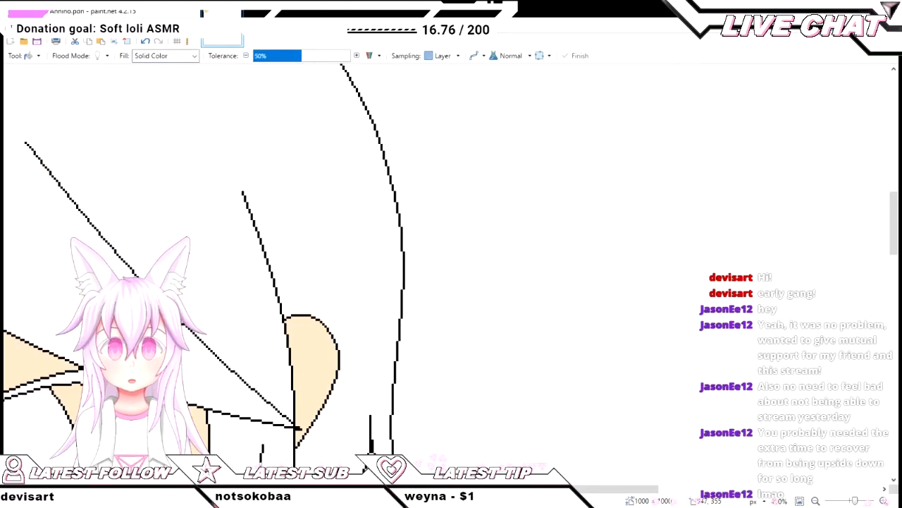
scroll(592, 388, up, 3)
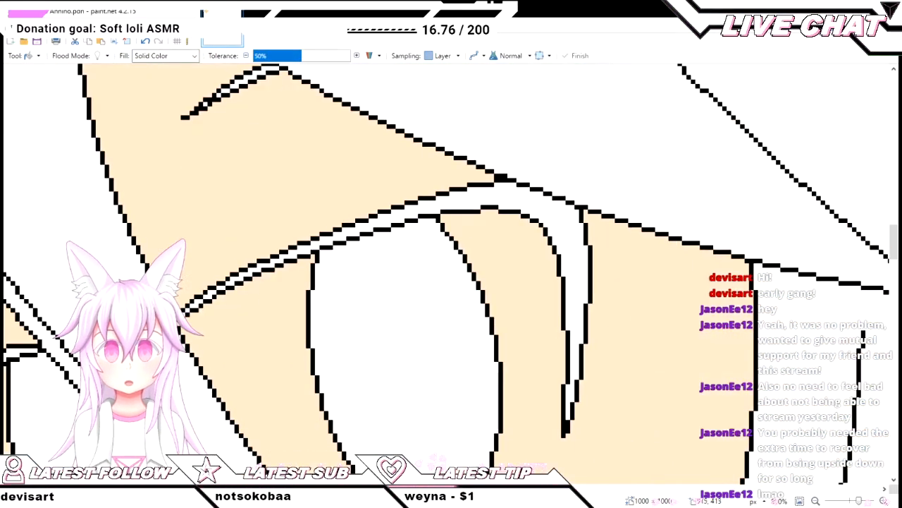
click(568, 242)
- Fill the remaining white pixels at the inner tip of the larger eye's lash with dark grey
scroll(215, 282, up, 3)
scroll(215, 282, left, 4)
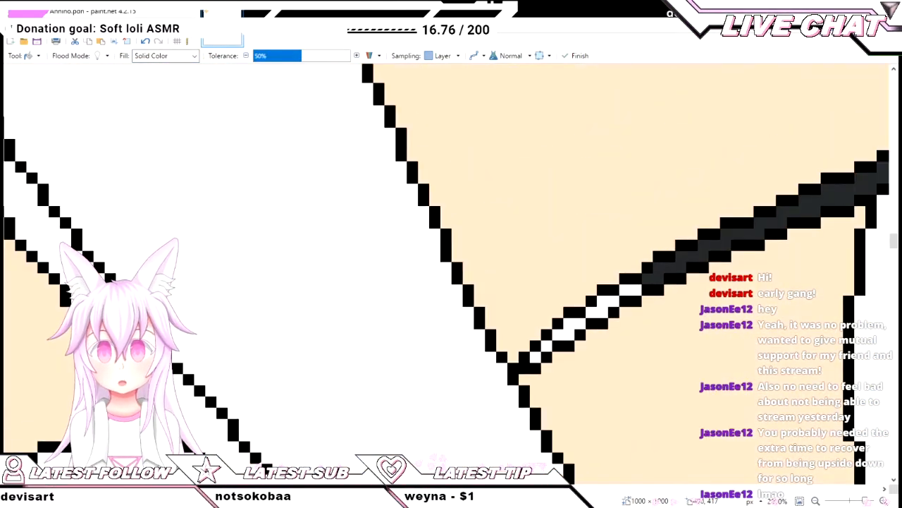
scroll(527, 374, up, 3)
click(547, 337)
click(572, 312)
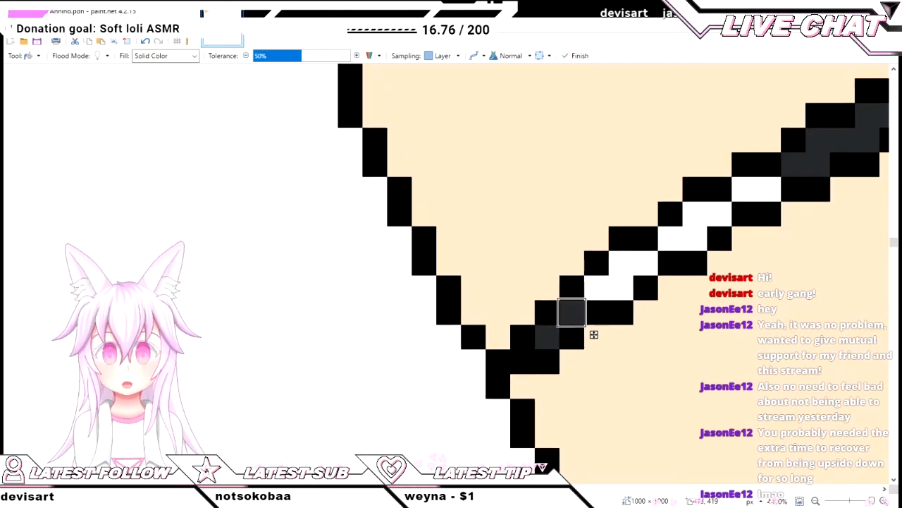
click(621, 287)
click(694, 238)
click(695, 238)
click(756, 189)
scroll(484, 323, down, 5)
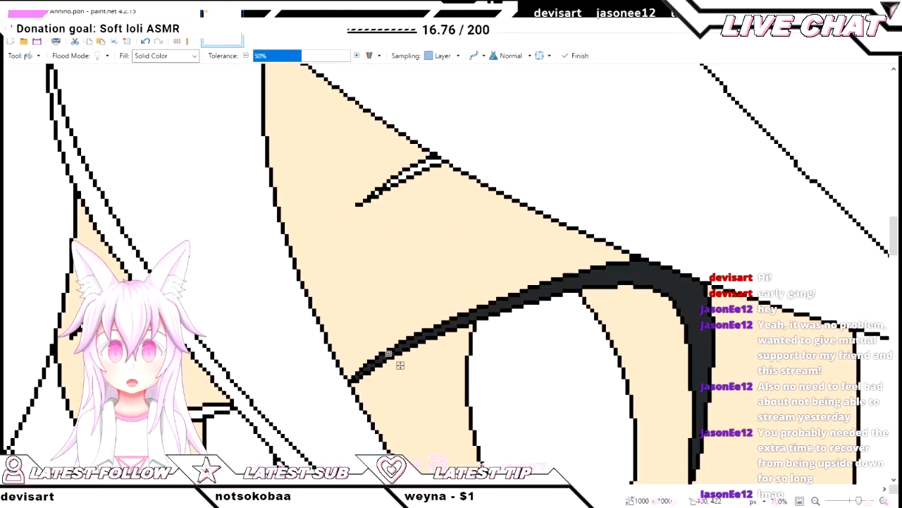
- Fill the smaller eye's upper lash with dark grey
scroll(359, 381, up, 5)
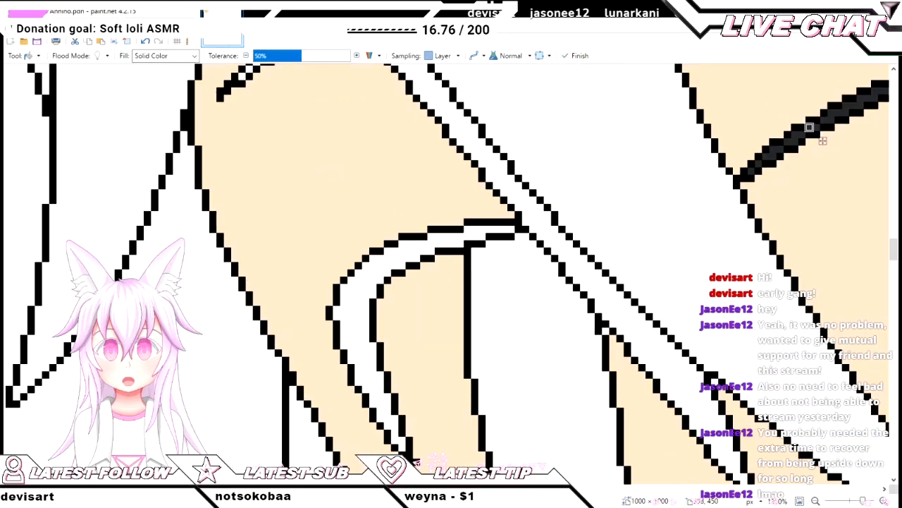
click(373, 382)
scroll(373, 381, down, 6)
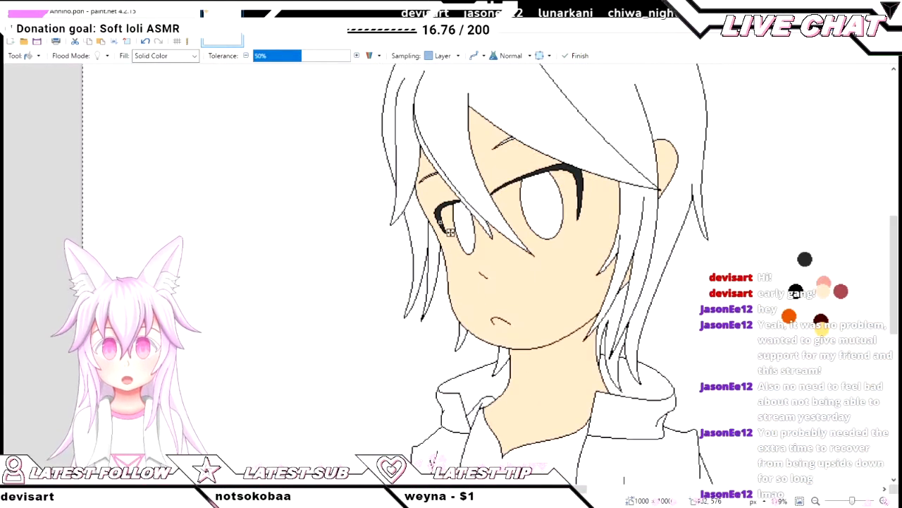
scroll(450, 231, up, 4)
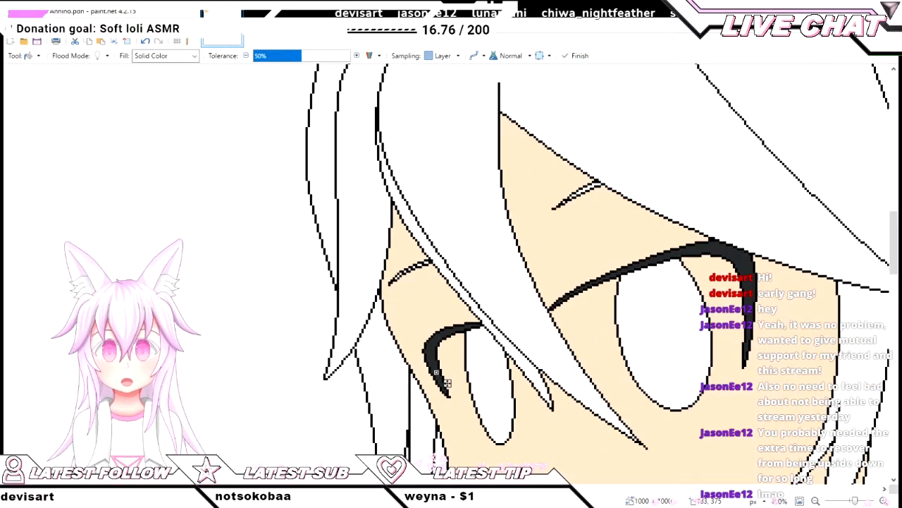
- Flood-fill the main hair area with dark grey
key(o)
scroll(449, 274, down, 1)
scroll(449, 274, right, 4)
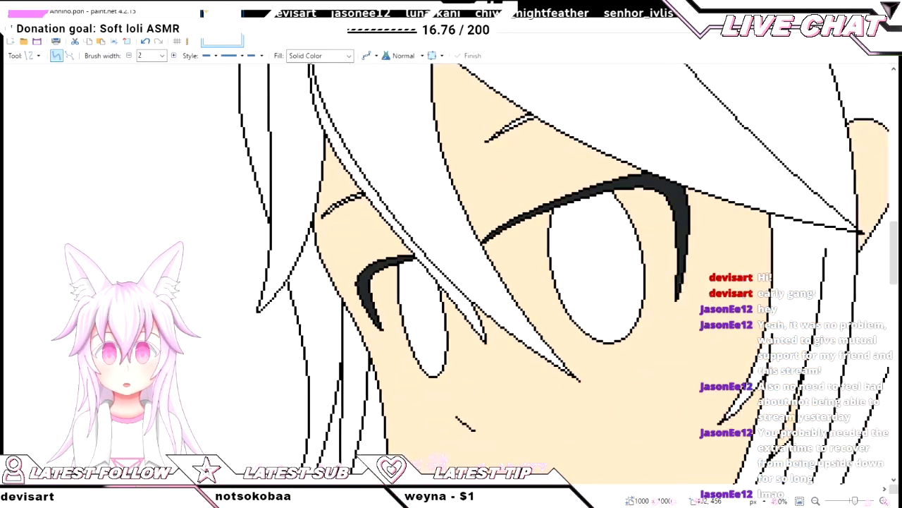
scroll(452, 273, up, 5)
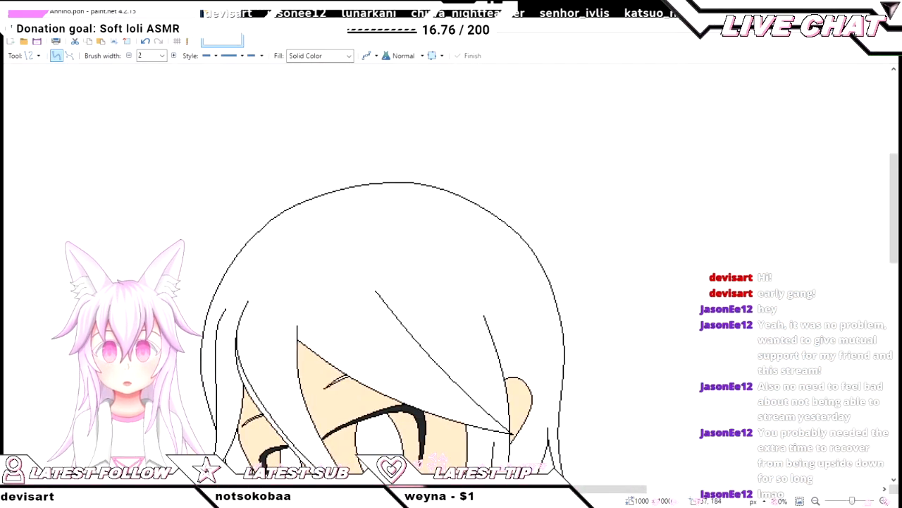
key(k)
scroll(430, 458, up, 2)
key(f)
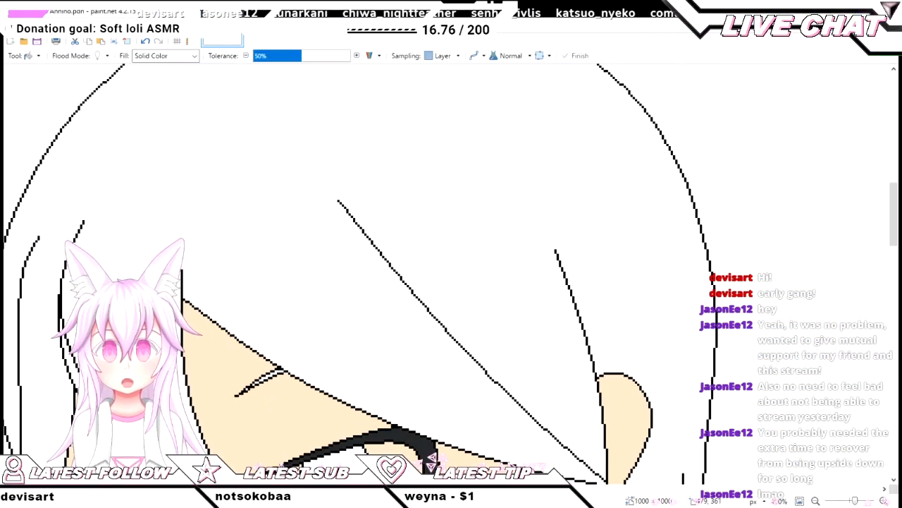
click(382, 363)
- Fill the narrow hair strand crossing the smaller eye with dark grey
scroll(665, 369, up, 1)
scroll(654, 160, down, 2)
scroll(654, 161, up, 2)
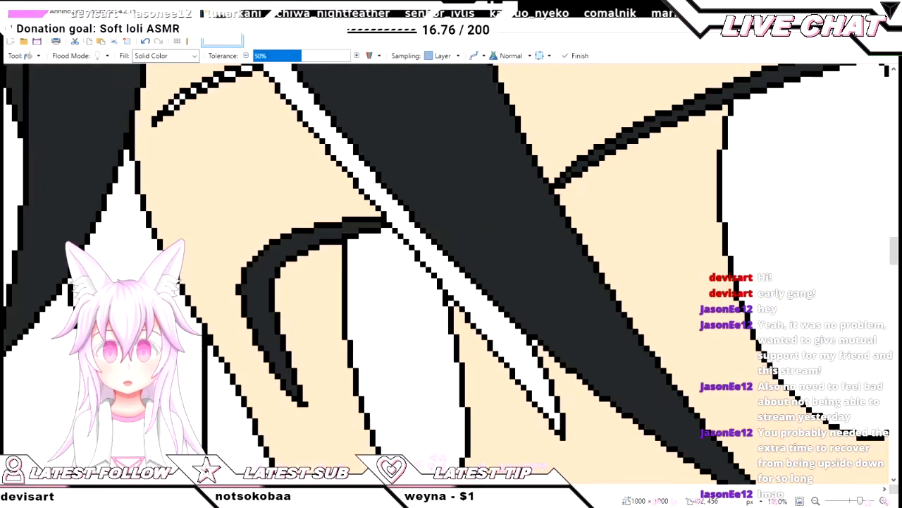
scroll(528, 373, down, 2)
scroll(494, 282, down, 2)
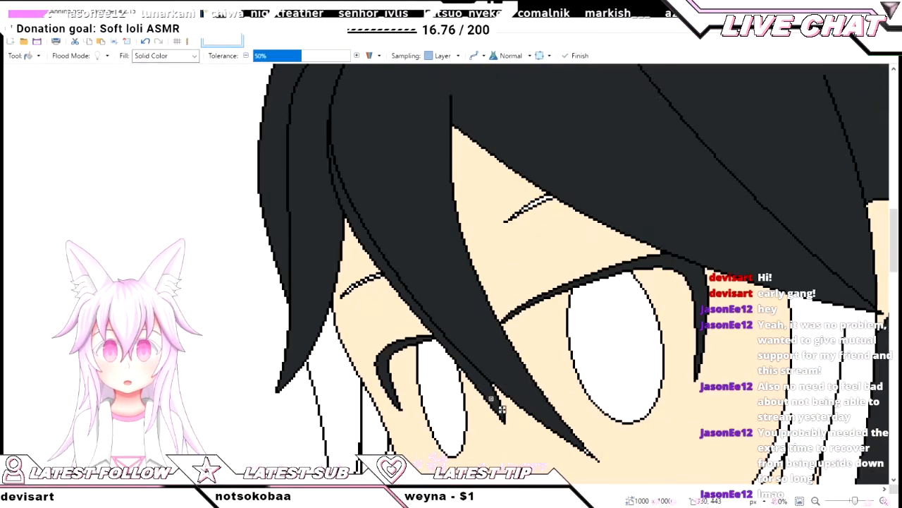
- Fill the white pixels inside the smaller eye's eyebrow with dark grey, touching up isolated ones with the Pencil tool
scroll(494, 282, up, 3)
click(399, 269)
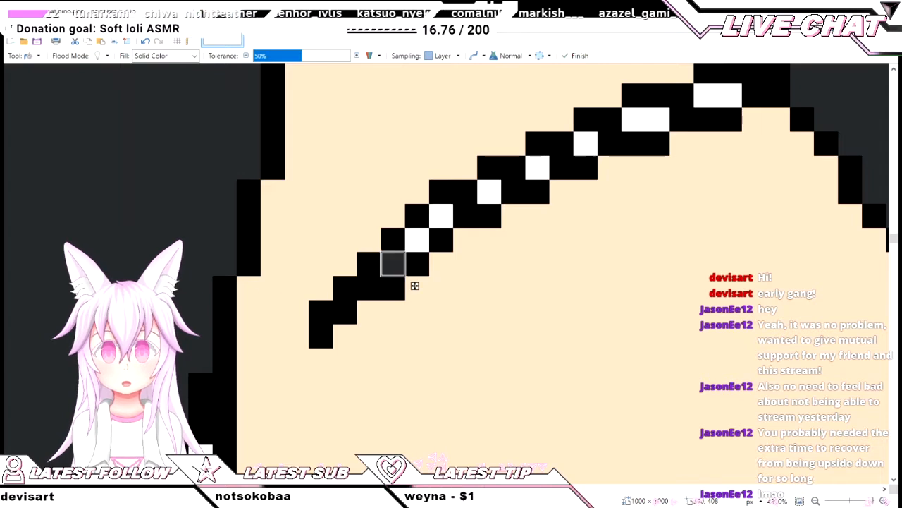
click(448, 225)
click(431, 255)
drag(439, 262, 238, 262)
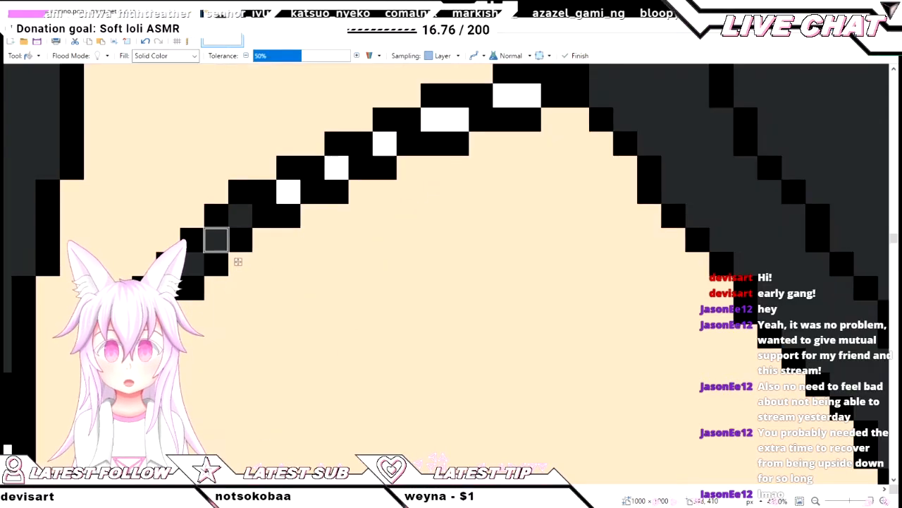
key(p)
click(288, 192)
click(336, 168)
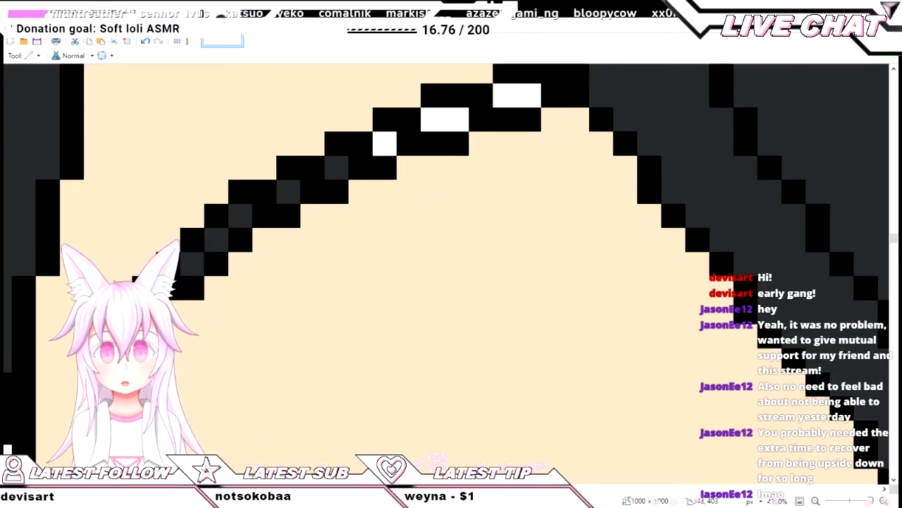
click(384, 143)
click(444, 120)
click(517, 95)
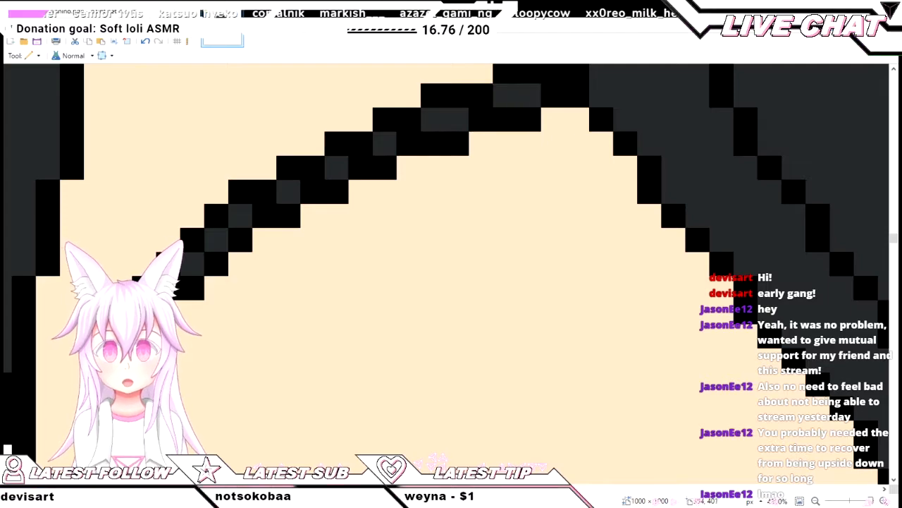
- Fill the white interior of the larger eye's eyebrow with dark grey pixels up to the hairline
scroll(517, 99, down, 5)
scroll(451, 274, up, 8)
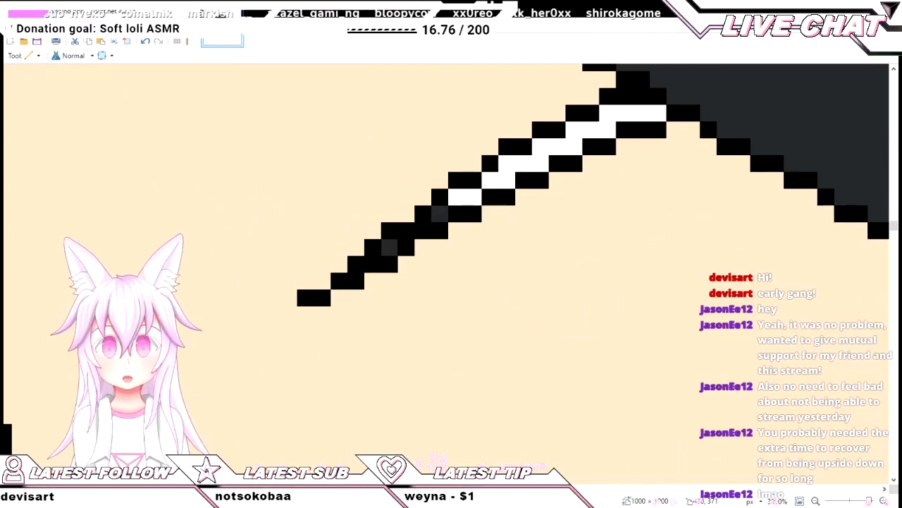
click(464, 196)
click(490, 180)
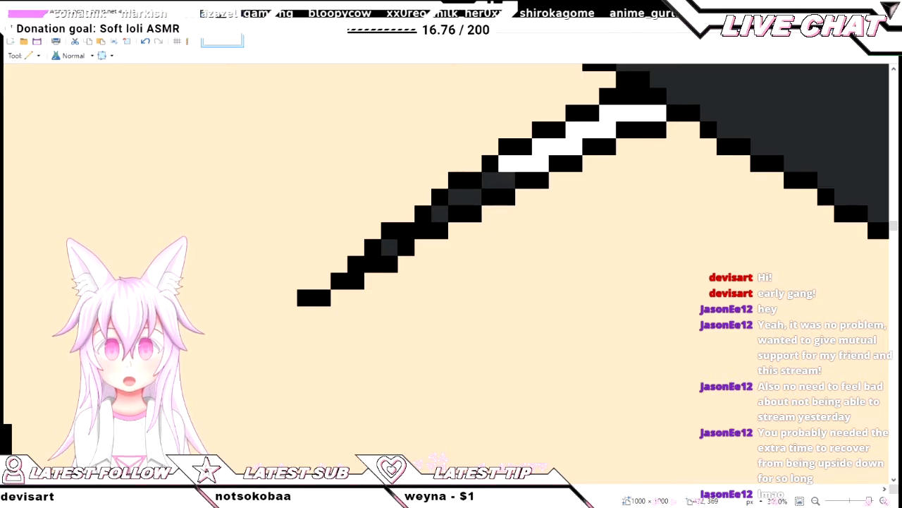
mouse_move(541, 146)
mouse_down()
mouse_move(574, 147)
mouse_move(574, 131)
mouse_up()
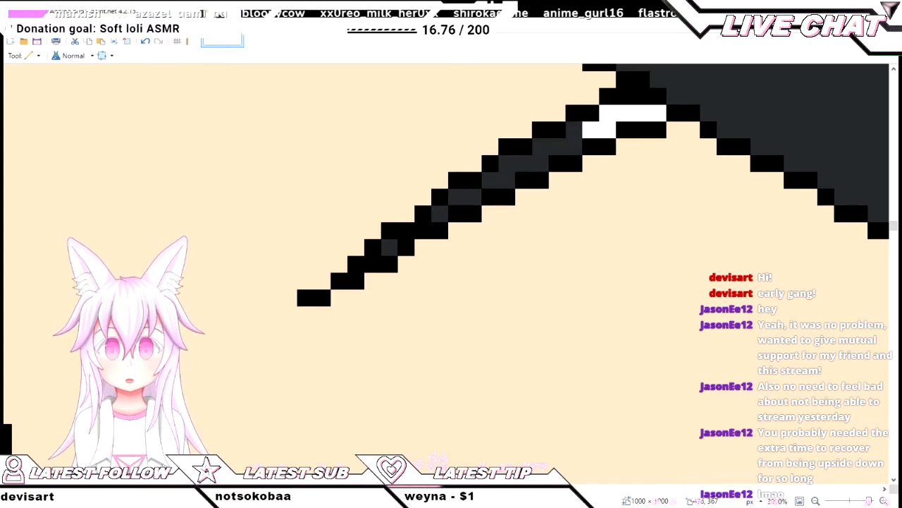
click(616, 113)
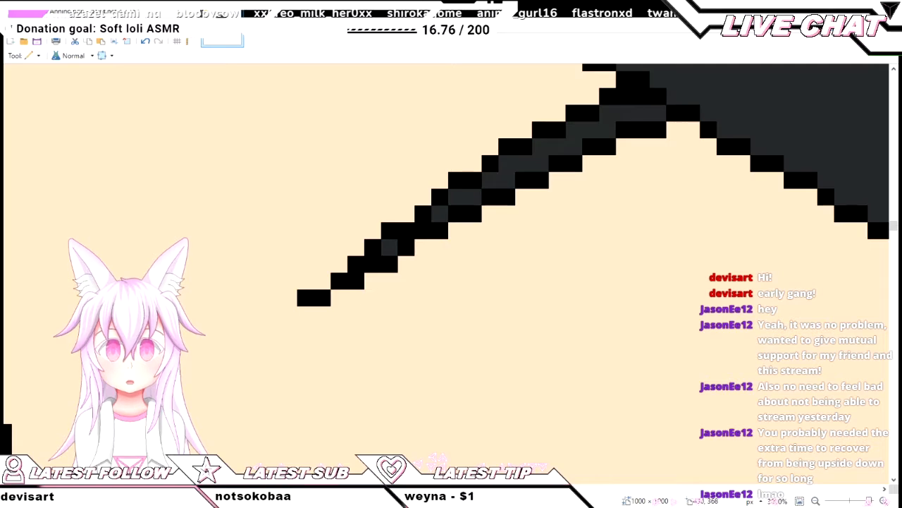
scroll(627, 154, down, 12)
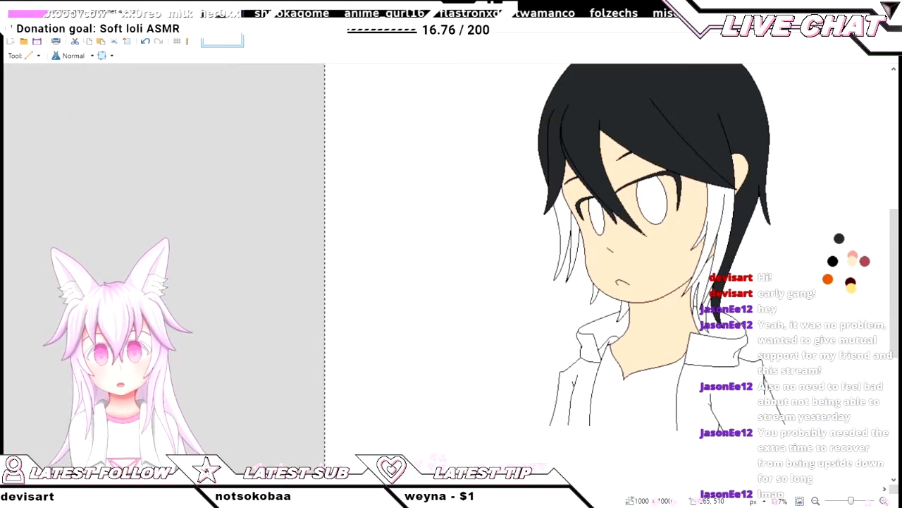
- Flood-fill the loose hair strands beside the smaller eye's cheek and below the jaw with dark grey
key(k)
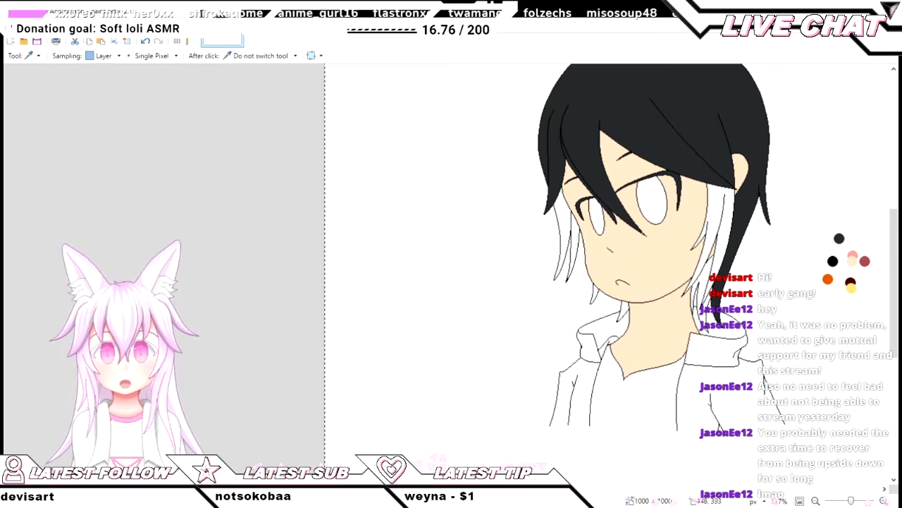
key(f)
scroll(557, 223, up, 2)
click(573, 279)
scroll(618, 389, up, 2)
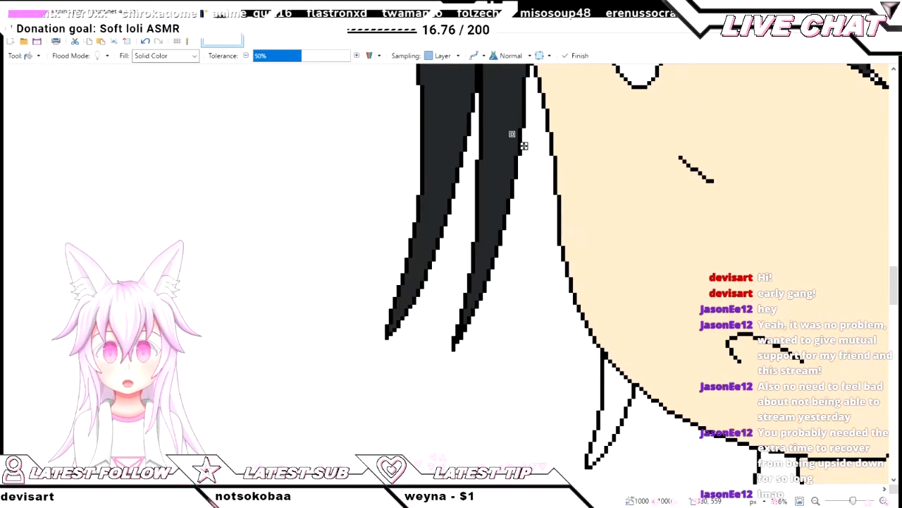
click(612, 402)
drag(613, 402, 279, 270)
scroll(453, 368, down, 2)
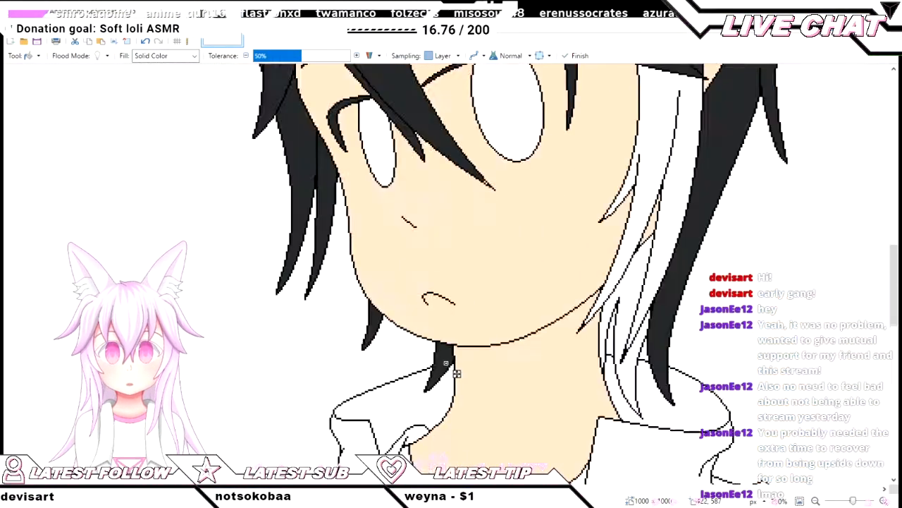
- Flood-fill the side locks in front of the ear and down to the collar with dark grey
drag(458, 373, 322, 373)
scroll(540, 211, up, 2)
click(502, 208)
scroll(502, 209, up, 1)
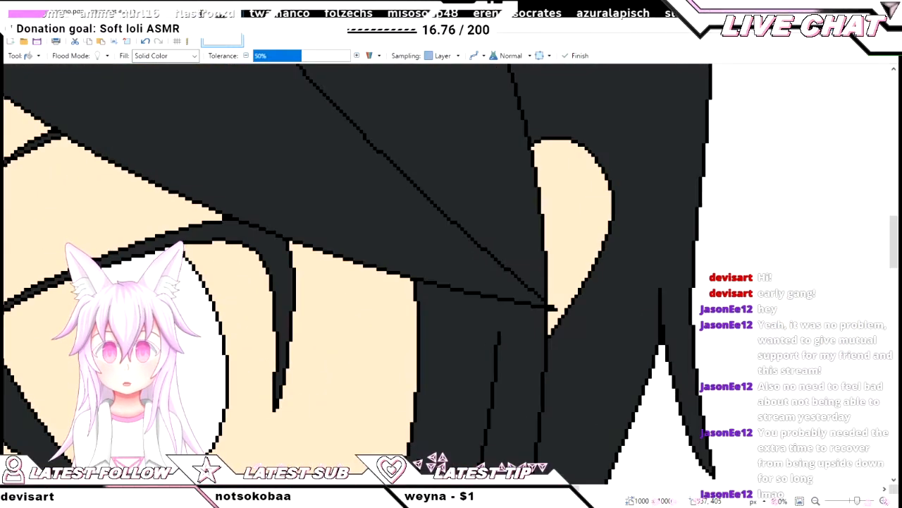
scroll(458, 211, down, 3)
scroll(418, 216, up, 3)
click(417, 216)
scroll(427, 233, down, 3)
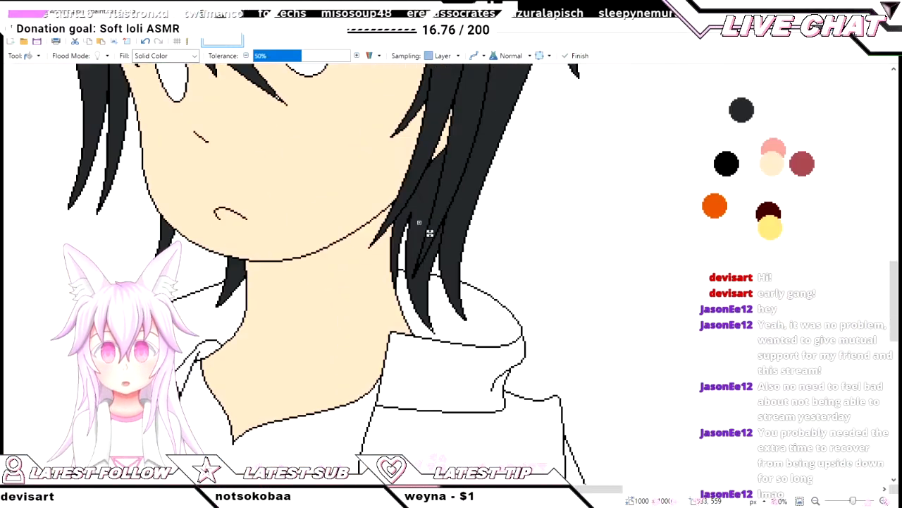
scroll(303, 211, up, 3)
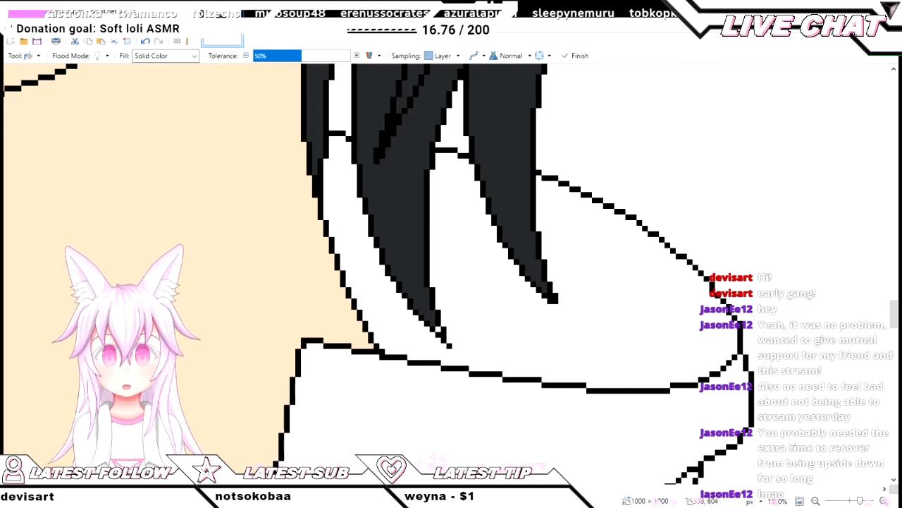
key(p)
scroll(451, 275, up, 1)
scroll(452, 275, down, 2)
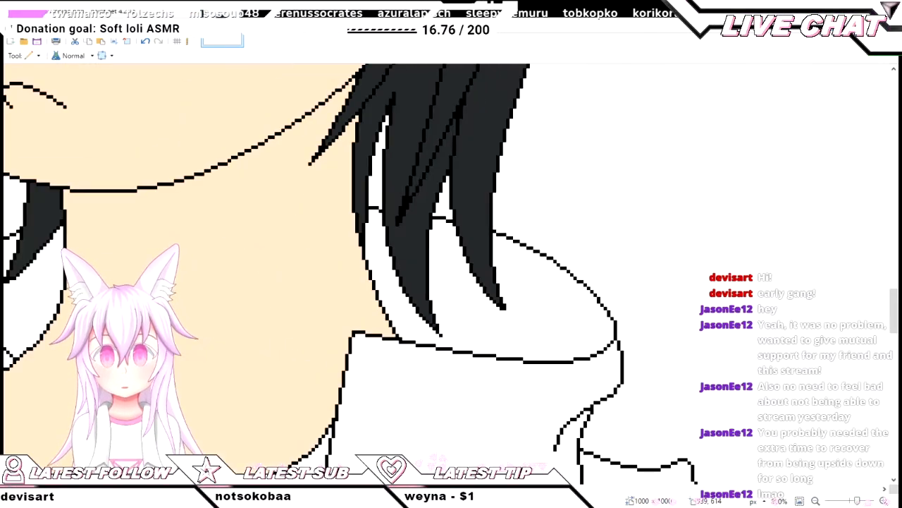
scroll(452, 275, down, 3)
- Sample the yellow swatch and flood-fill both inner collar sections of the jacket with it
key(k)
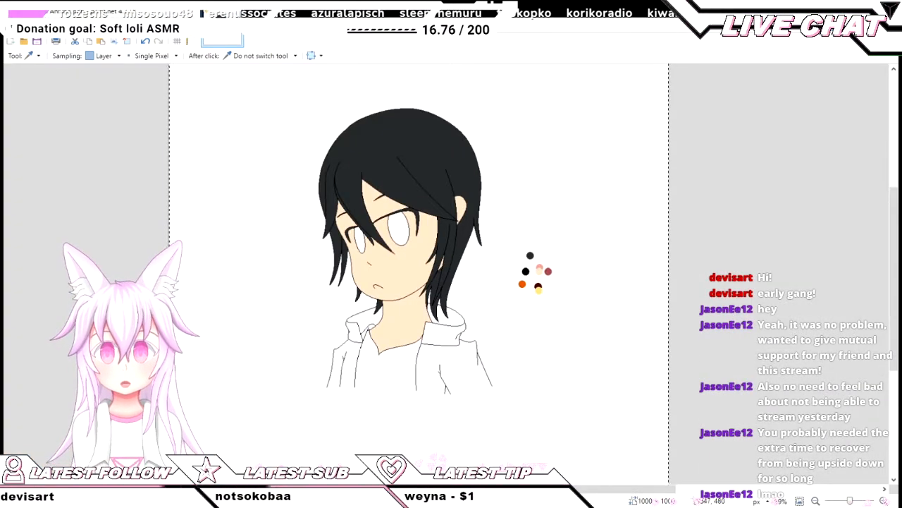
scroll(532, 294, up, 4)
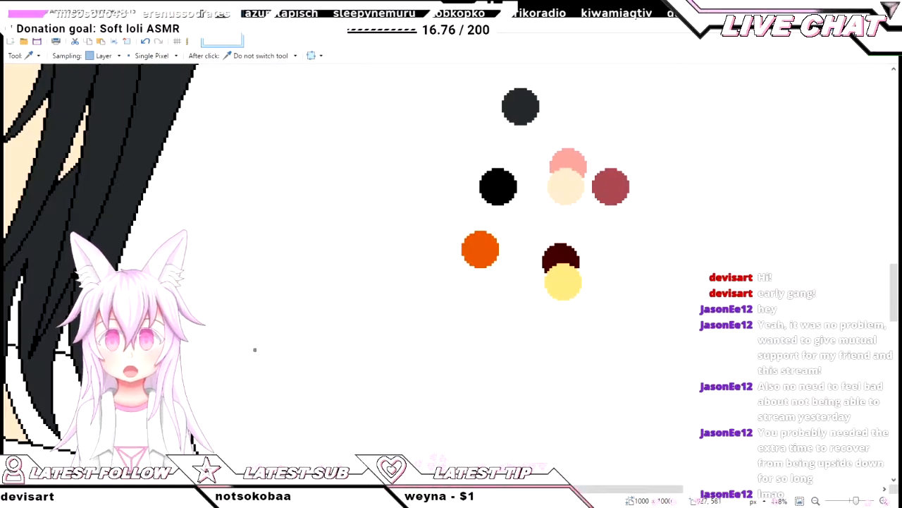
scroll(254, 349, left, 4)
scroll(346, 352, down, 3)
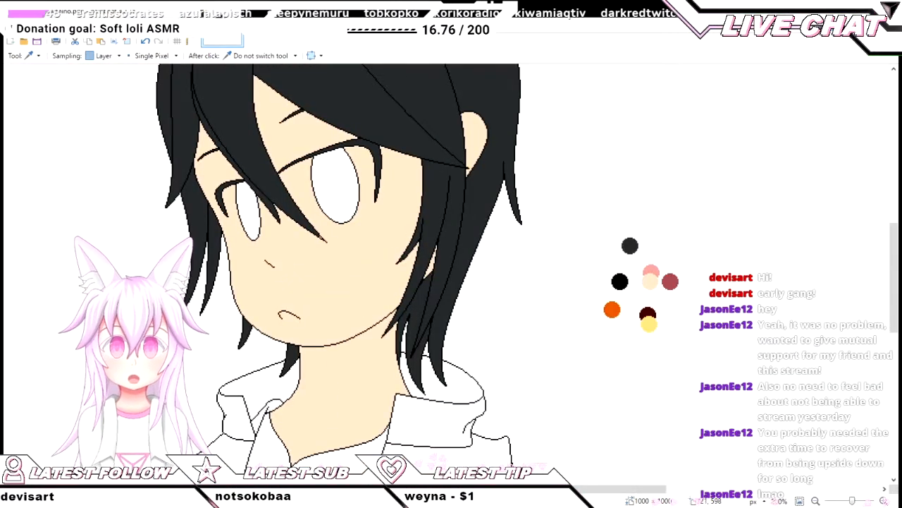
scroll(406, 268, left, 1)
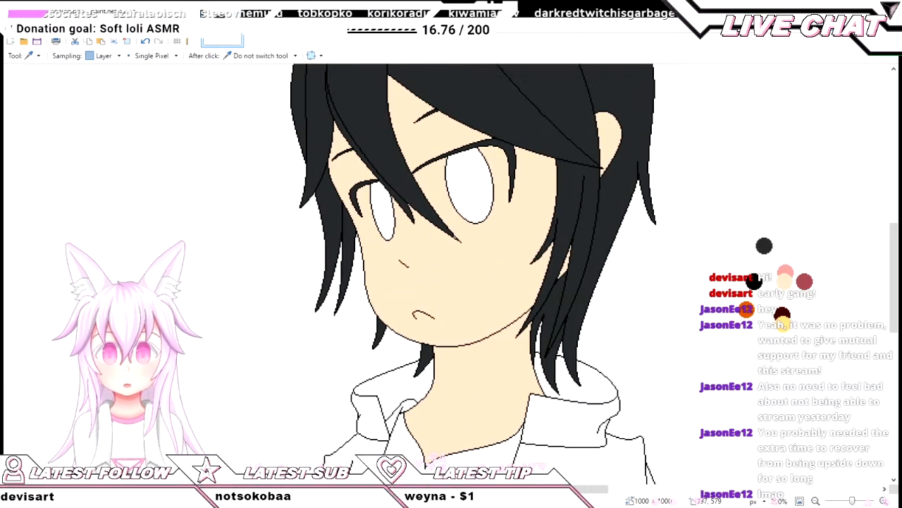
key(f)
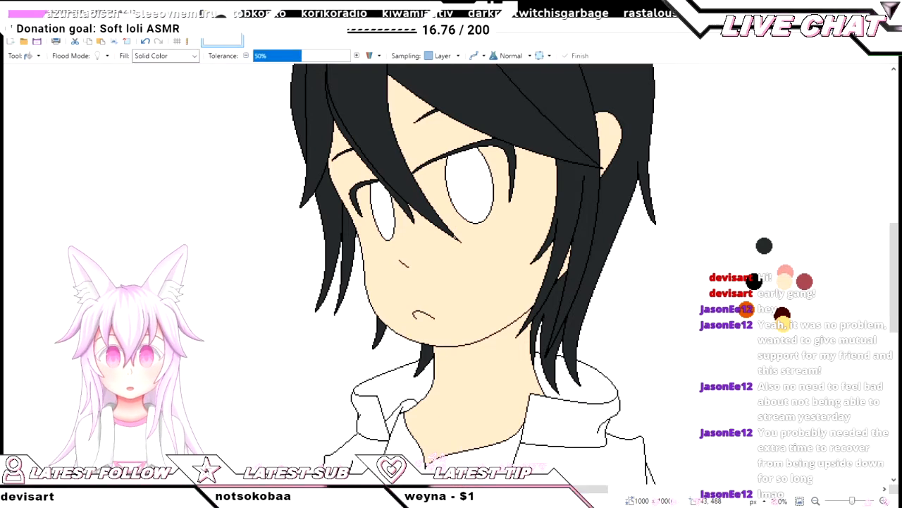
scroll(565, 403, up, 3)
click(607, 371)
scroll(606, 371, left, 3)
click(479, 328)
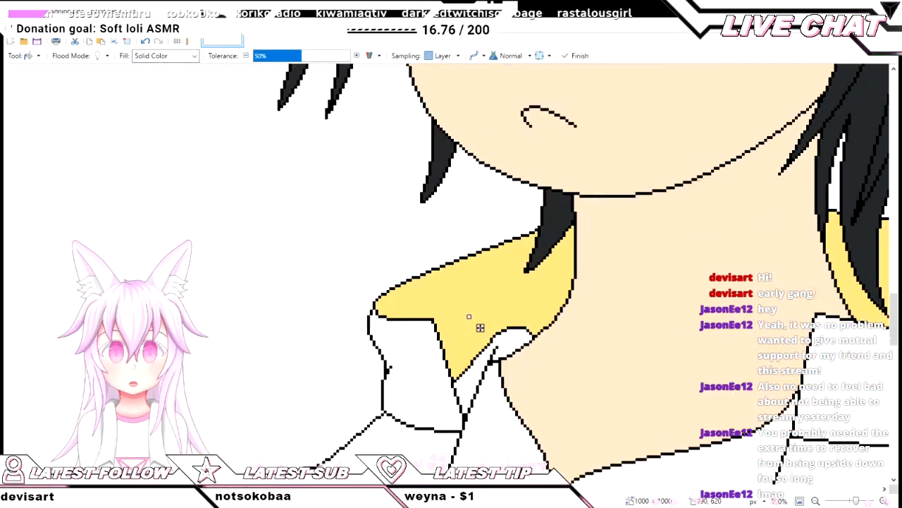
scroll(479, 328, down, 3)
scroll(395, 325, right, 2)
scroll(347, 328, up, 2)
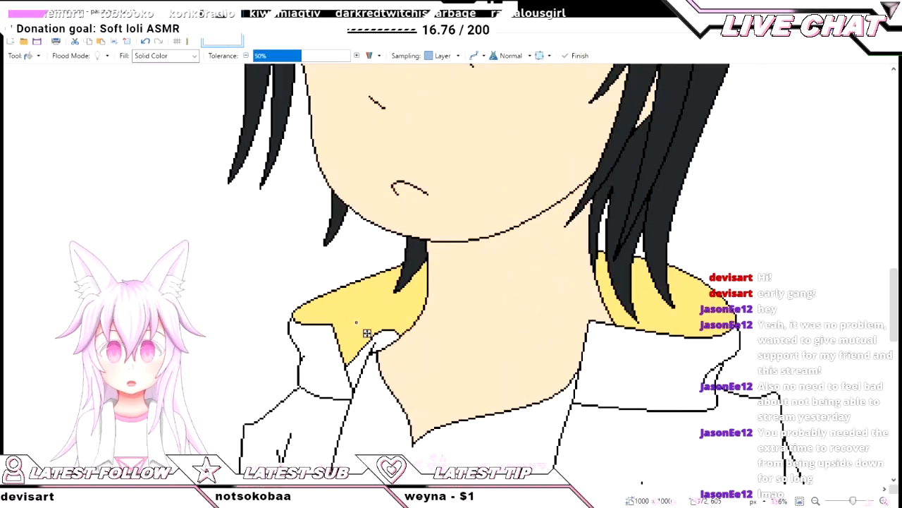
scroll(366, 329, down, 2)
- Sample the orange swatch and flood-fill both inner collar sections of the jacket with it
key(k)
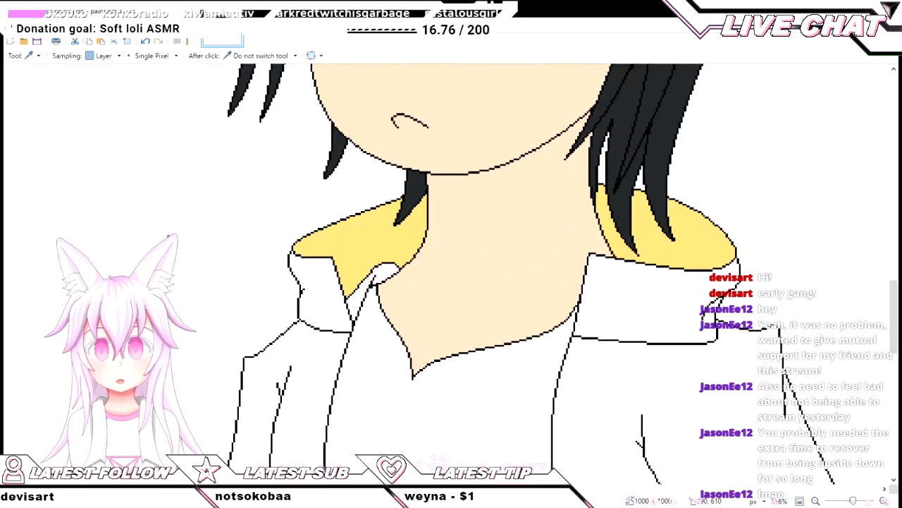
scroll(366, 265, down, 3)
scroll(486, 195, up, 4)
scroll(485, 196, down, 3)
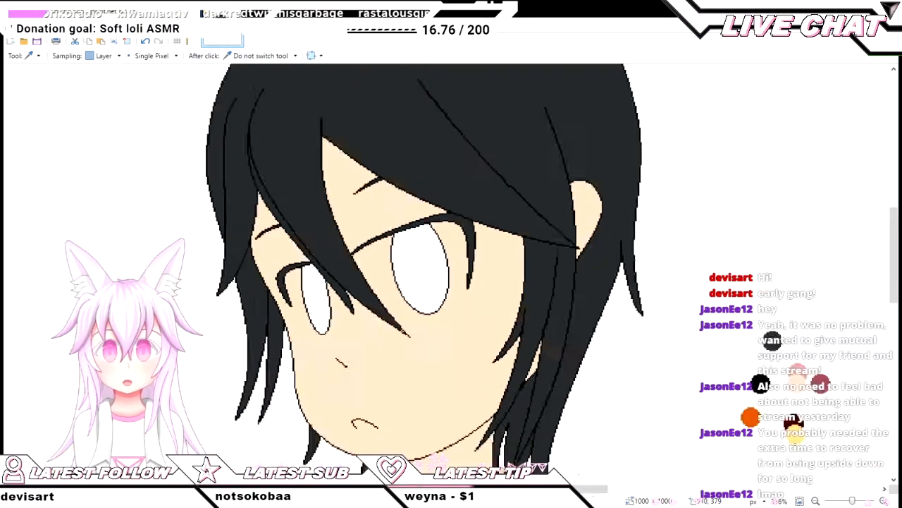
scroll(584, 340, up, 4)
scroll(584, 340, up, 3)
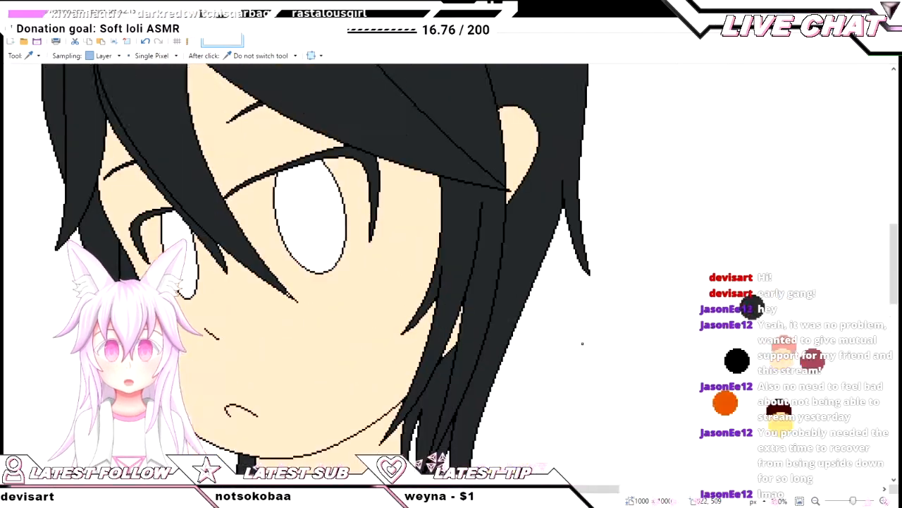
scroll(584, 340, down, 4)
scroll(594, 346, down, 2)
scroll(677, 353, up, 3)
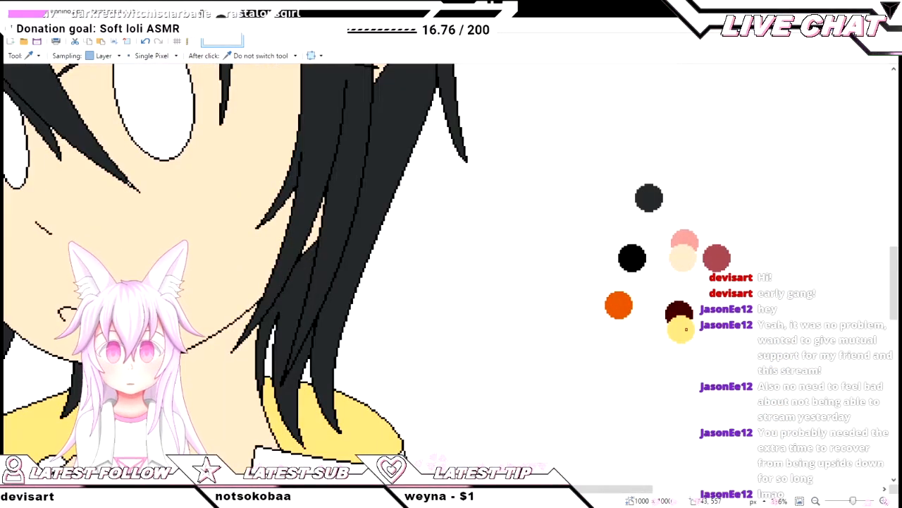
scroll(683, 338, up, 2)
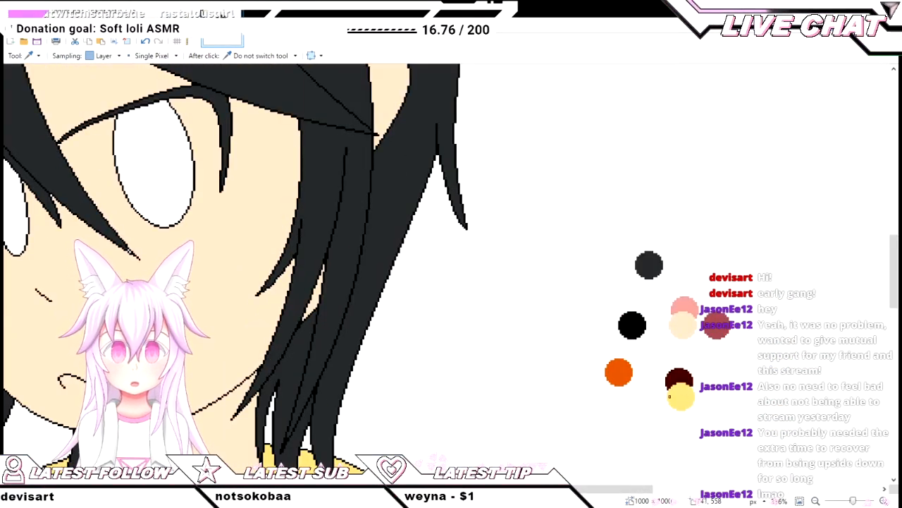
scroll(570, 394, down, 3)
scroll(593, 319, up, 2)
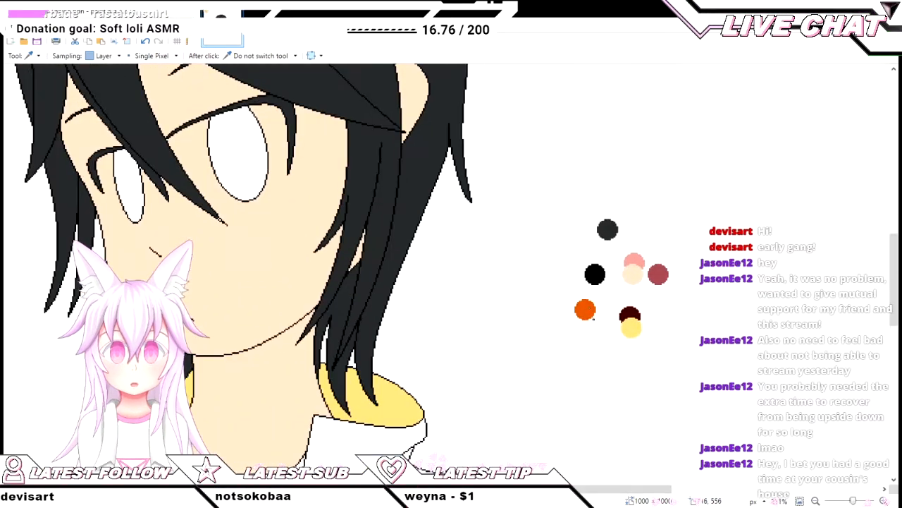
key(f)
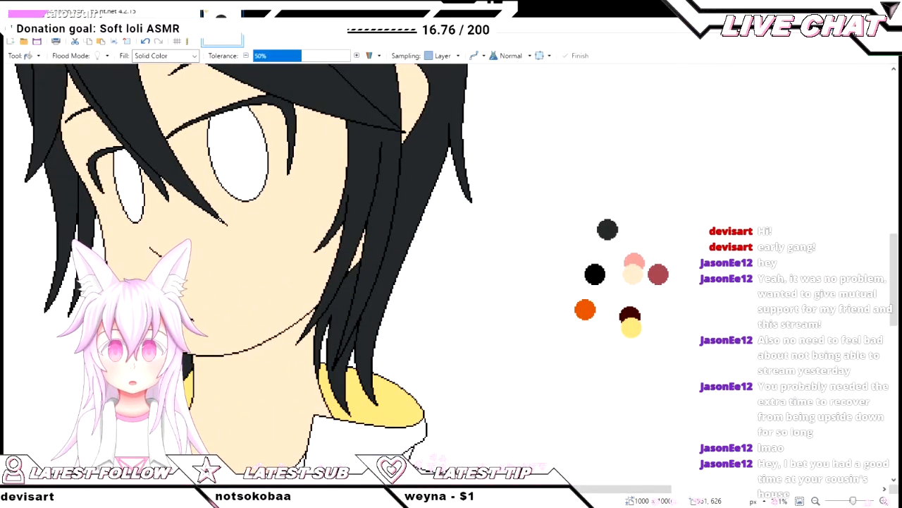
click(374, 399)
scroll(729, 427, left, 5)
click(486, 409)
scroll(486, 412, right, 5)
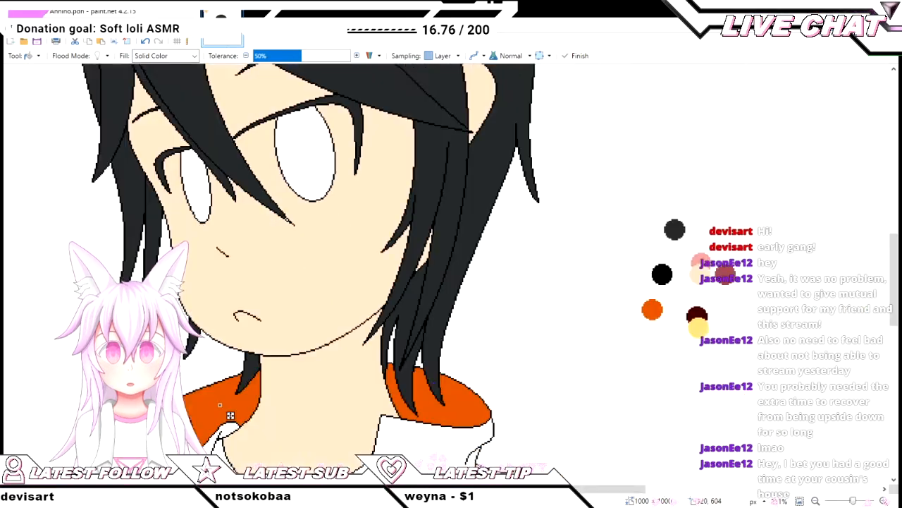
- Sample the yellow swatch and flood-fill the irises of both eyes with it
key(k)
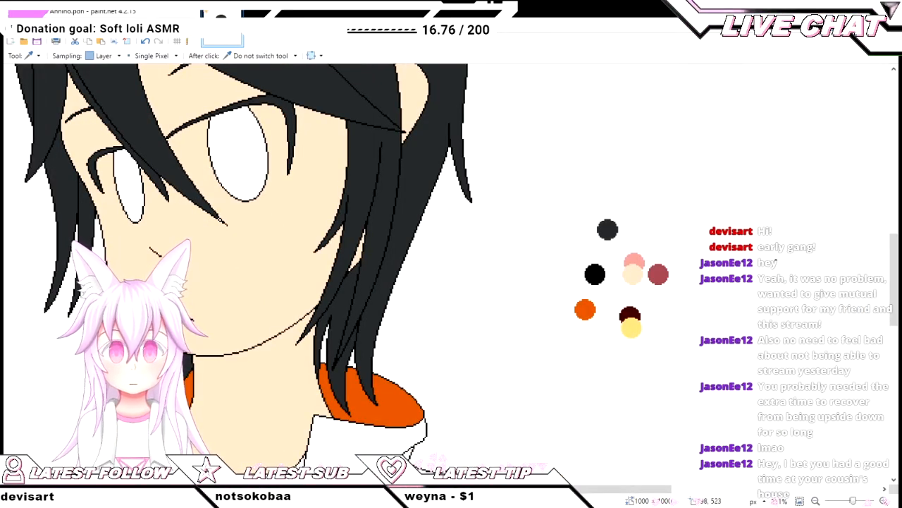
key(f)
click(258, 170)
scroll(459, 169, left, 3)
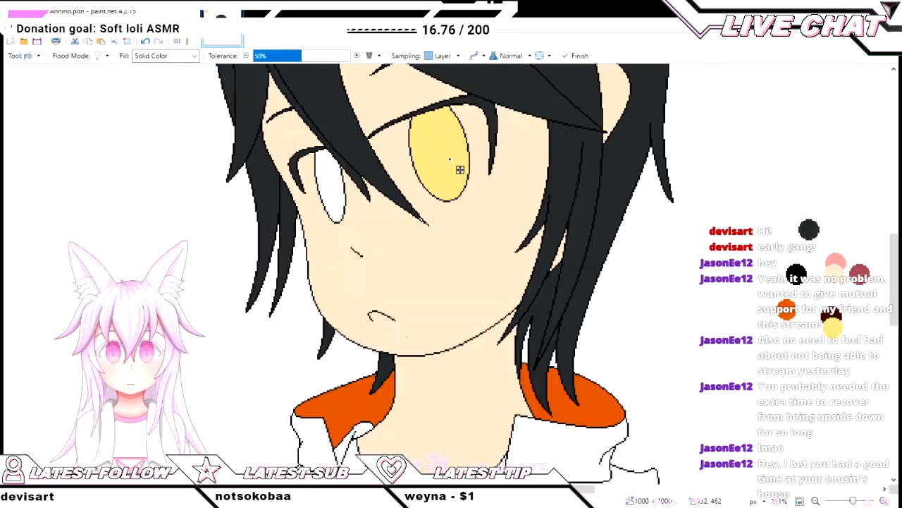
click(332, 196)
- Select the main skin area of the face with the Magic Wand at 50% tolerance
scroll(332, 401, up, 3)
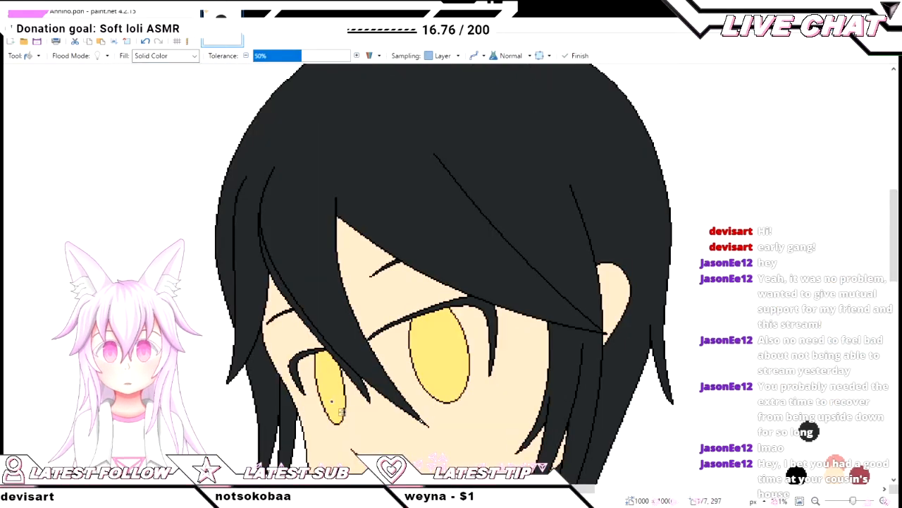
key(s)
key(s)
key(s)
key(s)
scroll(332, 401, down, 2)
click(439, 327)
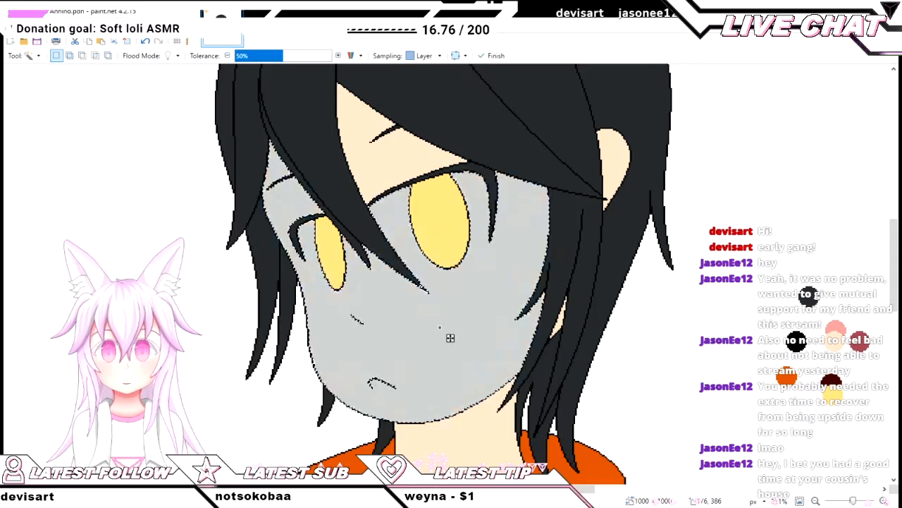
- Draw a 1-pixel white curve from the smaller eye's lash tip to the bottom of its iris, bowed slightly outward
key(k)
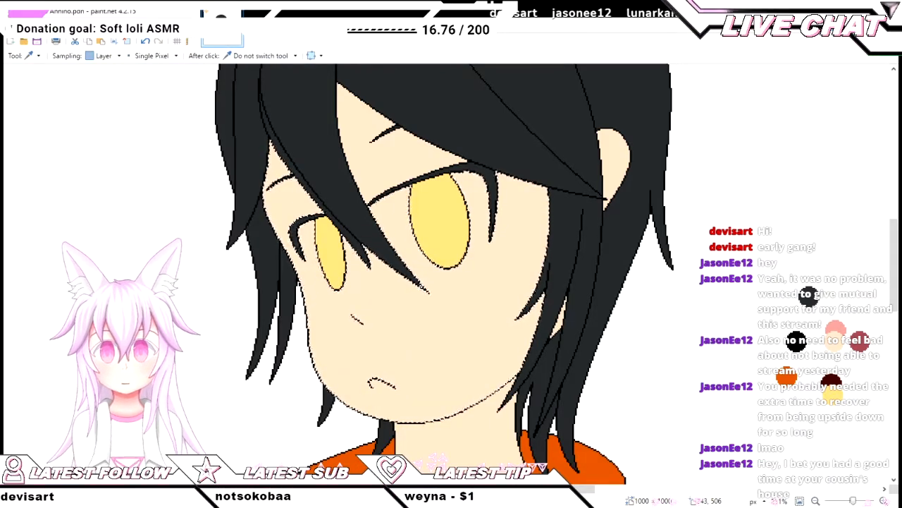
key(o)
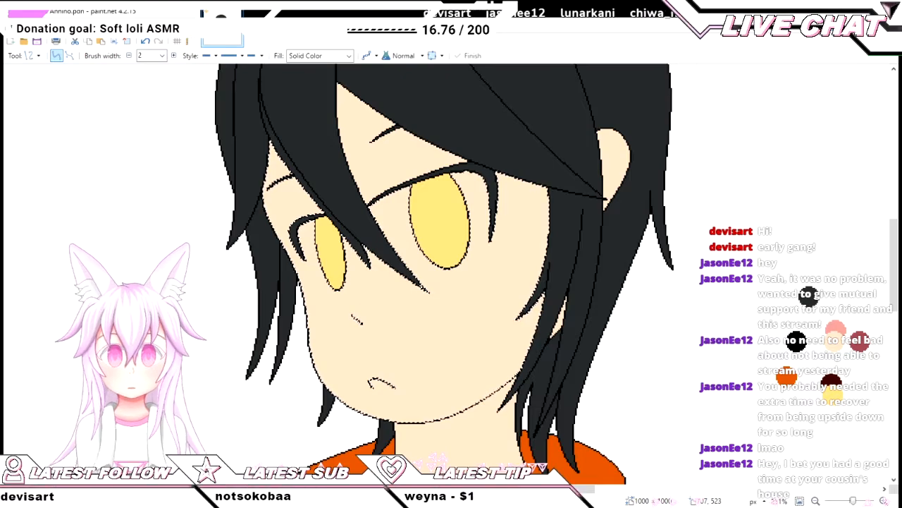
scroll(409, 206, up, 4)
key(bracketleft)
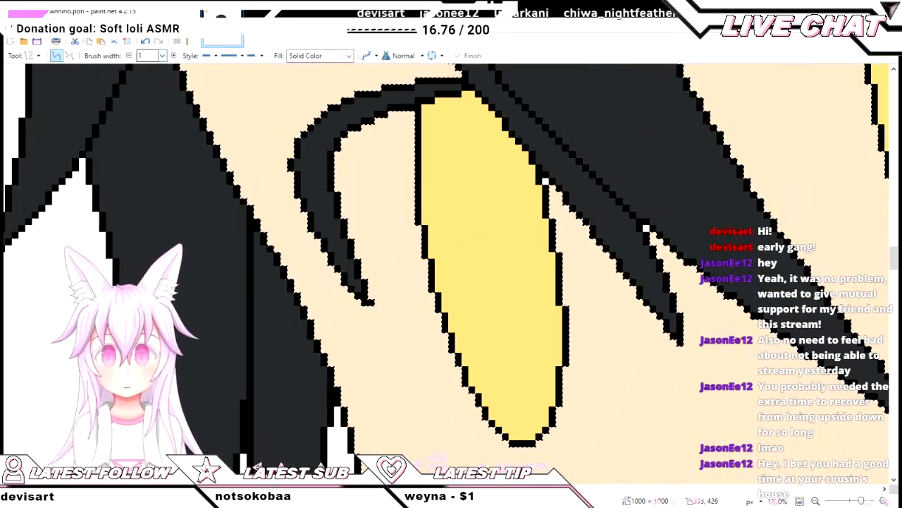
drag(372, 301, 506, 443)
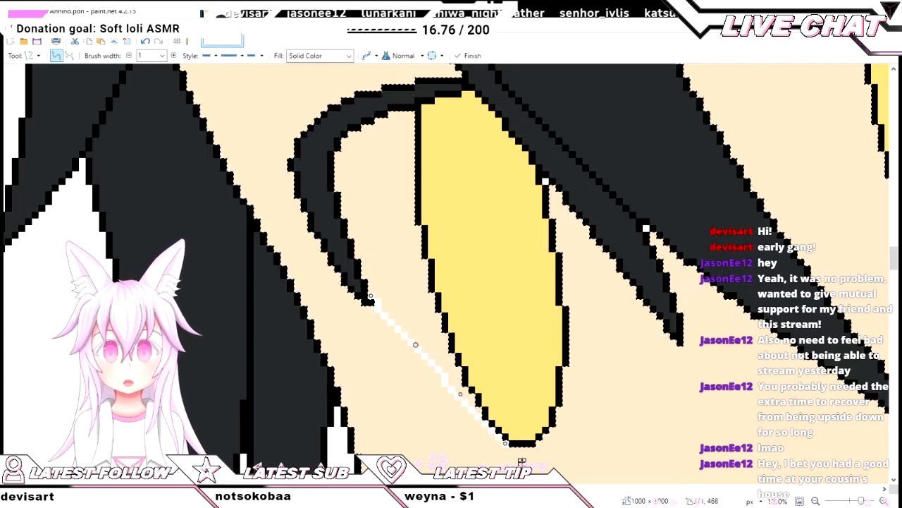
drag(415, 344, 415, 353)
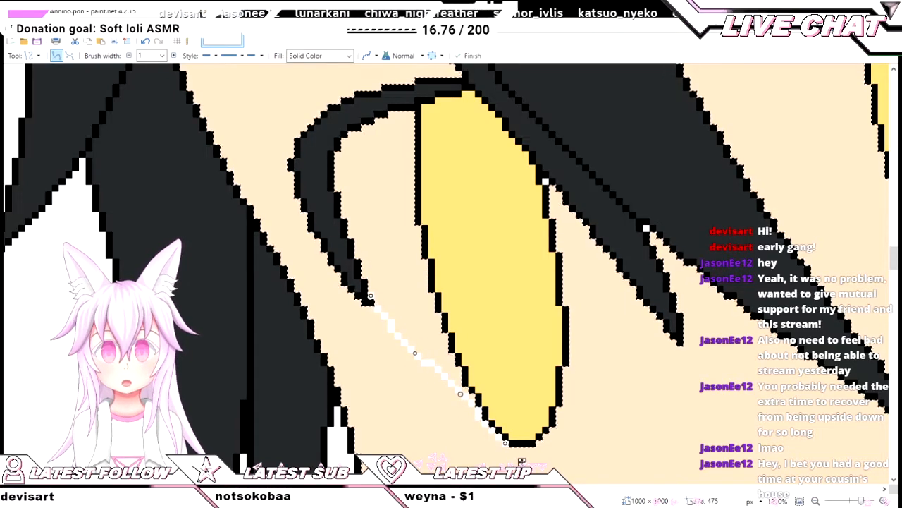
drag(459, 395, 457, 412)
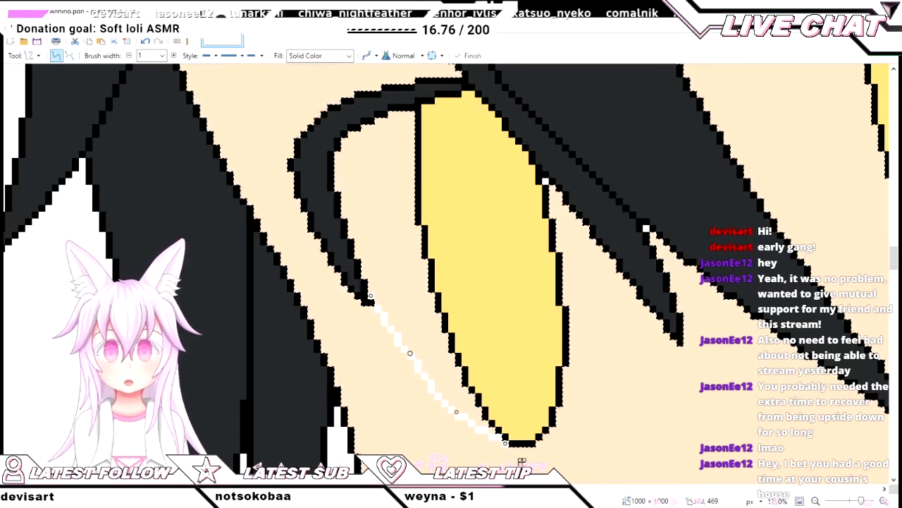
scroll(462, 418, up, 2)
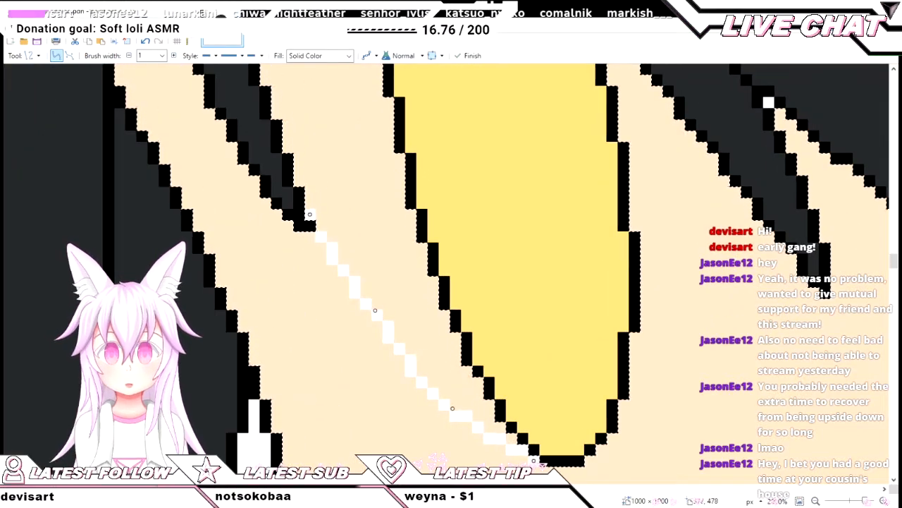
drag(453, 407, 464, 421)
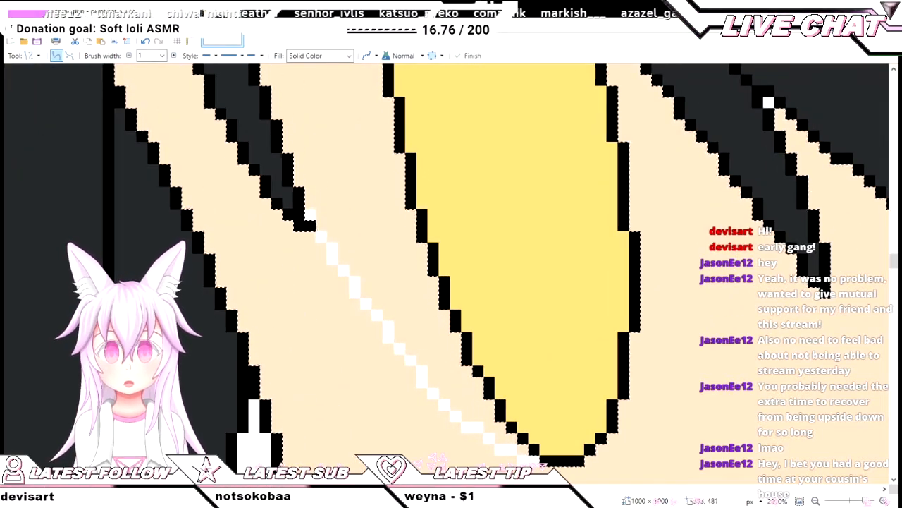
- Try to flood-fill the area between the white curve and the smaller eye's iris at 50% tolerance
key(f)
click(500, 423)
scroll(501, 423, down, 4)
key(ctrl+z)
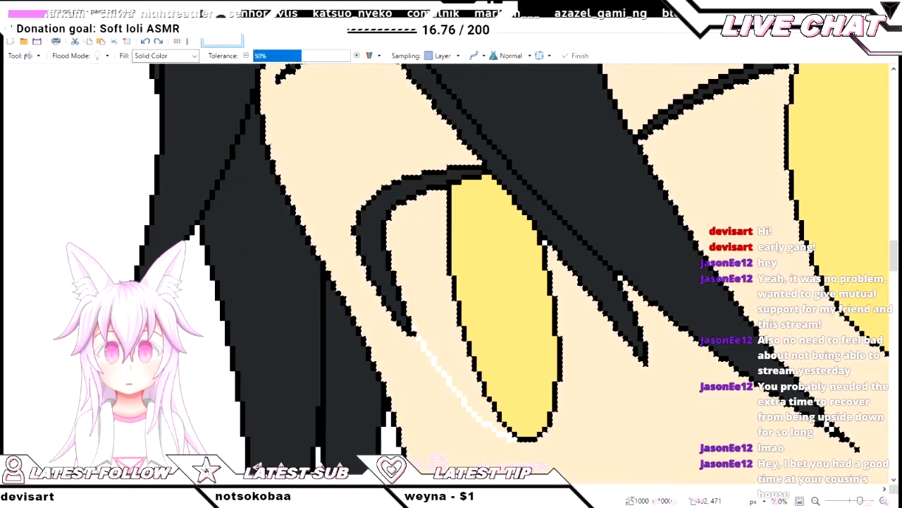
- Draw a white curve along the nose side of the smaller eye's iris, from the hair edge to its bottom, bent around the outline
scroll(596, 381, up, 2)
key(o)
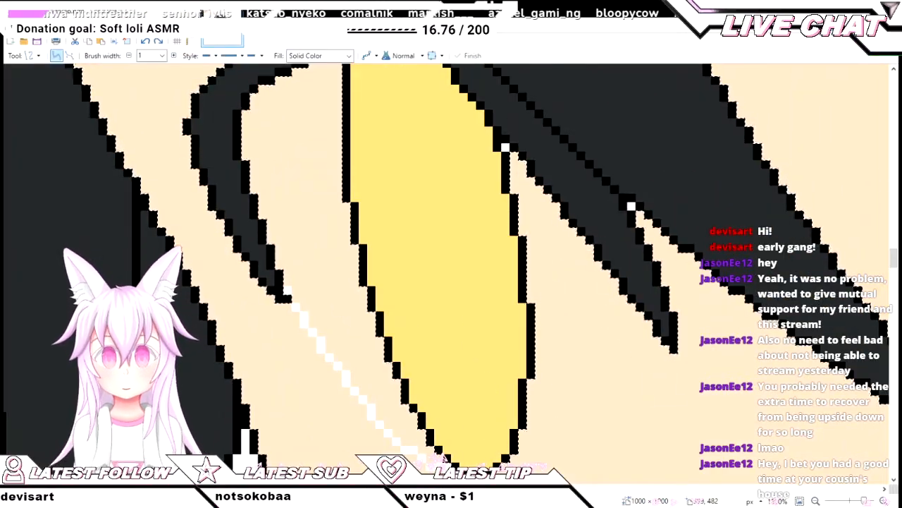
drag(539, 229, 523, 162)
scroll(559, 251, down, 3)
scroll(540, 409, up, 3)
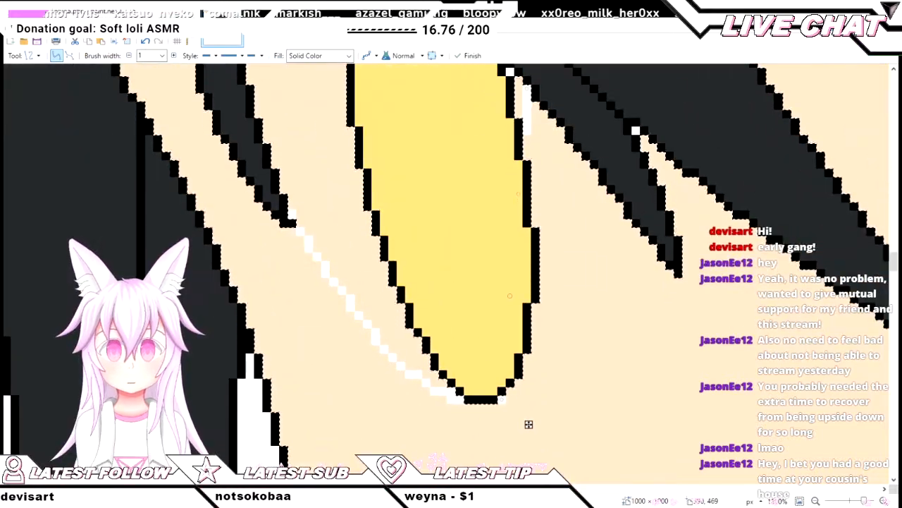
drag(541, 345, 544, 325)
drag(518, 192, 550, 185)
mouse_move(543, 324)
mouse_down()
mouse_move(552, 307)
mouse_move(549, 320)
mouse_up()
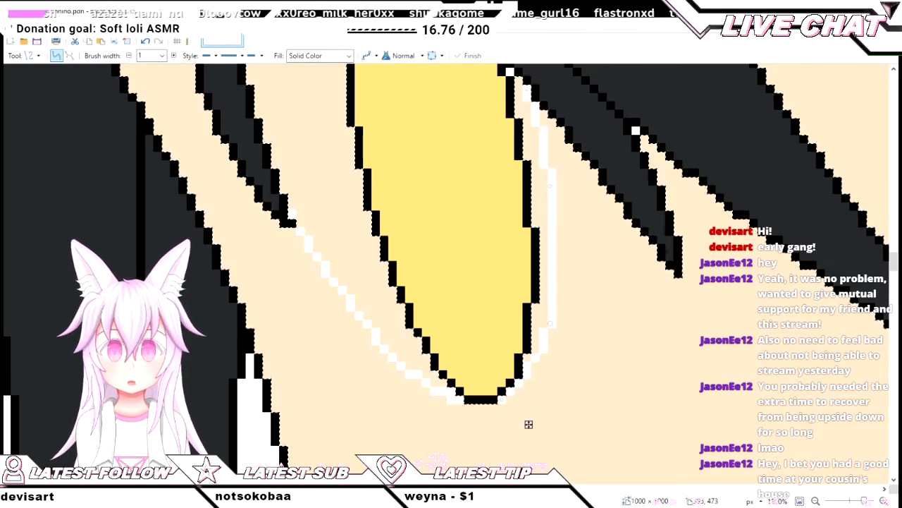
scroll(452, 275, up, 3)
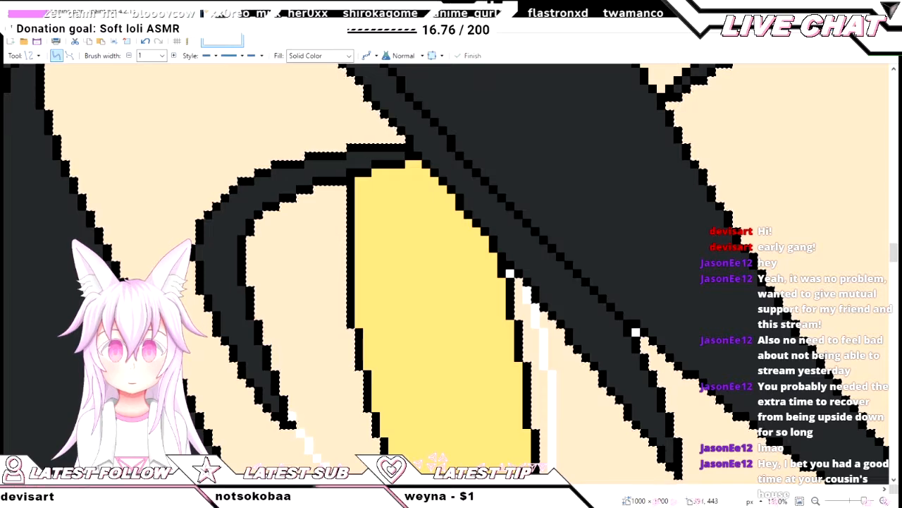
- Try to flood-fill the narrow gap between the nose-side curve and the smaller eye's iris with white
scroll(549, 293, up, 2)
key(p)
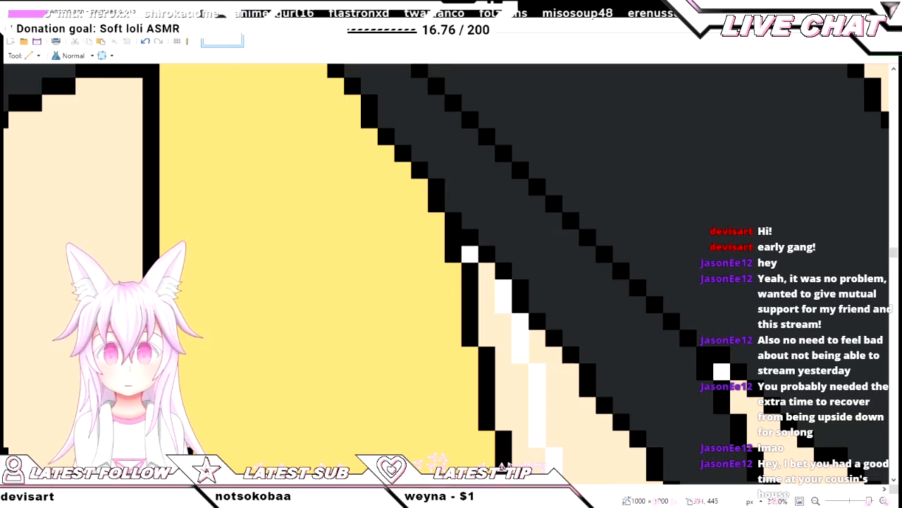
key(f)
click(487, 289)
scroll(489, 299, down, 3)
key(ctrl+z)
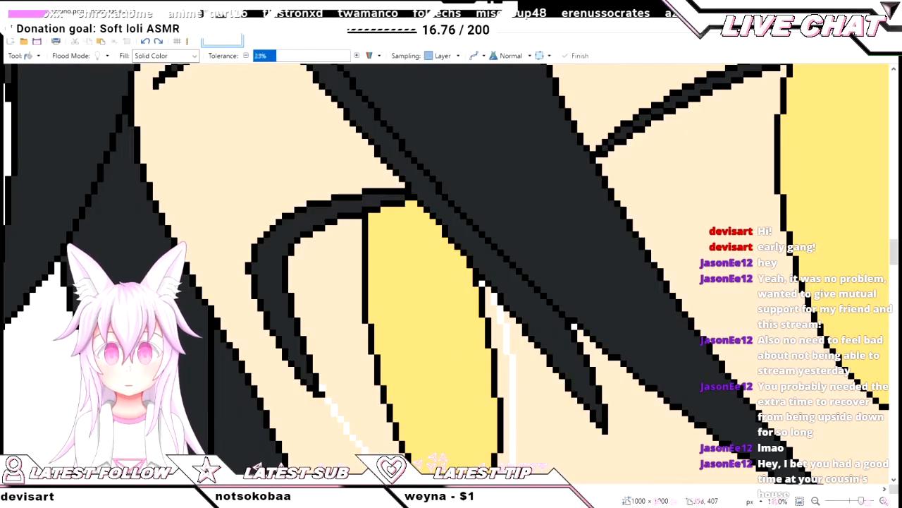
- Flood-fill the white of the smaller eye on both sides of its iris at 0% tolerance
click(340, 284)
scroll(341, 285, down, 2)
scroll(479, 341, up, 2)
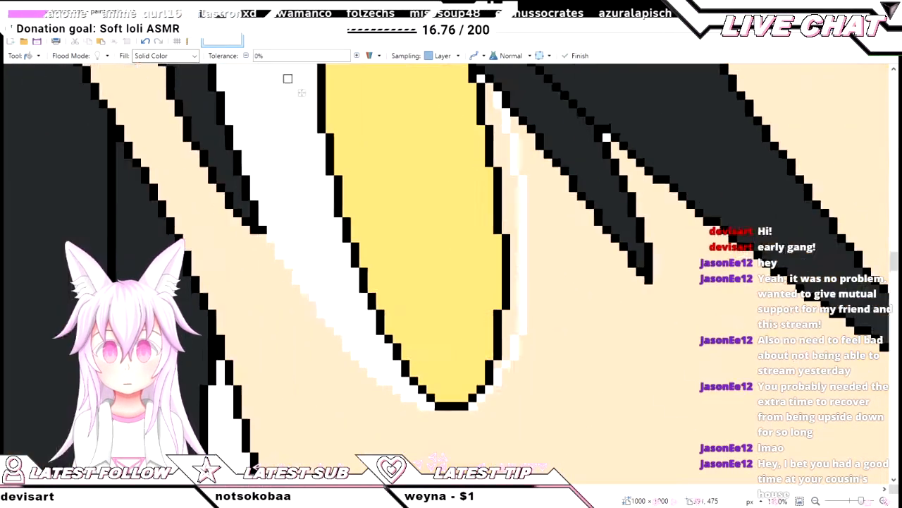
click(518, 320)
scroll(518, 321, up, 3)
scroll(517, 321, down, 3)
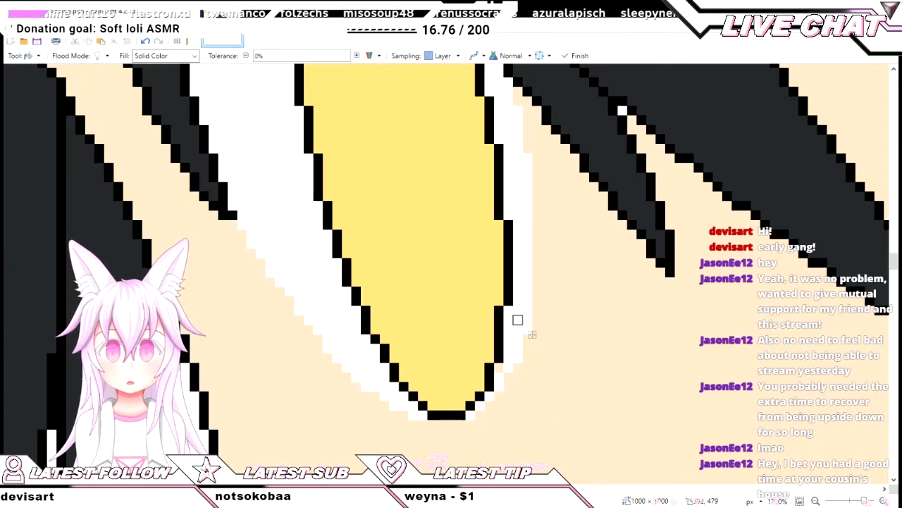
scroll(491, 367, up, 2)
click(509, 368)
scroll(520, 388, down, 5)
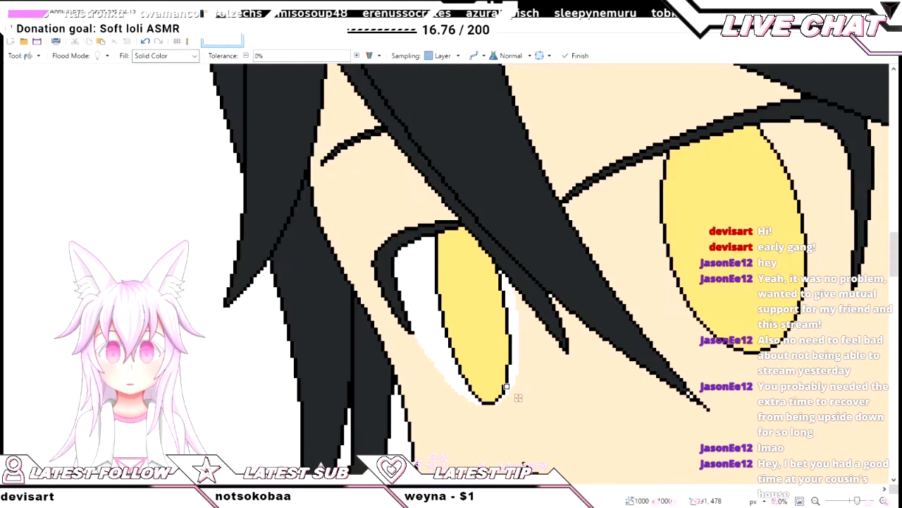
scroll(449, 402, down, 3)
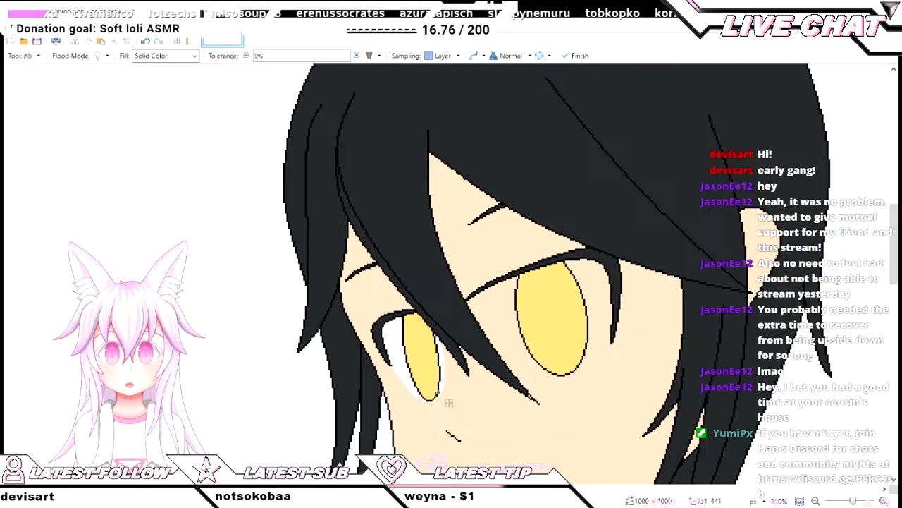
scroll(557, 274, down, 3)
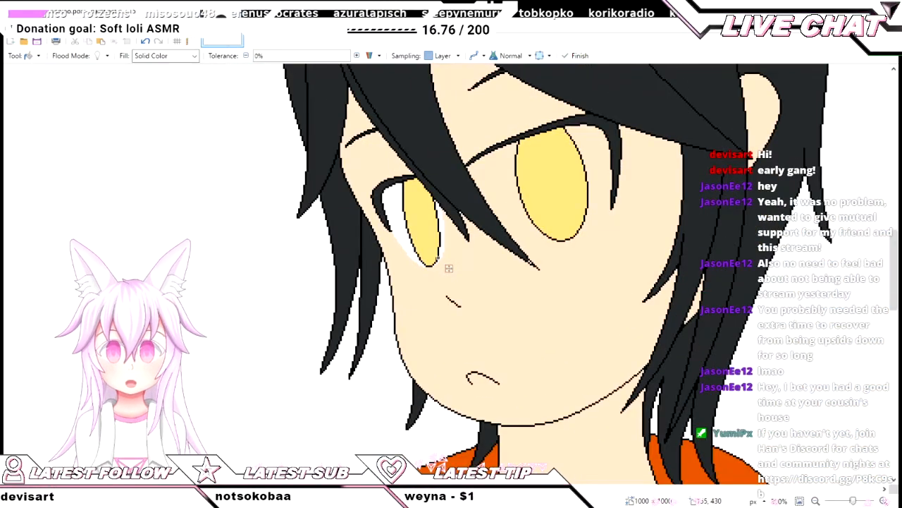
- Select the main skin area of the face with the Magic Wand at 0% tolerance
key(k)
scroll(448, 268, up, 4)
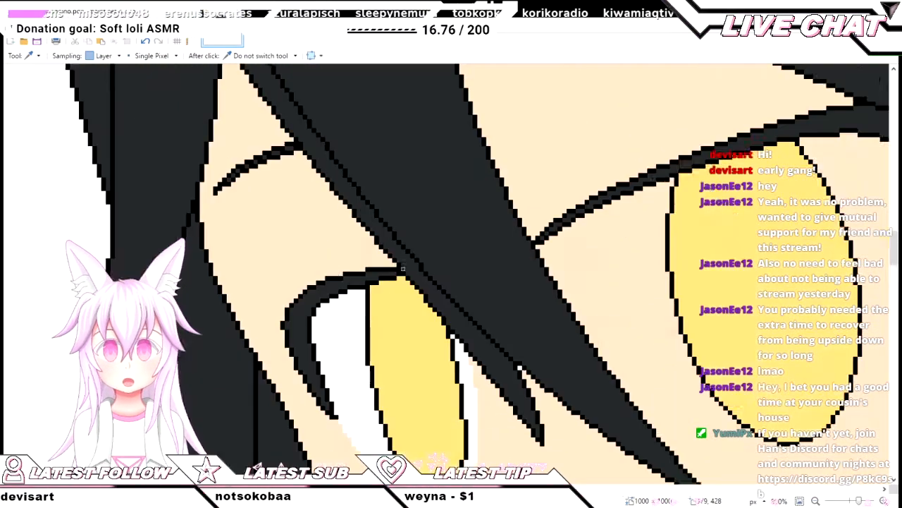
scroll(336, 277, right, 5)
scroll(413, 268, down, 3)
scroll(416, 264, left, 4)
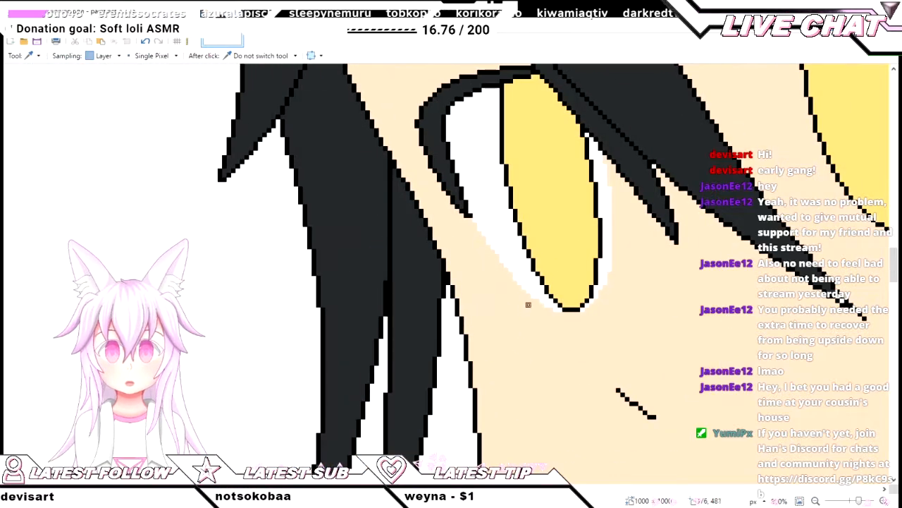
scroll(518, 310, up, 2)
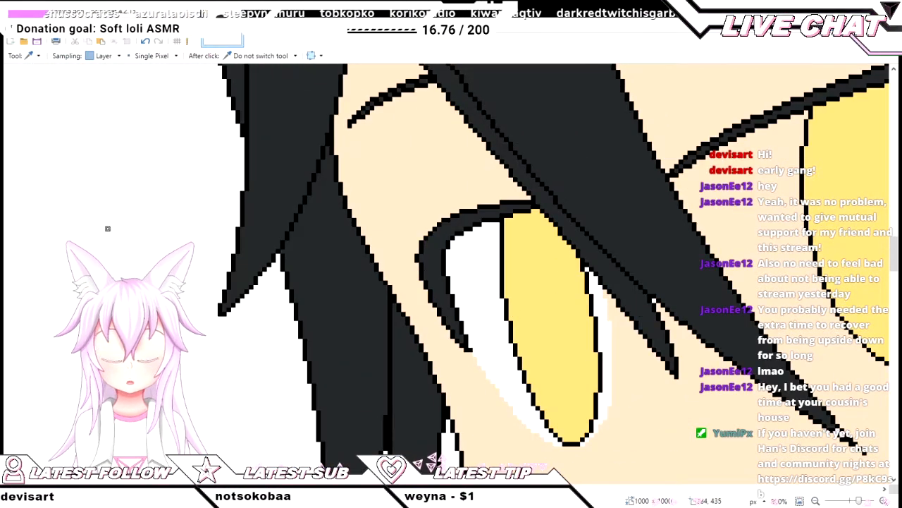
scroll(107, 228, right, 5)
scroll(192, 250, down, 2)
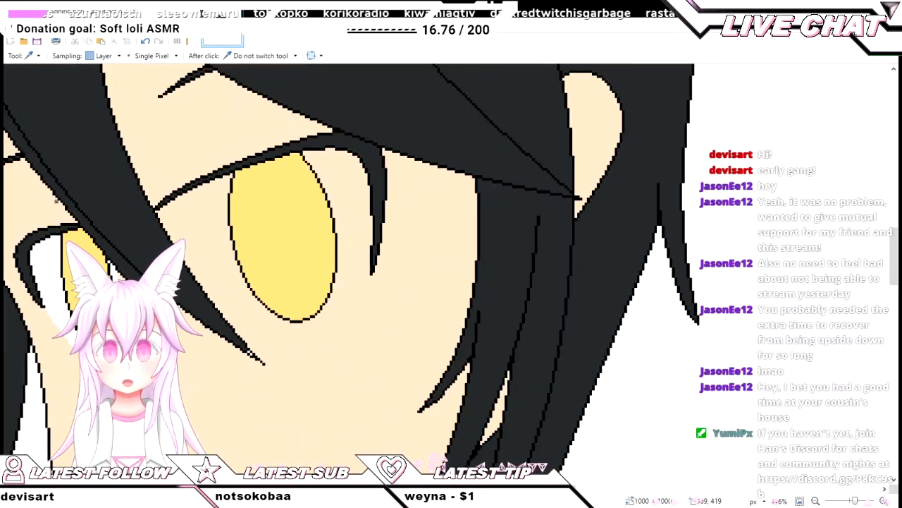
key(s)
key(s)
key(s)
key(s)
click(350, 341)
scroll(350, 341, left, 1)
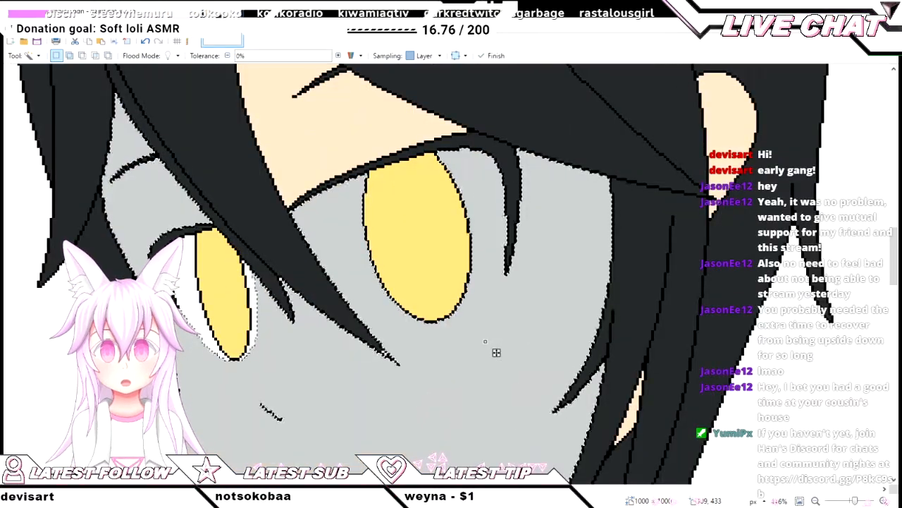
- Draw a 1-pixel white curve from the larger eye's upper lash line to the bottom of its iris on the nose side
key(BackSpace)
key(k)
key(o)
scroll(203, 290, up, 3)
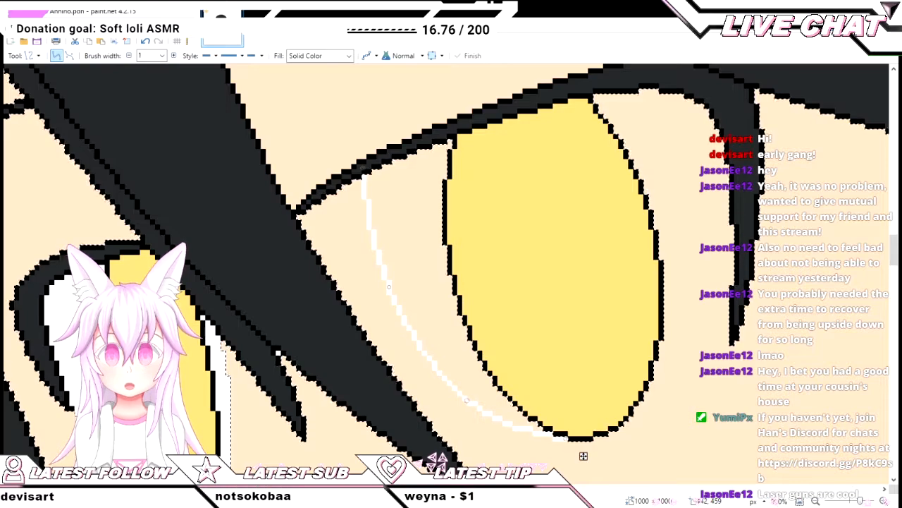
scroll(437, 462, right, 2)
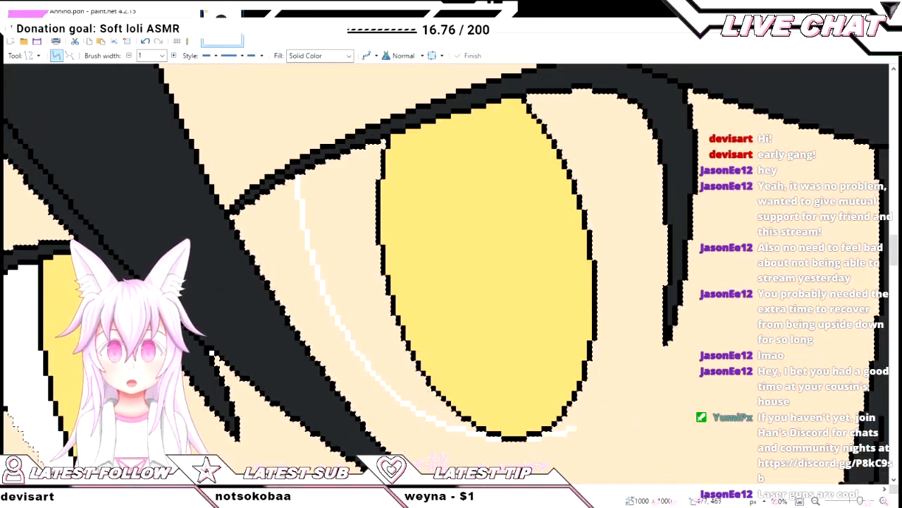
- Draw a white curve from the bottom of the larger eye's iris up to the outer lash, bent outward, and close the remaining gap
drag(529, 437, 669, 280)
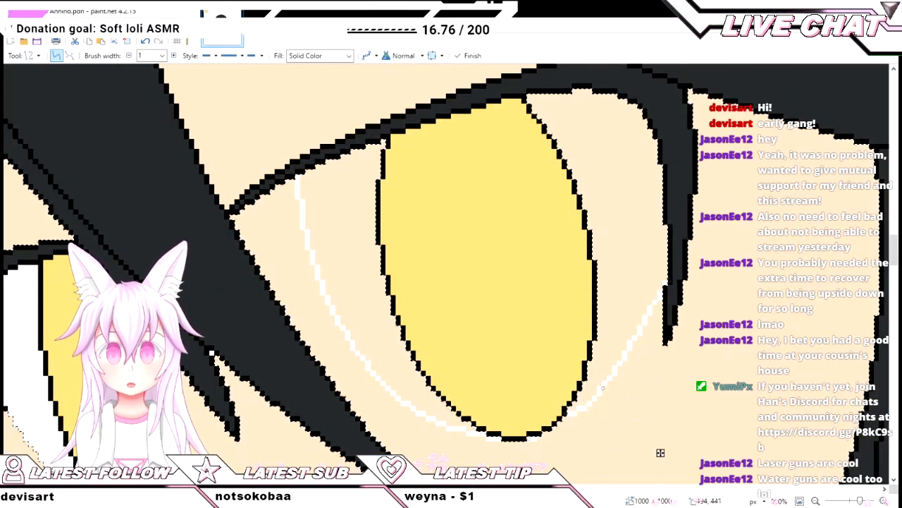
scroll(564, 413, up, 2)
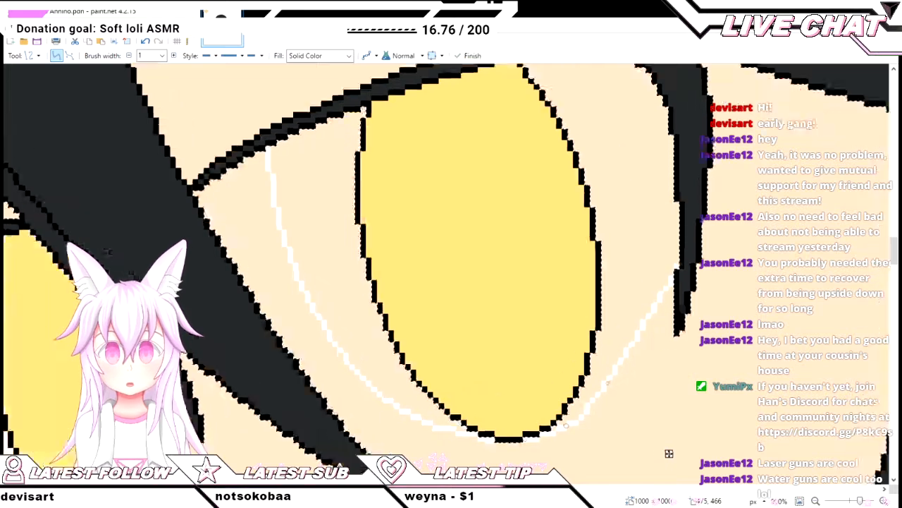
drag(643, 344, 675, 303)
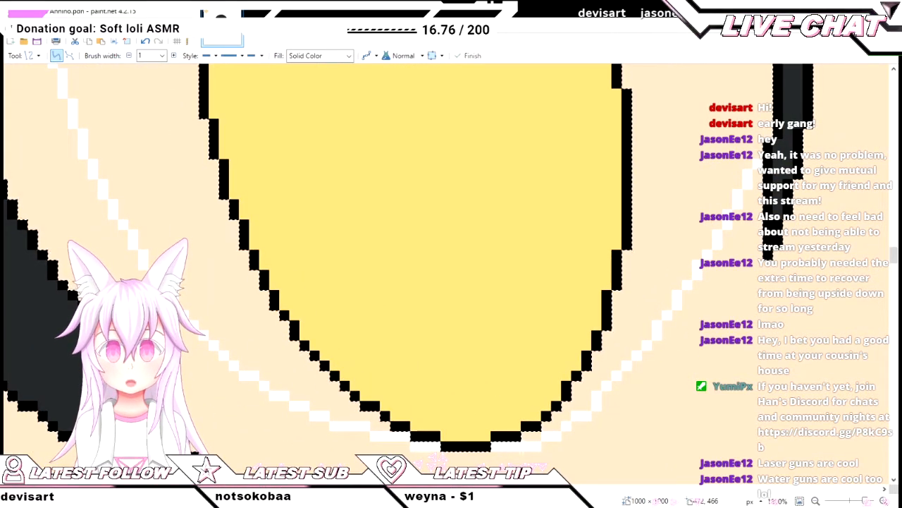
drag(516, 435, 536, 435)
- Flood-fill the areas on both sides of the larger eye's iris with white at 0% tolerance
key(f)
click(585, 375)
scroll(369, 359, down, 2)
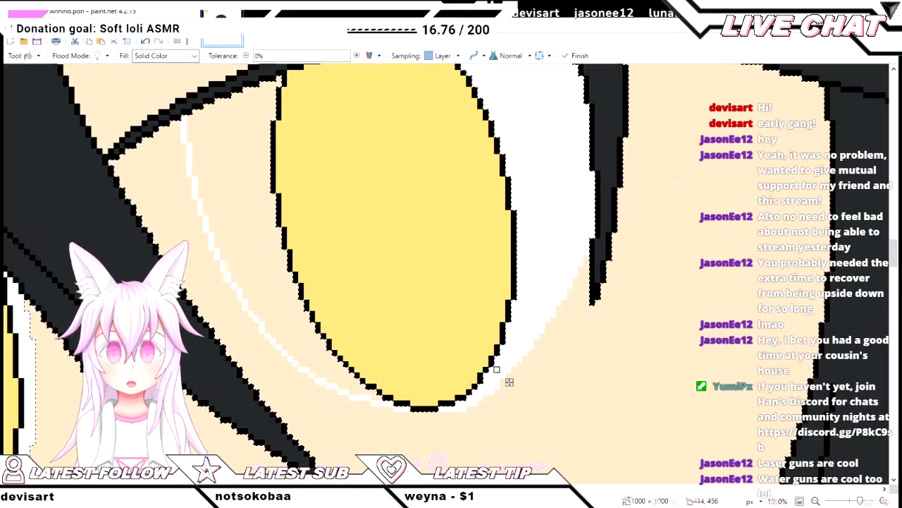
click(306, 346)
scroll(319, 359, down, 2)
scroll(319, 345, down, 2)
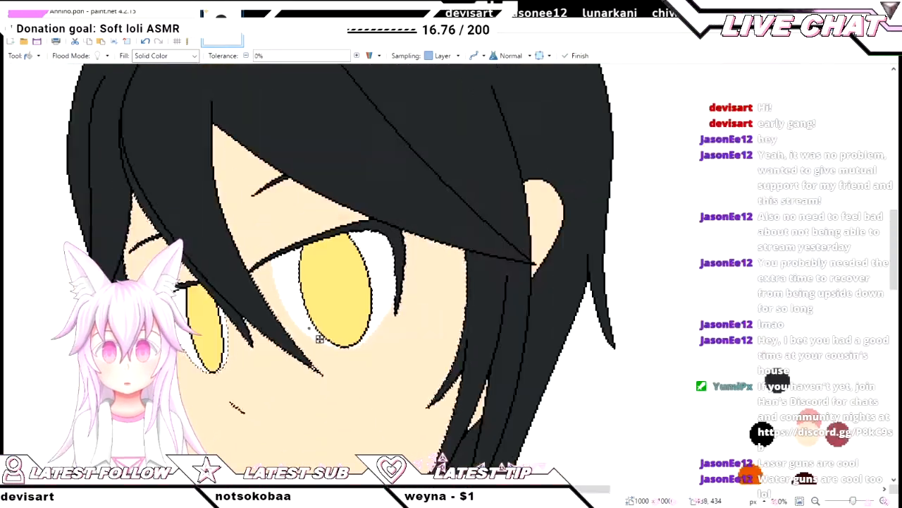
scroll(319, 339, up, 4)
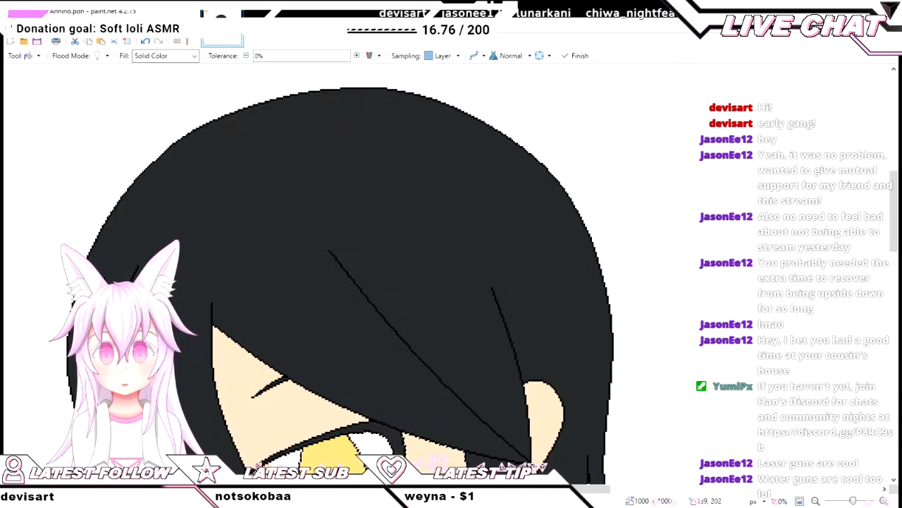
scroll(331, 246, down, 6)
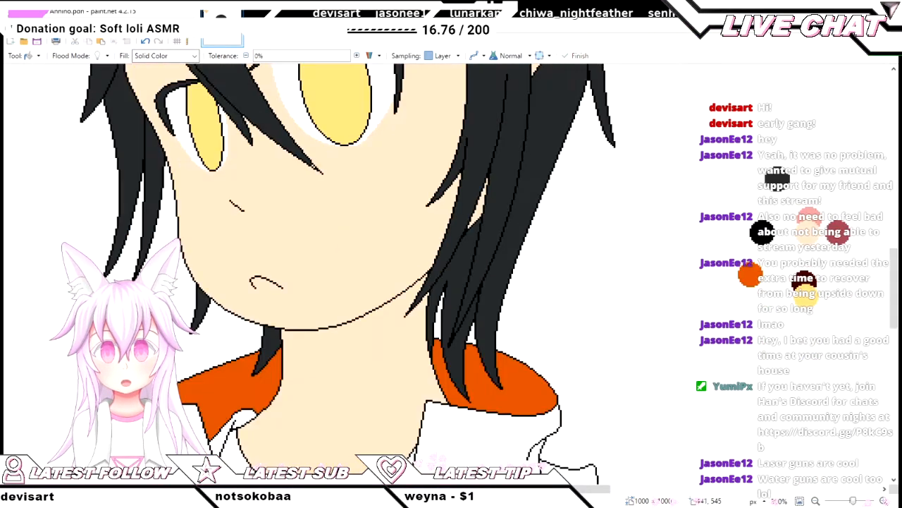
scroll(331, 247, up, 1)
scroll(331, 247, left, 1)
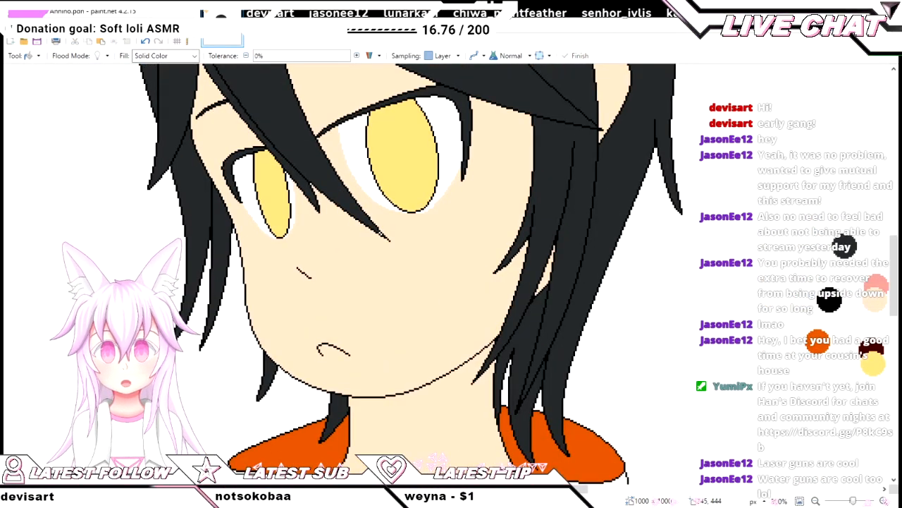
- Recolour the stray white pixel where the two bang strands split between the eyes with the skin colour
key(k)
scroll(320, 198, up, 2)
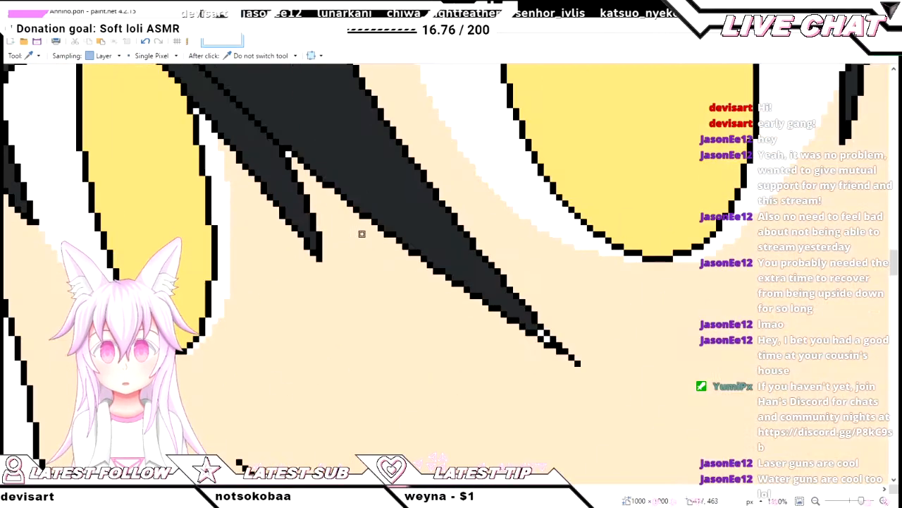
scroll(317, 225, up, 5)
key(p)
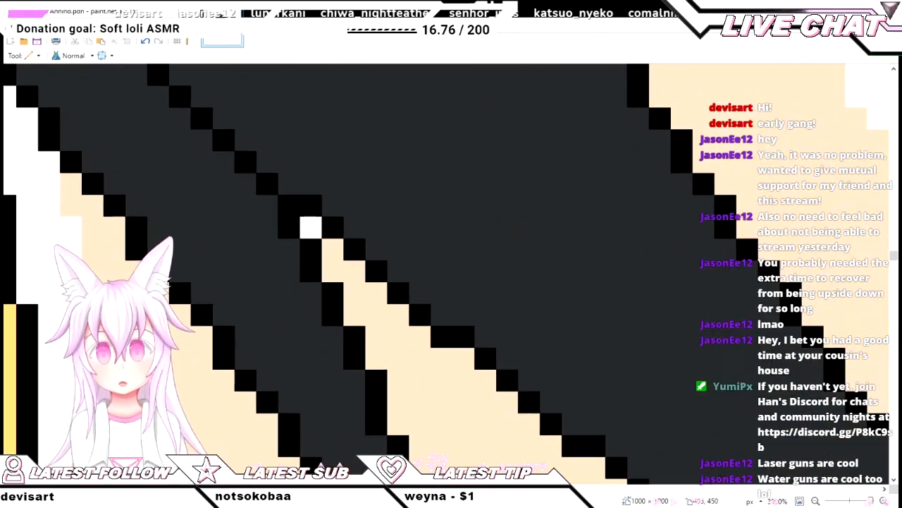
click(310, 226)
- Colour the white pixels at the tip of the long centre bang with the dark hair colour
key(k)
scroll(421, 223, down, 3)
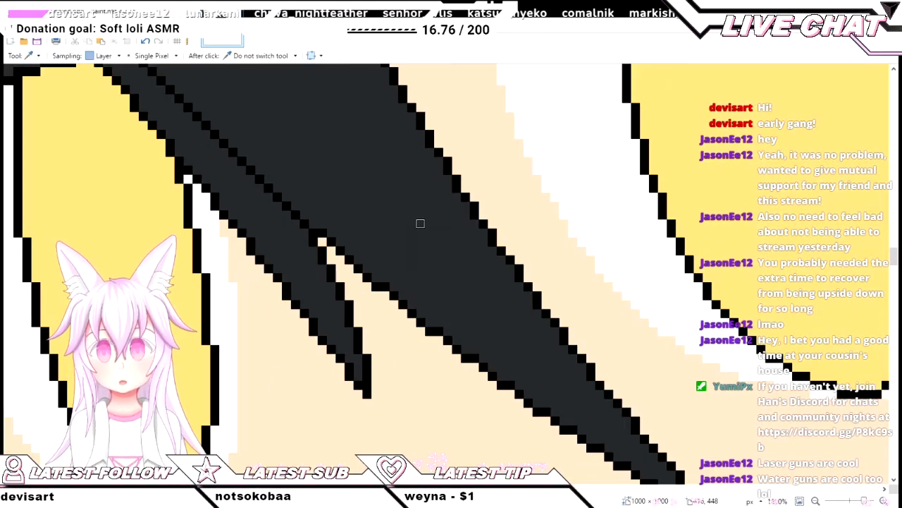
scroll(420, 224, right, 5)
scroll(425, 251, down, 3)
key(p)
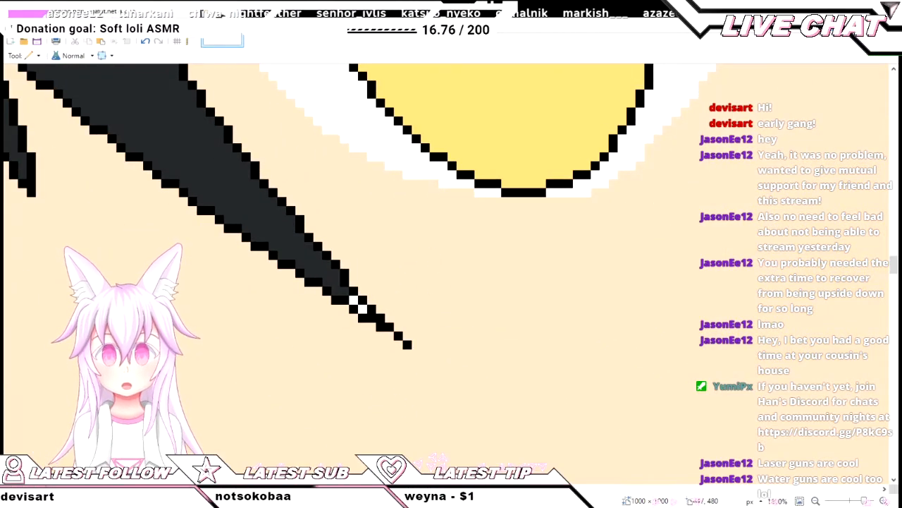
scroll(355, 302, down, 4)
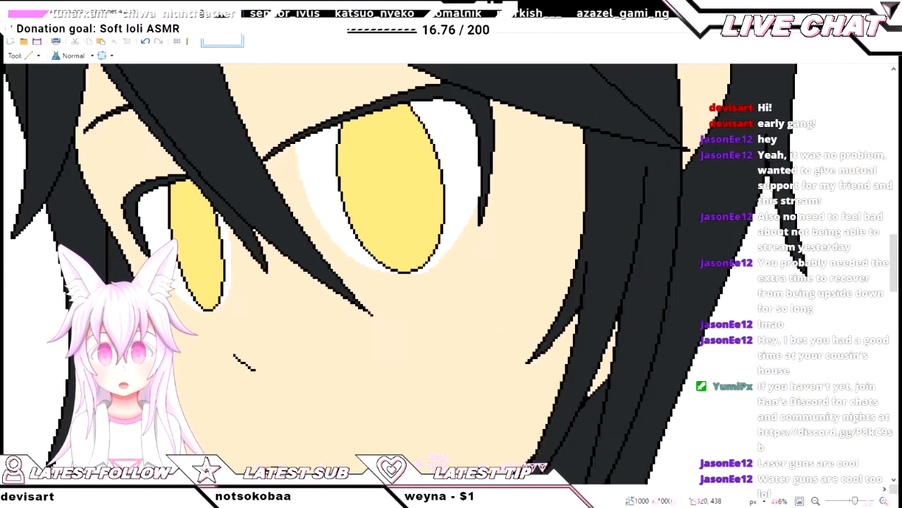
- Select the ear's skin area with the Magic Wand at 0% tolerance
key(k)
scroll(447, 274, left, 5)
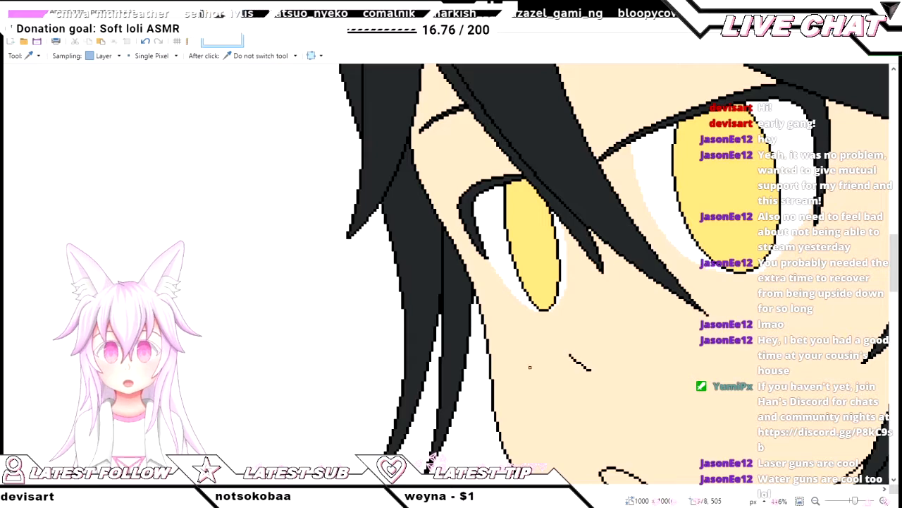
scroll(529, 367, down, 6)
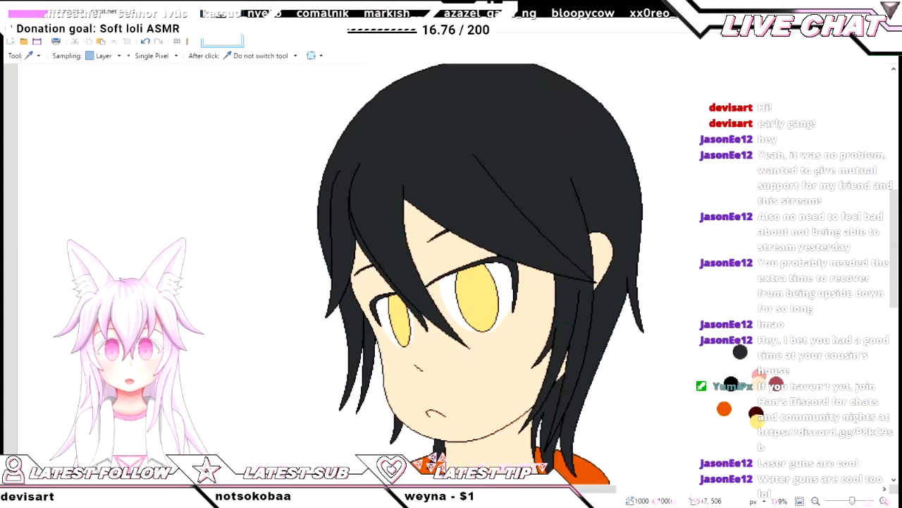
scroll(465, 358, up, 2)
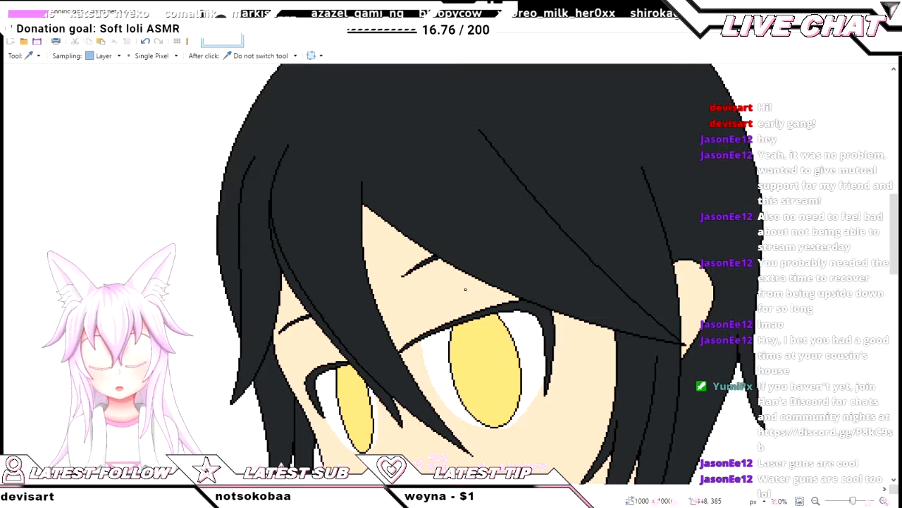
scroll(543, 306, up, 3)
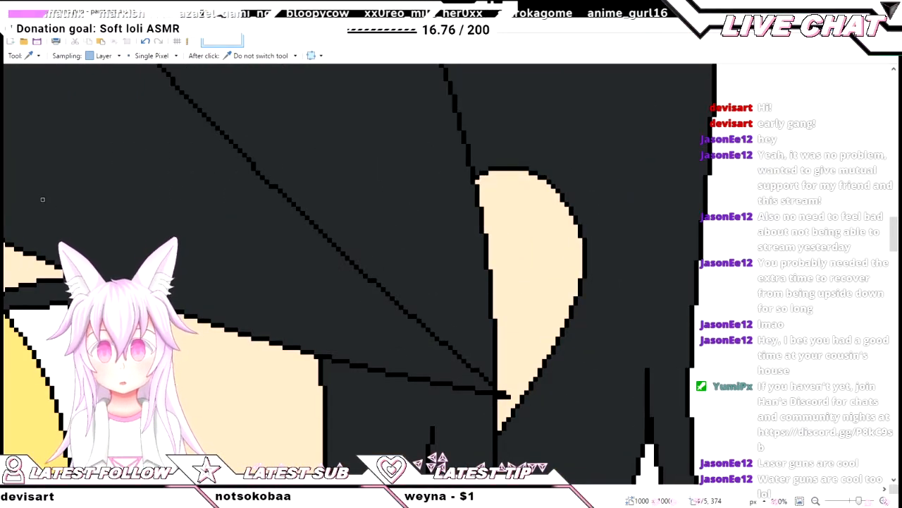
key(o)
key(f)
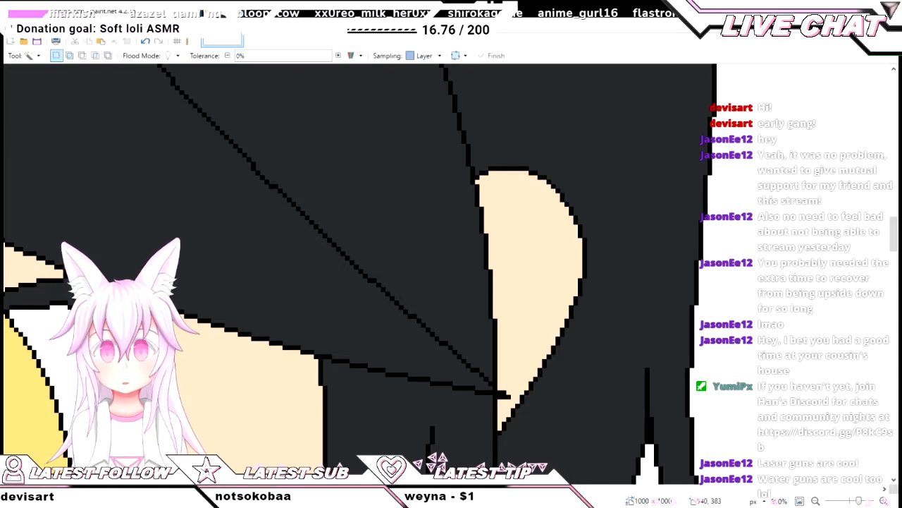
click(538, 283)
key(ctrl+z)
key(o)
scroll(538, 283, up, 2)
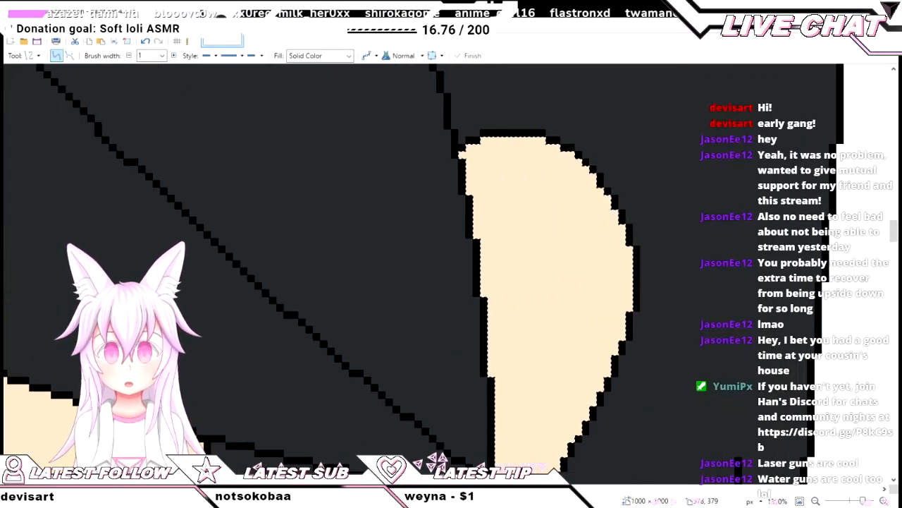
drag(505, 220, 528, 293)
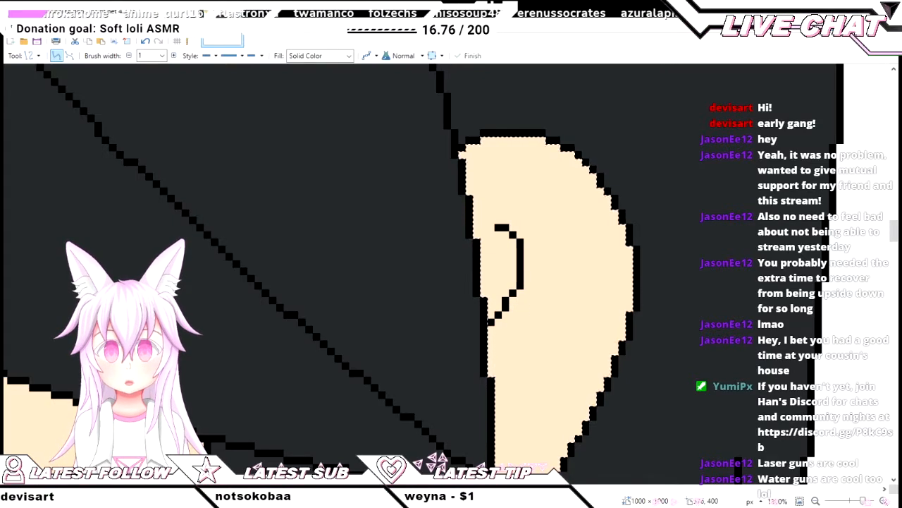
mouse_move(491, 373)
mouse_down()
mouse_move(574, 312)
mouse_move(564, 313)
mouse_move(543, 382)
mouse_up()
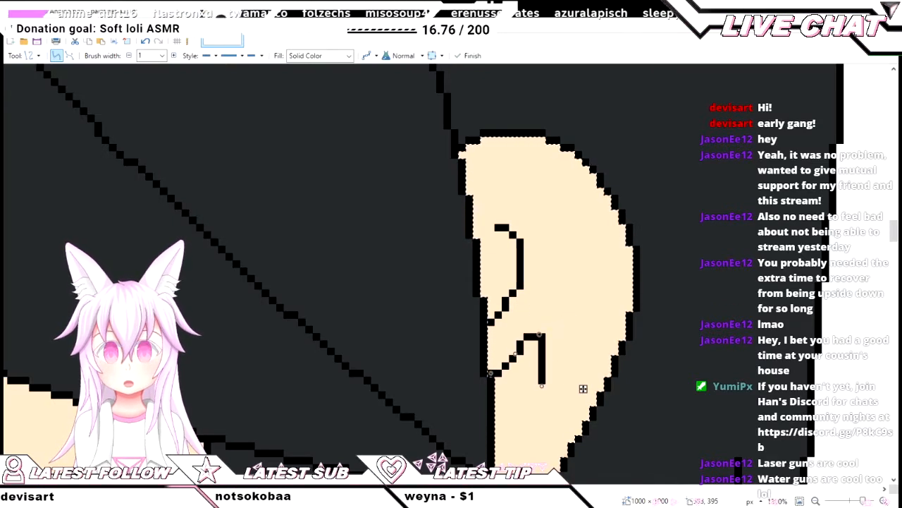
drag(539, 335, 556, 331)
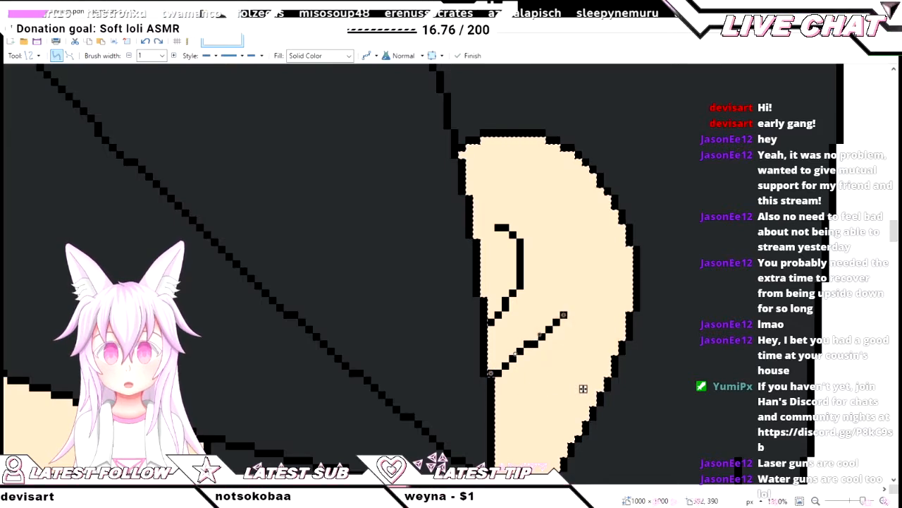
key(ctrl+z)
- Draw a 1-pixel black hooked curve in the upper part of the ear, starting from the hair edge
drag(520, 277, 529, 215)
scroll(499, 336, down, 7)
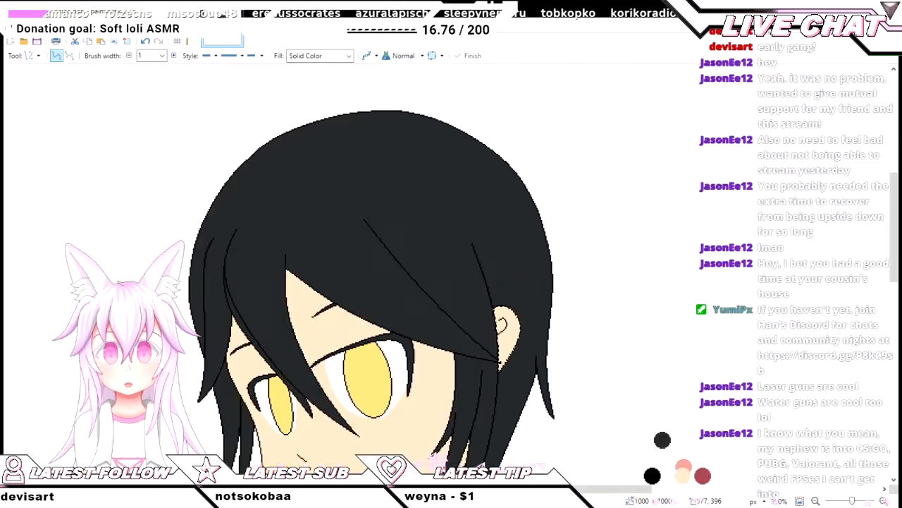
scroll(503, 340, up, 6)
scroll(462, 326, up, 2)
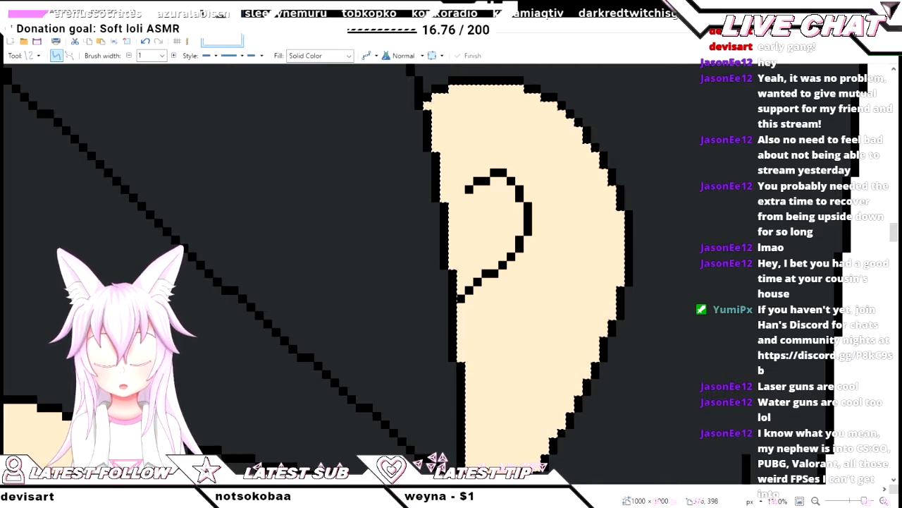
- Draw a second 1-pixel black curve lower in the ear, rising from the hair edge and bending downward
mouse_move(461, 357)
mouse_down()
mouse_move(588, 262)
mouse_move(554, 290)
mouse_up()
drag(554, 290, 512, 409)
drag(522, 312, 497, 335)
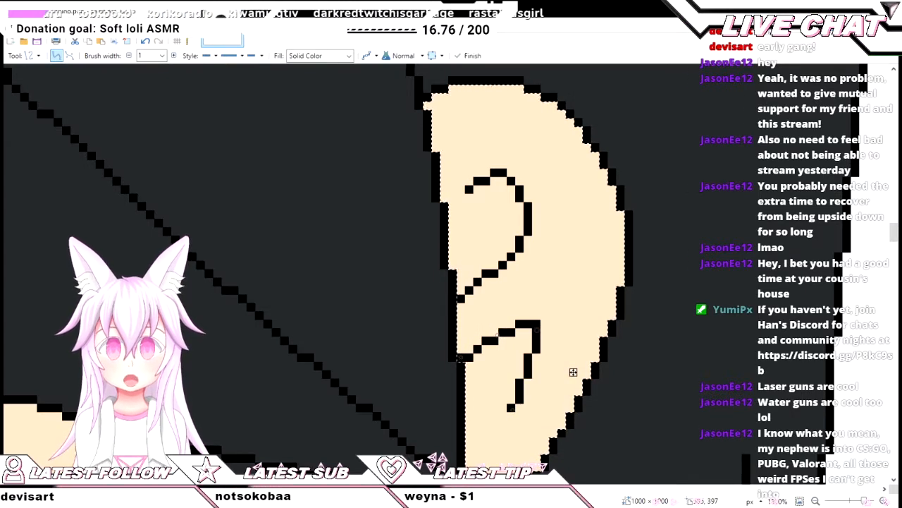
scroll(573, 371, down, 5)
scroll(629, 364, up, 5)
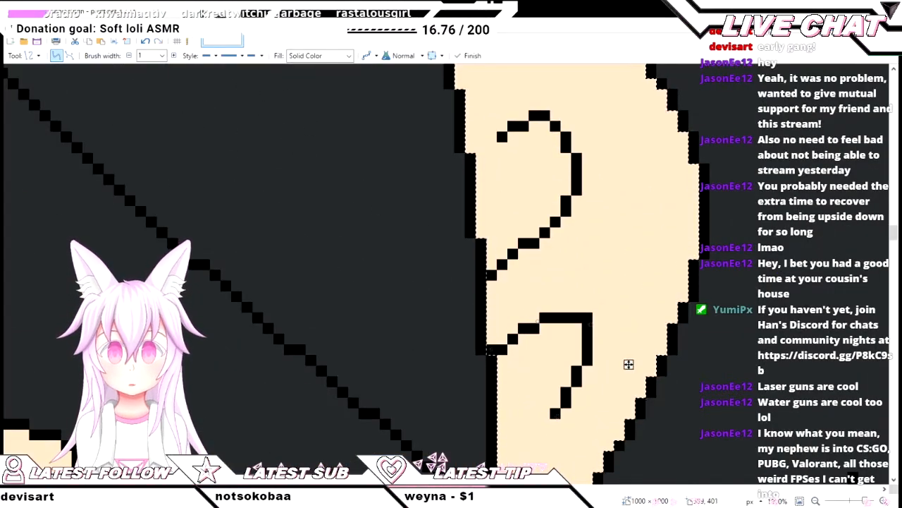
scroll(629, 364, down, 5)
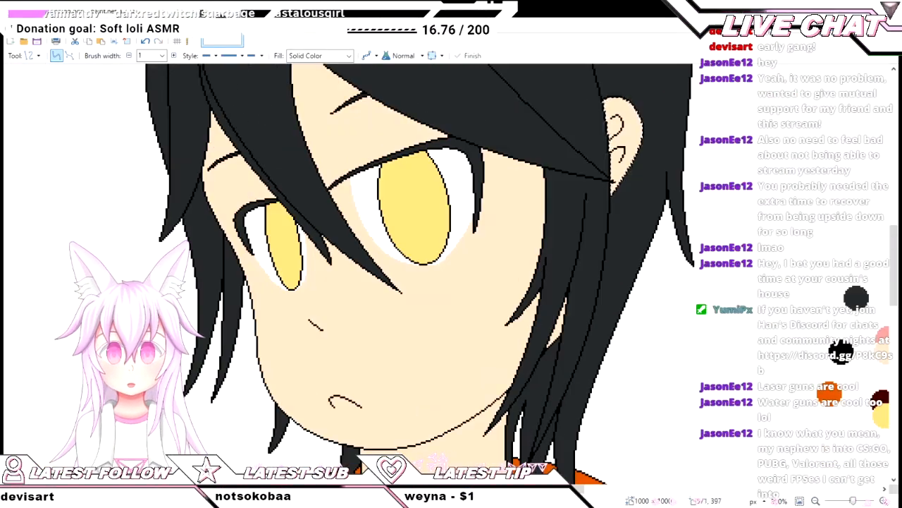
scroll(629, 364, up, 5)
scroll(629, 364, down, 5)
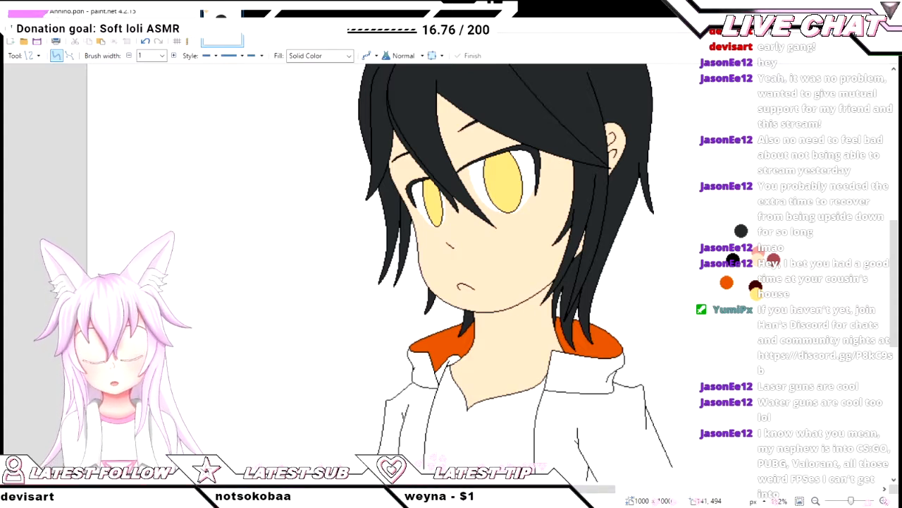
- Select the main skin area of the face around the nose and mouth with the Magic Wand at 0% tolerance
key(k)
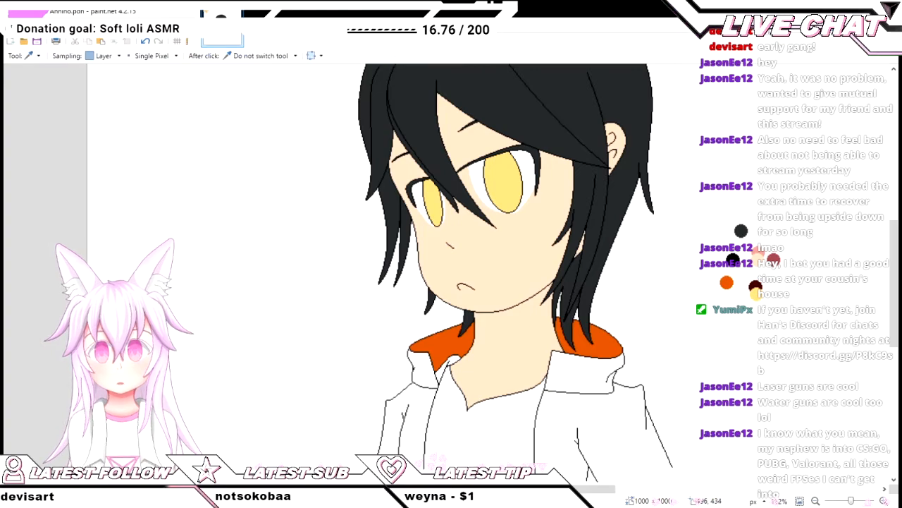
scroll(528, 156, up, 4)
scroll(471, 242, up, 3)
scroll(469, 244, down, 3)
scroll(534, 189, down, 2)
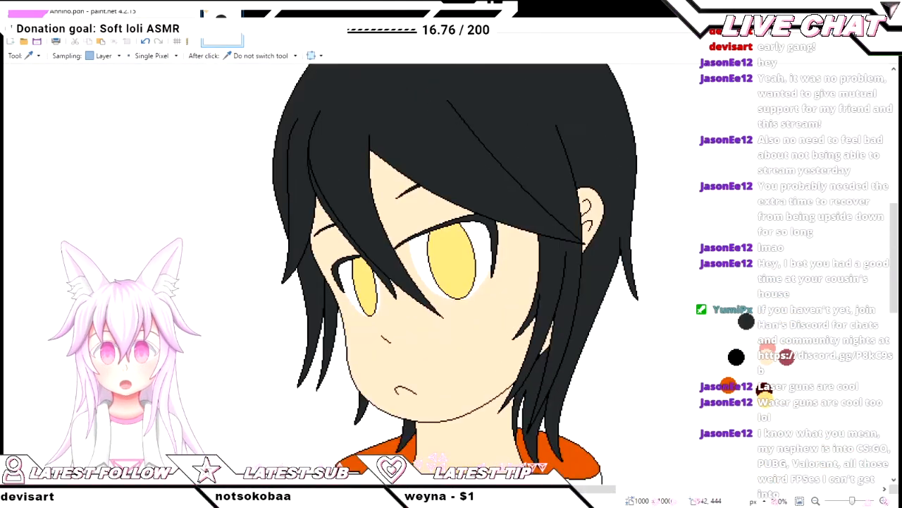
scroll(534, 189, up, 1)
key(s)
key(s)
key(s)
key(s)
click(444, 290)
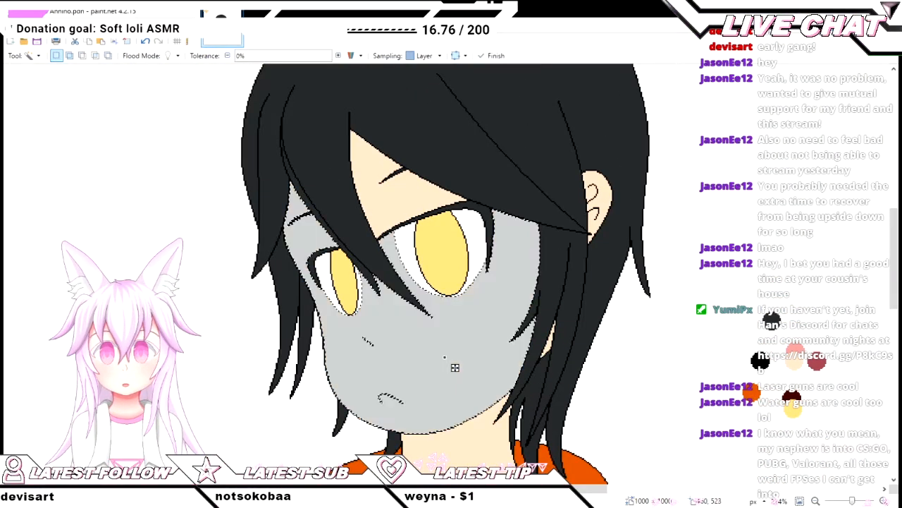
- Draw a 1-pixel curve in the palette's light pink below the mouth line, bowed downward and joining both of its ends
scroll(444, 290, down, 2)
key(k)
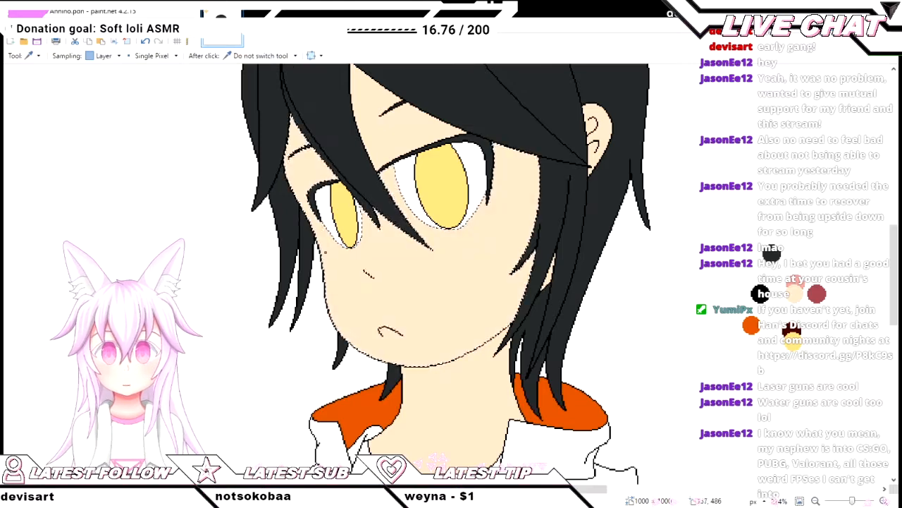
scroll(444, 290, right, 3)
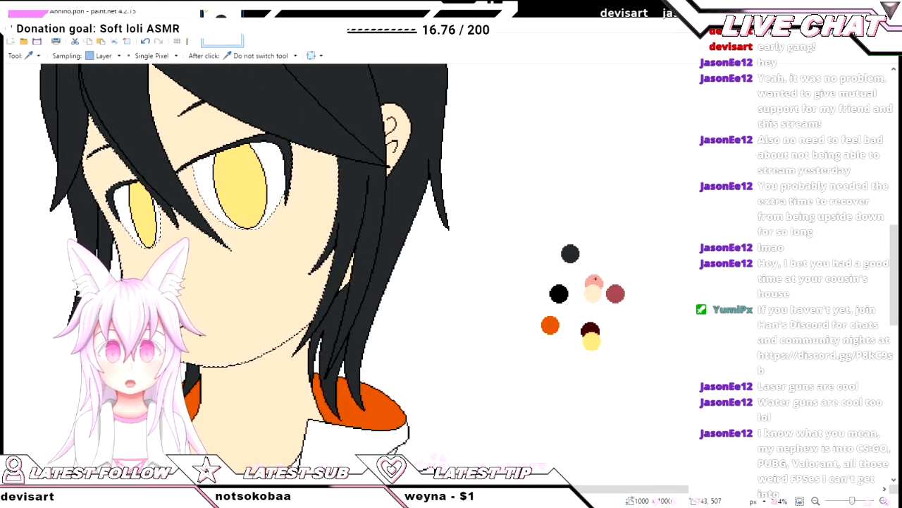
scroll(279, 268, left, 1)
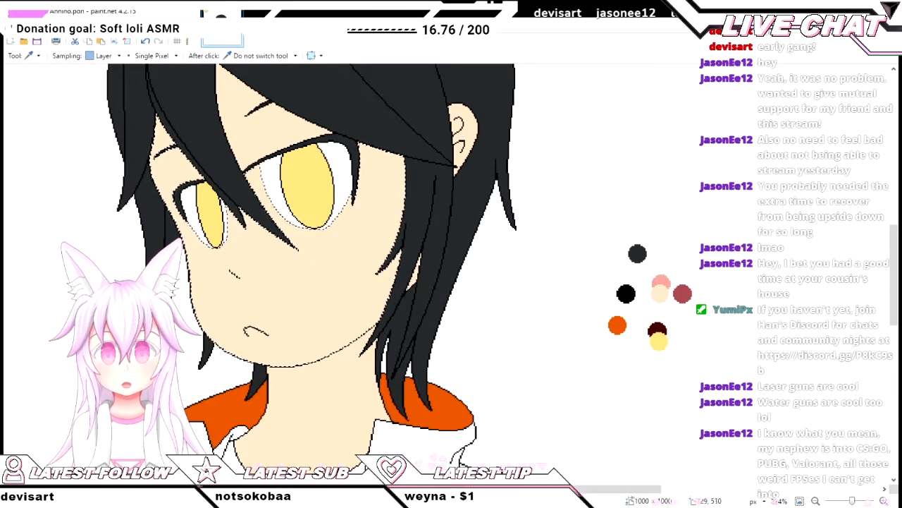
scroll(213, 238, up, 2)
key(o)
scroll(214, 238, left, 3)
scroll(451, 274, down, 3)
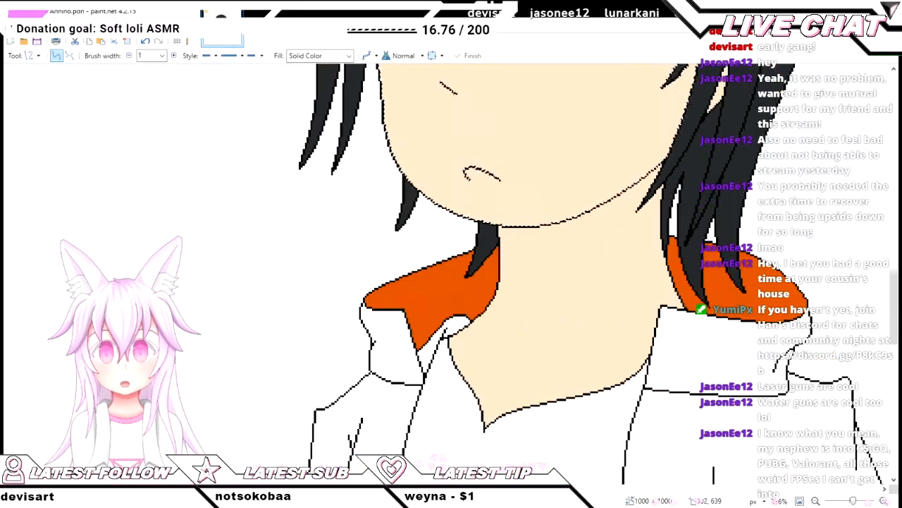
scroll(451, 274, up, 7)
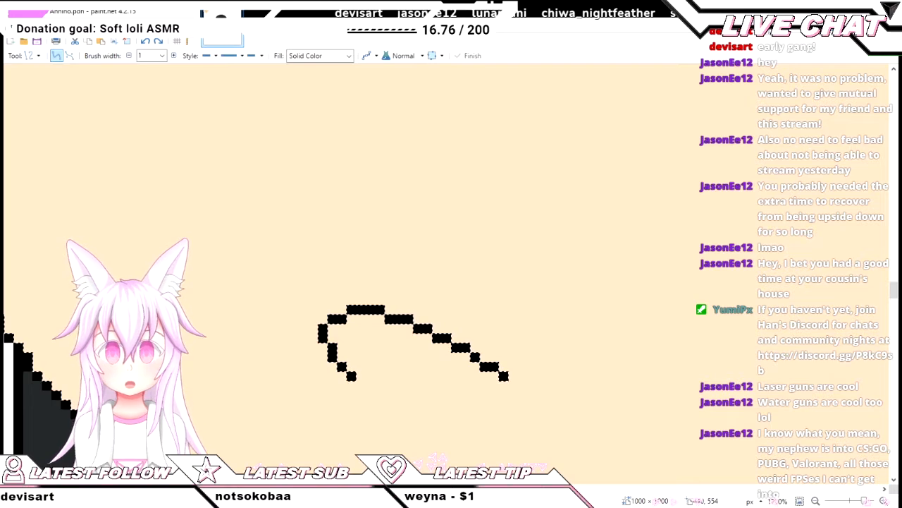
drag(447, 404, 494, 379)
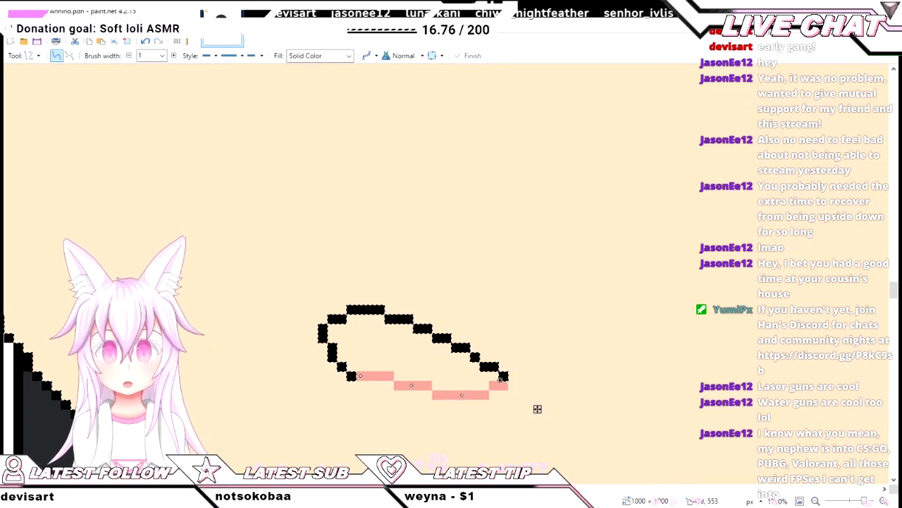
drag(411, 386, 410, 393)
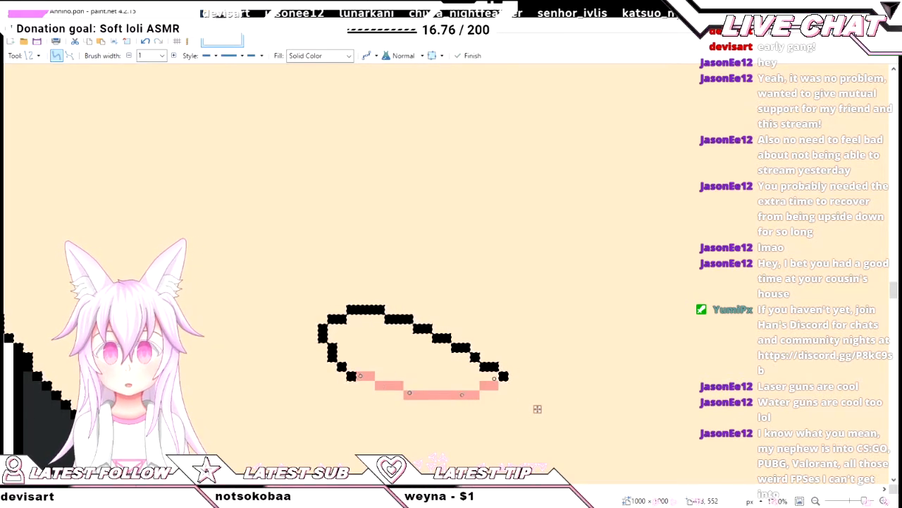
drag(360, 376, 502, 376)
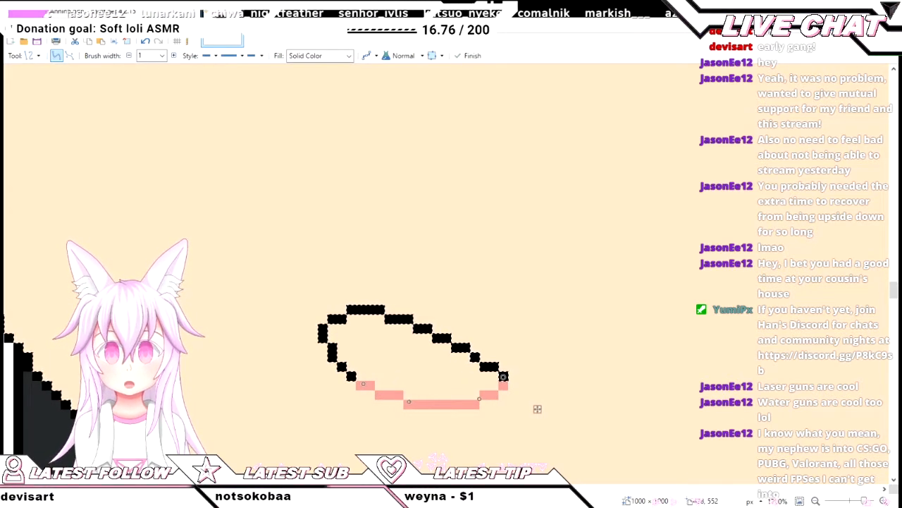
- Flood-fill the enclosed mouth with light pink at 0% tolerance and clear the face selection
key(f)
click(444, 380)
scroll(437, 398, down, 3)
scroll(437, 398, down, 5)
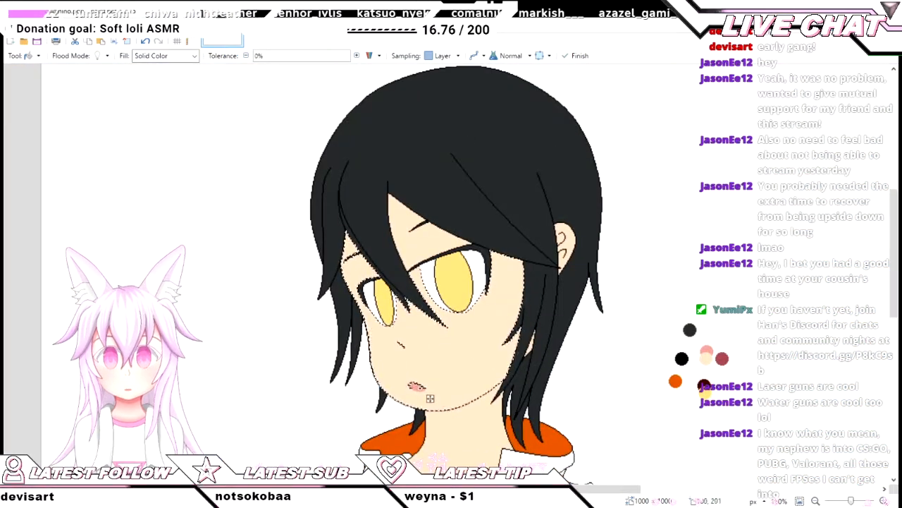
key(ctrl+d)
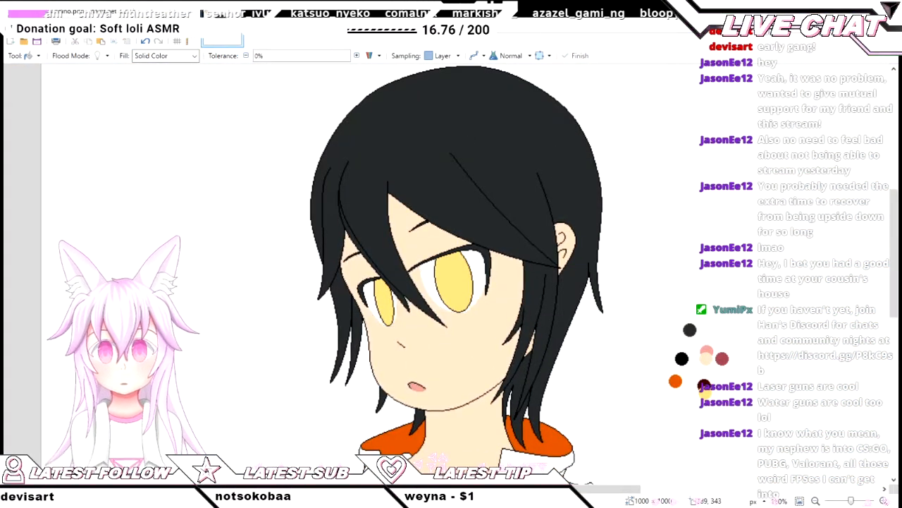
scroll(504, 357, up, 1)
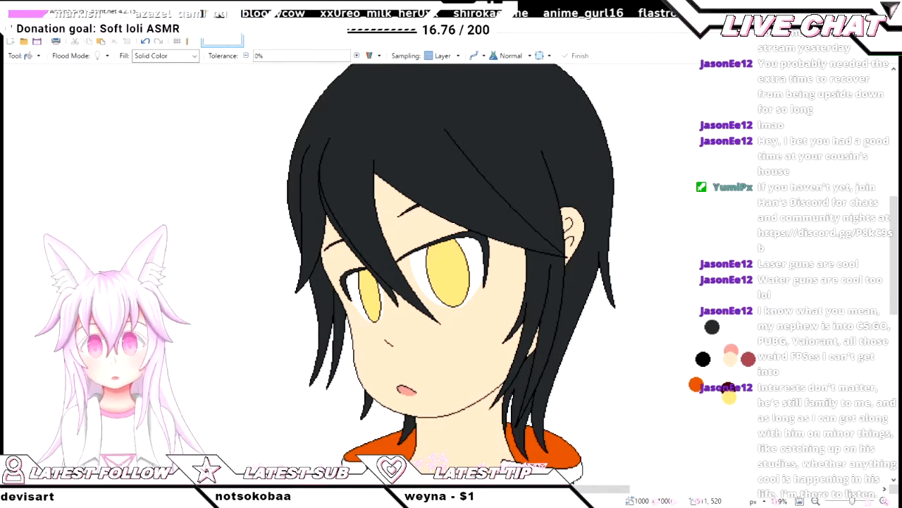
scroll(461, 217, up, 3)
scroll(461, 217, down, 2)
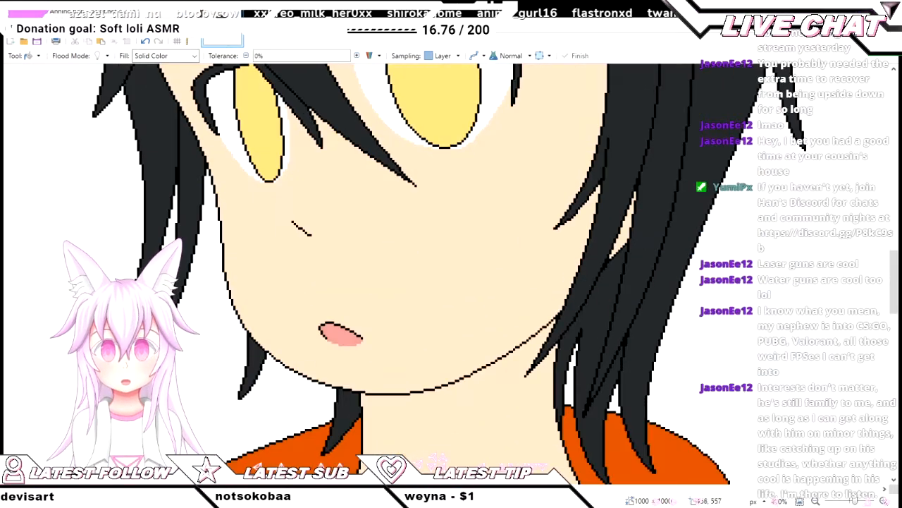
scroll(461, 218, up, 1)
scroll(461, 217, left, 3)
key(s)
scroll(555, 321, right, 5)
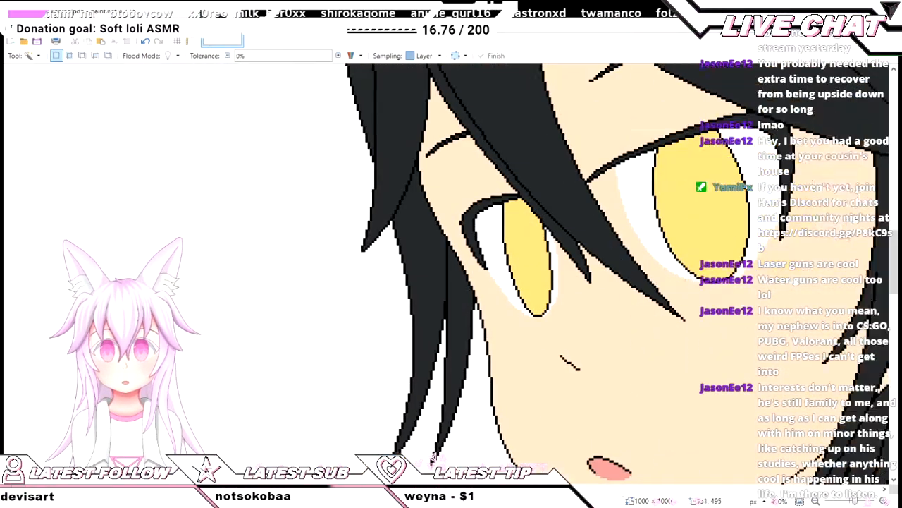
scroll(556, 321, up, 1)
scroll(556, 321, down, 3)
click(556, 389)
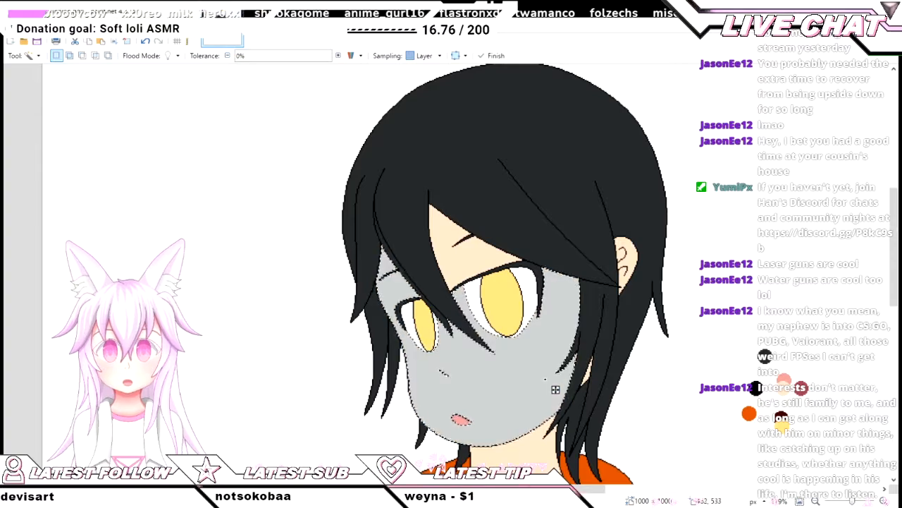
scroll(467, 211, down, 2)
scroll(468, 212, down, 2)
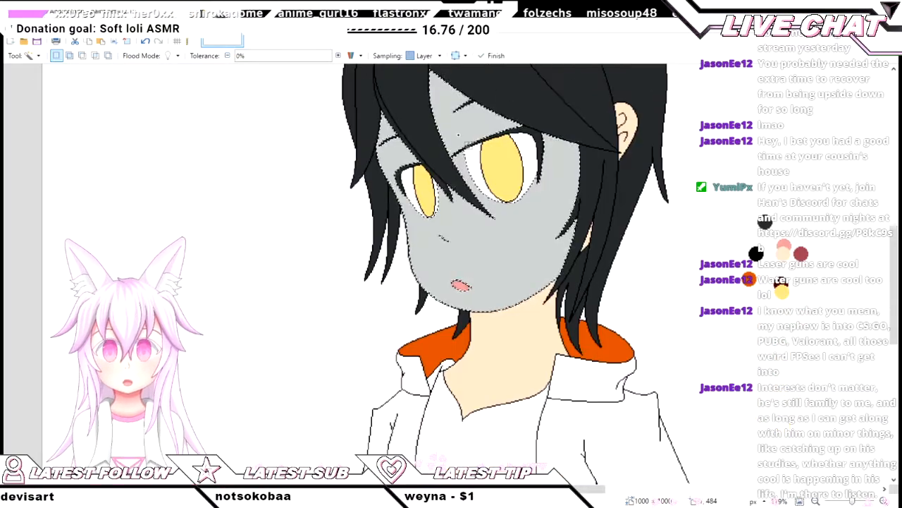
key(o)
key(k)
scroll(509, 197, right, 5)
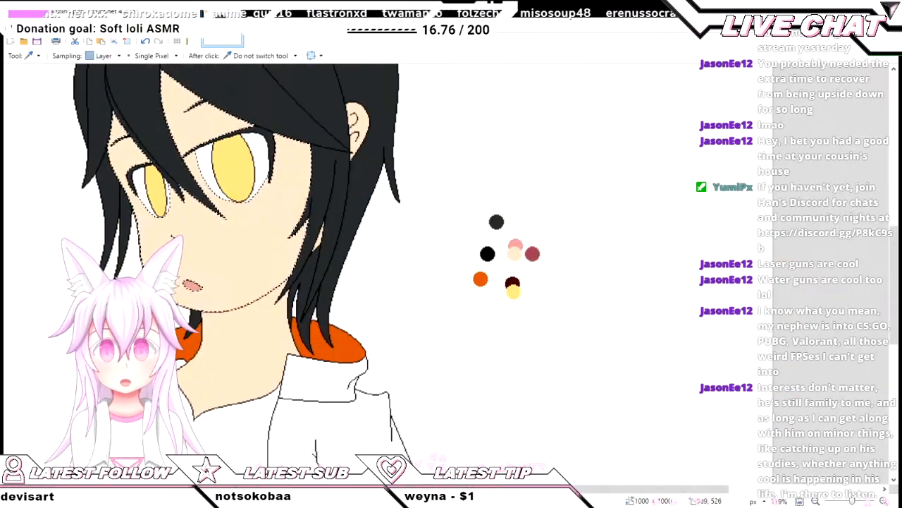
scroll(510, 145, up, 2)
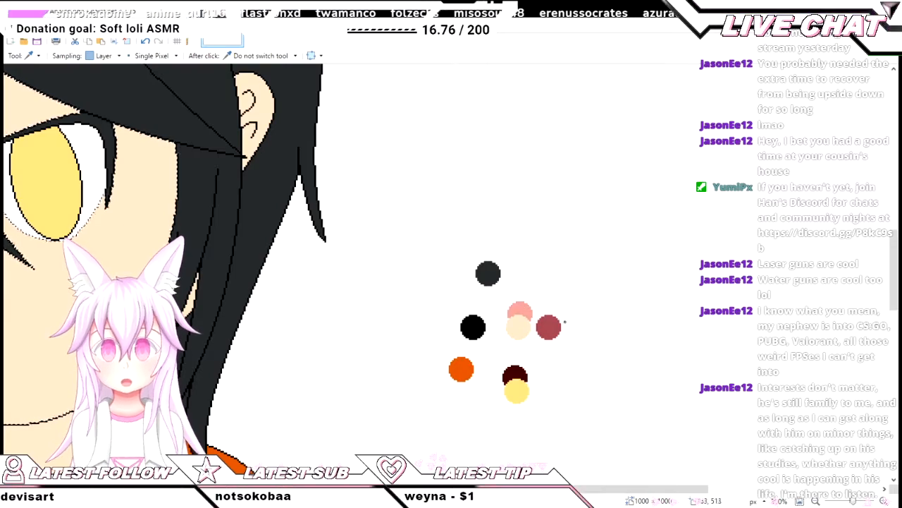
scroll(599, 364, down, 2)
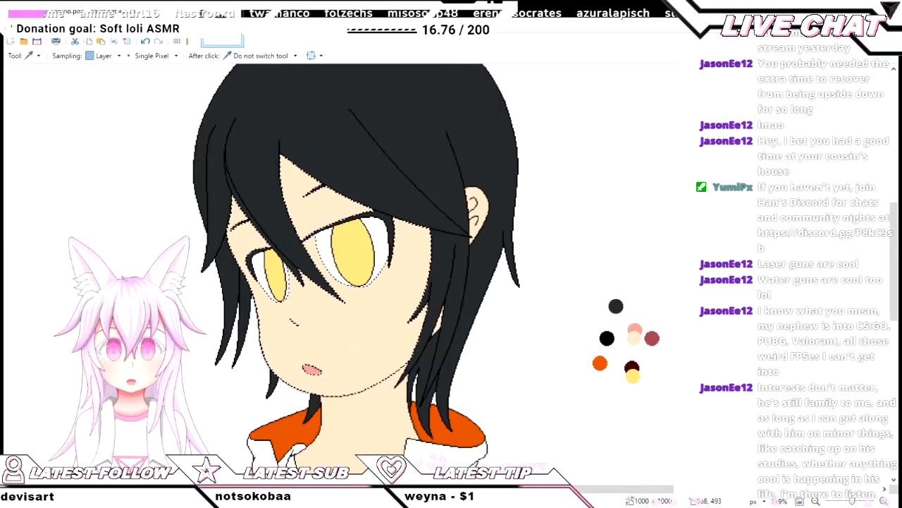
scroll(366, 268, down, 7)
scroll(366, 268, up, 5)
key(ctrl+d)
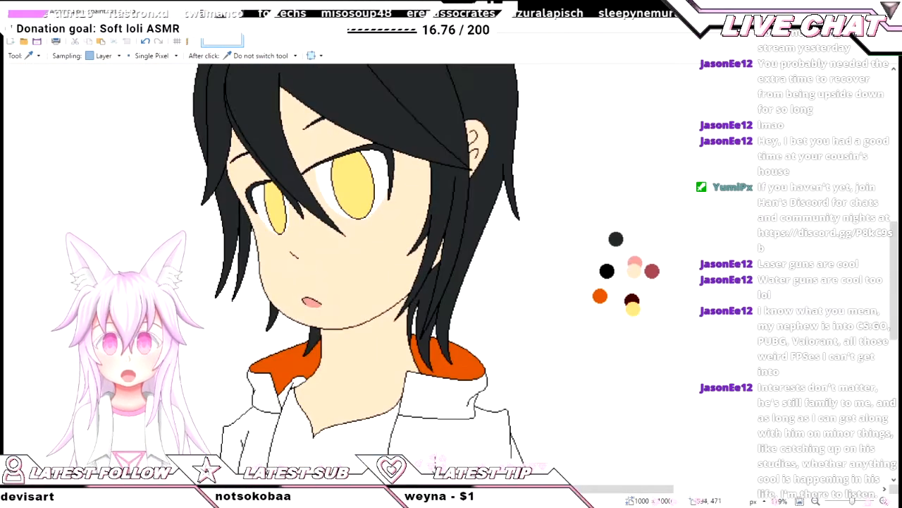
scroll(415, 261, down, 5)
key(r)
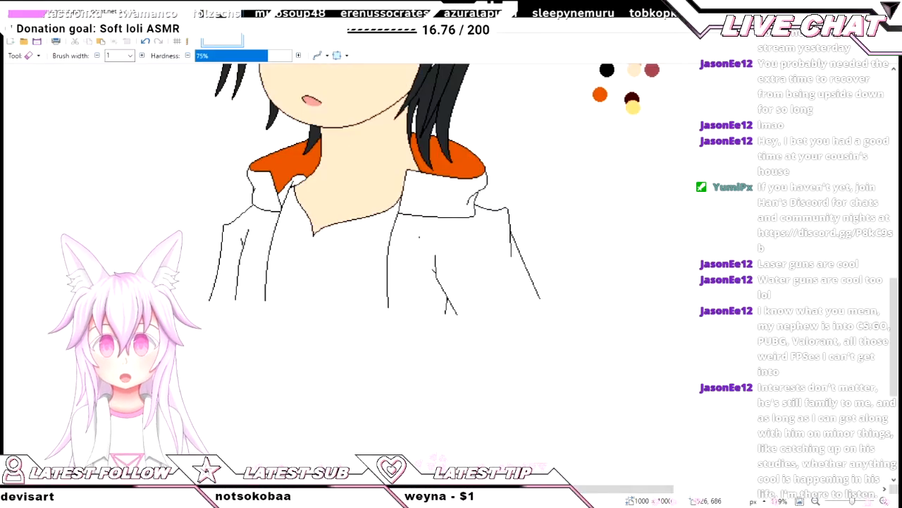
scroll(414, 261, up, 2)
key(g)
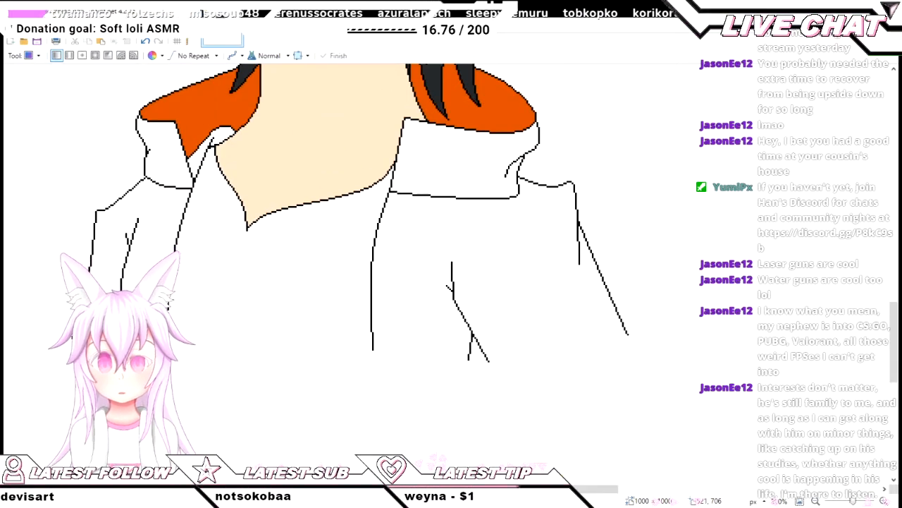
drag(415, 265, 429, 277)
key(ctrl+z)
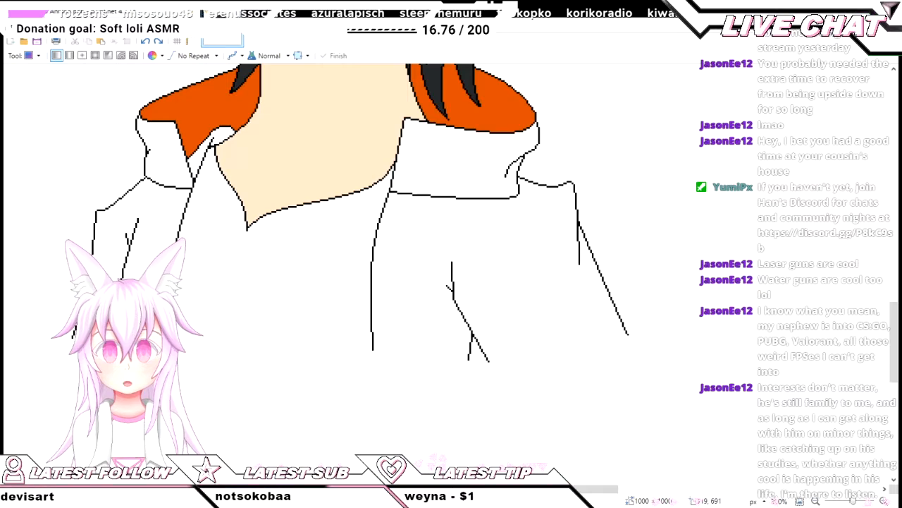
- Select the white area in and around the open jacket outline with the Magic Wand at 0% tolerance
key(o)
scroll(376, 363, up, 5)
scroll(377, 315, down, 3)
key(s)
key(s)
key(s)
key(s)
scroll(239, 232, down, 3)
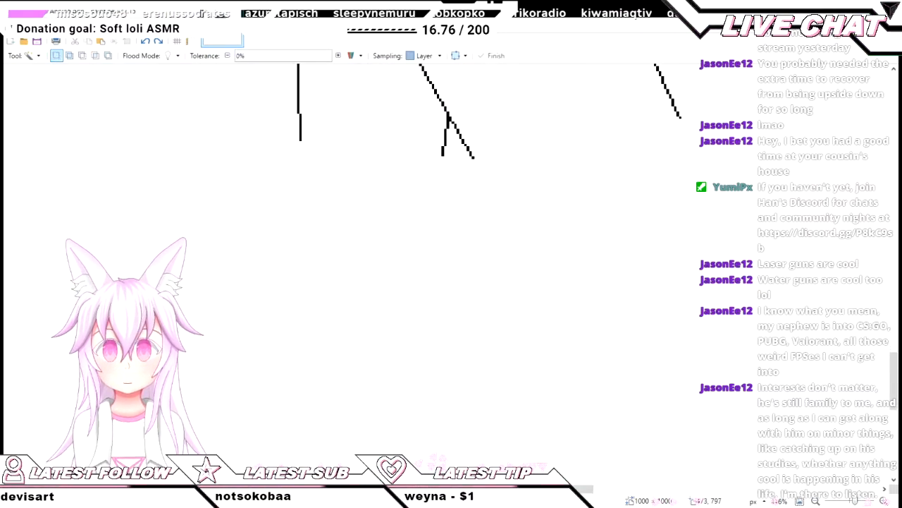
scroll(284, 263, down, 4)
click(409, 324)
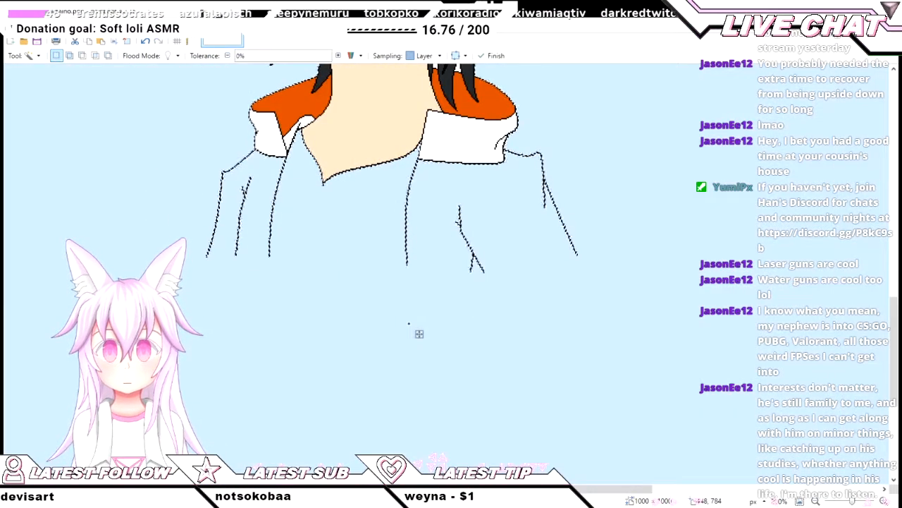
- Draw a straight 1-pixel dark line across the open bottom of the jacket's right front panel, from its inner edge to the fold
key(o)
scroll(412, 268, up, 6)
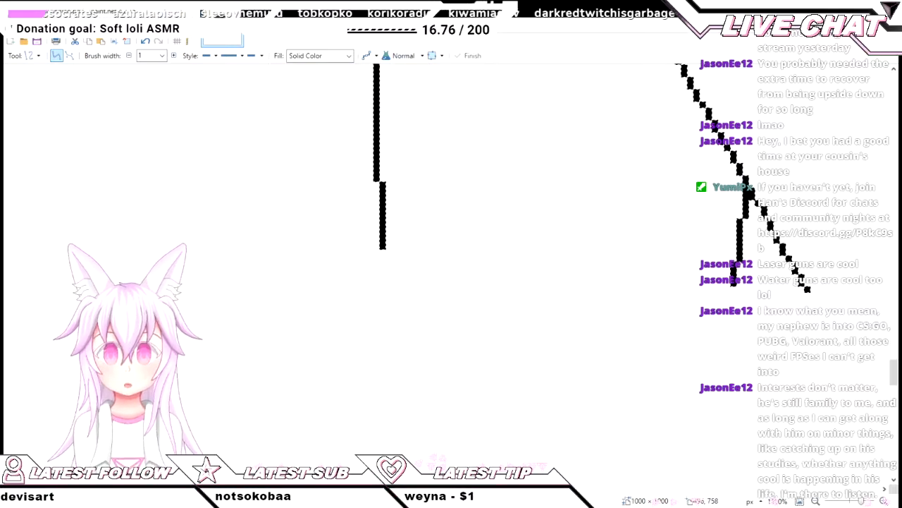
mouse_move(384, 251)
mouse_down()
mouse_move(519, 270)
mouse_move(733, 282)
mouse_up()
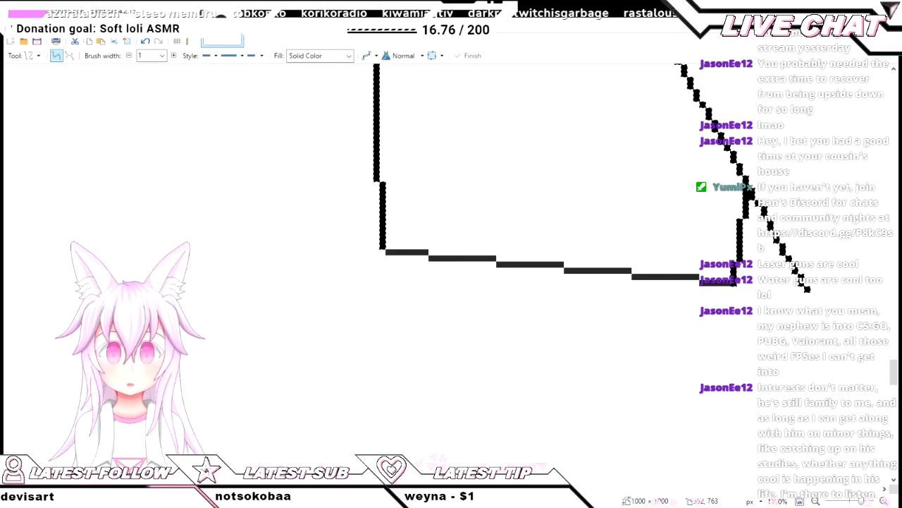
key(ctrl+z)
mouse_move(385, 245)
mouse_down()
mouse_move(747, 284)
mouse_move(735, 283)
mouse_up()
- Draw straight 1-pixel dark lines across the open bottoms of both sections of the jacket's left side
scroll(611, 350, down, 6)
scroll(545, 326, up, 4)
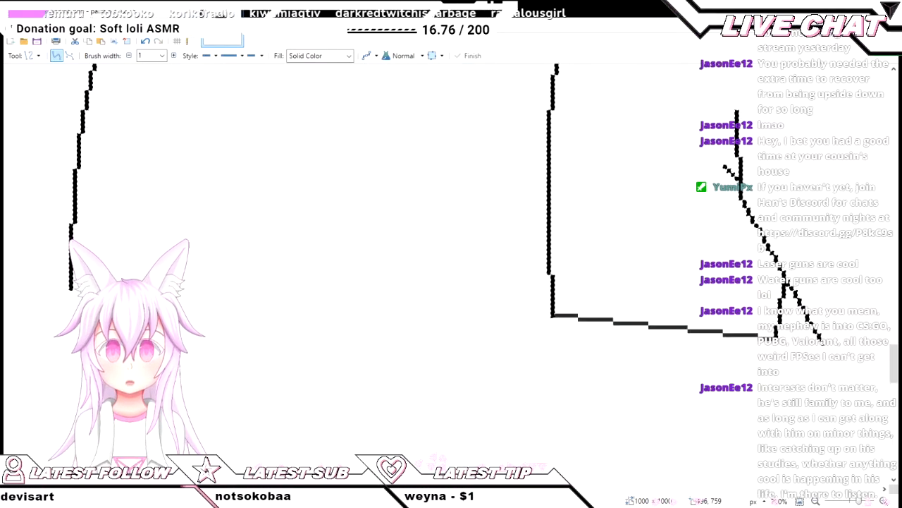
scroll(452, 212, left, 5)
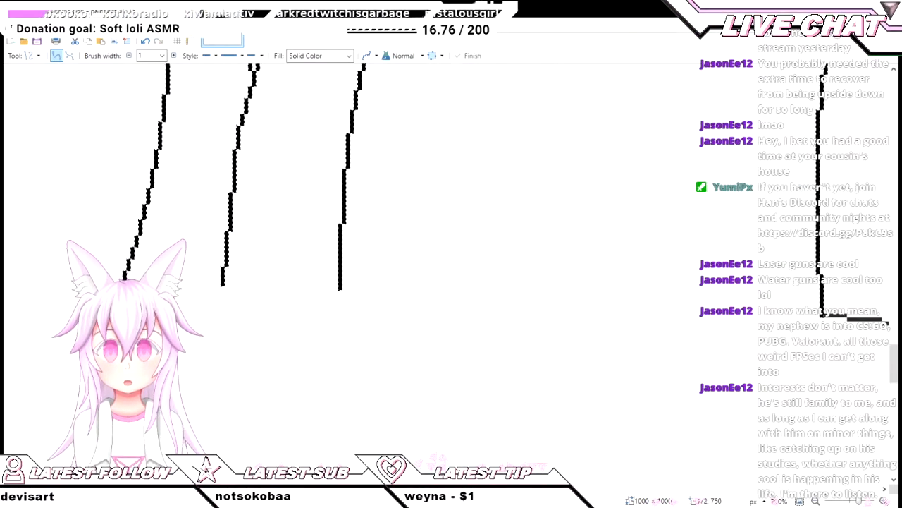
drag(222, 283, 341, 288)
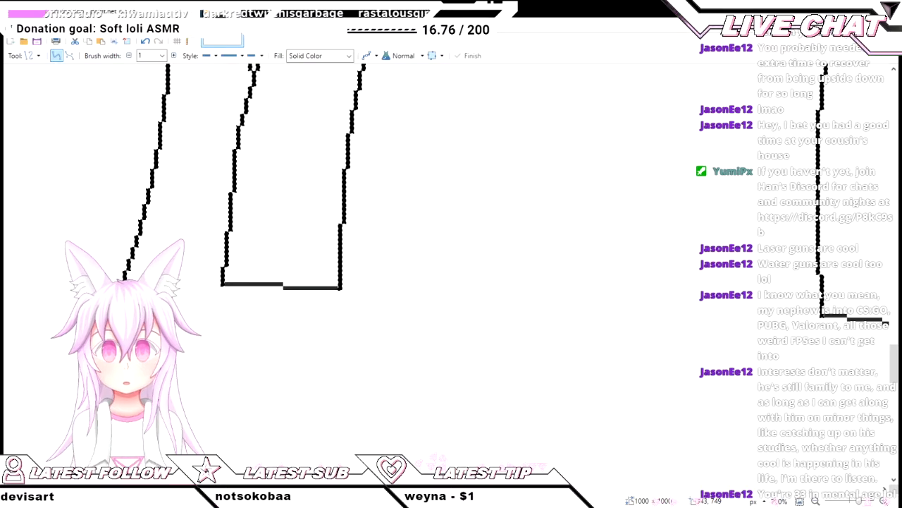
drag(121, 282, 216, 284)
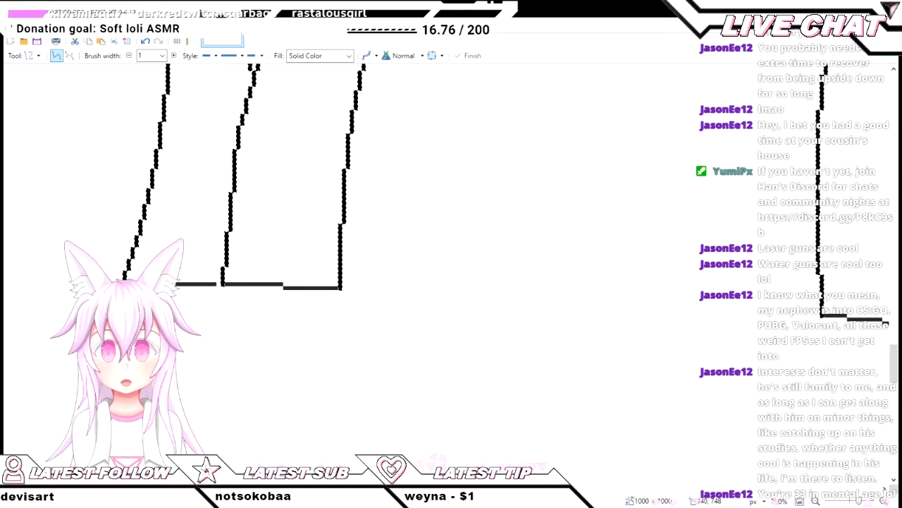
- Draw a 1-pixel dark curve, bowed downward, from the right fold's lower end to the jacket's outer right edge
scroll(451, 275, right, 10)
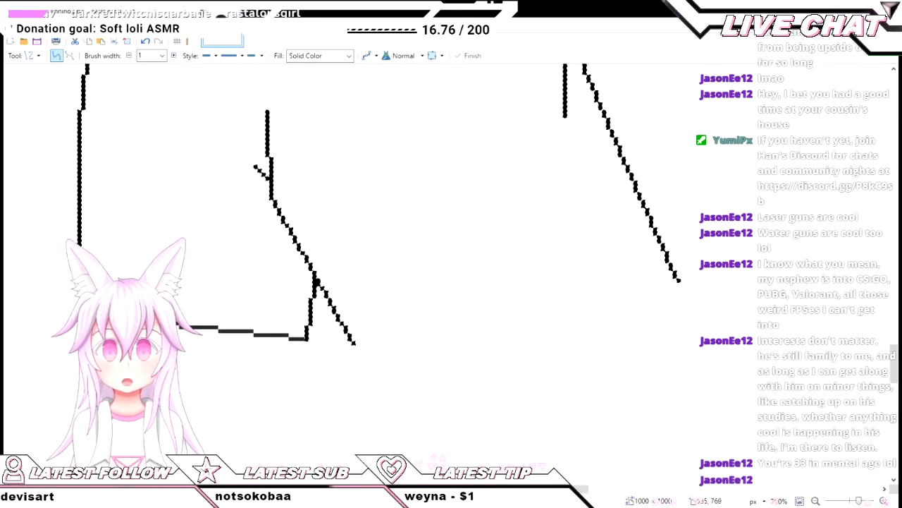
mouse_move(352, 343)
mouse_down()
mouse_move(429, 342)
mouse_move(682, 299)
mouse_move(678, 282)
mouse_up()
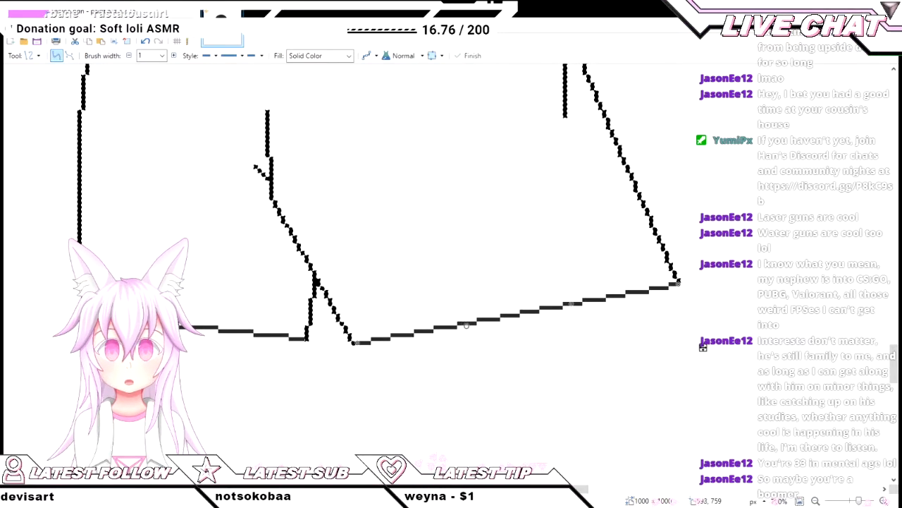
drag(466, 325, 470, 343)
drag(571, 303, 613, 316)
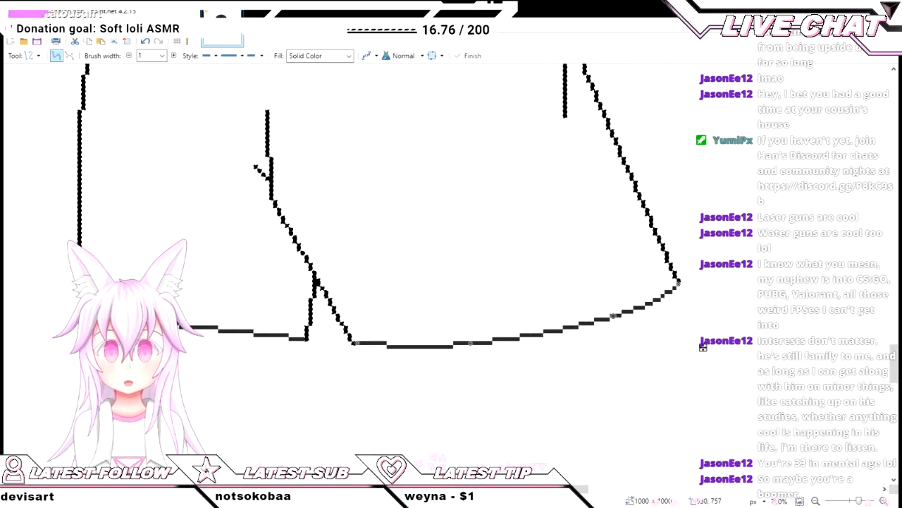
- Erase the straight bottom lines on the jacket's left side and right front panel with a 12-pixel eraser
scroll(703, 346, down, 3)
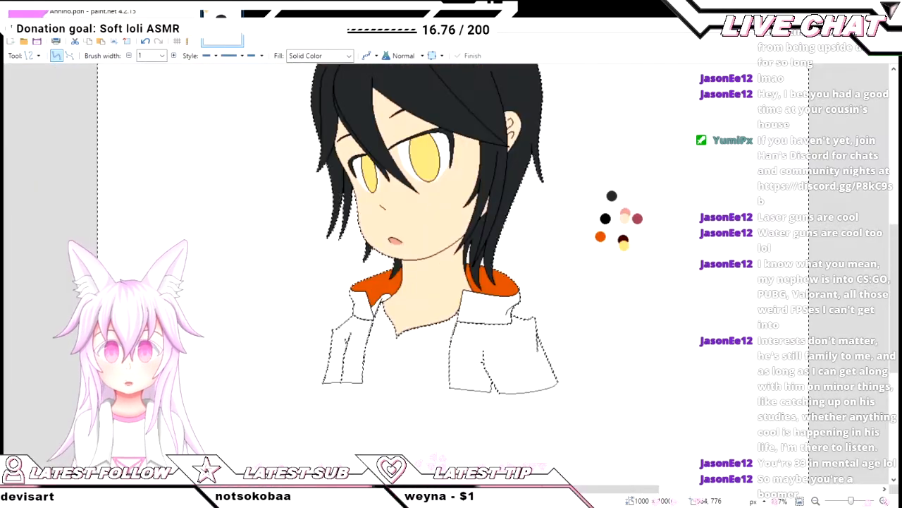
scroll(487, 339, up, 3)
key(e)
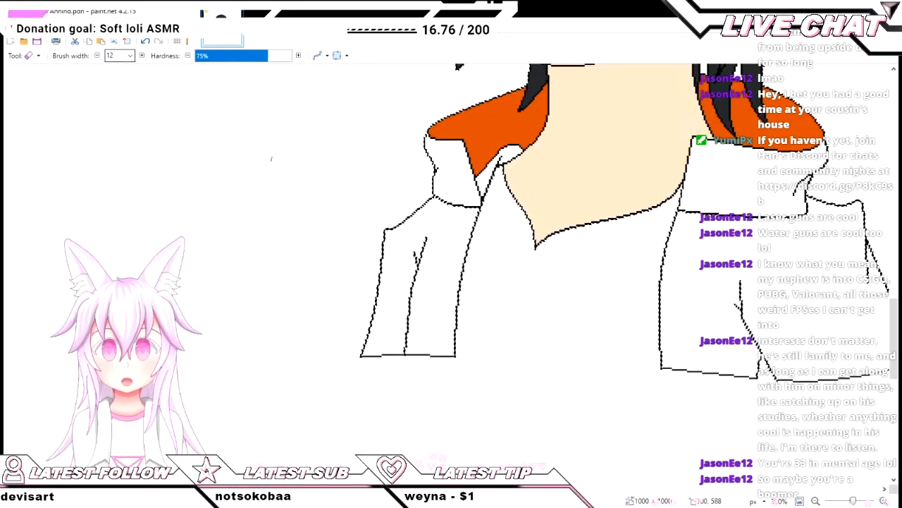
scroll(451, 361, up, 2)
scroll(434, 395, down, 1)
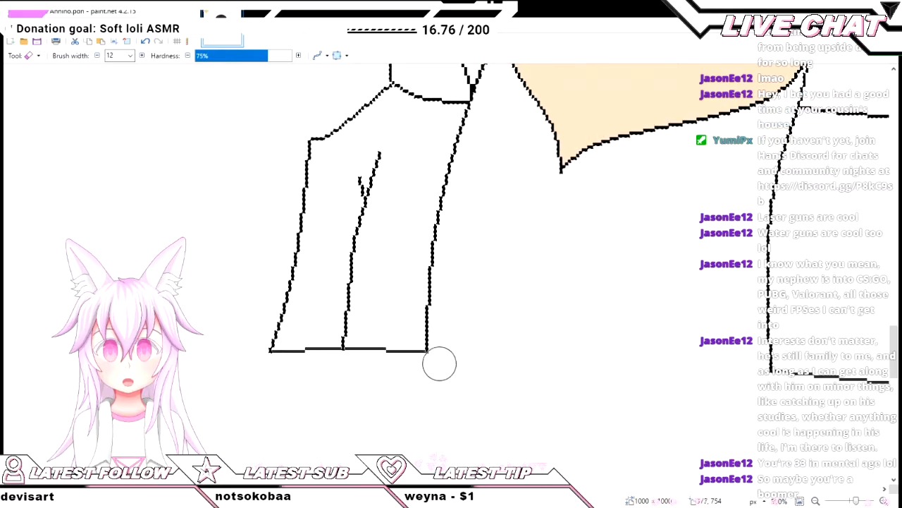
drag(439, 363, 258, 362)
scroll(367, 370, right, 6)
drag(531, 402, 293, 364)
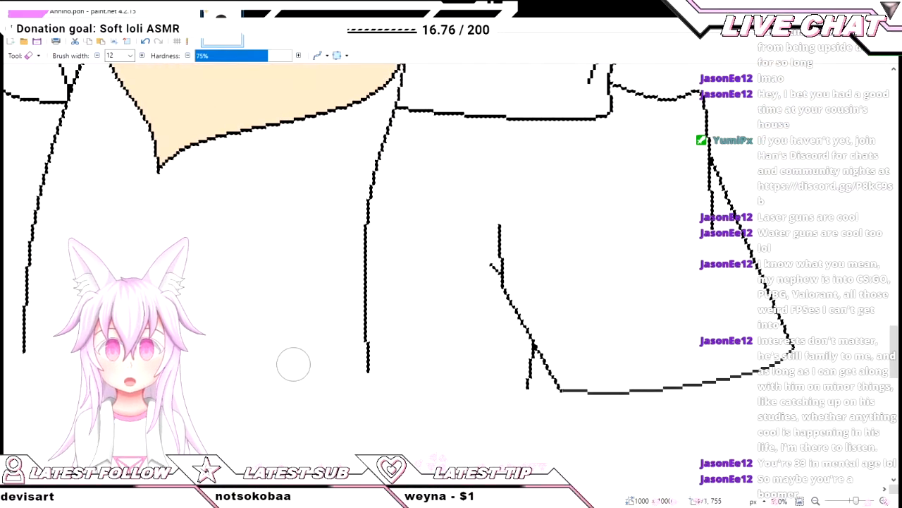
- Draw a 1-pixel dark curve, bowed downward, closing the bottom of the left jacket side's inner section
scroll(151, 196, left, 6)
key(o)
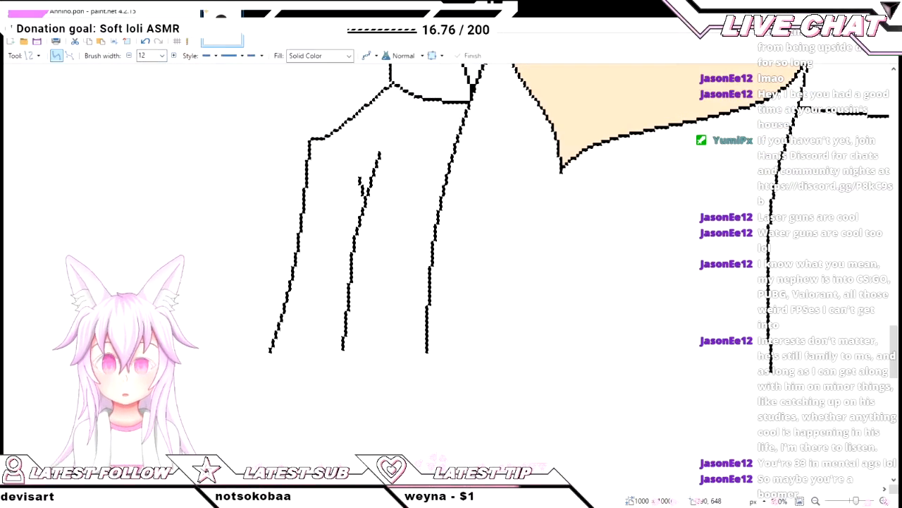
click(151, 56)
key(BackSpace)
scroll(387, 373, up, 4)
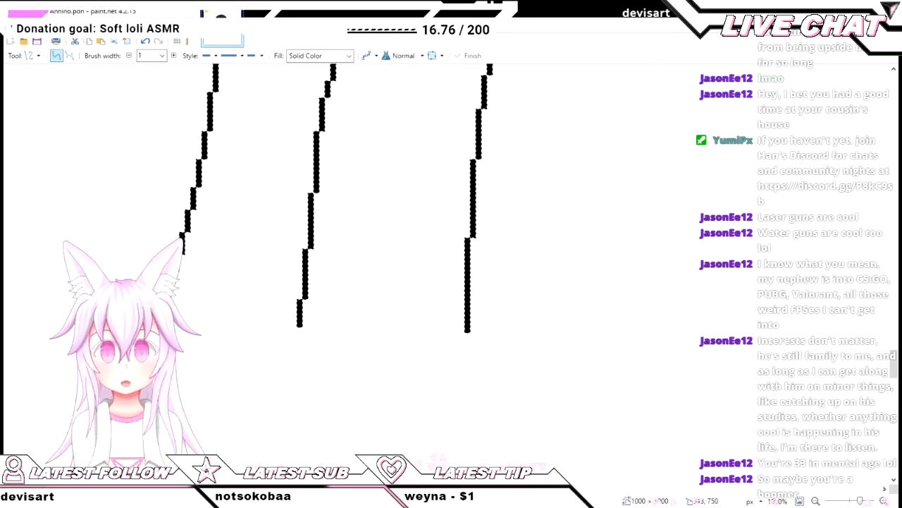
mouse_move(299, 329)
mouse_down()
mouse_move(454, 376)
mouse_move(463, 331)
mouse_up()
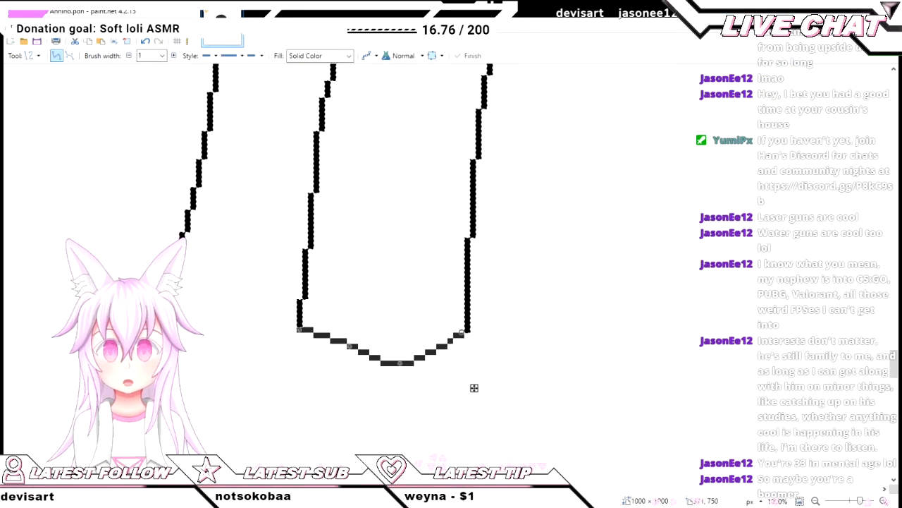
drag(400, 362, 403, 346)
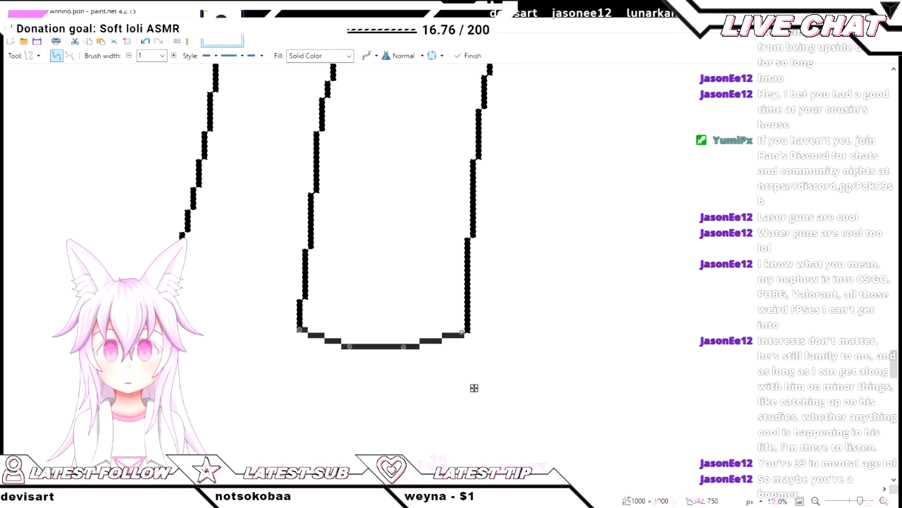
key(Return)
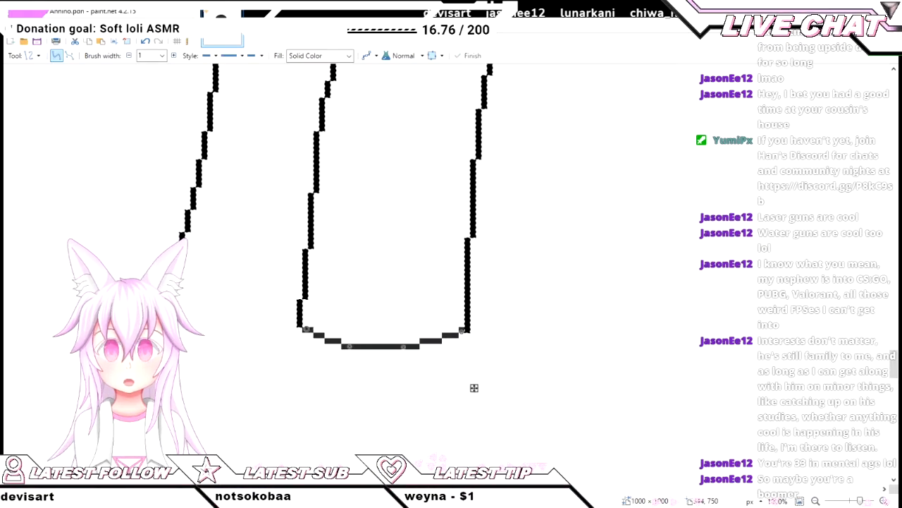
- Draw a 1-pixel dark curve, bowed downward, closing the bottom of the left jacket side's outer section
drag(302, 327, 215, 351)
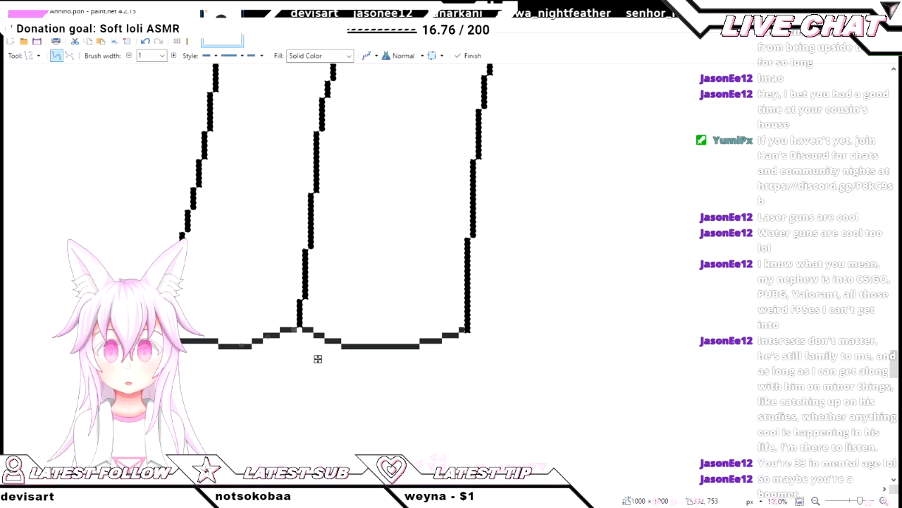
drag(268, 336, 284, 382)
scroll(314, 412, down, 4)
scroll(289, 384, up, 6)
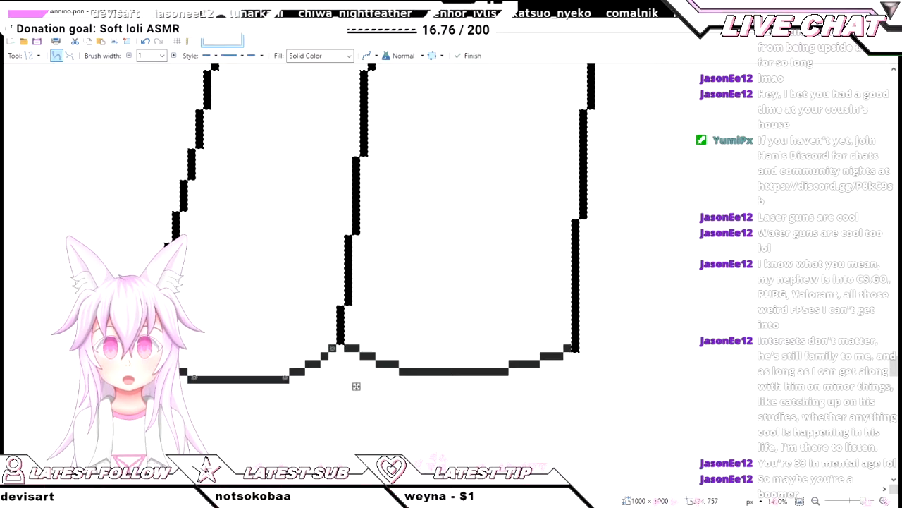
scroll(301, 405, down, 1)
scroll(301, 402, down, 7)
scroll(465, 400, up, 3)
scroll(289, 391, down, 3)
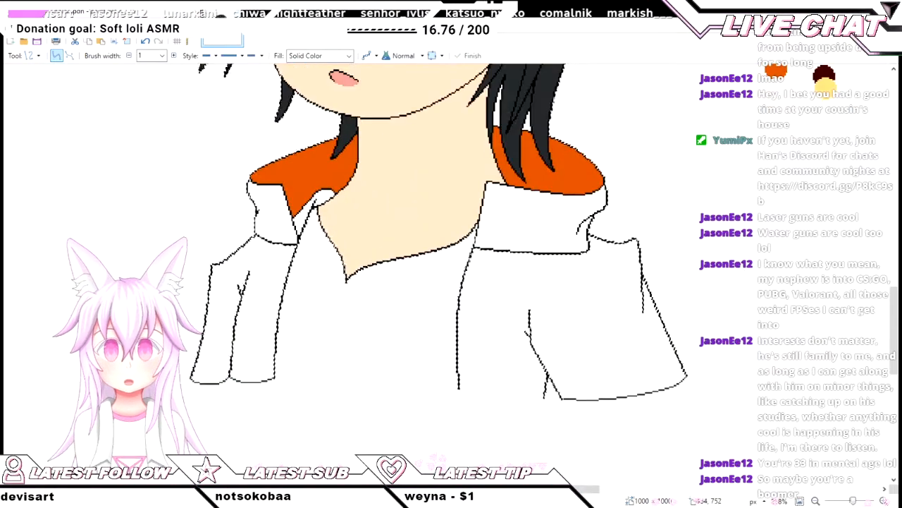
- Draw a 1-pixel dark curve, bowed downward, from the right front panel's inner edge to the lower end of the fold
scroll(477, 401, up, 4)
scroll(458, 378, up, 2)
mouse_move(418, 379)
mouse_down()
mouse_move(667, 453)
mouse_move(760, 416)
mouse_up()
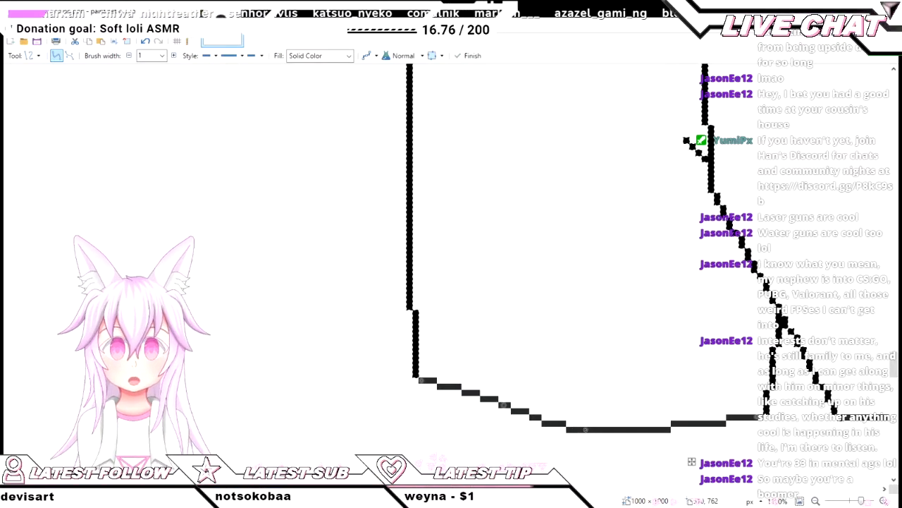
drag(503, 404, 502, 418)
drag(586, 429, 676, 433)
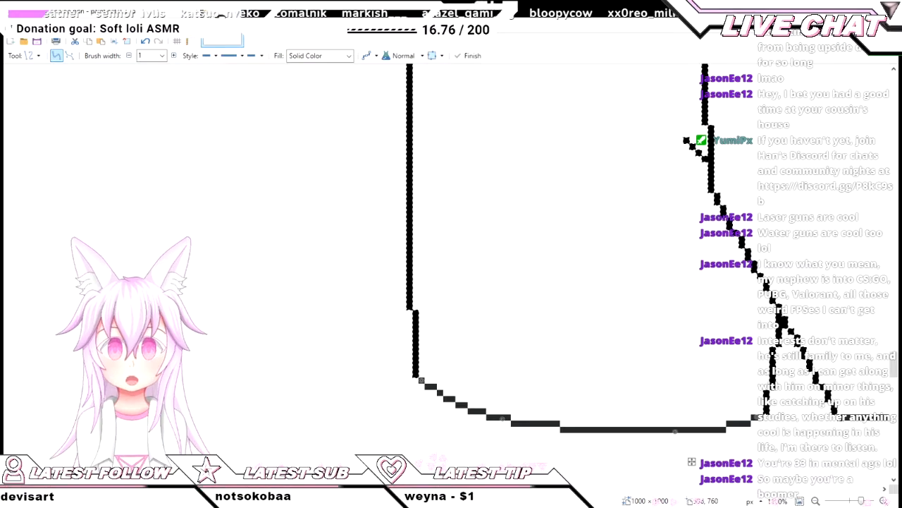
- Undo the bottom curves on both sections of the left jacket side and on the right front panel's inner section
scroll(553, 402, down, 5)
scroll(548, 399, down, 2)
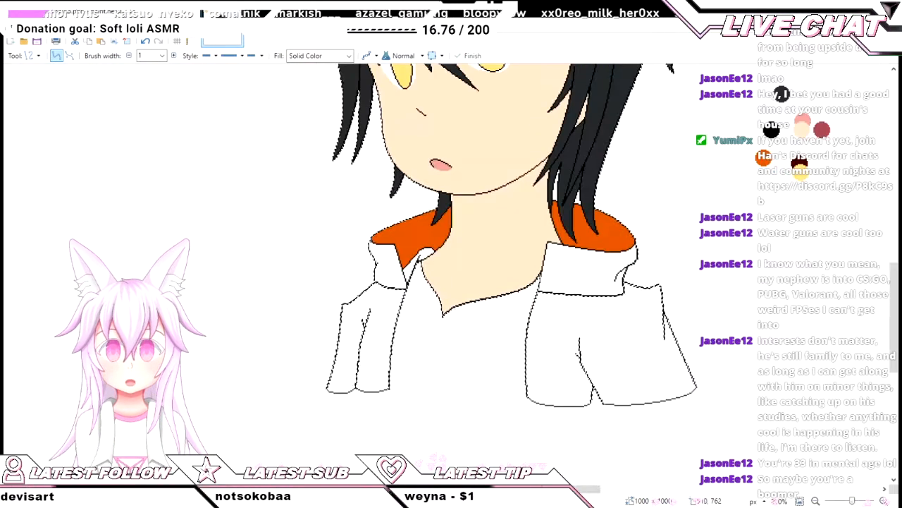
scroll(358, 384, up, 3)
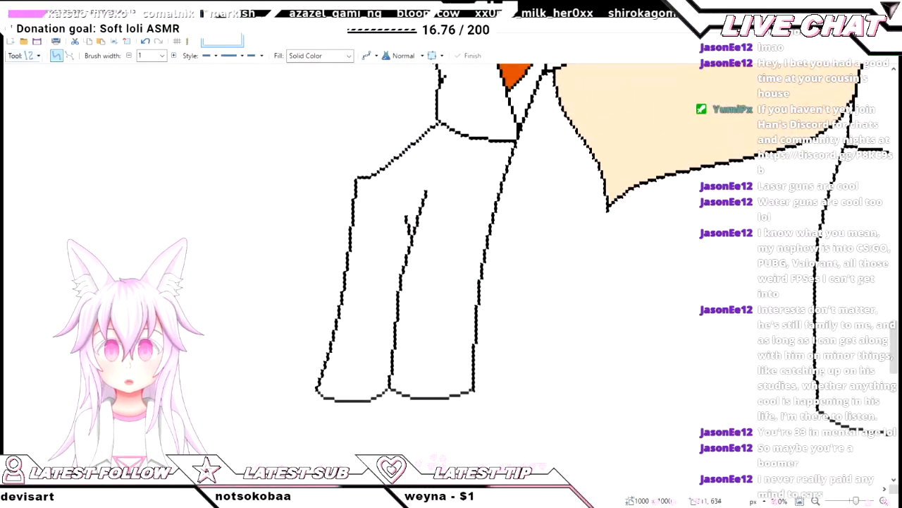
scroll(662, 435, down, 3)
key(ctrl+z)
key(ctrl+z)
key(ctrl+z)
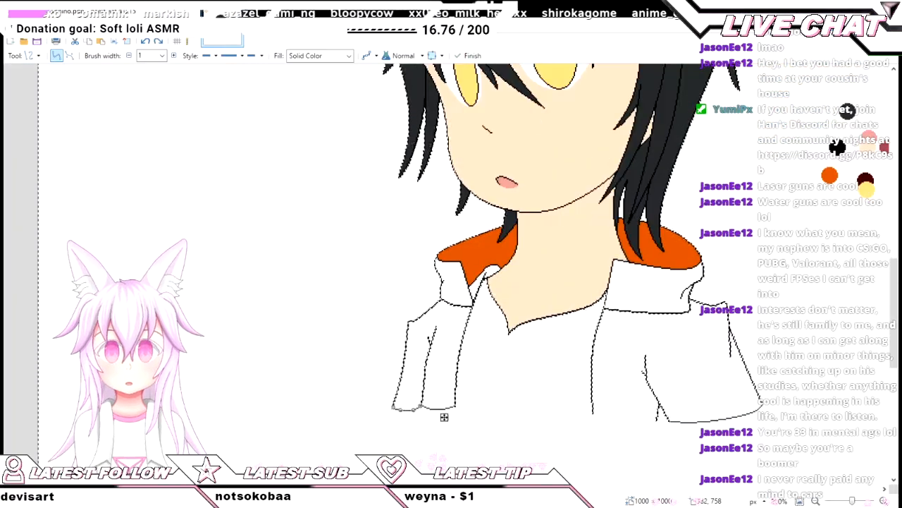
scroll(475, 423, up, 5)
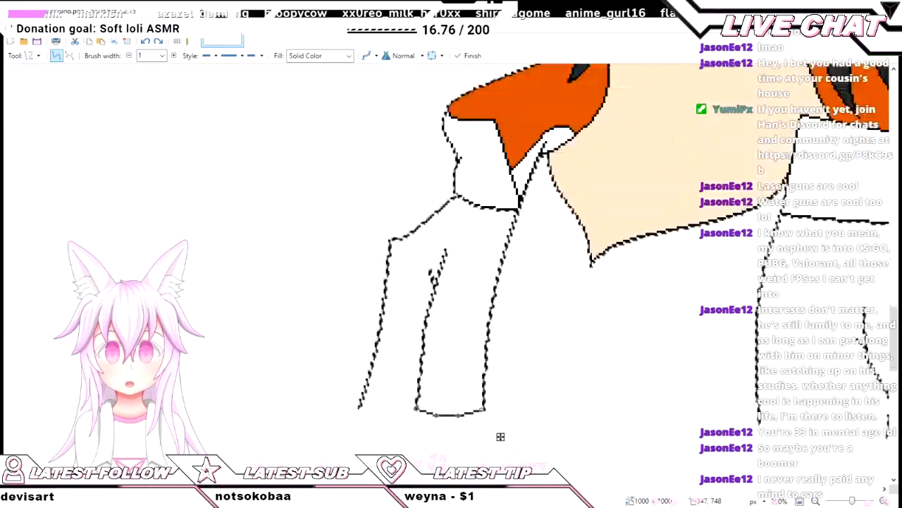
scroll(475, 423, up, 3)
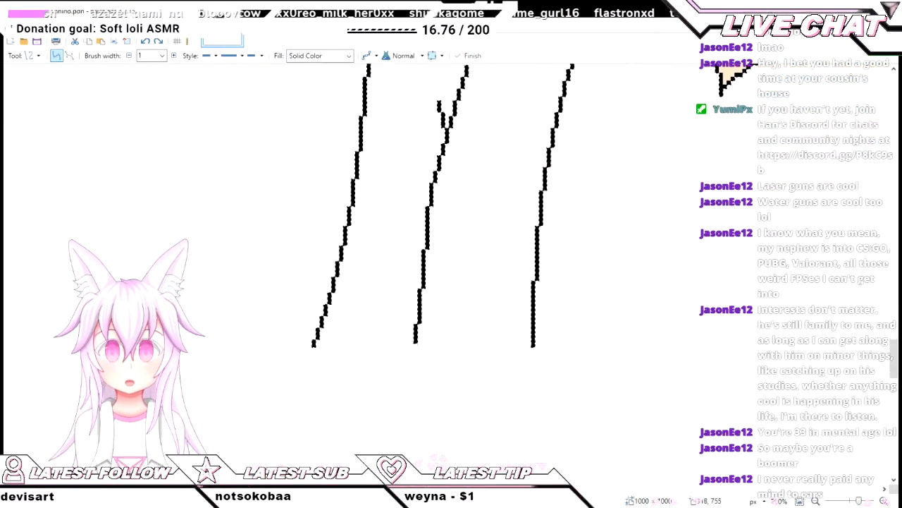
scroll(468, 357, up, 2)
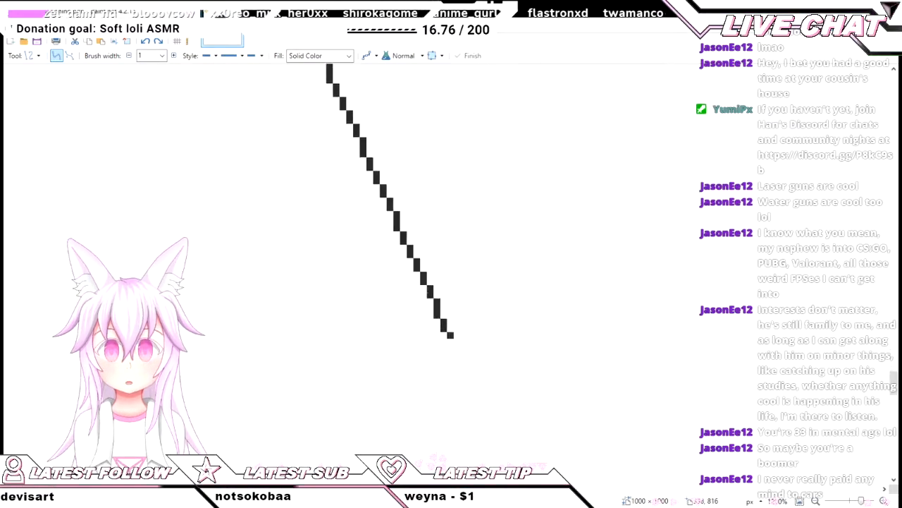
scroll(467, 357, down, 3)
scroll(468, 356, up, 3)
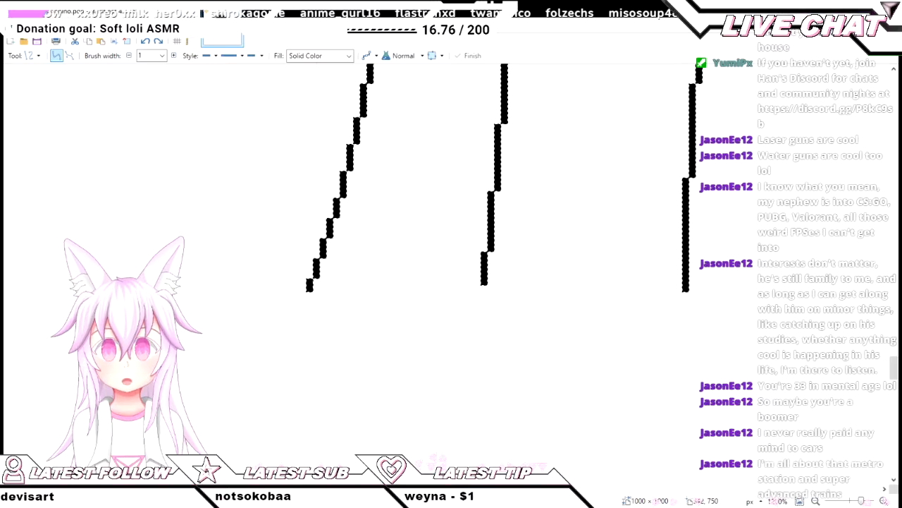
scroll(465, 282, down, 3)
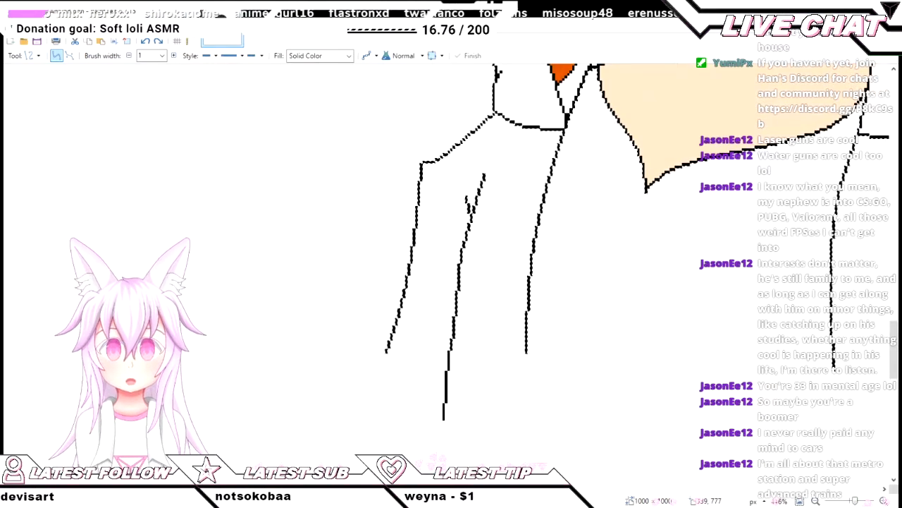
scroll(451, 443, up, 3)
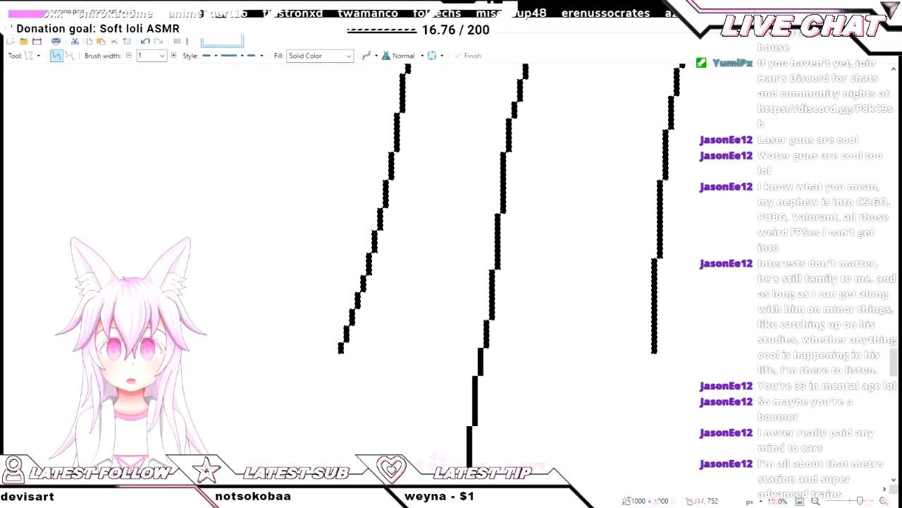
drag(340, 354, 472, 398)
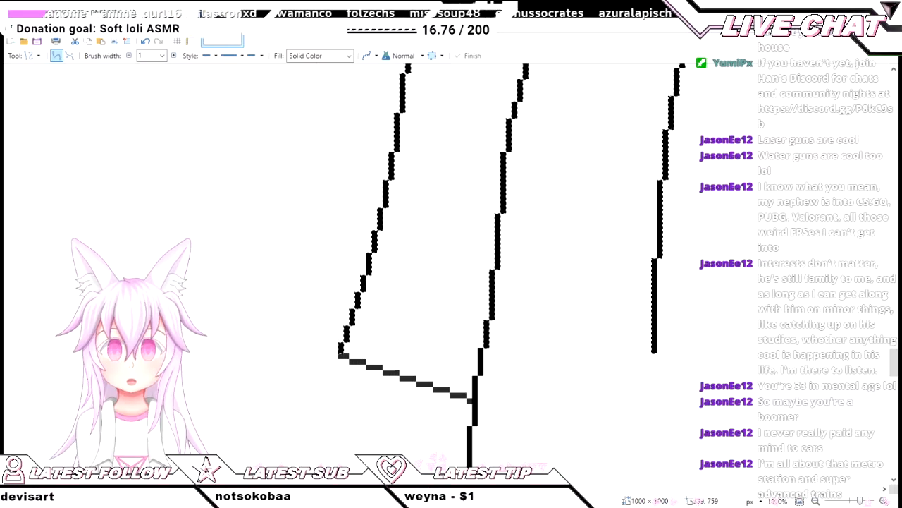
drag(342, 352, 474, 389)
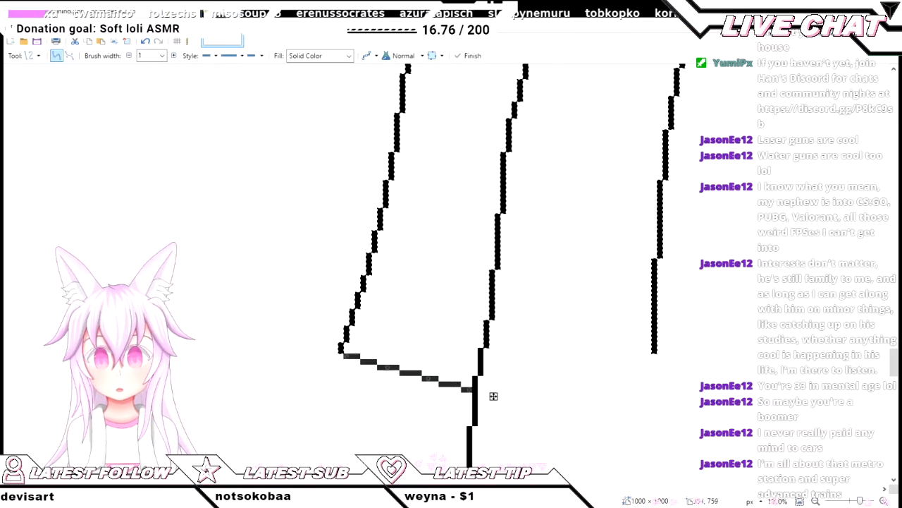
key(Return)
scroll(493, 396, right, 3)
scroll(494, 396, down, 3)
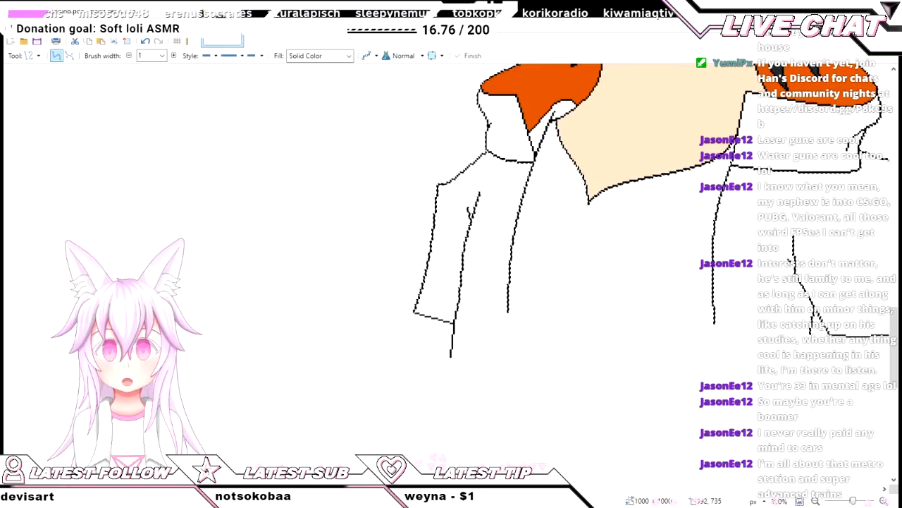
scroll(538, 286, up, 1)
scroll(480, 317, down, 1)
scroll(461, 363, up, 1)
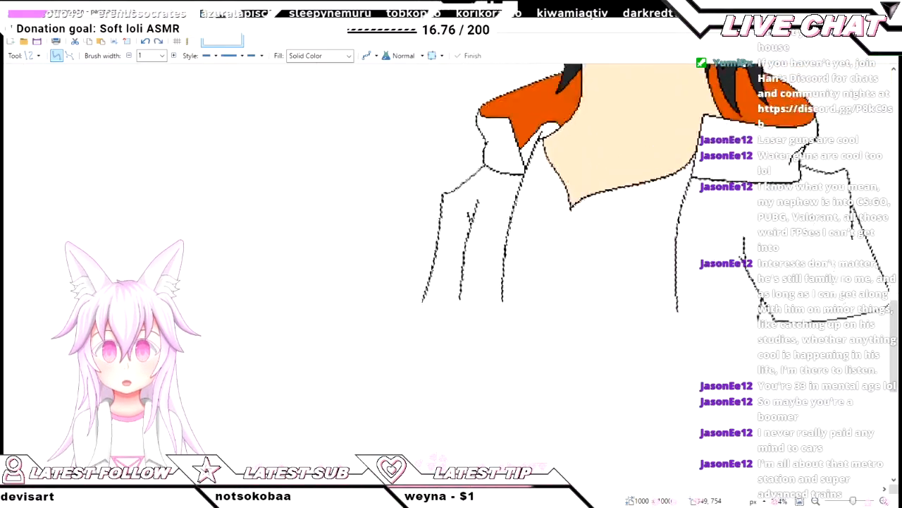
- Extend the left jacket side's fold line straight down past the outer edge's lower end with a 1-pixel black line
scroll(458, 318, up, 1)
scroll(458, 317, down, 2)
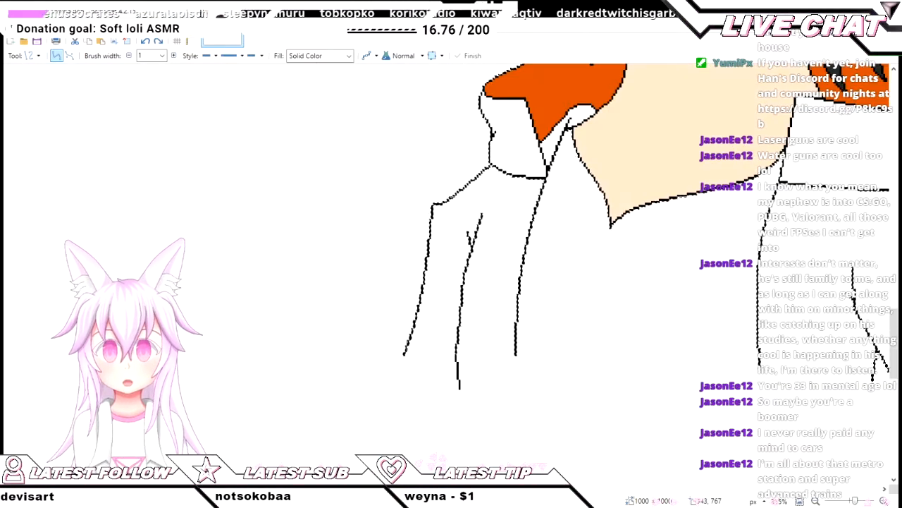
scroll(459, 317, up, 1)
drag(459, 388, 455, 349)
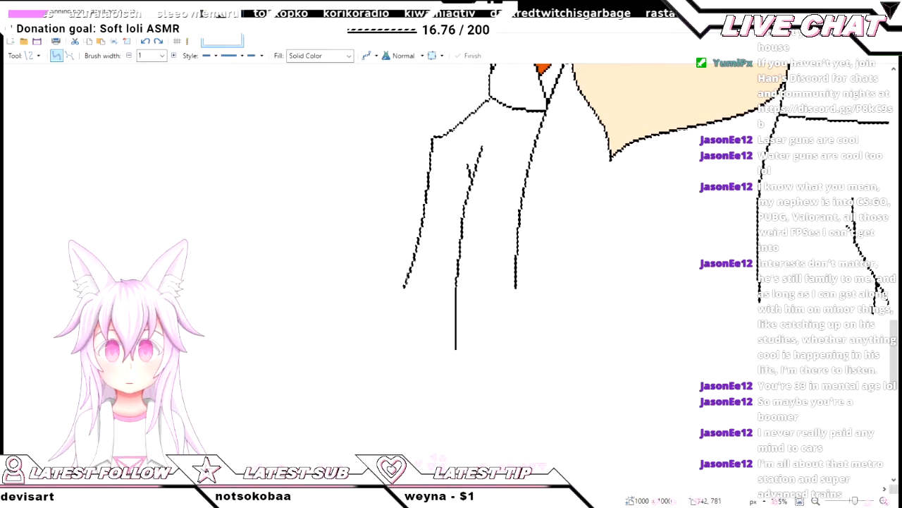
key(Return)
- Draw a 1-pixel dark curve, bowed downward, from the left side's outer edge end to the extended fold line
scroll(456, 374, up, 3)
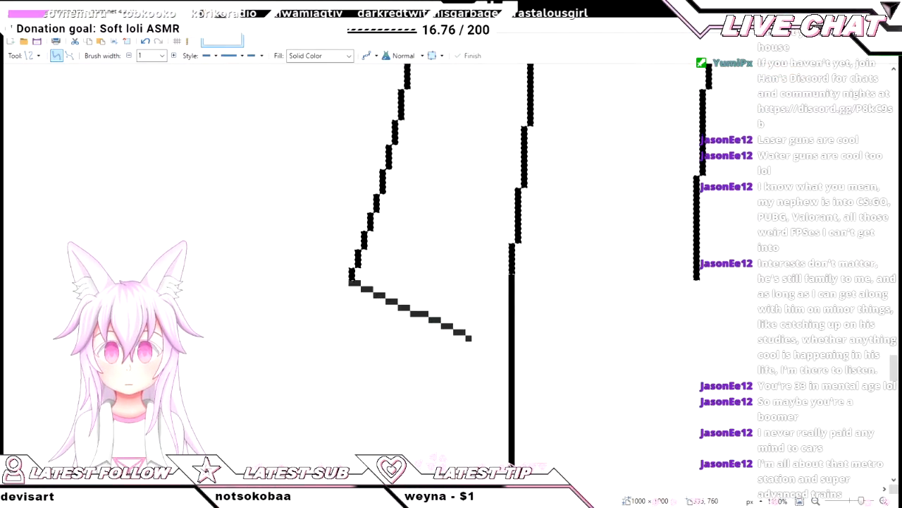
key(ctrl+z)
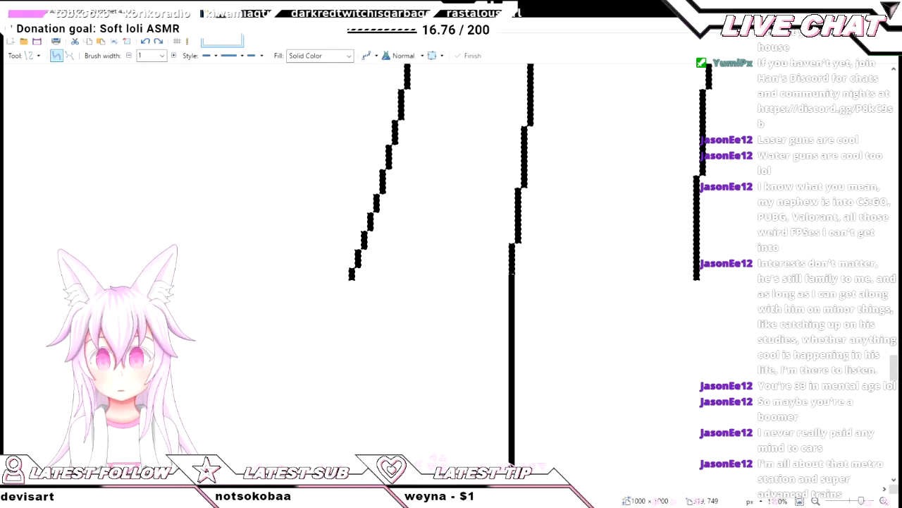
mouse_move(351, 277)
mouse_down()
mouse_move(485, 338)
mouse_move(502, 325)
mouse_up()
drag(403, 301, 387, 303)
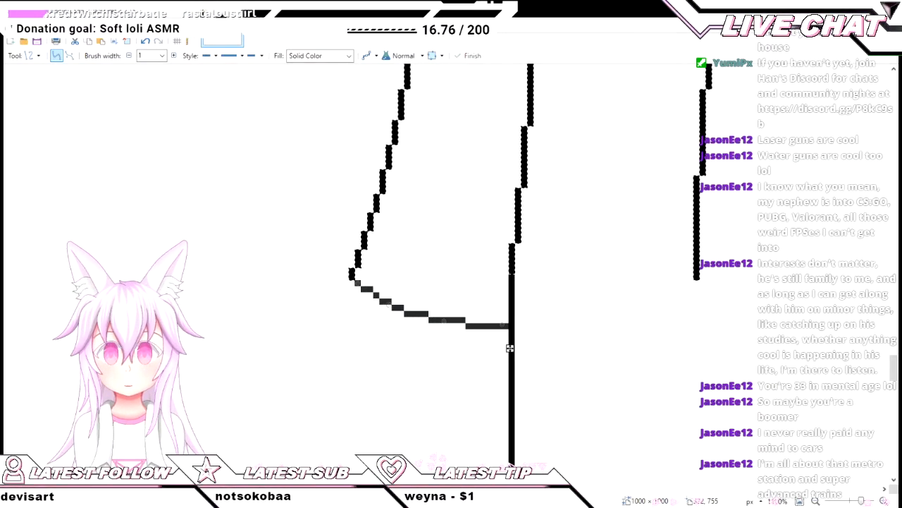
key(Return)
scroll(452, 275, right, 1)
scroll(452, 275, down, 2)
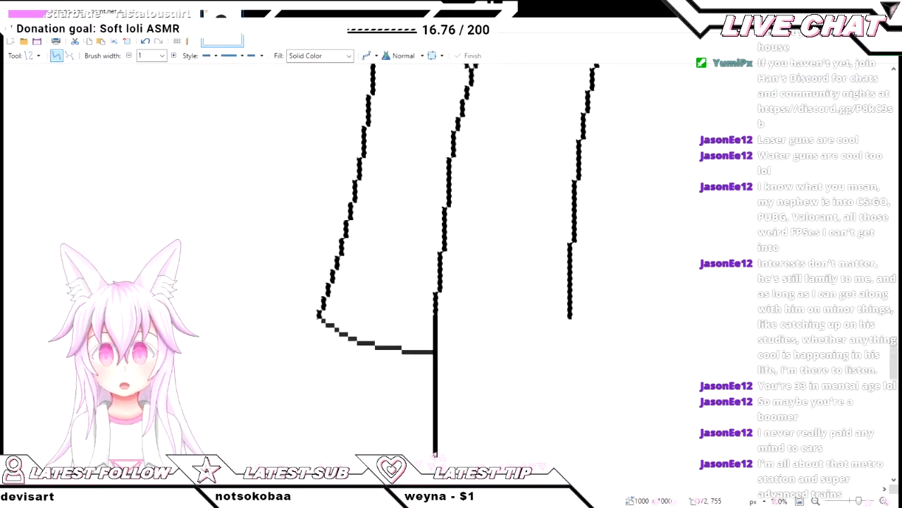
- Extend the left jacket side's inner edge straight down to the same height as the extended fold line
scroll(451, 275, up, 2)
scroll(451, 275, down, 2)
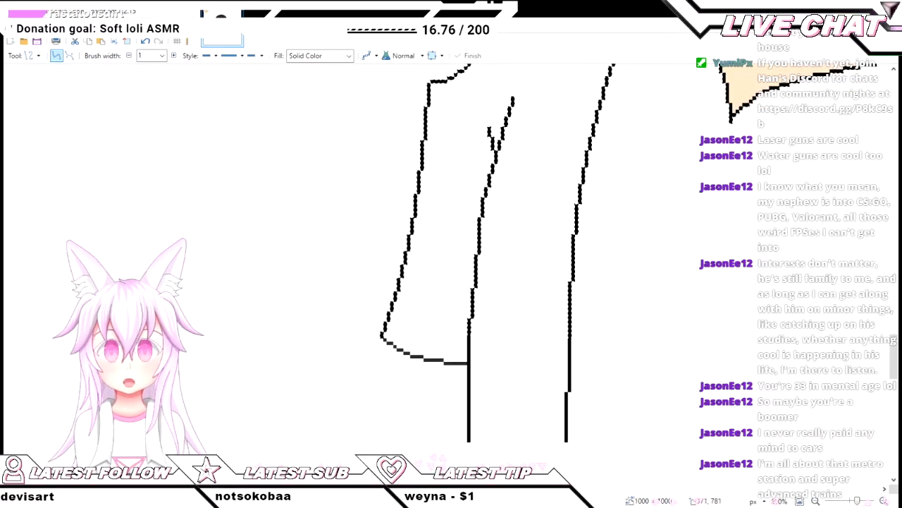
scroll(451, 275, down, 4)
scroll(451, 275, right, 2)
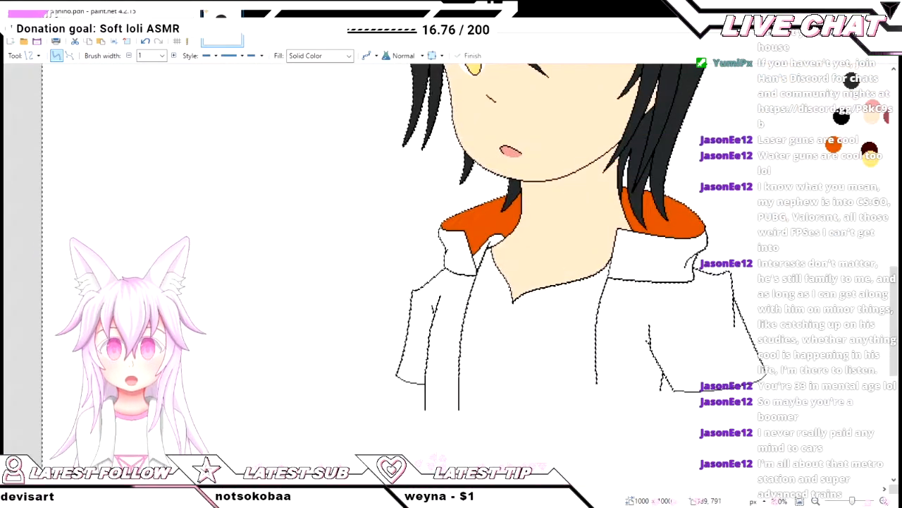
scroll(451, 275, up, 3)
scroll(452, 275, down, 5)
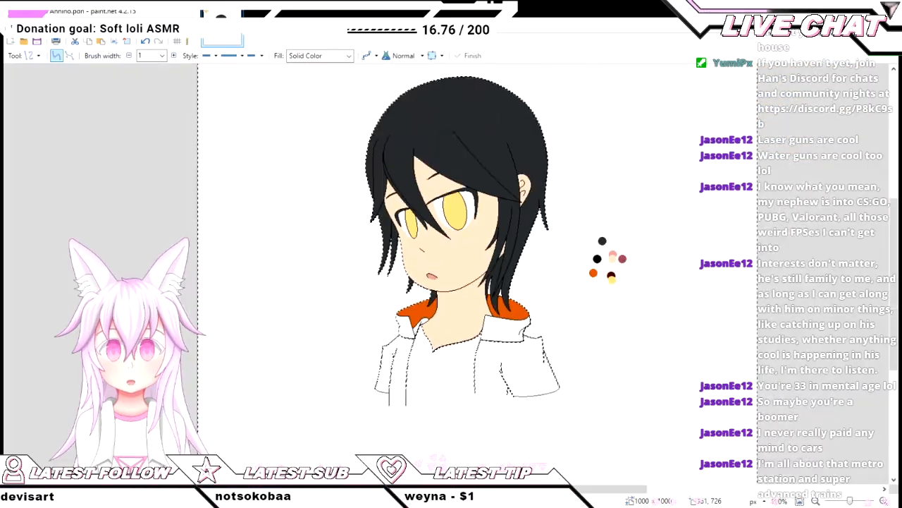
scroll(451, 274, down, 2)
scroll(452, 275, up, 1)
scroll(407, 327, up, 4)
scroll(306, 393, up, 3)
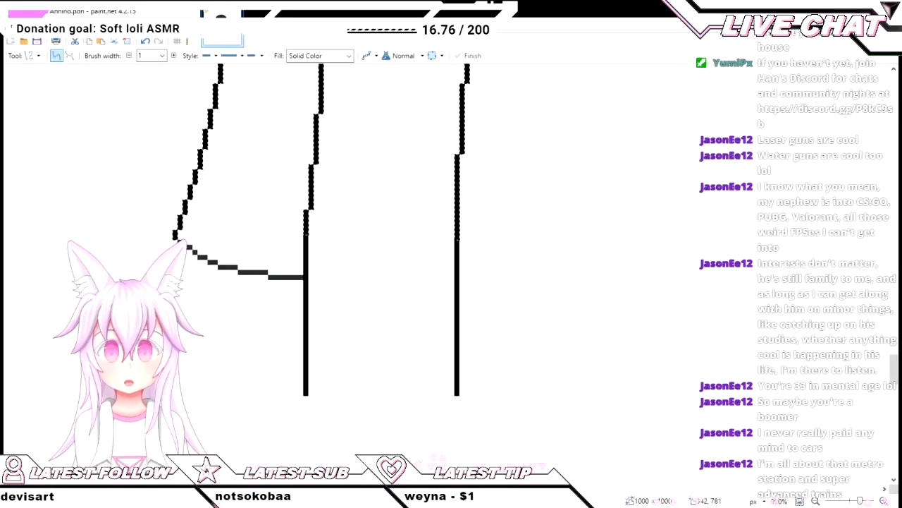
- Draw a 1-pixel dark curve, bowed downward, joining the lower ends of the left side's fold line and inner edge
drag(306, 393, 464, 416)
key(ctrl+z)
key(ctrl+z)
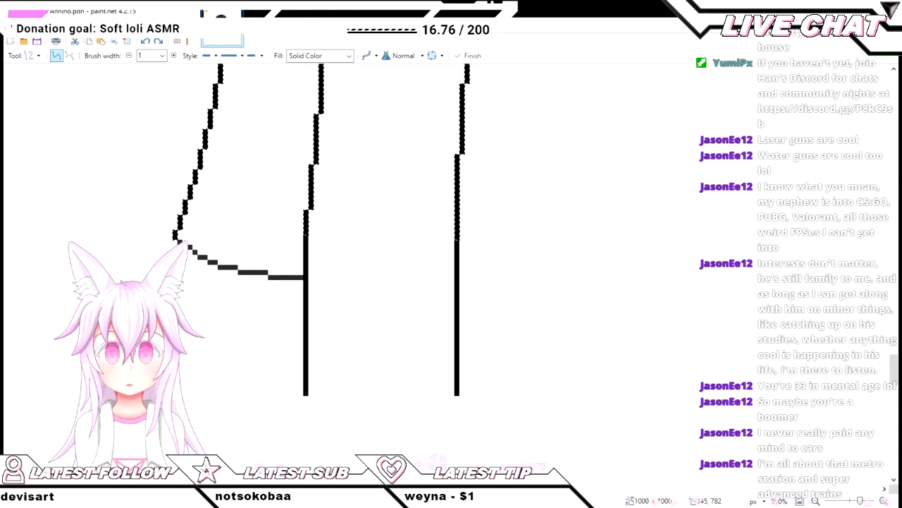
drag(306, 395, 457, 399)
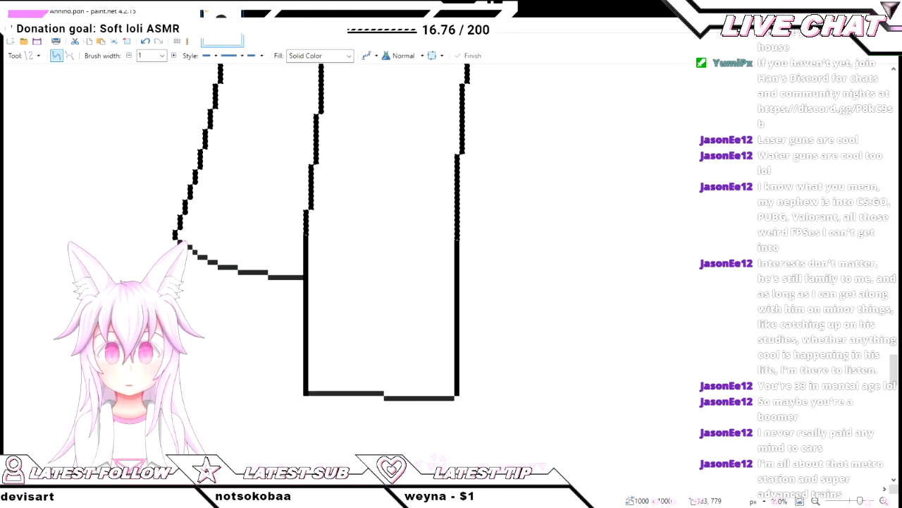
scroll(483, 397, down, 1)
key(Return)
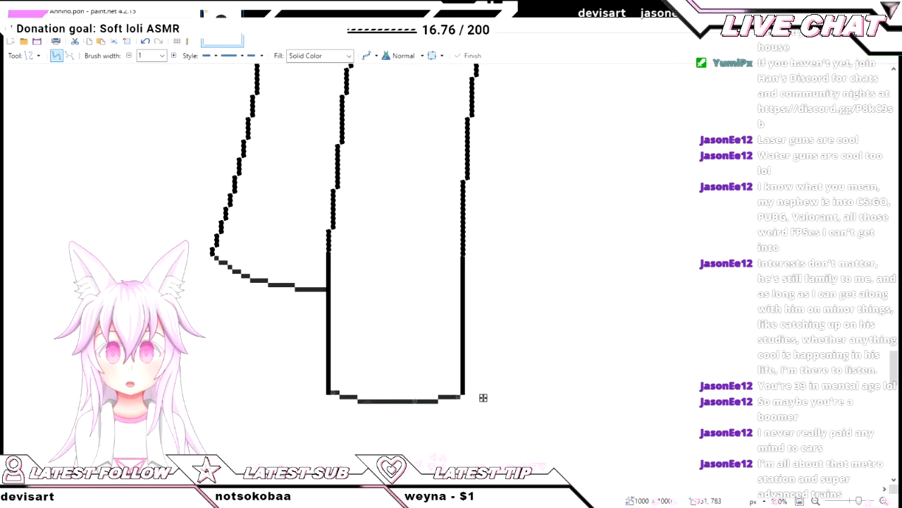
scroll(483, 398, up, 2)
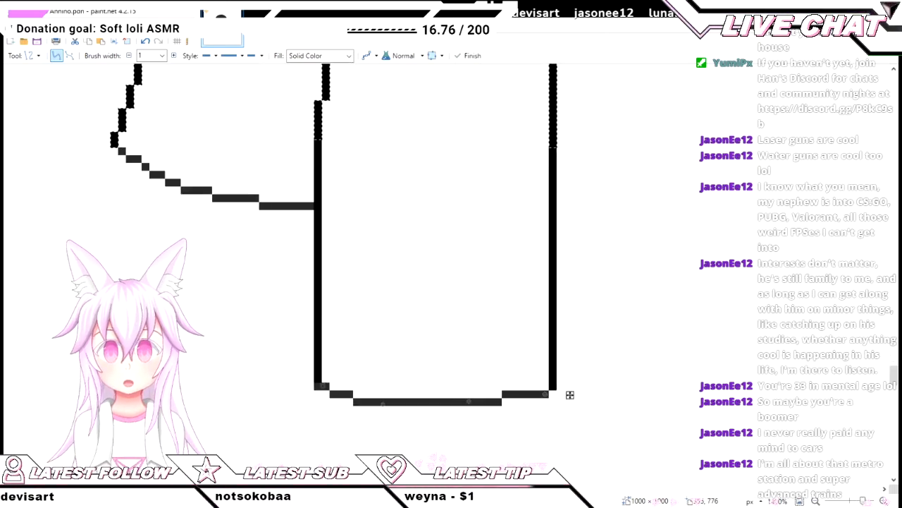
drag(469, 401, 478, 404)
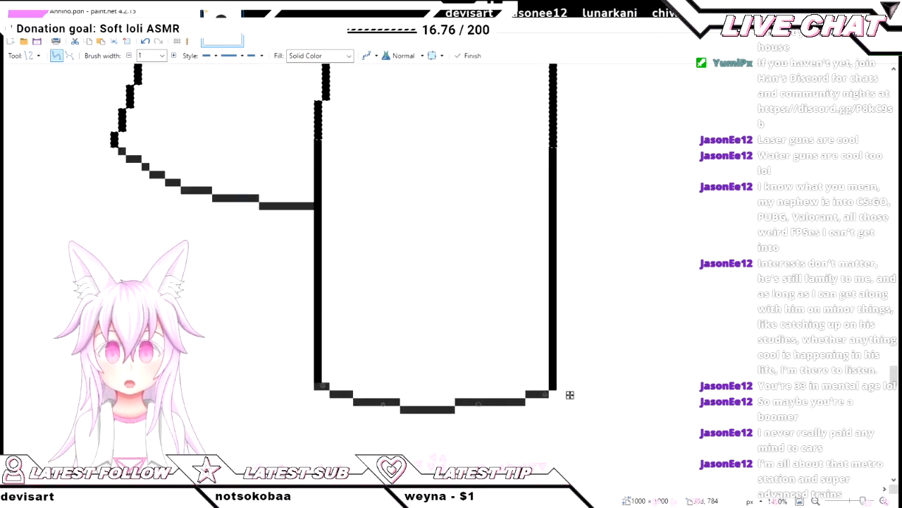
key(Return)
- Reshape the inner section's bottom curve to run flat toward the inner edge, and lengthen that edge to meet it
scroll(578, 384, down, 10)
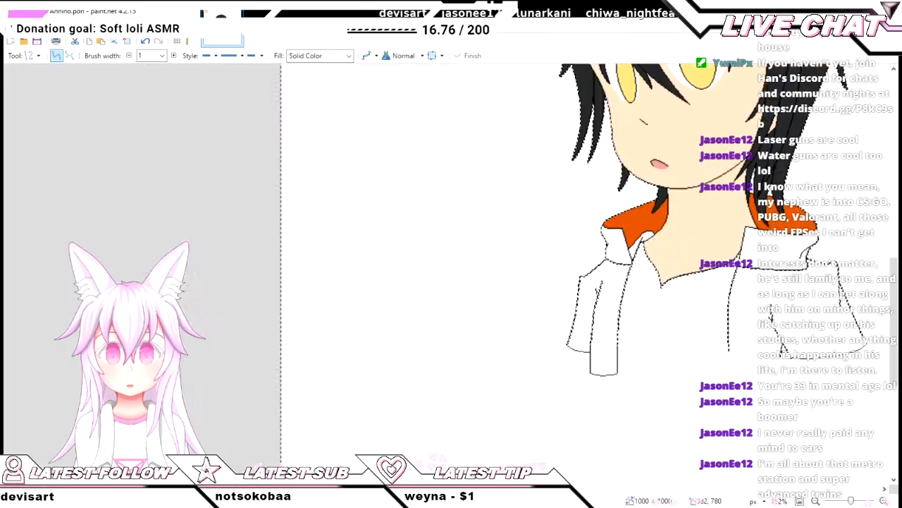
scroll(564, 317, up, 6)
scroll(498, 333, up, 3)
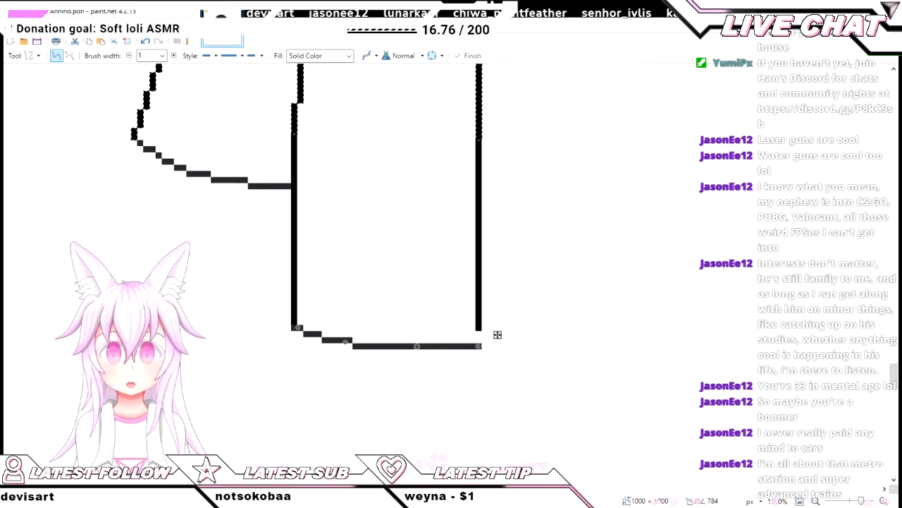
scroll(478, 324, up, 2)
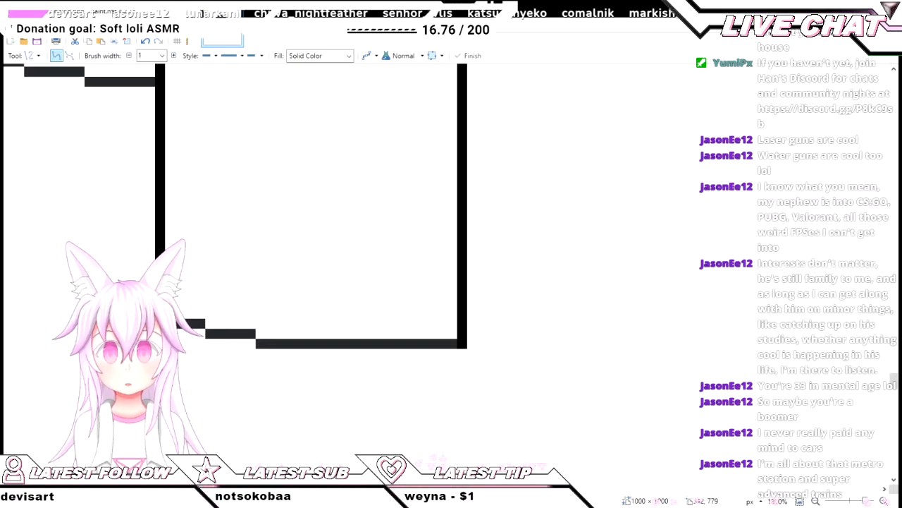
scroll(458, 332, down, 5)
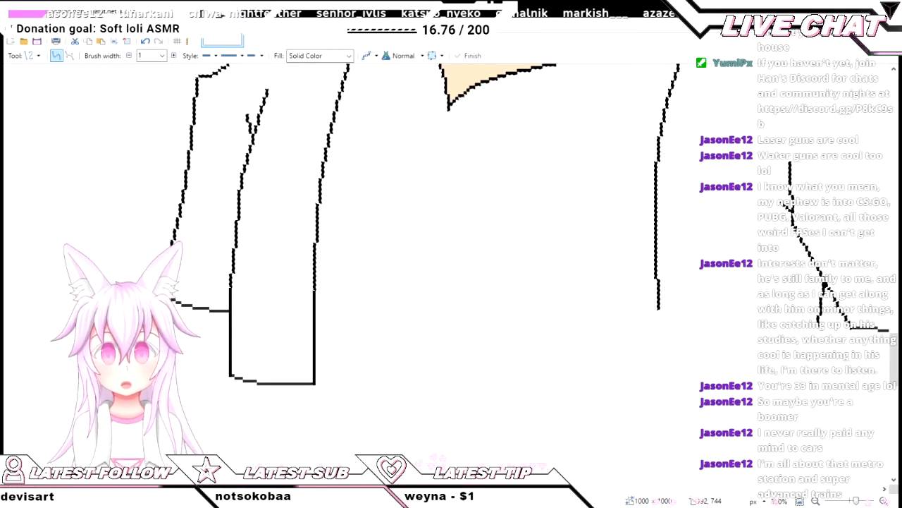
- Extend the right front panel's inner edge straight down with a 1-pixel black line
scroll(444, 308, up, 4)
scroll(472, 317, down, 7)
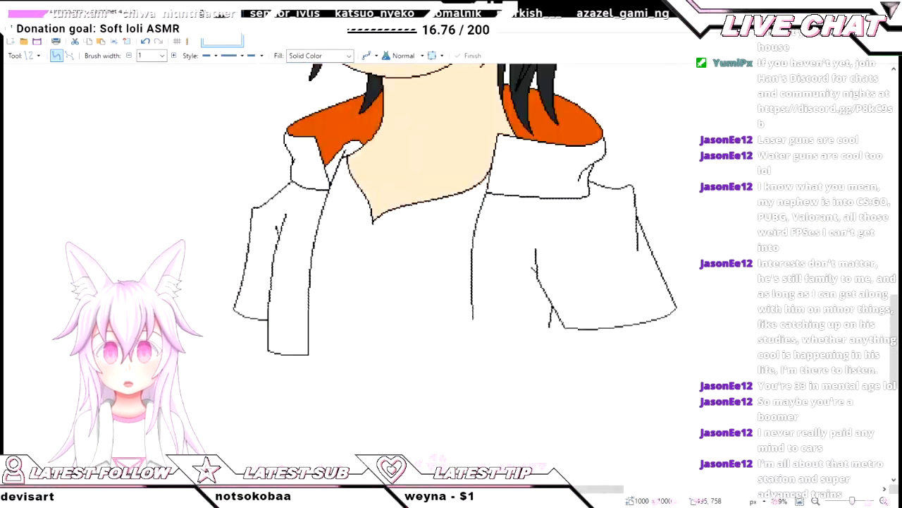
scroll(472, 317, up, 2)
drag(474, 314, 475, 377)
scroll(603, 324, up, 3)
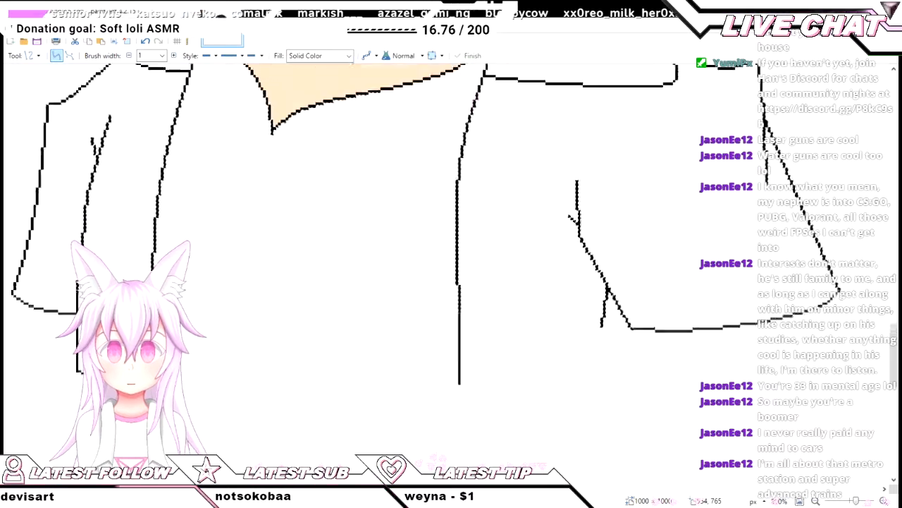
scroll(603, 324, up, 1)
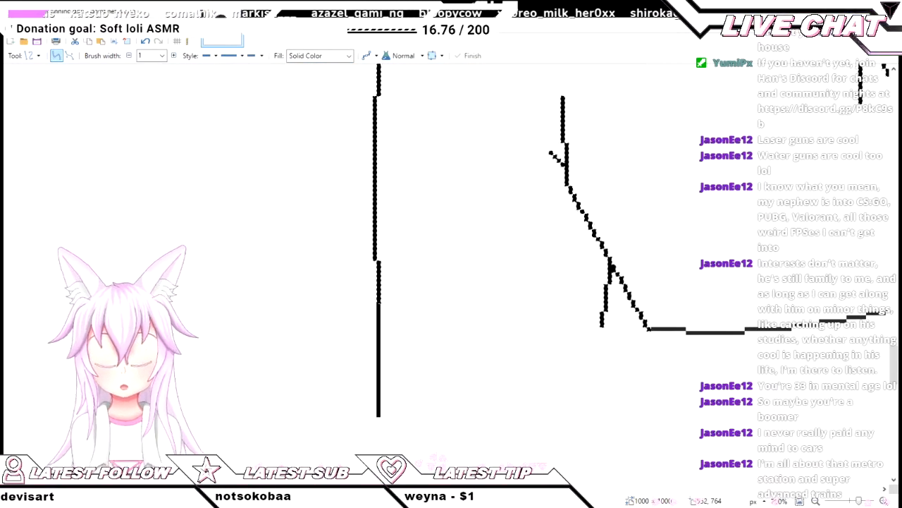
- Draw a 1-pixel dark curve joining the right front panel's outer fold to the lower end of its inner edge
mouse_move(602, 326)
mouse_down()
mouse_move(572, 348)
mouse_move(464, 387)
mouse_move(460, 374)
mouse_move(373, 358)
mouse_move(392, 355)
mouse_up()
scroll(463, 387, down, 1)
scroll(458, 374, down, 3)
scroll(392, 354, up, 3)
drag(392, 354, 427, 360)
scroll(674, 371, up, 1)
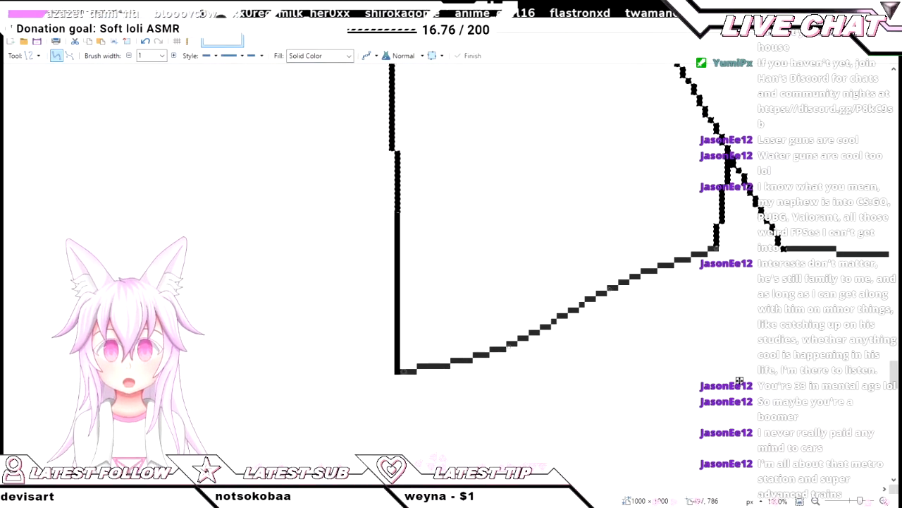
- Bow the right front panel's bottom curve downward into a smooth arc and finish the line
drag(610, 288, 647, 296)
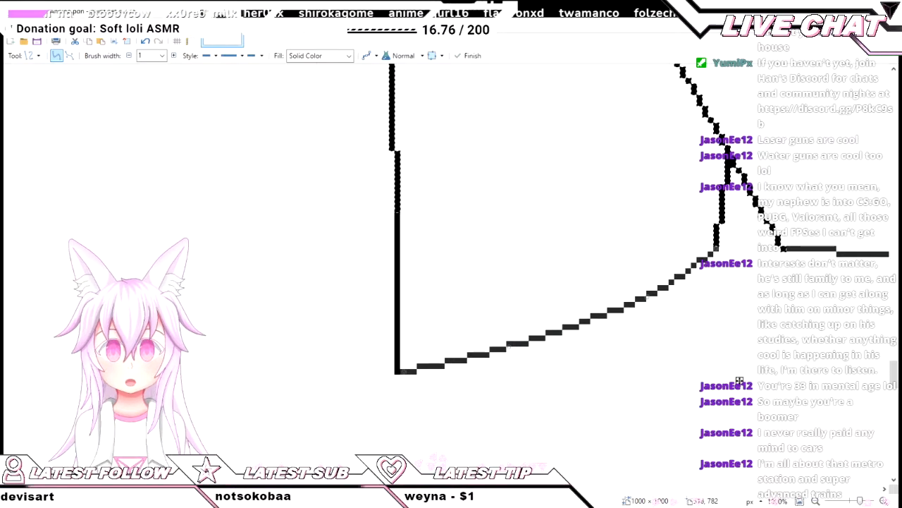
drag(509, 346, 520, 348)
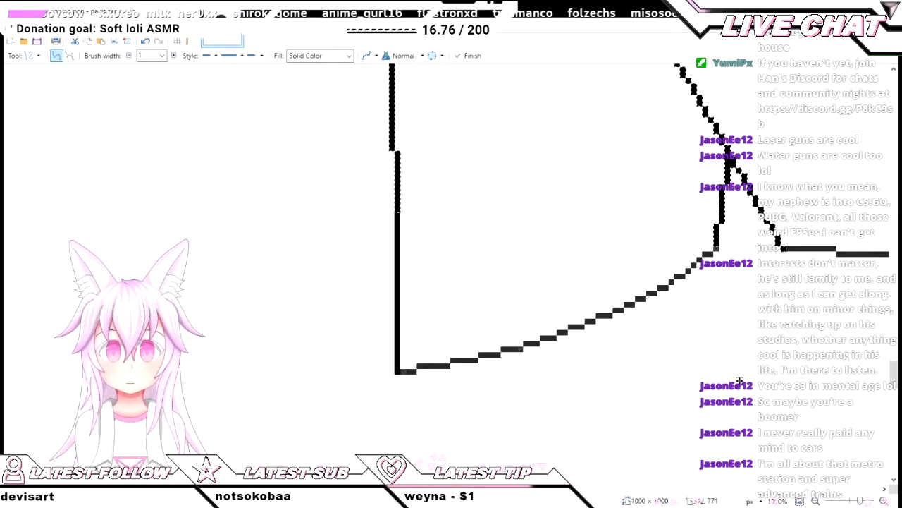
drag(648, 297, 653, 306)
key(Return)
scroll(628, 361, down, 3)
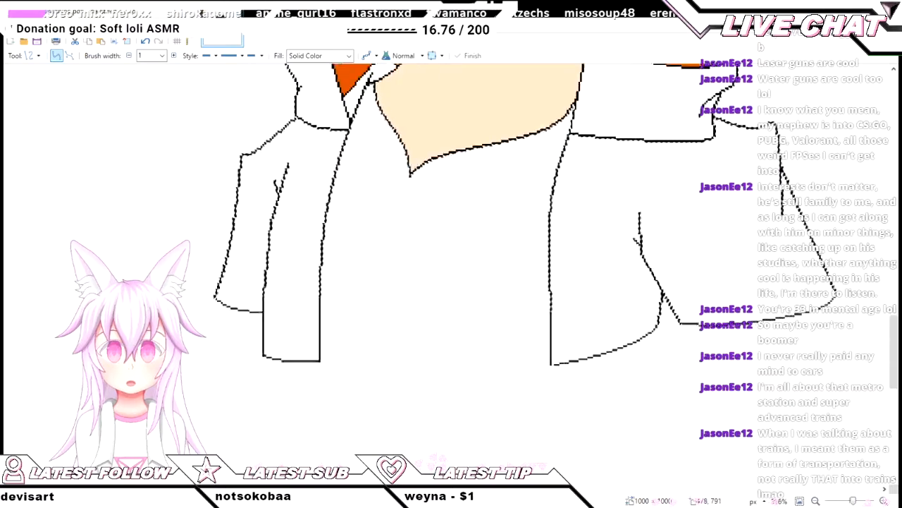
- Erase the left front panel's bottom curve and the lowest part of its fold line with the 10-pixel eraser
scroll(589, 357, up, 8)
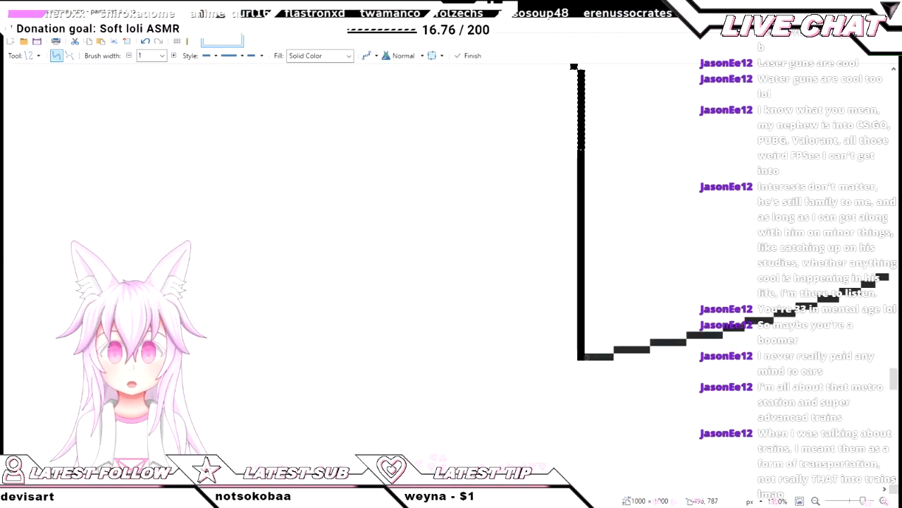
scroll(589, 357, down, 6)
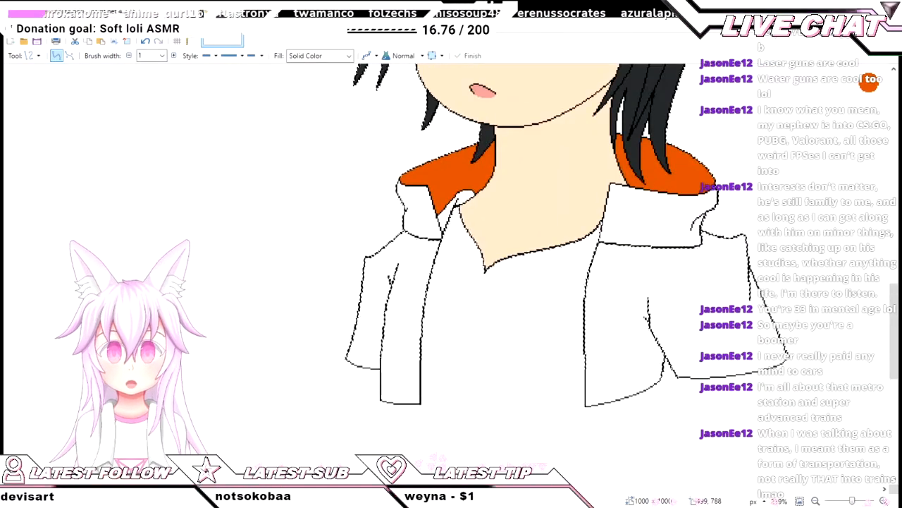
scroll(447, 409, up, 2)
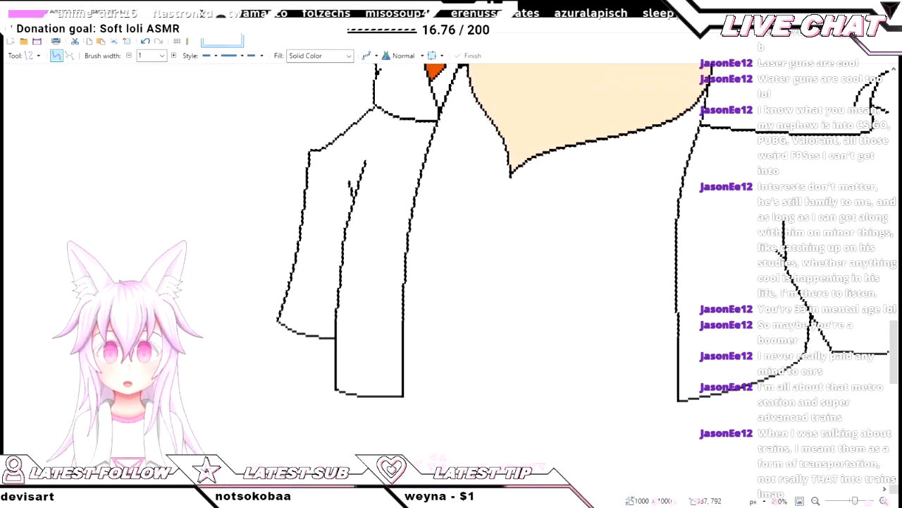
key(e)
scroll(466, 327, up, 2)
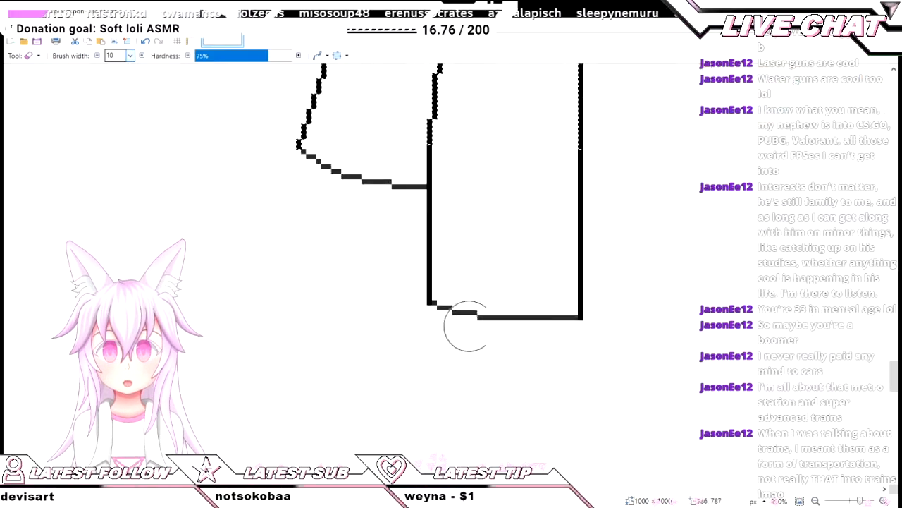
drag(585, 317, 418, 298)
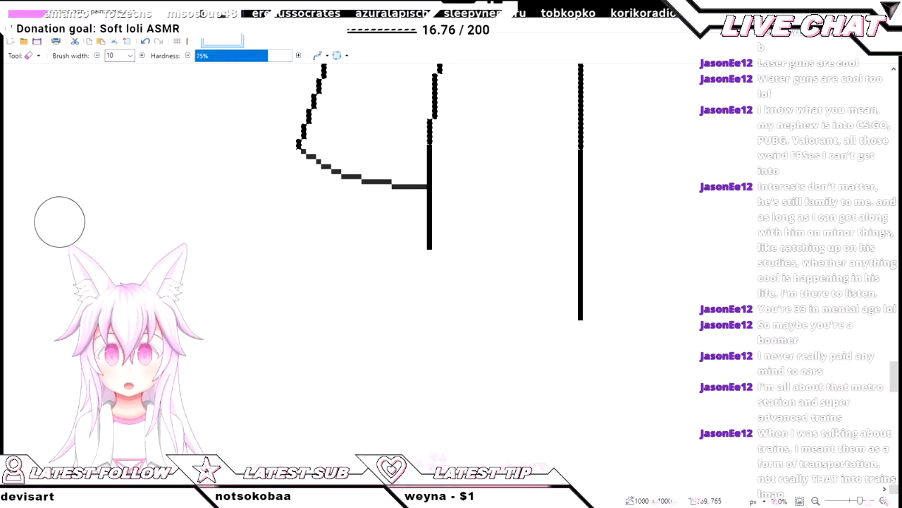
- Draw a new 1-pixel bottom curve on the left front panel, sloping down from the shortened fold line to the inner edge
key(o)
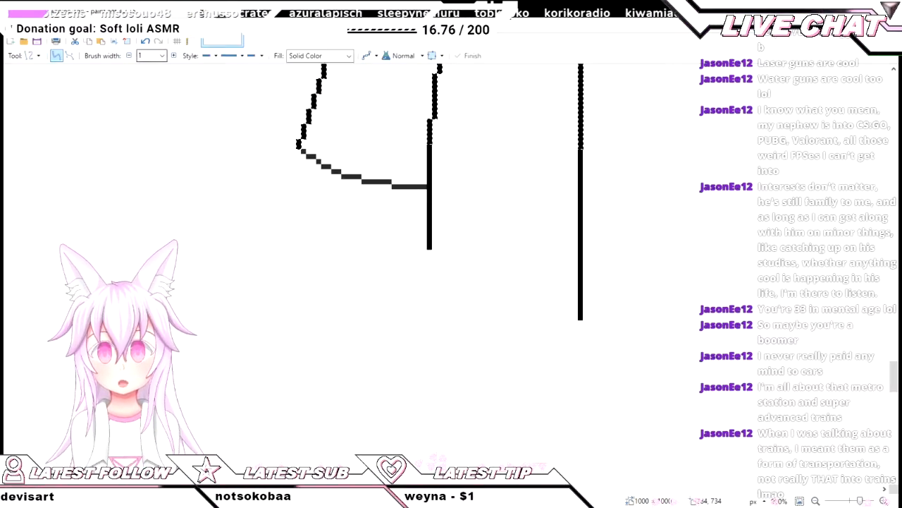
drag(580, 317, 464, 287)
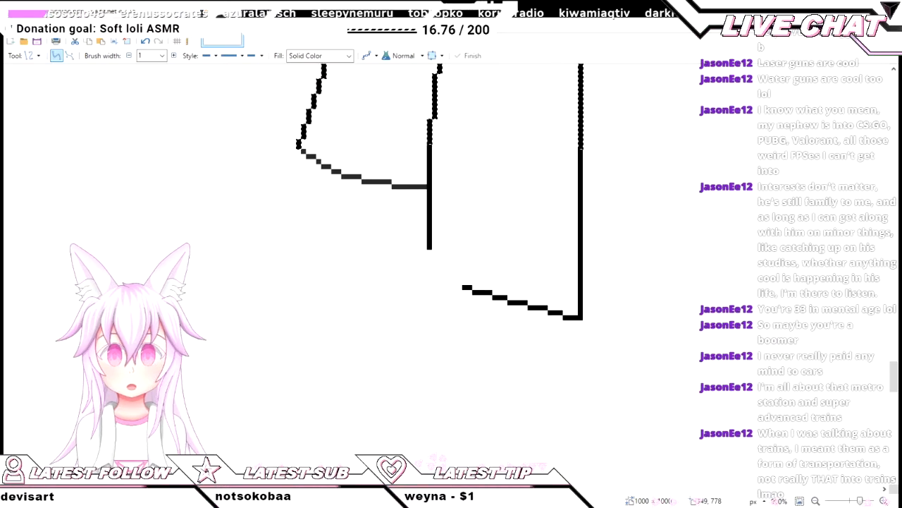
drag(580, 317, 428, 282)
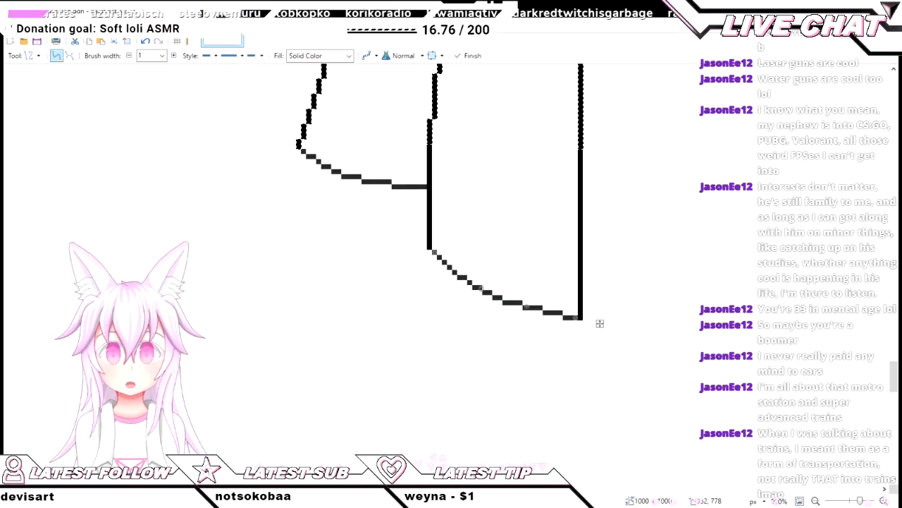
key(Return)
scroll(529, 289, down, 6)
scroll(529, 289, right, 3)
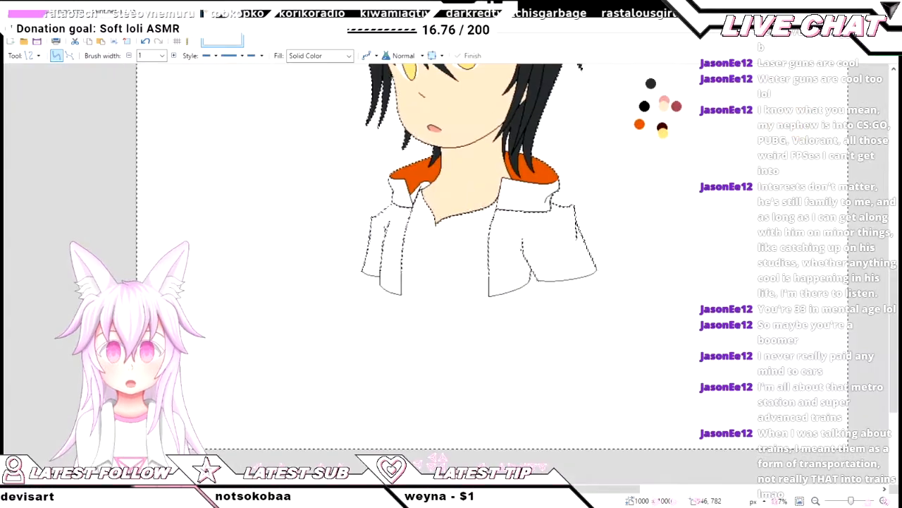
scroll(492, 310, up, 2)
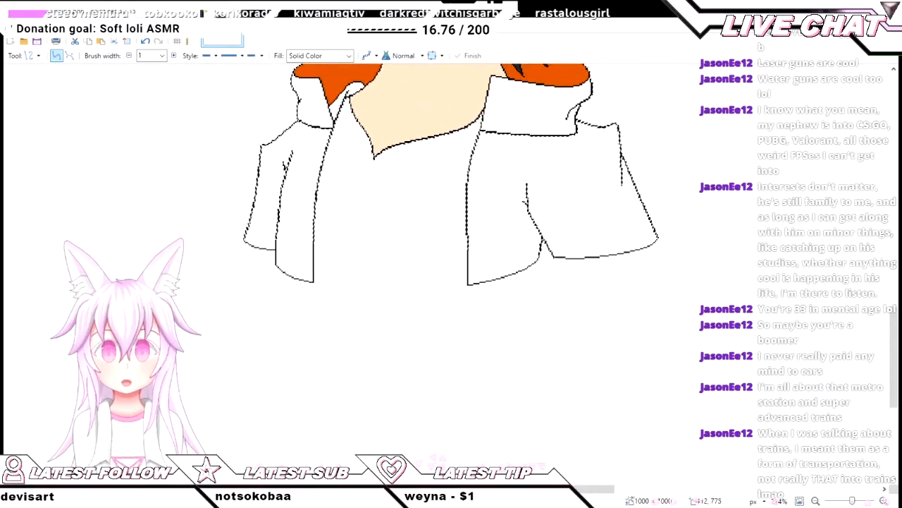
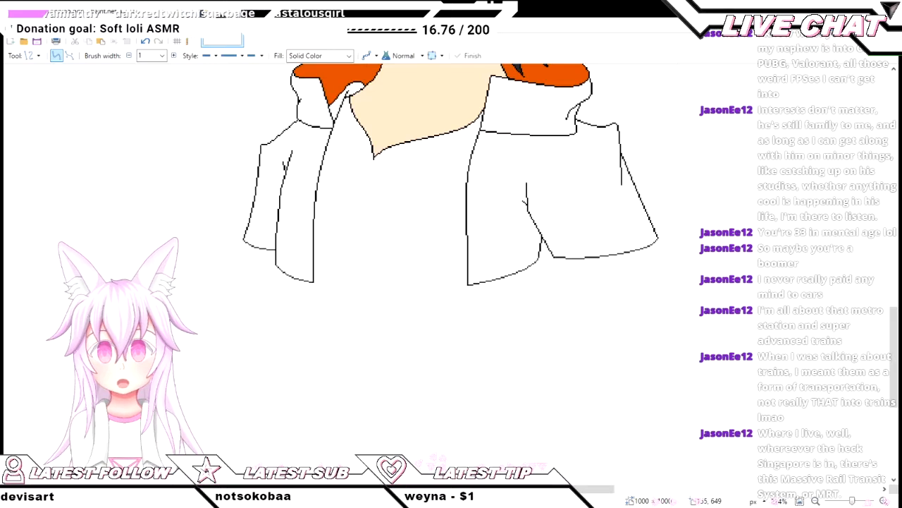
- Shift the lower segment of the right front panel's inner edge one pixel left, in line with the segment above it
key(s)
scroll(483, 256, up, 7)
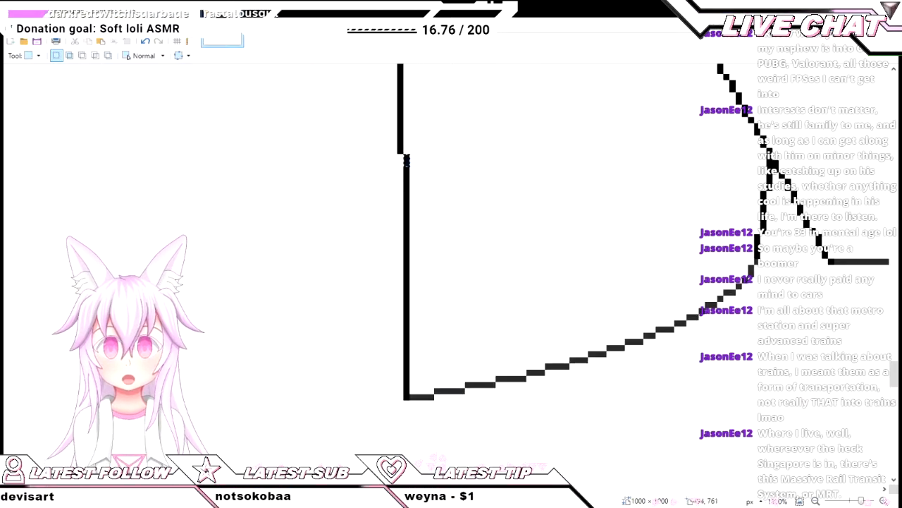
mouse_move(405, 154)
mouse_down()
mouse_move(416, 381)
mouse_move(407, 398)
mouse_up()
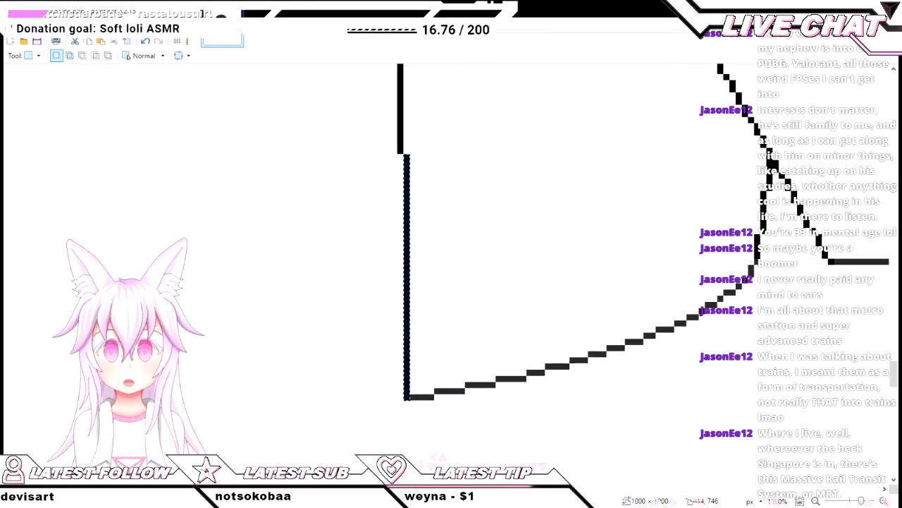
key(m)
key(Left)
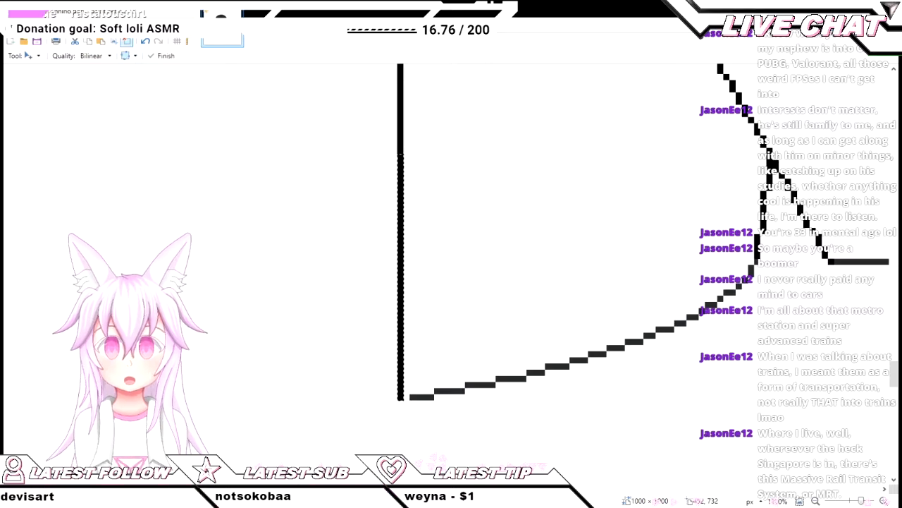
key(ctrl+d)
- Select a longer lower stretch of the right front panel's inner edge and shift it one more pixel left
scroll(432, 357, down, 6)
scroll(423, 303, up, 2)
scroll(416, 282, down, 3)
scroll(405, 247, up, 2)
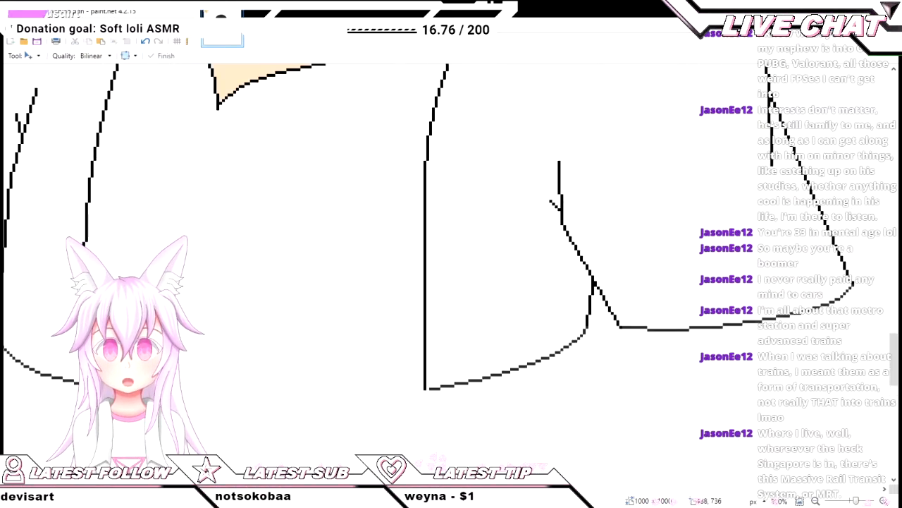
scroll(408, 256, up, 2)
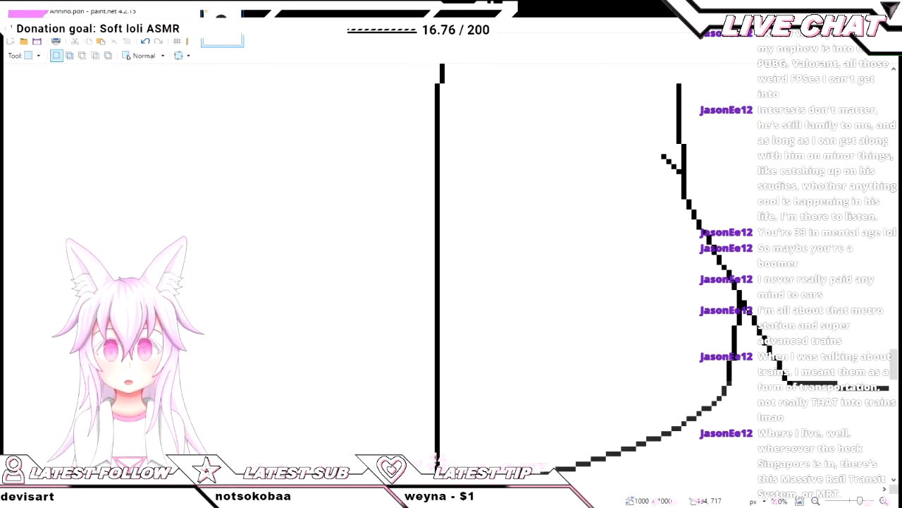
drag(440, 145, 428, 356)
scroll(430, 341, down, 2)
scroll(428, 354, down, 2)
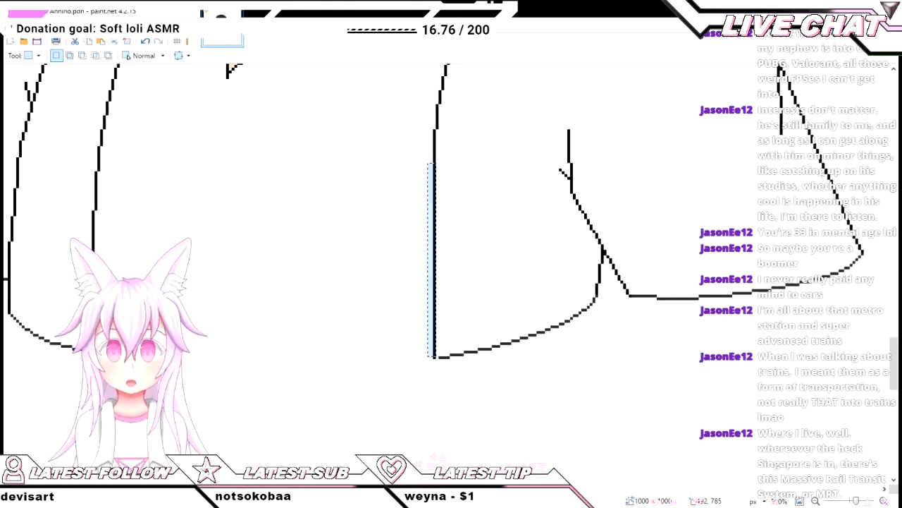
key(m)
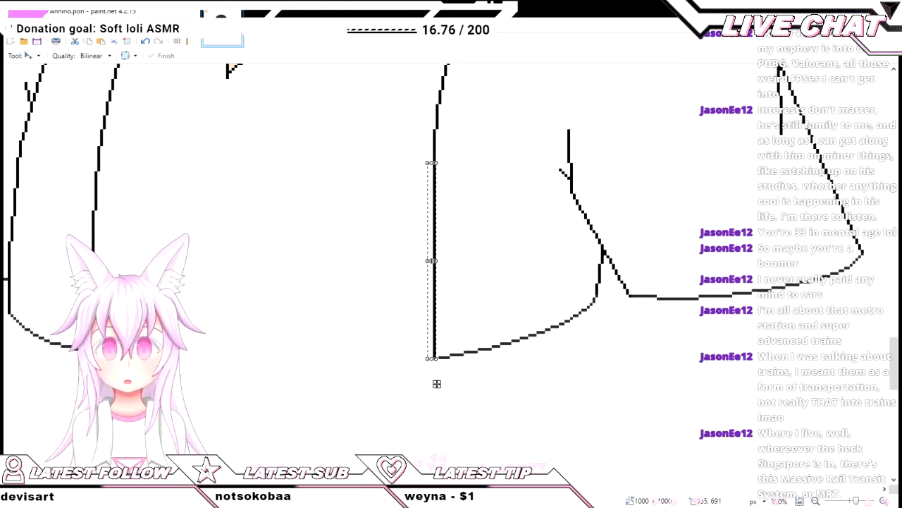
key(Left)
key(ctrl+d)
- Fill the small gap between the right inner edge's lower end and the bottom curve with pencil pixels
scroll(433, 384, up, 2)
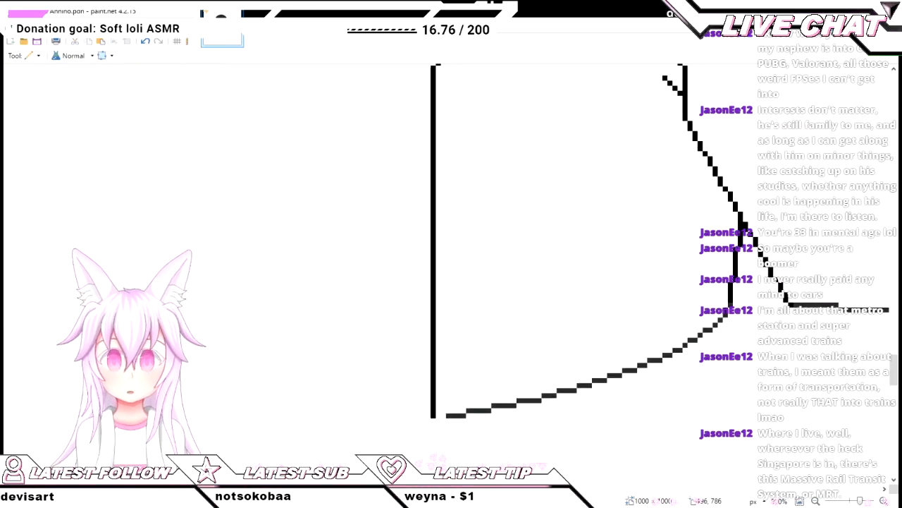
scroll(448, 410, up, 2)
scroll(465, 352, down, 7)
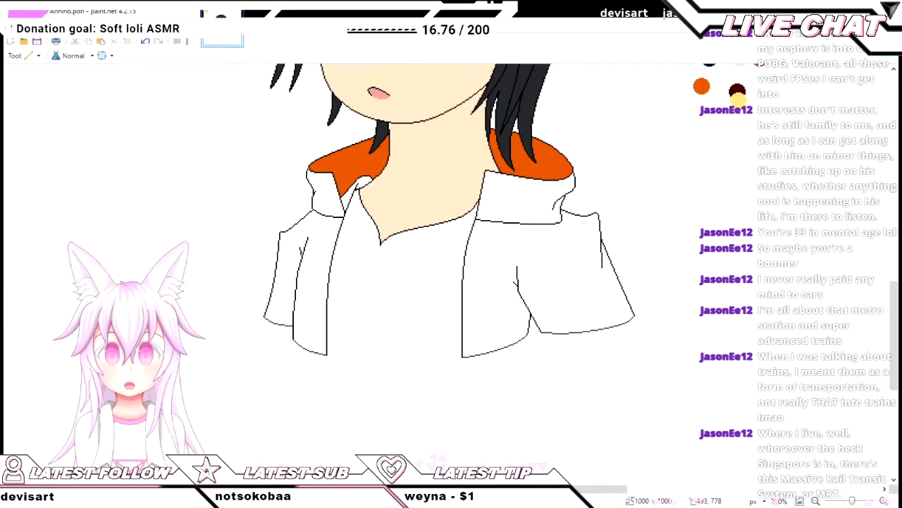
scroll(554, 358, up, 2)
scroll(554, 296, down, 1)
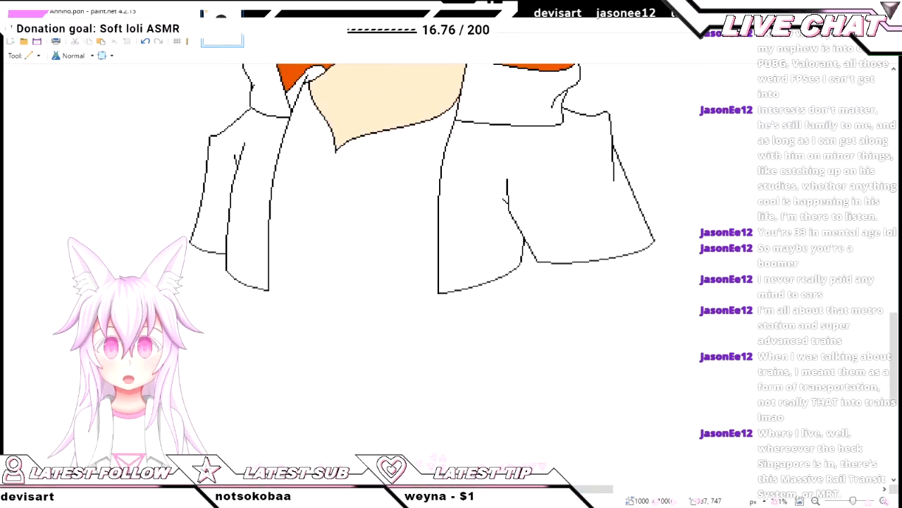
scroll(464, 188, up, 1)
- Select the bottom portion of the right front panel, including its curve, and move it down a few pixels
key(s)
scroll(506, 278, up, 2)
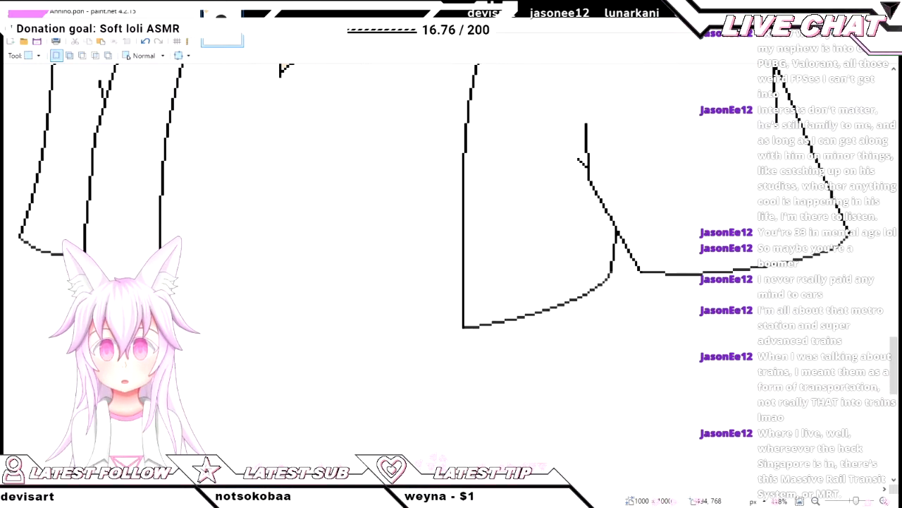
drag(434, 278, 614, 330)
scroll(612, 289, up, 2)
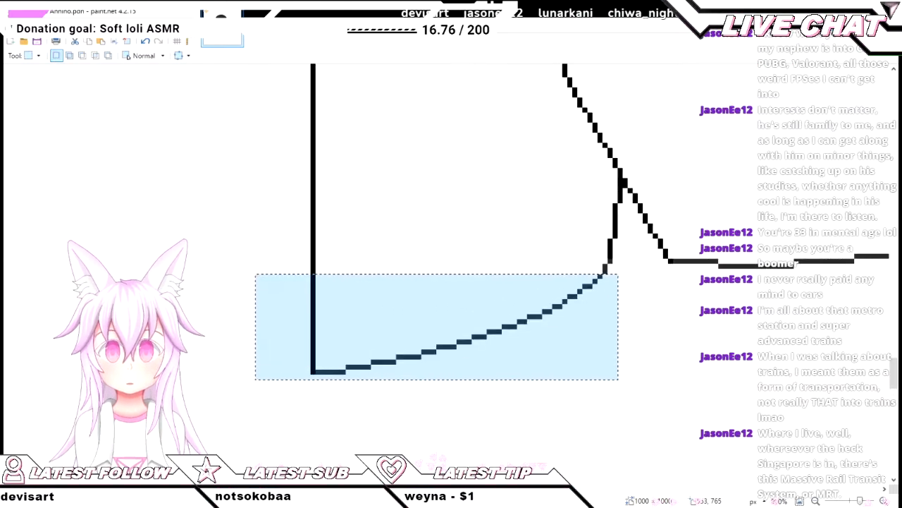
scroll(612, 289, down, 3)
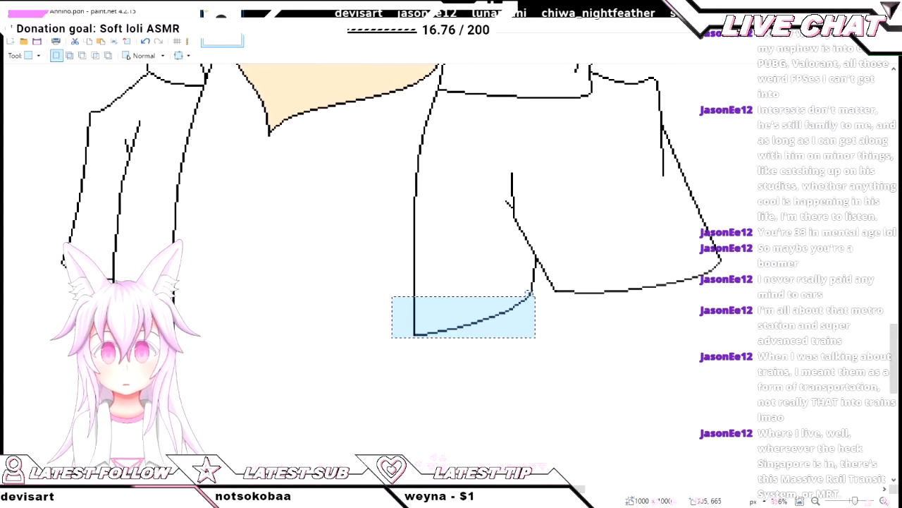
key(m)
drag(558, 351, 558, 355)
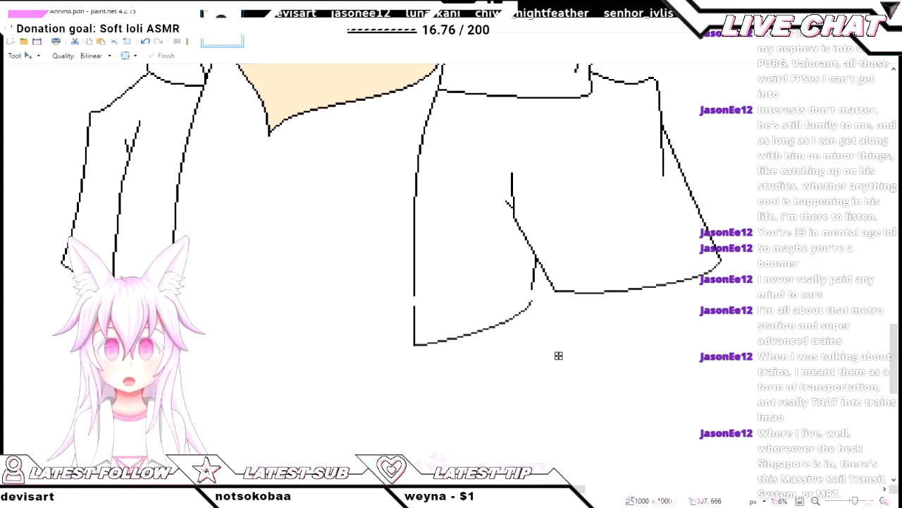
scroll(426, 285, up, 4)
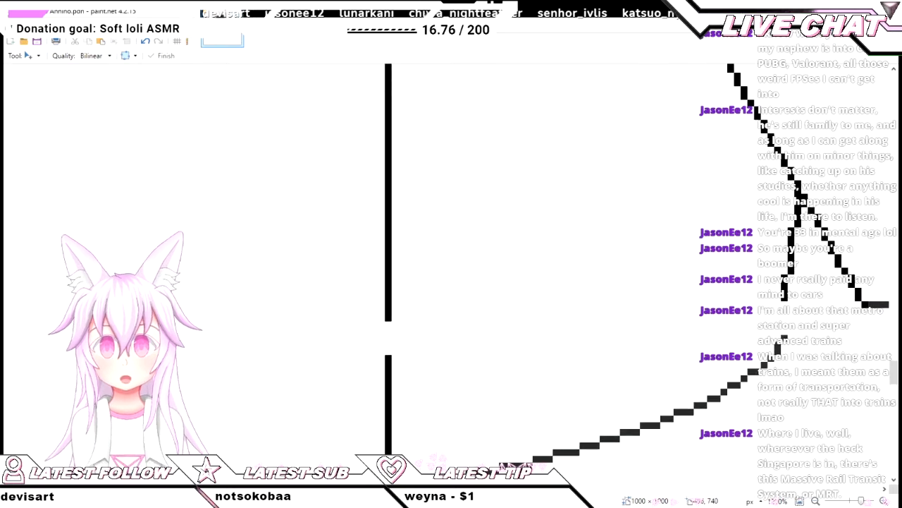
- Bridge the gaps in the right front panel's inner edge and outer fold with 1-pixel black vertical lines
key(o)
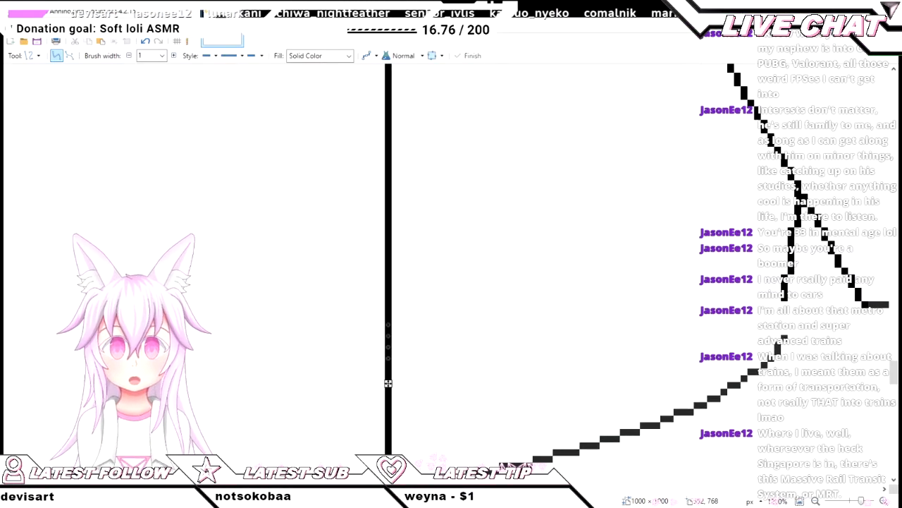
key(ctrl+z)
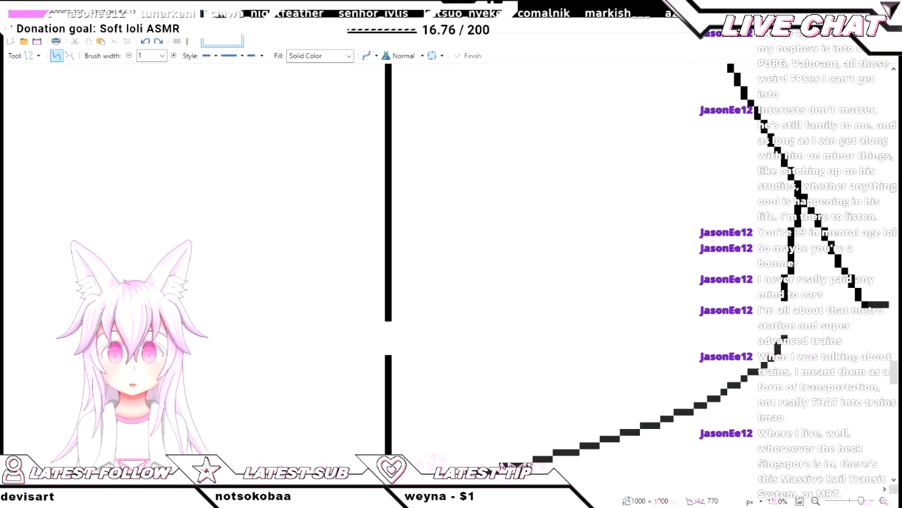
drag(387, 383, 320, 382)
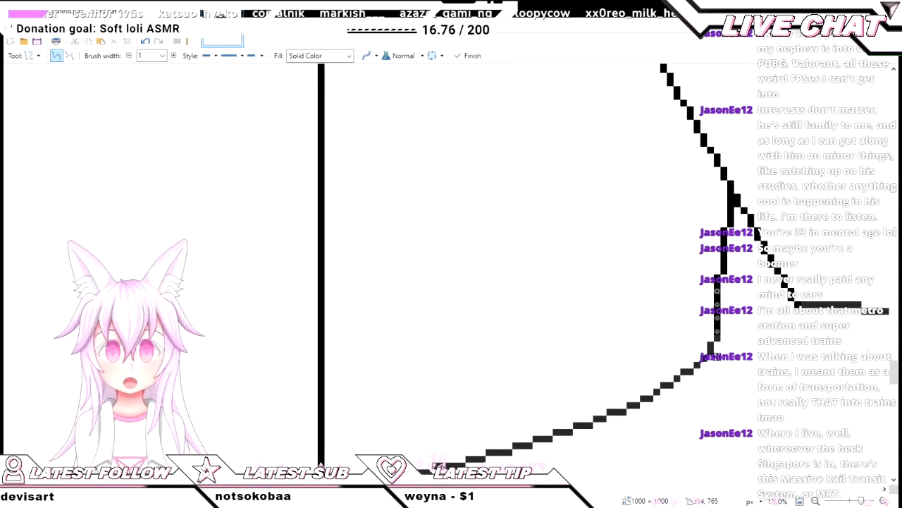
scroll(764, 249, down, 8)
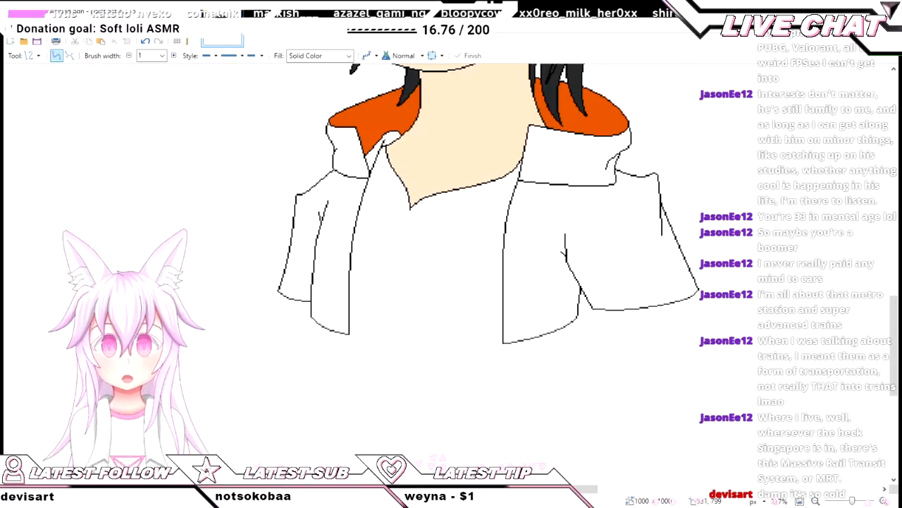
scroll(608, 248, up, 3)
scroll(608, 248, down, 5)
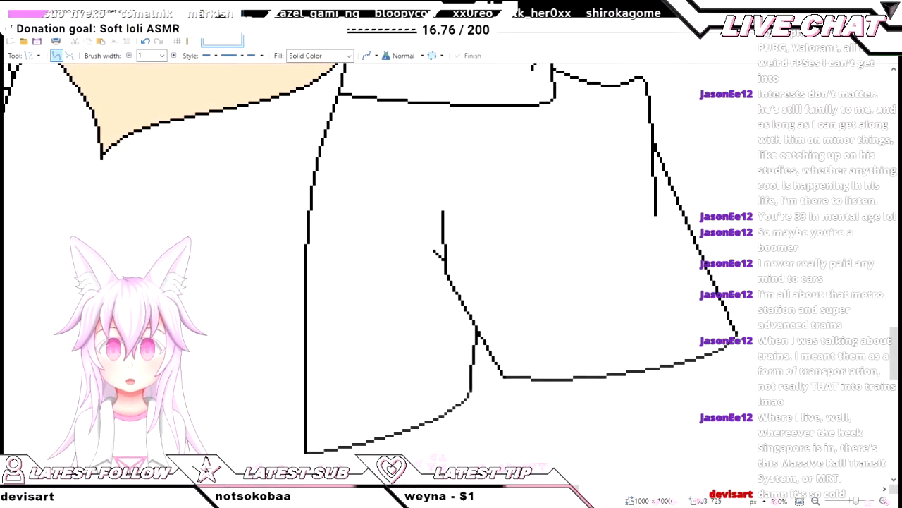
- Fill the white background surrounding the character and the jacket outlines with green
scroll(608, 248, up, 4)
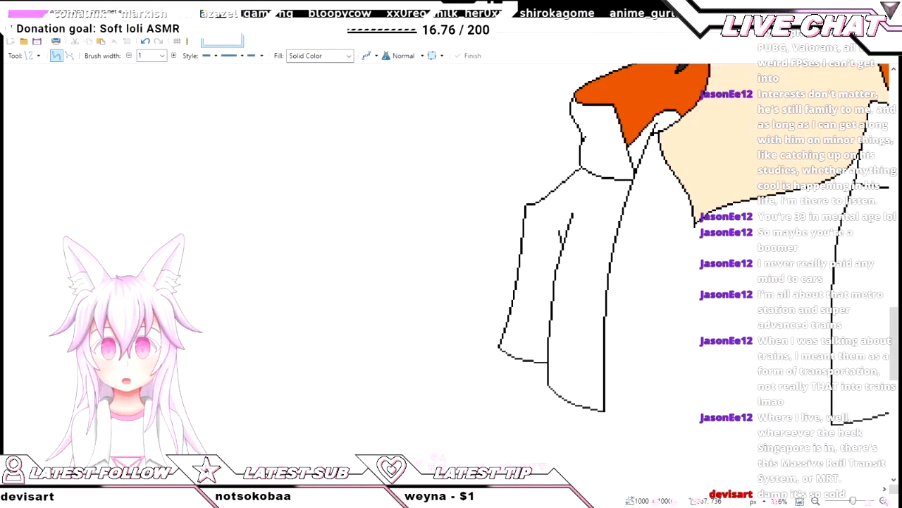
scroll(608, 248, down, 4)
scroll(607, 248, up, 4)
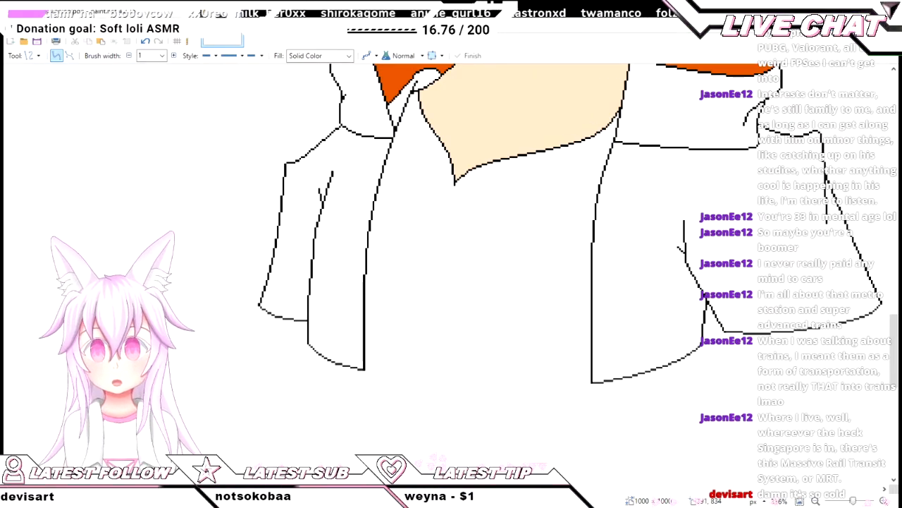
key(f)
click(471, 414)
scroll(471, 415, down, 4)
scroll(522, 381, up, 2)
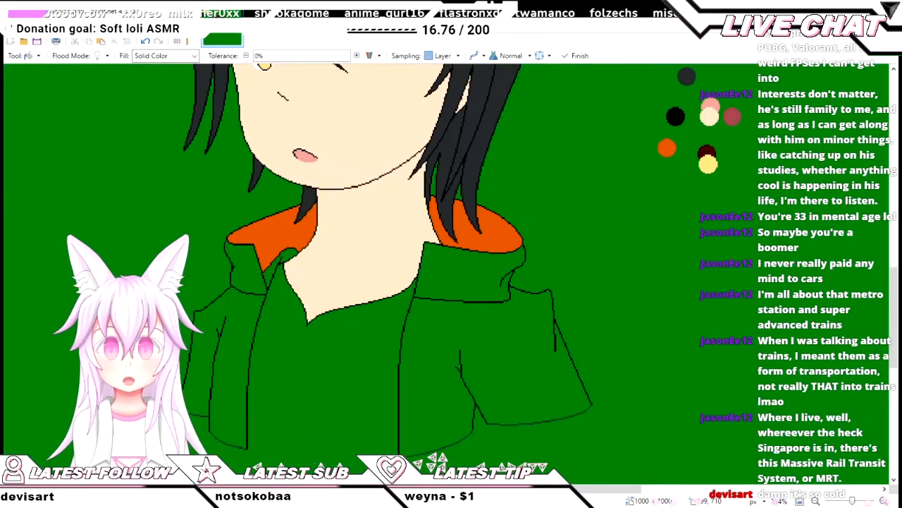
scroll(270, 408, down, 2)
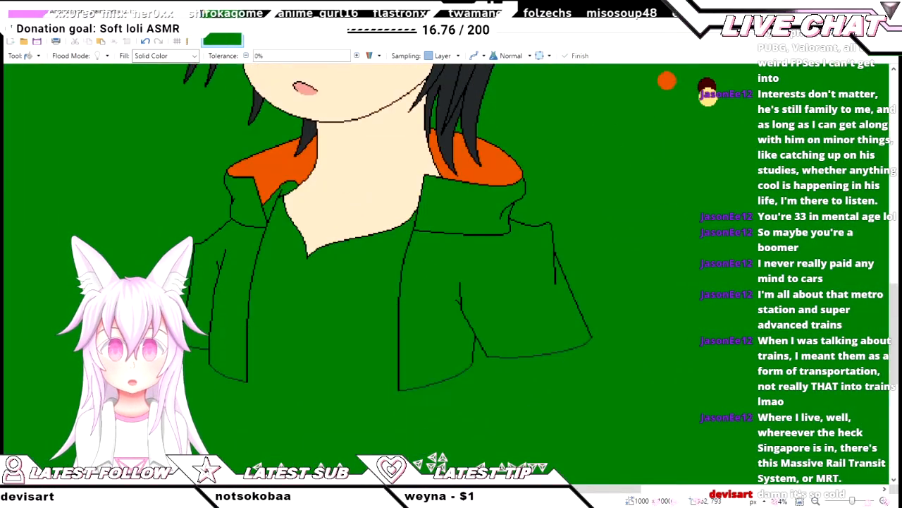
- Draw a 1-pixel white curve for the shirt hem, bowing downward between the lower inner edges of the two jacket panels
scroll(235, 383, up, 3)
scroll(353, 268, up, 2)
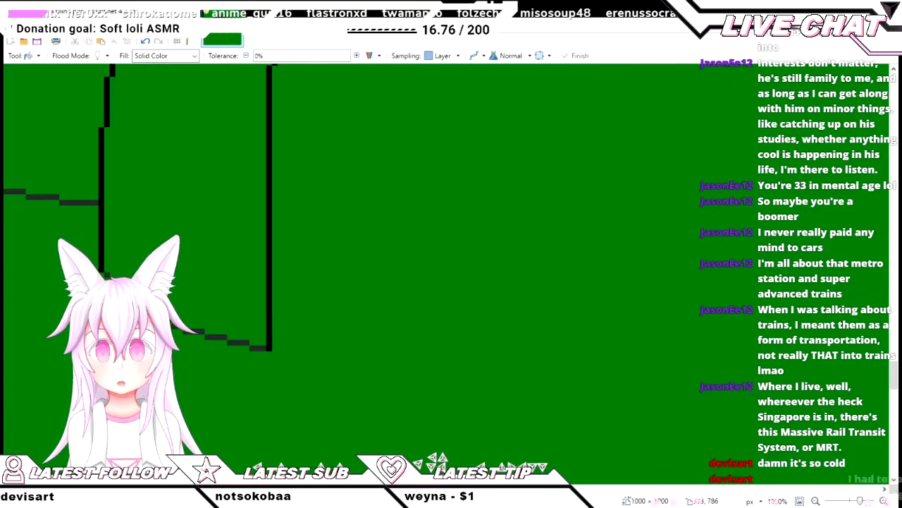
key(o)
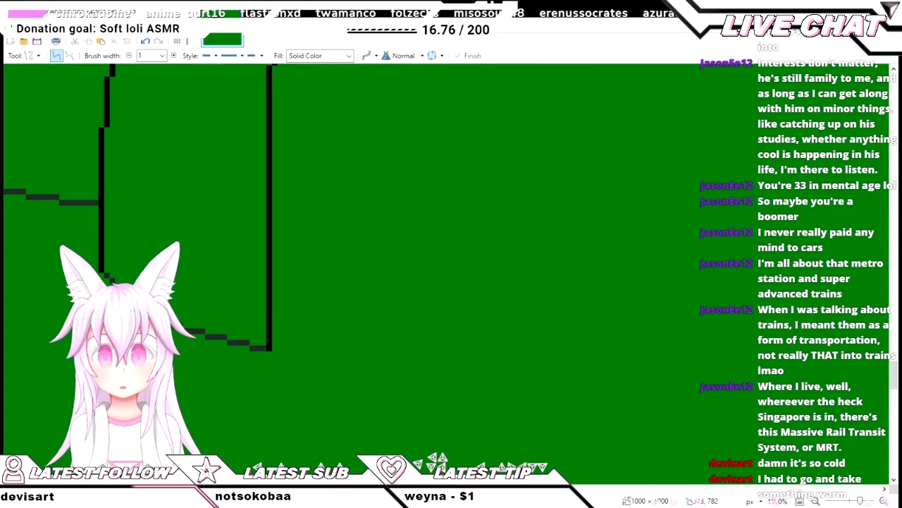
scroll(353, 268, left, 5)
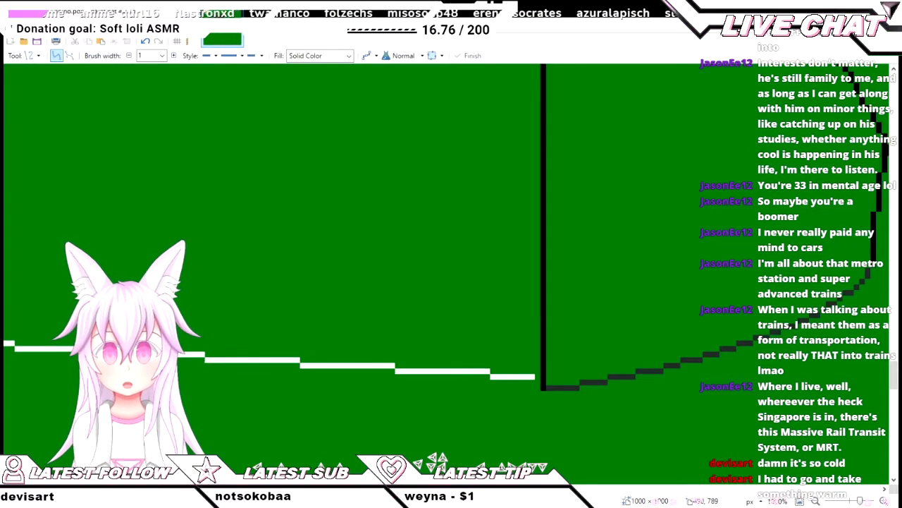
scroll(563, 379, down, 3)
scroll(678, 383, up, 2)
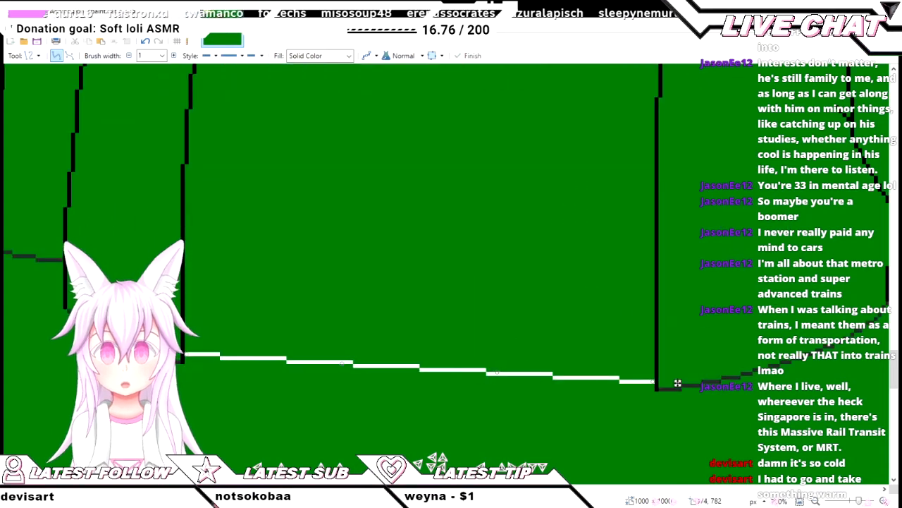
drag(677, 383, 678, 382)
key(Return)
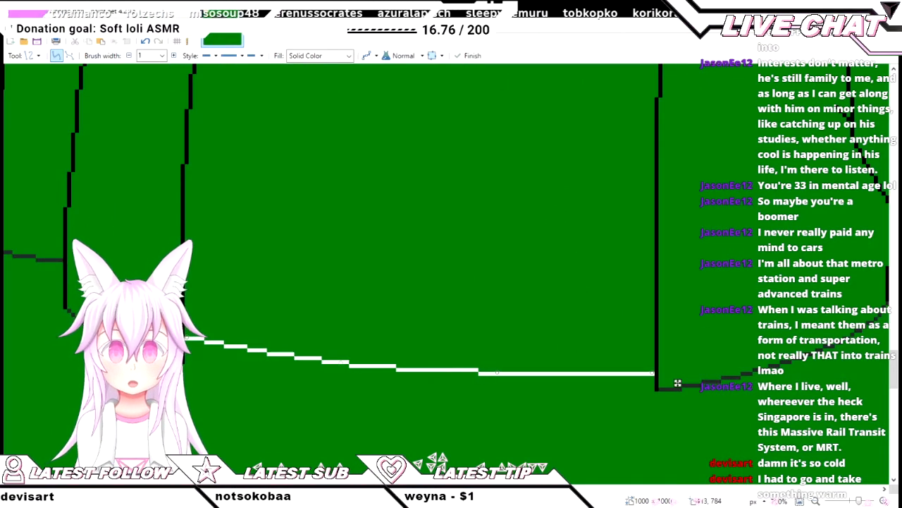
key(ctrl+z)
drag(678, 382, 678, 383)
scroll(586, 388, down, 3)
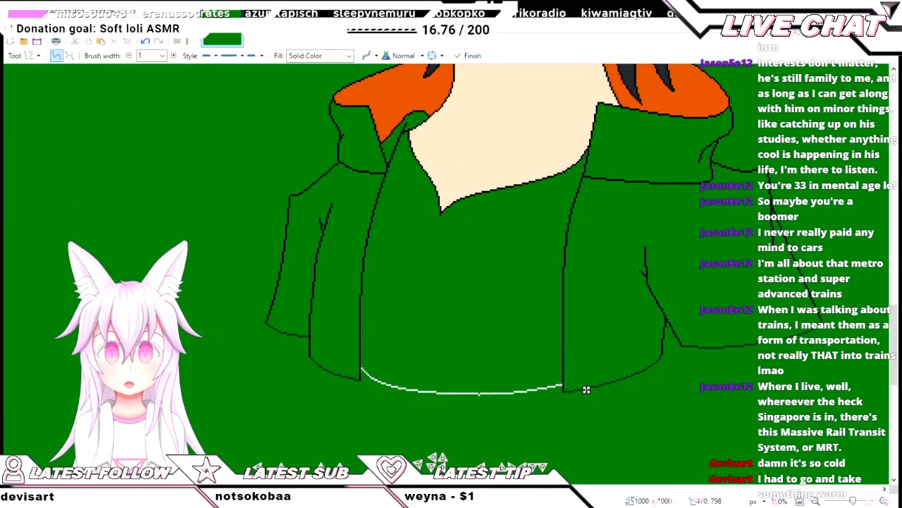
- Fill the enclosed shirt area between the jacket panels with white
key(f)
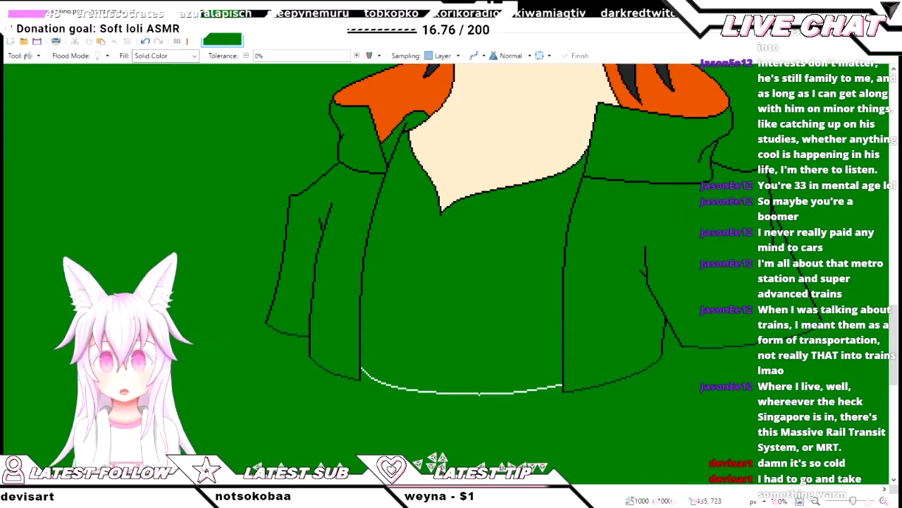
click(408, 346)
scroll(407, 413, up, 3)
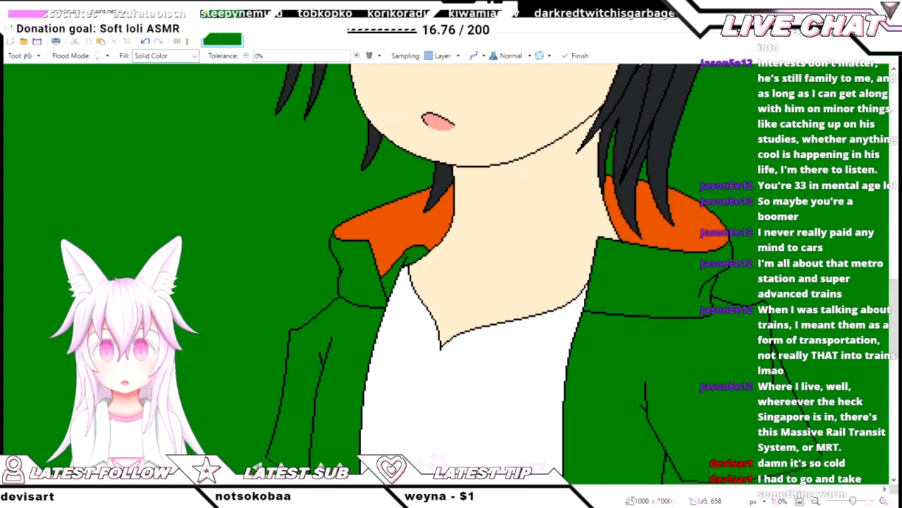
scroll(408, 328, down, 4)
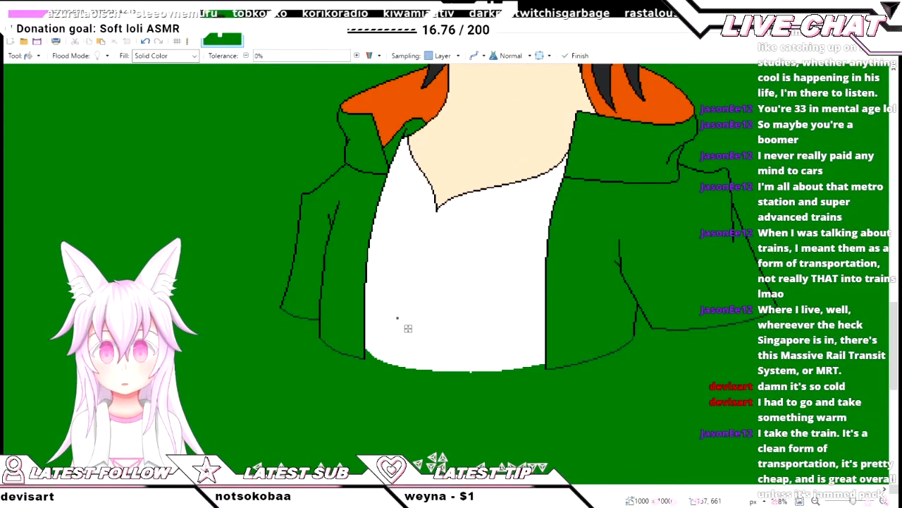
- Sample the dark charcoal grey and fill the jacket's front panels and sleeves on both sides with it
key(k)
scroll(370, 355, up, 3)
key(f)
scroll(371, 361, down, 4)
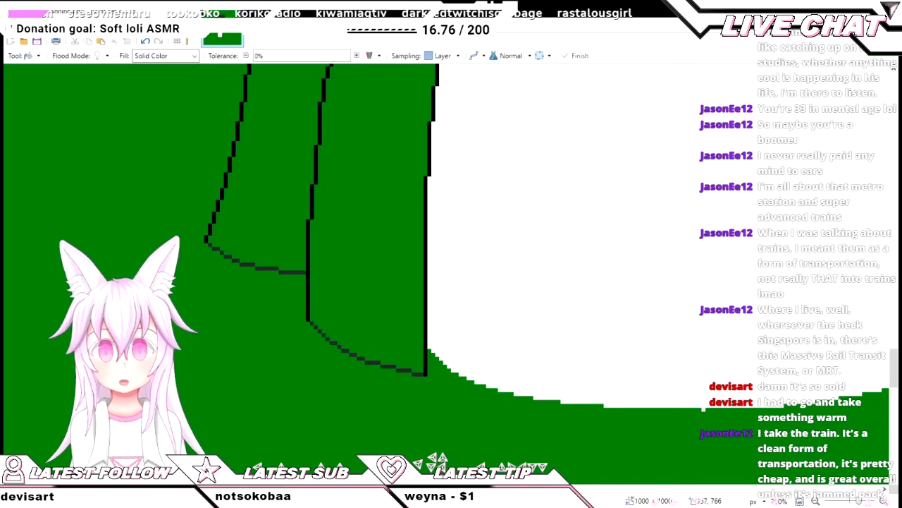
scroll(370, 423, up, 2)
click(661, 389)
drag(660, 388, 526, 389)
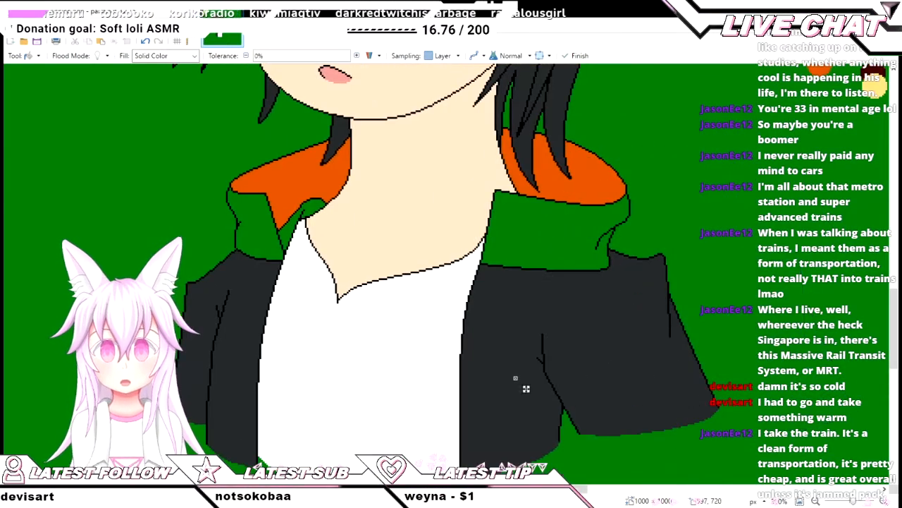
- Fill the outer hood sections on both sides of the neck with the same dark charcoal grey
scroll(297, 246, up, 2)
click(297, 245)
scroll(297, 245, down, 2)
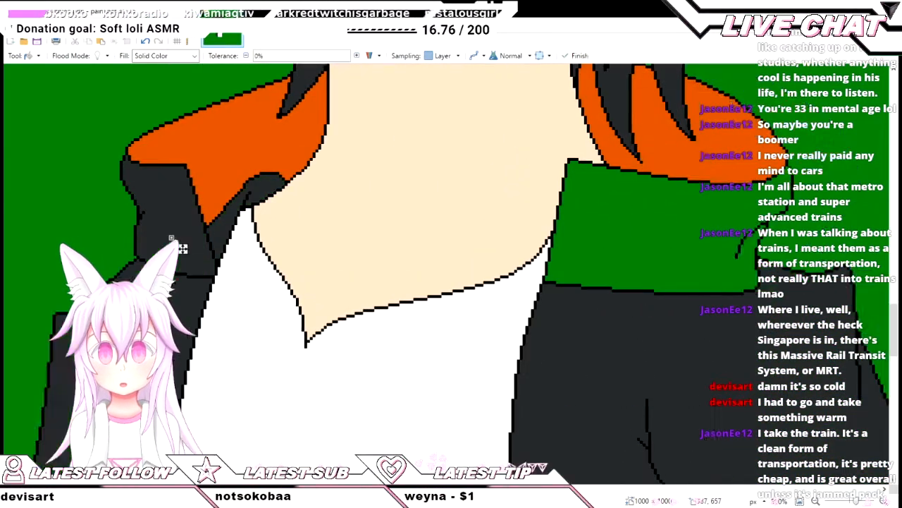
click(659, 266)
drag(659, 267, 510, 270)
scroll(510, 270, down, 3)
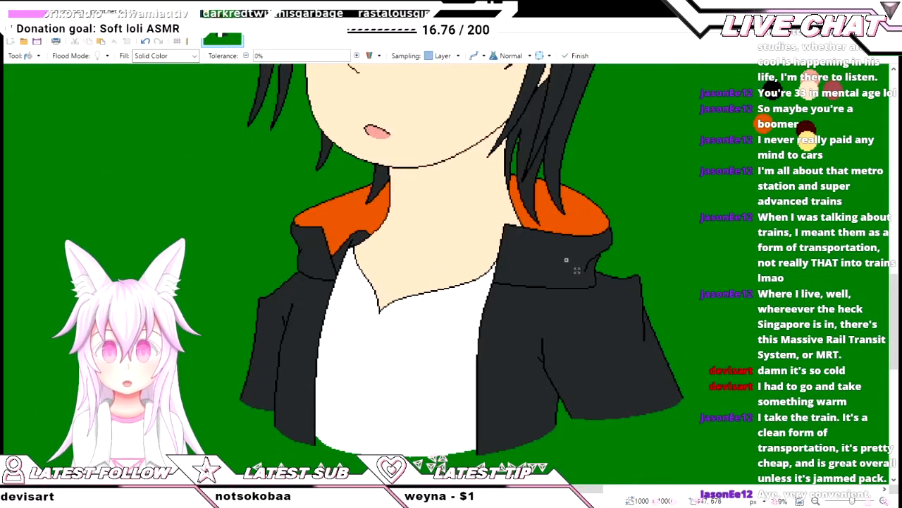
- Examine the coloured portrait from the hair down to the jacket, along with the palette swatches beside it
scroll(489, 263, up, 2)
scroll(251, 280, down, 3)
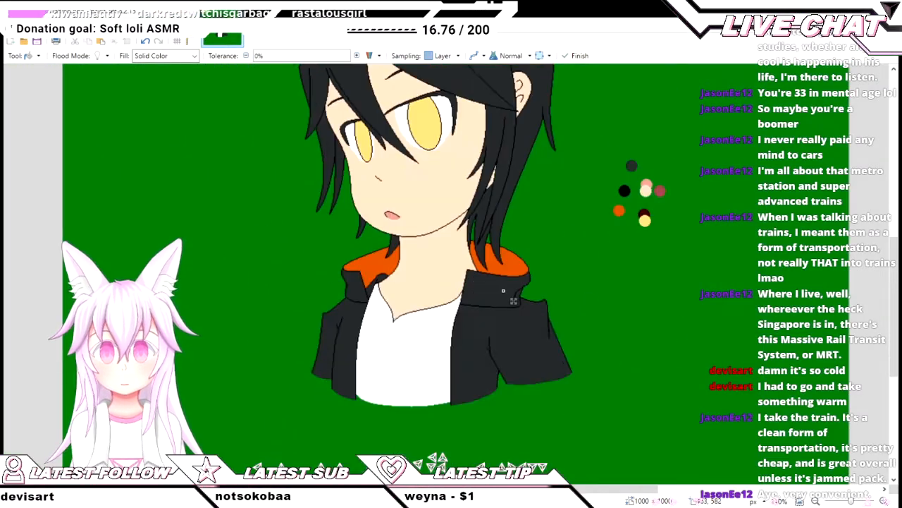
scroll(251, 281, up, 1)
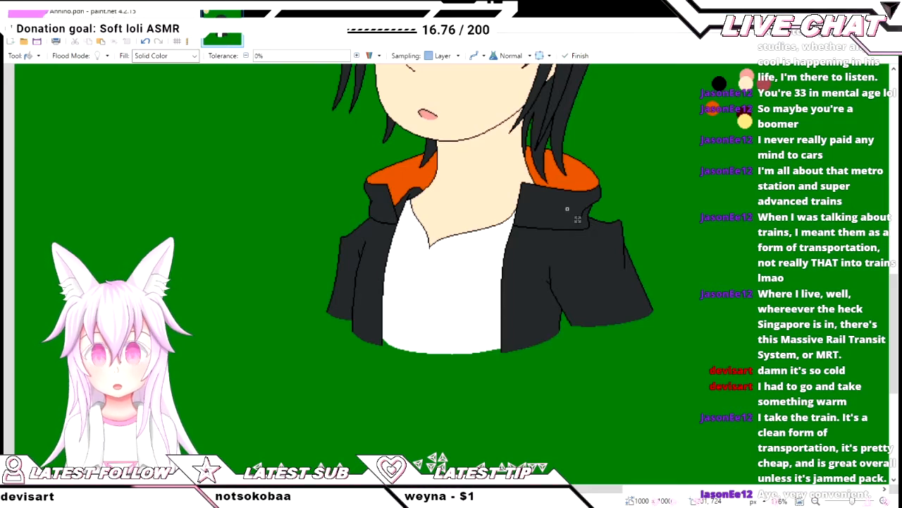
scroll(451, 274, up, 3)
scroll(451, 274, down, 3)
scroll(577, 219, up, 3)
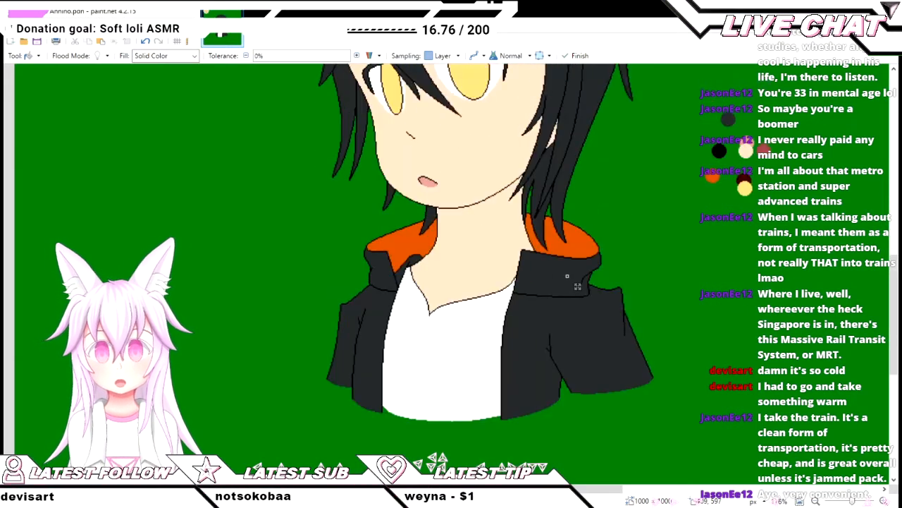
scroll(650, 249, down, 3)
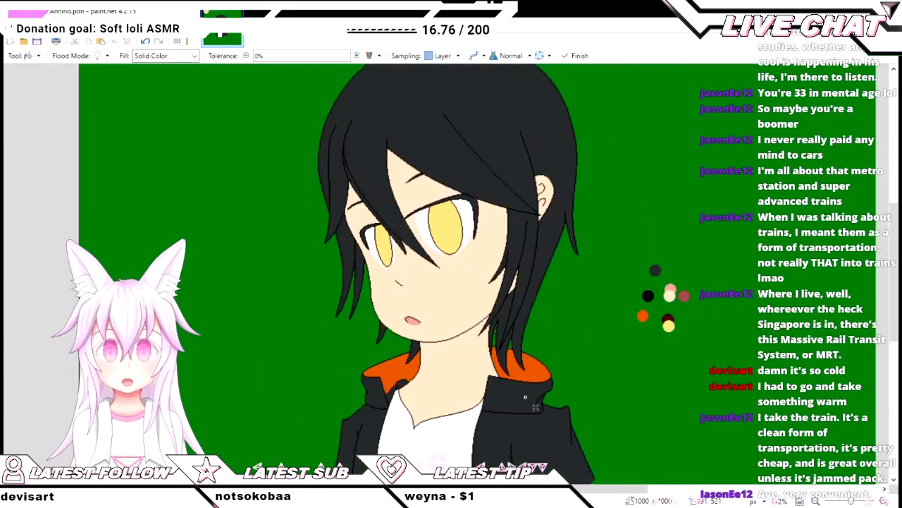
key(k)
scroll(535, 407, up, 3)
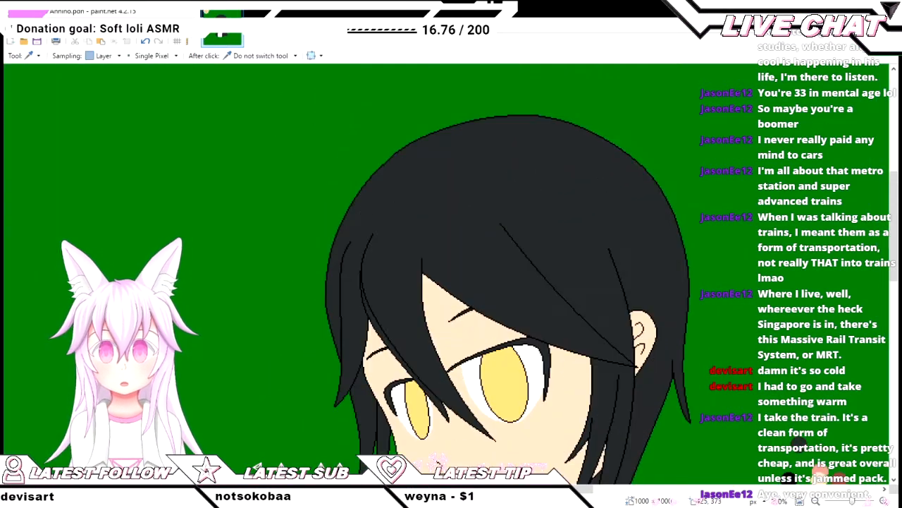
scroll(508, 275, up, 5)
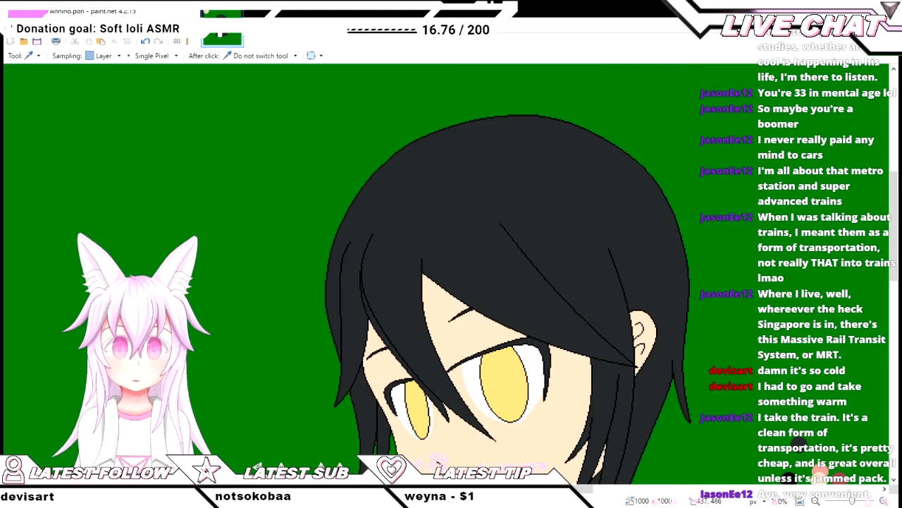
scroll(818, 471, down, 2)
scroll(792, 262, right, 5)
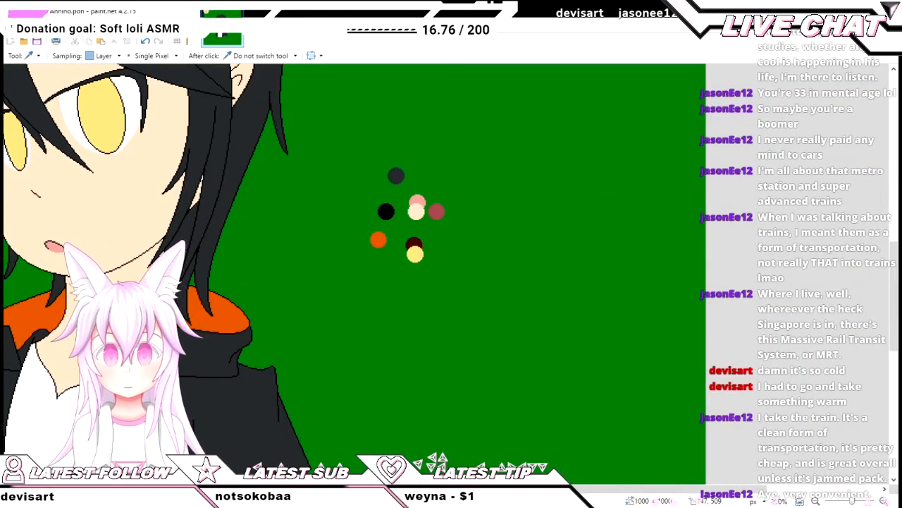
scroll(352, 275, left, 6)
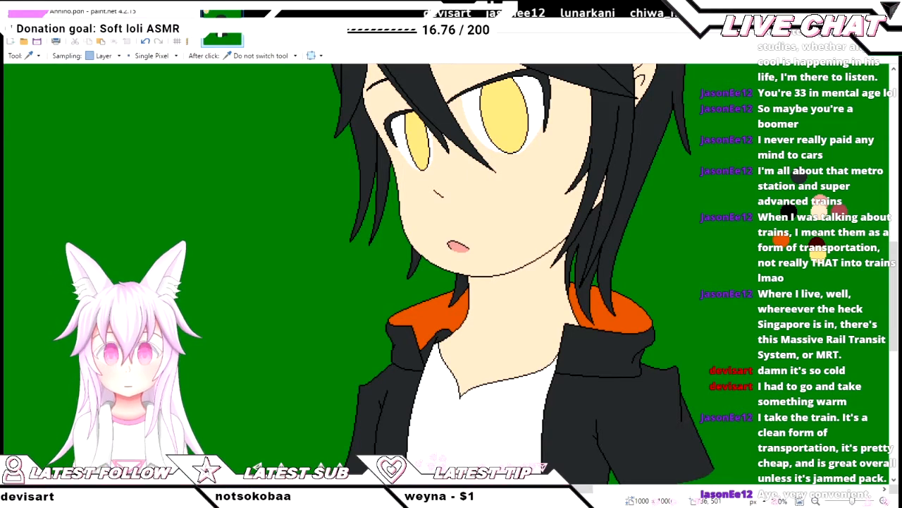
scroll(520, 274, up, 3)
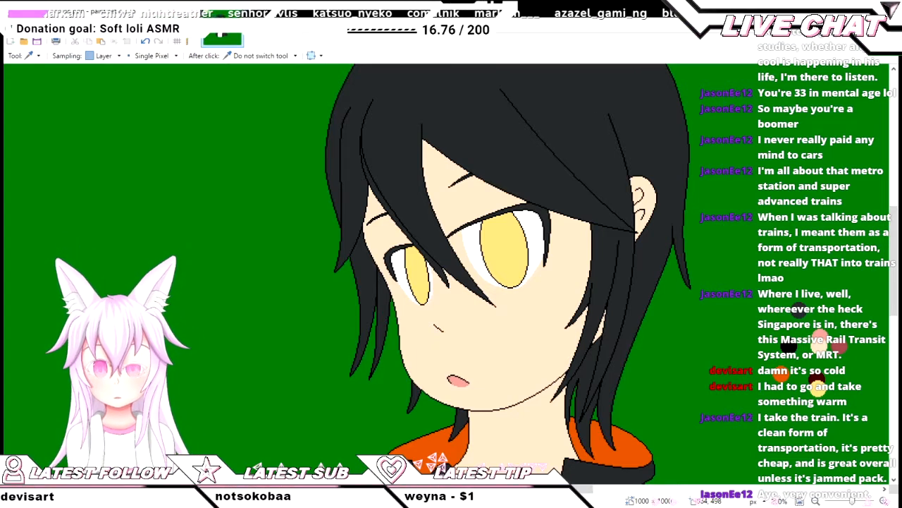
- Select the skin areas with the Magic Wand at 0% tolerance and add the eye whites and shirt to the selection
key(f)
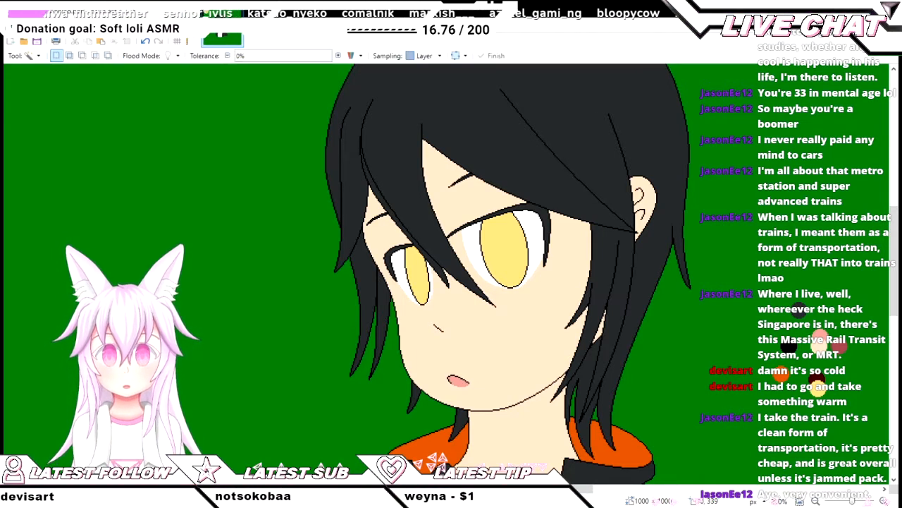
click(560, 360)
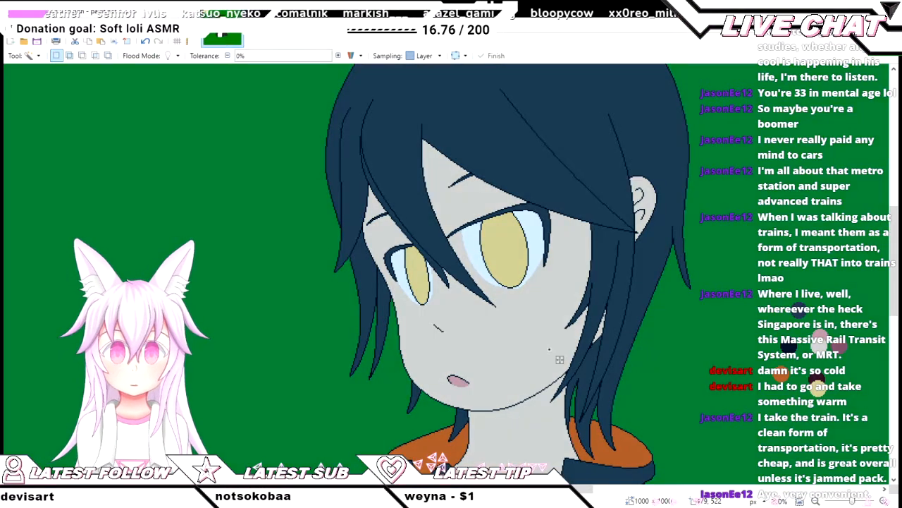
scroll(497, 284, down, 3)
scroll(497, 284, up, 3)
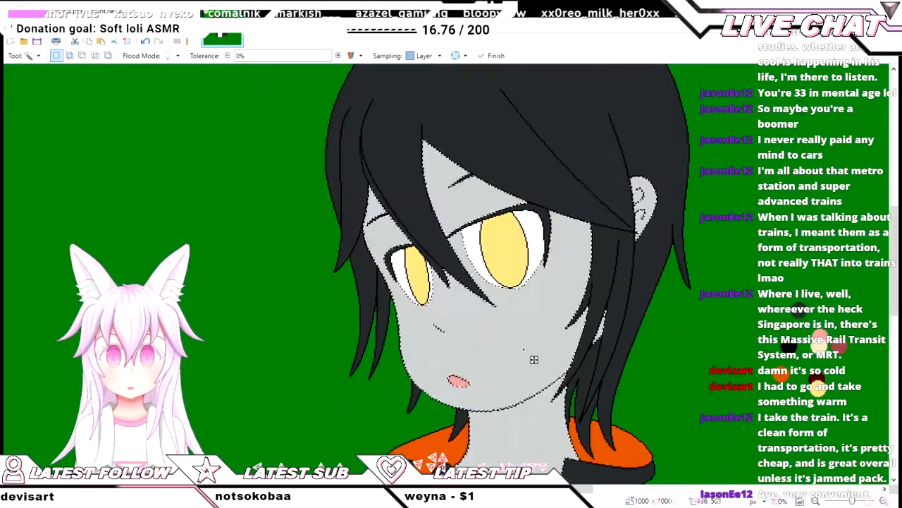
scroll(497, 284, up, 1)
key(BackSpace)
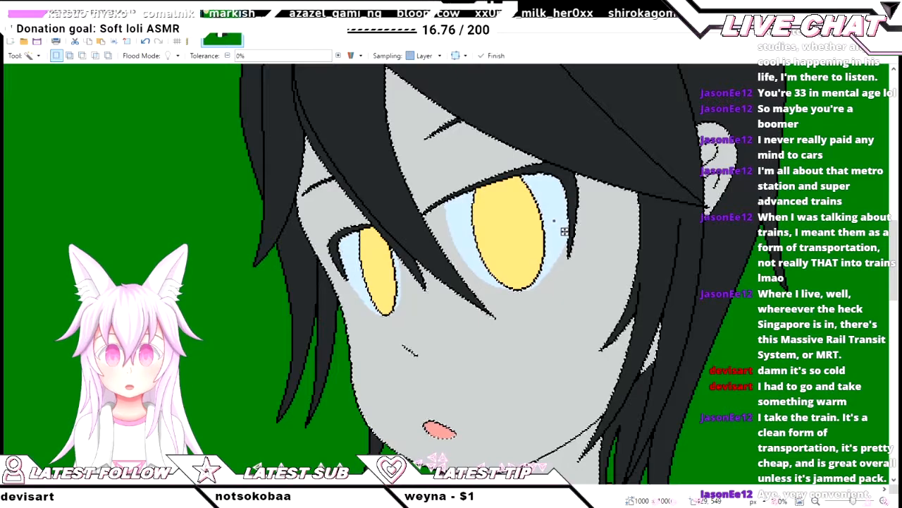
scroll(449, 439, down, 4)
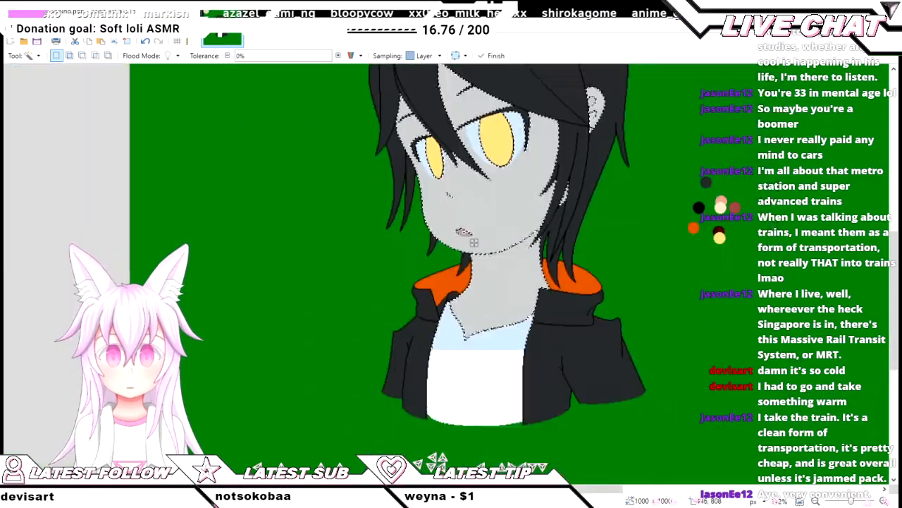
drag(474, 242, 474, 309)
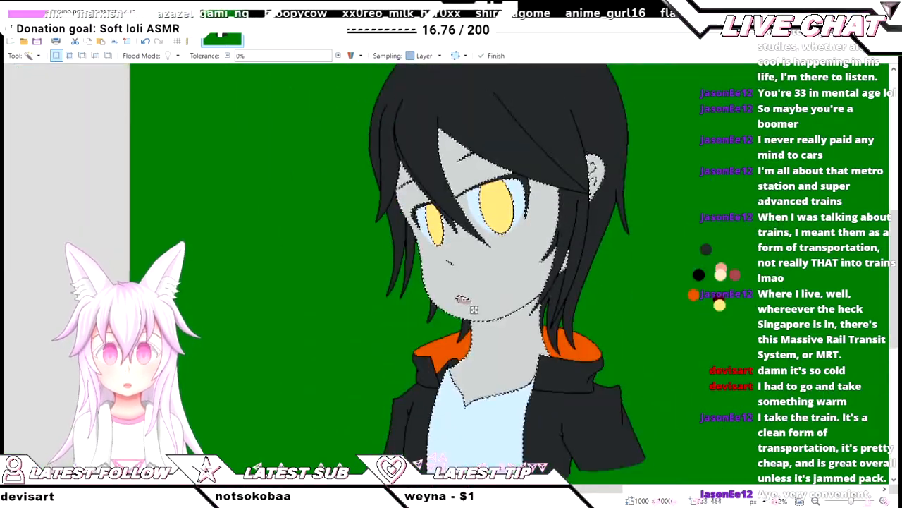
- Draw a 1-pixel pink curve across the forehead and eye, bent to follow the fringe's lower edge to the side hair
scroll(485, 311, up, 1)
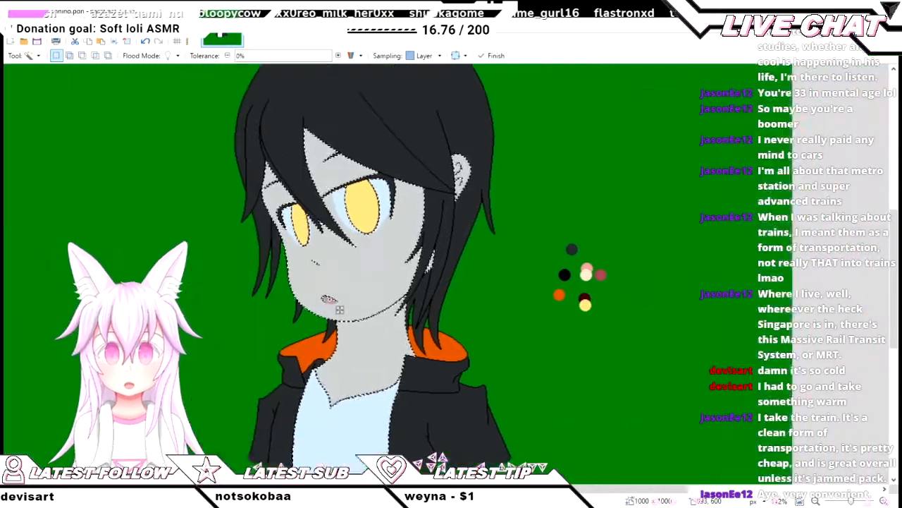
scroll(496, 313, up, 1)
key(o)
scroll(524, 318, up, 3)
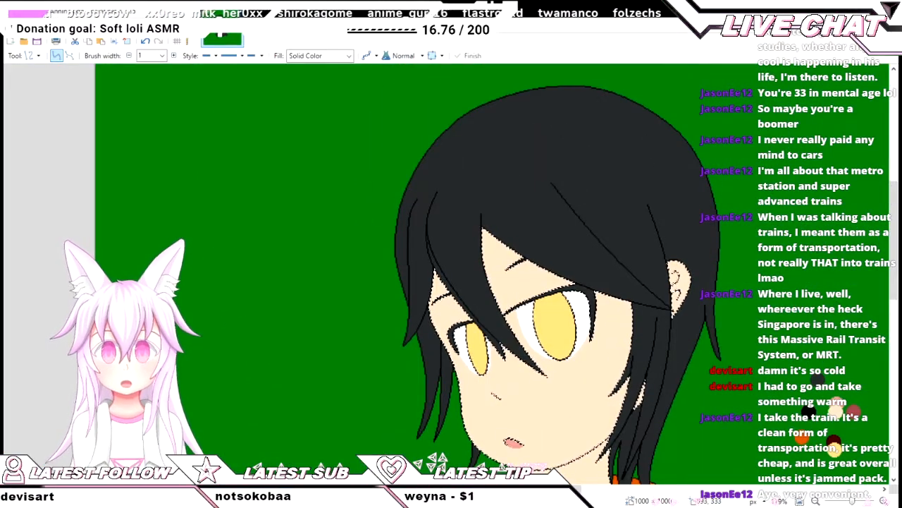
scroll(562, 235, up, 1)
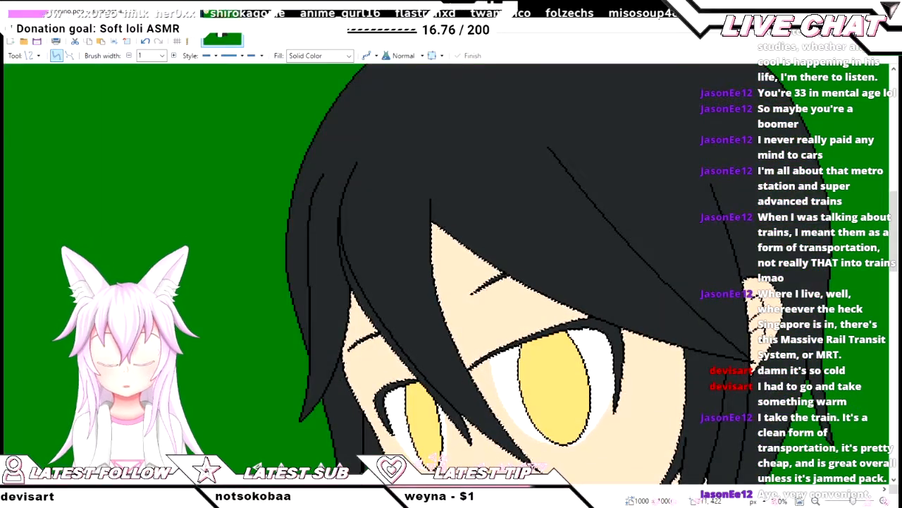
scroll(642, 362, up, 2)
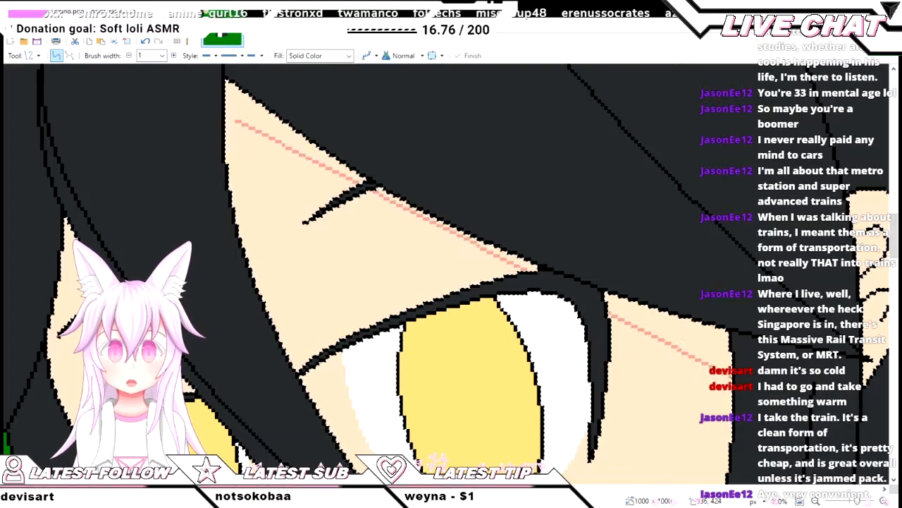
scroll(391, 387, down, 3)
scroll(353, 311, up, 3)
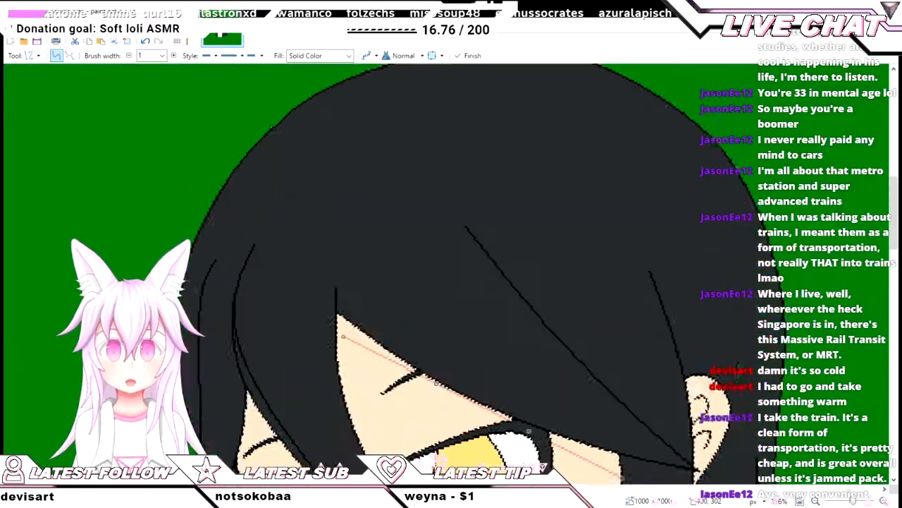
scroll(611, 384, down, 1)
drag(474, 313, 446, 331)
drag(612, 384, 611, 411)
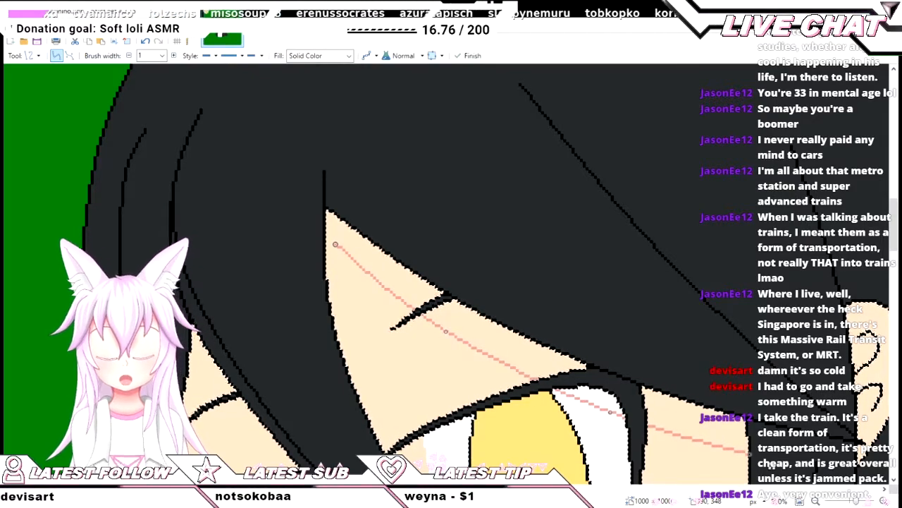
key(Return)
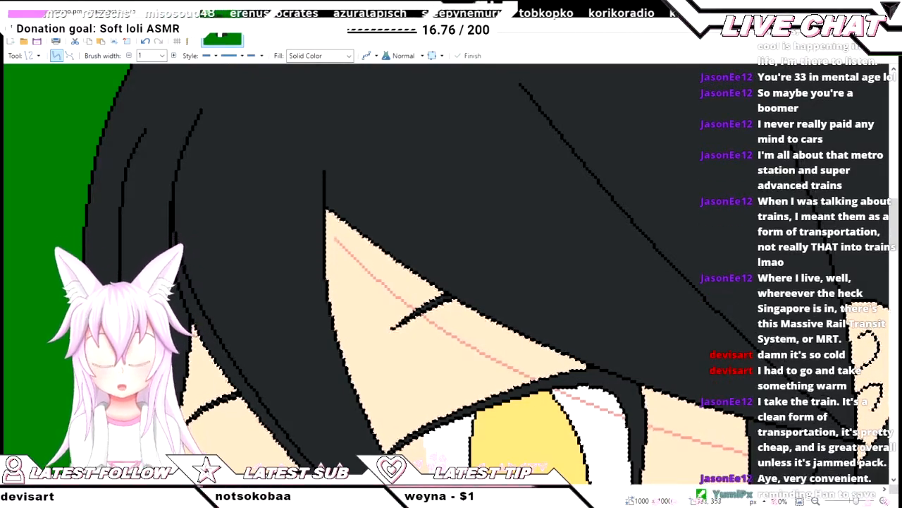
- Draw a second pink curve from the forehead's upper corner down along the long central hair strand, closing against its outline
scroll(336, 285, up, 2)
drag(336, 197, 343, 316)
scroll(343, 316, down, 3)
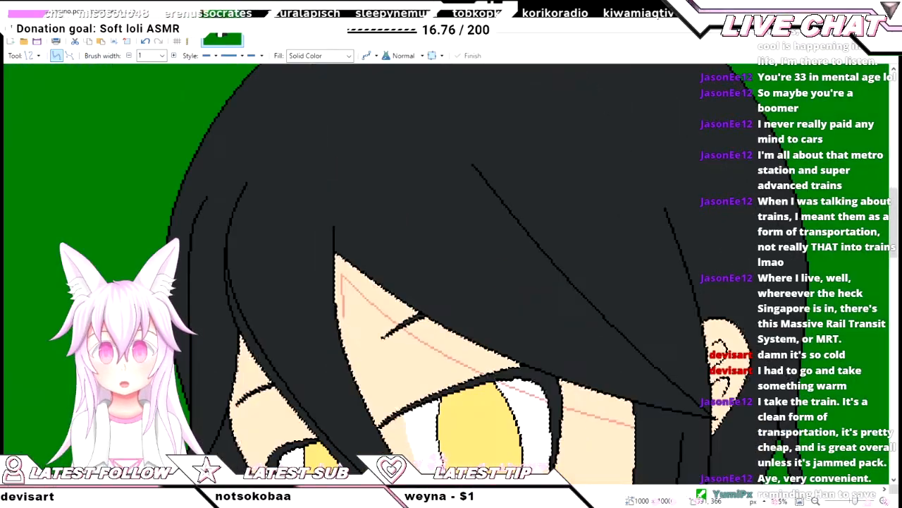
scroll(375, 343, down, 3)
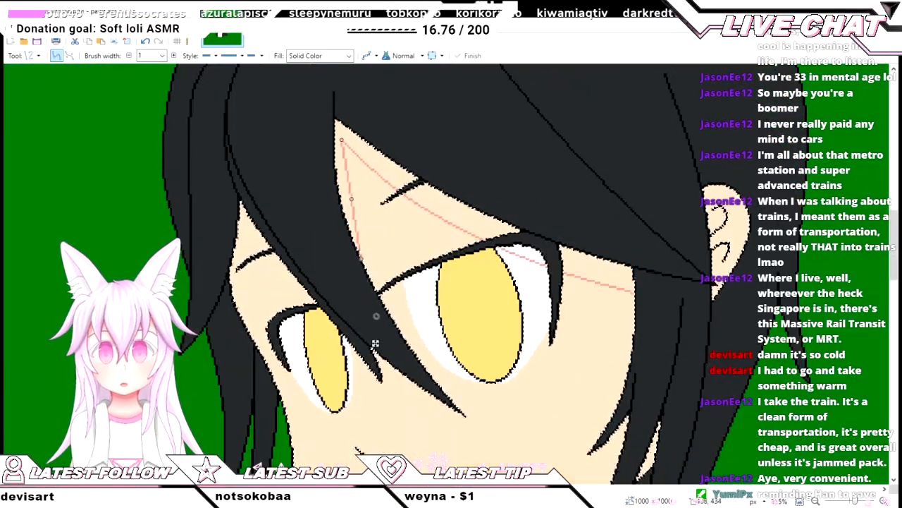
scroll(375, 343, up, 2)
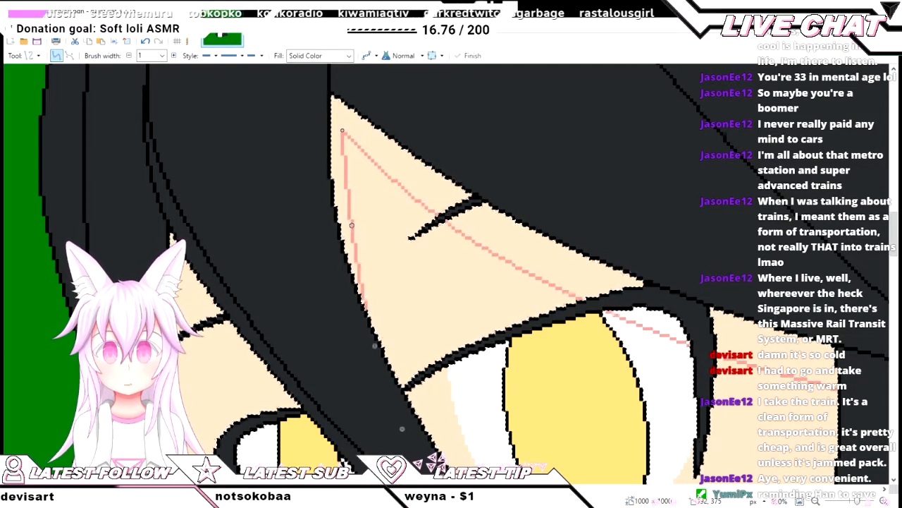
scroll(372, 313, up, 2)
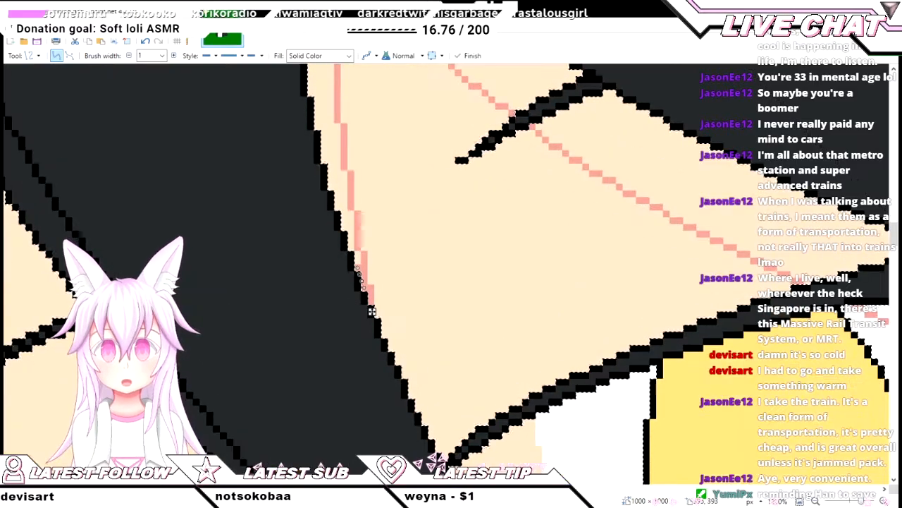
scroll(358, 298, down, 4)
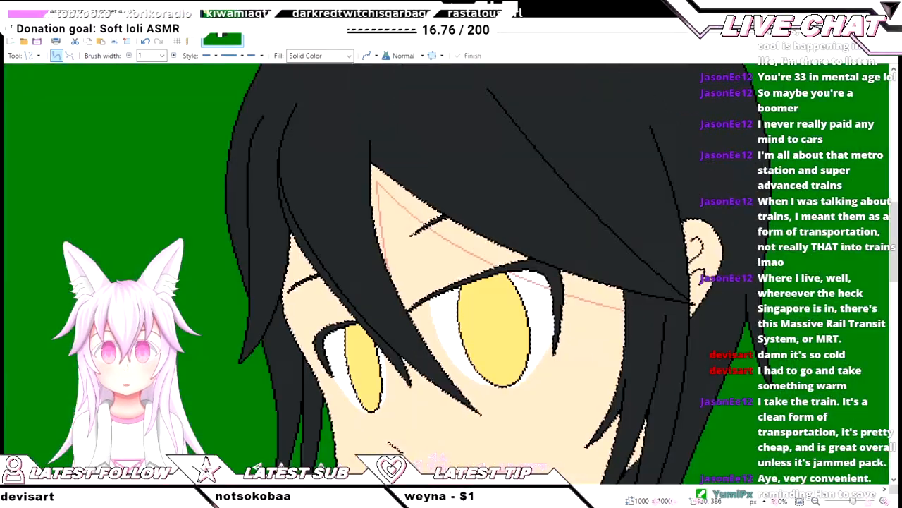
- Fill the forehead strip and the temple area between the fringe and the shadow curve with solid pink at 0% tolerance
key(f)
click(472, 238)
scroll(571, 291, up, 2)
click(586, 291)
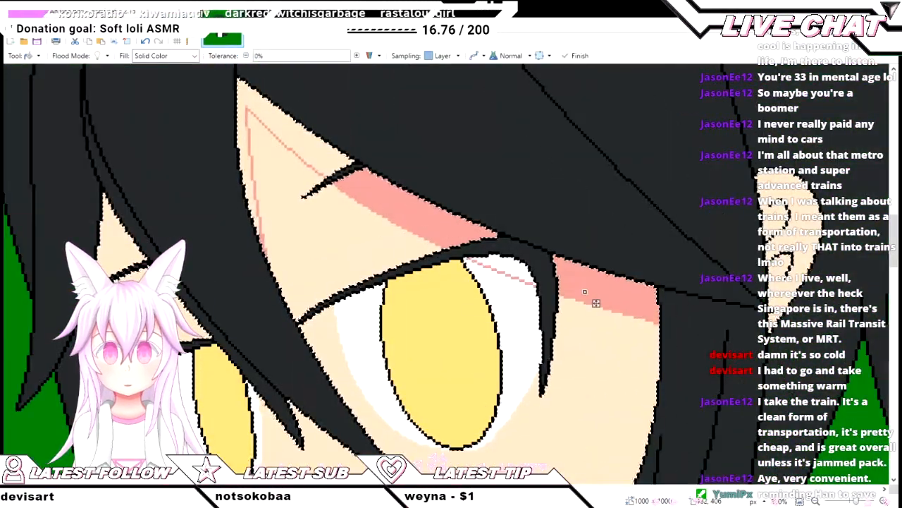
scroll(585, 292, up, 2)
scroll(585, 292, down, 2)
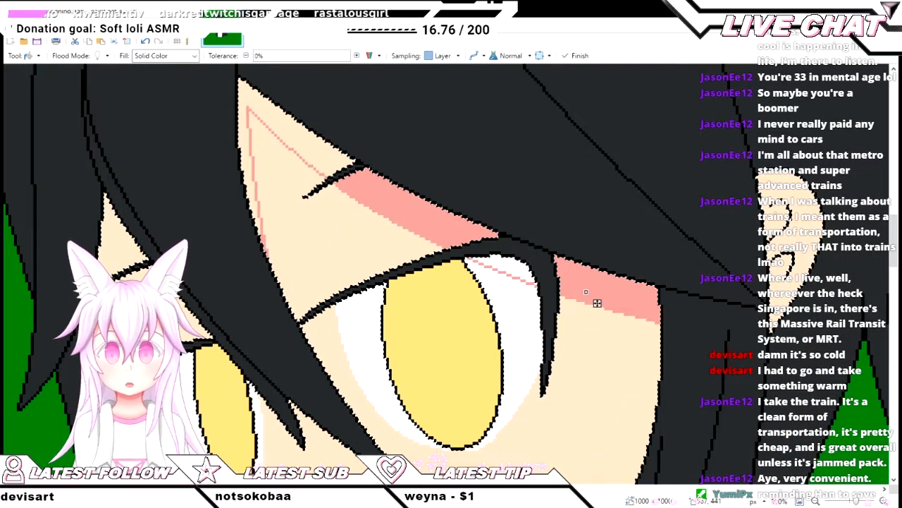
- Soften the pink shading to a light peach and fill the shadow strip at the top of the larger eye's white
scroll(586, 292, up, 2)
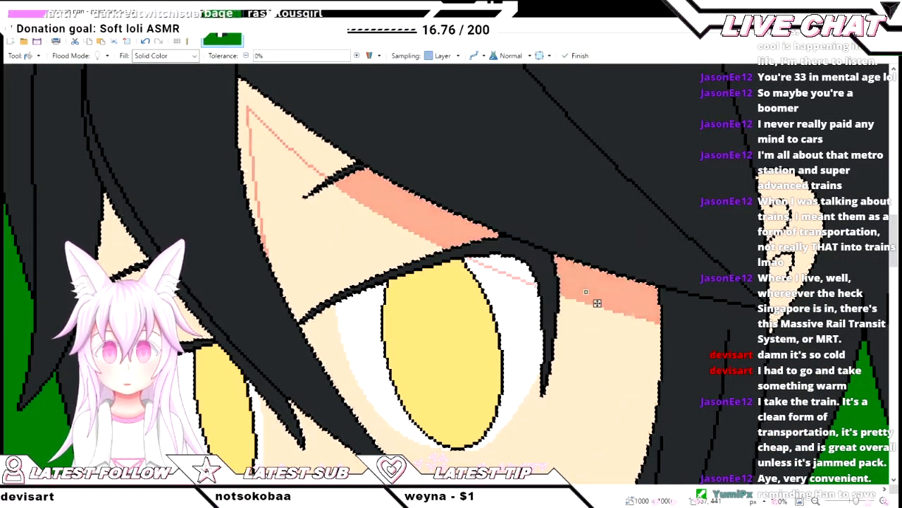
scroll(585, 292, down, 2)
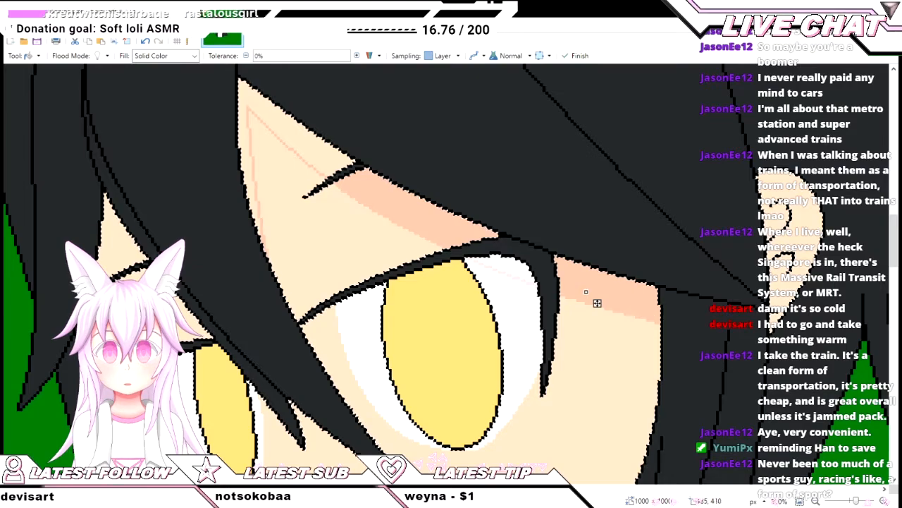
scroll(515, 264, up, 2)
scroll(534, 302, down, 2)
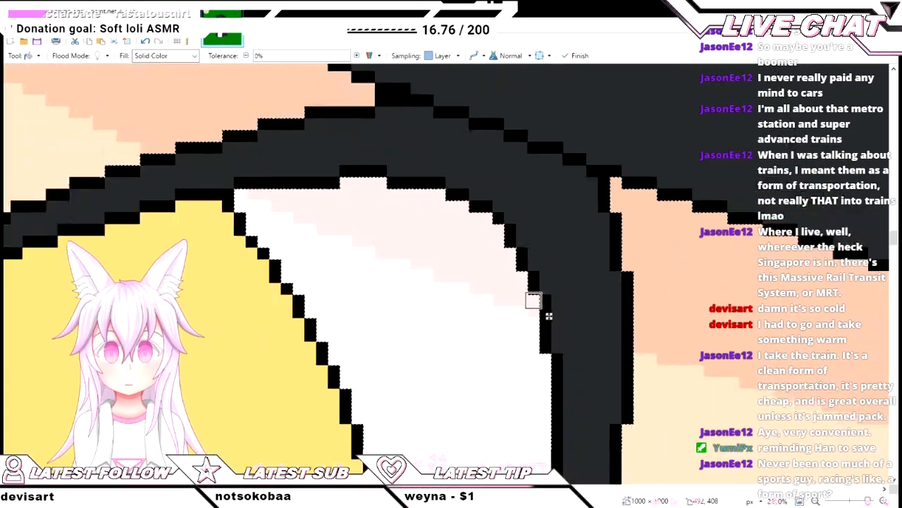
- Fill the remaining forehead shadow above the eyebrow and along the central hair strand
mouse_move(478, 295)
mouse_down()
mouse_move(678, 296)
mouse_move(689, 374)
mouse_up()
scroll(469, 296, up, 3)
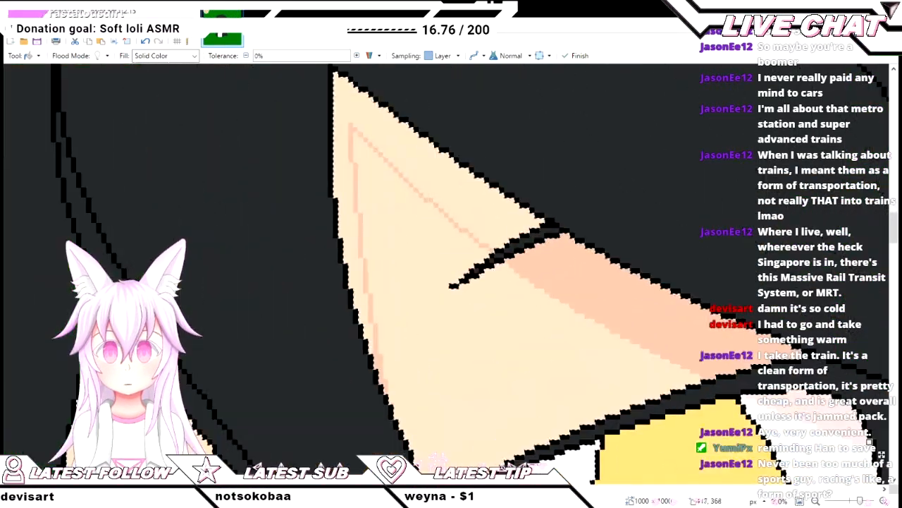
click(492, 220)
drag(491, 220, 438, 101)
scroll(491, 354, down, 3)
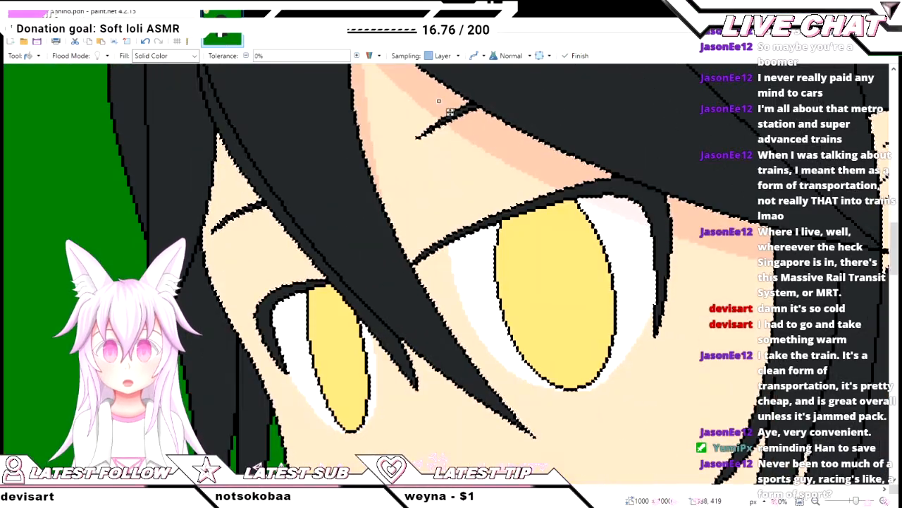
- Draw a 1-pixel peach shadow curve below the long central hair strand, running down to just beyond its tip
key(o)
scroll(439, 101, up, 3)
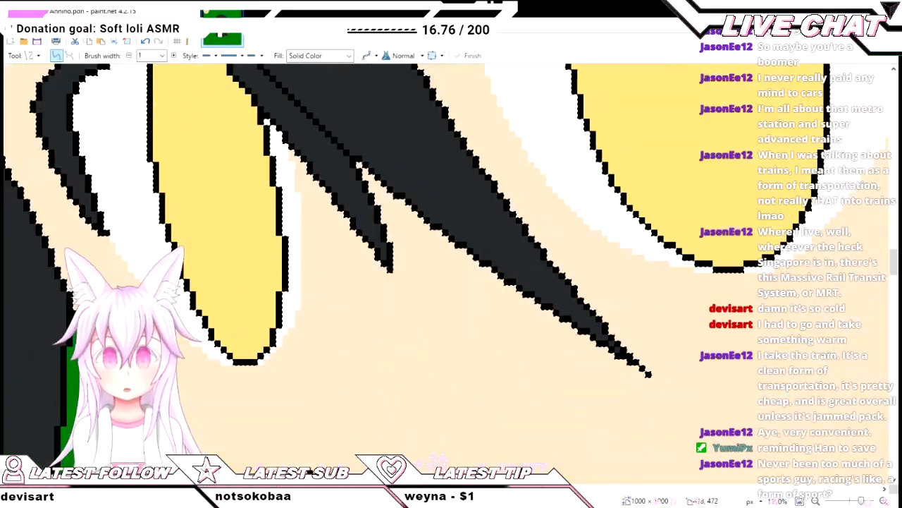
scroll(439, 101, down, 3)
scroll(522, 289, up, 3)
mouse_move(403, 208)
mouse_down()
mouse_move(558, 428)
mouse_move(565, 363)
mouse_up()
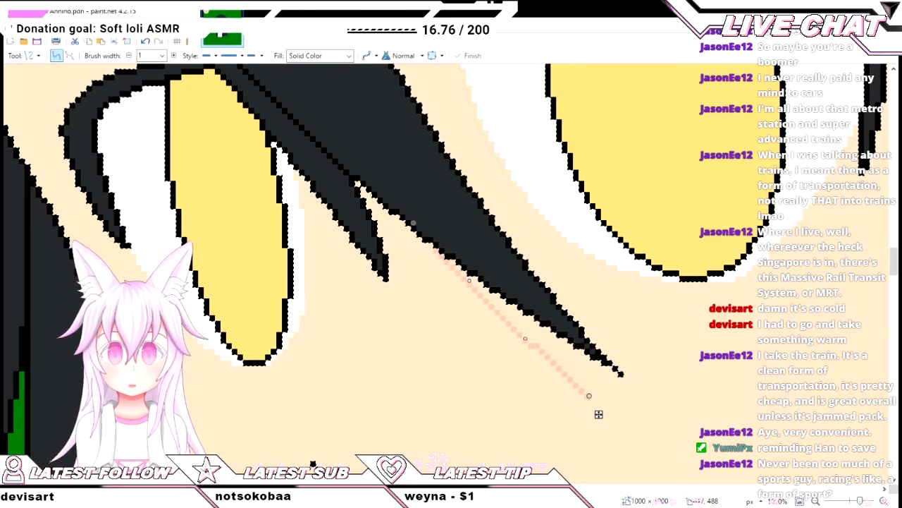
drag(589, 391, 599, 414)
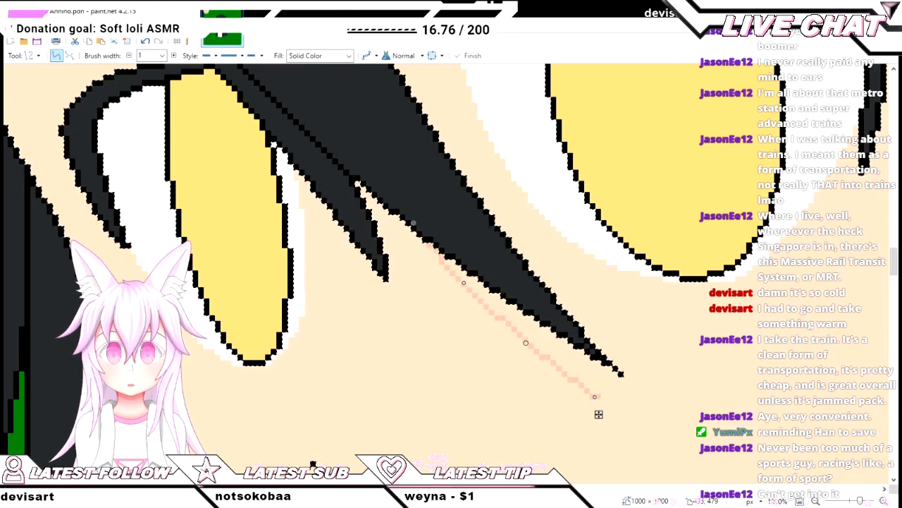
- Draw a second shadow curve from the small hair spike to the first curve's end and bend it to run alongside
drag(307, 285, 599, 396)
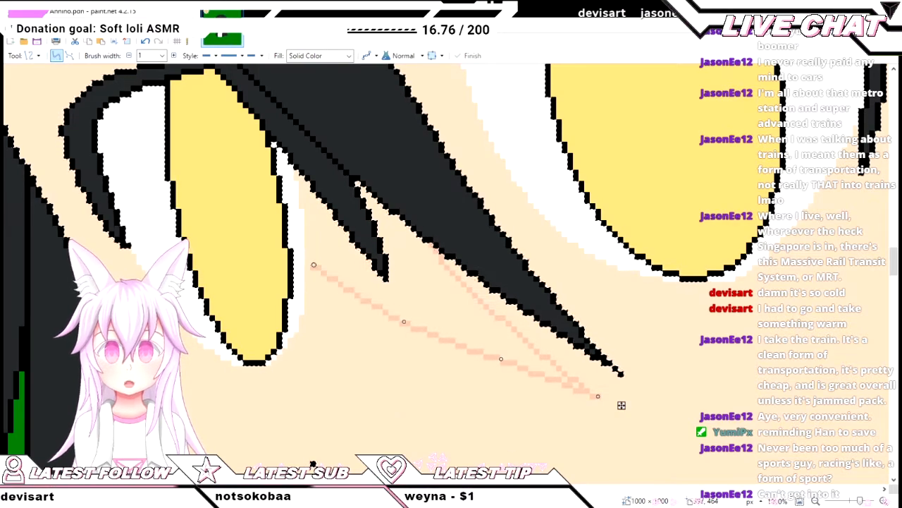
drag(313, 264, 329, 159)
drag(404, 321, 383, 251)
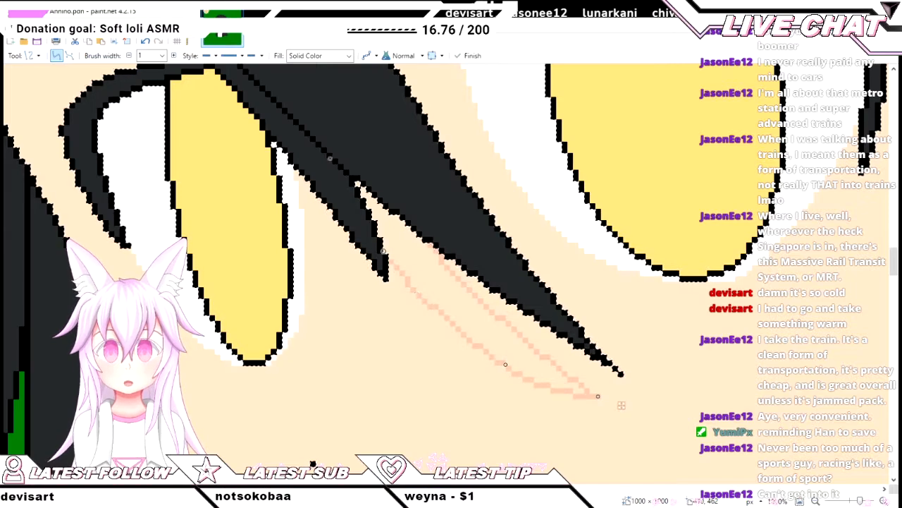
drag(505, 364, 503, 348)
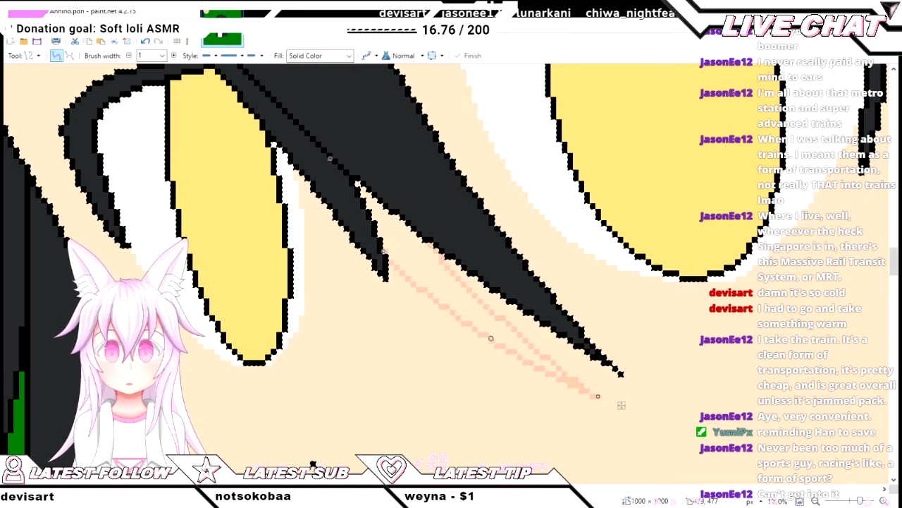
- Draw two short shadow curves meeting in a point between the smaller eye and the small hair spike
scroll(621, 404, down, 5)
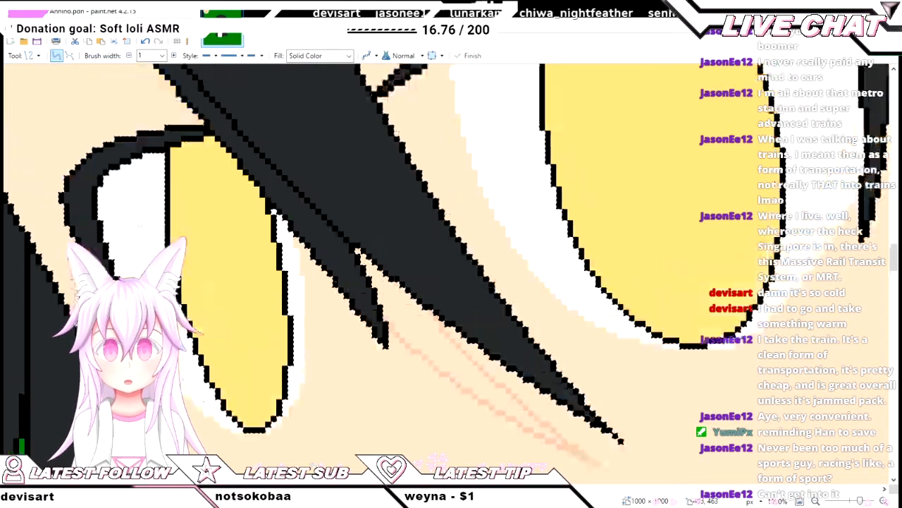
scroll(459, 277, up, 2)
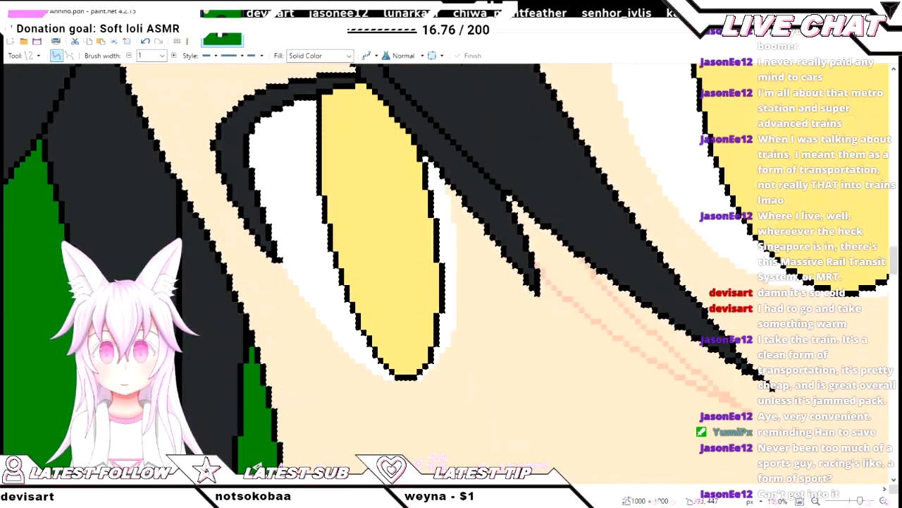
drag(509, 288, 447, 254)
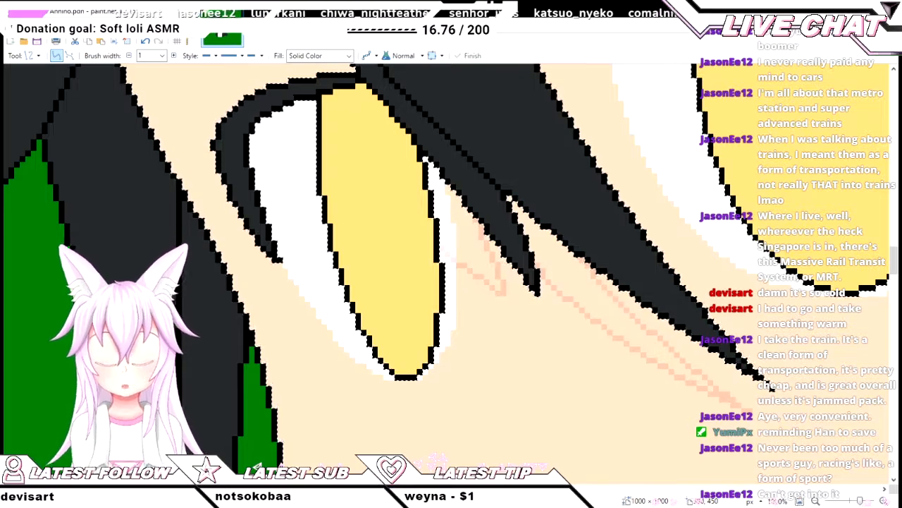
scroll(451, 268, down, 3)
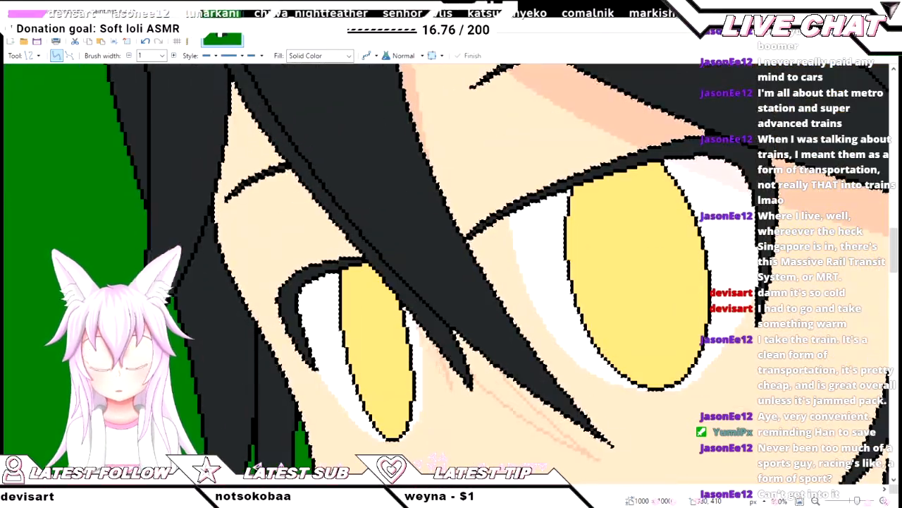
- Outline the shadow around the smaller eyebrow with a curve following the hair strand to the eye and a short one along the face edge
scroll(451, 268, up, 2)
scroll(451, 268, up, 2)
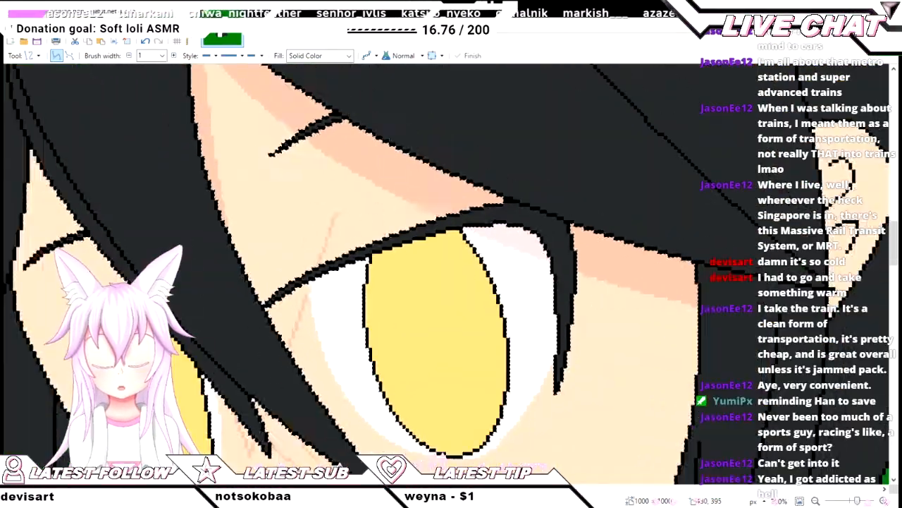
scroll(452, 268, down, 2)
scroll(451, 268, up, 2)
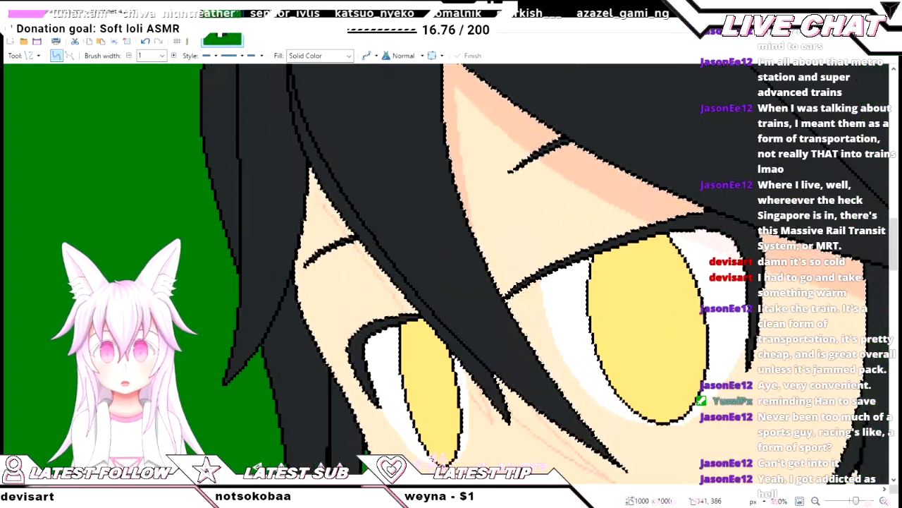
scroll(305, 176, up, 2)
scroll(430, 275, down, 3)
drag(396, 256, 504, 391)
scroll(505, 391, down, 1)
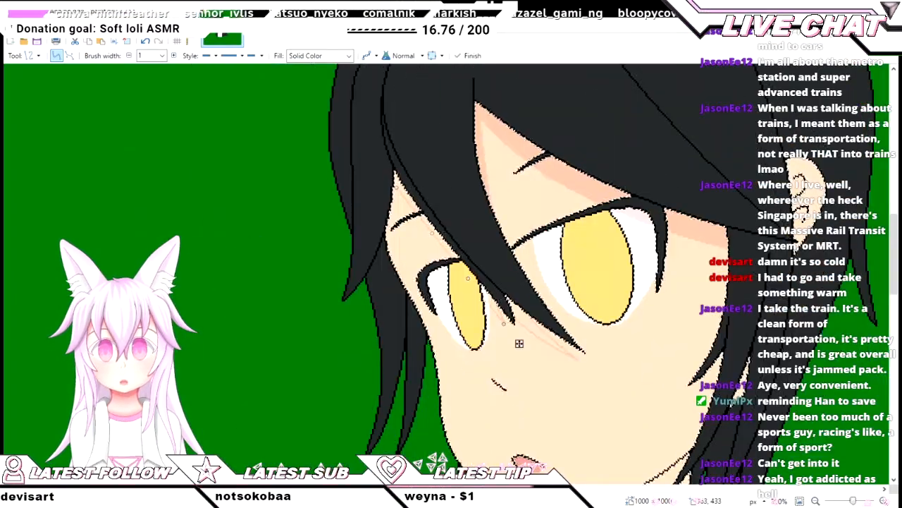
scroll(519, 343, up, 2)
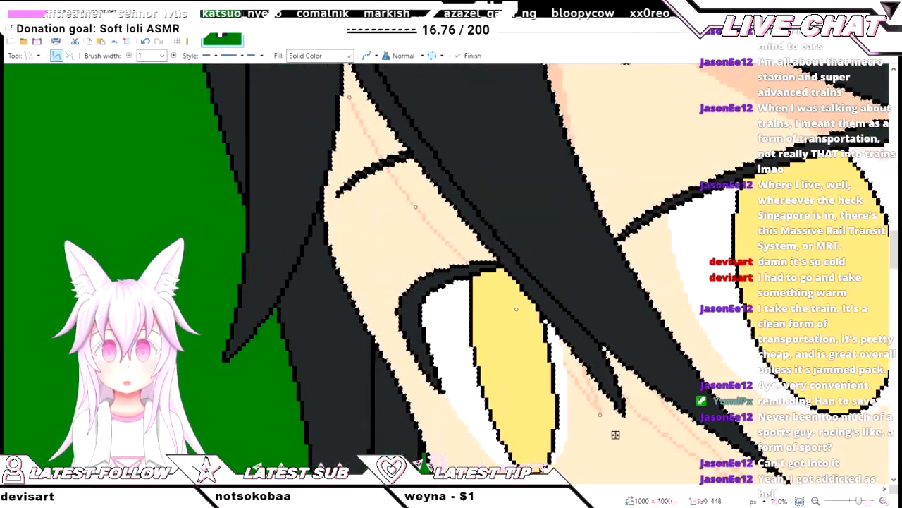
scroll(615, 434, up, 2)
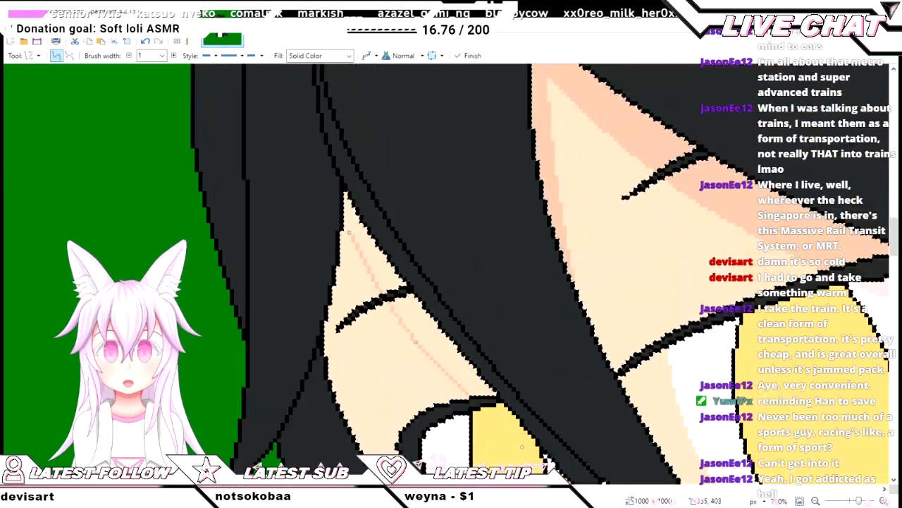
drag(416, 342, 427, 344)
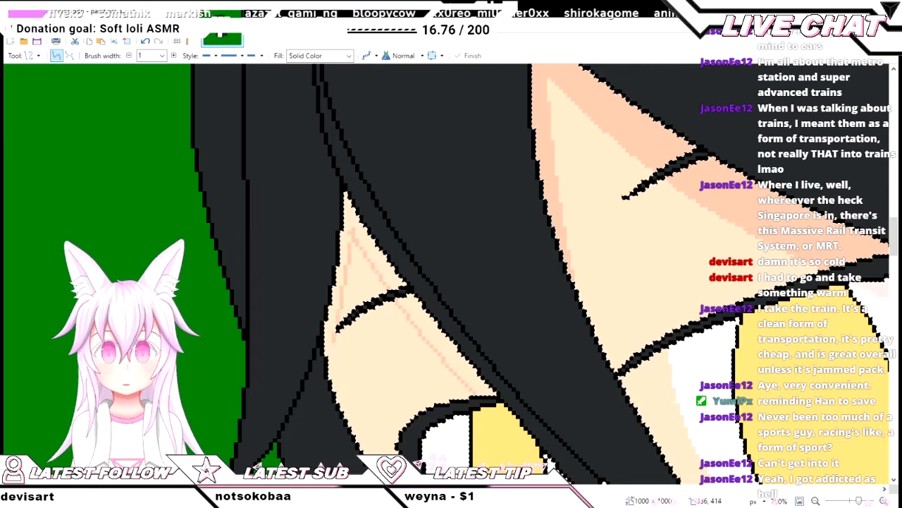
- Commit the curve along the face edge and fill the outlined shadow areas around the smaller eyebrow with peach
key(Return)
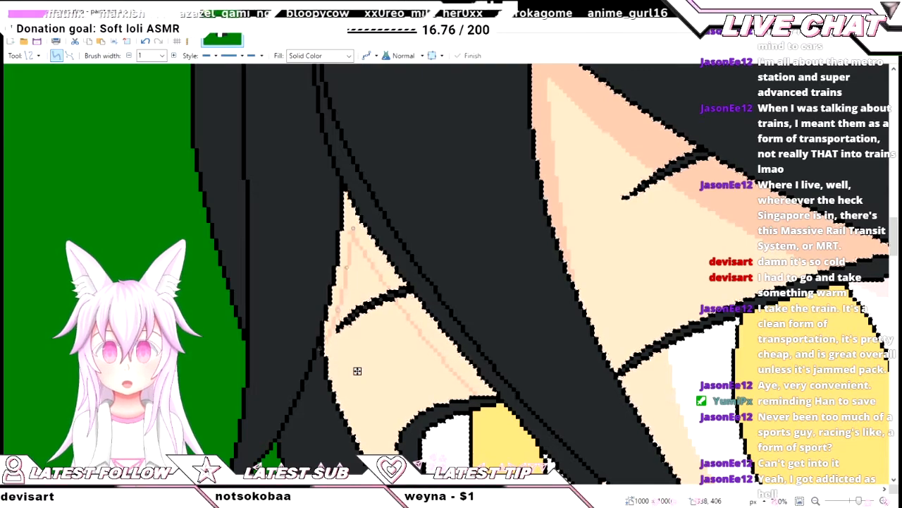
key(f)
scroll(358, 370, up, 3)
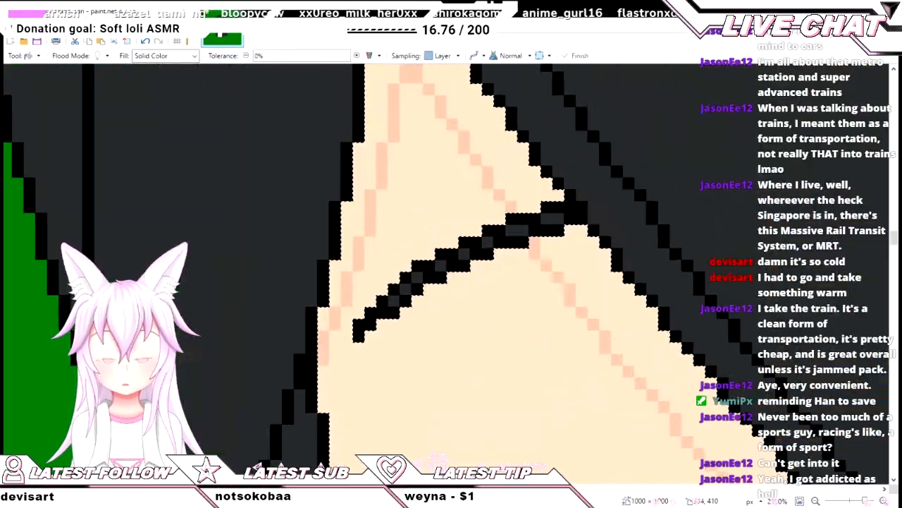
scroll(338, 340, down, 3)
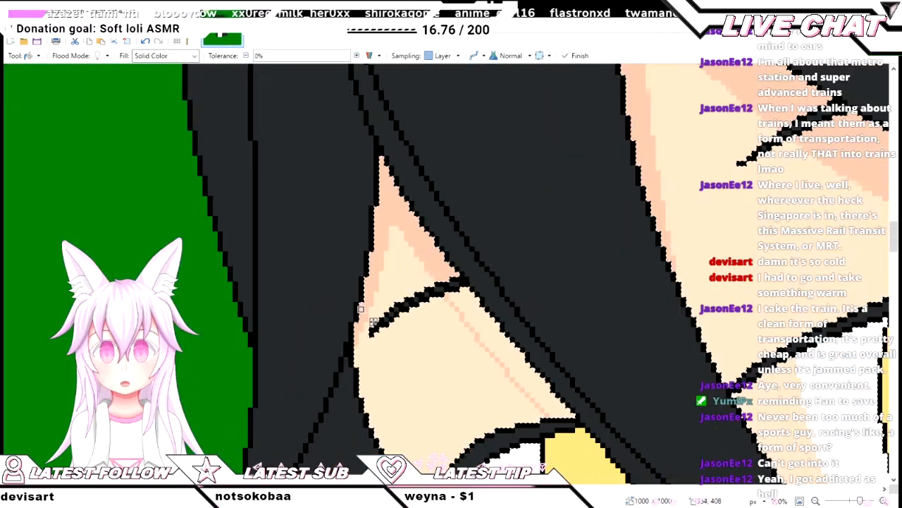
- Fill the shadow between the smaller eye and the small hair spike with peach, and the adjoining eye-white corner with pale pink
scroll(481, 281, up, 5)
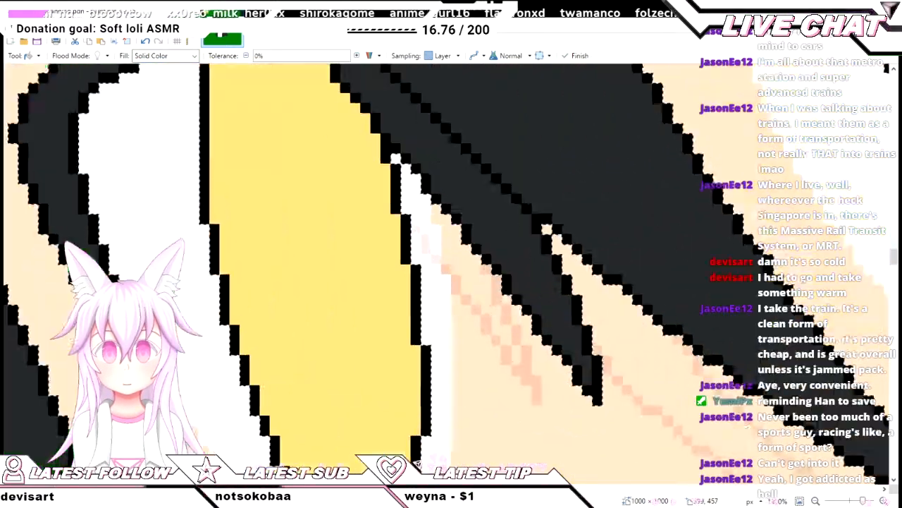
scroll(481, 281, up, 2)
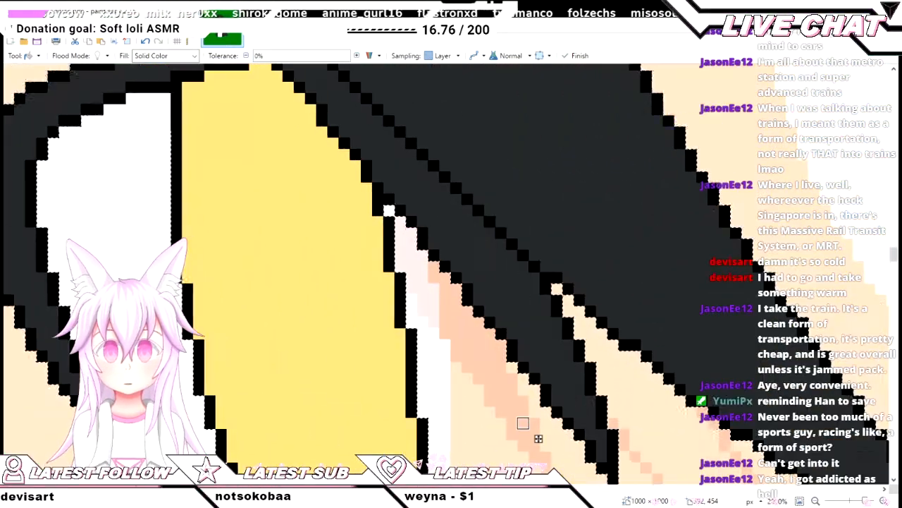
key(p)
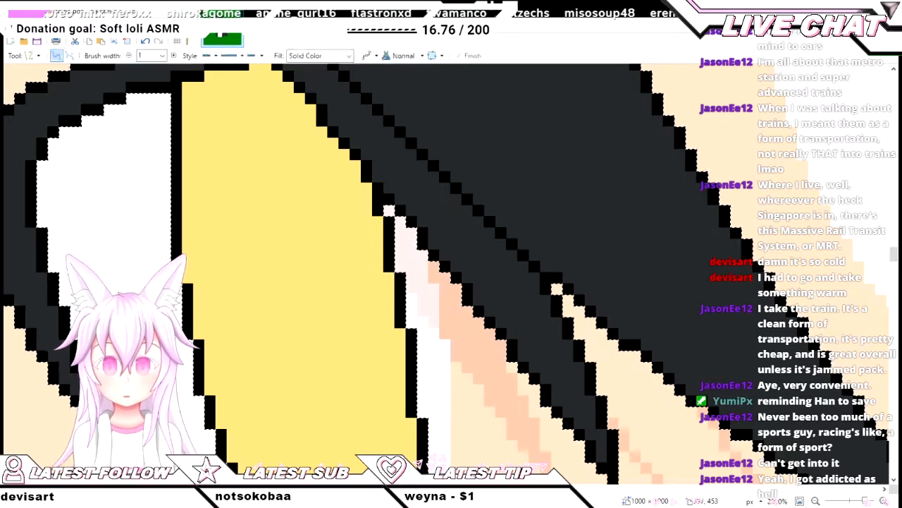
scroll(403, 226, down, 1)
scroll(403, 226, down, 4)
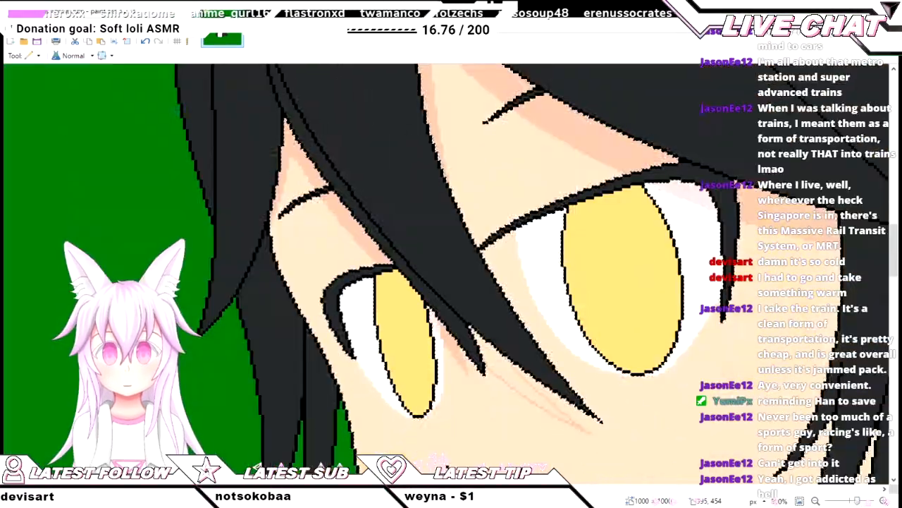
- Fill the outlined shadow below the long central hair strand with peach, including its narrow tail beyond the strand's tip
scroll(403, 226, up, 1)
scroll(468, 375, up, 4)
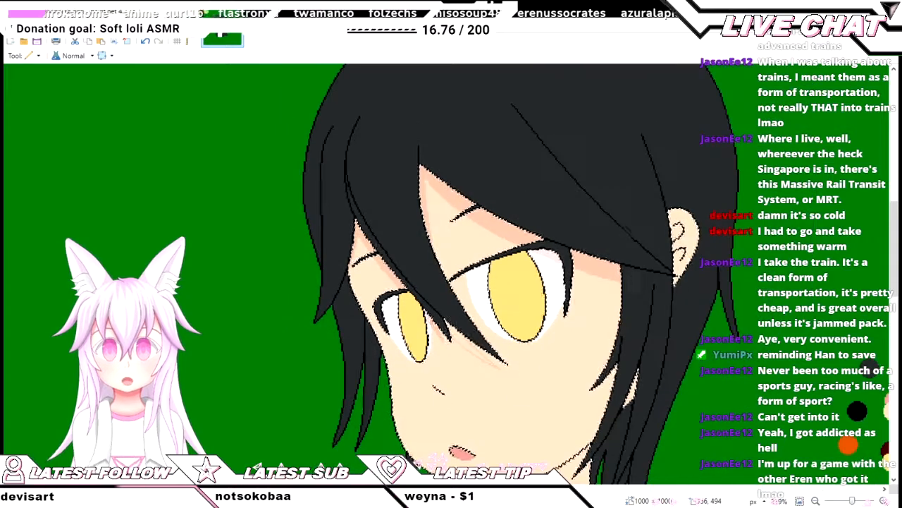
scroll(468, 376, up, 1)
key(f)
click(505, 296)
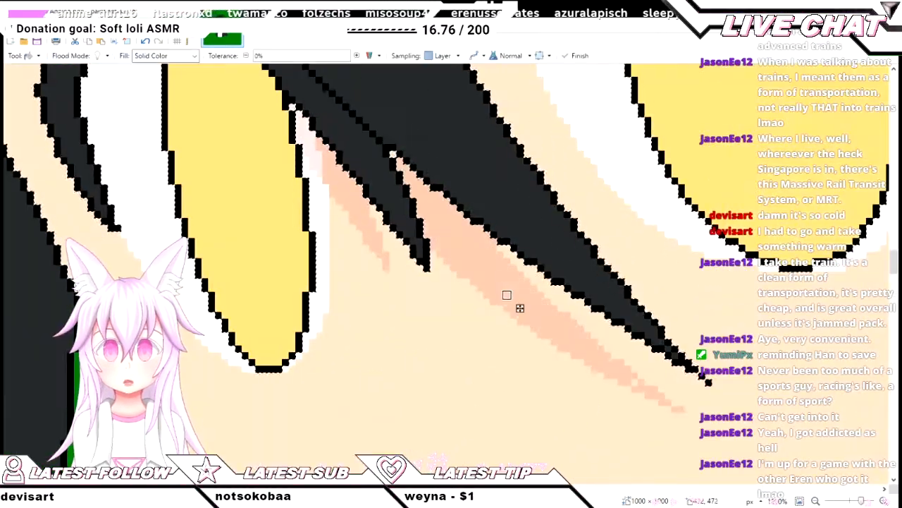
scroll(393, 154, up, 2)
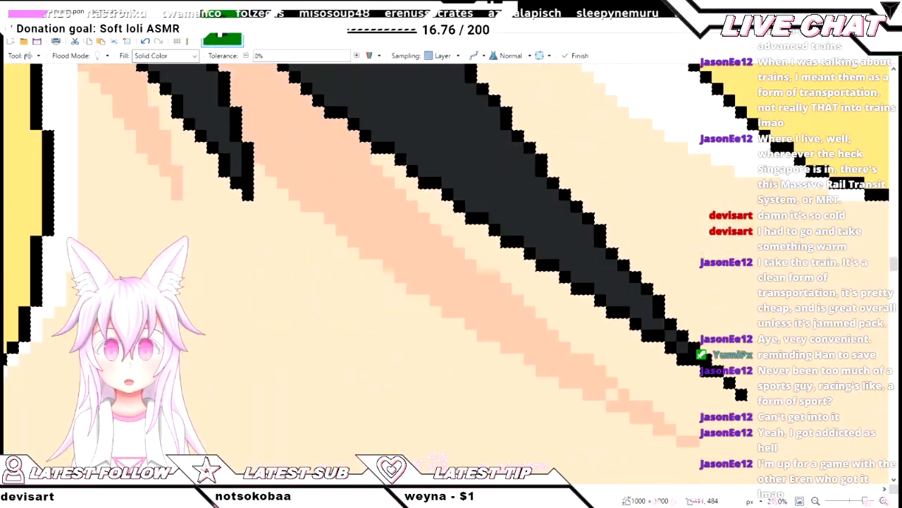
scroll(453, 296, down, 6)
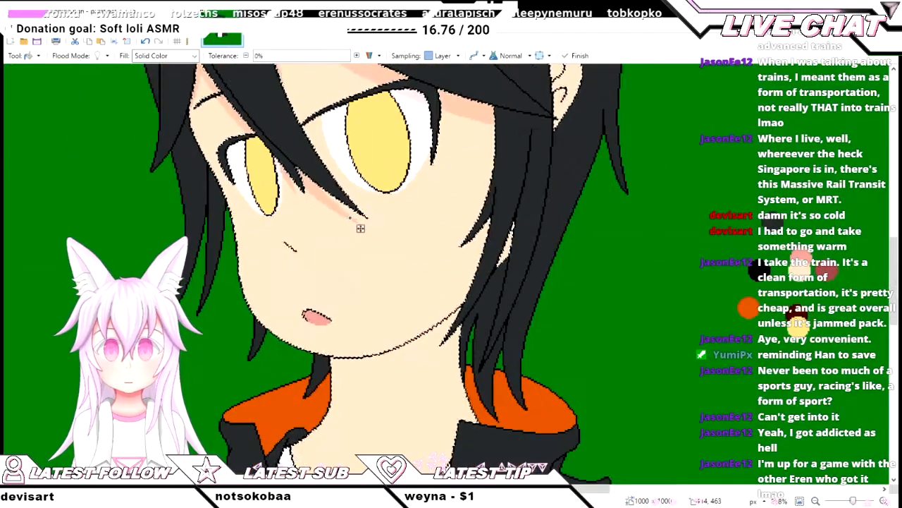
- Fill the small skin patch showing between the side hair strands below the ear with peach
scroll(360, 228, up, 3)
scroll(510, 267, down, 3)
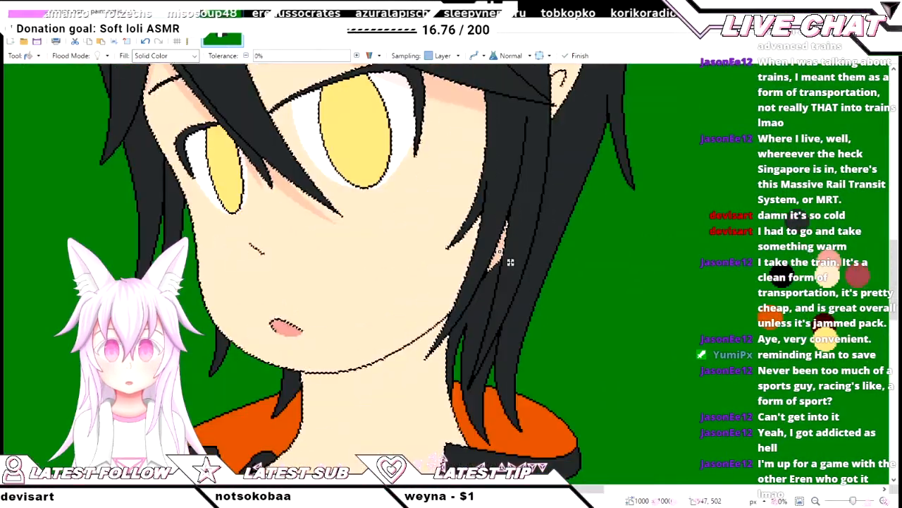
scroll(640, 397, up, 3)
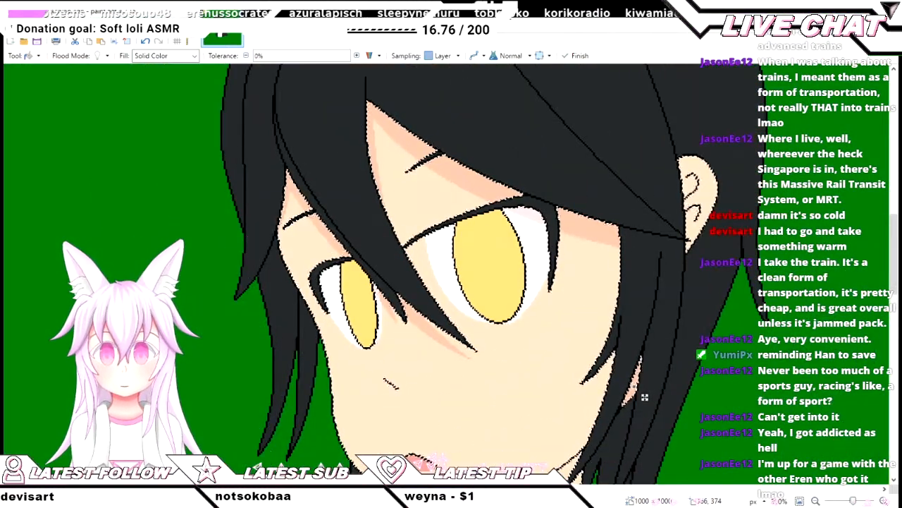
- Draw a 1-pixel peach shadow curve along the long central hair strand, from the forehead peak toward the larger eye's inner corner
key(o)
scroll(435, 462, up, 2)
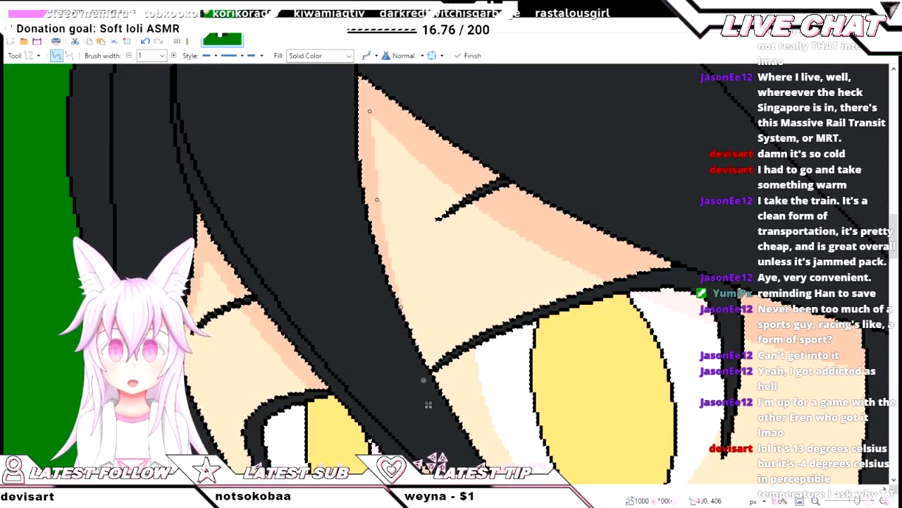
scroll(428, 404, up, 2)
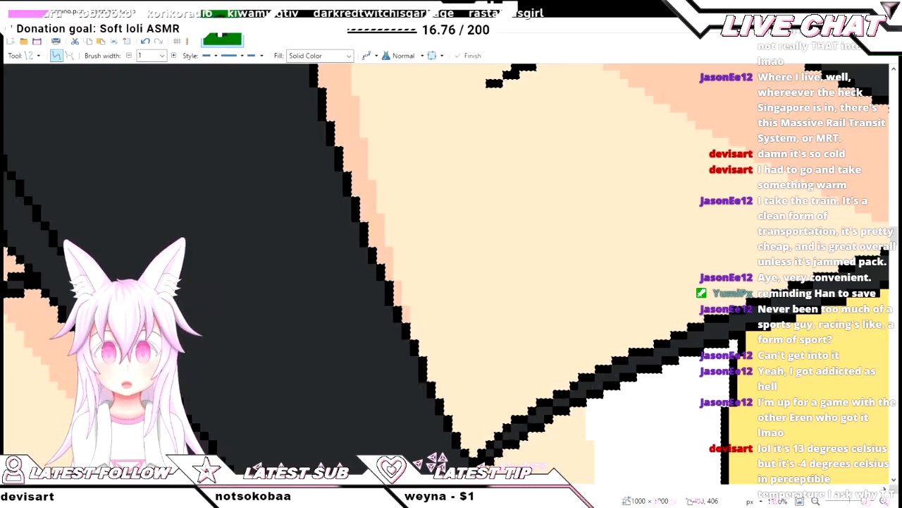
- Draw a skin-shadow curve with brush width 1 across the forehead beneath the bangs, bending it just below the existing shadow edge
scroll(428, 404, down, 4)
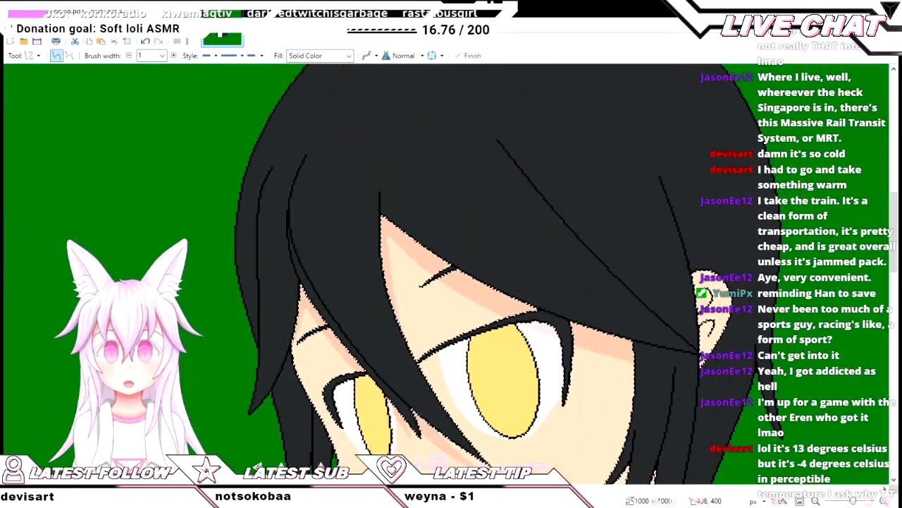
scroll(385, 225, up, 2)
scroll(374, 275, down, 3)
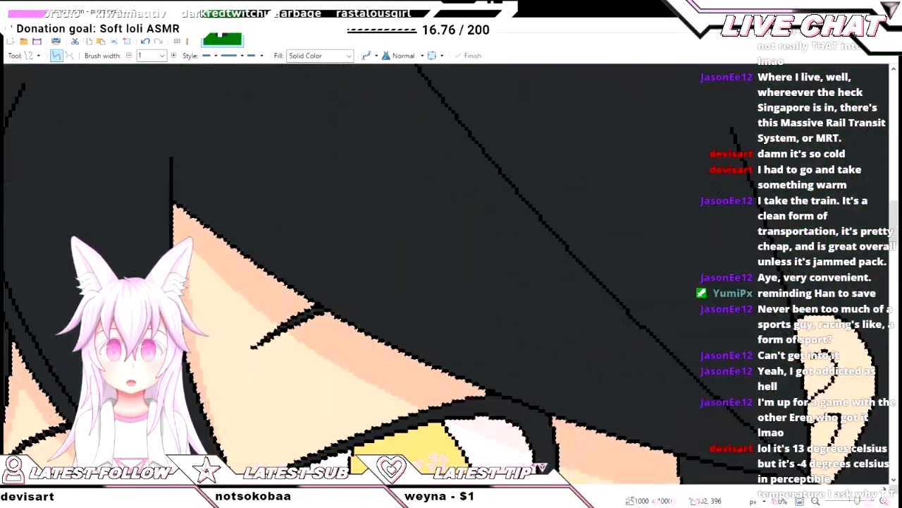
scroll(374, 275, right, 4)
scroll(603, 339, down, 2)
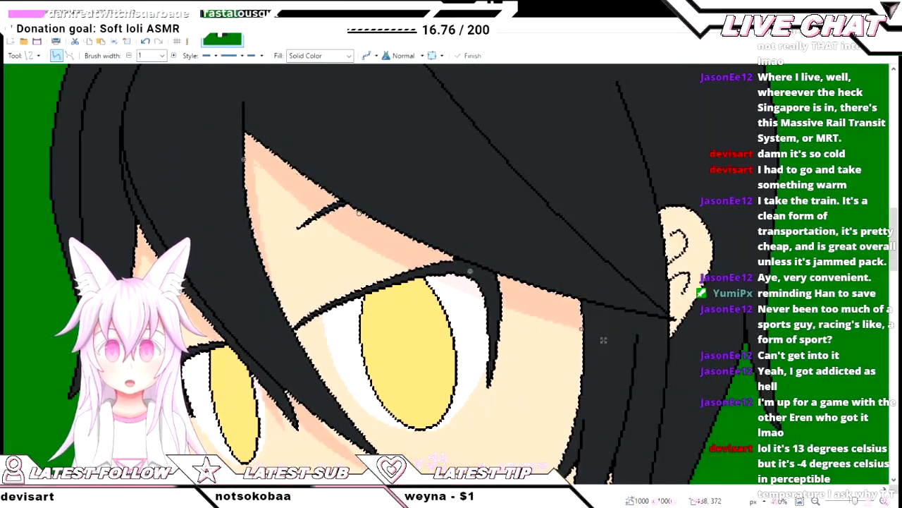
drag(253, 162, 333, 230)
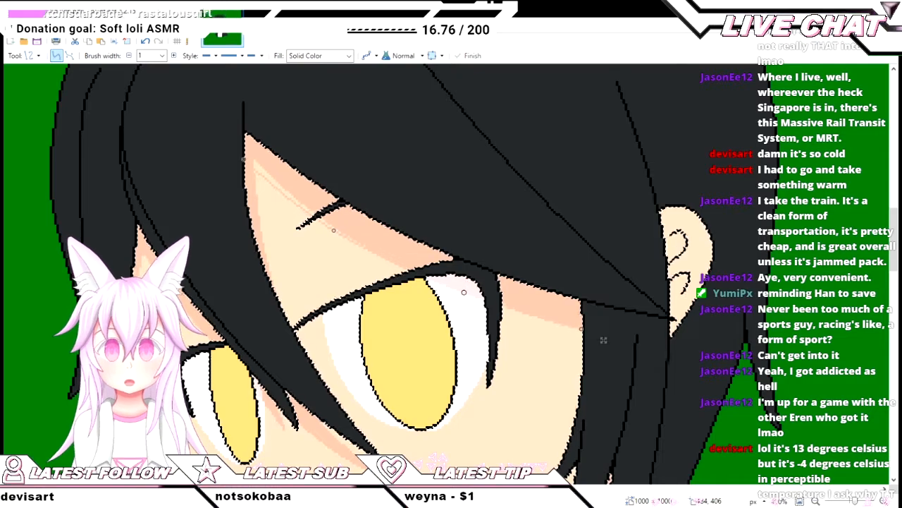
scroll(291, 227, up, 1)
scroll(356, 233, up, 1)
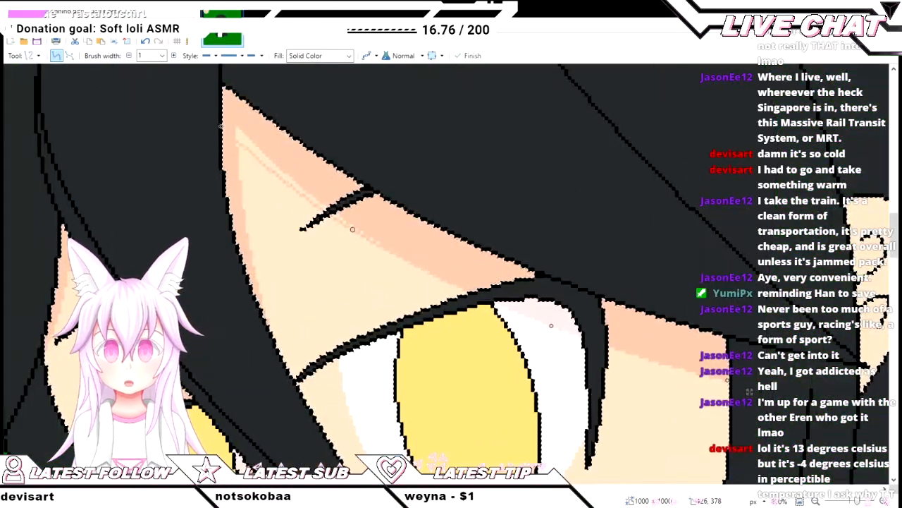
scroll(347, 228, down, 1)
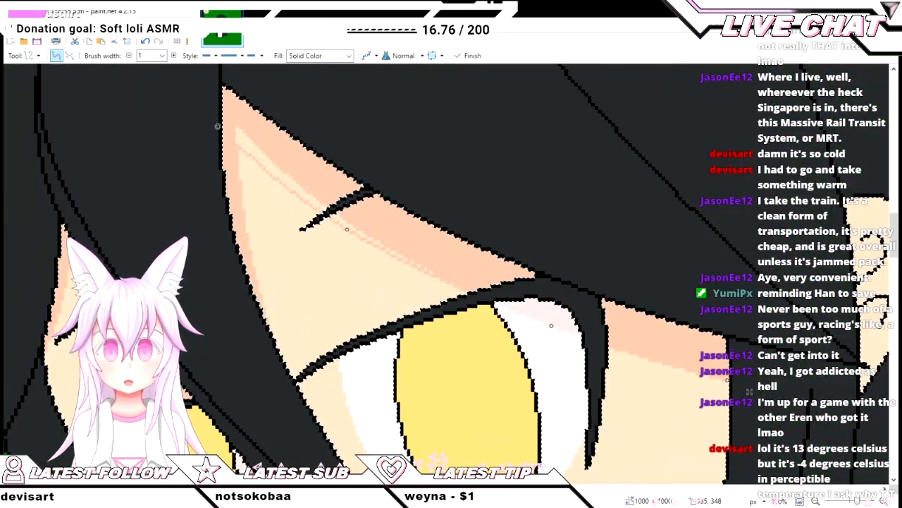
scroll(346, 228, up, 1)
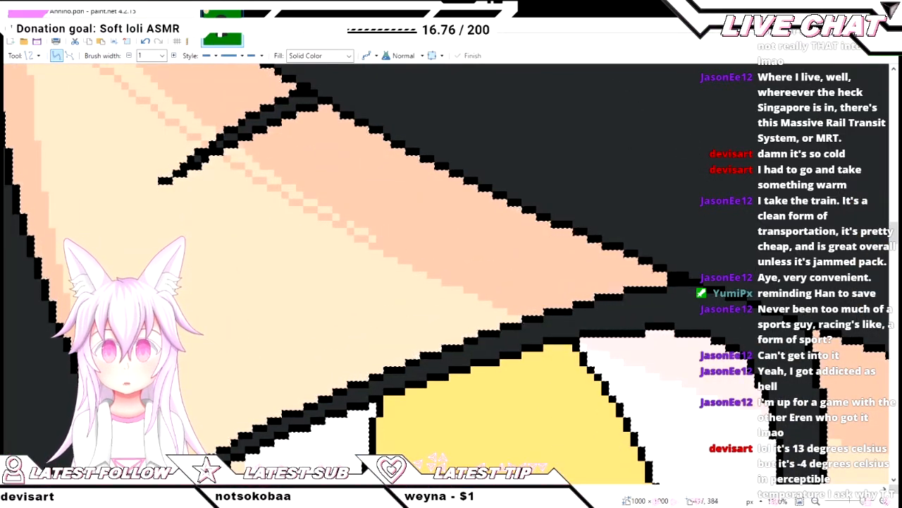
scroll(388, 253, up, 2)
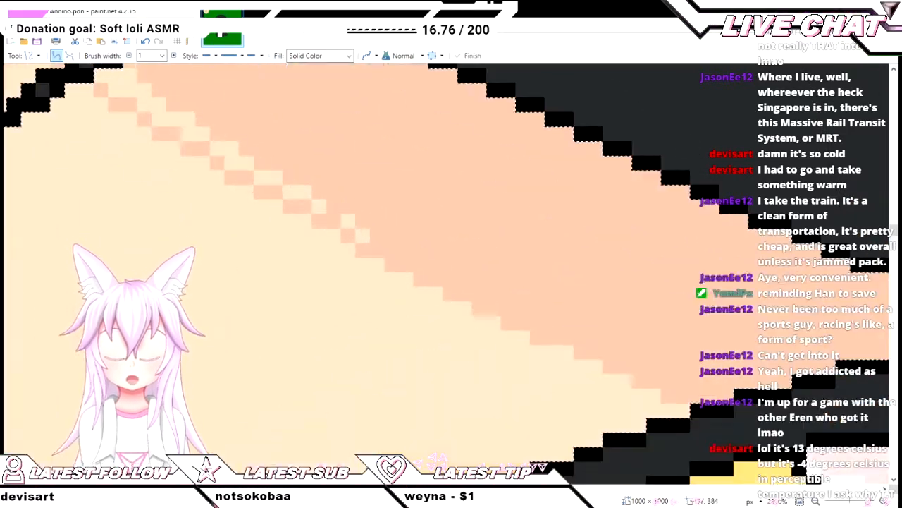
- Fill the light gaps between the new forehead curve and the old shadow with the shadow colour, on both sides of the eyebrow
click(304, 191)
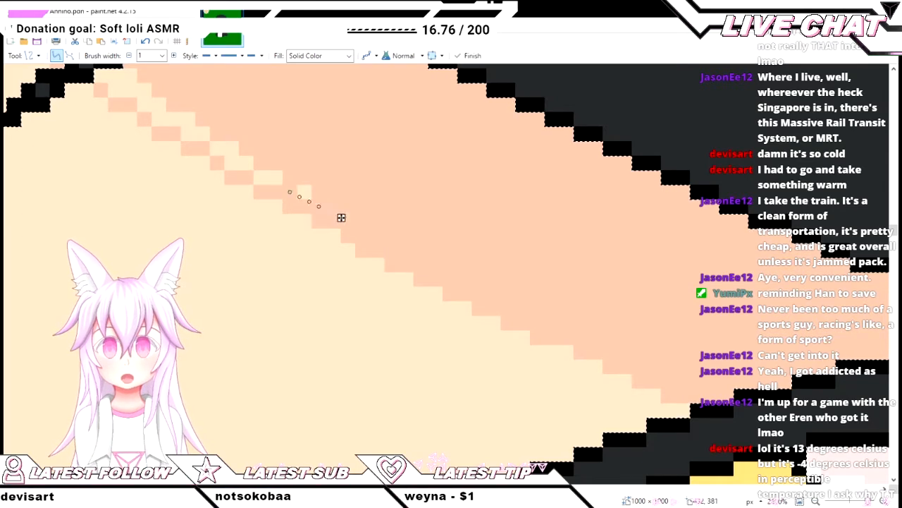
key(ctrl+z)
key(ctrl+z)
key(ctrl+z)
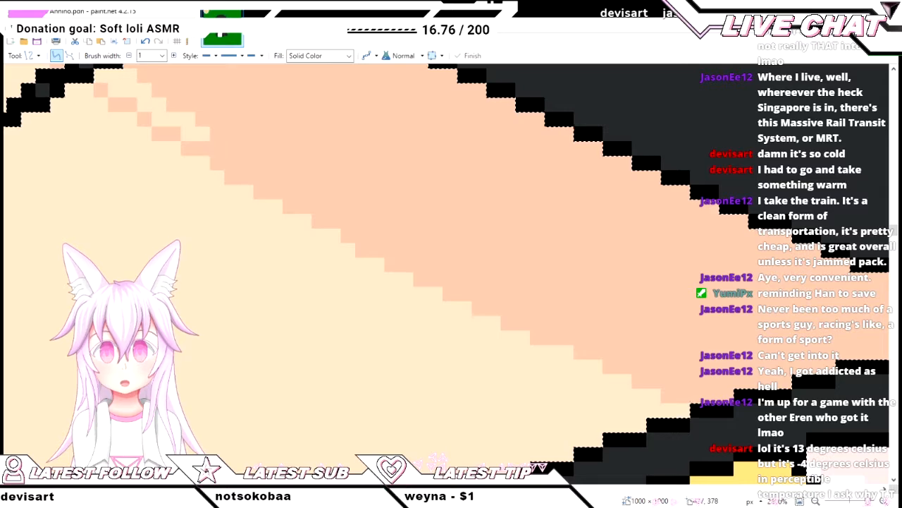
key(f)
click(158, 119)
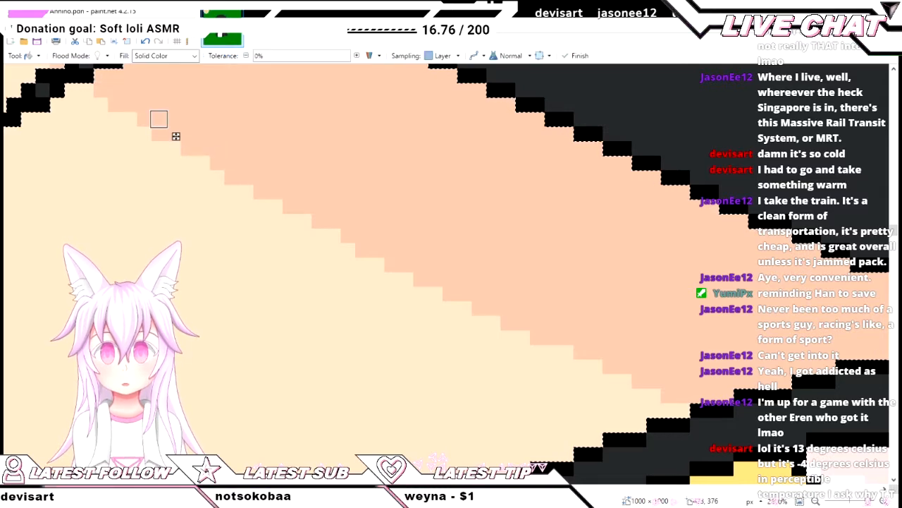
drag(159, 119, 560, 318)
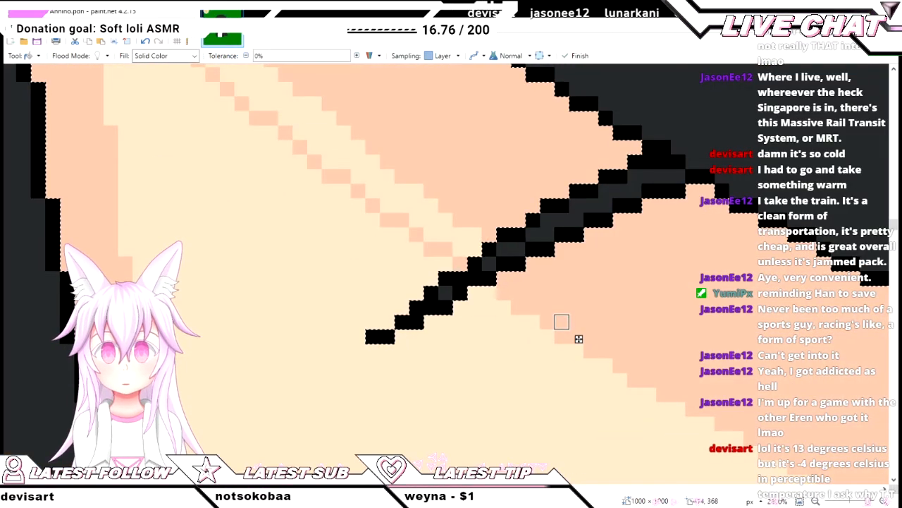
click(431, 206)
scroll(448, 222, down, 5)
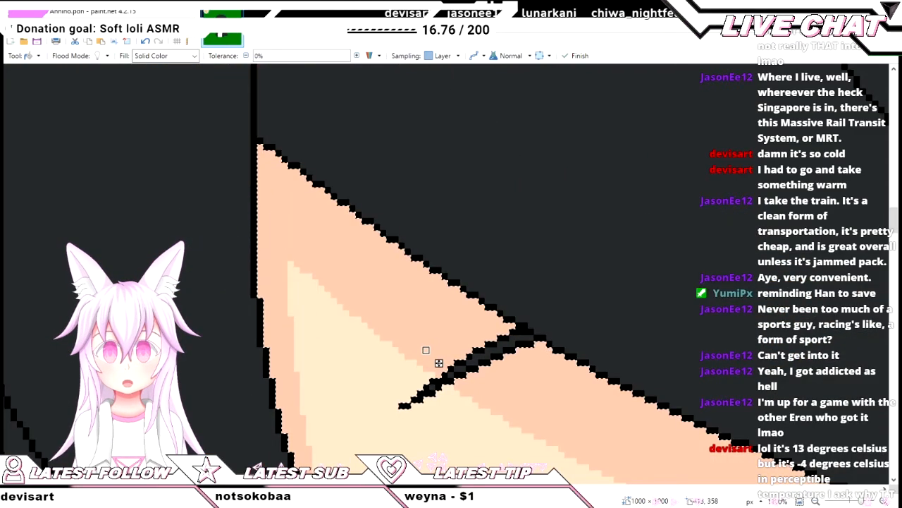
drag(439, 362, 439, 430)
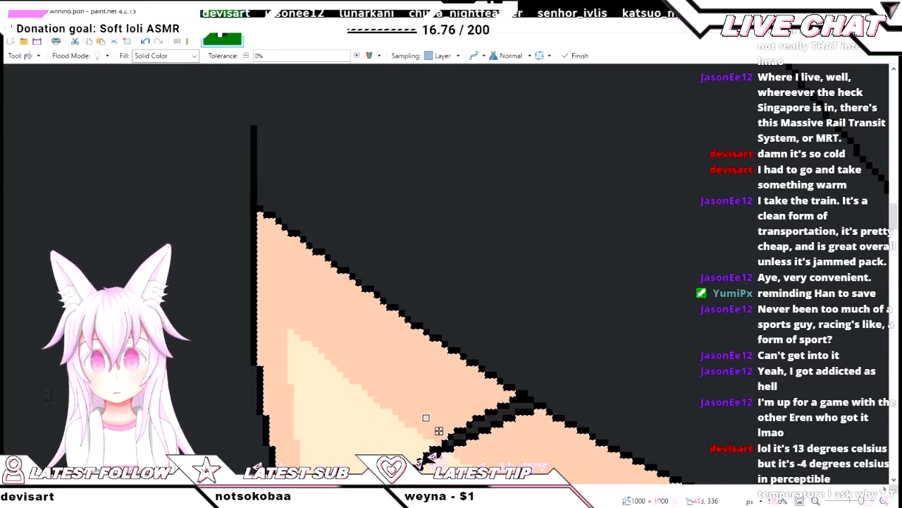
scroll(426, 296, down, 3)
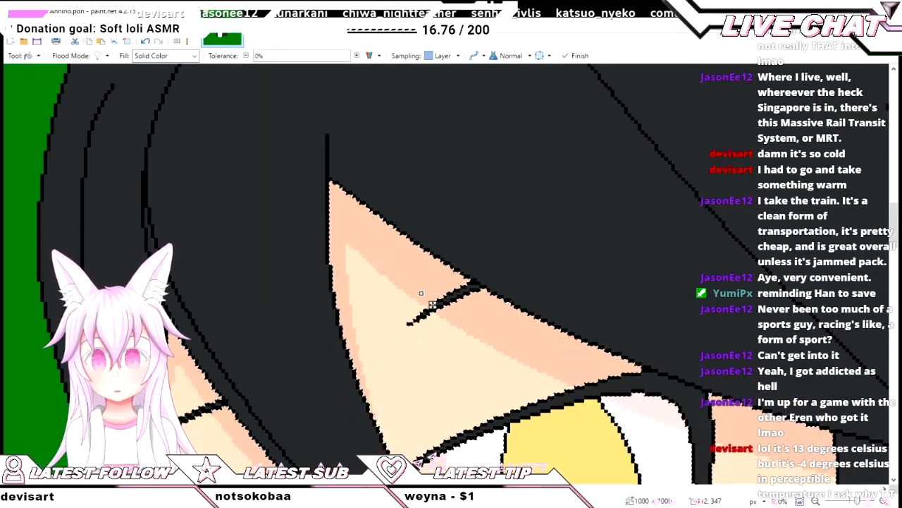
scroll(421, 293, down, 3)
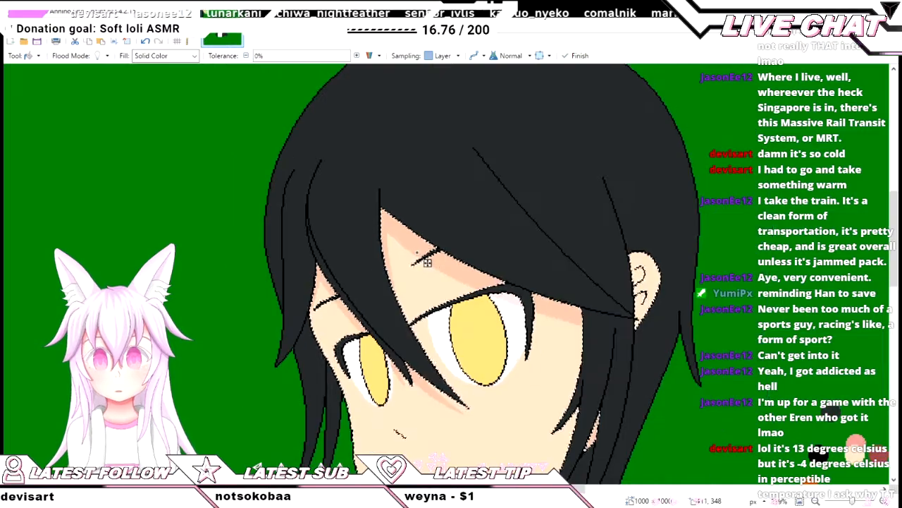
- Shade the face's outer edge beside the smaller eye with a thin shadow curve running down from the eyebrow, covering the leftover light pixels
drag(427, 263, 558, 180)
scroll(560, 261, up, 1)
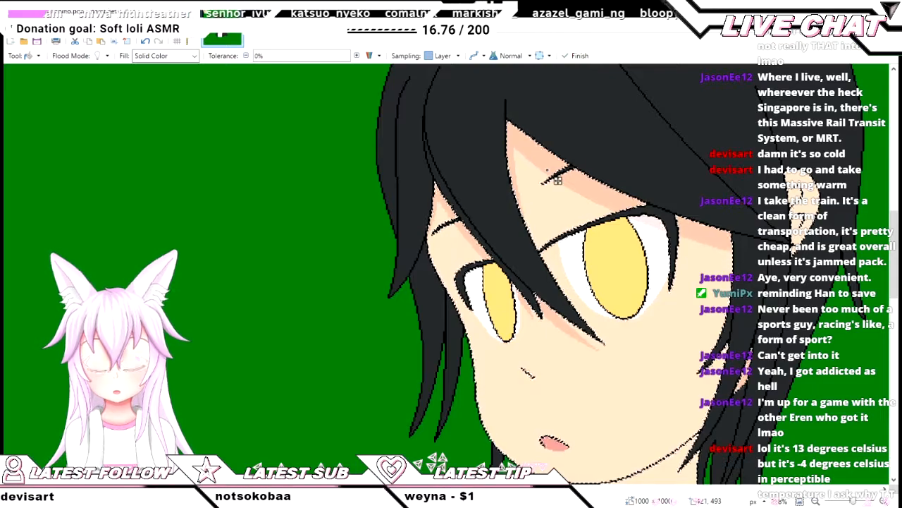
scroll(557, 180, down, 5)
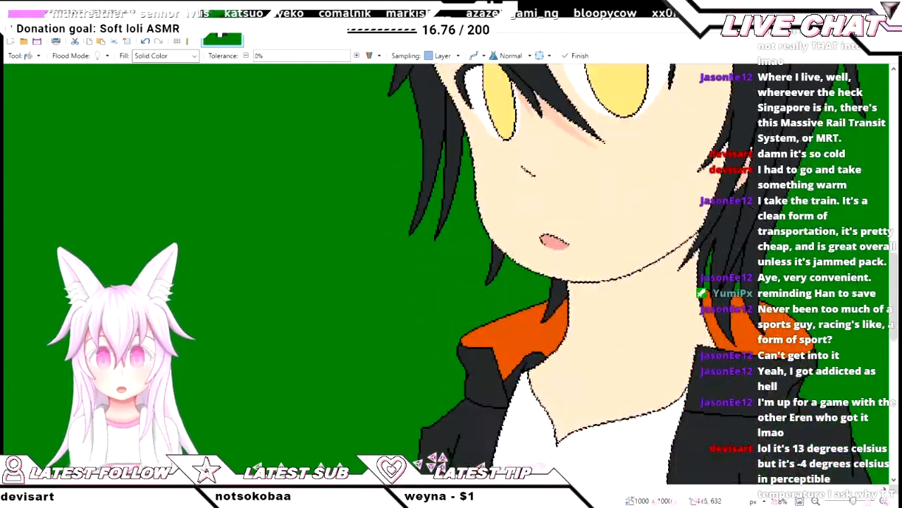
key(k)
scroll(557, 181, up, 7)
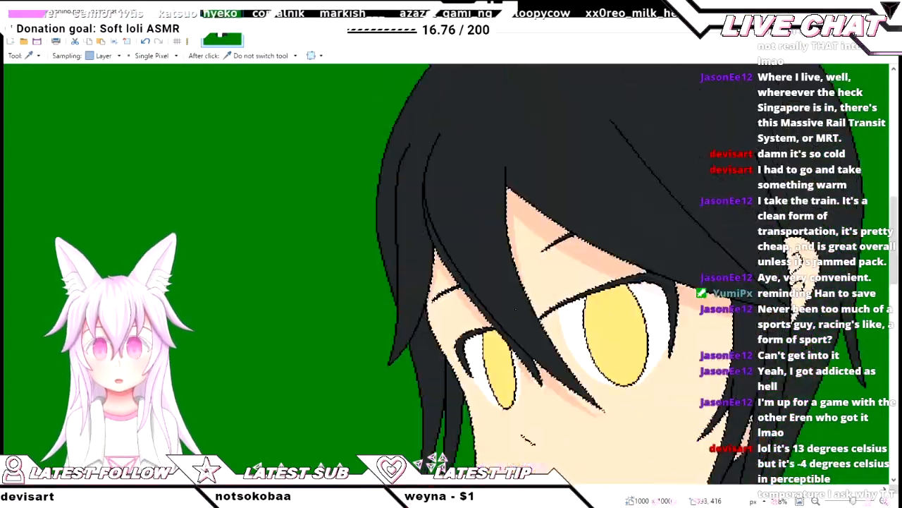
scroll(549, 304, up, 3)
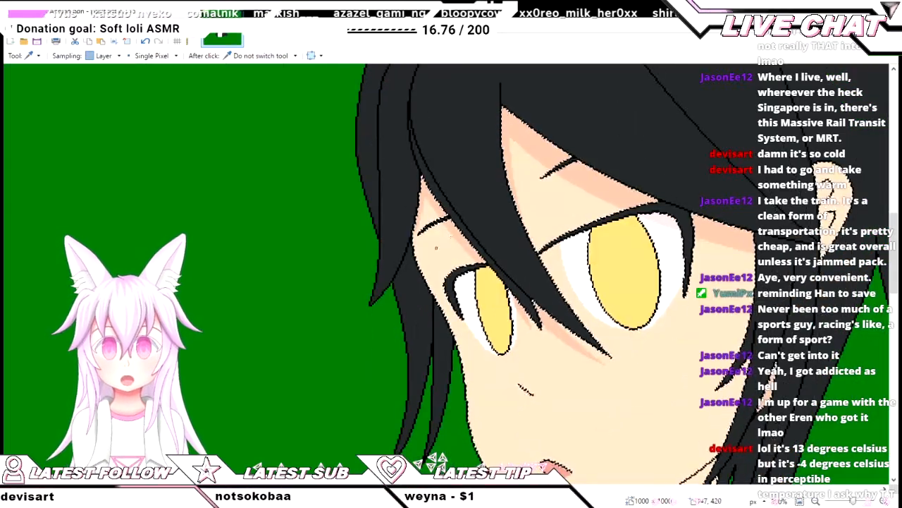
scroll(451, 238, up, 2)
key(o)
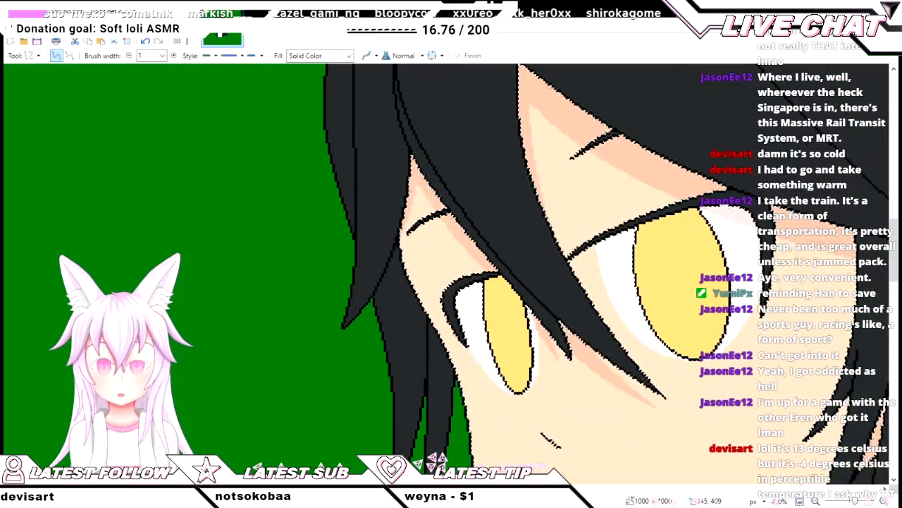
scroll(451, 238, up, 2)
scroll(451, 238, up, 3)
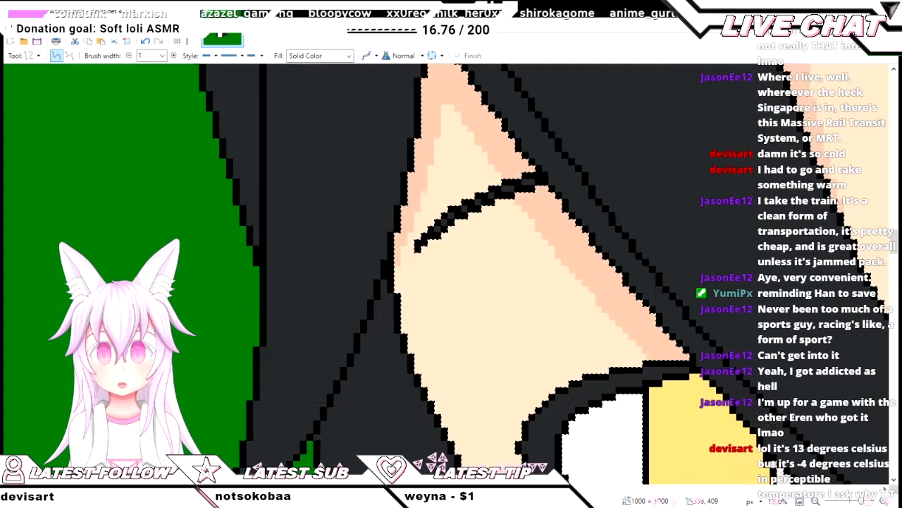
drag(410, 236, 410, 376)
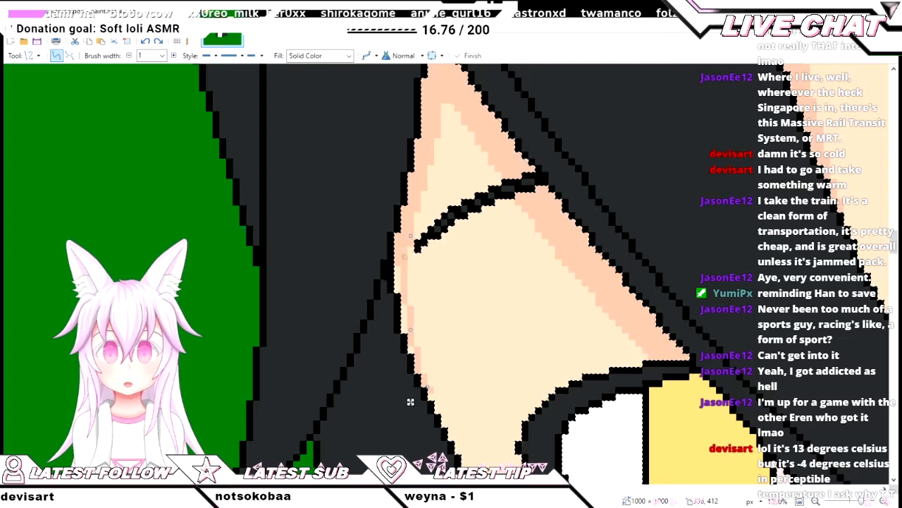
scroll(451, 274, up, 2)
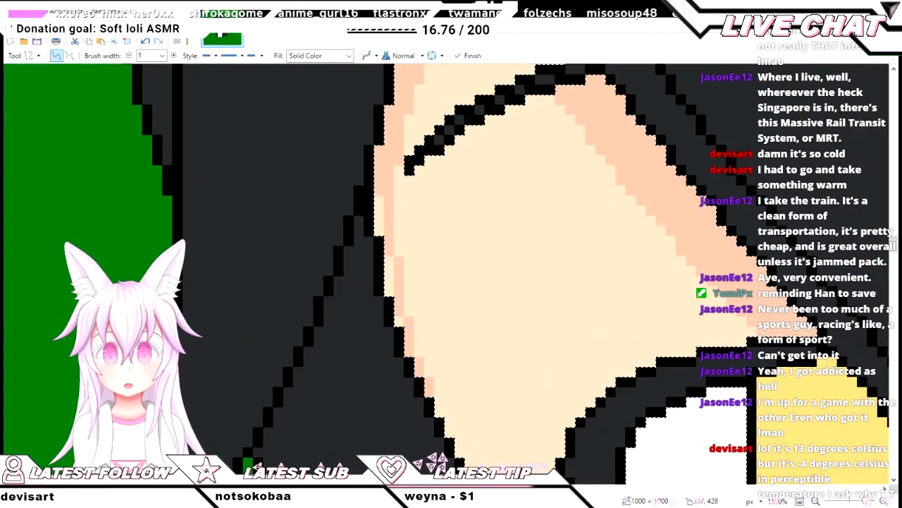
key(Return)
drag(389, 260, 398, 331)
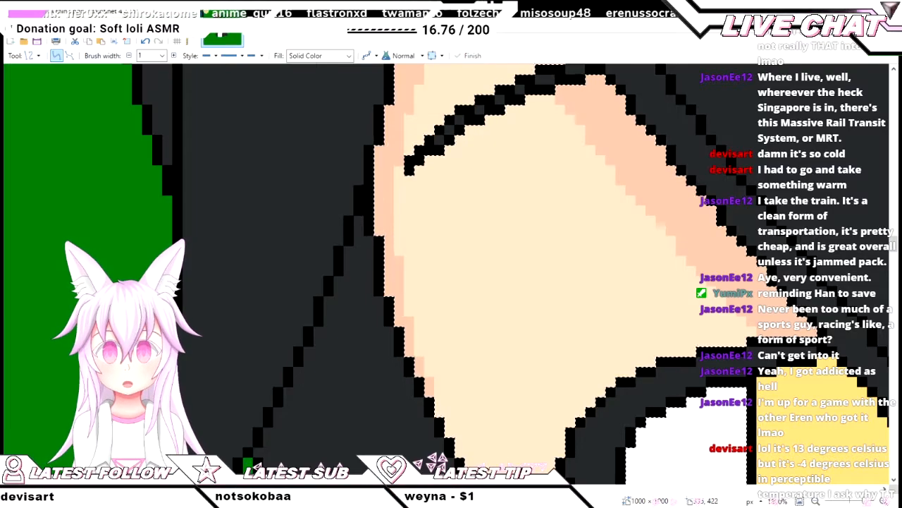
- Draw a skin-shadow curve across the neck below the chin, bend it parallel to the jaw and move it closer to the chin
scroll(391, 316, down, 5)
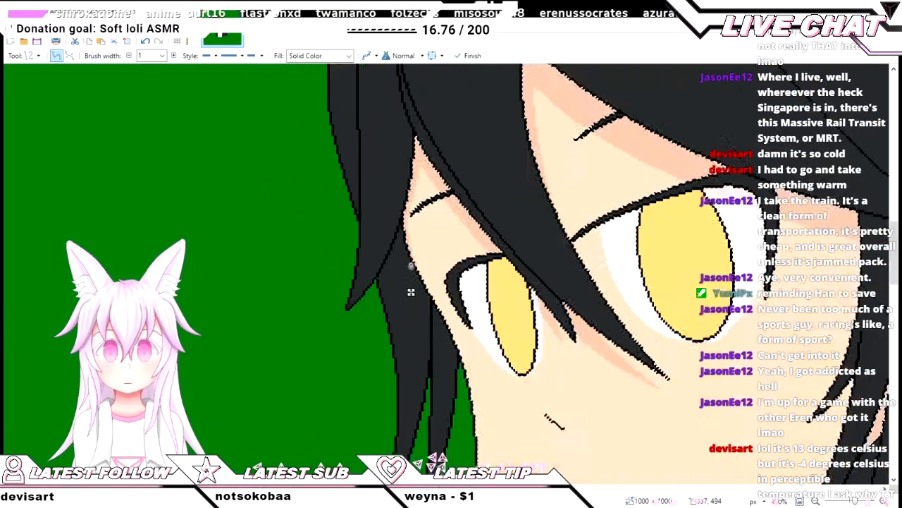
scroll(391, 316, down, 5)
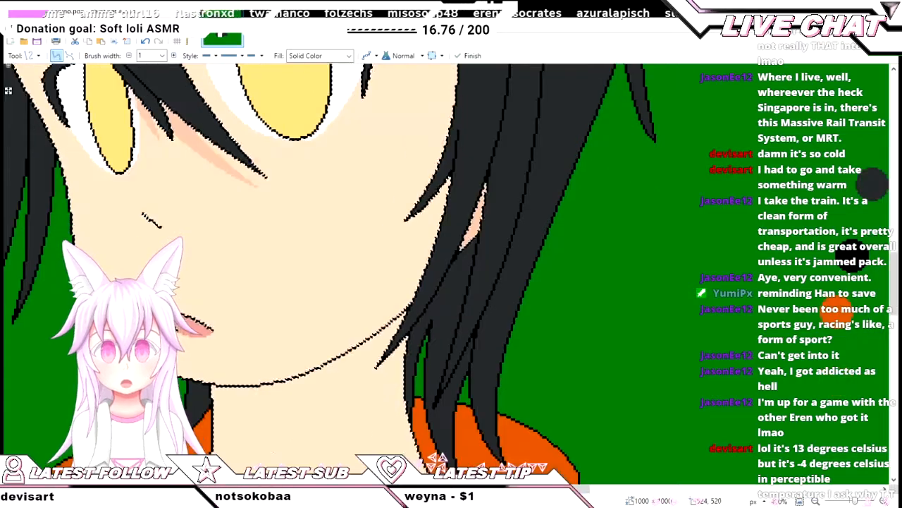
scroll(215, 285, up, 2)
mouse_move(190, 285)
mouse_down()
mouse_move(597, 254)
mouse_move(598, 177)
mouse_up()
drag(325, 248, 292, 322)
drag(461, 213, 437, 280)
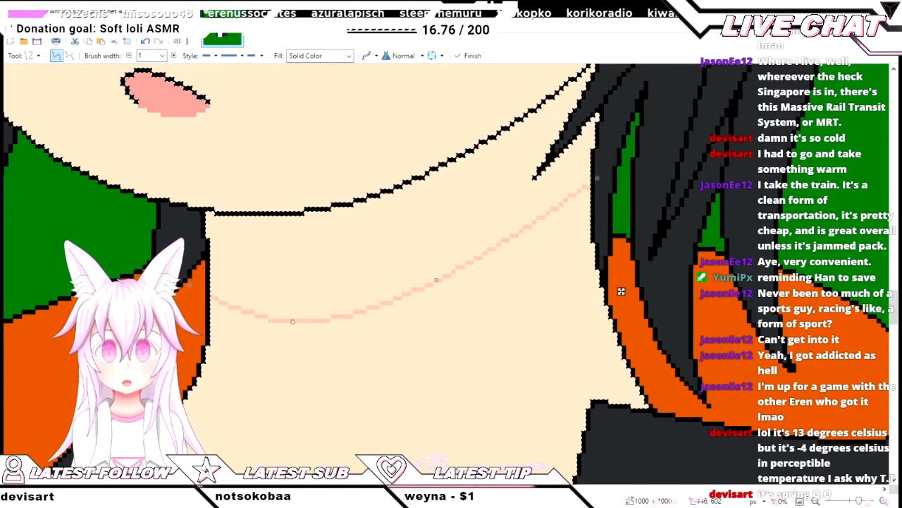
drag(277, 325, 268, 325)
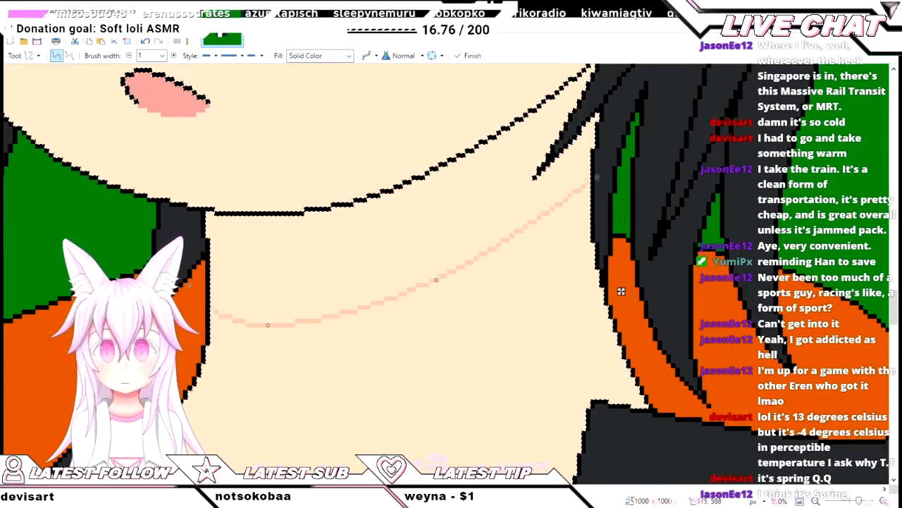
drag(621, 291, 620, 258)
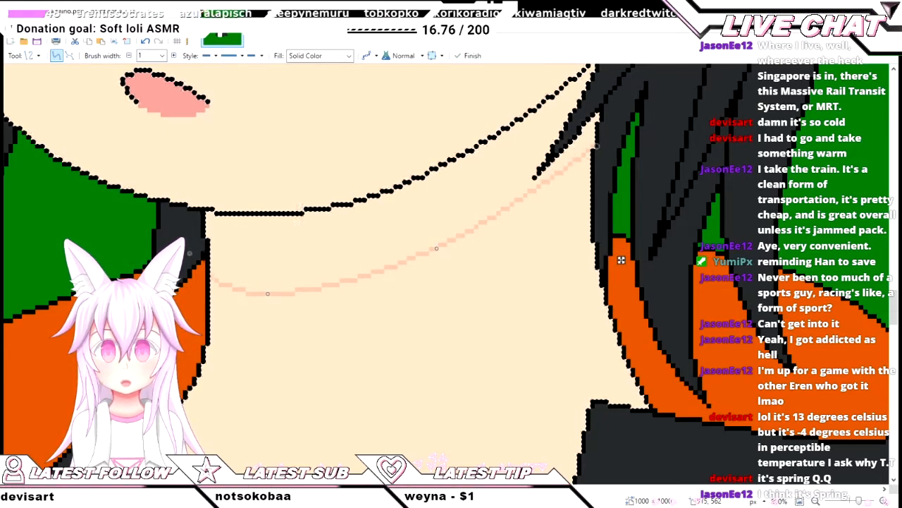
- Try filling the neck area between the chin and the shadow curve with the shadow colour, and undo it
key(f)
ctrl+scroll(352, 246, down, 4)
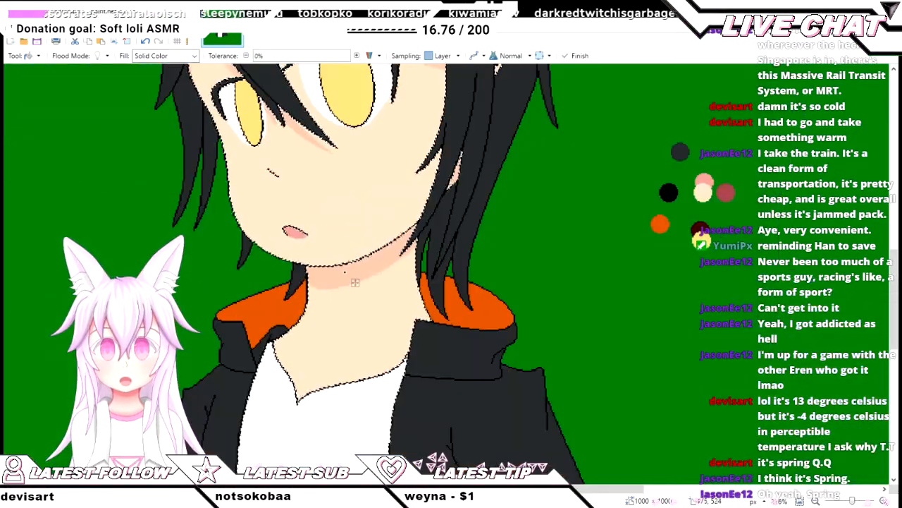
ctrl+scroll(439, 302, up, 3)
key(ctrl+z)
key(ctrl+z)
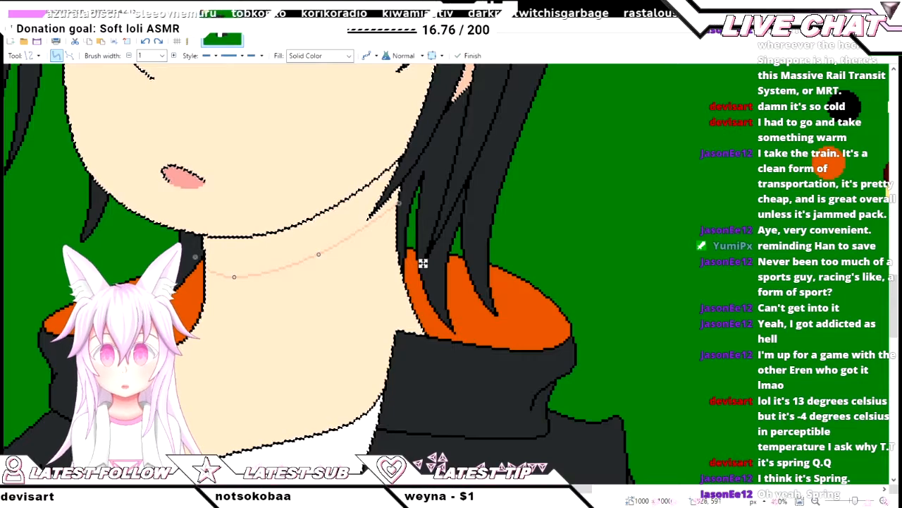
- Move the neck shadow curve lower, deepen its bend and fill the area up to the chin with the shadow colour
drag(234, 287, 235, 299)
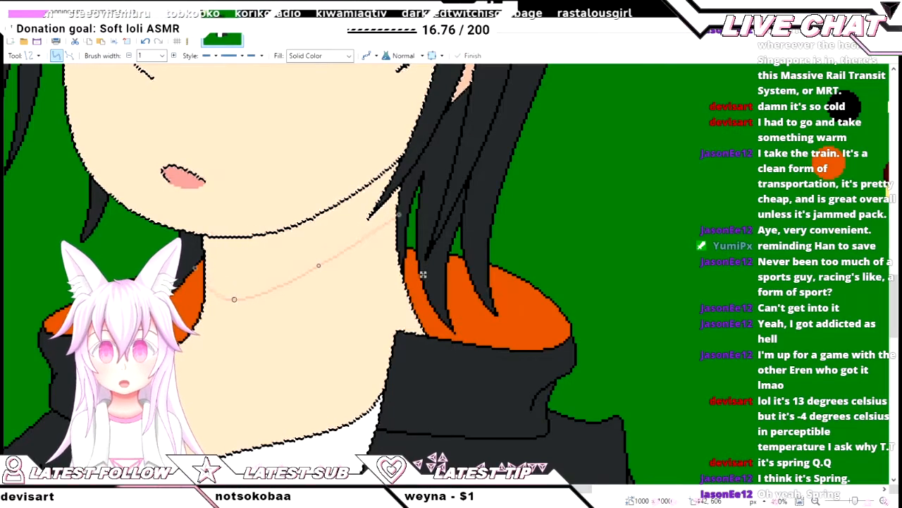
drag(319, 265, 320, 273)
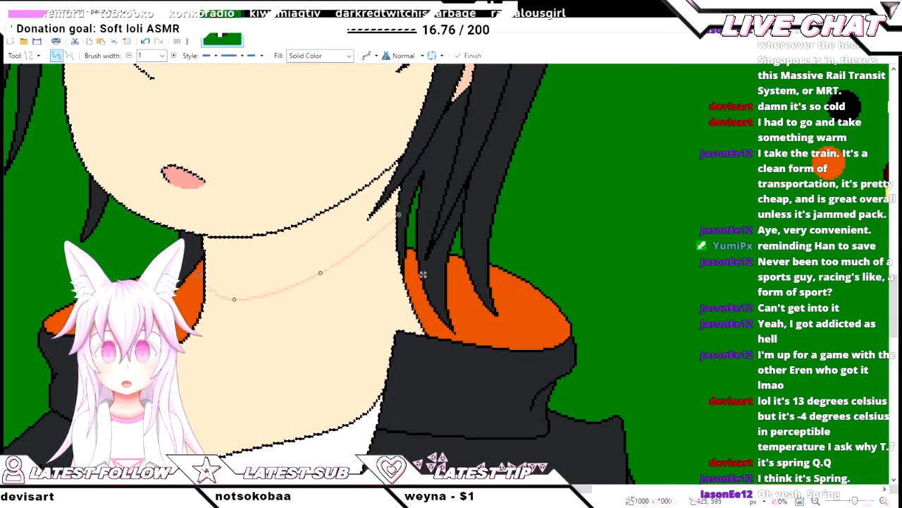
drag(321, 273, 321, 276)
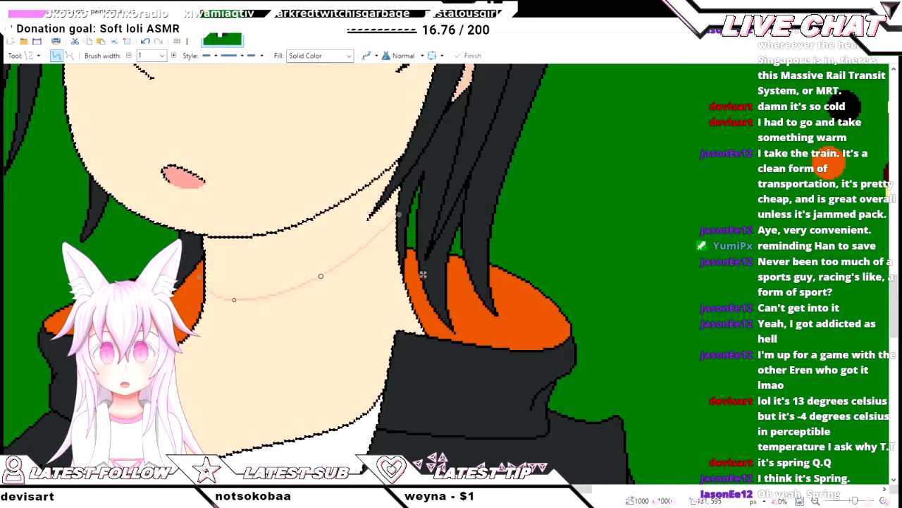
key(f)
click(247, 275)
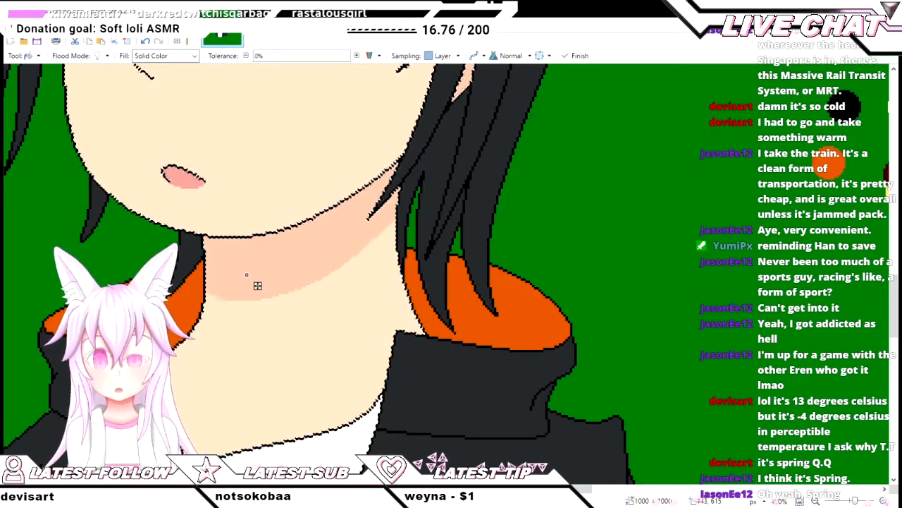
- Draw a skin-shadow curve where the neck meets the folded dark collar above the shirt's edge, and bend it along the collar outline
scroll(374, 378, left, 2)
scroll(373, 378, down, 1)
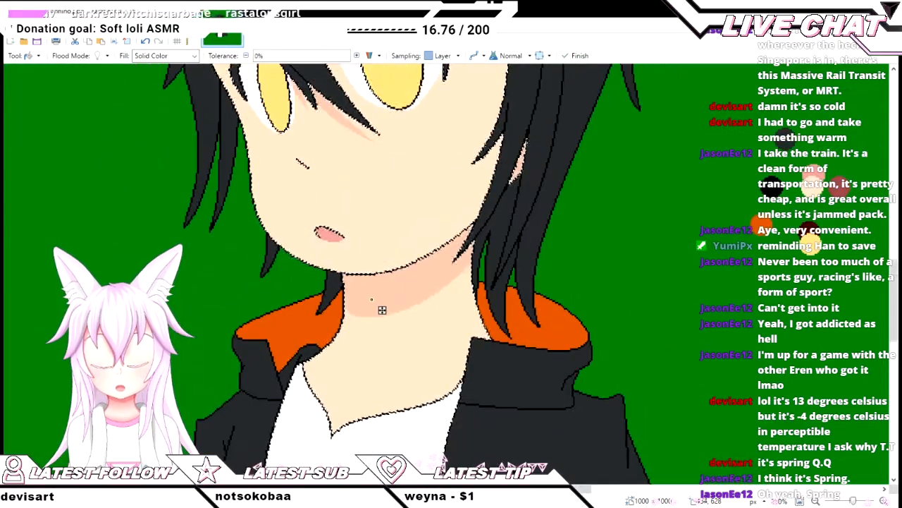
scroll(380, 379, up, 1)
scroll(378, 285, up, 1)
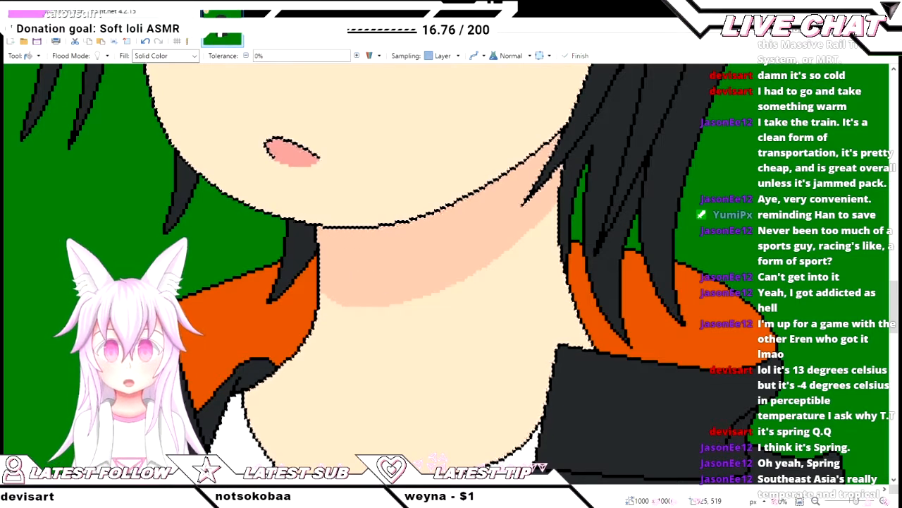
scroll(382, 285, down, 2)
scroll(382, 285, left, 2)
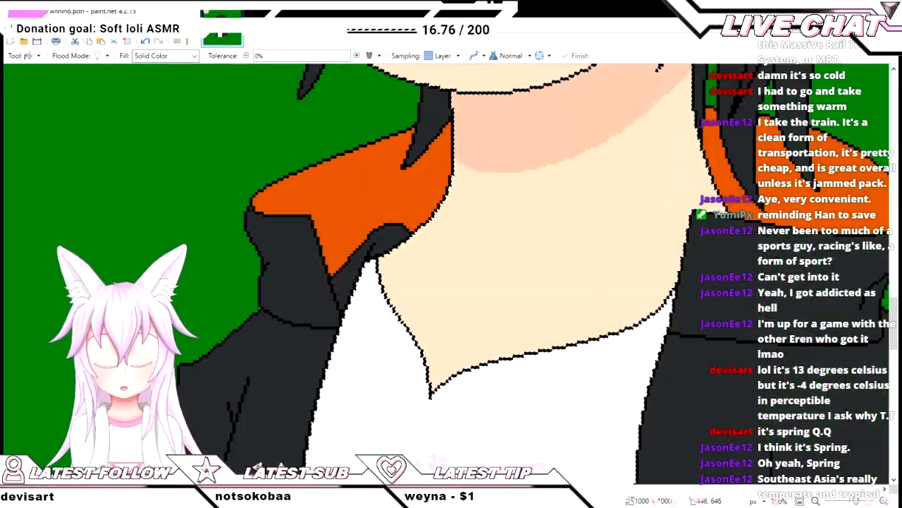
key(o)
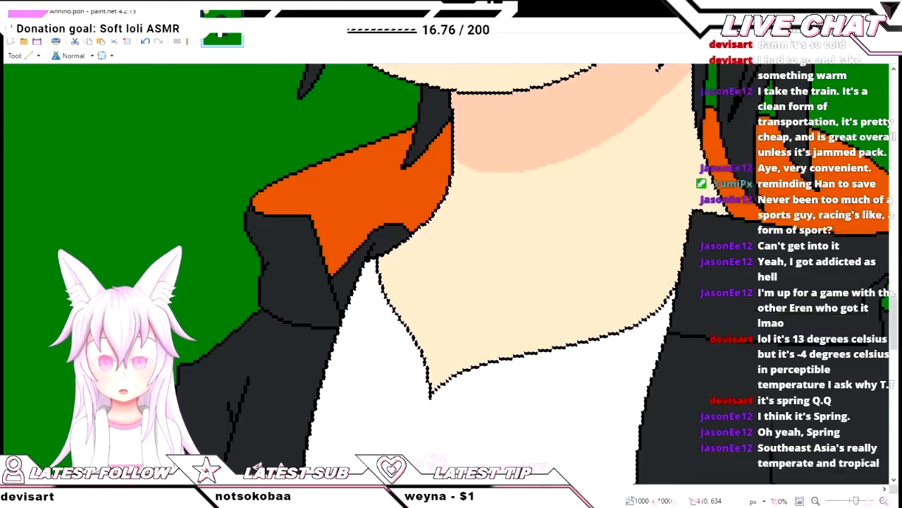
scroll(397, 248, up, 1)
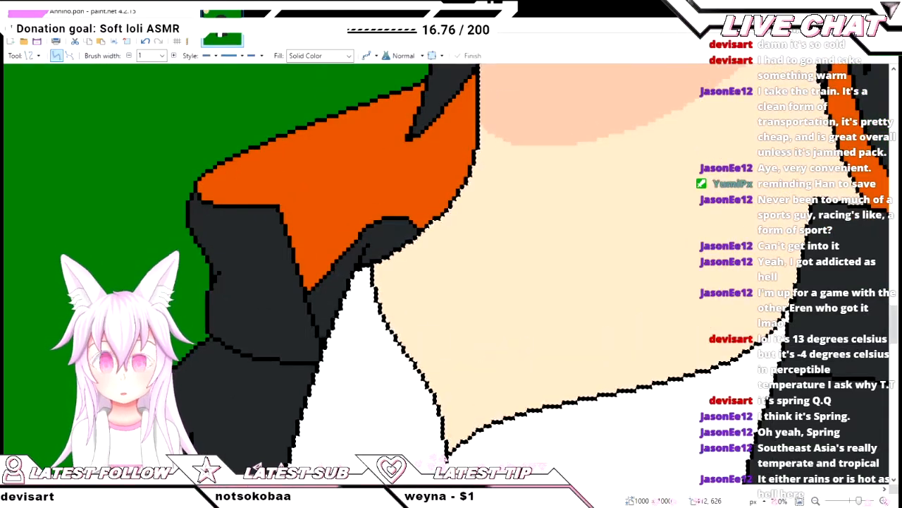
scroll(425, 350, up, 1)
scroll(375, 306, up, 2)
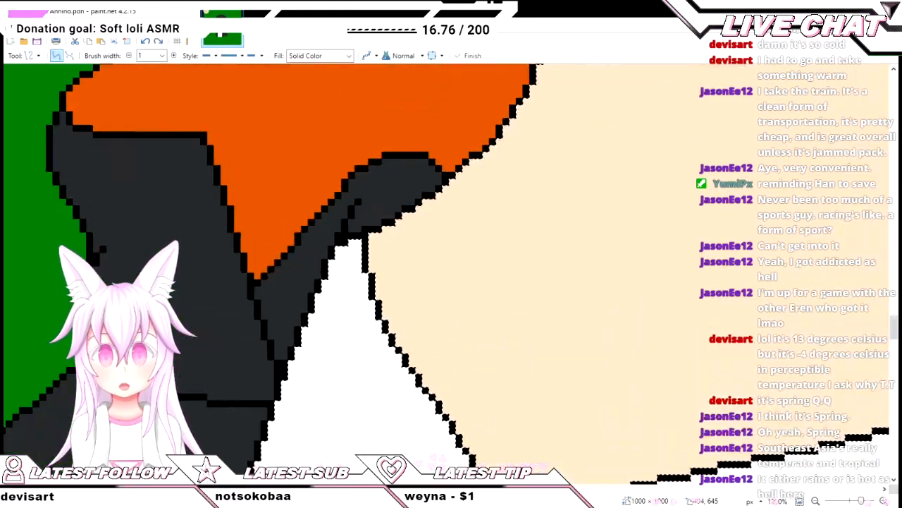
mouse_move(378, 293)
mouse_down()
mouse_move(513, 128)
mouse_move(508, 121)
mouse_move(505, 132)
mouse_up()
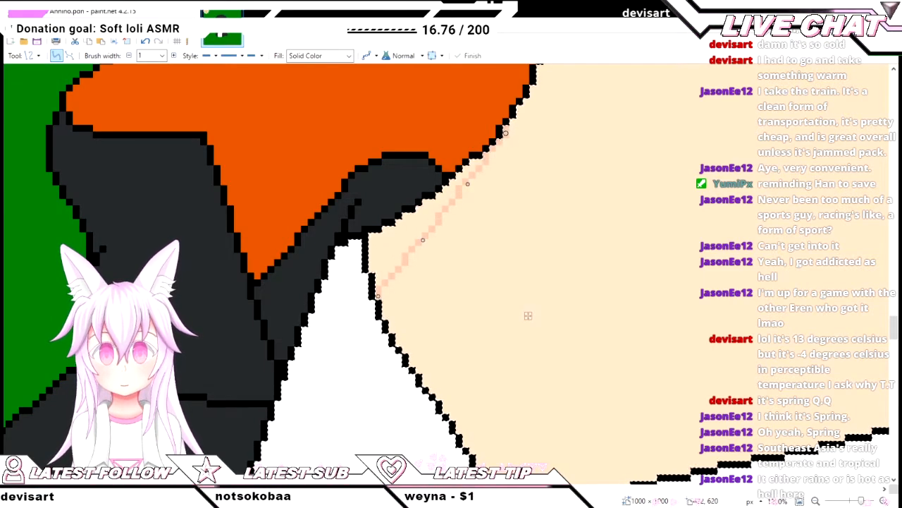
drag(423, 240, 395, 236)
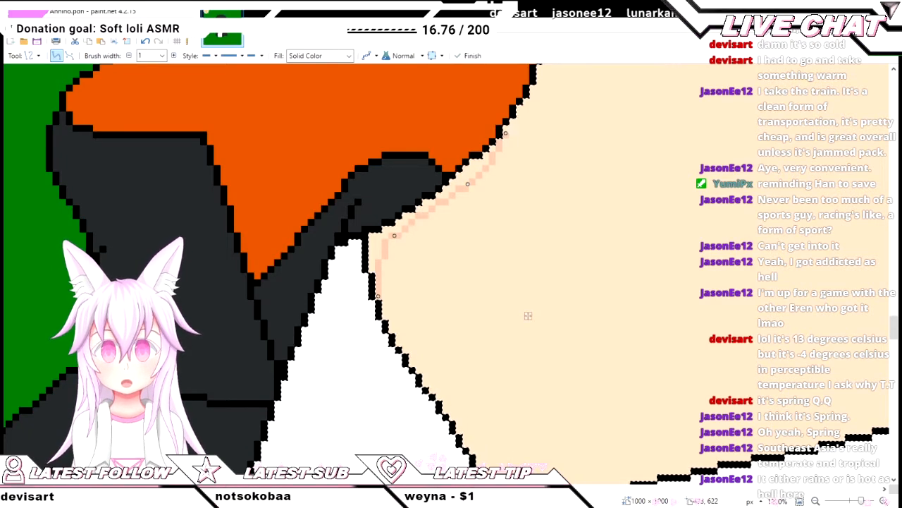
drag(468, 184, 460, 186)
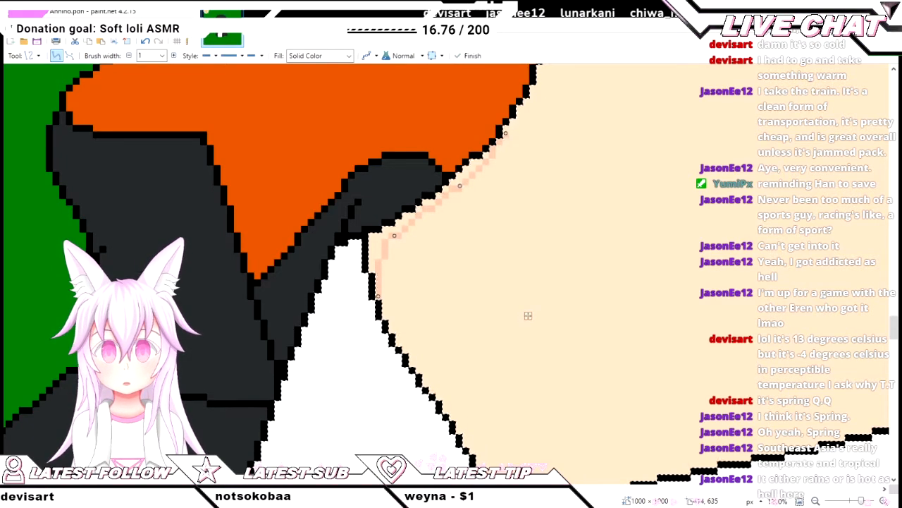
scroll(527, 228, up, 2)
key(Return)
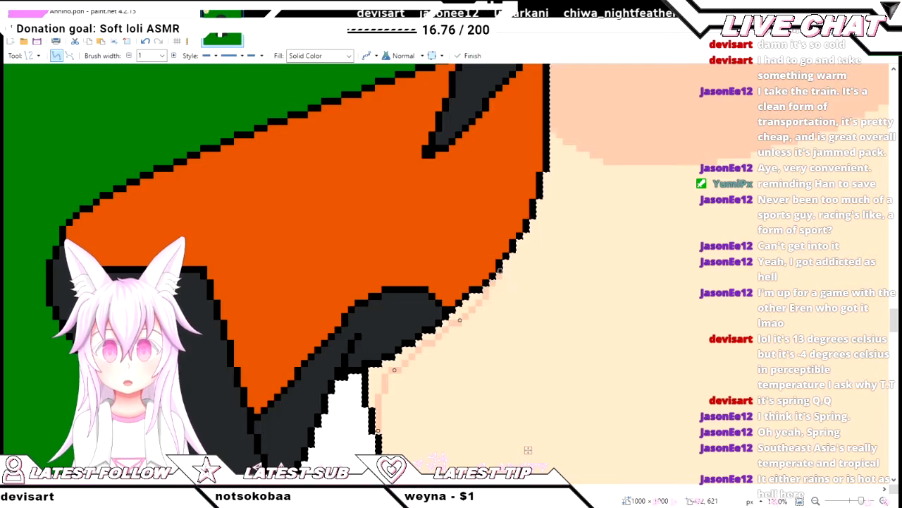
- Fill the light gaps between the collar-side shadow curve and the black outline with the shadow colour, down to the shirt's edge
scroll(385, 302, up, 3)
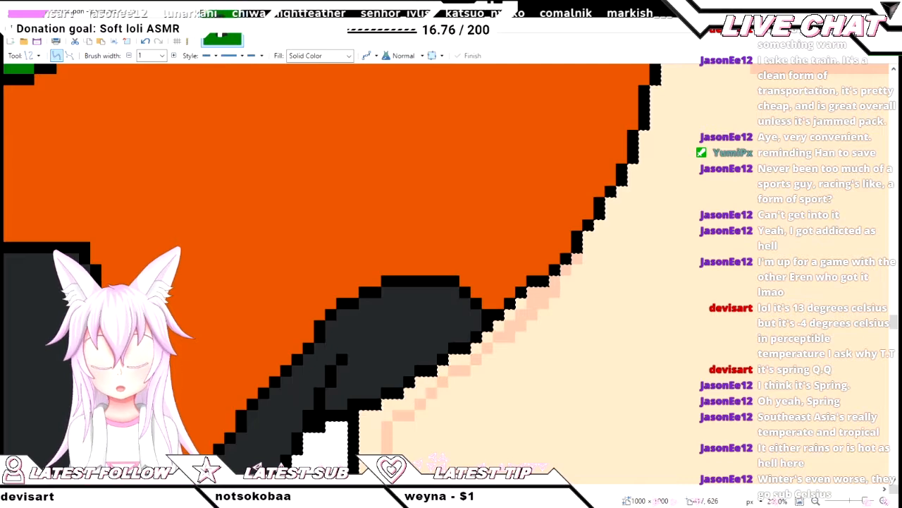
scroll(532, 311, down, 4)
scroll(532, 311, up, 3)
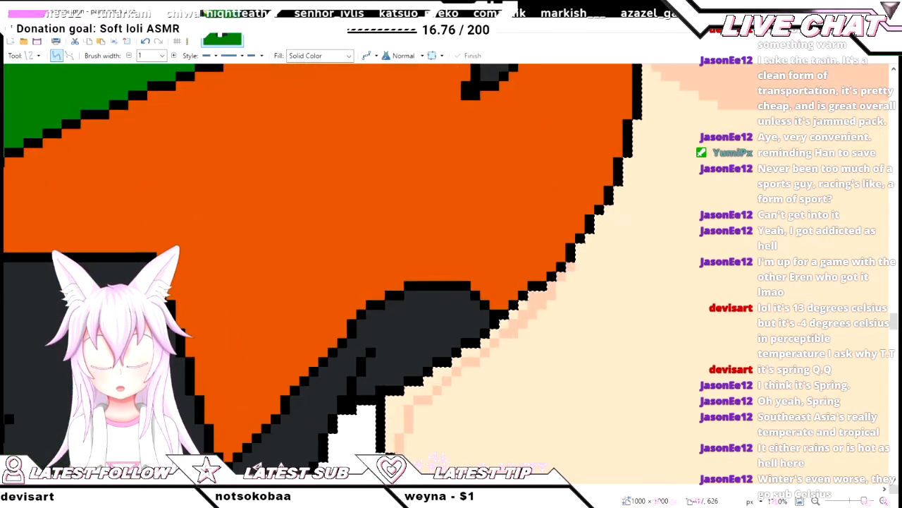
scroll(509, 308, up, 1)
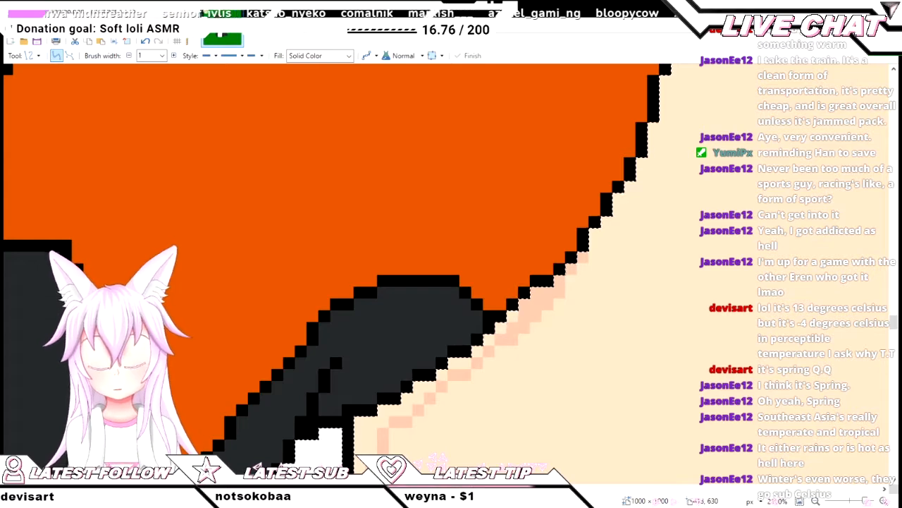
scroll(486, 310, up, 1)
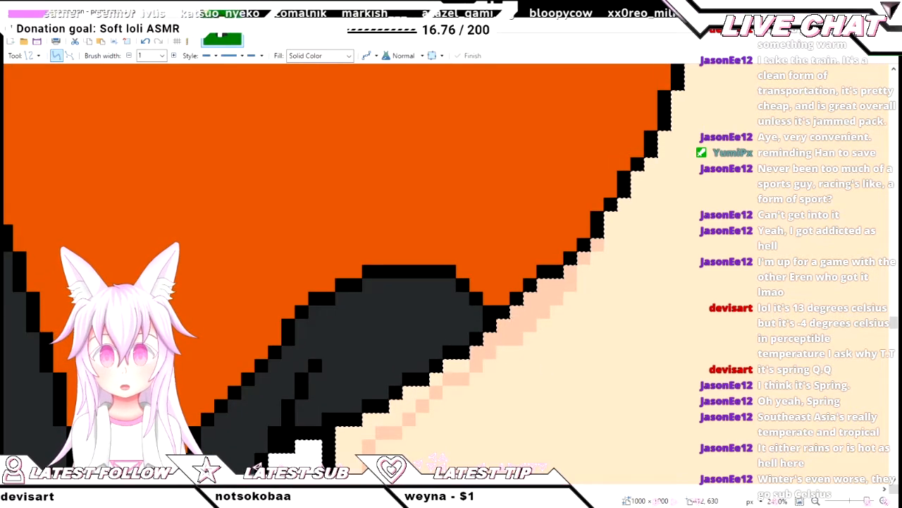
scroll(456, 376, up, 1)
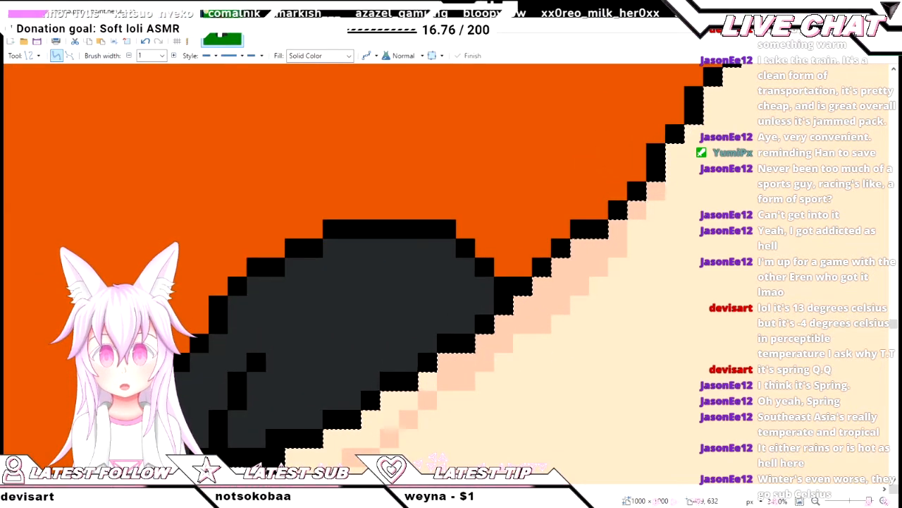
scroll(352, 268, down, 2)
key(f)
scroll(428, 358, down, 5)
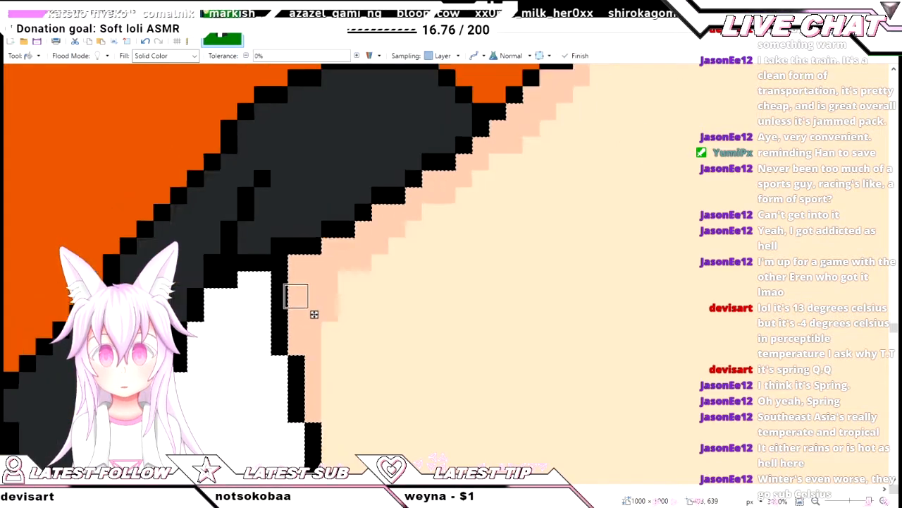
- Shade the small skin corner between the neck and the opposite collar with a short shadow curve and fill it
scroll(506, 251, up, 2)
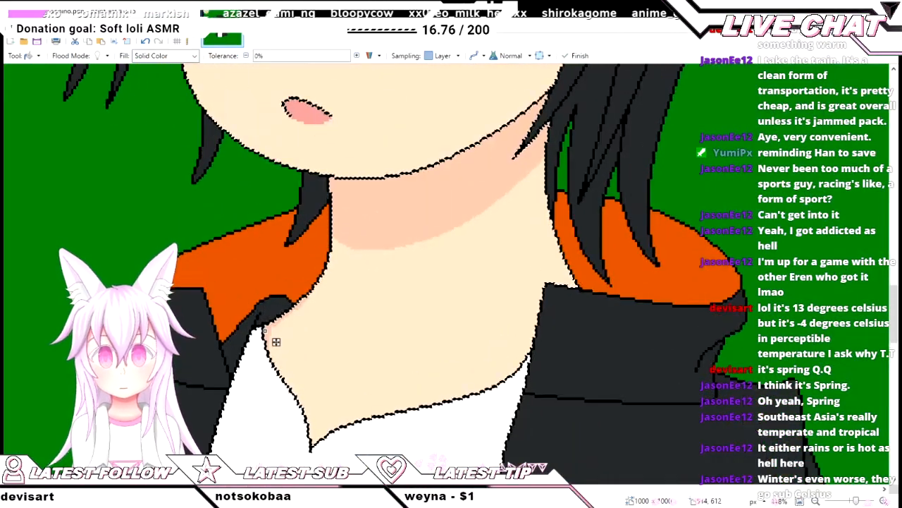
key(o)
scroll(553, 262, up, 1)
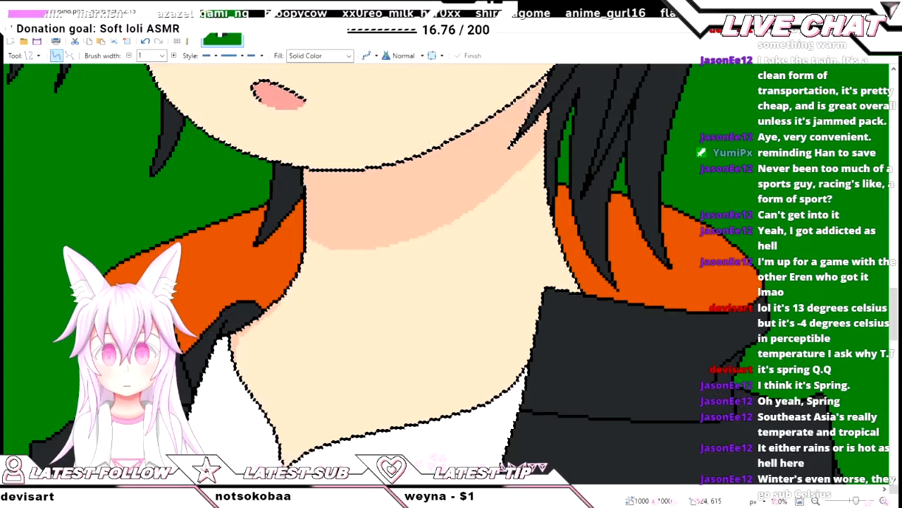
scroll(588, 289, up, 2)
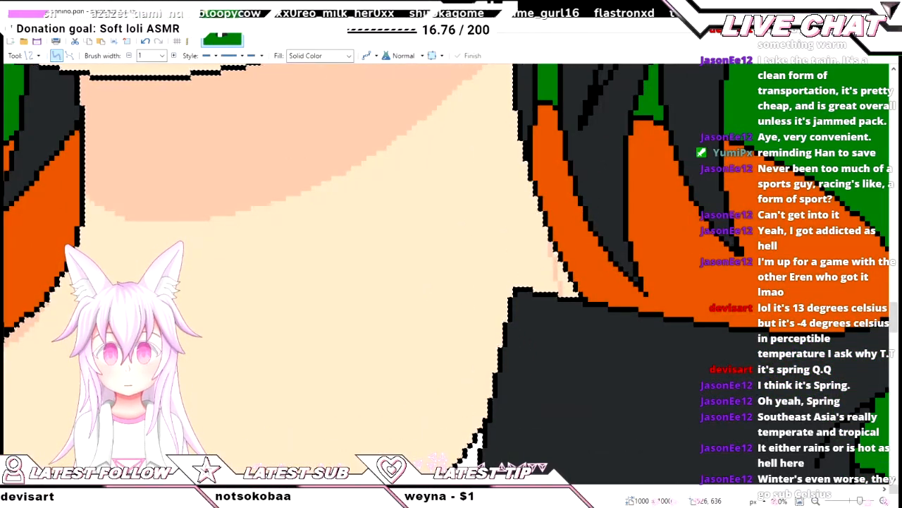
key(f)
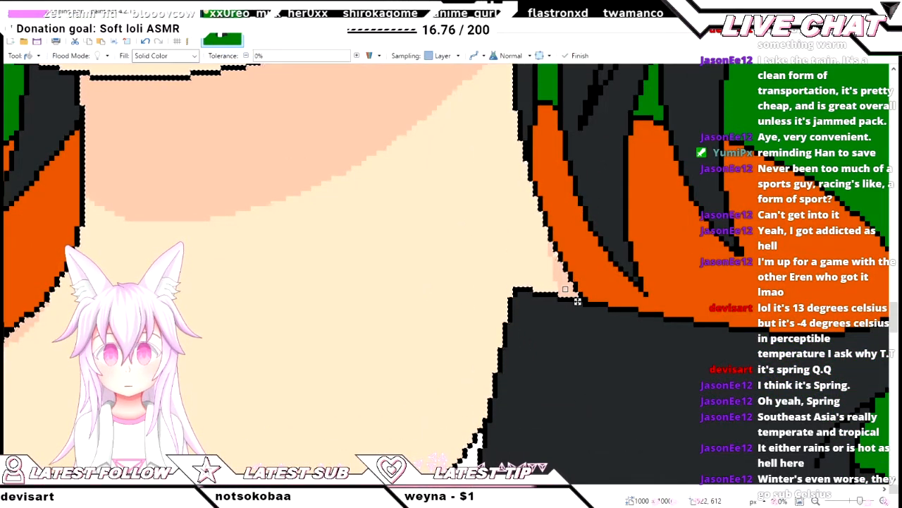
- Draw a curved skin shadow inside the ear's upper inner fold and fill the gap up to its outline
scroll(577, 300, down, 3)
scroll(553, 258, down, 1)
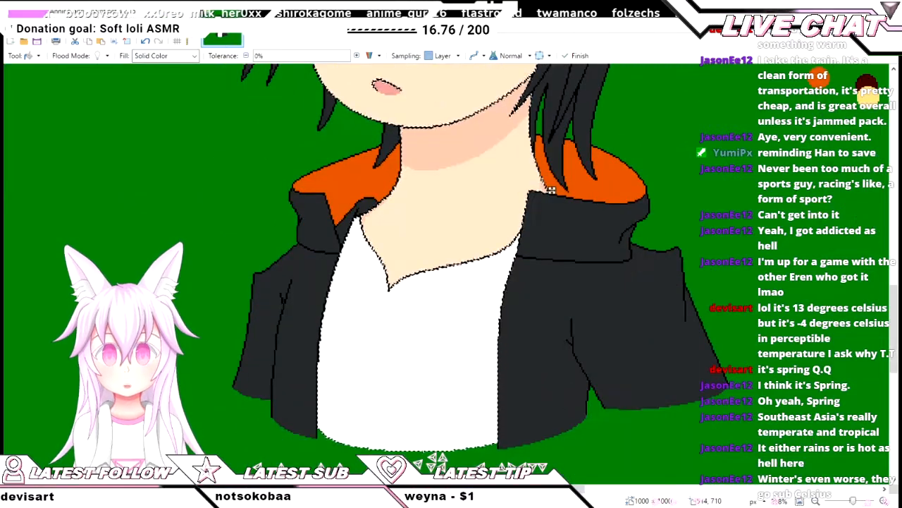
key(o)
scroll(553, 258, up, 3)
scroll(505, 288, up, 2)
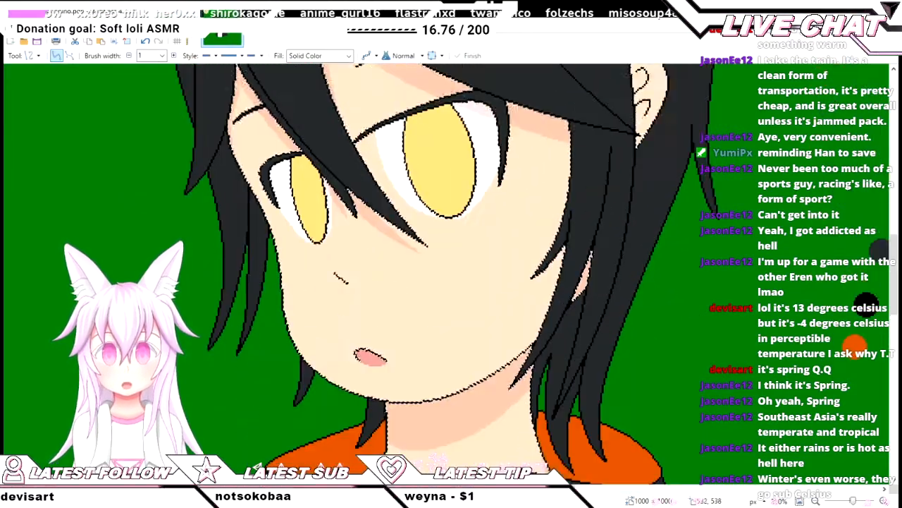
key(f)
scroll(536, 282, up, 4)
scroll(635, 303, down, 2)
scroll(634, 303, up, 3)
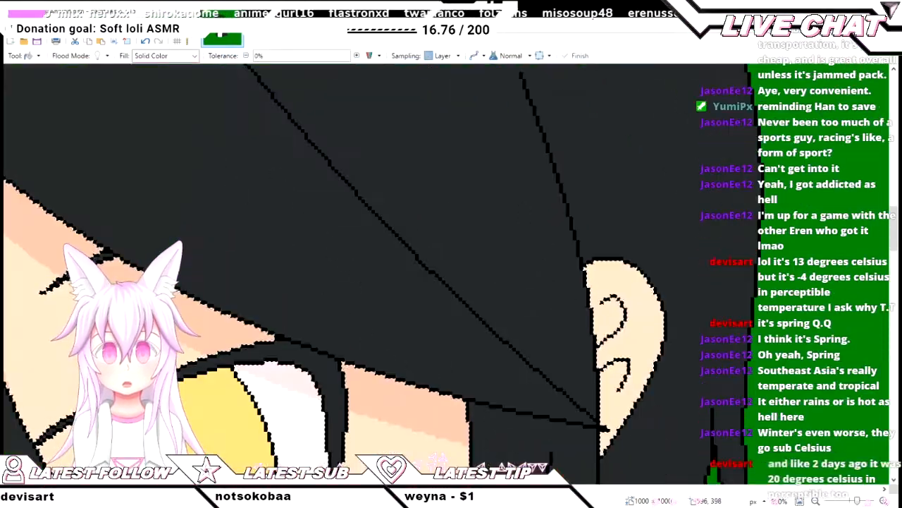
key(o)
scroll(603, 307, up, 2)
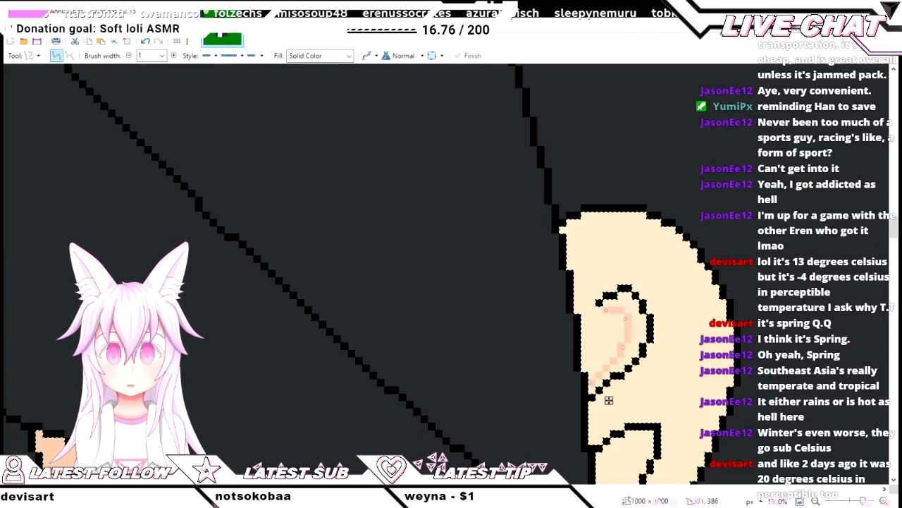
key(f)
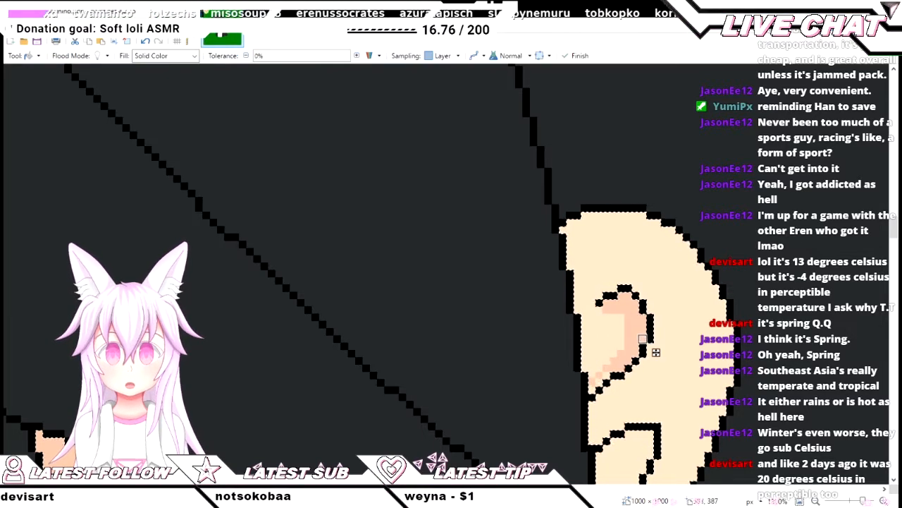
- Draw a shadow curve inside the ear's lower inner fold, arch it along the outline and fill the remaining gaps
key(o)
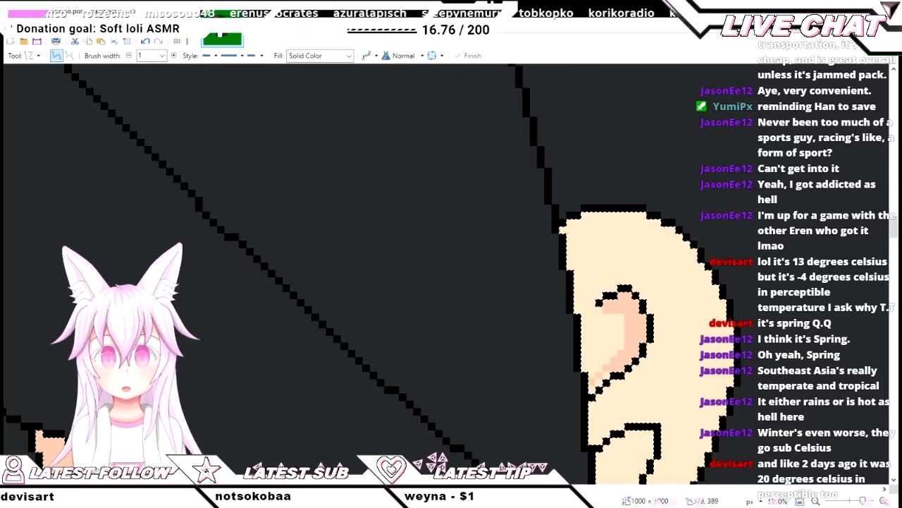
key(Return)
scroll(620, 409, down, 4)
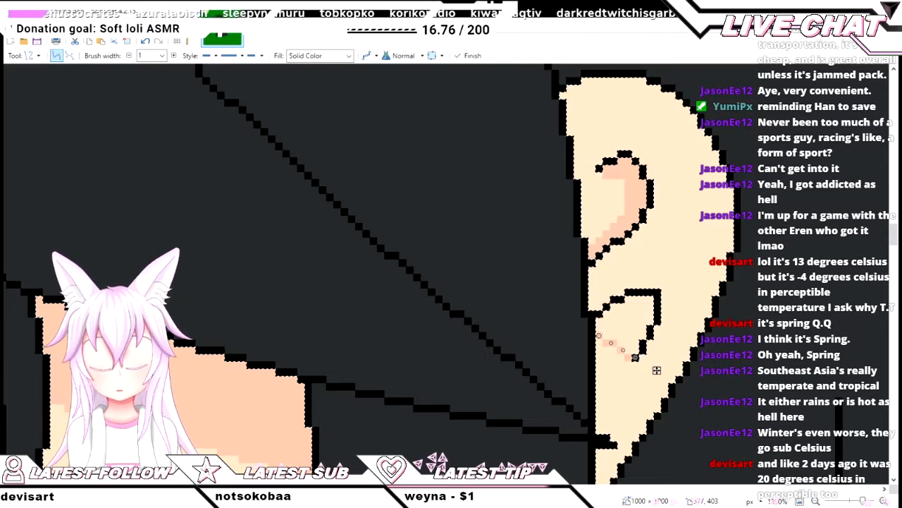
drag(598, 336, 636, 358)
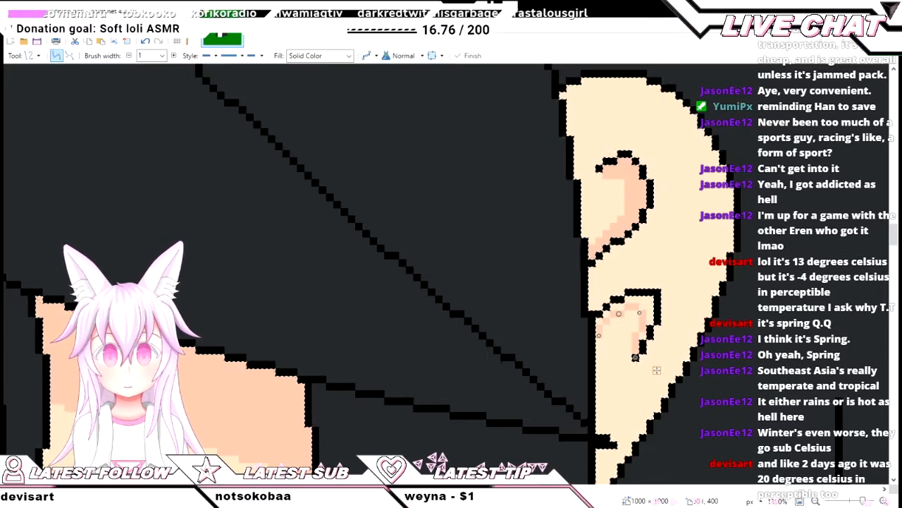
key(f)
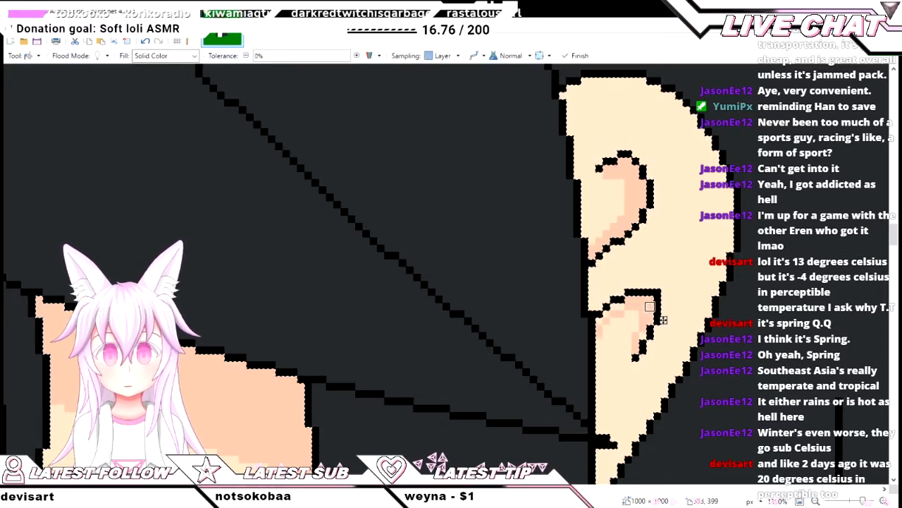
scroll(657, 370, up, 2)
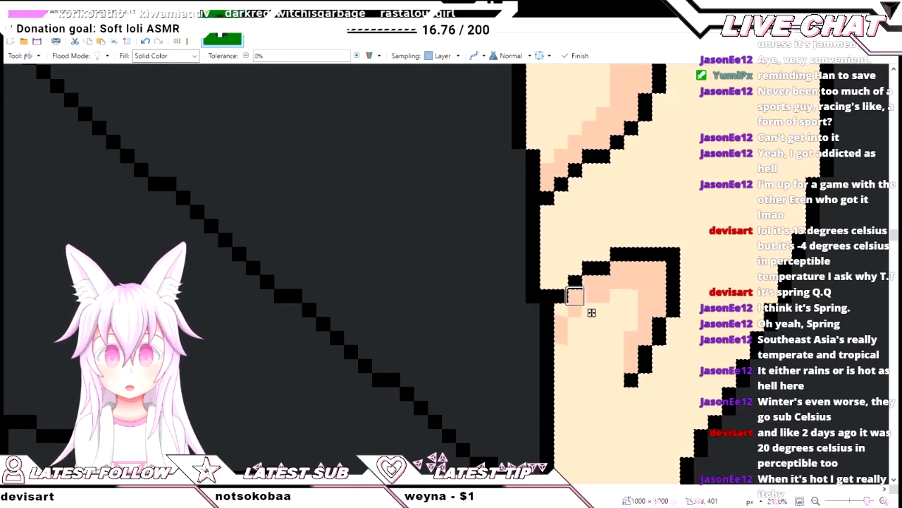
scroll(575, 325, down, 2)
scroll(575, 325, down, 4)
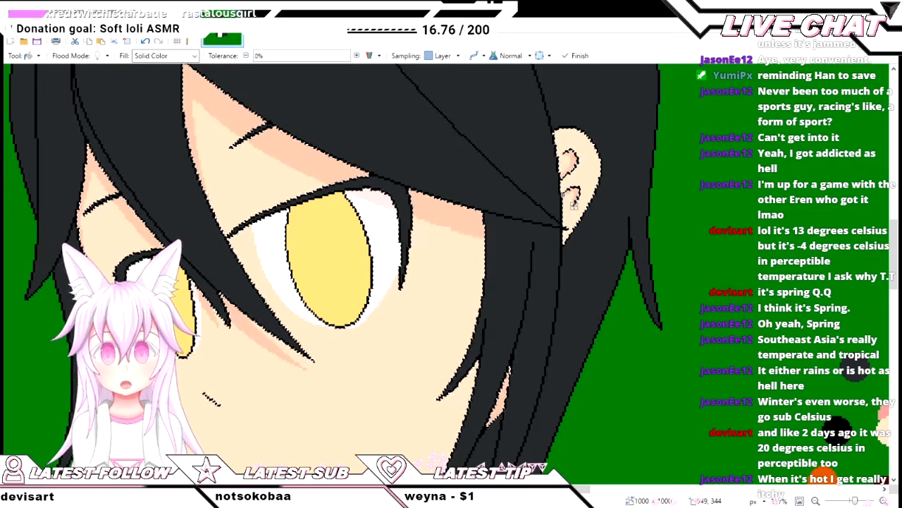
- Examine the finished skin shadows on the face, ear and neck, along with the unshaded shirt and jacket
drag(574, 206, 842, 205)
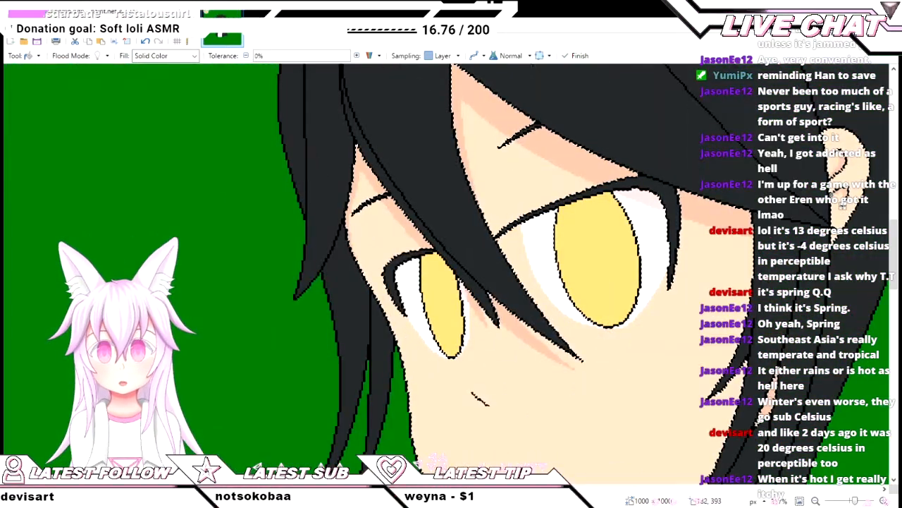
key(k)
scroll(842, 205, down, 3)
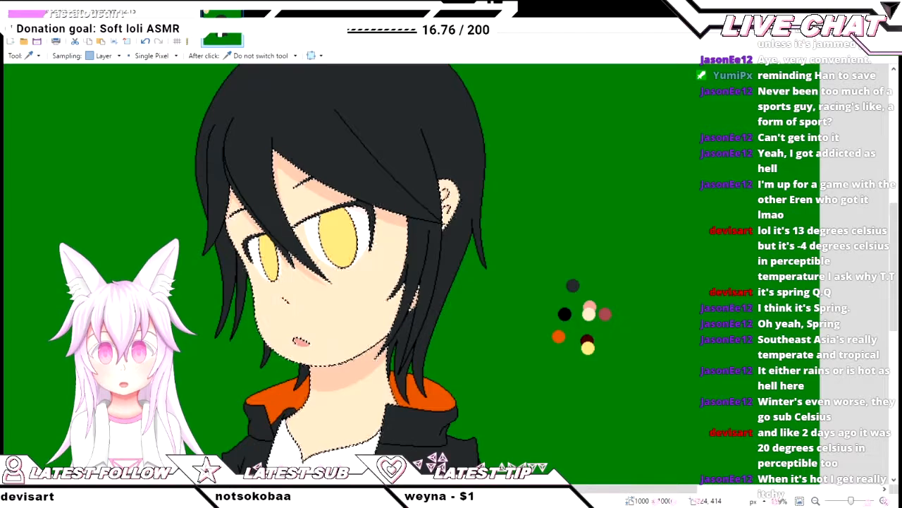
scroll(843, 205, up, 1)
scroll(842, 205, right, 3)
scroll(345, 268, up, 4)
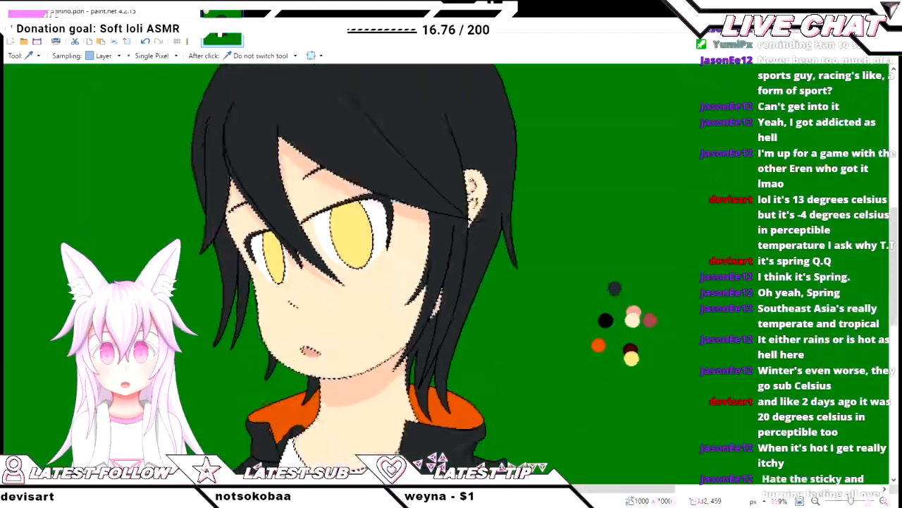
scroll(346, 267, up, 1)
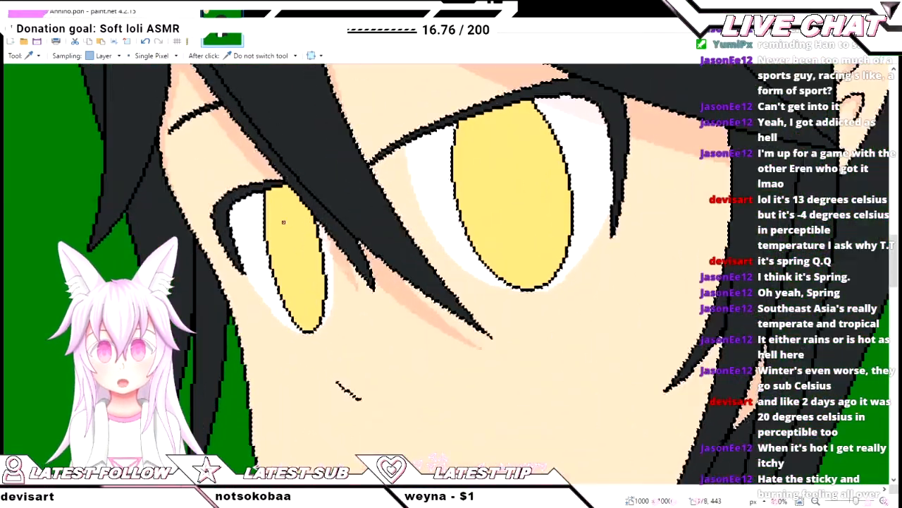
scroll(345, 268, up, 2)
scroll(472, 261, down, 2)
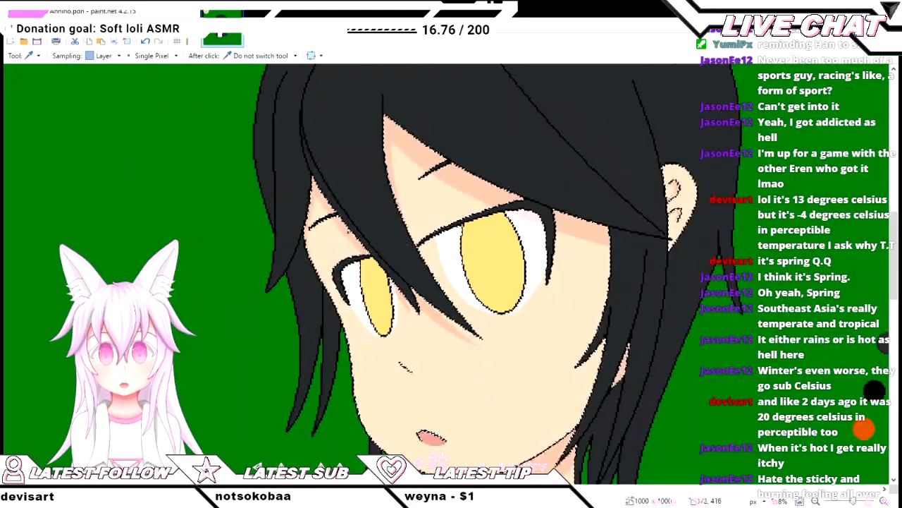
scroll(472, 268, up, 1)
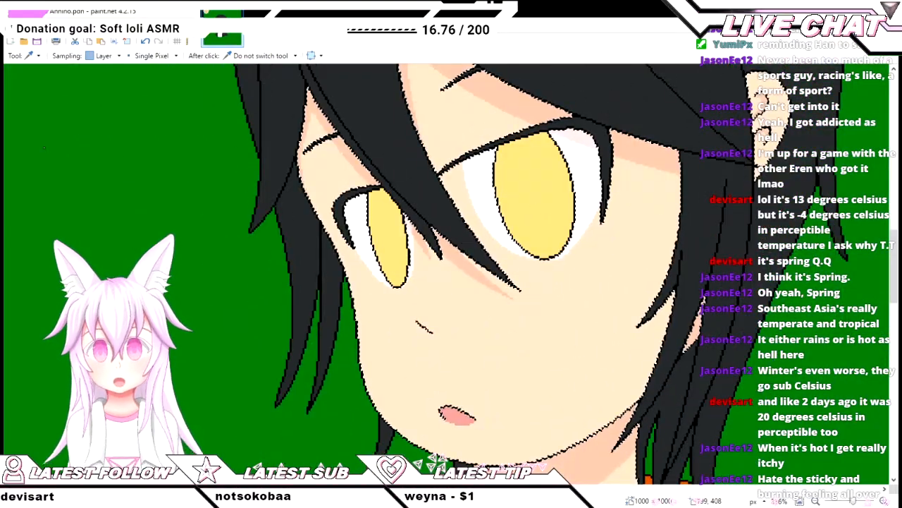
scroll(269, 280, up, 1)
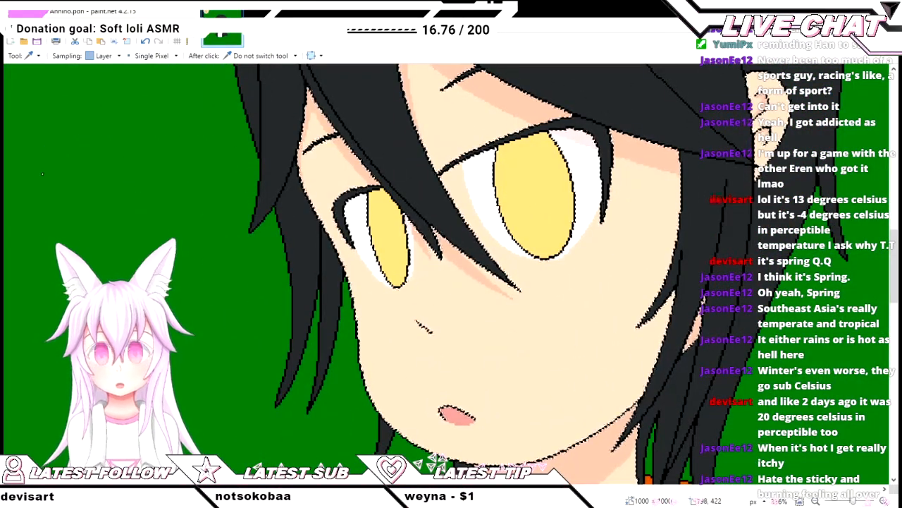
scroll(420, 238, down, 1)
scroll(420, 239, up, 1)
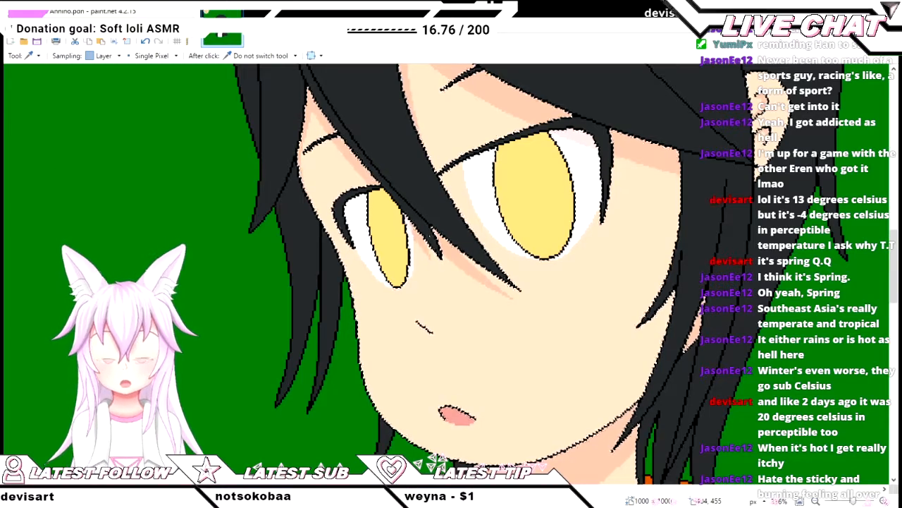
scroll(134, 221, down, 1)
scroll(423, 282, up, 1)
scroll(423, 282, down, 2)
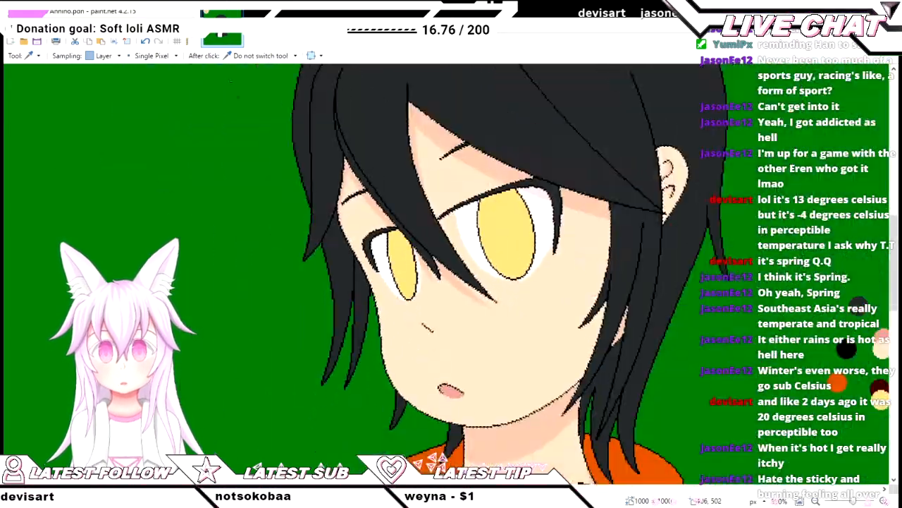
scroll(489, 262, up, 1)
scroll(490, 261, up, 2)
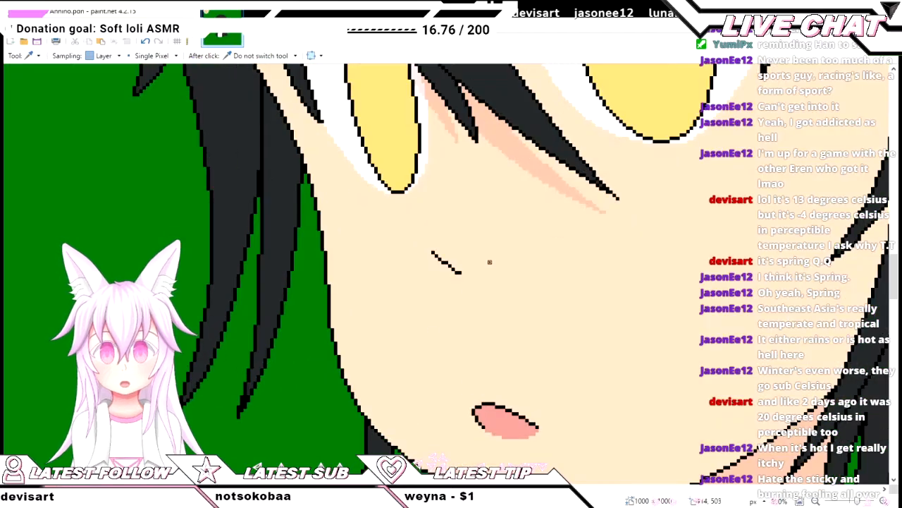
scroll(389, 228, down, 3)
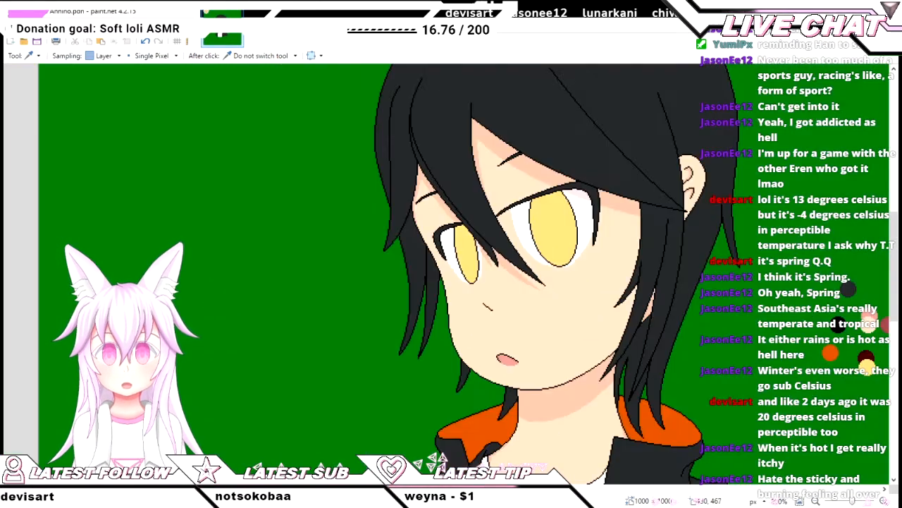
scroll(530, 252, up, 2)
scroll(531, 253, down, 4)
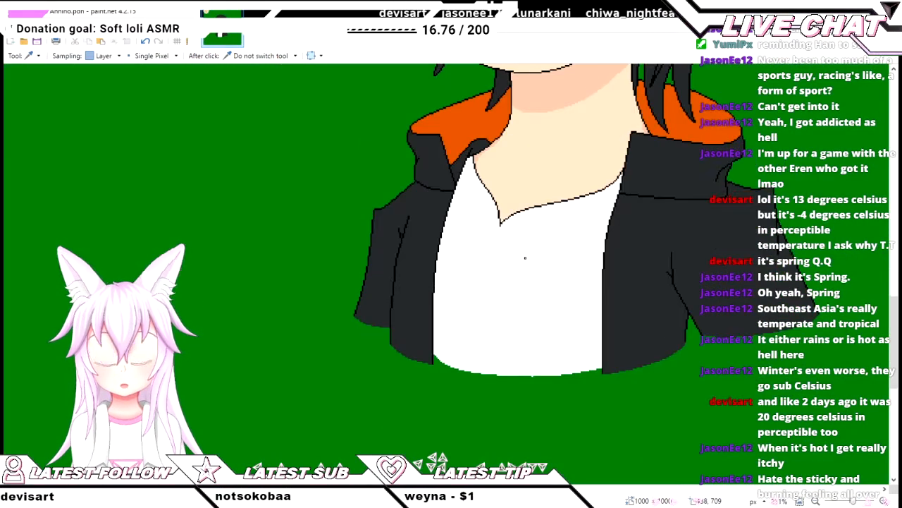
scroll(526, 258, up, 3)
scroll(526, 259, right, 1)
scroll(526, 258, right, 2)
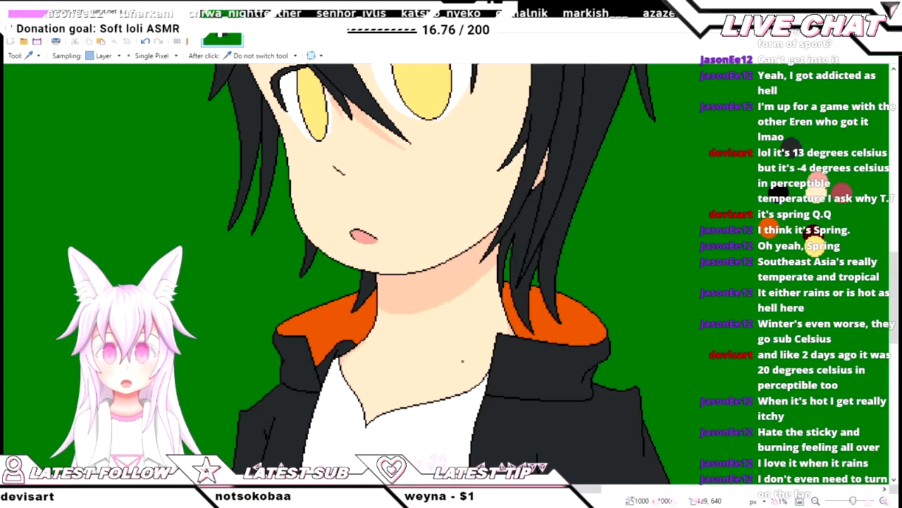
scroll(463, 361, down, 3)
scroll(451, 360, up, 5)
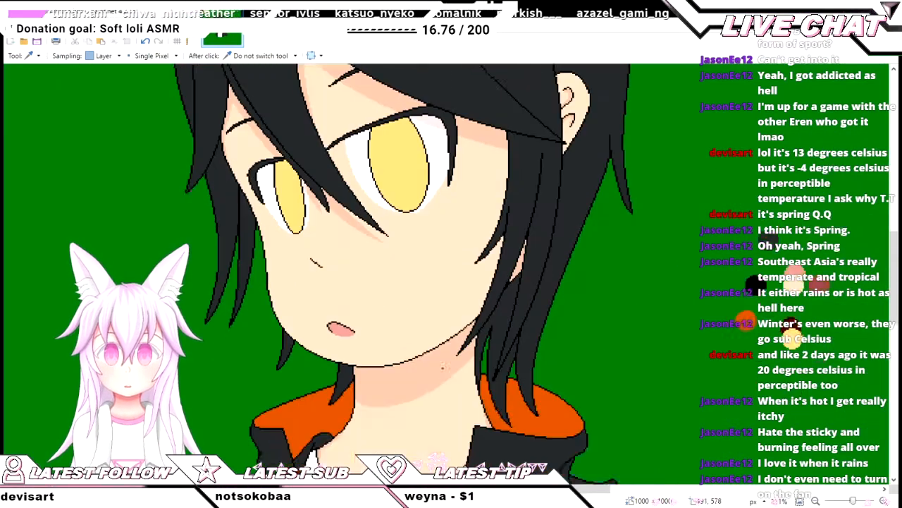
scroll(335, 240, down, 5)
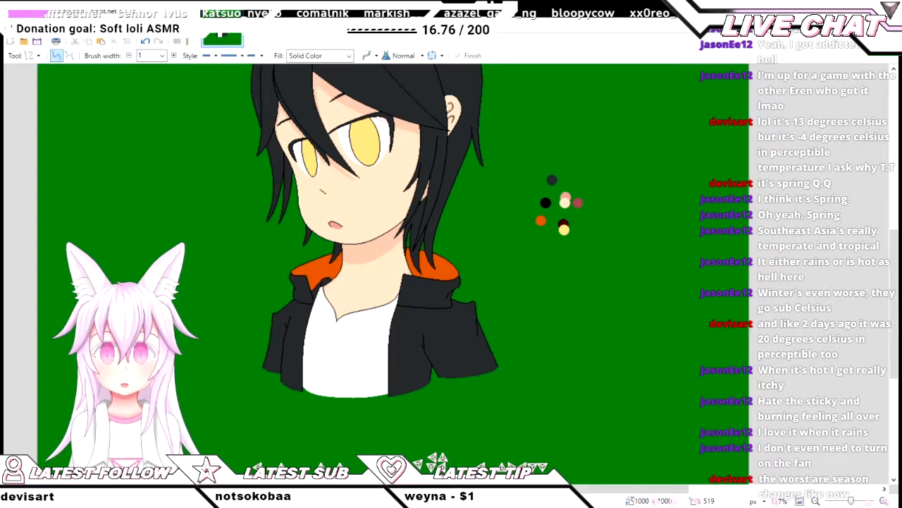
scroll(242, 303, up, 3)
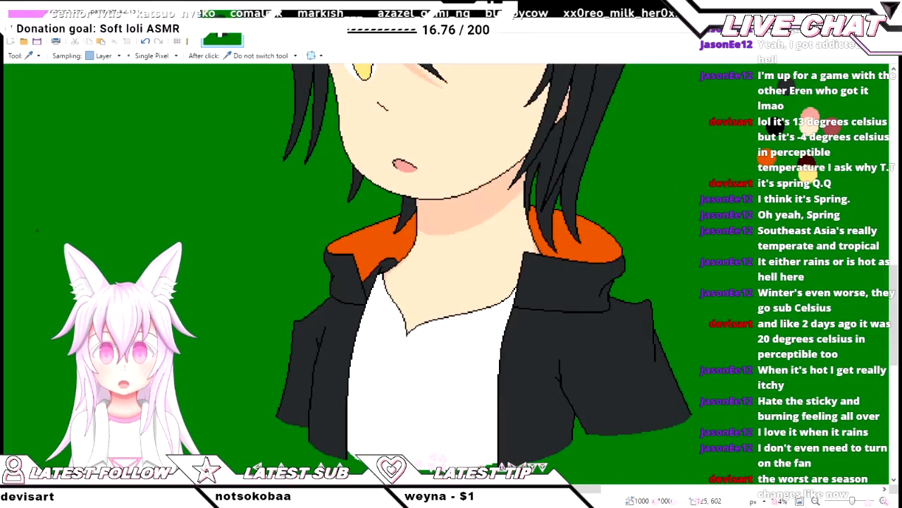
- Select the white shirt and draw a light grey shadow line from its collar tip down past the hem, beside the jacket edge
key(s)
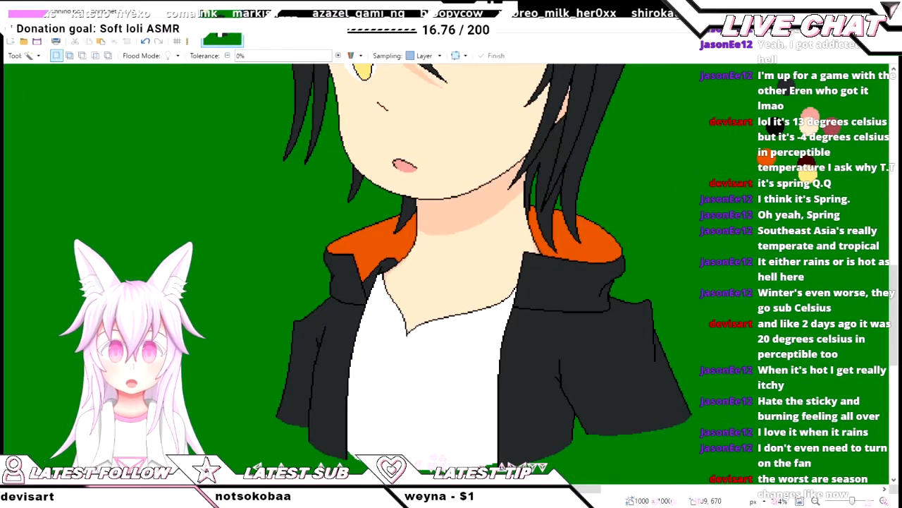
click(458, 409)
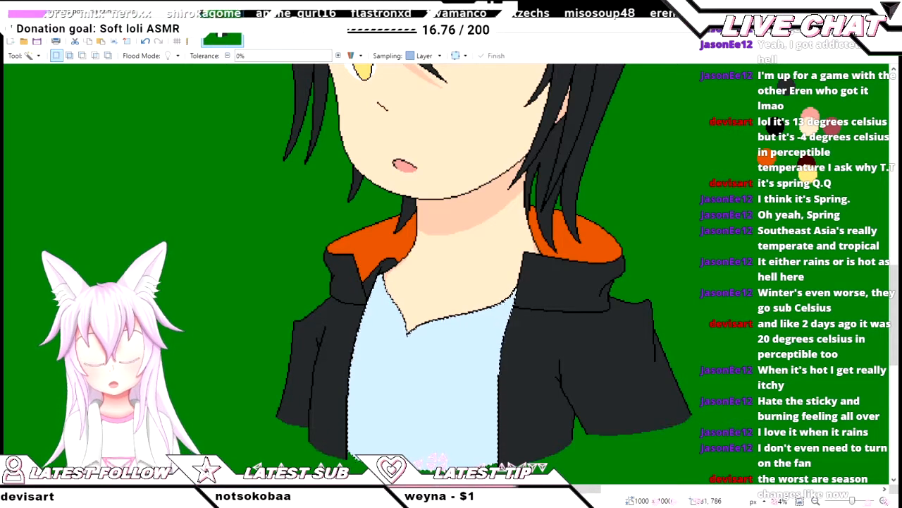
scroll(395, 274, up, 4)
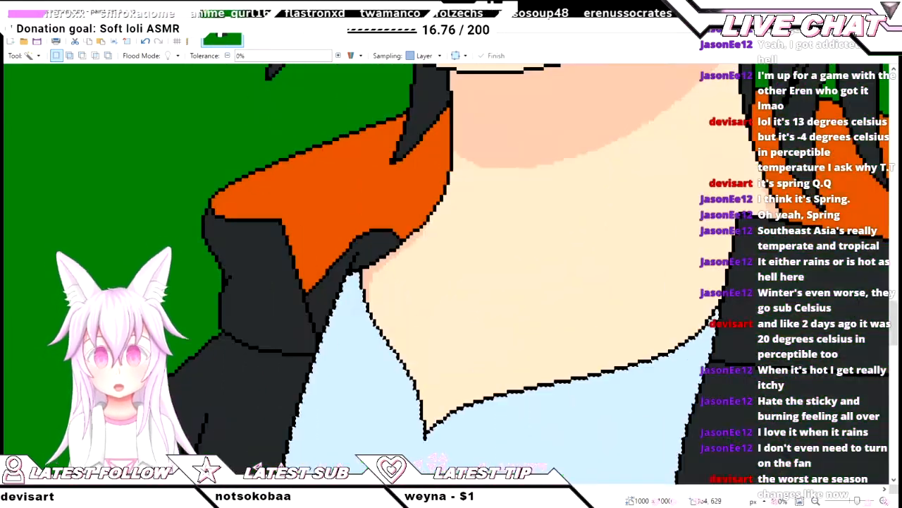
key(o)
scroll(377, 286, down, 3)
scroll(106, 294, up, 2)
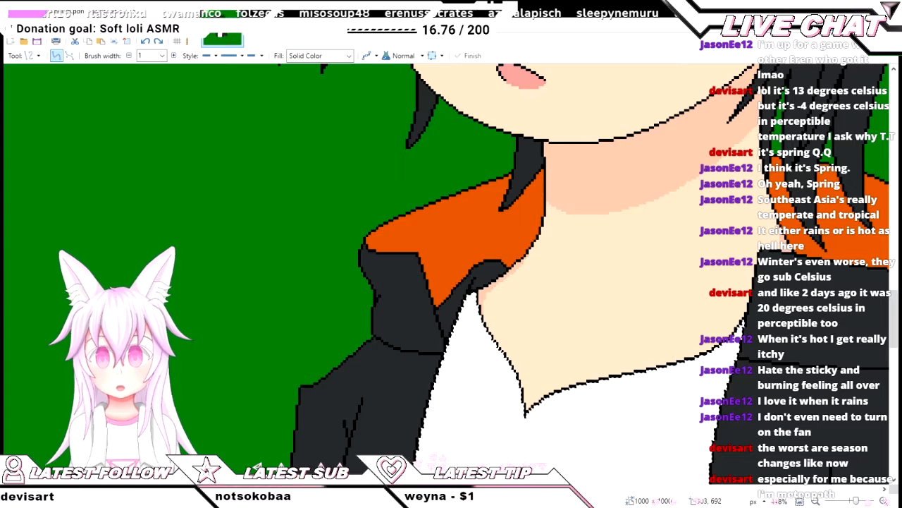
scroll(451, 282, down, 5)
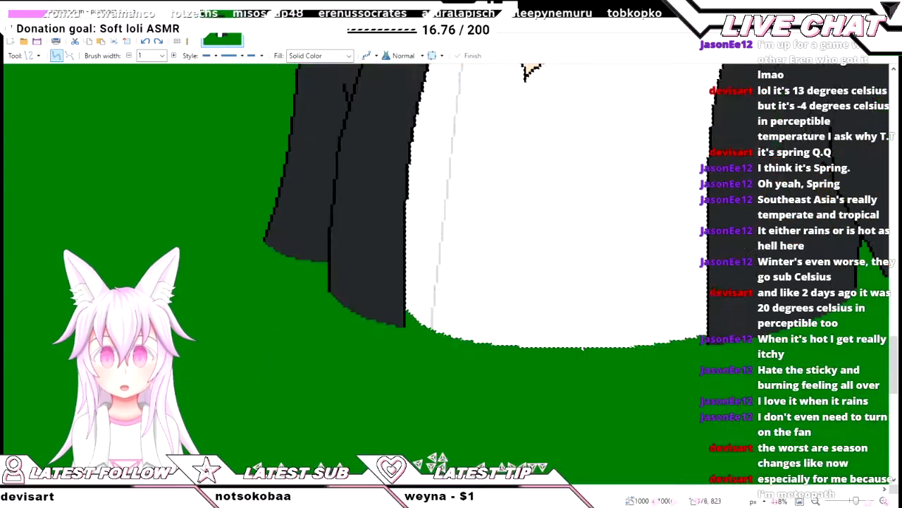
scroll(457, 284, up, 3)
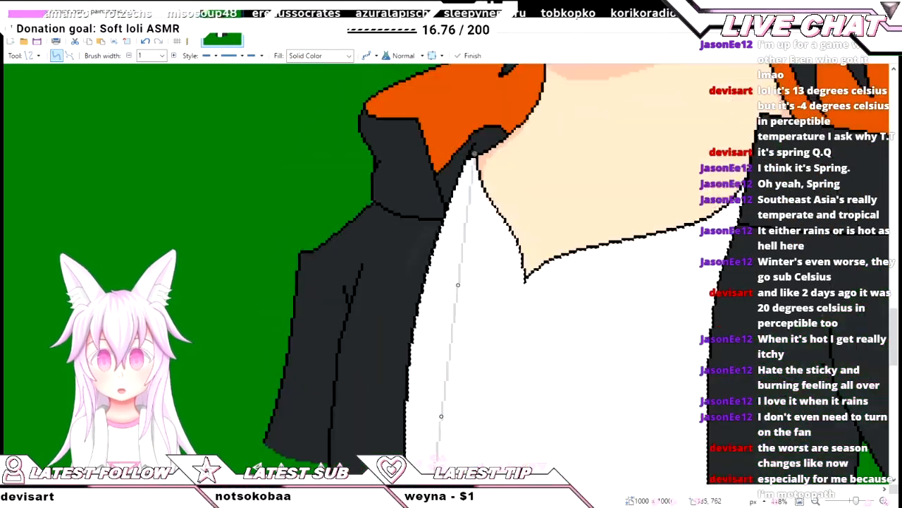
- Bend the grey line into a curve that runs parallel to the jacket edge down to the shirt's hem
drag(457, 285, 440, 288)
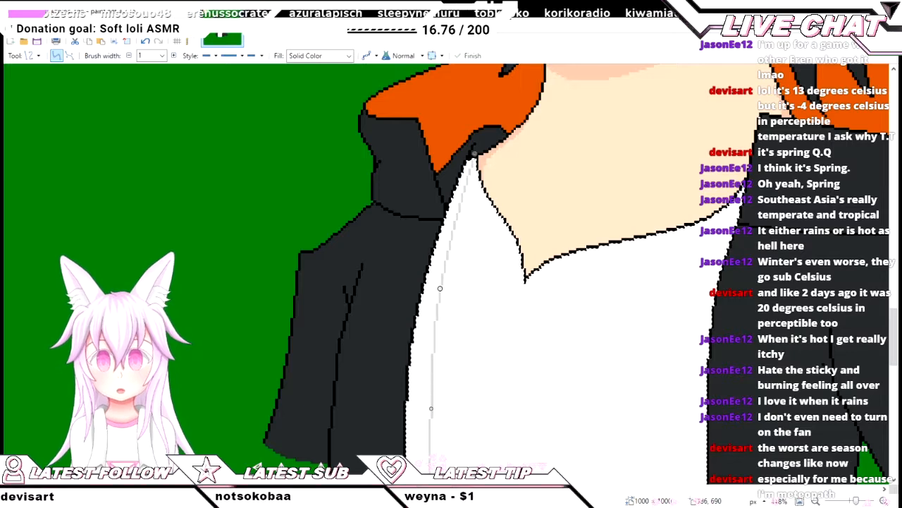
scroll(451, 282, down, 2)
drag(431, 341, 423, 344)
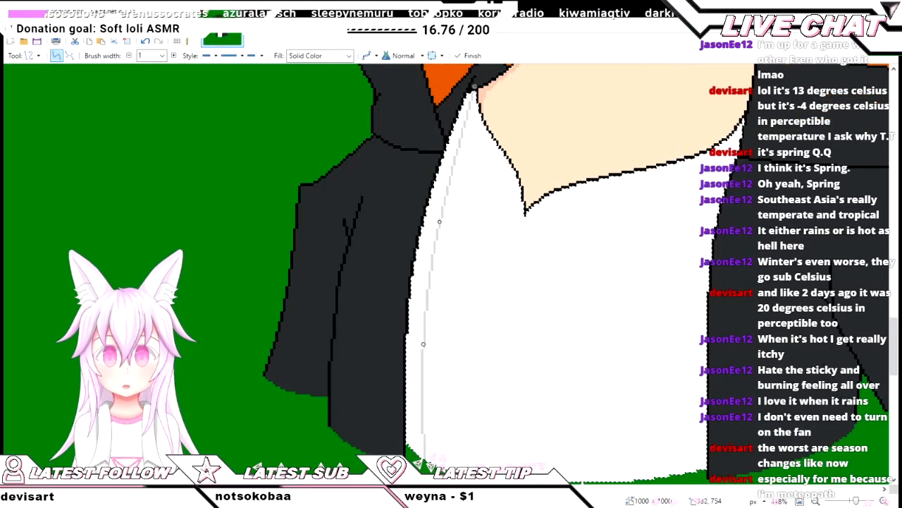
scroll(478, 437, down, 2)
drag(423, 277, 425, 282)
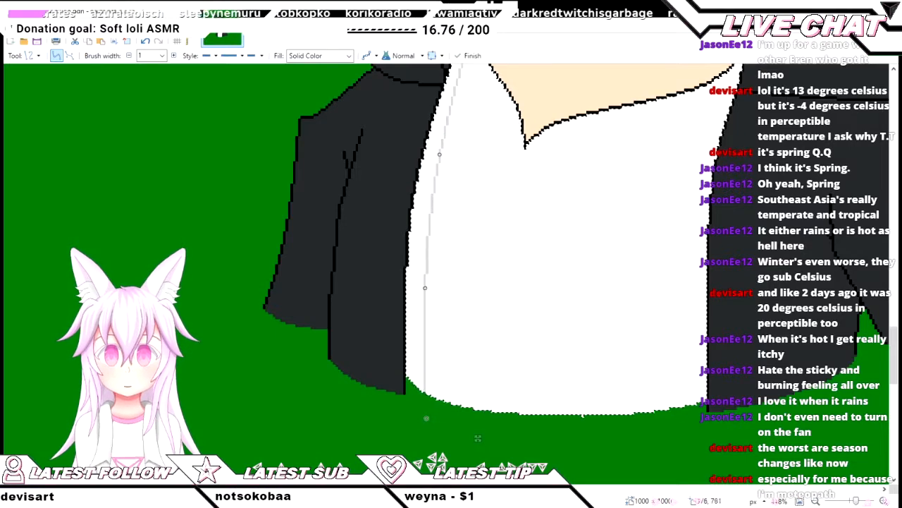
- Fill the narrow strip between the curved line and the jacket edge with the light grey shadow colour
scroll(478, 437, up, 2)
key(f)
click(417, 370)
scroll(416, 370, down, 4)
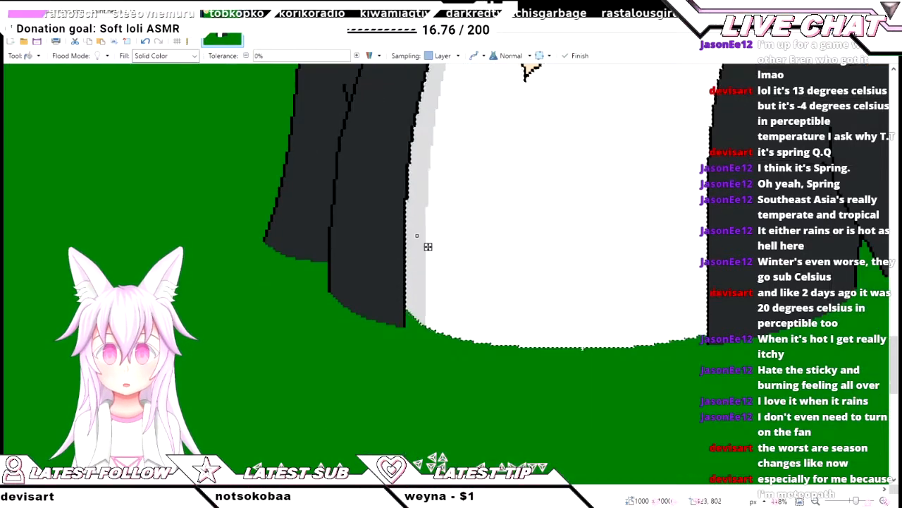
- Erase the stray white pixel sticking out below the shirt's hem
scroll(599, 377, up, 4)
key(e)
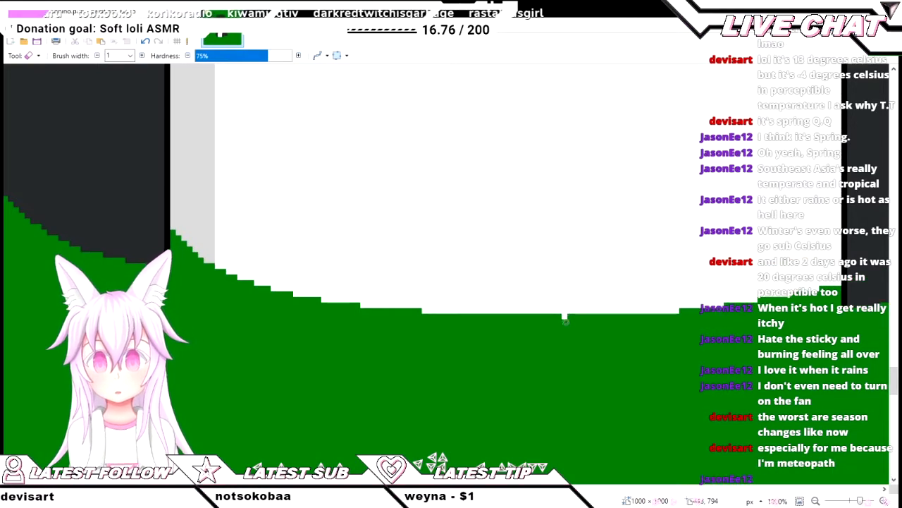
scroll(554, 373, down, 2)
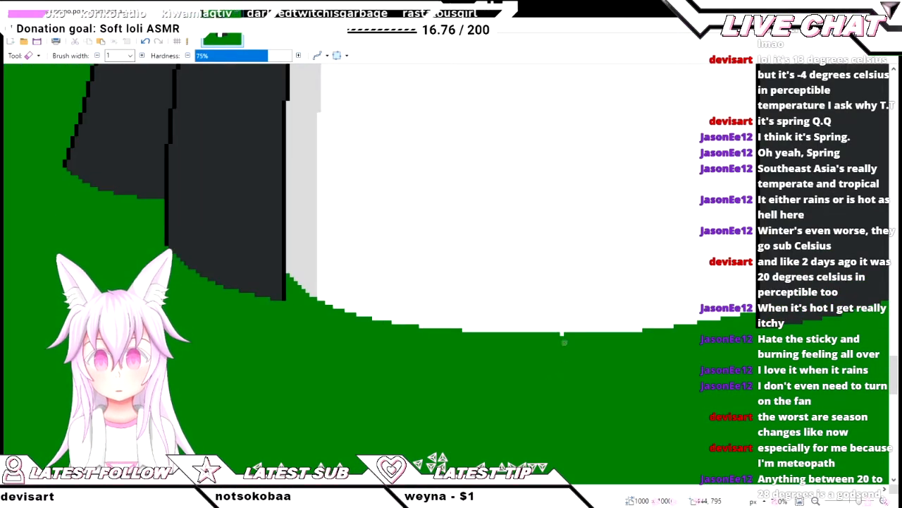
scroll(564, 342, up, 2)
scroll(579, 366, down, 2)
scroll(575, 353, up, 2)
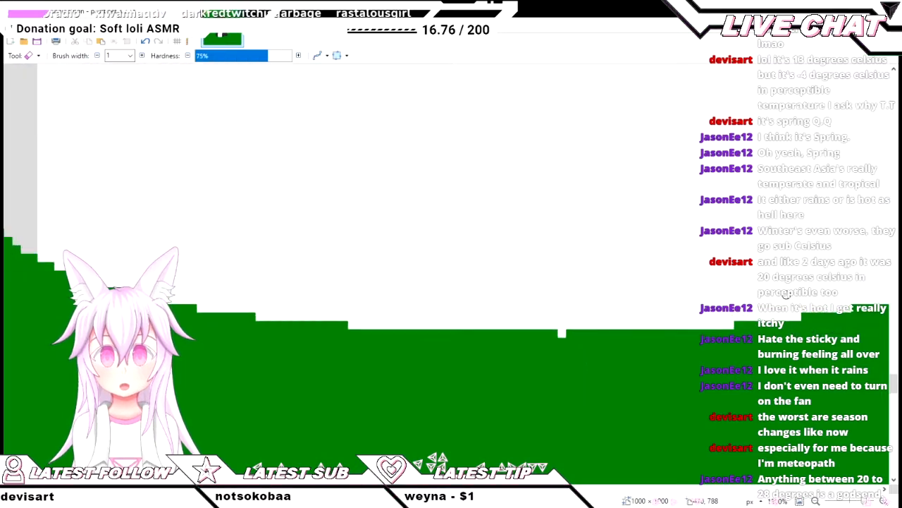
scroll(587, 364, down, 3)
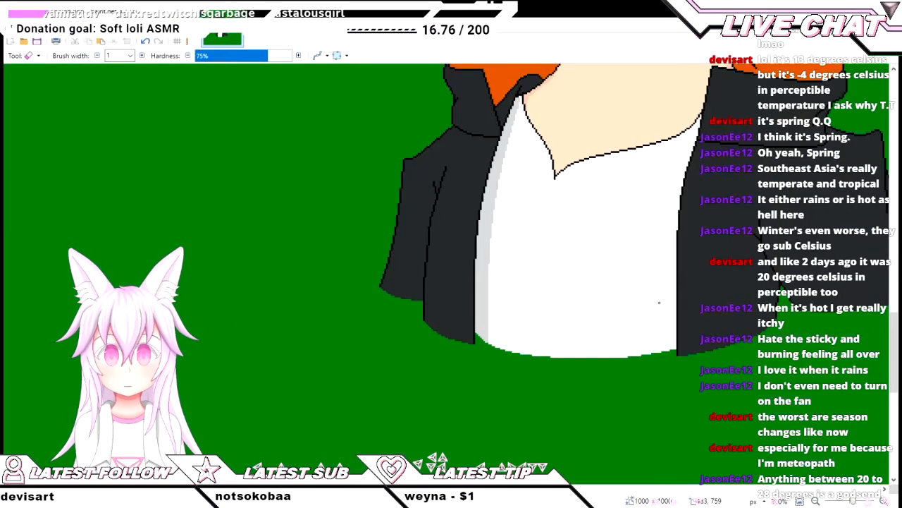
- Select the shirt area again and draw a light grey shadow line along the opposite jacket edge down to the hem
scroll(403, 284, up, 3)
key(f)
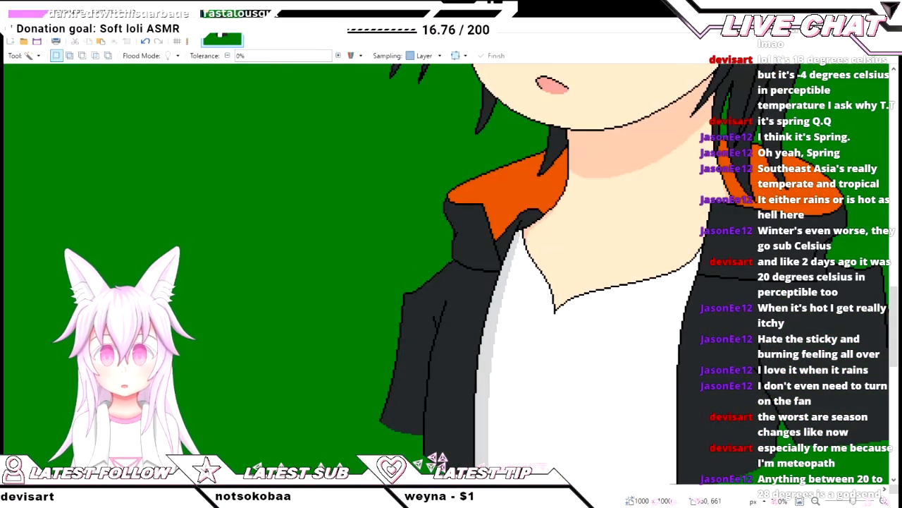
click(571, 381)
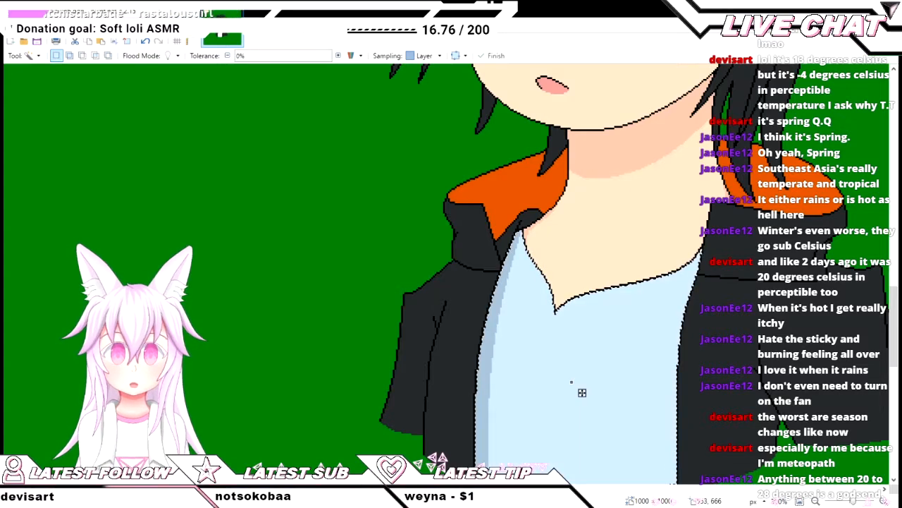
key(ctrl+z)
key(o)
scroll(721, 263, up, 3)
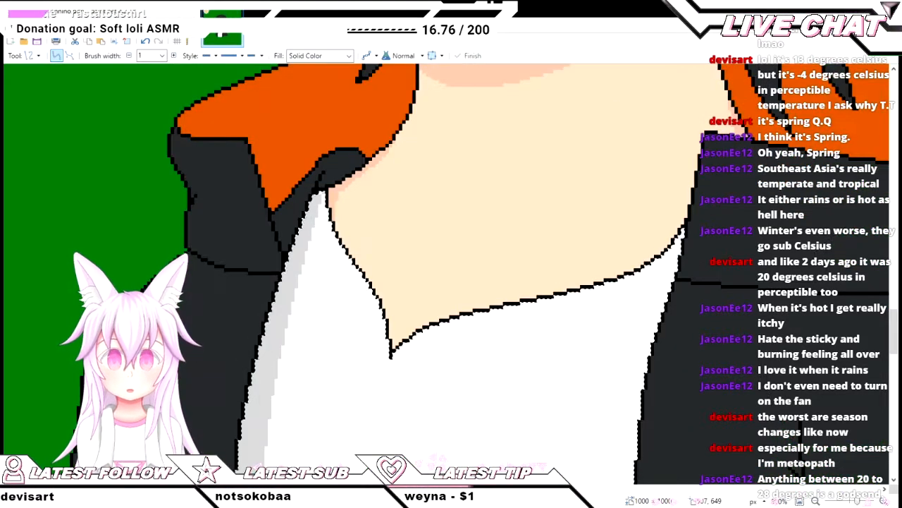
mouse_move(667, 259)
mouse_down()
mouse_move(645, 319)
mouse_move(571, 324)
mouse_move(546, 342)
mouse_move(617, 351)
mouse_move(578, 356)
mouse_move(638, 404)
mouse_up()
scroll(635, 321, down, 3)
scroll(557, 328, down, 2)
scroll(541, 342, down, 1)
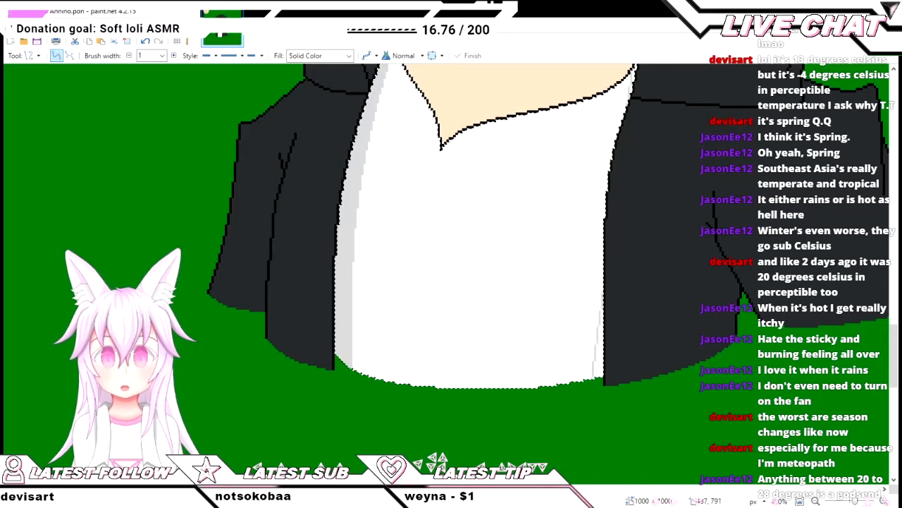
- Bend the light grey line on the shirt so it runs parallel to the jacket edge from the neckline to the hem
drag(593, 380, 590, 380)
scroll(591, 380, up, 1)
drag(604, 342, 592, 314)
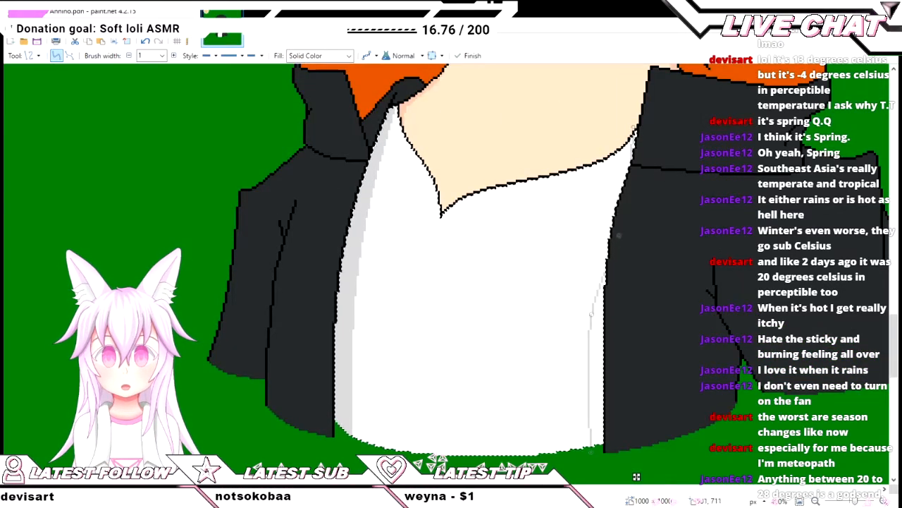
drag(619, 235, 604, 224)
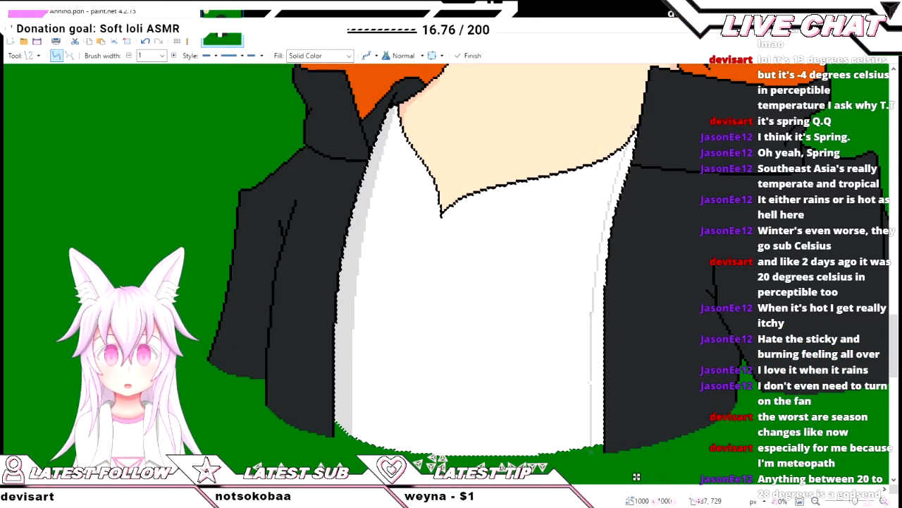
scroll(627, 148, up, 1)
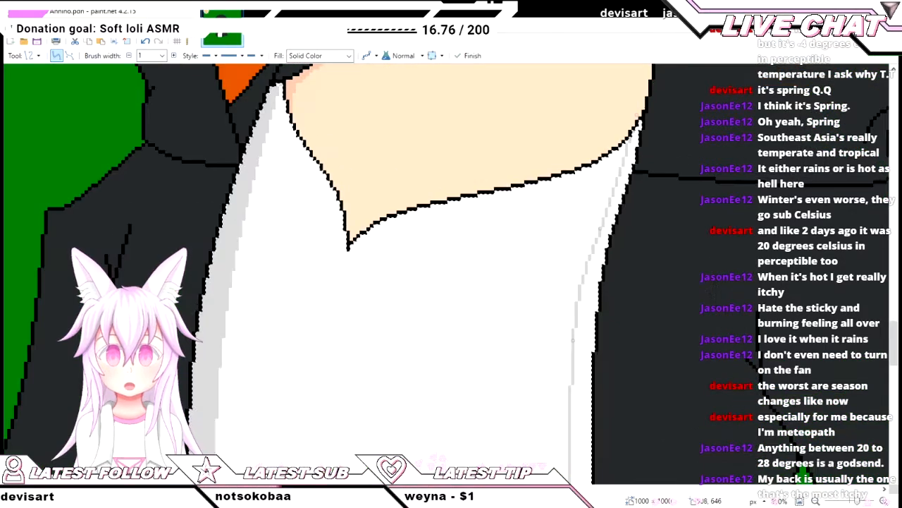
scroll(643, 181, up, 1)
scroll(643, 180, up, 1)
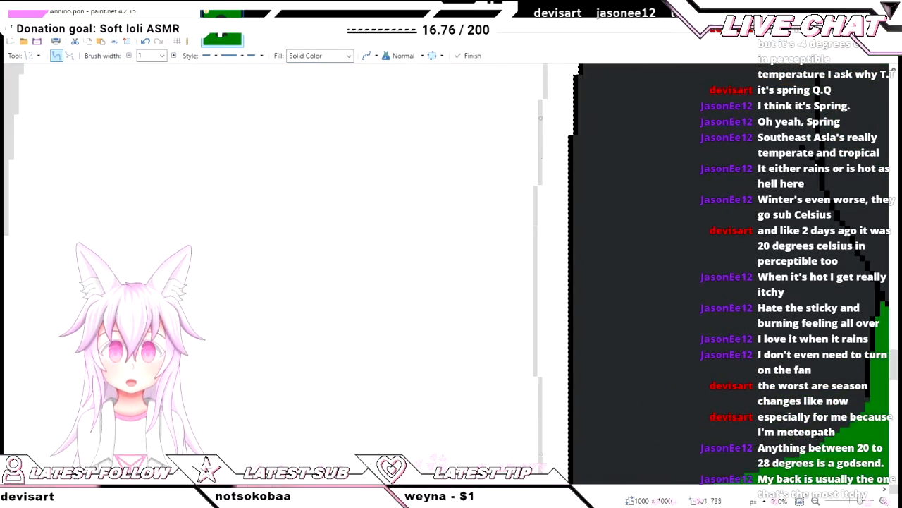
scroll(590, 288, down, 2)
key(f)
click(575, 289)
scroll(574, 289, up, 2)
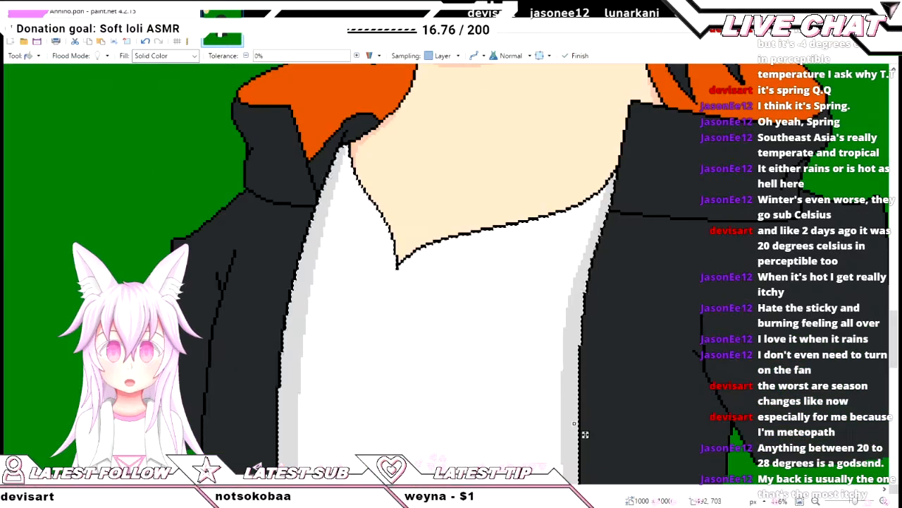
scroll(574, 325, down, 3)
key(ctrl+z)
scroll(592, 346, up, 3)
key(ctrl+z)
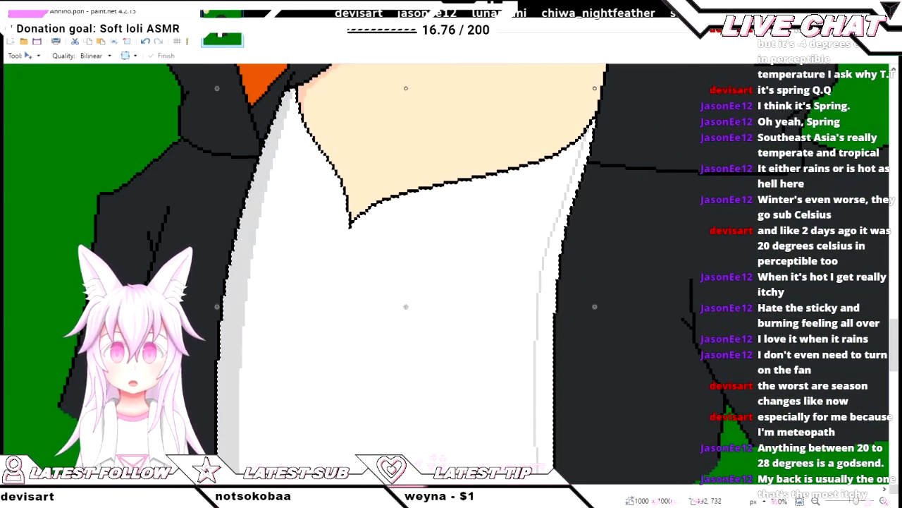
- Shift the grey curve closer to the jacket edge and cover the narrow gap below the neckline corner with a short grey line
scroll(594, 479, down, 1)
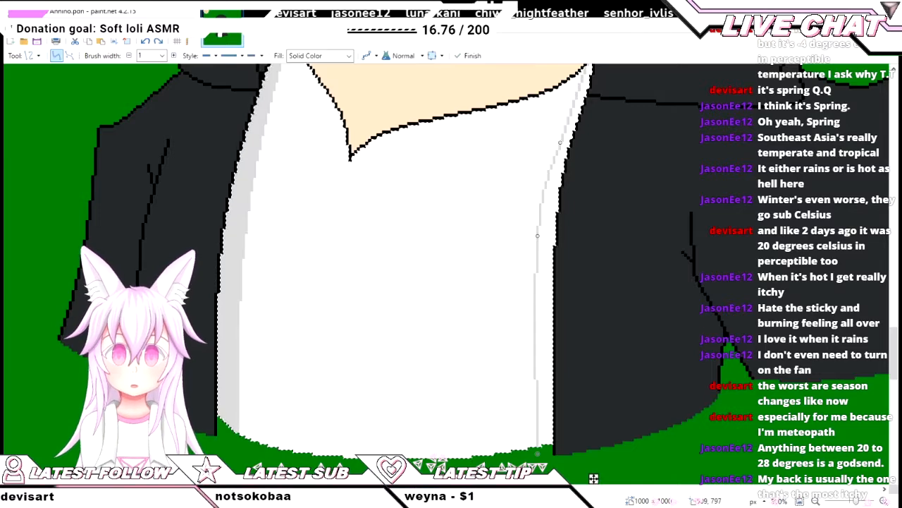
drag(594, 478, 596, 478)
scroll(598, 479, up, 1)
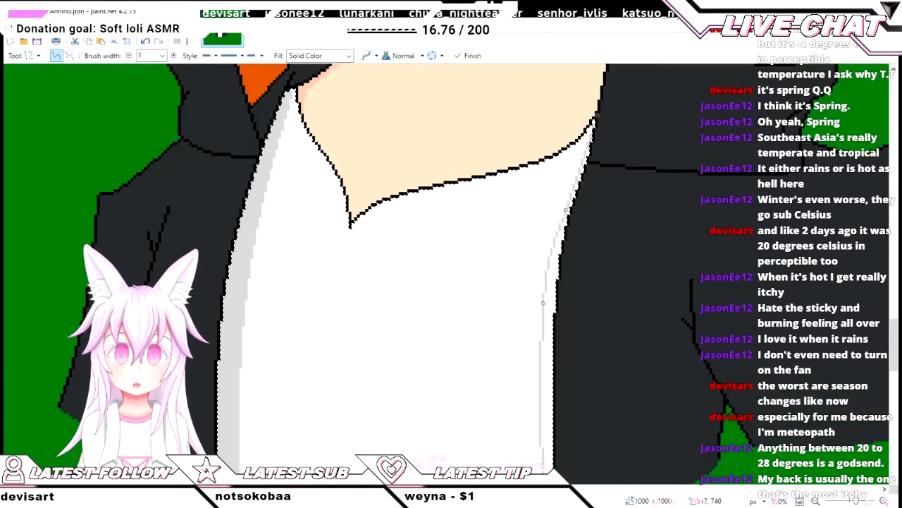
scroll(611, 109, up, 3)
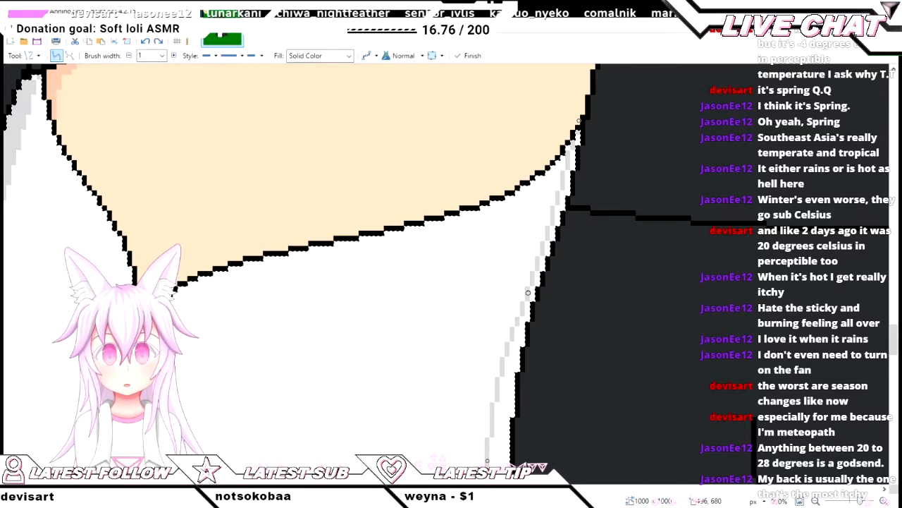
key(Return)
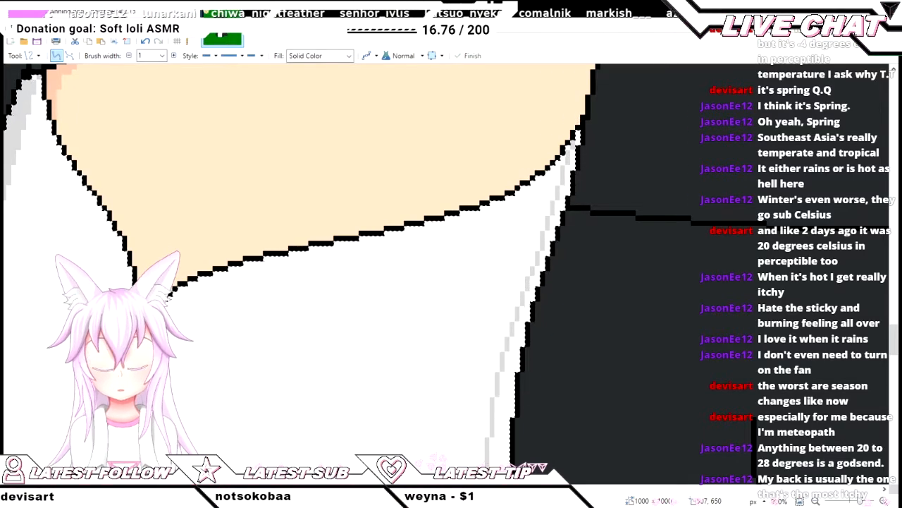
scroll(582, 70, up, 2)
key(Return)
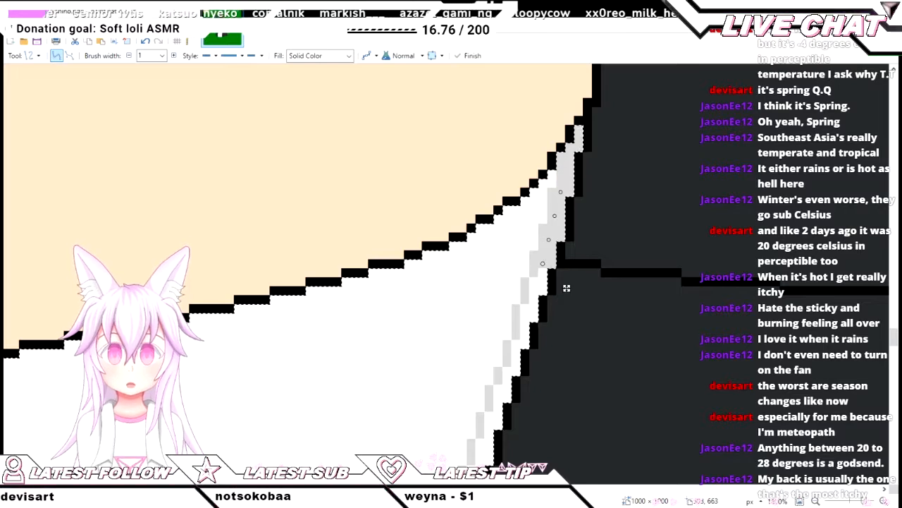
- Fill the strip between the grey curve and the jacket edge with the light grey shadow colour
scroll(566, 287, down, 4)
key(f)
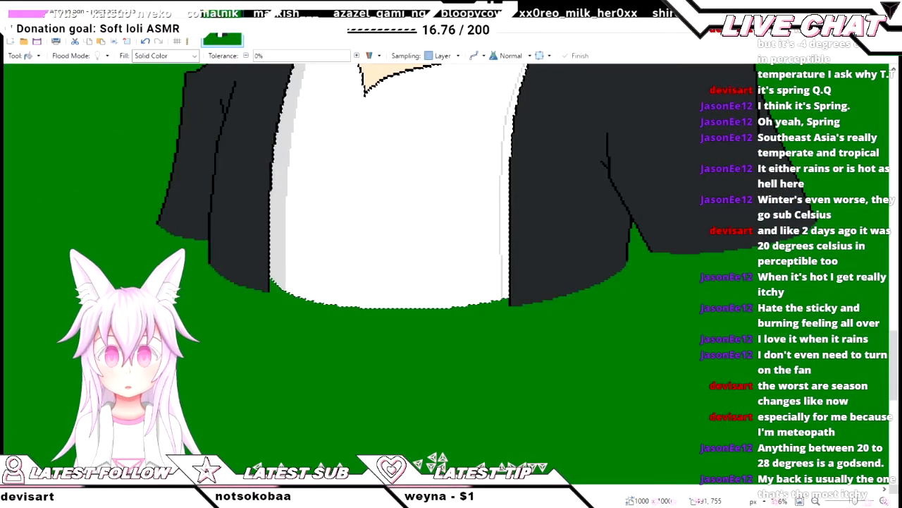
click(506, 233)
scroll(505, 234, up, 1)
scroll(506, 234, up, 3)
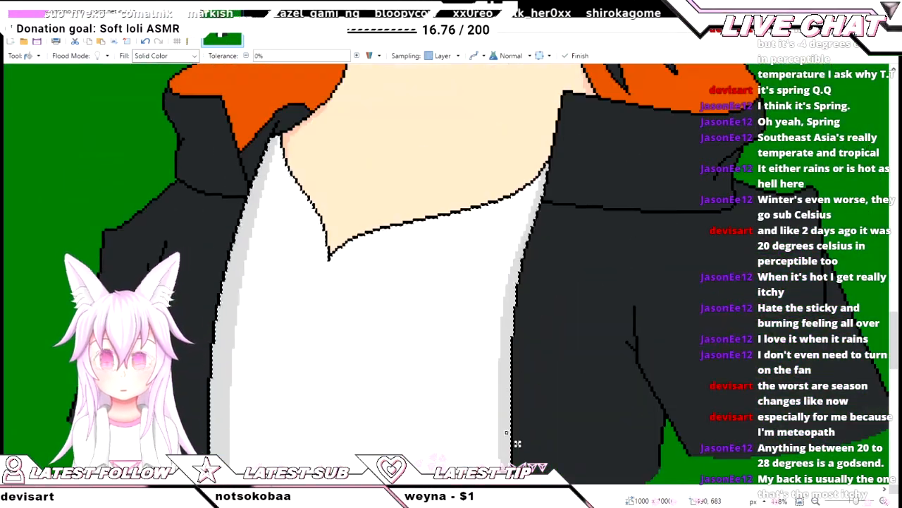
- Examine the shirt shadows along both jacket edges together with the rest of the character
scroll(515, 371, down, 2)
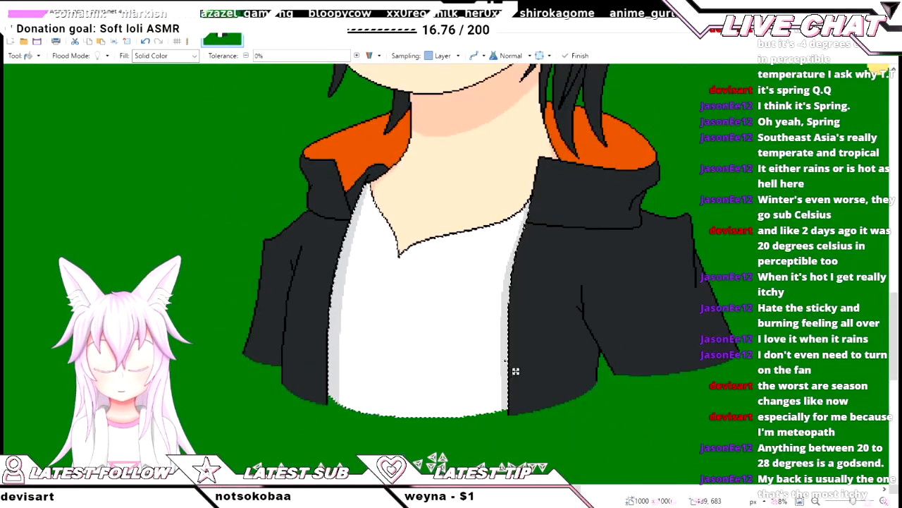
drag(515, 370, 582, 371)
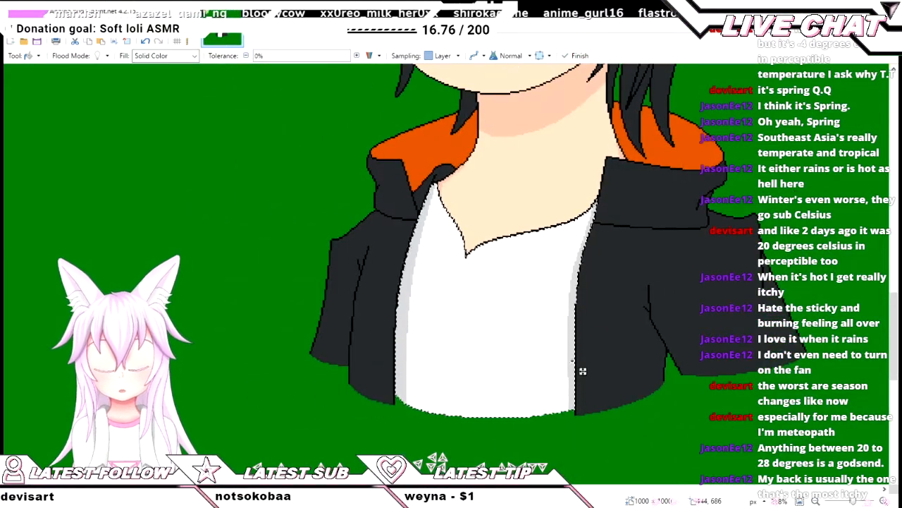
scroll(456, 244, up, 3)
scroll(456, 244, down, 2)
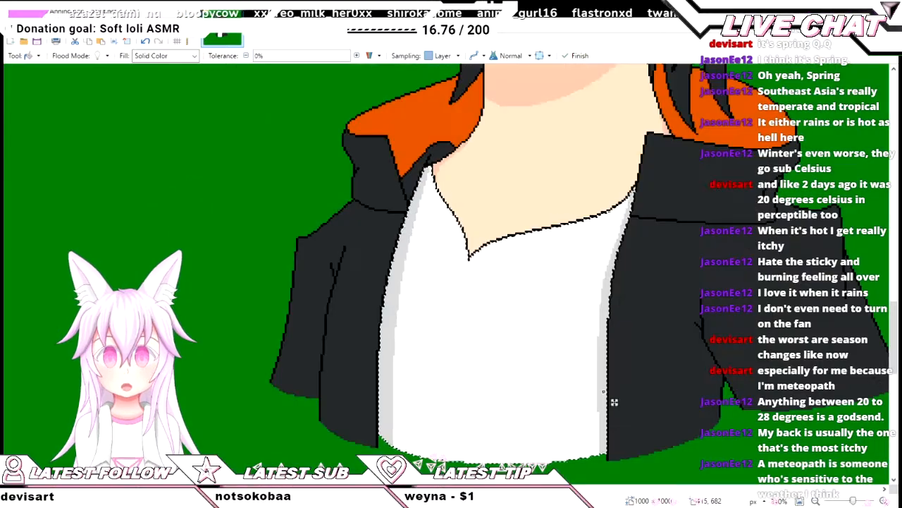
scroll(457, 244, right, 3)
scroll(443, 327, down, 2)
scroll(443, 326, up, 3)
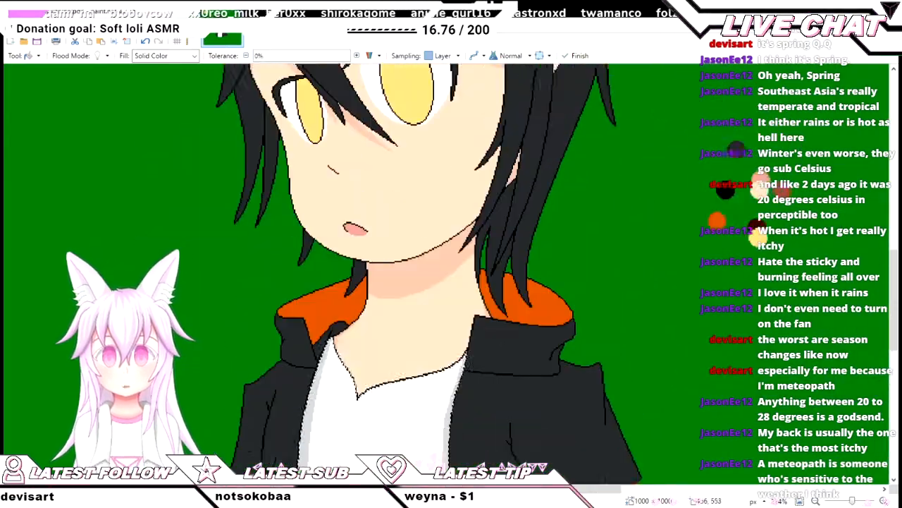
scroll(444, 327, down, 4)
scroll(432, 344, up, 2)
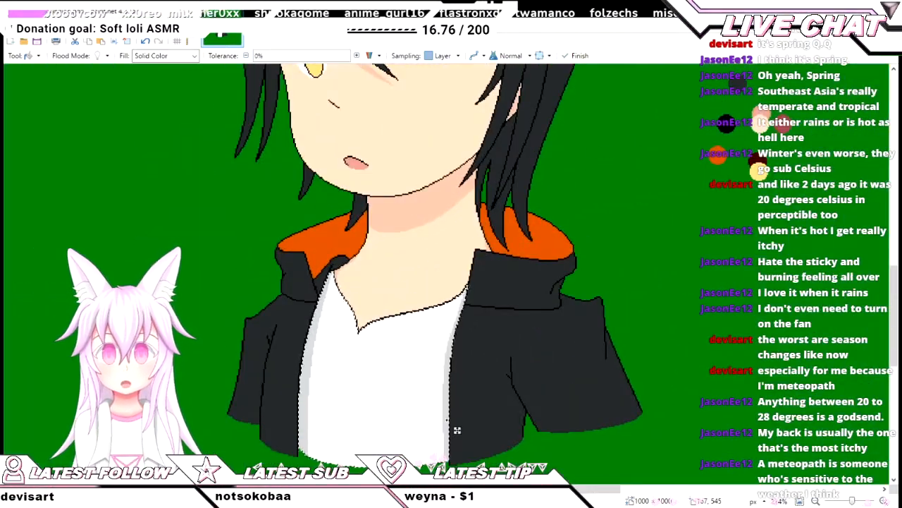
- Select all dark areas of the jacket with the Magic Wand, including both body halves, the sleeves and the collar pieces
key(s)
key(s)
key(s)
key(s)
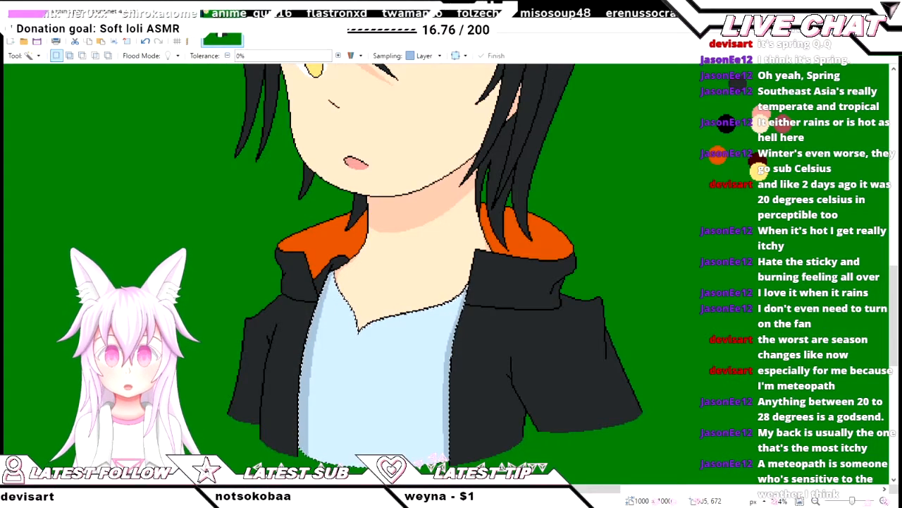
scroll(339, 268, left, 4)
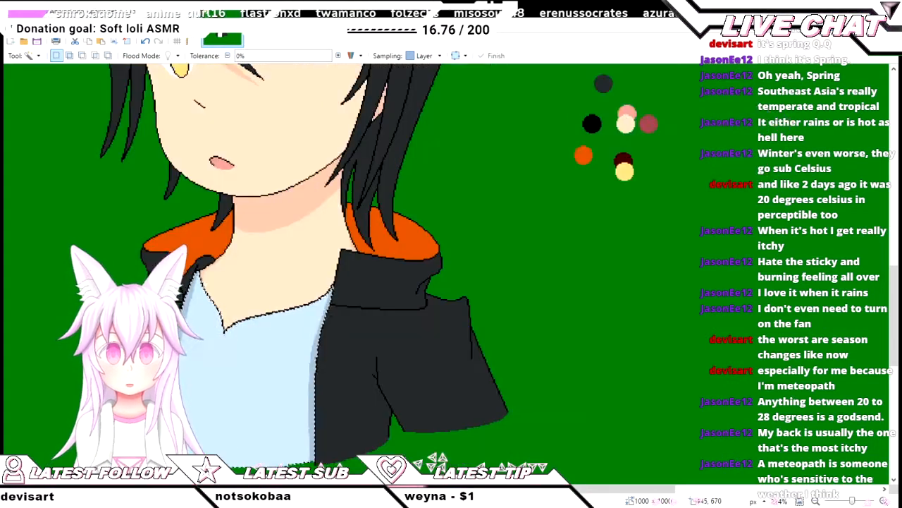
key(k)
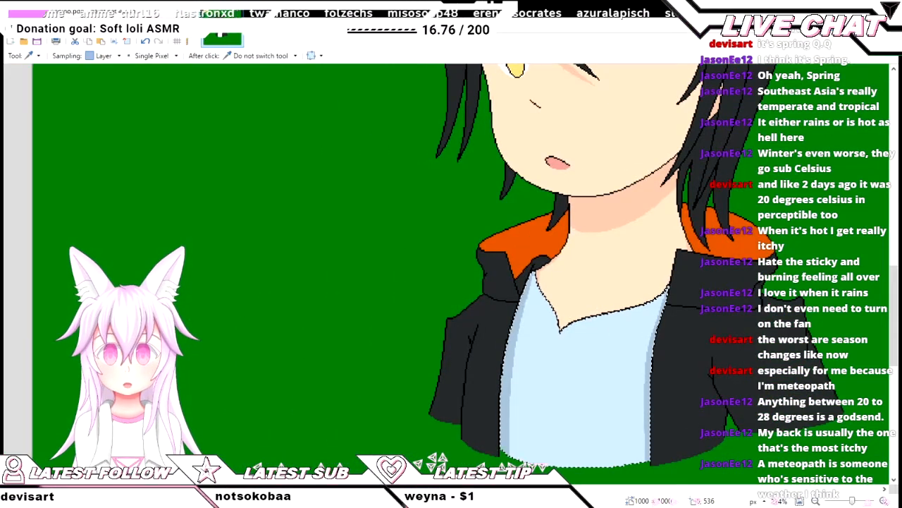
key(s)
click(497, 335)
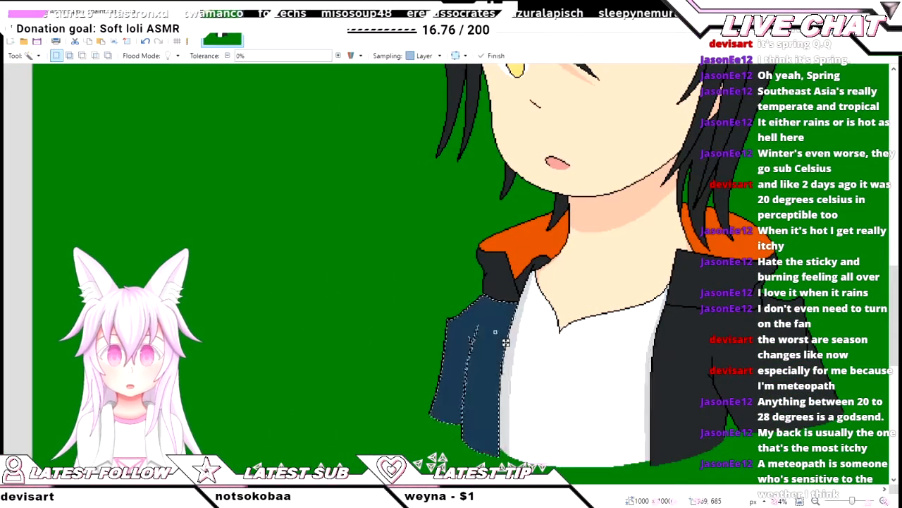
scroll(506, 342, right, 4)
ctrl+click(540, 362)
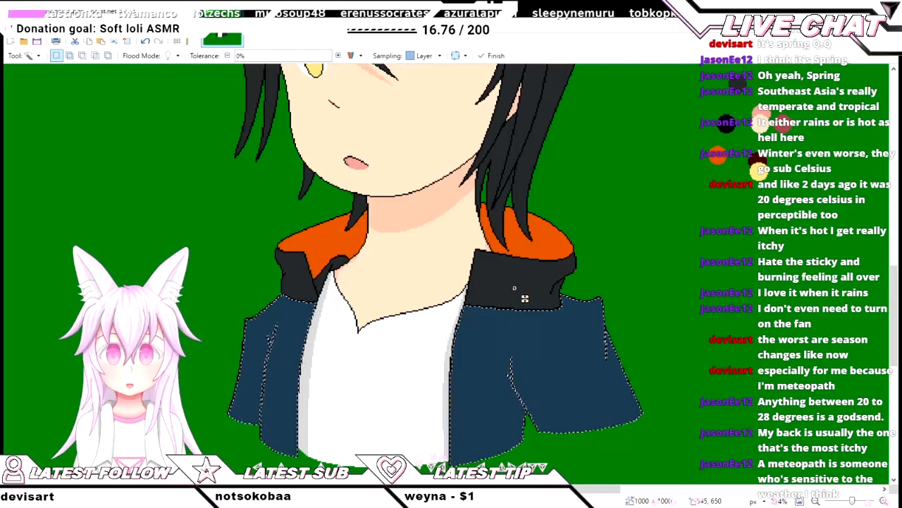
ctrl+click(298, 289)
ctrl+click(332, 293)
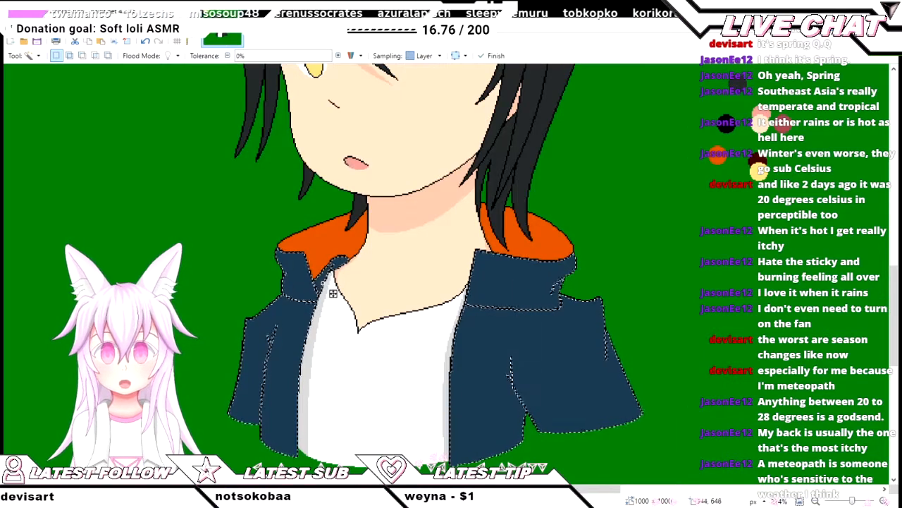
- Using the jacket's colour darkened for shading, draw a 1-pixel shadow curve down the narrow sleeve beside its fold line
key(k)
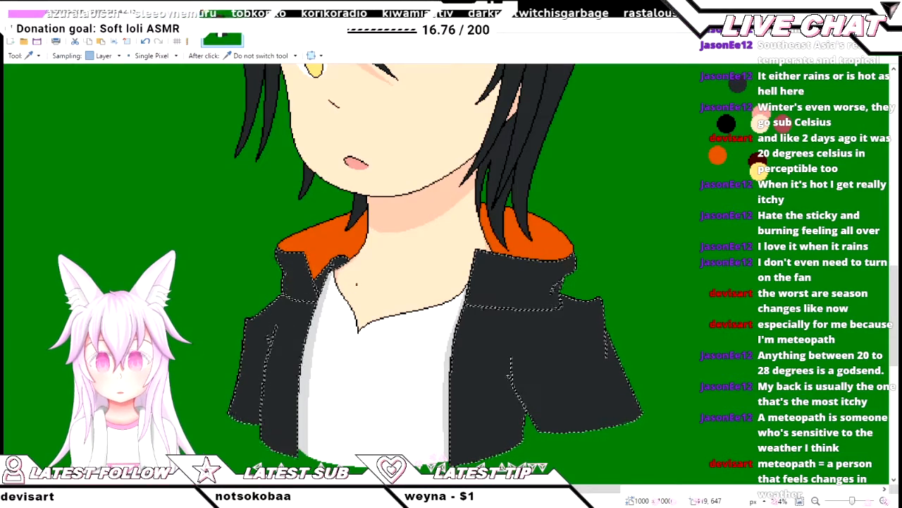
ctrl+scroll(356, 284, up, 4)
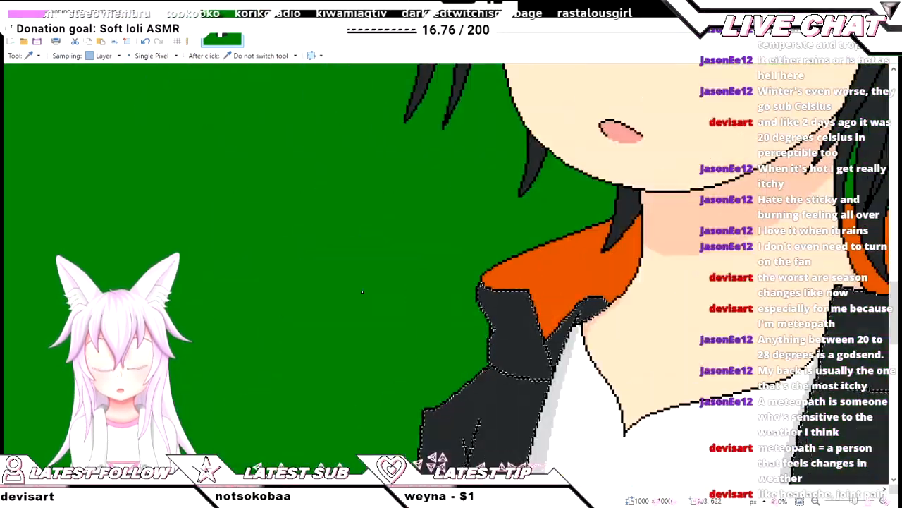
ctrl+scroll(362, 291, down, 4)
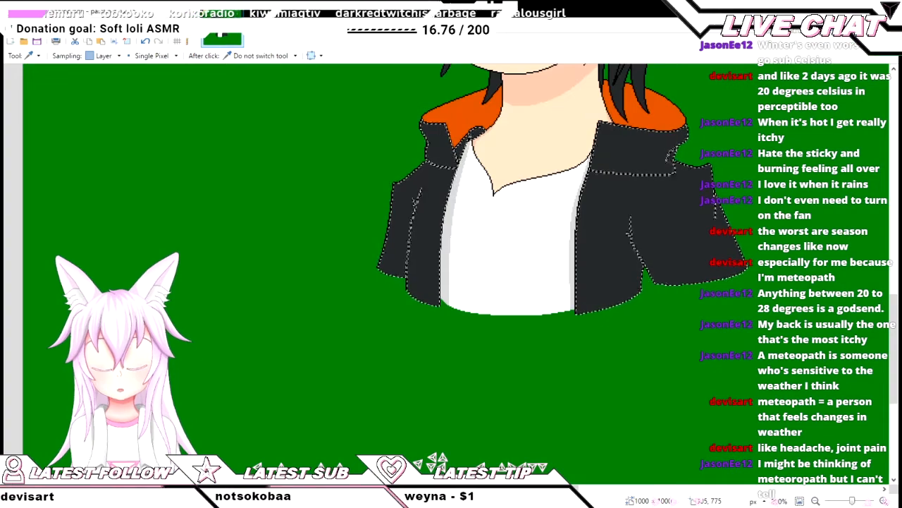
ctrl+scroll(397, 267, up, 3)
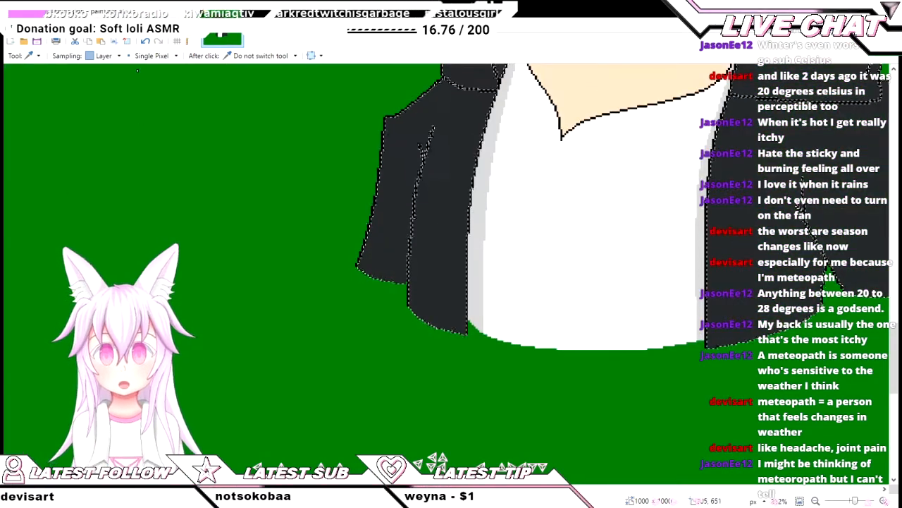
text(o)
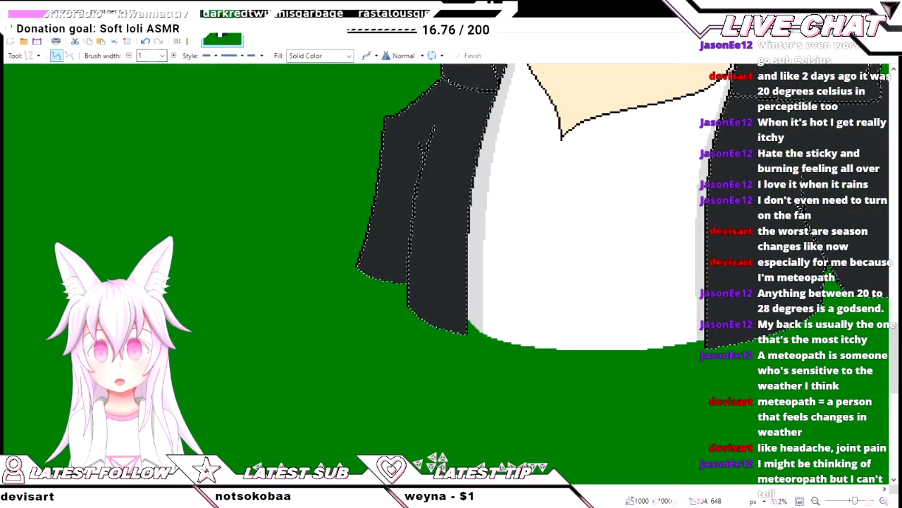
text(0)
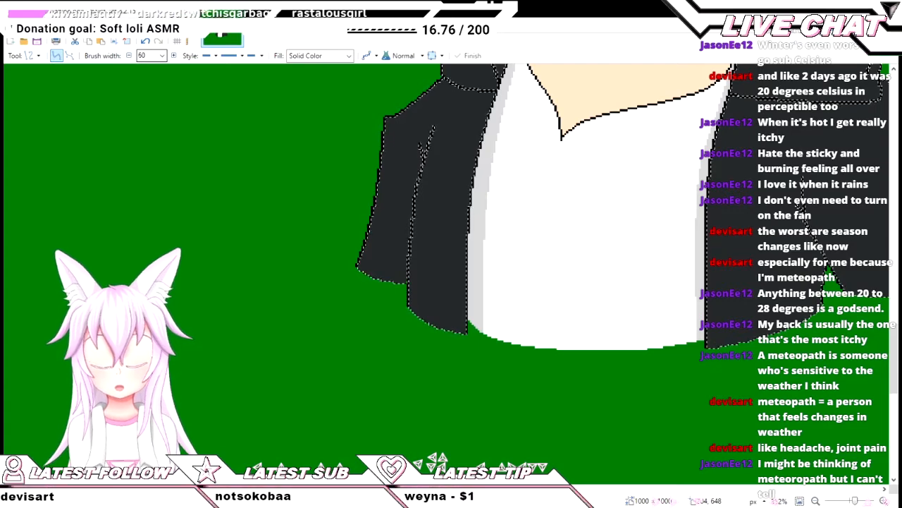
scroll(151, 55, up, 20)
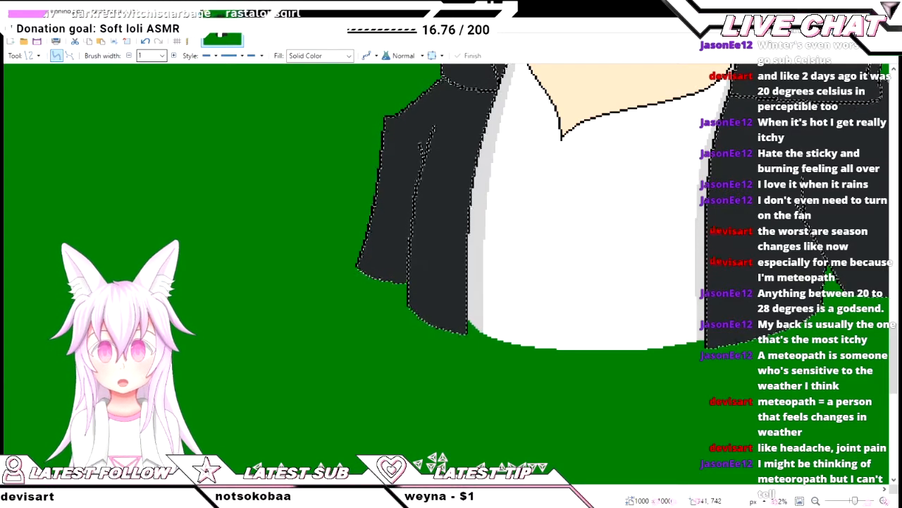
scroll(417, 305, up, 2)
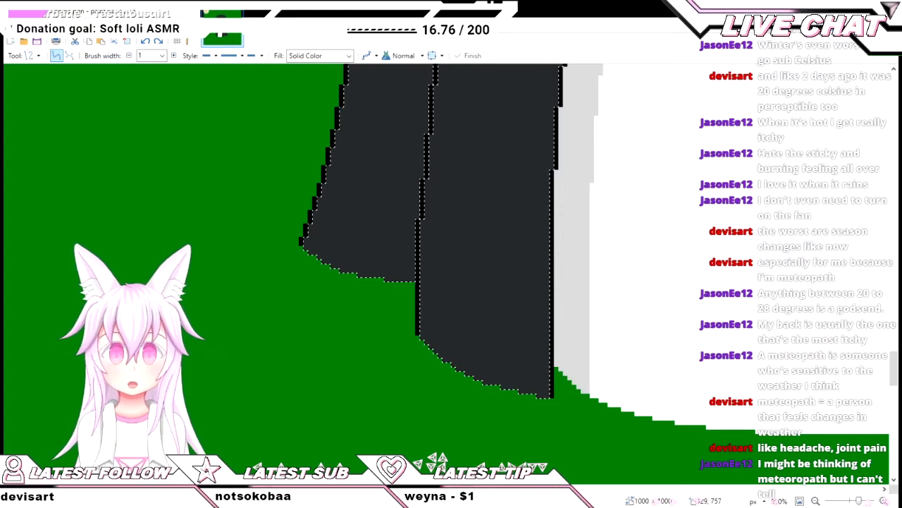
scroll(451, 268, up, 5)
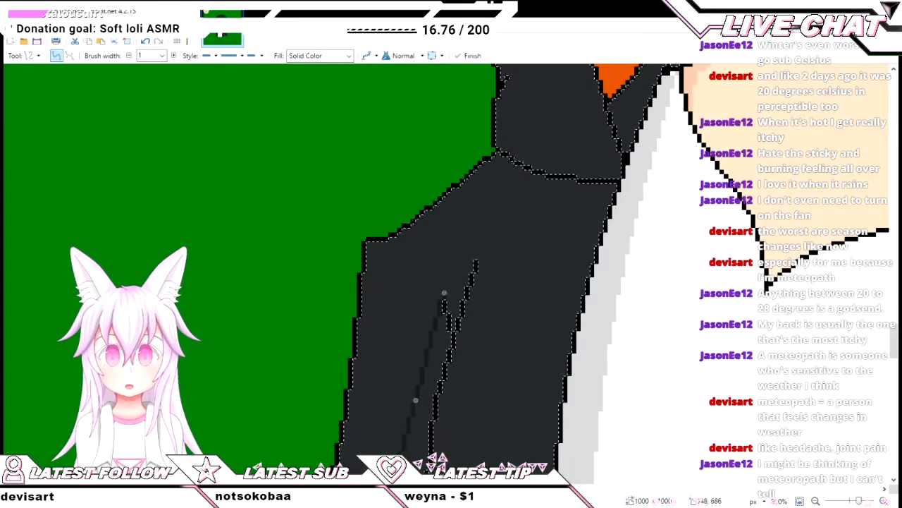
scroll(452, 268, down, 2)
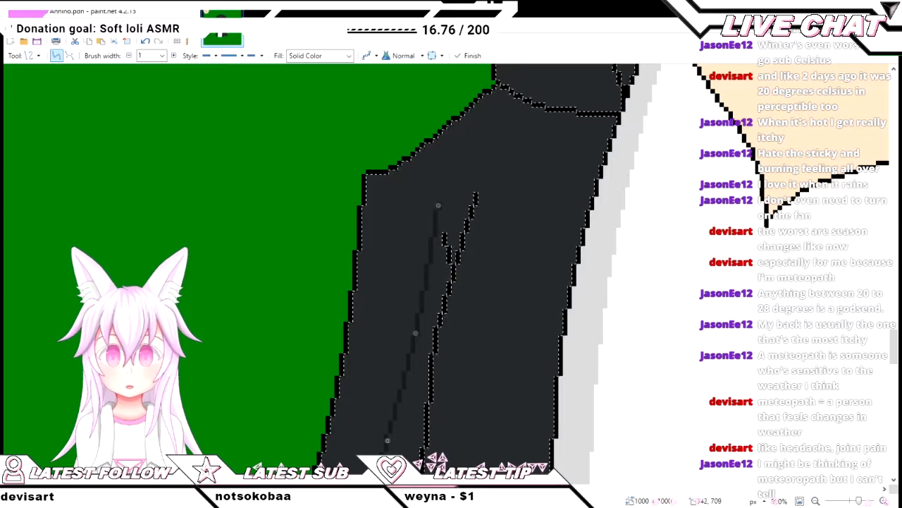
scroll(450, 438, down, 4)
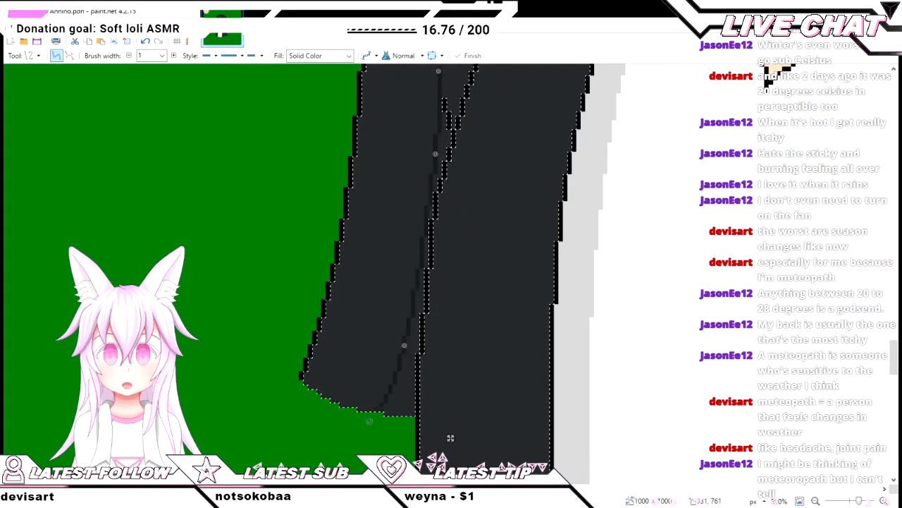
scroll(450, 438, up, 2)
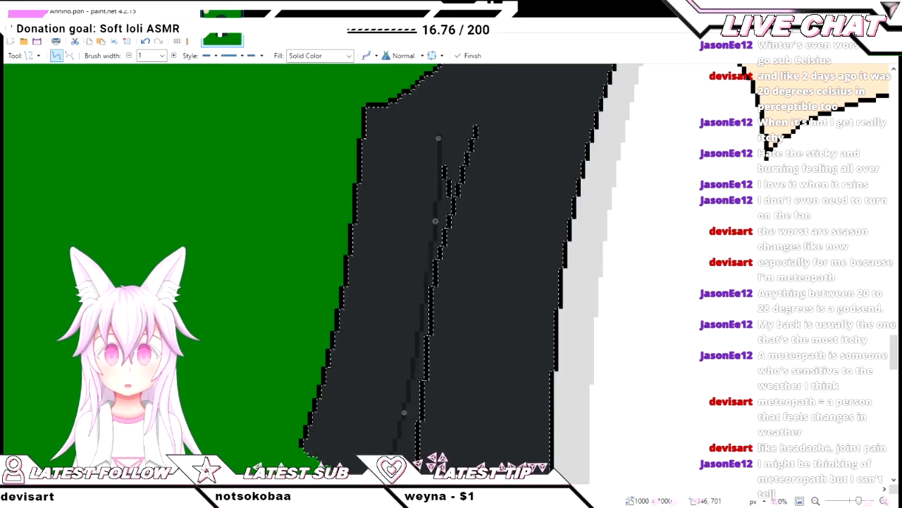
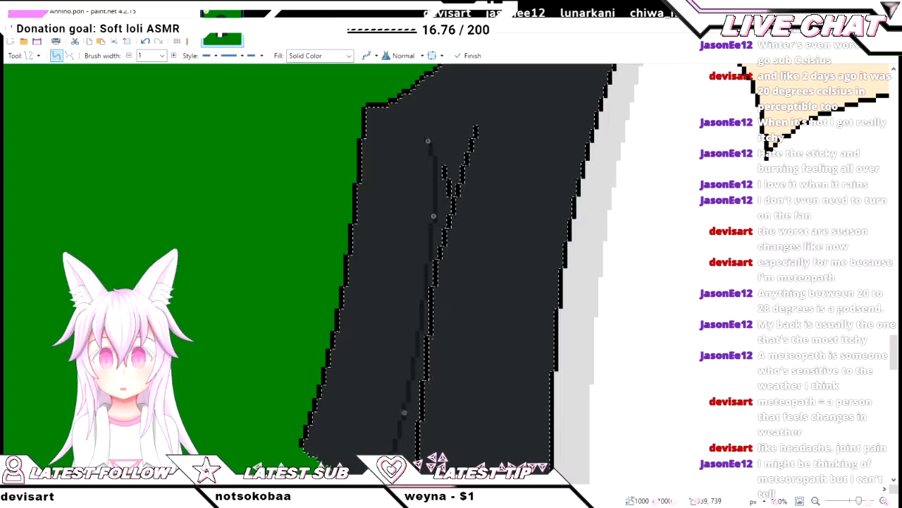
- Join the sleeve's shadow curve to the upper end of the fold with a short line and fill the enclosed strip darker
ctrl+scroll(434, 145, up, 2)
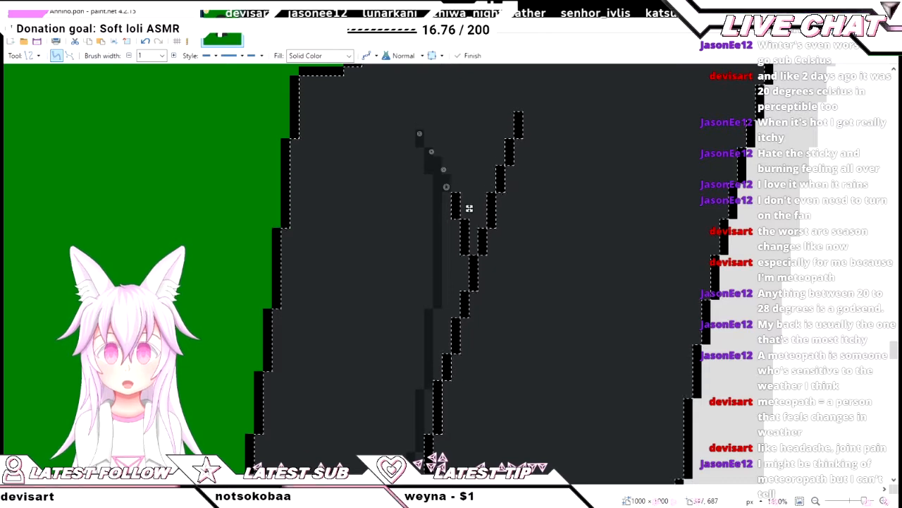
key(Return)
key(f)
scroll(455, 242, down, 5)
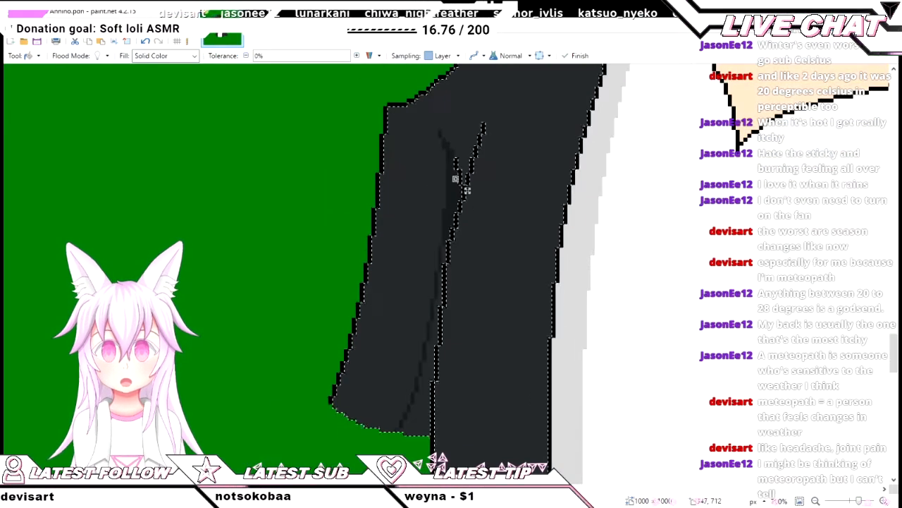
scroll(414, 426, up, 3)
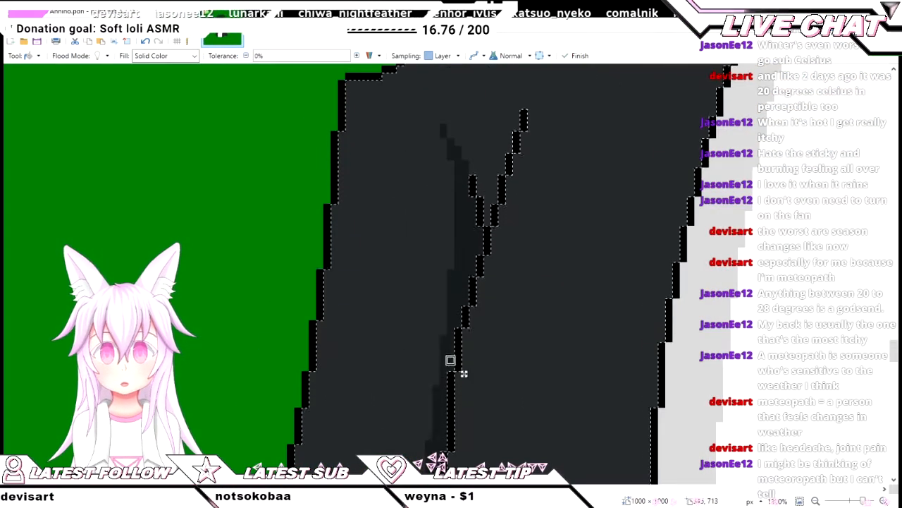
- Extend the dark shadow above the sleeve's V-shaped fold with a slanted line and thicken it along the fold with short strokes
scroll(451, 359, up, 5)
key(o)
key(ctrl+plus)
key(ctrl+plus)
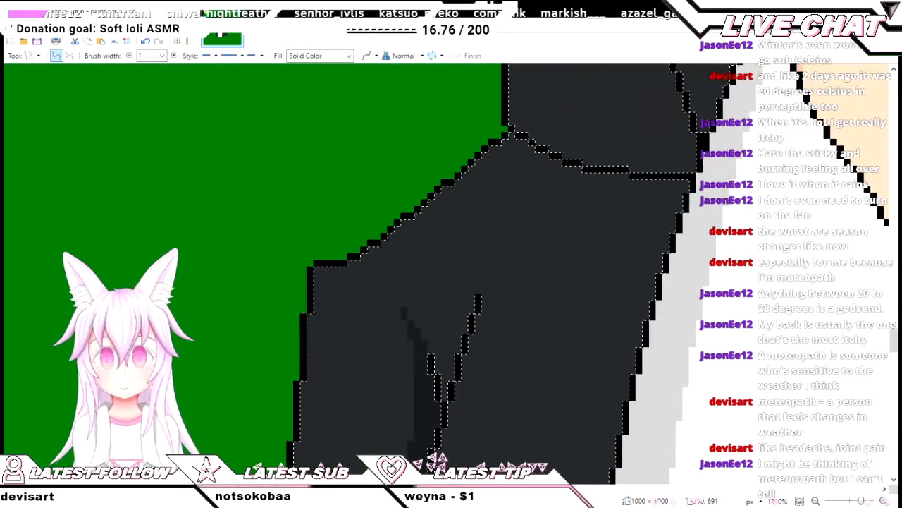
drag(492, 244, 497, 236)
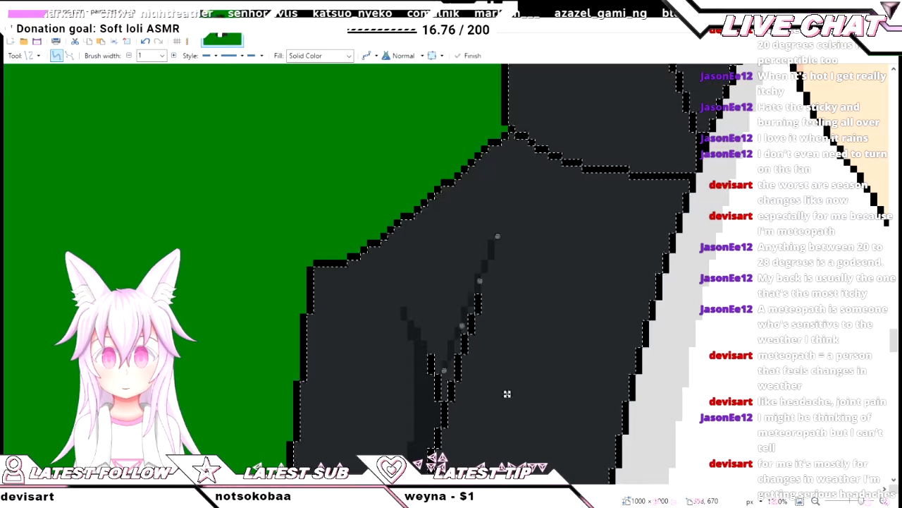
drag(479, 280, 465, 324)
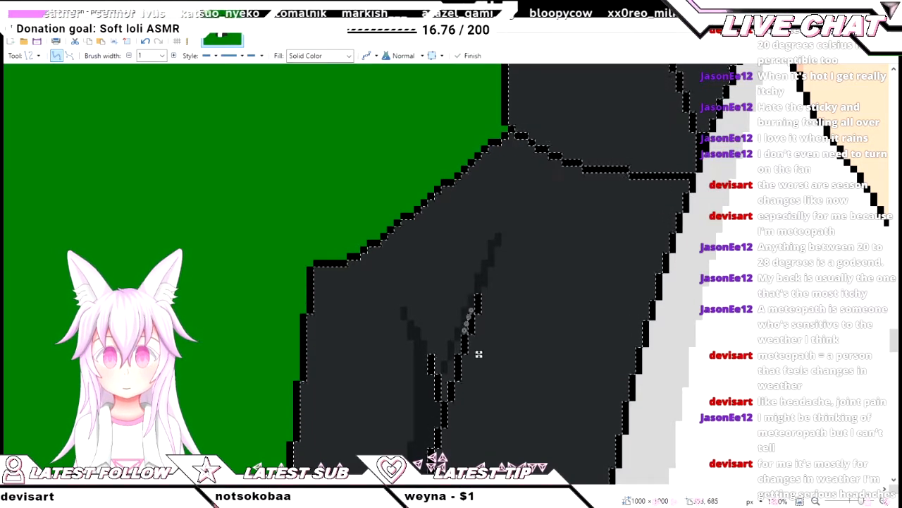
scroll(477, 355, up, 3)
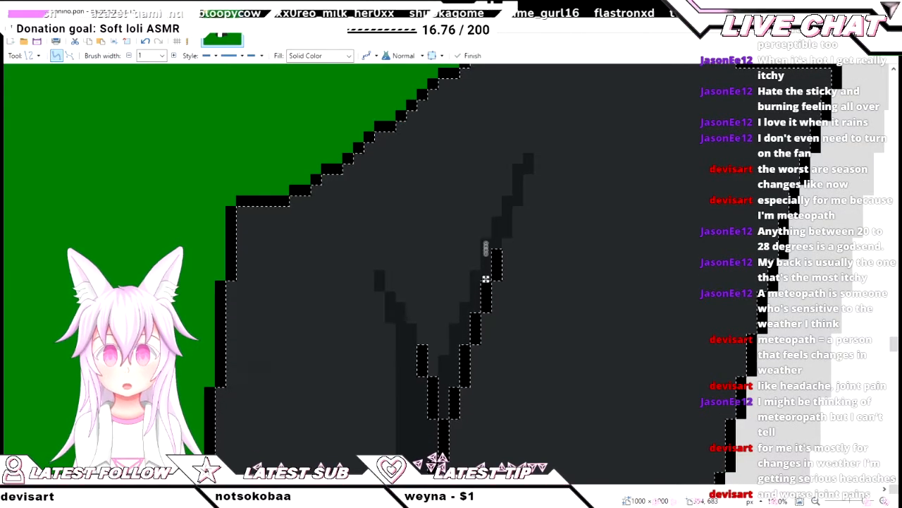
- Draw a dark curve beneath the collar seam out to the shoulder edge and fill the strip between them with the shadow colour
scroll(486, 279, down, 3)
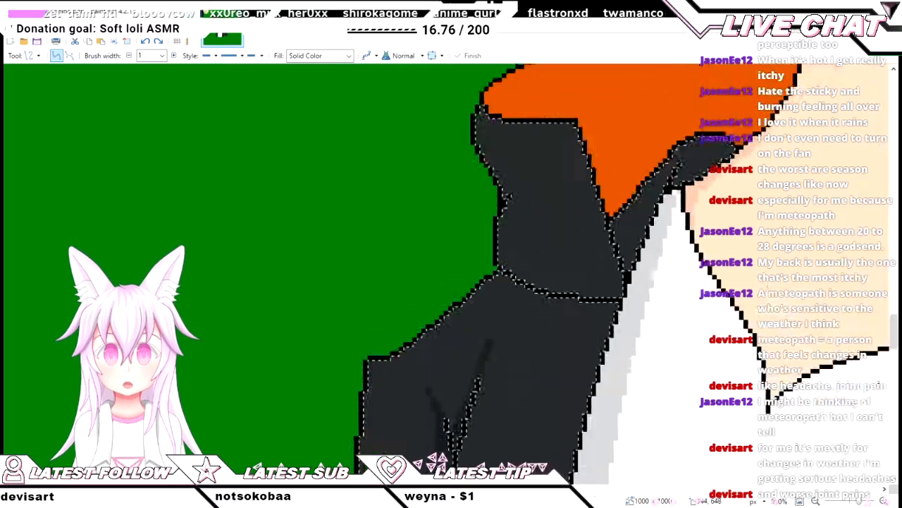
scroll(759, 298, up, 3)
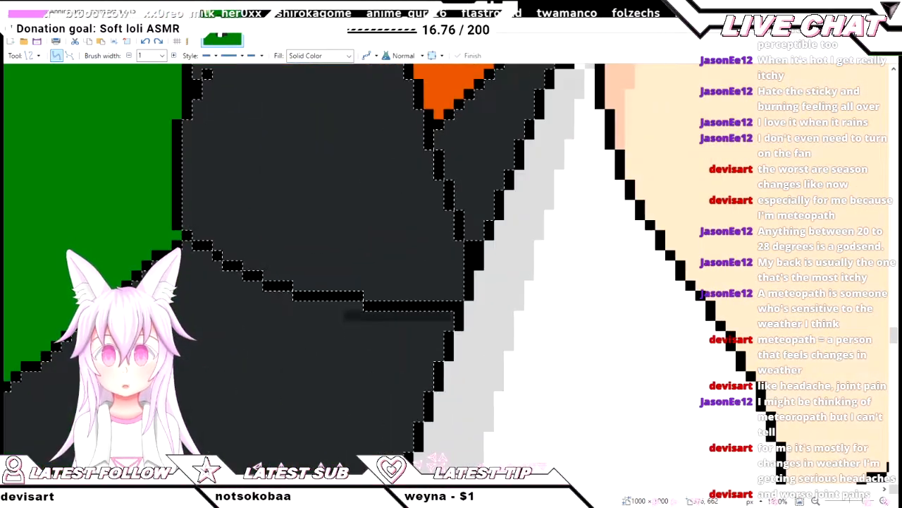
scroll(343, 314, left, 3)
mouse_move(345, 315)
mouse_down()
mouse_move(278, 306)
mouse_move(333, 251)
mouse_up()
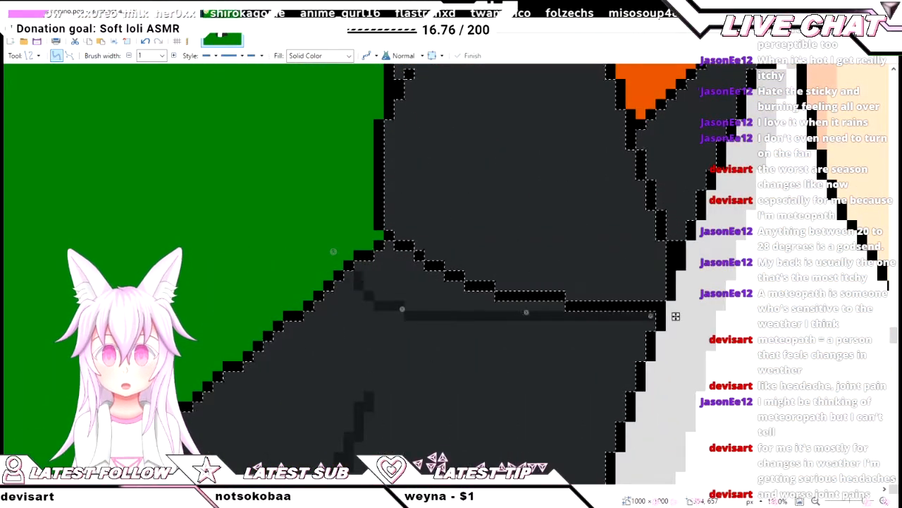
drag(402, 309, 400, 296)
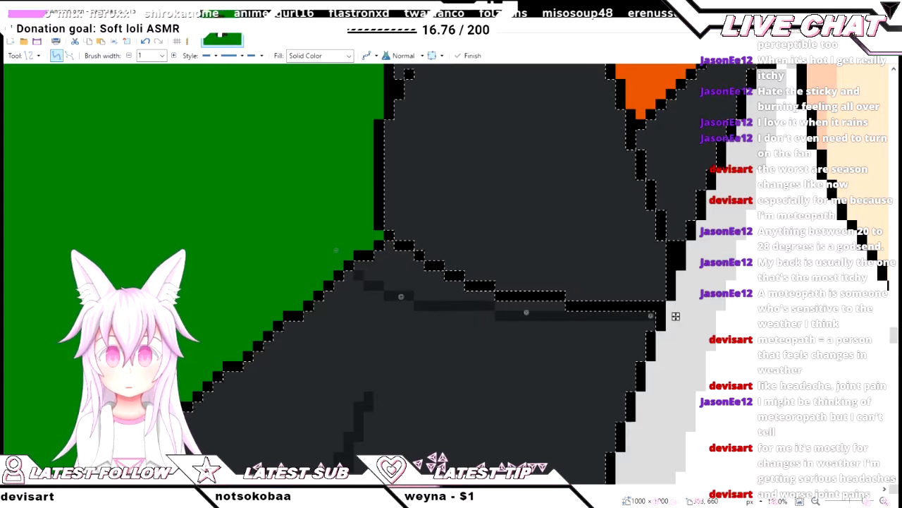
key(f)
scroll(445, 311, down, 2)
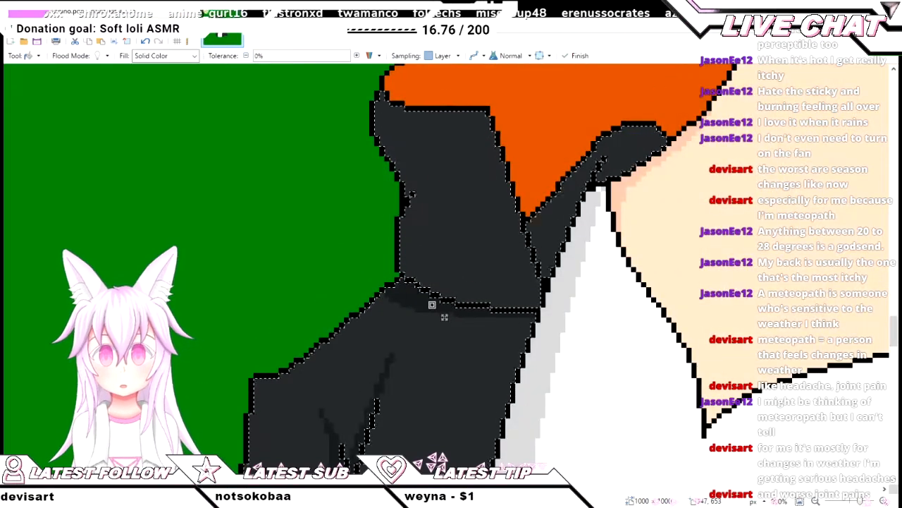
- Draw a shadow curve across the narrow collar piece below the orange lining's point and fill the enclosed area dark
scroll(381, 317, down, 2)
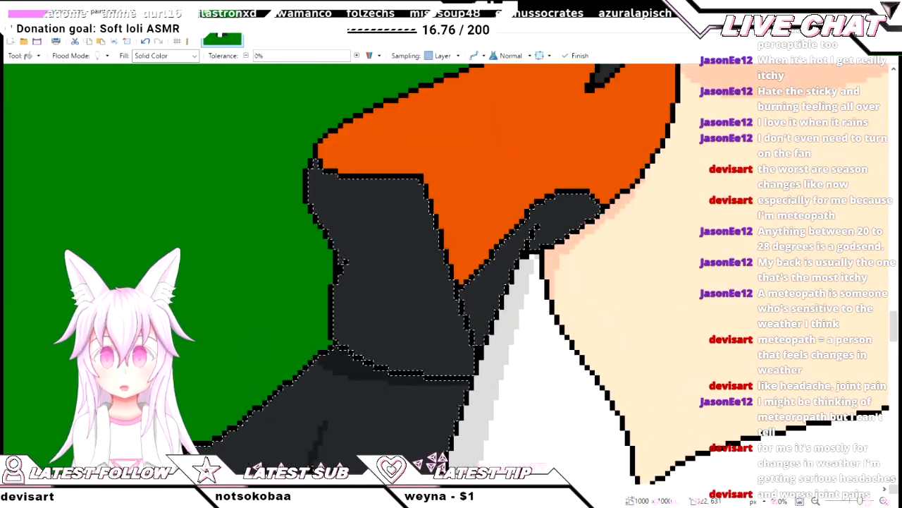
key(o)
scroll(479, 352, up, 3)
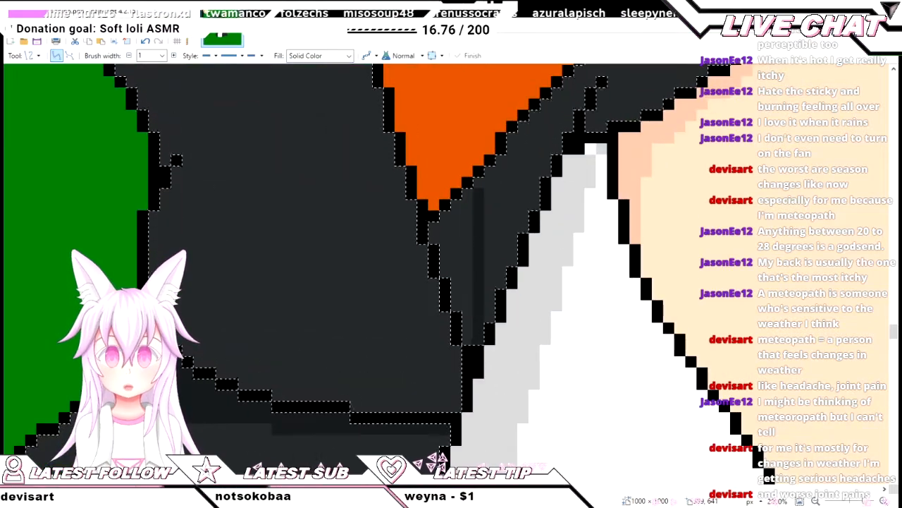
key(f)
click(467, 238)
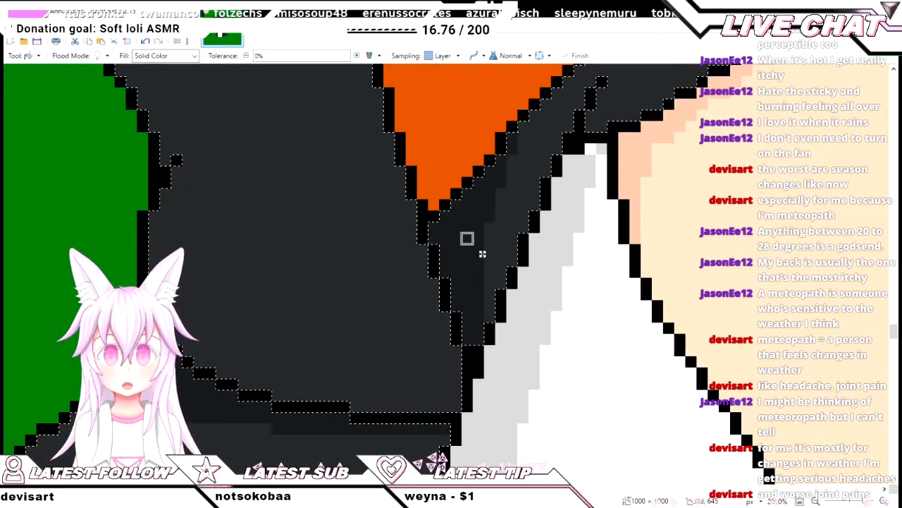
- Draw a dark curve from the crease across the folded collar tip and fill the area beside the neck with the shadow colour
scroll(467, 238, down, 1)
key(o)
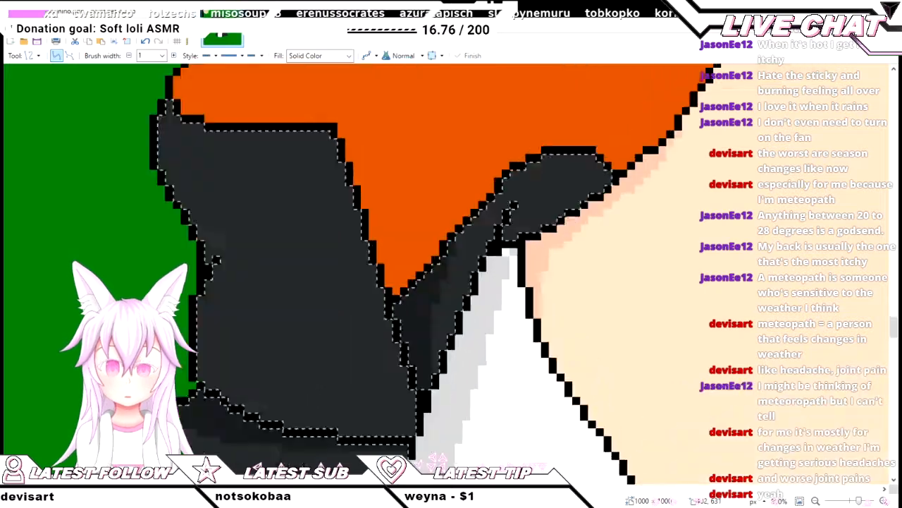
scroll(529, 203, up, 1)
drag(521, 196, 569, 154)
key(Return)
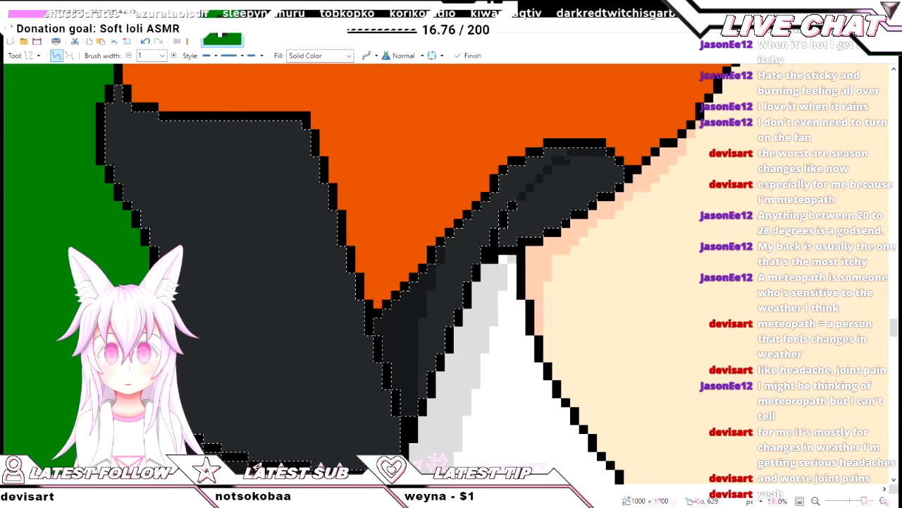
key(f)
scroll(566, 203, down, 2)
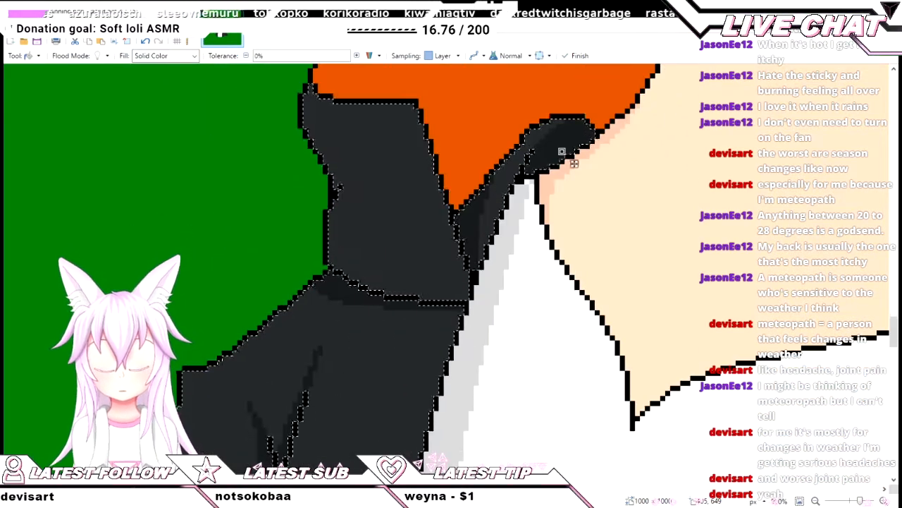
- Draw a dark shadow curve on the wide collar flap along its outer edge and past the small crease, thickening its upper end
scroll(562, 151, down, 3)
mouse_move(619, 335)
mouse_down()
mouse_move(627, 272)
mouse_move(634, 275)
mouse_up()
scroll(635, 275, up, 1)
scroll(646, 286, up, 3)
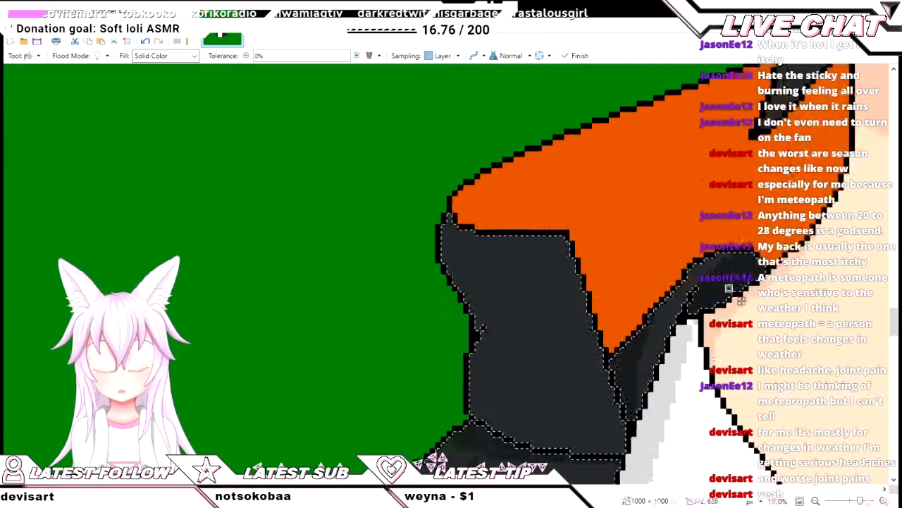
key(o)
scroll(478, 246, up, 1)
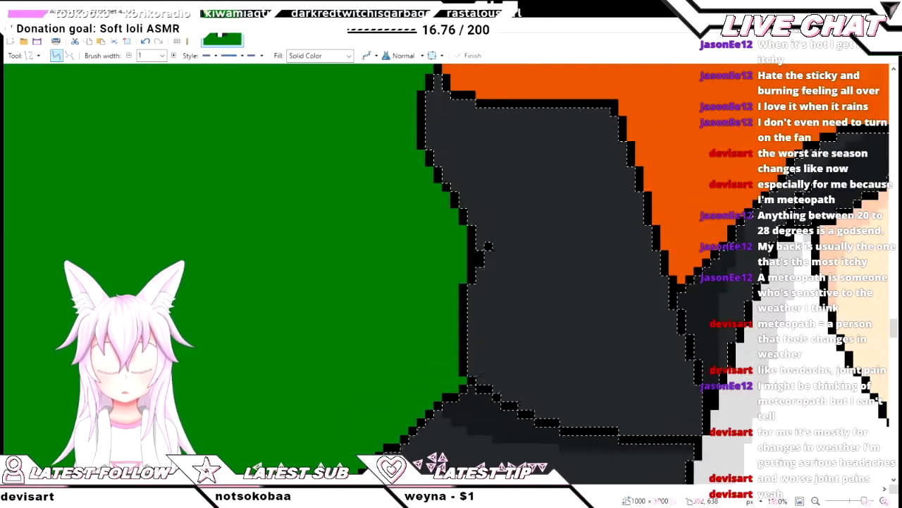
scroll(478, 246, up, 2)
scroll(533, 301, down, 3)
mouse_move(510, 273)
mouse_down()
mouse_move(520, 397)
mouse_move(536, 242)
mouse_up()
drag(515, 349, 504, 360)
key(Return)
scroll(523, 412, up, 3)
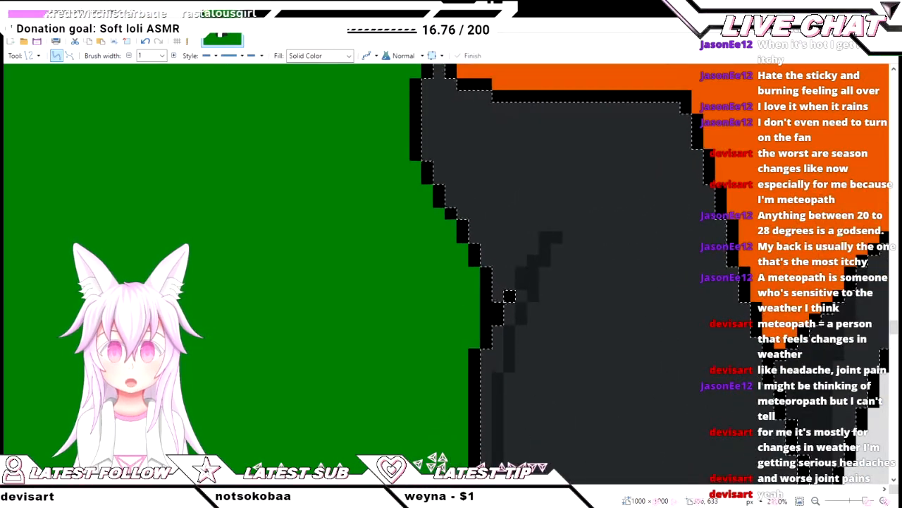
drag(545, 237, 521, 283)
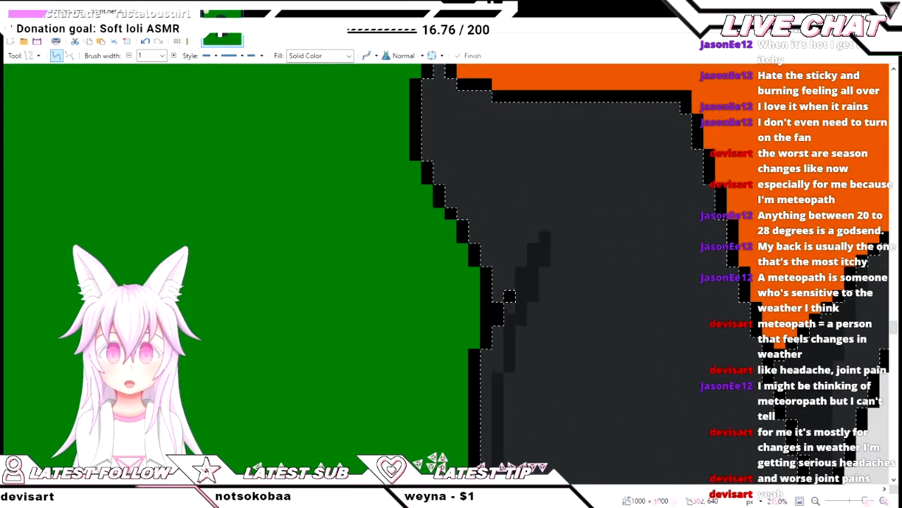
- Draw short dark shadow lines along the wide collar flap's outer outline, from the small crease up to the flap's upper corner
key(f)
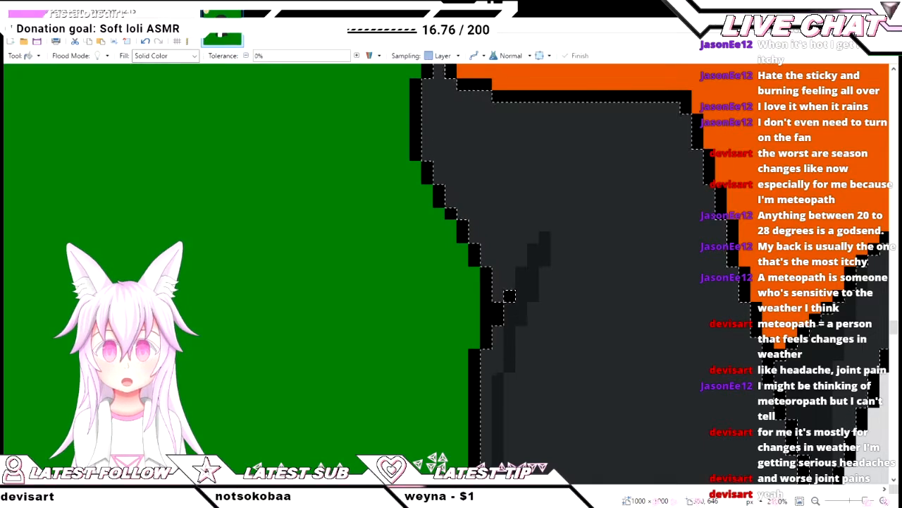
scroll(498, 274, down, 2)
scroll(497, 274, up, 4)
key(o)
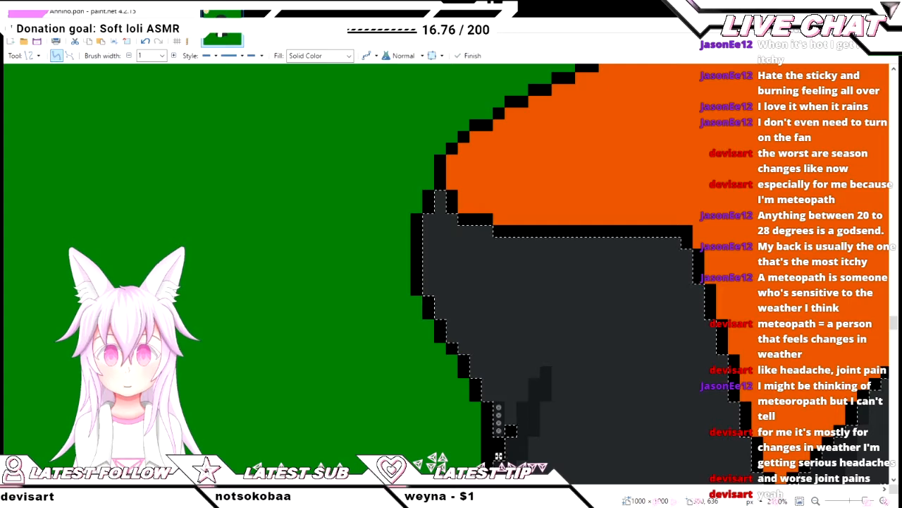
drag(487, 383, 463, 397)
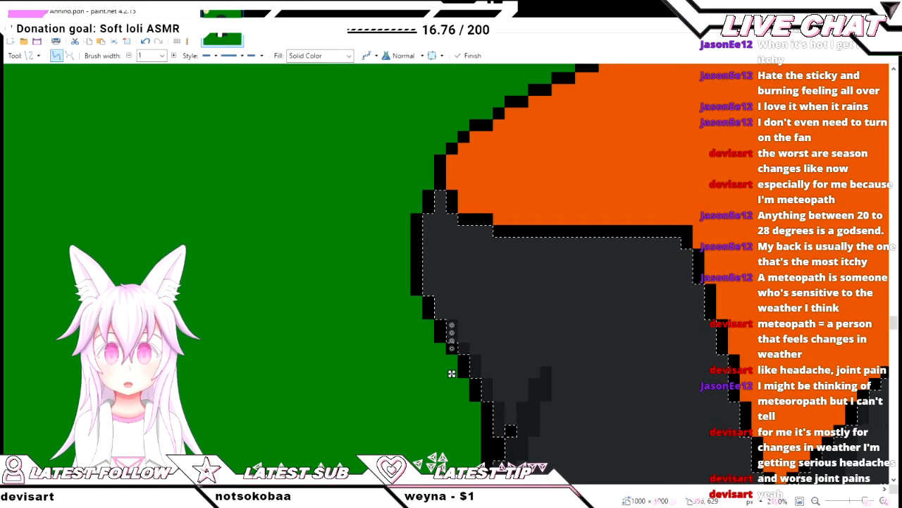
drag(440, 325, 440, 350)
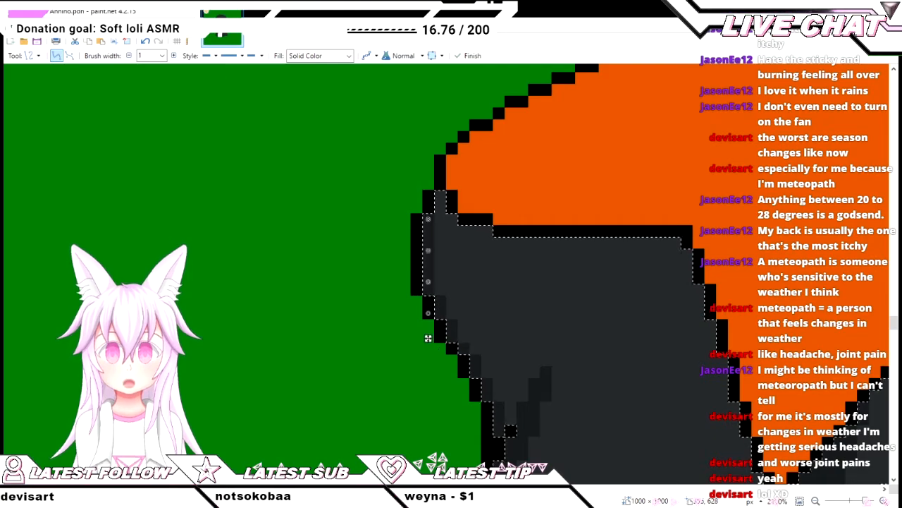
key(Return)
- Draw a shadow curve beneath the opposite collar's seam, bending up around its corner to the shoulder edge, and fill the strip dark
scroll(431, 123, down, 7)
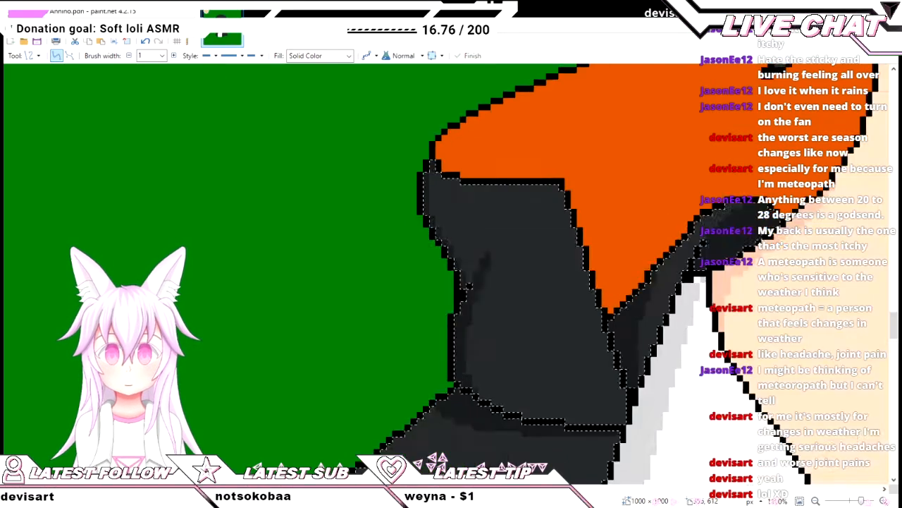
scroll(438, 232, right, 3)
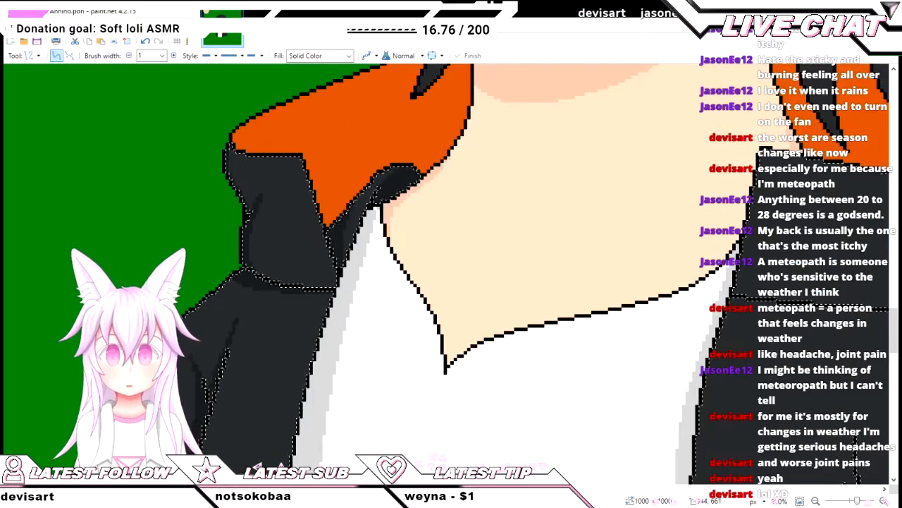
scroll(451, 268, down, 5)
scroll(345, 268, up, 8)
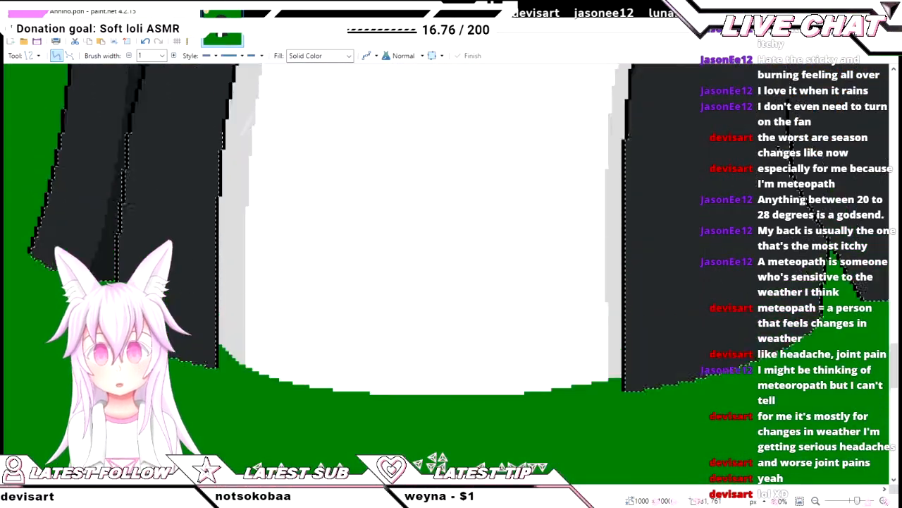
scroll(641, 255, up, 2)
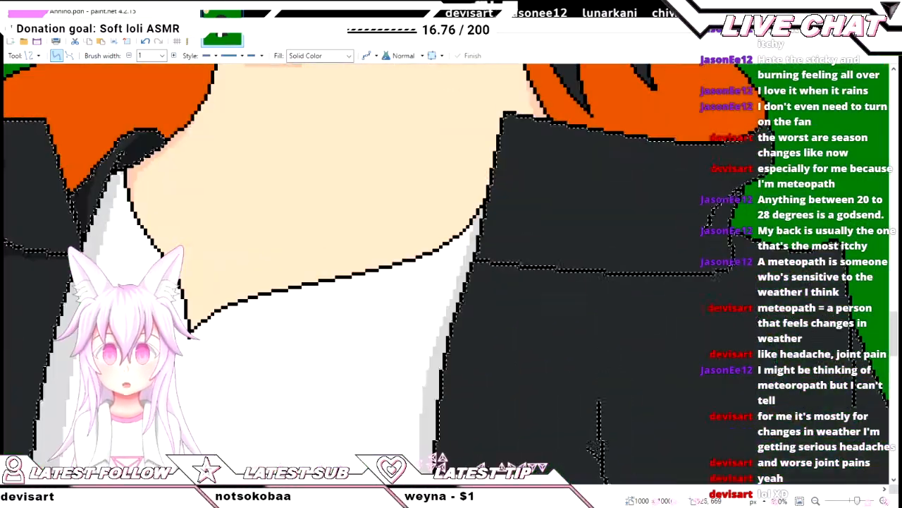
scroll(573, 288, down, 10)
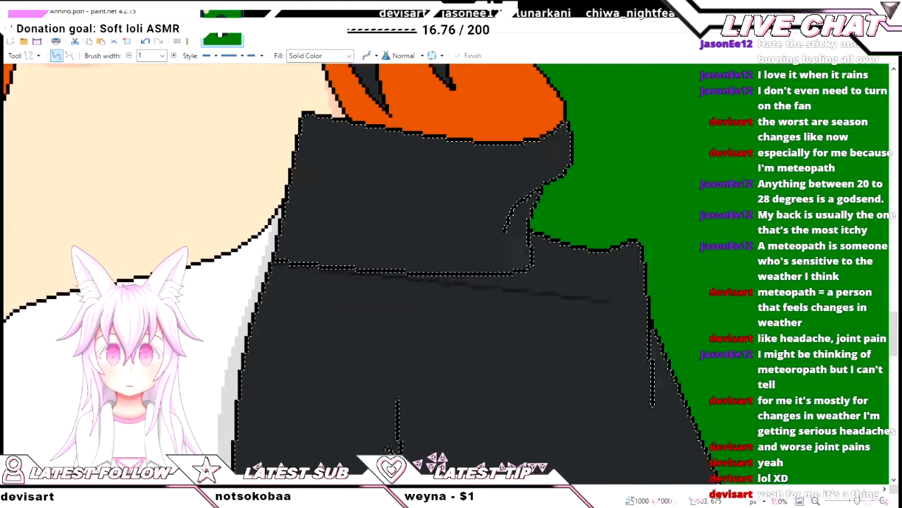
drag(549, 286, 511, 196)
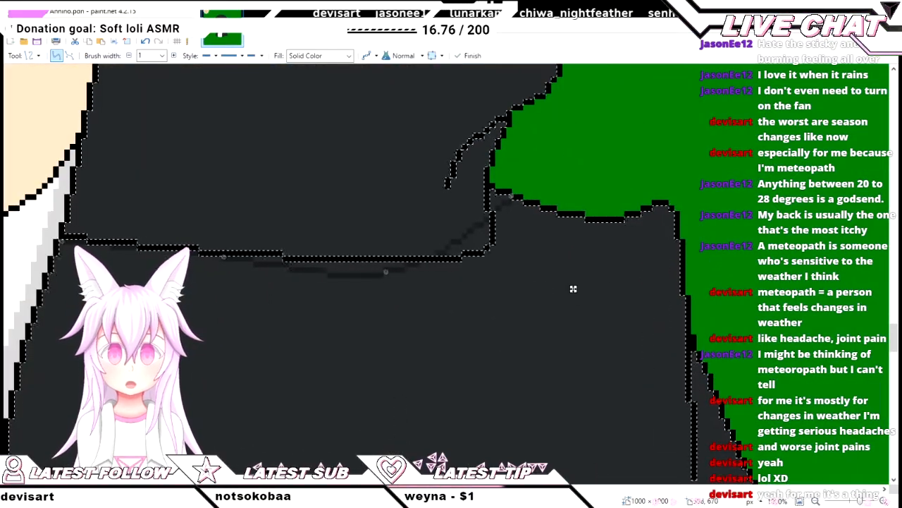
drag(386, 271, 484, 270)
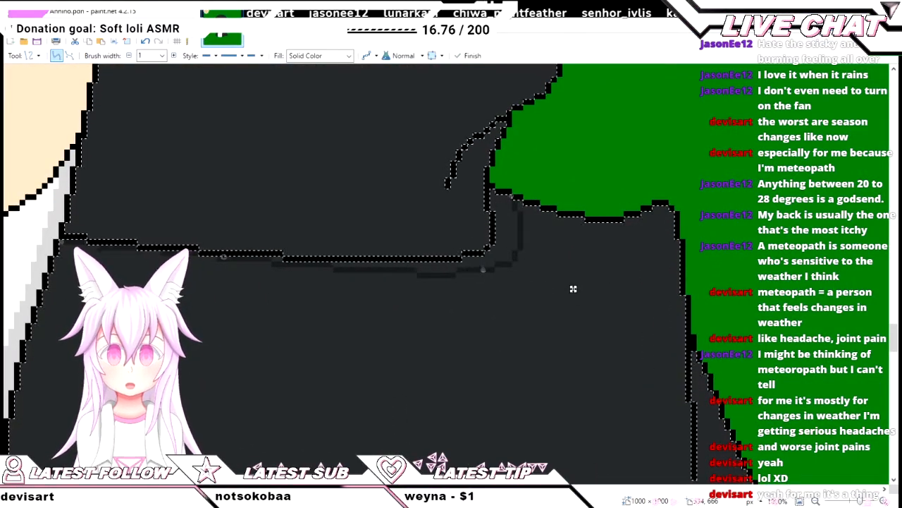
drag(223, 257, 229, 268)
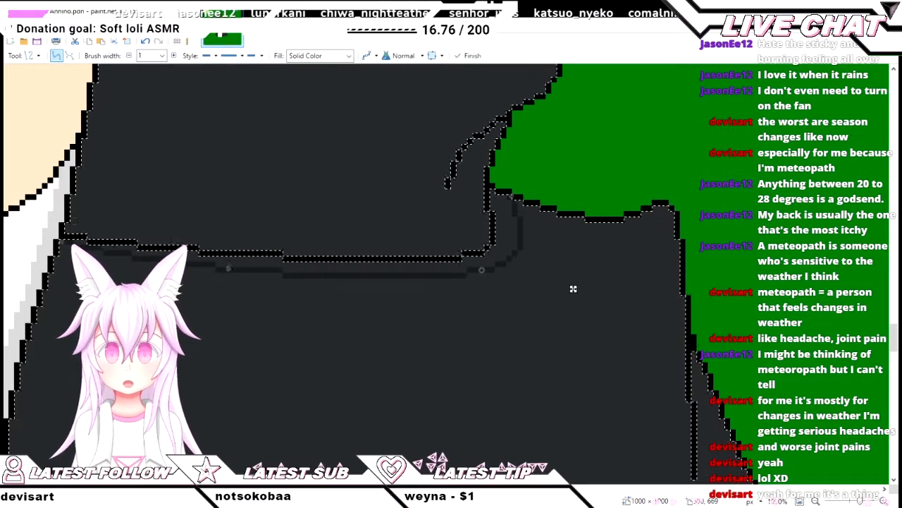
key(f)
ctrl+scroll(493, 282, down, 2)
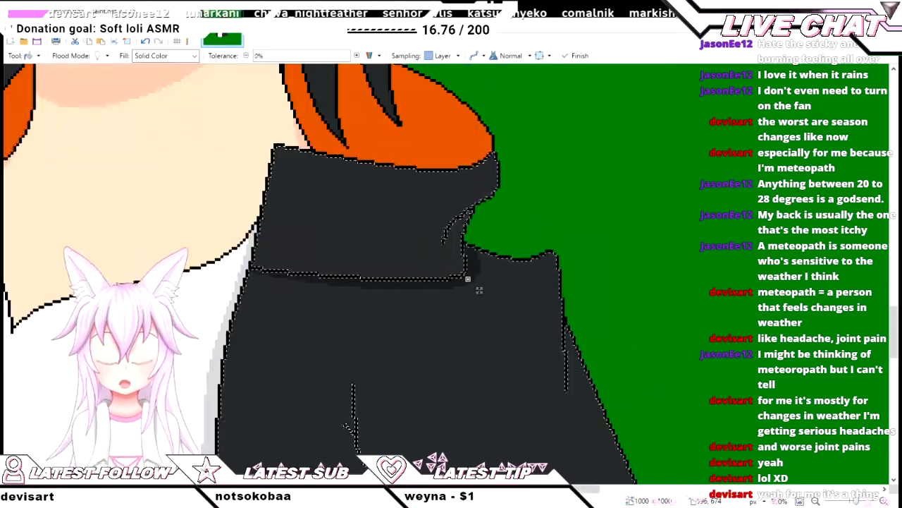
- Draw a tapering shadow curve beside the short crease at the sleeve's outer edge and fill the enclosed area with the shadow colour
scroll(444, 275, right, 1)
scroll(444, 275, down, 2)
scroll(444, 275, up, 1)
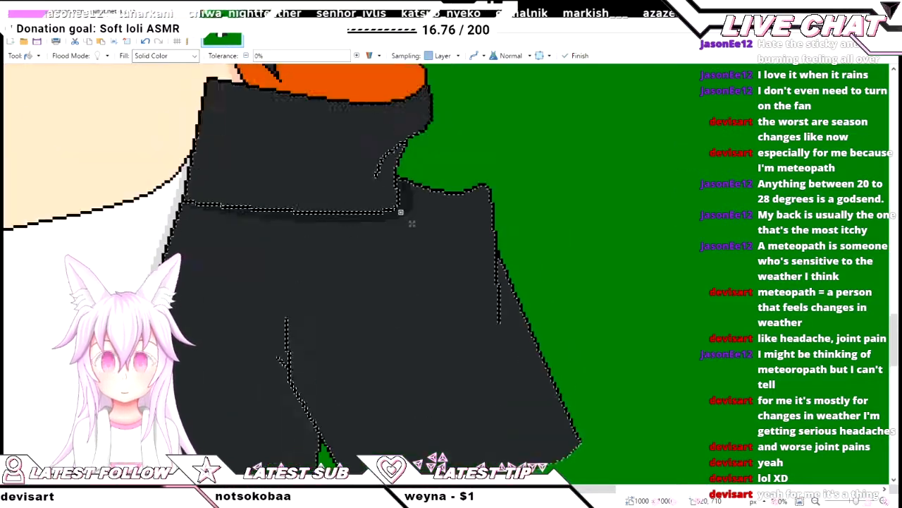
scroll(498, 353, up, 1)
key(o)
ctrl+scroll(499, 353, up, 2)
scroll(499, 353, down, 1)
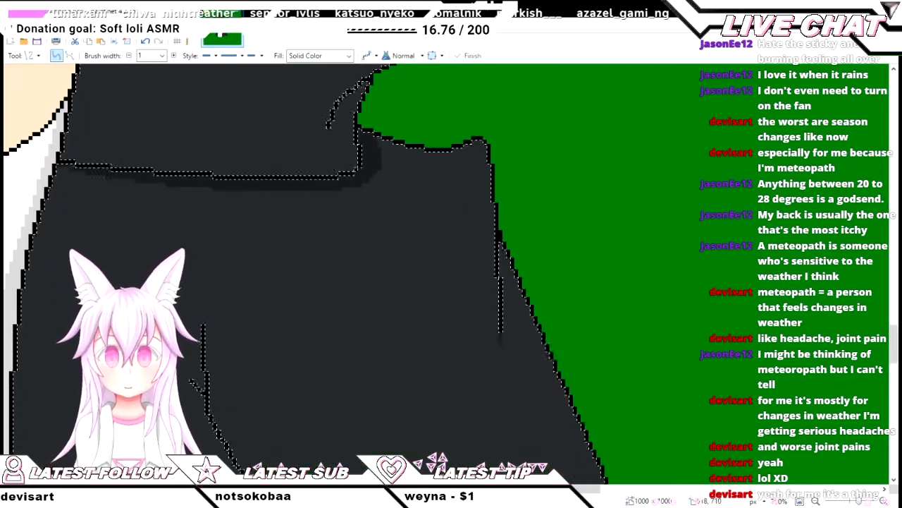
scroll(499, 338, down, 1)
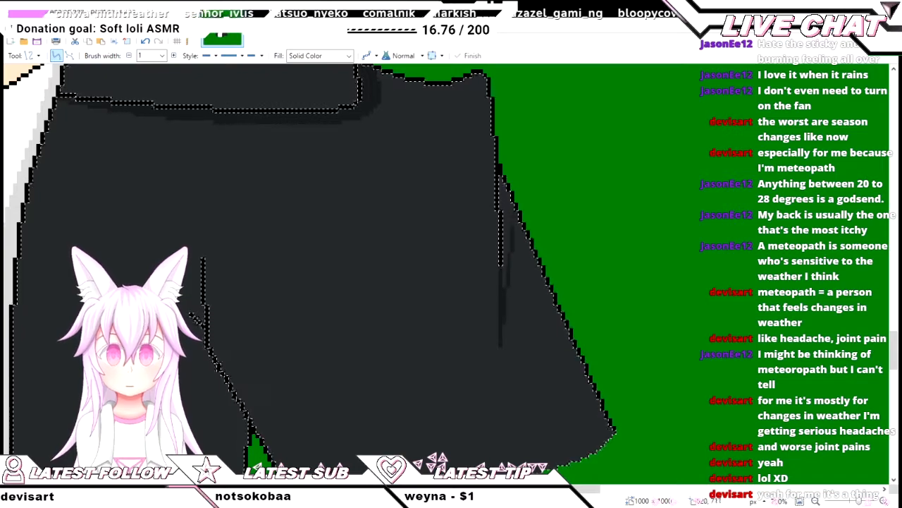
key(f)
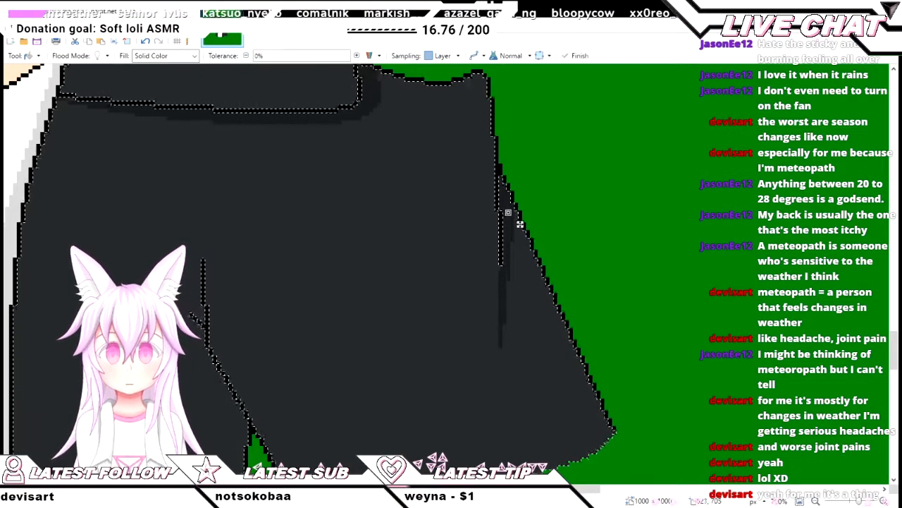
ctrl+scroll(525, 281, down, 1)
- Draw a dark shadow curve alongside the vertical armpit fold, from above its upper end down to the small diagonal crease
scroll(481, 367, left, 1)
key(o)
ctrl+scroll(481, 367, up, 2)
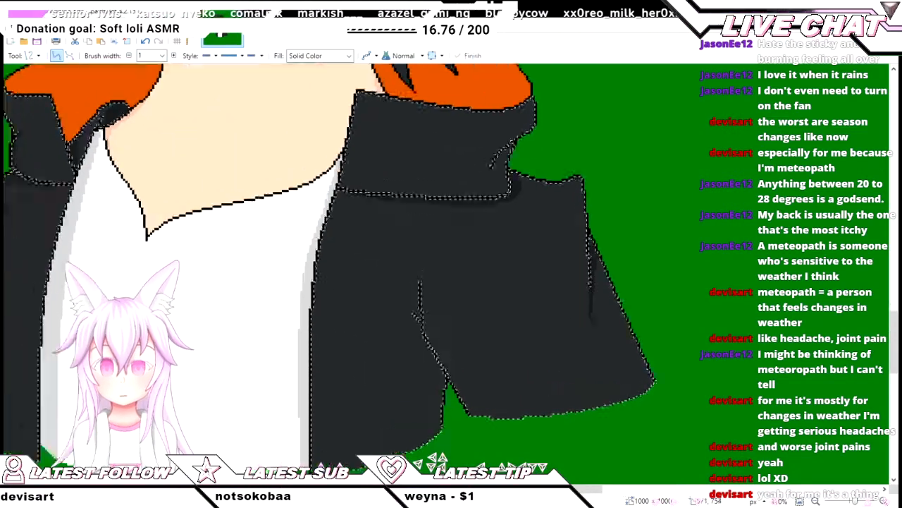
scroll(482, 367, up, 1)
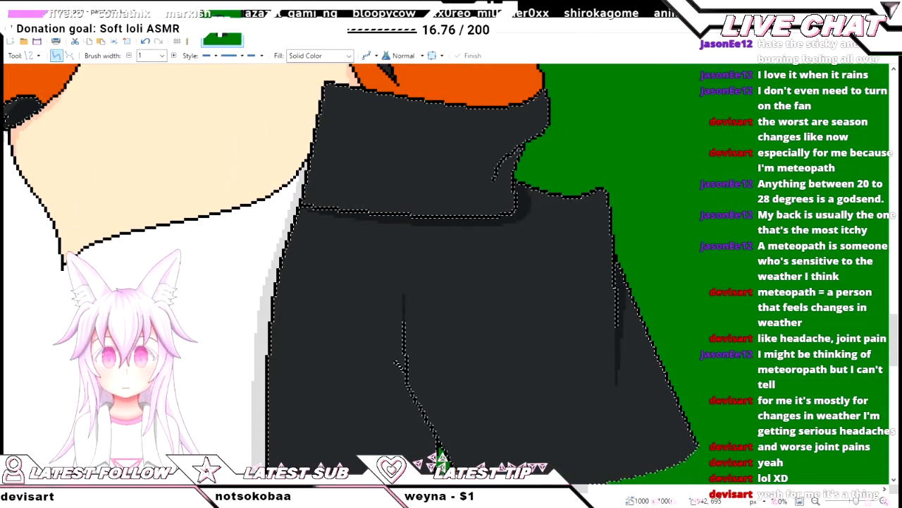
ctrl+scroll(440, 457, up, 3)
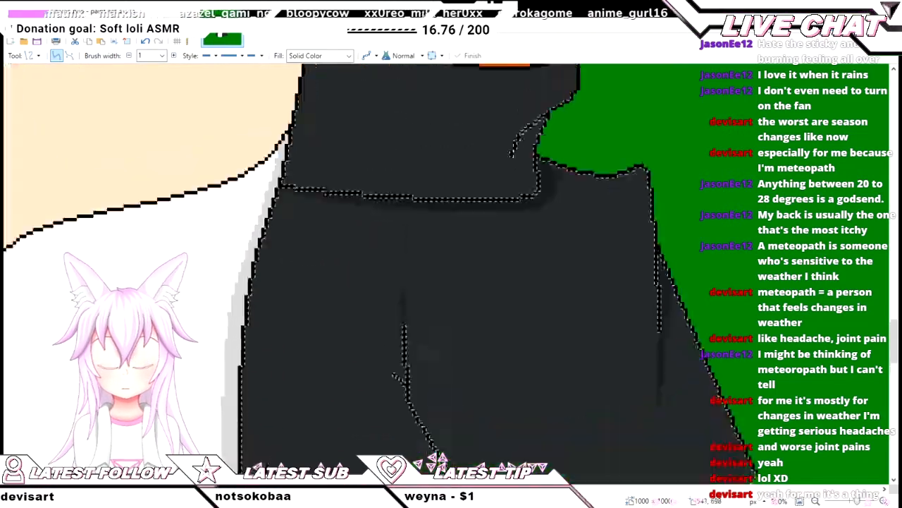
drag(406, 224, 408, 359)
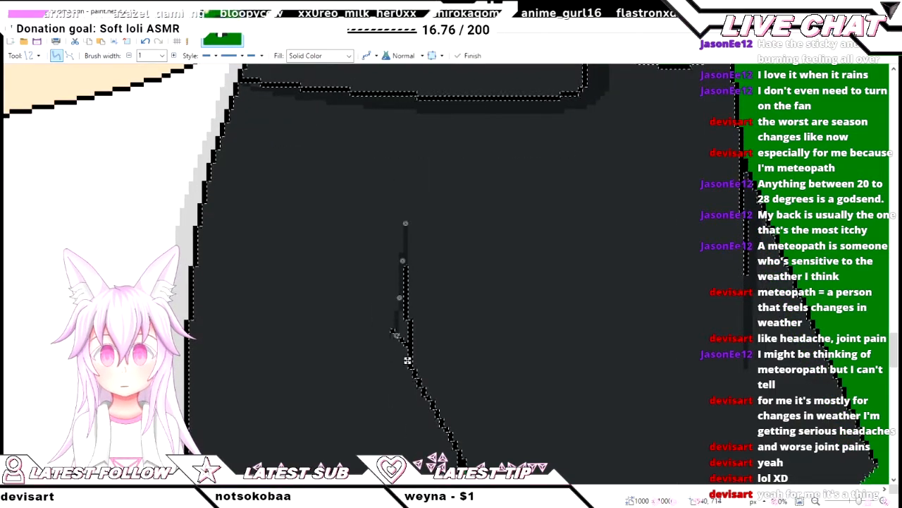
key(Return)
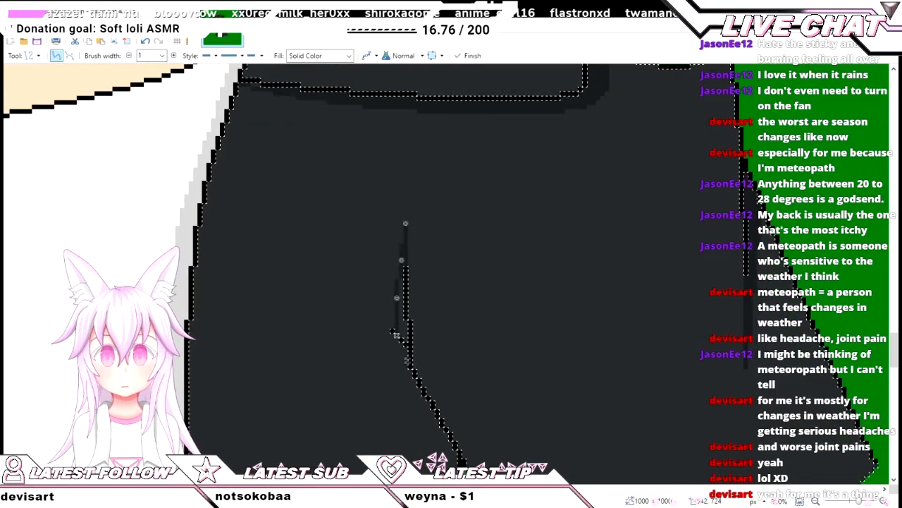
- Extend the small diagonal crease with a tapered shadow line running up toward the chest, redrawing strokes until the shape fits
drag(392, 330, 337, 281)
key(ctrl+z)
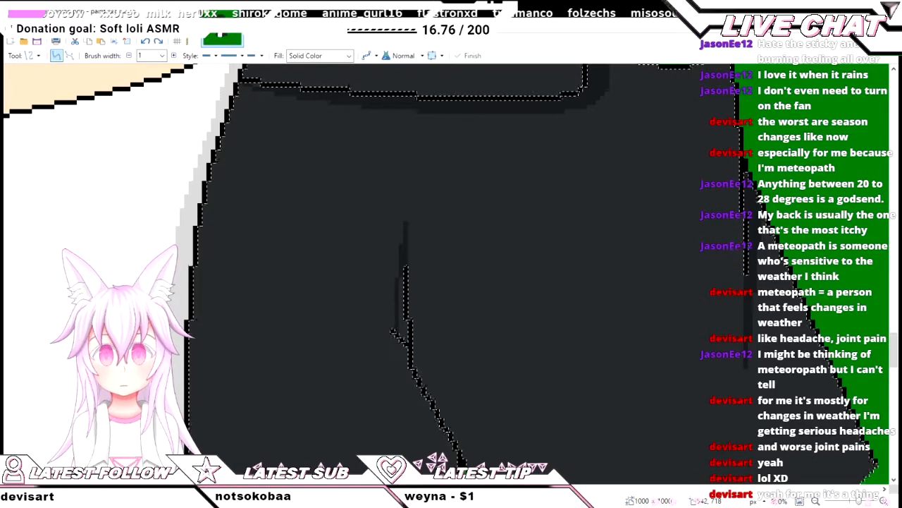
mouse_move(396, 326)
mouse_down()
mouse_move(346, 289)
mouse_move(390, 331)
mouse_up()
key(Return)
key(ctrl+z)
scroll(384, 330, up, 2)
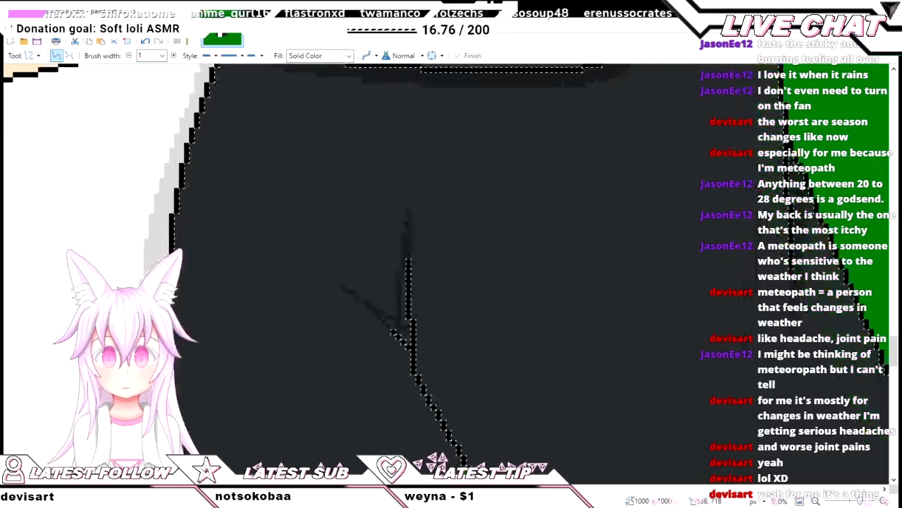
scroll(394, 333, up, 1)
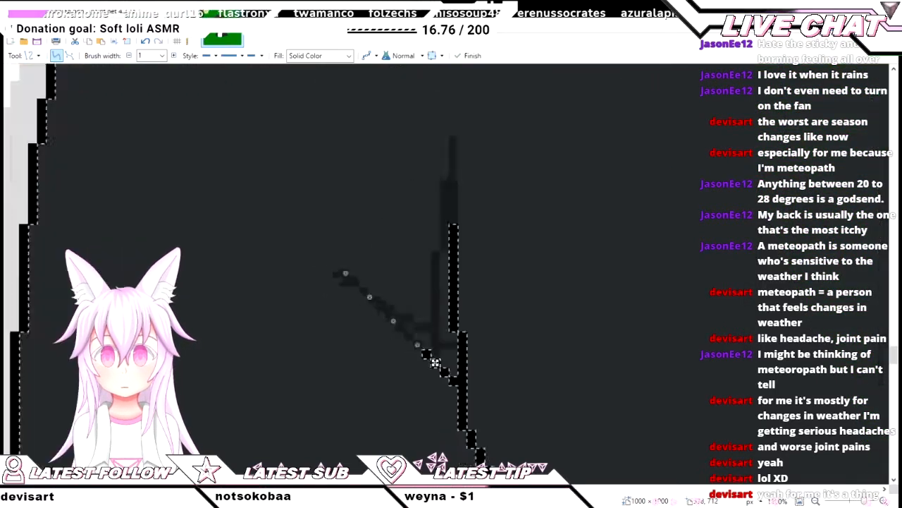
key(e)
scroll(383, 353, down, 4)
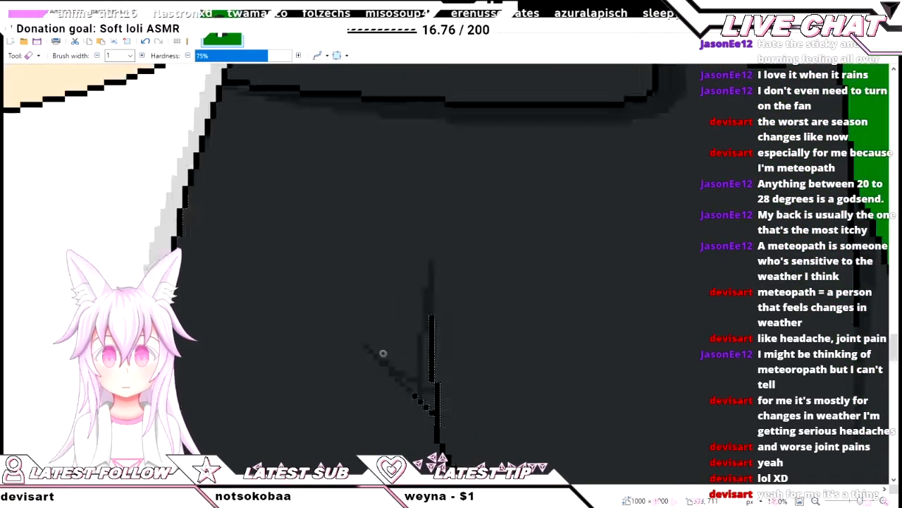
scroll(383, 350, down, 1)
key(o)
scroll(383, 351, down, 1)
scroll(420, 289, up, 3)
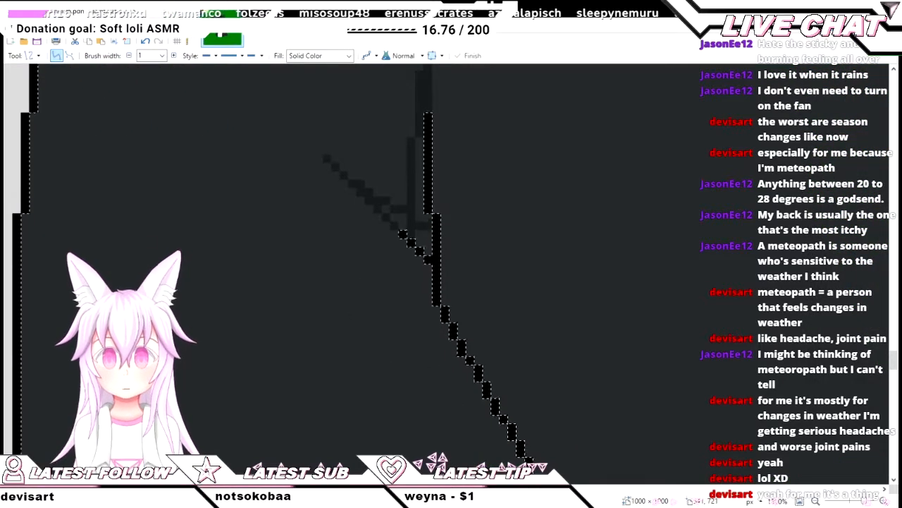
- Draw a shadow curve from the small diagonal crease down to the green gap between sleeve and jacket body, bending it beside the fold
drag(413, 229, 485, 310)
scroll(414, 409, down, 3)
scroll(442, 278, up, 3)
scroll(456, 351, up, 3)
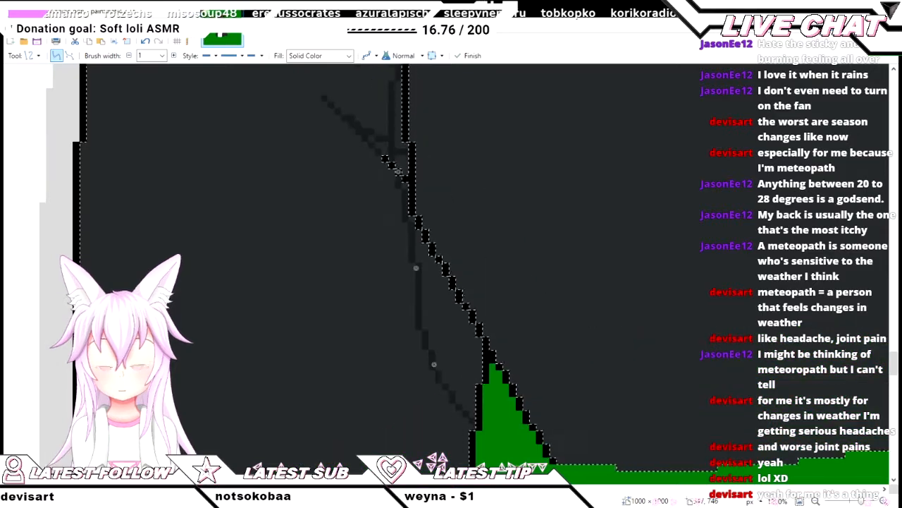
drag(435, 364, 446, 354)
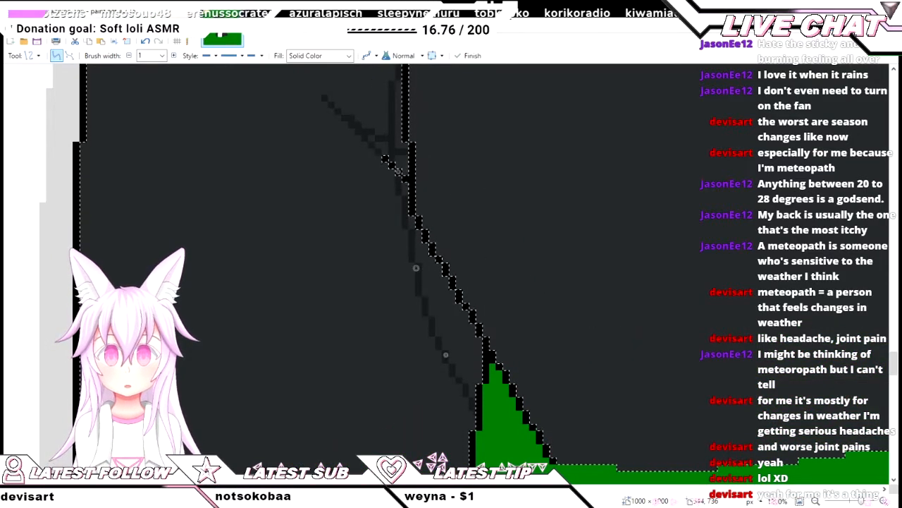
drag(416, 267, 408, 269)
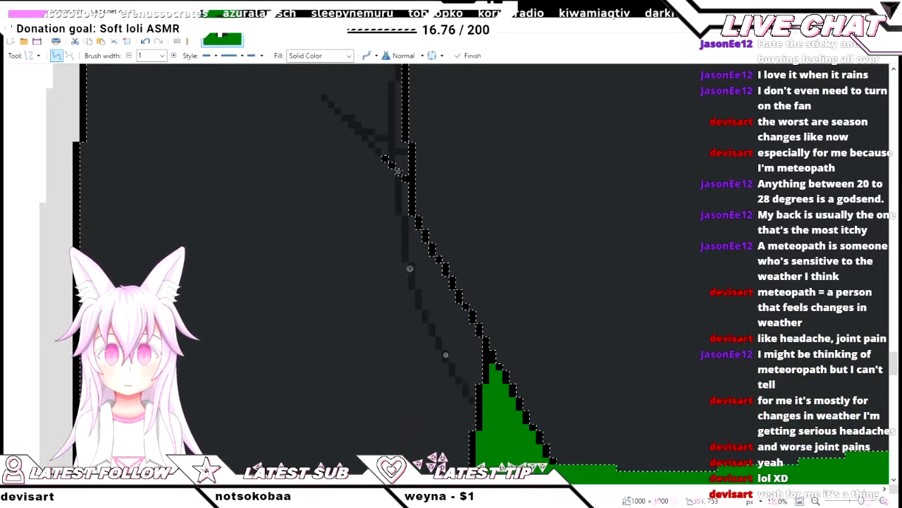
scroll(456, 418, down, 2)
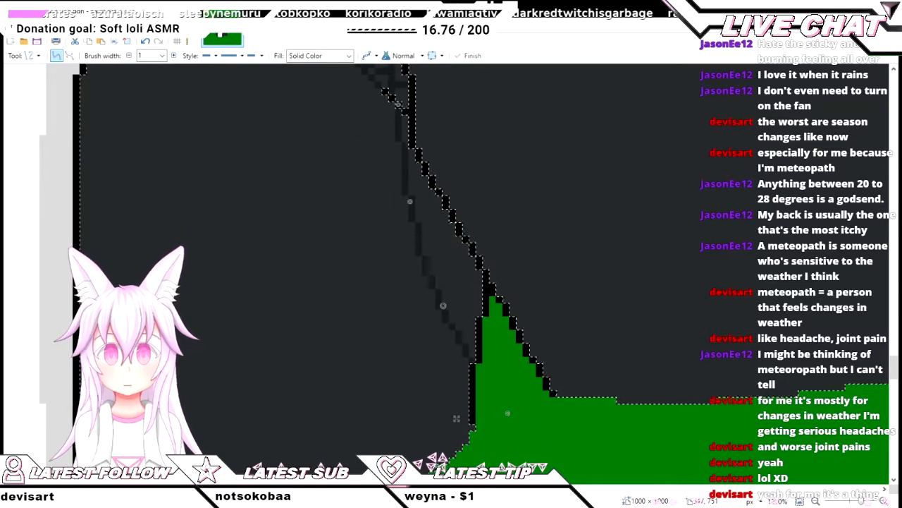
scroll(456, 418, up, 2)
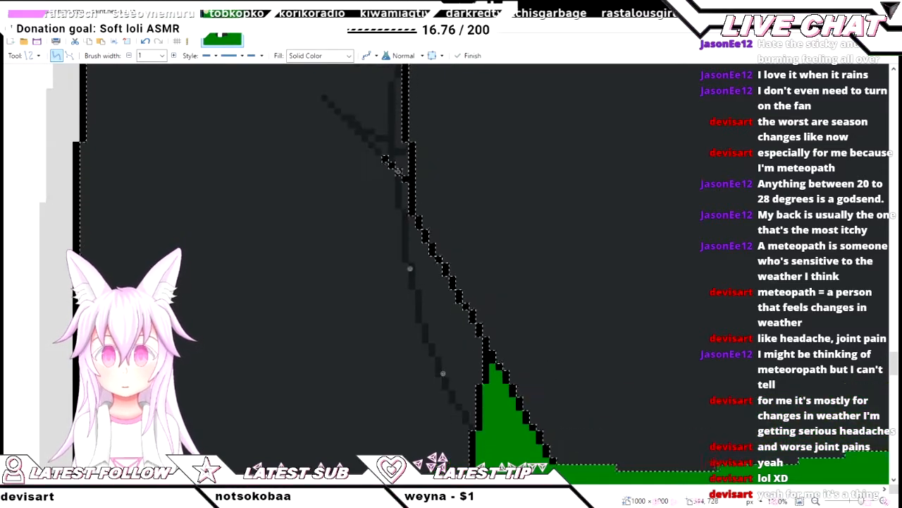
drag(410, 268, 405, 274)
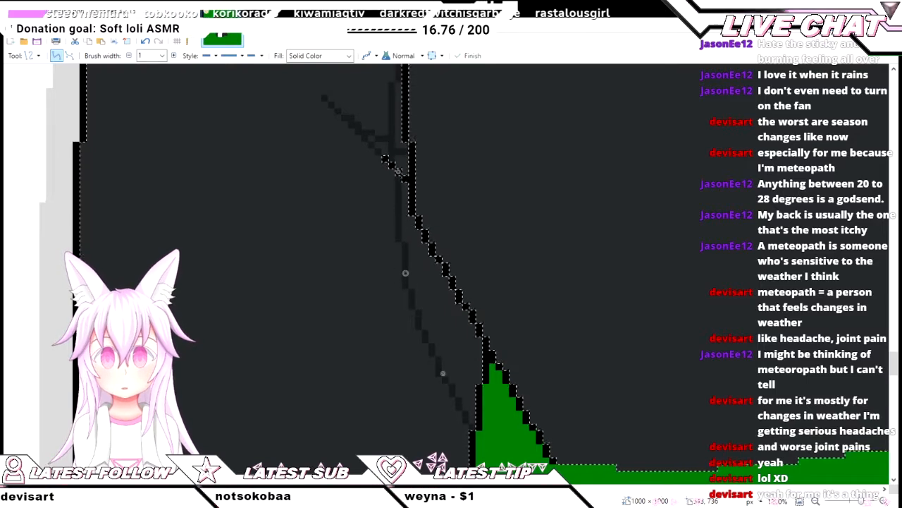
- Fill the areas enclosed between the new shadow curves and the armpit fold lines with the dark shadow colour
key(f)
click(453, 347)
scroll(452, 347, up, 5)
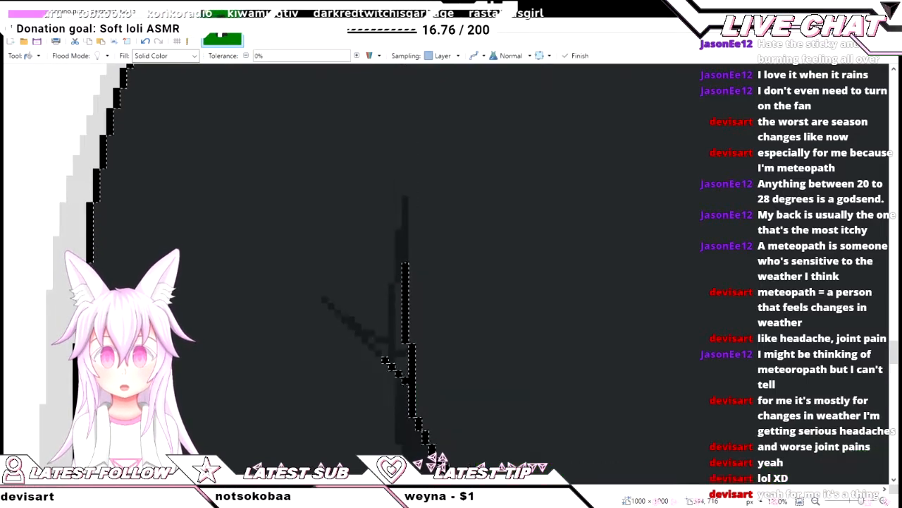
scroll(398, 329, down, 1)
scroll(398, 329, up, 2)
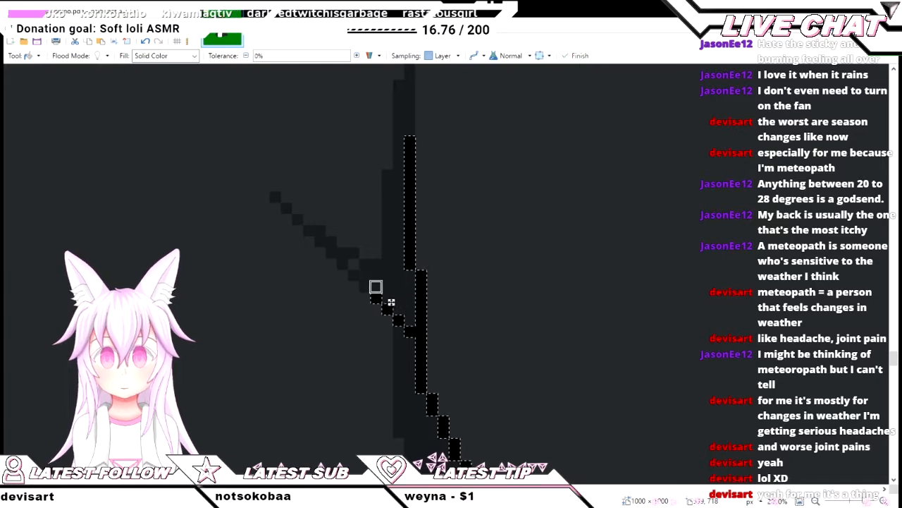
- Draw a dark shadow curve down the lower jacket body, from the armpit shadow beside the green gap to the hem
scroll(384, 285, down, 2)
scroll(384, 285, up, 1)
key(o)
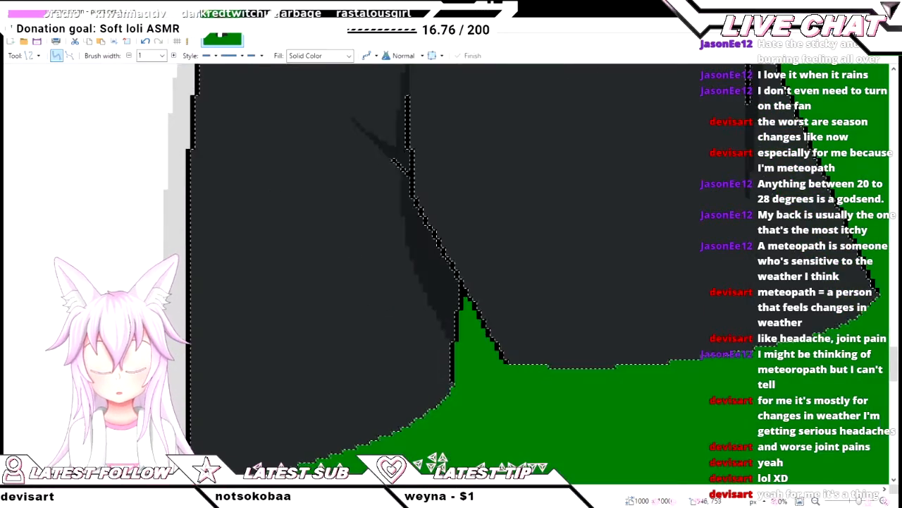
scroll(433, 351, up, 2)
scroll(426, 318, down, 5)
scroll(420, 332, up, 4)
drag(425, 262, 420, 388)
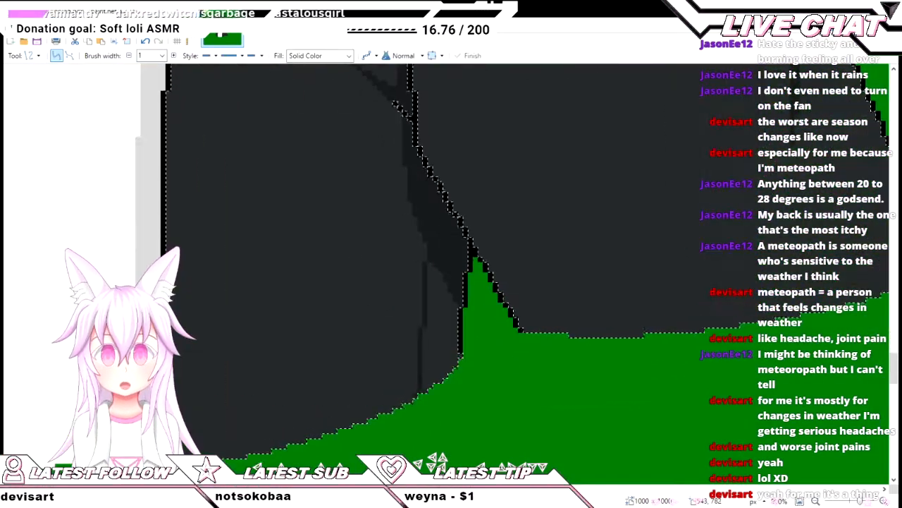
scroll(425, 443, down, 4)
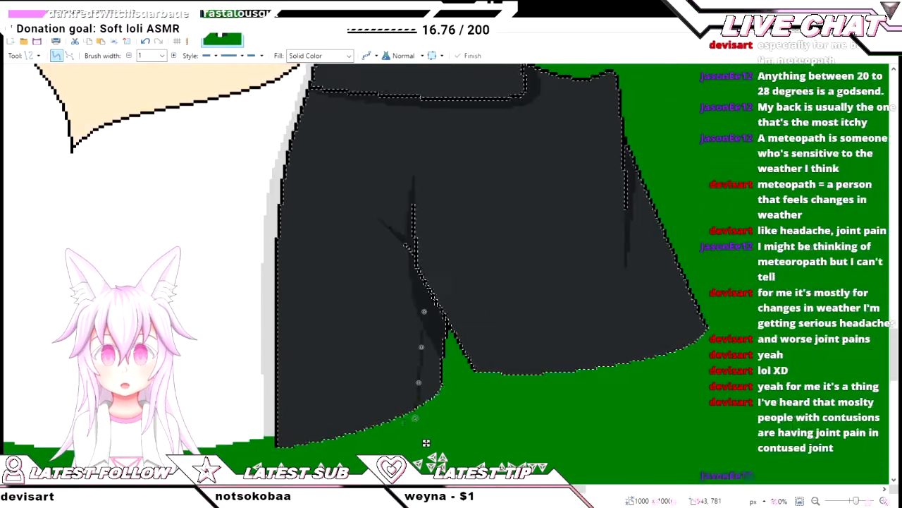
scroll(426, 443, up, 3)
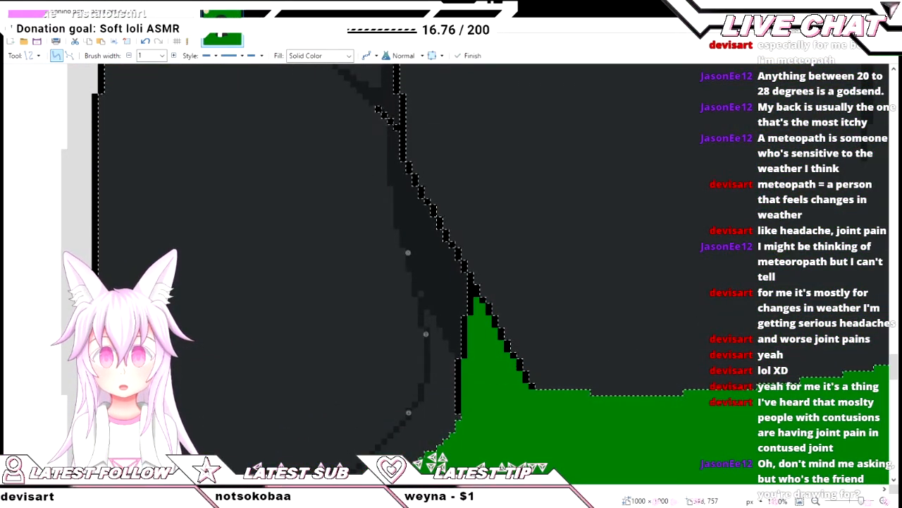
- Fill the area between the new curve, the green gap and the jacket's hem with the dark shadow colour
scroll(446, 362, down, 2)
key(f)
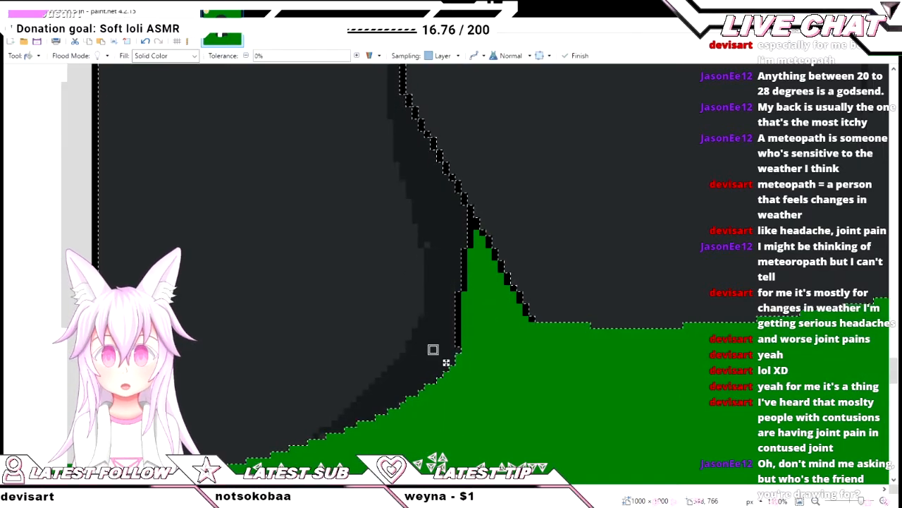
scroll(328, 430, up, 4)
click(323, 425)
scroll(323, 425, up, 3)
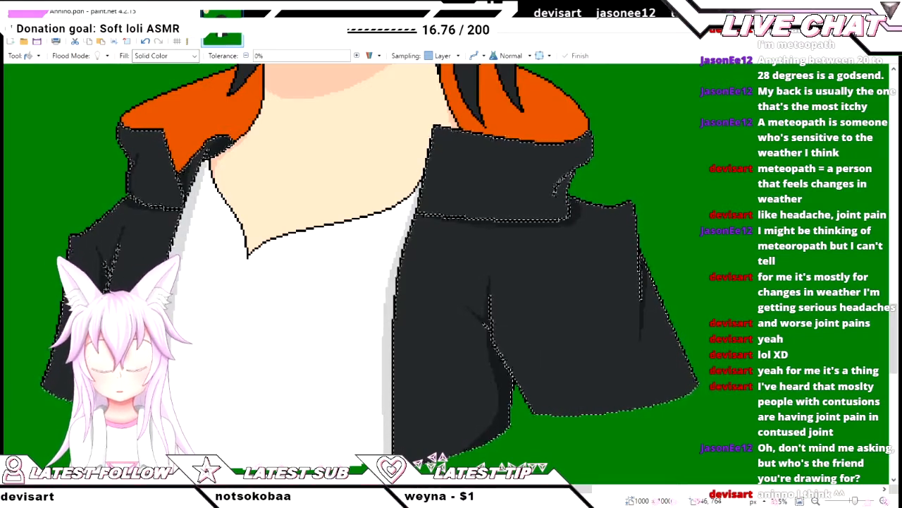
- Examine the whole character and the newly shaded jacket at several zoom levels
scroll(498, 406, down, 1)
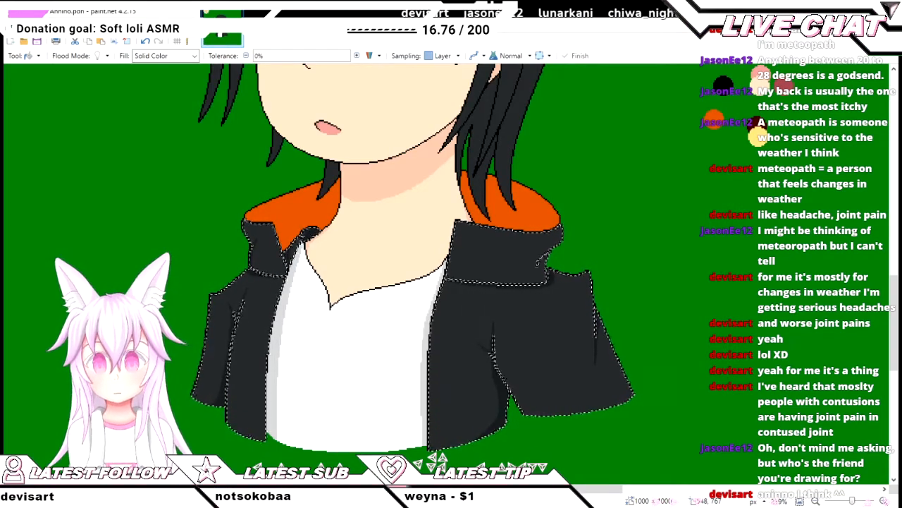
scroll(423, 253, down, 2)
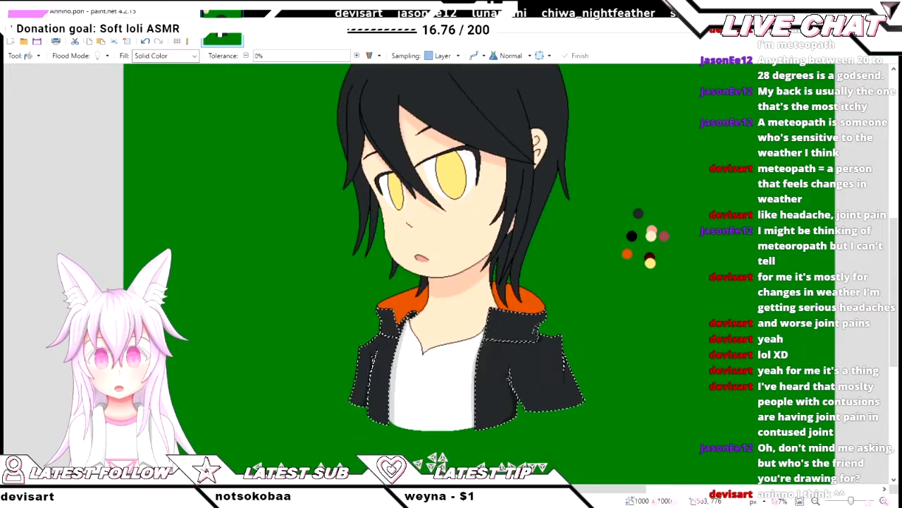
scroll(423, 254, up, 1)
scroll(669, 311, up, 3)
scroll(634, 338, down, 1)
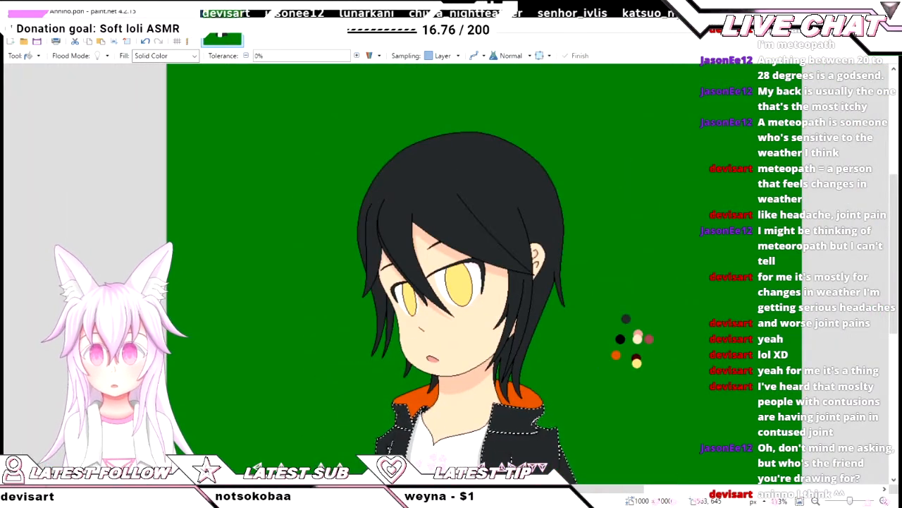
scroll(451, 296, up, 2)
scroll(451, 296, down, 3)
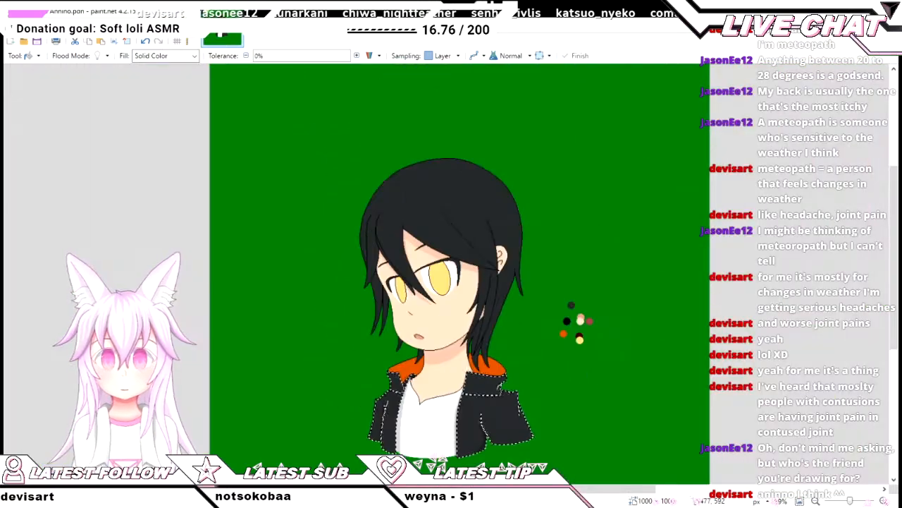
scroll(423, 338, up, 3)
scroll(423, 254, down, 1)
- Smooth the inner edge of the lower jacket shadow beside the green gap with short one-pixel curves
key(o)
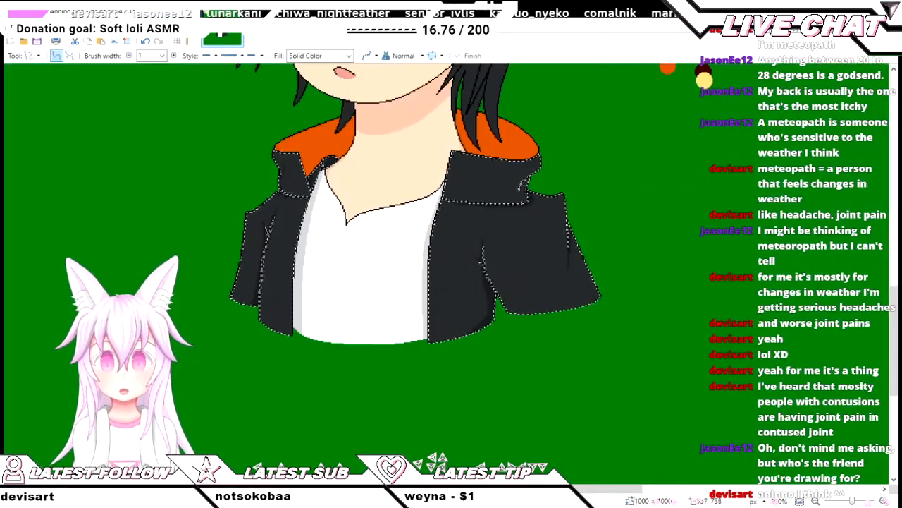
scroll(423, 254, up, 2)
scroll(507, 282, up, 3)
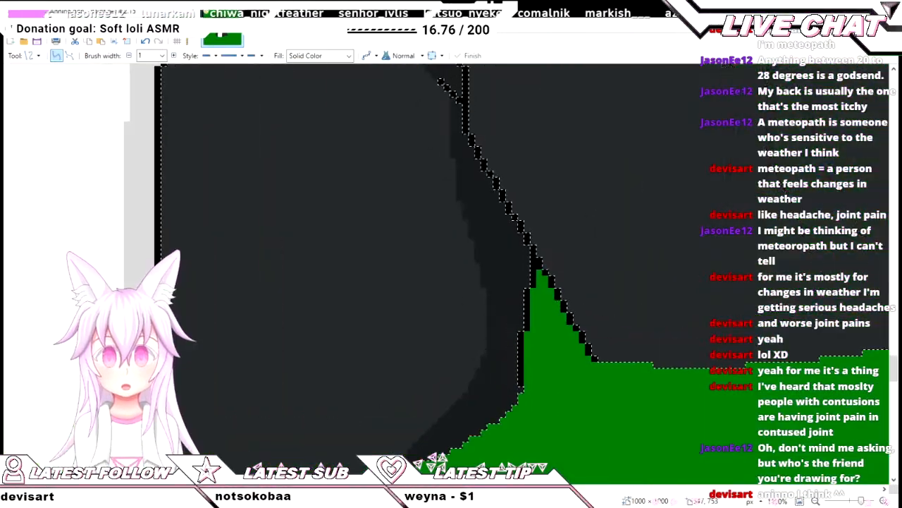
key(Return)
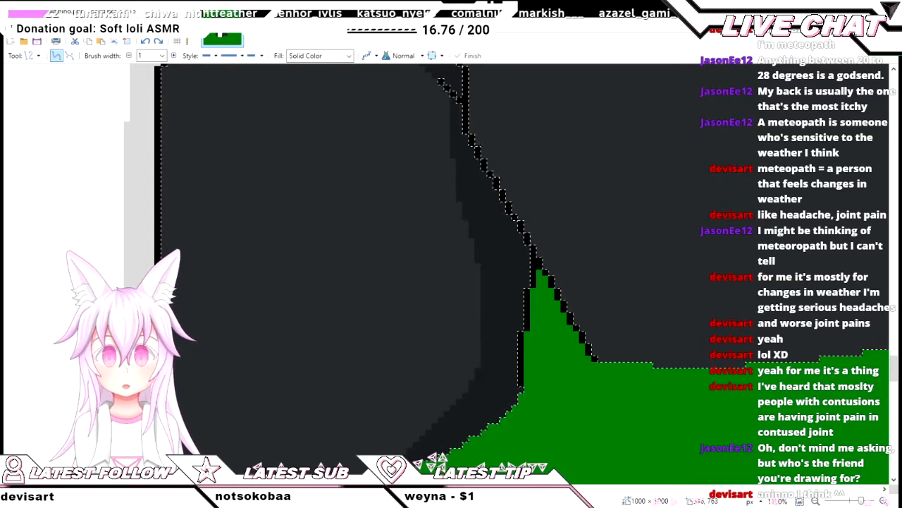
key(Return)
scroll(483, 277, down, 3)
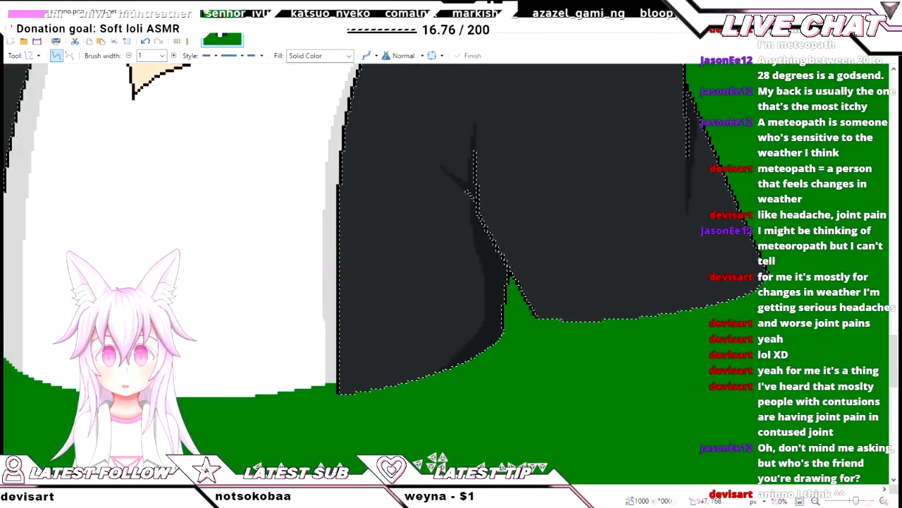
scroll(484, 322, up, 3)
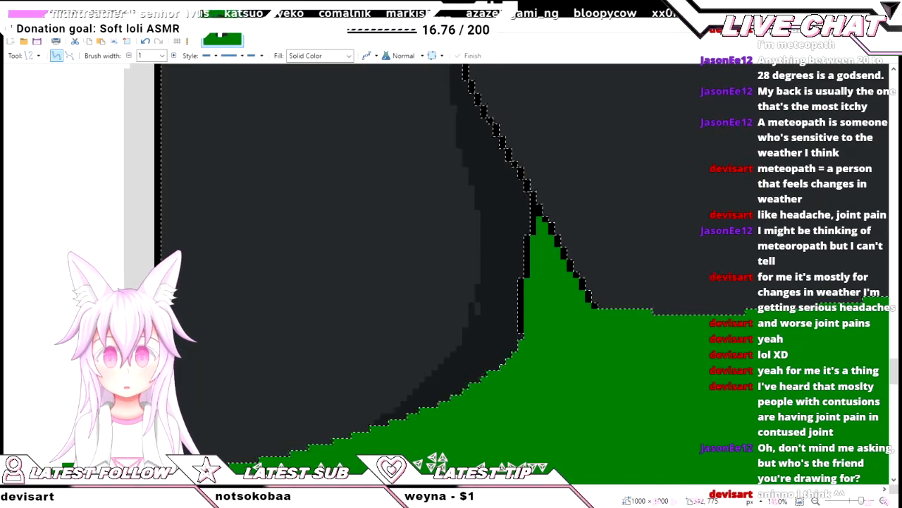
drag(477, 286, 459, 373)
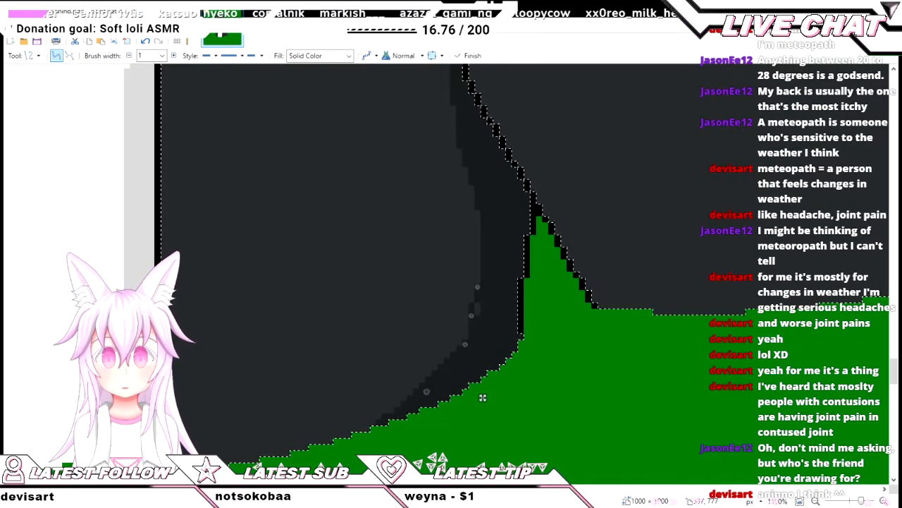
key(Return)
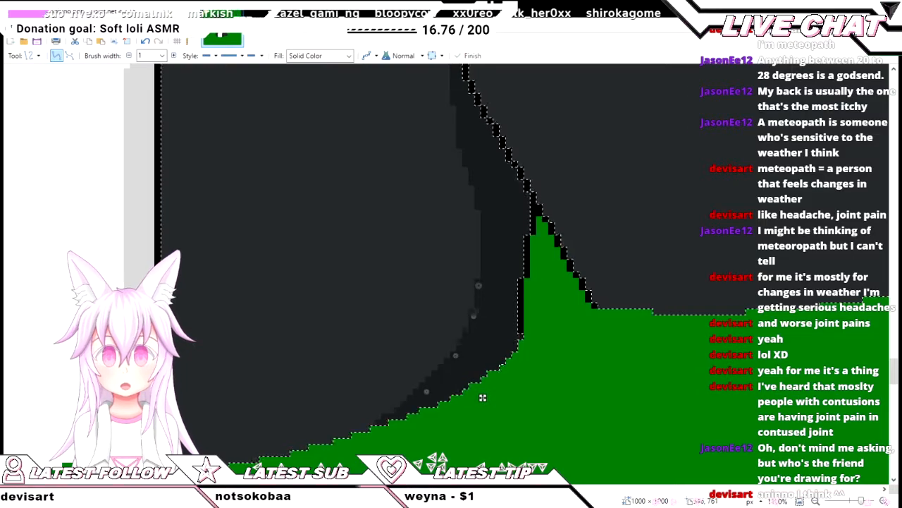
scroll(451, 267, down, 5)
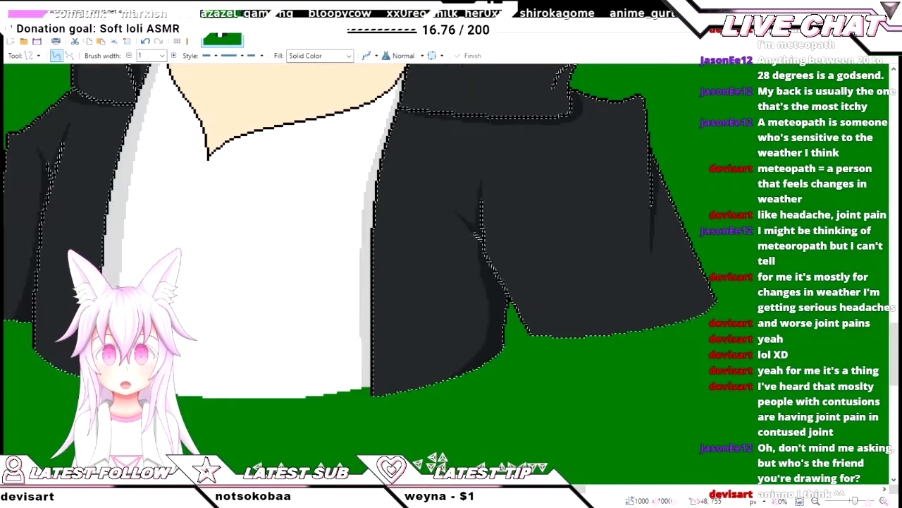
- Examine the shadows on both sides of the jacket for balance and remaining unshaded folds
scroll(451, 267, up, 5)
scroll(511, 328, up, 2)
scroll(511, 328, down, 5)
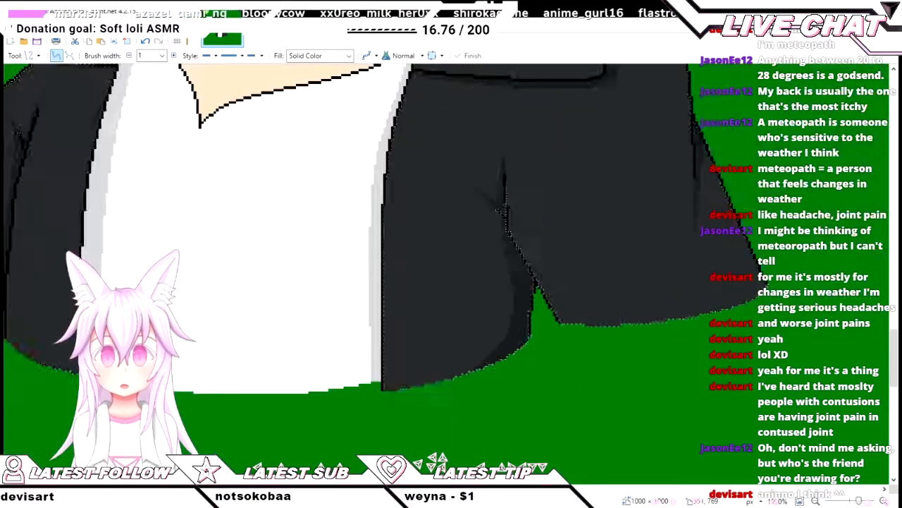
scroll(511, 328, up, 3)
scroll(511, 328, down, 2)
scroll(511, 328, down, 2)
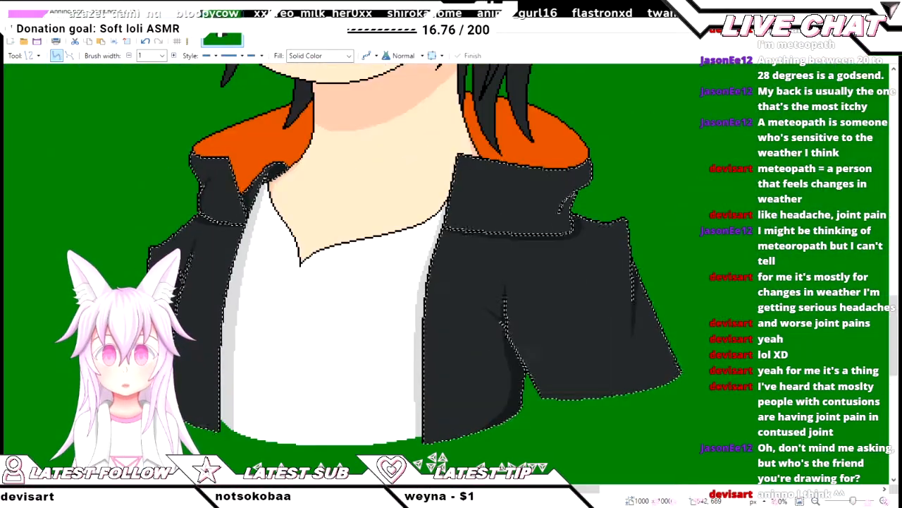
scroll(511, 328, up, 2)
scroll(511, 328, down, 1)
scroll(511, 328, up, 1)
scroll(511, 328, down, 3)
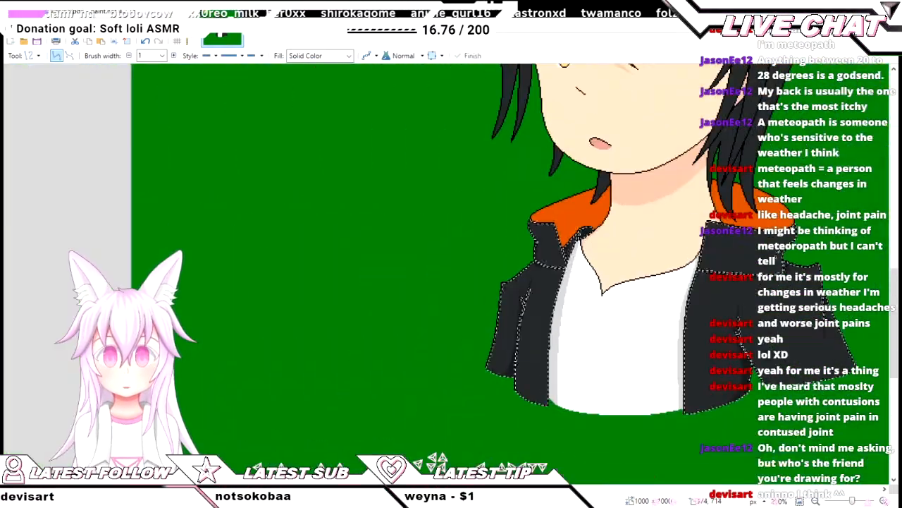
- Draw a tapered shadow curve beneath the small crease in the large collar flap and fill the area it encloses
scroll(511, 328, up, 2)
scroll(511, 327, down, 1)
scroll(511, 327, up, 4)
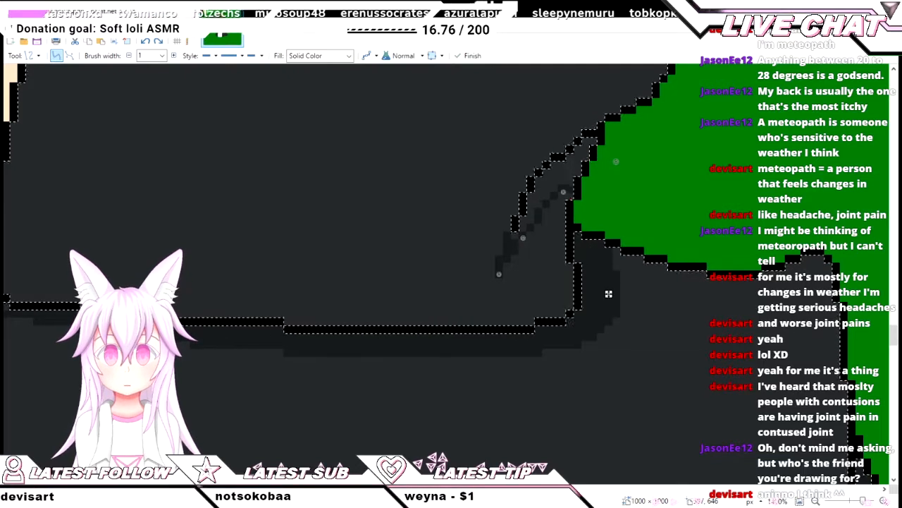
drag(617, 161, 622, 153)
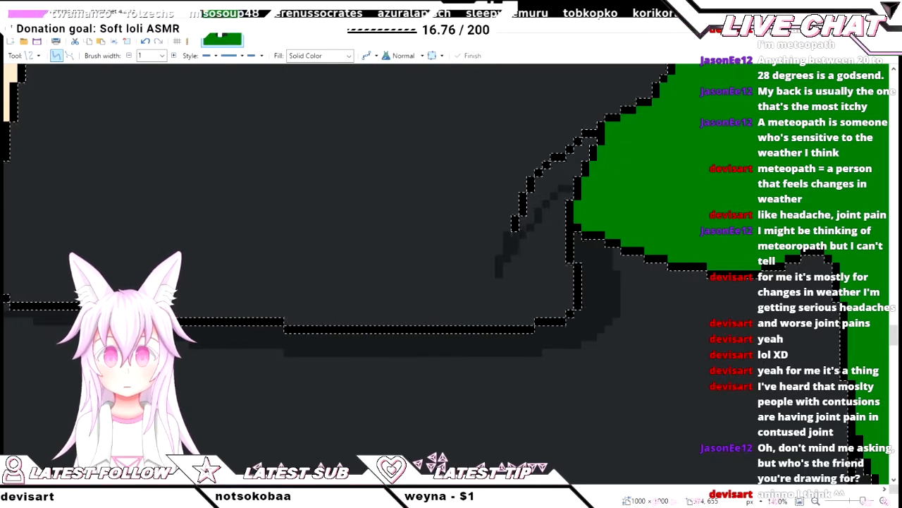
key(f)
scroll(540, 268, down, 3)
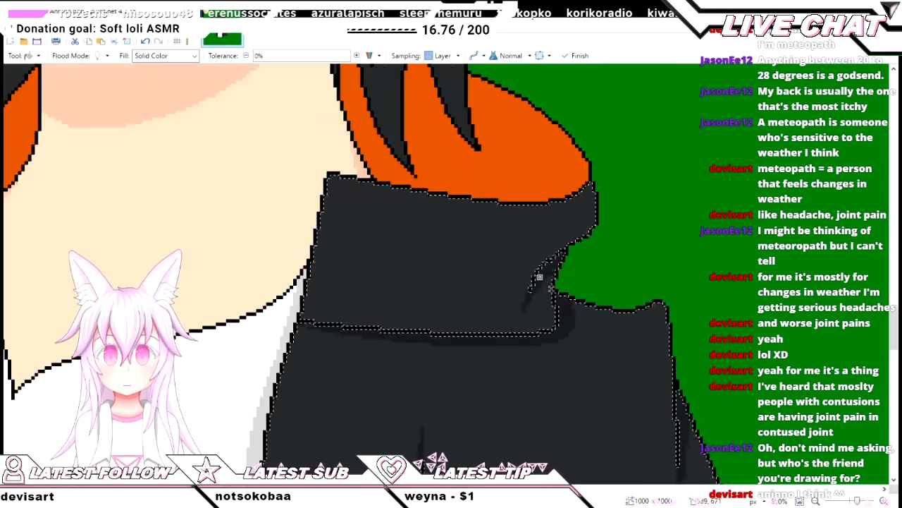
- Draw a shadow curve inside the large collar flap's outer edge, from the orange lining down to the small crease, bending it along the outline
key(o)
scroll(540, 276, up, 3)
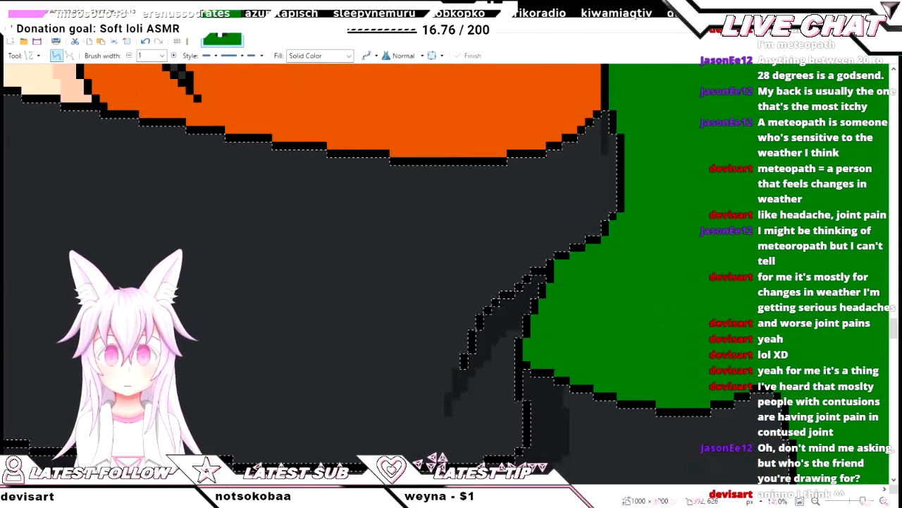
drag(596, 239, 530, 271)
drag(599, 198, 588, 213)
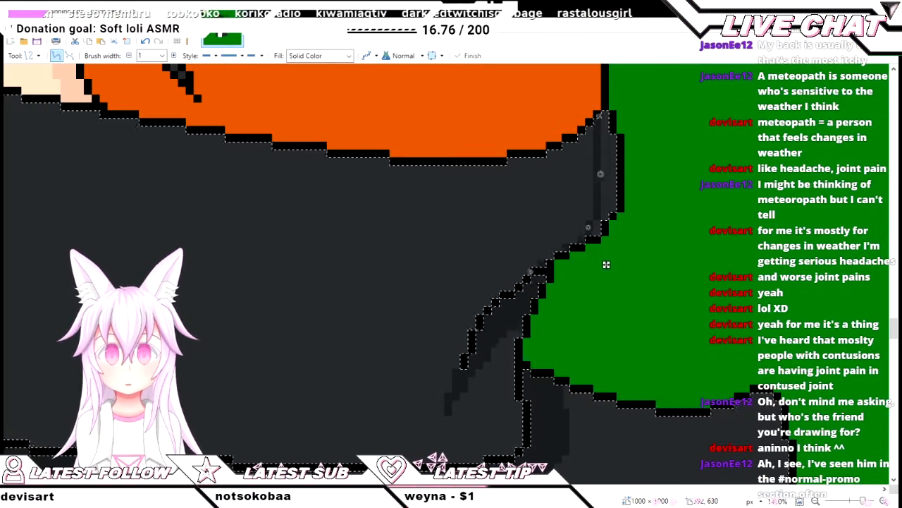
scroll(606, 264, up, 3)
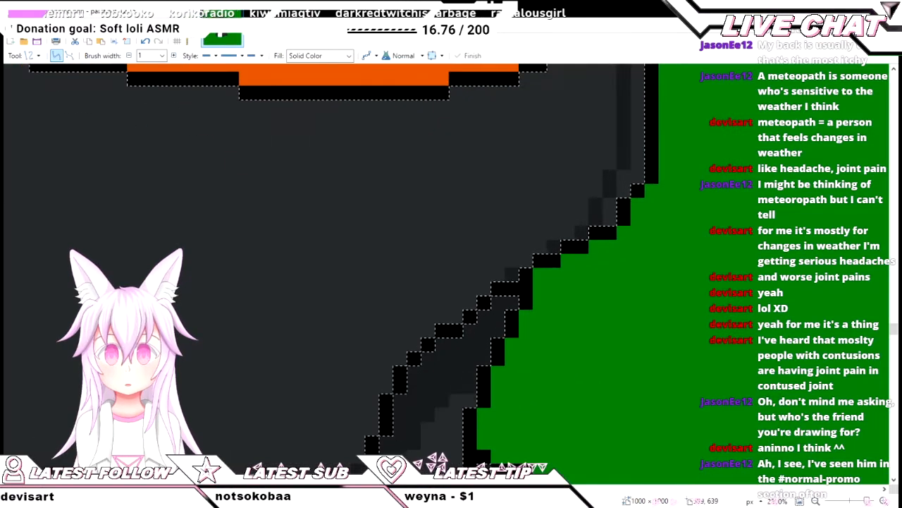
key(Return)
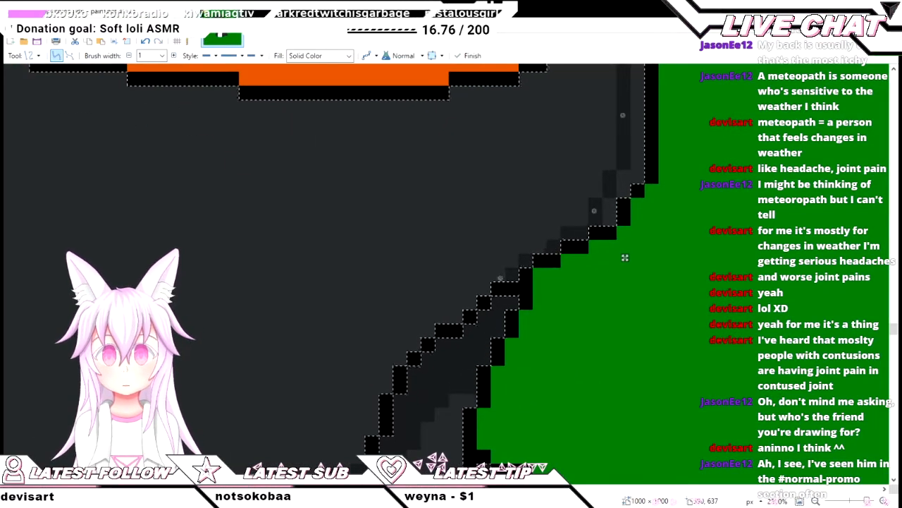
drag(624, 257, 625, 391)
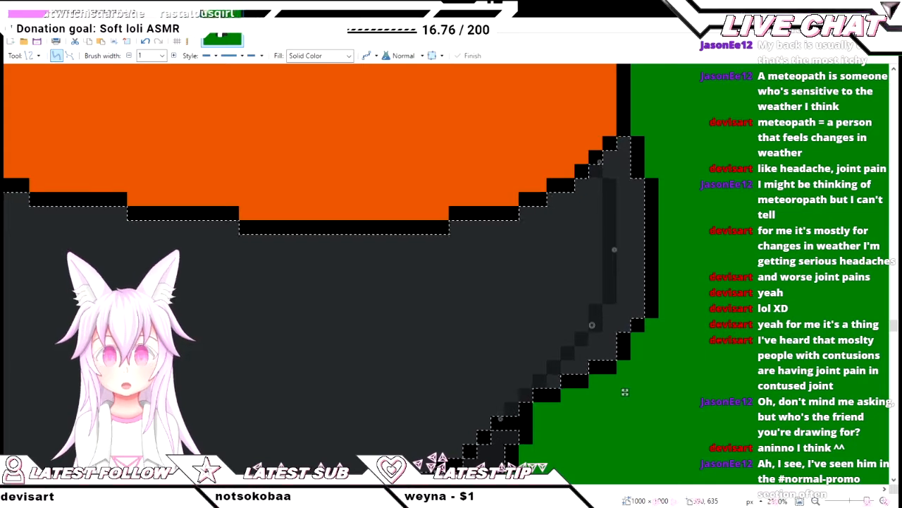
- Fill the strip between the new curve and the collar's outer outline with the dark shadow colour
key(f)
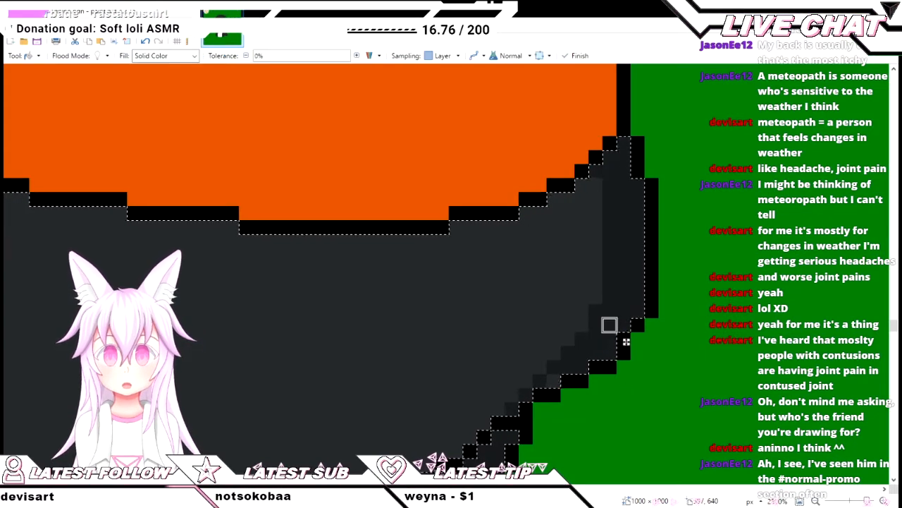
scroll(513, 403, down, 4)
scroll(513, 402, down, 1)
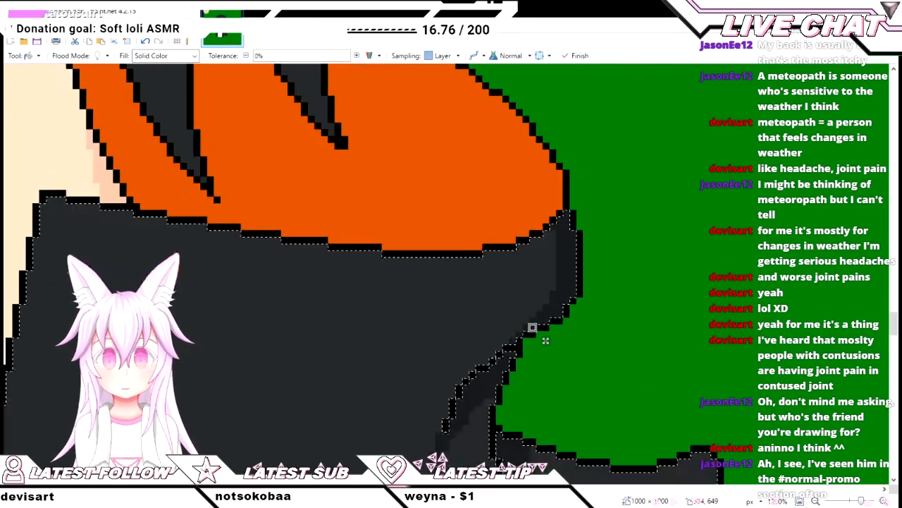
- Widen the upper end of the collar-edge shadow with a short line just beneath the orange lining
key(o)
scroll(553, 241, up, 4)
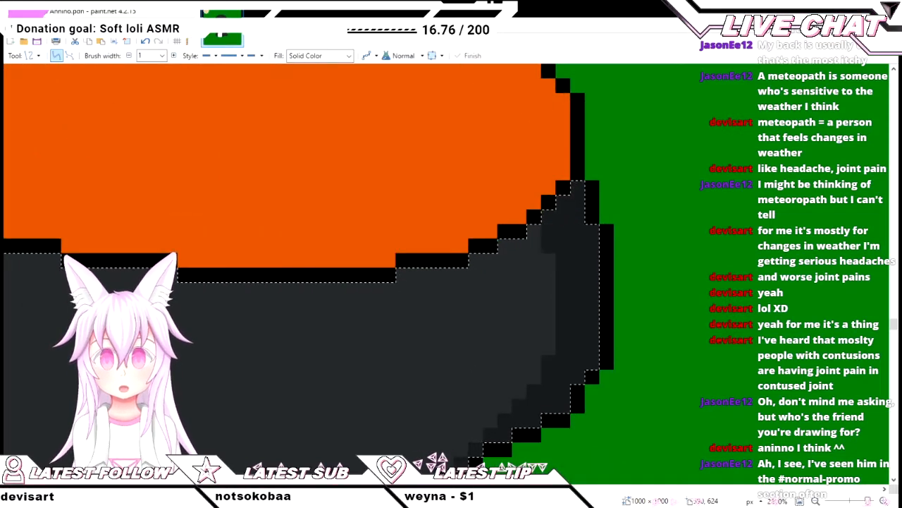
scroll(338, 275, down, 5)
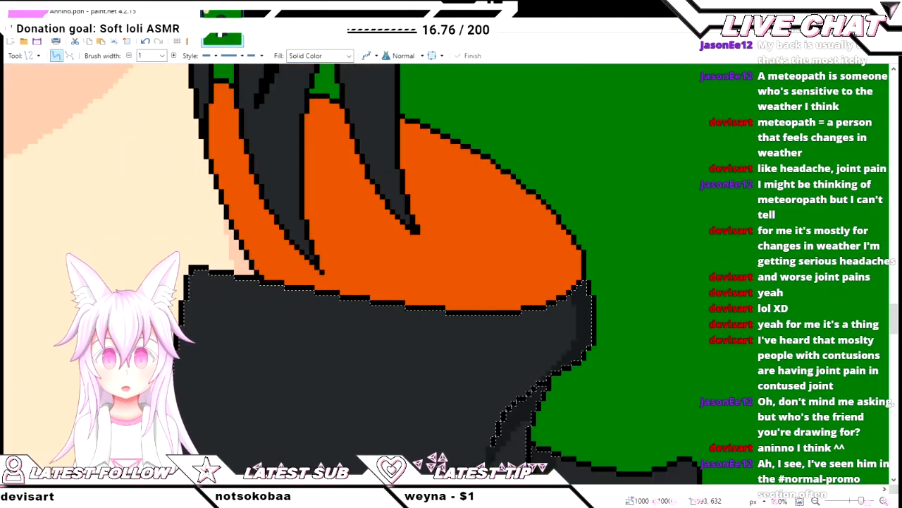
scroll(339, 275, down, 2)
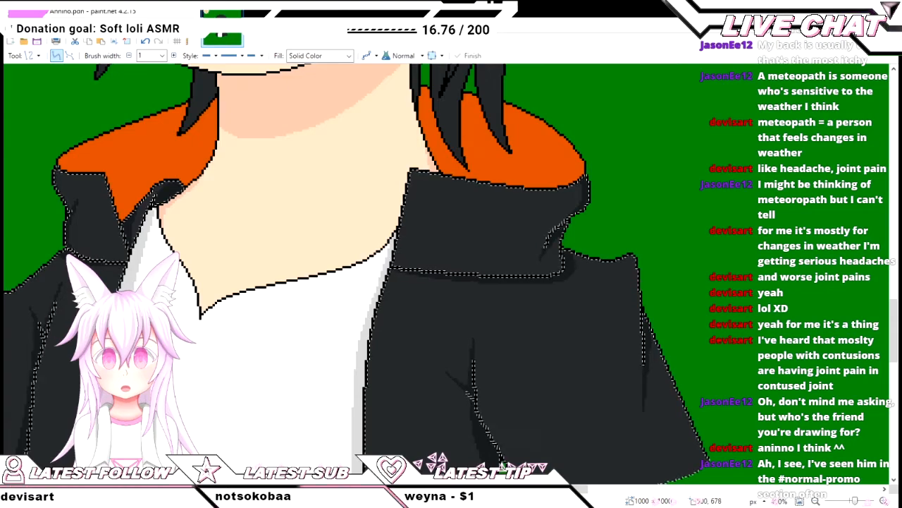
scroll(338, 275, up, 3)
scroll(78, 282, up, 4)
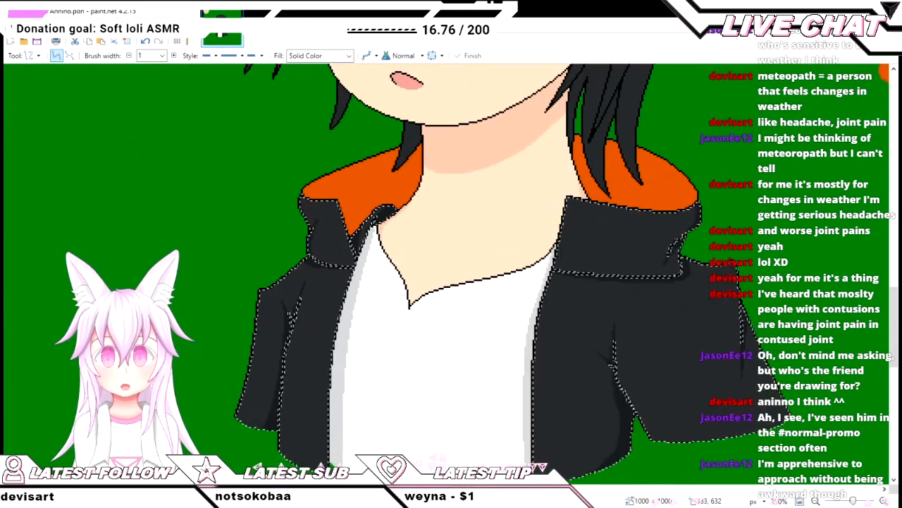
- Examine the jacket, collar and shirt shading from close up and at full view for areas that still need work
scroll(339, 275, down, 4)
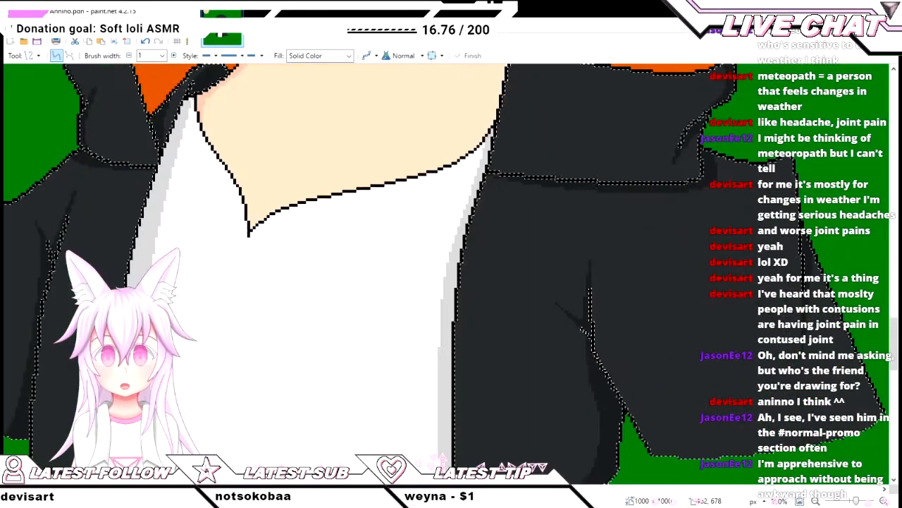
scroll(446, 273, left, 2)
scroll(447, 274, right, 2)
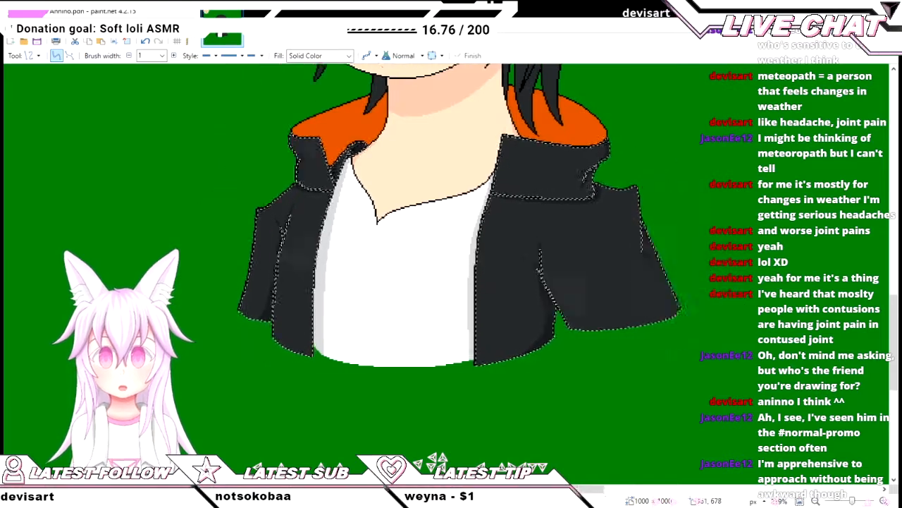
scroll(446, 273, left, 2)
scroll(446, 273, up, 3)
scroll(446, 273, up, 4)
scroll(446, 274, down, 6)
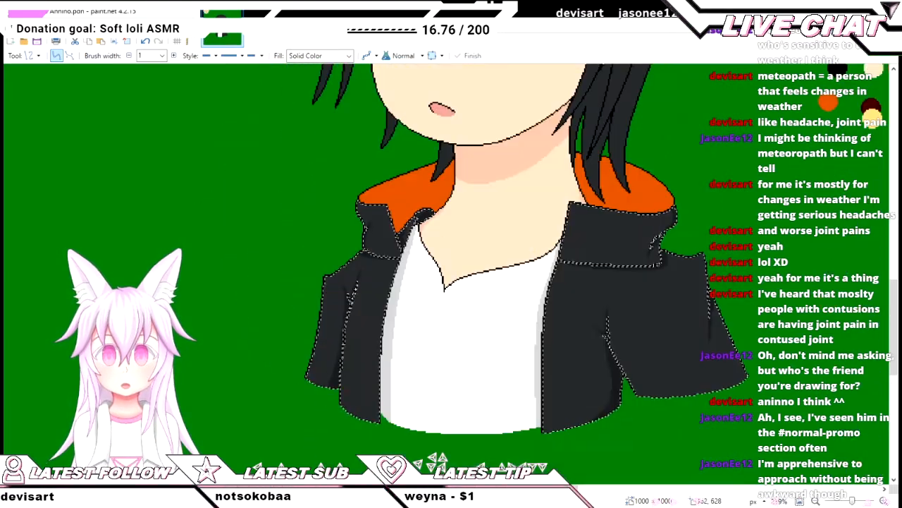
scroll(447, 273, right, 2)
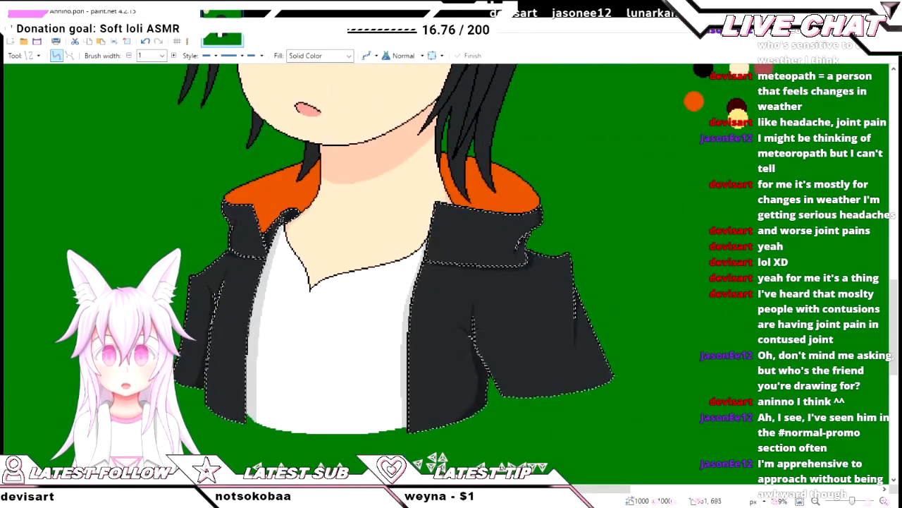
scroll(447, 273, down, 1)
scroll(446, 274, up, 3)
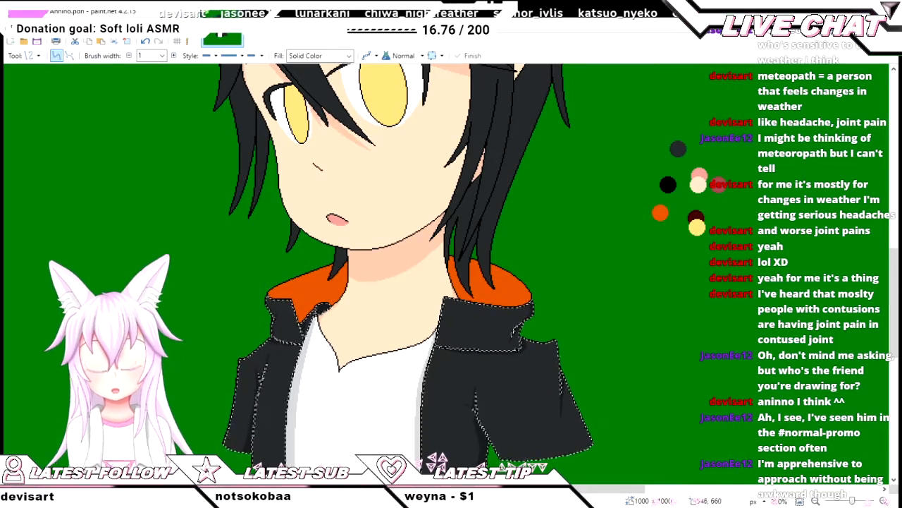
scroll(446, 273, down, 1)
scroll(446, 274, up, 5)
scroll(446, 273, down, 5)
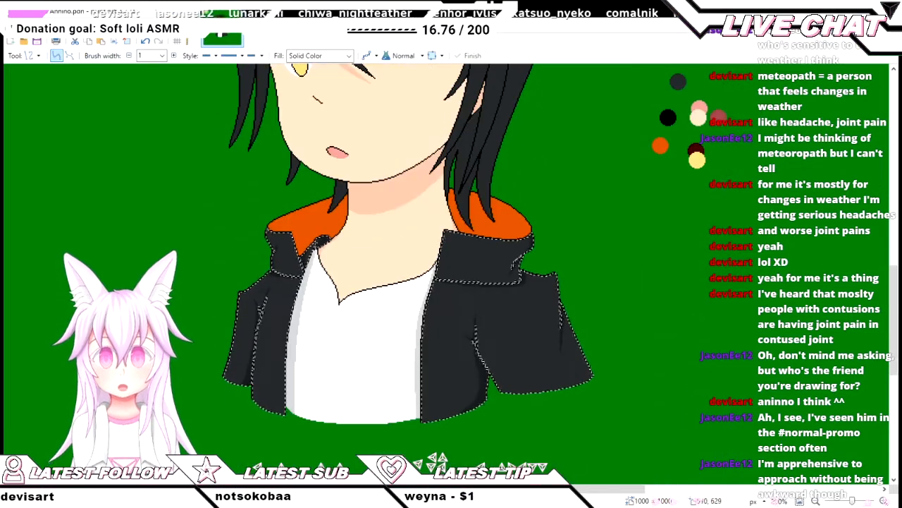
scroll(447, 274, left, 1)
scroll(446, 274, right, 2)
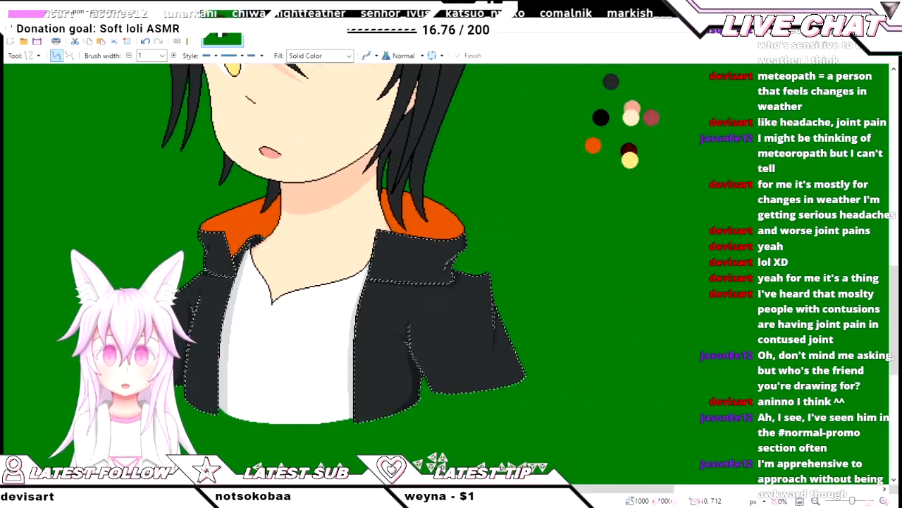
scroll(447, 274, up, 2)
scroll(446, 273, left, 6)
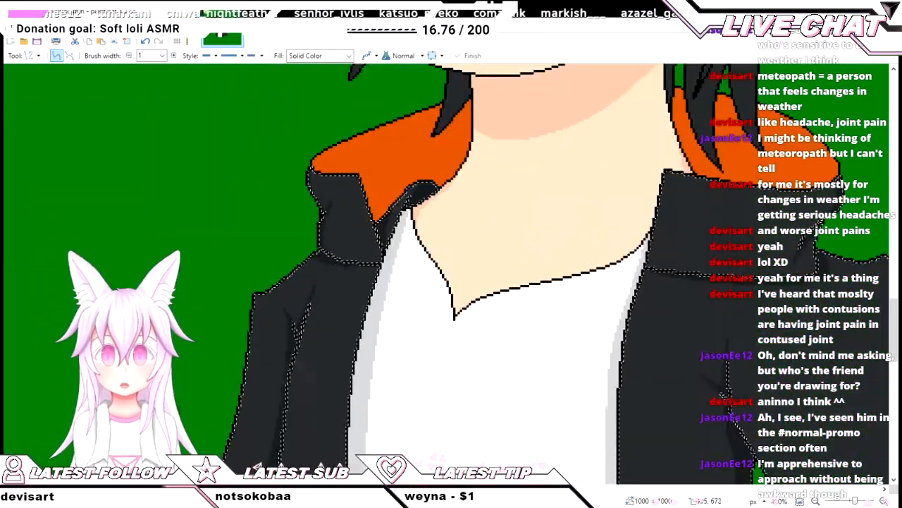
scroll(446, 274, right, 5)
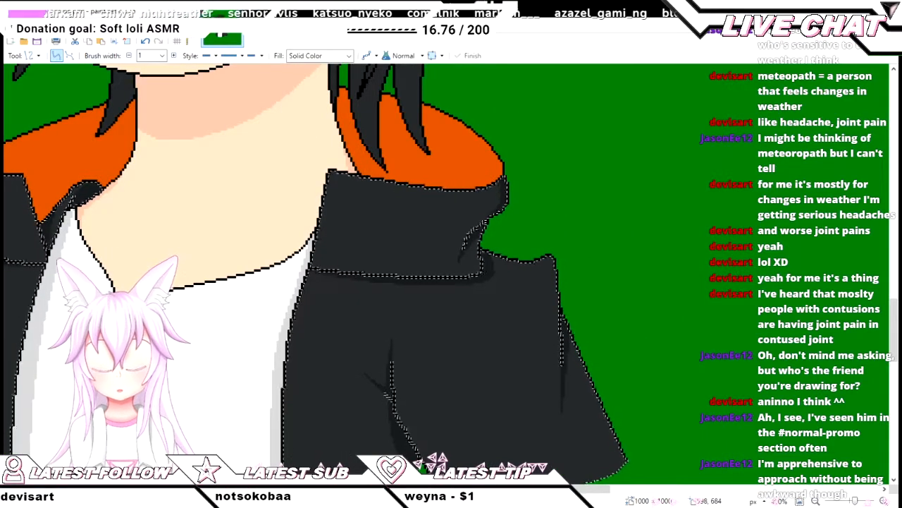
scroll(446, 273, up, 2)
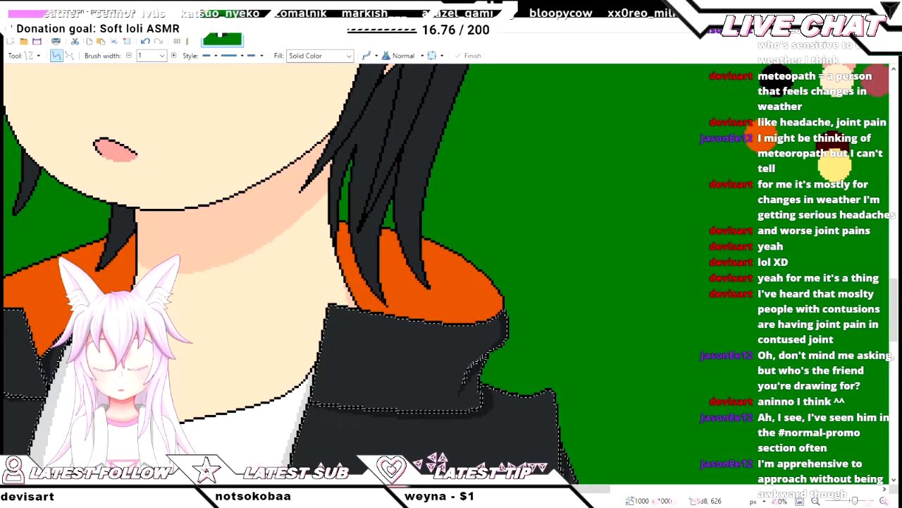
scroll(486, 322, down, 2)
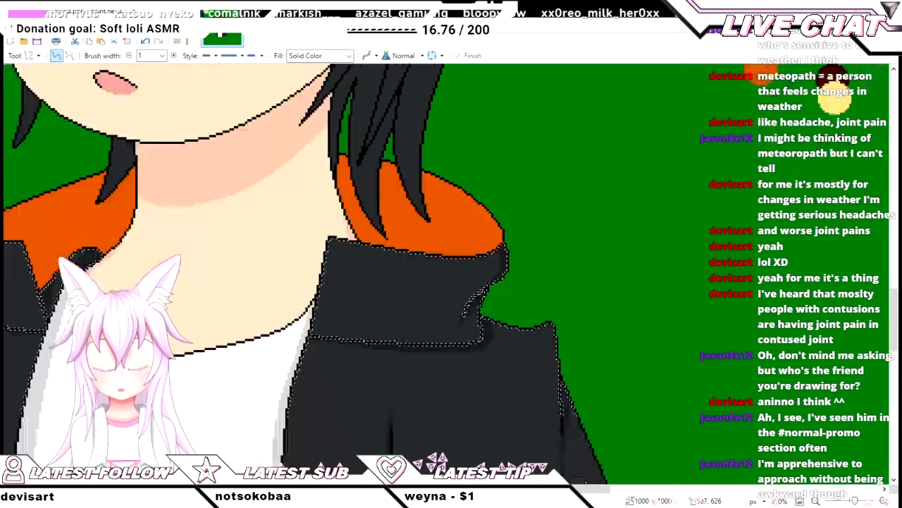
scroll(487, 322, up, 1)
ctrl+scroll(486, 322, down, 1)
scroll(493, 352, left, 2)
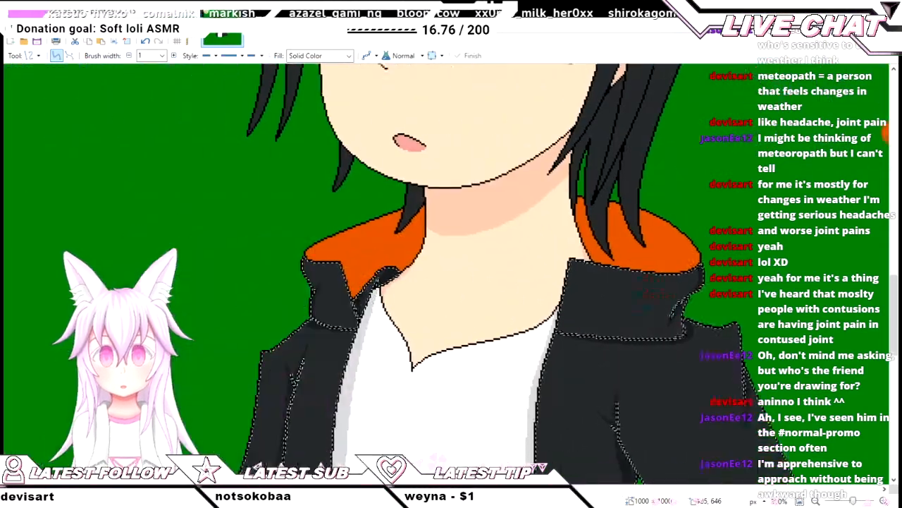
scroll(494, 352, right, 2)
ctrl+scroll(494, 352, up, 4)
scroll(493, 352, left, 1)
ctrl+scroll(451, 275, down, 3)
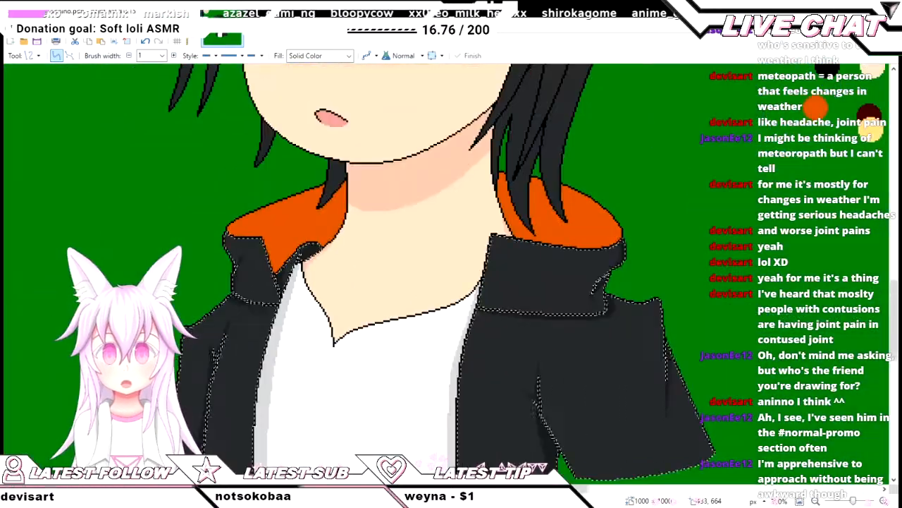
scroll(451, 275, left, 2)
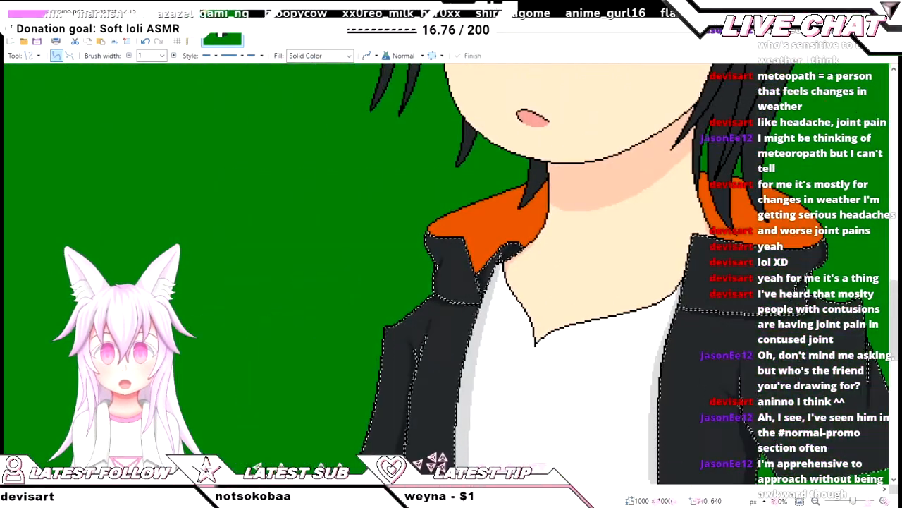
scroll(451, 275, down, 4)
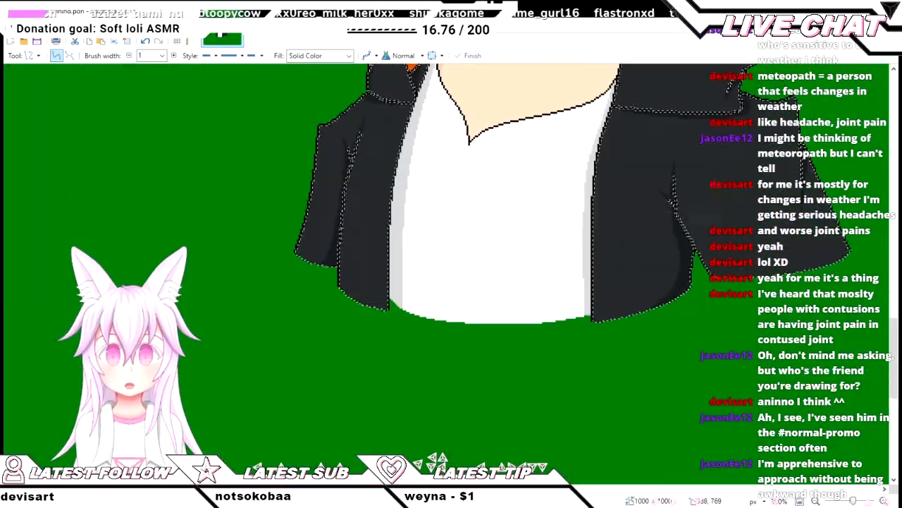
ctrl+scroll(662, 255, up, 3)
ctrl+scroll(482, 258, down, 3)
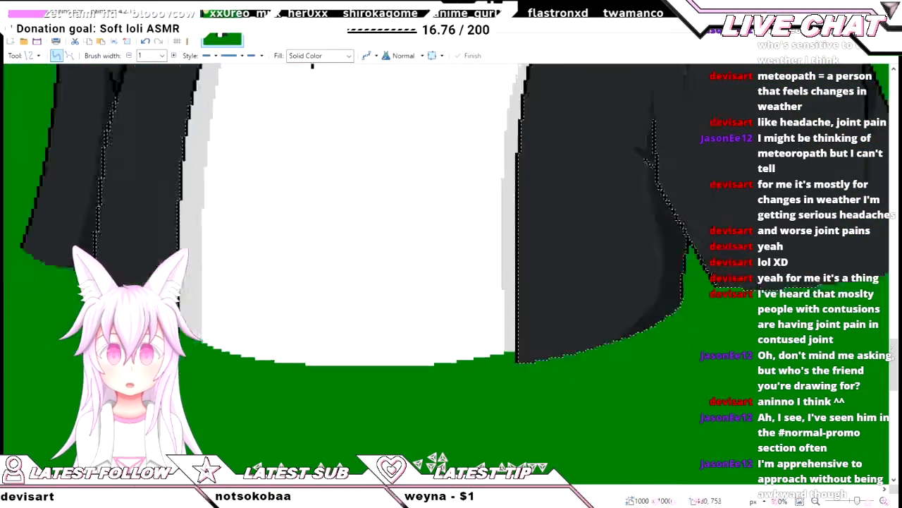
- Select the main hair area with the Magic Wand and add the front bangs and the long locks beside the smaller eye
scroll(451, 275, up, 10)
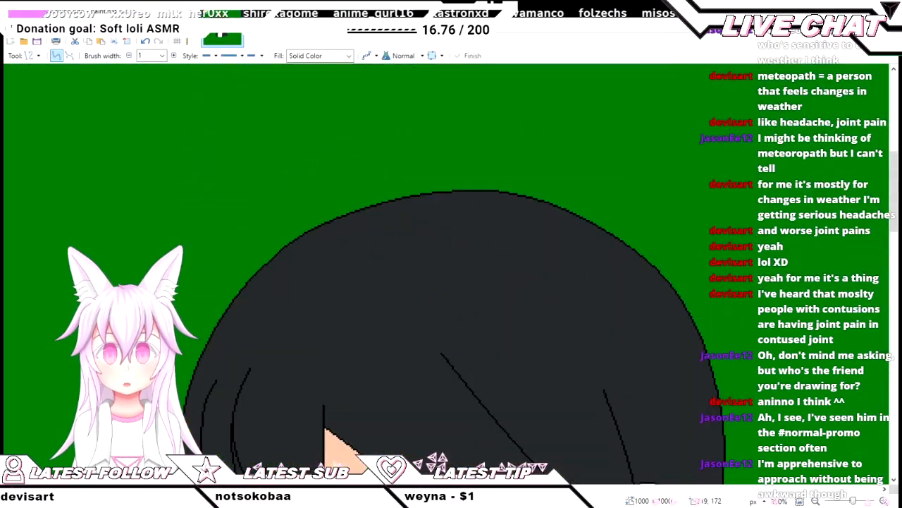
key(f)
click(399, 256)
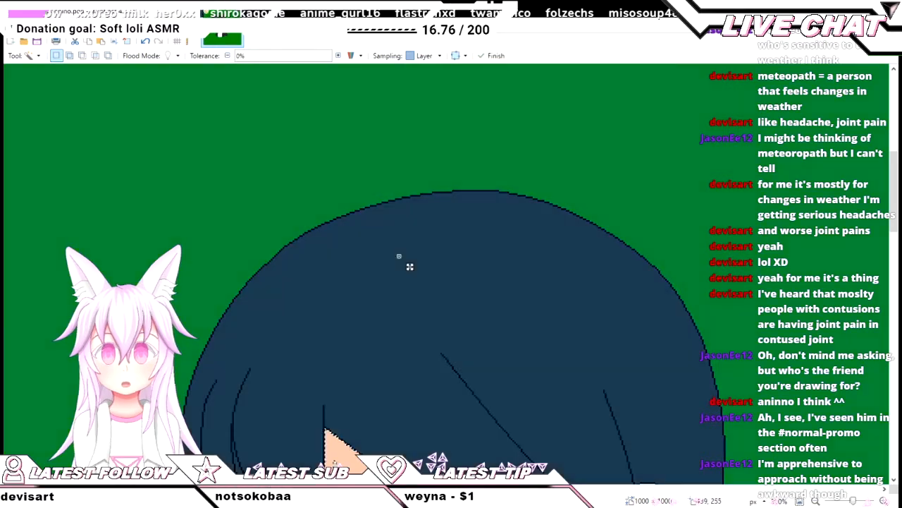
scroll(399, 211, down, 2)
click(383, 308)
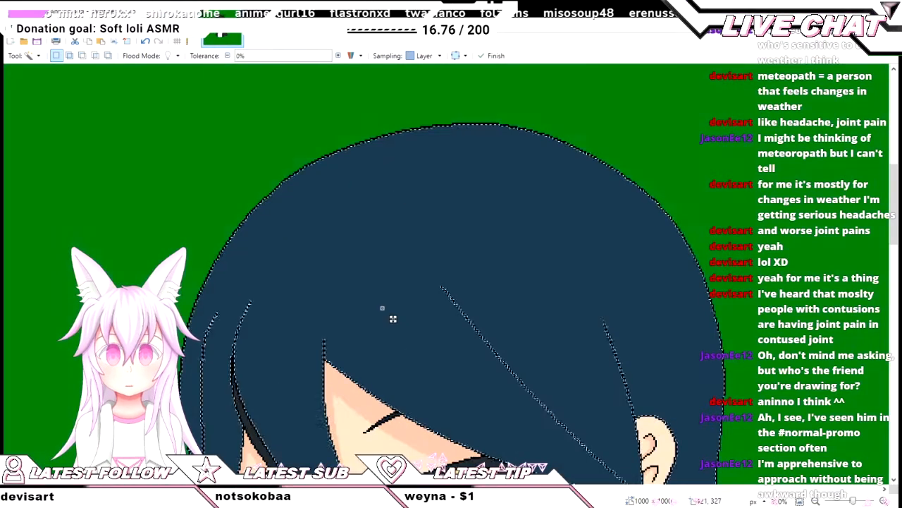
scroll(383, 308, down, 3)
scroll(382, 308, left, 3)
click(541, 343)
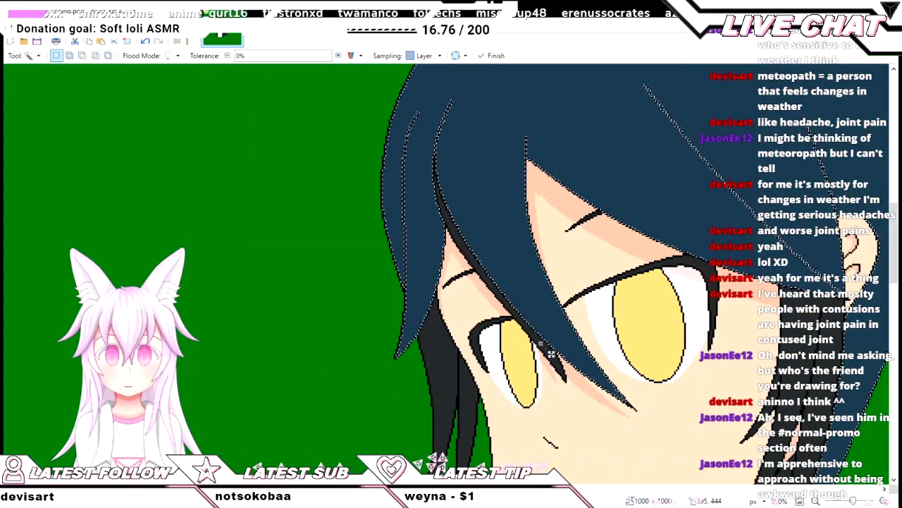
scroll(462, 397, up, 1)
scroll(461, 403, down, 2)
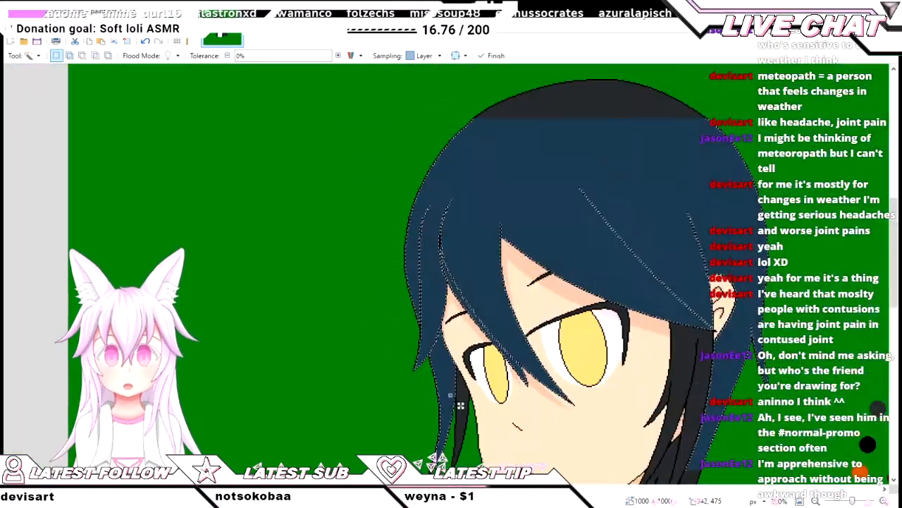
scroll(460, 275, up, 2)
scroll(474, 226, down, 3)
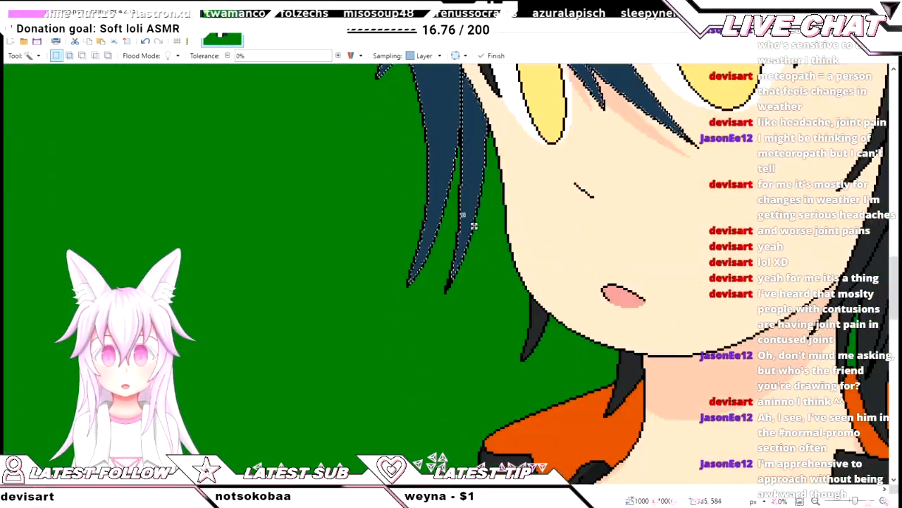
- Add the small locks beneath the jaw and the remaining strands beside the neck to the hair selection
ctrl+click(538, 324)
ctrl+click(623, 374)
scroll(623, 374, right, 3)
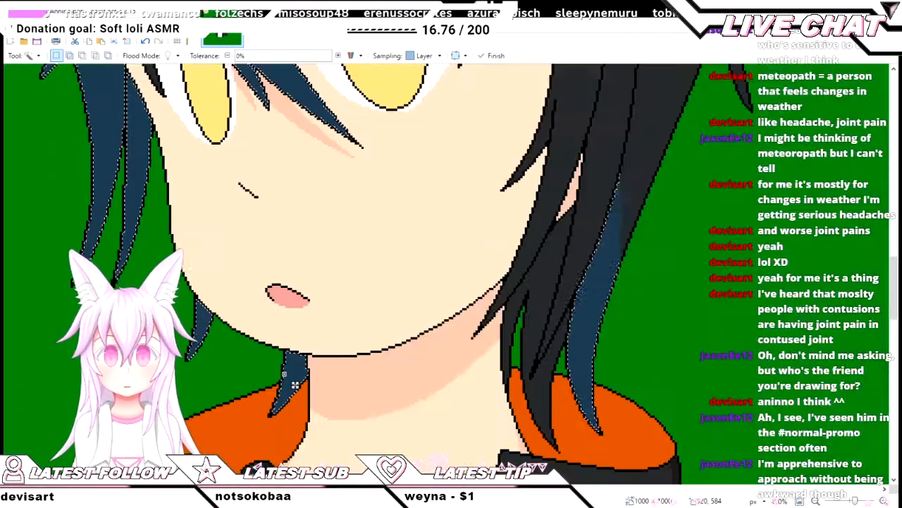
scroll(548, 343, up, 1)
scroll(540, 336, up, 1)
ctrl+click(540, 337)
ctrl+click(508, 234)
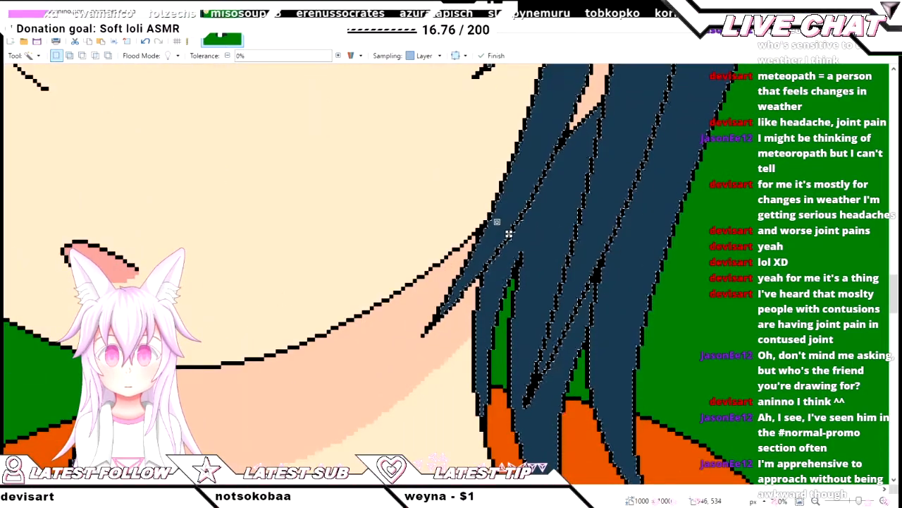
drag(508, 233, 509, 302)
- Check the selected hair from the crown down to the lower locks for areas missing from the selection
scroll(509, 302, up, 6)
scroll(576, 445, down, 3)
scroll(576, 445, up, 4)
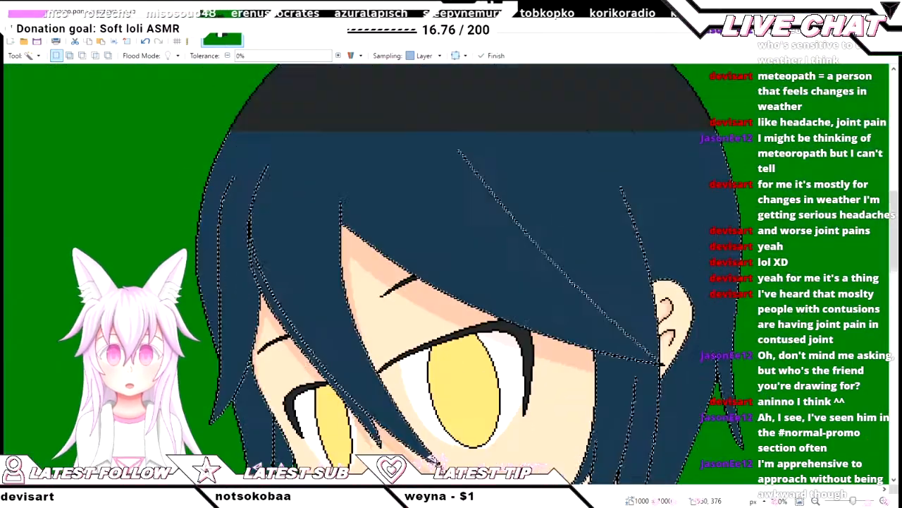
scroll(612, 302, up, 3)
scroll(612, 302, left, 5)
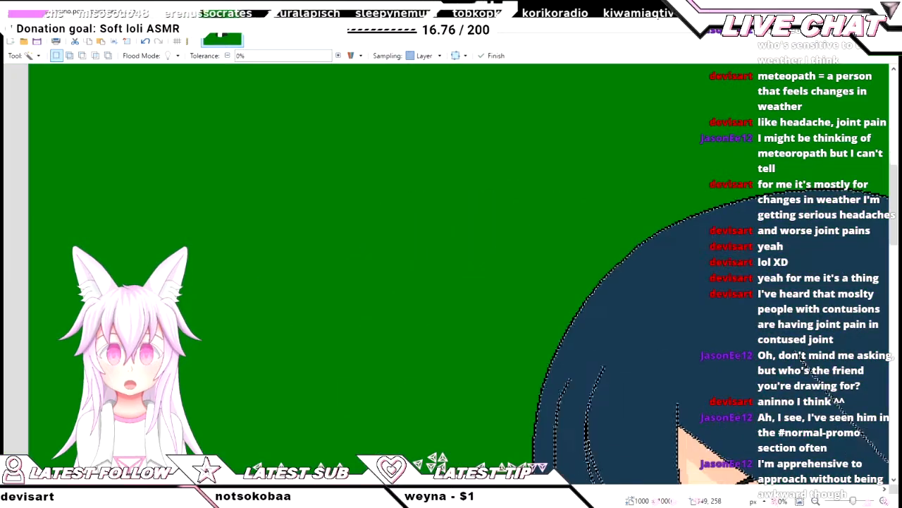
scroll(613, 301, down, 6)
scroll(792, 302, up, 1)
scroll(793, 303, down, 2)
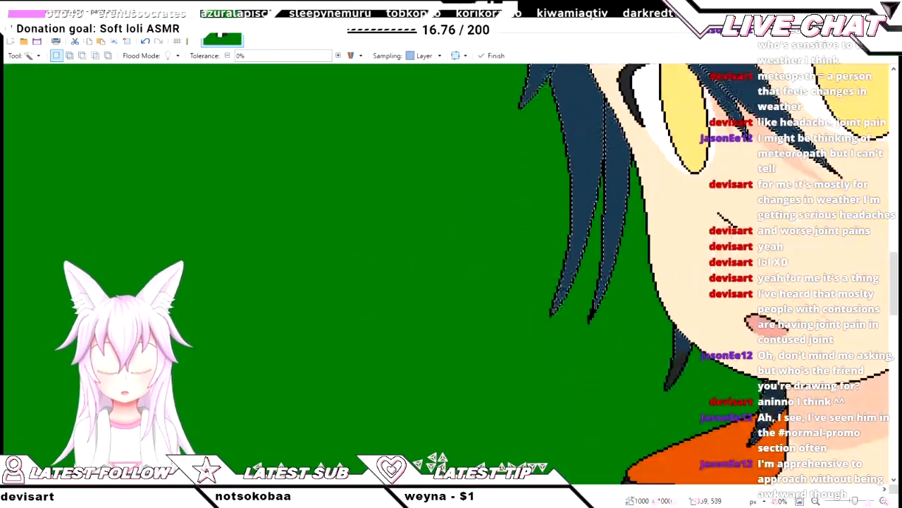
scroll(792, 303, right, 3)
- Fill the small locks beneath the jaw and the rear strand beside the neck with the dark shadow colour
key(f)
scroll(576, 270, up, 3)
scroll(577, 270, down, 3)
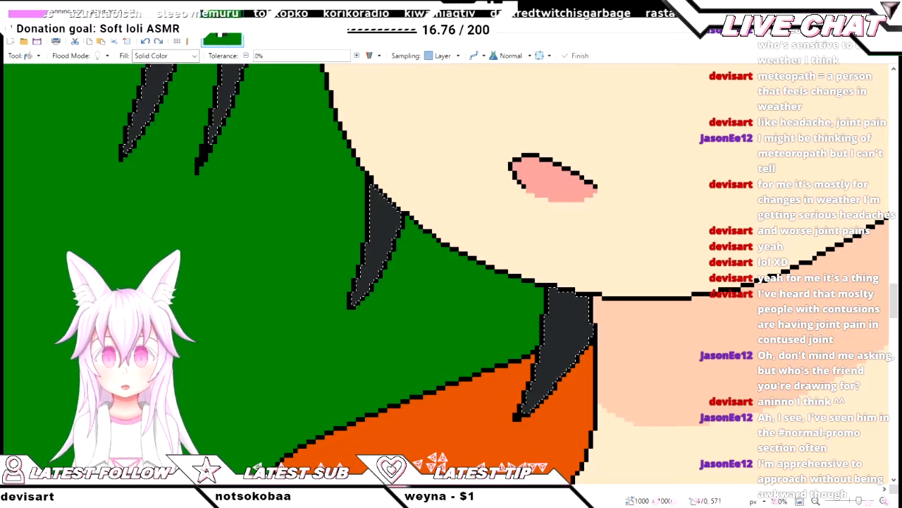
scroll(389, 226, up, 10)
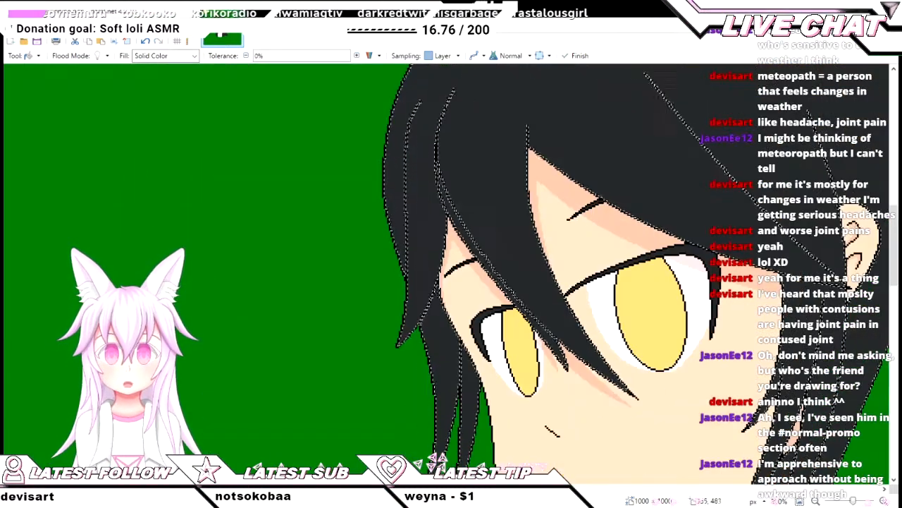
scroll(474, 294, up, 2)
scroll(474, 294, down, 6)
scroll(497, 385, down, 3)
scroll(525, 357, up, 4)
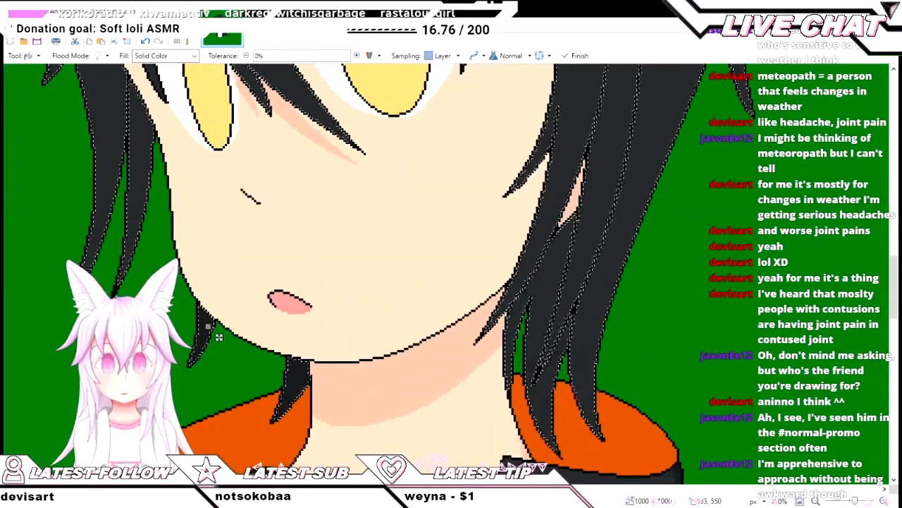
- Draw 1 px dark shadow edge lines across the two rear locks beside the smaller eye
key(o)
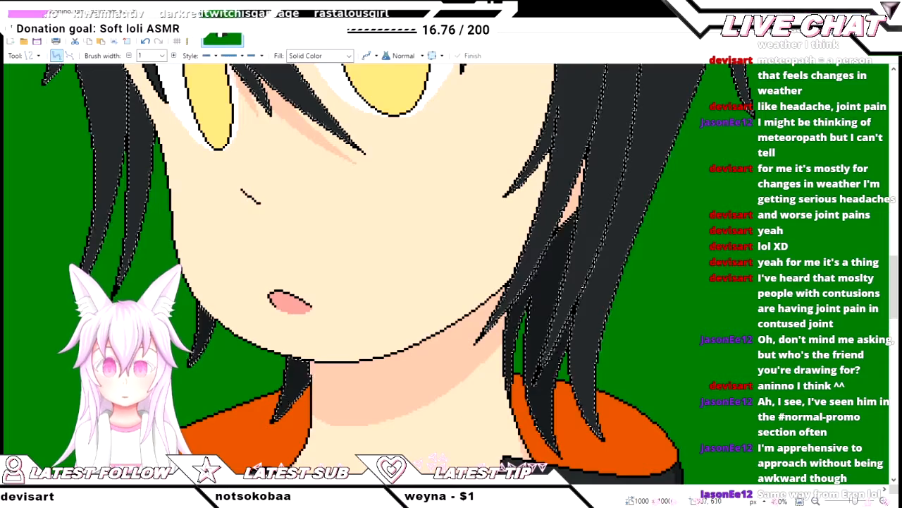
scroll(353, 268, up, 3)
scroll(353, 268, down, 2)
scroll(451, 275, up, 4)
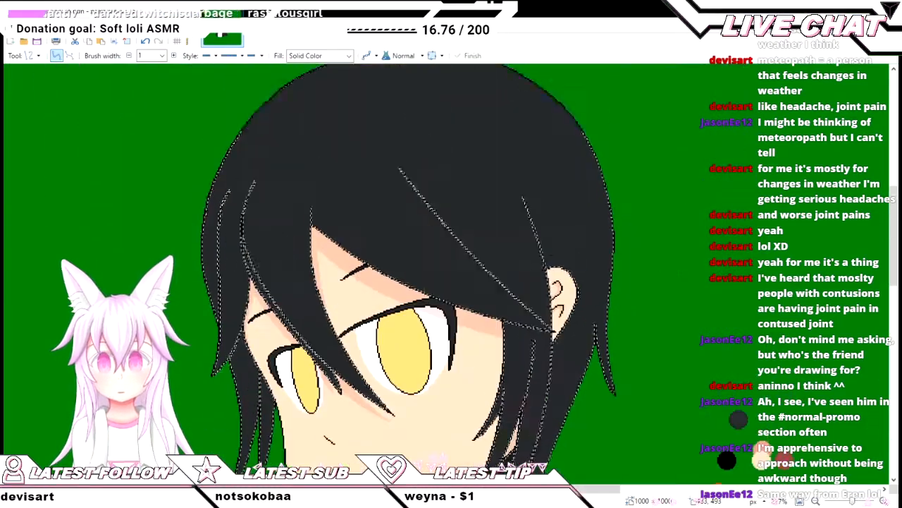
scroll(493, 212, up, 3)
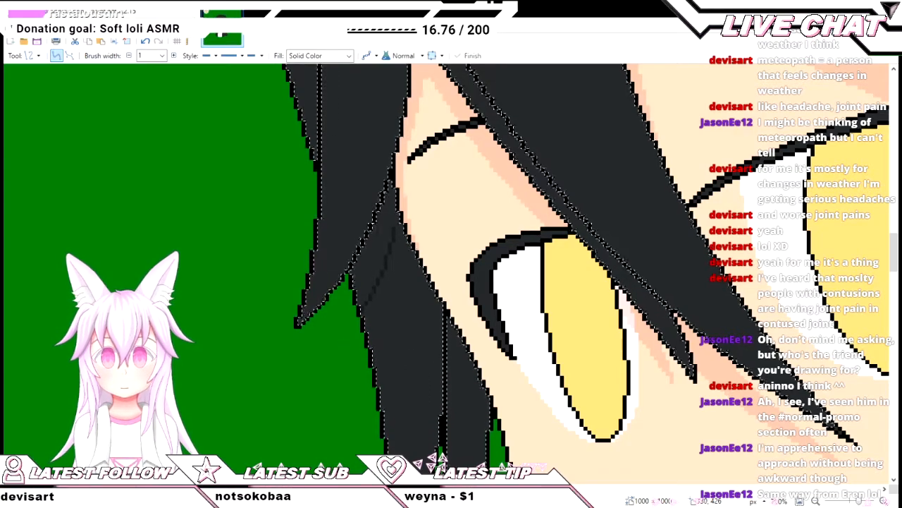
scroll(451, 268, down, 2)
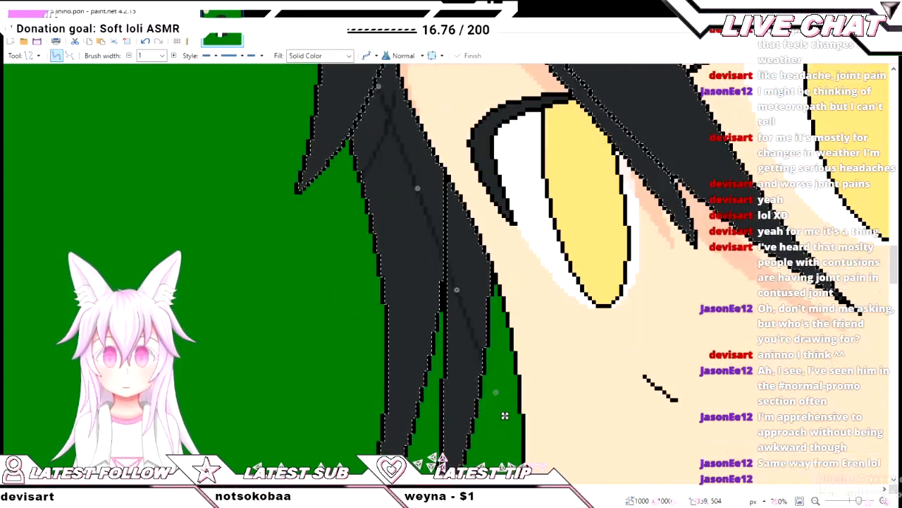
scroll(505, 415, up, 2)
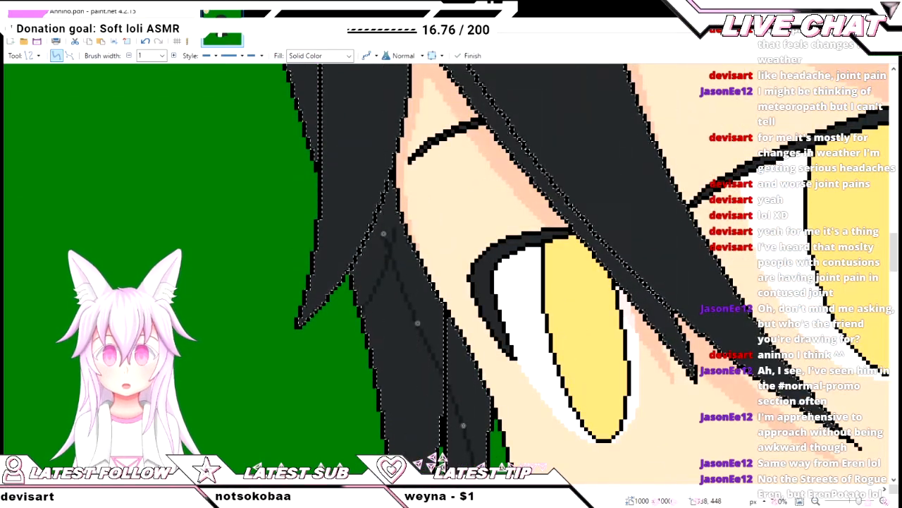
scroll(458, 358, down, 2)
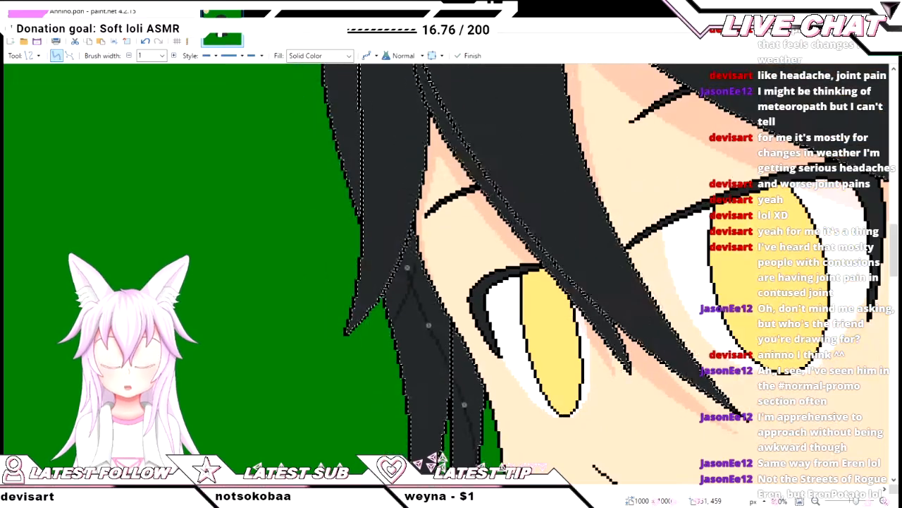
scroll(460, 347, down, 1)
scroll(462, 337, up, 4)
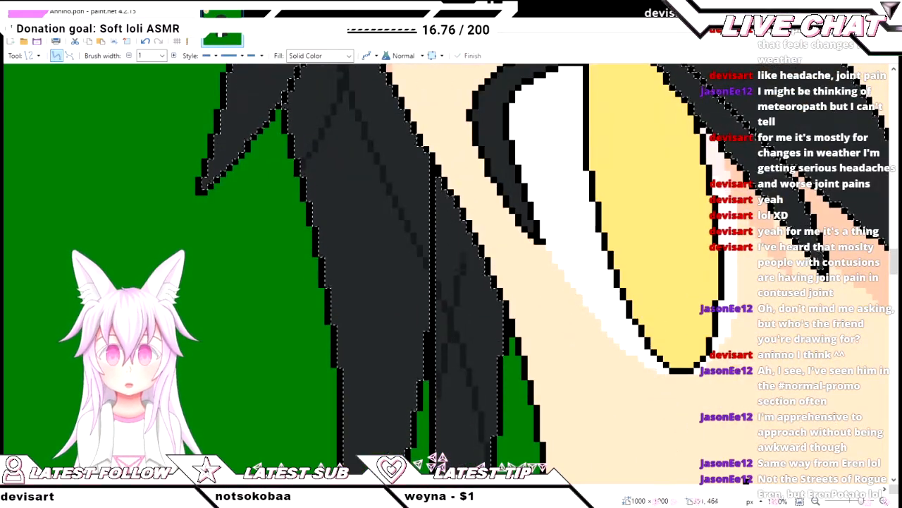
- Fill the upper parts of the two rear locks beside the smaller eye with the dark shadow colour
key(f)
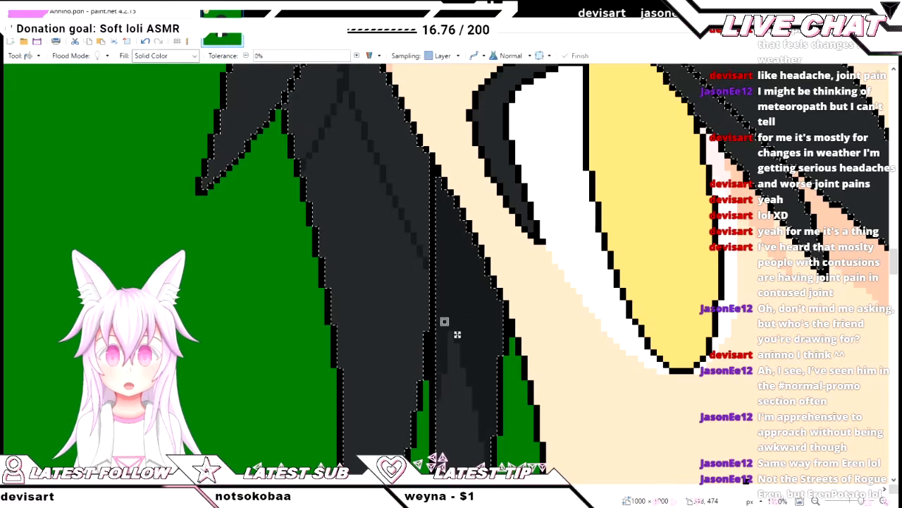
scroll(408, 259, up, 2)
key(ctrl+minus)
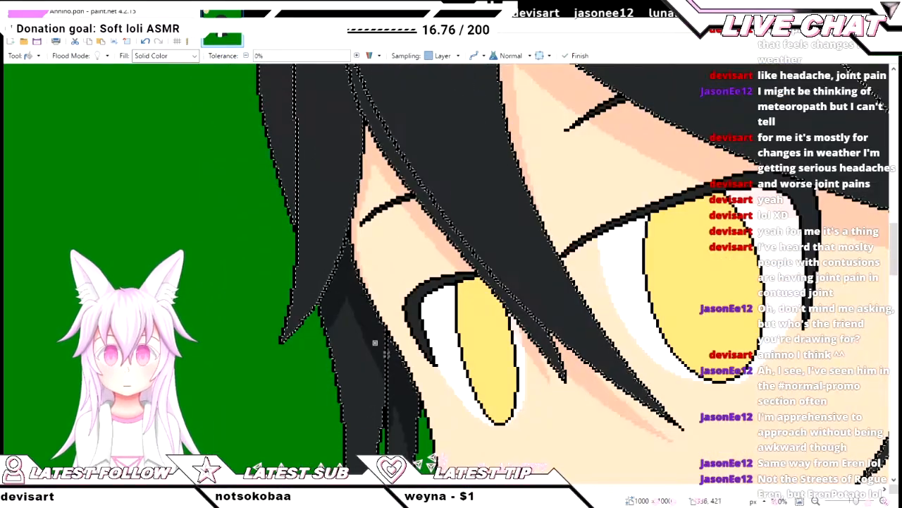
- Draw a curved 1 px shadow line down the pointed side lock, from above its parting line near the crown toward its tip
key(o)
key(ctrl+plus)
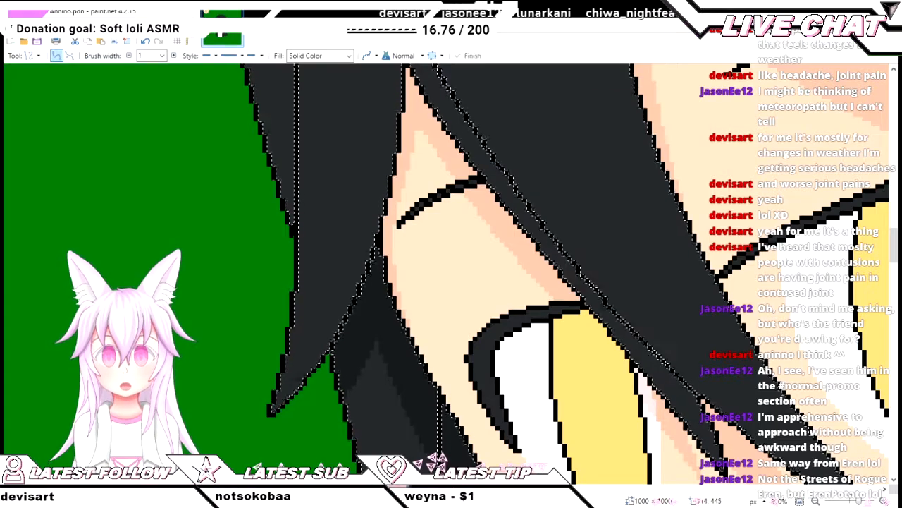
scroll(451, 275, up, 3)
scroll(451, 275, up, 3)
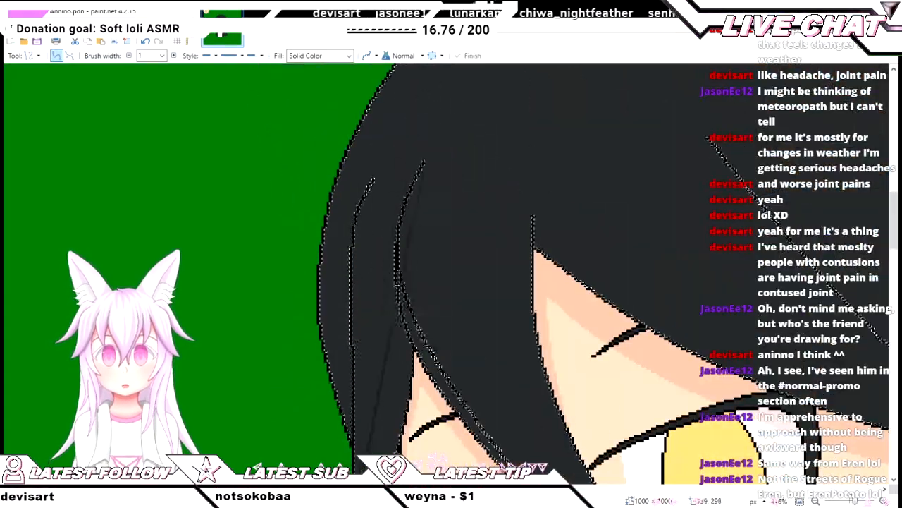
scroll(434, 150, down, 5)
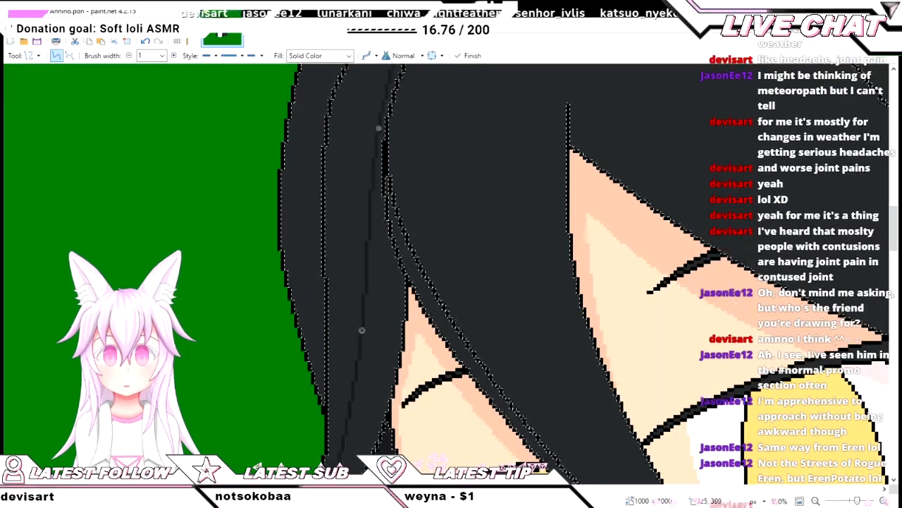
scroll(434, 150, up, 5)
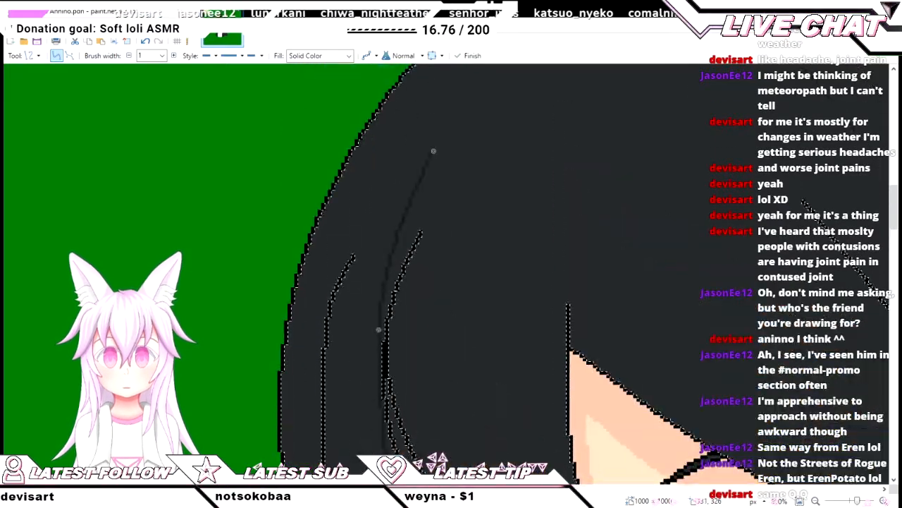
scroll(433, 150, down, 5)
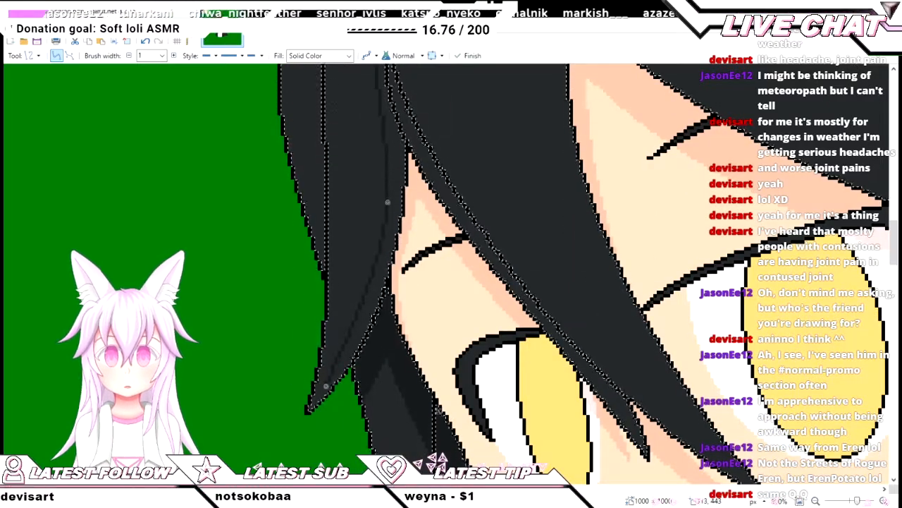
scroll(434, 150, up, 5)
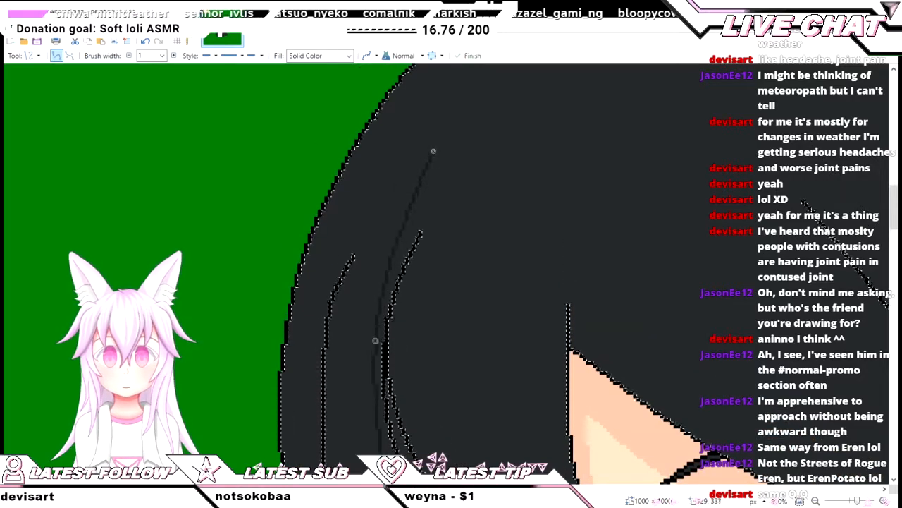
key(Return)
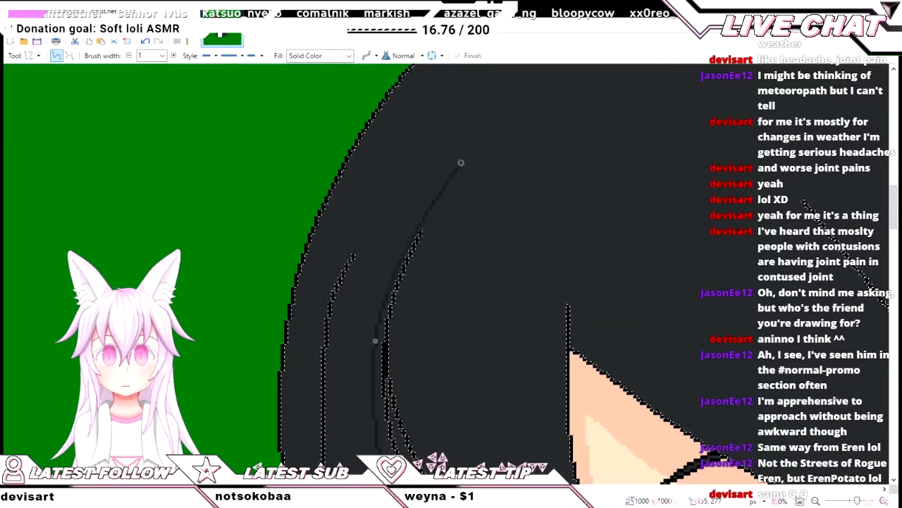
scroll(451, 168, down, 4)
scroll(451, 274, down, 3)
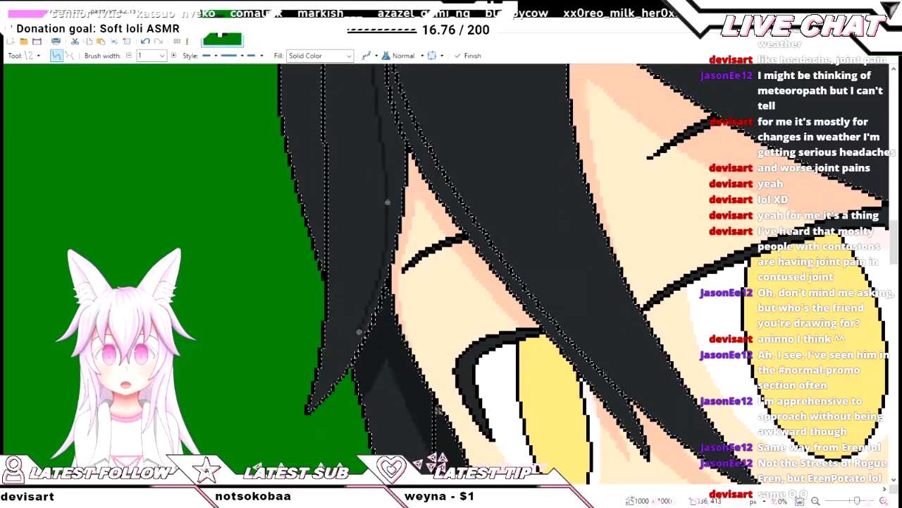
key(Return)
- Erase the stray pixels at the upper end of the side lock's shadow line
scroll(438, 411, up, 5)
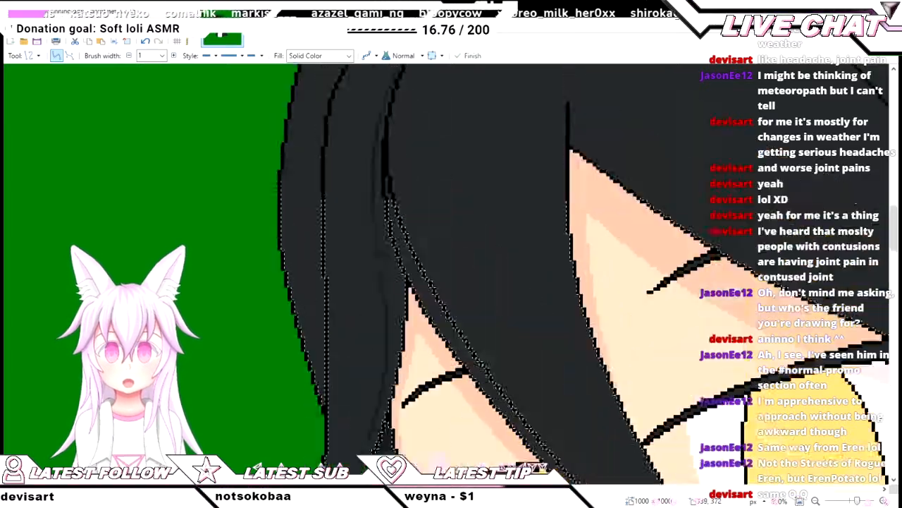
scroll(396, 280, up, 2)
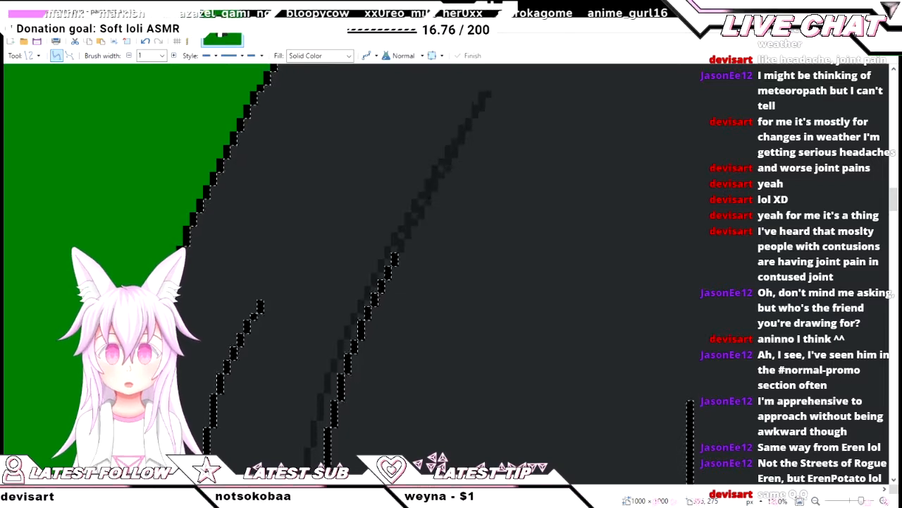
key(e)
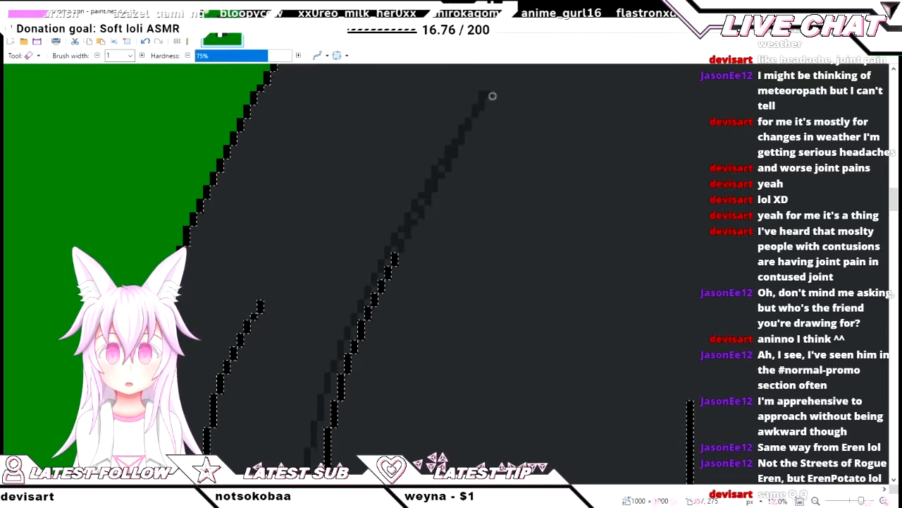
scroll(430, 204, down, 3)
scroll(435, 190, up, 3)
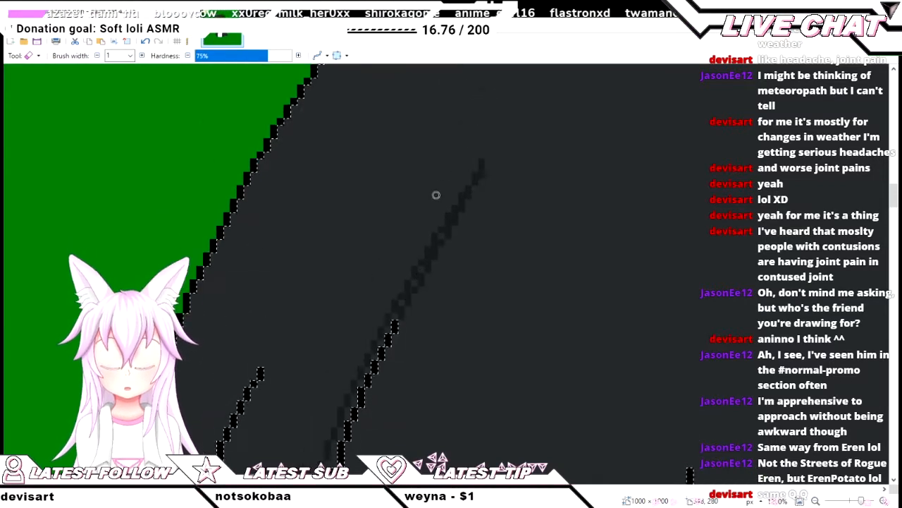
- Close the gap between the upper shadow line and the lock's outline with short 1 px dark lines
key(o)
scroll(435, 195, up, 1)
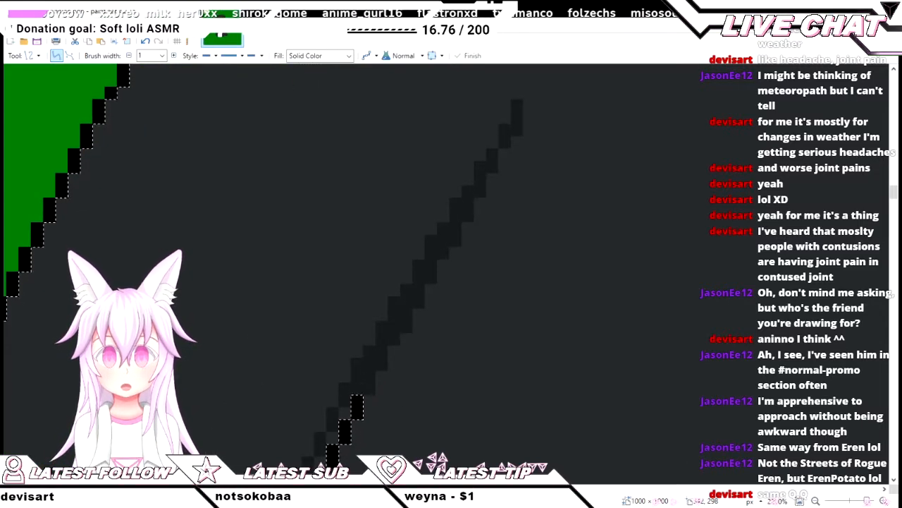
scroll(446, 273, left, 2)
scroll(445, 274, down, 3)
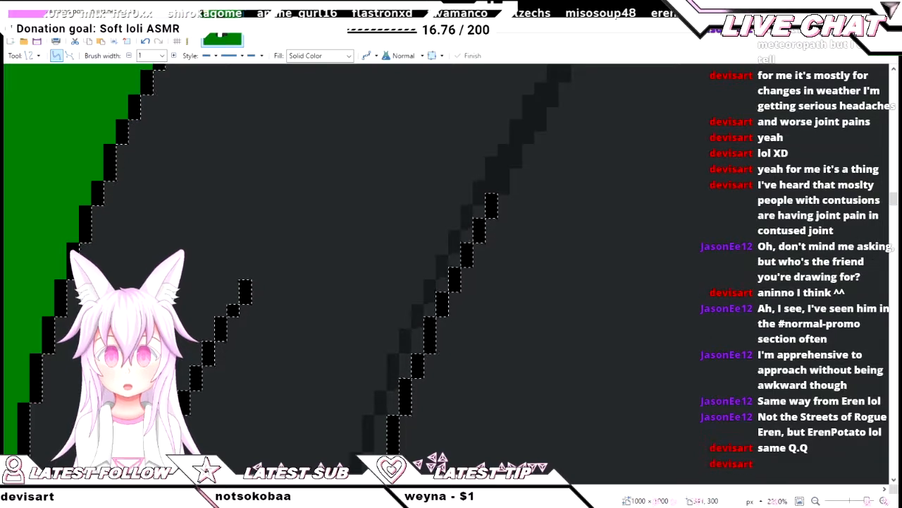
drag(479, 211, 442, 285)
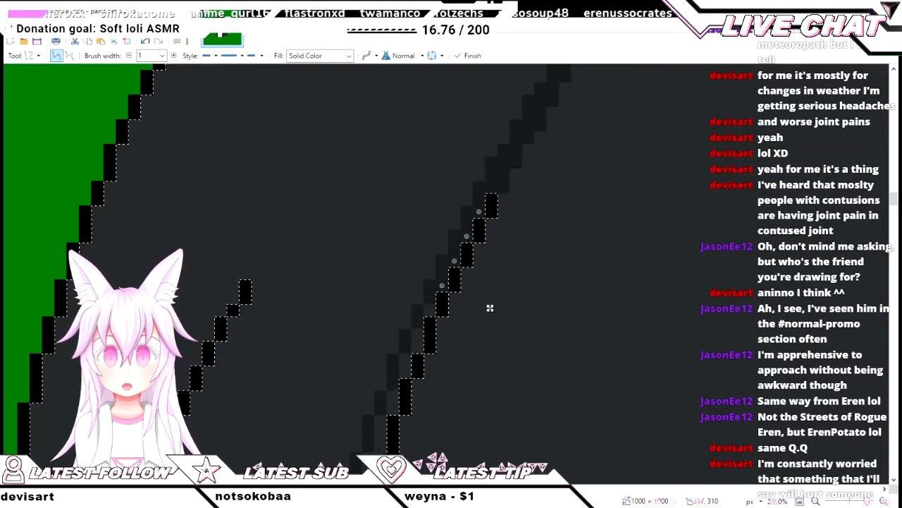
scroll(352, 267, down, 1)
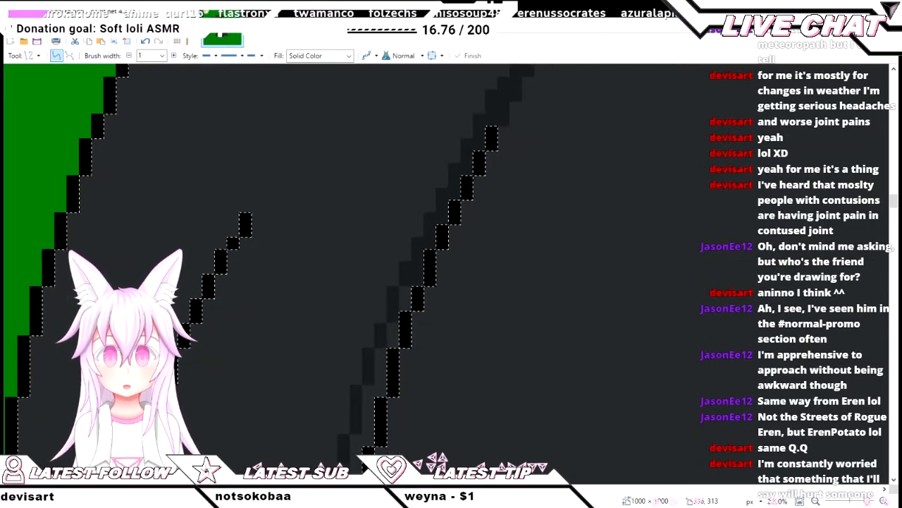
- Try to fill the strip between the side lock's shadow line and its outline with the dark colour
key(s)
scroll(374, 385, down, 3)
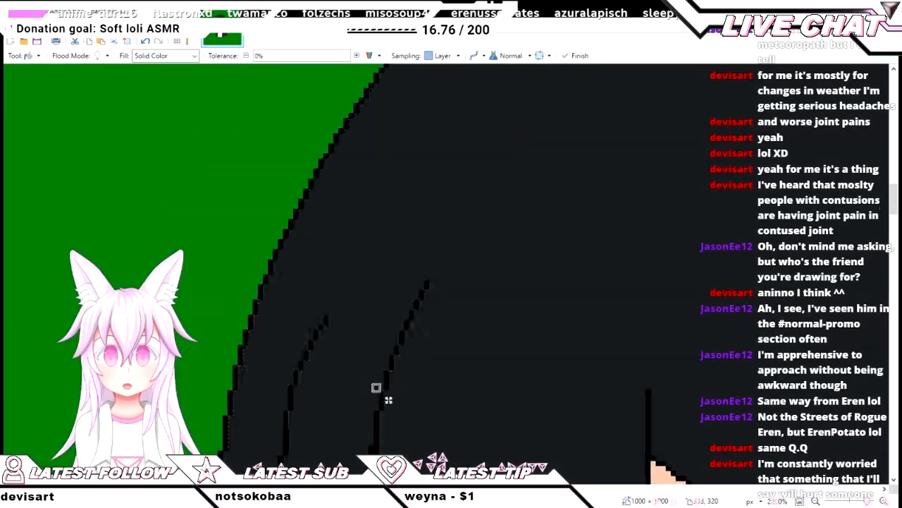
scroll(451, 275, down, 3)
scroll(452, 275, left, 2)
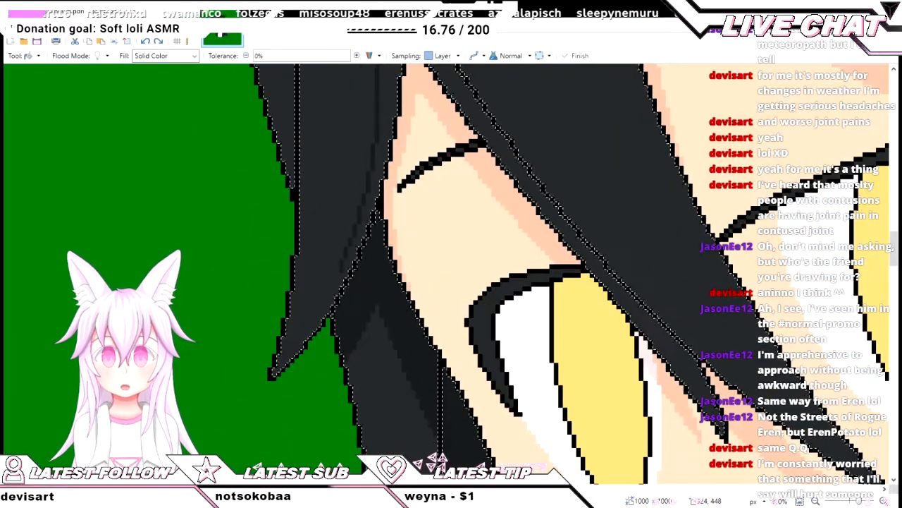
- Extend the 1 px shadow line down to the pointed tip of the side lock
scroll(373, 358, down, 3)
scroll(373, 358, up, 2)
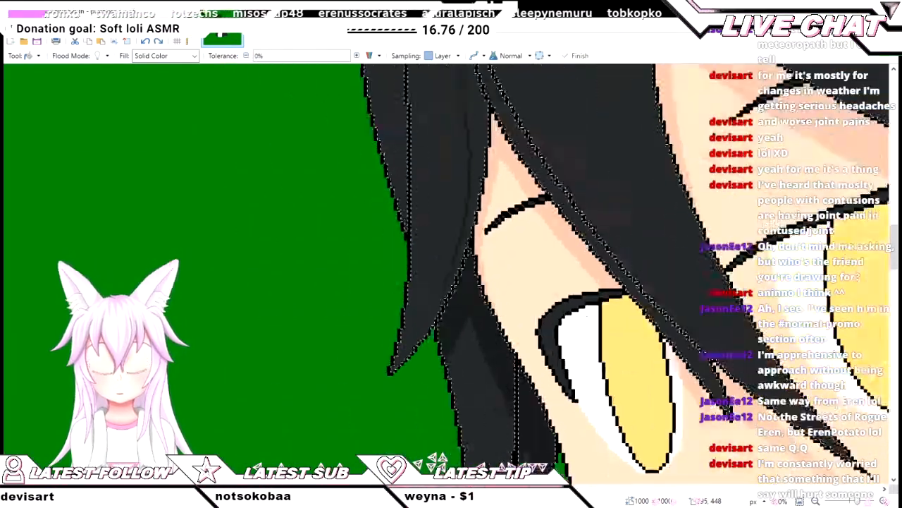
key(o)
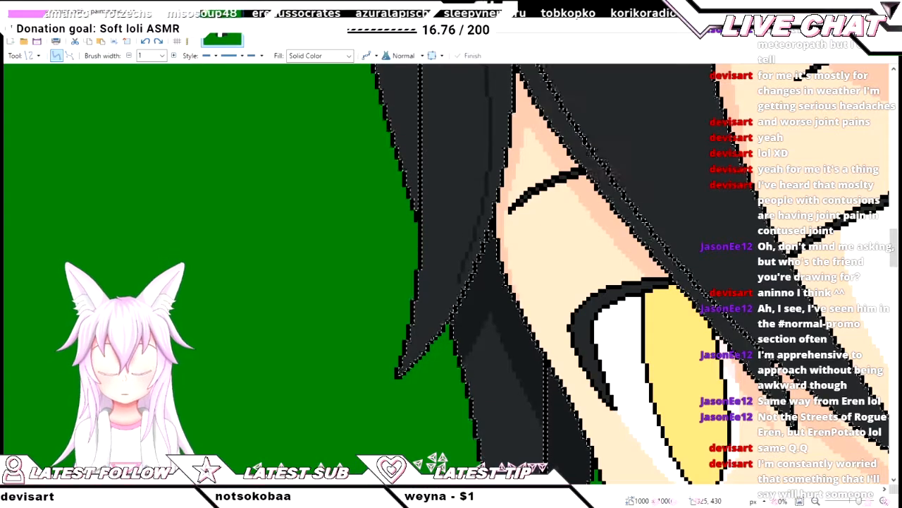
scroll(463, 281, up, 3)
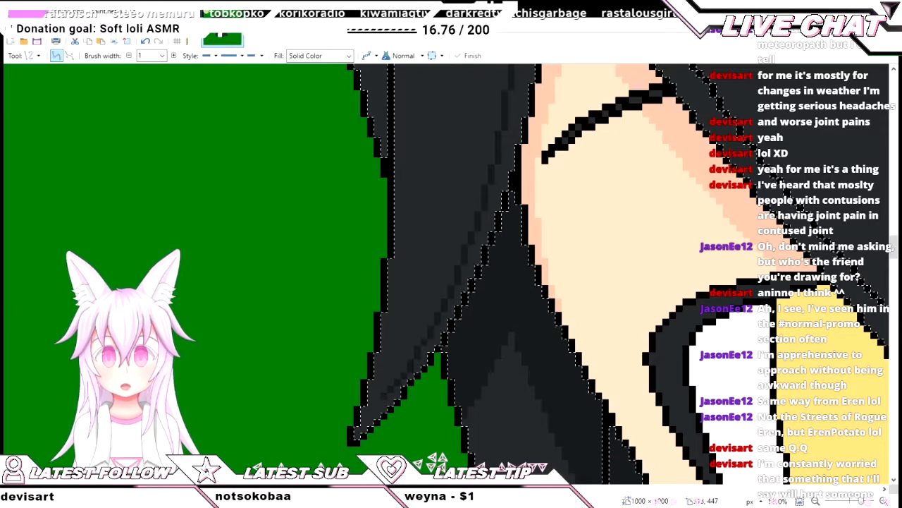
- Fill the inner edge and tip of the side lock with the dark shadow colour
key(f)
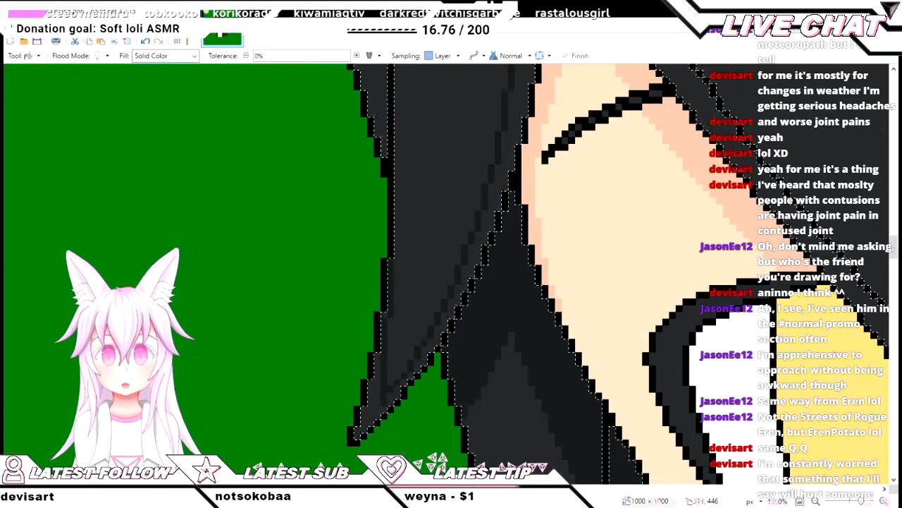
scroll(370, 402, up, 3)
click(442, 393)
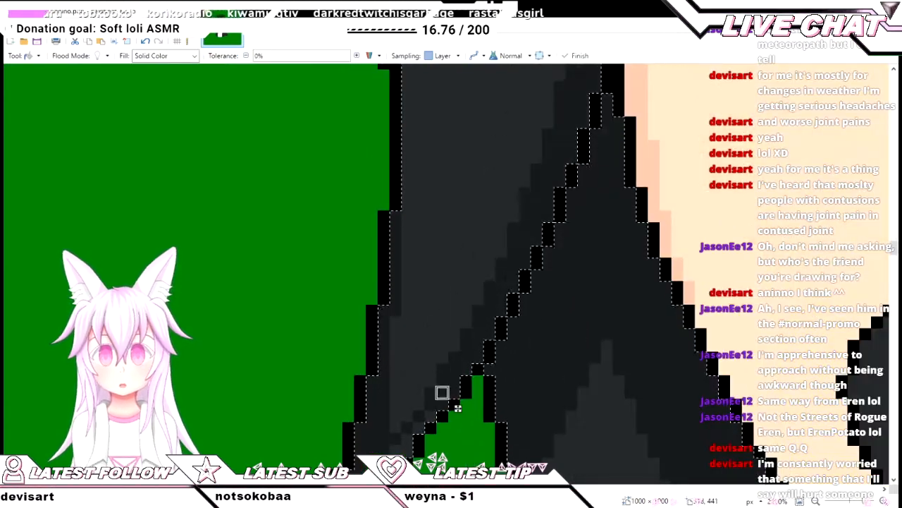
scroll(442, 392, down, 3)
scroll(416, 374, up, 1)
- Trim the upper tip of the side lock's dark shadow with the eraser
key(o)
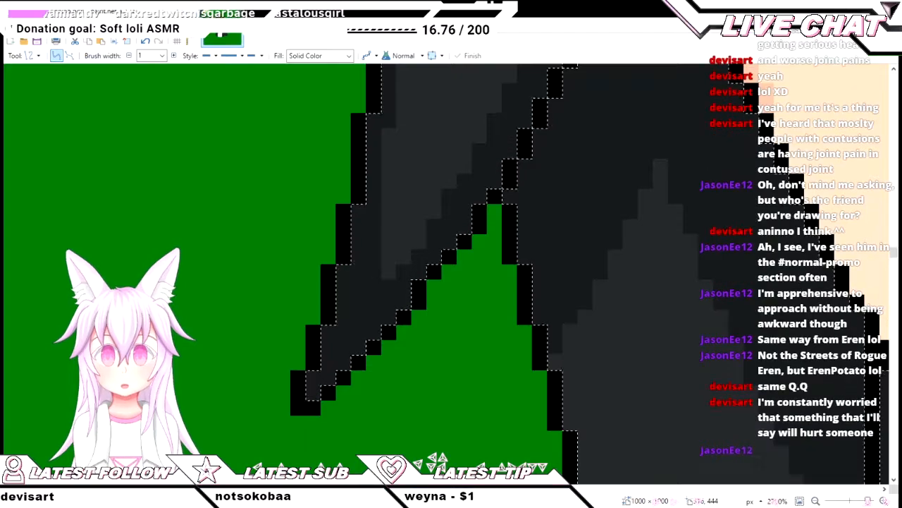
scroll(419, 271, down, 4)
scroll(516, 273, up, 6)
scroll(516, 272, down, 4)
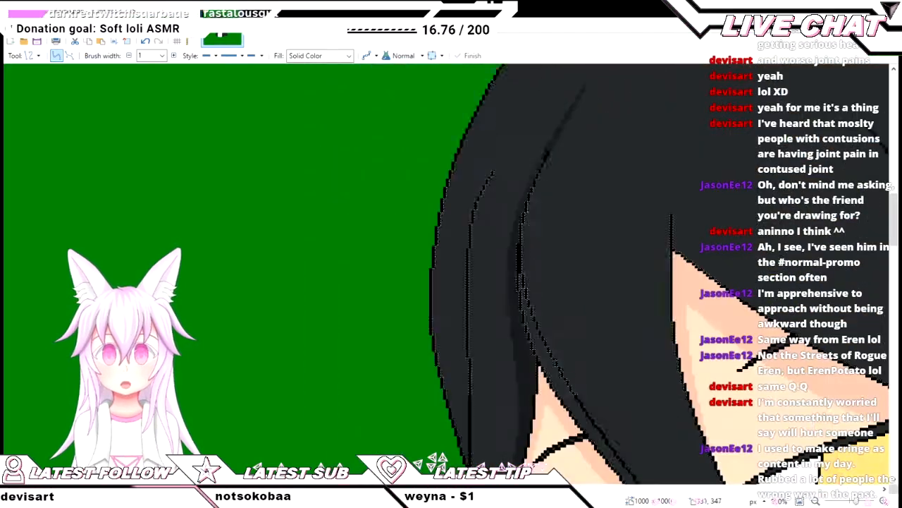
scroll(558, 248, up, 6)
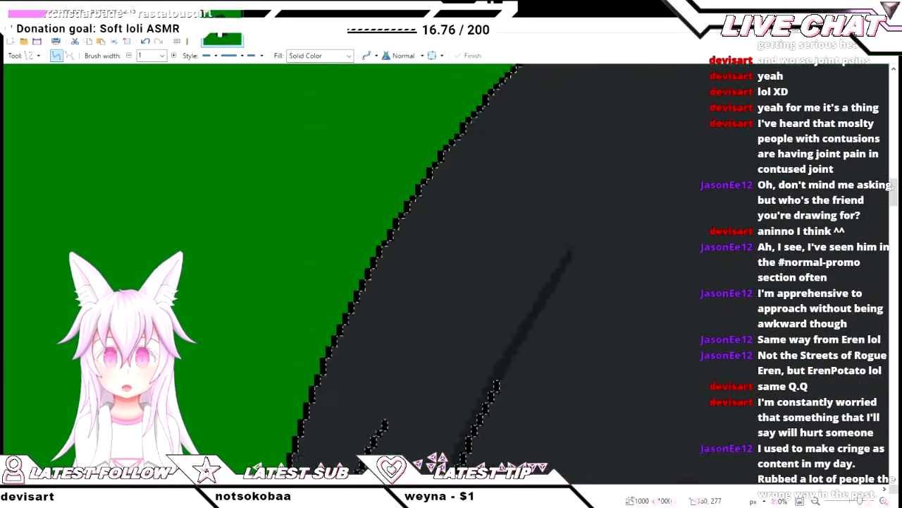
key(e)
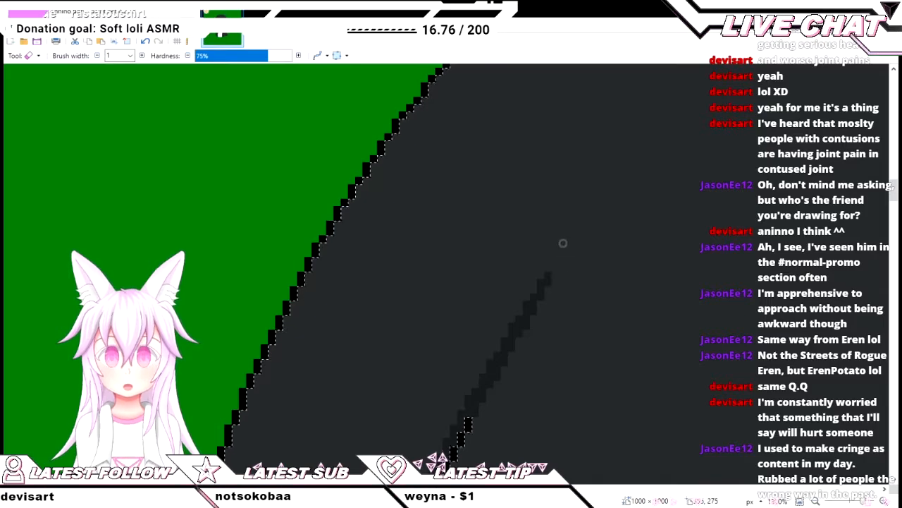
scroll(563, 243, down, 6)
- Draw a 1 px dark curve along the outer side of the outermost lock line, starting just above its upper end
key(o)
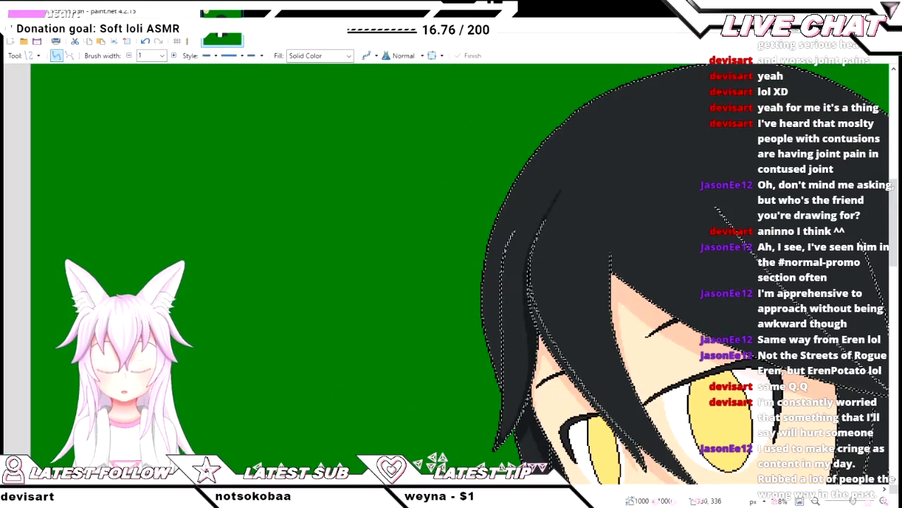
scroll(606, 275, up, 5)
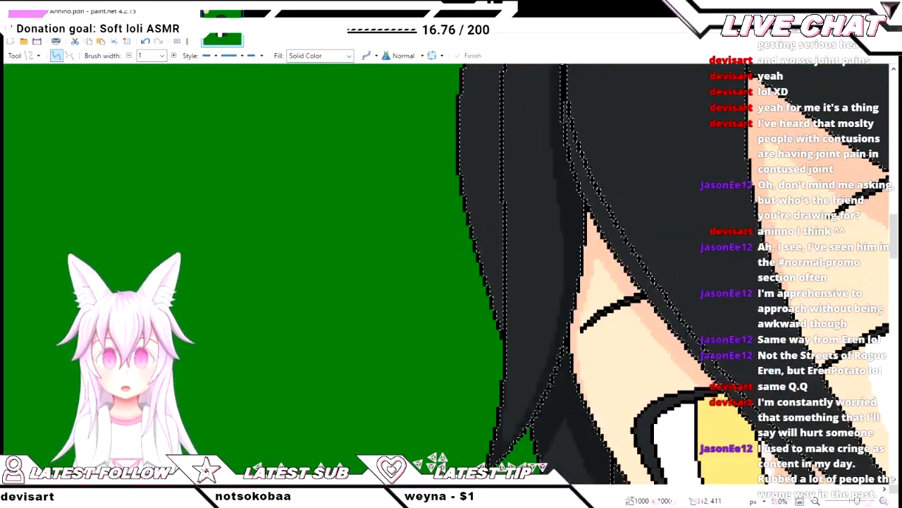
scroll(634, 275, up, 2)
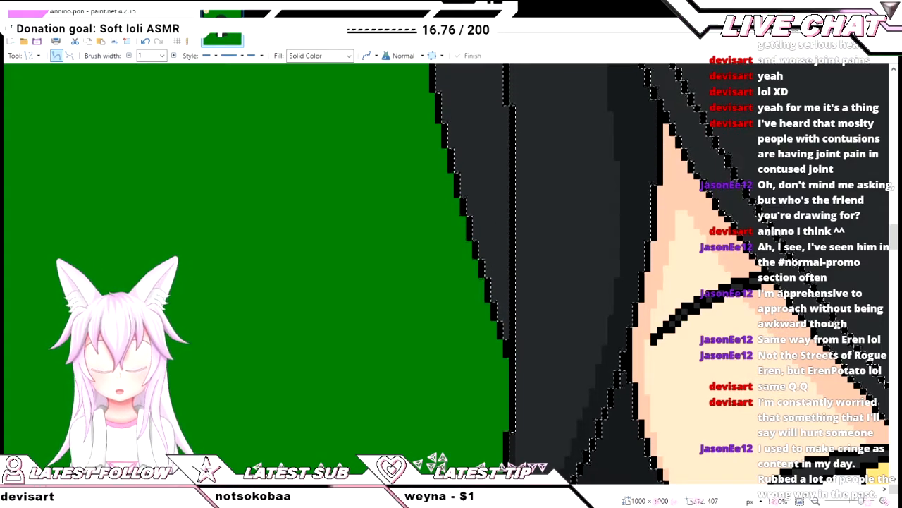
scroll(635, 274, down, 2)
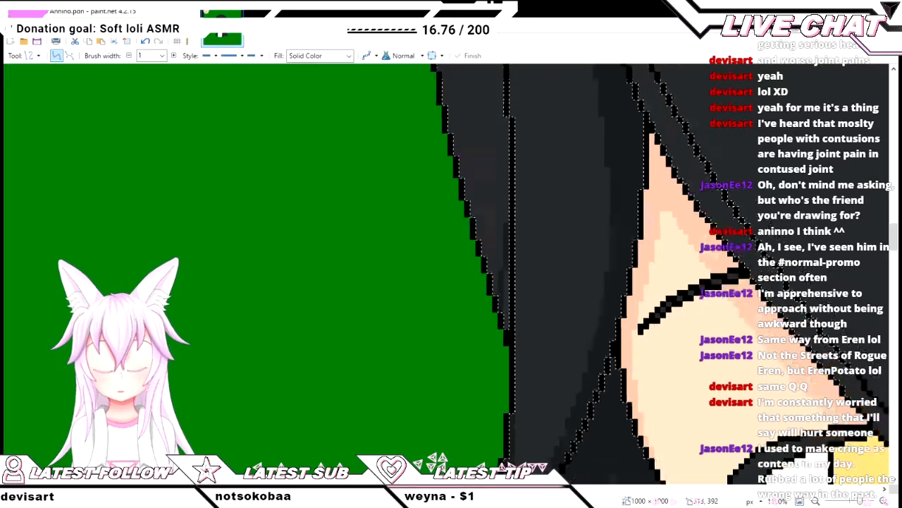
scroll(634, 275, up, 5)
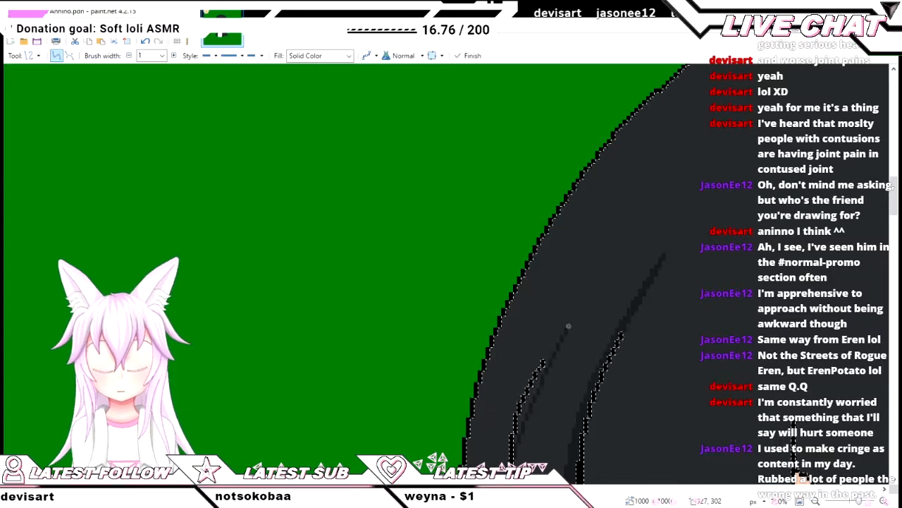
scroll(567, 326, down, 3)
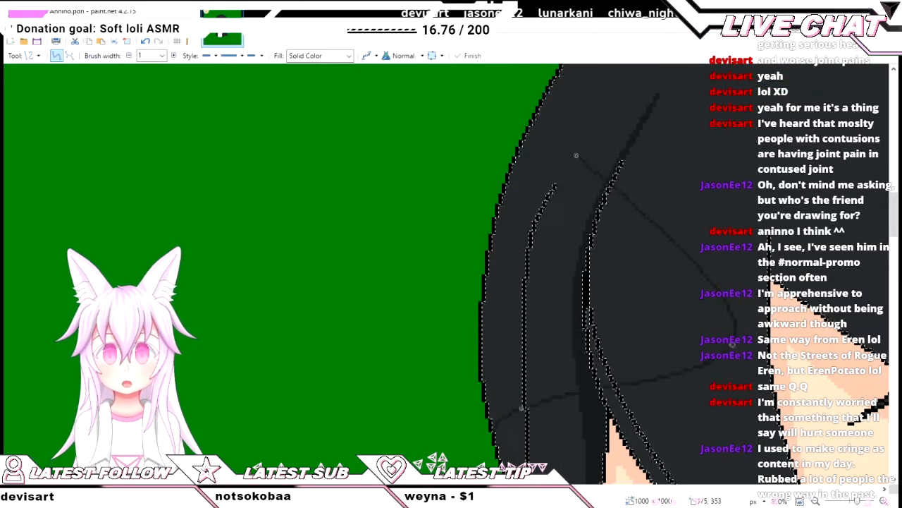
drag(733, 344, 574, 302)
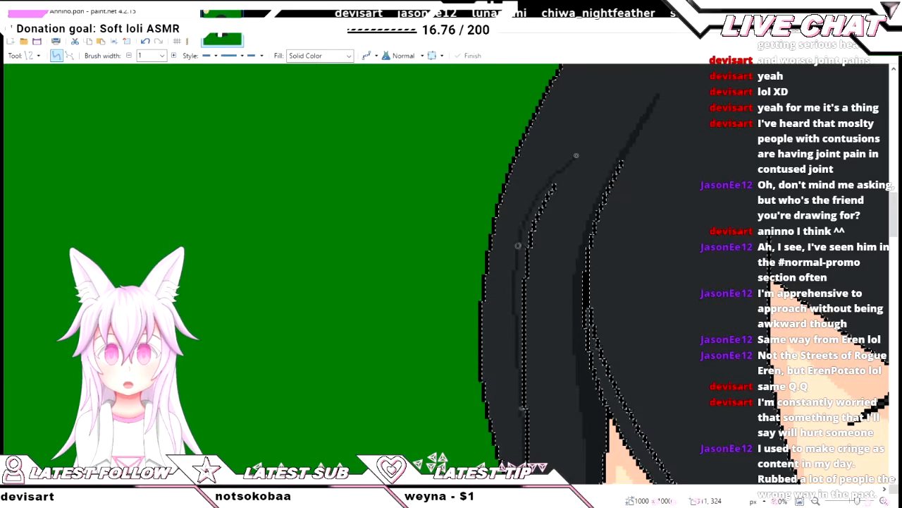
scroll(567, 327, down, 3)
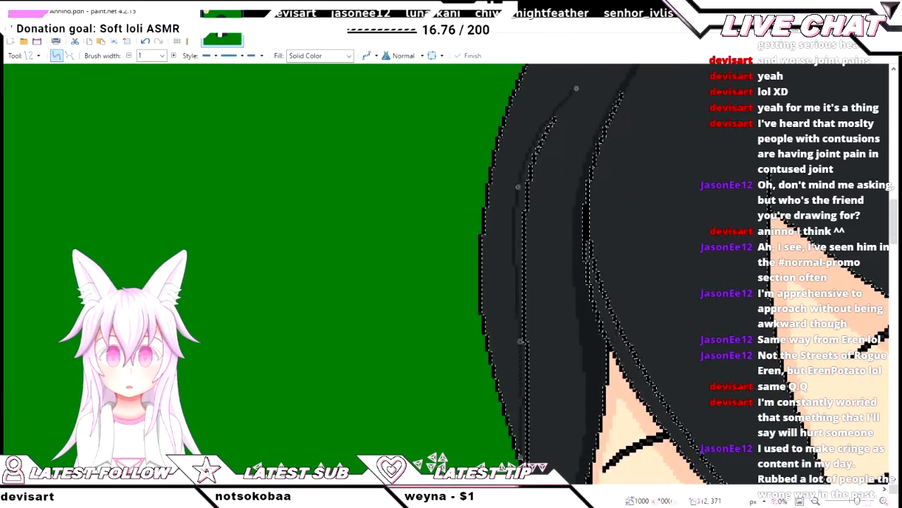
scroll(567, 326, down, 3)
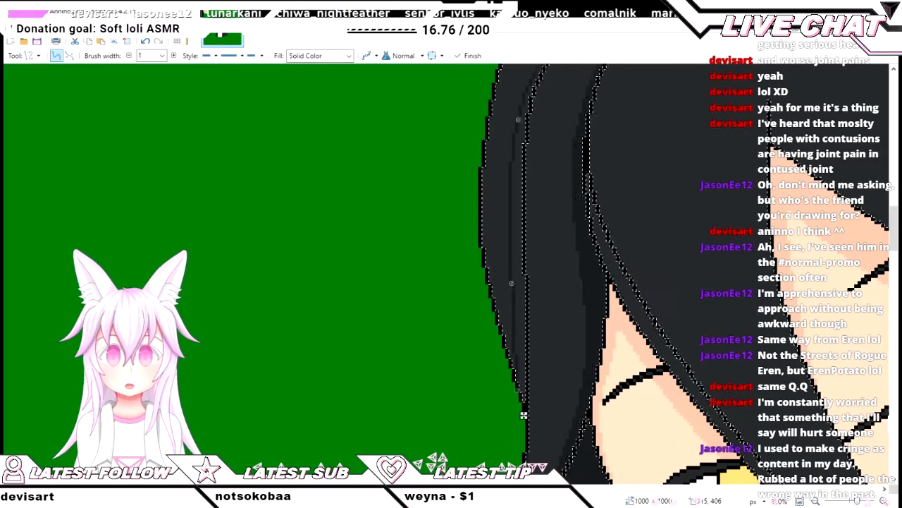
- Reshape the outer lock's shadow curve, extending its upper end and running its lower end to the hair outline
scroll(567, 303, up, 2)
scroll(567, 303, down, 2)
scroll(524, 415, up, 2)
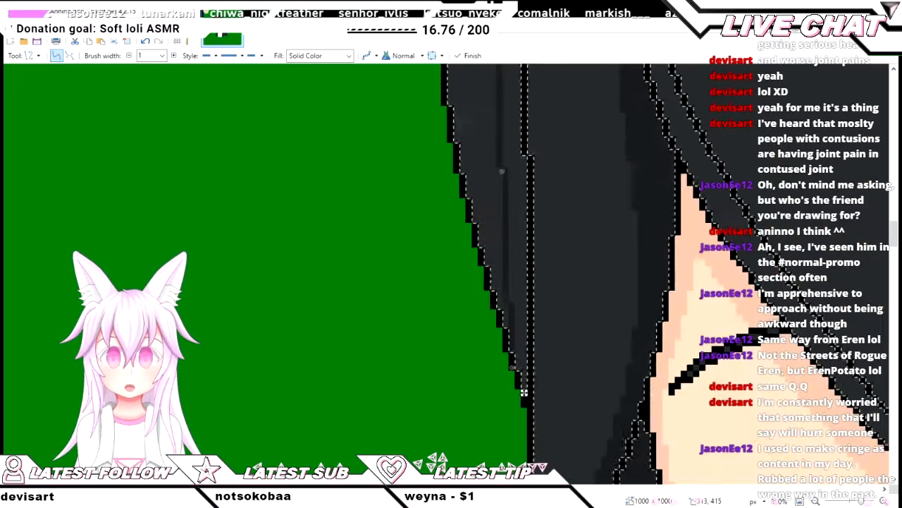
scroll(518, 339, down, 2)
scroll(516, 324, up, 6)
scroll(513, 155, down, 3)
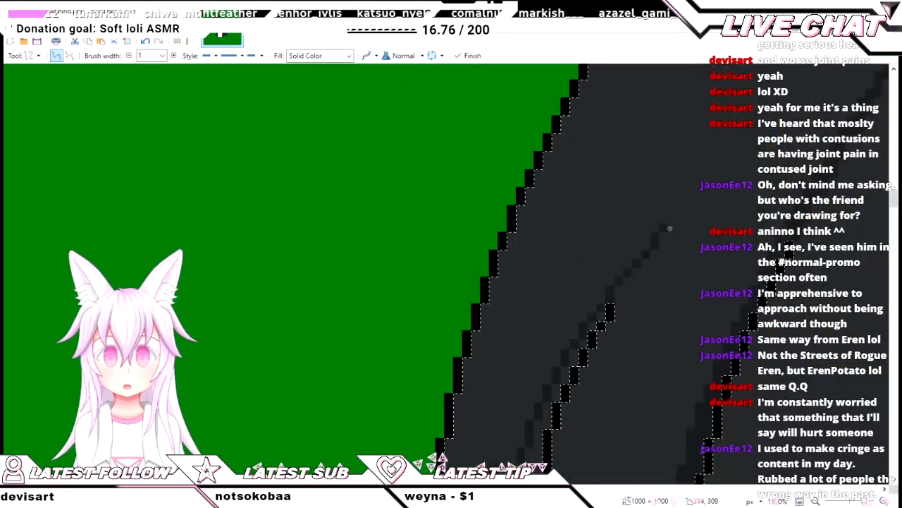
drag(686, 216, 703, 200)
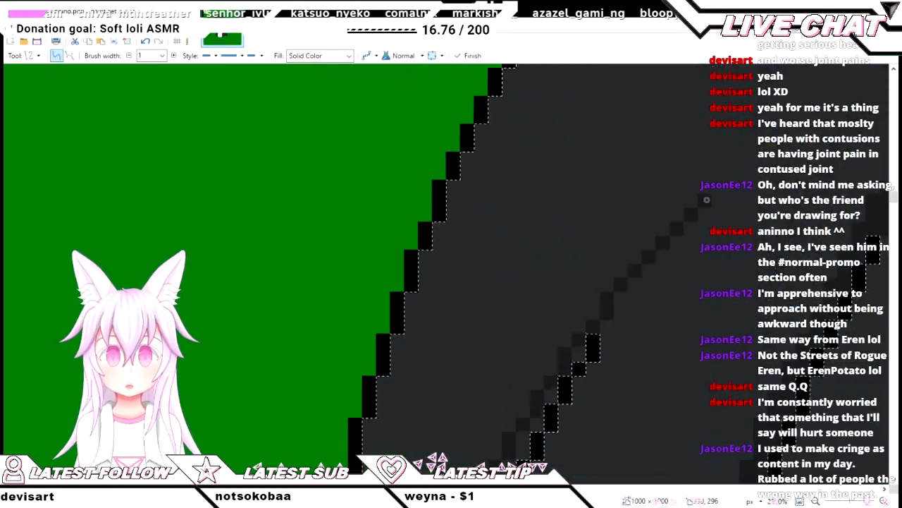
scroll(706, 199, down, 4)
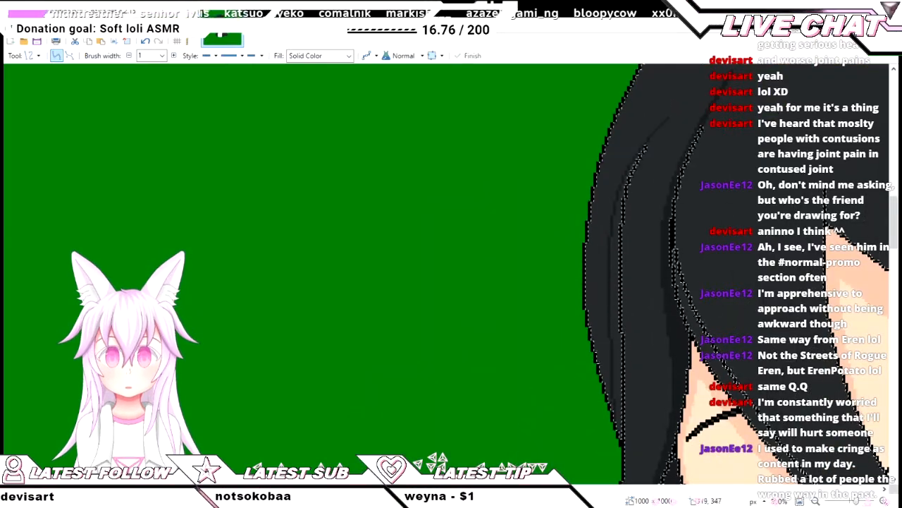
scroll(604, 200, up, 3)
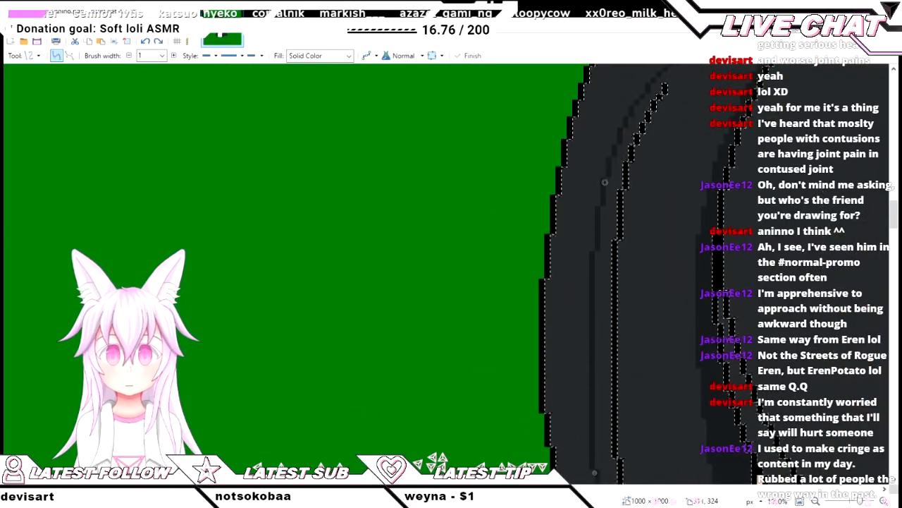
scroll(600, 223, down, 3)
scroll(608, 462, up, 4)
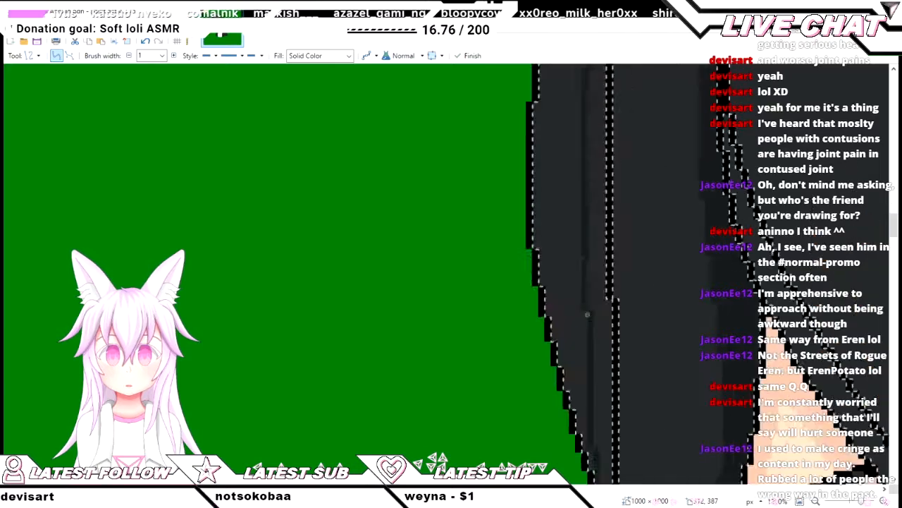
scroll(735, 150, up, 2)
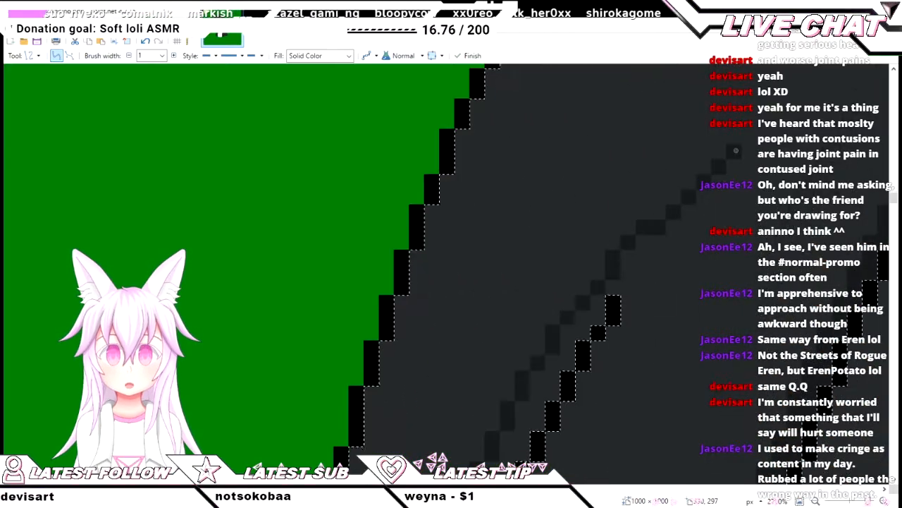
- Close the curve's upper end with a second 1 px line back to the lock line and fill the strip with the dark colour
drag(734, 151, 628, 303)
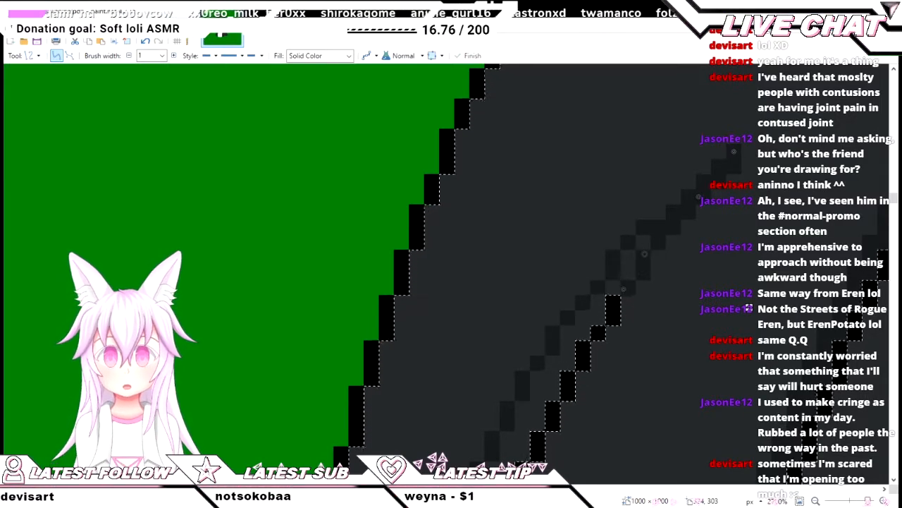
key(f)
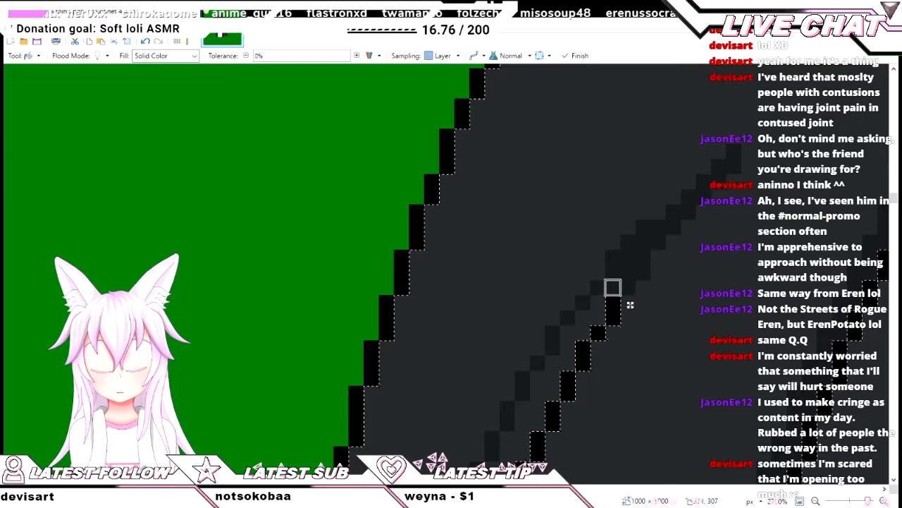
scroll(581, 333, down, 9)
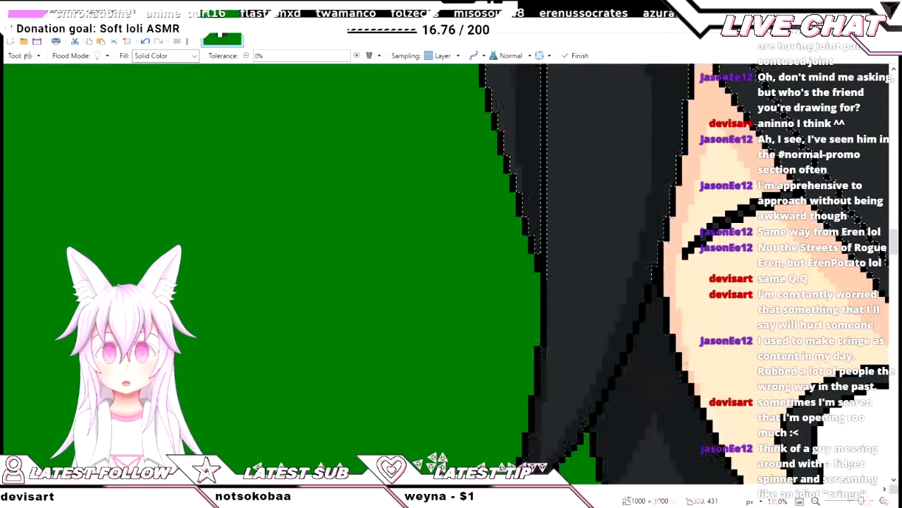
scroll(540, 285, down, 4)
scroll(557, 286, up, 6)
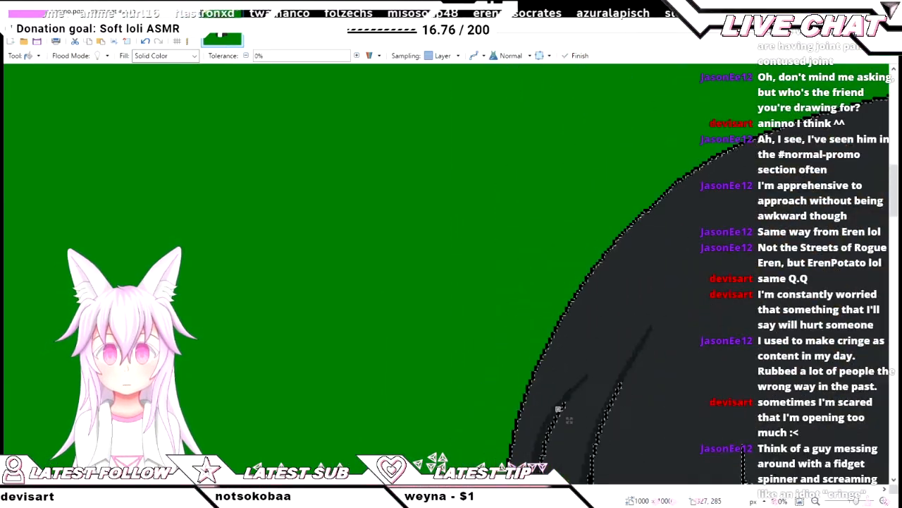
scroll(569, 286, down, 2)
- Fill the thin strand along the front bang's edge with the dark shadow colour
key(p)
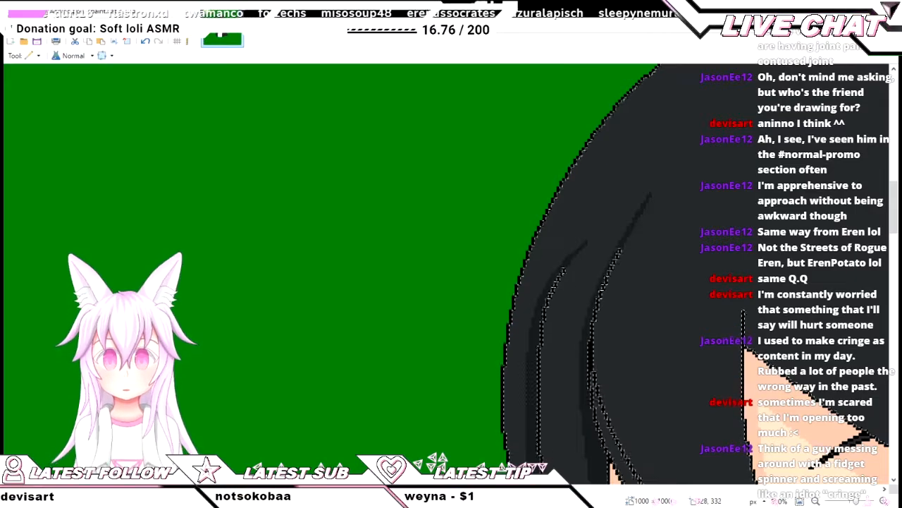
scroll(658, 303, down, 3)
scroll(564, 296, right, 2)
scroll(475, 293, down, 1)
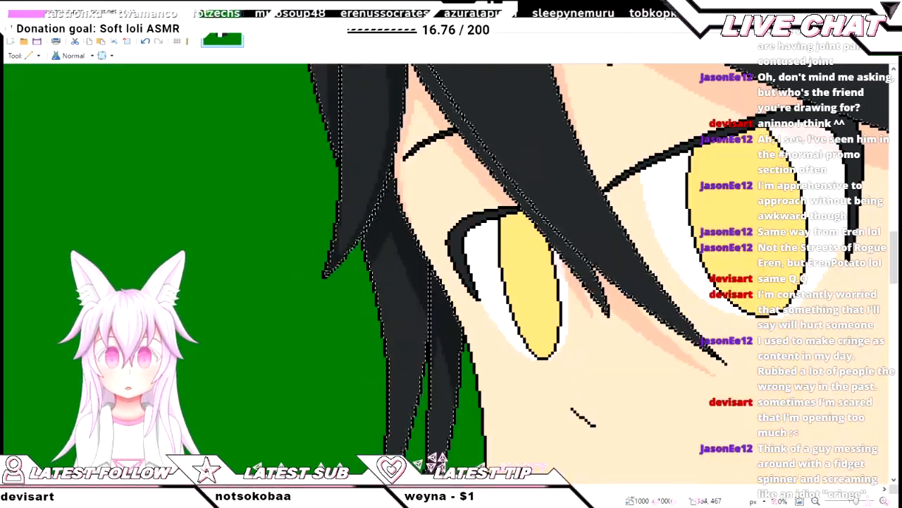
scroll(475, 293, down, 3)
scroll(465, 289, up, 3)
key(o)
scroll(460, 282, up, 5)
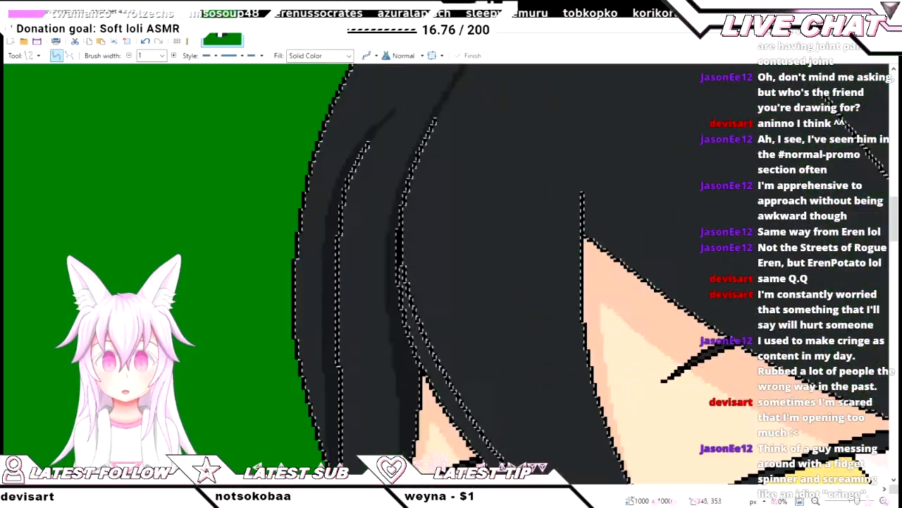
scroll(451, 289, down, 5)
key(f)
scroll(715, 419, down, 4)
drag(714, 418, 433, 412)
- Draw 1 px dark shadow lines down the long bang between the eyes, converging toward its pointed tip
key(o)
scroll(395, 437, up, 3)
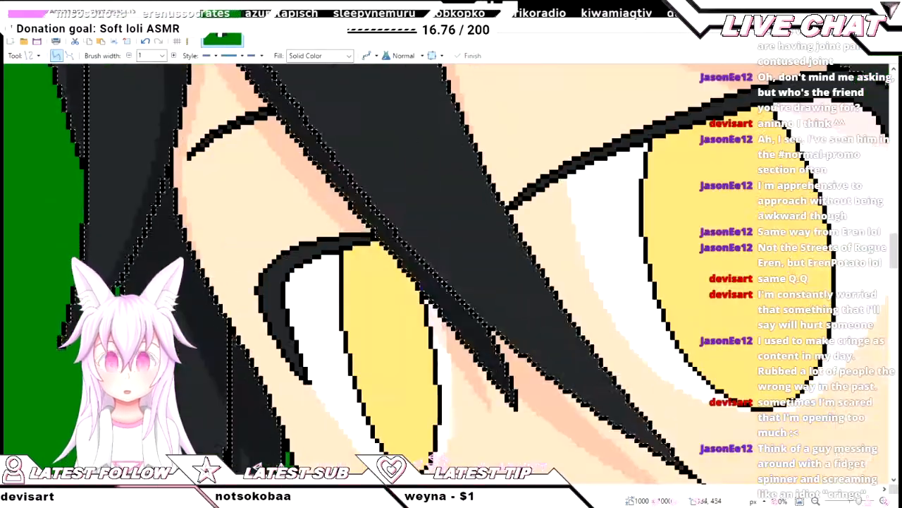
scroll(458, 176, up, 2)
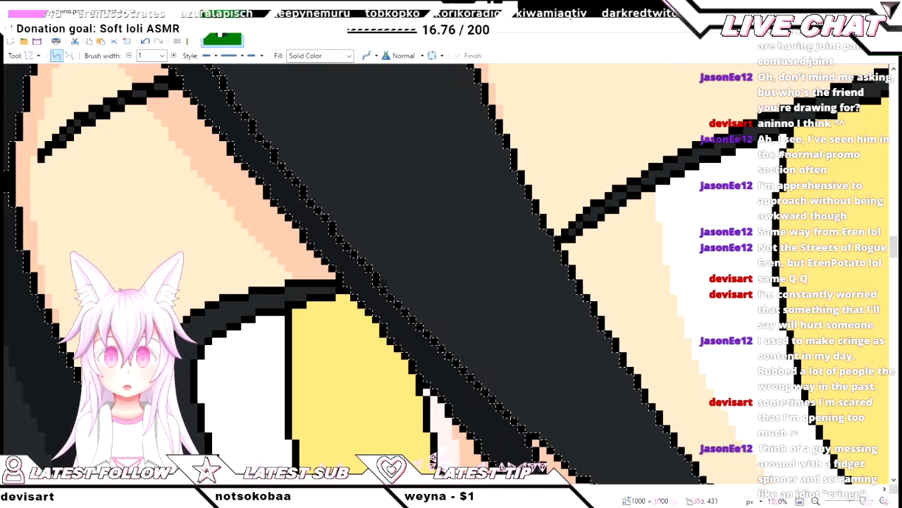
scroll(414, 352, right, 2)
mouse_move(383, 283)
mouse_down()
mouse_move(414, 352)
mouse_move(493, 282)
mouse_move(562, 330)
mouse_move(555, 314)
mouse_up()
scroll(452, 296, down, 3)
scroll(555, 315, up, 1)
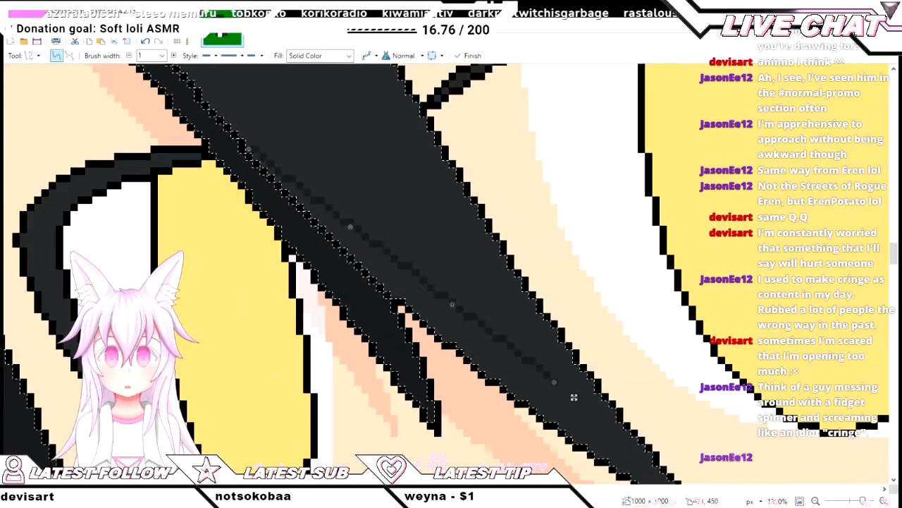
key(Return)
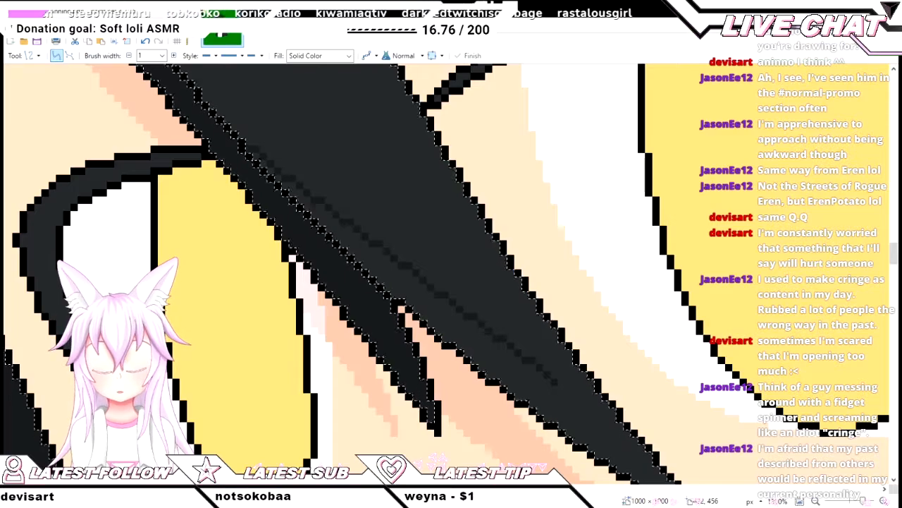
scroll(317, 267, left, 2)
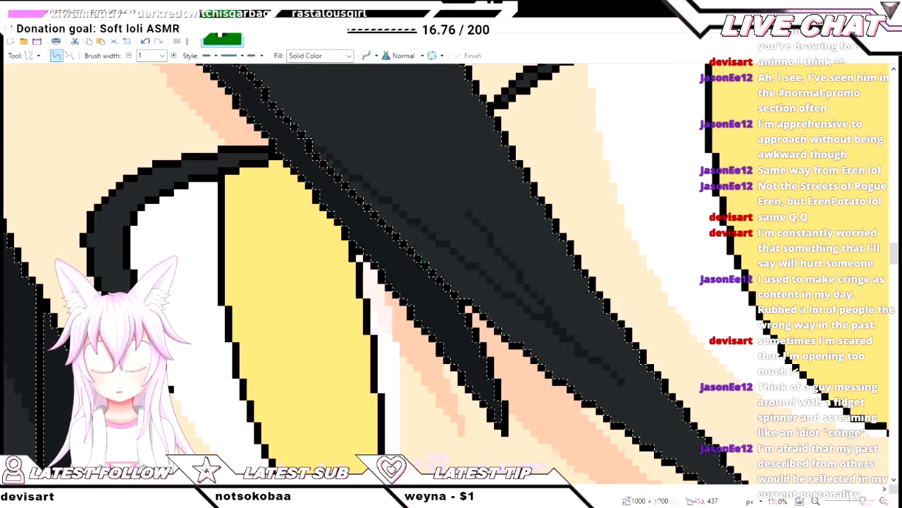
- Draw a 1 px dark shadow curve down the long bang's inner edge, from above the parting to near its tip
scroll(451, 268, down, 4)
scroll(451, 268, up, 3)
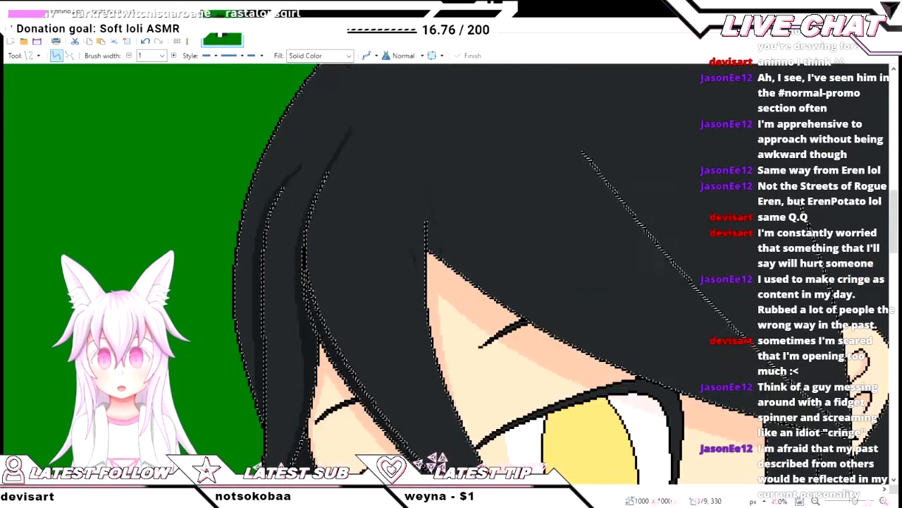
drag(433, 164, 496, 507)
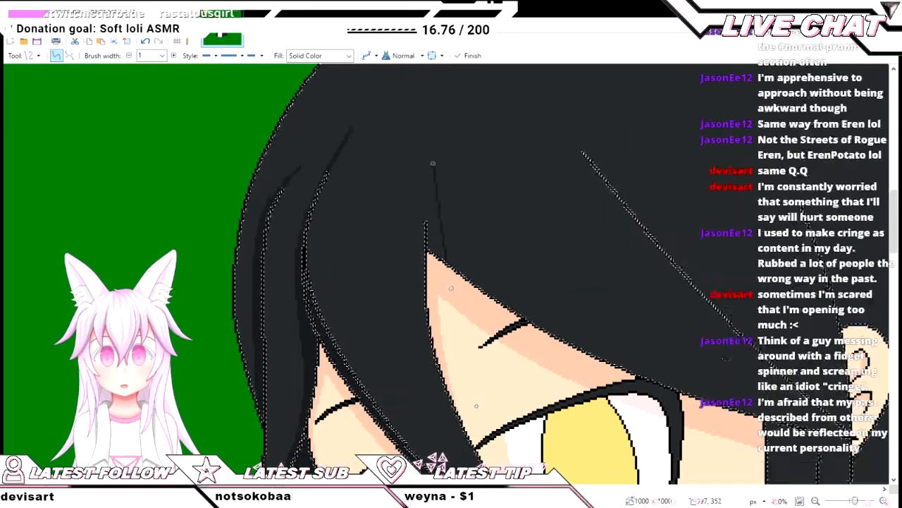
scroll(507, 346, down, 3)
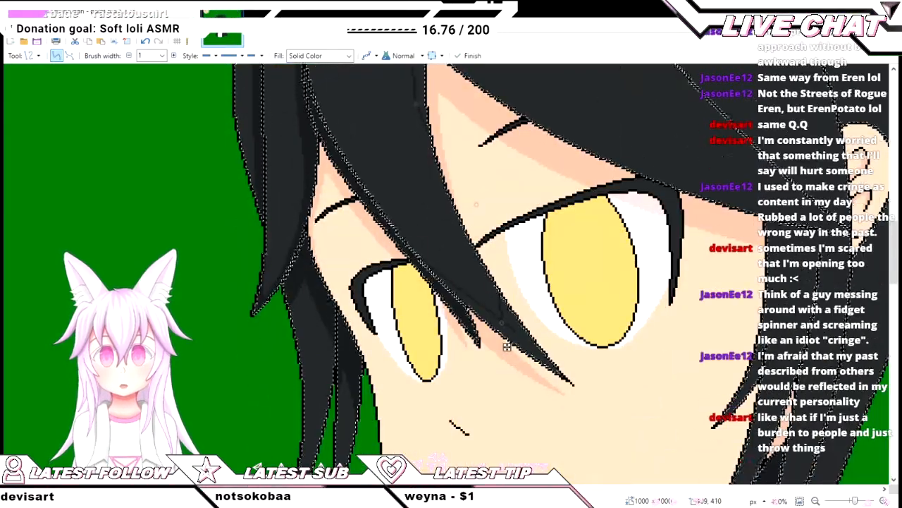
drag(477, 205, 450, 227)
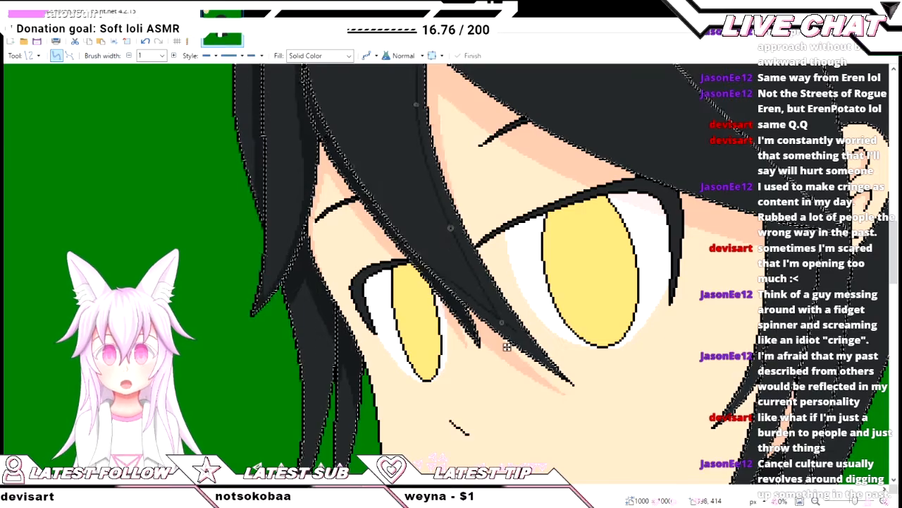
scroll(506, 347, up, 3)
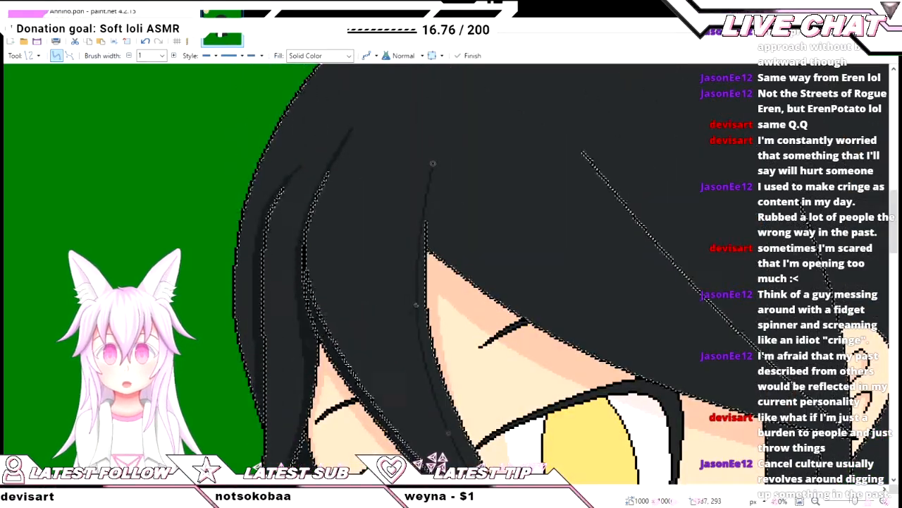
scroll(433, 164, up, 2)
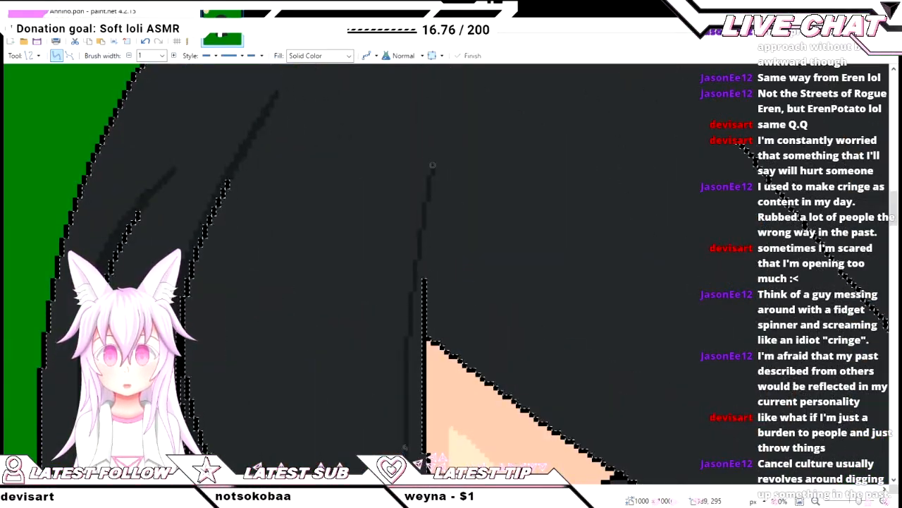
- Close the long bang curve's upper end with a second short 1 px line running down to the parting line
scroll(480, 294, down, 5)
scroll(479, 294, down, 3)
scroll(480, 294, up, 4)
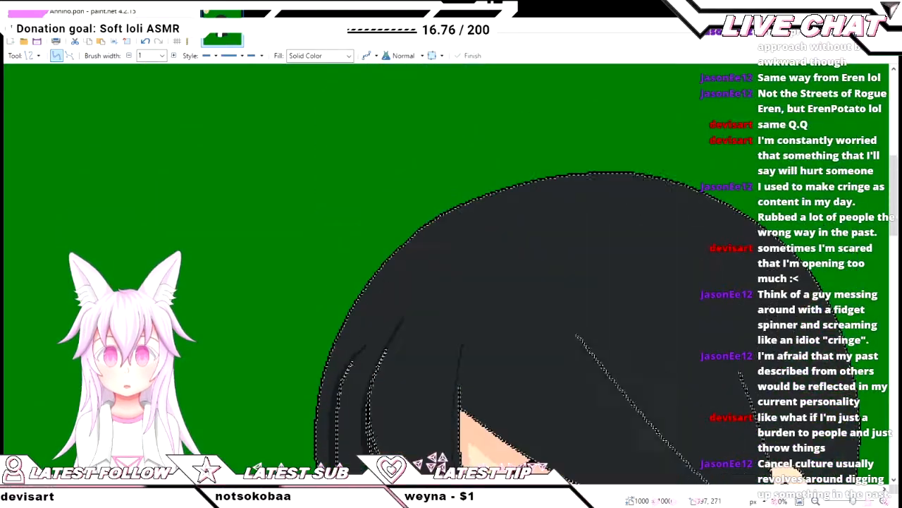
scroll(489, 260, up, 3)
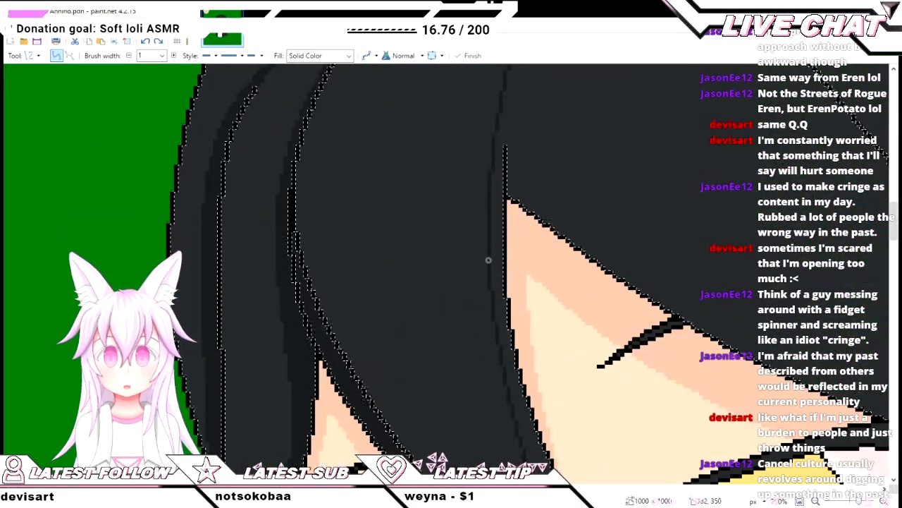
scroll(488, 260, down, 2)
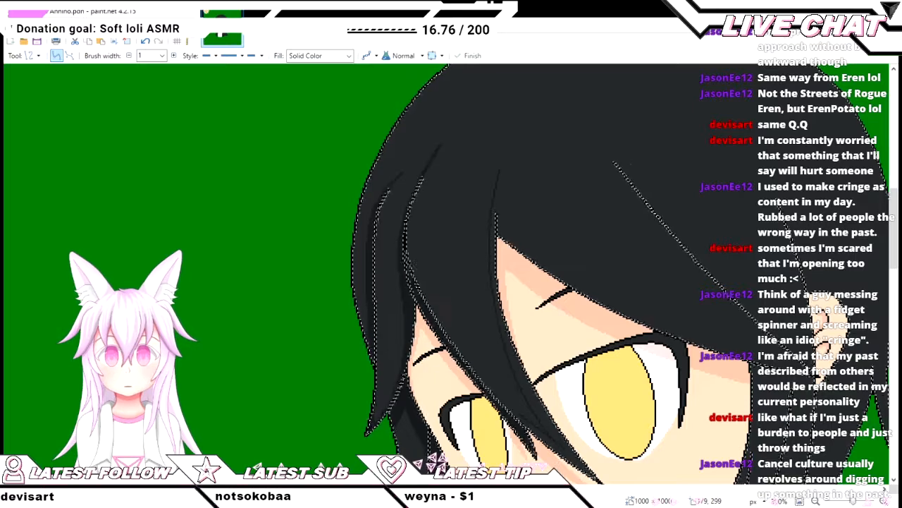
scroll(489, 260, up, 3)
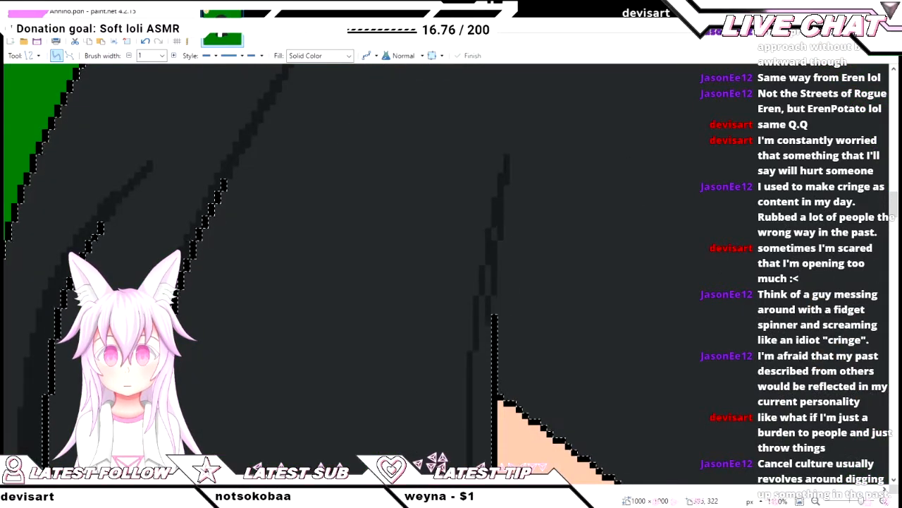
scroll(488, 260, down, 3)
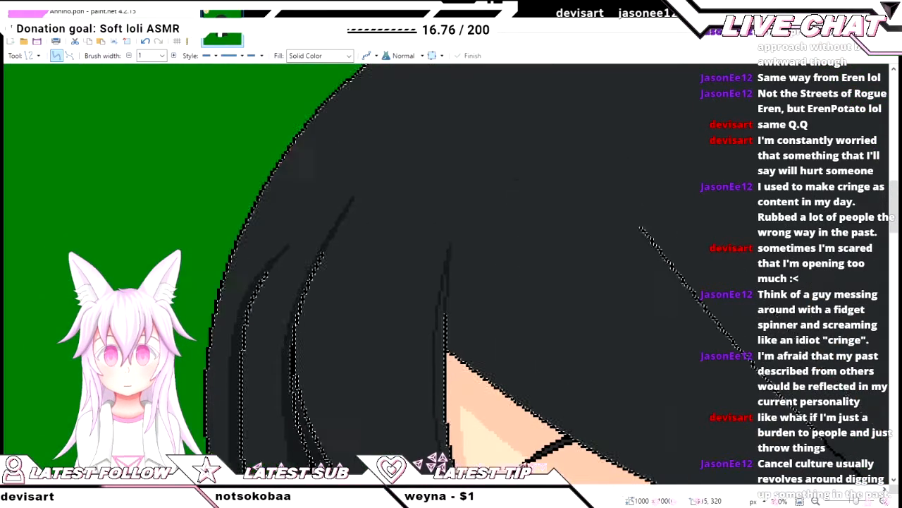
- Draw a 1 px dark line across the wide sweeping bang, from the ear to the top of the parting line
scroll(488, 260, up, 2)
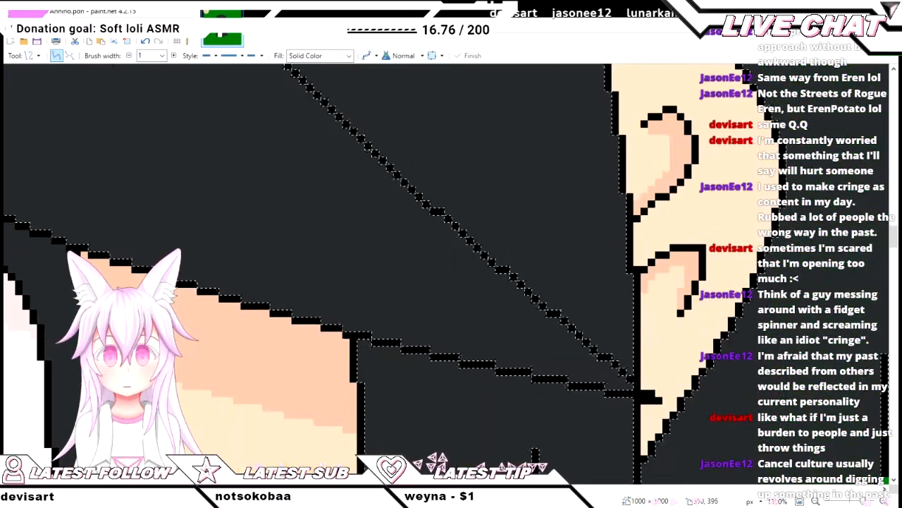
drag(437, 215, 244, 277)
scroll(246, 280, down, 1)
scroll(299, 406, down, 3)
scroll(451, 274, up, 3)
scroll(451, 274, left, 4)
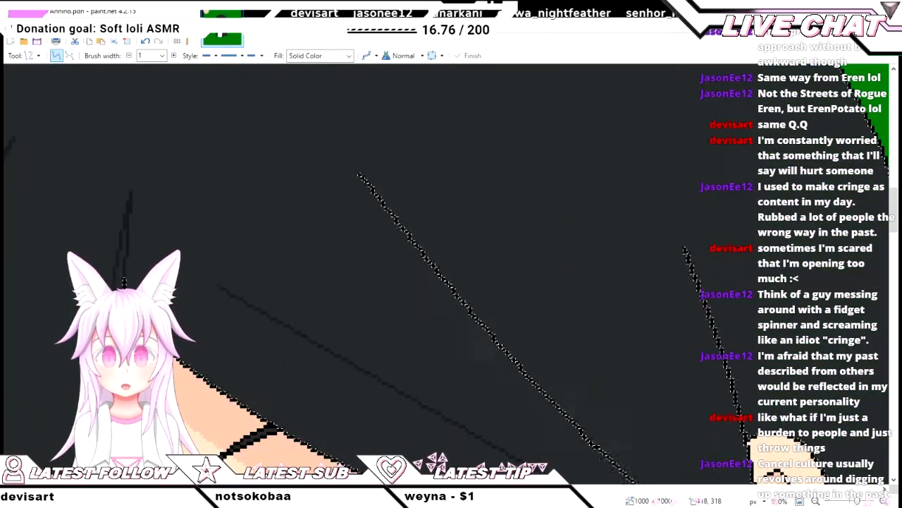
scroll(451, 273, down, 2)
scroll(451, 273, left, 3)
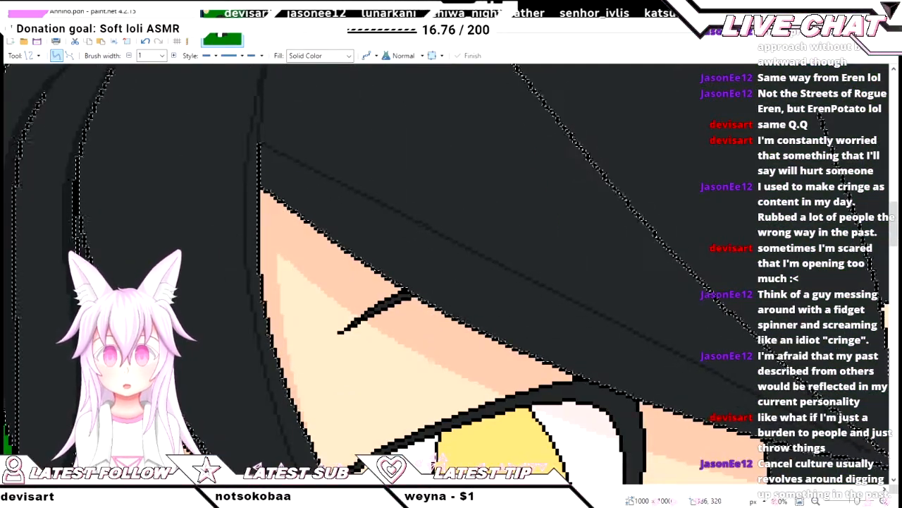
- Start the line at the parting line and bend it to follow the sweeping bang's lower edge toward the ear
drag(262, 149, 263, 153)
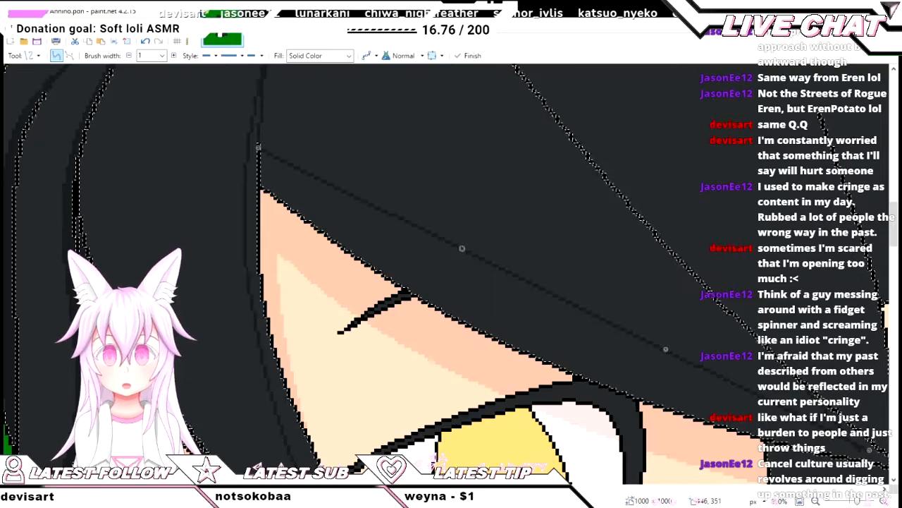
drag(462, 248, 384, 244)
scroll(451, 275, down, 1)
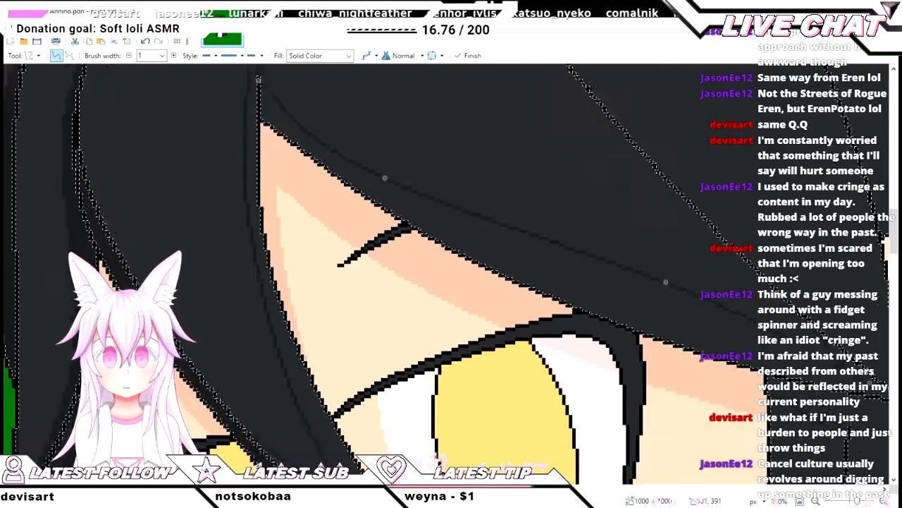
scroll(451, 275, right, 1)
drag(598, 282, 601, 320)
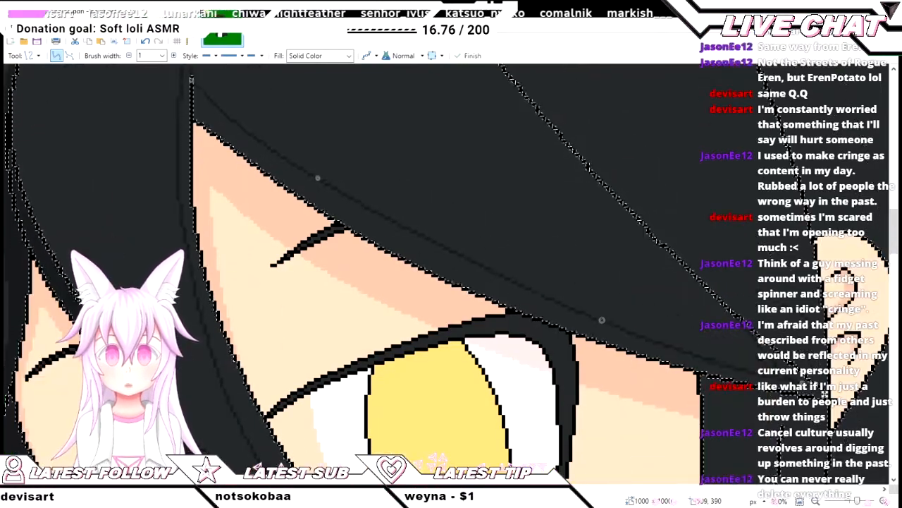
scroll(451, 275, right, 2)
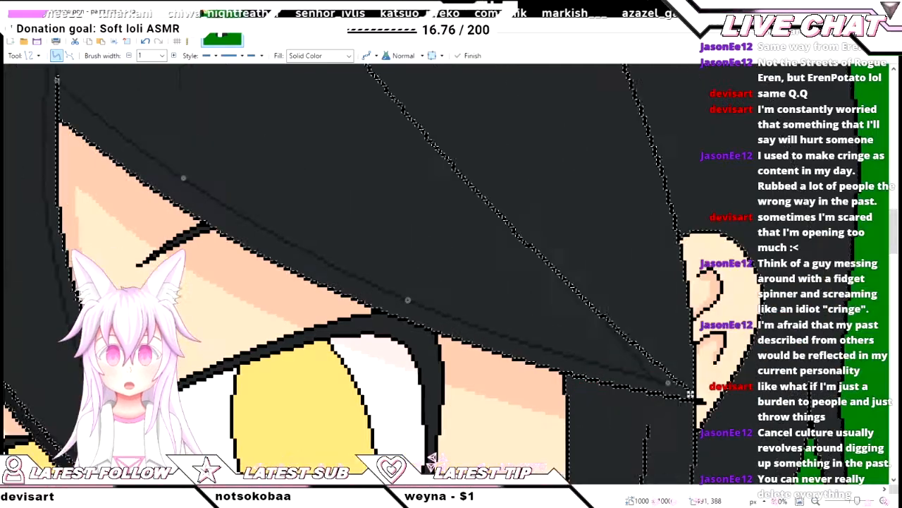
scroll(452, 275, down, 1)
scroll(451, 275, left, 2)
scroll(451, 275, up, 3)
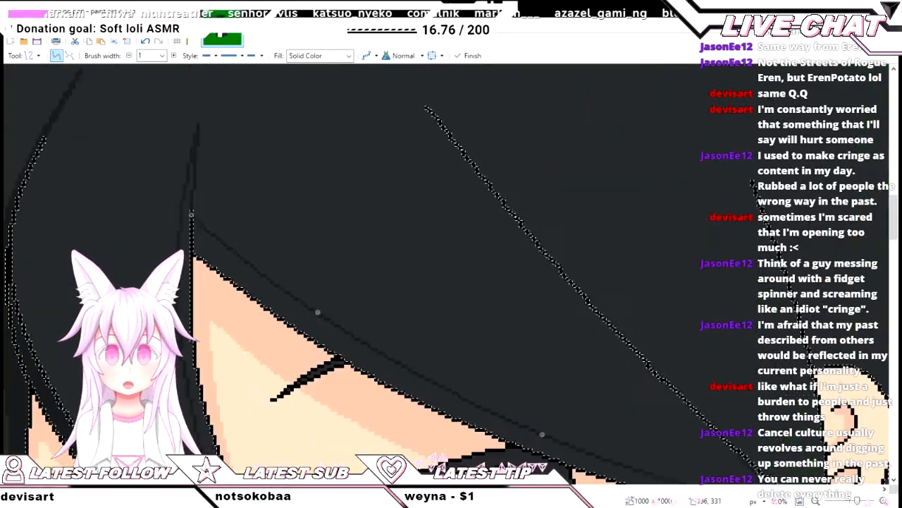
scroll(289, 311, down, 3)
- Fill the strip along the sweeping bang's lower edge with the dark colour and touch up its end beside the ear with the Pencil
key(f)
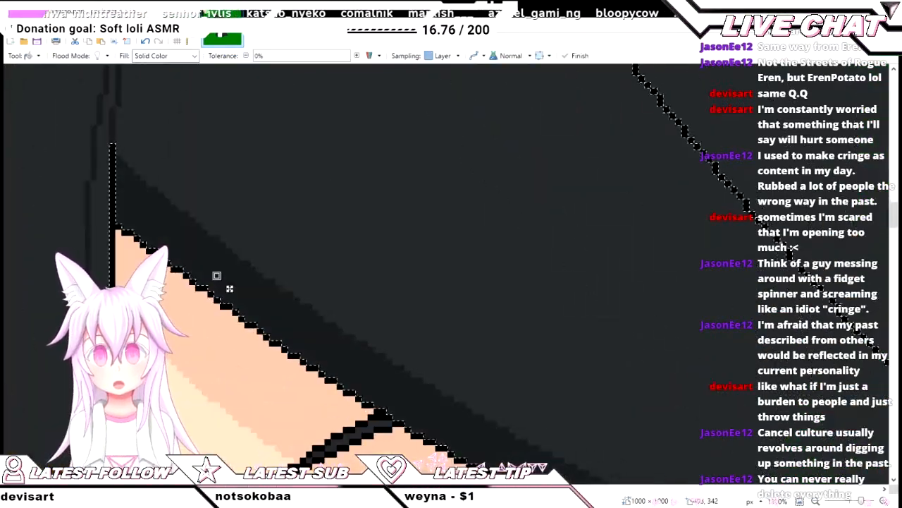
scroll(289, 311, up, 3)
scroll(289, 311, down, 3)
scroll(289, 310, right, 4)
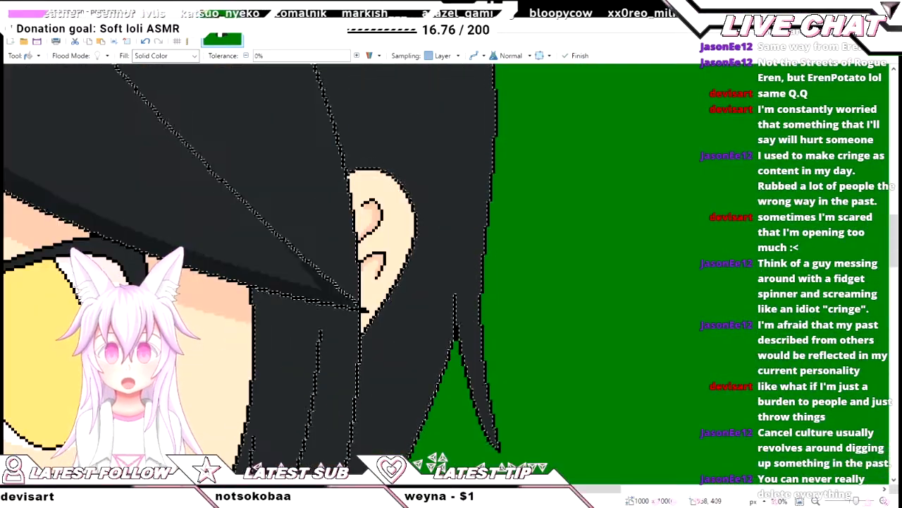
scroll(289, 311, up, 2)
key(p)
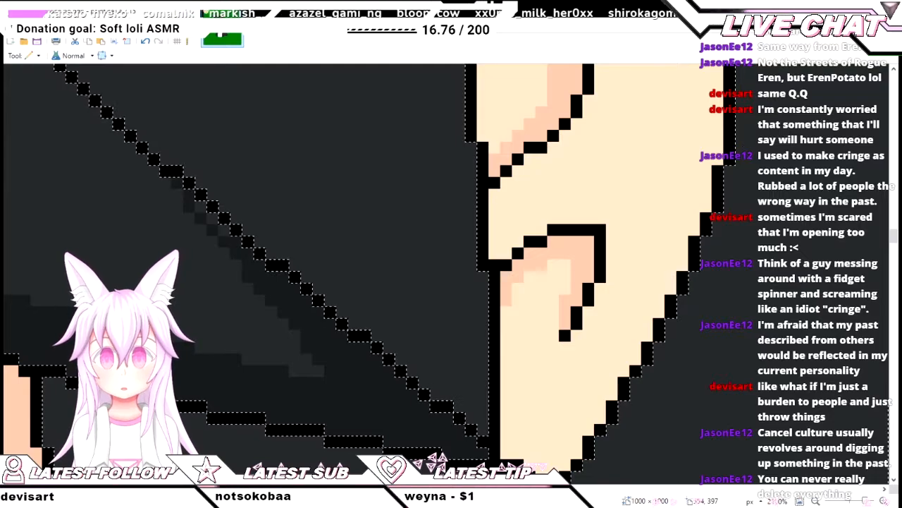
scroll(642, 442, down, 3)
scroll(642, 442, up, 4)
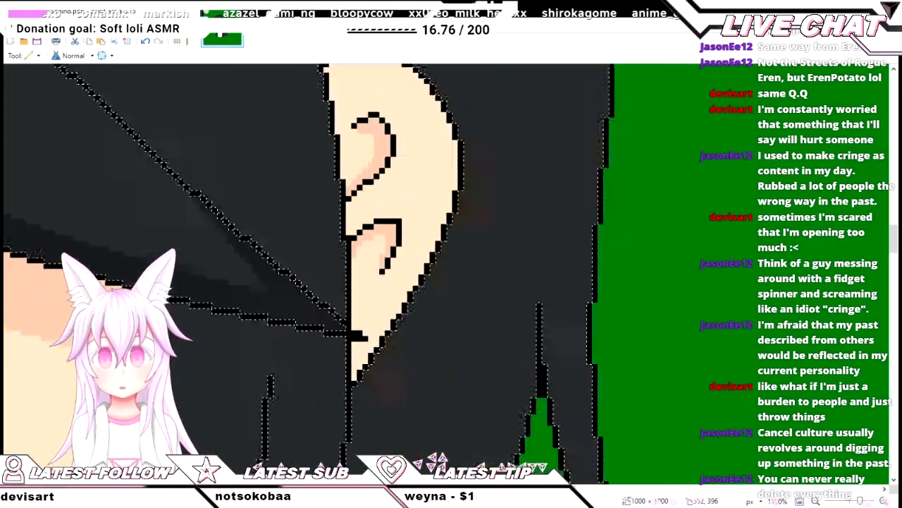
scroll(421, 332, down, 5)
scroll(421, 332, up, 6)
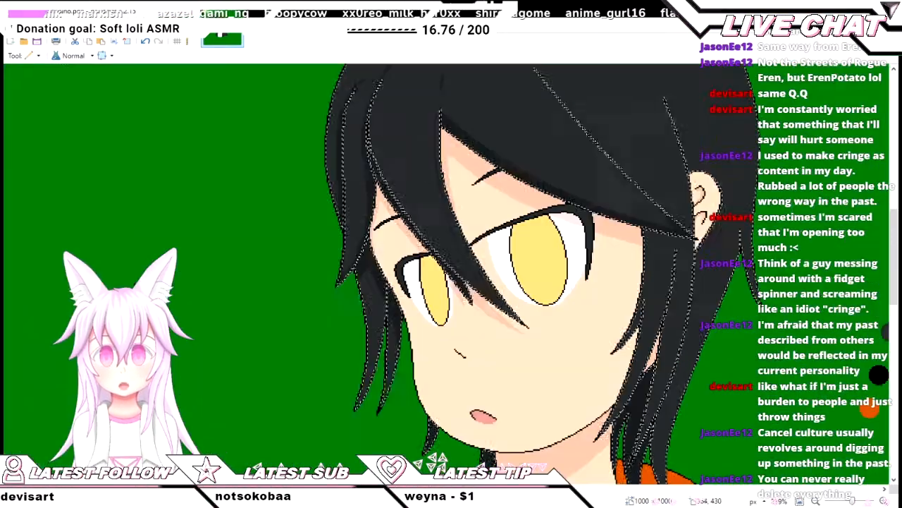
- Fill the outlined shadow areas along the long bang's inner edge and at its tip with the dark colour
key(f)
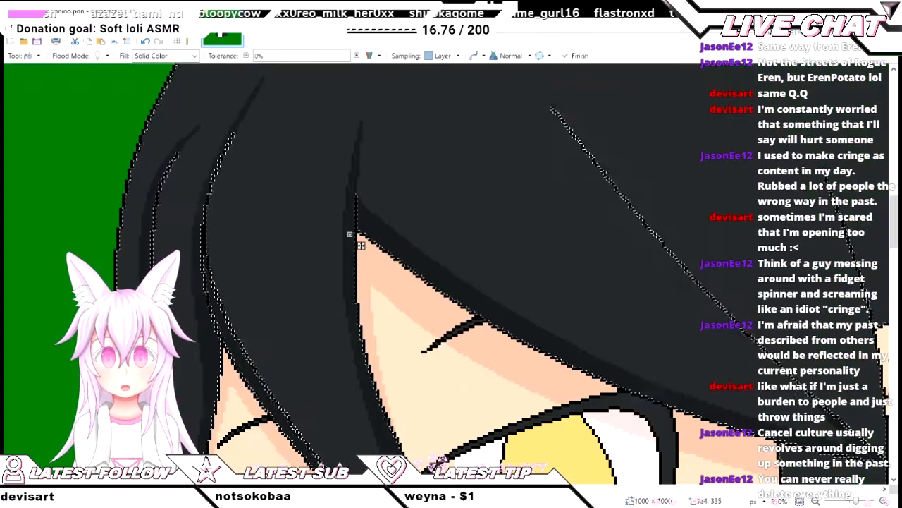
scroll(421, 331, down, 5)
scroll(482, 208, up, 3)
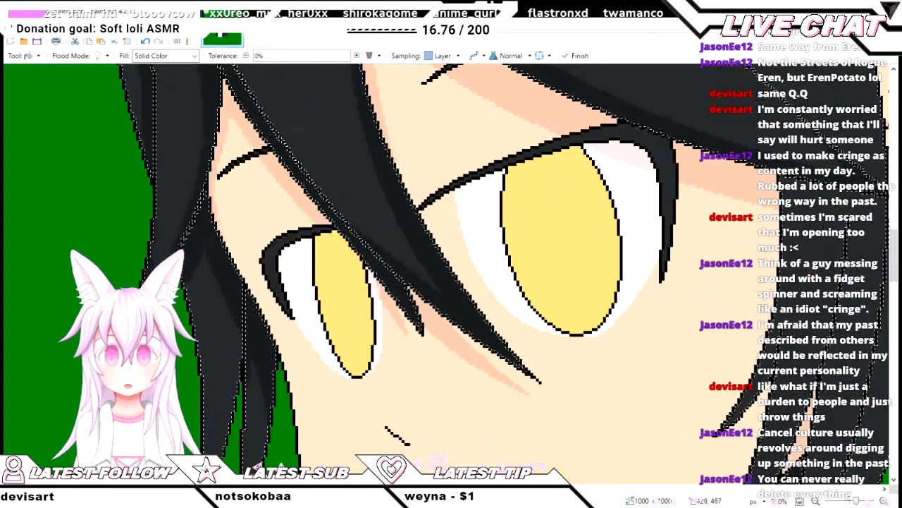
scroll(447, 273, left, 5)
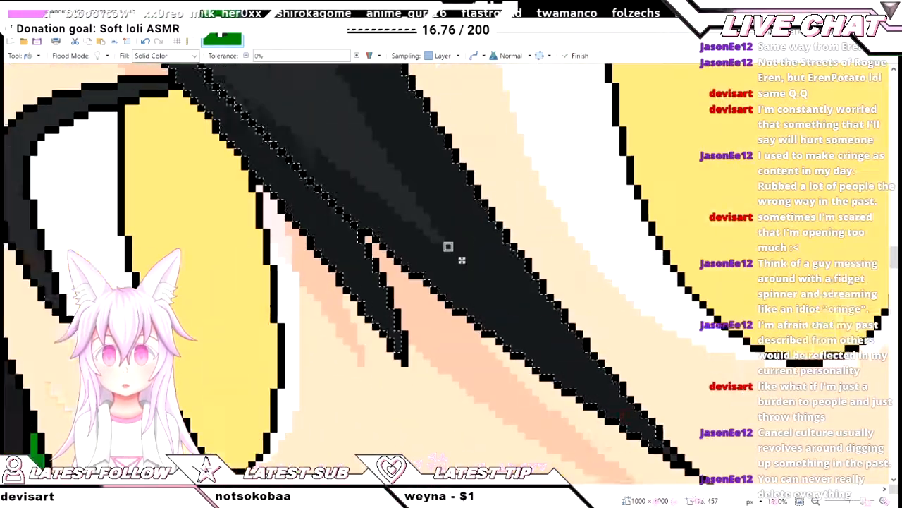
- Draw a 1 px dark line across the side hair beneath the sweeping bang, from the face edge to below the ear
key(o)
scroll(447, 274, up, 3)
scroll(475, 275, up, 2)
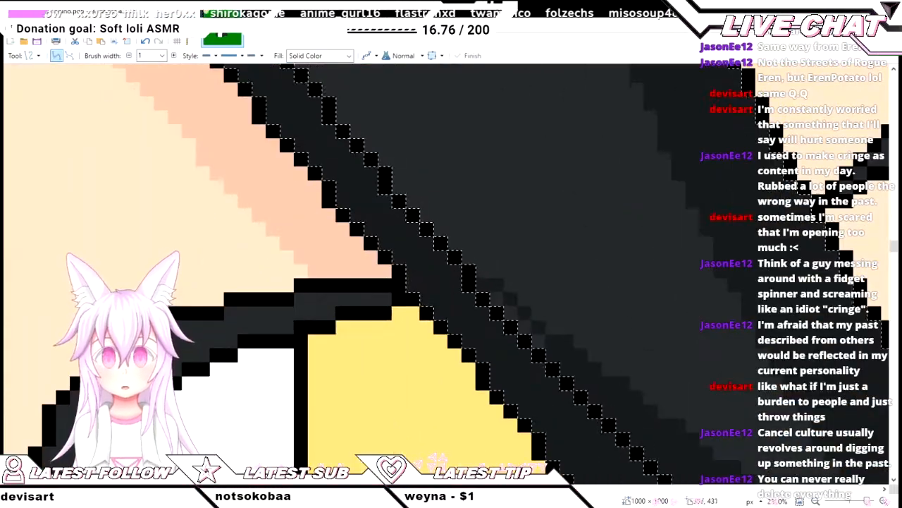
scroll(475, 275, down, 3)
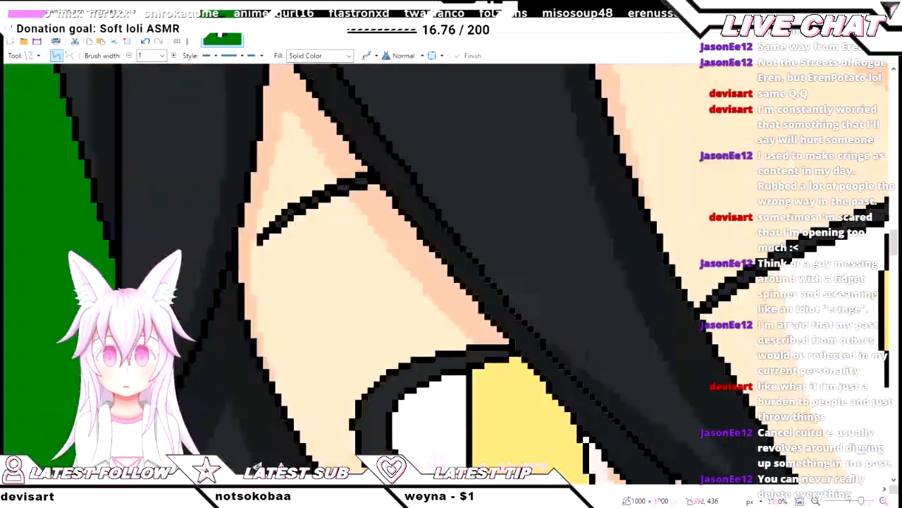
scroll(474, 275, down, 2)
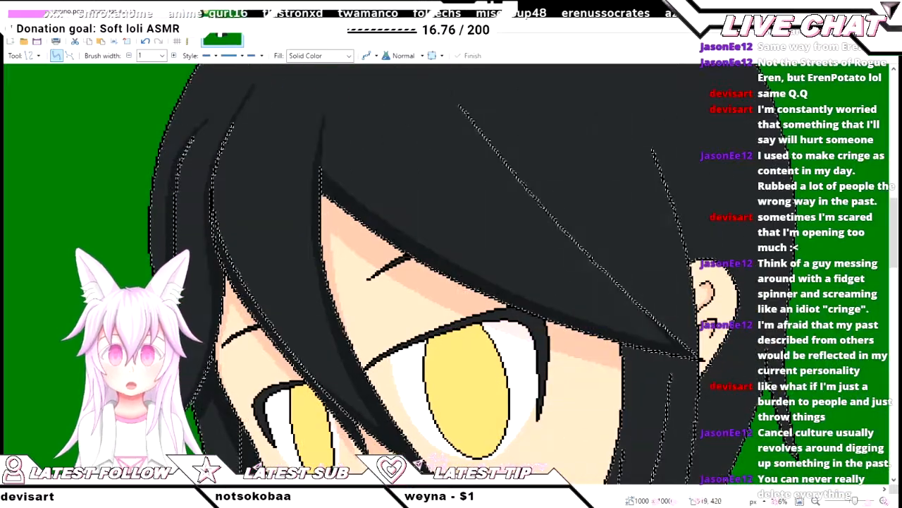
scroll(474, 274, down, 2)
scroll(474, 275, up, 5)
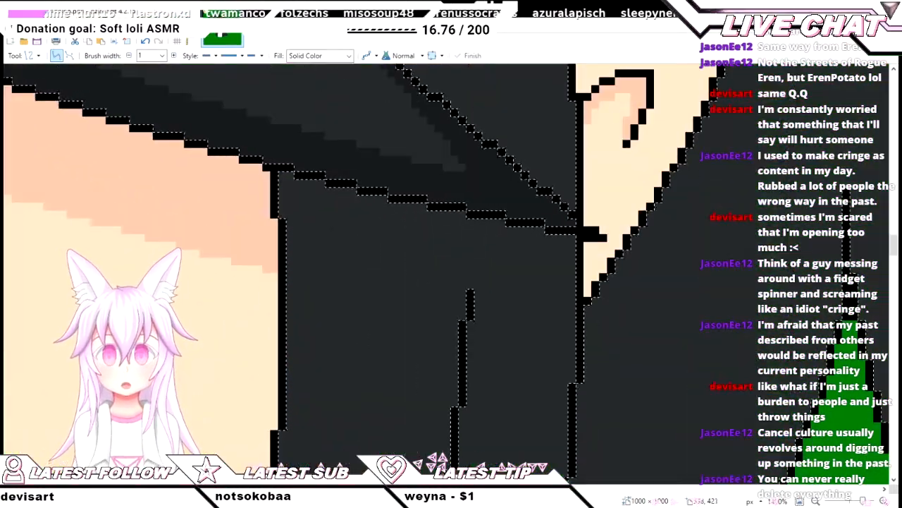
drag(292, 244, 540, 319)
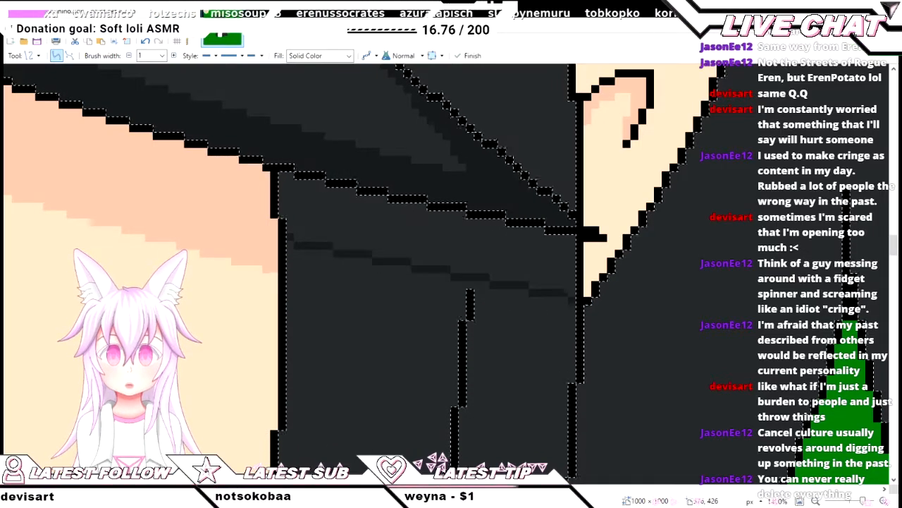
key(Return)
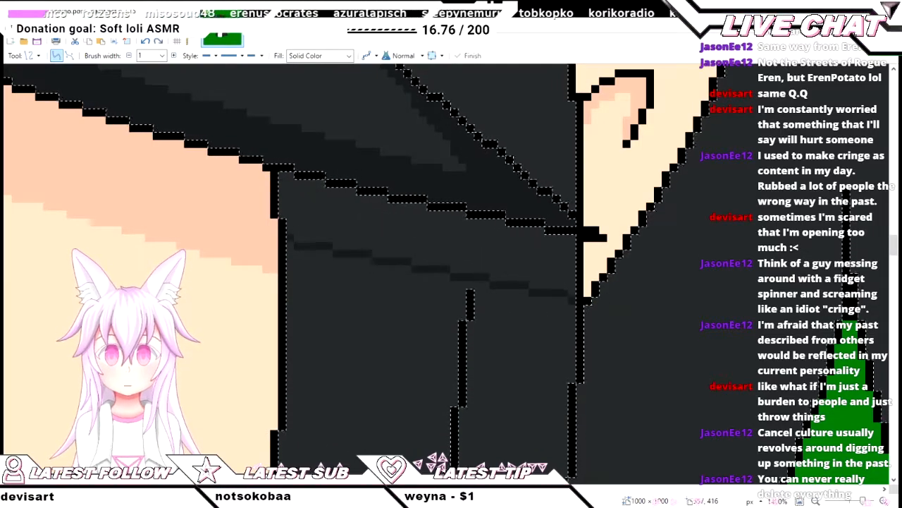
- Try filling the side hair between the new line and the sweeping bang with the dark colour, and undo it
key(f)
scroll(374, 275, down, 1)
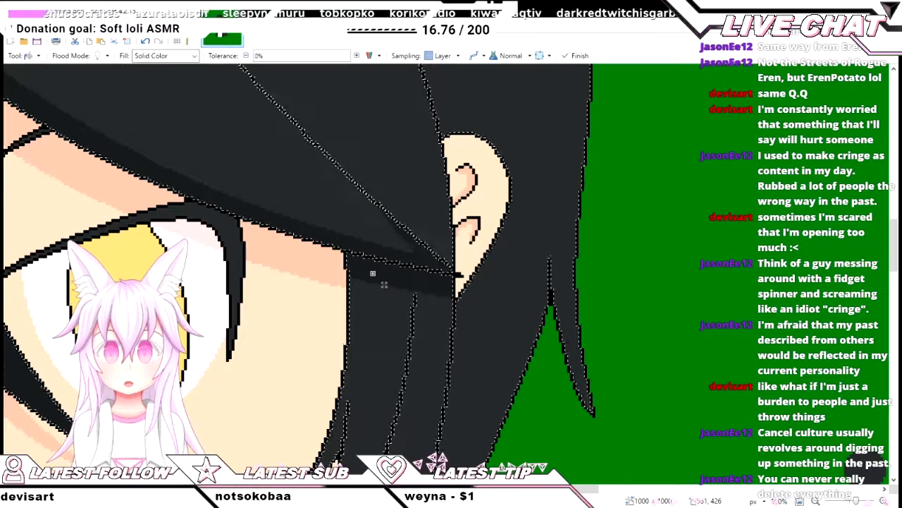
key(ctrl+z)
key(ctrl+z)
- Adjust the side-hair line's end below the ear and fill the area between it and the sweeping bang with the dark colour
scroll(457, 299, up, 3)
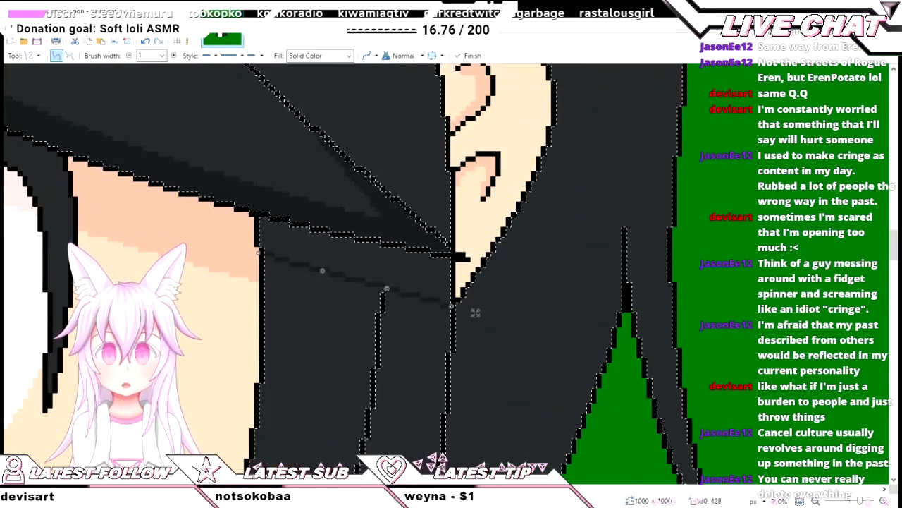
scroll(480, 313, down, 1)
key(f)
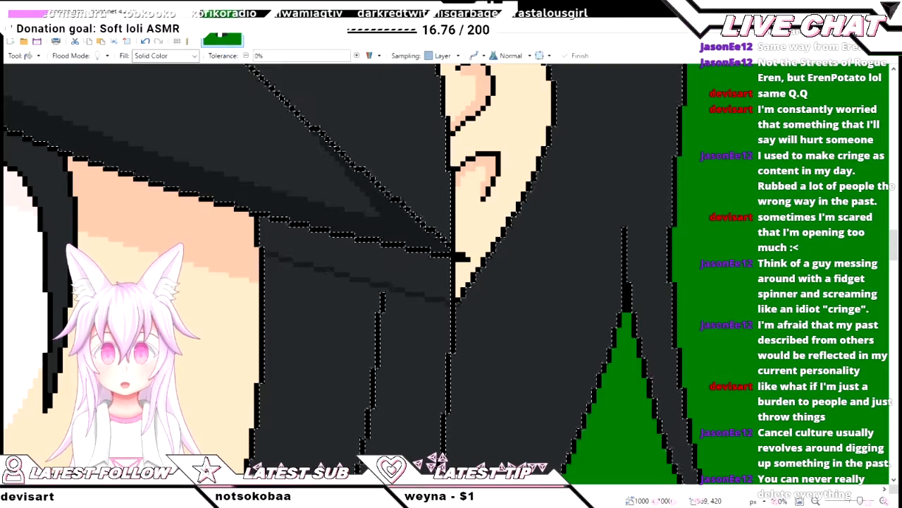
- Close the shadow boundary on the small hair strand beside the cheek with a 1-pixel line and fill the strand with the darker hair shade
scroll(374, 282, down, 2)
key(Return)
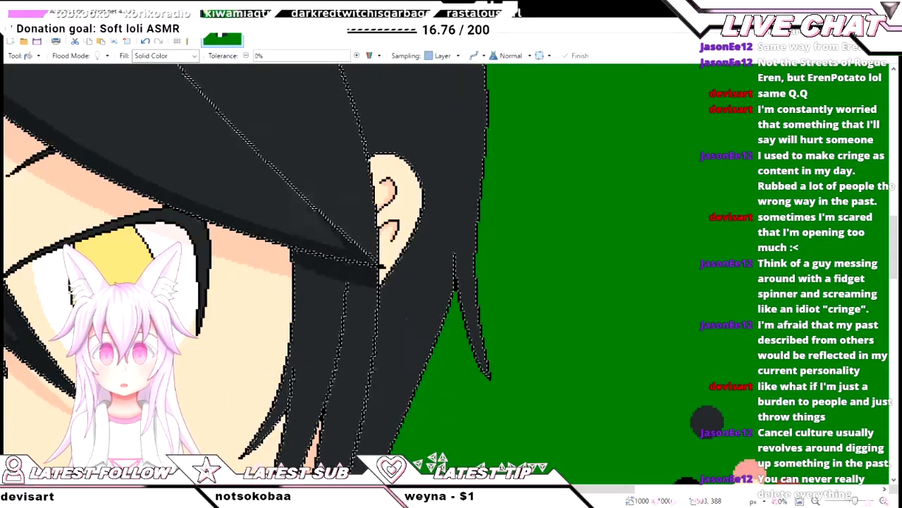
scroll(374, 184, down, 2)
scroll(352, 211, down, 2)
scroll(314, 248, up, 4)
key(o)
scroll(395, 267, up, 3)
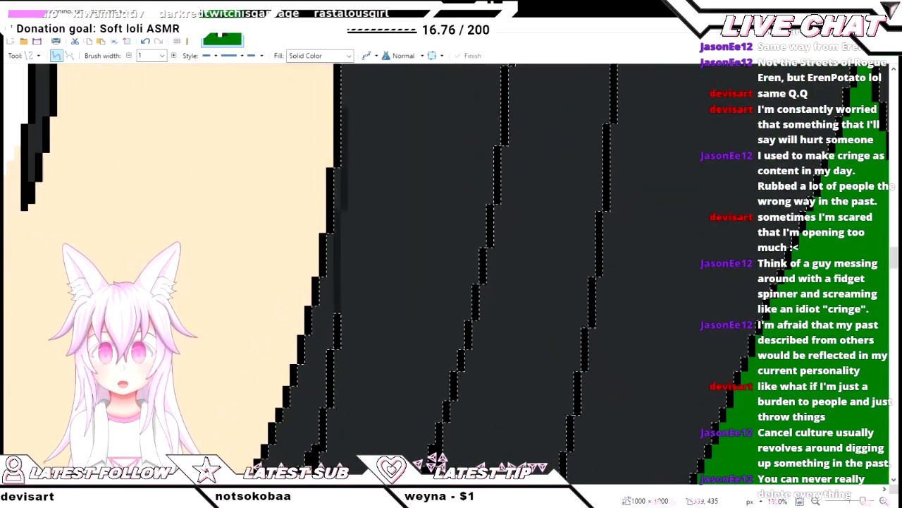
drag(337, 312, 337, 322)
key(f)
click(315, 323)
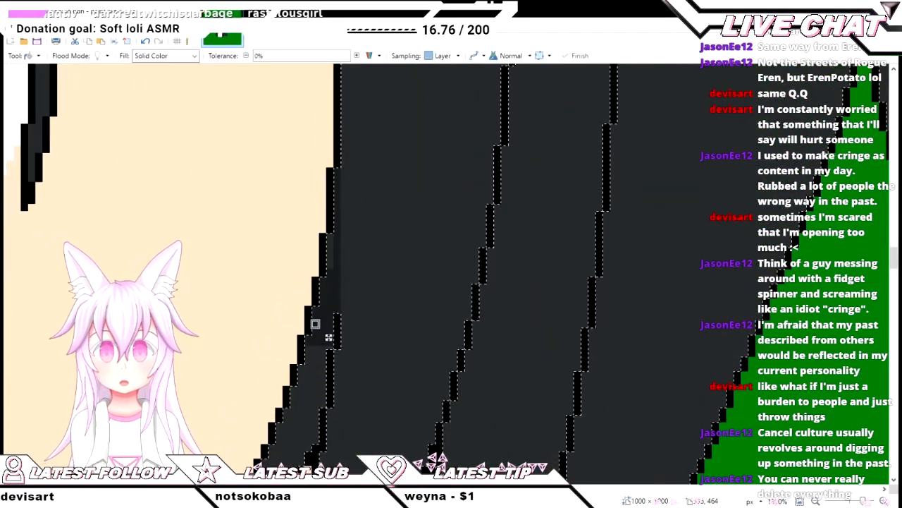
scroll(316, 323, down, 3)
scroll(317, 322, down, 2)
scroll(277, 305, up, 5)
scroll(278, 306, down, 6)
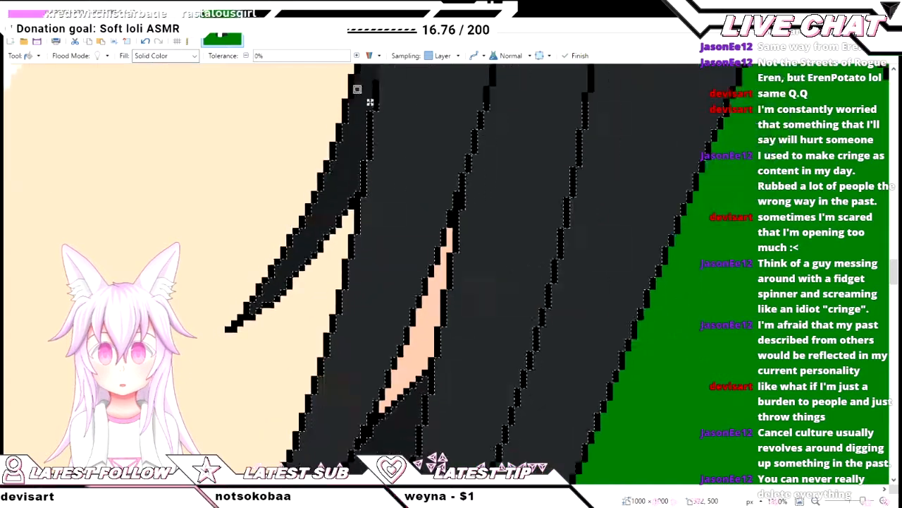
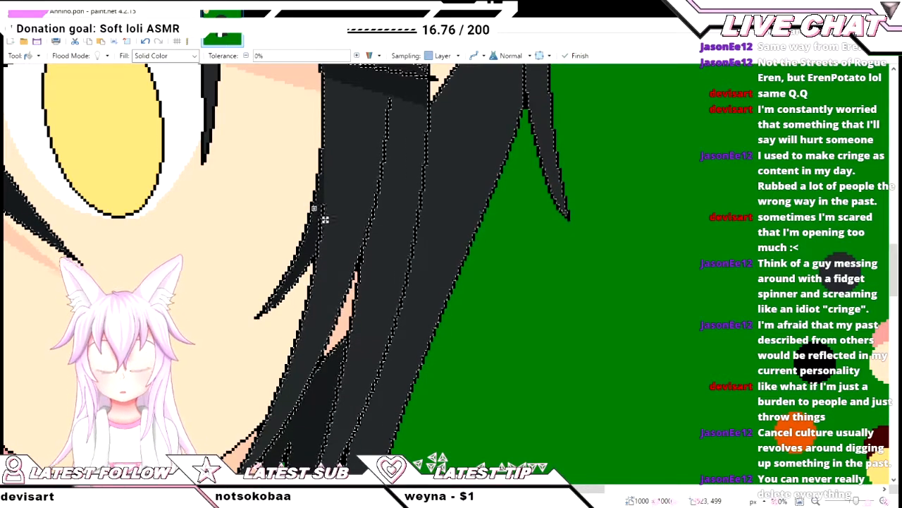
- Draw a 1-pixel shadow curve down the long hair lock beside the face, from the bangs' shadow to the lock's tip over the neck
scroll(324, 220, down, 3)
key(o)
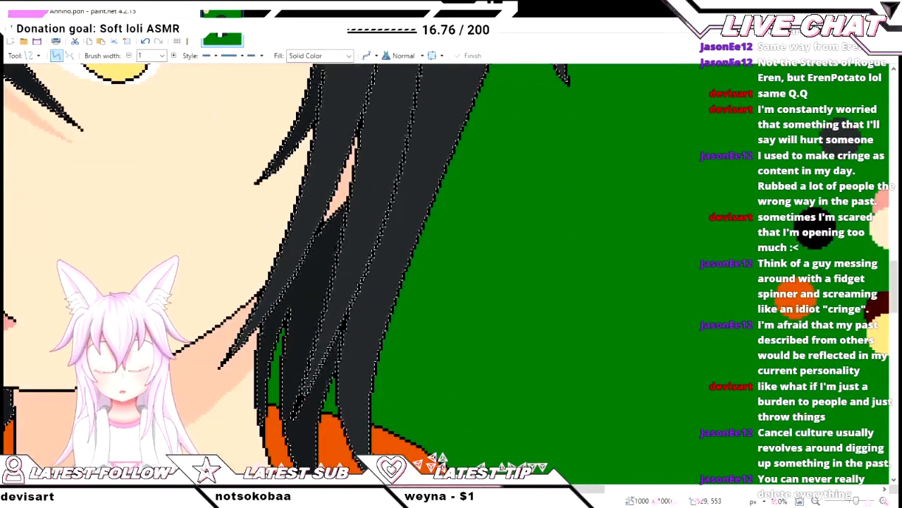
scroll(323, 84, up, 2)
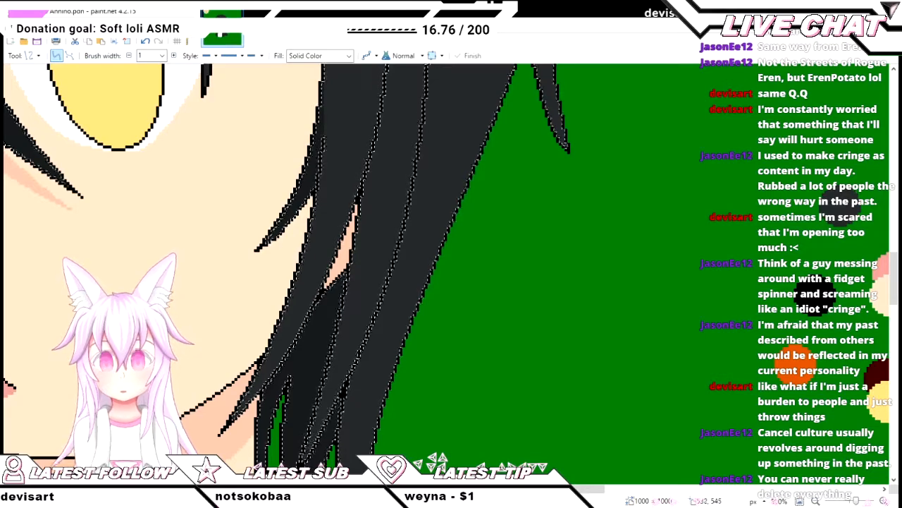
scroll(451, 273, down, 2)
scroll(451, 274, up, 4)
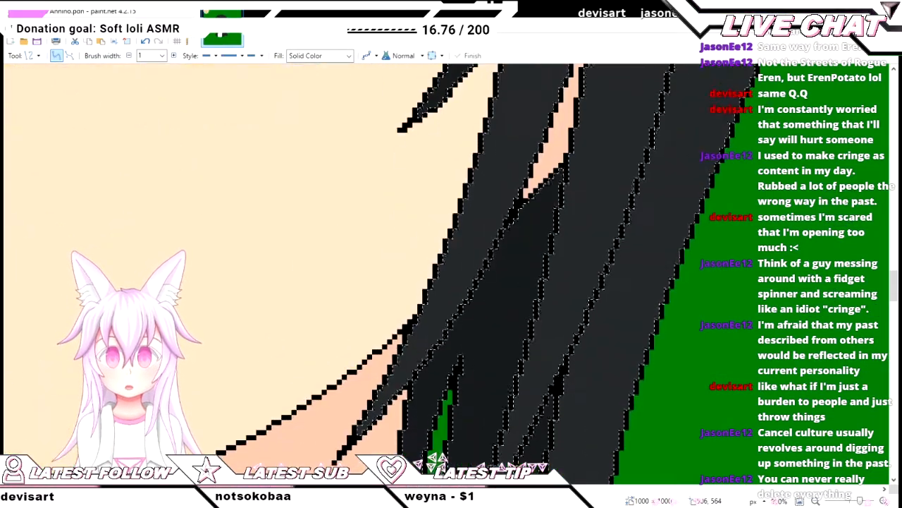
scroll(451, 274, down, 2)
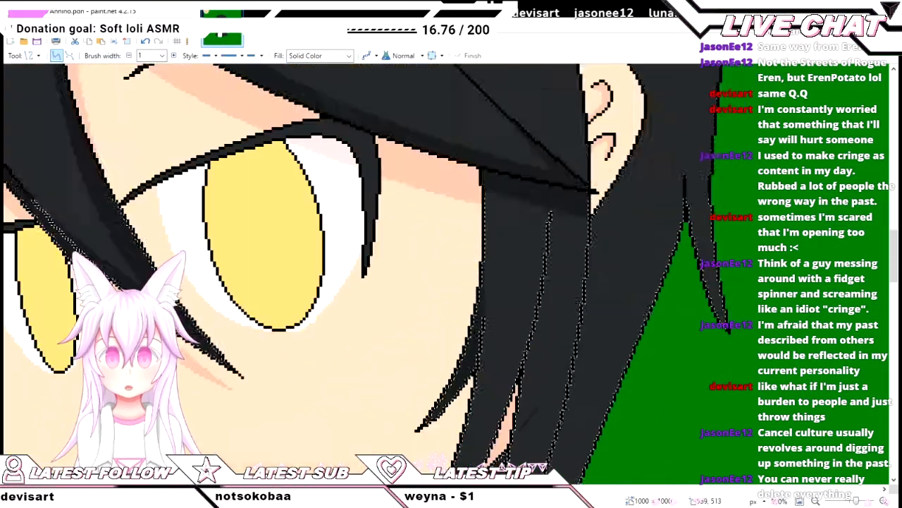
scroll(562, 420, down, 3)
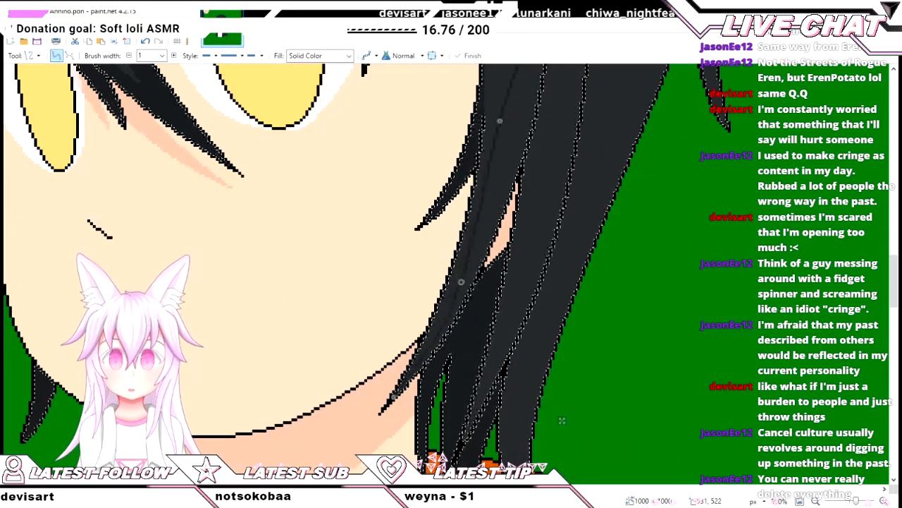
scroll(562, 420, up, 1)
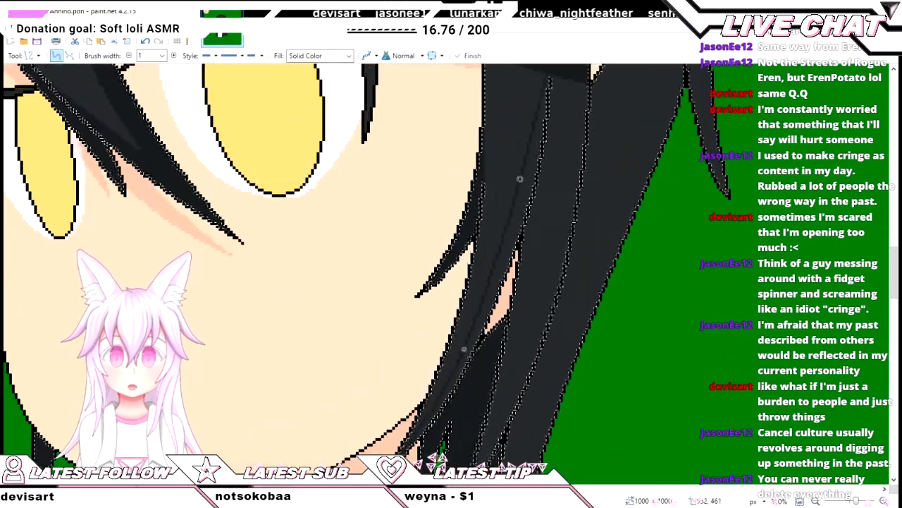
scroll(562, 420, up, 2)
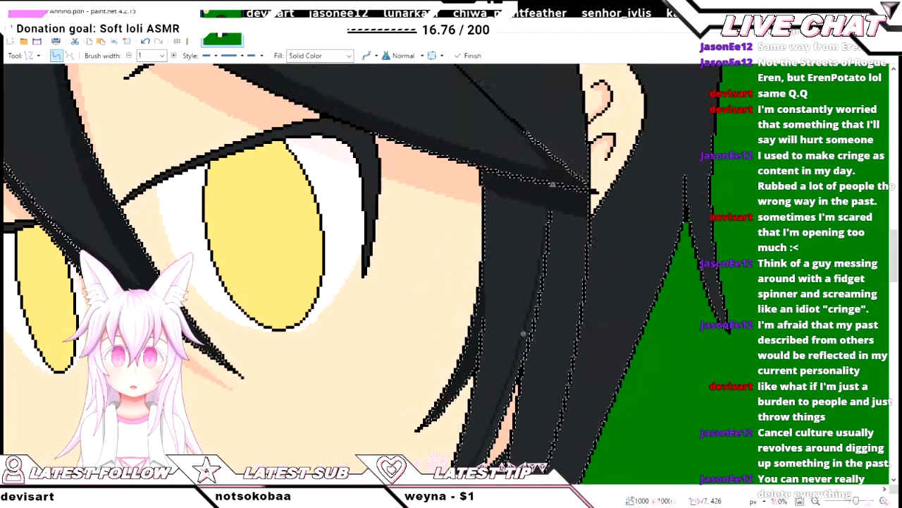
scroll(458, 275, down, 4)
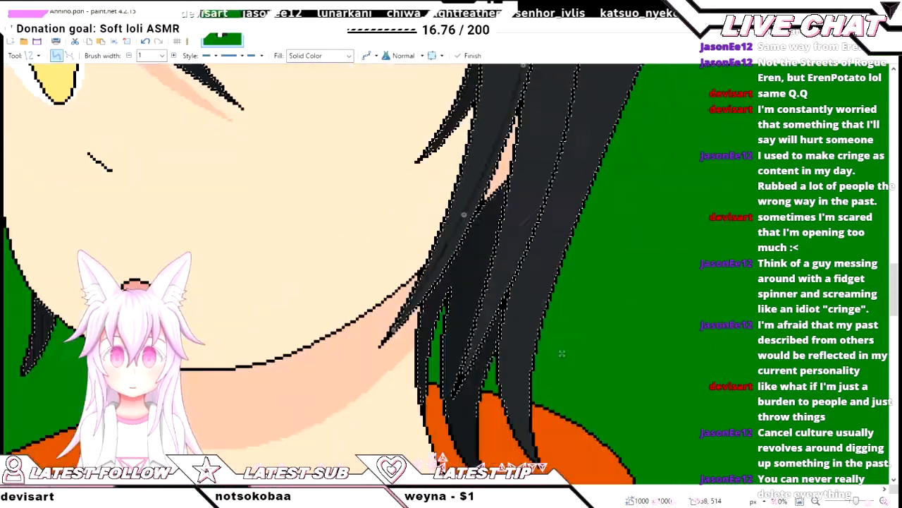
scroll(459, 275, up, 3)
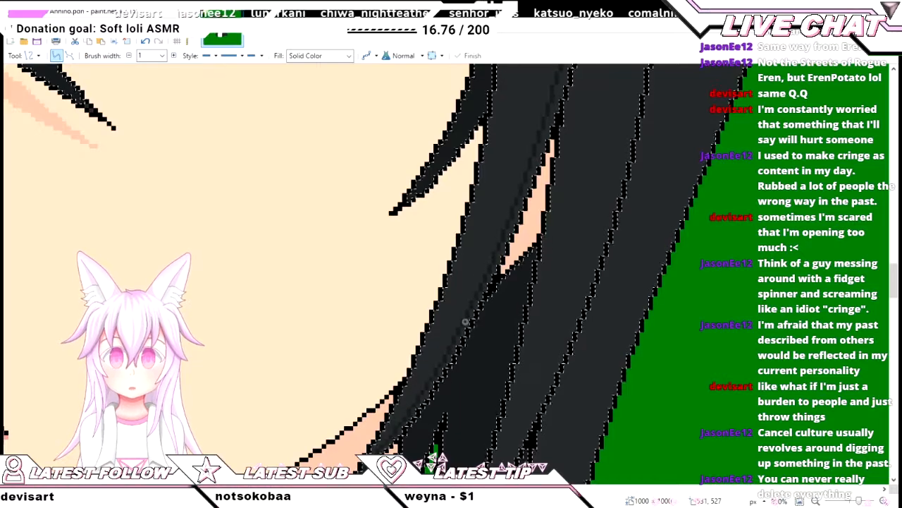
scroll(620, 371, down, 4)
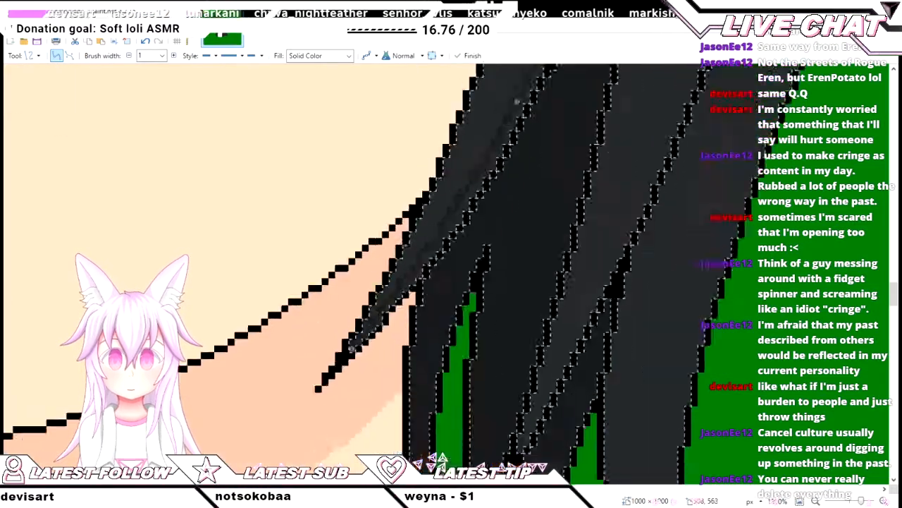
scroll(509, 372, up, 5)
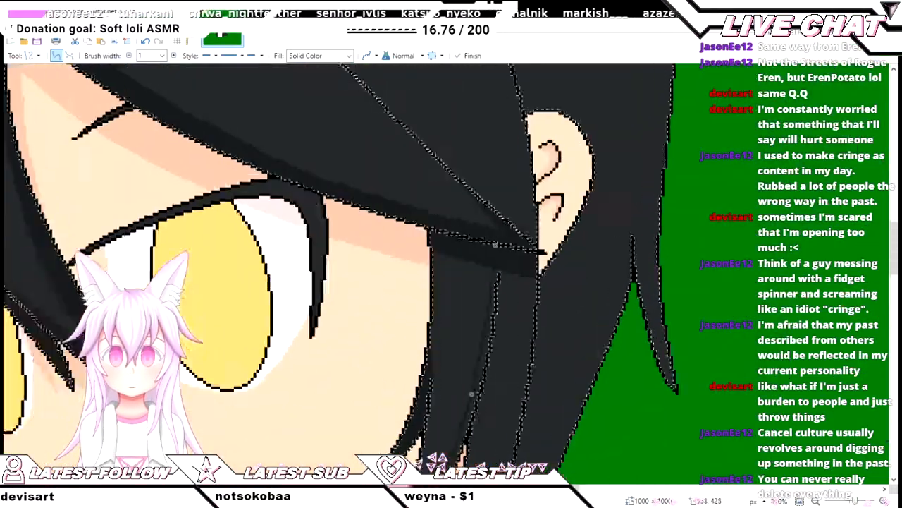
- Fill the area between the new curve and the outer outline of the long front lock with the darker hair shade
key(f)
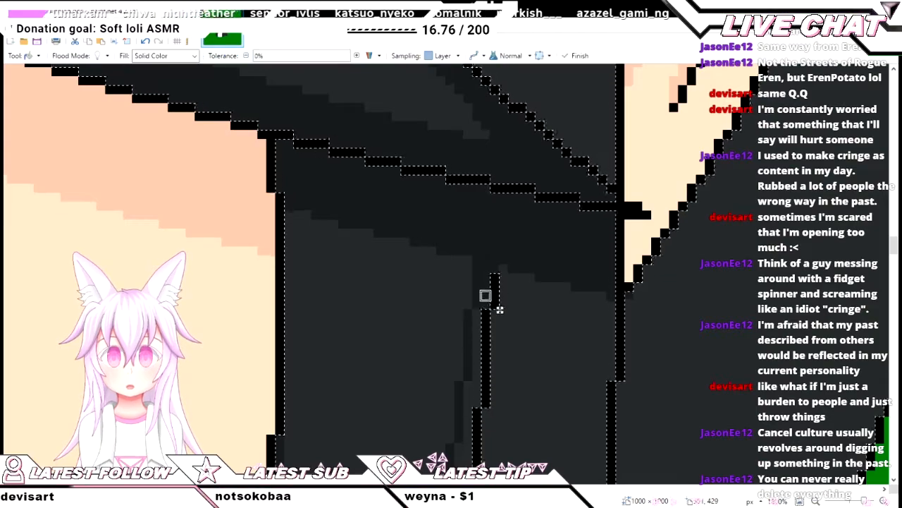
scroll(476, 322, down, 4)
scroll(477, 322, down, 4)
scroll(476, 322, left, 1)
scroll(477, 322, down, 2)
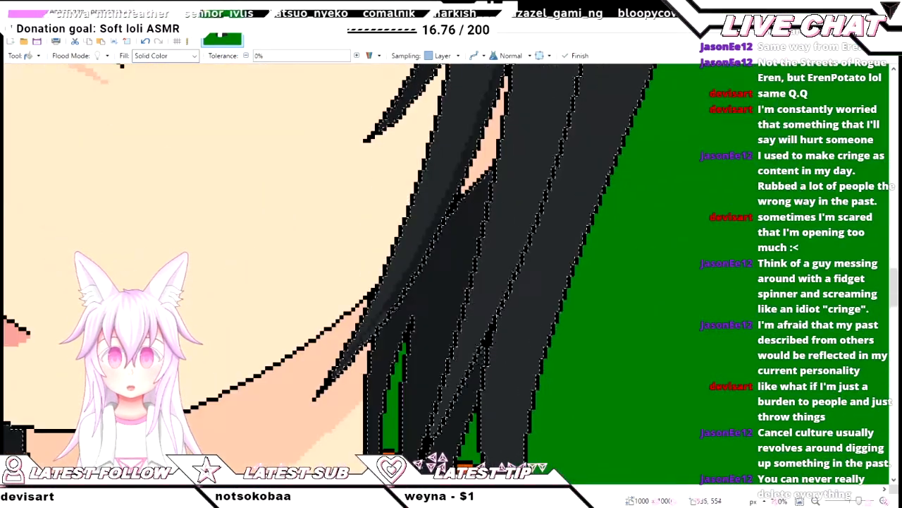
- Cover the leftover lighter pixels near the tip of the long lock with a short 1-pixel line in the shadow colour
scroll(476, 322, left, 1)
scroll(451, 338, up, 4)
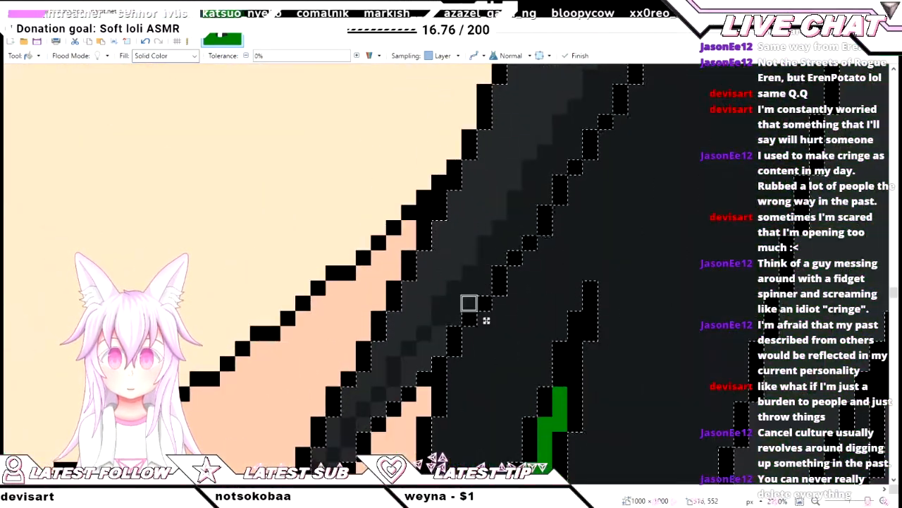
scroll(469, 304, down, 1)
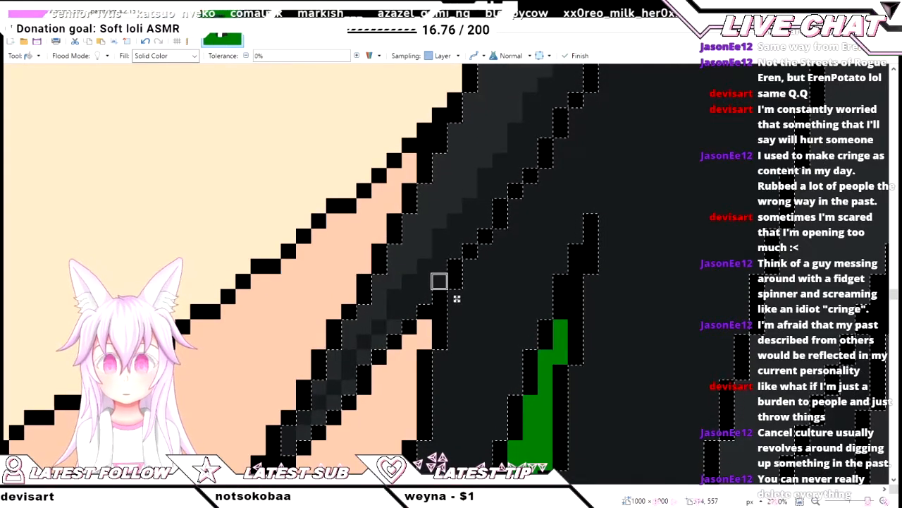
scroll(438, 280, left, 1)
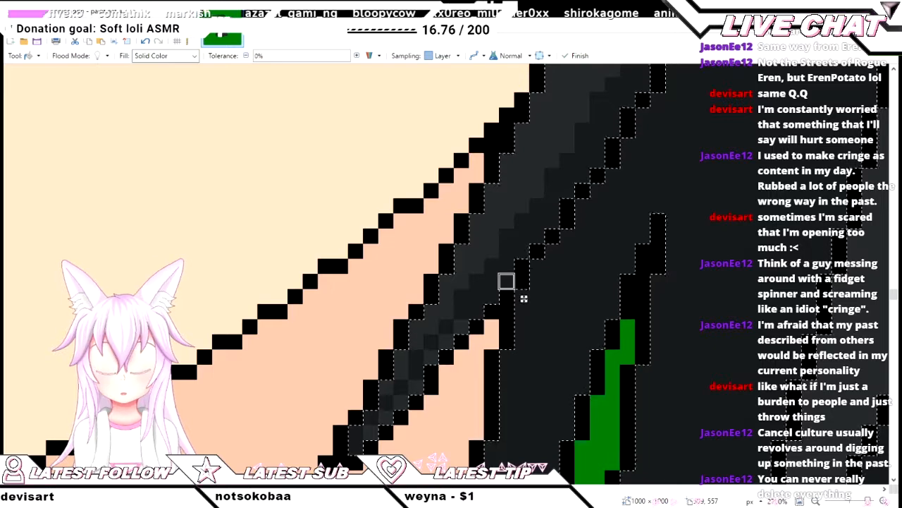
key(o)
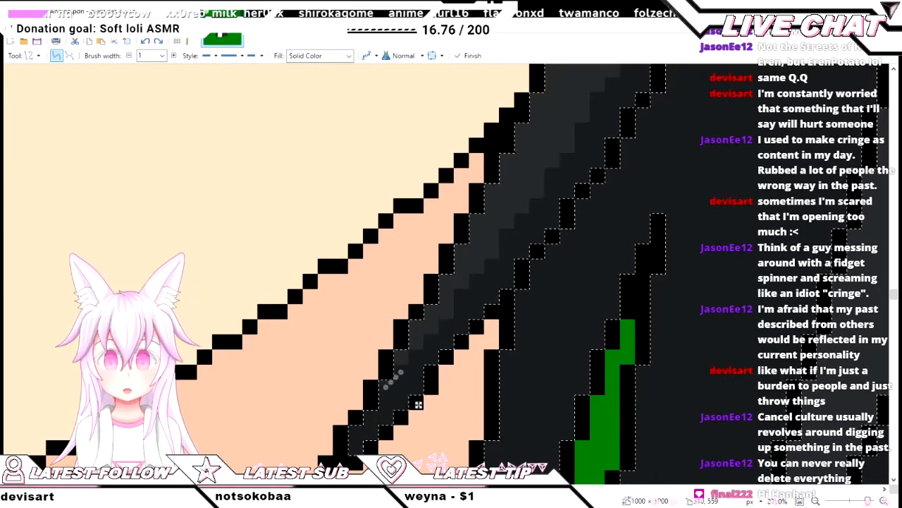
scroll(425, 387, down, 4)
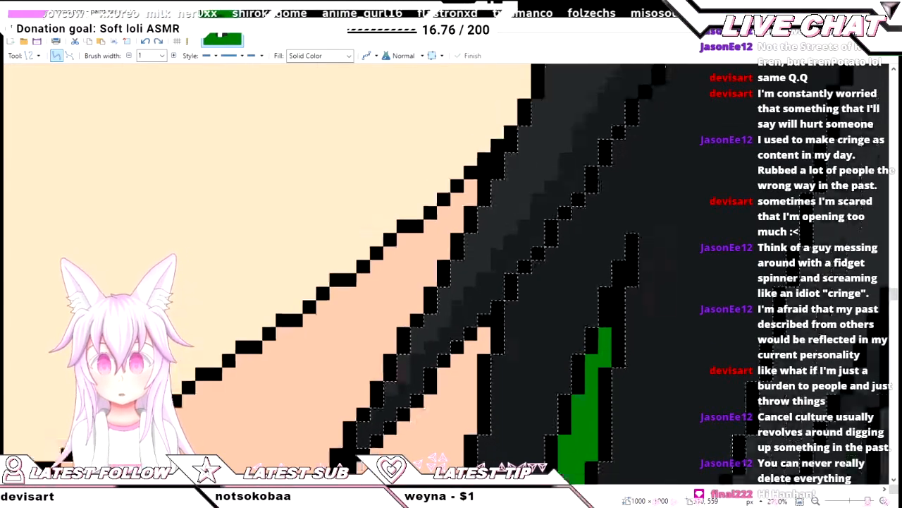
- Examine the shading of the side hair locks from the orange clothing up to the area above the ear
scroll(417, 388, right, 4)
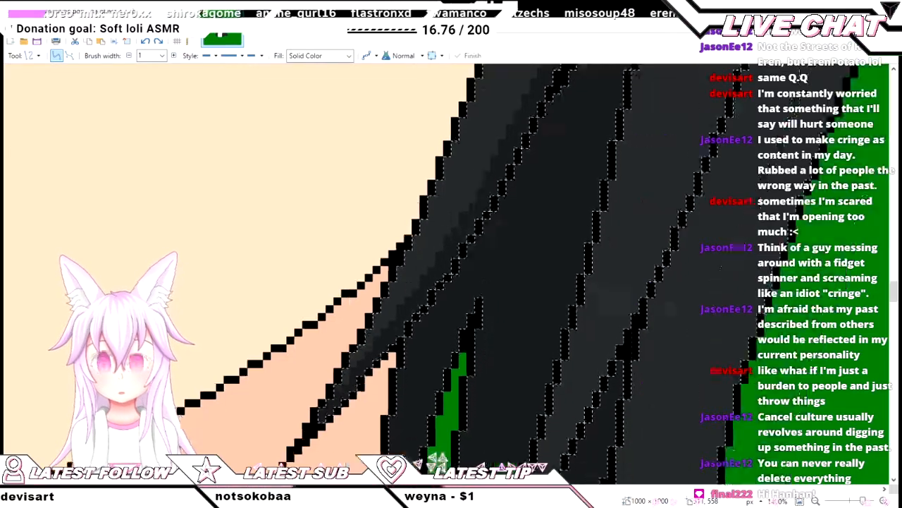
scroll(417, 388, left, 4)
scroll(417, 388, down, 1)
scroll(417, 388, down, 5)
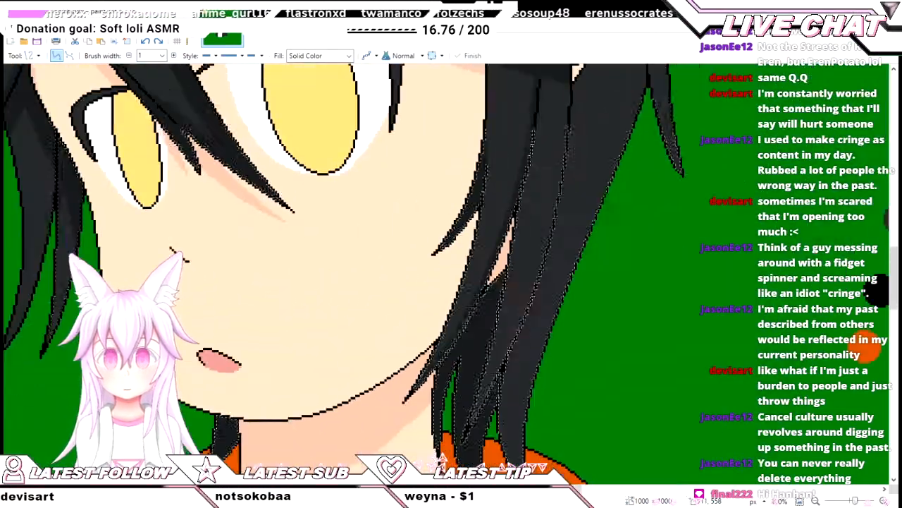
scroll(451, 317, down, 3)
scroll(472, 289, up, 7)
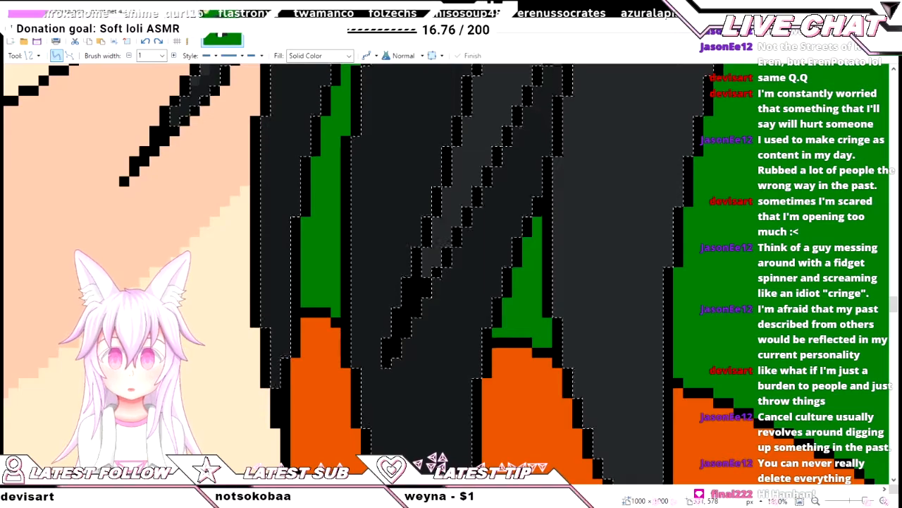
scroll(455, 392, down, 4)
scroll(352, 275, up, 10)
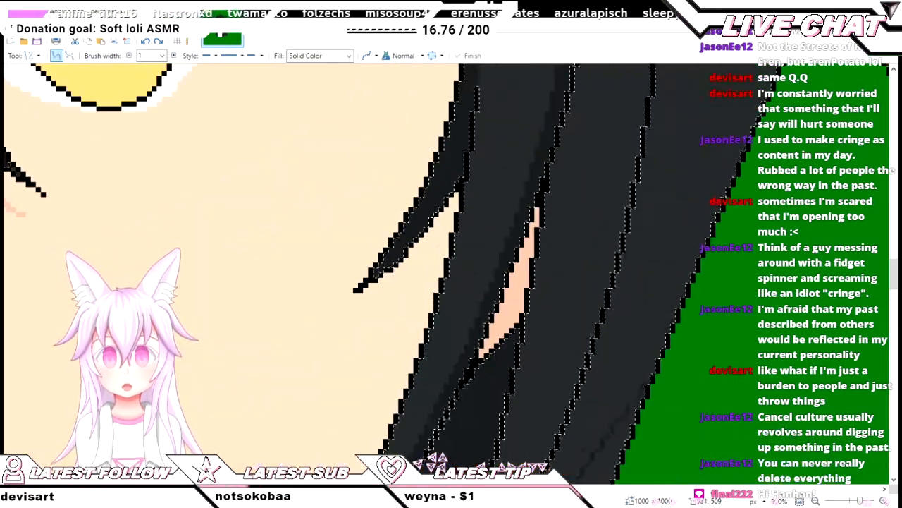
scroll(536, 296, right, 3)
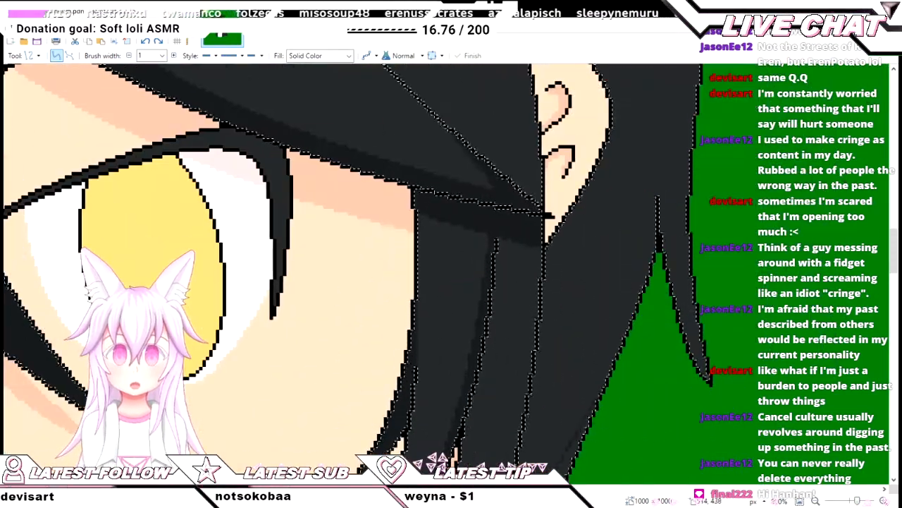
scroll(559, 226, up, 3)
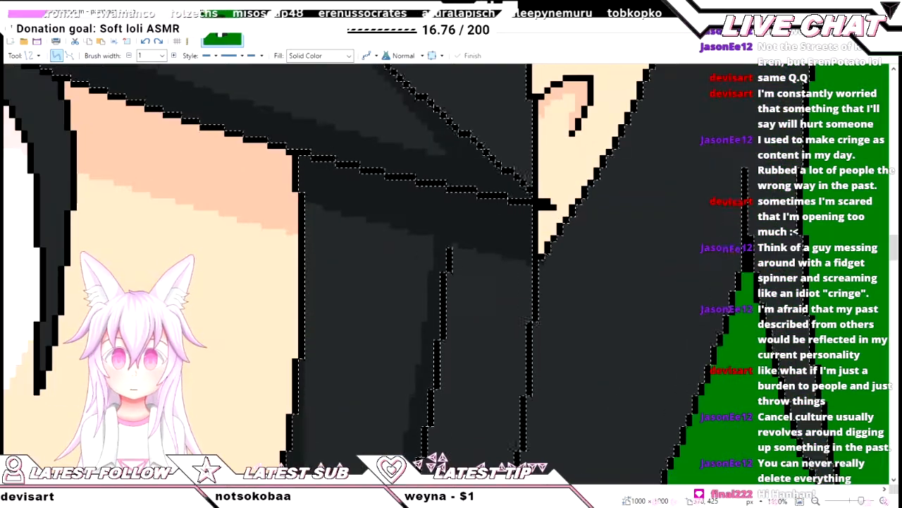
scroll(452, 239, down, 4)
scroll(453, 238, up, 3)
scroll(555, 221, up, 4)
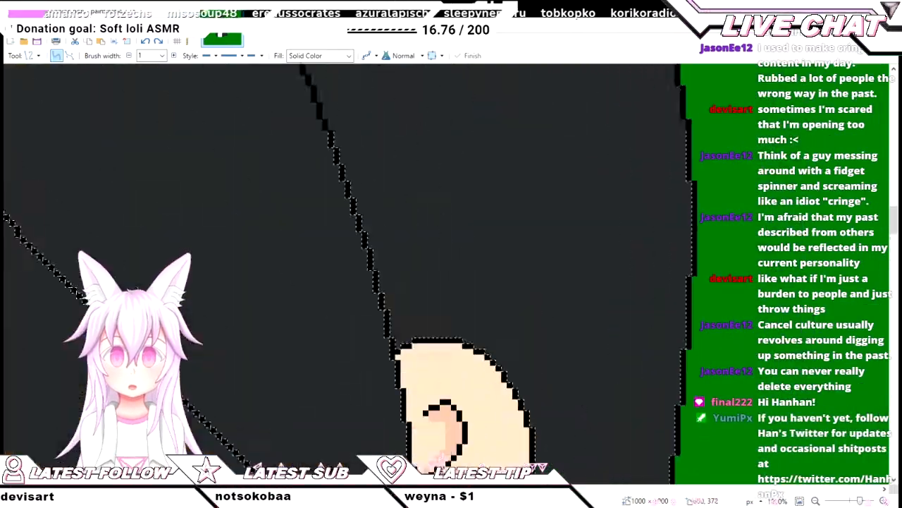
- Draw a 1-pixel curved shadow line in the hair behind the lower ear and fill the area up to the ear with the darker shade
scroll(556, 222, down, 3)
scroll(556, 221, down, 2)
scroll(556, 221, down, 3)
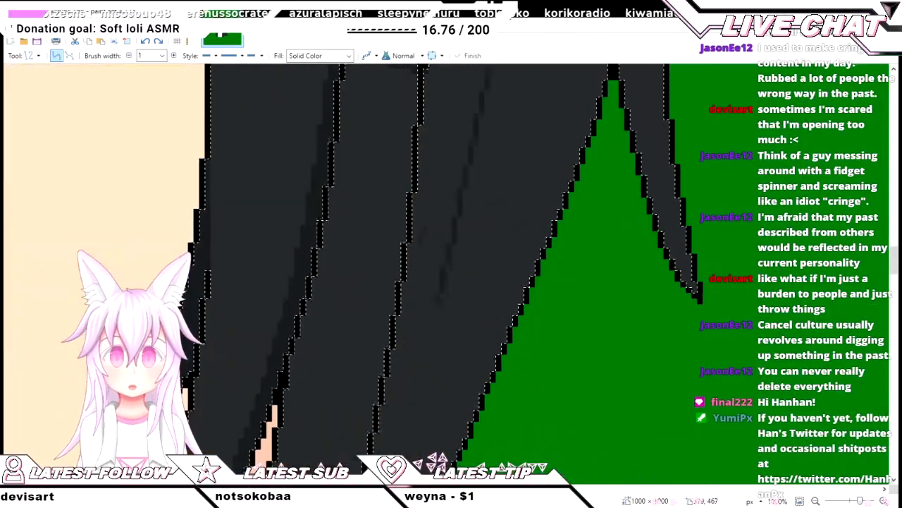
scroll(556, 222, up, 2)
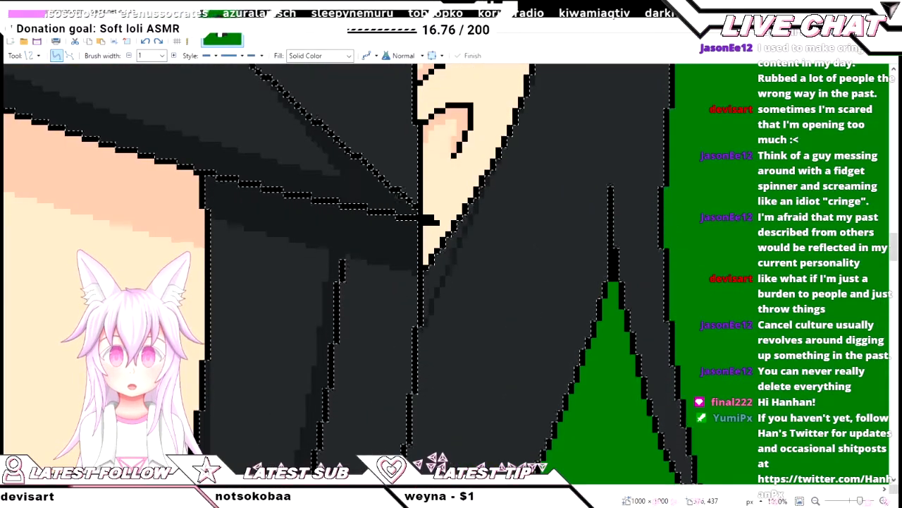
scroll(542, 352, up, 2)
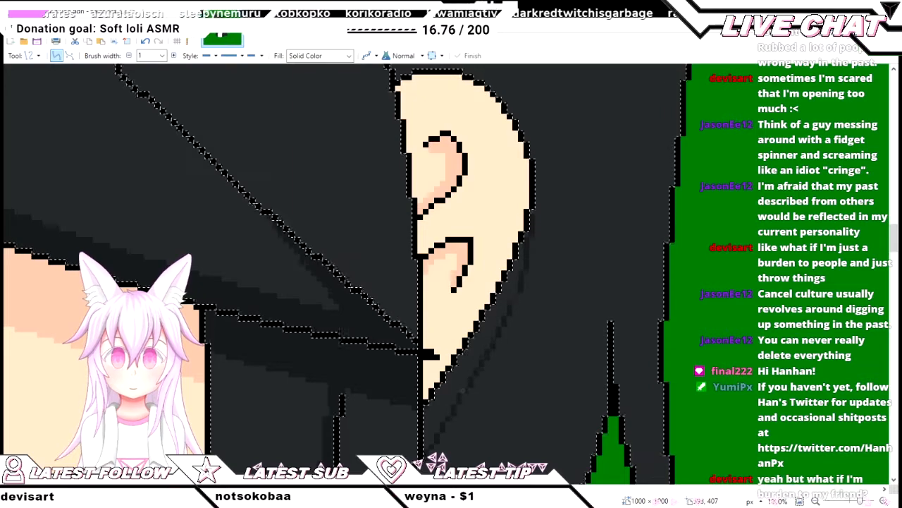
scroll(542, 418, down, 1)
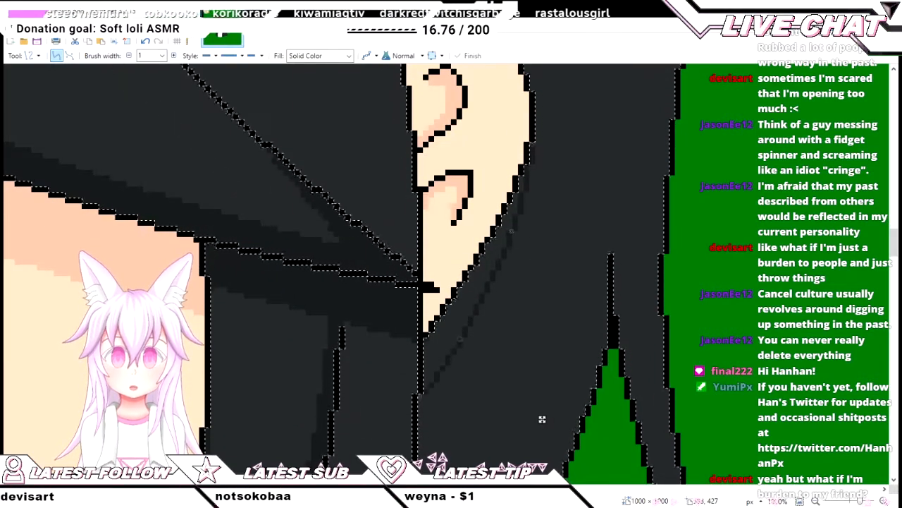
key(f)
click(437, 350)
scroll(446, 349, down, 3)
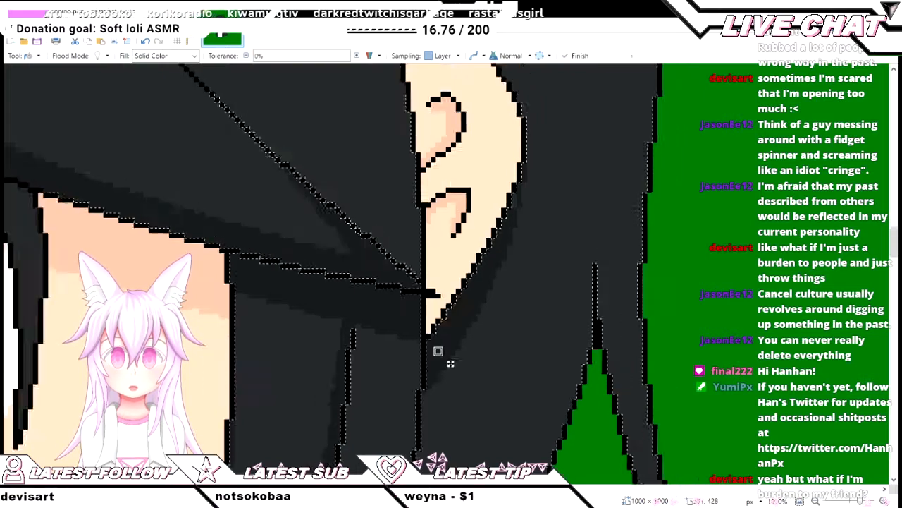
- Draw a 1-pixel curve in the shadow colour from the strand outline below the ear up along the edge of the ear's shadow
scroll(432, 342, up, 1)
key(o)
scroll(430, 340, up, 2)
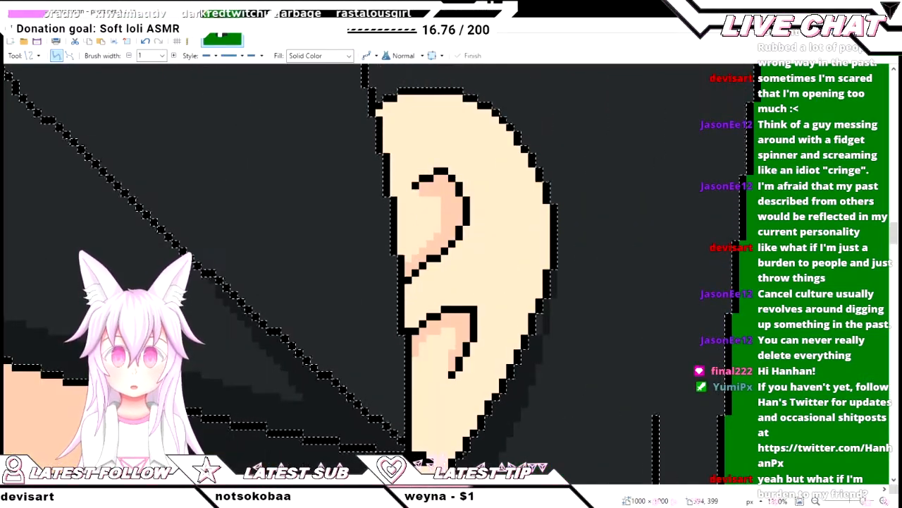
scroll(539, 353, down, 3)
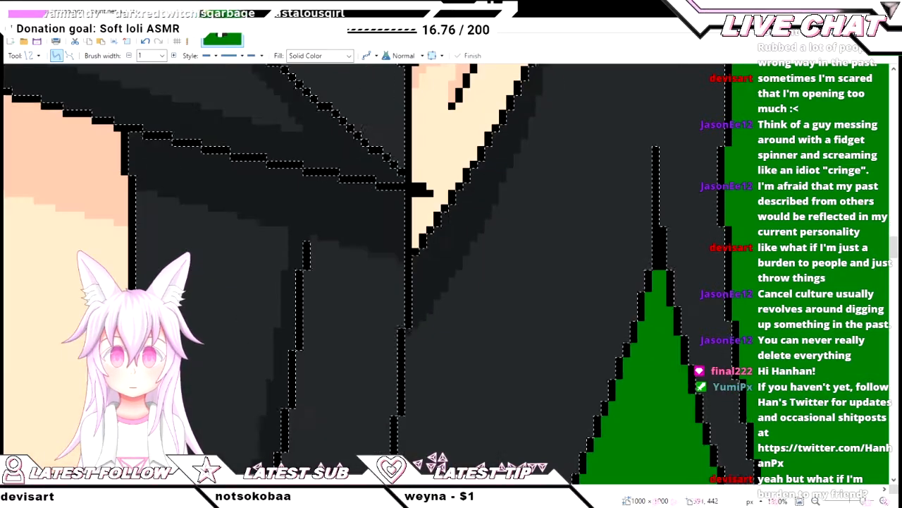
scroll(519, 350, down, 2)
scroll(464, 339, up, 4)
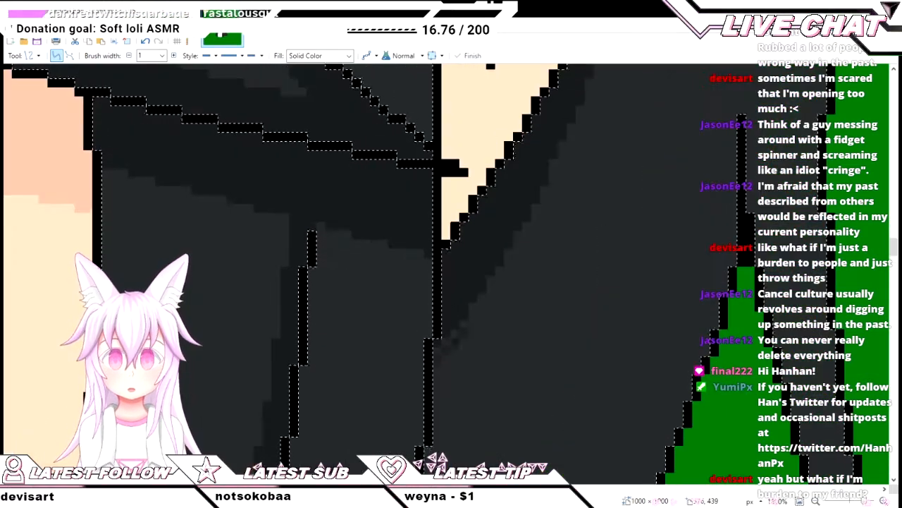
scroll(464, 340, up, 1)
drag(439, 425, 634, 321)
scroll(463, 339, up, 2)
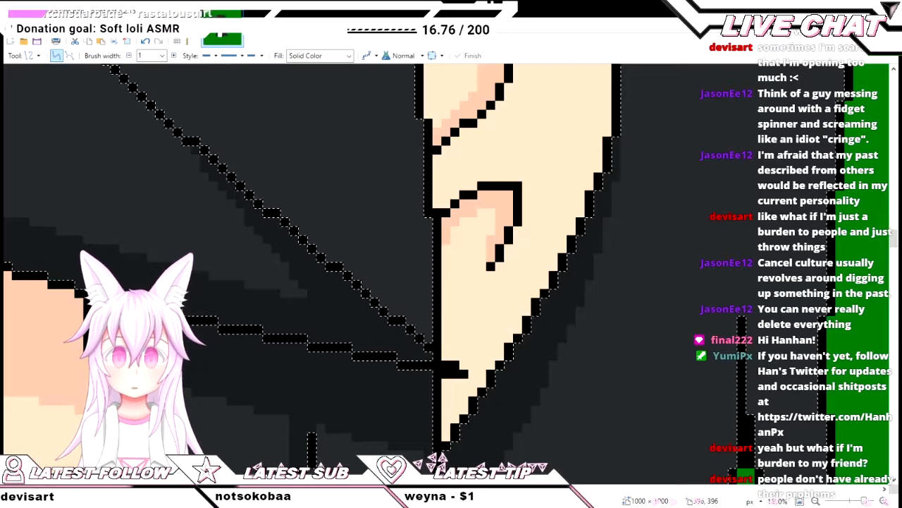
scroll(610, 422, down, 2)
scroll(609, 421, up, 1)
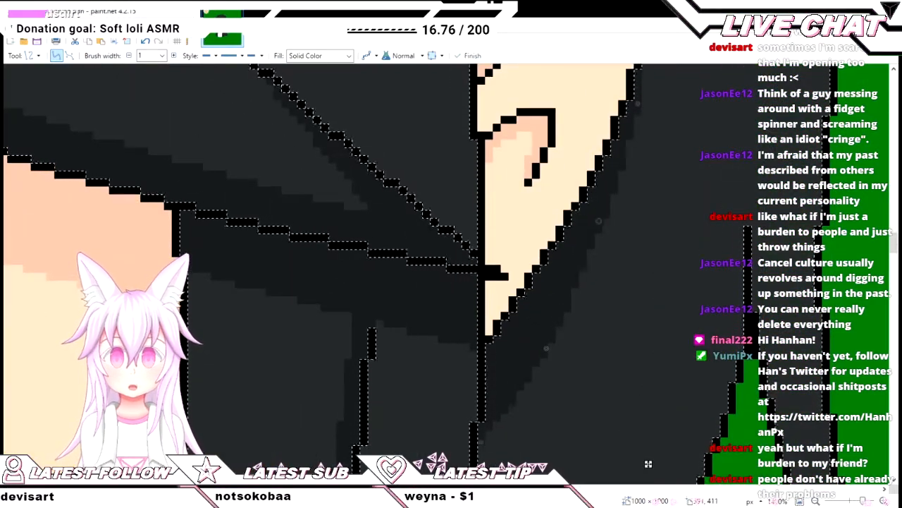
- Bend the lower part of the new curve to smooth the edge of the shadow below the ear, and apply it
scroll(488, 418, down, 1)
scroll(487, 418, up, 1)
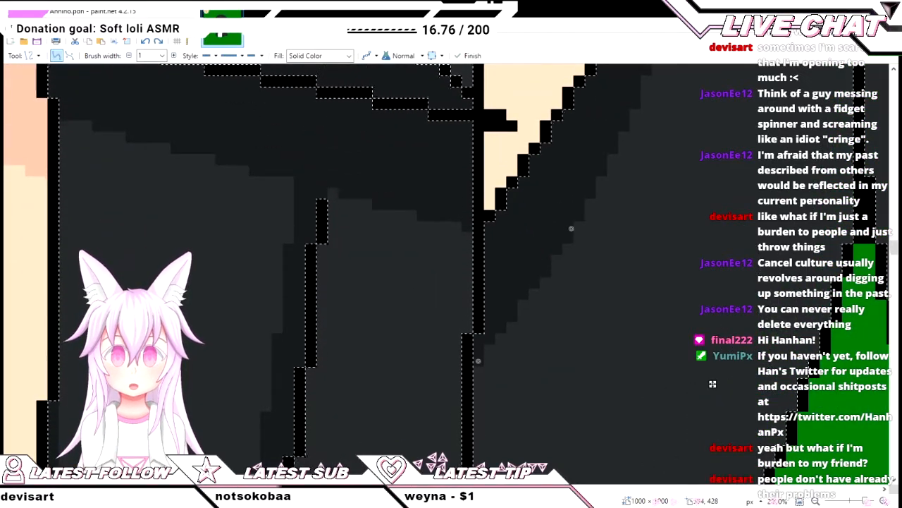
drag(571, 228, 565, 253)
scroll(567, 395, down, 3)
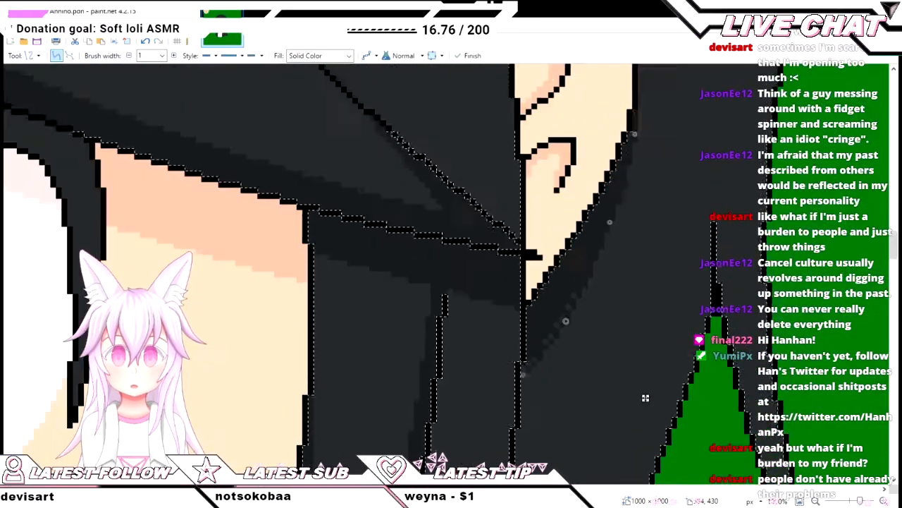
key(Return)
scroll(553, 356, up, 3)
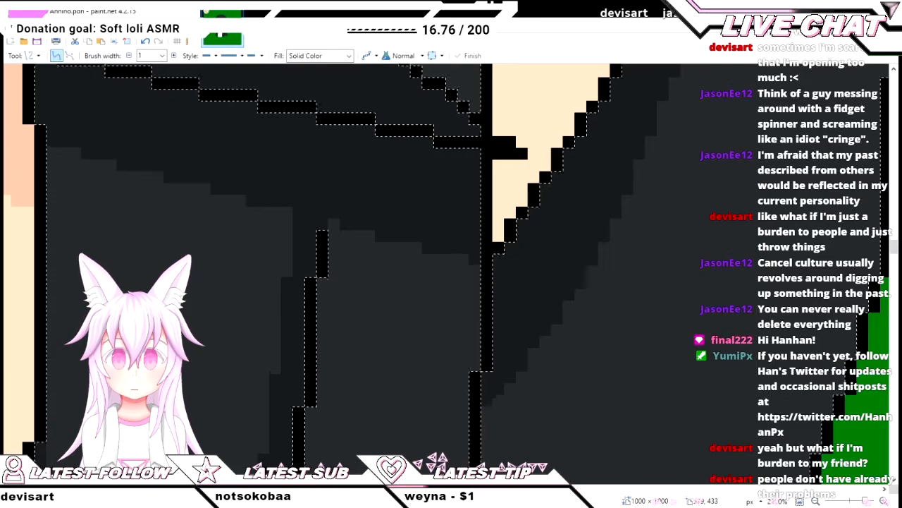
scroll(522, 289, down, 6)
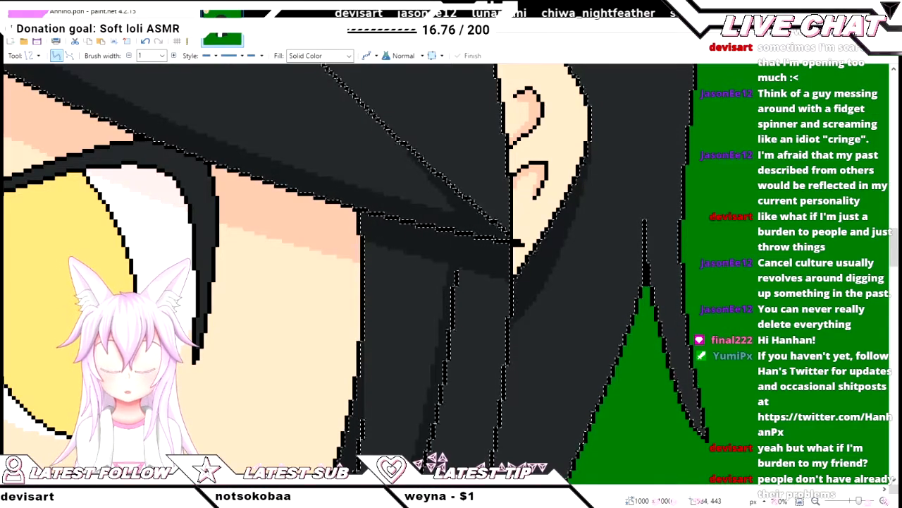
scroll(511, 243, down, 4)
scroll(511, 243, up, 4)
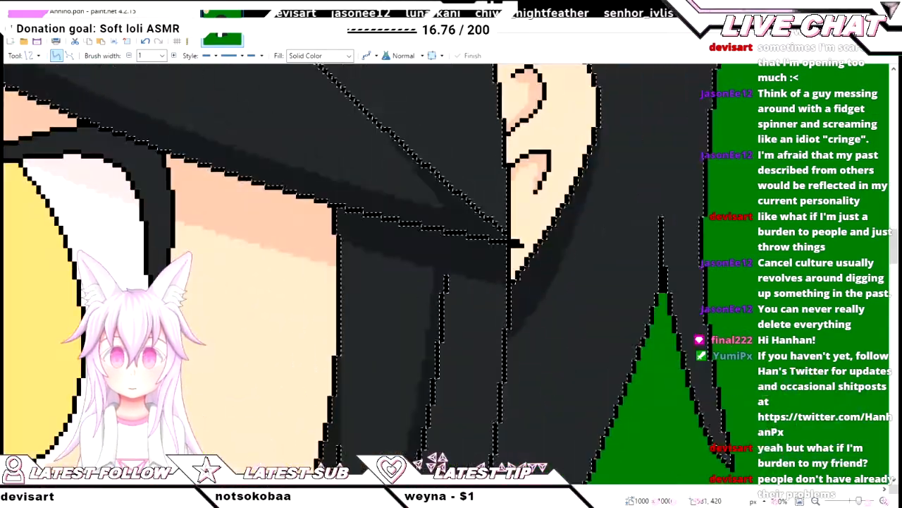
scroll(525, 377, down, 3)
scroll(525, 378, up, 6)
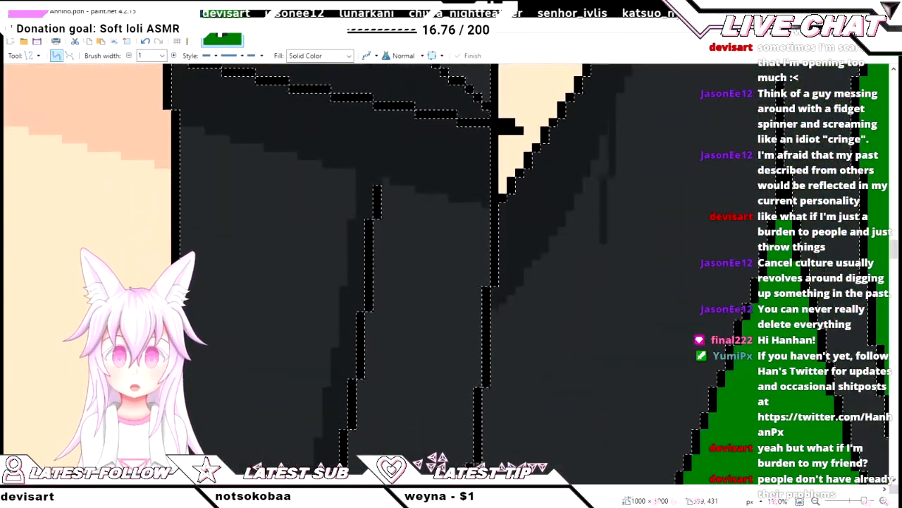
scroll(452, 267, down, 3)
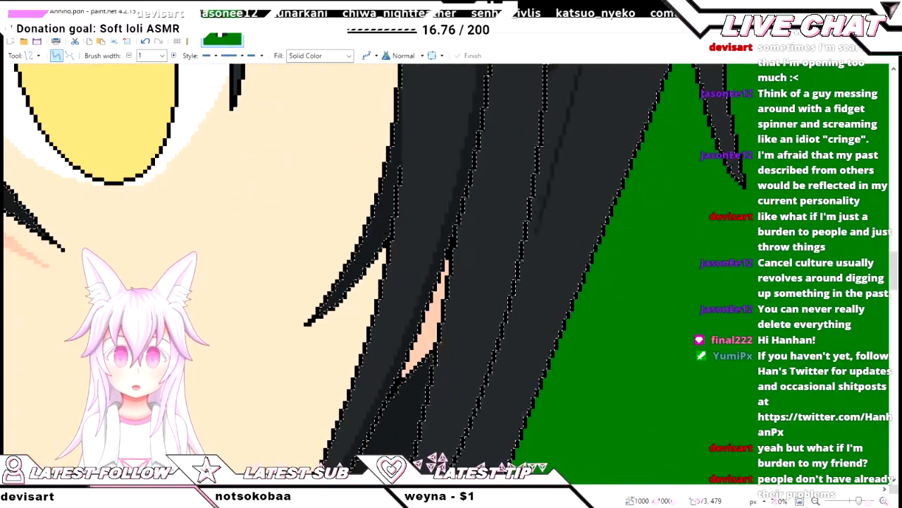
scroll(444, 211, down, 3)
scroll(444, 211, down, 2)
scroll(430, 219, up, 4)
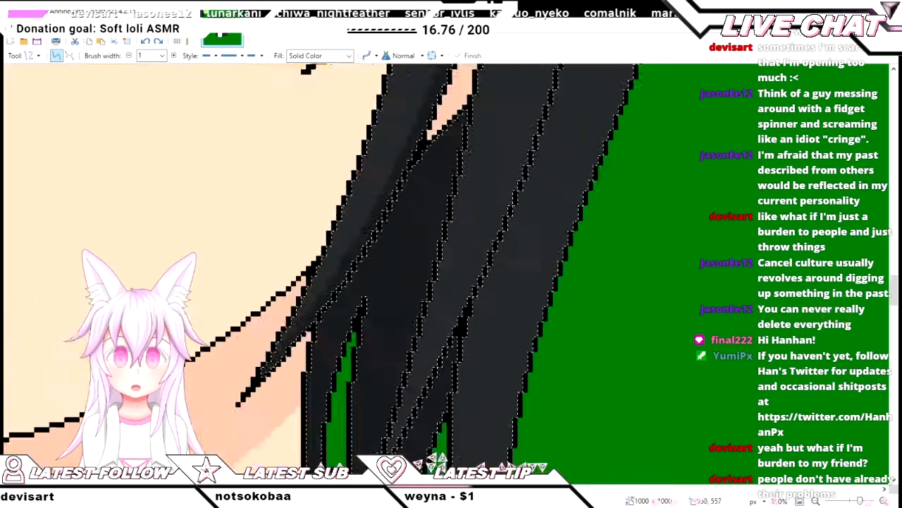
scroll(468, 151, up, 1)
scroll(556, 184, down, 2)
scroll(600, 245, up, 3)
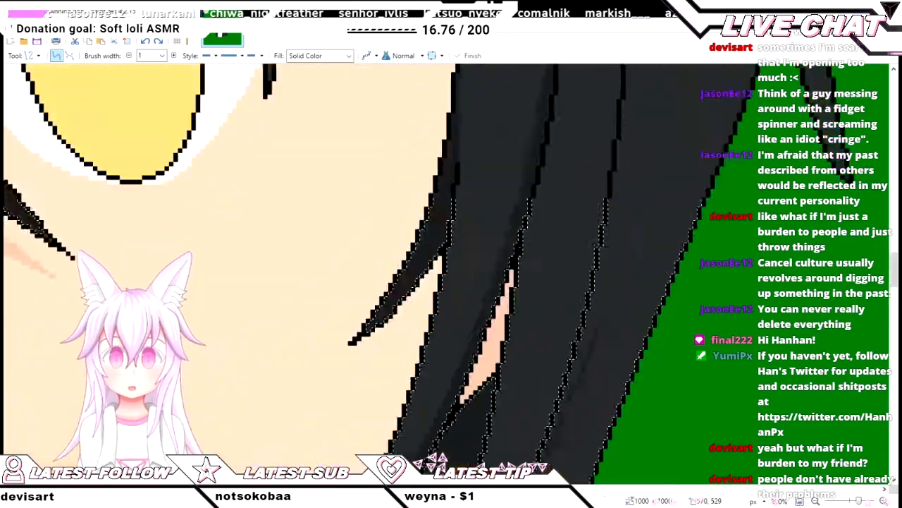
scroll(601, 245, up, 1)
scroll(601, 245, right, 3)
scroll(601, 246, up, 3)
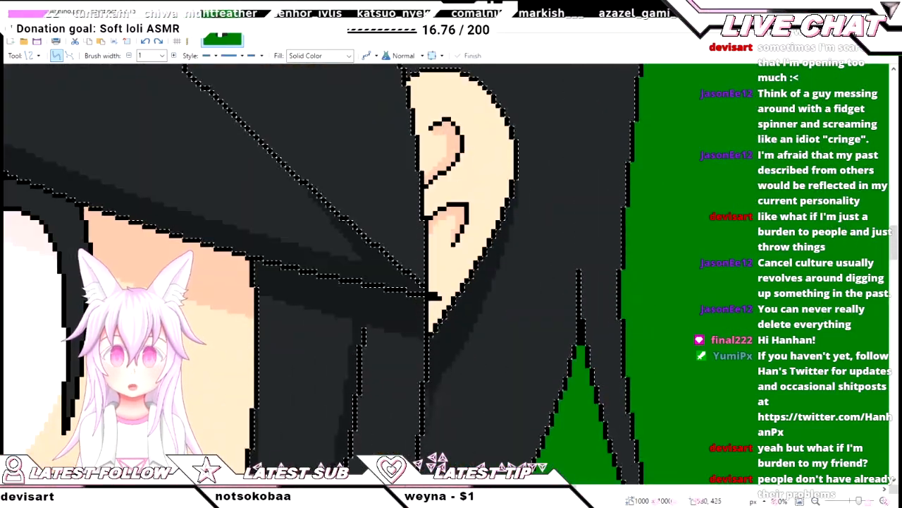
- Draw a long 1-pixel shadow curve from below the ear down the hair strand and fill the area up to its outline with the darker tone
scroll(451, 282, down, 2)
scroll(457, 354, down, 3)
scroll(459, 385, up, 3)
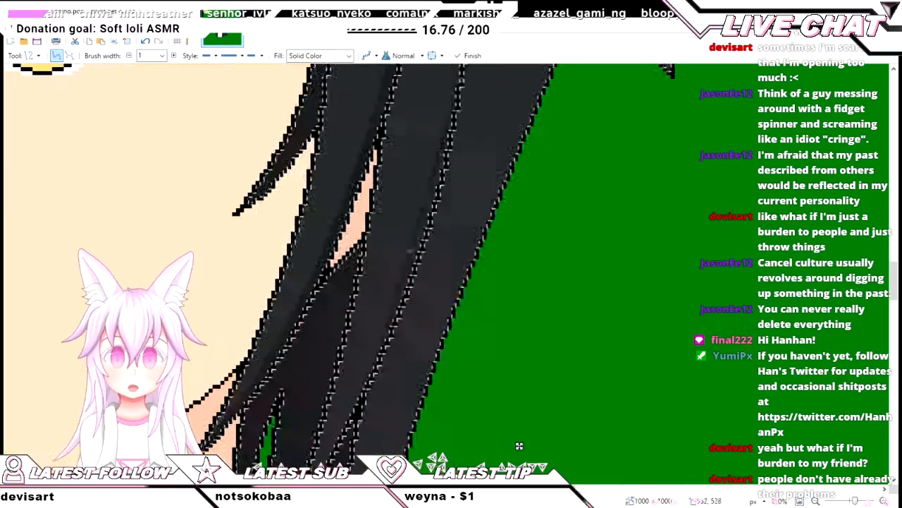
click(414, 244)
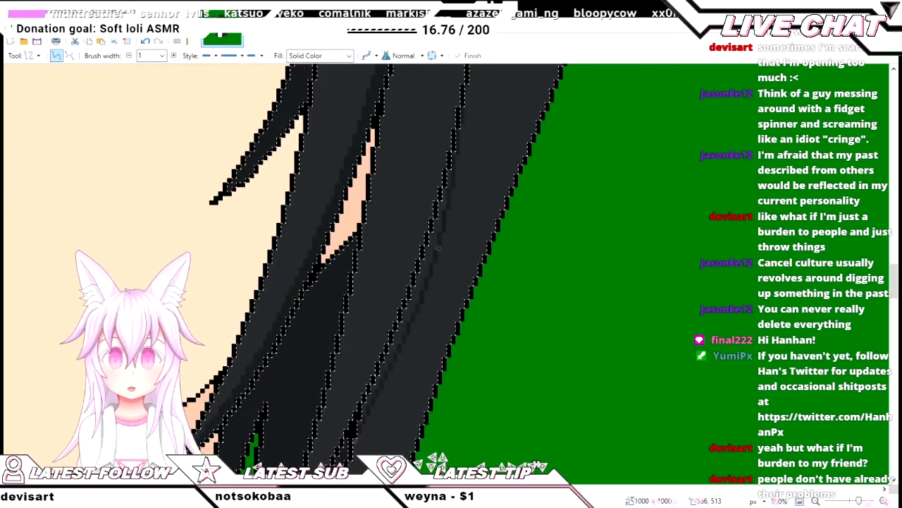
drag(437, 247, 528, 121)
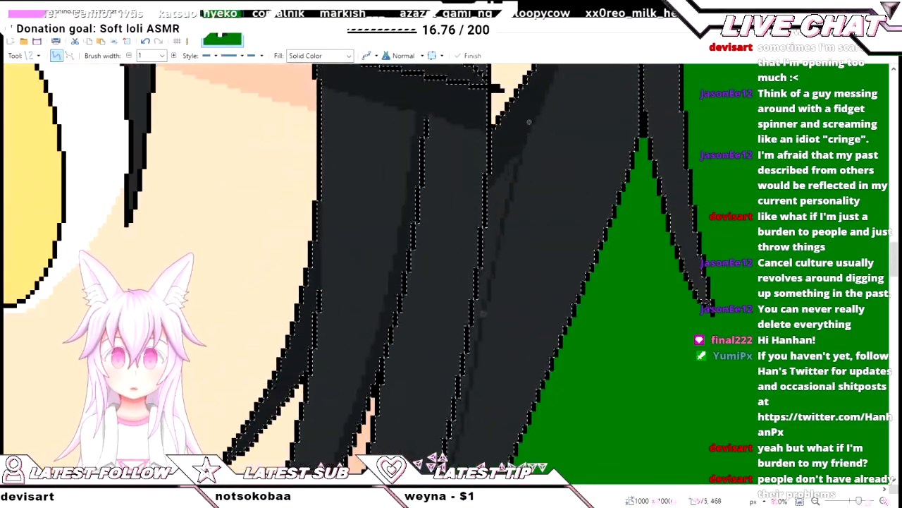
scroll(437, 315, down, 3)
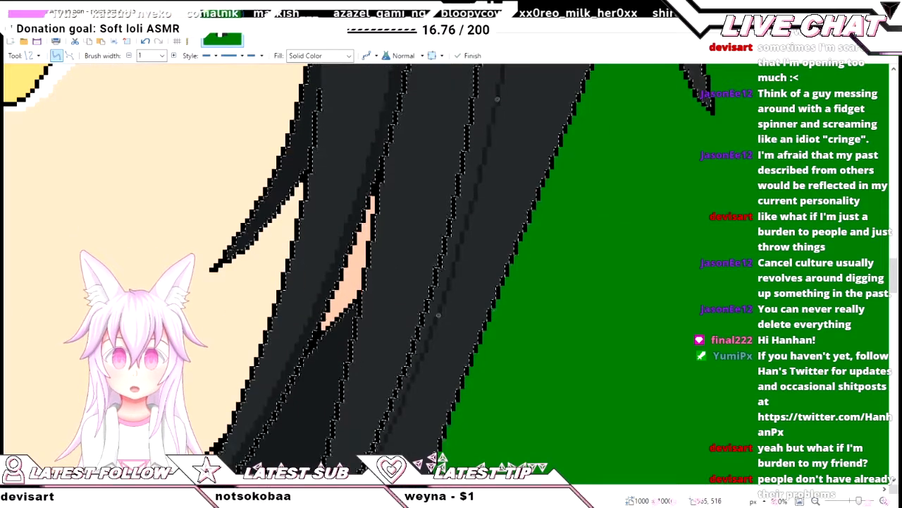
scroll(438, 315, down, 2)
key(f)
scroll(536, 329, up, 1)
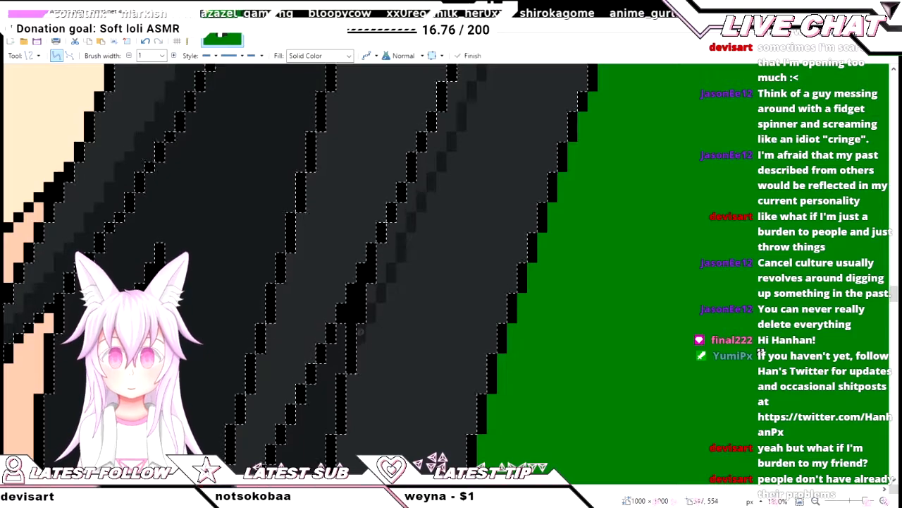
scroll(371, 298, up, 5)
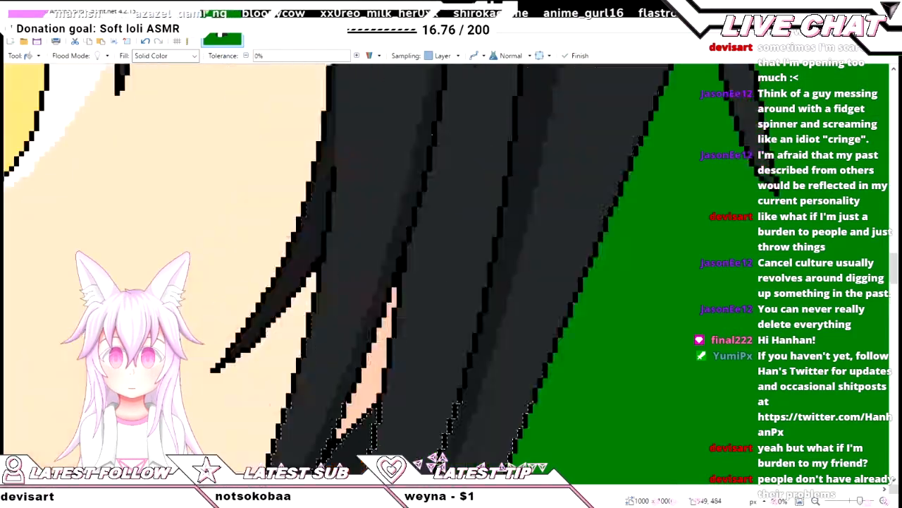
- Draw a curved shadow line from above the notch in the hair behind the ear down the adjacent strand's edge, and fill the enclosed area darker
scroll(578, 176, down, 3)
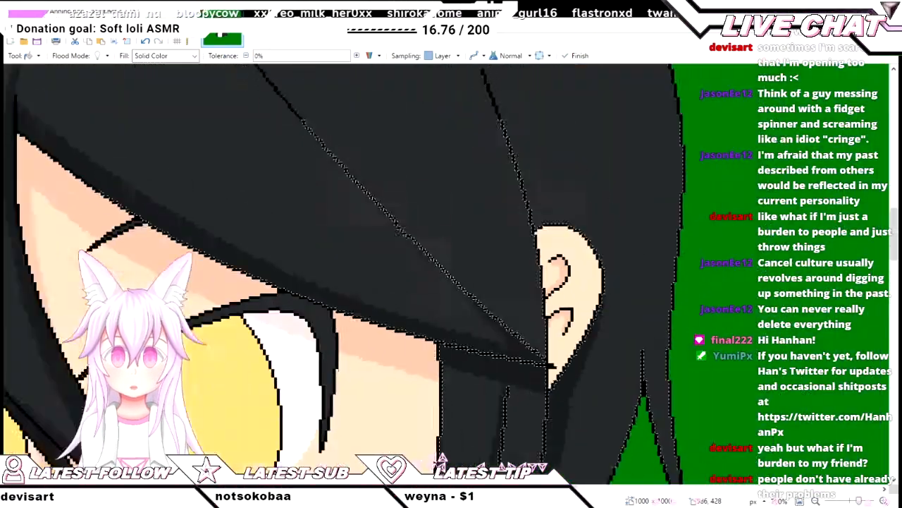
key(o)
scroll(614, 237, up, 2)
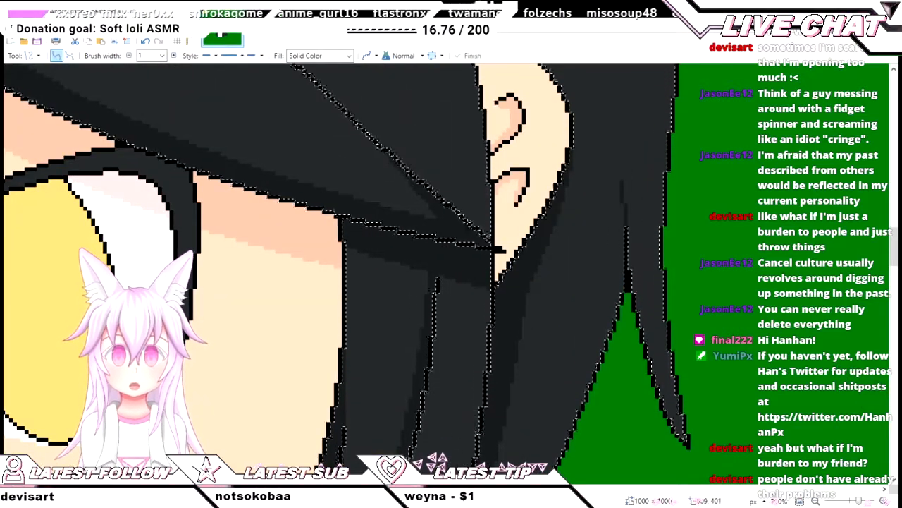
drag(621, 181, 628, 249)
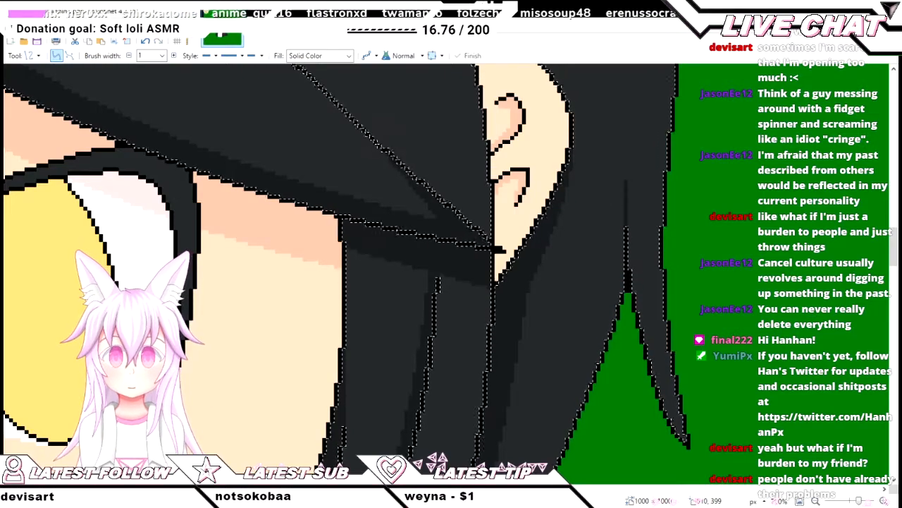
scroll(623, 253, down, 2)
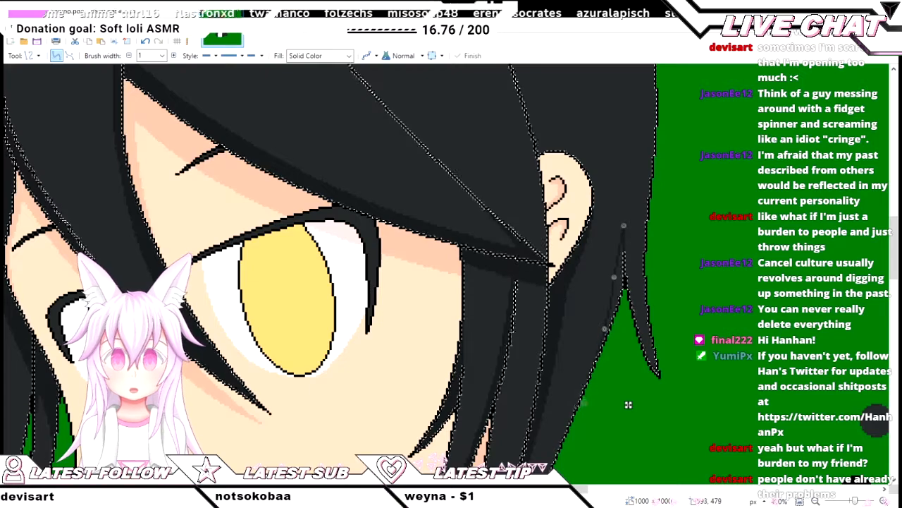
scroll(628, 404, up, 2)
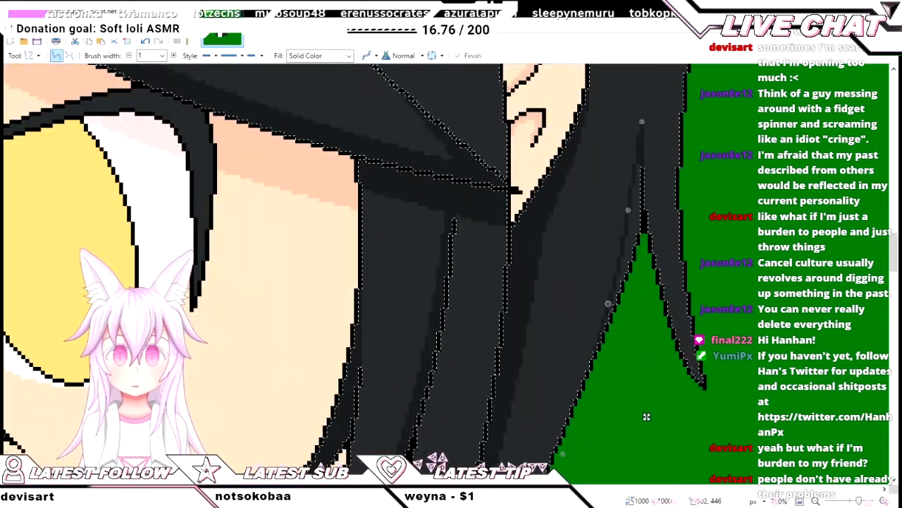
key(f)
scroll(634, 226, up, 3)
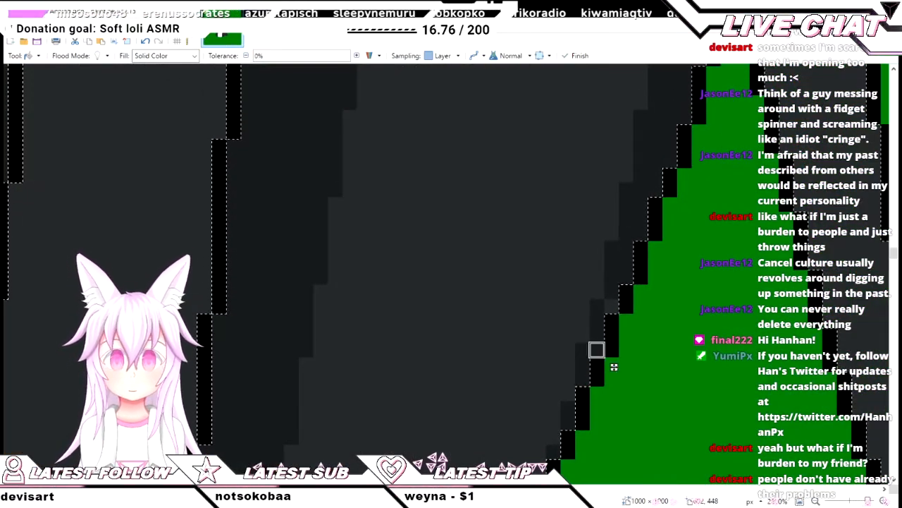
scroll(606, 352, down, 3)
- Examine the hair shading behind the ear, across the whole character and up to the crown of the head
key(o)
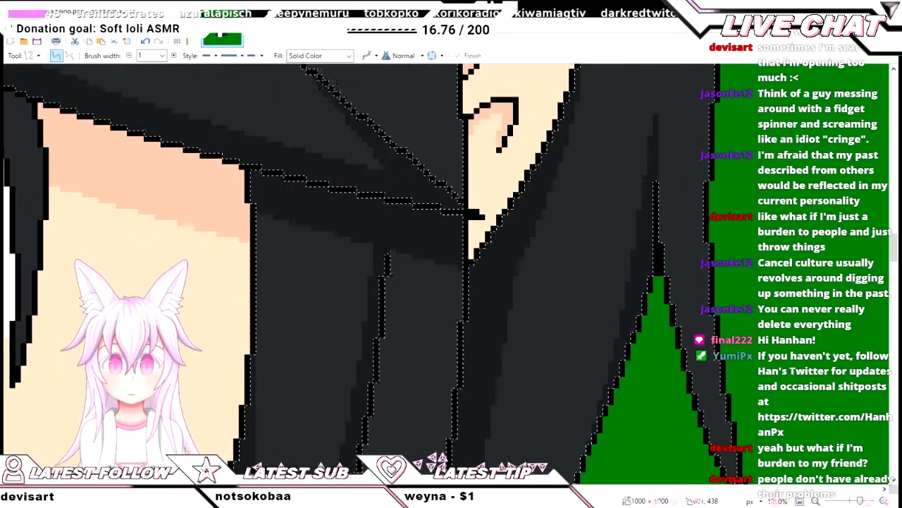
scroll(610, 385, up, 3)
scroll(611, 385, right, 4)
scroll(611, 385, down, 5)
scroll(409, 331, up, 3)
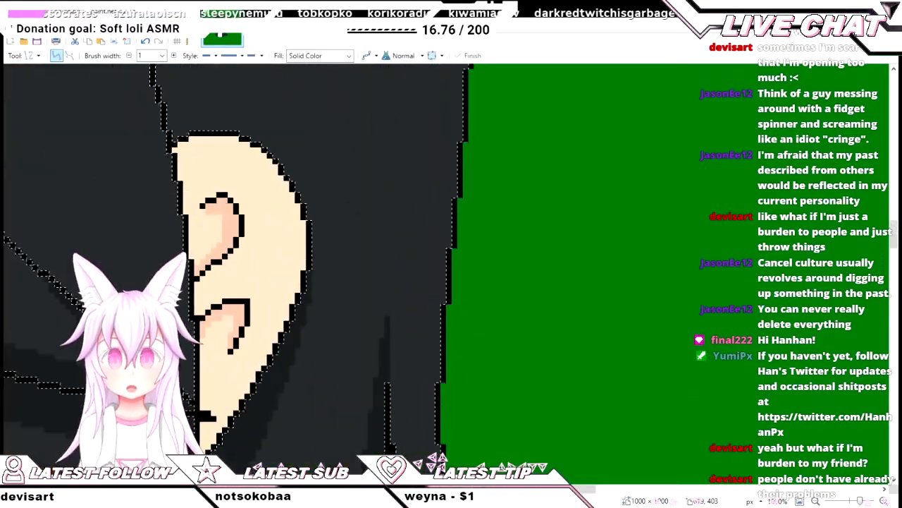
scroll(408, 331, down, 4)
scroll(409, 331, left, 3)
scroll(451, 275, down, 3)
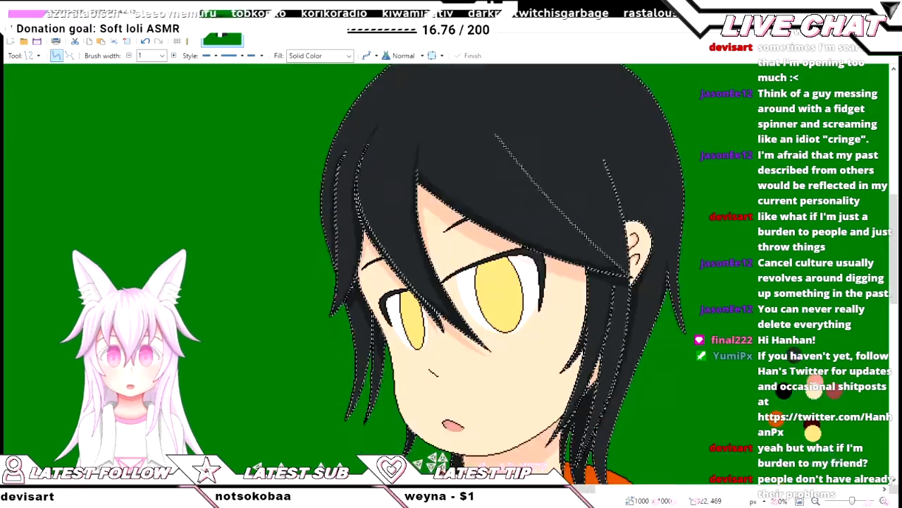
scroll(451, 275, up, 4)
scroll(451, 275, down, 3)
scroll(494, 318, up, 3)
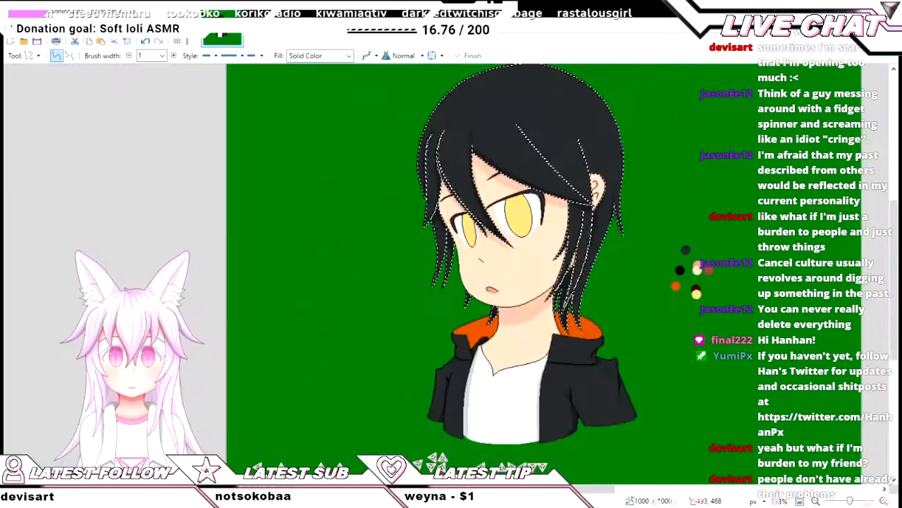
scroll(494, 318, down, 2)
scroll(493, 282, down, 3)
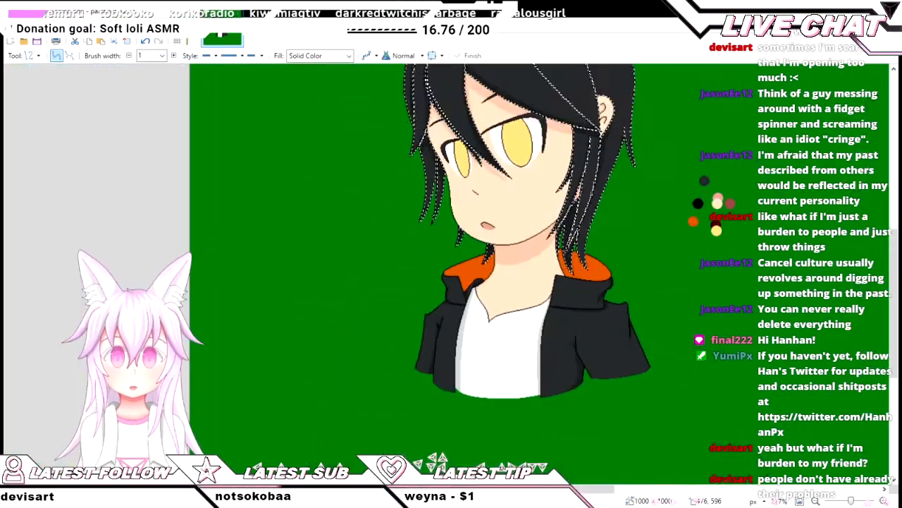
scroll(494, 282, up, 2)
scroll(494, 282, up, 4)
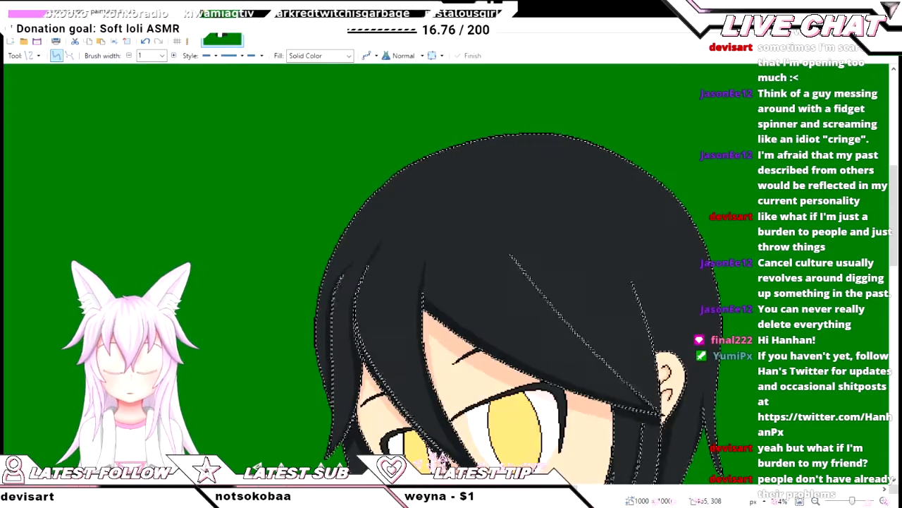
scroll(442, 215, up, 2)
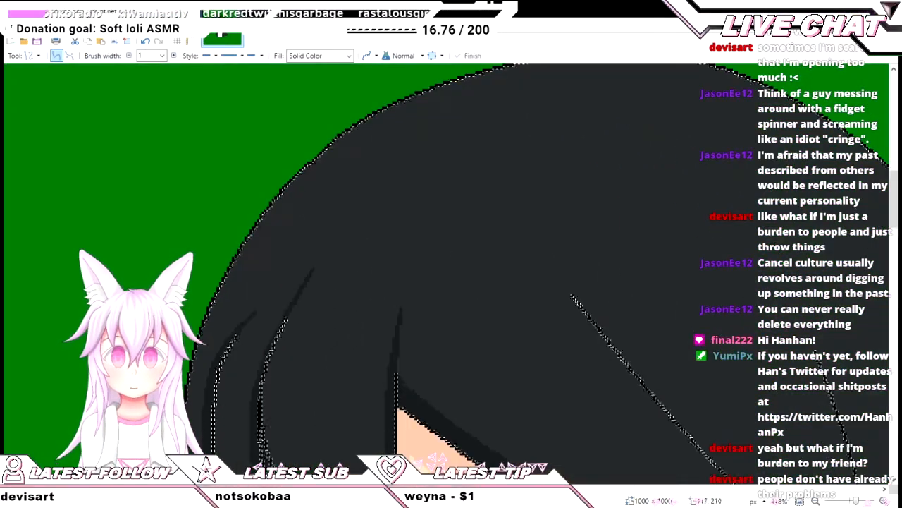
scroll(446, 274, up, 2)
scroll(446, 274, left, 2)
scroll(446, 273, down, 1)
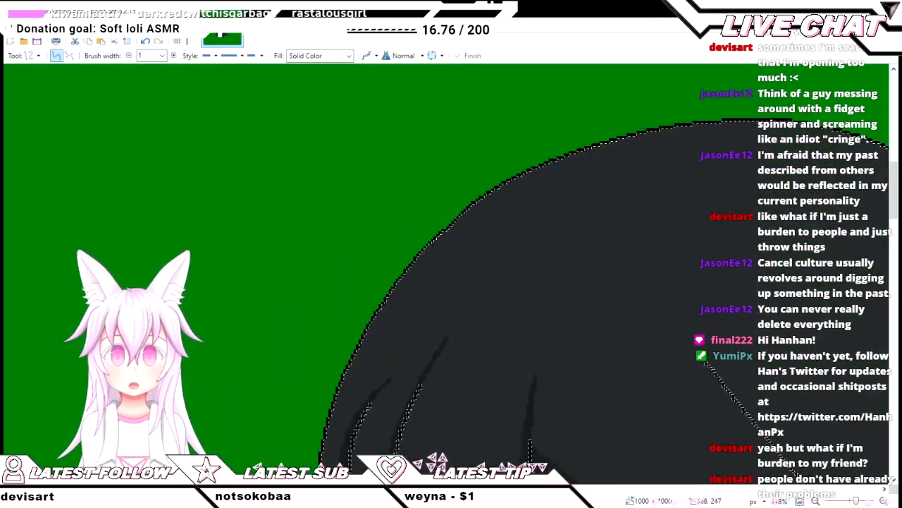
- Try to draw two connected shadow curves on the crown of the hair, starting at the upper outline
scroll(570, 289, up, 2)
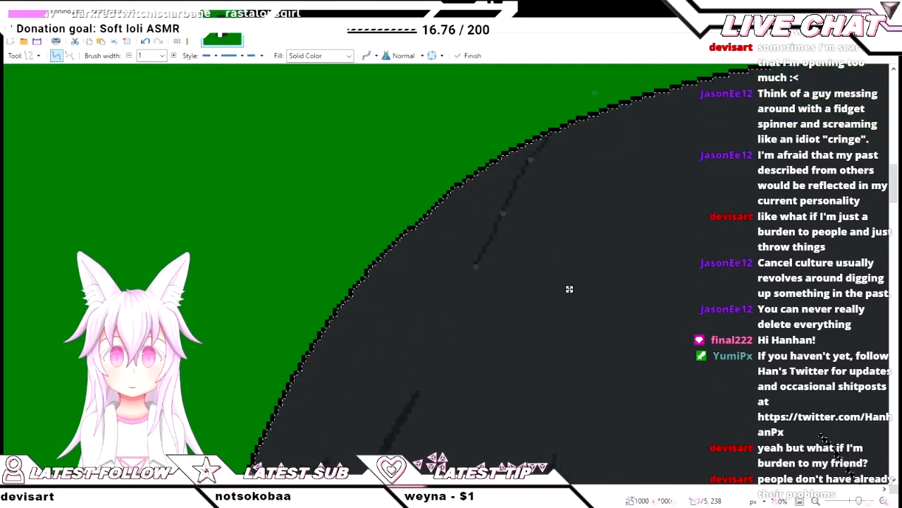
key(Return)
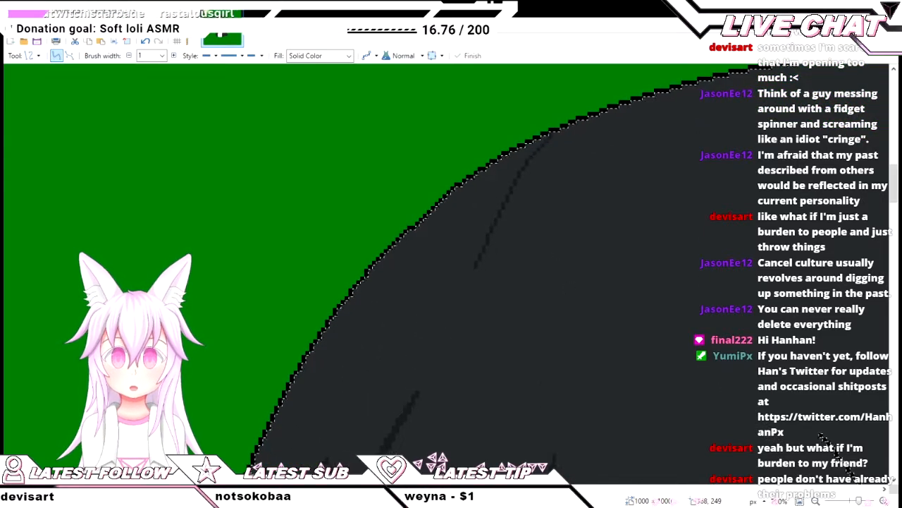
scroll(583, 170, right, 2)
drag(547, 208, 606, 190)
scroll(590, 174, down, 2)
scroll(590, 173, up, 1)
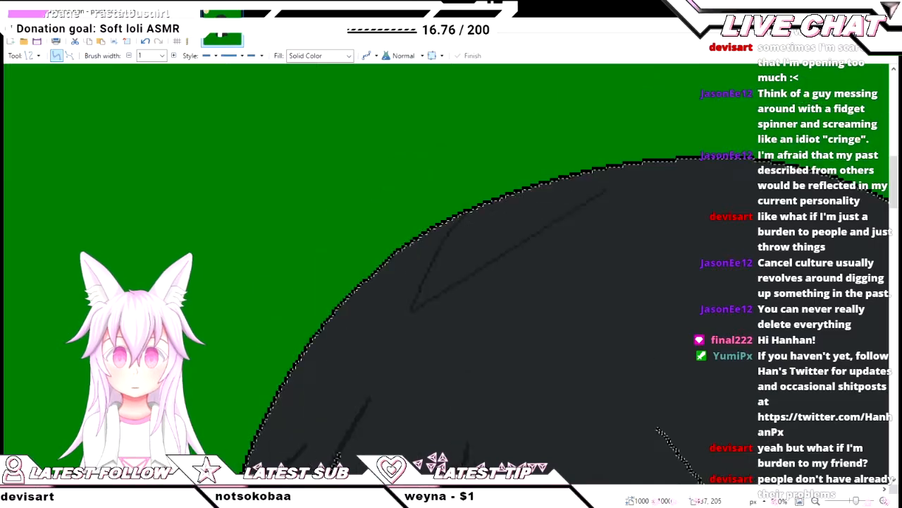
scroll(569, 289, down, 2)
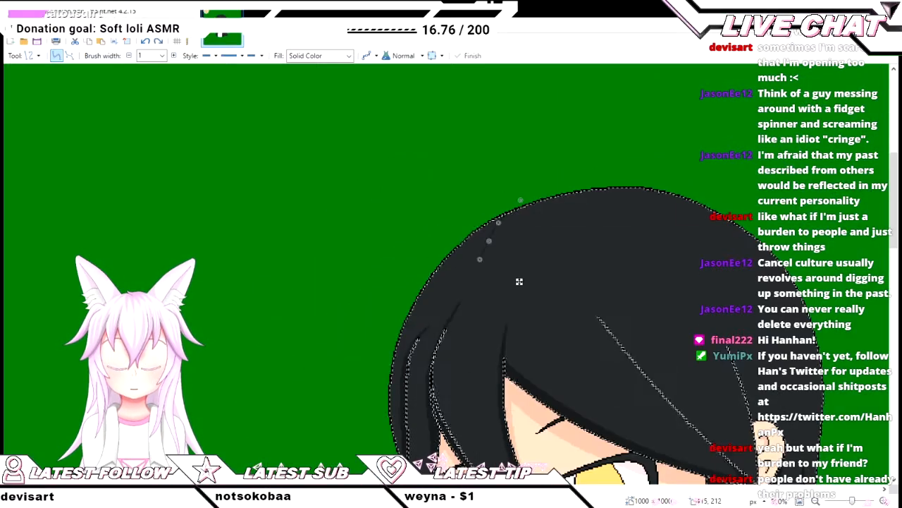
scroll(564, 282, down, 3)
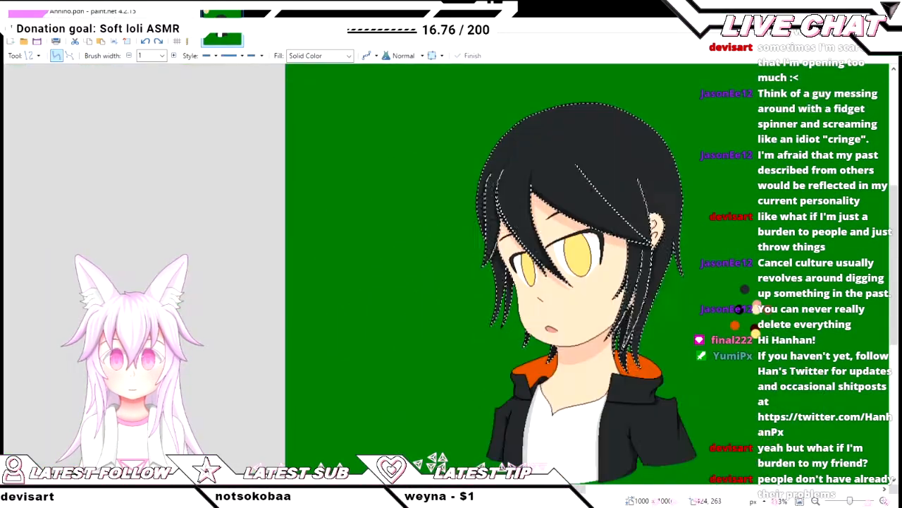
- Examine the shading around the face, fringe, side strands and jacket collar
scroll(564, 282, up, 4)
scroll(570, 232, up, 2)
scroll(570, 233, down, 3)
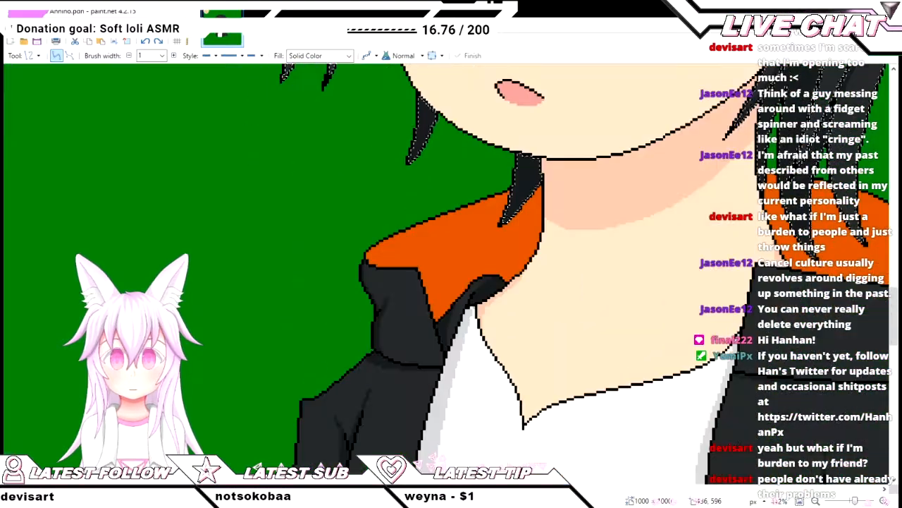
scroll(570, 233, down, 1)
scroll(570, 233, up, 3)
scroll(570, 232, up, 1)
scroll(569, 233, right, 1)
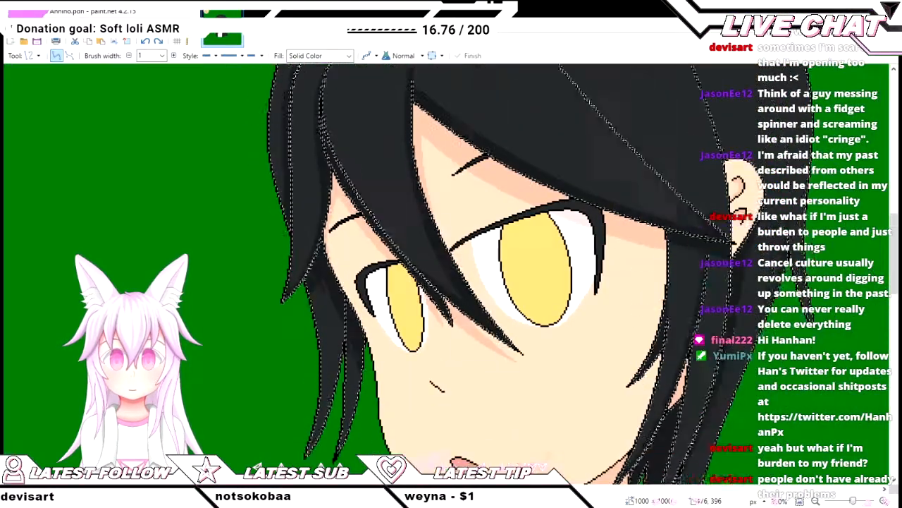
scroll(570, 232, down, 1)
scroll(570, 232, right, 1)
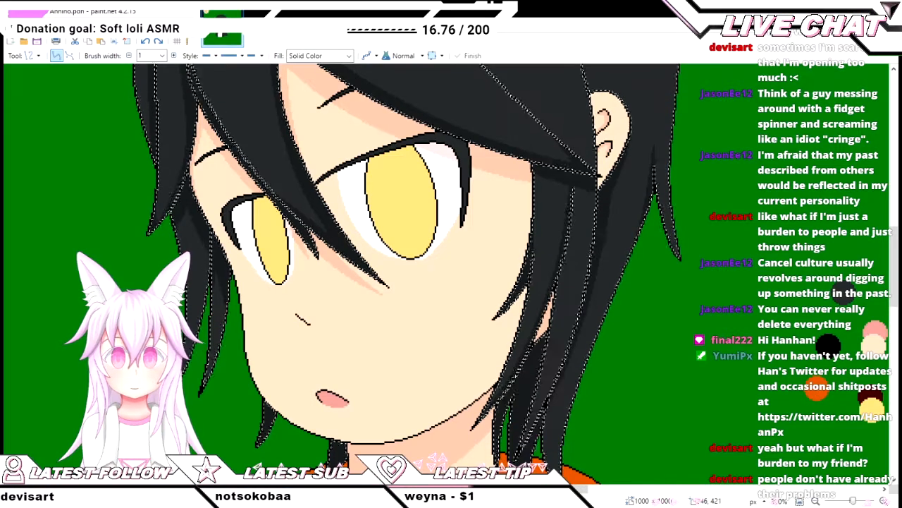
- Sample the darker skin shadow colour from the face
key(k)
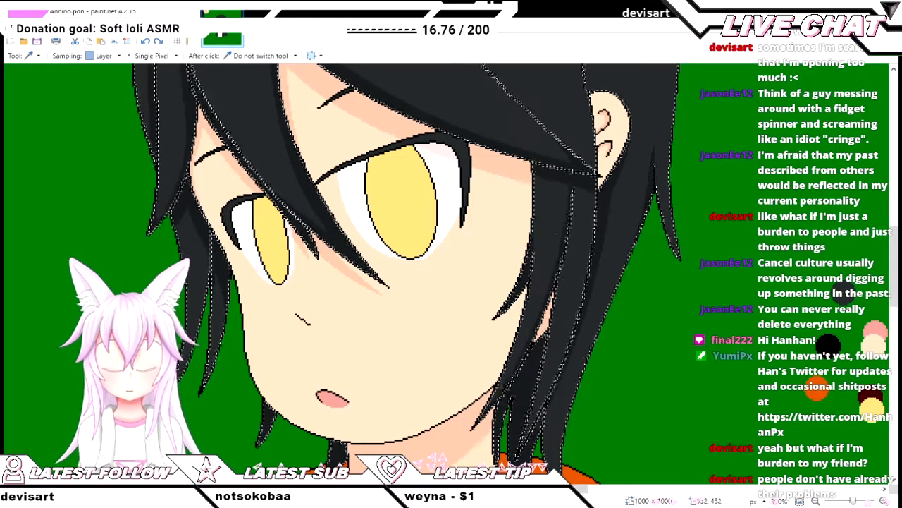
scroll(506, 195, up, 1)
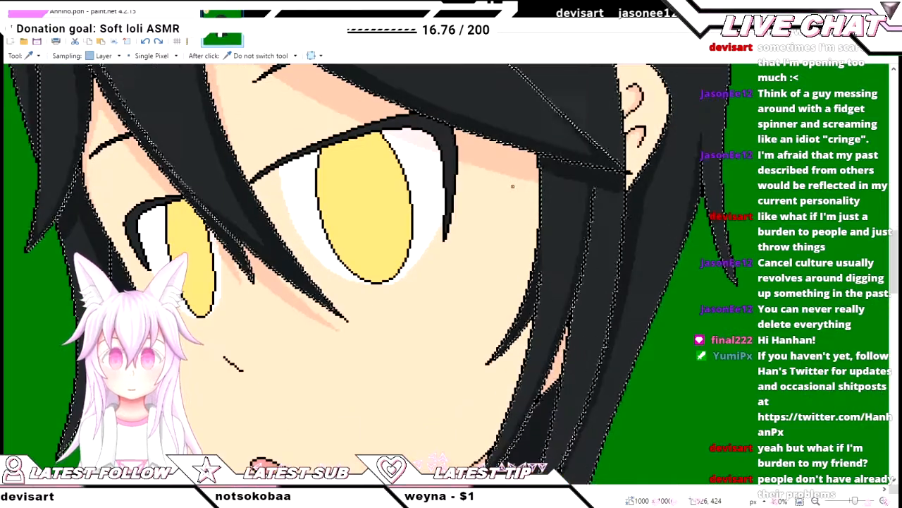
- Try to draw a skin shadow line down the cheek beside the side hair
key(o)
drag(504, 160, 484, 349)
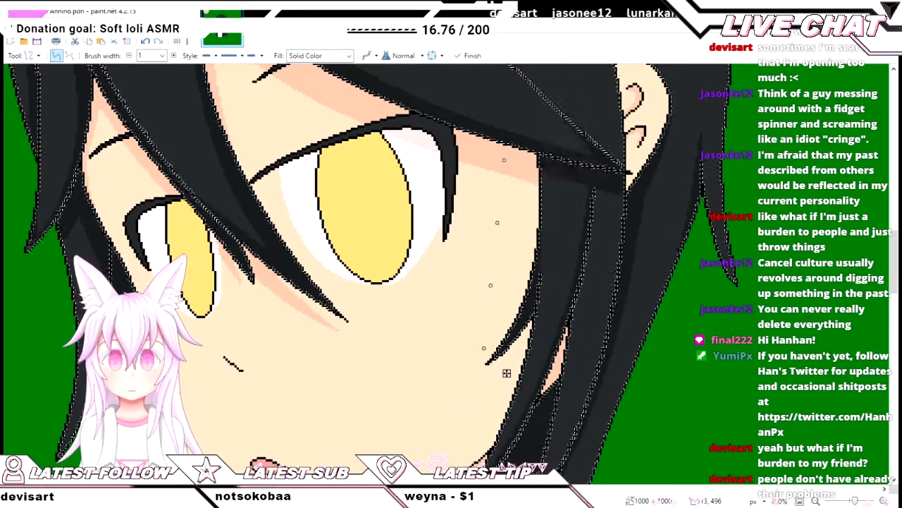
key(ctrl+z)
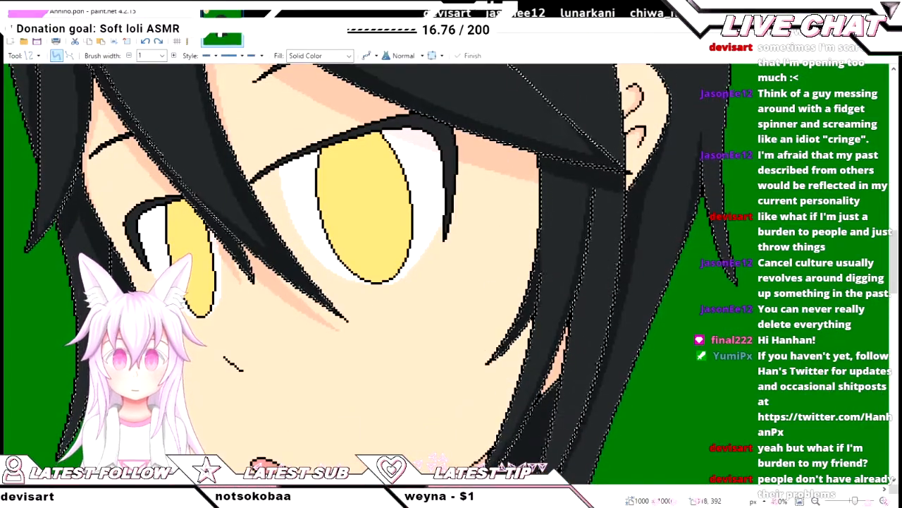
key(ctrl+z)
key(ctrl+z)
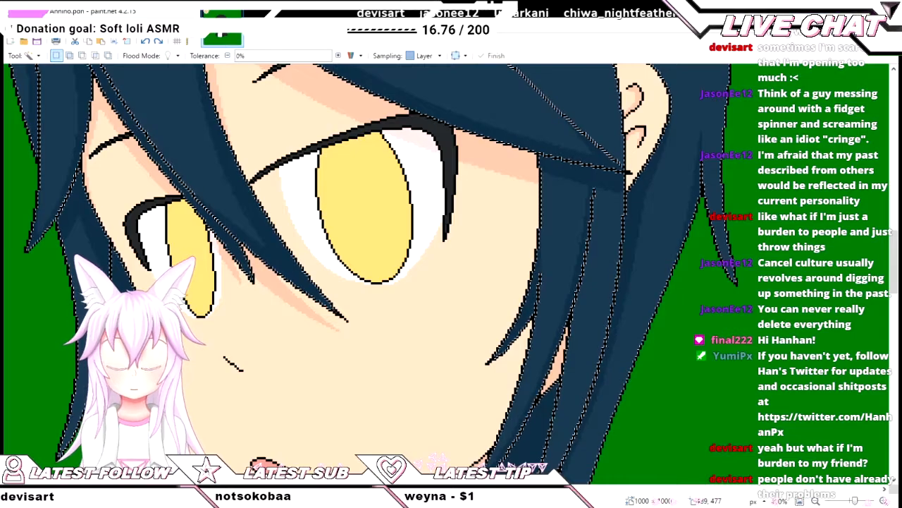
- Select the light skin areas and draw a curved 1-pixel shadow line down the front of the ear, bent to follow the hair edge
click(430, 305)
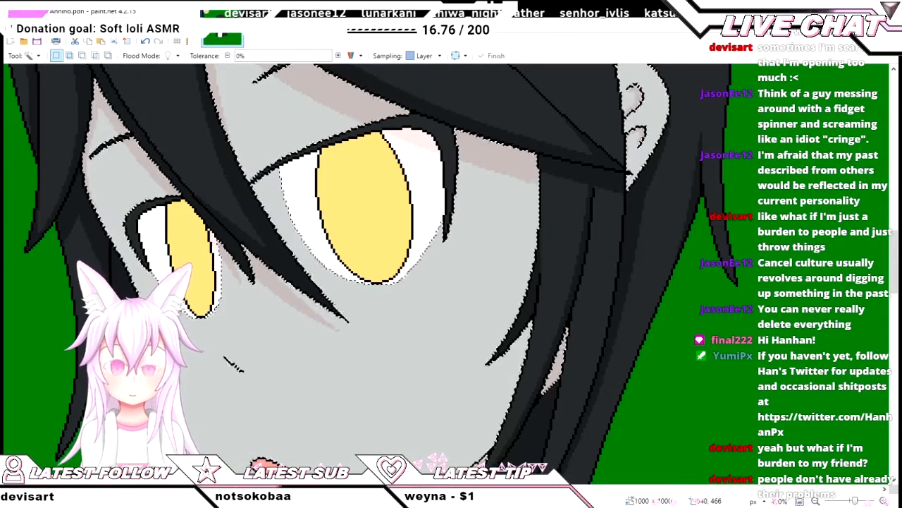
scroll(441, 316, up, 3)
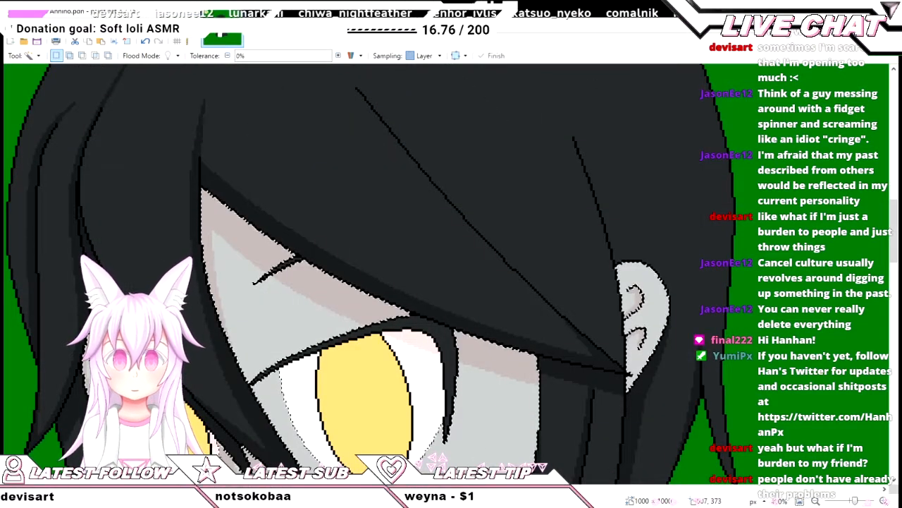
key(o)
scroll(614, 274, up, 3)
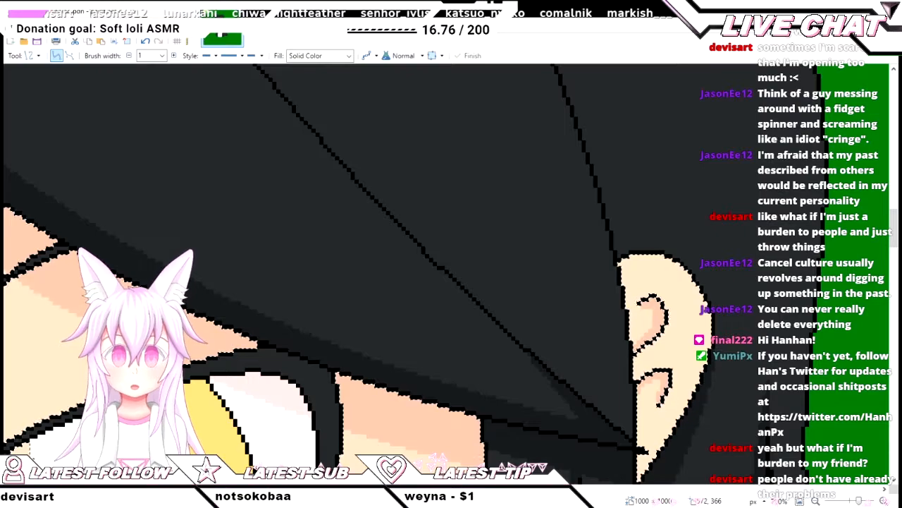
scroll(619, 228, down, 3)
drag(619, 229, 654, 279)
scroll(654, 279, up, 2)
scroll(658, 437, up, 2)
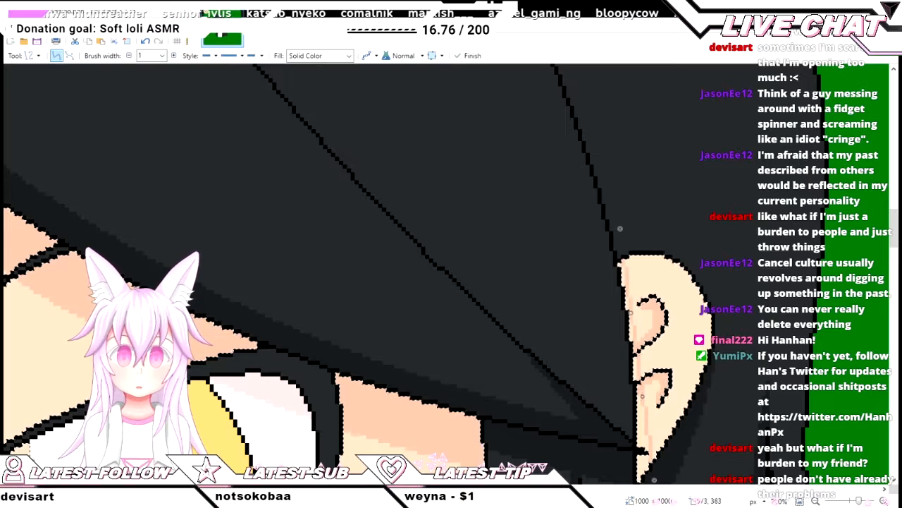
scroll(658, 437, down, 2)
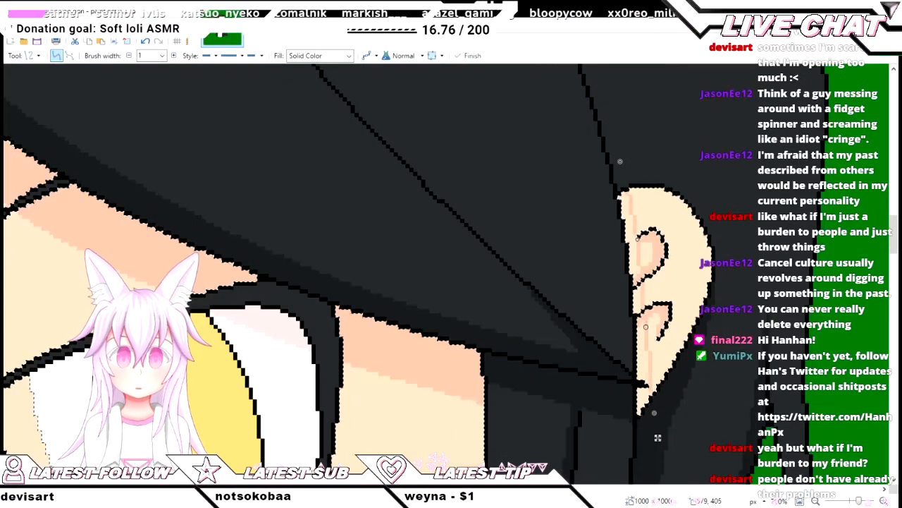
drag(657, 437, 658, 370)
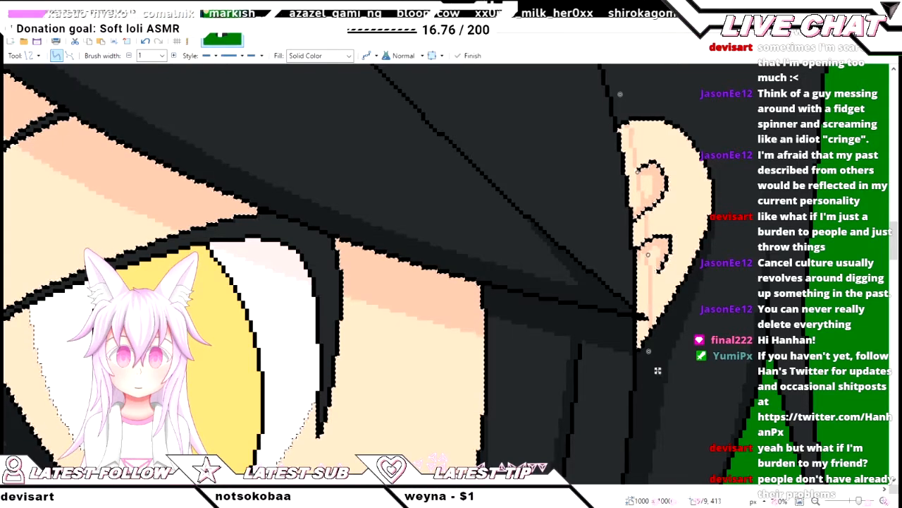
- Fill the narrow areas between the ear's shadow line and the hair with the darker skin tone
key(f)
scroll(643, 311, up, 2)
scroll(643, 311, up, 3)
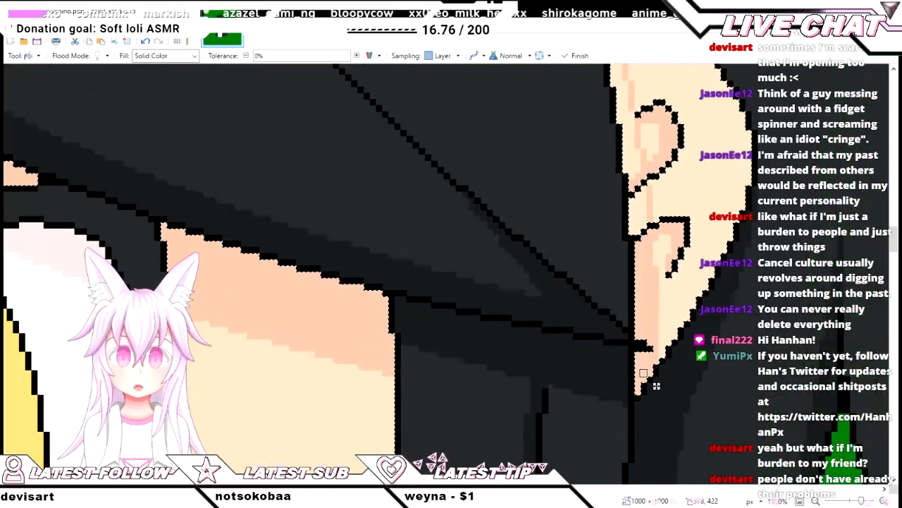
scroll(650, 300, down, 4)
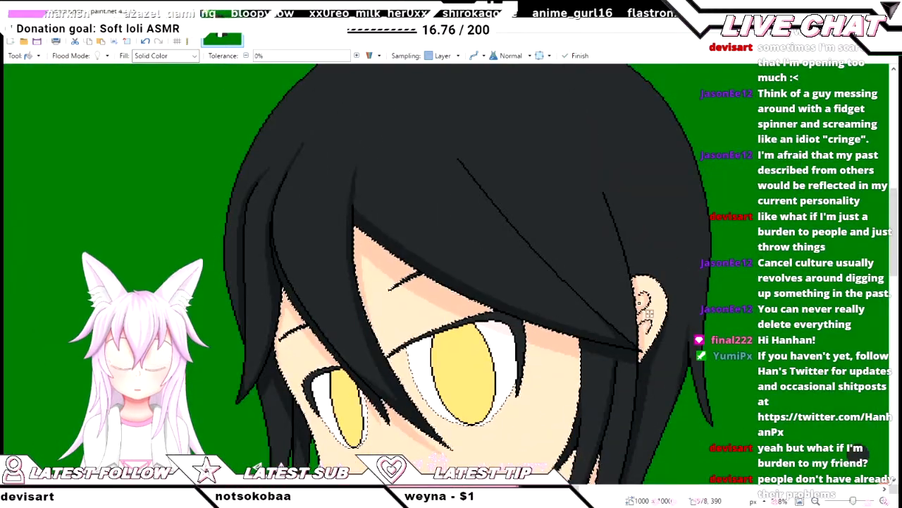
- Examine the ear shading together with the face, the fringe and the hair up to the crown
key(o)
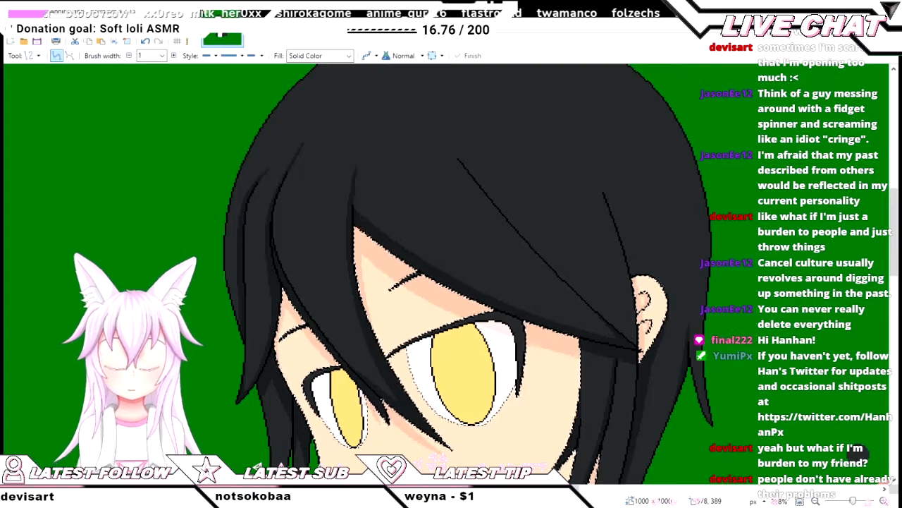
scroll(644, 299, down, 2)
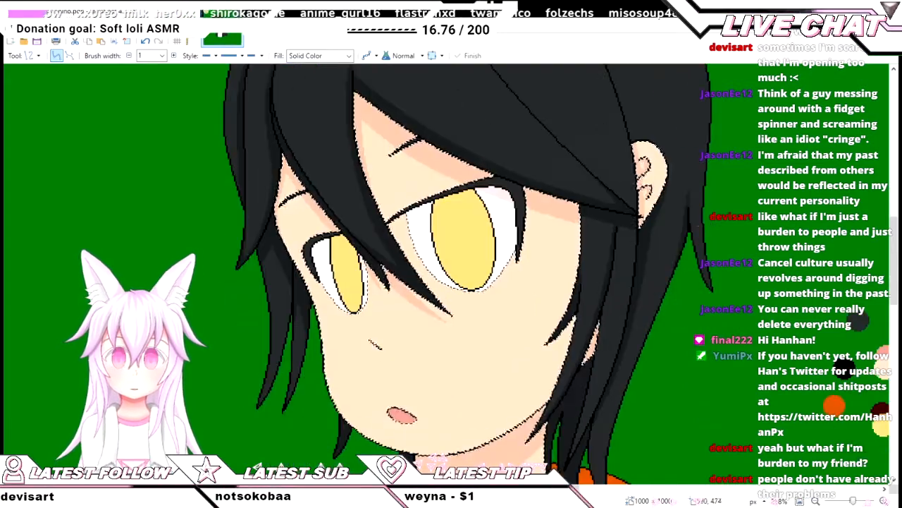
scroll(641, 205, up, 5)
scroll(642, 215, down, 3)
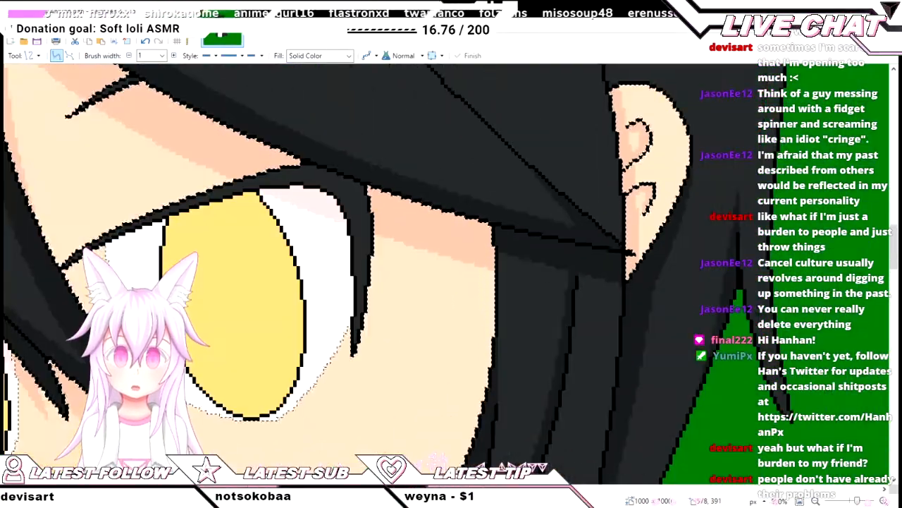
scroll(640, 161, up, 7)
scroll(643, 156, down, 4)
scroll(646, 145, down, 3)
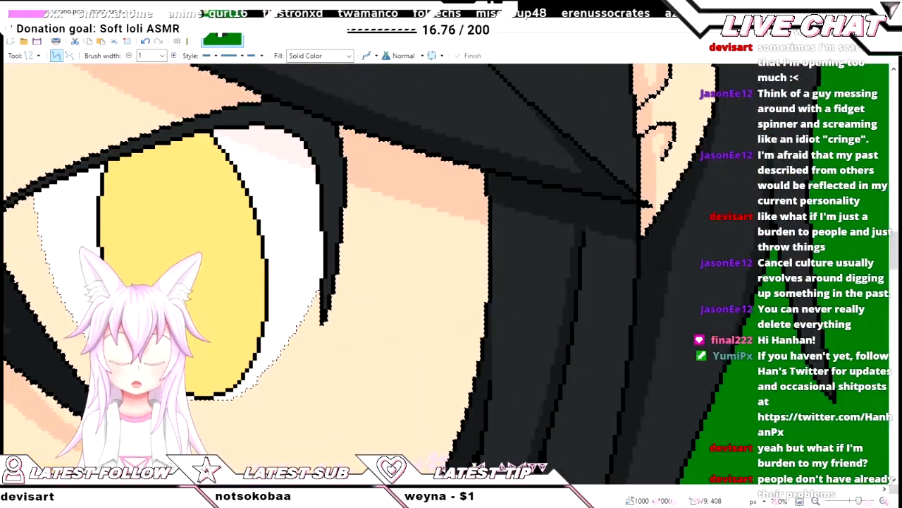
scroll(650, 90, up, 2)
scroll(650, 90, down, 4)
scroll(411, 274, up, 3)
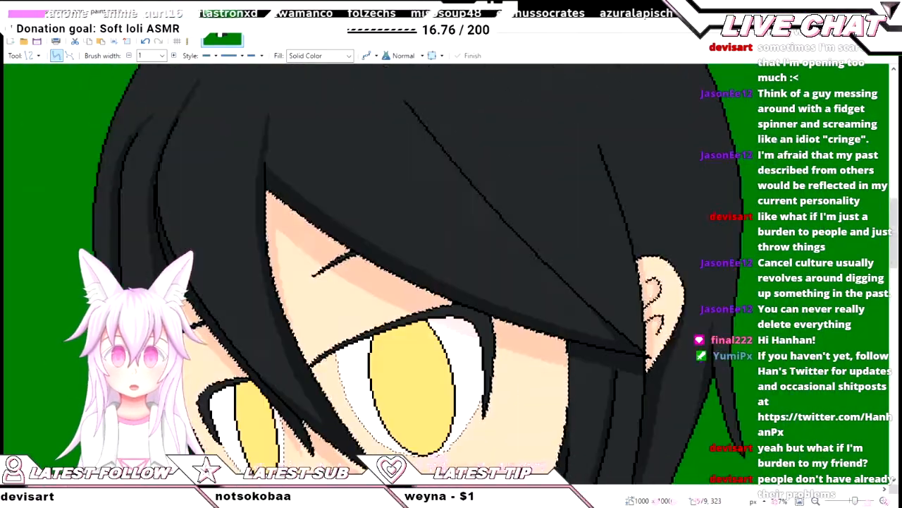
scroll(447, 273, down, 4)
scroll(447, 273, up, 6)
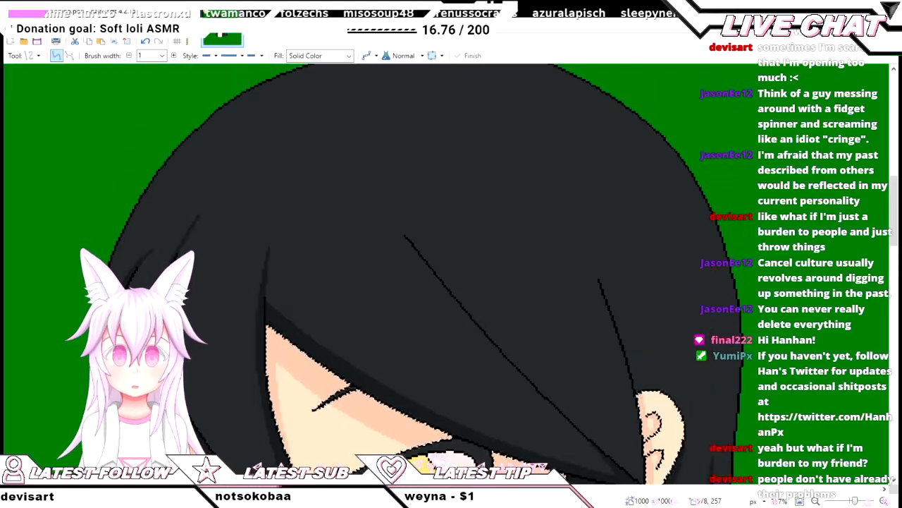
scroll(447, 273, down, 3)
scroll(447, 273, up, 4)
scroll(447, 273, down, 4)
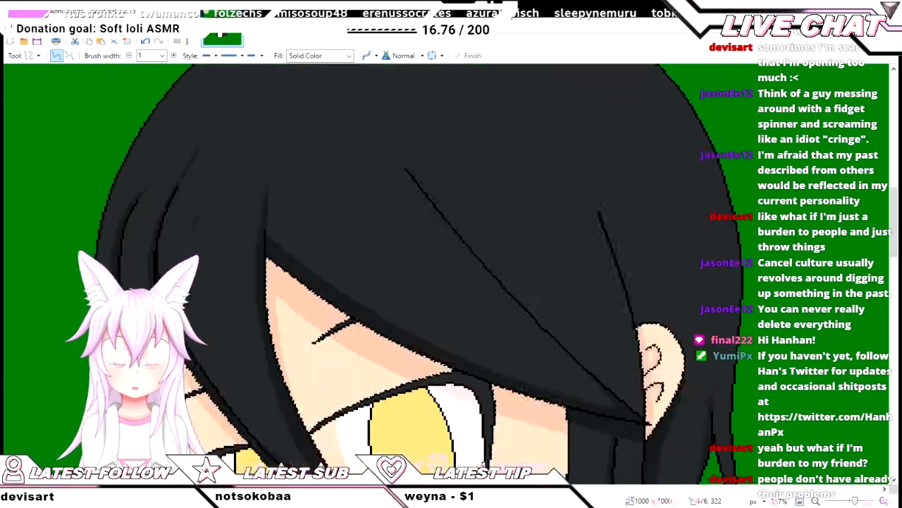
scroll(616, 113, up, 3)
scroll(614, 275, down, 2)
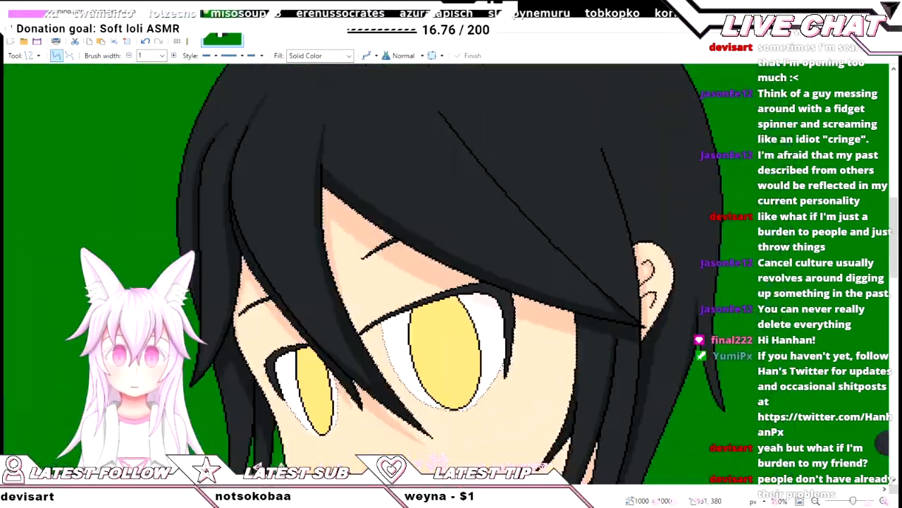
scroll(630, 275, up, 1)
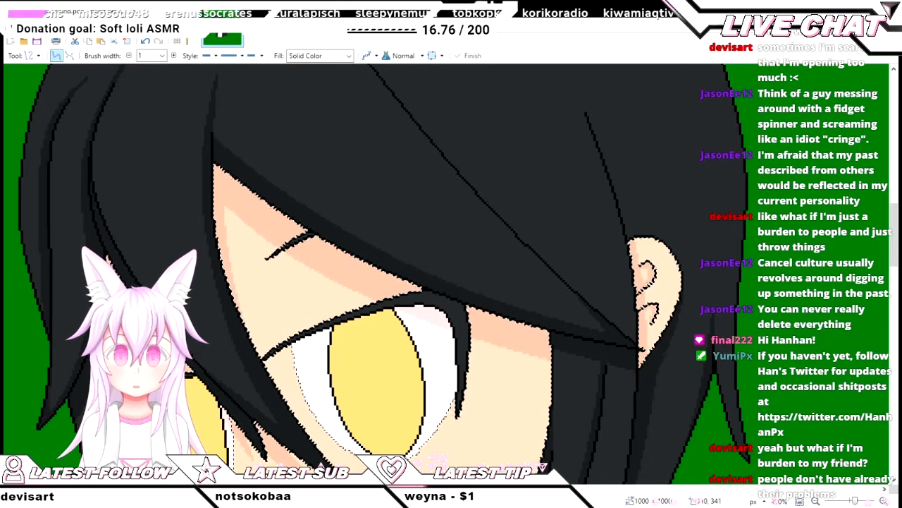
- Select the dark base areas of the hair and sample the darker hair shadow tone for a curved line
key(s)
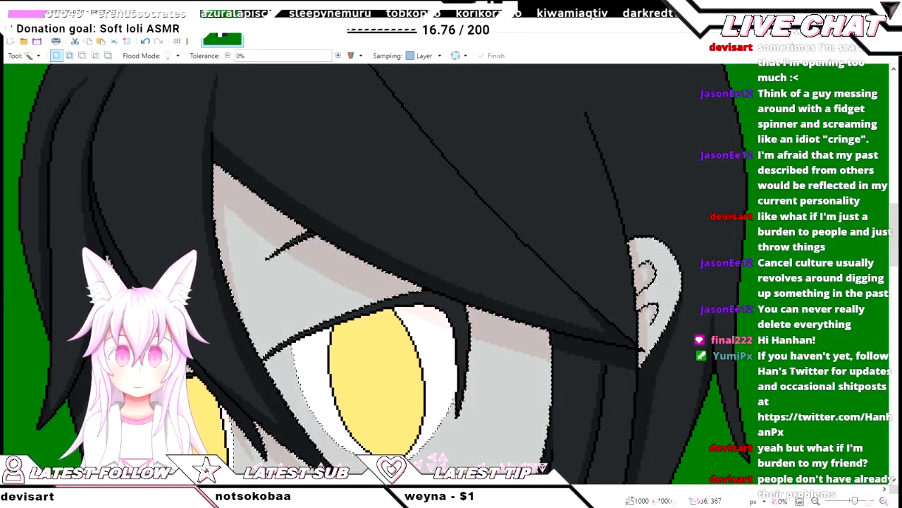
click(706, 206)
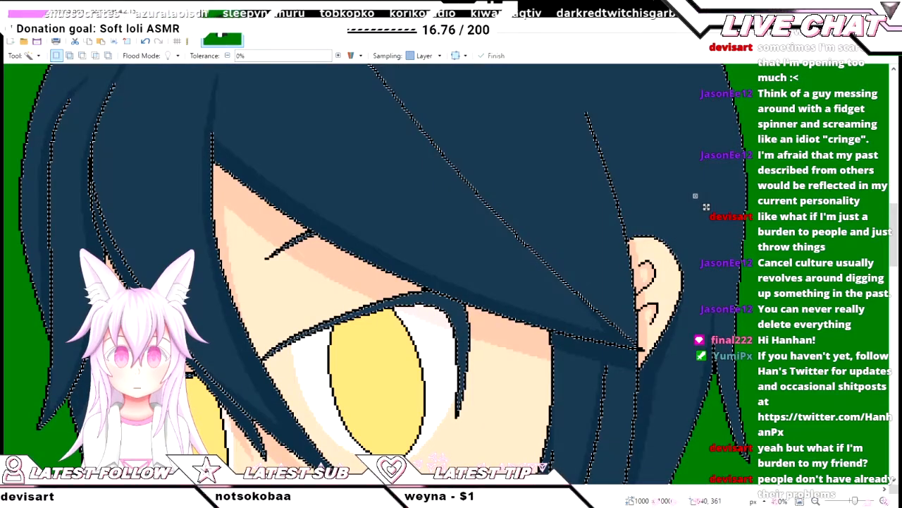
key(k)
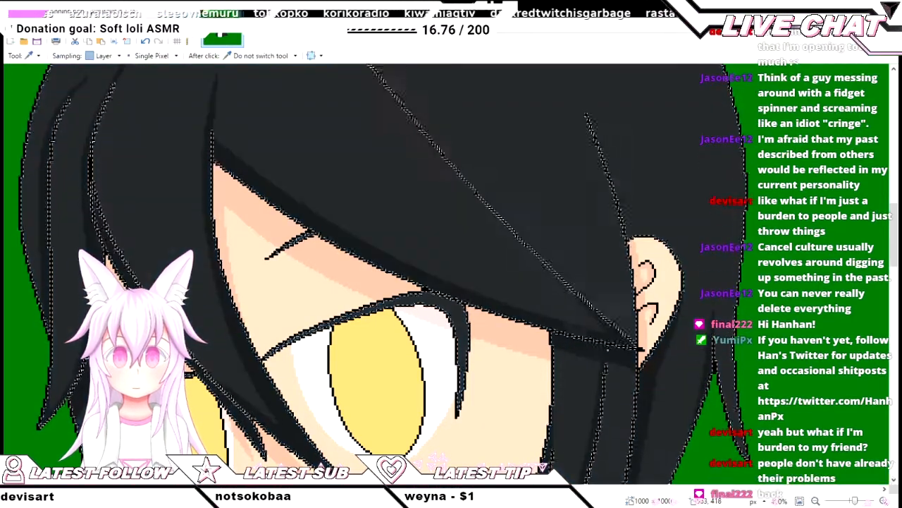
key(o)
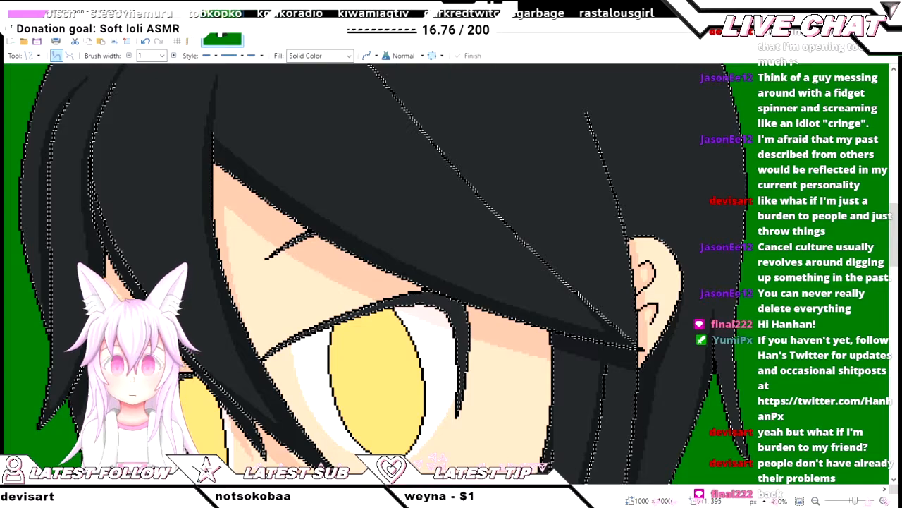
- Draw a 1-pixel shadow line from the crown down to the top of the ear, bowed outward beside the existing strand line
scroll(640, 347, up, 2)
drag(611, 198, 642, 315)
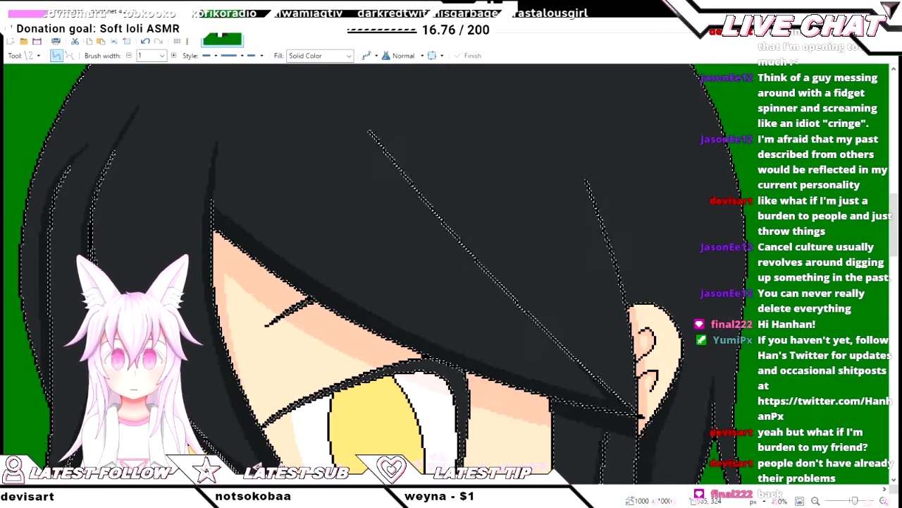
key(Return)
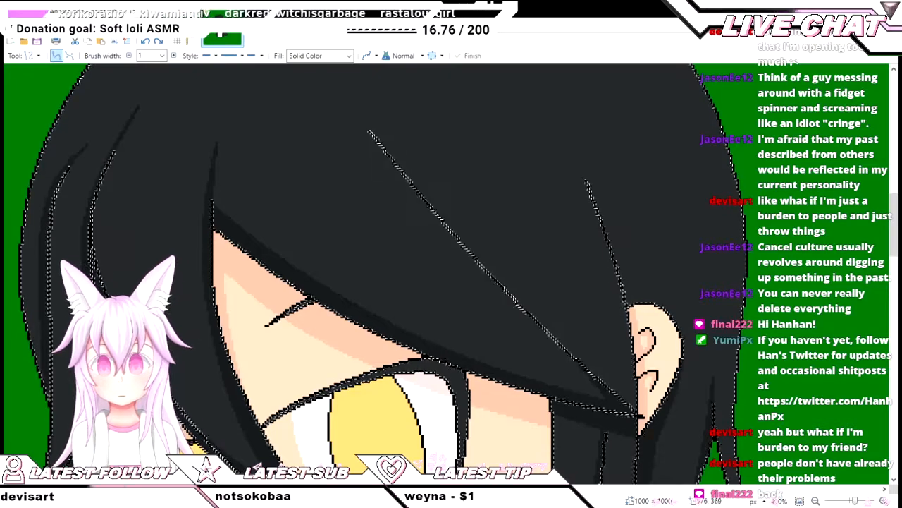
scroll(545, 93, up, 2)
ctrl+scroll(545, 94, up, 2)
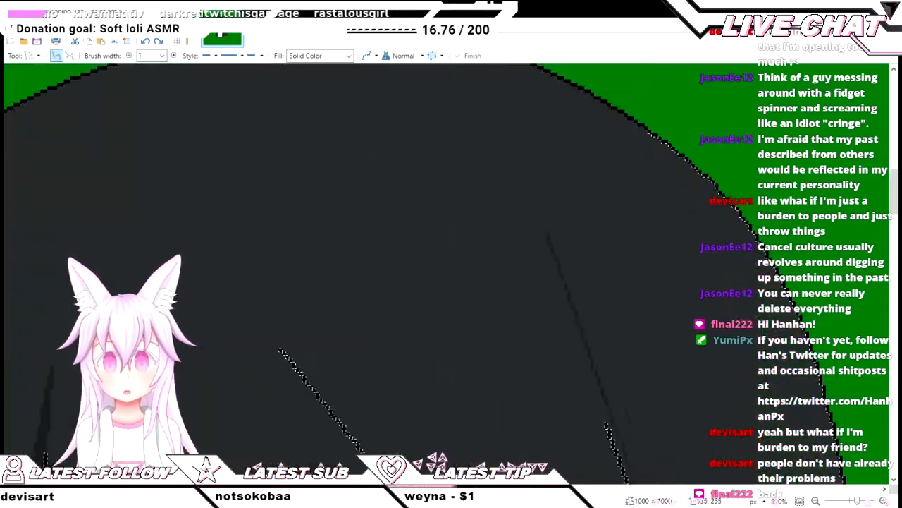
scroll(541, 264, down, 2)
ctrl+scroll(542, 264, down, 4)
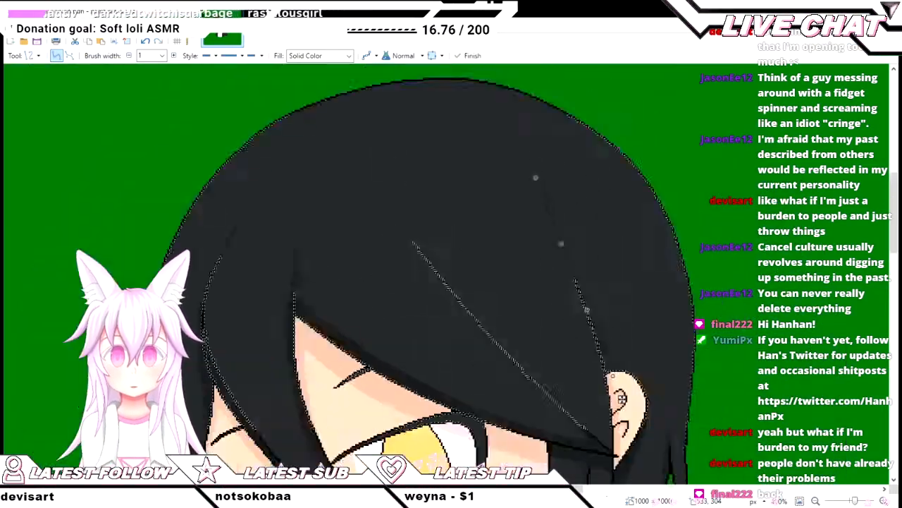
ctrl+scroll(541, 264, up, 3)
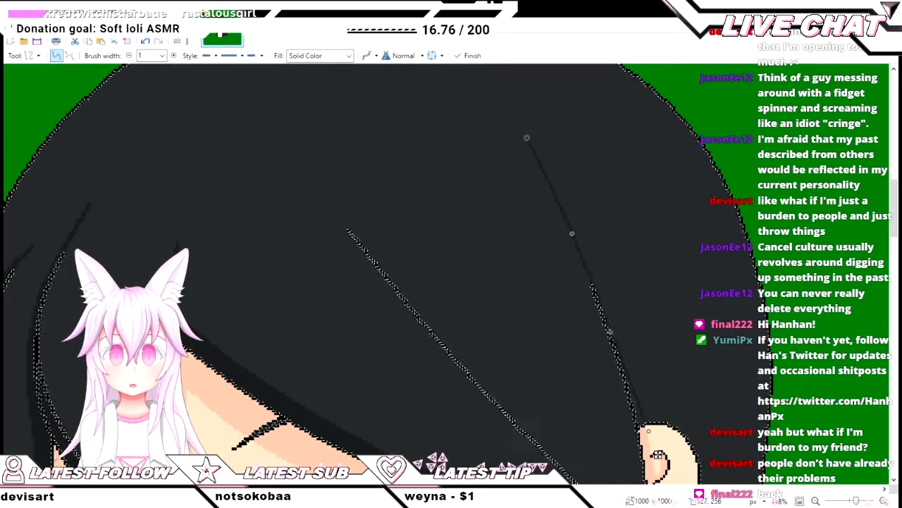
drag(572, 233, 581, 228)
drag(610, 332, 620, 330)
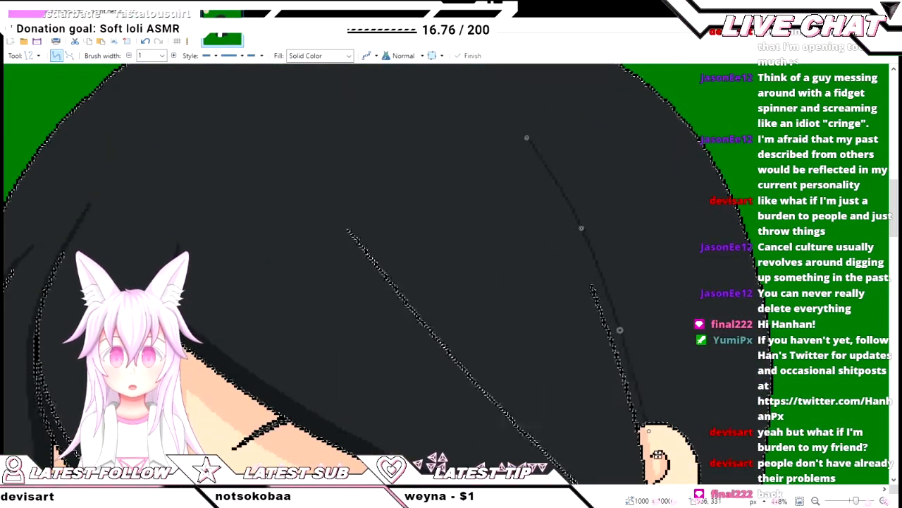
- Refine the shadow line's lower bend and its end point behind the ear's upper edge, and finish the curve
scroll(380, 275, down, 3)
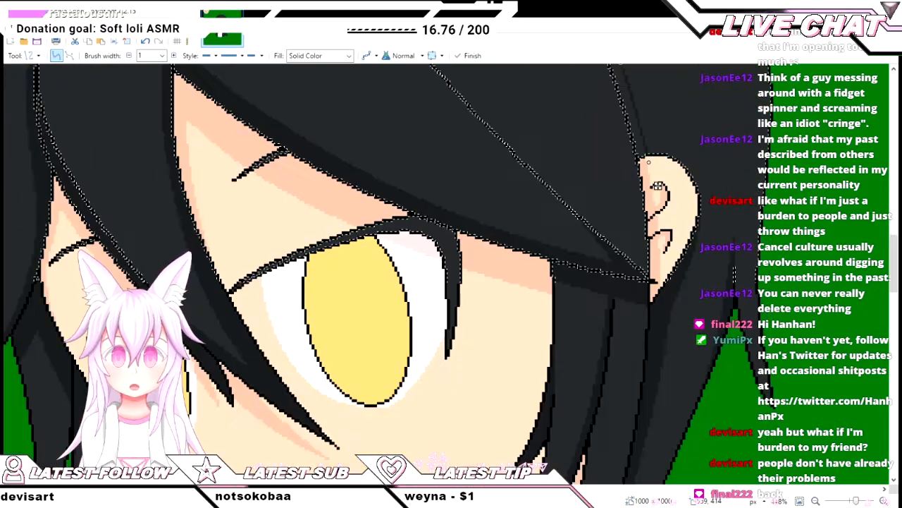
scroll(380, 275, up, 3)
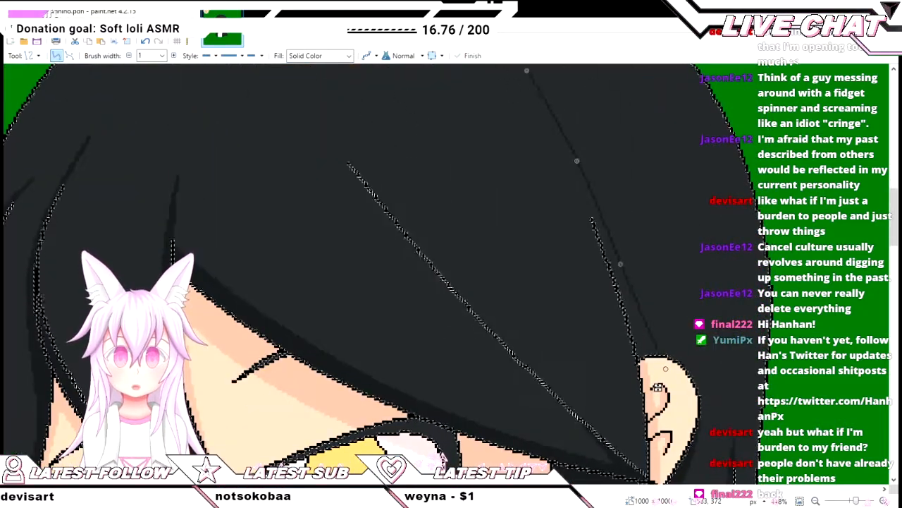
drag(620, 264, 634, 277)
drag(665, 369, 660, 375)
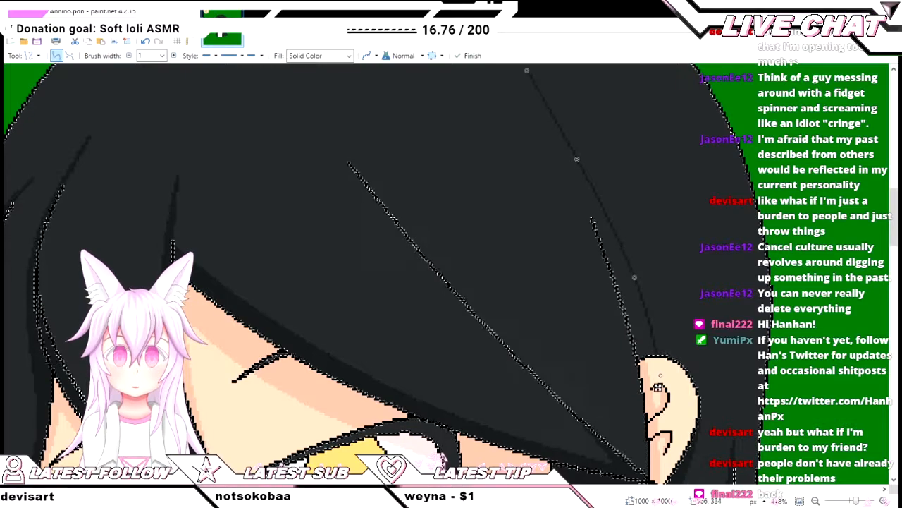
scroll(657, 388, up, 2)
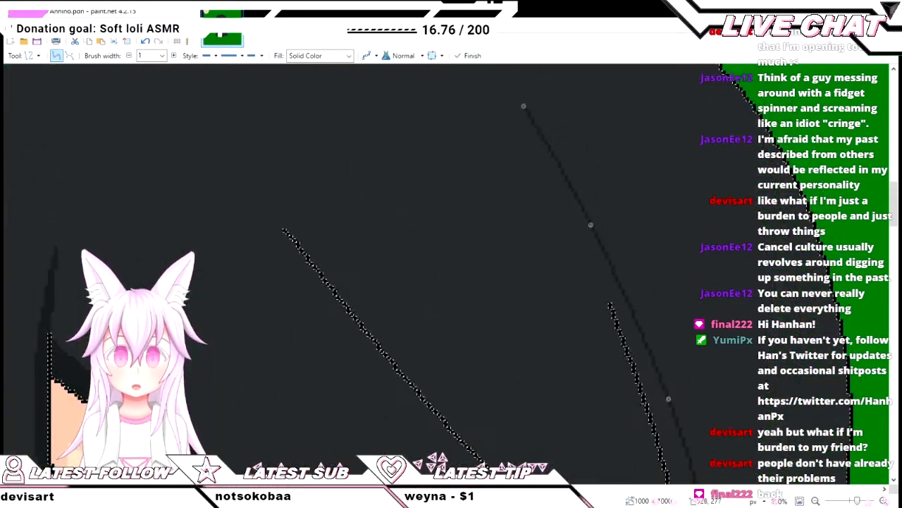
key(Return)
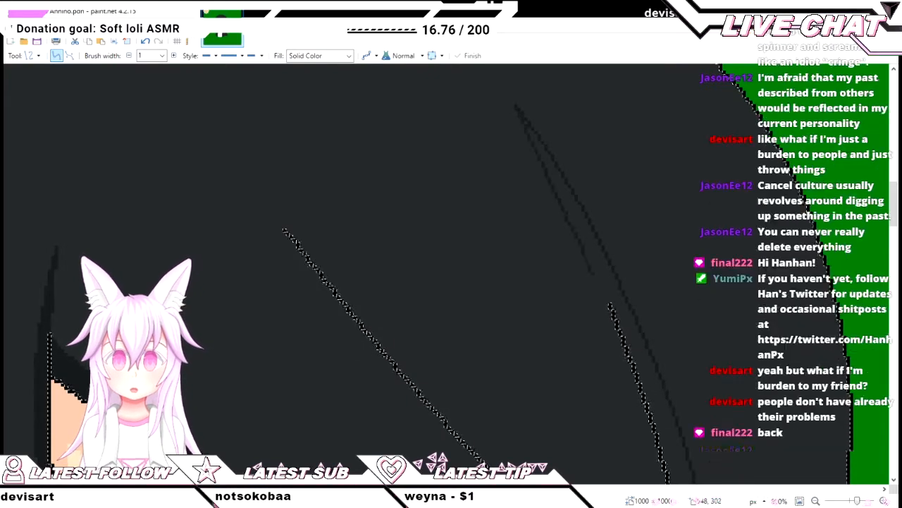
- Draw a second 1-pixel shadow line from the first line's upper tip to the top of the strand line, curved to continue it
scroll(588, 278, up, 2)
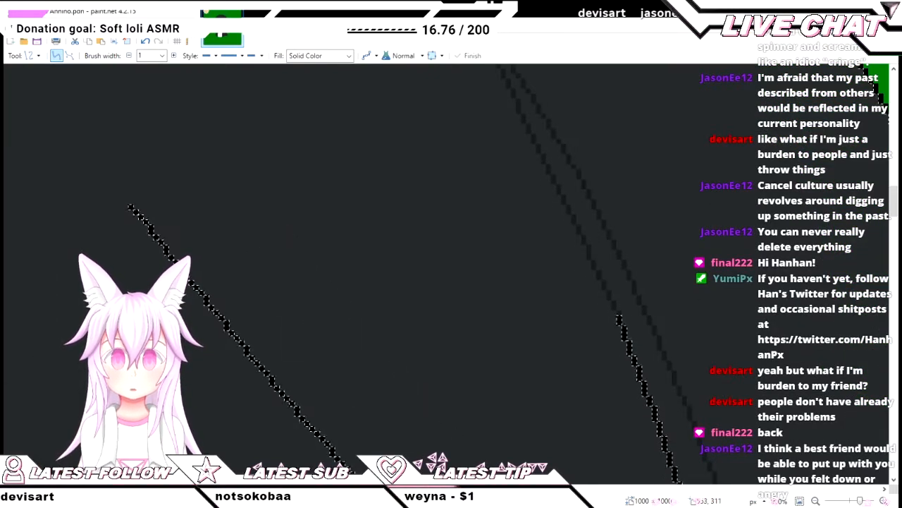
scroll(630, 345, down, 2)
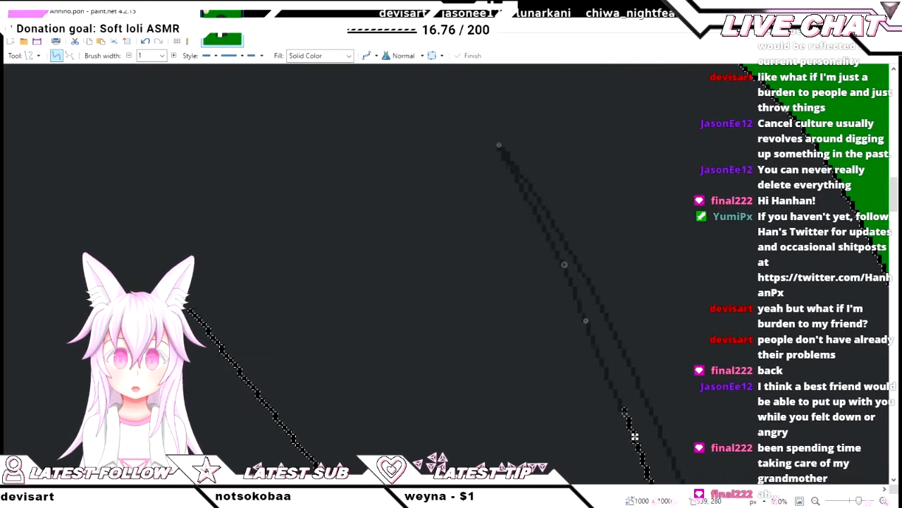
drag(586, 320, 591, 318)
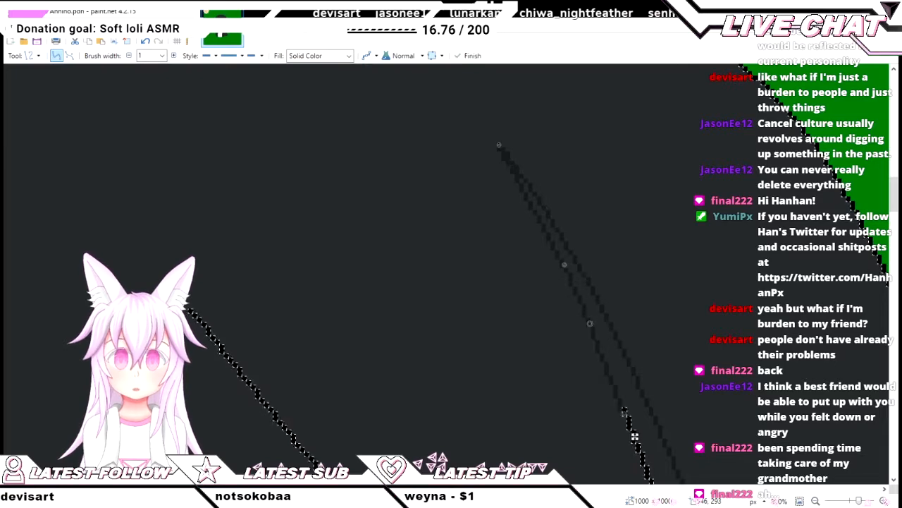
scroll(634, 437, up, 2)
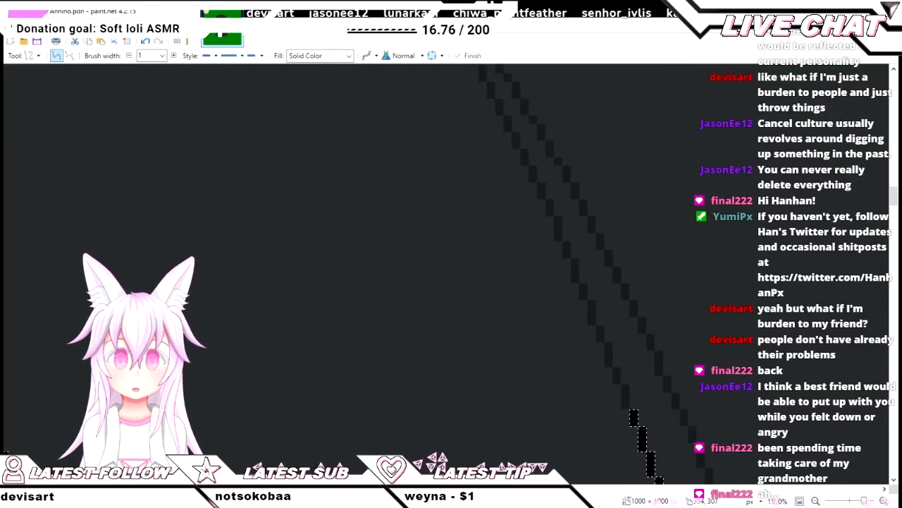
- Fill the narrow wedge between the two shadow lines above the ear with the darker hair tone
scroll(643, 379, down, 4)
key(f)
click(643, 379)
scroll(643, 378, down, 3)
scroll(643, 378, down, 2)
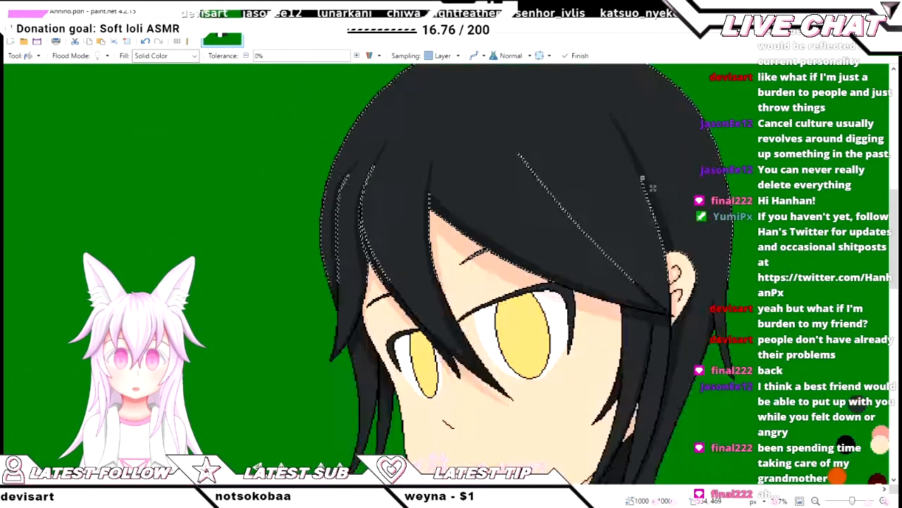
- Examine the tip of the new hair shadow, the diagonal strand line and the crown for further shading
scroll(642, 179, up, 5)
key(o)
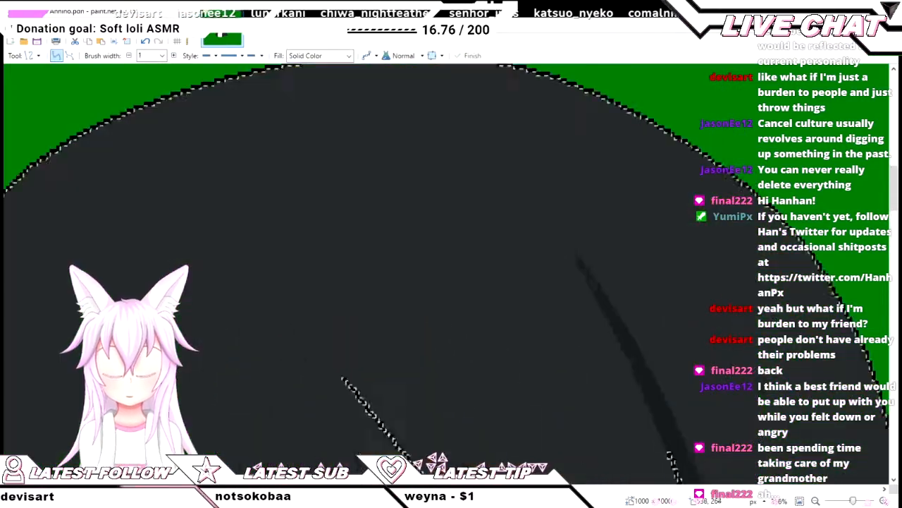
scroll(599, 292, up, 3)
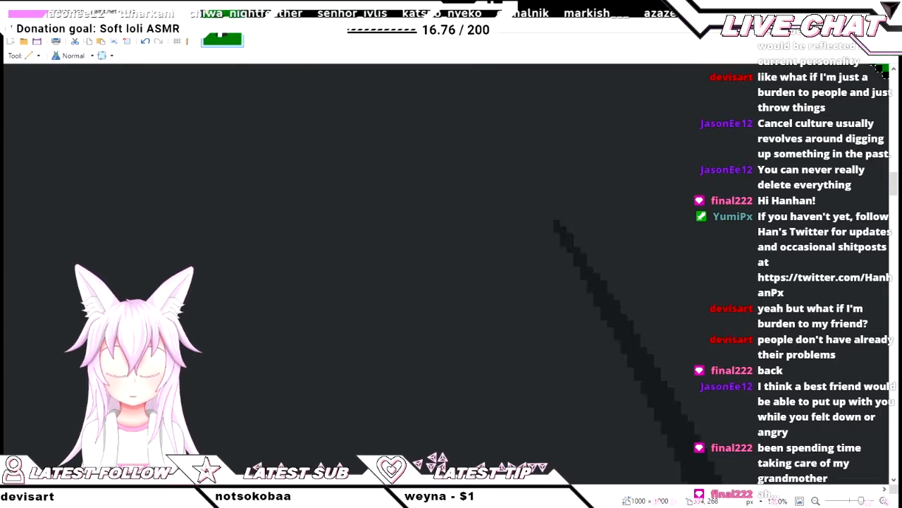
scroll(623, 333, down, 6)
key(o)
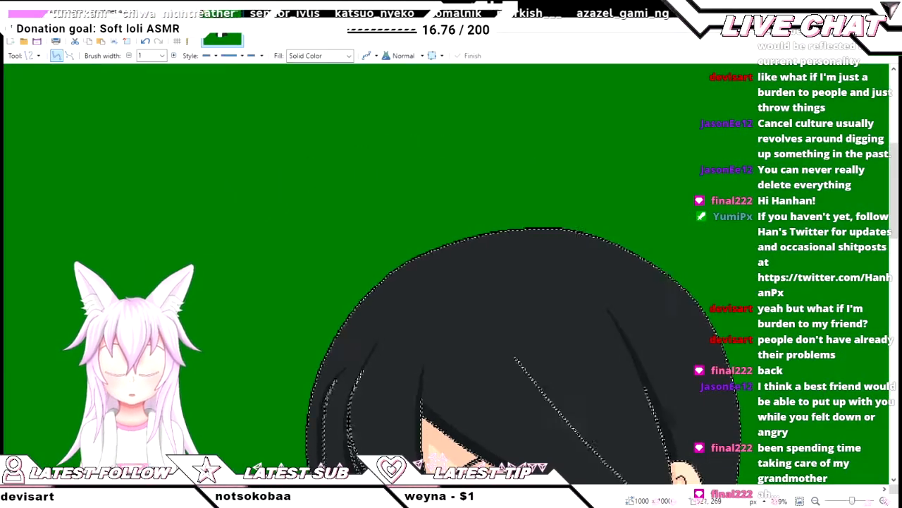
scroll(522, 318, down, 2)
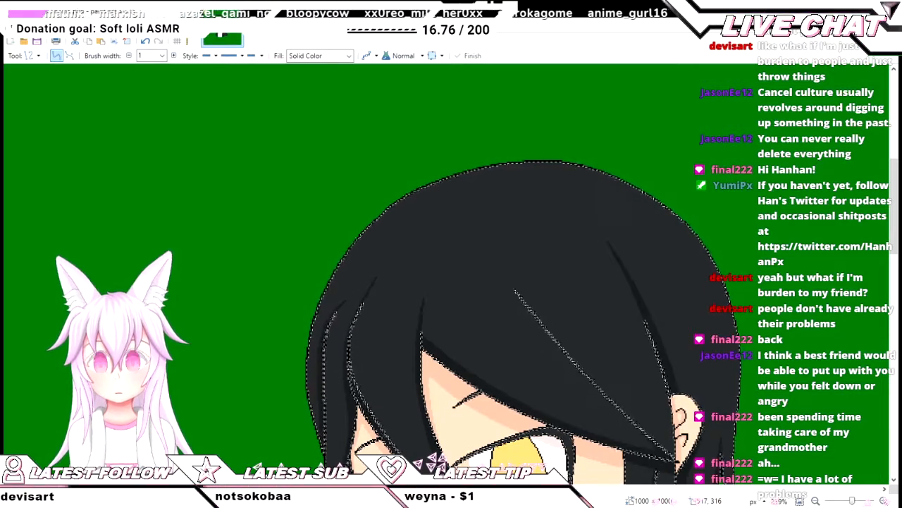
scroll(522, 275, down, 3)
scroll(451, 282, up, 3)
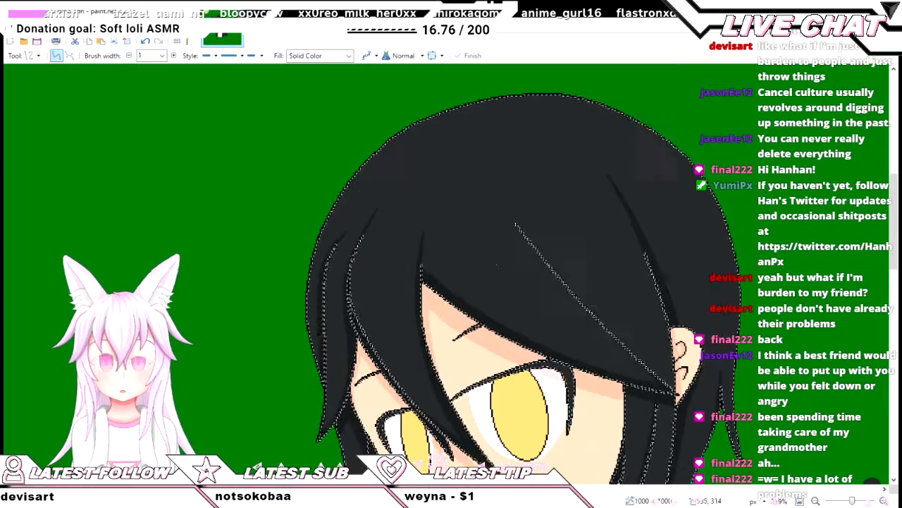
scroll(451, 282, down, 3)
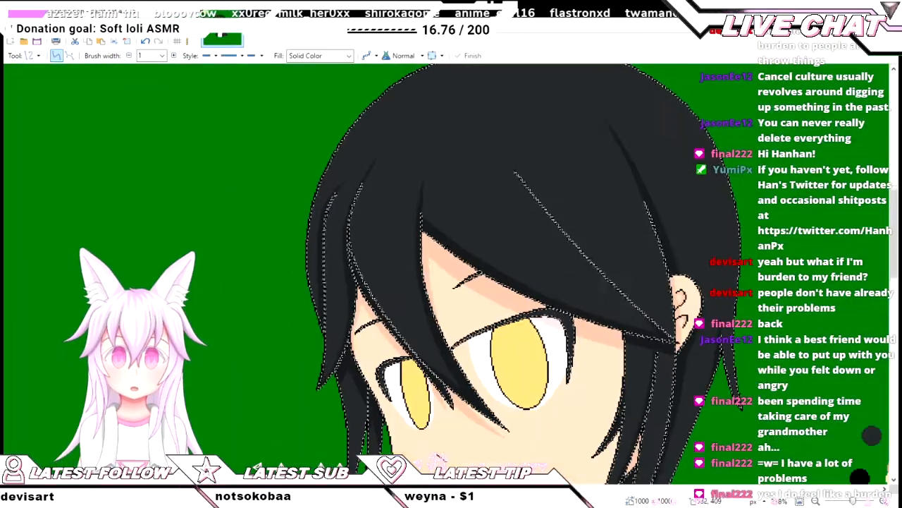
scroll(675, 342, up, 3)
scroll(675, 317, up, 3)
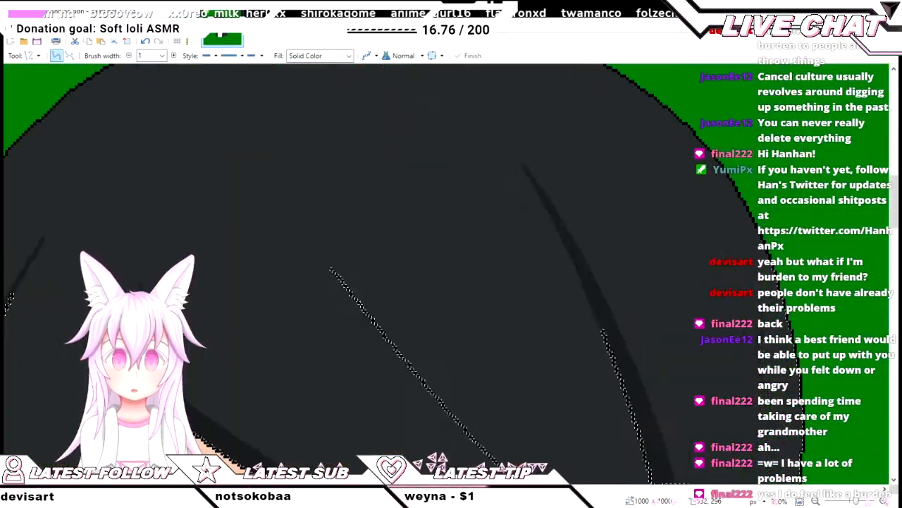
scroll(674, 318, down, 3)
scroll(452, 275, up, 3)
scroll(451, 275, down, 3)
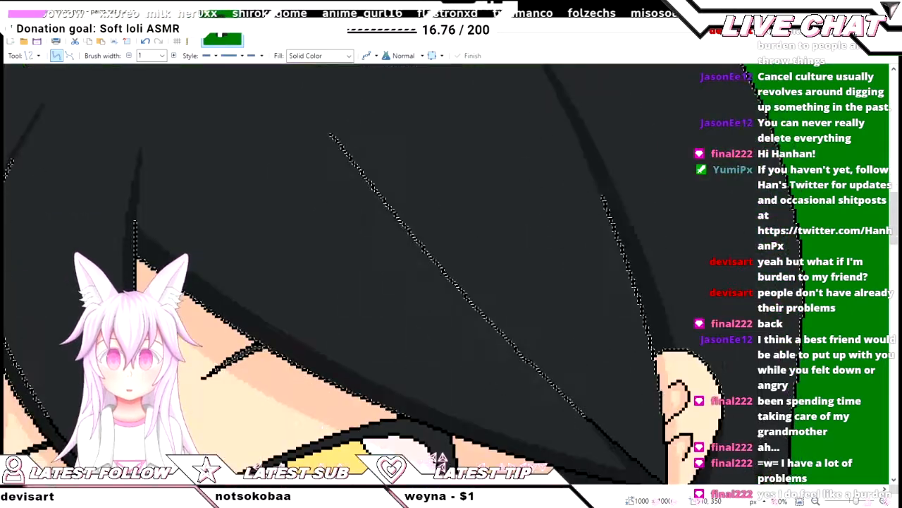
scroll(452, 275, up, 3)
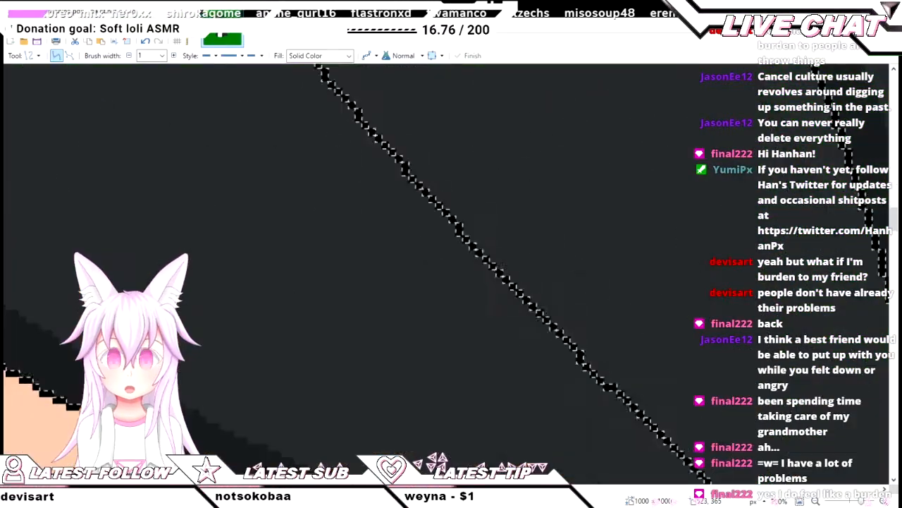
scroll(451, 275, down, 3)
scroll(451, 275, down, 3)
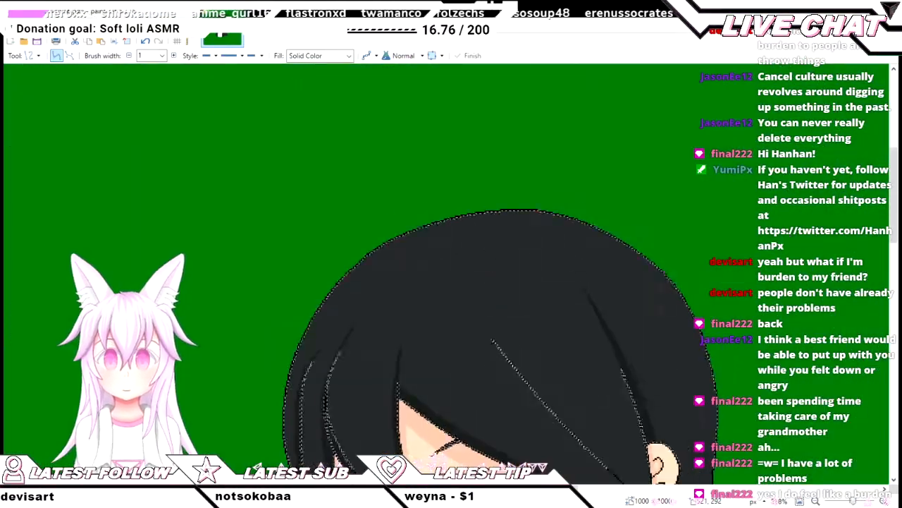
- Examine the shading on the face, side hair, neck and jacket collar, and get the Magic Wand ready
scroll(451, 275, up, 4)
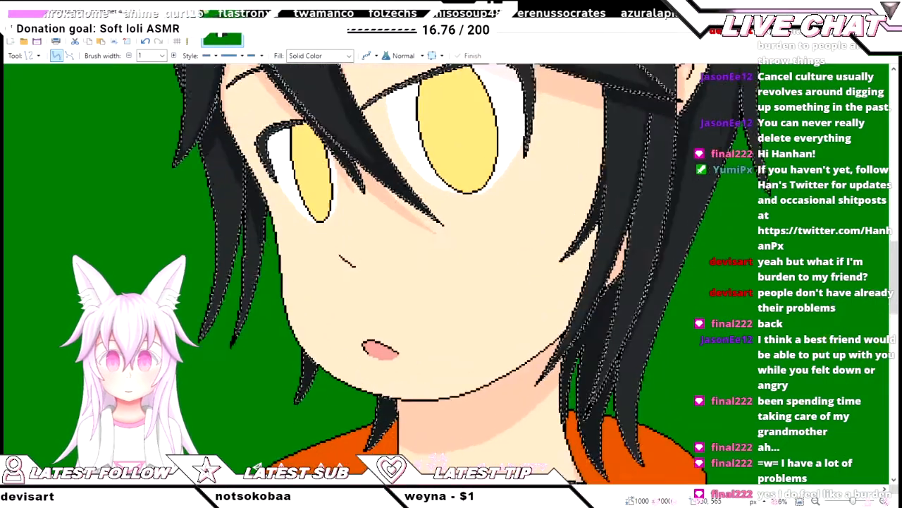
scroll(451, 275, down, 6)
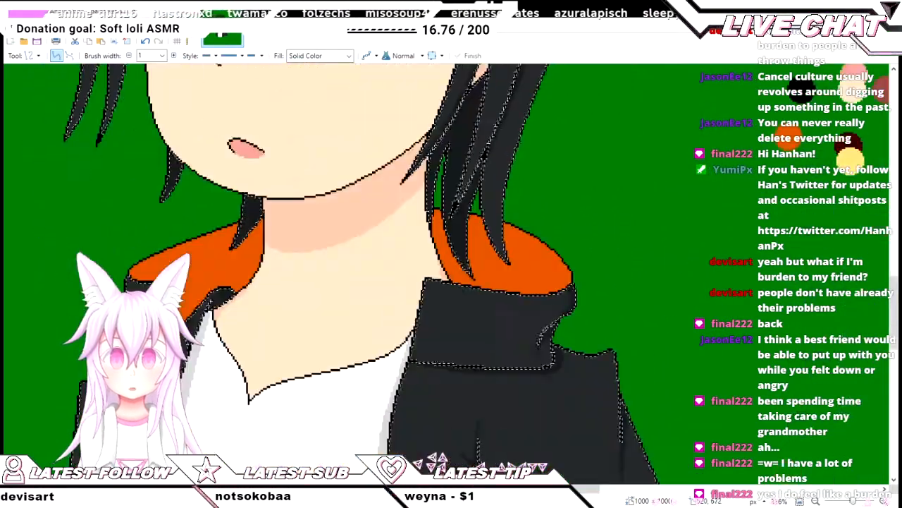
scroll(451, 275, down, 2)
scroll(451, 275, up, 4)
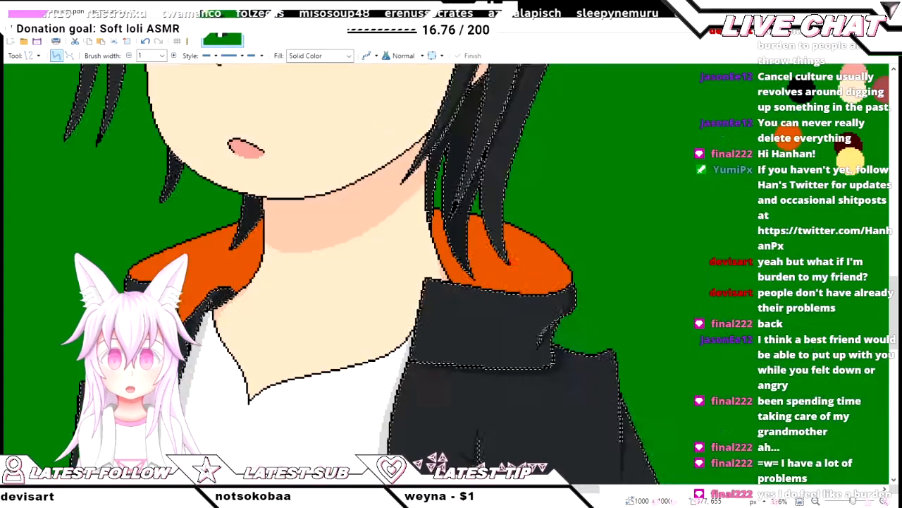
scroll(451, 275, up, 3)
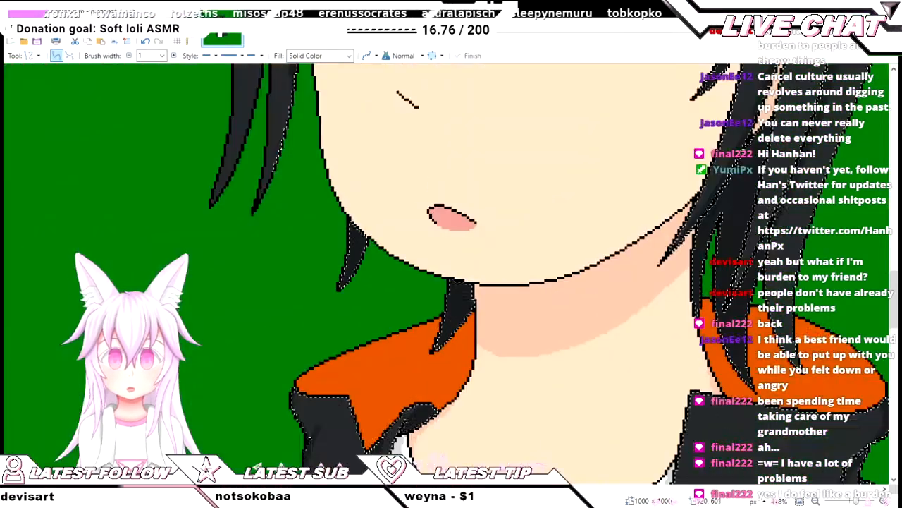
scroll(451, 275, down, 4)
key(s)
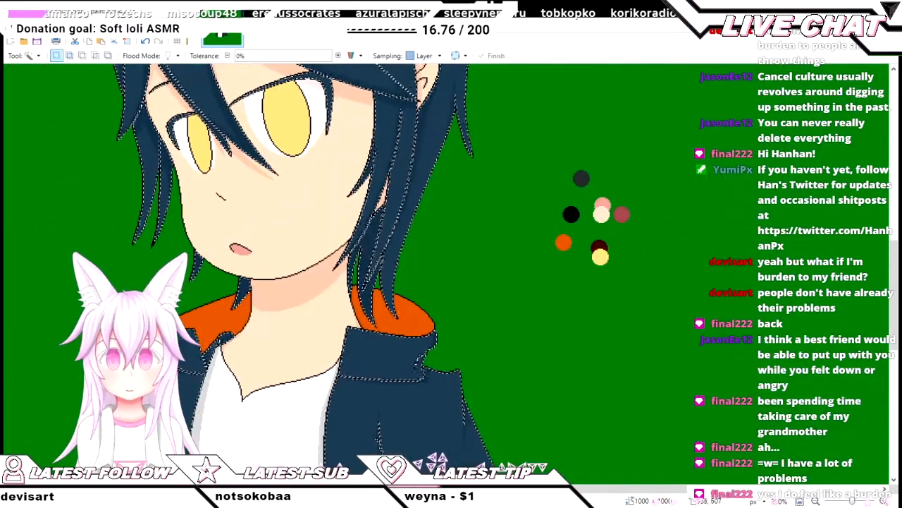
- Select the orange lining on both sides of the jacket collar with the Magic Wand at 0% tolerance
scroll(451, 275, up, 3)
key(k)
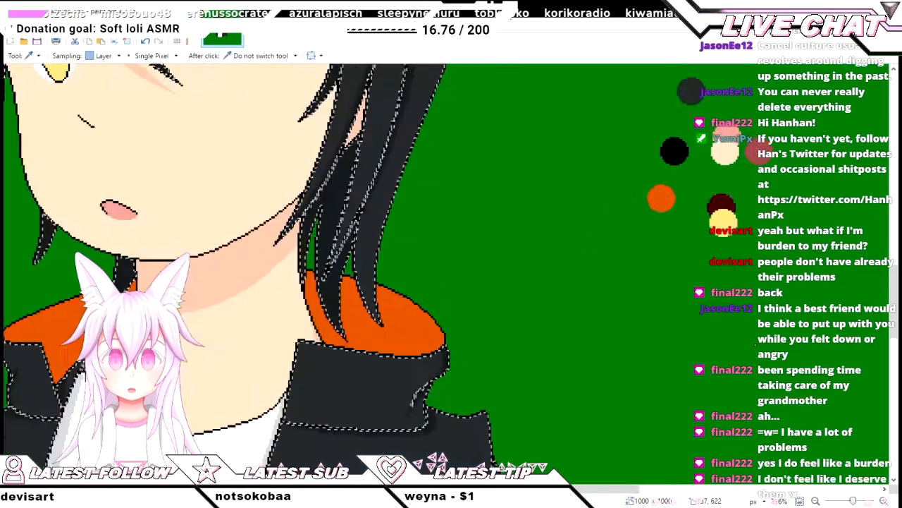
scroll(353, 275, left, 3)
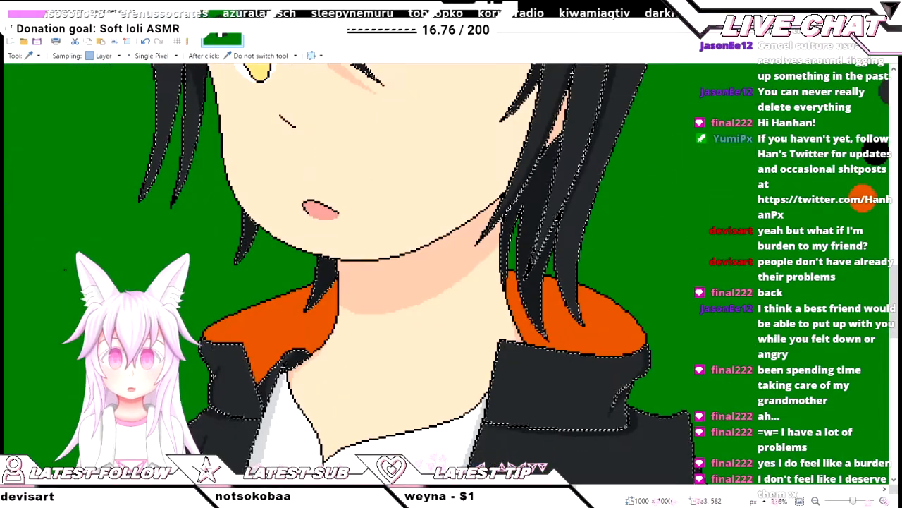
key(f)
click(311, 322)
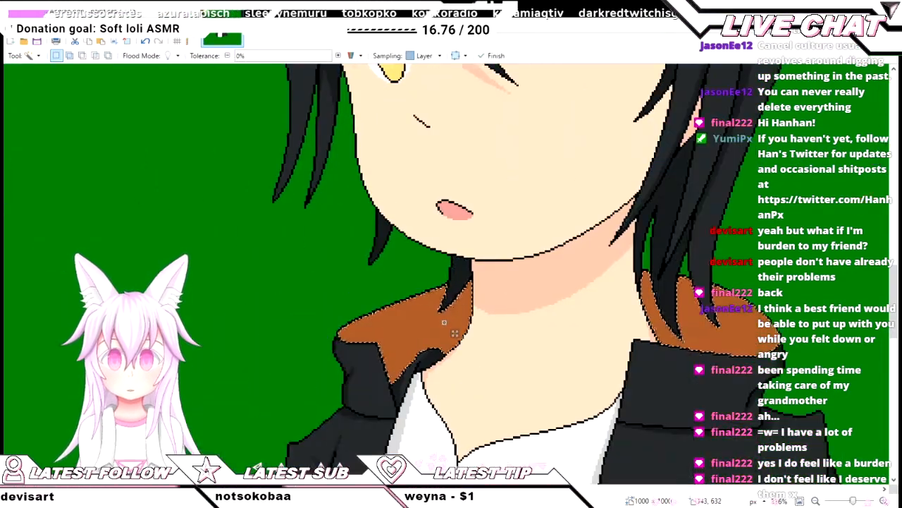
scroll(310, 322, left, 2)
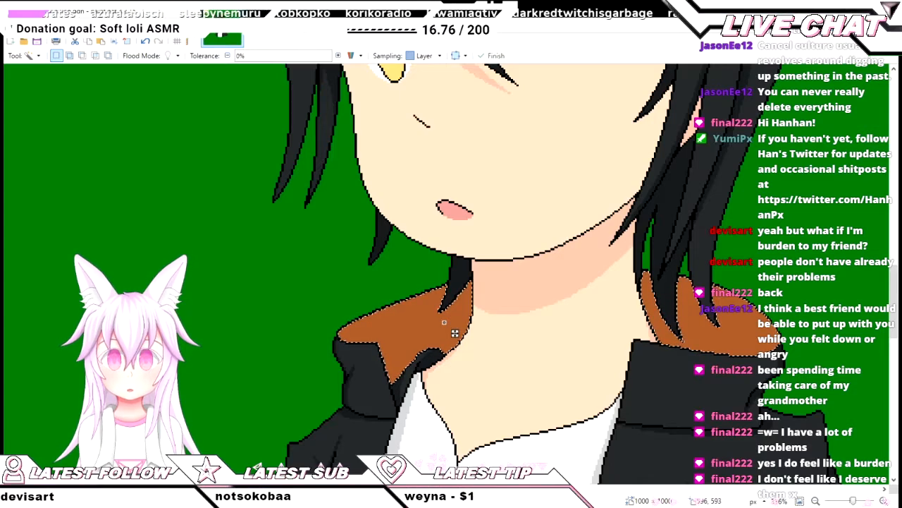
- Draw a curved 1-pixel shadow line down the collar's left lining and fill the strip beside the neck with darker orange
key(o)
scroll(374, 302, up, 3)
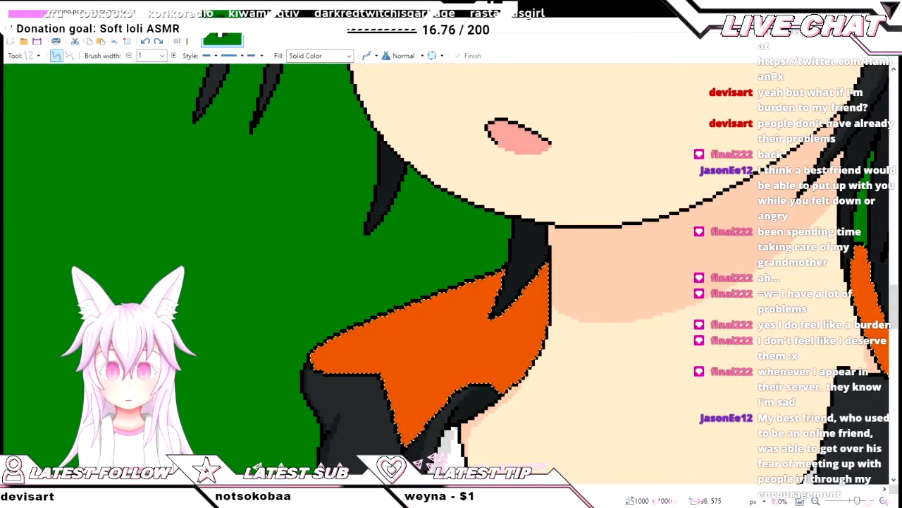
drag(525, 254, 489, 417)
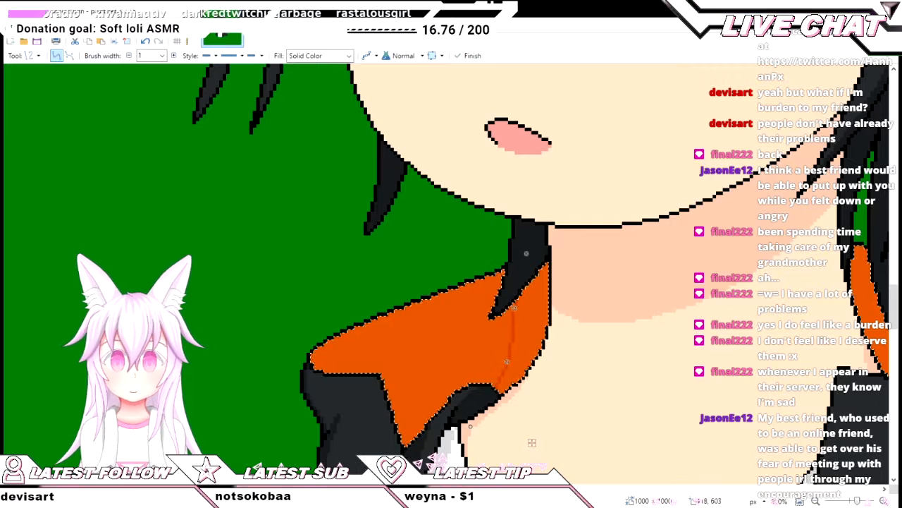
drag(507, 363, 506, 368)
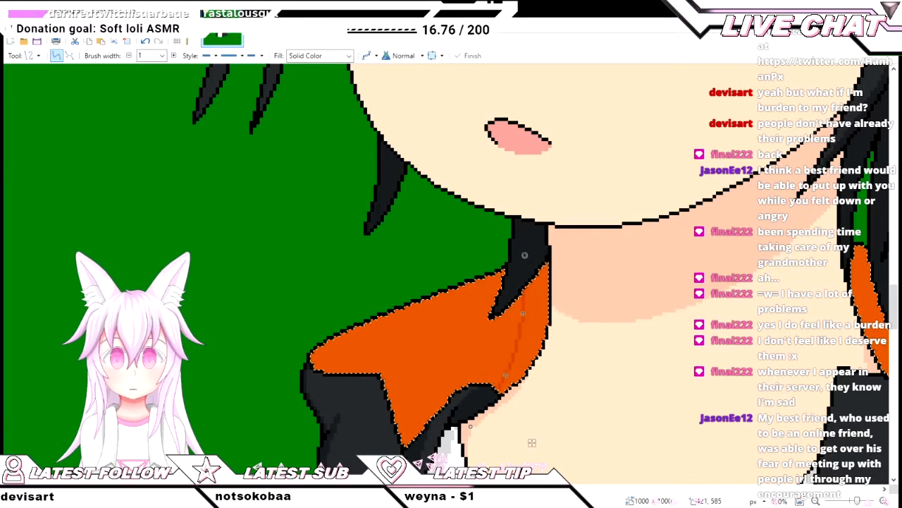
key(f)
click(541, 343)
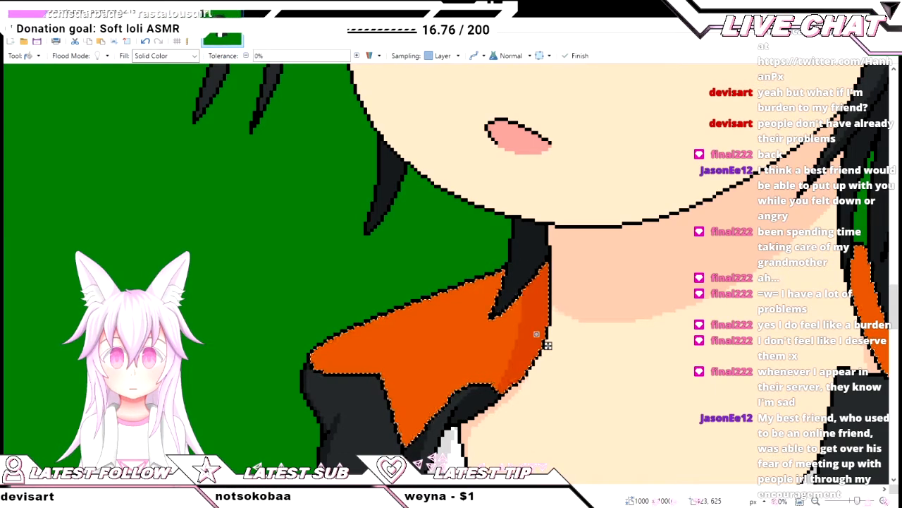
- Outline a small pointed shadow beside the hair tip on the collar's left lining and fill it with the darker orange
scroll(544, 345, down, 1)
scroll(536, 343, up, 2)
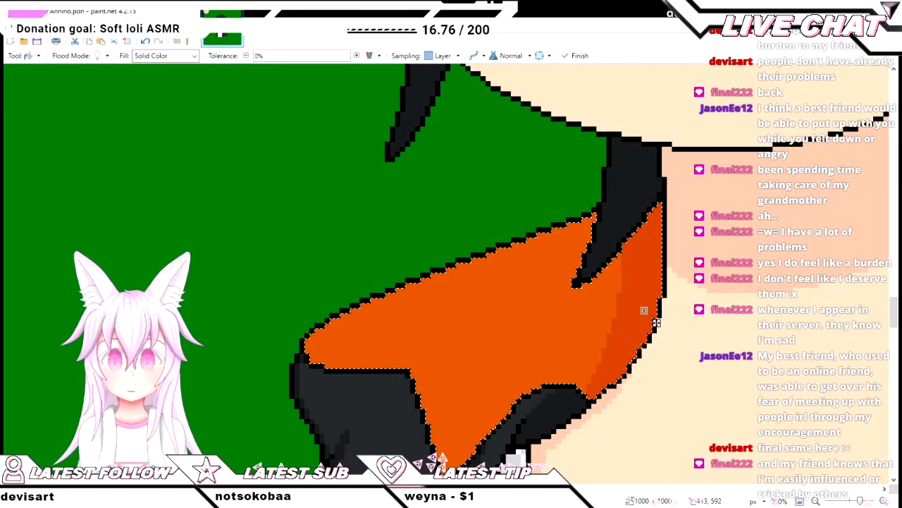
key(o)
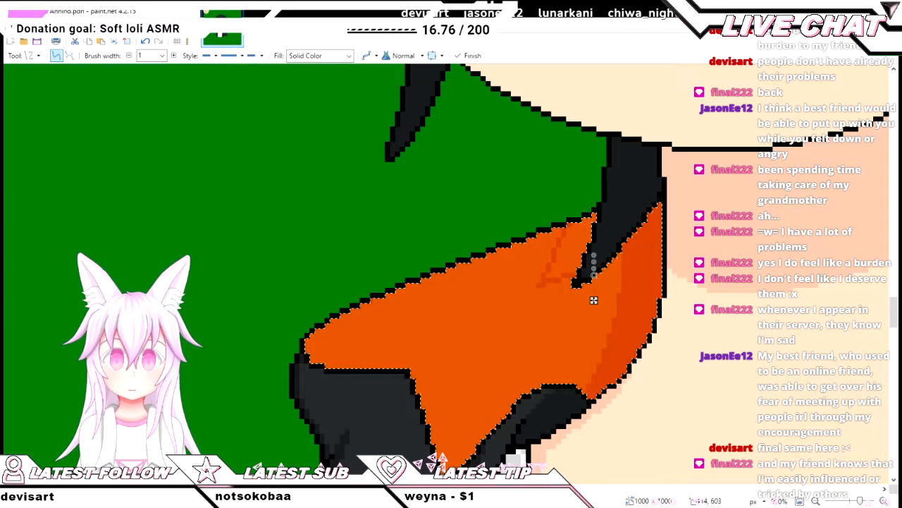
scroll(593, 300, up, 2)
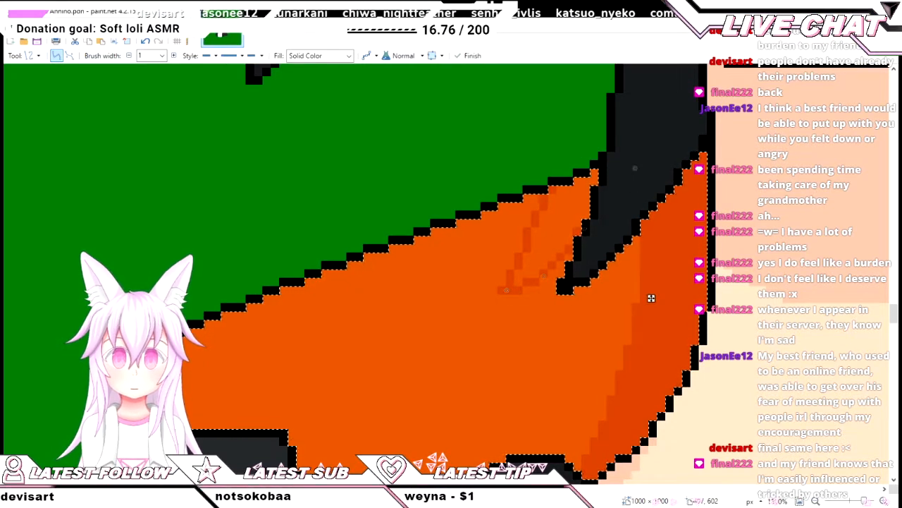
key(e)
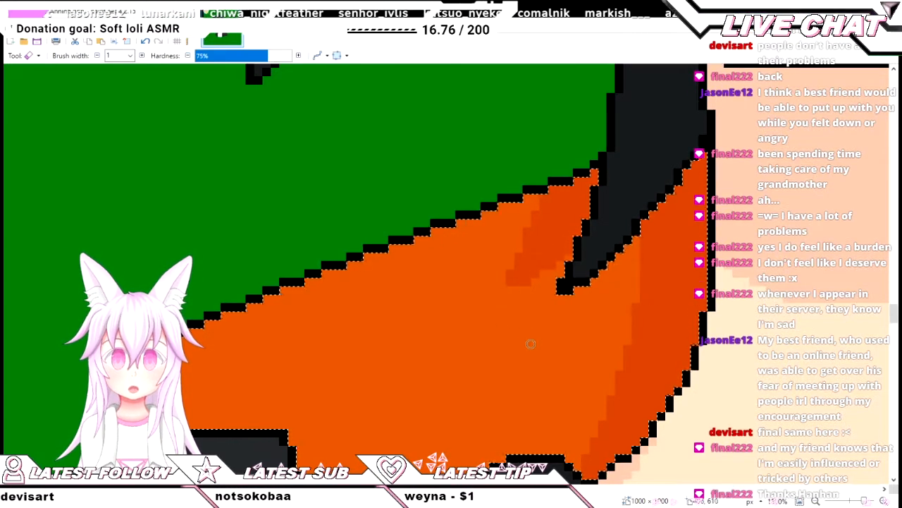
scroll(528, 345, down, 2)
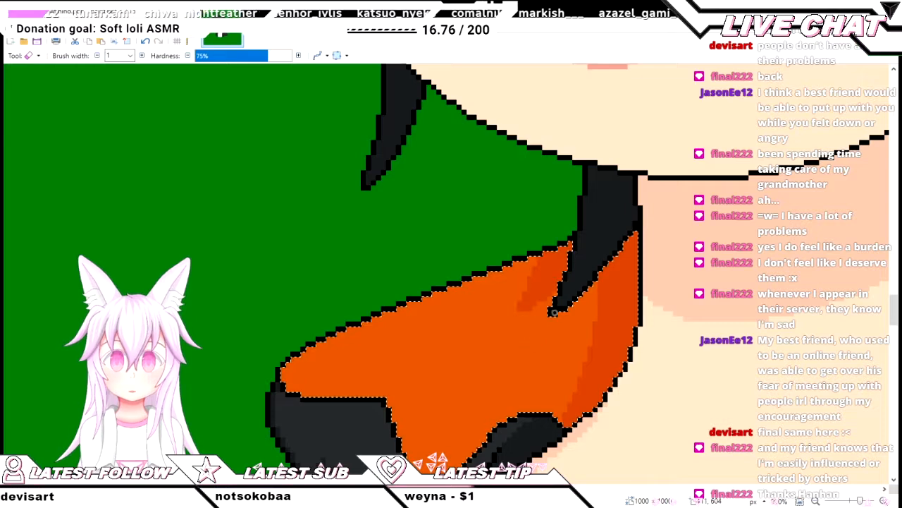
scroll(555, 305, up, 2)
key(p)
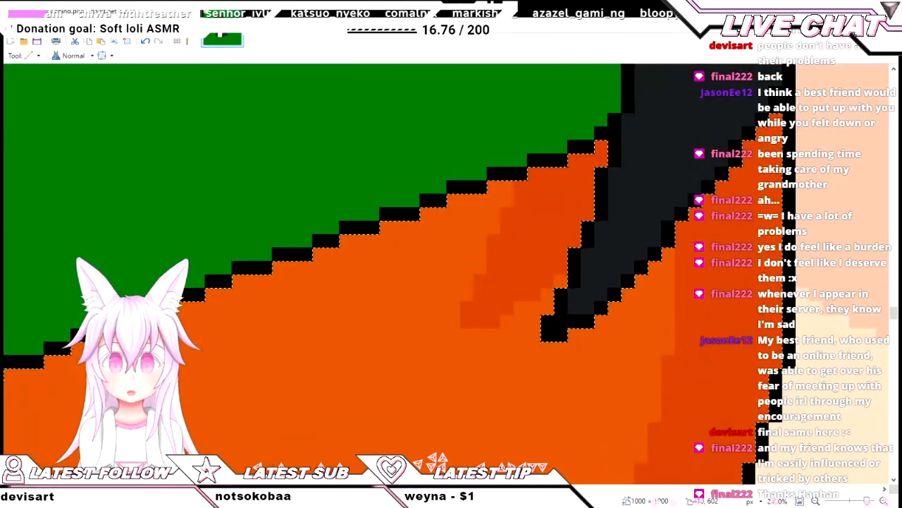
key(e)
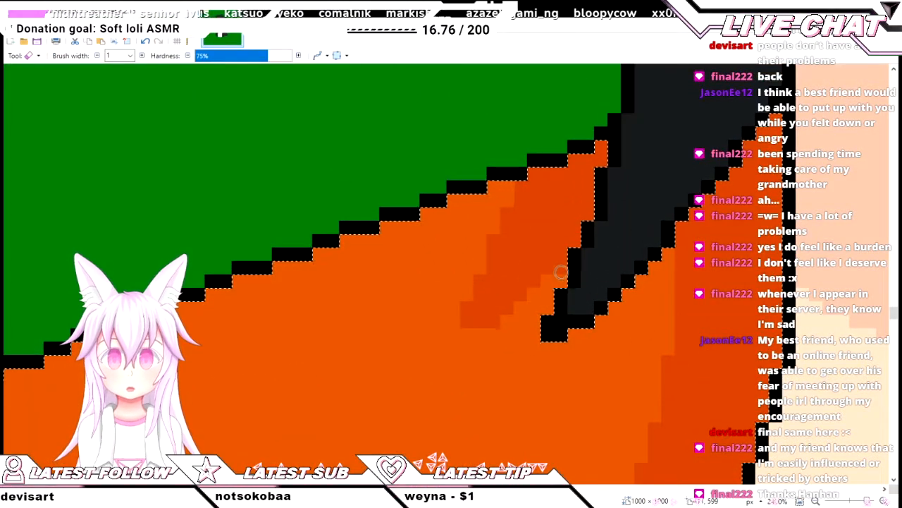
scroll(564, 300, down, 2)
scroll(572, 306, down, 1)
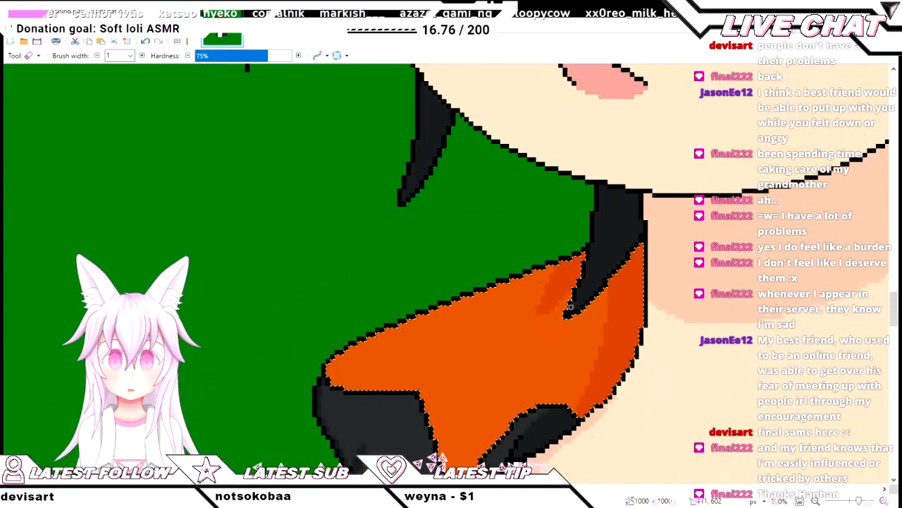
- Draw a curved 1-pixel shadow line from the inner hair strand to the right collar's edge and fill the neck-side strip with darker orange
scroll(568, 314, left, 1)
key(o)
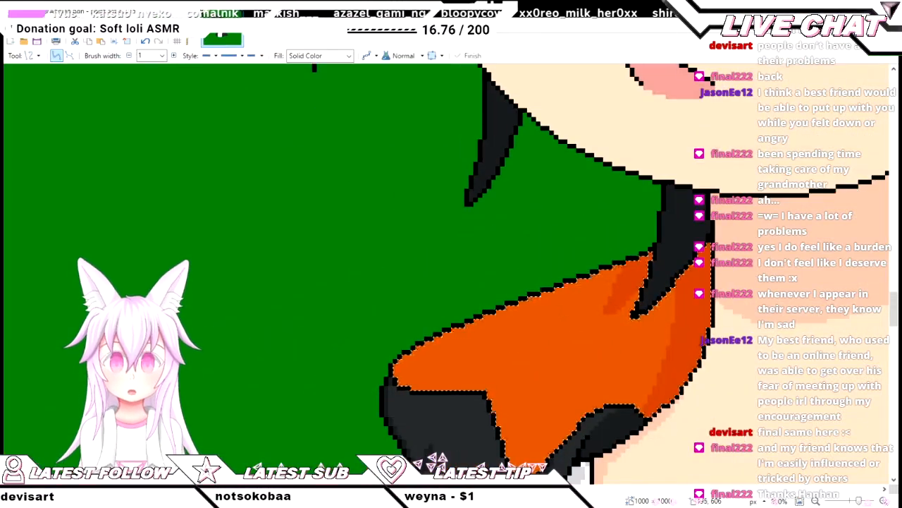
scroll(562, 321, down, 4)
scroll(507, 366, up, 3)
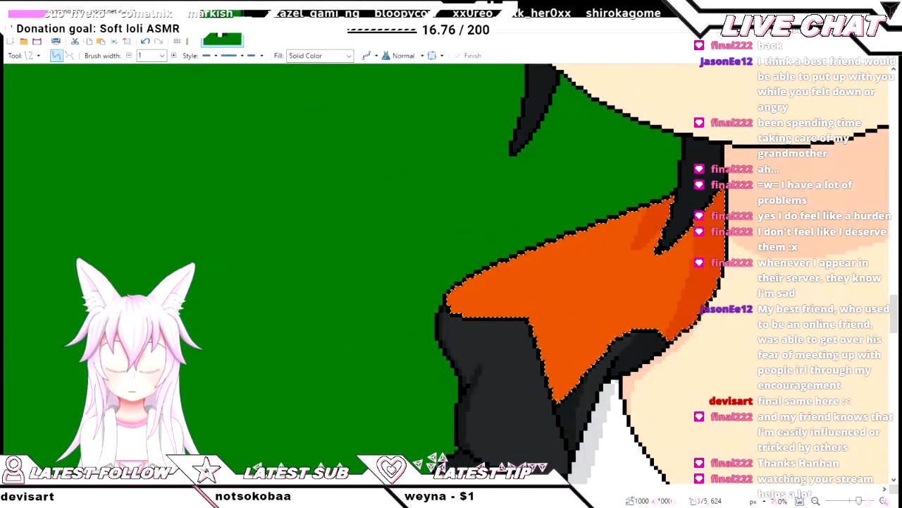
scroll(452, 275, right, 4)
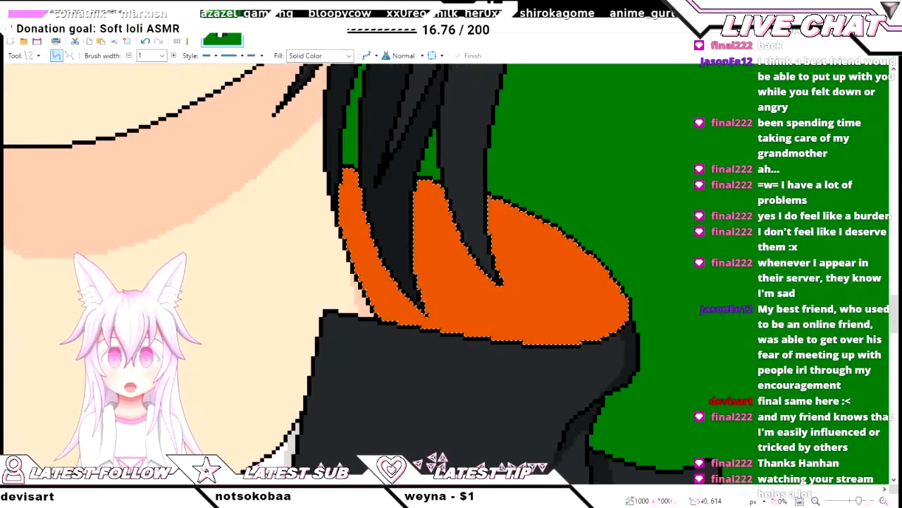
scroll(399, 330, up, 3)
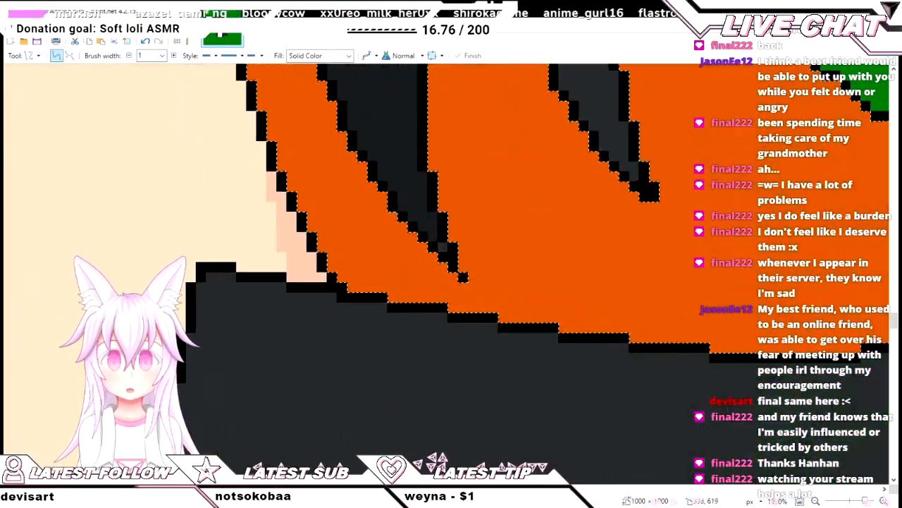
drag(351, 115, 431, 305)
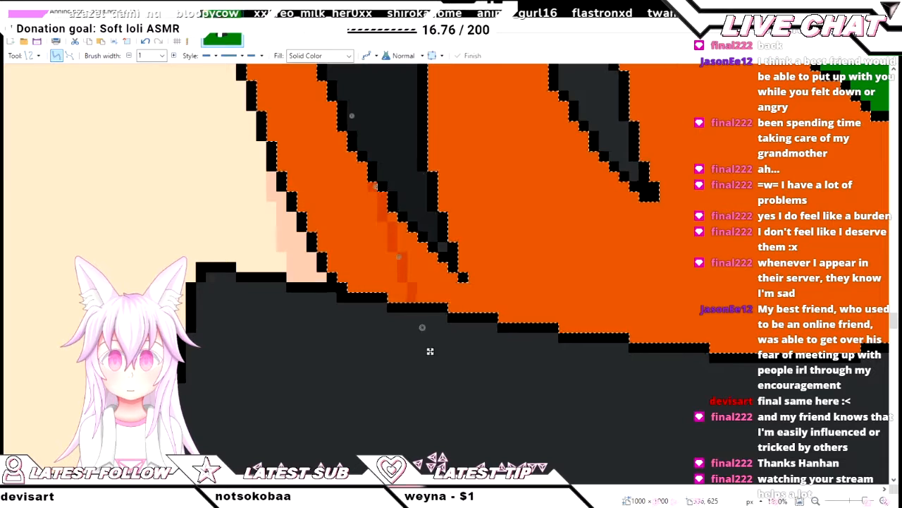
drag(375, 186, 366, 191)
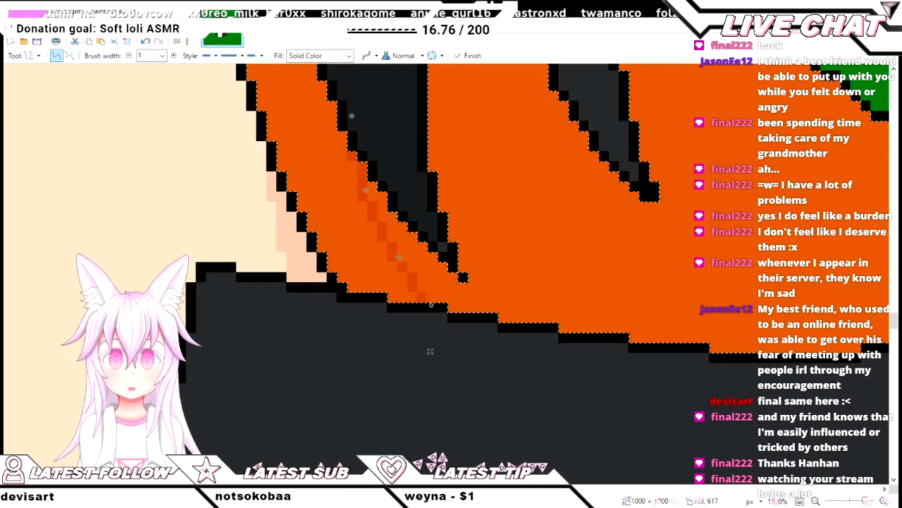
drag(399, 257, 399, 268)
key(f)
scroll(367, 264, down, 3)
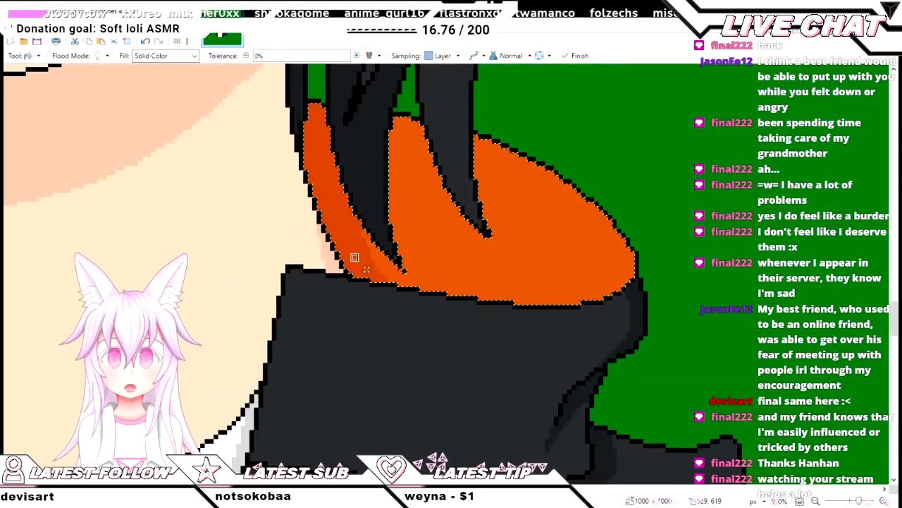
- Draw two curved 1-pixel lines on the right lining that outline a tapering shadow along the outer hair strand
key(o)
scroll(450, 194, up, 2)
mouse_move(448, 191)
mouse_down()
mouse_move(474, 282)
mouse_move(449, 249)
mouse_move(470, 259)
mouse_up()
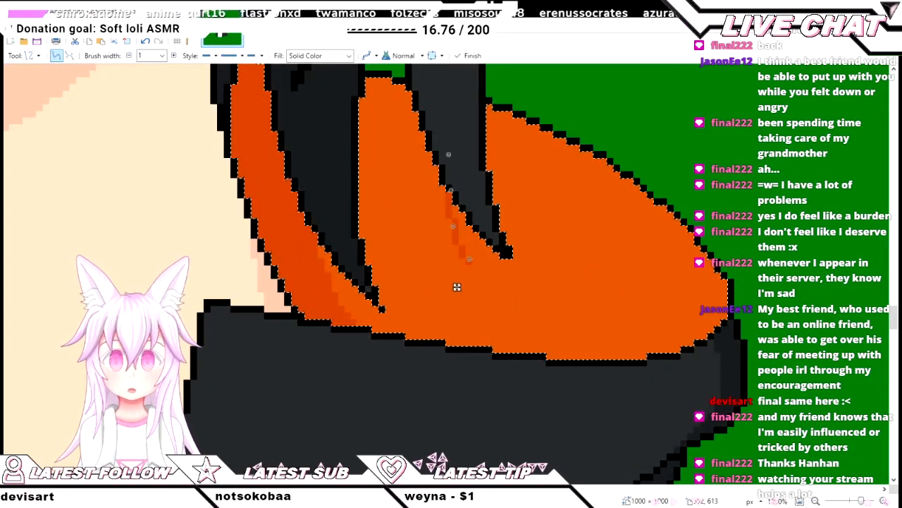
scroll(451, 268, up, 3)
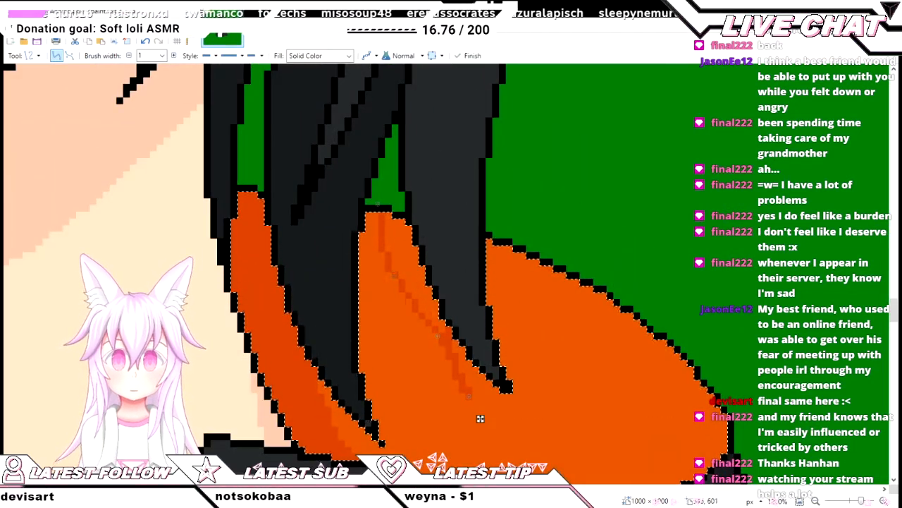
drag(438, 337, 428, 363)
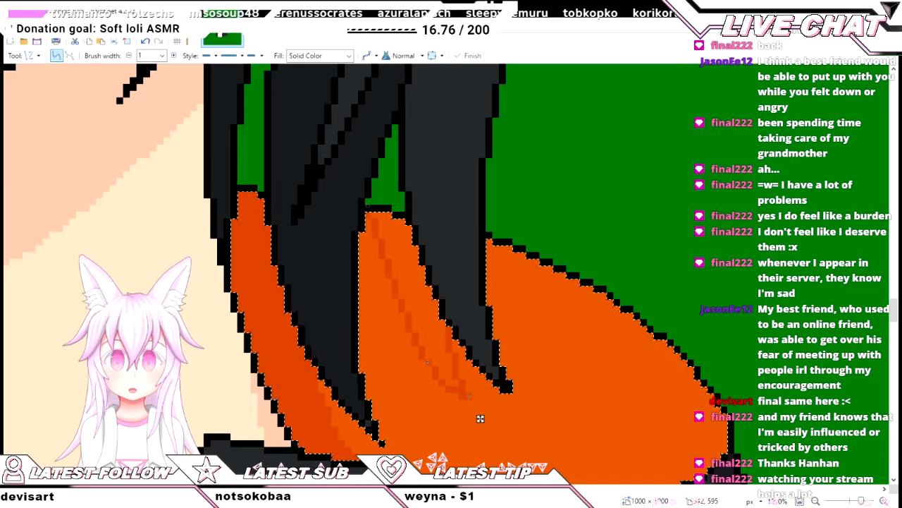
drag(393, 276, 381, 280)
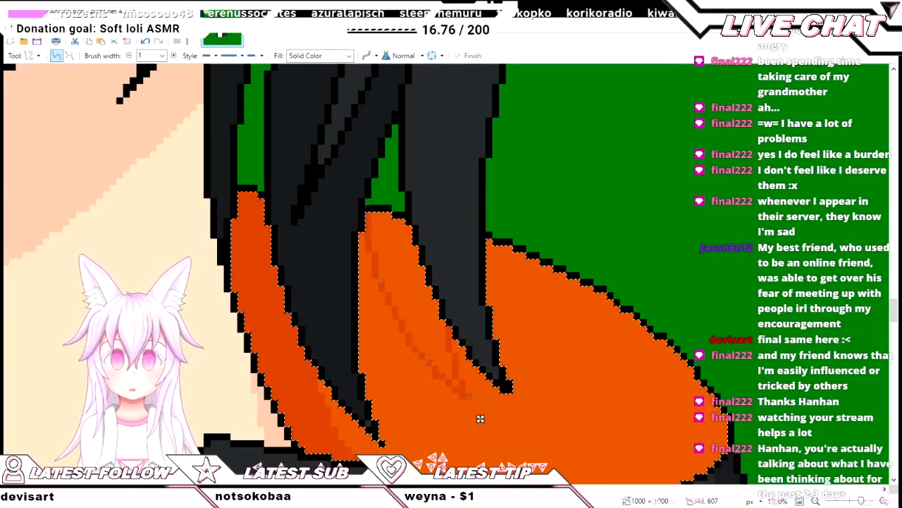
- Erase the excess pixels at the outline's lower tip and fill the tapering shadow with the darker orange
scroll(480, 419, up, 1)
scroll(480, 420, up, 1)
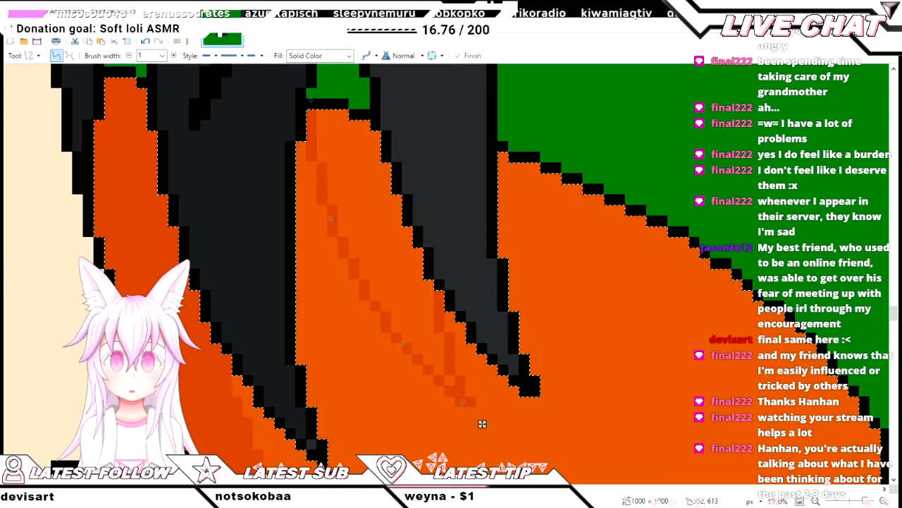
key(e)
key(f)
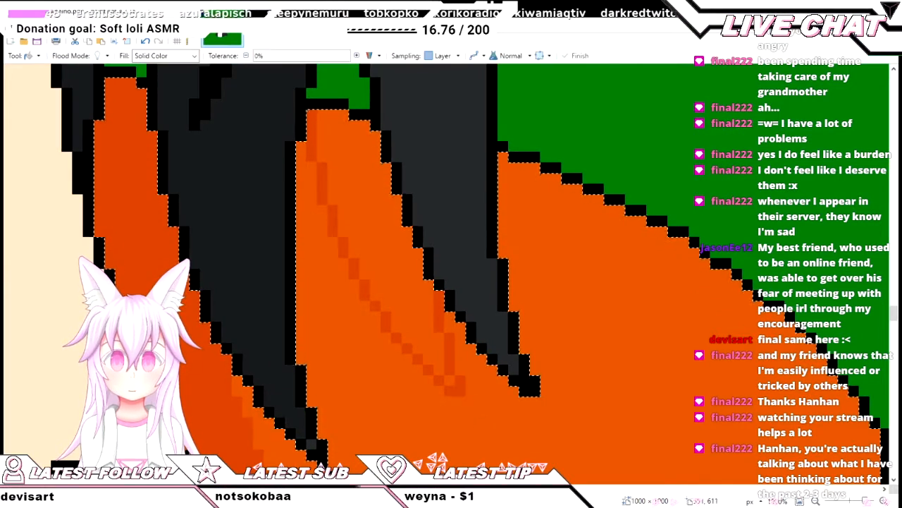
click(428, 338)
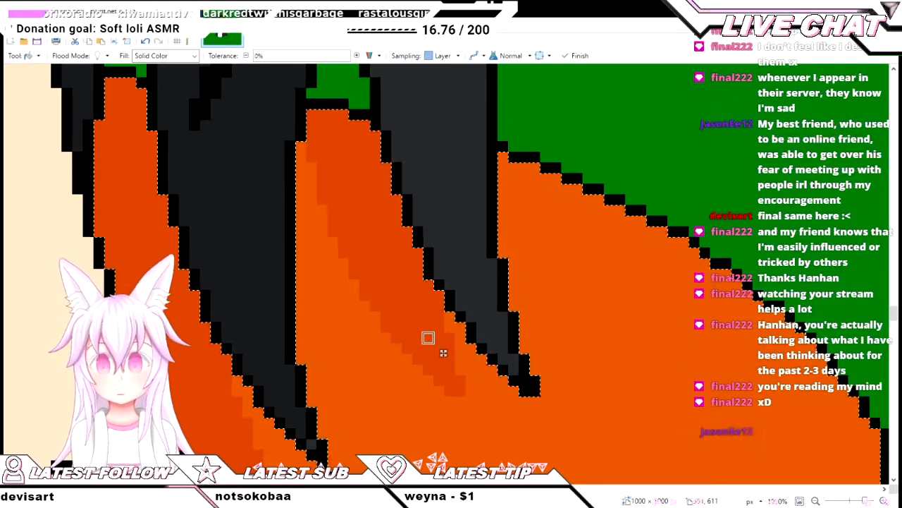
- Examine the new orange collar shadows together with the face, neck and jacket shading
scroll(428, 339, down, 1)
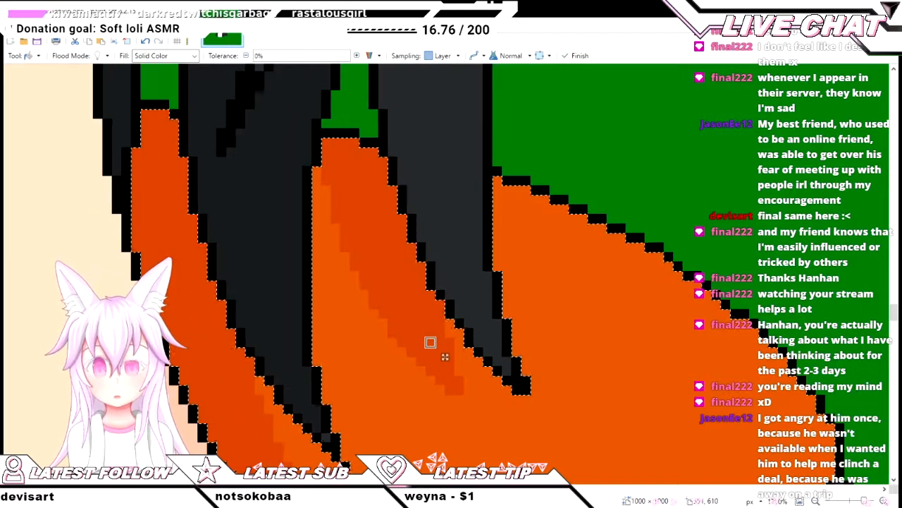
scroll(431, 342, down, 5)
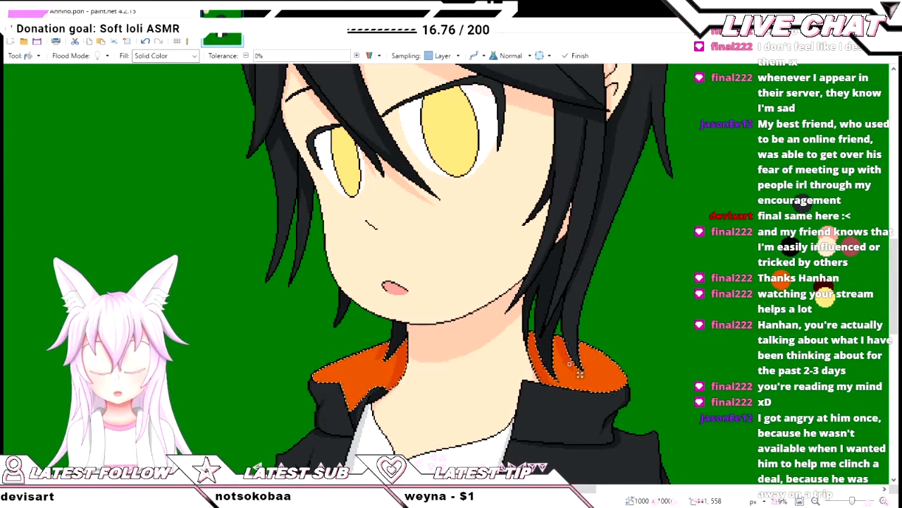
scroll(578, 372, up, 2)
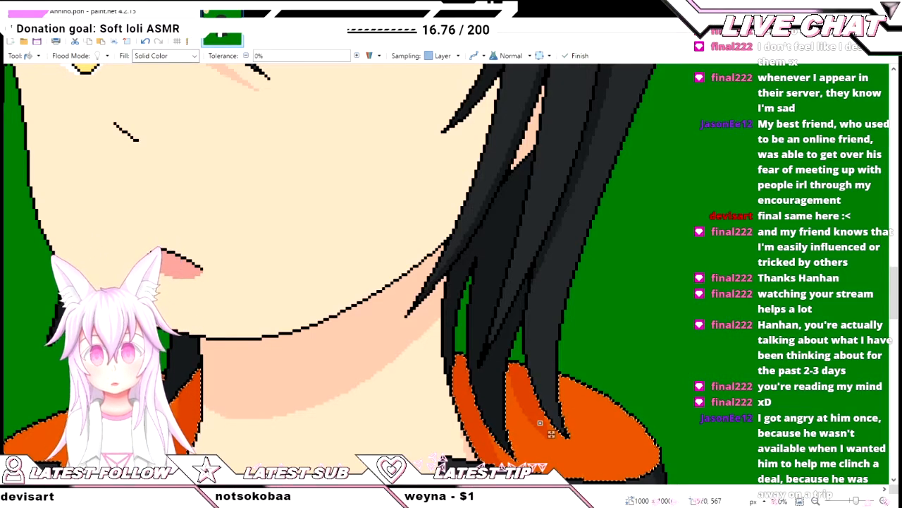
drag(540, 423, 540, 154)
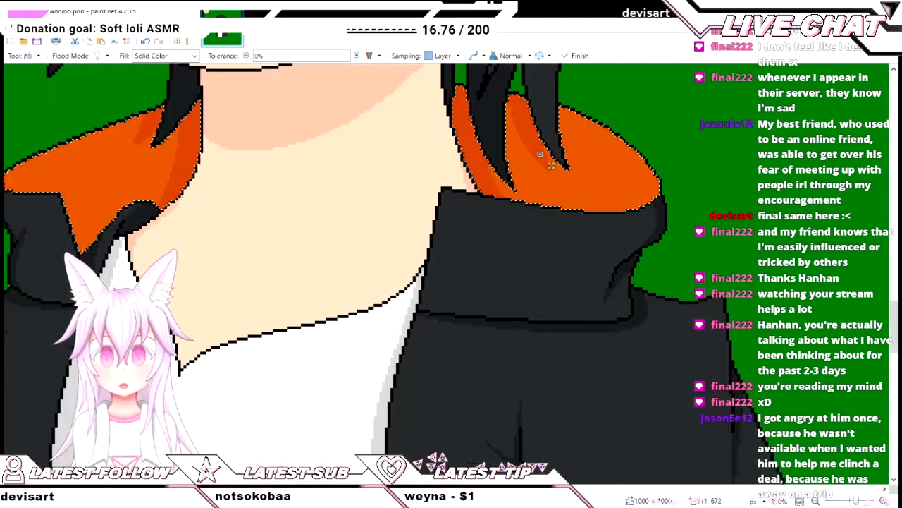
scroll(701, 335, left, 3)
scroll(702, 335, down, 2)
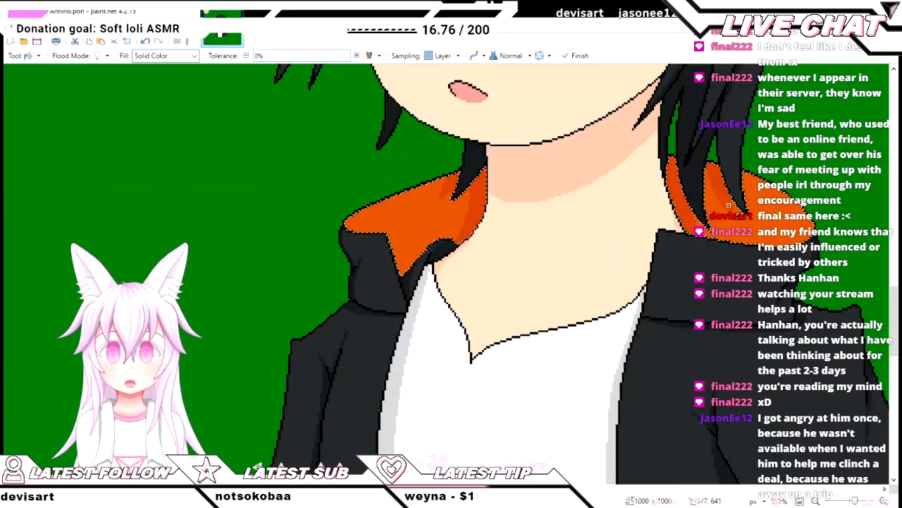
- Sample the darker orange, draw a curved 1-pixel shadow line above the left collar lining's lower edge, and fill the strip down to its pointed tip
scroll(416, 259, up, 5)
key(k)
scroll(543, 144, up, 1)
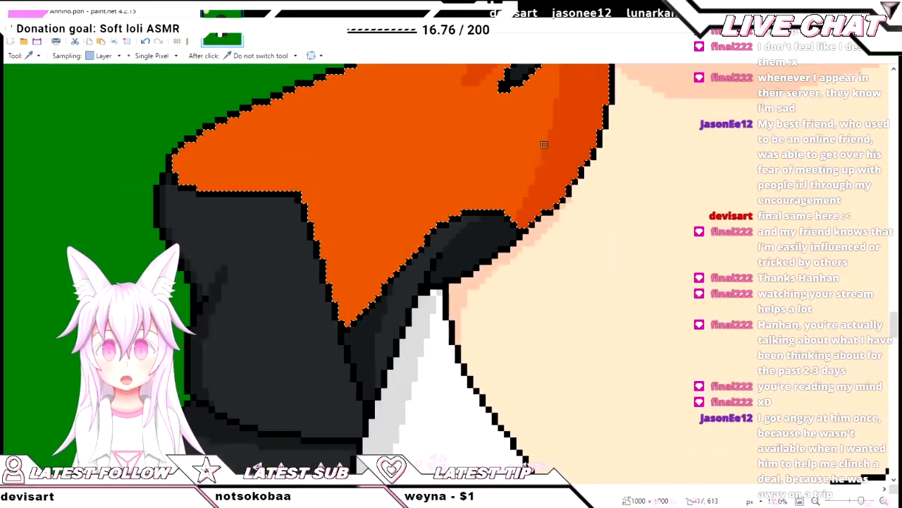
key(o)
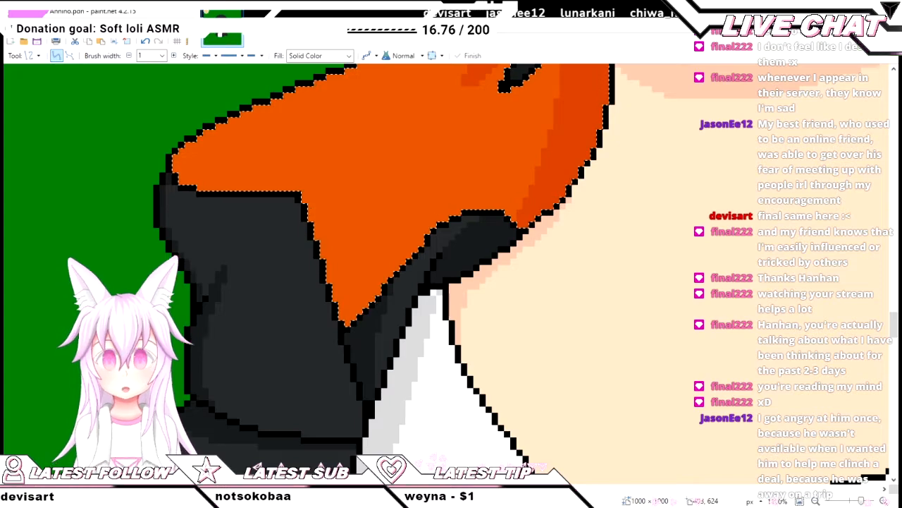
mouse_move(458, 213)
mouse_down()
mouse_move(321, 318)
mouse_move(329, 326)
mouse_up()
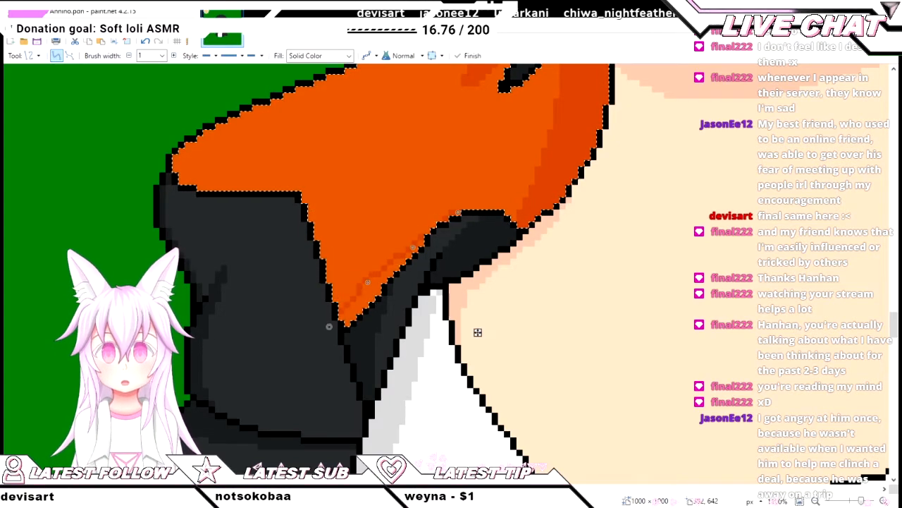
scroll(483, 335, up, 1)
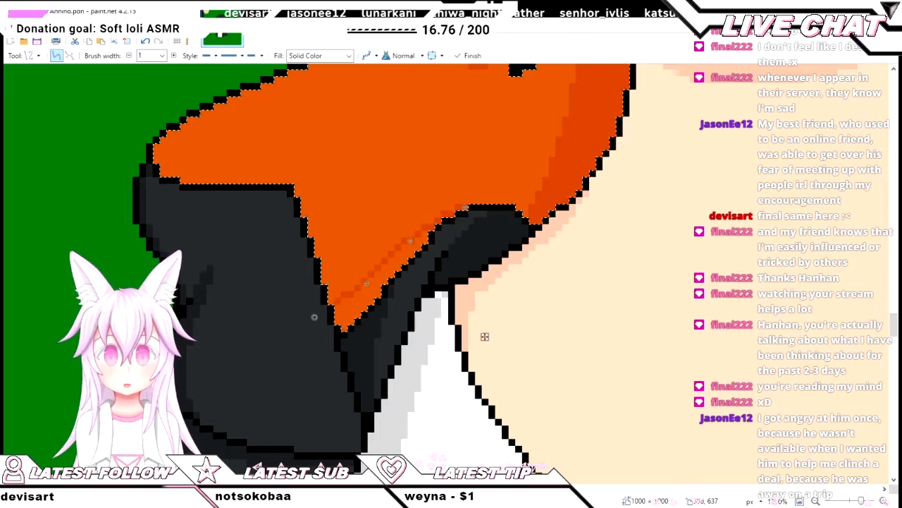
scroll(485, 337, up, 1)
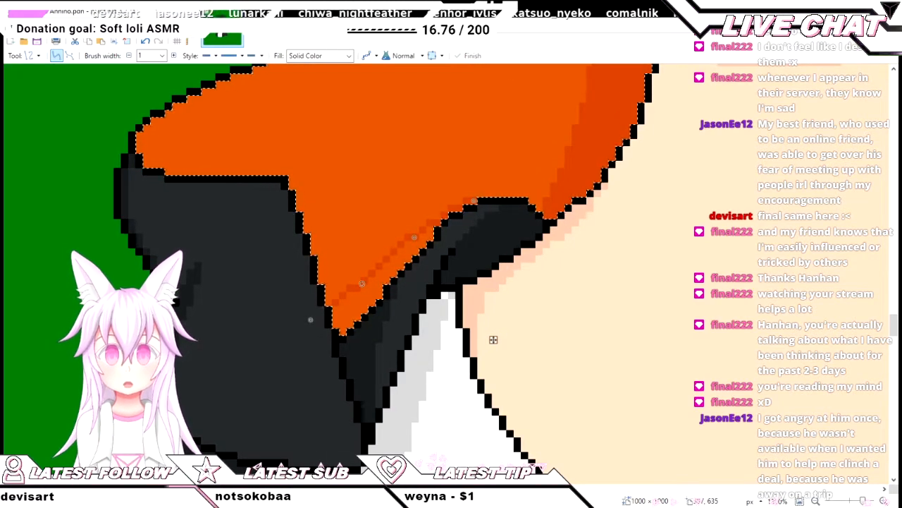
key(f)
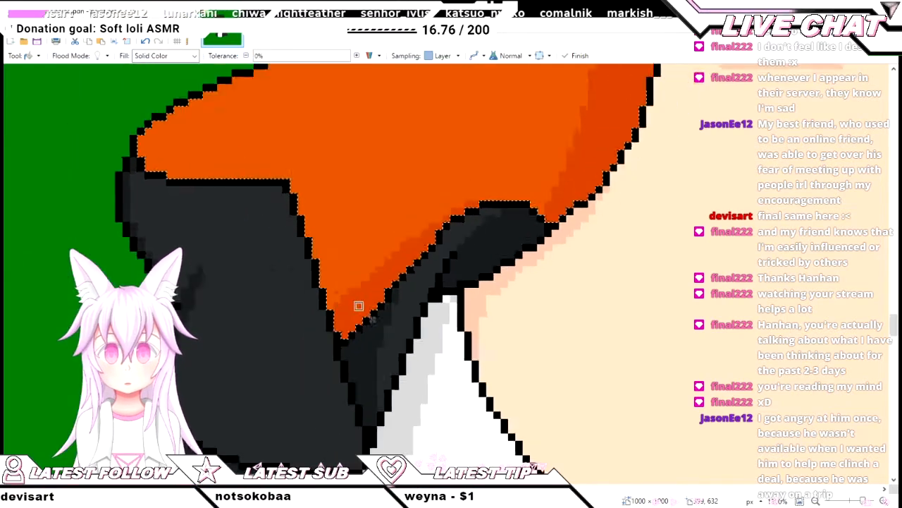
- Examine the collar lining shadows on both sides together with the jacket, neck, face and hair shading
scroll(358, 305, down, 3)
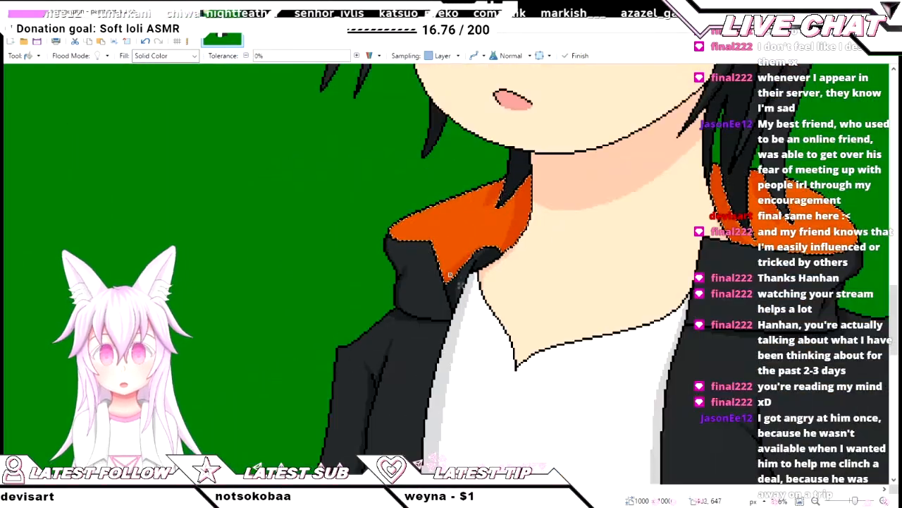
drag(450, 275, 181, 275)
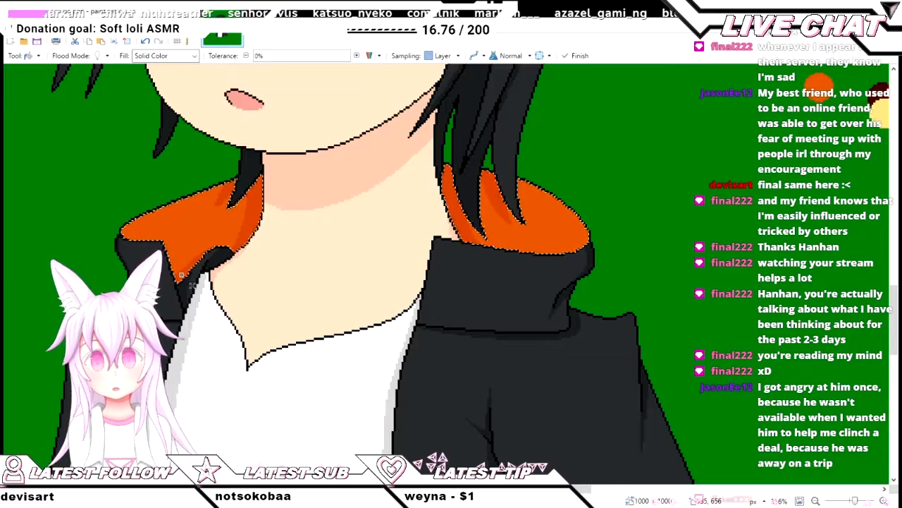
scroll(423, 353, up, 1)
scroll(295, 390, down, 3)
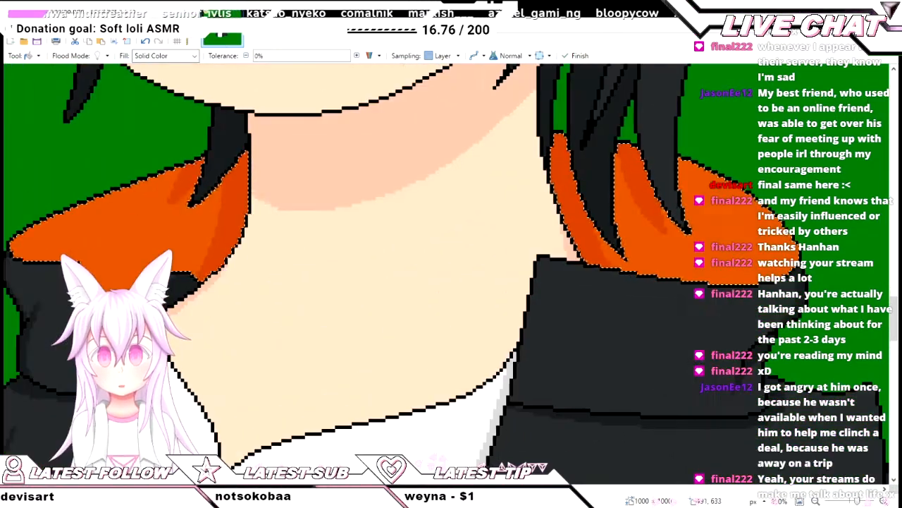
scroll(295, 390, up, 3)
scroll(248, 398, down, 3)
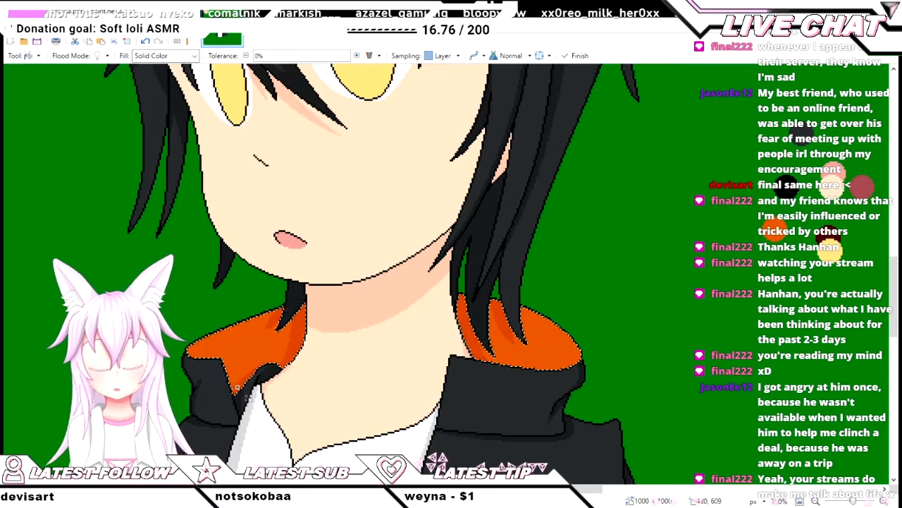
scroll(243, 386, up, 2)
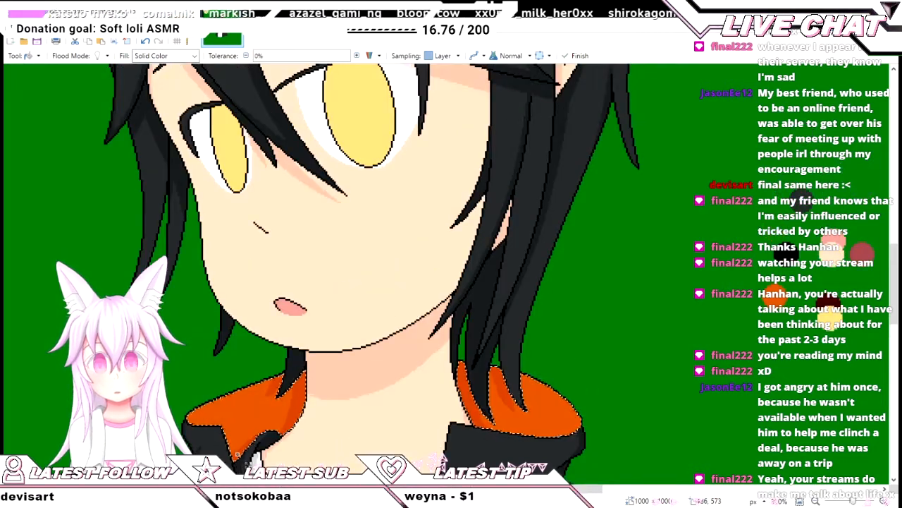
scroll(402, 363, left, 1)
scroll(403, 363, up, 4)
scroll(403, 362, down, 3)
scroll(403, 362, down, 2)
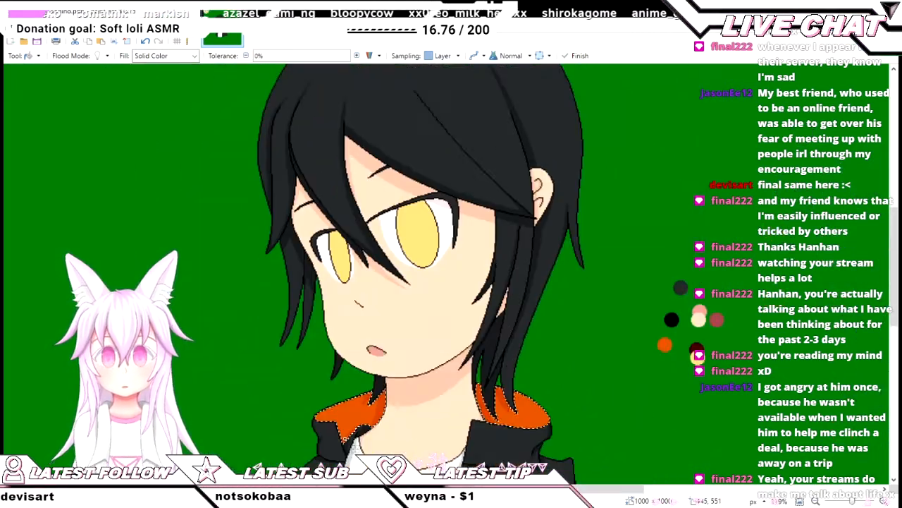
scroll(347, 274, up, 5)
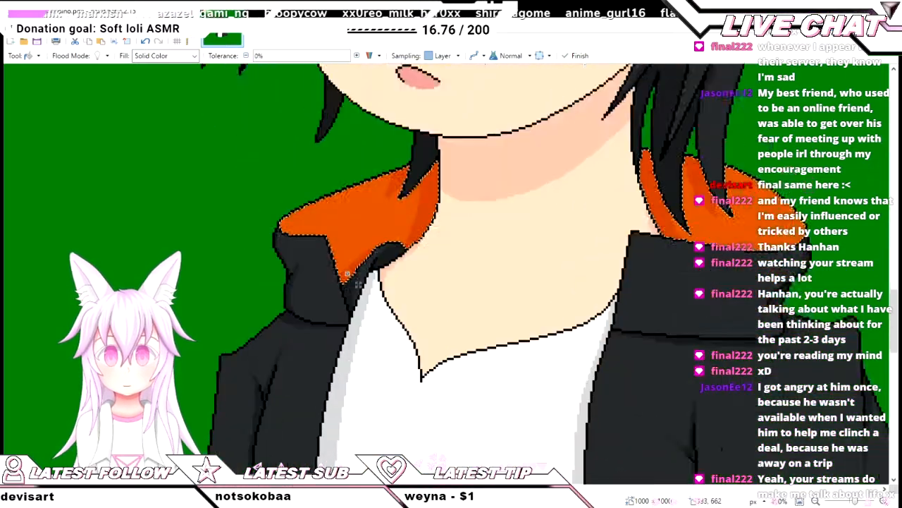
scroll(347, 273, down, 2)
scroll(346, 235, up, 2)
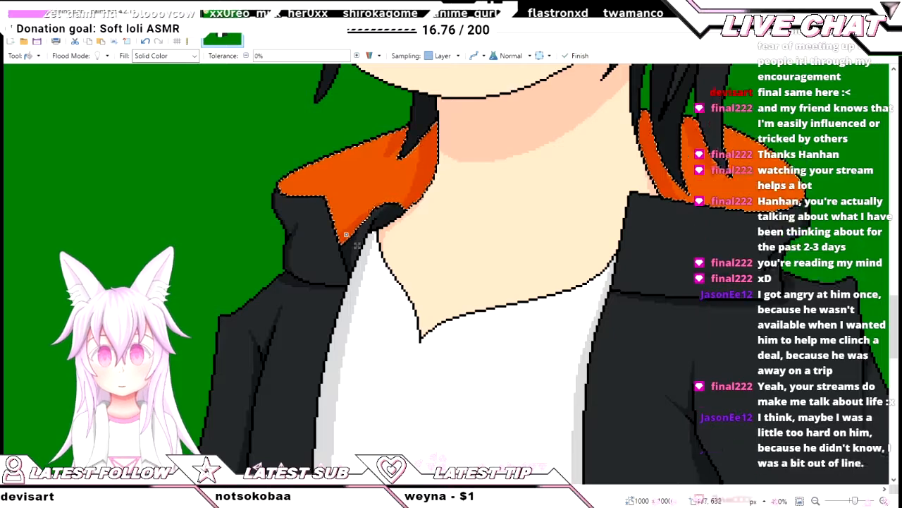
scroll(446, 274, right, 2)
scroll(446, 274, left, 4)
scroll(446, 274, right, 4)
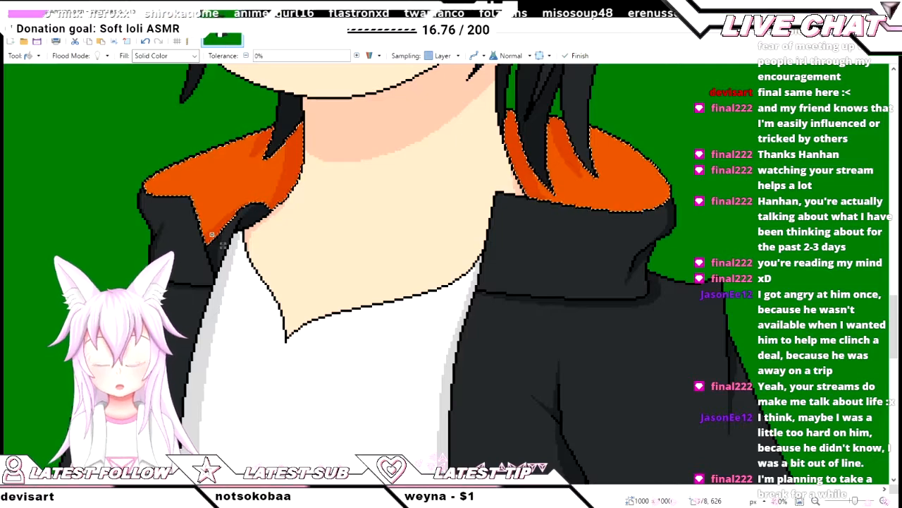
scroll(274, 224, down, 2)
drag(275, 225, 410, 224)
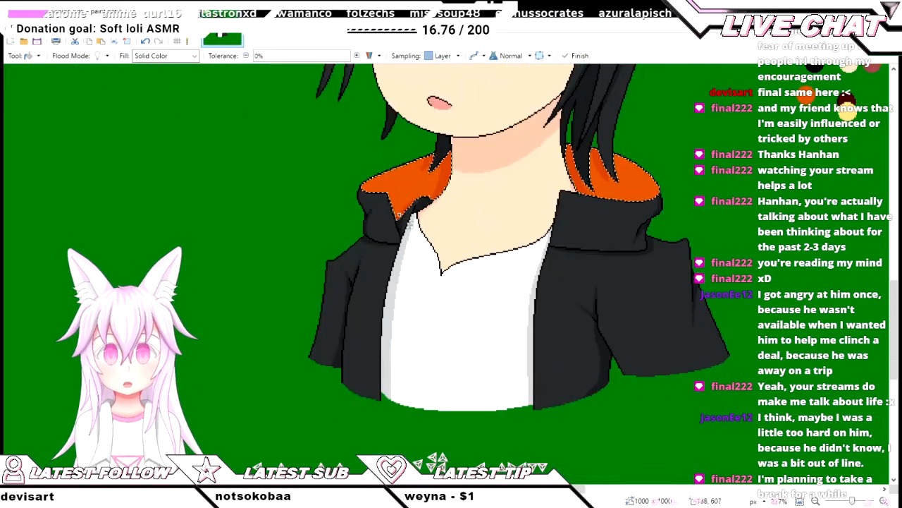
key(k)
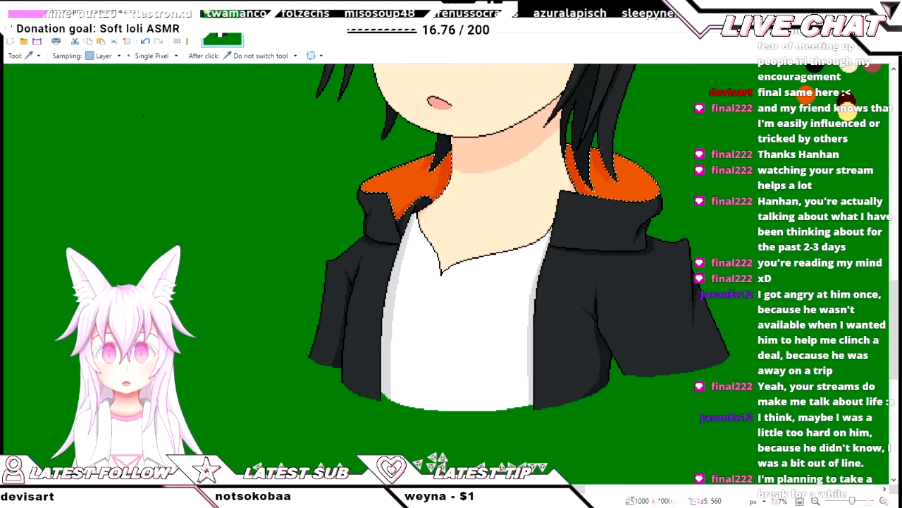
scroll(529, 240, left, 5)
scroll(451, 240, right, 10)
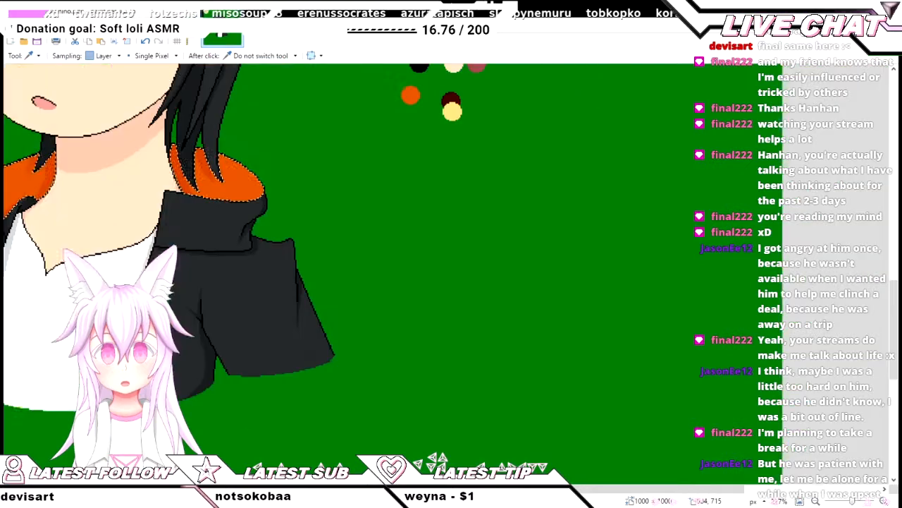
scroll(453, 106, left, 6)
scroll(452, 268, up, 5)
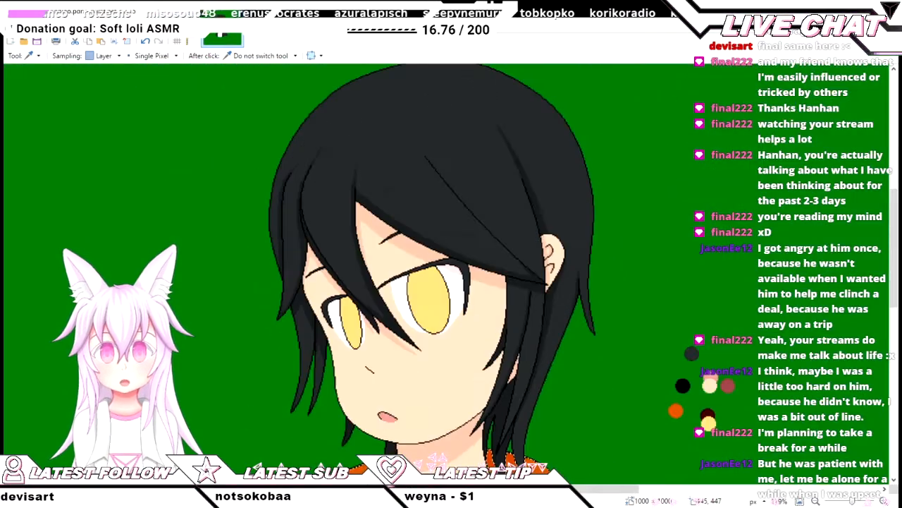
scroll(451, 267, down, 7)
scroll(451, 268, up, 5)
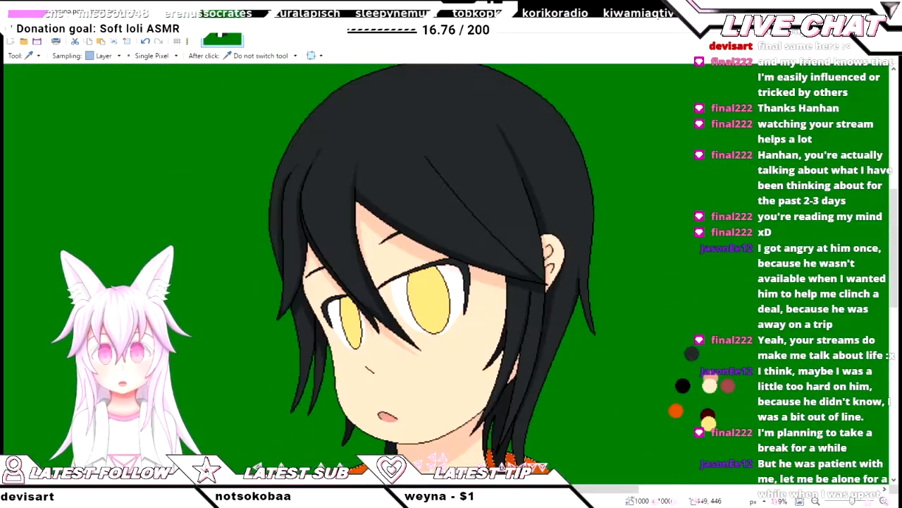
- Select the dark hair and eyelash areas with the Magic Wand and sample the darker hair shadow color for 1-pixel lines
scroll(430, 281, up, 4)
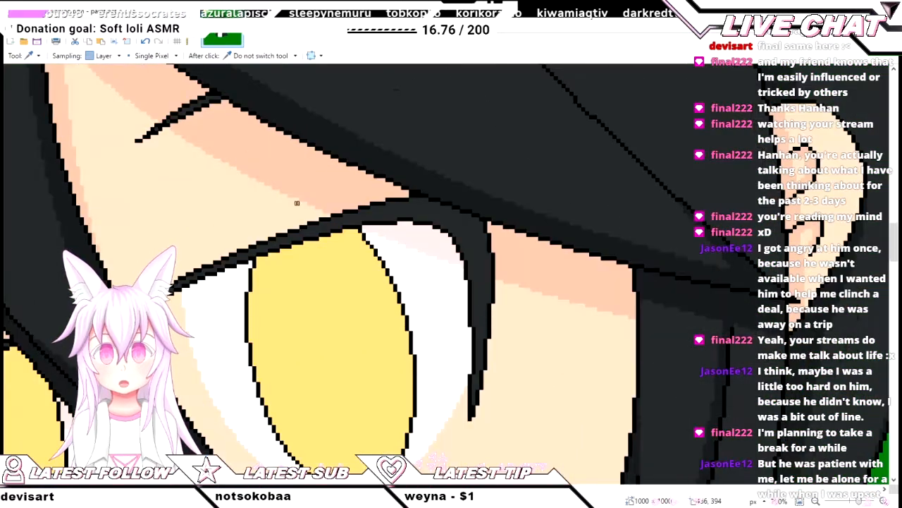
key(f)
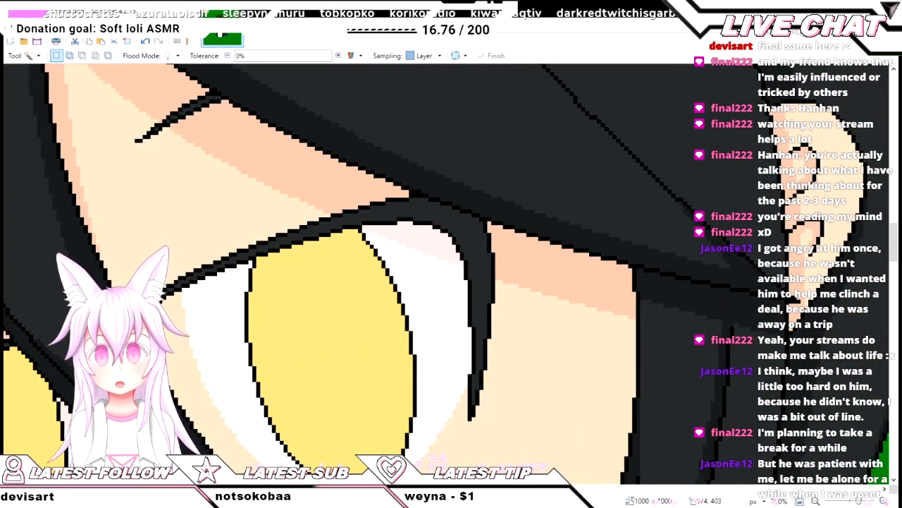
click(564, 141)
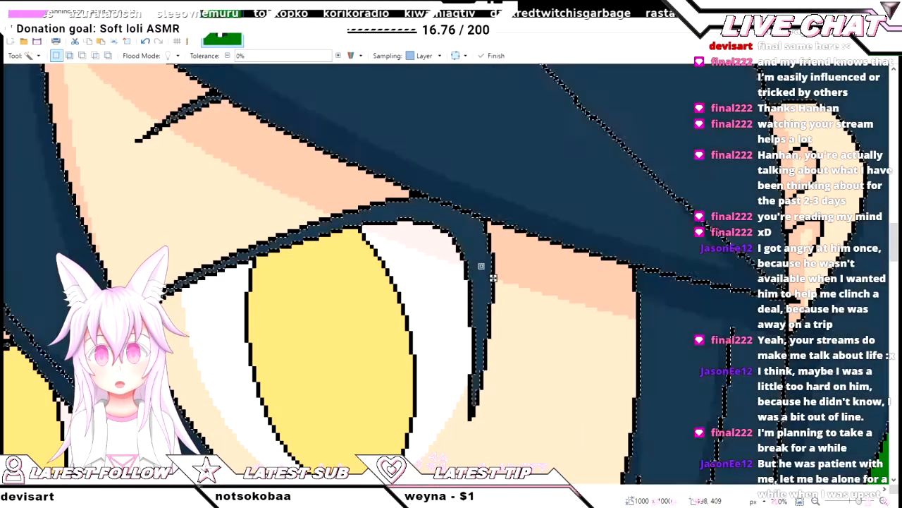
scroll(451, 274, left, 5)
scroll(451, 275, down, 2)
scroll(452, 275, up, 3)
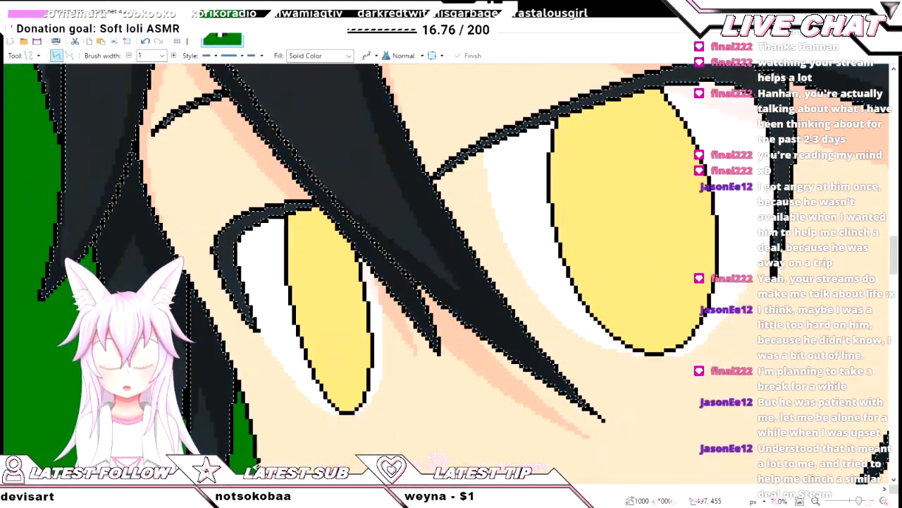
key(ctrl+z)
key(o)
key(k)
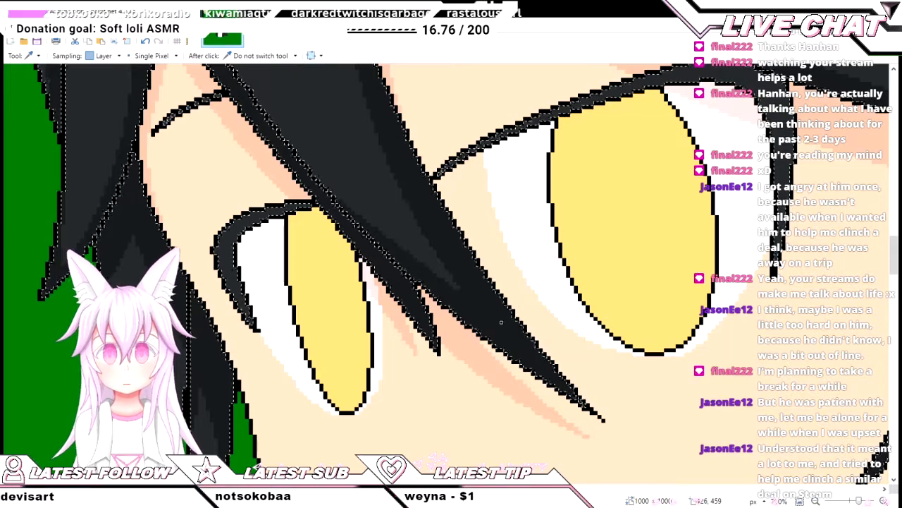
key(o)
- Draw a short 1-pixel shadow boundary across the larger eye's upper eyelash, just above the iris
scroll(294, 210, up, 3)
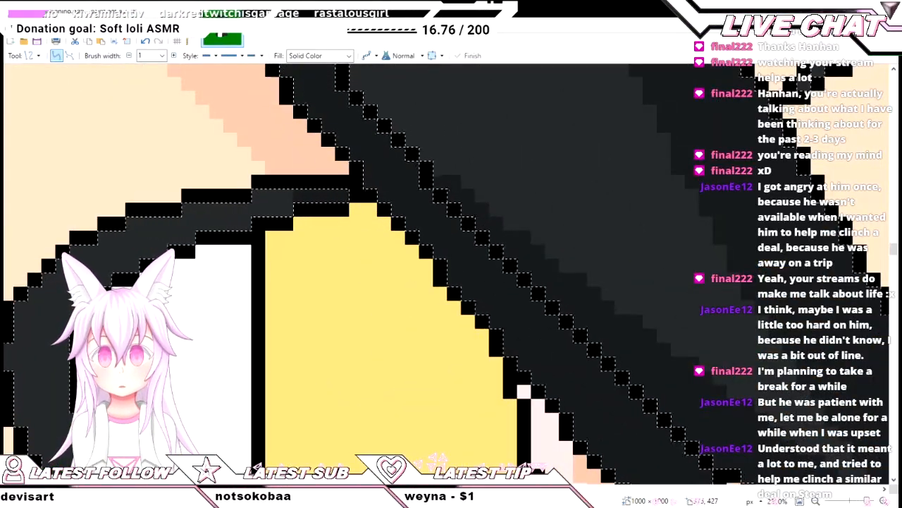
scroll(335, 180, down, 2)
scroll(353, 282, up, 2)
scroll(353, 282, down, 2)
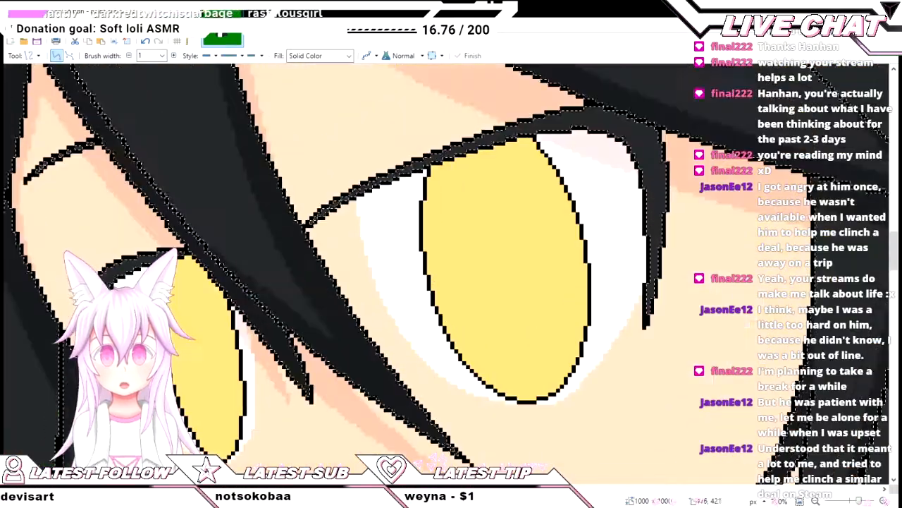
scroll(353, 282, up, 2)
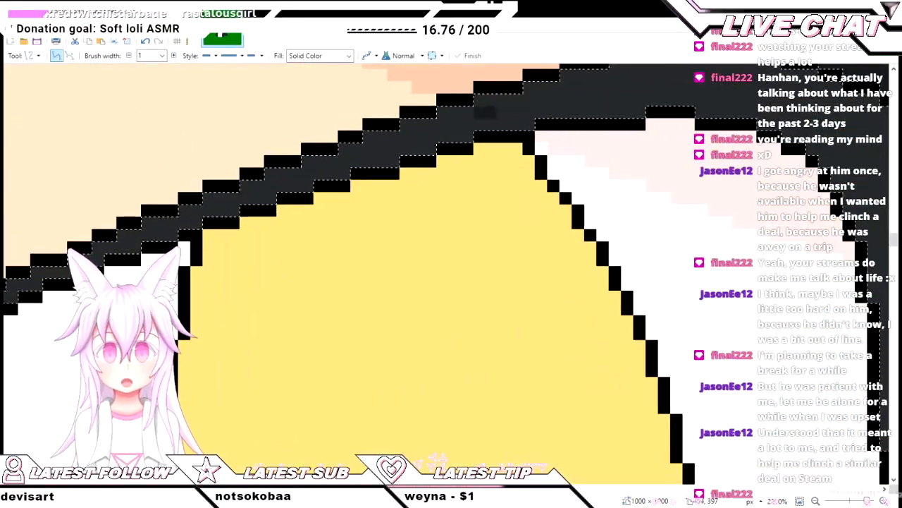
drag(479, 111, 528, 136)
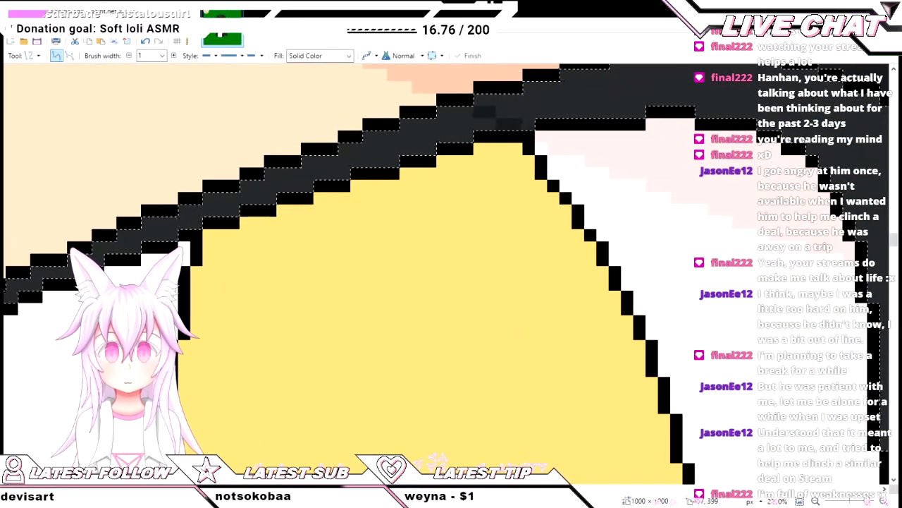
key(Return)
- Draw a slanted 1-pixel boundary across the larger eye's outer lash and fill the upper lash section with the darker shadow tone
scroll(551, 148, down, 4)
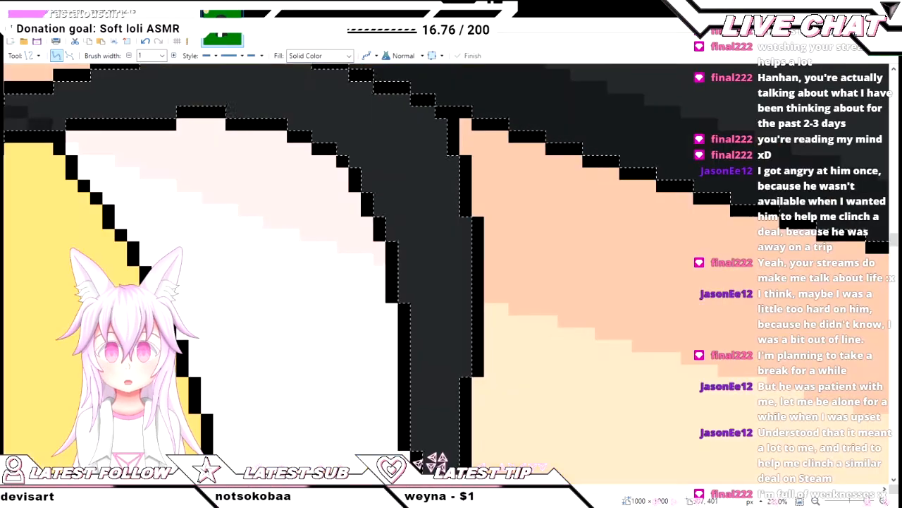
scroll(332, 282, up, 3)
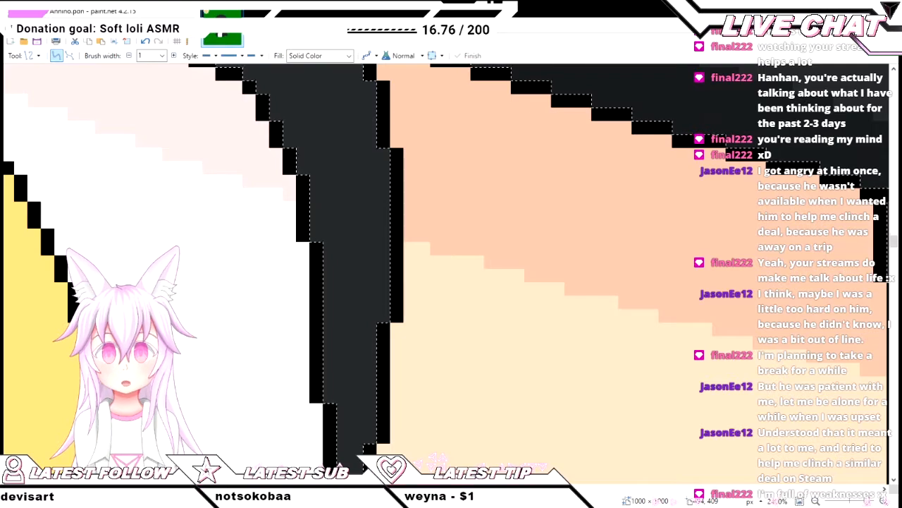
drag(314, 189, 386, 236)
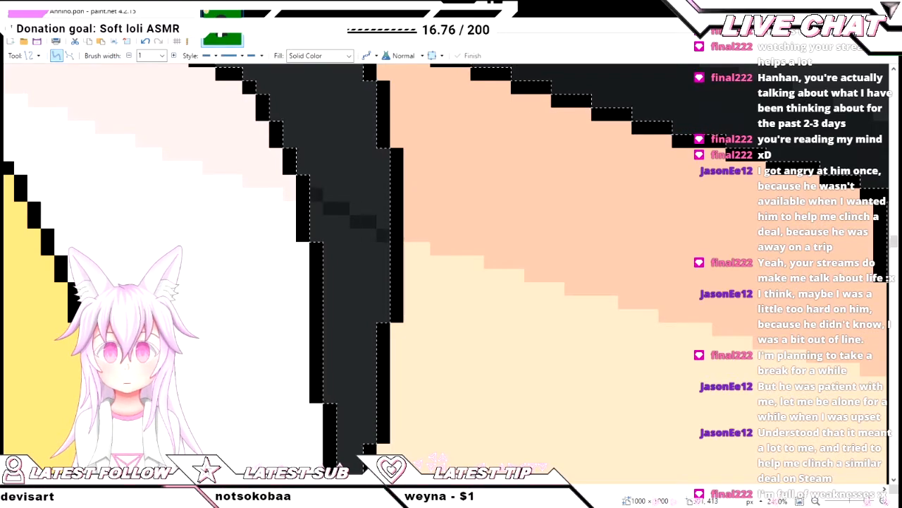
key(f)
scroll(342, 181, down, 3)
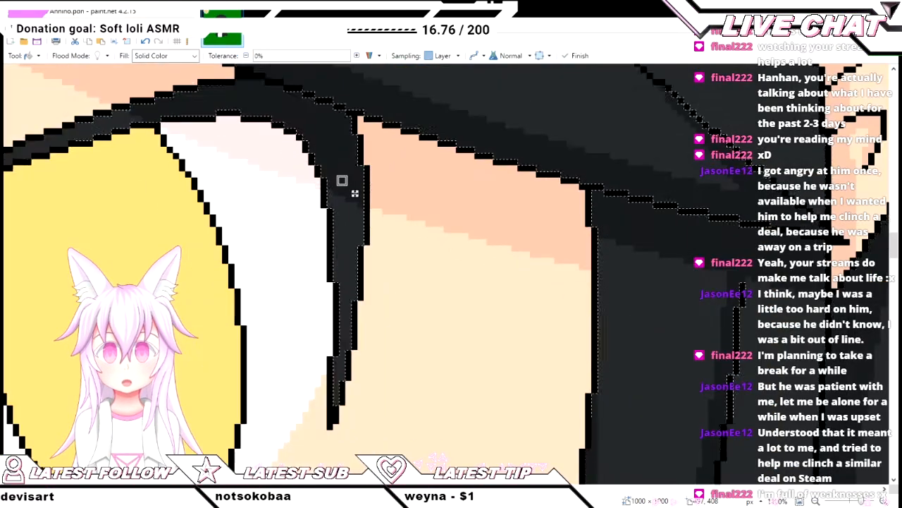
- Check the eyelash and fringe shading against the rest of the hair, and clear the selection of the dark areas
scroll(342, 182, down, 6)
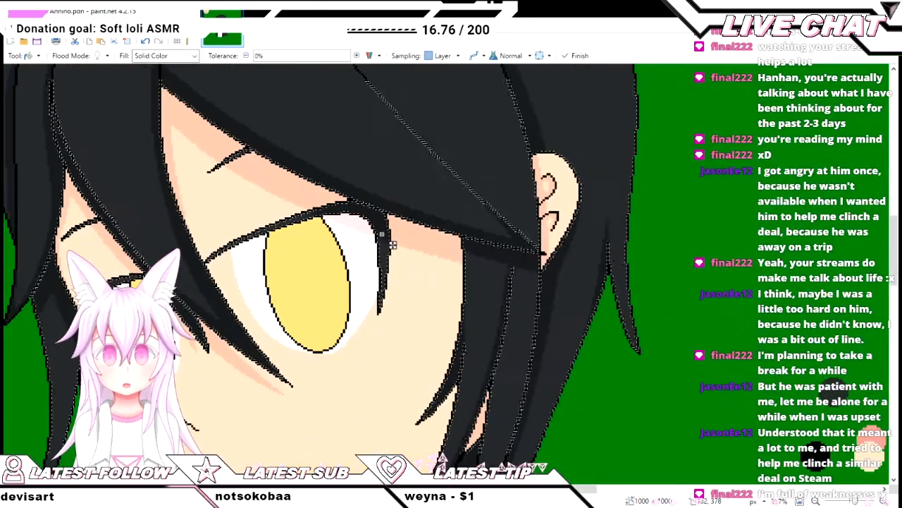
drag(392, 245, 660, 245)
click(527, 244)
key(s)
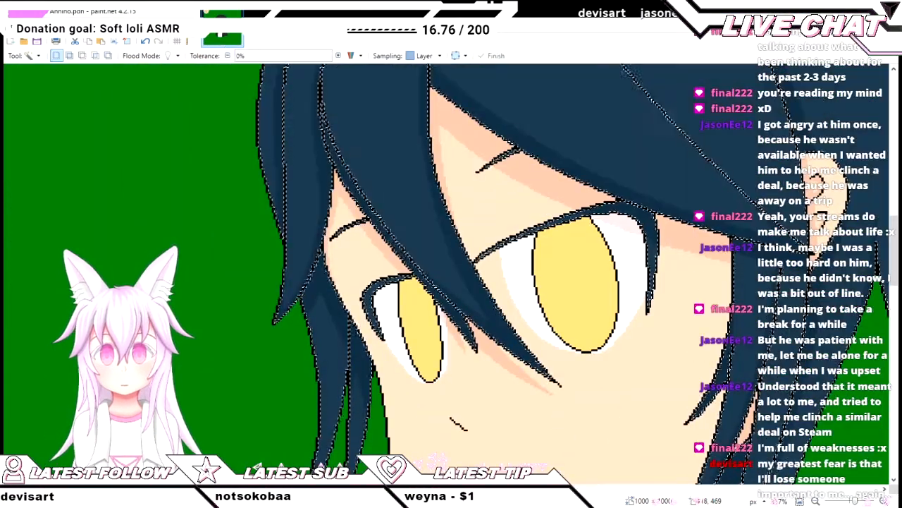
scroll(572, 274, up, 4)
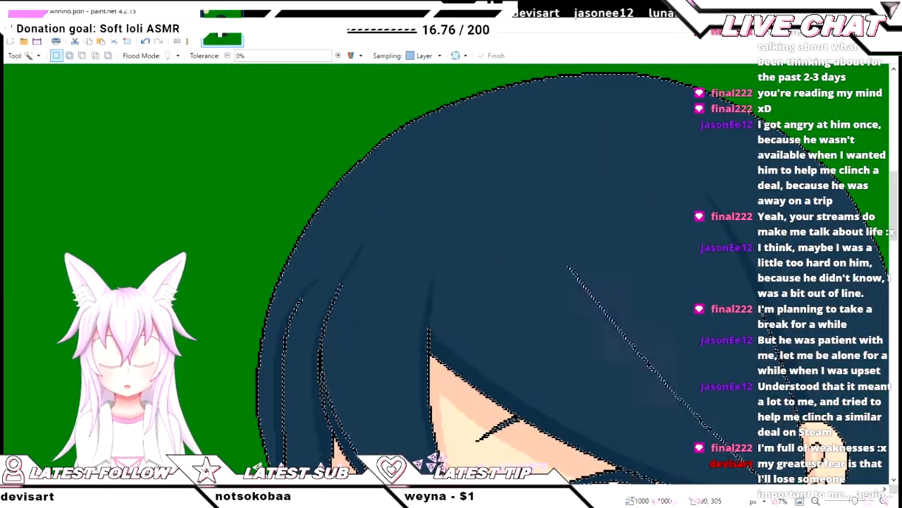
scroll(572, 274, down, 2)
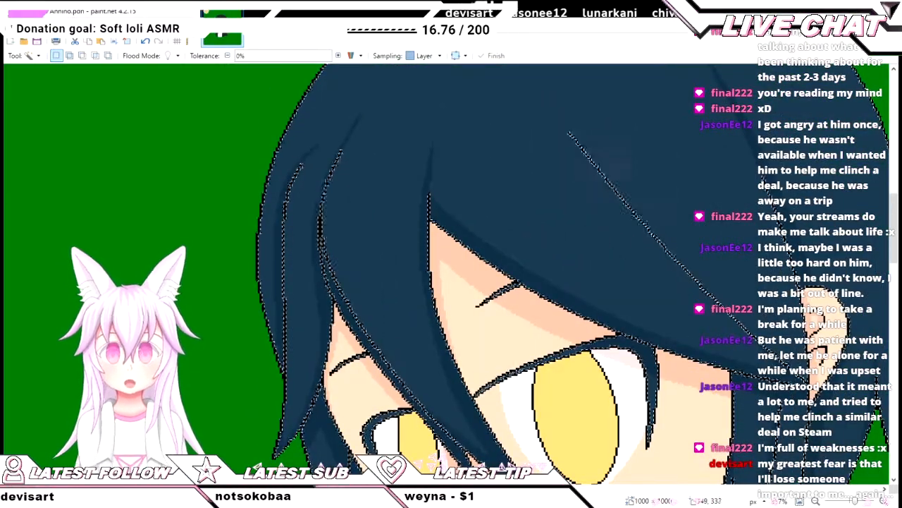
scroll(451, 275, right, 8)
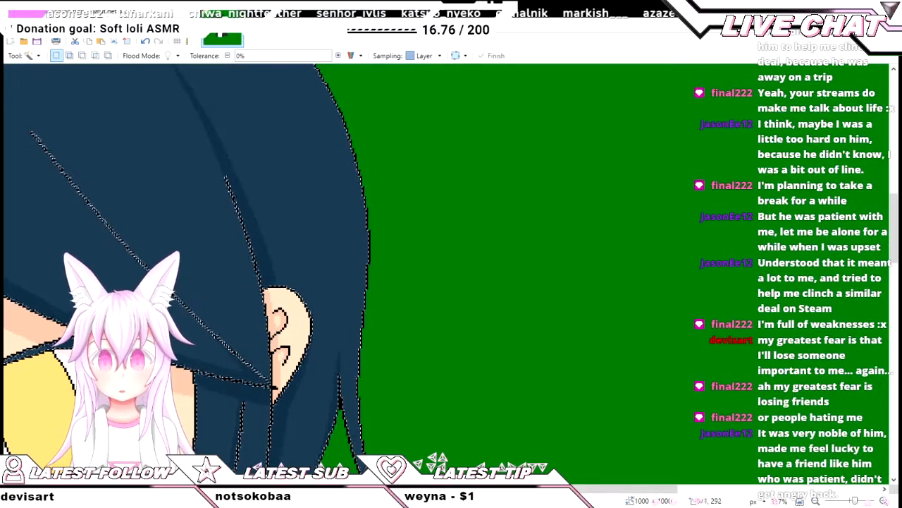
key(ctrl+b)
key(ctrl+plus)
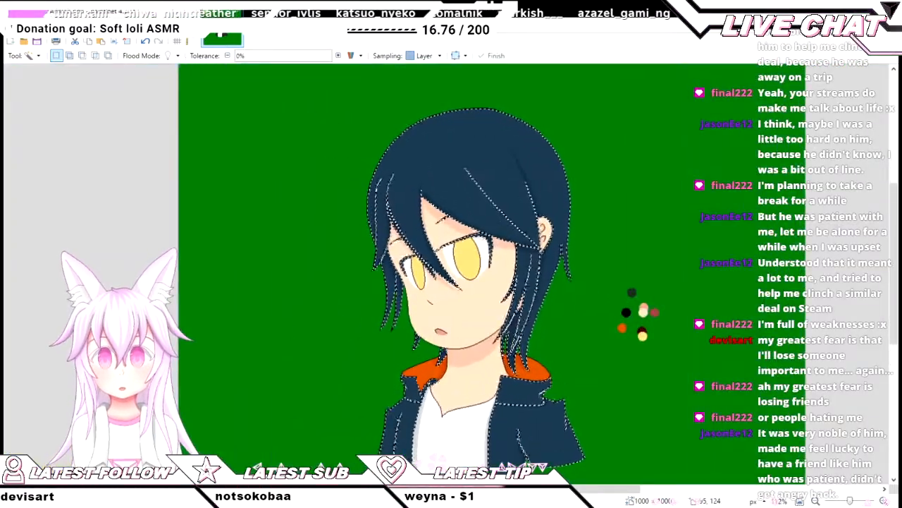
key(ctrl+d)
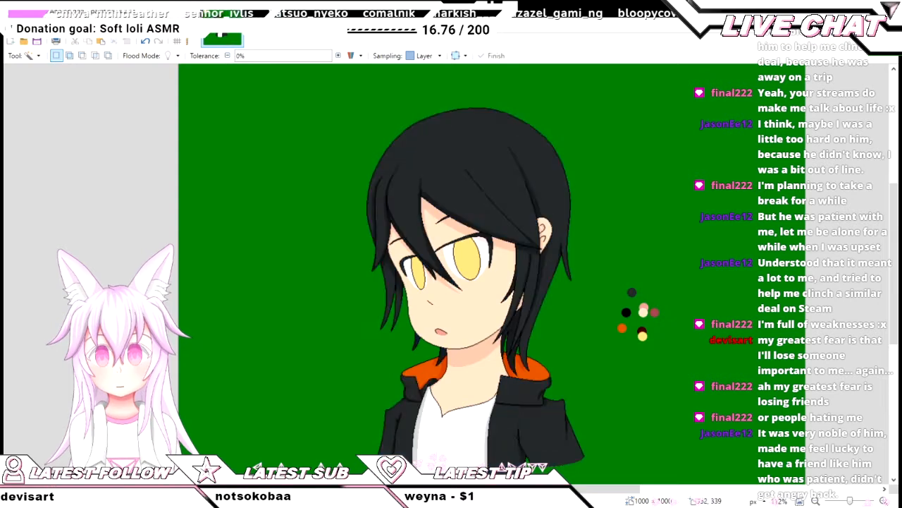
- Examine the whole shaded character, from the hair and face down to the jacket and shirt
scroll(415, 211, right, 2)
scroll(415, 215, down, 1)
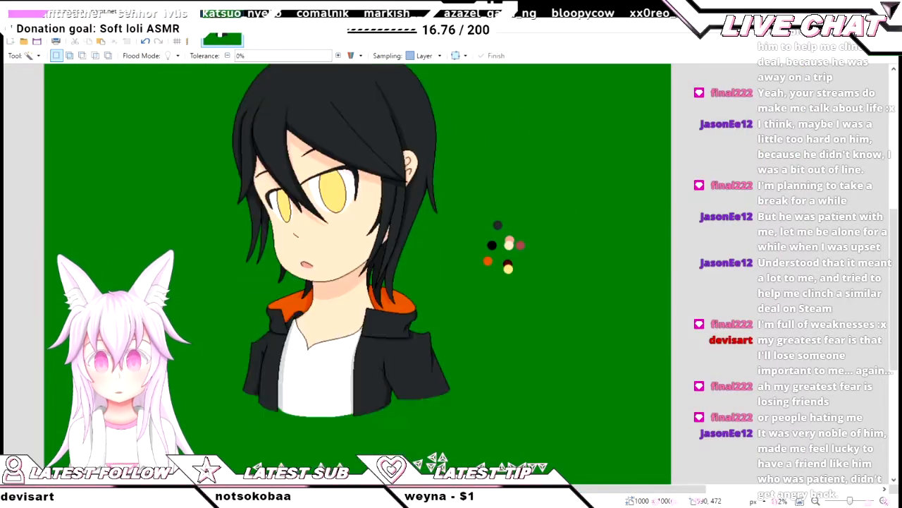
scroll(414, 220, left, 1)
scroll(416, 268, up, 1)
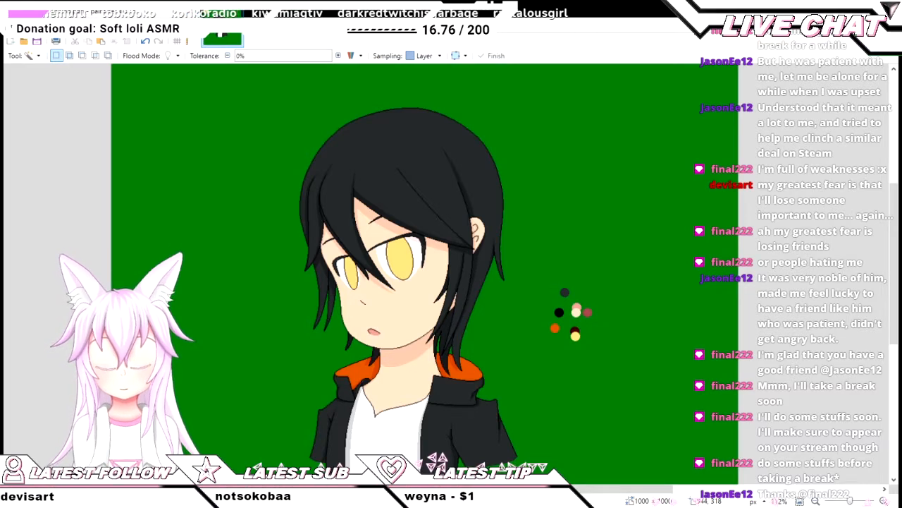
scroll(381, 234, up, 1)
scroll(233, 240, down, 1)
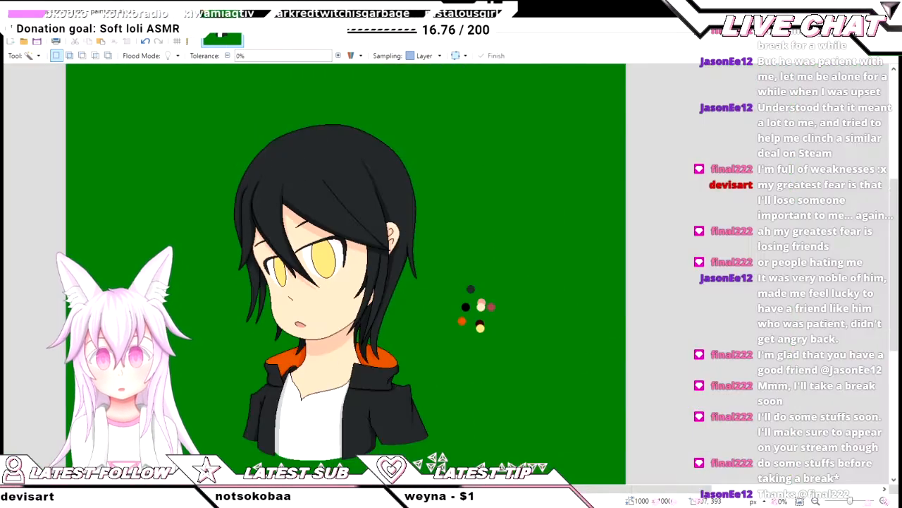
scroll(260, 239, up, 1)
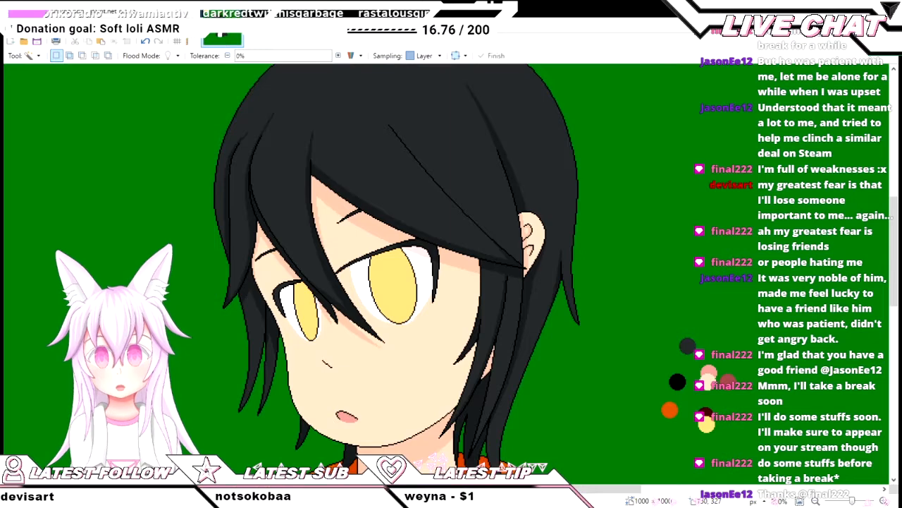
- Select the dark hair and jacket areas with the Magic Wand and switch to the Line/Curve tool with brush width 1
key(k)
scroll(427, 237, up, 1)
scroll(426, 245, down, 1)
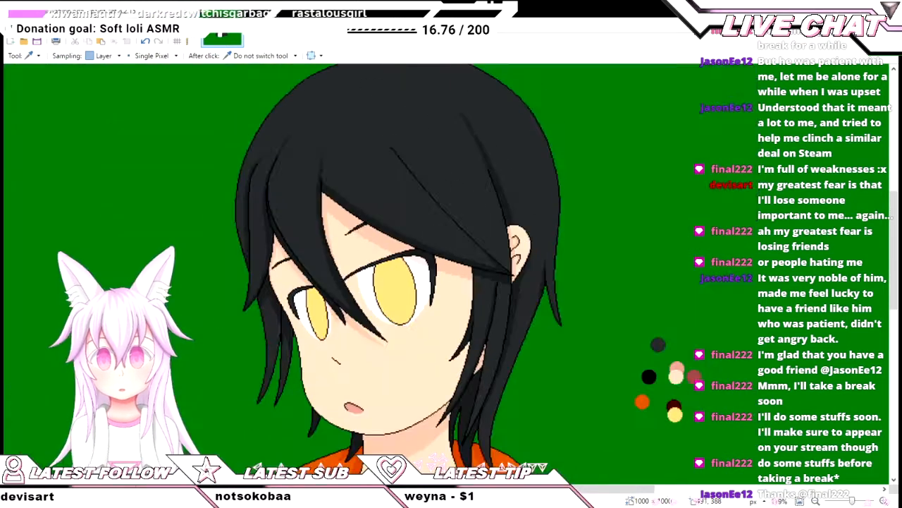
key(s)
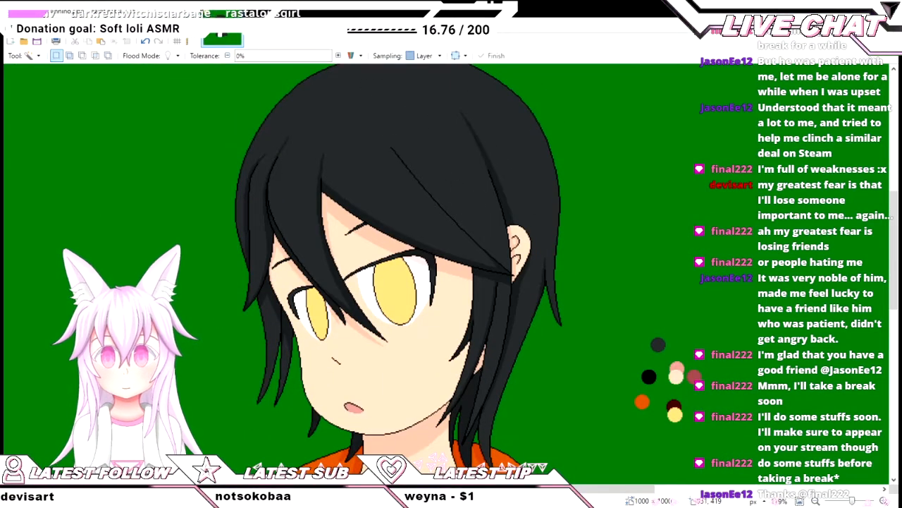
click(405, 213)
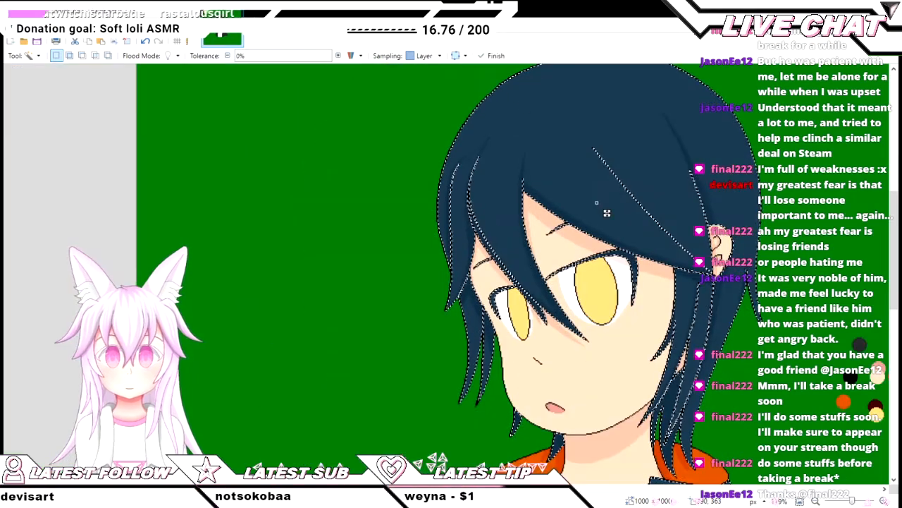
scroll(604, 207, down, 1)
scroll(604, 207, down, 3)
scroll(458, 282, up, 1)
scroll(440, 171, up, 4)
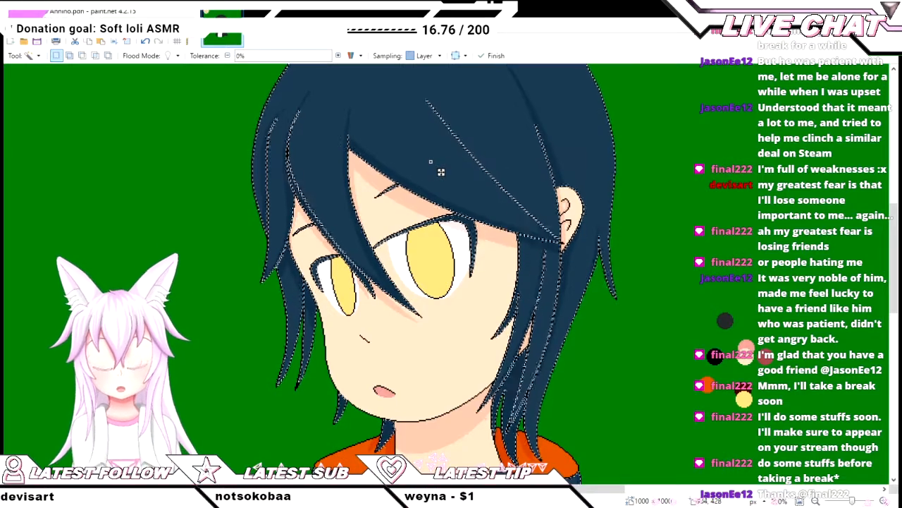
drag(441, 171, 507, 172)
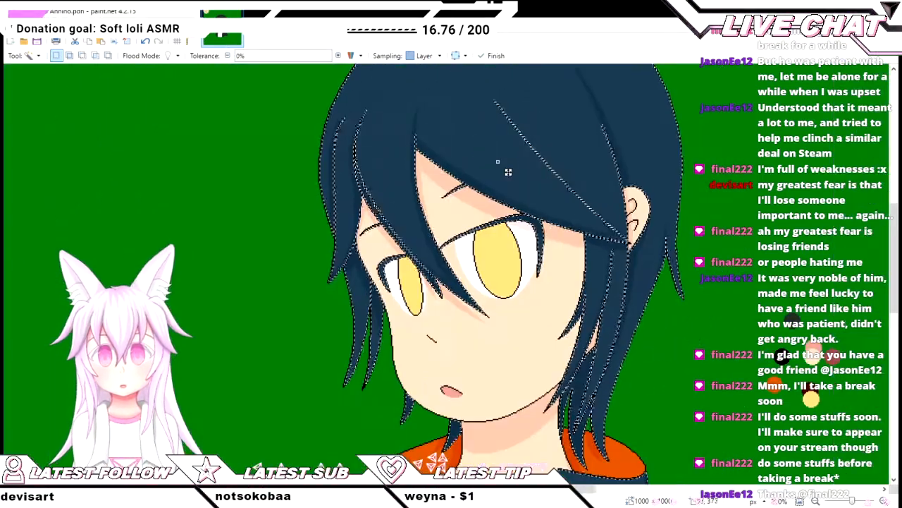
key(BackSpace)
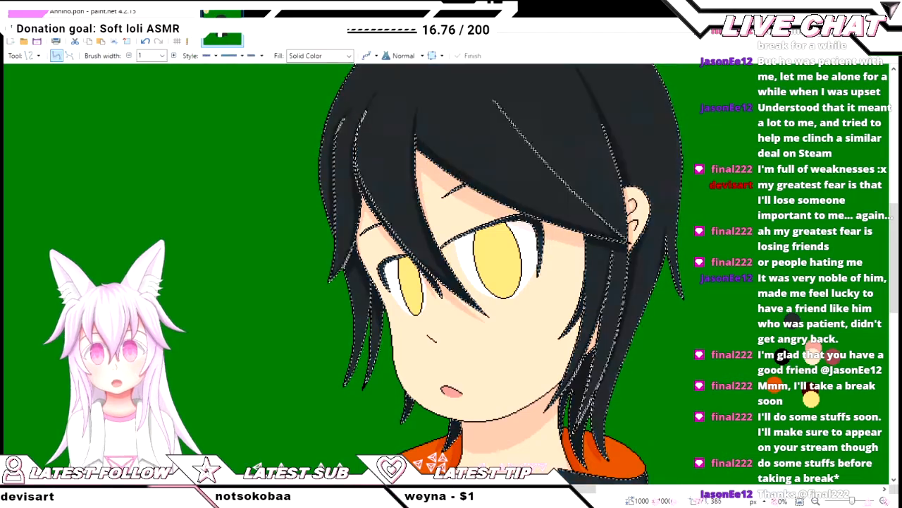
key(o)
- Examine the shading on the hair strands, face, neck, orange collar lining and jacket
scroll(507, 171, up, 3)
scroll(508, 172, down, 2)
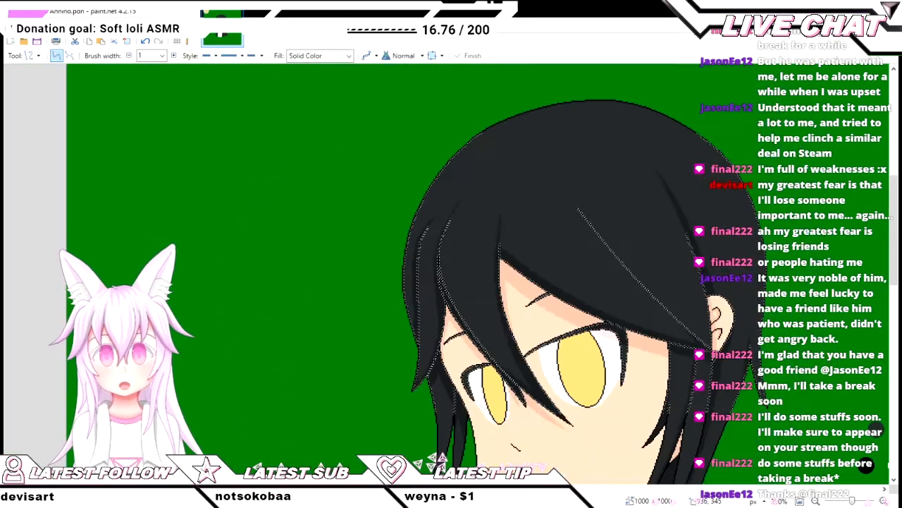
scroll(452, 273, down, 4)
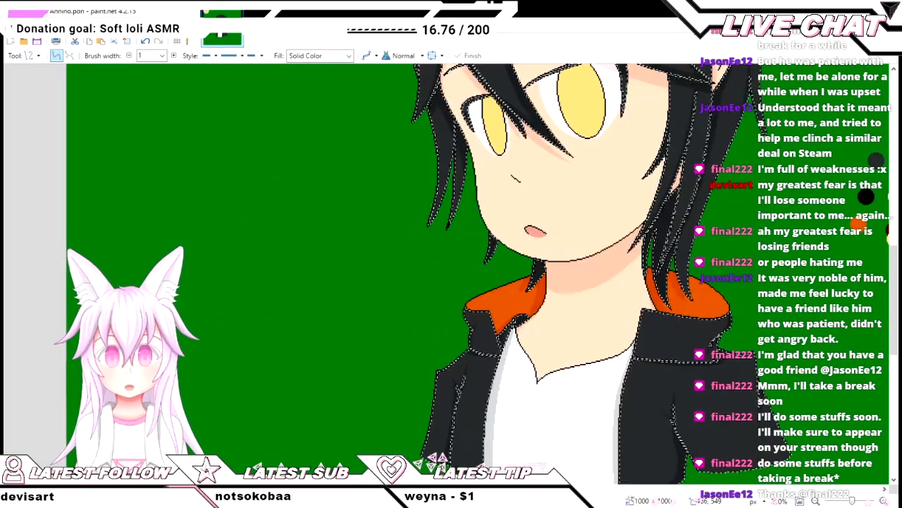
scroll(451, 274, right, 3)
scroll(451, 273, up, 1)
scroll(451, 273, up, 1)
scroll(451, 273, left, 3)
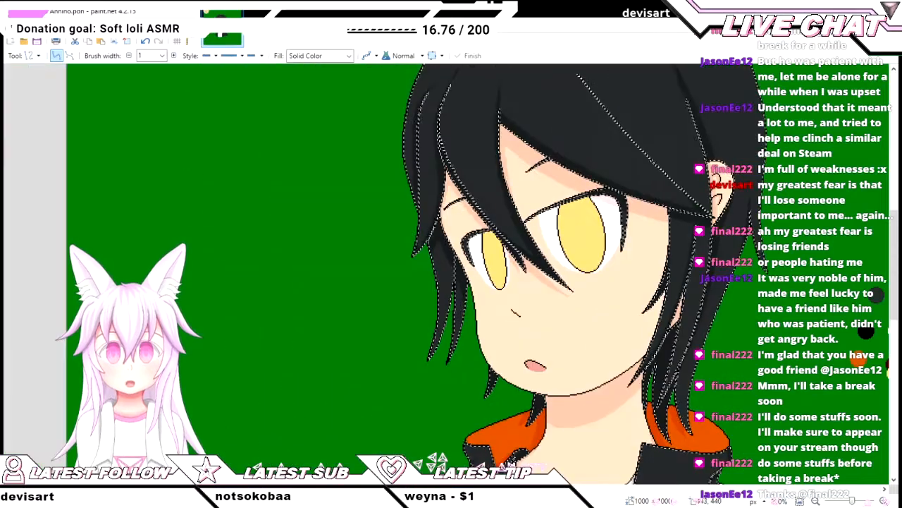
scroll(651, 263, up, 1)
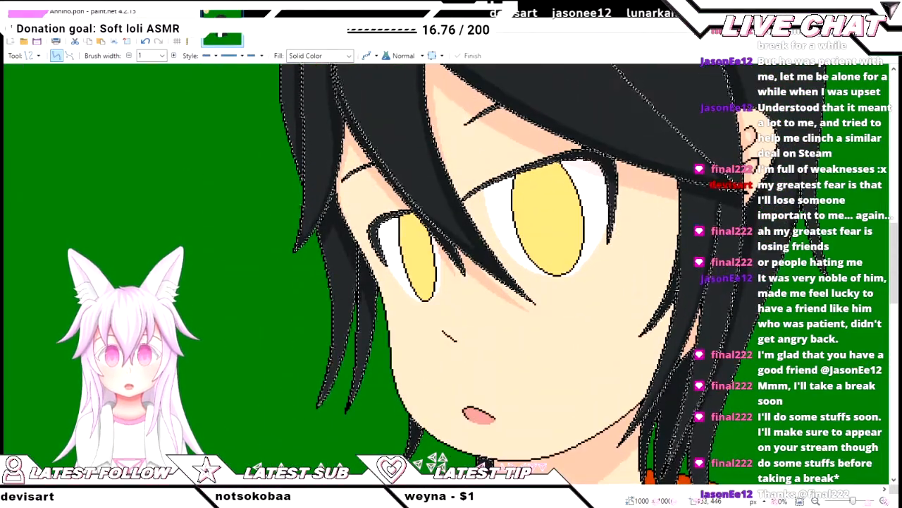
scroll(451, 273, down, 4)
scroll(545, 239, down, 2)
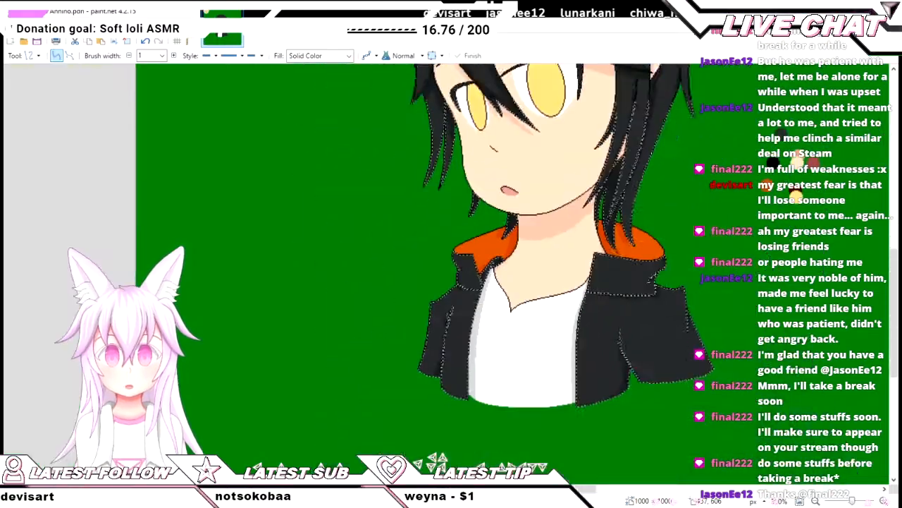
scroll(469, 240, up, 2)
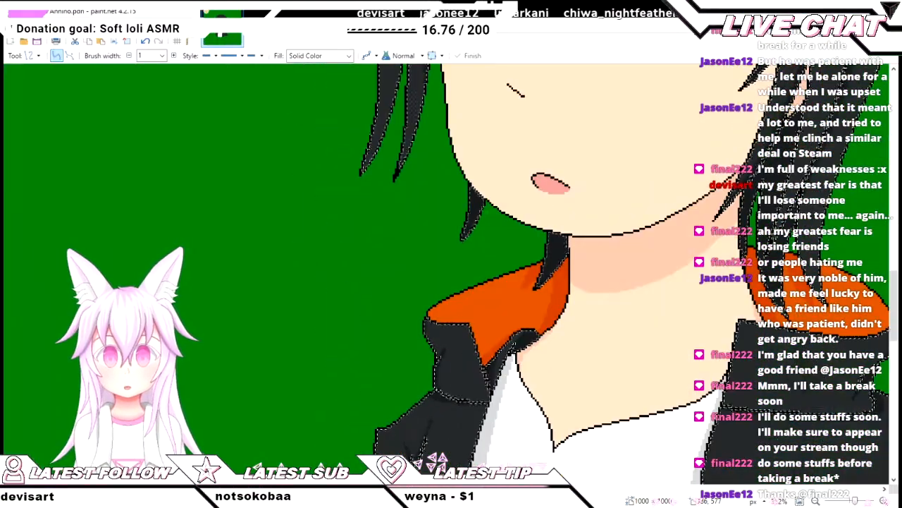
scroll(451, 273, right, 4)
scroll(451, 274, up, 2)
scroll(451, 273, left, 3)
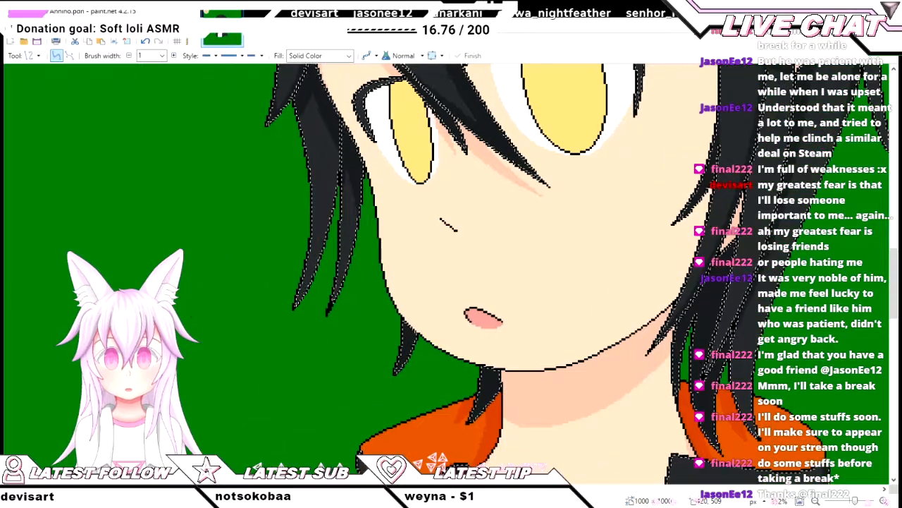
scroll(451, 273, right, 1)
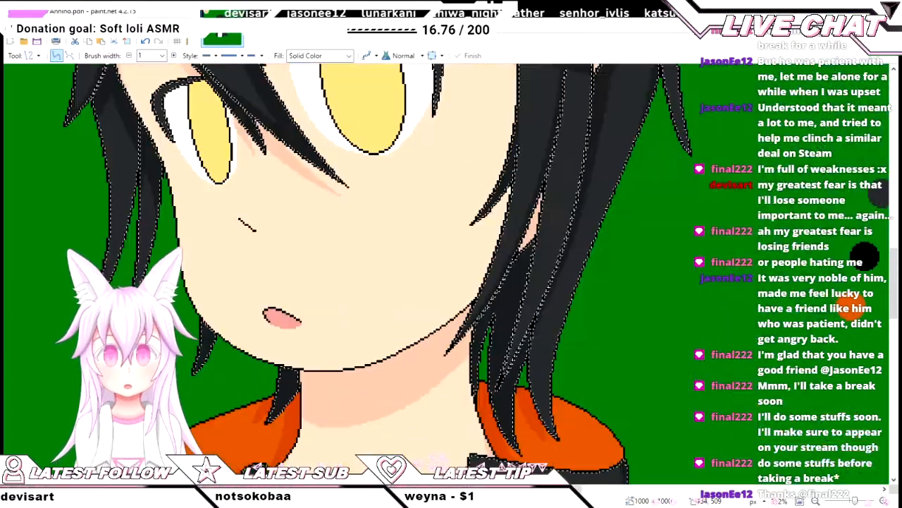
scroll(452, 274, up, 3)
scroll(451, 273, down, 3)
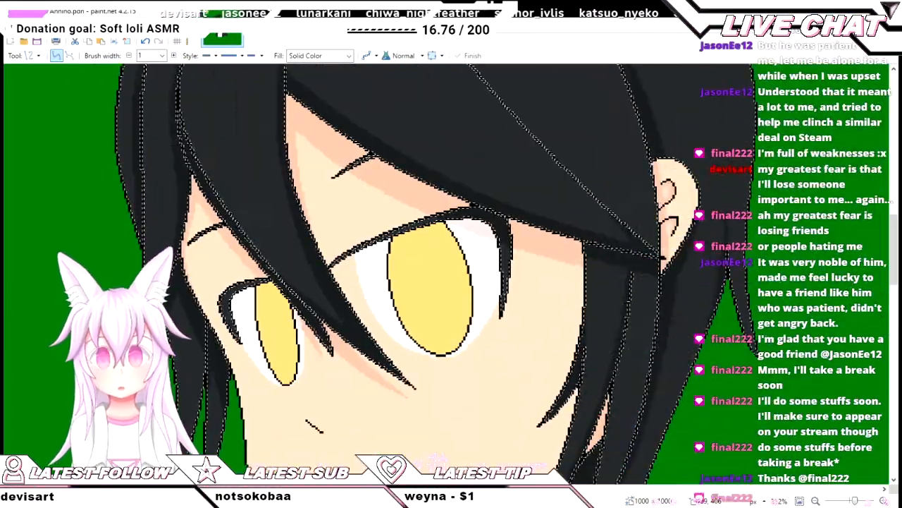
scroll(452, 274, up, 3)
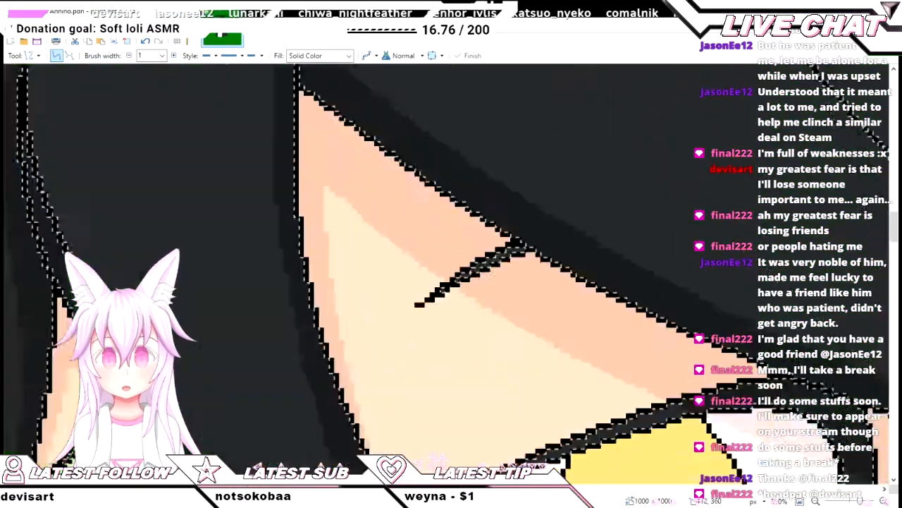
- Examine the shadow edges along the fringe, side strands, forehead and eyelashes around both eyes
key(f)
scroll(452, 273, up, 2)
scroll(451, 273, down, 3)
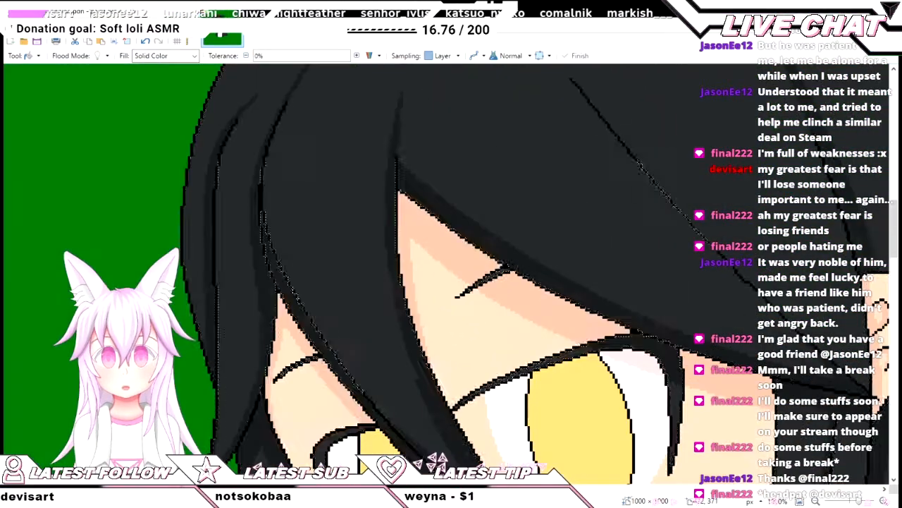
scroll(452, 273, up, 4)
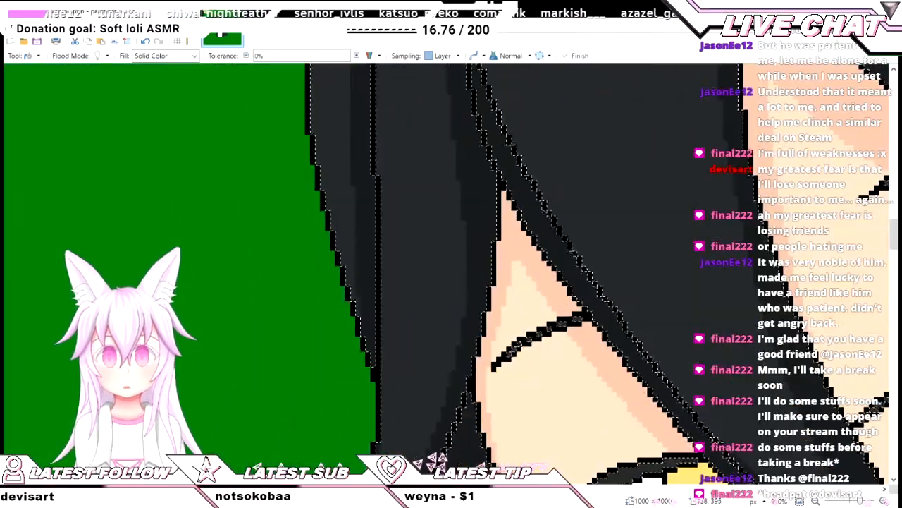
scroll(451, 274, down, 2)
scroll(451, 274, up, 2)
scroll(451, 273, down, 1)
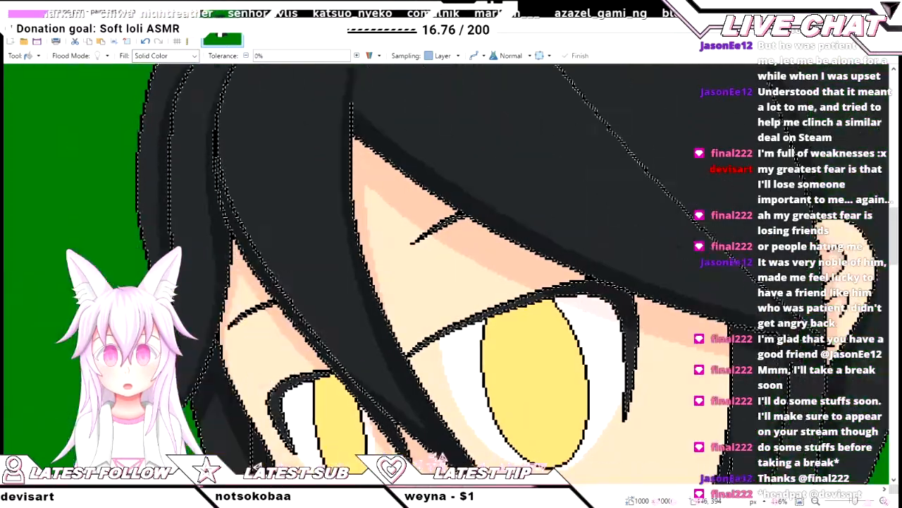
scroll(451, 273, up, 1)
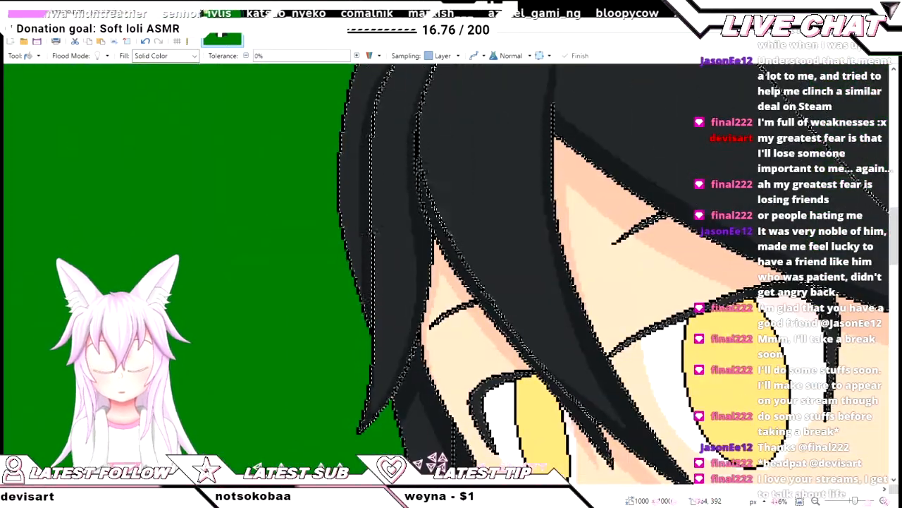
scroll(451, 273, down, 2)
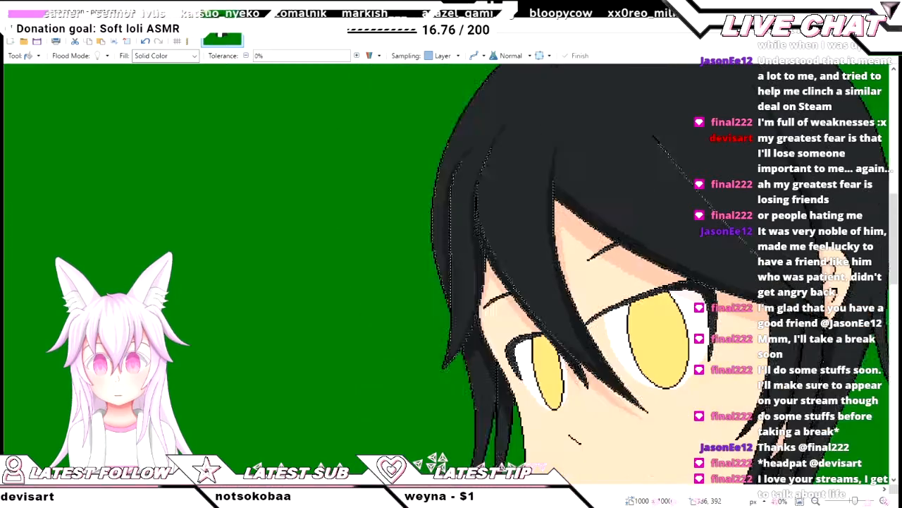
scroll(452, 273, up, 1)
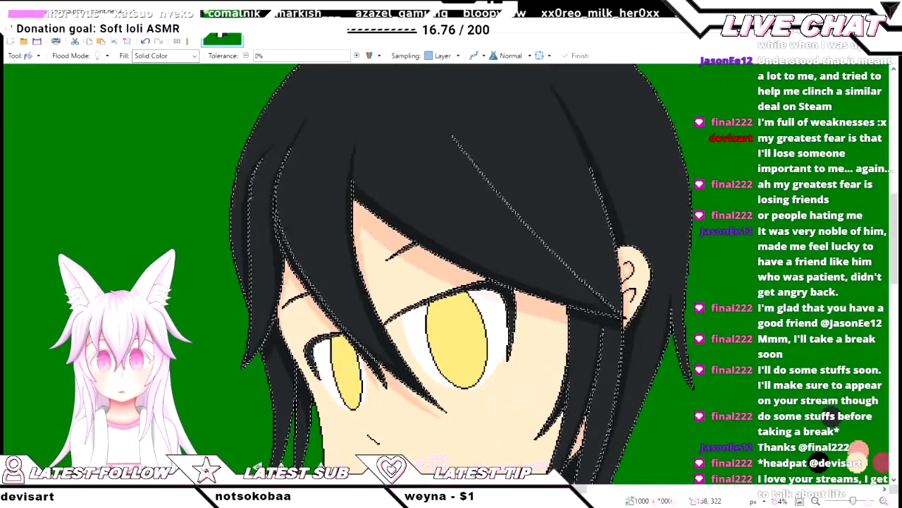
key(k)
scroll(434, 260, up, 2)
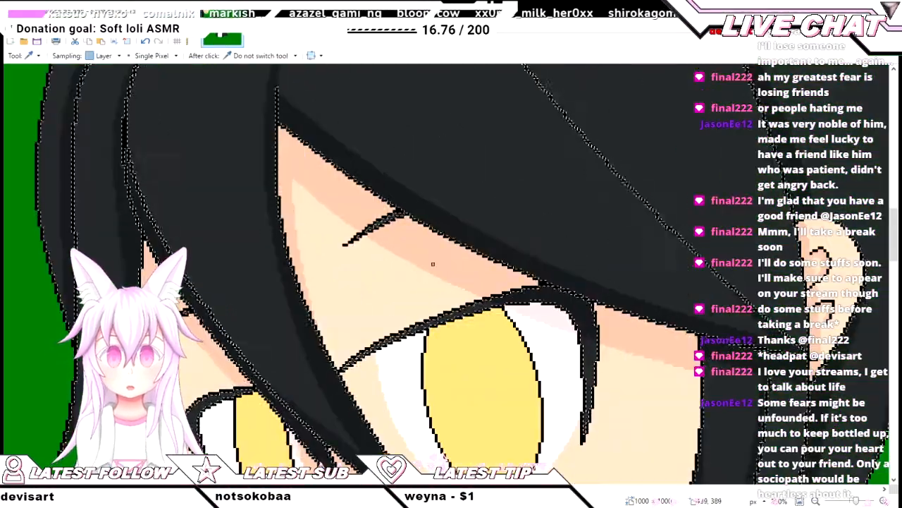
scroll(397, 242, down, 3)
scroll(470, 125, up, 3)
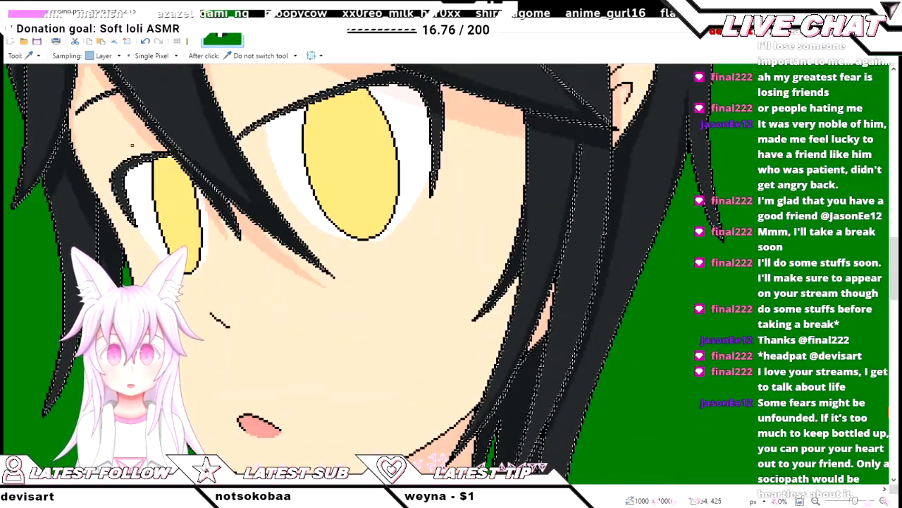
- Select the face and ear skin areas with the Magic Wand and switch to the Line/Curve tool
key(f)
click(516, 277)
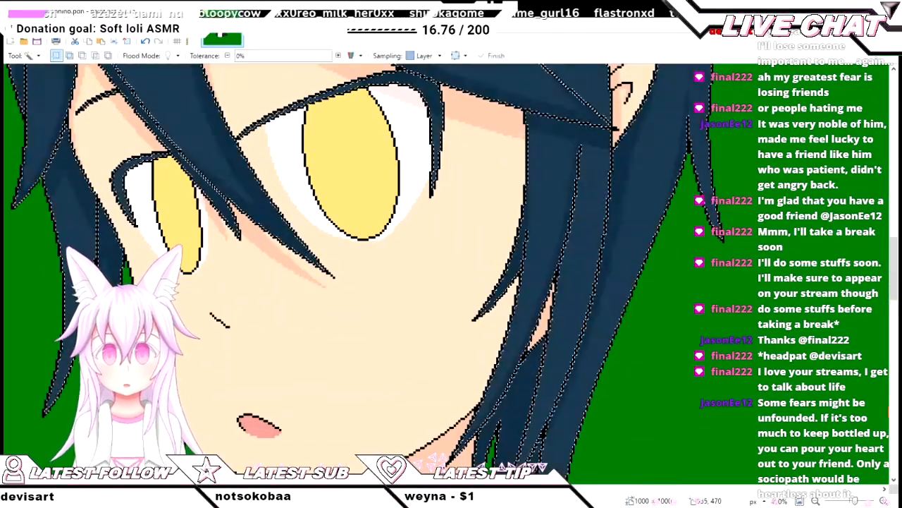
click(419, 301)
scroll(419, 302, up, 2)
shift+click(508, 322)
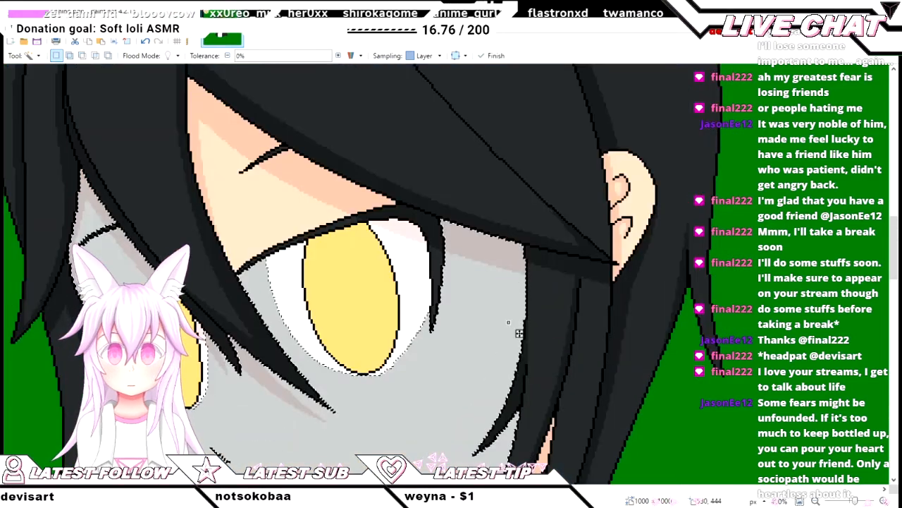
key(o)
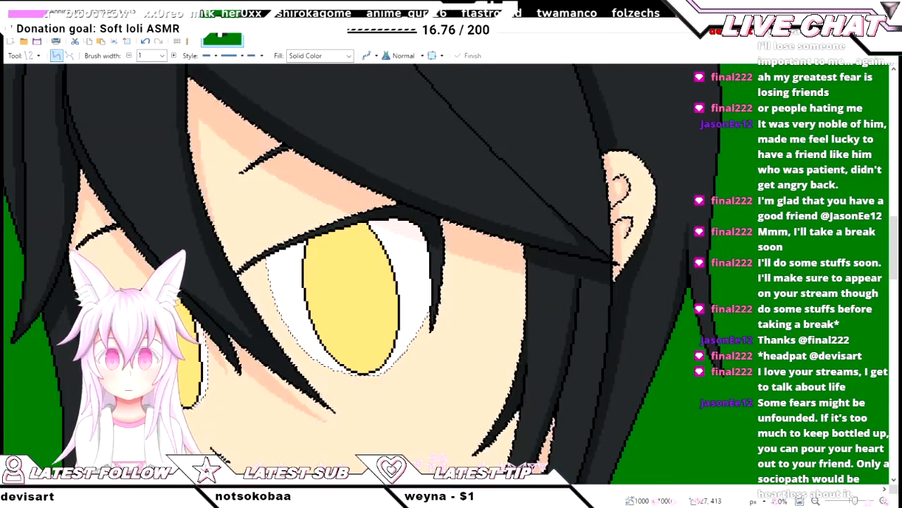
- Draw a curved shadow edge in the darker skin tone between the large eye and the side hair, and fill the enclosed strip
scroll(502, 391, up, 2)
mouse_move(482, 201)
mouse_down()
mouse_move(526, 310)
mouse_move(523, 383)
mouse_up()
scroll(529, 405, up, 1)
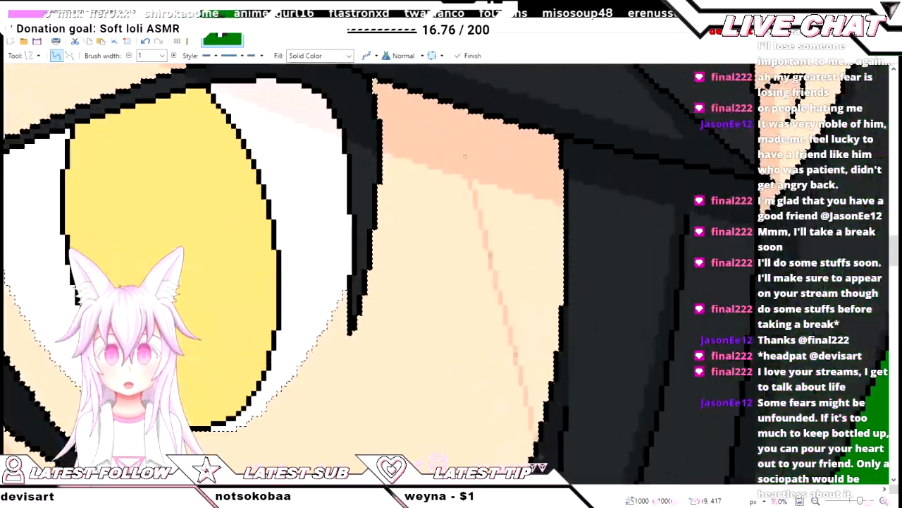
drag(490, 256, 500, 255)
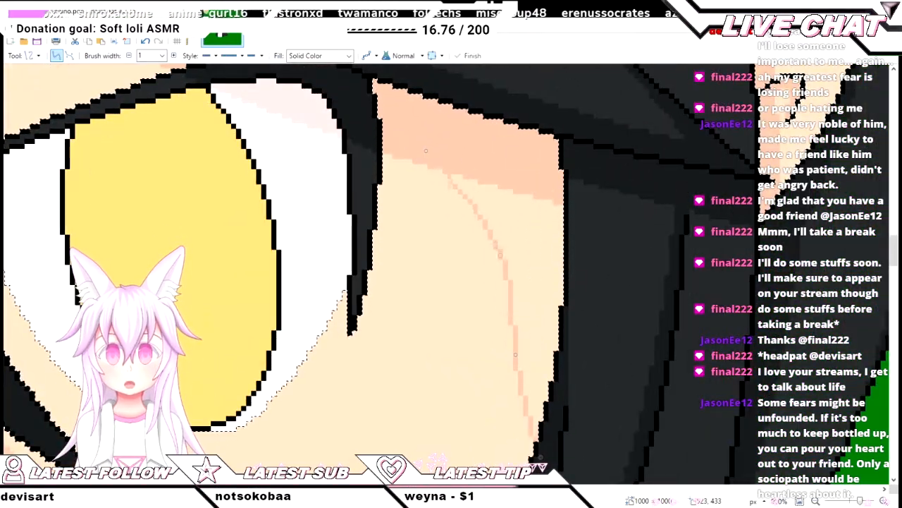
scroll(514, 238, down, 1)
drag(516, 288, 542, 248)
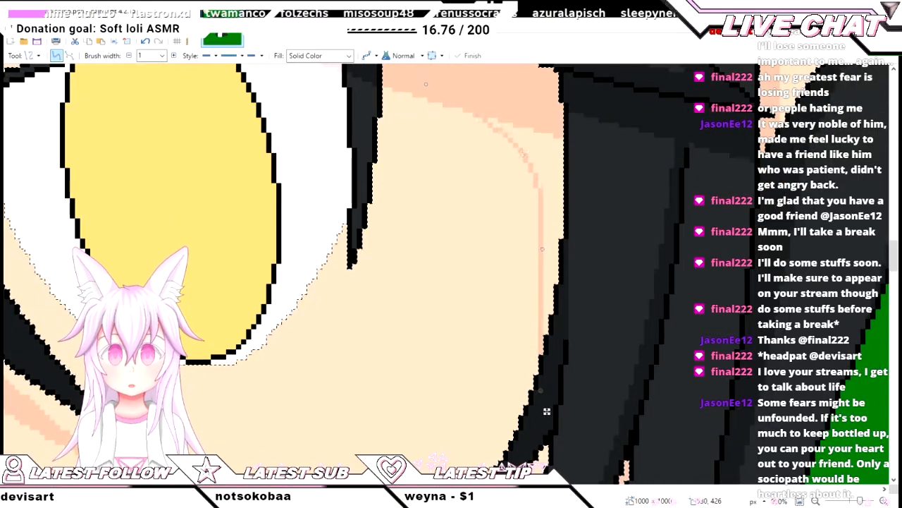
drag(516, 169, 523, 152)
drag(543, 248, 547, 272)
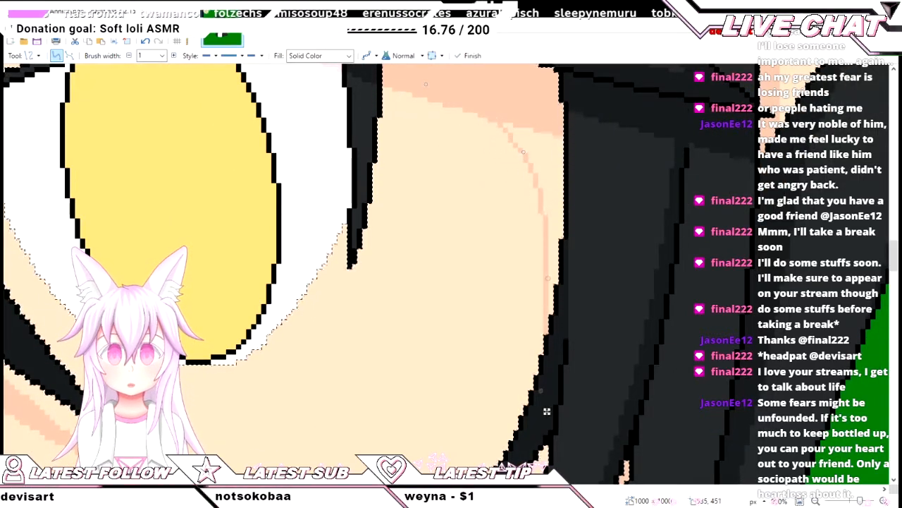
key(f)
scroll(574, 225, up, 1)
scroll(574, 225, down, 2)
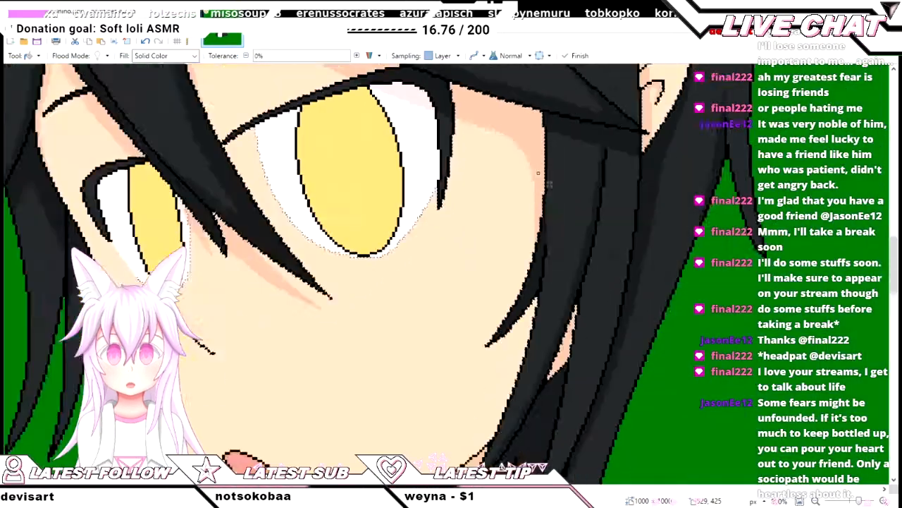
- Draw a curved shadow edge down the lower cheek beside the side hair to the jawline, and fill the enclosed strip
key(o)
scroll(543, 175, up, 3)
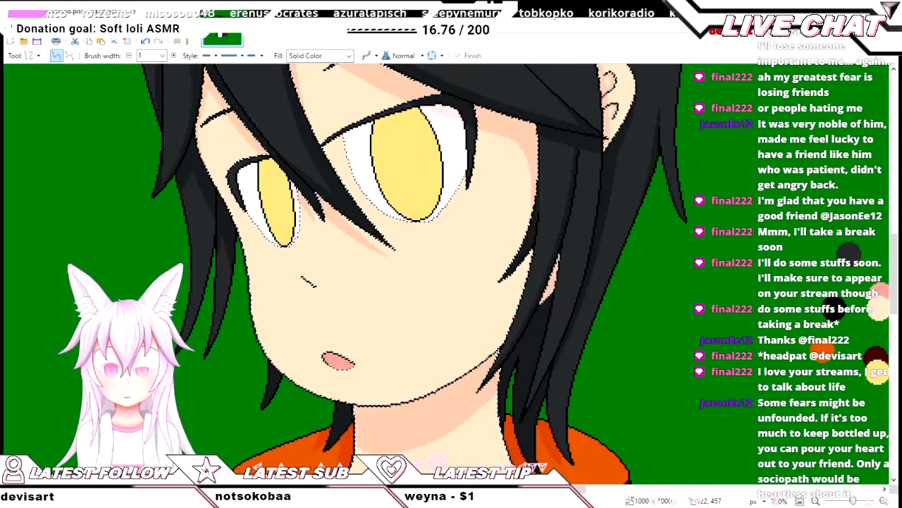
scroll(331, 268, down, 2)
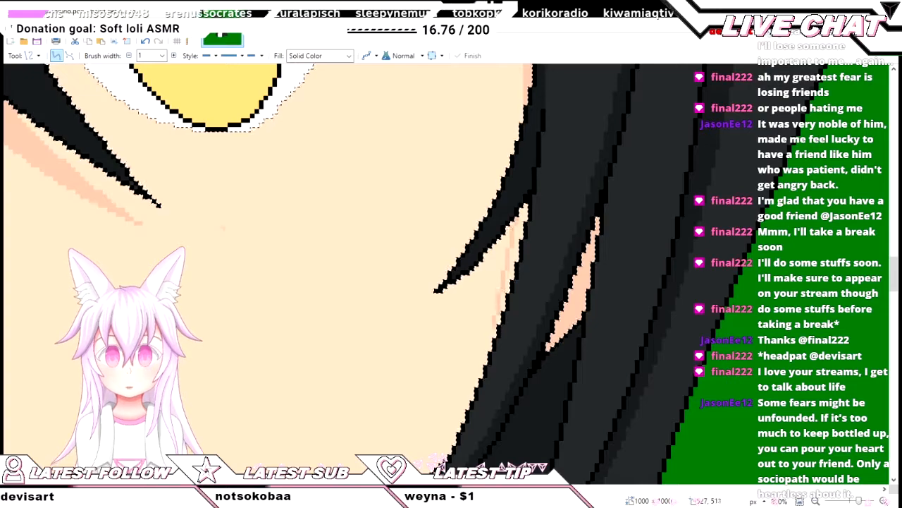
scroll(331, 268, up, 2)
drag(418, 379, 418, 382)
drag(456, 285, 468, 286)
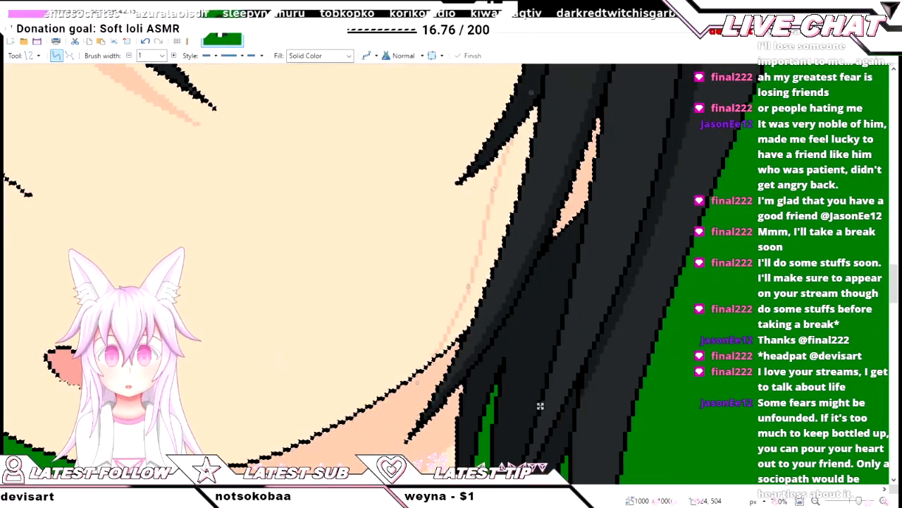
drag(493, 188, 507, 184)
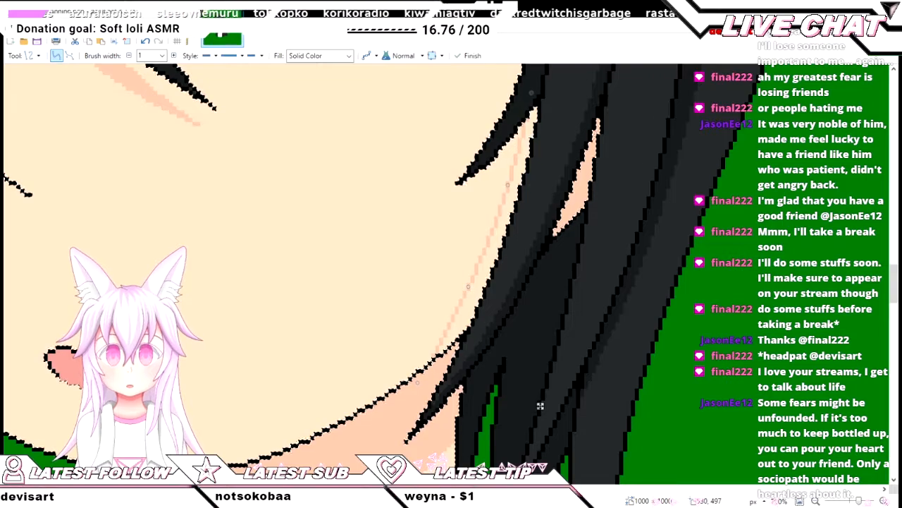
drag(468, 286, 469, 300)
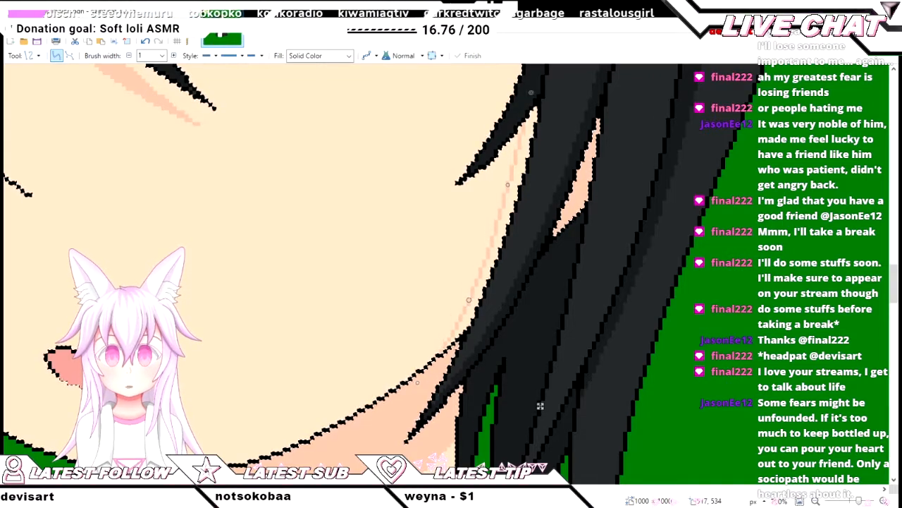
key(f)
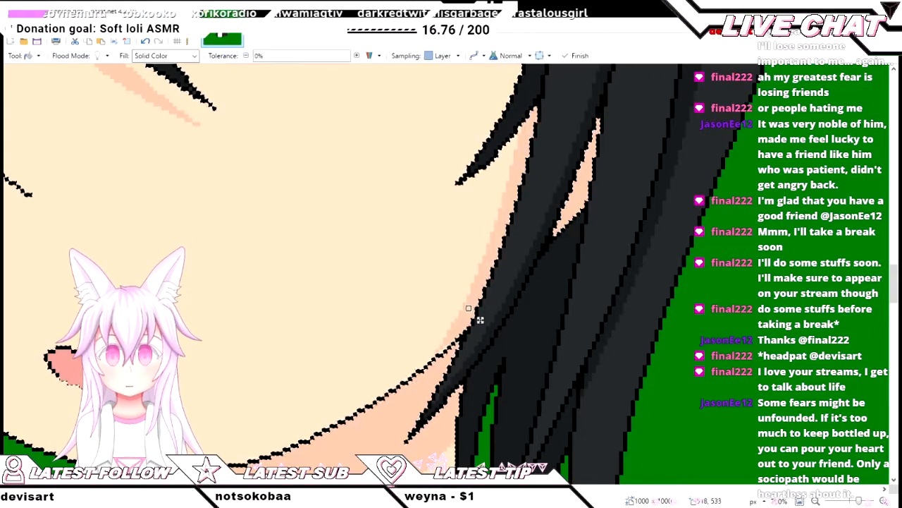
ctrl+scroll(423, 433, up, 2)
ctrl+scroll(517, 144, up, 2)
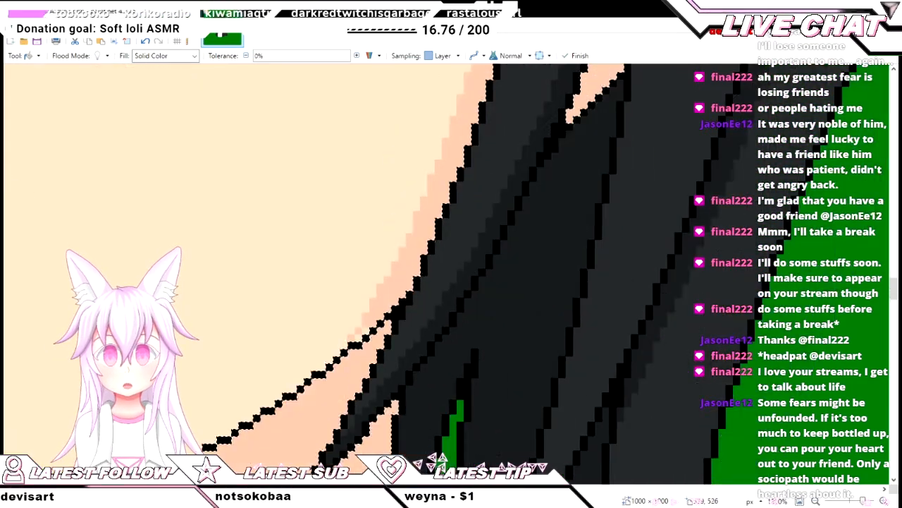
- Draw a curve in the darker skin tone along the pointed side strand, joining the upper and lower cheek shadows
key(o)
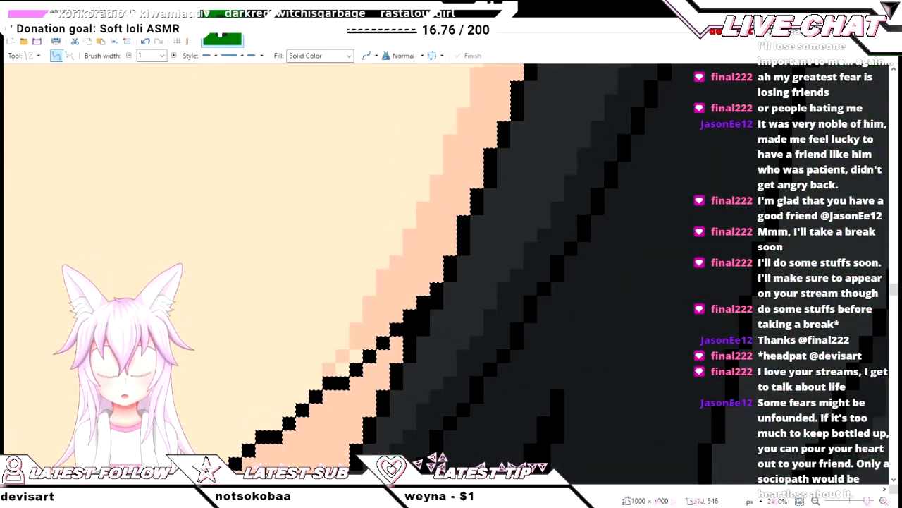
ctrl+scroll(373, 387, down, 4)
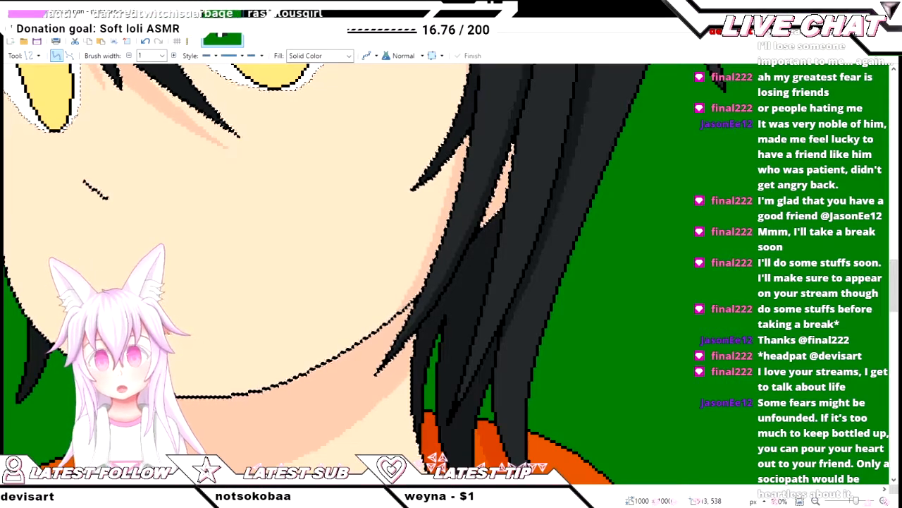
scroll(437, 458, up, 3)
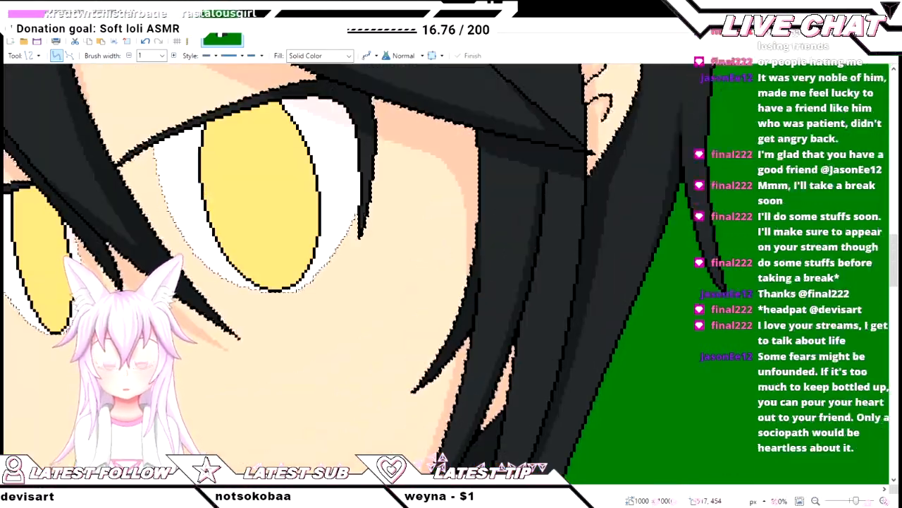
ctrl+scroll(441, 458, up, 2)
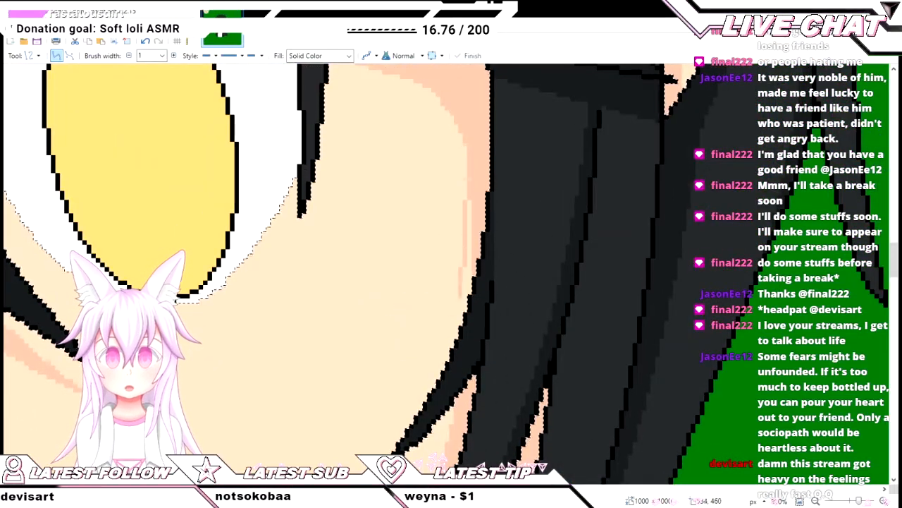
scroll(346, 268, down, 3)
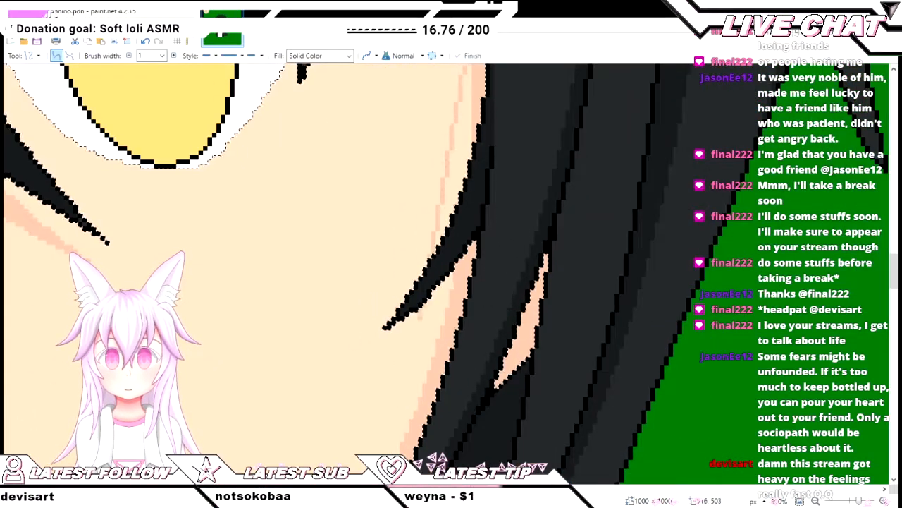
drag(455, 114, 428, 277)
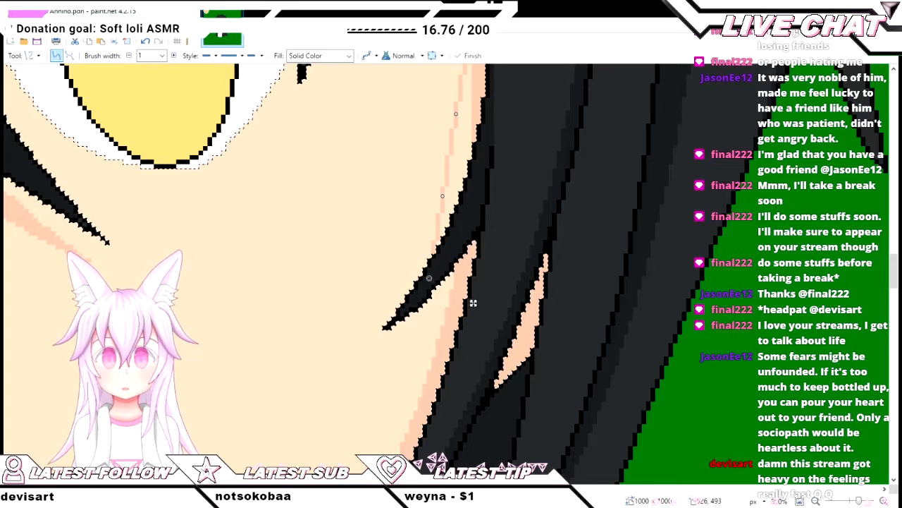
scroll(473, 303, up, 2)
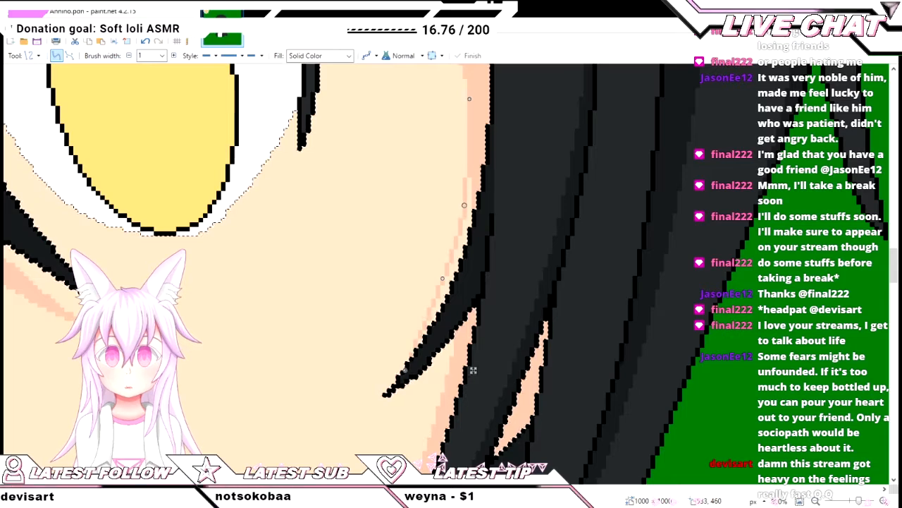
scroll(473, 370, up, 2)
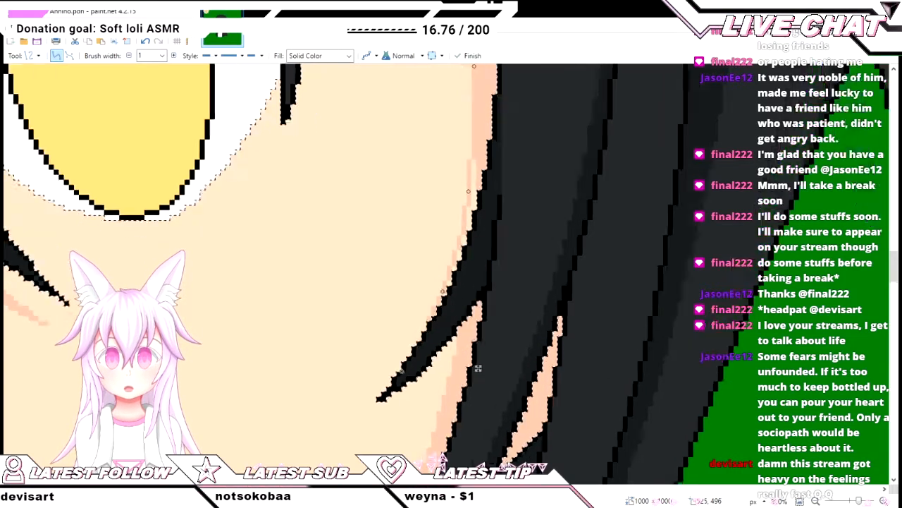
scroll(494, 360, up, 2)
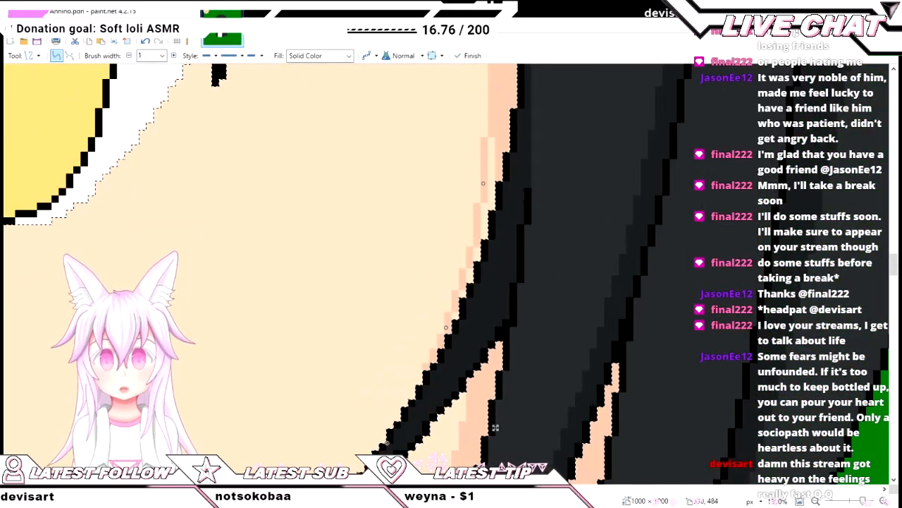
key(Return)
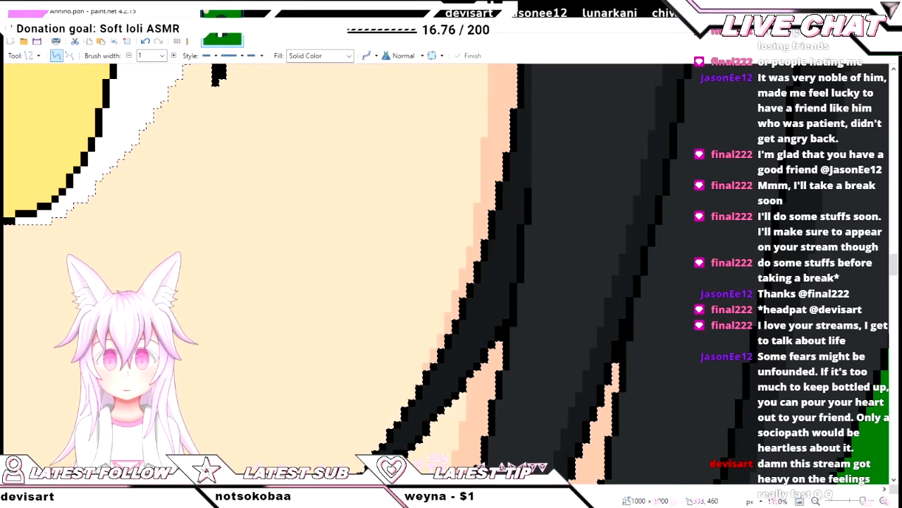
- Examine the shading of the whole character, from the hair and face down to the neck, collar and jacket
scroll(345, 268, down, 5)
scroll(346, 268, up, 4)
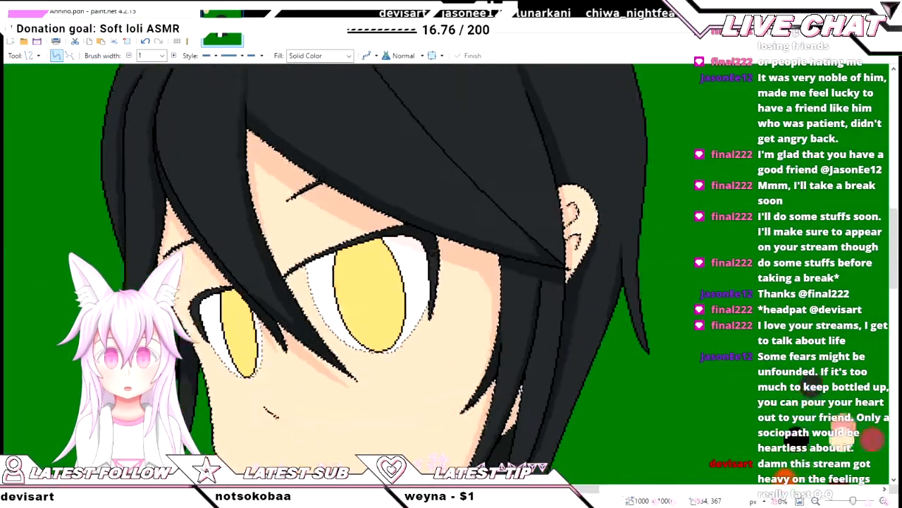
scroll(435, 213, down, 5)
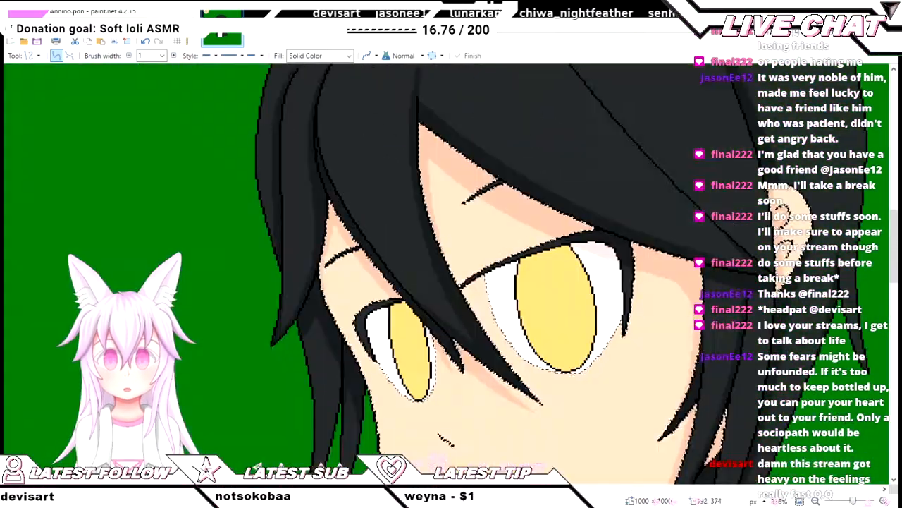
scroll(435, 213, up, 2)
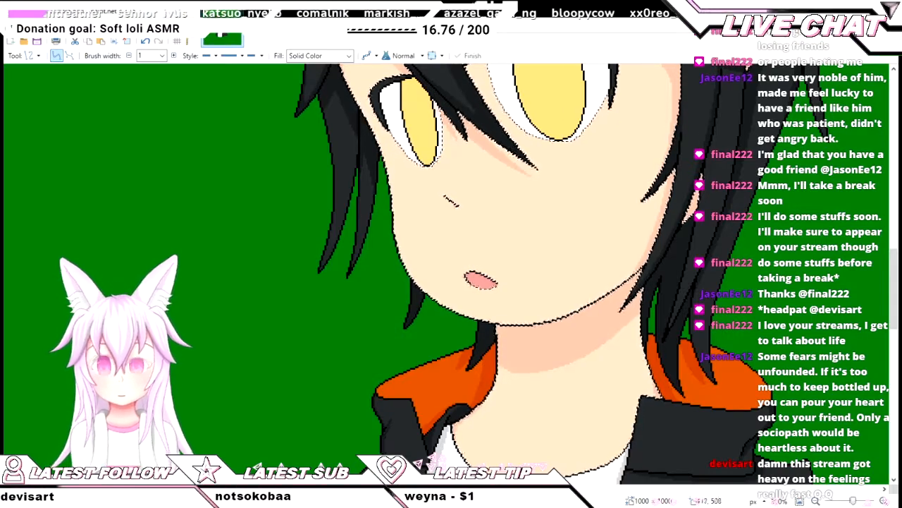
scroll(518, 226, up, 3)
scroll(519, 226, down, 4)
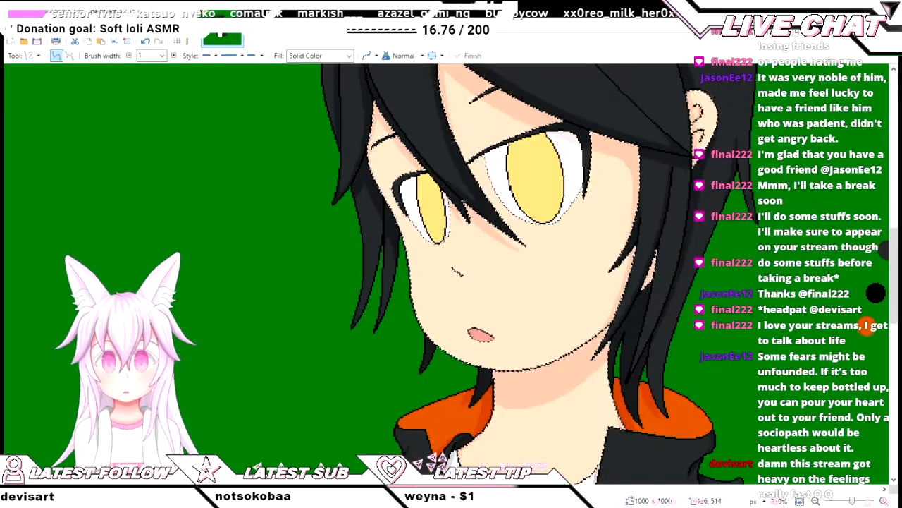
scroll(493, 395, up, 5)
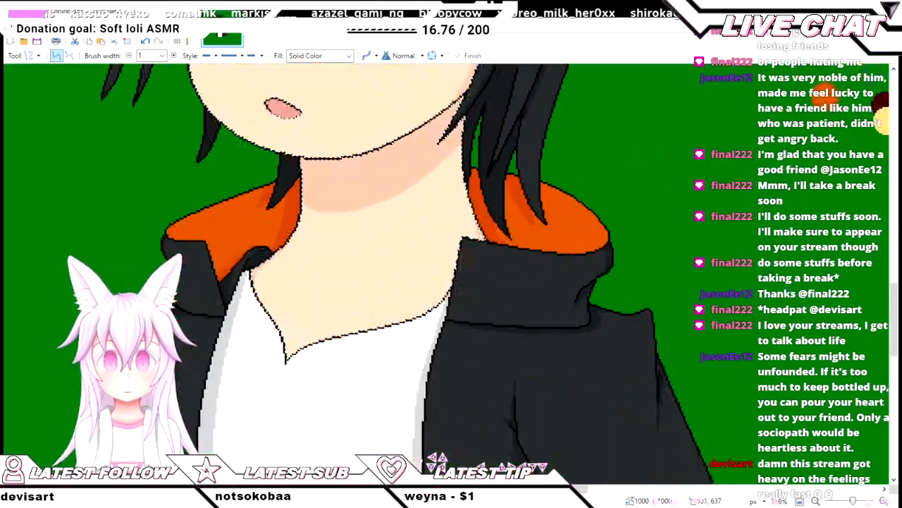
scroll(423, 268, down, 5)
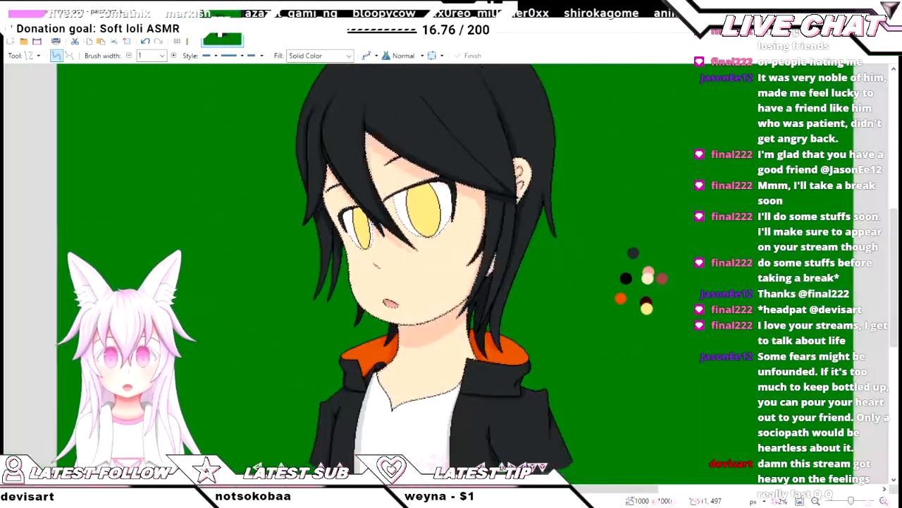
scroll(437, 268, up, 3)
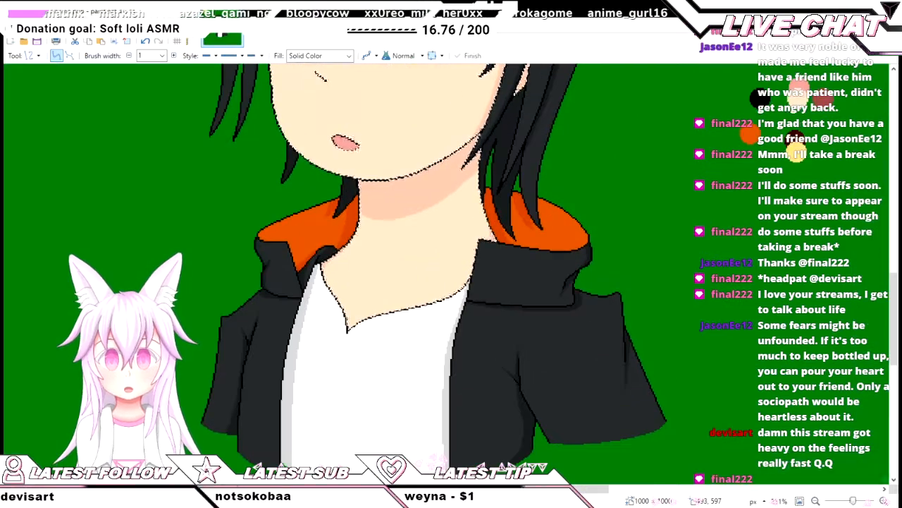
scroll(437, 268, down, 2)
scroll(430, 233, up, 5)
scroll(430, 232, up, 1)
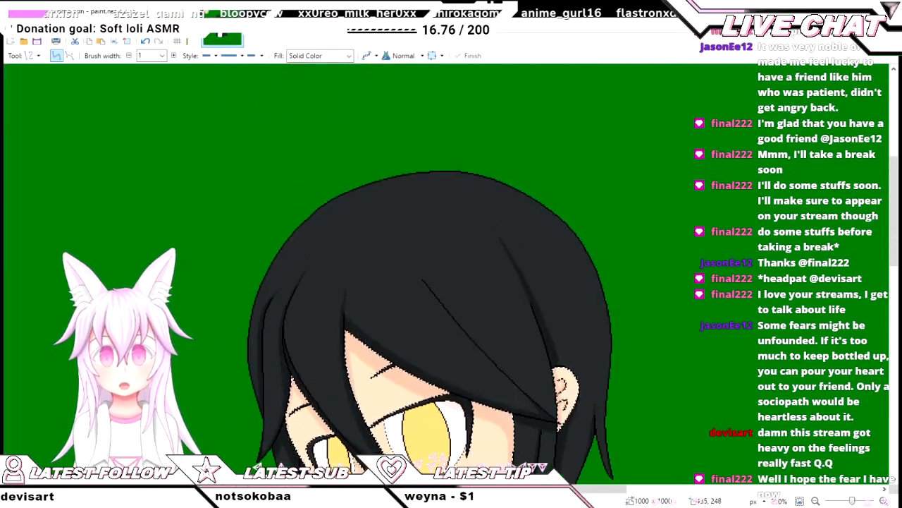
- Sample the darker hair shadow tone and select the whole hair area with the Magic Wand, ready for drawing curves
key(ctrl+z)
key(f)
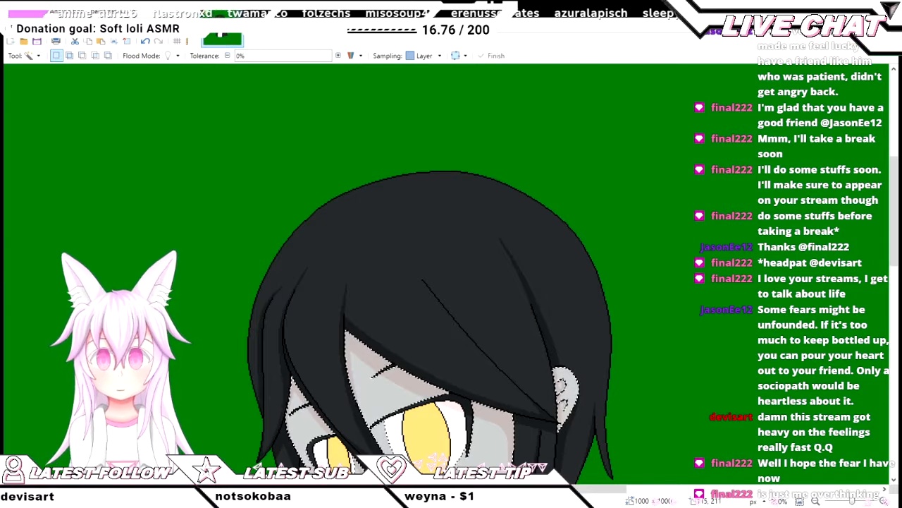
click(406, 376)
scroll(406, 375, up, 2)
key(k)
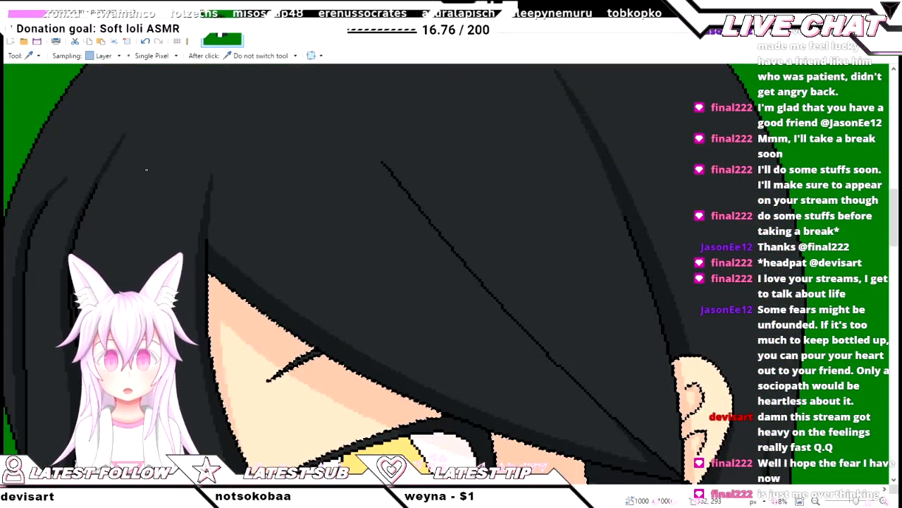
key(ctrl+z)
key(f)
key(ctrl+z)
key(ctrl+z)
key(ctrl+z)
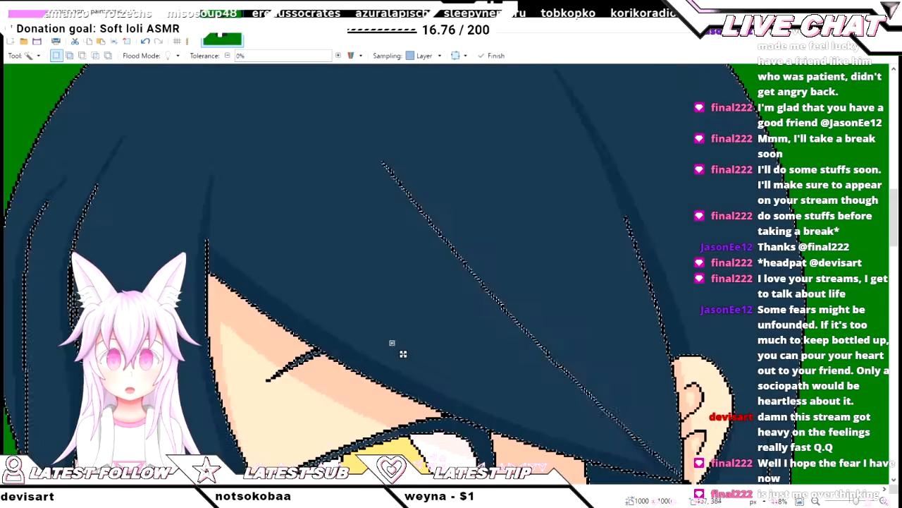
scroll(455, 396, down, 3)
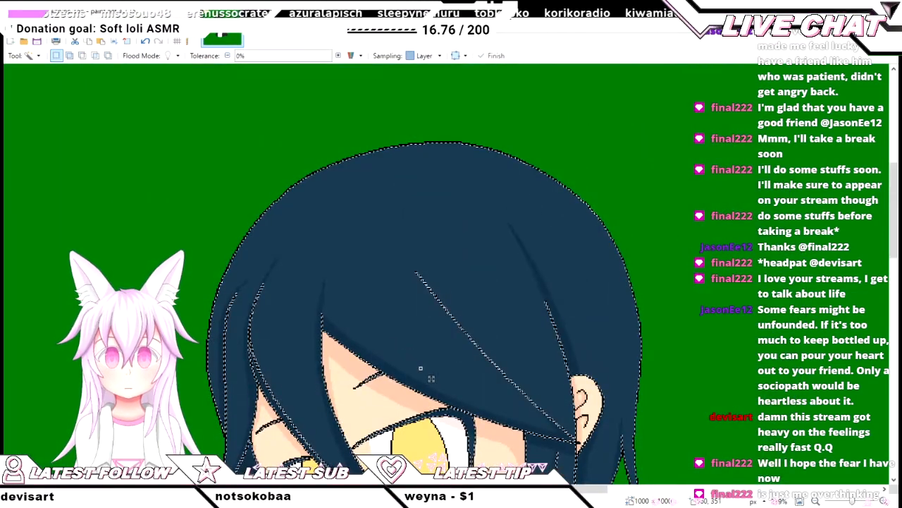
scroll(506, 374, up, 2)
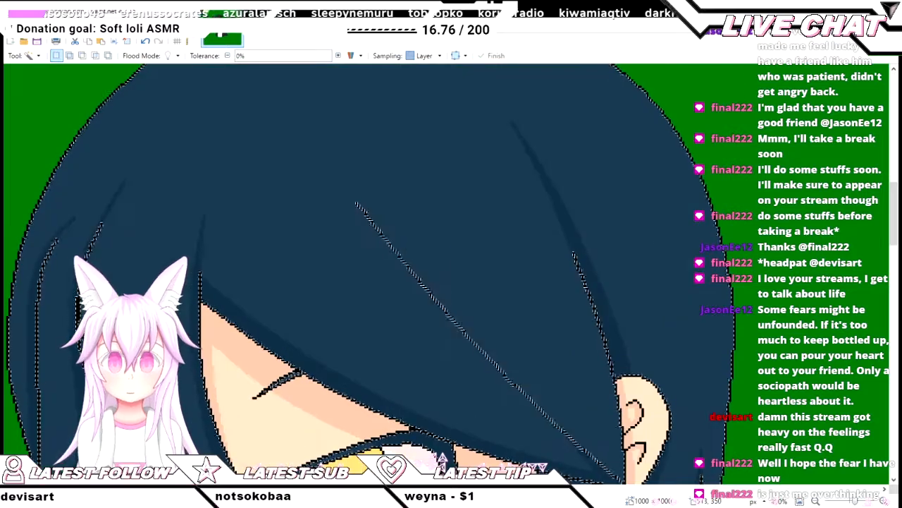
key(ctrl+z)
key(o)
scroll(451, 282, up, 3)
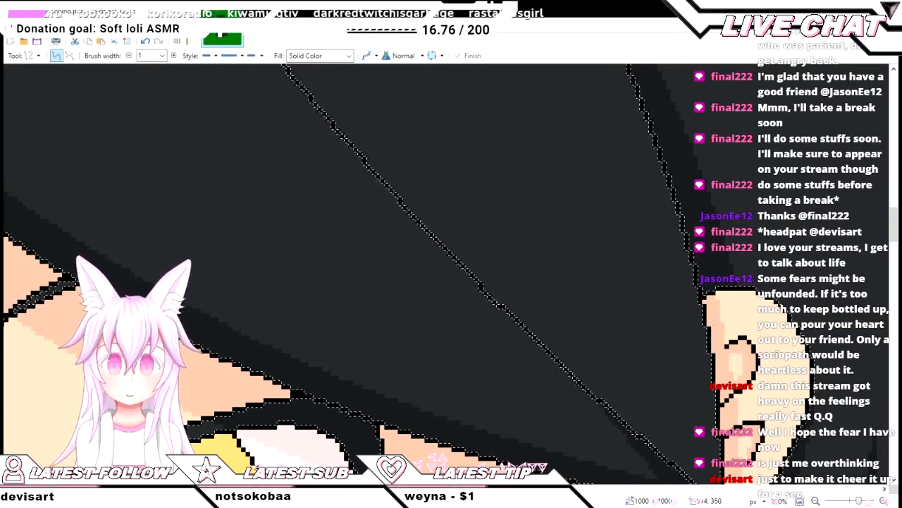
drag(444, 250, 552, 394)
key(ctrl+z)
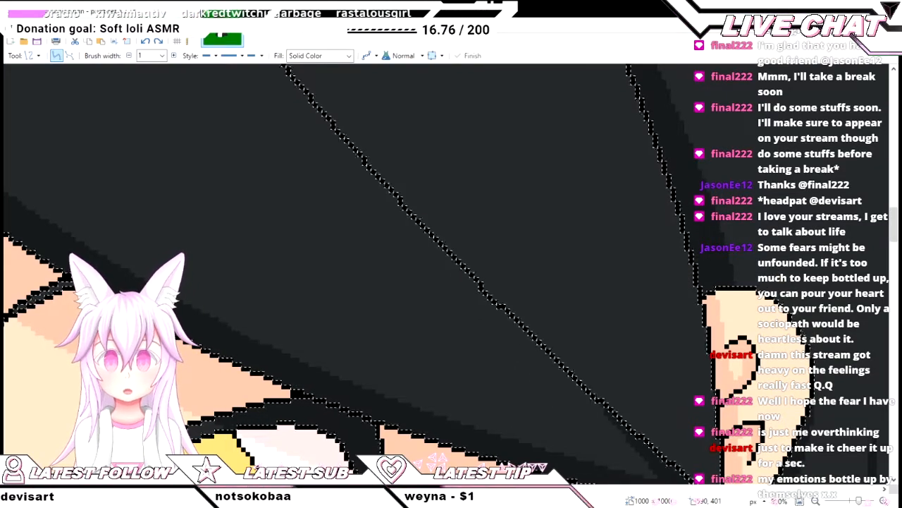
drag(440, 296, 492, 390)
key(ctrl+z)
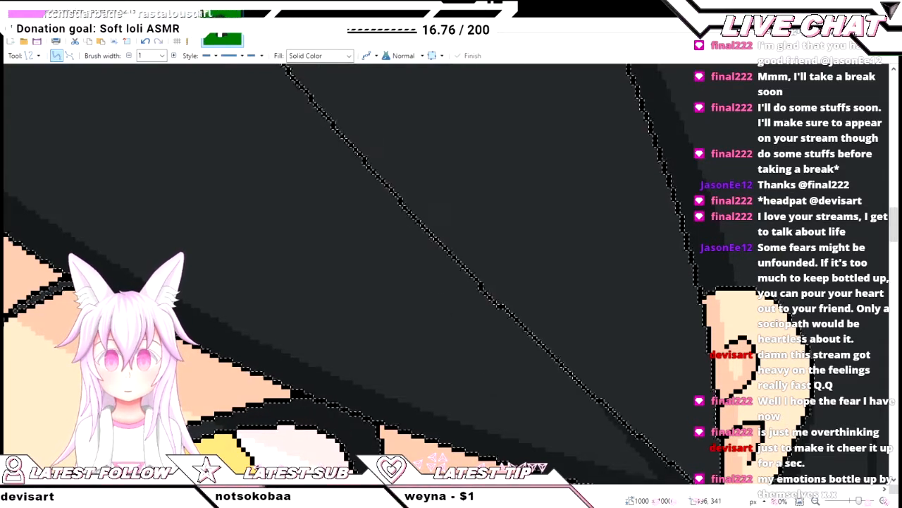
mouse_move(364, 171)
mouse_down()
mouse_move(435, 321)
mouse_move(450, 386)
mouse_up()
scroll(449, 386, down, 1)
key(ctrl+z)
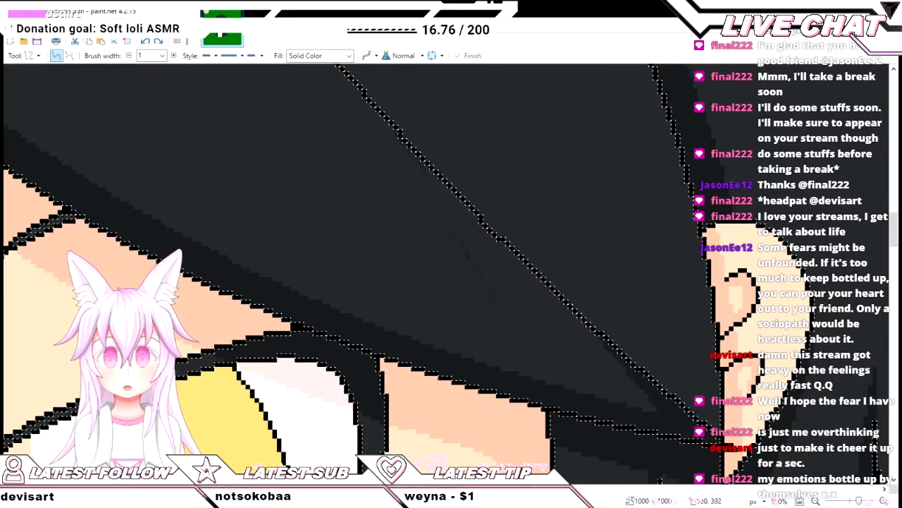
- Draw a slightly bent shadow edge in the darker hair tone from the diagonal parting line down across the fringe
mouse_move(396, 131)
mouse_down()
mouse_move(597, 392)
mouse_move(607, 383)
mouse_up()
drag(462, 218, 447, 219)
scroll(528, 303, up, 1)
drag(530, 305, 523, 312)
drag(618, 393, 552, 374)
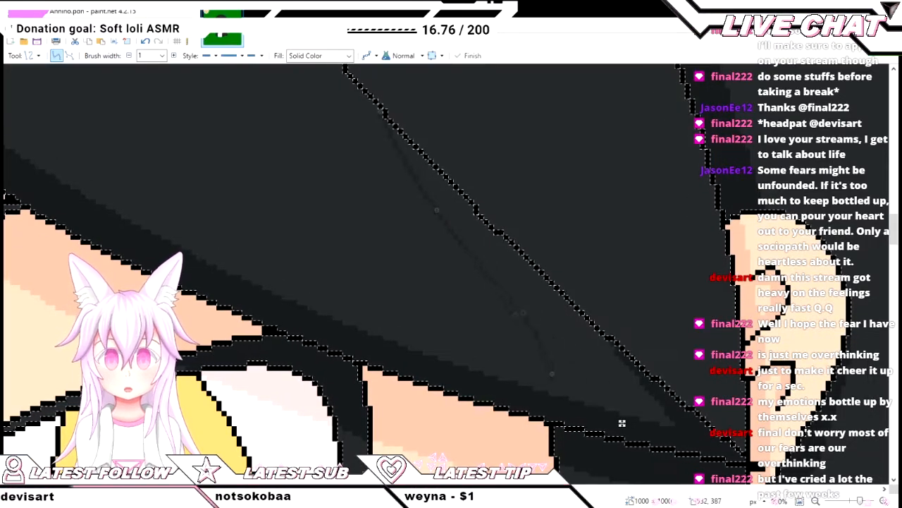
drag(524, 312, 512, 317)
key(Return)
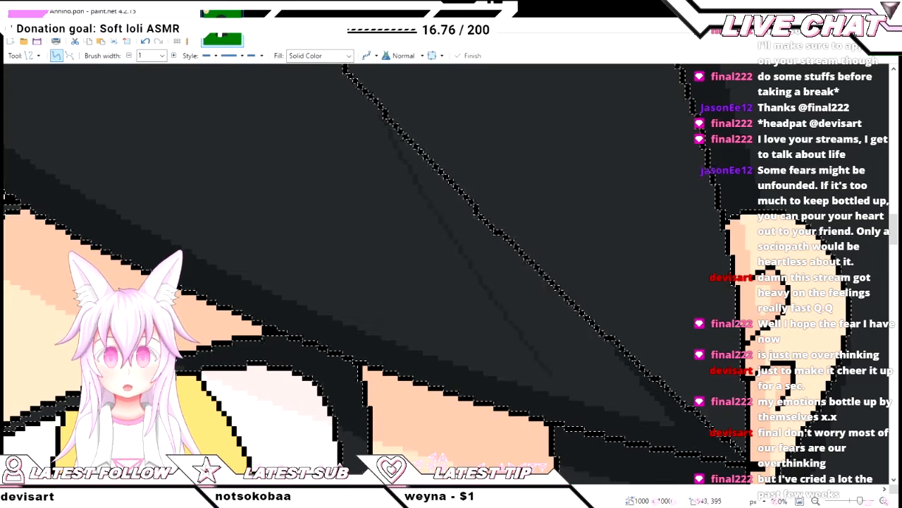
- Draw a long curved shadow edge through the middle of the large fringe, sweeping down to its tip near the ear
scroll(446, 274, down, 4)
scroll(446, 274, up, 3)
scroll(446, 273, left, 3)
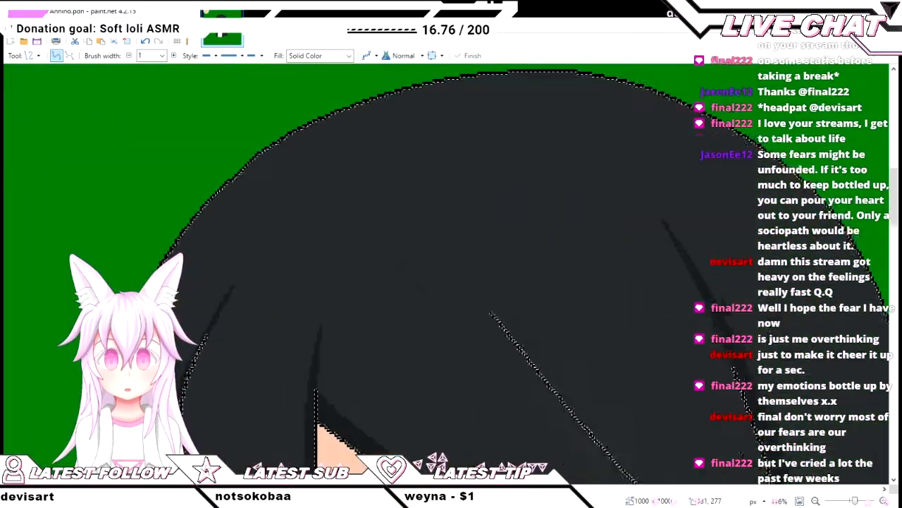
scroll(421, 288, down, 3)
scroll(449, 257, up, 3)
mouse_move(423, 200)
mouse_down()
mouse_move(901, 466)
mouse_move(520, 185)
mouse_move(505, 187)
mouse_up()
scroll(446, 273, down, 3)
scroll(446, 274, right, 2)
scroll(405, 297, up, 2)
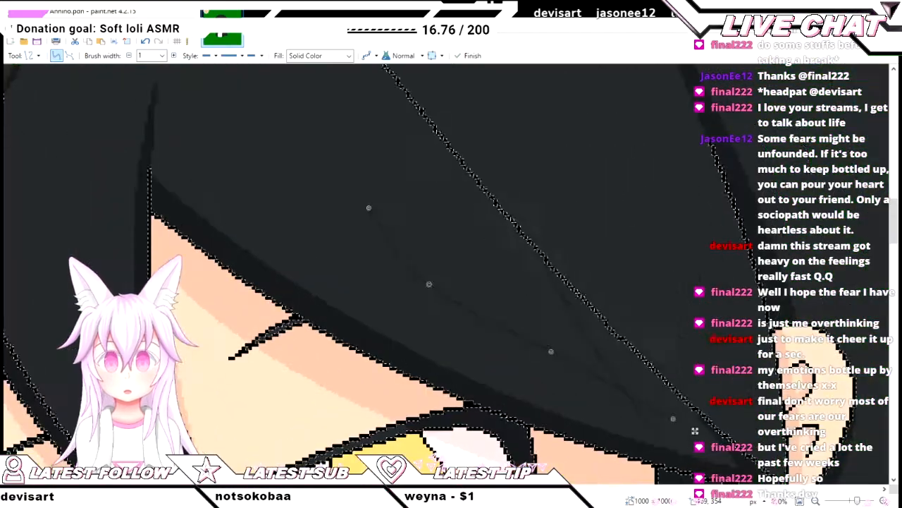
drag(429, 284, 481, 318)
drag(552, 351, 619, 398)
scroll(589, 390, up, 2)
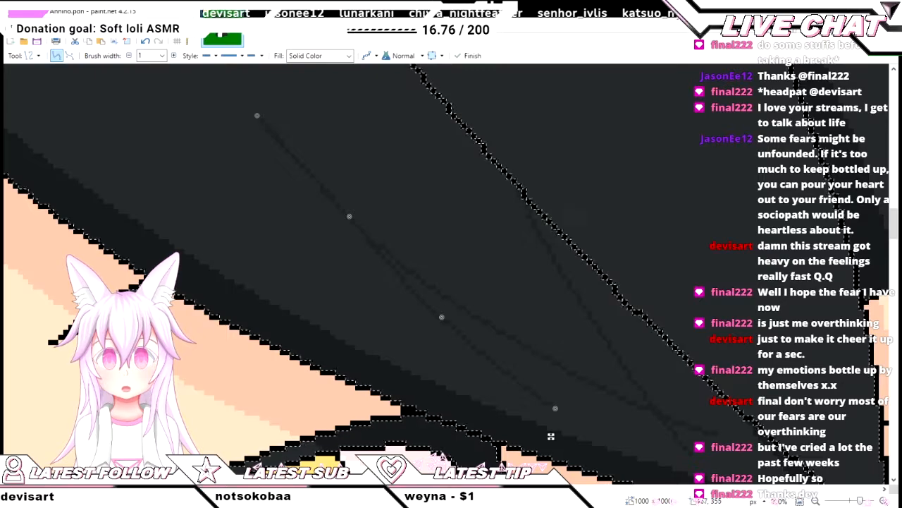
- Bend a second curve from the same upper point down to the fringe's lower shadow, outlining a pointed shadow strand
drag(317, 219, 312, 221)
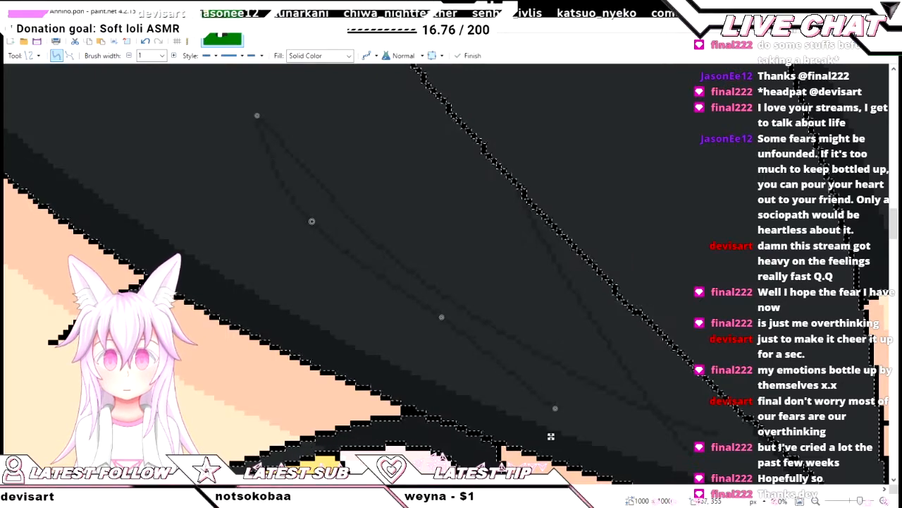
drag(441, 317, 422, 334)
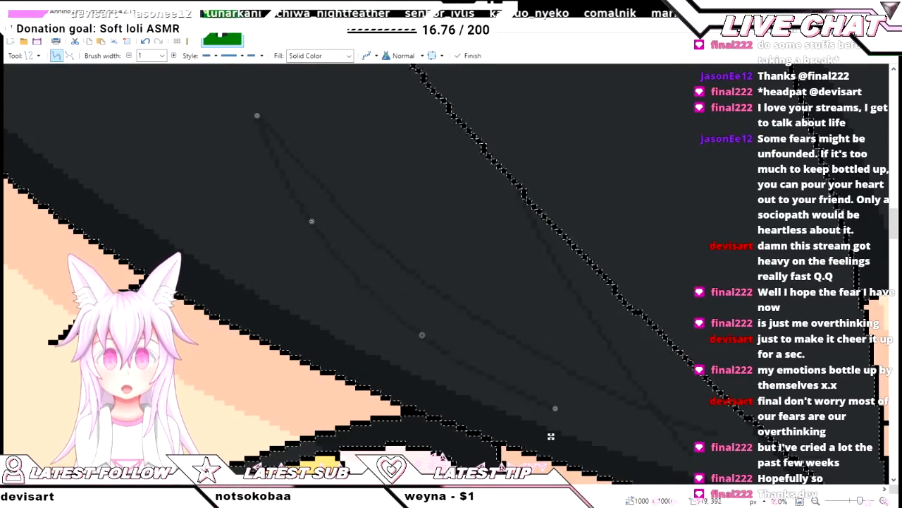
drag(556, 408, 462, 402)
drag(422, 335, 392, 335)
key(Return)
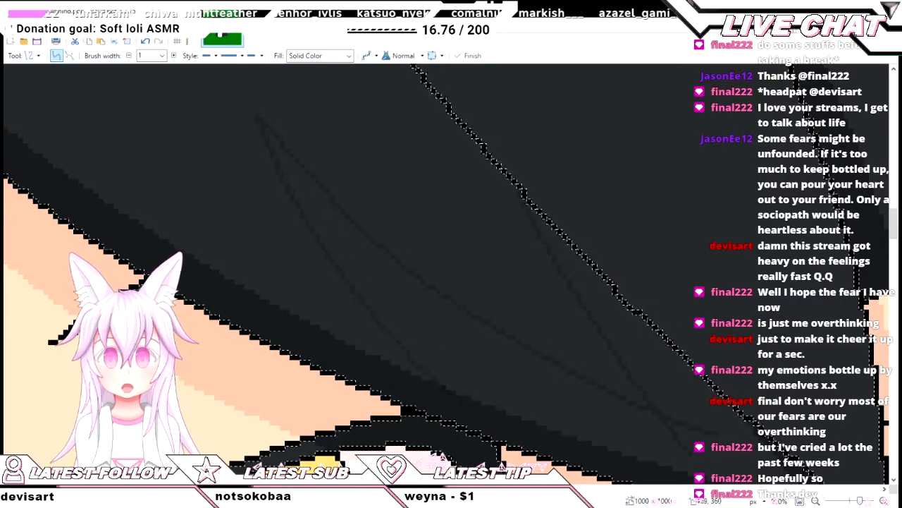
- Draw a curved shadow edge on the fringe above the eyebrow, between the forehead peak and the first pointed shadow strand
scroll(446, 273, down, 4)
scroll(446, 273, up, 3)
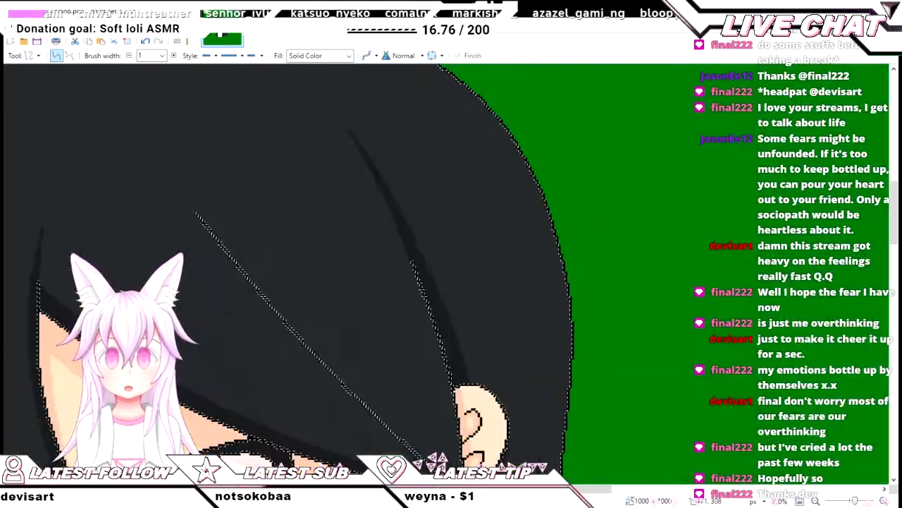
scroll(446, 273, left, 3)
drag(259, 275, 282, 221)
drag(325, 322, 307, 294)
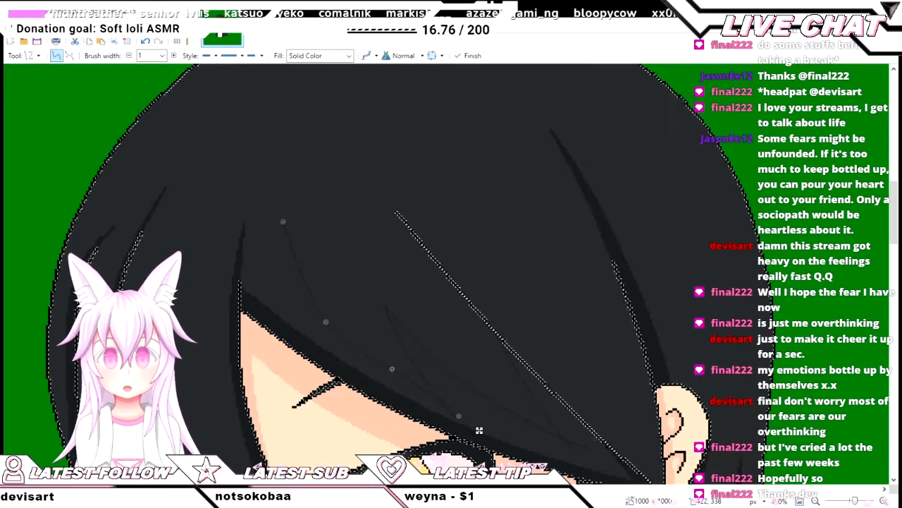
scroll(367, 350, up, 1)
scroll(369, 355, up, 1)
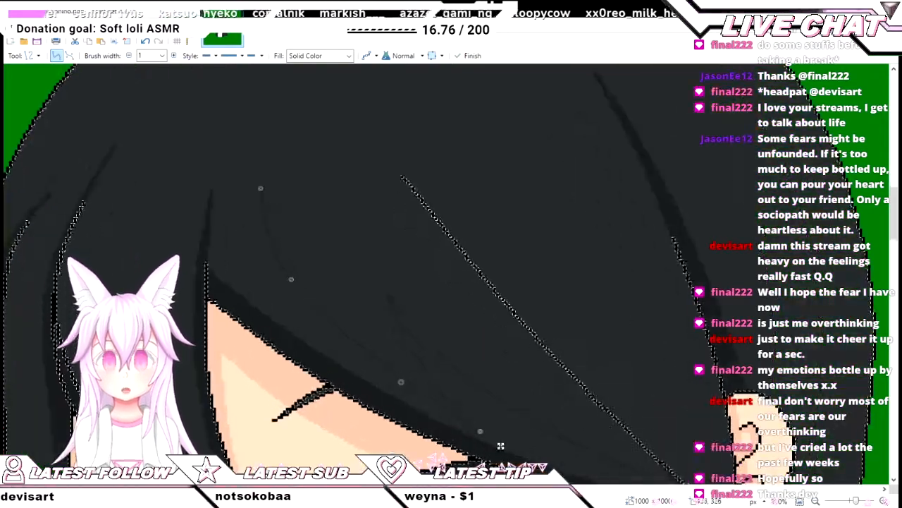
drag(318, 288, 320, 305)
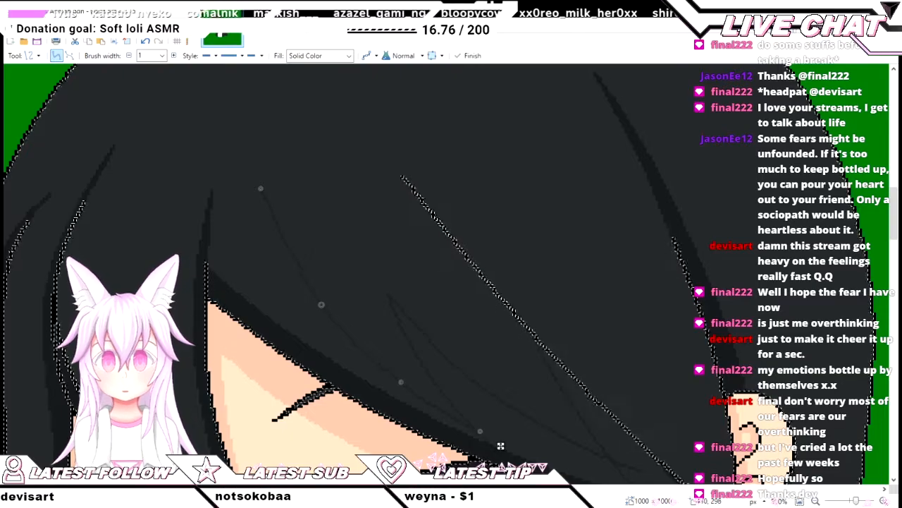
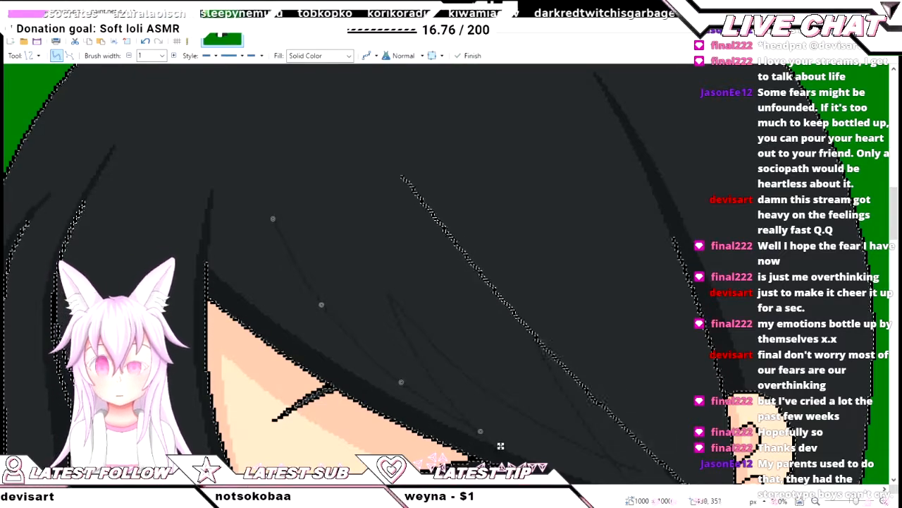
- Draw a steeper curve from that edge's upper tip to the fringe shadow above the eyebrow, closing a second pointed strand
scroll(204, 217, up, 4)
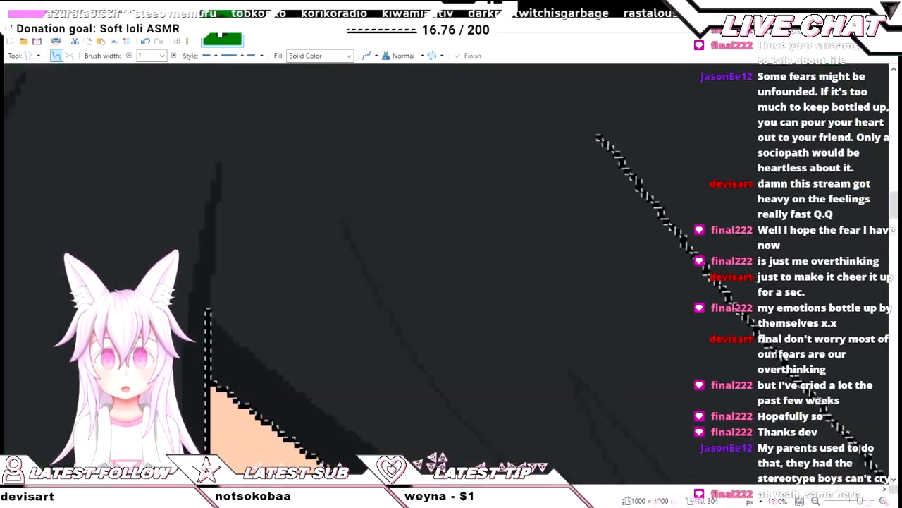
scroll(344, 314, down, 1)
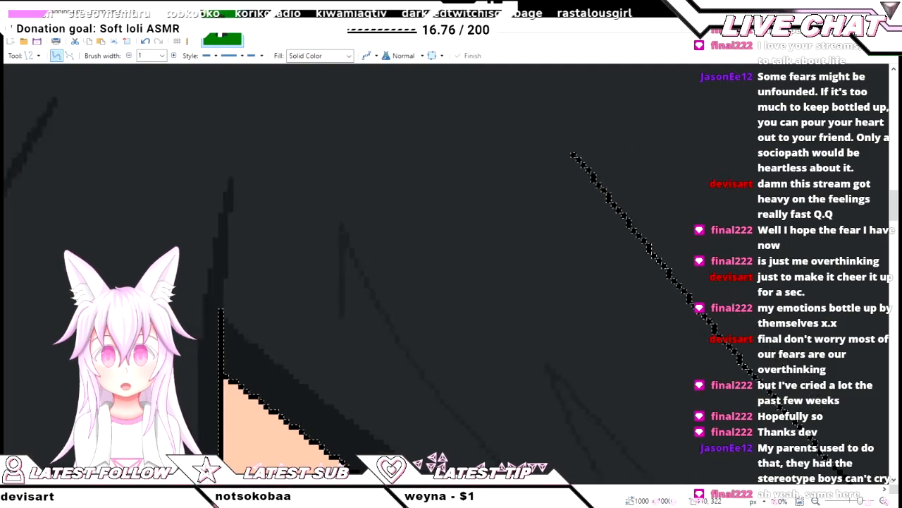
scroll(346, 338, down, 3)
mouse_move(343, 314)
mouse_down()
mouse_move(347, 347)
mouse_move(367, 331)
mouse_move(373, 342)
mouse_move(412, 341)
mouse_up()
scroll(360, 337, down, 1)
scroll(370, 336, up, 3)
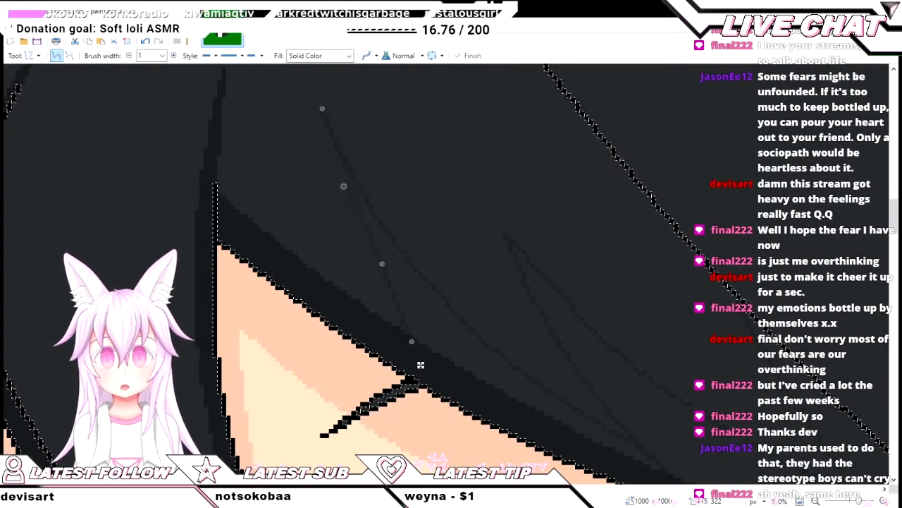
drag(344, 186, 336, 190)
drag(382, 264, 369, 280)
drag(412, 341, 399, 340)
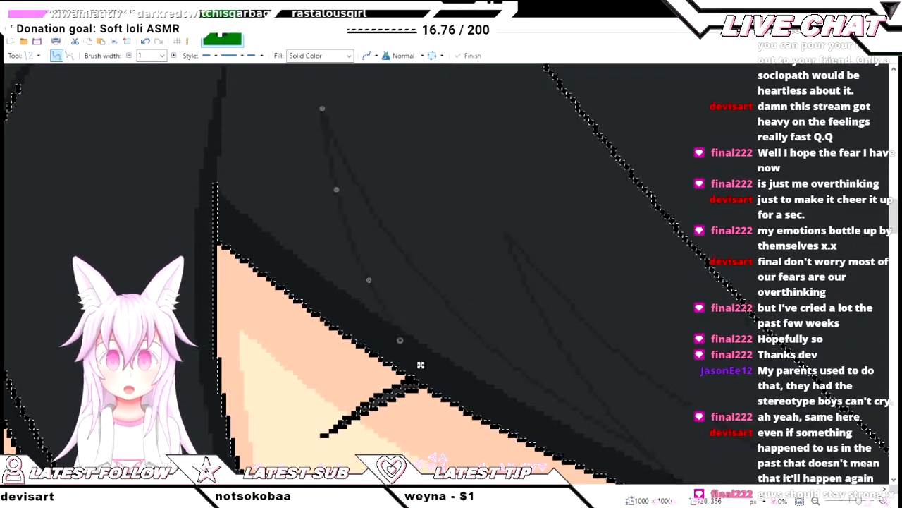
key(Return)
- Draw a curved shadow edge from just above the thin strand over the forehead peak down into the fringe's lower shadow
scroll(260, 371, down, 3)
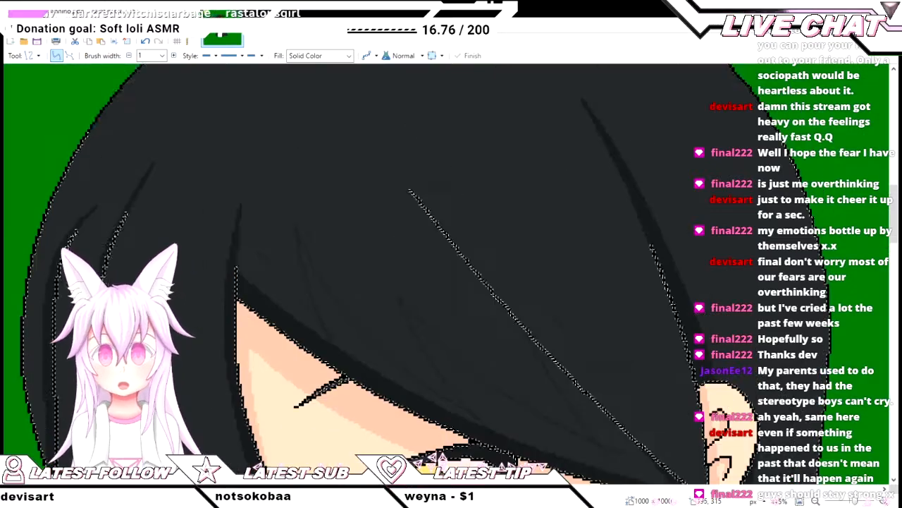
scroll(444, 273, left, 1)
scroll(444, 274, up, 1)
scroll(444, 273, up, 1)
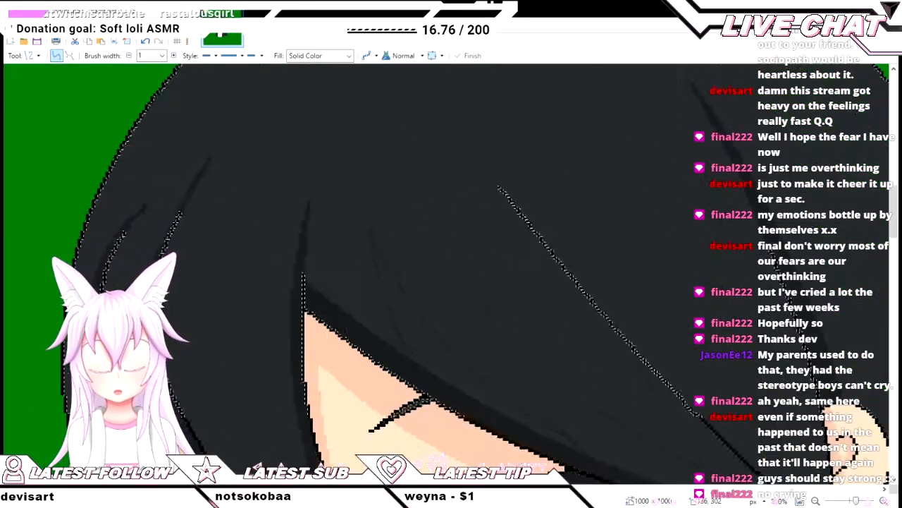
scroll(303, 216, up, 3)
drag(306, 200, 481, 441)
drag(305, 199, 312, 172)
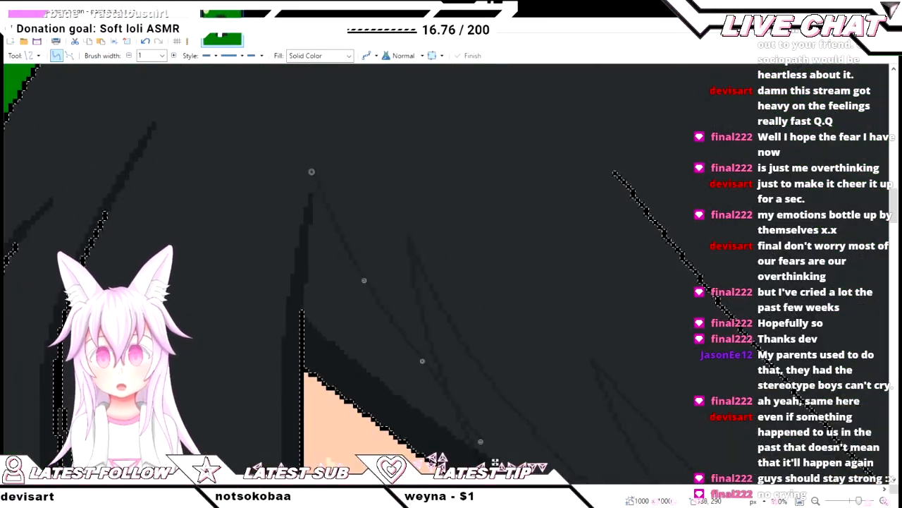
drag(364, 280, 348, 279)
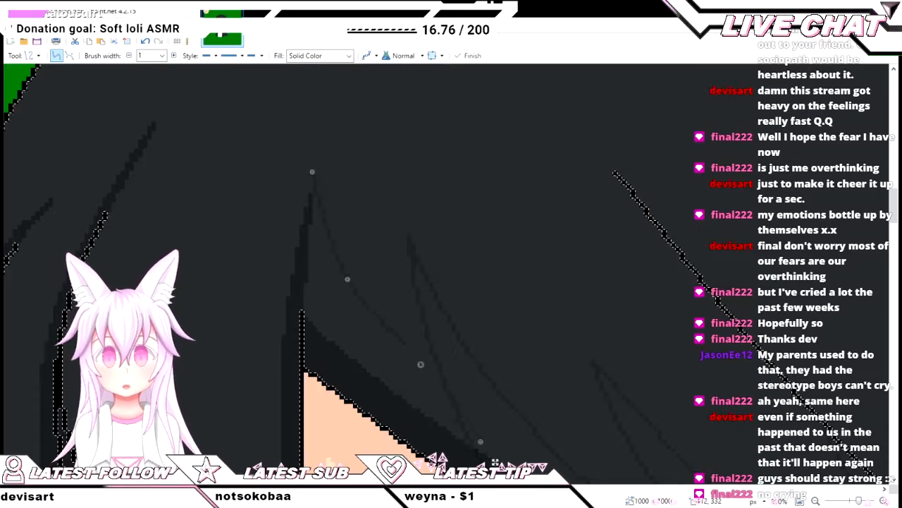
drag(421, 365, 410, 381)
drag(312, 172, 321, 157)
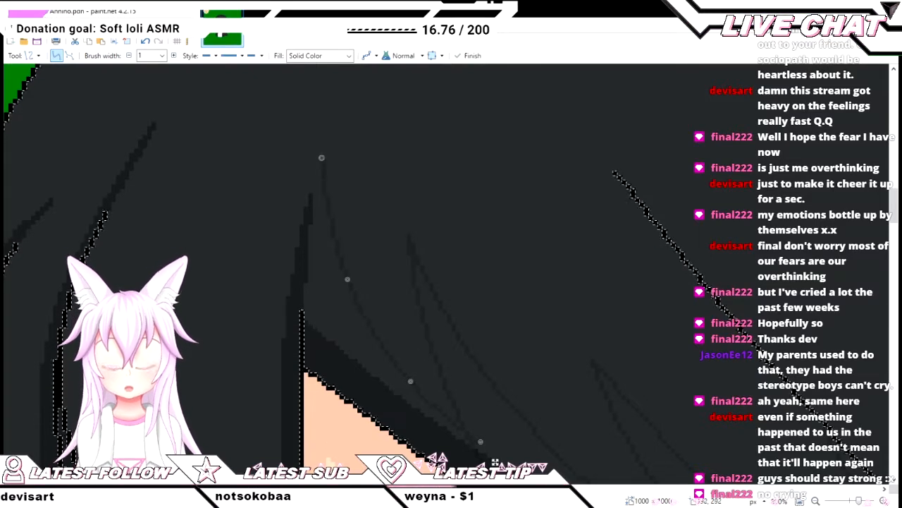
drag(348, 279, 337, 279)
drag(410, 380, 410, 386)
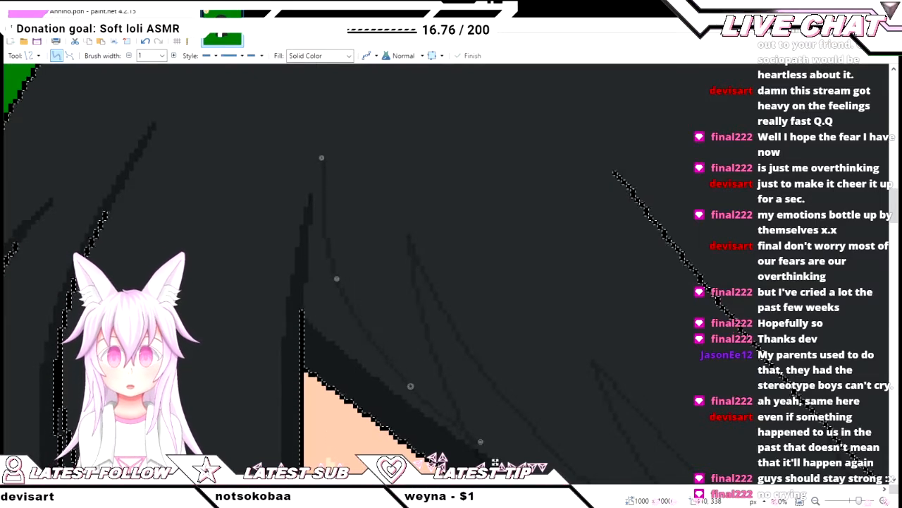
scroll(495, 460, down, 2)
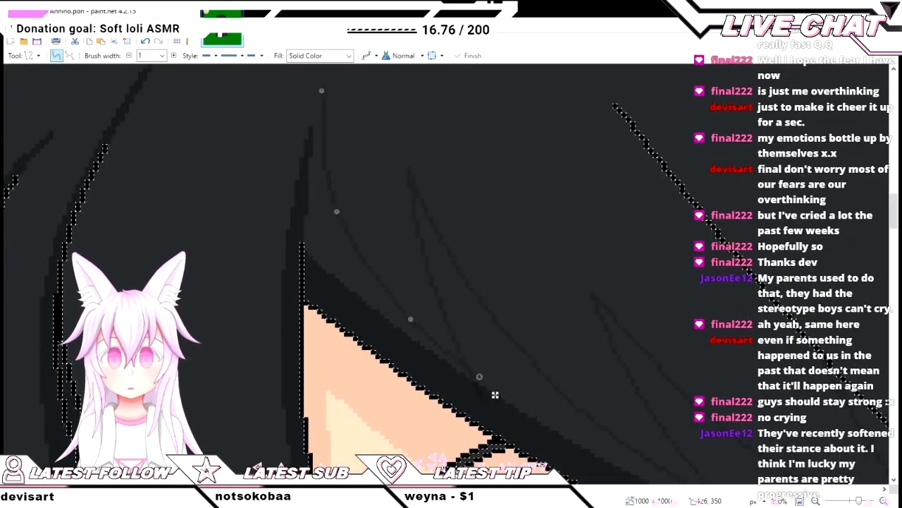
drag(479, 376, 479, 380)
drag(321, 90, 320, 85)
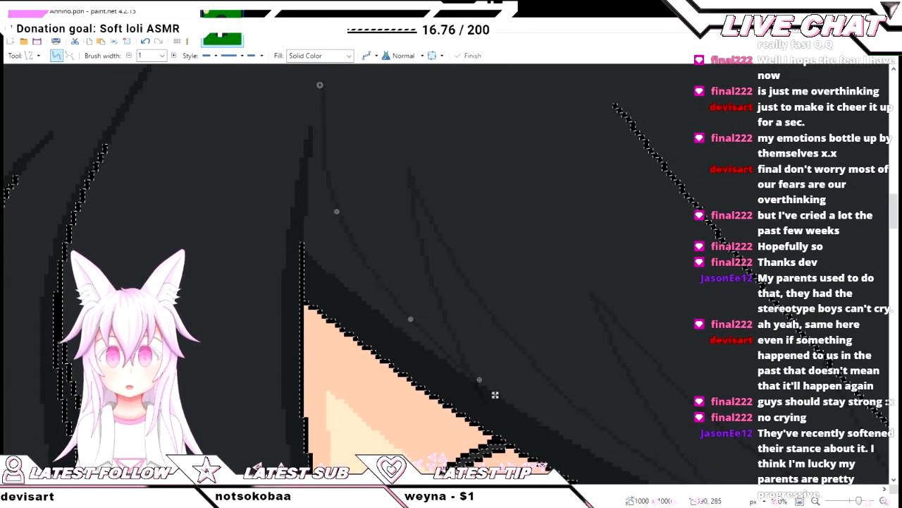
scroll(495, 394, up, 2)
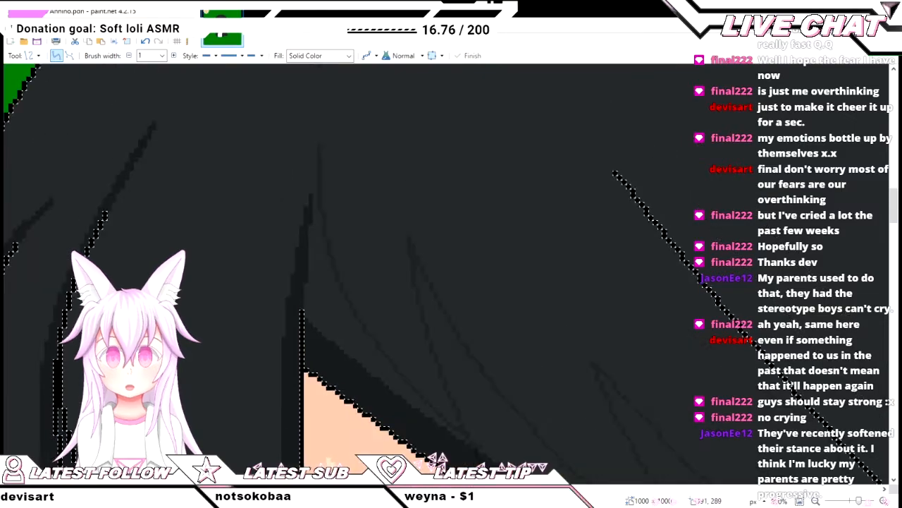
- Draw a curved shadow edge down the hair lock between the eyes, bending it gently from the lock's edge toward its tip
scroll(495, 394, down, 3)
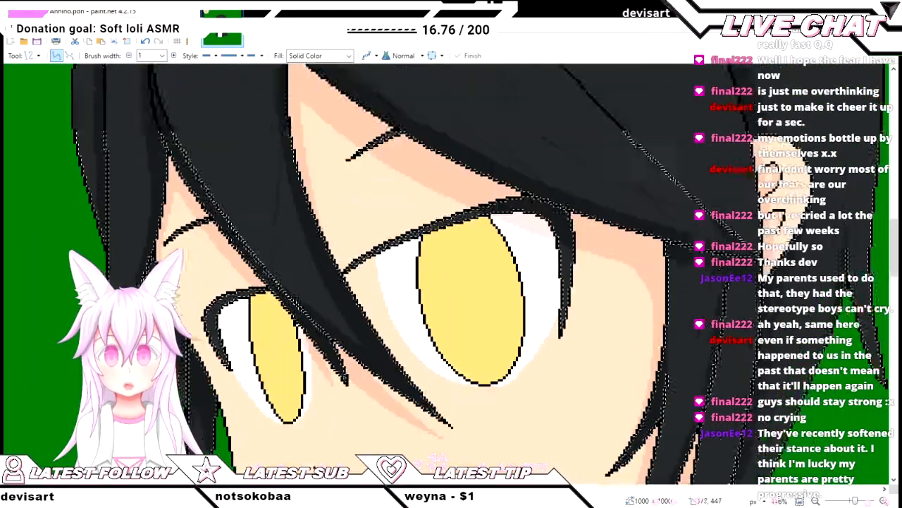
scroll(451, 274, up, 4)
scroll(451, 274, down, 3)
scroll(451, 273, up, 3)
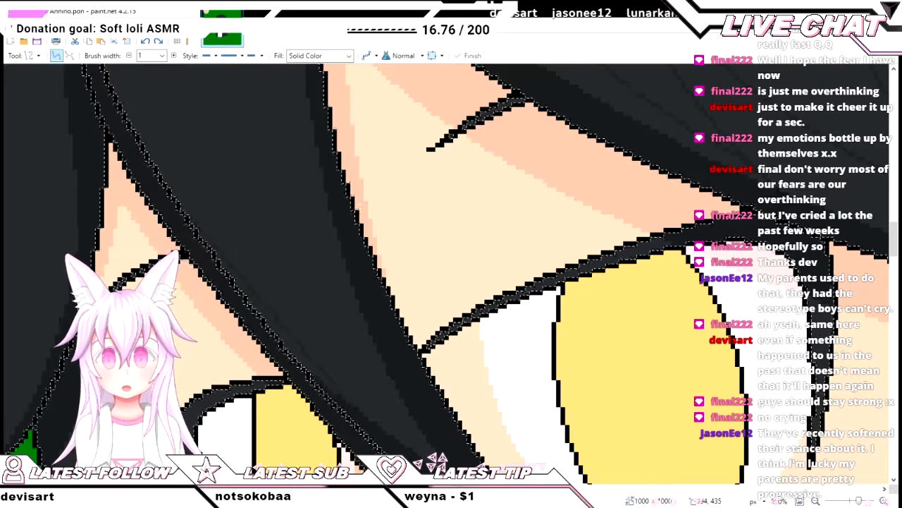
drag(191, 217, 352, 367)
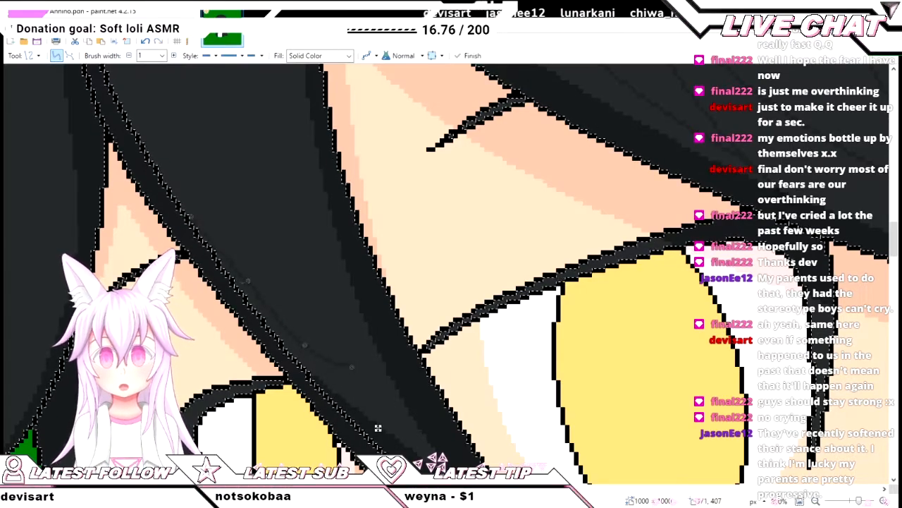
drag(248, 281, 243, 280)
drag(305, 344, 309, 342)
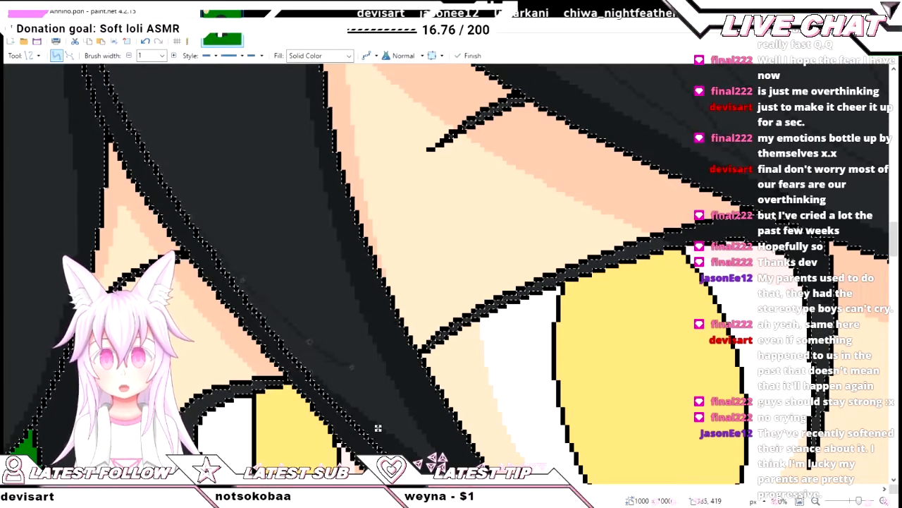
key(Return)
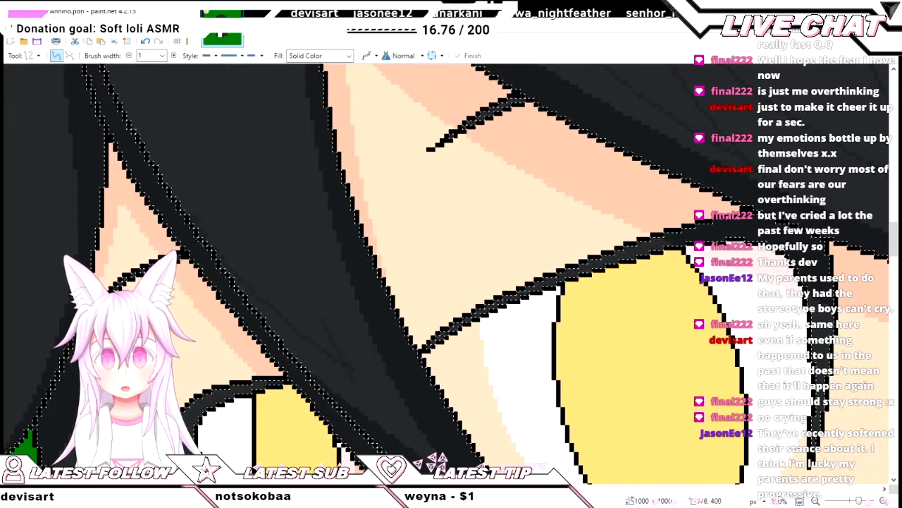
- Outline a pointed shadow strand on the same lock with two curves running down from one upper point
scroll(451, 268, down, 2)
scroll(451, 267, up, 2)
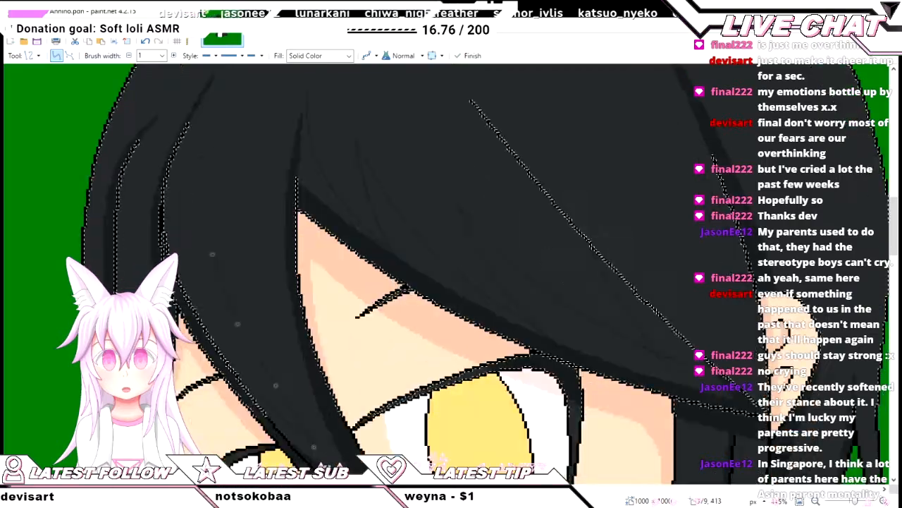
scroll(342, 426, up, 1)
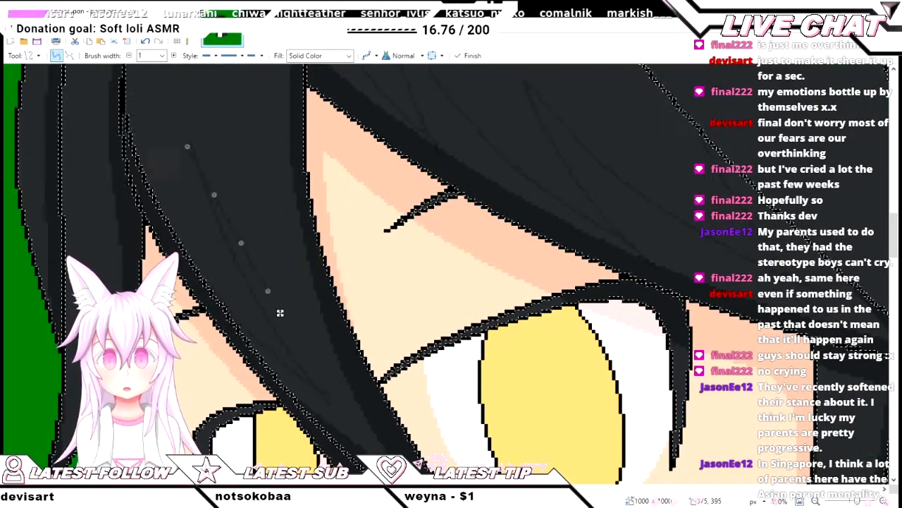
drag(190, 143, 288, 285)
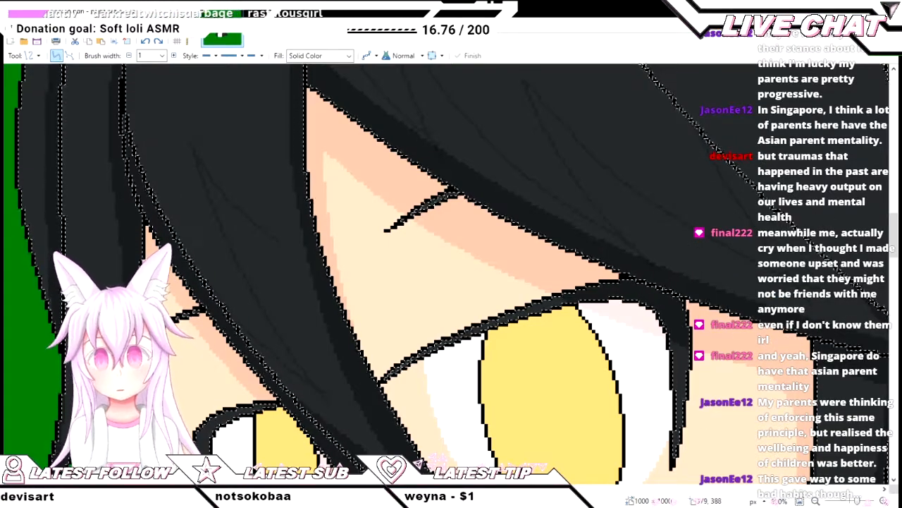
- Outline a long, narrow shadow strand higher on the lock, just beside the forehead peak, with curves spreading from a shared tip
scroll(810, 248, up, 3)
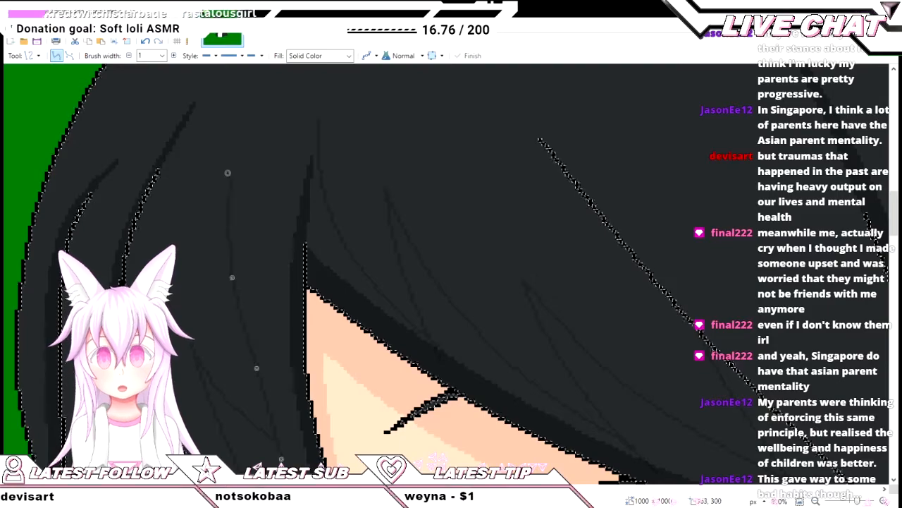
drag(230, 170, 280, 459)
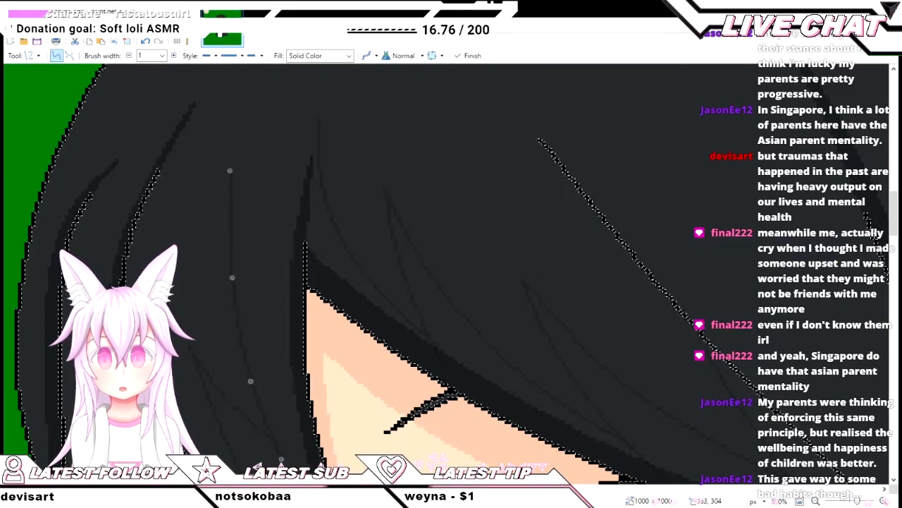
drag(227, 143, 224, 164)
key(ctrl+z)
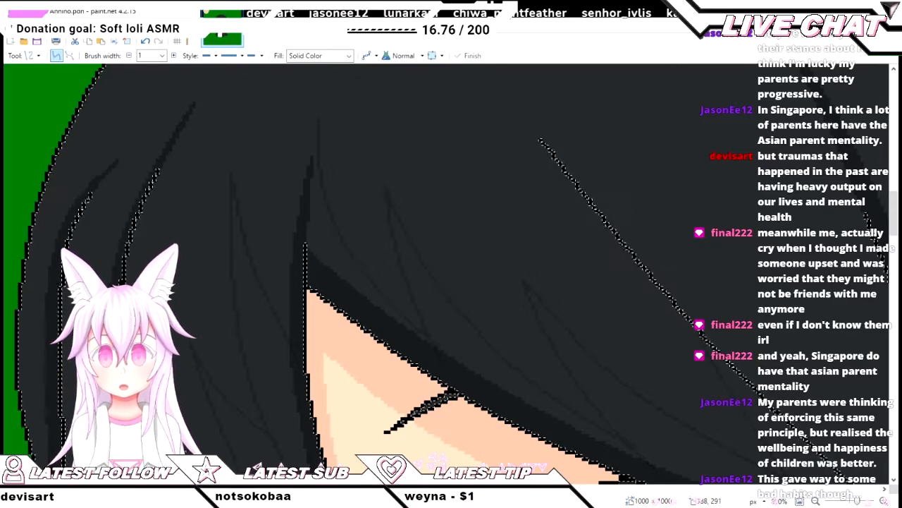
- Bend a curve from the tip above the forehead peak down the outer side of the thin dark strand
scroll(374, 275, up, 1)
scroll(374, 275, down, 2)
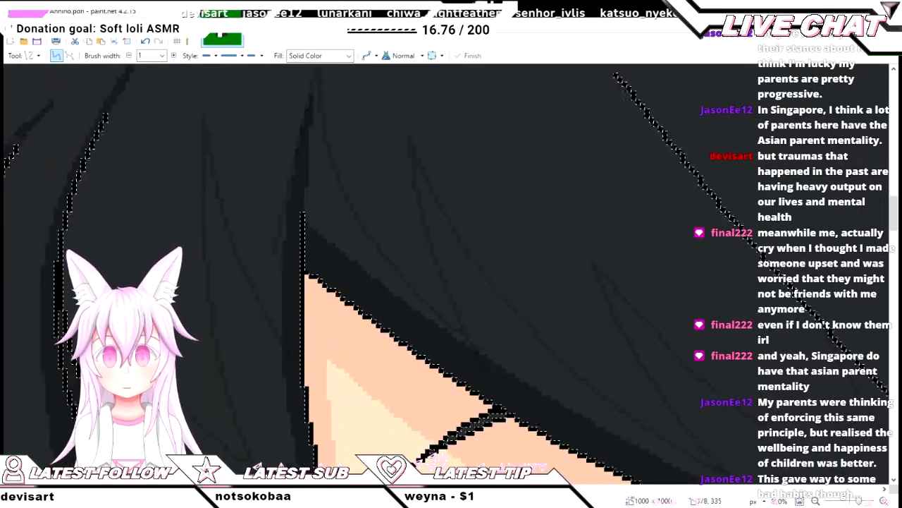
scroll(322, 383, up, 1)
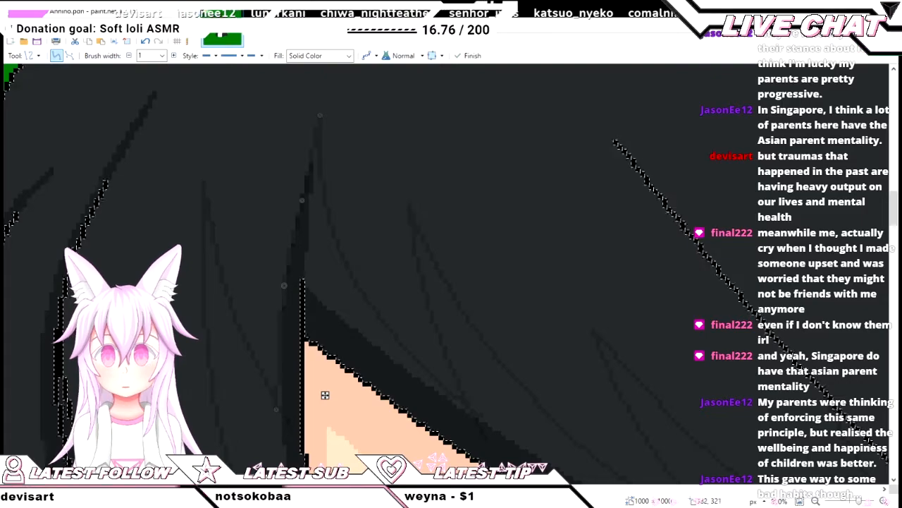
drag(284, 285, 276, 285)
mouse_move(302, 200)
mouse_down()
mouse_move(286, 194)
mouse_move(300, 183)
mouse_up()
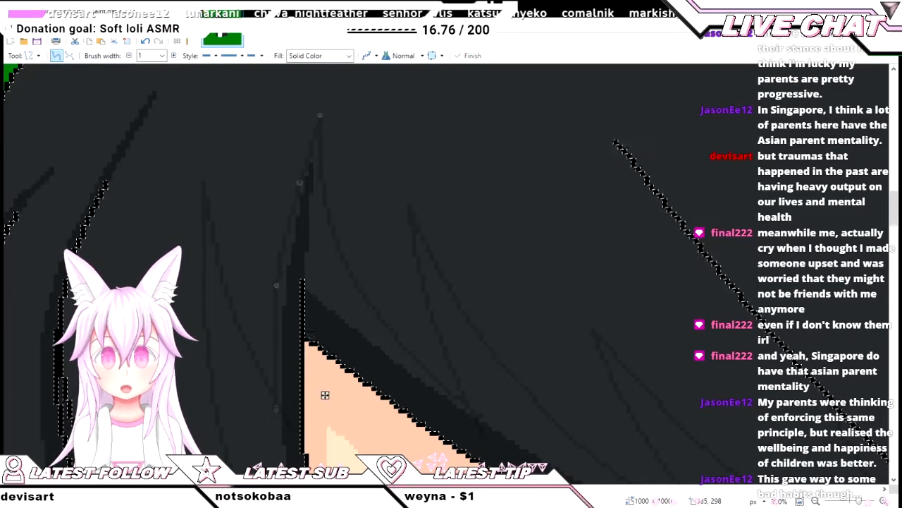
- Try to fill the outlined fringe strands with the shadow colour and undo the last fill
key(f)
scroll(302, 342, down, 3)
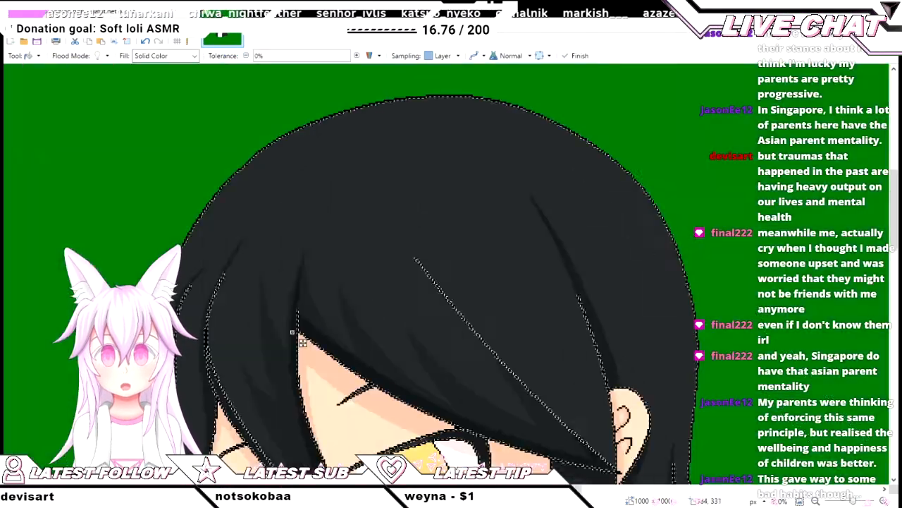
scroll(302, 341, down, 2)
scroll(302, 342, up, 3)
key(ctrl+z)
- Reshape the curve beside the thin strand above the forehead peak and close its upper tip with short lines
scroll(319, 394, up, 2)
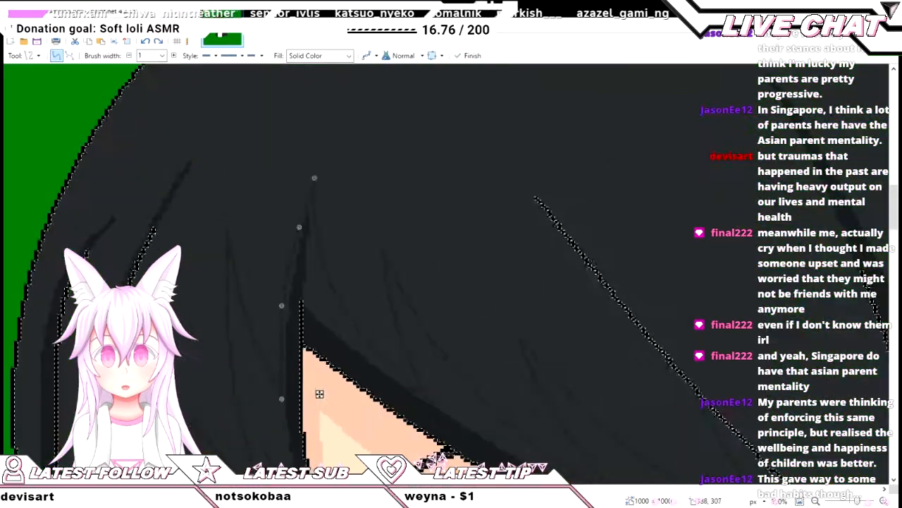
scroll(319, 393, up, 2)
drag(313, 131, 323, 130)
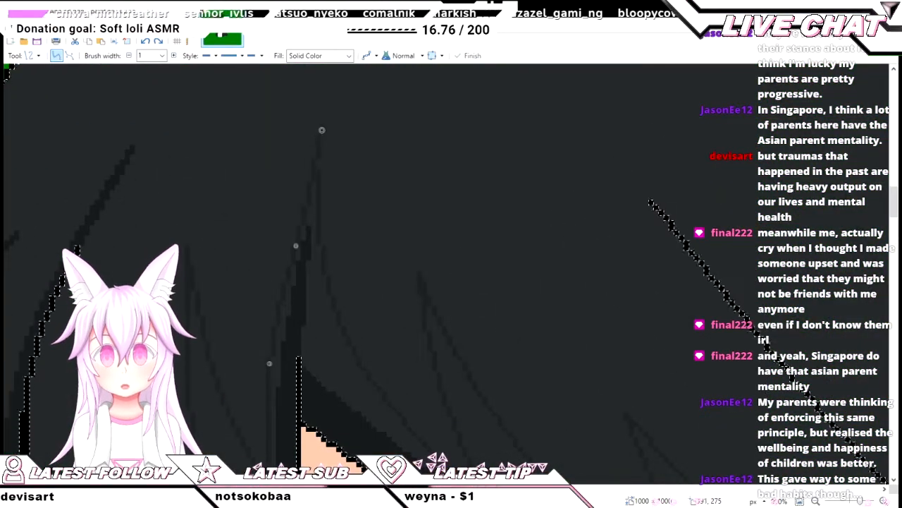
drag(296, 245, 292, 229)
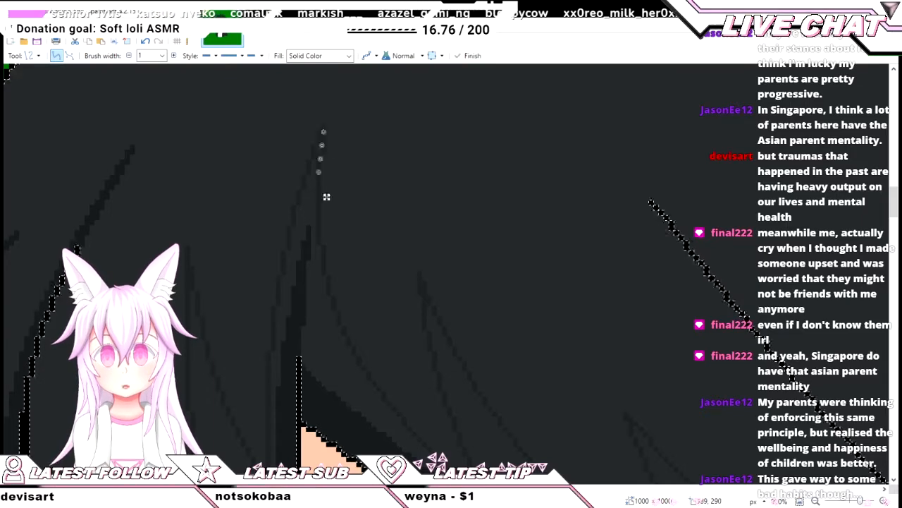
scroll(319, 133, up, 4)
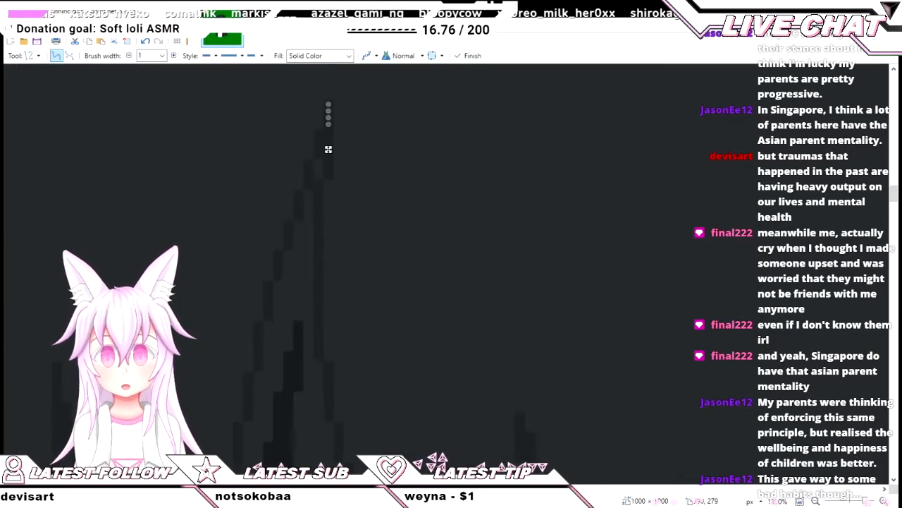
- Fill the outlined strand above the forehead peak with the darker hair shadow colour
key(s)
click(289, 264)
scroll(292, 270, down, 4)
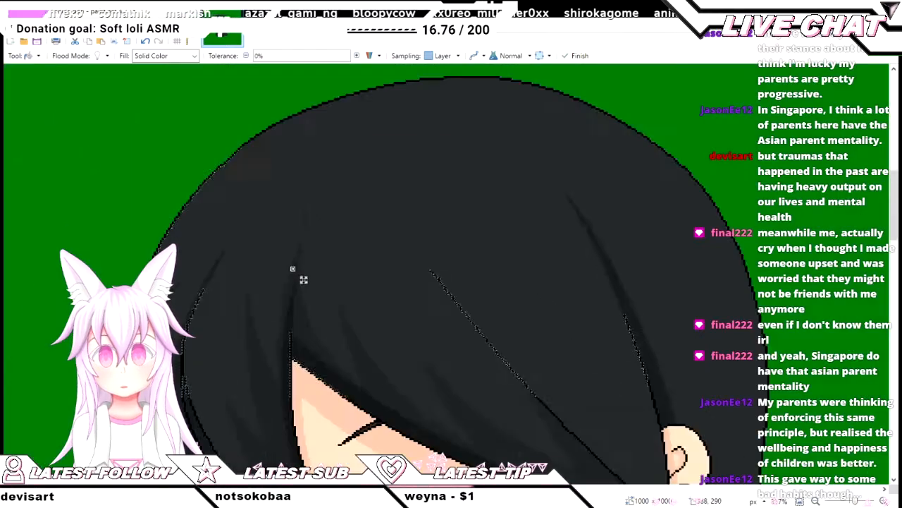
scroll(294, 203, up, 6)
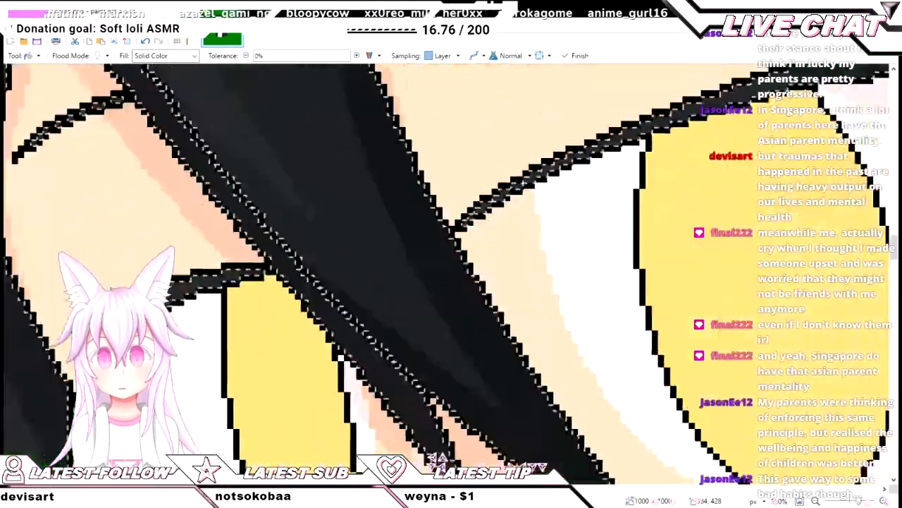
- Draw a bowed shadow edge on the side lock beside the small eyebrow, running down toward the lock's pointed end
key(o)
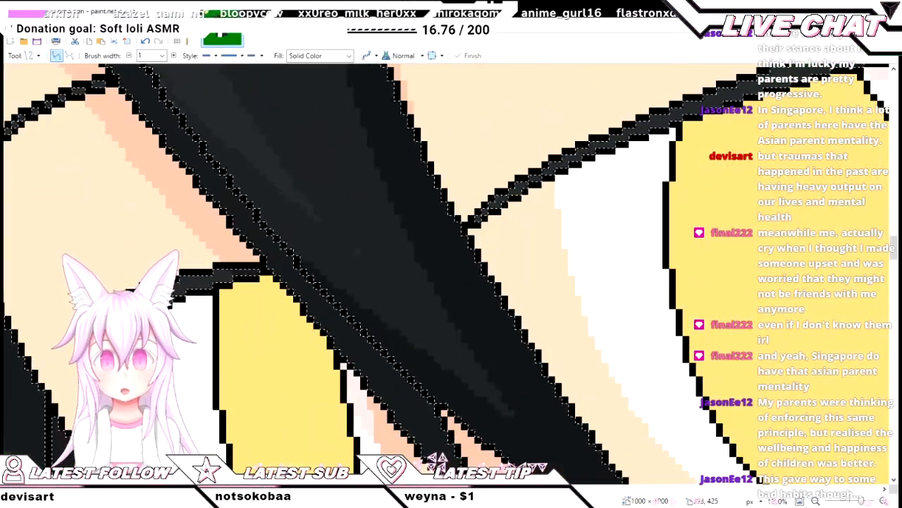
scroll(381, 269, down, 6)
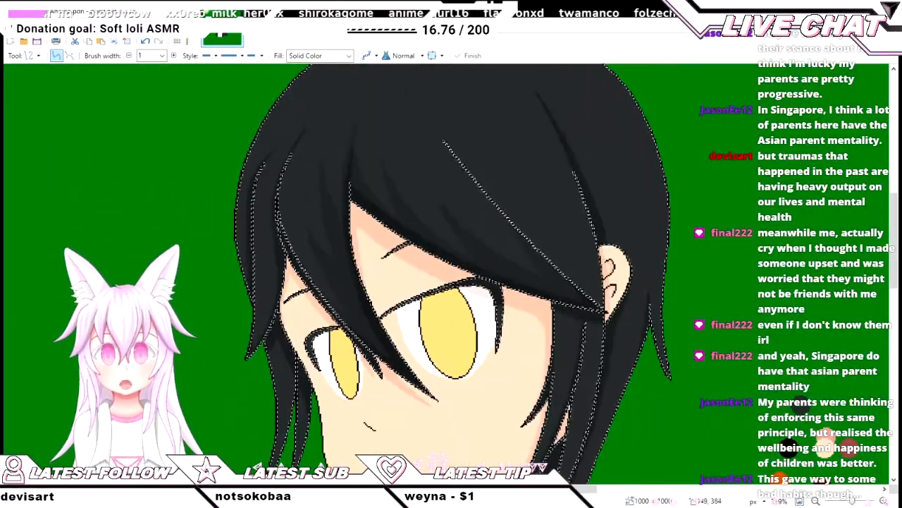
scroll(282, 254, up, 5)
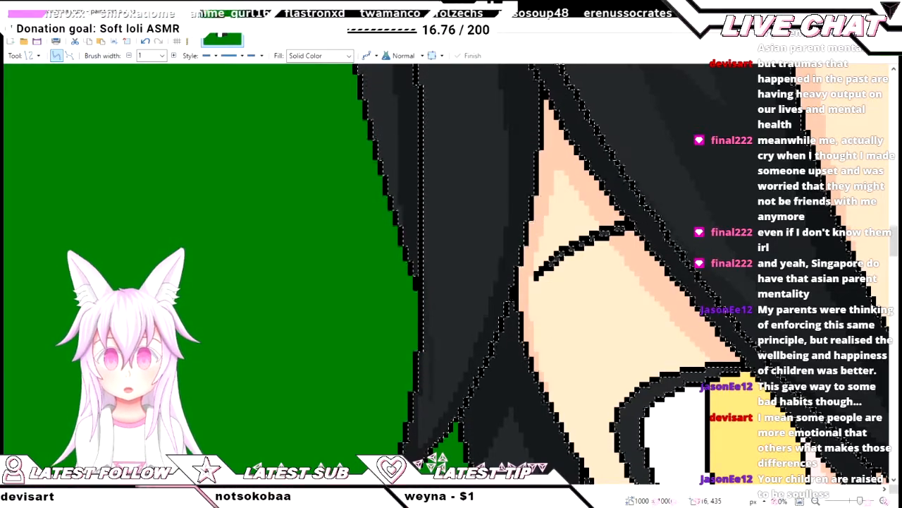
scroll(513, 471, down, 2)
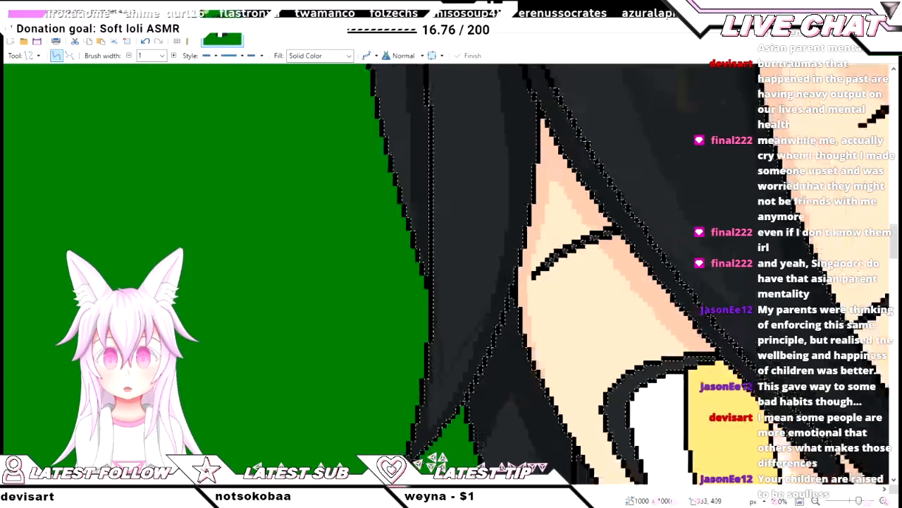
drag(488, 258, 471, 245)
scroll(493, 448, up, 1)
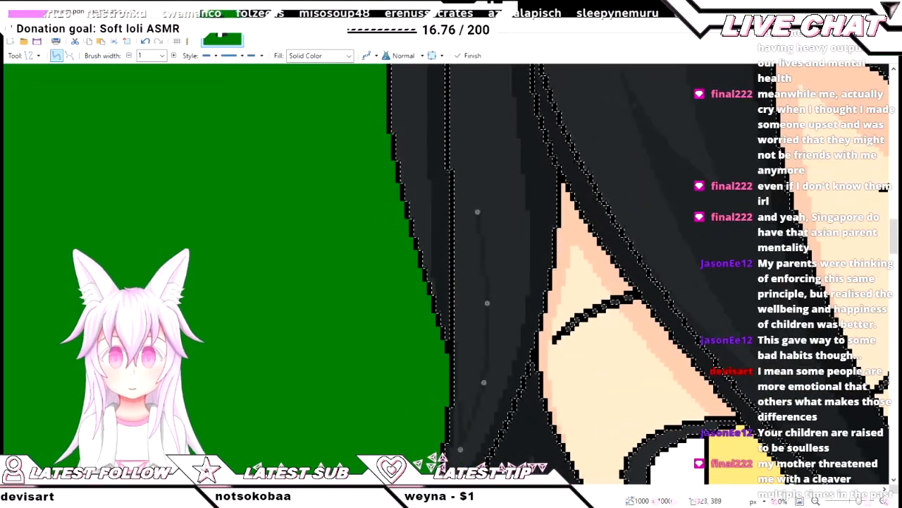
drag(478, 210, 481, 206)
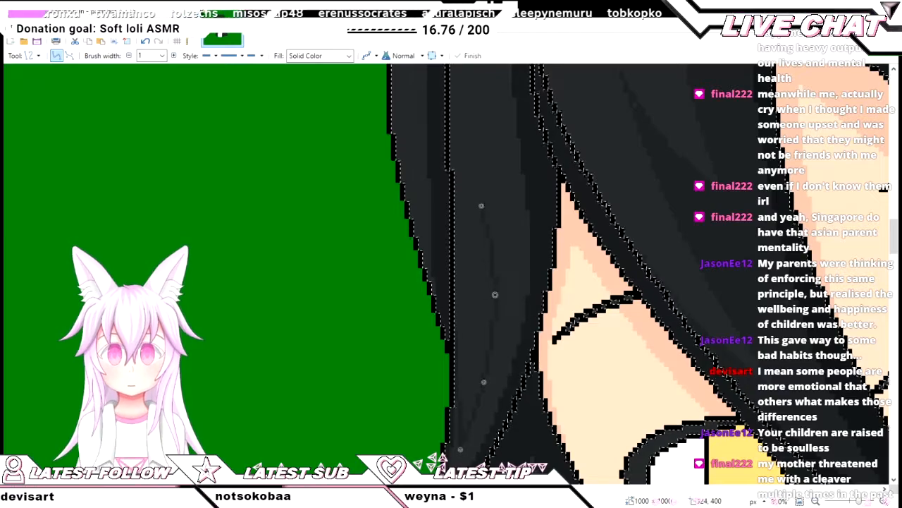
key(Return)
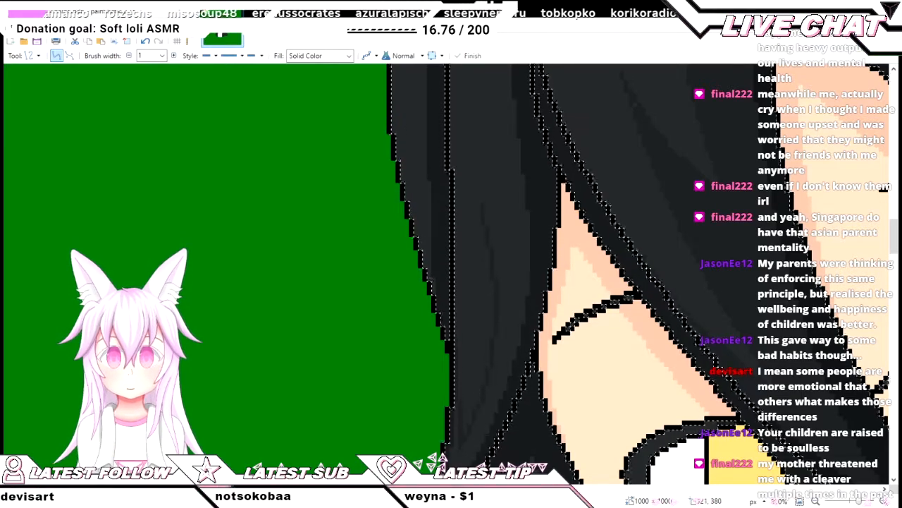
- Draw a second line from that edge's upper tip to the side lock's inner shadow, forming a pointed strand
drag(483, 203, 514, 284)
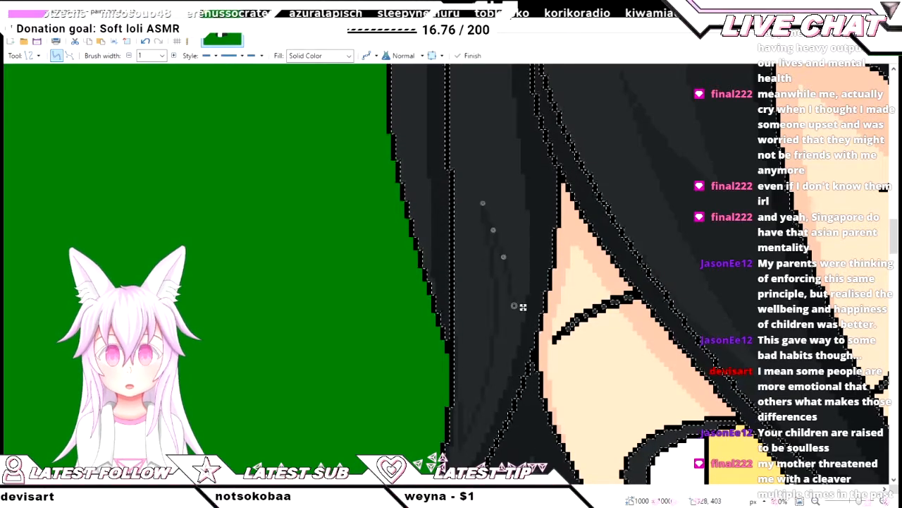
key(Return)
scroll(522, 310, down, 3)
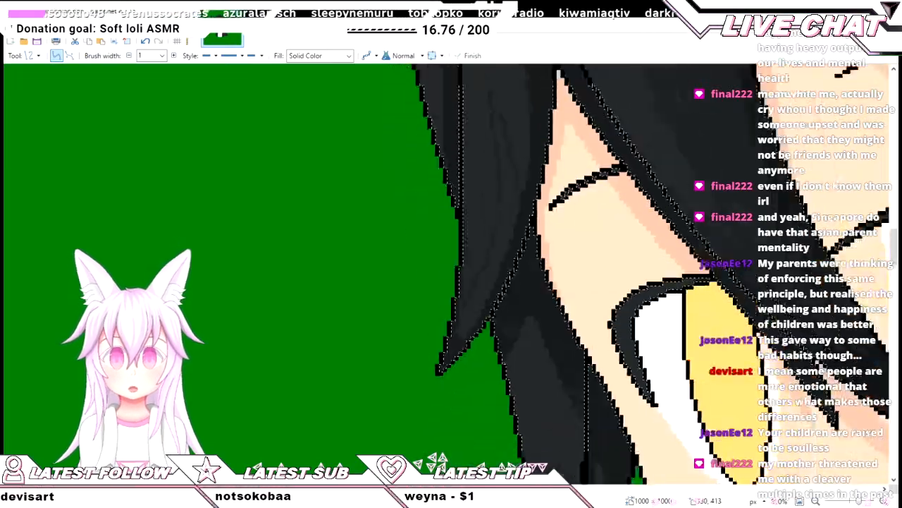
- Draw a long curved shadow edge on the upper part of the side lock, bowing outward and running down the lock
scroll(522, 310, up, 3)
ctrl+scroll(521, 310, down, 3)
ctrl+scroll(488, 210, up, 2)
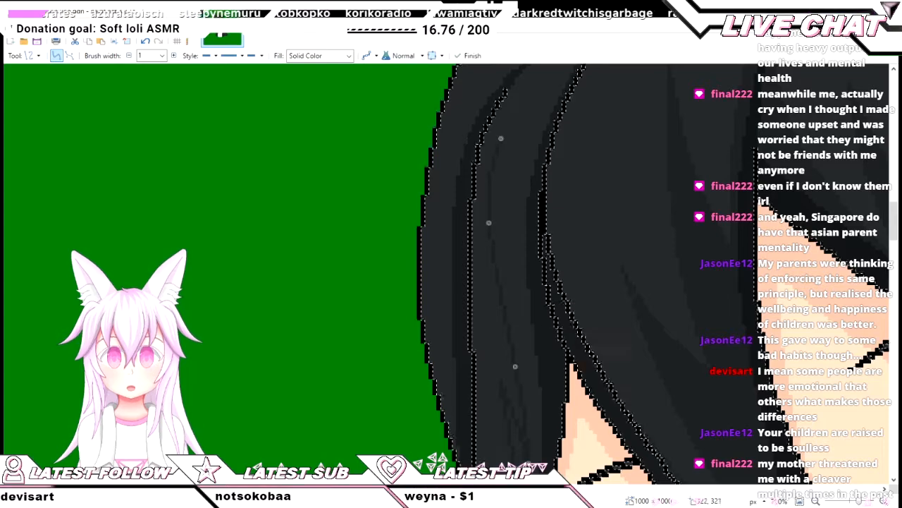
key(Return)
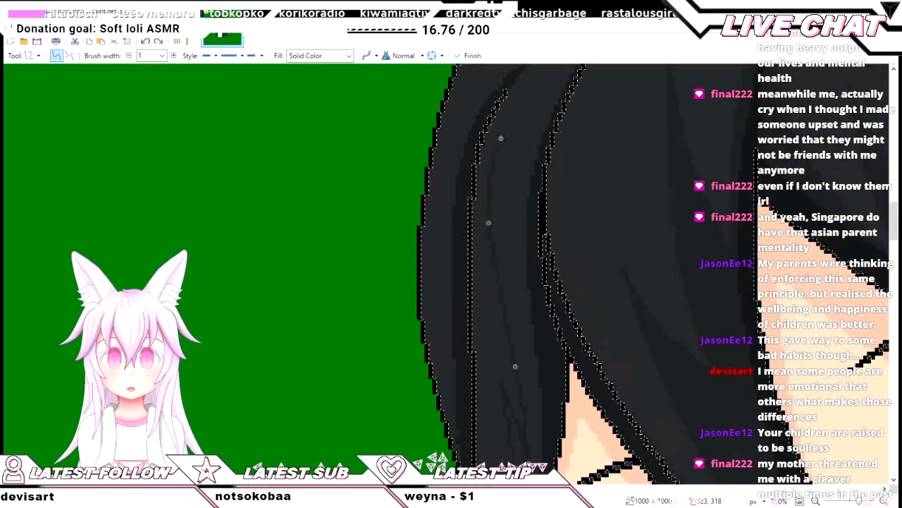
ctrl+scroll(508, 139, up, 2)
drag(485, 249, 491, 268)
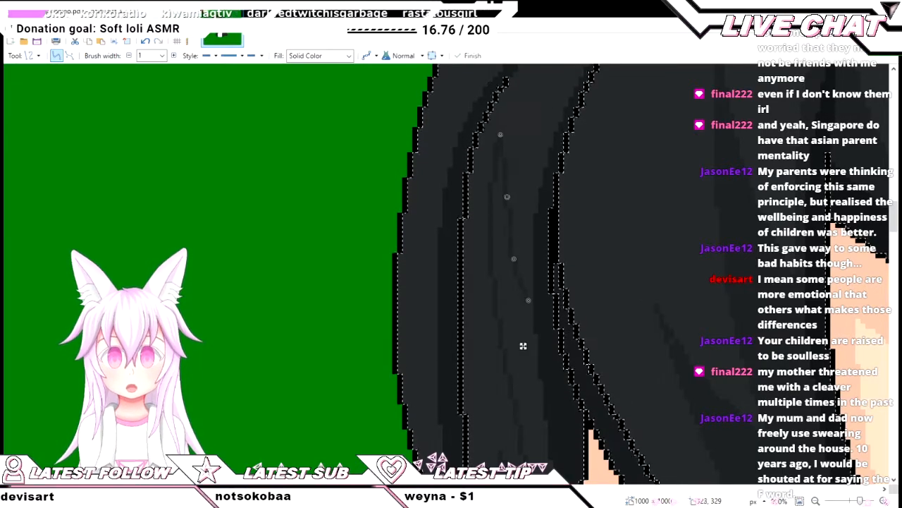
- Reshape the curved shadow edge on the upper side lock, bowing its middle outward and extending its upper and lower ends
drag(514, 258, 512, 271)
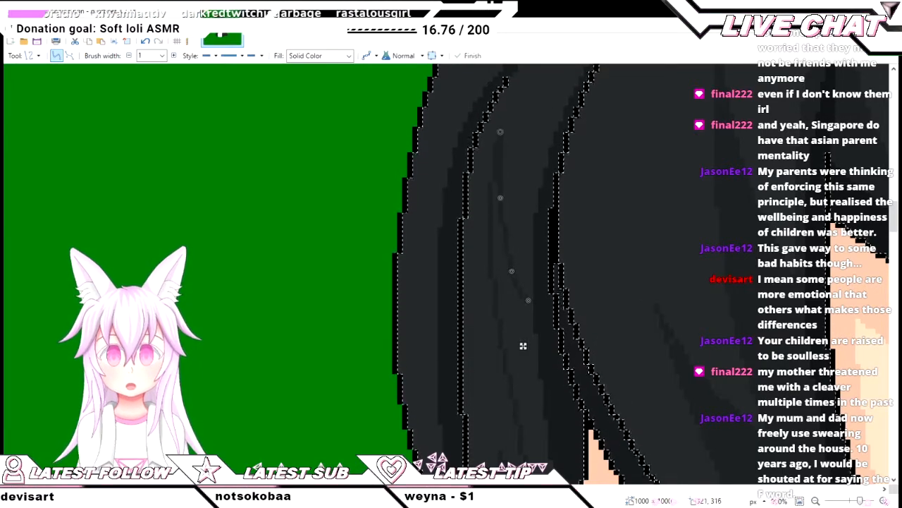
drag(501, 134, 501, 124)
drag(528, 300, 528, 307)
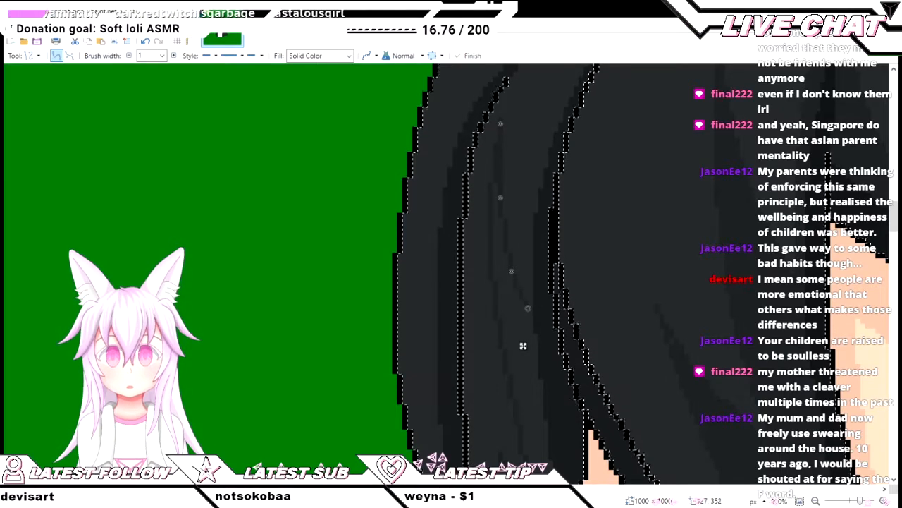
scroll(529, 203, down, 2)
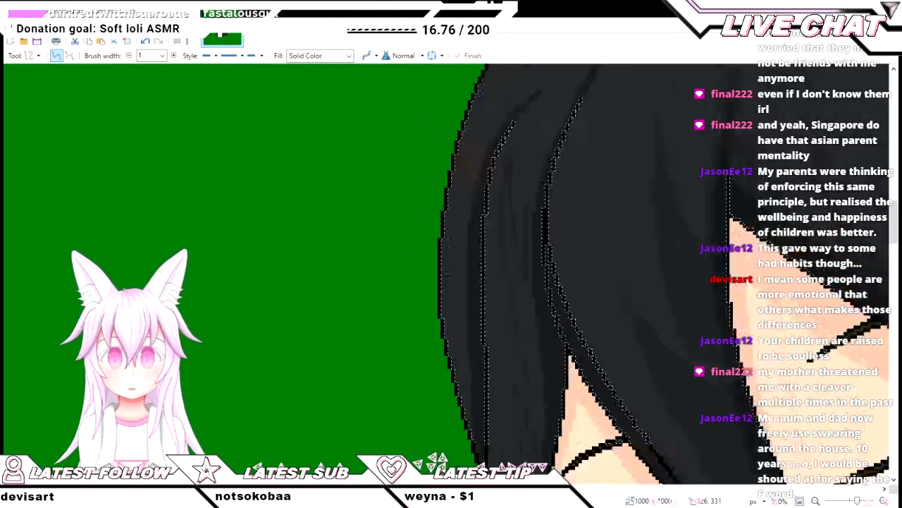
- Draw a long bowed shadow edge from the upper hair down to the lower end of the side lock's inner curve
scroll(529, 203, up, 2)
drag(641, 131, 527, 411)
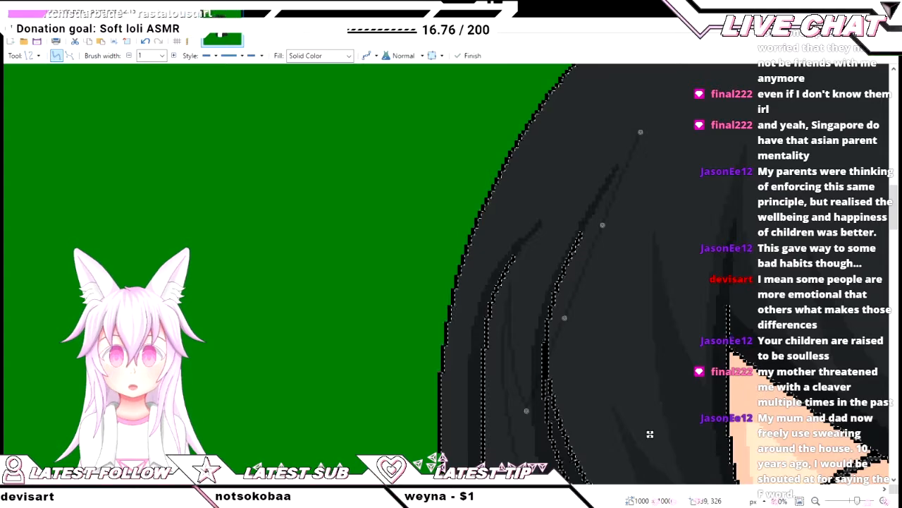
drag(565, 317, 532, 315)
drag(603, 225, 580, 203)
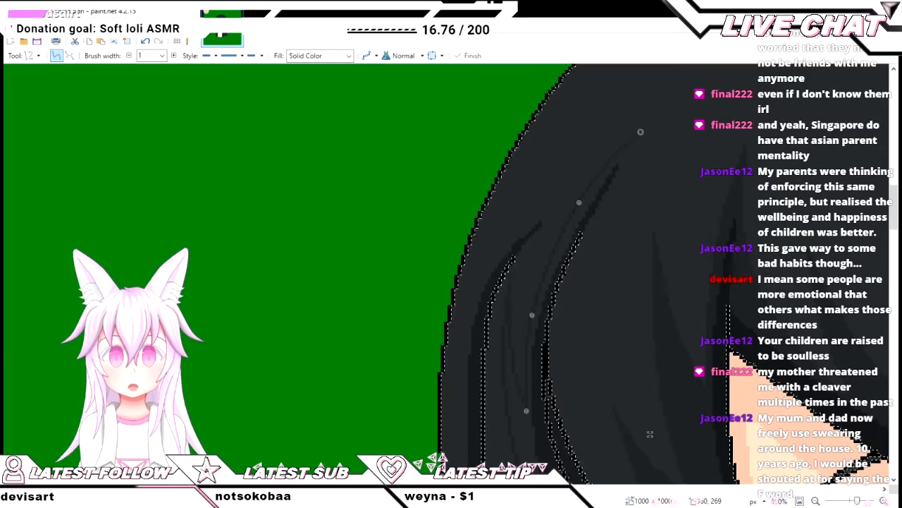
drag(641, 132, 645, 125)
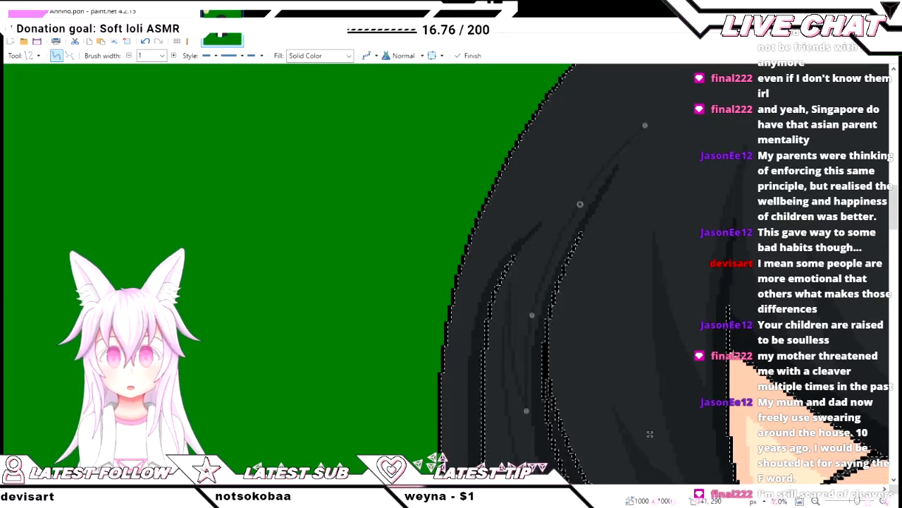
key(Return)
- Join the existing dark shadow's tip to the new edge with a short line, closing the strand's outline at its upper point
scroll(634, 151, up, 2)
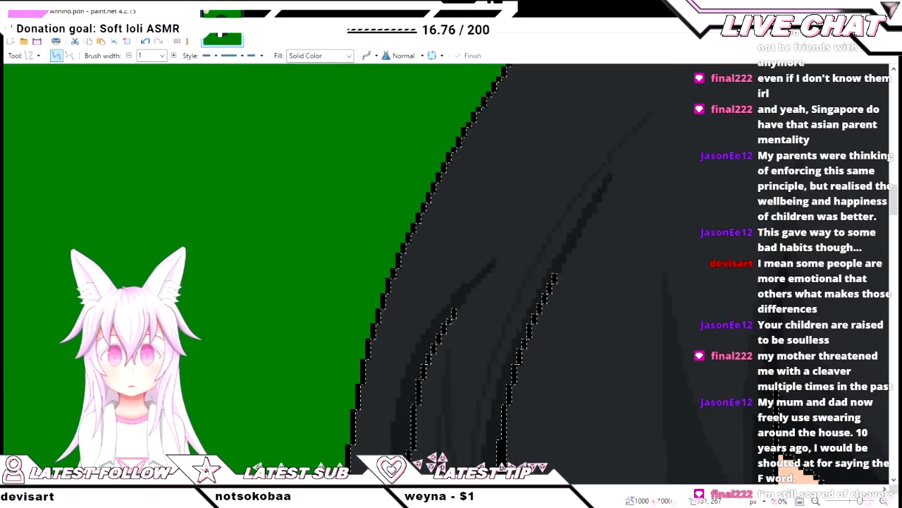
scroll(562, 243, up, 1)
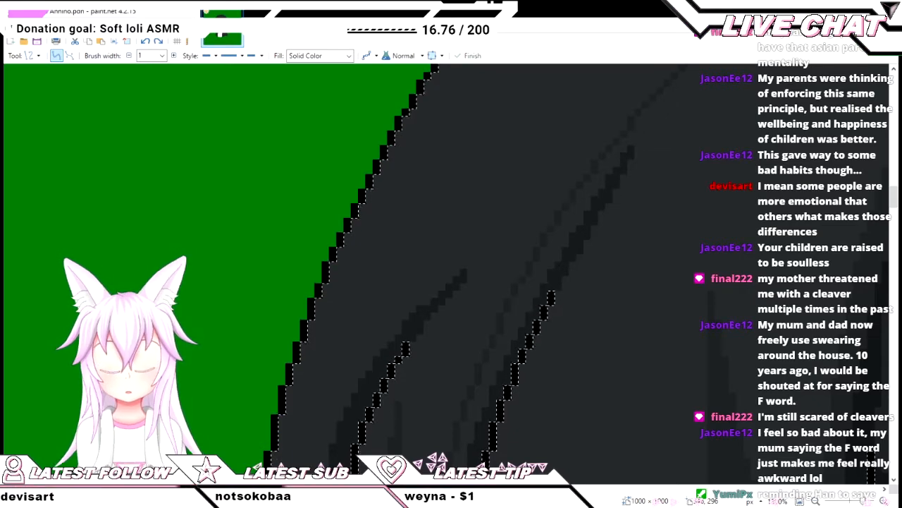
key(p)
scroll(557, 296, up, 1)
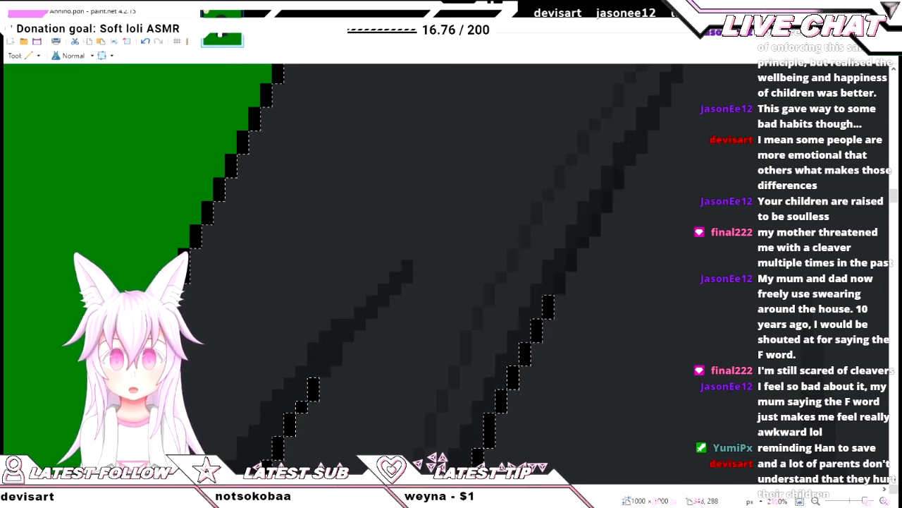
scroll(346, 268, right, 3)
scroll(345, 267, up, 2)
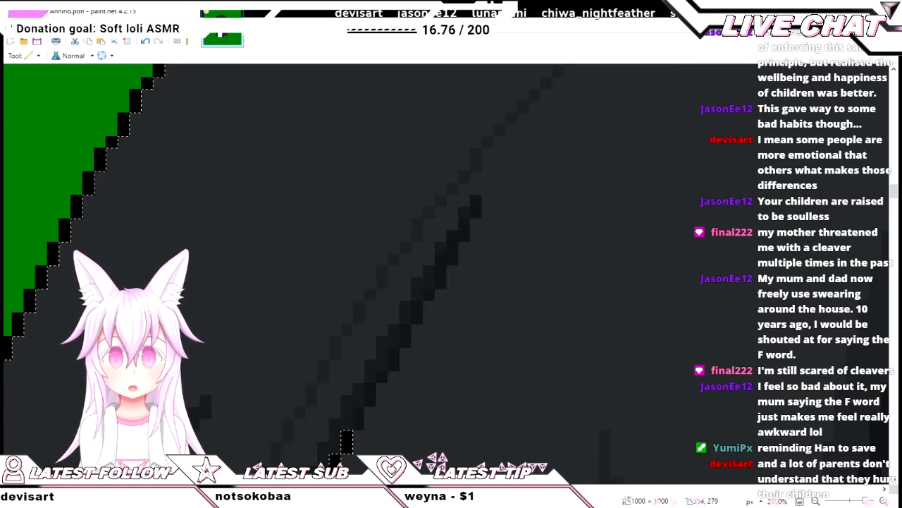
key(o)
scroll(346, 268, up, 1)
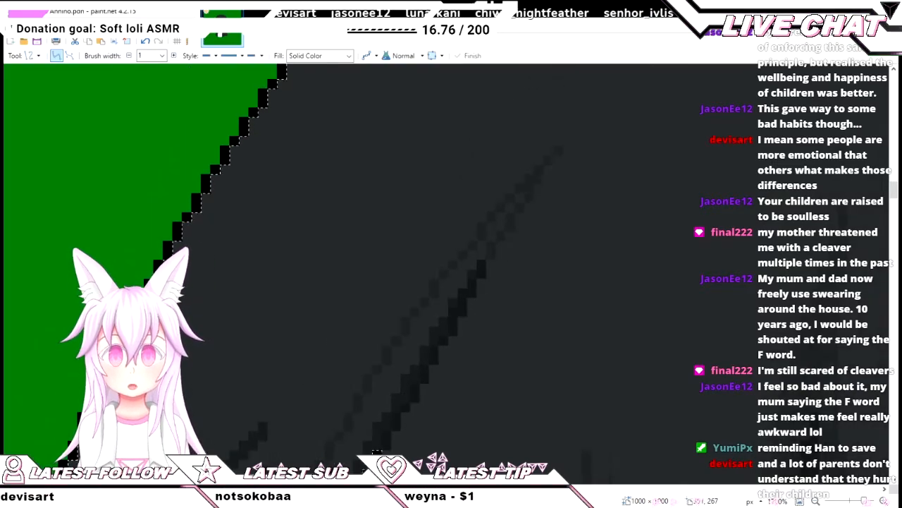
key(Return)
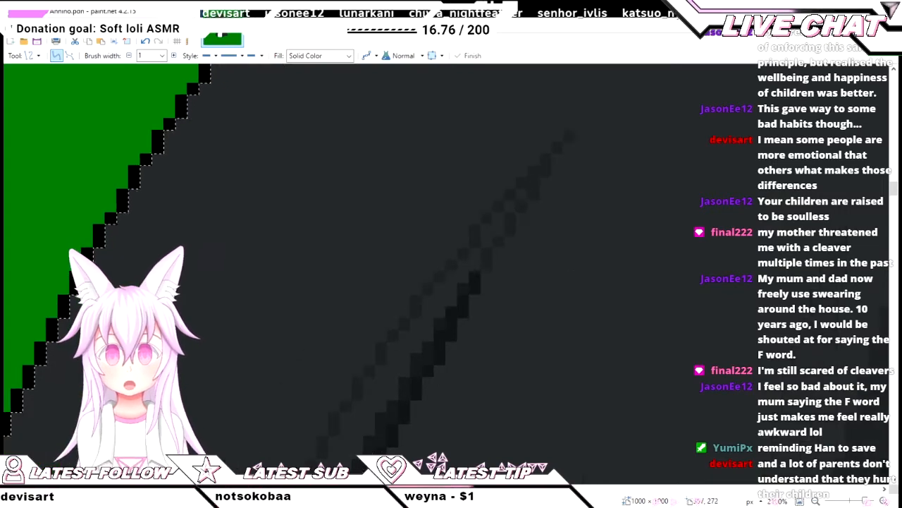
key(Return)
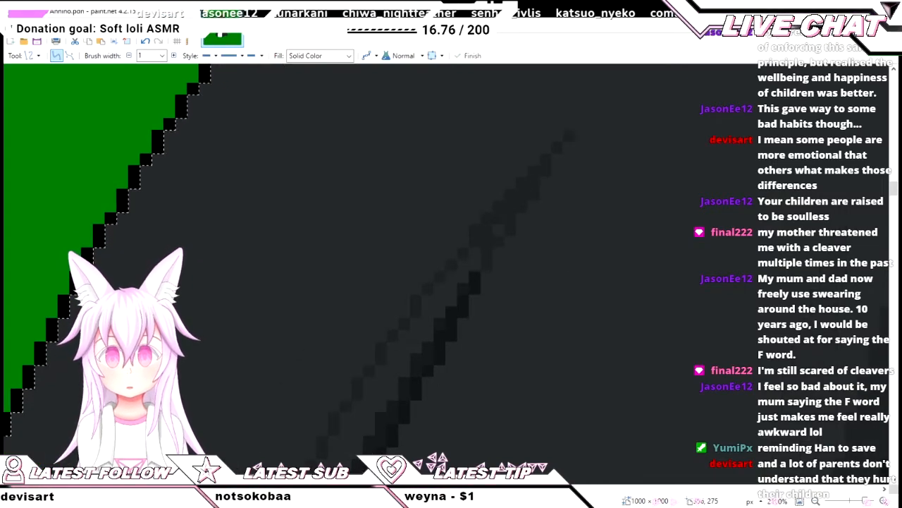
- Fill the outlined strand and the small enclosed area lower on the side lock with the darker hair shadow colour
key(f)
scroll(440, 302, down, 3)
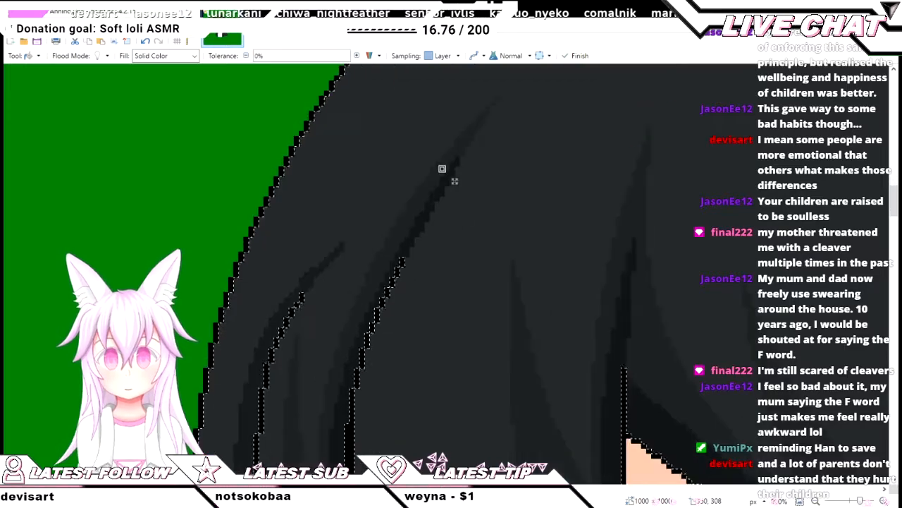
scroll(441, 302, down, 3)
scroll(332, 416, up, 1)
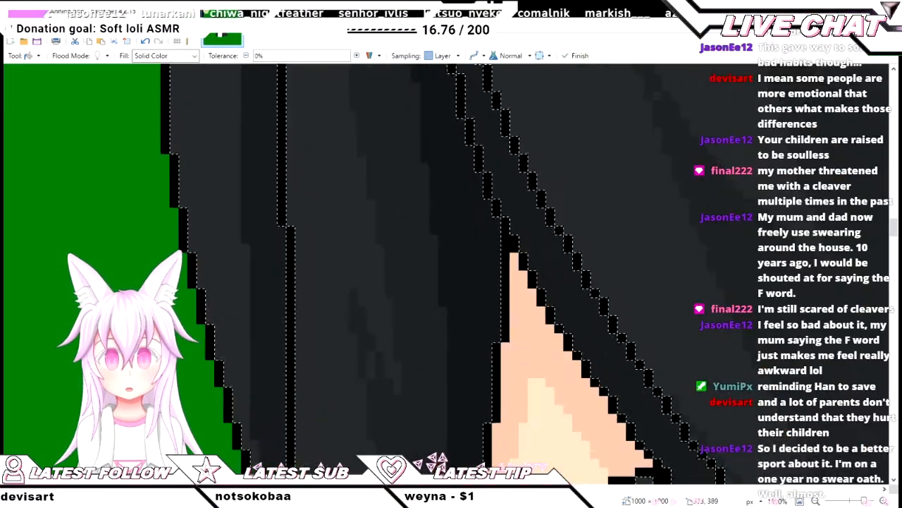
click(392, 361)
- Examine the shadow strands on the side lock and neighbouring fringe, both close up and within the whole hairstyle
scroll(392, 361, down, 2)
scroll(392, 361, down, 3)
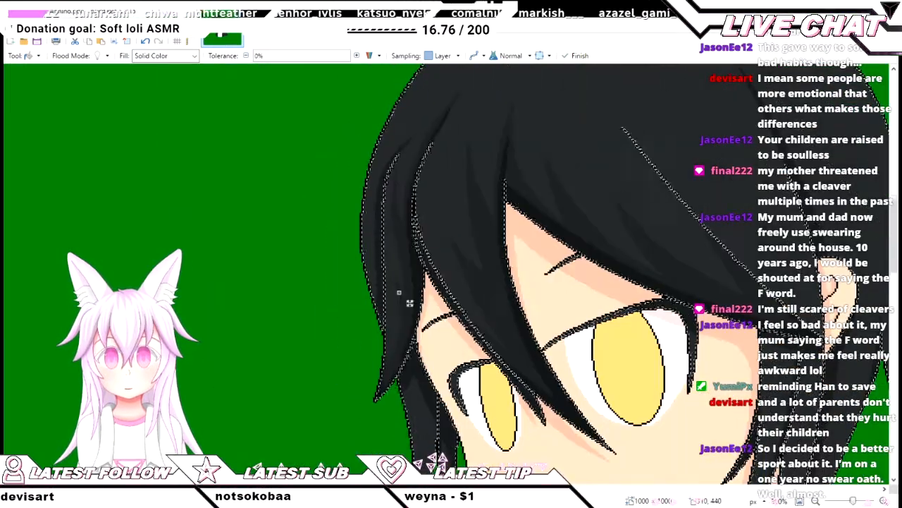
scroll(429, 176, up, 4)
scroll(429, 176, down, 1)
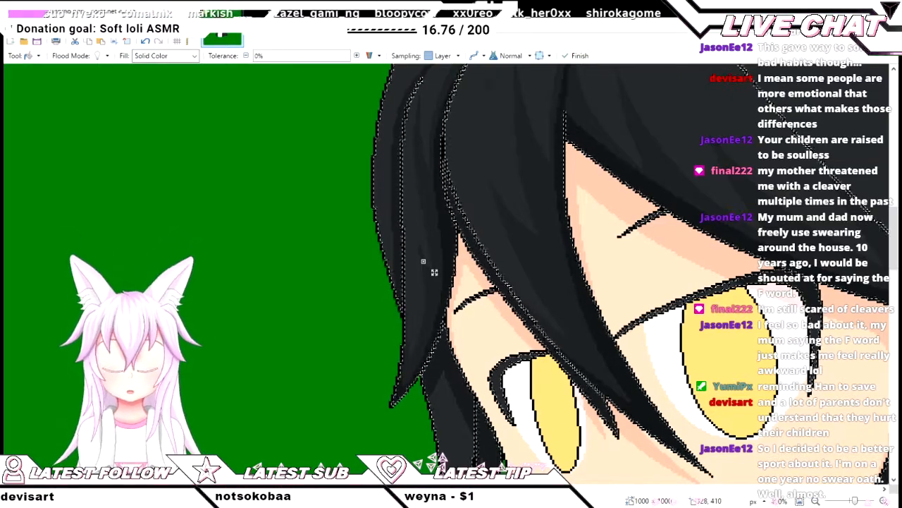
drag(434, 271, 434, 339)
scroll(434, 339, up, 5)
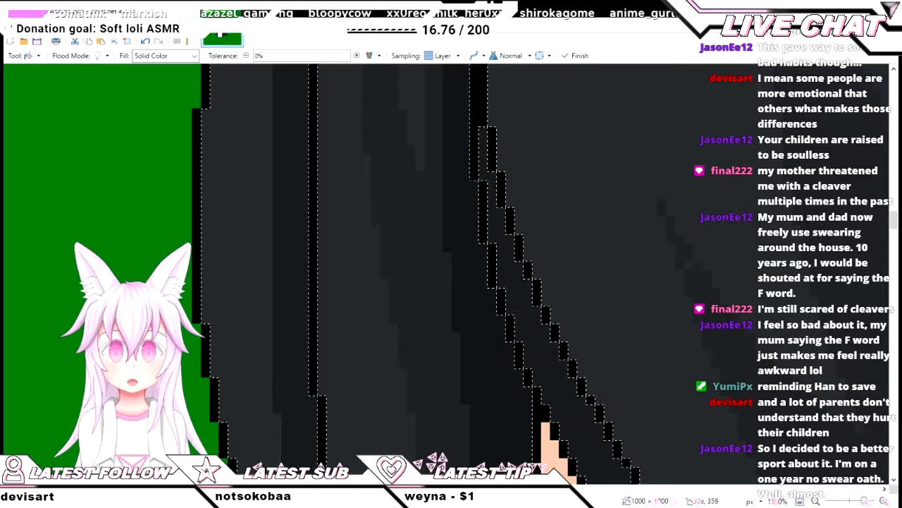
scroll(430, 207, down, 5)
scroll(526, 273, up, 5)
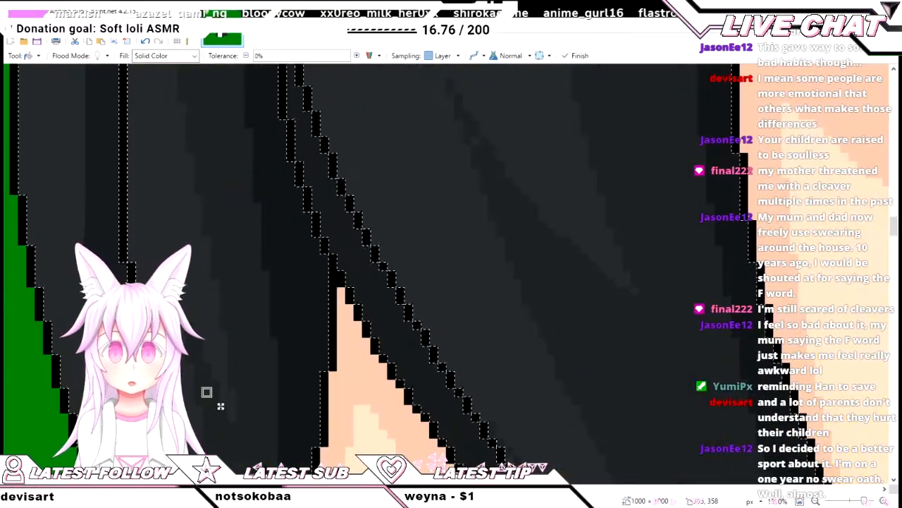
scroll(630, 305, down, 1)
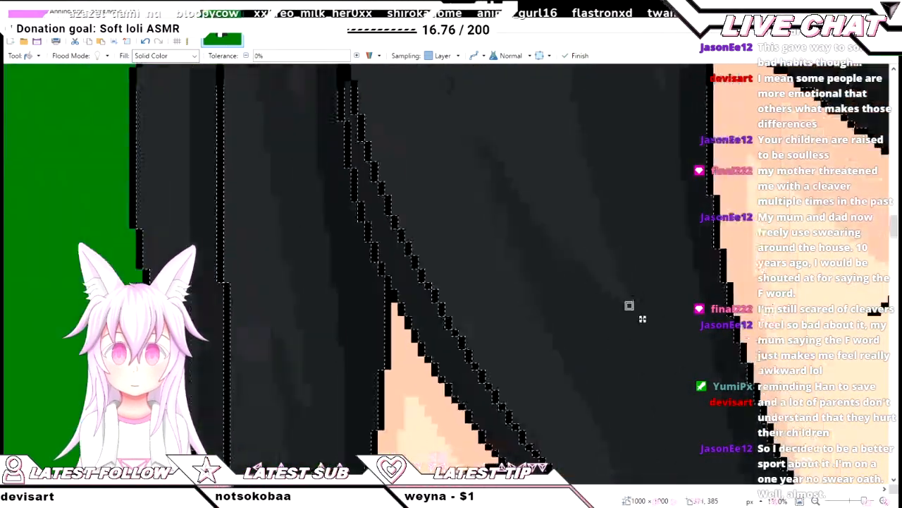
scroll(629, 305, down, 3)
scroll(611, 294, down, 2)
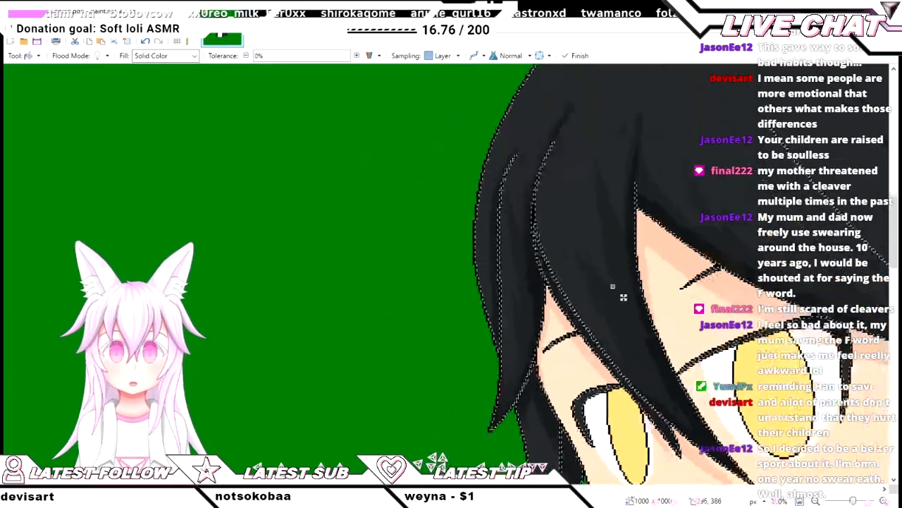
- Sample the dark hair colour and draw a bent 1 px shading line down the outermost hair strand on the head's left side
scroll(623, 297, up, 2)
key(k)
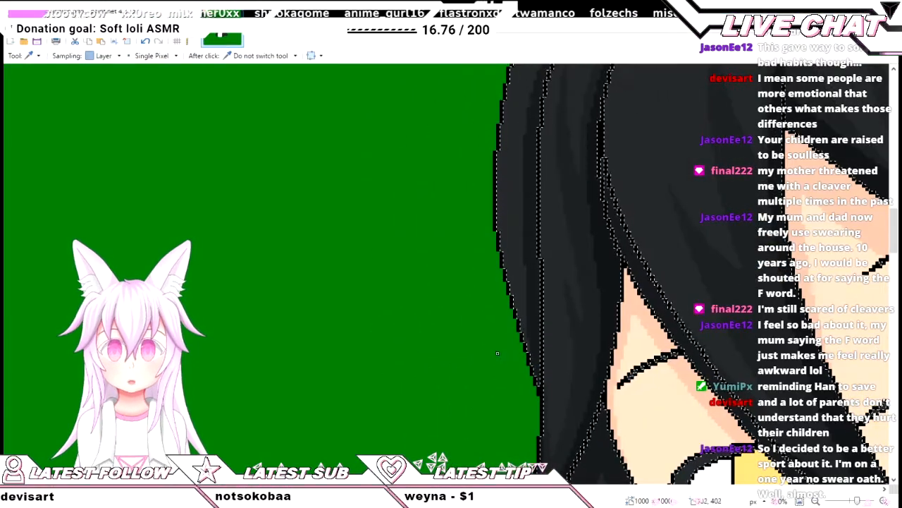
key(o)
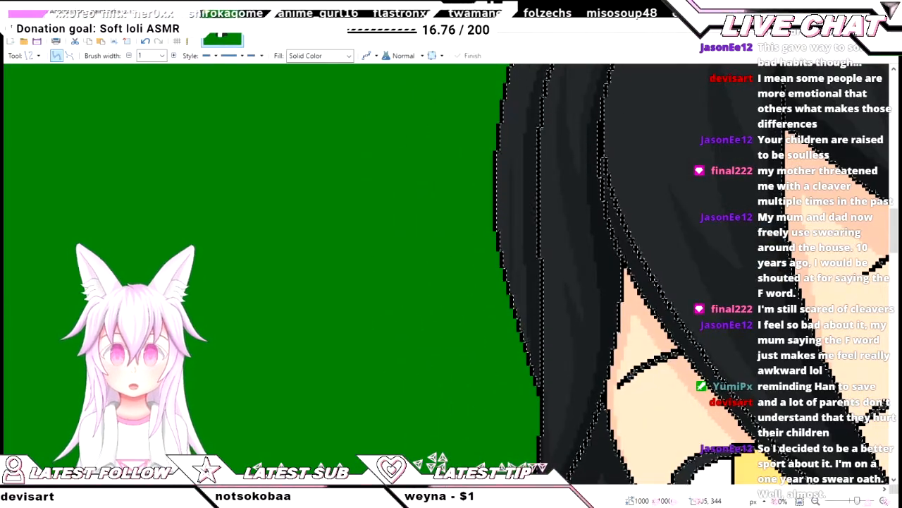
scroll(630, 282, up, 1)
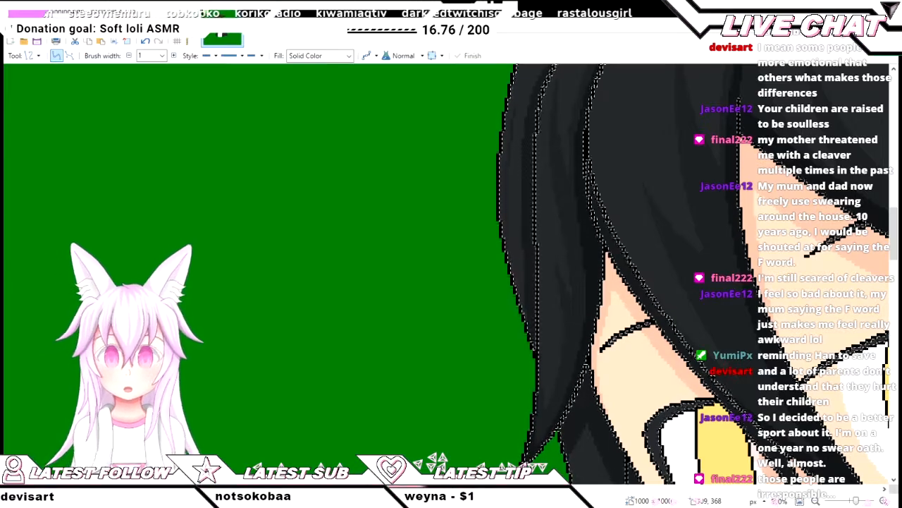
scroll(525, 198, up, 3)
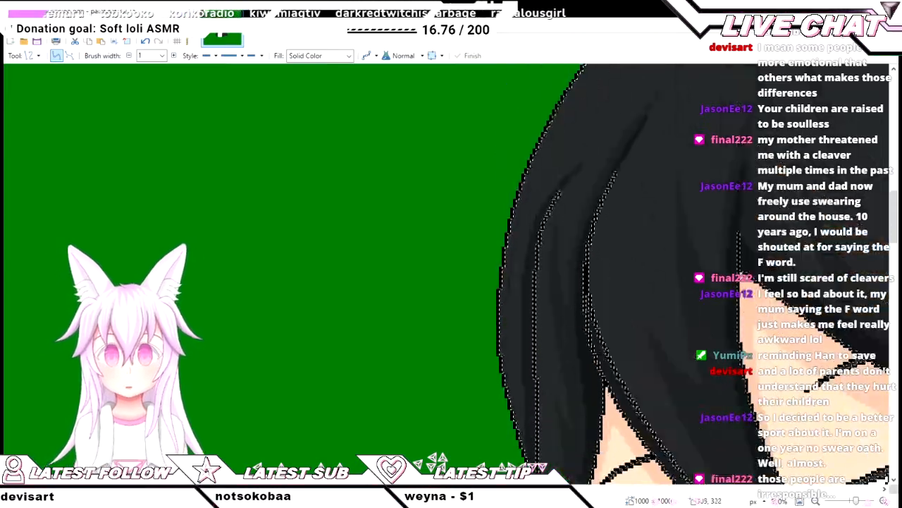
scroll(524, 198, up, 4)
scroll(525, 197, down, 5)
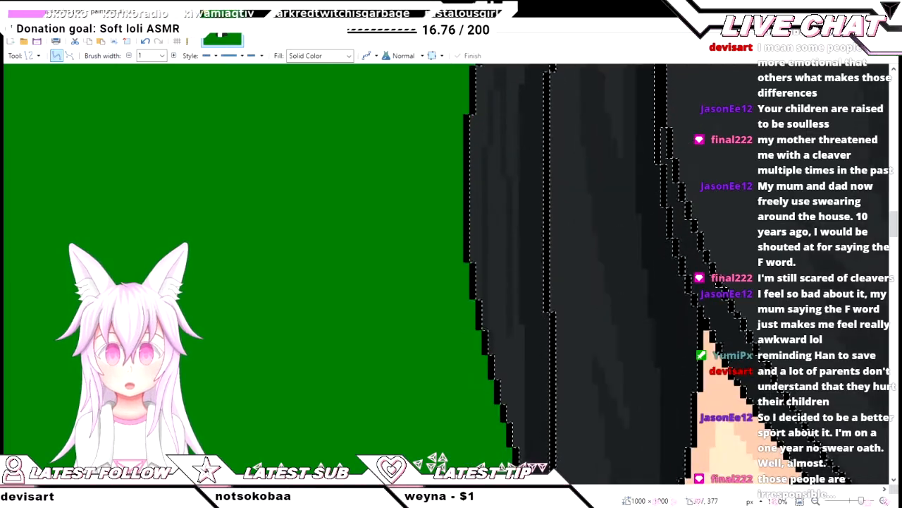
drag(507, 132, 519, 467)
drag(515, 356, 543, 343)
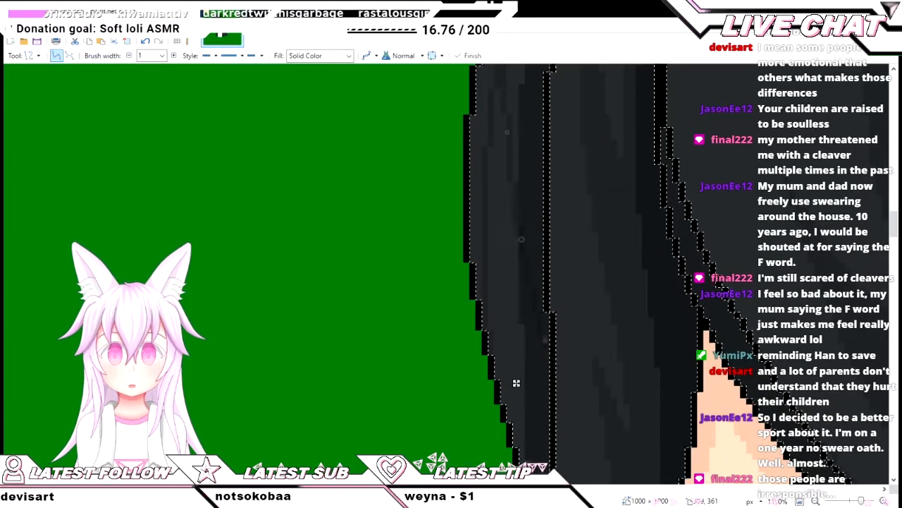
scroll(516, 383, up, 3)
drag(511, 380, 522, 373)
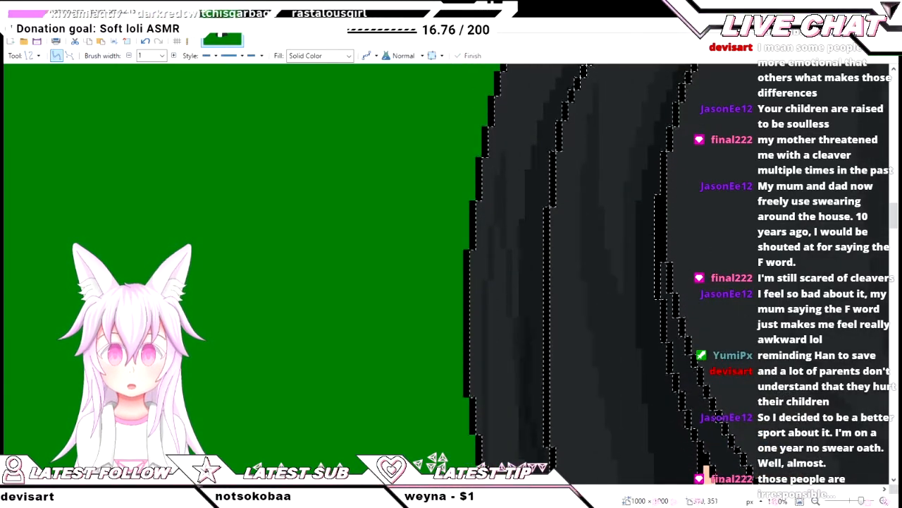
- Draw curved 1 px shading lines along the upper part of the outer left strand and above the tip of its inner outline
scroll(522, 317, down, 3)
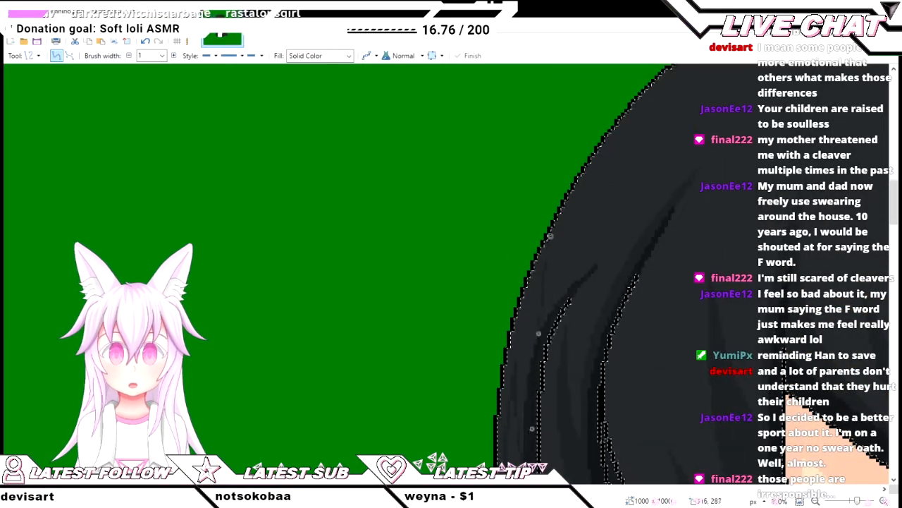
scroll(585, 240, down, 2)
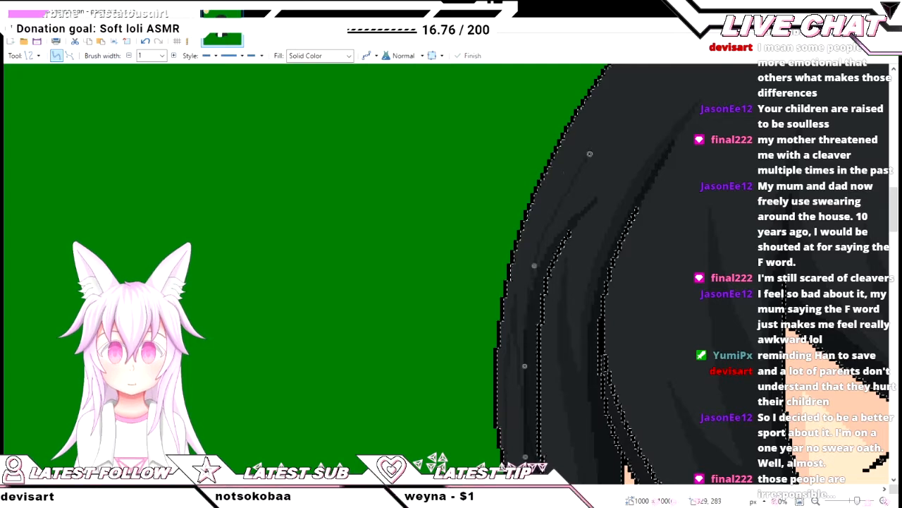
key(ctrl+z)
scroll(529, 345, up, 1)
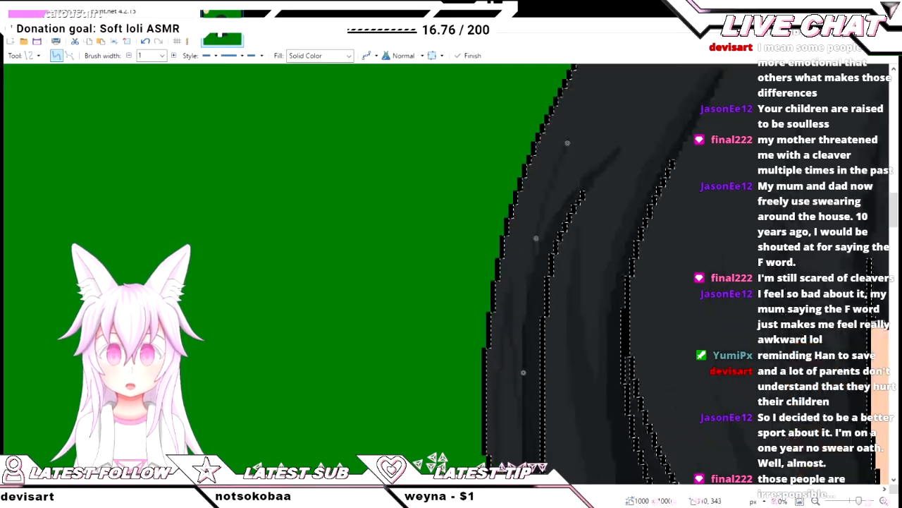
key(Return)
scroll(552, 451, down, 2)
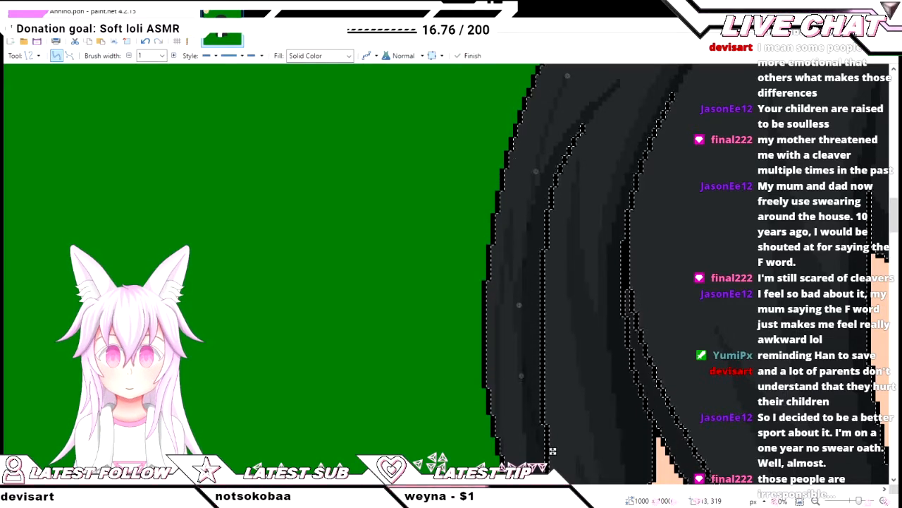
scroll(552, 451, up, 2)
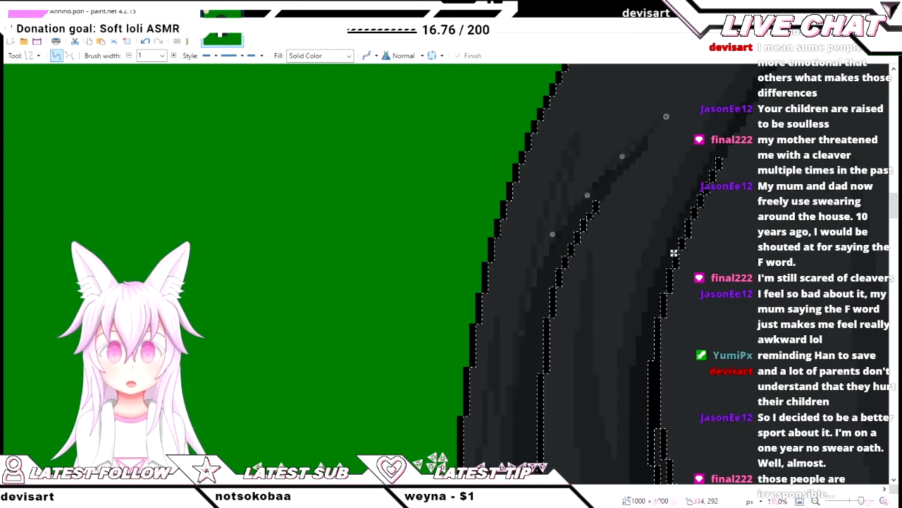
key(Return)
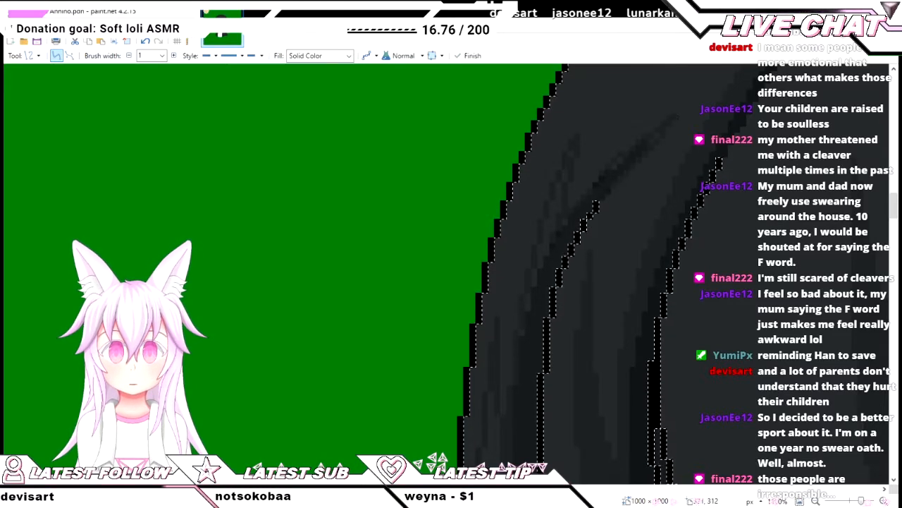
- Fill the areas enclosed by the new shading lines on the outer left strands with the dark shadow colour
key(f)
scroll(607, 178, up, 1)
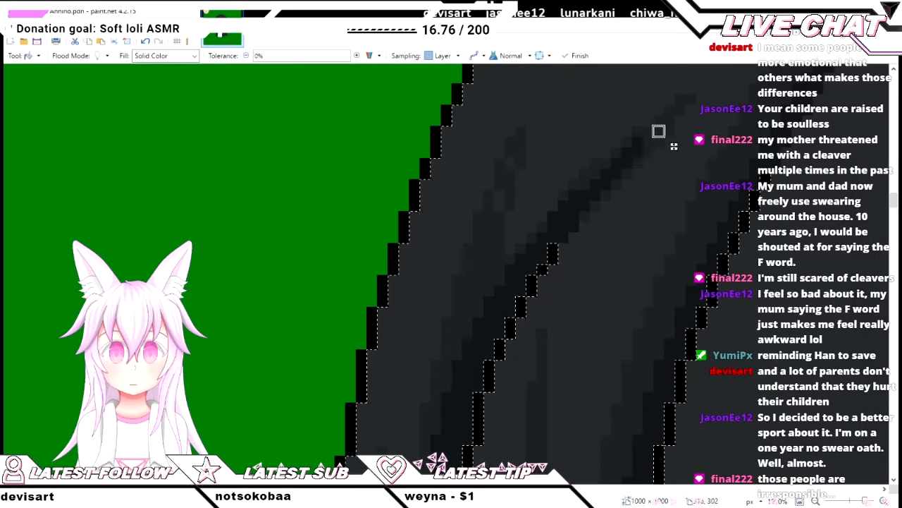
scroll(499, 195, down, 3)
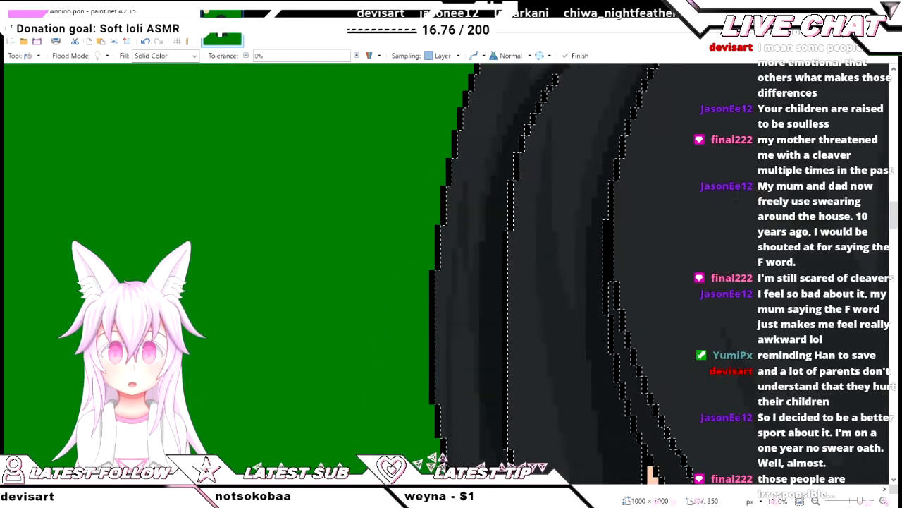
scroll(473, 173, down, 2)
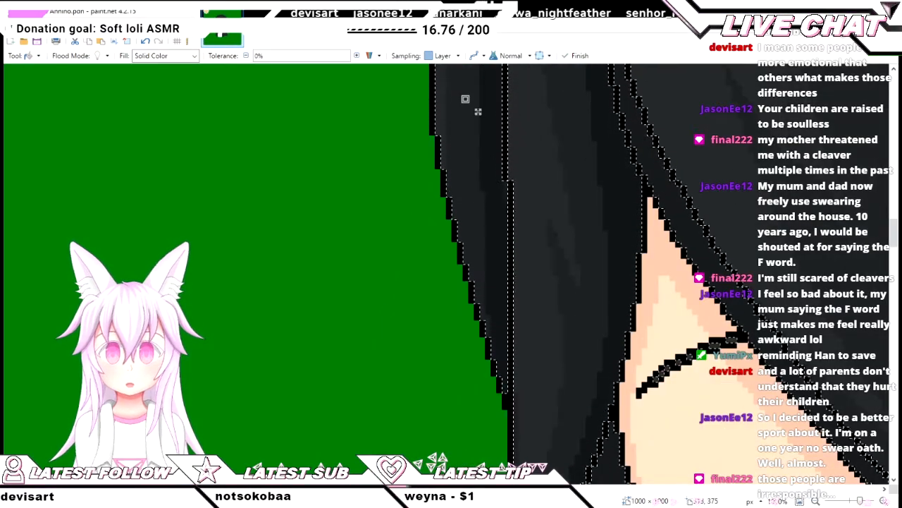
scroll(499, 252, down, 1)
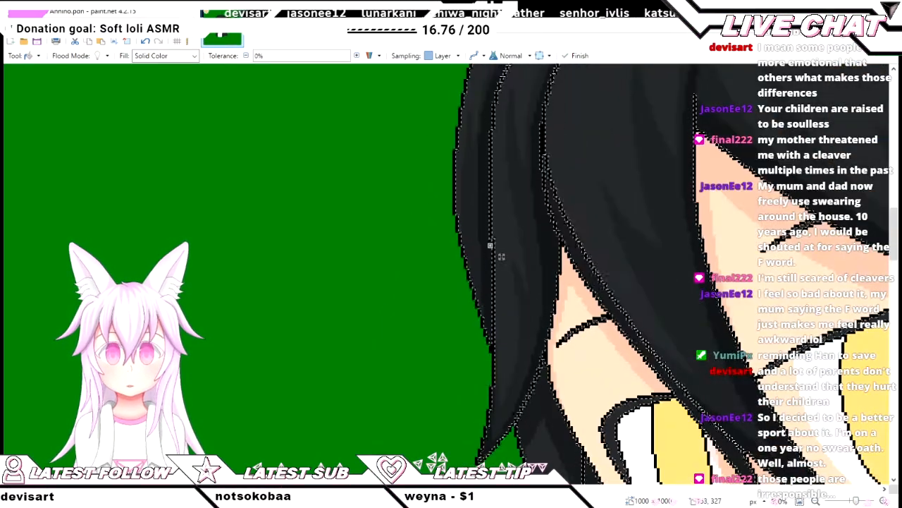
scroll(501, 256, down, 4)
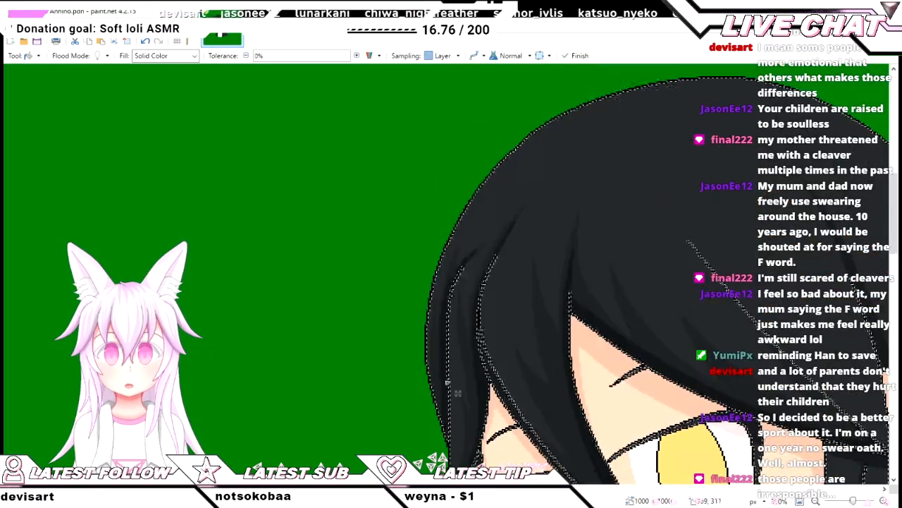
scroll(474, 296, up, 2)
scroll(474, 296, down, 4)
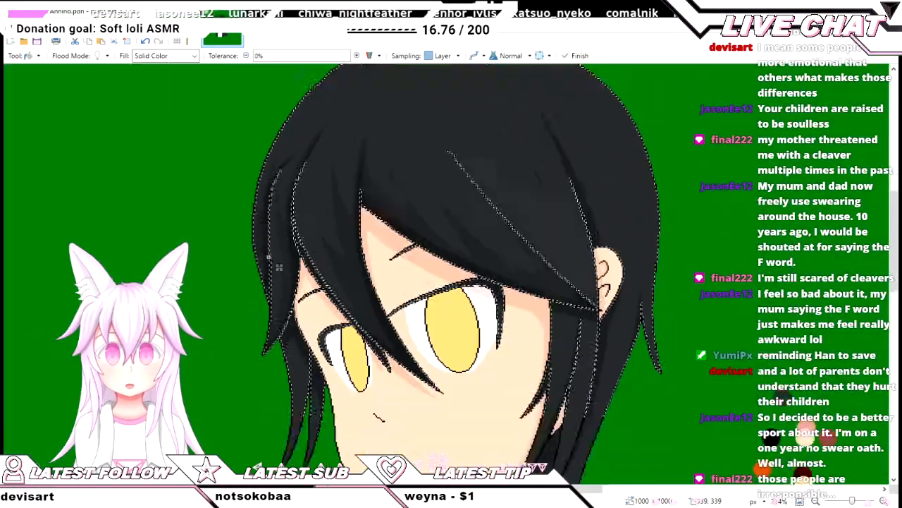
- Draw an arched 1 px shading line below the fringe across the hair strand beside the large eye
key(o)
scroll(555, 172, up, 4)
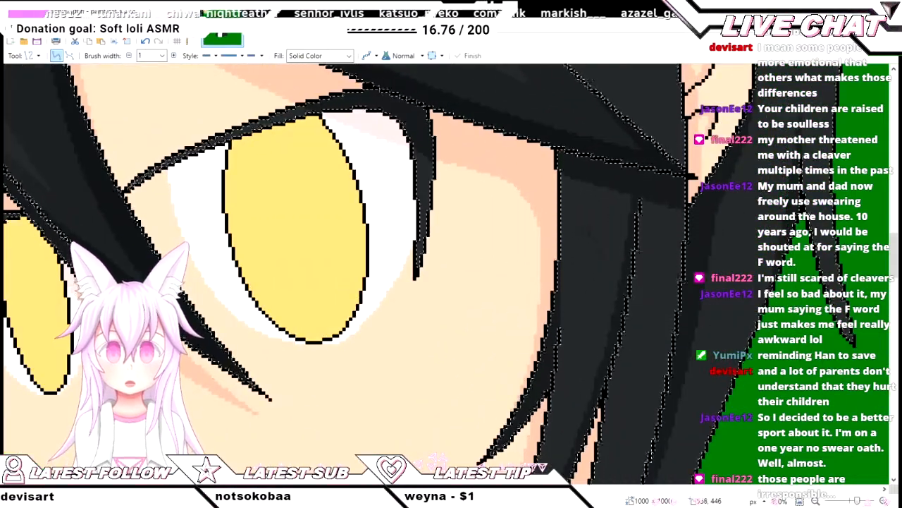
drag(540, 181, 626, 268)
scroll(628, 238, up, 1)
scroll(642, 291, up, 1)
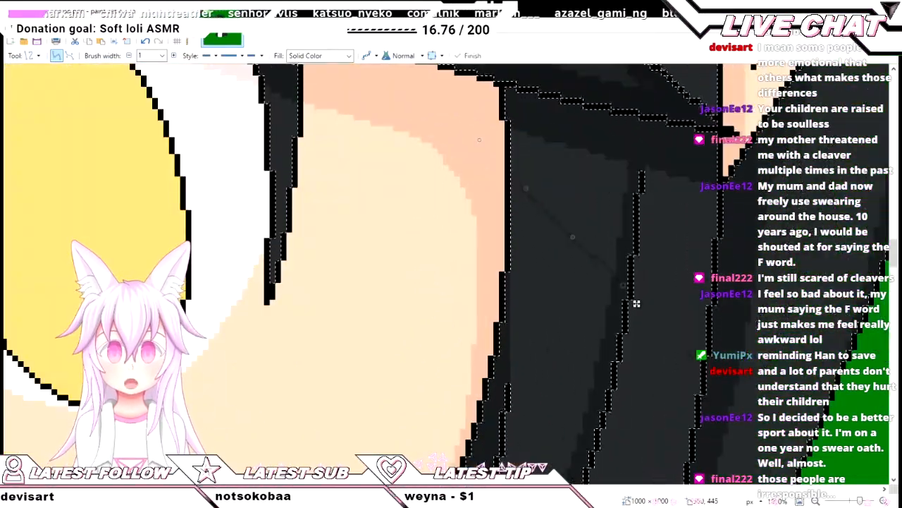
scroll(637, 394, up, 2)
drag(526, 322, 567, 314)
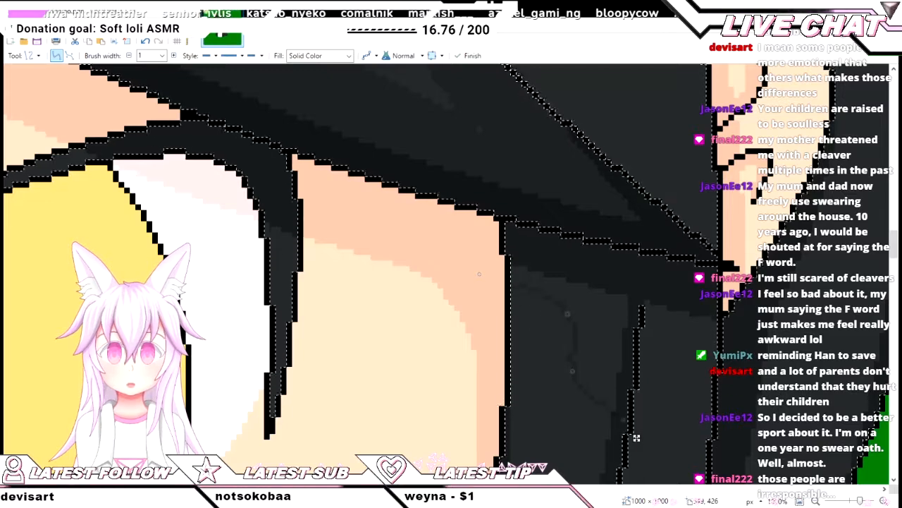
drag(573, 371, 603, 359)
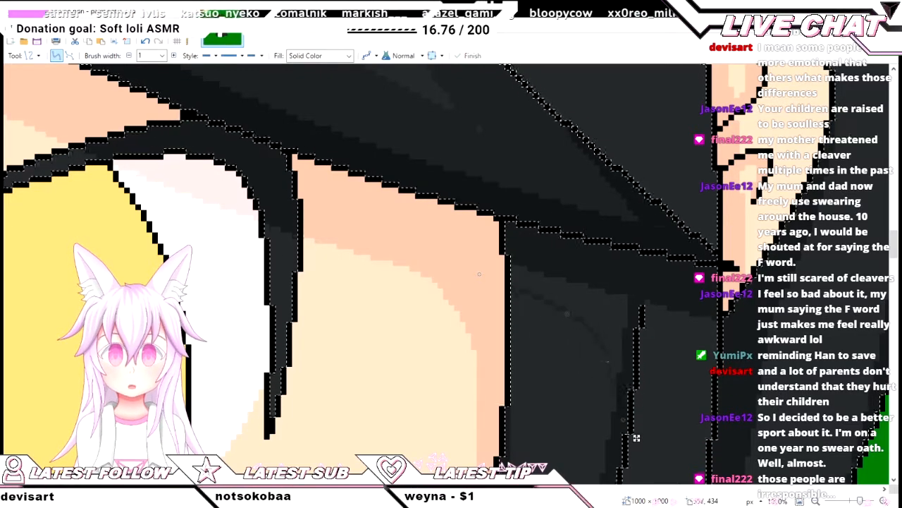
key(Return)
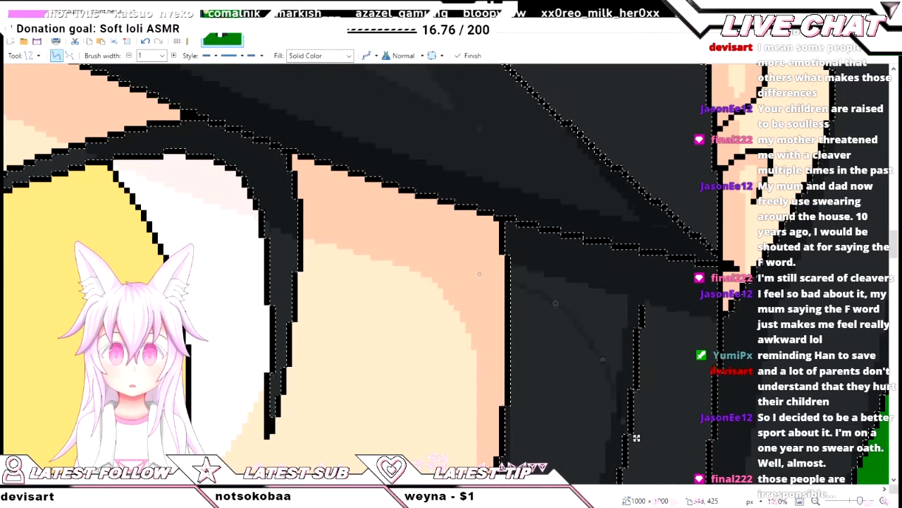
- Draw a second arched shading line across the neighbouring hair strand below the ear, bending it outward
scroll(729, 212, down, 3)
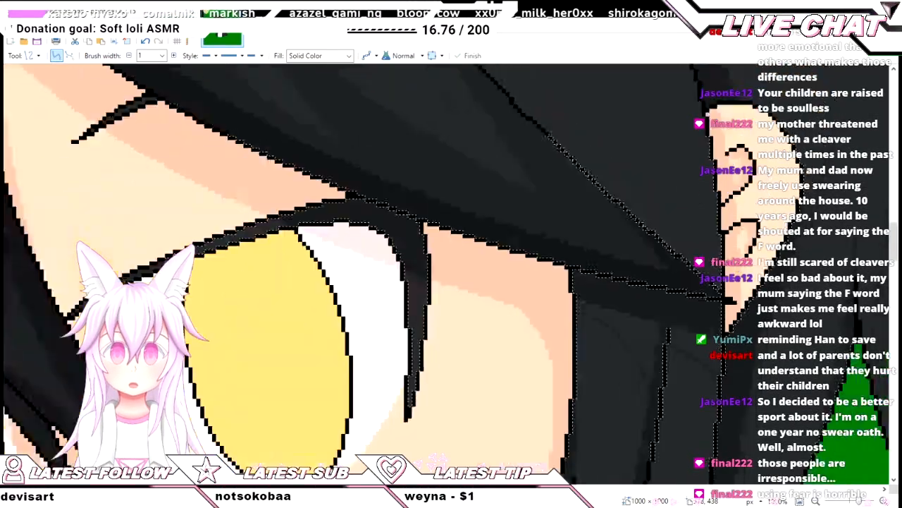
scroll(736, 362, down, 3)
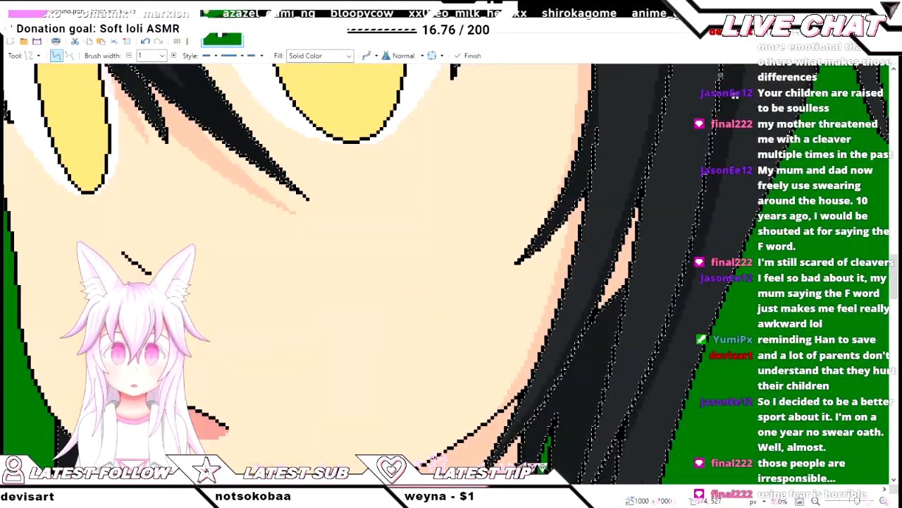
scroll(735, 362, up, 3)
scroll(735, 362, up, 2)
scroll(652, 282, up, 1)
drag(648, 212, 647, 222)
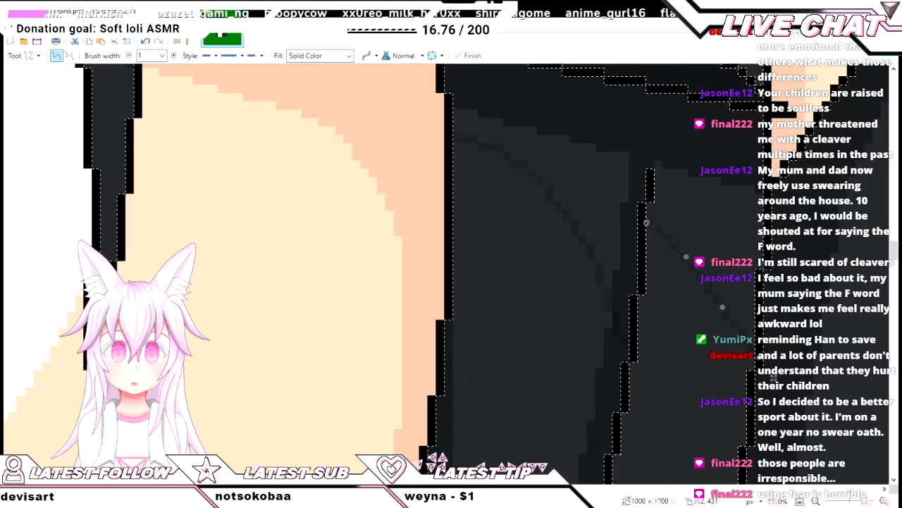
drag(686, 258, 692, 248)
drag(723, 307, 741, 297)
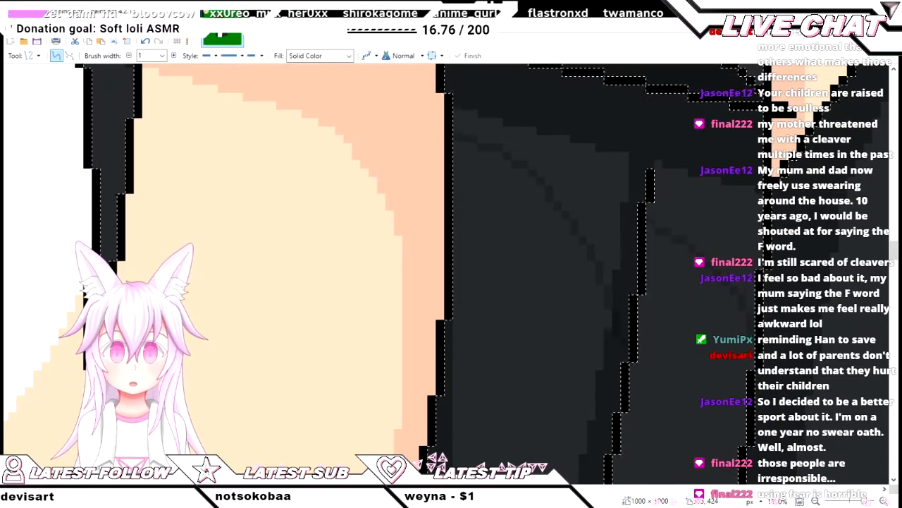
- Draw a long bent shading line down the strand below the ear, following its inner outline
scroll(773, 379, down, 2)
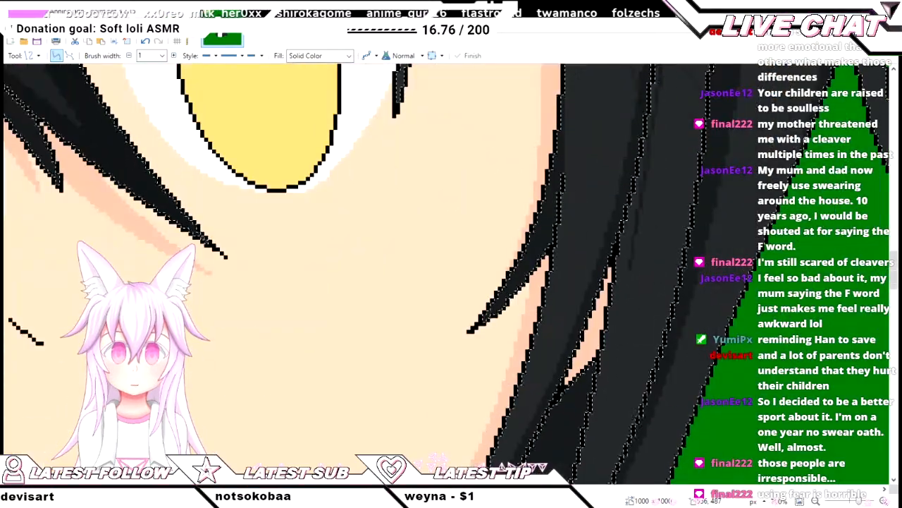
drag(651, 108, 615, 280)
scroll(673, 304, up, 2)
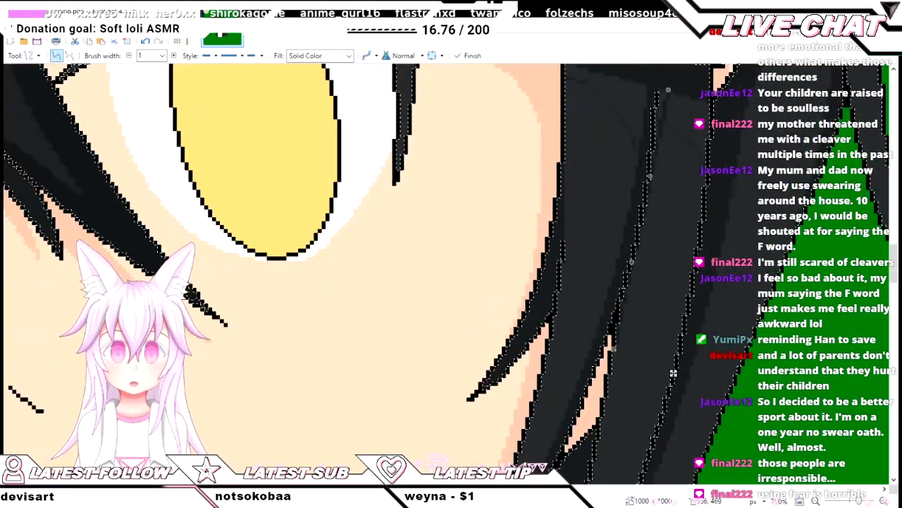
key(Return)
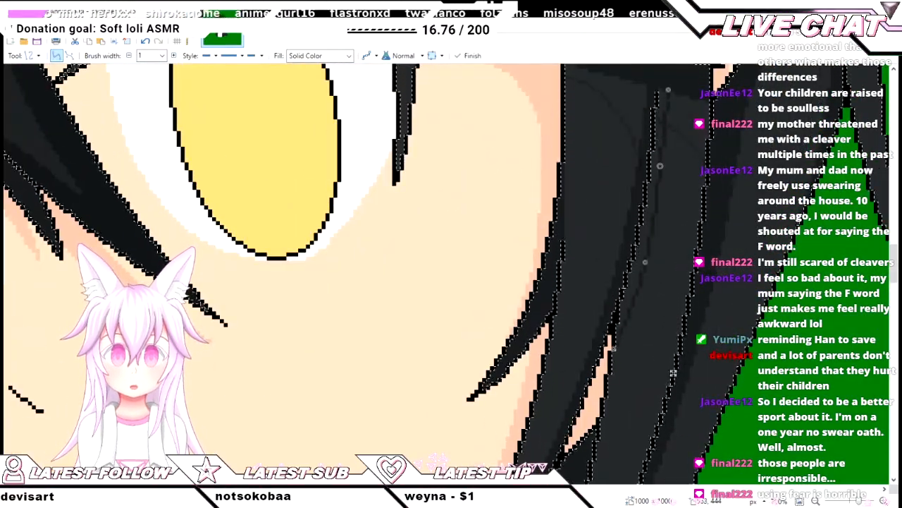
scroll(654, 278, up, 2)
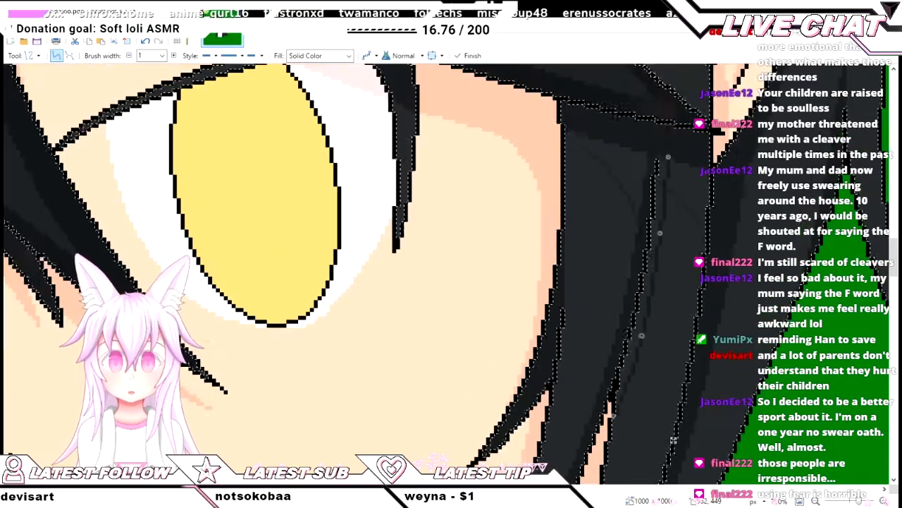
- Fill the areas bounded by the shading lines on the strand below the ear with the dark shadow colour
scroll(668, 184, up, 2)
key(f)
click(657, 177)
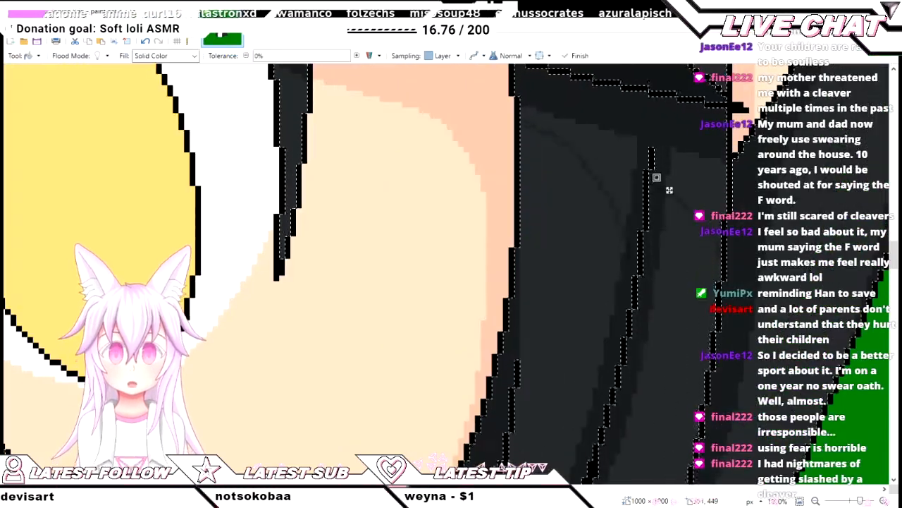
scroll(657, 185, down, 3)
scroll(621, 305, down, 2)
key(o)
scroll(688, 259, up, 2)
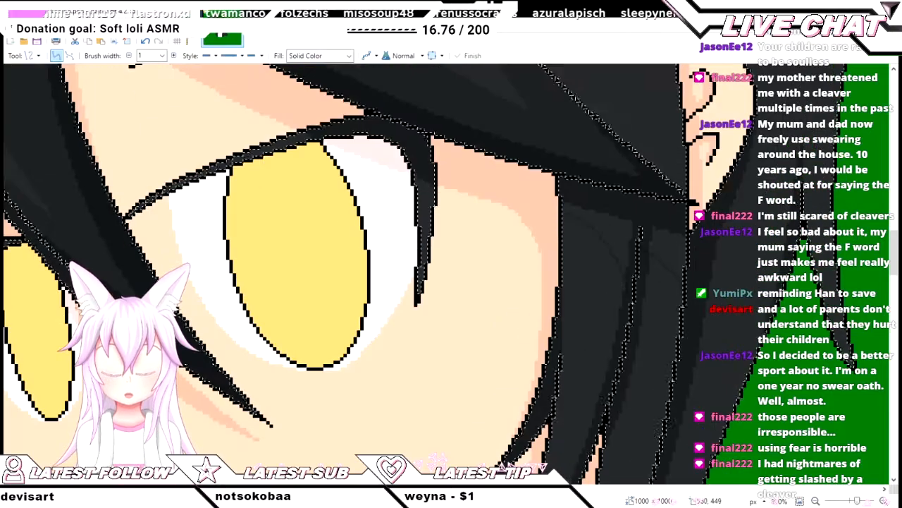
scroll(687, 259, up, 2)
key(f)
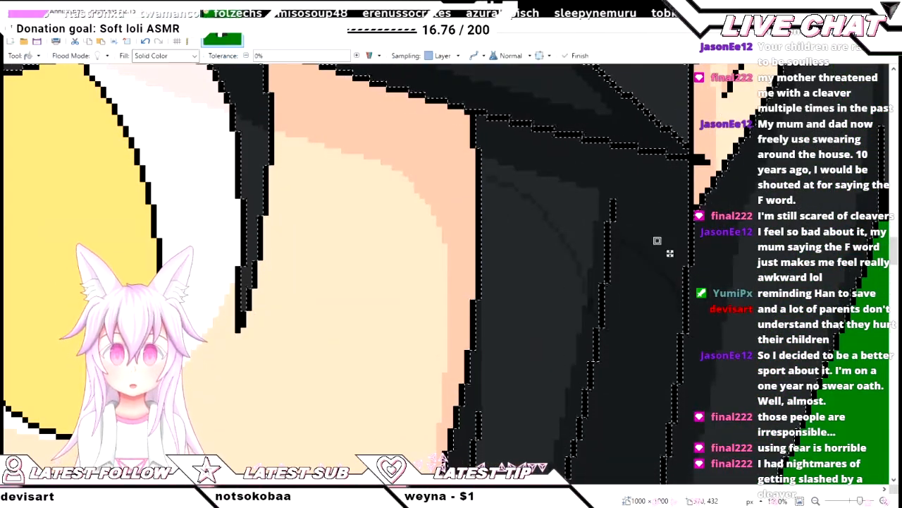
- Check the shaded strands below the ear against the whole head and clear the hair selection
scroll(655, 240, up, 1)
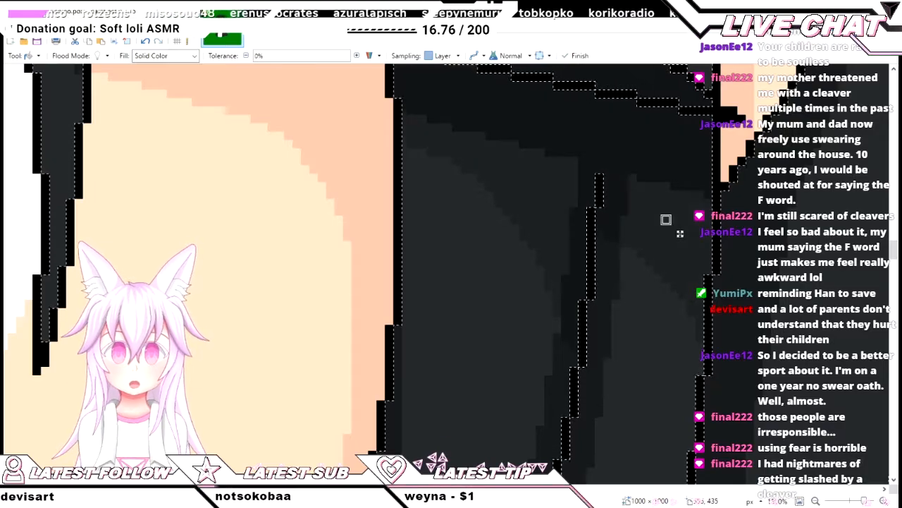
scroll(667, 218, down, 2)
scroll(544, 314, down, 5)
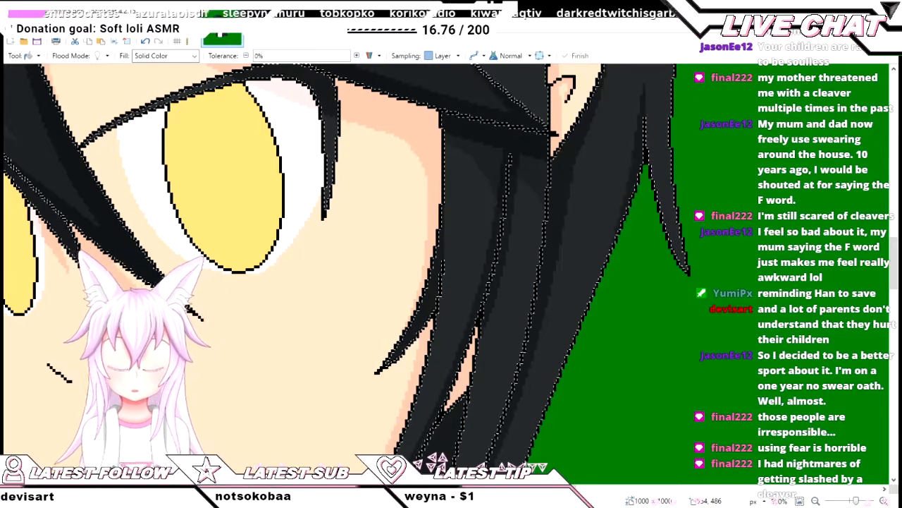
scroll(493, 268, down, 8)
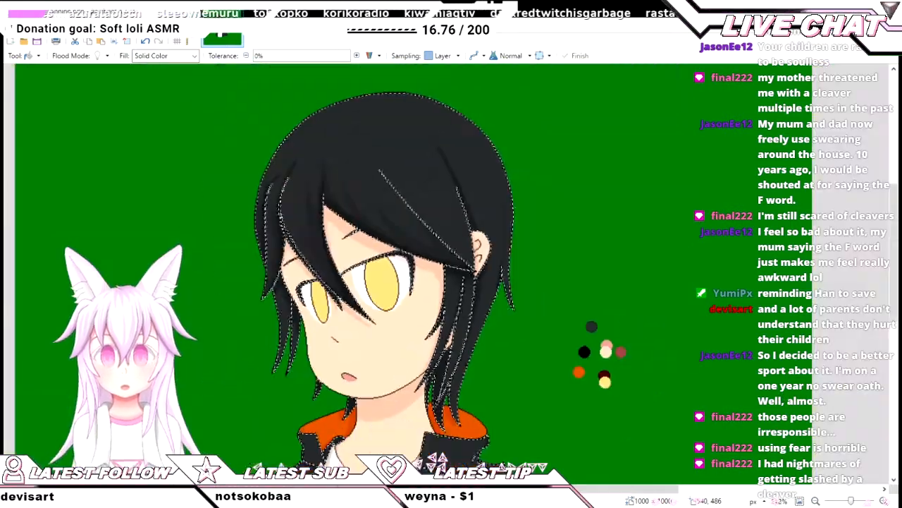
scroll(473, 294, up, 1)
key(ctrl+d)
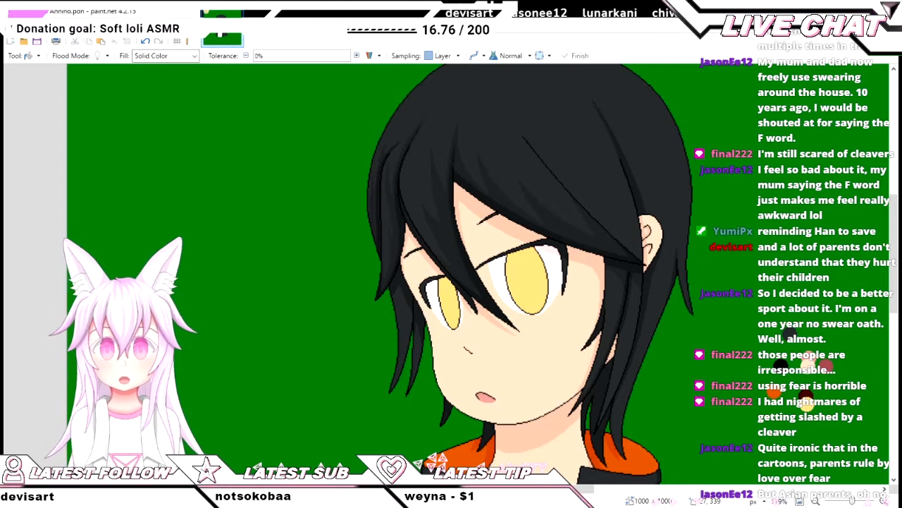
- Select the whole black hair area with the Magic Wand at 0% tolerance
key(k)
scroll(688, 253, up, 5)
scroll(560, 235, up, 3)
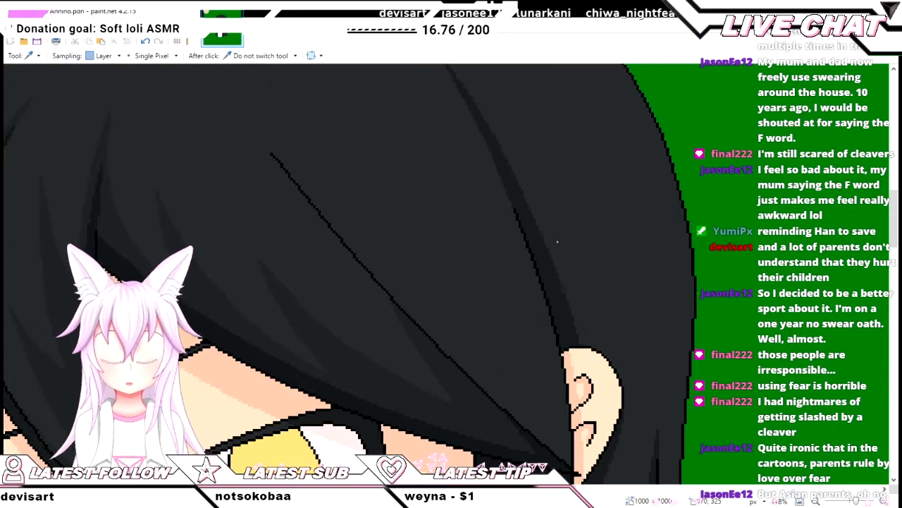
key(o)
scroll(557, 242, down, 6)
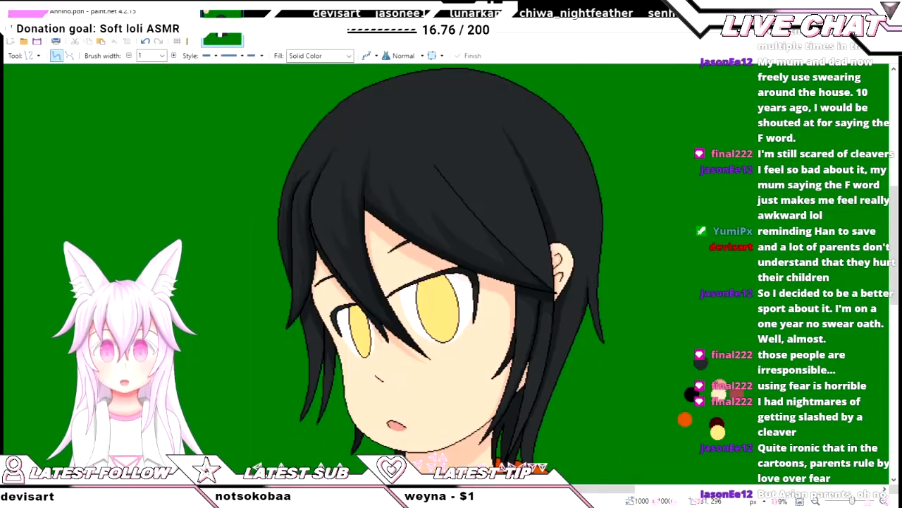
key(s)
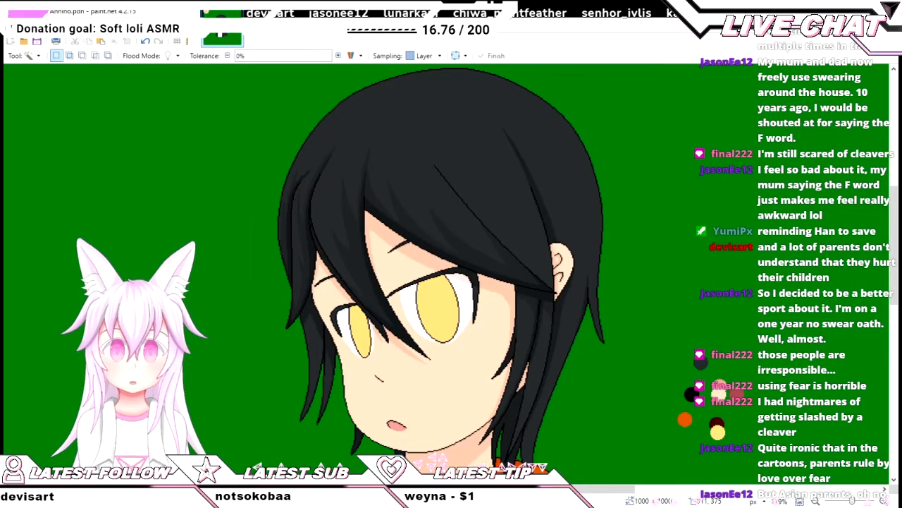
click(565, 211)
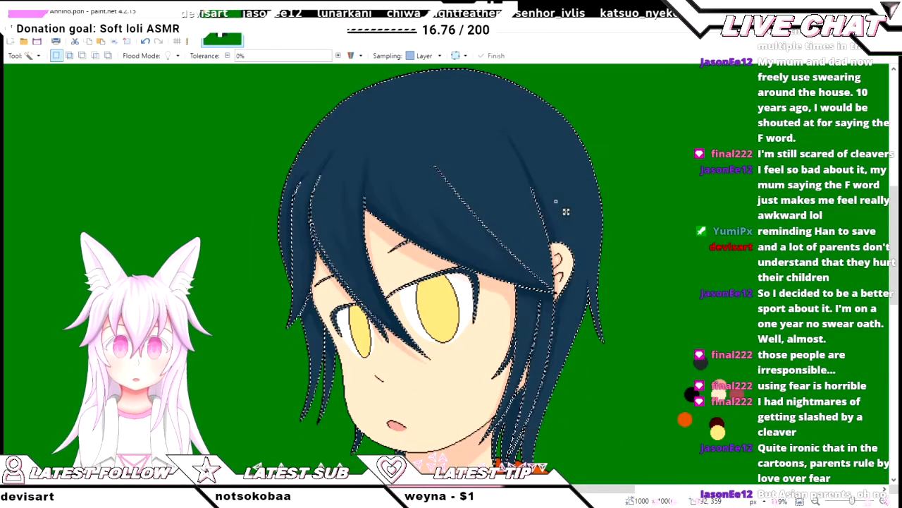
- Draw a long curved 1 px shading line down the outer hair strand to its tip over the orange collar
key(o)
scroll(579, 433, up, 2)
scroll(579, 433, down, 3)
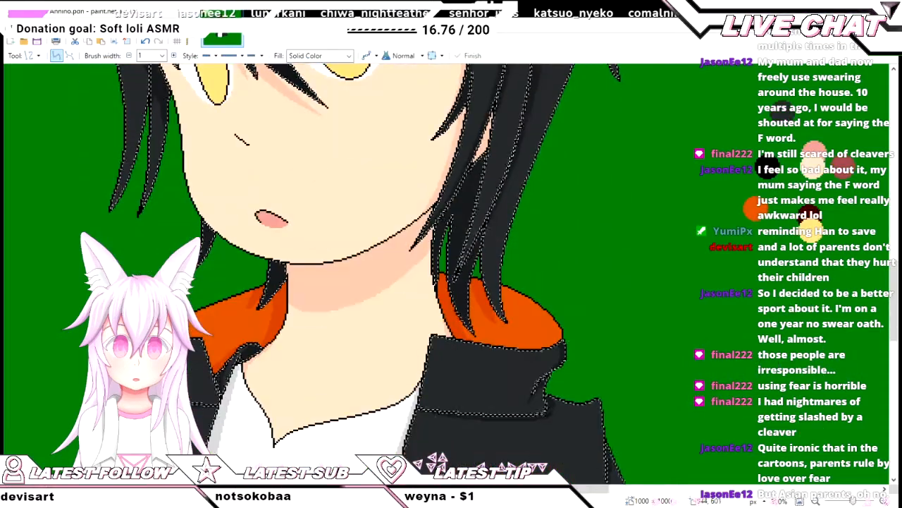
scroll(501, 272, up, 3)
scroll(501, 271, down, 3)
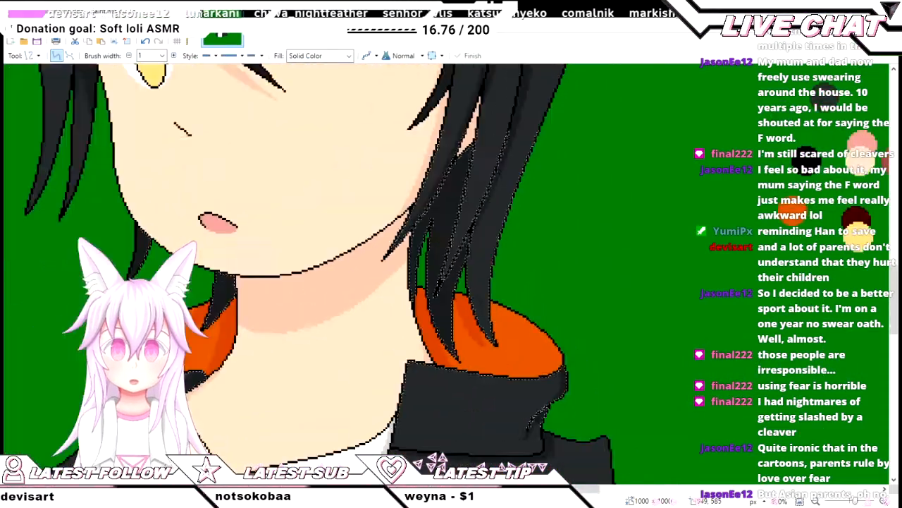
scroll(511, 305, up, 2)
scroll(511, 306, down, 2)
drag(544, 82, 494, 340)
scroll(511, 306, up, 1)
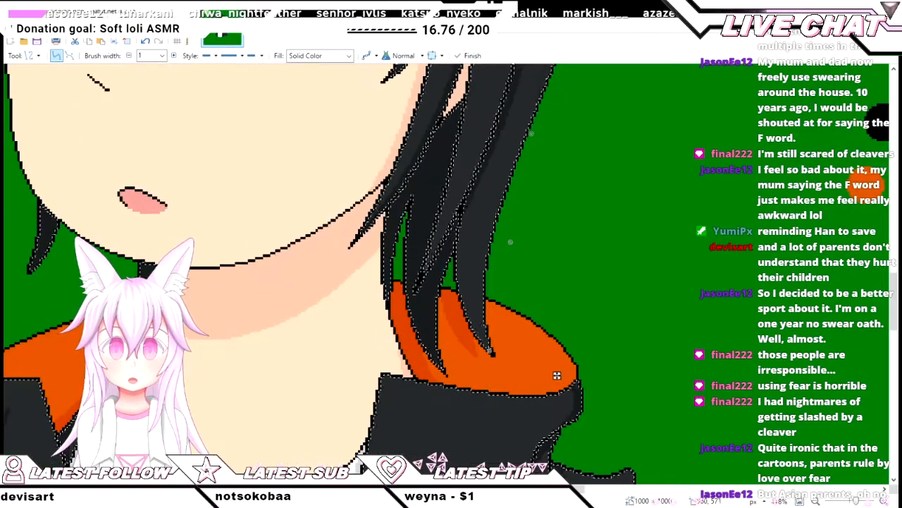
scroll(557, 375, up, 1)
scroll(557, 376, up, 2)
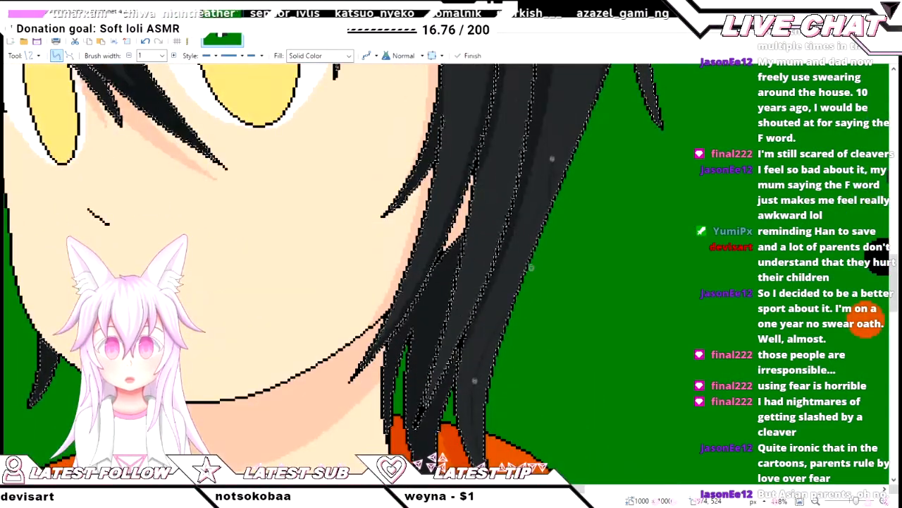
scroll(557, 442, down, 1)
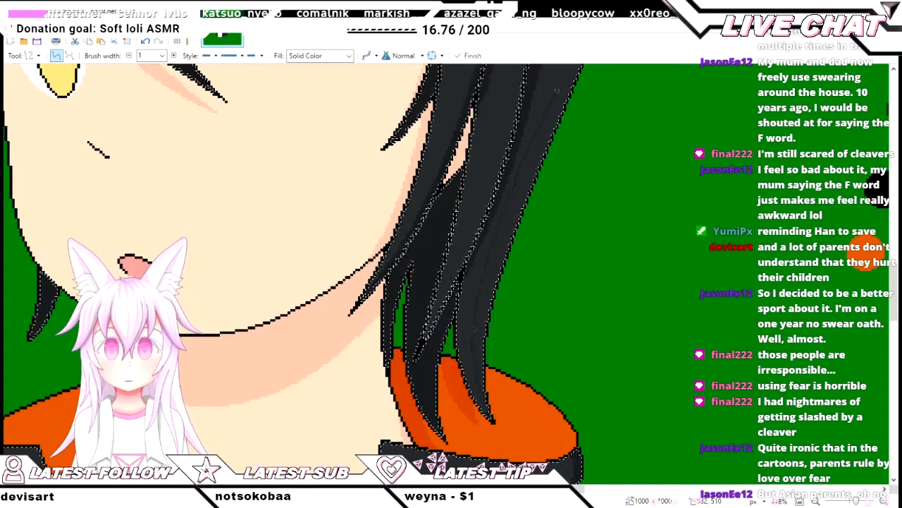
- Draw two slightly bent 1 px shading lines down the upper part of the outer hair strand below the ear
scroll(561, 79, up, 3)
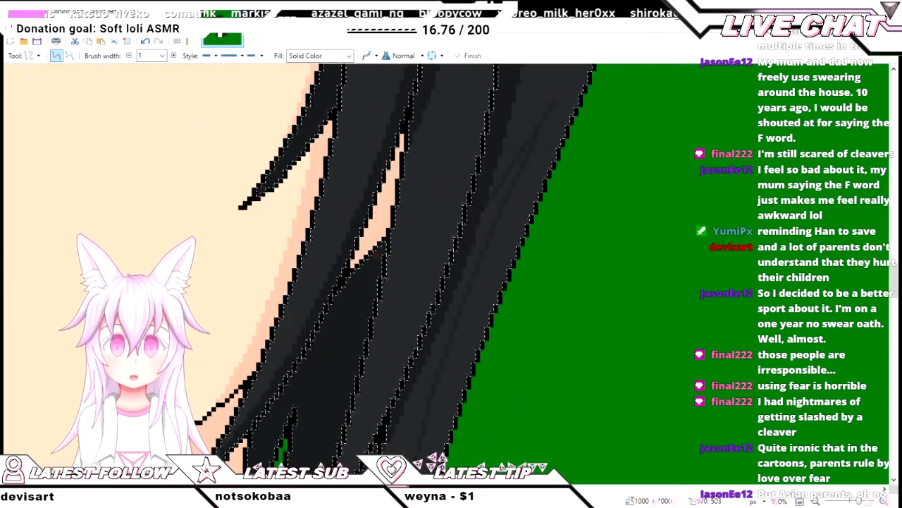
scroll(512, 423, down, 2)
scroll(512, 423, up, 2)
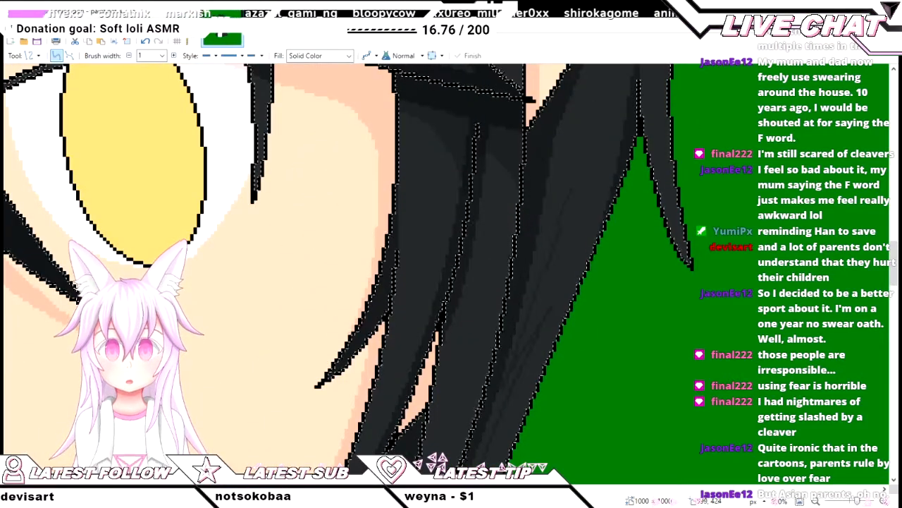
scroll(601, 478, up, 1)
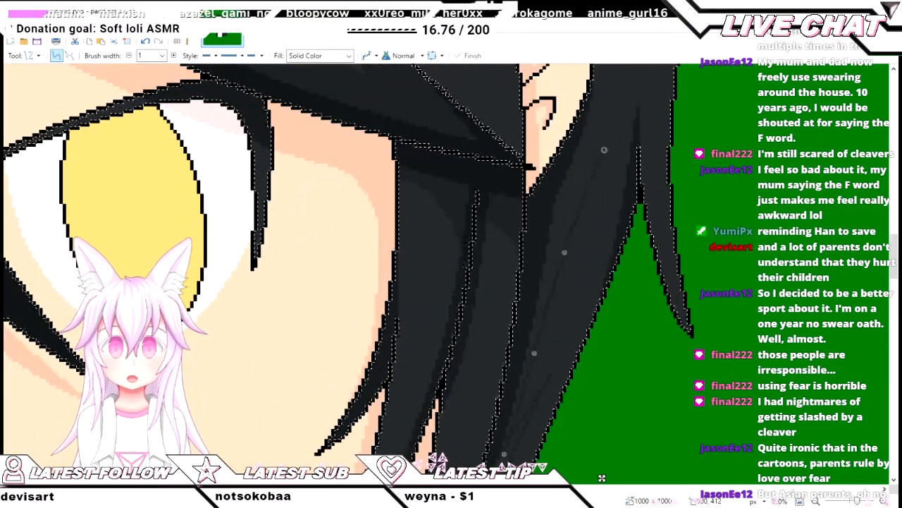
drag(534, 352, 531, 361)
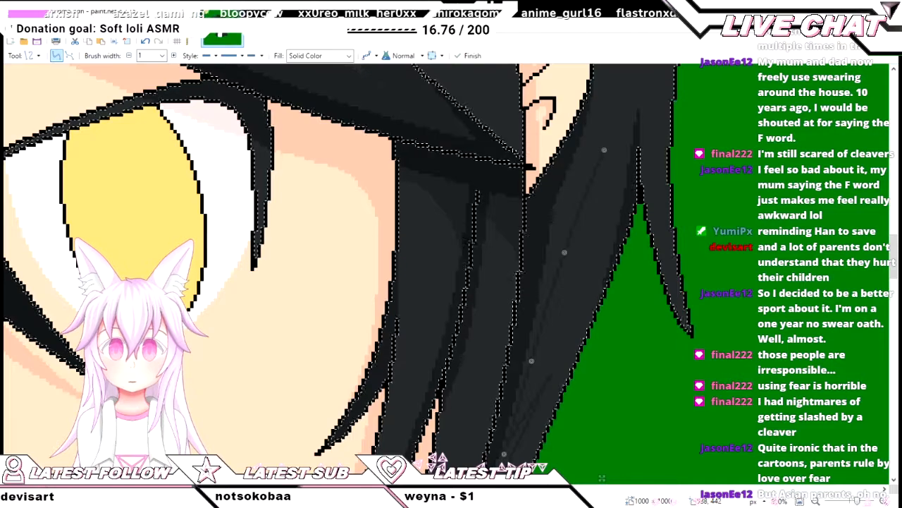
drag(565, 251, 565, 256)
scroll(601, 478, up, 1)
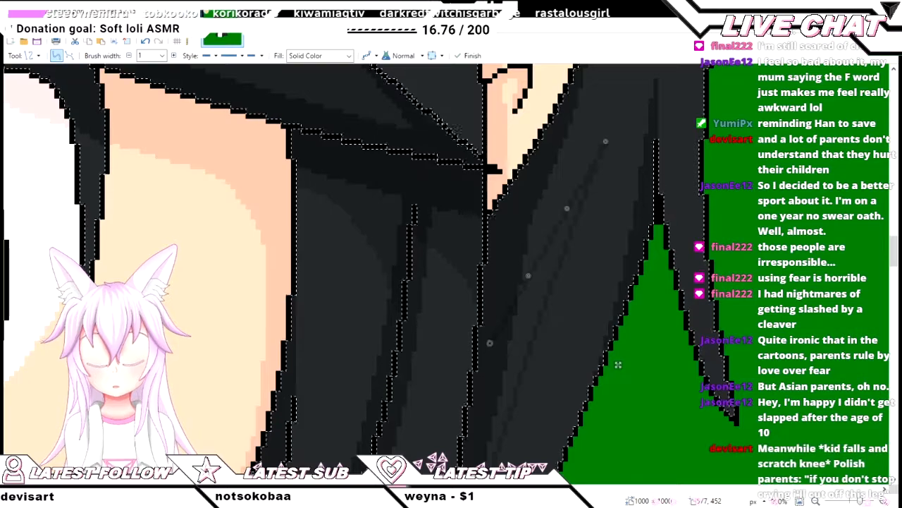
drag(528, 274, 521, 277)
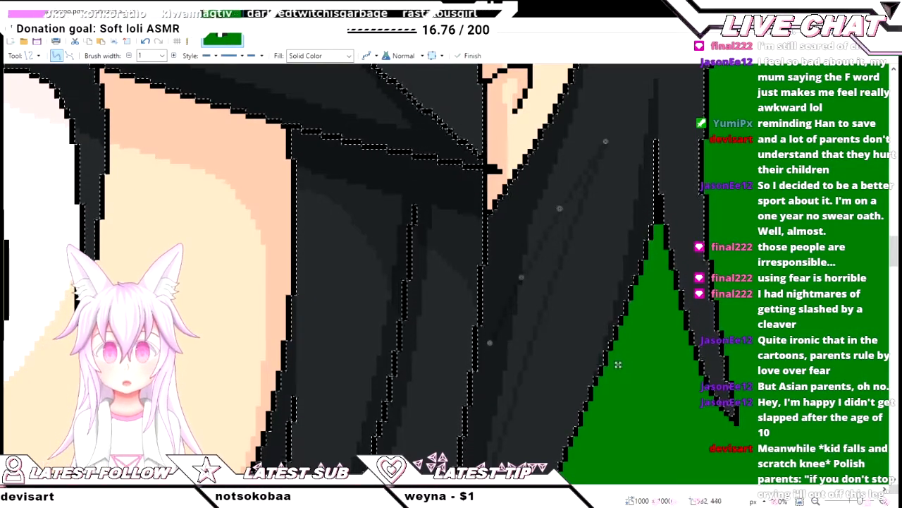
- Draw a shading line from the ear's rear edge down the outer strand, curving it along the ear's lower contour
scroll(353, 268, up, 4)
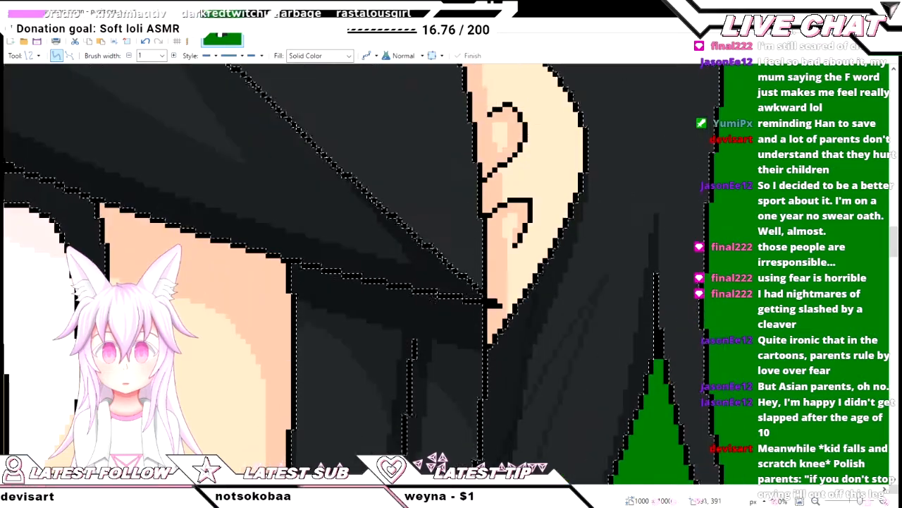
drag(558, 278, 572, 269)
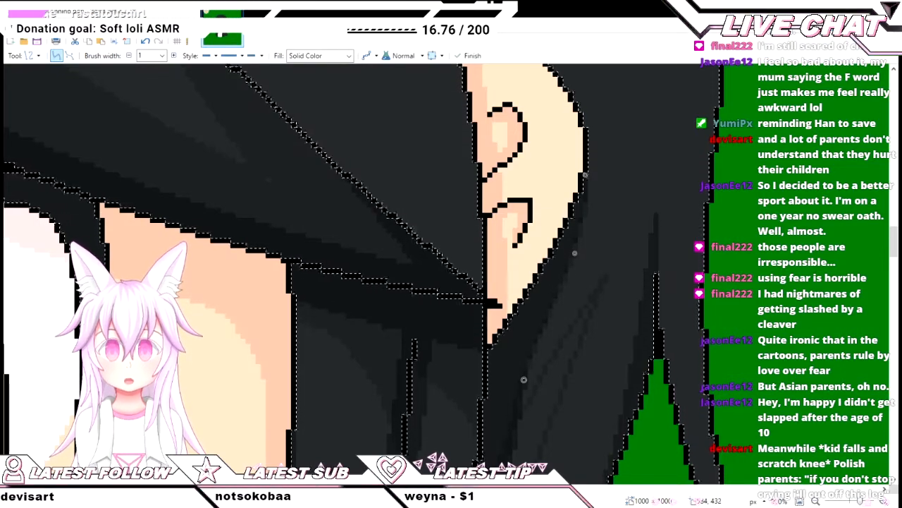
key(f)
scroll(532, 343, down, 2)
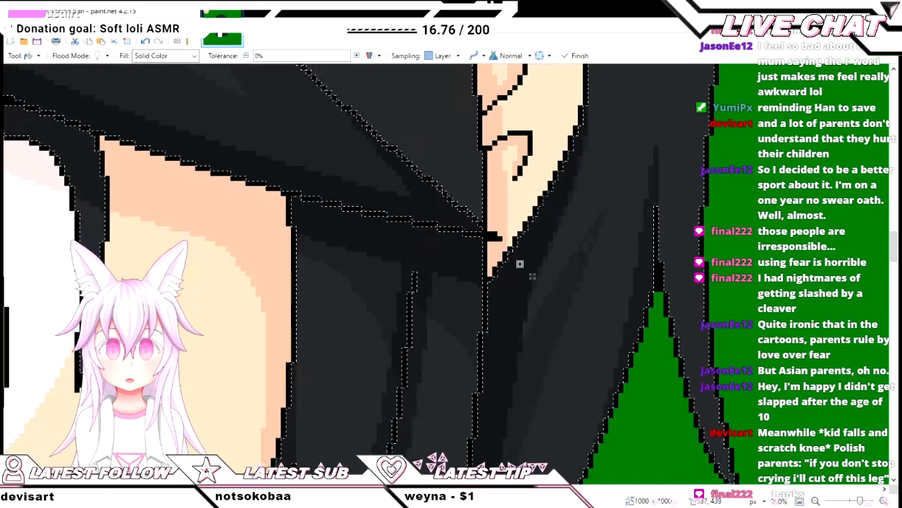
key(o)
drag(524, 312, 527, 309)
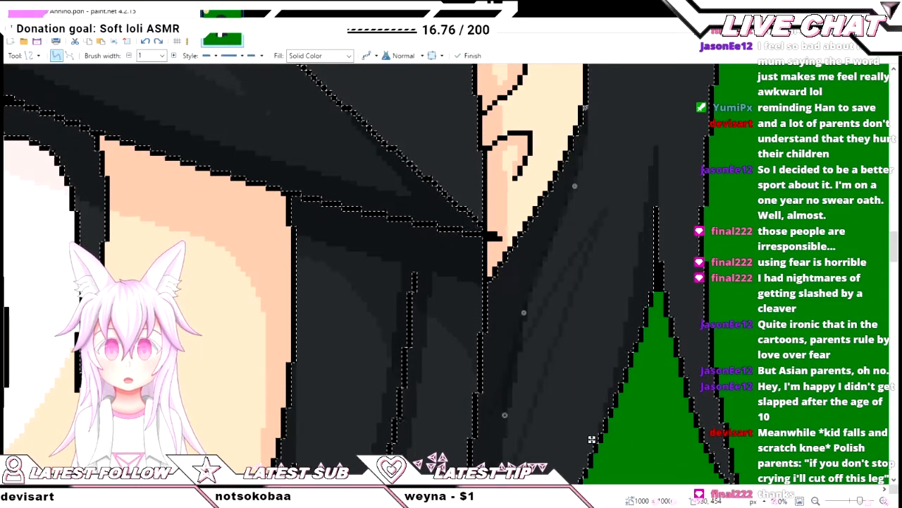
drag(505, 415, 521, 384)
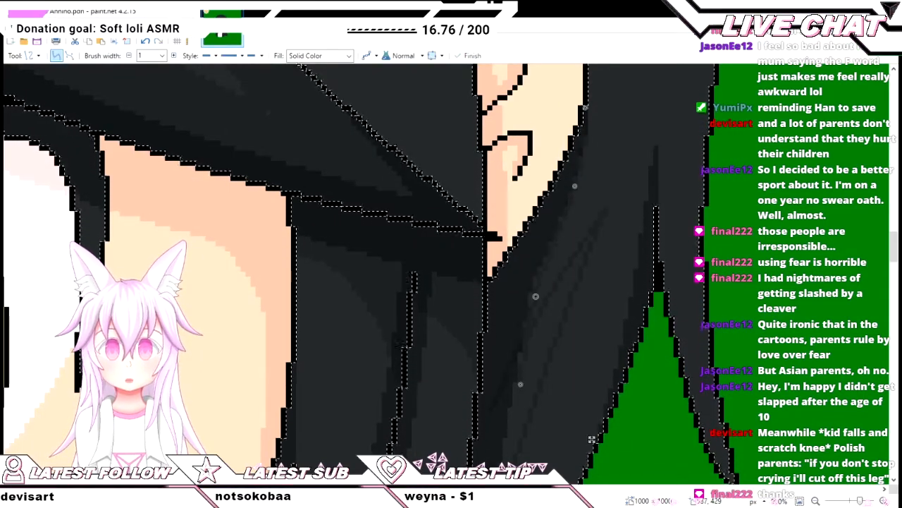
drag(527, 308, 536, 296)
drag(575, 186, 578, 177)
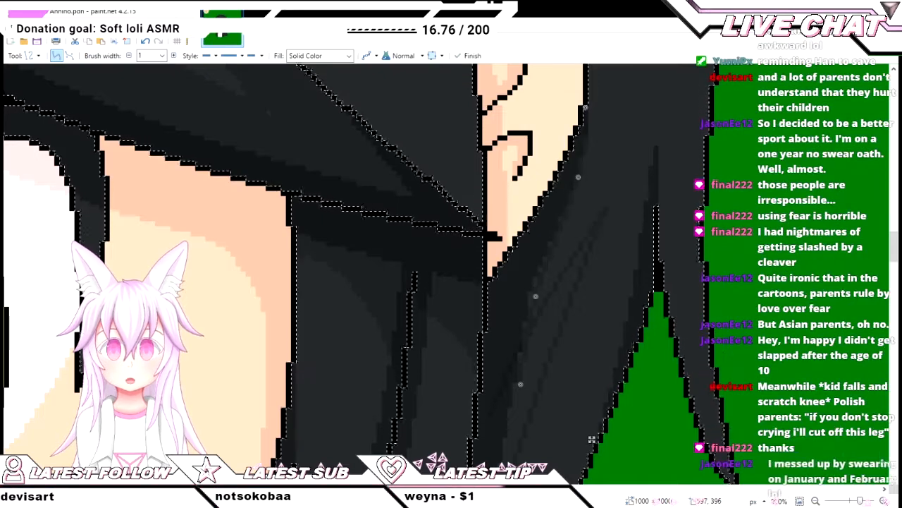
- Fill the areas bounded by the shading lines on the outer strand behind the ear with the dark shadow colour
scroll(582, 124, up, 3)
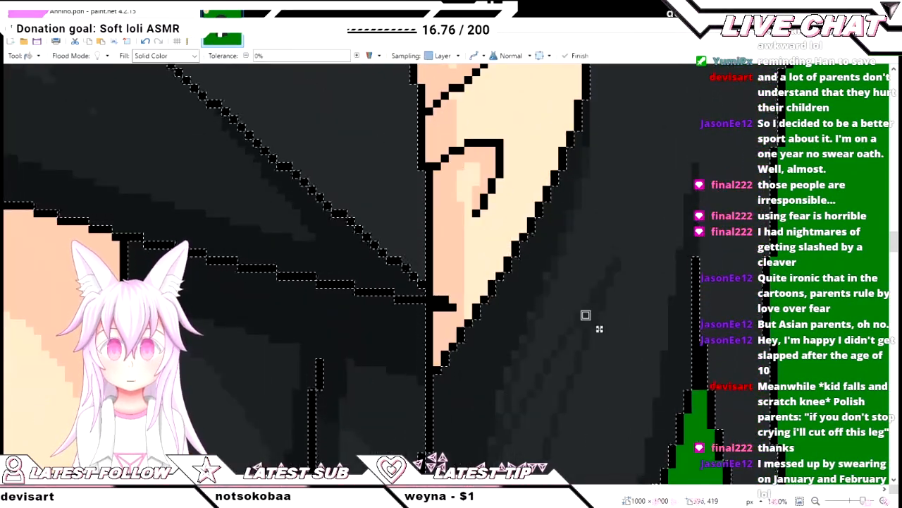
key(f)
scroll(499, 307, down, 5)
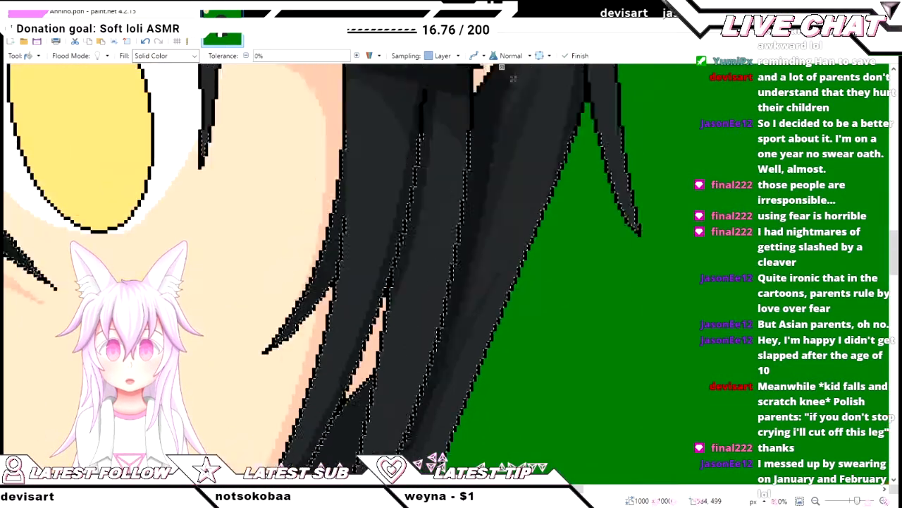
scroll(504, 190, up, 5)
scroll(475, 244, down, 2)
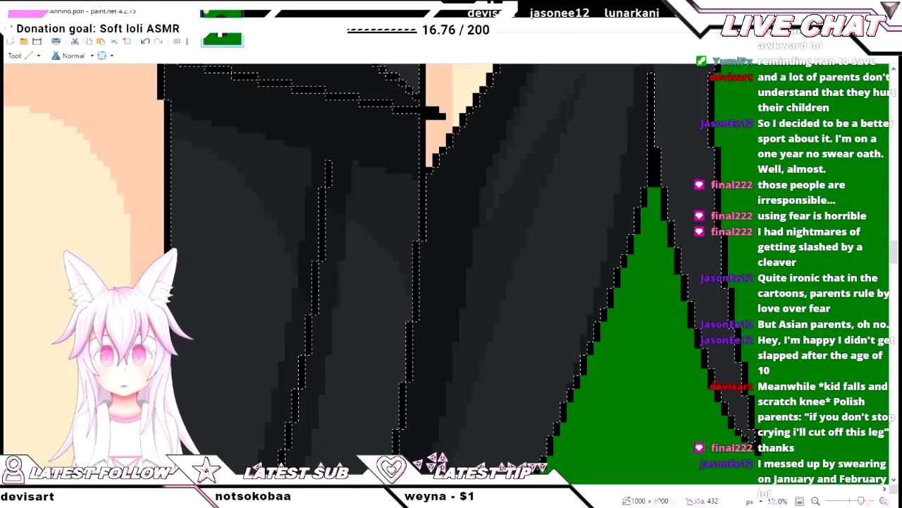
- Examine the shading edges along the outer strand from the ear down to its tip at the orange collar
scroll(353, 268, down, 3)
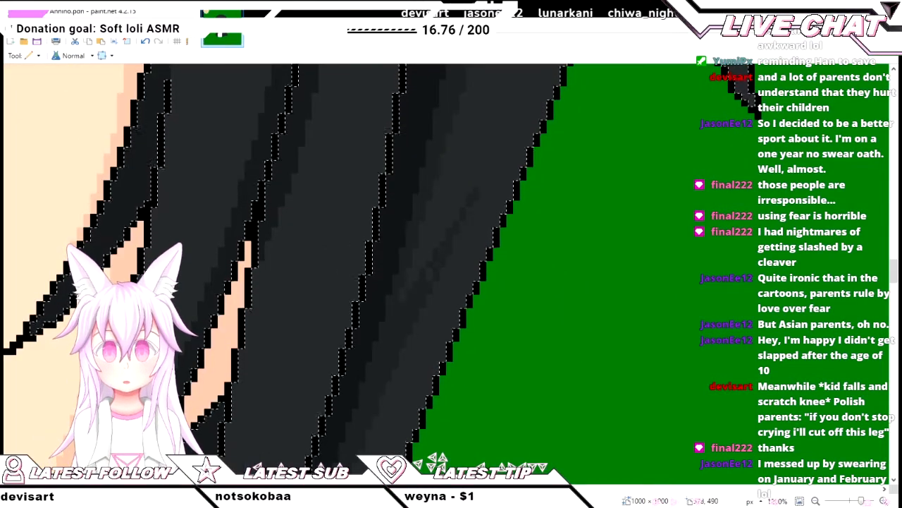
scroll(352, 268, up, 3)
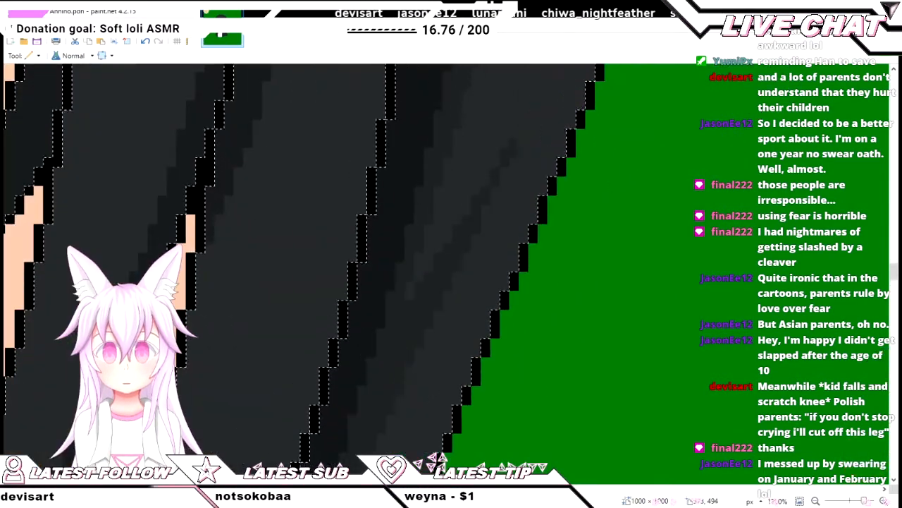
scroll(352, 268, down, 3)
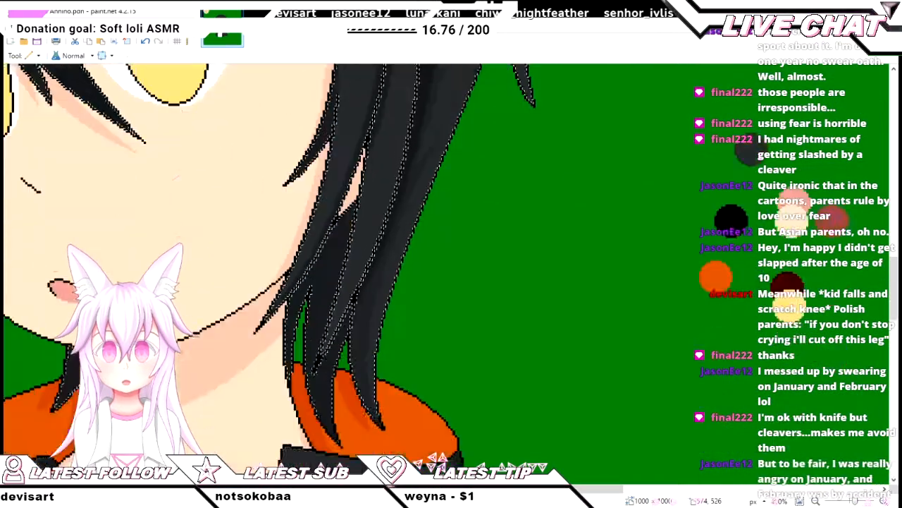
scroll(353, 268, up, 2)
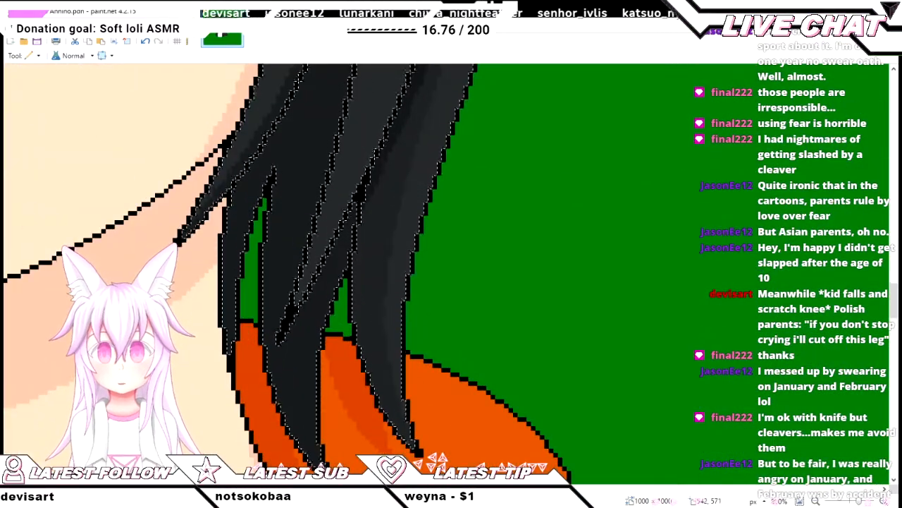
scroll(352, 268, up, 5)
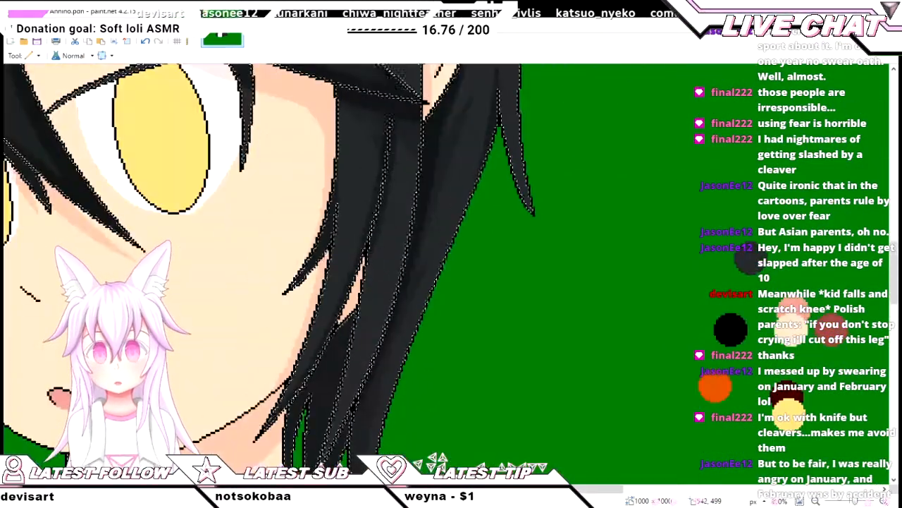
scroll(353, 268, down, 5)
scroll(352, 268, up, 2)
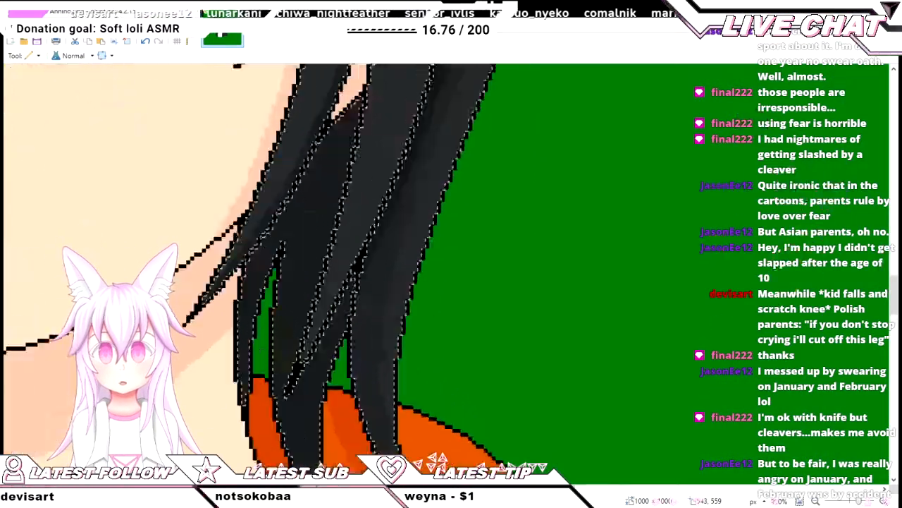
scroll(352, 268, down, 2)
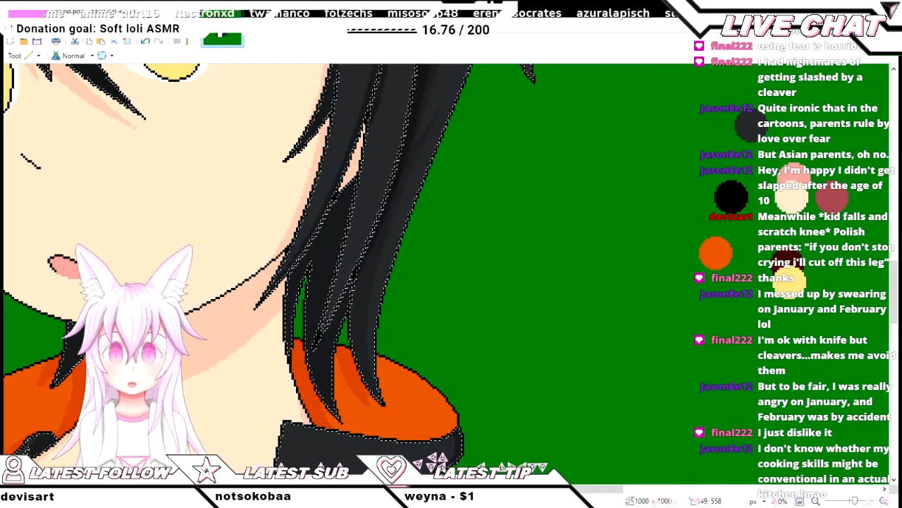
- Draw a slightly bent 1 px shading line running from the ear's top edge up into the hair above it
scroll(345, 268, up, 5)
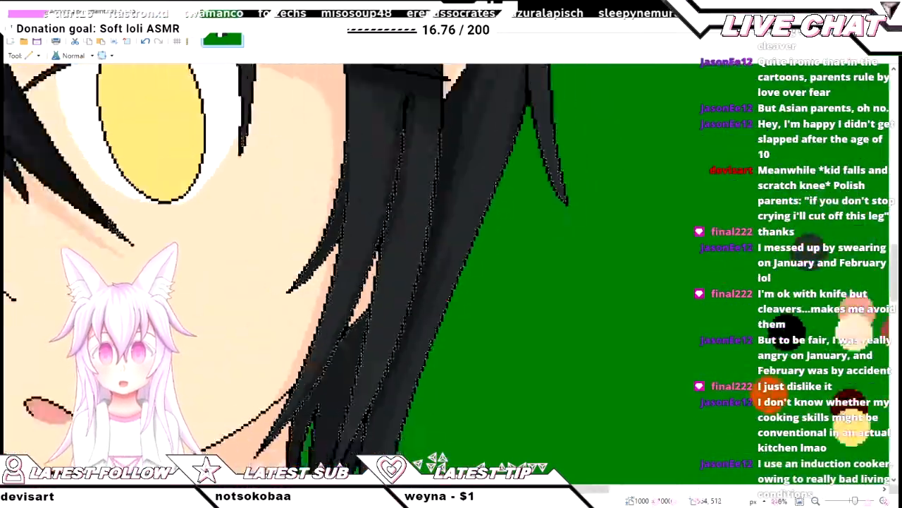
scroll(451, 141, up, 4)
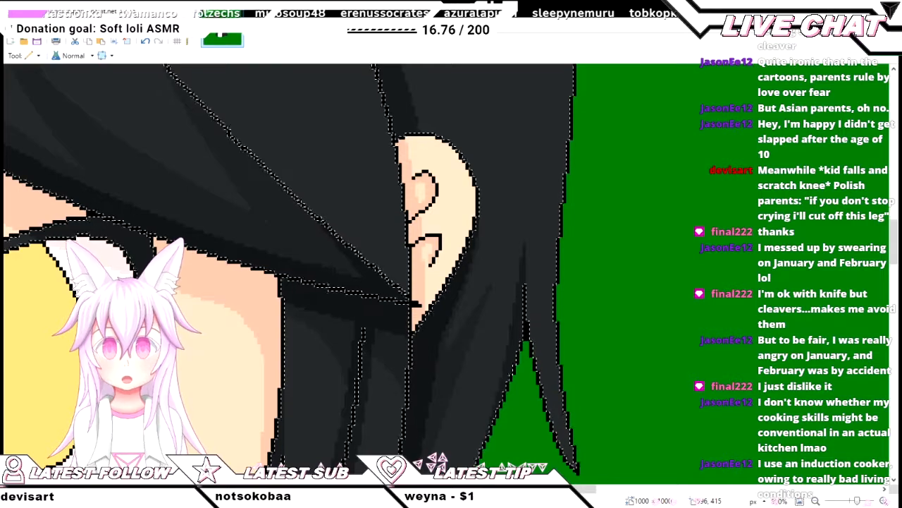
key(o)
scroll(432, 338, up, 4)
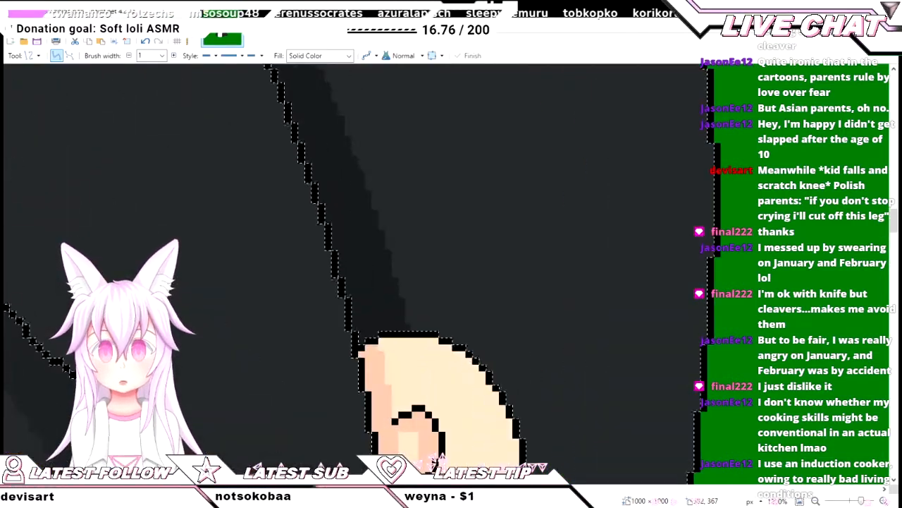
scroll(451, 268, down, 5)
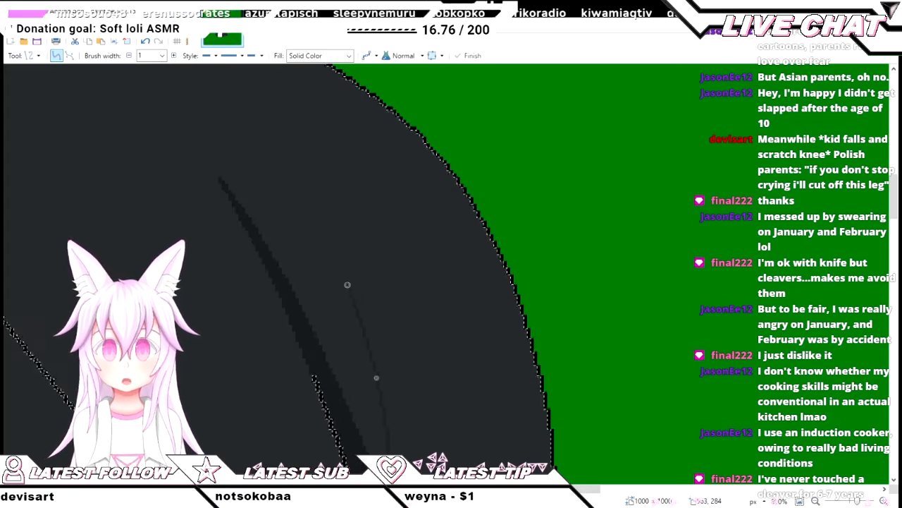
drag(347, 285, 361, 284)
scroll(380, 317, down, 3)
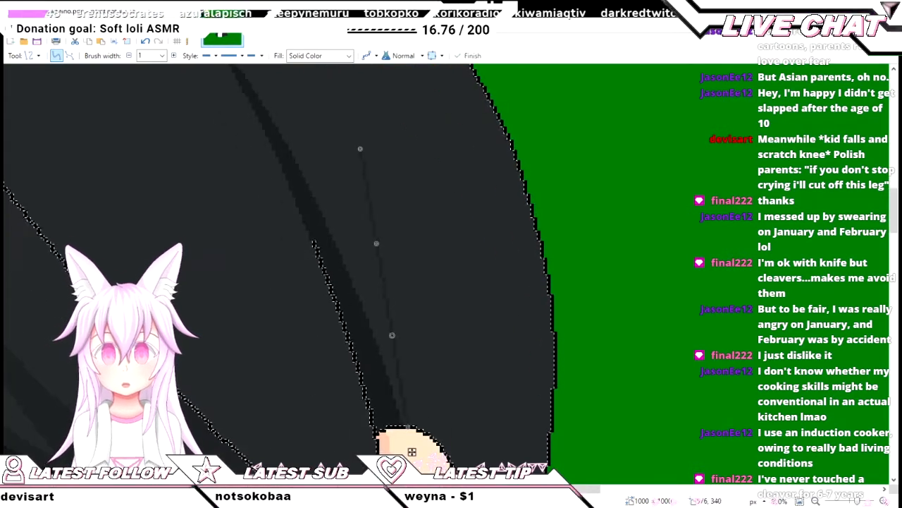
drag(392, 335, 390, 347)
drag(377, 243, 372, 247)
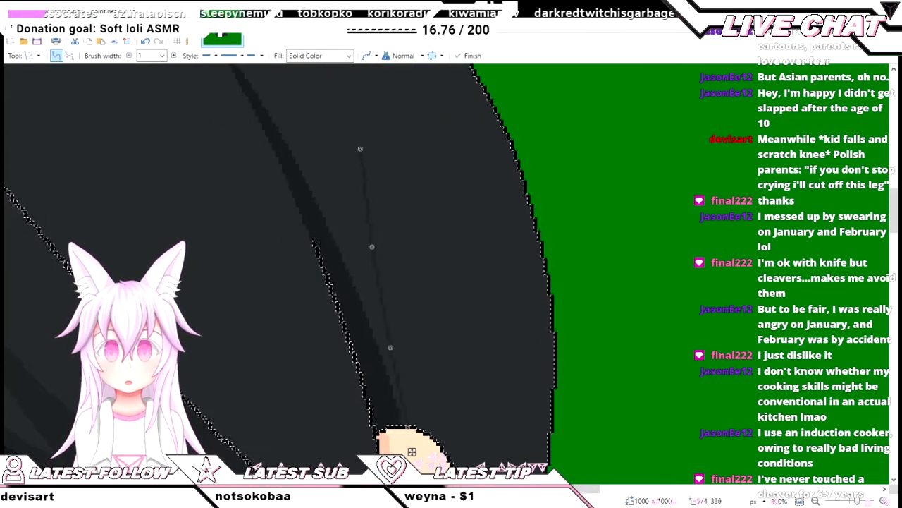
key(Return)
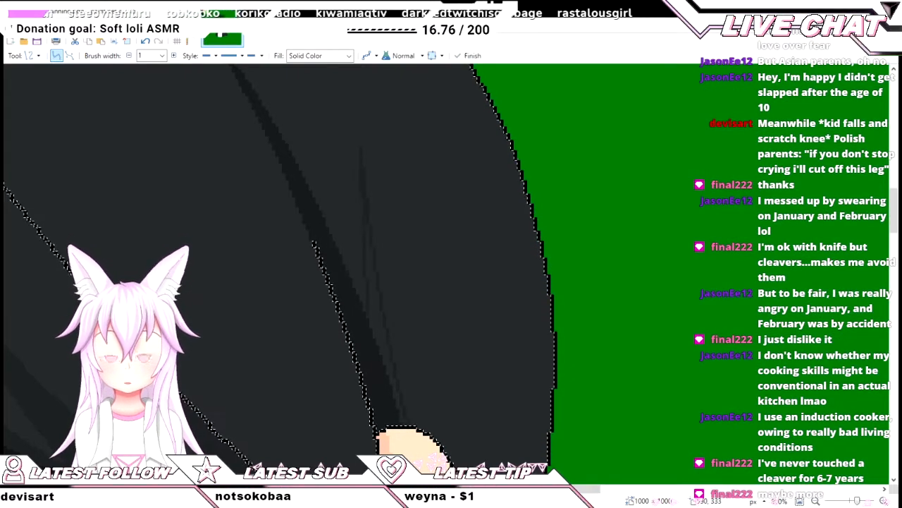
- Draw two 1 px curved shading lines from a shared upper point down toward the dark shadow above the ear, forming a narrow spike
scroll(282, 268, up, 3)
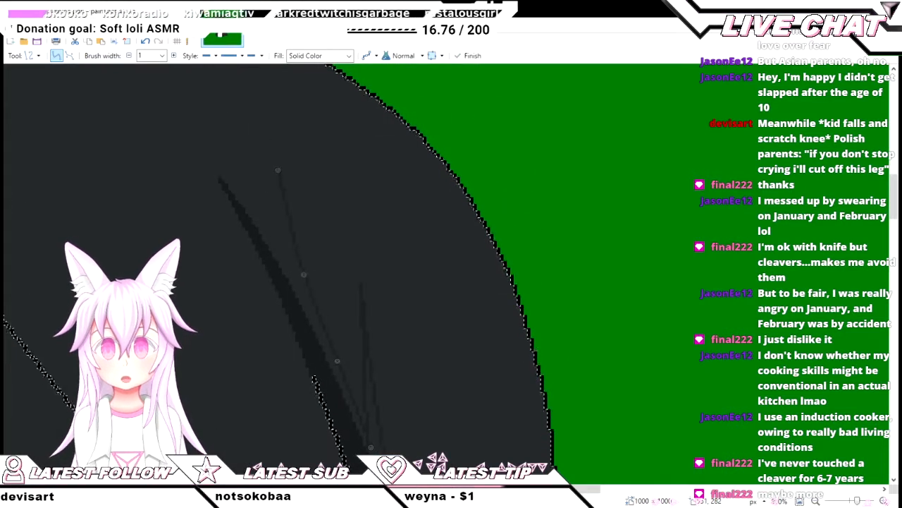
drag(277, 171, 370, 447)
drag(278, 171, 285, 166)
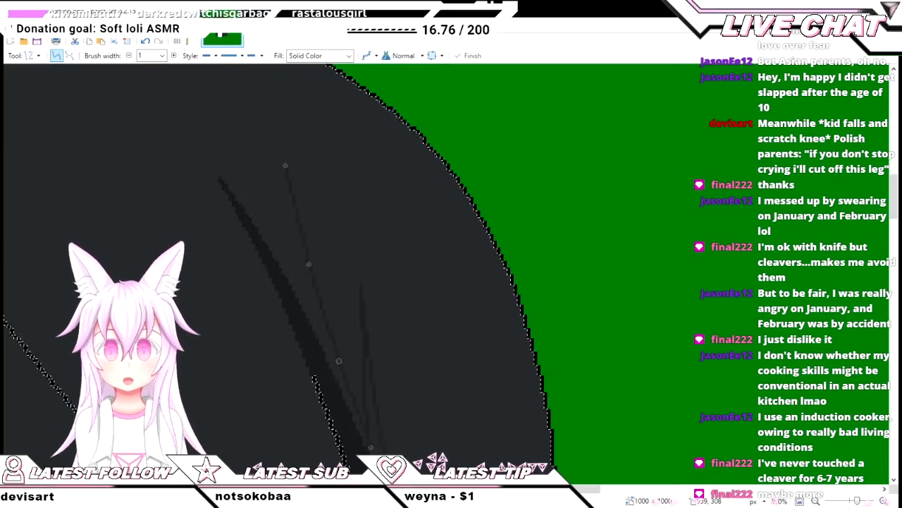
key(Return)
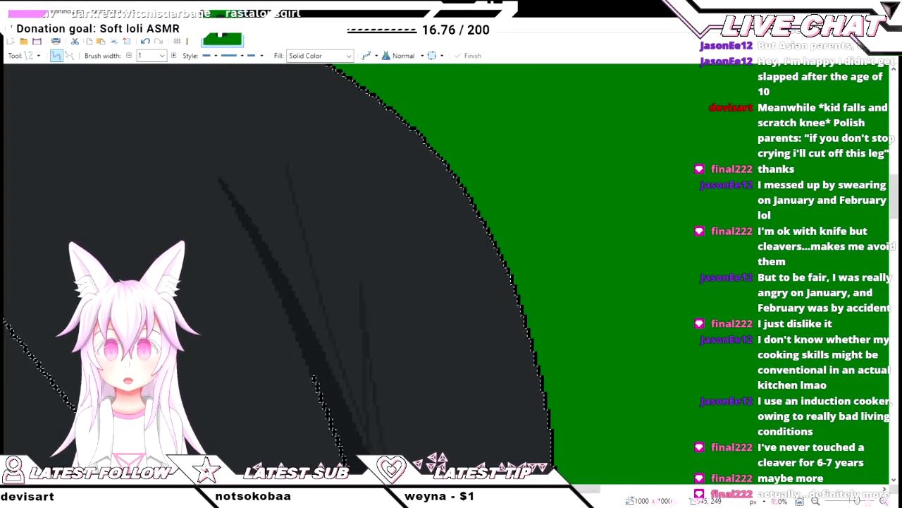
drag(330, 373, 329, 378)
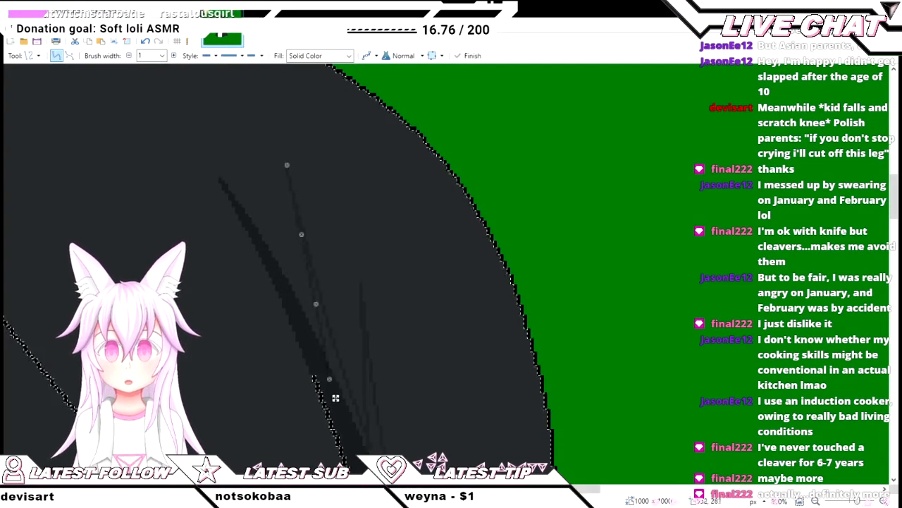
drag(302, 234, 297, 236)
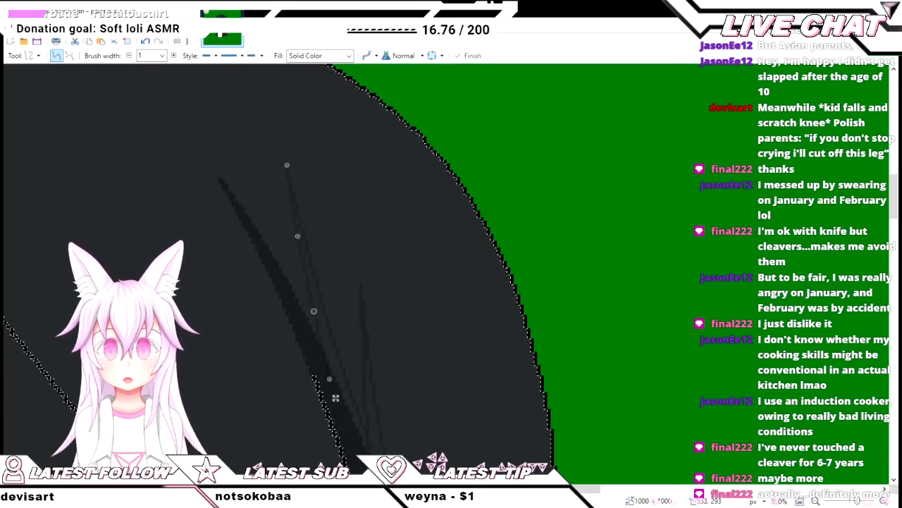
key(Return)
- Draw a curved 1 px line along the outer edge of the dark shadow above the ear, extending it up past the shadow's tip
scroll(444, 274, up, 2)
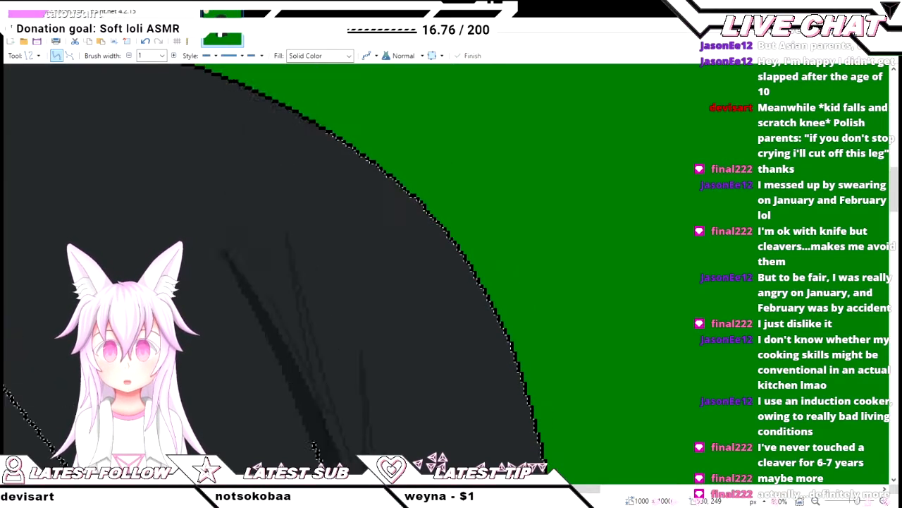
scroll(444, 273, down, 1)
scroll(444, 273, left, 1)
drag(291, 129, 287, 154)
scroll(357, 251, up, 1)
scroll(357, 241, up, 1)
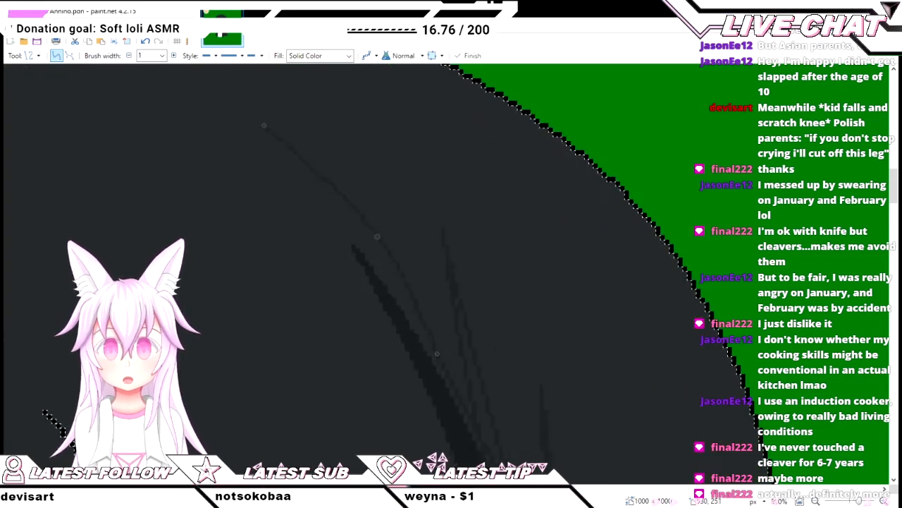
drag(375, 238, 325, 200)
key(Return)
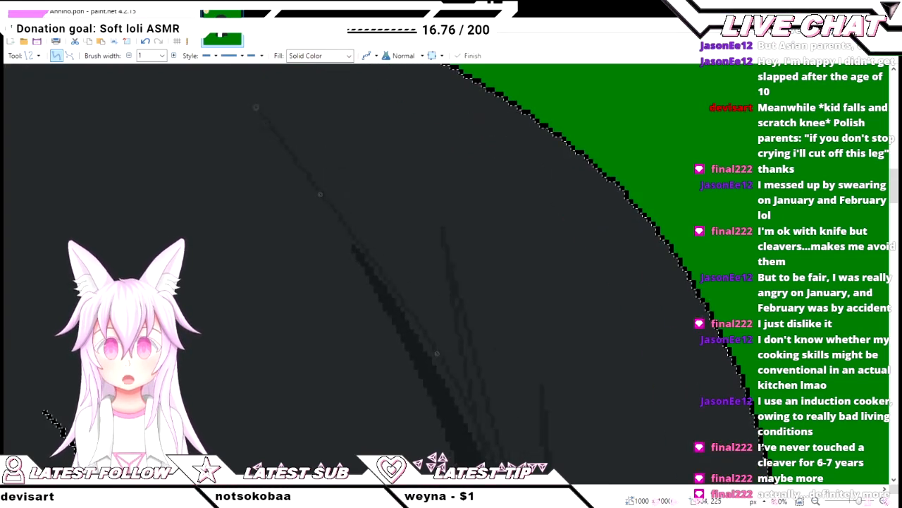
scroll(343, 230, down, 1)
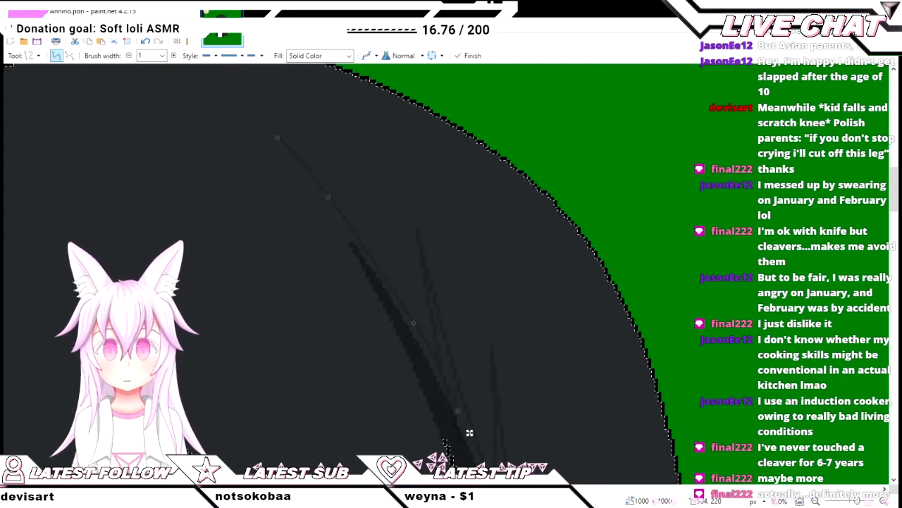
scroll(470, 365, up, 2)
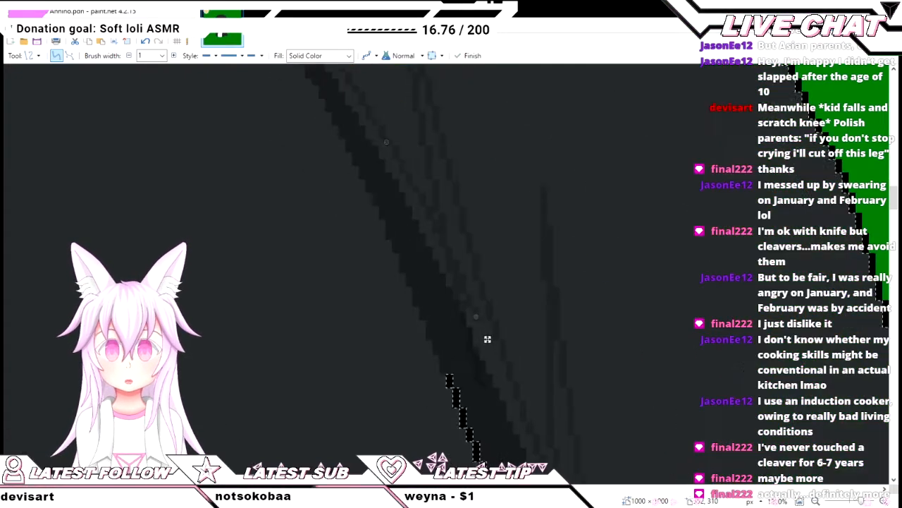
key(Return)
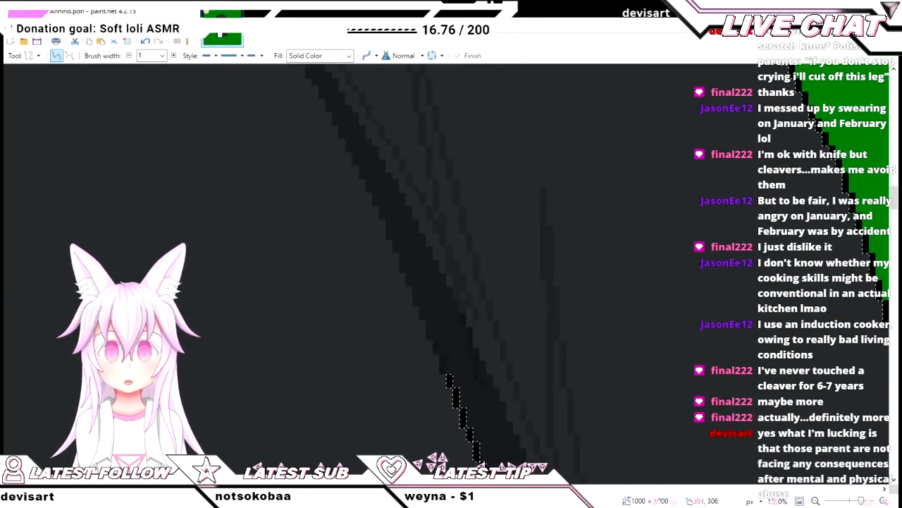
- Retouch the inner edge of the shadow above the ear with darker Pencil pixels, working up to its tip
drag(422, 316, 422, 302)
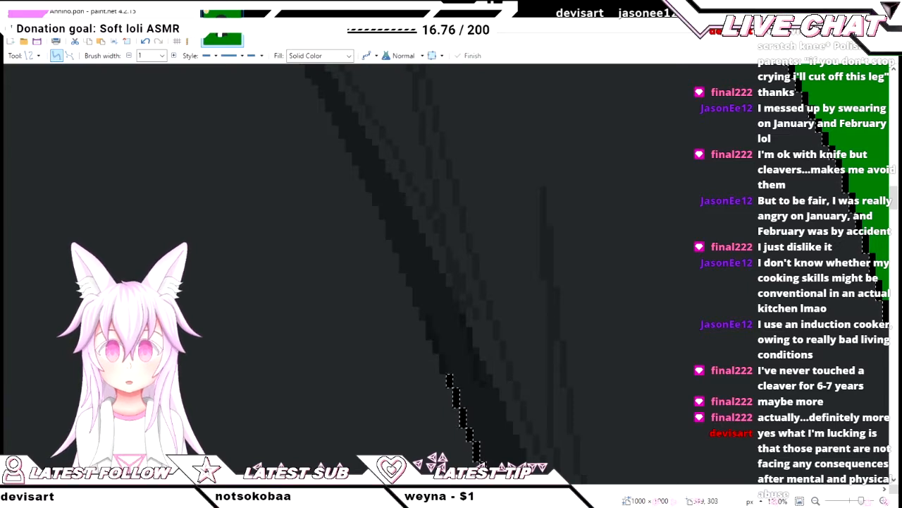
scroll(421, 289, up, 2)
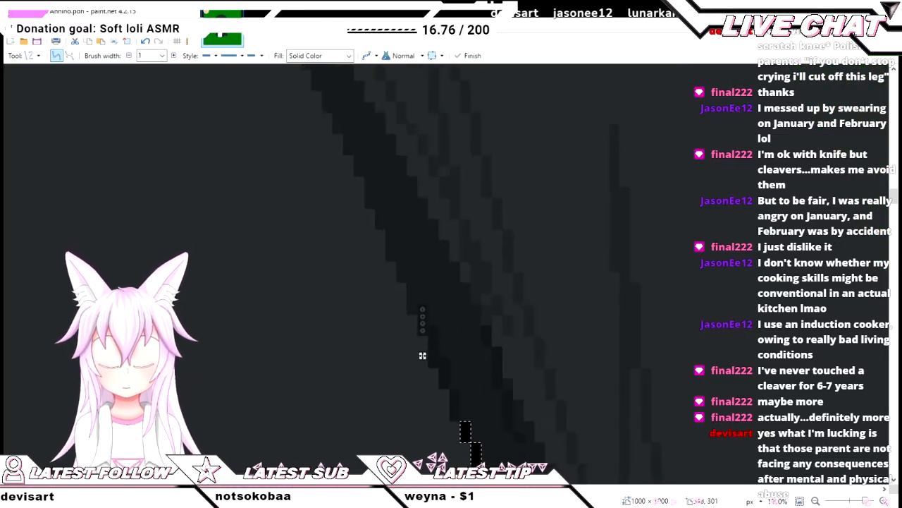
key(p)
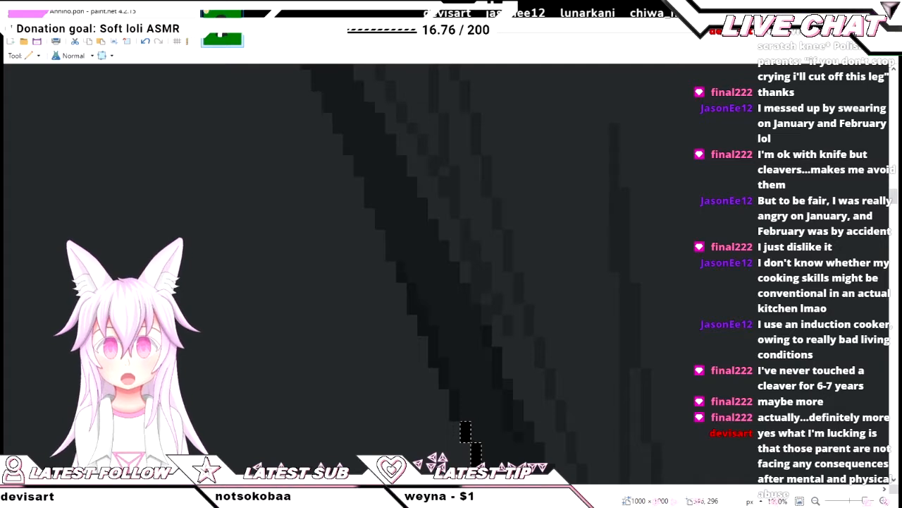
scroll(447, 273, up, 1)
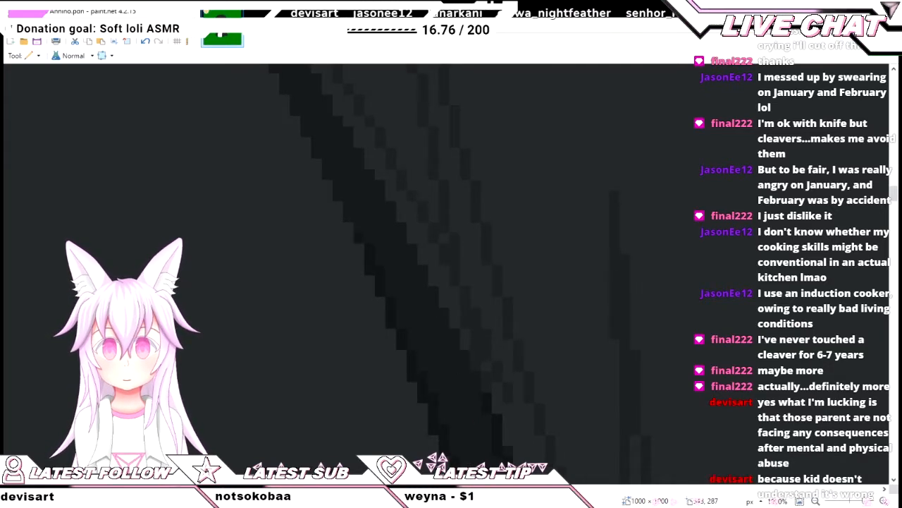
drag(369, 258, 481, 283)
scroll(447, 273, up, 1)
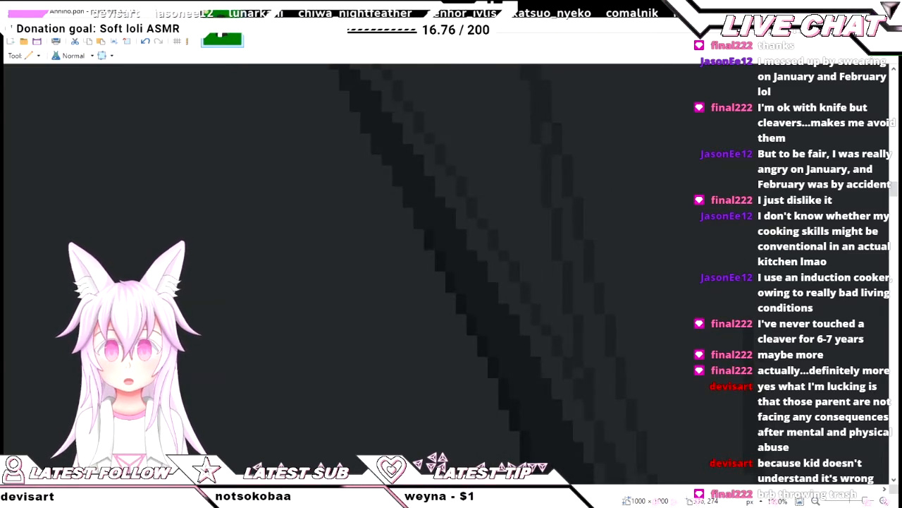
scroll(447, 274, up, 1)
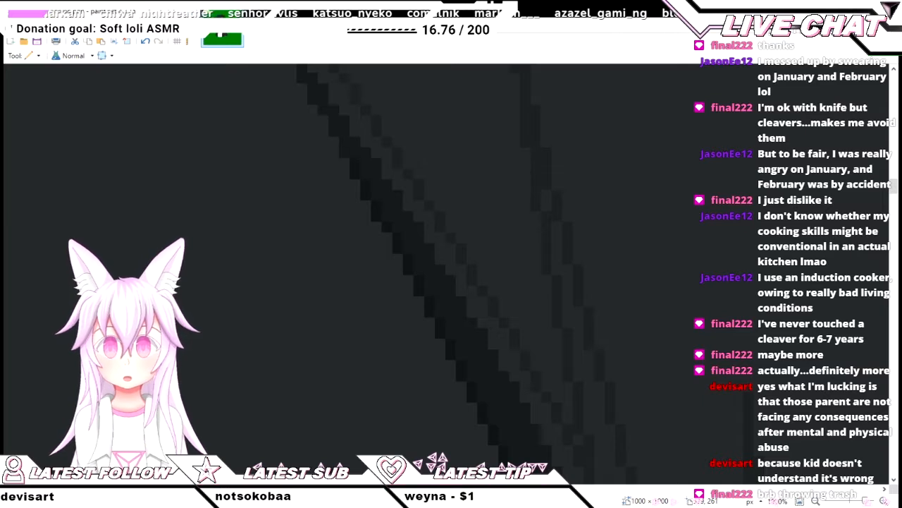
scroll(447, 273, up, 2)
scroll(447, 273, left, 1)
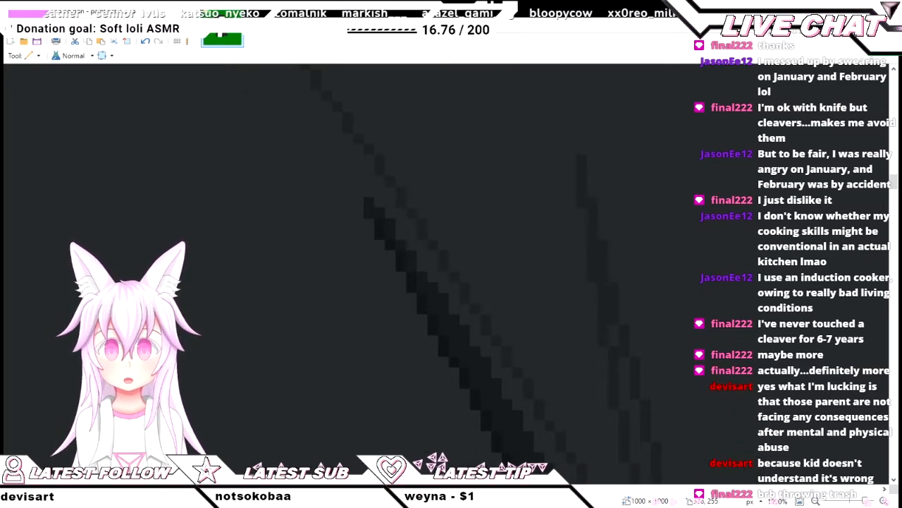
- Draw a second 1 px line from the shadow's tip up to the extended line, closing off a tapered point
key(o)
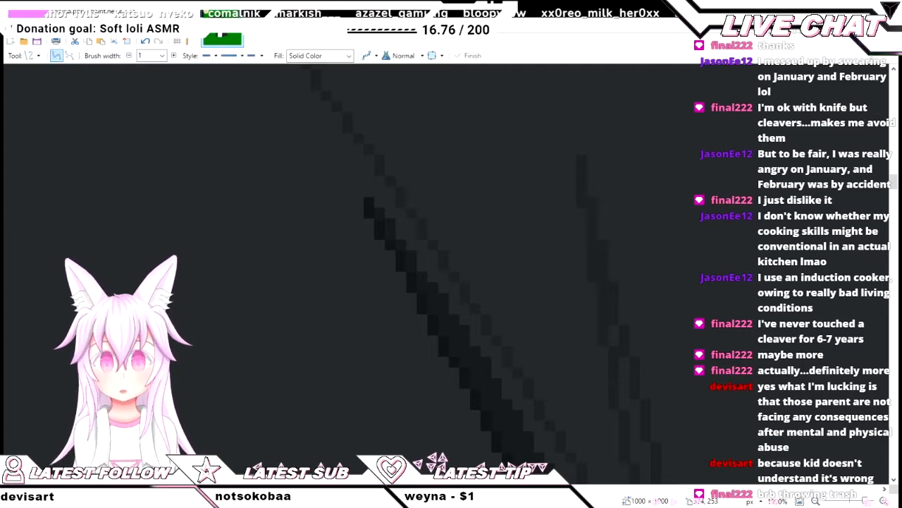
scroll(349, 164, down, 1)
scroll(348, 163, up, 2)
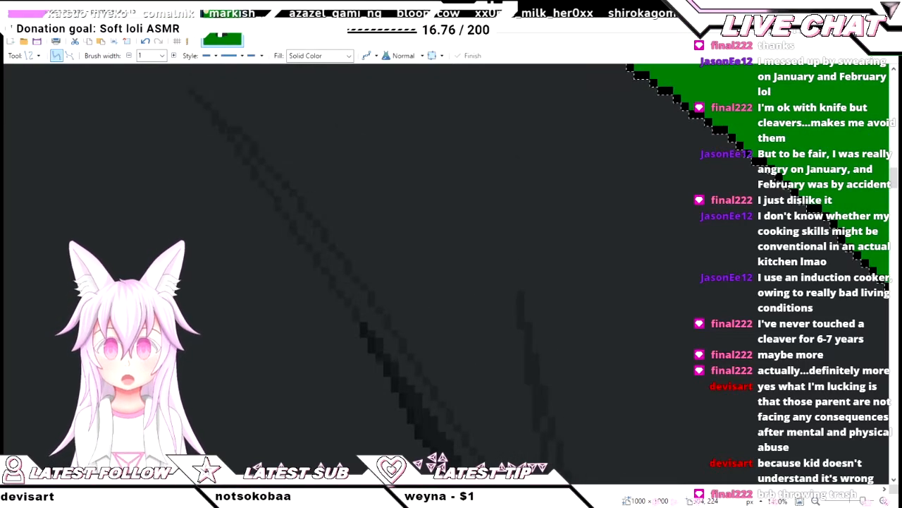
- Fill the narrow areas between the new shading lines above the ear with the dark shadow colour at 0% tolerance
key(f)
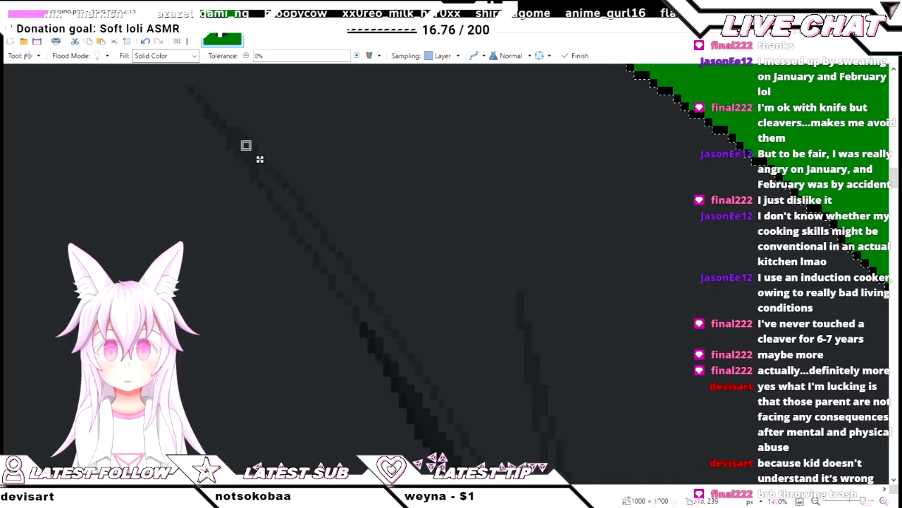
scroll(387, 348, down, 1)
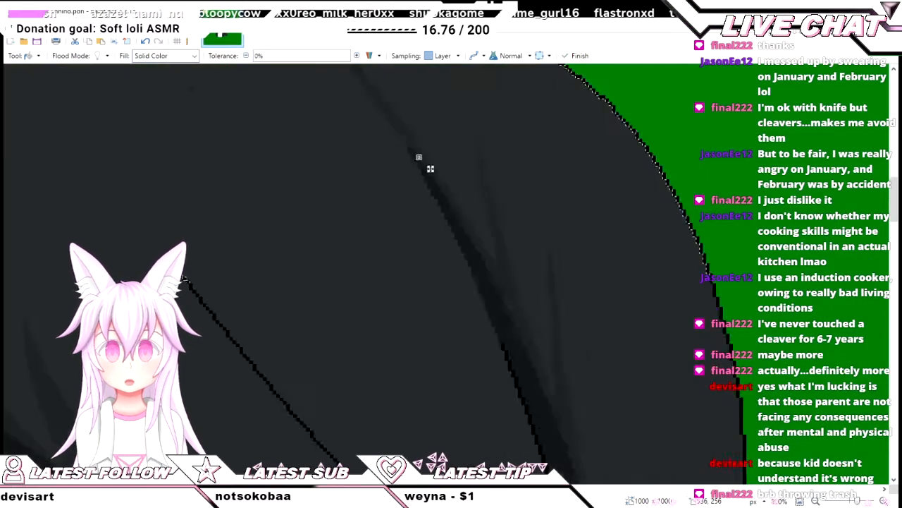
scroll(380, 275, down, 2)
scroll(380, 275, right, 3)
scroll(381, 275, up, 3)
scroll(310, 279, up, 6)
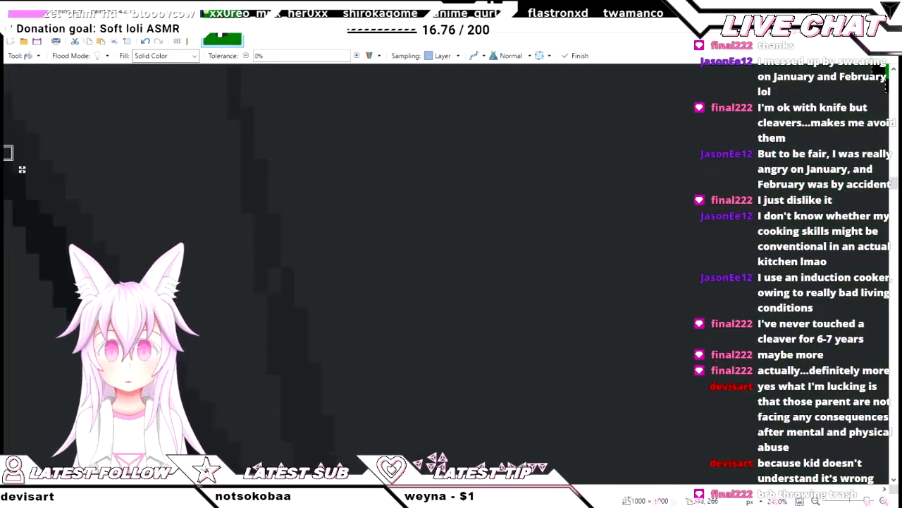
- Examine the shading across the whole hair, particularly the fringe and the strands around the ear
scroll(282, 296, down, 6)
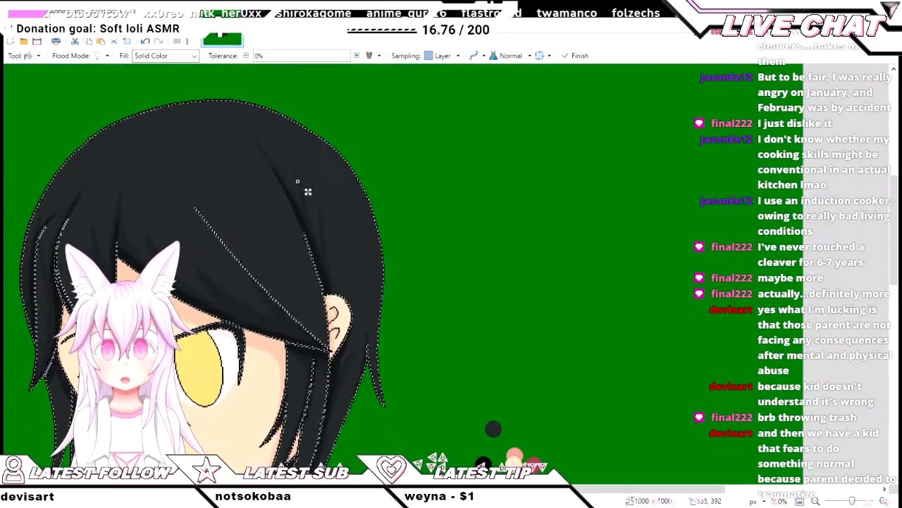
scroll(402, 275, up, 2)
scroll(402, 275, left, 4)
scroll(402, 275, down, 3)
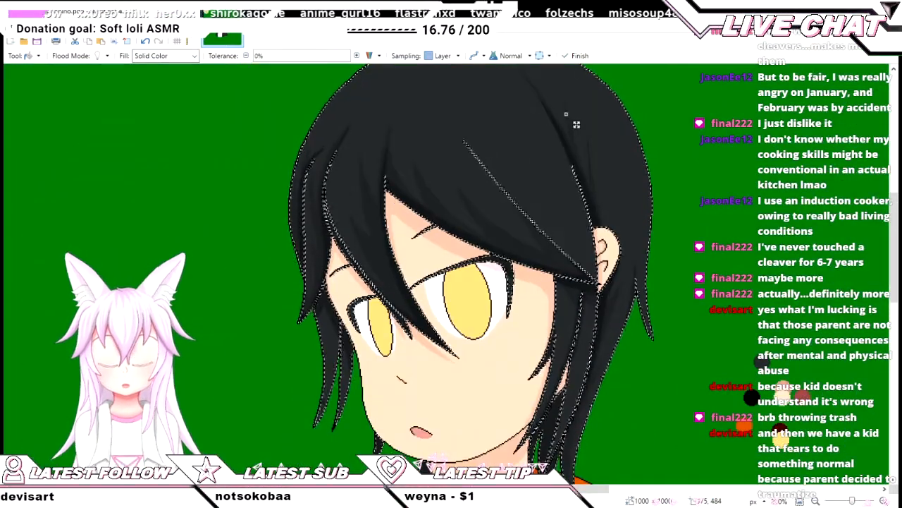
key(o)
scroll(634, 273, up, 4)
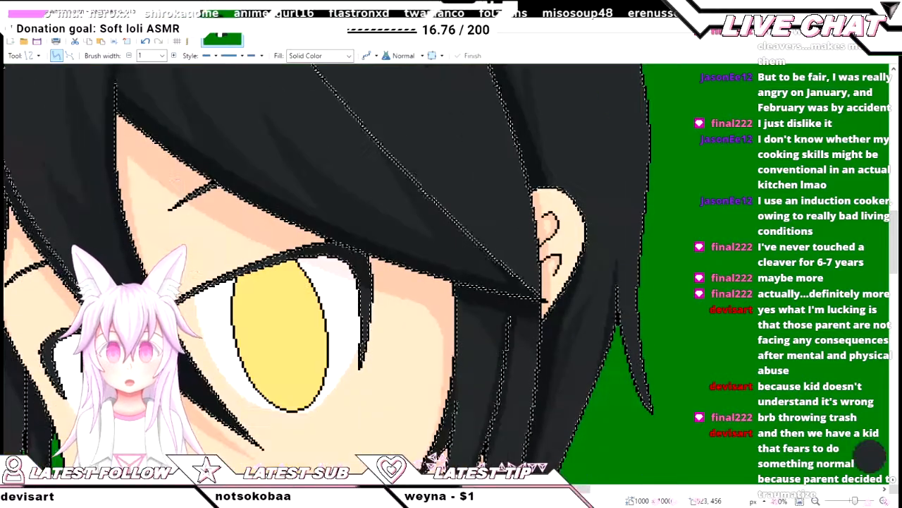
scroll(325, 267, up, 4)
scroll(325, 268, down, 3)
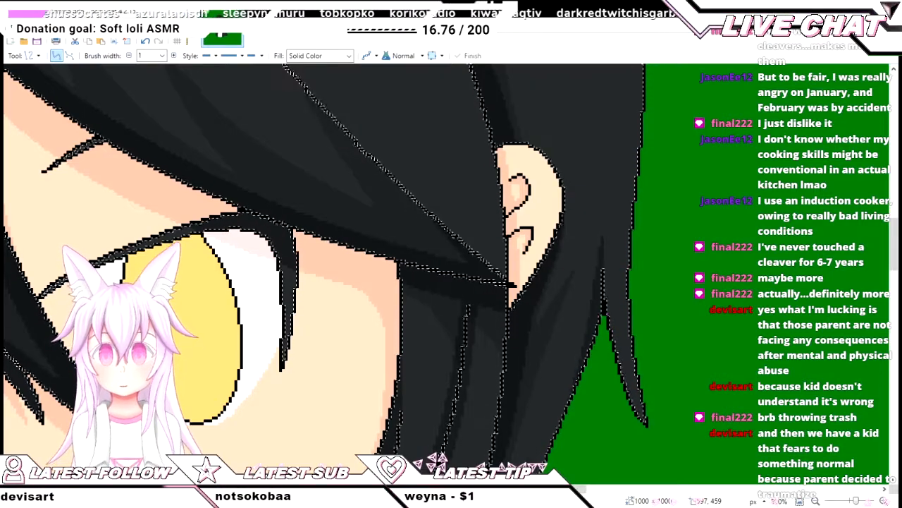
scroll(388, 66, up, 2)
key(p)
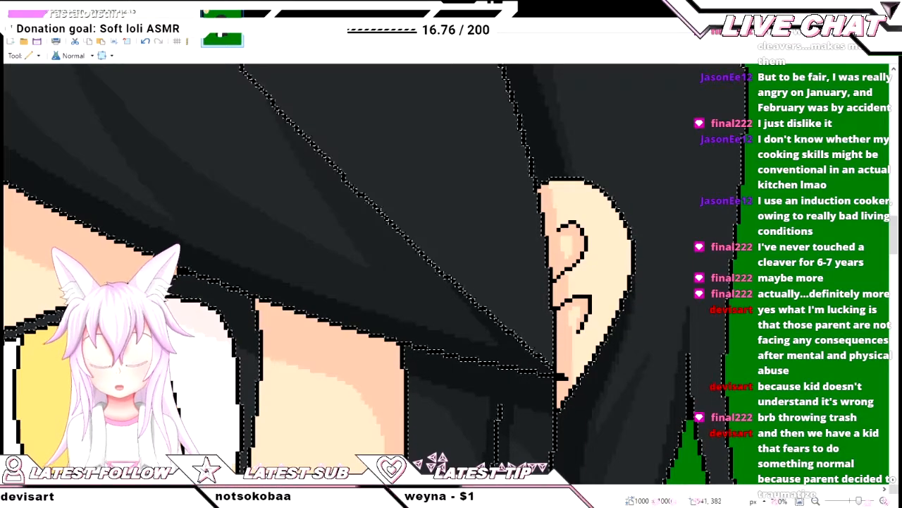
- Draw a 1 px shading line down the hair in front of the ear, beside the strand's outline
scroll(374, 275, down, 4)
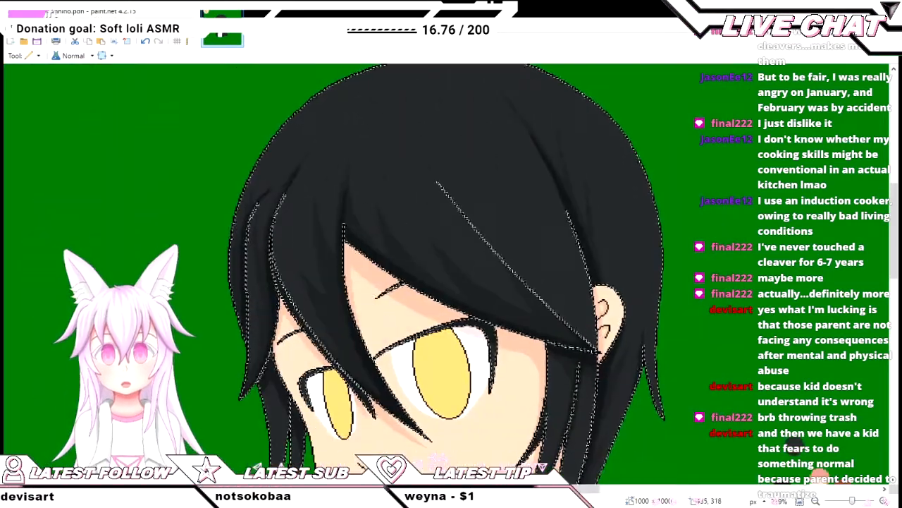
scroll(374, 275, down, 2)
scroll(374, 275, up, 4)
key(o)
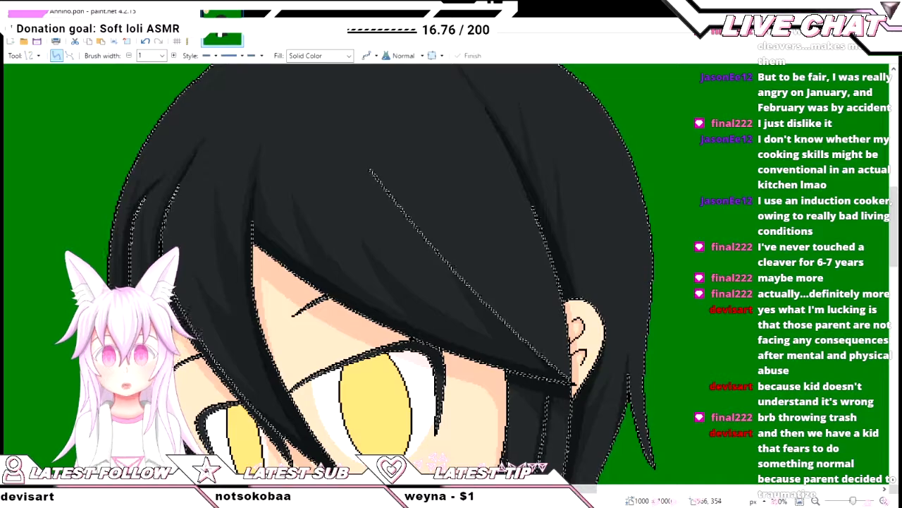
scroll(567, 345, up, 2)
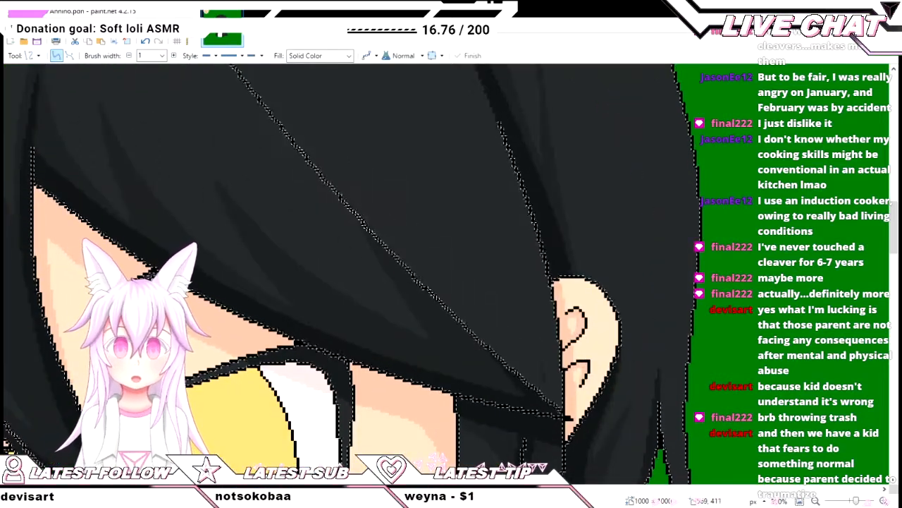
scroll(525, 123, up, 1)
scroll(525, 124, up, 1)
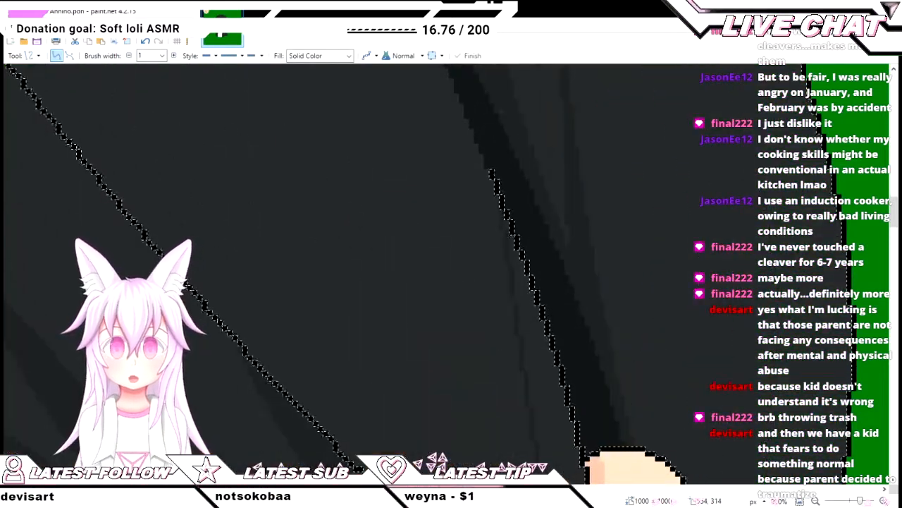
scroll(568, 301, down, 4)
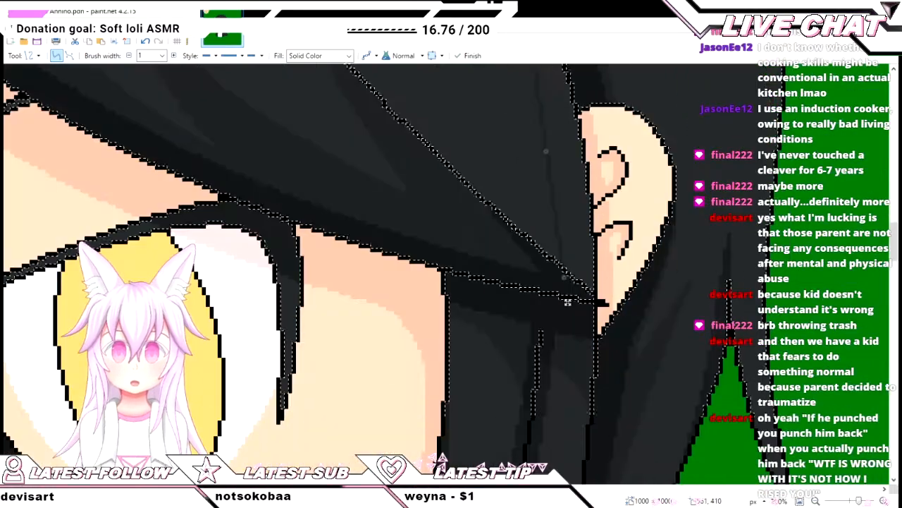
- Bend the new shading line to follow the strand's outline down past the ear and finish the curve
scroll(568, 302, down, 3)
scroll(564, 299, up, 3)
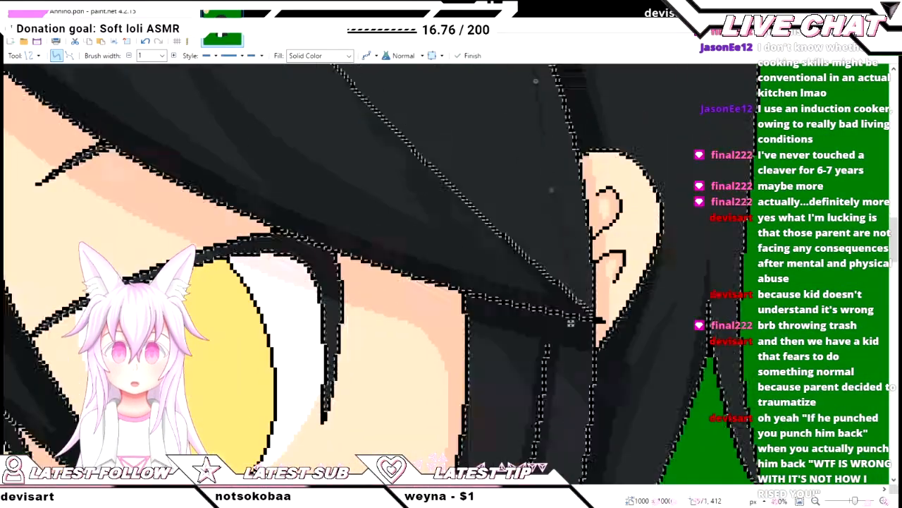
scroll(570, 318, up, 2)
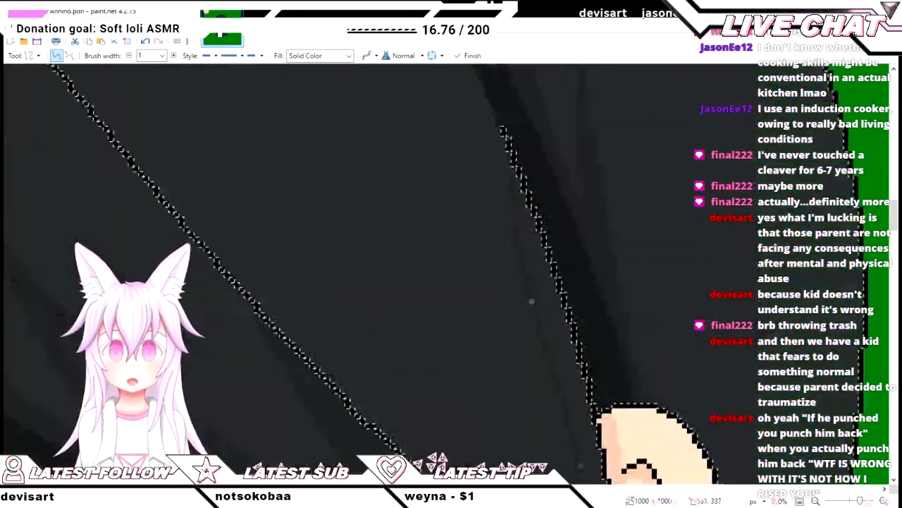
scroll(555, 310, down, 1)
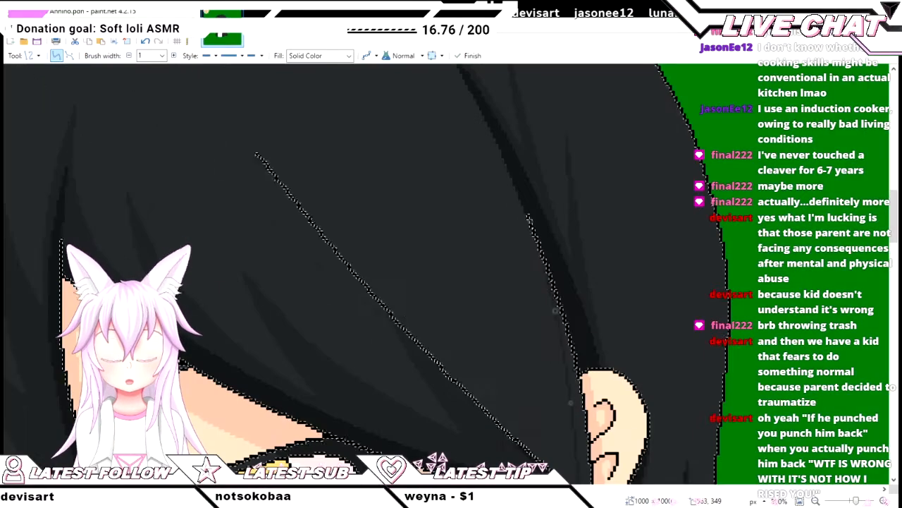
scroll(555, 311, down, 2)
scroll(555, 311, up, 5)
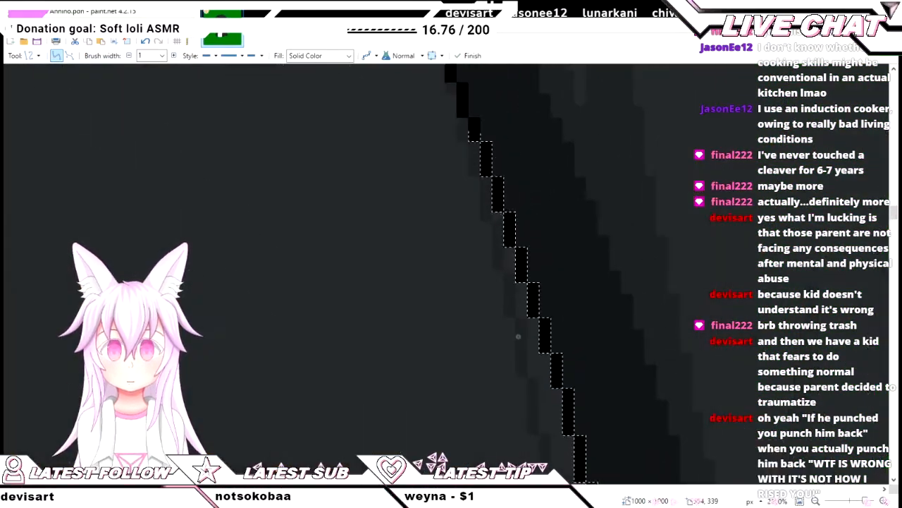
key(Return)
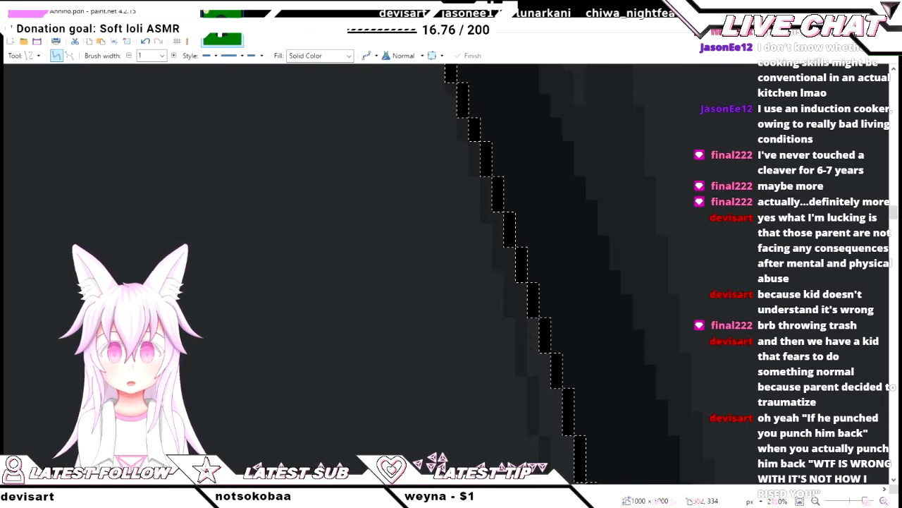
- Fill the narrow area between the new line and the strand's outline above the ear with the dark shadow colour at 0% tolerance
key(f)
scroll(543, 393, down, 3)
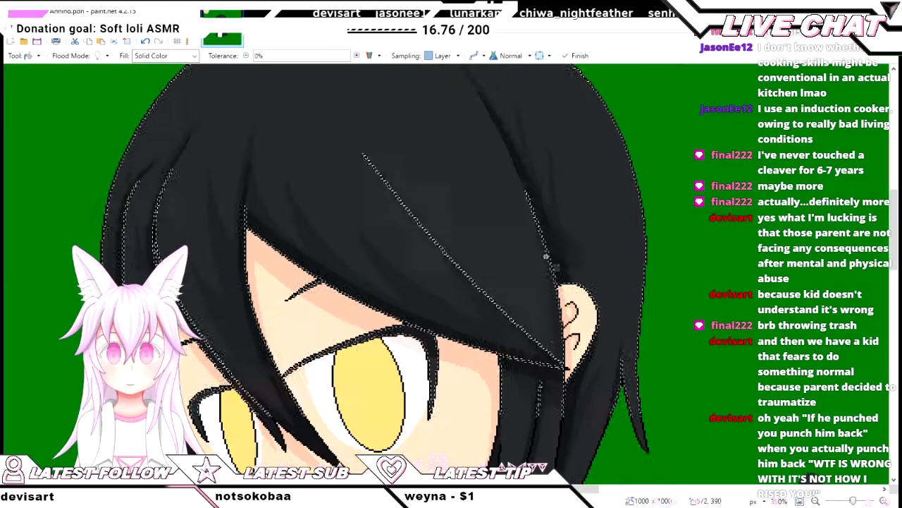
scroll(547, 257, up, 3)
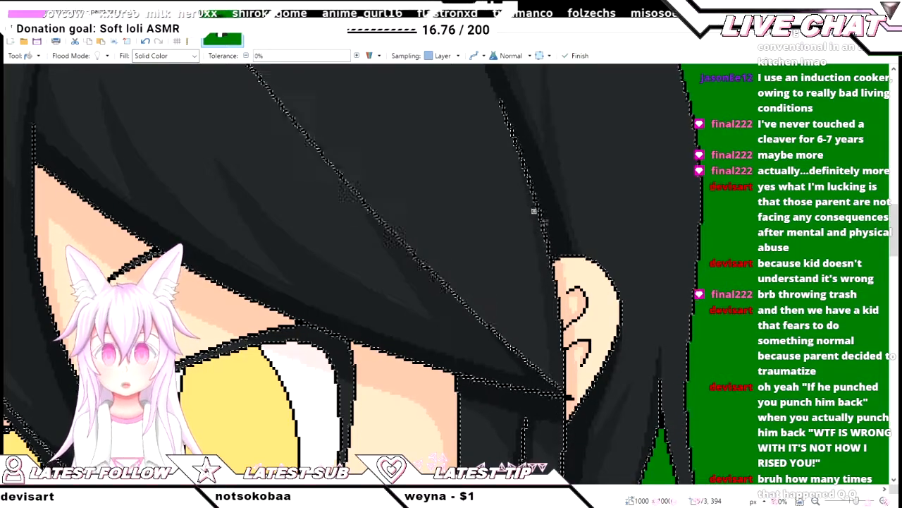
- Examine the shading over the crown, the fringe and the side strands for areas that still lack shadow
scroll(534, 211, down, 3)
key(o)
scroll(534, 210, up, 2)
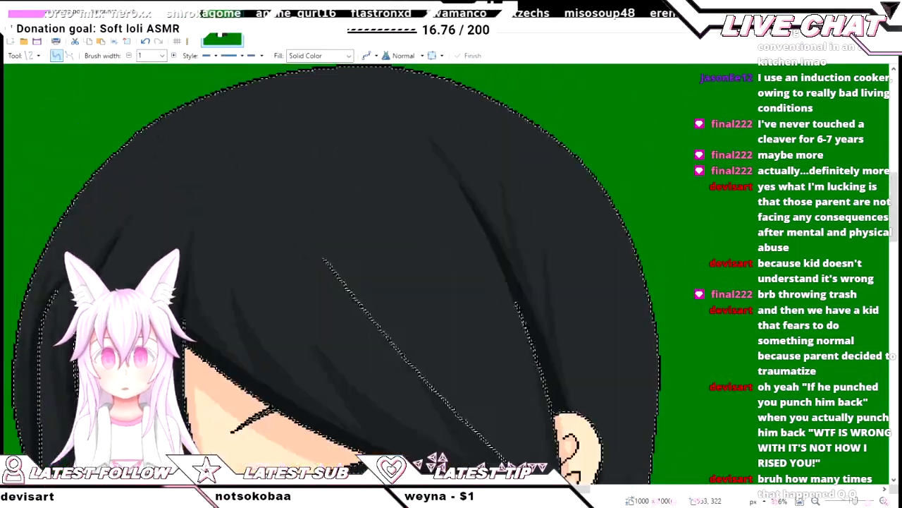
scroll(533, 210, up, 4)
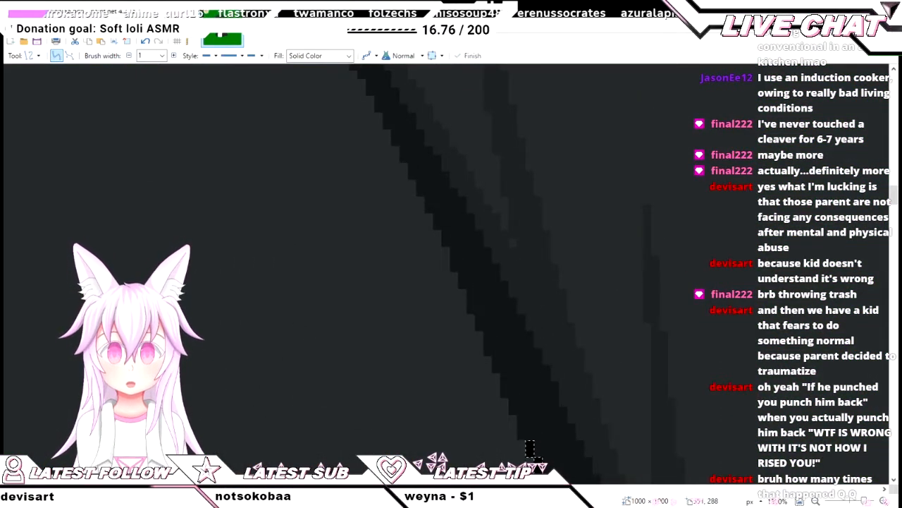
scroll(530, 448, down, 5)
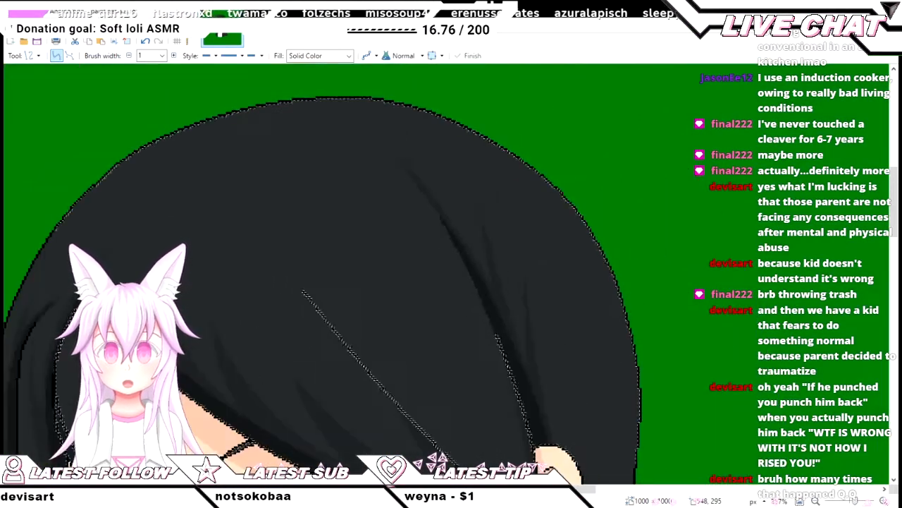
scroll(317, 268, left, 5)
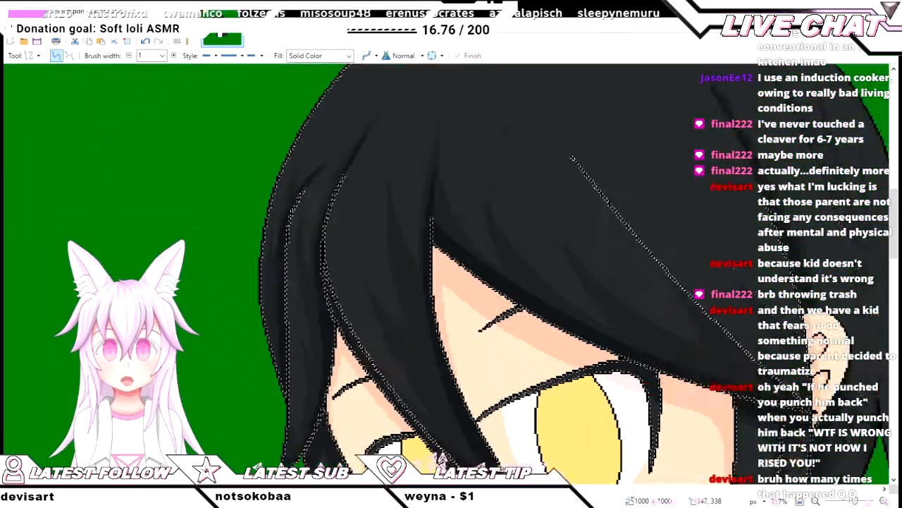
scroll(437, 459, down, 3)
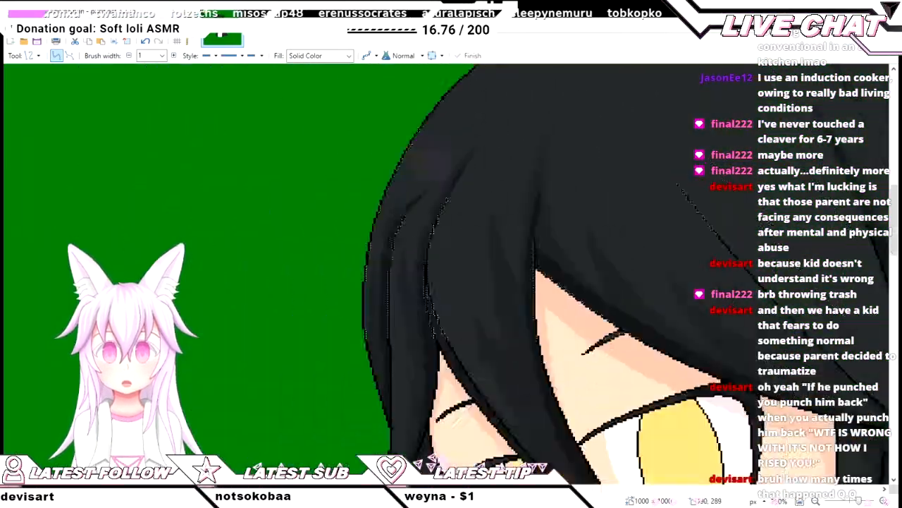
scroll(437, 460, down, 4)
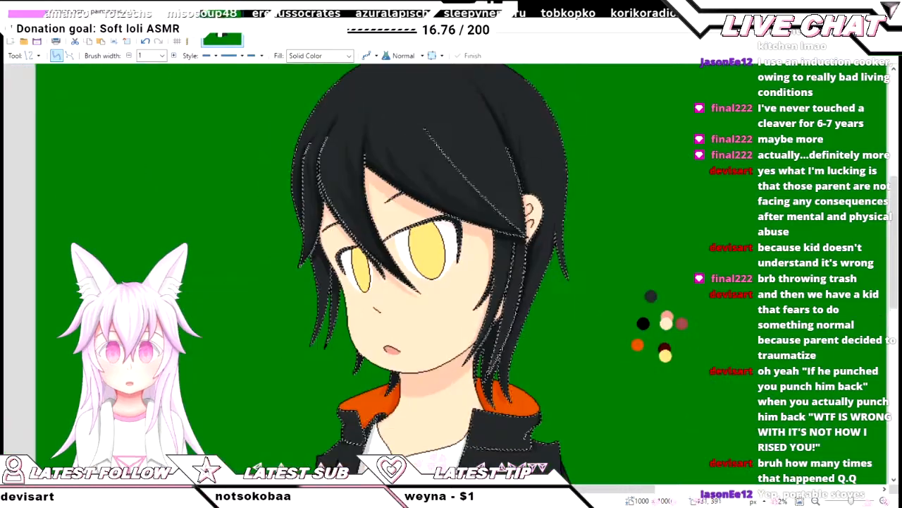
scroll(437, 459, up, 4)
scroll(438, 458, up, 2)
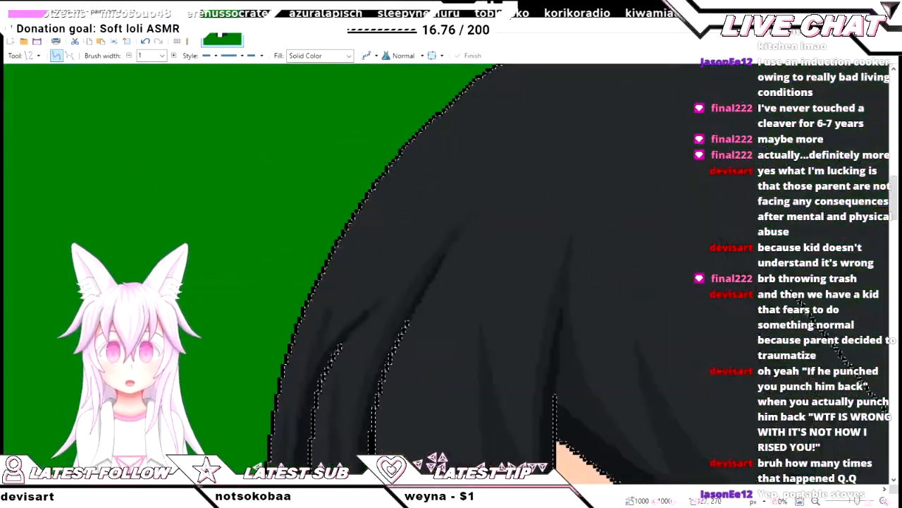
scroll(437, 459, down, 3)
scroll(437, 459, up, 4)
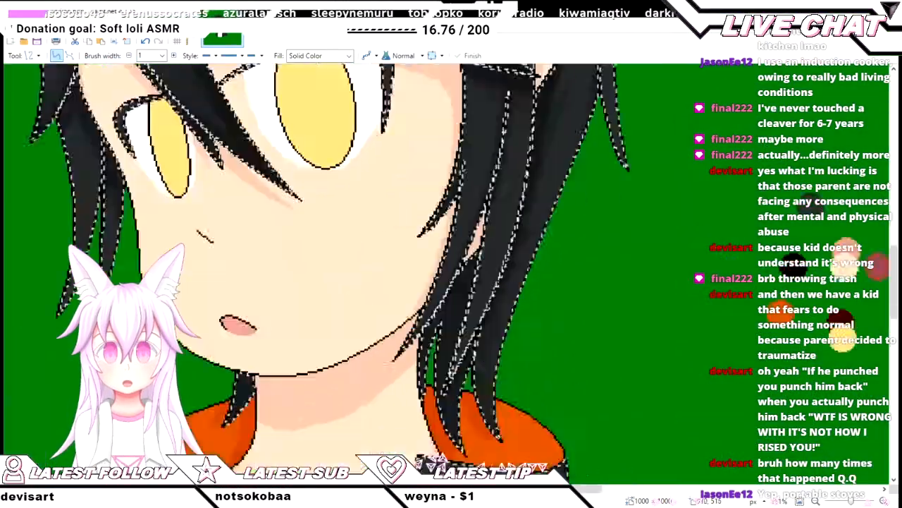
scroll(437, 460, down, 2)
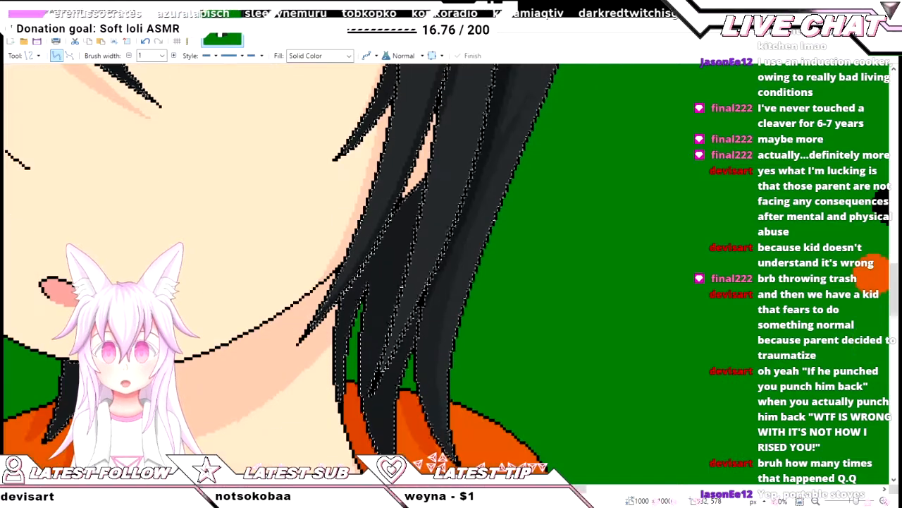
- Draw a 1 px shading line down the long strand below the ear, ending at the strand's tip
scroll(462, 170, up, 2)
drag(462, 170, 384, 438)
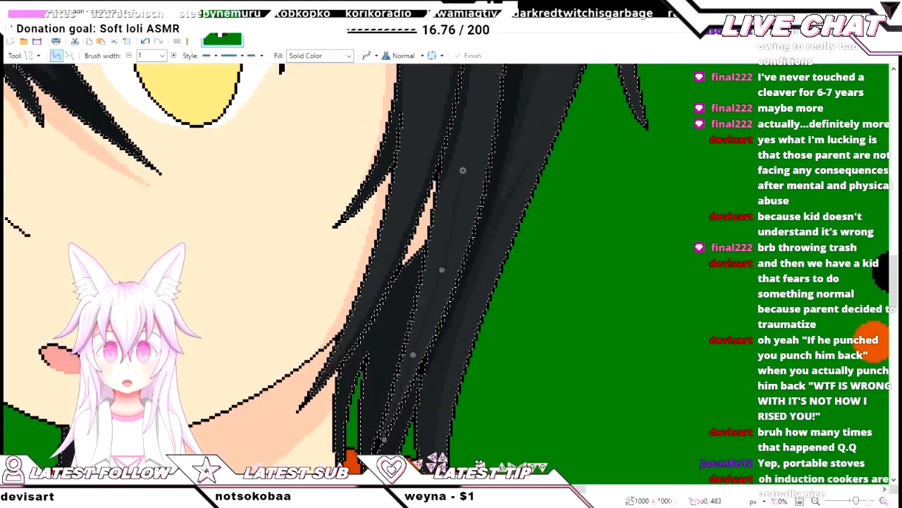
scroll(500, 345, up, 2)
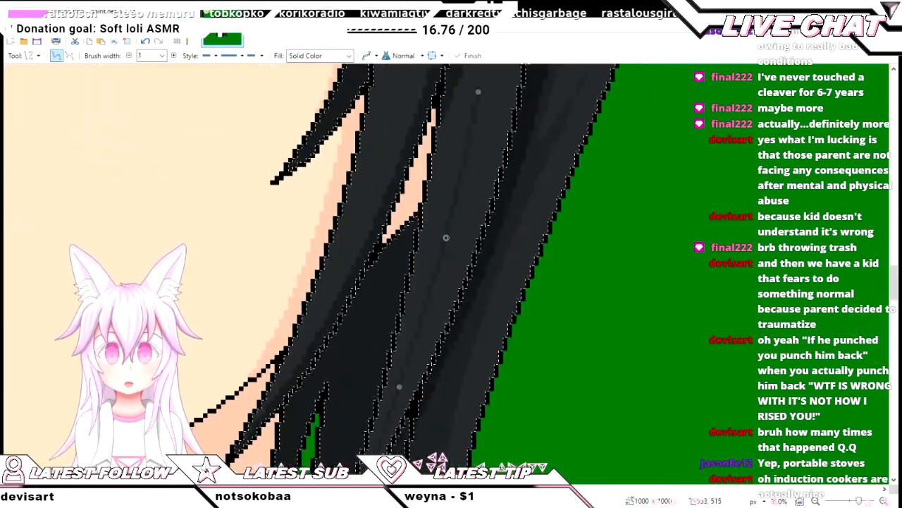
scroll(641, 375, up, 2)
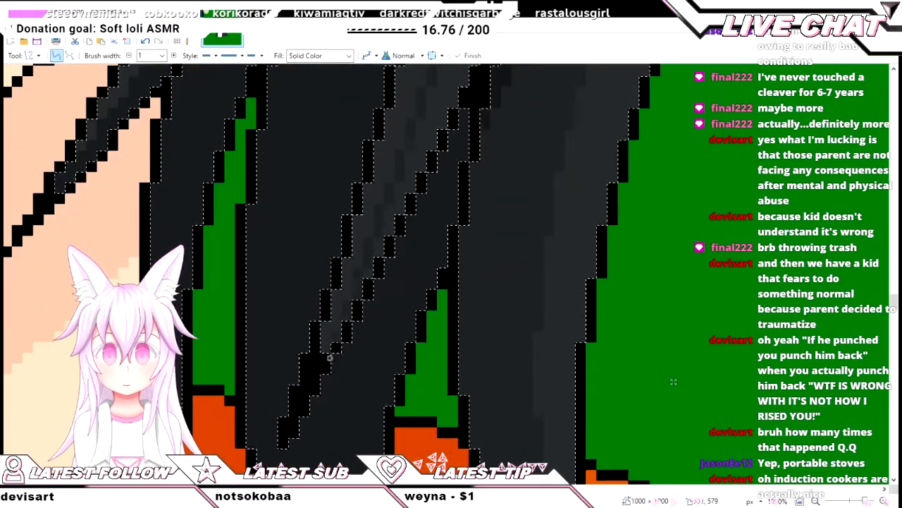
scroll(674, 382, down, 2)
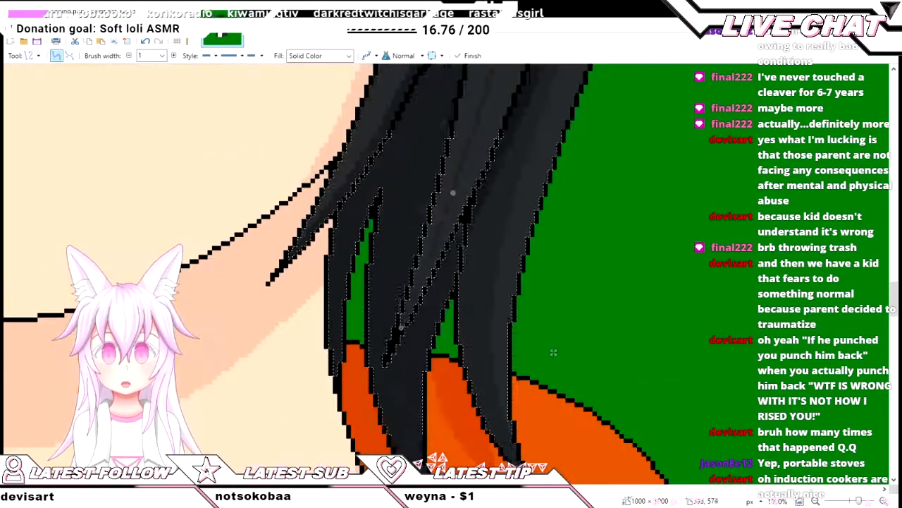
- Reshape the upper part of the strand's shading line to curve up to the strand's outline and finish it
scroll(423, 268, up, 3)
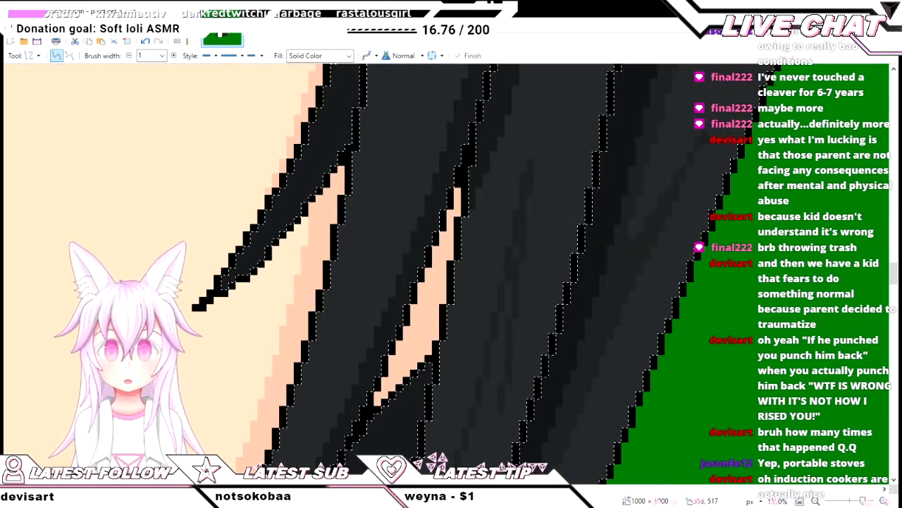
scroll(423, 268, left, 3)
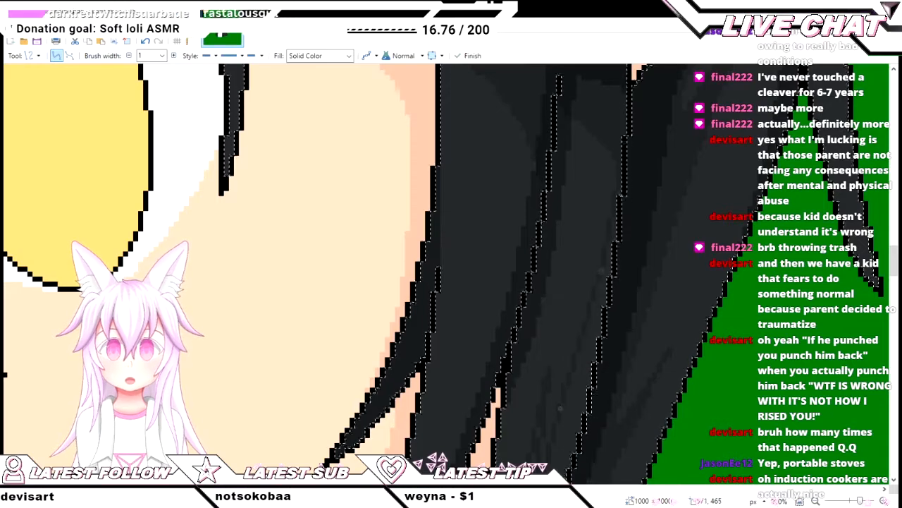
scroll(630, 432, down, 3)
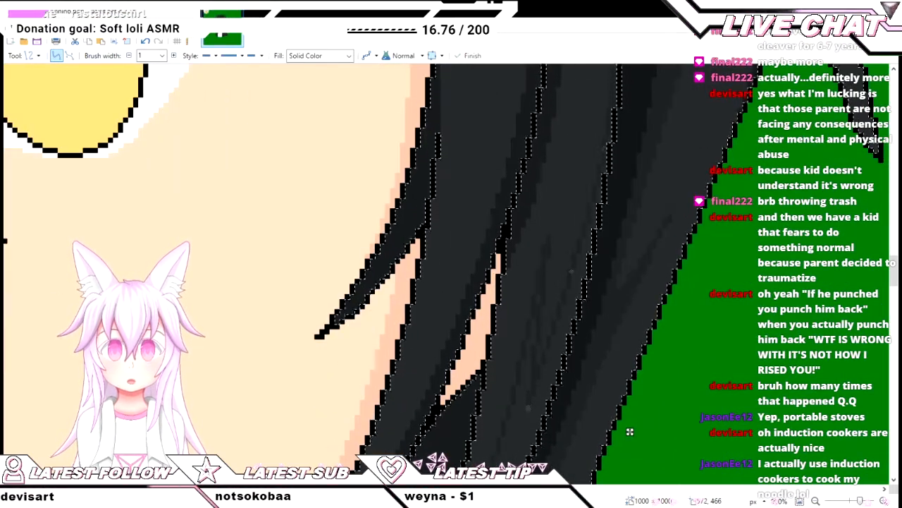
scroll(629, 431, up, 3)
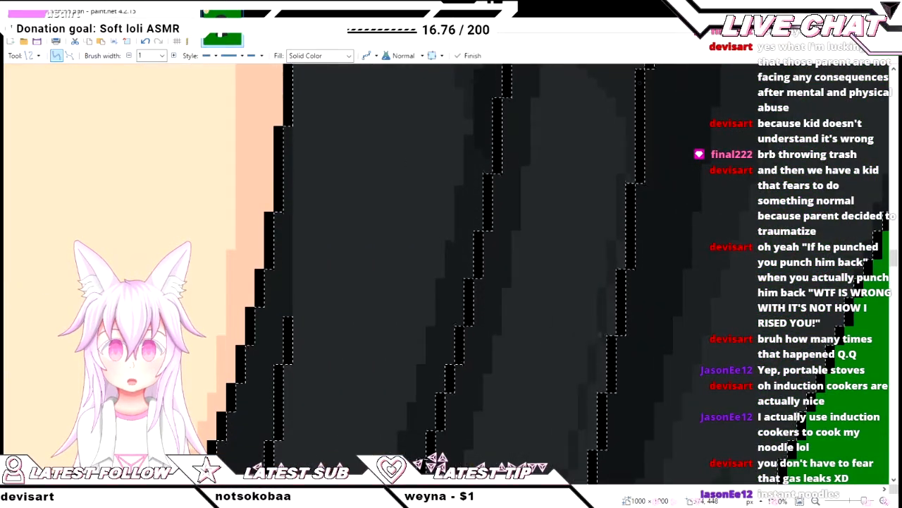
key(Return)
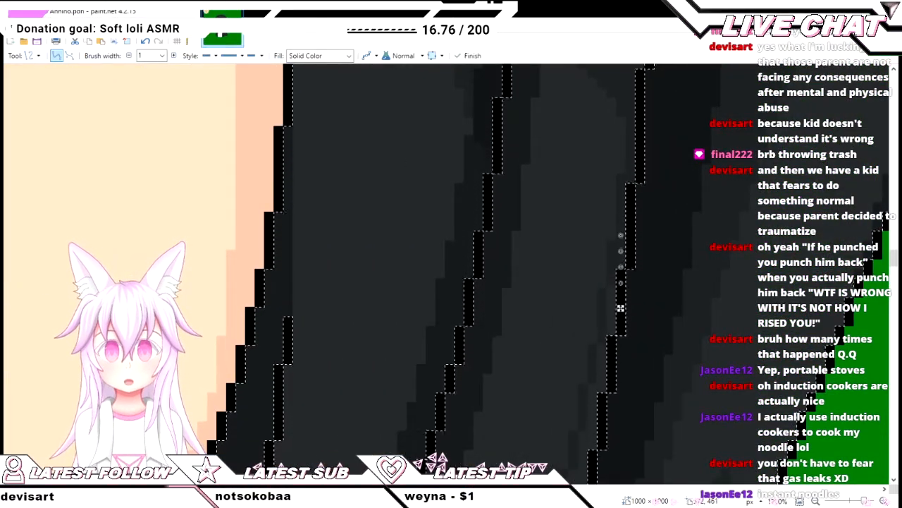
- Fill the areas enclosed by the new line on the long strand with the dark shadow colour at 0% tolerance
key(f)
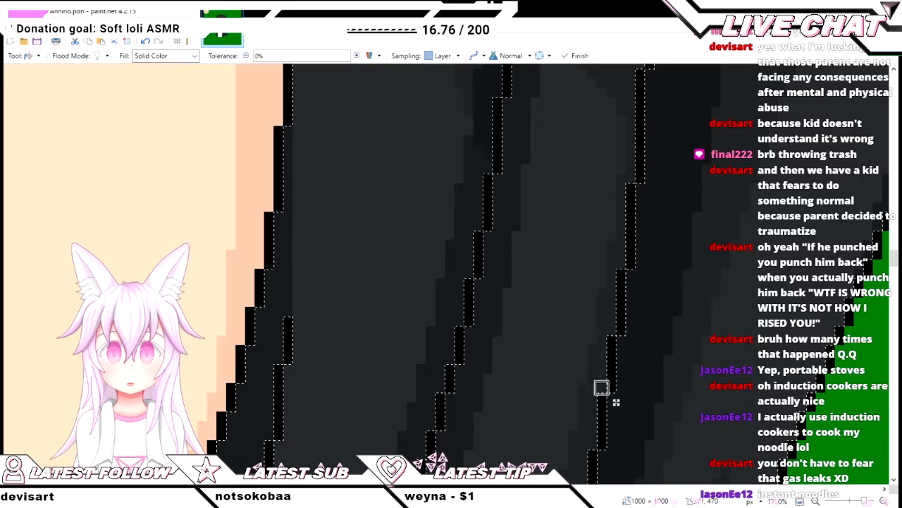
scroll(602, 388, down, 2)
scroll(602, 388, down, 3)
click(522, 272)
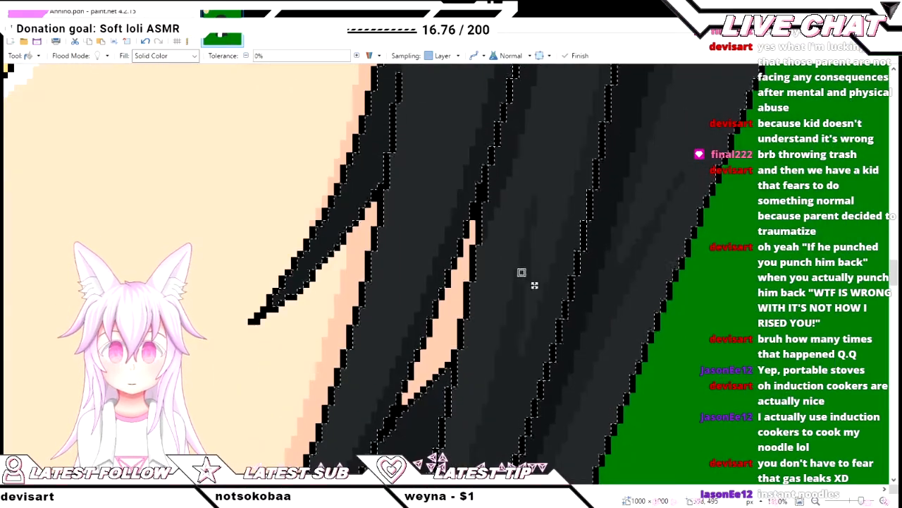
- Draw a short 1 px shading line up the narrow strand hanging over the collar, starting near the strand's tip
scroll(534, 285, down, 5)
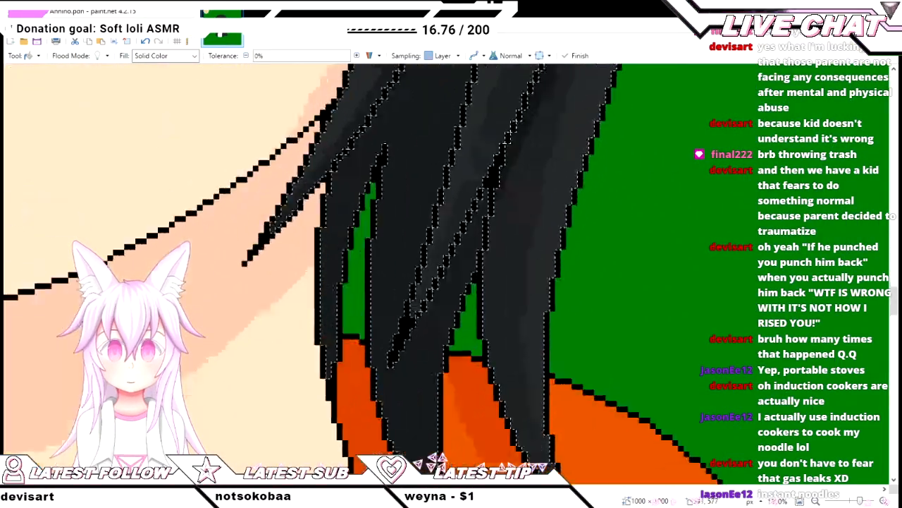
scroll(303, 253, up, 3)
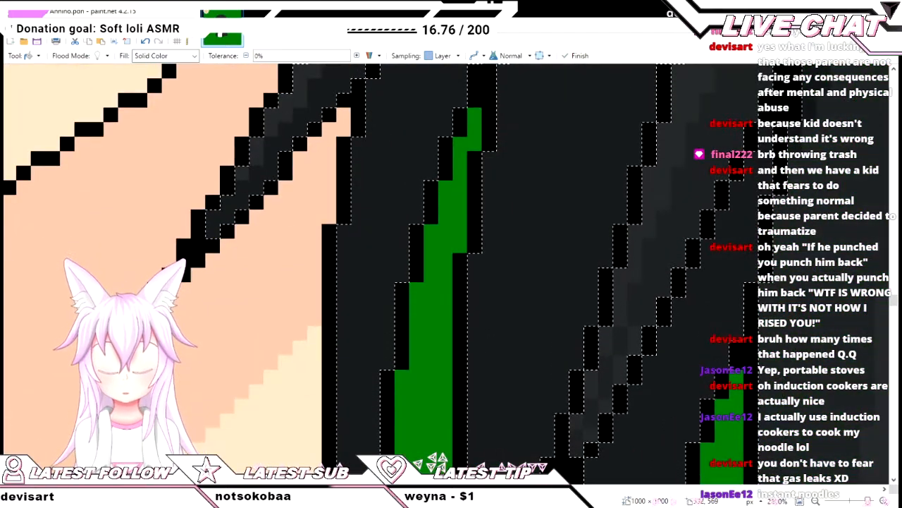
key(o)
drag(591, 435, 635, 333)
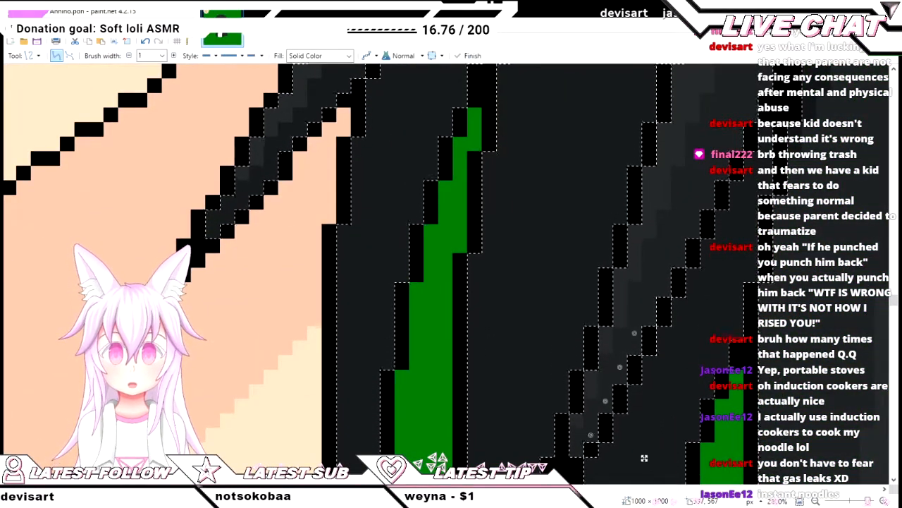
key(Return)
- Examine the side strands, the crown and the fringe for shading that is missing or uneven
scroll(645, 300, down, 5)
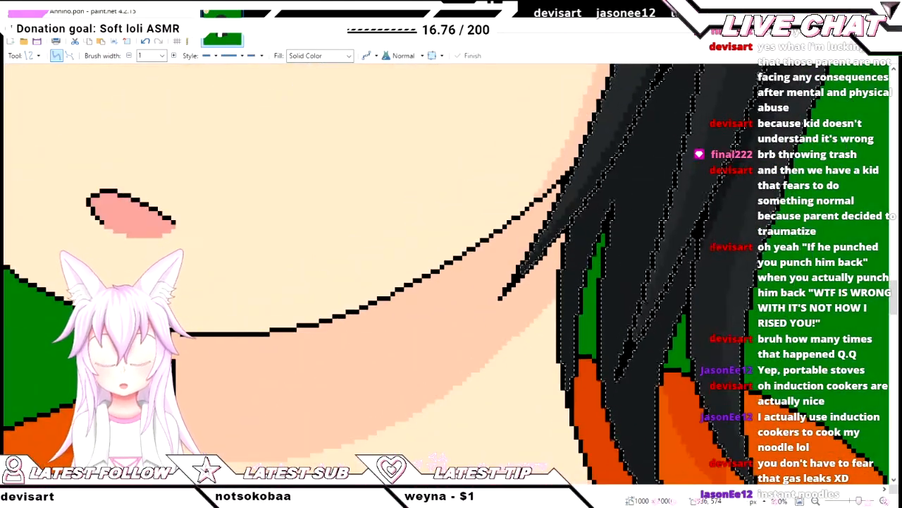
scroll(649, 321, right, 3)
scroll(572, 312, down, 3)
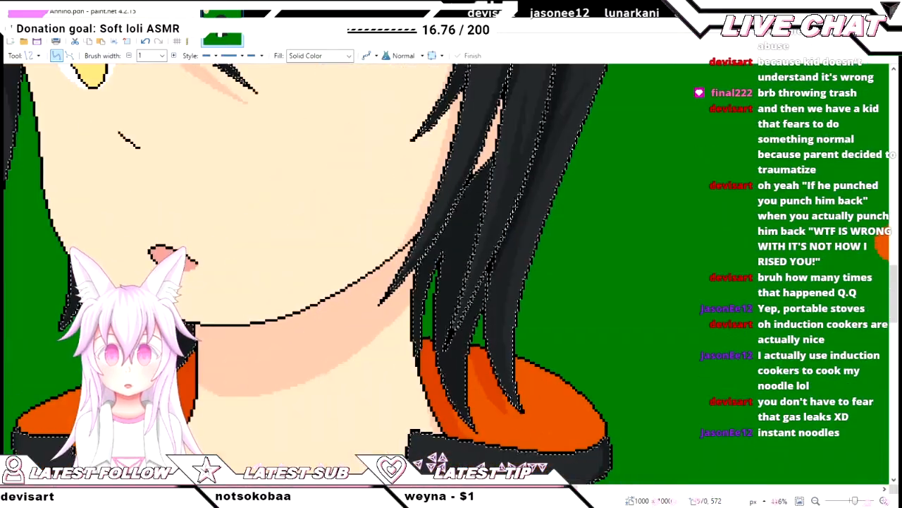
scroll(444, 273, up, 3)
scroll(445, 273, down, 3)
scroll(444, 273, up, 3)
scroll(444, 274, left, 2)
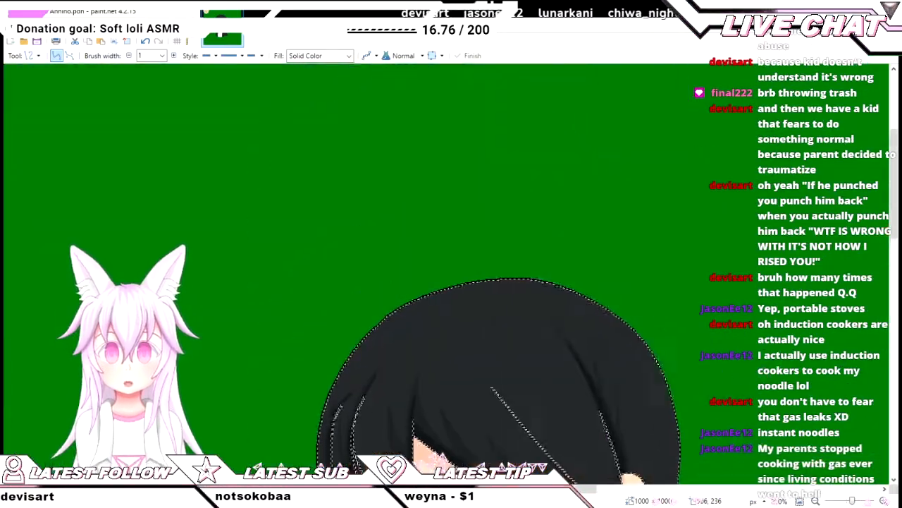
scroll(499, 282, down, 5)
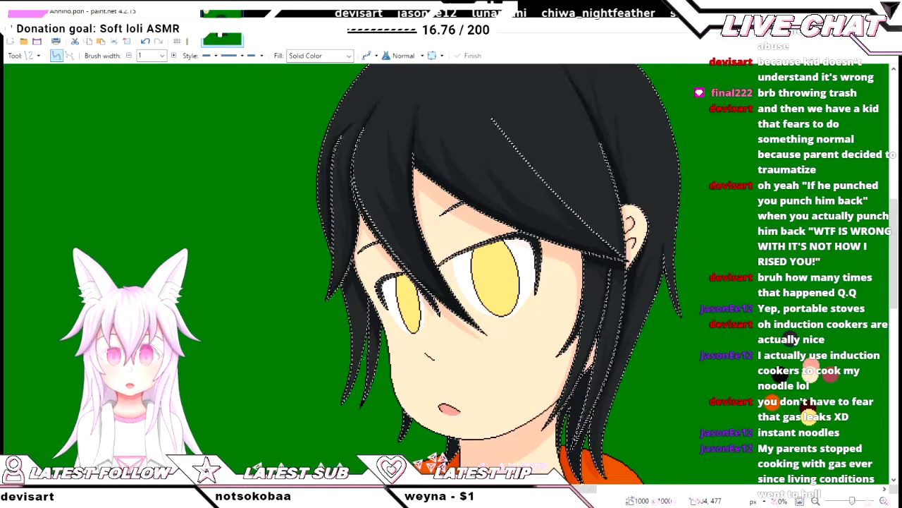
scroll(556, 360, down, 1)
scroll(600, 282, up, 1)
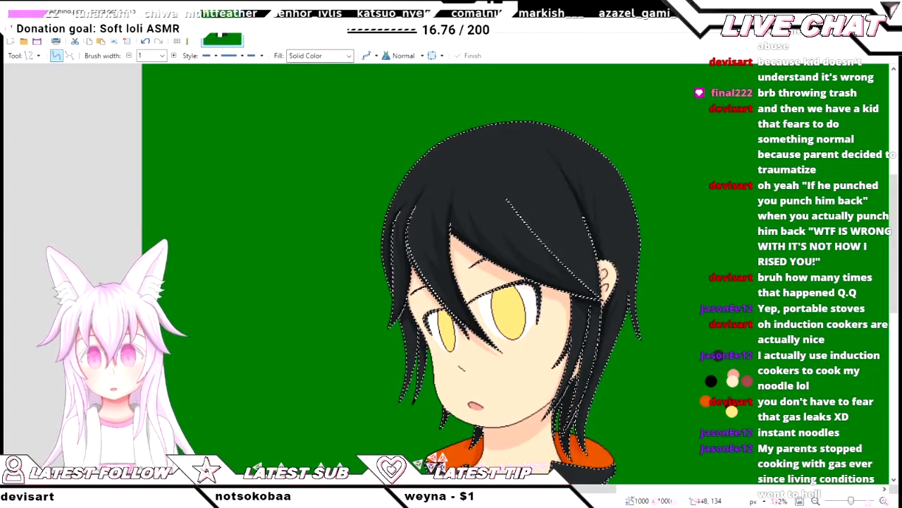
- Clear the hair selection and compare the hair shading with the face, neck, collar and jacket
key(ctrl+d)
scroll(469, 273, down, 1)
scroll(469, 273, down, 1)
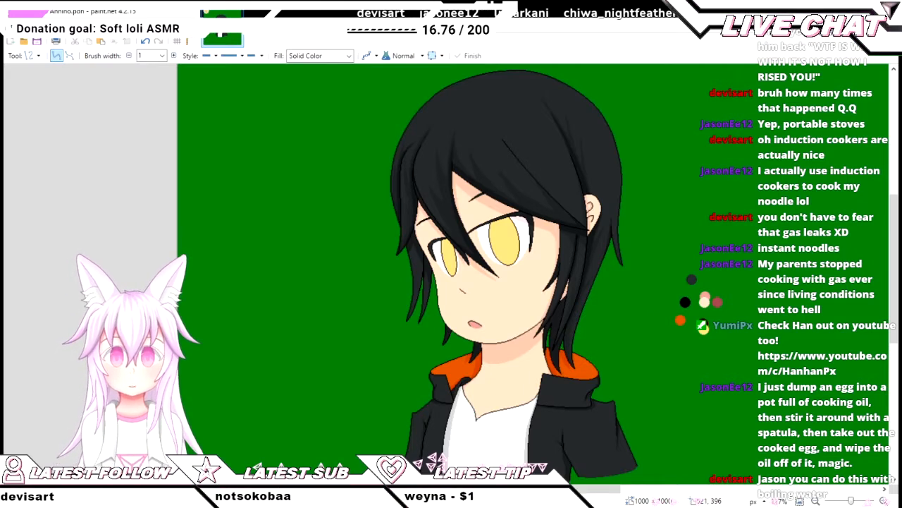
scroll(580, 229, up, 3)
scroll(580, 229, up, 2)
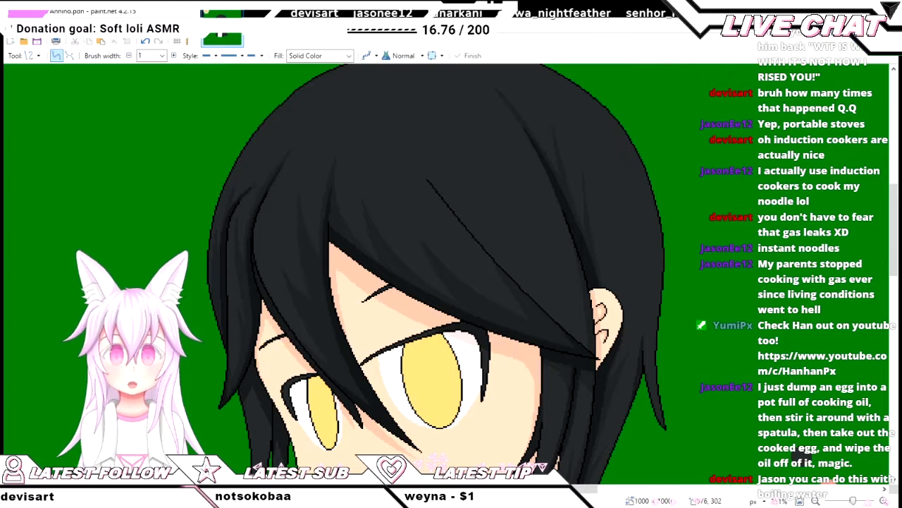
scroll(596, 373, up, 4)
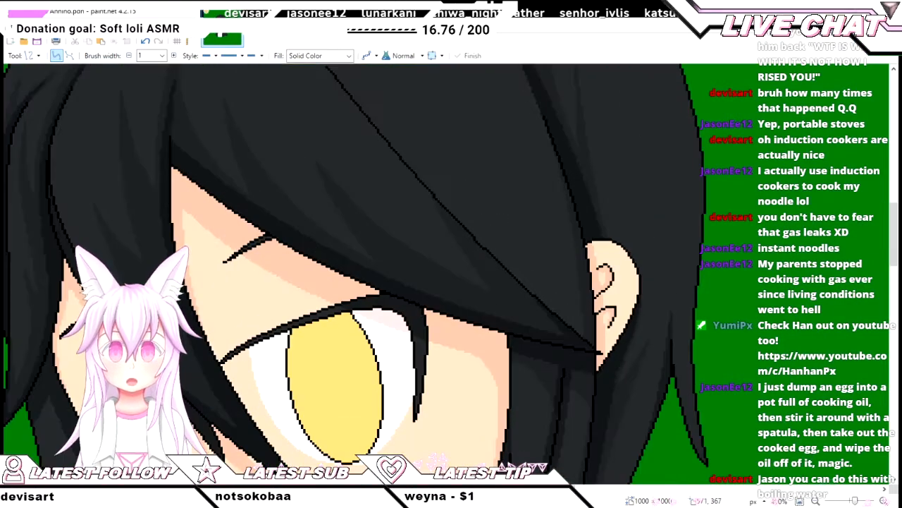
scroll(595, 374, down, 5)
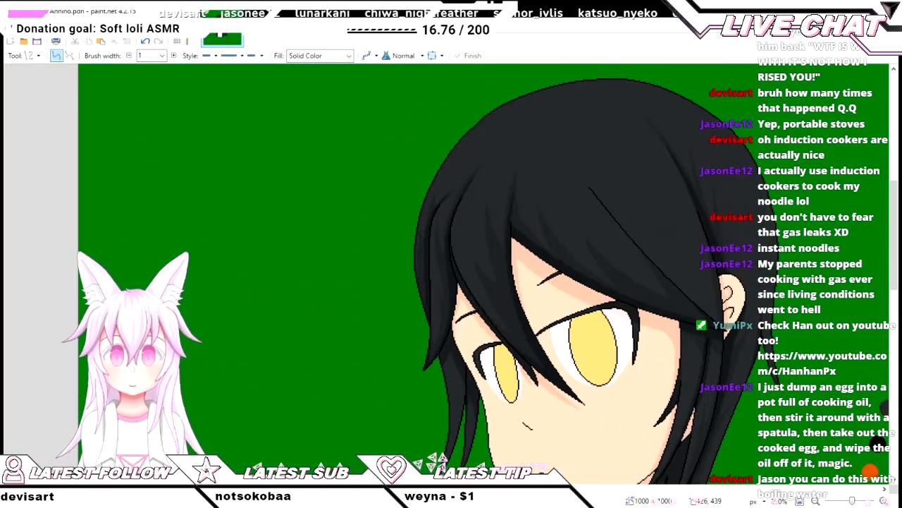
scroll(451, 274, right, 3)
scroll(451, 273, left, 1)
scroll(451, 274, down, 3)
scroll(451, 273, right, 2)
scroll(451, 273, up, 3)
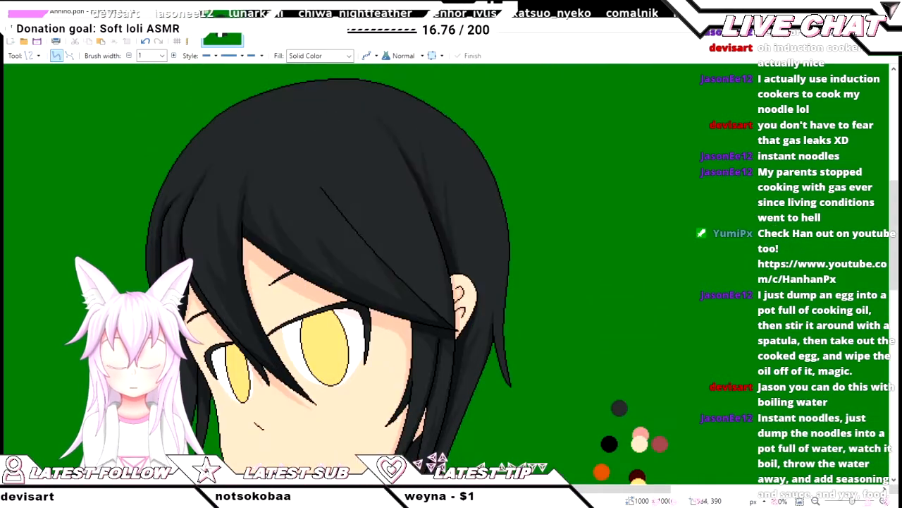
scroll(451, 274, left, 3)
scroll(452, 273, down, 3)
scroll(451, 274, up, 3)
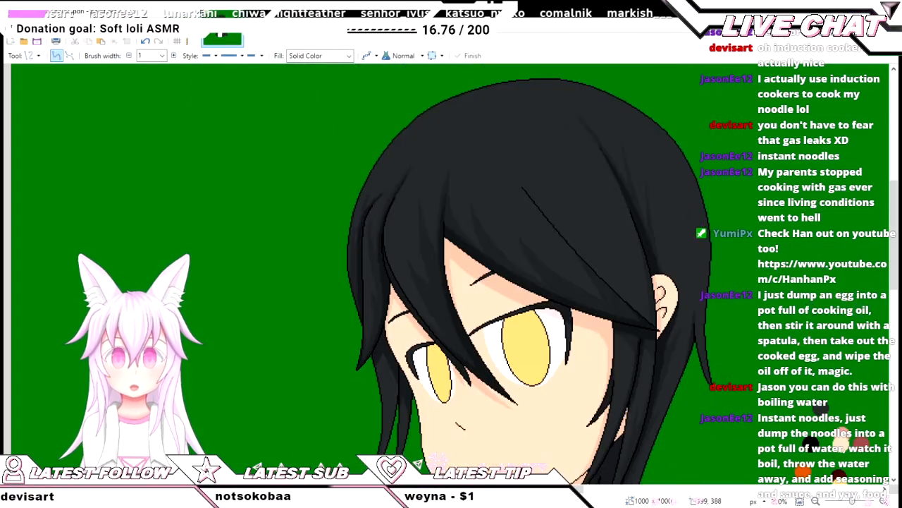
scroll(451, 274, up, 3)
scroll(452, 273, down, 4)
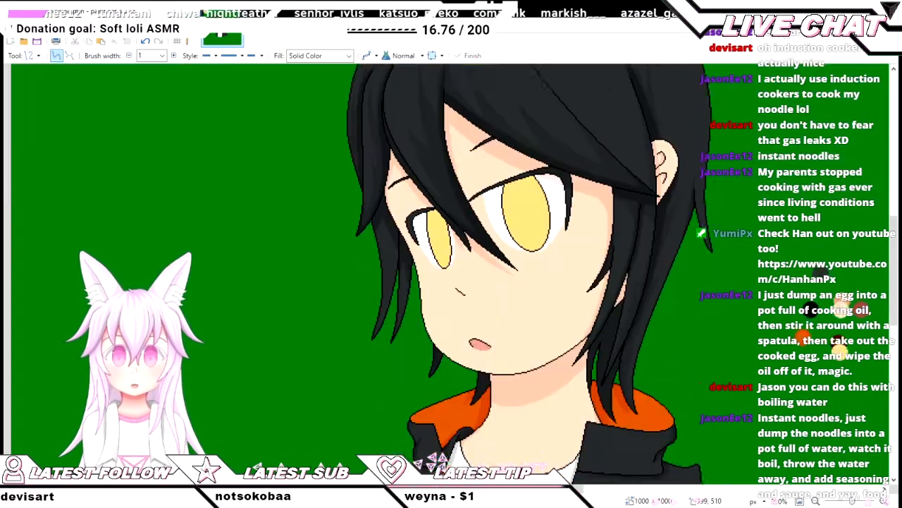
scroll(451, 273, down, 4)
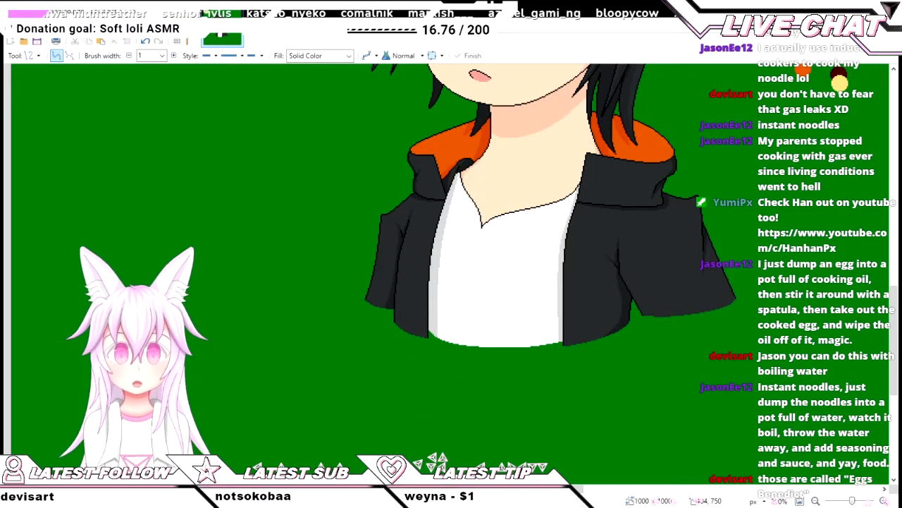
- Examine the fringe, its parting line and the hair around the ear for areas that still need shadow
scroll(451, 275, up, 5)
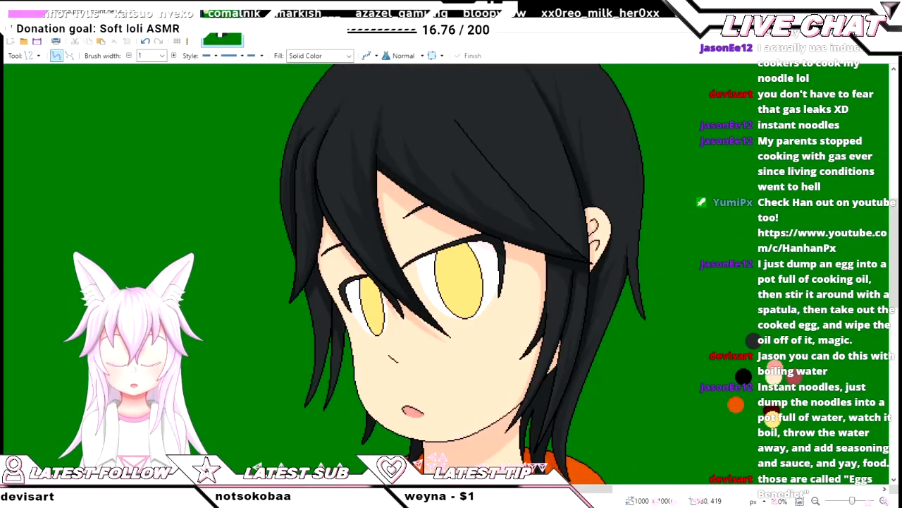
scroll(462, 275, down, 3)
scroll(462, 275, up, 6)
scroll(462, 275, down, 5)
scroll(462, 274, up, 1)
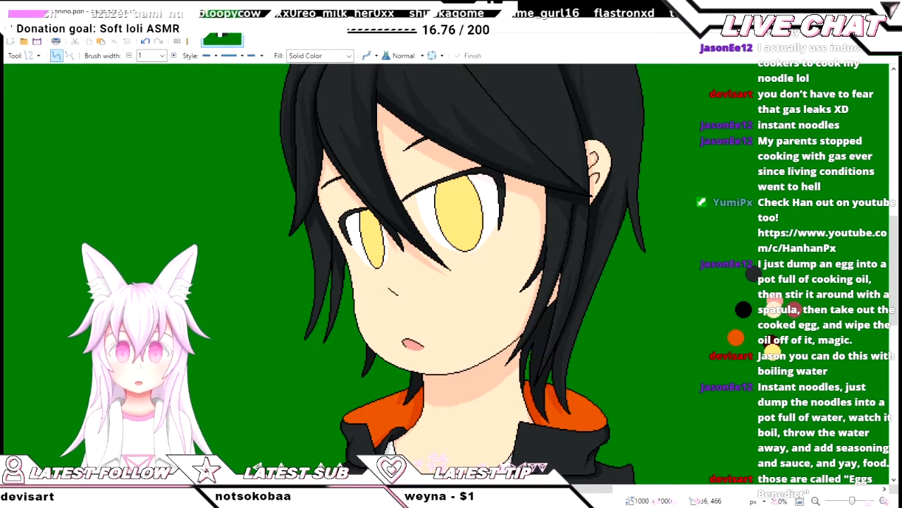
scroll(463, 275, up, 3)
scroll(463, 275, down, 1)
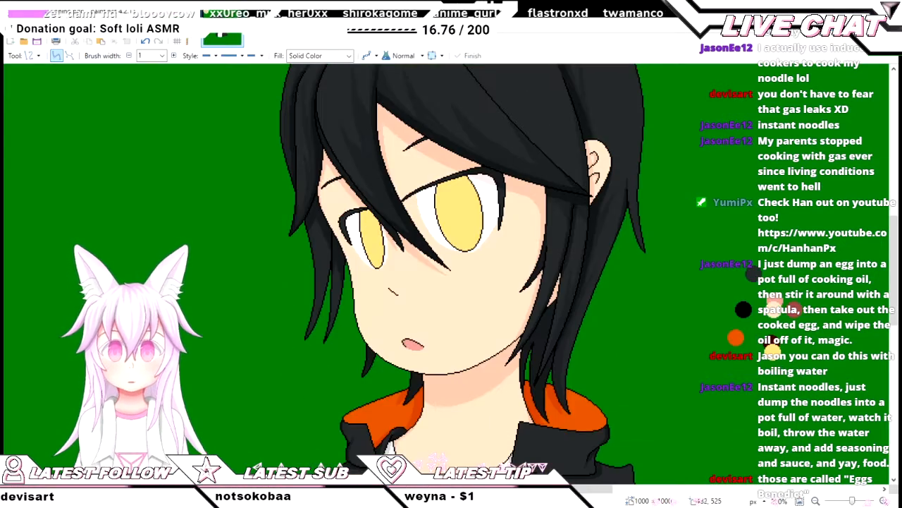
scroll(463, 275, up, 1)
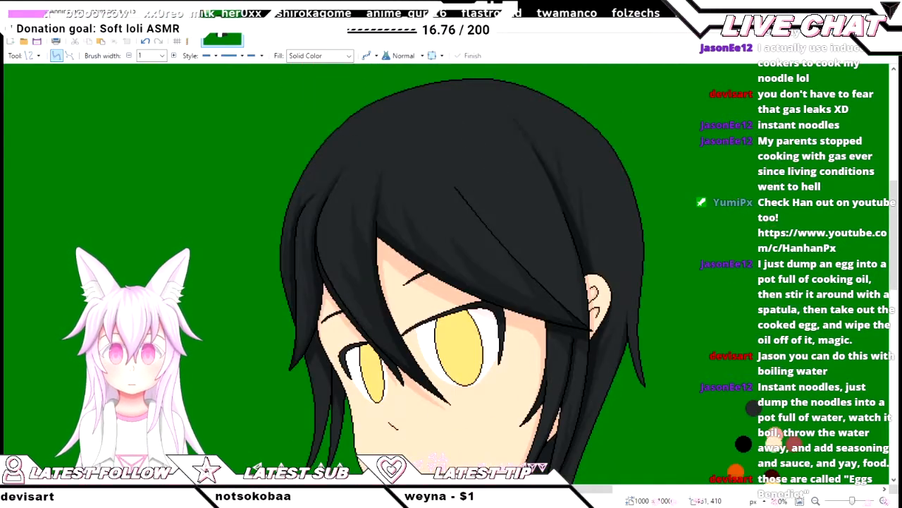
scroll(462, 275, down, 6)
scroll(462, 275, up, 5)
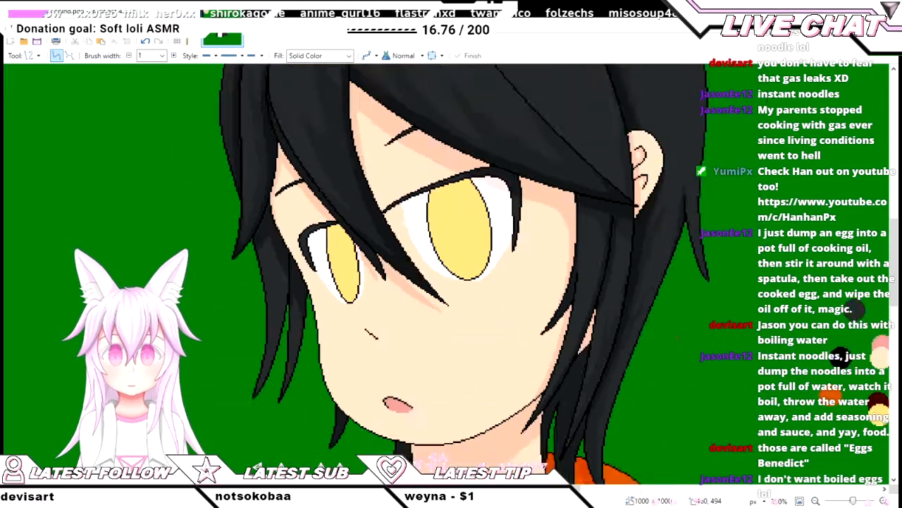
scroll(463, 275, down, 3)
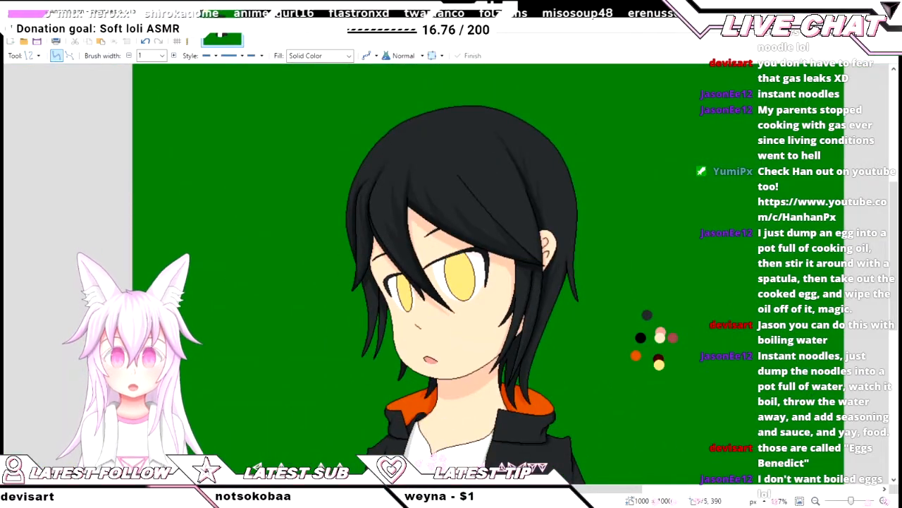
scroll(505, 200, up, 3)
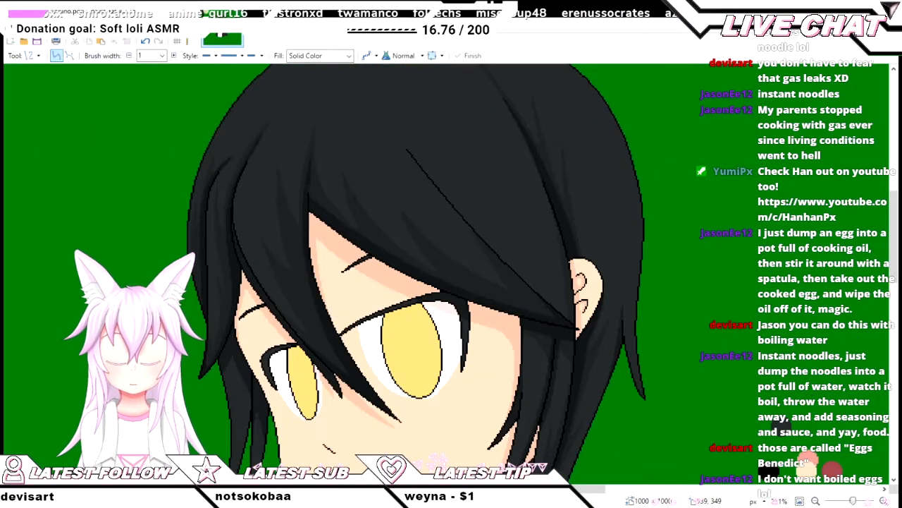
scroll(462, 275, left, 3)
scroll(462, 275, right, 5)
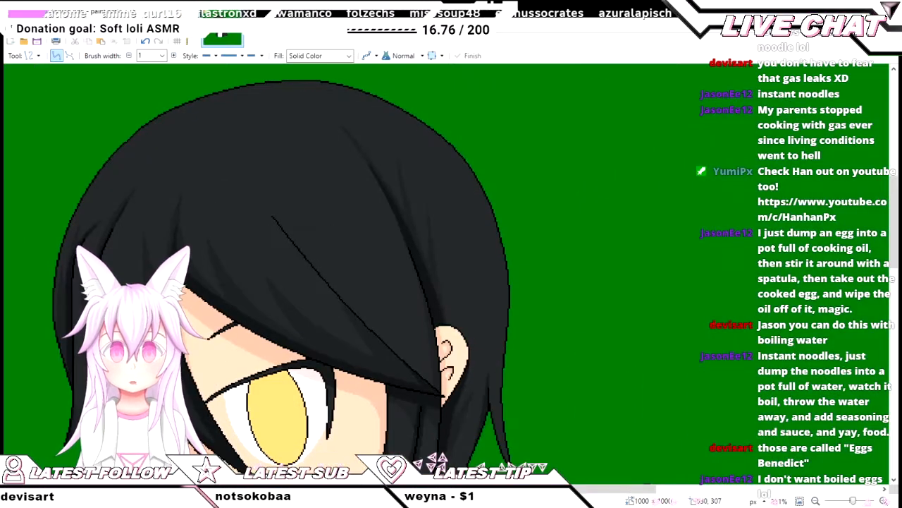
scroll(463, 275, left, 3)
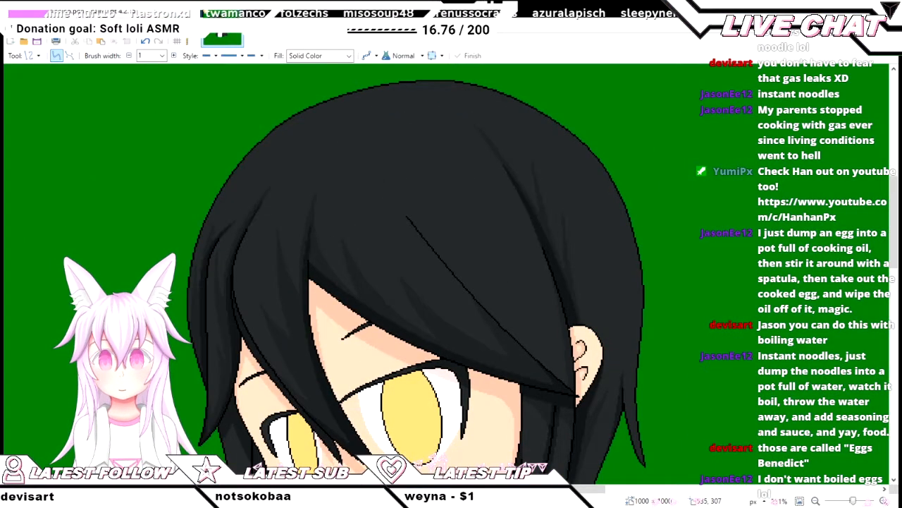
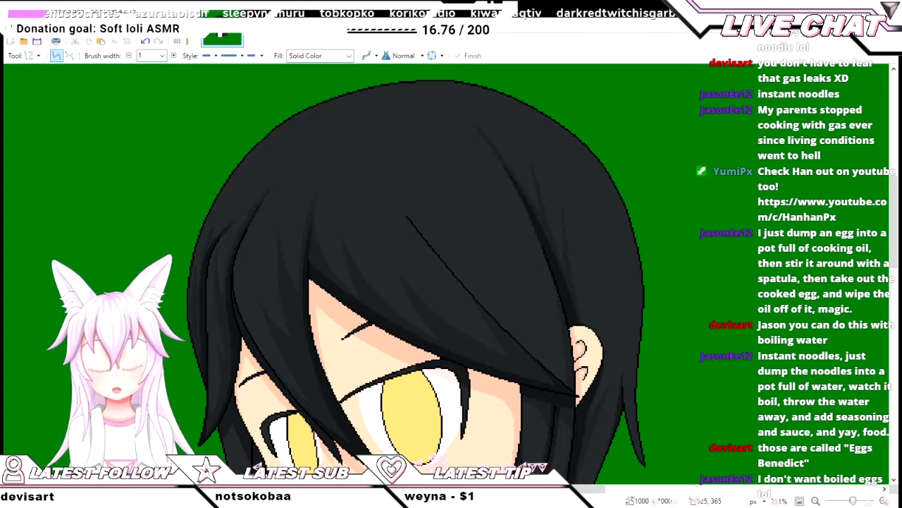
scroll(352, 275, down, 3)
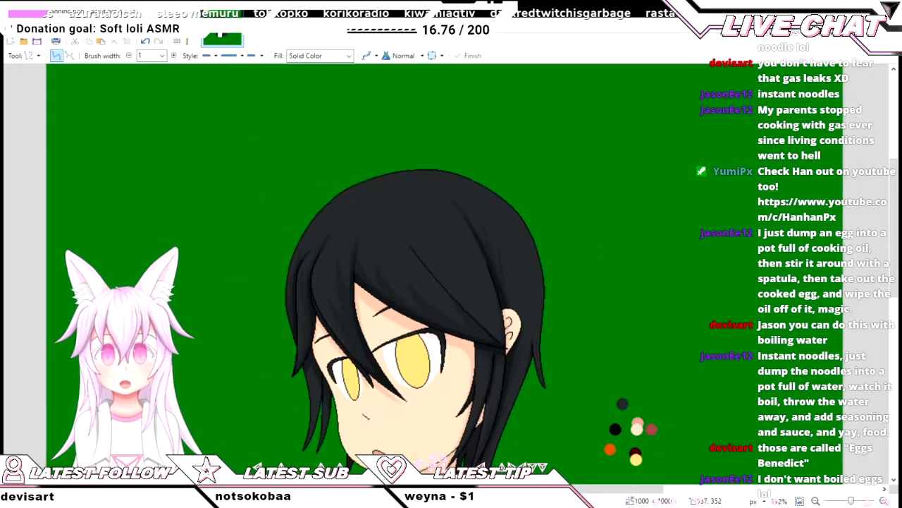
scroll(352, 274, up, 4)
scroll(353, 275, down, 3)
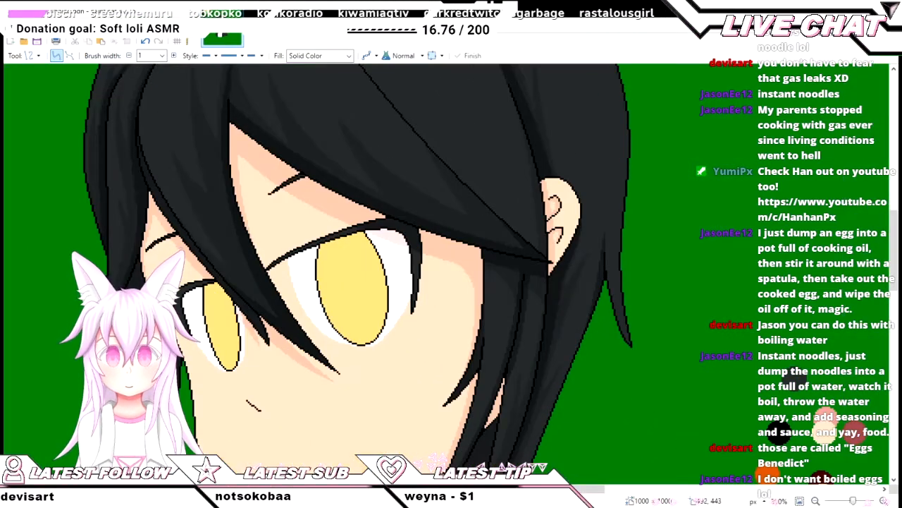
scroll(353, 275, up, 1)
scroll(353, 275, down, 5)
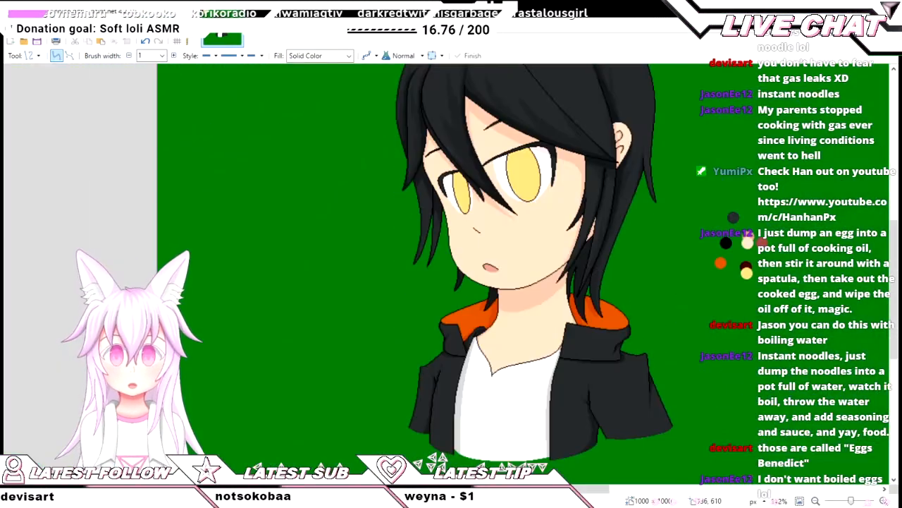
scroll(352, 275, up, 6)
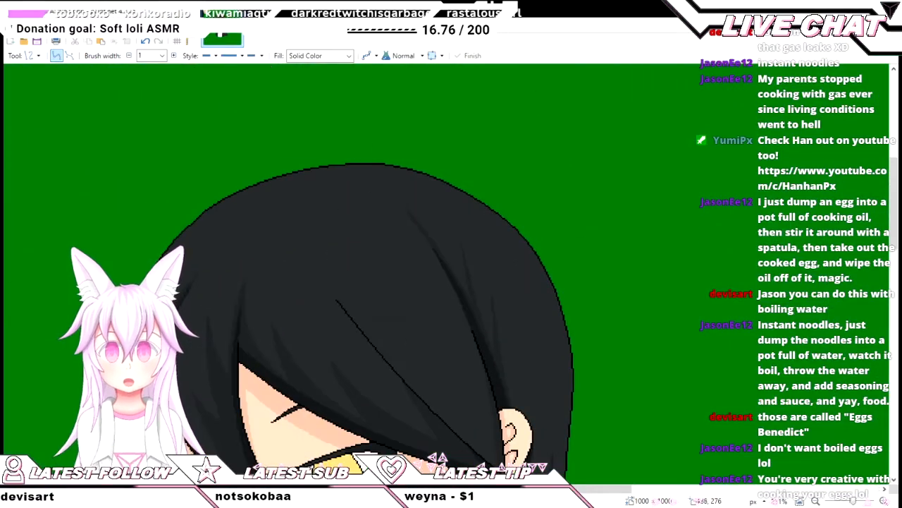
scroll(353, 274, up, 1)
scroll(303, 268, down, 1)
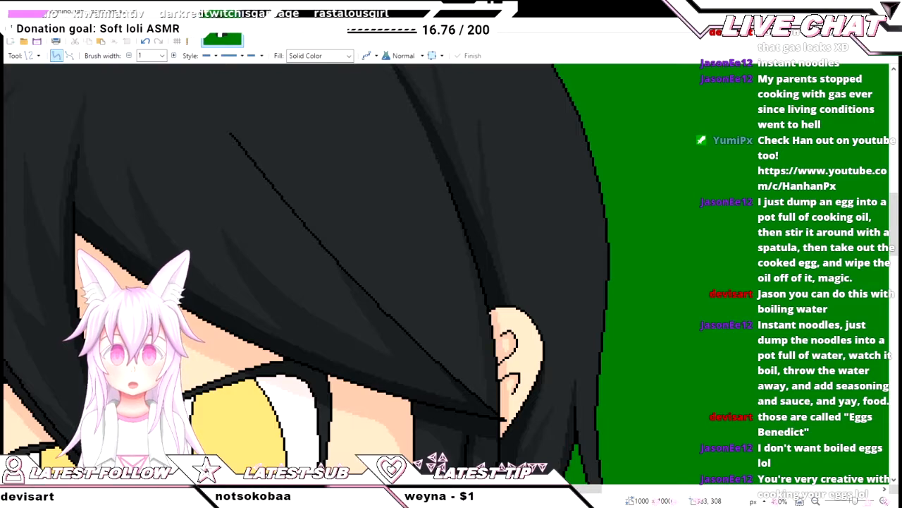
- Select the whole hair area inside its outlines with the Magic Wand at 0% tolerance
key(s)
click(377, 264)
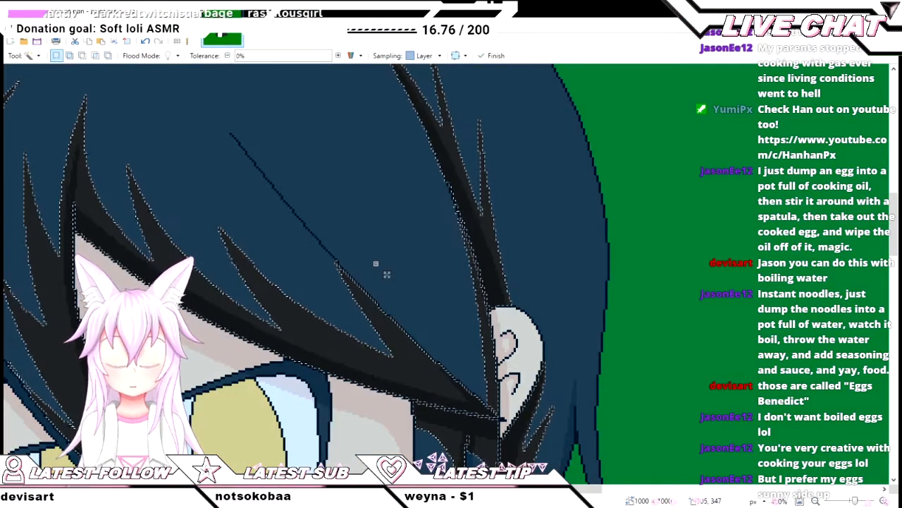
key(BackSpace)
click(348, 199)
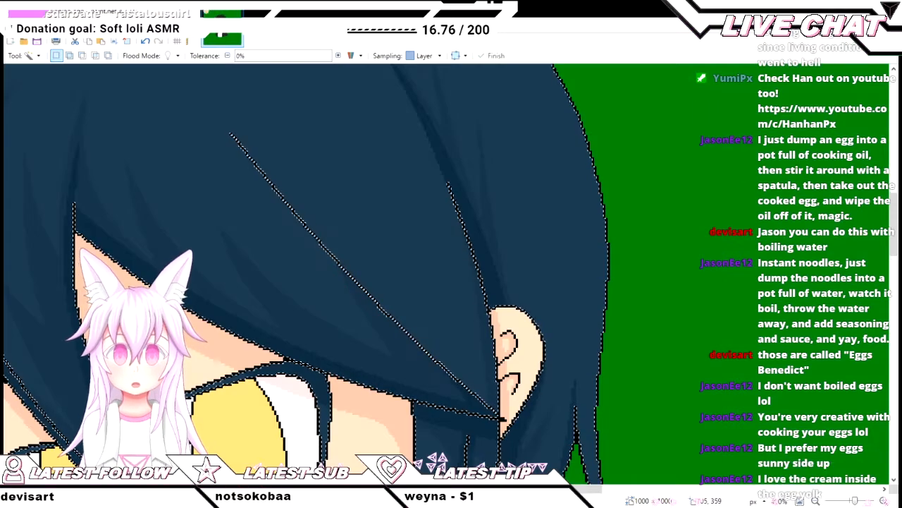
- Draw a 1 px shading line from the hair above the fringe's parting line down to the line's end beside the ear
key(o)
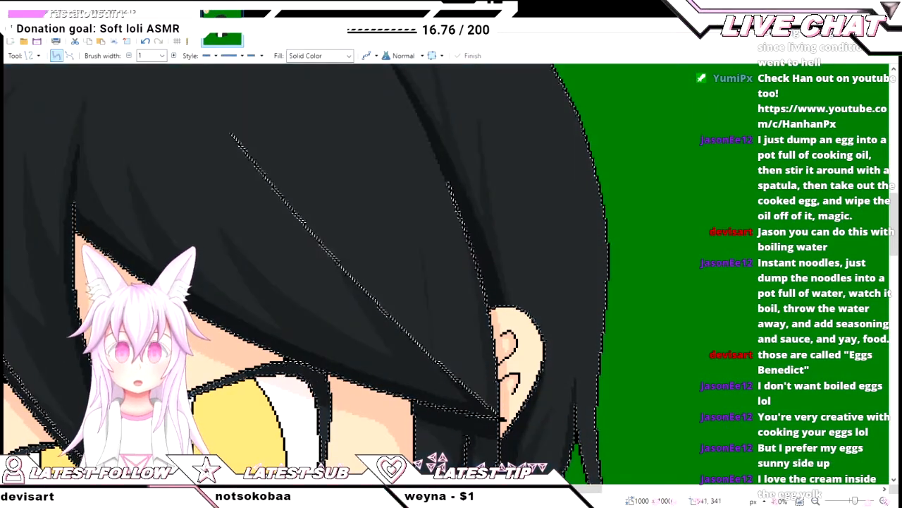
mouse_move(439, 399)
mouse_down()
mouse_move(413, 216)
mouse_move(399, 218)
mouse_move(485, 393)
mouse_move(482, 406)
mouse_up()
key(Return)
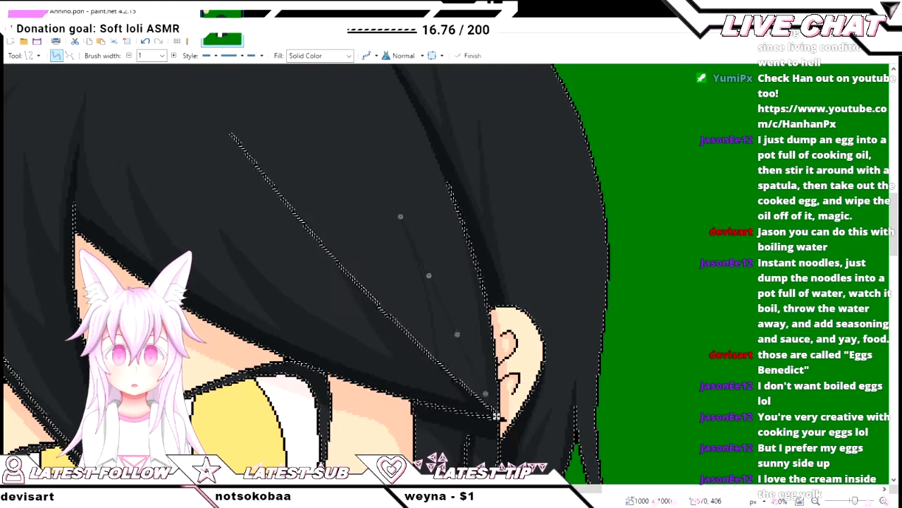
- Fill the area between the shading lines above the ear with the darker hair colour at 0% tolerance
scroll(429, 275, up, 1)
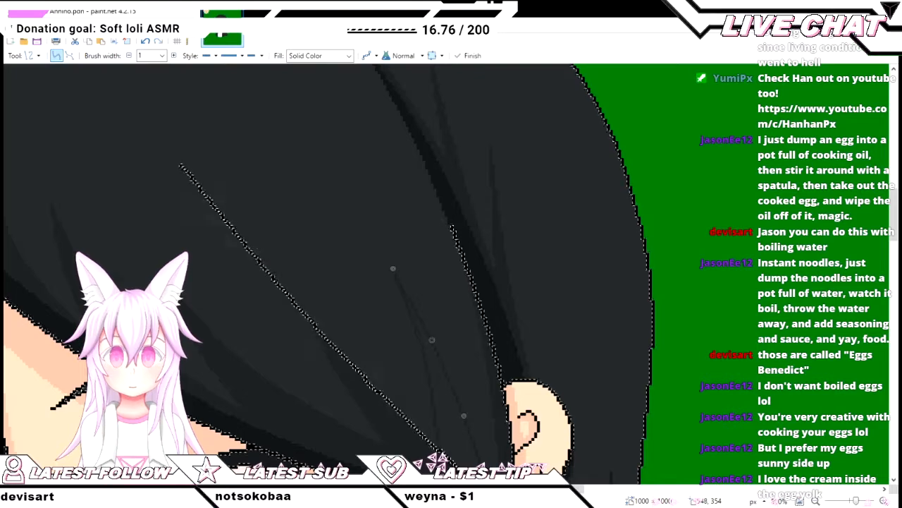
scroll(429, 275, down, 1)
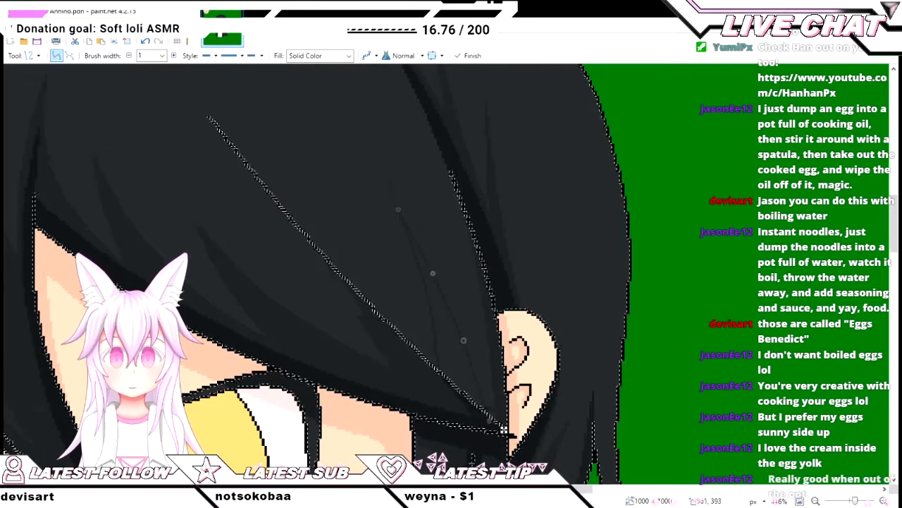
scroll(480, 402, up, 2)
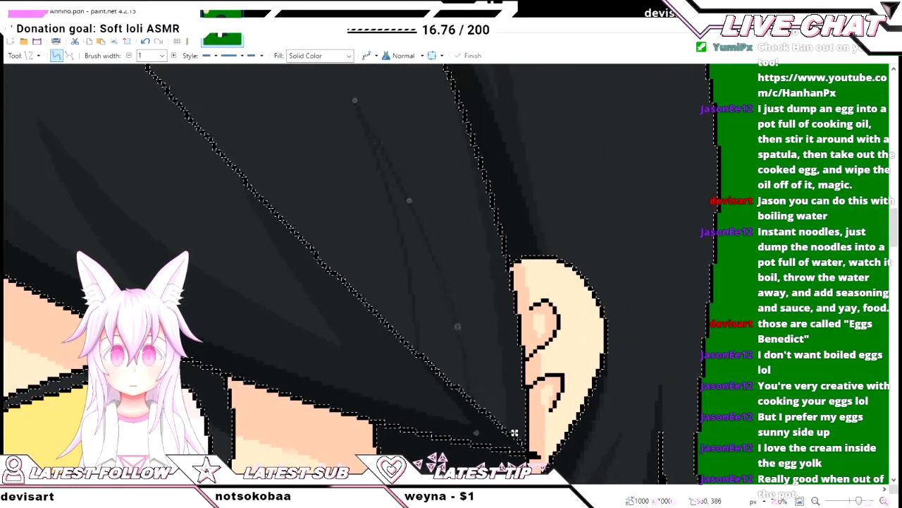
key(f)
scroll(433, 328, up, 1)
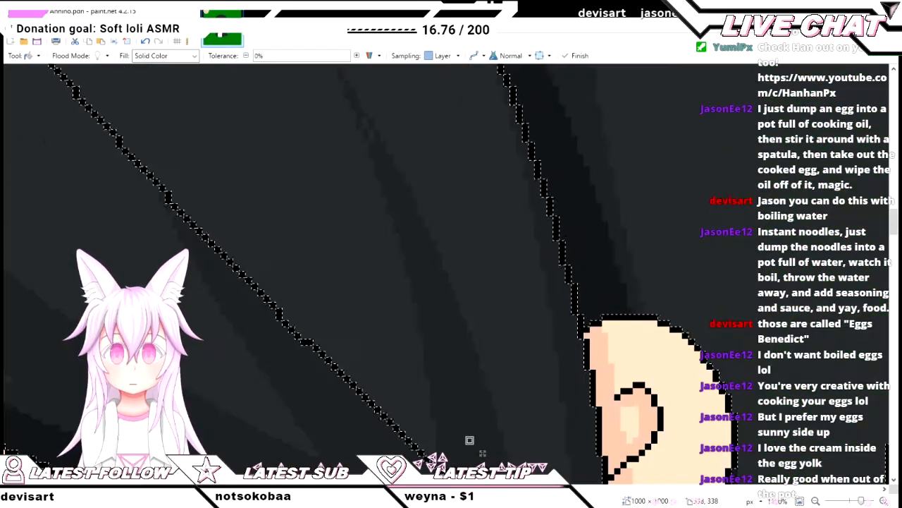
scroll(402, 176, down, 2)
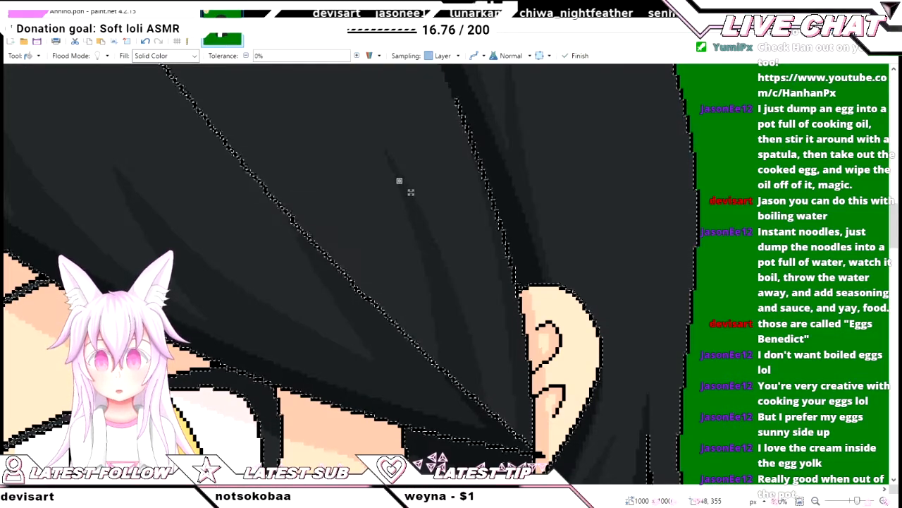
scroll(399, 180, down, 3)
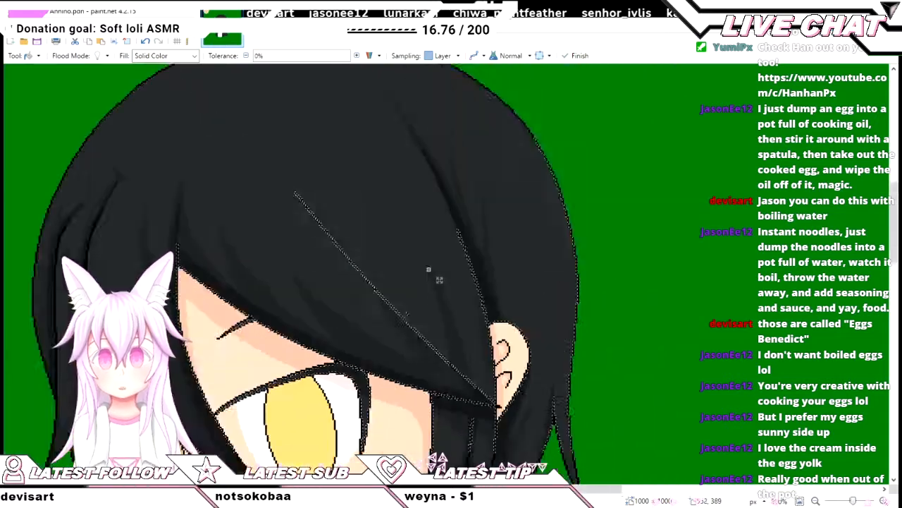
scroll(565, 279, up, 1)
scroll(566, 279, down, 1)
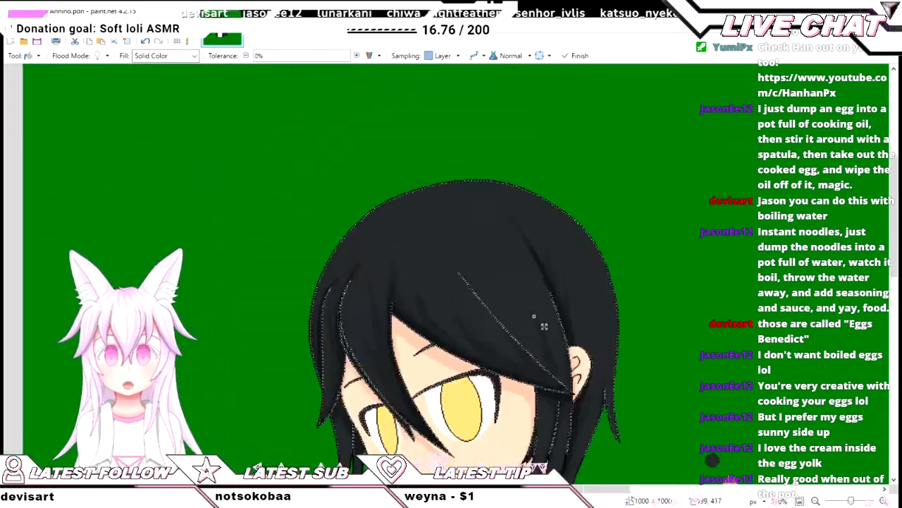
scroll(565, 279, up, 3)
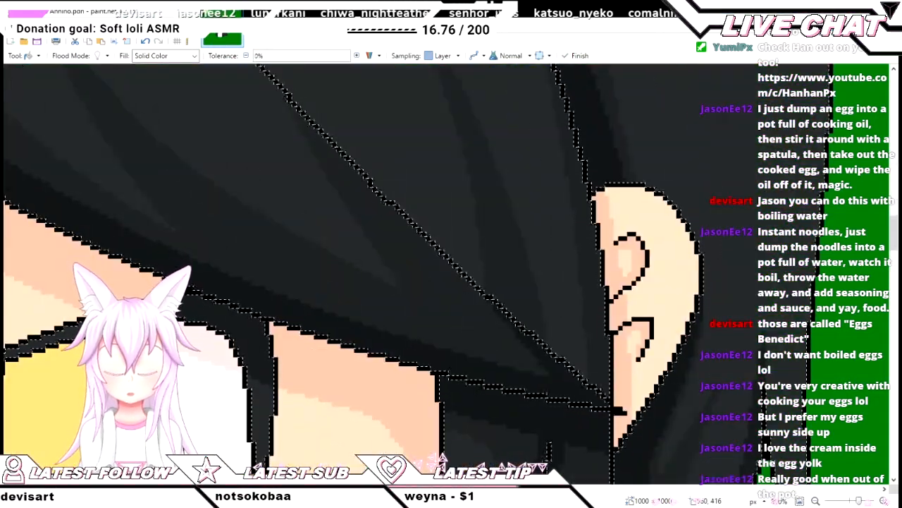
- Draw a 1 px shading line down the upper middle of the outer side lock beside the far eye, redoing the first attempt
key(o)
scroll(479, 353, down, 2)
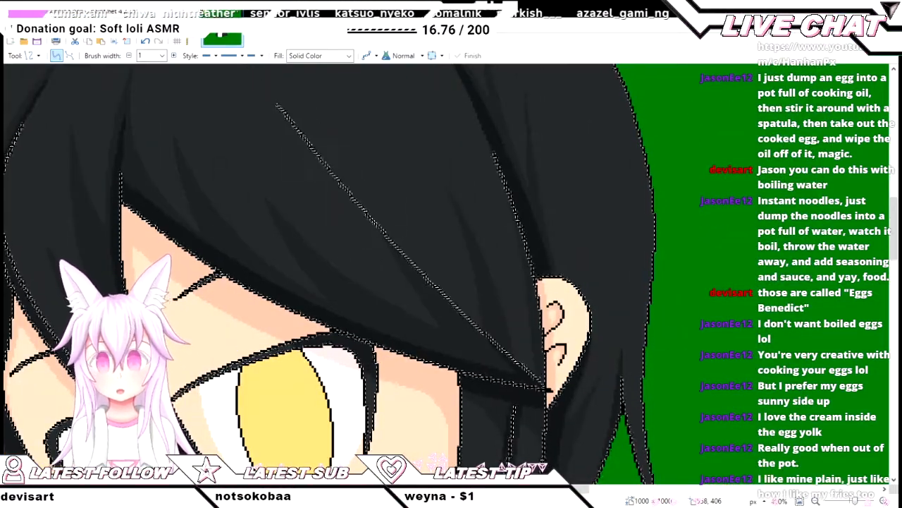
scroll(353, 282, down, 3)
scroll(437, 458, up, 4)
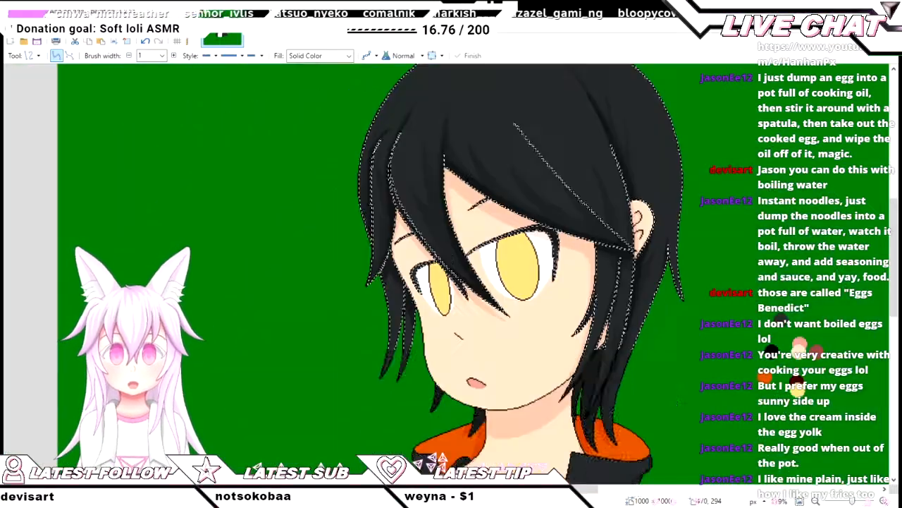
scroll(452, 275, down, 2)
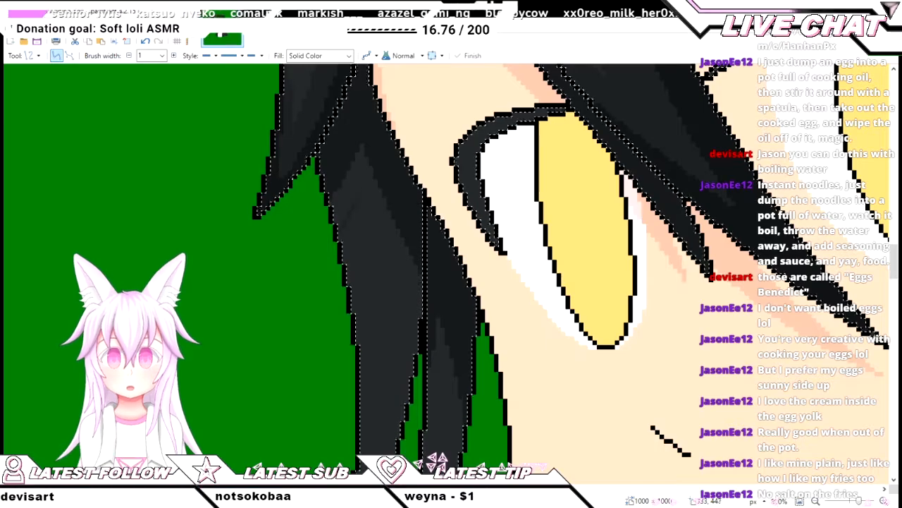
drag(337, 183, 365, 257)
key(ctrl+z)
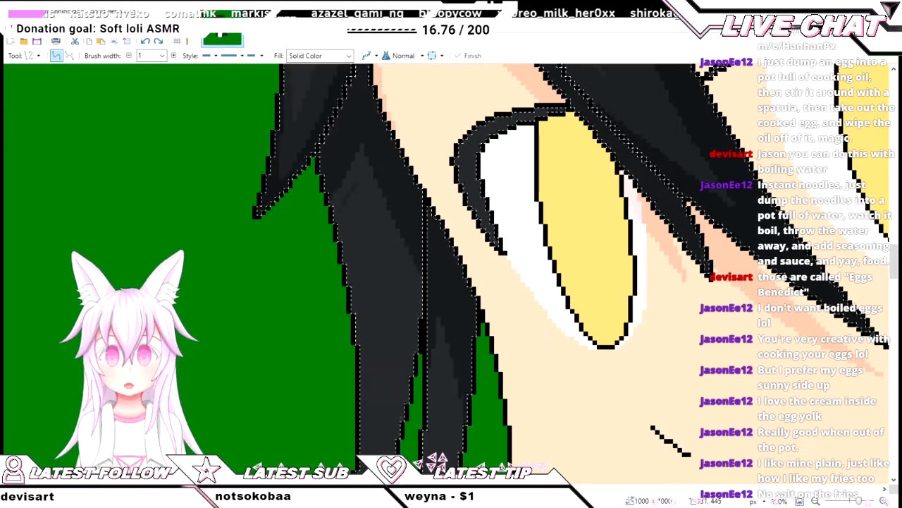
scroll(381, 319, down, 4)
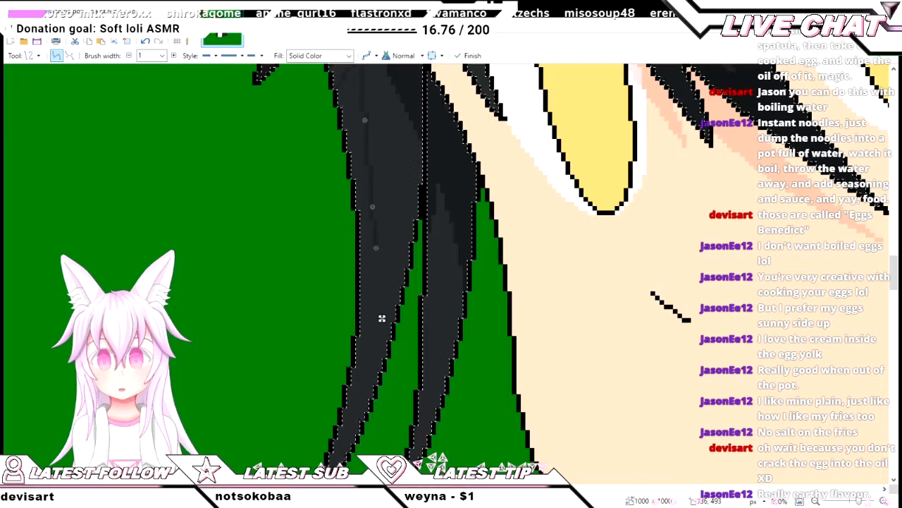
scroll(381, 318, up, 2)
scroll(381, 318, down, 1)
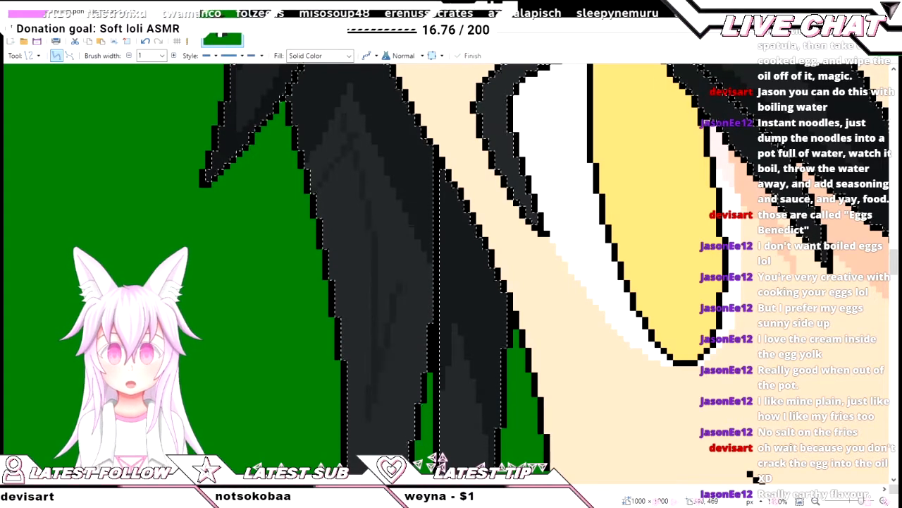
- Draw a second 1 px curved line from the side lock's inner shadow down to the first line's lower end
drag(405, 268, 368, 418)
drag(380, 373, 387, 376)
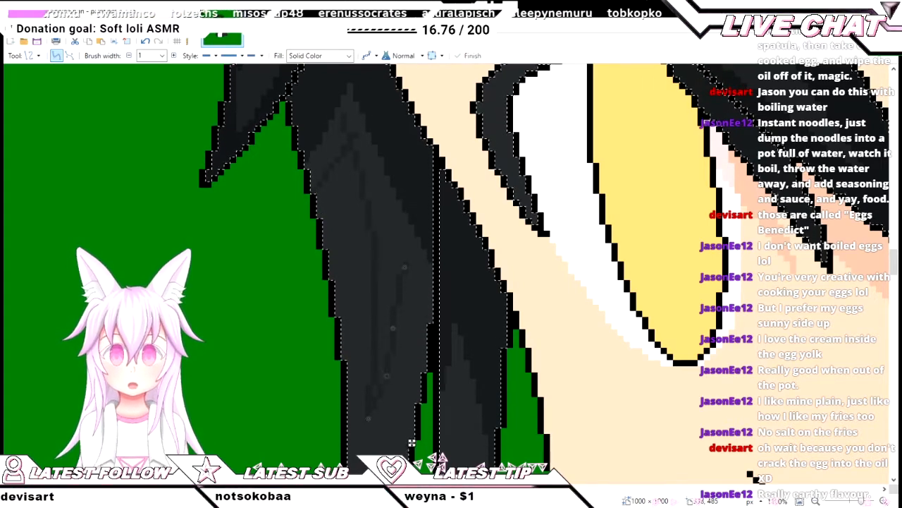
drag(393, 328, 398, 320)
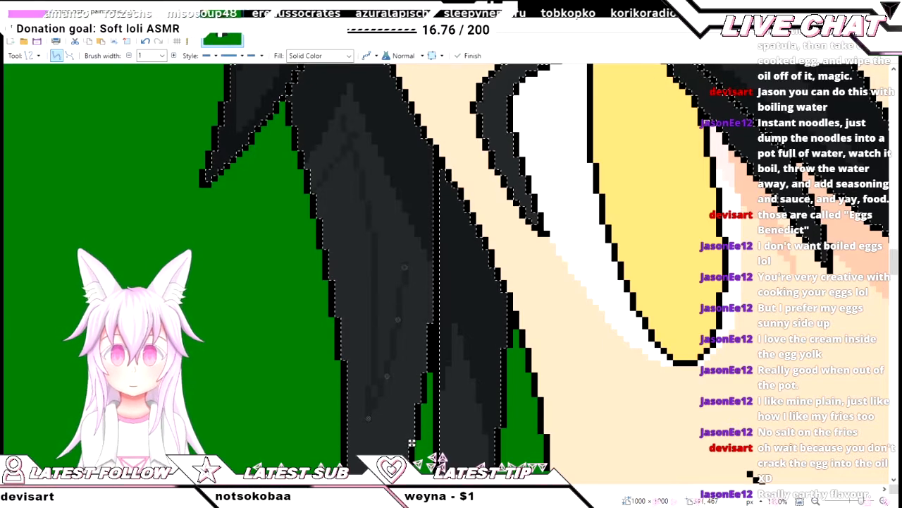
key(Return)
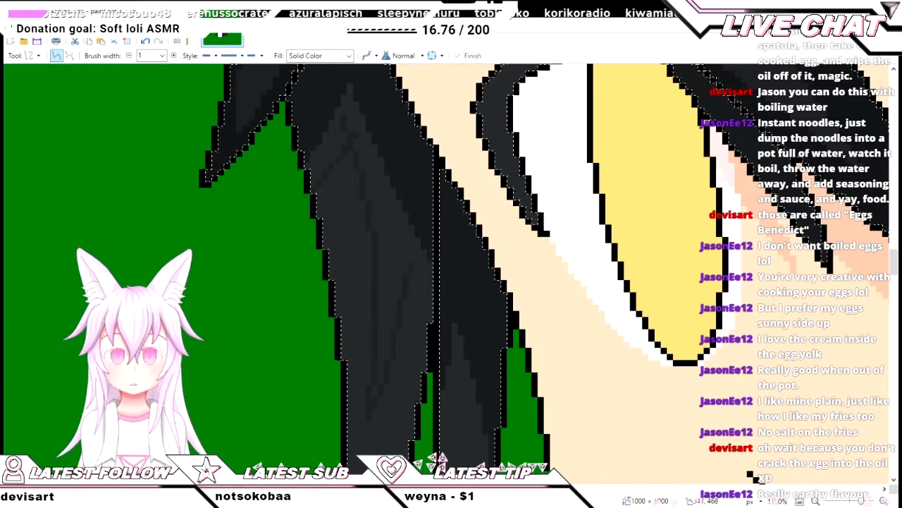
- Draw a 1 px line from the outer side lock's shadow down to its tip and bend it along the strand
scroll(378, 394, down, 3)
scroll(451, 268, down, 3)
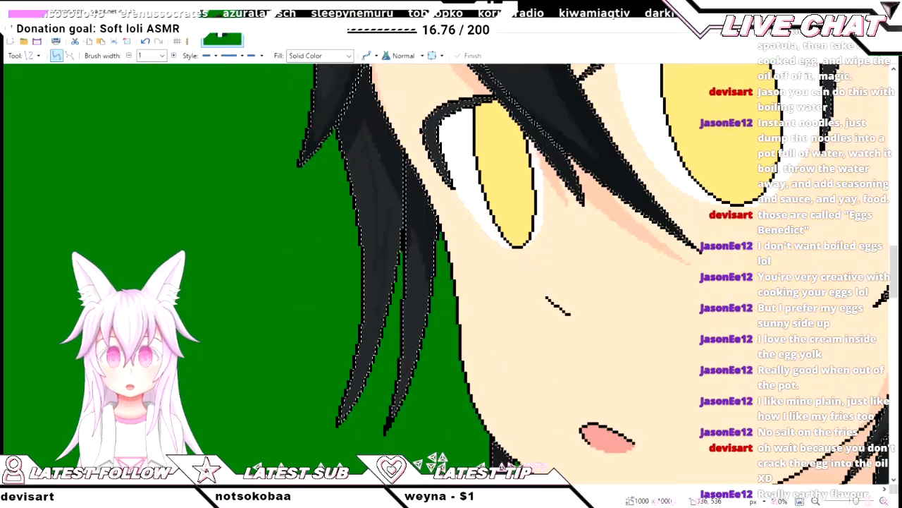
drag(350, 325, 400, 96)
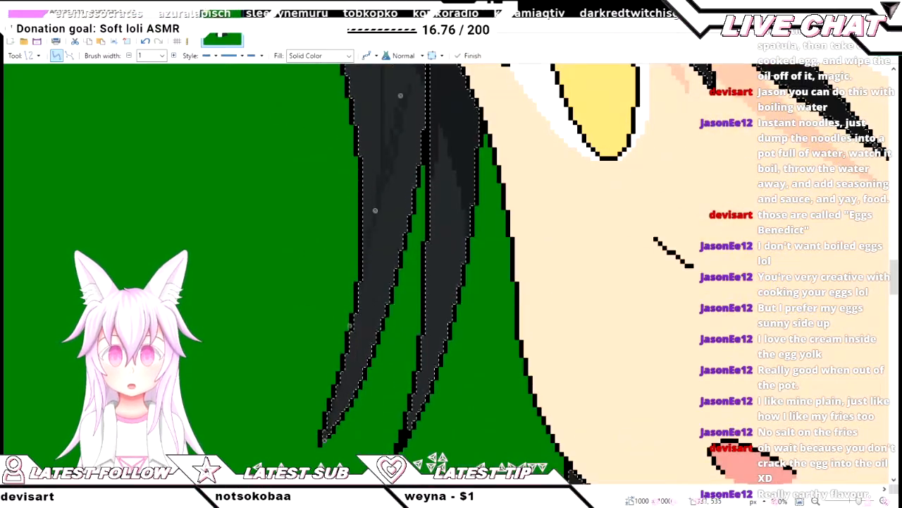
scroll(375, 212, up, 3)
drag(359, 392, 369, 387)
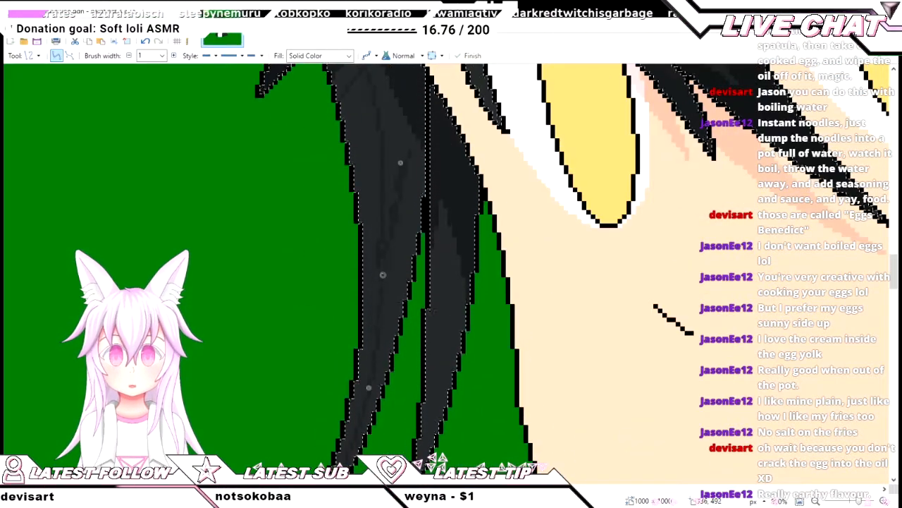
drag(375, 277, 400, 262)
scroll(451, 268, down, 3)
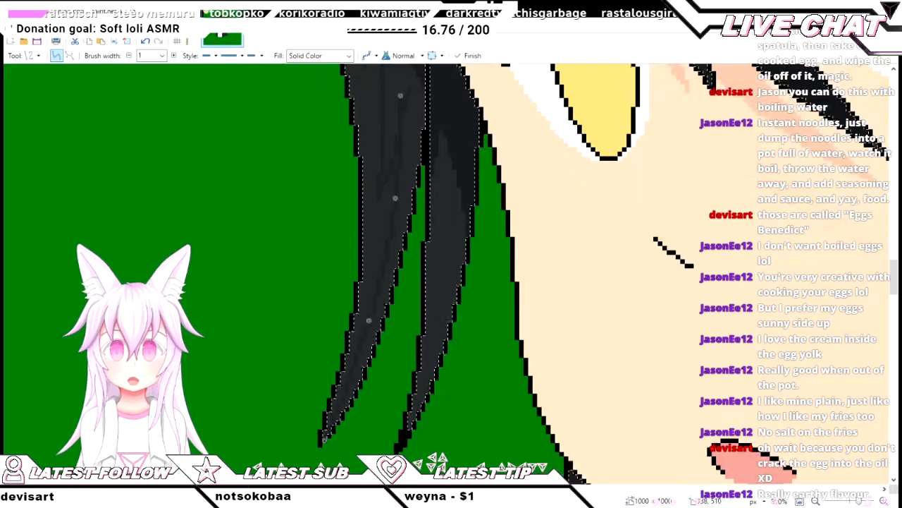
scroll(416, 451, up, 2)
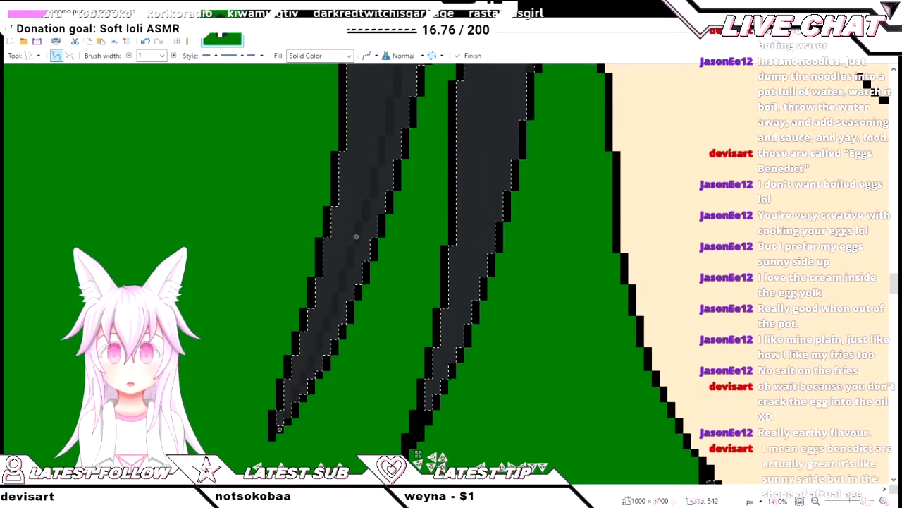
scroll(418, 455, up, 1)
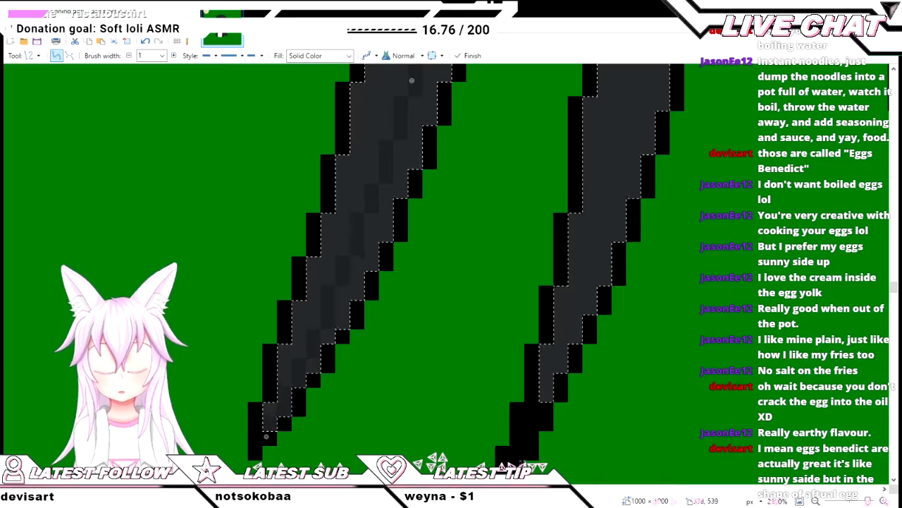
scroll(374, 272, down, 3)
scroll(374, 272, up, 6)
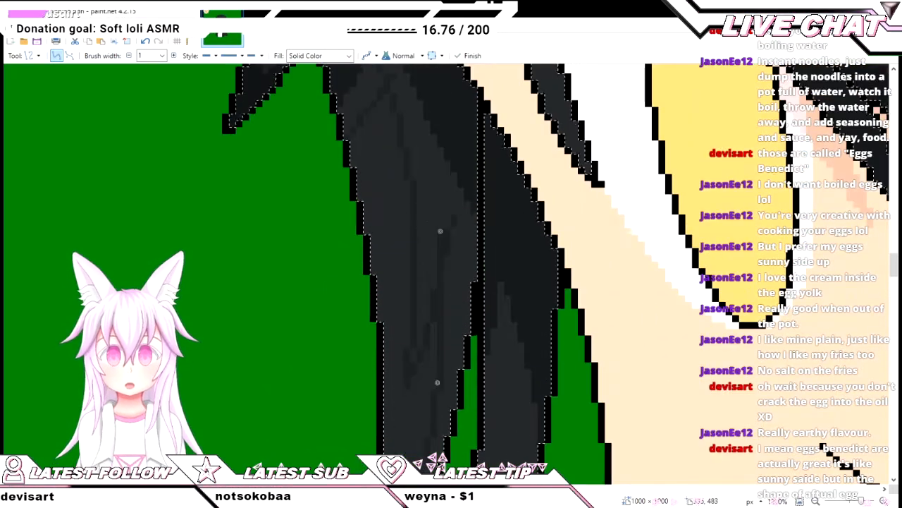
scroll(440, 231, up, 3)
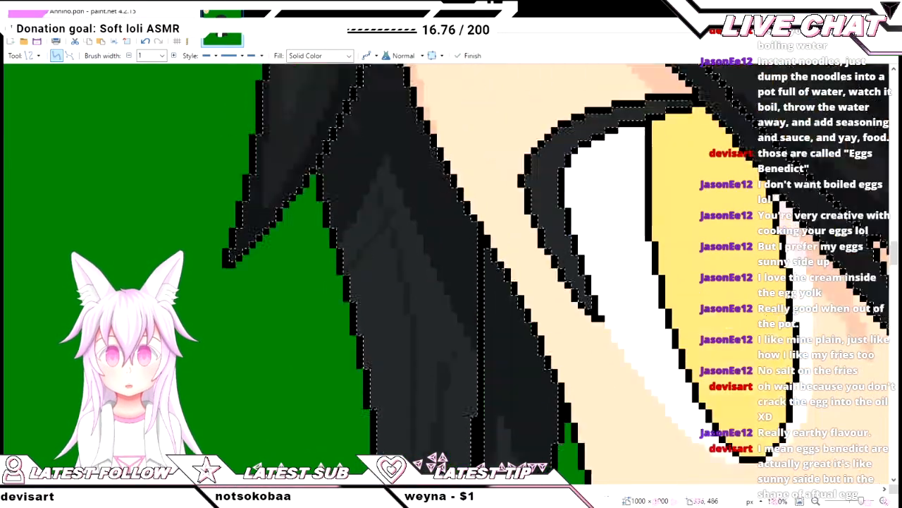
- Fill the outlined shadow areas of the outer side lock down to its tip with the darker colour
key(f)
scroll(440, 338, down, 7)
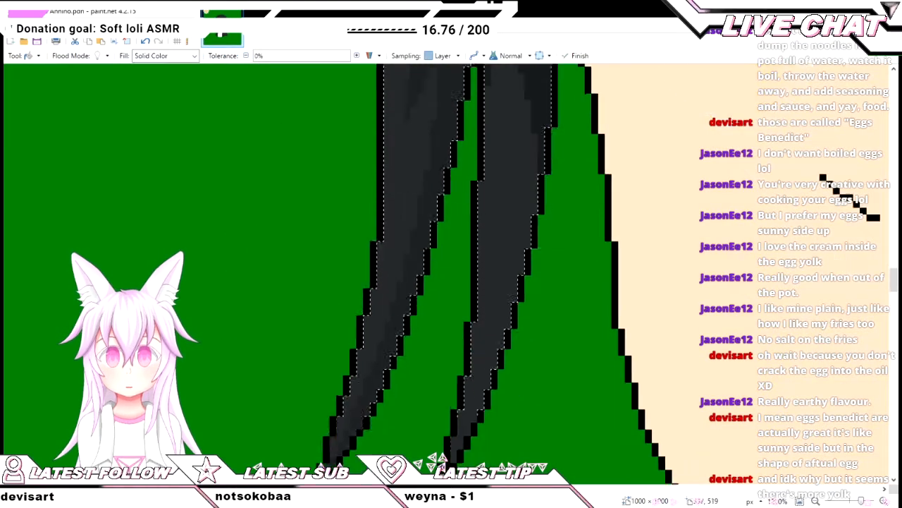
scroll(356, 386, up, 3)
scroll(374, 282, up, 1)
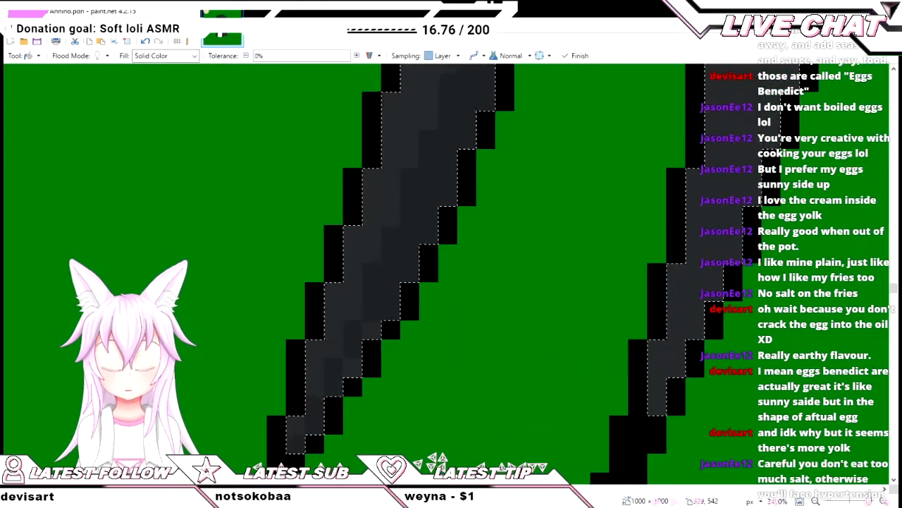
- Examine both side locks beside the far eye and the fringe across the face for spots that still need shadow
key(o)
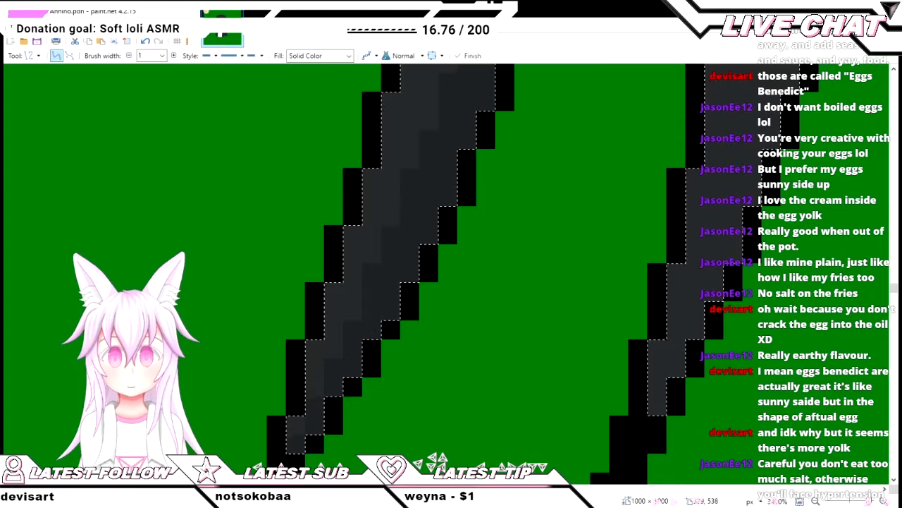
scroll(331, 296, down, 3)
scroll(408, 340, down, 2)
scroll(438, 340, up, 3)
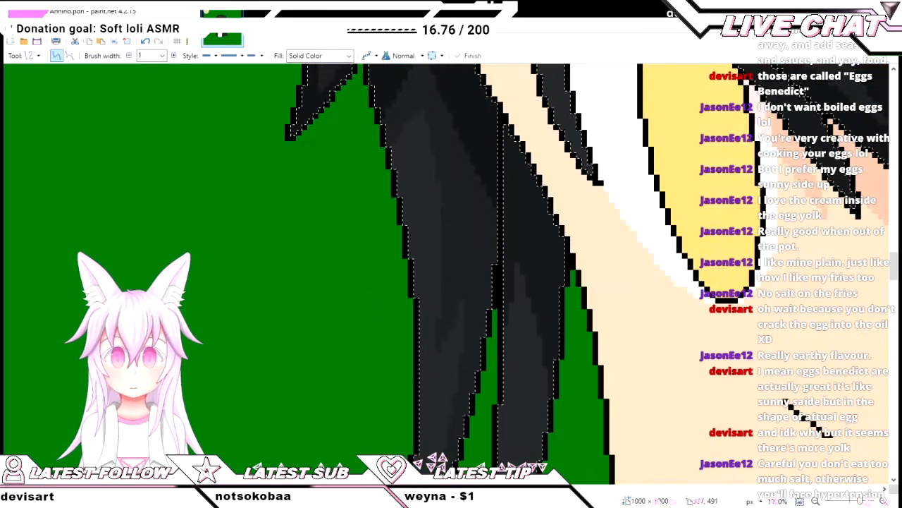
scroll(468, 341, down, 3)
scroll(468, 341, up, 3)
scroll(468, 340, down, 2)
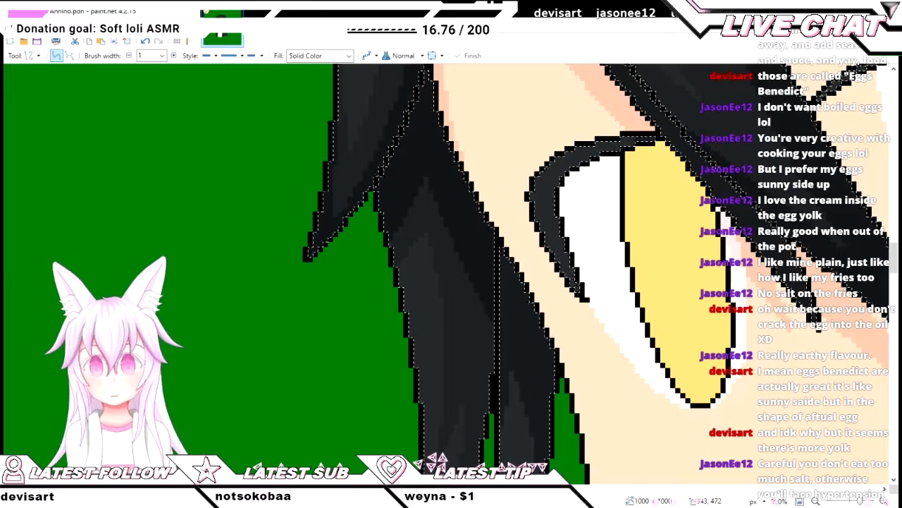
scroll(497, 344, down, 1)
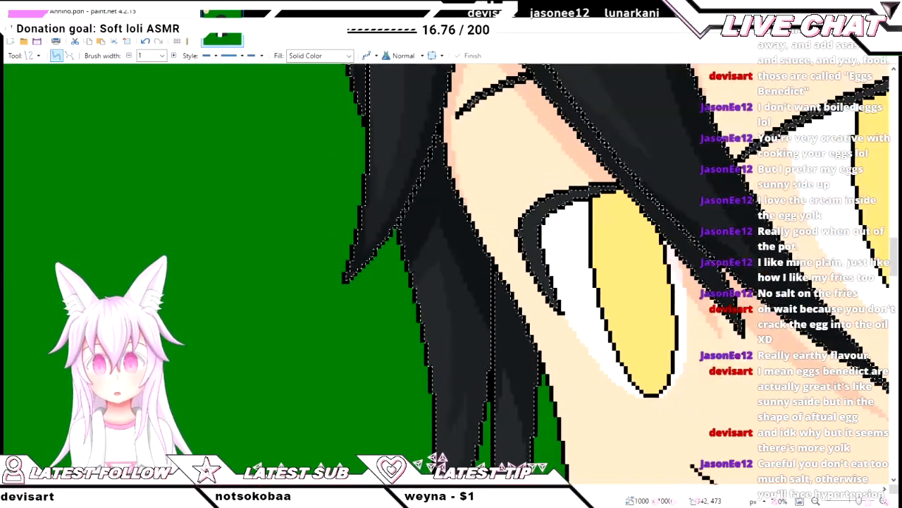
scroll(496, 344, right, 3)
scroll(497, 344, down, 3)
scroll(446, 273, down, 1)
scroll(447, 274, left, 2)
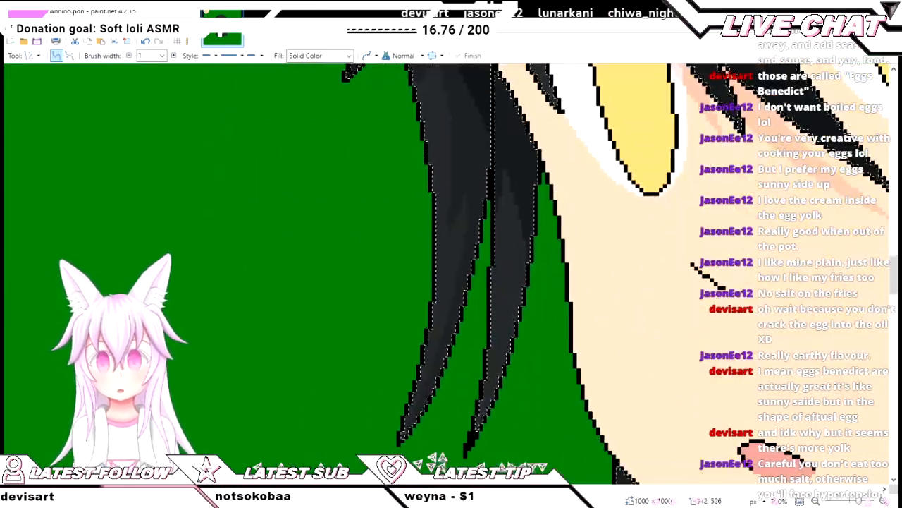
scroll(446, 274, up, 3)
scroll(465, 375, right, 2)
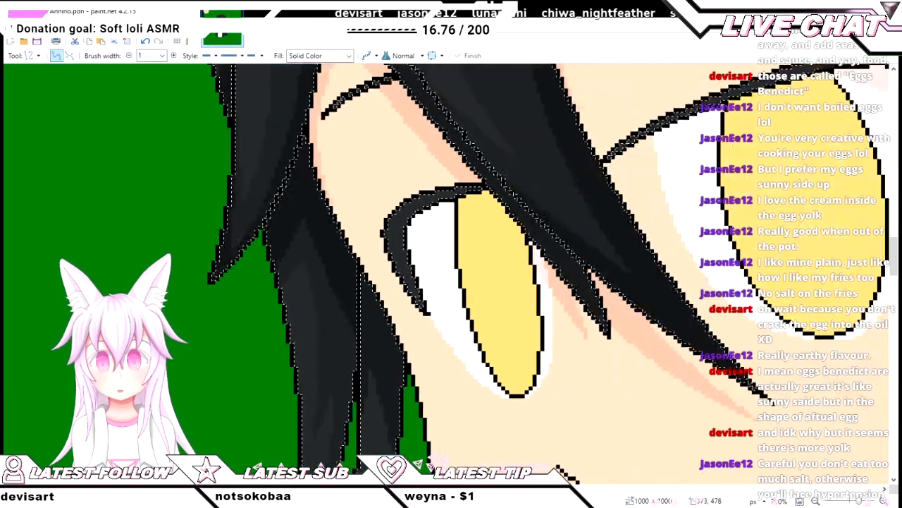
scroll(466, 375, up, 1)
scroll(466, 375, down, 1)
scroll(442, 372, left, 1)
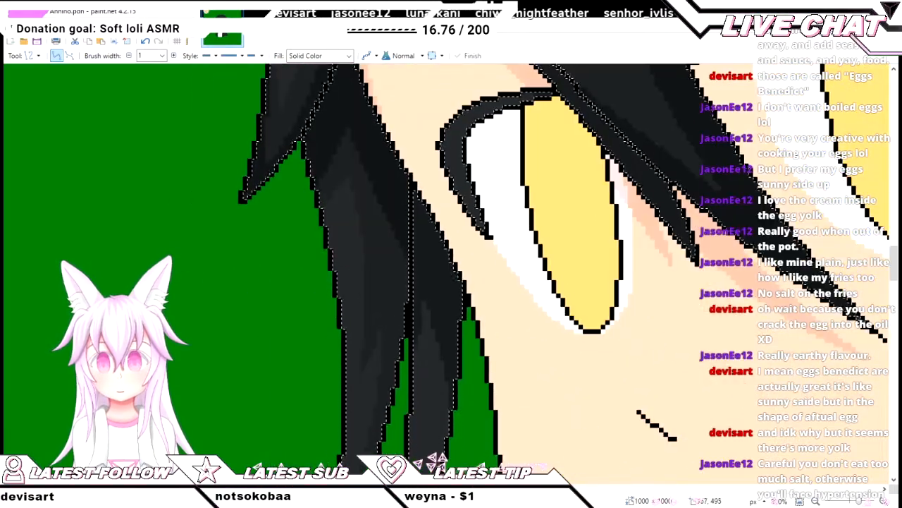
scroll(442, 372, up, 1)
scroll(443, 372, up, 1)
scroll(443, 373, down, 1)
scroll(443, 372, left, 1)
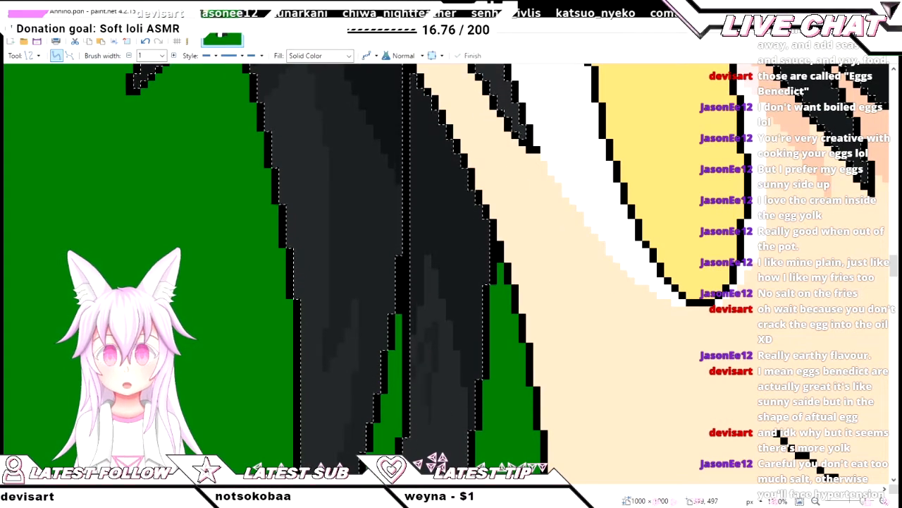
- Draw a 1 px curved line down the lower part of the inner side lock towards its tip
scroll(443, 372, down, 2)
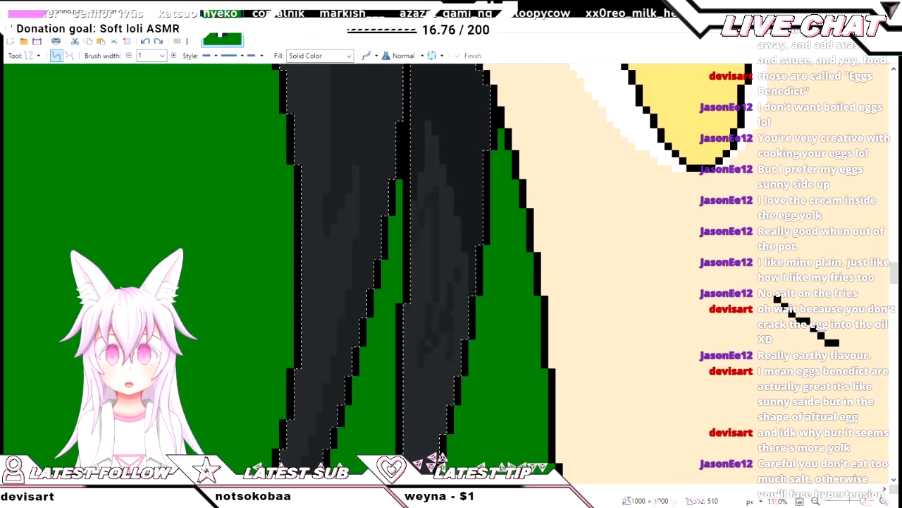
scroll(452, 275, down, 5)
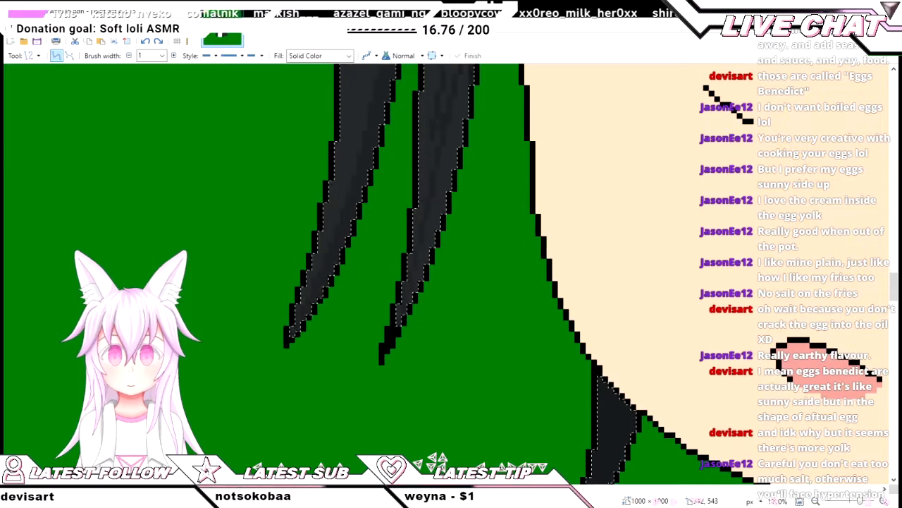
scroll(460, 421, up, 2)
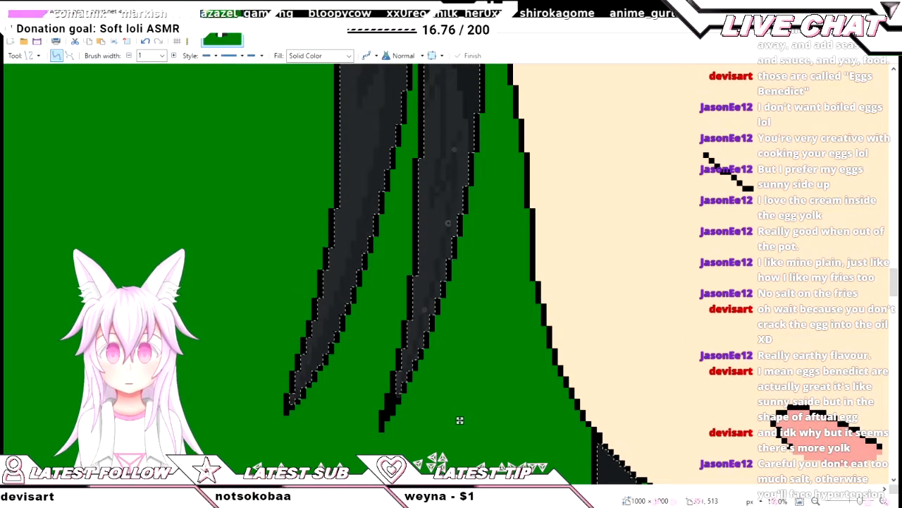
- Fill the outlined shadow areas along the lower half of the inner side lock with the darker colour
key(f)
scroll(420, 378, up, 5)
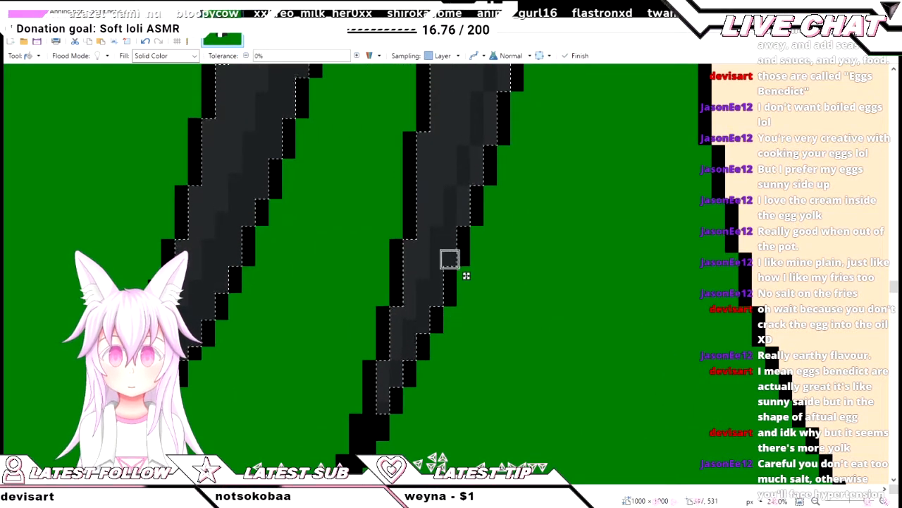
scroll(462, 282, up, 2)
scroll(493, 263, up, 4)
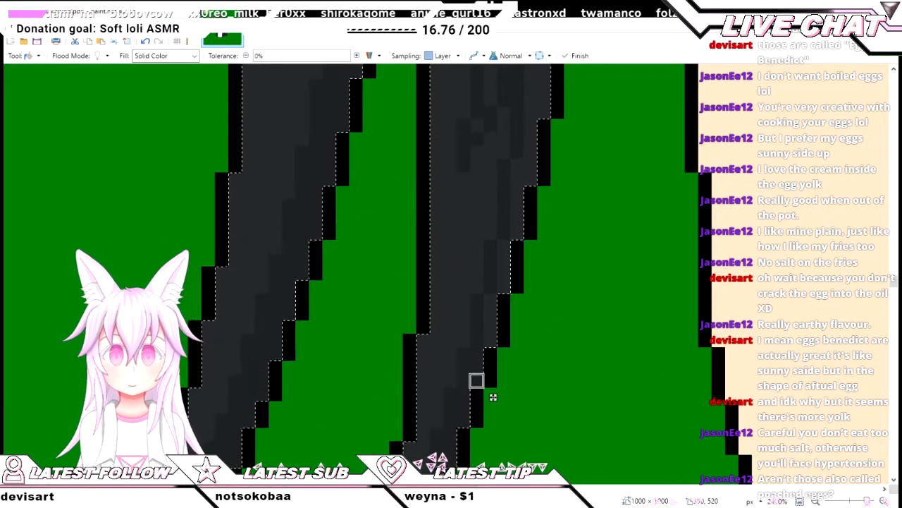
drag(503, 274, 503, 407)
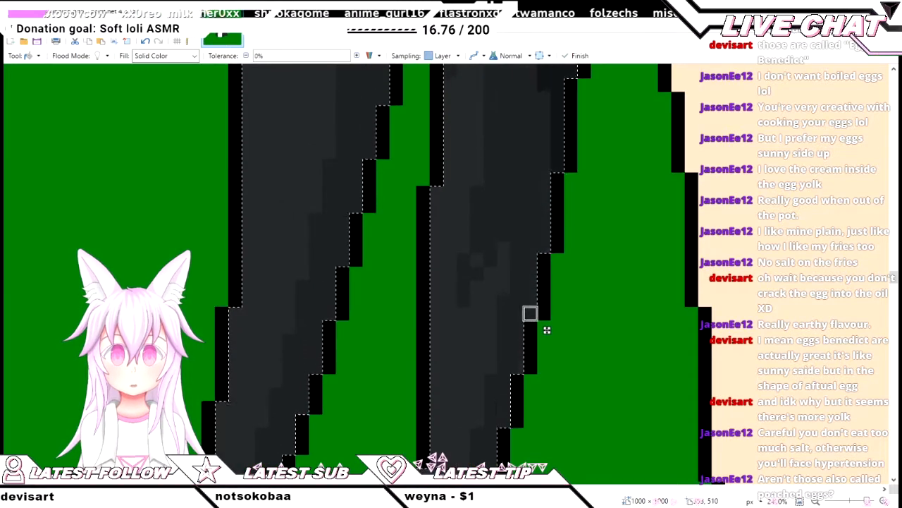
scroll(492, 342, up, 9)
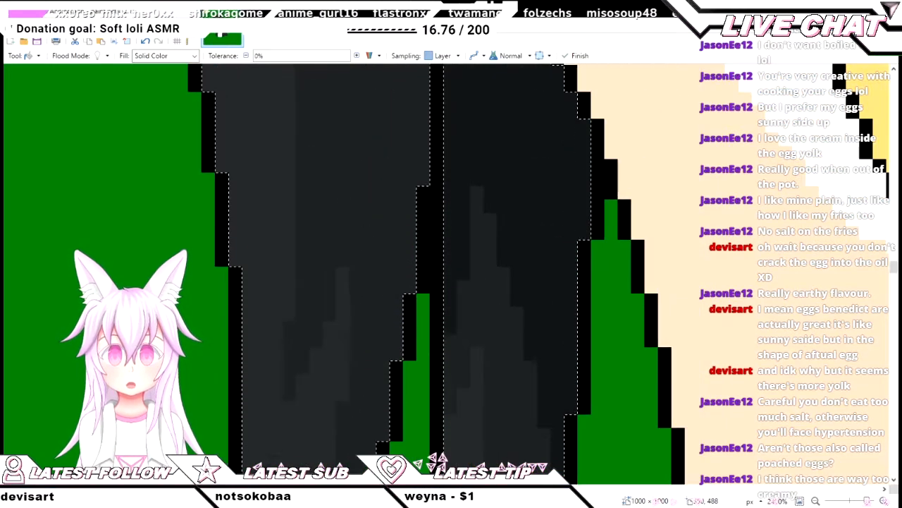
scroll(451, 275, up, 6)
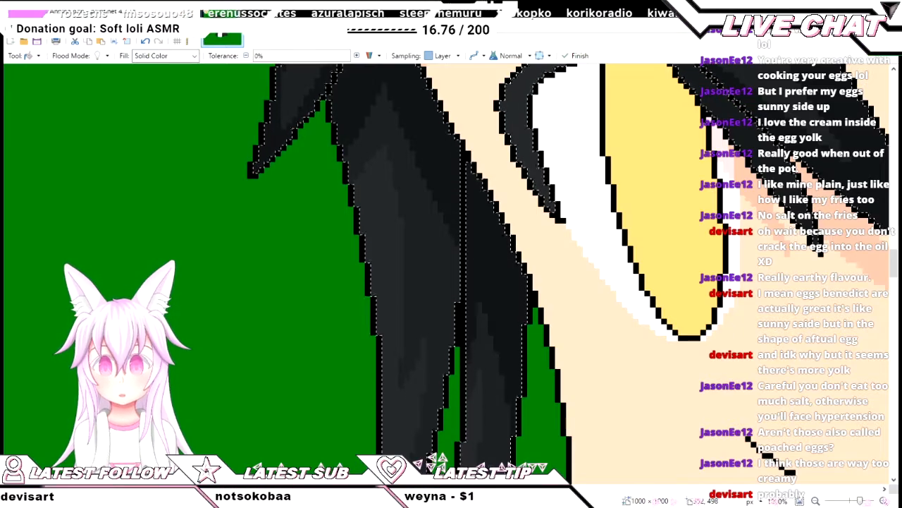
- Draw a 1 px curved line down the small hair strand hanging below the jaw on the far side
scroll(480, 409, up, 10)
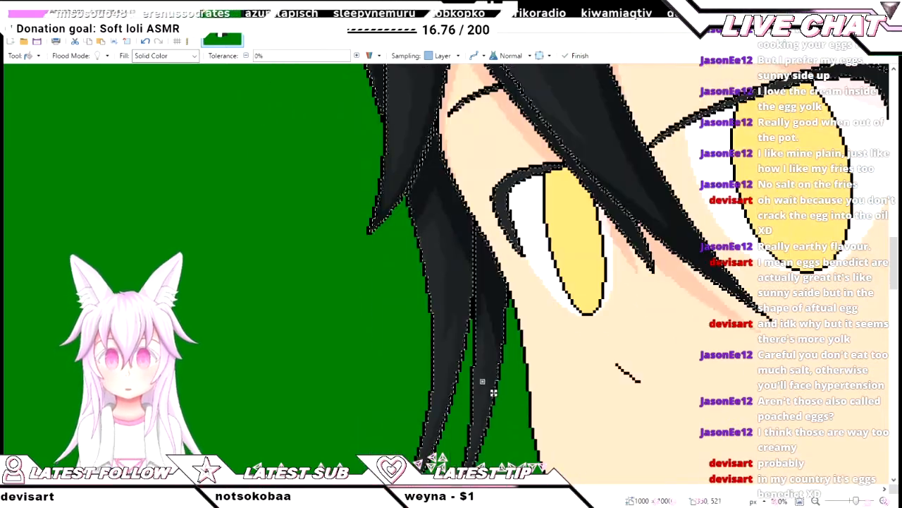
scroll(484, 393, down, 5)
scroll(289, 300, down, 5)
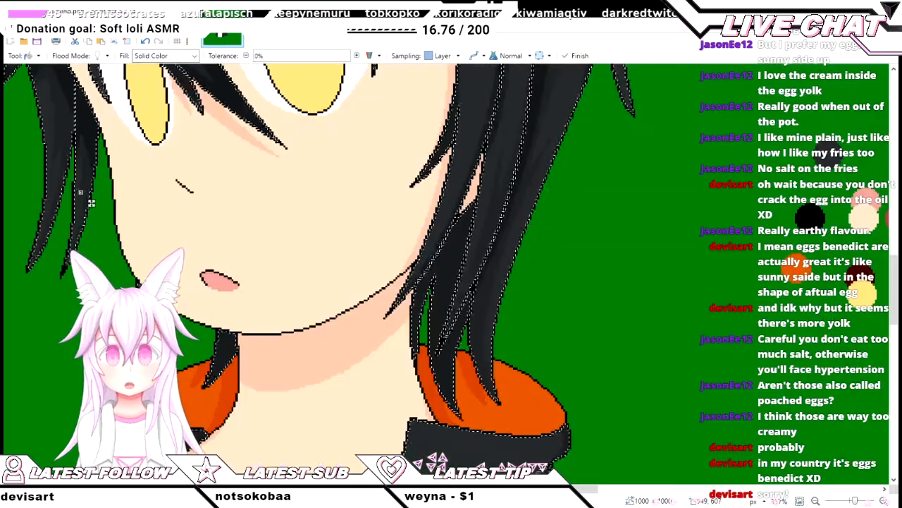
scroll(296, 303, up, 5)
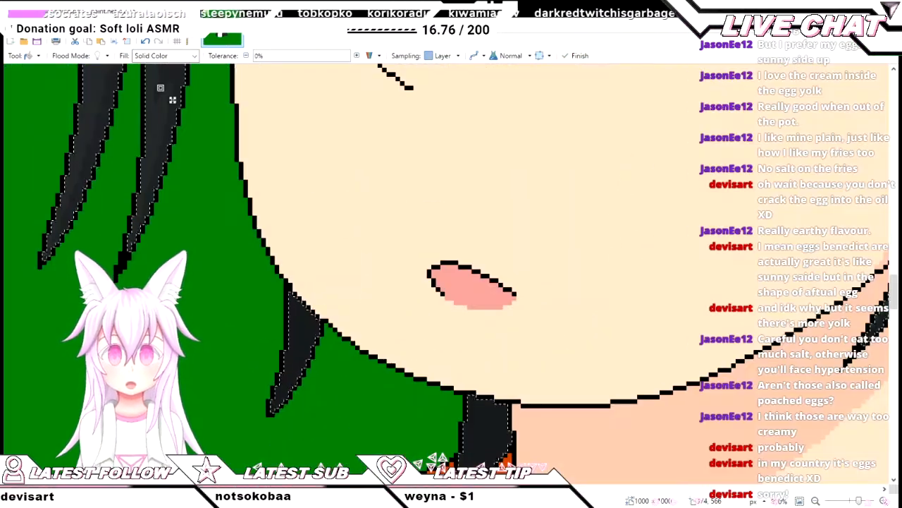
key(o)
scroll(287, 304, up, 2)
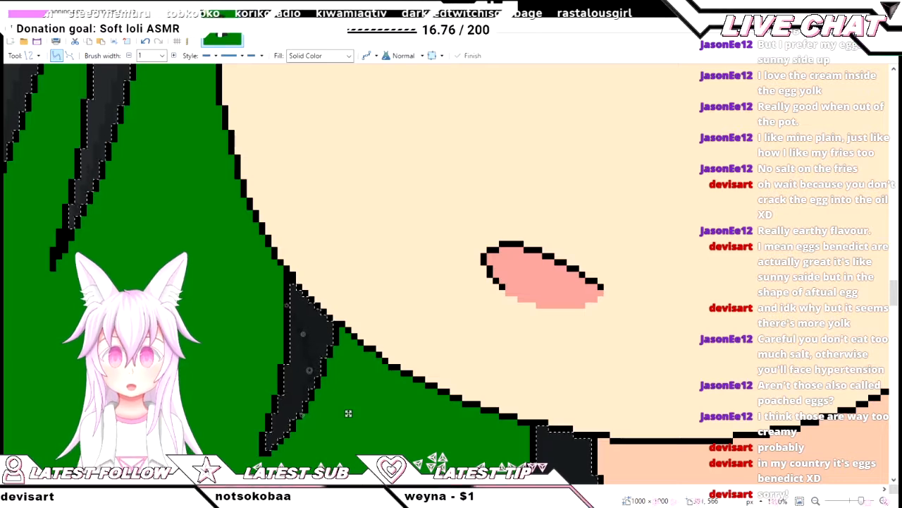
- Fill the outlined shadow area of the small strand below the jaw with the darker colour
key(f)
scroll(317, 342, up, 2)
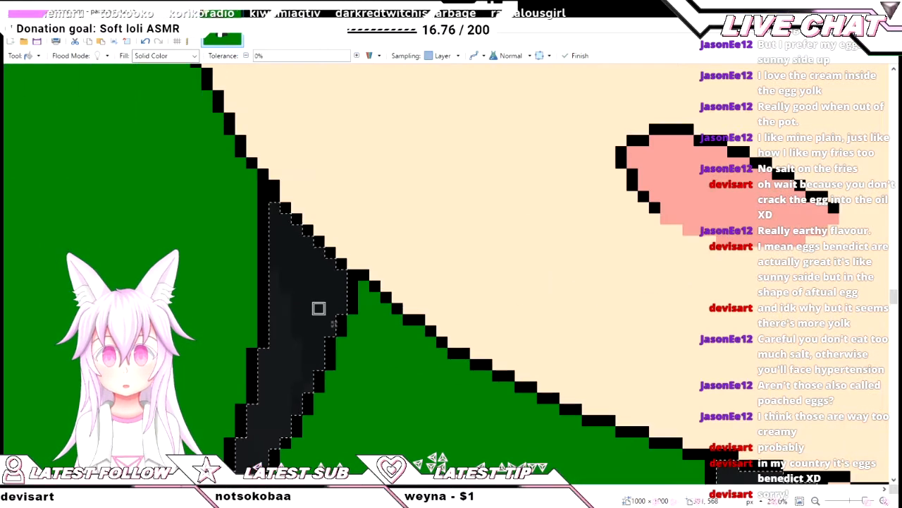
scroll(308, 387, down, 2)
scroll(328, 403, down, 3)
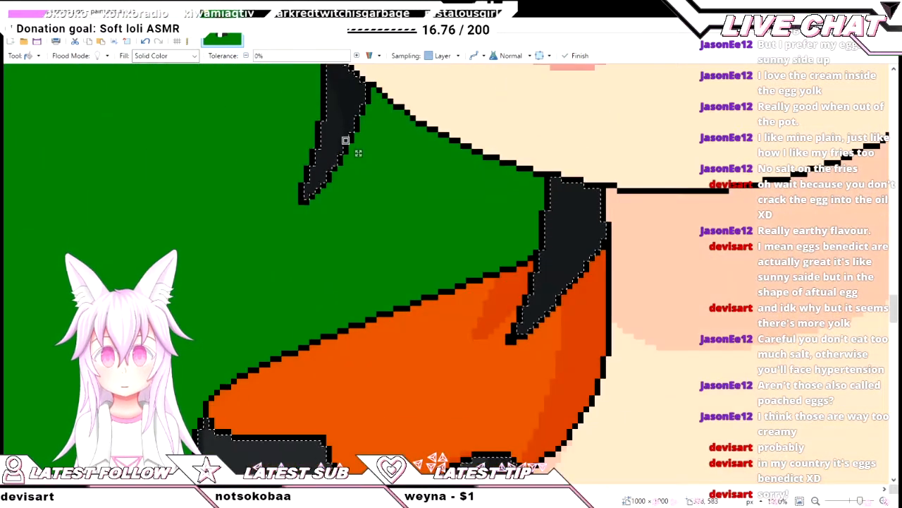
- Draw a 1 px curved line down the strand beside the neck that overlaps the orange collar
key(o)
scroll(572, 283, up, 2)
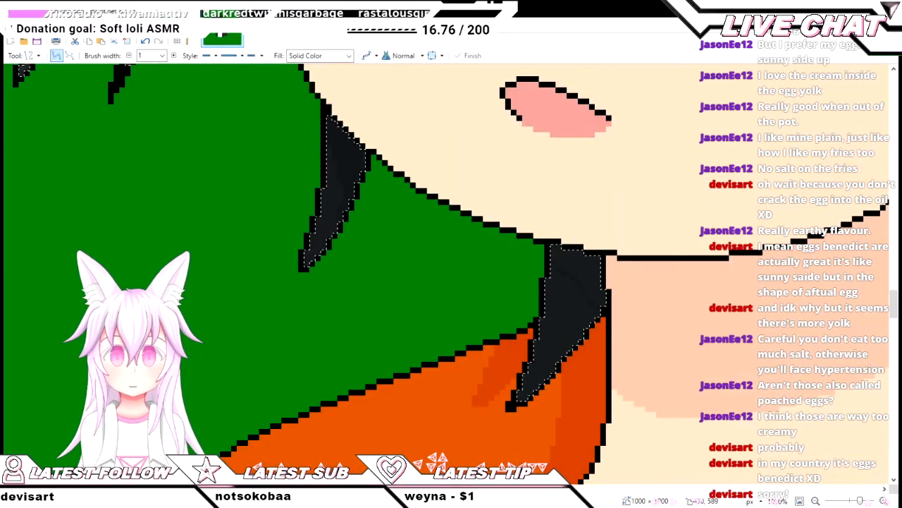
mouse_move(541, 252)
mouse_down()
mouse_move(619, 330)
mouse_move(557, 368)
mouse_up()
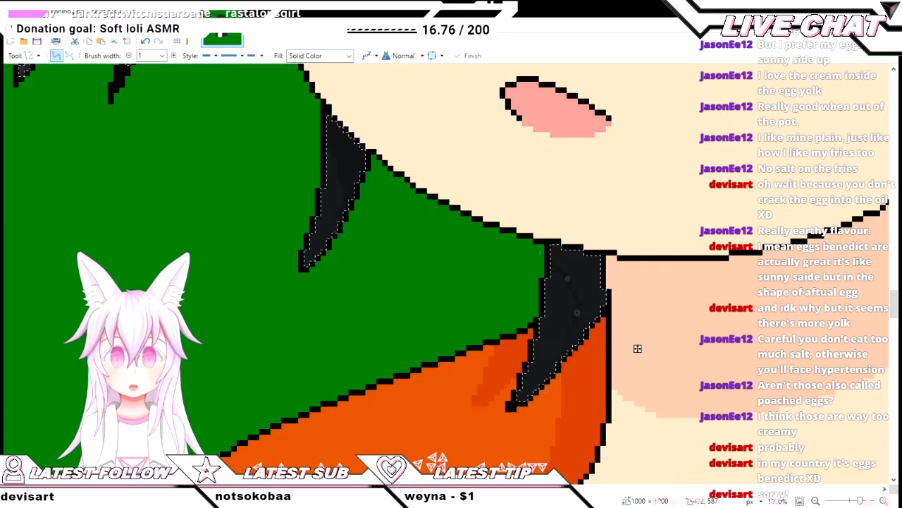
scroll(637, 348, up, 1)
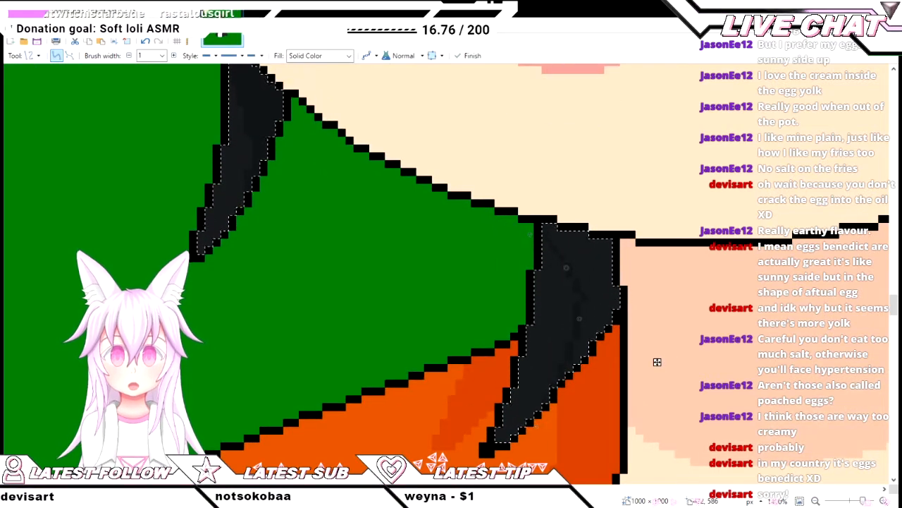
key(Return)
- Fill the shadow area of the strand over the orange collar with the darker colour
key(f)
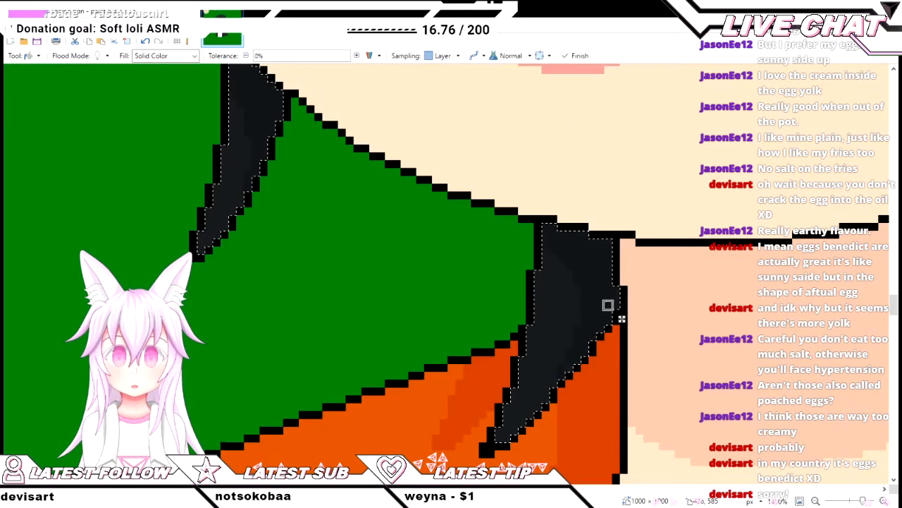
scroll(608, 306, up, 1)
scroll(592, 360, down, 2)
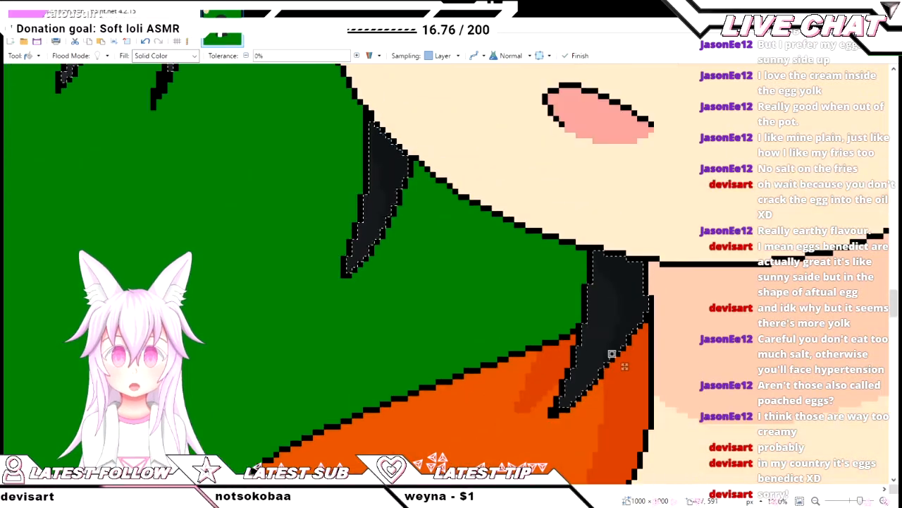
- Draw a 1 px line down the near-side hair strand beside the cheek to its tip below the jaw and bend it along the strand
scroll(612, 354, up, 10)
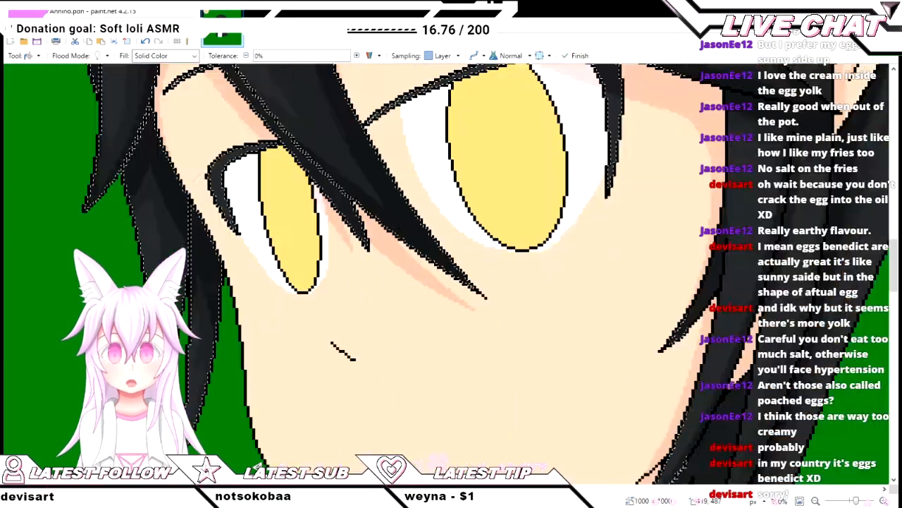
scroll(612, 354, down, 3)
scroll(611, 354, up, 4)
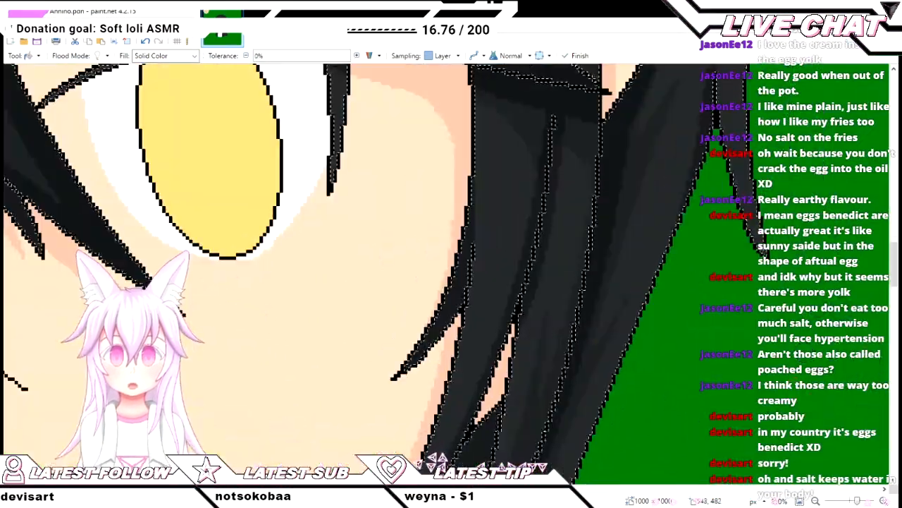
key(o)
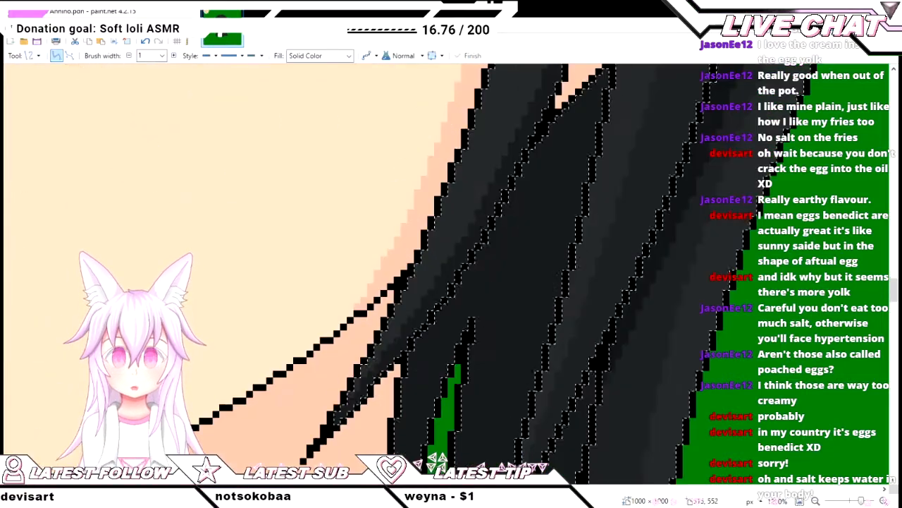
scroll(438, 460, up, 1)
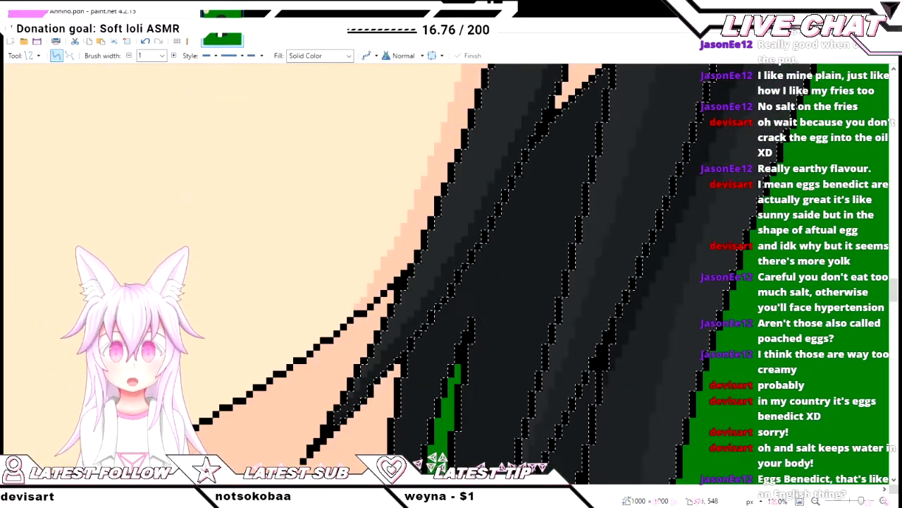
scroll(437, 460, up, 1)
scroll(438, 460, up, 3)
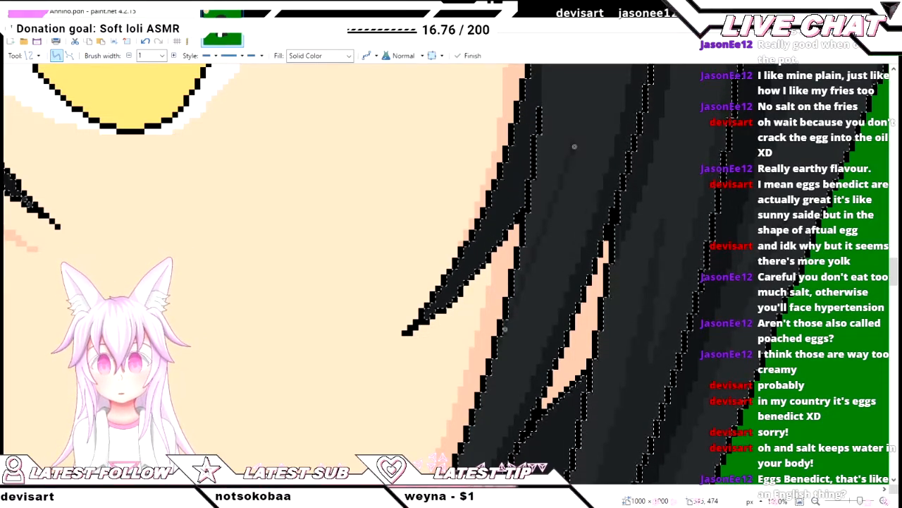
scroll(432, 432, down, 3)
scroll(432, 432, down, 5)
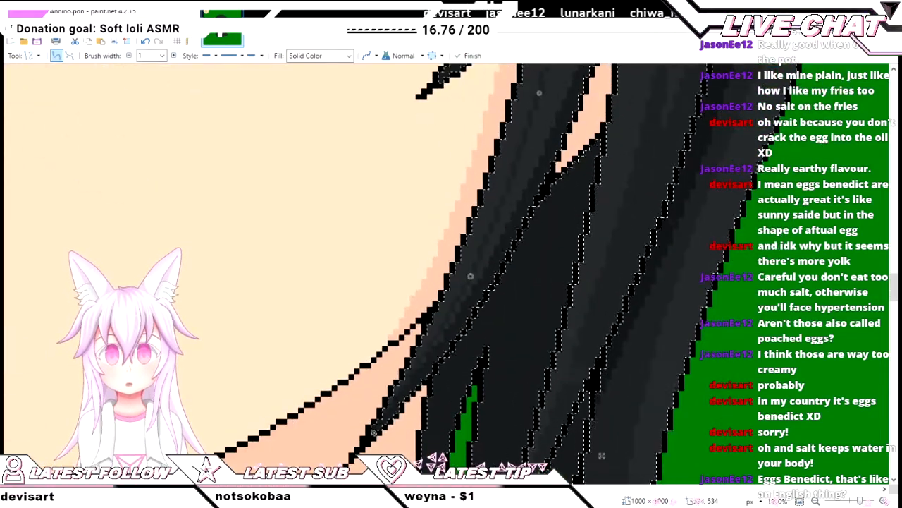
scroll(432, 431, down, 3)
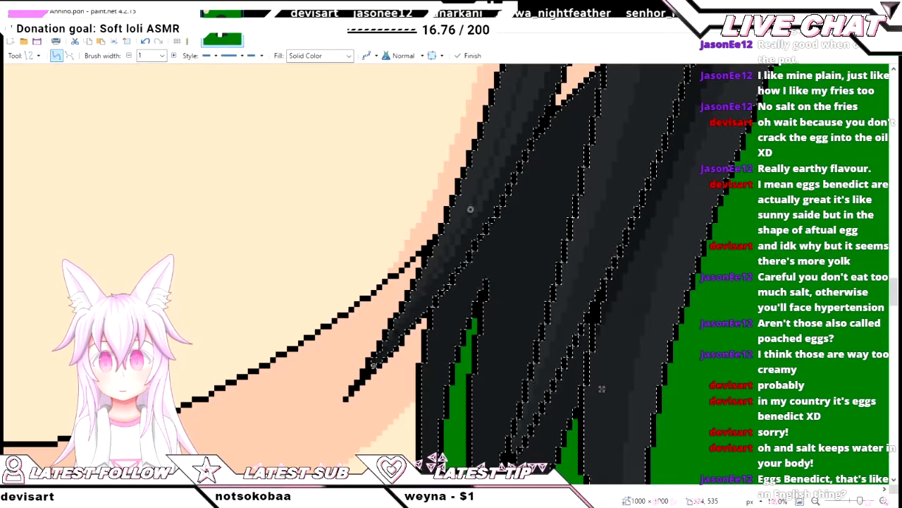
scroll(602, 387, up, 3)
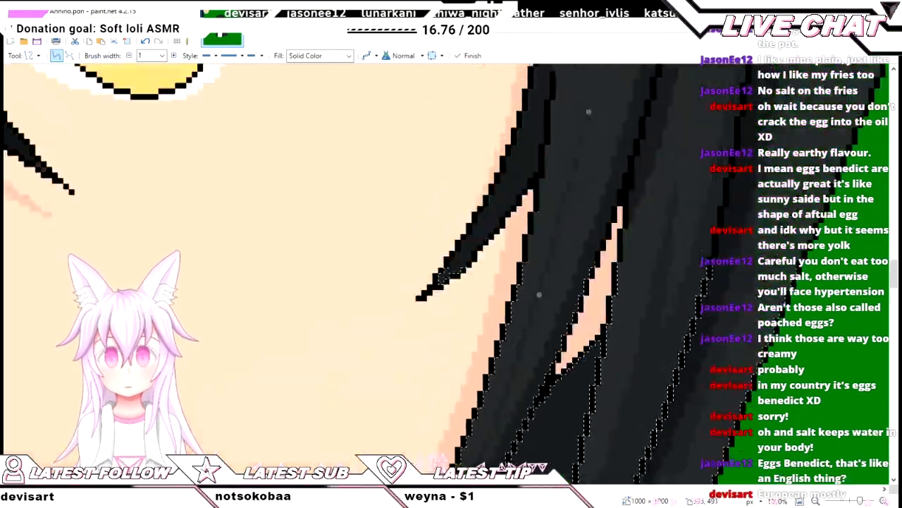
key(Return)
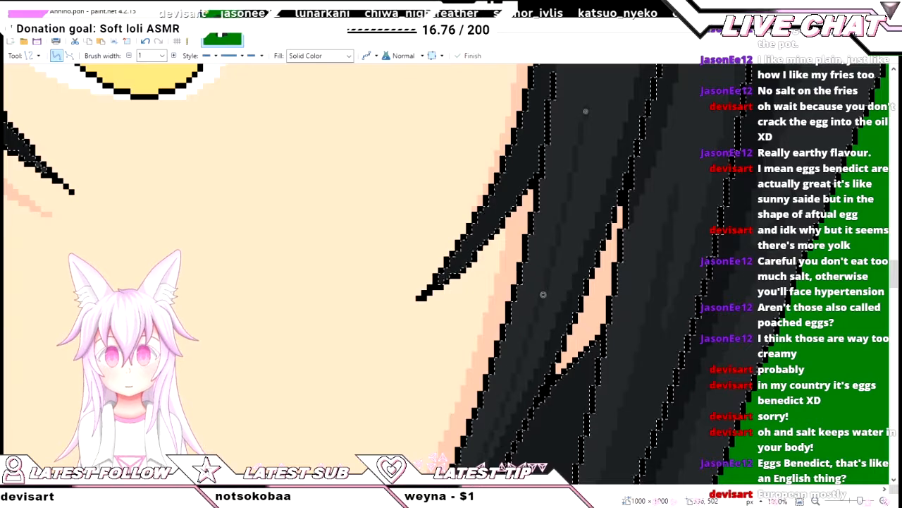
- Add further 1 px curved lines to the cheek-side strand, continuing up towards the shadow beside the near eye
key(Return)
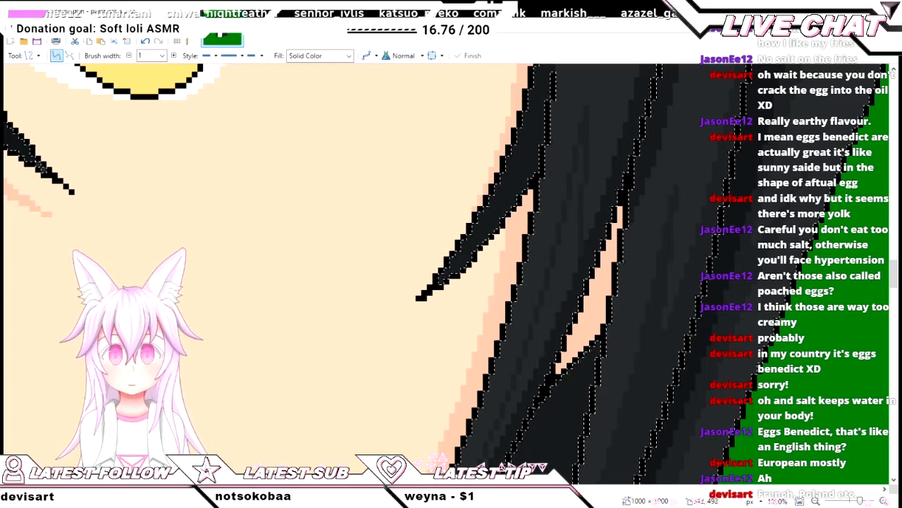
scroll(352, 268, up, 3)
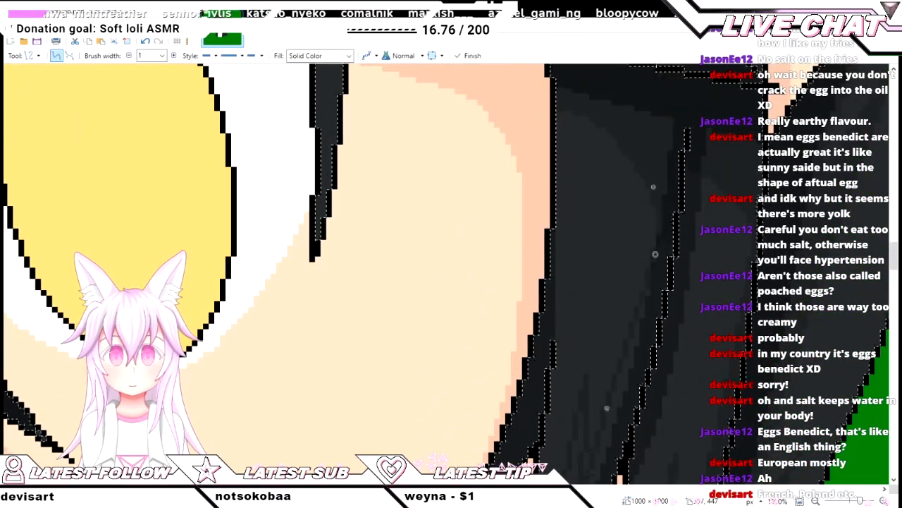
scroll(665, 467, down, 2)
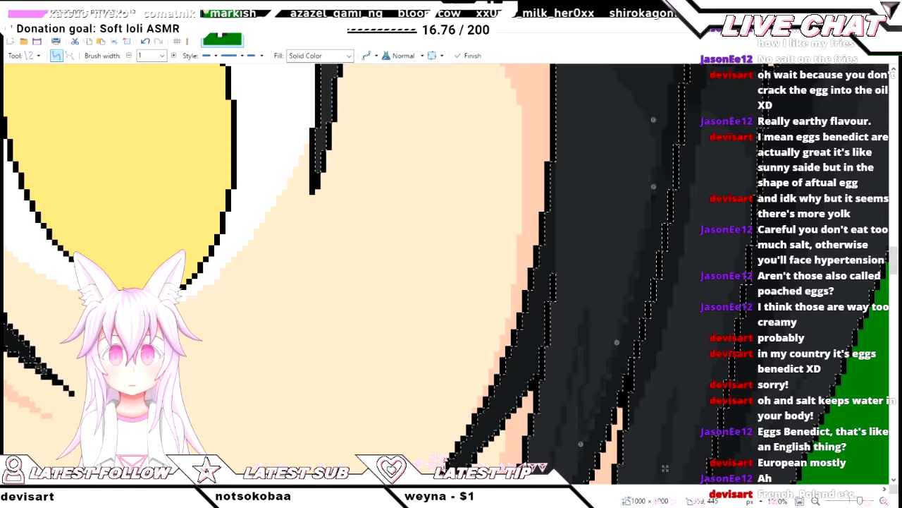
drag(654, 186, 653, 184)
- Fill the outlined shadow areas of the cheek-side strand with the darker colour
key(f)
click(658, 214)
scroll(659, 214, down, 3)
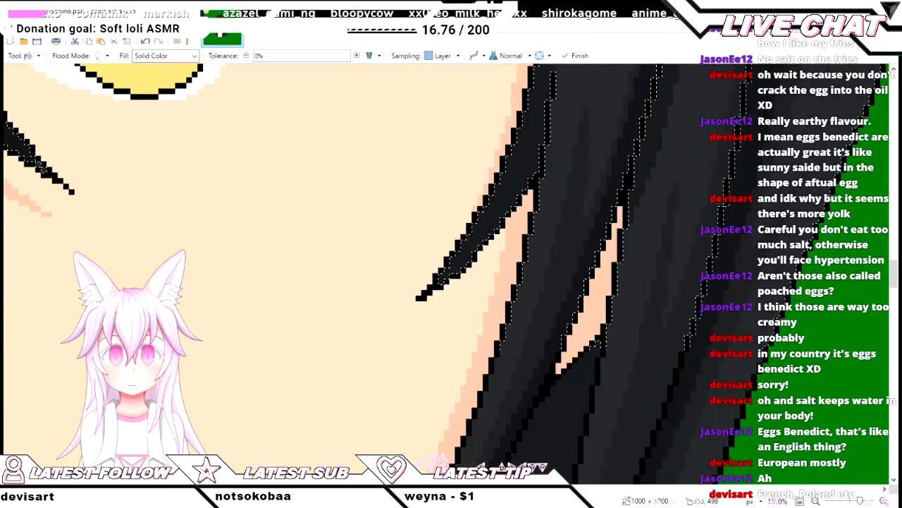
- Examine the shaded hair, collar and jacket across the whole character for spots still lacking shadow
scroll(579, 119, down, 4)
scroll(504, 465, up, 6)
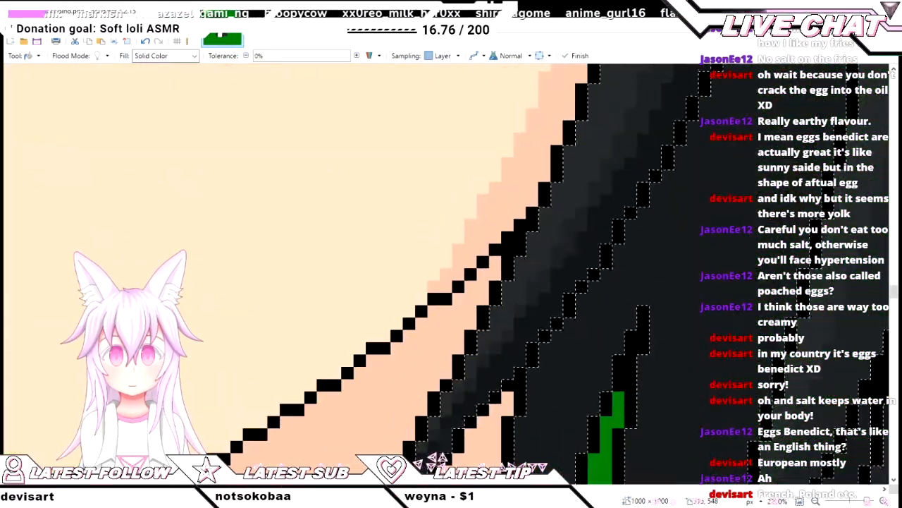
key(o)
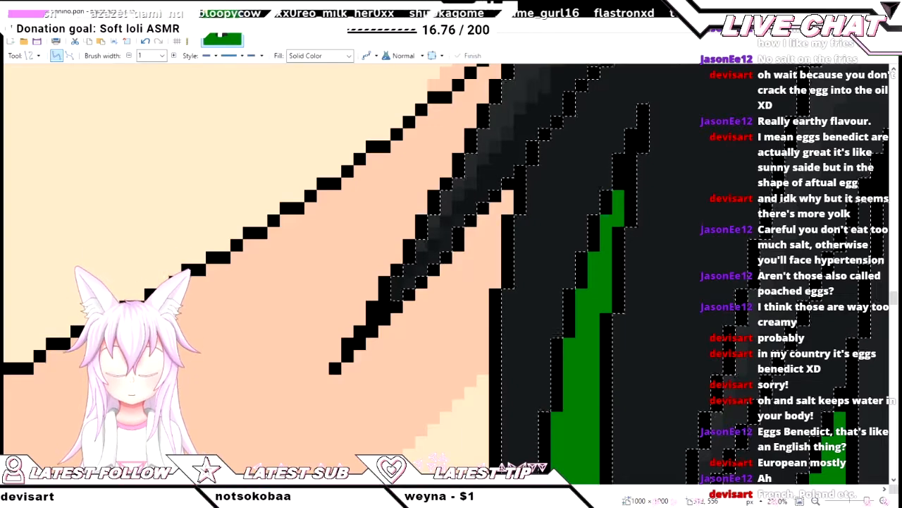
scroll(482, 227, up, 2)
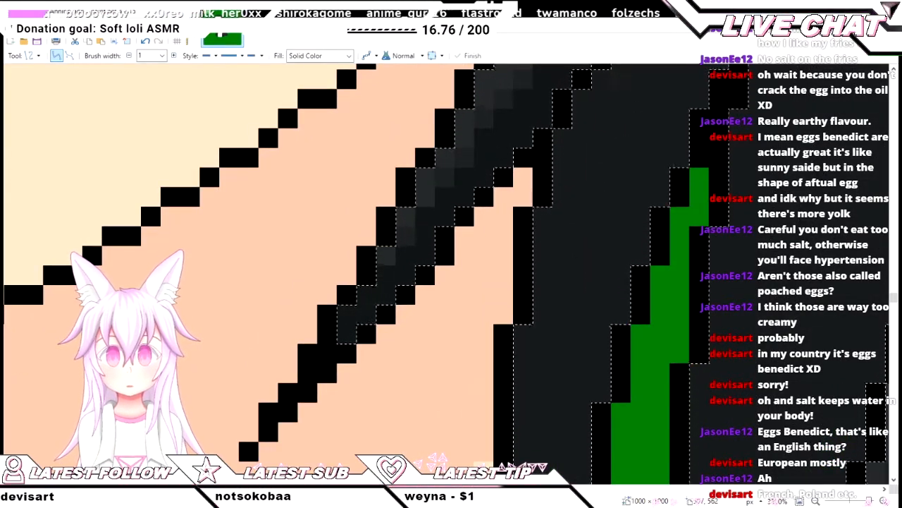
scroll(441, 335, down, 2)
scroll(441, 335, down, 6)
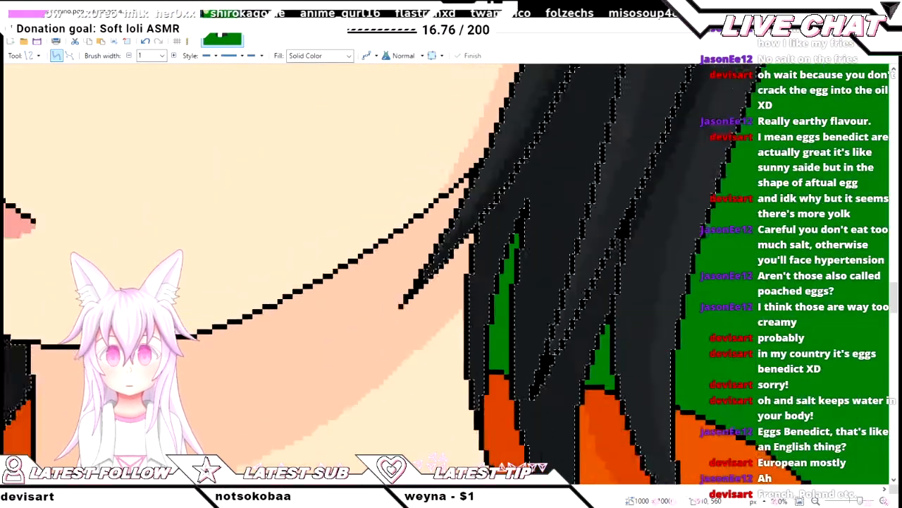
scroll(441, 335, down, 4)
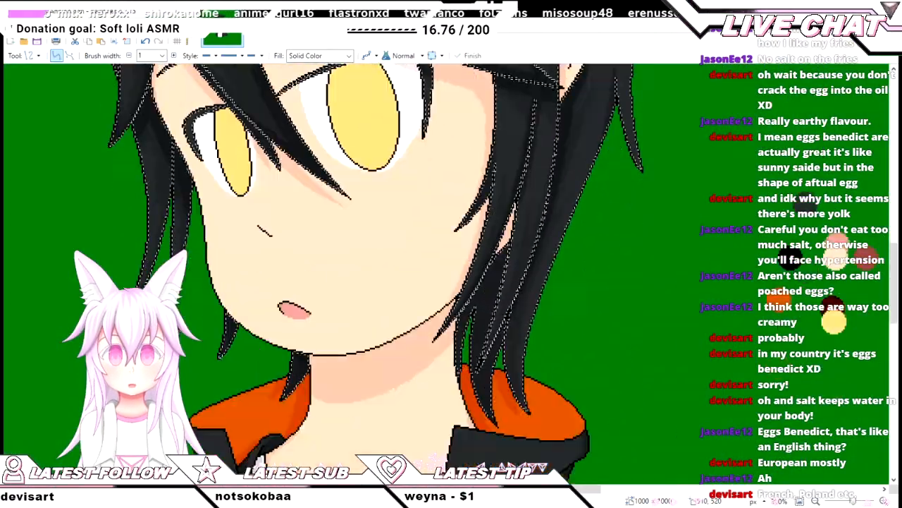
scroll(441, 334, up, 3)
scroll(440, 335, up, 5)
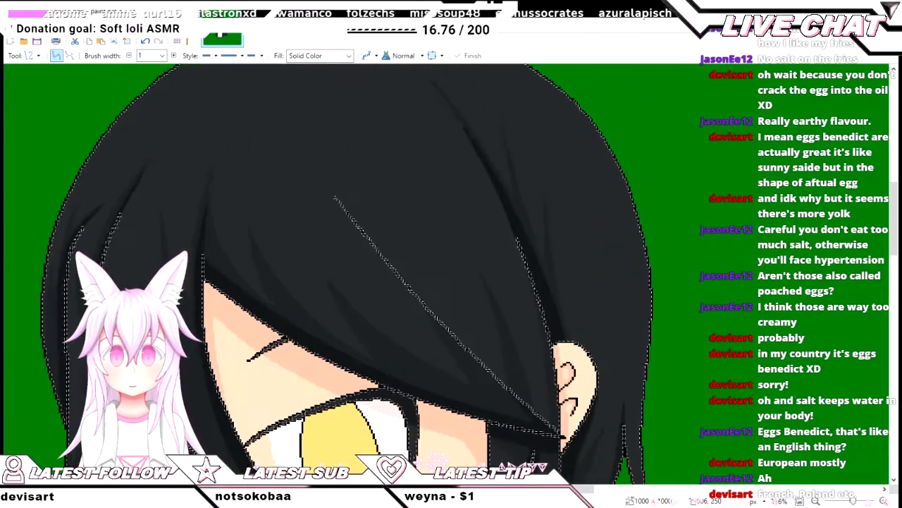
scroll(441, 274, left, 3)
scroll(440, 274, up, 3)
scroll(441, 273, right, 3)
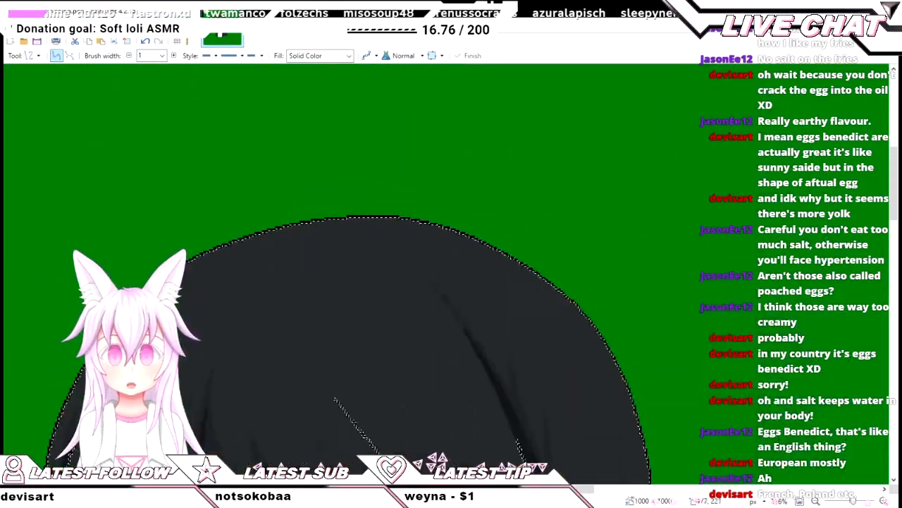
scroll(441, 273, left, 5)
scroll(441, 274, down, 2)
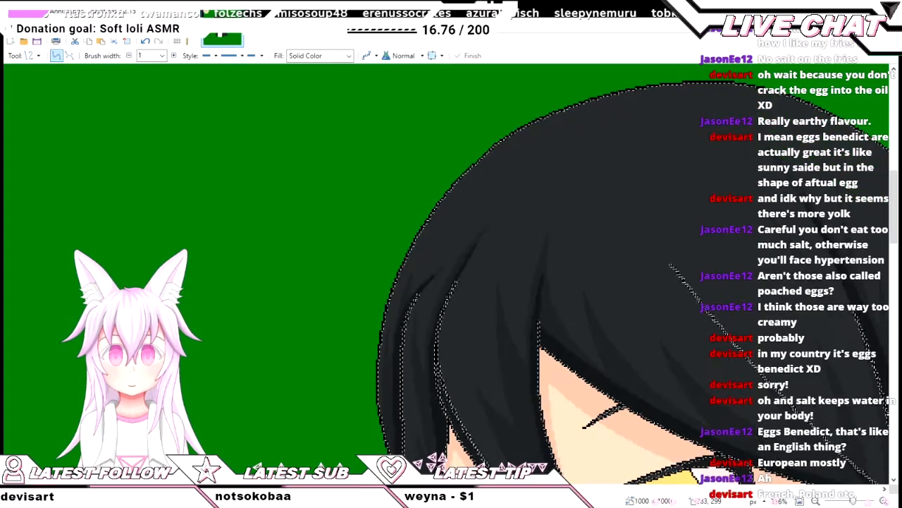
scroll(440, 274, down, 3)
scroll(441, 274, down, 1)
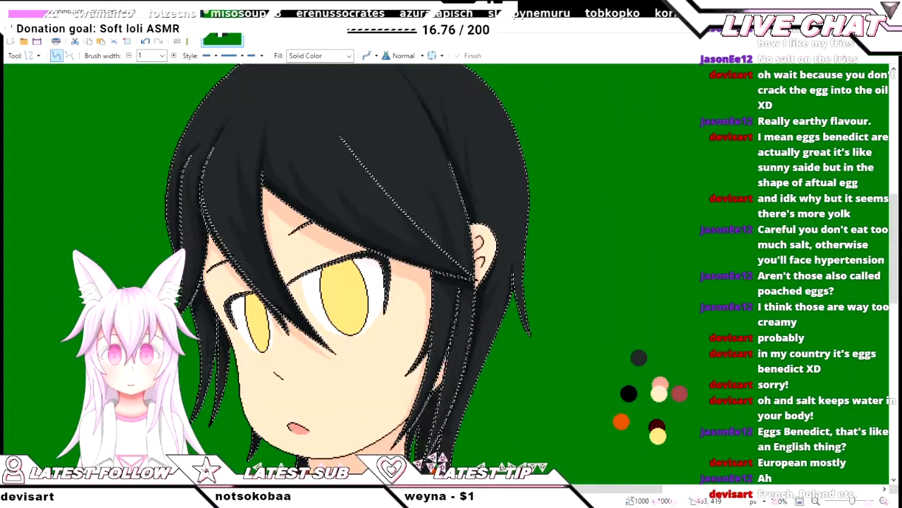
scroll(440, 274, left, 3)
scroll(440, 273, right, 4)
scroll(438, 273, up, 1)
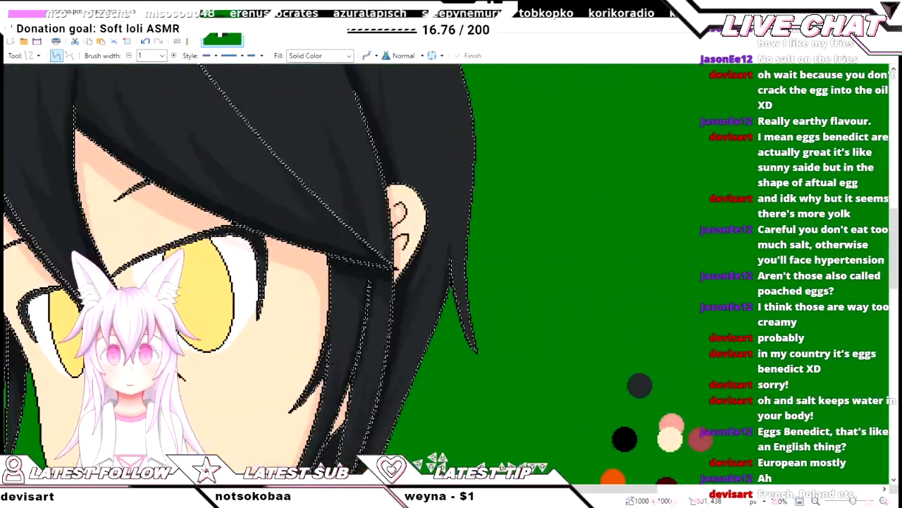
scroll(438, 273, down, 4)
scroll(439, 274, left, 4)
scroll(438, 274, down, 3)
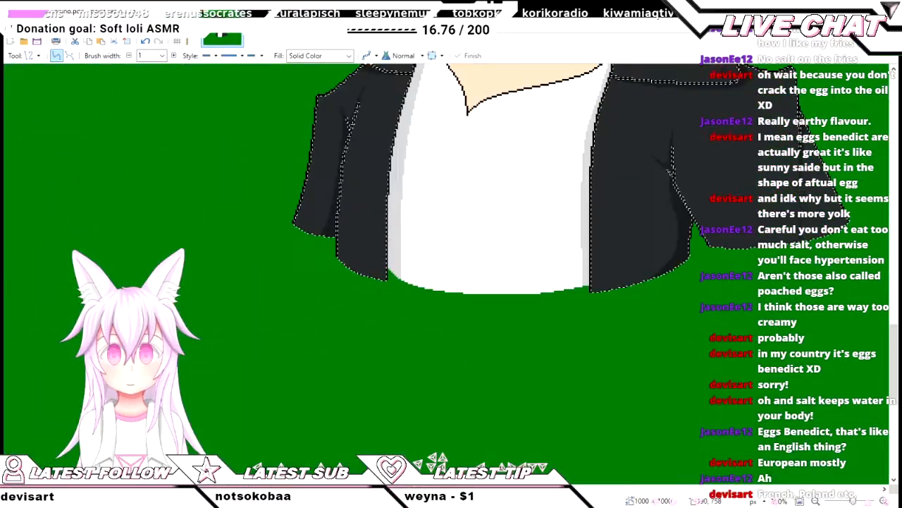
scroll(439, 273, up, 3)
scroll(438, 274, down, 1)
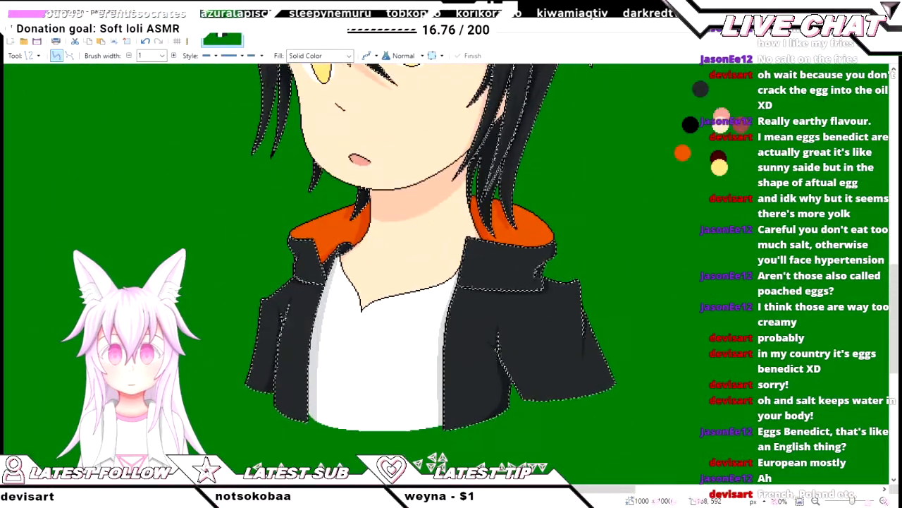
- Sample the grey shadow colour at the shirt's upper tip and select the whole shirt area with the Magic Wand
key(k)
scroll(390, 279, up, 1)
scroll(387, 300, up, 4)
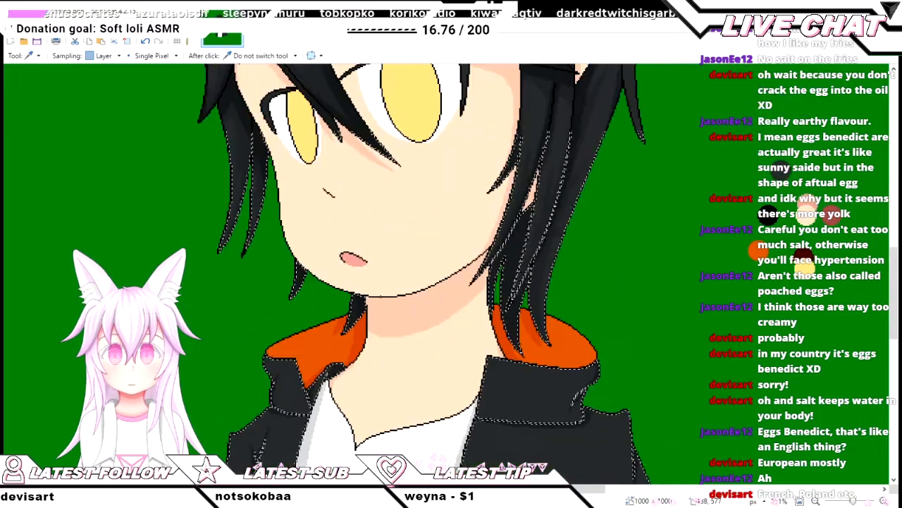
scroll(387, 300, left, 4)
scroll(387, 300, down, 3)
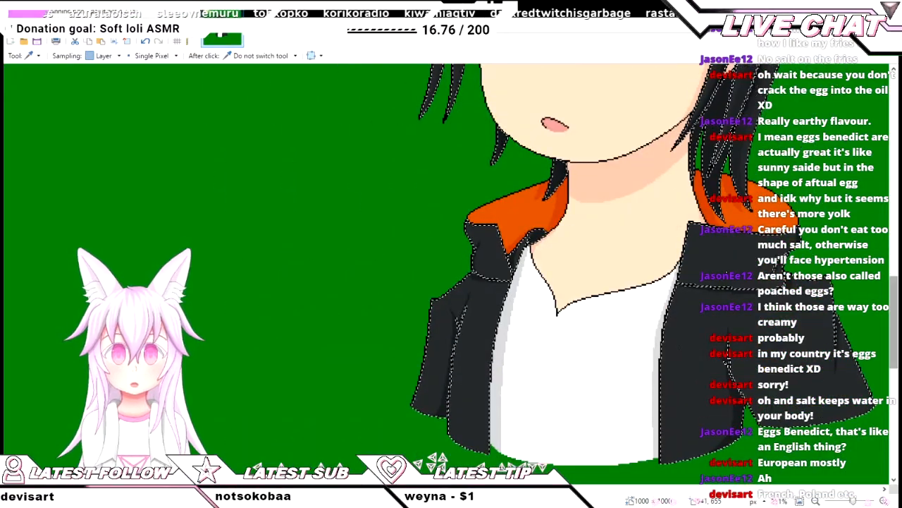
scroll(494, 322, up, 2)
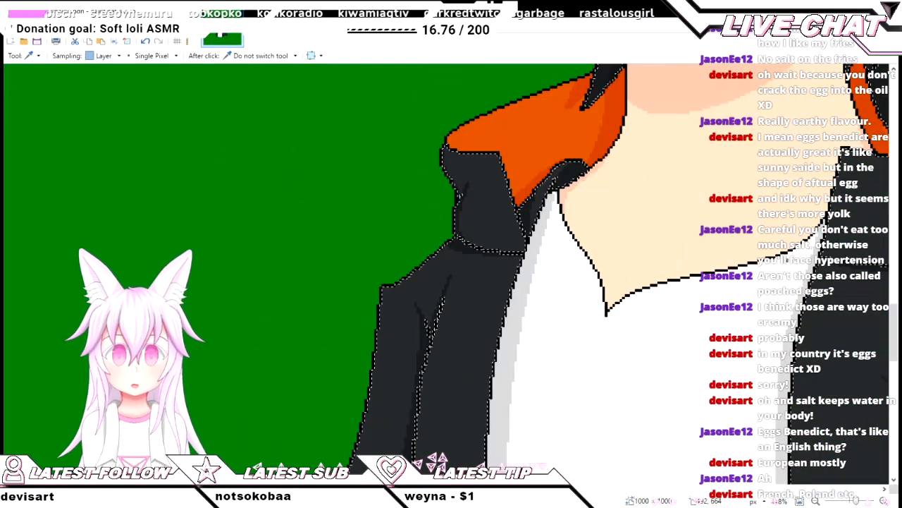
key(o)
scroll(451, 275, up, 1)
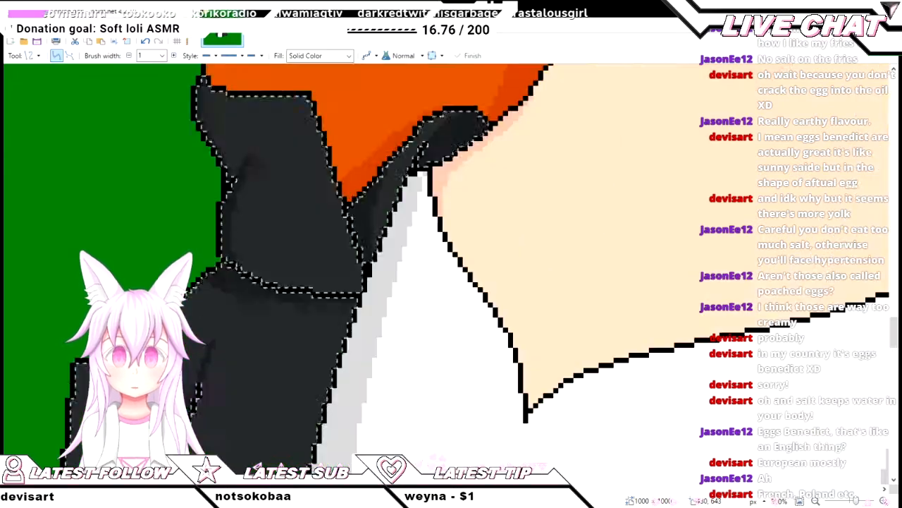
scroll(451, 275, up, 2)
key(p)
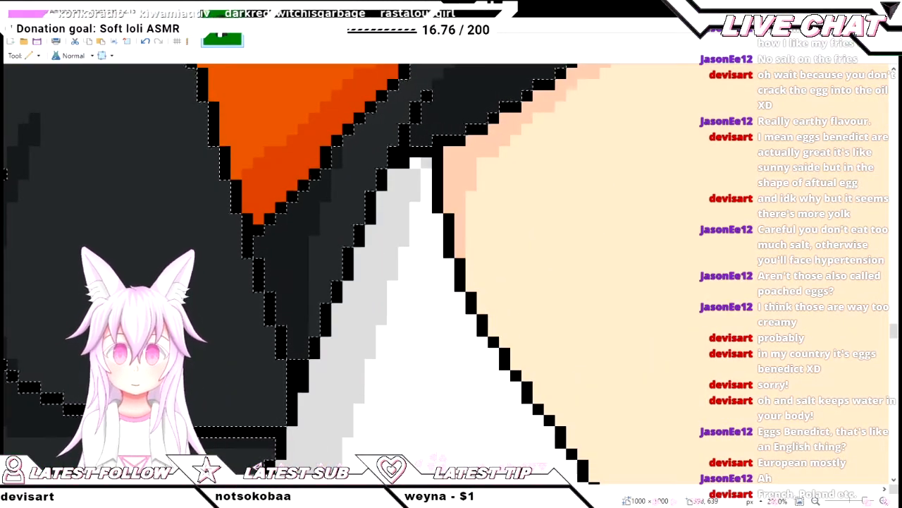
key(k)
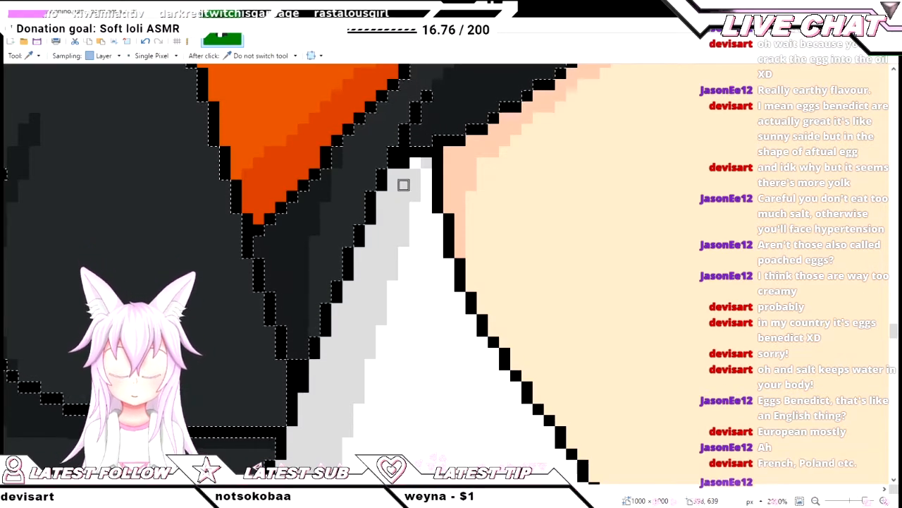
key(s)
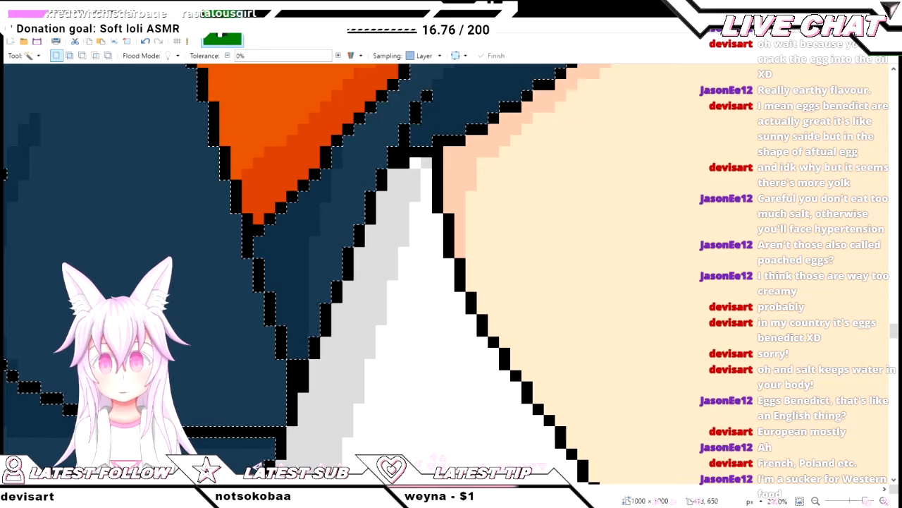
click(425, 399)
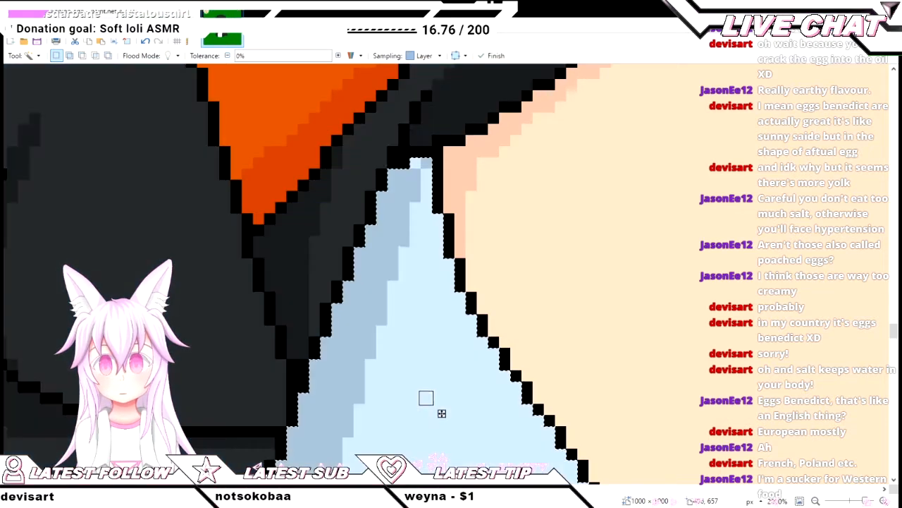
- Draw a darker grey line down the shirt's shadow beside the left-hand jacket front and set its width to 2 px
scroll(487, 382, down, 2)
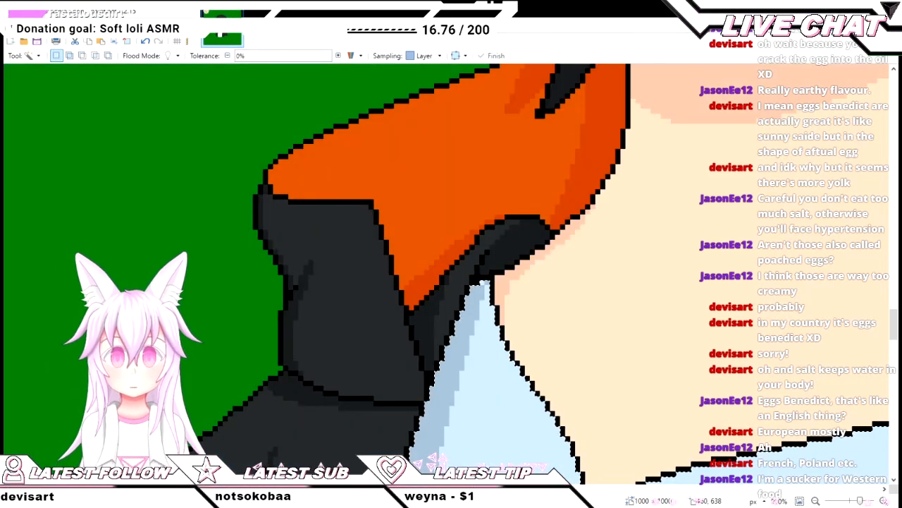
key(p)
scroll(631, 242, up, 2)
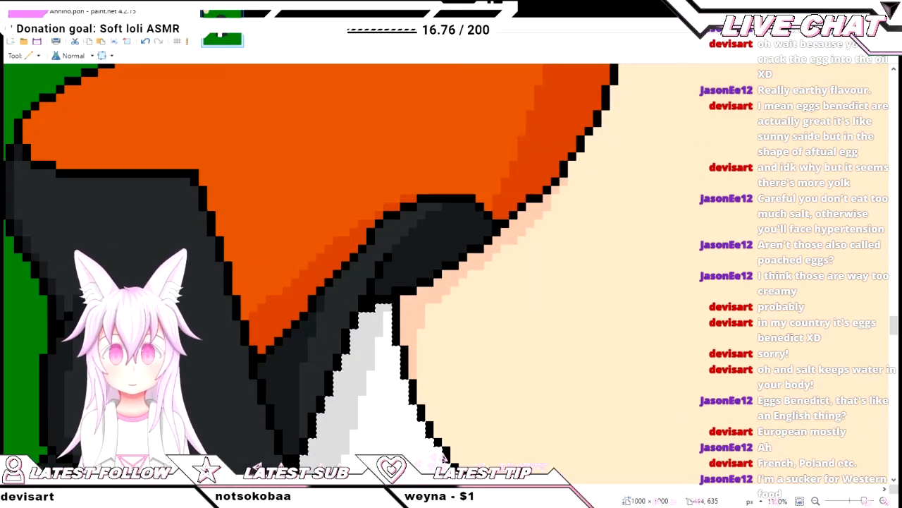
scroll(559, 333, down, 3)
key(o)
scroll(451, 264, down, 1)
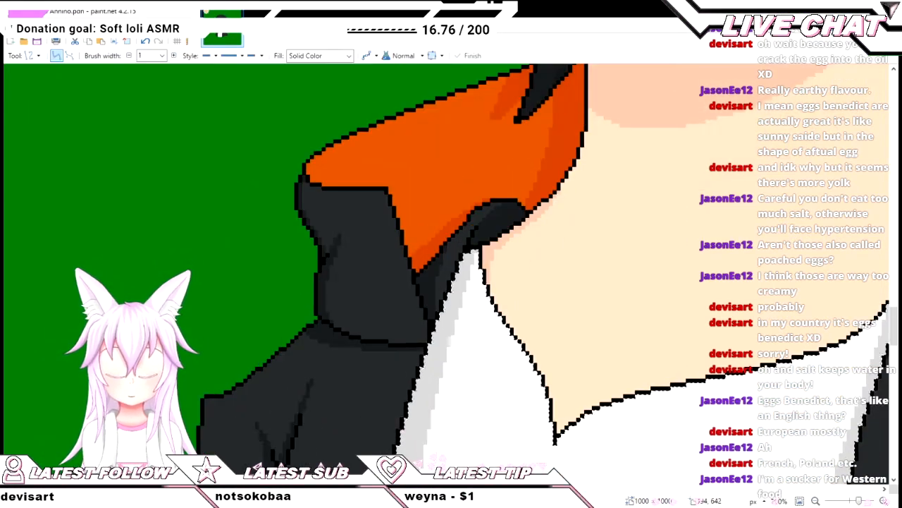
scroll(451, 264, down, 2)
scroll(448, 257, up, 2)
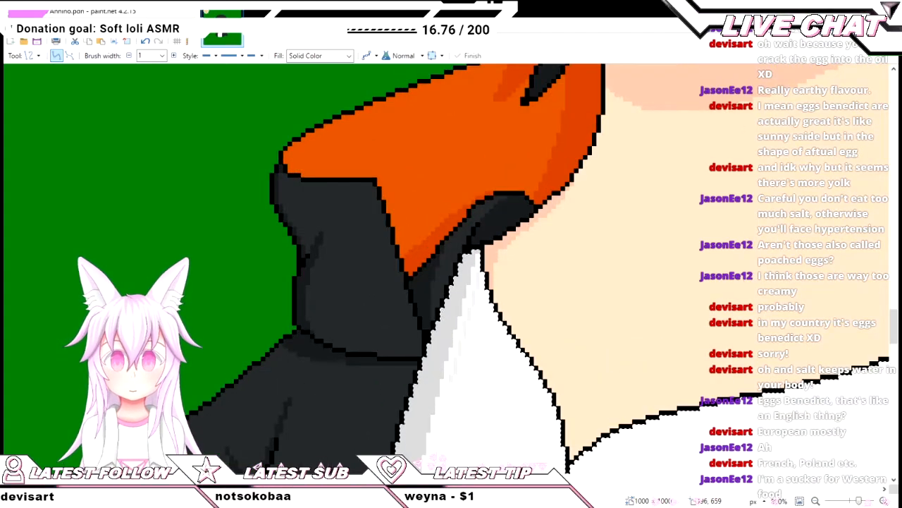
scroll(448, 257, down, 1)
scroll(471, 267, up, 3)
scroll(471, 267, down, 2)
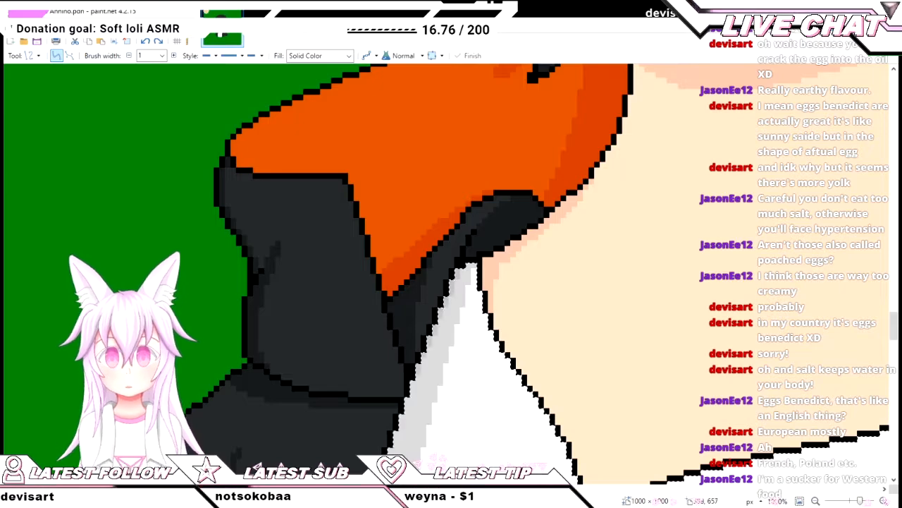
scroll(451, 275, down, 5)
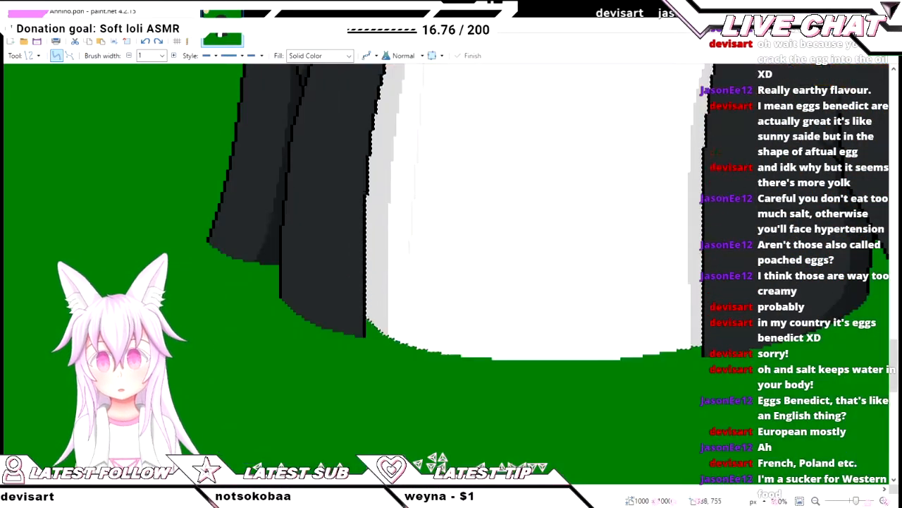
scroll(380, 326, up, 3)
mouse_move(391, 185)
mouse_down()
mouse_move(378, 321)
mouse_move(368, 279)
mouse_move(363, 302)
mouse_up()
scroll(381, 328, down, 2)
scroll(449, 338, up, 3)
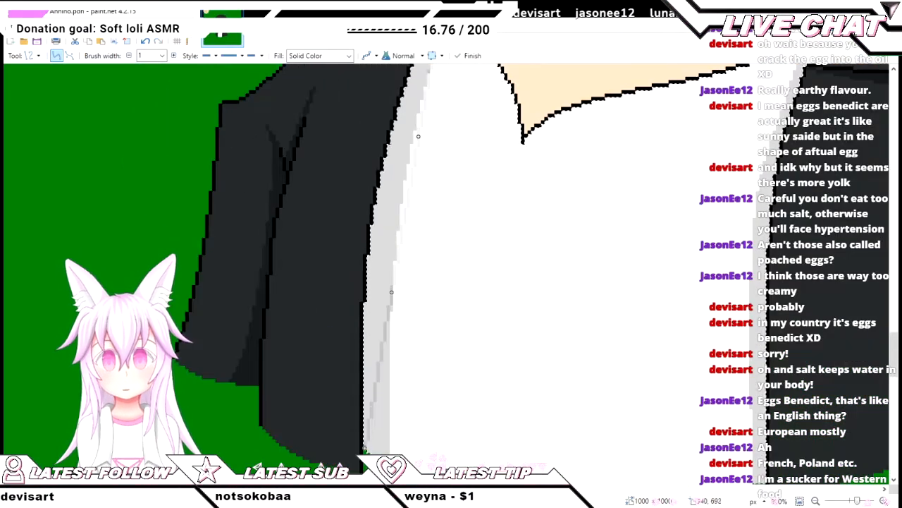
key(bracketright)
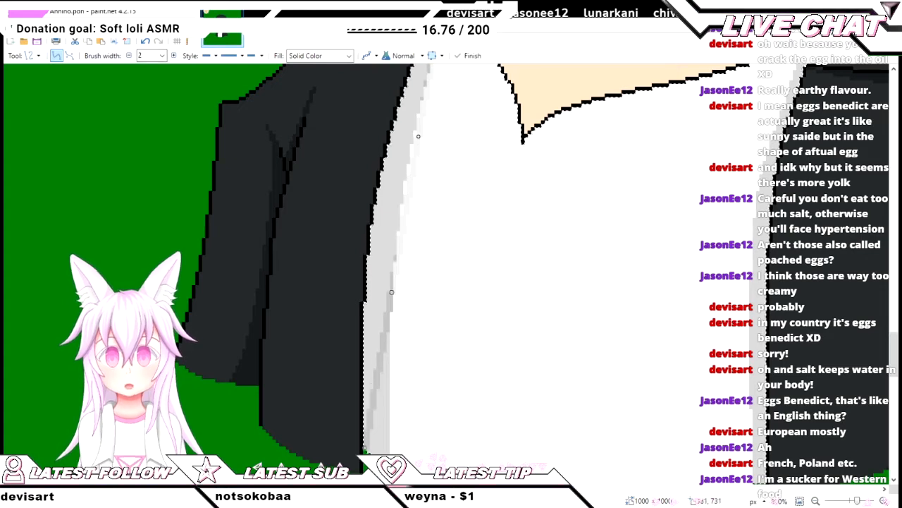
- Bend the 2 px line so it hugs the left-hand jacket edge of the shirt and commit it
drag(391, 291, 366, 275)
scroll(364, 447, up, 2)
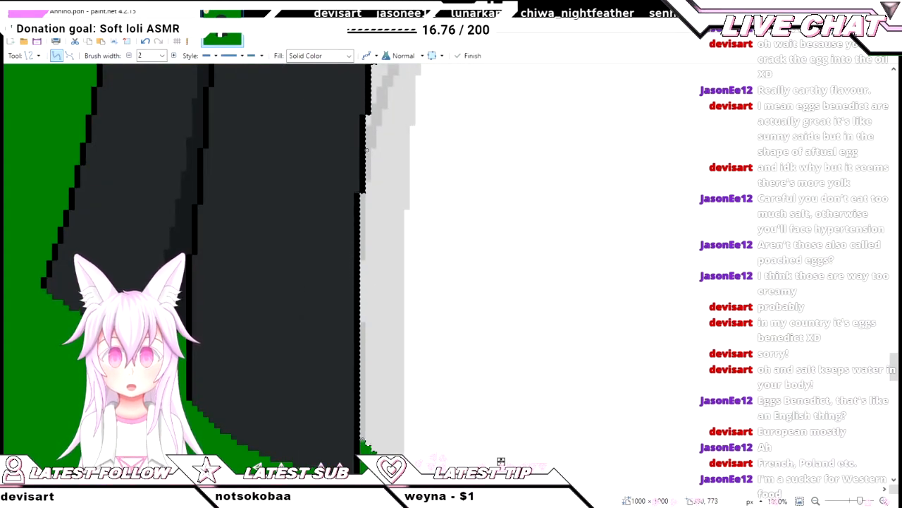
scroll(367, 150, down, 2)
key(Return)
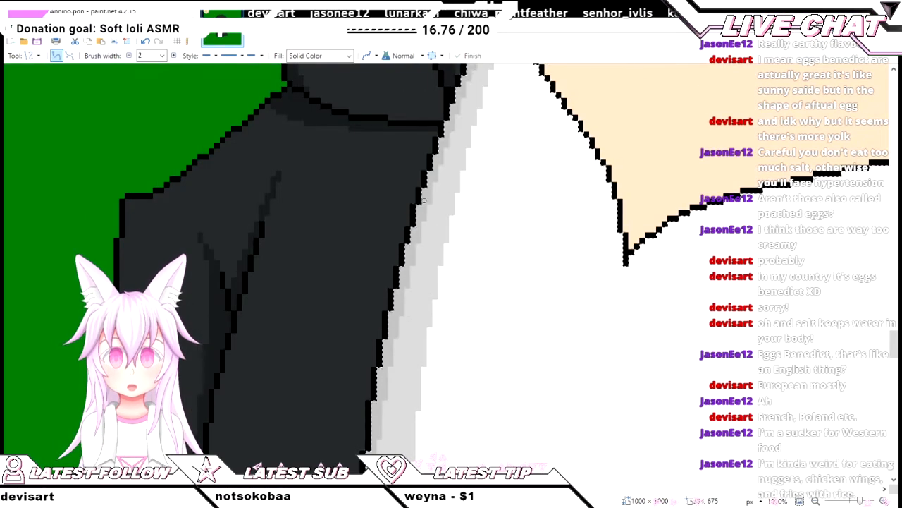
- Extend the 2 px darker grey shading along the left-hand jacket edge from the shirt's tip under the collar to the hem
mouse_move(423, 200)
mouse_down()
mouse_move(493, 205)
mouse_move(496, 195)
mouse_up()
scroll(430, 198, up, 3)
scroll(494, 203, up, 1)
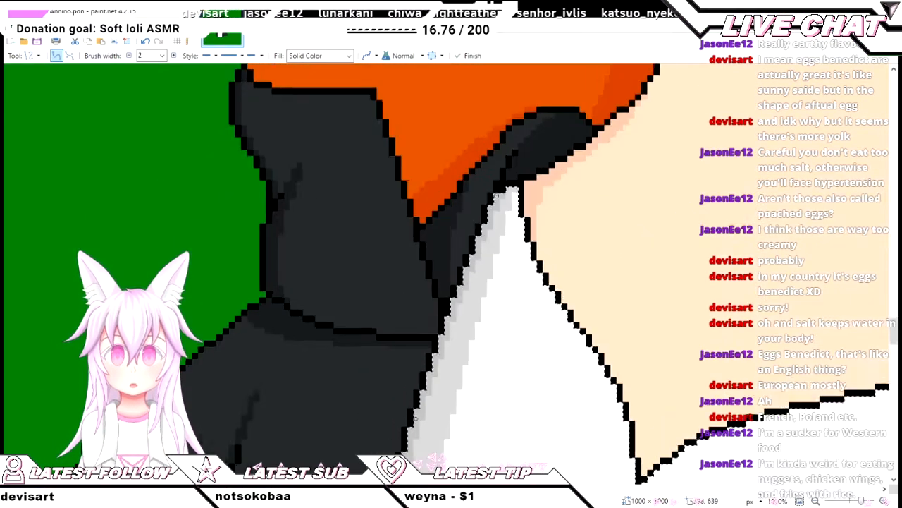
scroll(416, 417, up, 5)
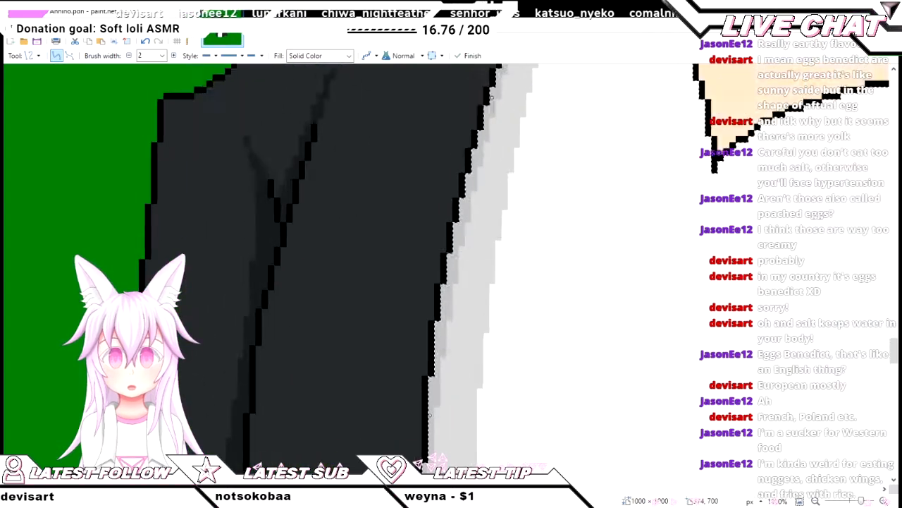
scroll(429, 412, down, 3)
- Start the 2 px darker grey shading along the shirt's right-hand jacket edge, from the hem upward
scroll(499, 303, right, 3)
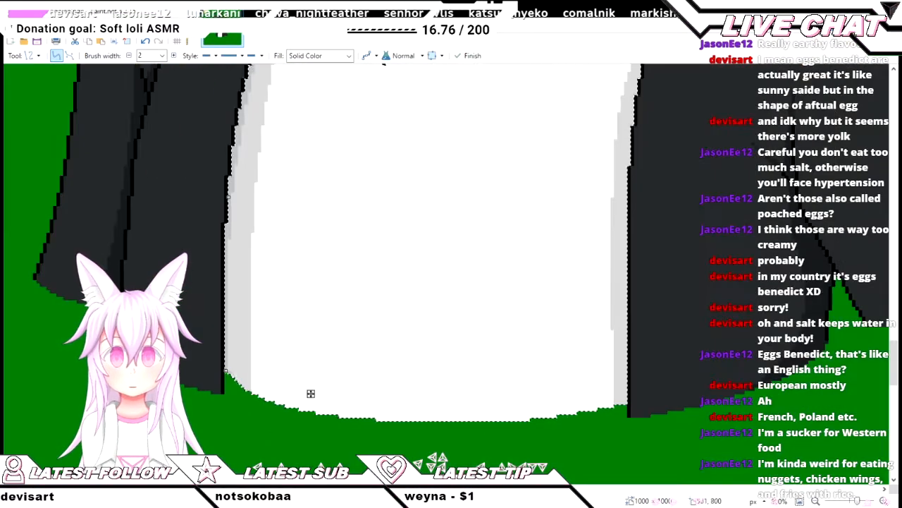
scroll(680, 419, up, 3)
drag(557, 394, 568, 284)
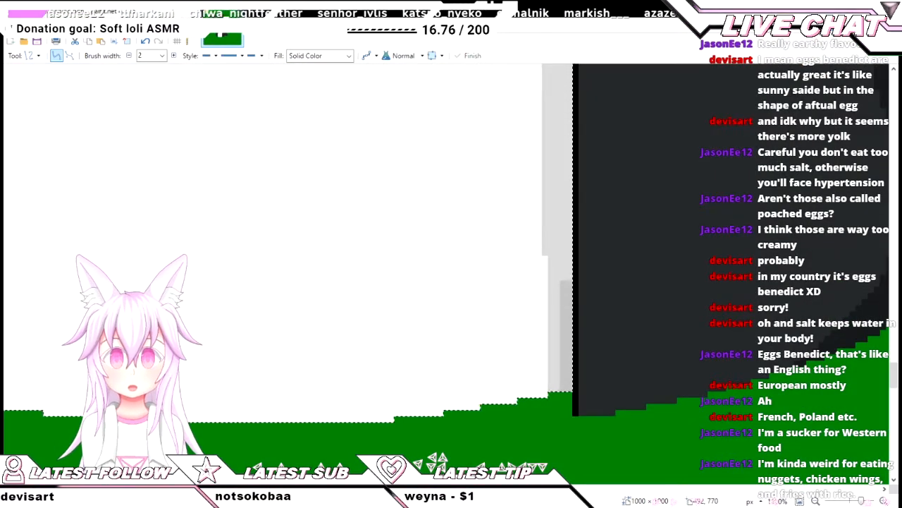
scroll(571, 292, down, 2)
scroll(571, 292, up, 5)
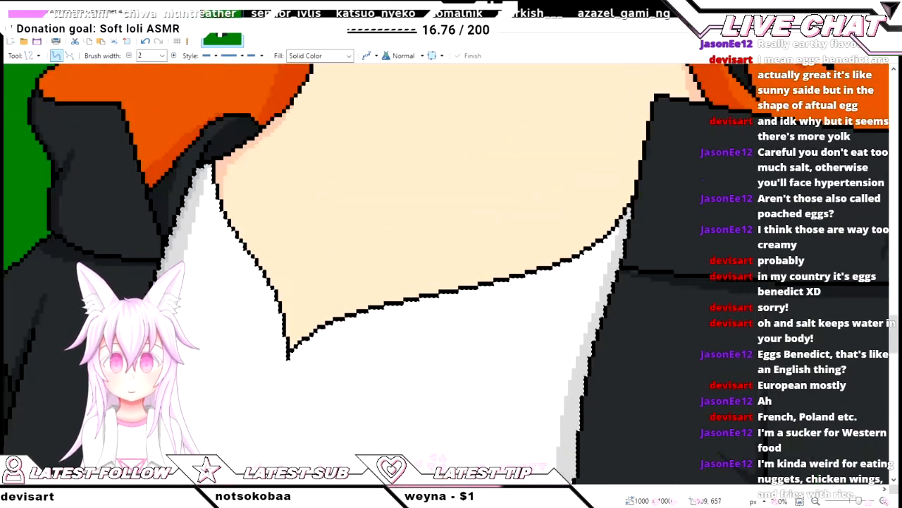
scroll(624, 208, up, 2)
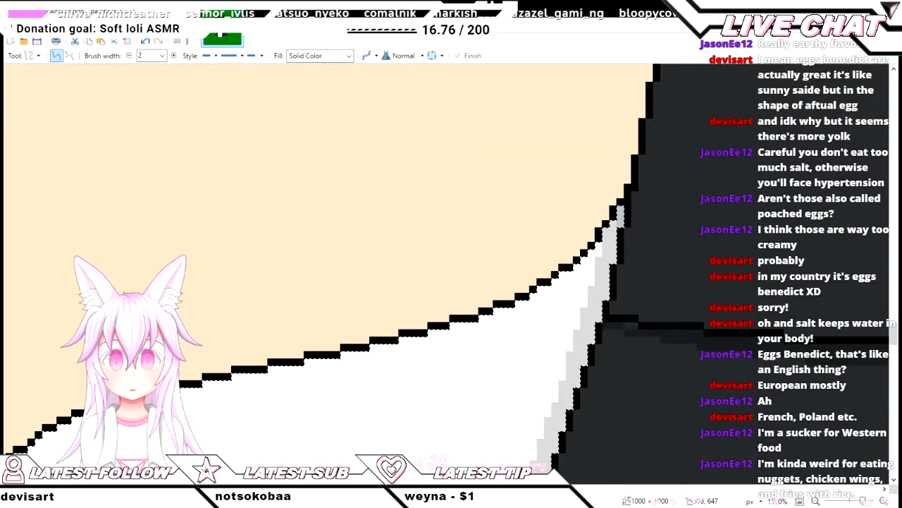
scroll(626, 202, down, 2)
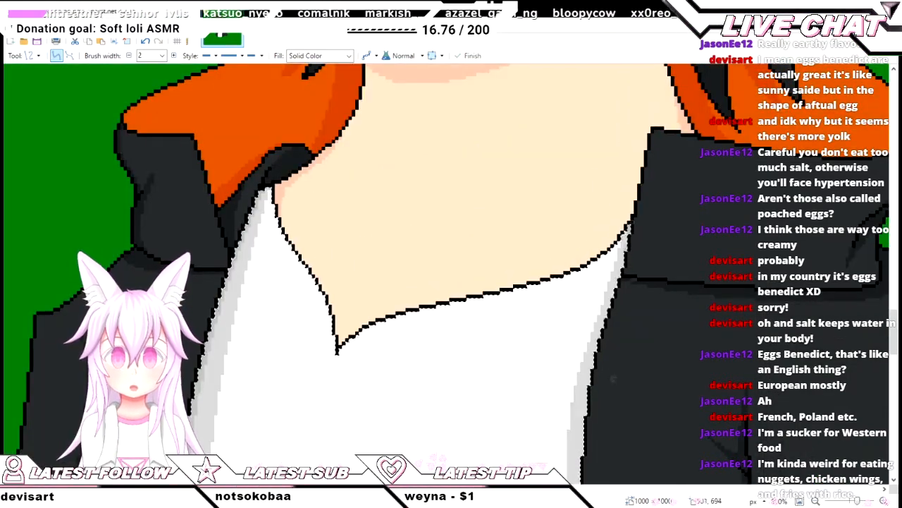
scroll(599, 342, down, 5)
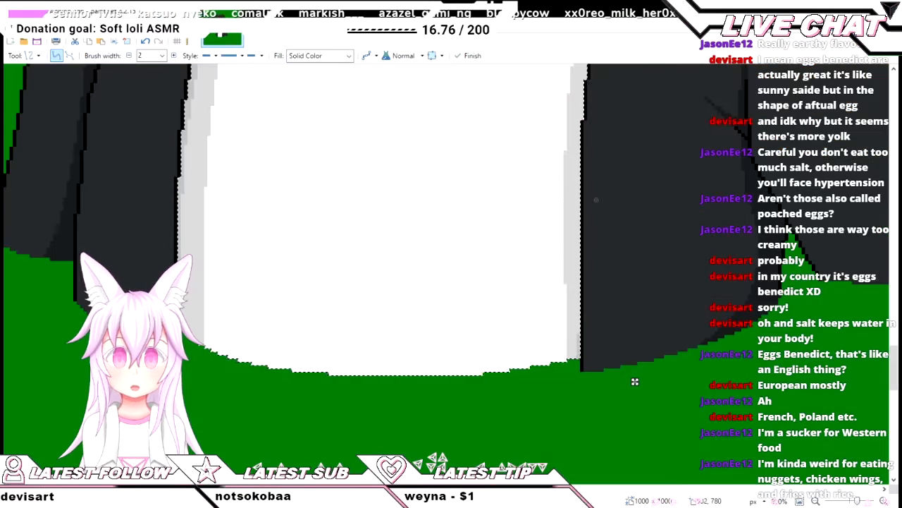
scroll(596, 335, up, 2)
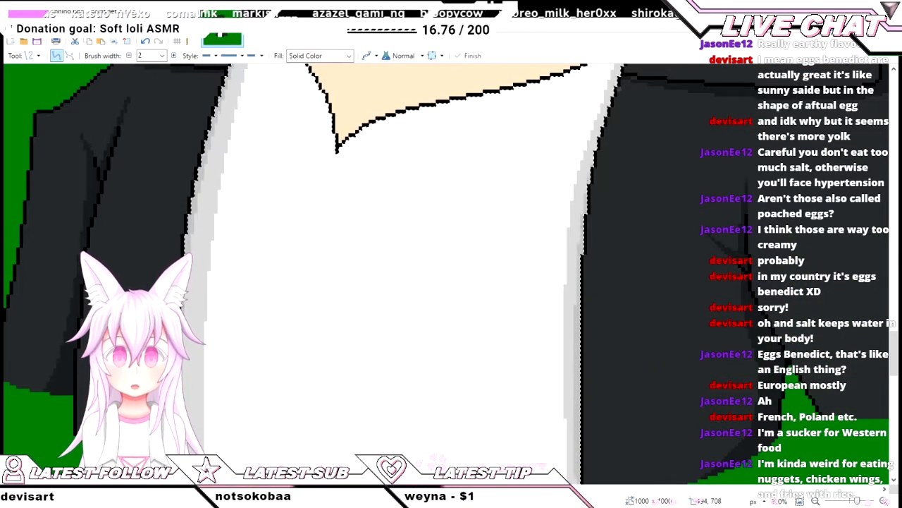
- Continue the 2 px darker grey line along the shirt's right-hand jacket edge up to the tip under the collar
click(583, 229)
scroll(635, 383, down, 3)
scroll(635, 383, up, 4)
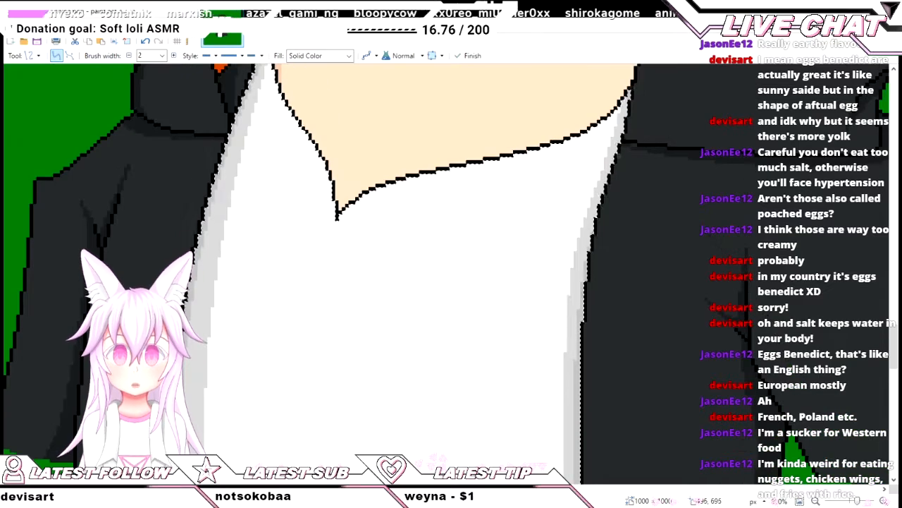
scroll(592, 205, up, 2)
scroll(573, 359, up, 2)
drag(638, 170, 614, 202)
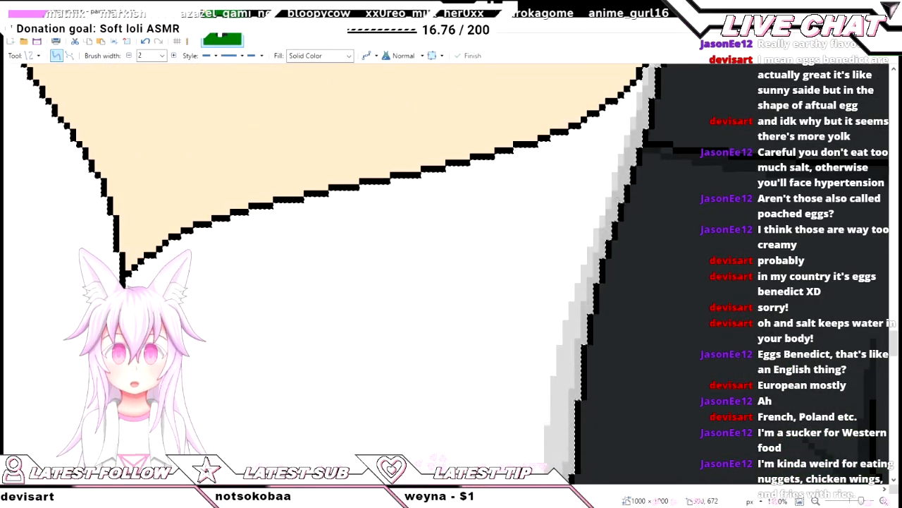
scroll(446, 274, up, 3)
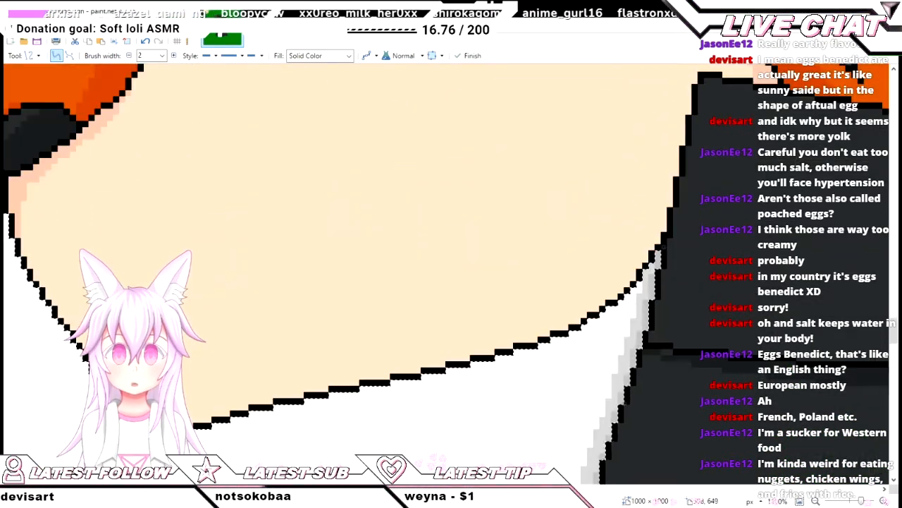
scroll(446, 273, down, 2)
scroll(445, 273, down, 2)
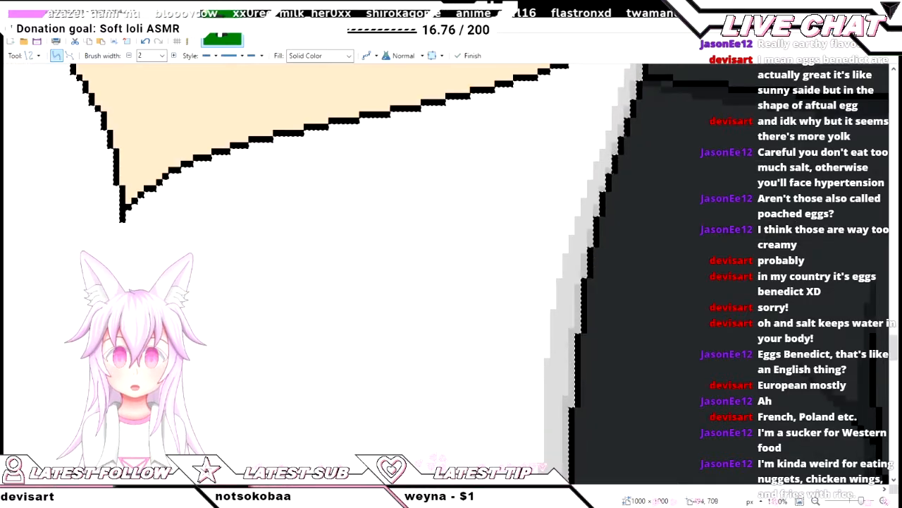
- Deselect the shirt and select the black jacket and hair areas with the Magic Wand
scroll(635, 332, down, 4)
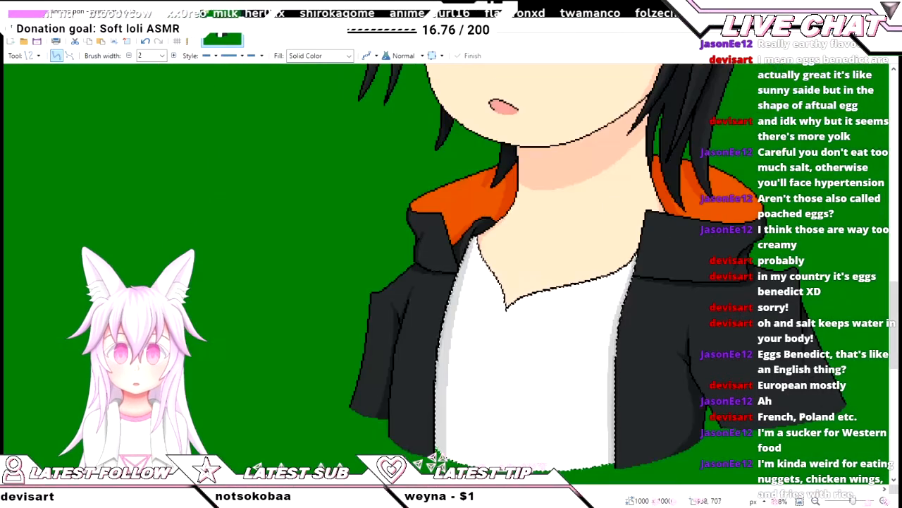
scroll(636, 331, down, 1)
scroll(635, 332, right, 2)
scroll(446, 274, up, 2)
scroll(446, 274, left, 2)
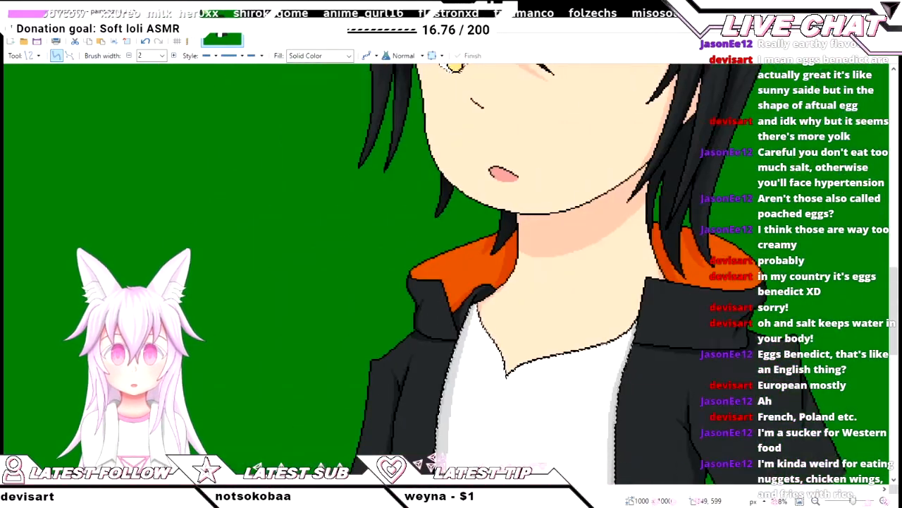
key(s)
scroll(358, 350, down, 2)
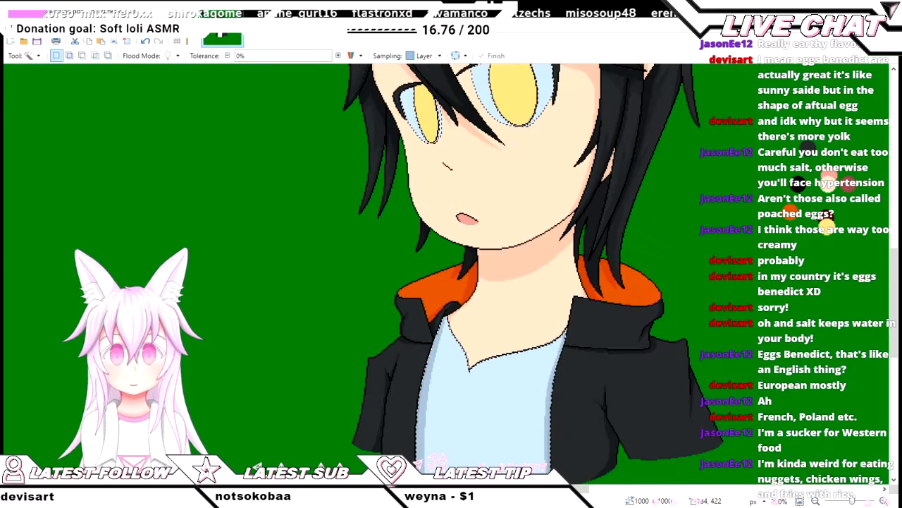
key(ctrl+d)
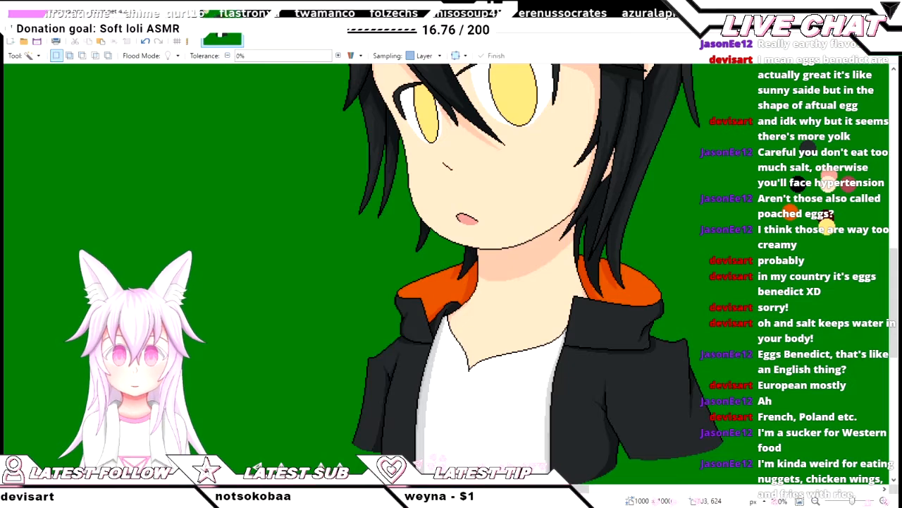
click(677, 407)
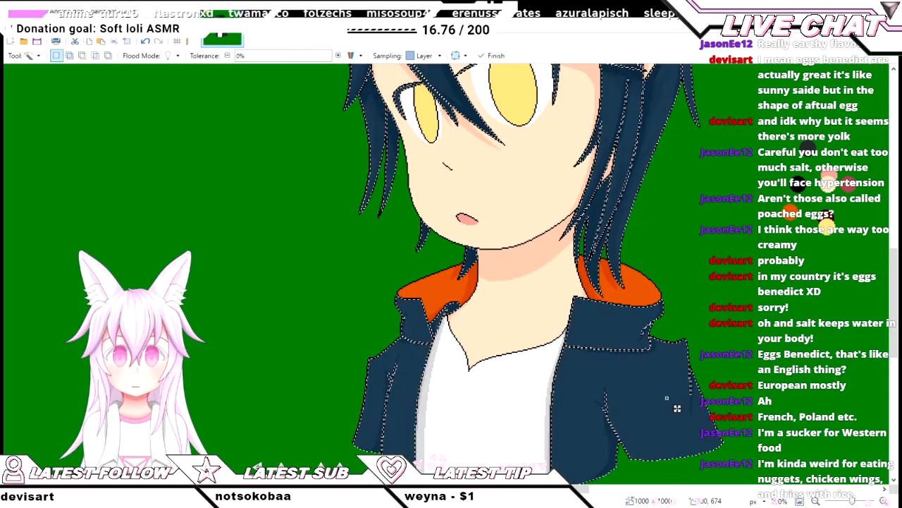
key(BackSpace)
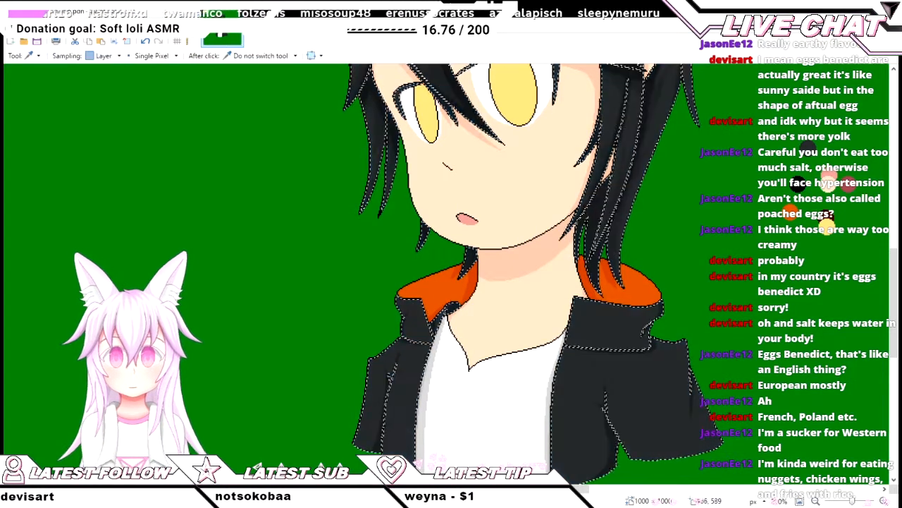
- Sample the dark grey of the jacket collar with the Color Picker
key(k)
scroll(677, 407, up, 3)
scroll(451, 275, down, 3)
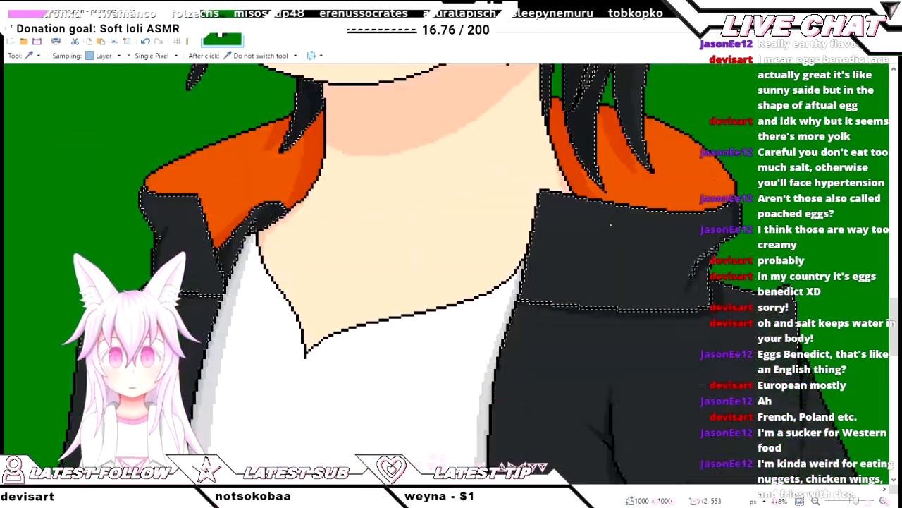
- Draw a 1 px slightly darker line down the right-hand sleeve from above the armpit fold to the cuff
key(o)
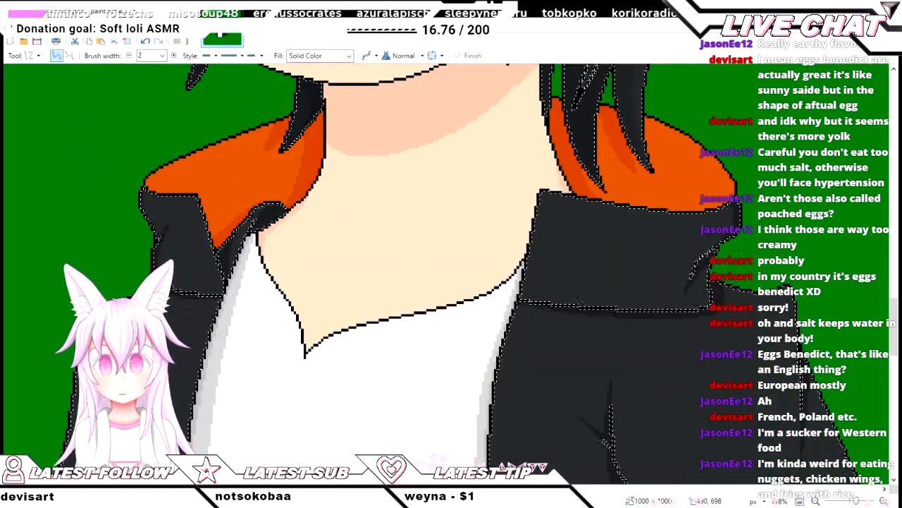
scroll(451, 275, up, 2)
scroll(451, 275, down, 2)
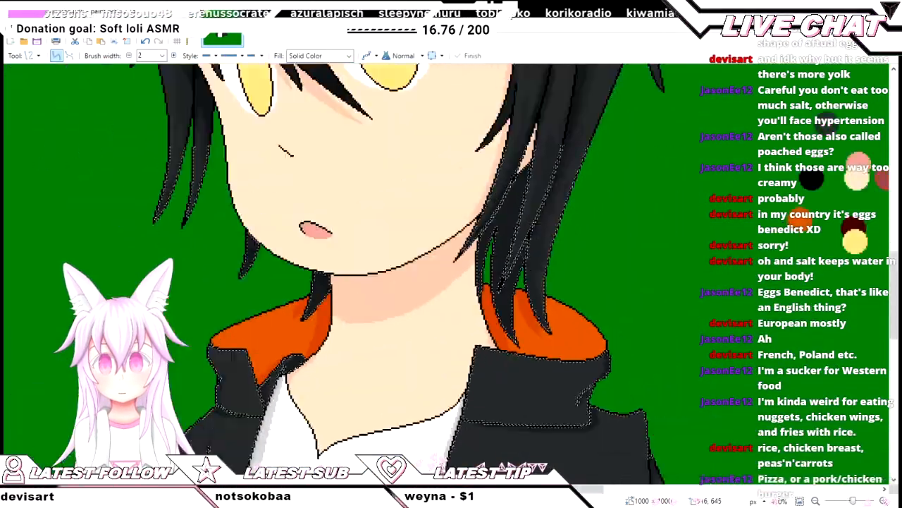
scroll(451, 275, down, 3)
scroll(451, 275, down, 1)
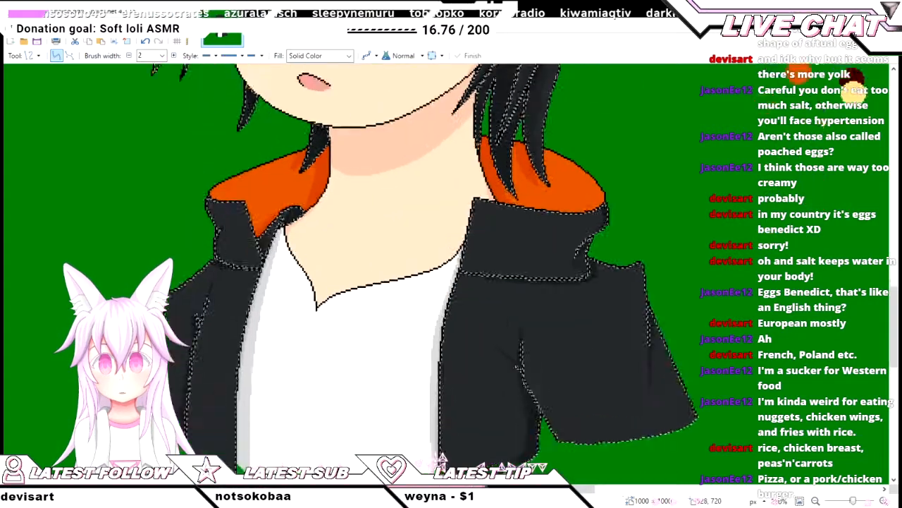
scroll(451, 275, up, 1)
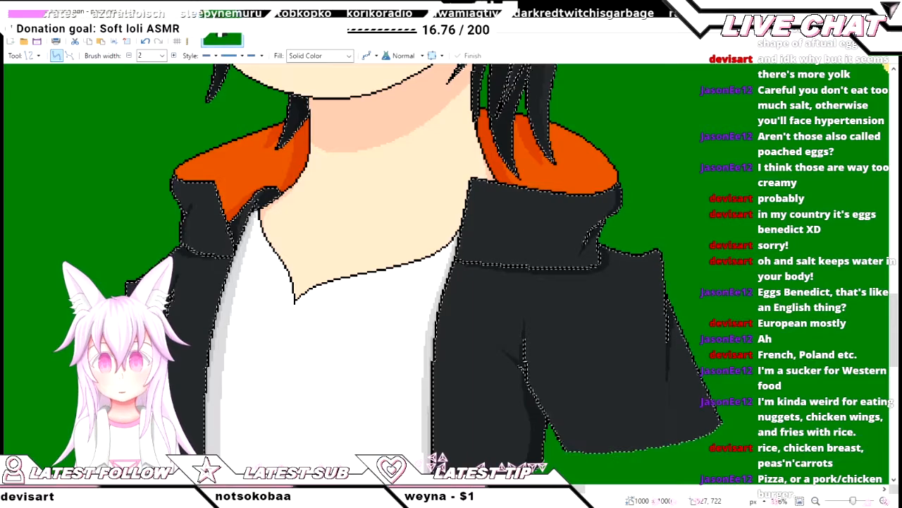
scroll(352, 275, down, 1)
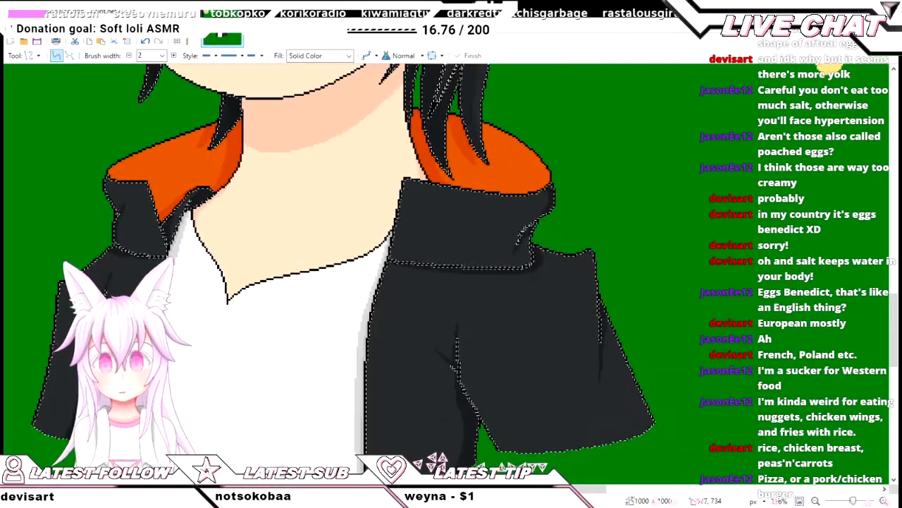
scroll(352, 275, up, 1)
scroll(353, 275, up, 1)
scroll(353, 275, down, 3)
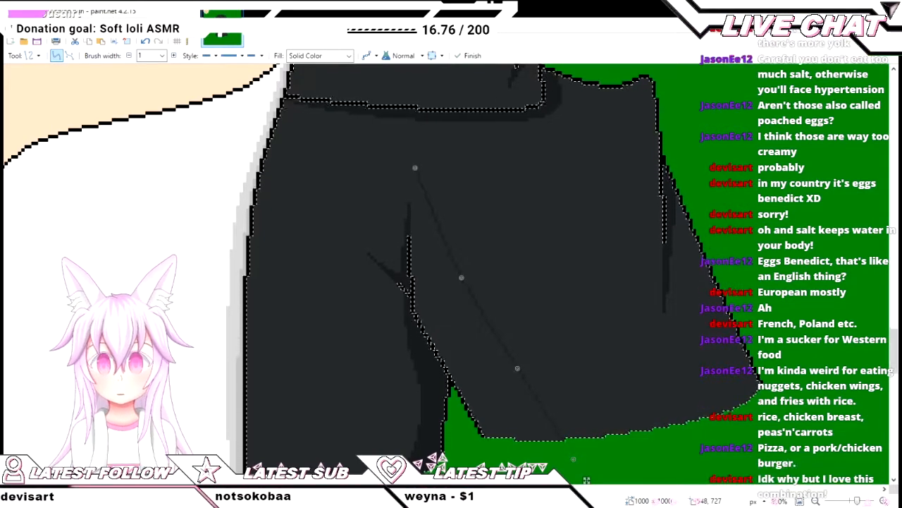
- Bend the 1 px line along the right-hand sleeve's inner edge and join its upper end to the tip of the armpit fold
drag(518, 368, 489, 410)
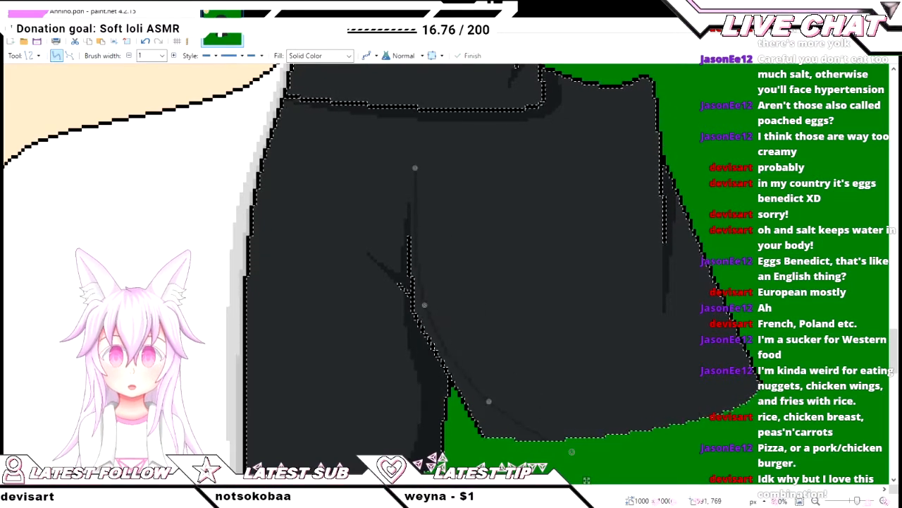
scroll(561, 448, up, 2)
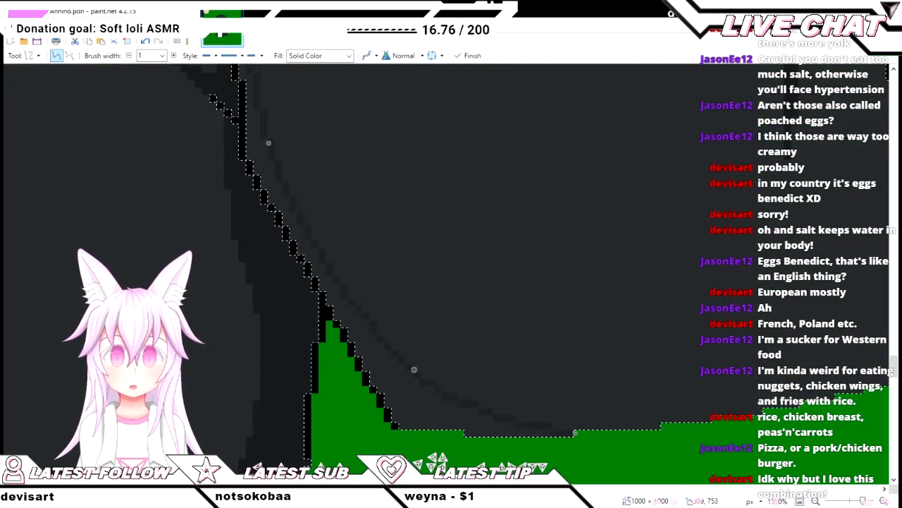
scroll(414, 437, up, 1)
scroll(414, 438, up, 3)
drag(248, 115, 242, 108)
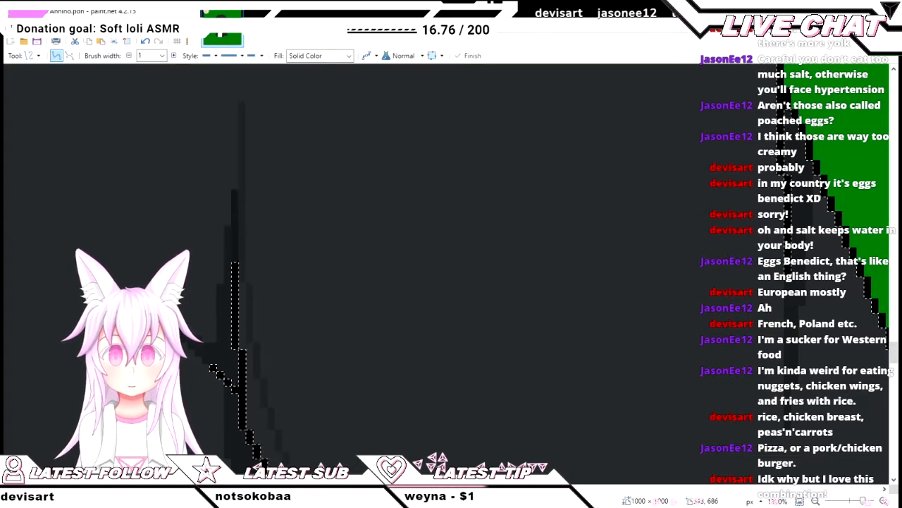
- Fill the strip between the curved line and the right-hand sleeve's inner outline with the shadow colour
key(f)
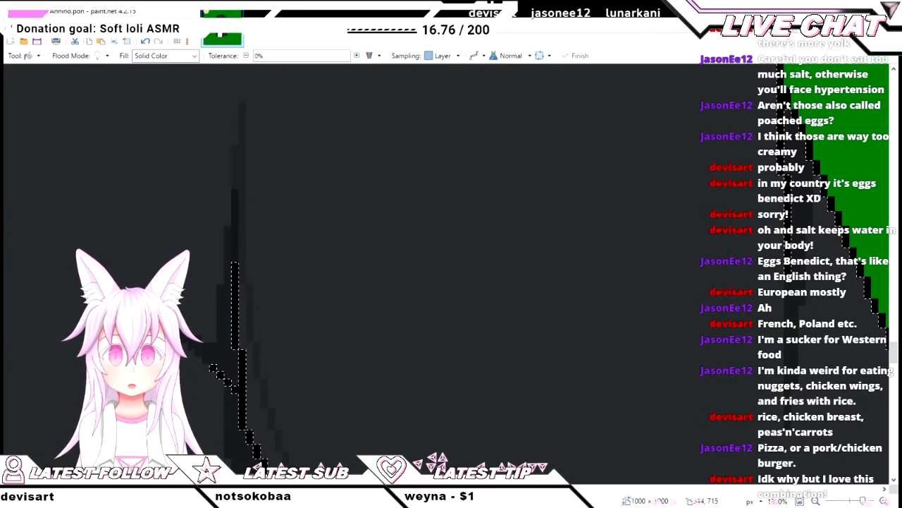
click(242, 347)
scroll(306, 131, up, 5)
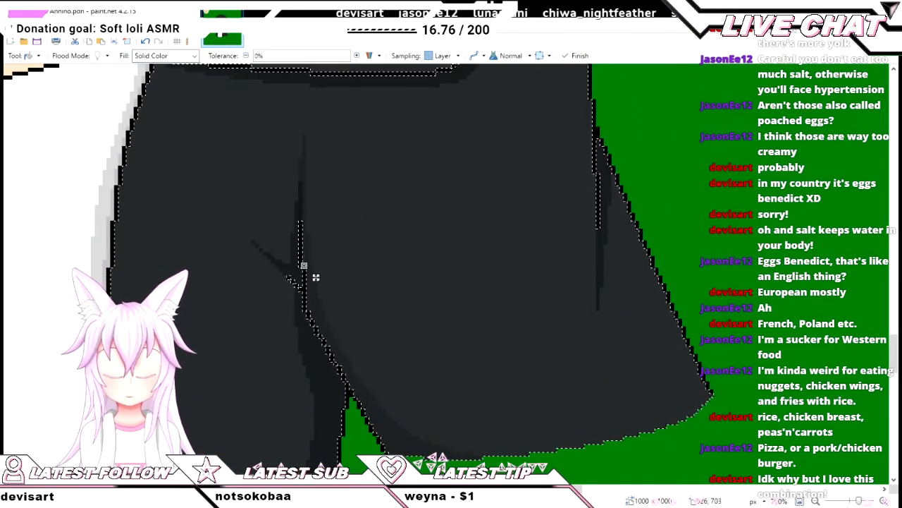
- Outline a shadow on the right-hand sleeve's outer side with 1 px lines along the fold and down to the cuff
scroll(316, 277, up, 3)
key(o)
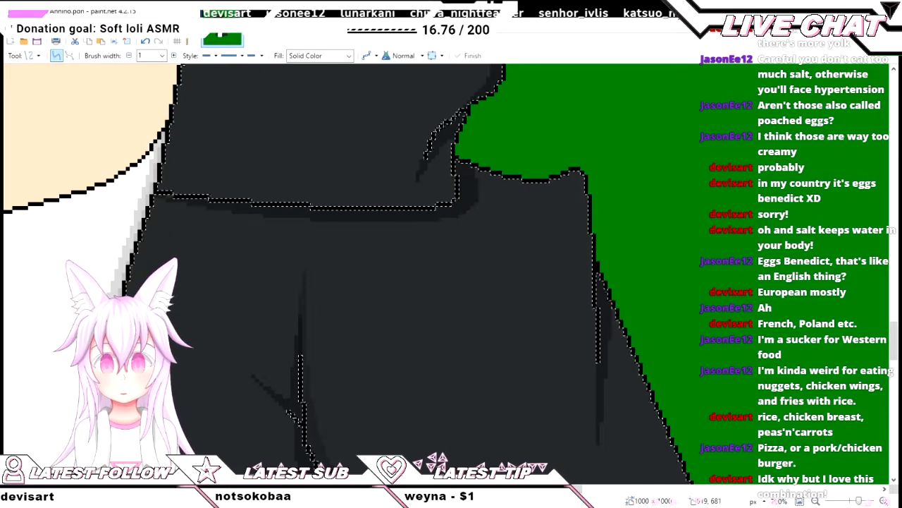
scroll(353, 275, down, 5)
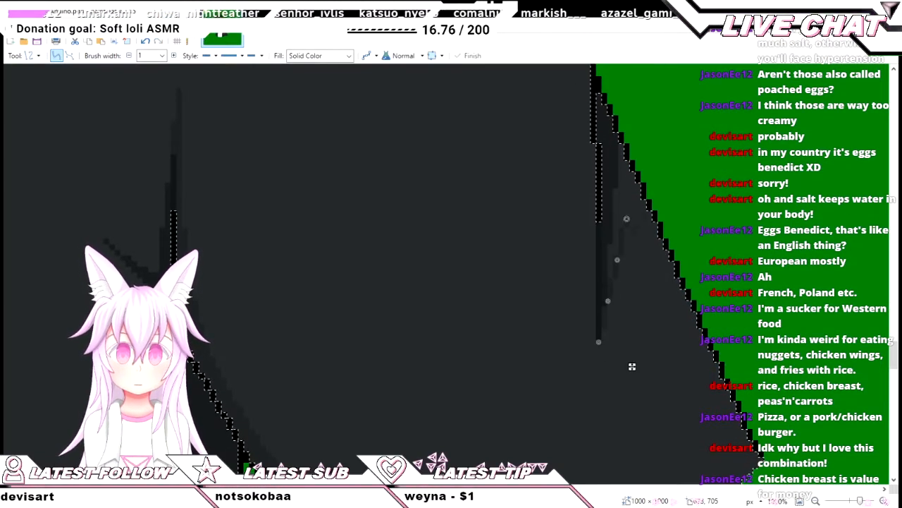
drag(646, 217, 598, 342)
drag(618, 260, 744, 471)
scroll(744, 470, down, 2)
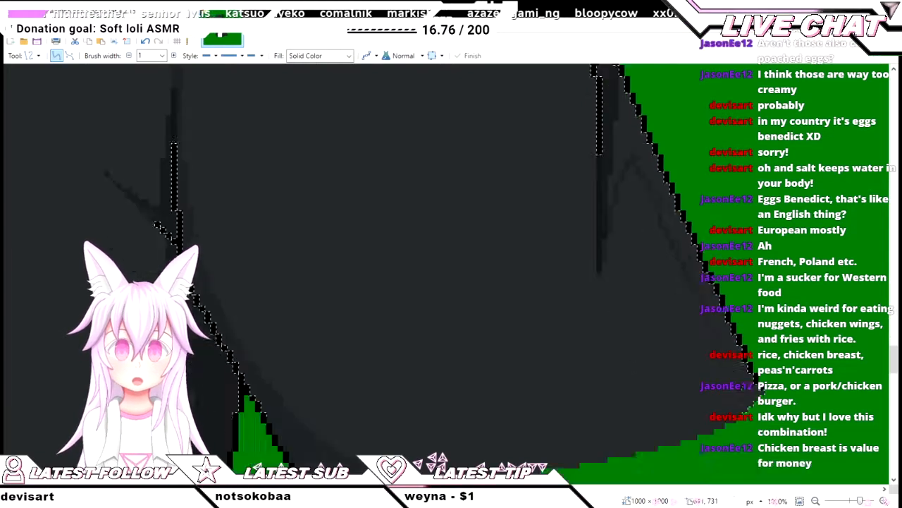
- Fill the outlined area along the right-hand sleeve's outer edge with the shadow colour
key(f)
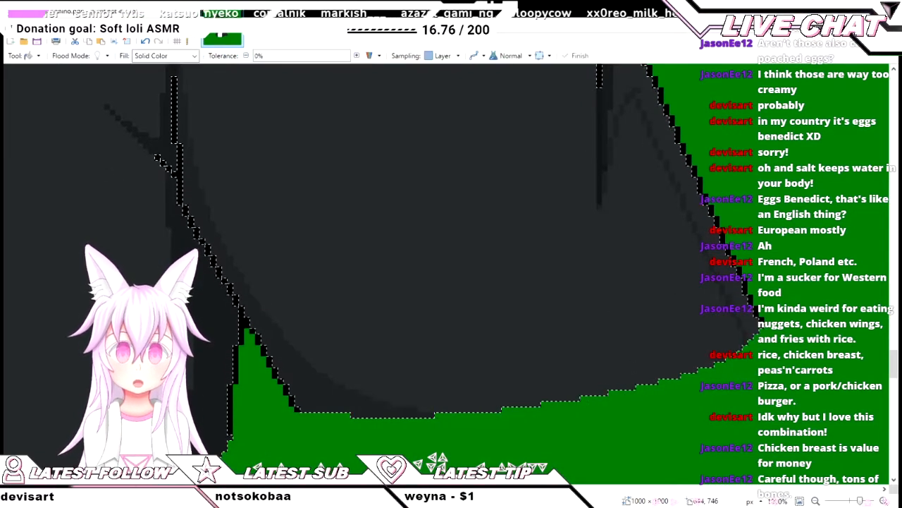
scroll(444, 273, up, 4)
scroll(444, 274, down, 2)
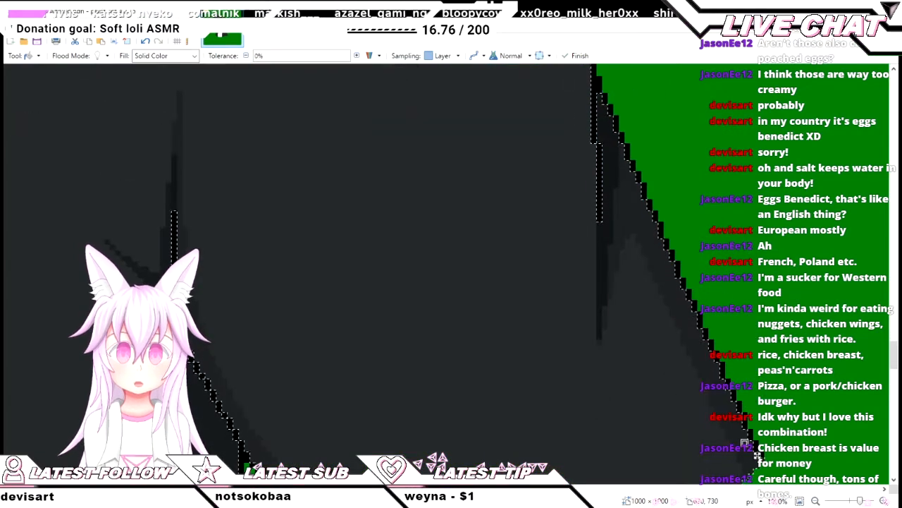
- Examine the shadow edges on the right-hand sleeve and around its armpit fold, up close and at jacket scale
key(b)
key(p)
scroll(599, 356, up, 3)
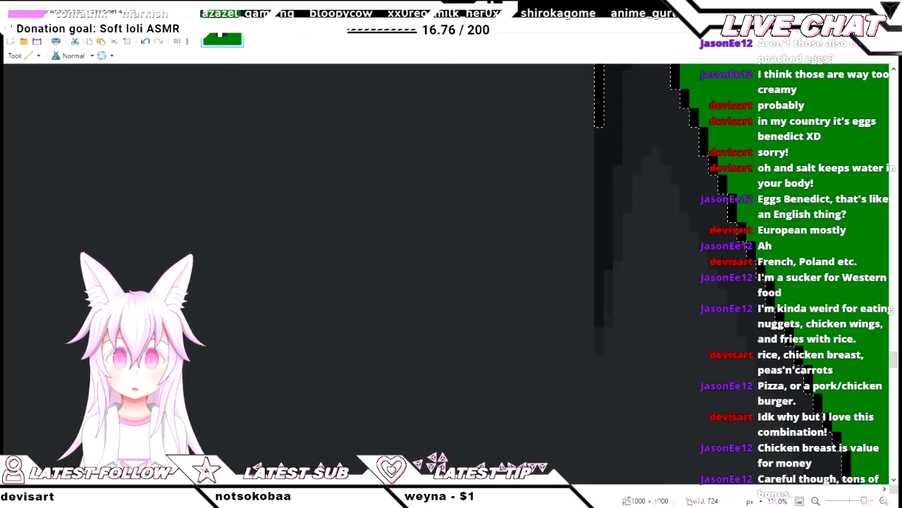
scroll(621, 279, down, 3)
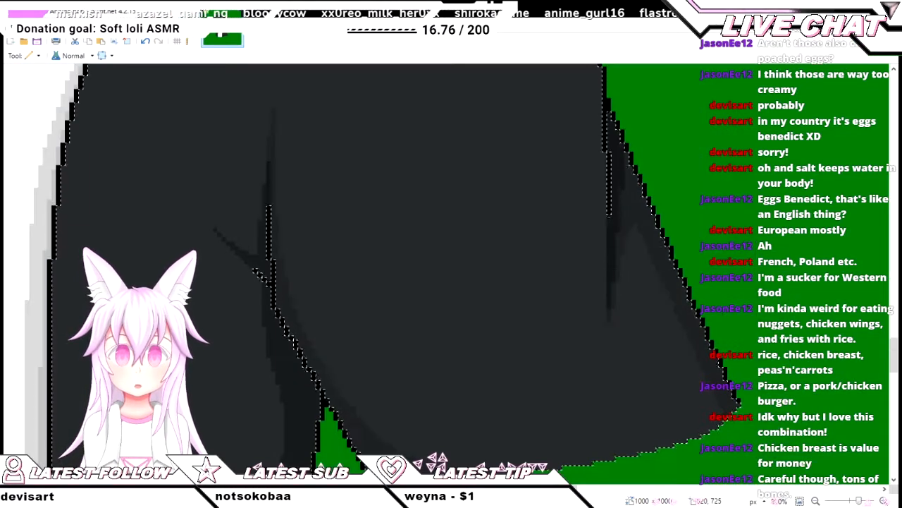
scroll(633, 204, up, 2)
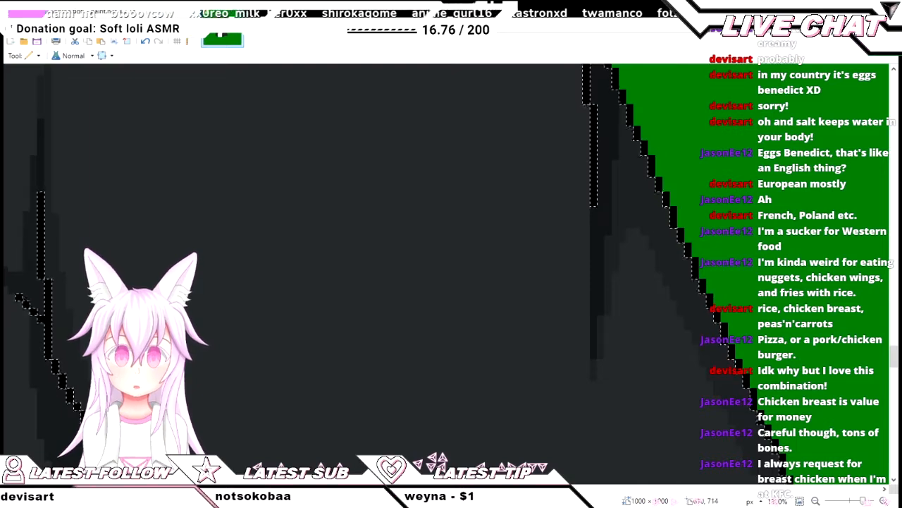
scroll(393, 282, down, 2)
scroll(395, 282, up, 3)
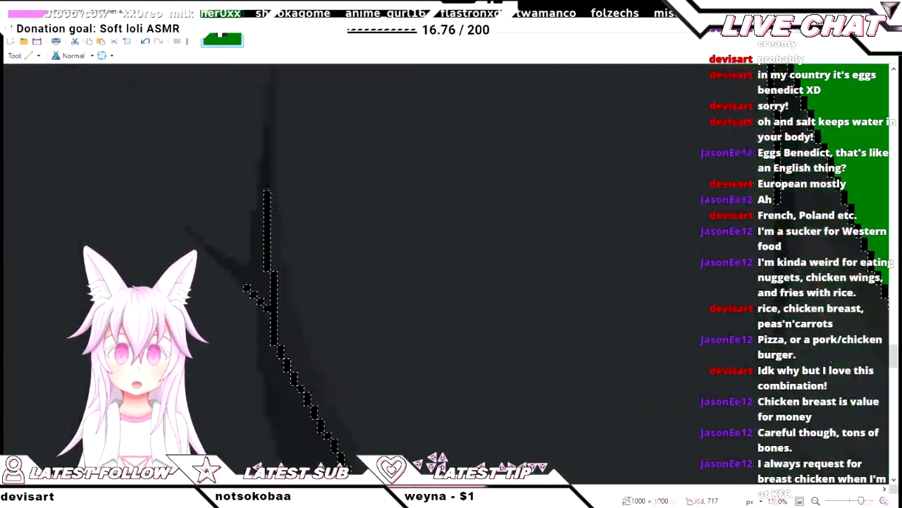
scroll(395, 282, down, 4)
scroll(395, 282, down, 2)
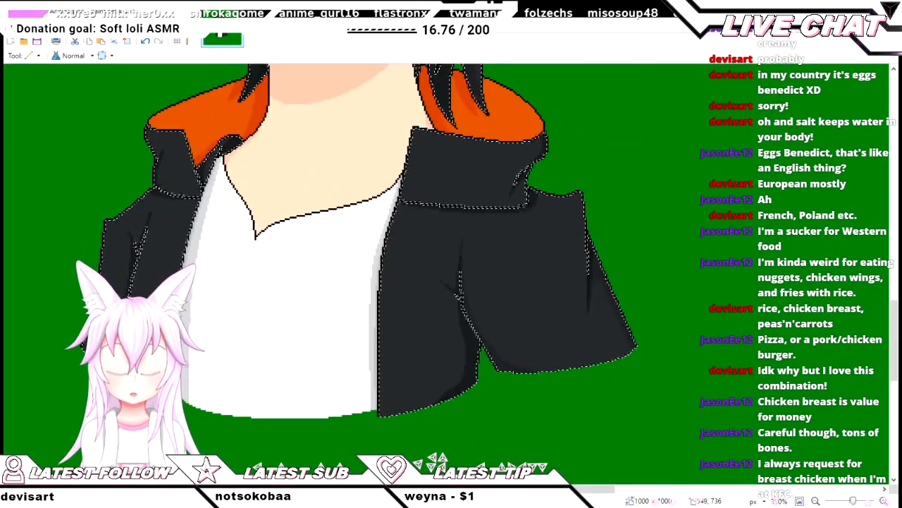
- Outline a wider shadow at the right-hand armpit with 1 px lines beside the vertical fold and along the diagonal crease
scroll(447, 270, up, 4)
key(o)
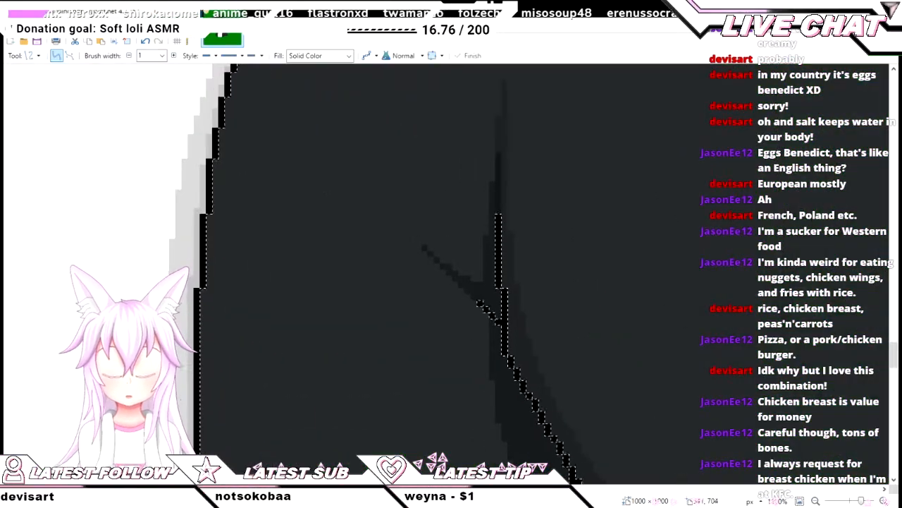
scroll(497, 170, up, 1)
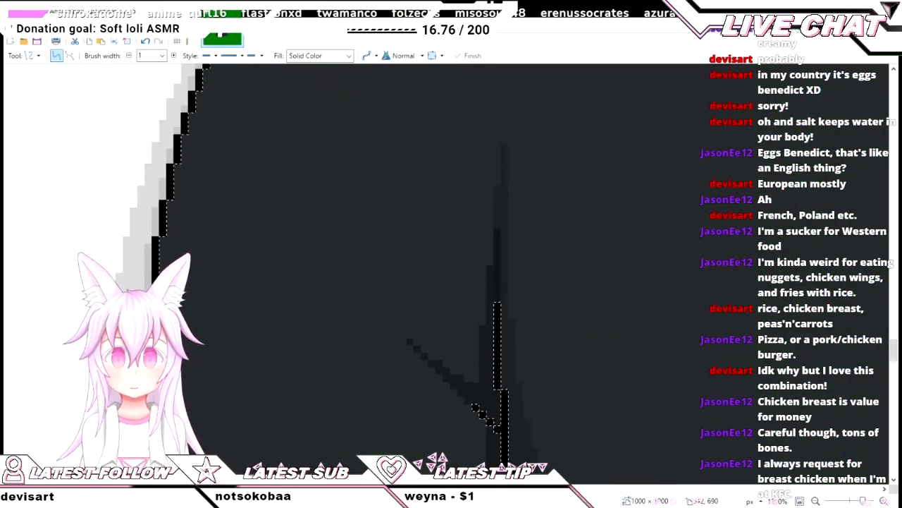
scroll(448, 183, down, 2)
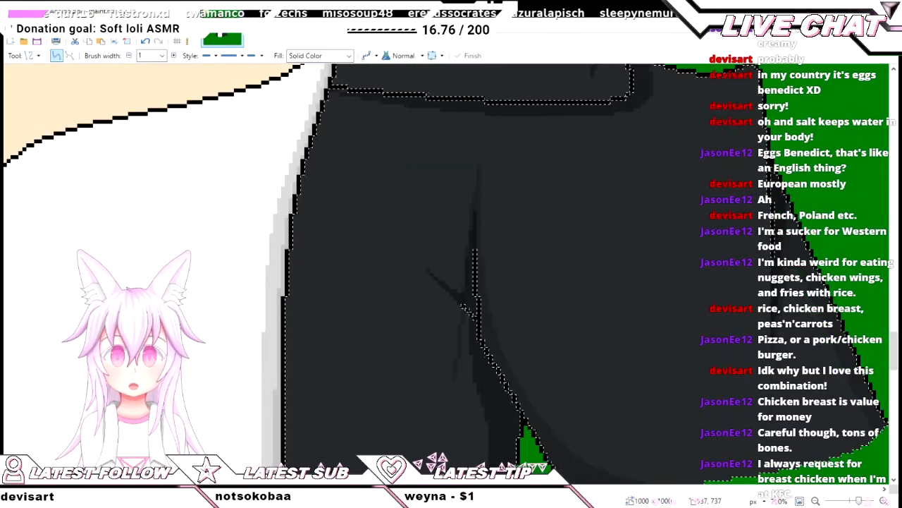
drag(474, 188, 466, 376)
scroll(476, 401, up, 2)
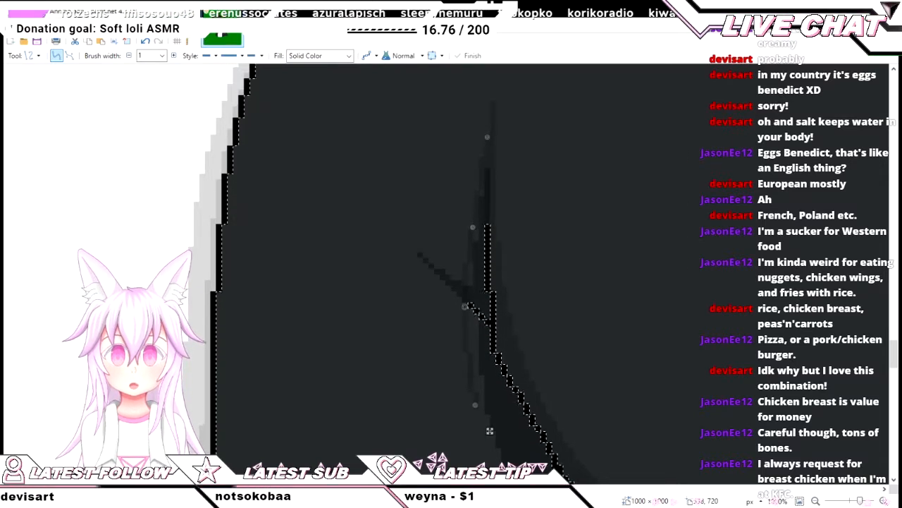
key(Return)
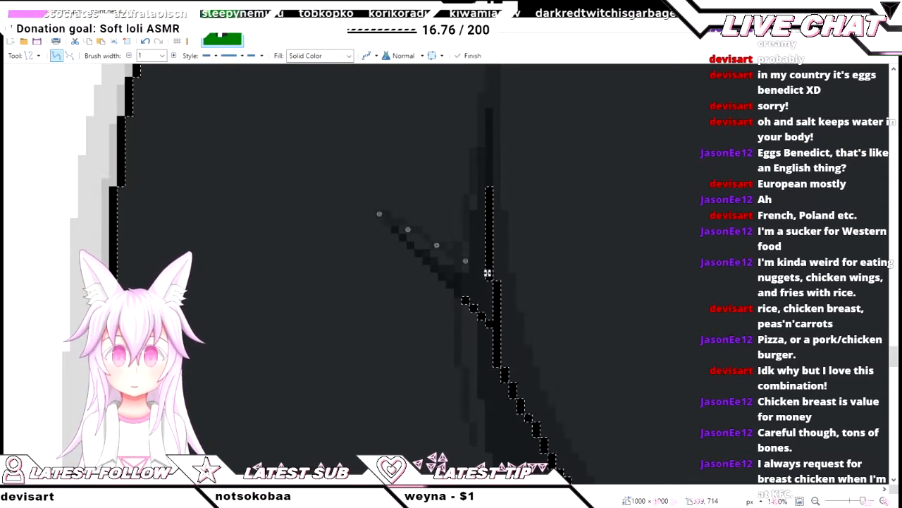
key(Return)
- Draw a 1 px line from the armpit fold to the right-hand jacket panel's hem and bend it along the existing shadow
scroll(487, 273, down, 2)
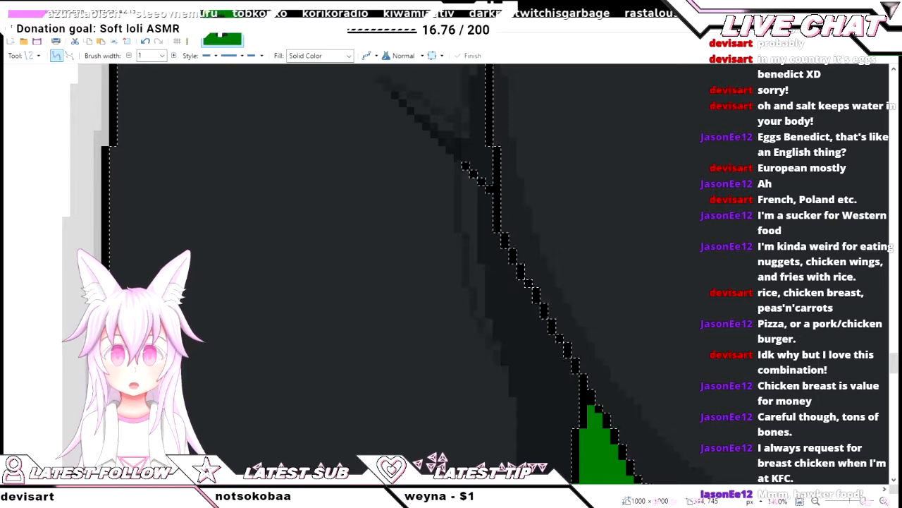
scroll(498, 317, down, 4)
scroll(491, 299, down, 3)
scroll(491, 299, up, 2)
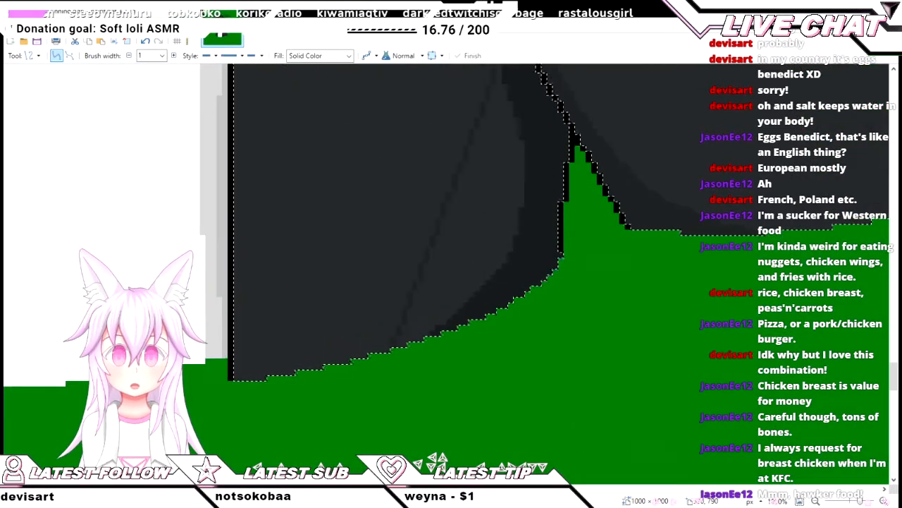
drag(392, 347, 381, 370)
drag(419, 273, 508, 324)
scroll(459, 286, up, 2)
drag(459, 421, 491, 397)
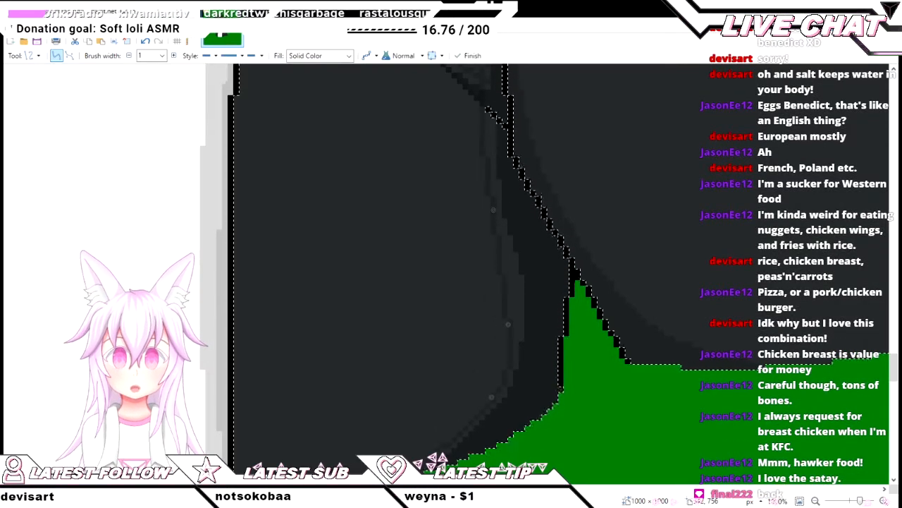
drag(508, 324, 510, 300)
- Fill the outlined areas beside the right-hand armpit fold and down the jacket panel with the shadow colour
key(f)
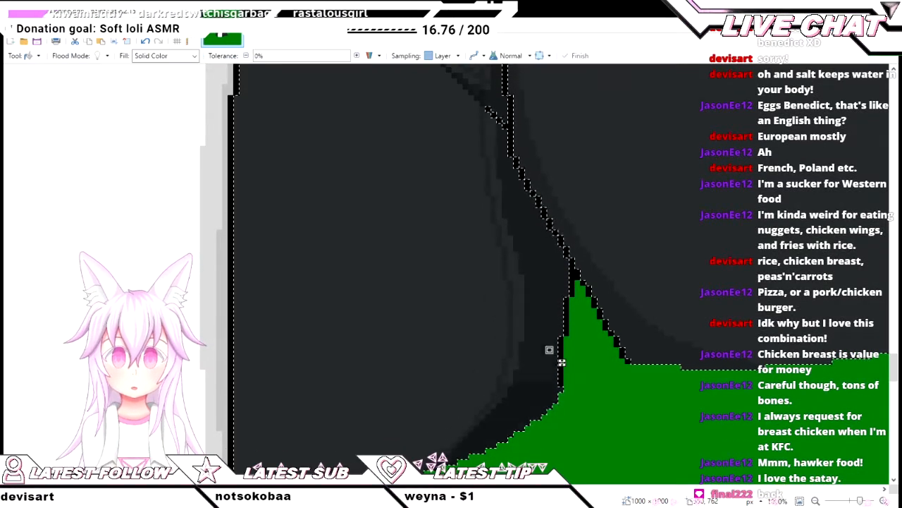
click(550, 347)
key(ctrl+z)
scroll(549, 282, up, 3)
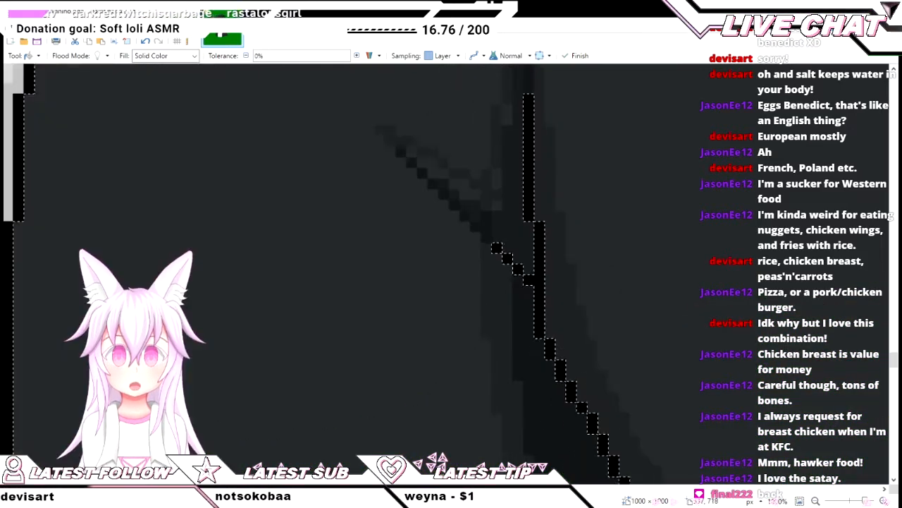
scroll(518, 237, up, 5)
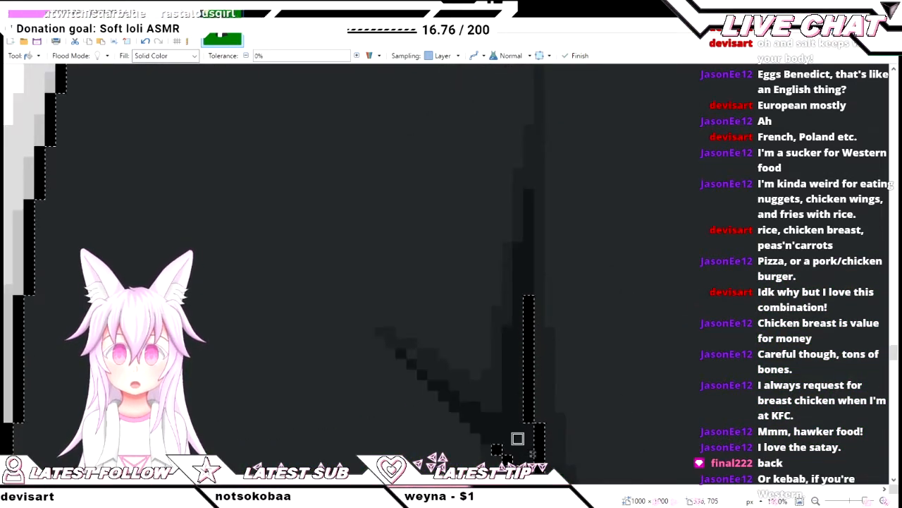
- Examine the armpit and collar shading without the selection outline, and restore the selection
key(p)
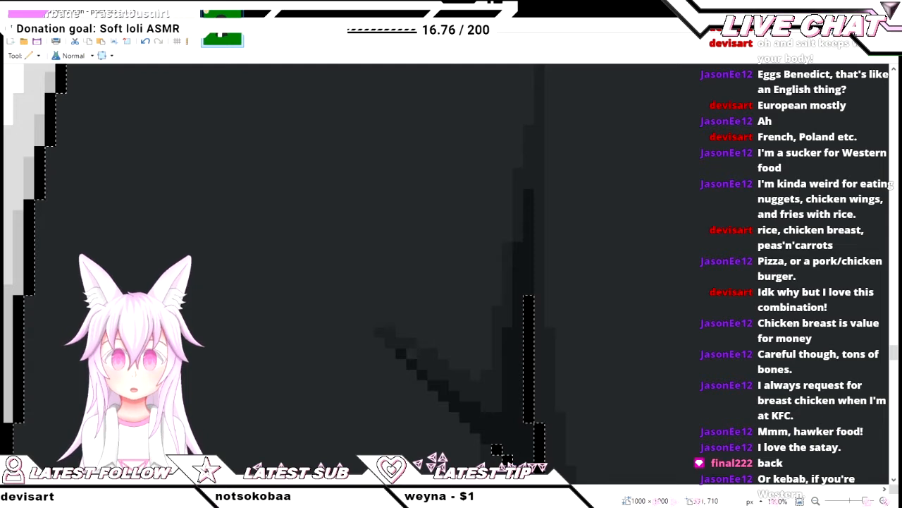
scroll(497, 450, down, 3)
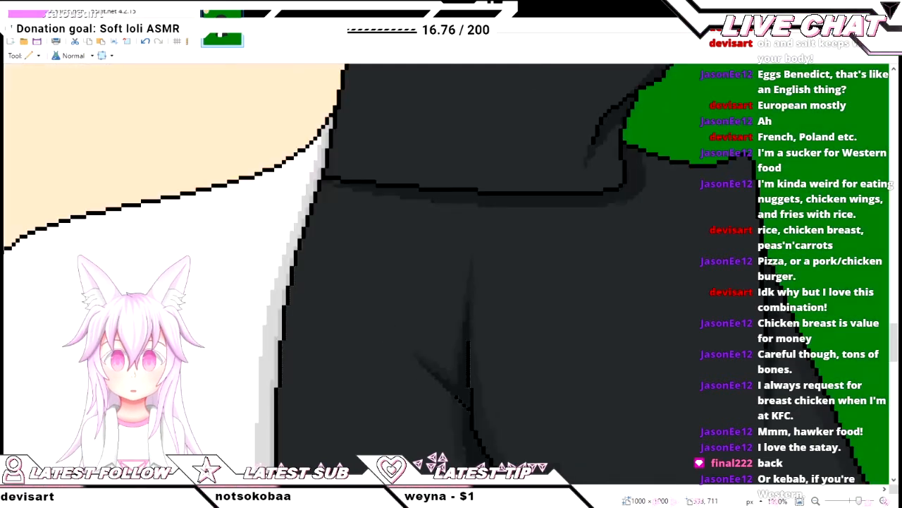
key(ctrl+z)
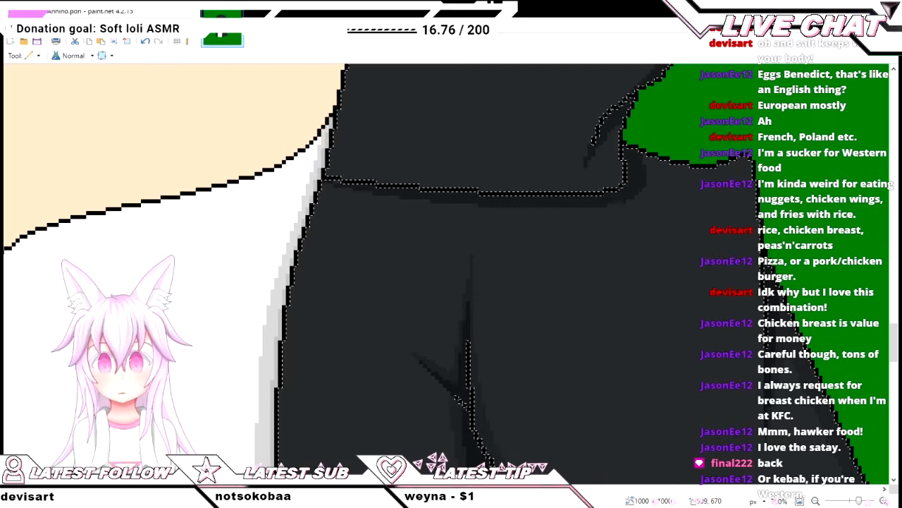
scroll(337, 184, up, 6)
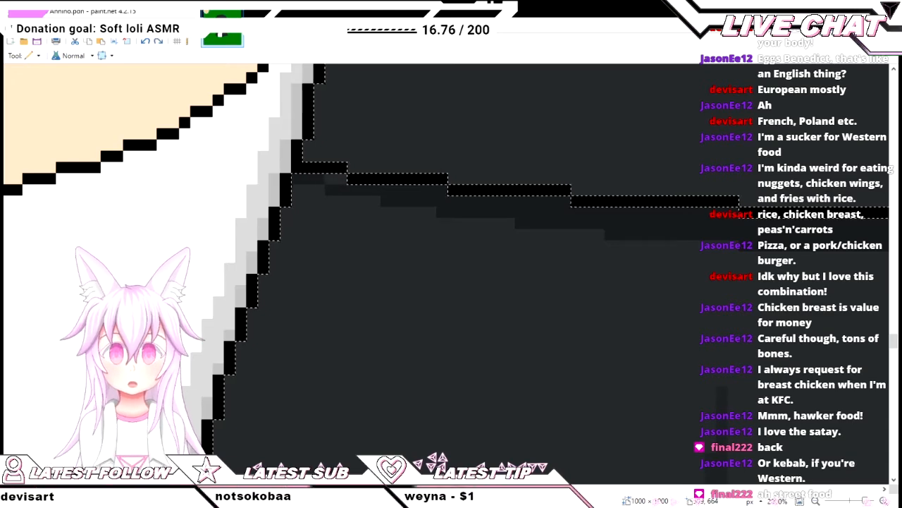
scroll(543, 271, down, 2)
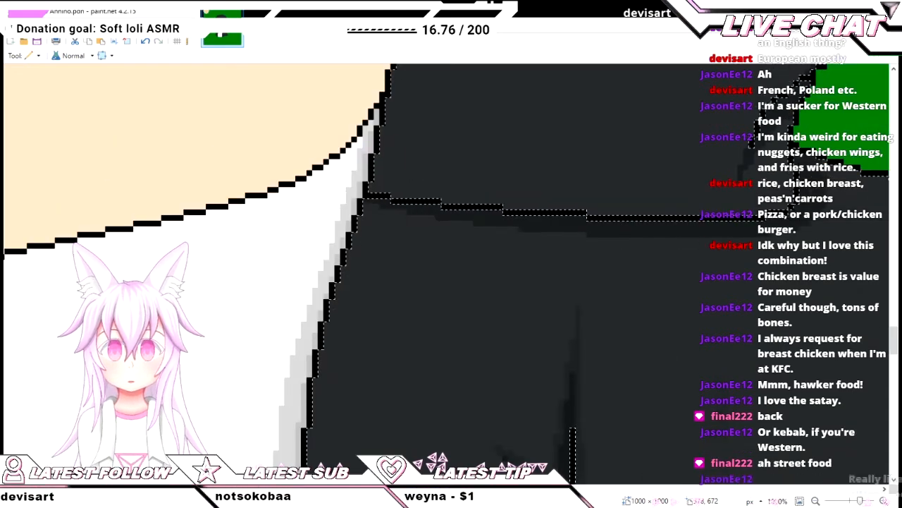
scroll(543, 271, down, 1)
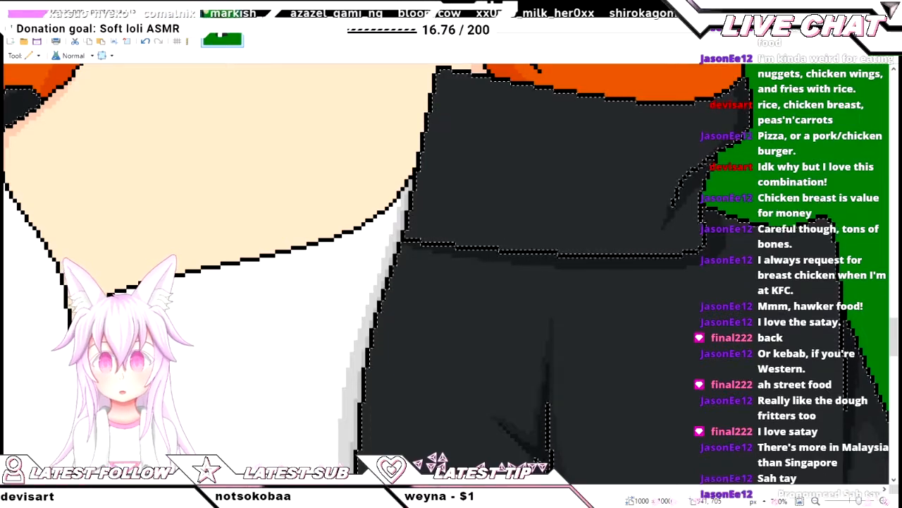
scroll(547, 461, down, 4)
scroll(547, 462, down, 3)
scroll(410, 373, up, 3)
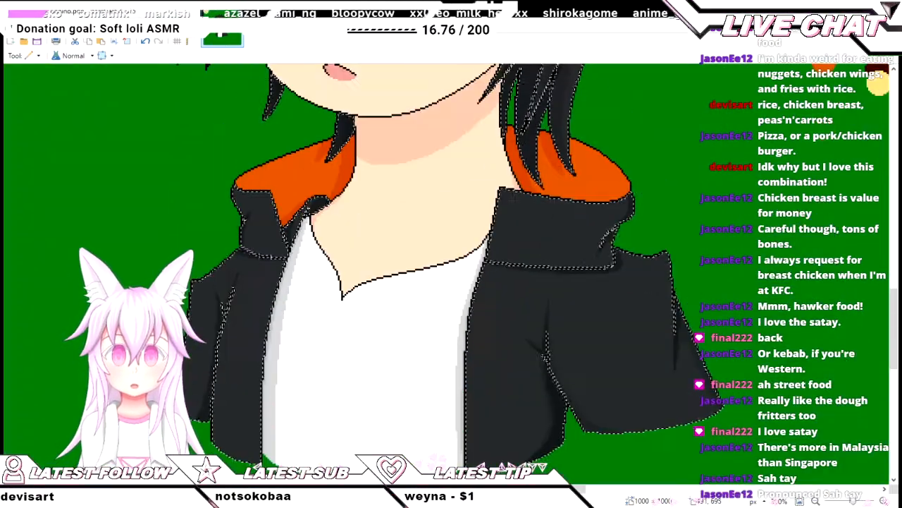
- Draw a 1 px line on the left-hand jacket panel from its outer edge beside the sleeve down to the hem
scroll(410, 374, left, 3)
scroll(410, 373, down, 1)
scroll(410, 374, up, 2)
key(o)
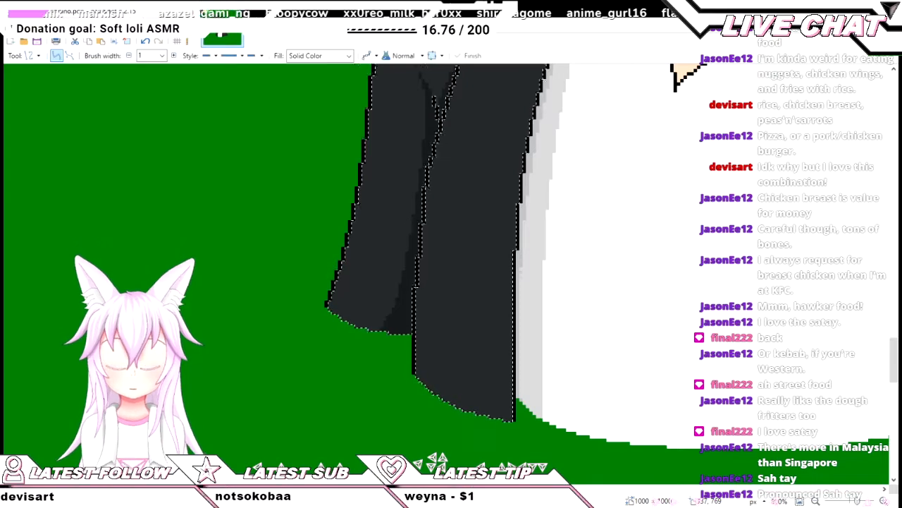
scroll(428, 252, down, 3)
scroll(428, 252, up, 4)
mouse_move(475, 270)
mouse_down()
mouse_move(408, 181)
mouse_move(393, 194)
mouse_move(415, 125)
mouse_move(447, 170)
mouse_move(415, 190)
mouse_move(420, 185)
mouse_up()
scroll(399, 188, up, 3)
scroll(444, 167, up, 3)
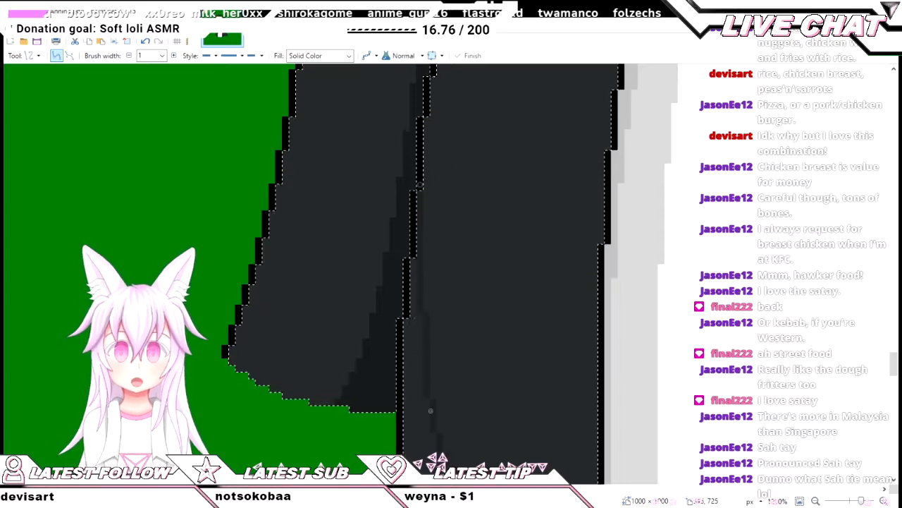
scroll(437, 222, down, 4)
scroll(445, 346, up, 2)
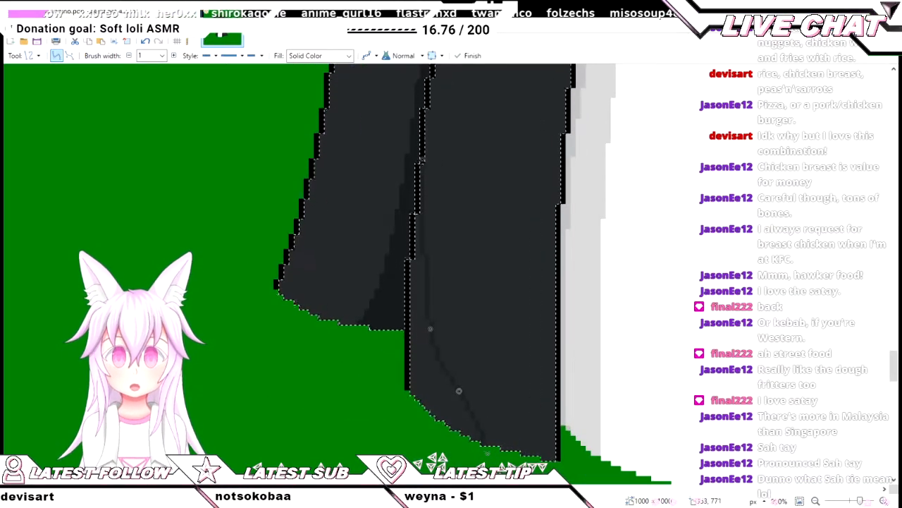
- Bend the left-hand jacket panel's line into a curve that follows the outer edge and sweeps along the rounded hem
drag(459, 391, 453, 402)
drag(430, 329, 428, 319)
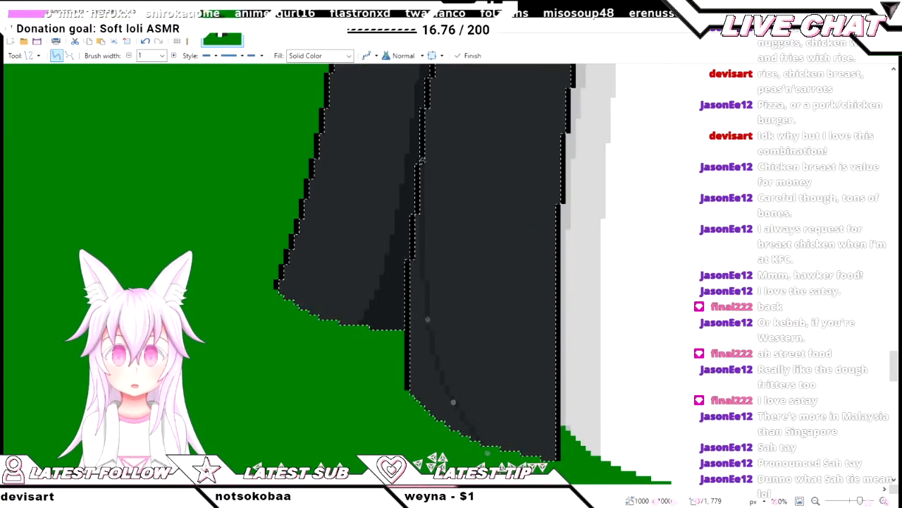
scroll(493, 353, up, 3)
drag(483, 357, 485, 357)
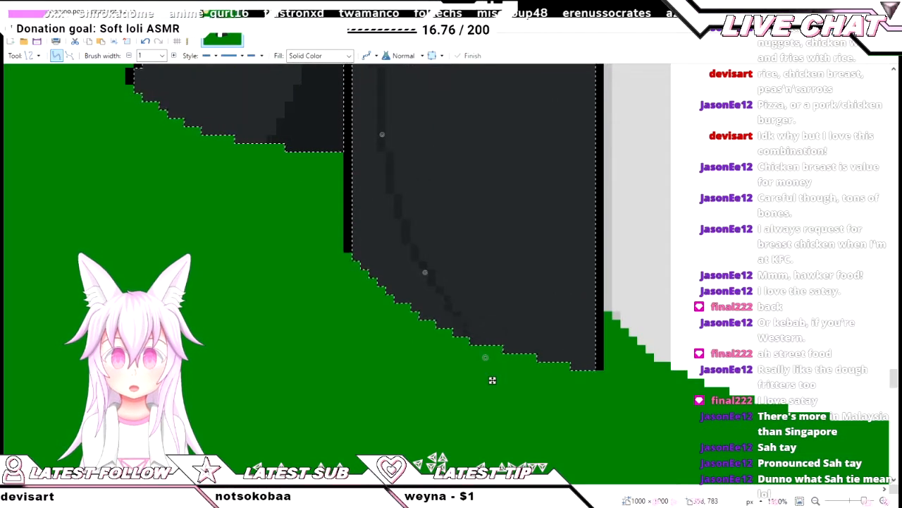
drag(425, 272, 428, 270)
scroll(428, 270, down, 2)
scroll(428, 270, up, 2)
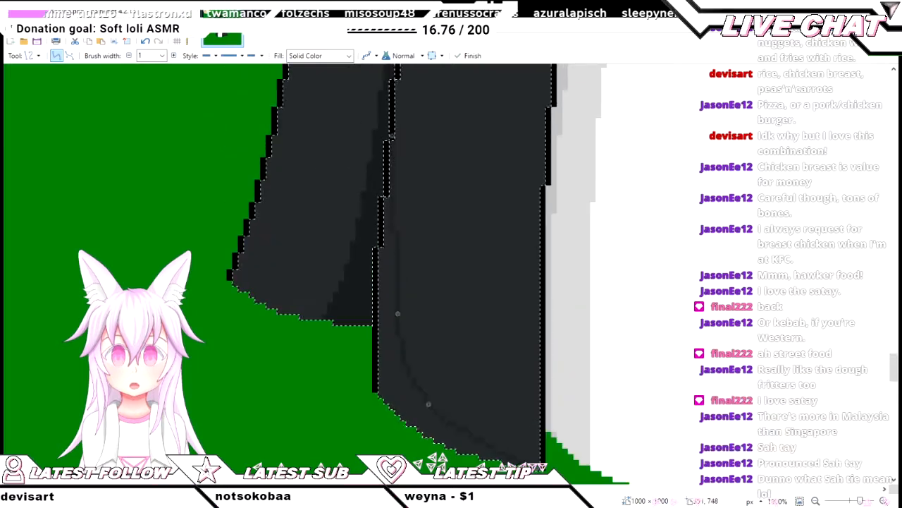
drag(398, 313, 401, 305)
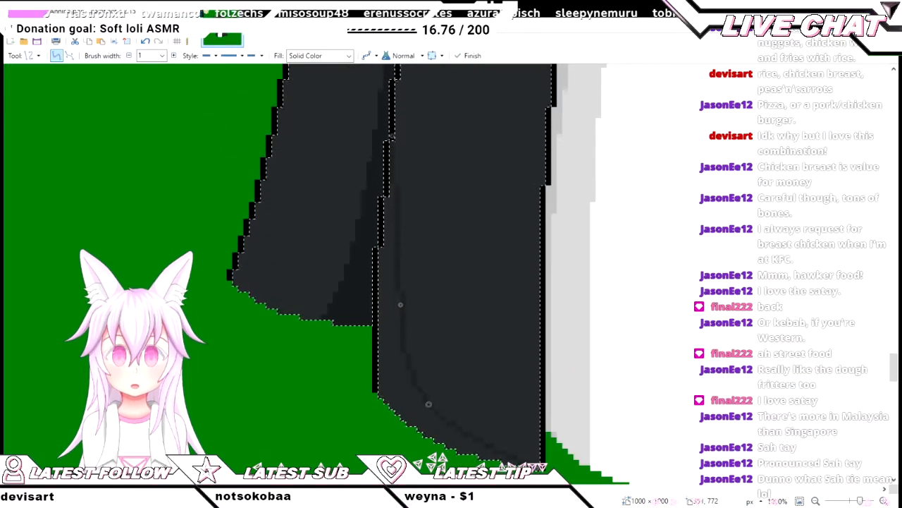
drag(429, 404, 437, 409)
- Fill the strip between the curve and the left-hand jacket panel's outer edge and hem with the shadow colour
key(f)
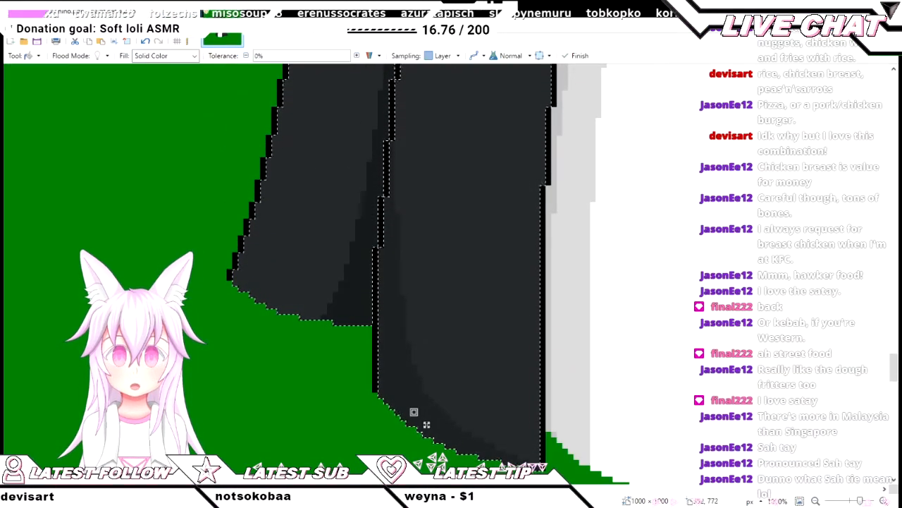
scroll(534, 465, up, 4)
click(514, 471)
scroll(437, 378, down, 4)
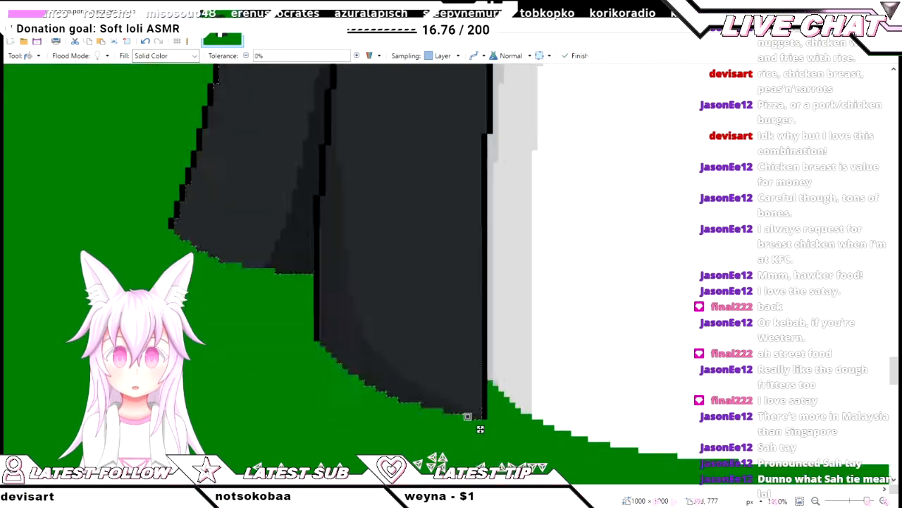
- Add a short curved 1 px line along the lower part of the left-hand sleeve's armpit crease
scroll(480, 428, down, 2)
key(o)
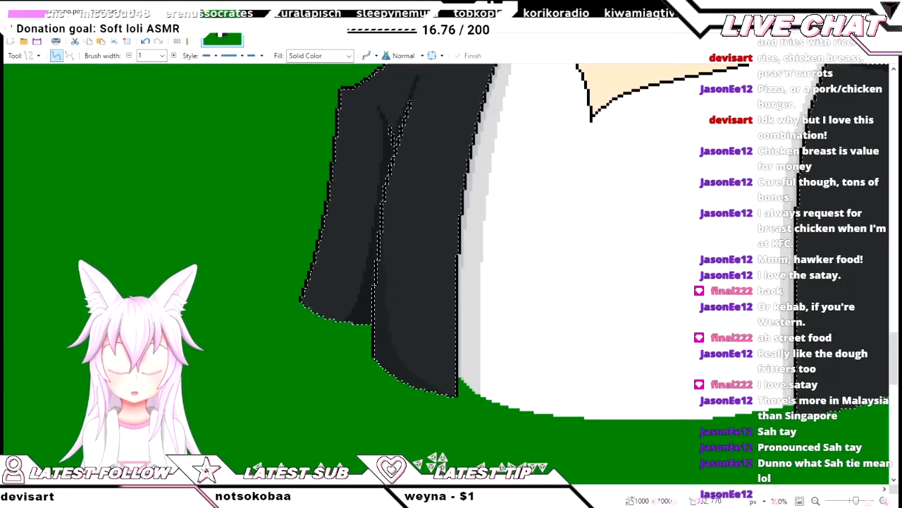
scroll(353, 268, up, 1)
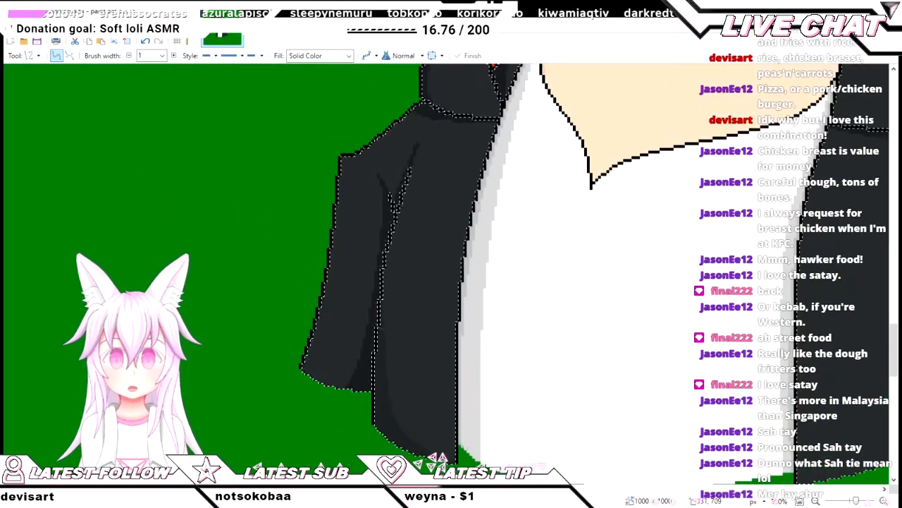
scroll(452, 268, up, 2)
scroll(452, 268, left, 3)
scroll(451, 268, up, 2)
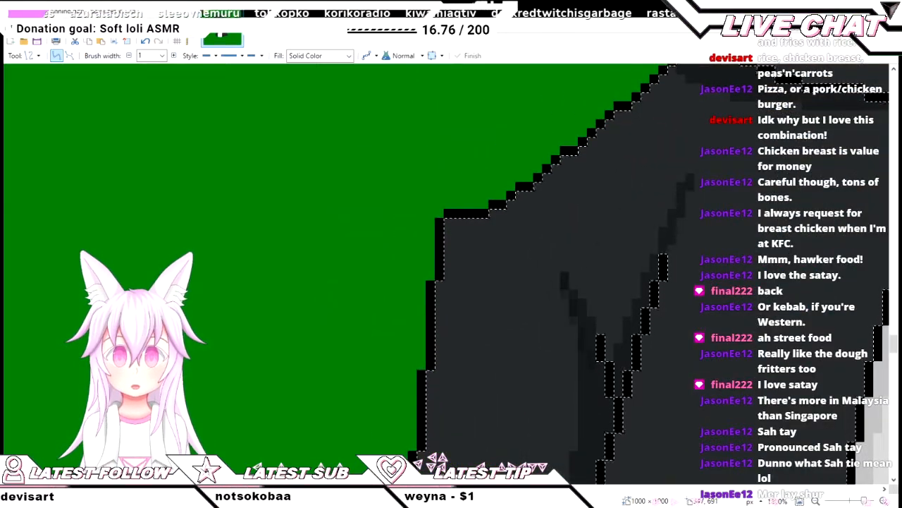
scroll(451, 268, down, 3)
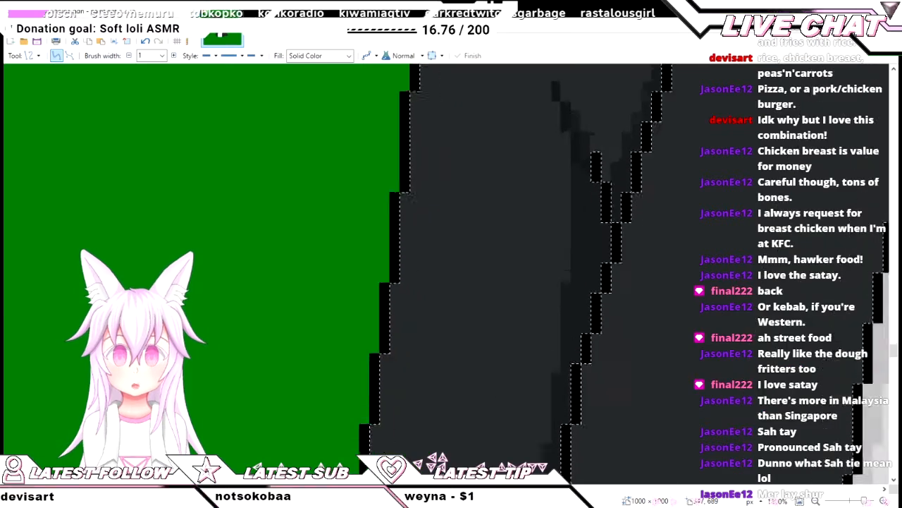
scroll(567, 159, up, 1)
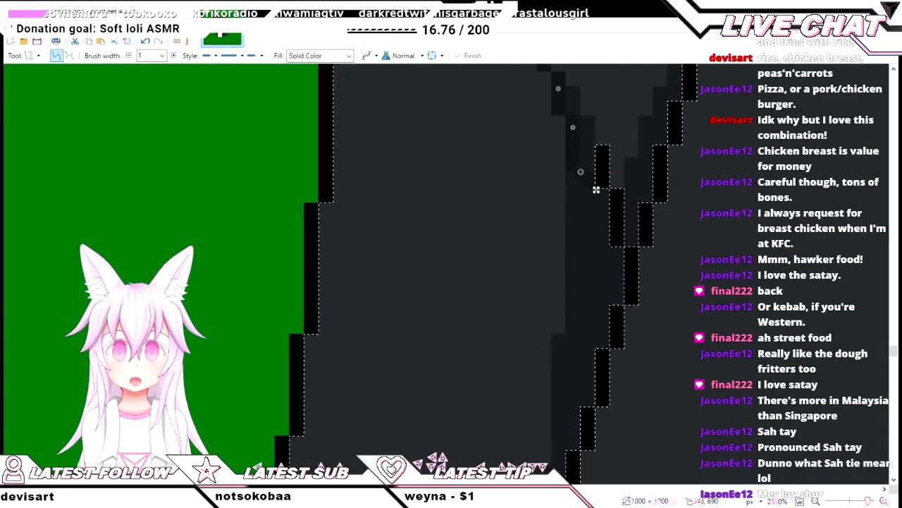
- Draw a curved 1 px line from the left-hand armpit crease up to the shoulder corner of the sleeve
scroll(596, 189, up, 2)
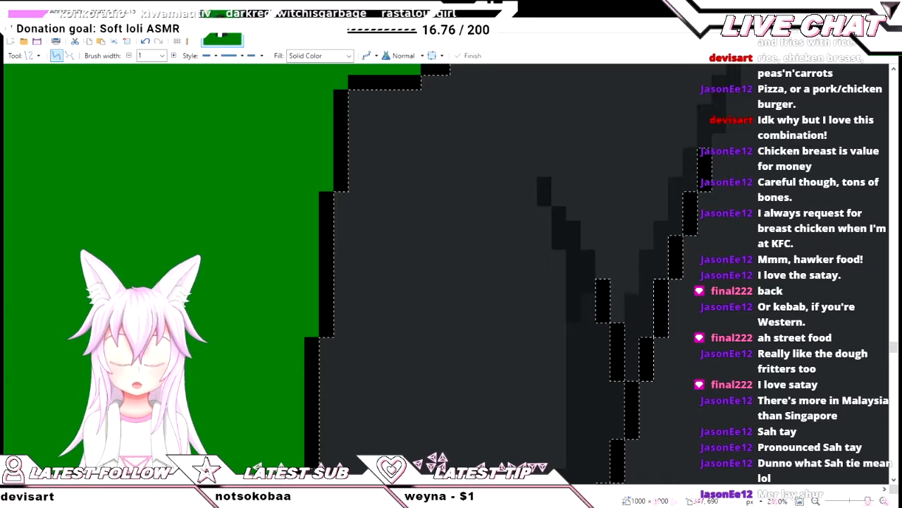
scroll(593, 285, down, 1)
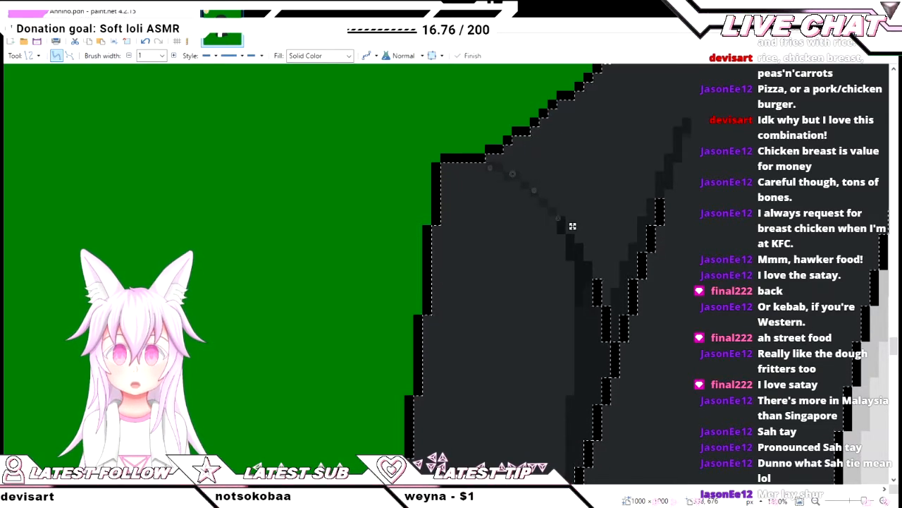
key(f)
scroll(572, 226, up, 2)
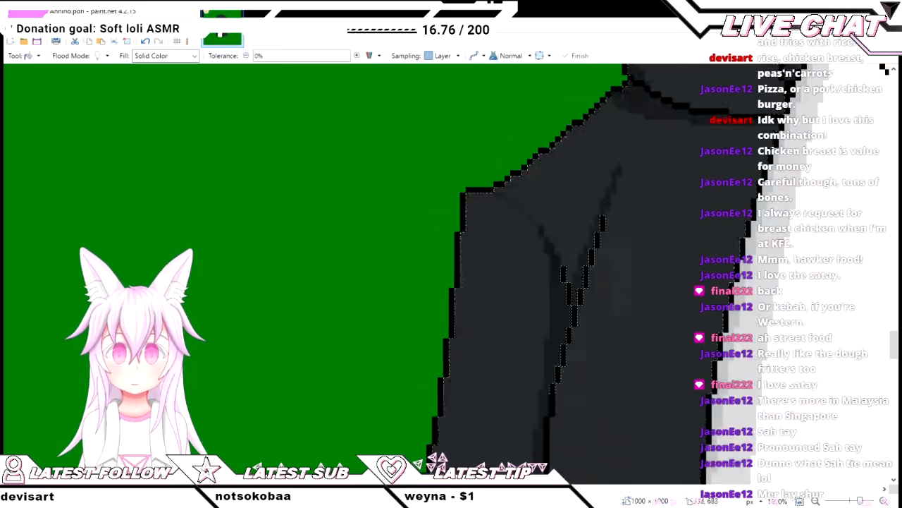
scroll(572, 225, down, 2)
- Try a 1 px fold line running from the left-hand sleeve's shoulder corner down across its upper part
key(o)
key(o)
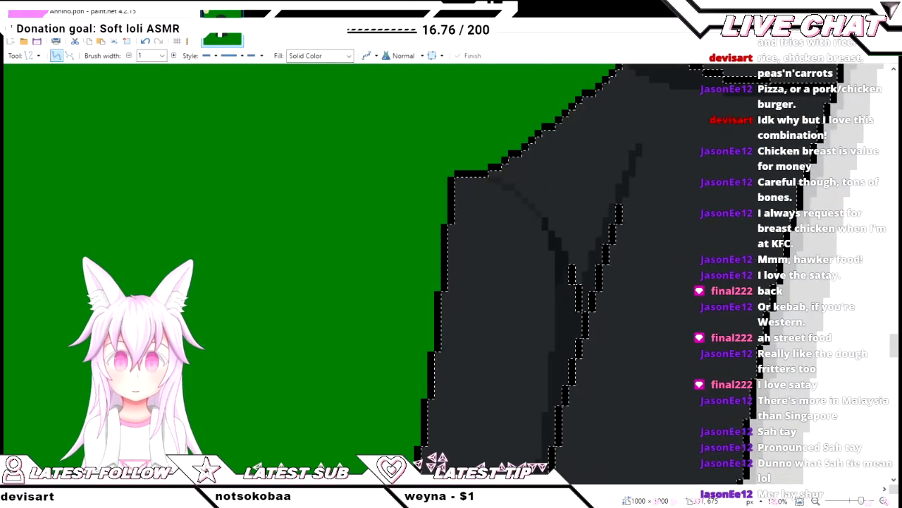
key(o)
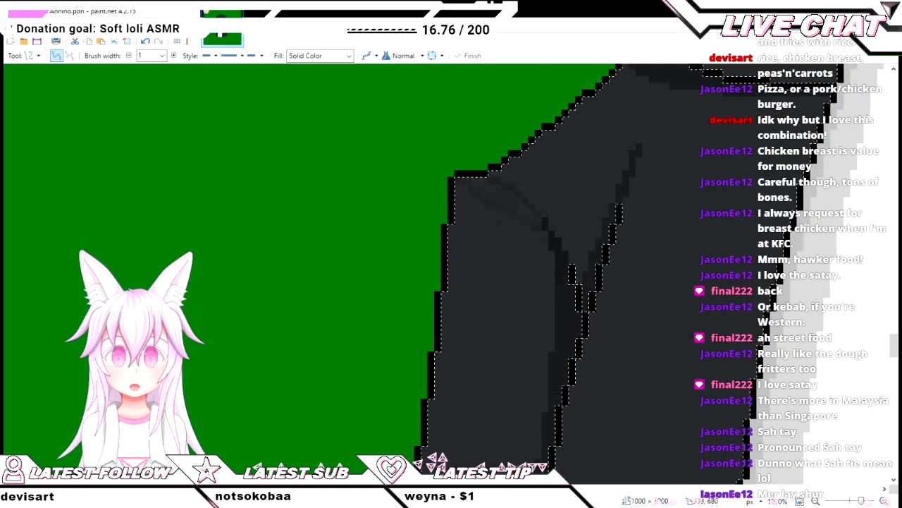
scroll(529, 275, down, 4)
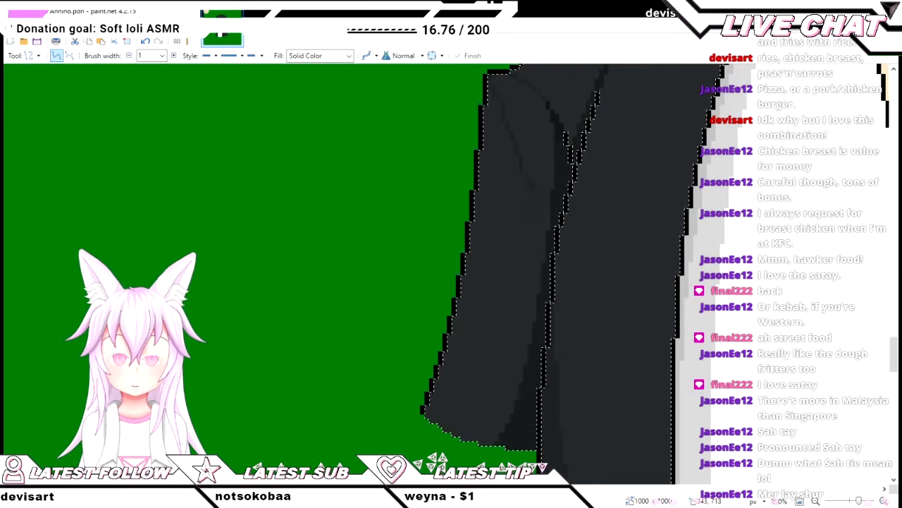
scroll(452, 275, up, 2)
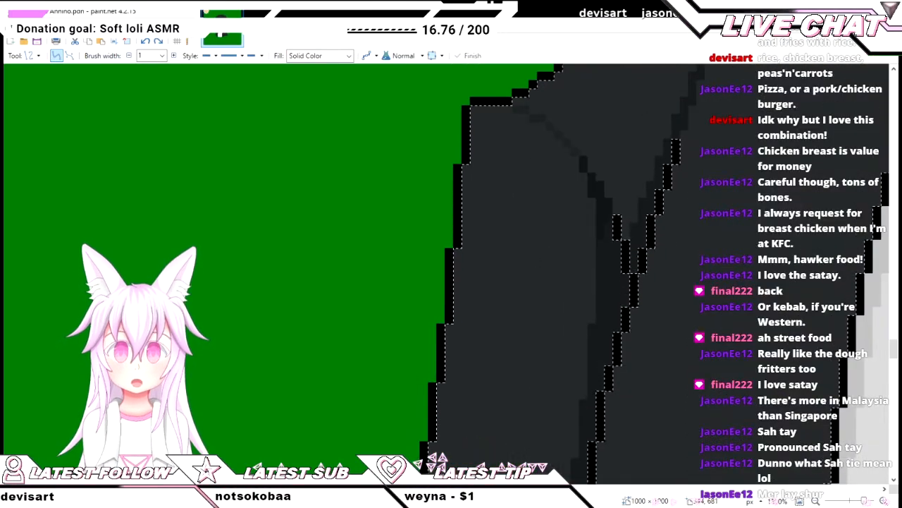
- Draw a 1 px line from the left-hand sleeve's hem up to the armpit crease and bend it along the inner shadow
scroll(451, 275, down, 3)
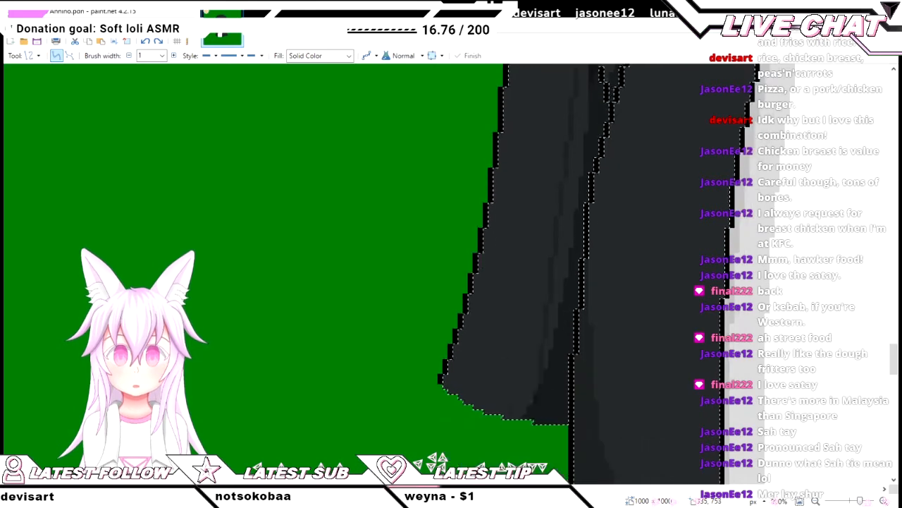
drag(496, 425, 581, 36)
drag(524, 296, 534, 346)
scroll(533, 346, up, 2)
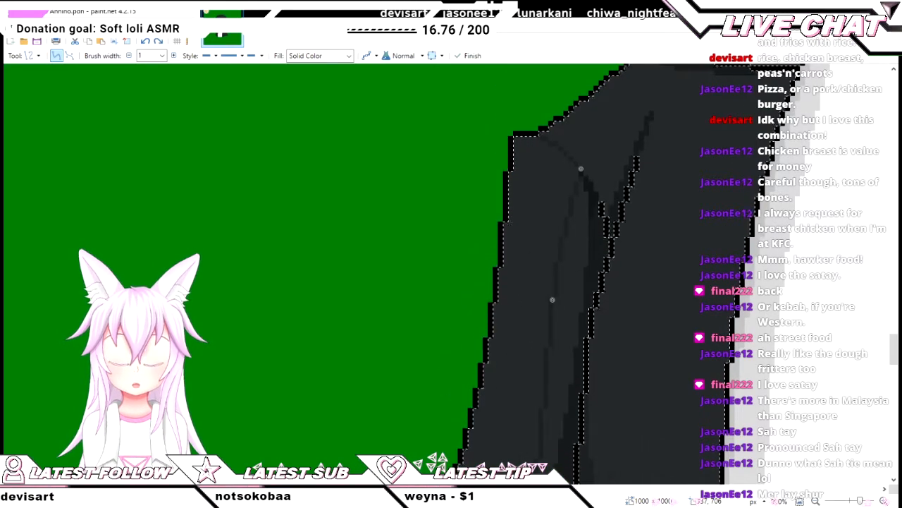
drag(552, 300, 579, 271)
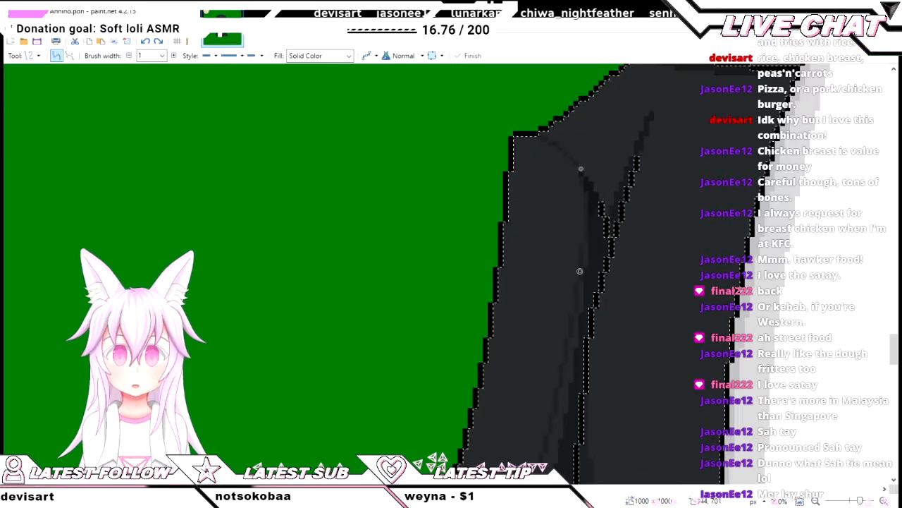
- Refine the bend of the sleeve's new line near the hem and finish the curve at the armpit crease
scroll(586, 384, down, 3)
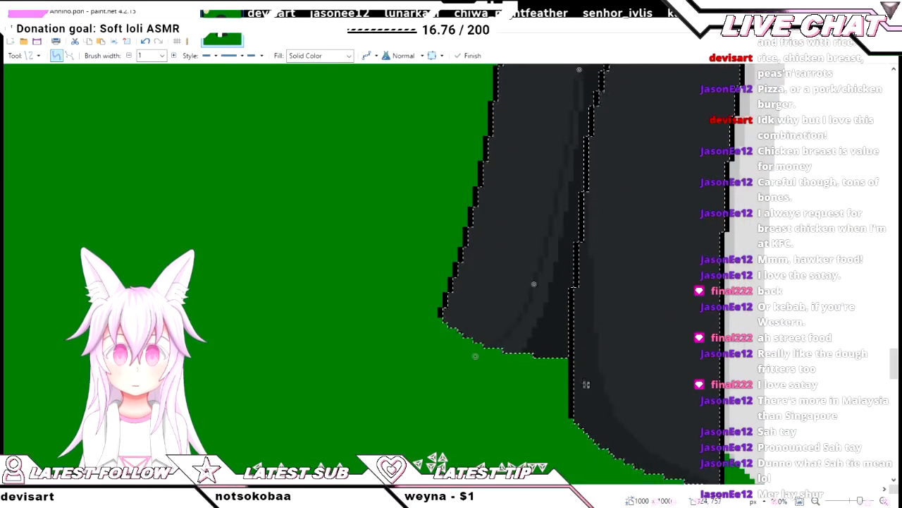
scroll(586, 384, up, 2)
scroll(586, 452, down, 1)
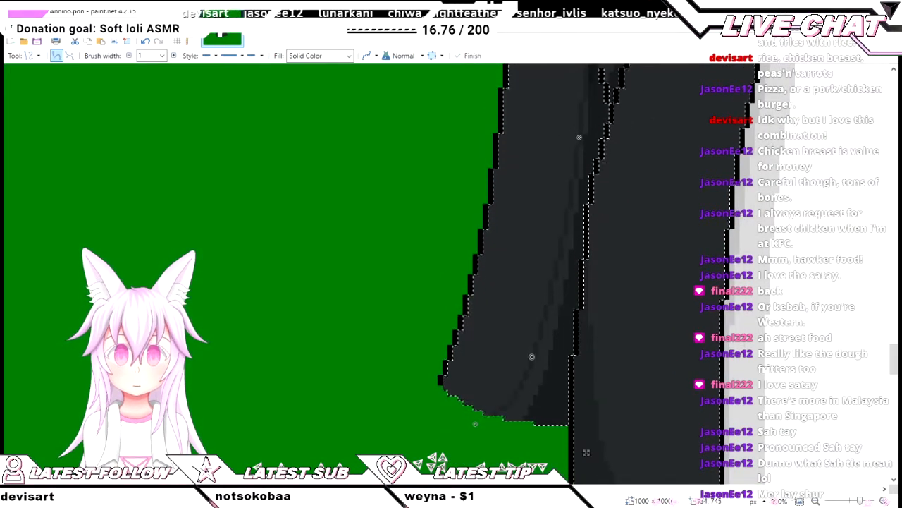
scroll(586, 452, up, 4)
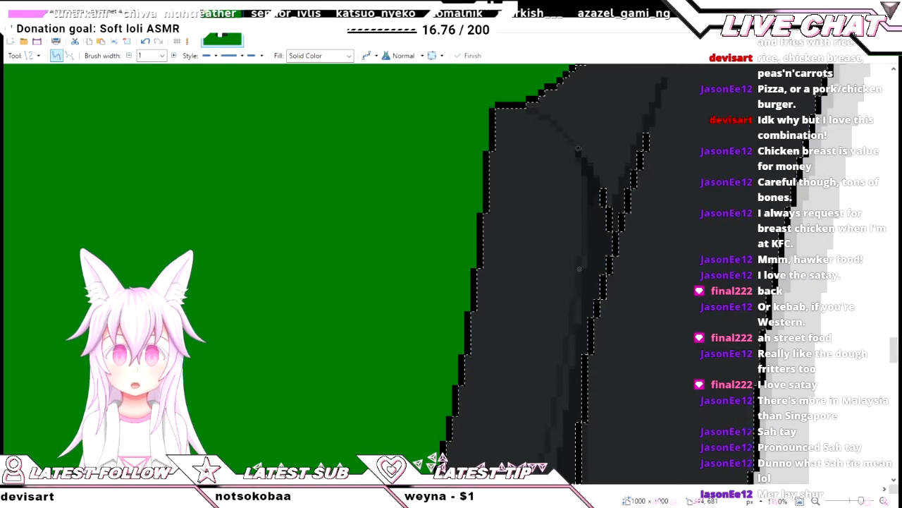
scroll(588, 194, up, 1)
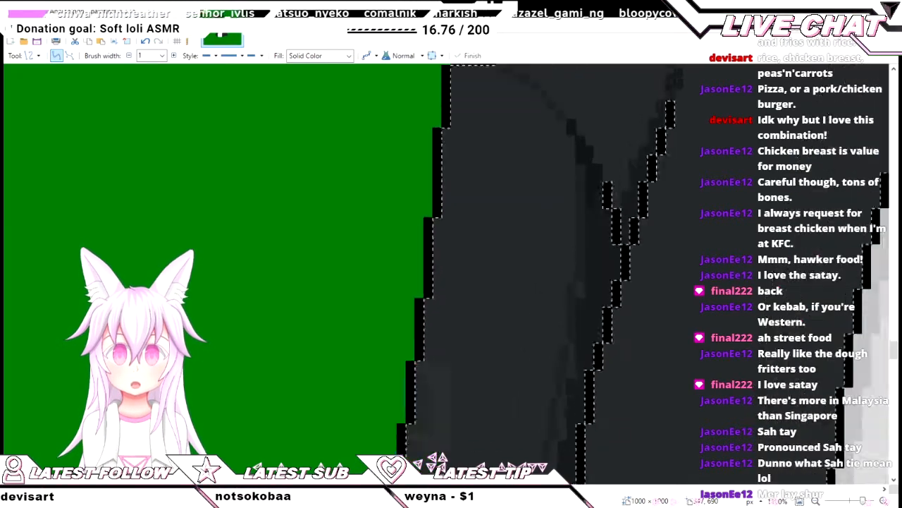
- Fill the left-hand sleeve's inner shadow area beside the jacket panel, from the armpit down to the hem, with the shadow colour
key(f)
scroll(554, 343, down, 4)
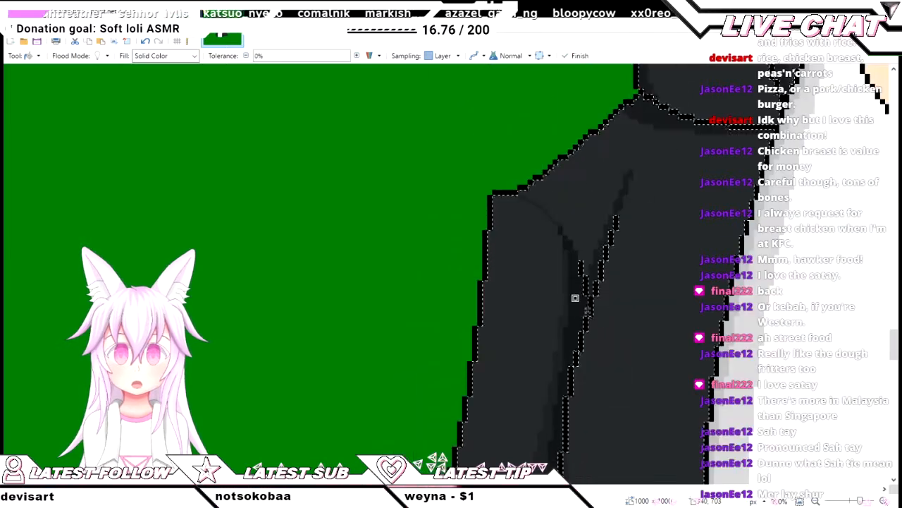
scroll(554, 343, down, 3)
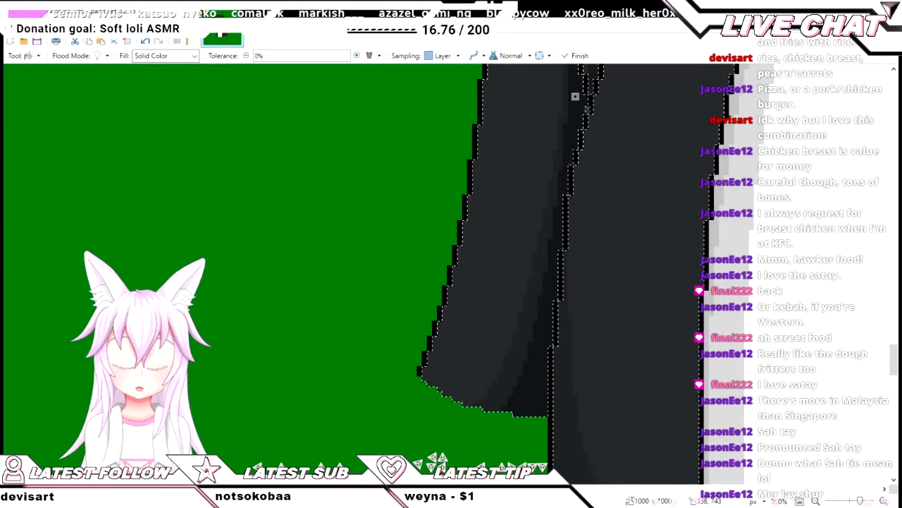
scroll(564, 248, down, 3)
scroll(558, 198, up, 3)
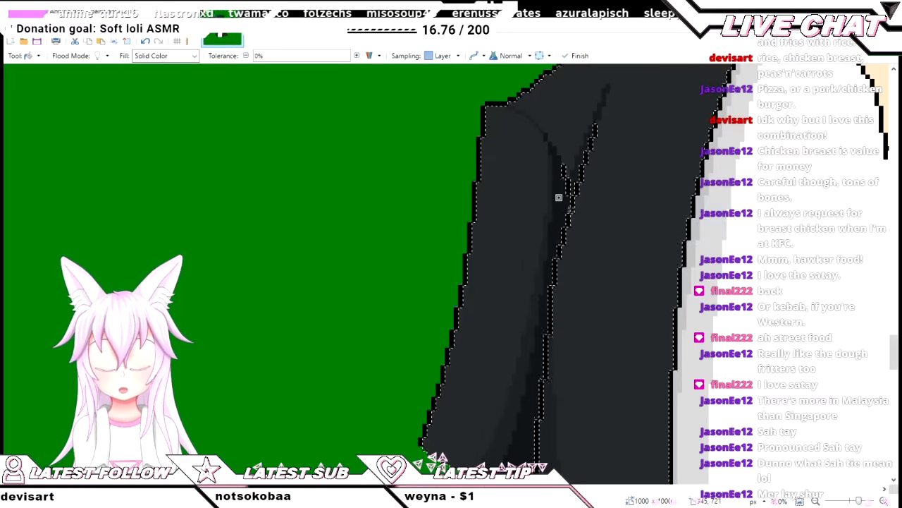
- Draw a curved 1-pixel shading line on the image-left jacket shoulder, from beneath the collar down to the armpit crease
scroll(536, 275, down, 2)
scroll(598, 282, up, 3)
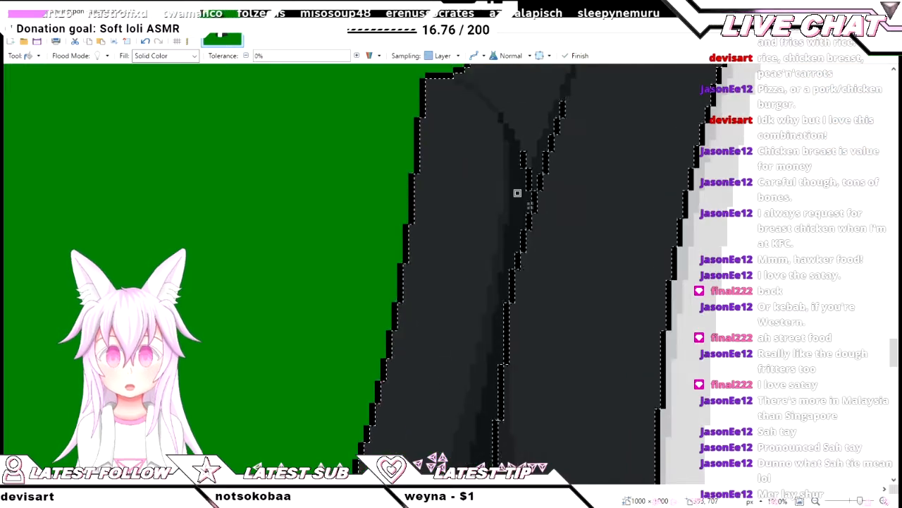
scroll(576, 274, down, 4)
scroll(541, 228, up, 2)
key(o)
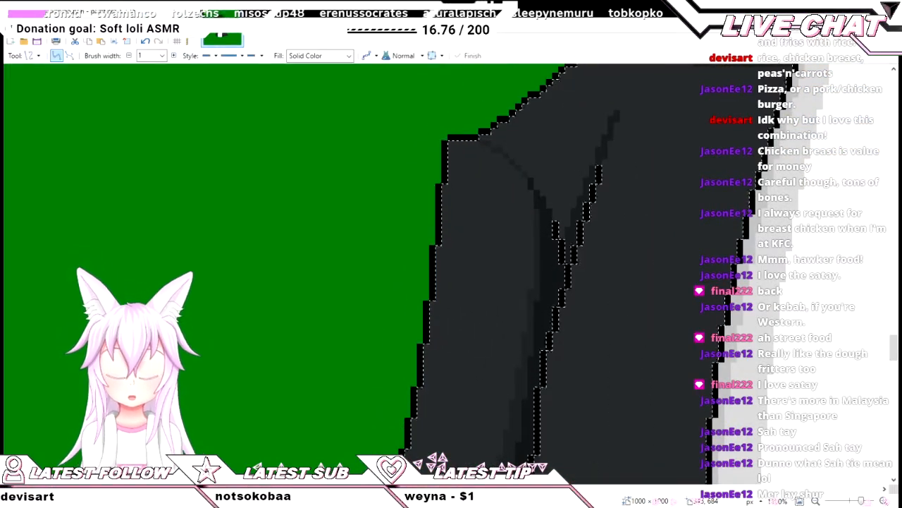
scroll(542, 275, up, 2)
scroll(542, 275, down, 4)
scroll(555, 232, up, 3)
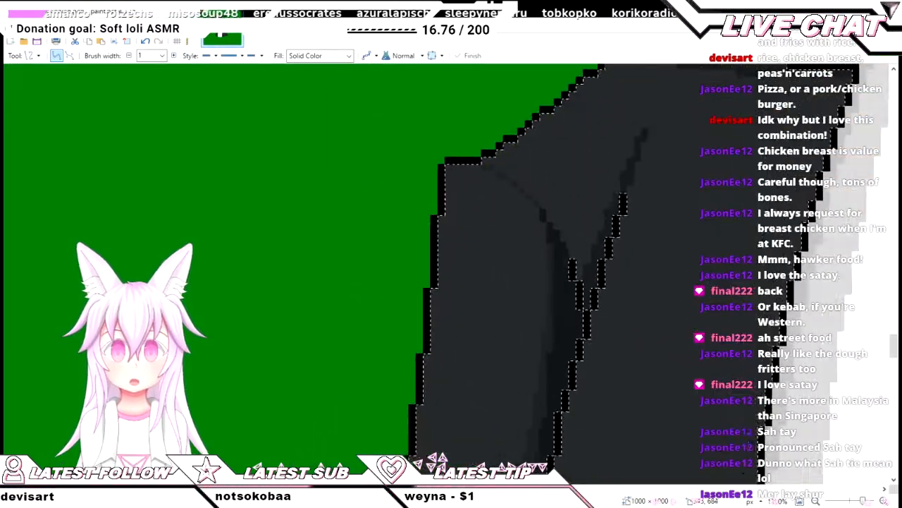
scroll(663, 253, down, 6)
scroll(662, 253, right, 3)
scroll(505, 235, up, 4)
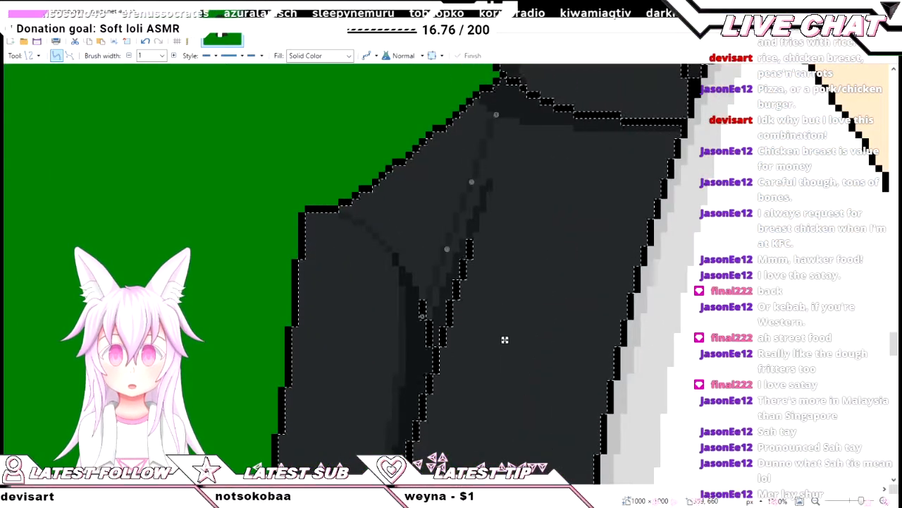
drag(496, 114, 527, 113)
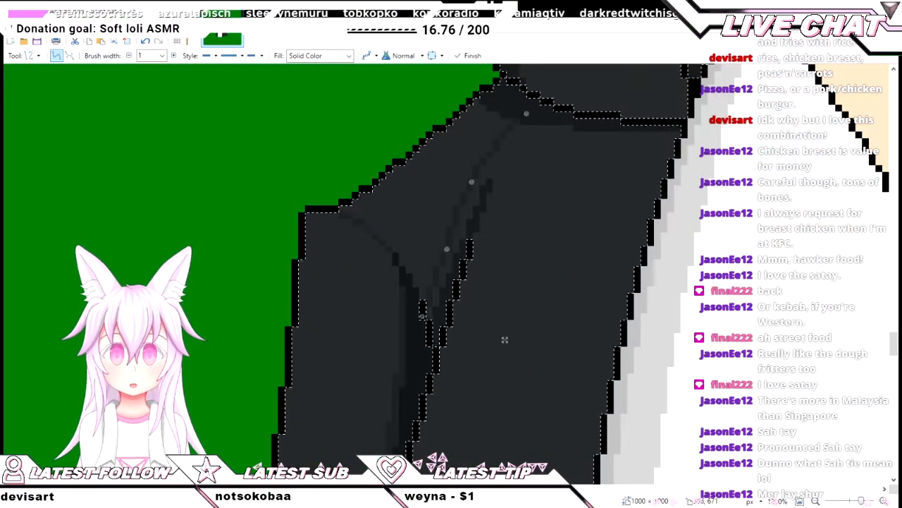
drag(471, 182, 484, 182)
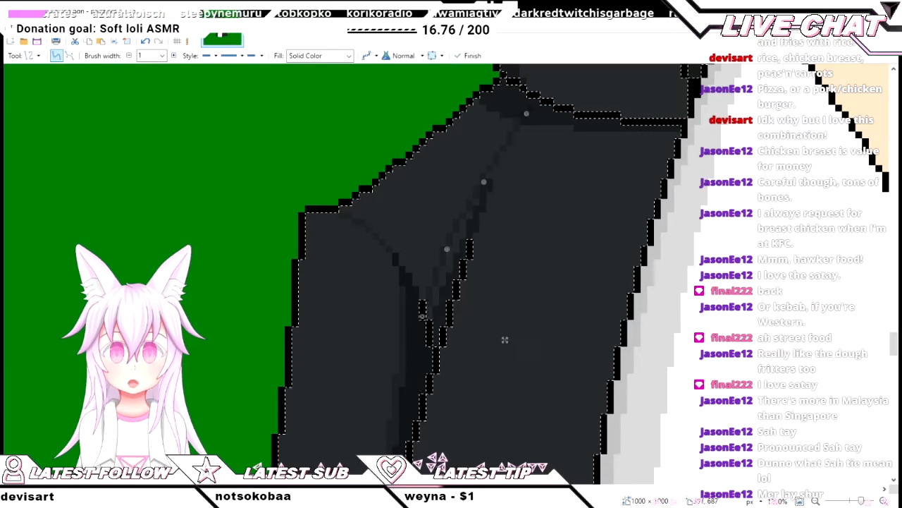
key(Return)
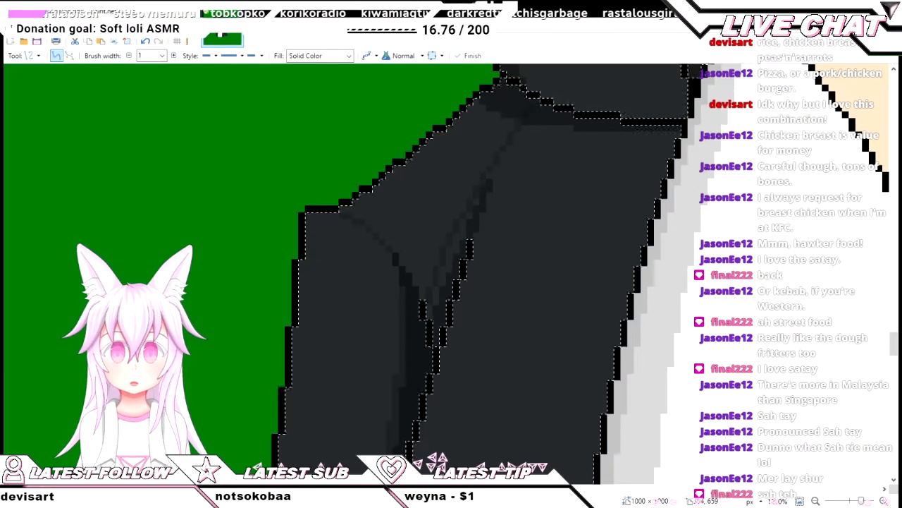
- Draw a second curved 1-pixel shading line beside the first, from beneath the collar to the tip of the dark armpit fold
scroll(499, 181, up, 2)
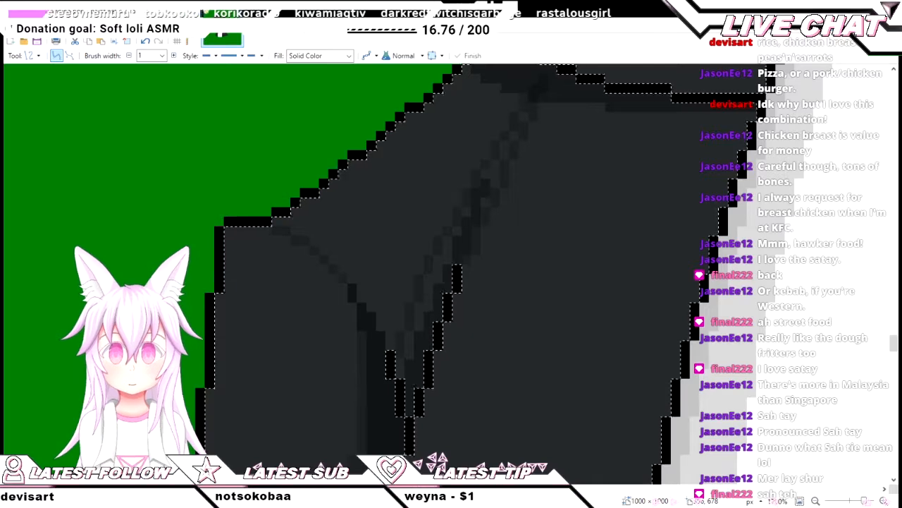
key(ctrl+z)
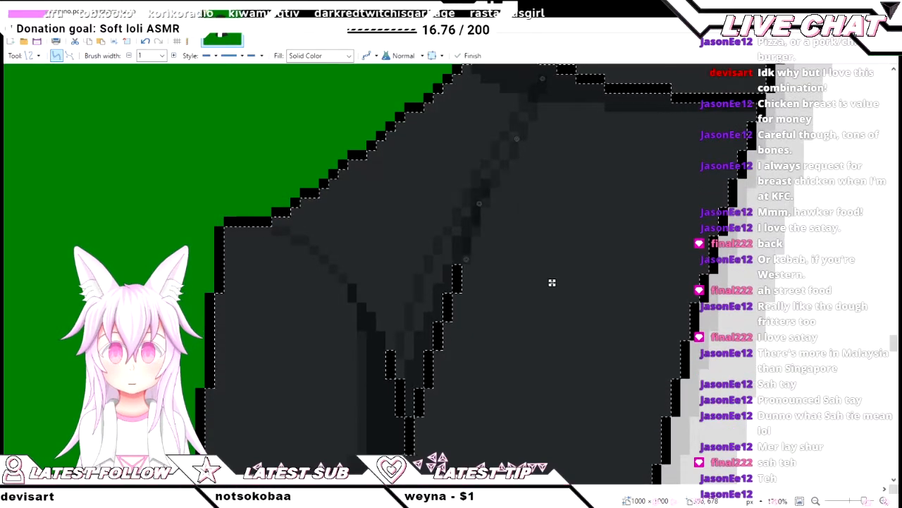
drag(466, 259, 457, 258)
drag(516, 138, 508, 139)
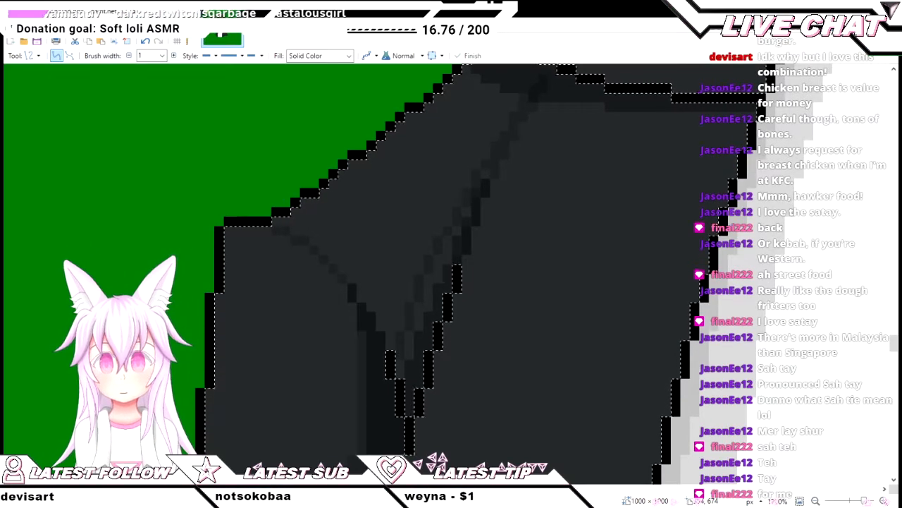
scroll(447, 217, up, 1)
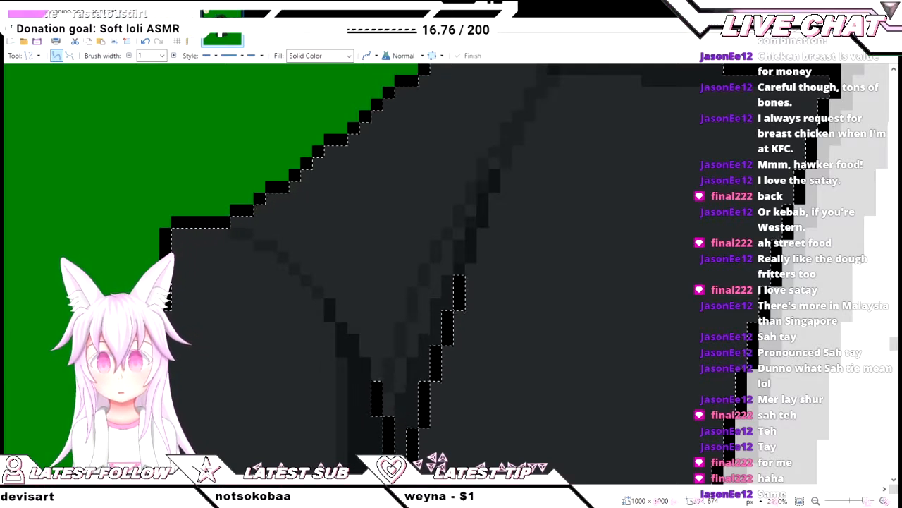
scroll(352, 268, up, 3)
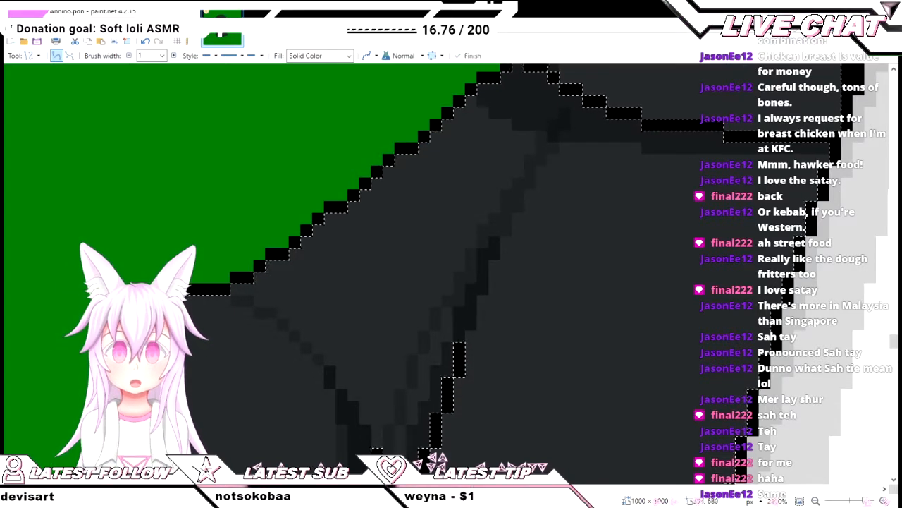
- Fill the narrow strip between the two shoulder crease lines with the dark shading colour
key(f)
scroll(435, 369, down, 5)
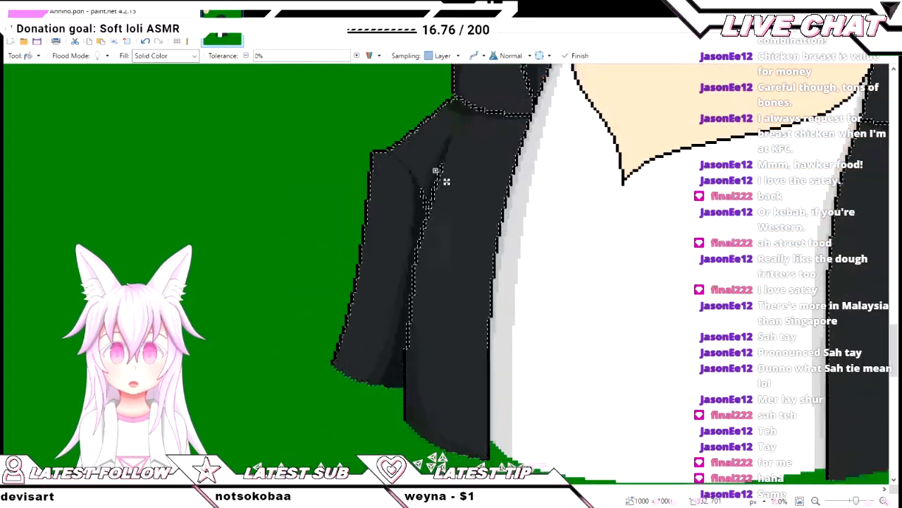
scroll(446, 182, up, 2)
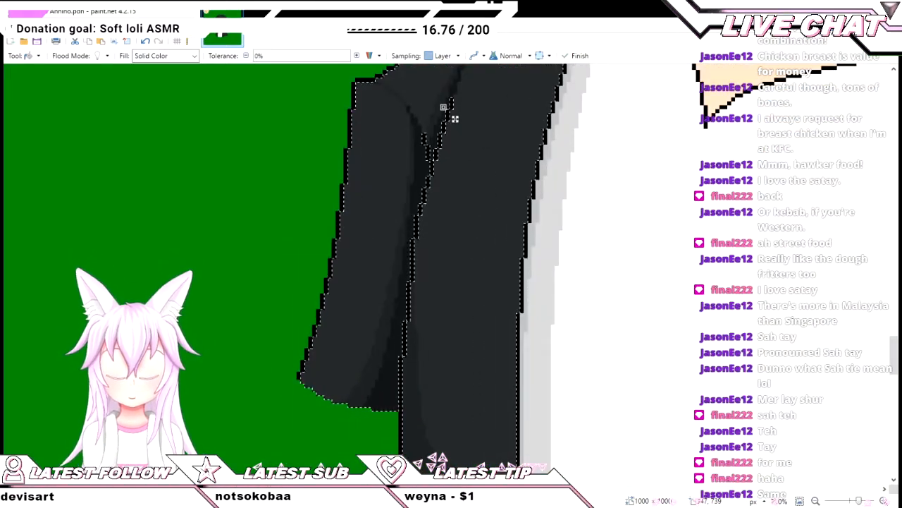
- Draw a curved 1-pixel shading line just below the image-left collar, from the shoulder outline across to the jacket's front edge
scroll(444, 265, up, 3)
scroll(569, 201, up, 3)
key(o)
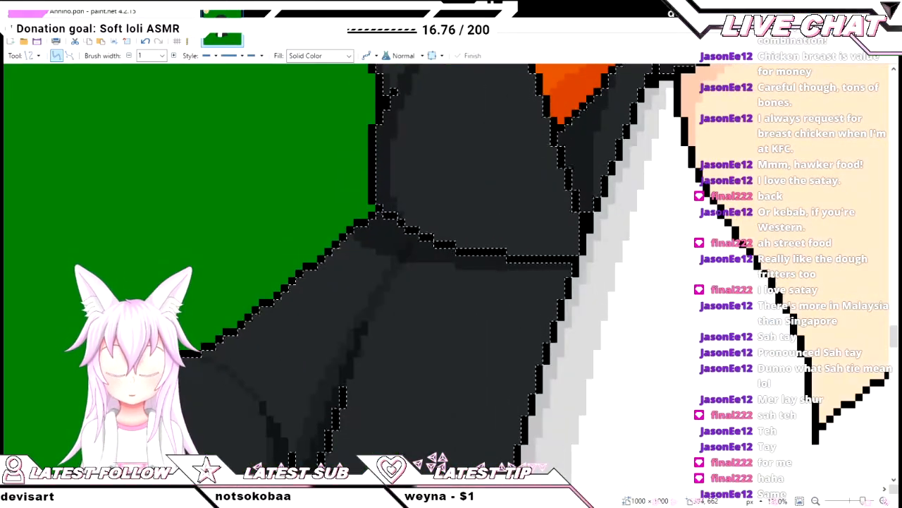
drag(345, 238, 568, 274)
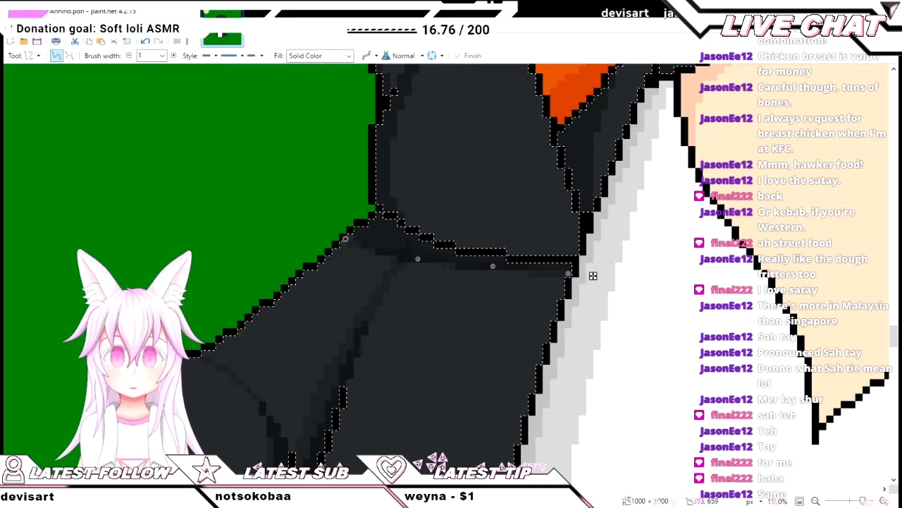
drag(418, 259, 382, 264)
drag(346, 238, 341, 241)
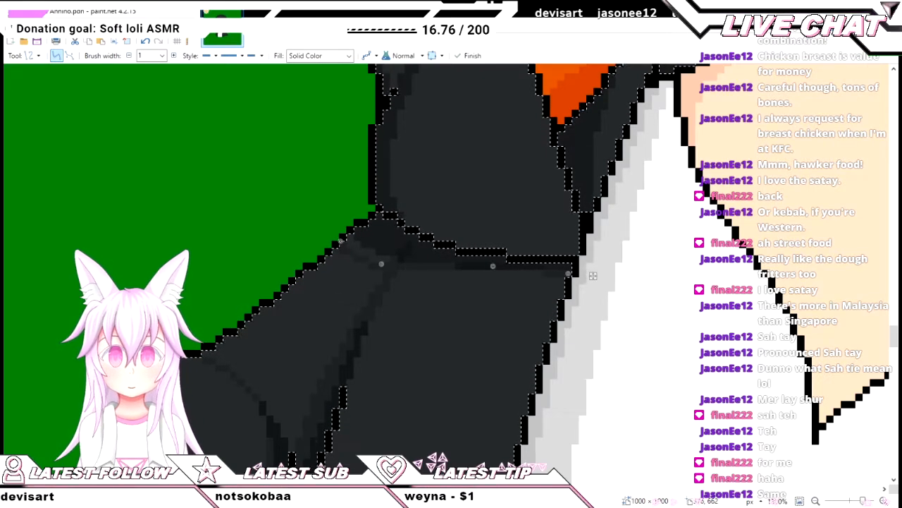
drag(484, 272, 477, 275)
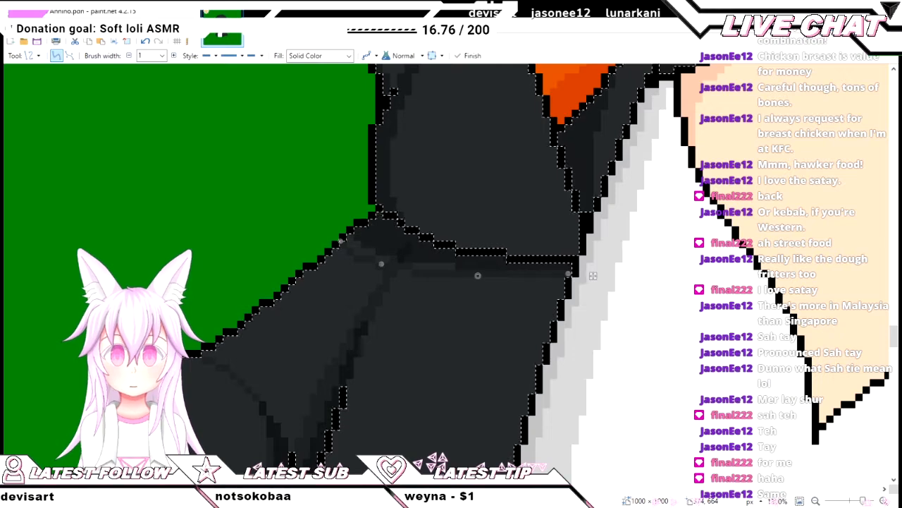
drag(341, 241, 343, 233)
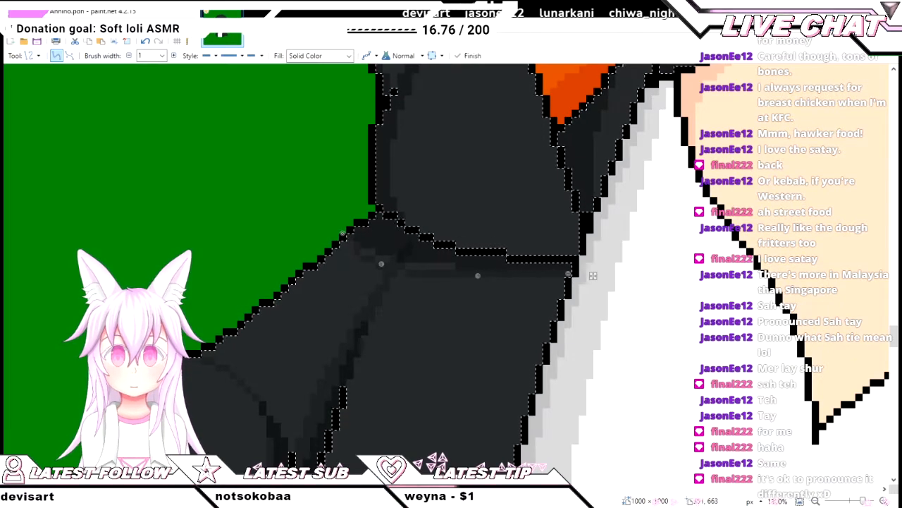
- Fill the band between the image-left collar shadow and the new curve with the dark shading colour
key(f)
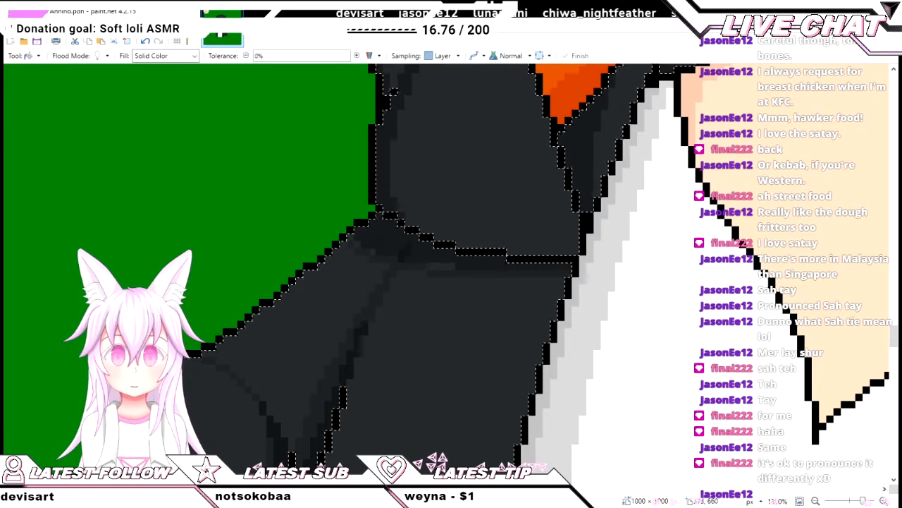
scroll(437, 259, down, 4)
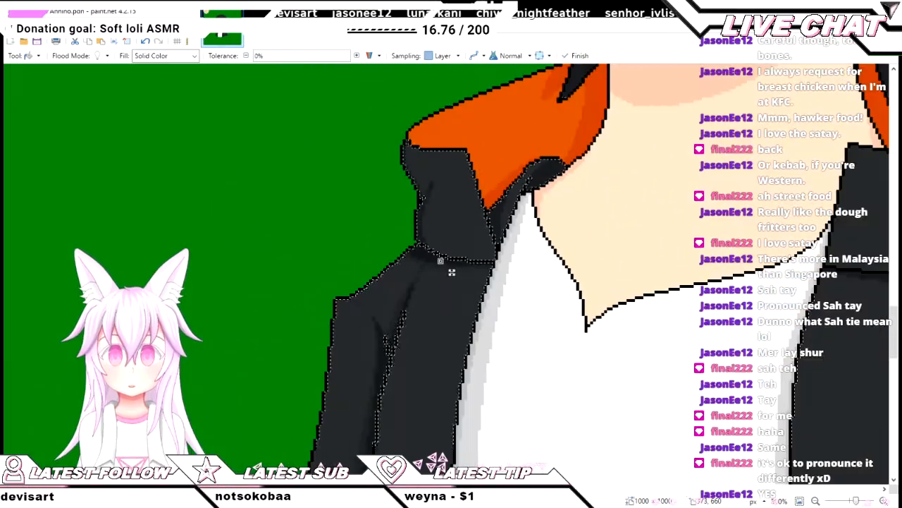
scroll(441, 261, down, 2)
scroll(423, 184, up, 4)
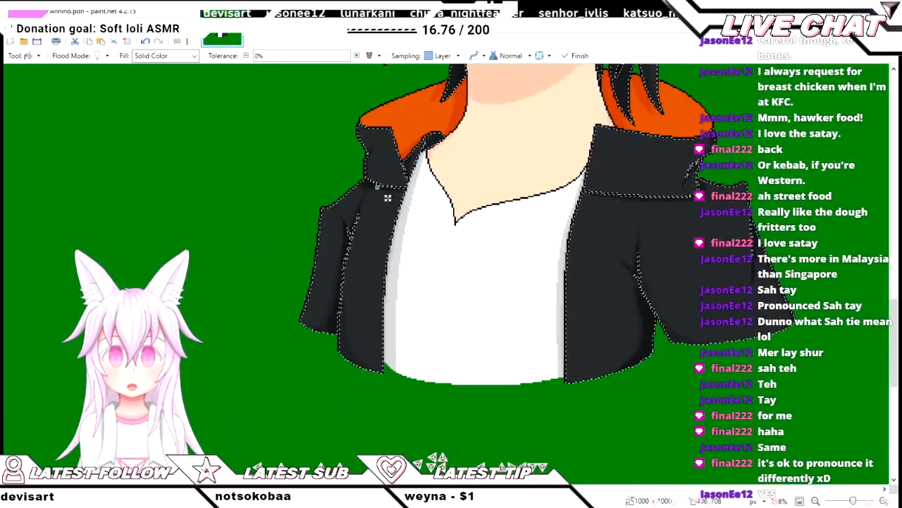
key(o)
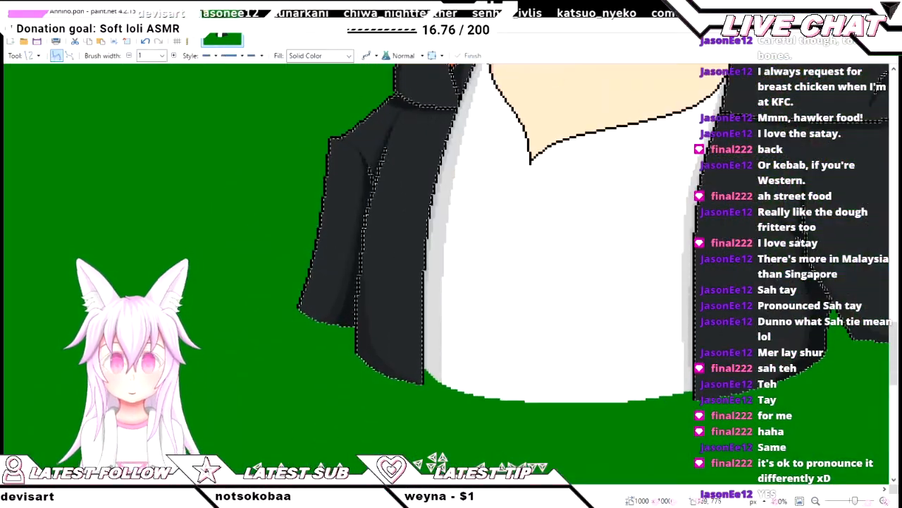
scroll(444, 275, right, 4)
key(o)
scroll(486, 296, up, 2)
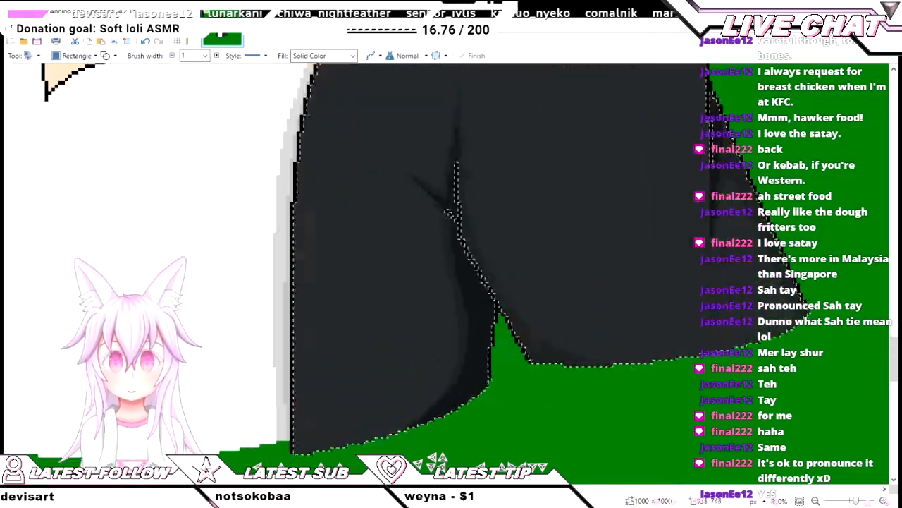
scroll(486, 296, up, 3)
scroll(471, 276, down, 3)
scroll(471, 276, right, 1)
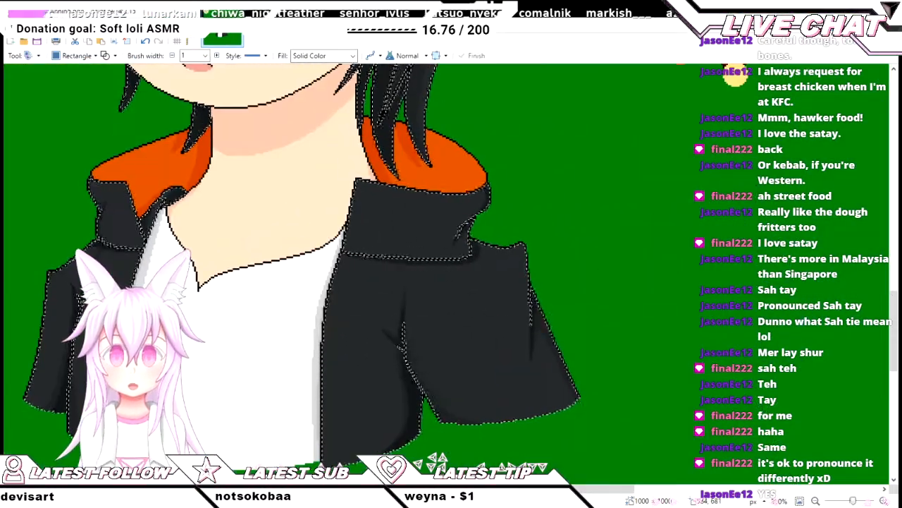
scroll(470, 276, up, 1)
scroll(492, 318, up, 2)
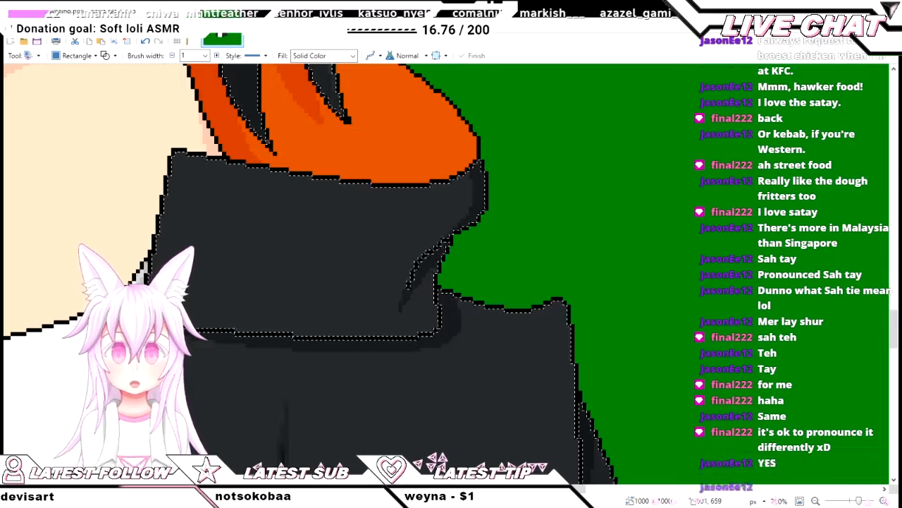
drag(394, 301, 472, 367)
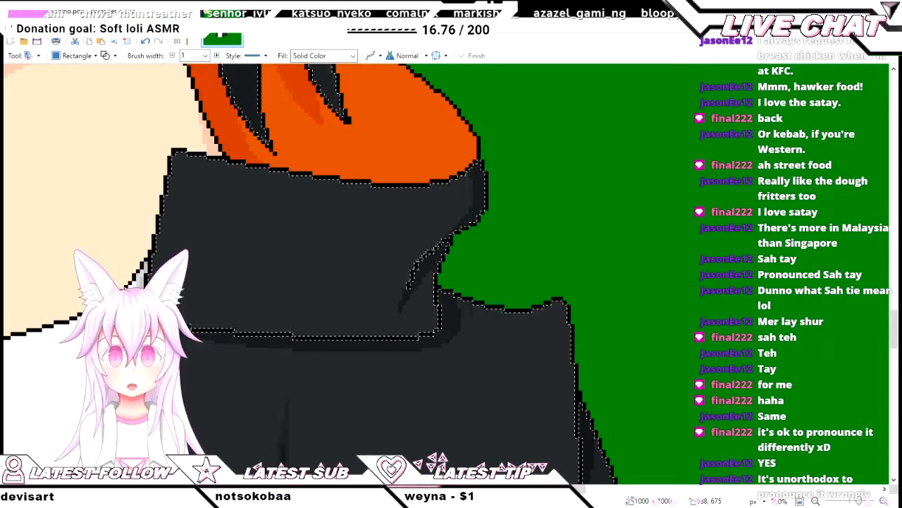
scroll(559, 383, left, 2)
key(Return)
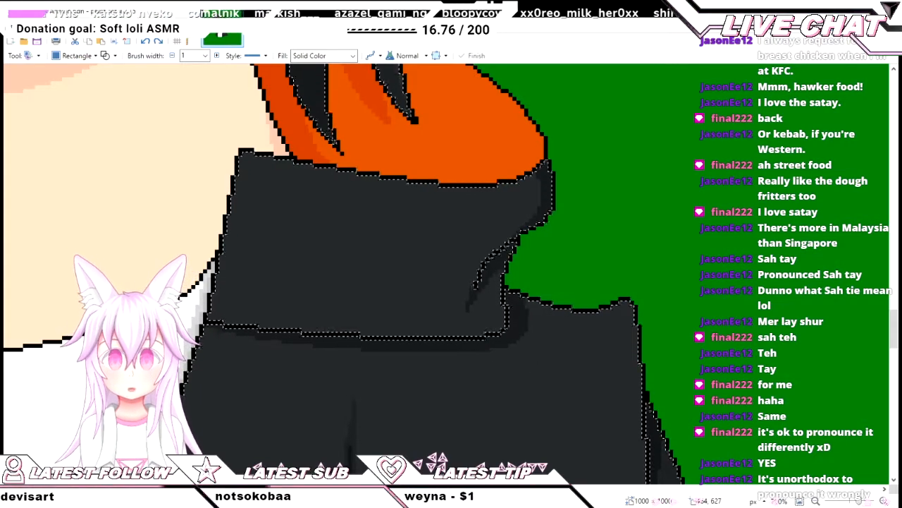
- Draw a curved 1-pixel line around the image-right collar's shadow, from shoulder outline to jacket front edge, and fill the enclosed band with dark shading
key(o)
scroll(452, 274, down, 1)
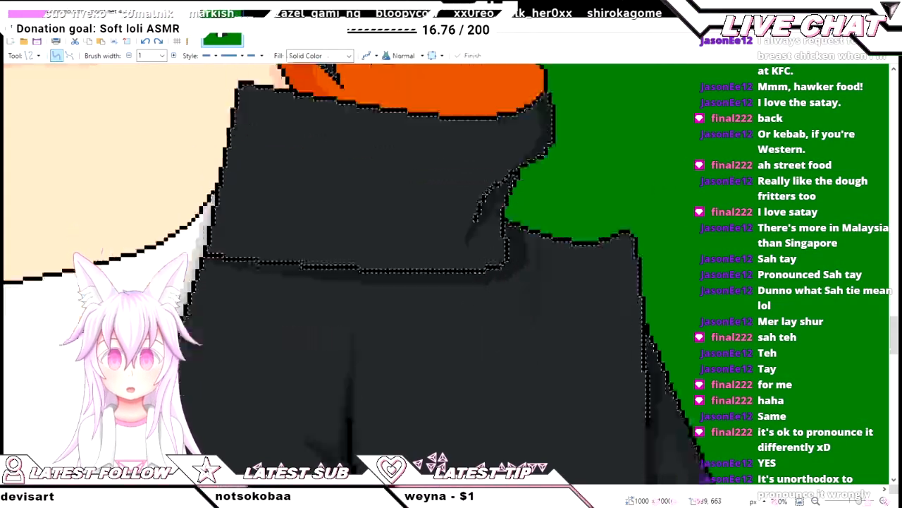
drag(538, 235, 197, 274)
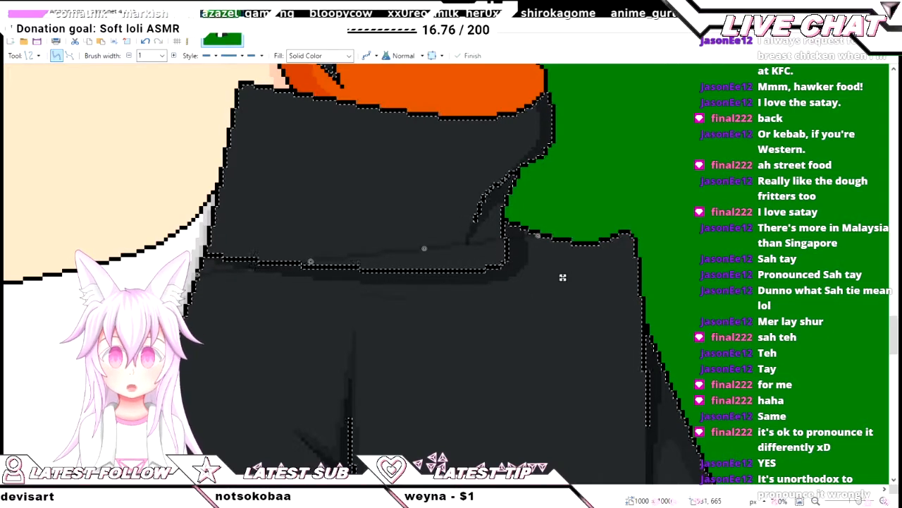
mouse_move(311, 261)
mouse_down()
mouse_move(433, 296)
mouse_move(449, 292)
mouse_up()
mouse_move(424, 249)
mouse_down()
mouse_move(540, 281)
mouse_move(524, 280)
mouse_move(537, 273)
mouse_up()
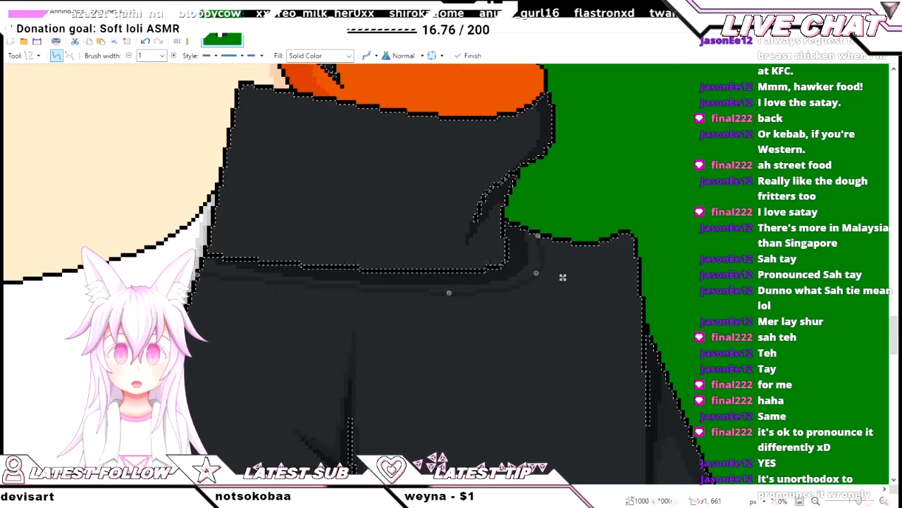
drag(537, 234, 530, 226)
drag(536, 272, 534, 274)
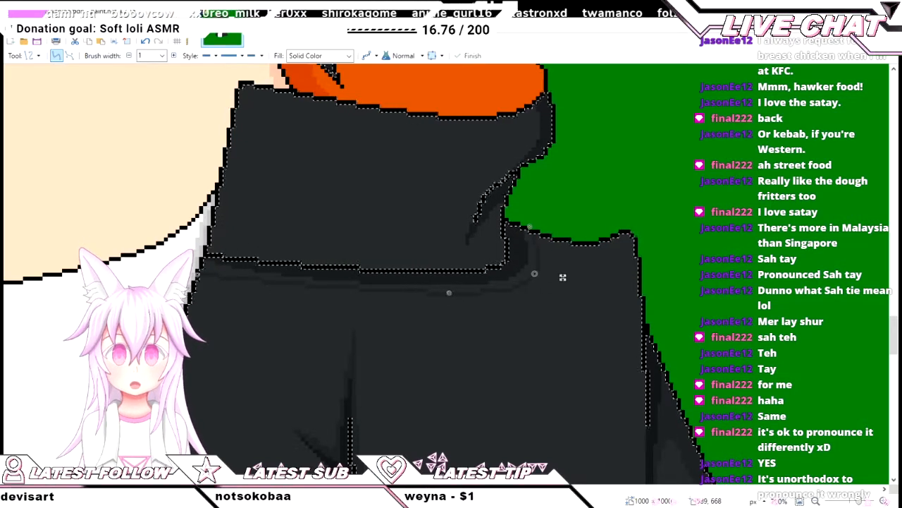
drag(450, 293, 445, 298)
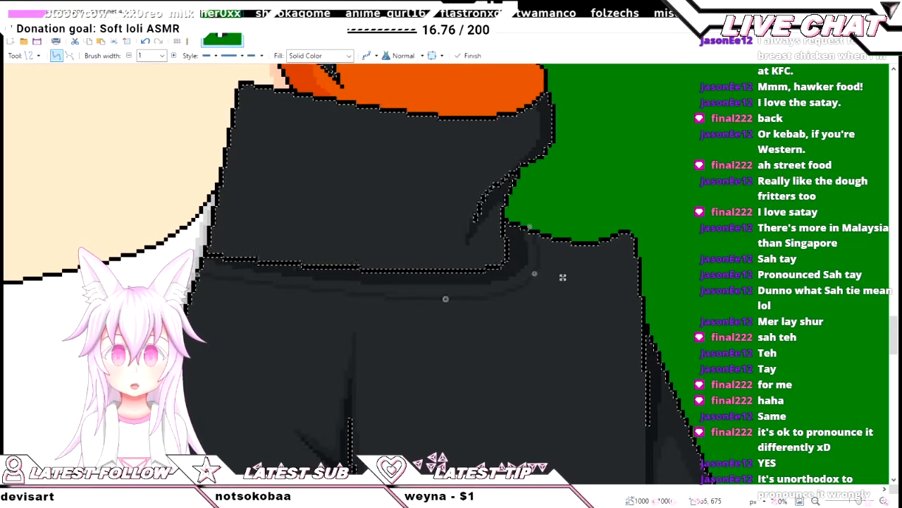
key(f)
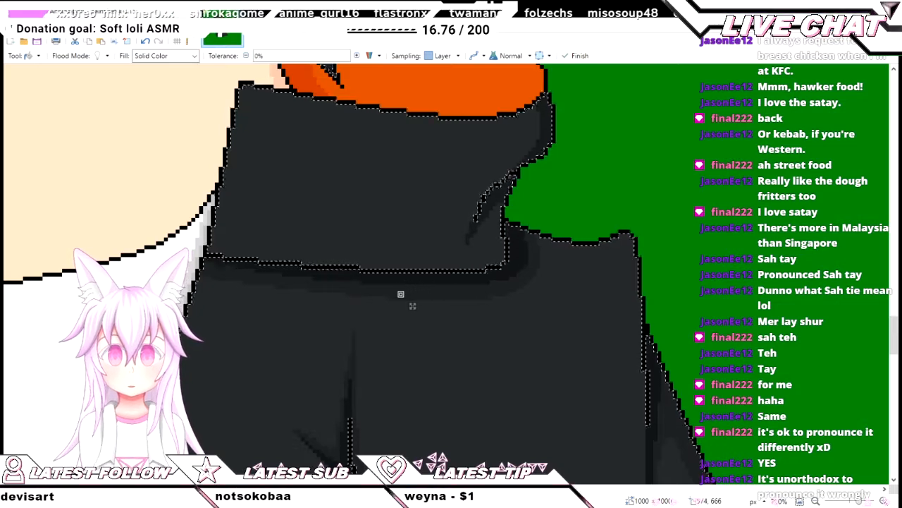
scroll(478, 225, up, 4)
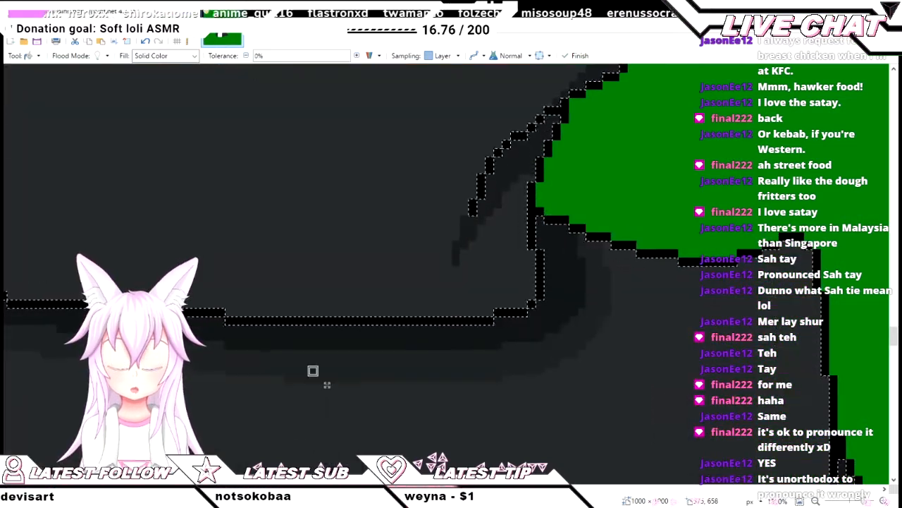
- Draw a 1-pixel line from the image-right collar's fold crease down to its lower edge and fill the enclosed corner with dark shading
key(o)
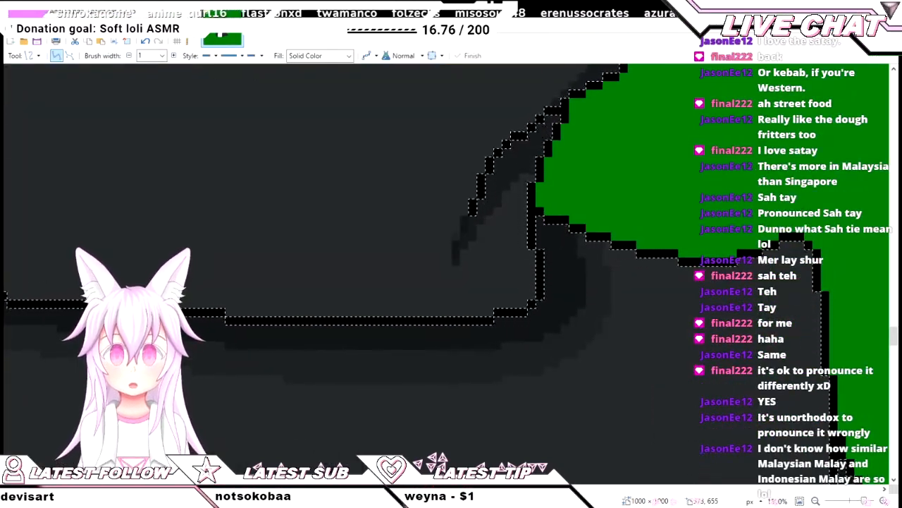
drag(464, 219, 439, 303)
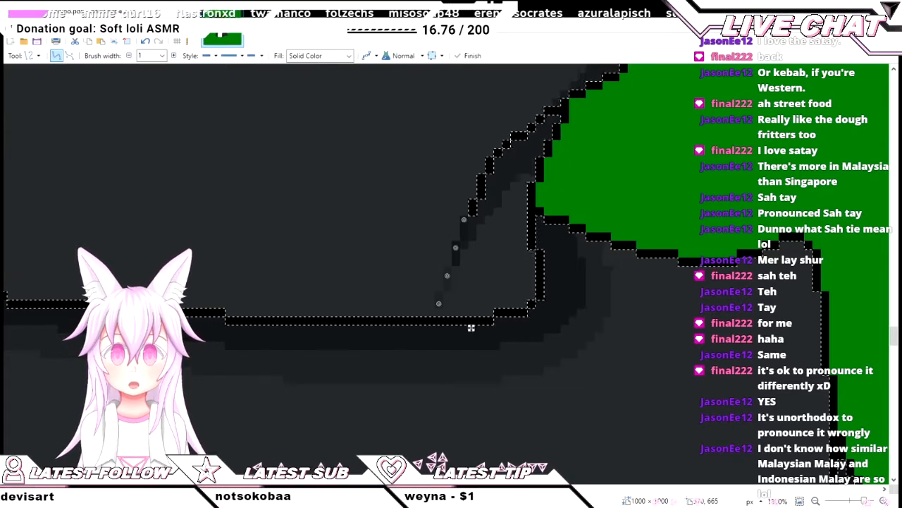
key(f)
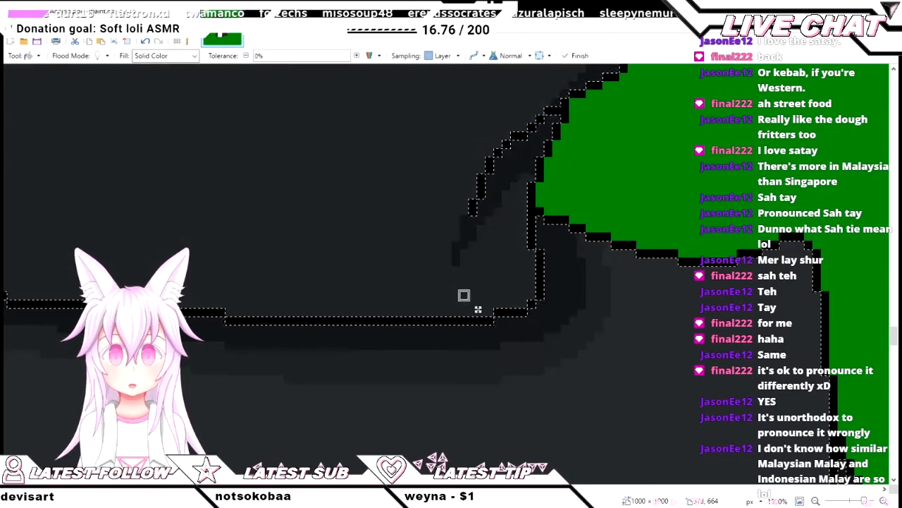
key(e)
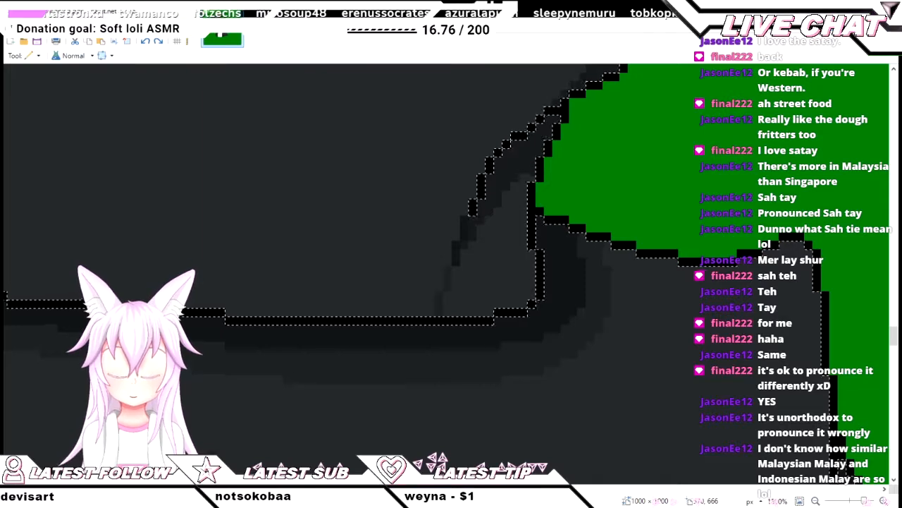
key(f)
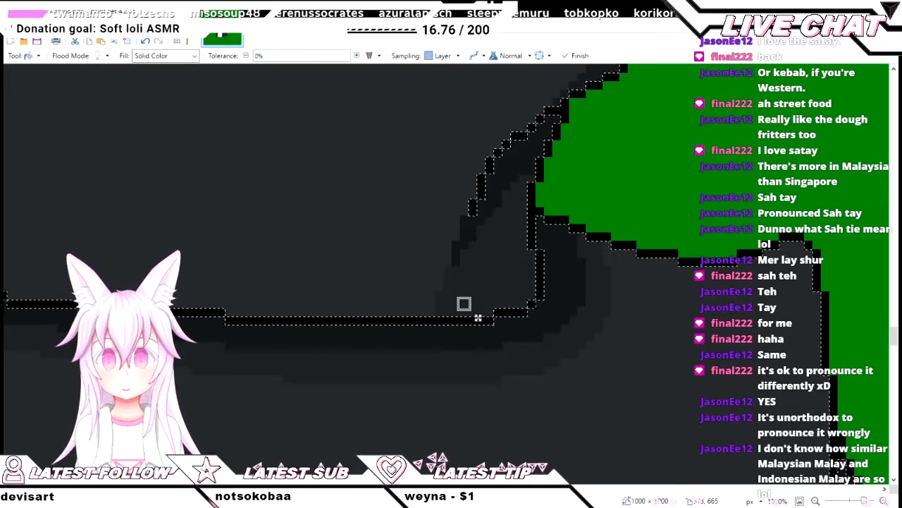
scroll(463, 303, down, 2)
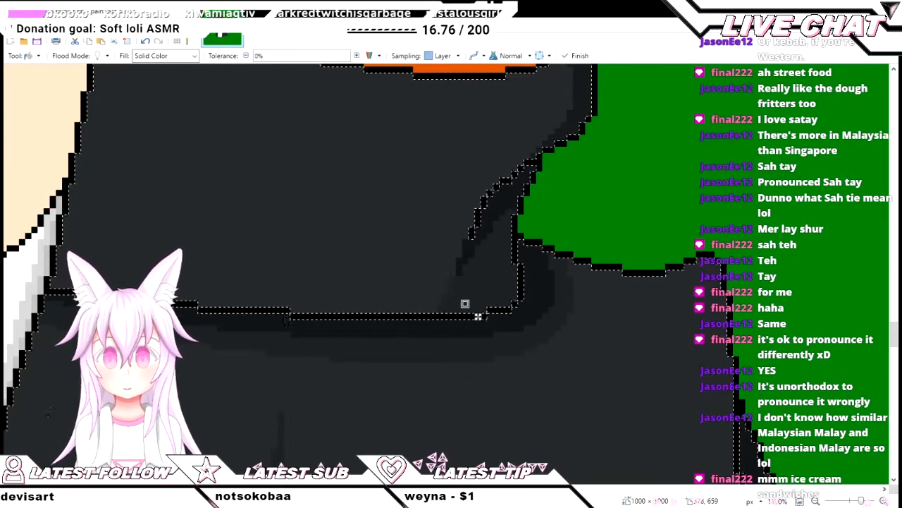
scroll(472, 303, up, 2)
scroll(416, 377, down, 2)
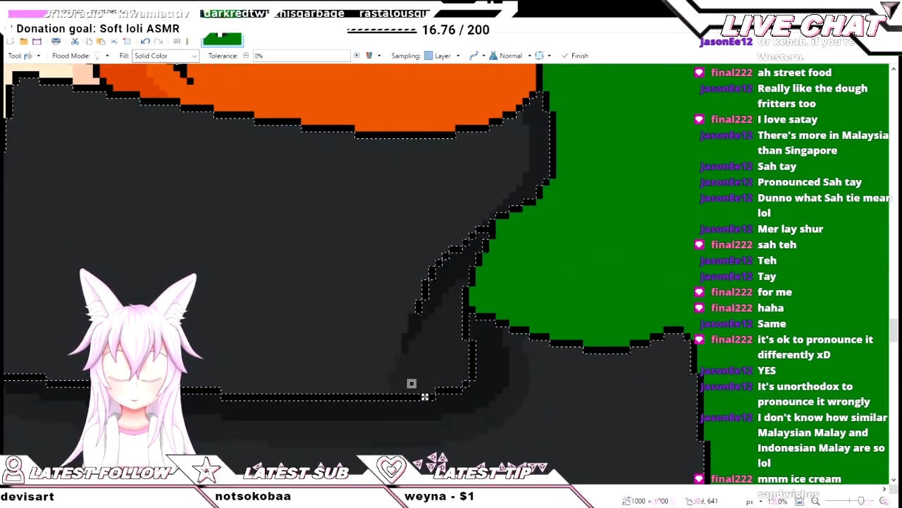
- Draw a curved 1-pixel line inside the image-right collar's outer edge, from the orange lining to the fold crease, and fill the enclosed band
key(o)
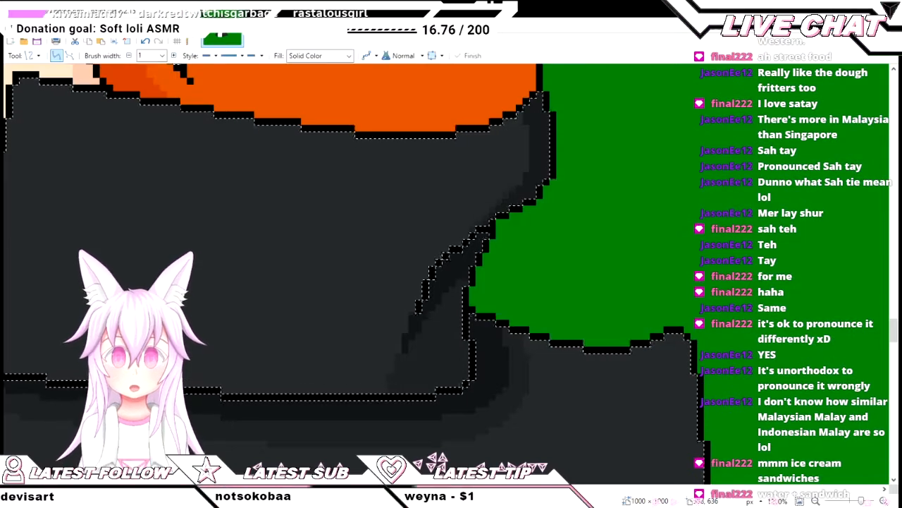
scroll(511, 173, up, 1)
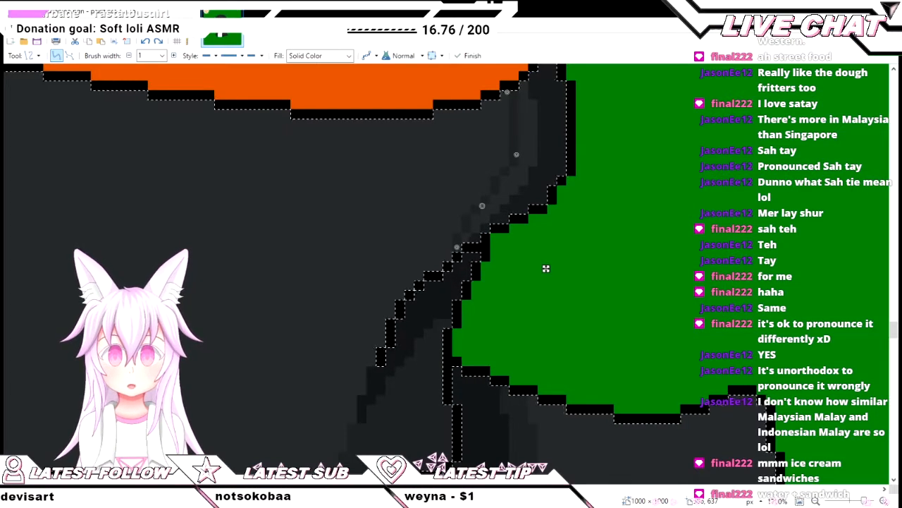
key(f)
scroll(488, 214, down, 2)
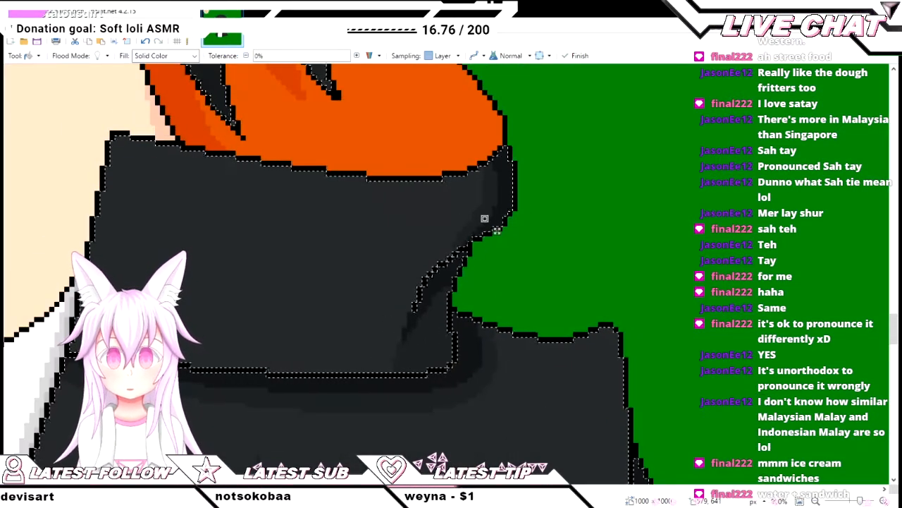
scroll(484, 216, up, 2)
- Extend the image-right collar's outer-edge shading down along the fold crease with Pencil pixels
key(o)
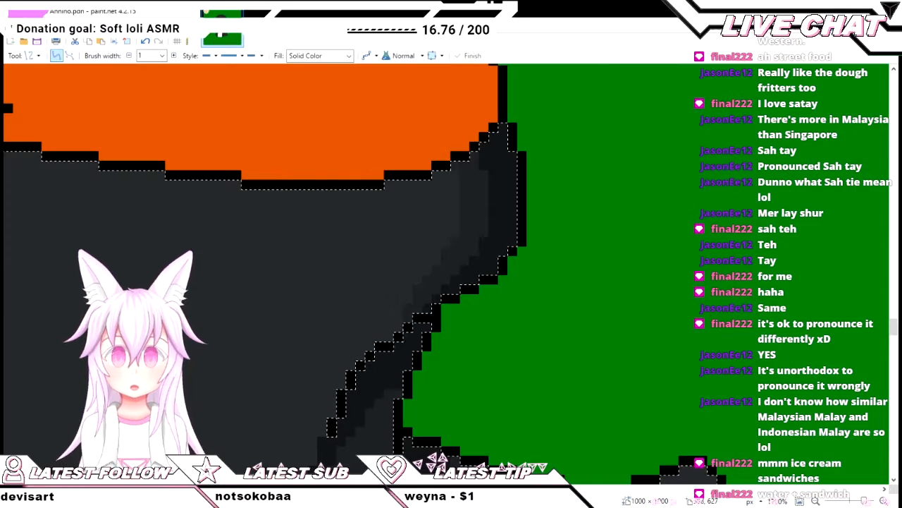
key(Return)
scroll(472, 218, down, 3)
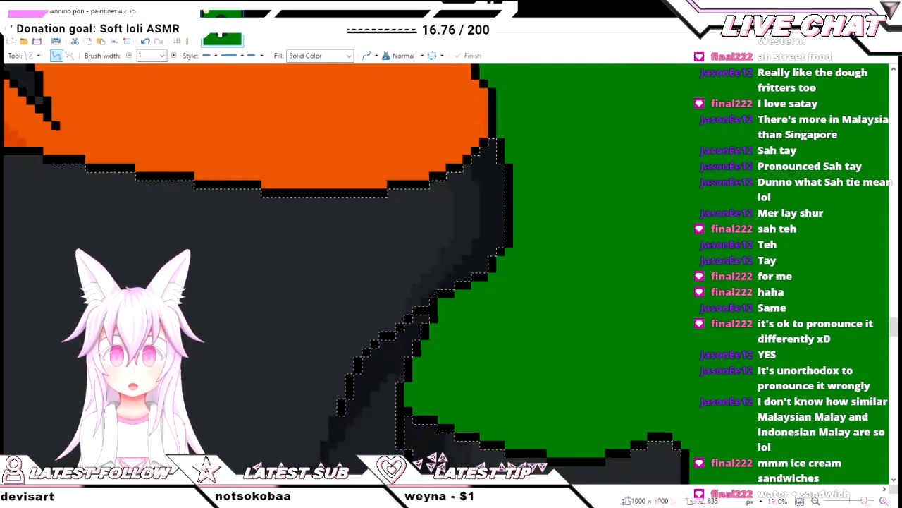
scroll(406, 250, up, 3)
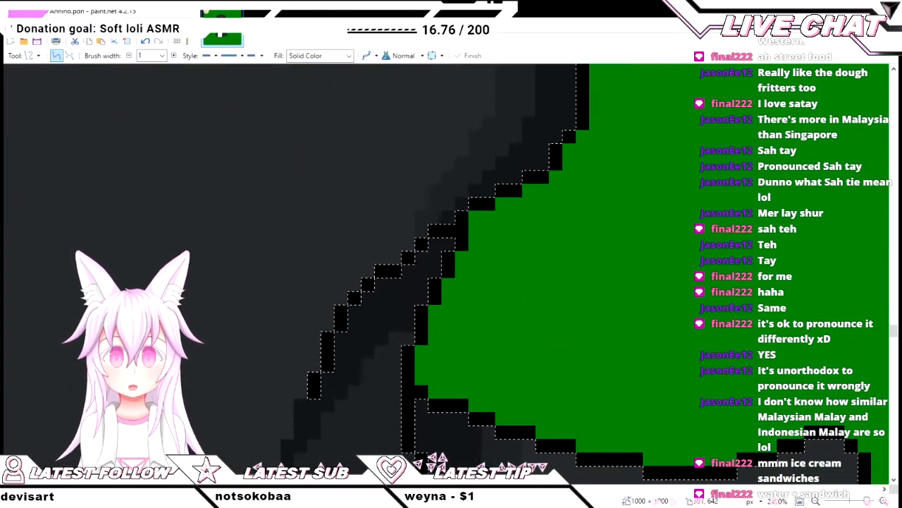
key(p)
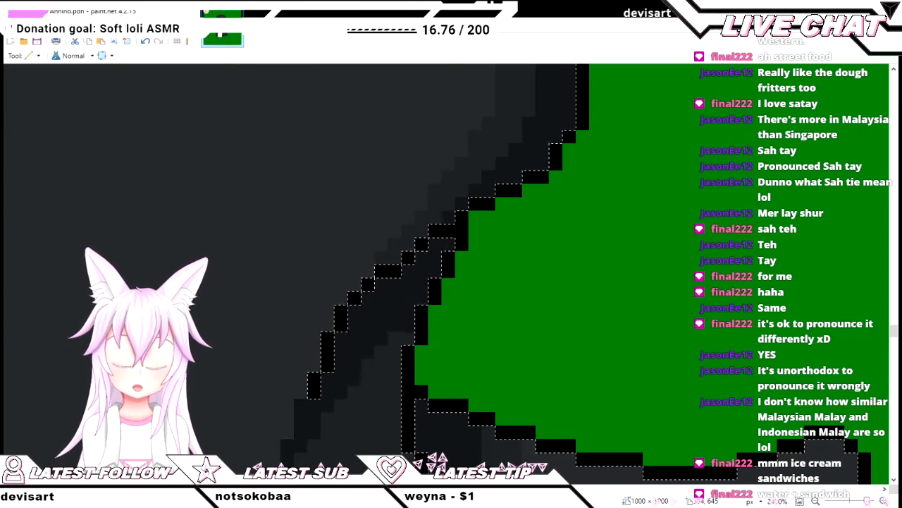
scroll(437, 275, down, 4)
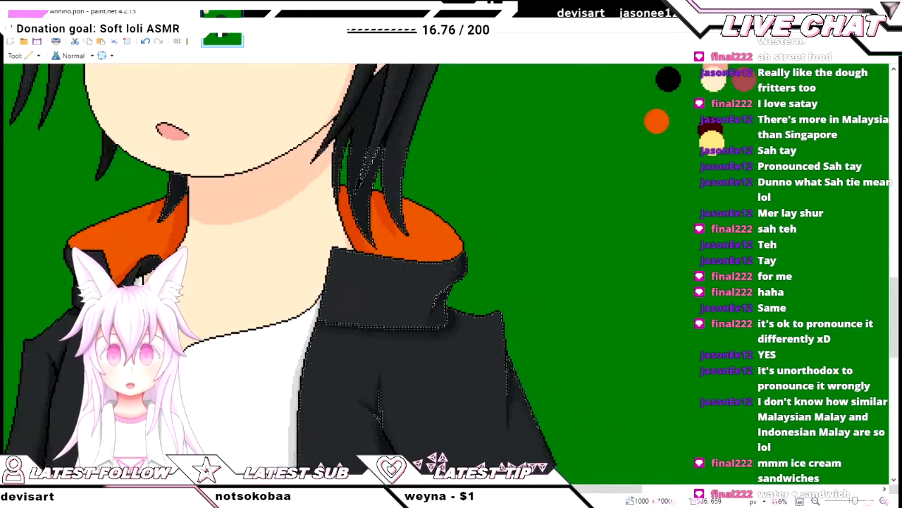
scroll(459, 282, down, 1)
- Draw a curved 1-pixel line from the image-left collar's fold crease to its lower edge and fill the enclosed area with dark shading
scroll(459, 282, up, 4)
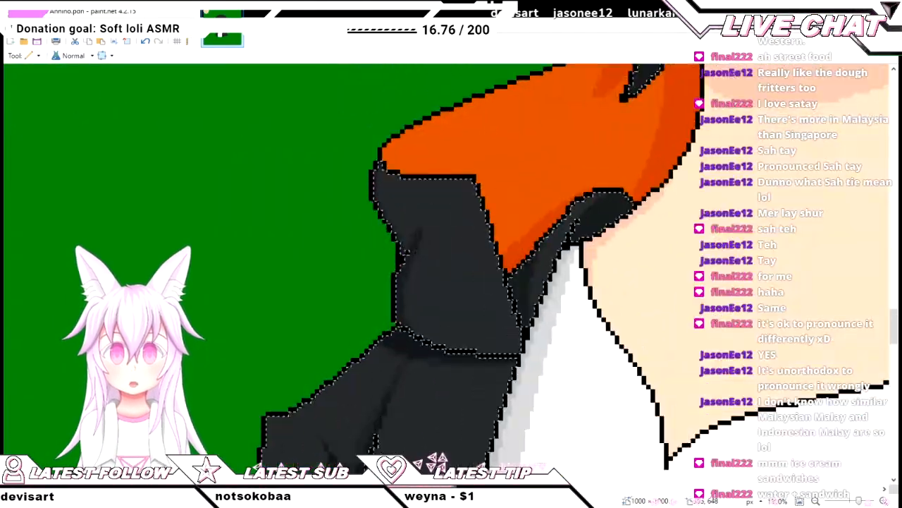
key(o)
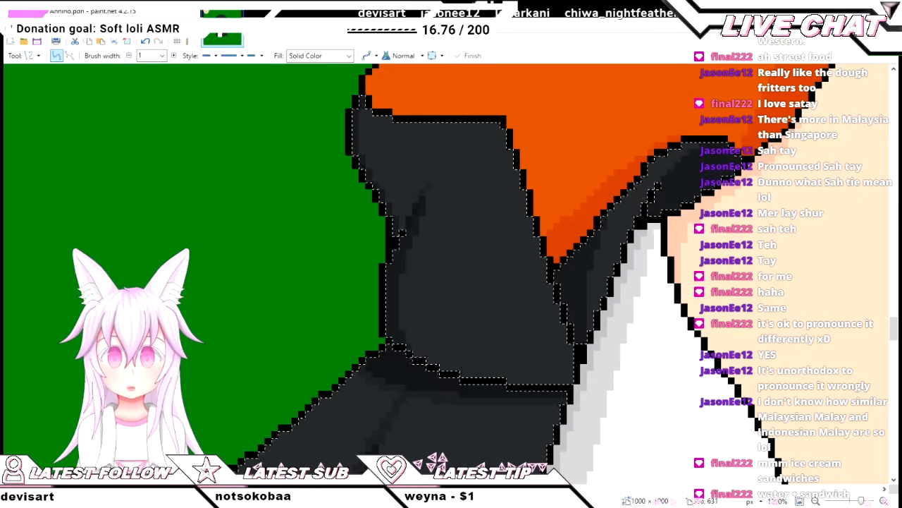
scroll(444, 183, up, 1)
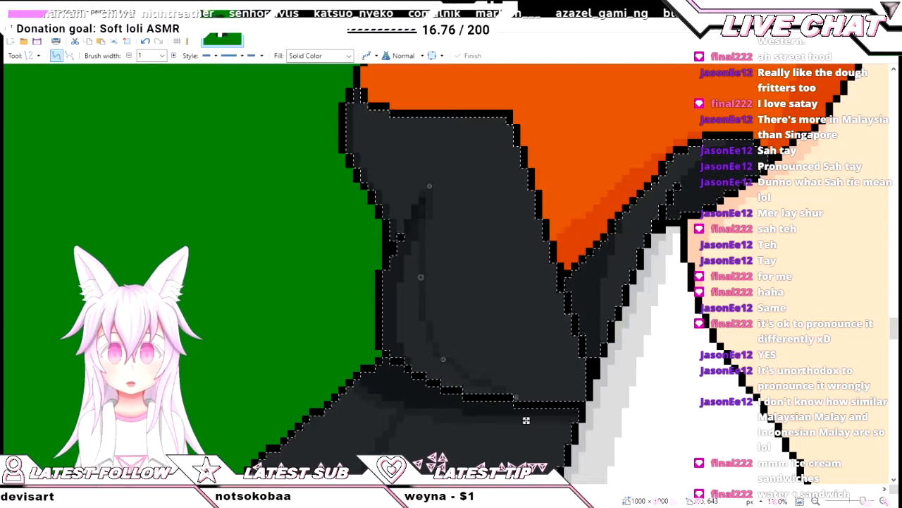
key(f)
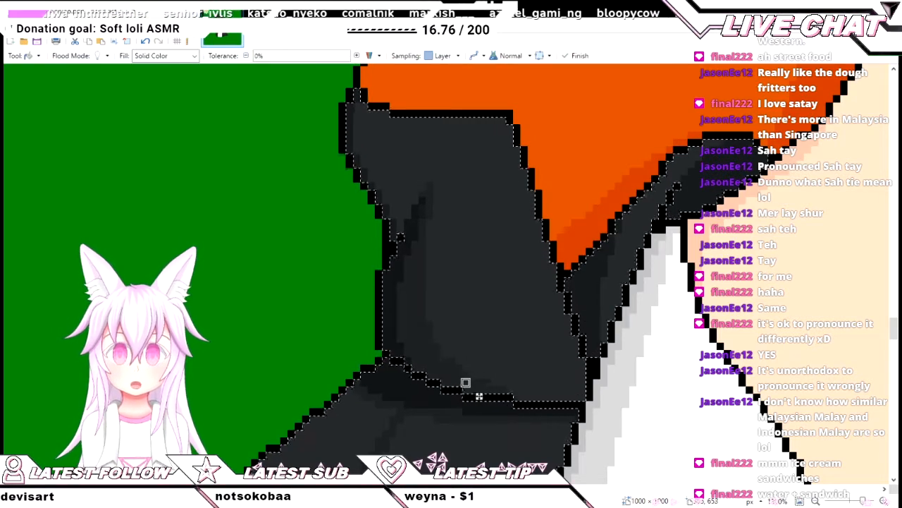
- Smooth and extend the tail of the shading along the image-left collar's lower edge with Pencil pixels
key(ctrl+plus)
key(ctrl+plus)
key(ctrl+plus)
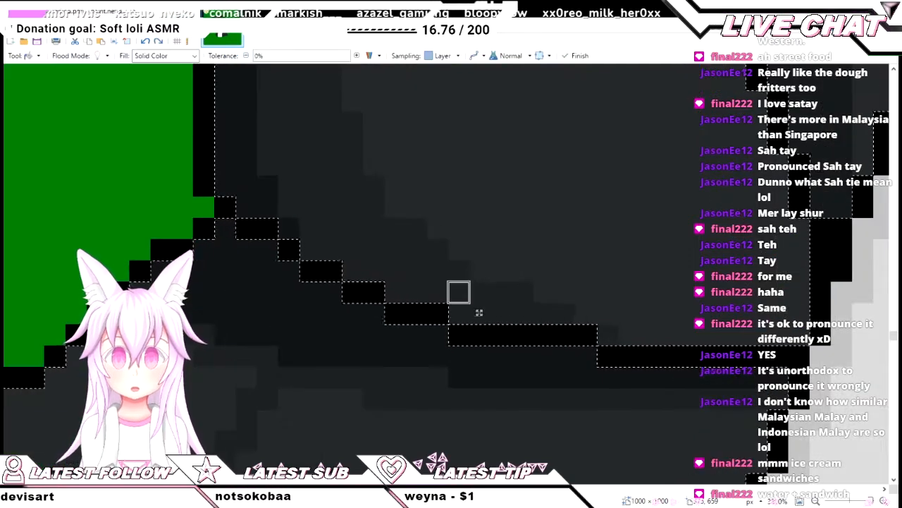
key(p)
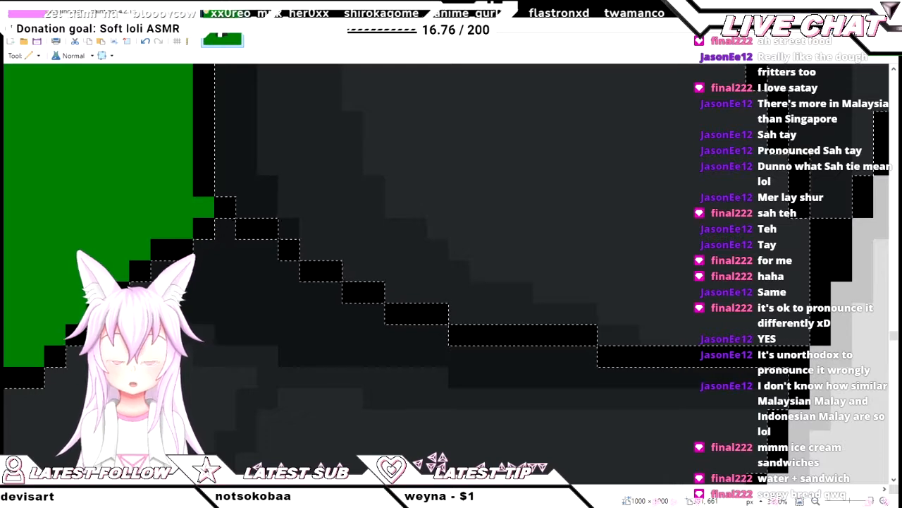
scroll(564, 322, down, 6)
scroll(584, 331, up, 5)
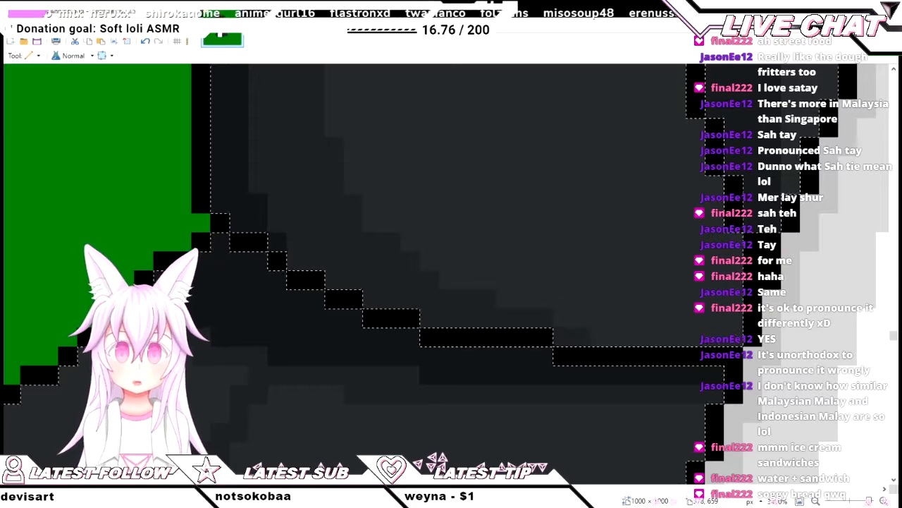
- Draw short 1-pixel shading lines along the image-left collar's outer edge, from the fold crease up toward the orange lining
scroll(522, 265, down, 5)
scroll(522, 266, up, 3)
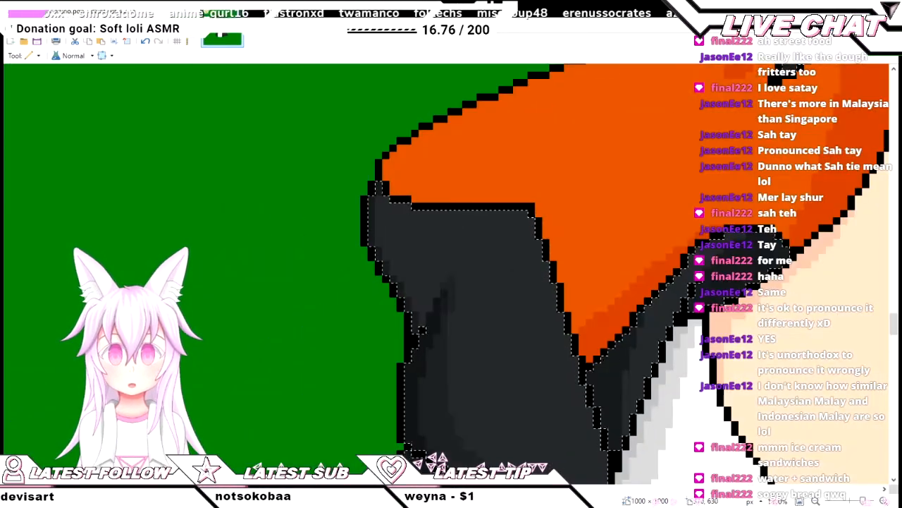
scroll(430, 276, down, 2)
scroll(423, 276, up, 3)
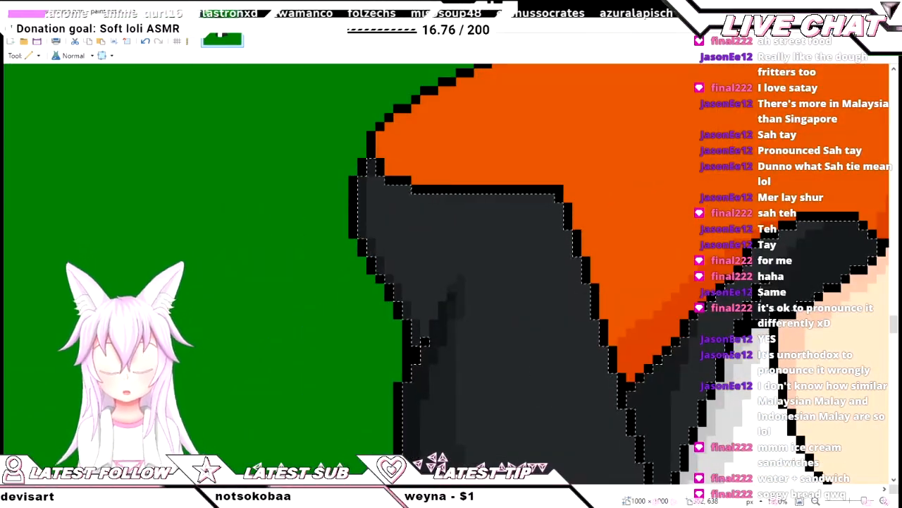
key(o)
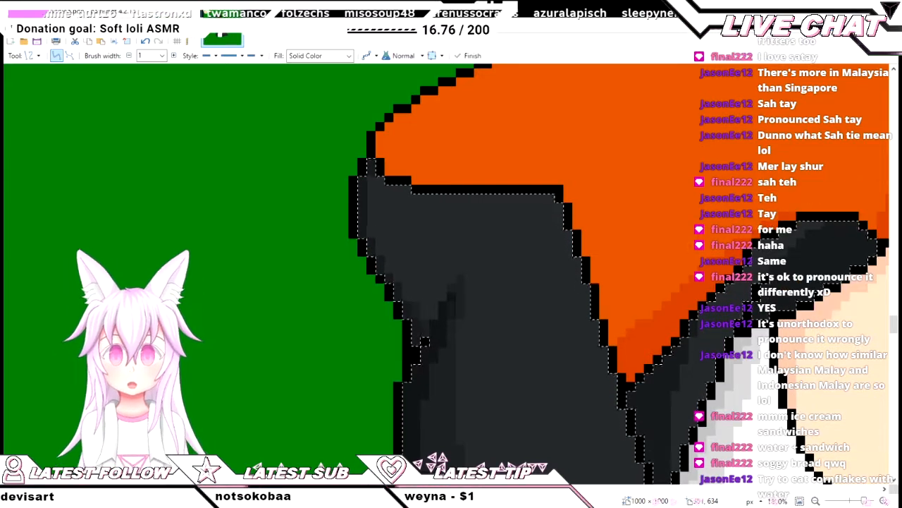
scroll(408, 301, up, 1)
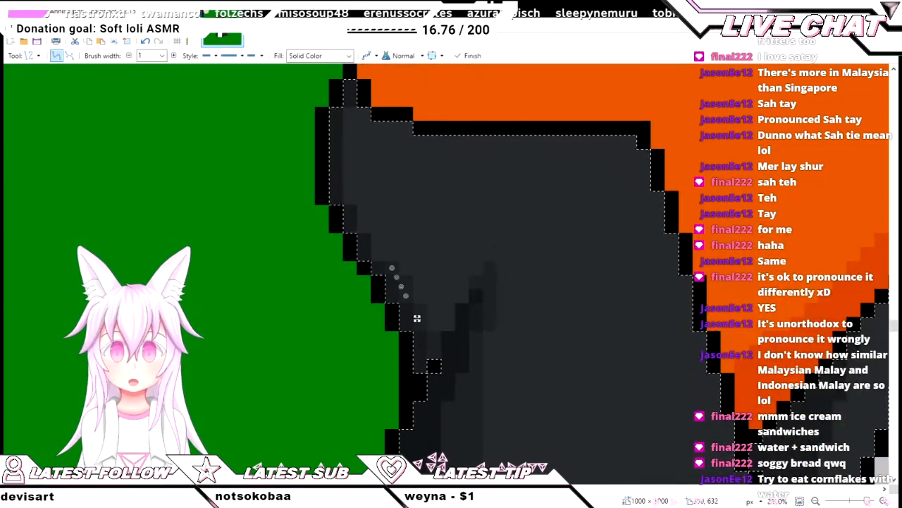
drag(392, 275, 364, 225)
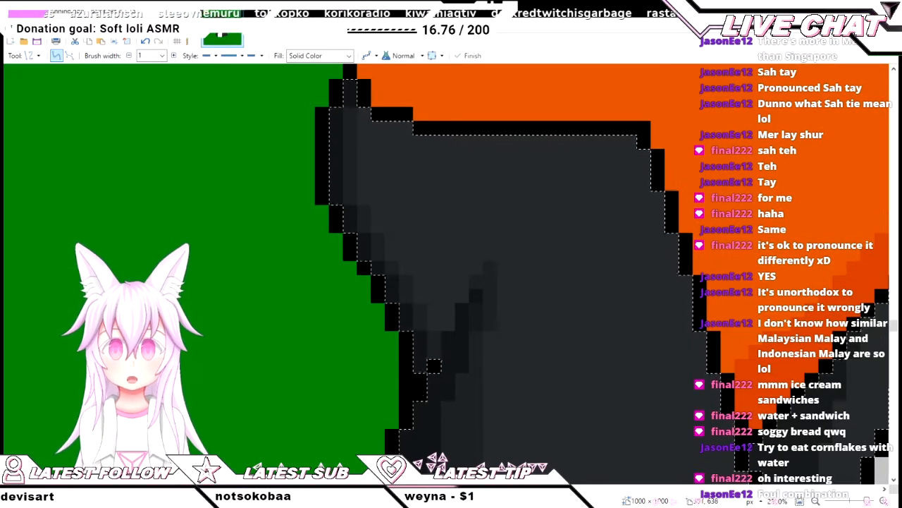
- Fill the shadow area on the inner strip of the image-left collar beside the white shirt with dark shading
scroll(412, 416, down, 8)
scroll(413, 416, down, 3)
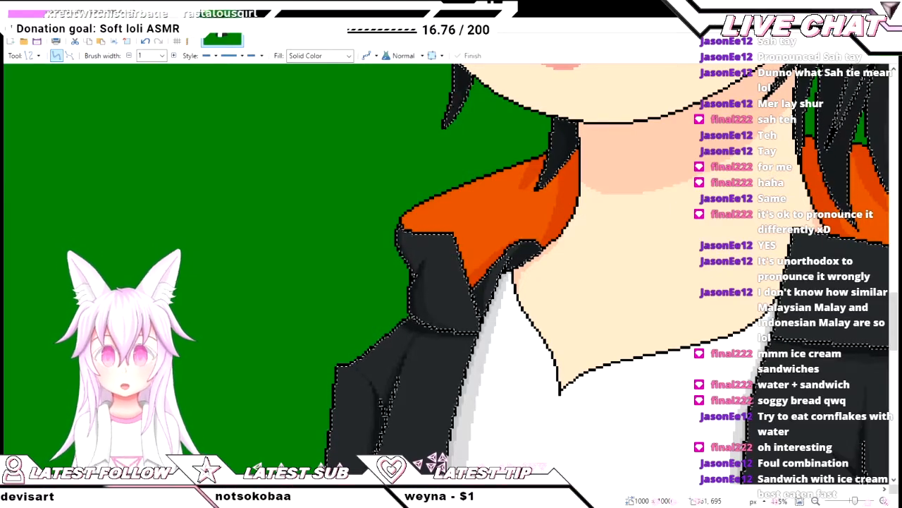
scroll(500, 284, up, 3)
key(f)
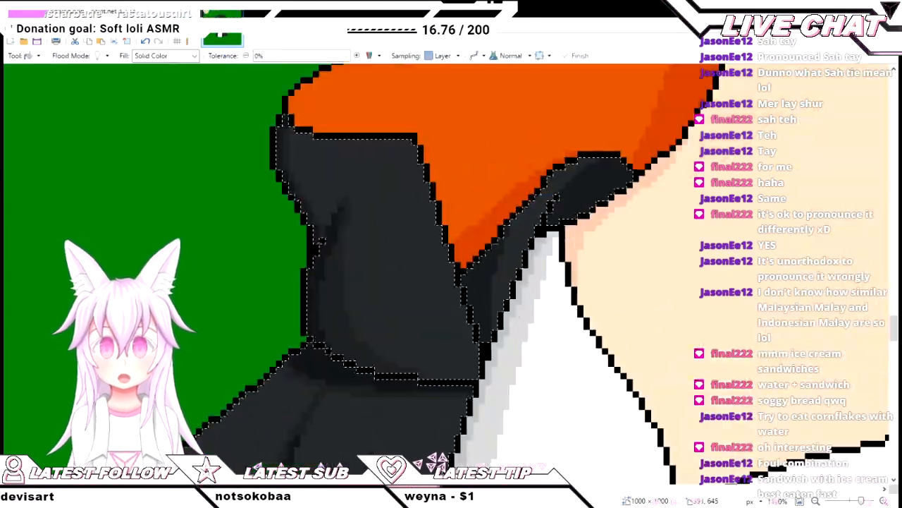
scroll(500, 284, down, 2)
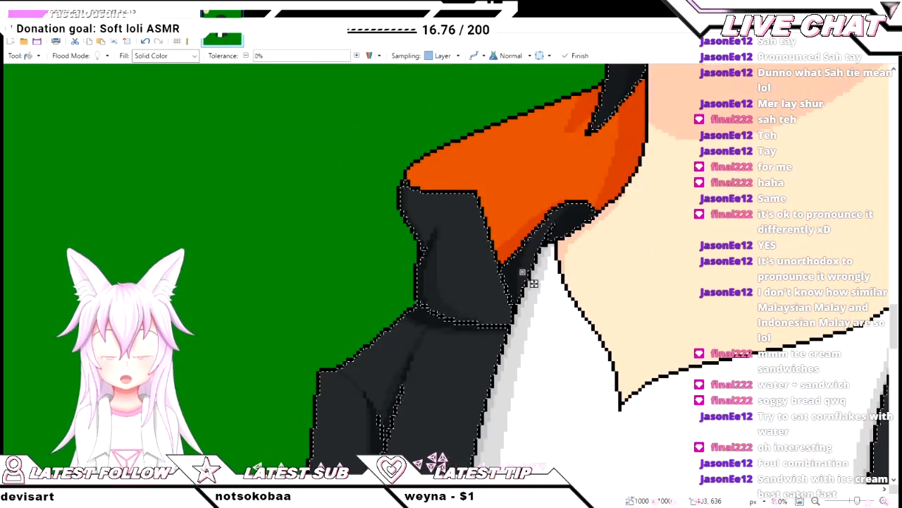
scroll(522, 272, down, 3)
drag(523, 272, 114, 245)
scroll(62, 189, up, 3)
scroll(115, 245, down, 1)
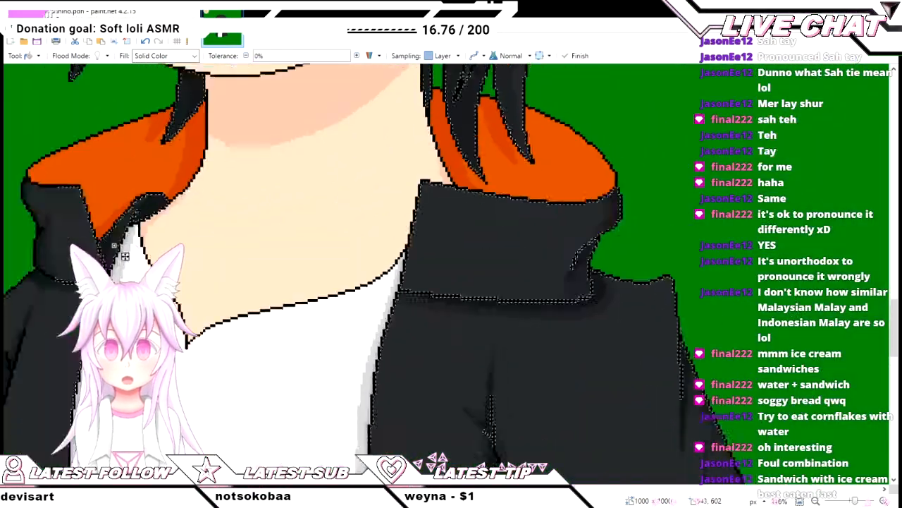
- Clear the selection around the black areas and review the shading from the jacket up to the hair around the ear
scroll(124, 256, down, 5)
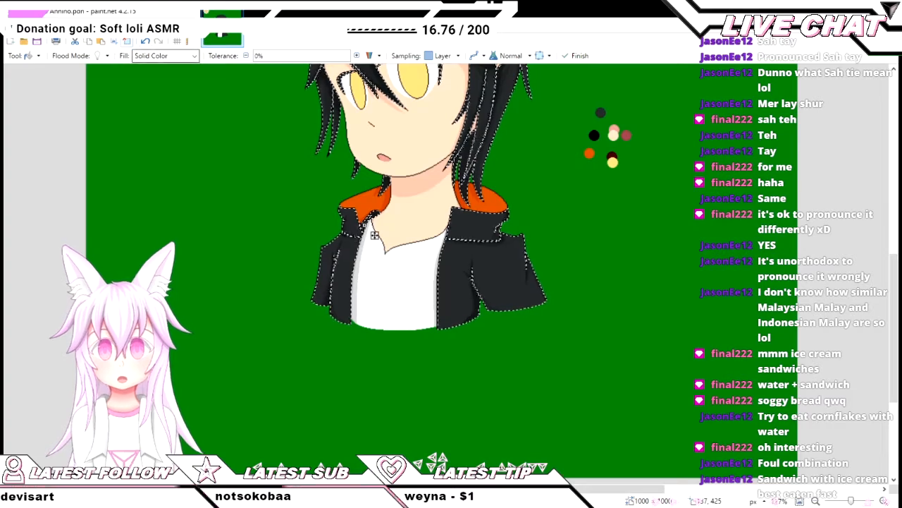
key(ctrl+d)
scroll(397, 385, up, 1)
scroll(397, 367, up, 3)
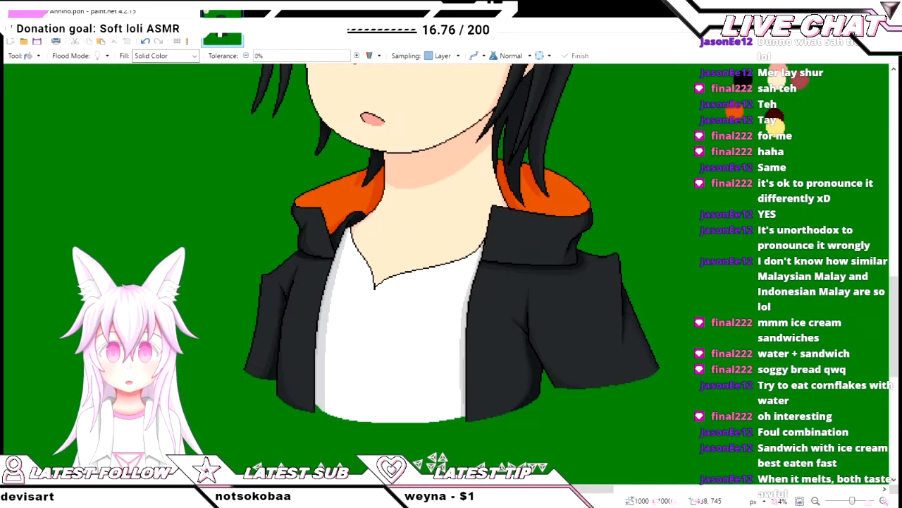
scroll(398, 354, up, 8)
scroll(398, 354, down, 3)
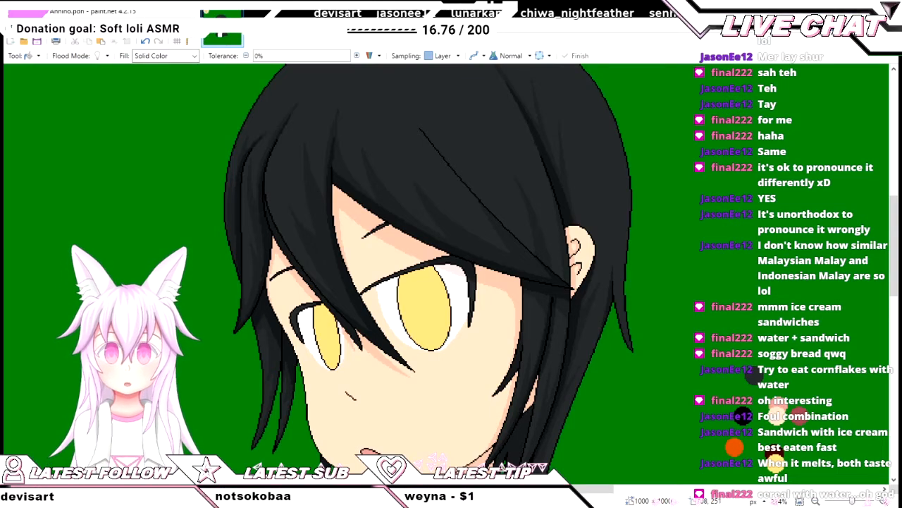
scroll(446, 273, up, 4)
scroll(445, 274, up, 3)
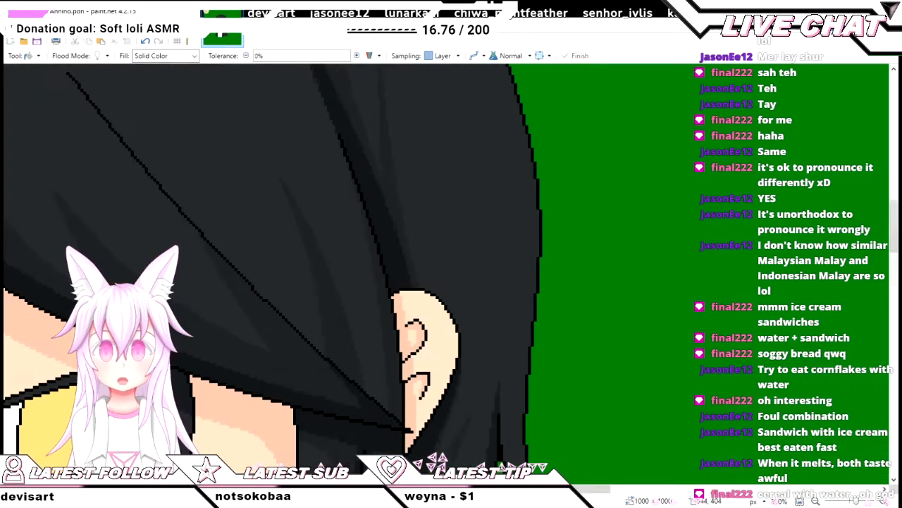
- Examine the hair shading across the crown, the bangs and the area around the ear
scroll(446, 273, left, 3)
scroll(445, 273, down, 5)
scroll(445, 273, up, 2)
scroll(446, 273, left, 3)
scroll(446, 274, down, 5)
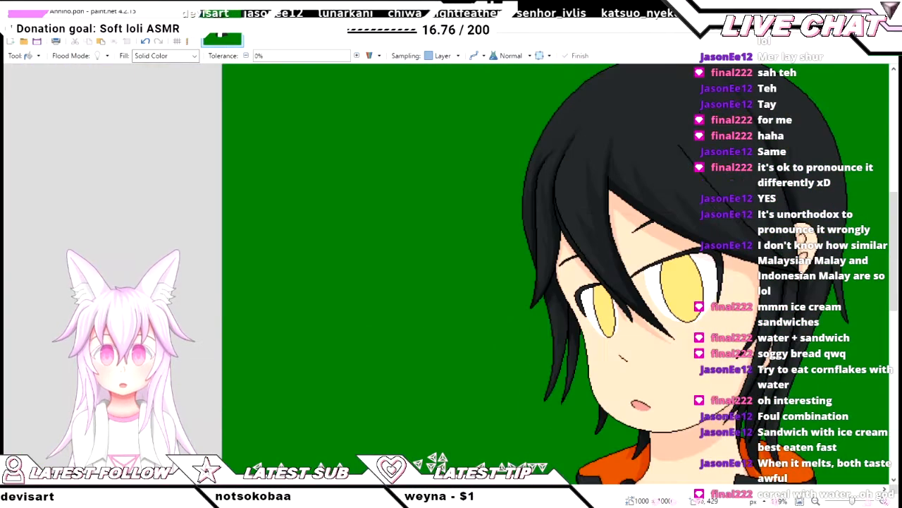
scroll(446, 274, right, 6)
scroll(445, 274, up, 2)
scroll(445, 274, left, 2)
scroll(446, 274, left, 3)
scroll(445, 273, up, 2)
scroll(445, 274, up, 4)
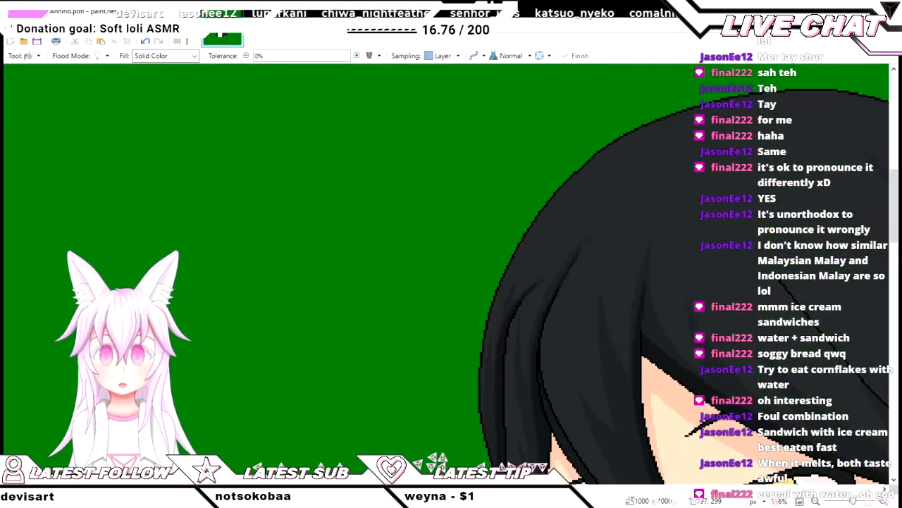
scroll(446, 273, right, 6)
scroll(446, 274, down, 5)
scroll(446, 274, up, 4)
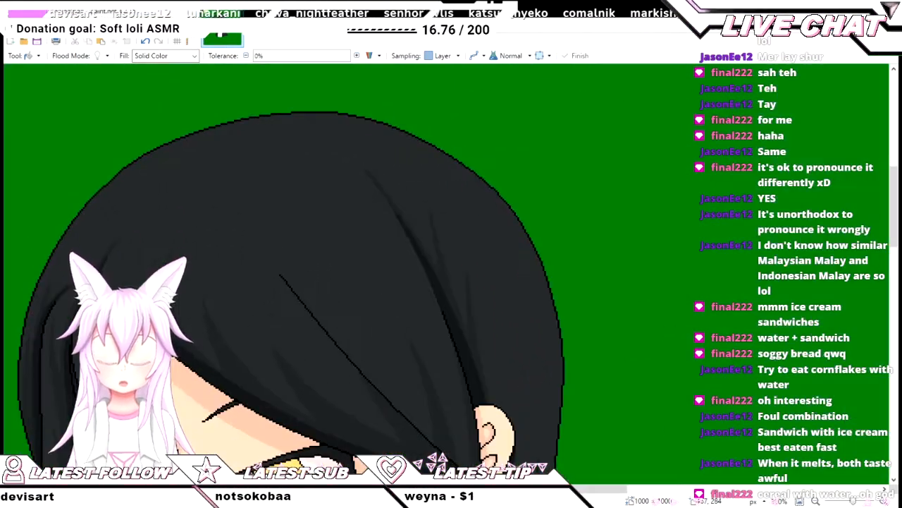
scroll(446, 273, down, 3)
scroll(445, 274, left, 4)
scroll(446, 273, up, 4)
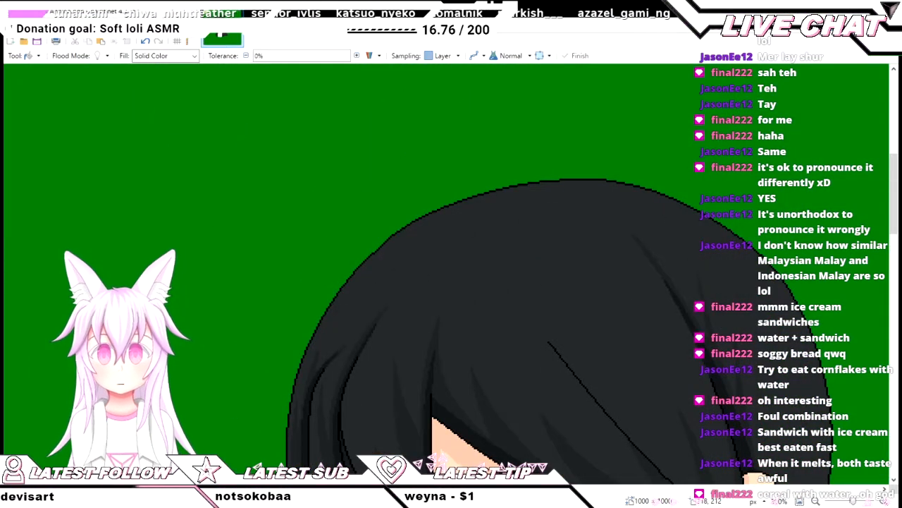
scroll(446, 274, right, 3)
scroll(445, 274, down, 3)
scroll(445, 273, left, 1)
scroll(445, 274, up, 3)
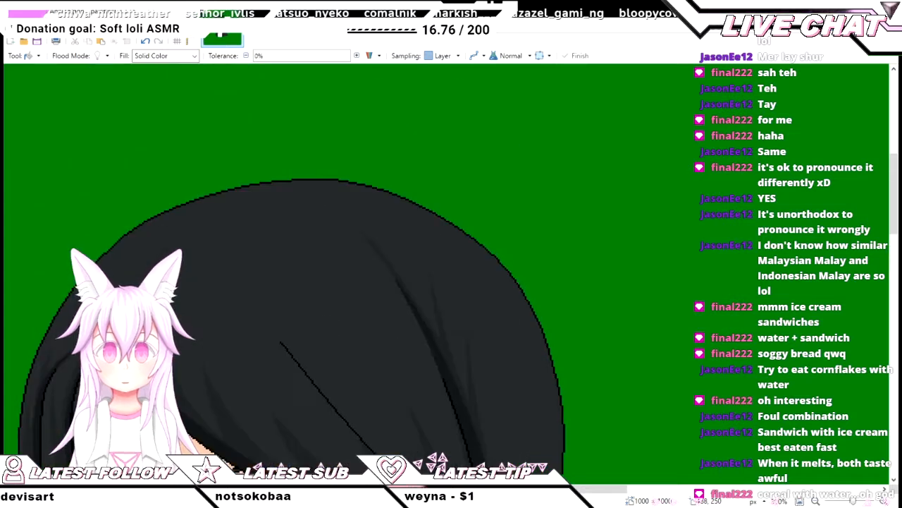
- Select all black hair and jacket areas with the Magic Wand at 0% tolerance
key(o)
key(o)
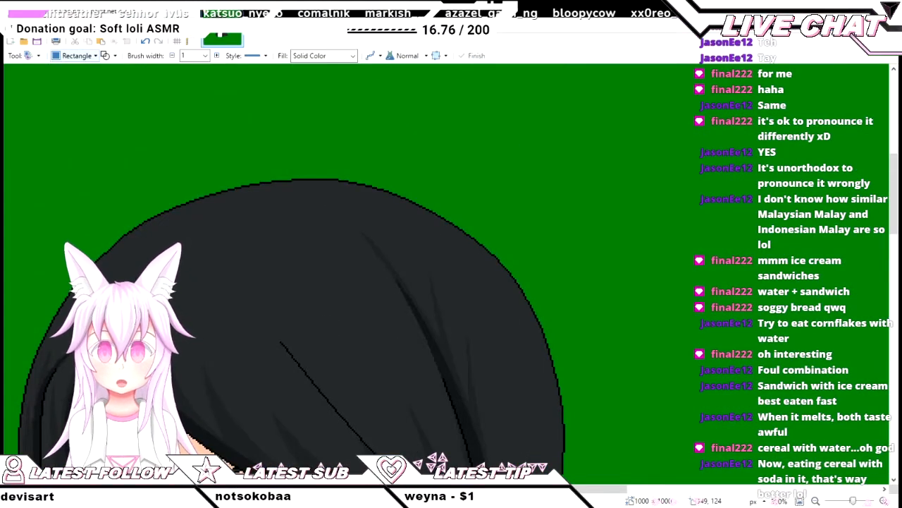
scroll(445, 274, down, 4)
scroll(446, 273, up, 3)
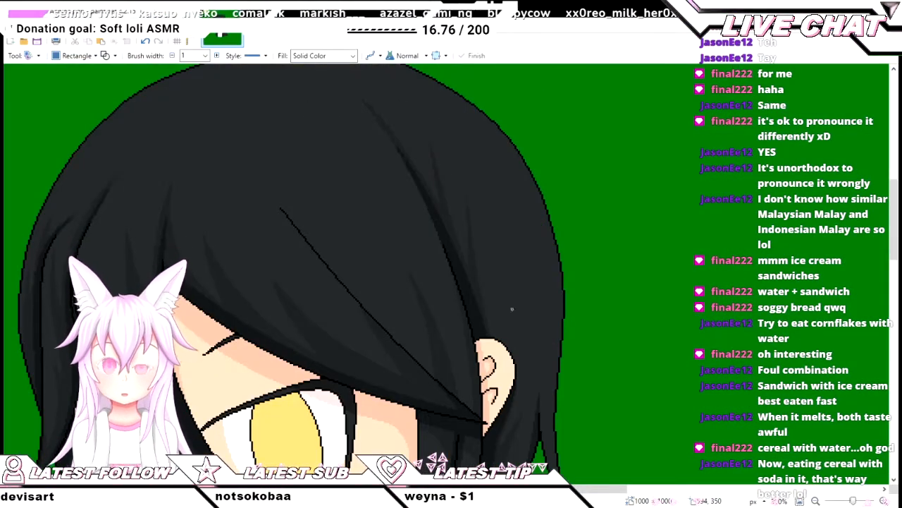
key(b)
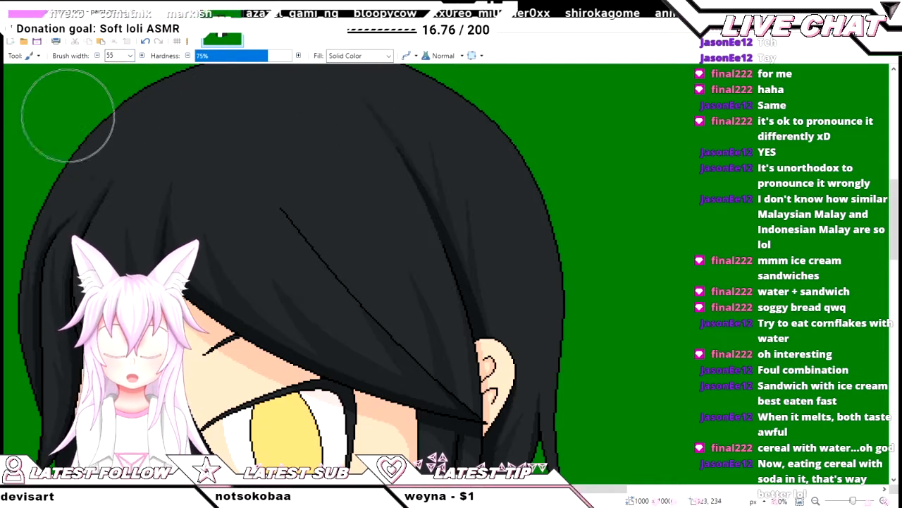
key(s)
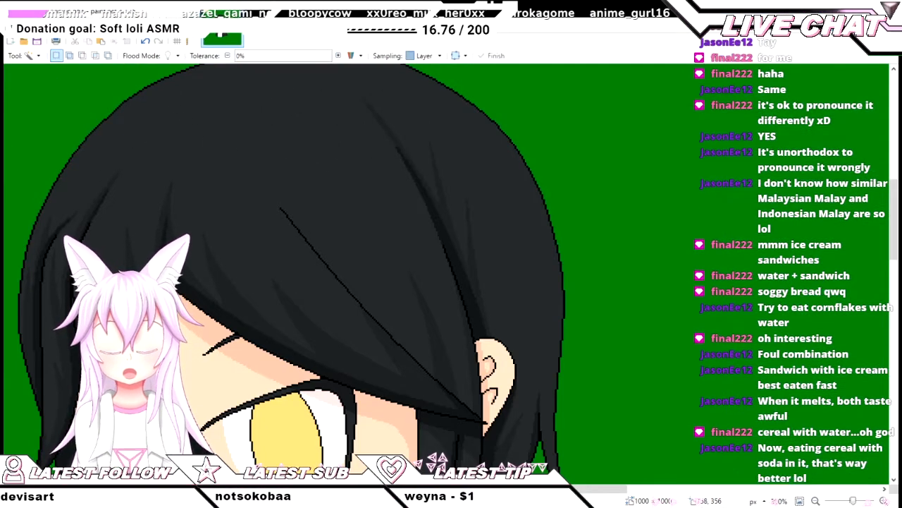
click(397, 256)
scroll(397, 256, left, 2)
scroll(451, 273, right, 3)
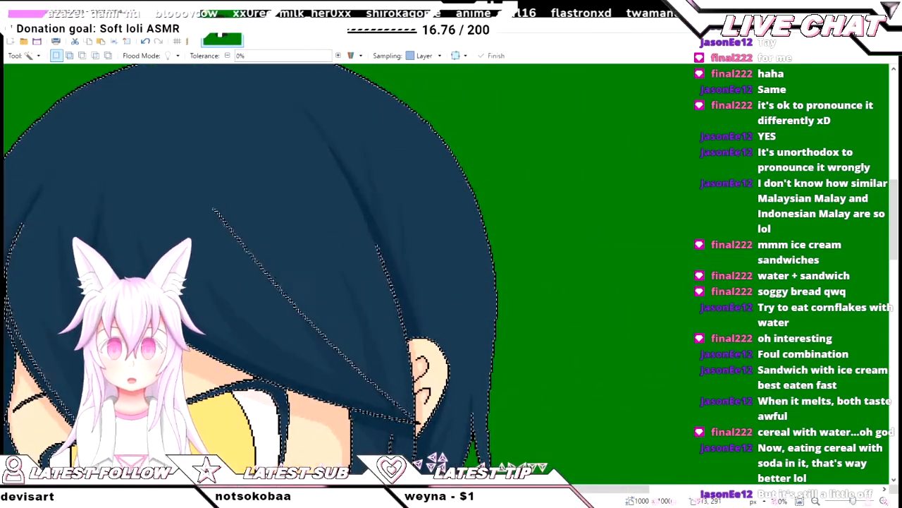
- Set up the Paintbrush with a brush width of 75 and 0% hardness for soft shading on the hair
key(b)
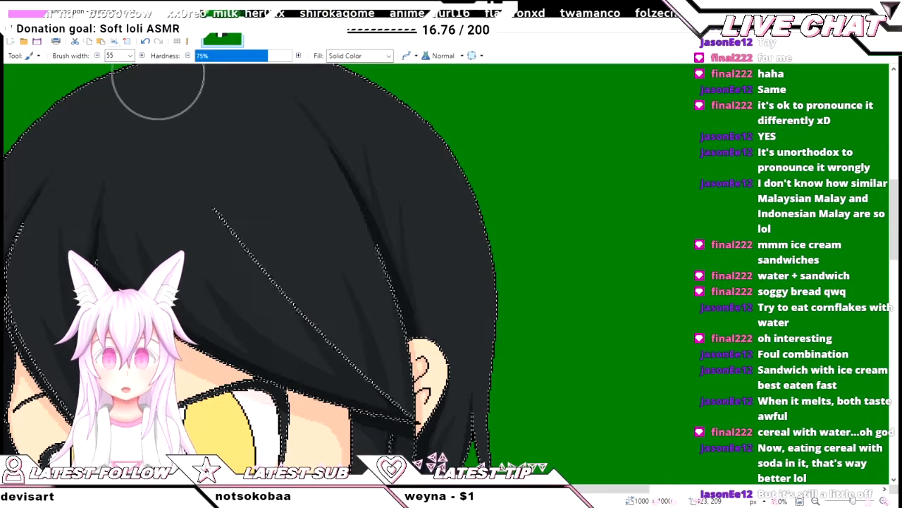
key(bracketright)
key(bracketright)
key(bracketright)
key(bracketright)
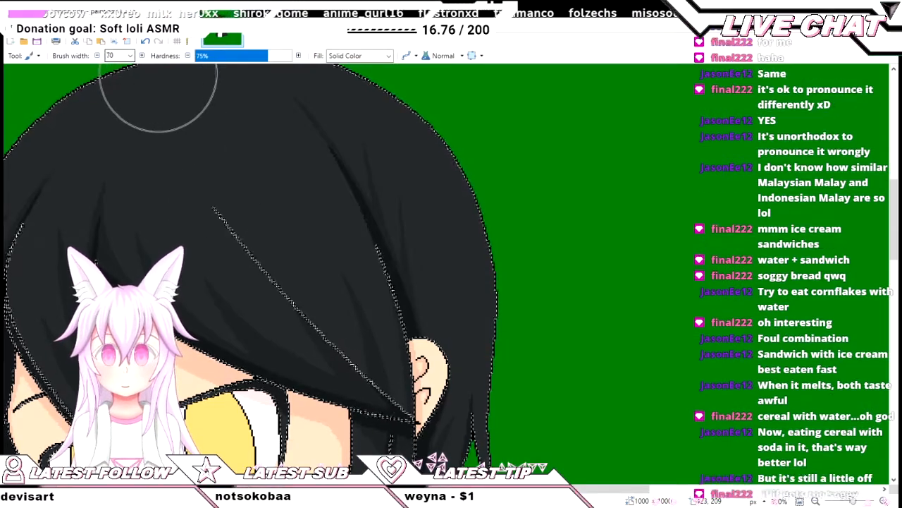
scroll(264, 237, down, 1)
scroll(264, 236, down, 1)
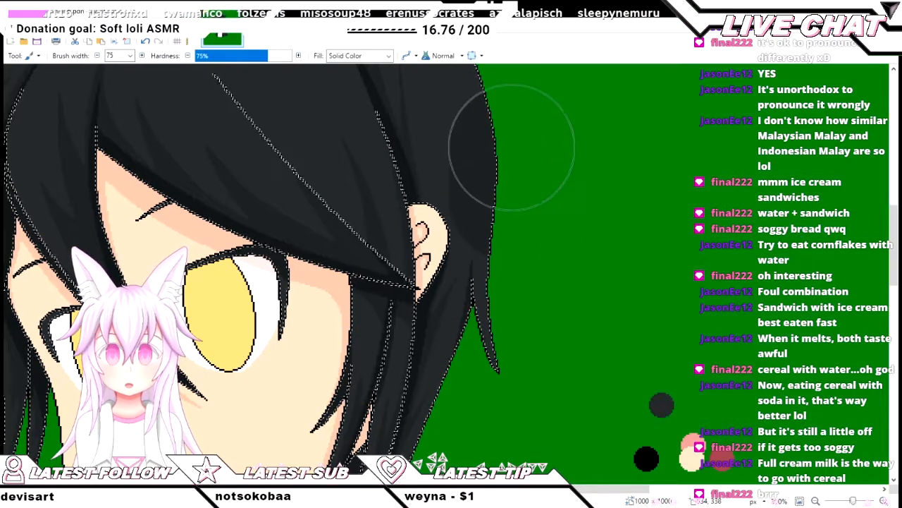
scroll(512, 146, up, 5)
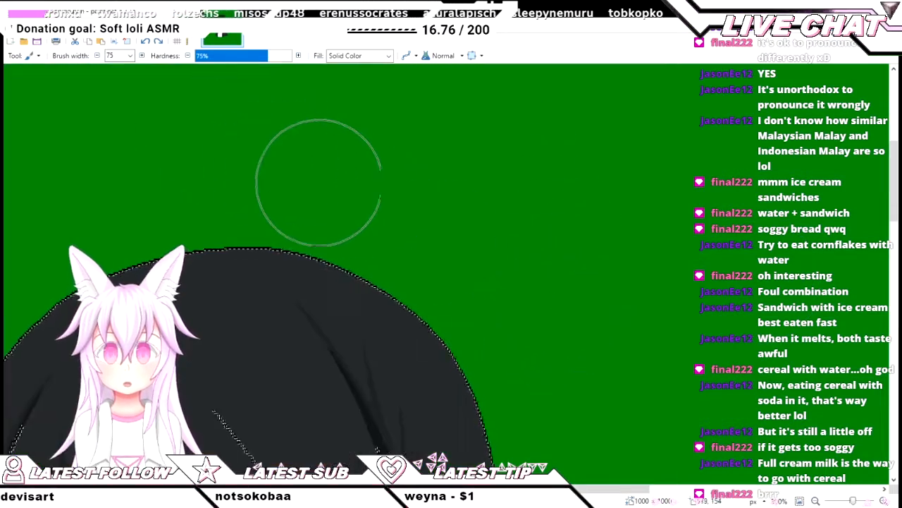
scroll(315, 177, left, 2)
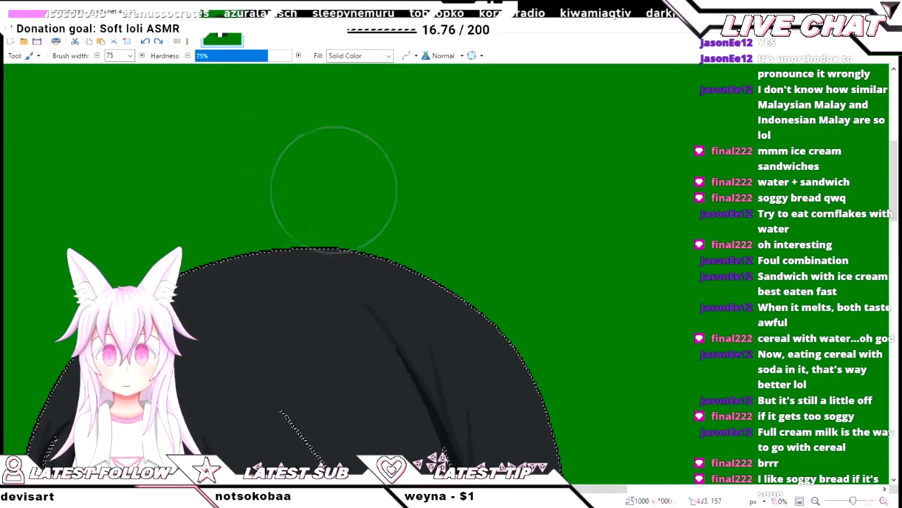
click(196, 56)
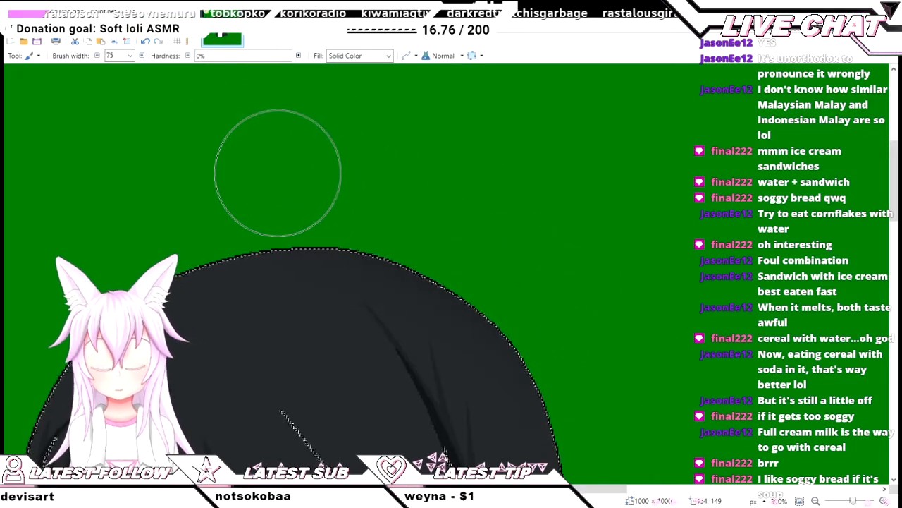
- Examine the selected hair from the crown down past the ear to the face and collar
scroll(300, 204, right, 4)
scroll(301, 205, down, 3)
scroll(302, 205, left, 1)
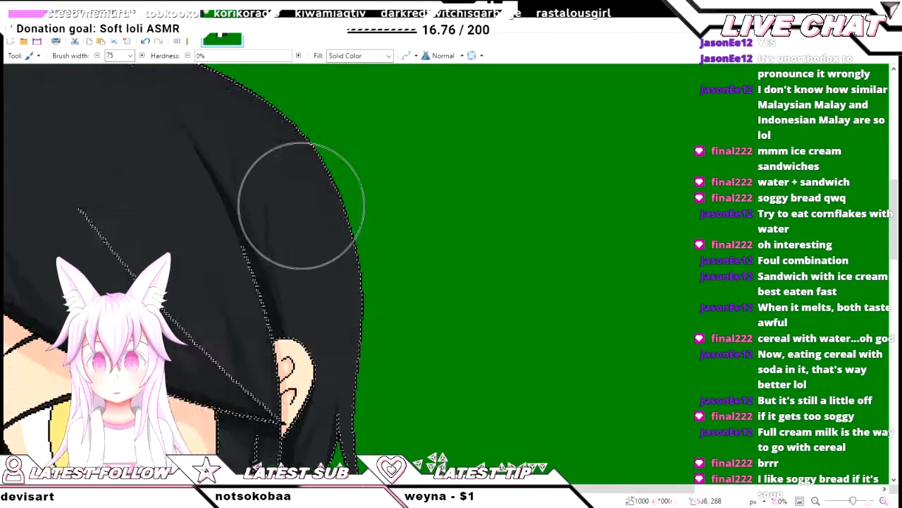
scroll(301, 206, left, 3)
scroll(301, 206, up, 4)
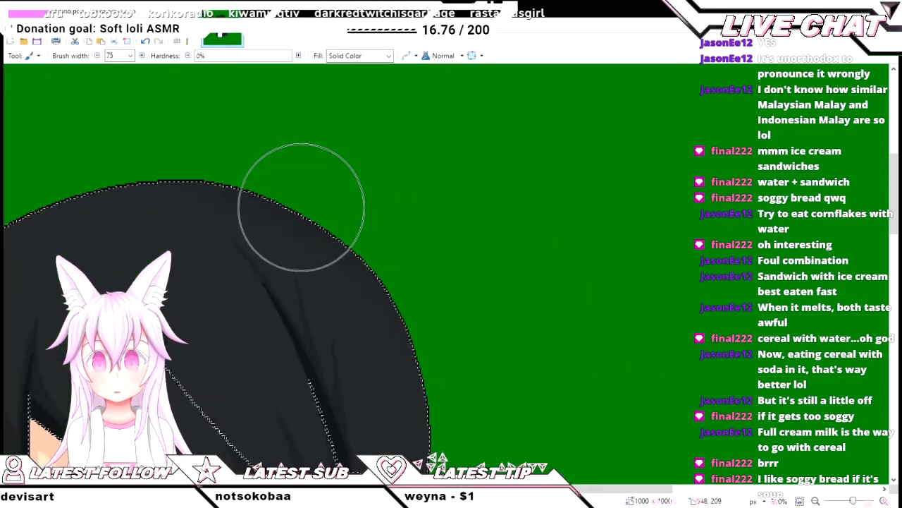
scroll(301, 207, left, 2)
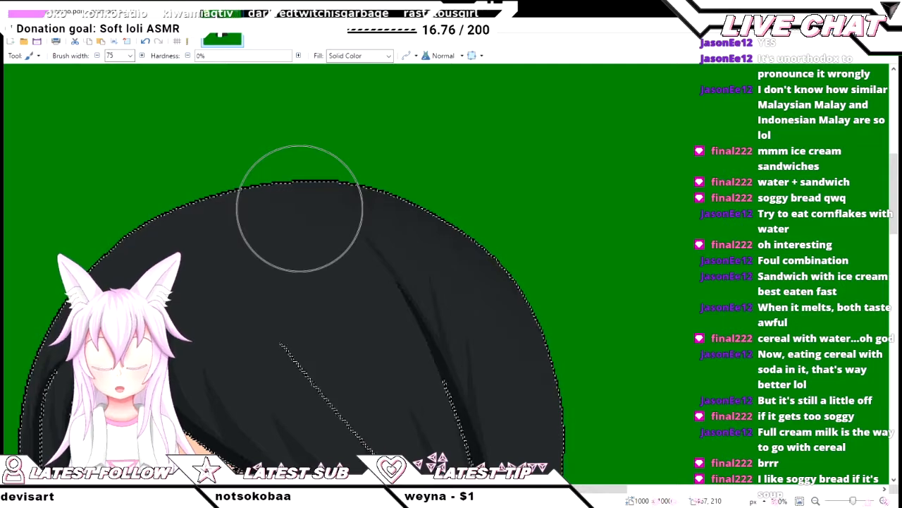
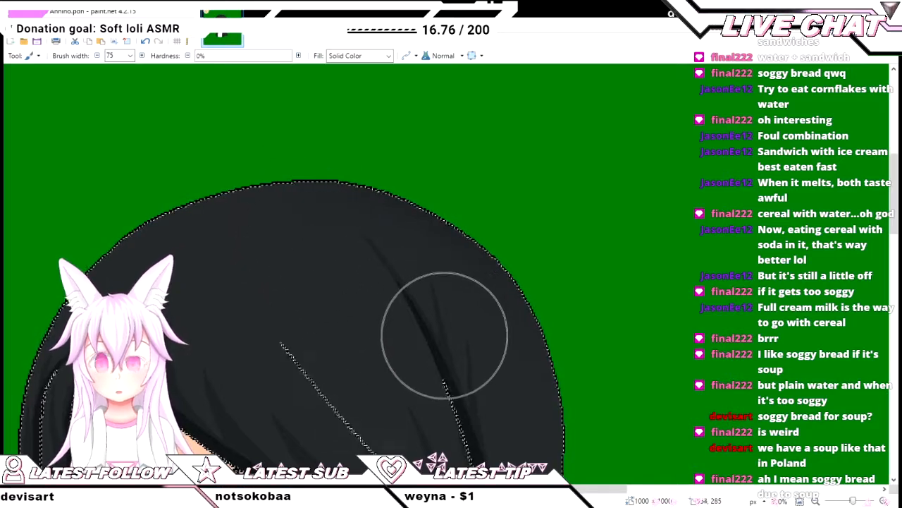
scroll(430, 318, down, 5)
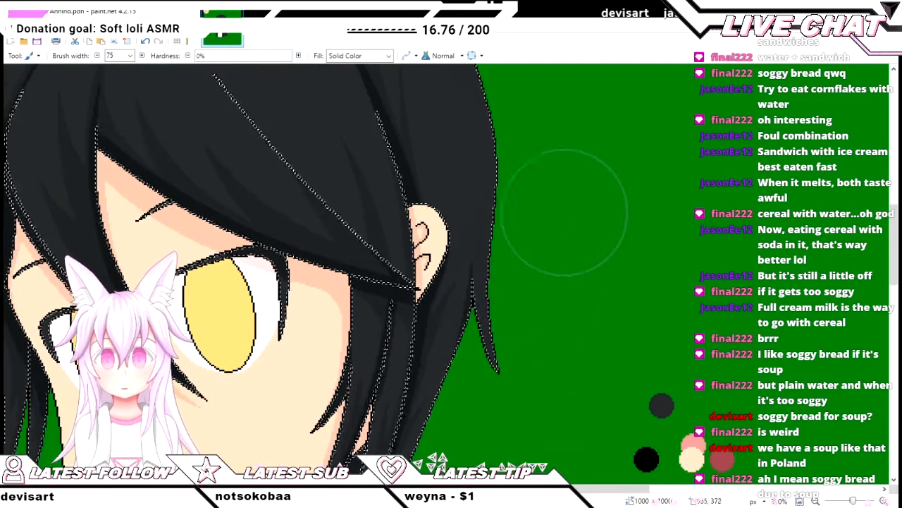
scroll(557, 141, up, 3)
scroll(600, 258, up, 3)
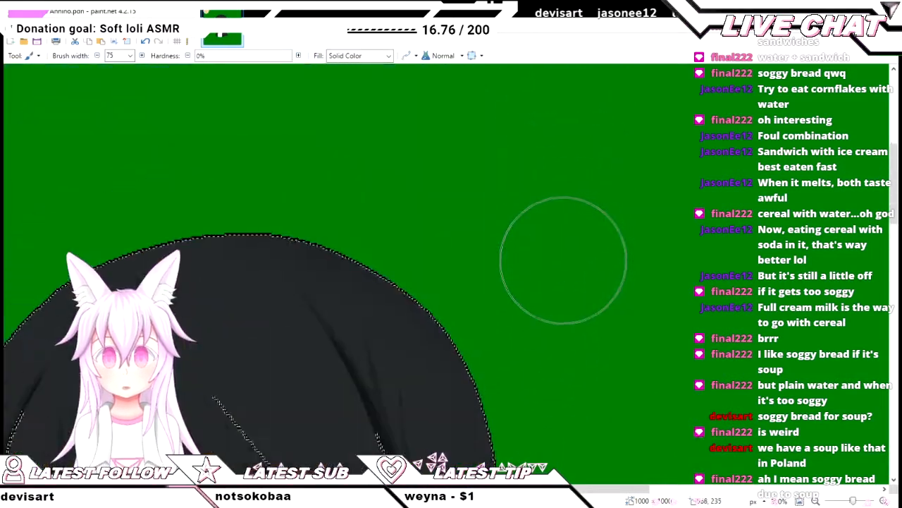
scroll(550, 327, down, 2)
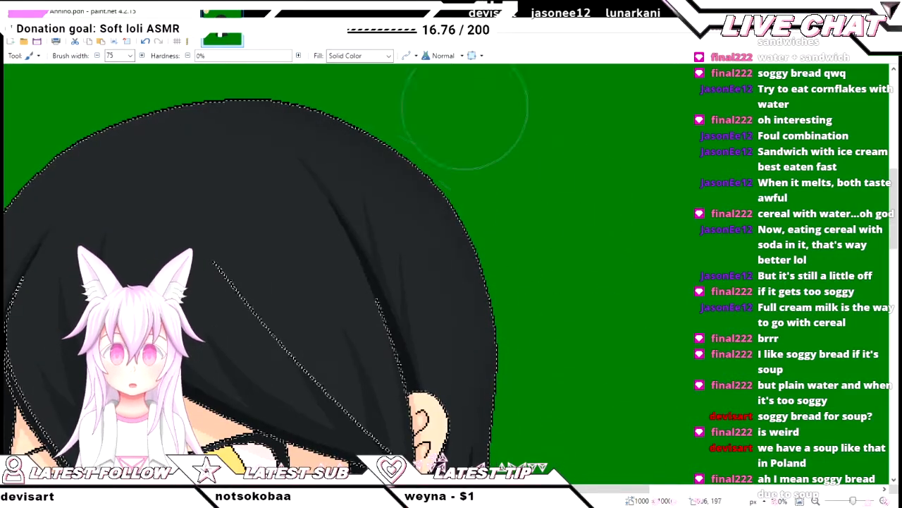
scroll(587, 380, down, 5)
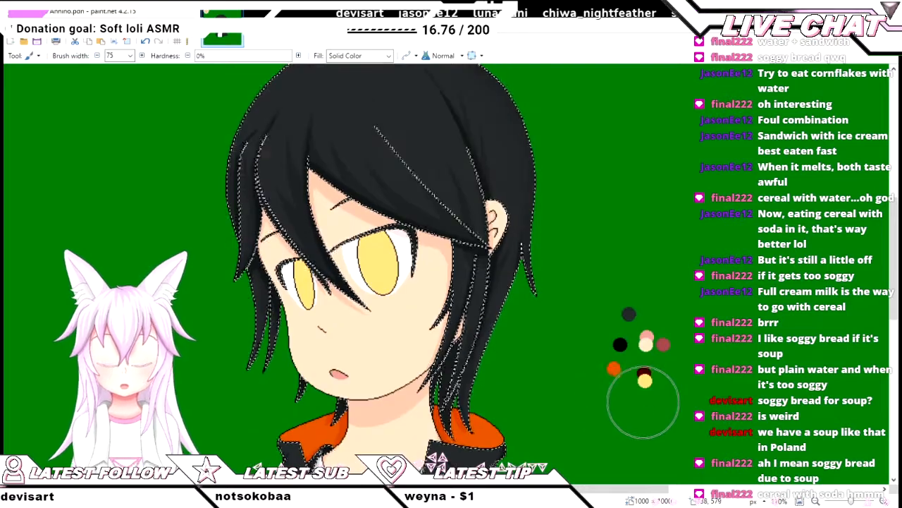
- Undo the last two edits and subtract both sides of the jacket from the selection, leaving only the hair selected
scroll(141, 120, down, 2)
key(ctrl+z)
key(ctrl+z)
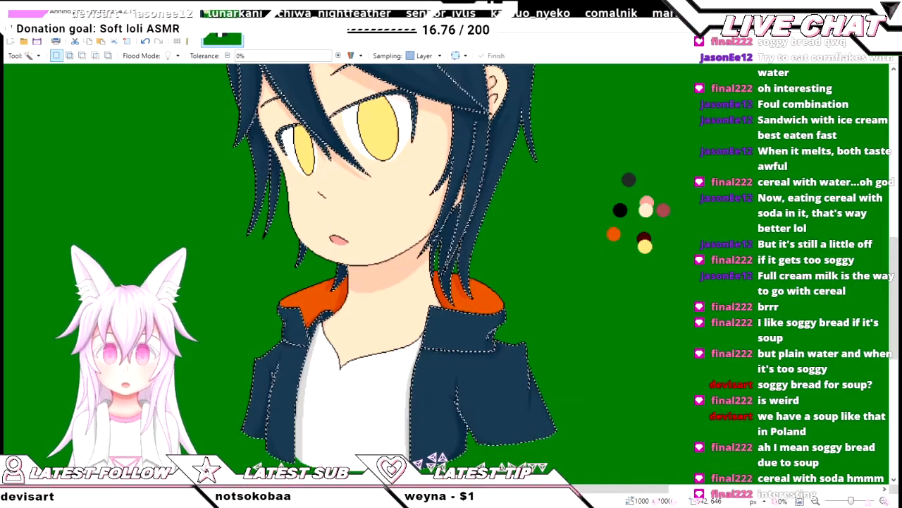
click(83, 56)
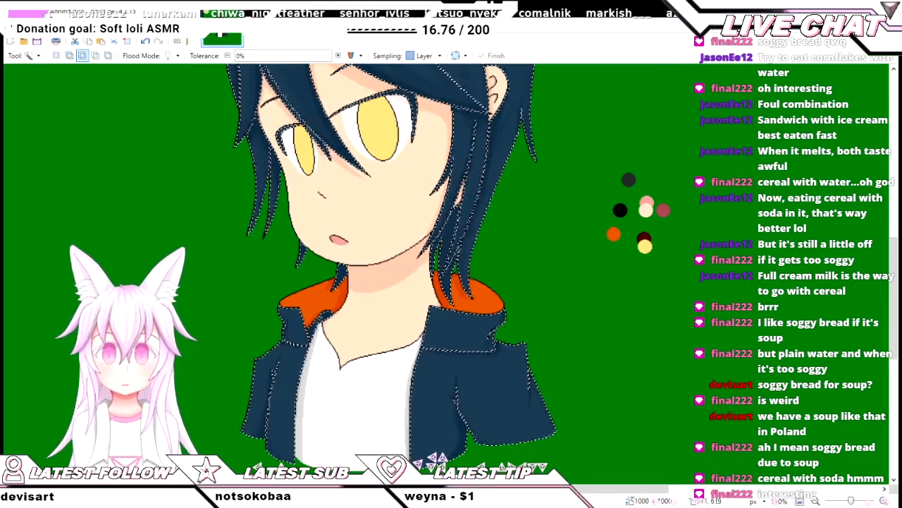
click(447, 363)
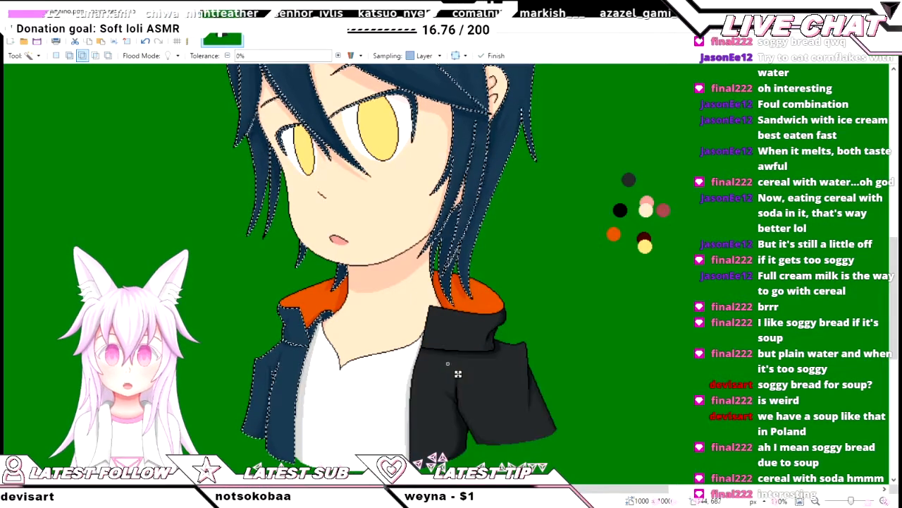
click(303, 372)
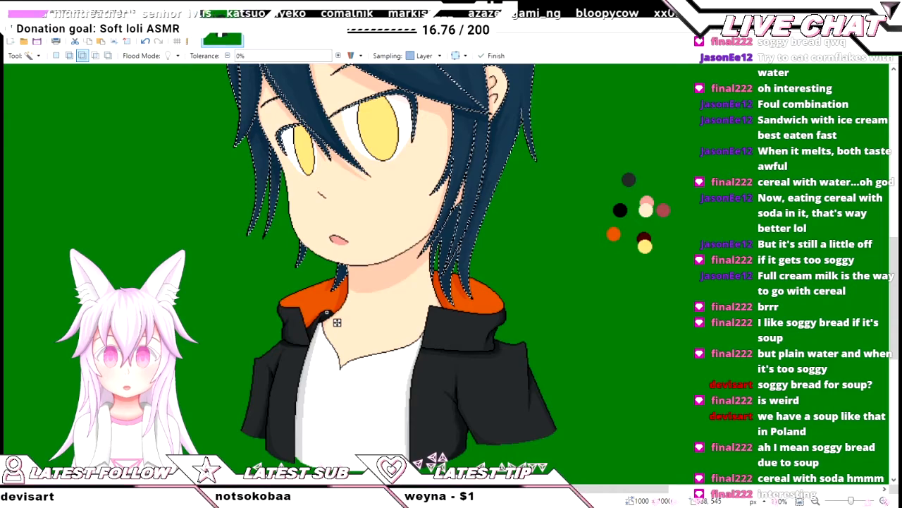
scroll(380, 267, up, 3)
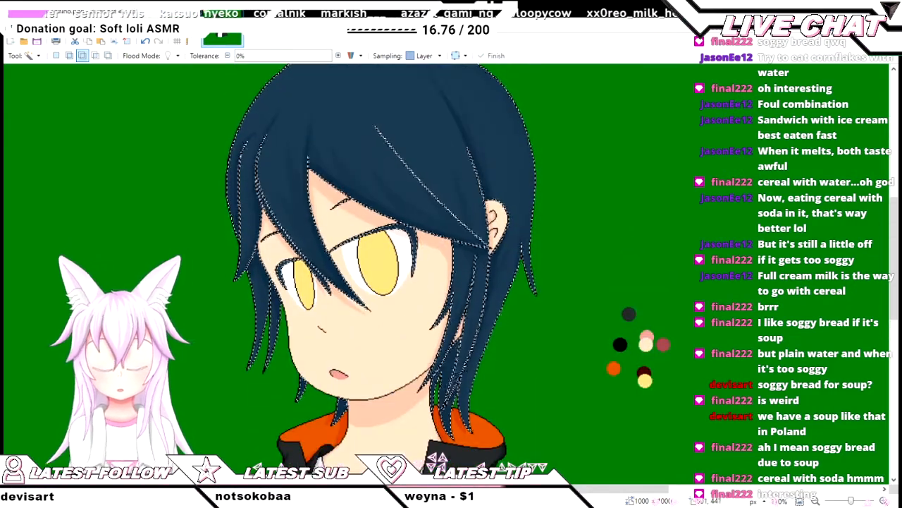
- Switch to the Recolor tool for working on the selected hair
key(BackSpace)
key(o)
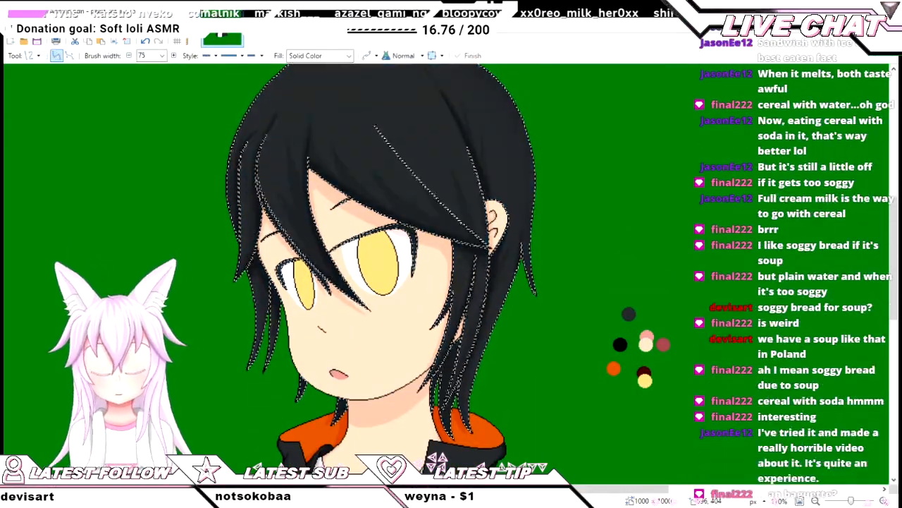
key(r)
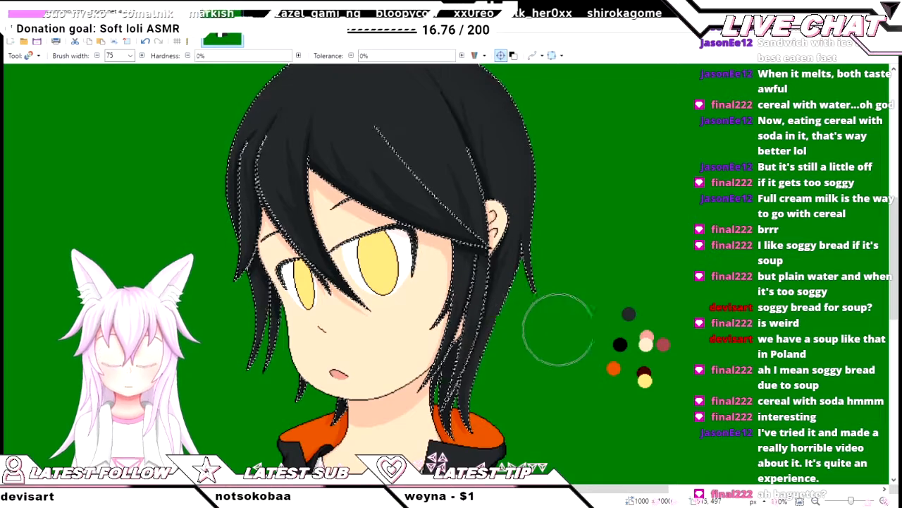
- Examine the selected hair strands from the crown down to the collar on both sides of the face
scroll(568, 332, up, 2)
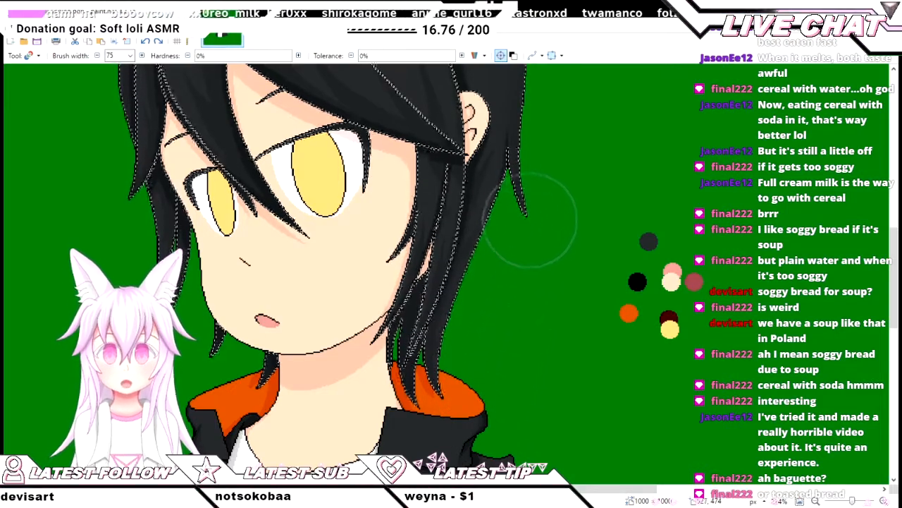
scroll(592, 262, up, 3)
scroll(536, 338, down, 4)
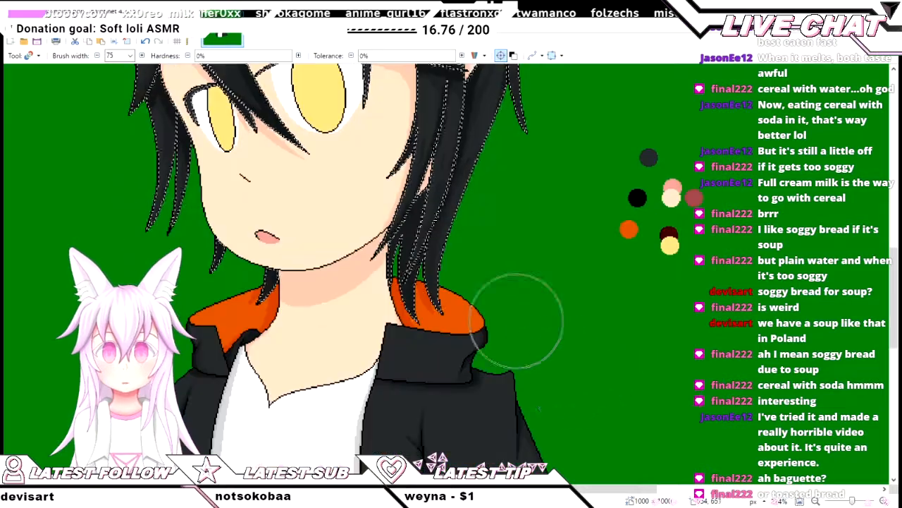
scroll(467, 296, up, 2)
scroll(455, 299, up, 2)
scroll(450, 304, left, 4)
scroll(451, 304, down, 3)
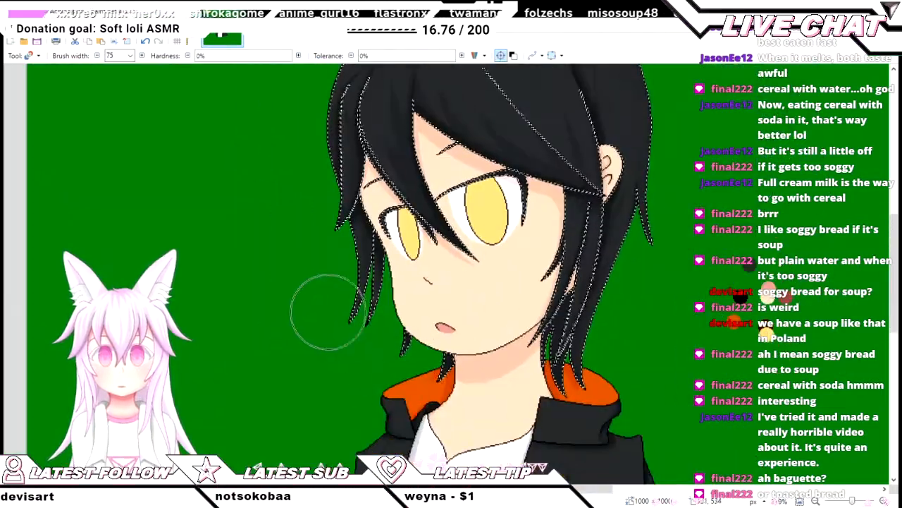
scroll(329, 314, up, 2)
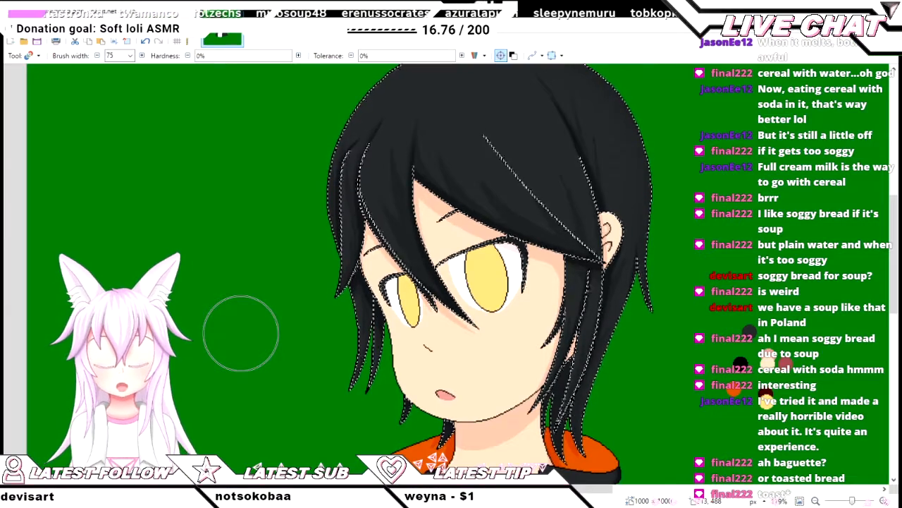
- Reselect only the outer hair and fringe with the Magic Wand, excluding the strands beside the face, and switch to the Recolor tool
scroll(550, 289, up, 3)
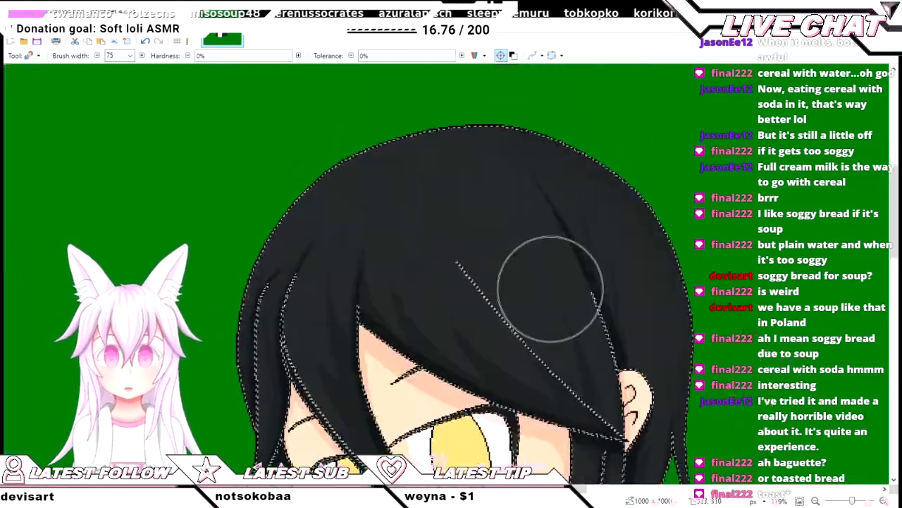
scroll(389, 241, down, 1)
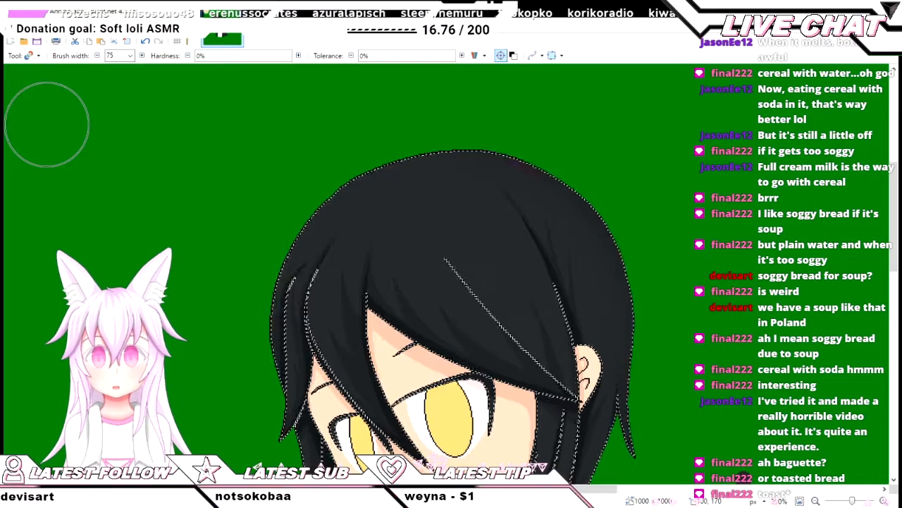
key(f)
click(527, 287)
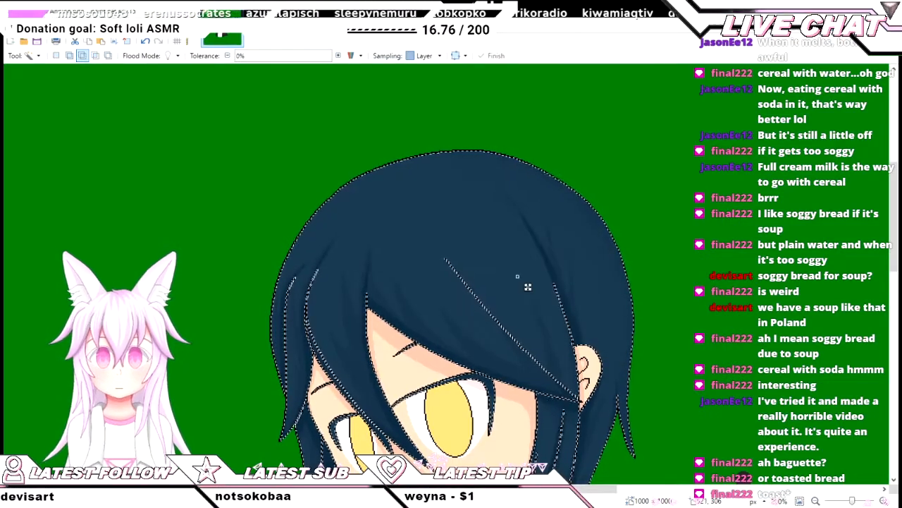
scroll(522, 281, up, 2)
scroll(522, 281, down, 1)
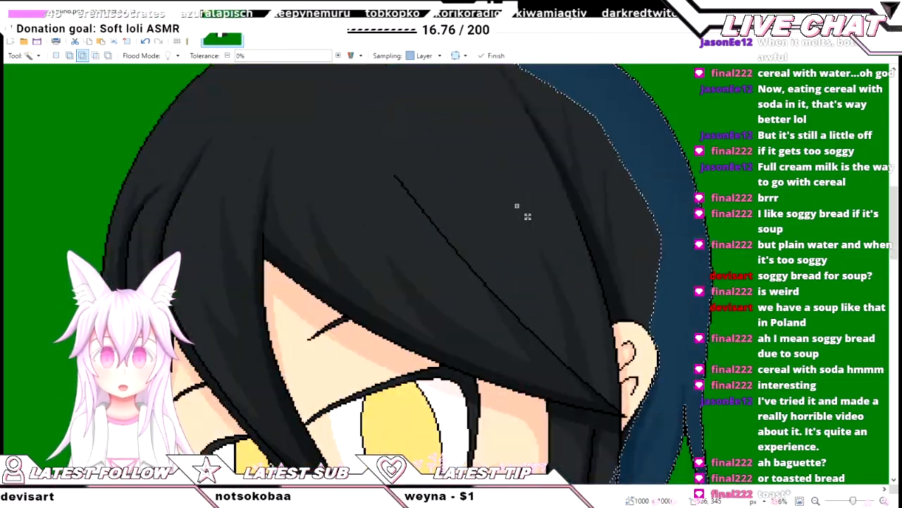
click(385, 239)
scroll(396, 250, down, 3)
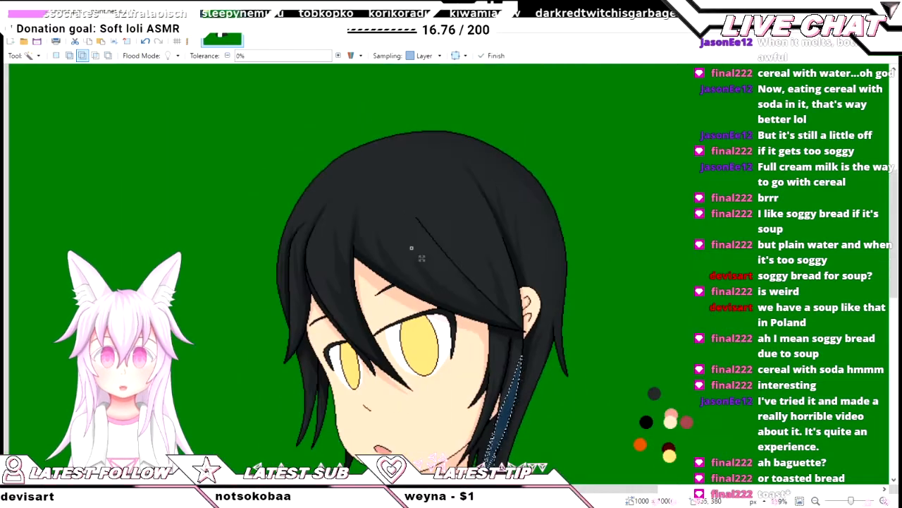
click(412, 248)
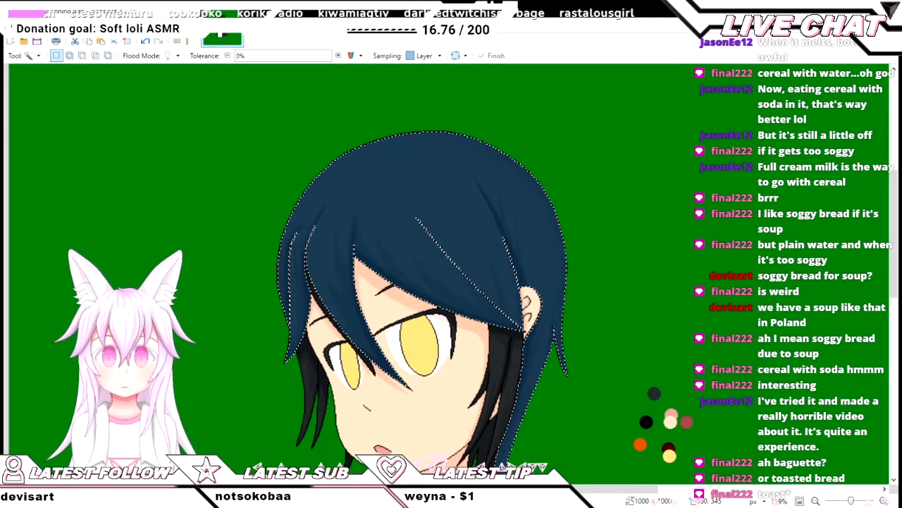
key(b)
- Examine the selected outer hair and fringe from the crown down past the eyes to the collar
scroll(285, 325, up, 3)
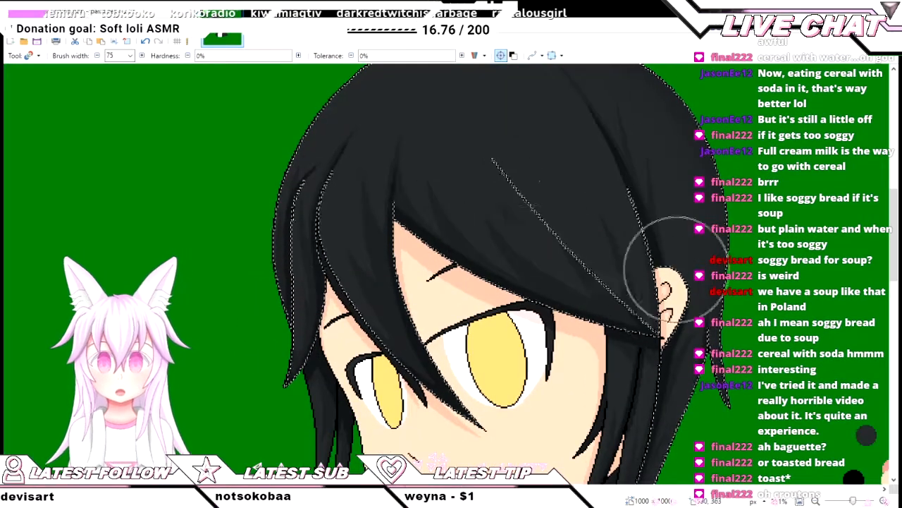
scroll(514, 121, left, 3)
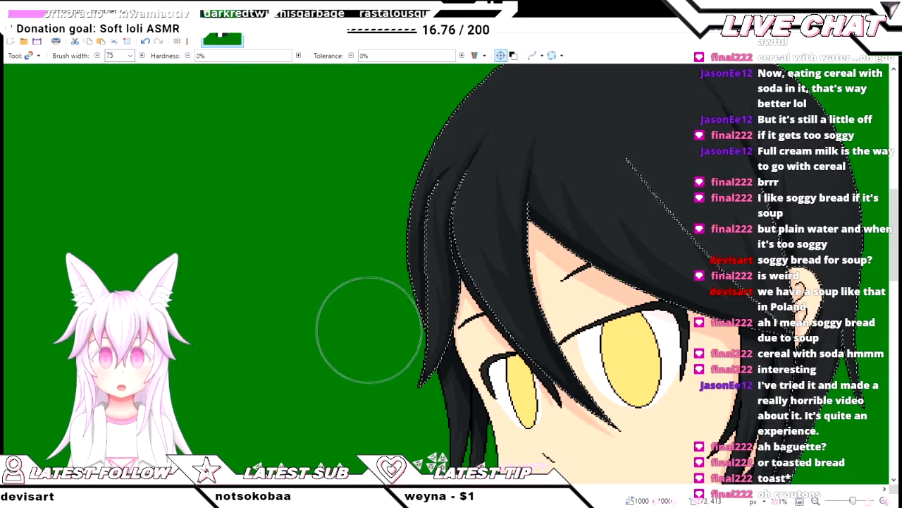
scroll(422, 155, up, 3)
scroll(433, 155, up, 4)
scroll(405, 172, down, 5)
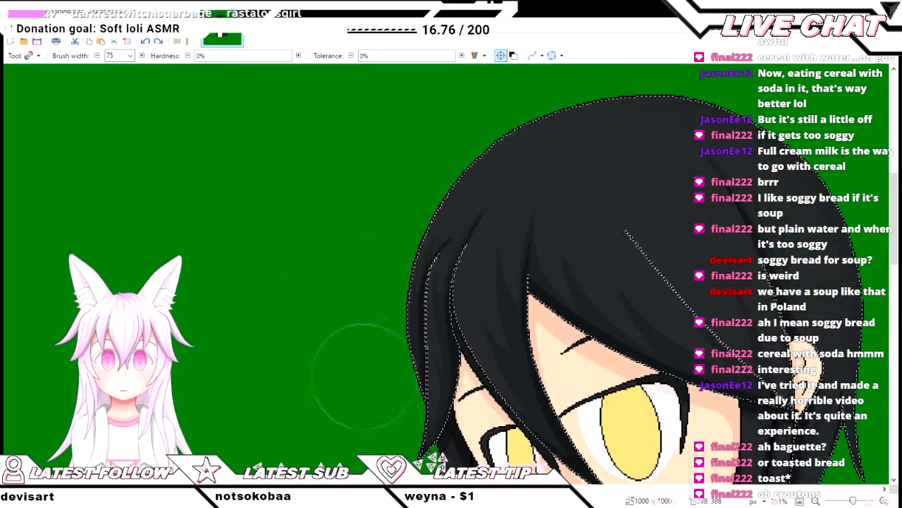
scroll(423, 141, up, 7)
scroll(502, 85, down, 2)
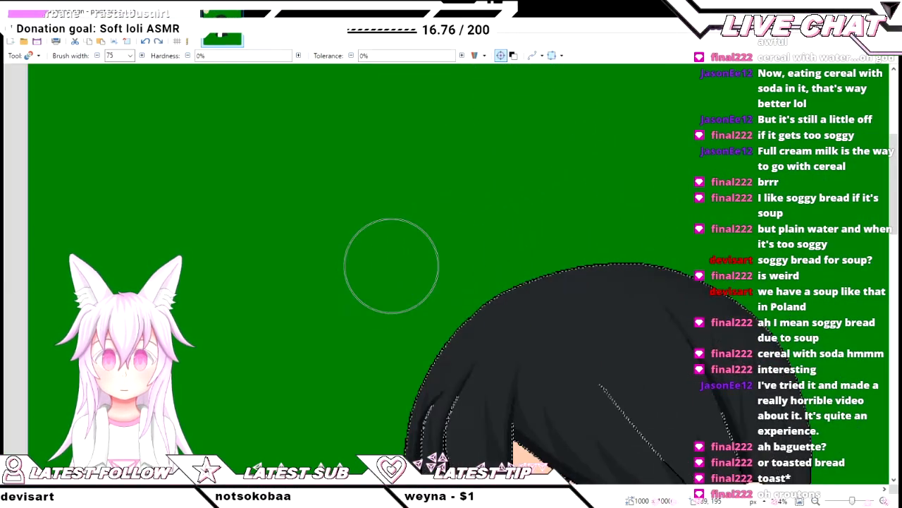
scroll(352, 272, down, 4)
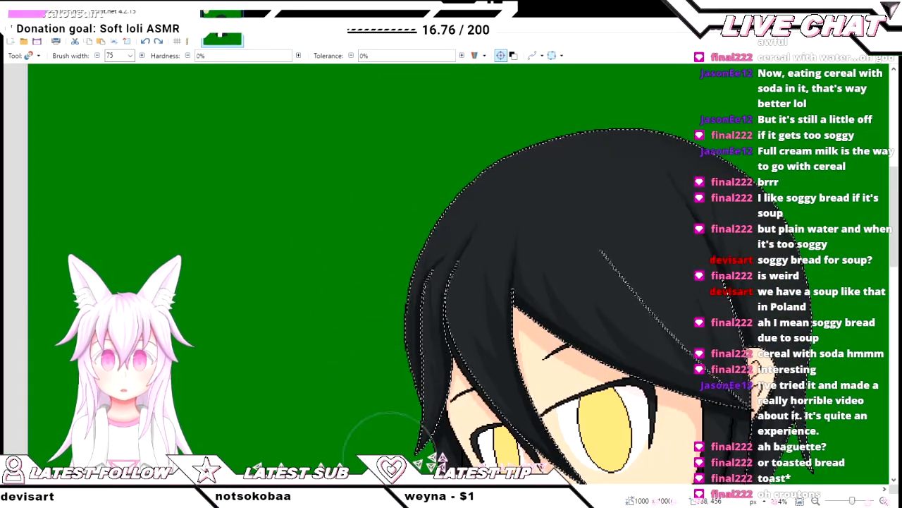
scroll(345, 395, down, 4)
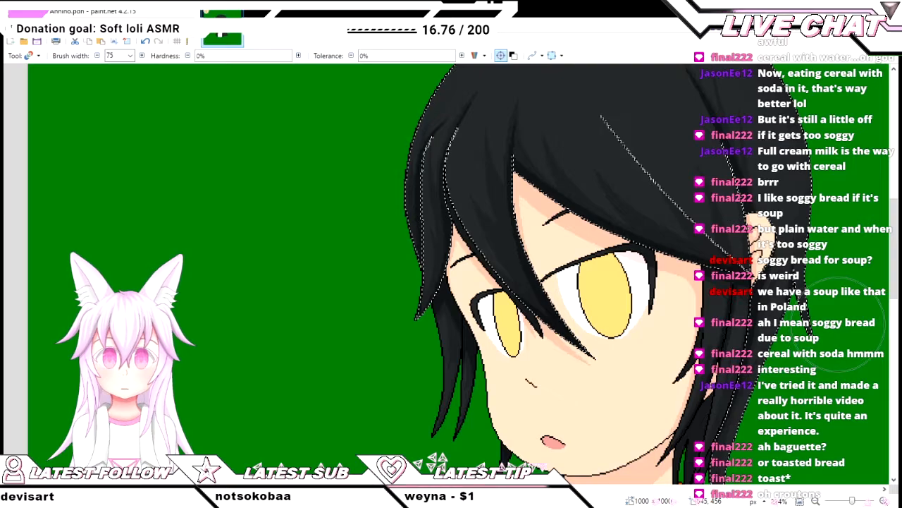
scroll(557, 310, right, 2)
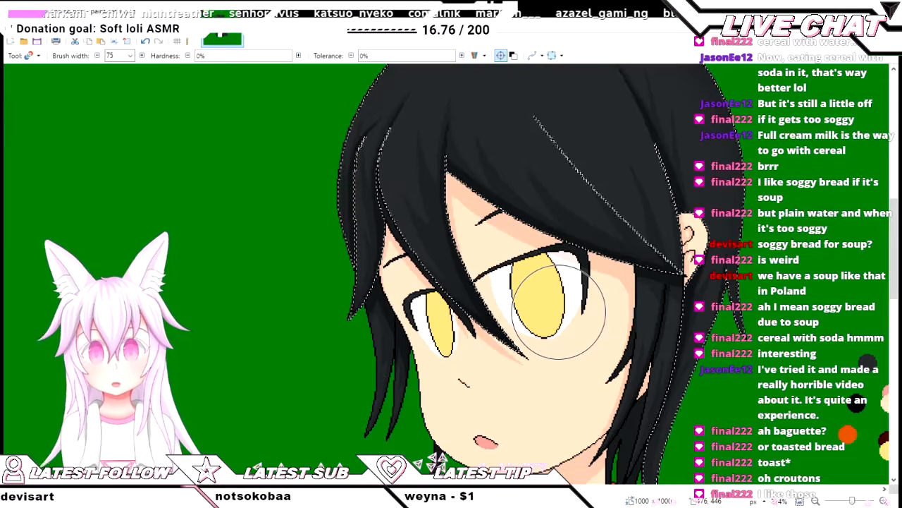
scroll(624, 278, down, 3)
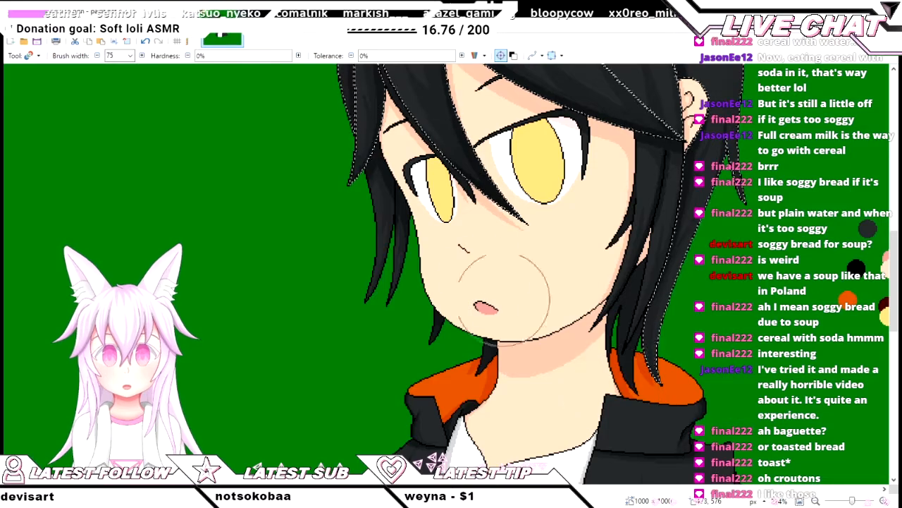
scroll(602, 268, up, 4)
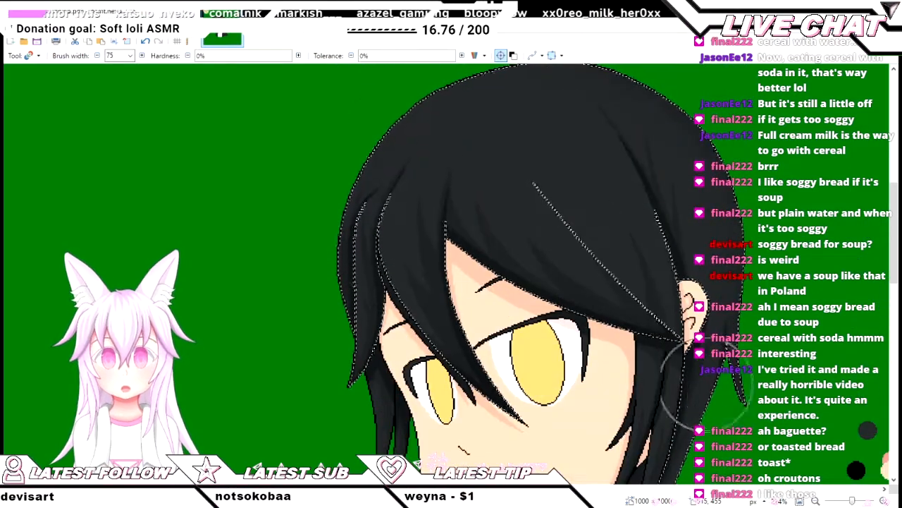
- Reduce the Recolor brush width to 45
key(bracketleft)
key(bracketleft)
key(bracketleft)
key(bracketleft)
key(bracketleft)
key(bracketleft)
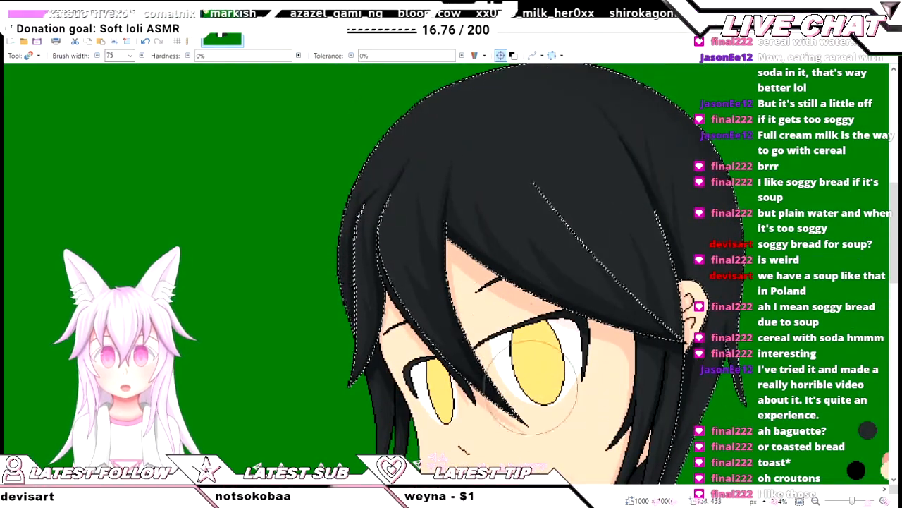
- Examine the shading on the fringe and crown up close and as a whole
scroll(442, 329, up, 2)
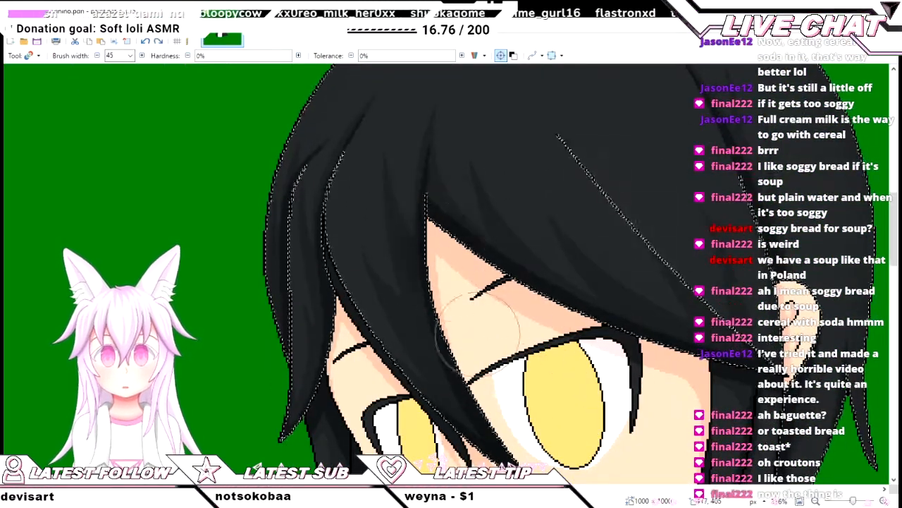
scroll(550, 458, down, 3)
scroll(544, 457, up, 5)
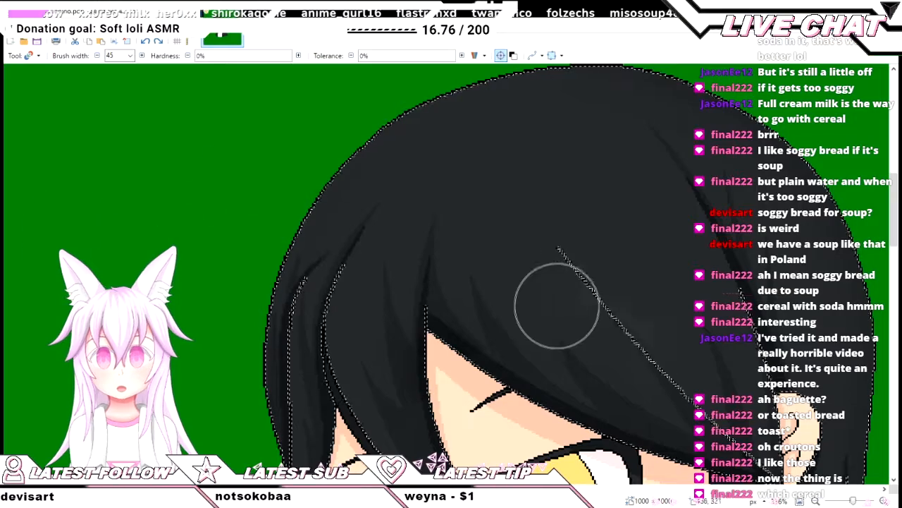
scroll(467, 383, up, 2)
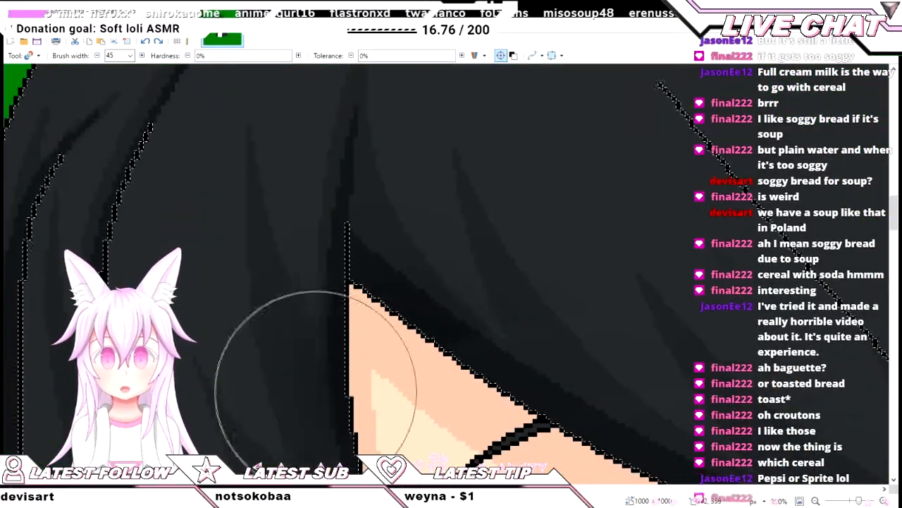
scroll(354, 375, up, 2)
scroll(359, 366, down, 4)
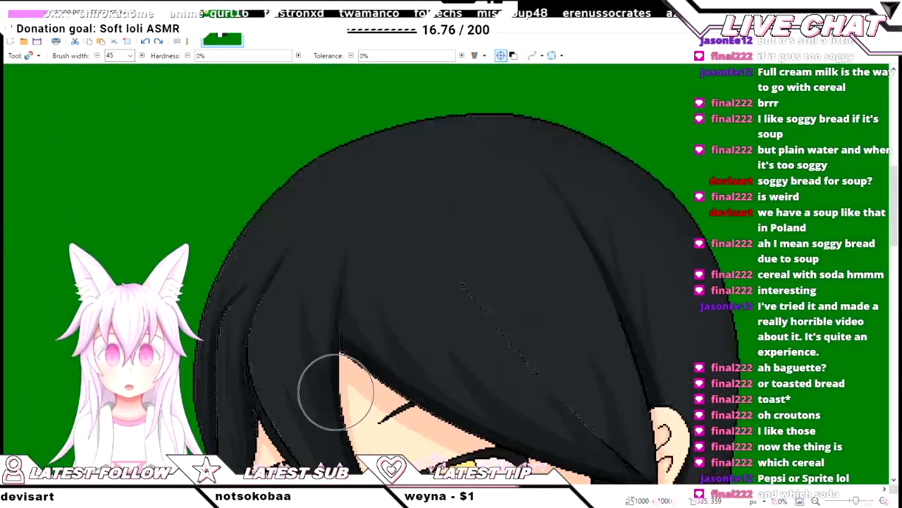
scroll(383, 423, up, 3)
scroll(369, 383, down, 3)
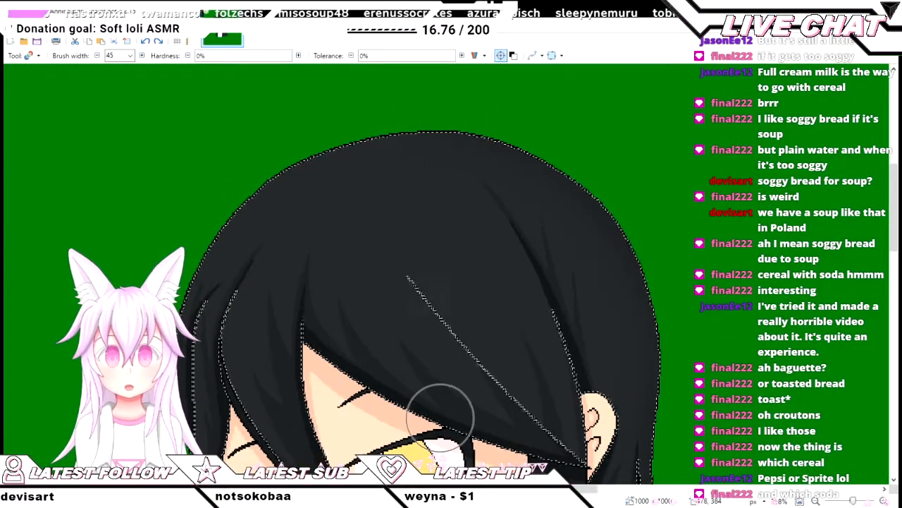
- Try selecting all of the hair with the Magic Wand, including the strands beside the face, and switch to the Paintbrush
key(f)
click(400, 328)
drag(409, 338, 410, 203)
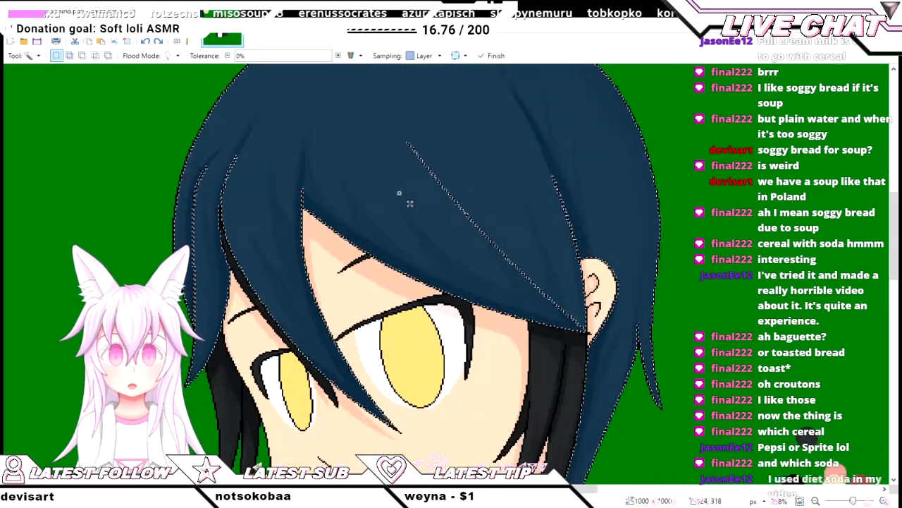
key(ctrl+d)
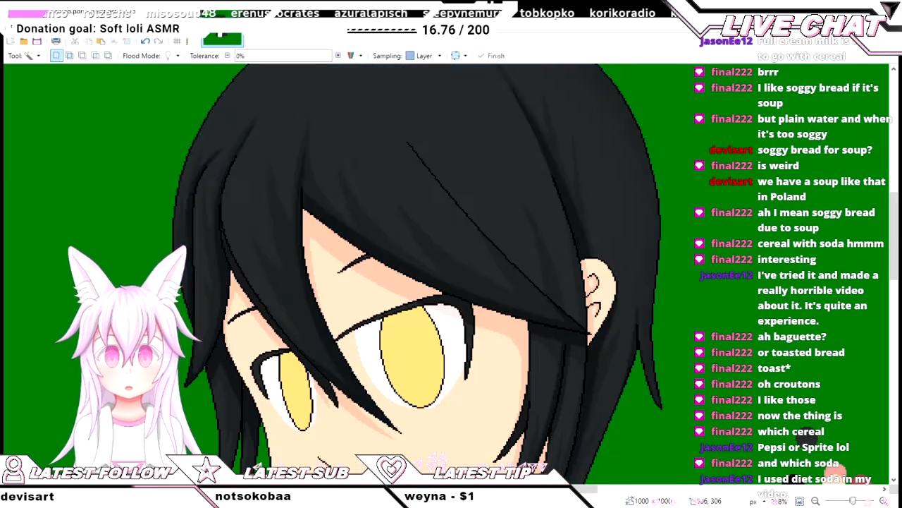
click(399, 194)
alt+click(399, 193)
key(ctrl+z)
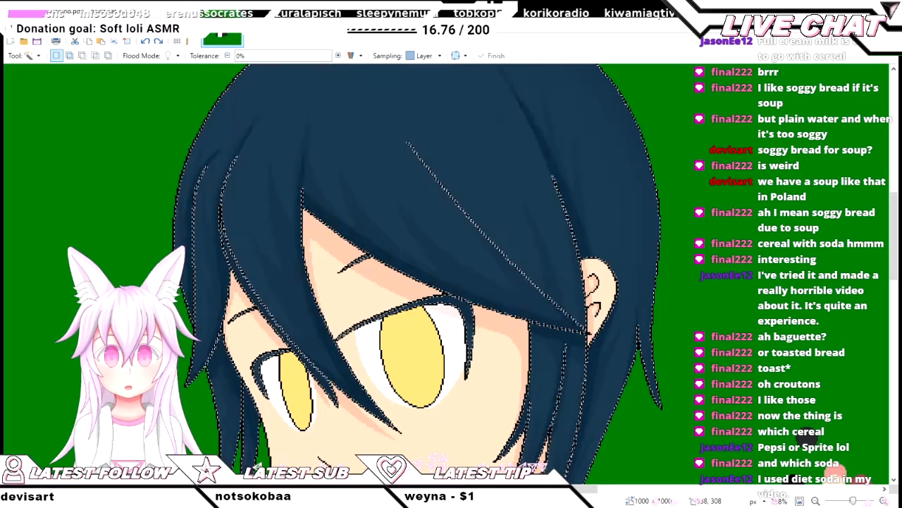
scroll(614, 209, down, 2)
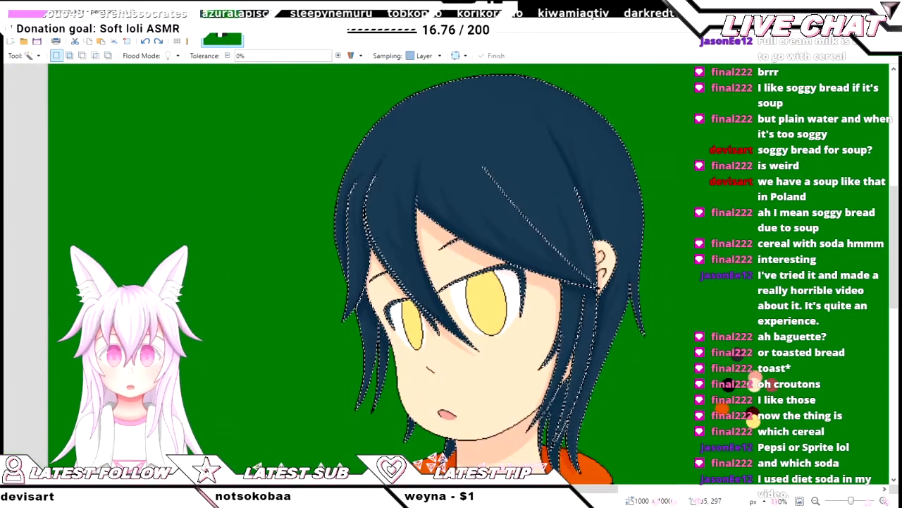
scroll(571, 343, up, 2)
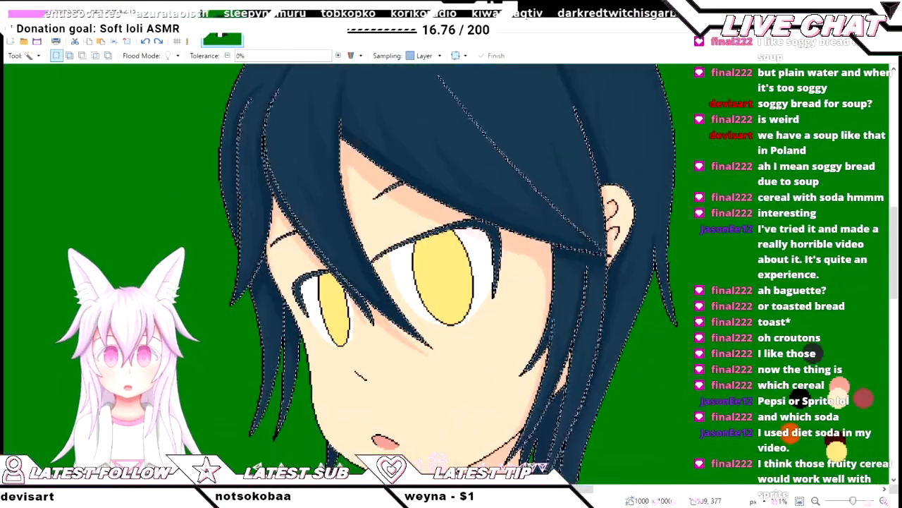
key(b)
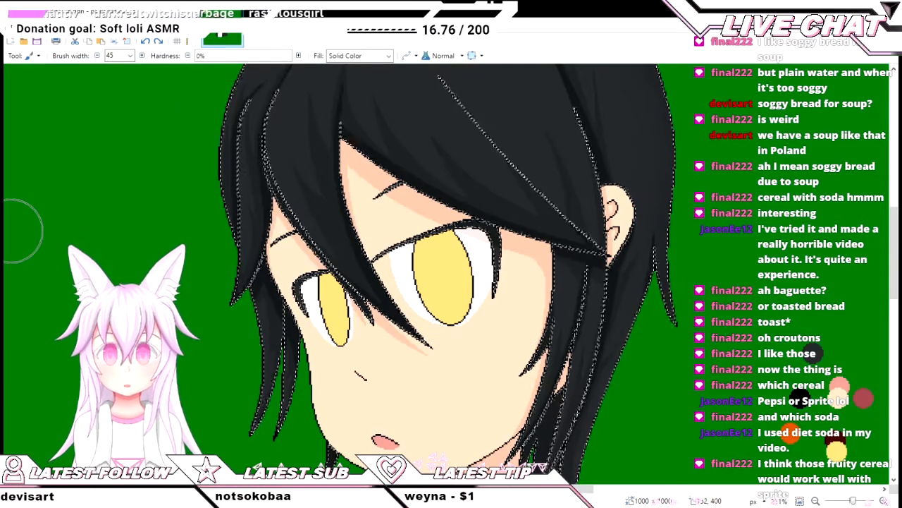
- Undo the Magic Wand selection of all the hair, keep only the outer hair and fringe selected, and return to the Paintbrush
key(ctrl+z)
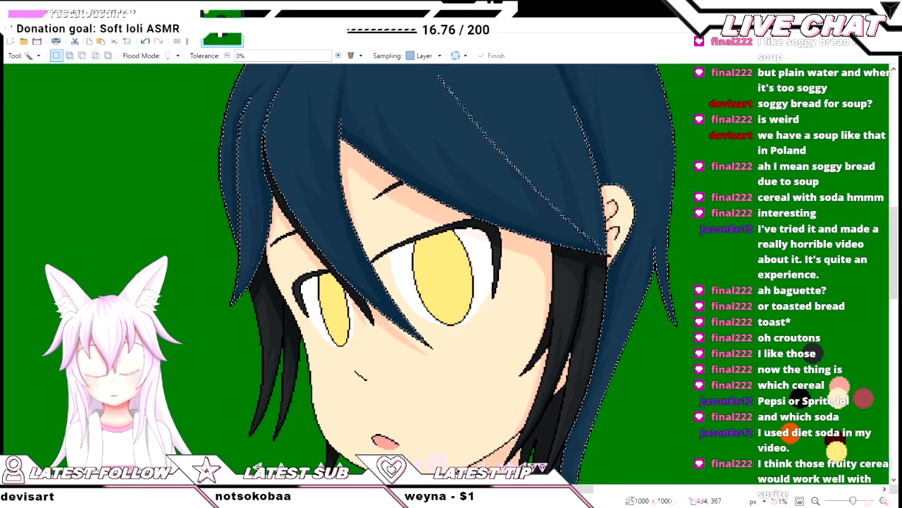
key(ctrl+y)
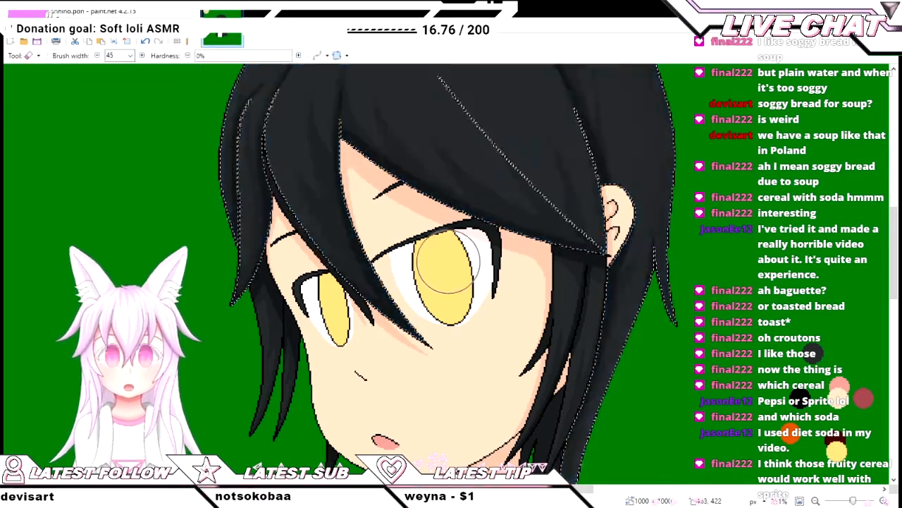
scroll(424, 220, up, 5)
scroll(402, 205, down, 6)
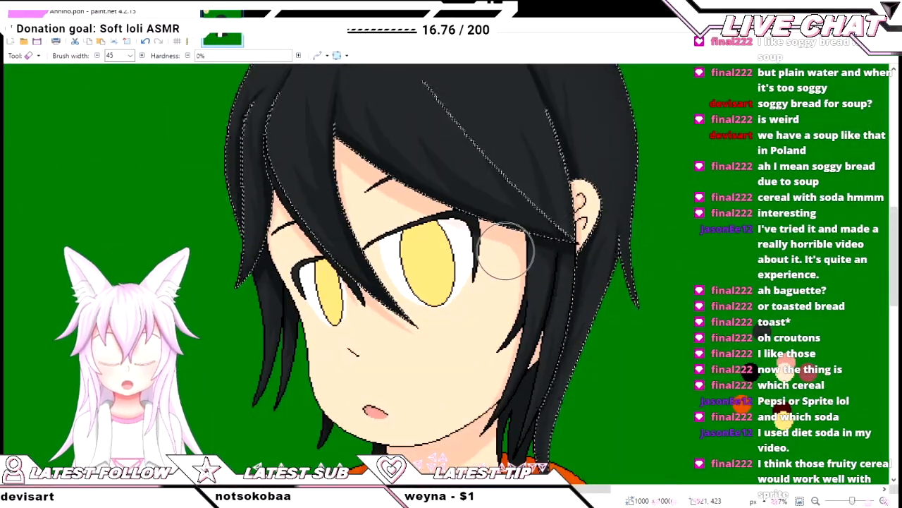
key(b)
scroll(465, 303, up, 3)
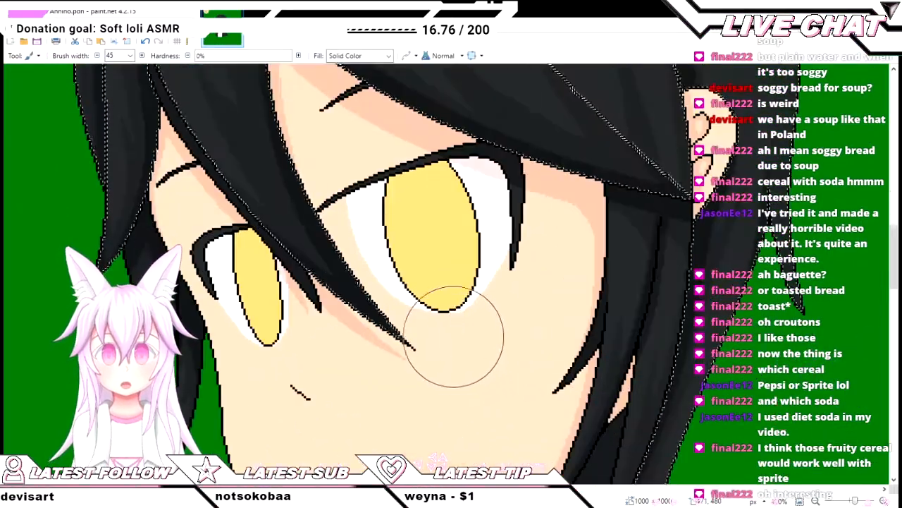
- Softly shade the outer strand beside the narrower eye along its edge and tip with the 45-width Paintbrush at 0% hardness
scroll(477, 372, left, 3)
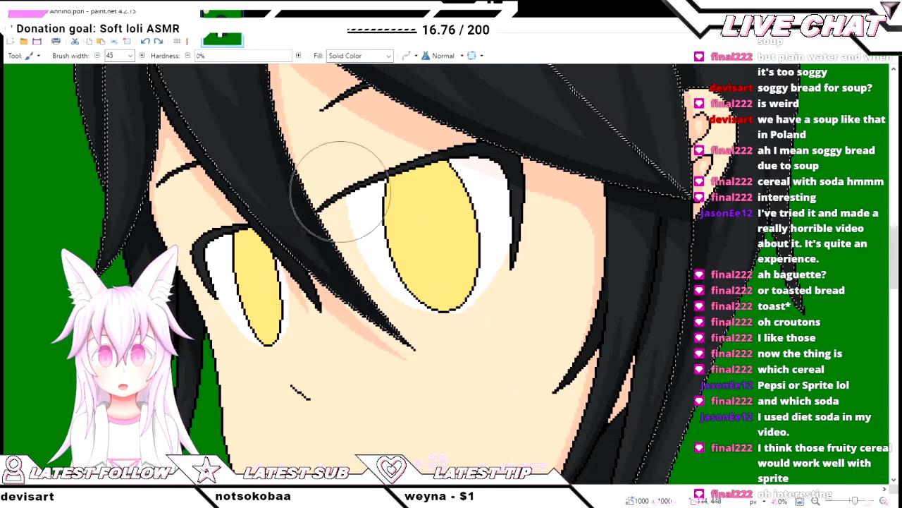
scroll(332, 336, left, 3)
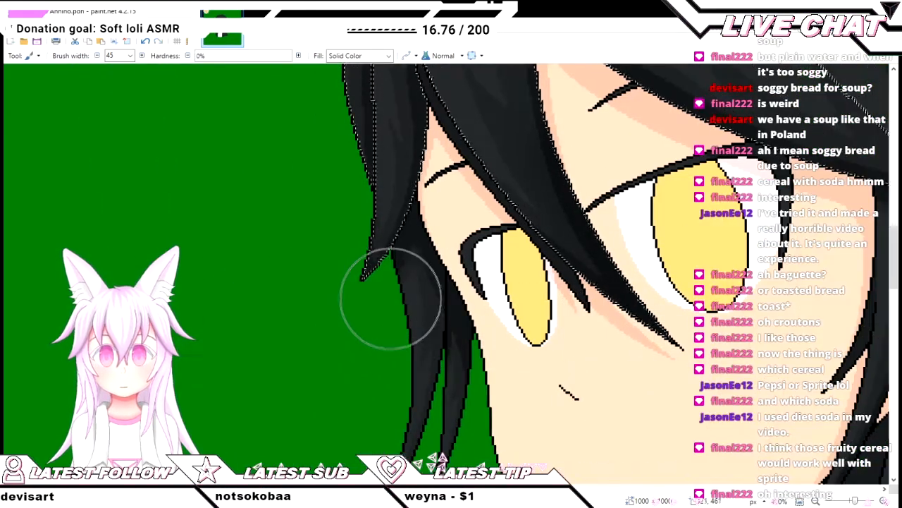
scroll(419, 204, up, 3)
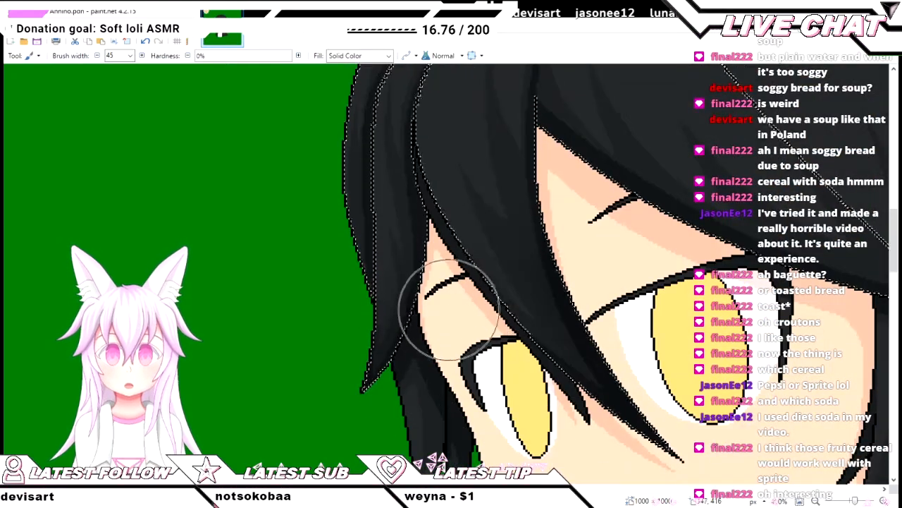
scroll(462, 356, up, 4)
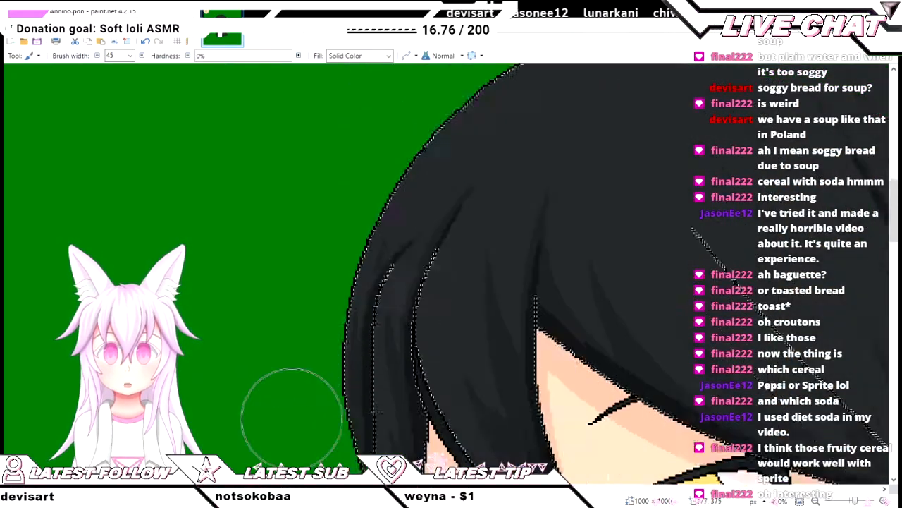
scroll(303, 420, down, 2)
scroll(291, 308, up, 4)
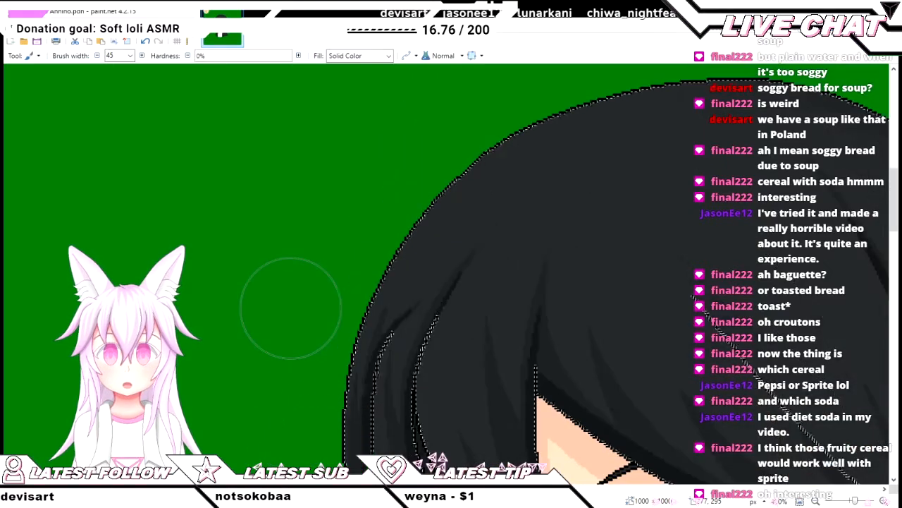
scroll(352, 197, down, 4)
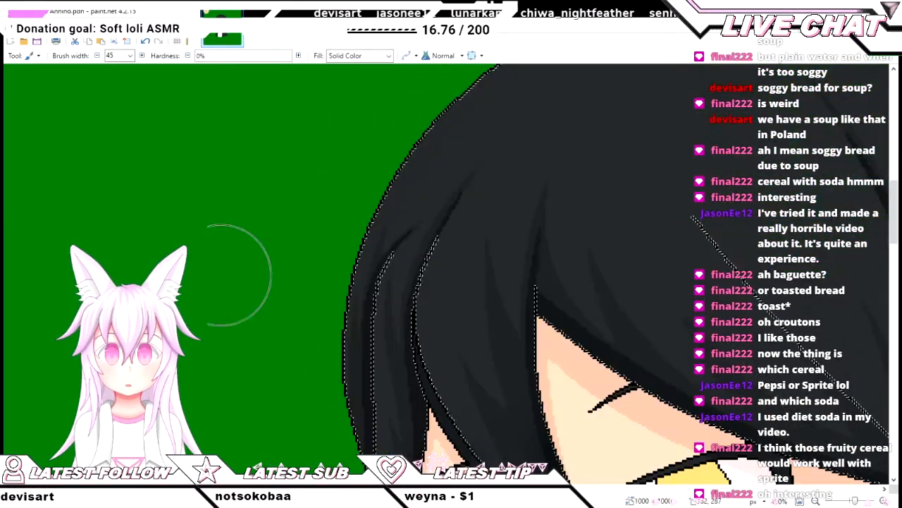
scroll(337, 144, down, 2)
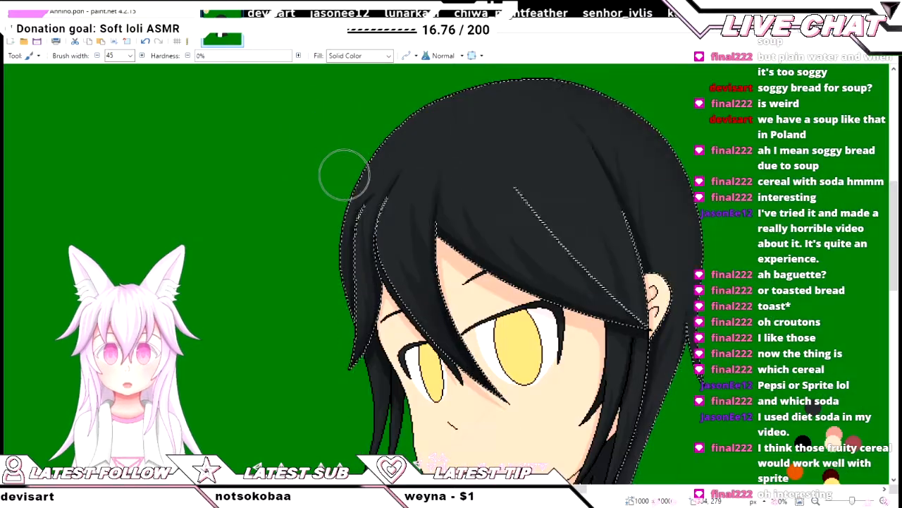
- Increase the brush width to 65 and softly shade the long outer strands from behind the ear down to the collar
scroll(345, 180, right, 4)
scroll(348, 191, down, 3)
scroll(425, 246, left, 2)
scroll(590, 314, up, 2)
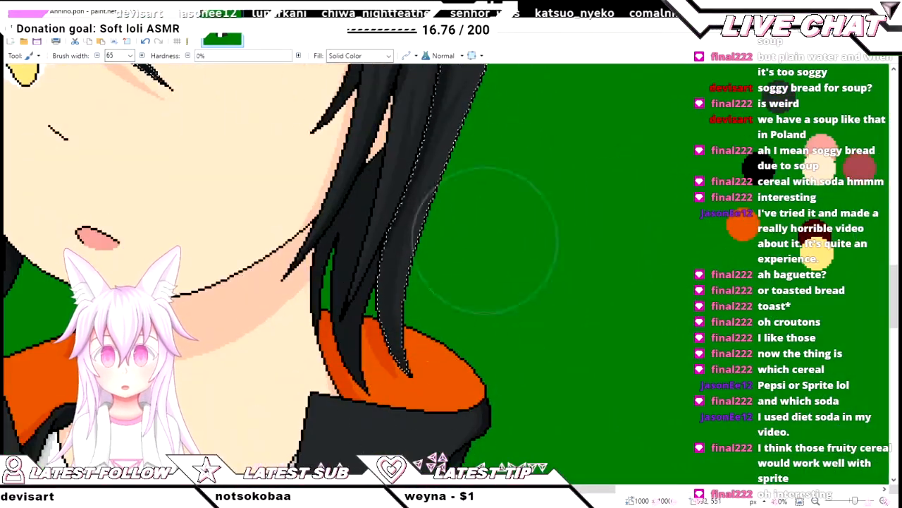
scroll(453, 382, up, 5)
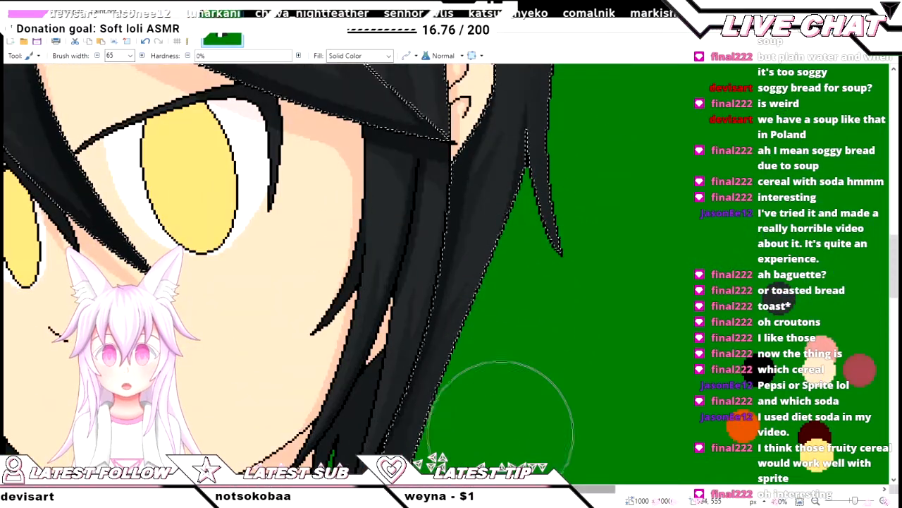
scroll(516, 396, down, 1)
scroll(516, 396, down, 1)
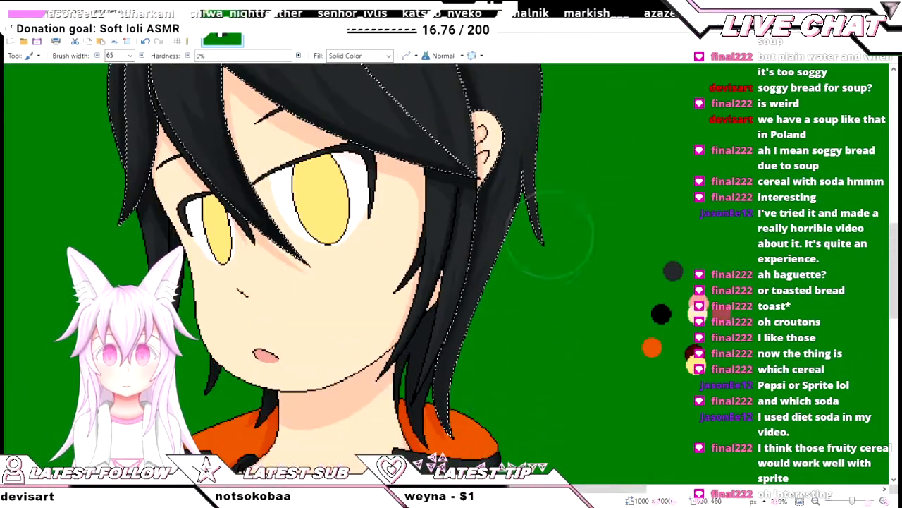
scroll(509, 408, up, 3)
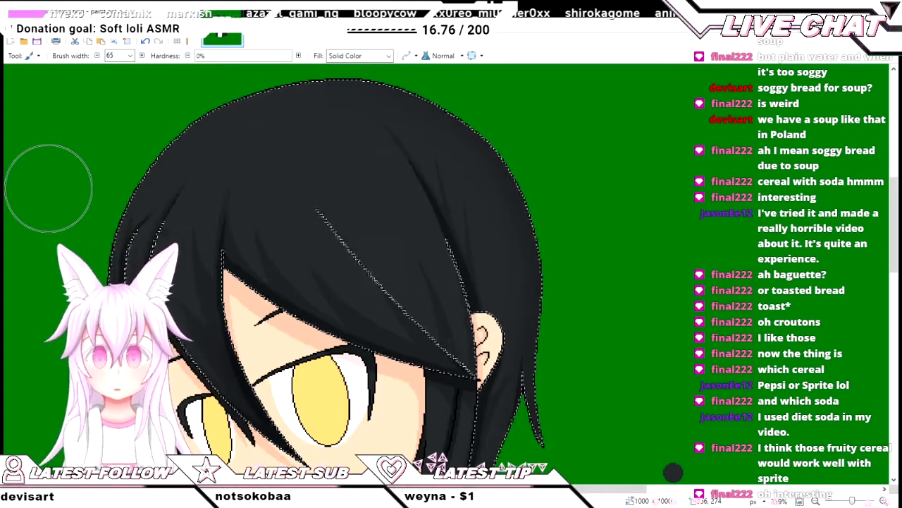
scroll(570, 318, down, 5)
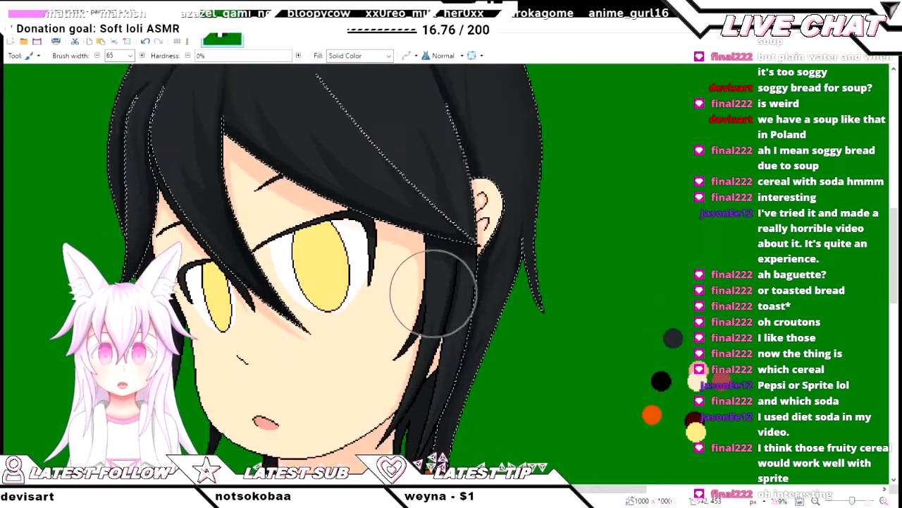
scroll(412, 271, up, 3)
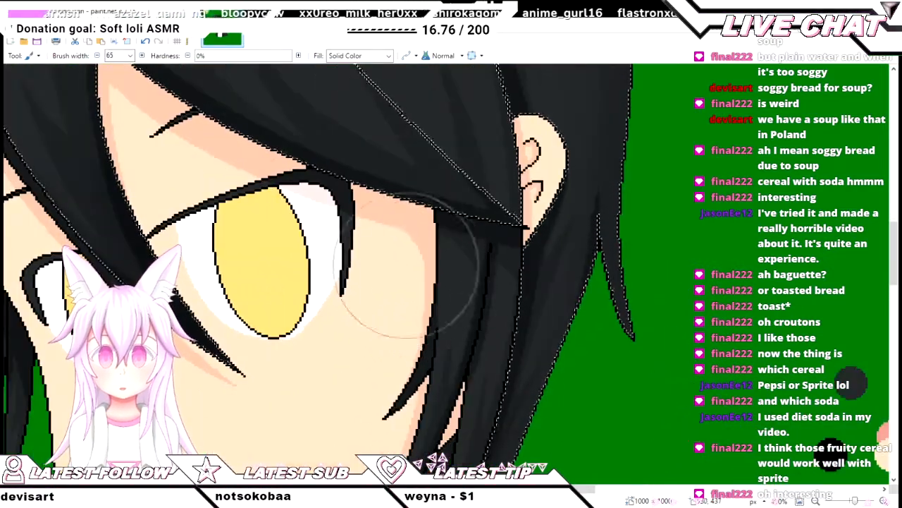
- Reduce the brush width to 40 and softly shade the fringe's lower edge above the larger eye, undoing the stray stroke
scroll(238, 238, down, 1)
scroll(238, 238, left, 4)
key(bracketleft)
key(bracketleft)
key(bracketleft)
key(bracketleft)
key(bracketleft)
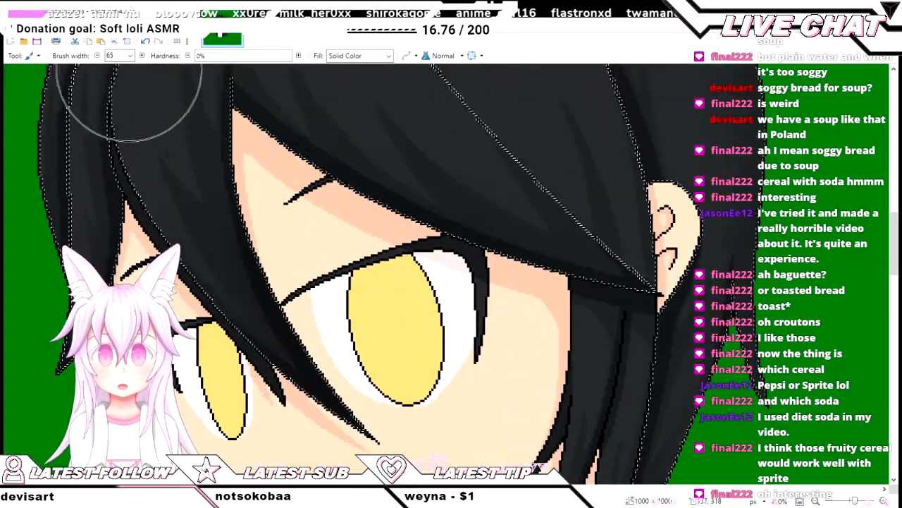
scroll(453, 296, up, 5)
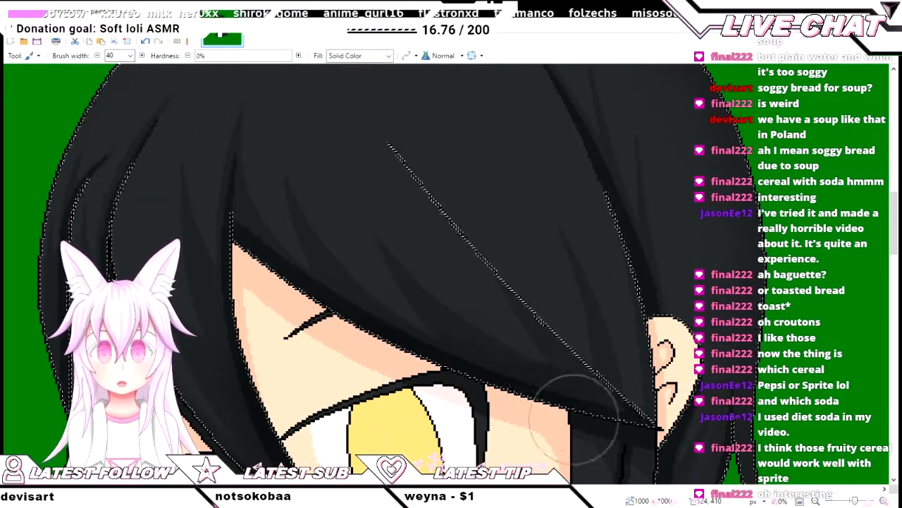
mouse_move(385, 259)
mouse_down()
mouse_move(402, 205)
mouse_move(459, 280)
mouse_up()
key(ctrl+z)
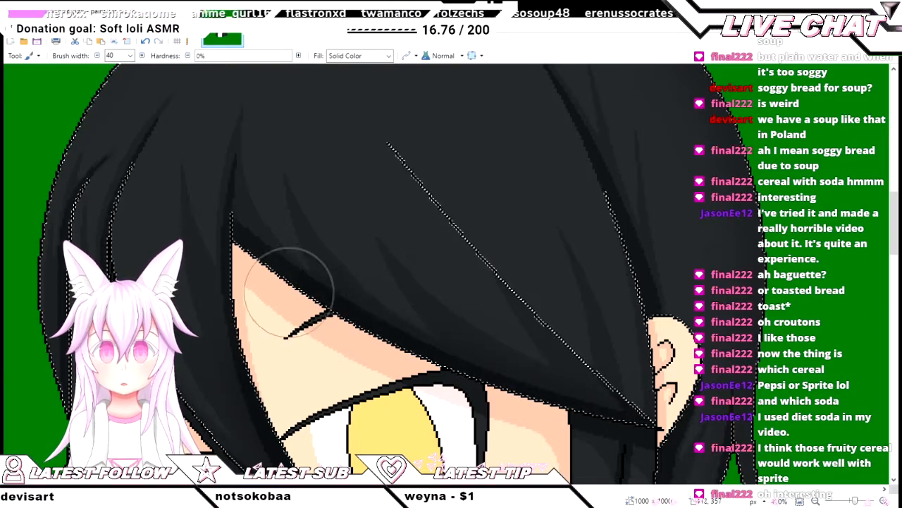
- Softly shade the pointed fringe lock that falls between the two eyes
scroll(383, 373, down, 7)
scroll(382, 373, left, 2)
scroll(402, 374, up, 5)
scroll(403, 375, left, 2)
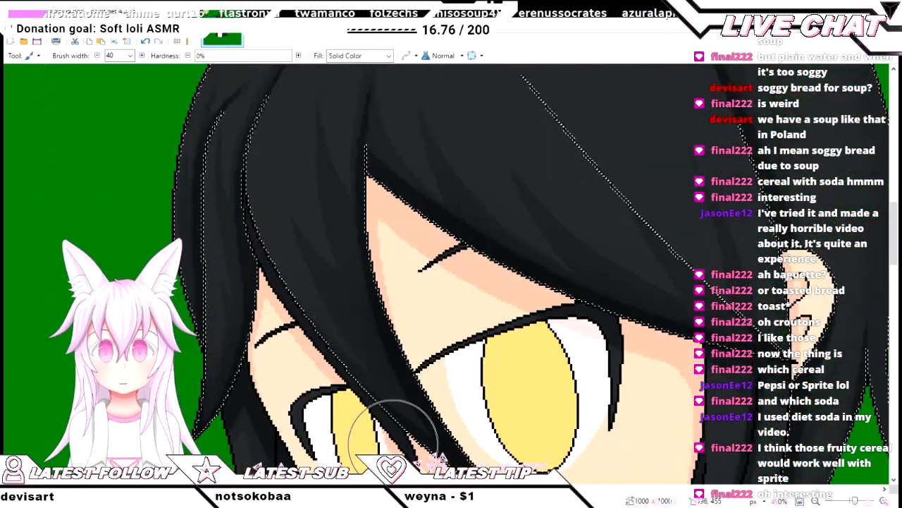
scroll(271, 317, left, 2)
scroll(356, 218, down, 5)
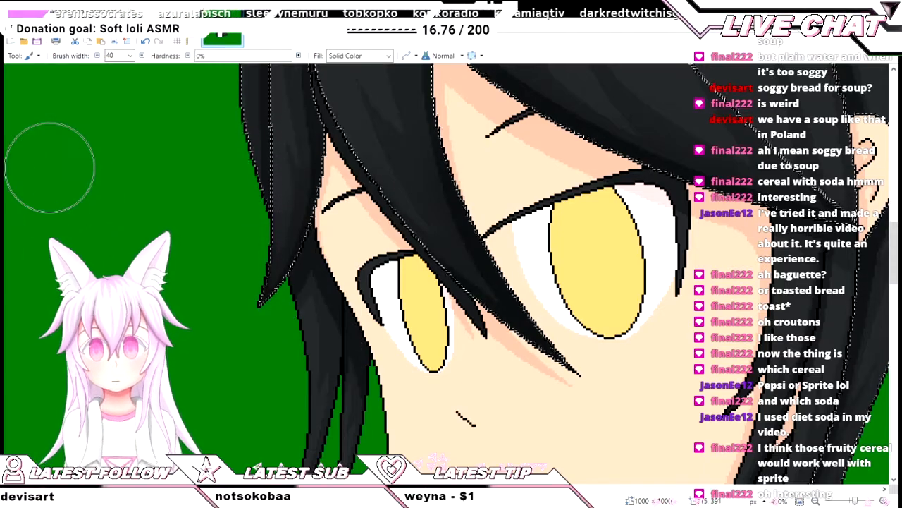
- Select only the thin inner strand running beneath the fringe lock with the Magic Wand and switch to the Paintbrush
scroll(384, 358, down, 6)
scroll(384, 358, up, 7)
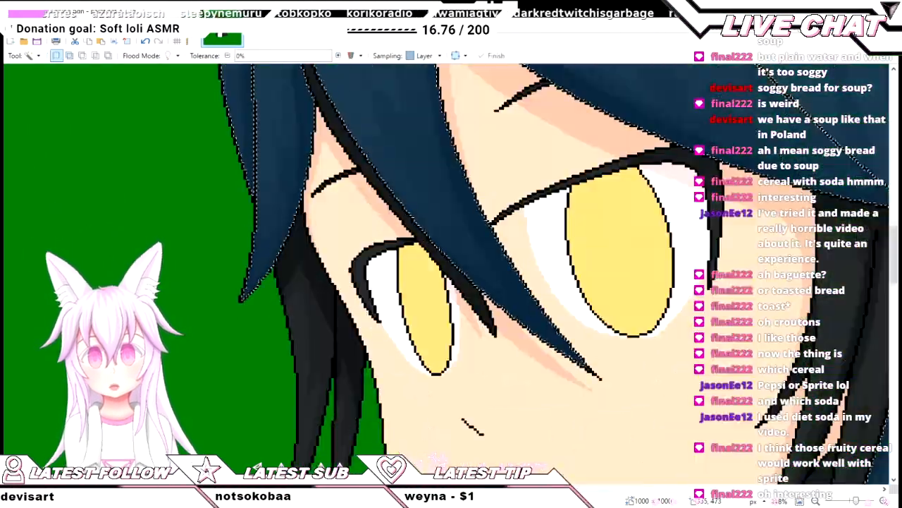
scroll(384, 358, up, 3)
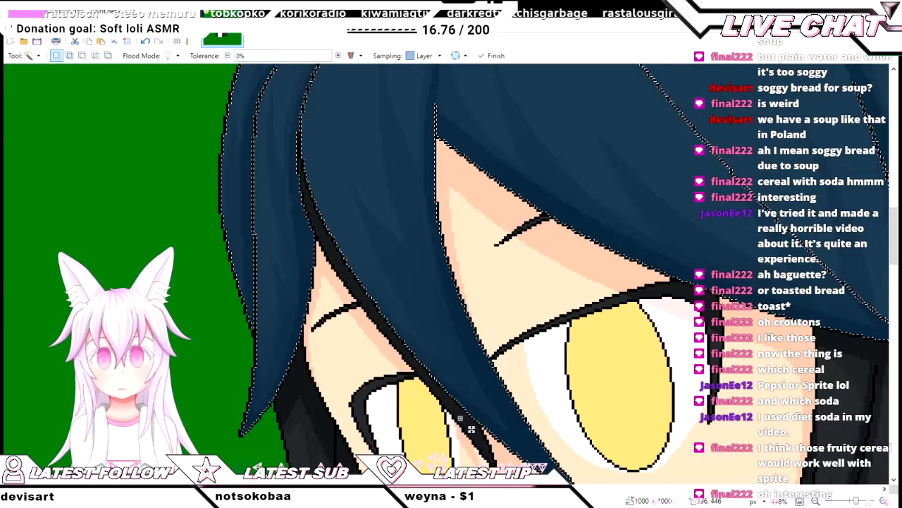
click(459, 418)
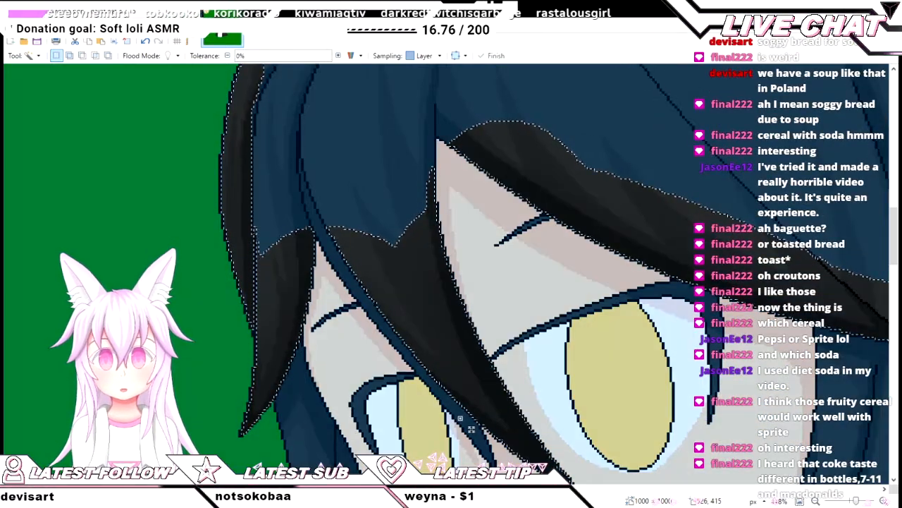
click(327, 247)
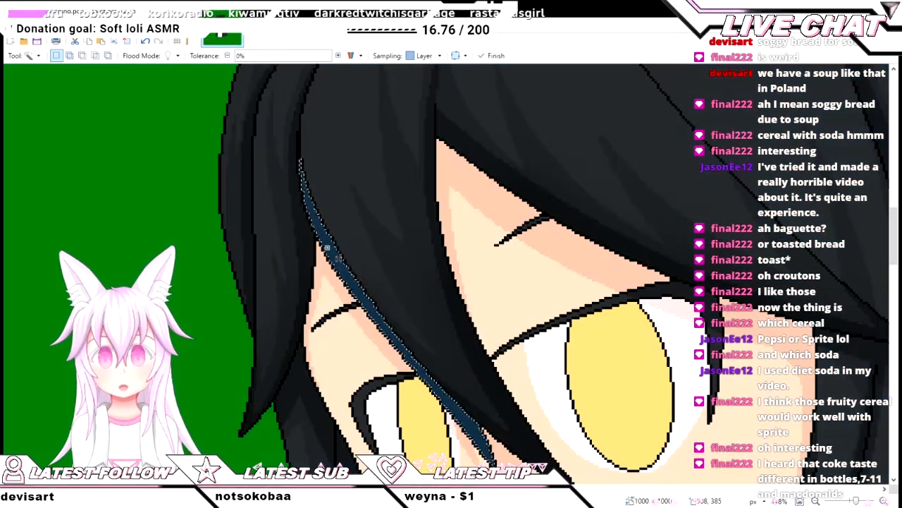
key(b)
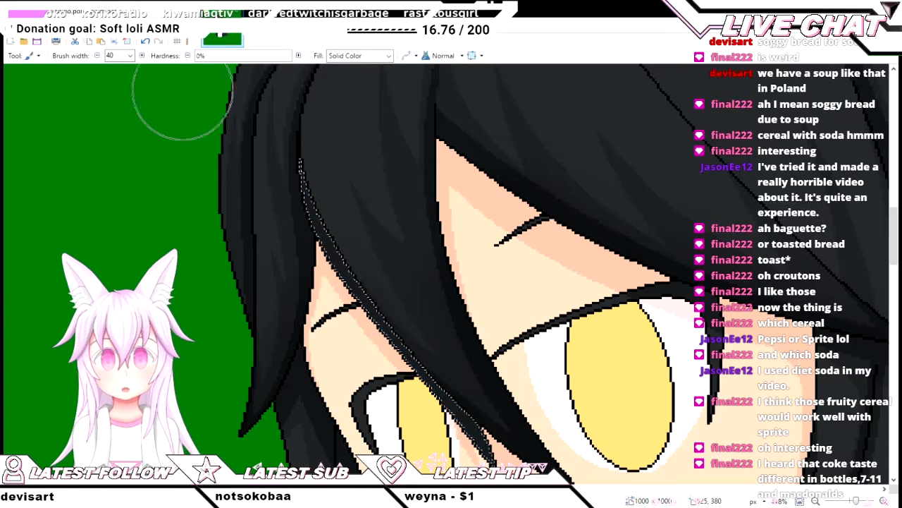
- Increase the brush width to 75 and softly shade the selected thin strand over the narrower eye
scroll(121, 55, down, 7)
scroll(648, 260, down, 2)
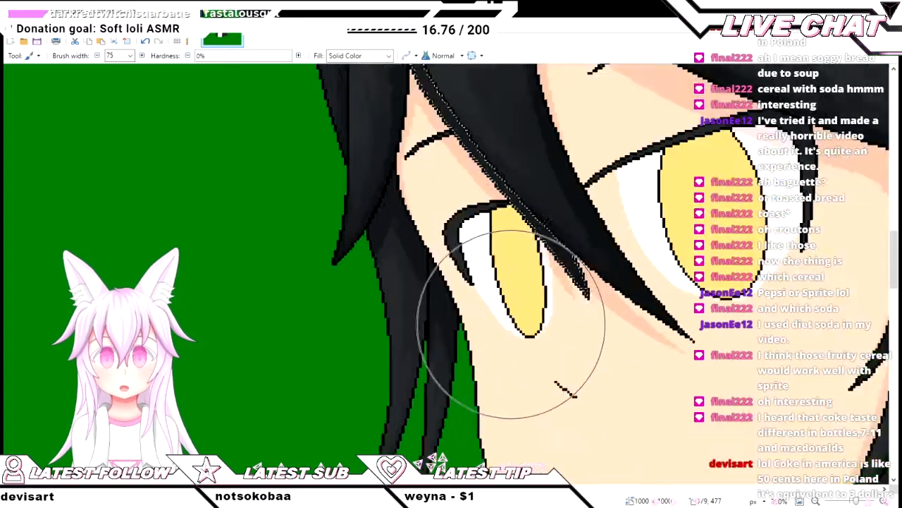
scroll(490, 314, up, 2)
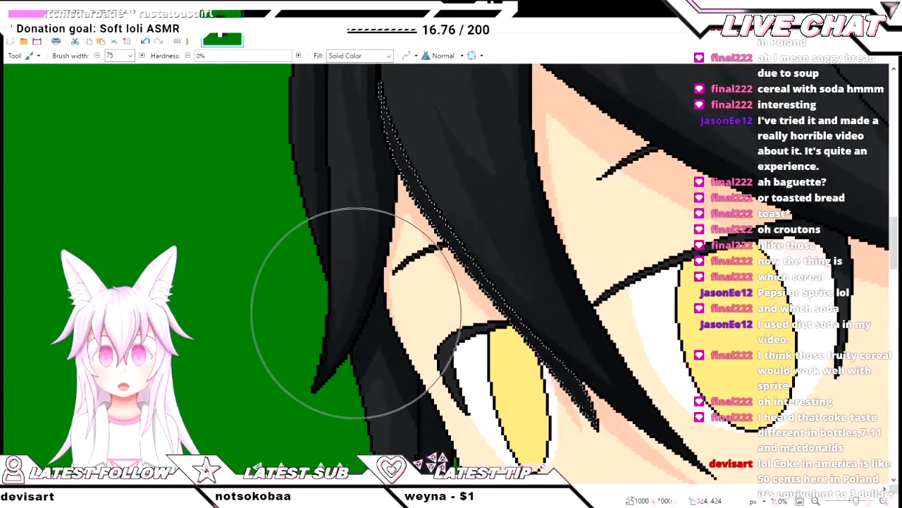
scroll(328, 322, down, 3)
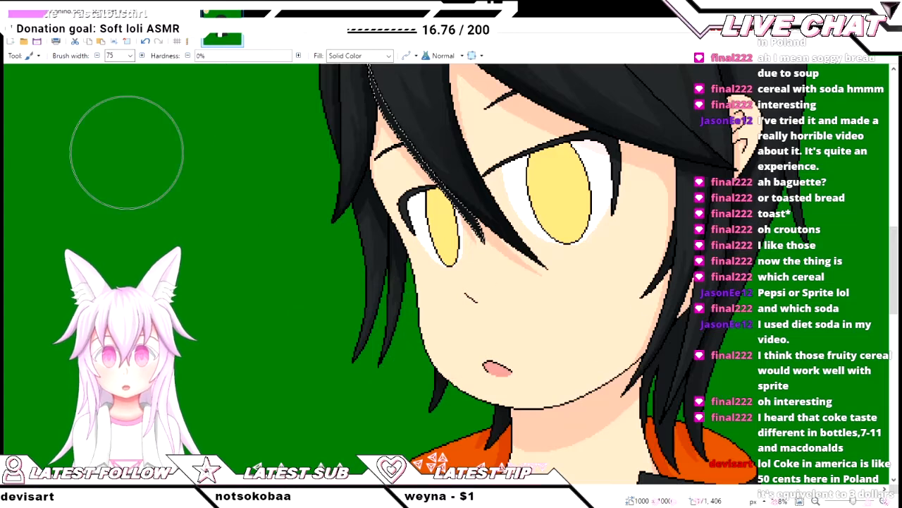
- Select the inner side strands hanging beside the narrower eye with the Magic Wand and return to the 75-width Paintbrush
key(s)
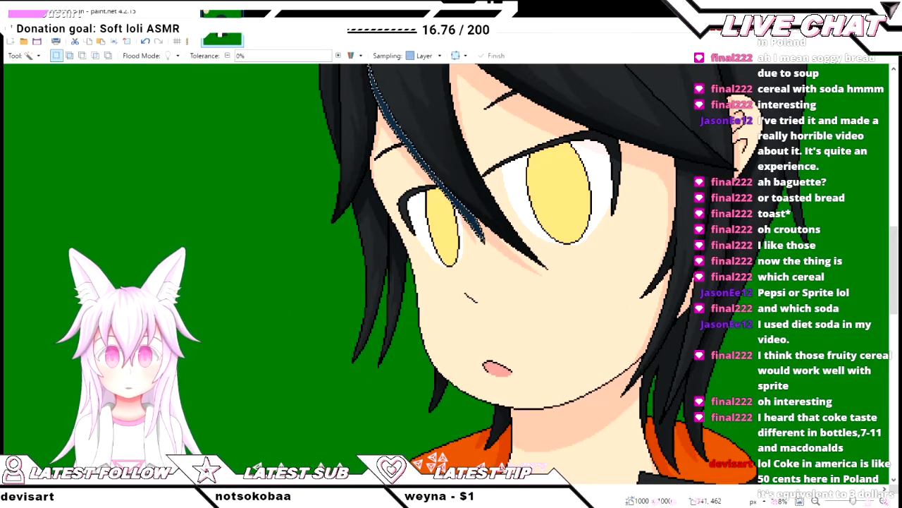
click(395, 279)
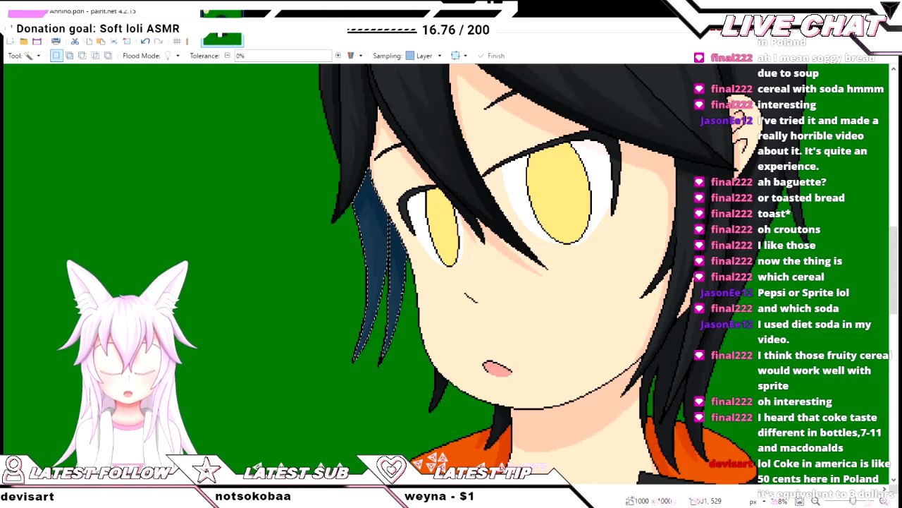
key(b)
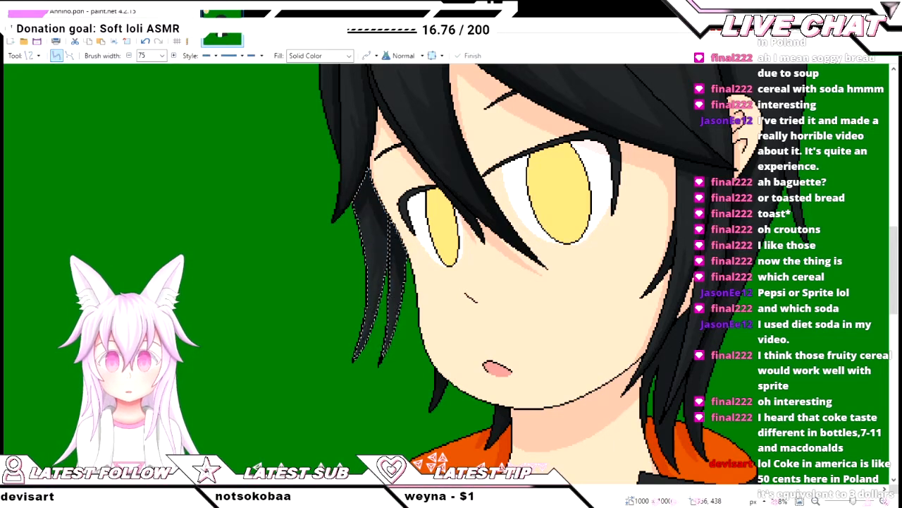
key(b)
scroll(407, 210, up, 2)
scroll(408, 206, up, 2)
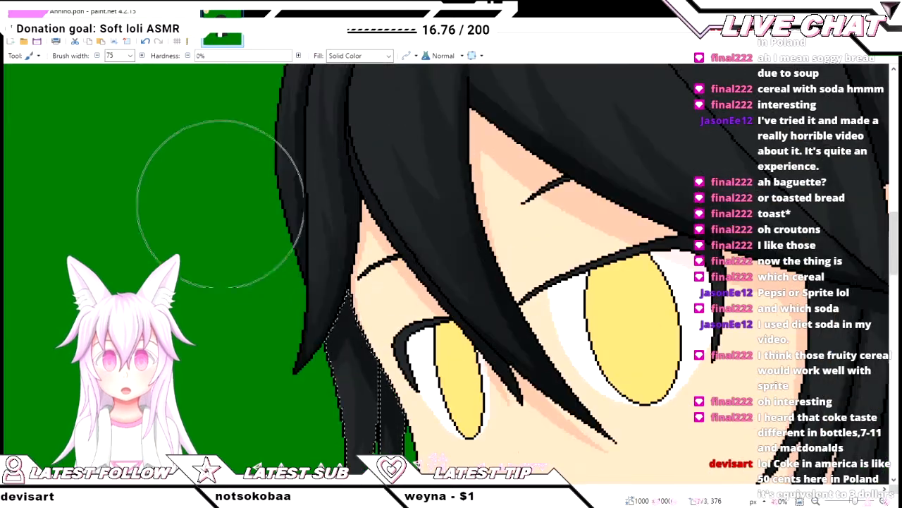
scroll(252, 220, down, 1)
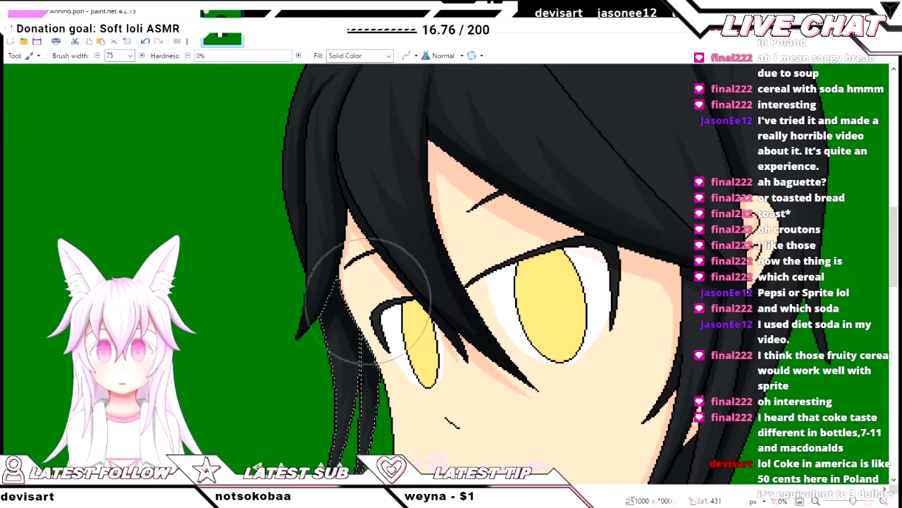
- Softly shade the selected inner side strands hanging beside the narrower eye
scroll(448, 368, down, 2)
scroll(447, 363, up, 1)
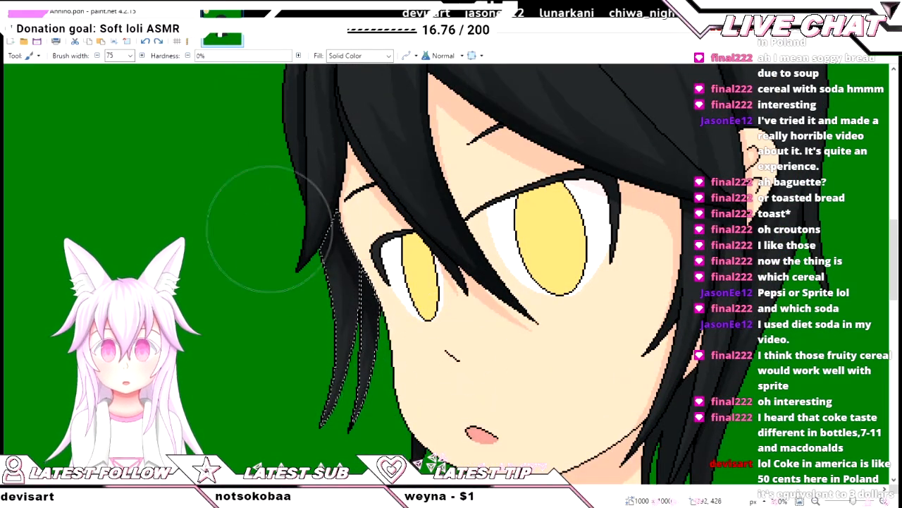
scroll(493, 205, down, 1)
scroll(501, 215, up, 1)
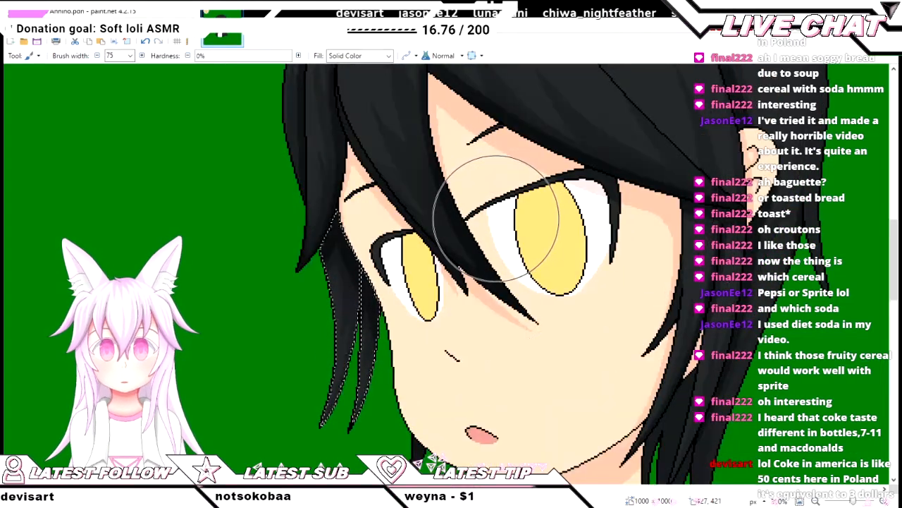
scroll(497, 217, right, 1)
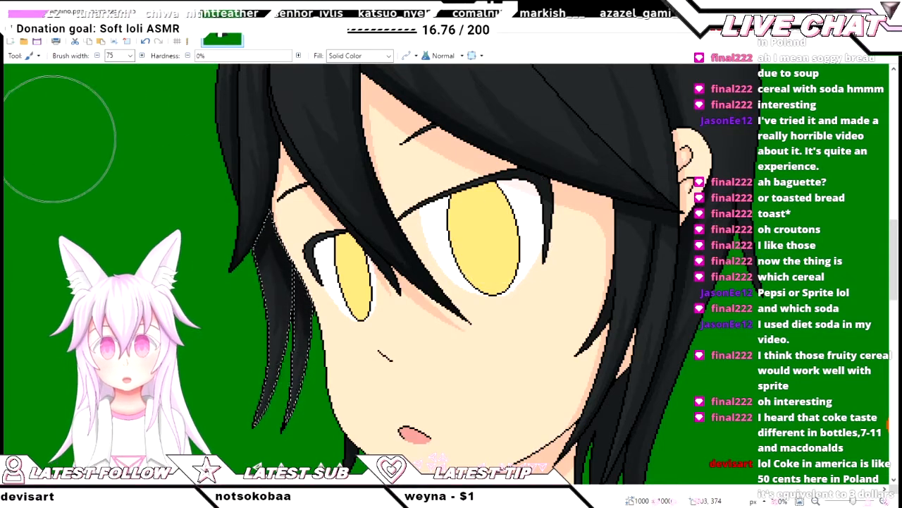
- Select only the long strands hanging in front of the ear with the Magic Wand and return to the 75-width Paintbrush
key(f)
click(282, 331)
scroll(423, 275, down, 3)
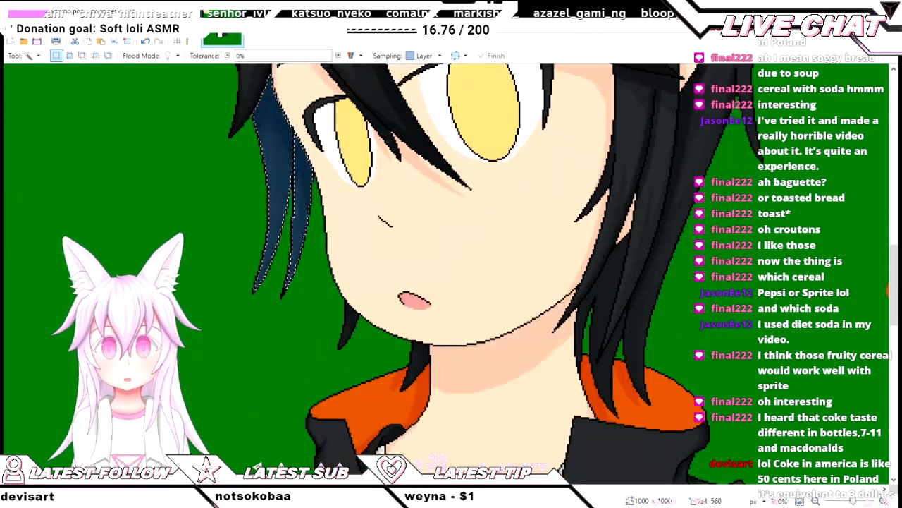
click(613, 303)
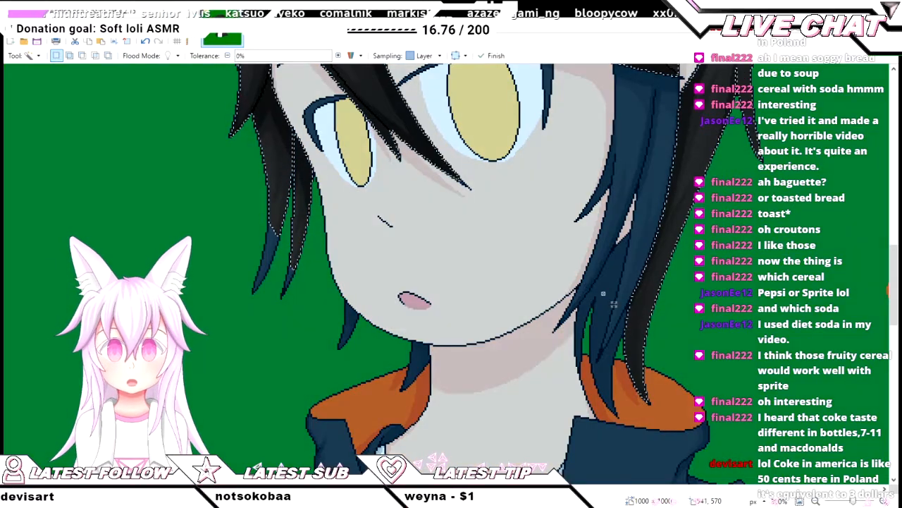
scroll(656, 239, up, 2)
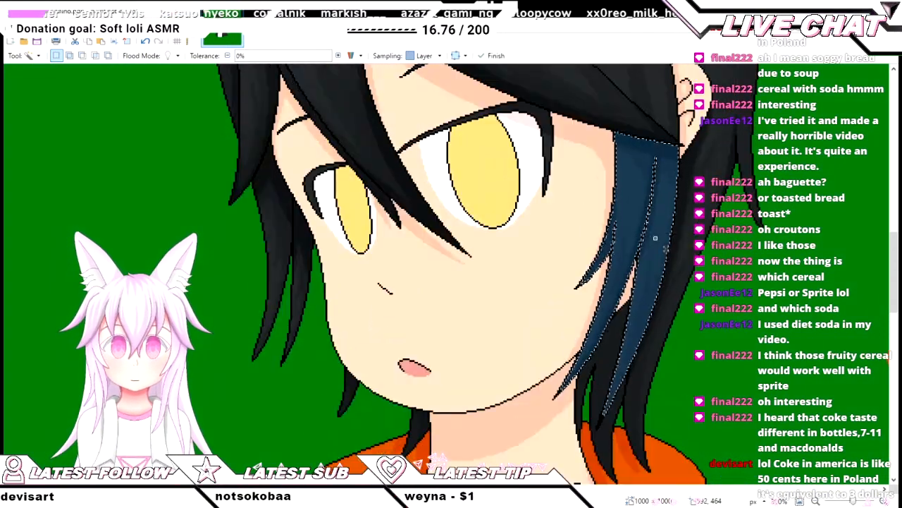
key(b)
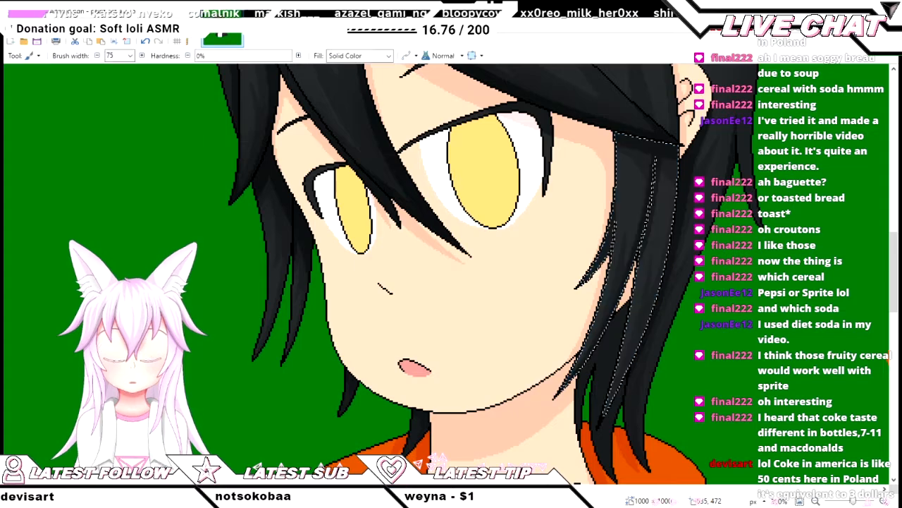
- Softly shade the selected strands in front of the ear down to their tips, using the Eraser and the 75-width Paintbrush
scroll(703, 322, up, 2)
scroll(585, 272, right, 4)
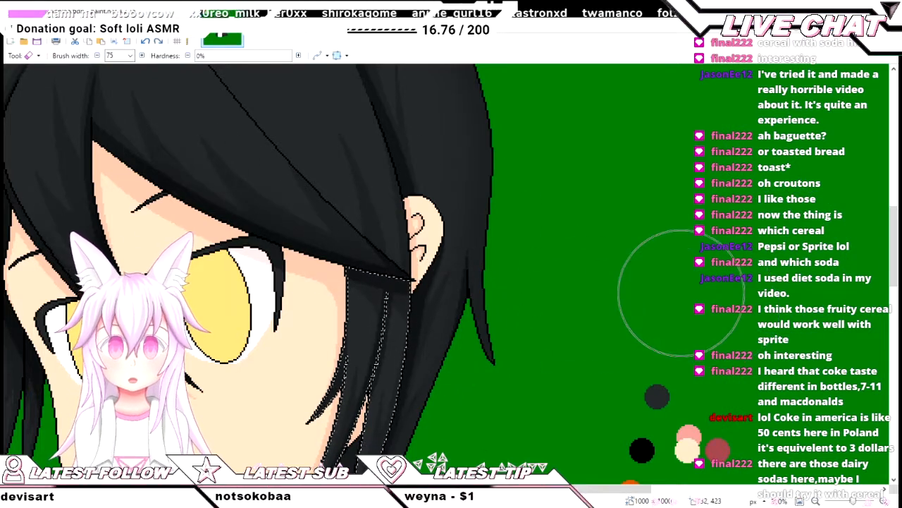
key(b)
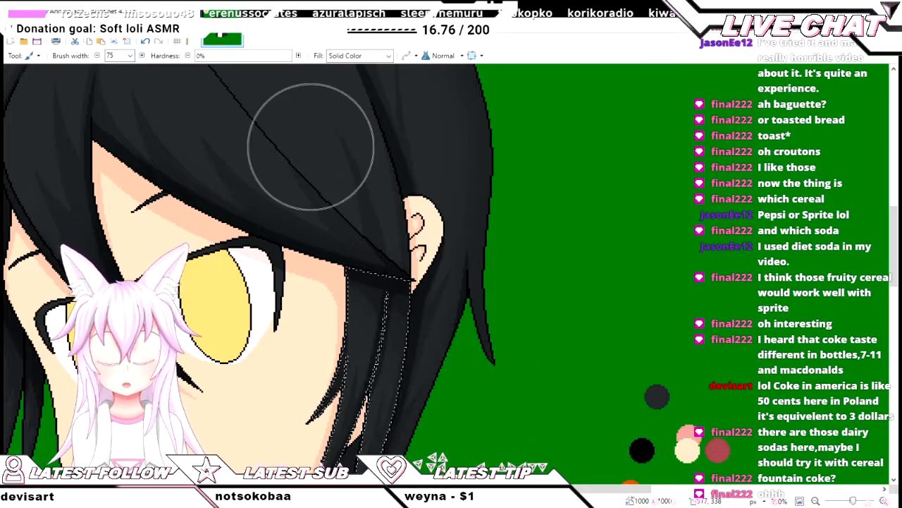
scroll(268, 147, down, 3)
scroll(236, 145, up, 3)
scroll(227, 146, down, 3)
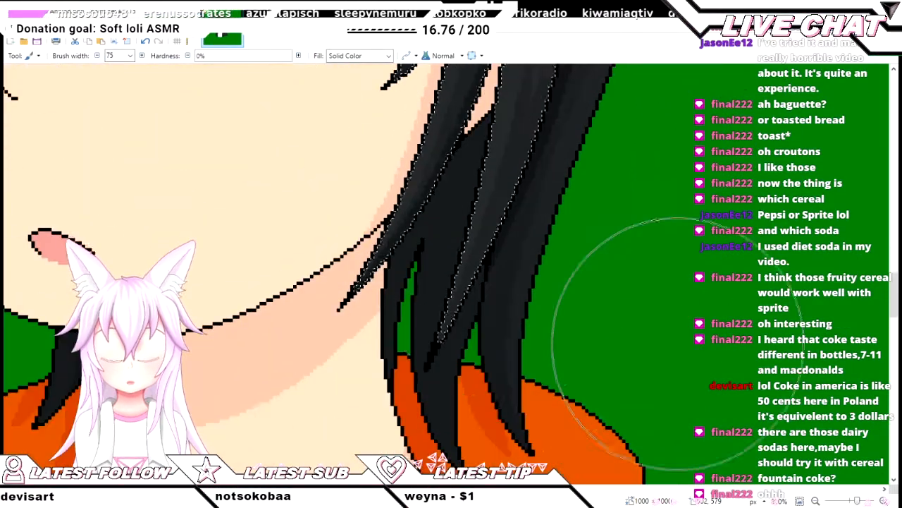
scroll(677, 344, up, 2)
scroll(625, 302, down, 2)
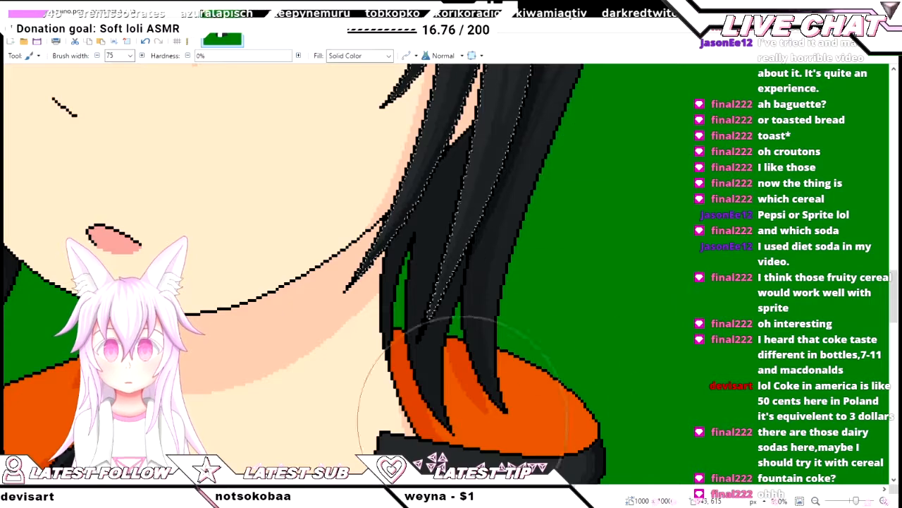
scroll(463, 421, up, 2)
scroll(320, 335, down, 2)
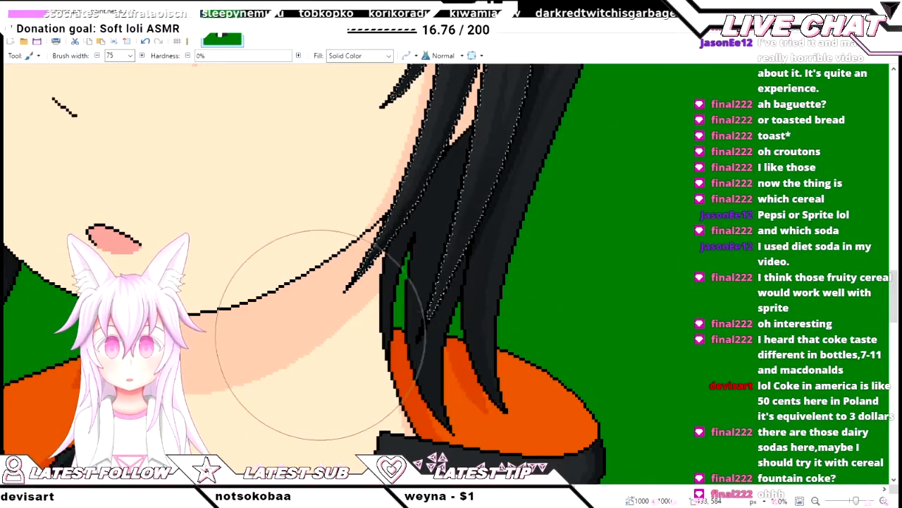
scroll(320, 335, down, 2)
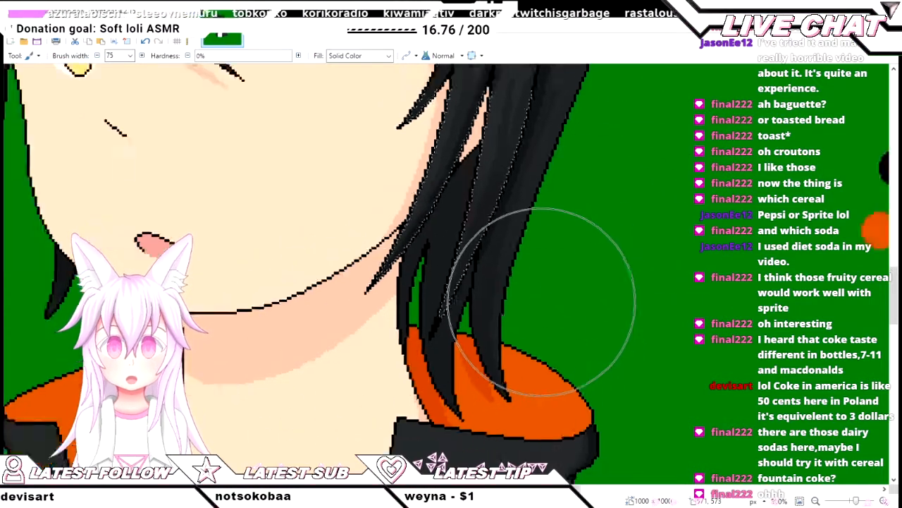
scroll(600, 325, down, 2)
scroll(642, 374, up, 2)
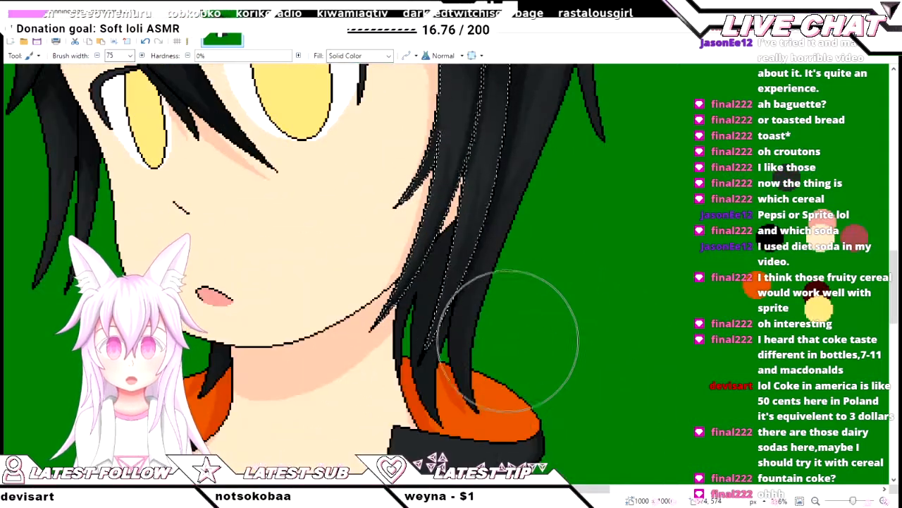
- Select the inner strands falling beside the neck with the Magic Wand, softly shade them with the Paintbrush and clear the selection
key(s)
key(s)
key(s)
key(s)
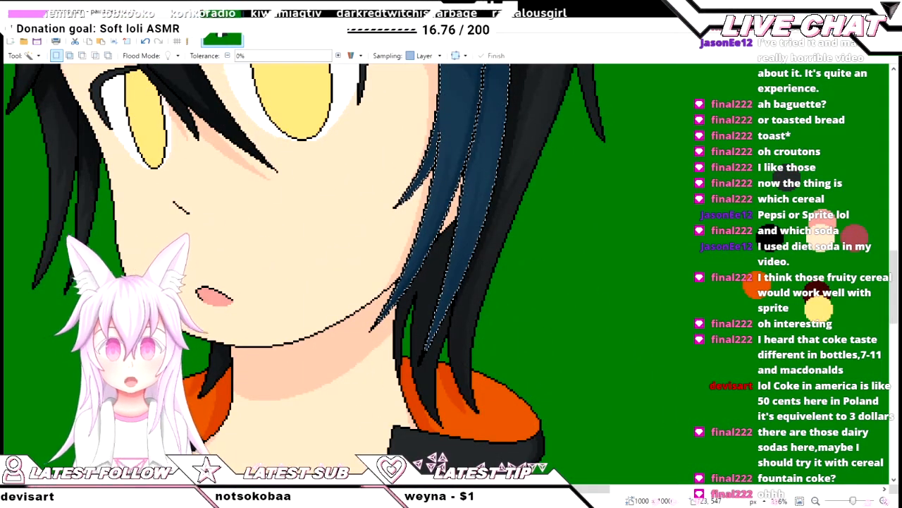
click(432, 295)
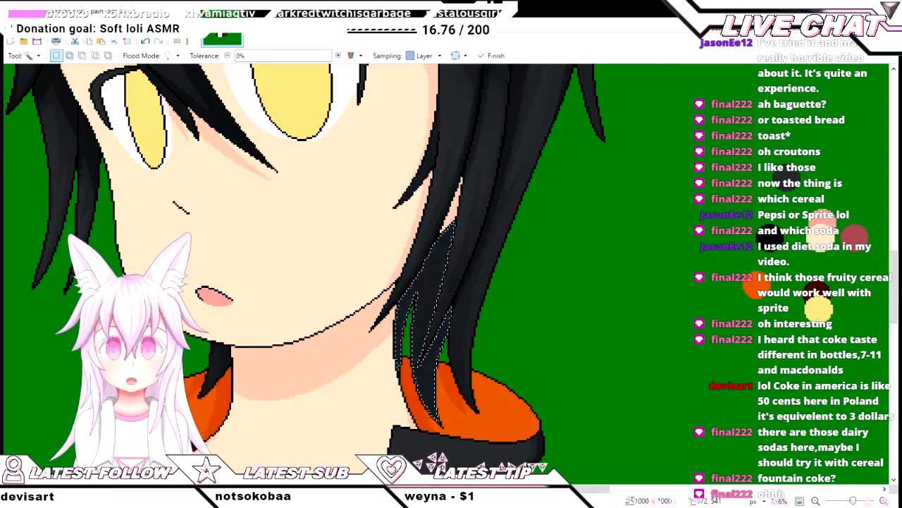
key(f)
key(b)
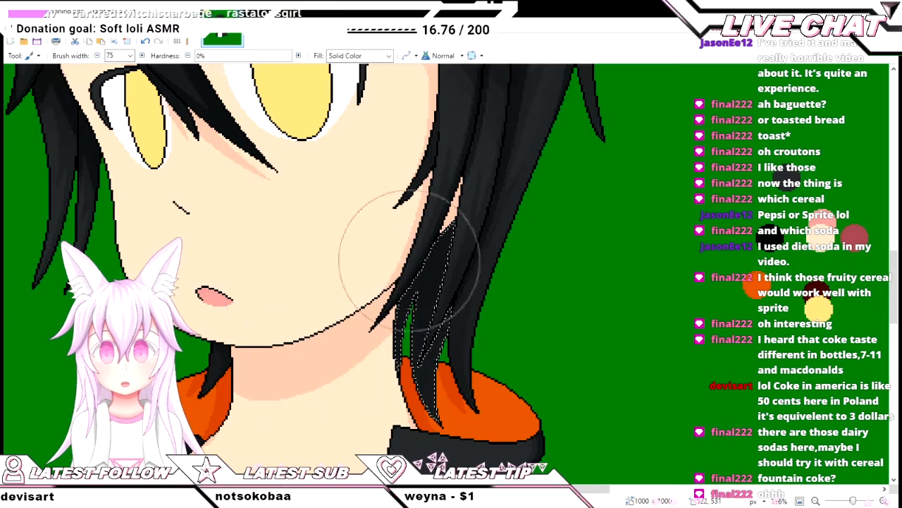
scroll(332, 342, left, 5)
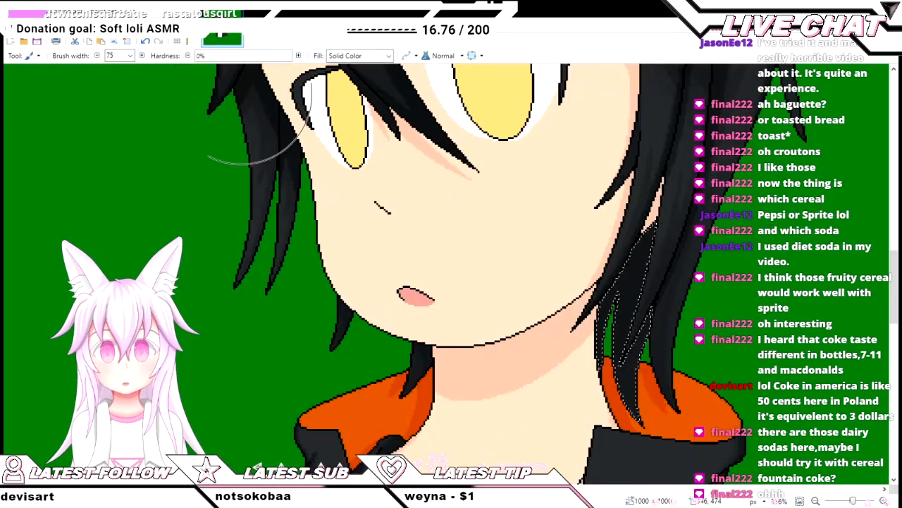
click(127, 41)
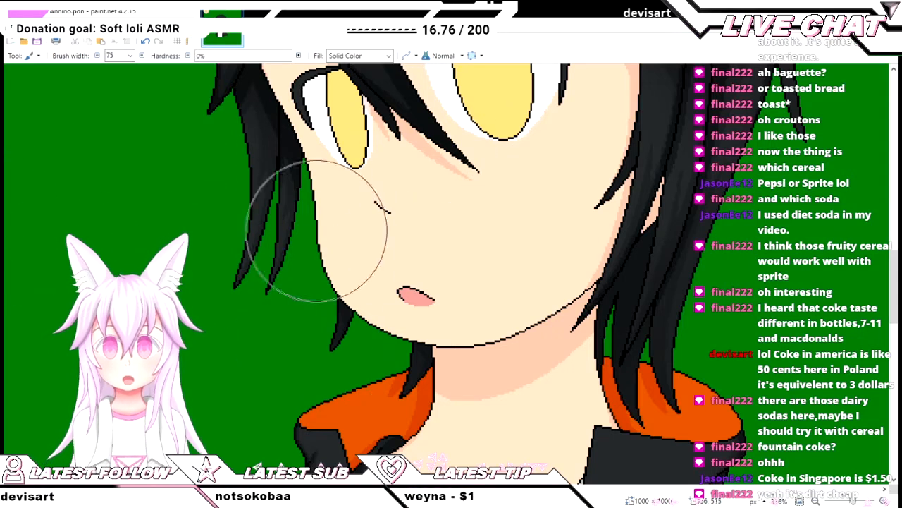
- Examine the shaded hair from the crown down to the strand tips, along with the face and jacket
scroll(262, 343, down, 3)
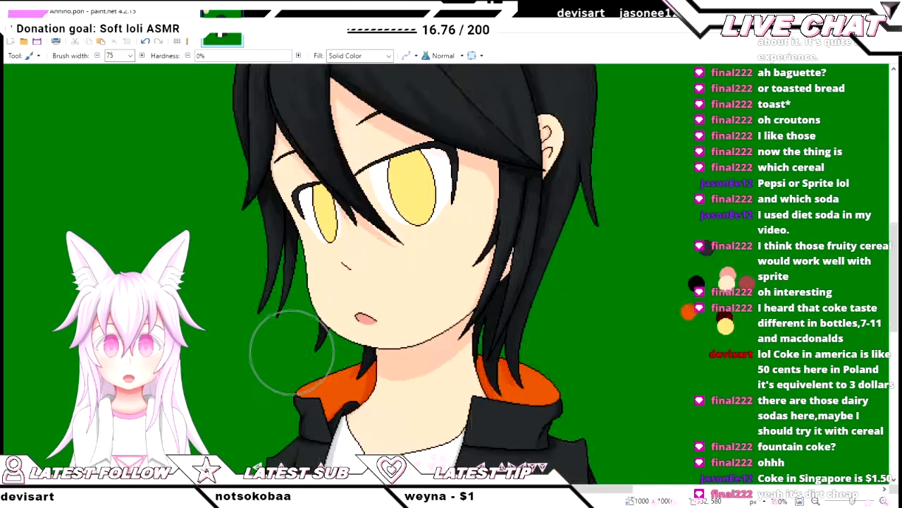
scroll(298, 350, down, 1)
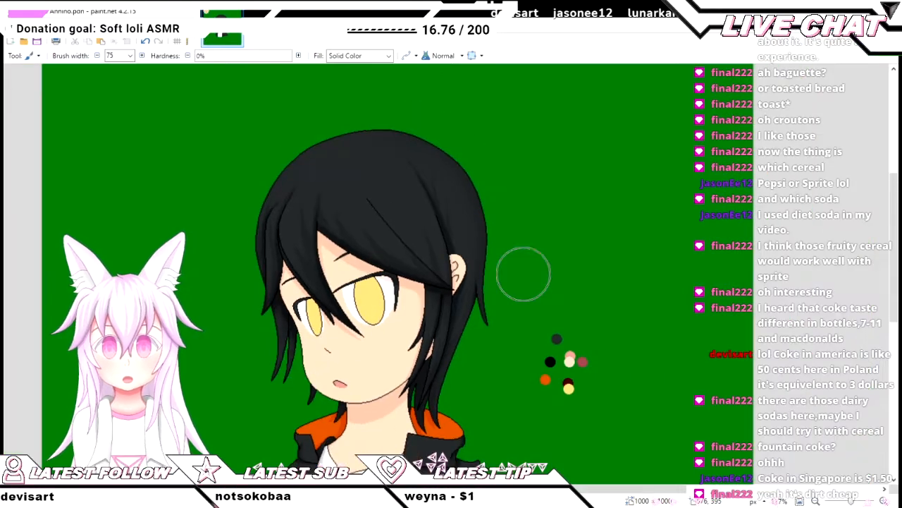
scroll(364, 315, up, 2)
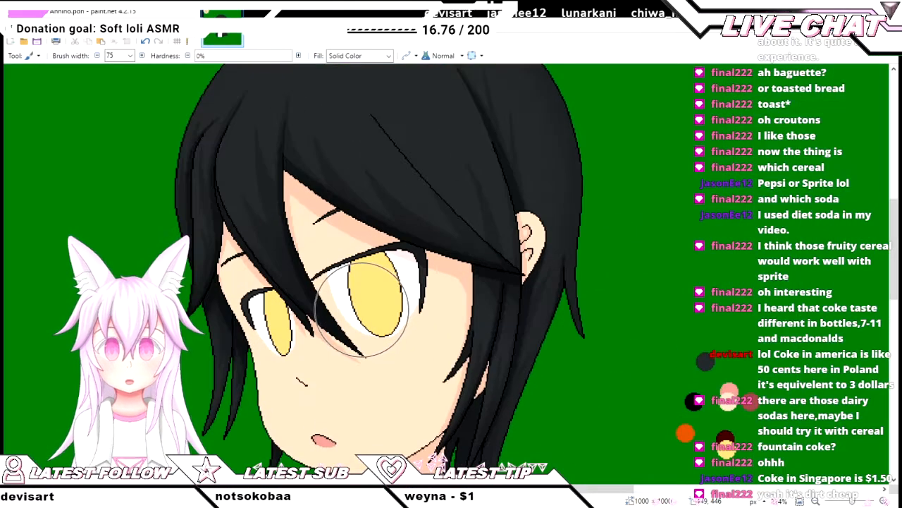
scroll(303, 282, down, 3)
scroll(353, 332, up, 3)
scroll(361, 310, up, 2)
scroll(361, 310, up, 1)
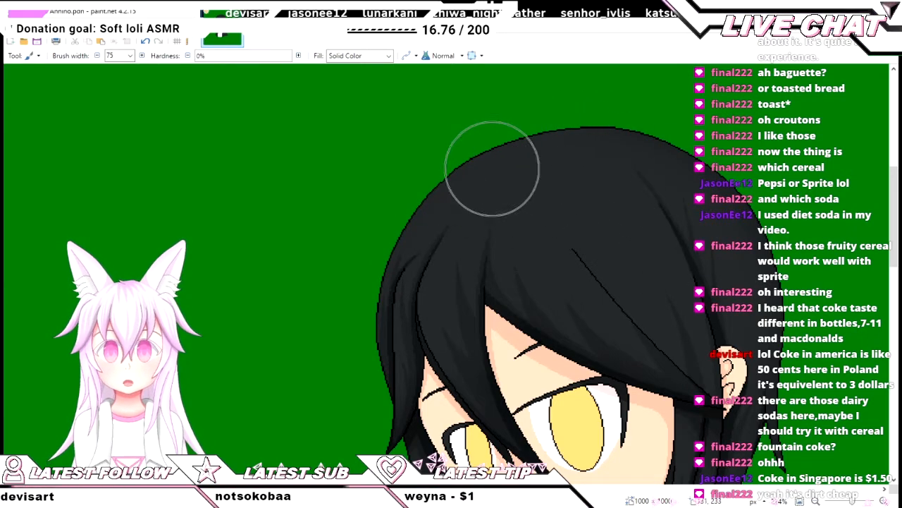
scroll(595, 173, right, 3)
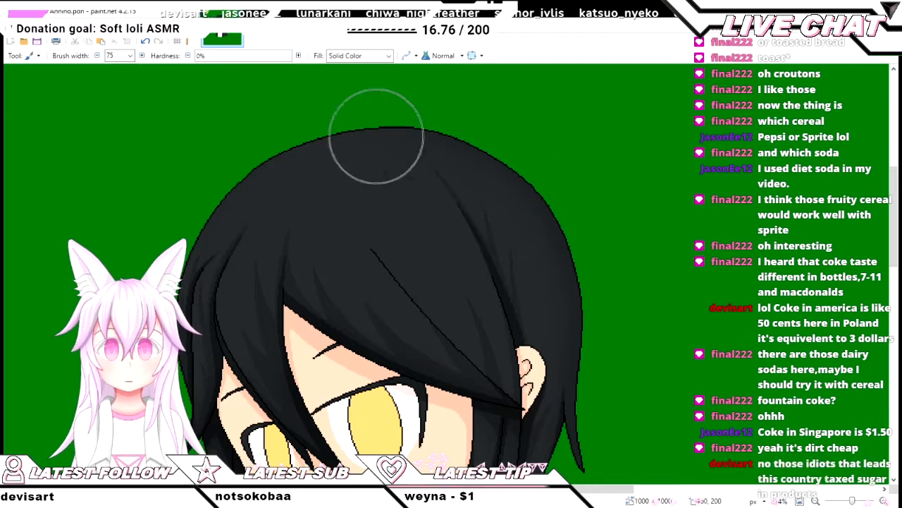
scroll(521, 233, down, 2)
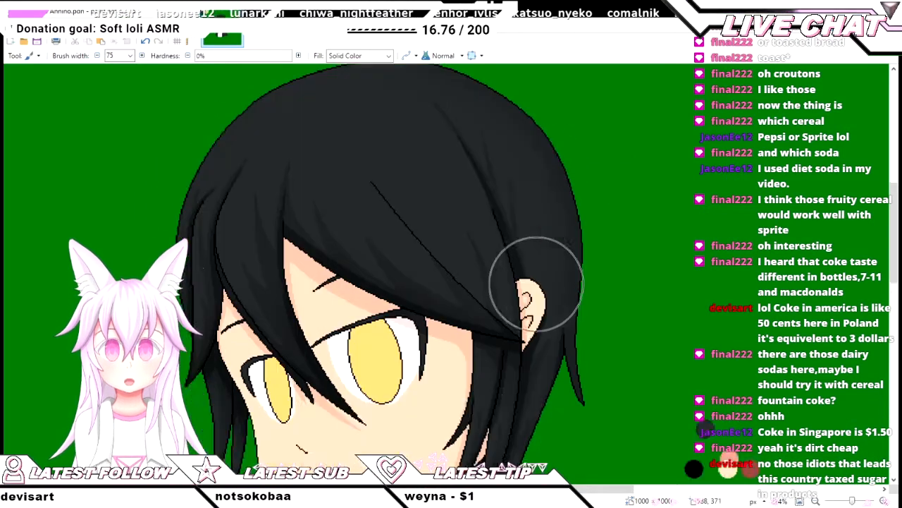
scroll(578, 332, up, 5)
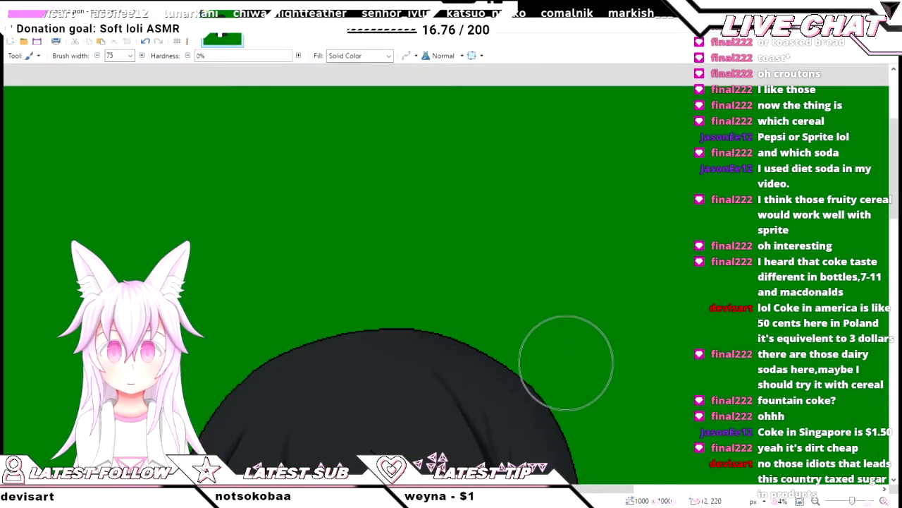
scroll(621, 367, down, 5)
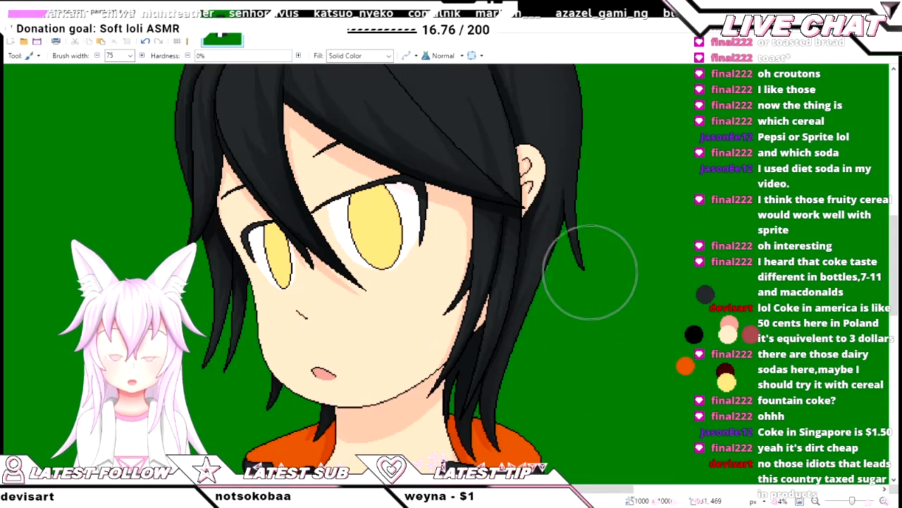
scroll(409, 310, down, 3)
scroll(398, 325, left, 3)
scroll(374, 318, down, 3)
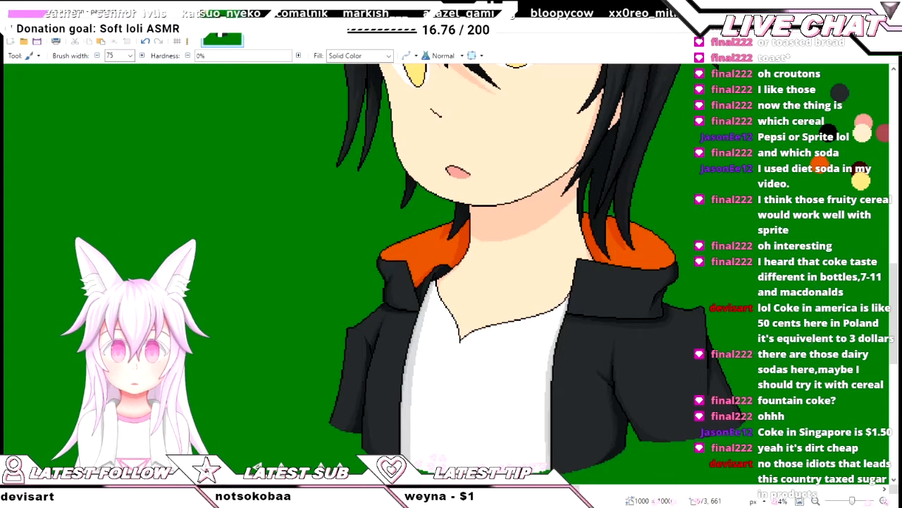
- Select the orange hood lining on both sides of the neck with the Magic Wand and sample its colour for the Paintbrush
key(s)
key(ctrl+plus)
drag(462, 271, 395, 271)
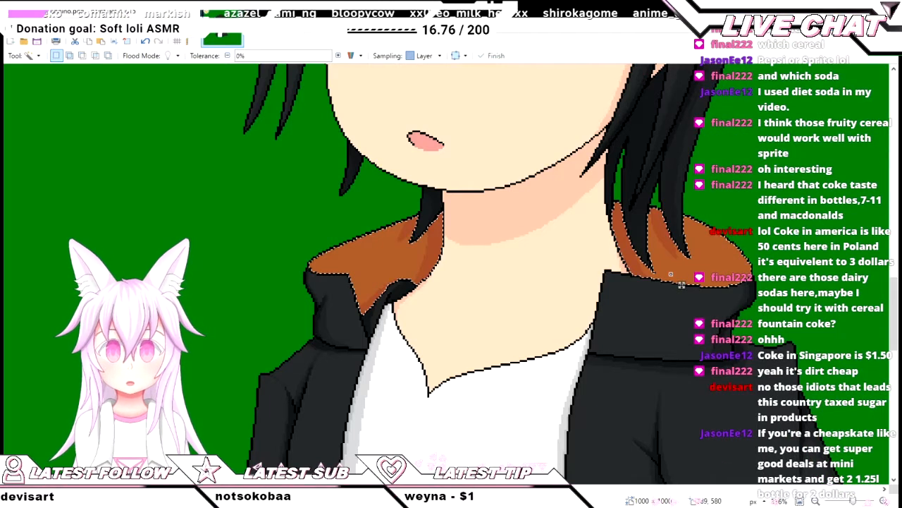
click(671, 275)
key(k)
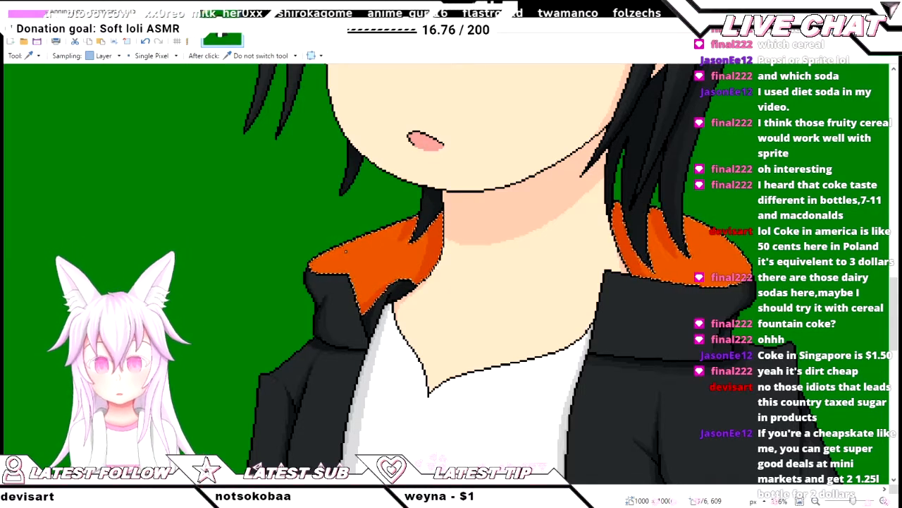
key(b)
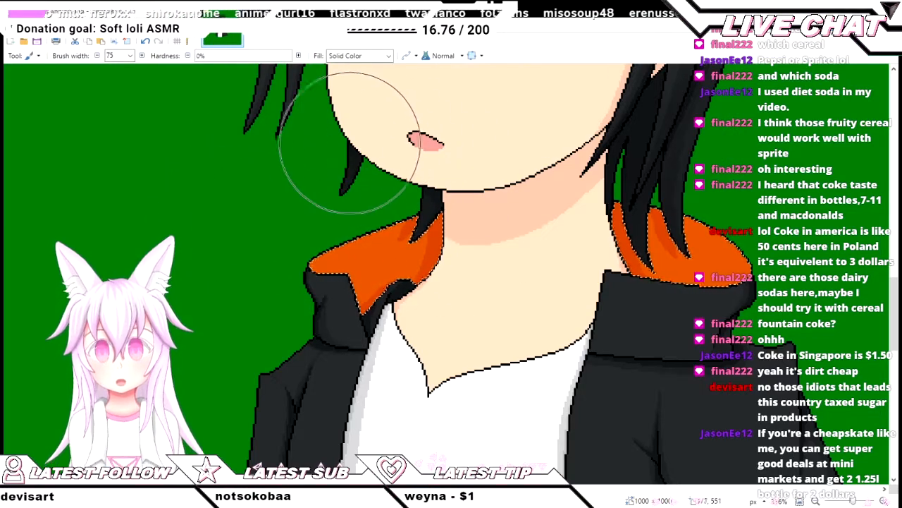
- Softly shade the selected orange hood lining beside the neck with the Paintbrush at width 50
scroll(439, 151, up, 2)
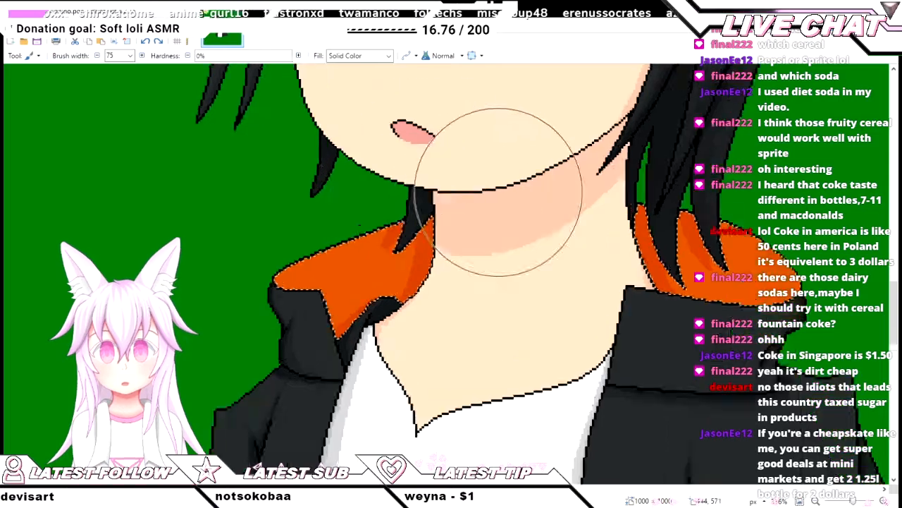
key(bracketleft)
key(bracketleft)
key(bracketleft)
key(bracketleft)
scroll(339, 57, up, 1)
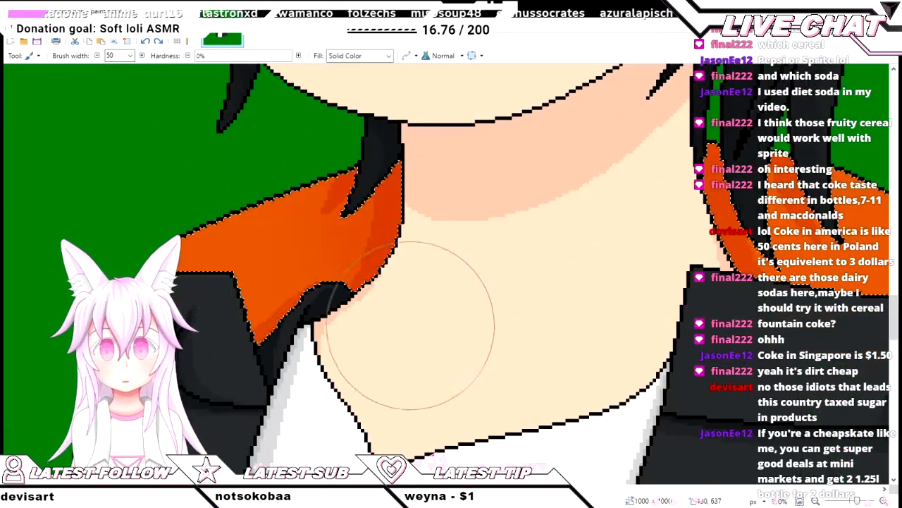
scroll(374, 151, down, 2)
key(bracketleft)
scroll(399, 150, down, 3)
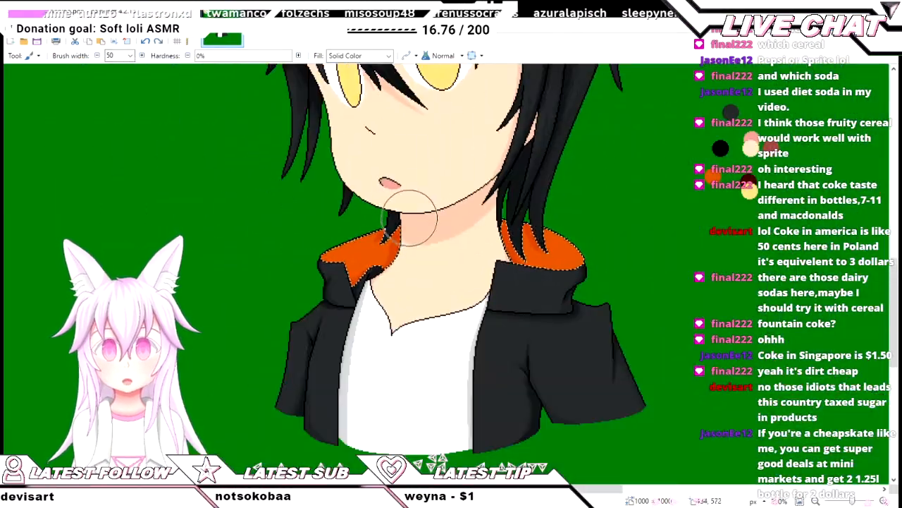
scroll(380, 186, up, 2)
scroll(403, 127, up, 2)
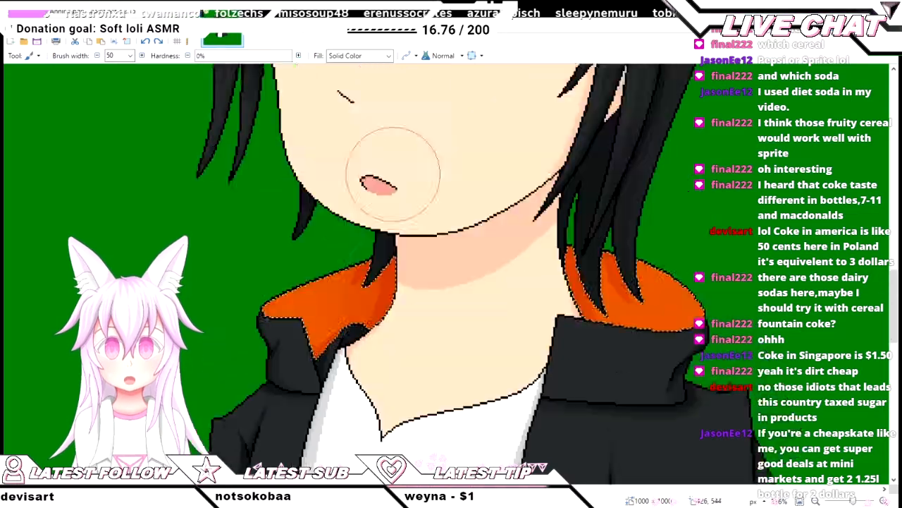
scroll(405, 134, down, 2)
scroll(405, 134, down, 2)
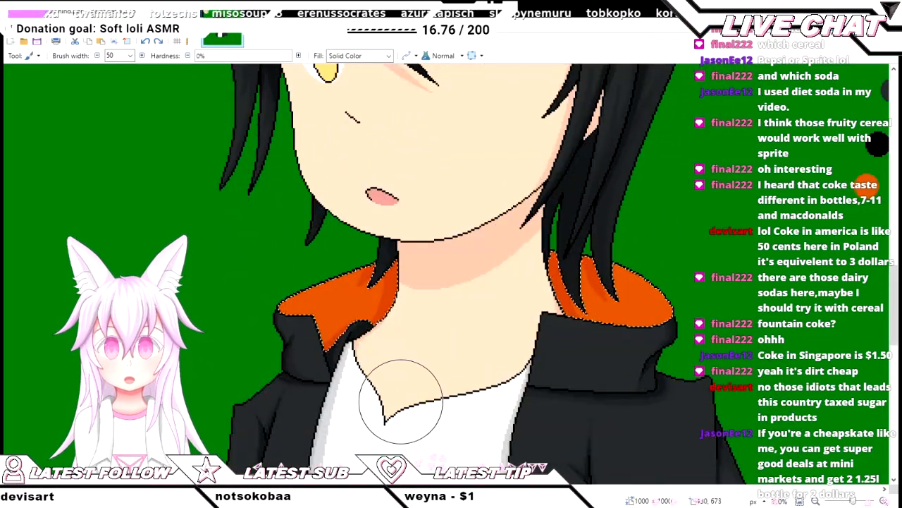
scroll(495, 156, up, 2)
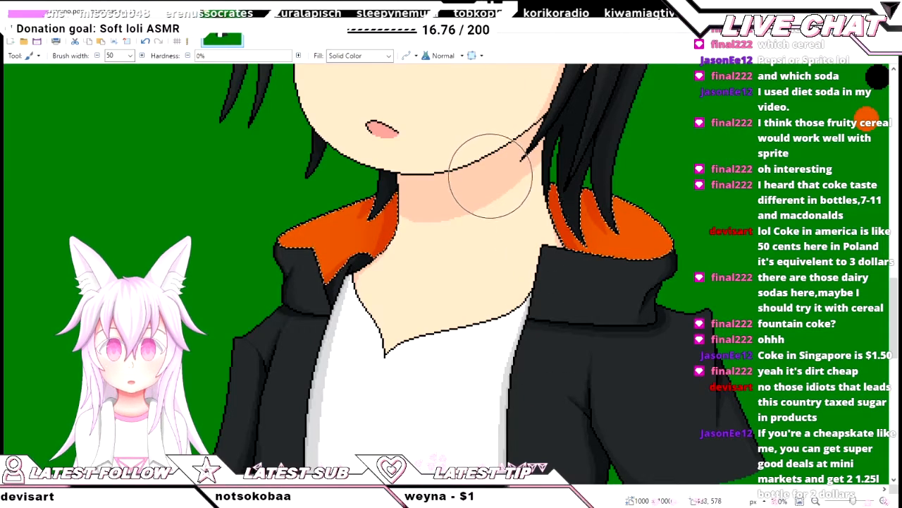
scroll(333, 282, up, 2)
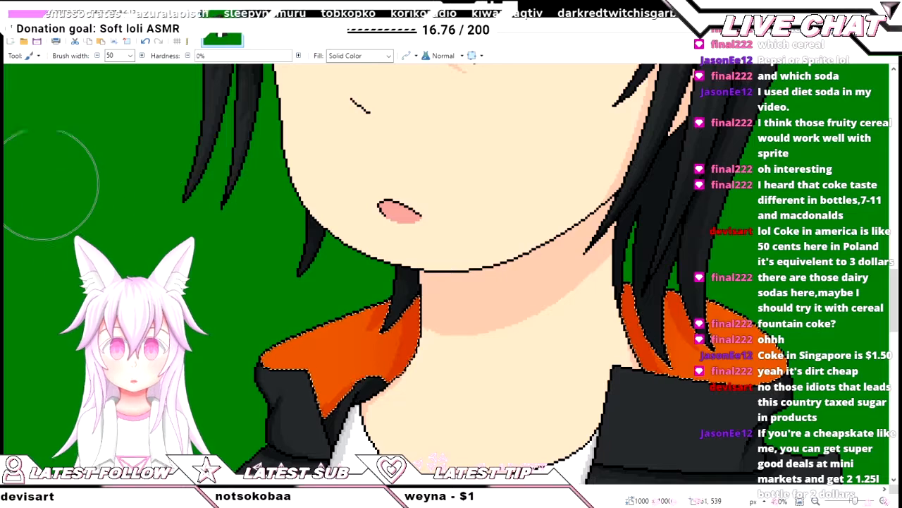
- Draw a curved fold line of width 1 down the left hood lining with the Line/Curve tool
key(o)
scroll(375, 299, up, 1)
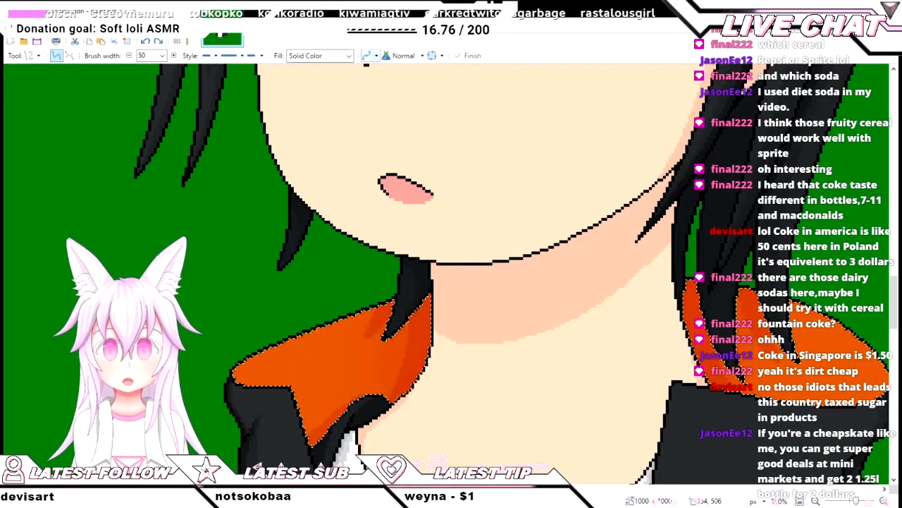
key(ctrl+[)
key(ctrl+[)
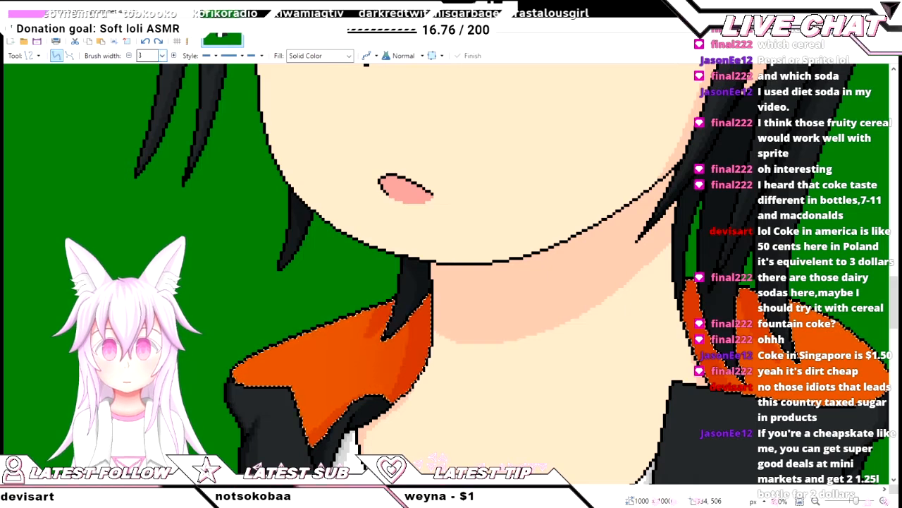
scroll(390, 271, up, 4)
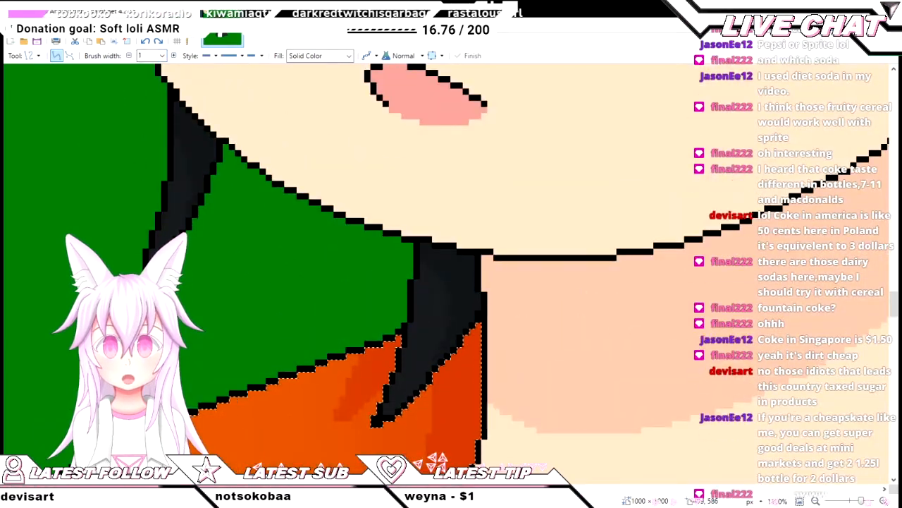
scroll(390, 272, down, 3)
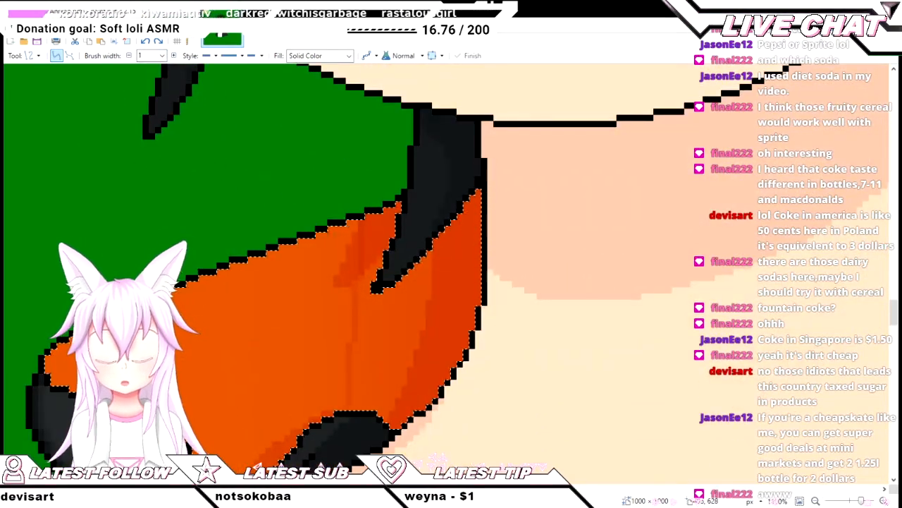
scroll(389, 272, down, 3)
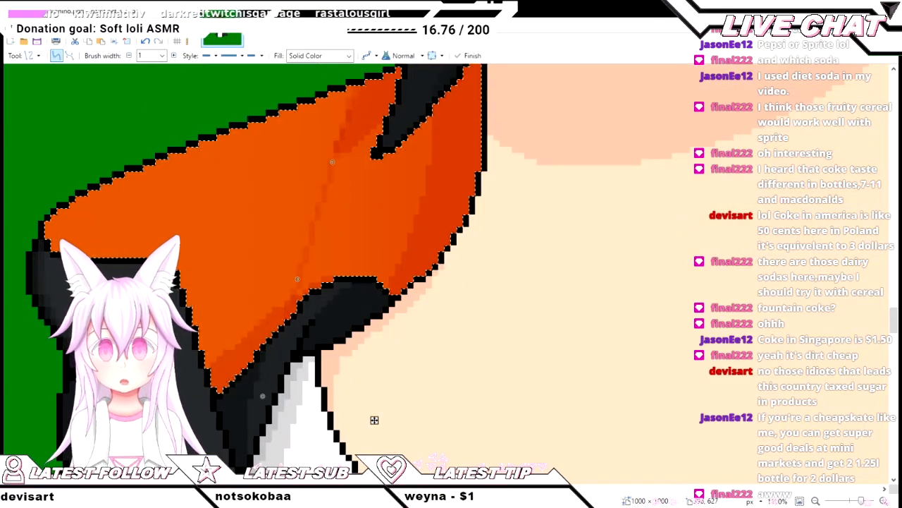
scroll(296, 285, down, 2)
- Reshape the fold curve so it bends from beside the hair tip down to the lining's lower point
scroll(297, 285, up, 3)
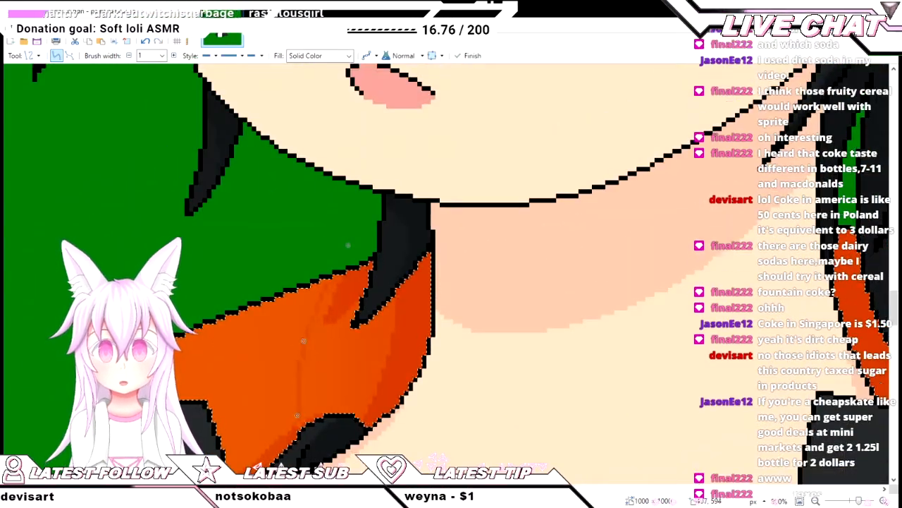
scroll(355, 390, down, 3)
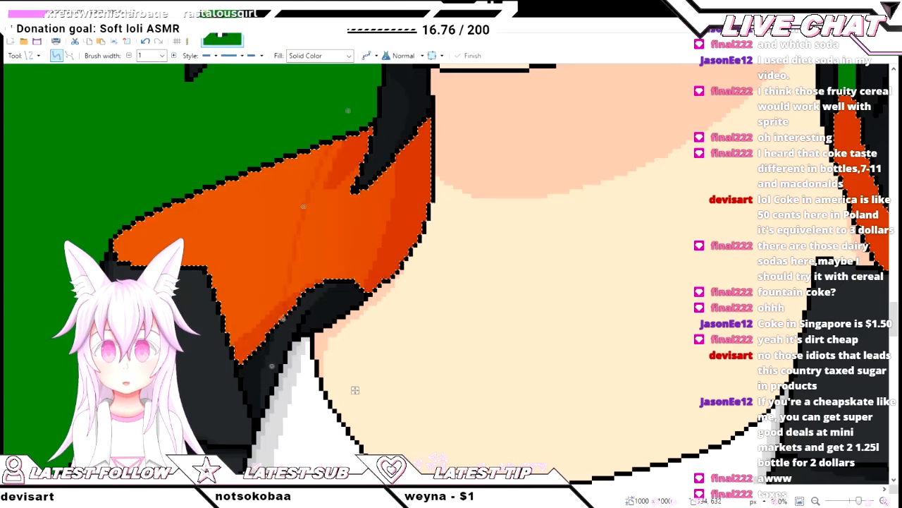
drag(272, 366, 229, 377)
drag(281, 319, 273, 299)
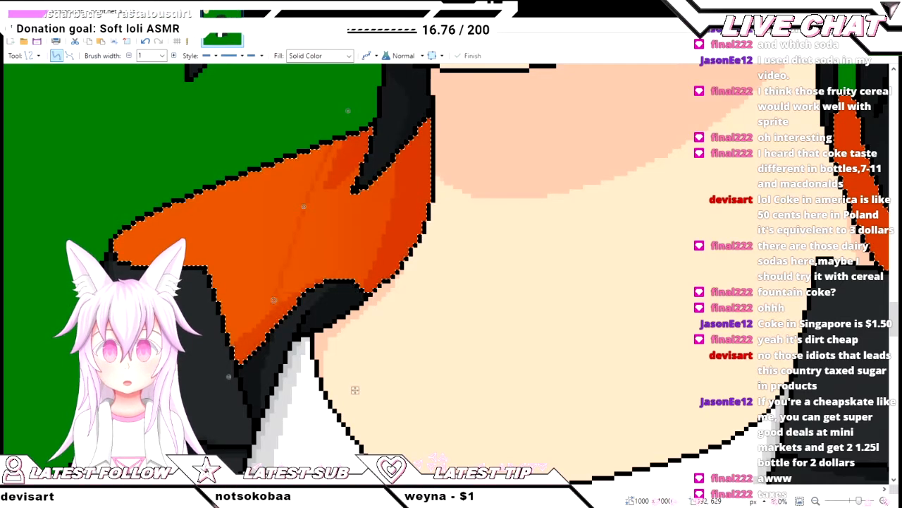
drag(355, 390, 422, 390)
key(Return)
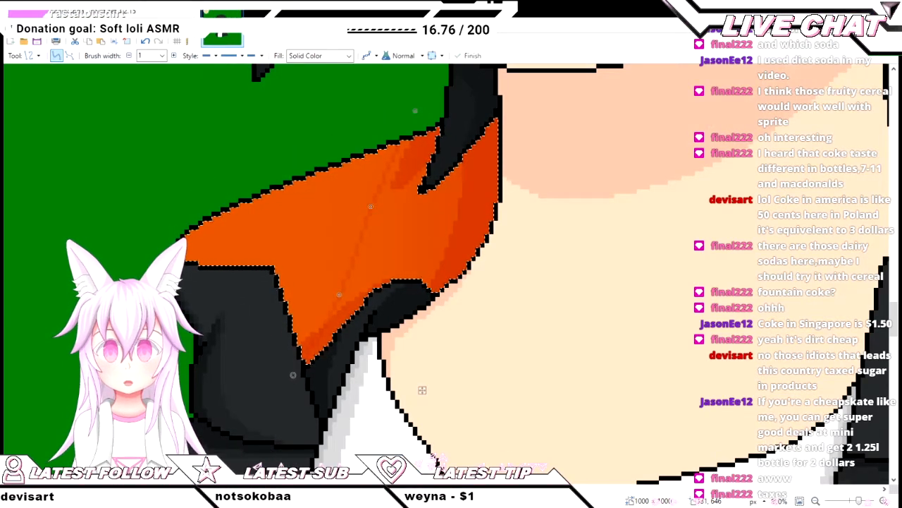
scroll(422, 390, up, 2)
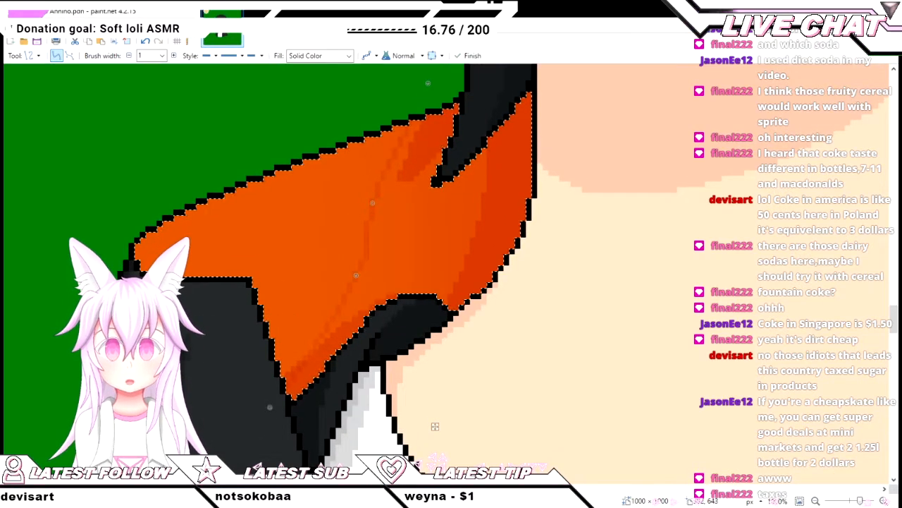
key(Return)
key(ctrl+z)
key(ctrl+z)
key(ctrl+z)
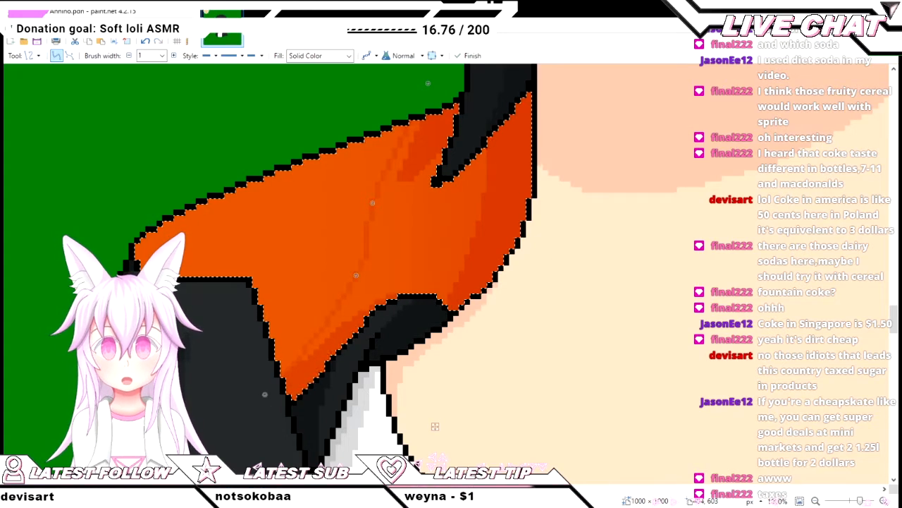
drag(373, 202, 380, 199)
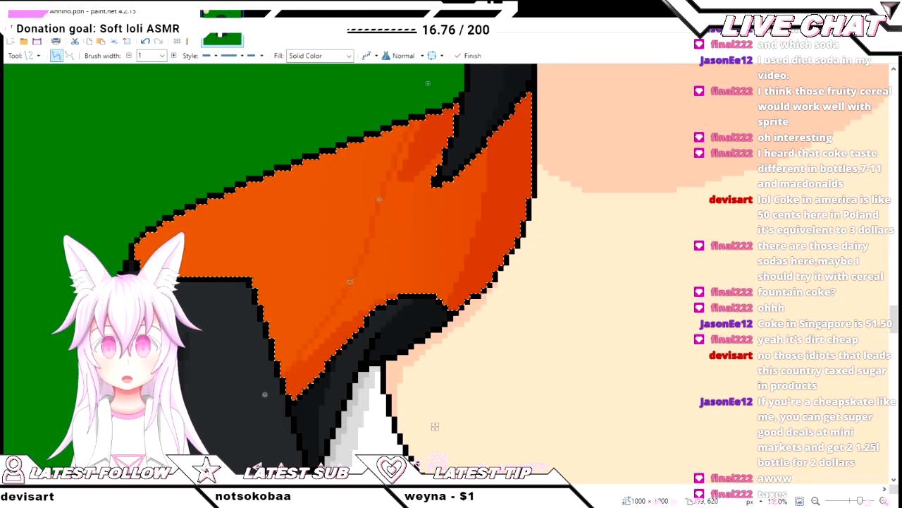
- Fill the left lining's area between the fold curve and the neck using the Paint Bucket at 0% tolerance
key(f)
click(439, 258)
scroll(427, 244, down, 3)
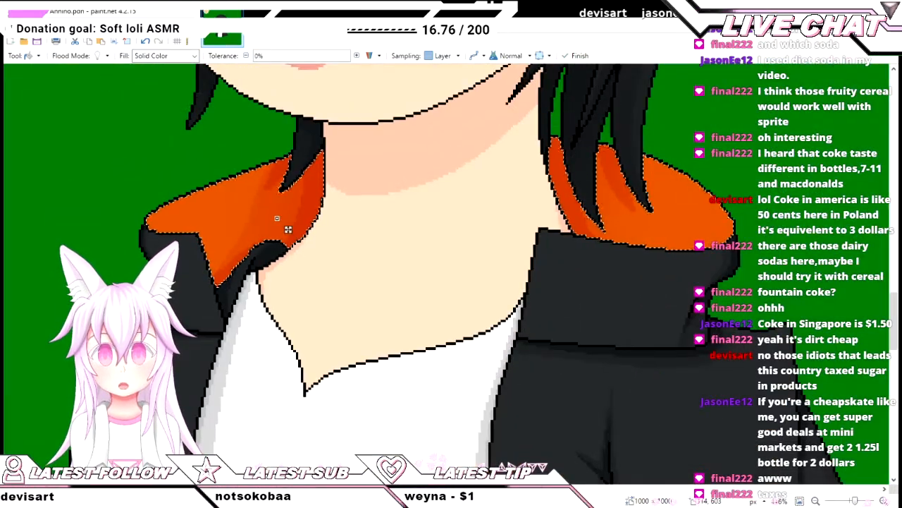
- Draw a matching fold curve below the hair tips on the right hood lining and fill its inner side
key(o)
scroll(628, 196, up, 3)
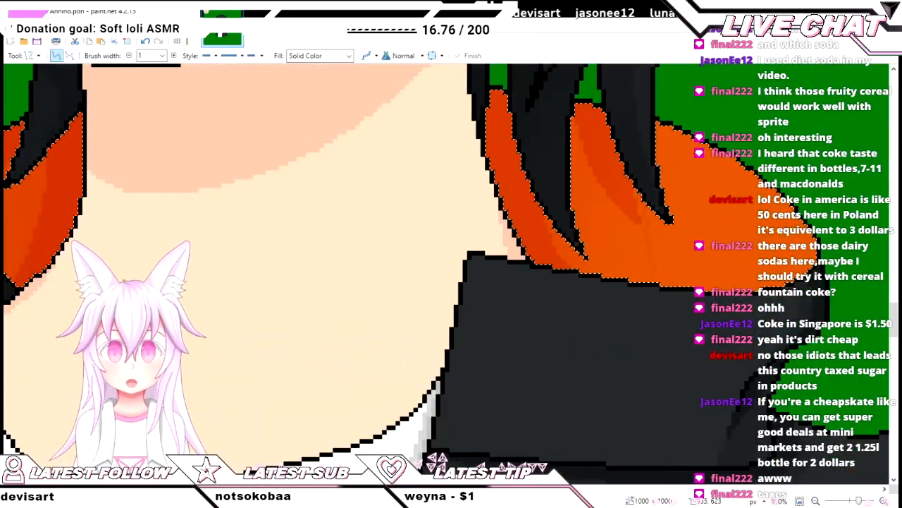
key(f)
click(651, 279)
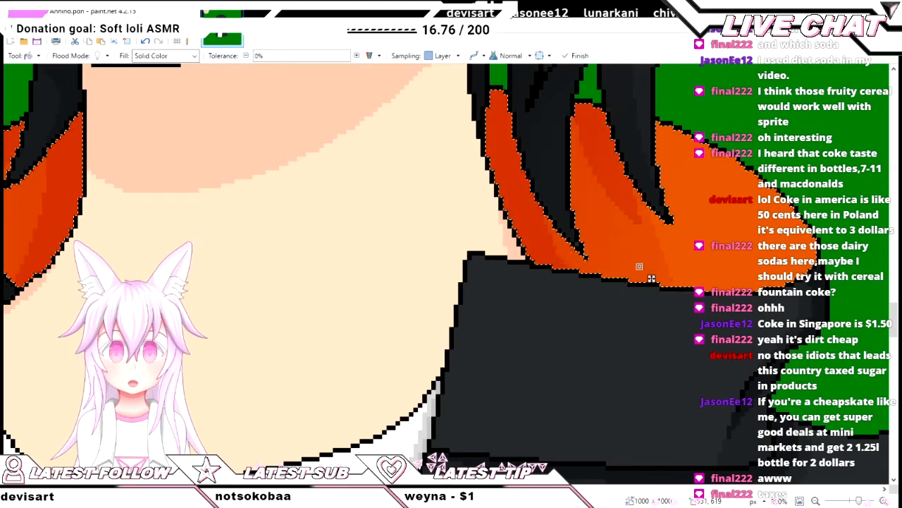
scroll(651, 279, down, 3)
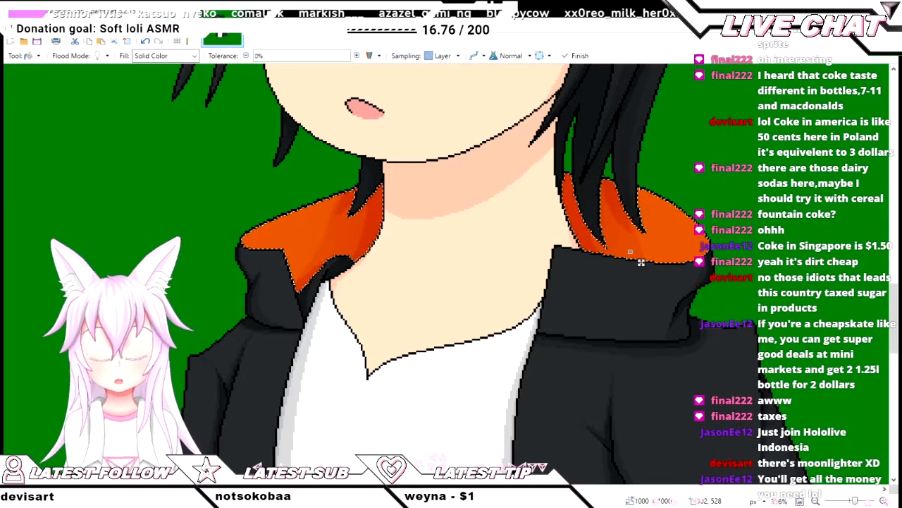
- Examine the shaded hood lining on both sides of the neck up close, along with the face and hair up to the crown
scroll(284, 297, up, 6)
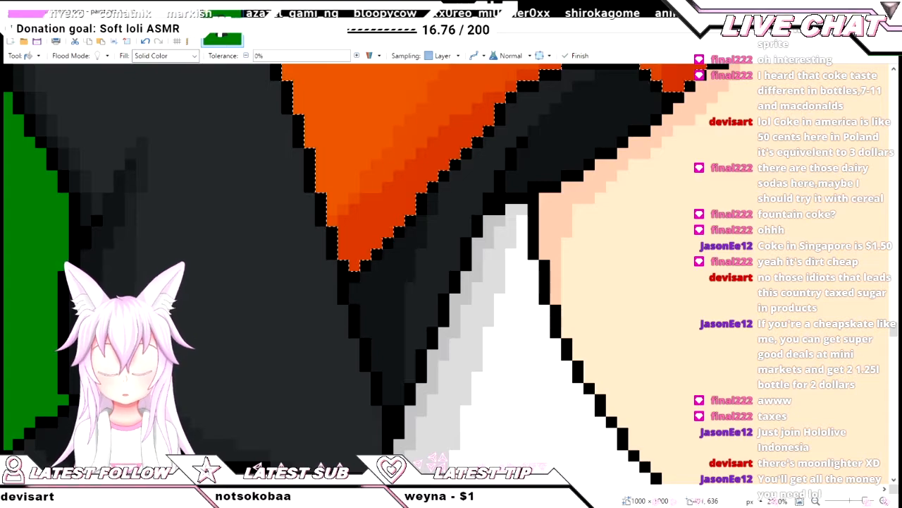
key(p)
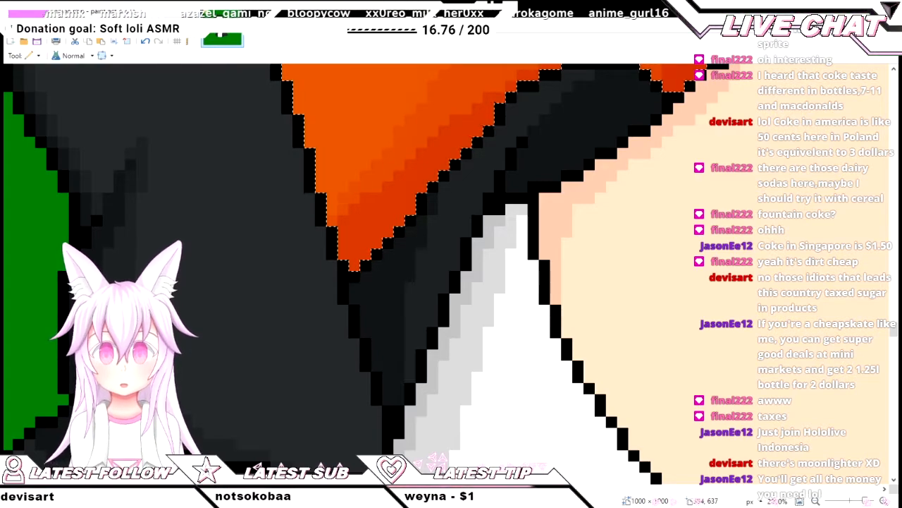
scroll(451, 275, down, 4)
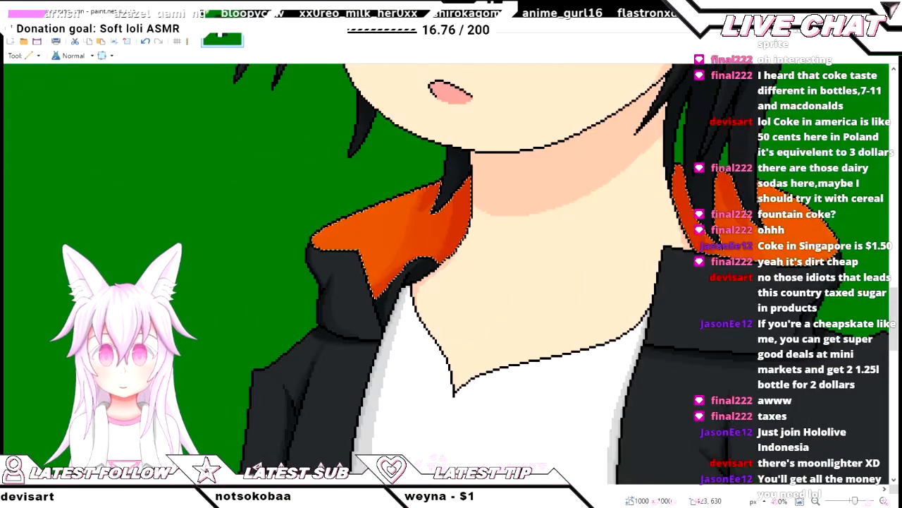
scroll(447, 274, right, 3)
scroll(447, 273, left, 5)
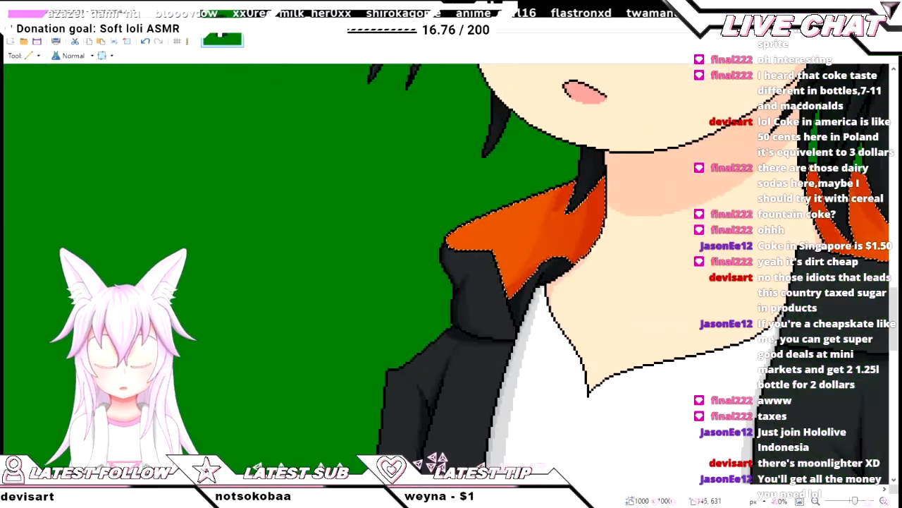
scroll(447, 274, right, 2)
scroll(447, 273, right, 1)
scroll(447, 274, right, 3)
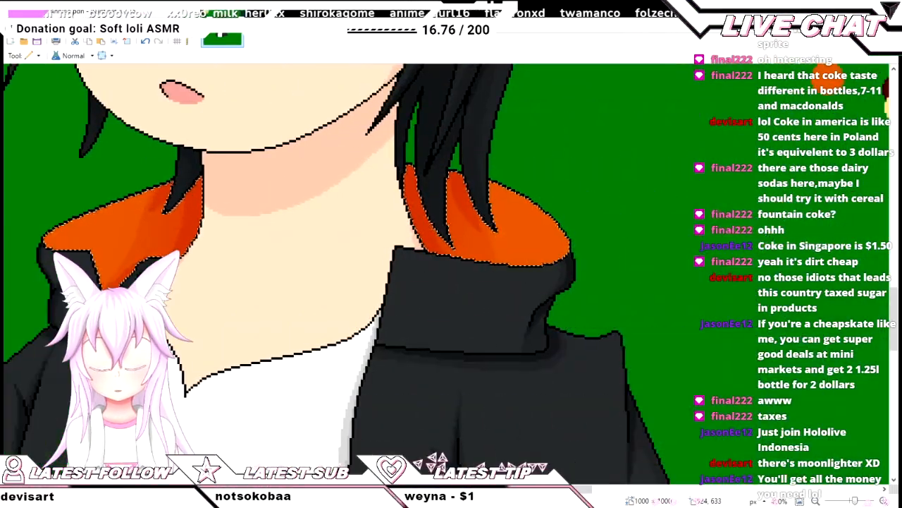
scroll(446, 274, left, 5)
scroll(447, 274, up, 1)
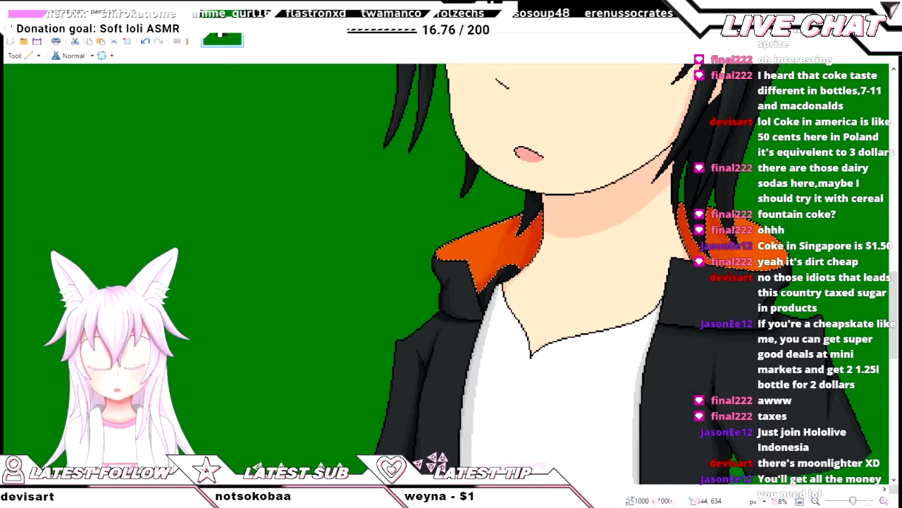
scroll(719, 216, up, 4)
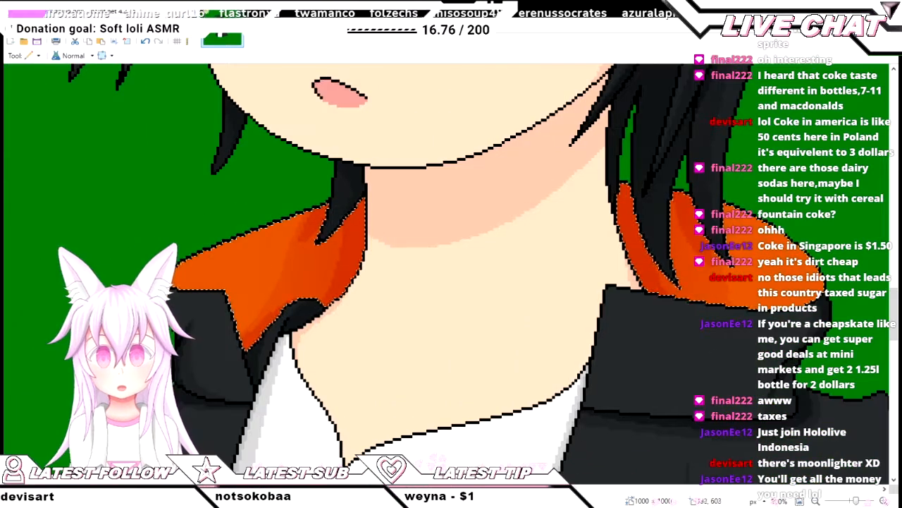
scroll(284, 257, up, 5)
scroll(284, 257, down, 6)
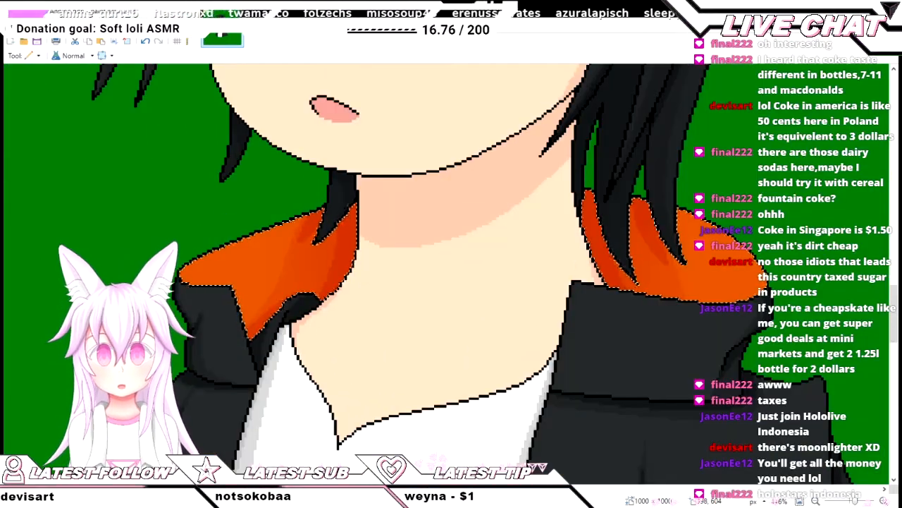
scroll(289, 258, down, 1)
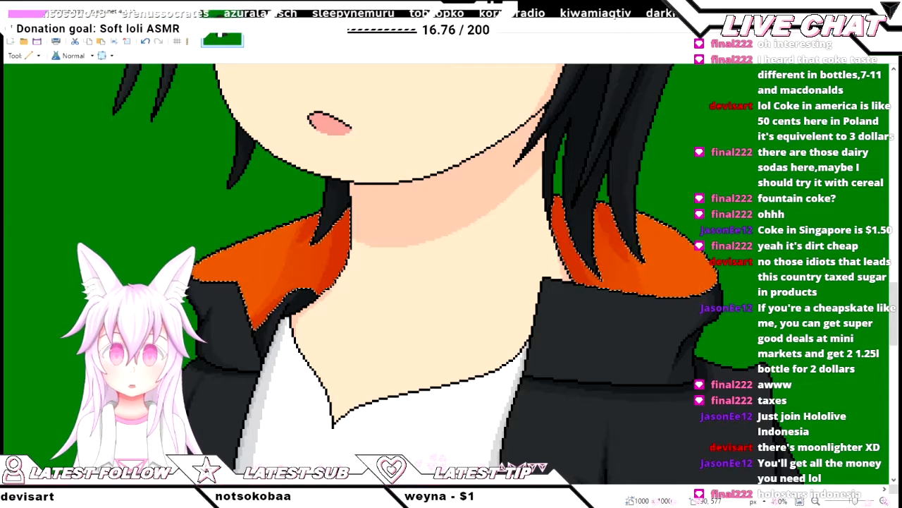
key(k)
scroll(328, 393, up, 8)
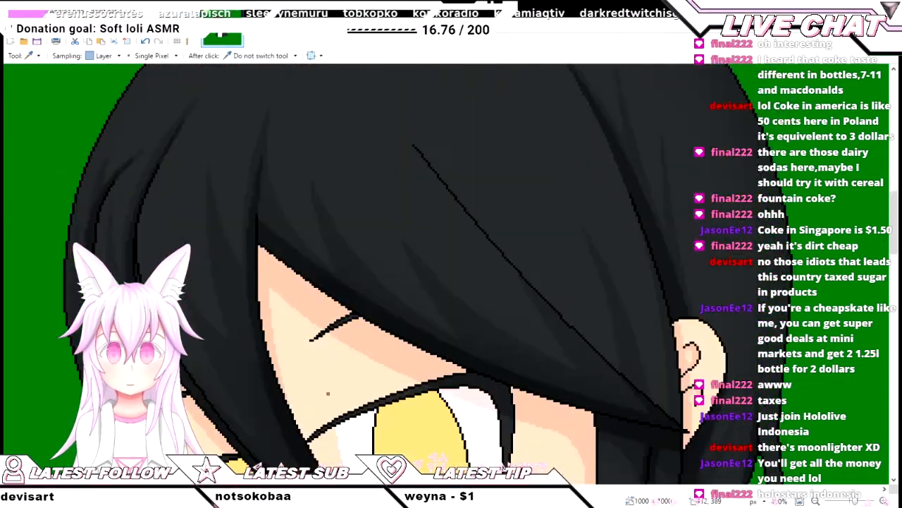
scroll(353, 424, down, 6)
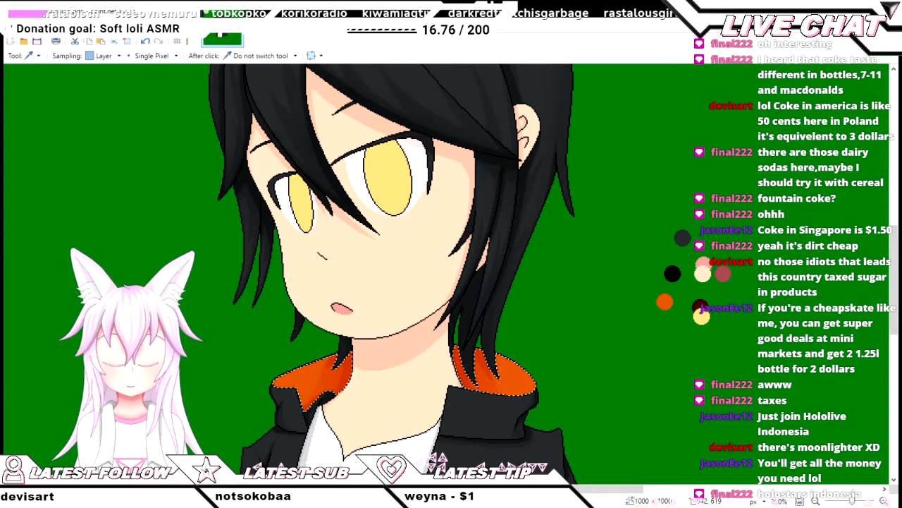
scroll(392, 268, up, 5)
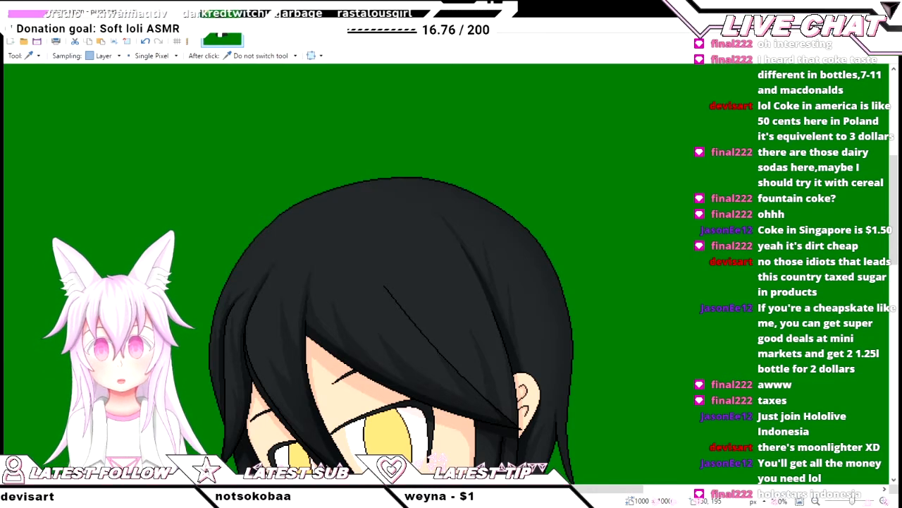
- Select the dark outer hood flaps on both sides of the neck with the Magic Wand at 0% tolerance
key(s)
scroll(392, 268, down, 5)
scroll(392, 268, up, 2)
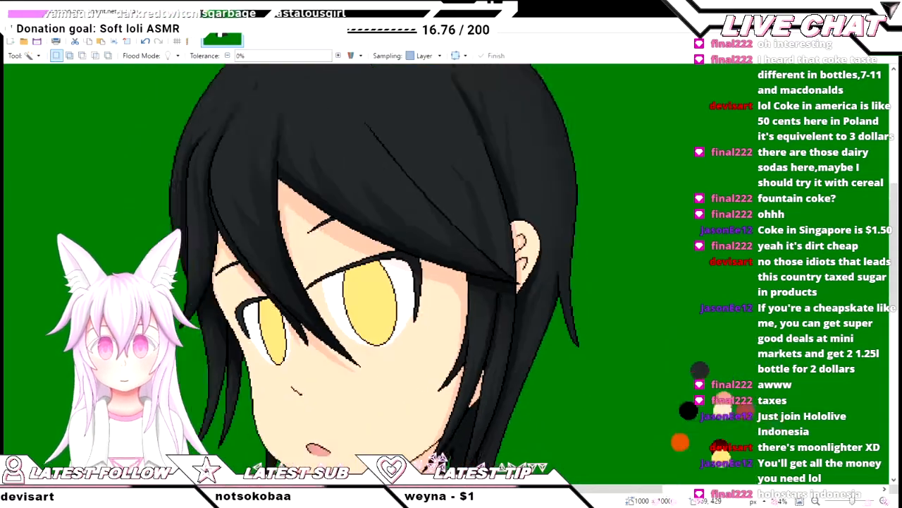
scroll(465, 288, down, 3)
scroll(465, 288, up, 3)
scroll(426, 294, down, 1)
scroll(426, 294, up, 3)
scroll(426, 293, down, 3)
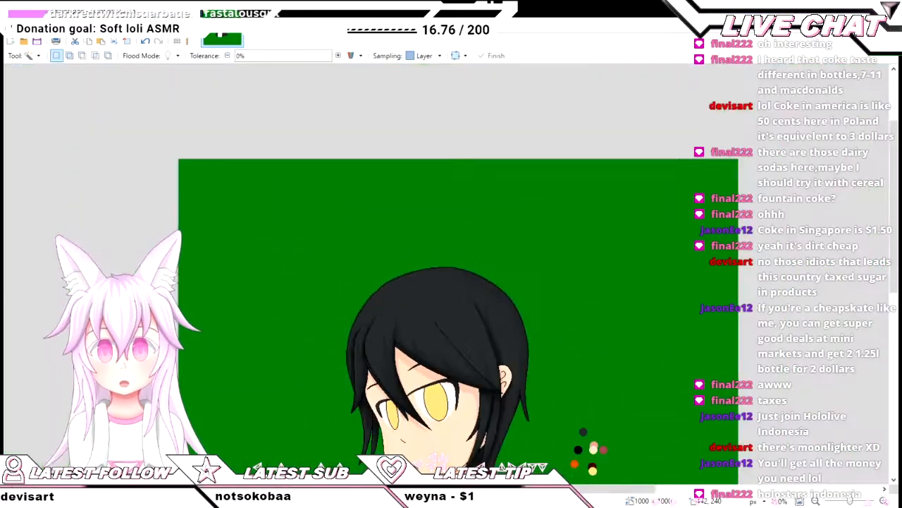
scroll(426, 293, down, 2)
scroll(405, 279, up, 3)
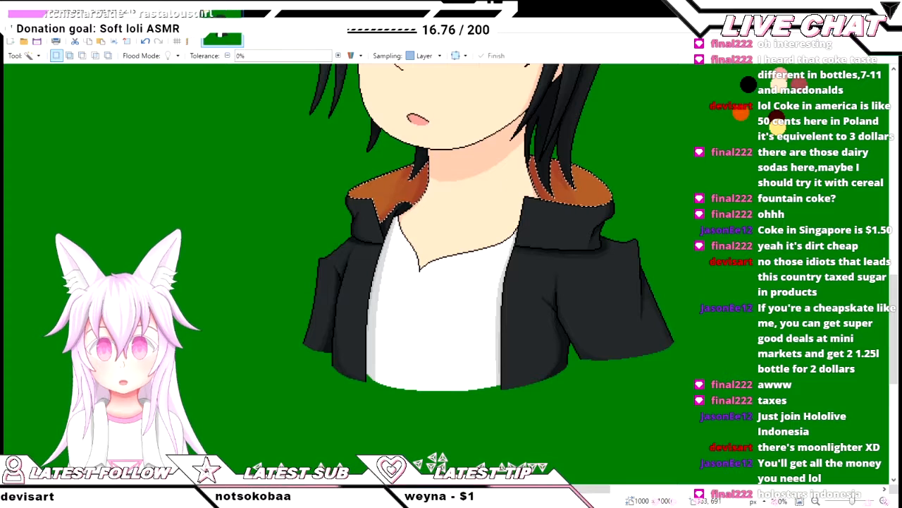
ctrl+click(370, 230)
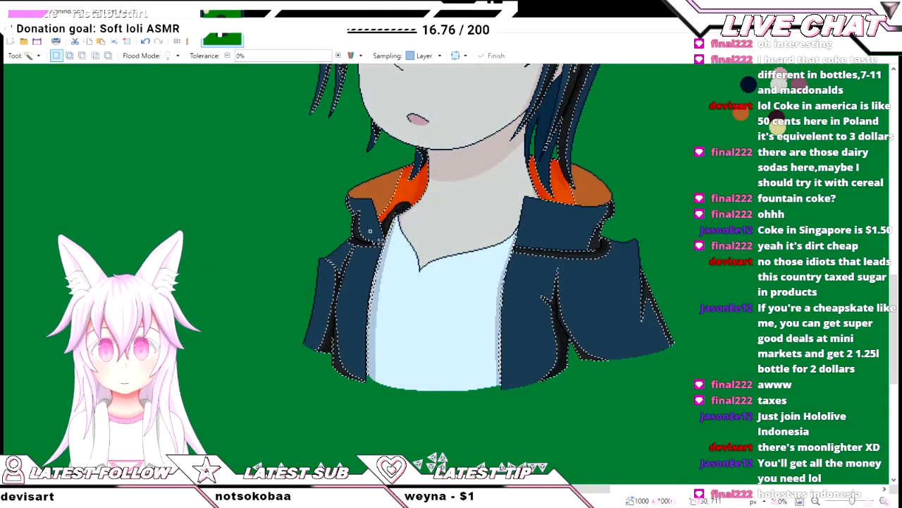
key(ctrl+z)
ctrl+click(580, 227)
scroll(588, 235, up, 1)
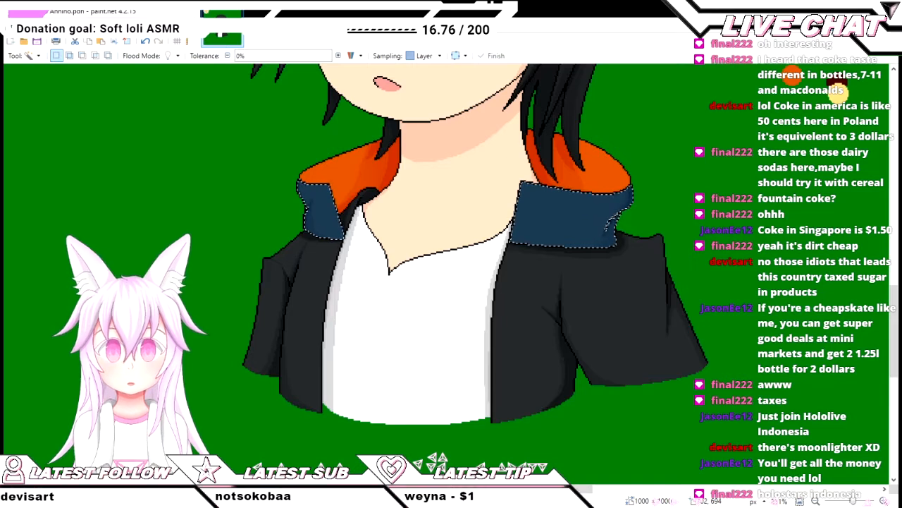
- Try soft shading along the left hood flap's outer edge with the Paintbrush at width 50 and 0% hardness
key(b)
scroll(273, 188, up, 2)
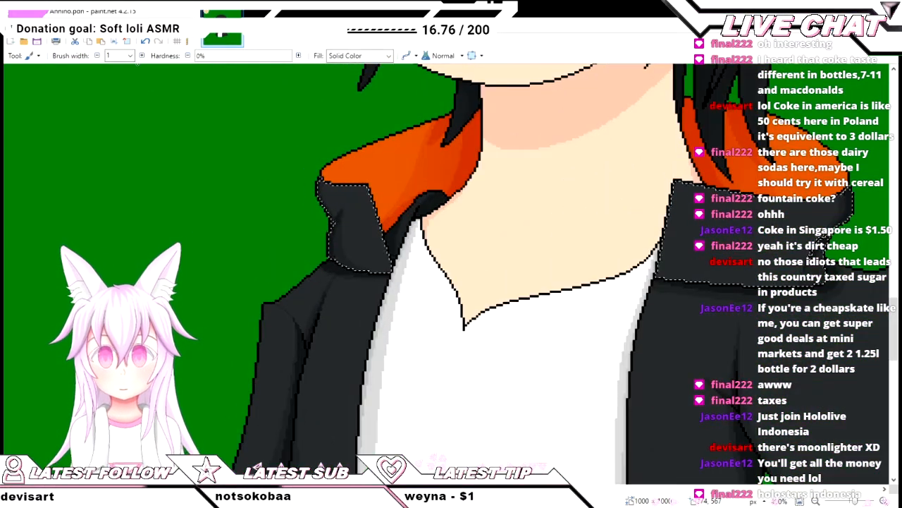
key(bracketright)
key(bracketright)
key(bracketright)
key(bracketright)
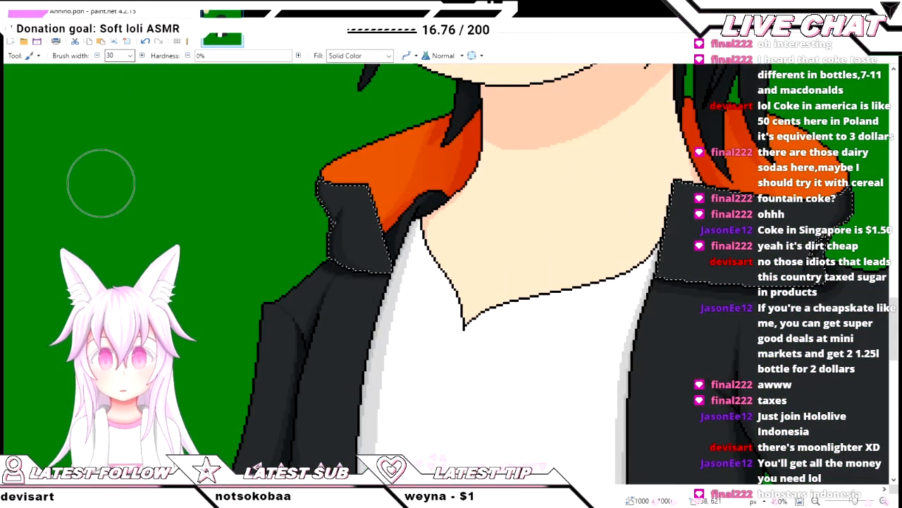
key(bracketright)
key(bracketright)
key(bracketright)
key(bracketright)
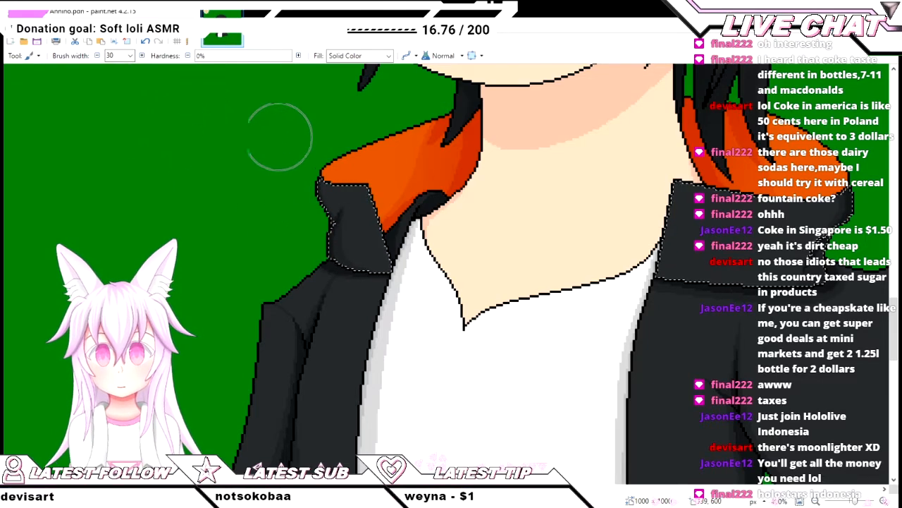
scroll(310, 141, up, 2)
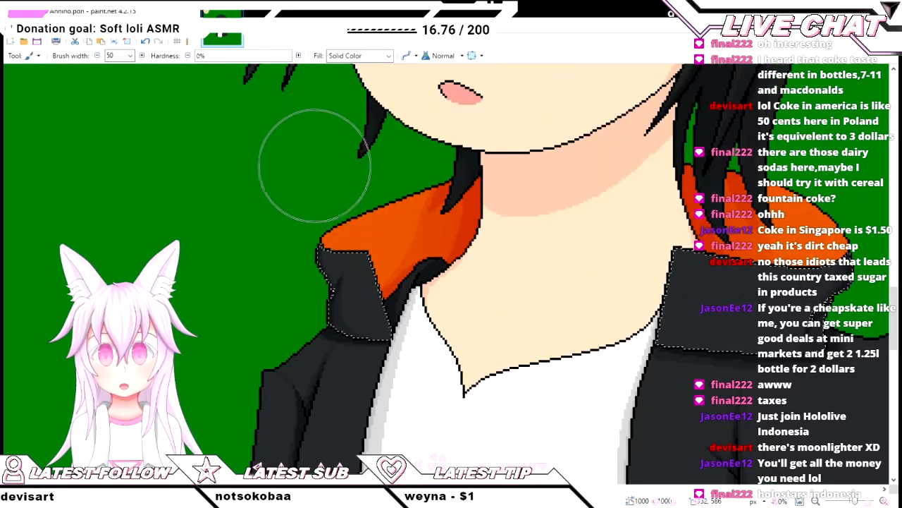
scroll(396, 200, left, 4)
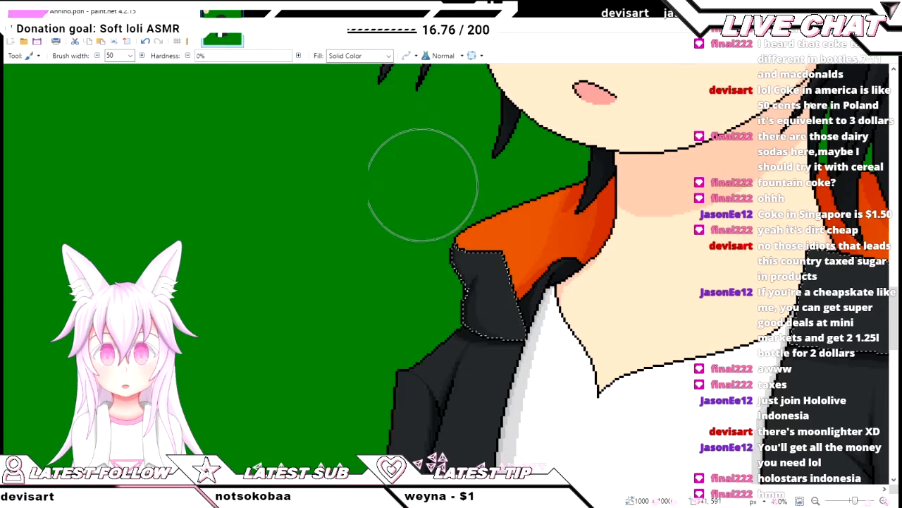
scroll(381, 212, down, 6)
scroll(388, 296, up, 5)
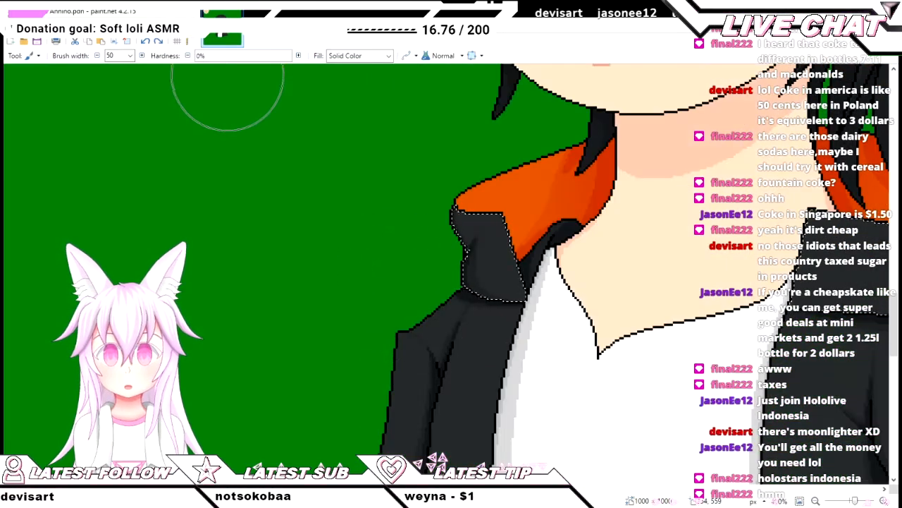
- Try a smaller soft brush, width 30, for shading the lower and outer parts of both hood flaps
key(bracketleft)
key(bracketleft)
key(bracketleft)
key(bracketleft)
scroll(409, 317, up, 3)
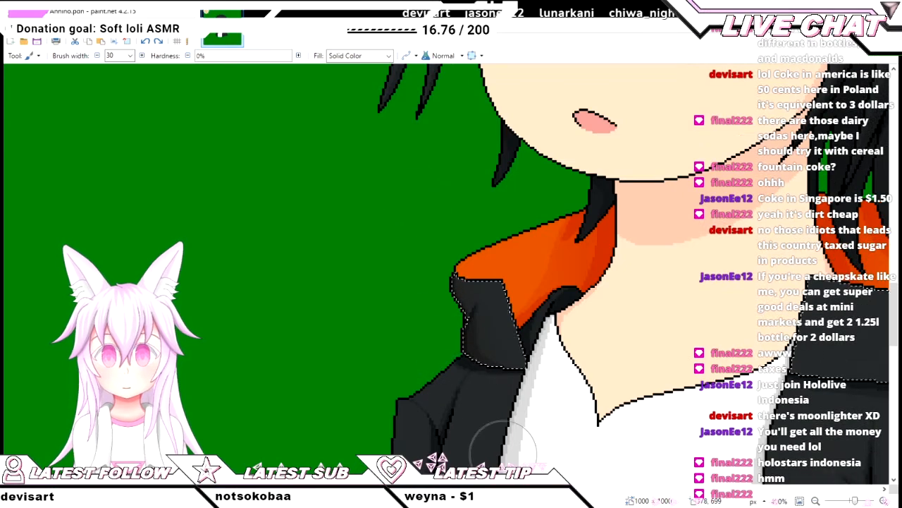
scroll(358, 386, right, 5)
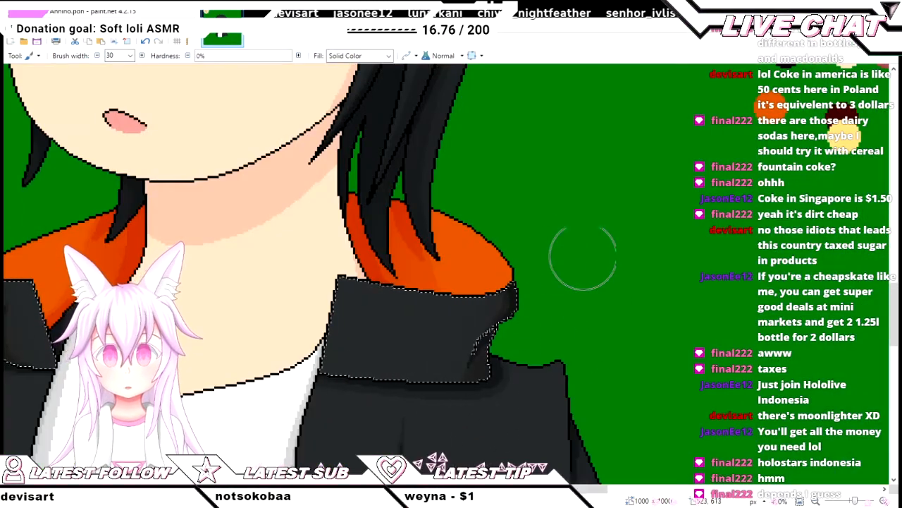
scroll(582, 268, down, 2)
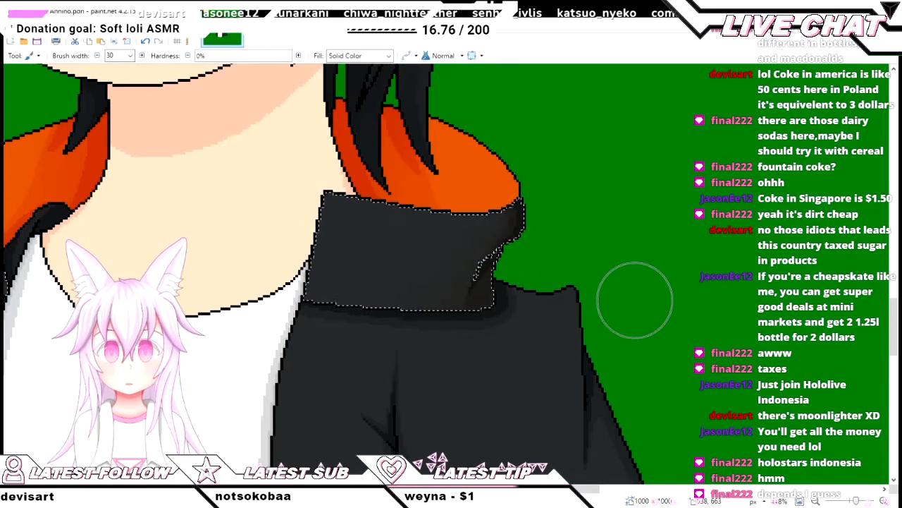
scroll(620, 304, down, 1)
scroll(451, 324, up, 3)
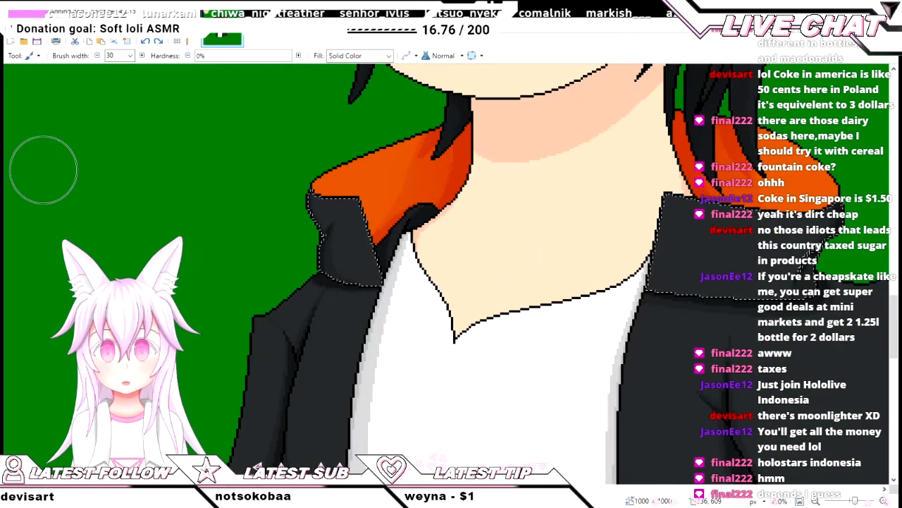
- Sample the dark colour from the left hood flap and softly shade its outer edge with a brush width of 25
key(k)
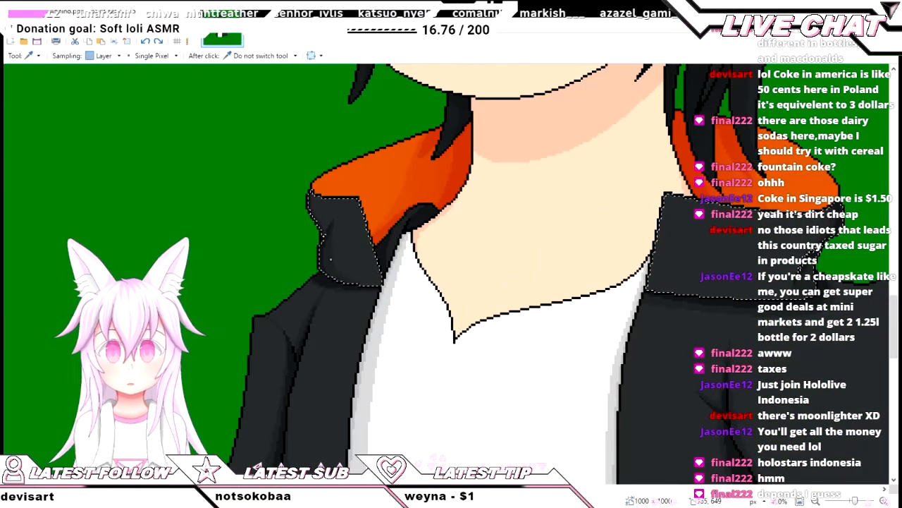
key(o)
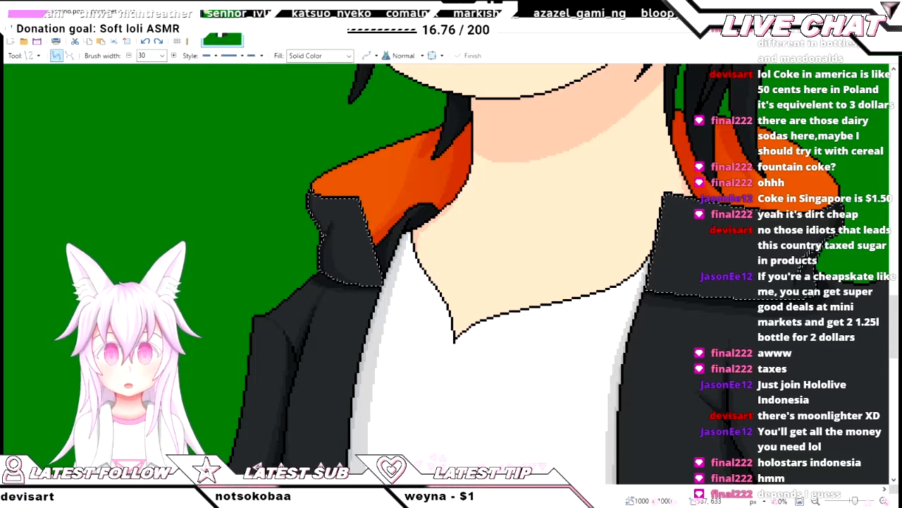
key(b)
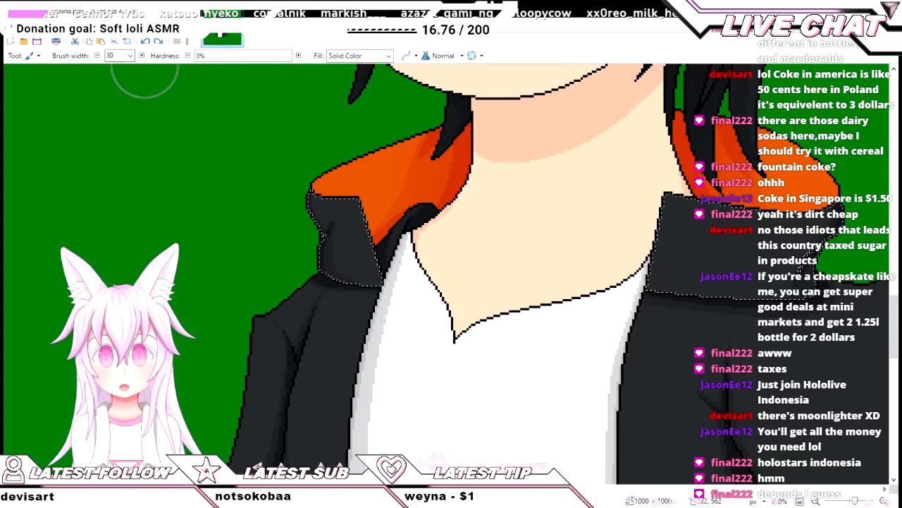
key(bracketright)
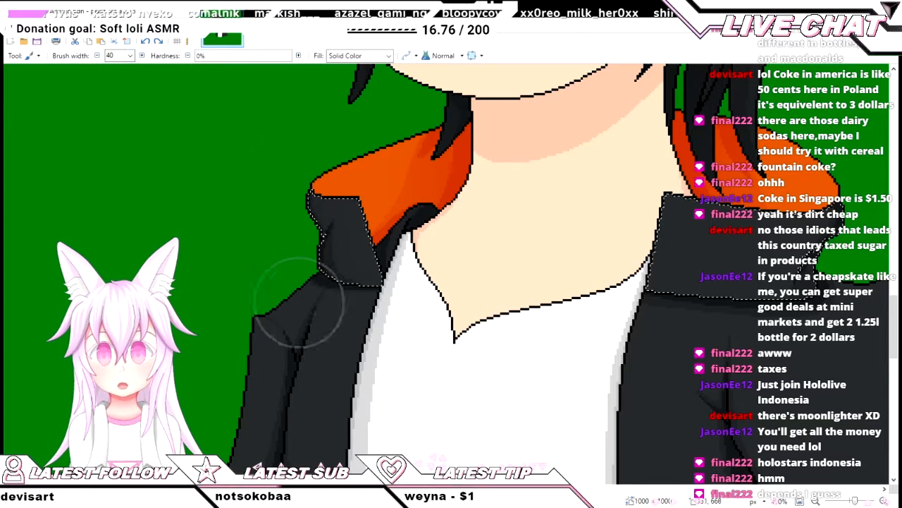
key(bracketleft)
key(bracketleft)
key(bracketleft)
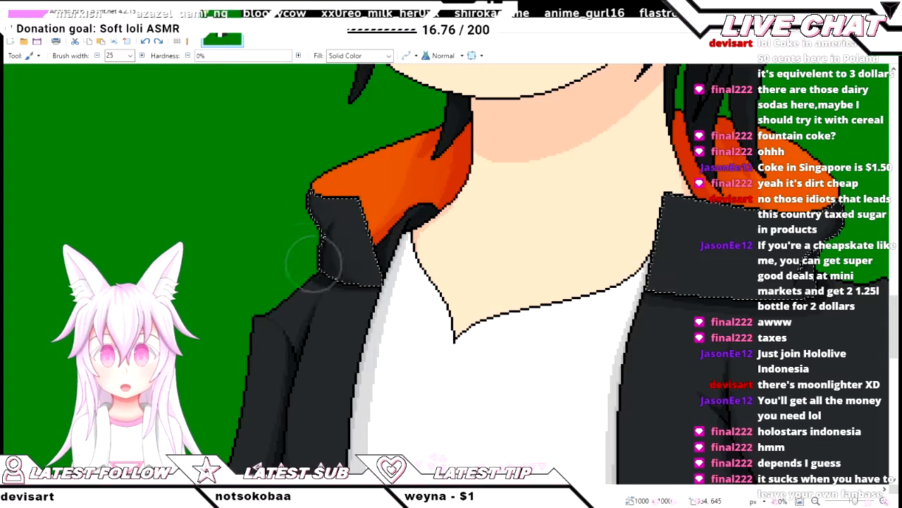
- Softly shade the right hood flap with the brush enlarged to width 45, and clear the selection
scroll(345, 353, right, 5)
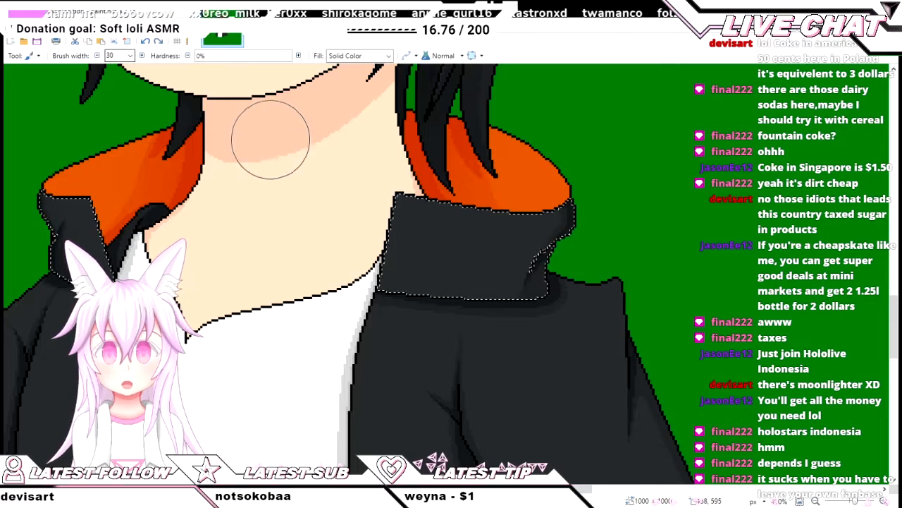
key(bracketright)
key(bracketright)
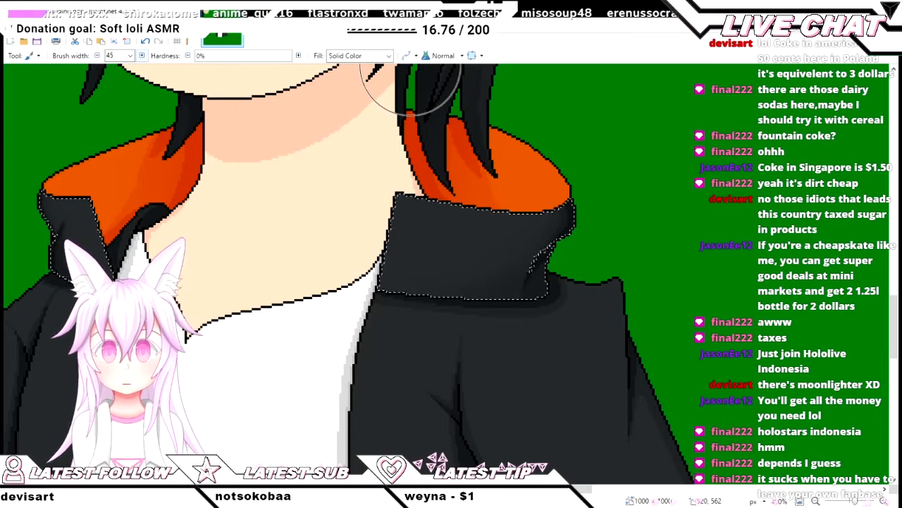
scroll(423, 367, left, 3)
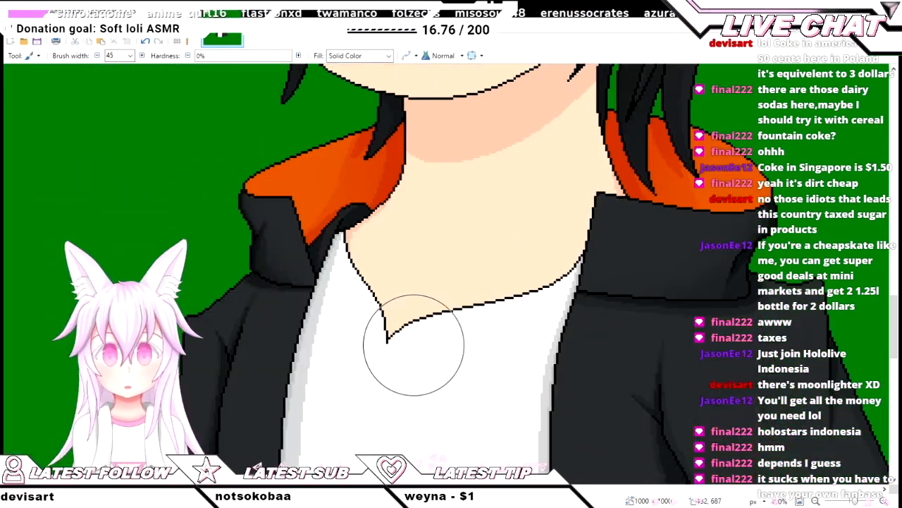
scroll(414, 351, down, 2)
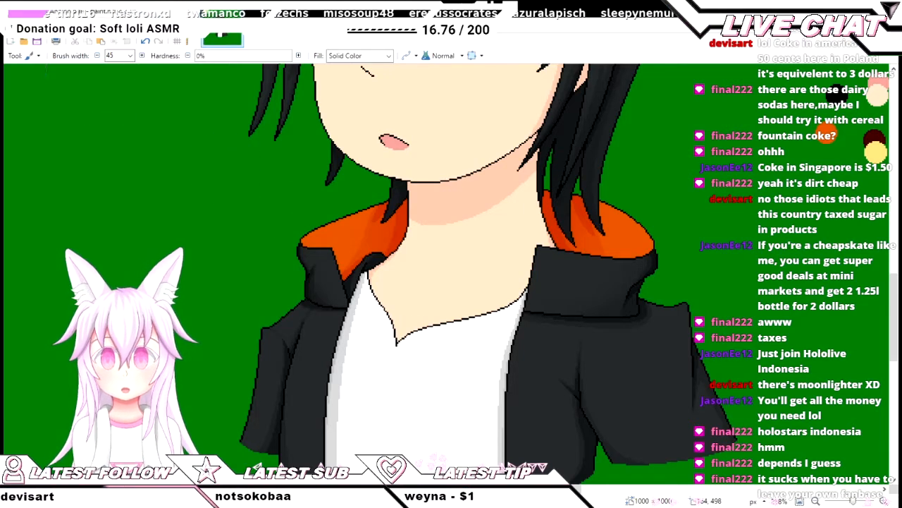
- Select the dark jacket body and sleeves on both sides with the Magic Wand at 0% tolerance
key(f)
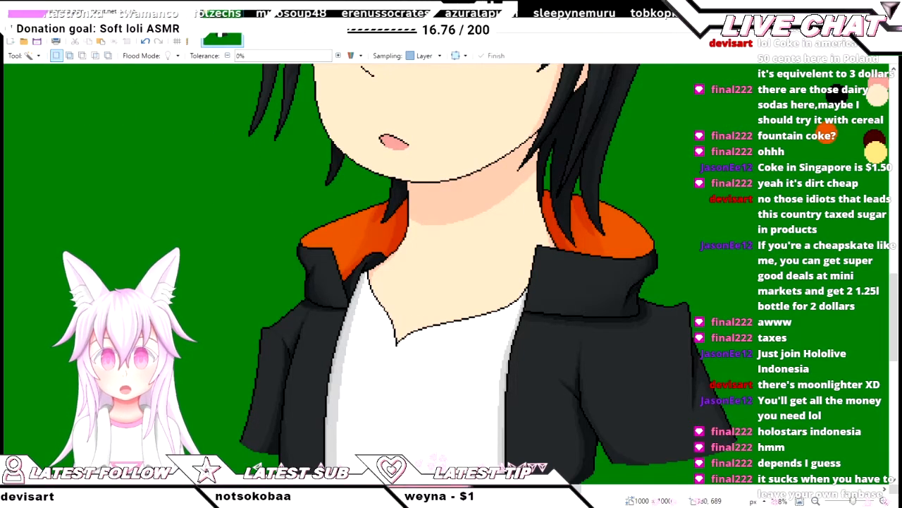
click(336, 359)
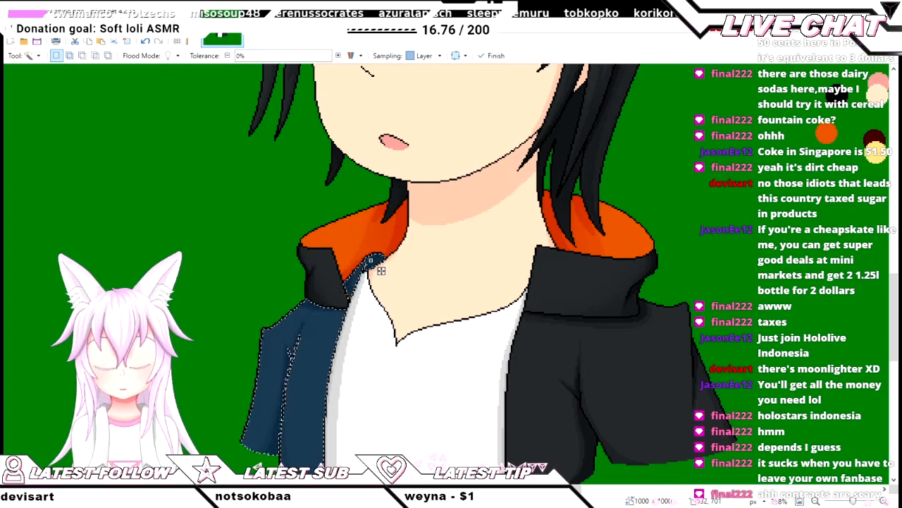
ctrl+click(642, 371)
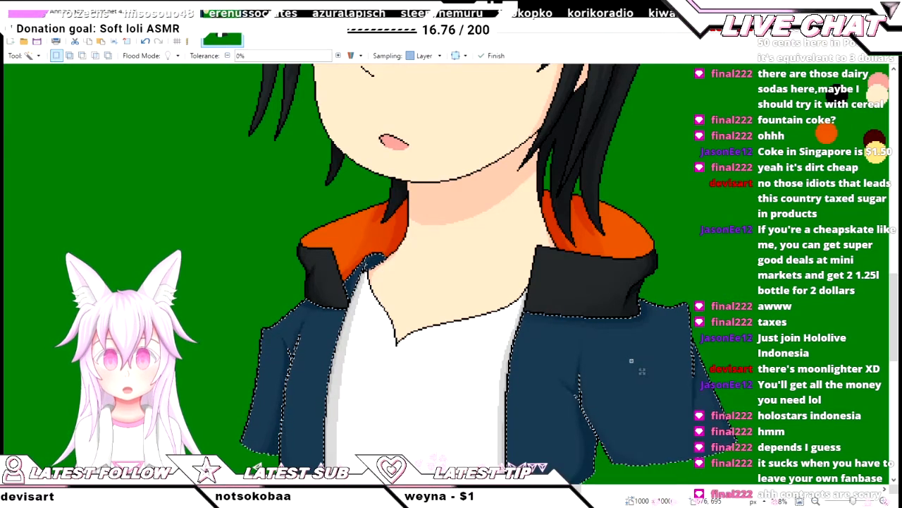
click(641, 370)
- Brush soft shading along the edges of the left jacket half and sleeve at width 45 and 0% hardness
key(b)
scroll(414, 262, up, 1)
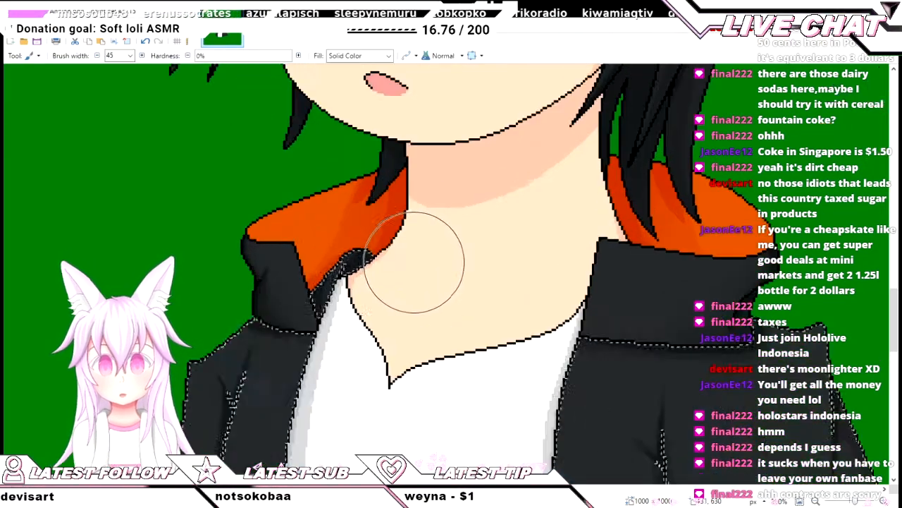
scroll(408, 247, left, 2)
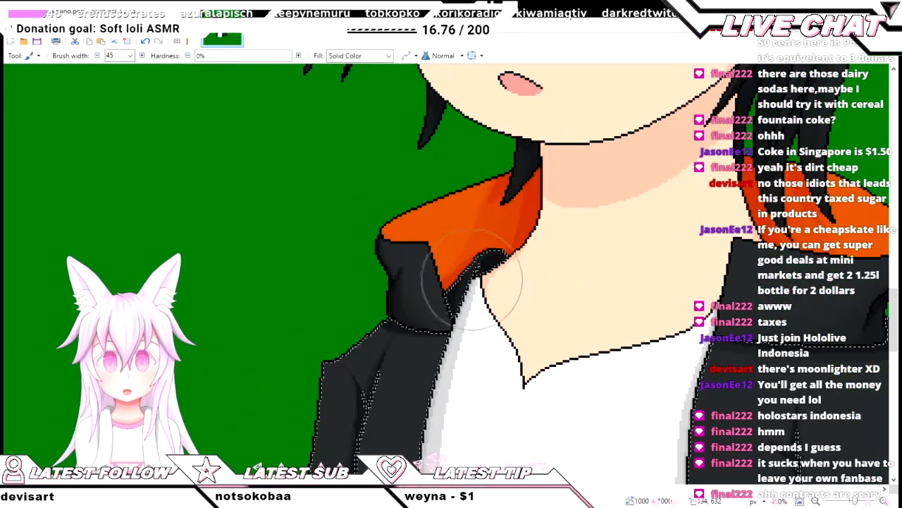
scroll(291, 251, left, 2)
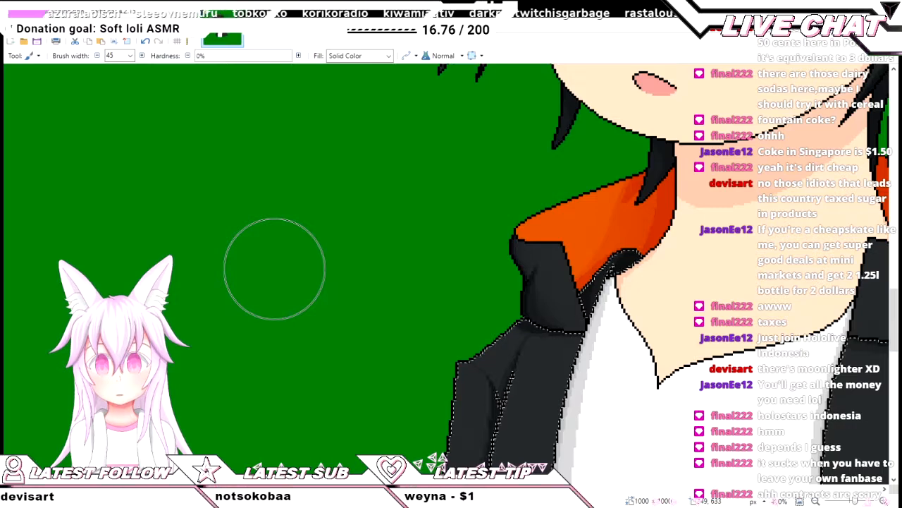
scroll(275, 268, down, 2)
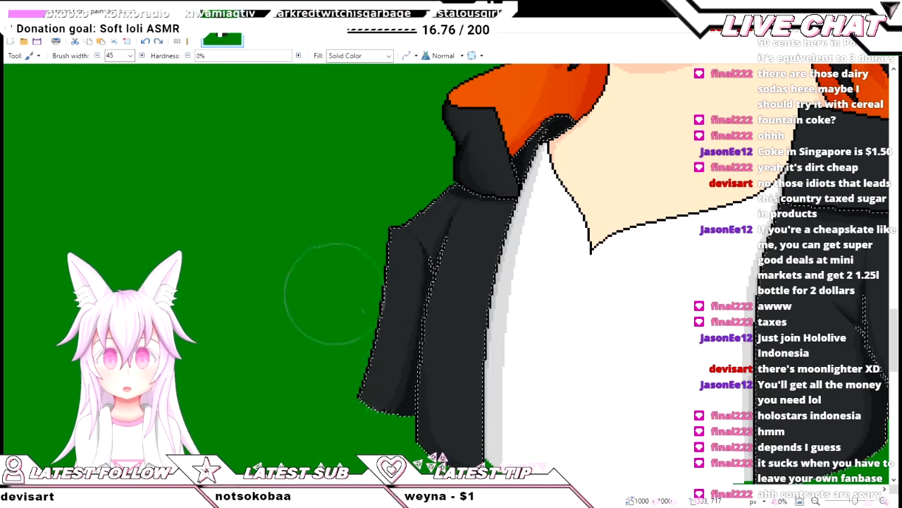
scroll(303, 416, up, 1)
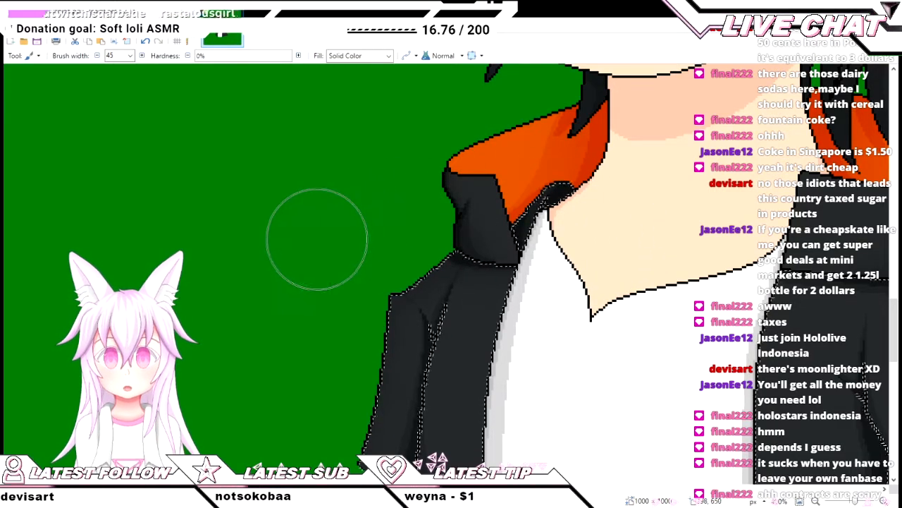
- Brush soft shading along the folds and edges of the right jacket half and sleeve at width 45 and 0% hardness
scroll(317, 239, right, 4)
scroll(471, 219, down, 1)
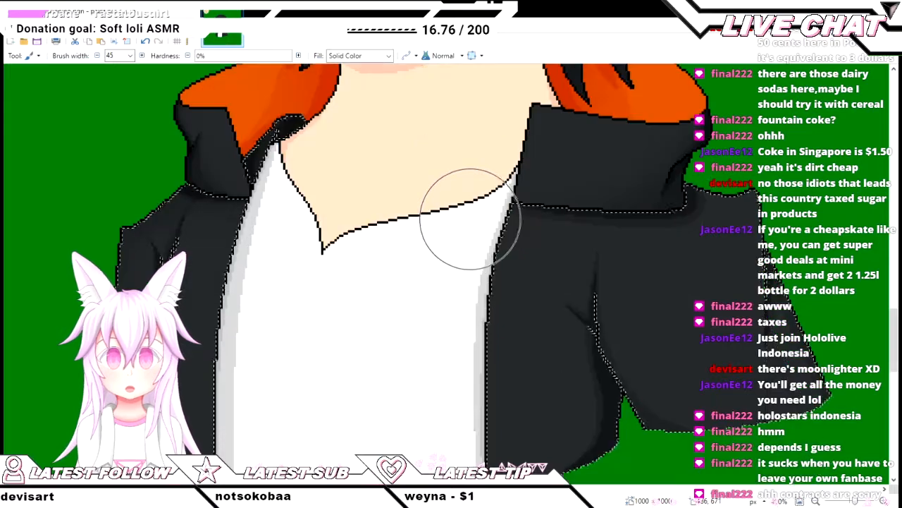
scroll(470, 218, right, 3)
scroll(493, 208, up, 1)
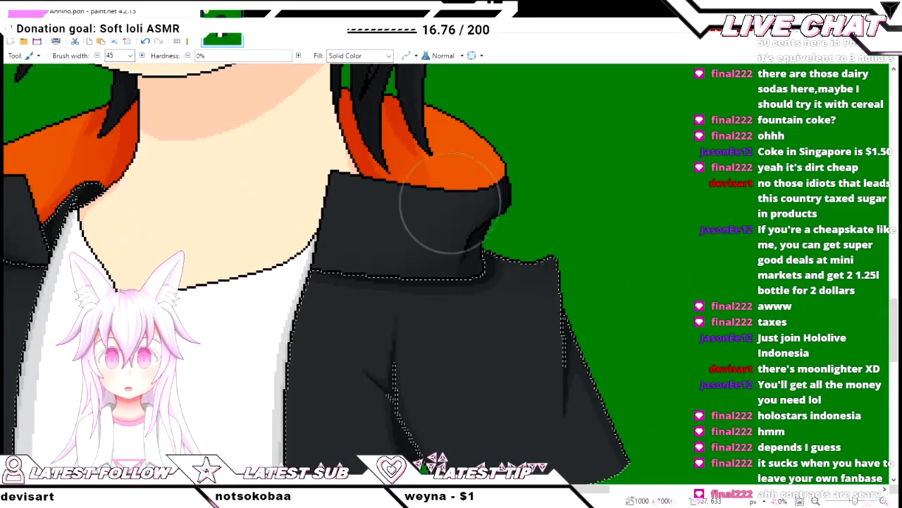
scroll(606, 254, down, 2)
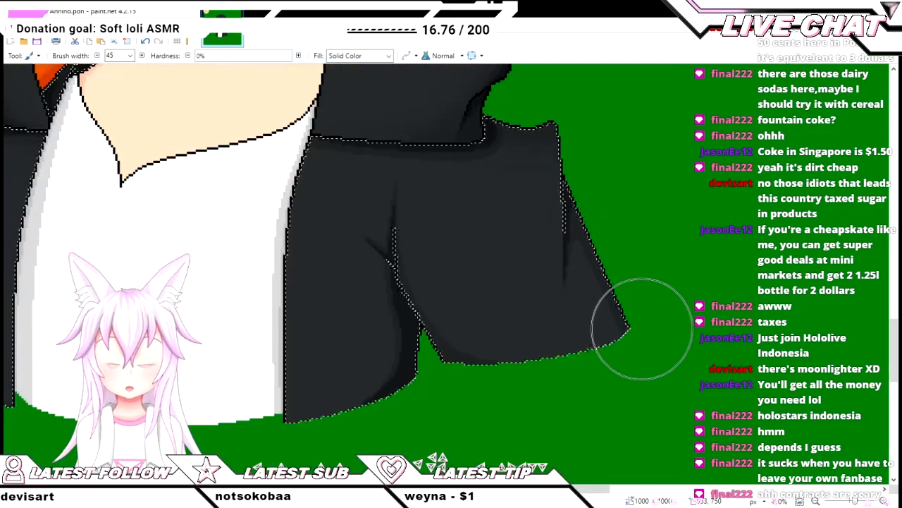
scroll(641, 328, right, 1)
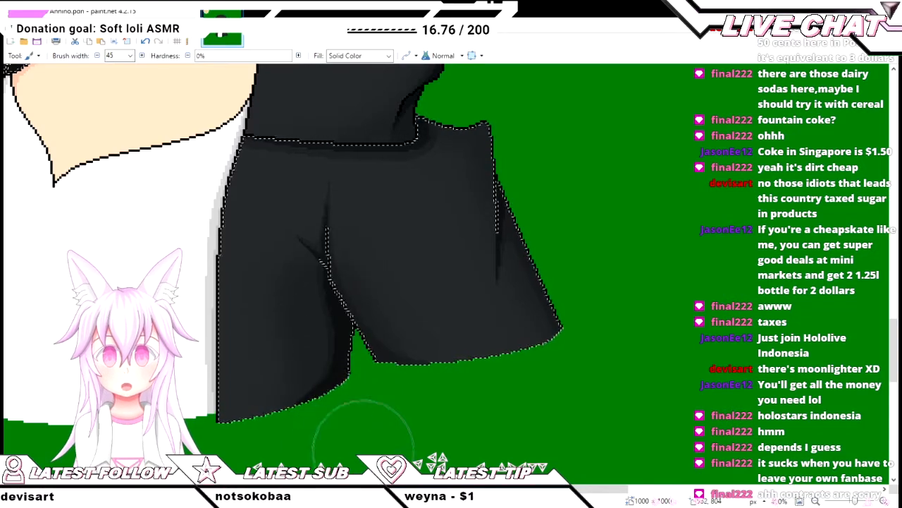
scroll(363, 433, left, 2)
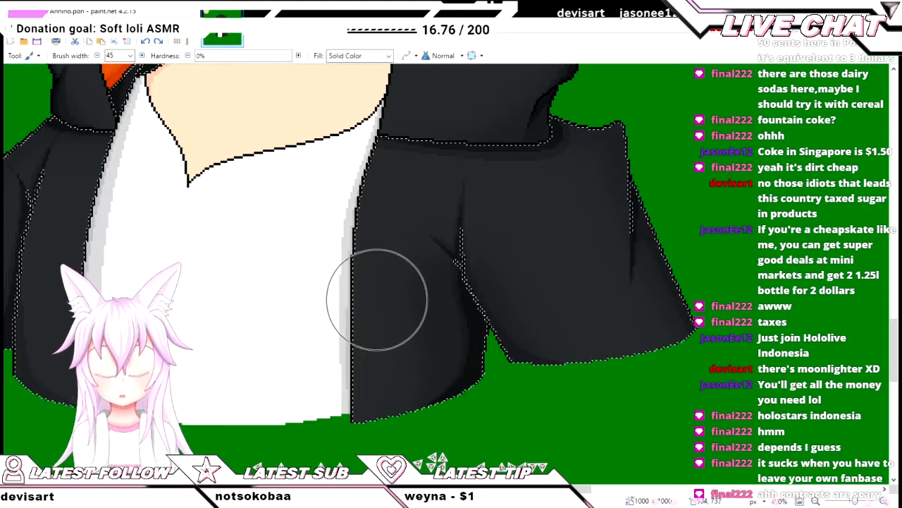
- Soften the jacket shading near the front opening with the Eraser at width 60 and 0% hardness
key(e)
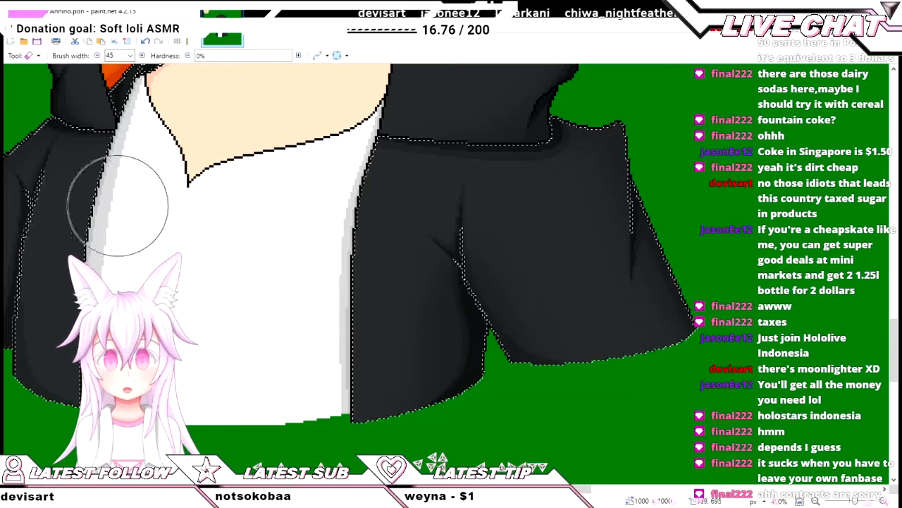
key(b)
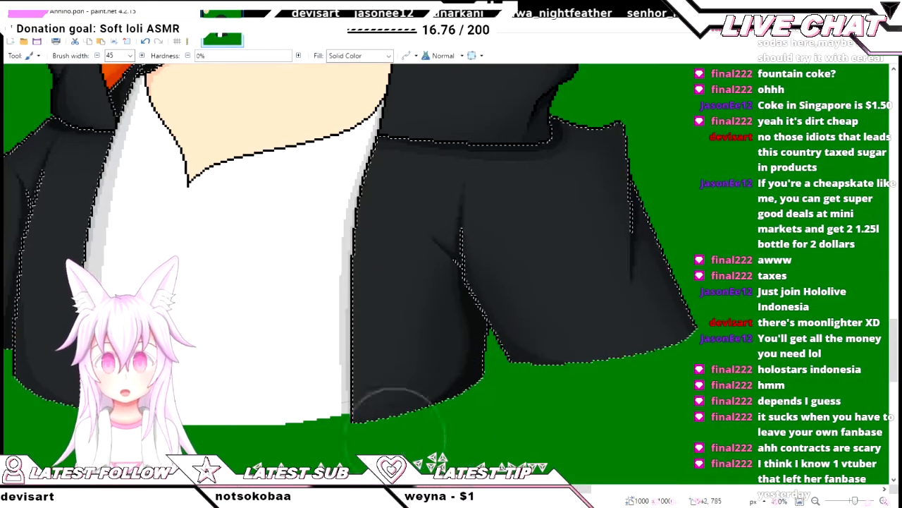
key(e)
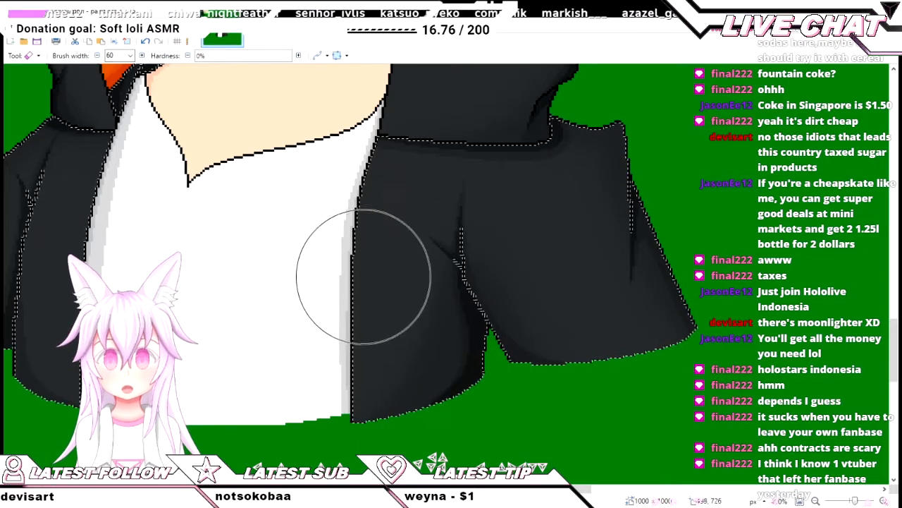
- Examine the jacket shading up close and against the whole character, and clear the selection
scroll(377, 187, down, 5)
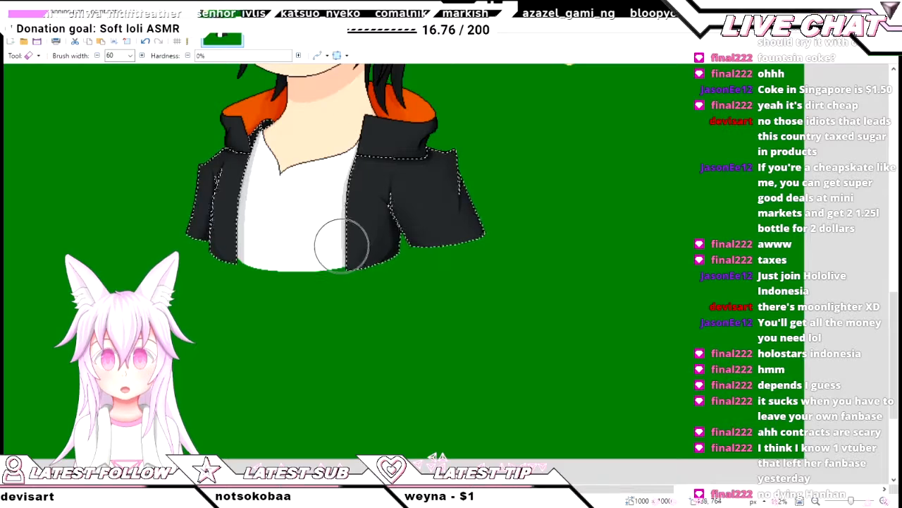
drag(341, 245, 523, 226)
scroll(608, 318, up, 3)
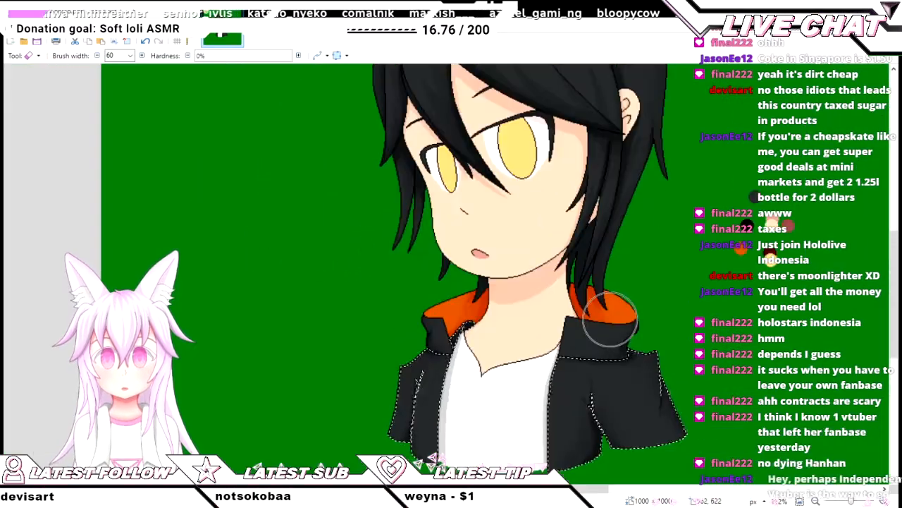
scroll(608, 322, down, 2)
scroll(638, 243, up, 2)
scroll(638, 246, up, 1)
scroll(483, 282, up, 1)
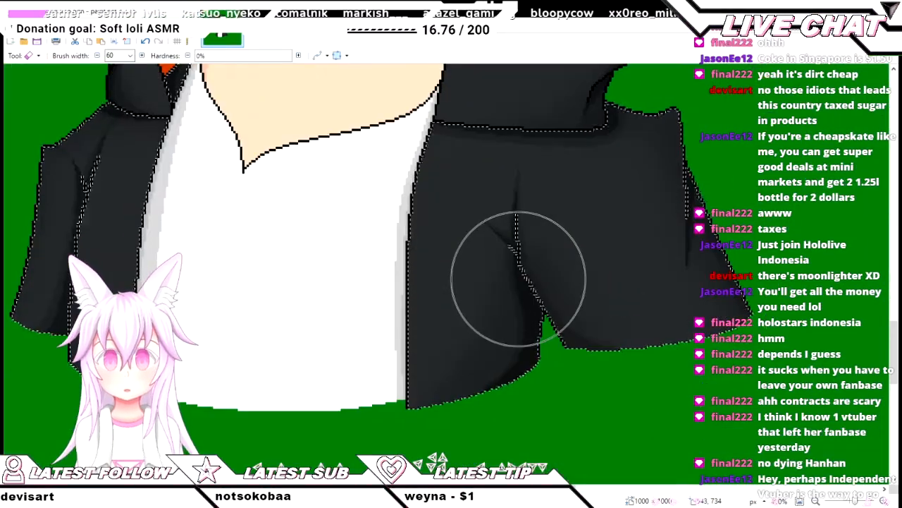
scroll(447, 162, up, 2)
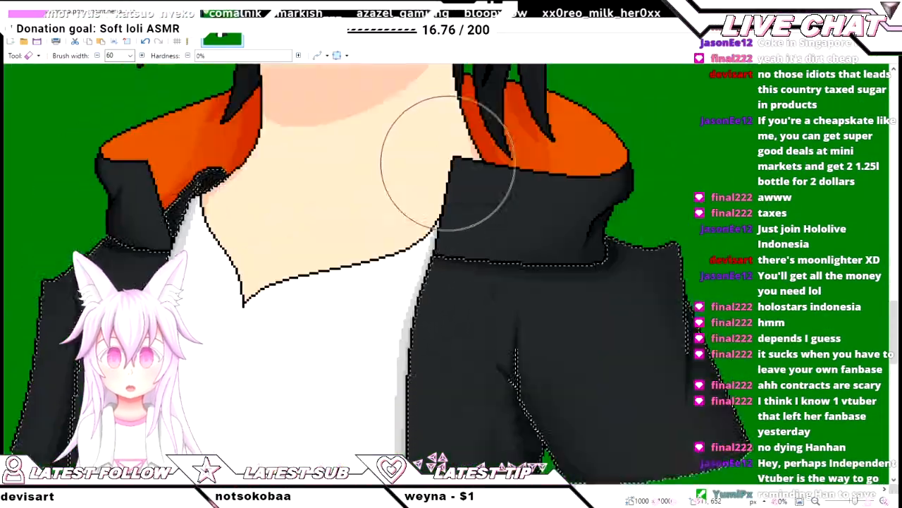
scroll(536, 201, down, 2)
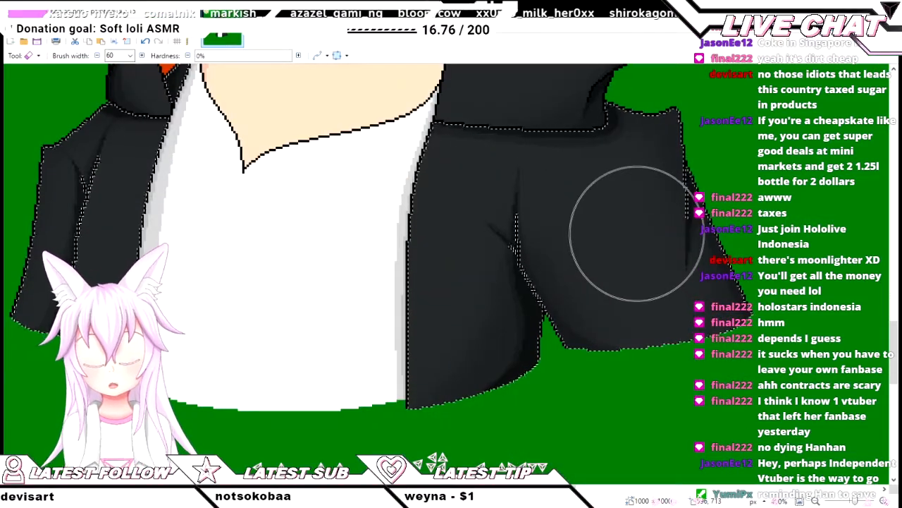
scroll(656, 227, down, 1)
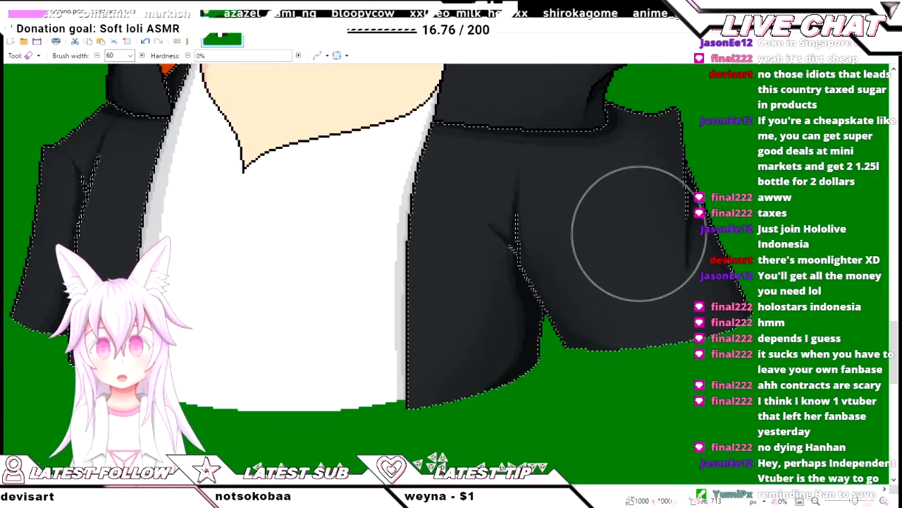
scroll(605, 282, down, 2)
scroll(509, 290, up, 2)
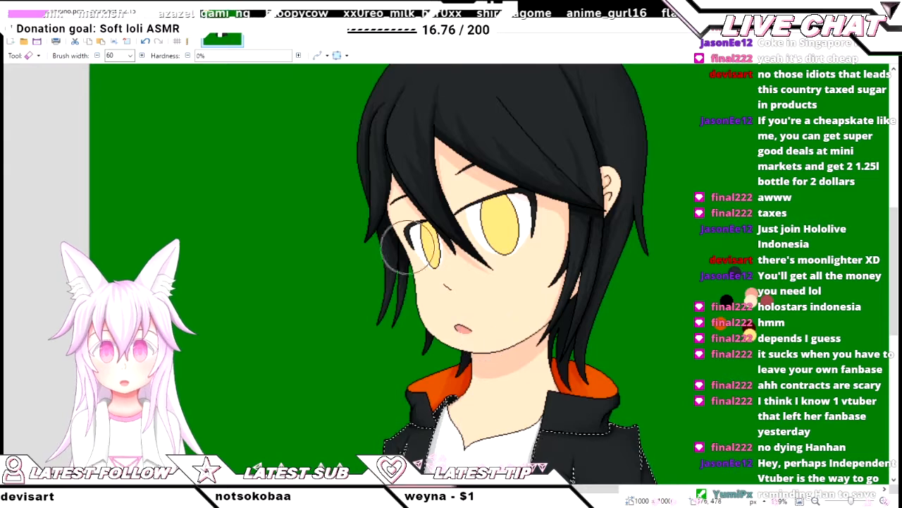
scroll(457, 318, down, 3)
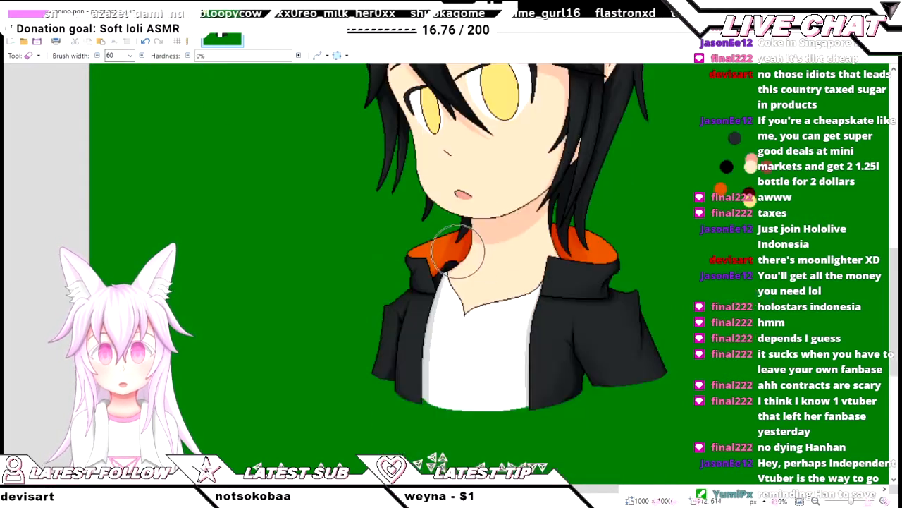
- Select the white shirt with the Magic Wand at 0% tolerance and sample a grey for its shading with the Color Picker
key(s)
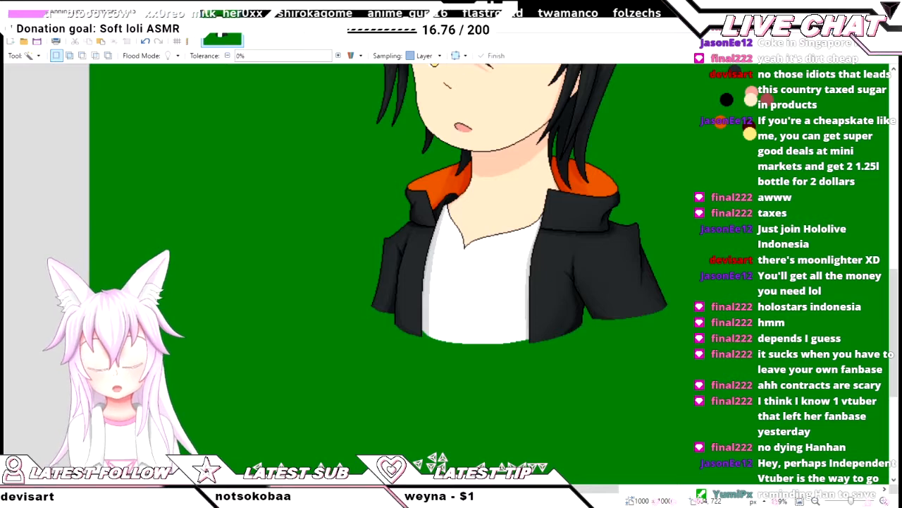
click(479, 336)
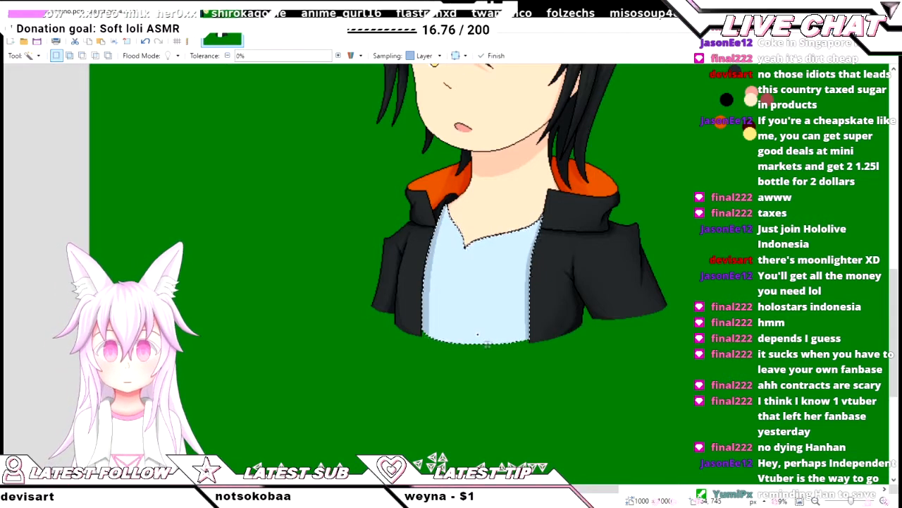
scroll(486, 344, up, 1)
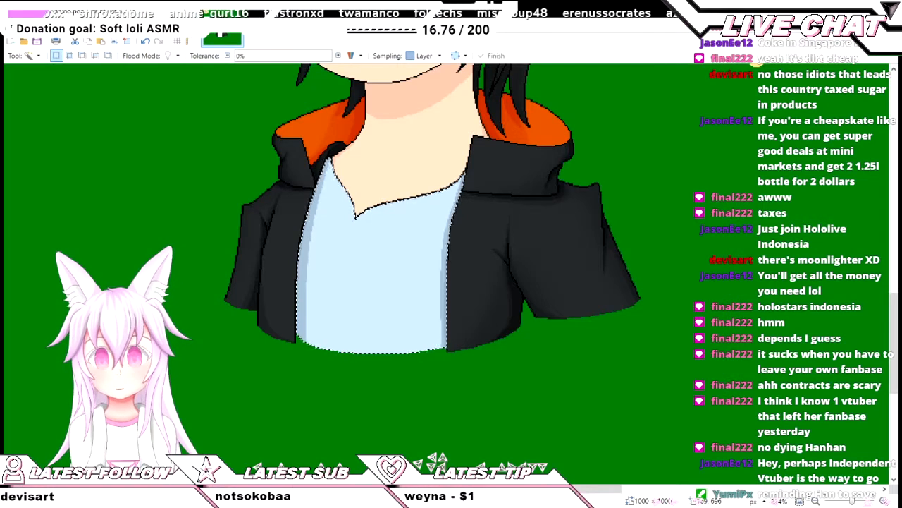
key(k)
scroll(439, 264, up, 2)
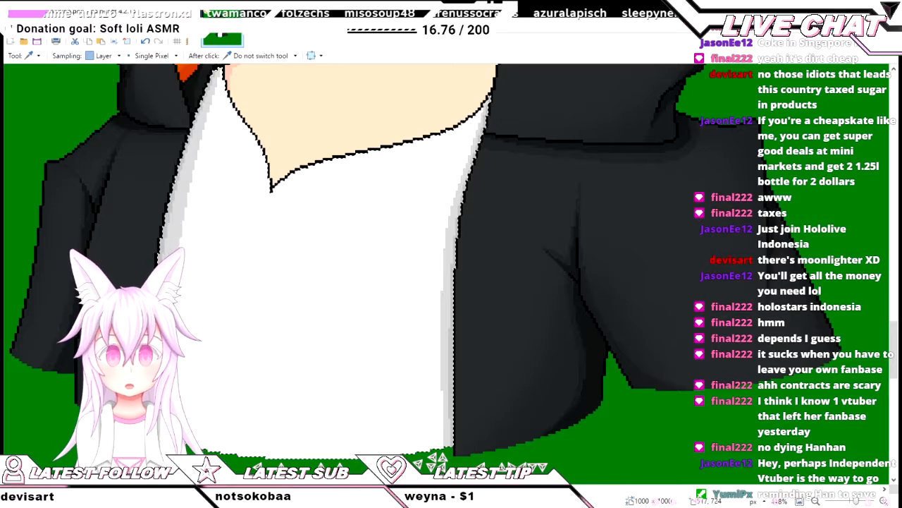
- Brush soft grey shading along the sides of the white shirt at width 60 and 0% hardness
key(b)
scroll(503, 181, down, 2)
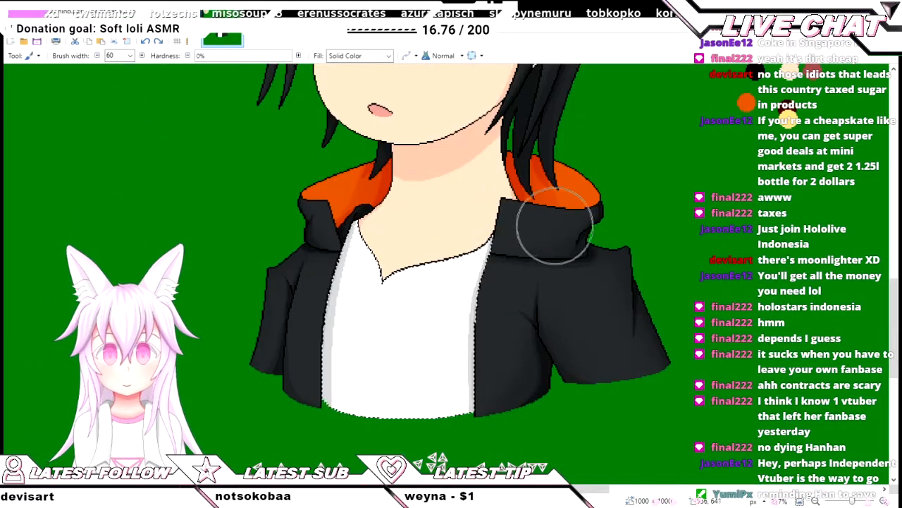
scroll(544, 222, down, 2)
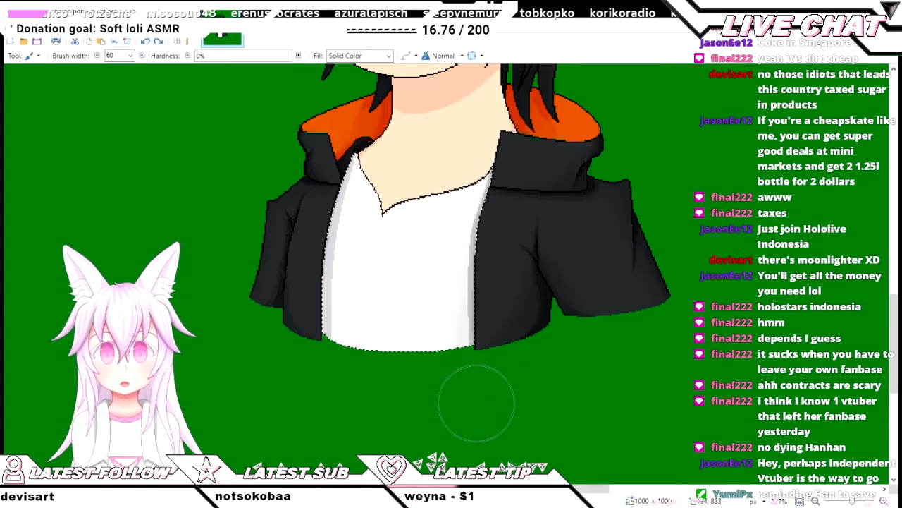
scroll(310, 289, up, 2)
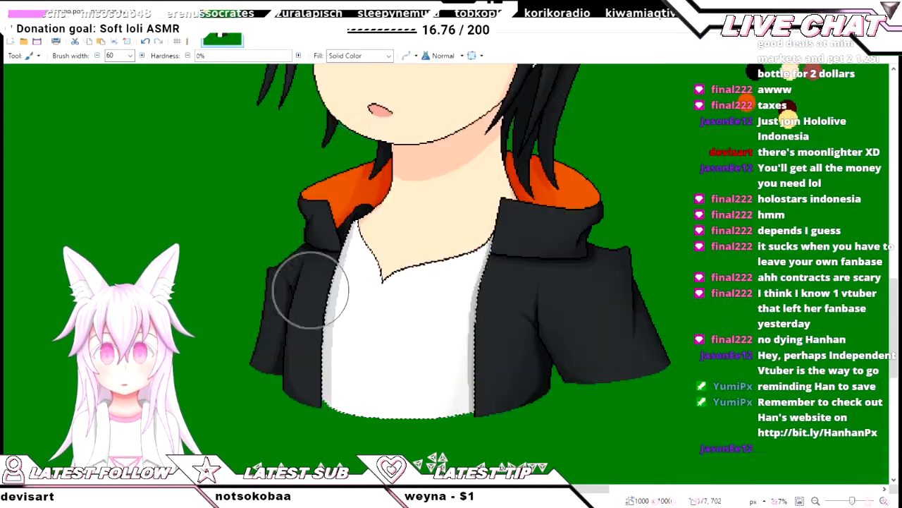
scroll(319, 165, down, 2)
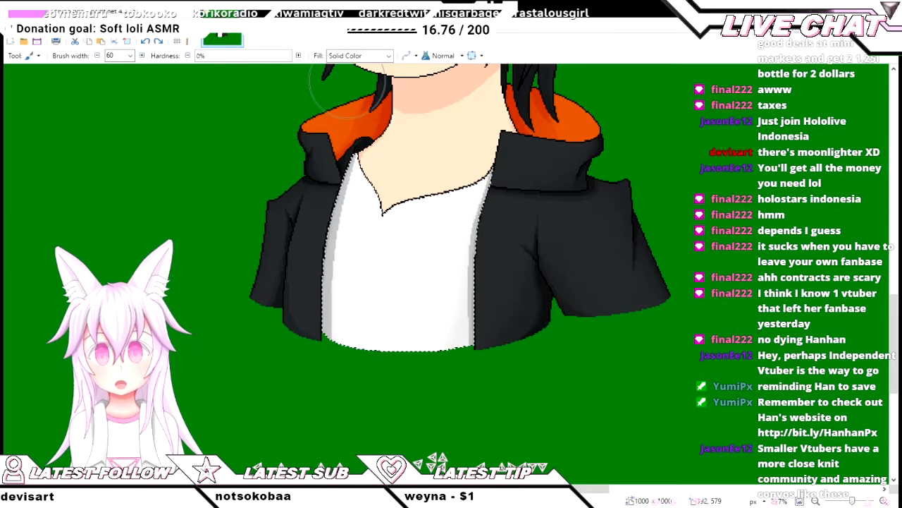
scroll(564, 386, down, 2)
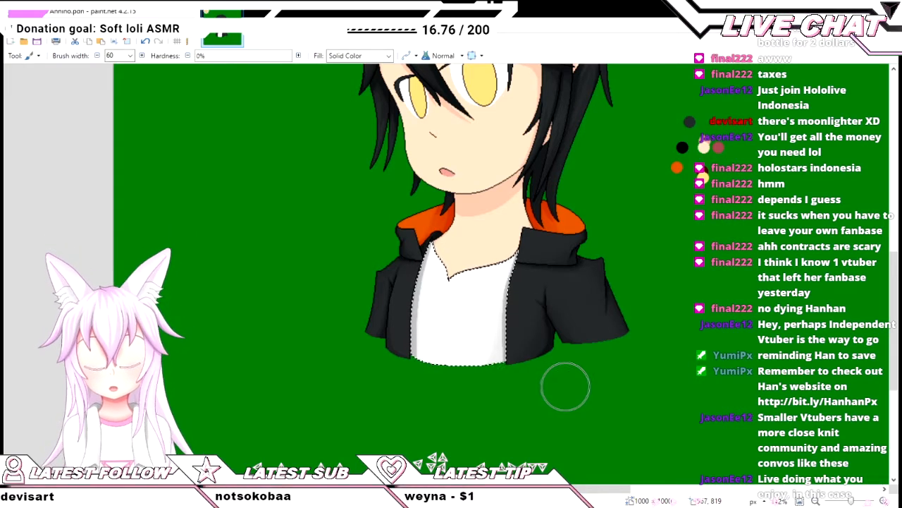
scroll(473, 351, up, 2)
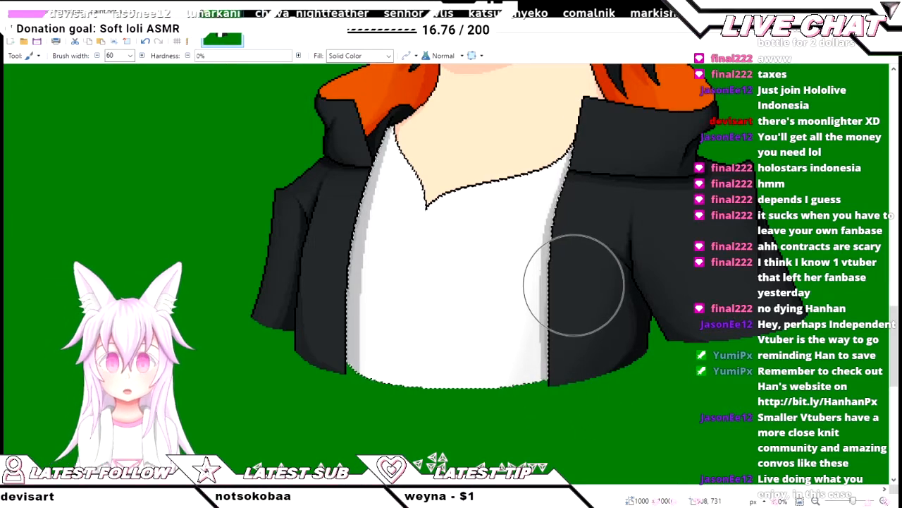
- Select the neck skin together with the shadow under the chin using the Magic Wand at 0% tolerance
scroll(554, 282, up, 3)
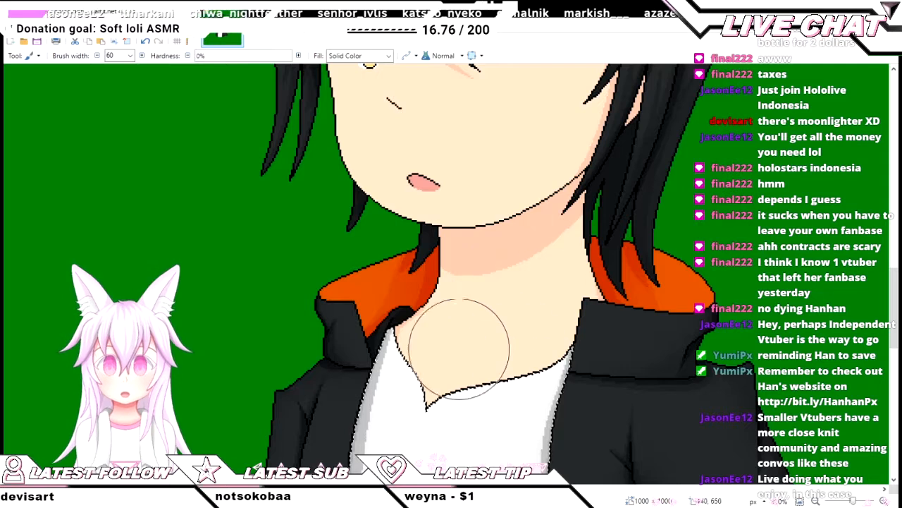
scroll(523, 360, up, 1)
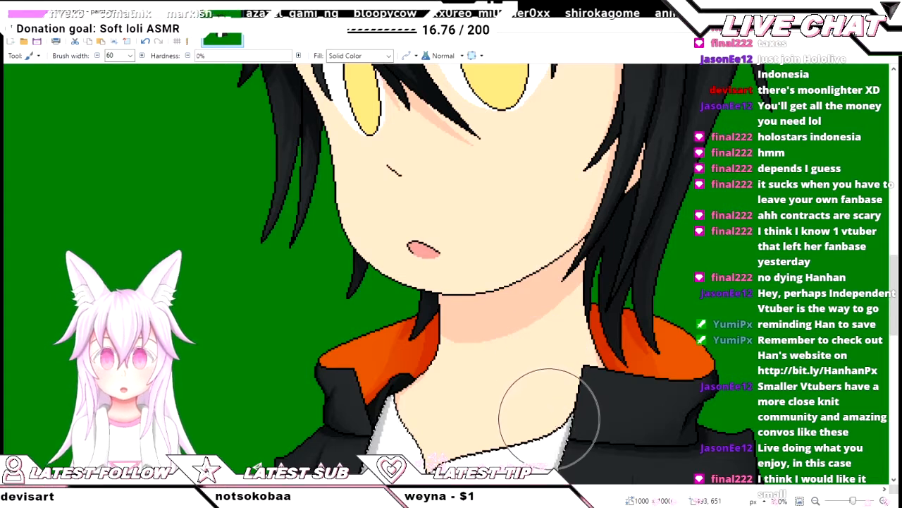
scroll(479, 380, down, 2)
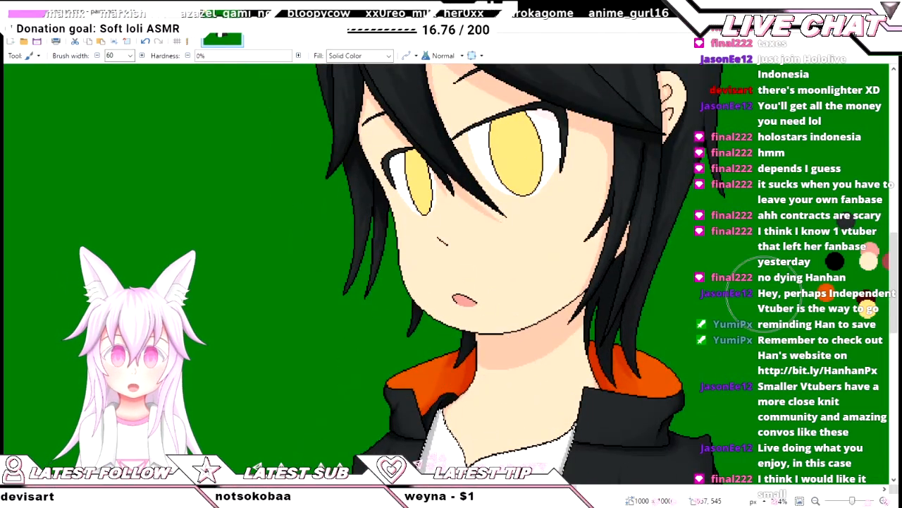
key(s)
click(477, 377)
click(477, 360)
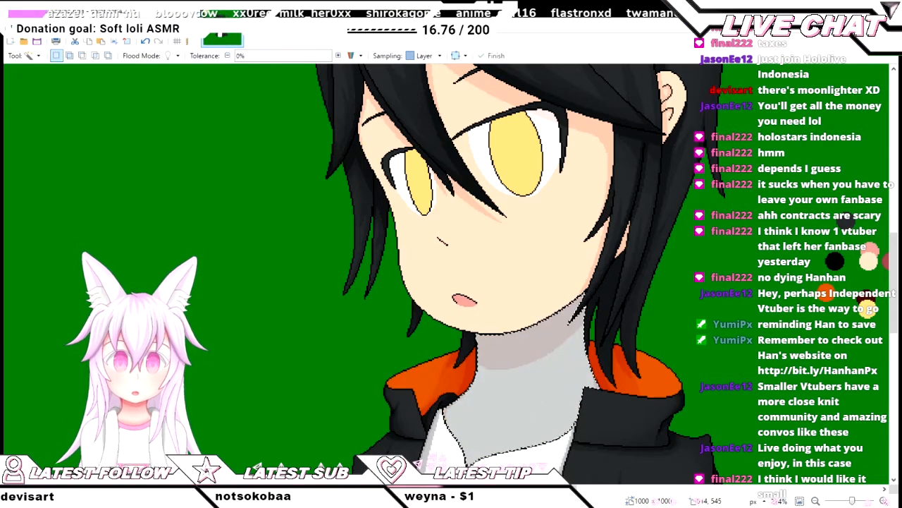
- Sample a skin shadow tone and draw a curve at brush width 1 across the neck shadow under the chin
key(b)
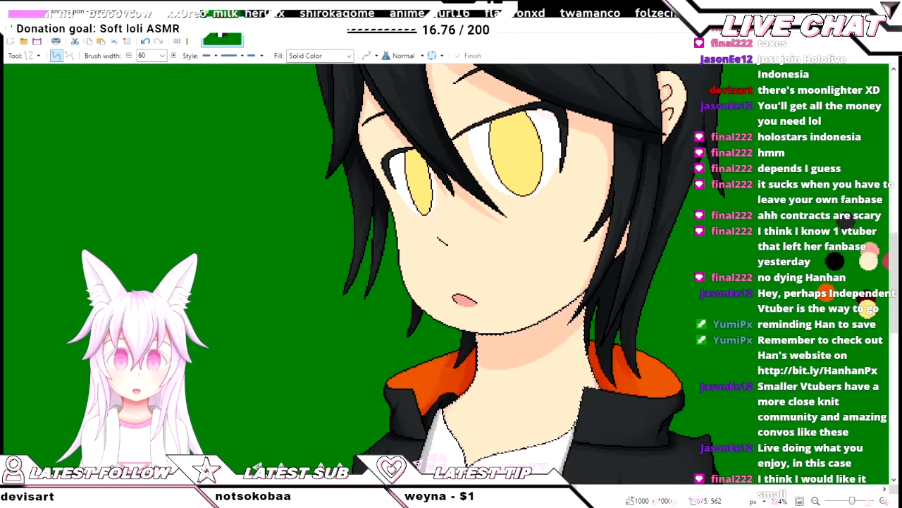
key(k)
scroll(588, 358, up, 2)
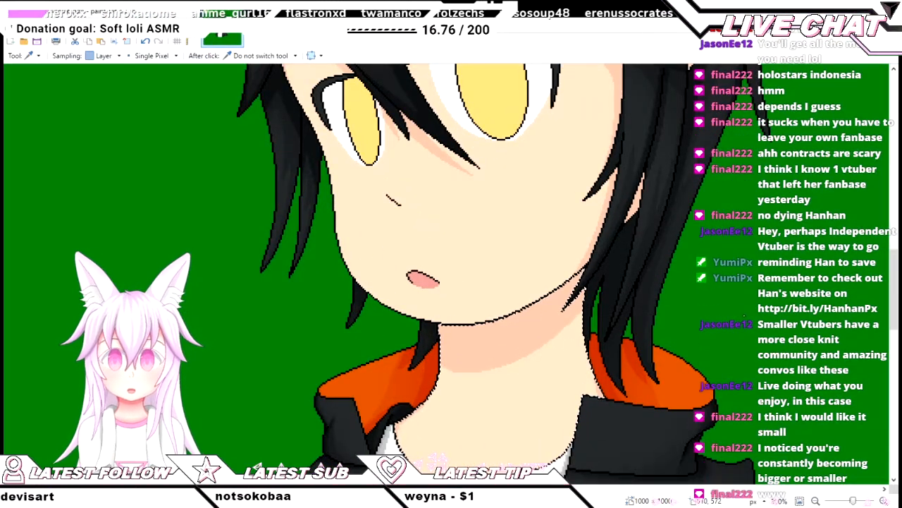
key(o)
key(ctrl+plus)
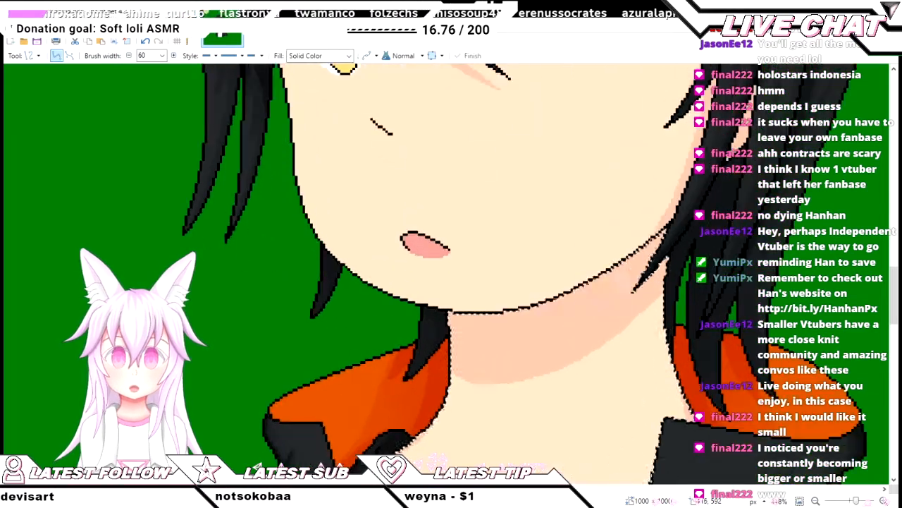
key(ctrl+z)
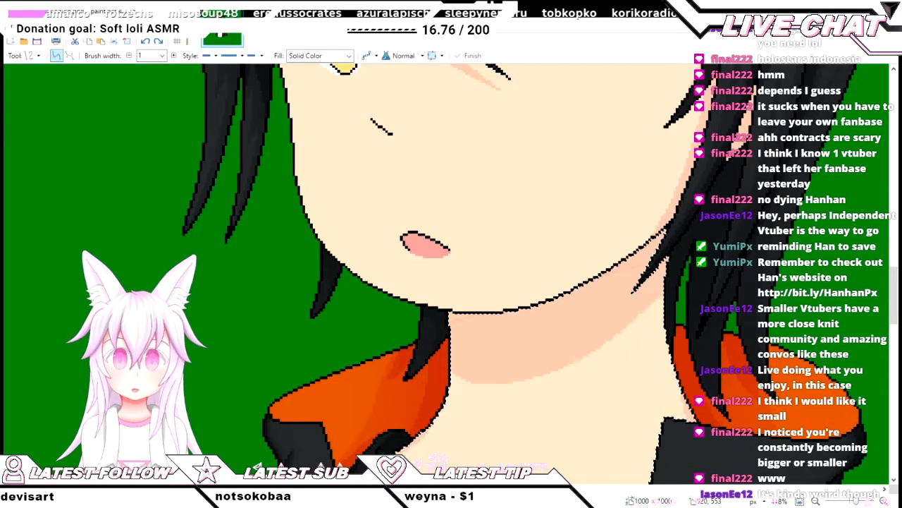
key(Escape)
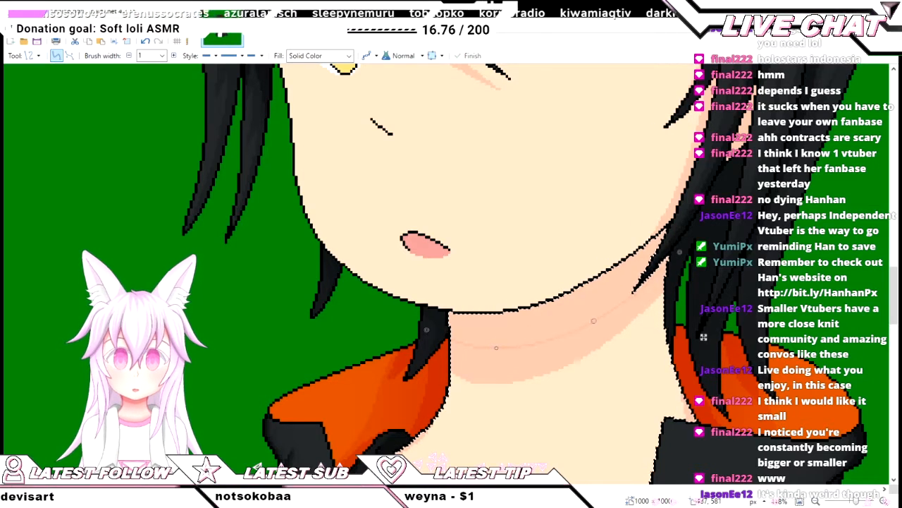
scroll(554, 329, up, 2)
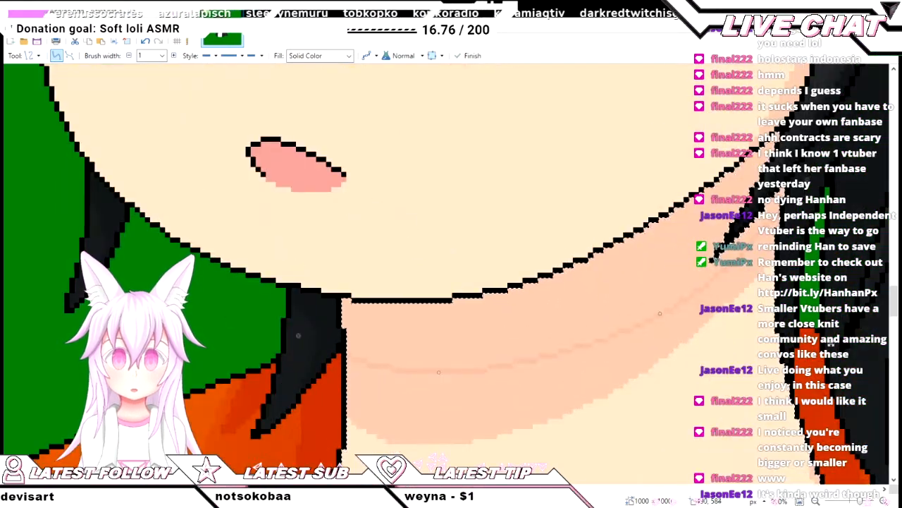
scroll(385, 425, down, 1)
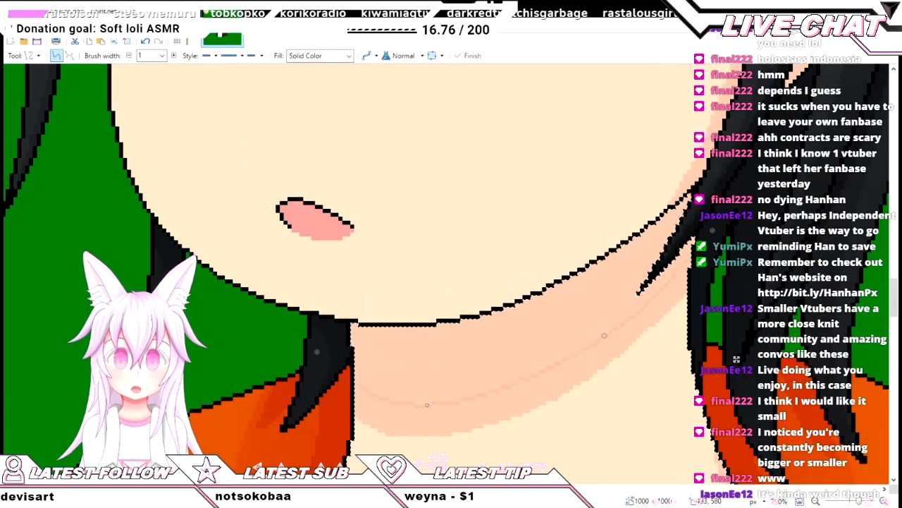
- Try filling the neck area between the chin and the curve with the darker shadow tone, then undo it
key(f)
click(544, 344)
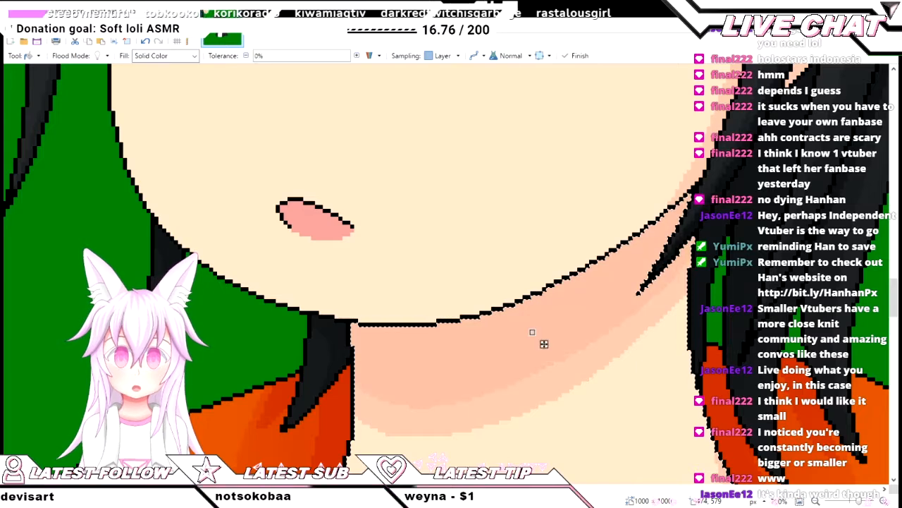
scroll(548, 343, down, 2)
scroll(551, 332, up, 2)
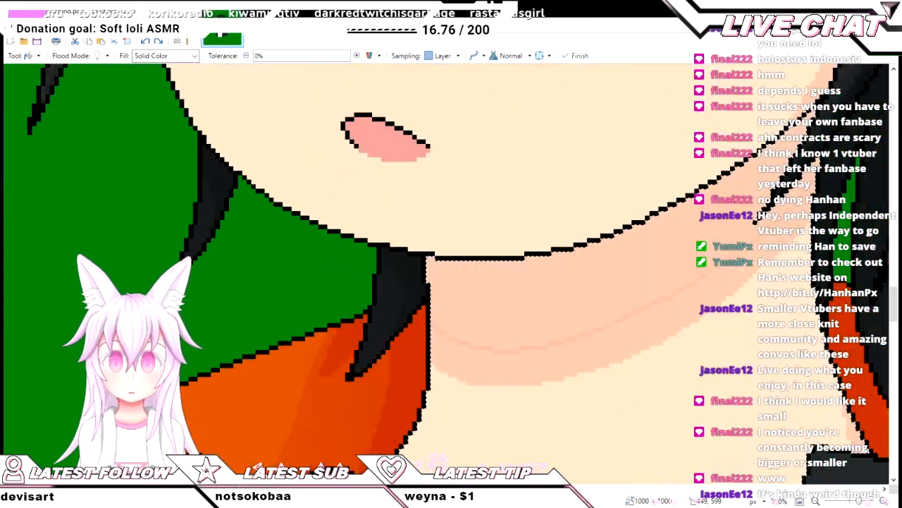
- Readjust the neck curve, try the darker fill above it at 0% tolerance, and undo the fill
key(o)
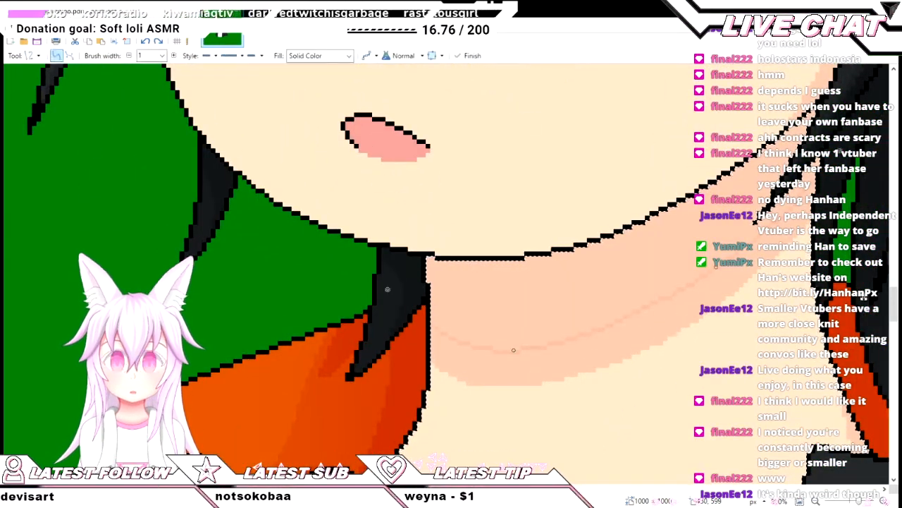
key(f)
click(525, 340)
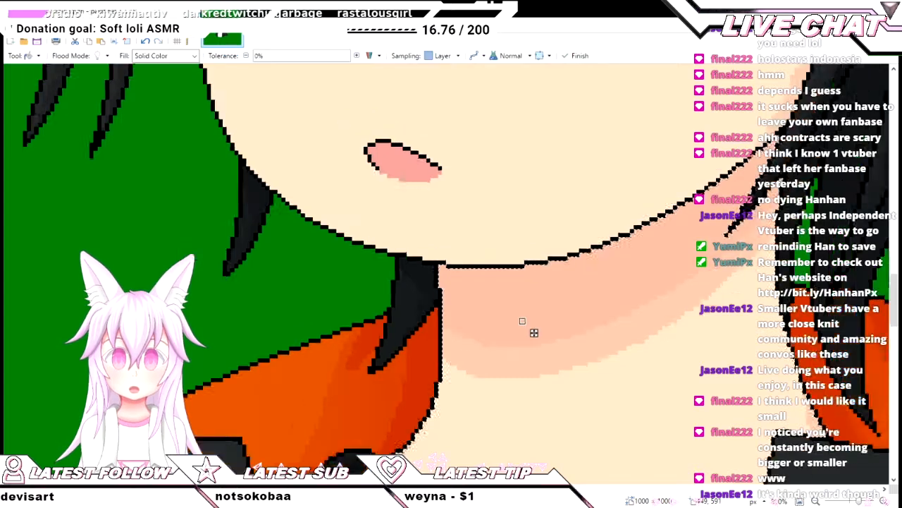
scroll(532, 330, down, 2)
key(ctrl+z)
- Refine the curve across the neck shadow and fill the area between it and the chin with the darker tone
key(o)
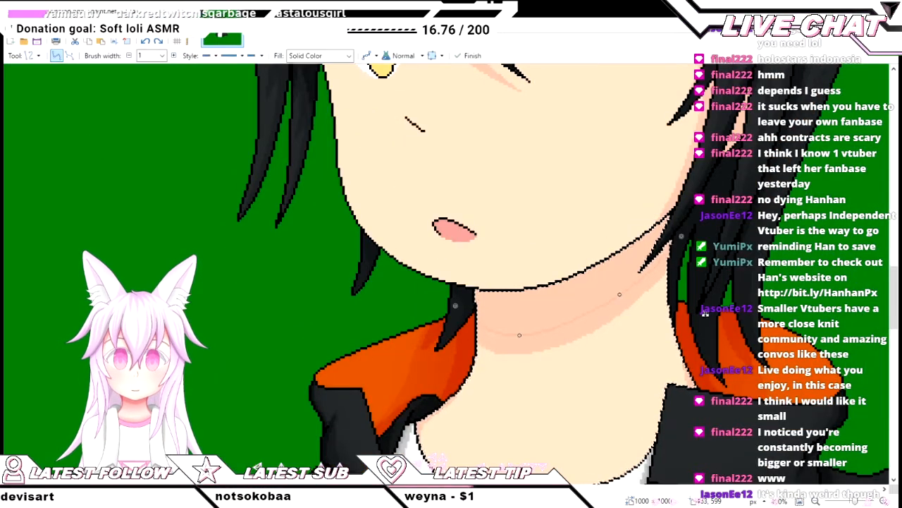
drag(455, 305, 681, 236)
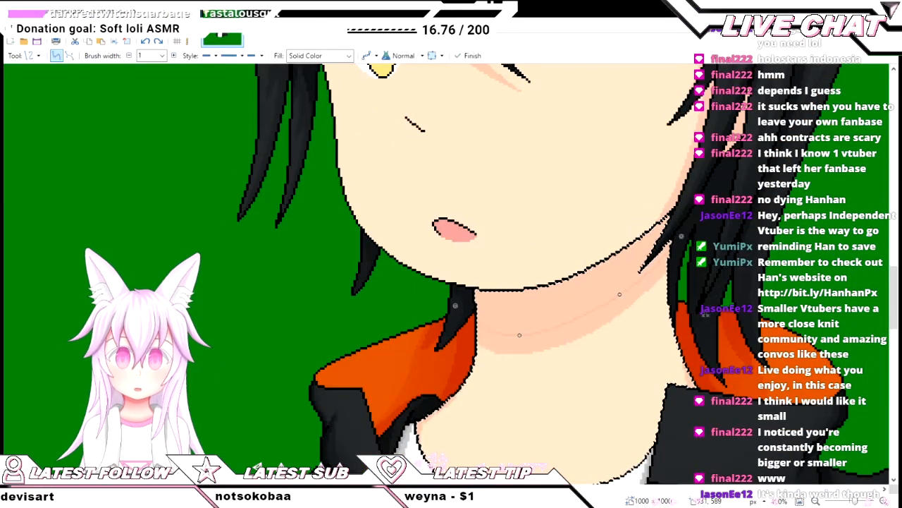
drag(705, 314, 705, 308)
scroll(705, 308, up, 3)
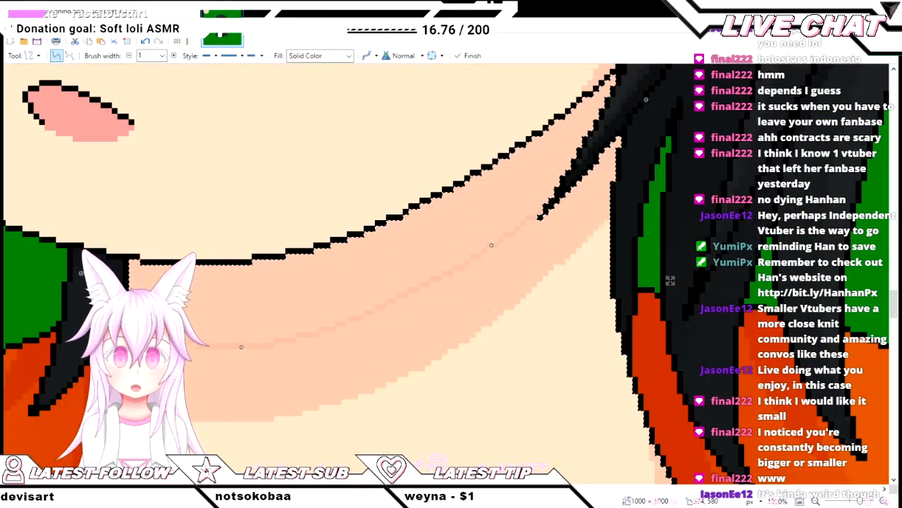
key(f)
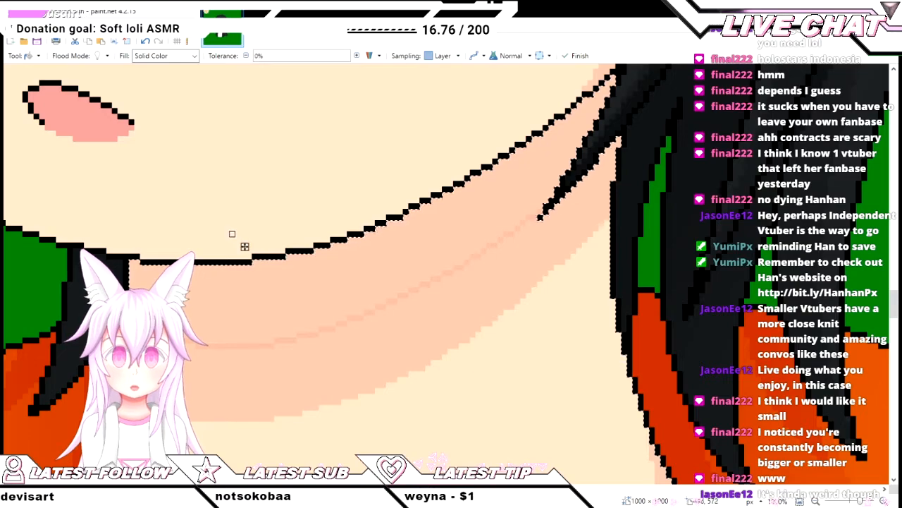
scroll(291, 313, down, 3)
scroll(291, 313, down, 4)
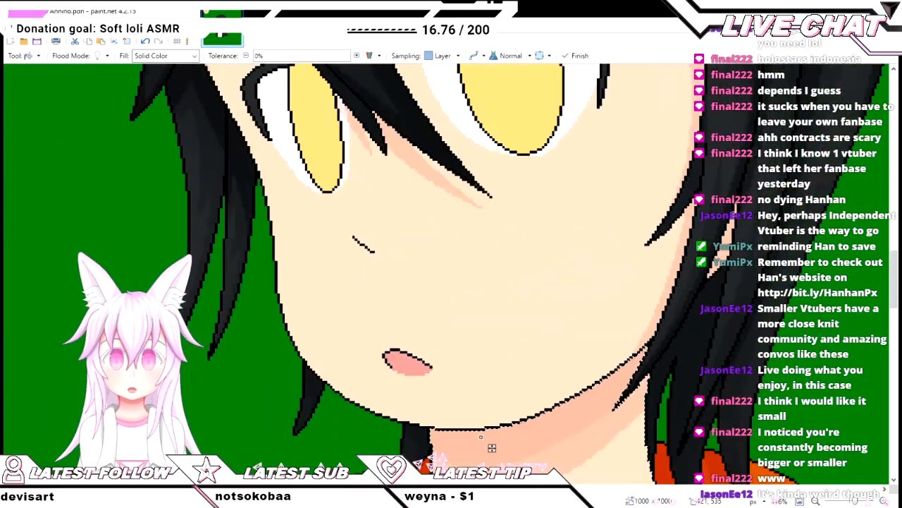
- Select the face skin together with its shadows and the forehead using the Magic Wand at 0% tolerance
key(o)
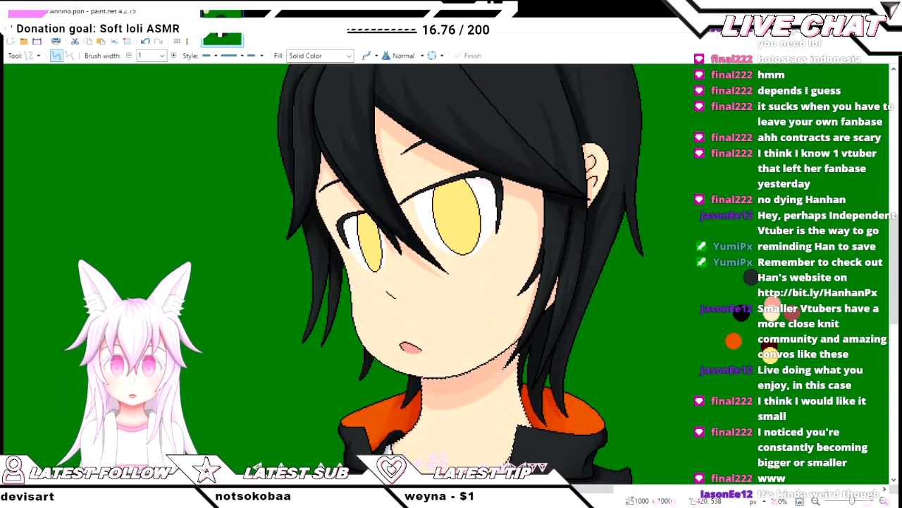
scroll(500, 333, up, 3)
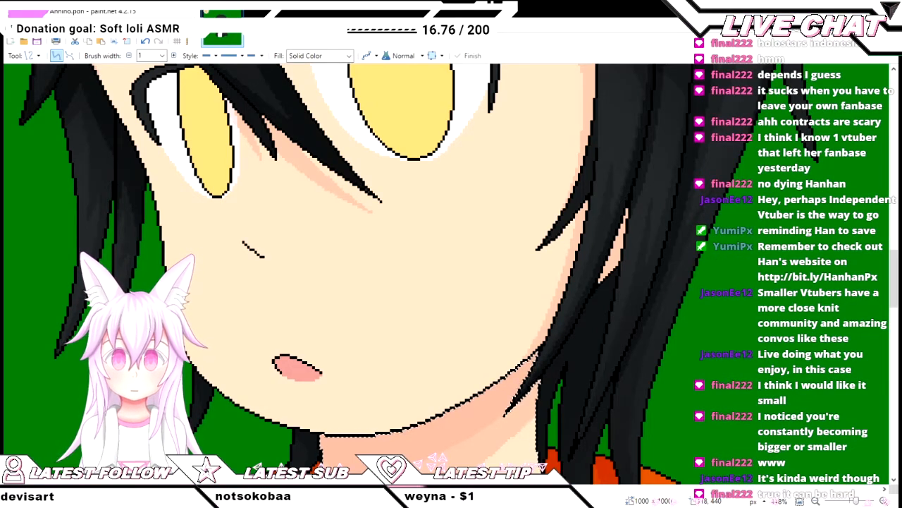
key(s)
scroll(469, 289, down, 3)
click(469, 290)
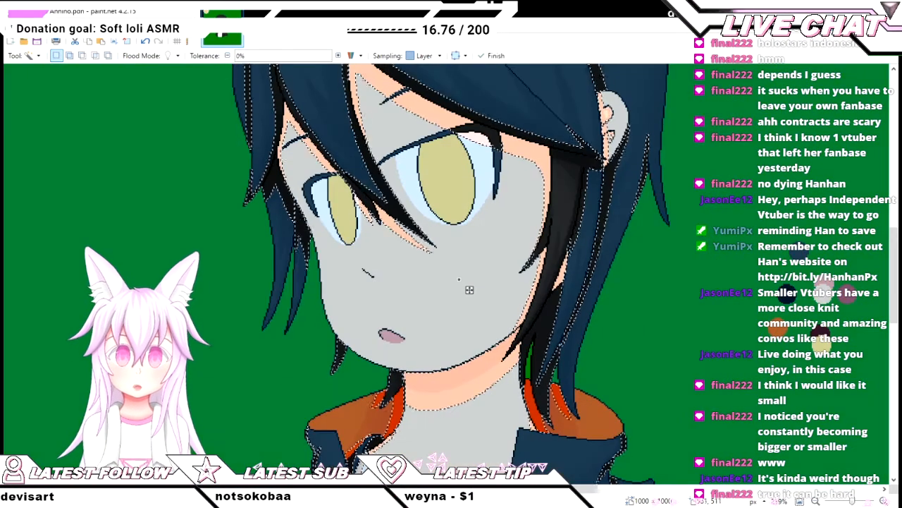
click(491, 203)
scroll(491, 203, up, 1)
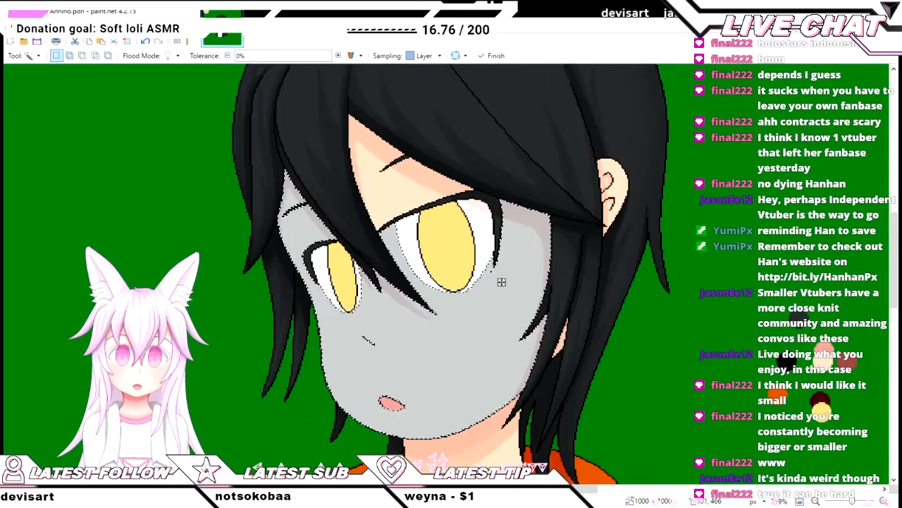
scroll(494, 275, up, 3)
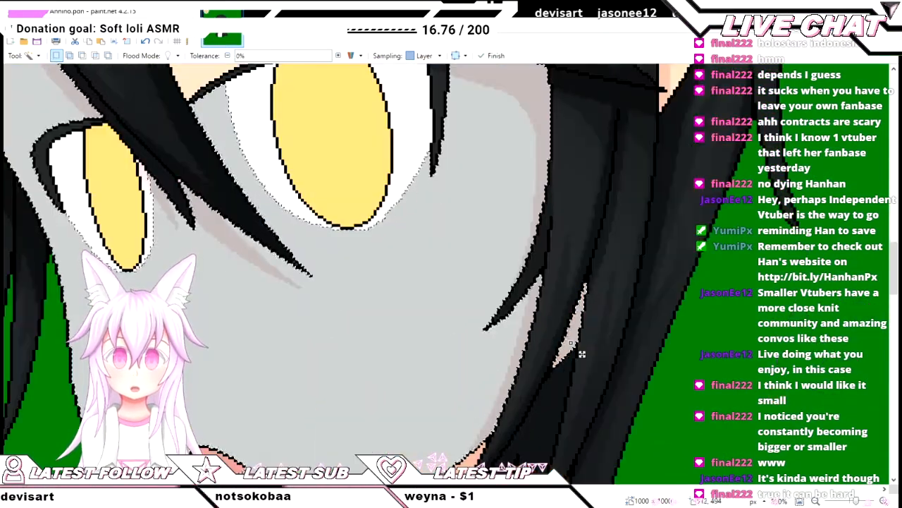
scroll(479, 162, down, 1)
scroll(489, 195, down, 2)
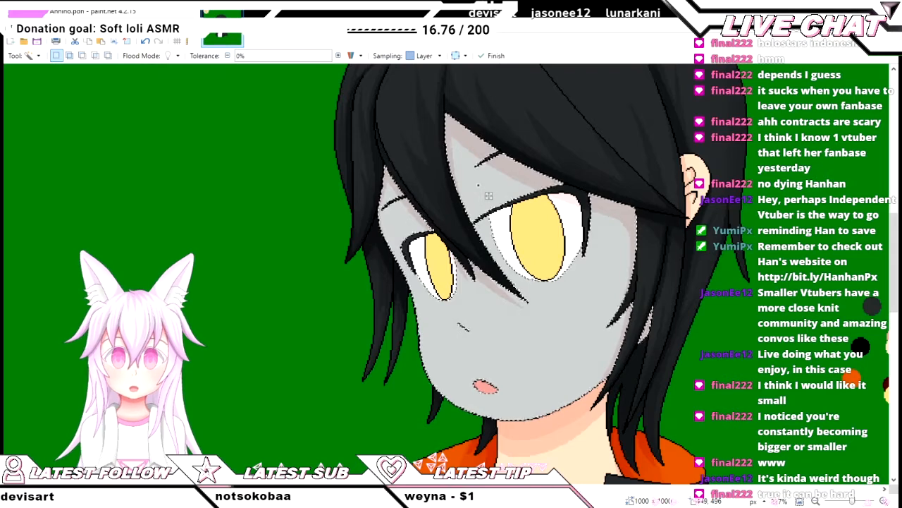
- Draw a curve at brush width 1 along the cheek and jaw edge beside the hair and fill the strip behind it with shadow tone
key(f)
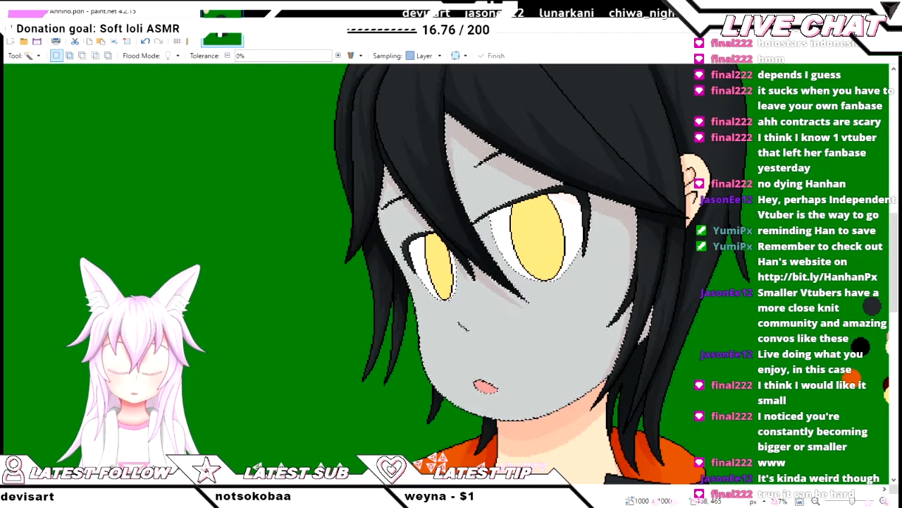
click(487, 158)
scroll(680, 338, up, 1)
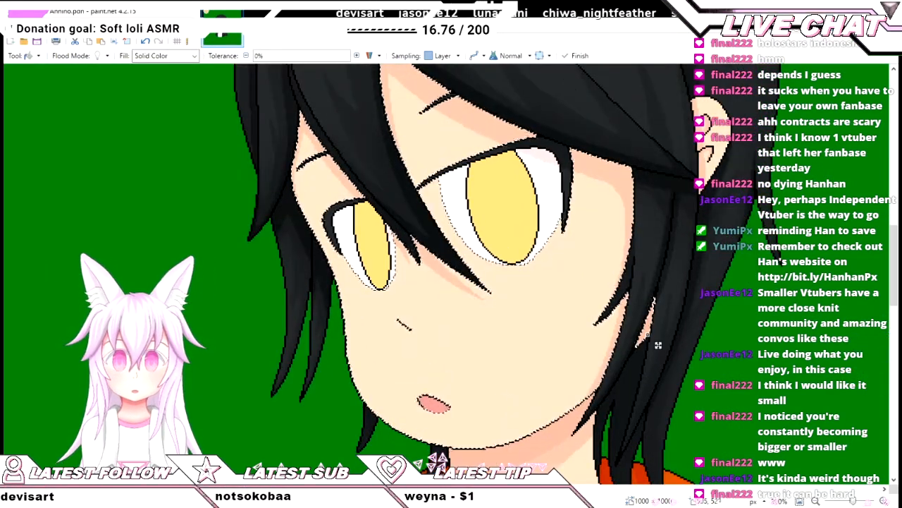
scroll(683, 339, up, 1)
key(o)
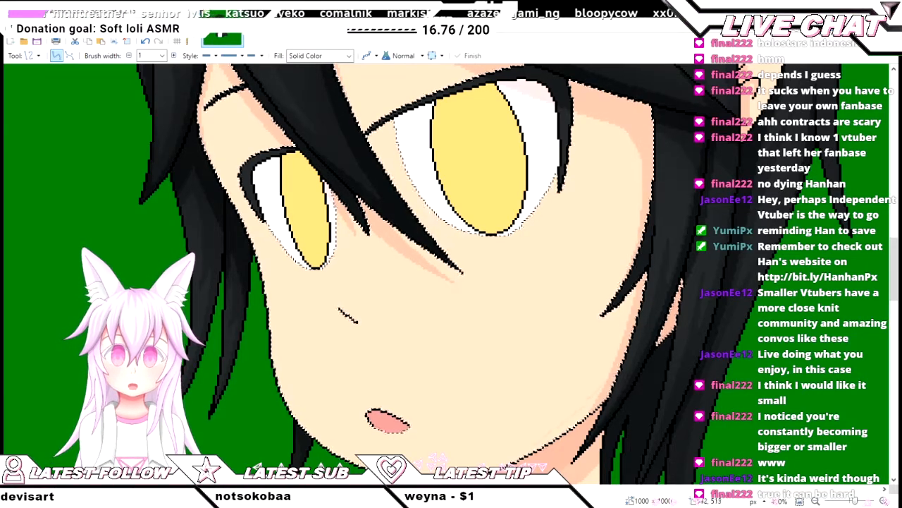
scroll(548, 428, up, 1)
scroll(556, 438, up, 4)
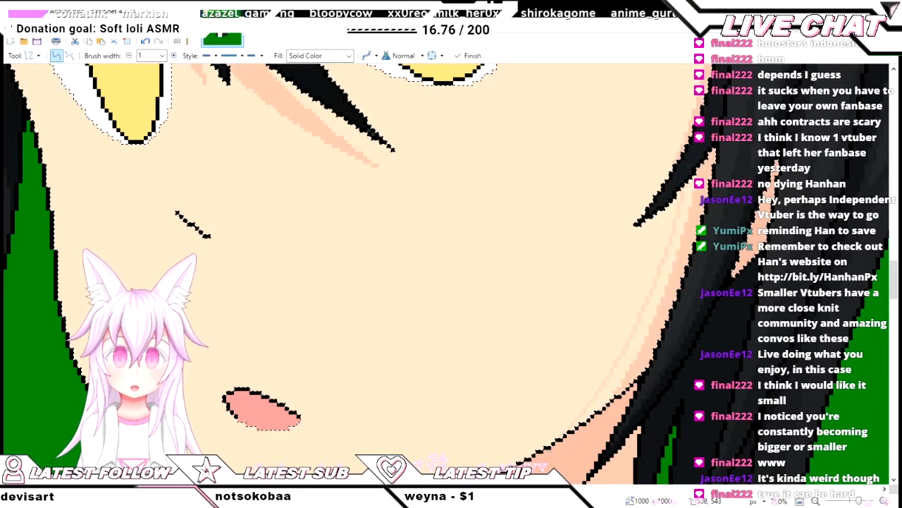
key(f)
click(627, 381)
scroll(638, 393, up, 4)
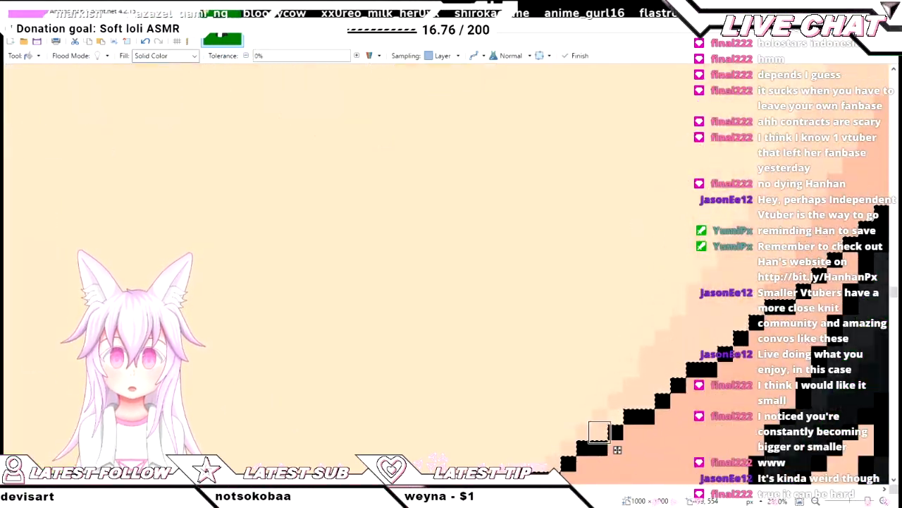
scroll(633, 434, down, 4)
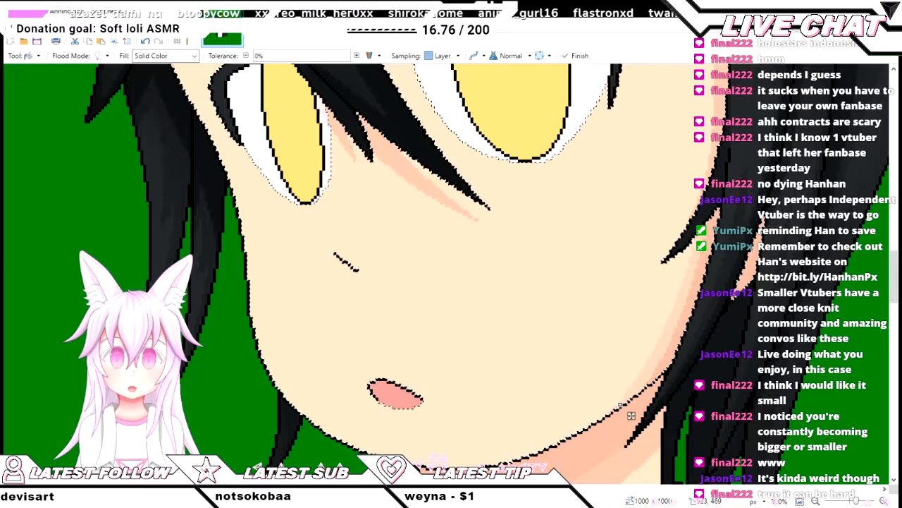
- Try a curve at brush width 1 from the larger eye's outer corner around the temple and down the cheek beside the hair
key(o)
scroll(670, 302, up, 3)
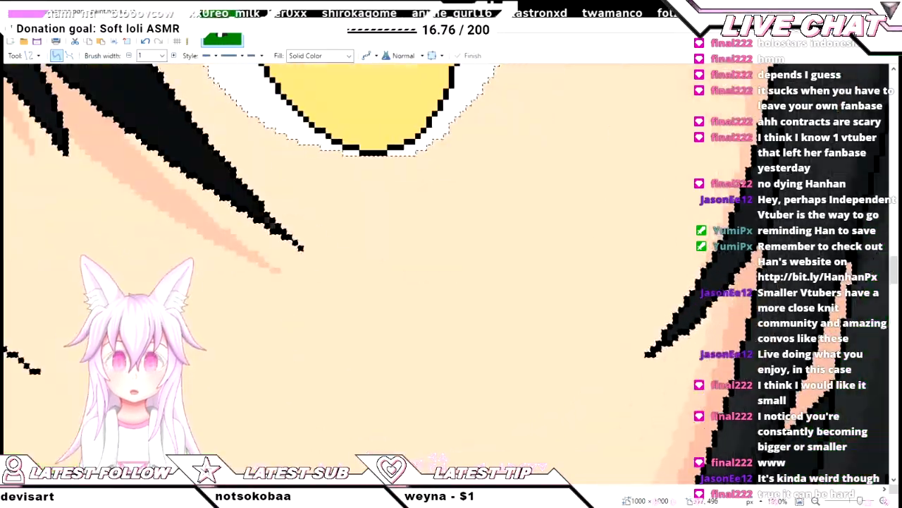
scroll(699, 274, down, 3)
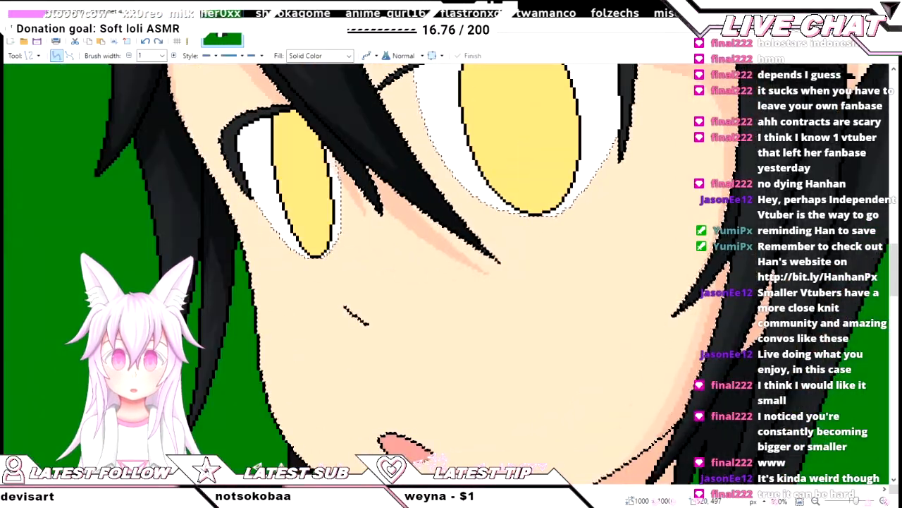
scroll(444, 274, up, 2)
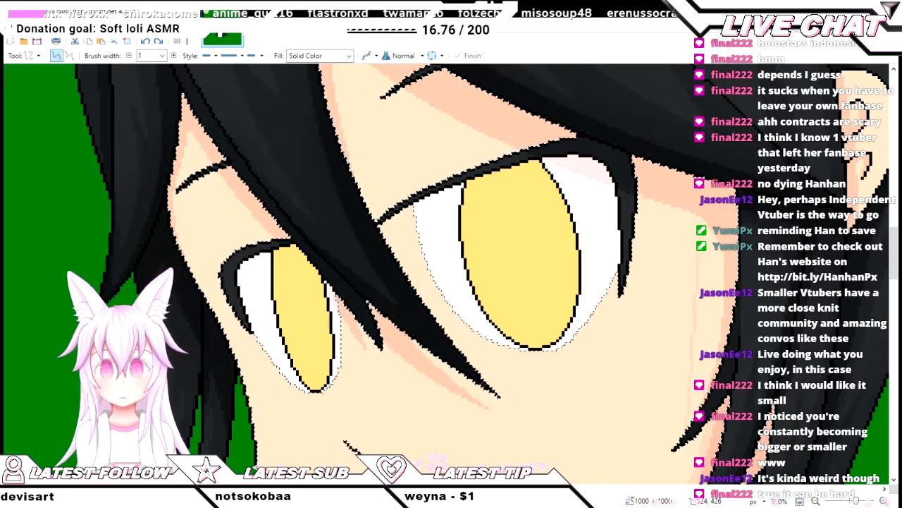
scroll(708, 233, up, 1)
scroll(731, 291, up, 2)
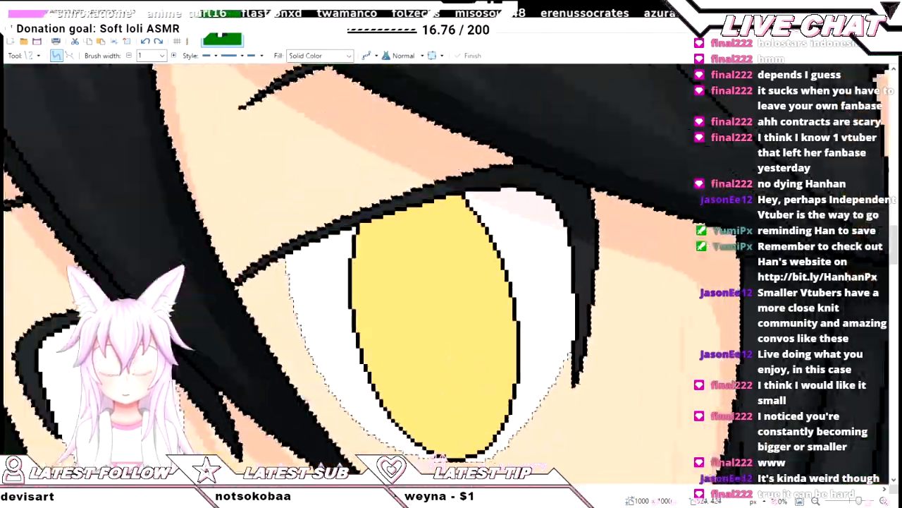
drag(659, 288, 665, 483)
scroll(667, 405, down, 3)
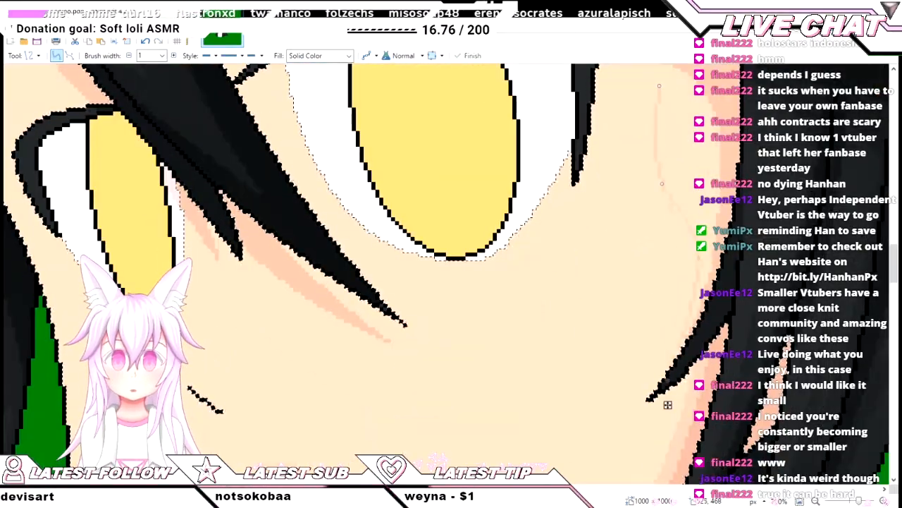
scroll(668, 405, up, 2)
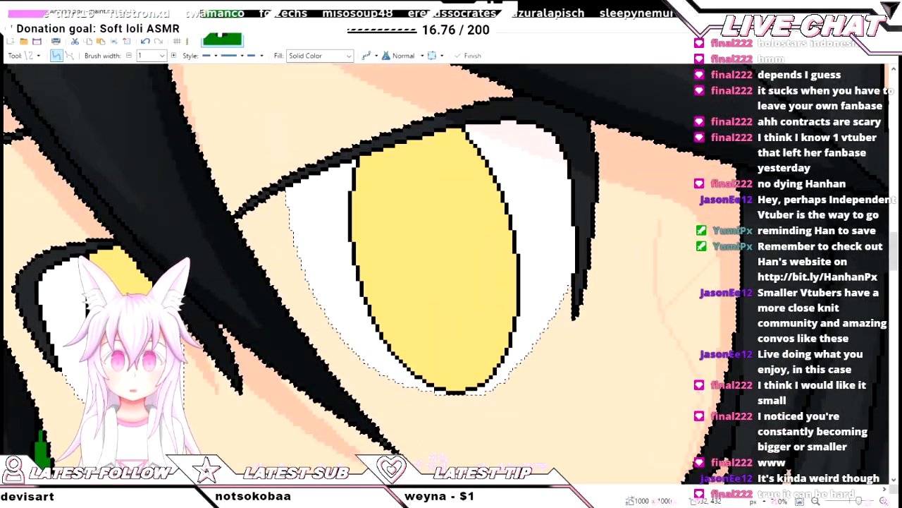
key(ctrl+z)
drag(676, 301, 701, 266)
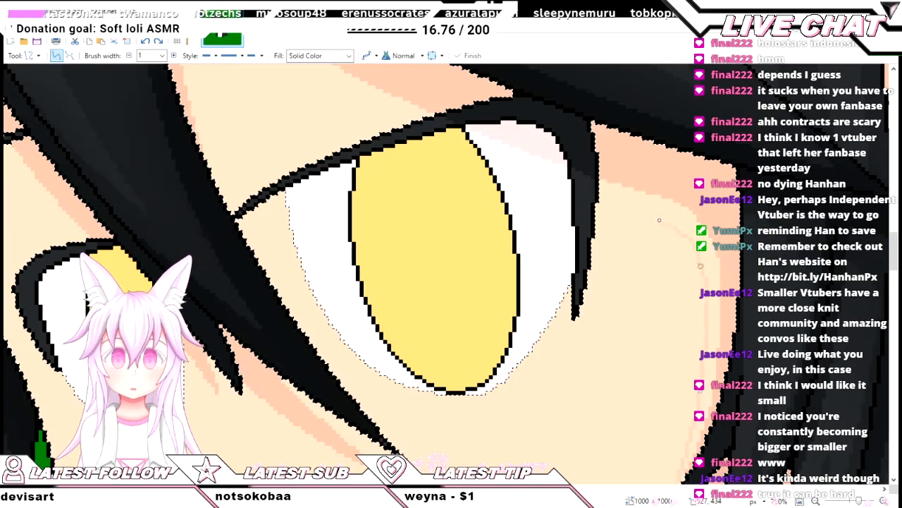
drag(659, 220, 610, 124)
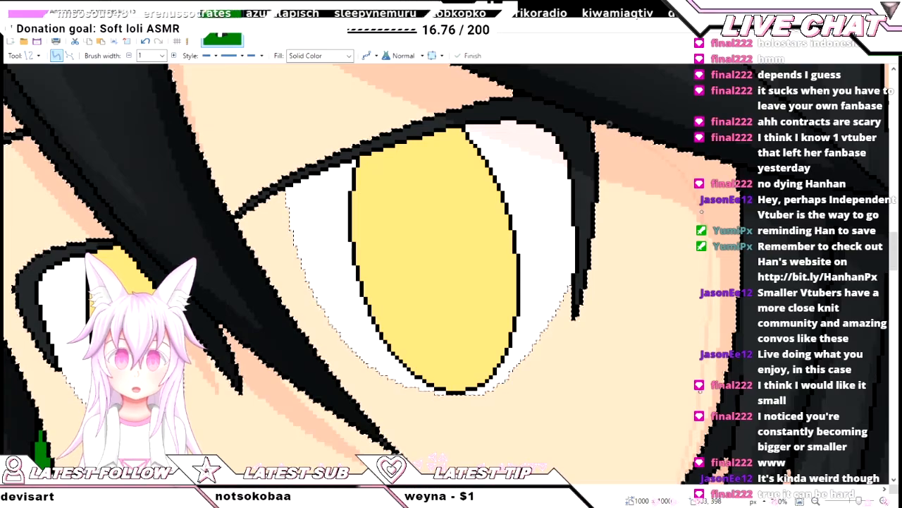
scroll(609, 124, down, 3)
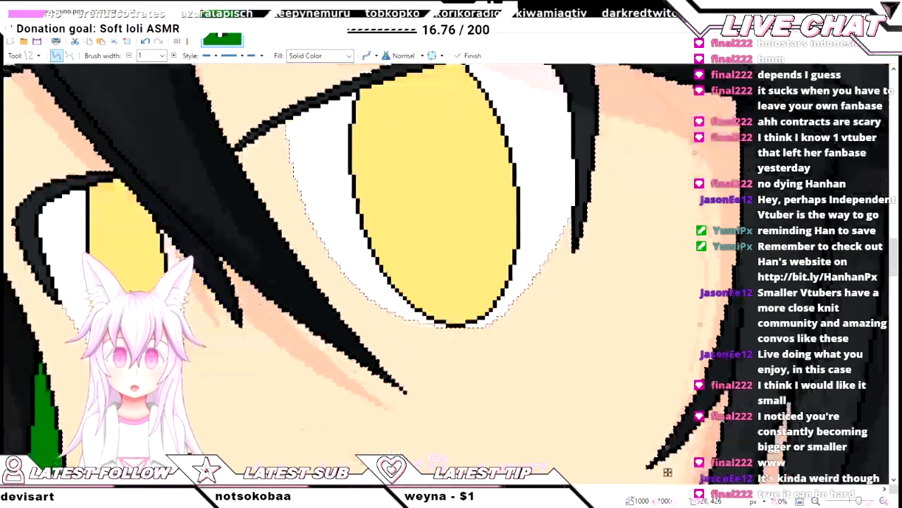
scroll(668, 404, up, 3)
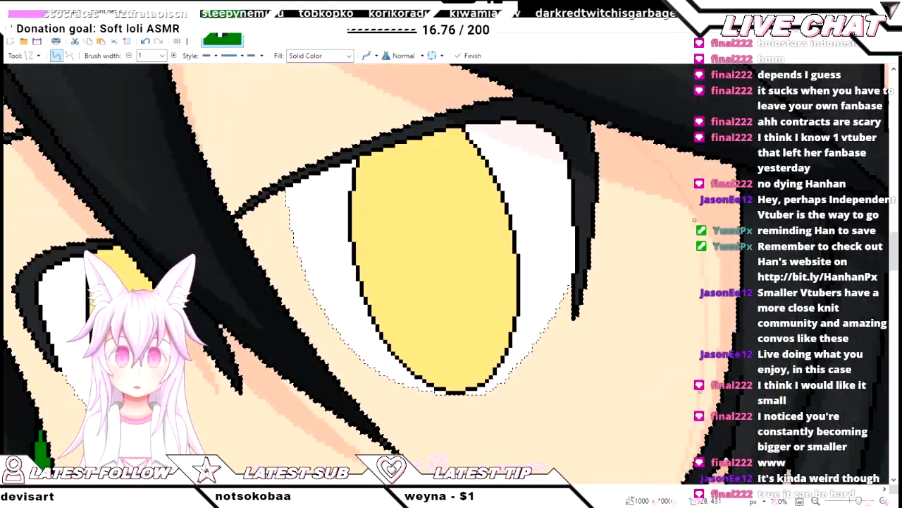
- Try the darker fill at 0% tolerance between the temple curve and the hair, with Pencil touch-ups beside the eyelash
scroll(726, 255, up, 5)
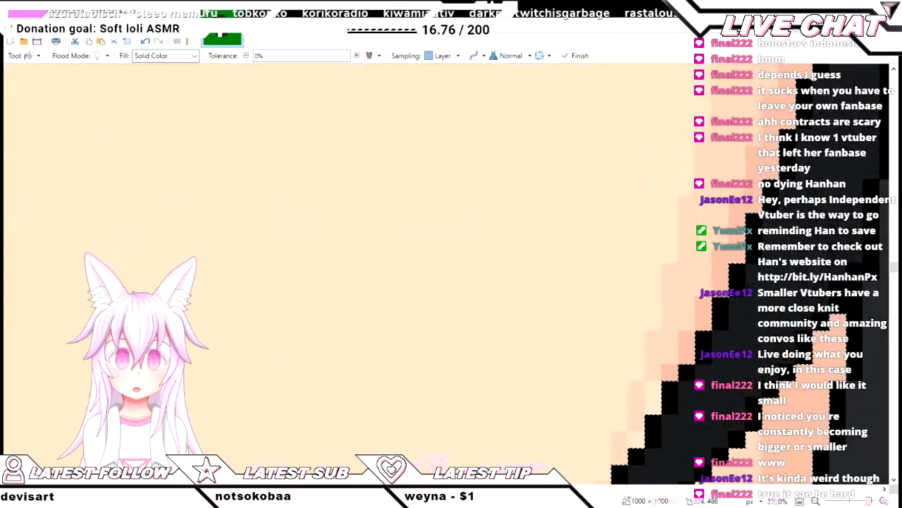
scroll(636, 368, down, 4)
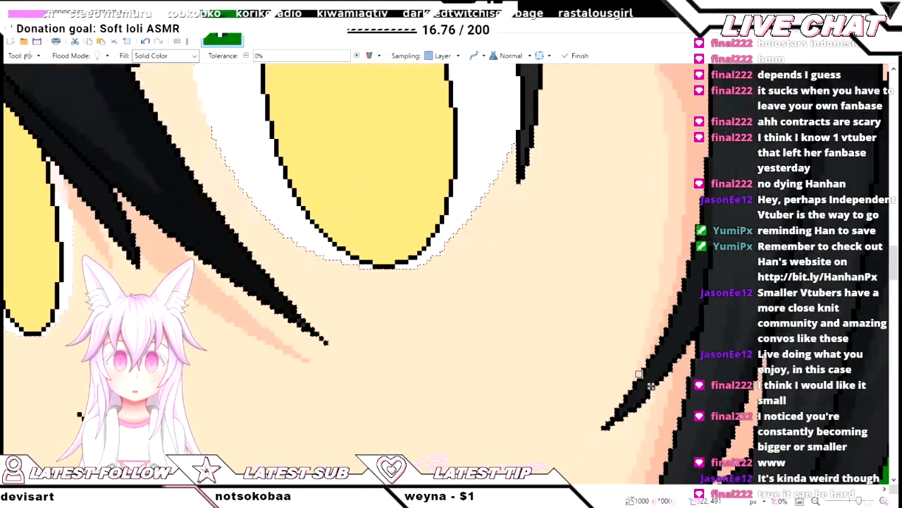
scroll(584, 289, up, 4)
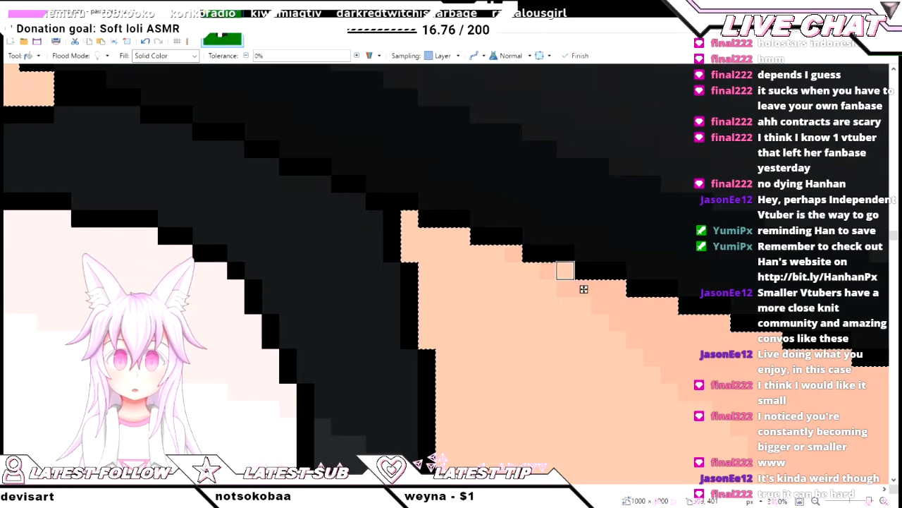
key(p)
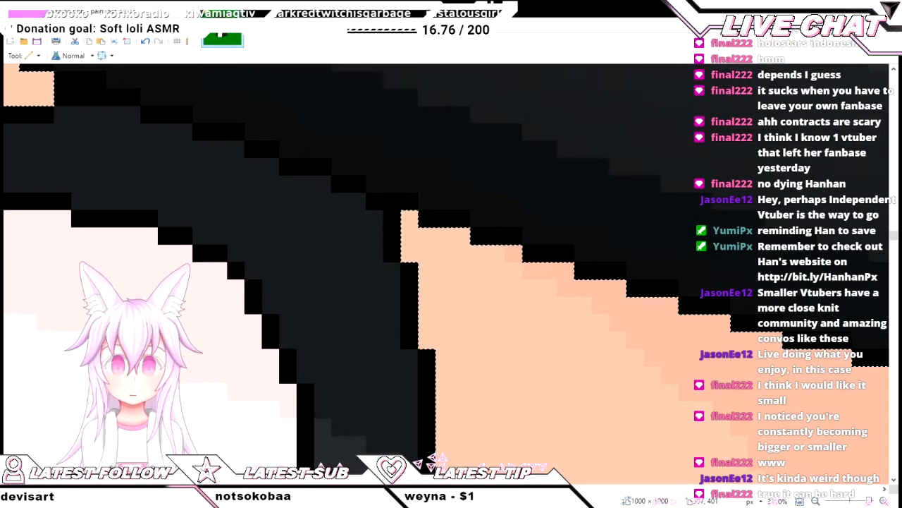
scroll(446, 274, down, 4)
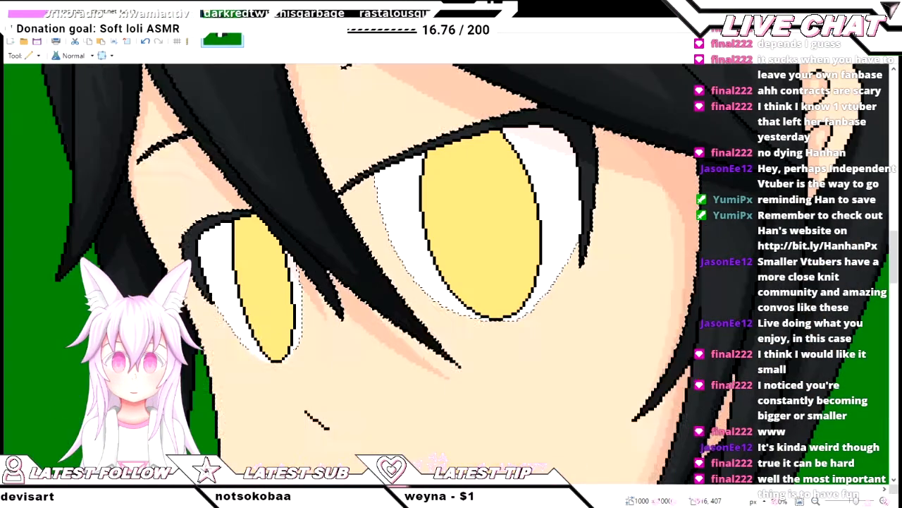
scroll(656, 211, up, 1)
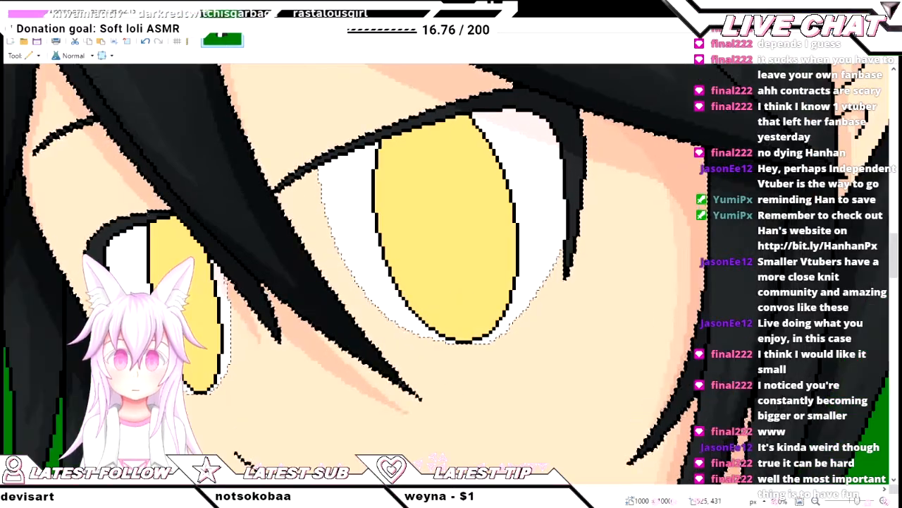
scroll(698, 233, down, 2)
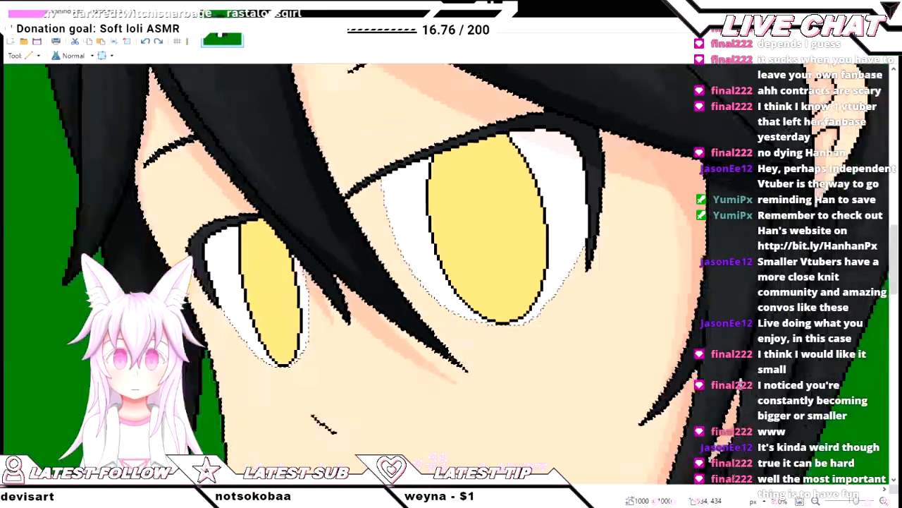
scroll(705, 201, down, 2)
scroll(705, 201, up, 3)
- Redraw the shadow curve at brush width 1 from the larger eye's upper lash across the temple to the cheek and adjust its bend
key(f)
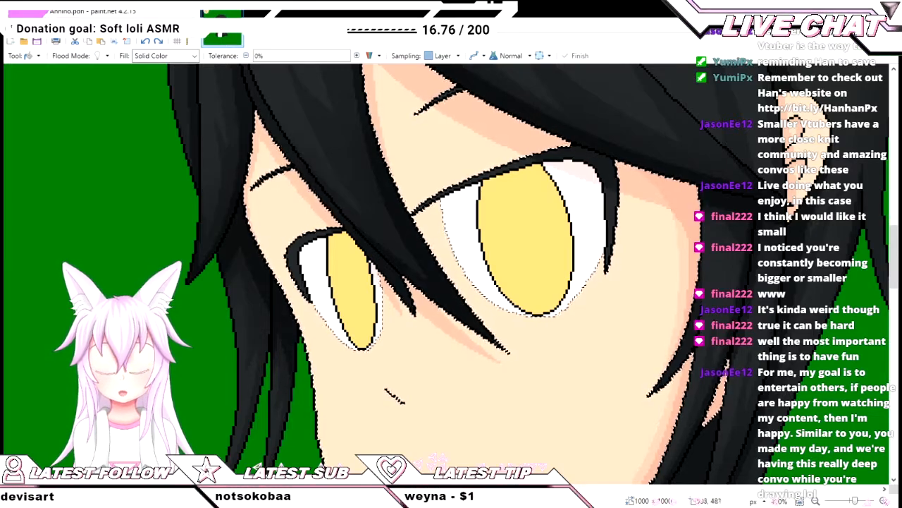
click(684, 230)
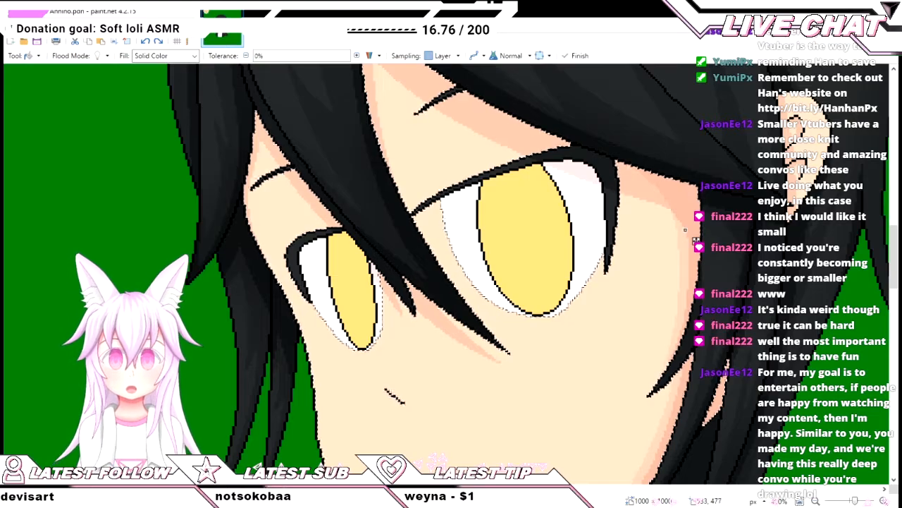
key(o)
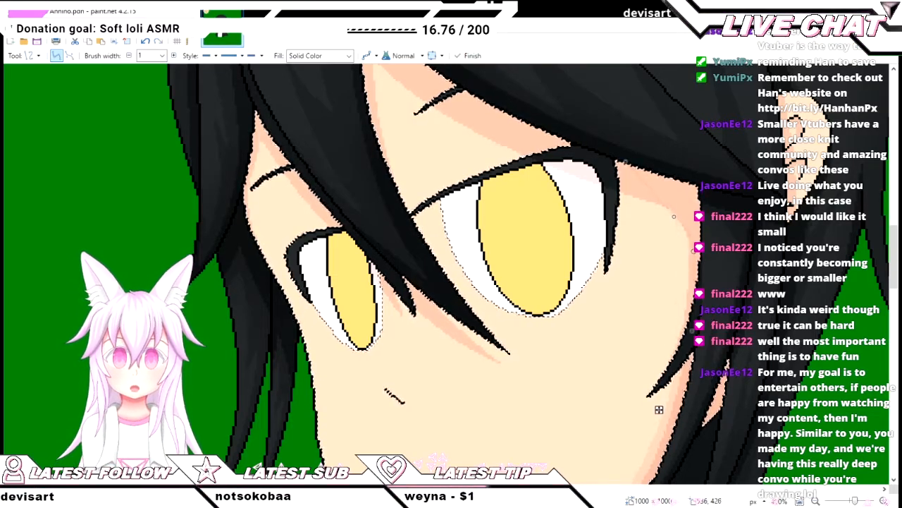
scroll(674, 216, up, 3)
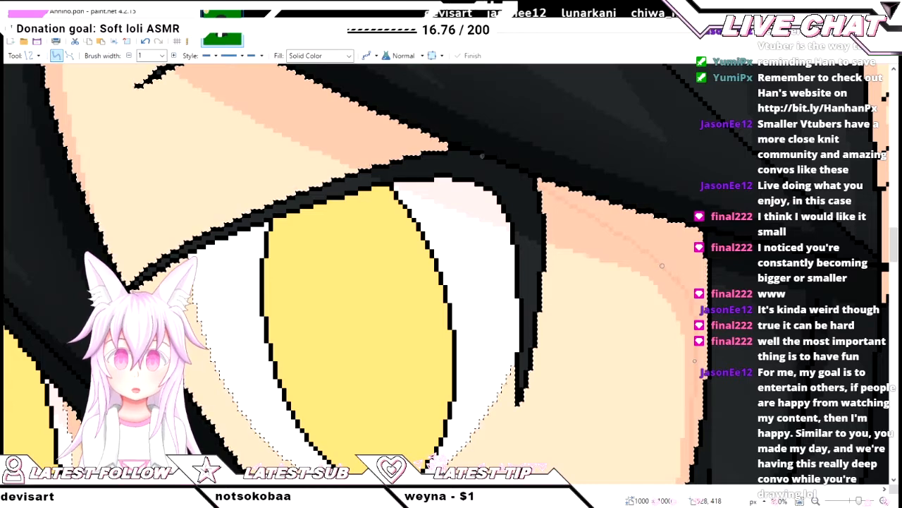
drag(695, 360, 695, 378)
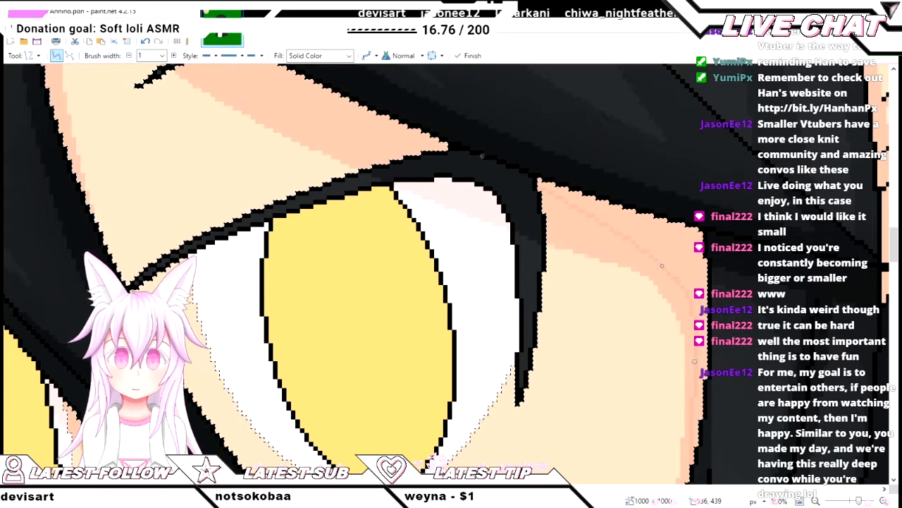
- Fill the temple area between the curve and the hair with the darker tone, then touch up its edge pixels beside the eyelash
key(f)
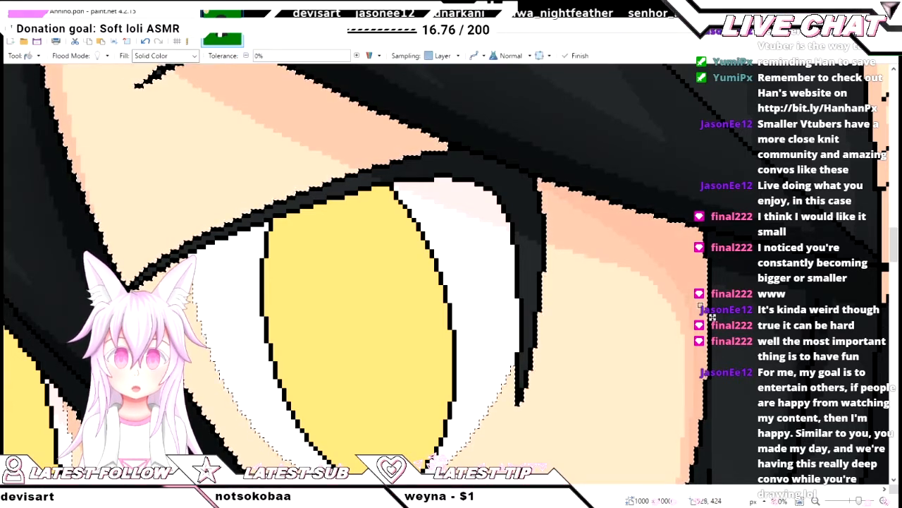
scroll(666, 282, up, 2)
key(p)
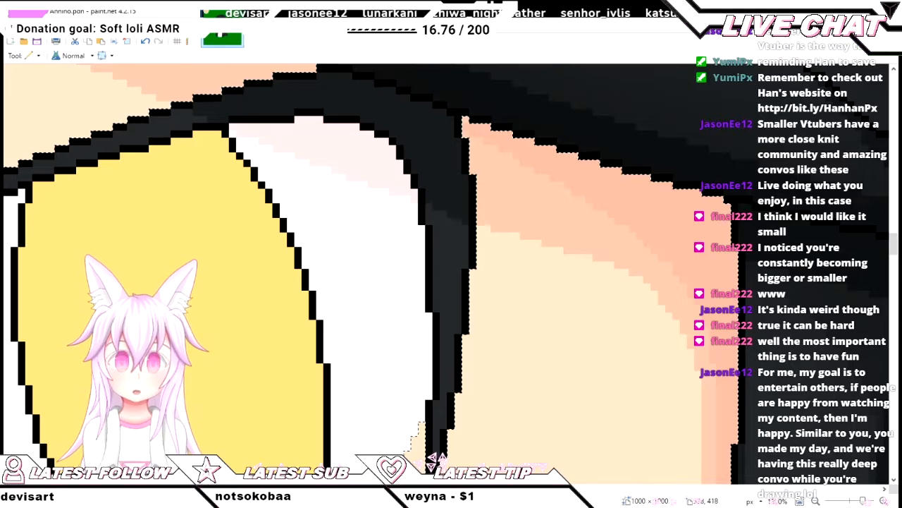
scroll(557, 233, down, 2)
scroll(500, 159, up, 3)
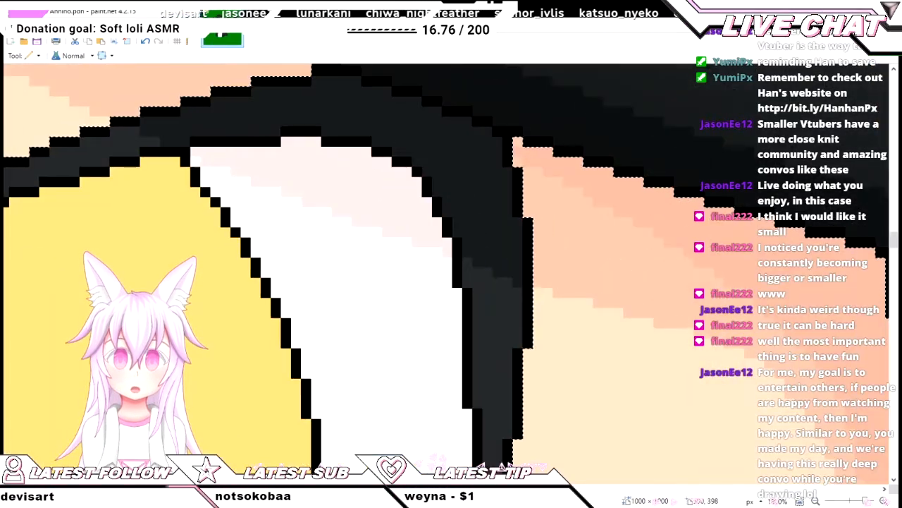
scroll(547, 240, down, 2)
scroll(534, 180, up, 3)
scroll(532, 229, down, 4)
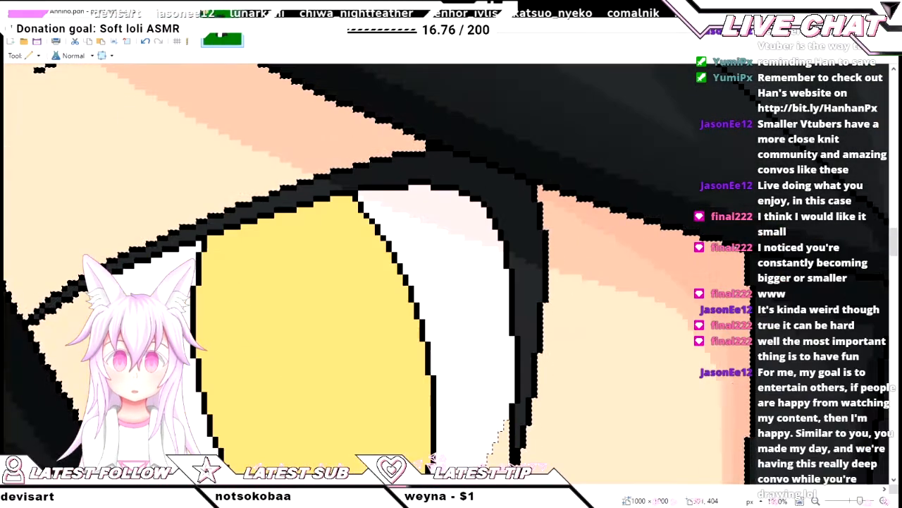
- Draw a curve through the forehead shadow under the fringe and fill the areas above it on both sides of the eyebrow with the darker tone
scroll(534, 243, down, 3)
scroll(621, 294, down, 4)
scroll(578, 268, up, 3)
scroll(543, 282, up, 4)
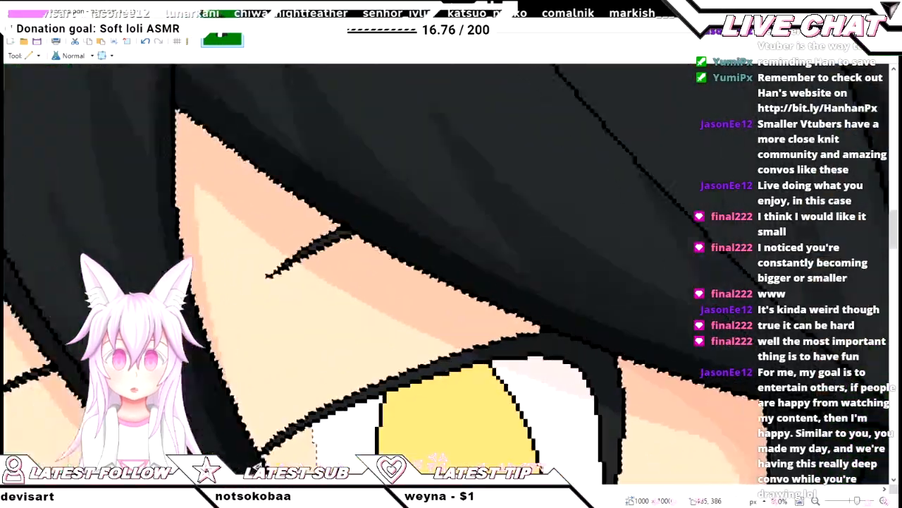
key(o)
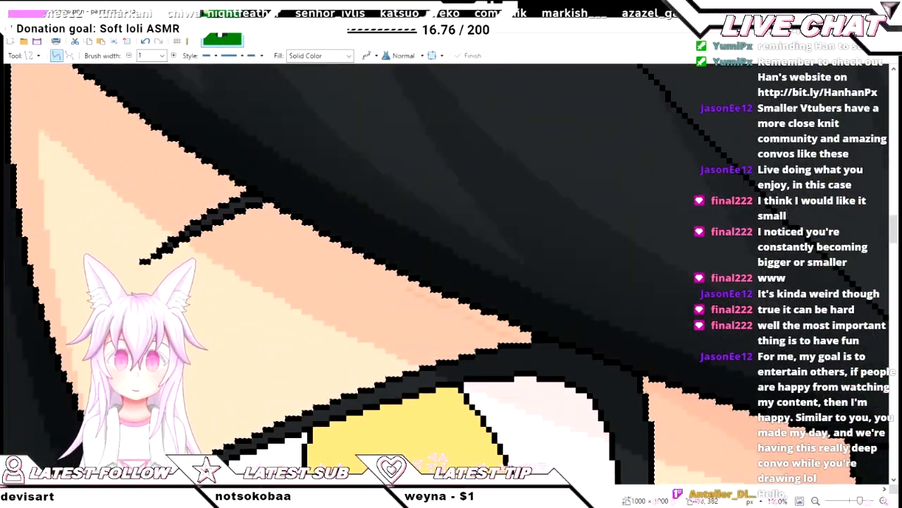
scroll(371, 282, down, 2)
scroll(447, 273, up, 2)
scroll(447, 274, left, 3)
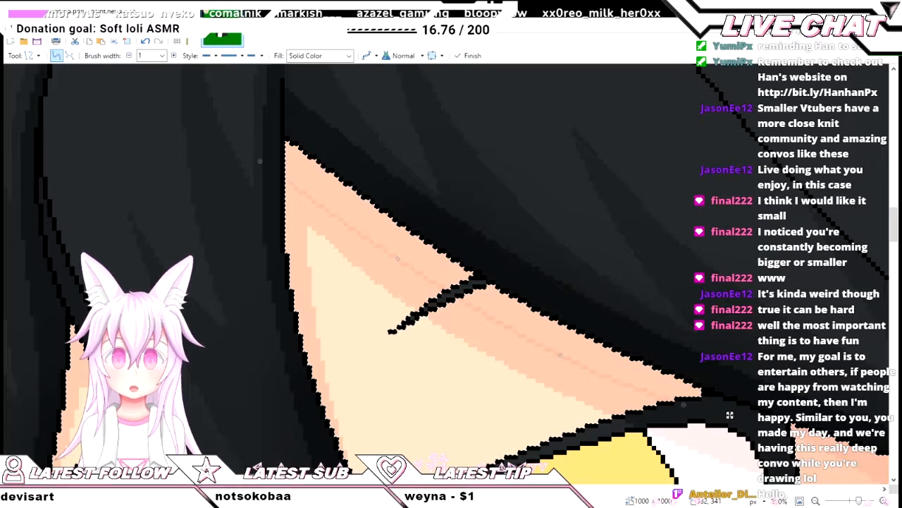
key(f)
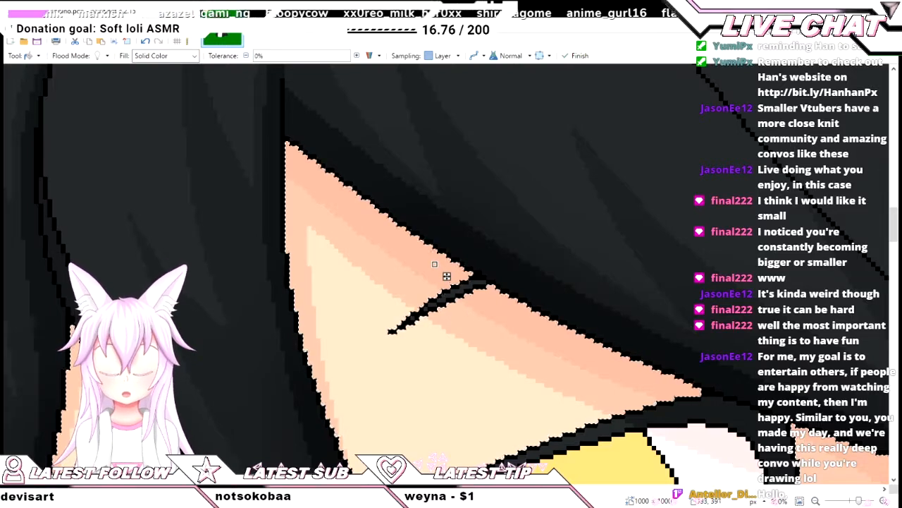
- Draw a curve at brush width 1 down the forehead shadow beside the hair strand between the eyes and adjust its bends
key(o)
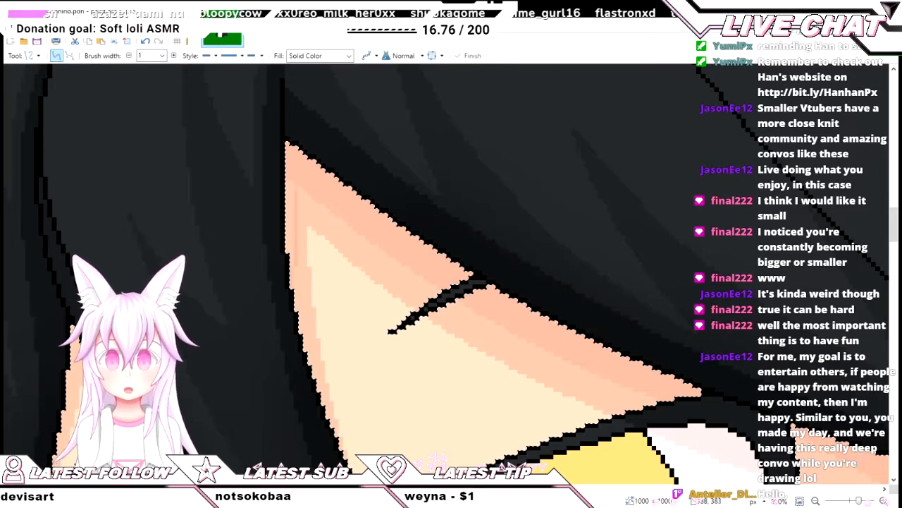
scroll(316, 343, up, 2)
scroll(316, 343, down, 1)
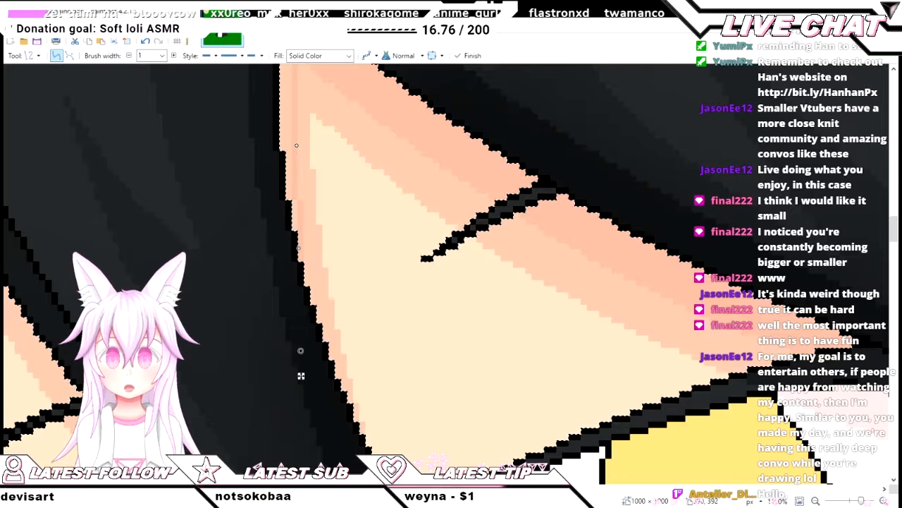
scroll(297, 146, up, 5)
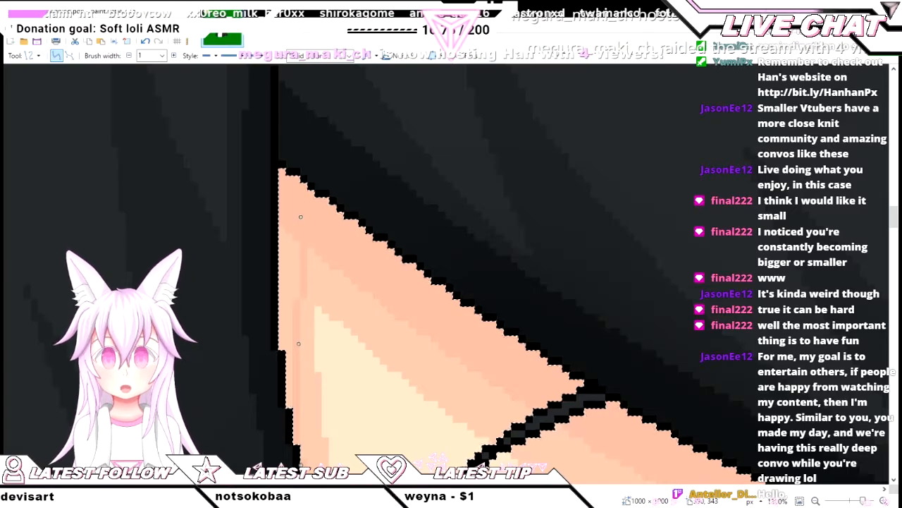
scroll(301, 216, down, 2)
scroll(343, 396, up, 2)
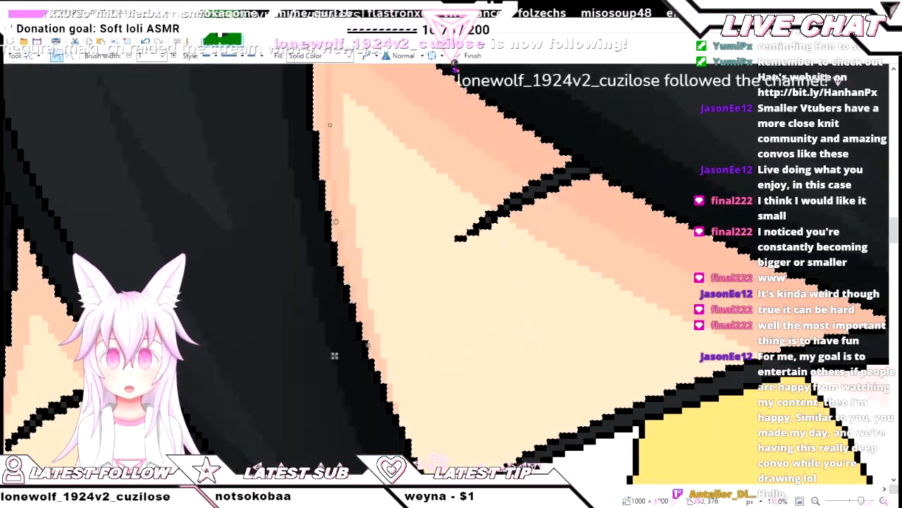
scroll(334, 355, down, 3)
scroll(464, 211, down, 2)
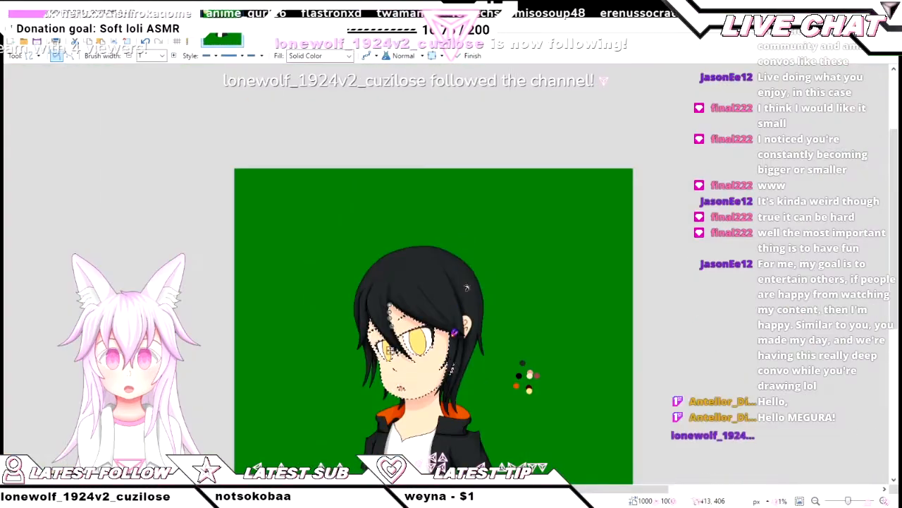
scroll(456, 427, up, 1)
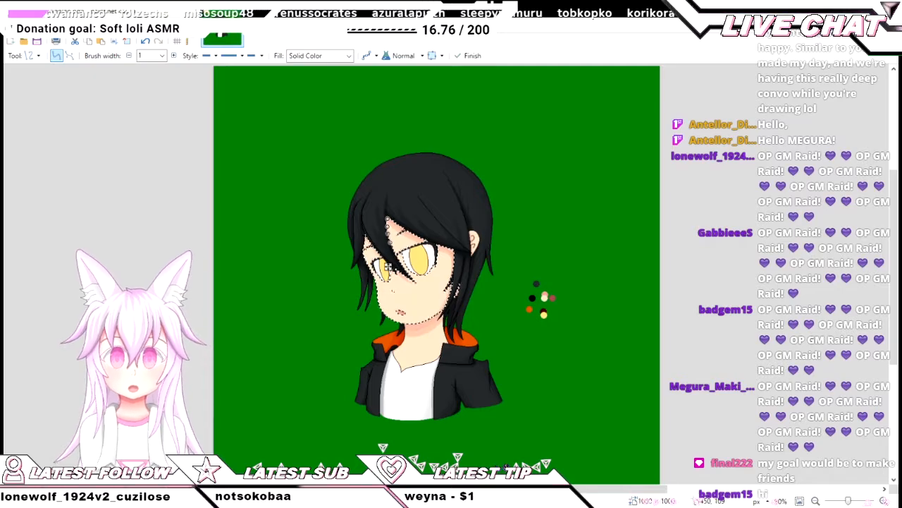
scroll(387, 267, up, 5)
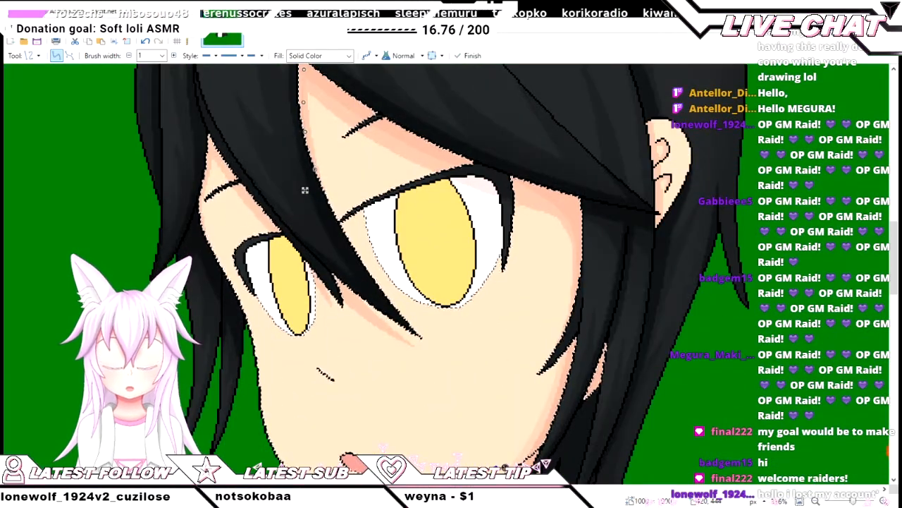
- Undo the accidental crop to the selection and deselect the face area
drag(304, 190, 372, 189)
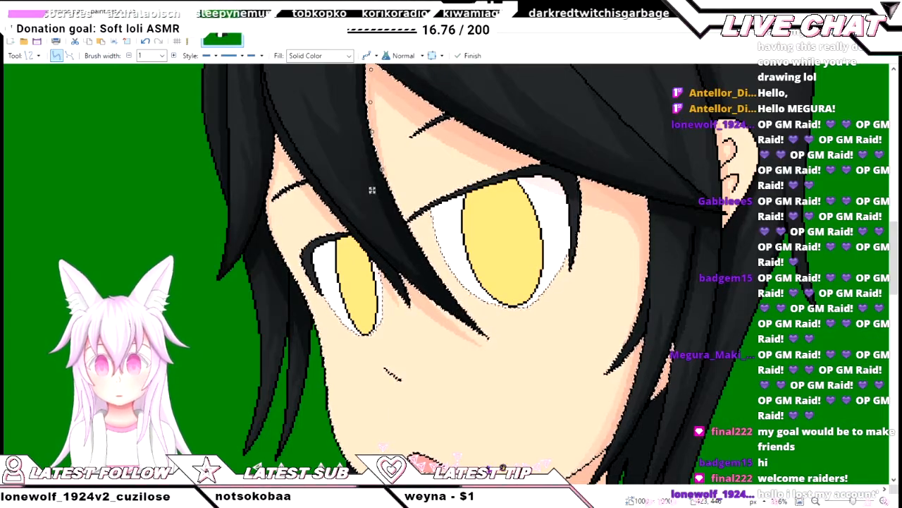
click(114, 41)
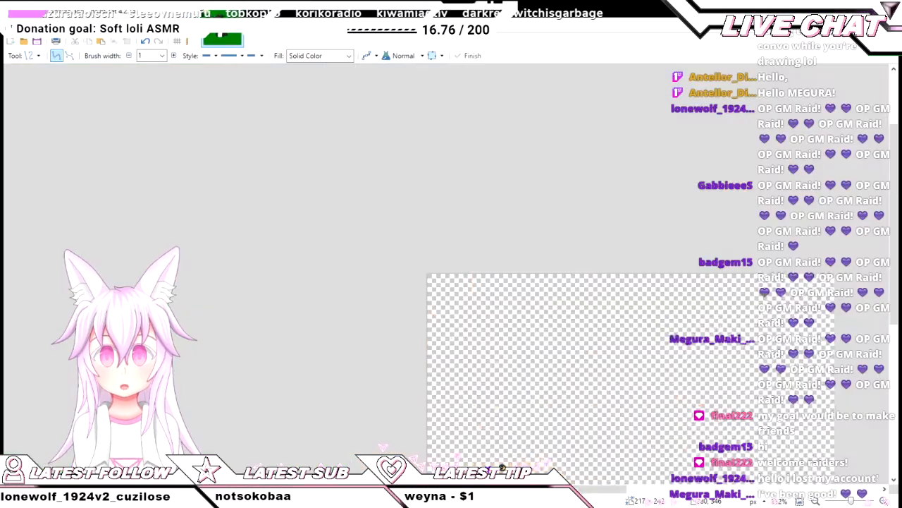
key(ctrl+z)
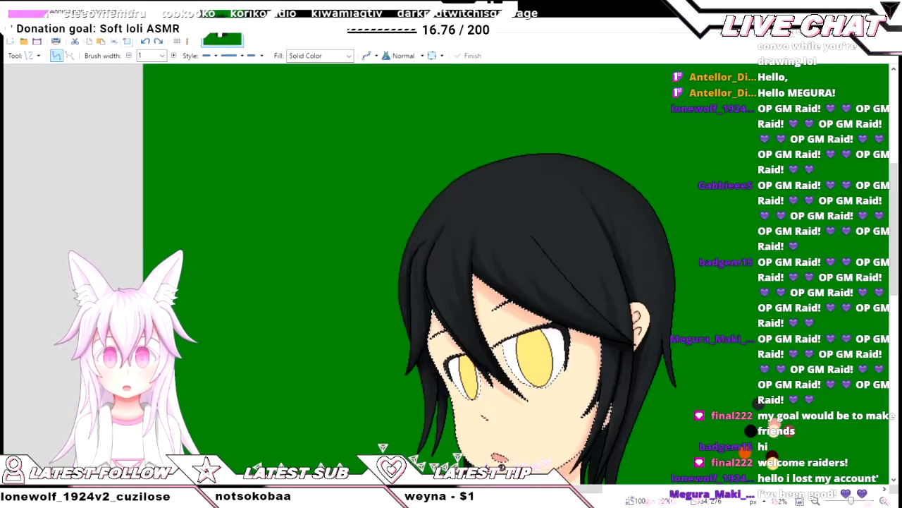
key(ctrl+minus)
key(ctrl+minus)
scroll(517, 317, right, 1)
scroll(517, 318, up, 1)
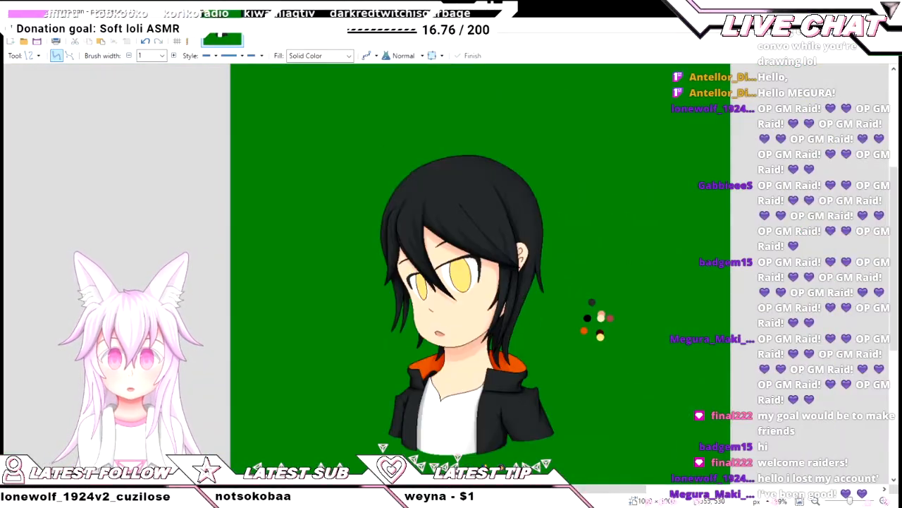
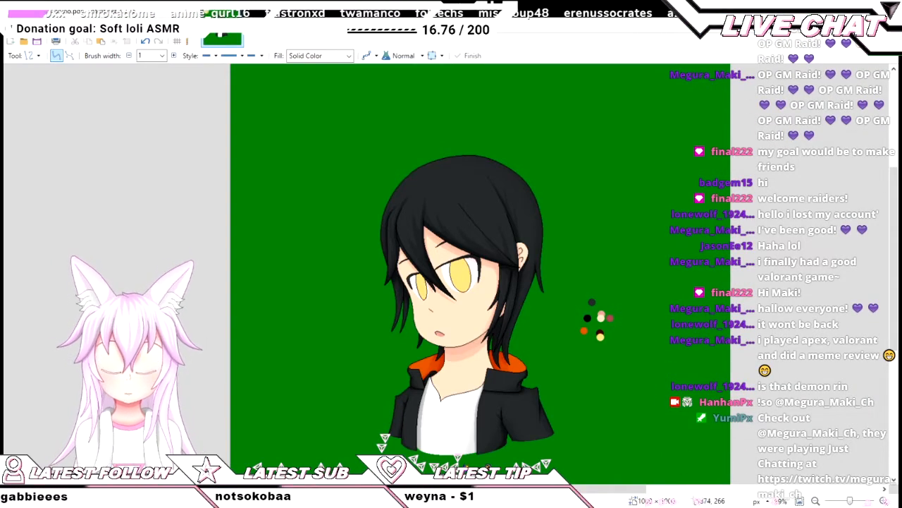
- Examine the shading on the character's face, hair and jacket, then the area around the larger eye
scroll(417, 212, up, 2)
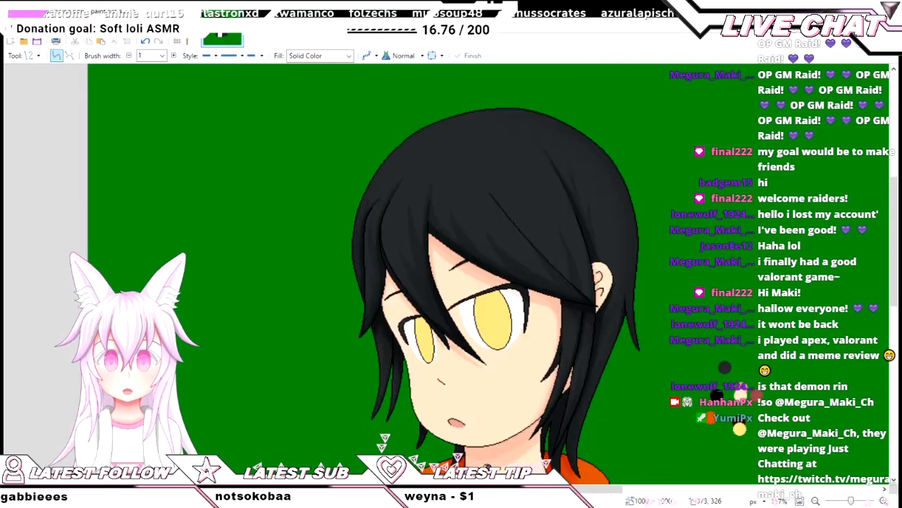
key(f)
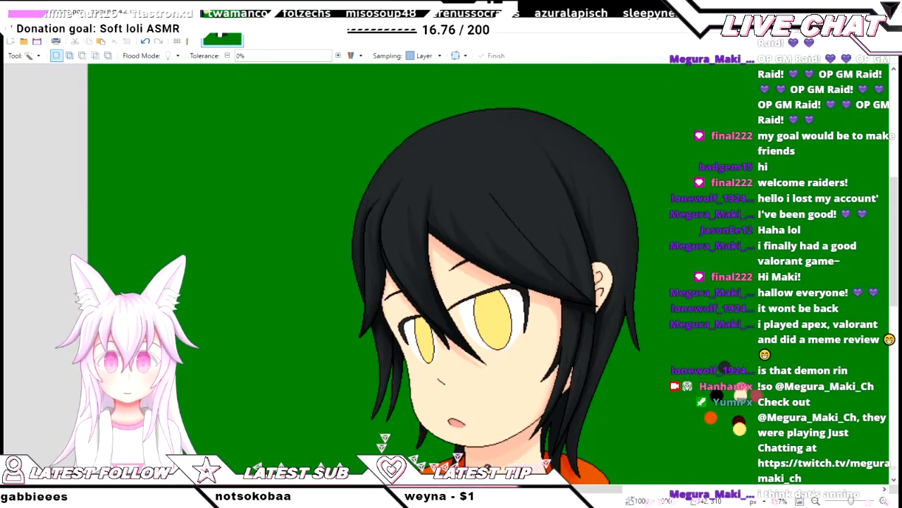
scroll(452, 273, down, 3)
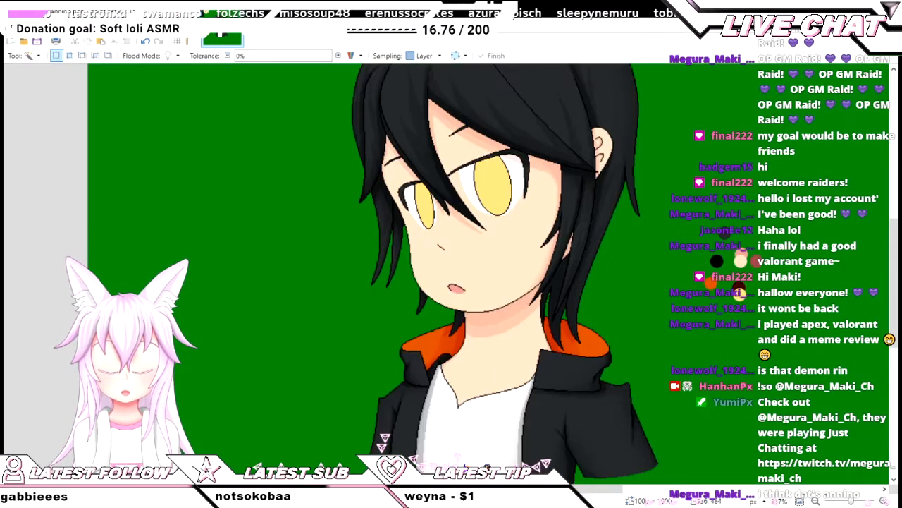
scroll(451, 273, up, 4)
scroll(451, 273, down, 3)
scroll(467, 275, right, 4)
scroll(467, 275, up, 2)
scroll(466, 275, left, 4)
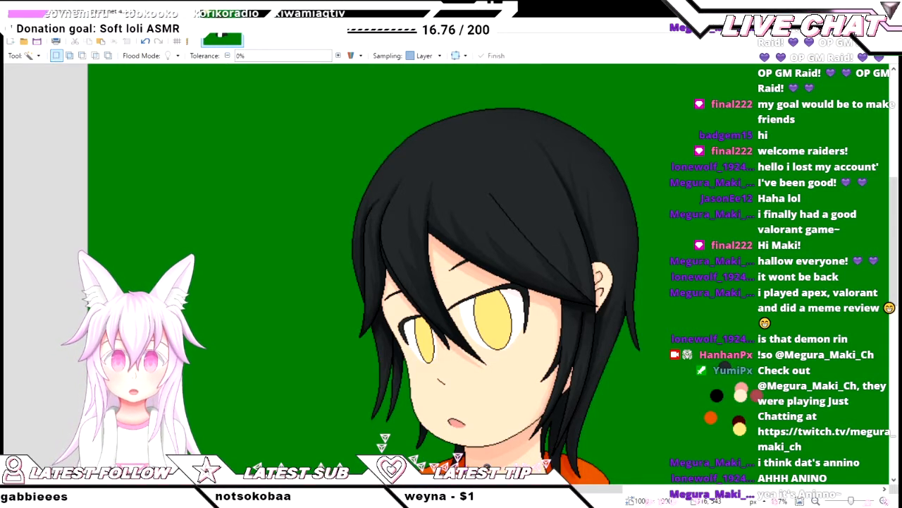
scroll(510, 285, up, 3)
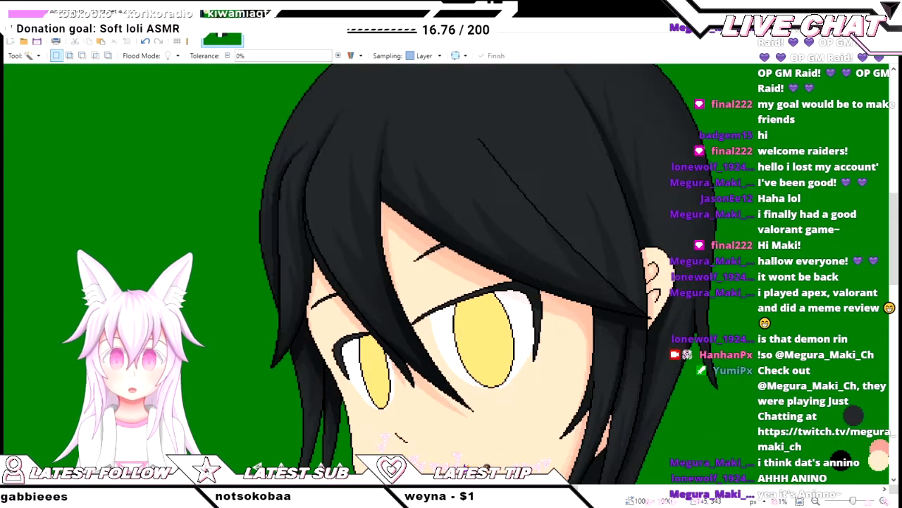
key(o)
scroll(395, 329, down, 3)
scroll(395, 329, down, 1)
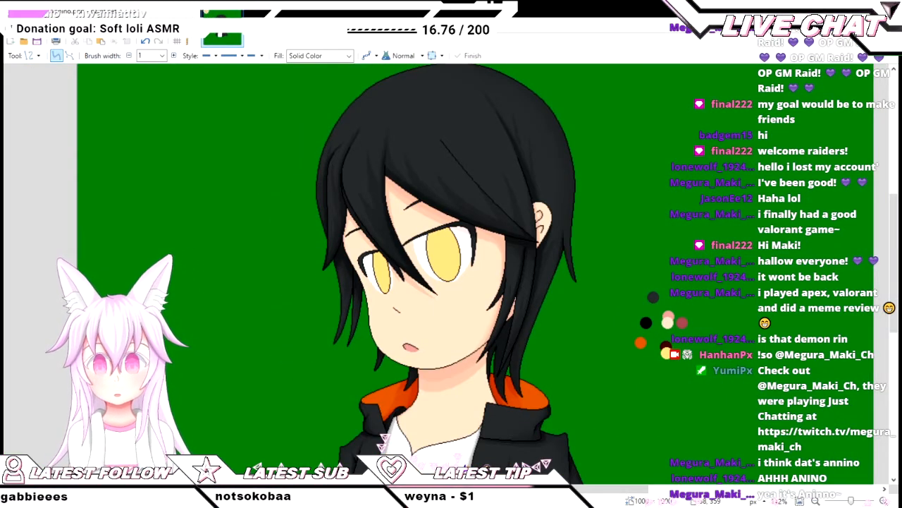
key(f)
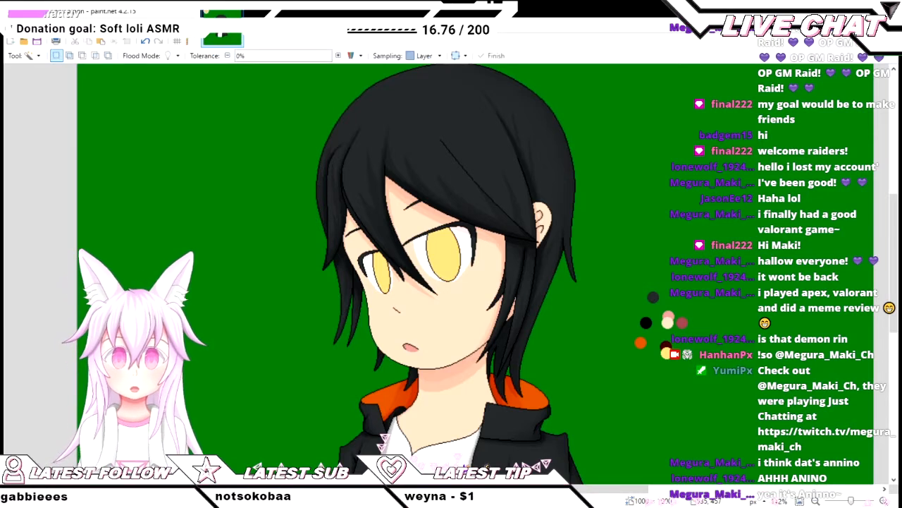
scroll(482, 229, up, 6)
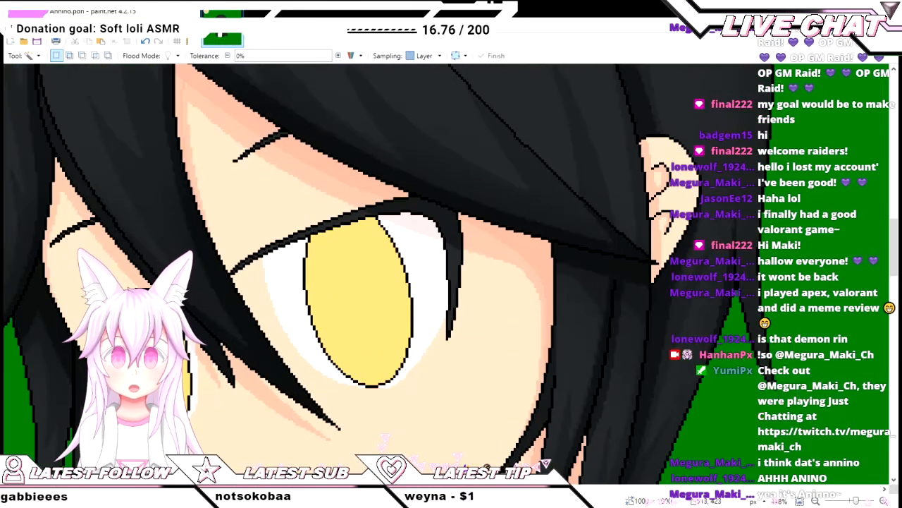
scroll(491, 276, down, 2)
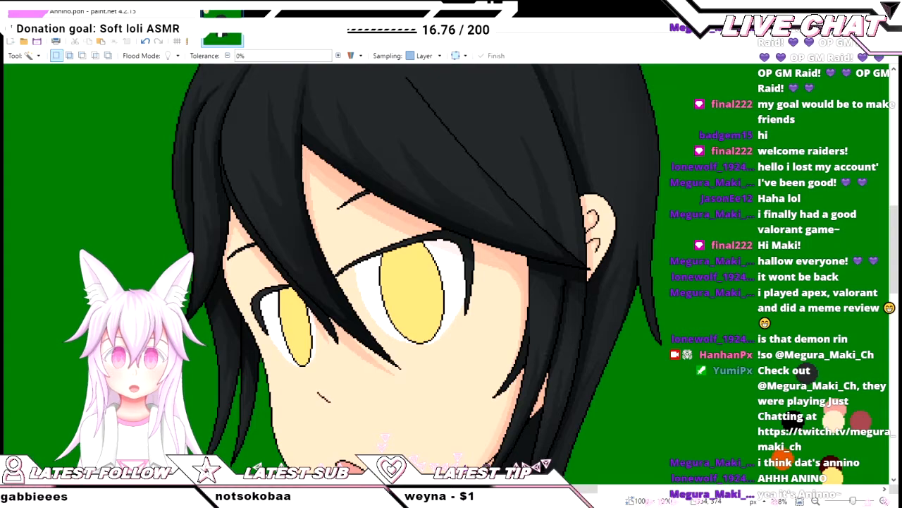
scroll(439, 237, up, 2)
scroll(385, 438, up, 2)
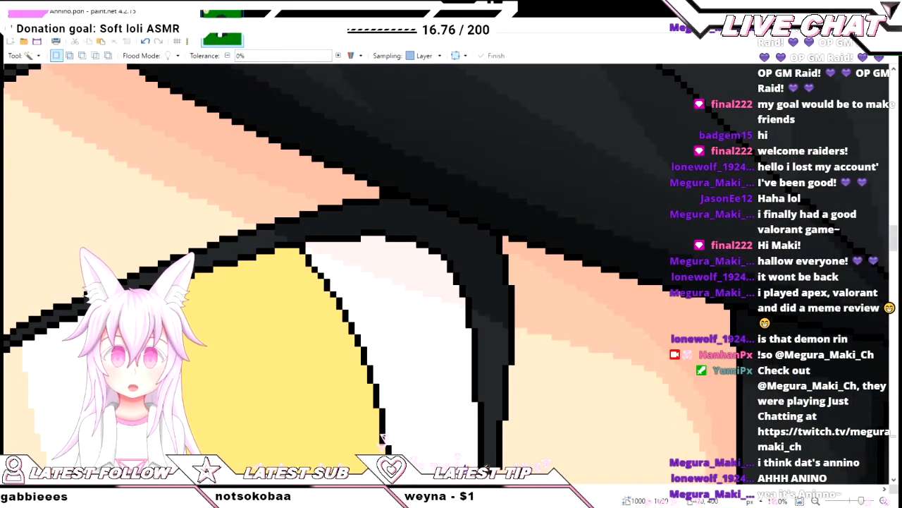
scroll(382, 439, down, 2)
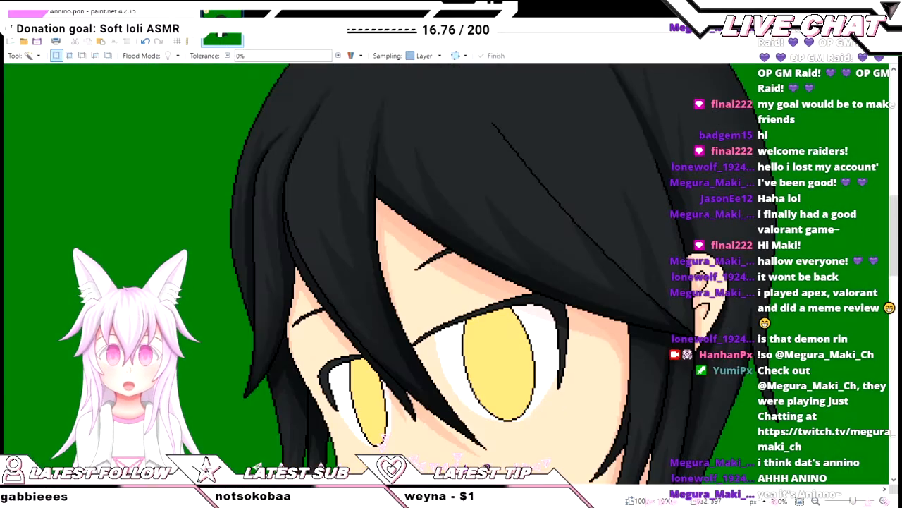
- Select the face skin with the Magic Wand and draw a 1 px curved shadow line beside the larger eye, below the fringe
click(594, 402)
scroll(594, 402, down, 2)
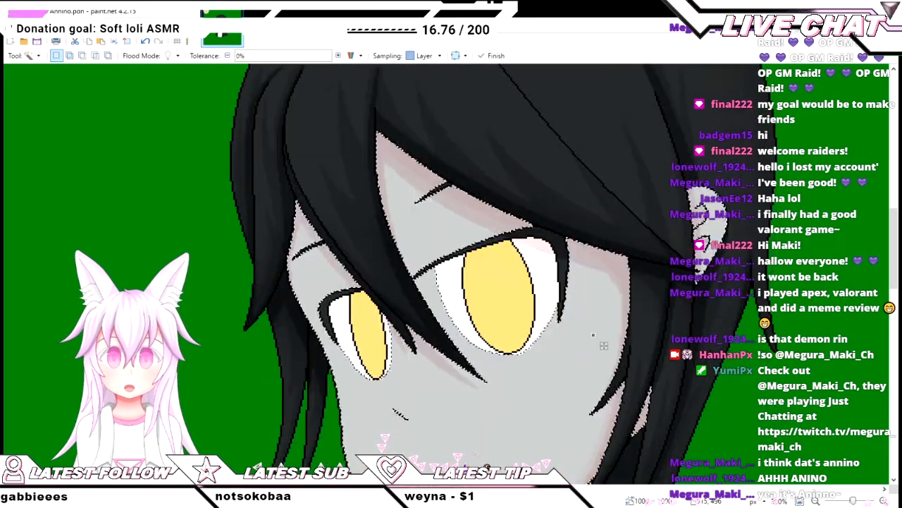
key(o)
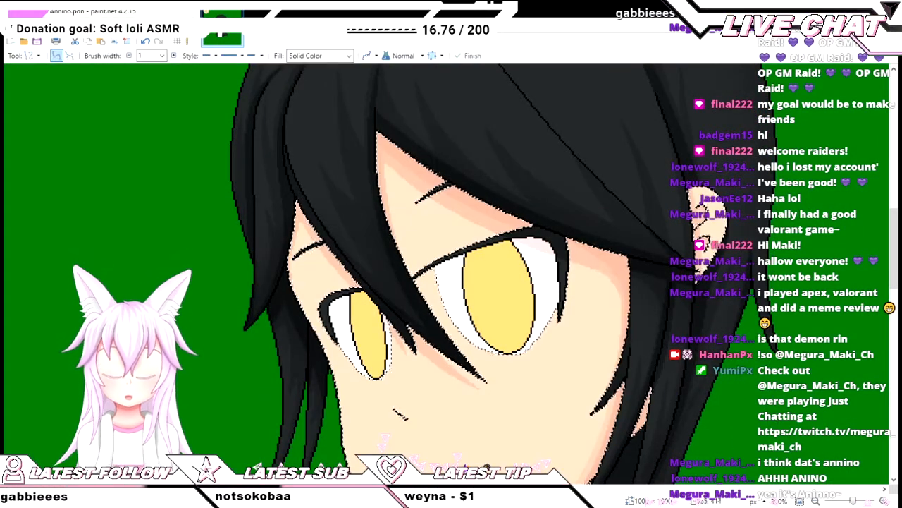
scroll(612, 274, up, 2)
scroll(620, 257, up, 3)
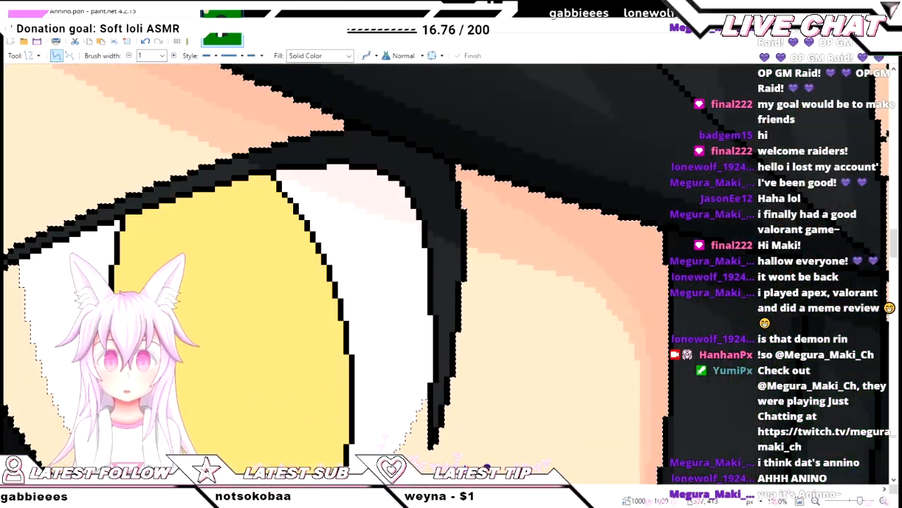
drag(424, 183, 598, 250)
key(Return)
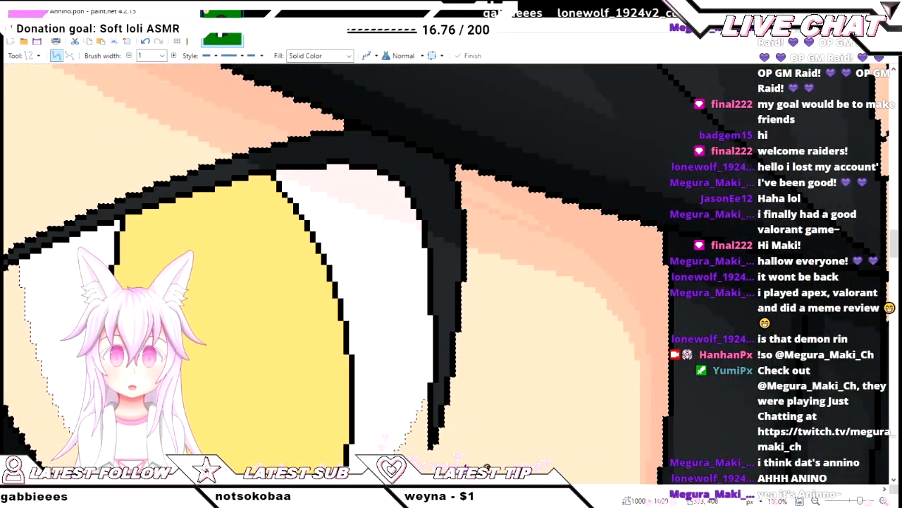
- Fill the gap between the new line and the existing skin shadow with the shadow colour, using 0% tolerance
key(f)
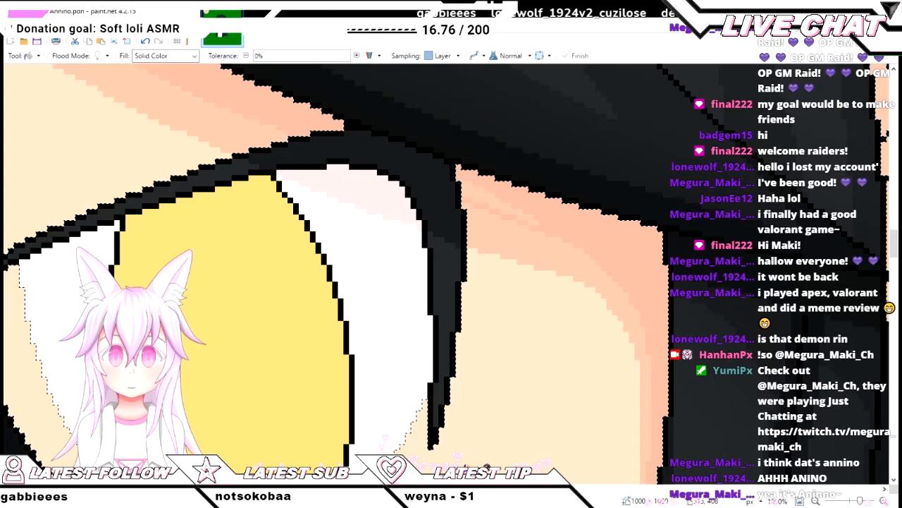
scroll(499, 207, up, 2)
scroll(519, 223, down, 1)
scroll(524, 227, down, 2)
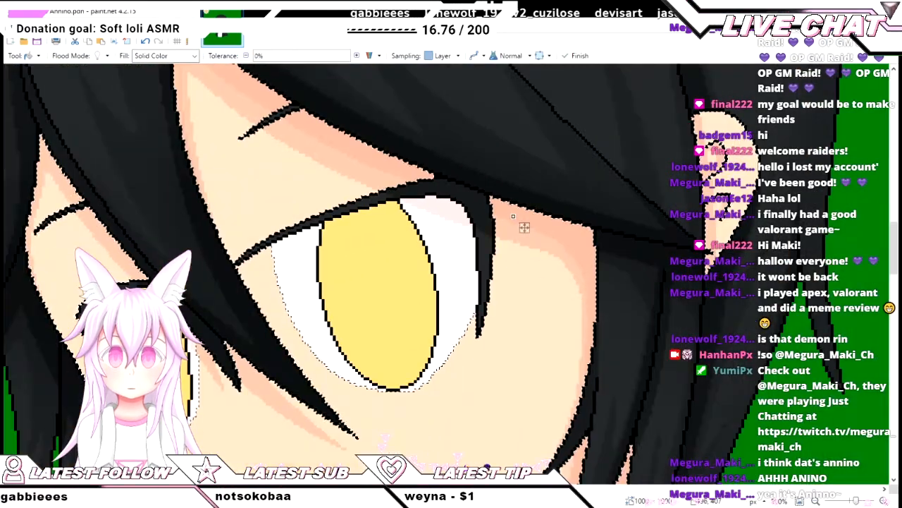
- Fill the leftover skin pixels along the hair strand's edge on the forehead with the shadow colour
scroll(524, 228, left, 3)
scroll(524, 228, up, 2)
scroll(524, 227, left, 3)
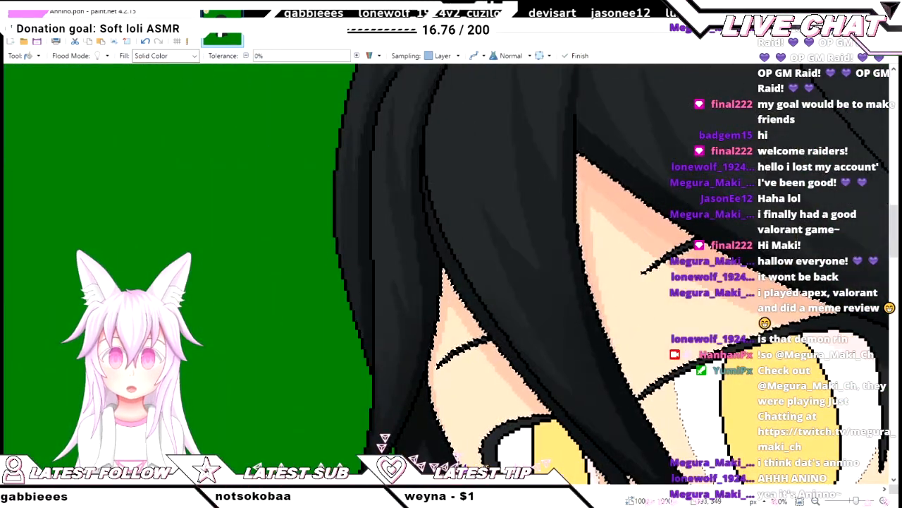
scroll(591, 146, up, 2)
scroll(591, 146, up, 2)
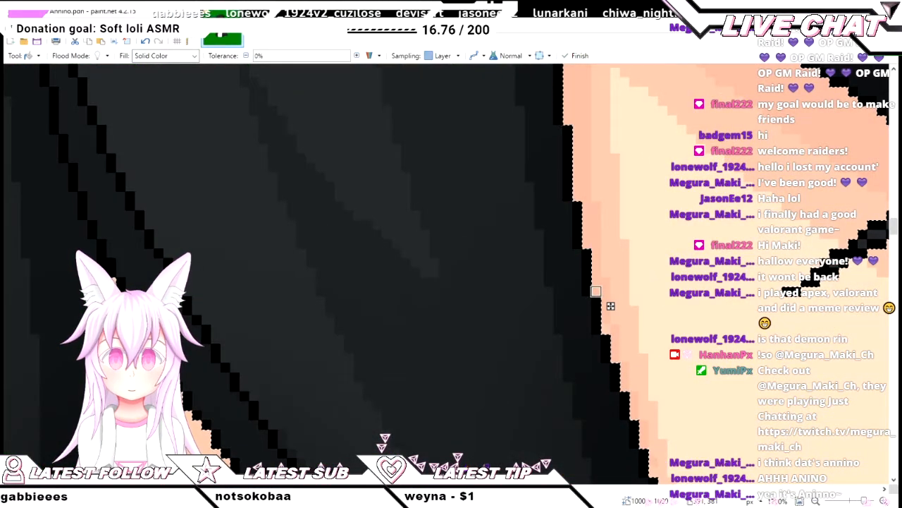
scroll(602, 302, up, 2)
scroll(607, 340, down, 3)
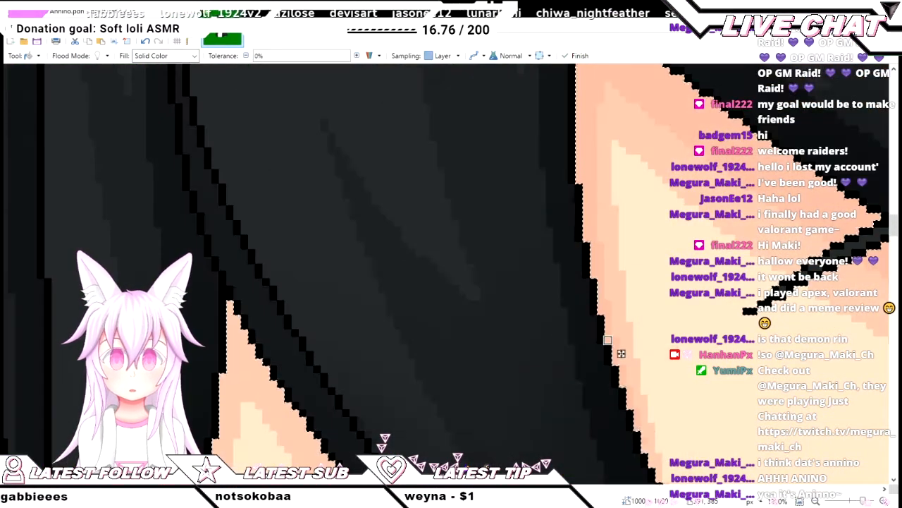
key(p)
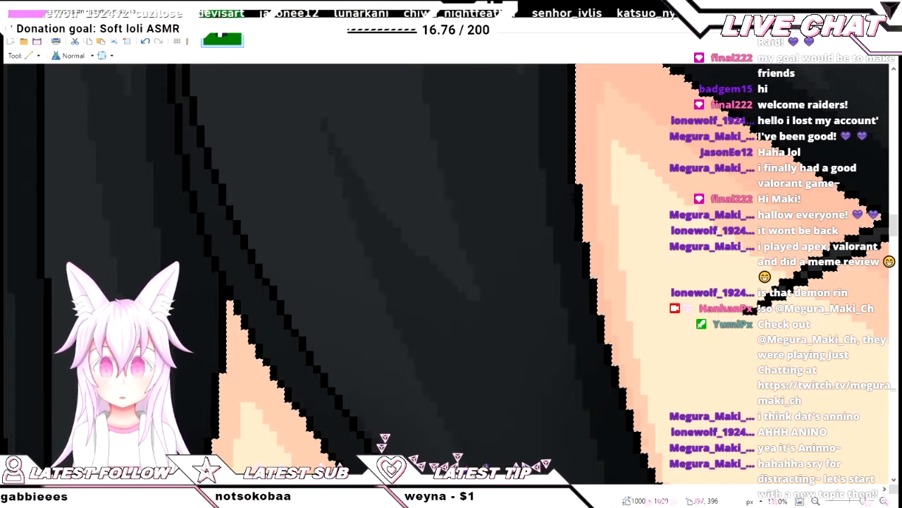
- Sample the skin colour beside the tip of the long central hair strand and activate the Pencil tool
scroll(451, 275, down, 5)
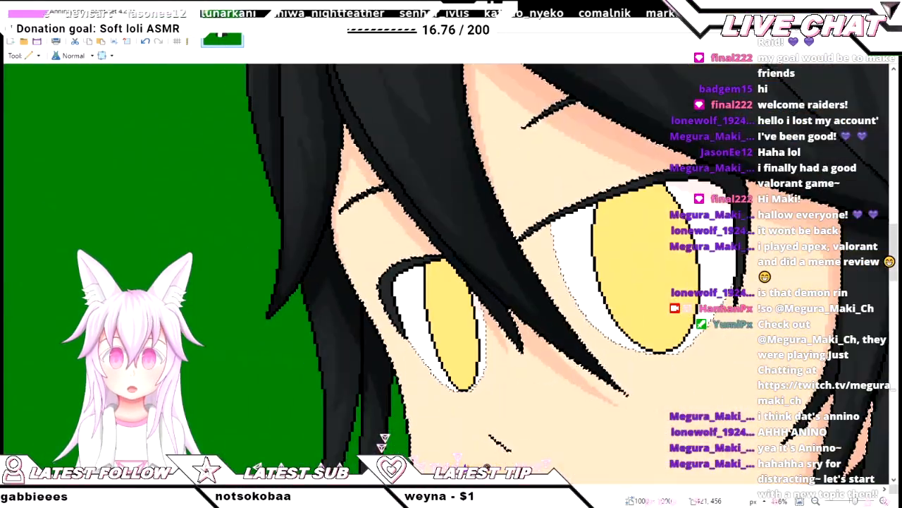
key(o)
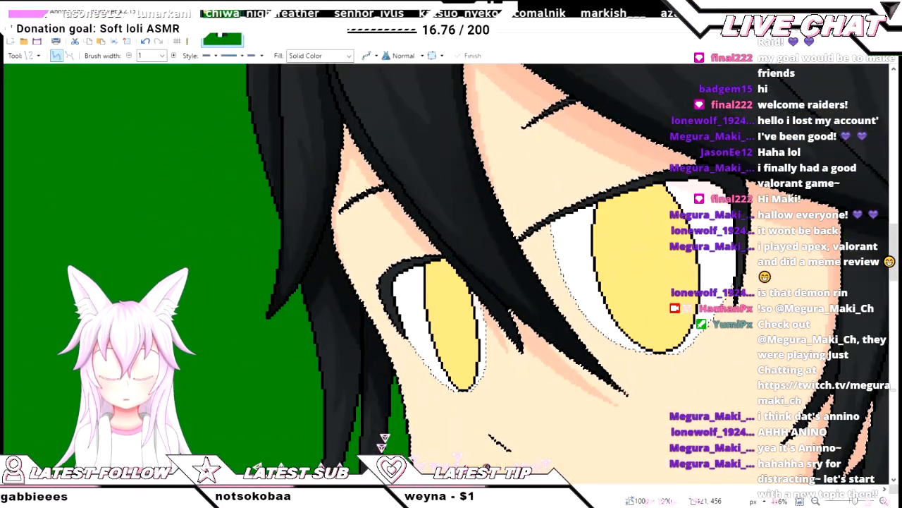
scroll(384, 439, up, 2)
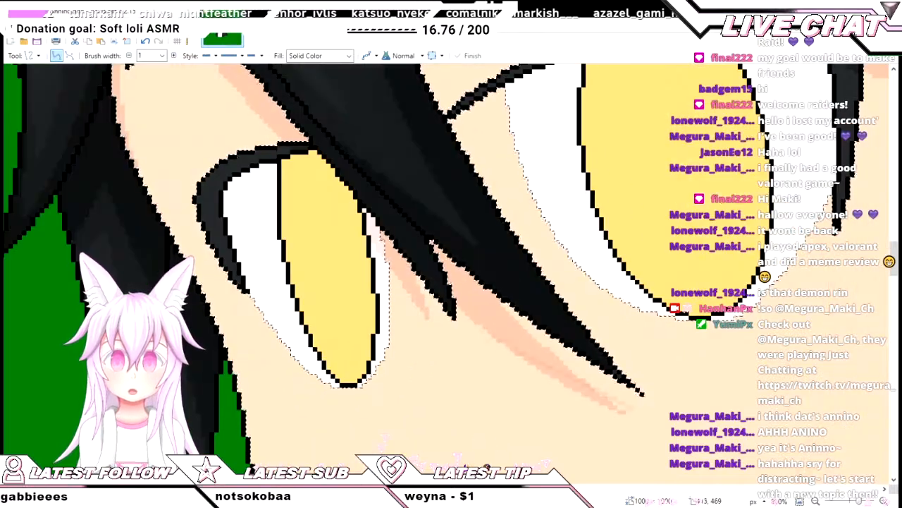
key(k)
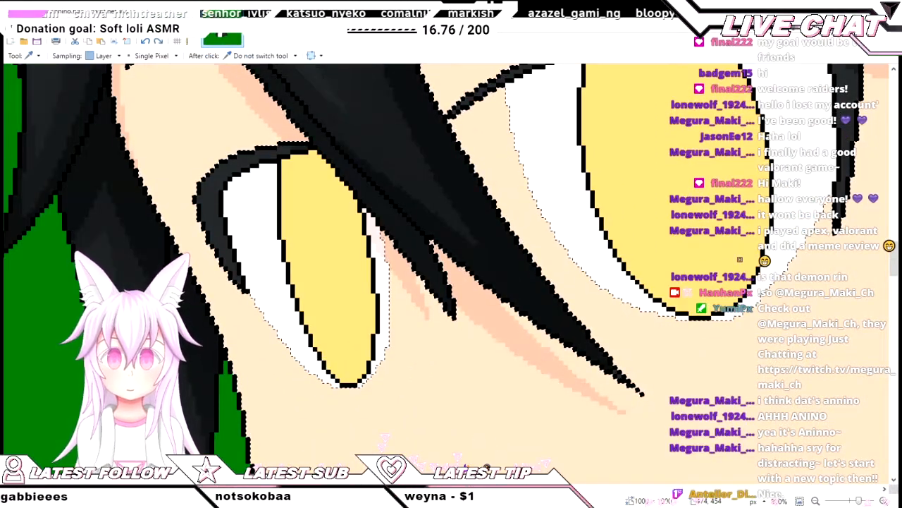
scroll(577, 344, up, 2)
scroll(577, 344, up, 3)
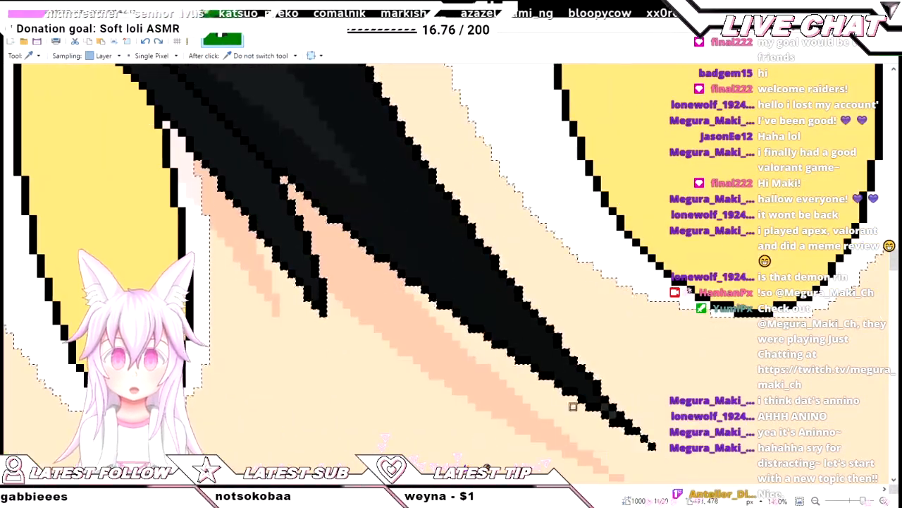
key(p)
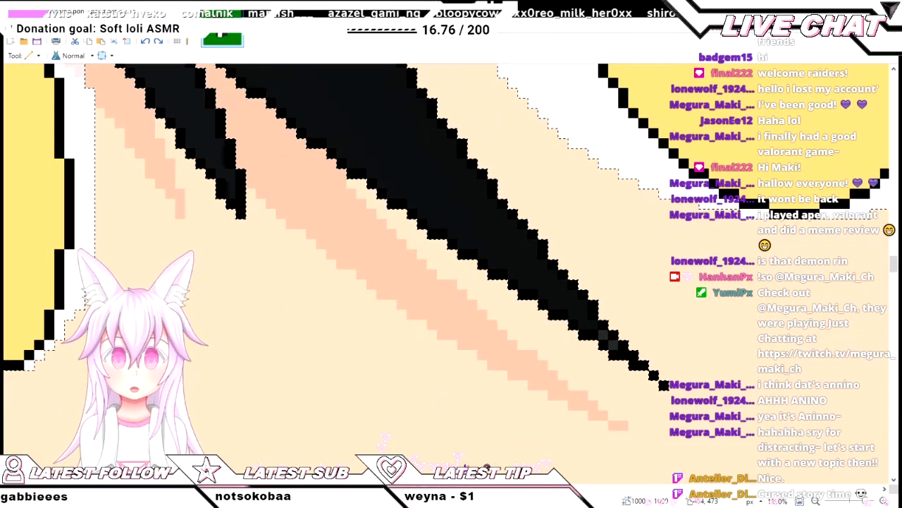
- Clear the skin selection, sample the dark hair colour and retouch the central strand's tip with the Pencil
key(k)
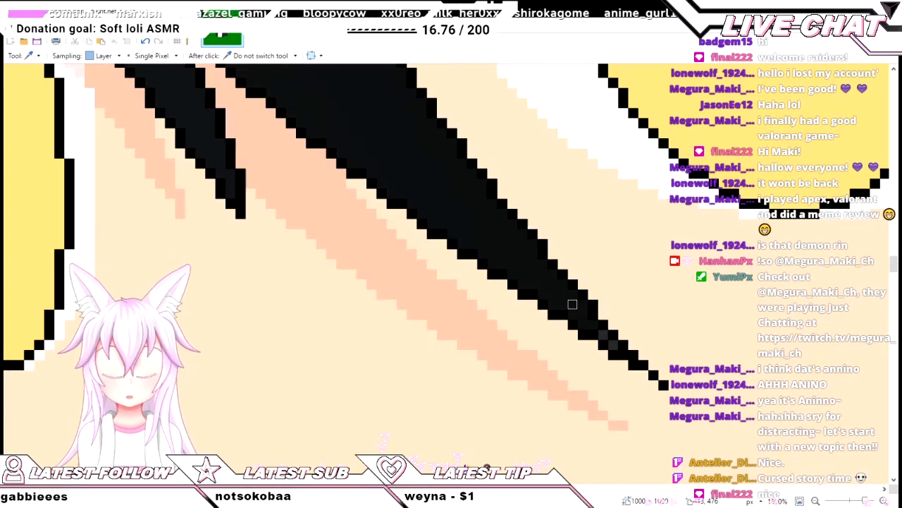
key(p)
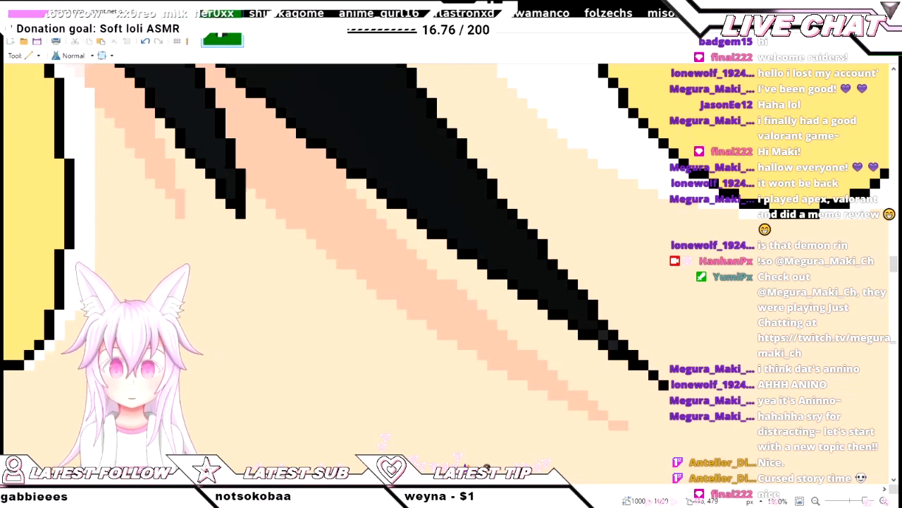
scroll(331, 268, down, 2)
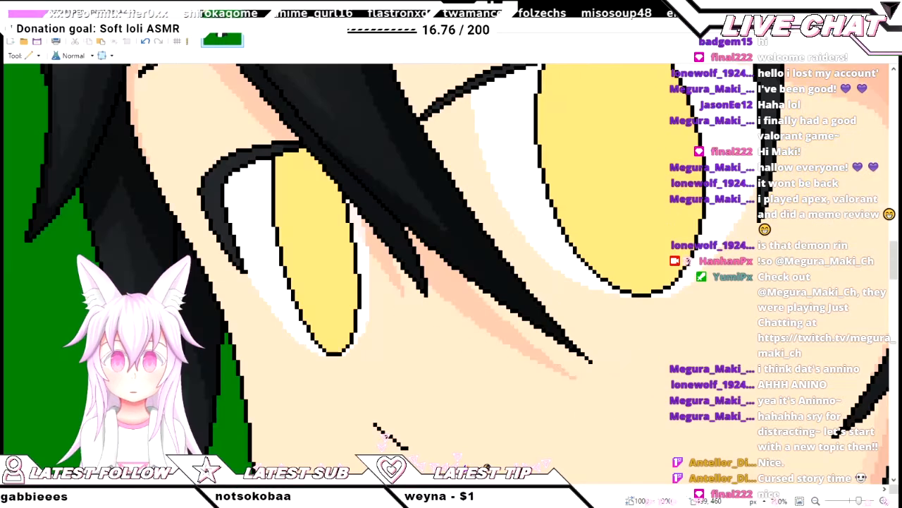
- Examine the shading on the hair, forehead and eyes, both close up and with the whole head in view
scroll(339, 268, down, 2)
scroll(338, 268, up, 5)
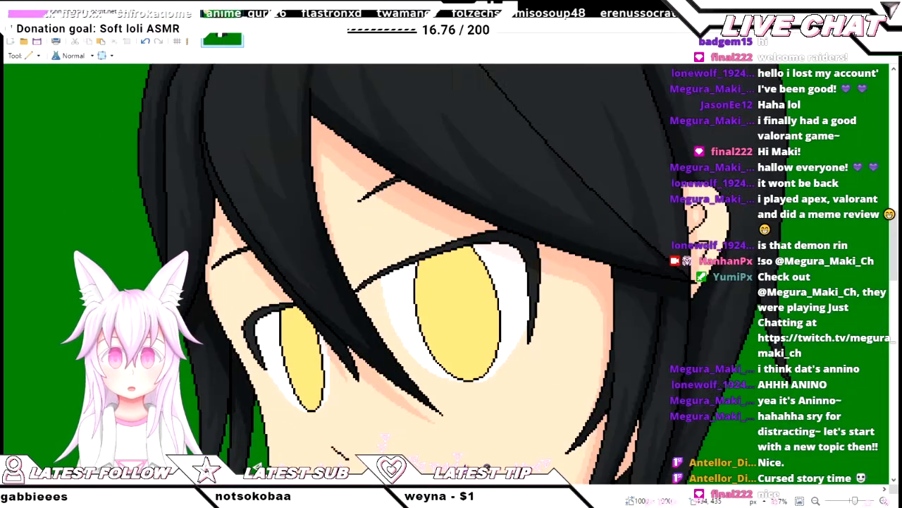
scroll(339, 267, up, 2)
scroll(338, 268, down, 2)
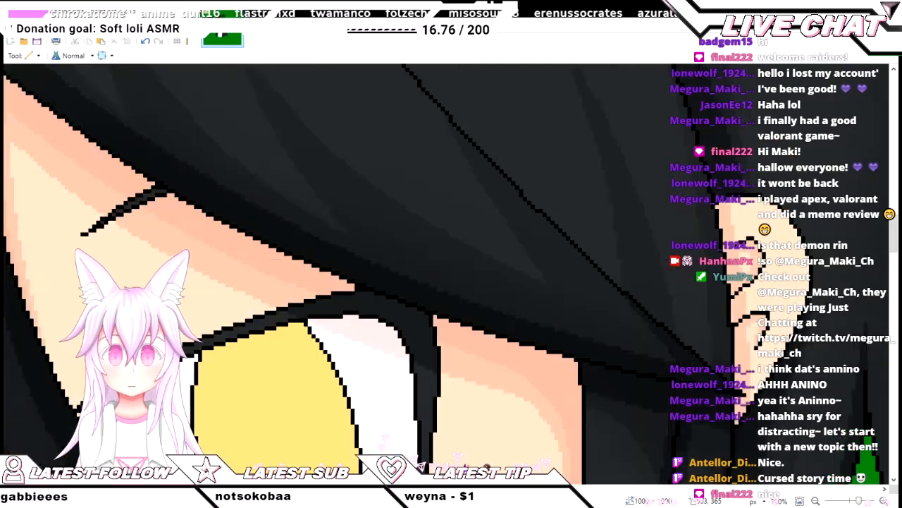
scroll(338, 268, up, 2)
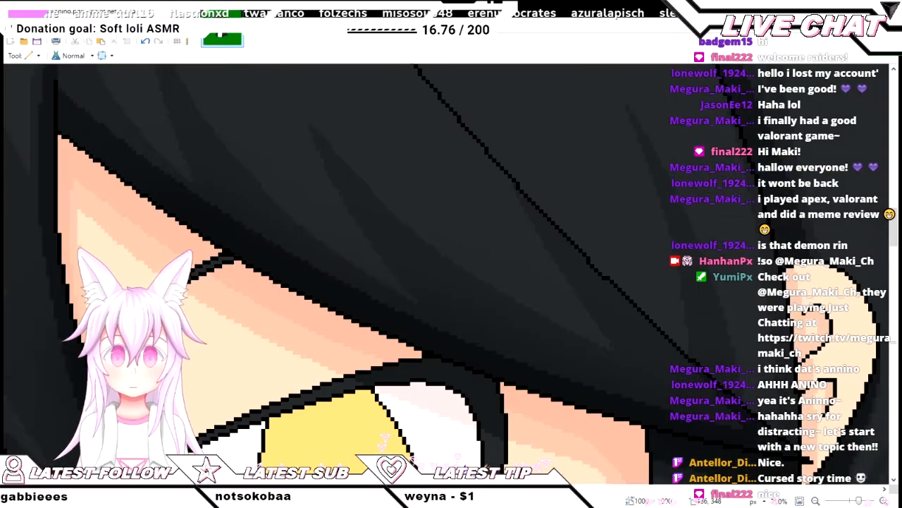
scroll(339, 268, down, 2)
scroll(317, 211, up, 1)
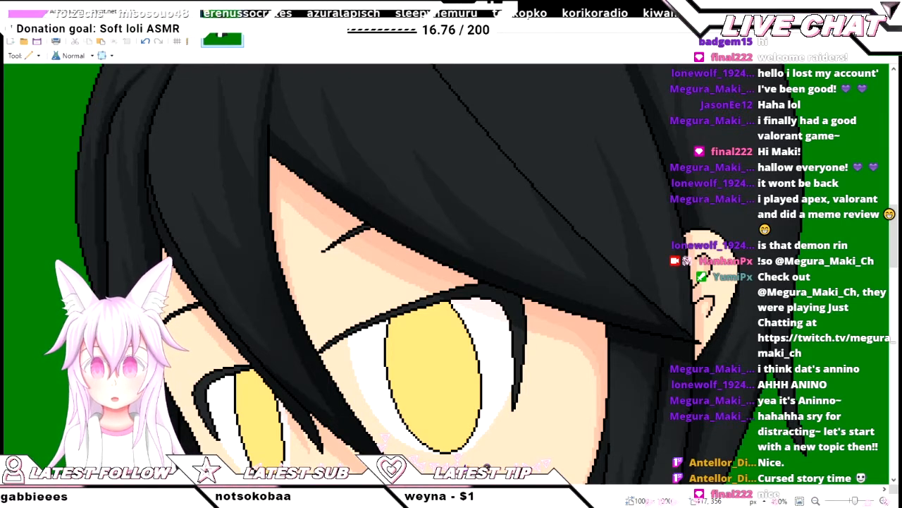
scroll(317, 247, down, 2)
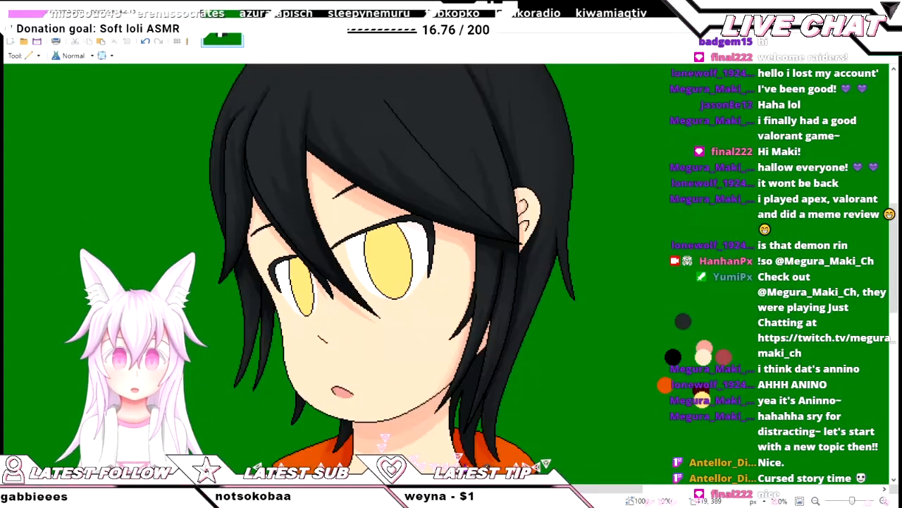
drag(702, 353, 832, 296)
scroll(353, 218, down, 1)
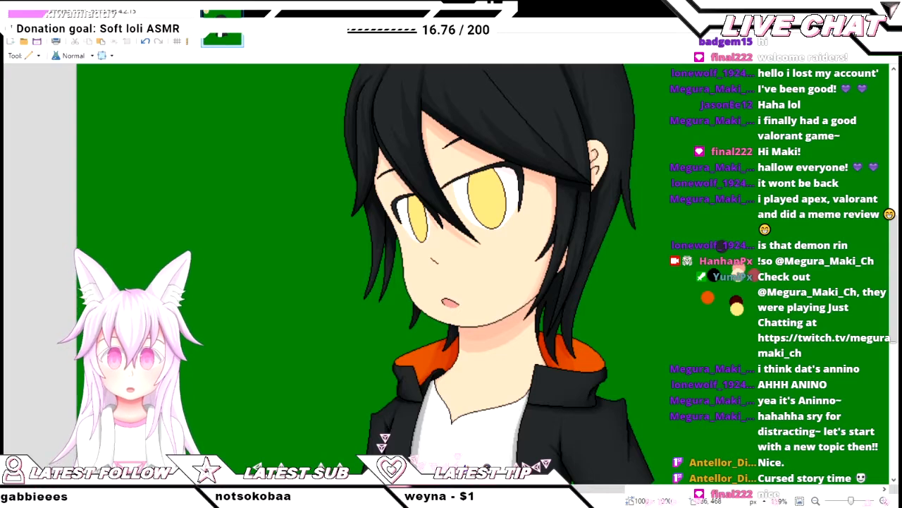
scroll(357, 83, up, 3)
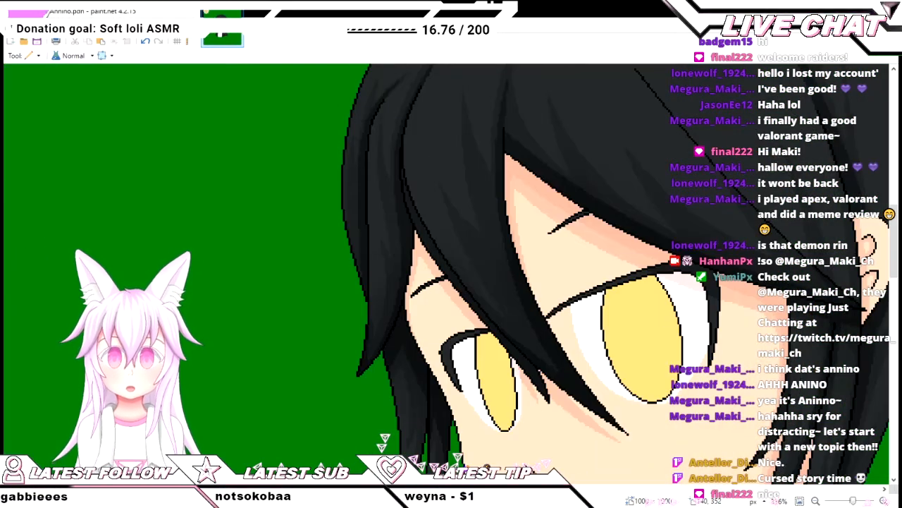
- Sample the skin shadow colour with the Color Picker and activate the Line/Curve tool with brush width 1
key(o)
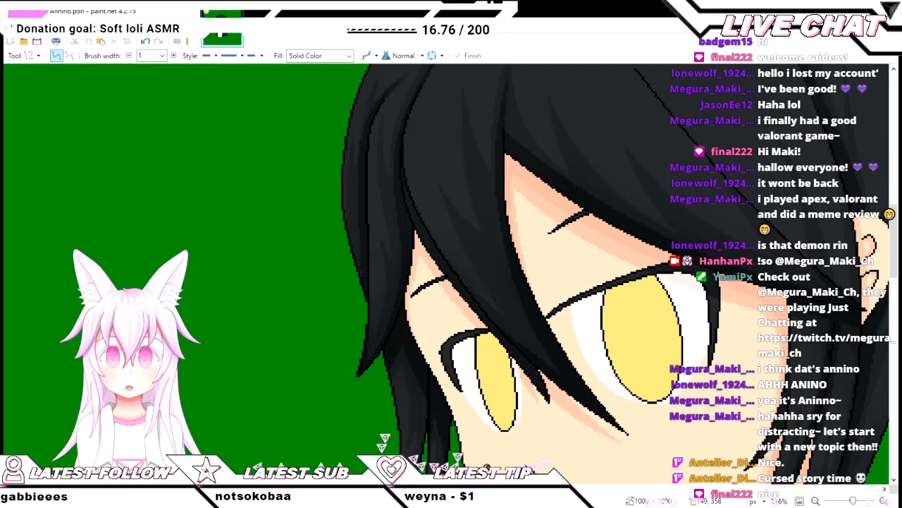
key(k)
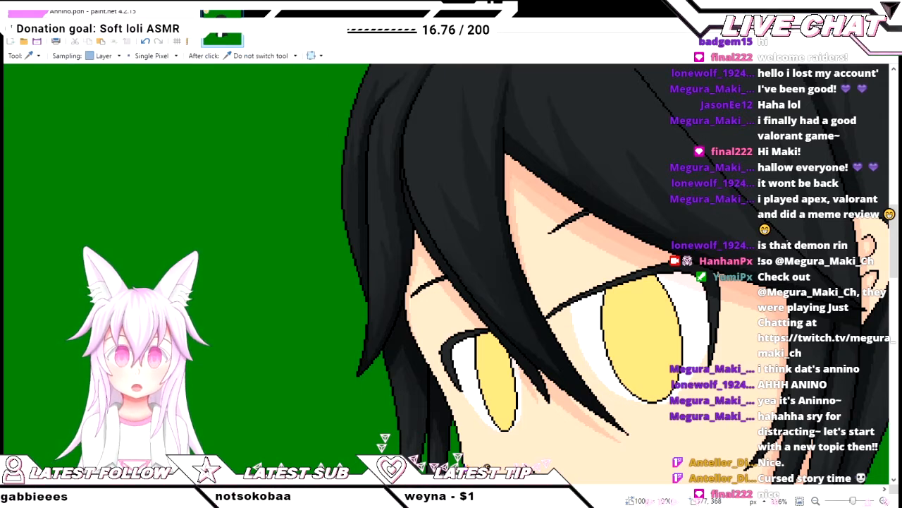
key(o)
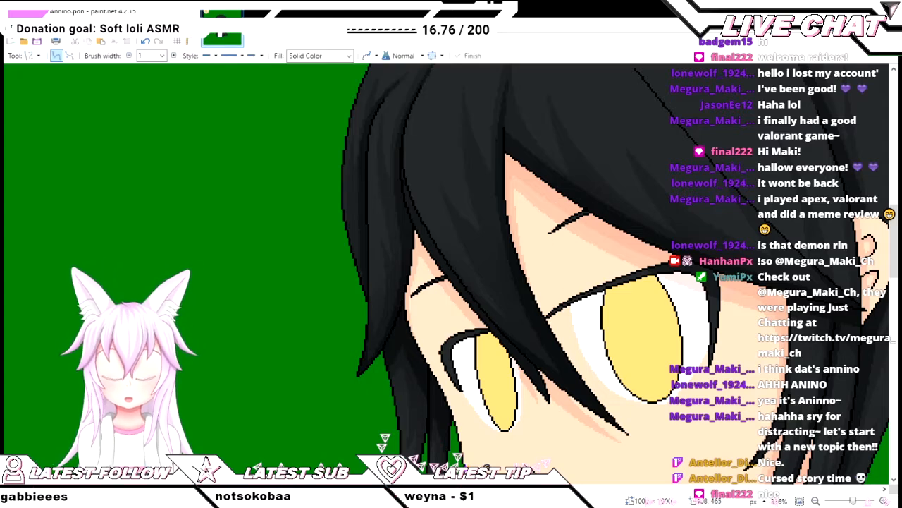
scroll(565, 286, up, 2)
key(k)
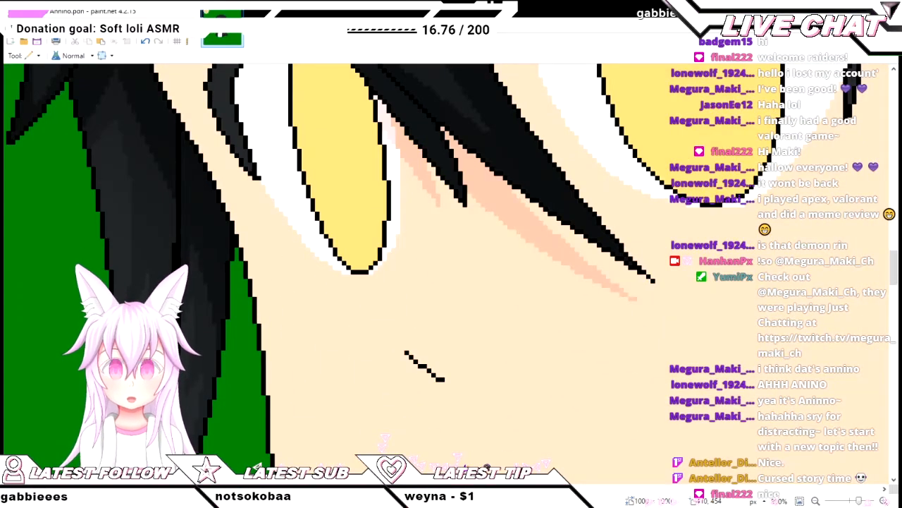
key(o)
scroll(447, 134, up, 5)
scroll(205, 339, down, 4)
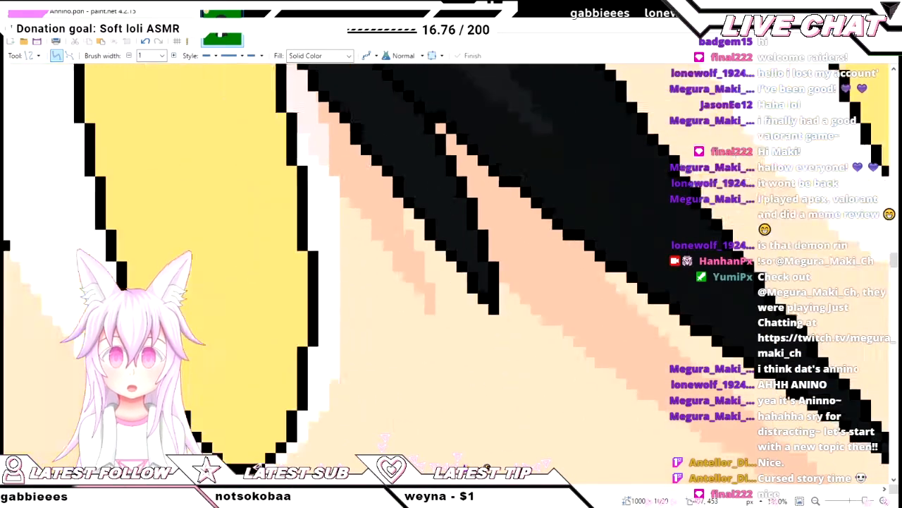
- Select the skin and skin shadow areas of the face, including the forehead, with the Magic Wand at 0% tolerance
key(f)
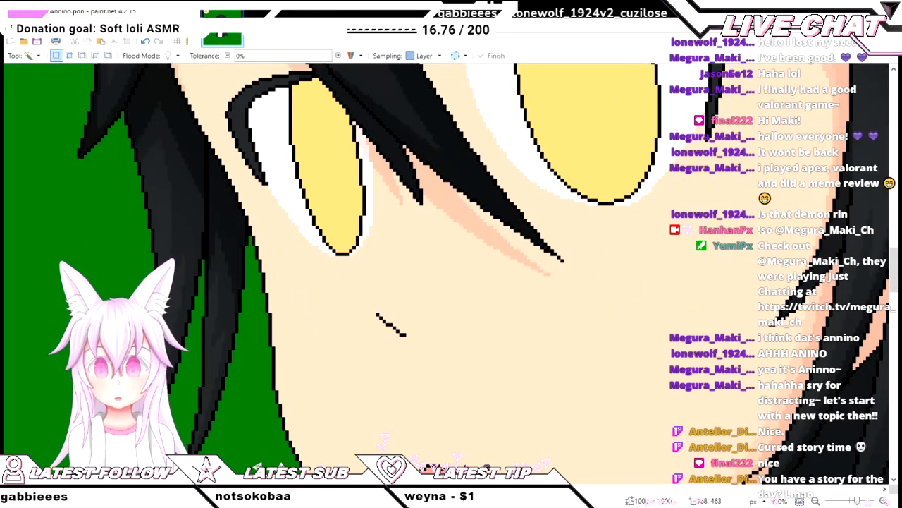
click(523, 359)
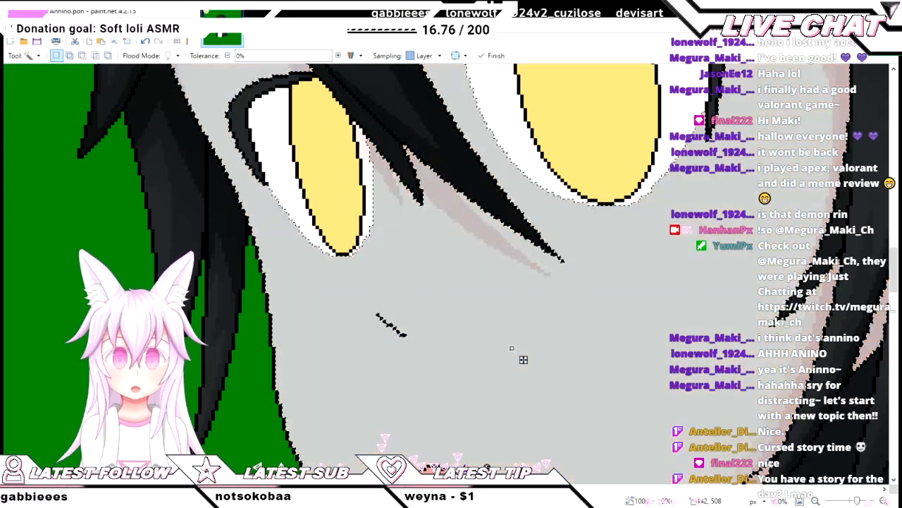
scroll(522, 359, down, 3)
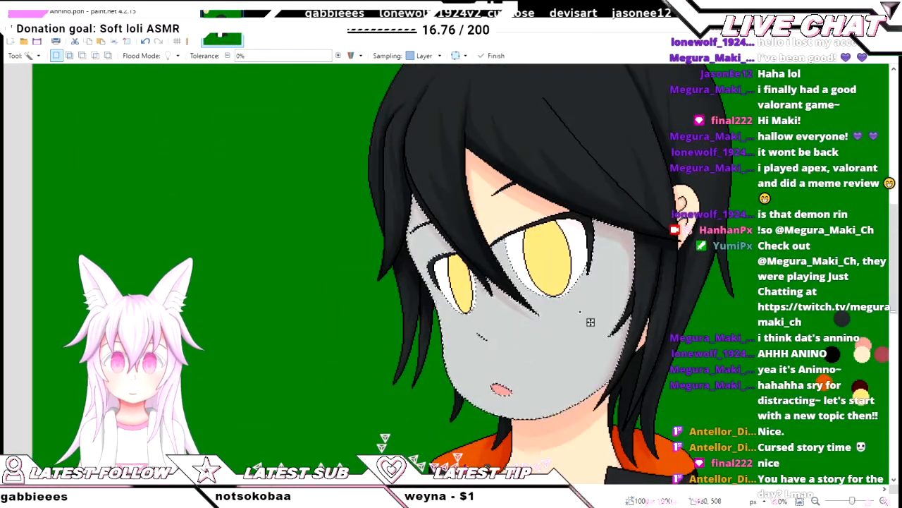
scroll(532, 354, up, 3)
scroll(529, 275, up, 2)
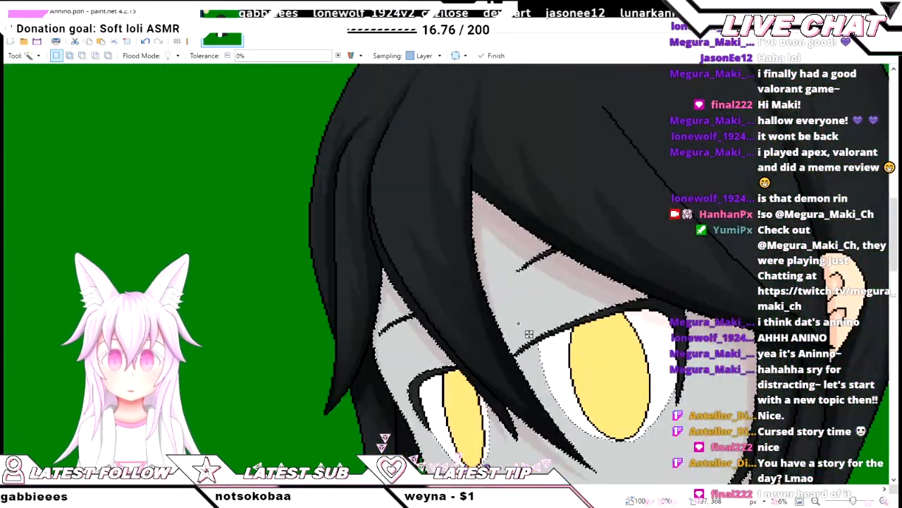
scroll(529, 274, down, 2)
scroll(529, 199, up, 4)
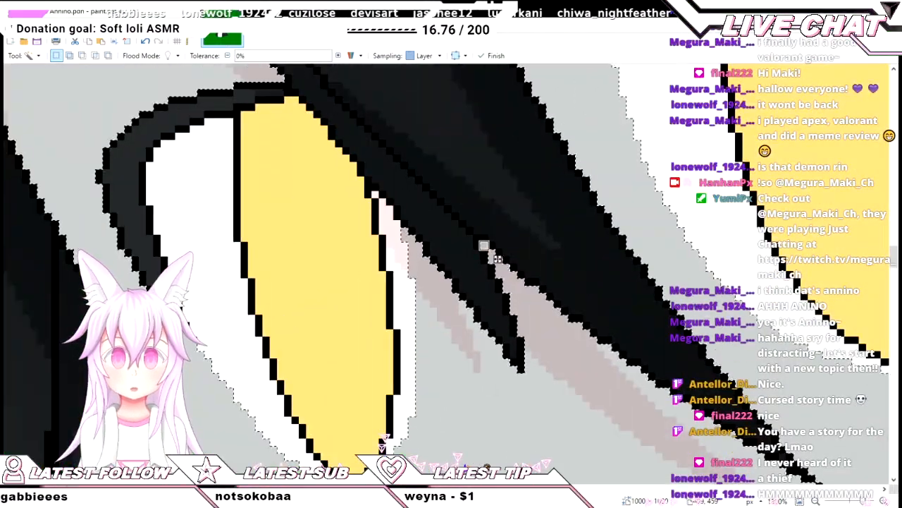
scroll(500, 277, down, 3)
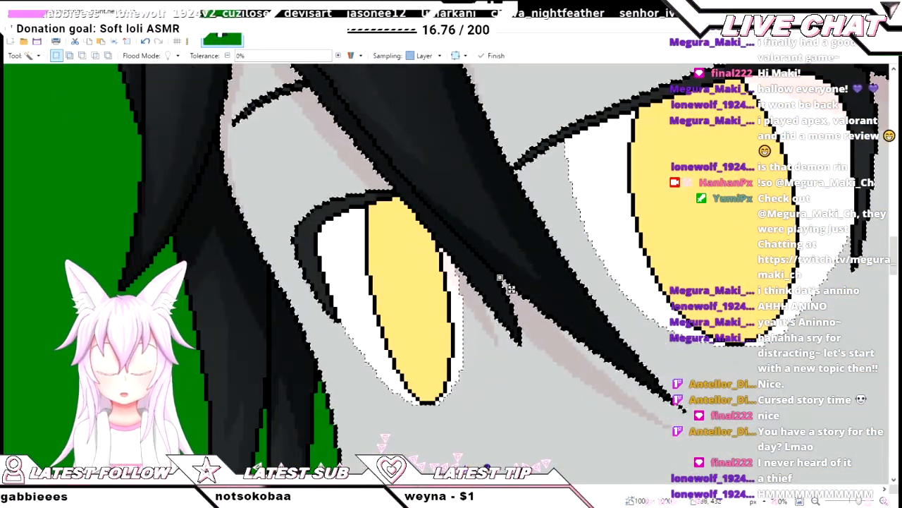
- Draw a curve with brush width 1 through the skin shadow beneath the long central hair strand, down to its tip
key(o)
scroll(463, 253, up, 4)
scroll(452, 273, down, 1)
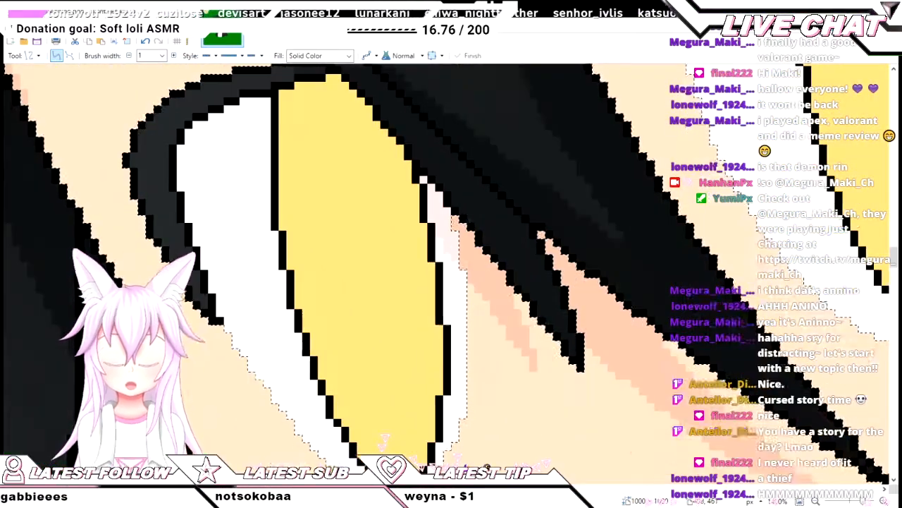
scroll(451, 273, right, 3)
drag(371, 296, 449, 384)
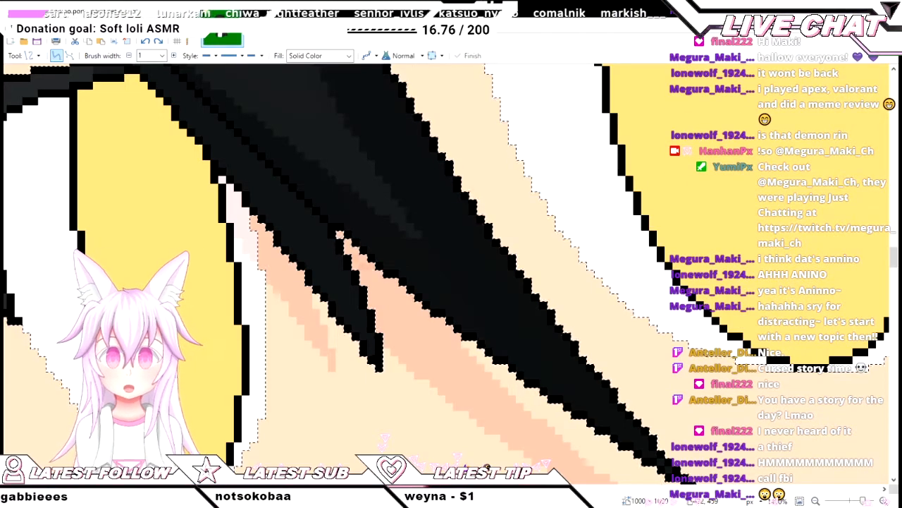
scroll(451, 274, down, 2)
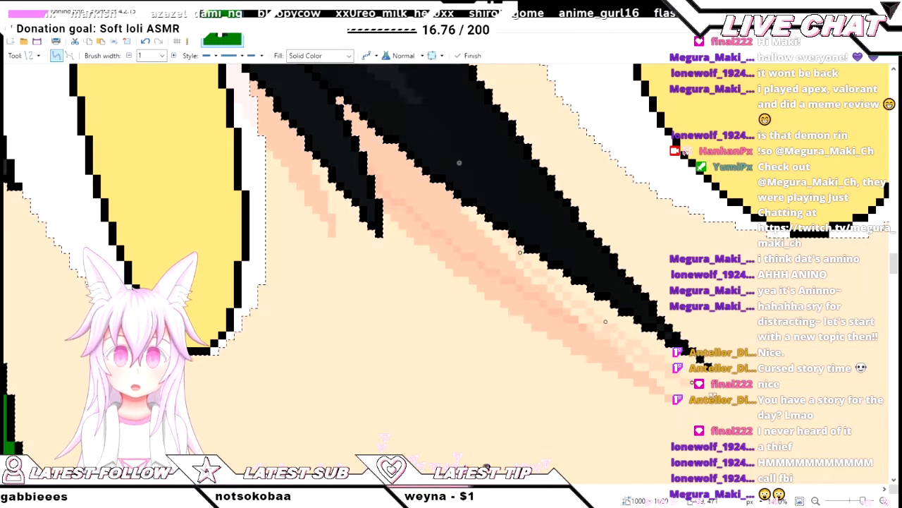
scroll(592, 318, up, 3)
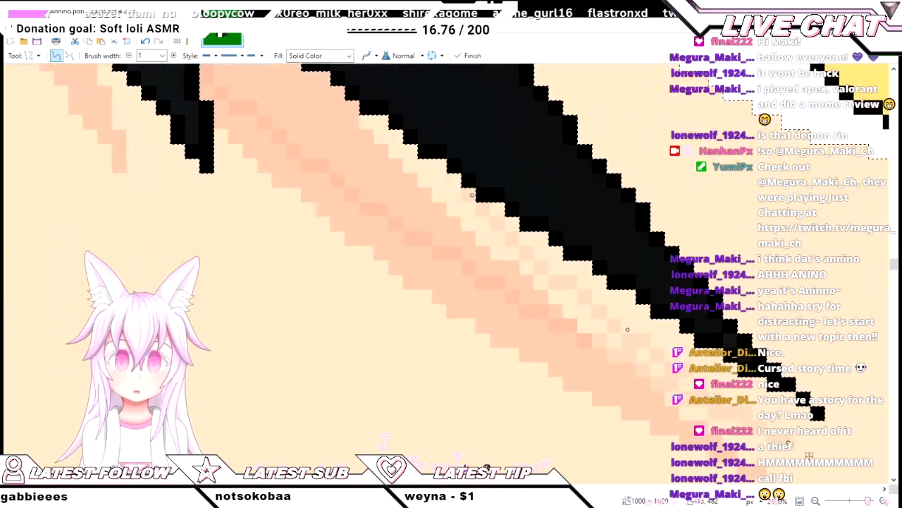
key(Return)
- Fill the area between the new curve and the central strand with the darker shadow colour at 0% tolerance
key(f)
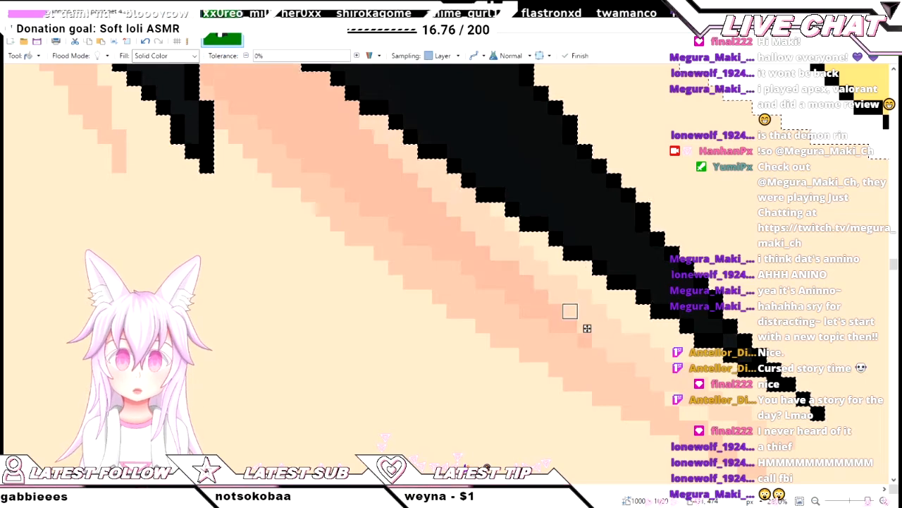
scroll(568, 308, down, 4)
scroll(444, 344, up, 2)
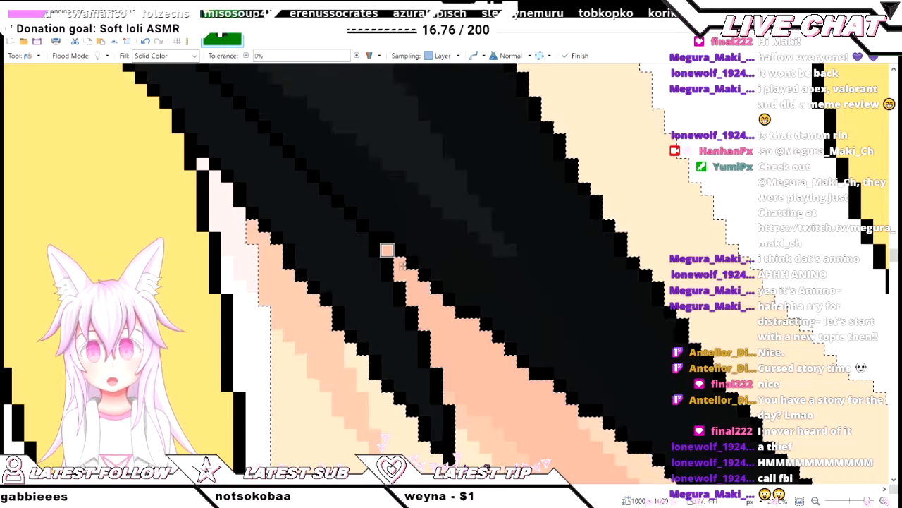
- Add the whites of both eyes to the skin selection with the Magic Wand at 0% tolerance
key(s)
scroll(375, 273, down, 3)
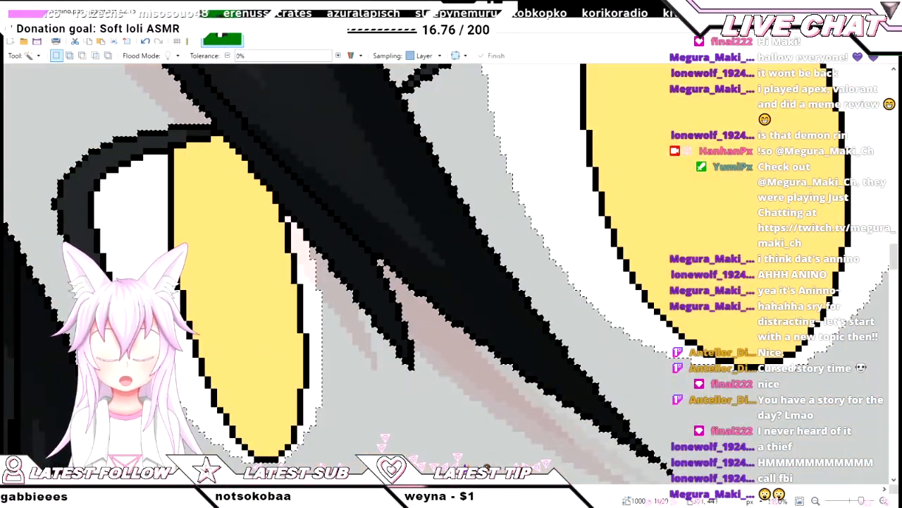
ctrl+click(115, 219)
ctrl+click(312, 275)
scroll(312, 275, up, 2)
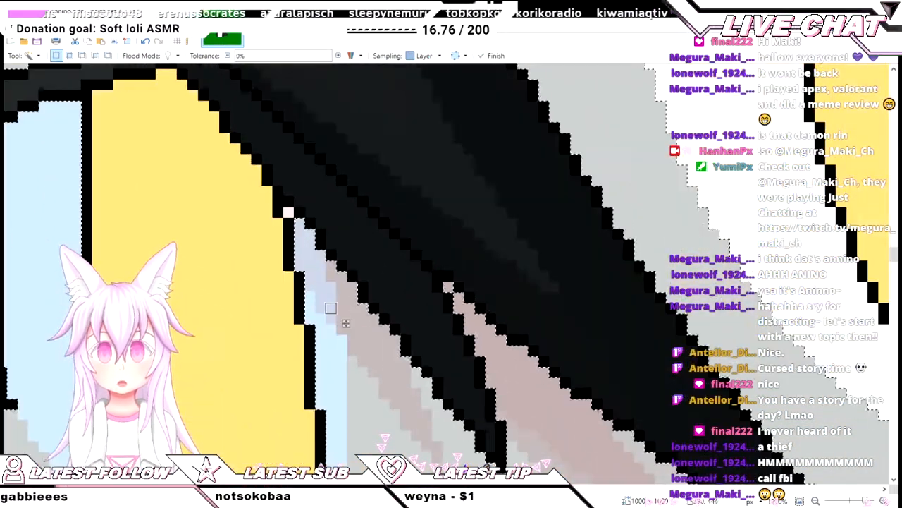
scroll(303, 275, down, 3)
scroll(296, 275, up, 5)
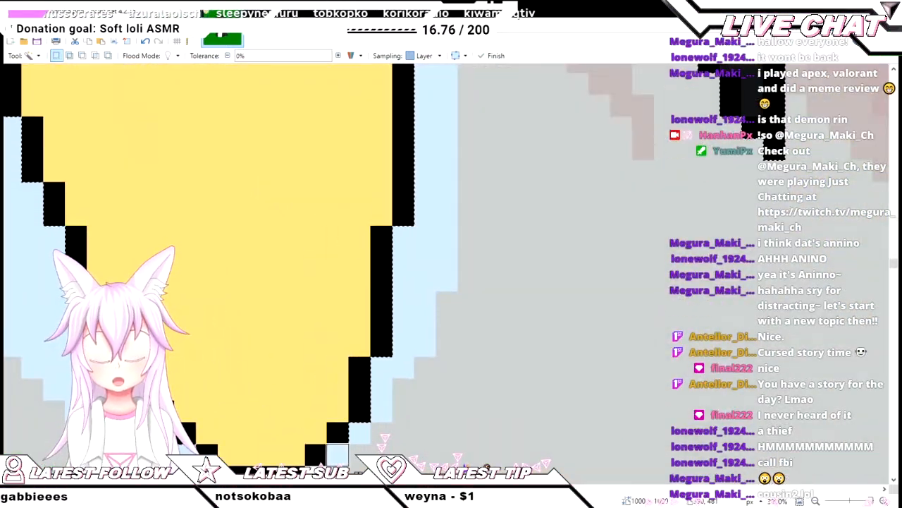
scroll(321, 443, down, 5)
drag(319, 444, 252, 439)
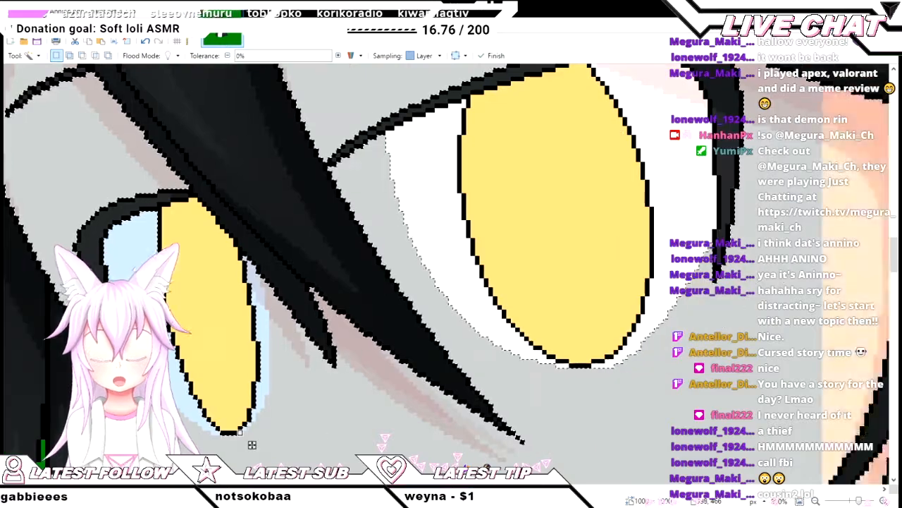
click(454, 252)
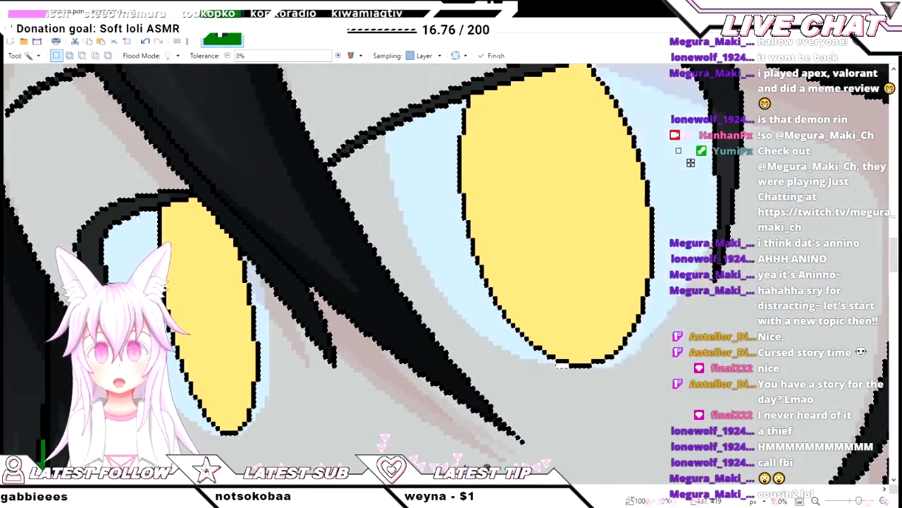
scroll(564, 356, up, 3)
scroll(564, 356, down, 5)
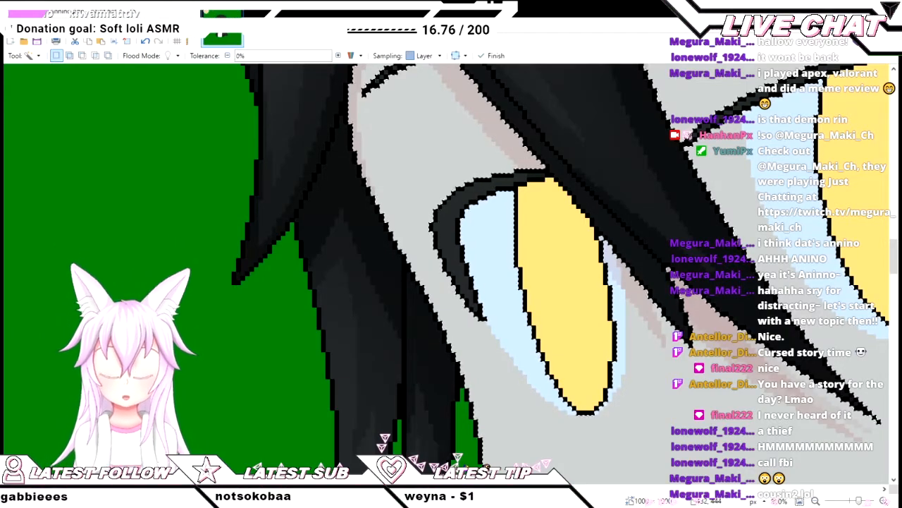
- Draw a curve with brush width 1 through the skin shadow beneath the strand crossing the smaller eye, from above the eyebrow to the strand's tip
scroll(635, 338, up, 1)
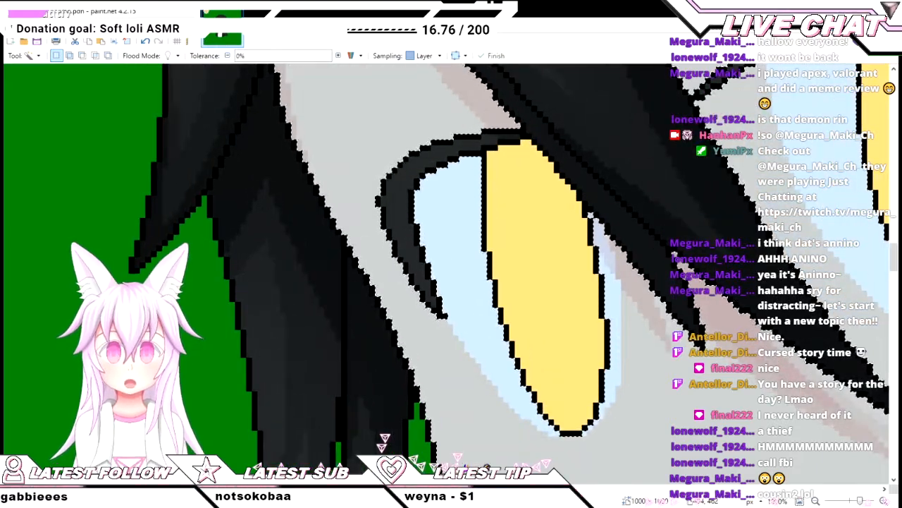
scroll(643, 318, up, 1)
key(o)
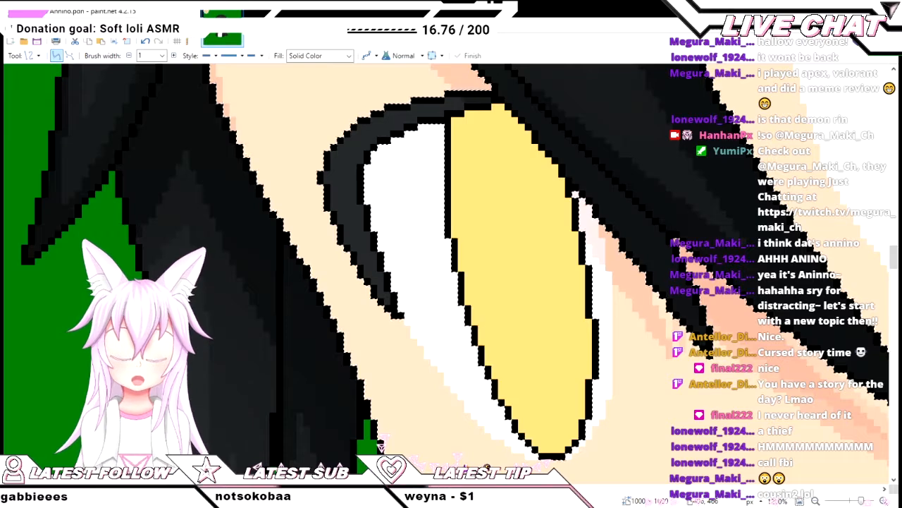
scroll(643, 318, up, 2)
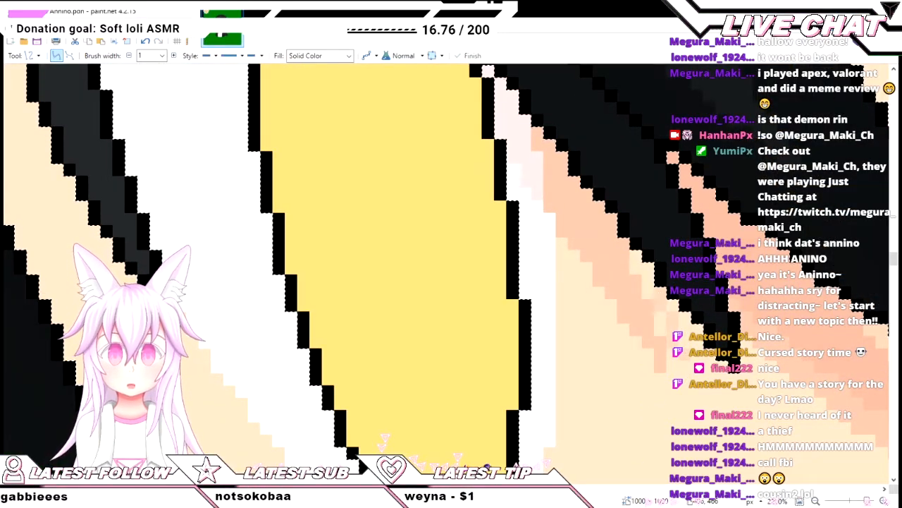
scroll(620, 282, down, 2)
scroll(483, 289, up, 3)
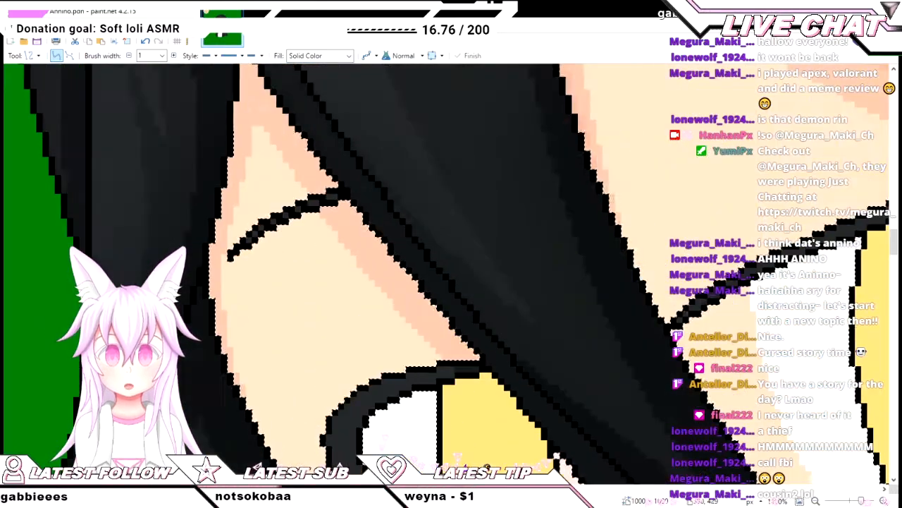
scroll(483, 289, down, 2)
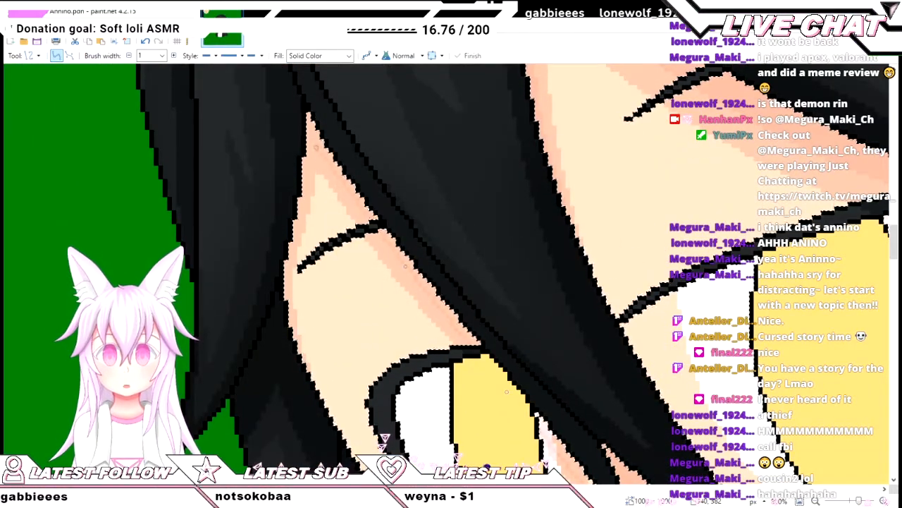
scroll(624, 402, down, 3)
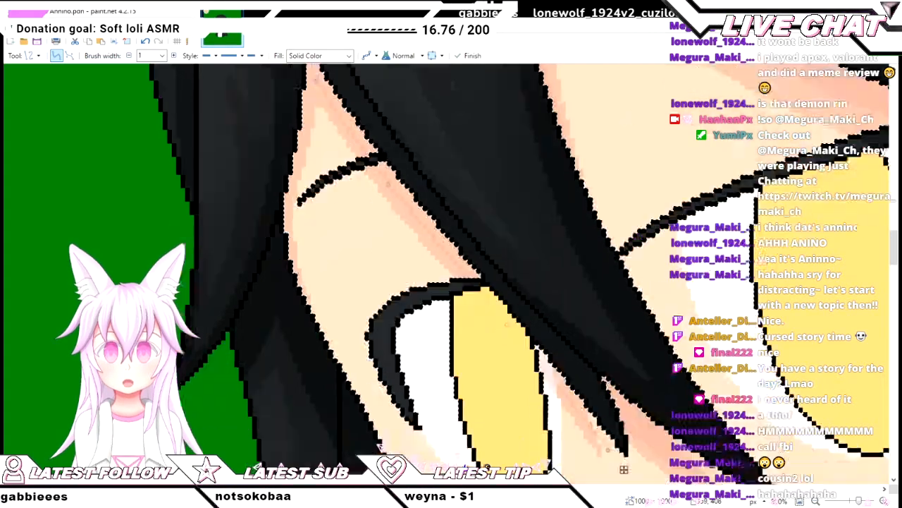
scroll(624, 402, up, 3)
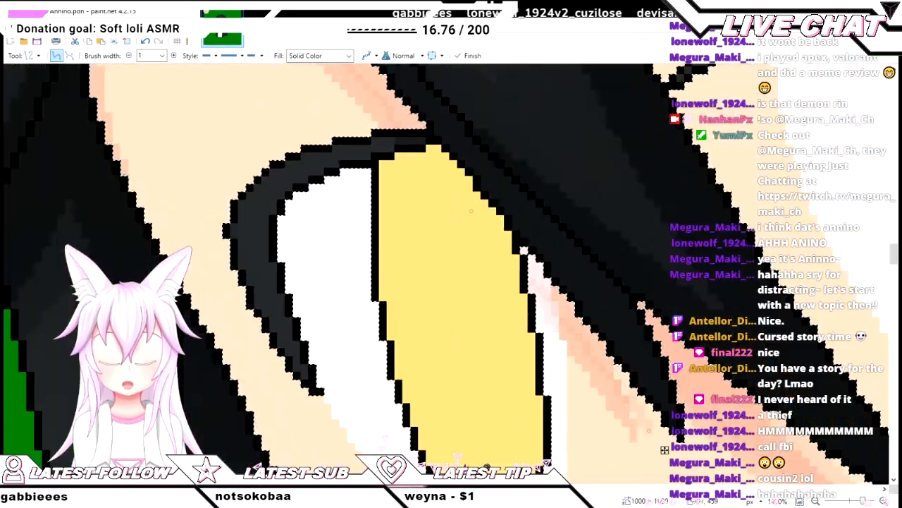
- Fill the areas between the new curve and the strand, including the shaded eye white, with the darker shadow at 0% tolerance
key(f)
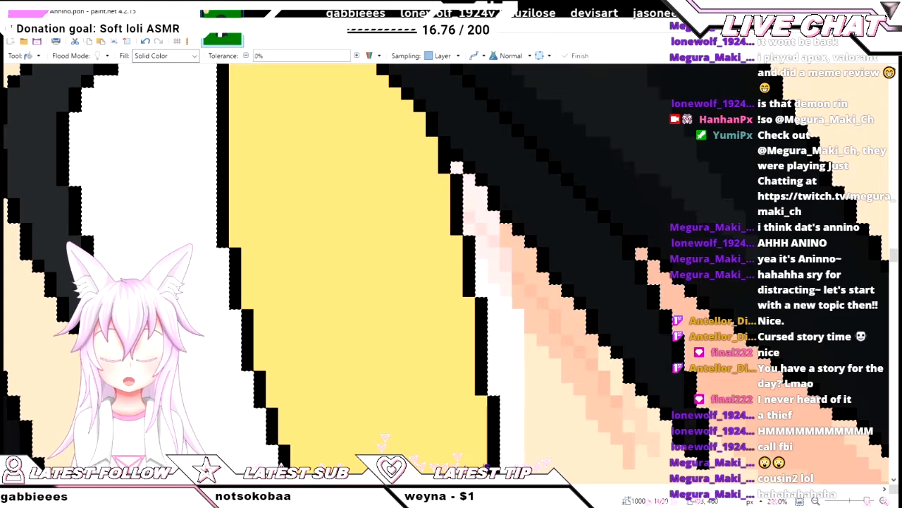
scroll(616, 444, up, 2)
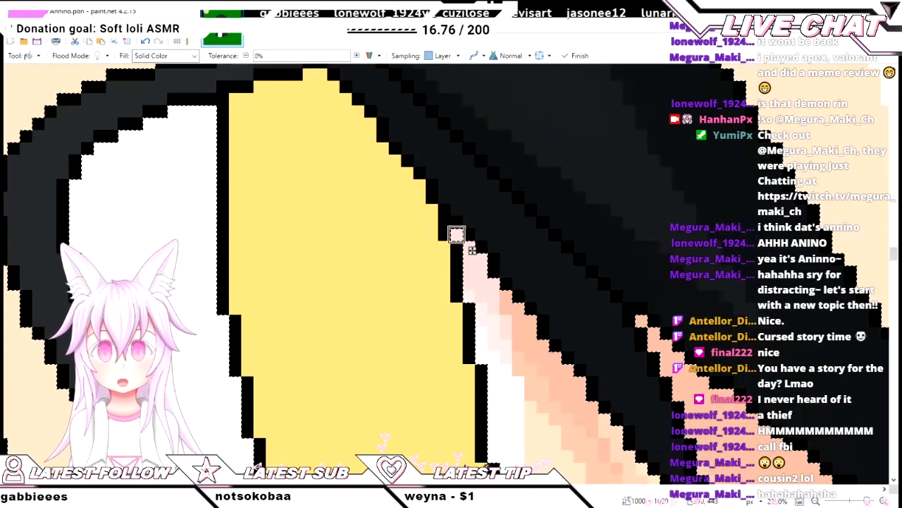
scroll(456, 232, up, 10)
scroll(487, 300, up, 5)
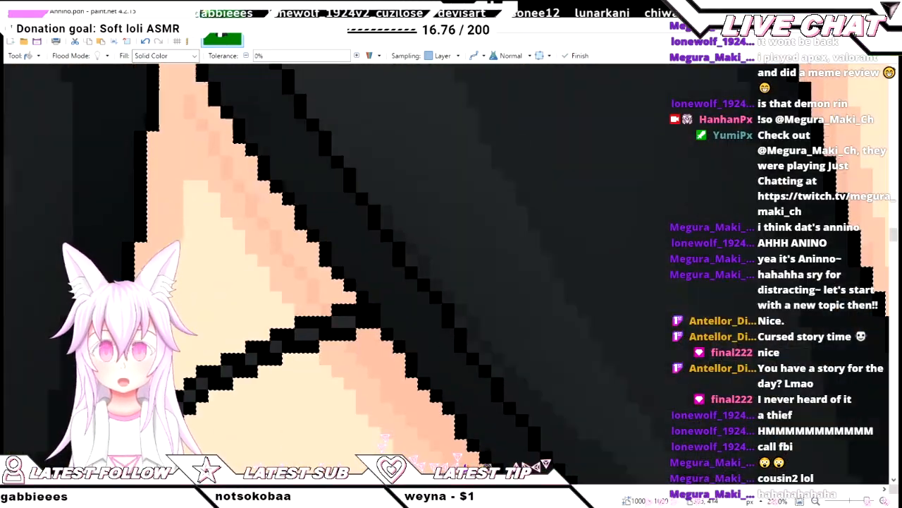
scroll(381, 296, up, 6)
key(ctrl+z)
key(ctrl+z)
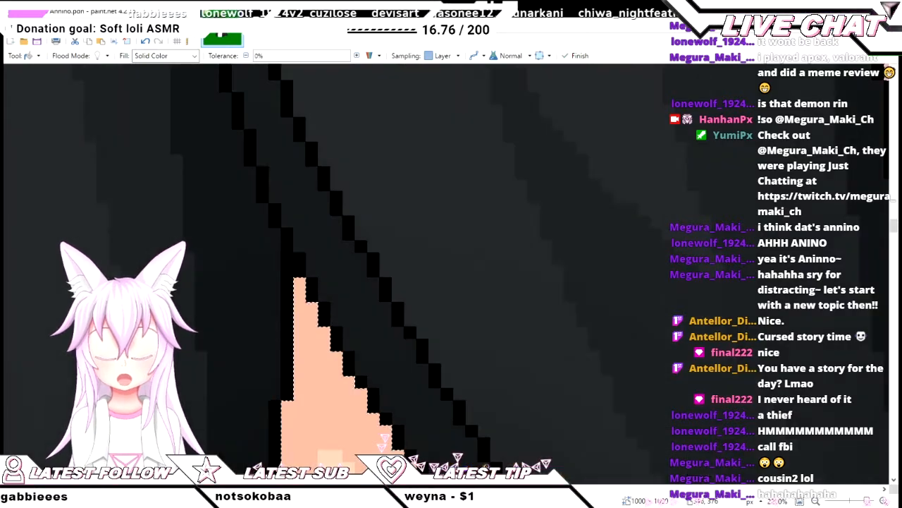
- Draw curves with brush width 1 through the skin shadow along the outer hair edge, from above the smaller eye's eyebrow to below it
scroll(381, 296, down, 5)
key(o)
scroll(380, 442, up, 3)
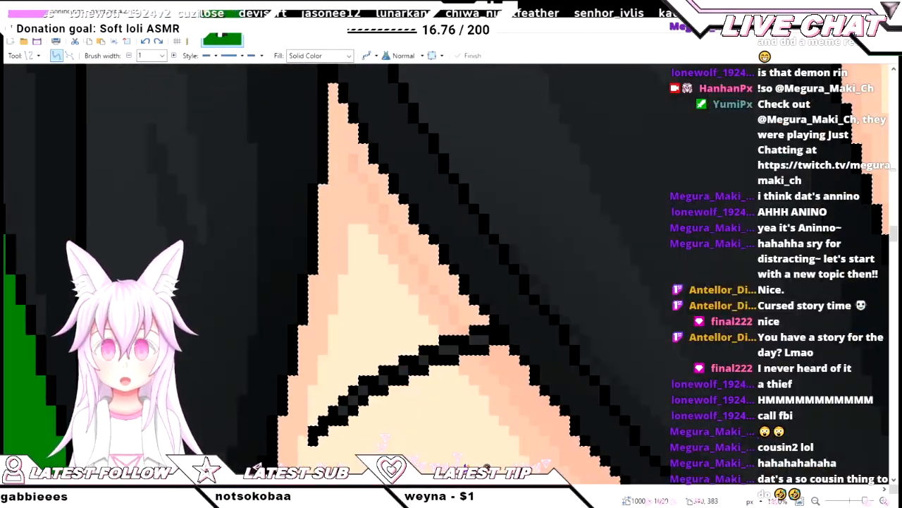
scroll(451, 282, down, 3)
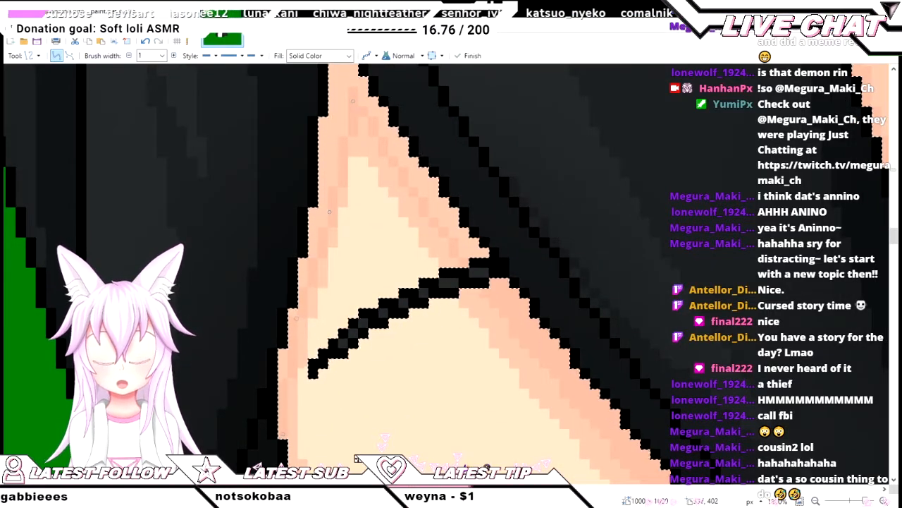
drag(329, 211, 324, 210)
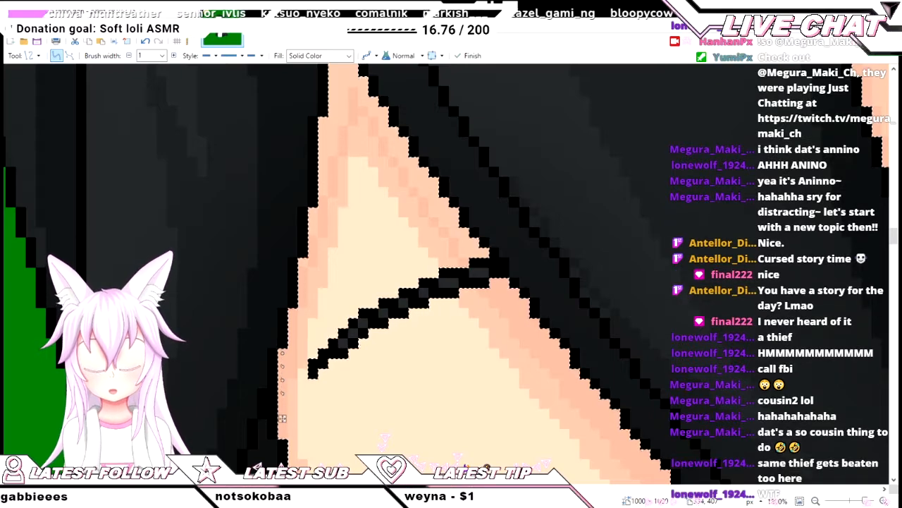
scroll(282, 418, up, 3)
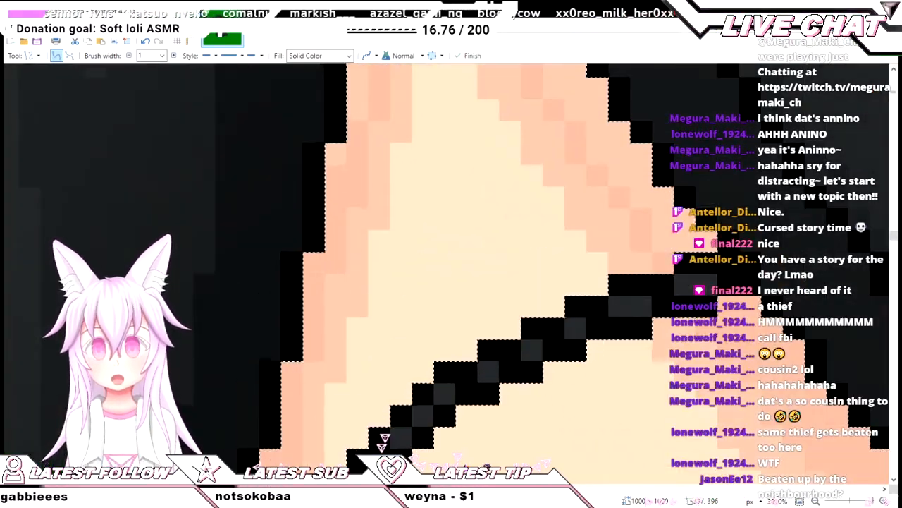
scroll(338, 308, up, 3)
scroll(353, 273, down, 6)
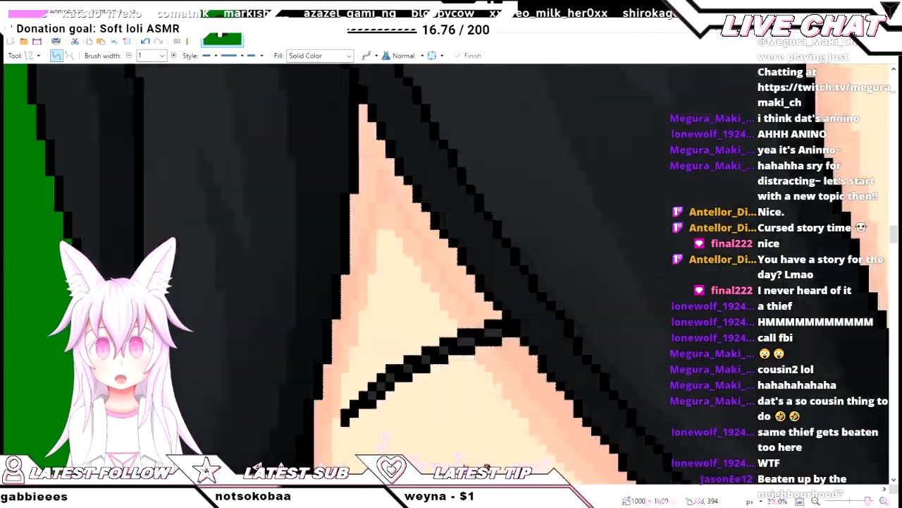
- Fill the skin between the new curves and the hair outline around the smaller eye's eyebrow with the darker shadow colour at 0% tolerance
key(f)
click(358, 207)
scroll(358, 207, down, 4)
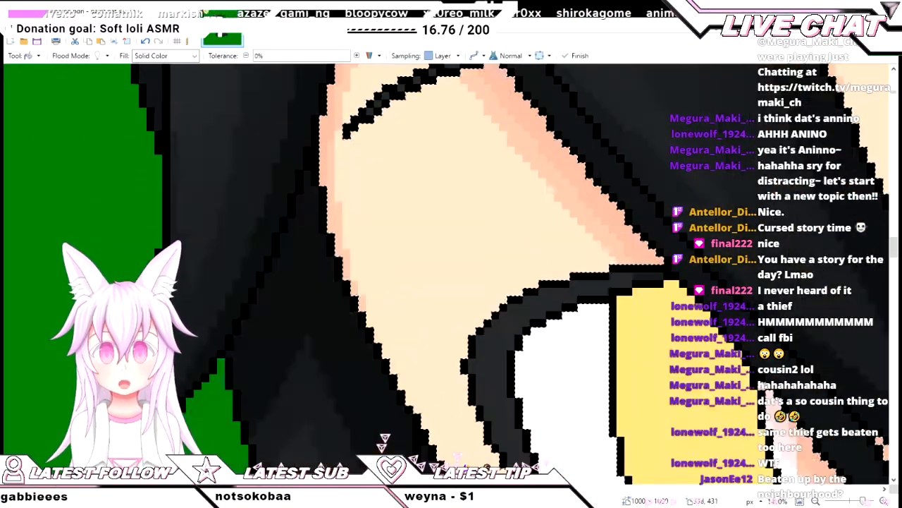
scroll(358, 207, right, 1)
scroll(395, 274, down, 1)
scroll(394, 274, down, 2)
scroll(395, 274, right, 3)
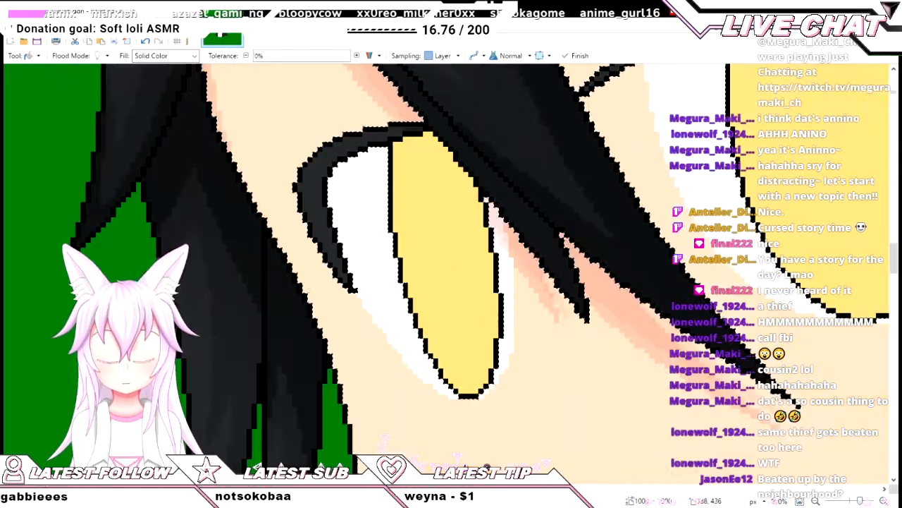
scroll(394, 273, left, 1)
scroll(270, 174, down, 3)
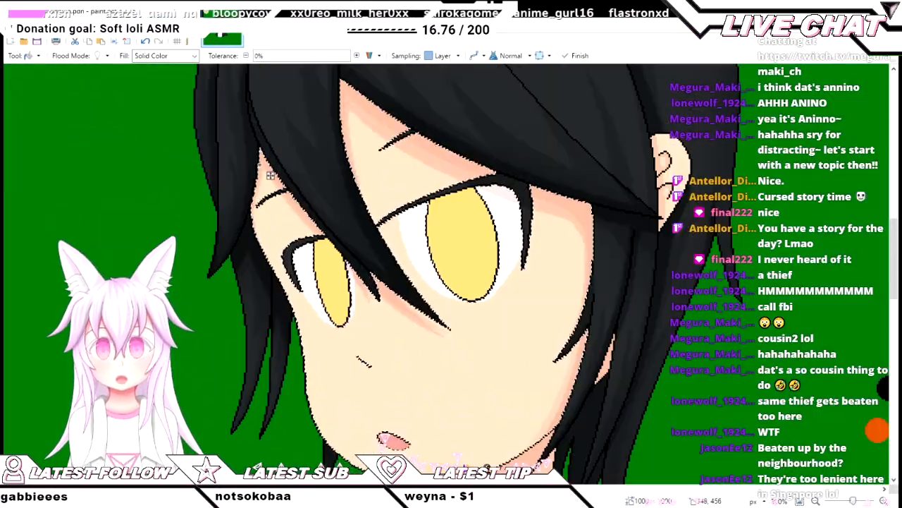
scroll(446, 273, up, 2)
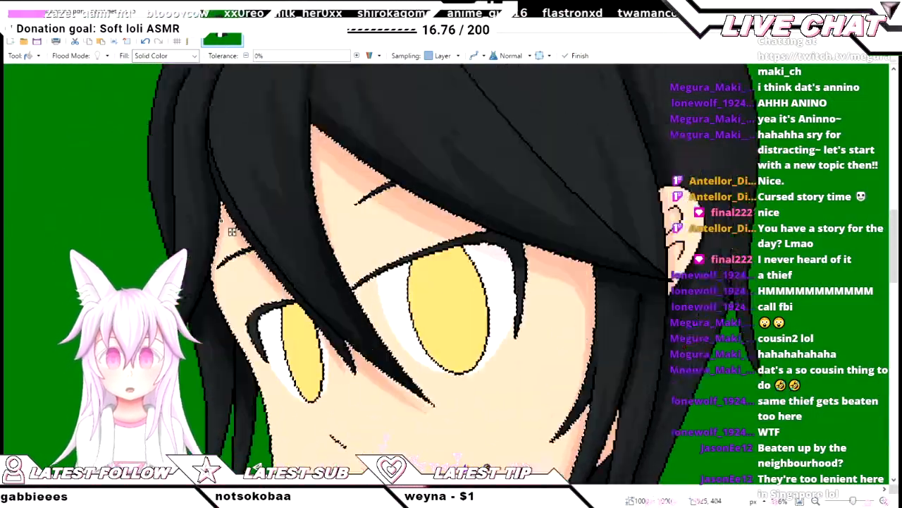
scroll(447, 274, down, 3)
scroll(446, 273, left, 3)
scroll(451, 274, down, 3)
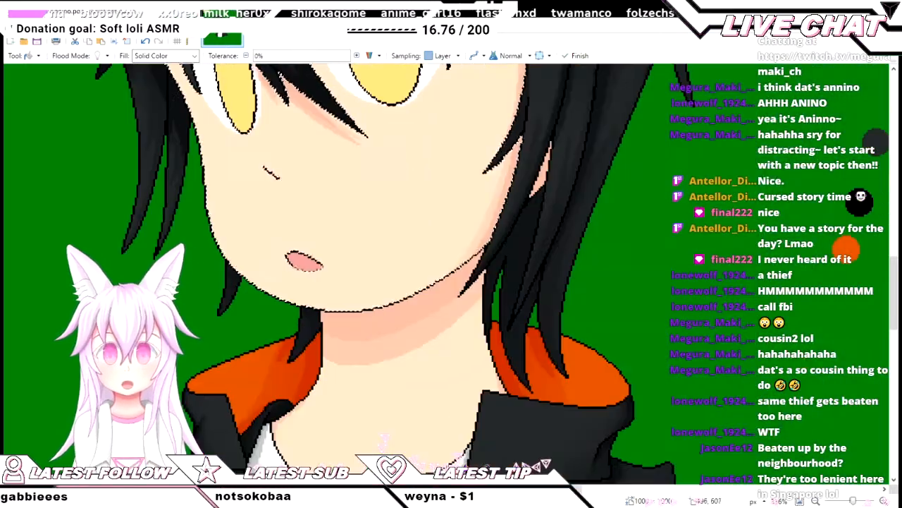
- Sample the mouth's pink with the Color Picker and select the mouth interior with the Magic Wand at 0% tolerance
key(k)
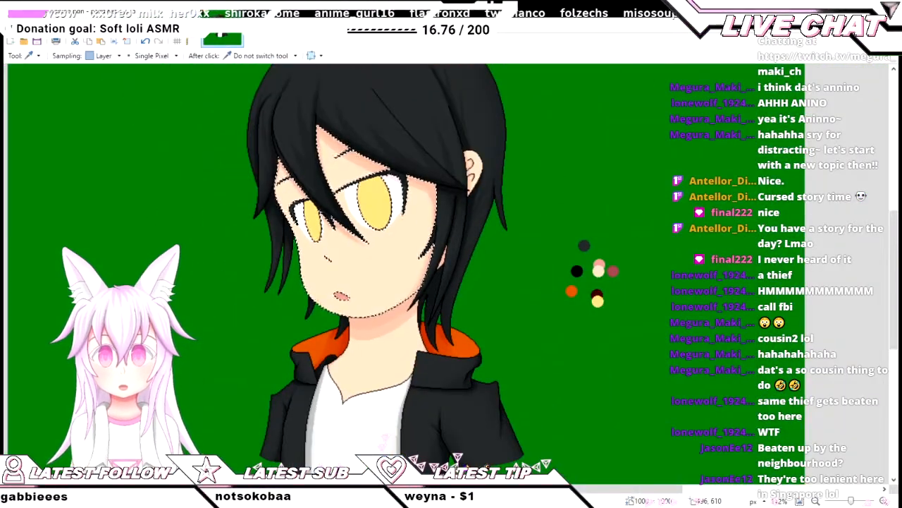
scroll(411, 307, up, 4)
drag(410, 307, 612, 271)
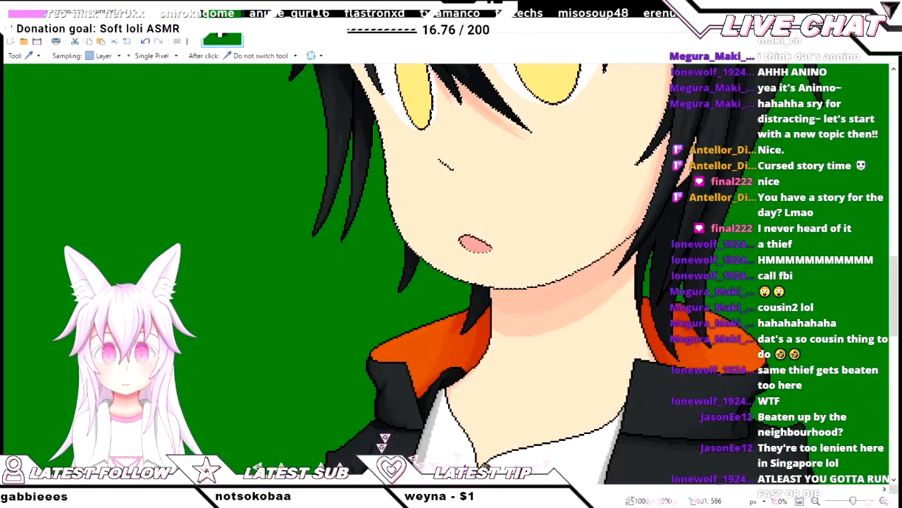
scroll(451, 225, up, 2)
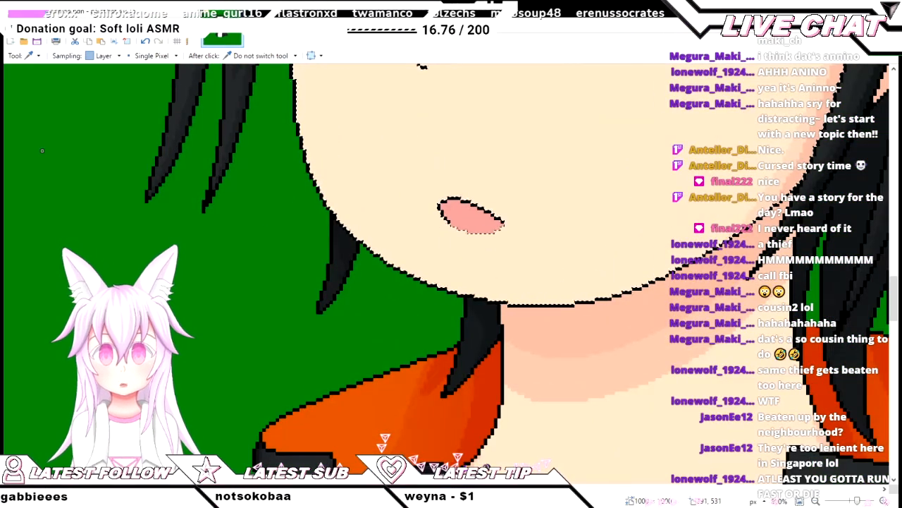
key(s)
click(468, 221)
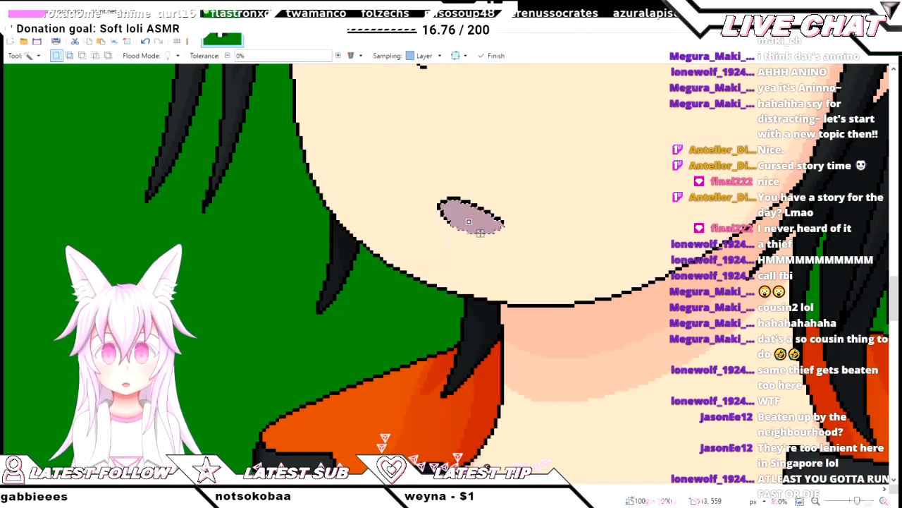
- Draw an upward-bowed curve in a darker pink with brush width 1 across the mouth interior, from corner to corner
key(o)
scroll(480, 232, up, 3)
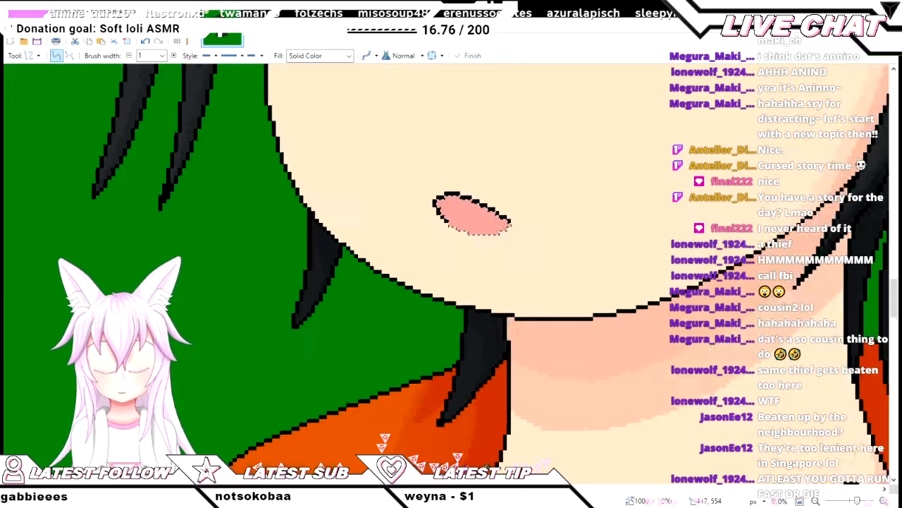
mouse_move(418, 205)
mouse_down()
mouse_move(493, 201)
mouse_move(543, 208)
mouse_move(564, 224)
mouse_up()
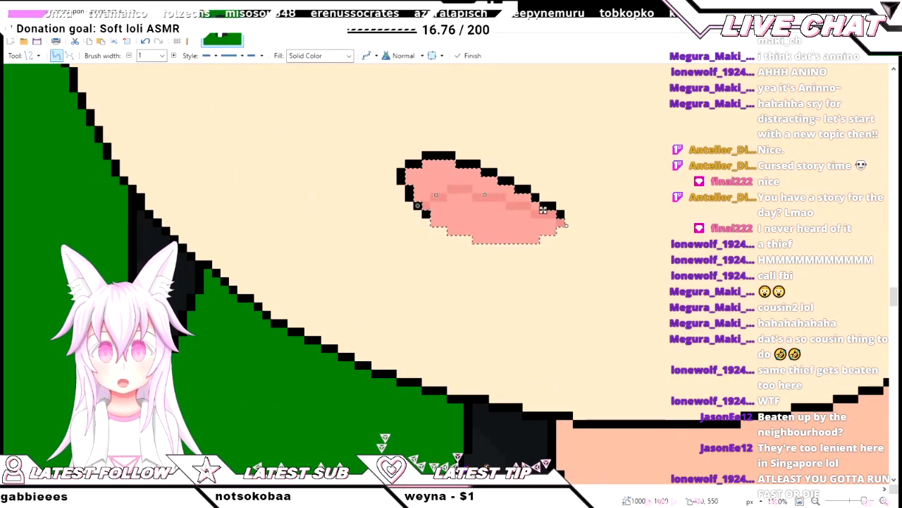
drag(485, 195, 493, 186)
key(Return)
- Fill the upper part of the mouth above the curve with the darker pink at 0% tolerance and clear the selection
scroll(512, 194, up, 1)
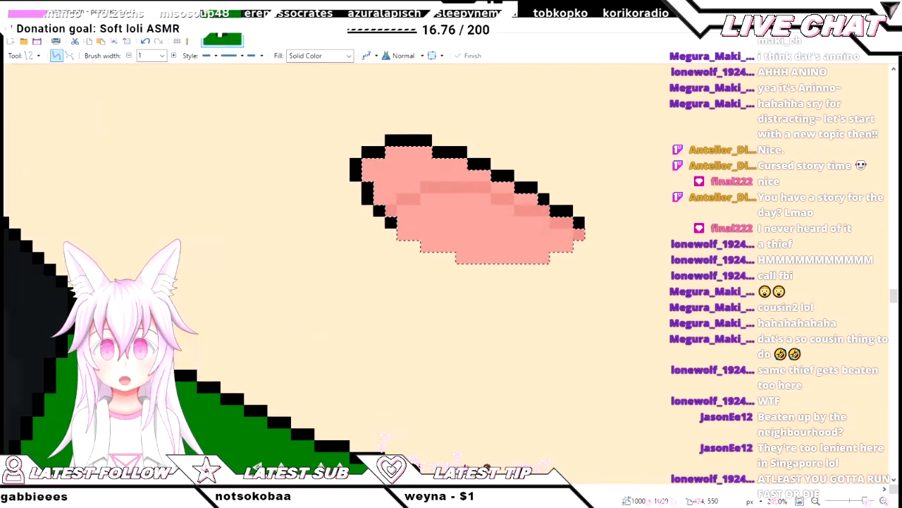
key(f)
scroll(477, 191, down, 3)
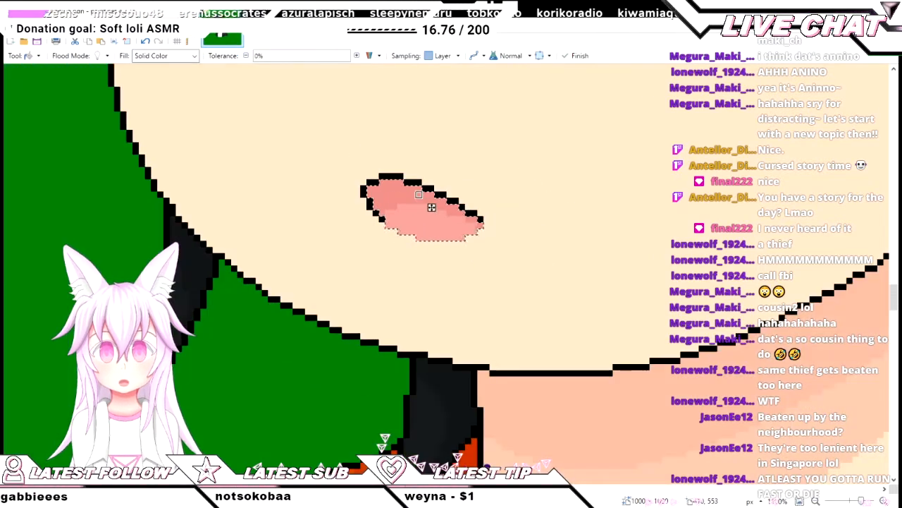
scroll(384, 437, down, 4)
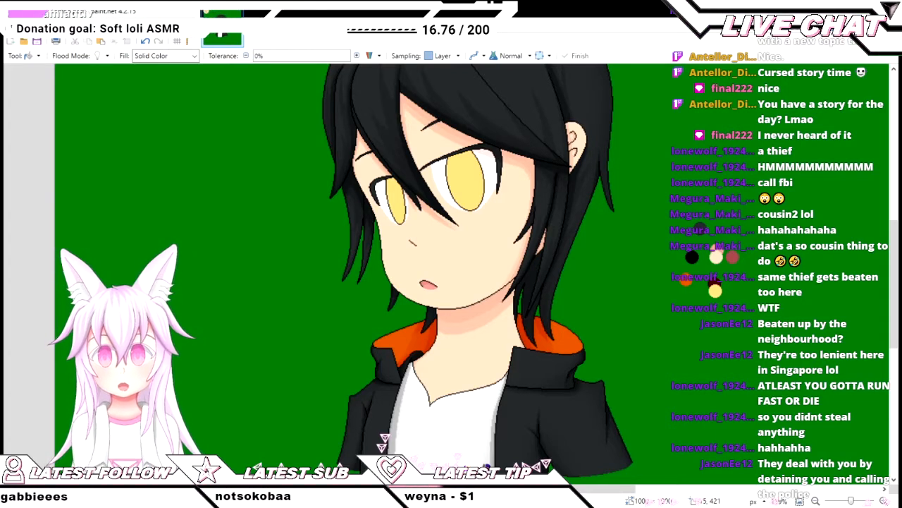
- Select the whites of both eyes with the Magic Wand at 0% tolerance
key(k)
scroll(339, 268, down, 5)
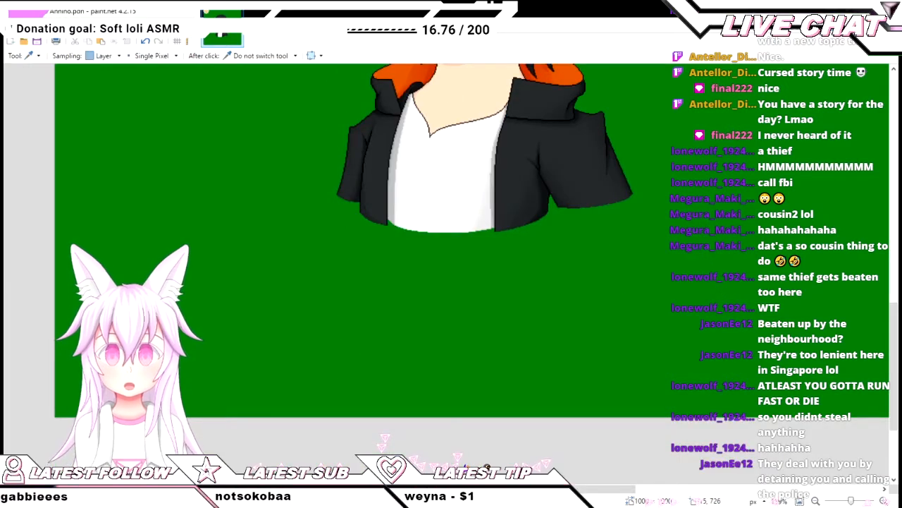
scroll(339, 268, up, 3)
scroll(423, 268, up, 2)
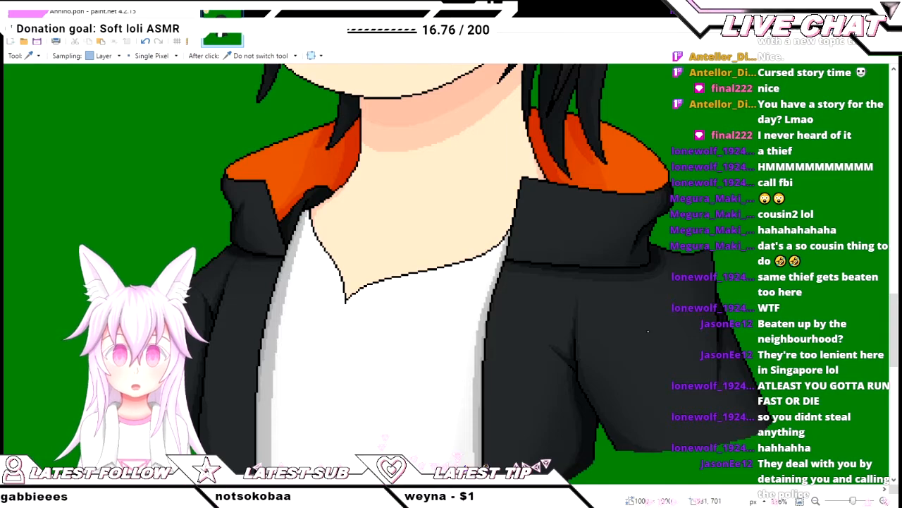
scroll(338, 268, up, 3)
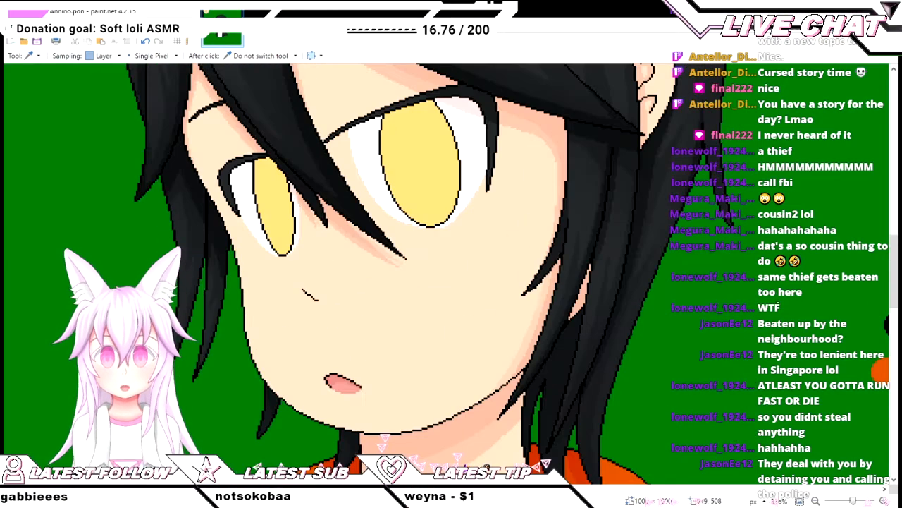
scroll(423, 268, up, 2)
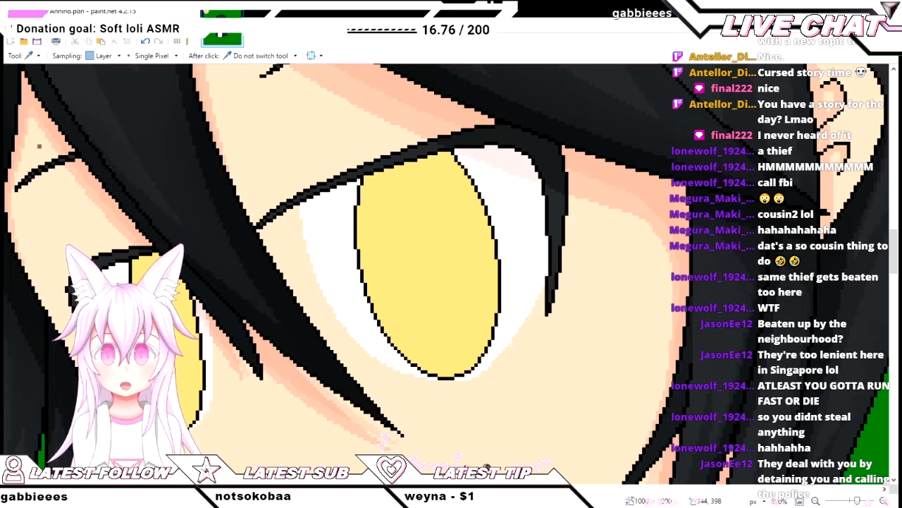
key(s)
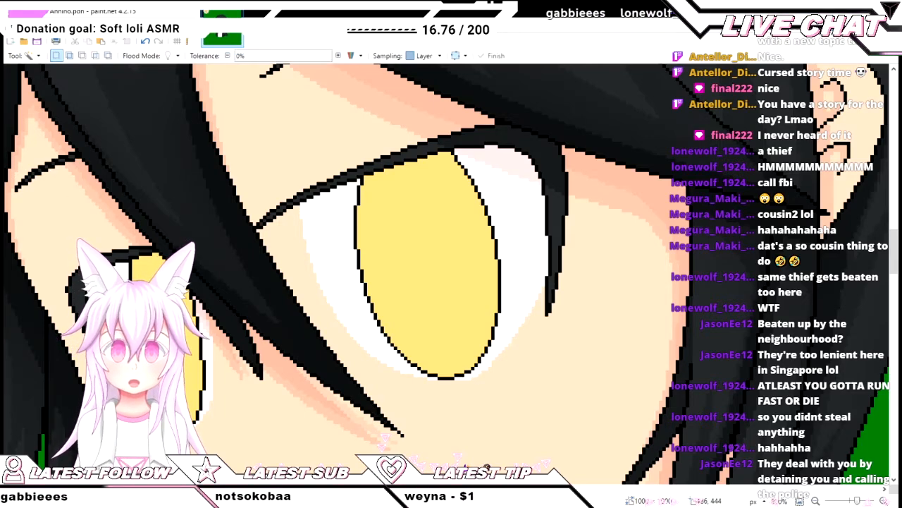
click(524, 313)
scroll(521, 254, down, 2)
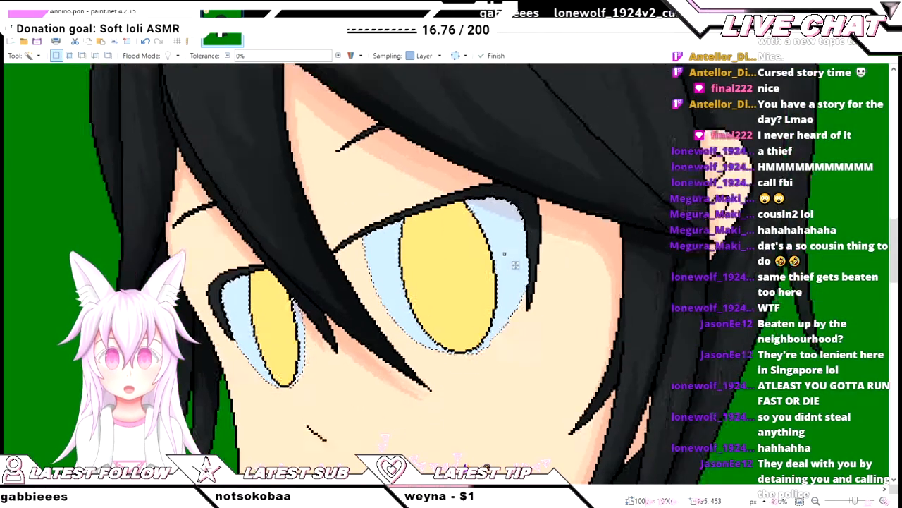
scroll(515, 264, up, 1)
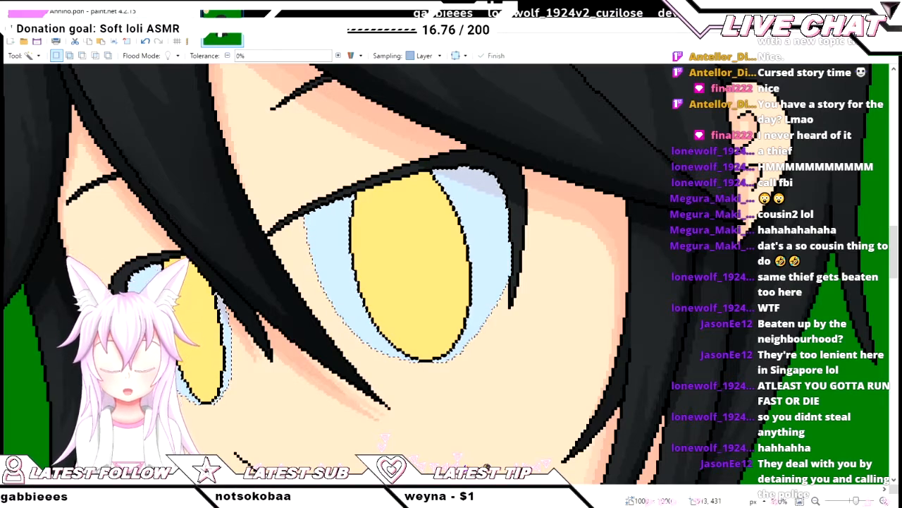
- Draw an upward-bowed curve with brush width 1 across the upper part of the larger eye, spanning the white on both sides of the iris
key(o)
drag(292, 225, 515, 224)
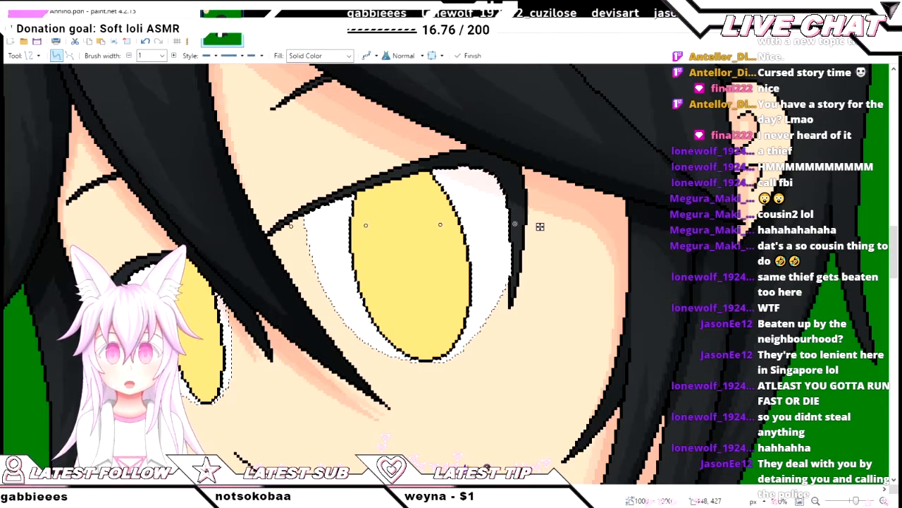
scroll(383, 245, up, 3)
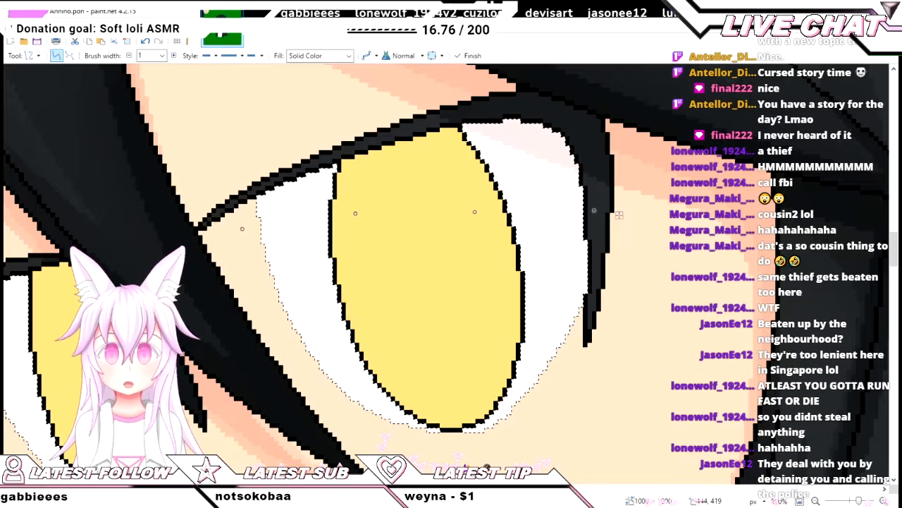
drag(355, 213, 370, 189)
drag(475, 212, 498, 174)
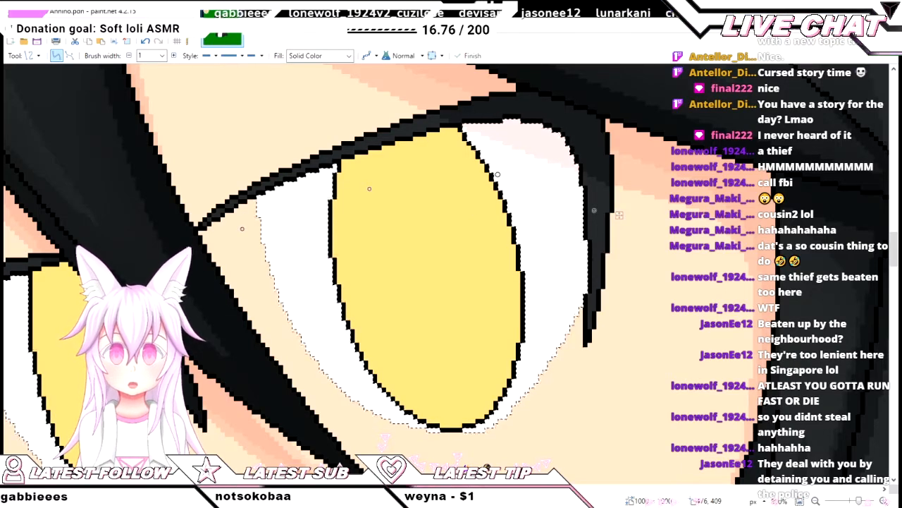
scroll(619, 214, up, 1)
- Fill the larger eye's white areas above the new curve, on both sides of the iris, with the shadow colour at 0% tolerance
key(f)
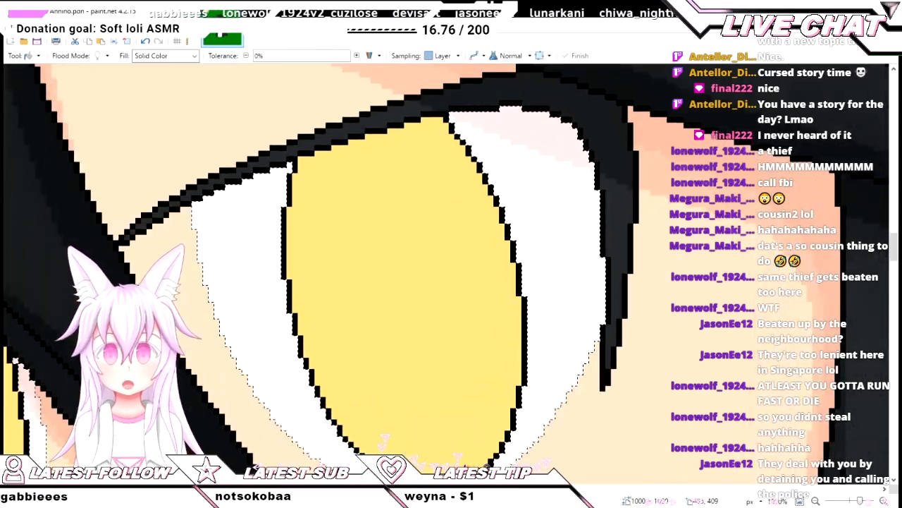
scroll(557, 177, up, 3)
click(421, 110)
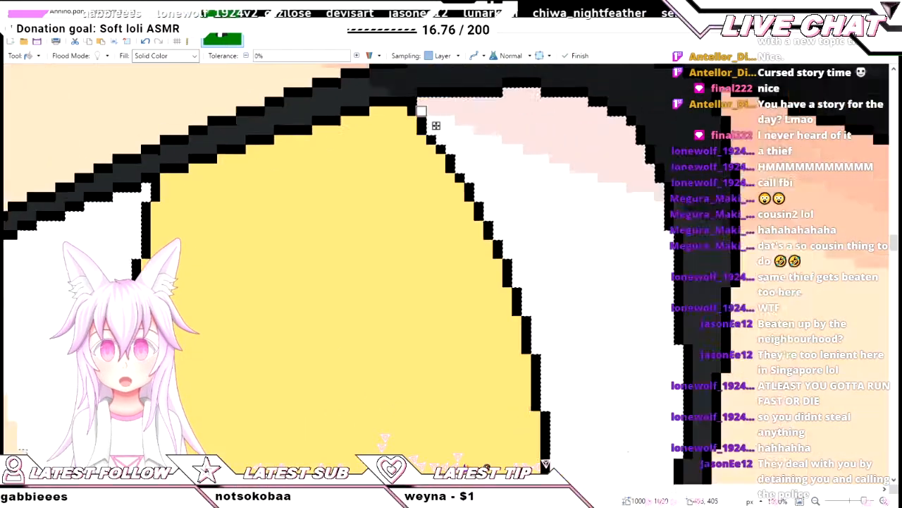
scroll(435, 126, down, 4)
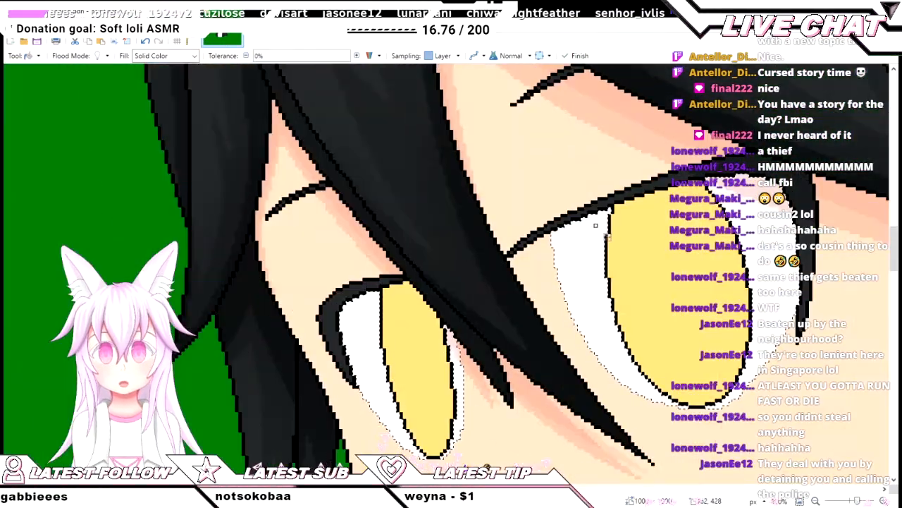
- Draw a curve with brush width 1 across the smaller eye, from the iris to the lash's lower tip, bowed towards the upper lash
key(o)
scroll(450, 329, up, 2)
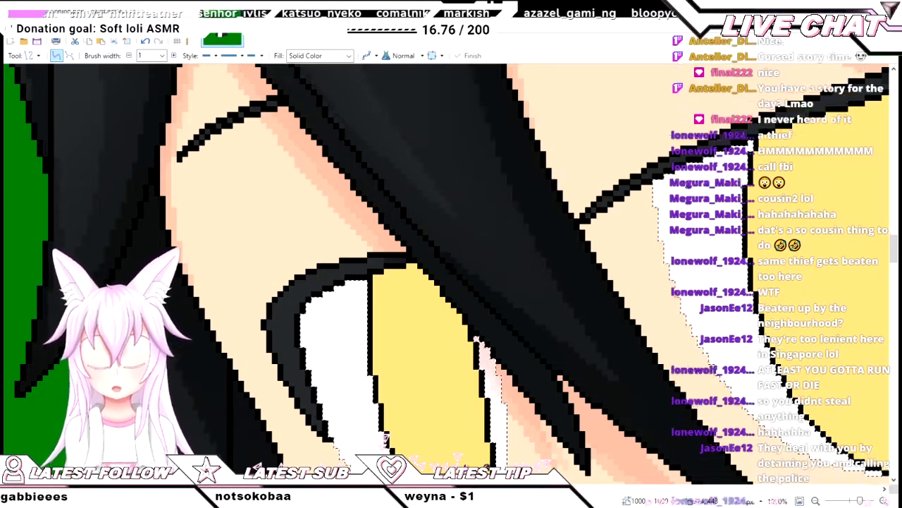
scroll(389, 310, up, 1)
scroll(391, 314, up, 1)
scroll(391, 314, down, 2)
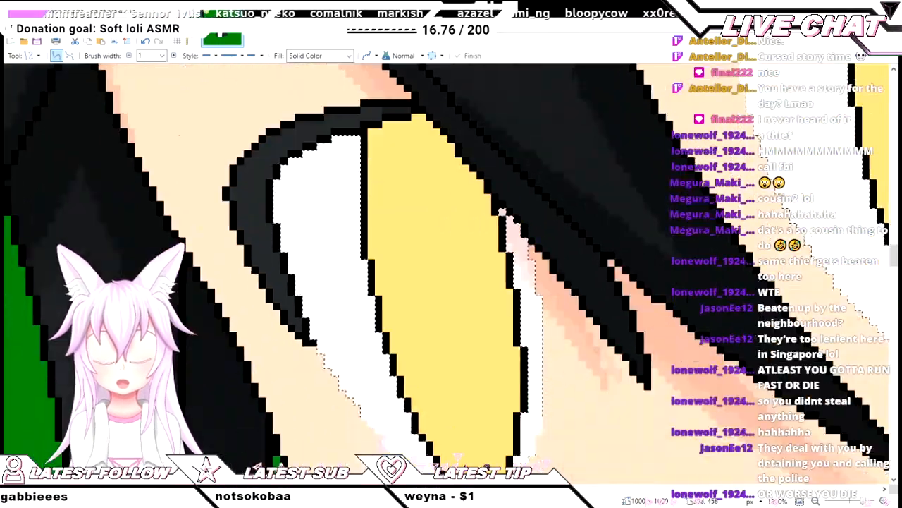
drag(422, 161, 313, 342)
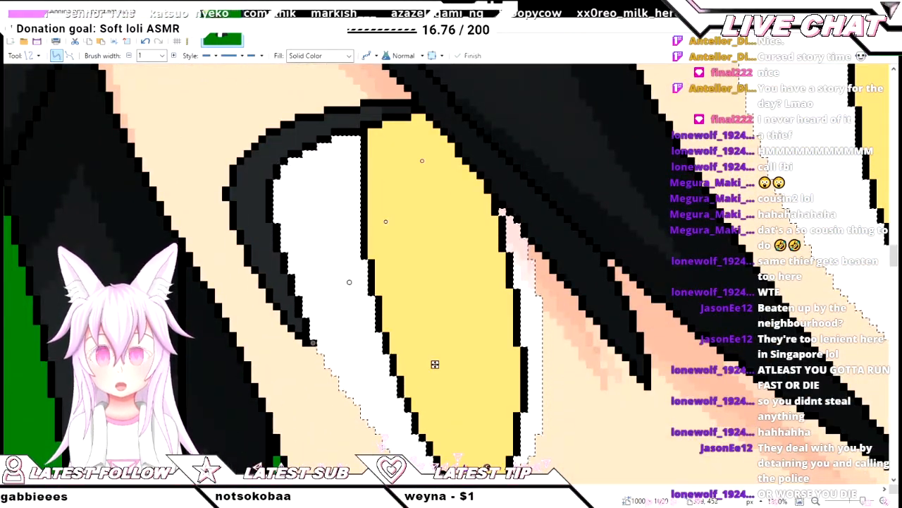
drag(349, 282, 317, 232)
drag(313, 343, 309, 338)
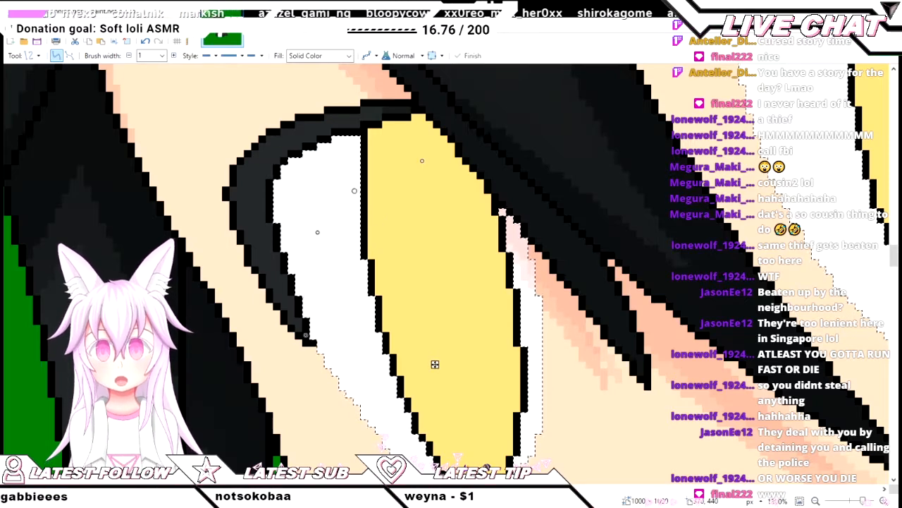
- Fill the smaller eye's white between the new curve and the upper lash with the shadow colour at 0% tolerance and clear the selection
scroll(446, 274, up, 1)
key(f)
click(317, 225)
scroll(312, 364, up, 3)
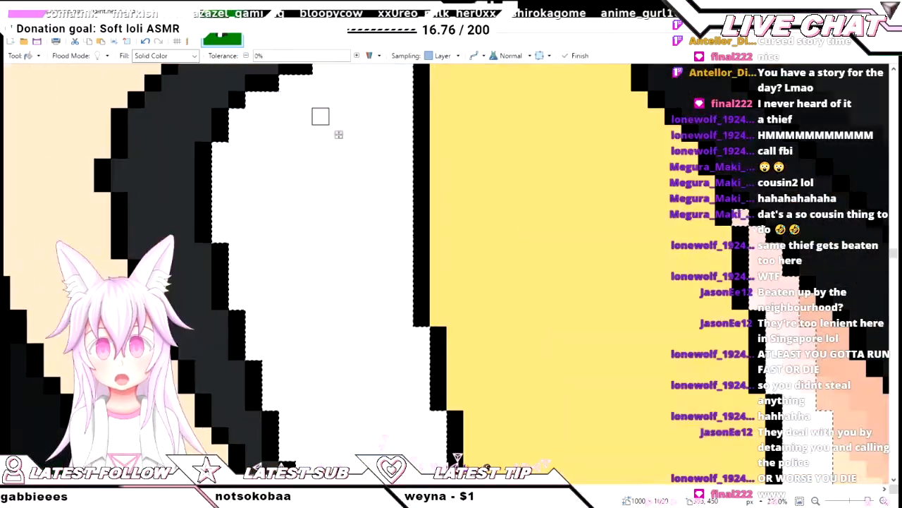
scroll(311, 364, down, 4)
scroll(318, 248, down, 3)
scroll(353, 247, up, 1)
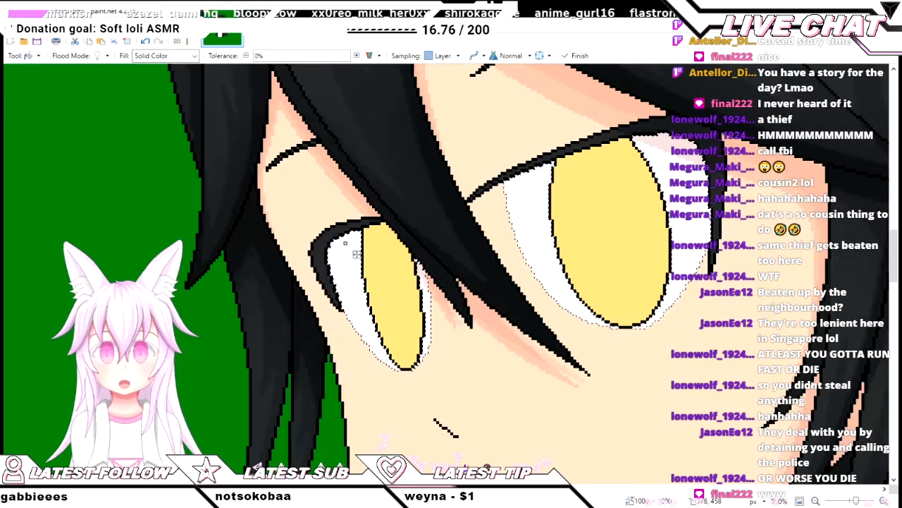
key(ctrl+d)
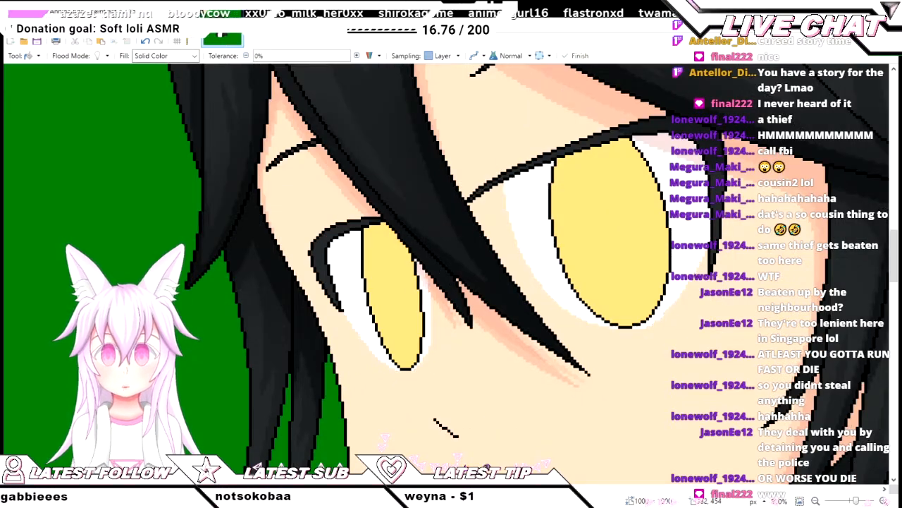
- Examine the shading on the character's face, eyes, neck and jacket, up close and as a whole
scroll(391, 291, down, 2)
scroll(392, 291, down, 4)
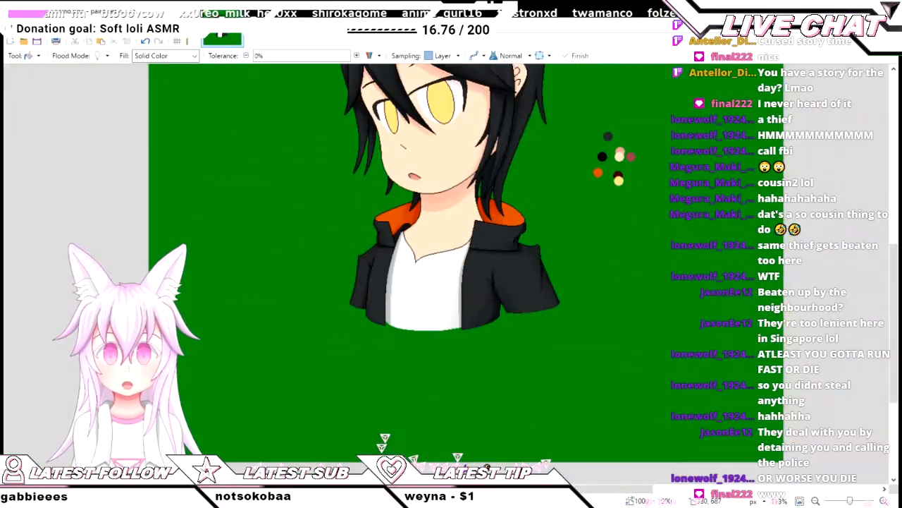
scroll(395, 395, up, 3)
scroll(451, 273, up, 4)
scroll(451, 274, down, 1)
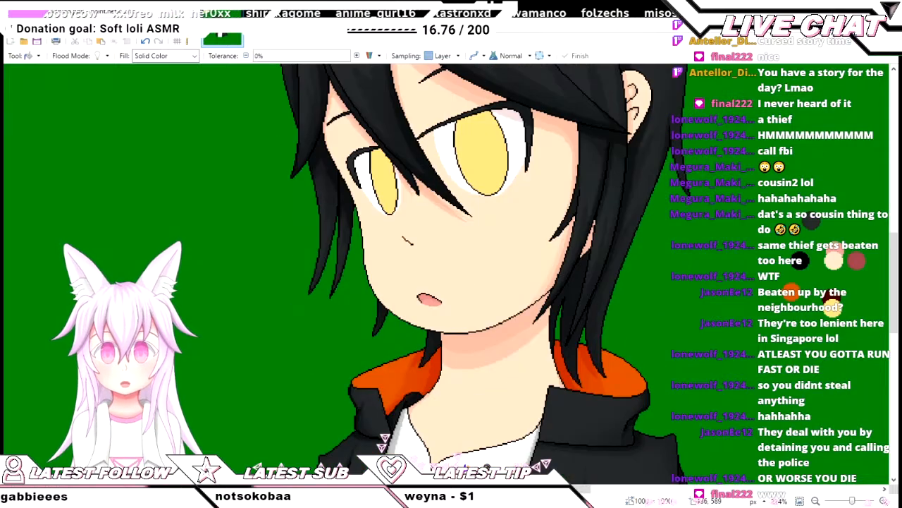
scroll(384, 438, down, 2)
scroll(382, 440, down, 2)
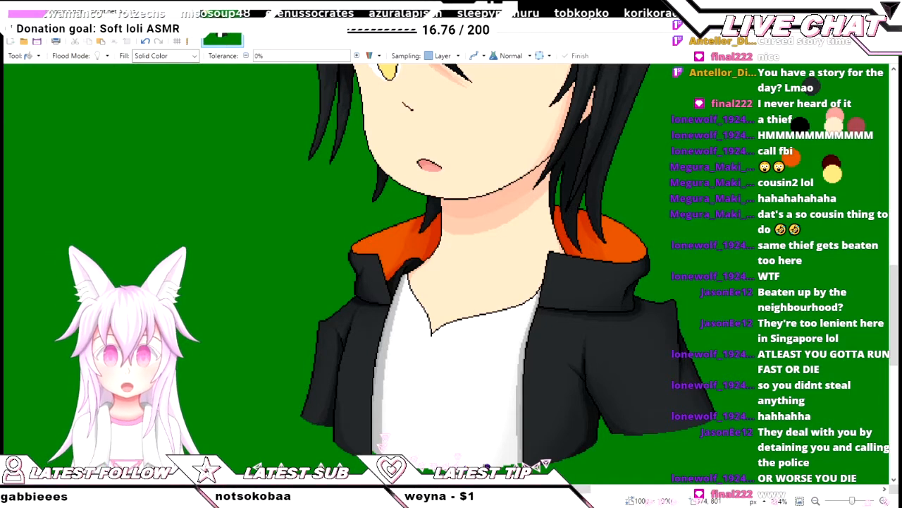
scroll(476, 286, up, 3)
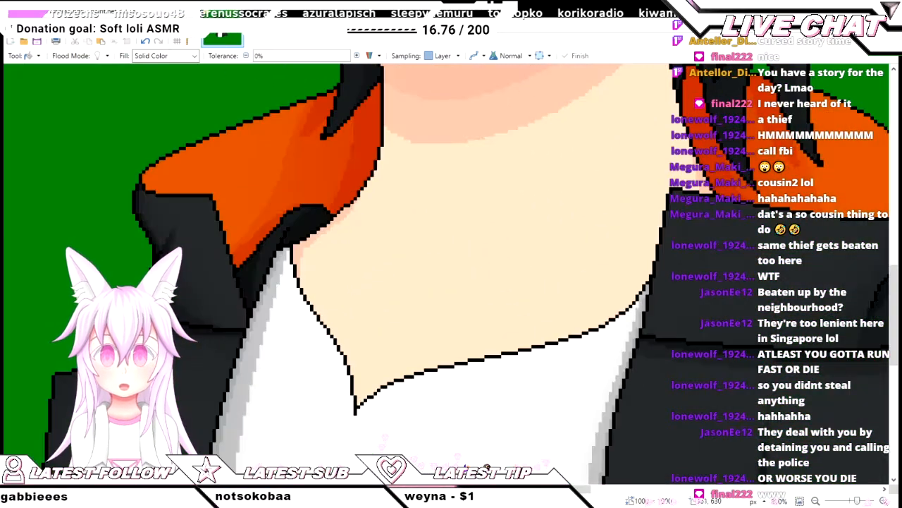
key(k)
scroll(459, 267, down, 3)
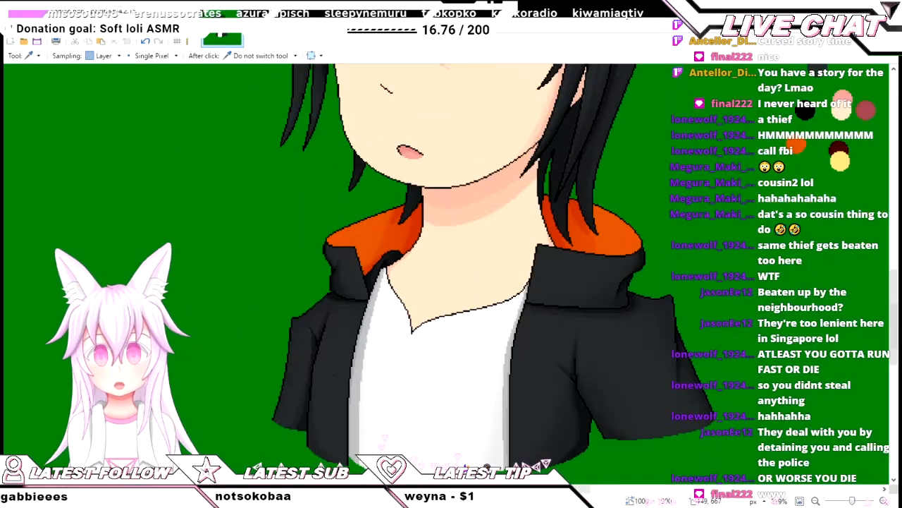
scroll(449, 317, up, 3)
scroll(449, 317, down, 3)
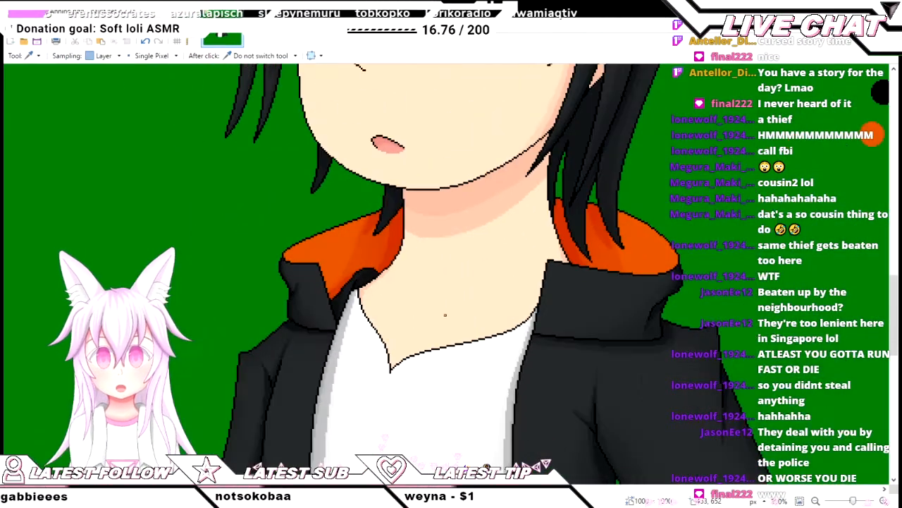
scroll(449, 316, up, 2)
scroll(450, 317, down, 3)
scroll(449, 316, up, 1)
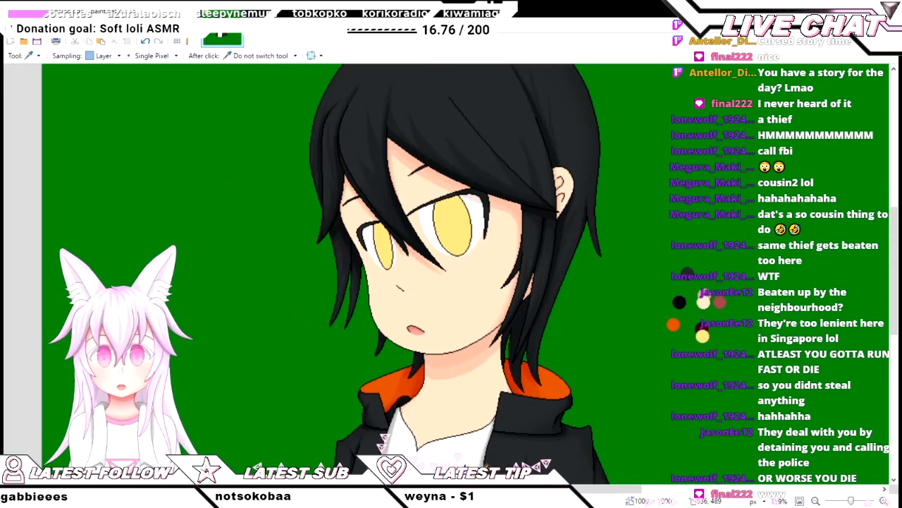
key(s)
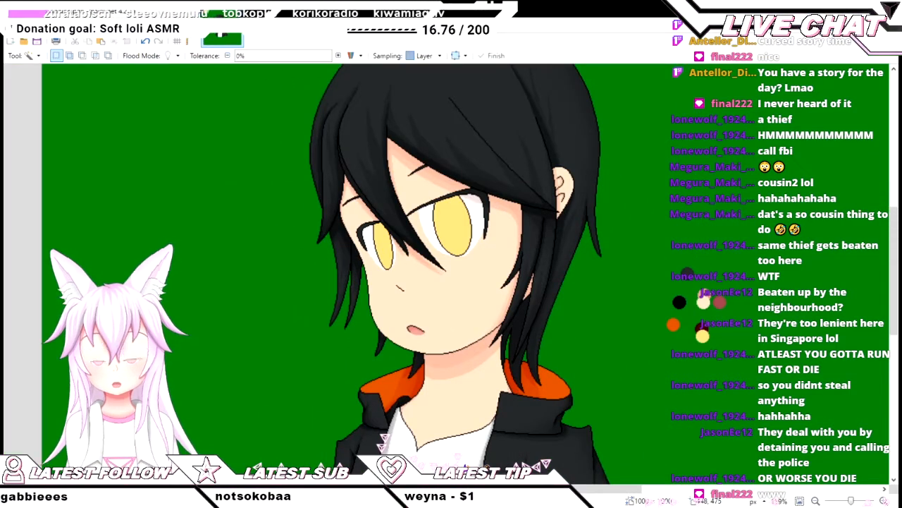
scroll(436, 265, up, 6)
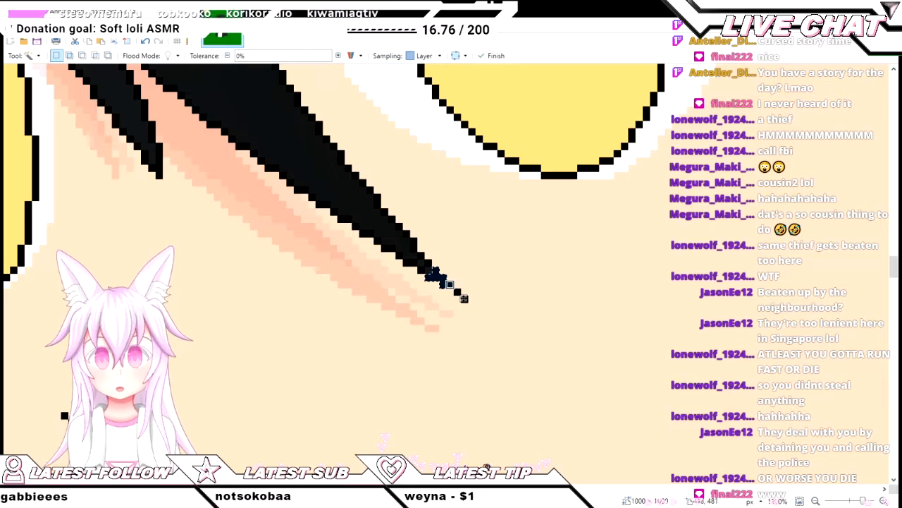
scroll(478, 310, down, 6)
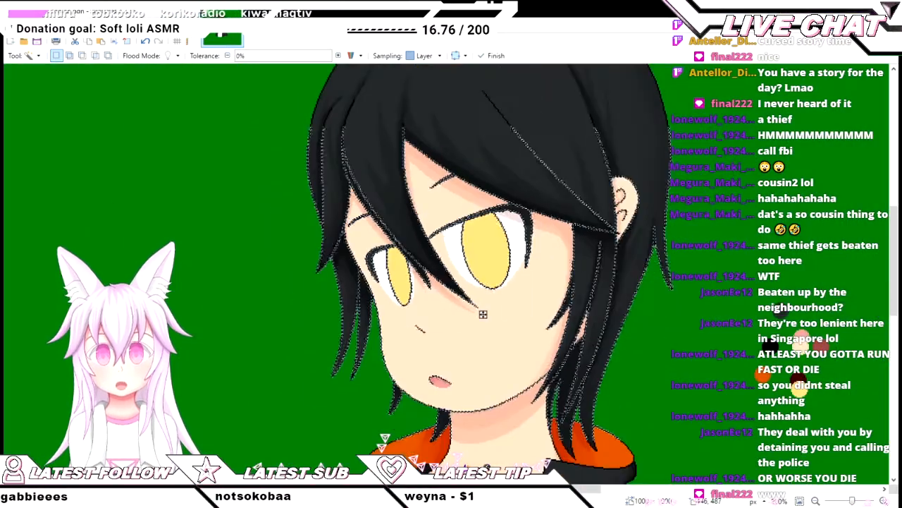
scroll(482, 315, down, 3)
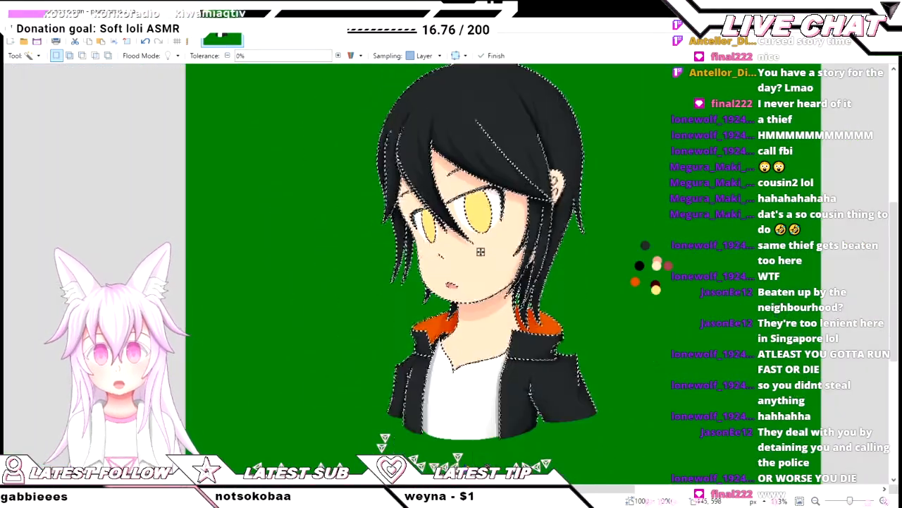
scroll(480, 260, down, 1)
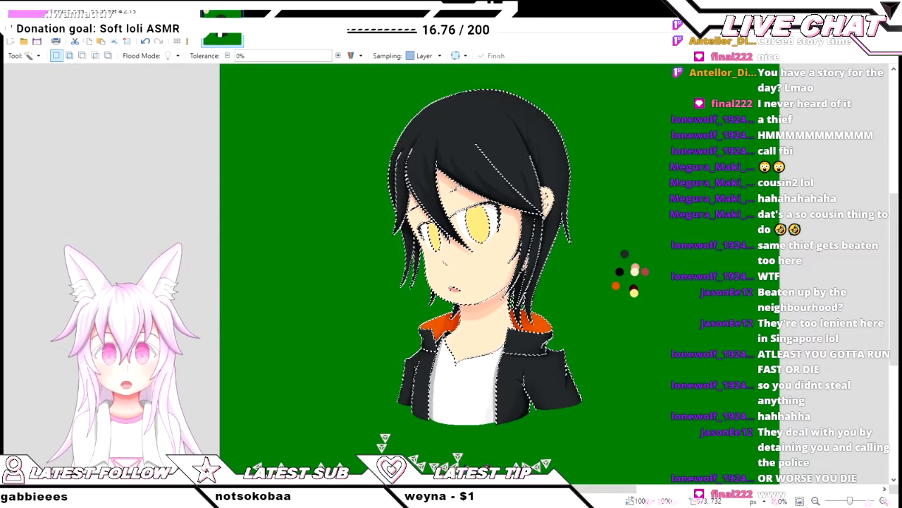
key(m)
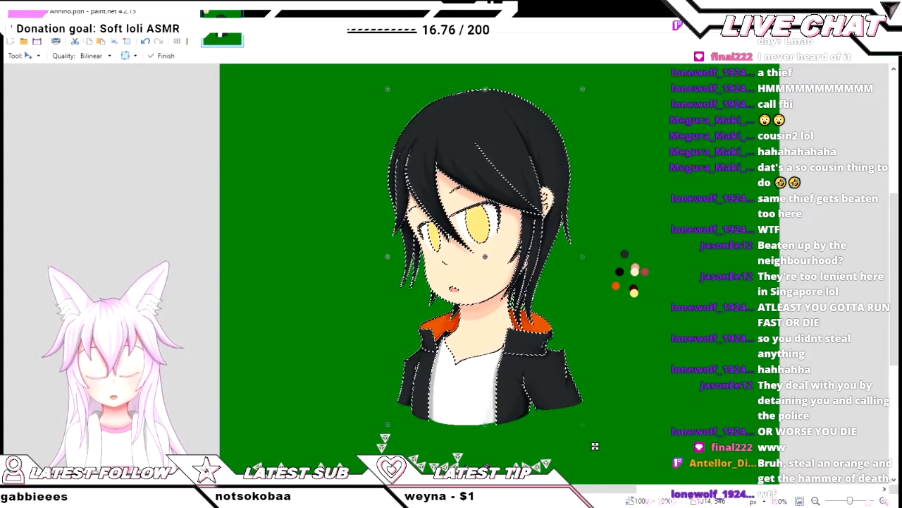
scroll(437, 323, up, 4)
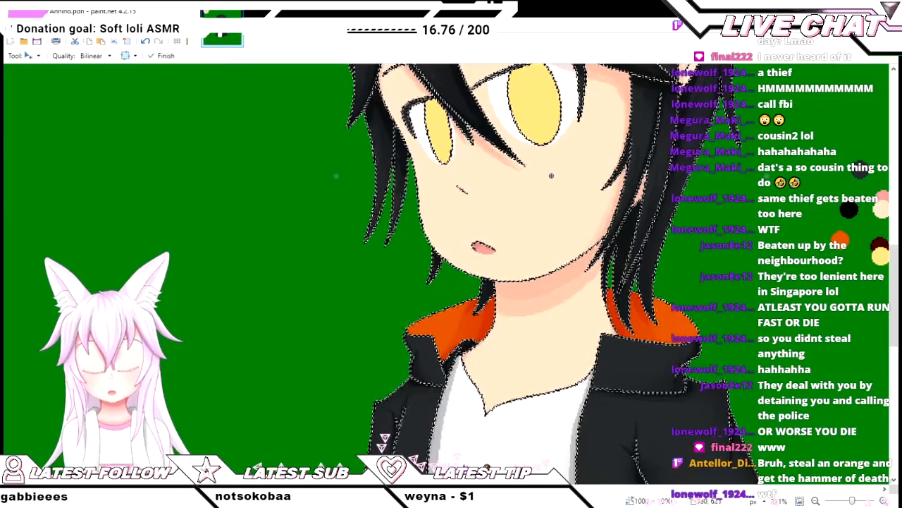
scroll(444, 405, up, 1)
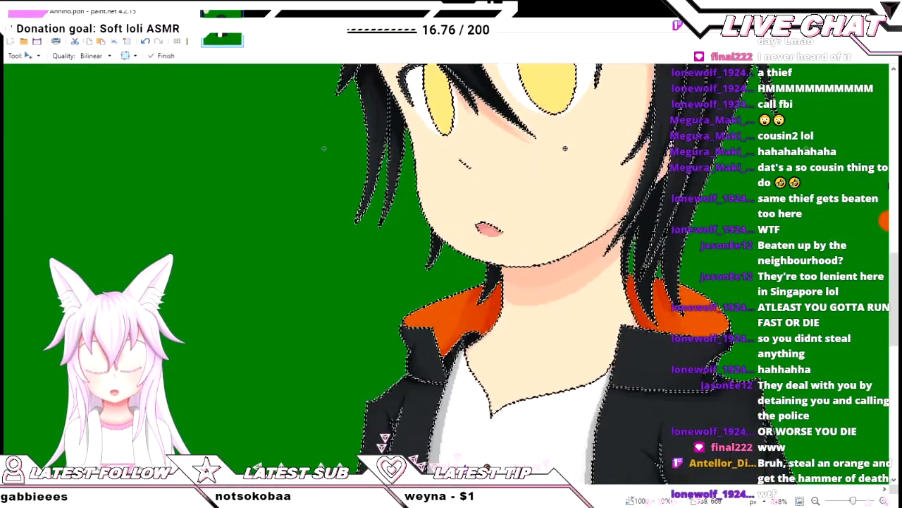
scroll(765, 391, up, 3)
scroll(764, 392, down, 2)
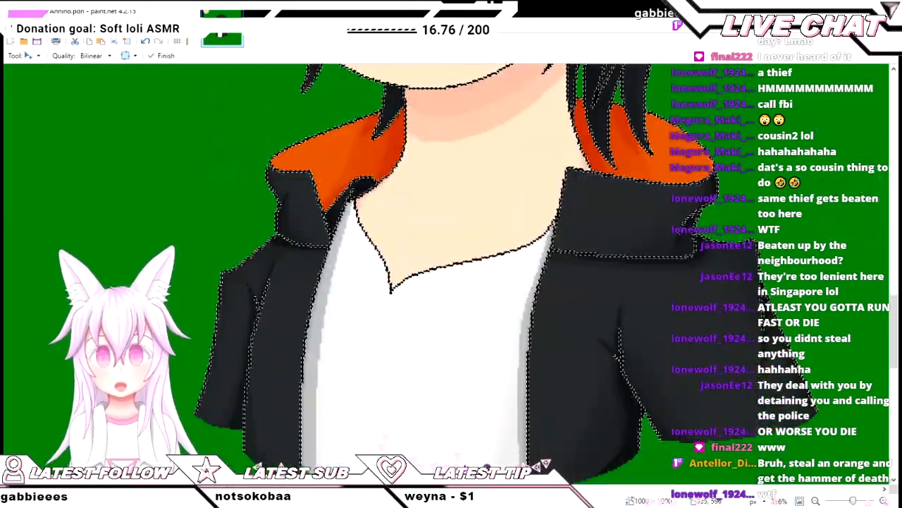
key(ctrl+d)
- Switch to the Recolor tool and set its brush width to 20
key(r)
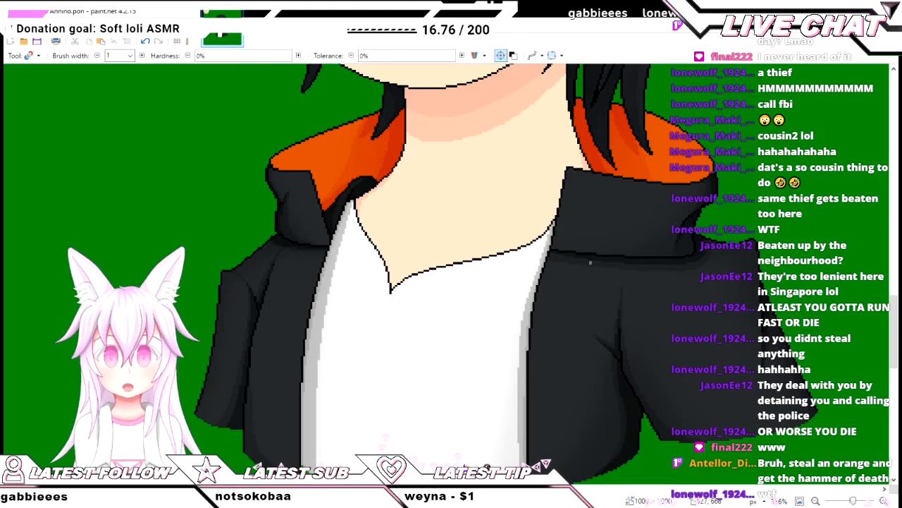
scroll(534, 203, up, 6)
scroll(376, 194, down, 9)
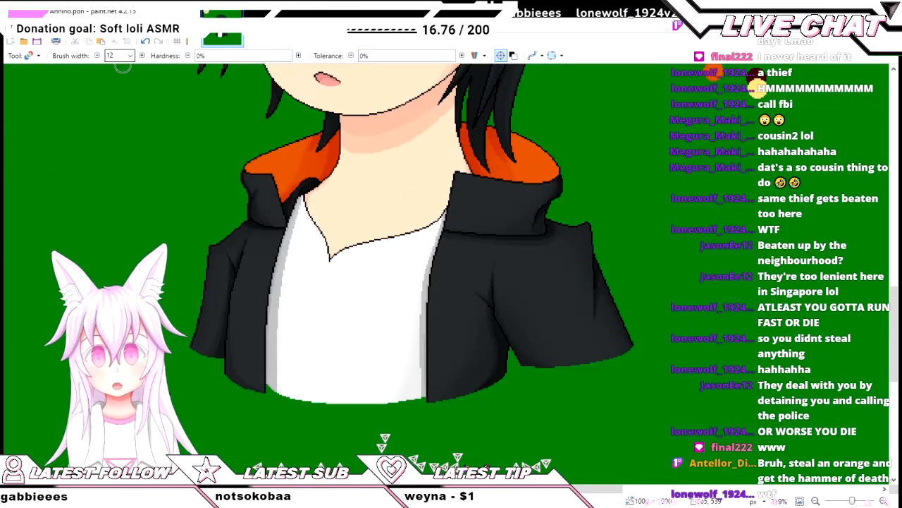
scroll(381, 298, up, 4)
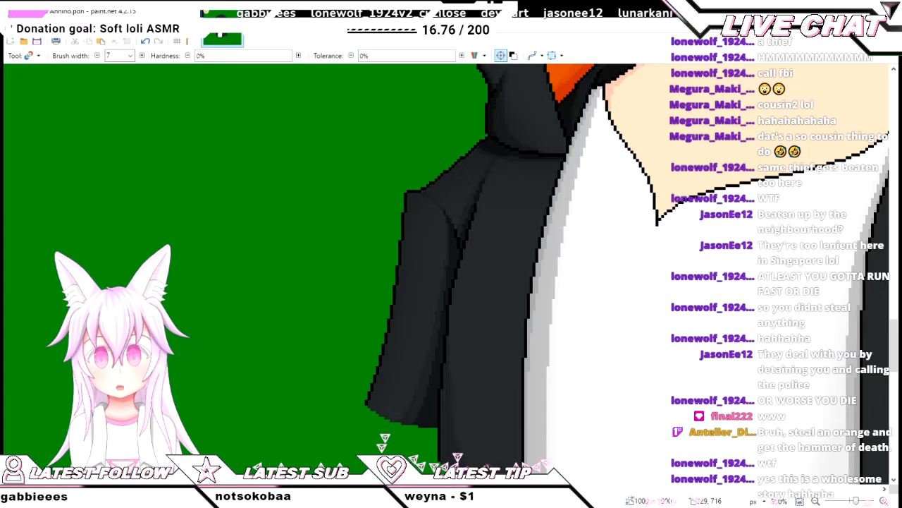
scroll(296, 404, right, 3)
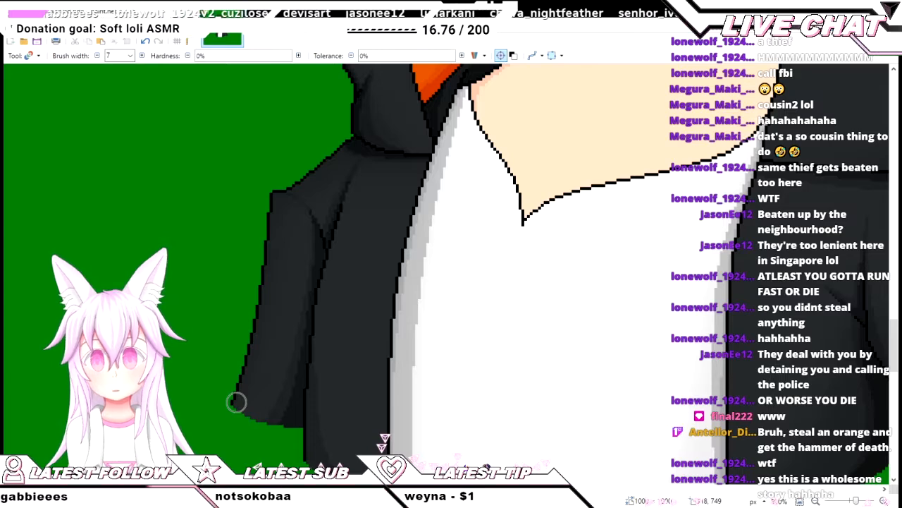
scroll(385, 396, down, 3)
click(130, 55)
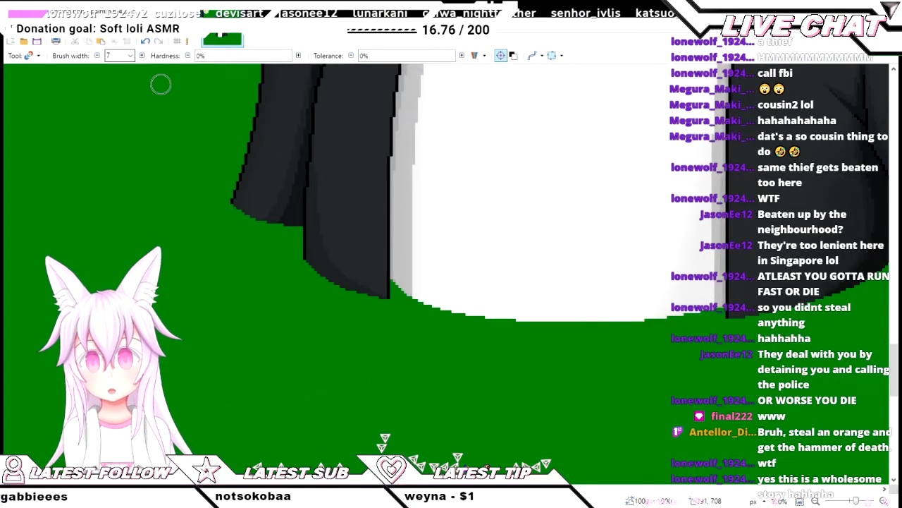
click(117, 225)
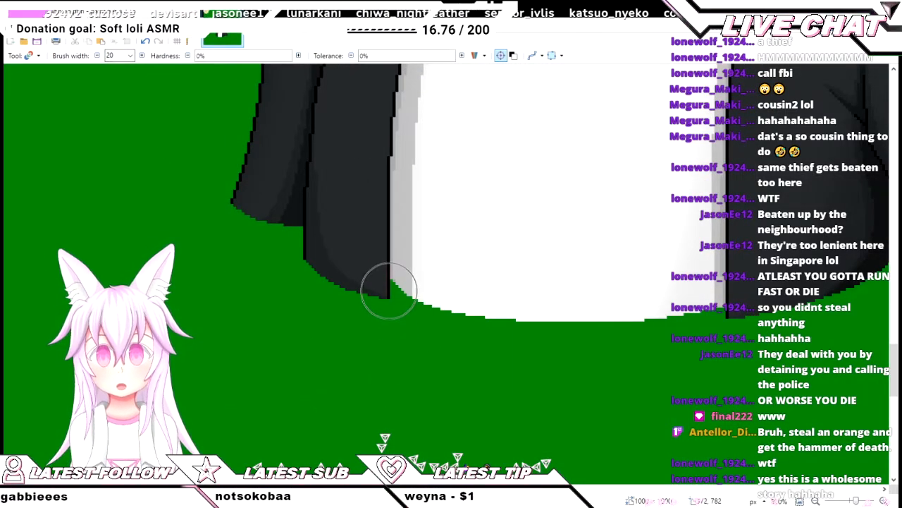
scroll(389, 290, up, 2)
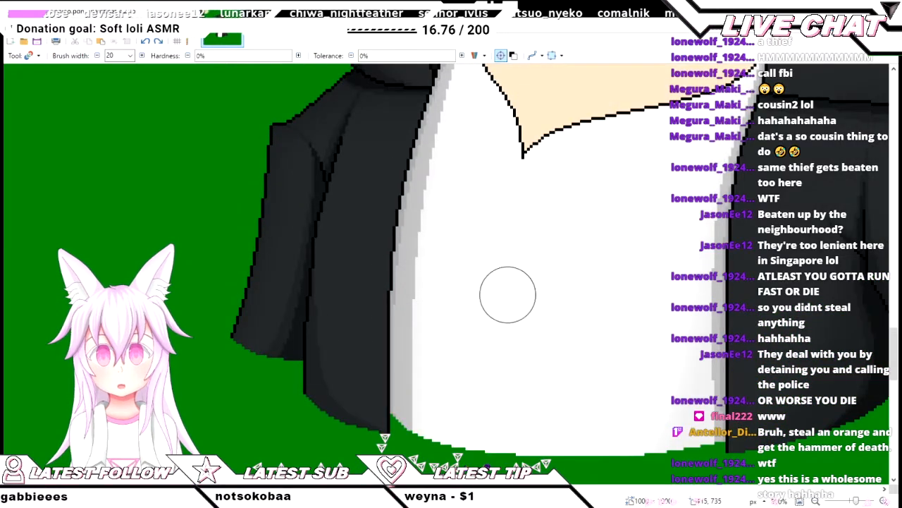
scroll(508, 295, up, 5)
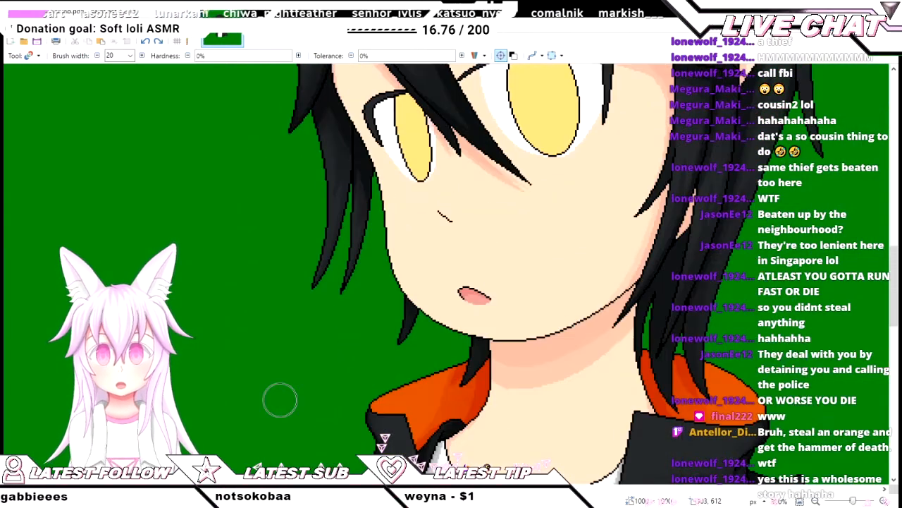
scroll(456, 333, up, 3)
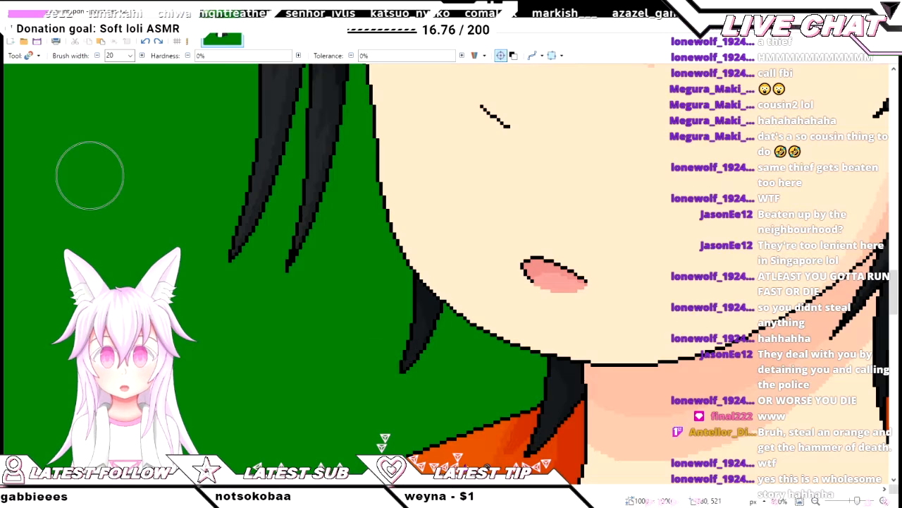
- Recolour the black face outline red with brush width 10, from the jaw beside the mouth up along the cheek
key(ctrl+bracketleft)
key(ctrl+bracketleft)
scroll(464, 306, up, 2)
scroll(475, 375, up, 3)
scroll(475, 374, down, 2)
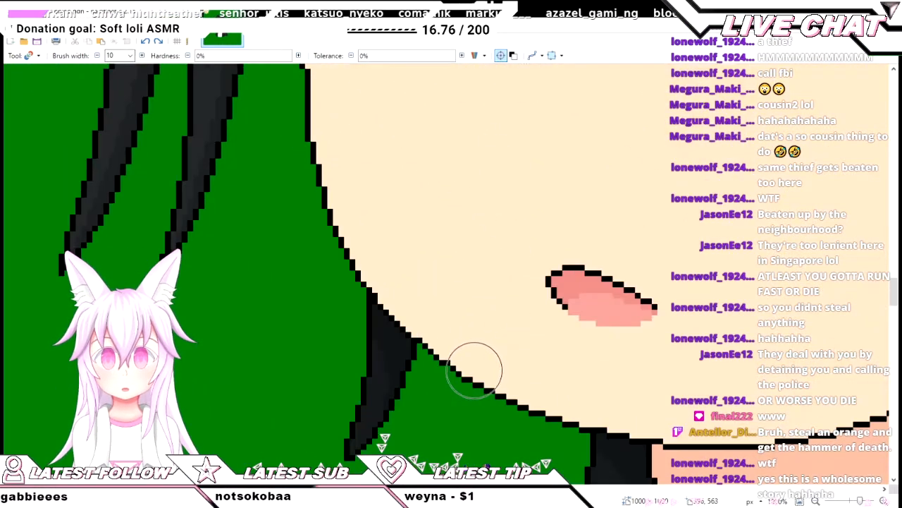
mouse_move(473, 381)
mouse_down()
mouse_move(459, 341)
mouse_move(402, 298)
mouse_up()
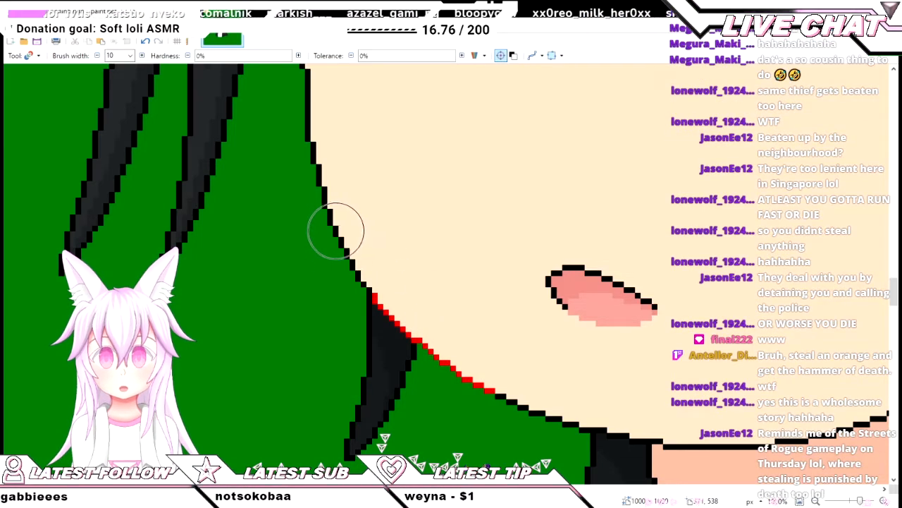
drag(336, 231, 373, 251)
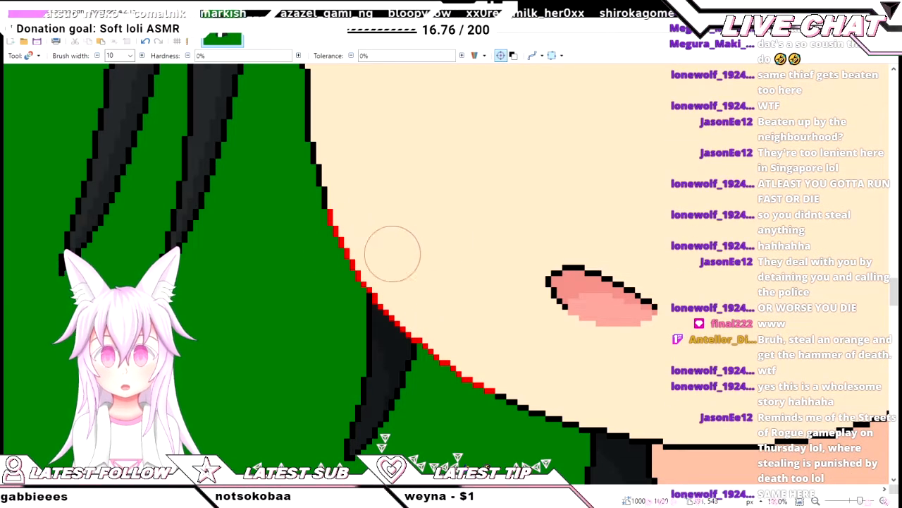
scroll(393, 254, up, 5)
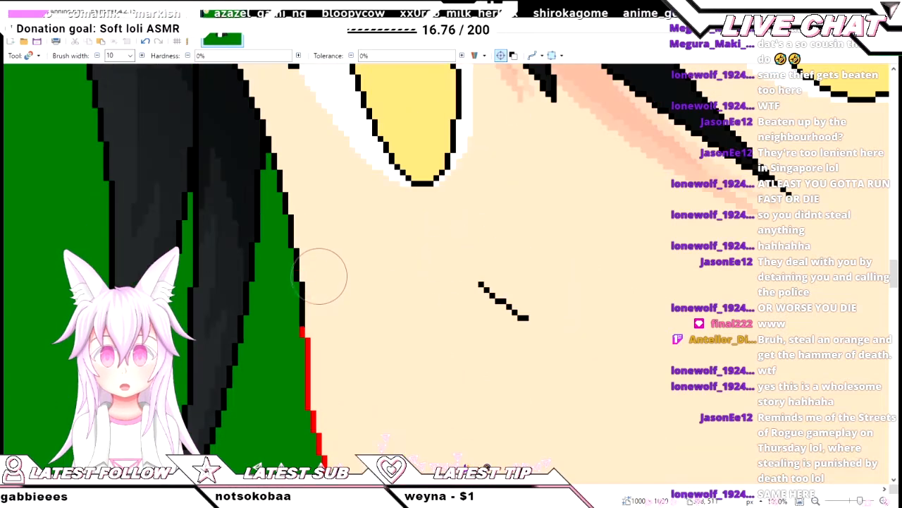
scroll(320, 275, up, 2)
drag(322, 268, 322, 326)
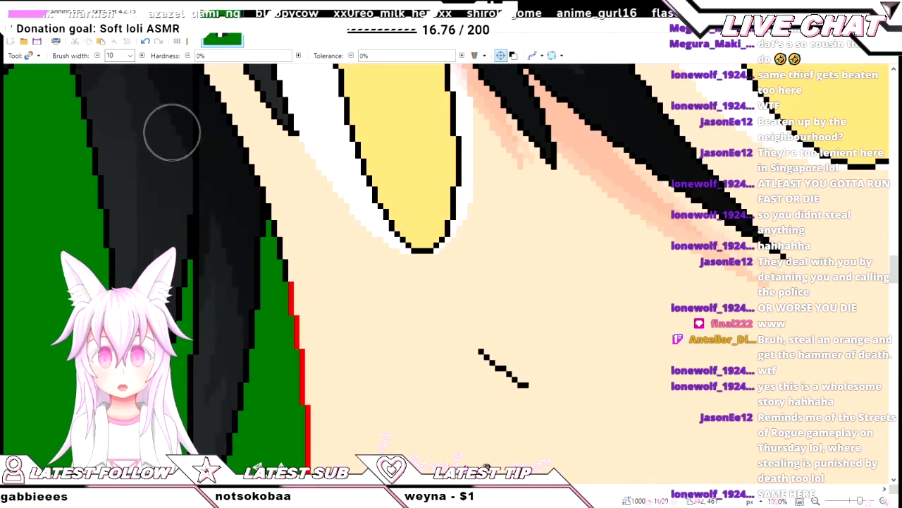
- Reduce the recolour brush width to 4 and turn the cheek outline red up to the hair strand beside the smaller eye
key(bracketleft)
key(bracketleft)
key(bracketleft)
key(bracketleft)
key(bracketleft)
key(bracketleft)
scroll(283, 241, up, 4)
mouse_move(297, 287)
mouse_down()
mouse_move(288, 319)
mouse_move(280, 215)
mouse_up()
mouse_move(270, 174)
mouse_down()
mouse_move(262, 135)
mouse_move(229, 127)
mouse_move(192, 70)
mouse_up()
scroll(191, 70, up, 5)
scroll(280, 262, left, 4)
scroll(446, 366, up, 2)
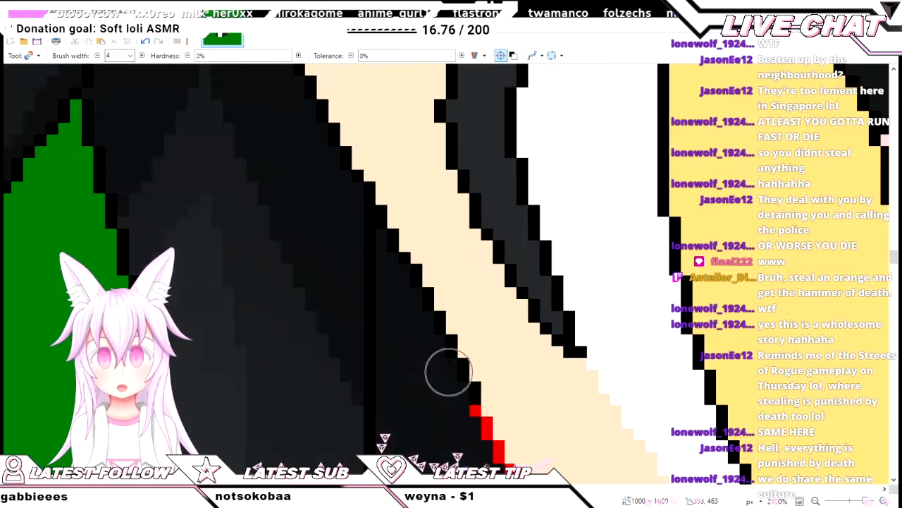
- Try to recolour the face outline red past the smaller eye up to the brow
mouse_move(474, 396)
mouse_down()
mouse_move(390, 186)
mouse_move(343, 158)
mouse_move(321, 183)
mouse_up()
scroll(345, 159, up, 2)
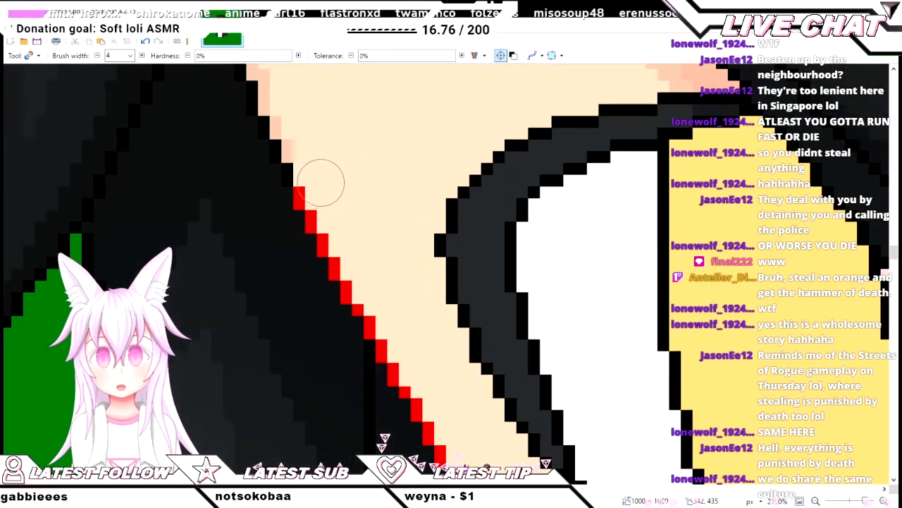
scroll(306, 292, up, 2)
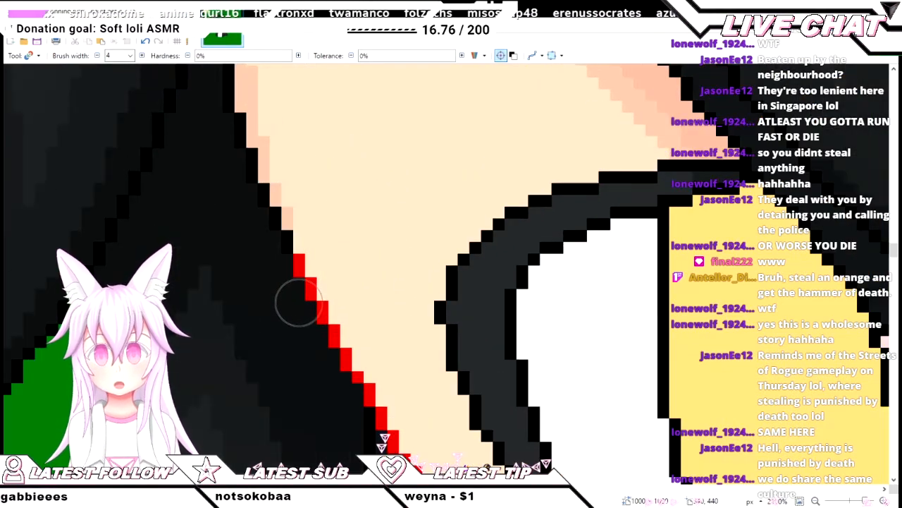
drag(298, 303, 264, 250)
scroll(267, 246, up, 3)
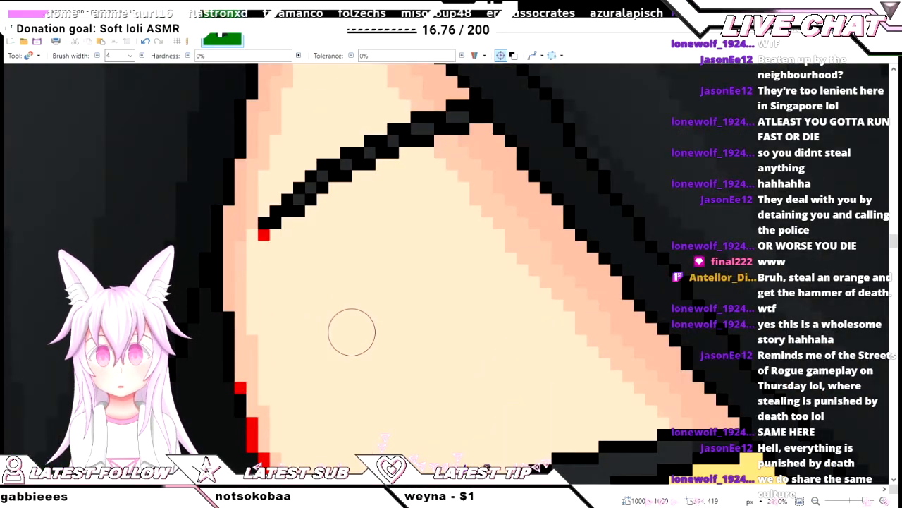
key(ctrl+z)
- Recolour the face outline along the hair edge beside the smaller eye red with brush width 4
scroll(352, 332, down, 2)
scroll(352, 332, down, 2)
scroll(402, 258, up, 3)
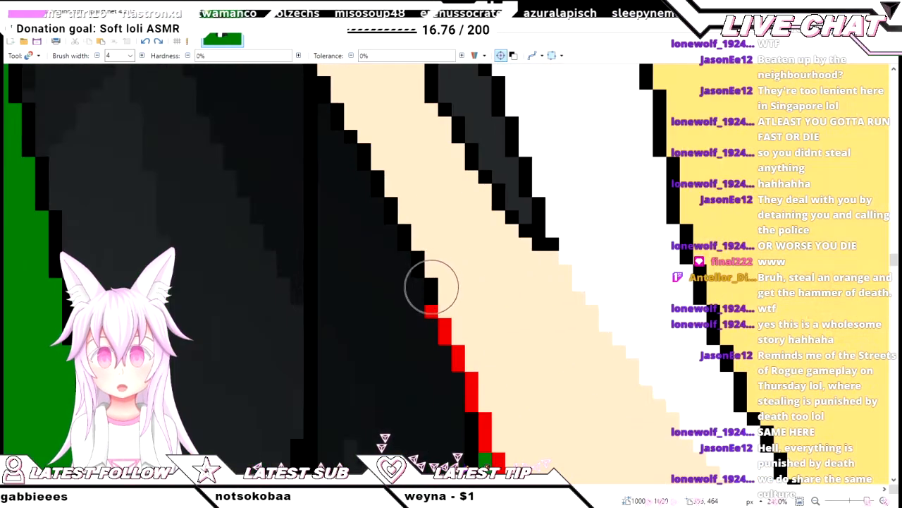
drag(430, 285, 369, 169)
scroll(360, 243, up, 2)
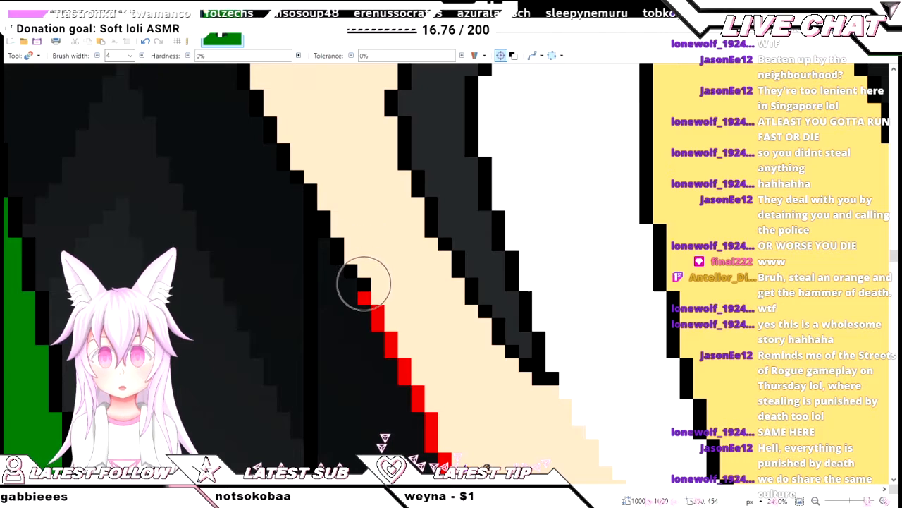
mouse_move(363, 284)
mouse_down()
mouse_move(332, 185)
mouse_move(254, 131)
mouse_up()
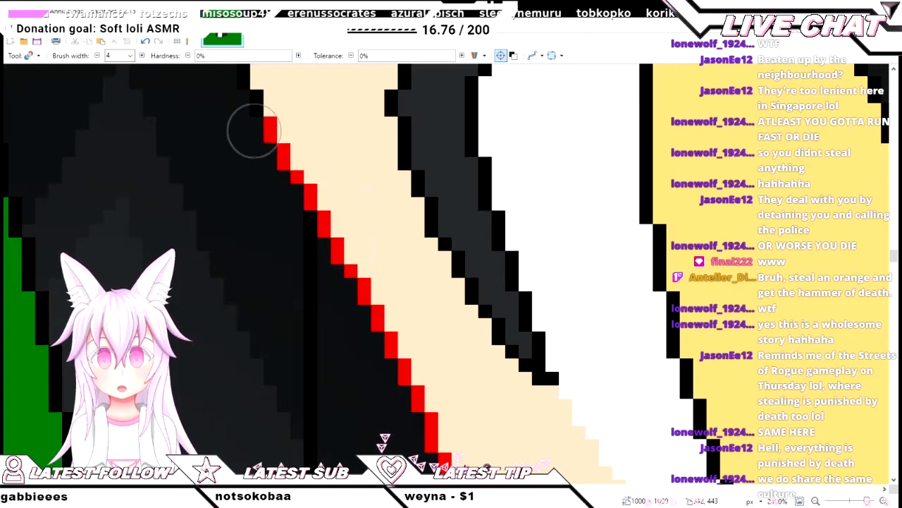
- Recolour the face outline red from the smaller eye's lash up to just below the brow, undoing stray paint on the skin
scroll(241, 215, up, 3)
scroll(311, 307, left, 3)
drag(463, 317, 390, 192)
scroll(387, 268, up, 1)
drag(389, 279, 373, 194)
scroll(387, 228, up, 1)
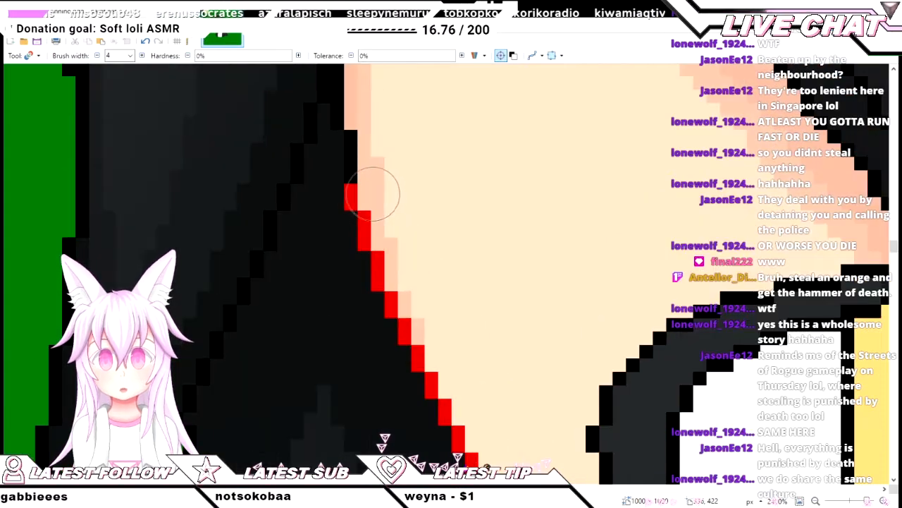
scroll(362, 282, up, 3)
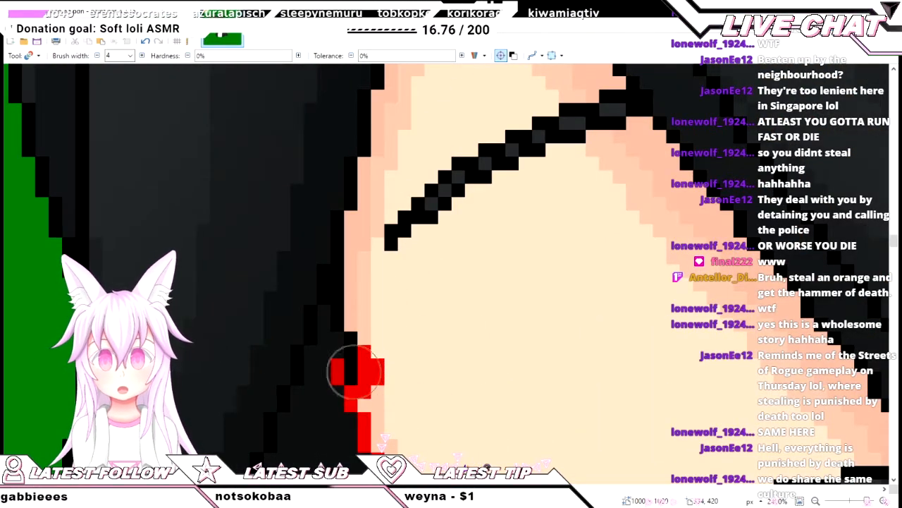
key(ctrl+z)
click(352, 368)
key(ctrl+z)
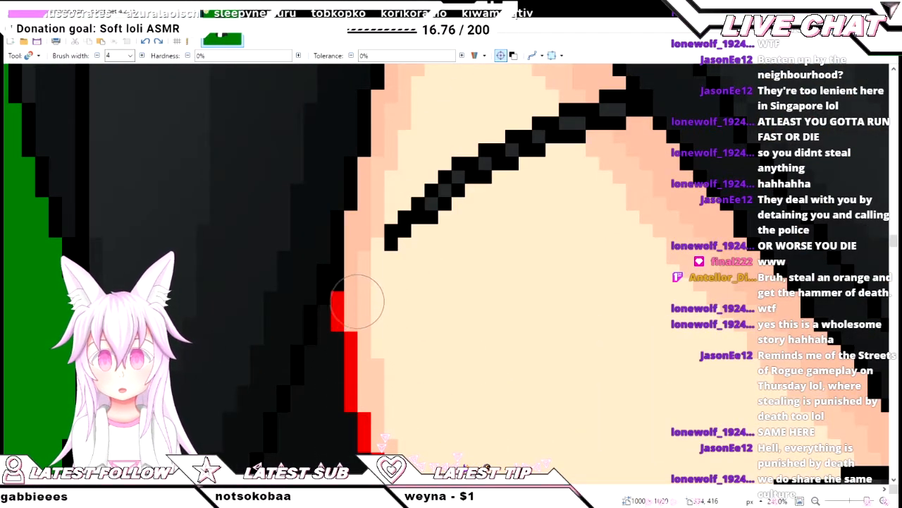
- Recolour the chin outline red from the cheek, under the mouth, to where the neck begins, with brush width 4
scroll(395, 346, down, 1)
scroll(394, 346, down, 2)
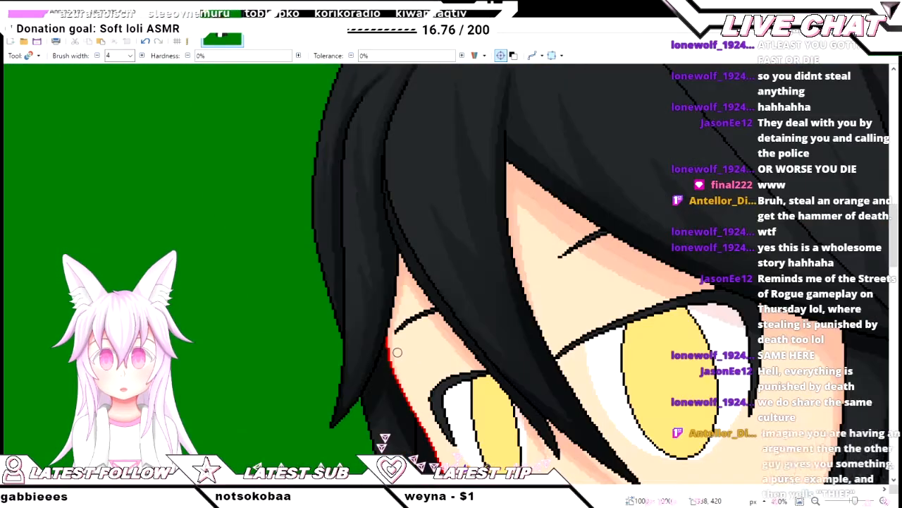
scroll(356, 281, up, 3)
scroll(356, 281, up, 2)
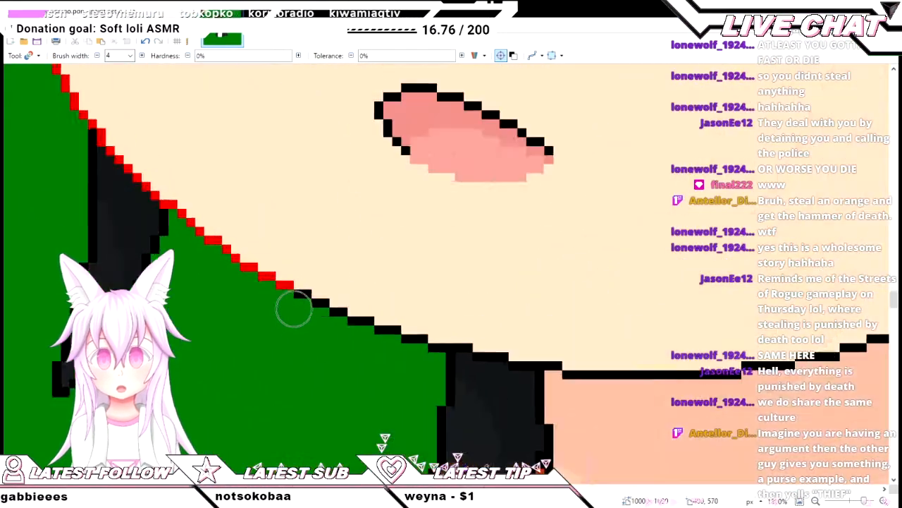
mouse_move(312, 295)
mouse_down()
mouse_move(421, 315)
mouse_move(443, 326)
mouse_move(439, 334)
mouse_move(542, 341)
mouse_move(516, 358)
mouse_move(539, 367)
mouse_move(610, 374)
mouse_up()
scroll(611, 381, down, 3)
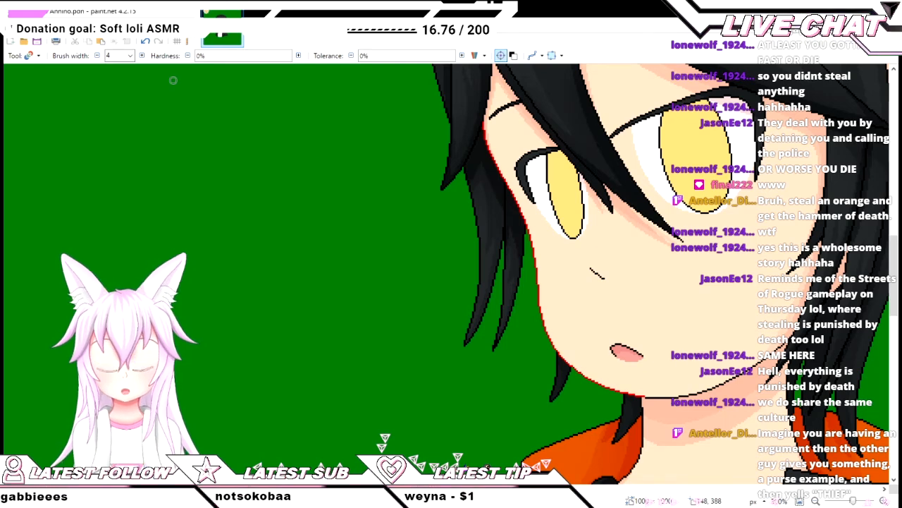
- Increase the brush width to 10 and recolour the neck outline red from the orange collar up to the chin
scroll(558, 352, up, 8)
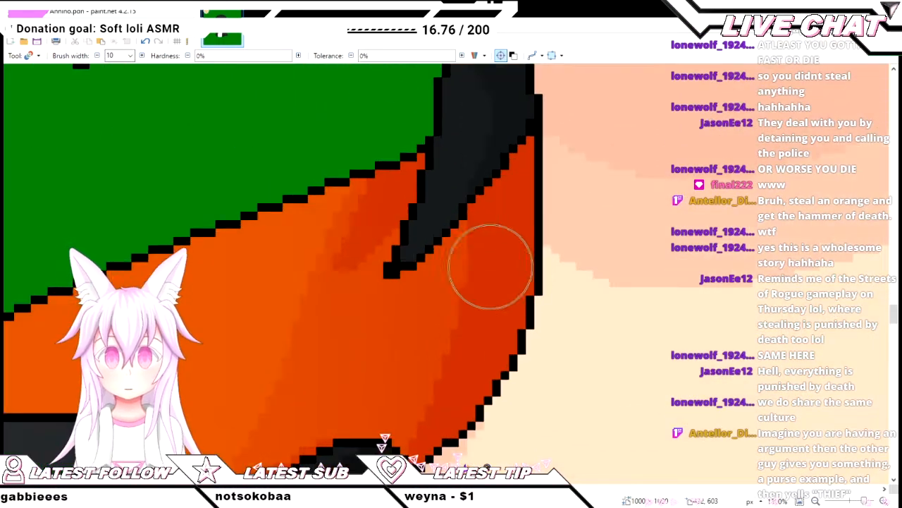
key(bracketright)
scroll(618, 359, up, 1)
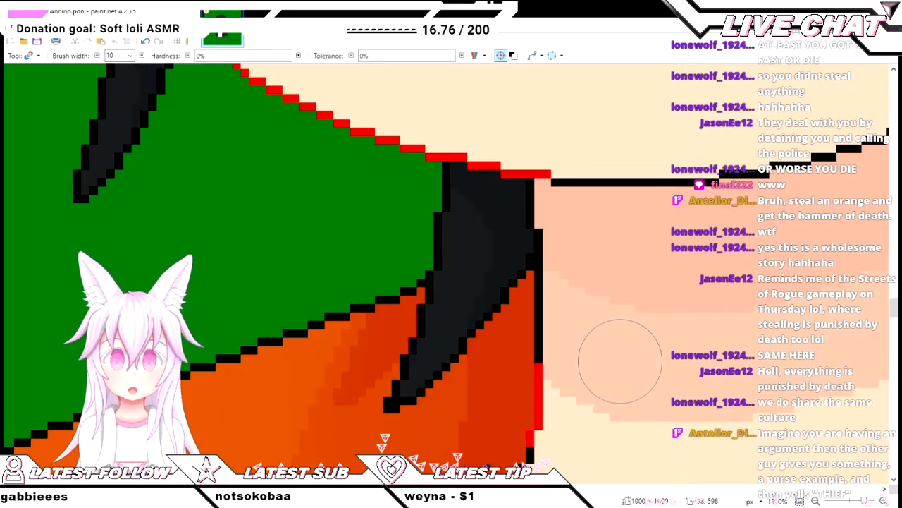
mouse_move(591, 383)
mouse_down()
mouse_move(550, 367)
mouse_move(540, 388)
mouse_move(588, 326)
mouse_up()
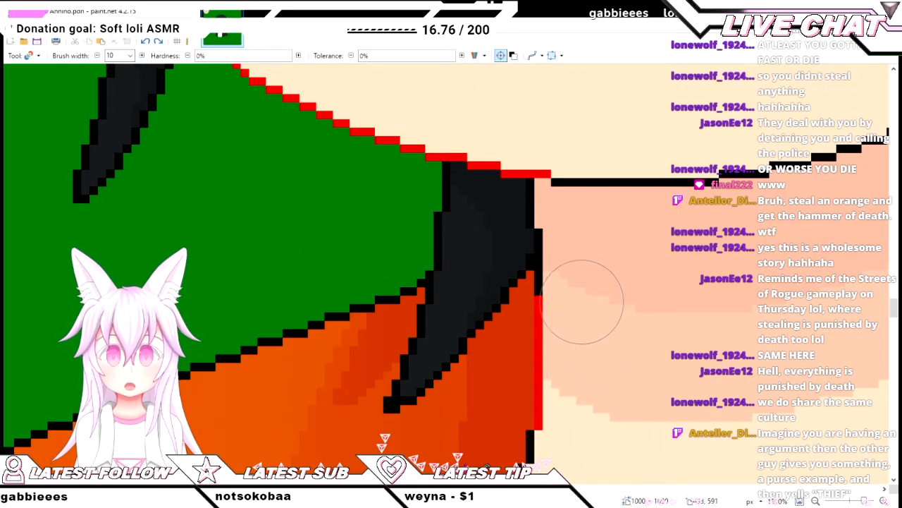
scroll(582, 293, up, 1)
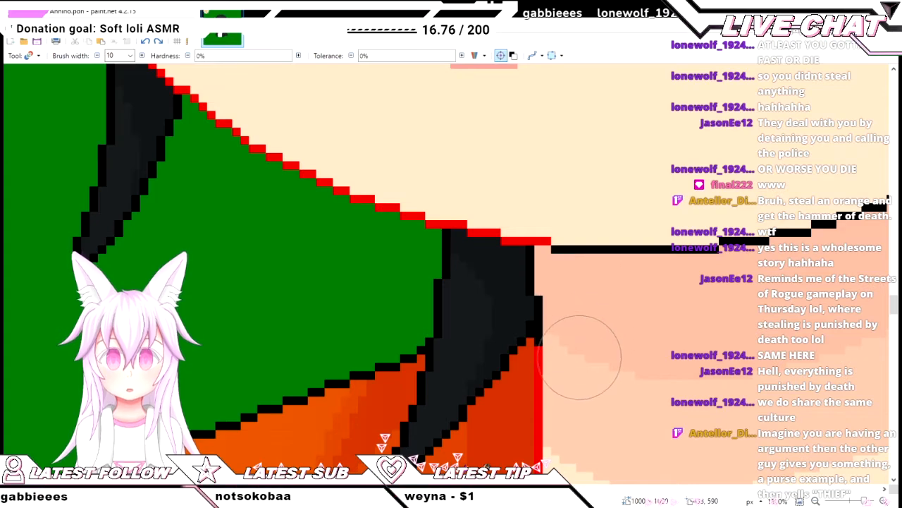
mouse_move(576, 332)
mouse_down()
mouse_move(577, 272)
mouse_move(555, 261)
mouse_move(591, 261)
mouse_move(633, 225)
mouse_up()
- Reduce the brush width to 4 and recolour the jawline red from under the chin towards the hair beside the neck
scroll(590, 260, right, 3)
scroll(634, 223, down, 3)
scroll(623, 235, right, 4)
scroll(528, 290, up, 3)
scroll(528, 290, up, 2)
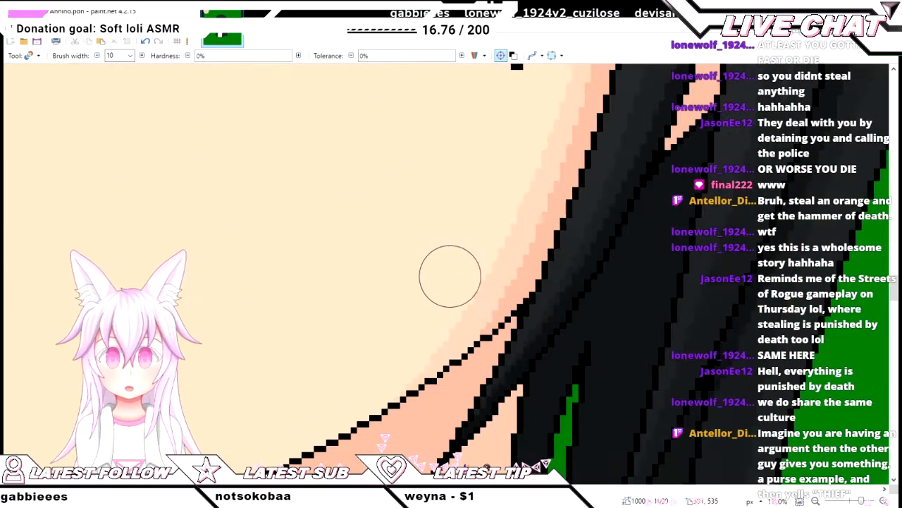
scroll(450, 275, down, 2)
key(bracketleft)
key(bracketleft)
key(bracketleft)
key(bracketleft)
key(bracketleft)
key(bracketleft)
scroll(322, 346, left, 4)
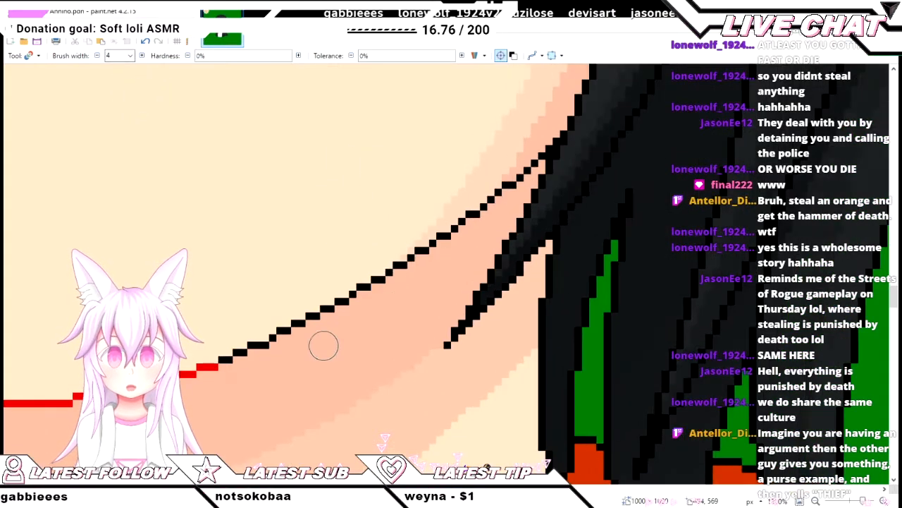
drag(550, 294, 620, 246)
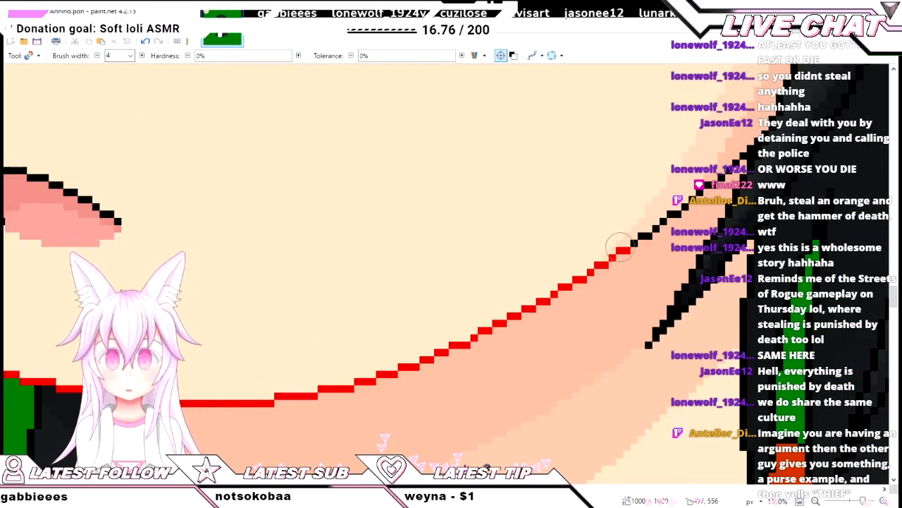
- Try to recolour the remaining upper jawline red up to the hair
scroll(515, 310, right, 5)
scroll(451, 306, up, 4)
mouse_move(332, 323)
mouse_down()
mouse_move(536, 142)
mouse_move(546, 115)
mouse_up()
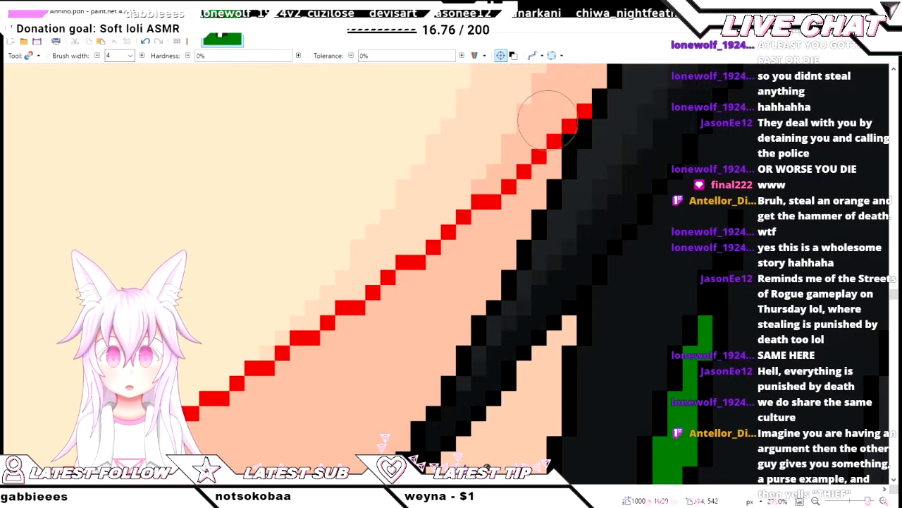
scroll(503, 162, down, 5)
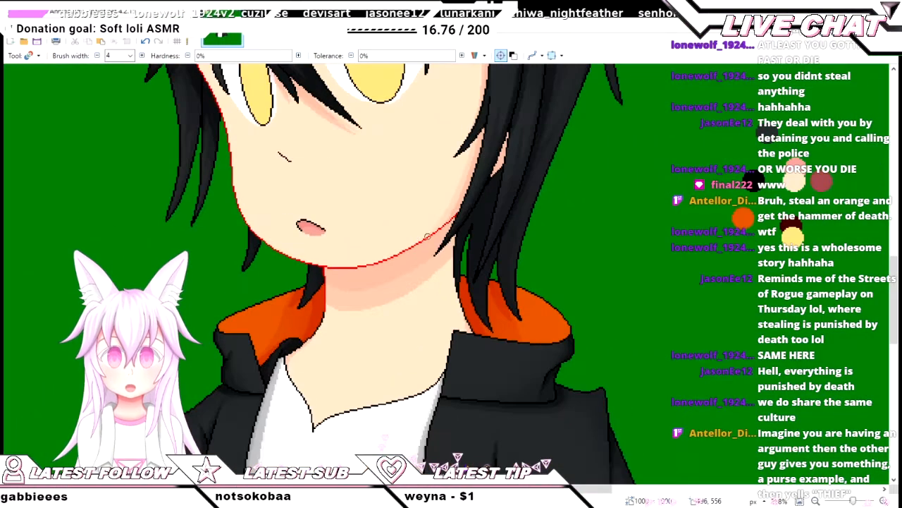
- Recolour the last stretch of the jawline red until it meets the hair, with brush width 4
scroll(416, 232, up, 5)
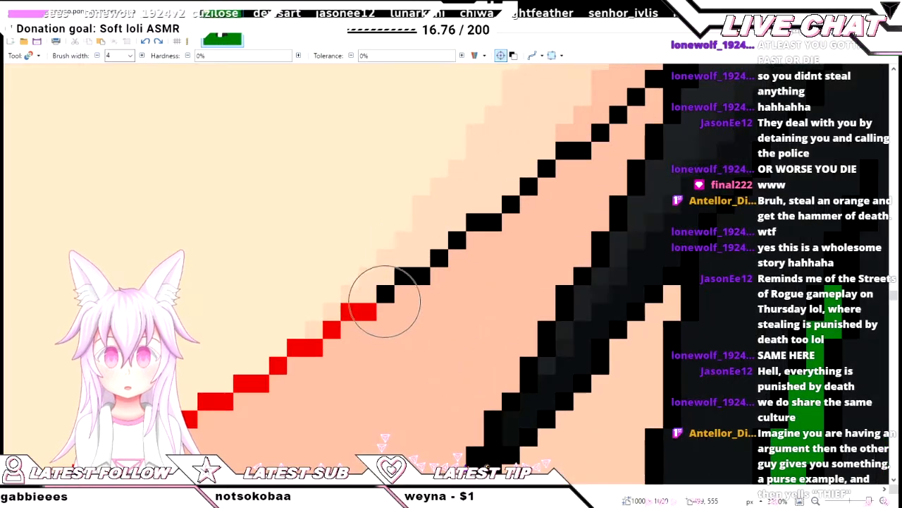
mouse_move(395, 298)
mouse_down()
mouse_move(491, 234)
mouse_move(539, 170)
mouse_up()
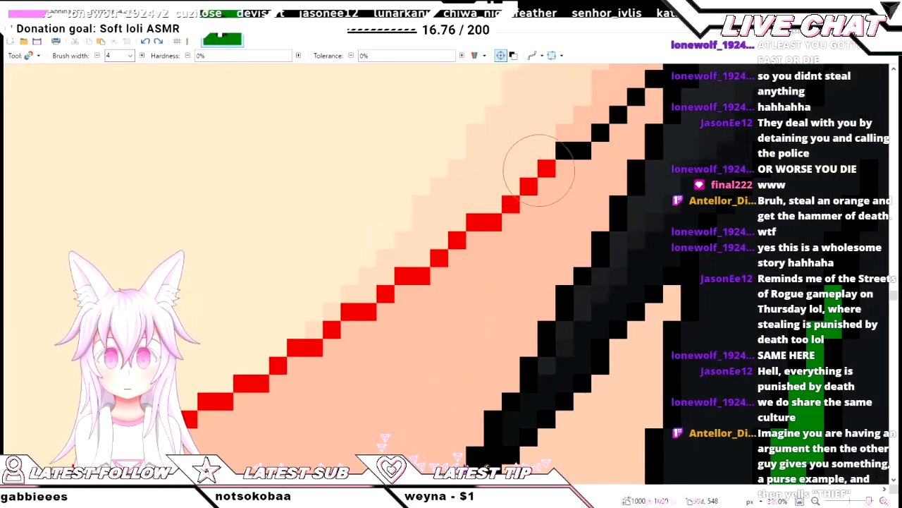
scroll(540, 169, up, 3)
mouse_move(578, 346)
mouse_down()
mouse_move(631, 289)
mouse_move(643, 232)
mouse_up()
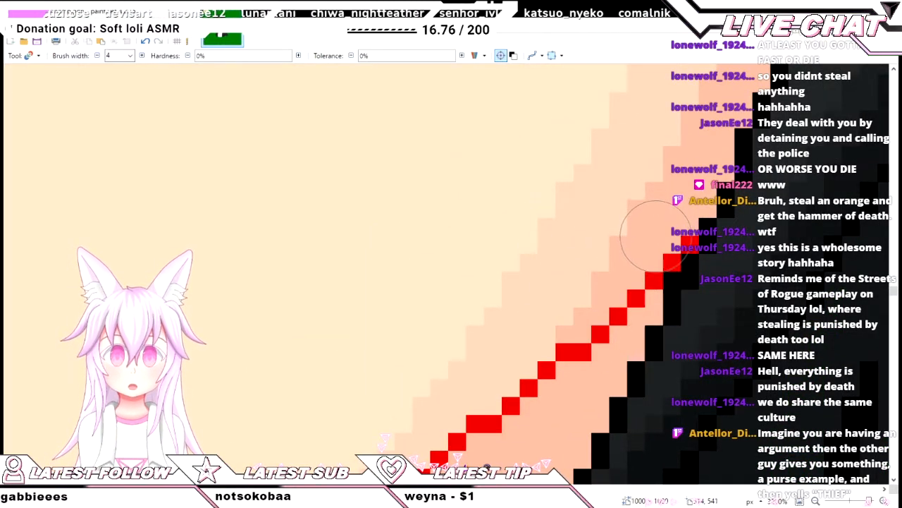
- Recolour the orange collar lining's edge against the neck red down towards the dark collar fold, with brush width 9
scroll(543, 257, down, 6)
scroll(305, 177, up, 3)
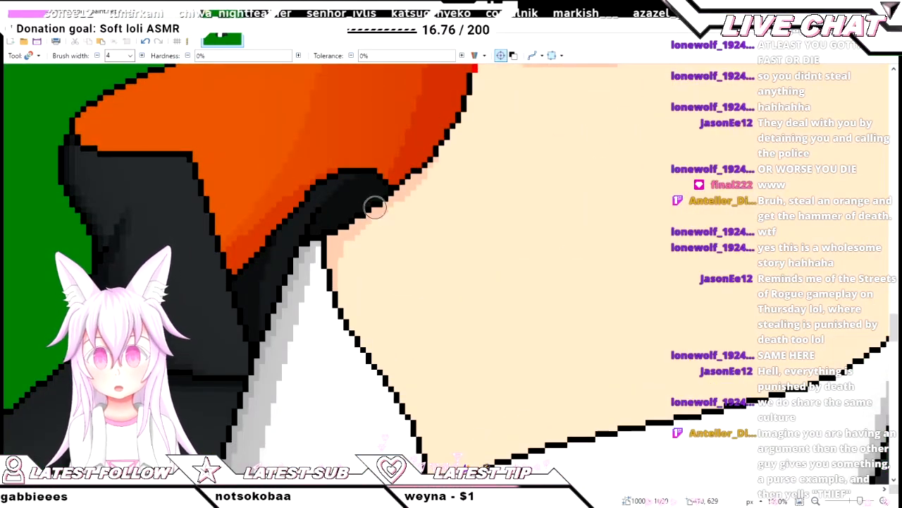
scroll(447, 228, up, 2)
scroll(490, 127, down, 1)
mouse_move(482, 91)
mouse_down()
mouse_move(489, 127)
mouse_move(434, 270)
mouse_up()
scroll(430, 299, left, 1)
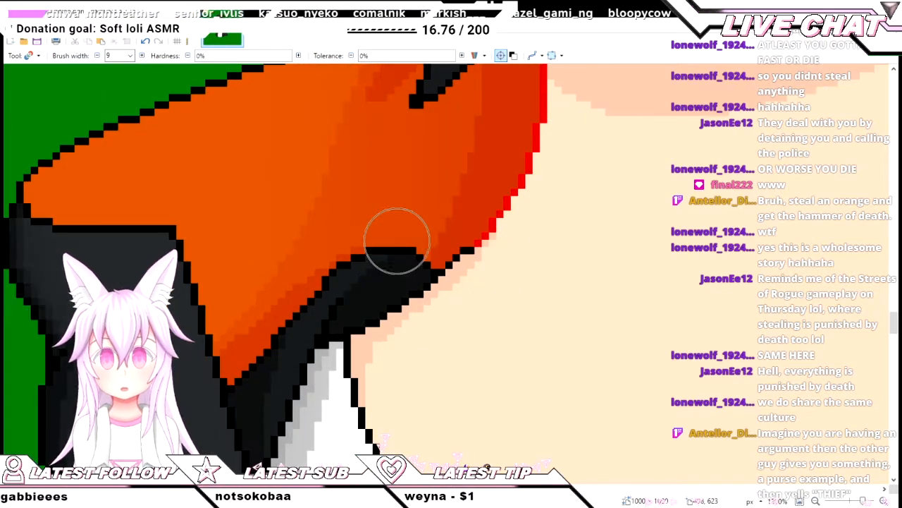
- Set the brush width to 3 and recolour the dark collar fold's edge against the neck red, joining the lining's edge
scroll(392, 240, up, 1)
scroll(120, 56, up, 6)
scroll(359, 261, up, 2)
scroll(402, 308, down, 1)
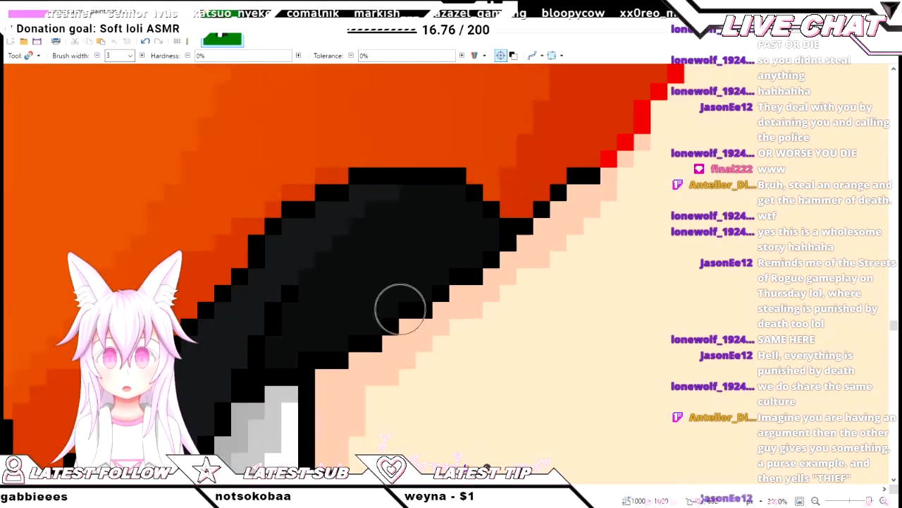
mouse_move(442, 291)
mouse_down()
mouse_move(343, 374)
mouse_move(480, 276)
mouse_move(518, 272)
mouse_move(530, 229)
mouse_up()
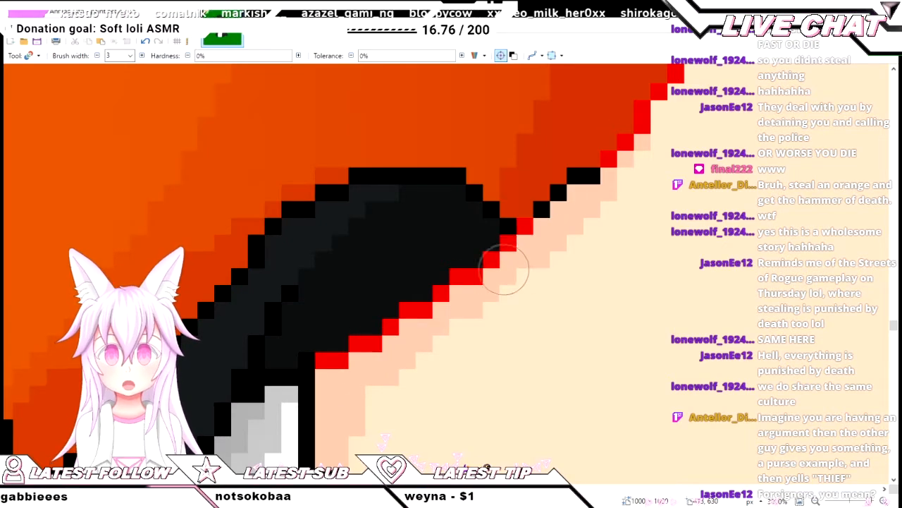
scroll(559, 215, down, 4)
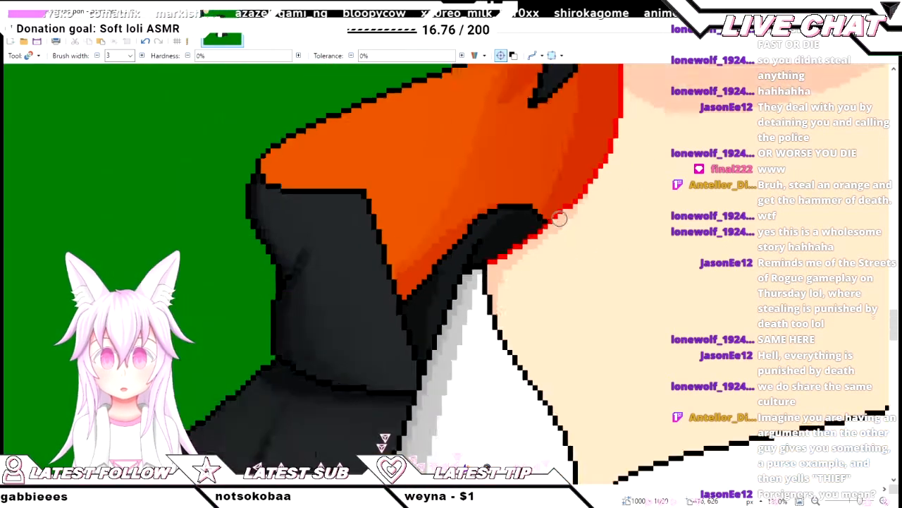
- Recolour the opposite orange lining's edge against the neck red down to the black jacket collar
scroll(556, 219, up, 4)
scroll(580, 238, up, 4)
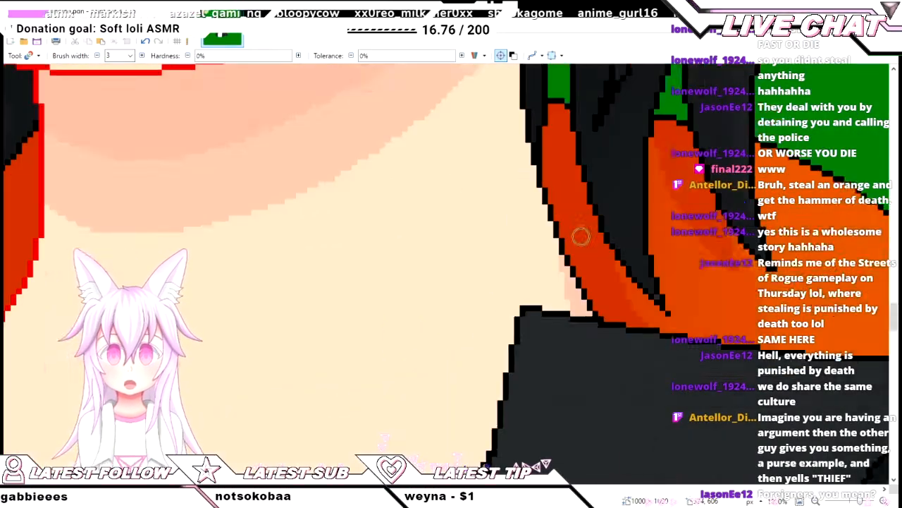
scroll(550, 363, up, 3)
scroll(558, 375, down, 6)
scroll(568, 379, up, 5)
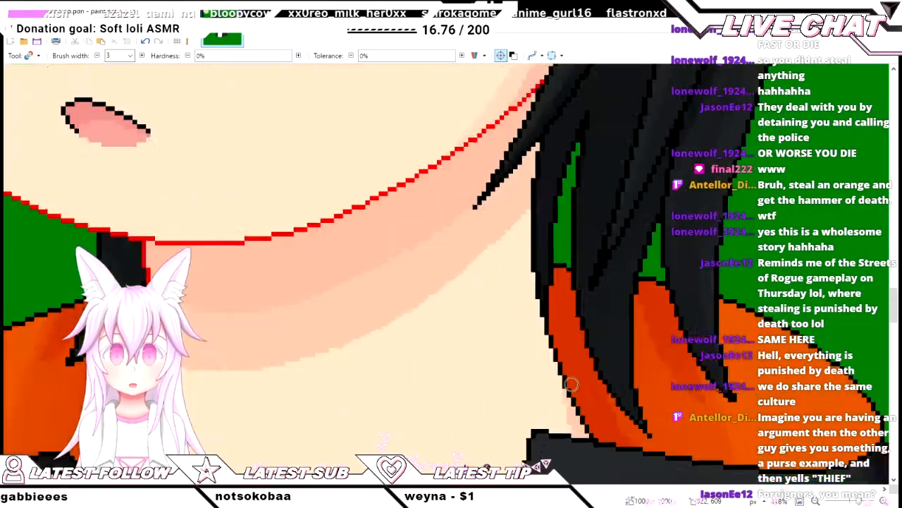
drag(563, 392, 540, 281)
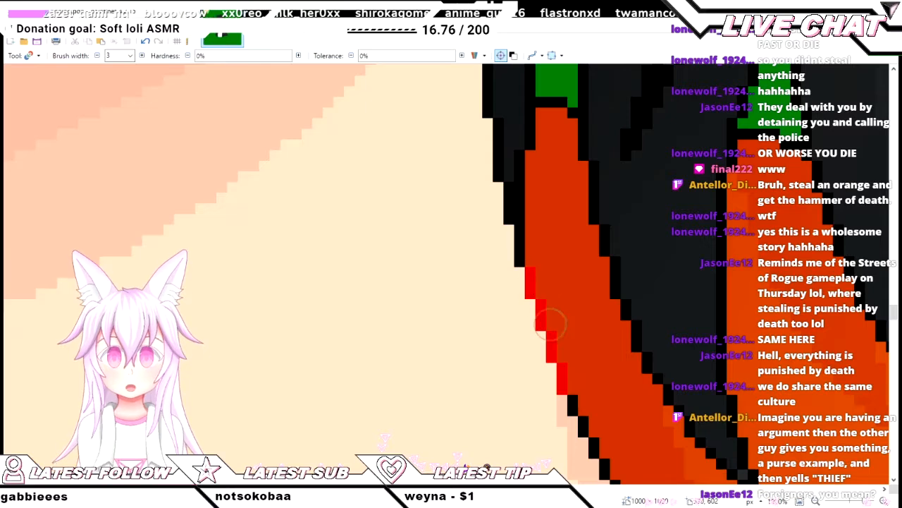
scroll(574, 363, down, 2)
drag(576, 360, 637, 425)
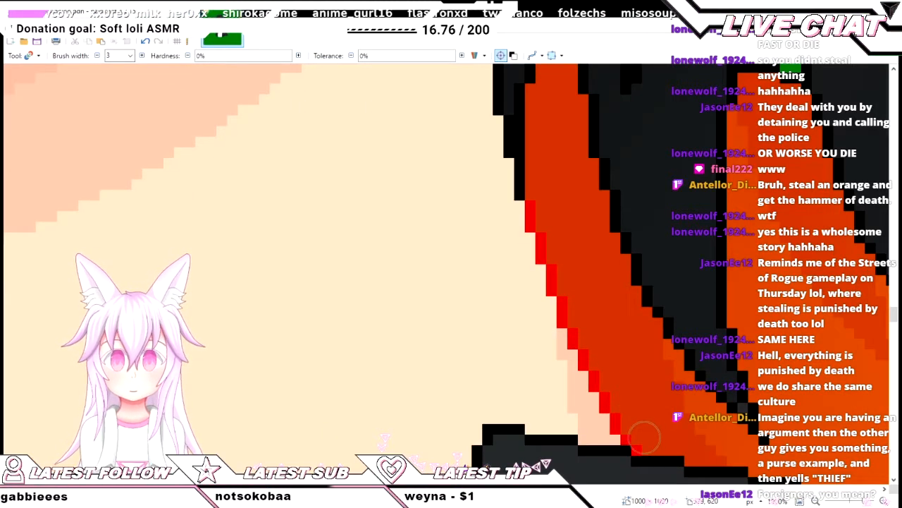
scroll(643, 438, down, 4)
- Recolour the lower edge of the small skin gap between the hair strands beside the cheek red, with brush width 3
scroll(457, 313, up, 3)
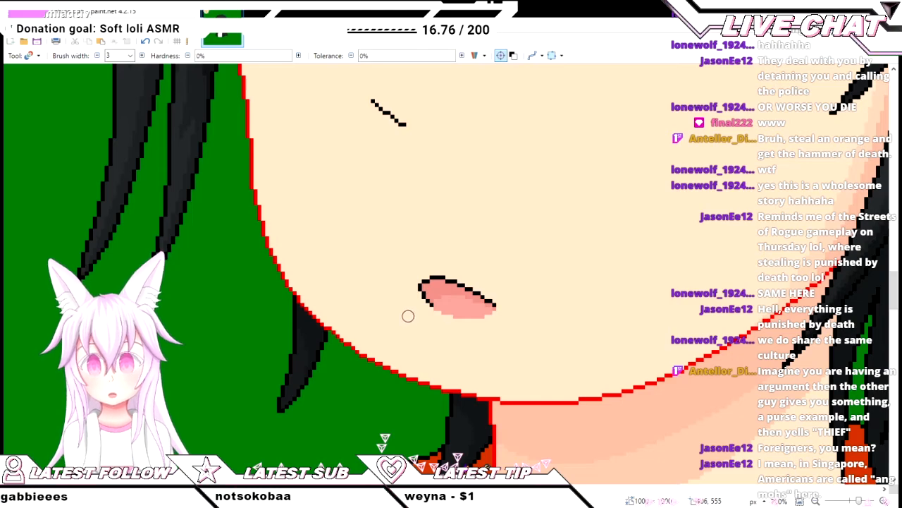
scroll(371, 312, down, 2)
scroll(369, 312, down, 3)
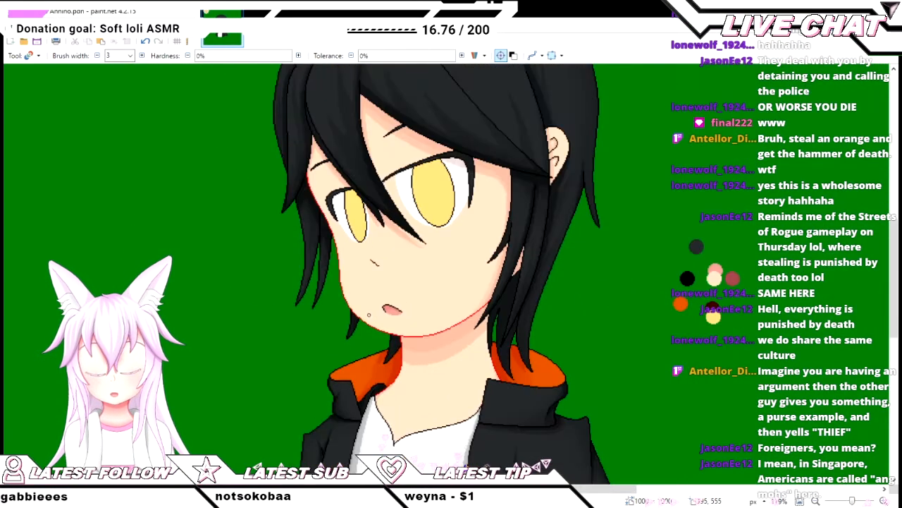
scroll(369, 312, down, 3)
scroll(459, 211, up, 4)
scroll(553, 282, up, 3)
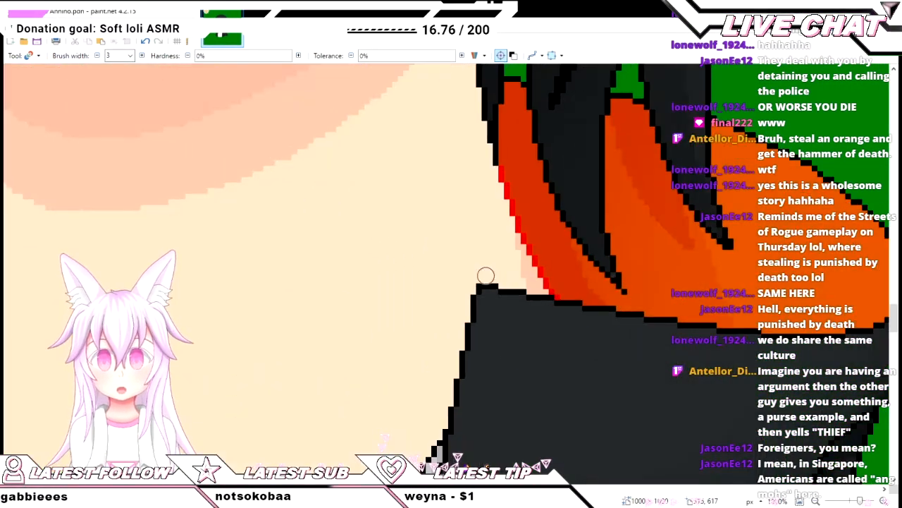
scroll(477, 272, down, 5)
scroll(437, 252, up, 2)
scroll(438, 220, up, 2)
scroll(620, 317, up, 5)
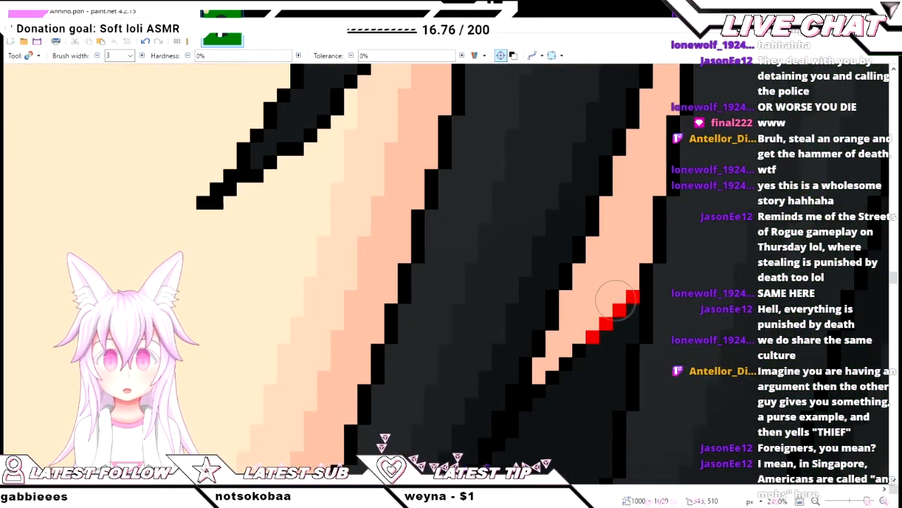
mouse_move(616, 299)
mouse_down()
mouse_move(604, 336)
mouse_move(545, 416)
mouse_up()
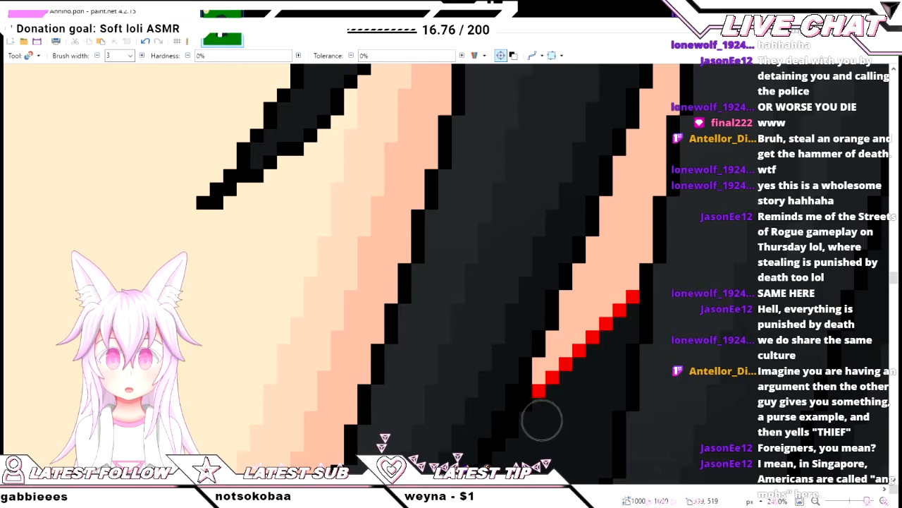
- Try to recolour the ear's outer outline red with brush width 8, and undo it
scroll(548, 403, down, 5)
scroll(541, 408, down, 3)
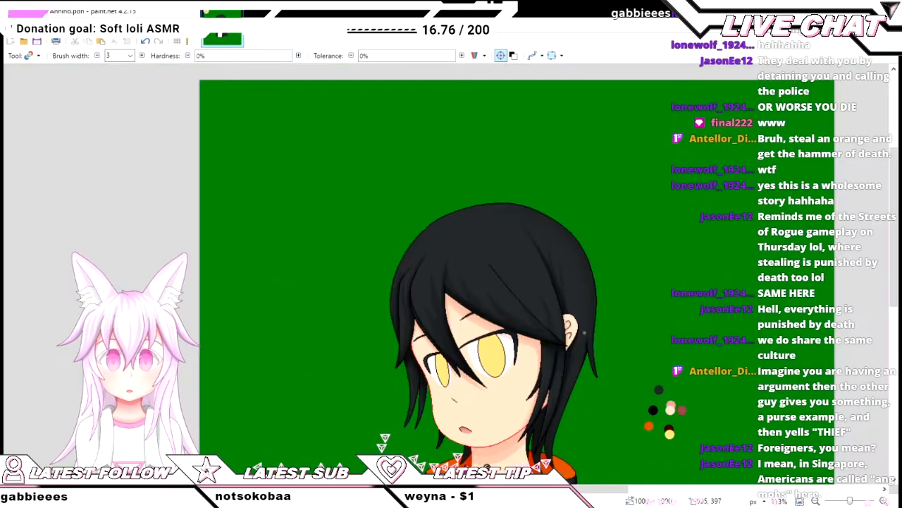
scroll(606, 312, up, 6)
scroll(407, 295, up, 2)
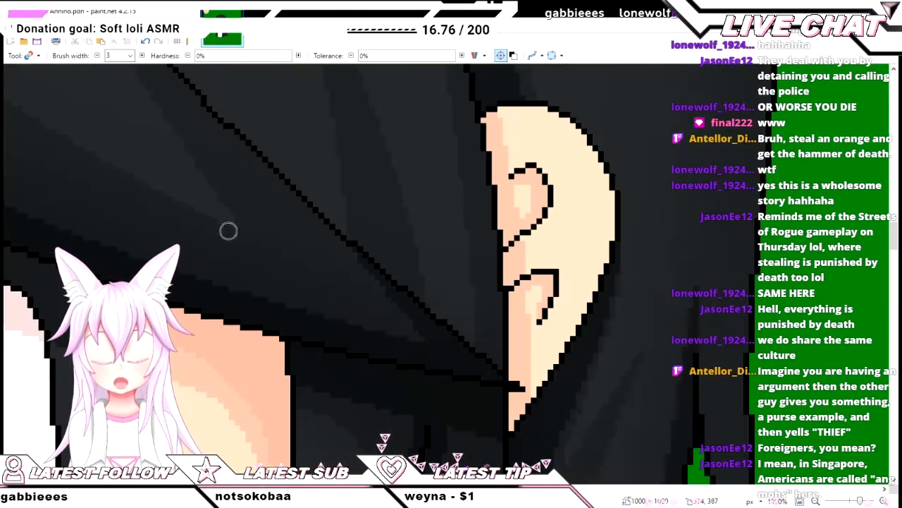
scroll(653, 254, up, 3)
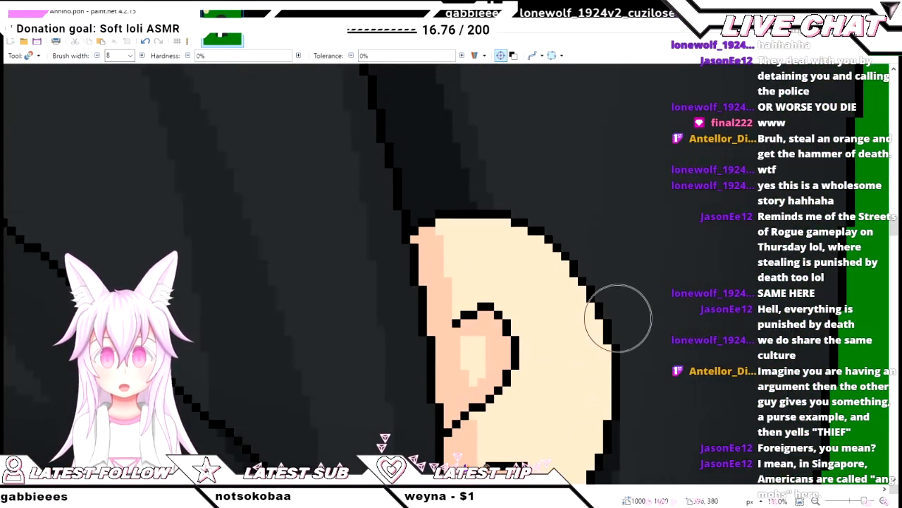
mouse_move(618, 318)
mouse_down()
mouse_move(614, 358)
mouse_move(556, 257)
mouse_move(459, 211)
mouse_move(447, 224)
mouse_move(487, 331)
mouse_move(561, 334)
mouse_up()
scroll(620, 329, down, 3)
mouse_move(621, 329)
mouse_down()
mouse_move(596, 324)
mouse_move(563, 261)
mouse_move(538, 242)
mouse_move(526, 253)
mouse_move(520, 220)
mouse_move(502, 259)
mouse_move(483, 220)
mouse_up()
scroll(588, 310, down, 1)
key(ctrl+z)
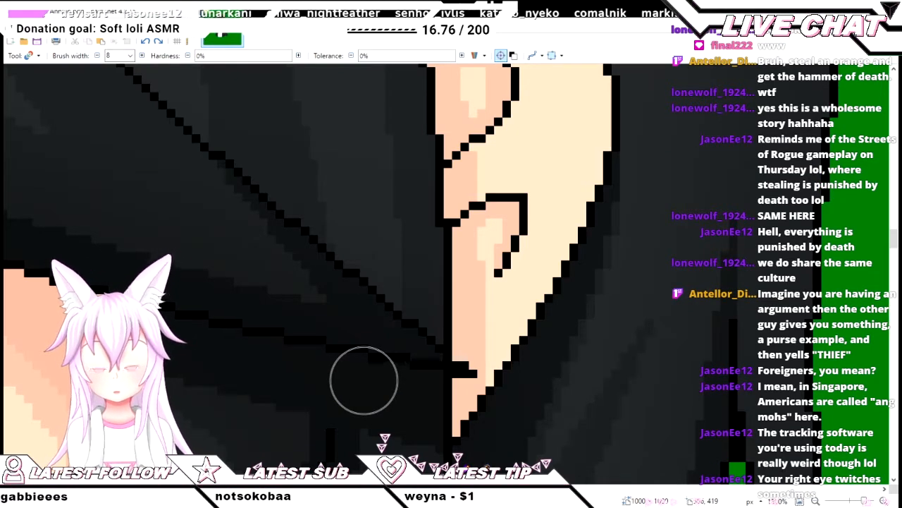
- Recolour the ear's outer outline red with brush width 8, from its upper edge down to the earlobe tip
scroll(540, 231, up, 3)
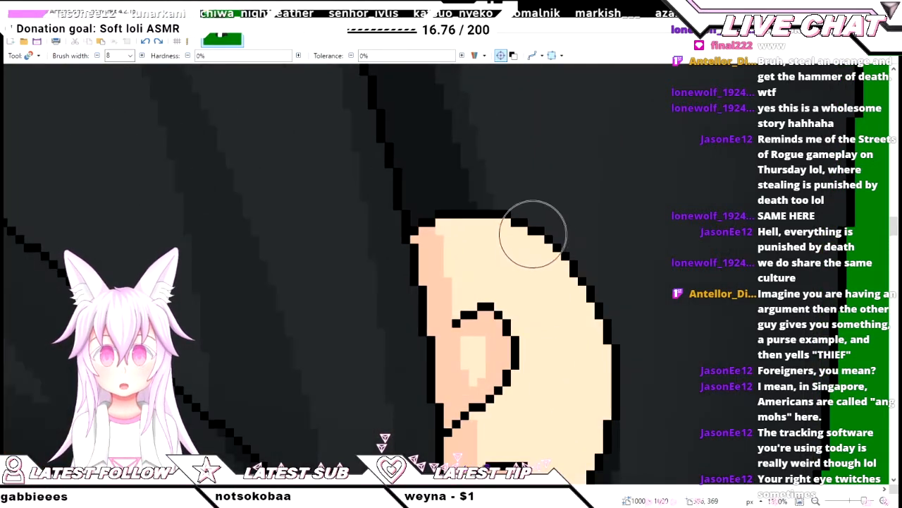
scroll(458, 217, up, 1)
mouse_move(462, 217)
mouse_down()
mouse_move(438, 231)
mouse_move(513, 262)
mouse_move(579, 250)
mouse_move(633, 311)
mouse_move(675, 334)
mouse_move(683, 312)
mouse_move(628, 337)
mouse_move(586, 383)
mouse_up()
scroll(678, 326, down, 3)
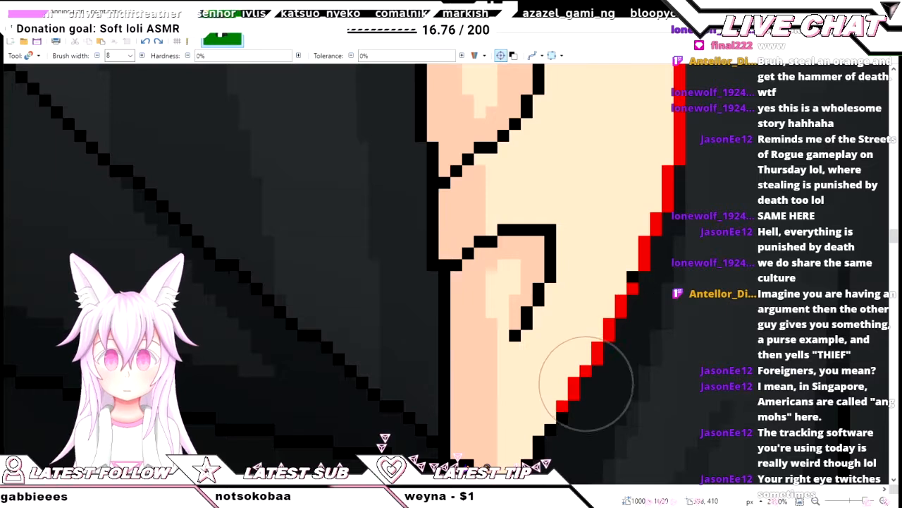
scroll(629, 275, down, 2)
mouse_move(614, 284)
mouse_down()
mouse_move(556, 295)
mouse_move(532, 365)
mouse_up()
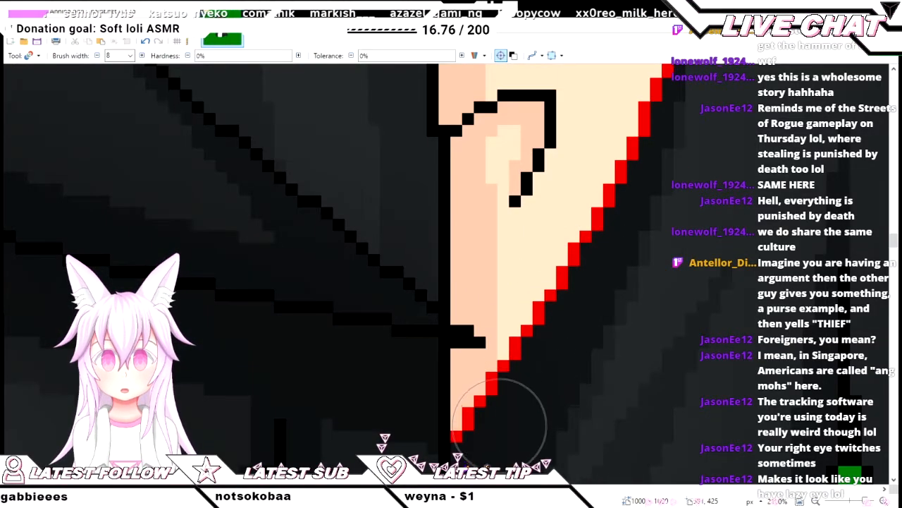
- Recolour the two black detail lines inside the ear red
scroll(578, 327, up, 2)
mouse_move(514, 274)
mouse_down()
mouse_move(522, 159)
mouse_move(467, 170)
mouse_move(496, 146)
mouse_move(490, 99)
mouse_move(468, 106)
mouse_move(480, 113)
mouse_up()
scroll(479, 112, up, 6)
drag(487, 194, 544, 202)
scroll(553, 233, down, 5)
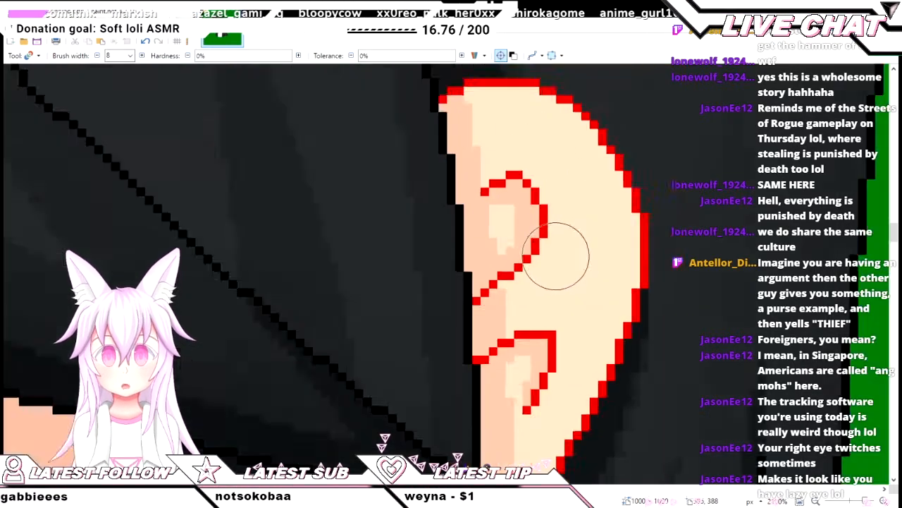
scroll(543, 248, down, 10)
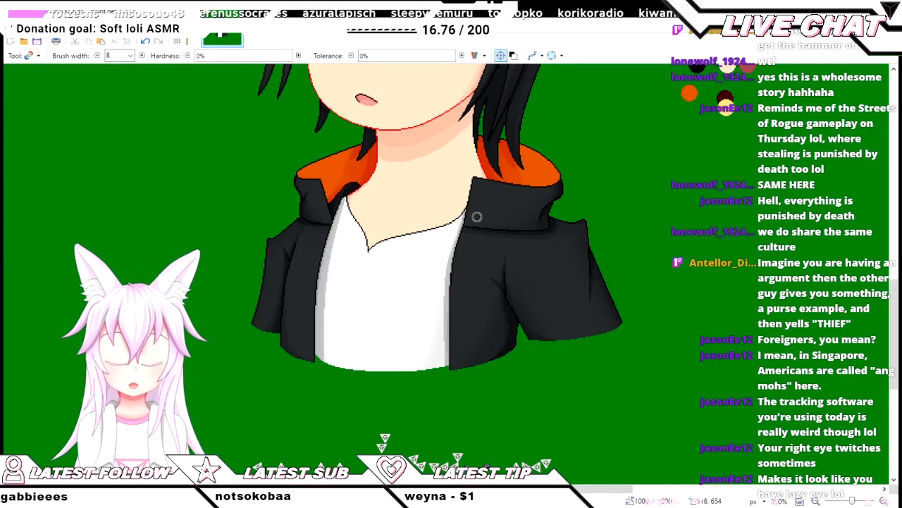
- Set the brush width to 1 and recolour the neck's edge against the black hair red, from the collar lining up to the hair strand
scroll(467, 224, up, 4)
scroll(508, 328, up, 4)
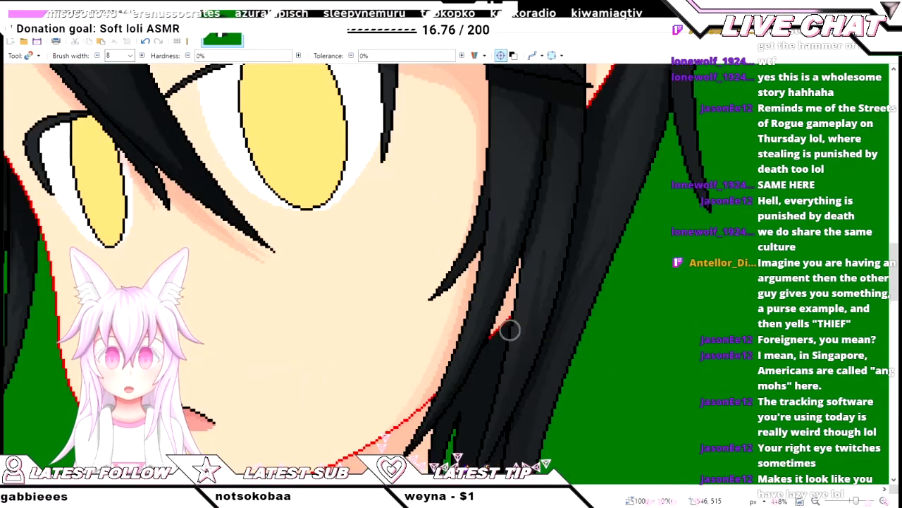
scroll(507, 329, up, 3)
scroll(122, 57, up, 7)
scroll(369, 314, up, 3)
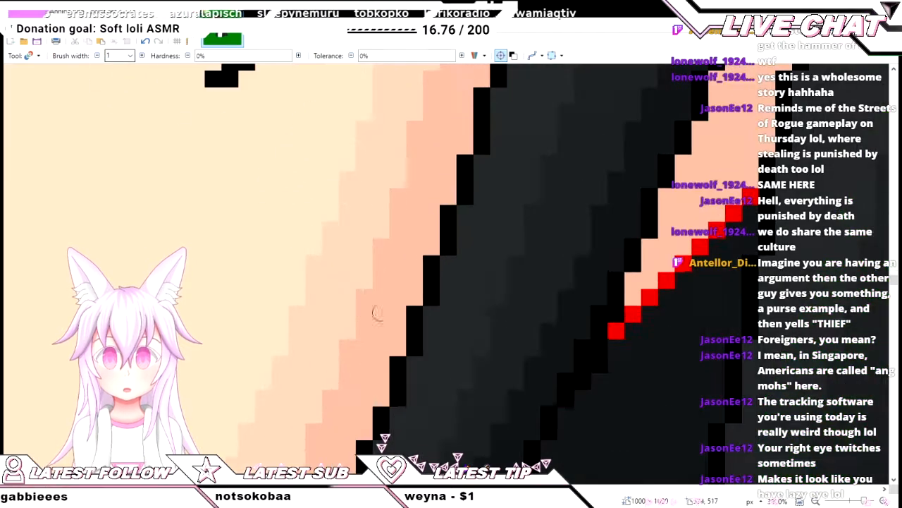
scroll(600, 373, down, 8)
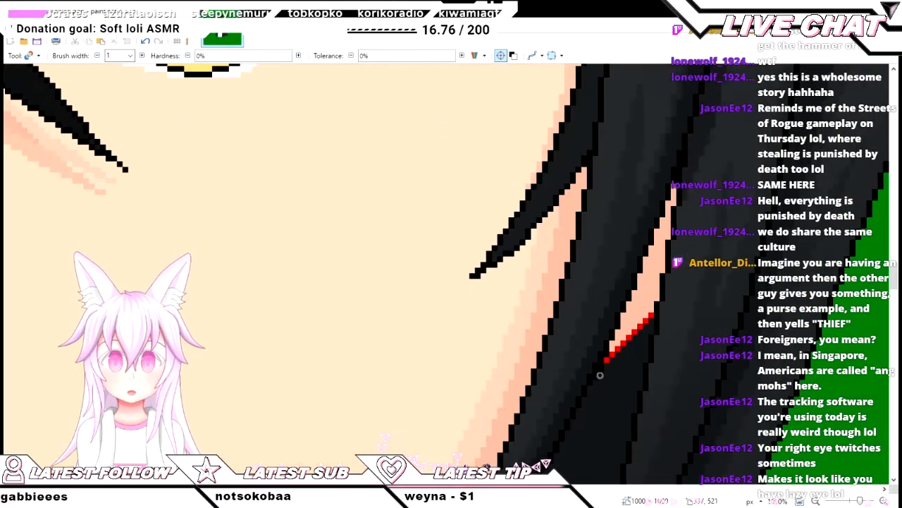
scroll(596, 367, up, 5)
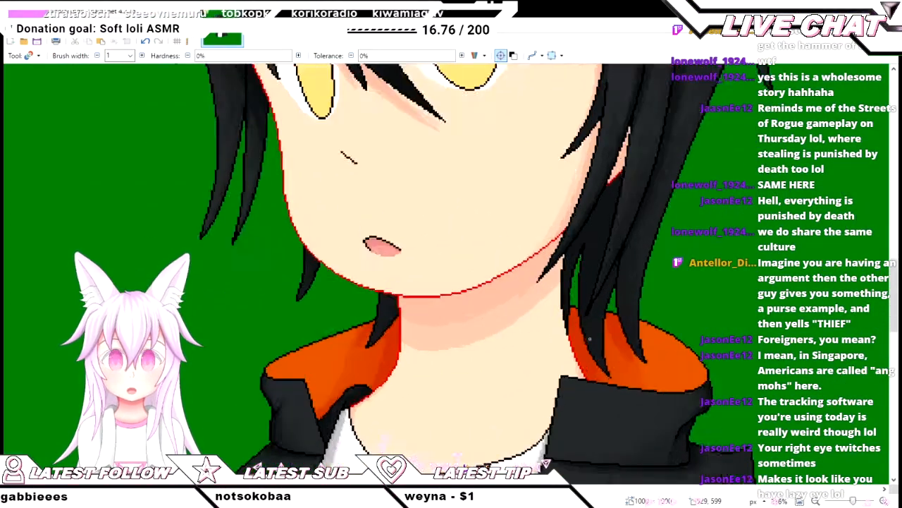
scroll(547, 320, down, 3)
scroll(547, 321, up, 3)
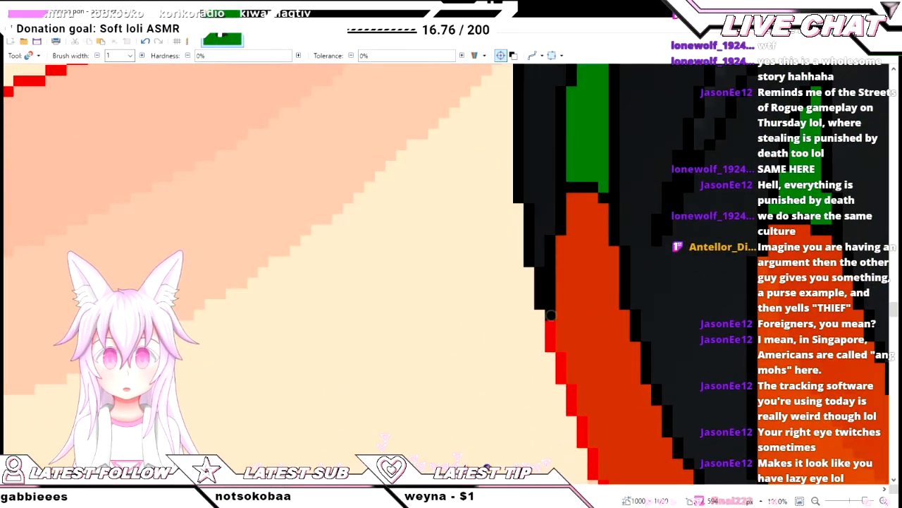
scroll(534, 307, up, 2)
scroll(530, 333, up, 3)
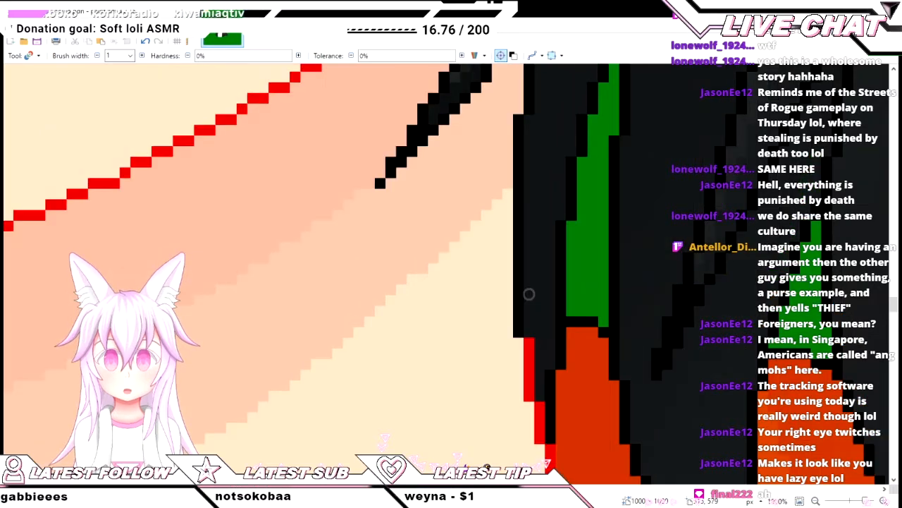
scroll(522, 332, up, 3)
drag(519, 331, 530, 253)
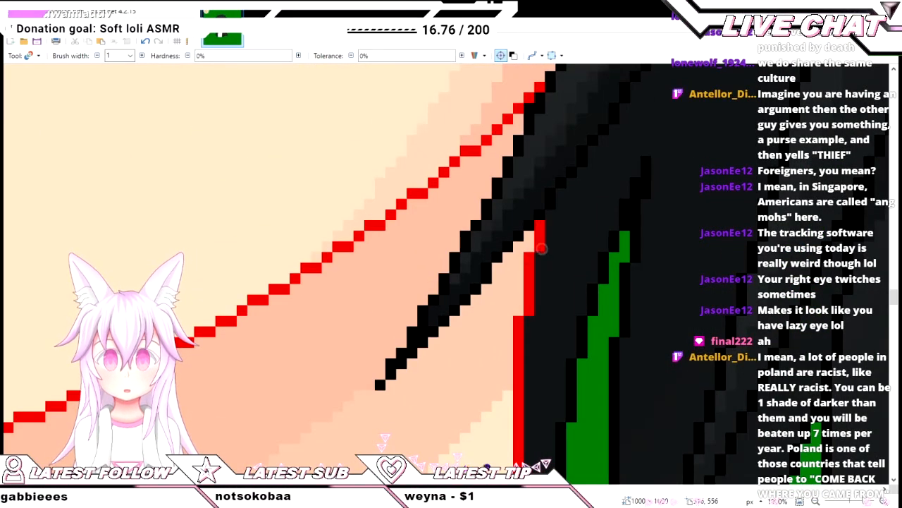
scroll(537, 270, down, 2)
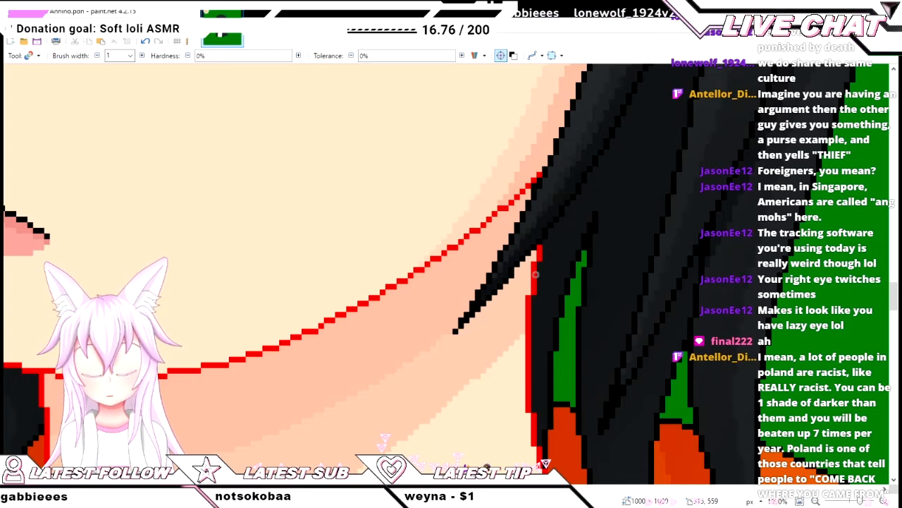
scroll(536, 274, down, 2)
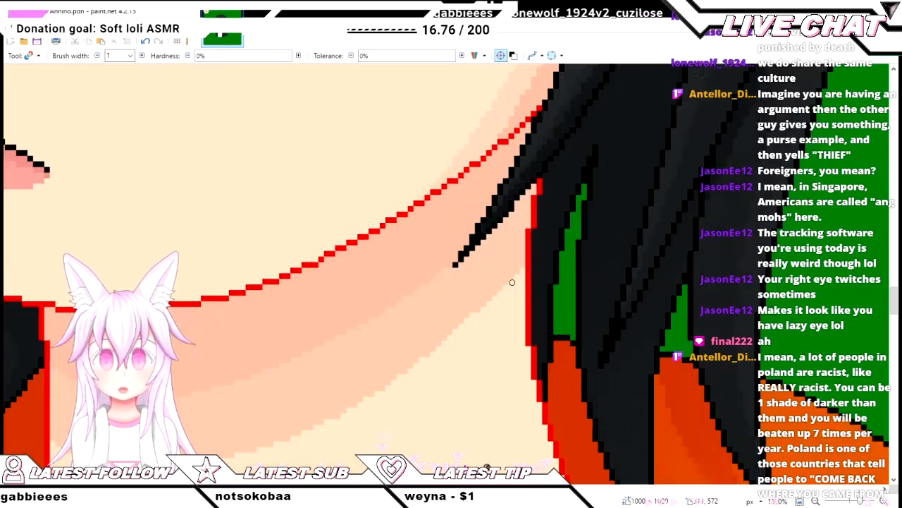
- Set the brush width to 8 and recolour the mouth's outline and the small nose line red
scroll(497, 285, down, 1)
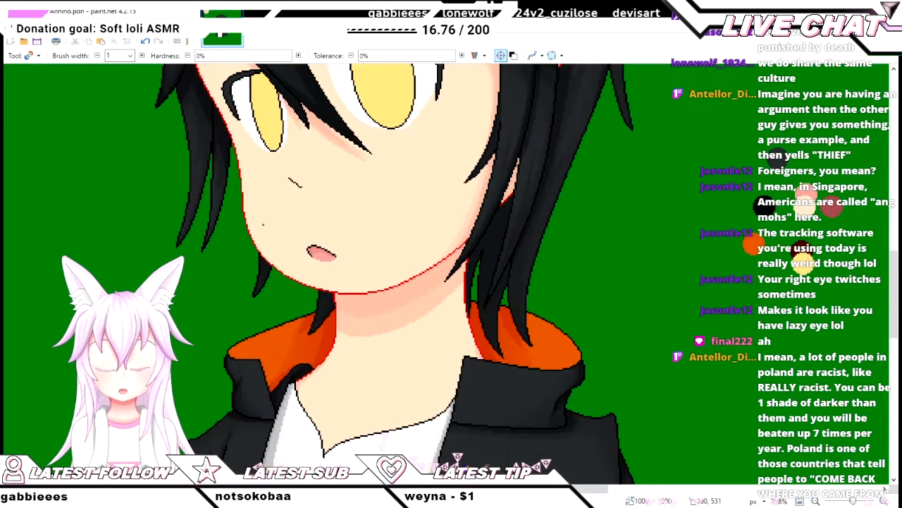
scroll(303, 244, up, 4)
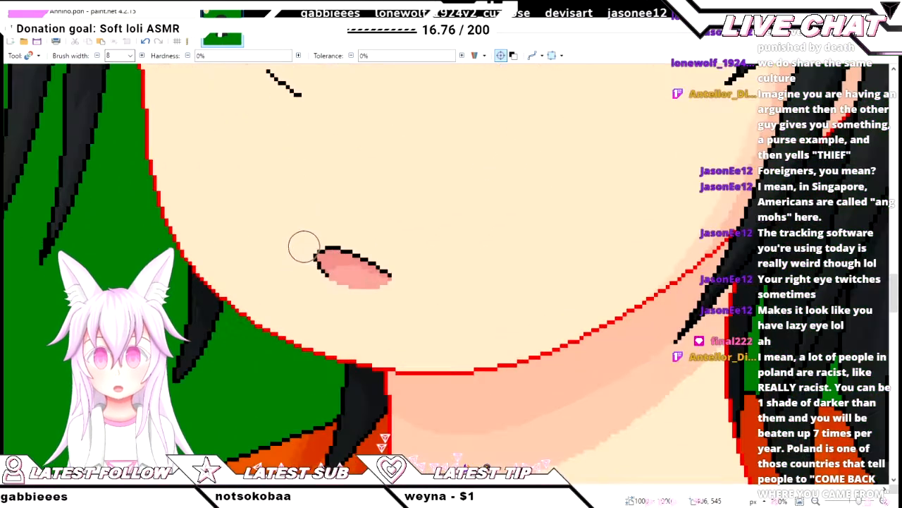
mouse_move(332, 256)
mouse_down()
mouse_move(494, 285)
mouse_move(374, 273)
mouse_move(323, 278)
mouse_up()
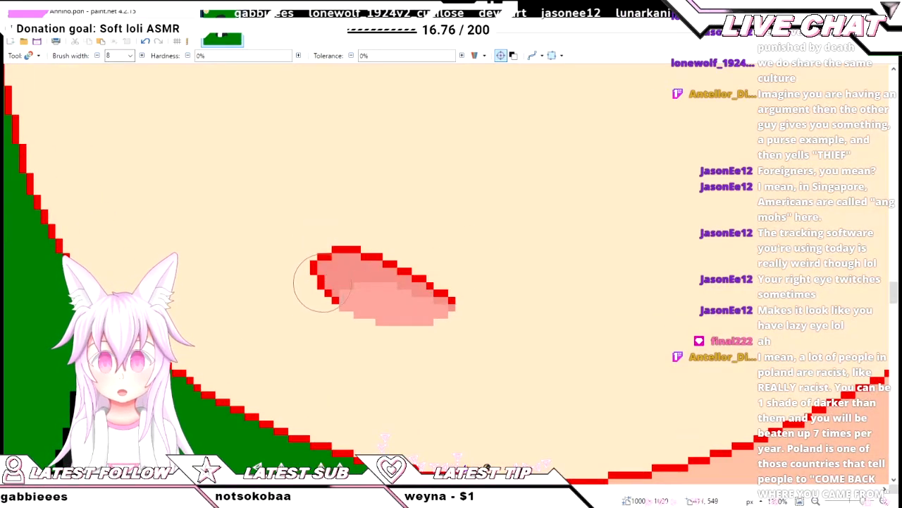
scroll(299, 285, up, 2)
scroll(299, 286, down, 1)
drag(263, 295, 284, 302)
scroll(236, 262, down, 3)
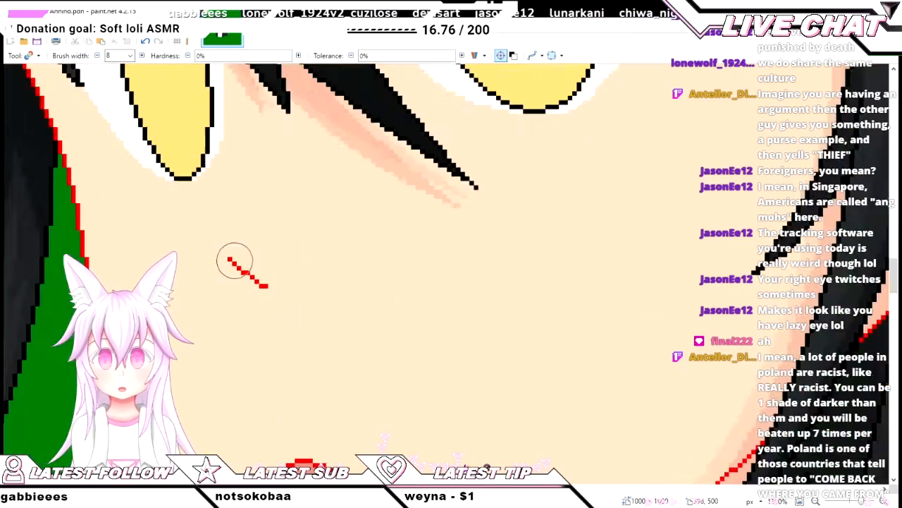
- Look over the head, face and collar to check the recoloured line art
scroll(238, 264, up, 3)
scroll(408, 338, down, 1)
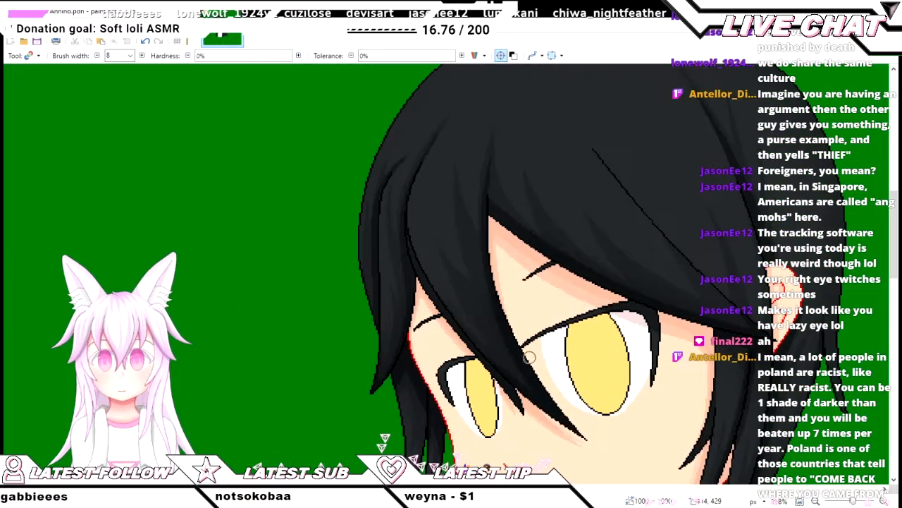
scroll(536, 361, down, 1)
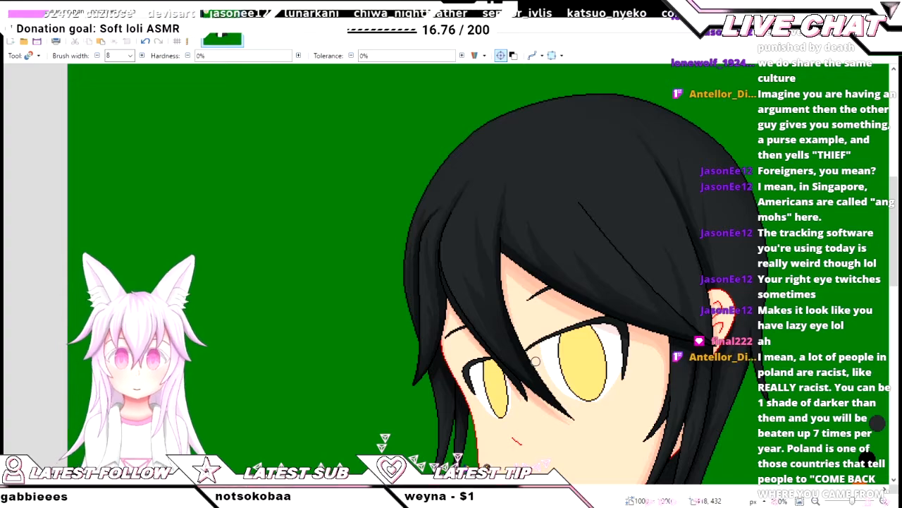
scroll(536, 361, up, 2)
scroll(450, 346, down, 4)
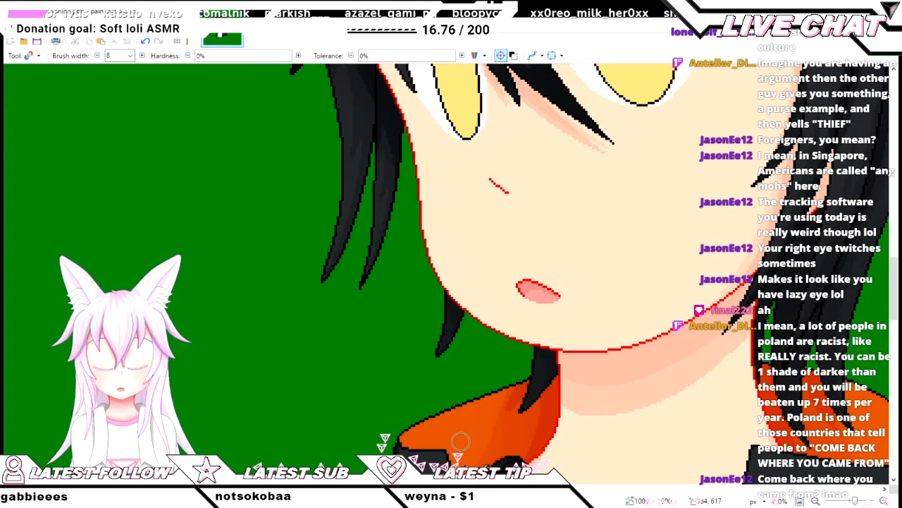
scroll(466, 439, down, 4)
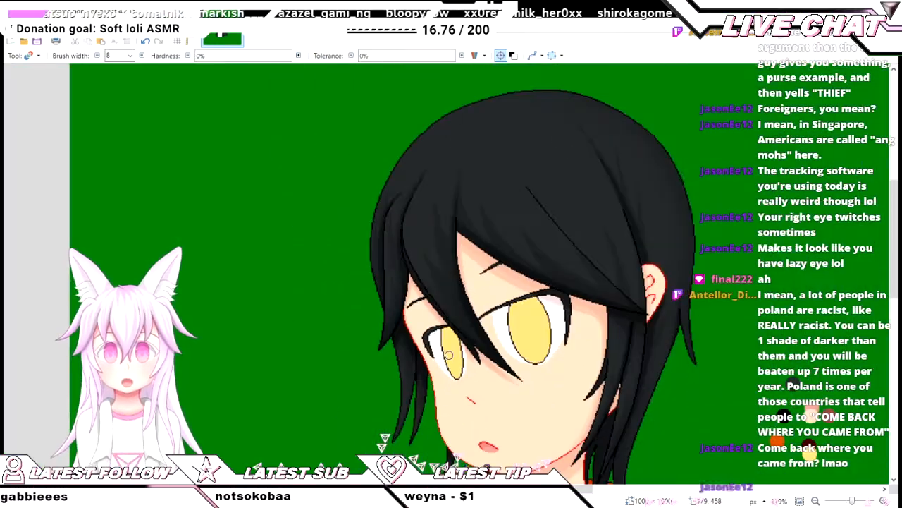
scroll(531, 329, up, 1)
scroll(419, 339, up, 1)
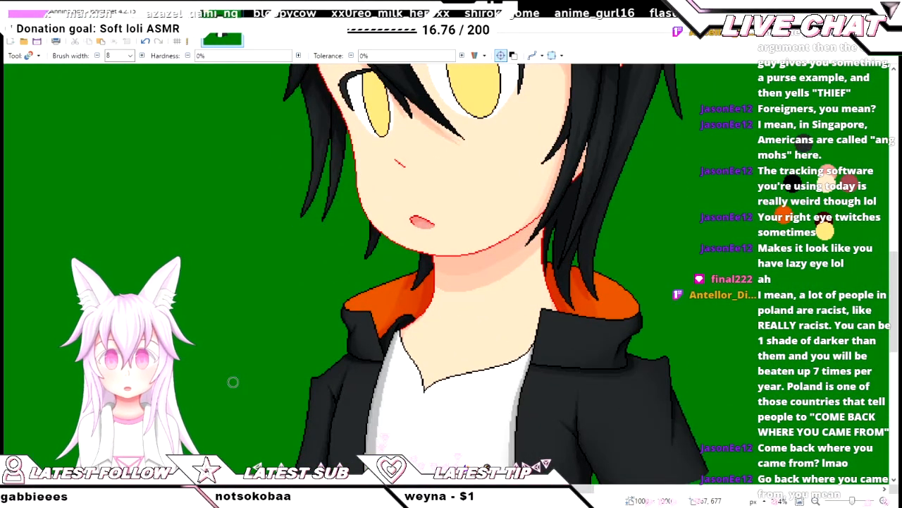
- Try to recolour the pointed tip of the white shirt's neckline light grey with brush width 12, and undo it
scroll(208, 242, up, 3)
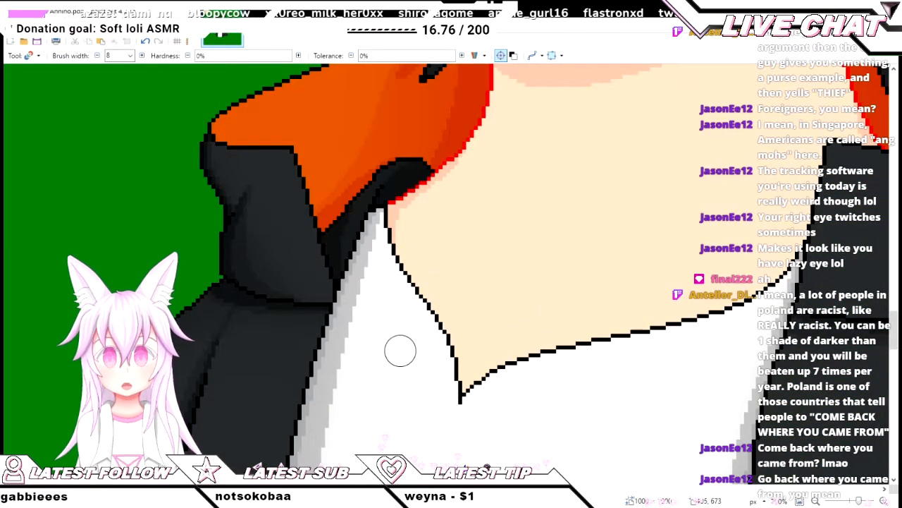
scroll(115, 89, down, 4)
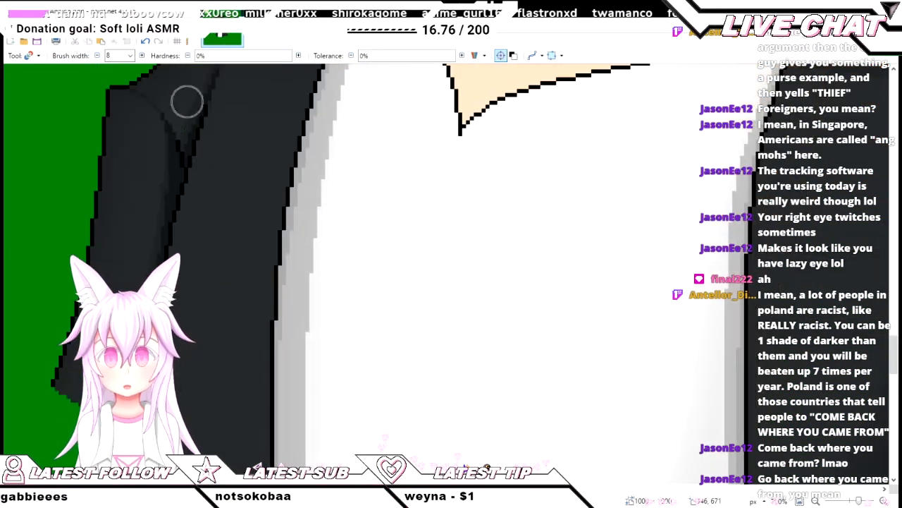
key(bracketright)
key(bracketright)
key(bracketright)
key(bracketright)
scroll(171, 80, up, 4)
scroll(444, 336, up, 2)
drag(463, 327, 459, 268)
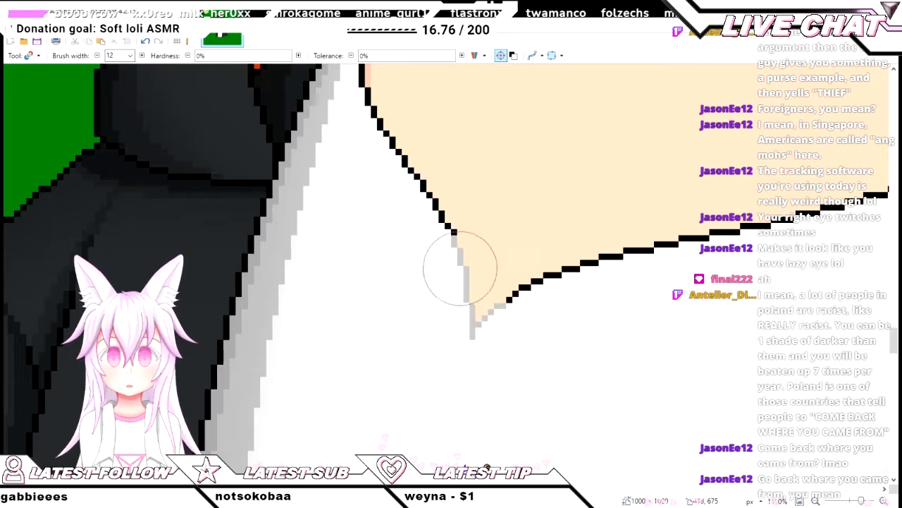
key(ctrl+z)
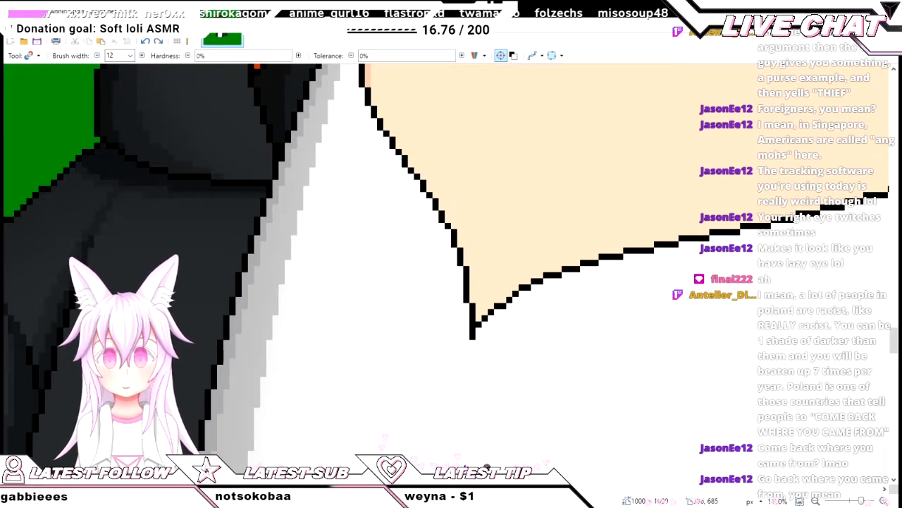
- Set the brush width to 4 and recolour the top of the shirt's neckline beside the dark collar fold dark grey
scroll(455, 314, up, 2)
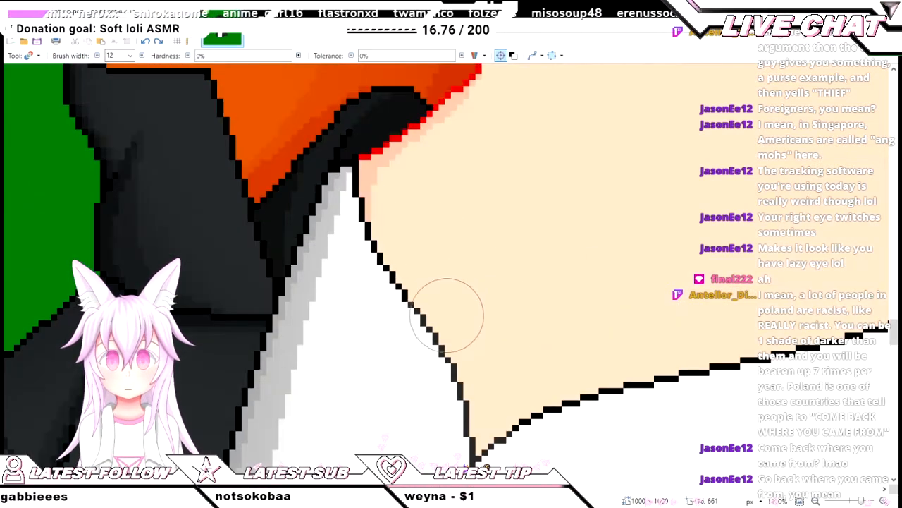
scroll(437, 310, up, 2)
scroll(342, 218, up, 1)
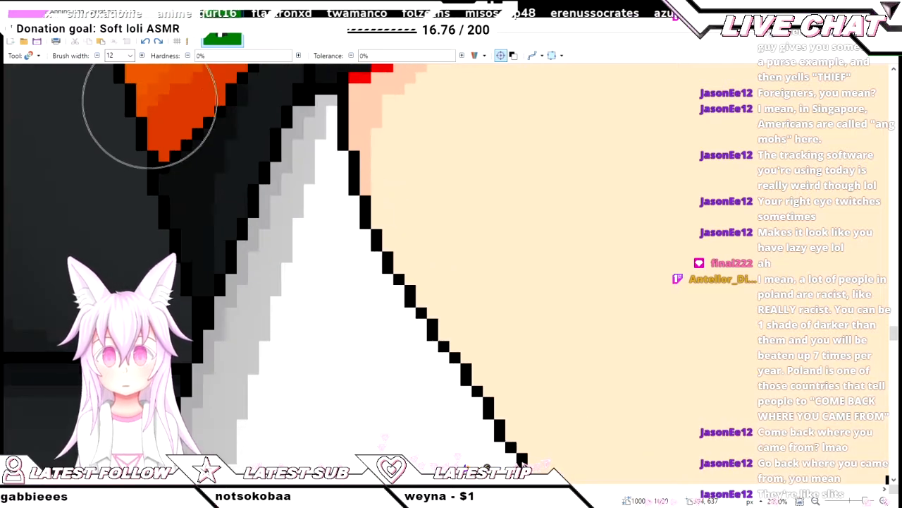
key(bracketleft)
key(bracketleft)
key(bracketleft)
key(bracketleft)
key(bracketleft)
key(bracketleft)
key(bracketleft)
key(bracketleft)
scroll(366, 313, up, 1)
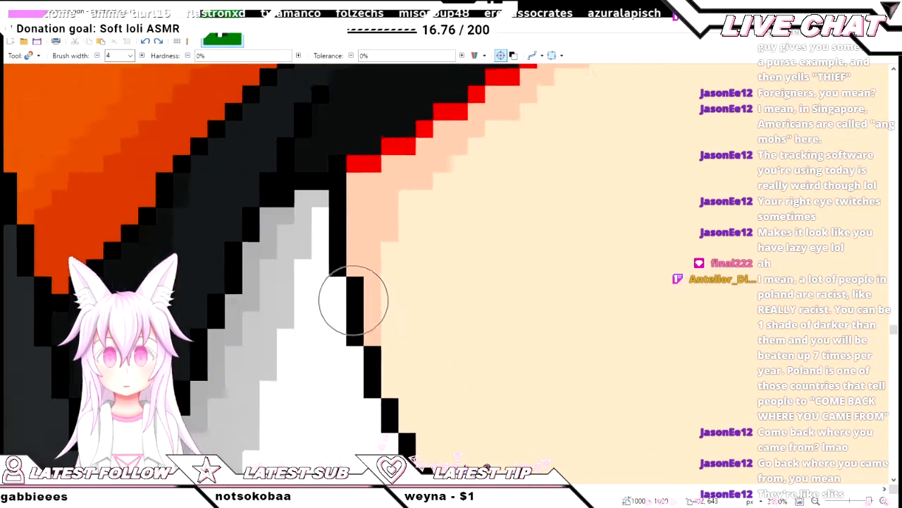
scroll(353, 301, up, 1)
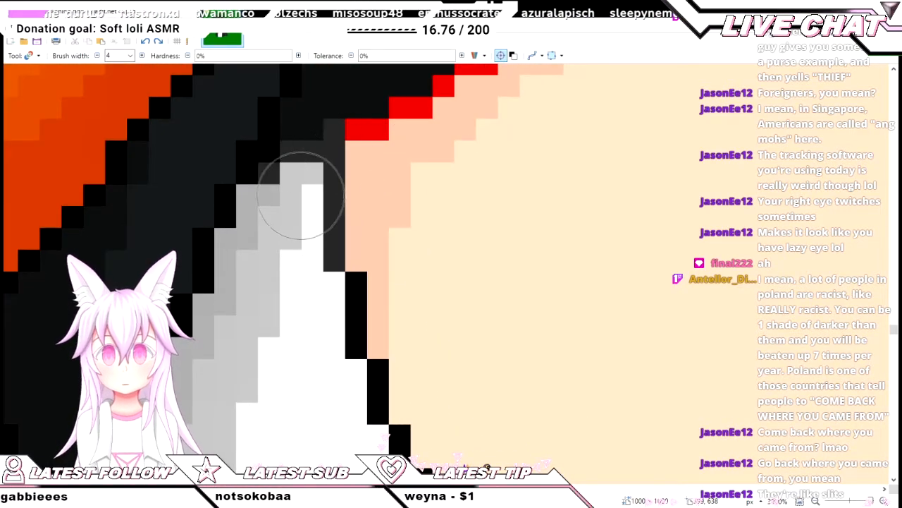
- Recolour the neckline's steep edge between the white shirt and the skin dark grey, down to its pointed tip
scroll(322, 242, down, 2)
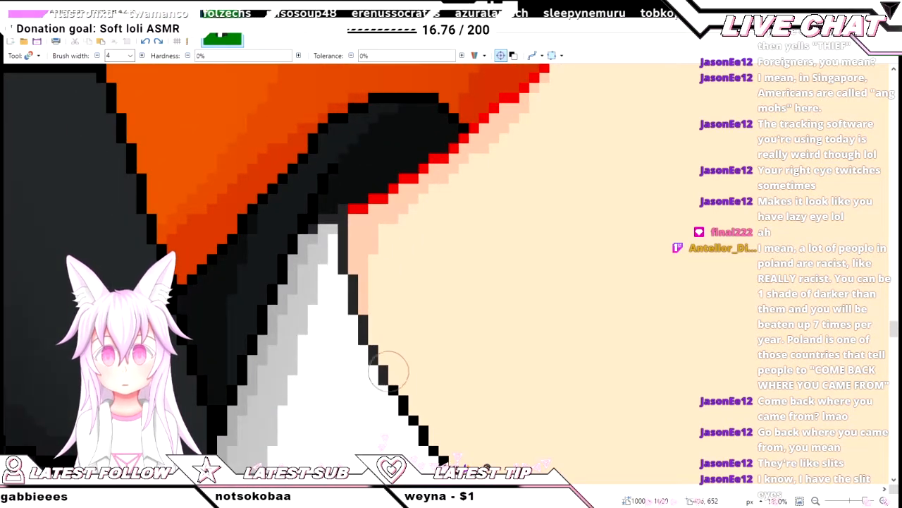
scroll(399, 394, down, 2)
scroll(409, 403, right, 3)
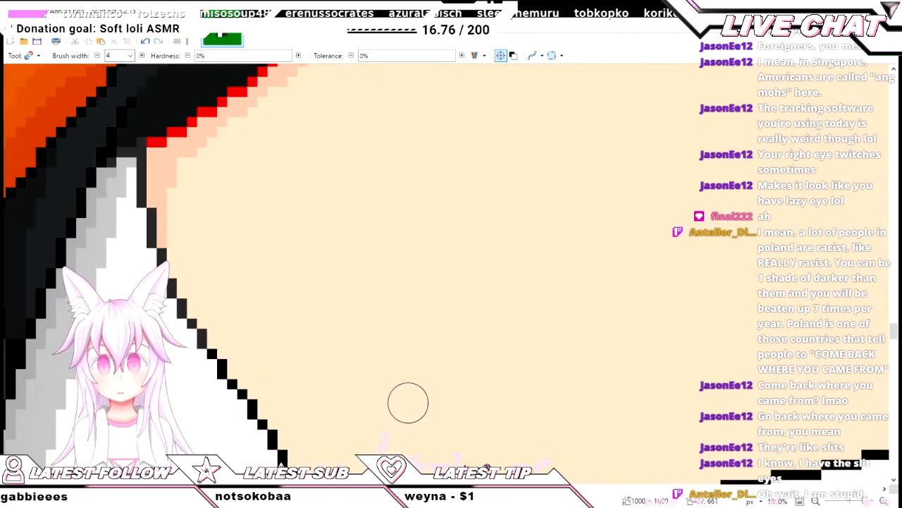
scroll(408, 403, down, 2)
scroll(481, 454, up, 3)
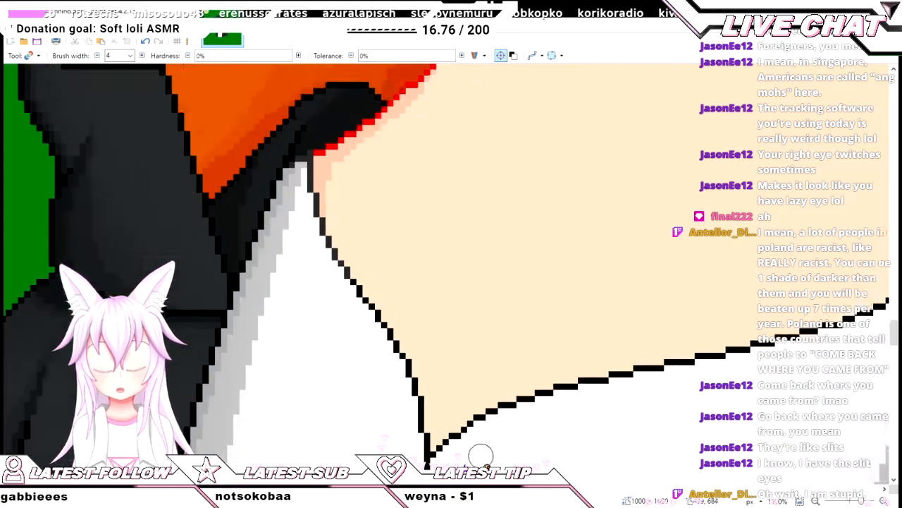
scroll(481, 455, down, 2)
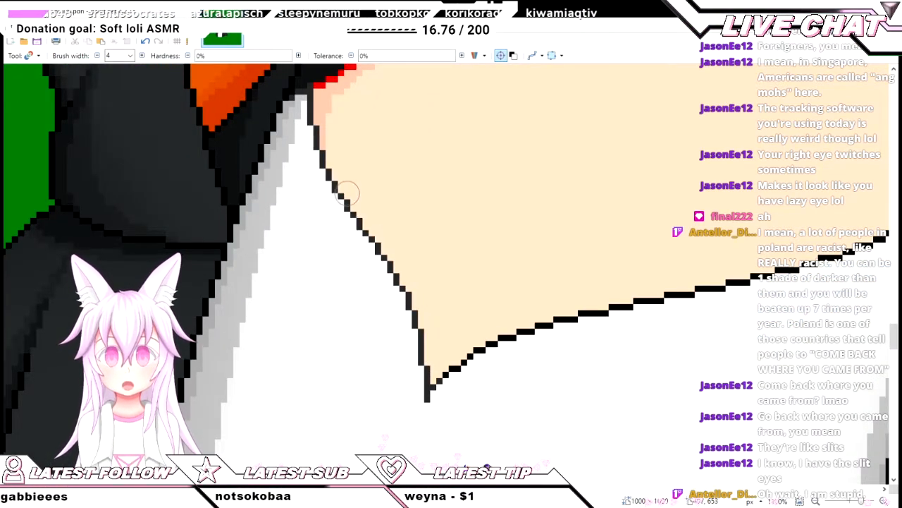
- Set the brush width to 10 and recolour the neckline's lower edge dark grey, from its pointed tip across to the opposite collar
key(bracketright)
key(bracketright)
key(bracketright)
key(bracketright)
key(bracketright)
key(bracketright)
scroll(268, 343, right, 3)
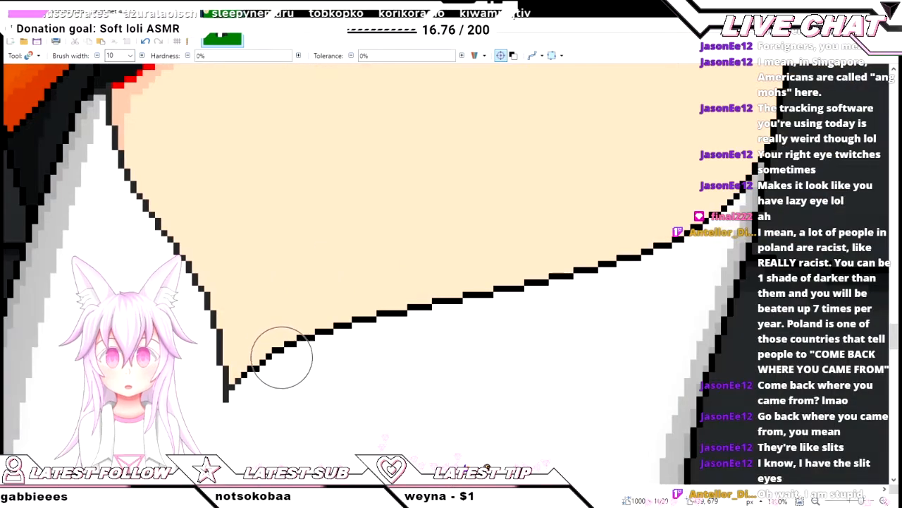
scroll(296, 377, left, 6)
scroll(335, 385, right, 5)
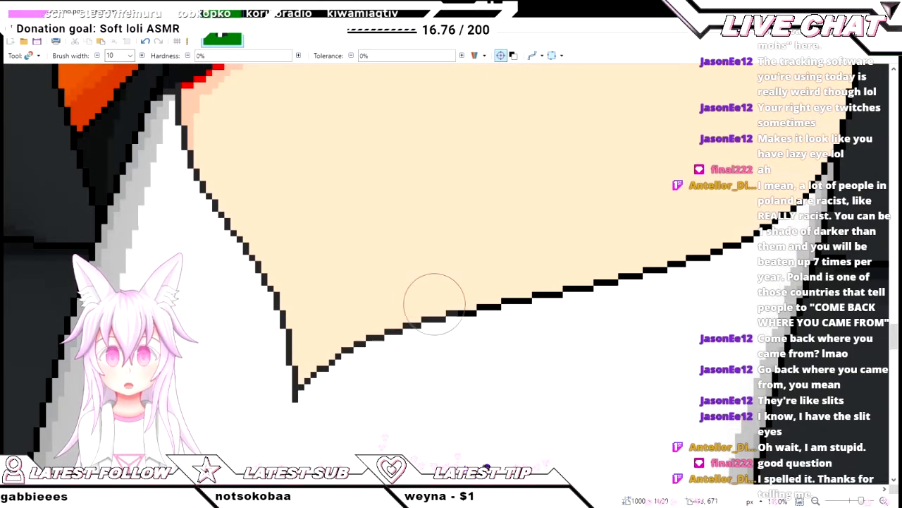
scroll(541, 282, right, 2)
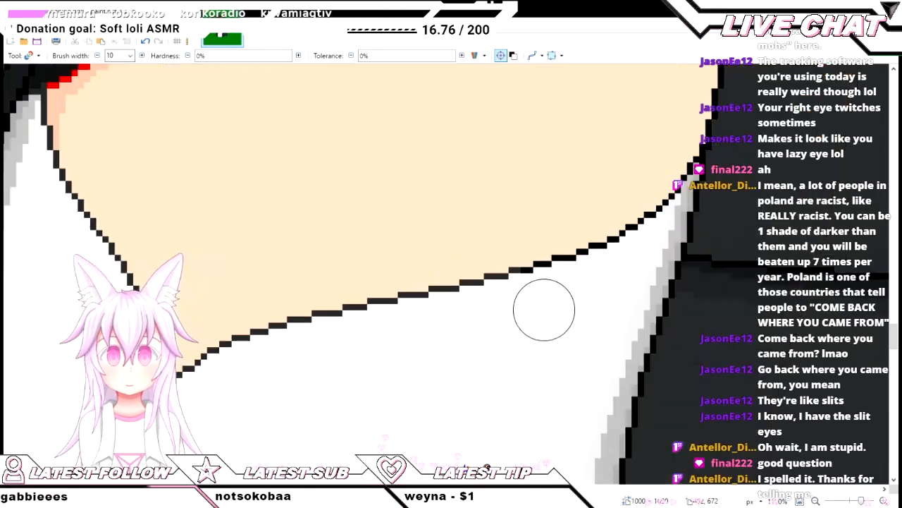
scroll(564, 311, up, 1)
mouse_move(574, 339)
mouse_down()
mouse_move(511, 340)
mouse_move(602, 303)
mouse_move(647, 273)
mouse_move(688, 213)
mouse_up()
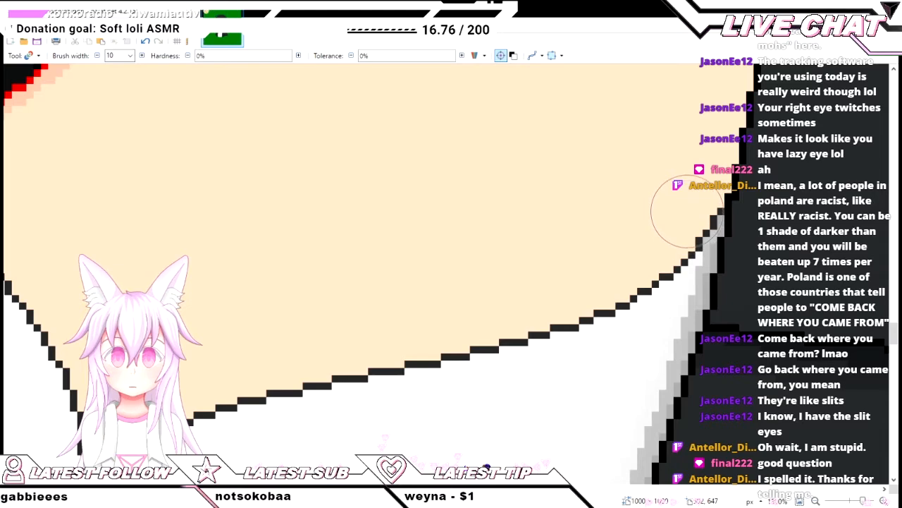
- Set the brush width to 1 and touch up the end of the neckline outline where it meets the dark jacket collar
key(bracketleft)
key(bracketleft)
key(bracketleft)
key(bracketleft)
key(bracketleft)
key(bracketleft)
scroll(733, 224, up, 3)
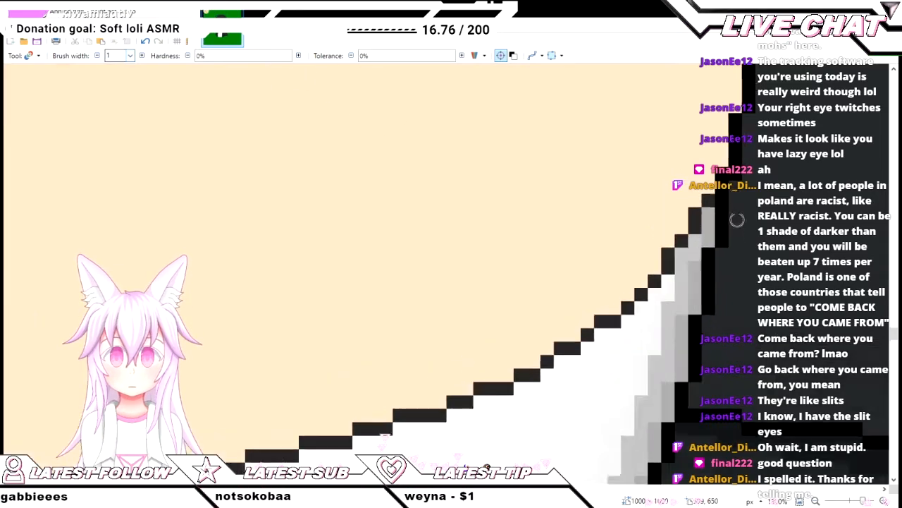
click(722, 172)
- Look over the neckline, collar, jacket and face to check the recoloured line art
scroll(564, 258, down, 3)
scroll(554, 270, down, 3)
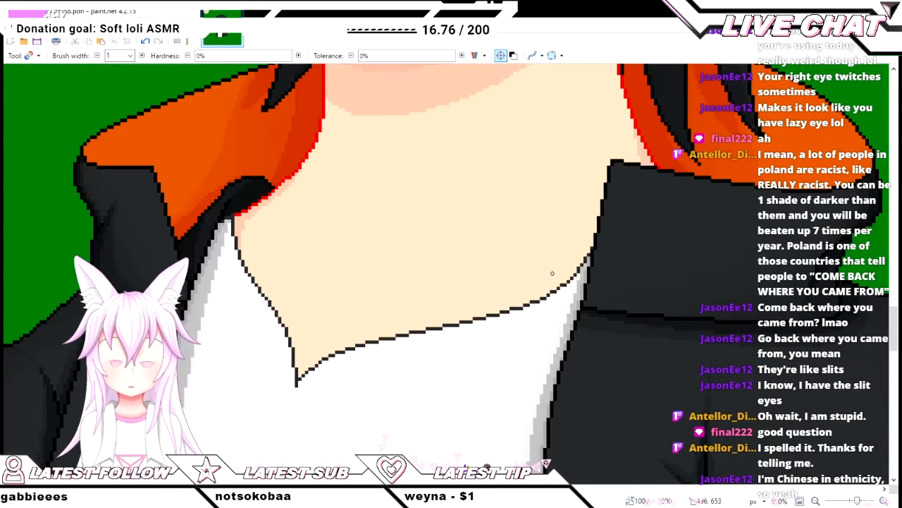
scroll(478, 334, up, 3)
scroll(478, 334, down, 4)
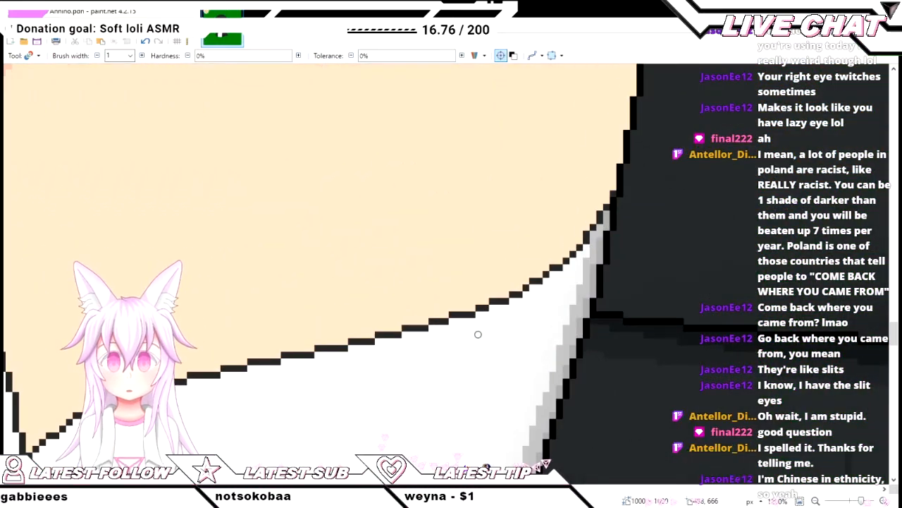
scroll(388, 236, up, 3)
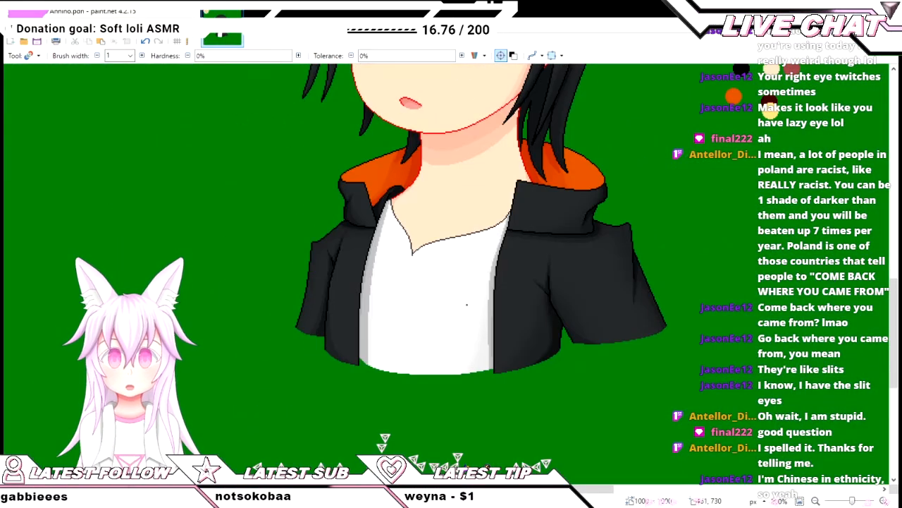
scroll(452, 269, up, 2)
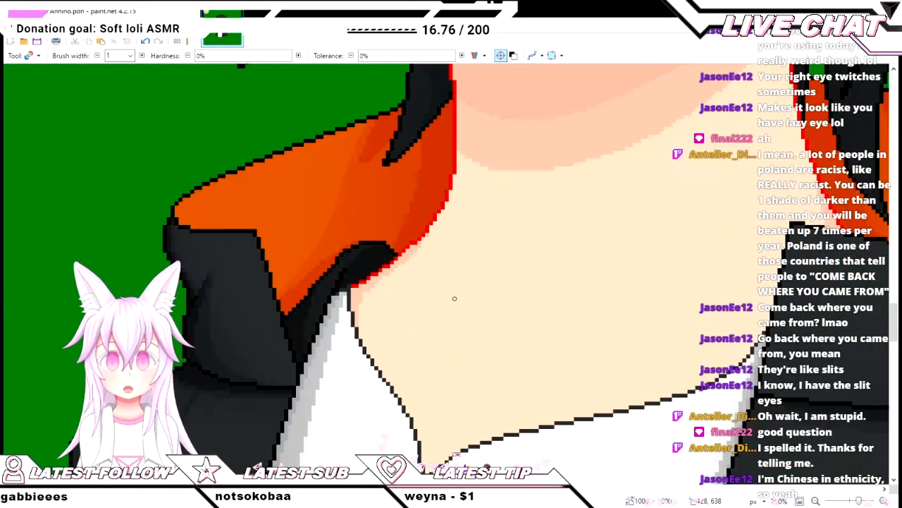
scroll(395, 265, down, 2)
scroll(334, 251, up, 3)
scroll(333, 251, down, 3)
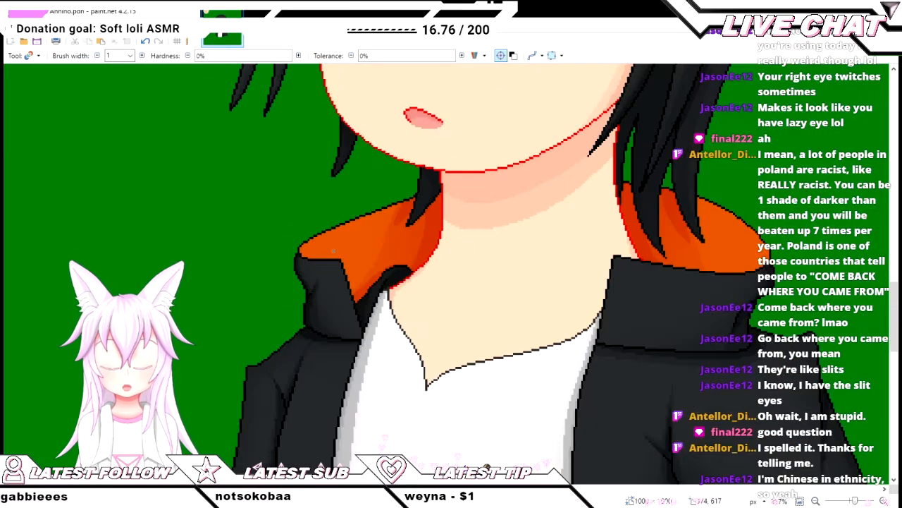
scroll(367, 211, up, 2)
scroll(388, 159, down, 1)
scroll(338, 266, up, 3)
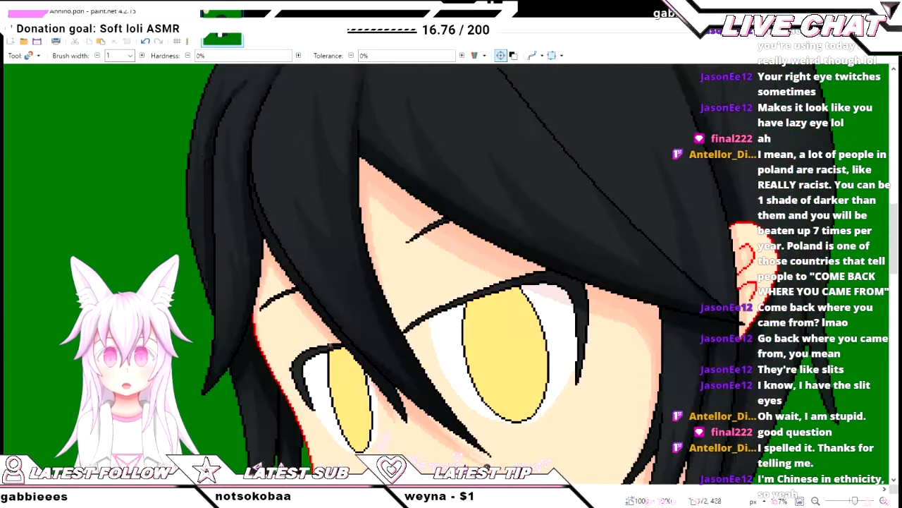
scroll(296, 395, down, 3)
scroll(382, 364, down, 3)
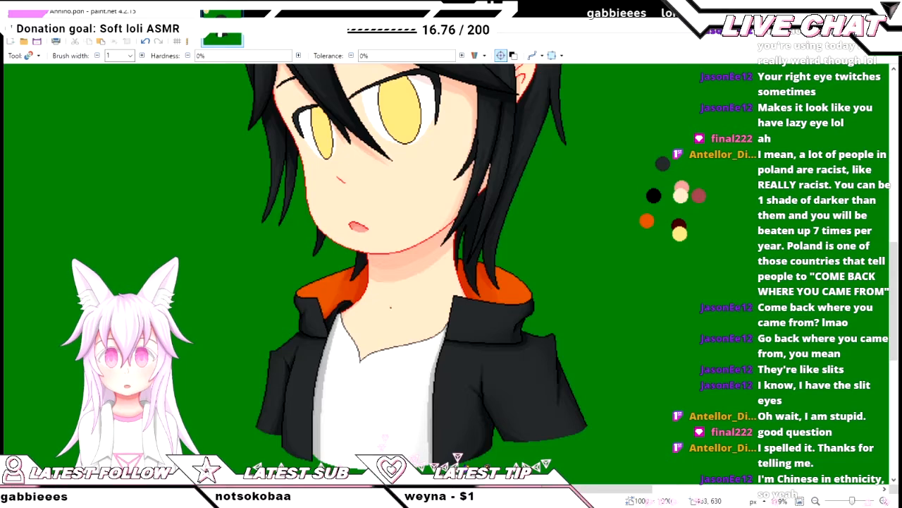
- Switch from the Color Picker to the Paint Bucket and fill all the red skin line art with dark brown
key(k)
scroll(281, 356, up, 3)
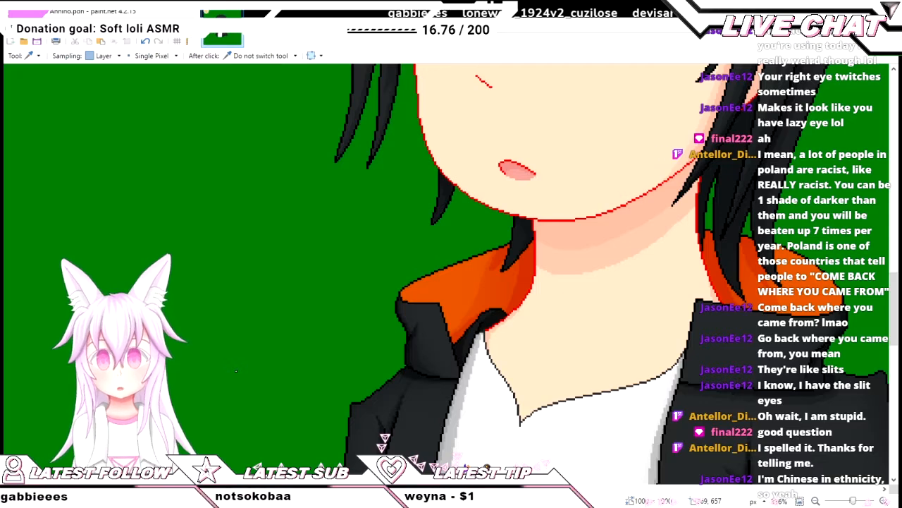
scroll(329, 397, right, 3)
scroll(329, 396, up, 1)
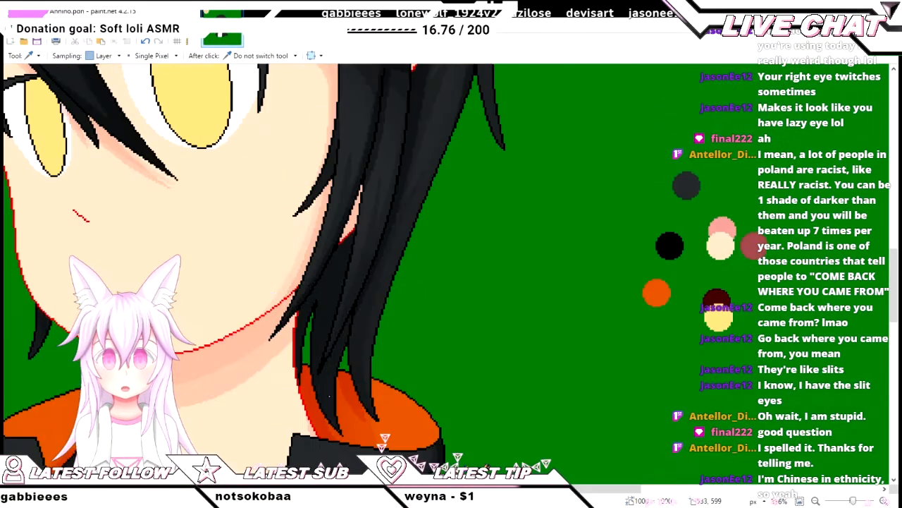
scroll(510, 409, left, 3)
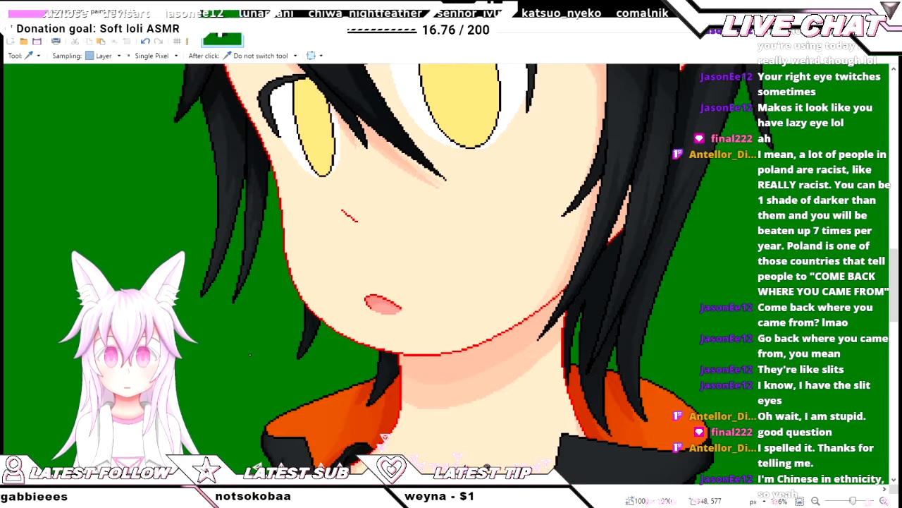
key(f)
scroll(423, 352, up, 3)
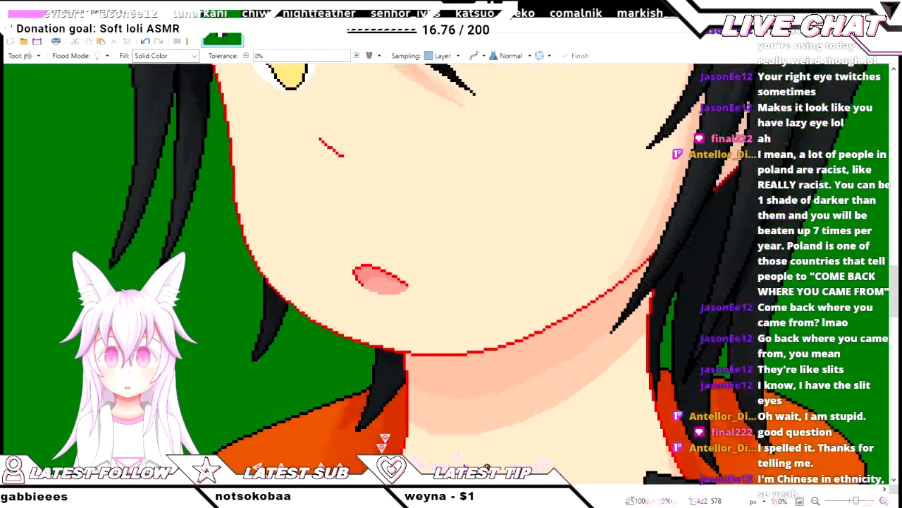
click(441, 353)
scroll(454, 365, down, 4)
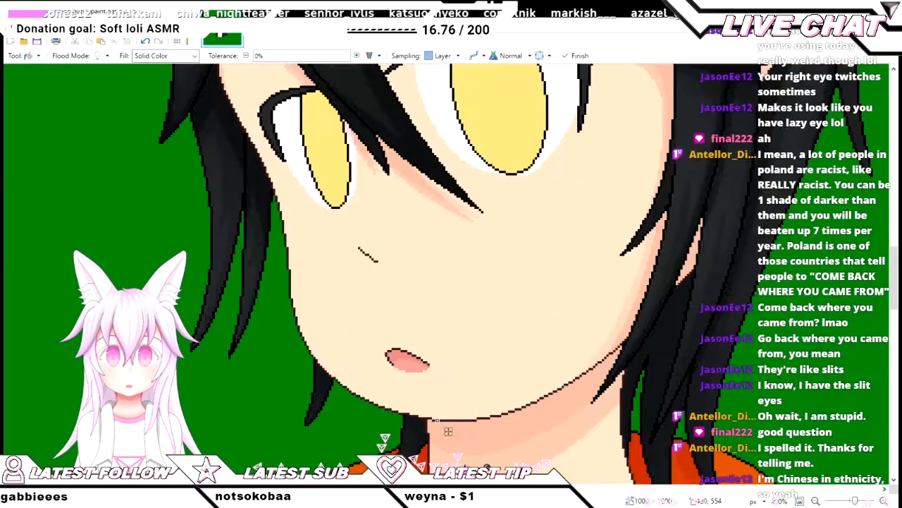
- Adjust the pending fill to a lighter, muted reddish brown, check it on the face, ear and neck, and finish the fill
scroll(197, 389, up, 4)
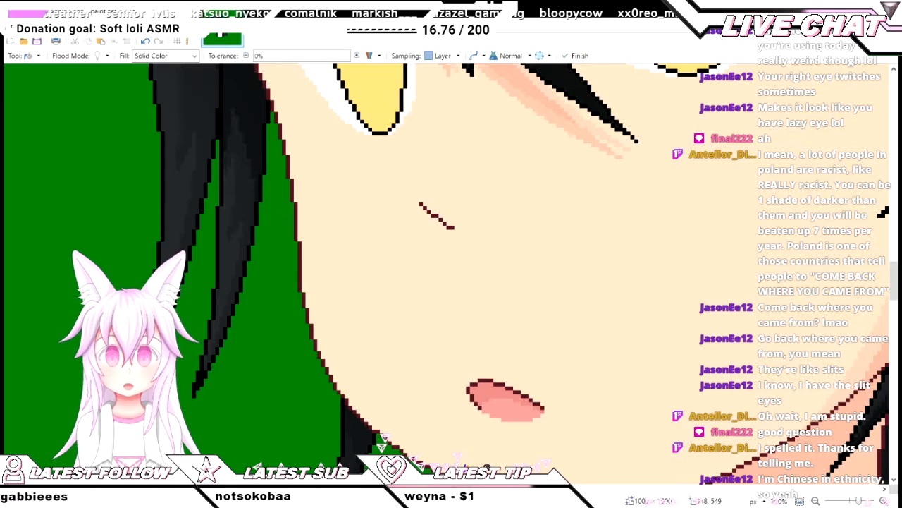
scroll(382, 442, down, 5)
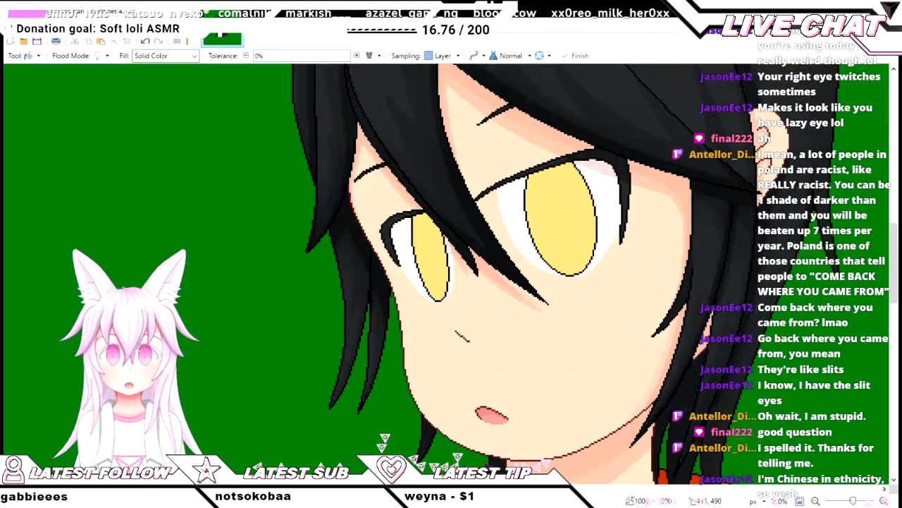
scroll(660, 141, up, 3)
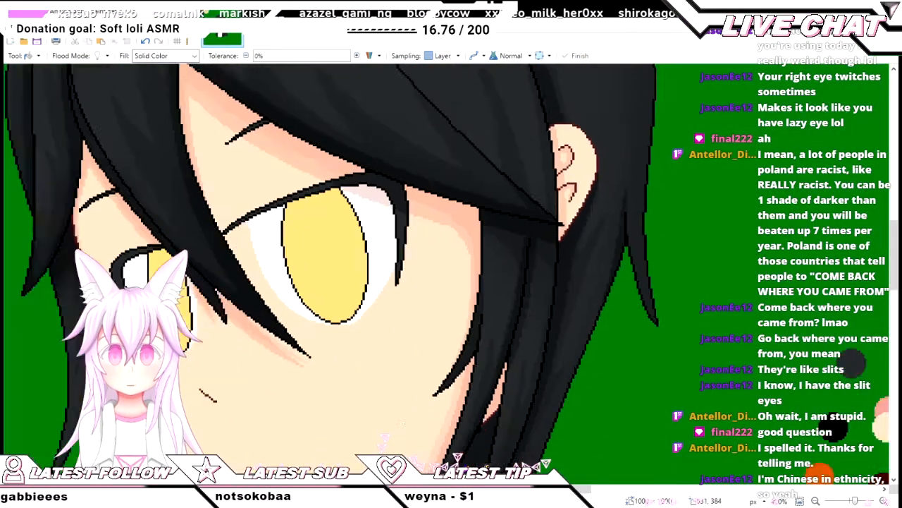
scroll(648, 155, down, 6)
scroll(639, 190, up, 2)
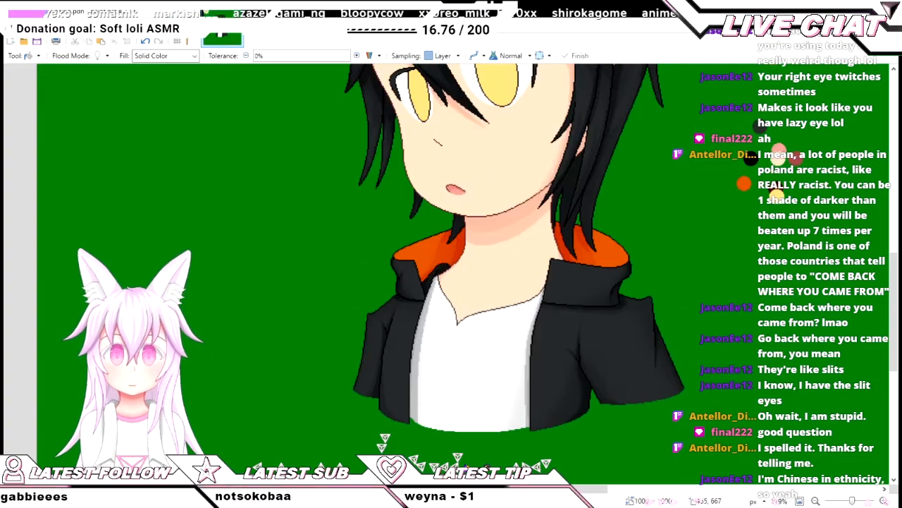
scroll(480, 223, up, 3)
scroll(473, 324, up, 2)
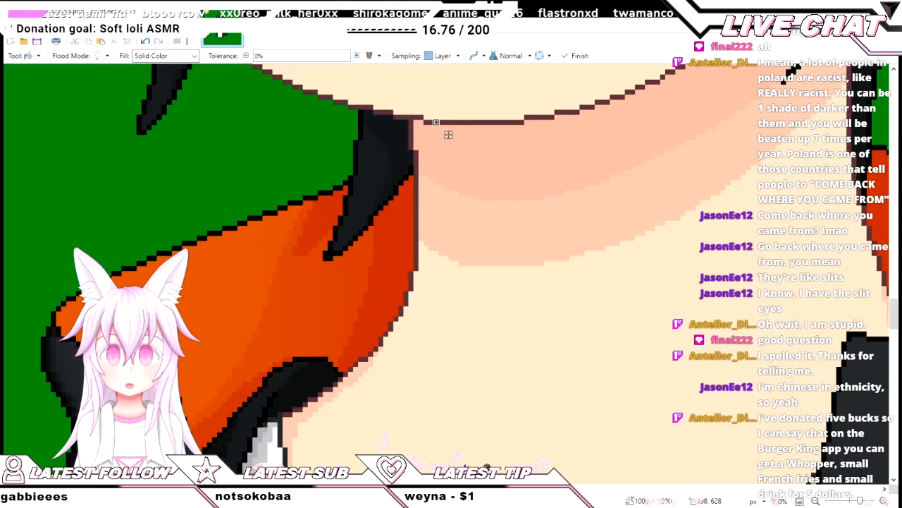
scroll(449, 134, down, 2)
scroll(468, 257, up, 3)
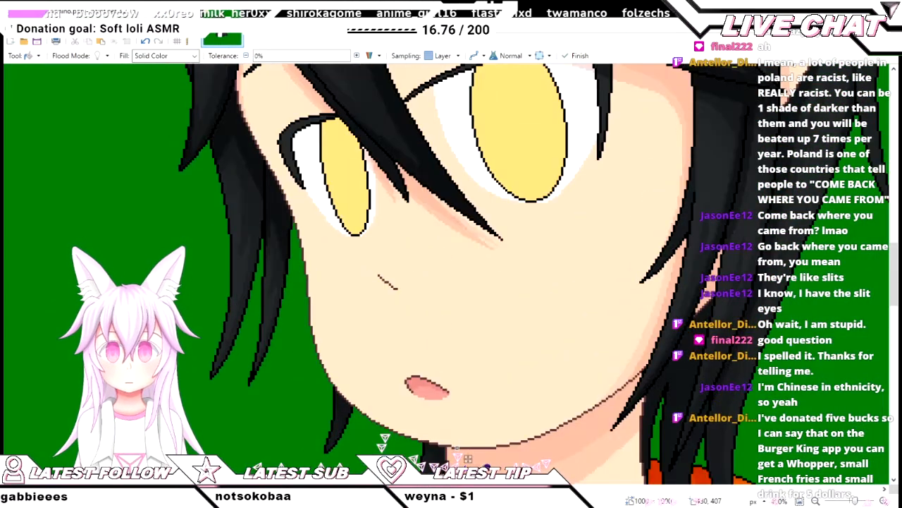
click(575, 56)
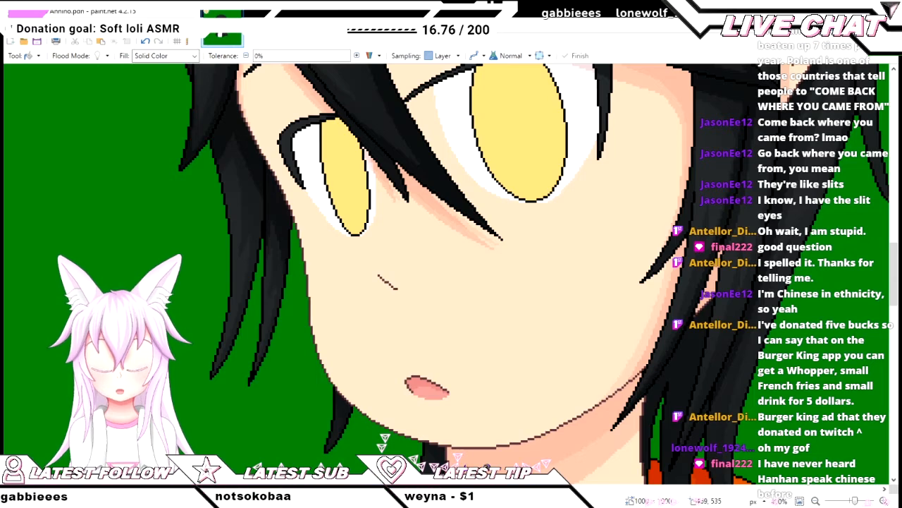
- Look over the eyes, face, neck and collar to check the brown skin outlines
scroll(451, 275, down, 3)
scroll(451, 275, up, 3)
scroll(522, 275, up, 1)
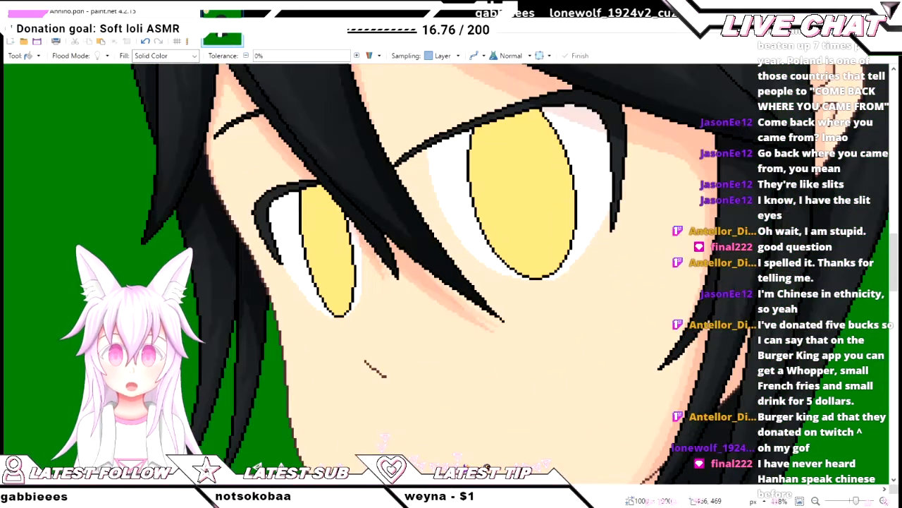
scroll(599, 239, down, 2)
scroll(472, 275, down, 4)
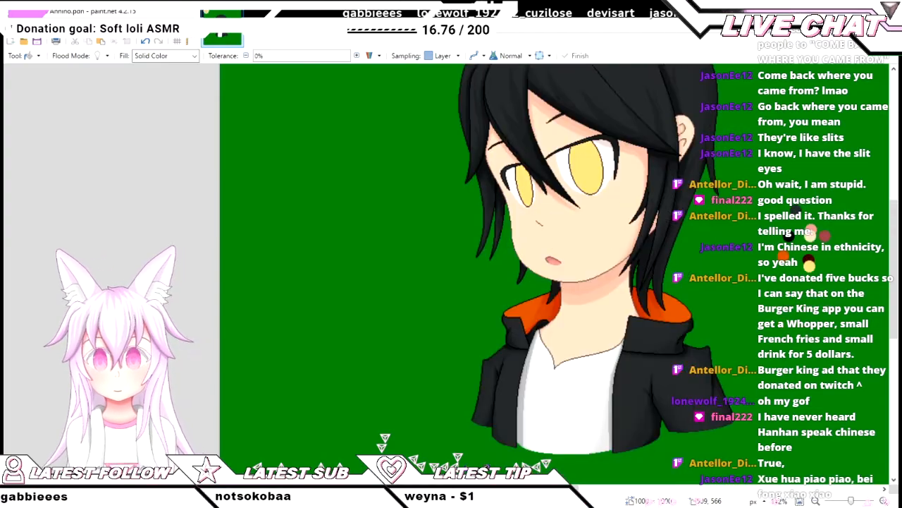
scroll(473, 275, right, 3)
scroll(363, 270, up, 4)
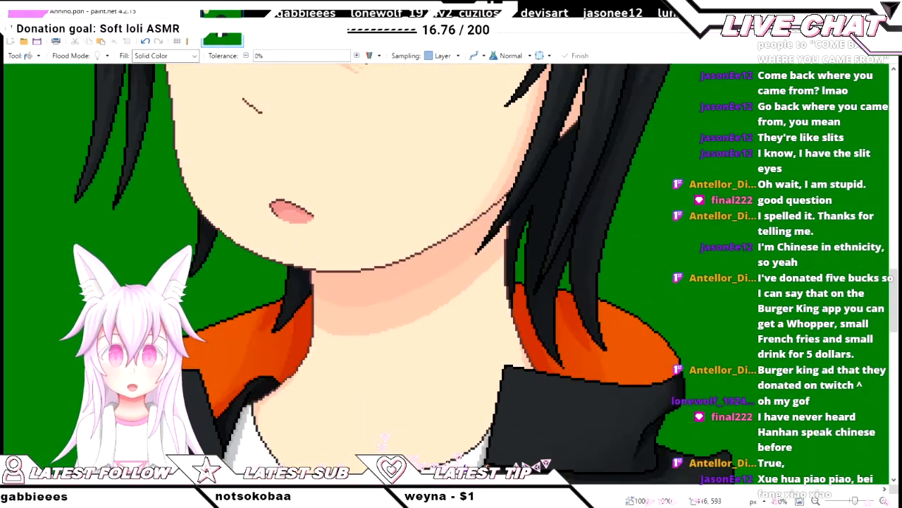
- Activate the Line/Curve tool and examine the hair, ear, eyes, nose and mouth for line art that needs more work
key(o)
scroll(363, 271, up, 2)
scroll(363, 271, down, 3)
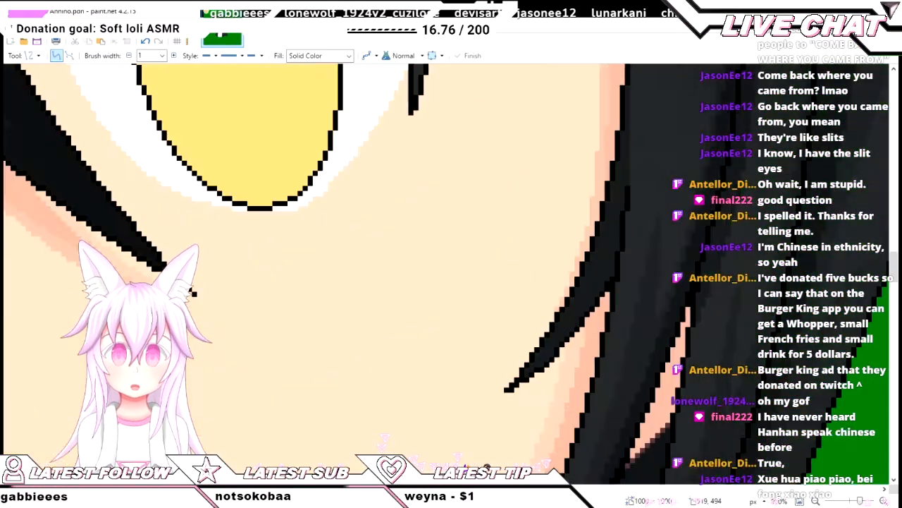
scroll(384, 440, up, 5)
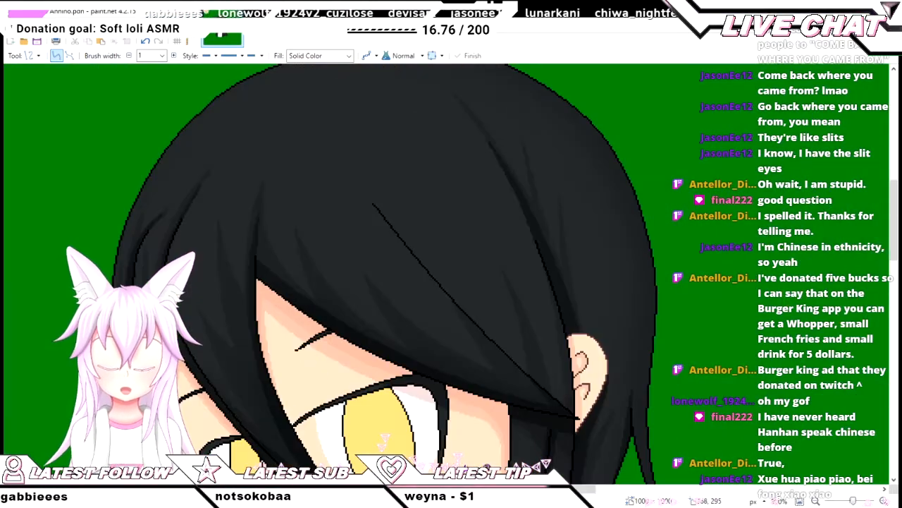
scroll(384, 439, down, 5)
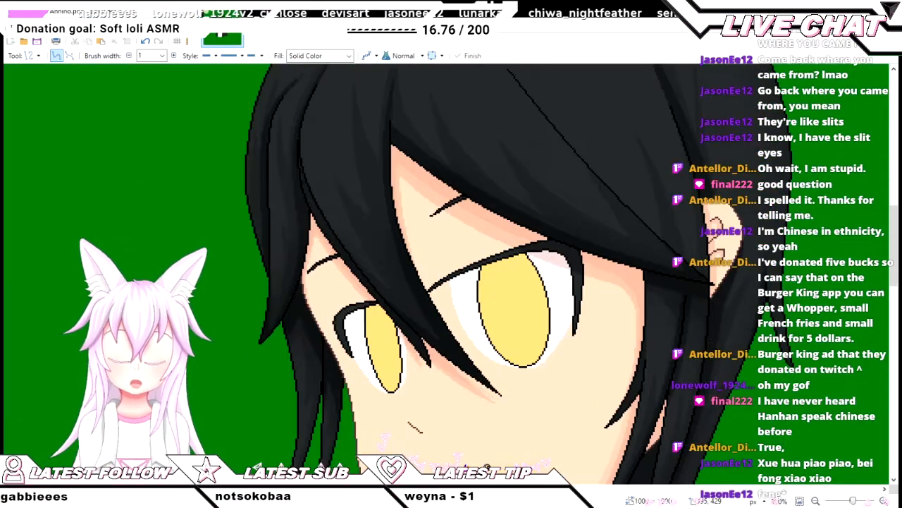
scroll(384, 441, up, 2)
scroll(385, 441, down, 2)
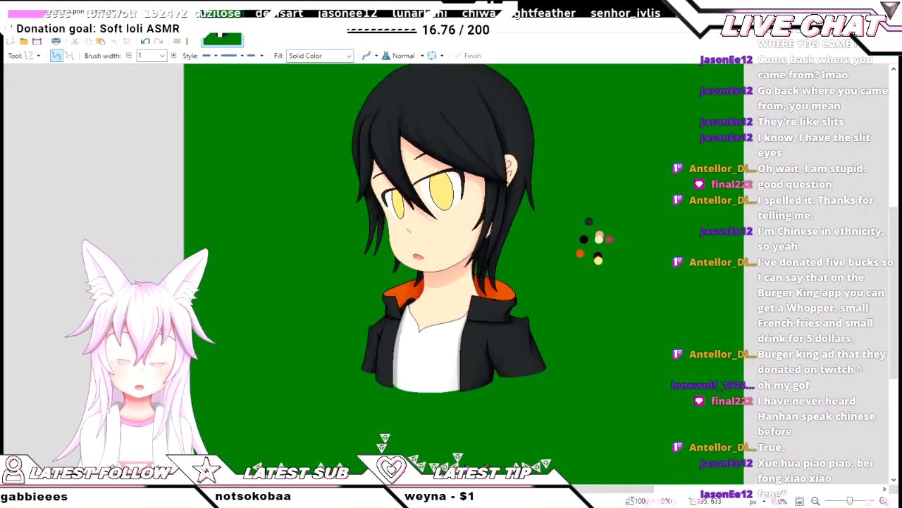
scroll(385, 441, up, 2)
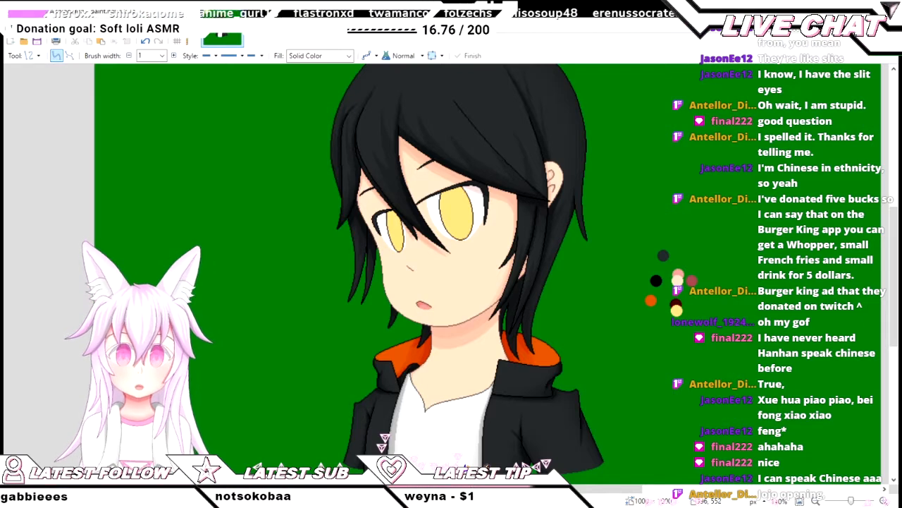
scroll(404, 316, up, 2)
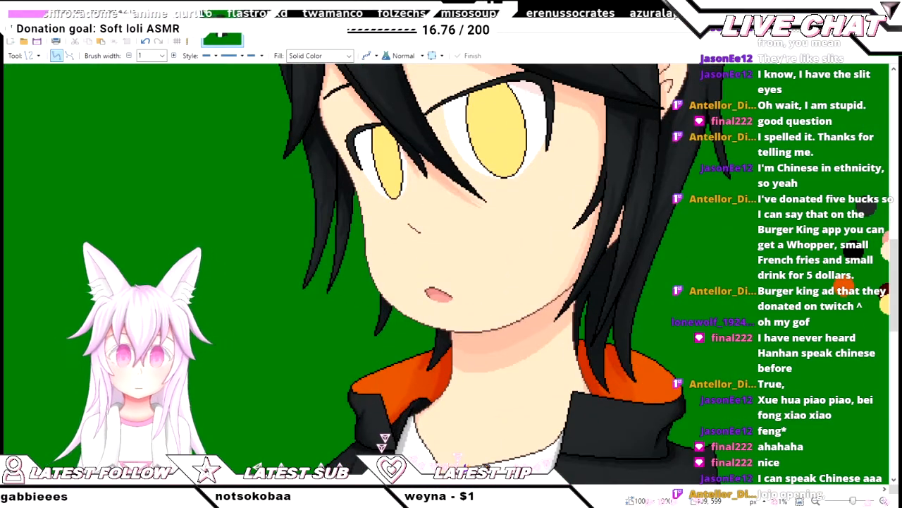
scroll(384, 440, up, 3)
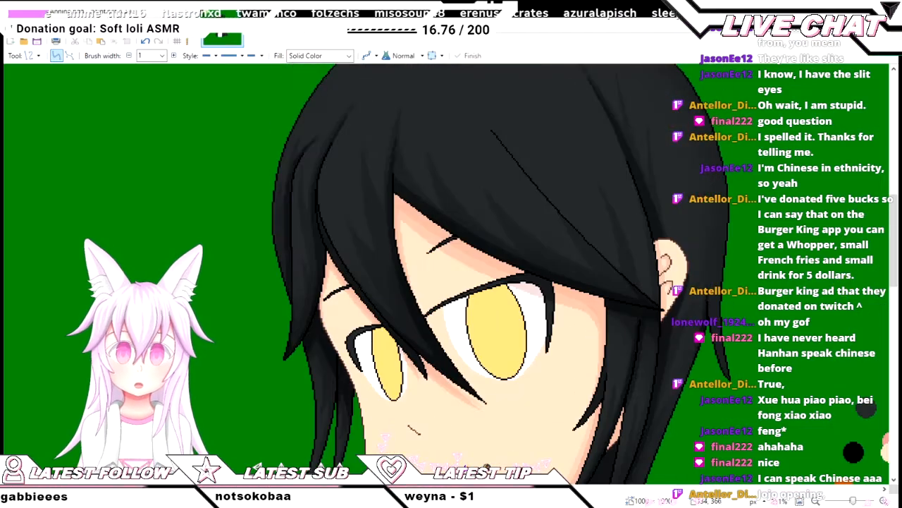
scroll(384, 440, up, 2)
scroll(384, 440, down, 4)
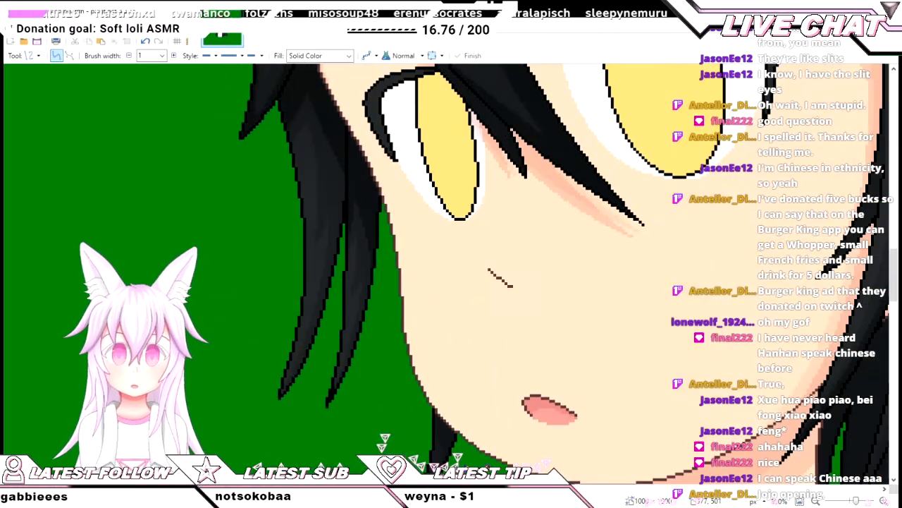
- Activate the Color Picker and look over the eyes, face, collar and whole bust
scroll(384, 440, up, 2)
scroll(384, 440, up, 2)
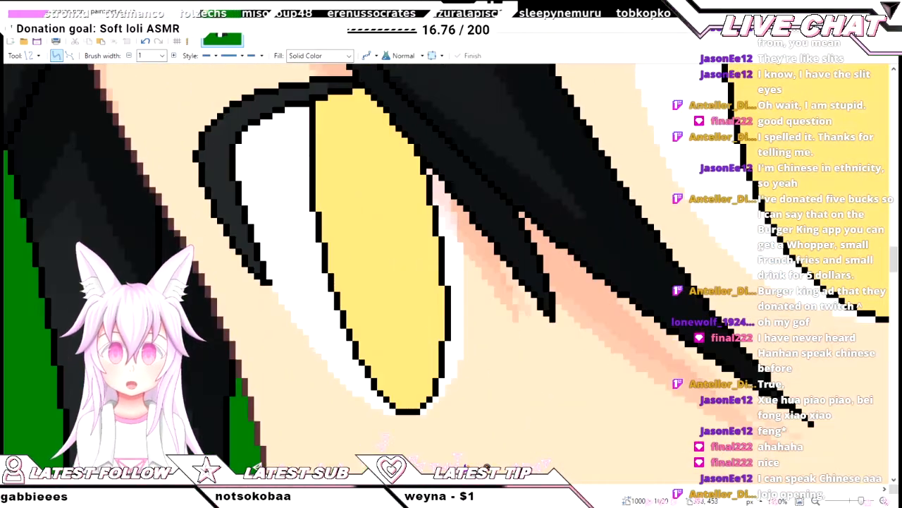
key(k)
scroll(600, 334, down, 3)
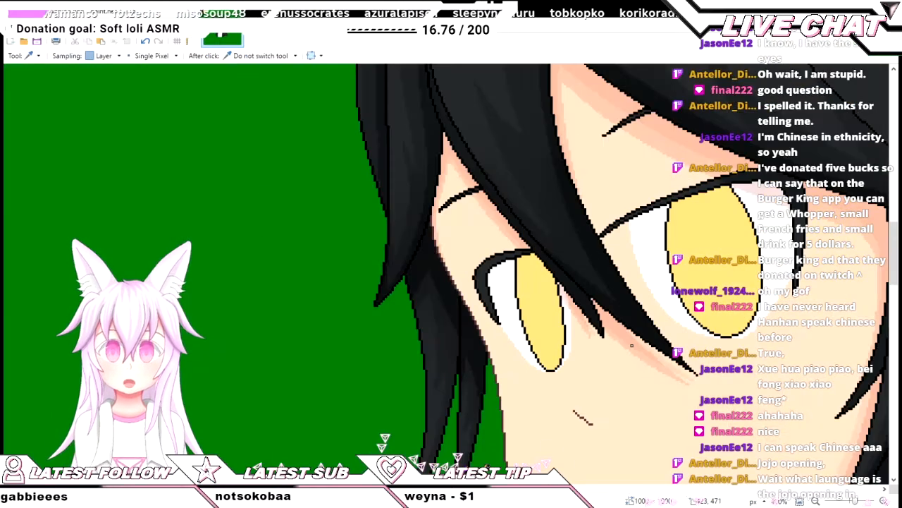
scroll(601, 334, down, 2)
scroll(550, 282, down, 3)
scroll(513, 244, up, 3)
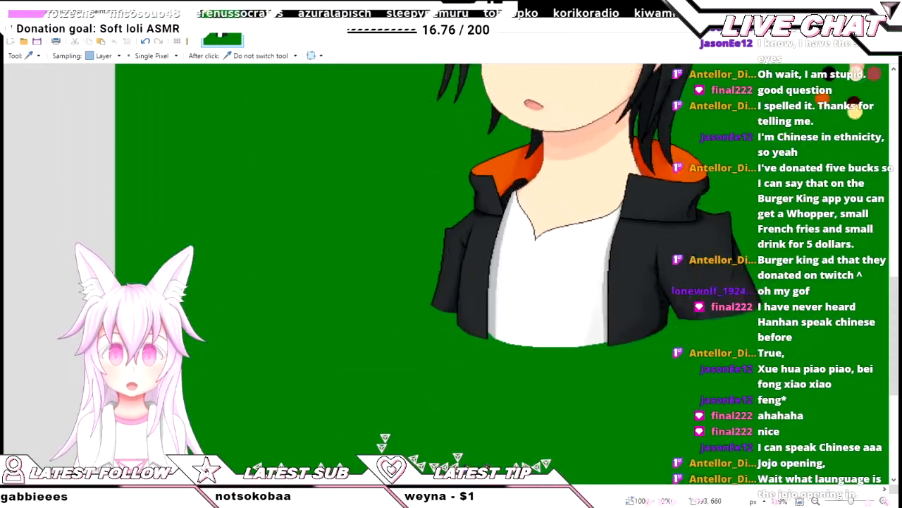
scroll(446, 248, right, 3)
scroll(512, 257, up, 5)
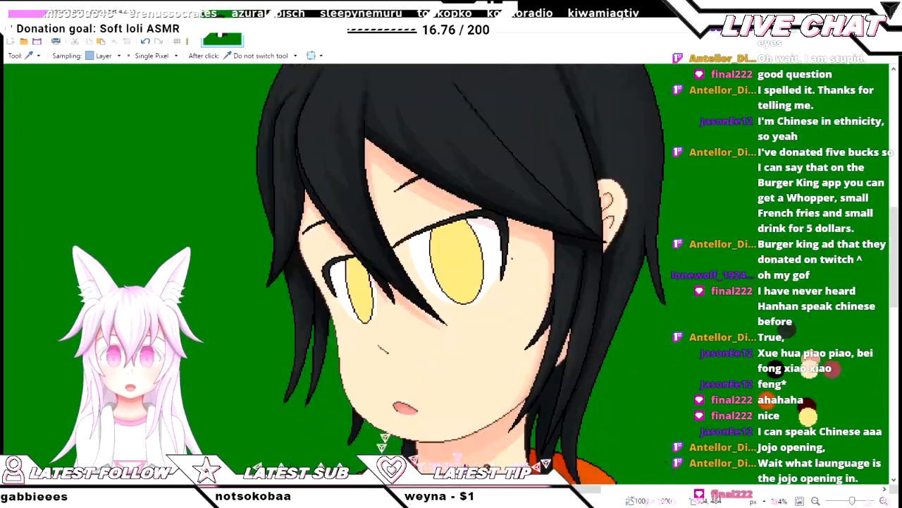
scroll(512, 257, down, 4)
scroll(465, 275, up, 3)
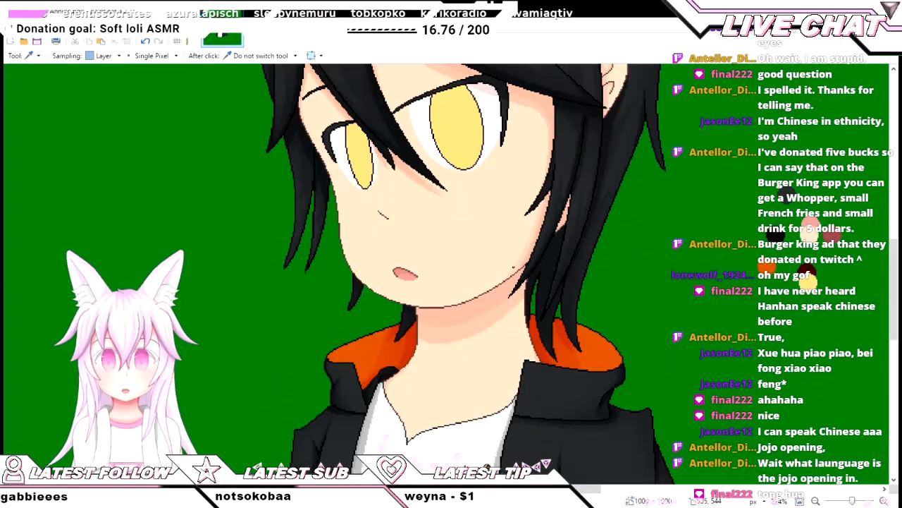
scroll(465, 275, up, 2)
scroll(465, 275, down, 4)
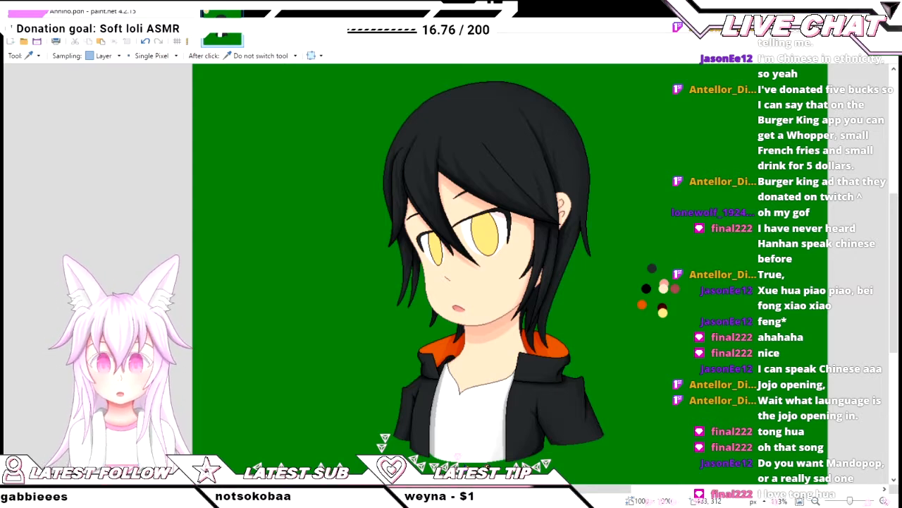
scroll(494, 88, up, 2)
scroll(507, 274, up, 1)
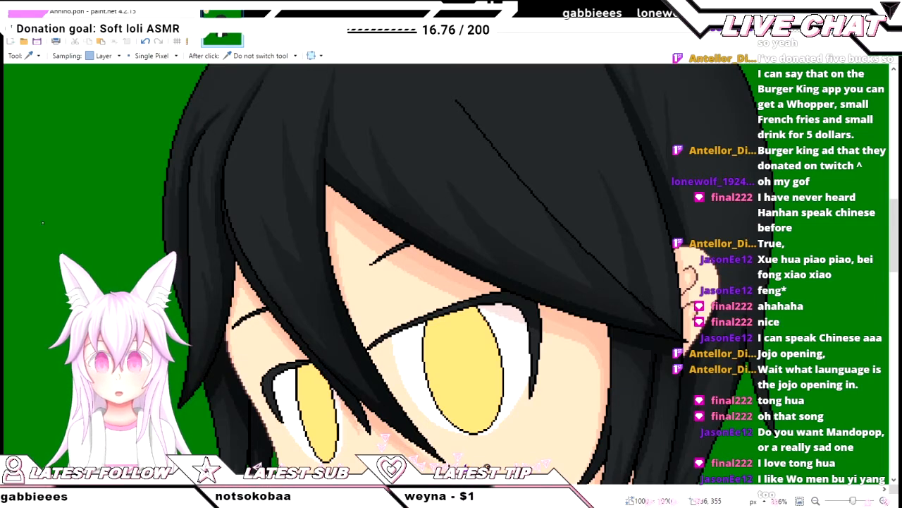
- Activate the Line/Curve tool and examine the hair strands, ear, mouth, neckline and larger eye for remaining line work
key(o)
scroll(609, 451, up, 5)
scroll(538, 301, down, 8)
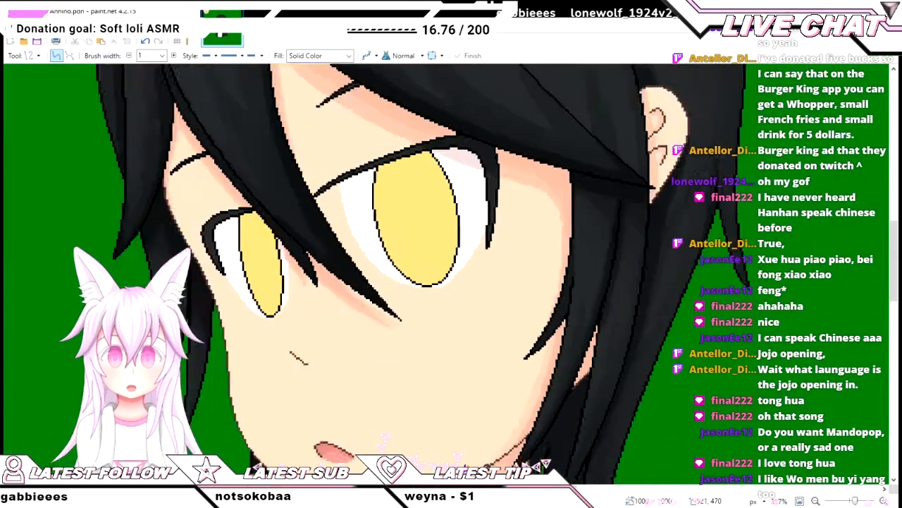
scroll(452, 273, up, 3)
scroll(451, 272, up, 4)
scroll(452, 272, down, 7)
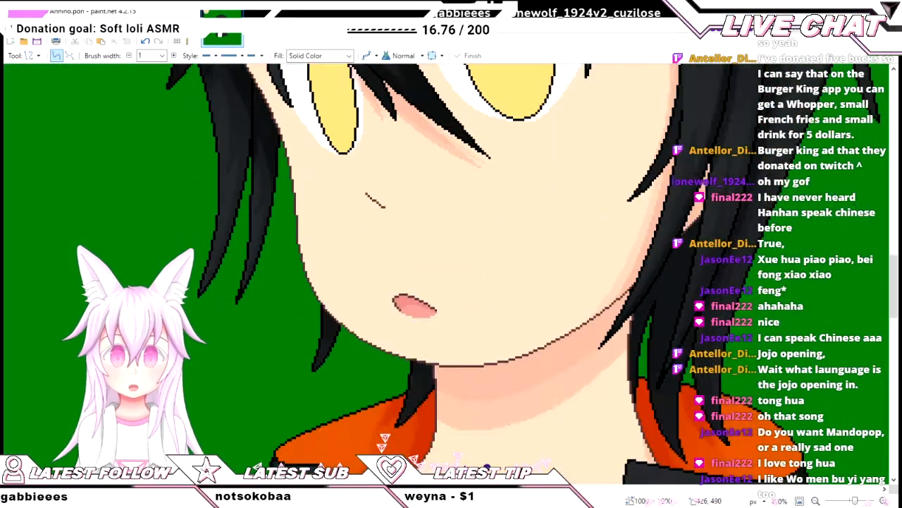
scroll(452, 274, left, 5)
scroll(451, 273, up, 5)
scroll(452, 274, right, 8)
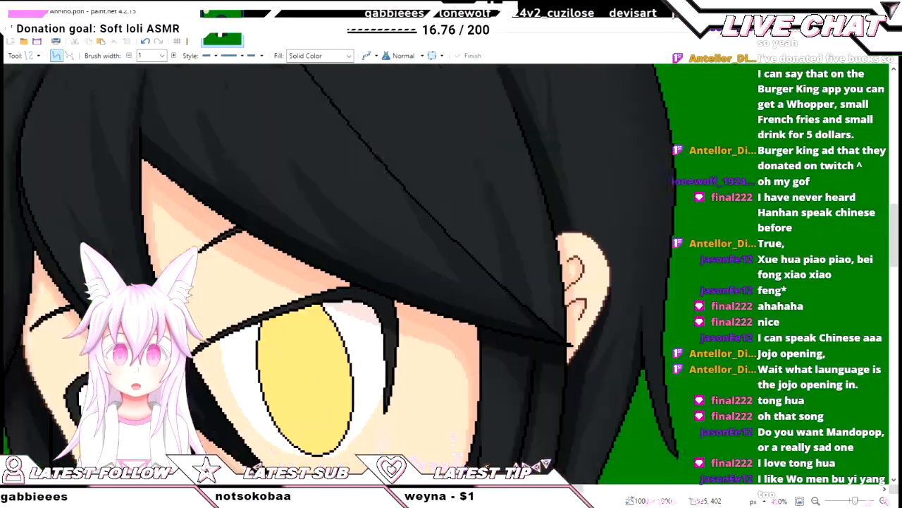
scroll(451, 274, up, 2)
scroll(451, 273, right, 1)
scroll(451, 273, down, 5)
scroll(451, 273, up, 5)
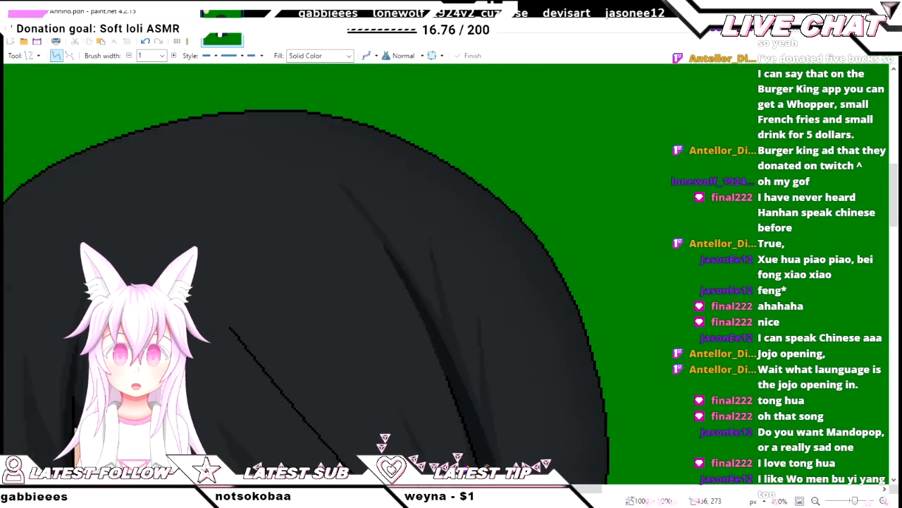
scroll(451, 274, down, 7)
scroll(451, 274, left, 5)
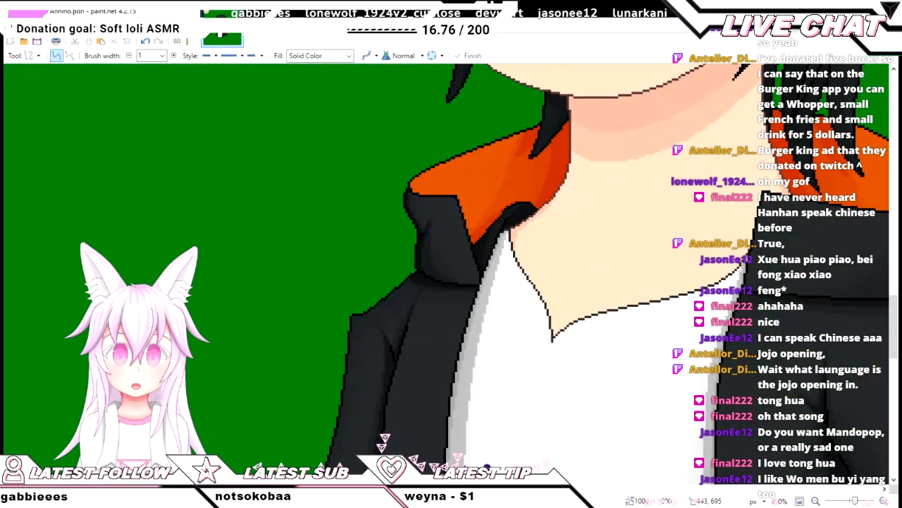
scroll(451, 274, up, 2)
scroll(451, 274, down, 1)
scroll(452, 273, right, 3)
scroll(451, 273, up, 2)
scroll(451, 274, down, 1)
scroll(451, 273, up, 3)
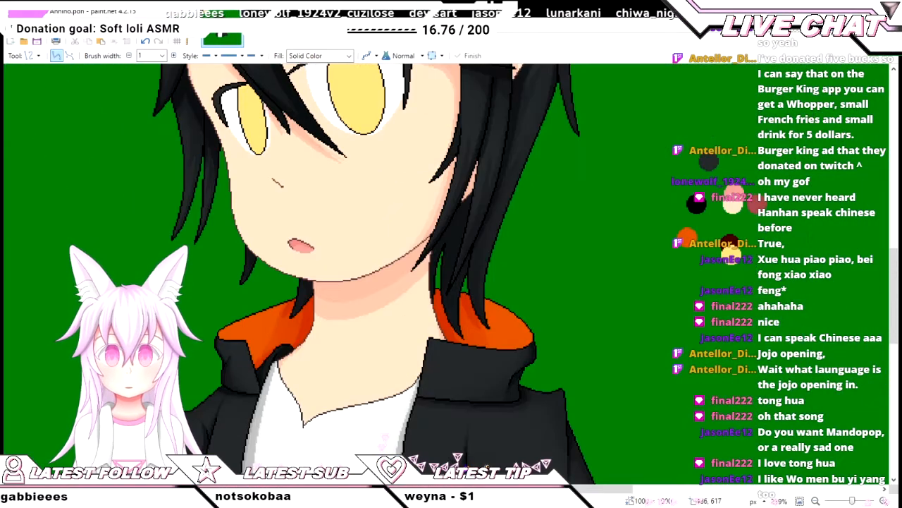
scroll(451, 273, up, 5)
scroll(451, 273, up, 2)
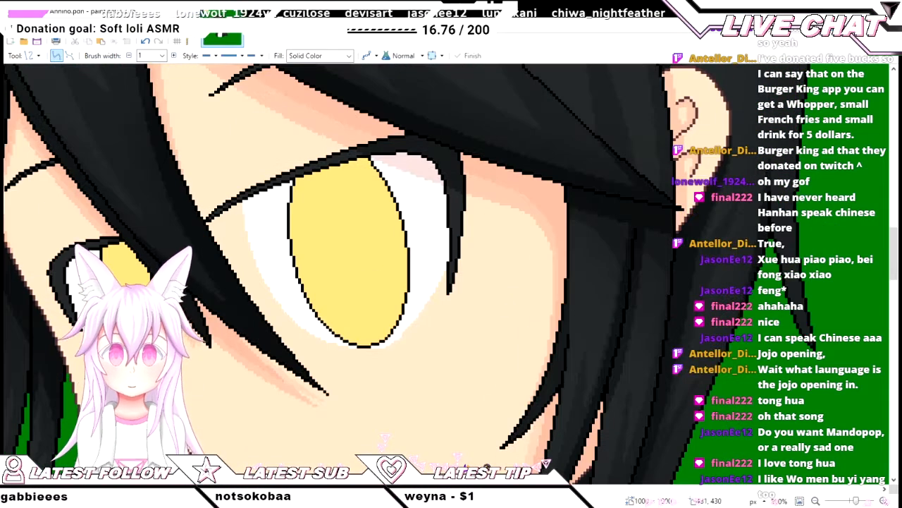
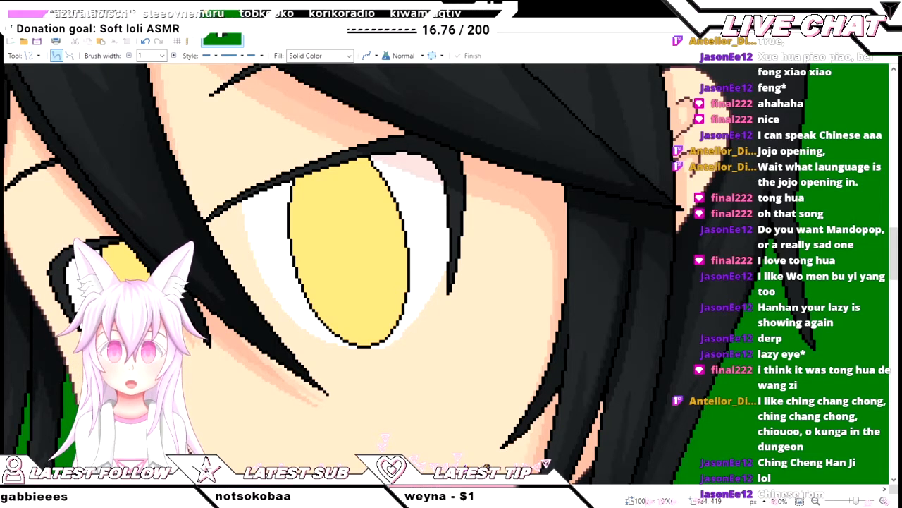
- Examine the cheek, side hair, collar, fringe and both eyes for areas that still need colouring
key(ctrl+minus)
scroll(445, 274, left, 4)
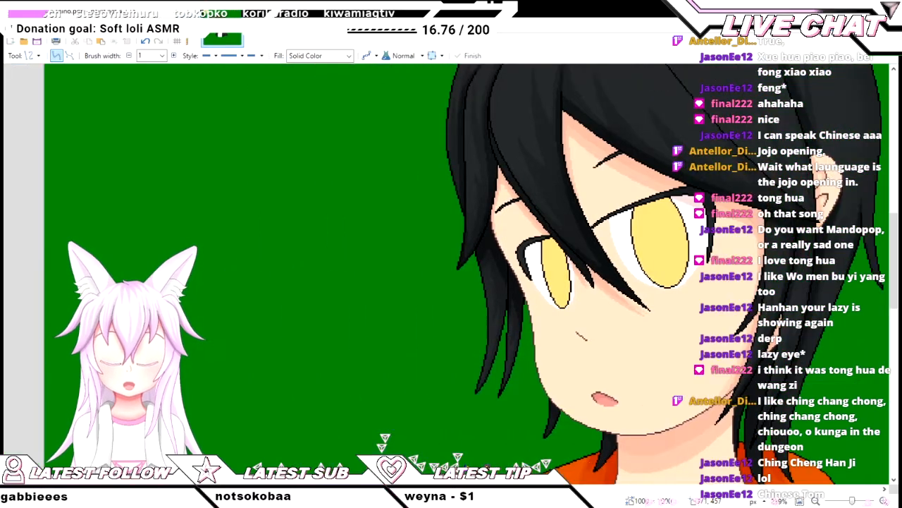
scroll(445, 274, right, 3)
scroll(555, 348, up, 5)
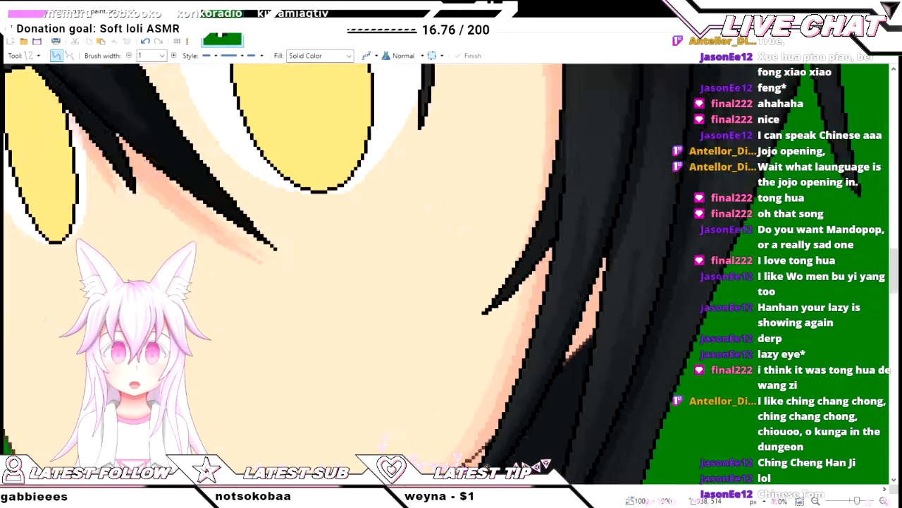
scroll(554, 348, down, 5)
drag(555, 348, 649, 336)
scroll(446, 274, down, 3)
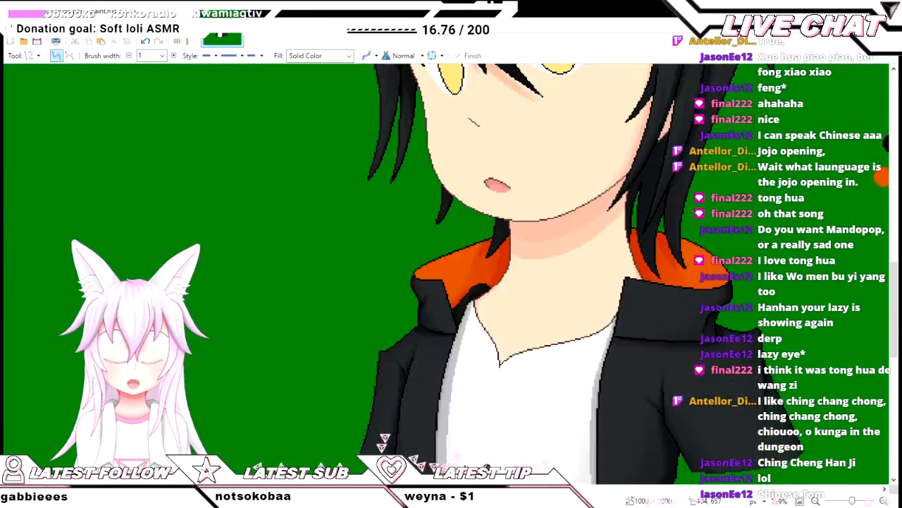
scroll(445, 273, down, 1)
scroll(500, 282, up, 3)
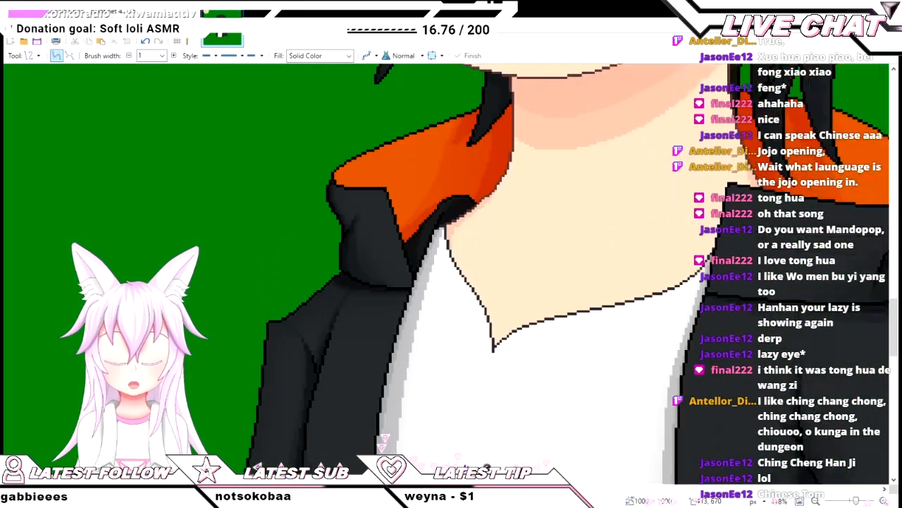
scroll(486, 352, down, 2)
scroll(384, 441, up, 4)
scroll(423, 451, up, 3)
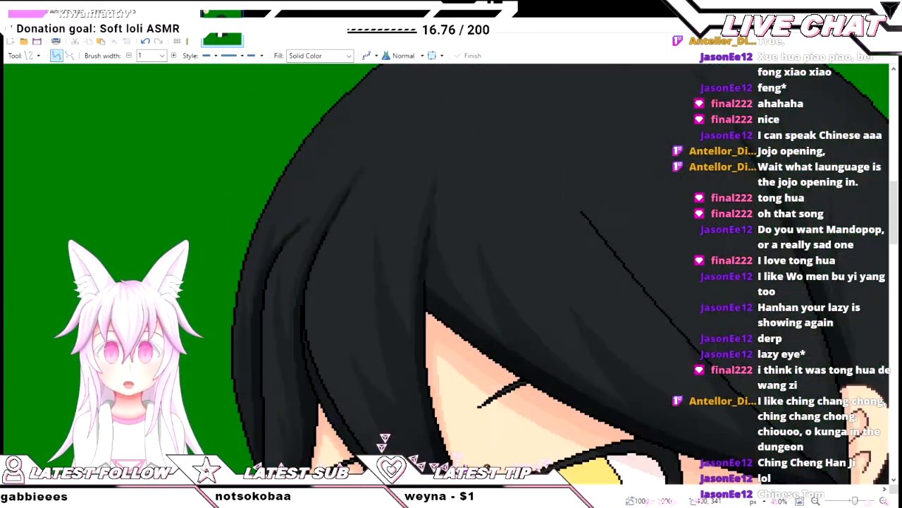
scroll(445, 317, down, 2)
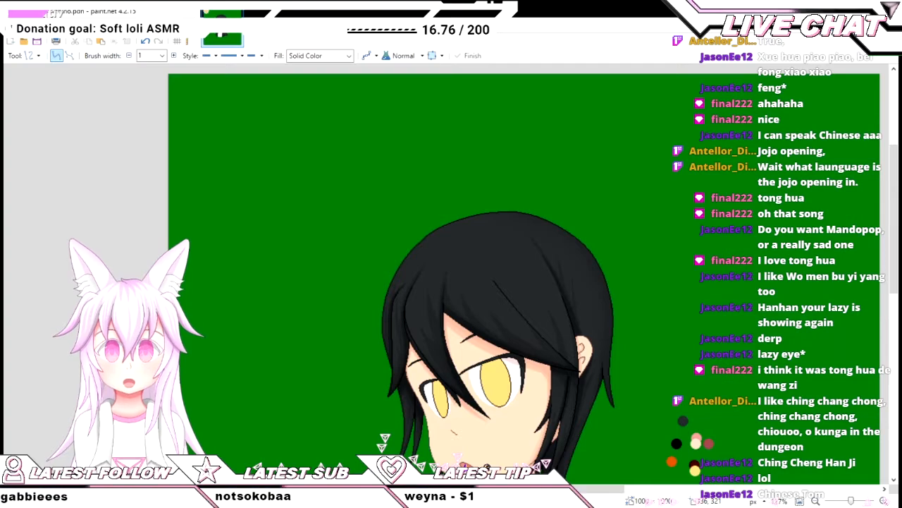
scroll(451, 282, down, 2)
scroll(451, 282, up, 1)
scroll(451, 282, up, 2)
scroll(578, 311, up, 5)
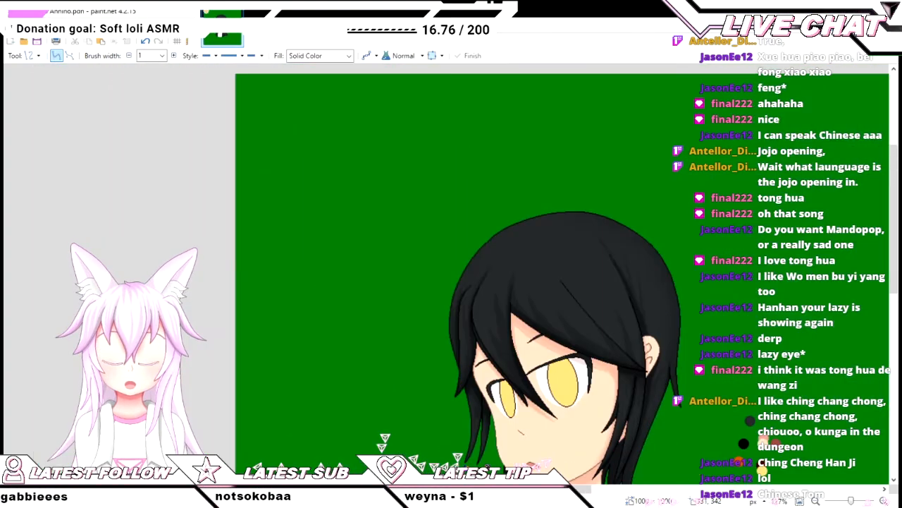
scroll(451, 275, up, 3)
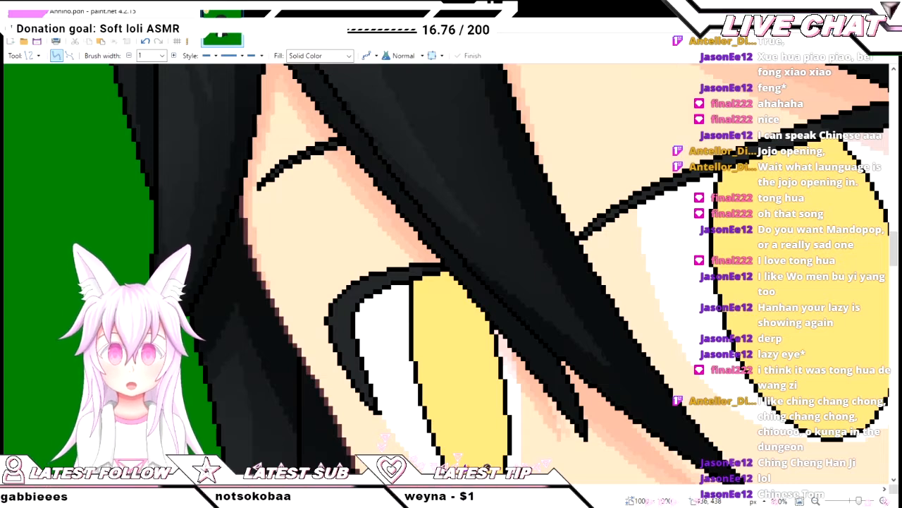
scroll(451, 275, down, 2)
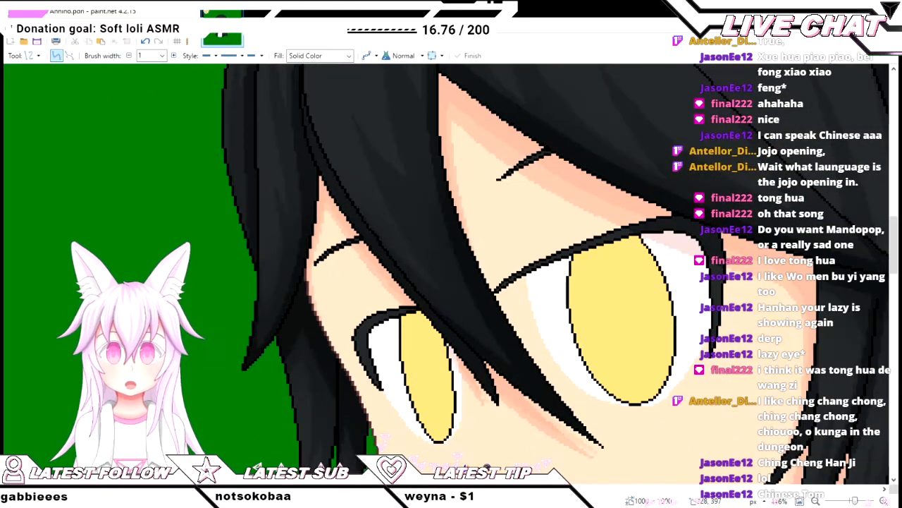
- Select the shaded upper areas of both eye whites with the Magic Wand at 0% tolerance and set it to subtract mode
key(f)
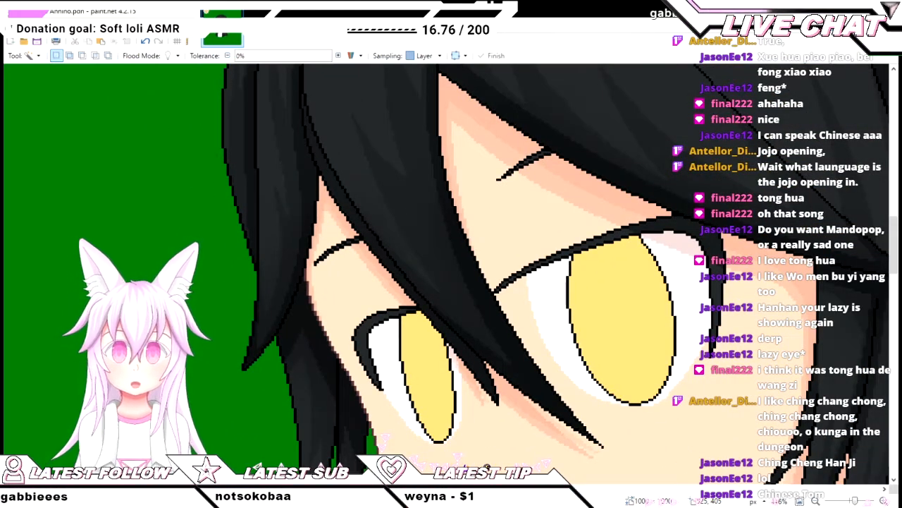
click(393, 347)
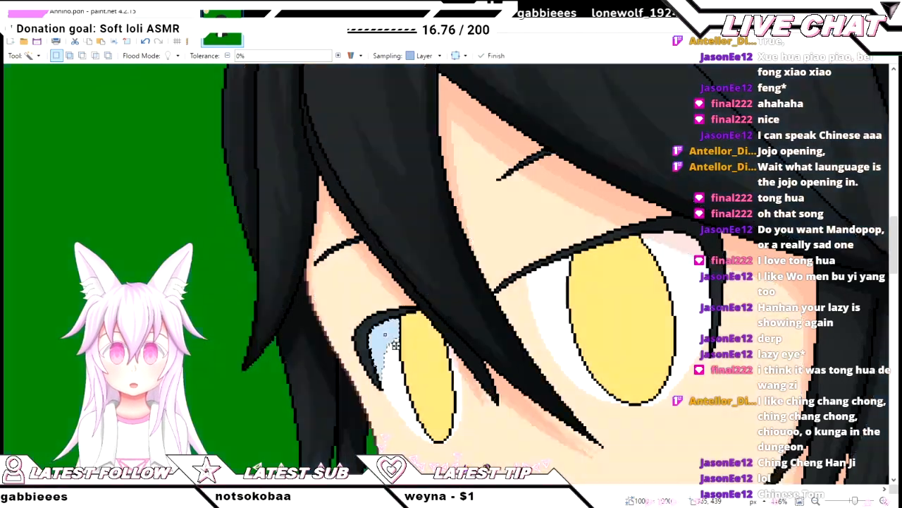
key(ctrl+d)
click(669, 257)
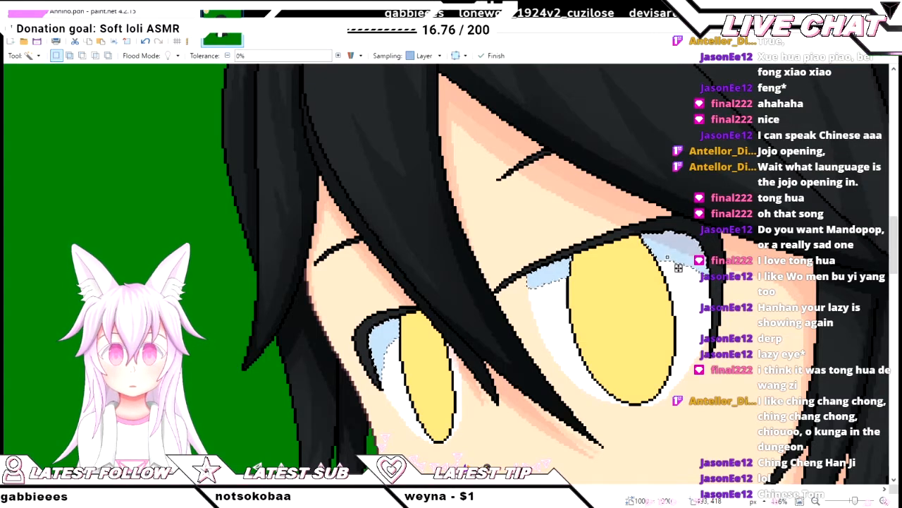
key(ctrl+z)
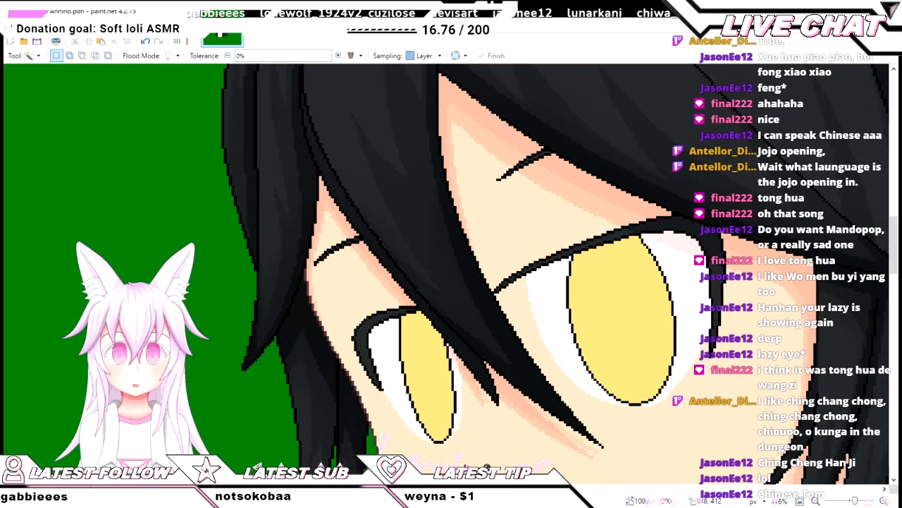
key(m)
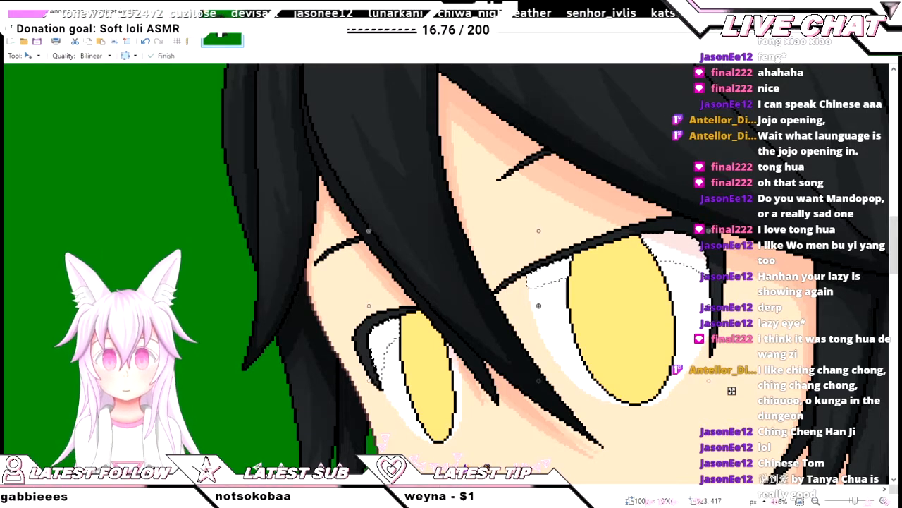
key(Return)
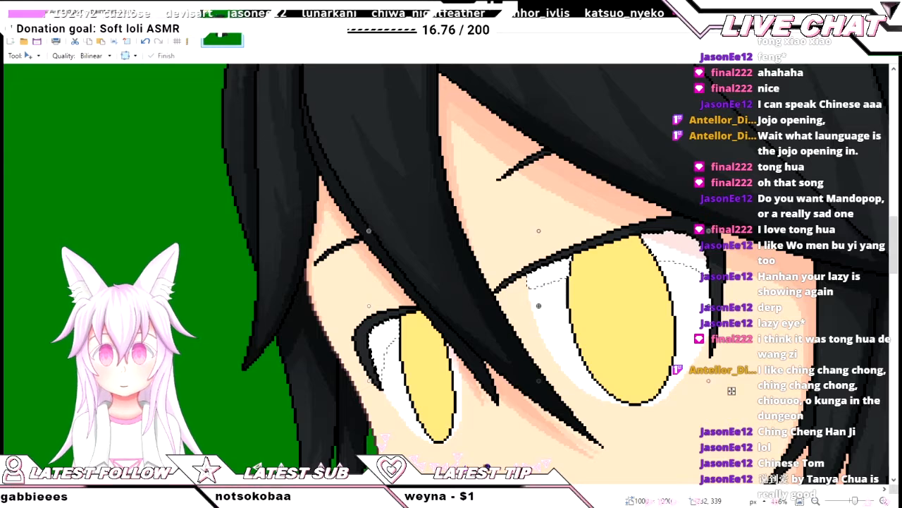
key(f)
key(BackSpace)
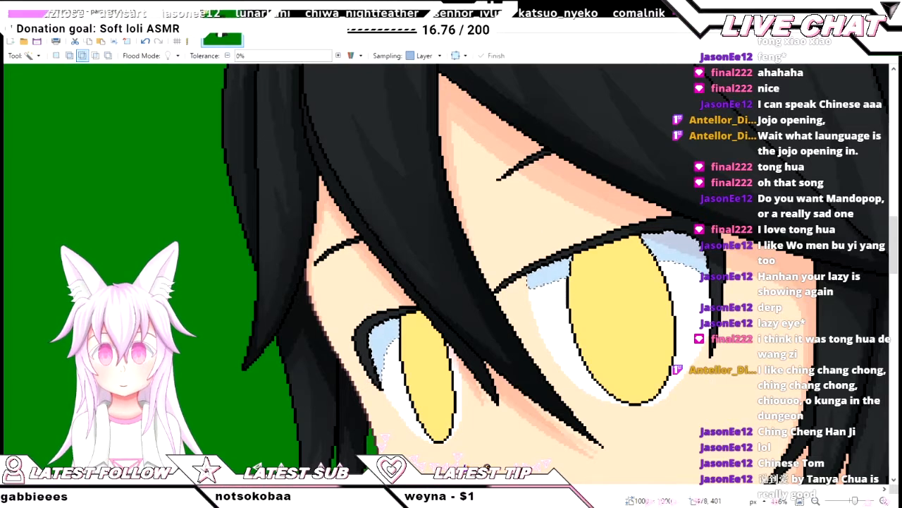
- Subtract the pale pink patch in the larger eye from the selection, keeping the shaded strips of the eye whites selected
scroll(687, 240, up, 3)
scroll(691, 252, down, 4)
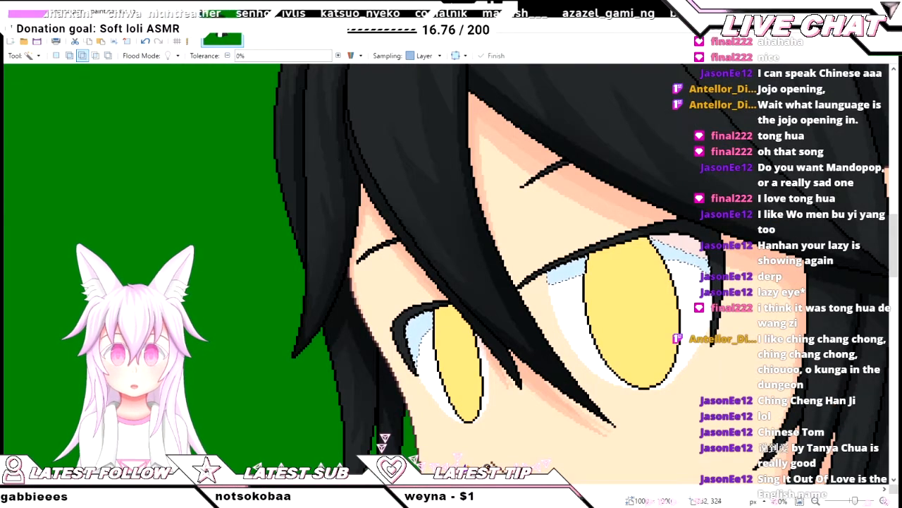
key(ctrl+d)
key(ctrl+z)
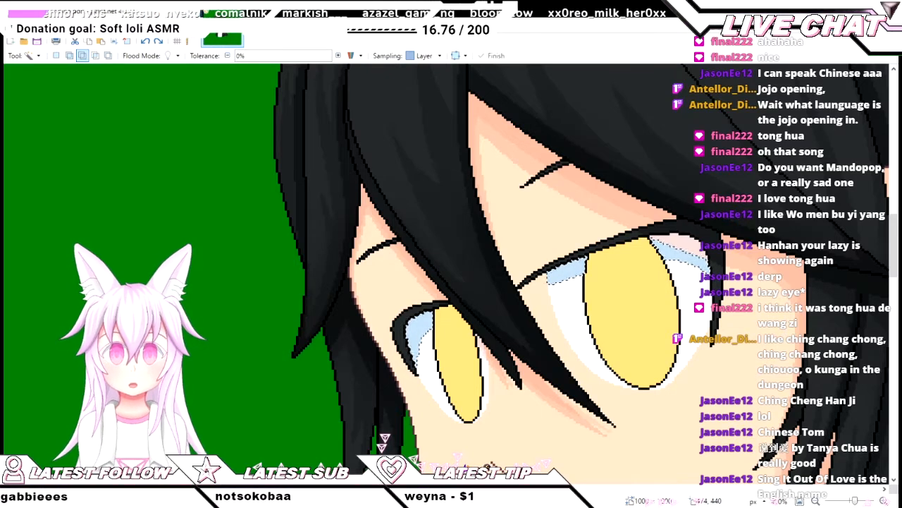
click(689, 252)
- Fill the selected shaded strips of both eye whites with light grey at 0% tolerance
scroll(691, 253, up, 2)
key(f)
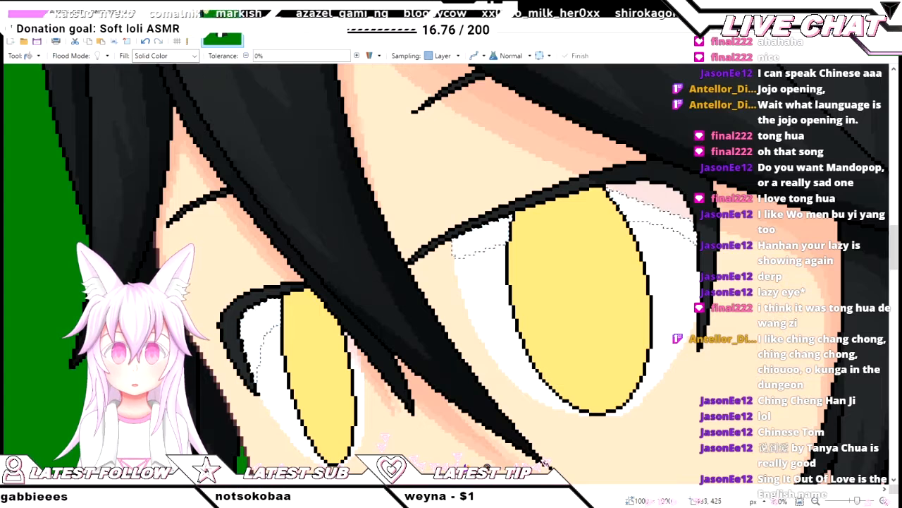
key(k)
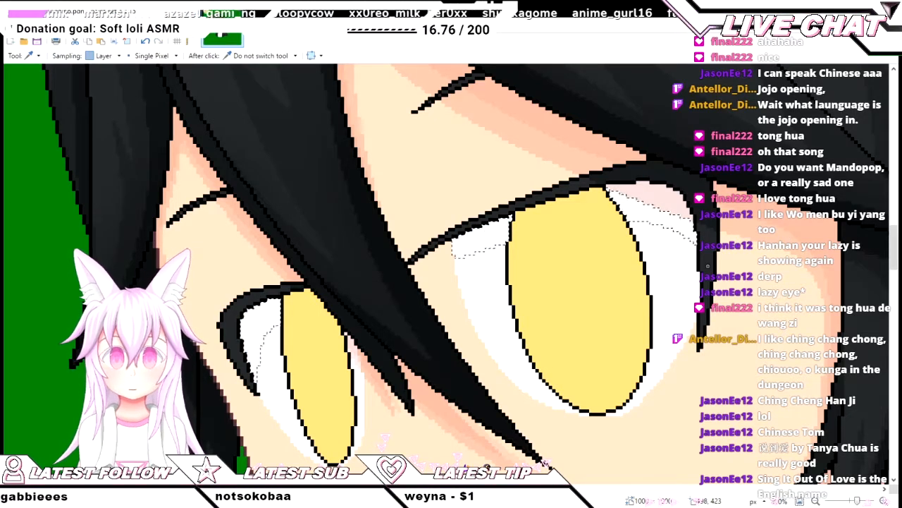
key(f)
click(646, 227)
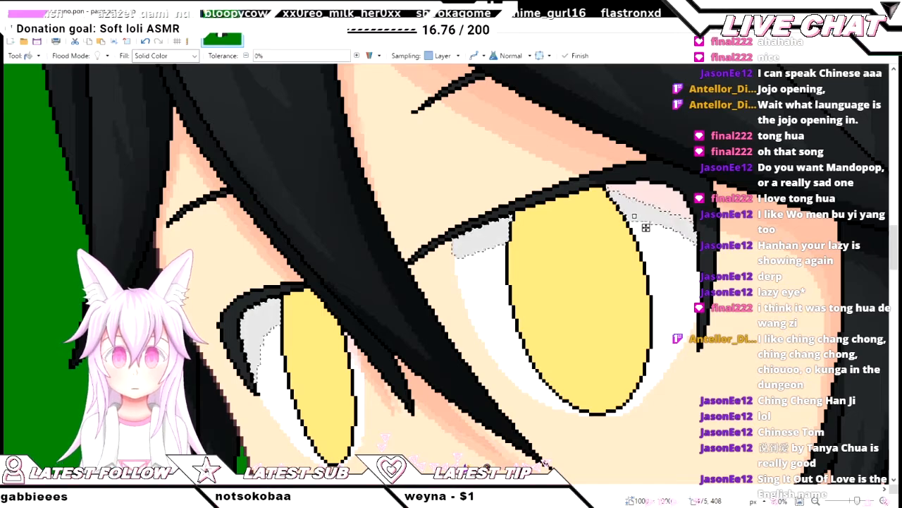
ctrl+scroll(646, 227, down, 2)
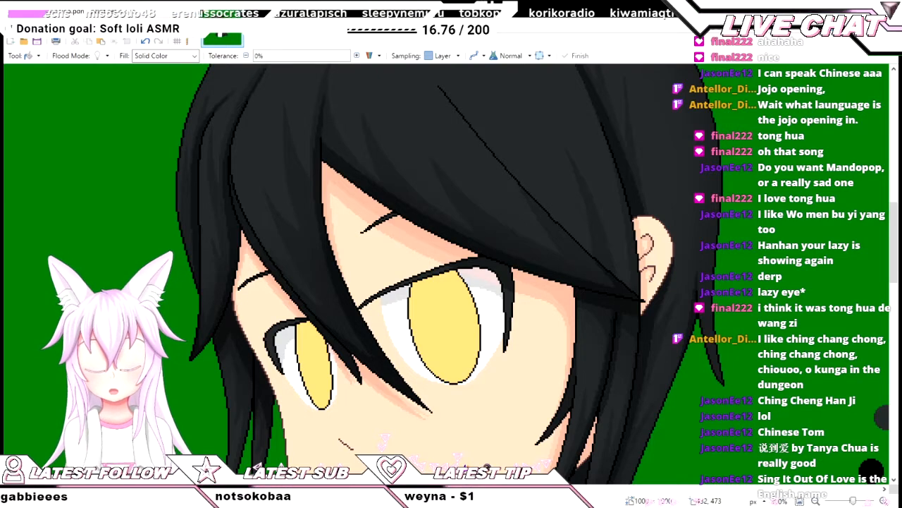
- Examine the grey eye-white shading against the face, hair and whole figure at several magnifications
scroll(452, 273, down, 2)
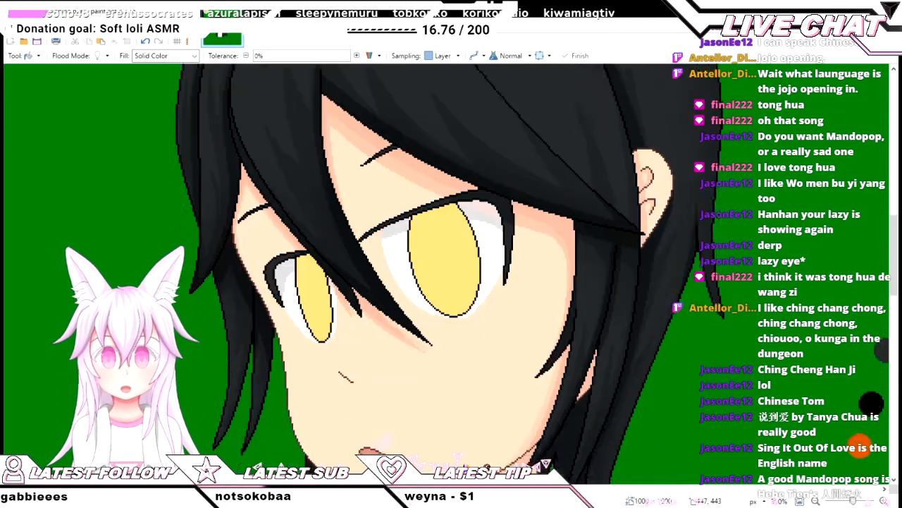
scroll(451, 273, up, 2)
scroll(451, 274, down, 3)
scroll(339, 274, up, 5)
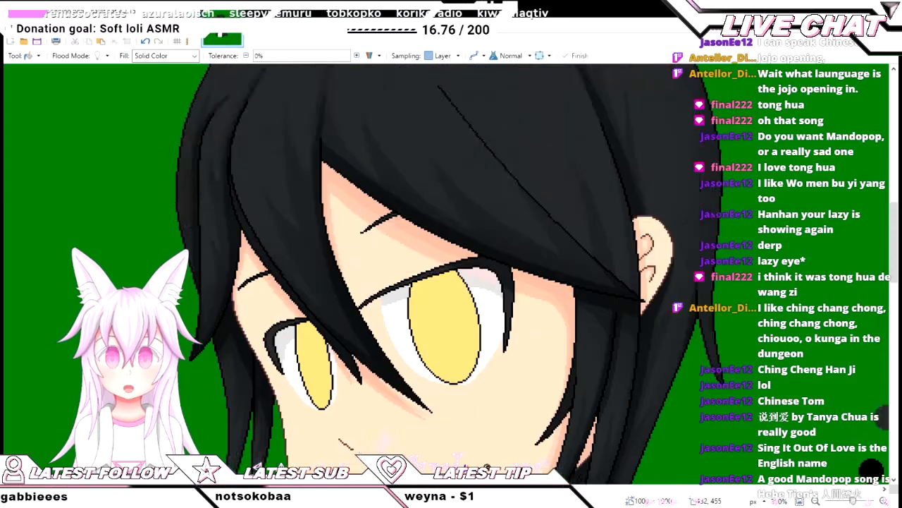
scroll(338, 274, down, 2)
scroll(451, 274, down, 4)
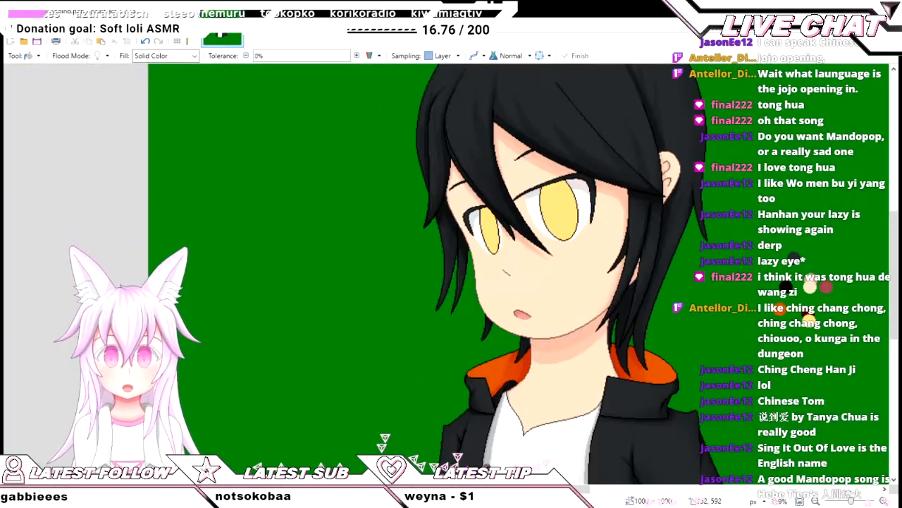
scroll(452, 274, right, 4)
scroll(451, 274, down, 2)
scroll(452, 274, left, 5)
scroll(452, 273, up, 2)
scroll(451, 273, up, 2)
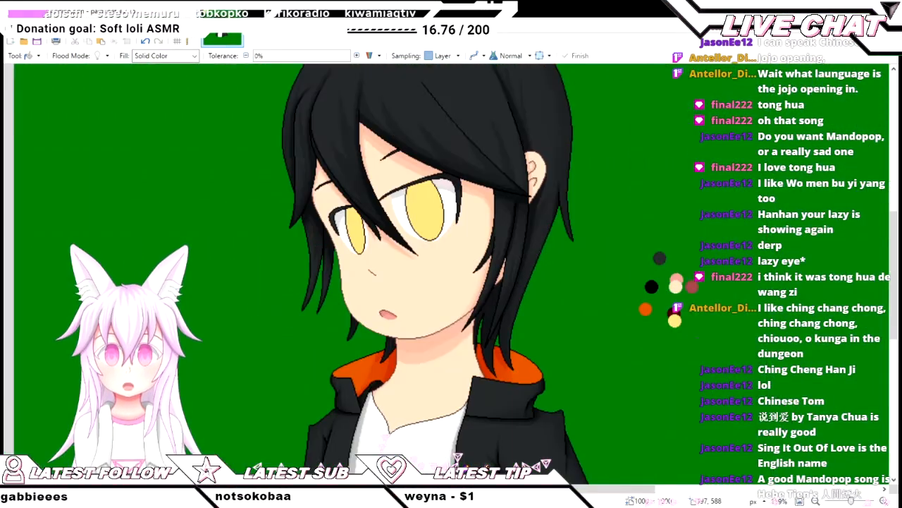
scroll(452, 273, up, 3)
scroll(451, 274, down, 1)
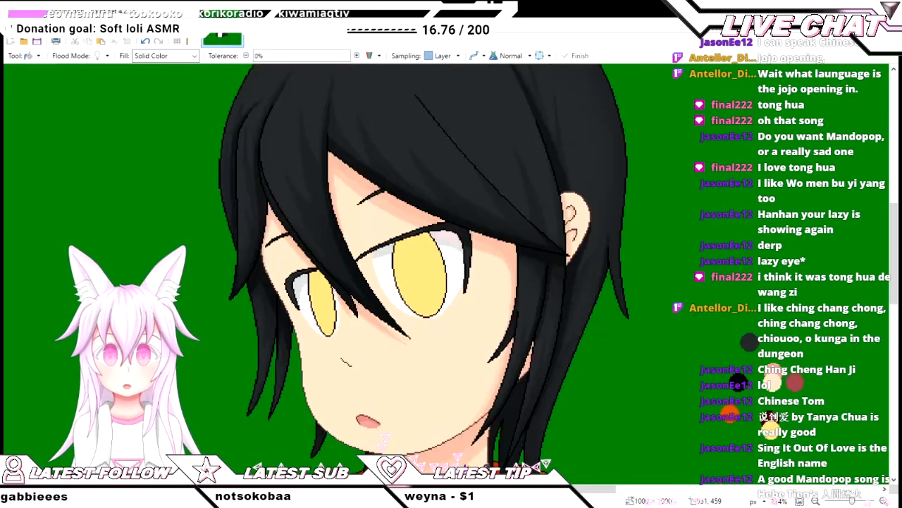
scroll(451, 273, left, 1)
scroll(451, 274, up, 1)
scroll(554, 289, up, 1)
scroll(554, 289, down, 1)
scroll(554, 289, down, 1)
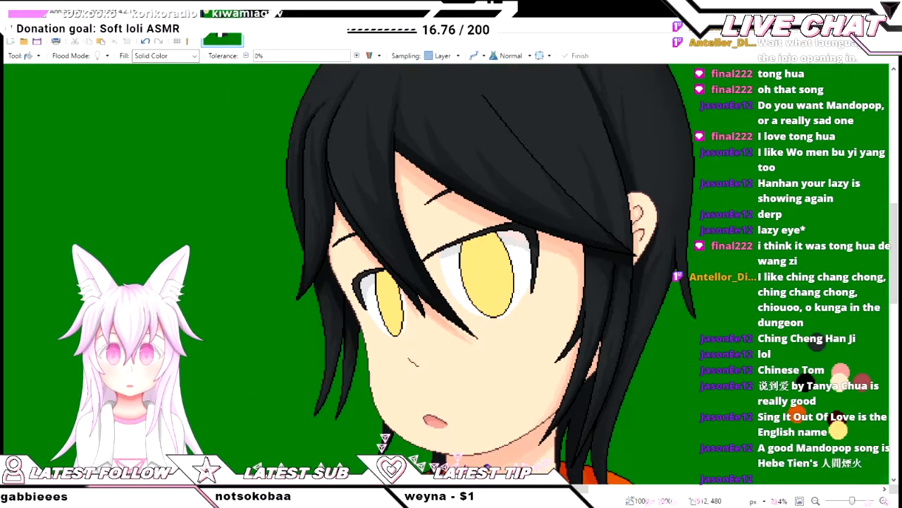
scroll(553, 289, down, 2)
scroll(554, 289, up, 3)
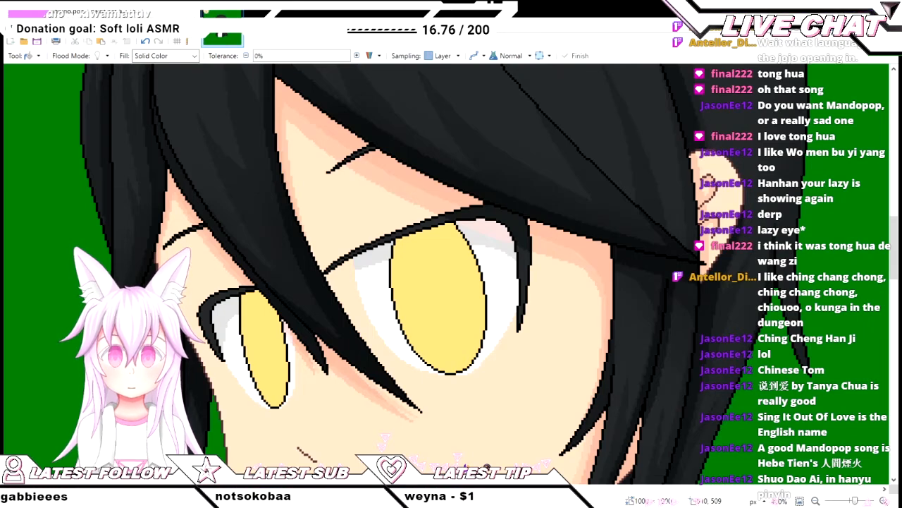
key(k)
scroll(398, 296, down, 4)
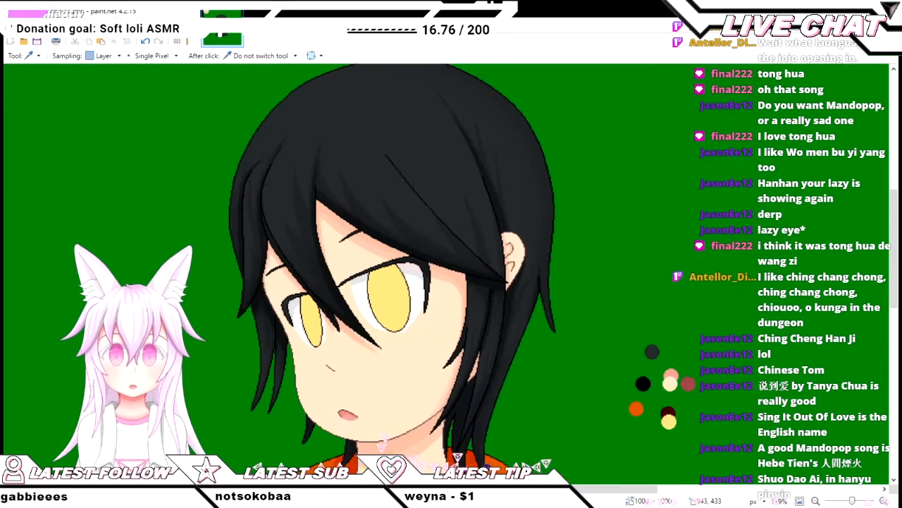
scroll(674, 420, up, 2)
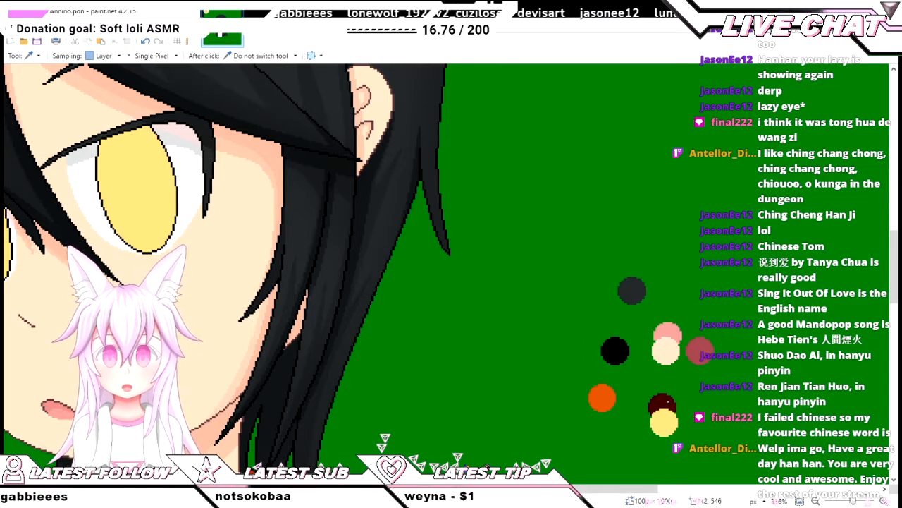
scroll(269, 341, left, 1)
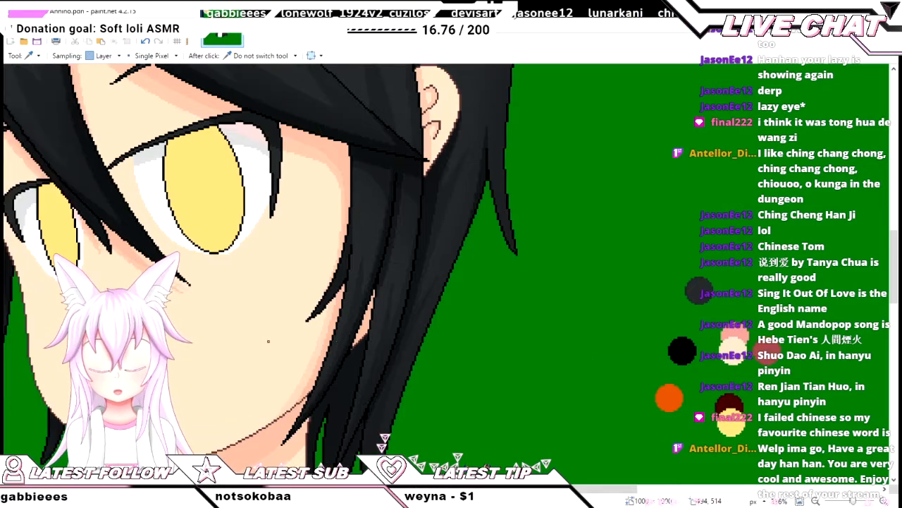
scroll(269, 342, up, 2)
scroll(270, 343, left, 4)
scroll(270, 343, down, 2)
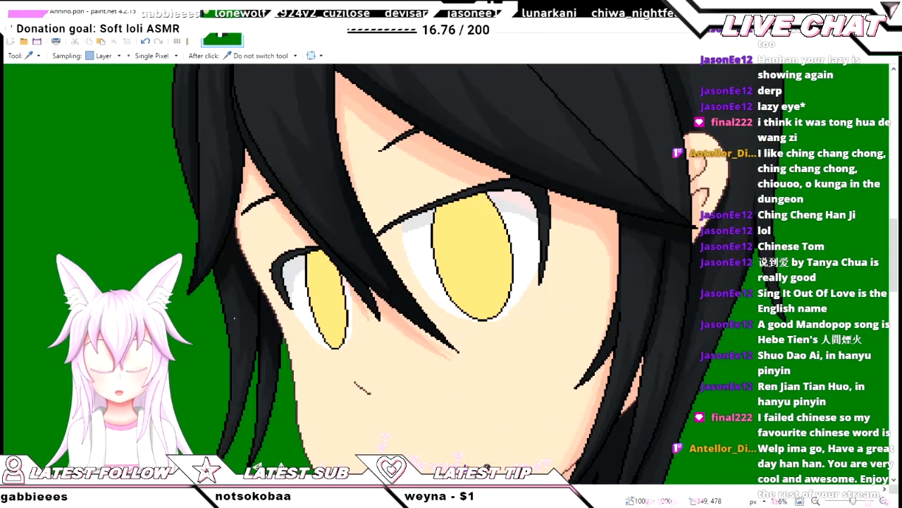
- Select the yellow irises of both eyes with the Magic Wand at 0% tolerance
key(s)
key(s)
key(s)
key(s)
scroll(443, 242, up, 1)
click(454, 249)
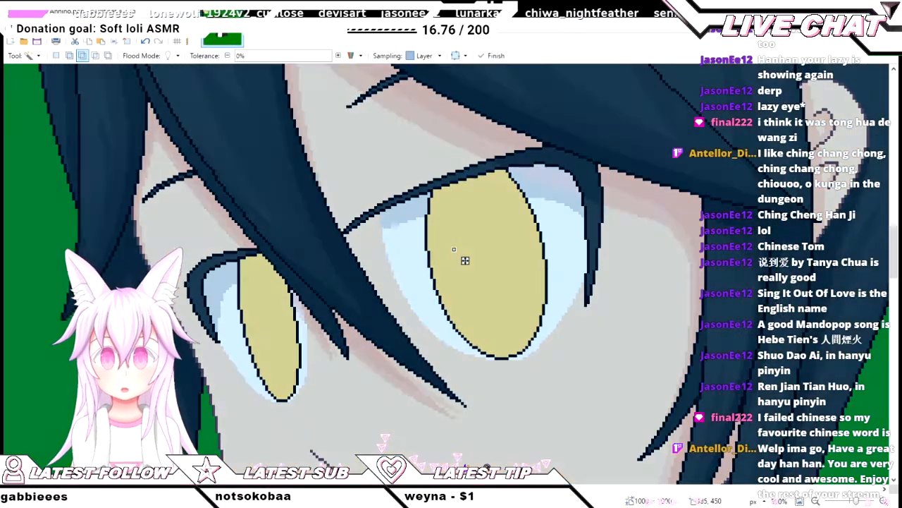
click(454, 263)
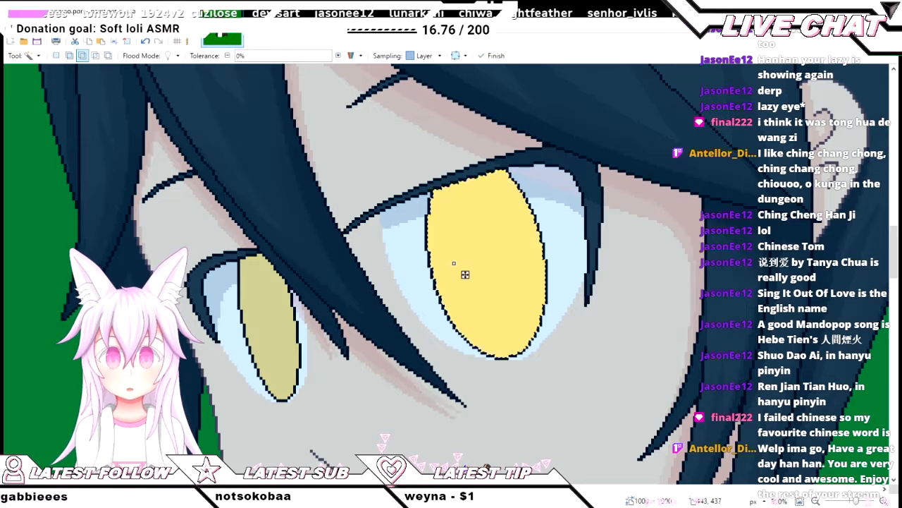
key(ctrl+d)
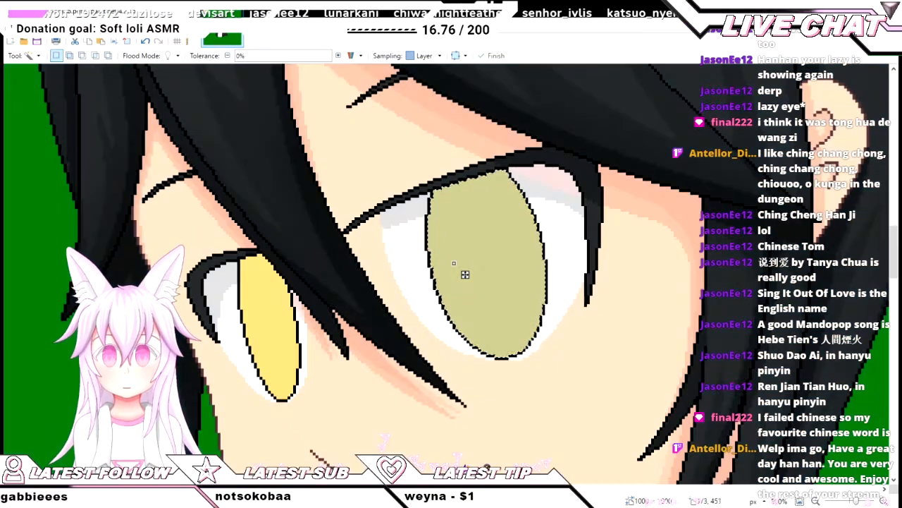
click(255, 317)
scroll(553, 333, down, 2)
scroll(554, 332, up, 3)
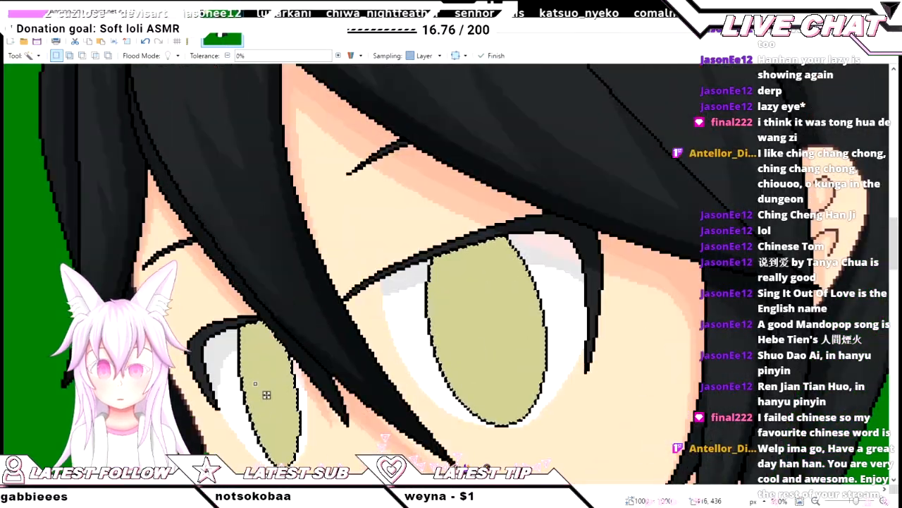
scroll(553, 333, down, 1)
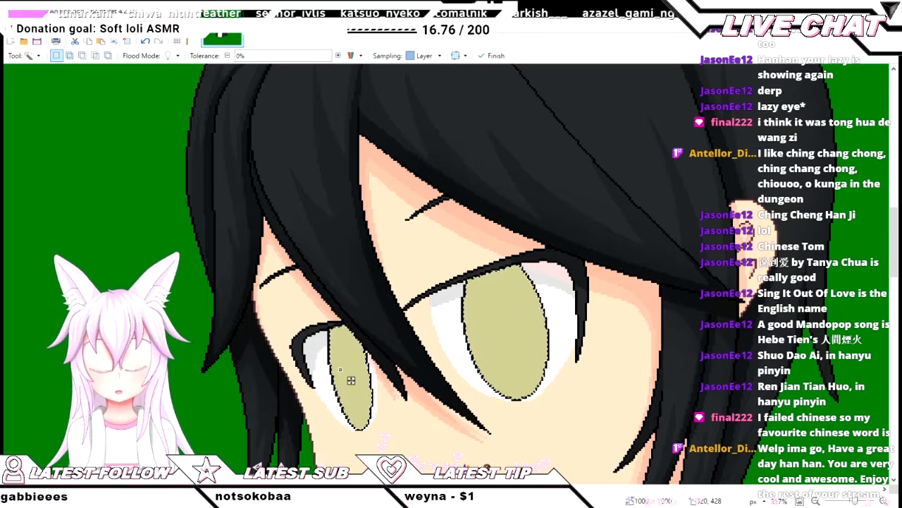
scroll(423, 369, down, 1)
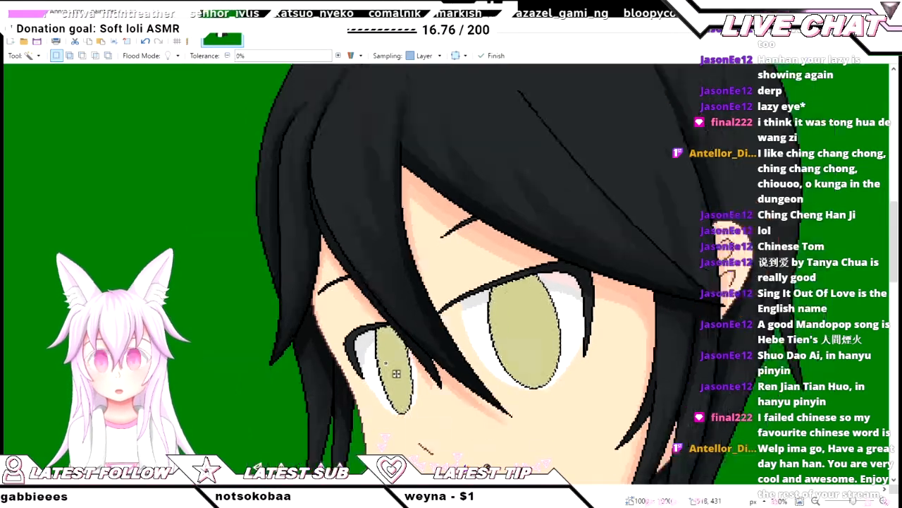
scroll(423, 369, up, 1)
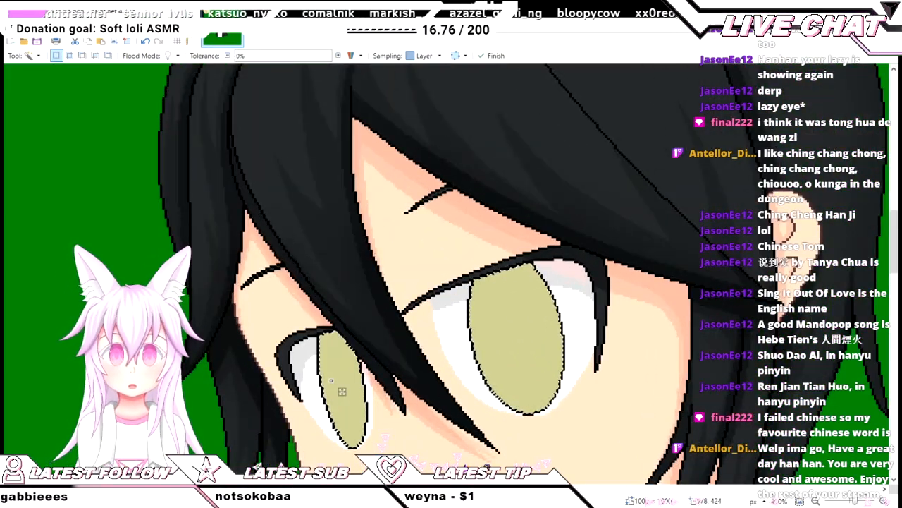
key(Return)
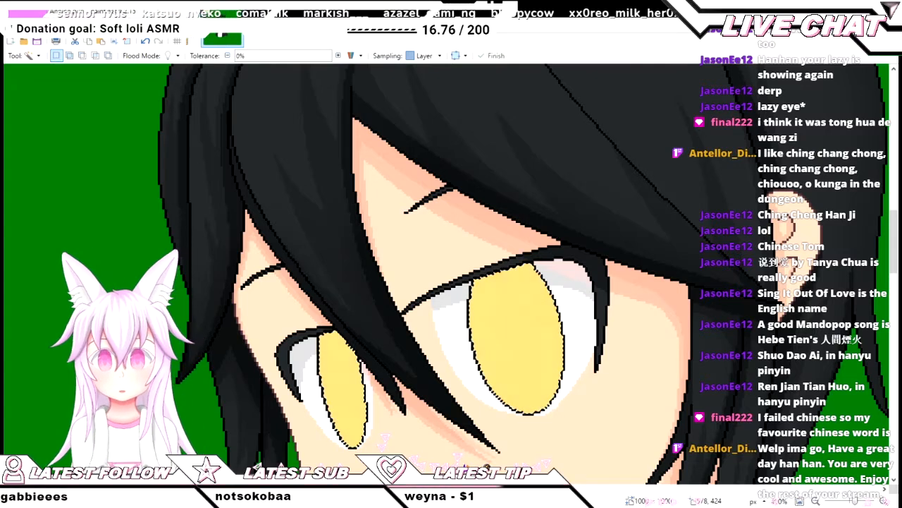
key(BackSpace)
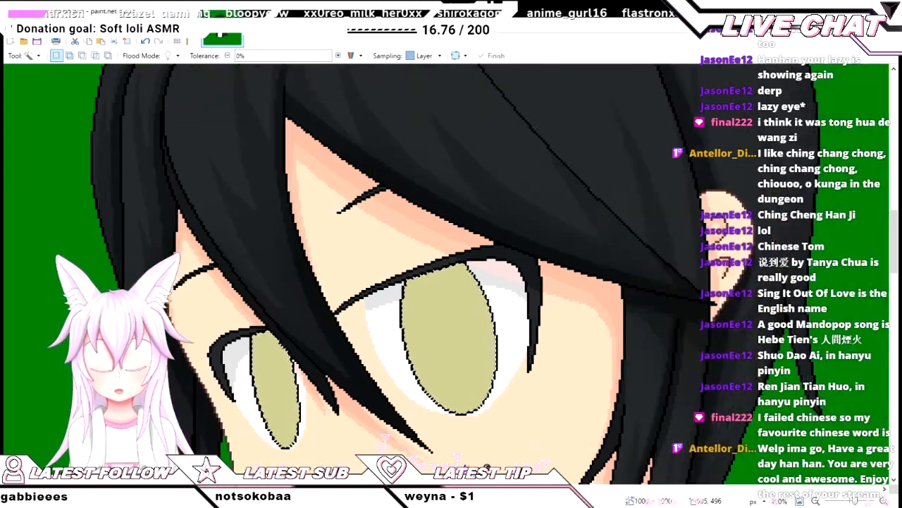
scroll(768, 436, up, 1)
scroll(769, 436, down, 1)
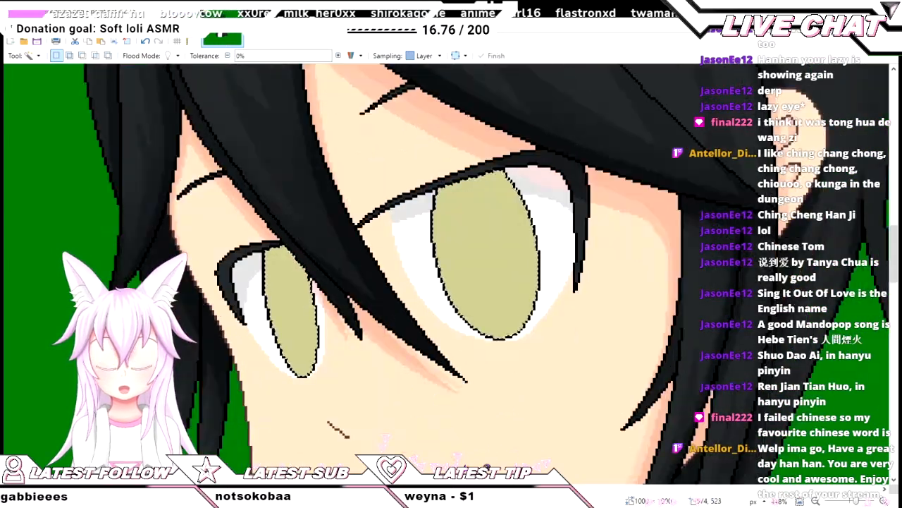
key(e)
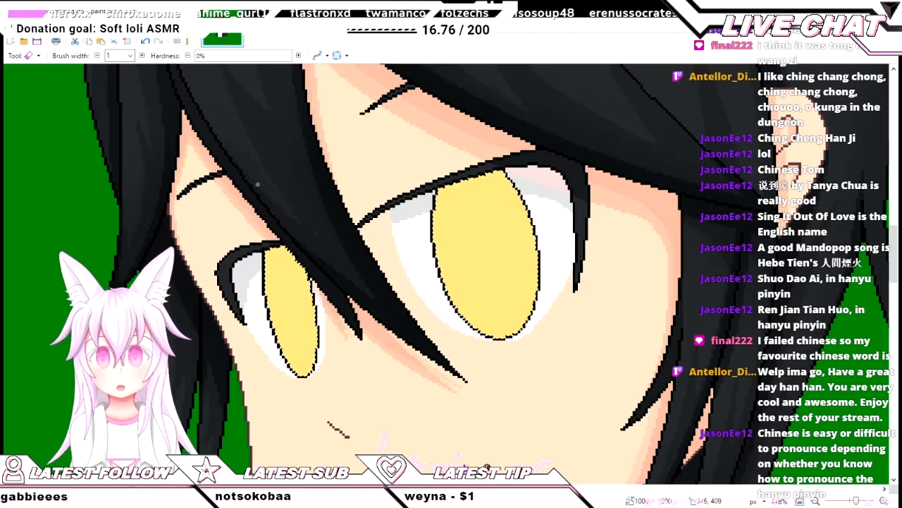
key(f)
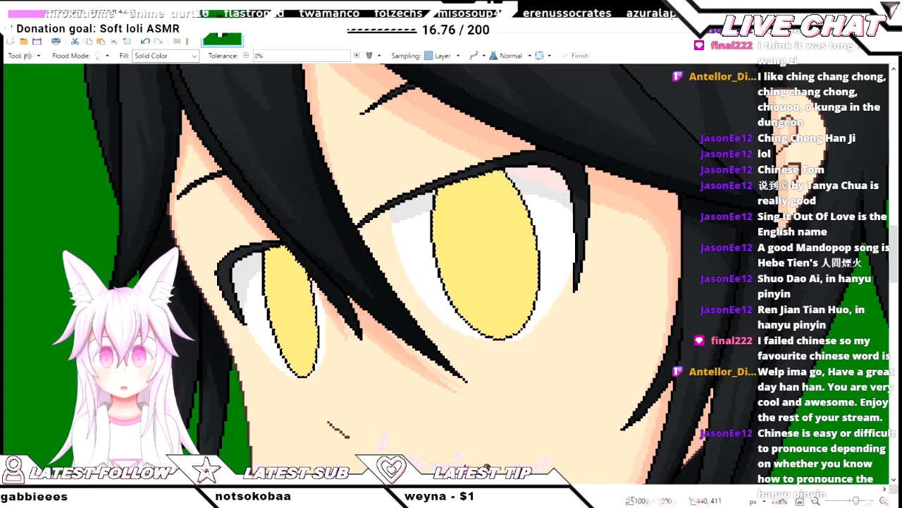
key(ctrl+plus)
scroll(446, 273, up, 1)
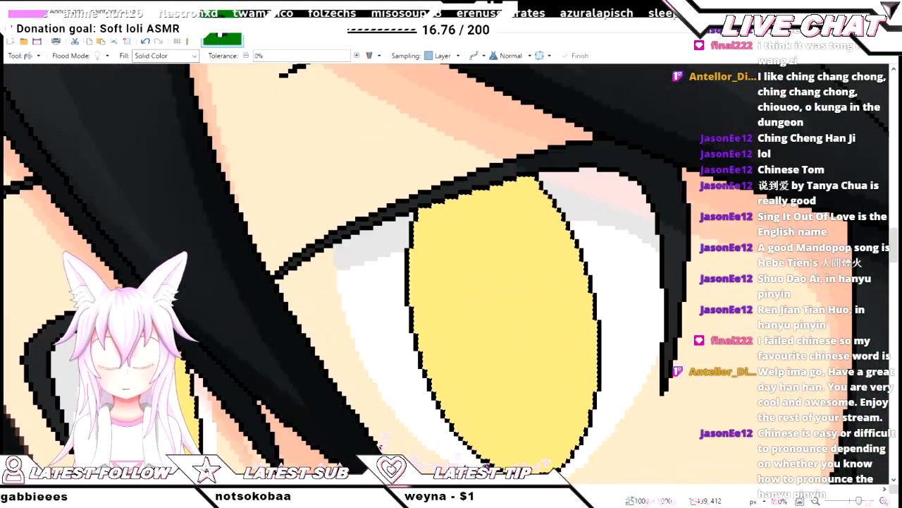
scroll(410, 240, down, 4)
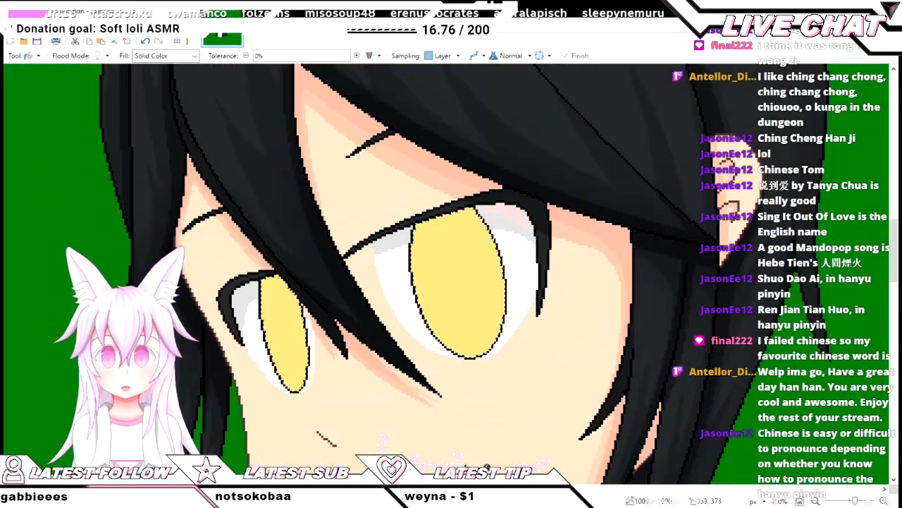
key(o)
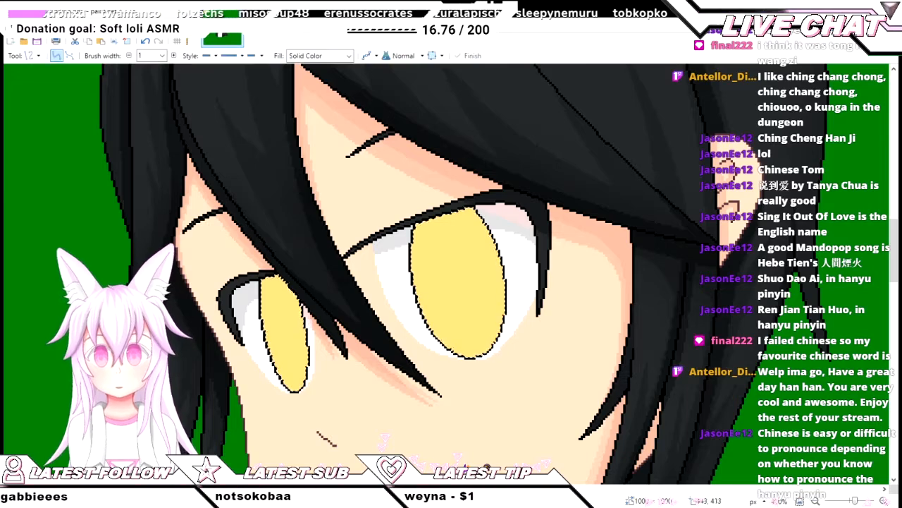
scroll(443, 282, down, 2)
scroll(444, 282, up, 3)
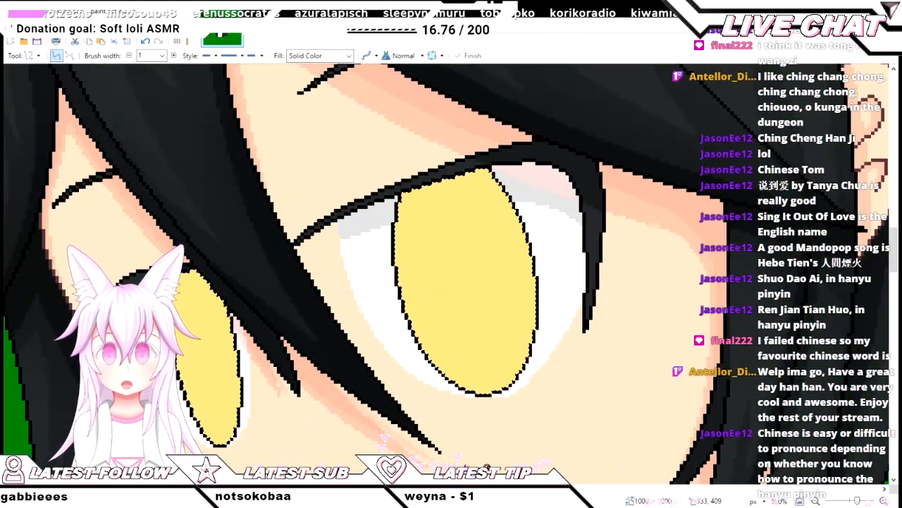
- Activate the Paintbrush and set its brush width to 15
key(b)
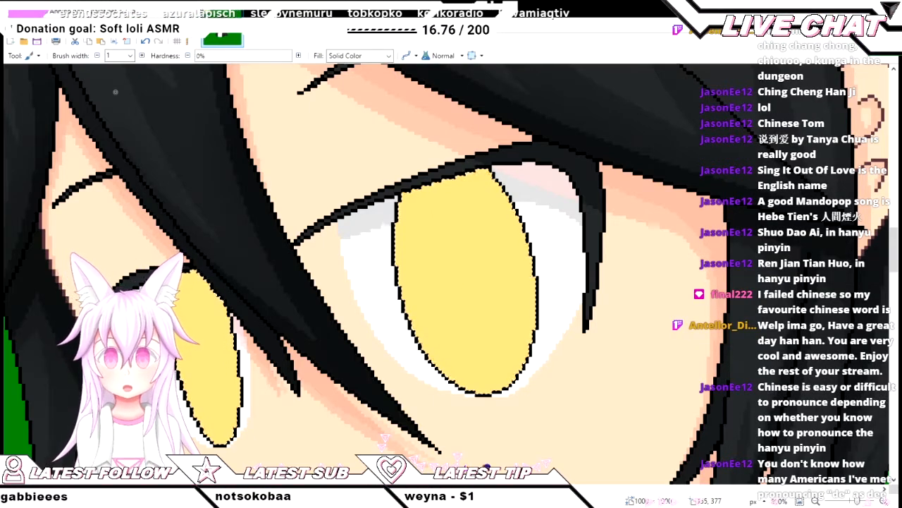
key(])
key(])
key(])
key(])
key(])
key(])
key(])
key(])
key(])
key(])
key(])
key(])
key(])
key(])
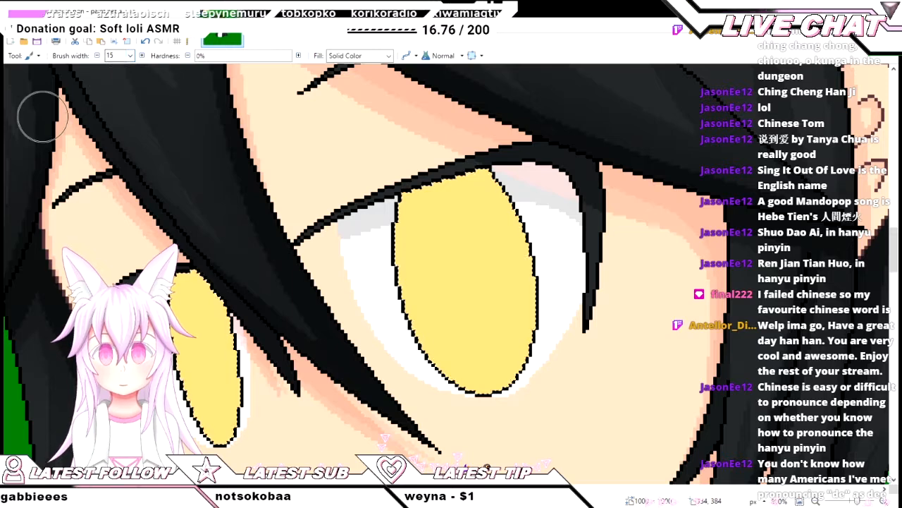
- Try a linear gradient running upward through the larger eye's iris, and undo it
key(g)
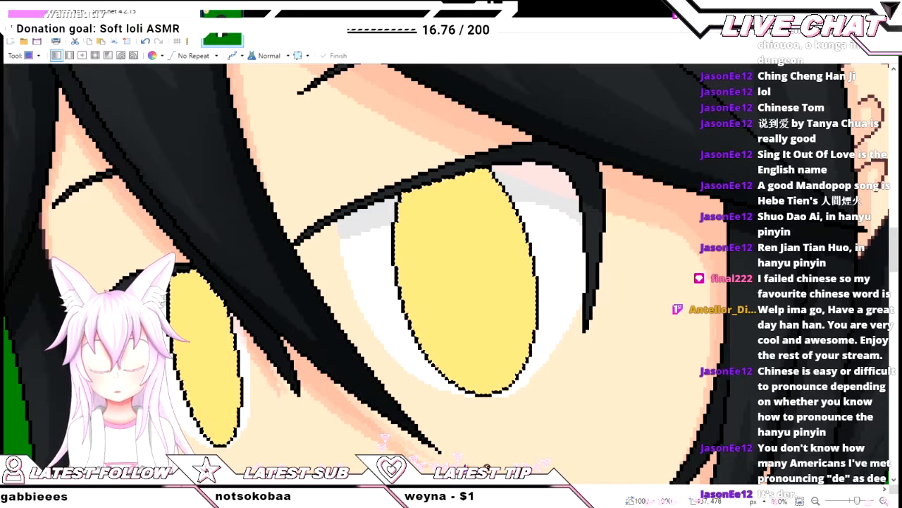
drag(453, 459, 437, 183)
key(ctrl+z)
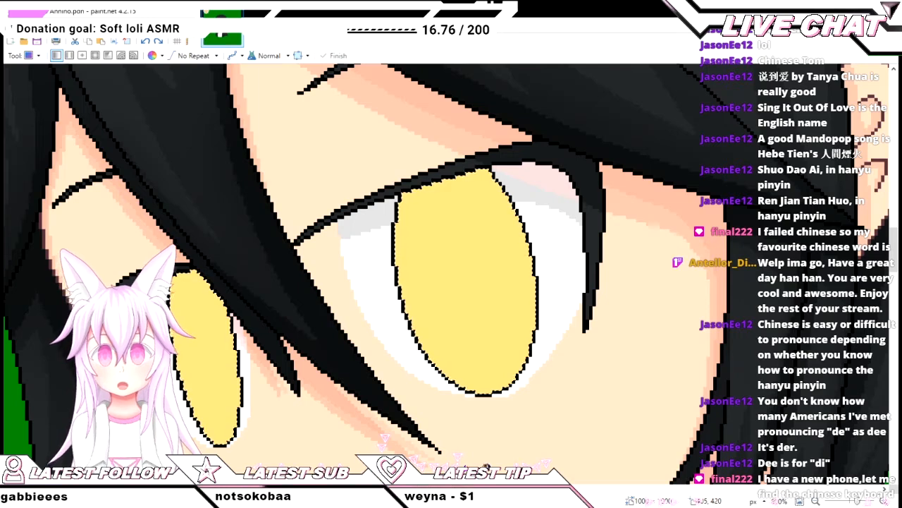
- Fill both selected irises with a linear gradient running from dark red at the upper lid down to yellow
drag(280, 238, 332, 368)
scroll(308, 356, down, 1)
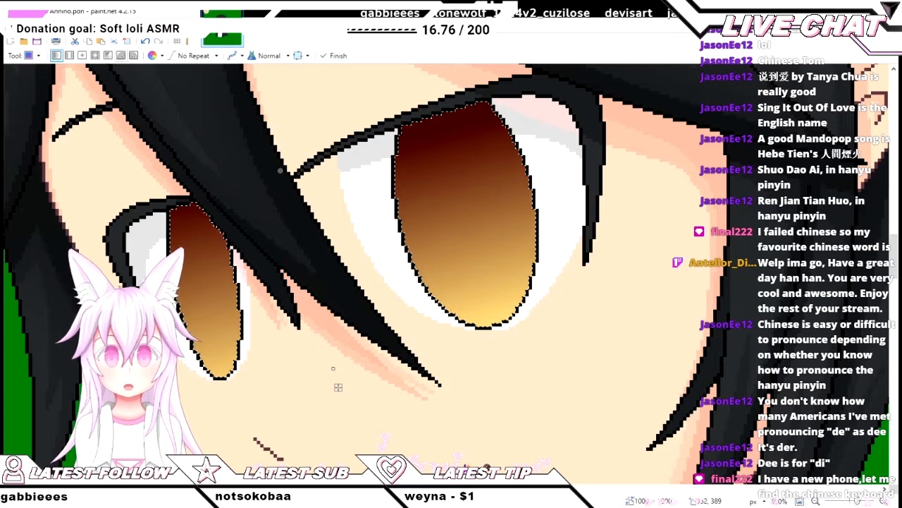
key(ctrl+d)
scroll(262, 150, down, 4)
scroll(262, 151, up, 1)
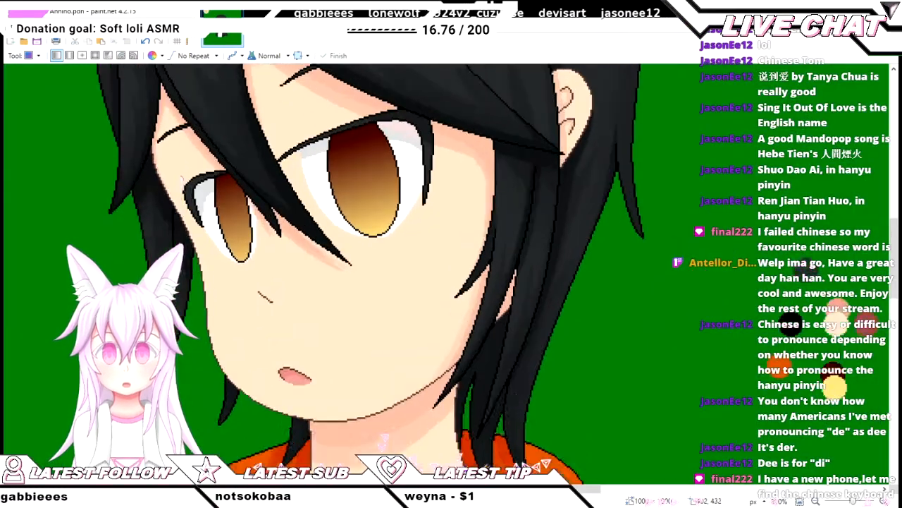
scroll(262, 150, up, 1)
scroll(187, 250, up, 3)
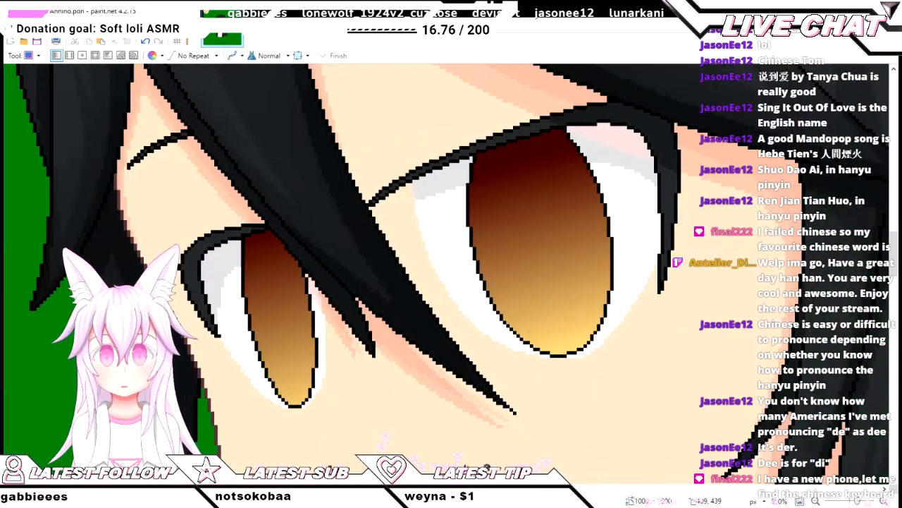
scroll(445, 273, right, 2)
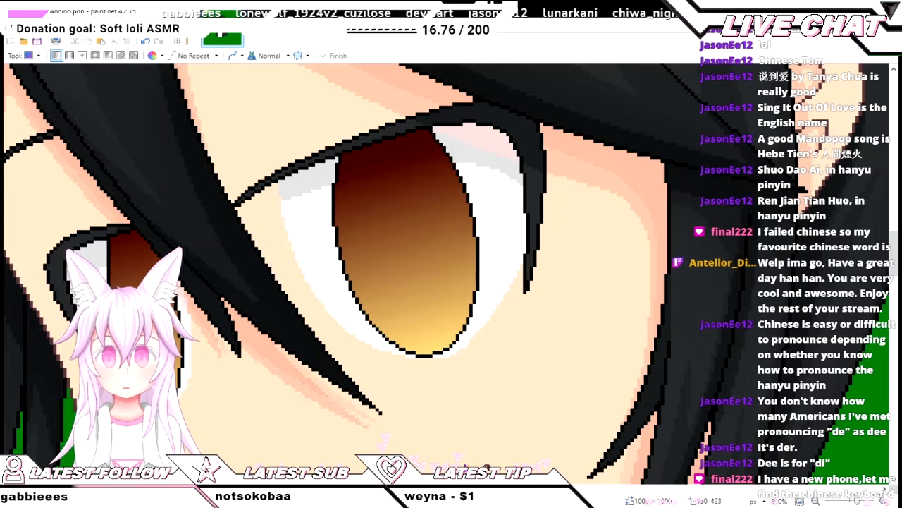
scroll(446, 273, left, 2)
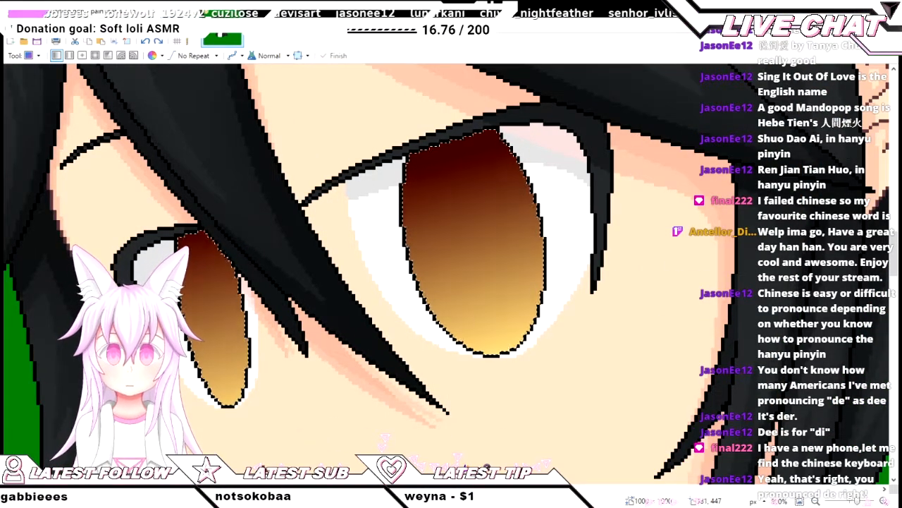
- Sample dark red from the upper part of the smaller eye's iris and paint the larger iris solid with a 70-wide brush
key(i)
scroll(395, 268, down, 2)
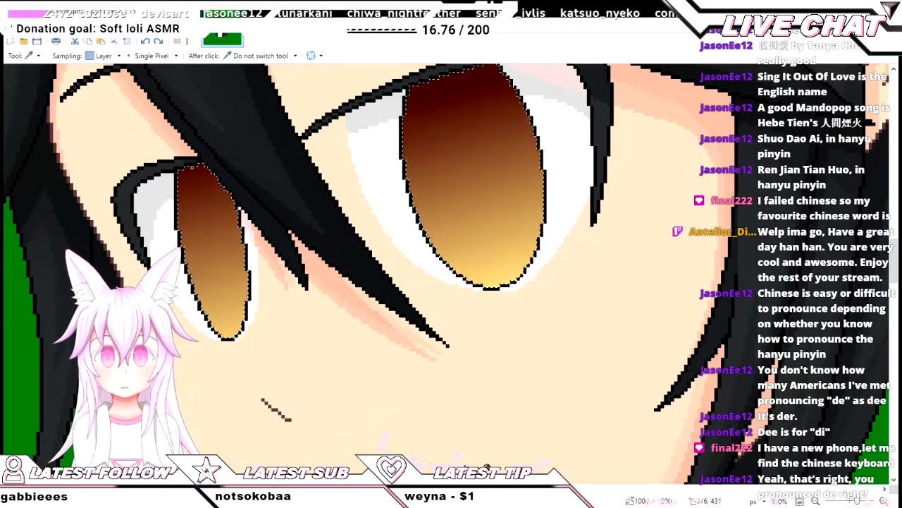
scroll(395, 268, left, 2)
key(b)
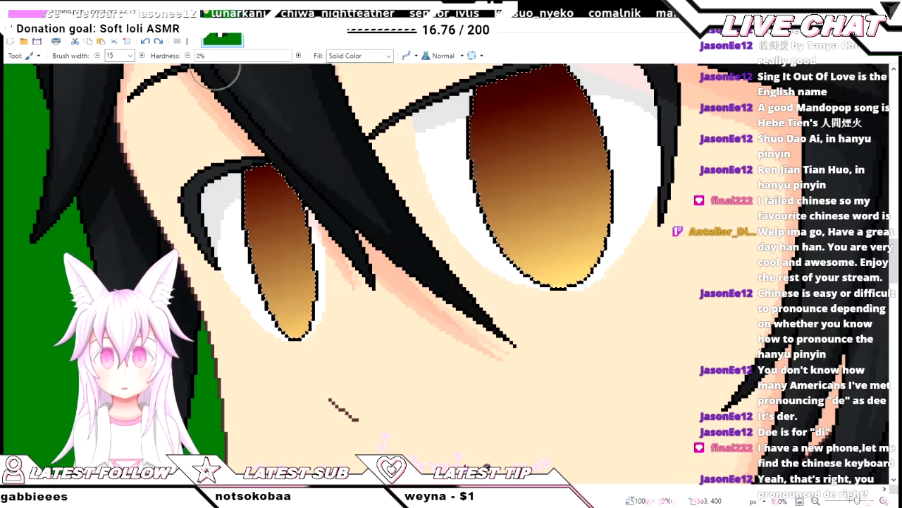
key(bracketright)
key(bracketright)
key(bracketright)
key(bracketright)
key(bracketright)
key(bracketright)
key(bracketright)
key(bracketright)
key(bracketright)
key(bracketright)
key(bracketright)
scroll(394, 268, up, 2)
drag(536, 212, 585, 262)
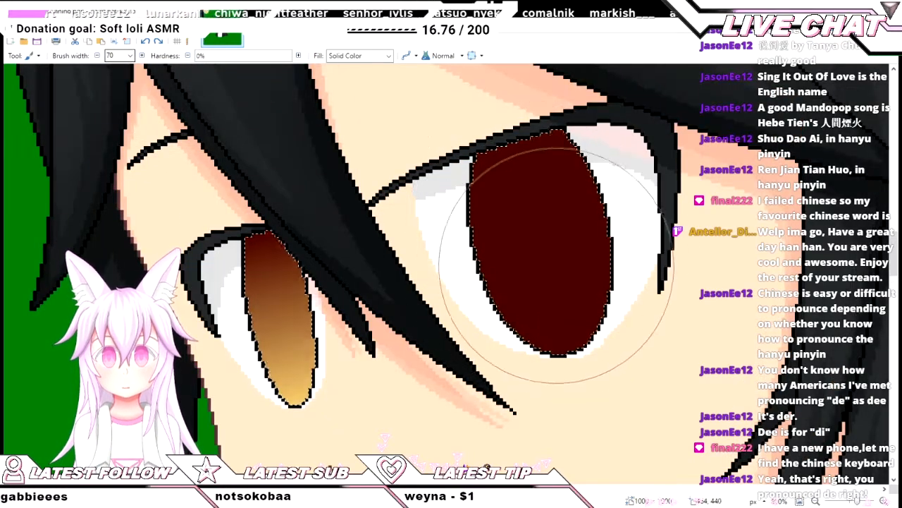
- Paint the larger iris below its dark red cap in reddish brown sampled from the smaller iris, using brush width 60
key(k)
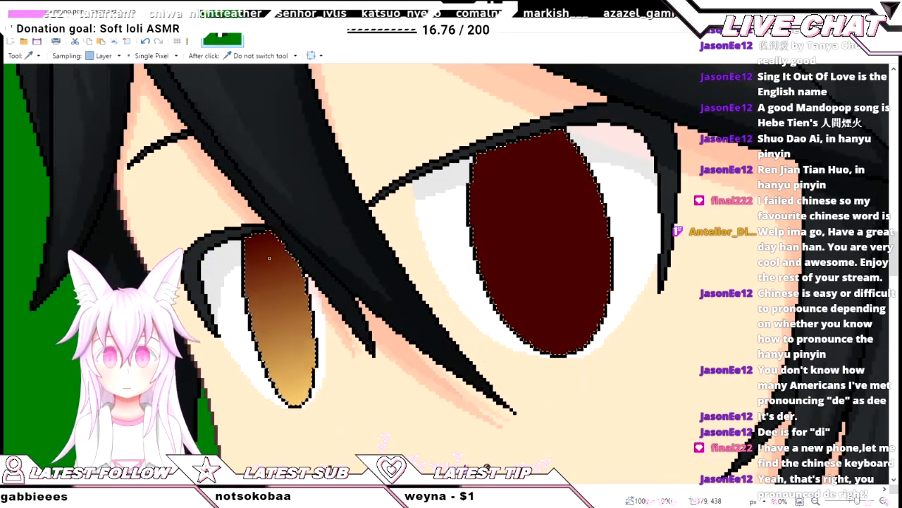
key(b)
key(bracketleft)
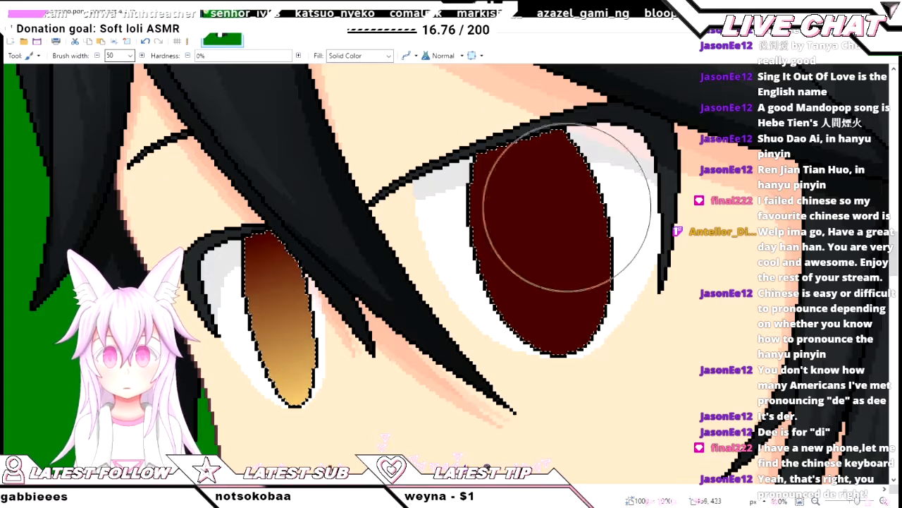
drag(553, 246, 562, 294)
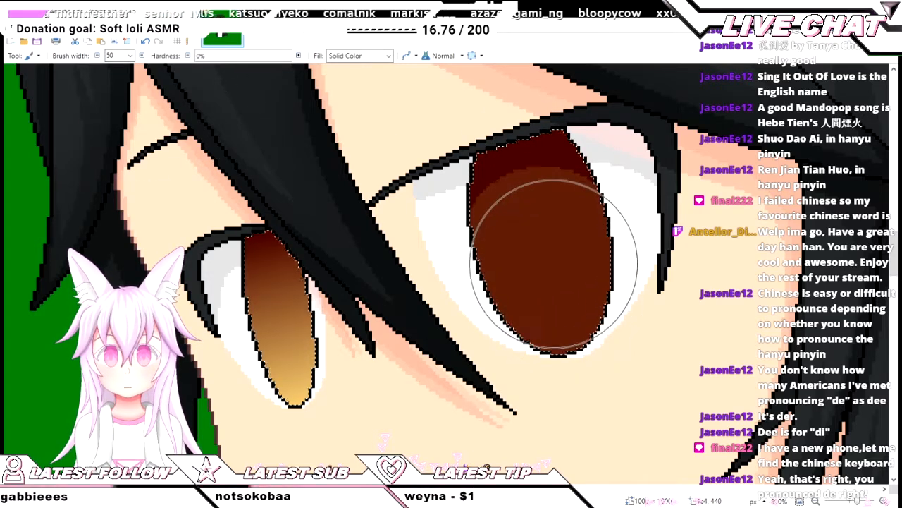
key(ctrl+z)
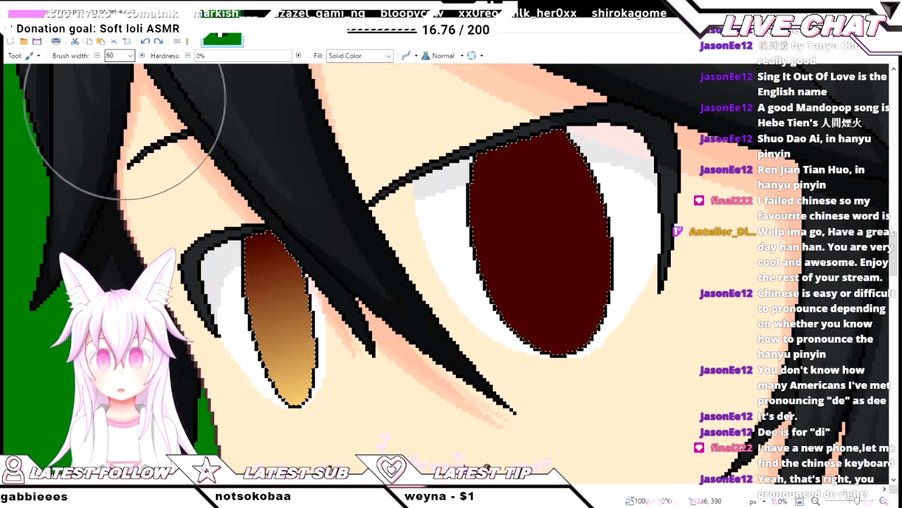
key(bracketright)
key(bracketright)
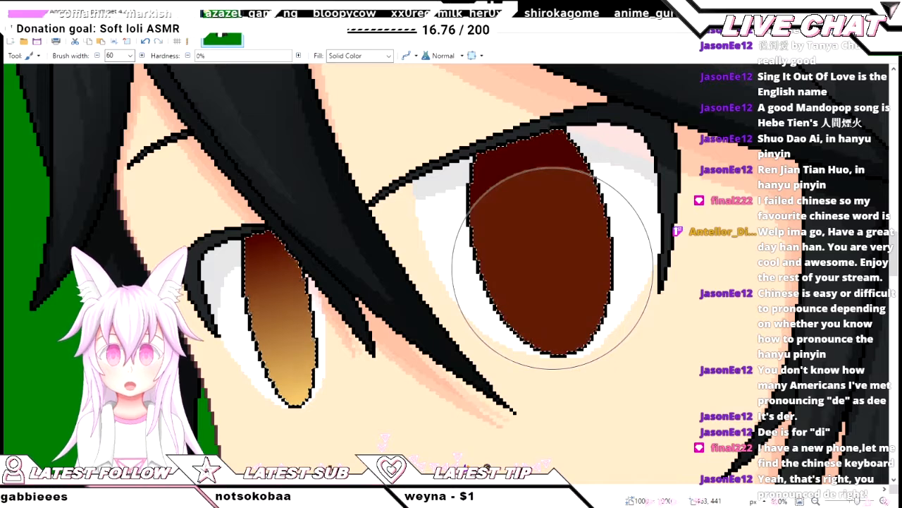
- Add a medium-brown and then a light-brown layer to the larger iris in colours sampled from the smaller iris, using widths 60 and 45
key(k)
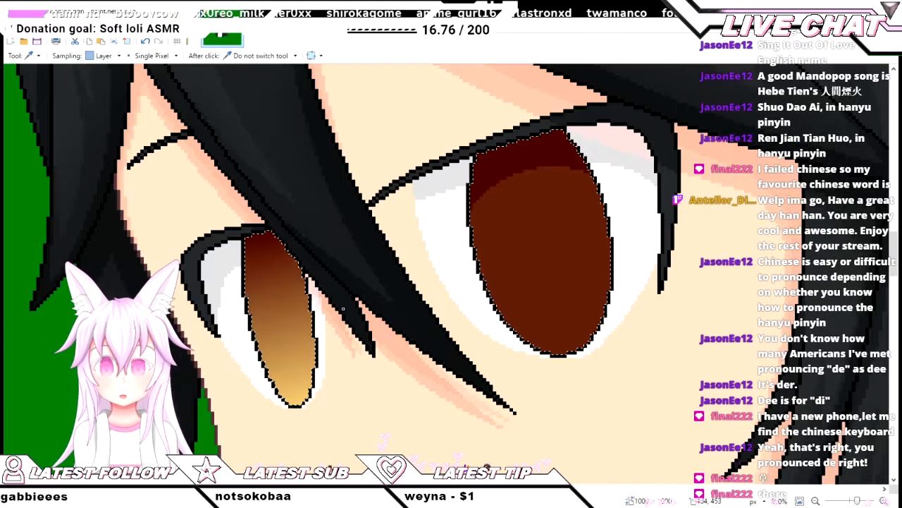
key(b)
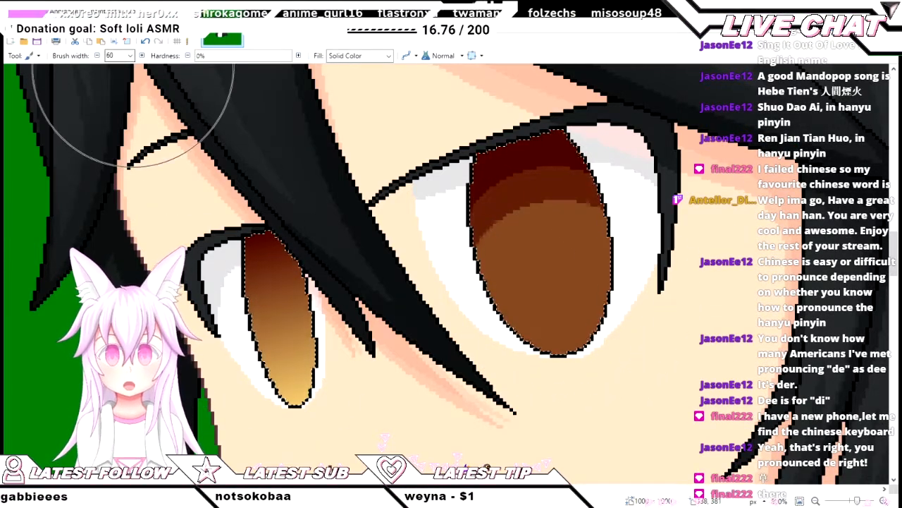
key(k)
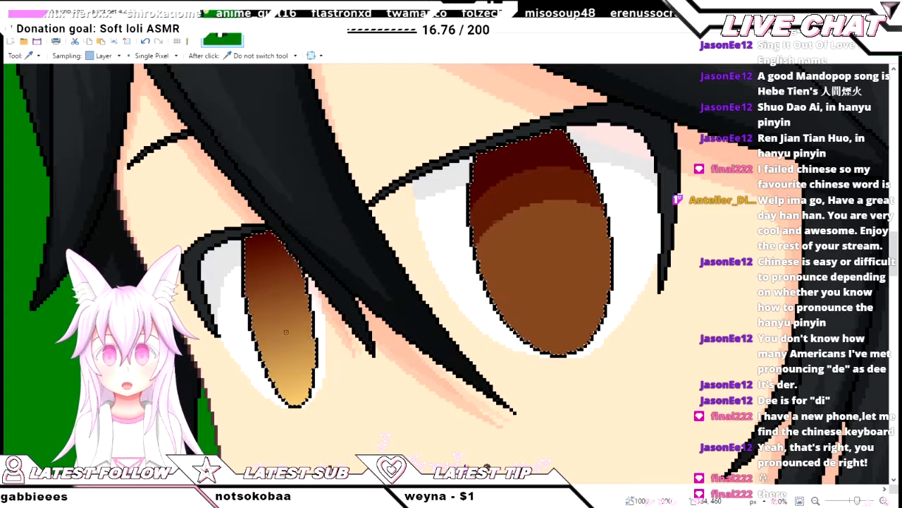
key(b)
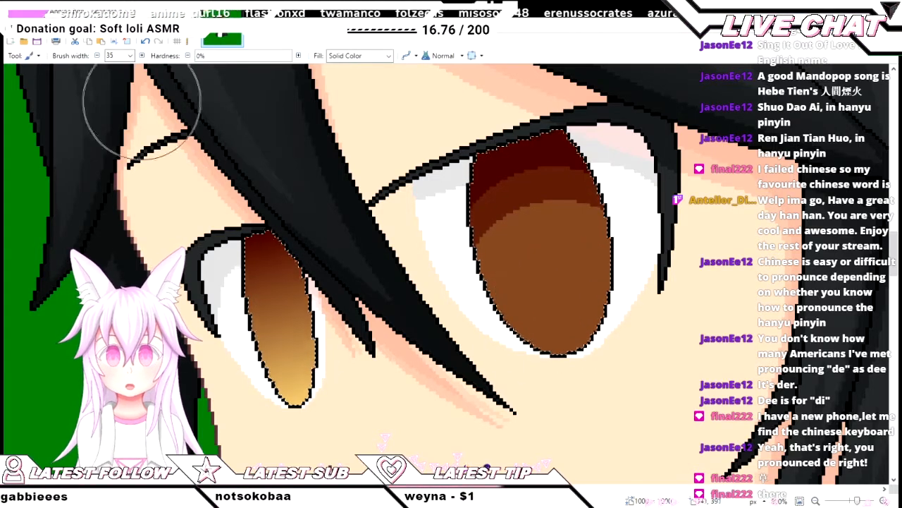
click(142, 55)
click(142, 55)
mouse_move(559, 324)
mouse_down()
mouse_move(544, 312)
mouse_move(554, 322)
mouse_up()
- Paint a golden layer in the lower part of the larger iris with a sampled colour and brush width 35
key(k)
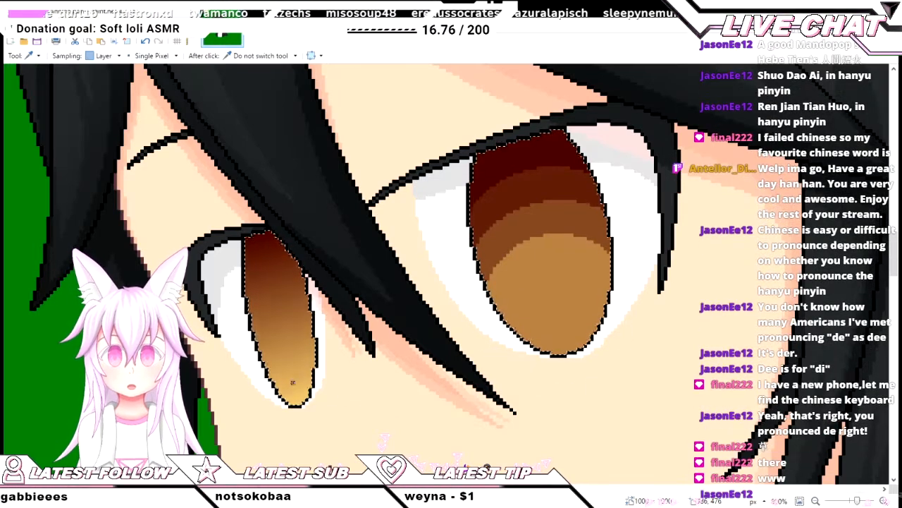
key(b)
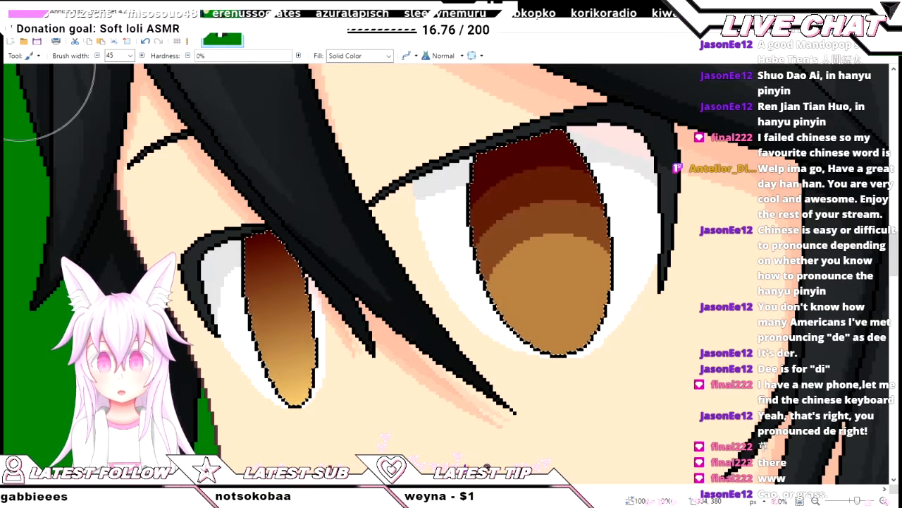
key(bracketleft)
key(bracketleft)
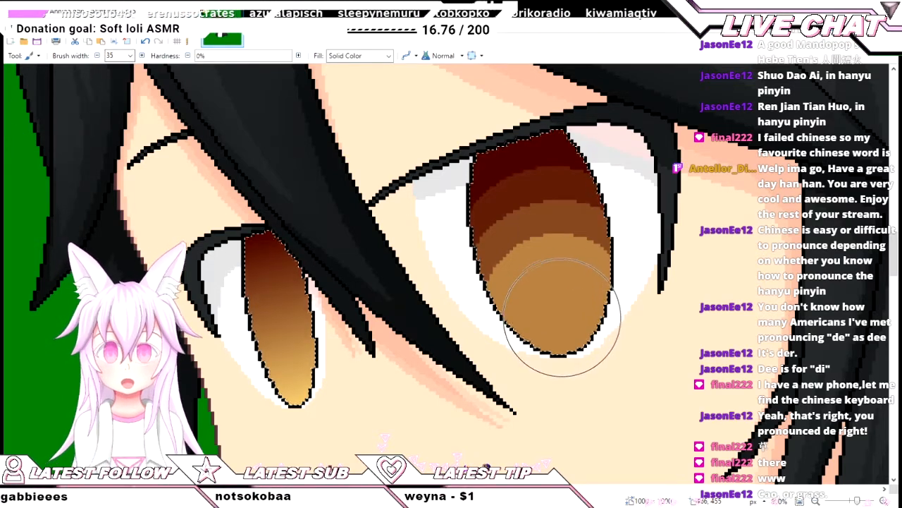
- Paint a bright yellow spot at the lower end of the larger iris in a sampled colour, using brush width 25
key(k)
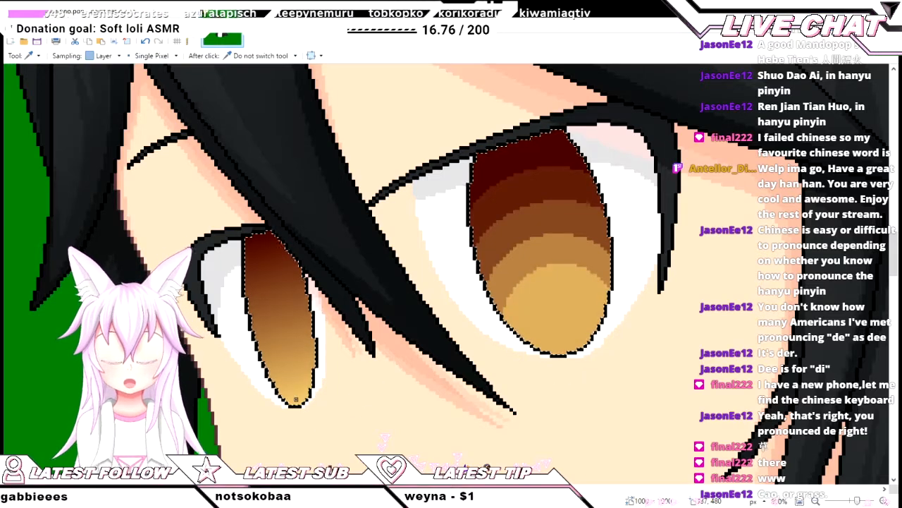
key(b)
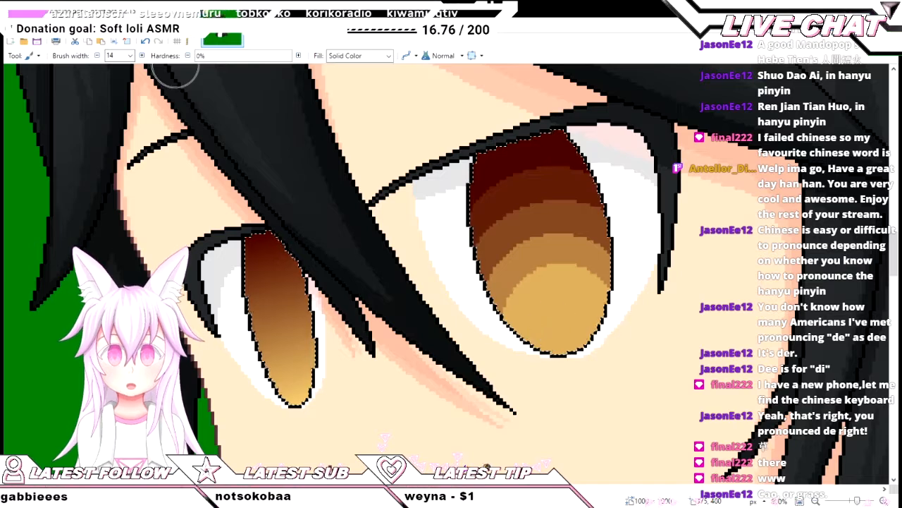
key(bracketright)
key(bracketright)
key(bracketright)
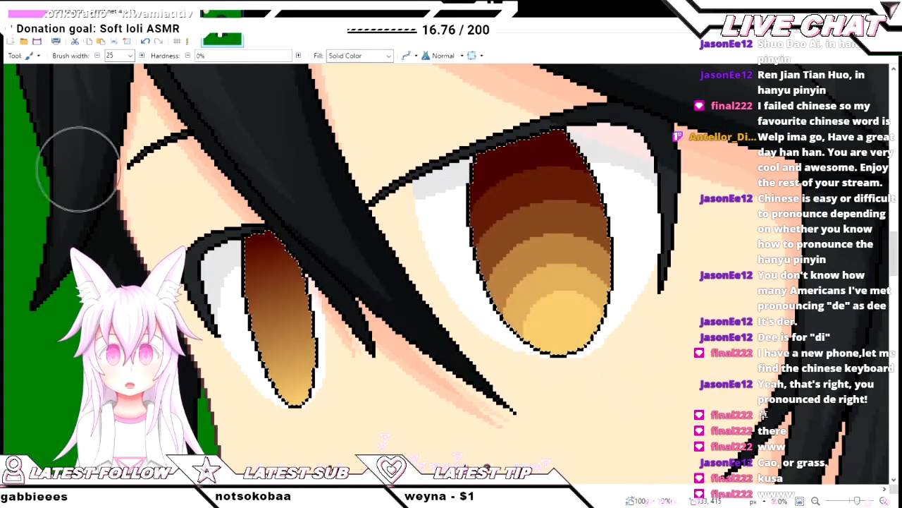
- Cover the smaller eye's iris completely in dark red with the 25-wide brush
key(k)
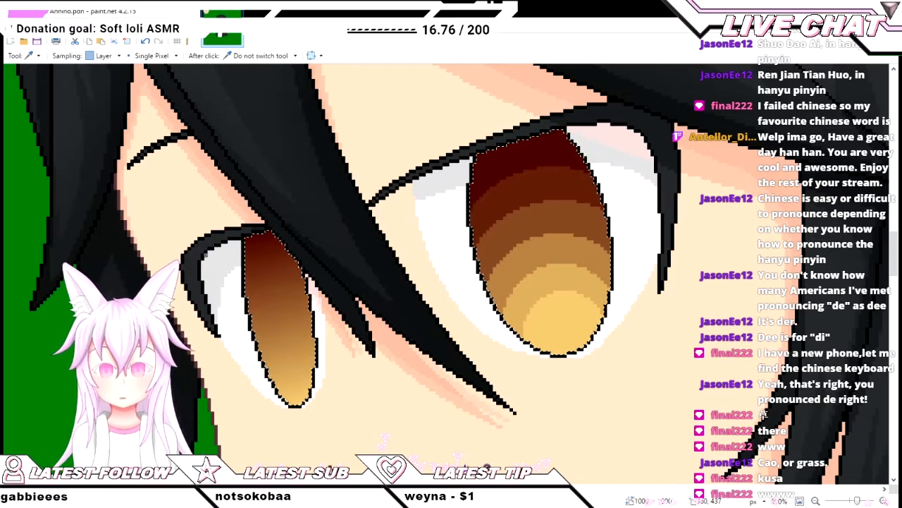
key(b)
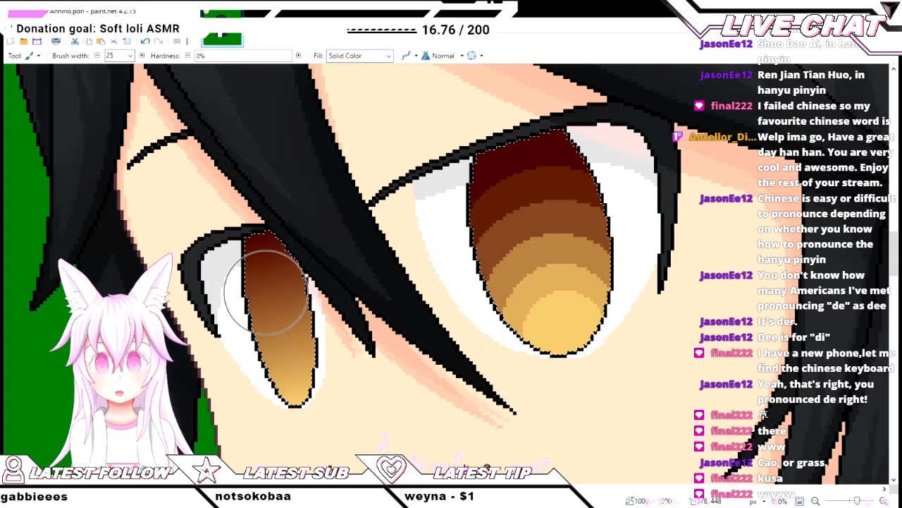
key(k)
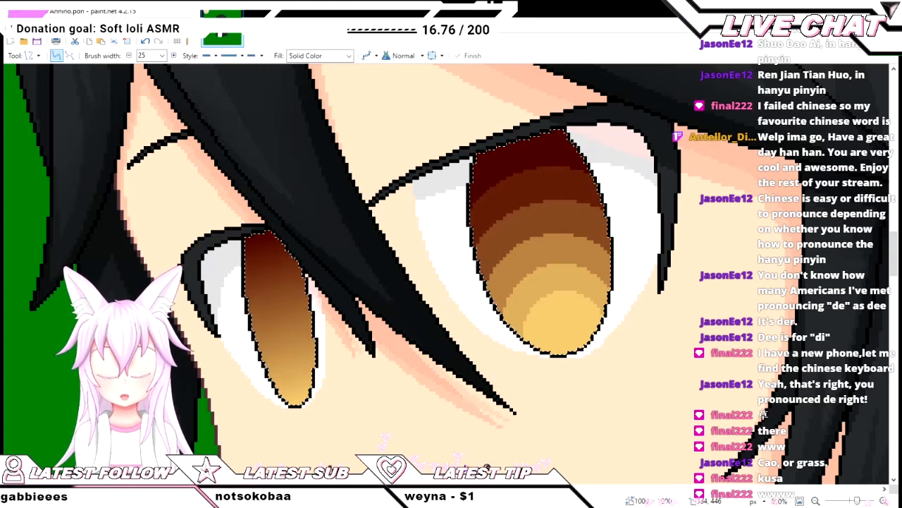
key(b)
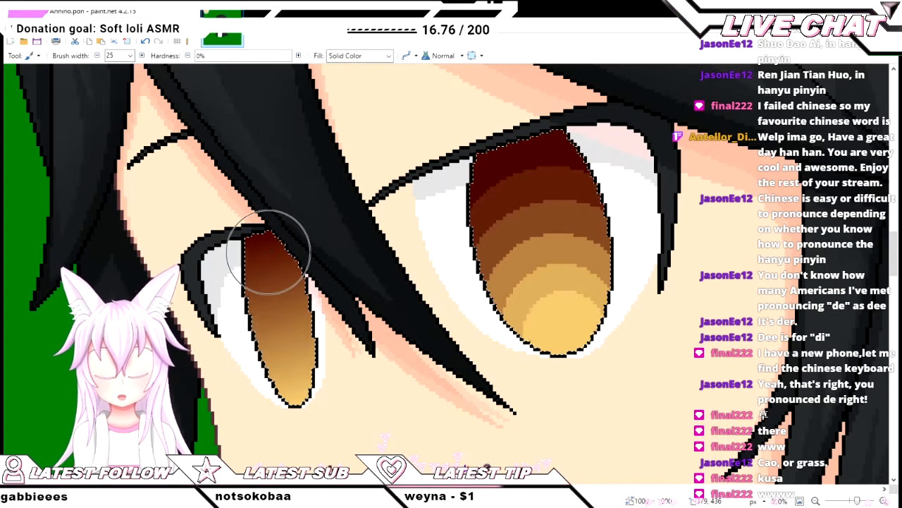
- Paint the smaller iris below its dark red cap in reddish brown sampled from the larger iris's second band
key(k)
key(b)
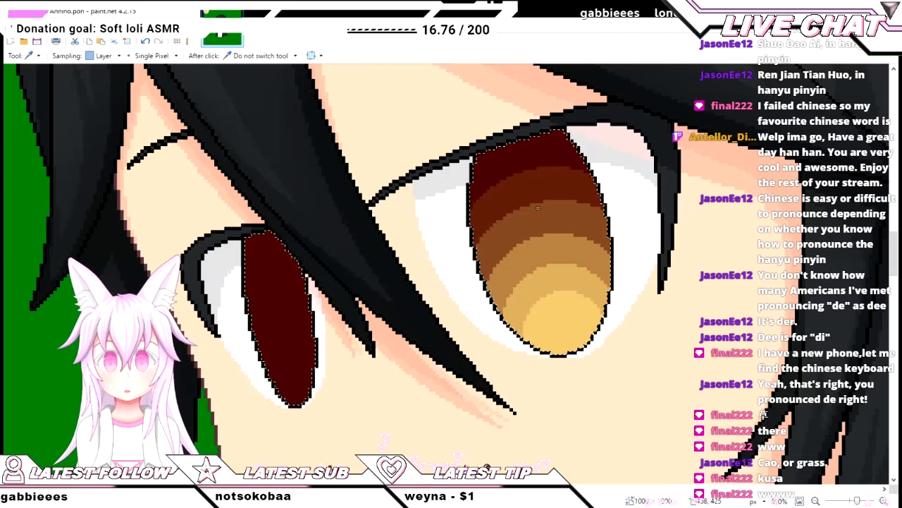
drag(280, 303, 290, 393)
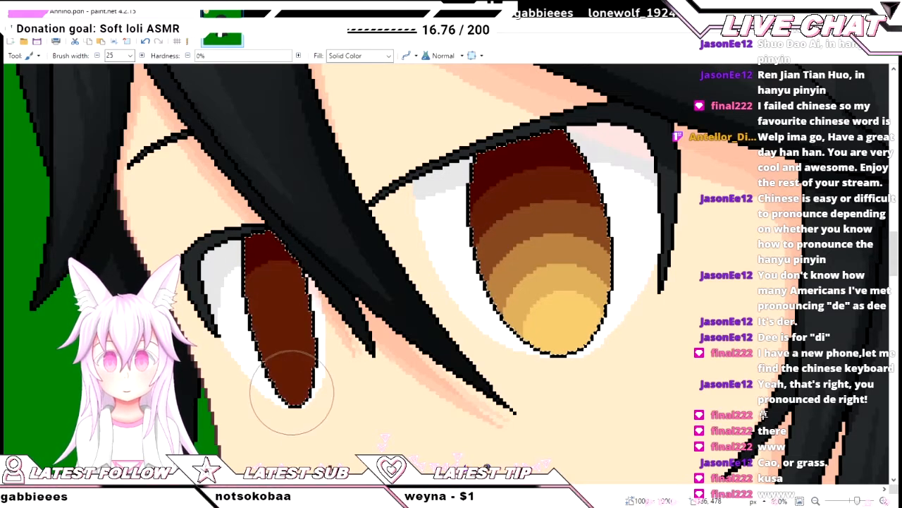
- Try a medium-brown layer on the smaller iris in the colour of the larger iris's third band, and undo it
key(k)
click(521, 231)
key(b)
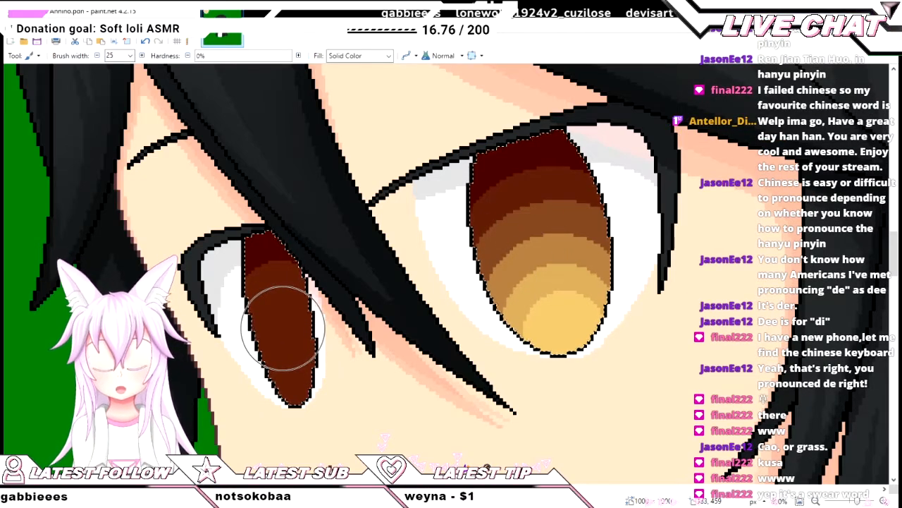
drag(282, 328, 282, 363)
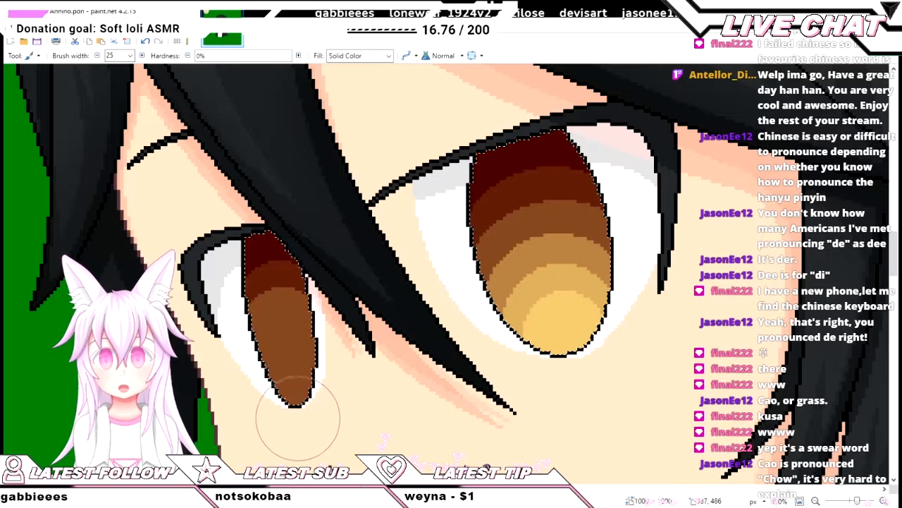
key(ctrl+z)
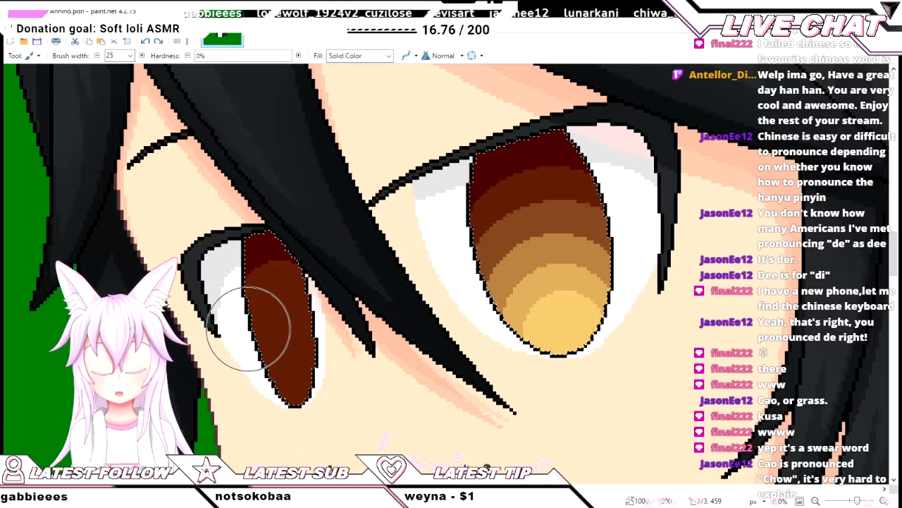
- Repaint the medium-brown layer over the lower part of the smaller iris with the 25-wide brush
key(k)
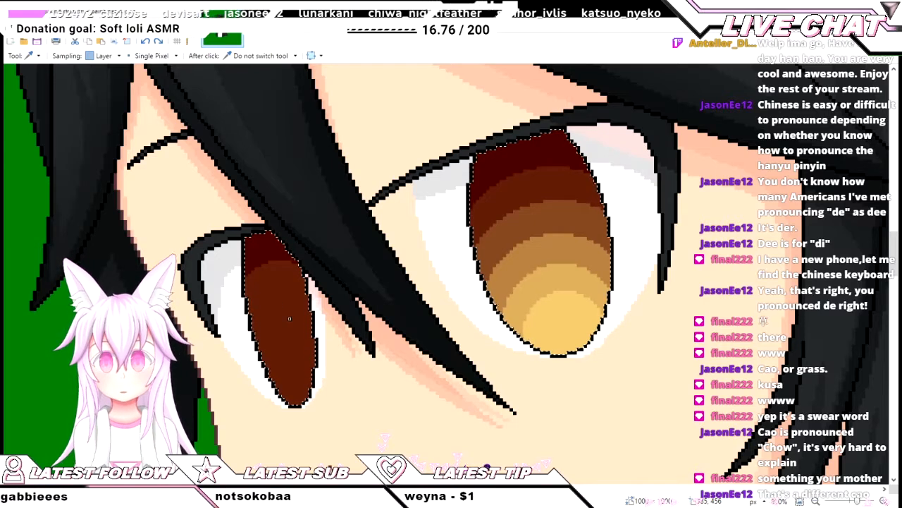
key(b)
drag(286, 328, 288, 370)
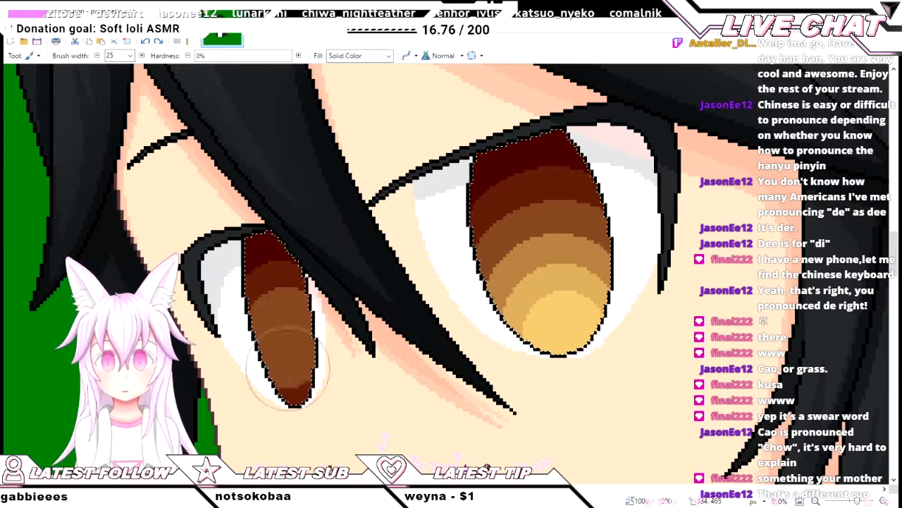
- Paint the lower bands of the smaller iris from brown to light yellow, using colours sampled from the larger iris
key(k)
key(b)
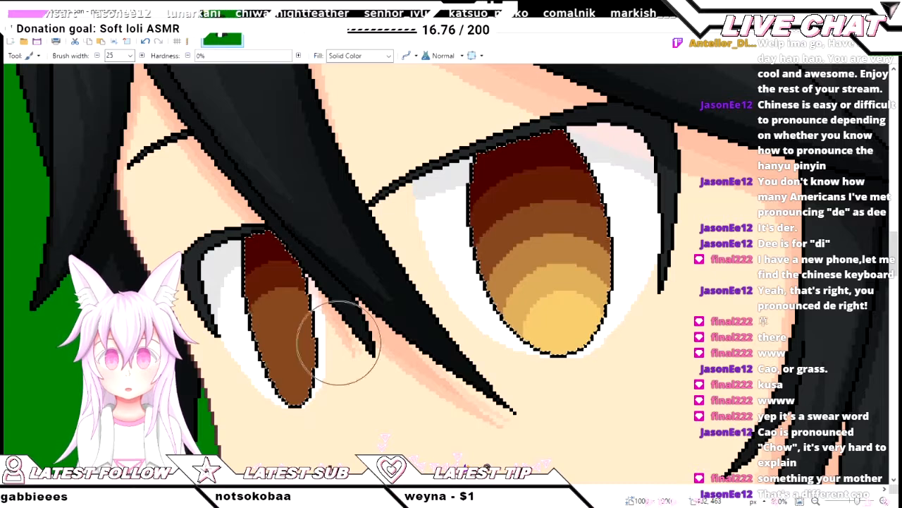
drag(290, 353, 290, 378)
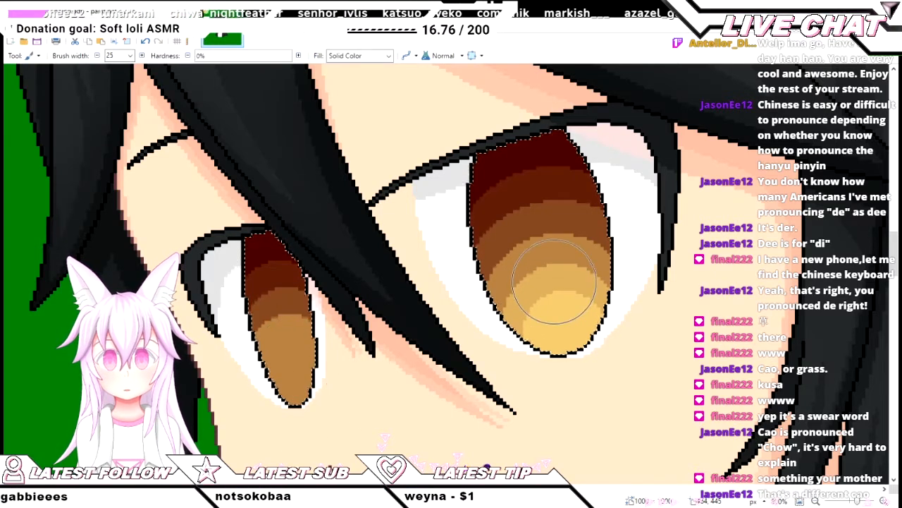
key(k)
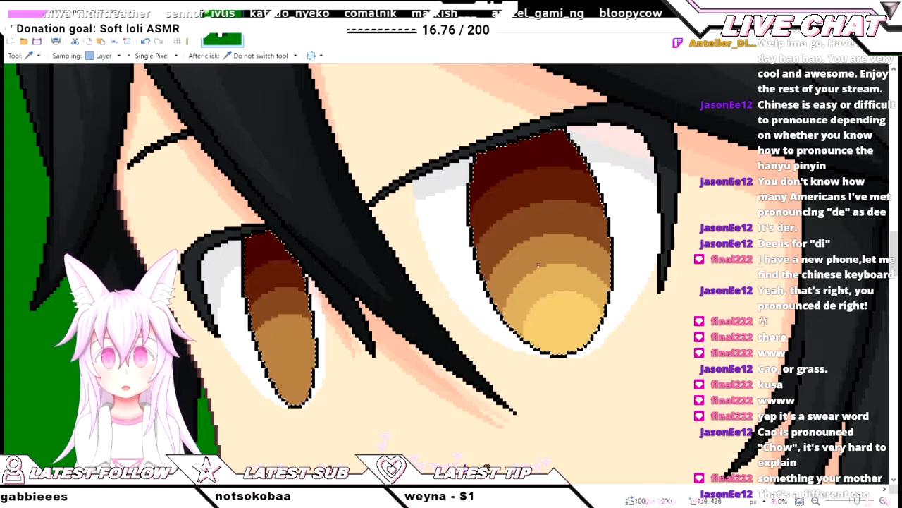
key(b)
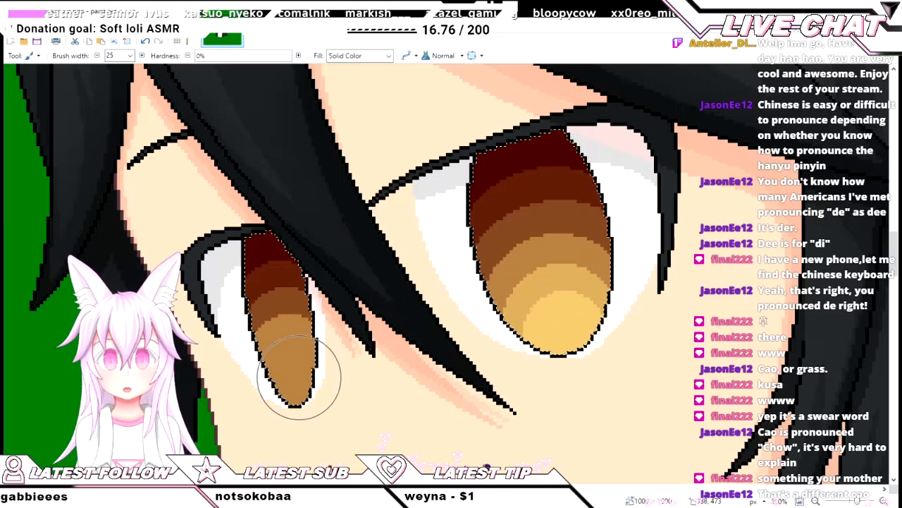
click(296, 381)
key(k)
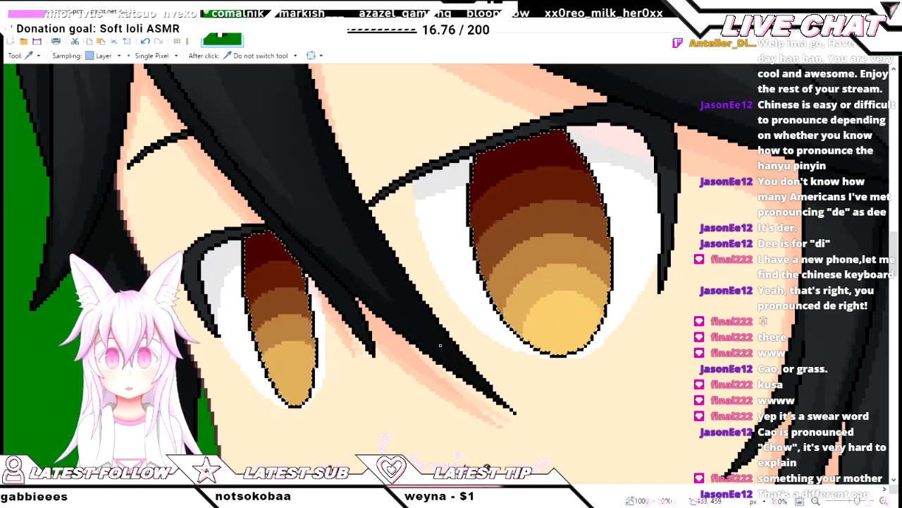
key(b)
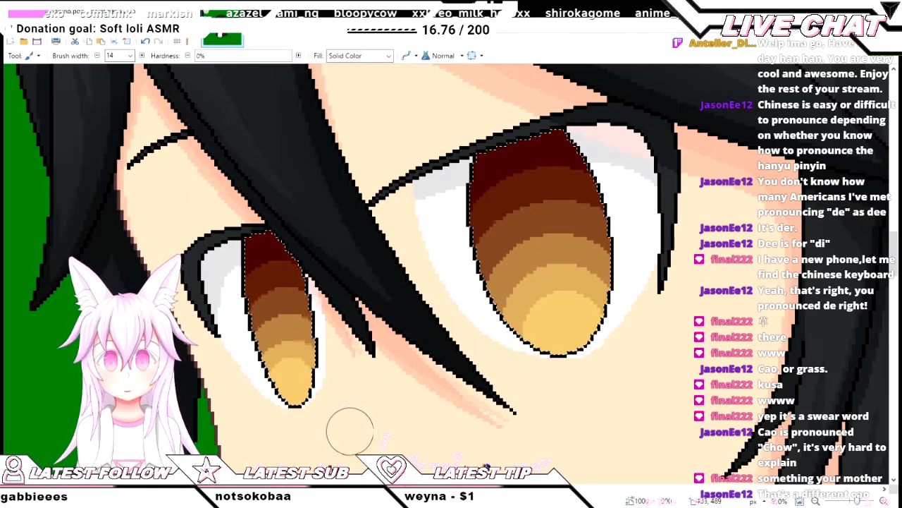
scroll(350, 428, down, 2)
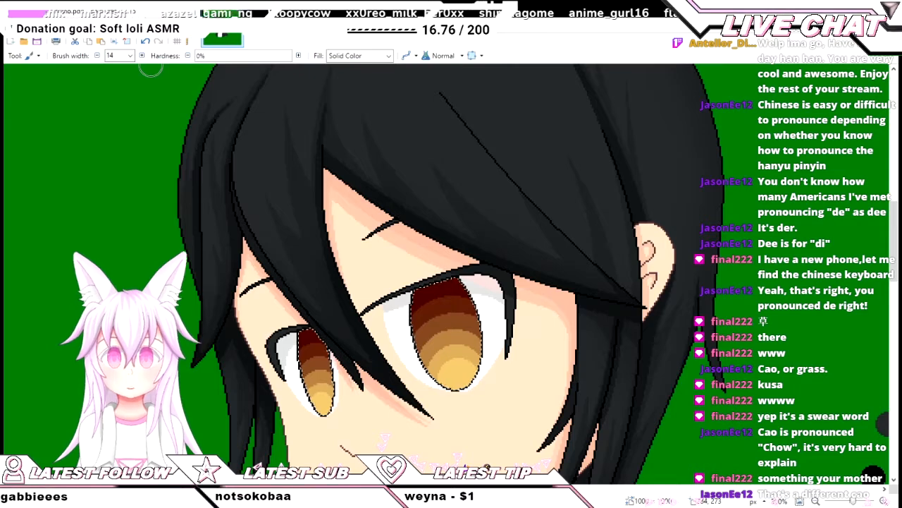
scroll(327, 250, down, 3)
scroll(332, 267, down, 1)
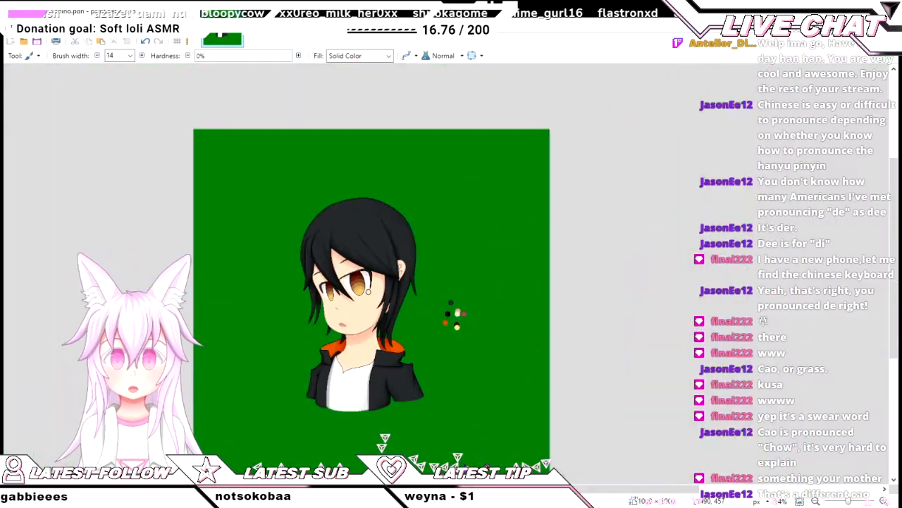
scroll(328, 271, up, 5)
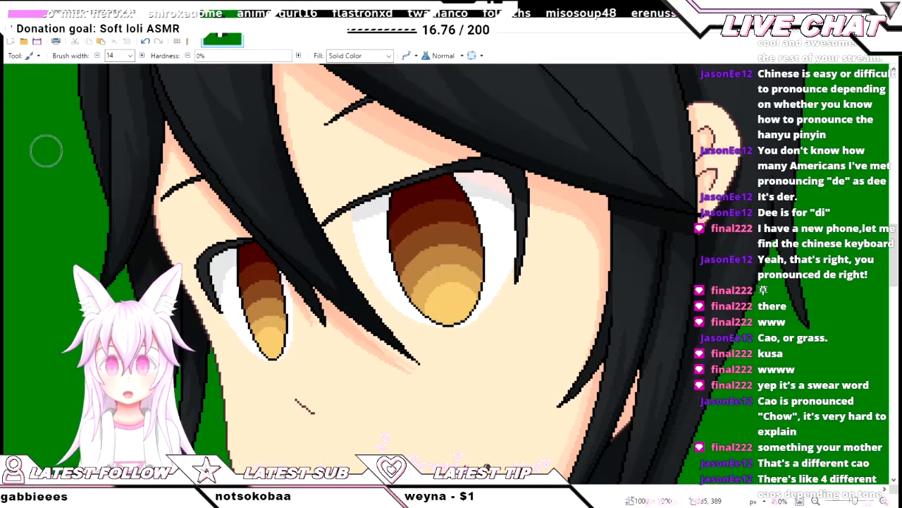
- Sample the dark red at the top of the larger iris and activate the Line/Curve tool
key(k)
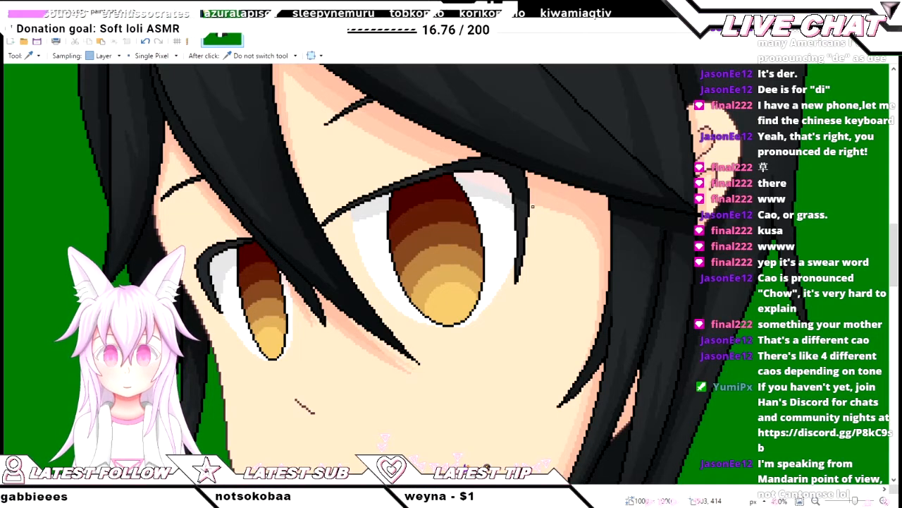
scroll(361, 214, up, 7)
scroll(432, 223, down, 8)
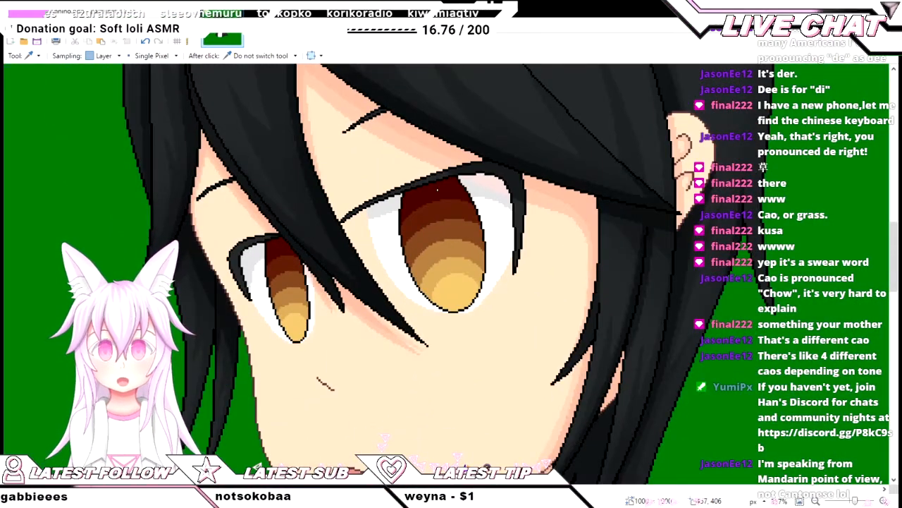
scroll(452, 232, up, 2)
key(o)
scroll(451, 287, up, 1)
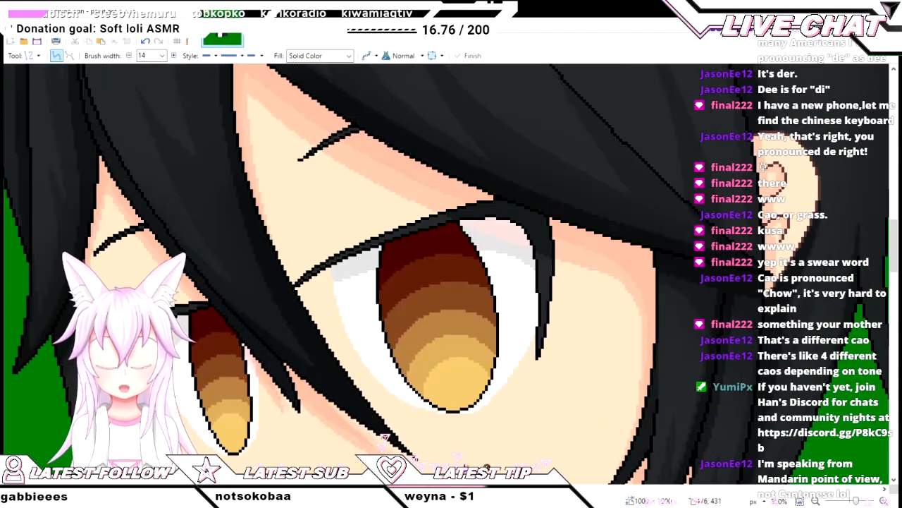
scroll(452, 287, up, 4)
mouse_move(361, 247)
mouse_down()
mouse_move(361, 369)
mouse_move(373, 442)
mouse_up()
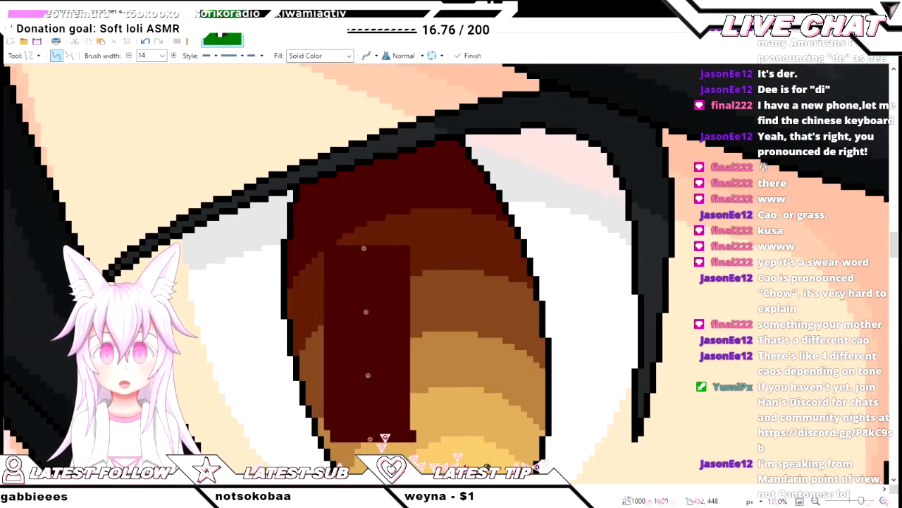
key(ctrl+z)
- Reduce the brush width to 2
key(bracketleft)
key(bracketleft)
key(bracketleft)
key(bracketleft)
key(bracketleft)
key(bracketleft)
key(bracketleft)
key(bracketleft)
key(bracketleft)
key(bracketleft)
key(bracketleft)
key(bracketleft)
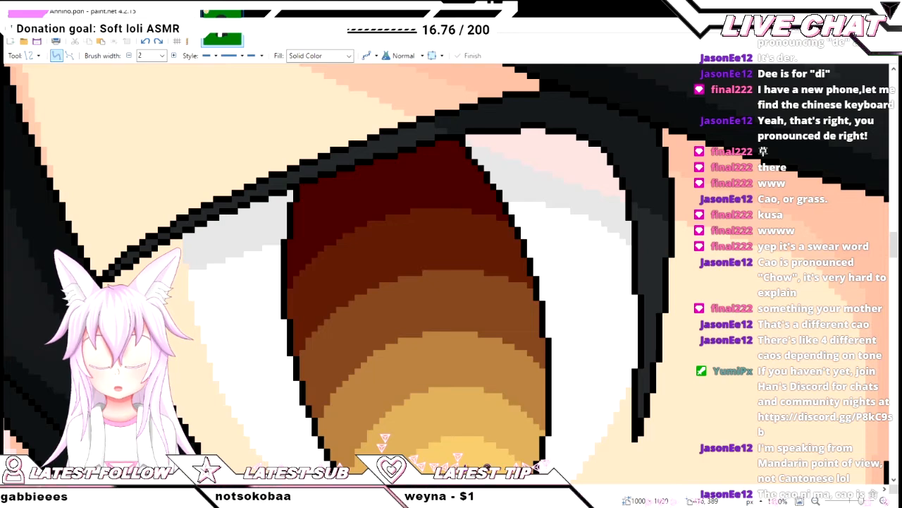
scroll(345, 81, down, 3)
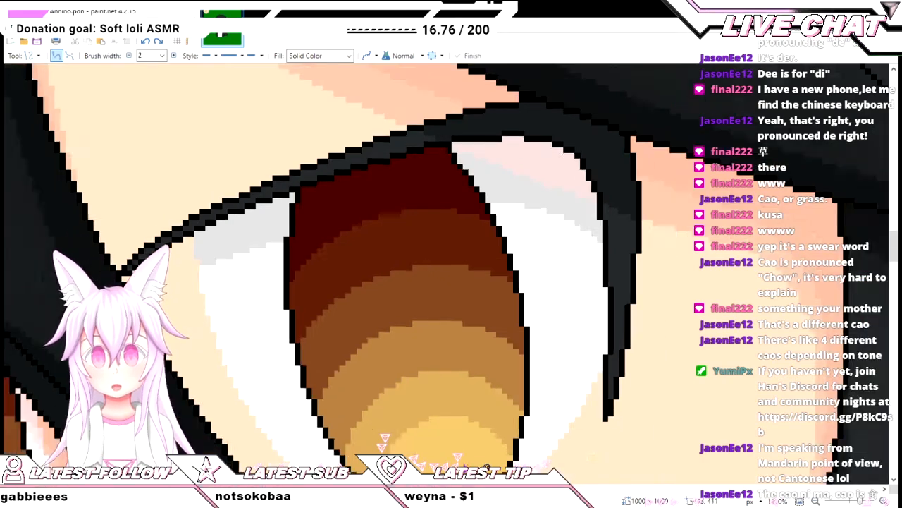
scroll(366, 215, up, 1)
drag(366, 143, 379, 265)
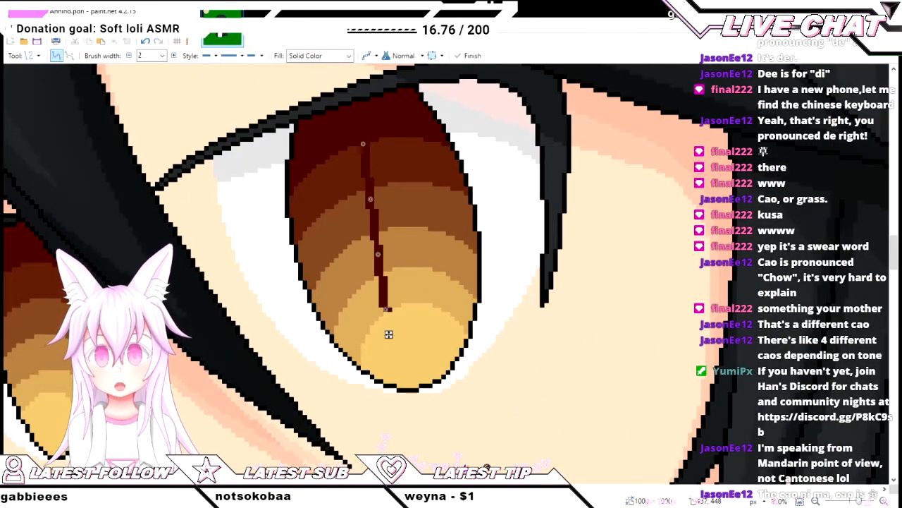
key(ctrl+z)
- Draw a narrow, slightly tilted dark red ellipse outline in the centre of the larger iris as a slit pupil
key(o)
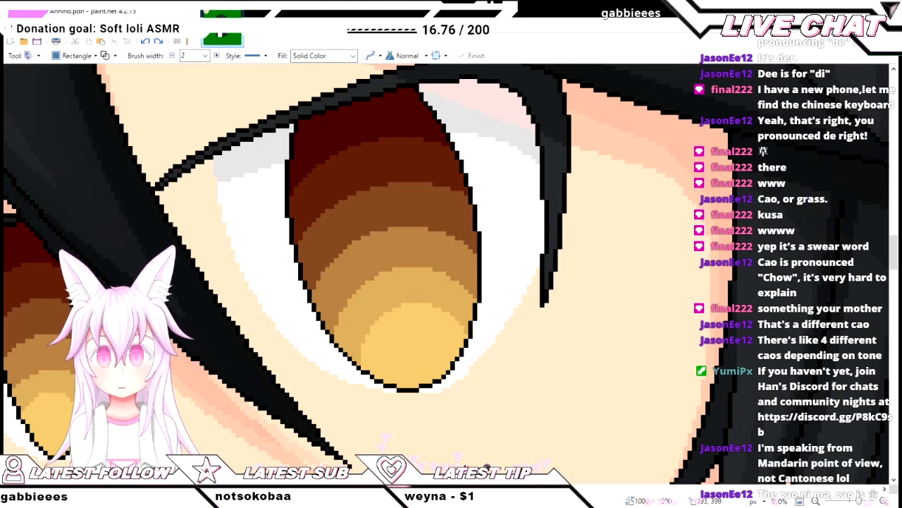
key(o)
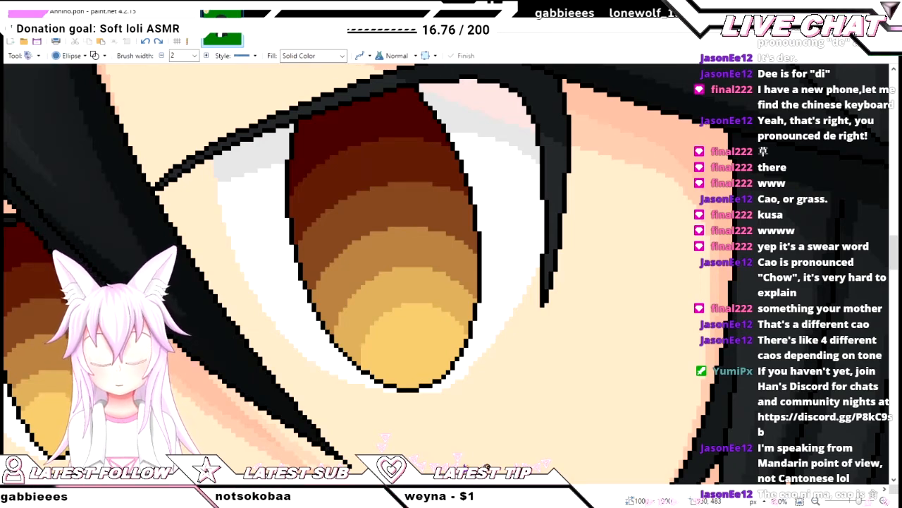
scroll(881, 220, down, 2)
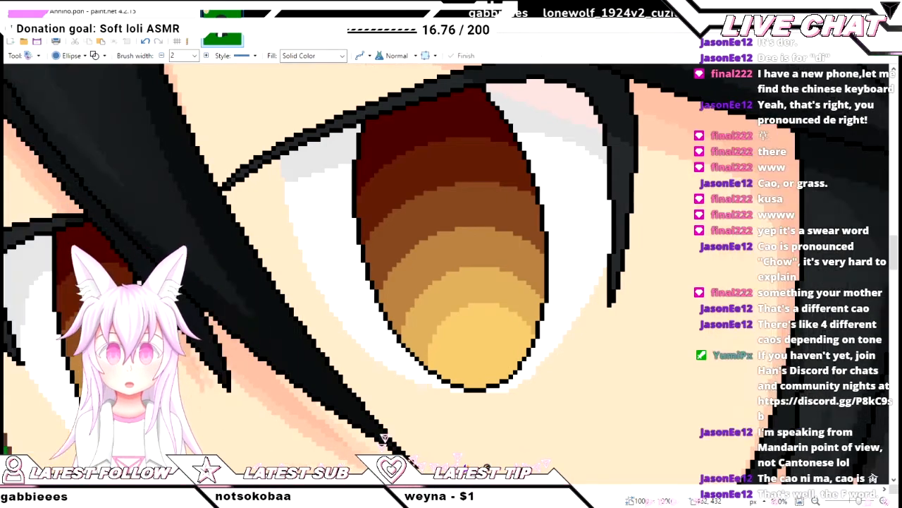
mouse_move(429, 162)
mouse_down()
mouse_move(450, 315)
mouse_move(472, 325)
mouse_move(511, 323)
mouse_move(500, 339)
mouse_move(506, 326)
mouse_up()
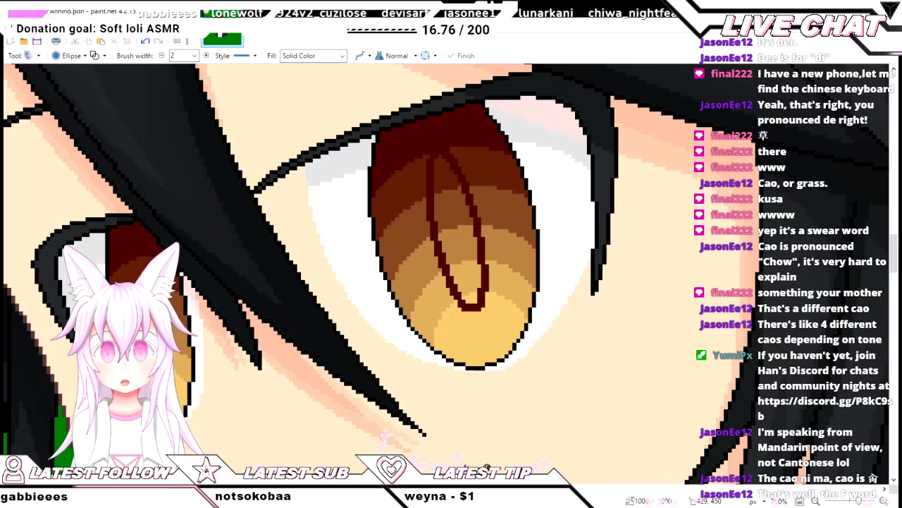
key(Return)
- Draw a matching narrow dark red ellipse outline in the smaller iris, adjusting its length and tilt to follow the iris
scroll(507, 326, left, 3)
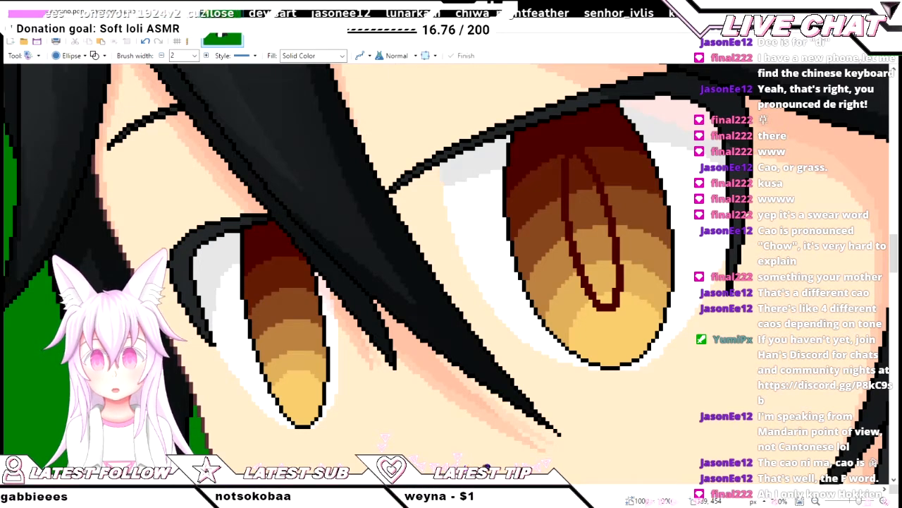
scroll(370, 265, up, 1)
scroll(370, 265, left, 1)
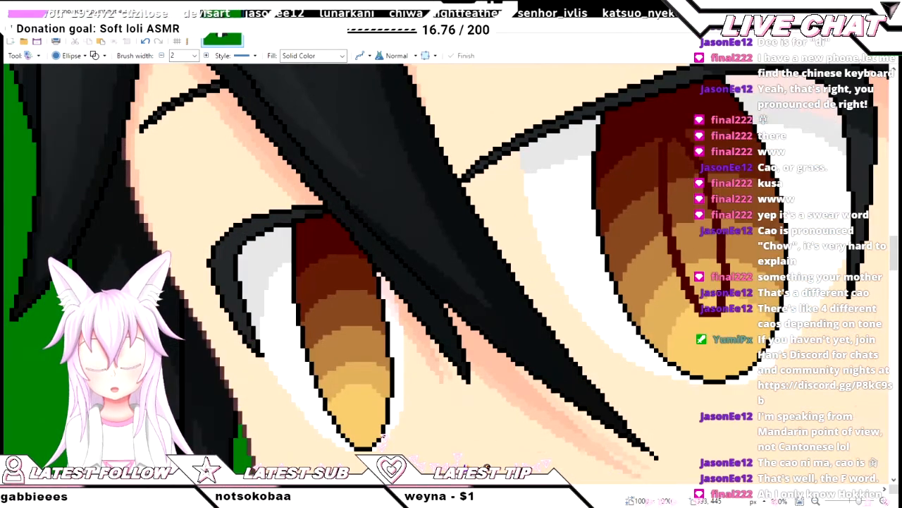
scroll(426, 261, down, 2)
scroll(358, 270, up, 2)
drag(344, 265, 392, 404)
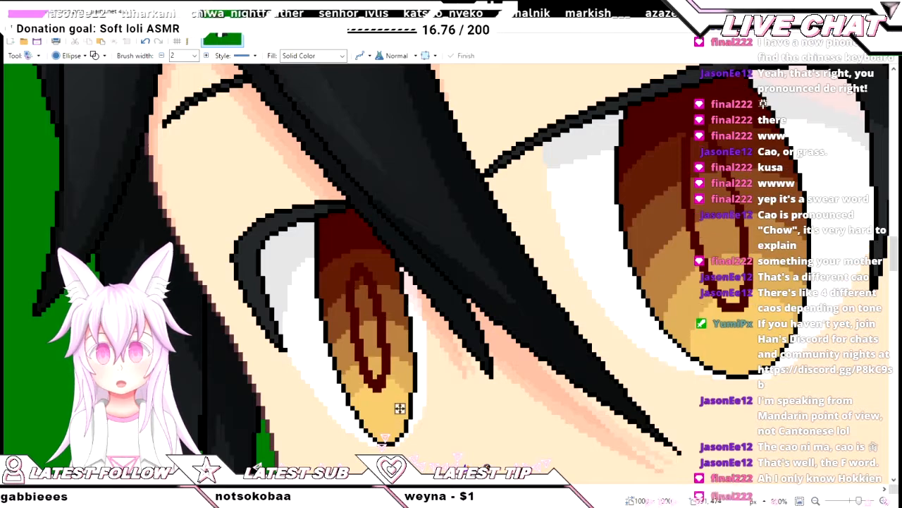
key(ctrl+z)
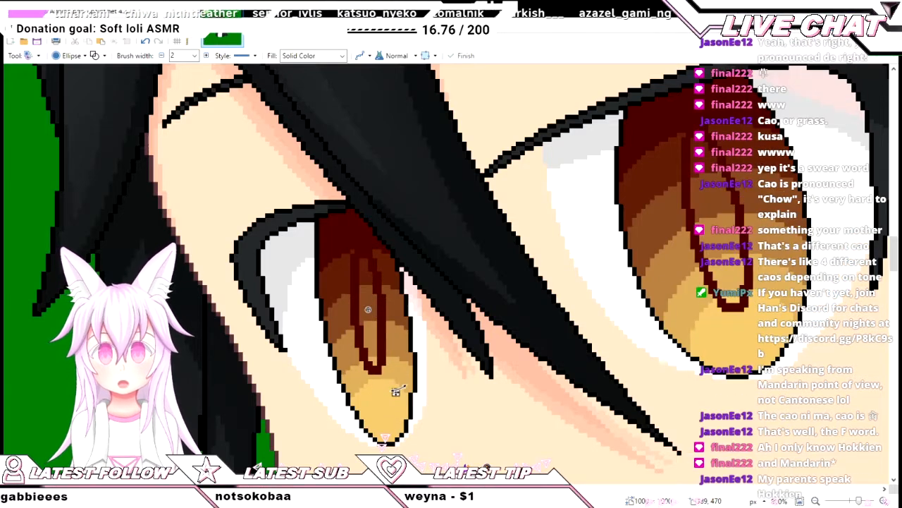
drag(397, 393, 396, 400)
key(Return)
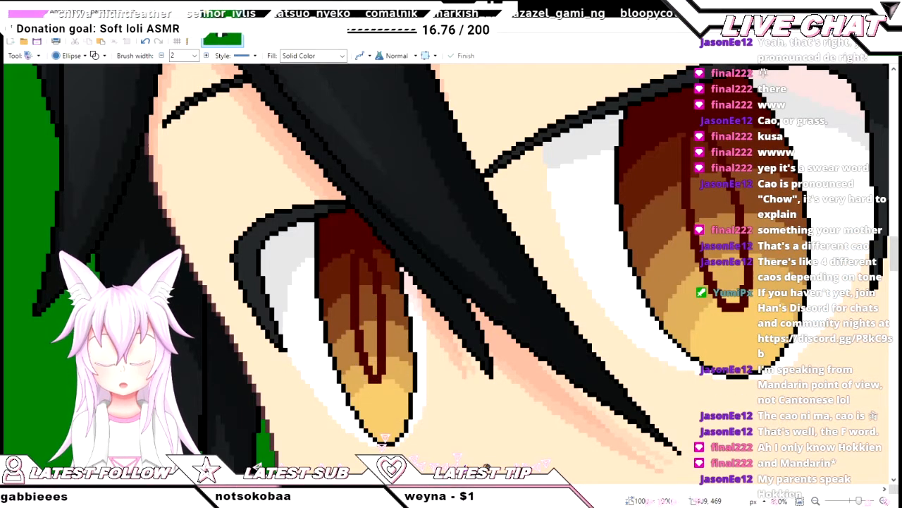
scroll(396, 400, down, 4)
scroll(383, 439, up, 4)
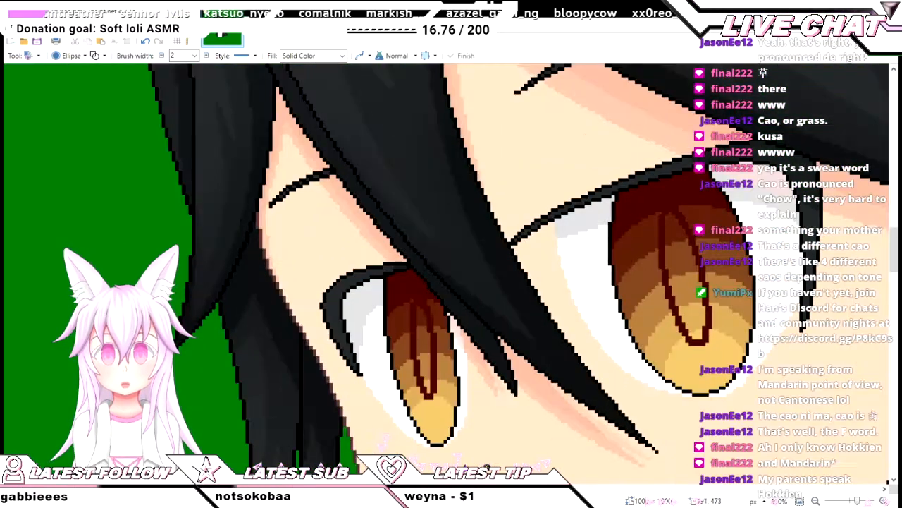
key(ctrl+z)
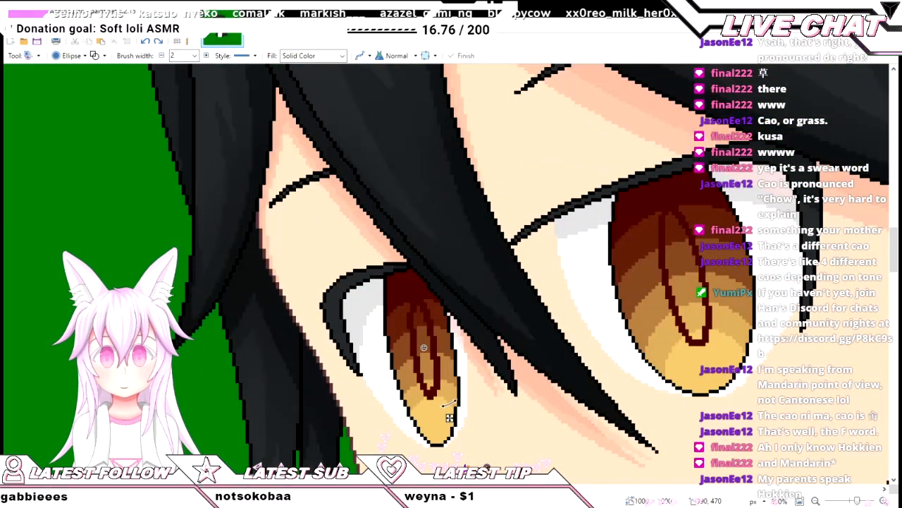
- Fill the slit pupil outlines in both eyes with the dark red and check the whole portrait
key(f)
click(425, 365)
scroll(425, 365, down, 5)
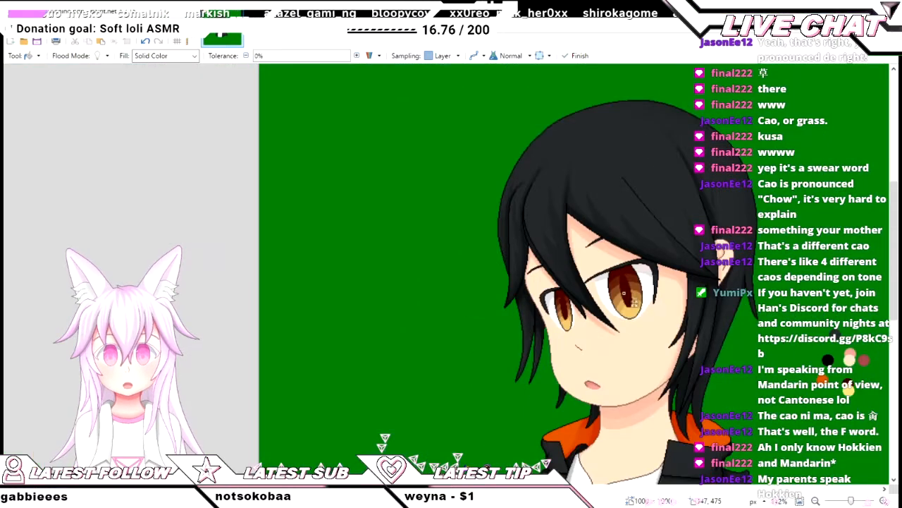
drag(624, 293, 433, 302)
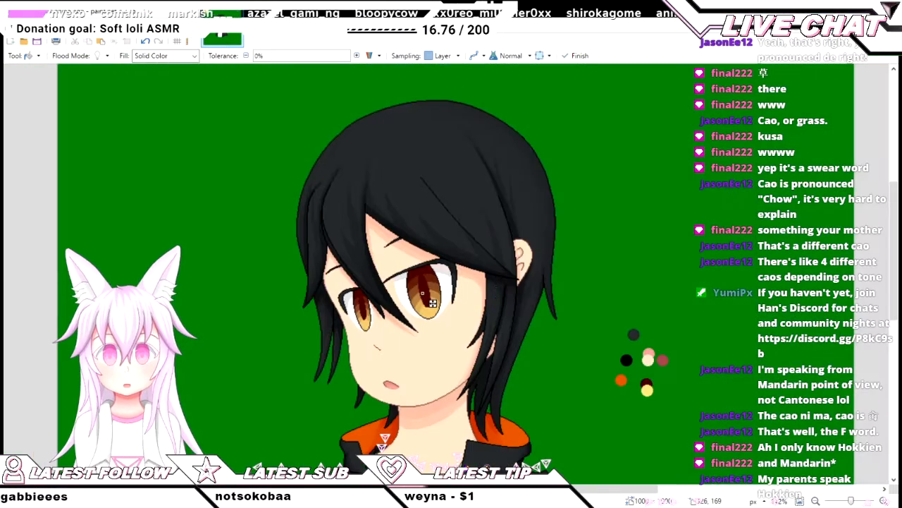
scroll(345, 305, up, 2)
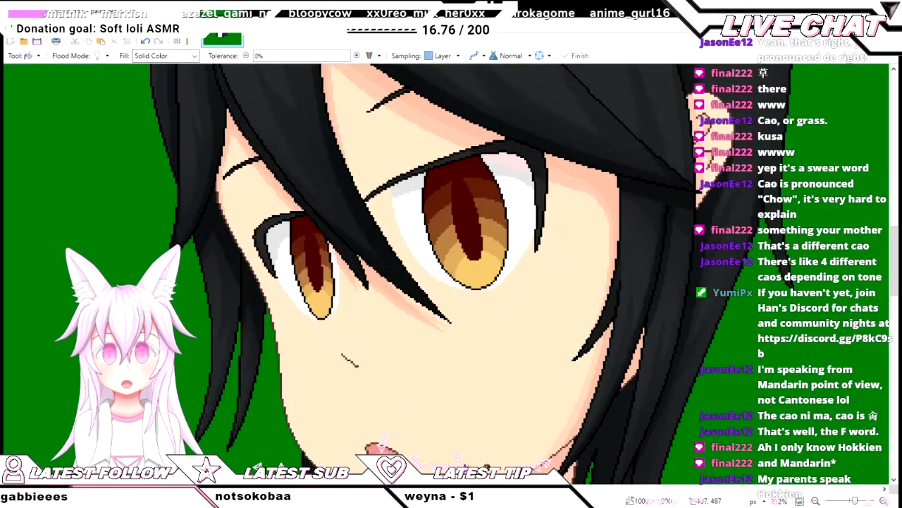
scroll(345, 305, down, 5)
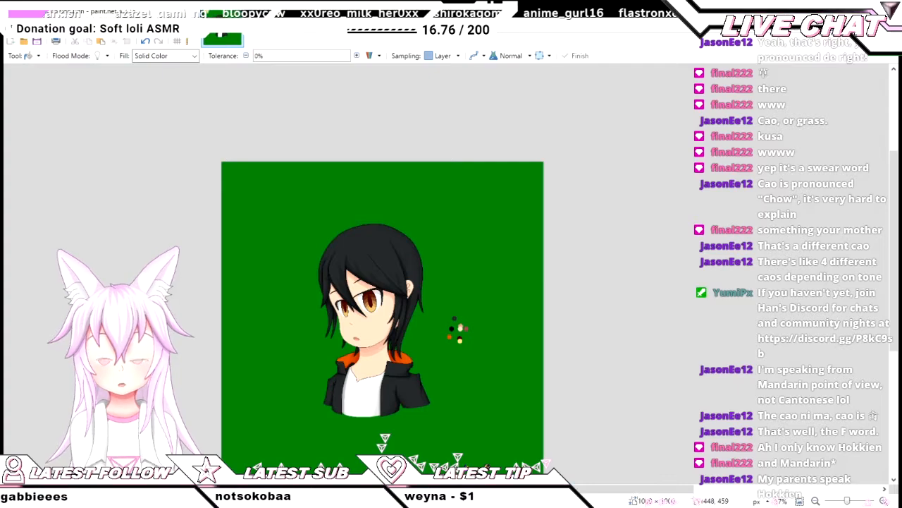
scroll(345, 305, up, 4)
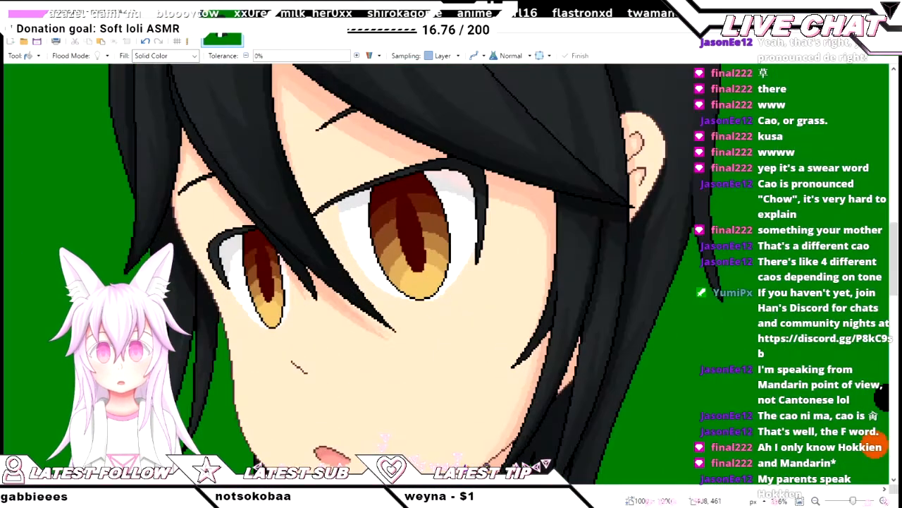
key(s)
key(s)
key(s)
key(s)
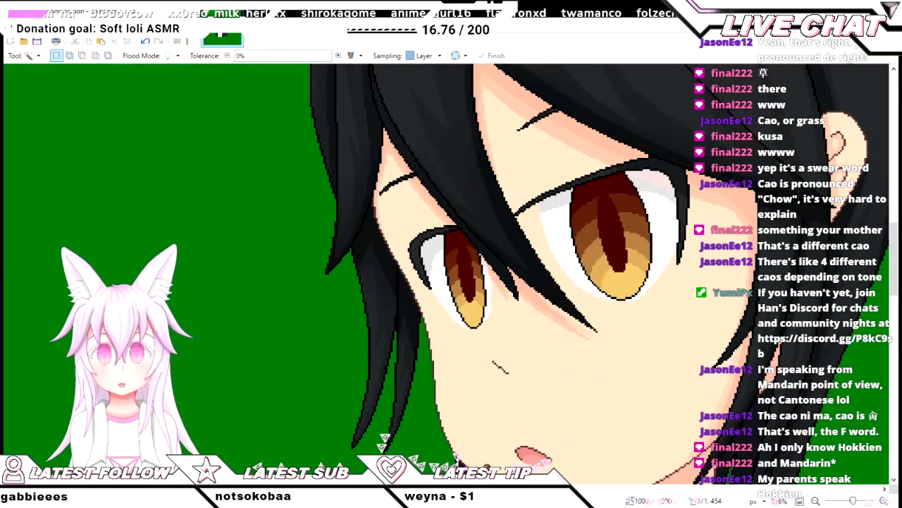
scroll(482, 287, up, 1)
click(482, 287)
ctrl+click(698, 211)
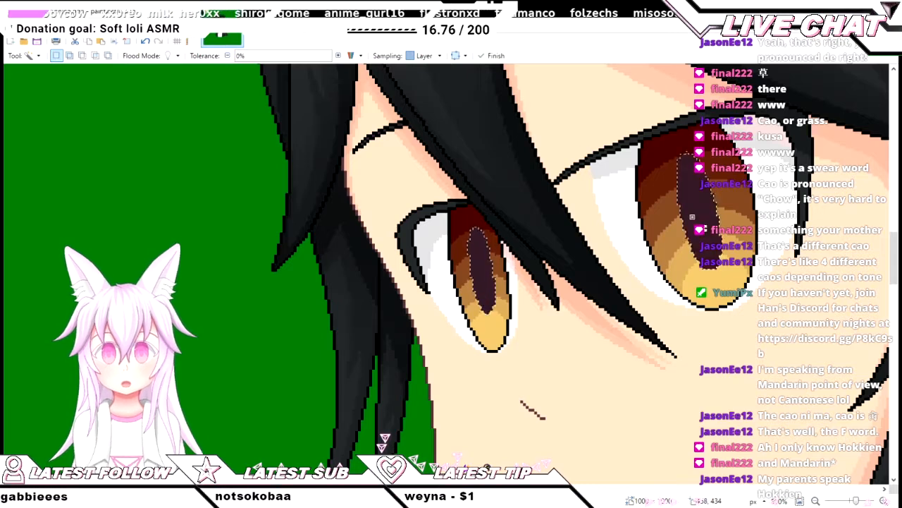
key(ctrl+d)
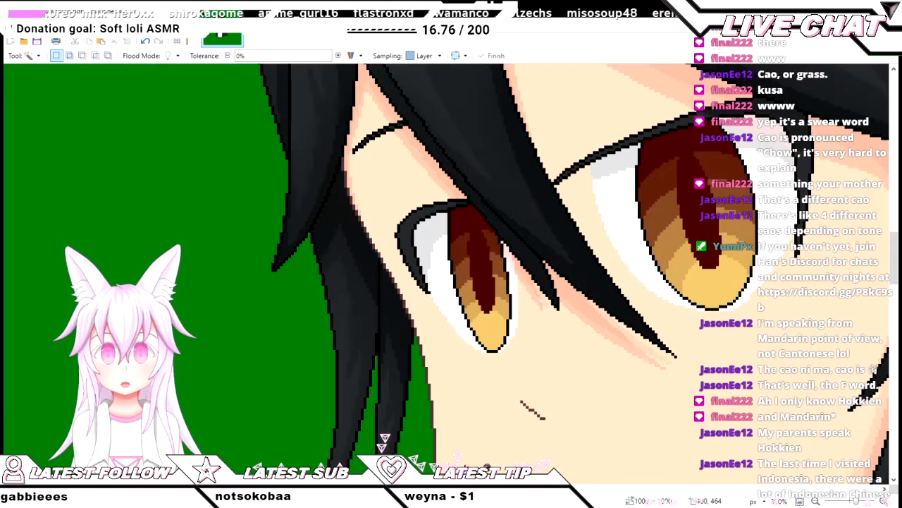
- Recolour the smaller iris's black outline to a very dark red with the Recolor tool at brush width 6
scroll(384, 440, up, 1)
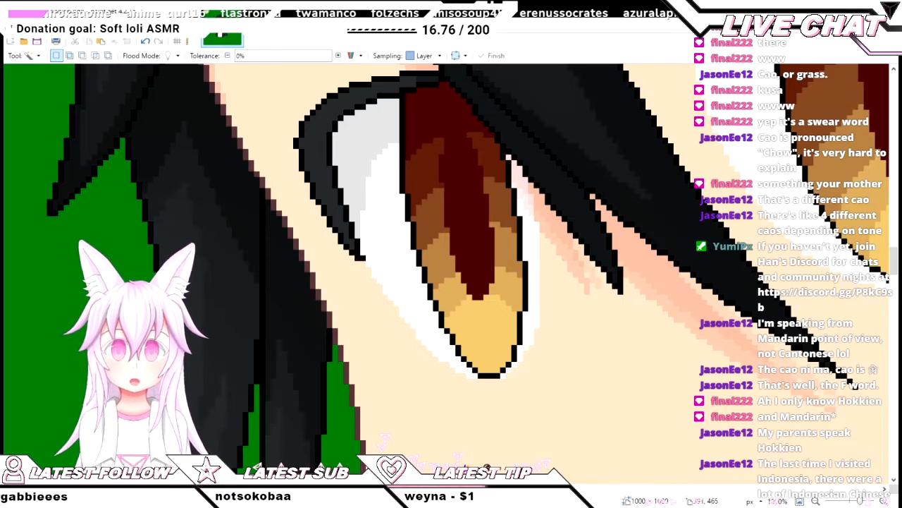
key(k)
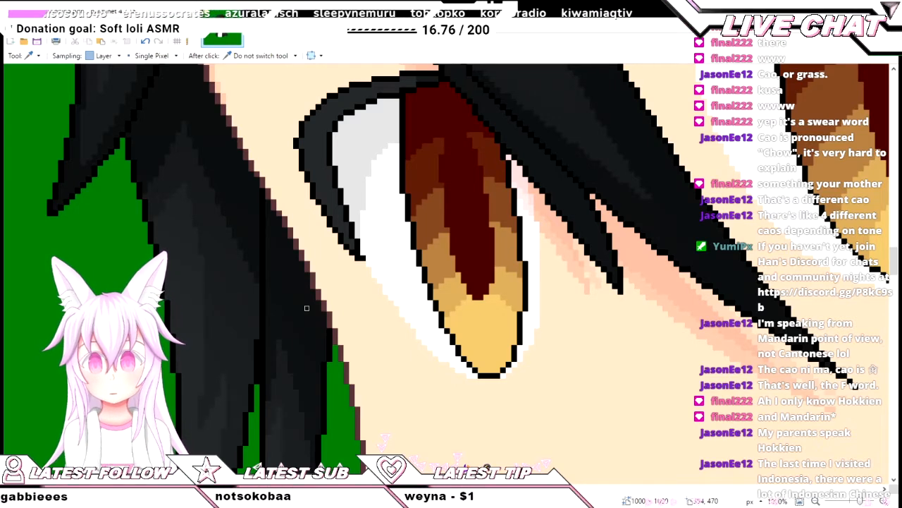
key(e)
key(bracketright)
key(bracketright)
key(bracketright)
key(bracketright)
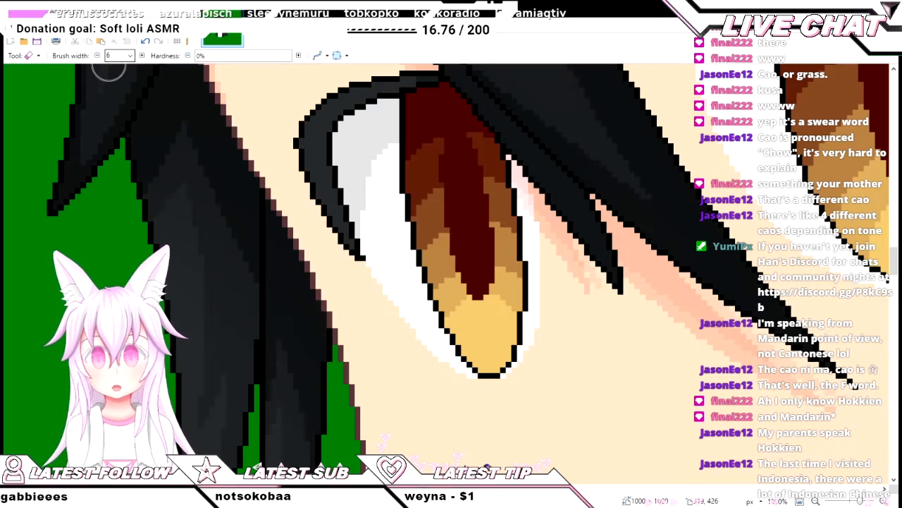
scroll(423, 289, up, 1)
scroll(423, 289, up, 1)
key(r)
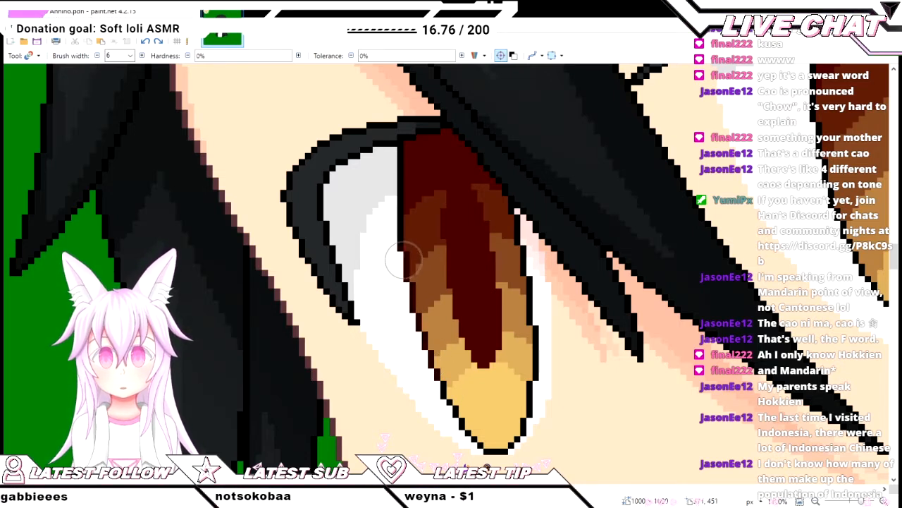
scroll(402, 260, up, 1)
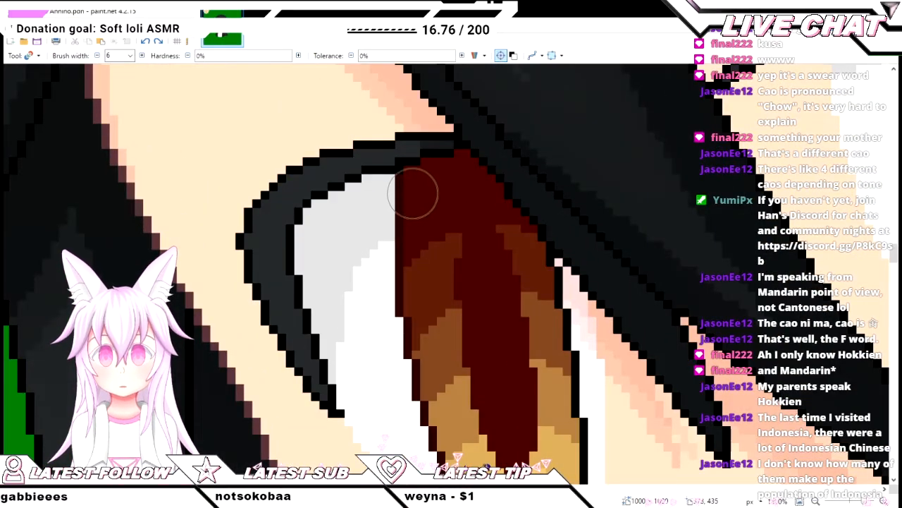
scroll(411, 243, down, 3)
scroll(387, 296, right, 3)
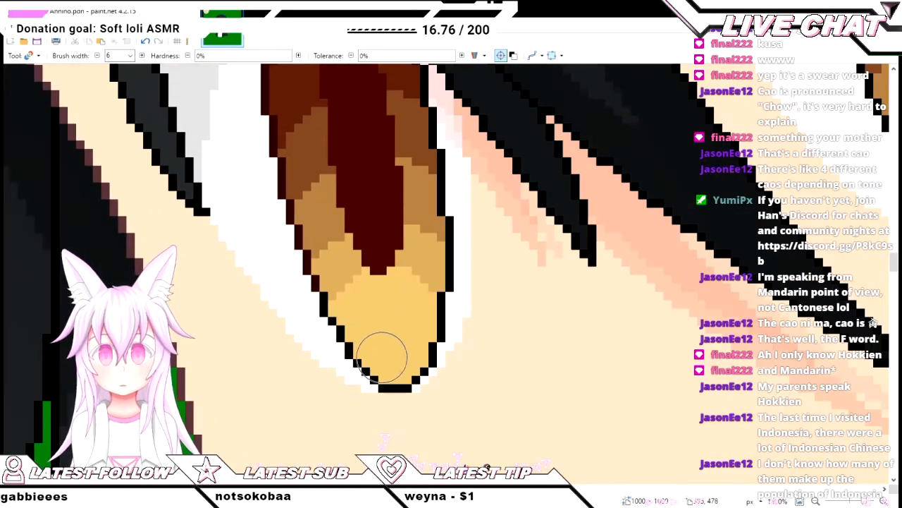
mouse_move(374, 381)
mouse_down()
mouse_move(324, 277)
mouse_move(349, 339)
mouse_move(381, 375)
mouse_move(410, 370)
mouse_move(445, 304)
mouse_move(444, 224)
mouse_up()
scroll(444, 224, up, 3)
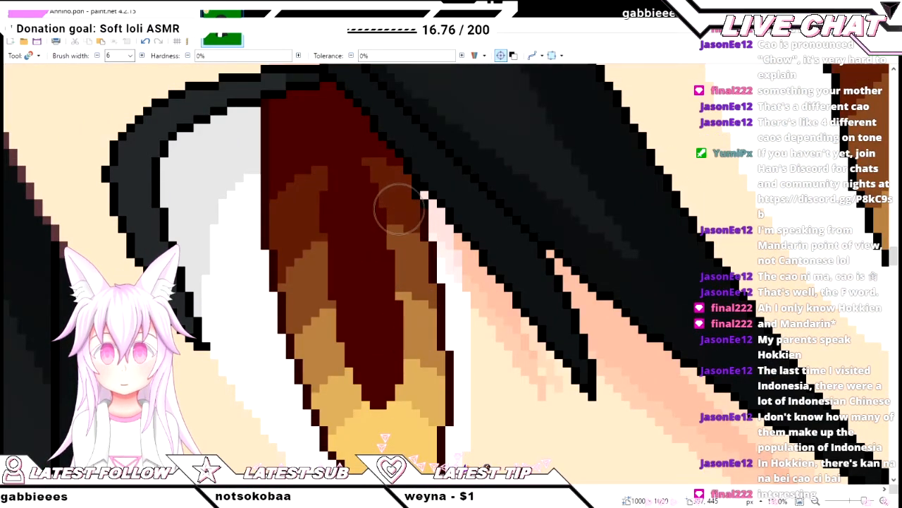
- Recolour the black outline around the larger iris to the same very dark red
scroll(385, 208, down, 4)
scroll(347, 292, up, 3)
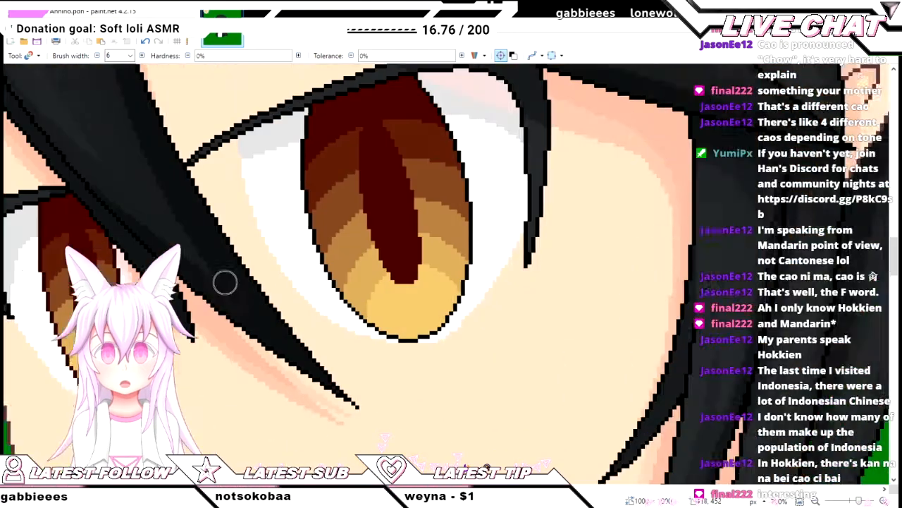
scroll(413, 402, up, 3)
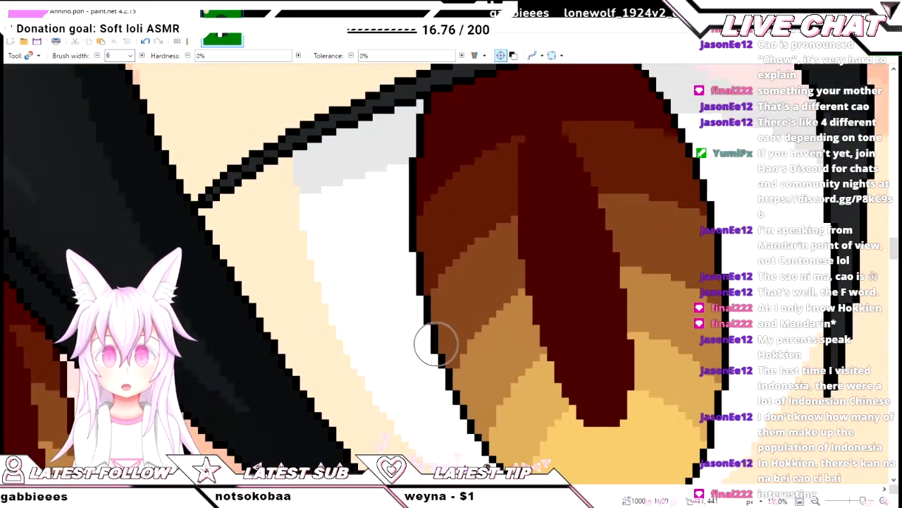
scroll(403, 330, up, 2)
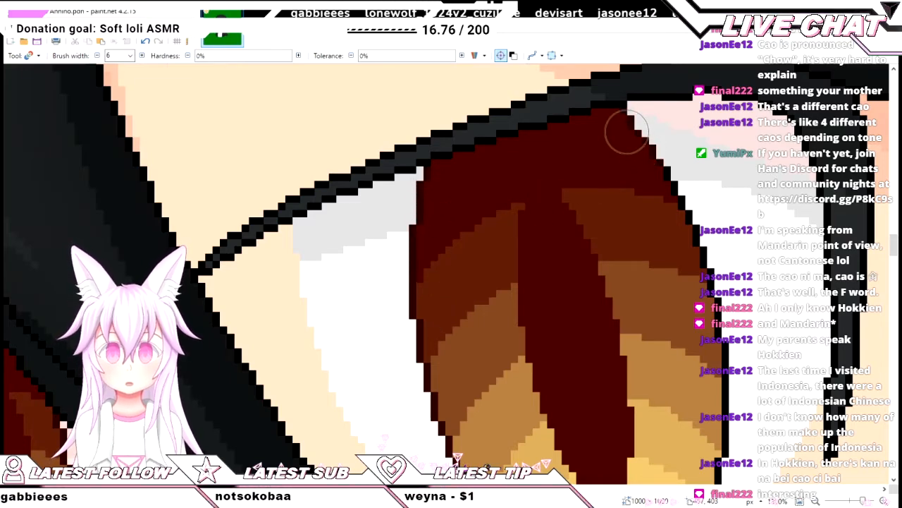
scroll(717, 248, down, 4)
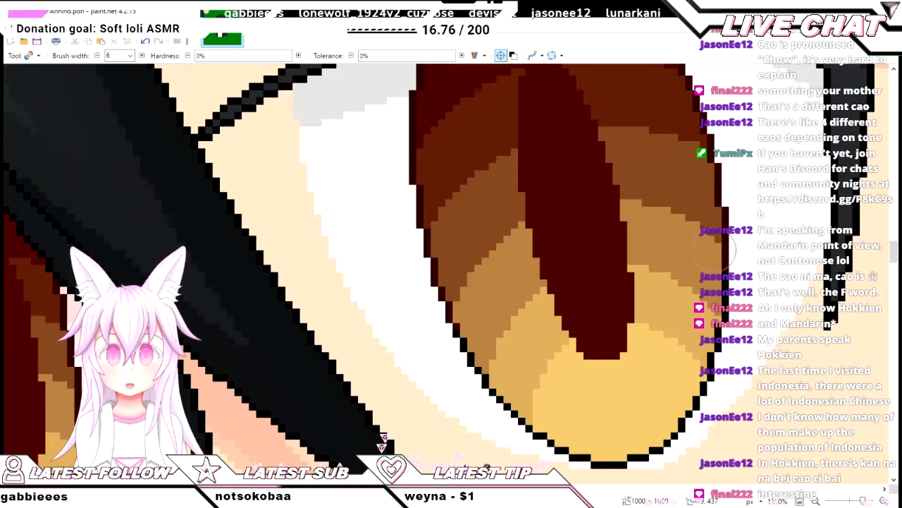
scroll(718, 248, down, 2)
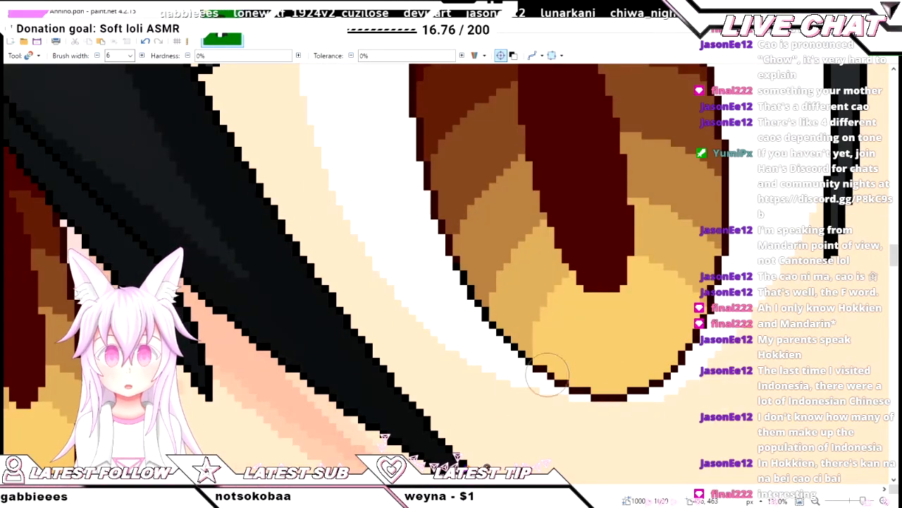
scroll(447, 264, down, 5)
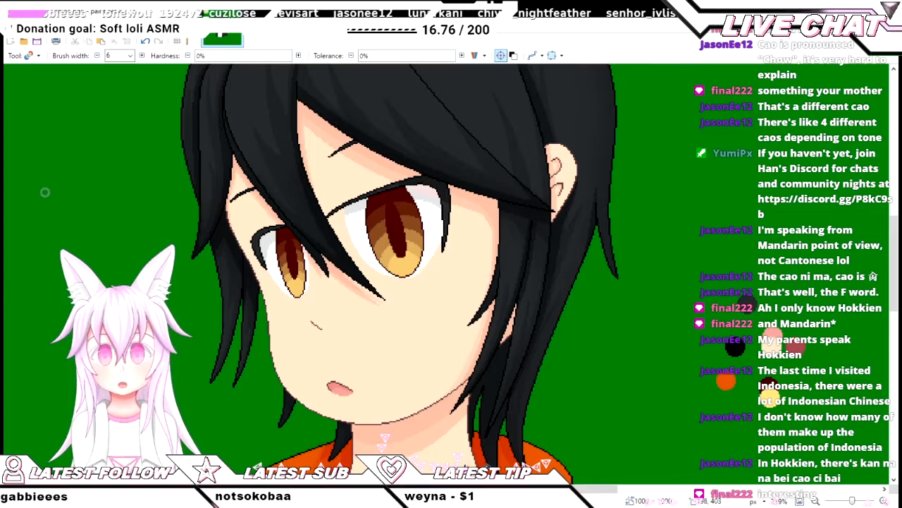
- Examine the recoloured eyes, the ear and the hair at different magnifications
key(k)
scroll(518, 293, up, 2)
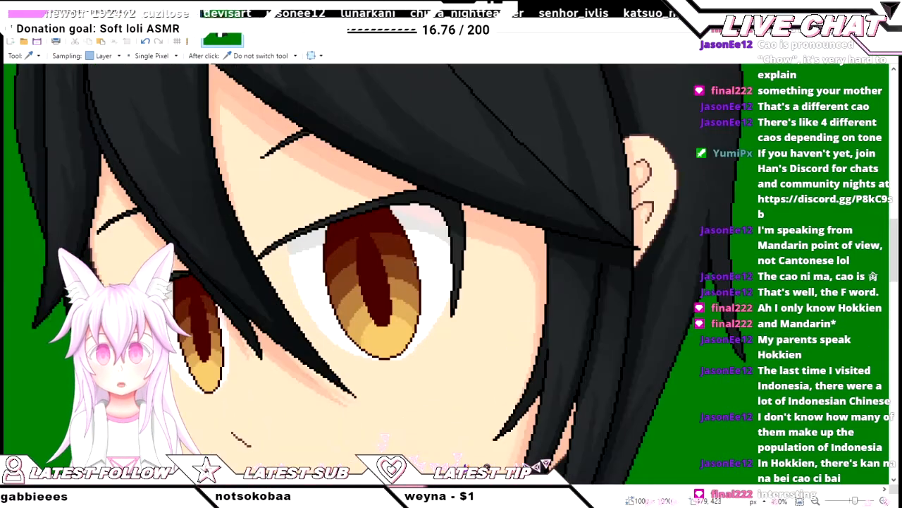
scroll(518, 293, up, 2)
scroll(502, 285, down, 3)
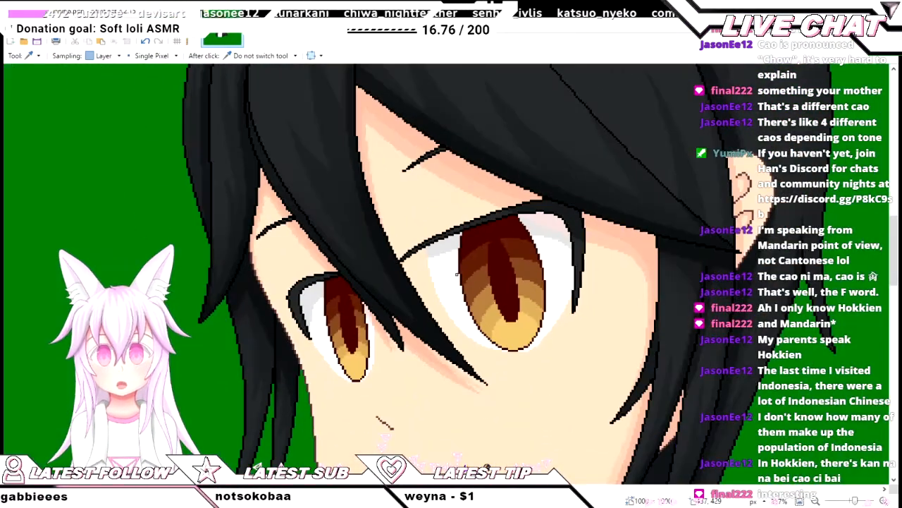
scroll(456, 274, left, 1)
scroll(456, 274, down, 2)
scroll(490, 294, up, 4)
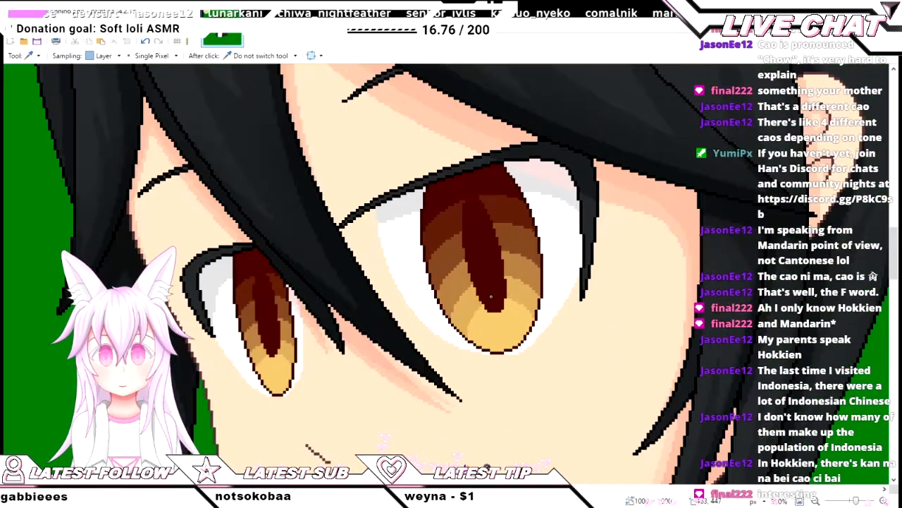
scroll(492, 294, down, 4)
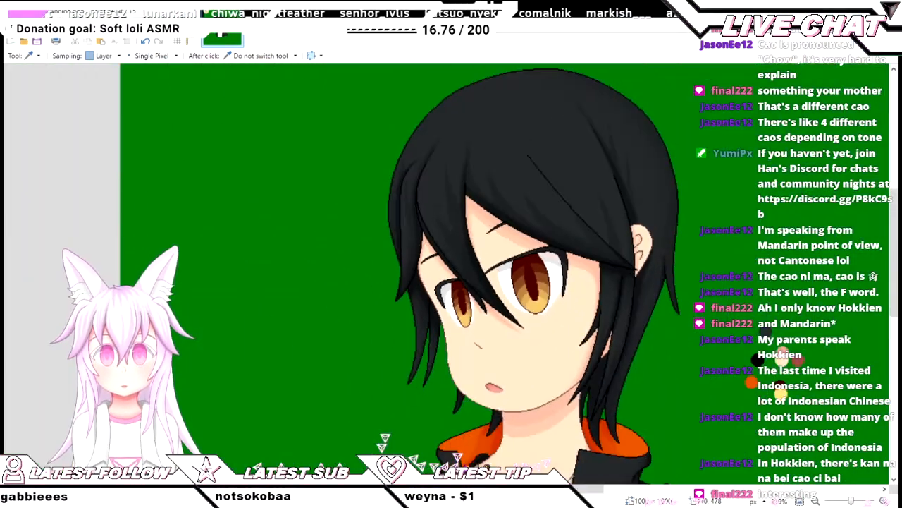
drag(641, 310, 505, 319)
scroll(506, 247, up, 5)
scroll(507, 247, down, 4)
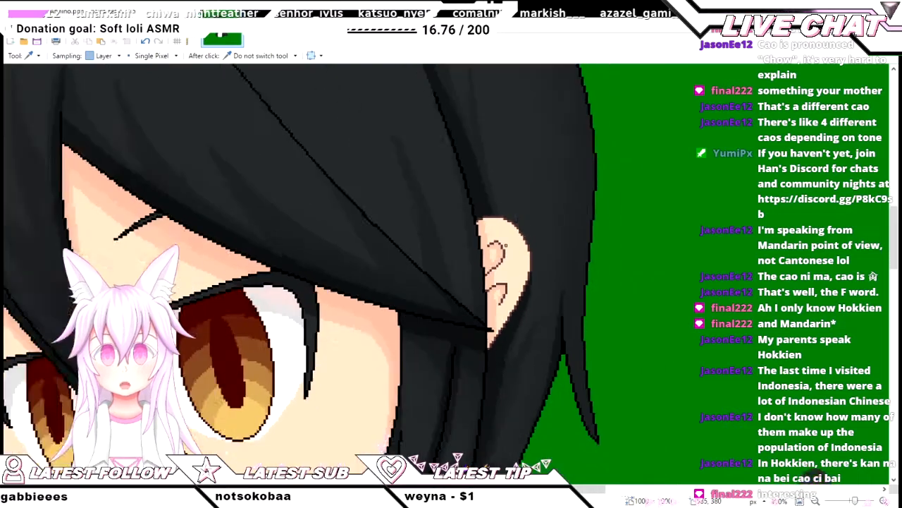
scroll(451, 275, up, 4)
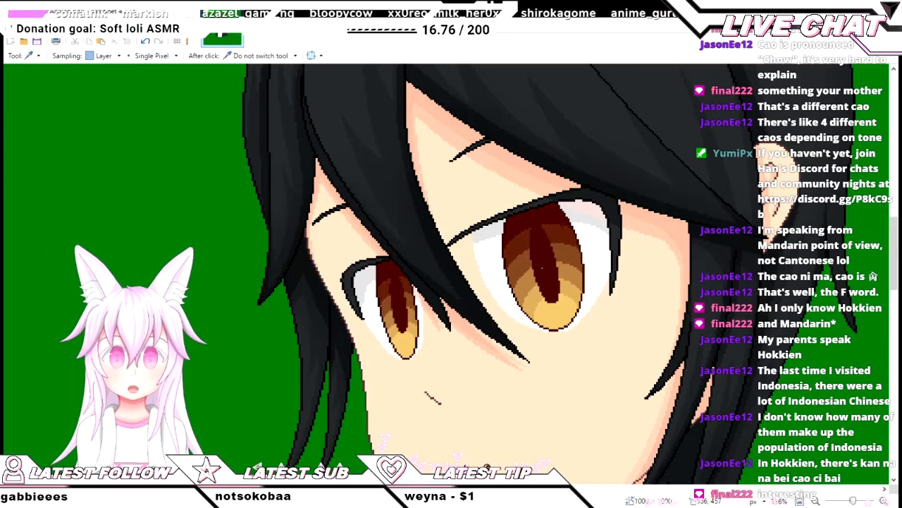
- Select the small skin gap between the hair strands beside the jaw and fill it with the pink skin shadow colour
scroll(477, 290, up, 2)
drag(477, 290, 71, 129)
key(f)
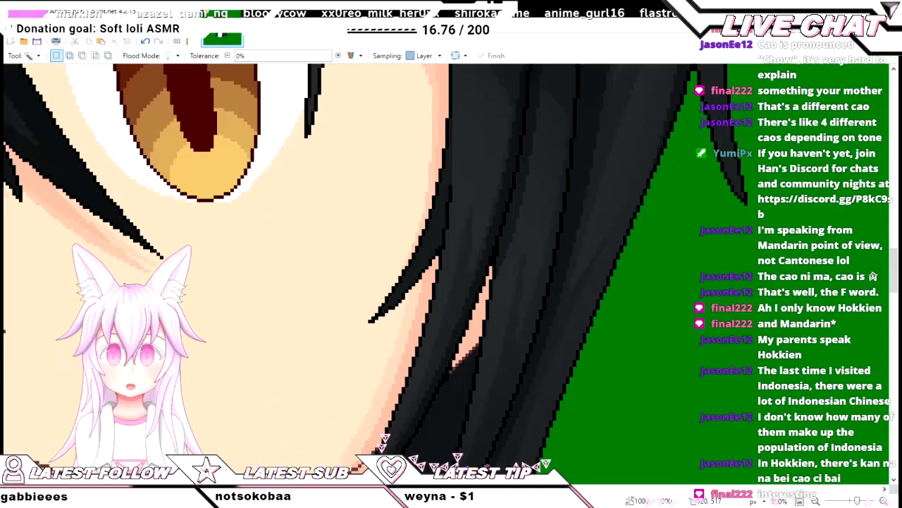
scroll(502, 326, up, 1)
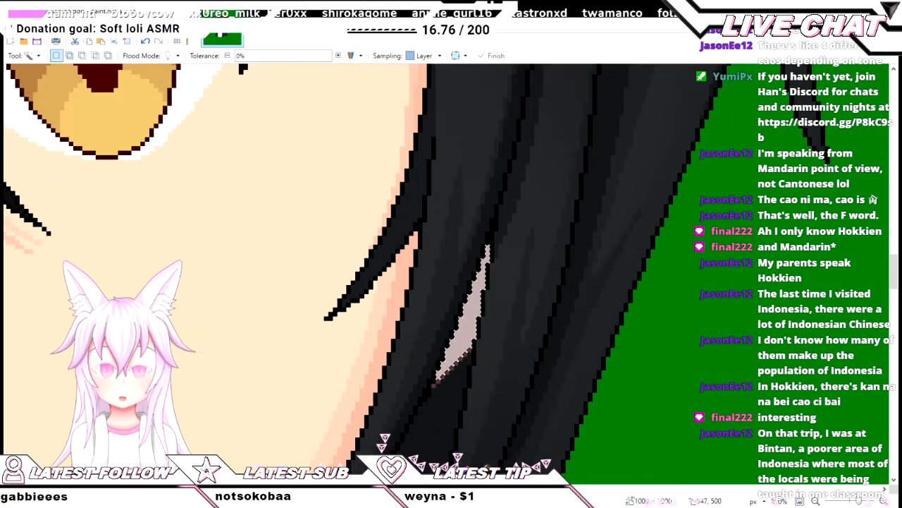
key(BackSpace)
key(k)
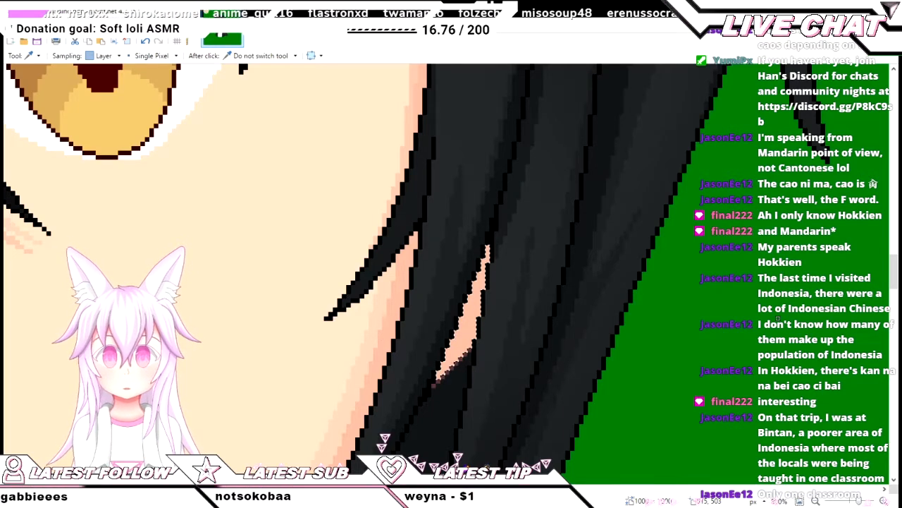
key(f)
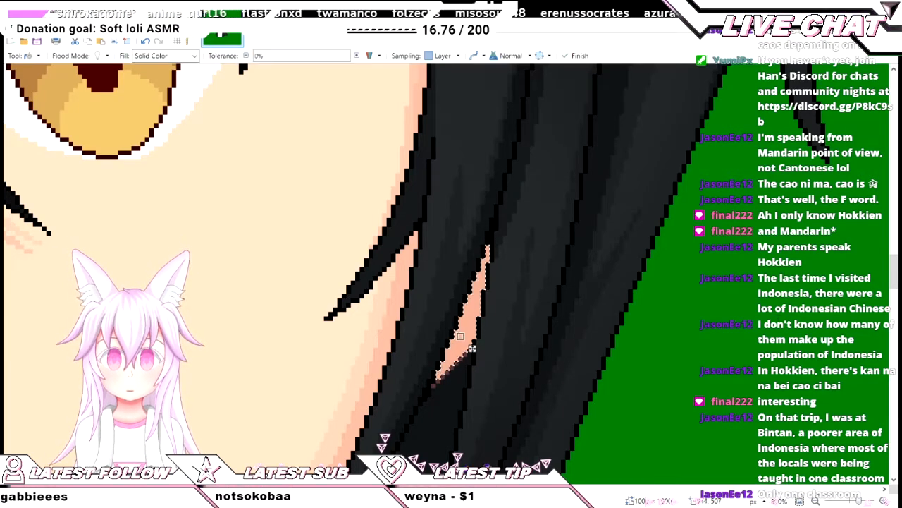
- Examine the whole portrait, from the hair and eyes down to the neck, collar and jacket
scroll(435, 317, down, 2)
scroll(402, 296, down, 5)
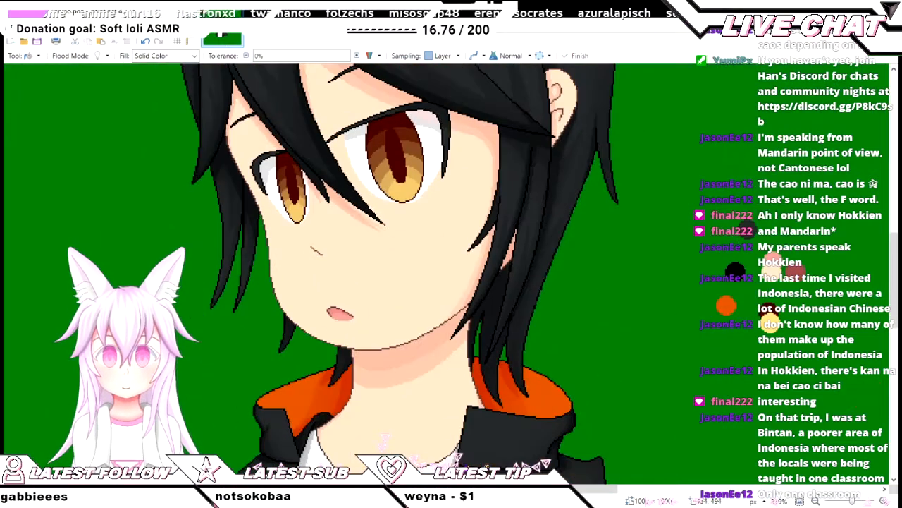
scroll(402, 268, down, 3)
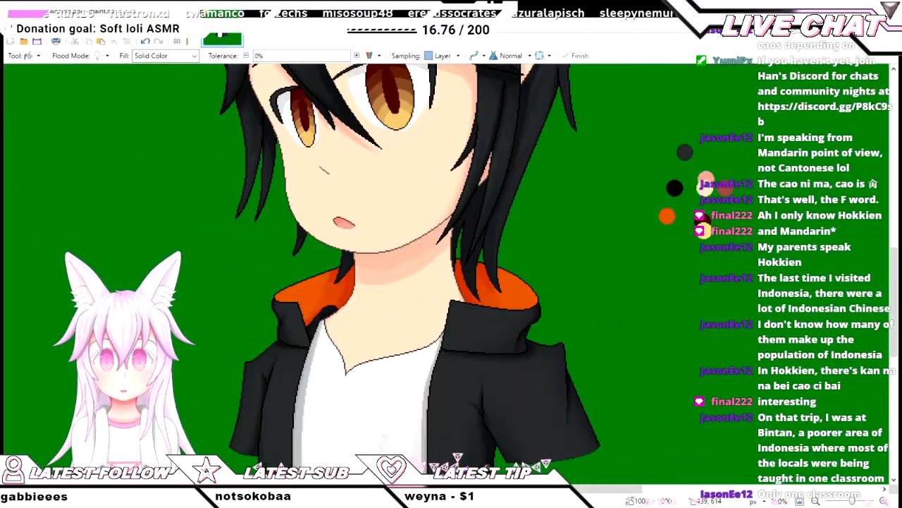
scroll(402, 267, down, 2)
scroll(398, 303, up, 5)
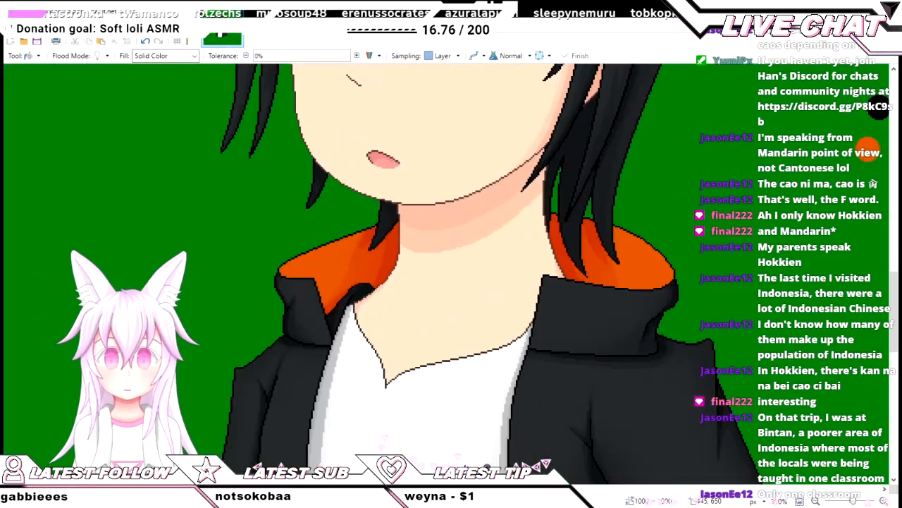
scroll(426, 329, down, 4)
scroll(427, 328, up, 2)
scroll(383, 437, up, 2)
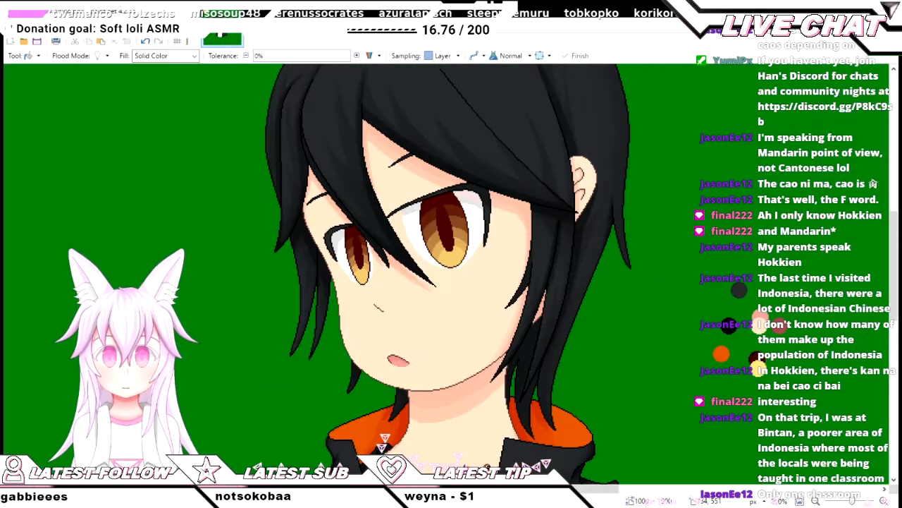
scroll(384, 438, up, 1)
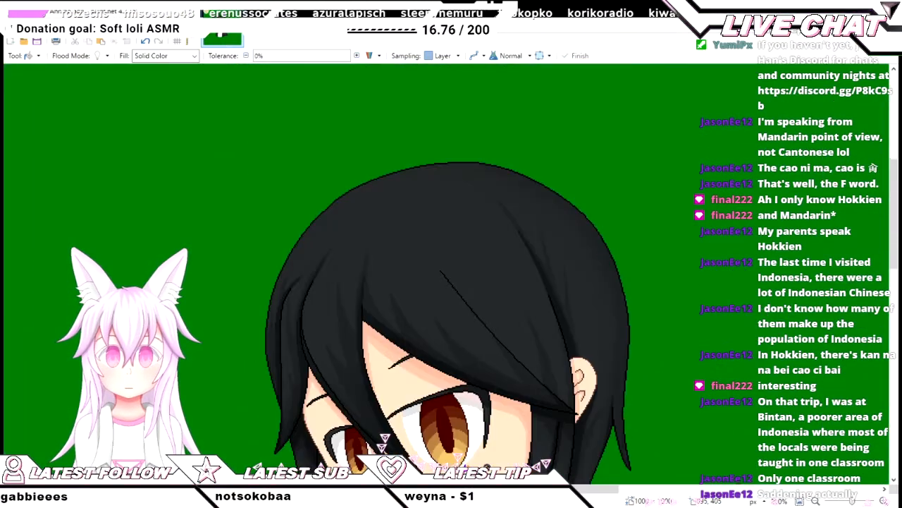
scroll(384, 437, down, 1)
scroll(384, 438, up, 2)
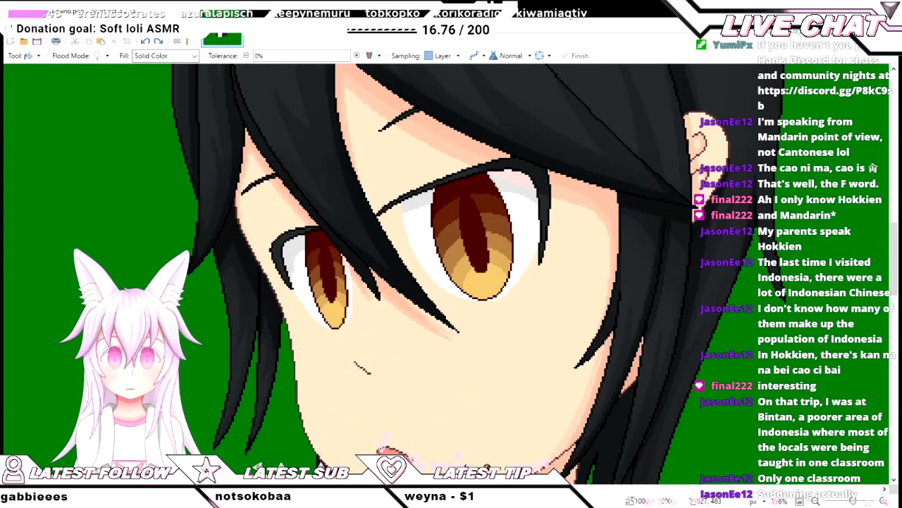
scroll(537, 300, down, 8)
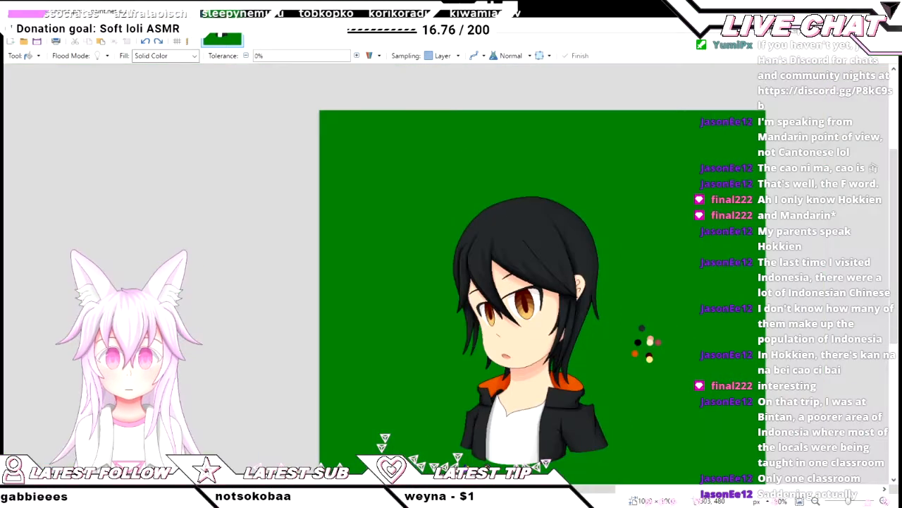
scroll(526, 286, up, 9)
scroll(393, 255, up, 1)
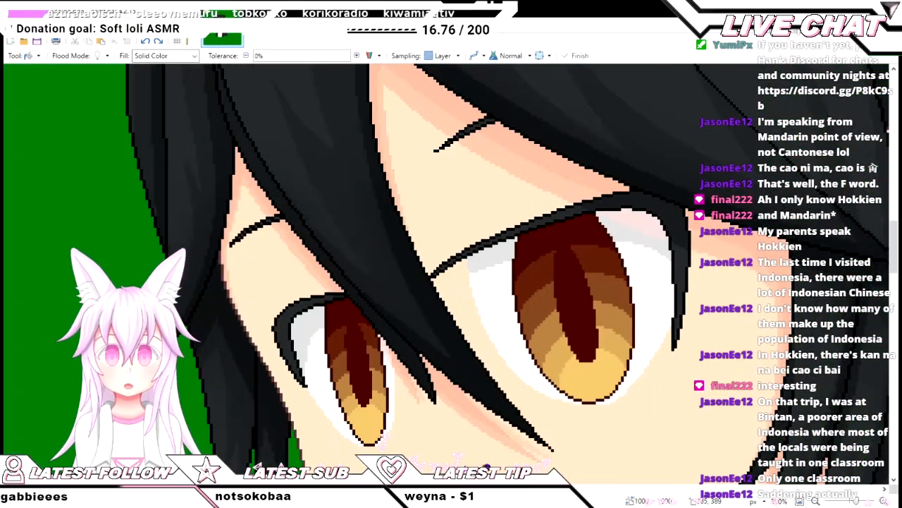
- Sample the dark reddish brown of the iris and try recolouring the lower half of the larger eye's pupil with a 14 px Recolor brush
key(k)
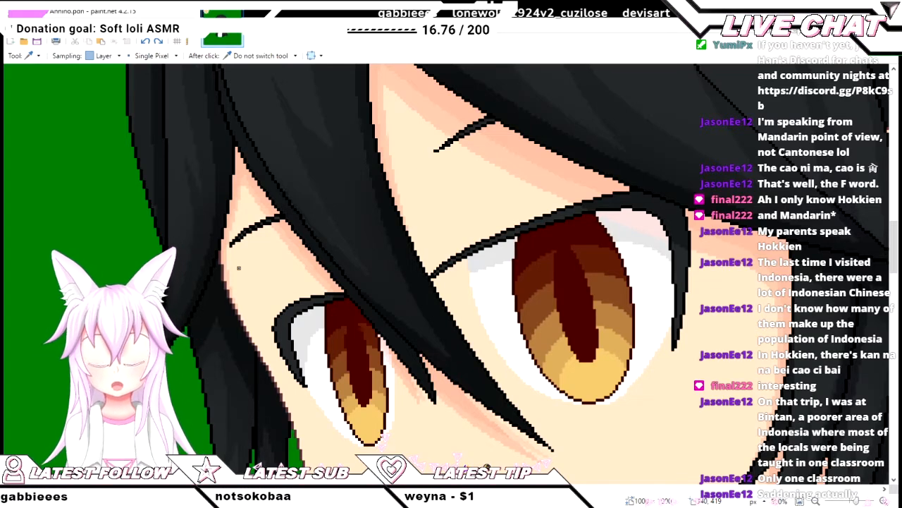
key(r)
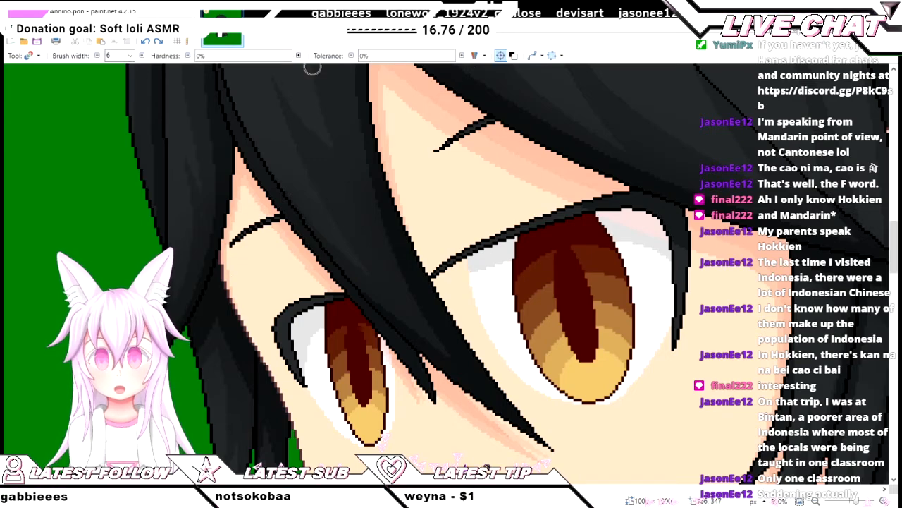
scroll(119, 56, down, 7)
scroll(581, 339, up, 5)
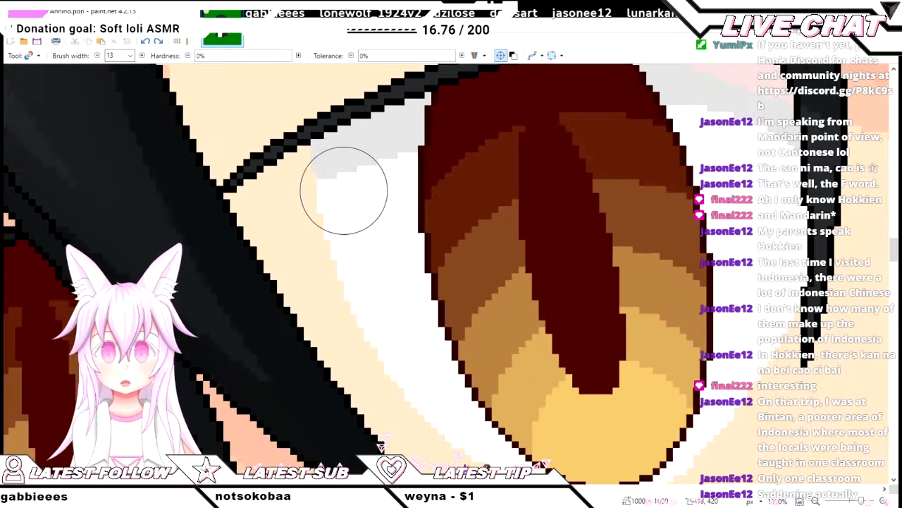
scroll(121, 58, down, 7)
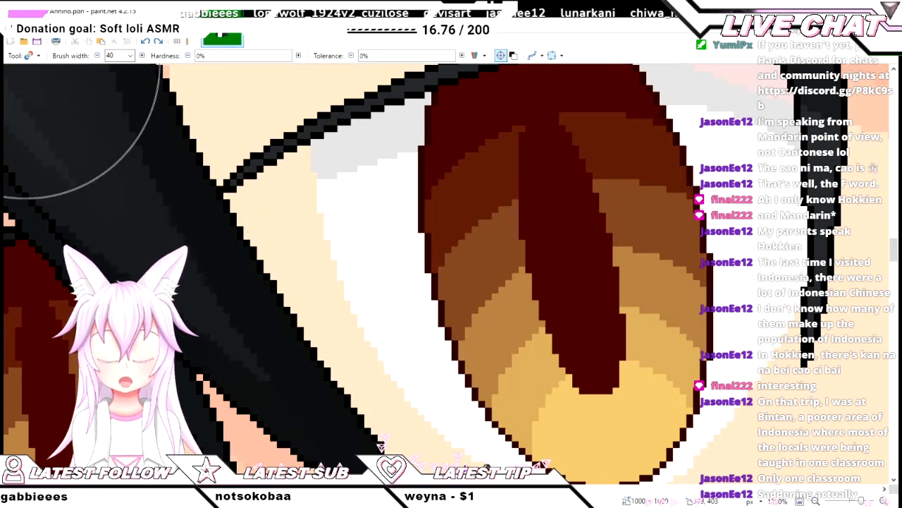
key([)
key([)
key([)
key([)
key([)
key([)
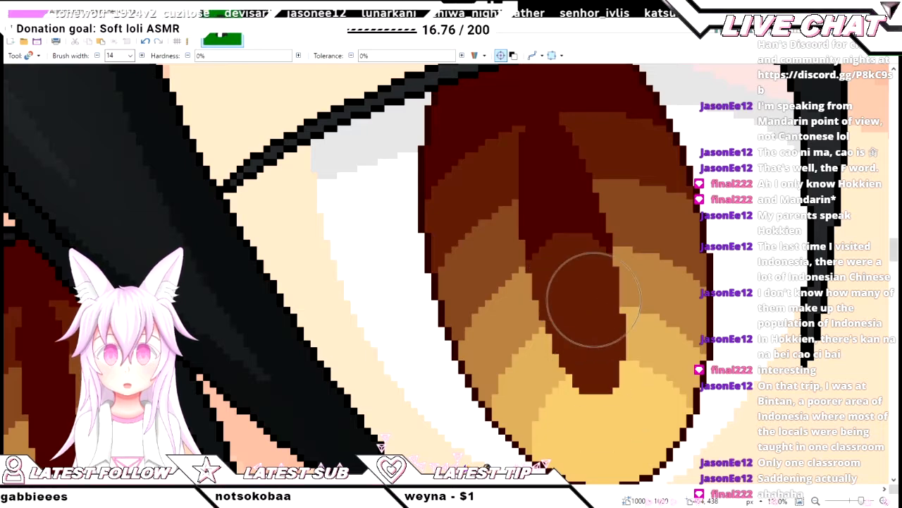
scroll(337, 275, down, 2)
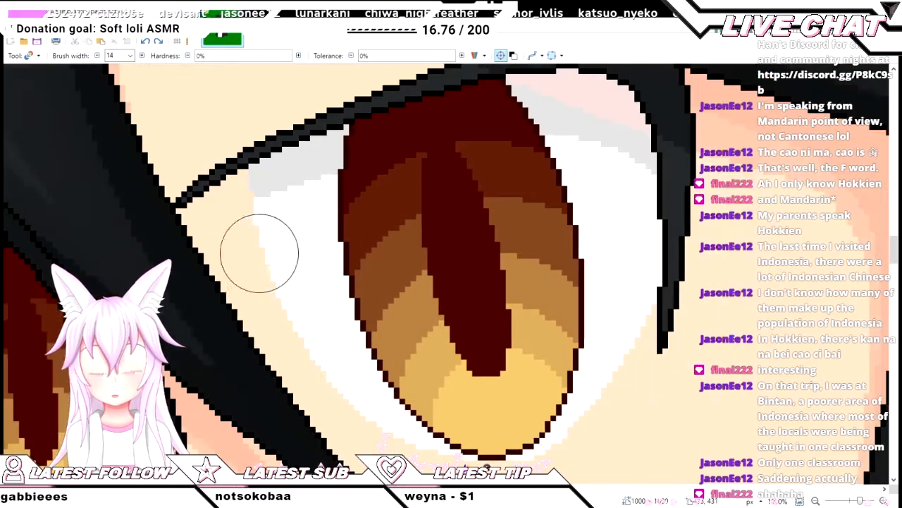
- Recolour the lower half of the larger eye's pupil dark reddish brown with a 30 px Recolor brush
key(bracketright)
key(bracketright)
key(bracketright)
key(bracketright)
key(bracketright)
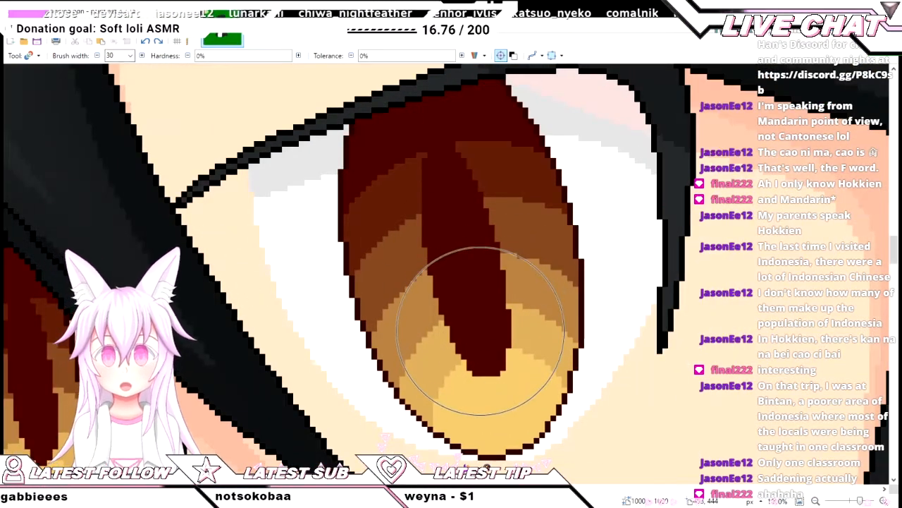
key(ctrl+z)
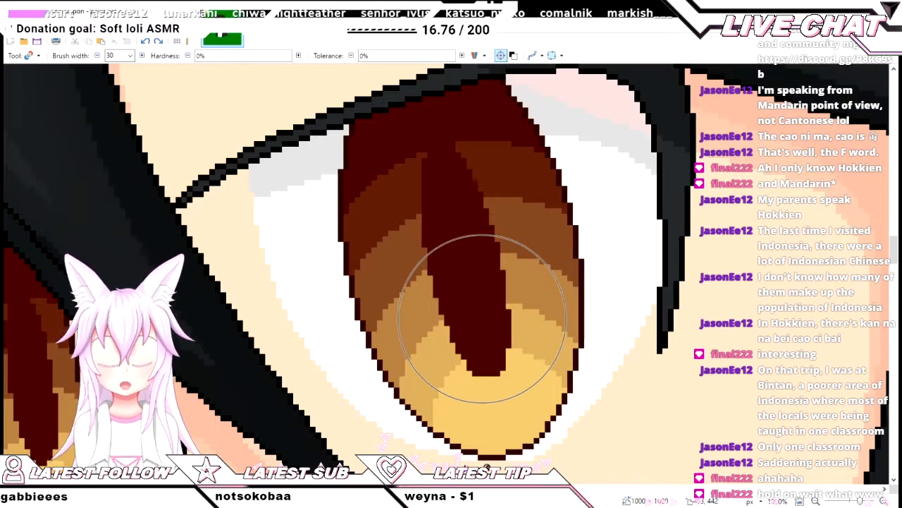
click(482, 318)
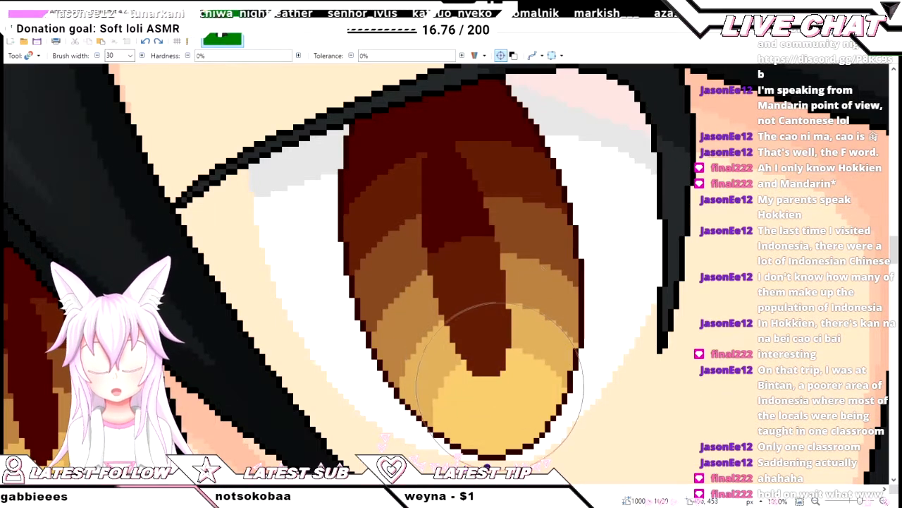
key(ctrl+z)
click(485, 303)
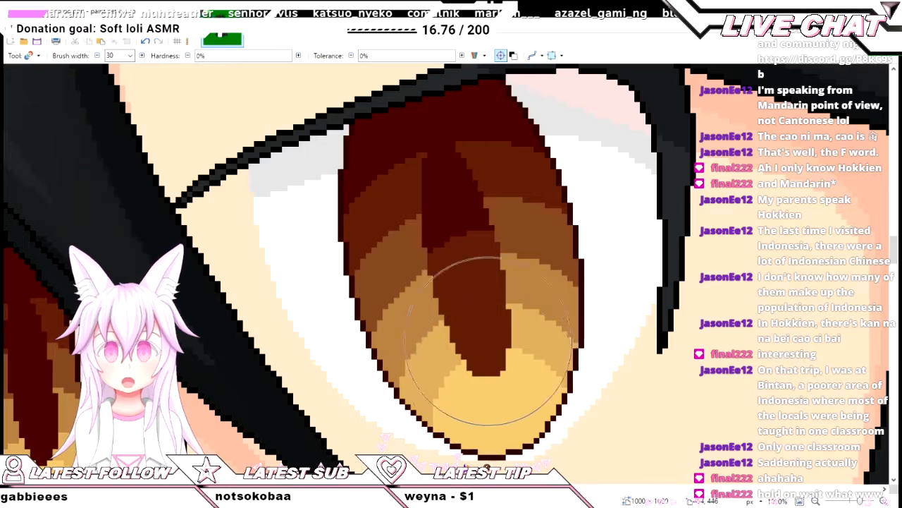
key(ctrl+z)
click(479, 308)
key(ctrl+z)
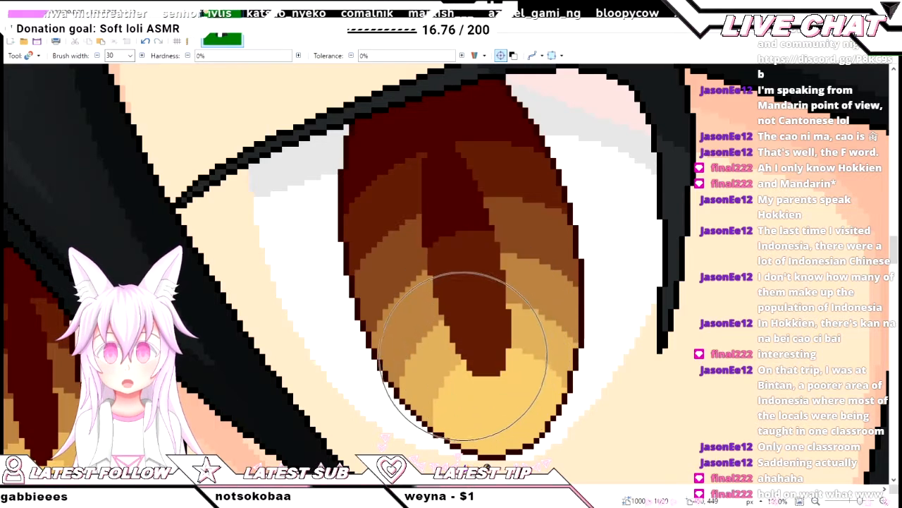
- Recolour the lower half of the smaller eye's pupil the same dark reddish brown with a 20 px Recolor brush
scroll(432, 367, down, 5)
scroll(431, 366, up, 5)
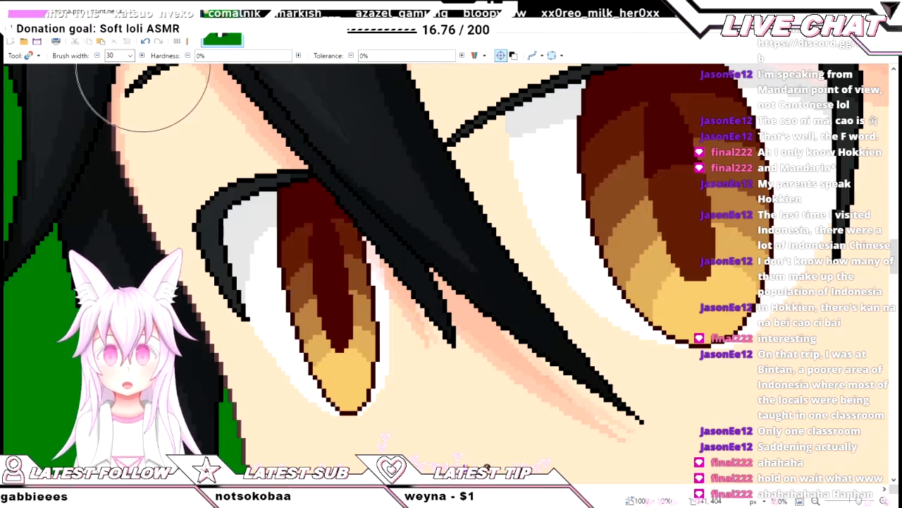
scroll(117, 55, up, 4)
key(bracketright)
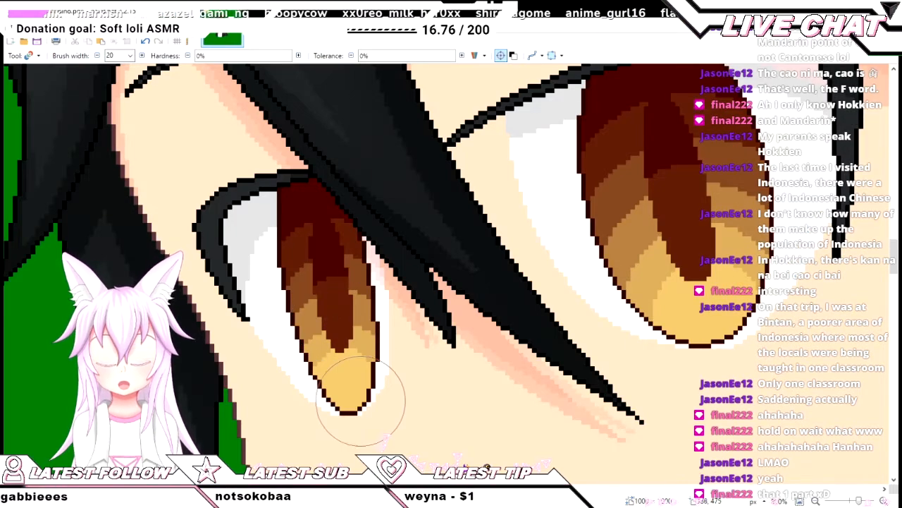
scroll(355, 374, down, 3)
scroll(381, 367, up, 3)
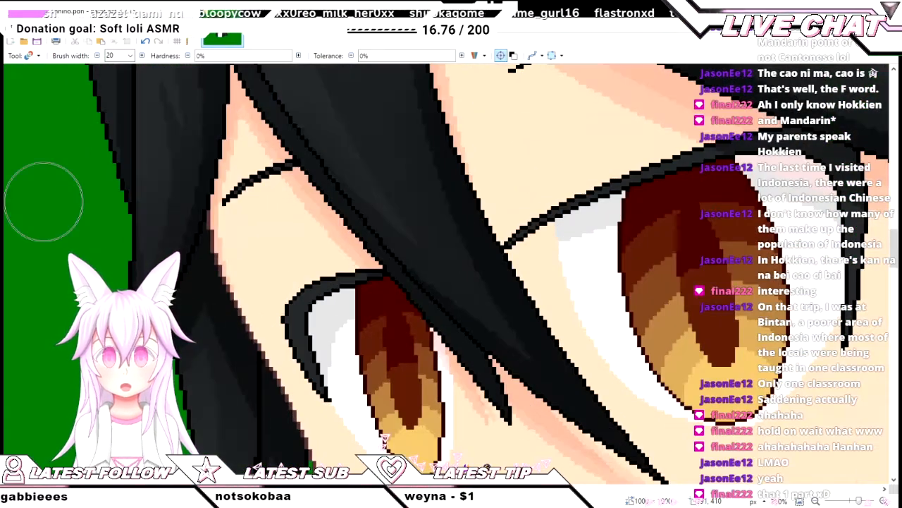
- Sample the medium brown of the iris and recolour the bottom tip of the larger eye's pupil with it, using a 20 px Recolor brush
key(k)
scroll(503, 230, down, 1)
scroll(503, 230, down, 3)
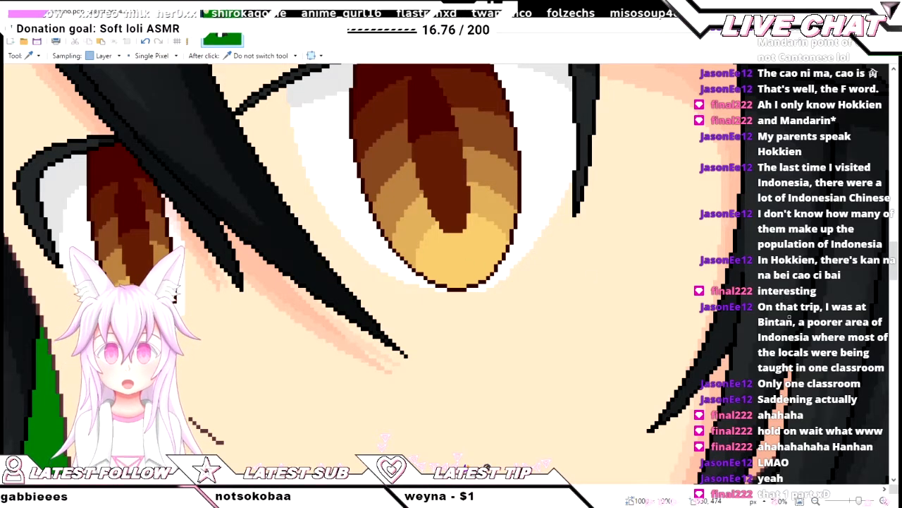
scroll(475, 161, up, 2)
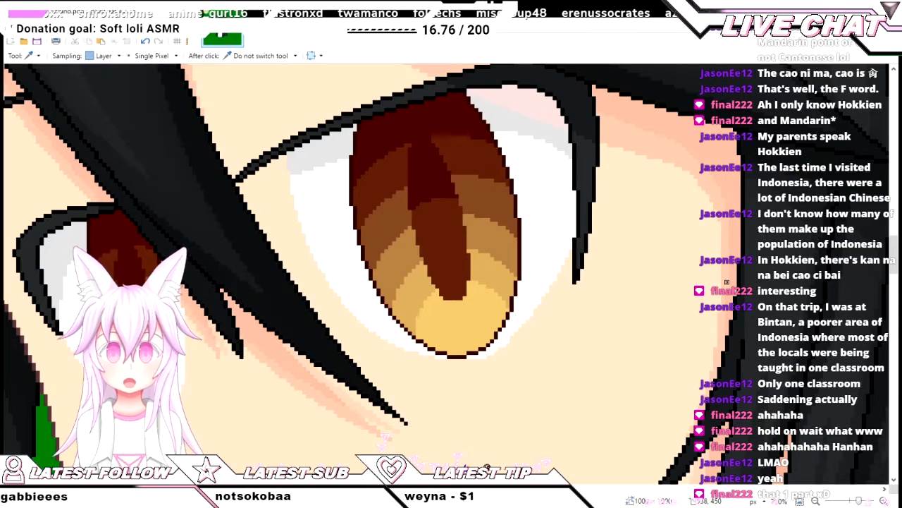
key(r)
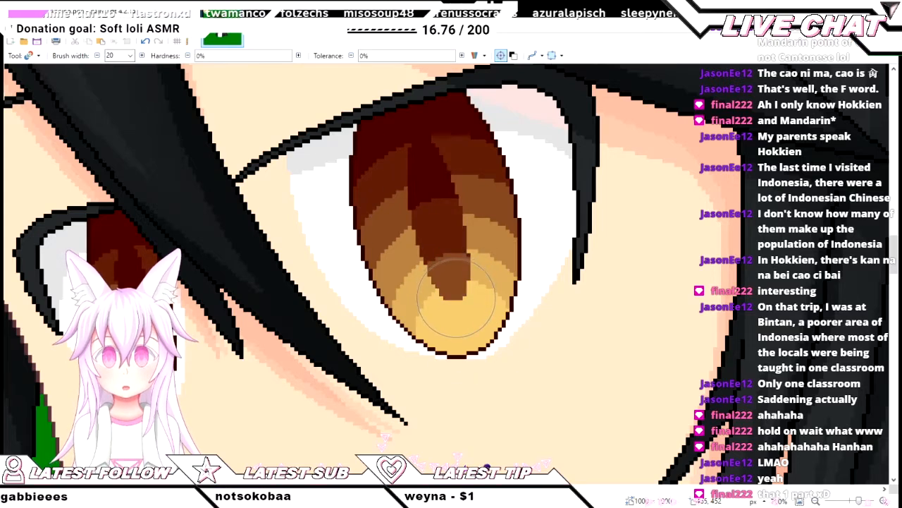
- Recolour the bottom tip of the smaller eye's pupil the same medium brown with a 13 px Recolor brush
scroll(451, 317, left, 3)
key(bracketleft)
key(bracketleft)
key(bracketleft)
key(bracketleft)
key(bracketleft)
key(bracketleft)
key(bracketleft)
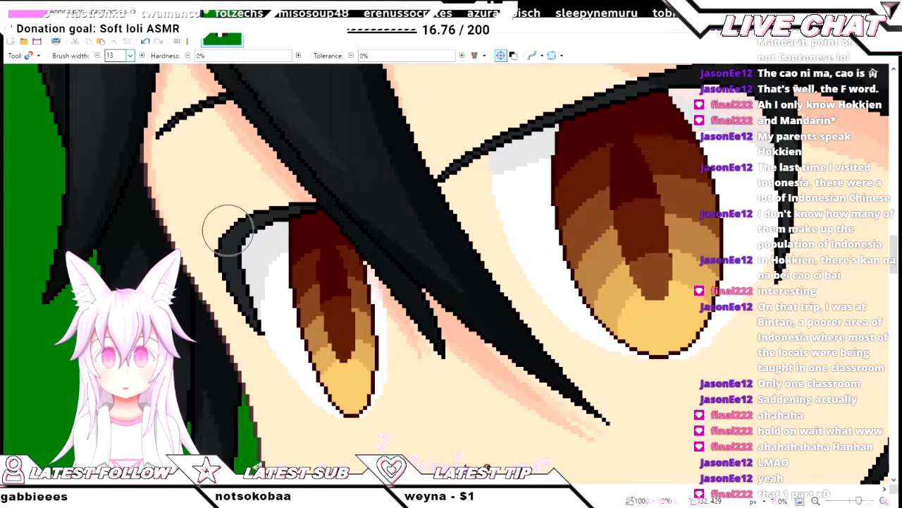
- Examine the recoloured pupils against the whole portrait at different magnifications
scroll(423, 394, down, 3)
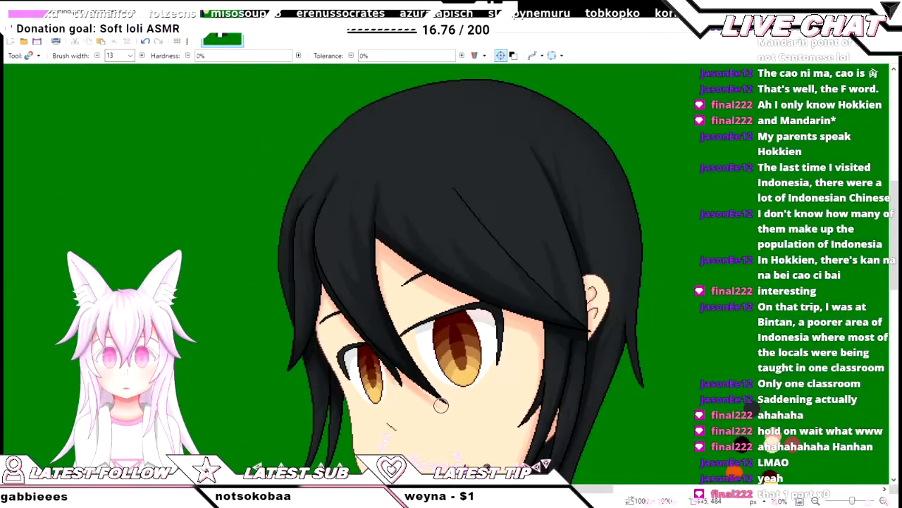
scroll(441, 405, down, 1)
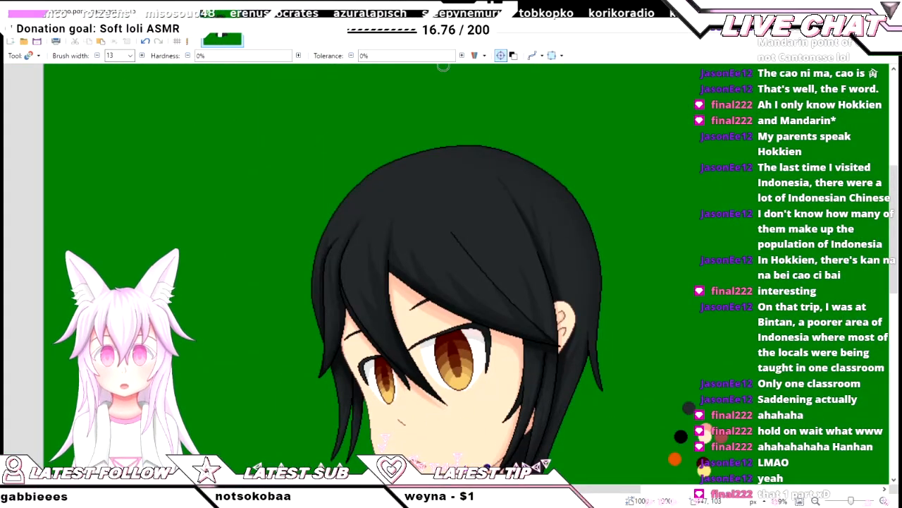
scroll(282, 181, down, 3)
scroll(301, 214, up, 3)
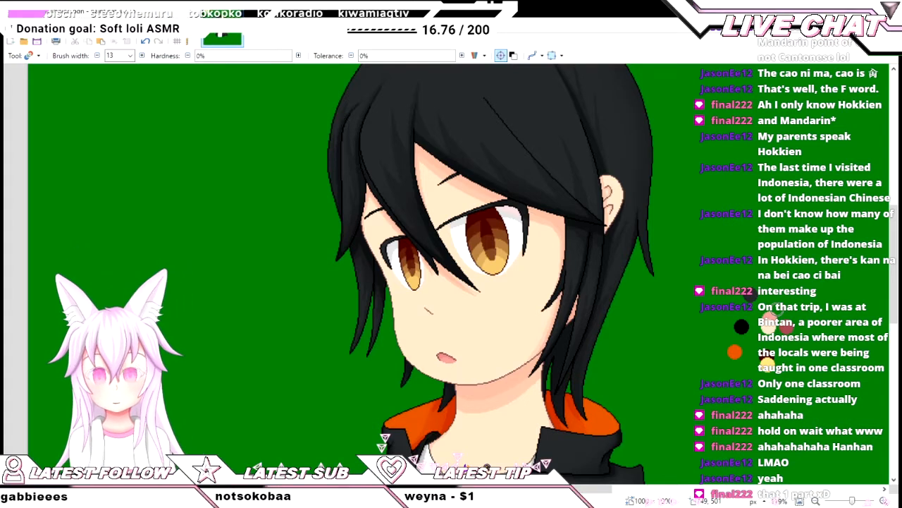
scroll(520, 202, up, 2)
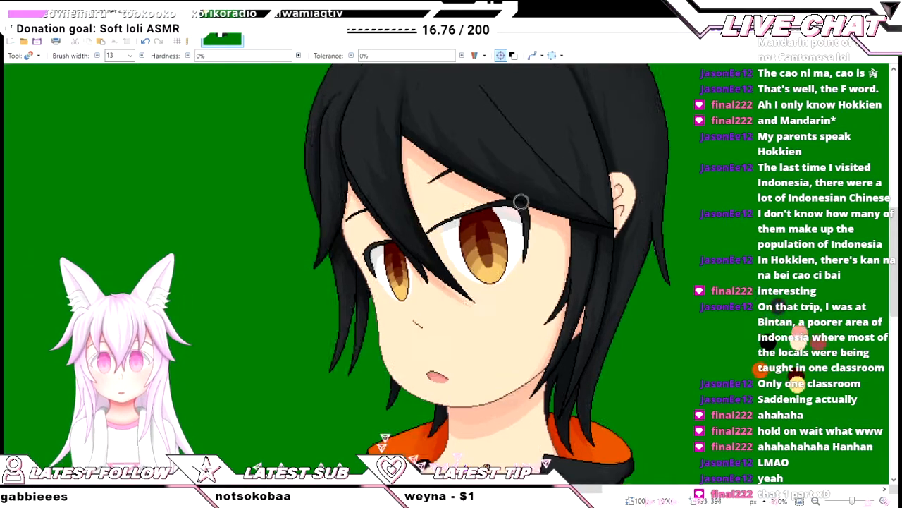
- Switch to the Paintbrush and set its width to 50 px
key(o)
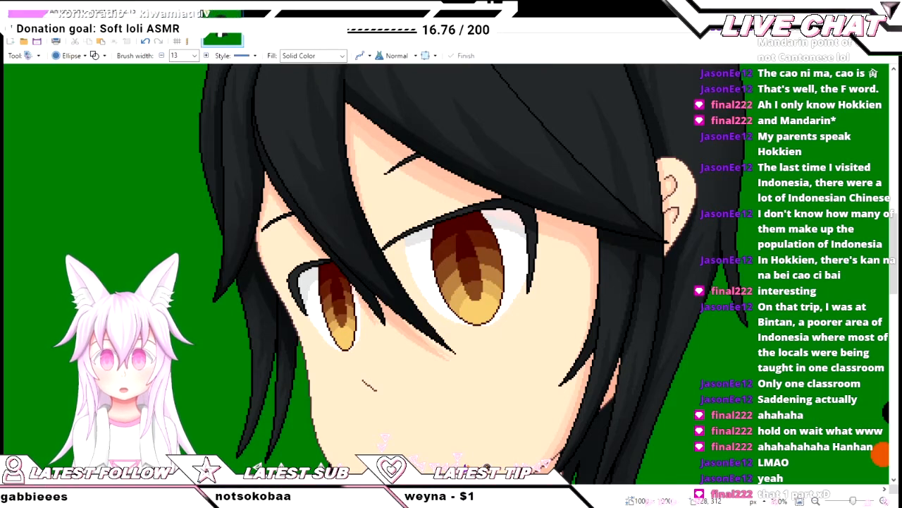
key(b)
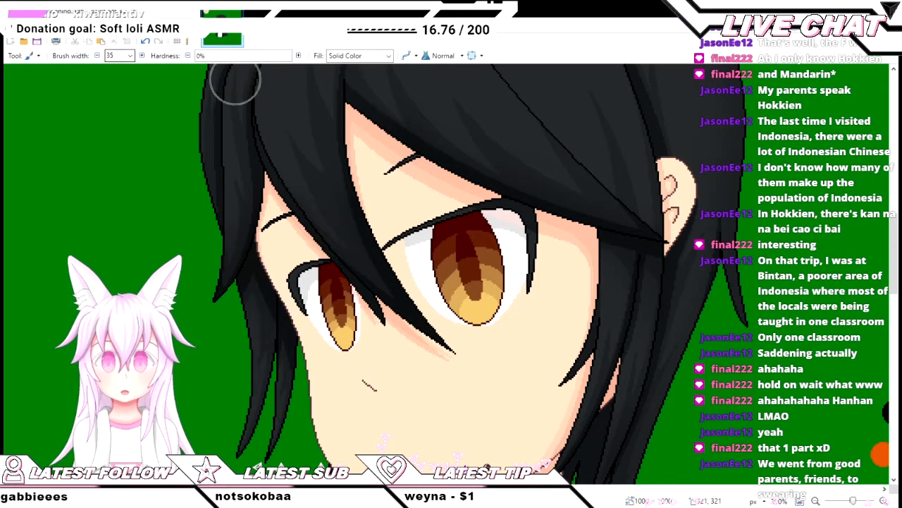
key(bracketleft)
key(bracketleft)
key(bracketleft)
key(bracketleft)
key(bracketleft)
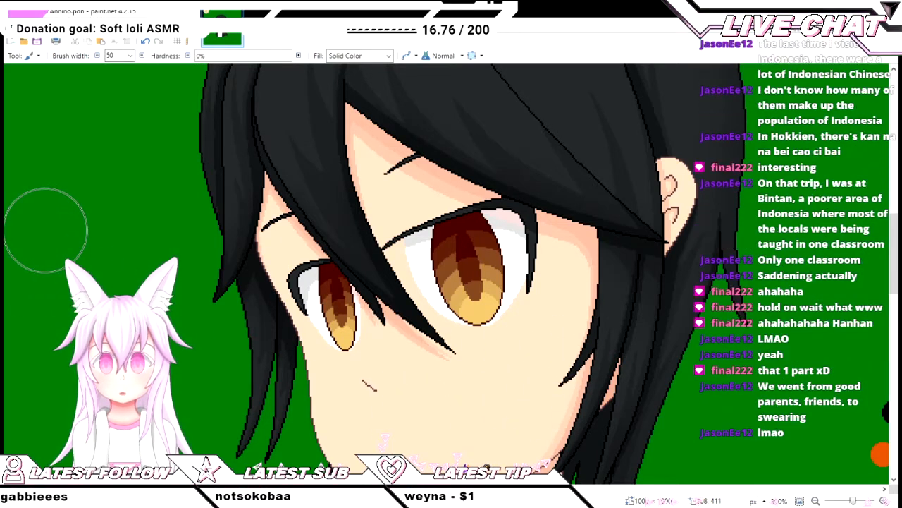
- Try a dab of colour on the cheek below the larger eye with a 60 px Paintbrush
key(k)
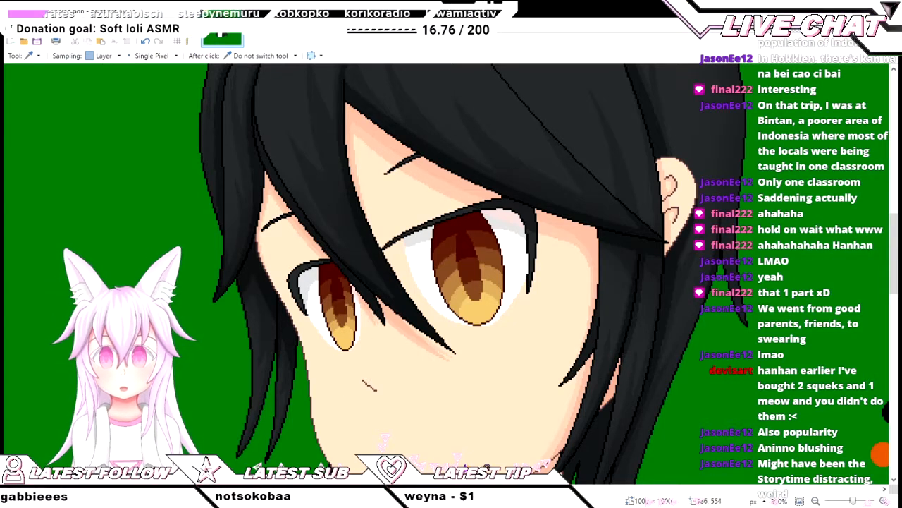
scroll(313, 405, down, 2)
scroll(314, 405, up, 1)
scroll(314, 405, down, 1)
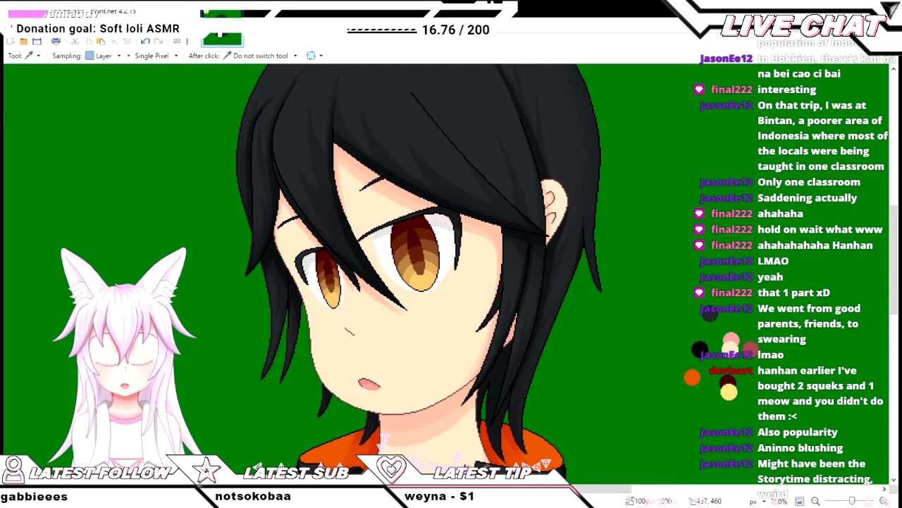
scroll(381, 275, up, 5)
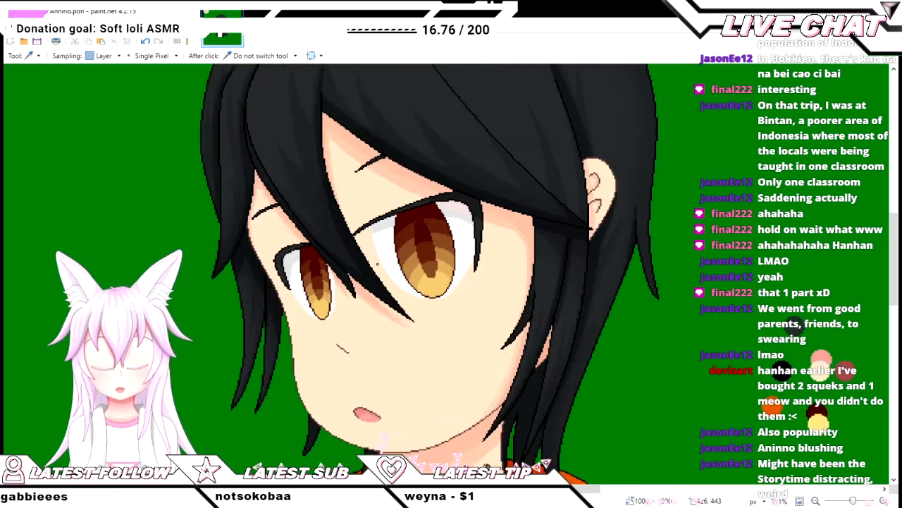
key(b)
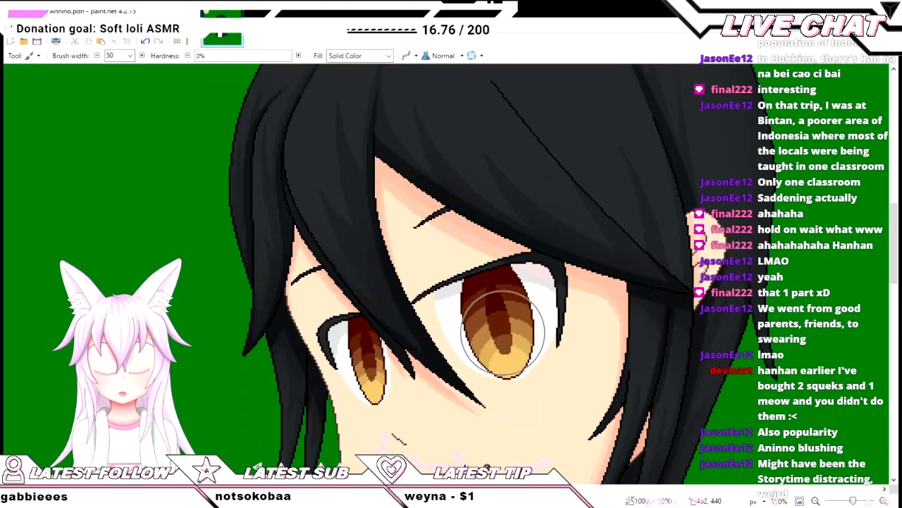
scroll(502, 332, down, 1)
scroll(440, 298, right, 3)
key(ctrl+])
key(ctrl+])
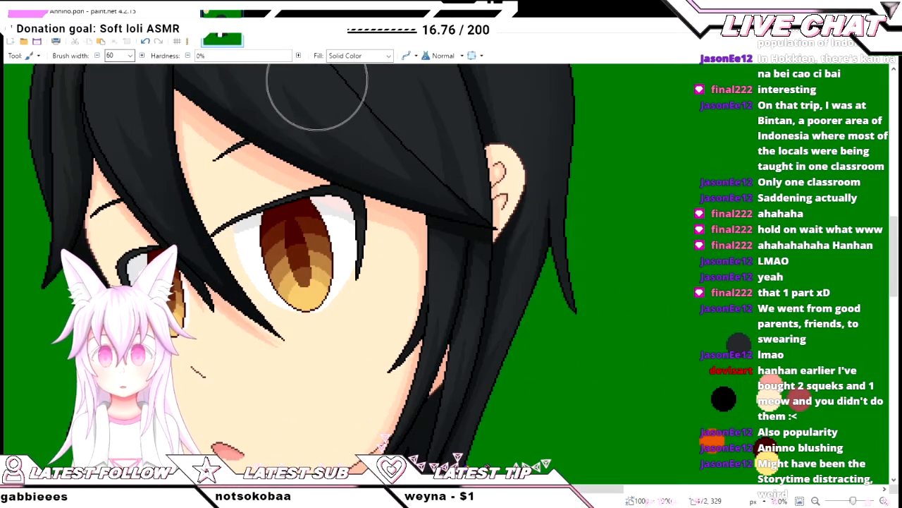
scroll(352, 123, left, 2)
scroll(394, 113, down, 1)
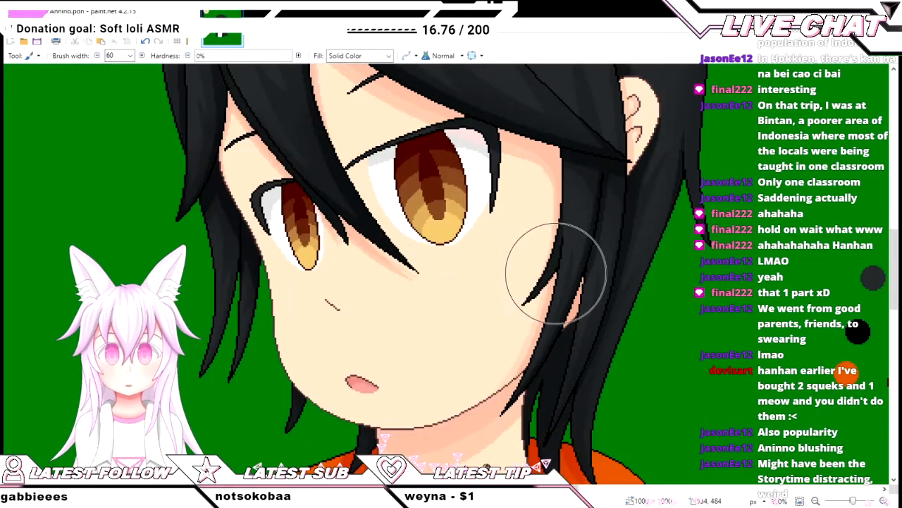
click(444, 284)
key(ctrl+z)
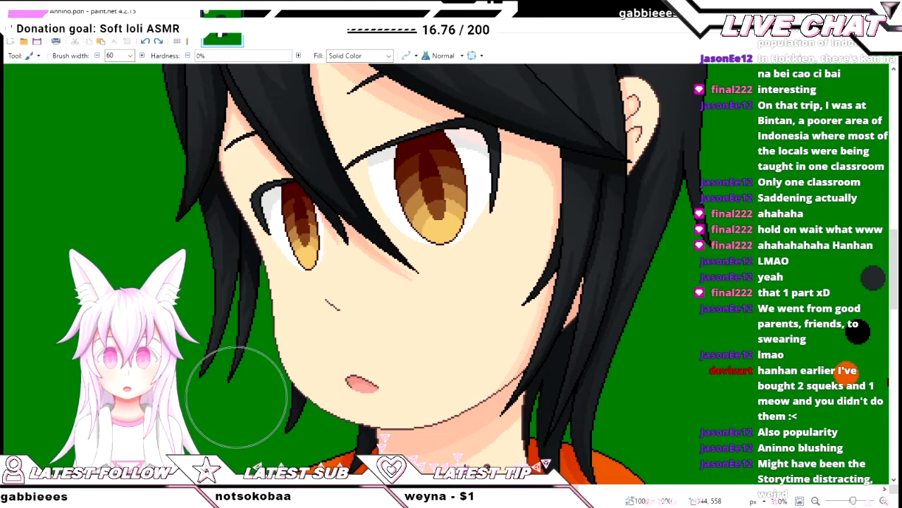
- Sample the shaded skin colour beside the larger eye with the Color Picker and return to the Paintbrush
key(k)
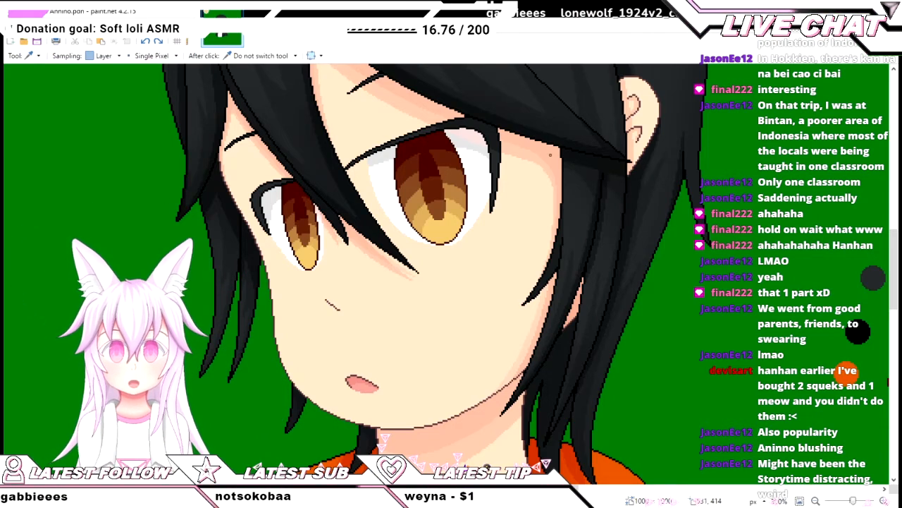
scroll(557, 161, up, 5)
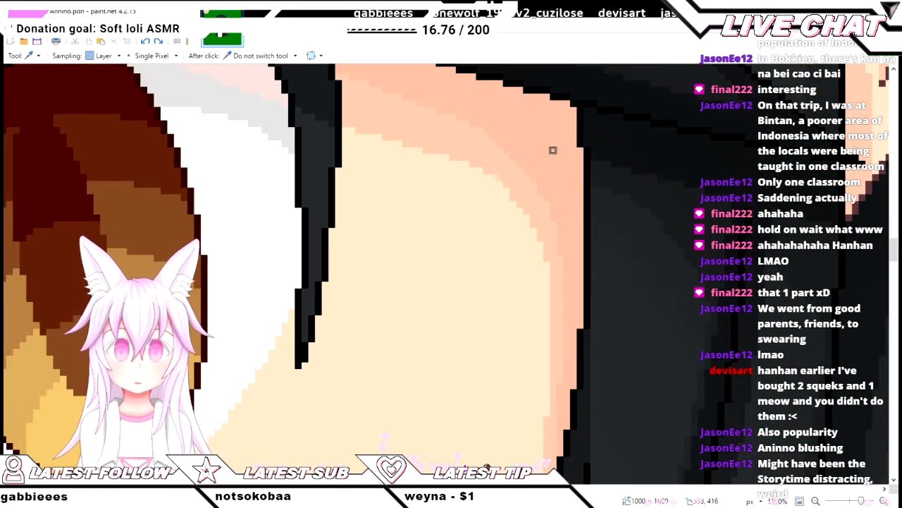
key(b)
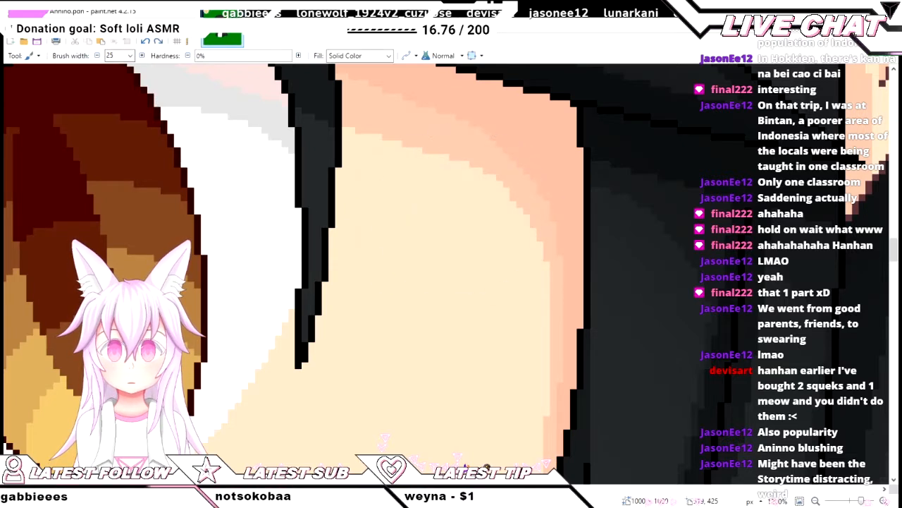
key(e)
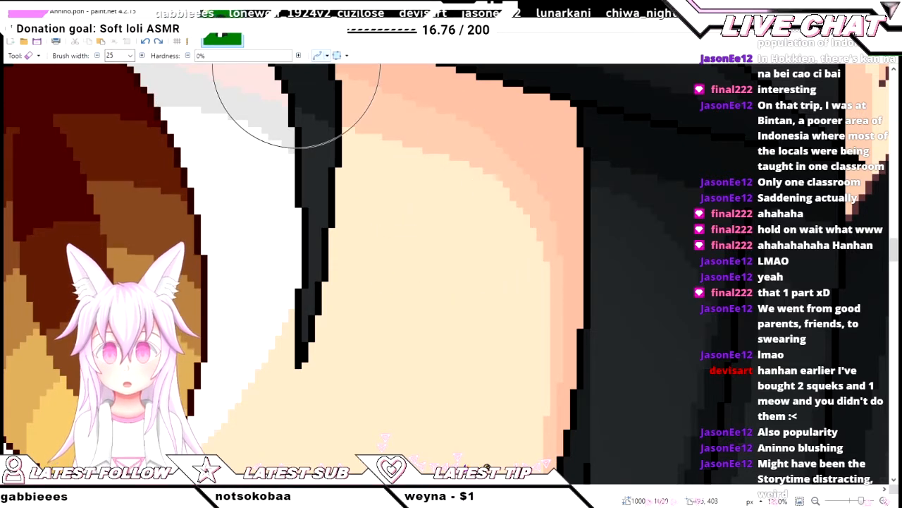
scroll(423, 243, down, 5)
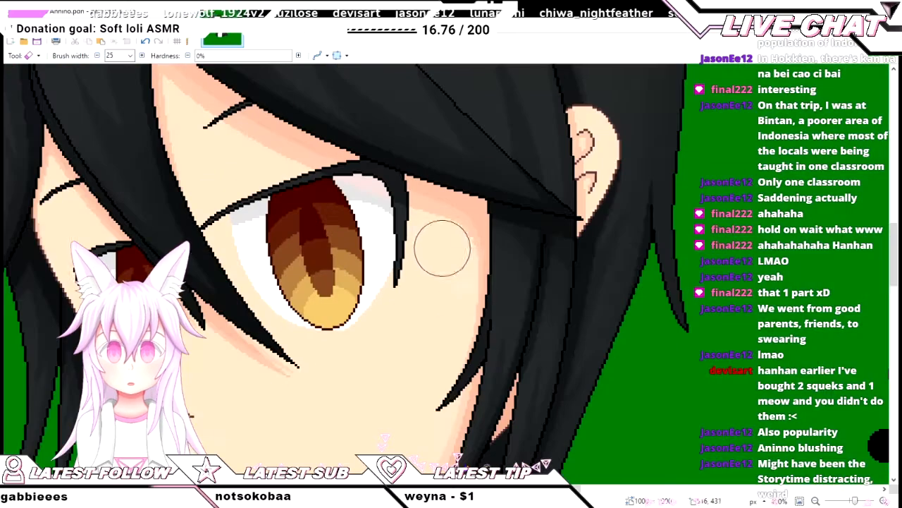
scroll(442, 248, down, 2)
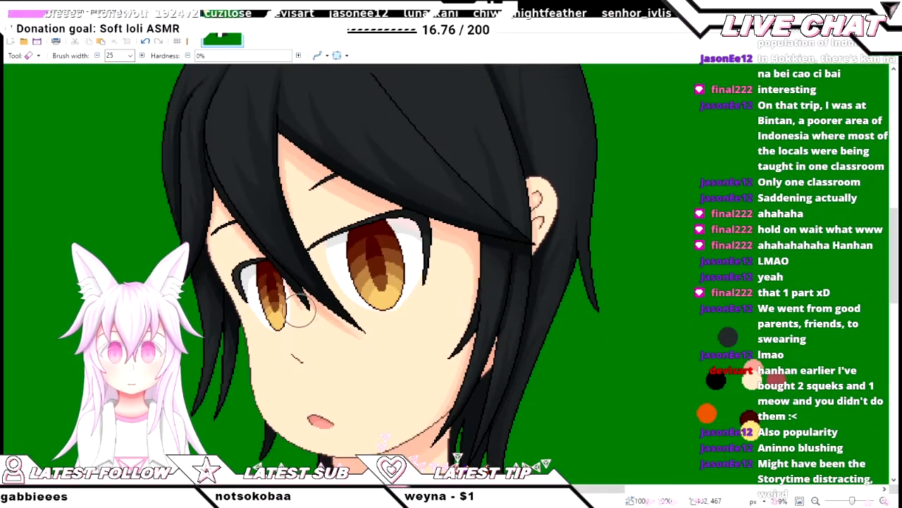
scroll(300, 310, left, 3)
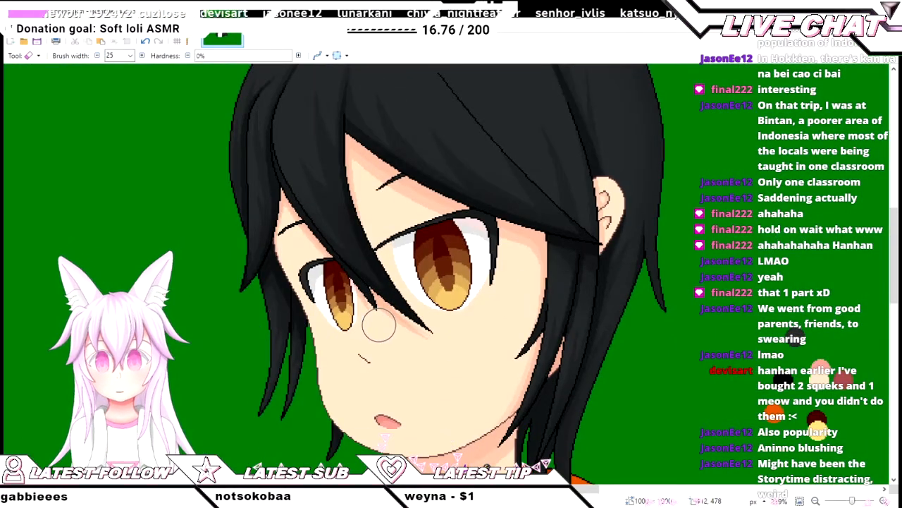
key(b)
scroll(433, 383, up, 1)
scroll(442, 383, down, 2)
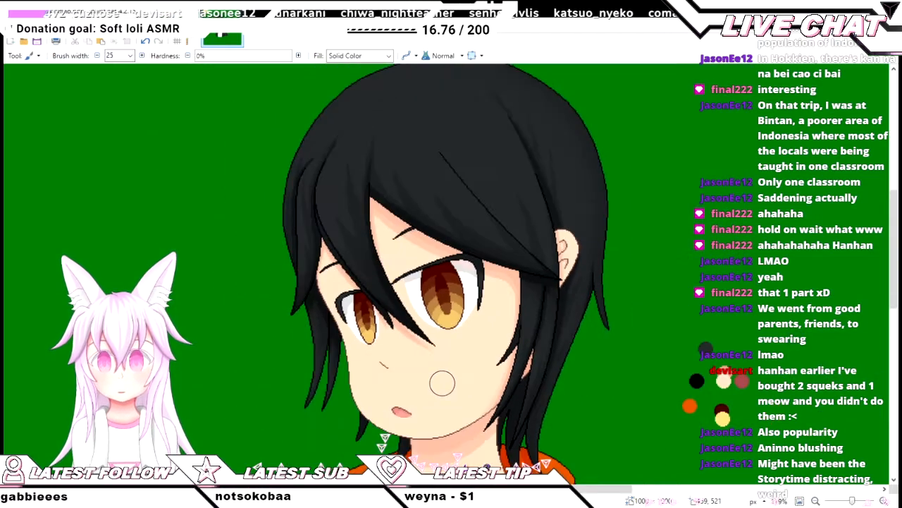
scroll(442, 383, up, 1)
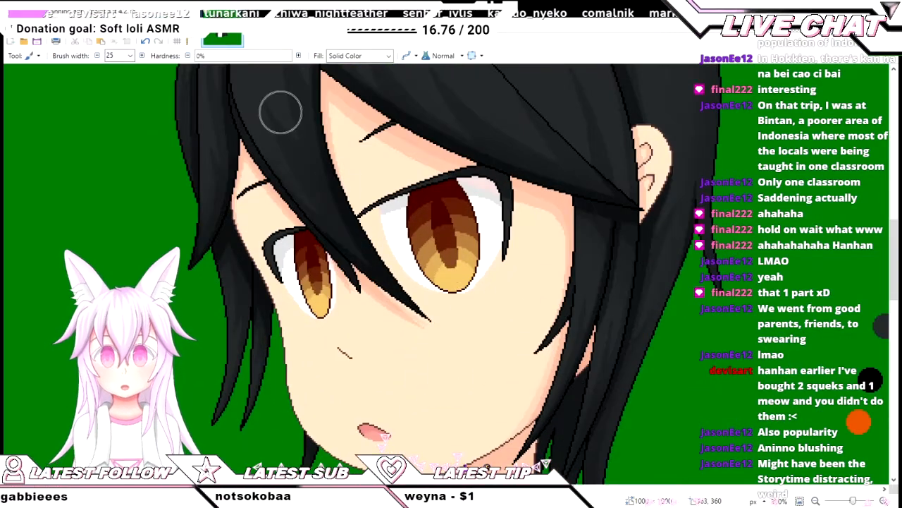
- Set the Paintbrush width to 45 px
key(ctrl+])
key(ctrl+])
key(ctrl+])
key(ctrl+])
scroll(469, 304, up, 1)
scroll(457, 326, down, 2)
scroll(453, 327, down, 2)
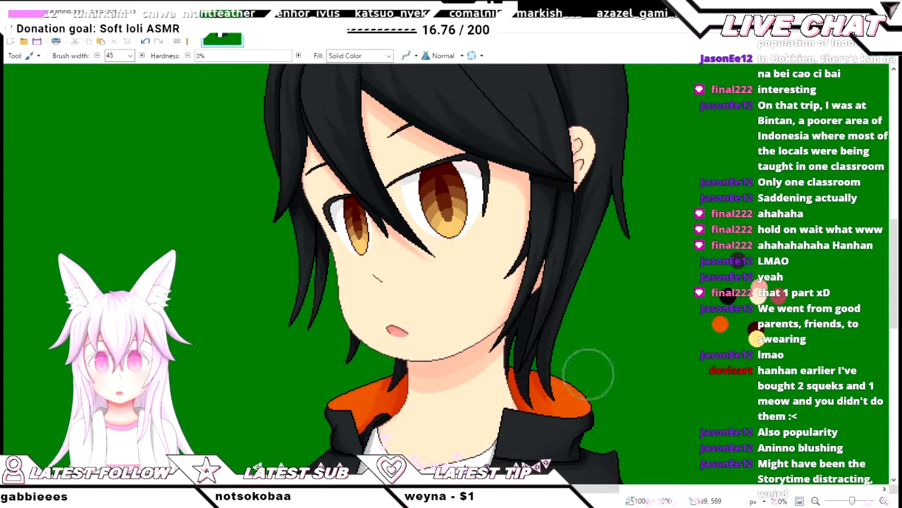
scroll(446, 319, up, 2)
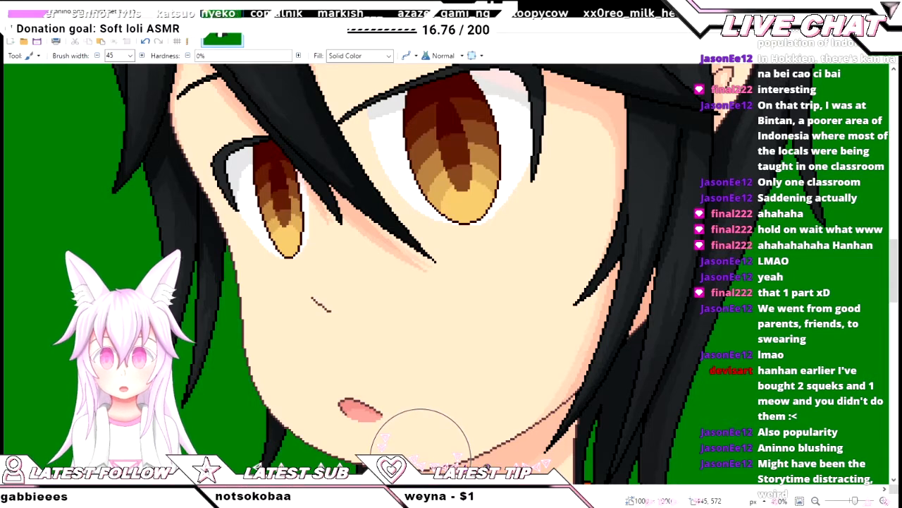
scroll(481, 275, up, 1)
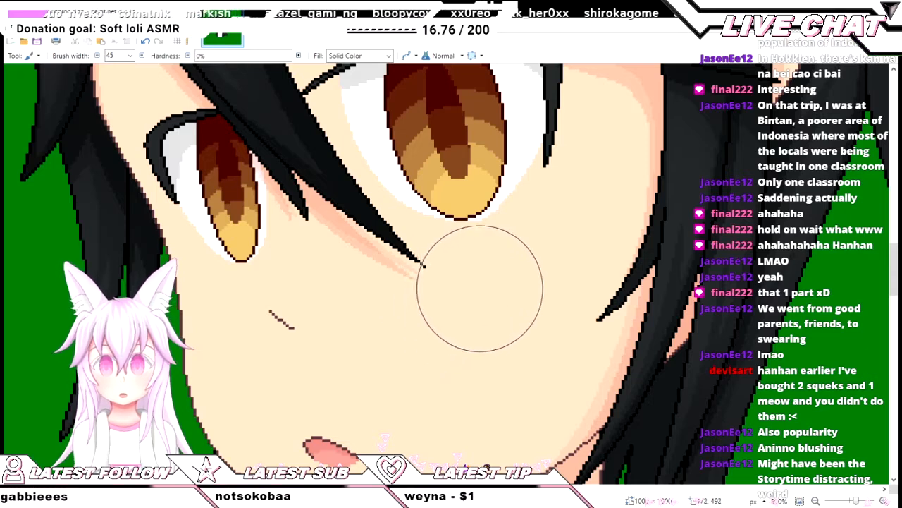
- Try soft blush dabs on the cheek below the larger eye with the 45 px Paintbrush, undoing each attempt
drag(467, 293, 546, 271)
key(ctrl+z)
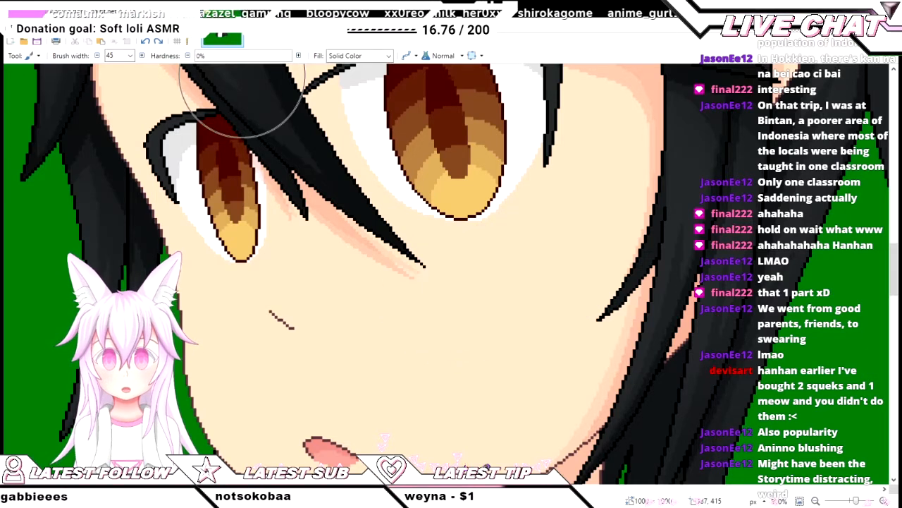
scroll(536, 286, up, 1)
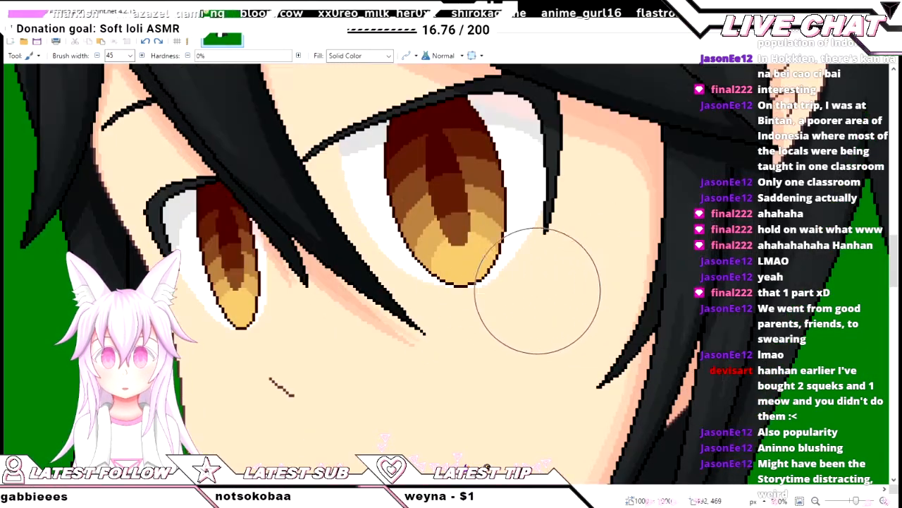
scroll(776, 339, down, 2)
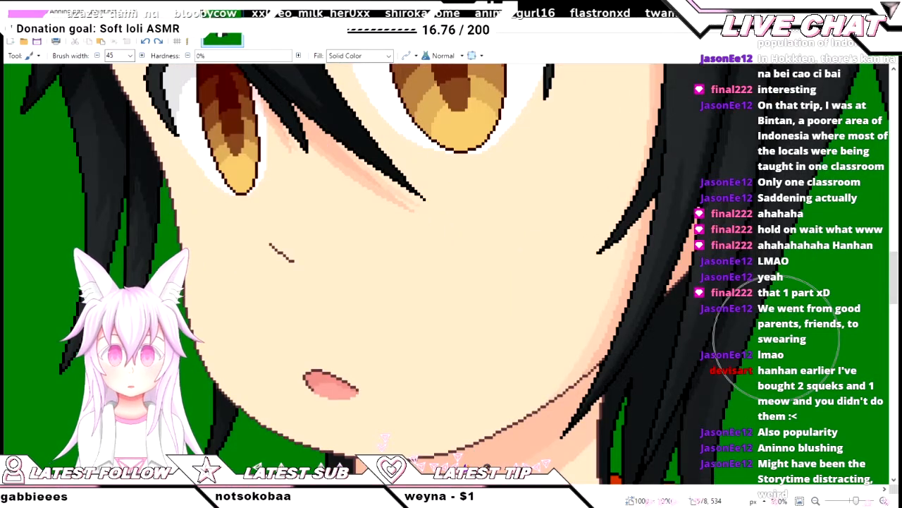
click(457, 248)
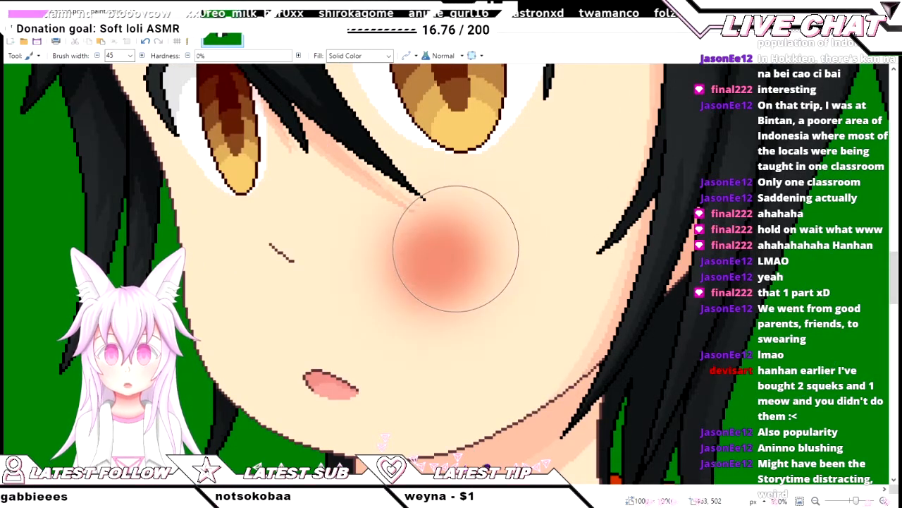
key(ctrl+z)
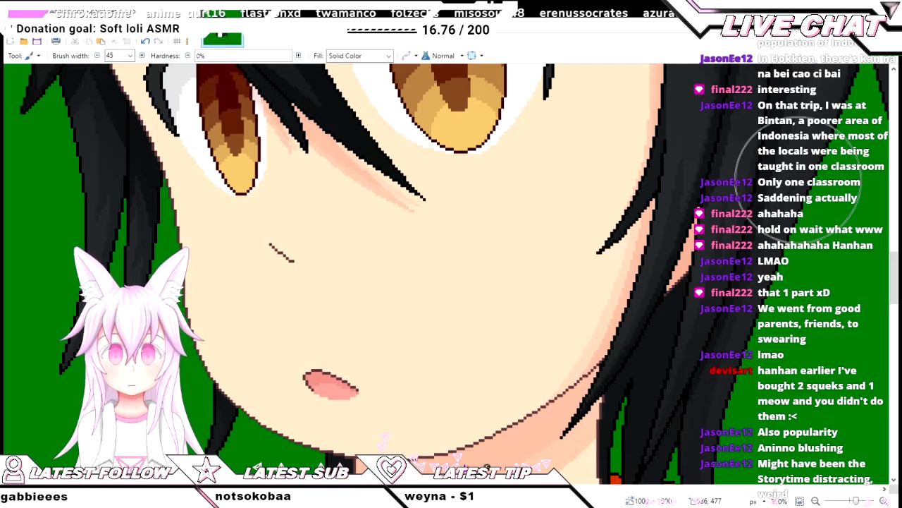
click(441, 258)
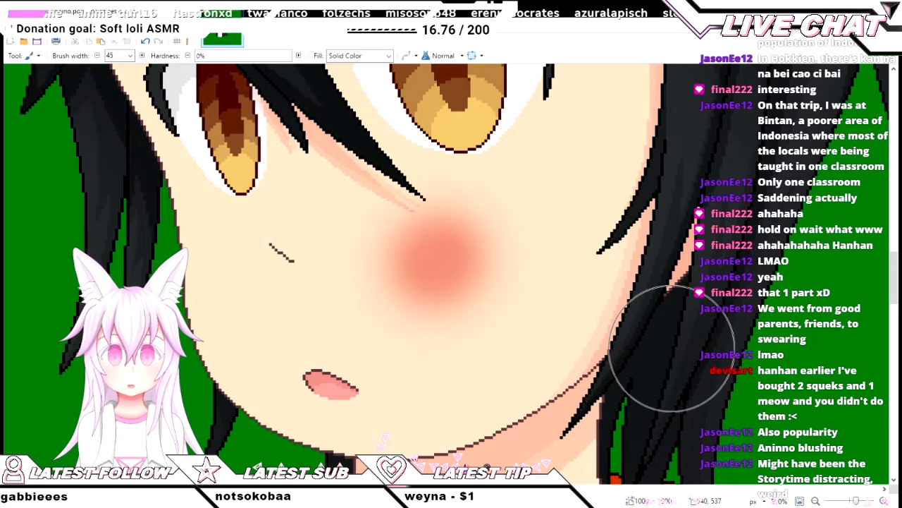
key(ctrl+z)
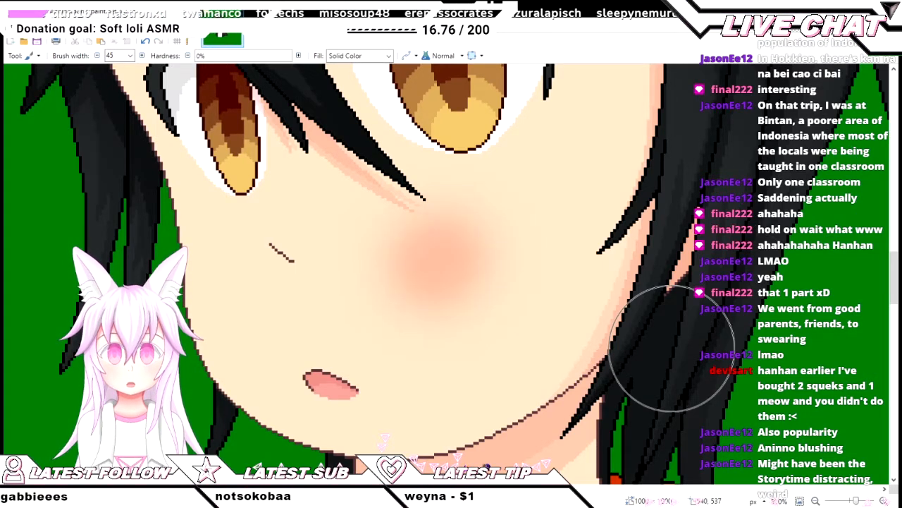
key(ctrl+z)
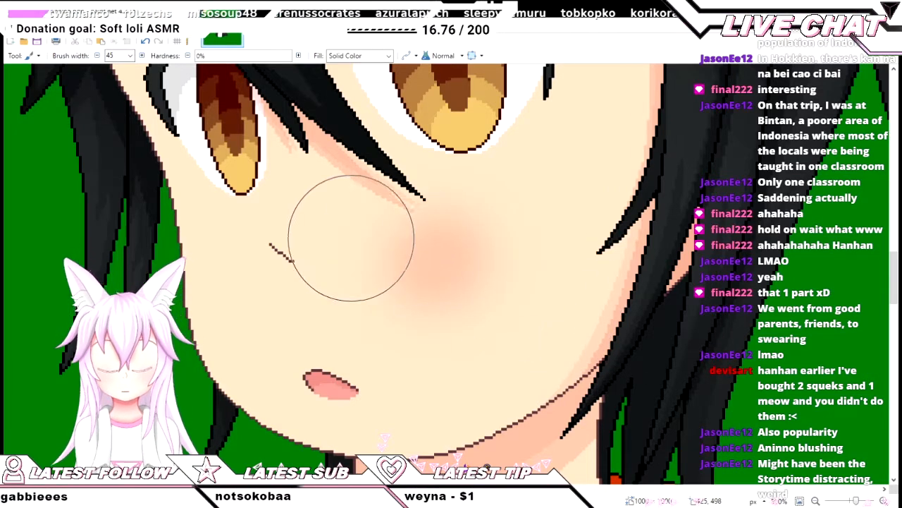
- Delete the leftover blush test inside a rectangular selection around the face
scroll(350, 237, down, 5)
key(m)
mouse_move(219, 103)
mouse_down()
mouse_move(381, 278)
mouse_move(540, 390)
mouse_up()
key(Delete)
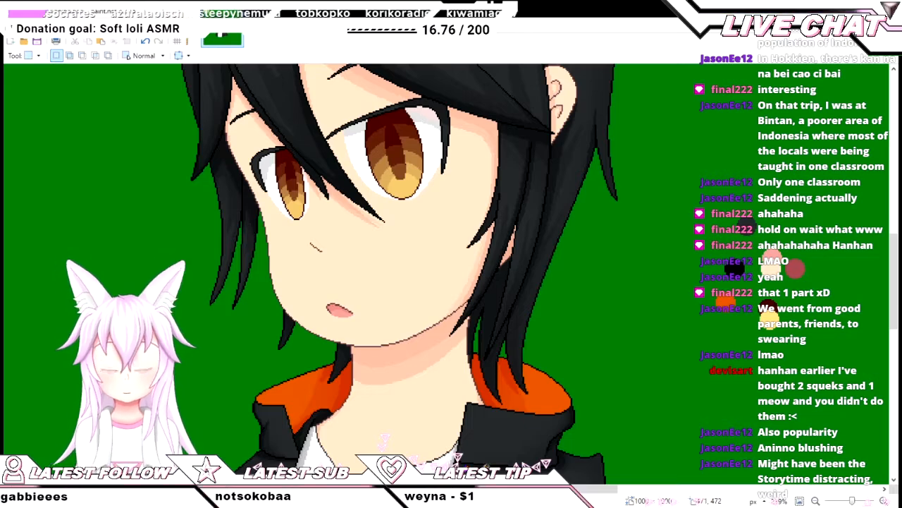
- Paint a soft blush across the cheek below the larger eye and on the far cheek with the 45 px Paintbrush
key(b)
scroll(381, 205, up, 3)
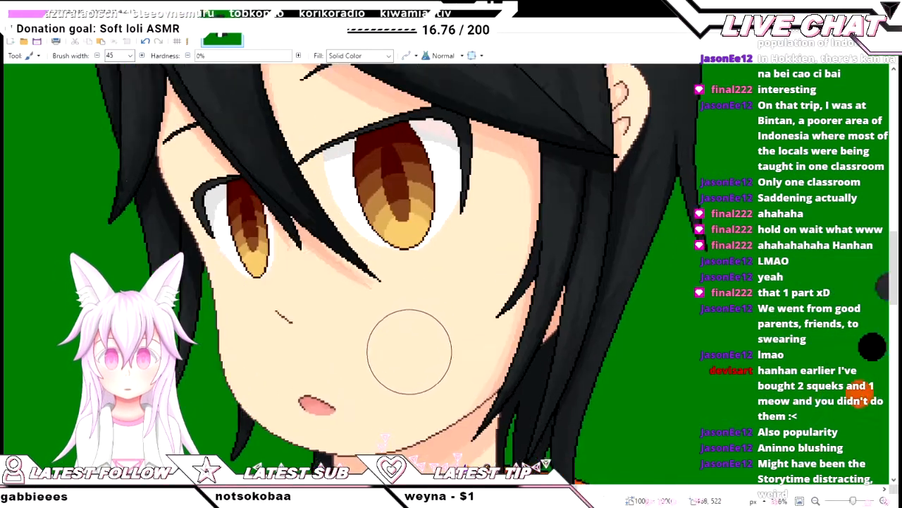
scroll(409, 351, up, 1)
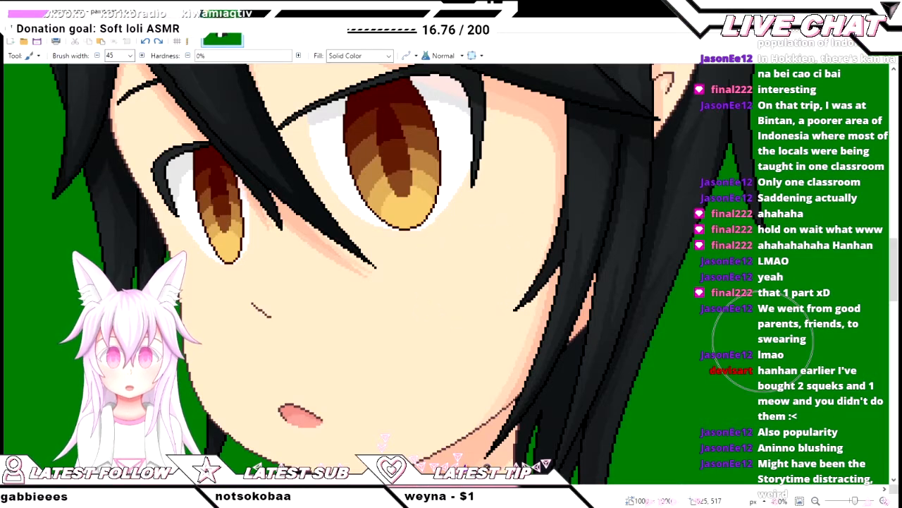
mouse_move(475, 274)
mouse_down()
mouse_move(397, 307)
mouse_move(397, 296)
mouse_move(438, 293)
mouse_move(489, 265)
mouse_up()
key(ctrl+z)
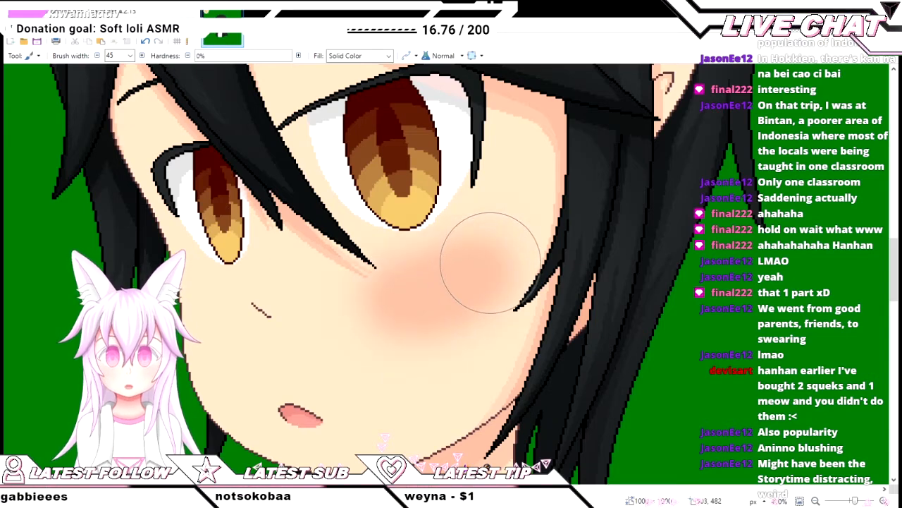
scroll(412, 294, left, 3)
drag(383, 316, 396, 318)
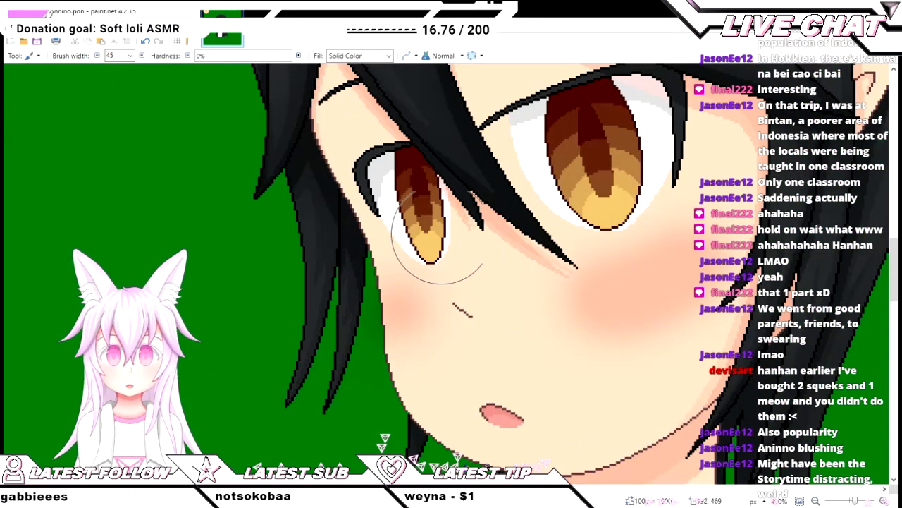
- Examine the blush on both cheeks against the whole portrait at different magnifications
scroll(585, 243, down, 3)
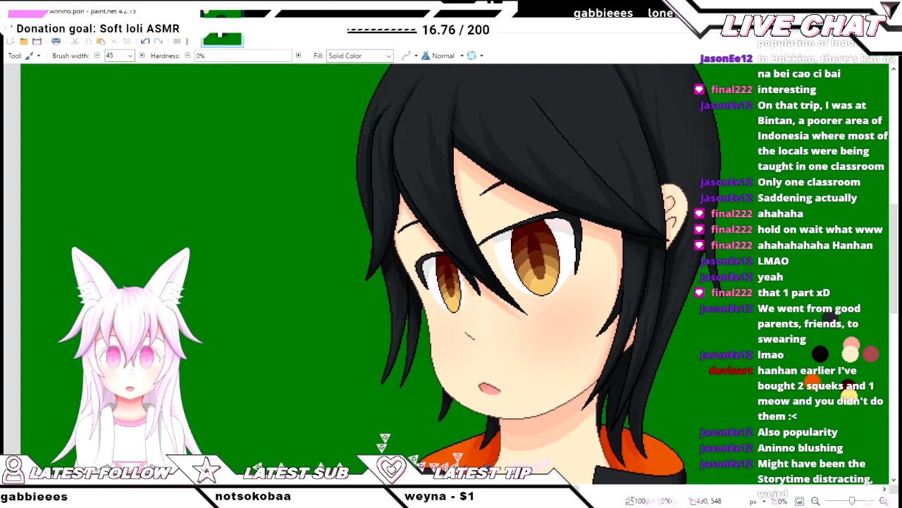
scroll(572, 385, down, 2)
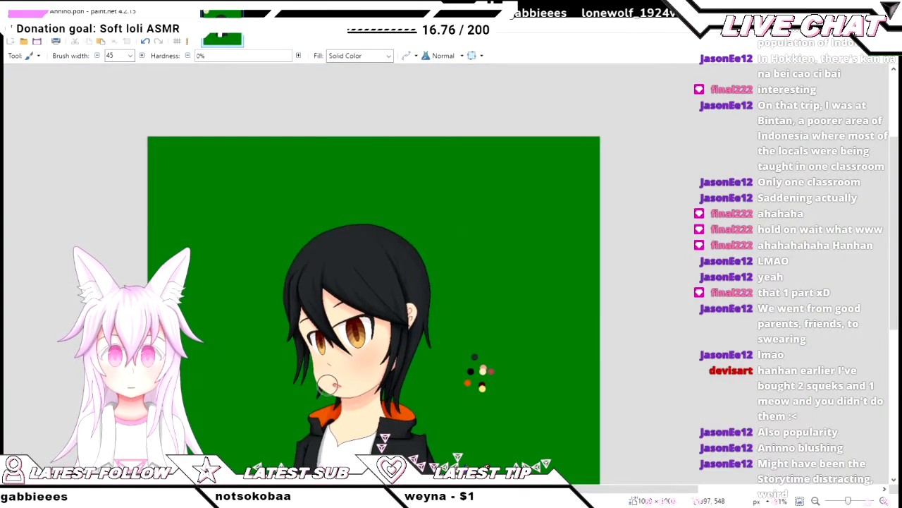
scroll(327, 371, up, 3)
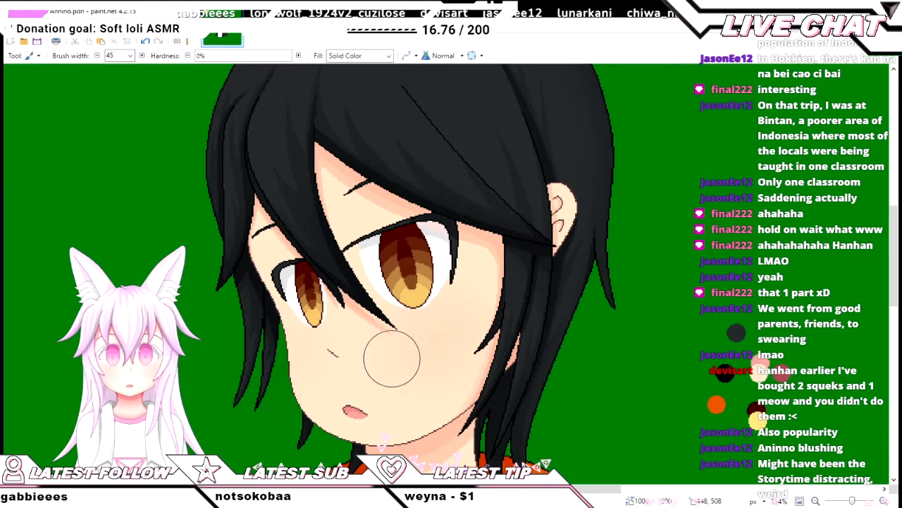
scroll(522, 352, down, 3)
scroll(528, 347, up, 4)
scroll(403, 306, up, 2)
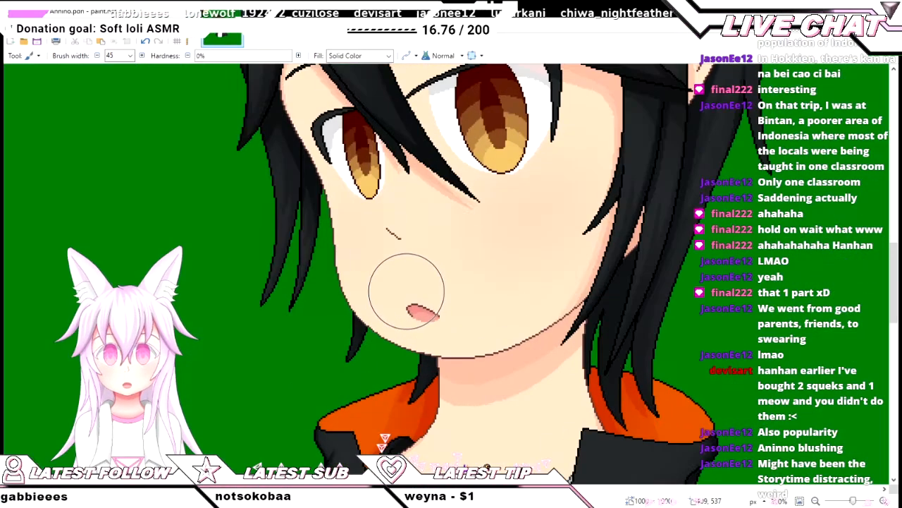
scroll(409, 306, down, 1)
scroll(377, 310, down, 1)
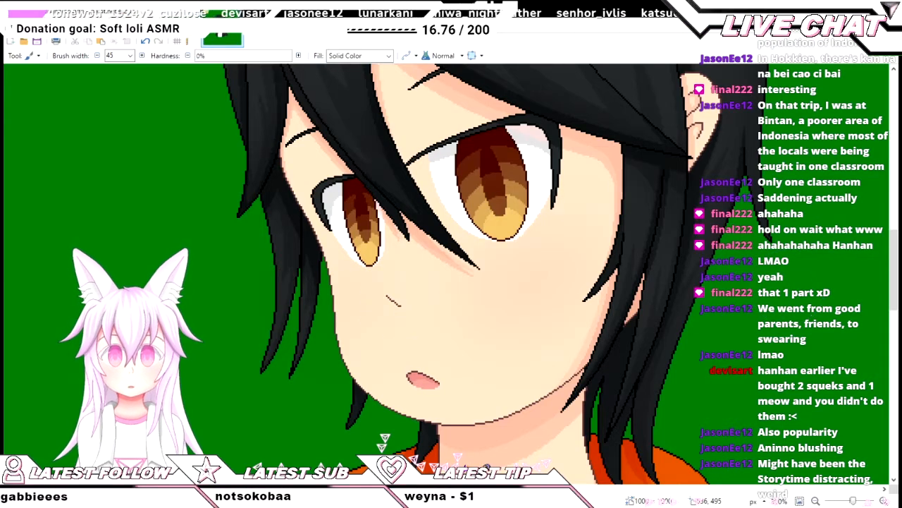
- Select the skin area of the neck and upper chest with the Magic Wand at 0% tolerance
key(s)
click(469, 316)
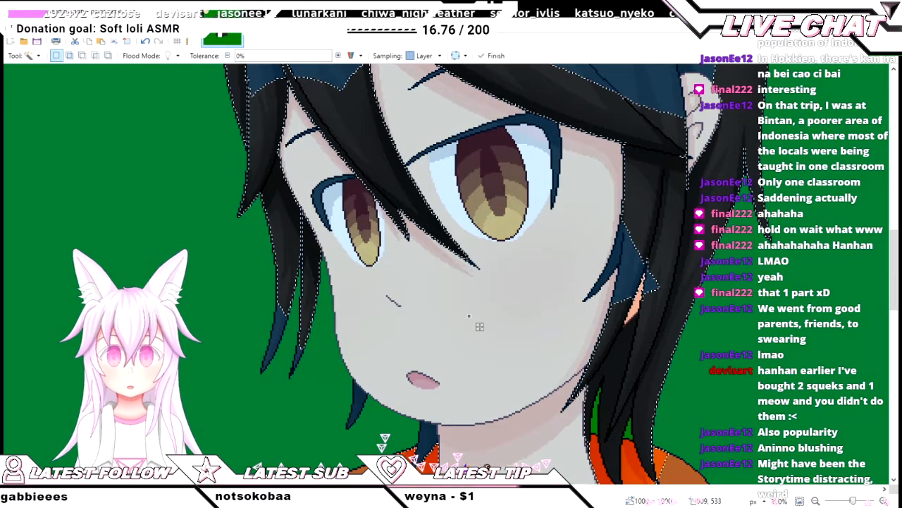
scroll(469, 317, down, 2)
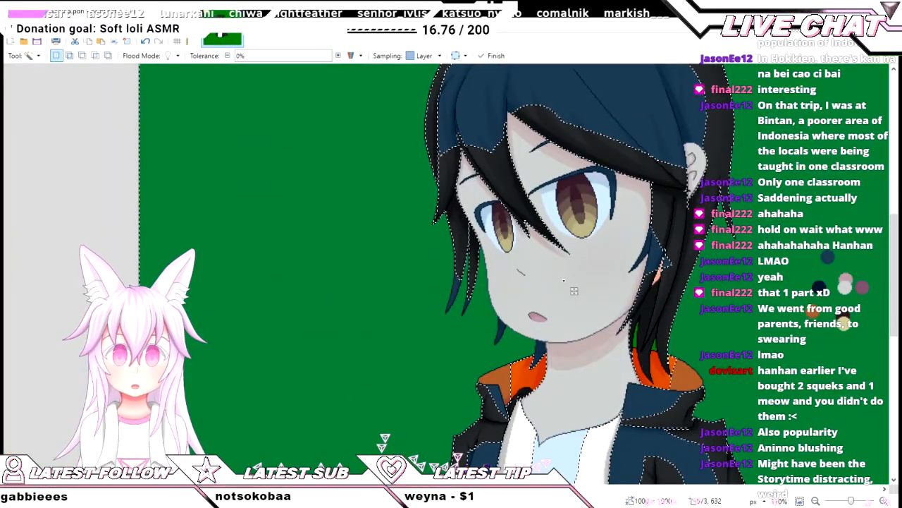
click(573, 291)
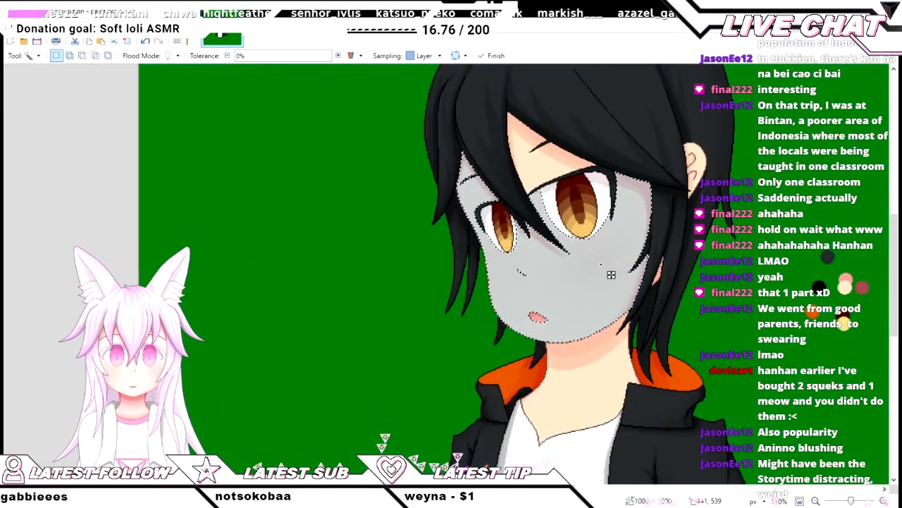
click(604, 385)
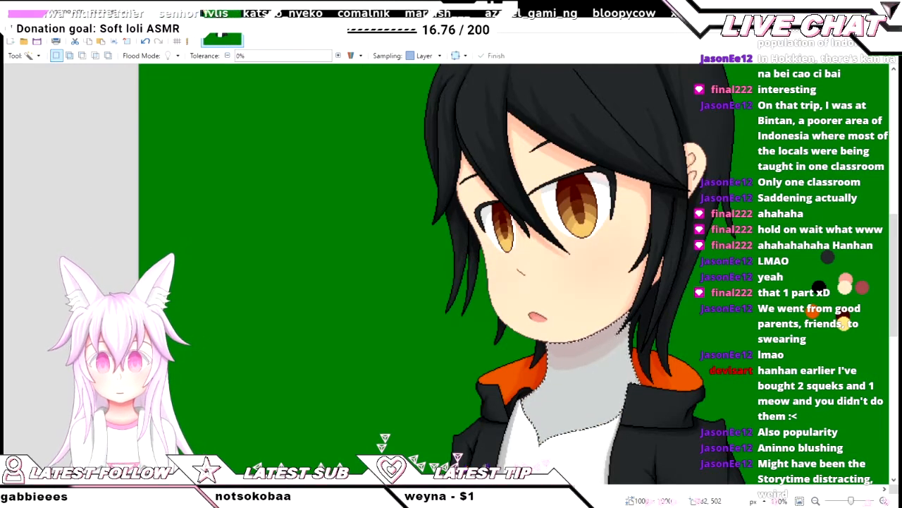
- Switch to the Paintbrush with the neck area still selected and set its width to 85 px
key(b)
key(ctrl+bracketright)
key(ctrl+bracketright)
key(ctrl+bracketright)
key(ctrl+bracketright)
key(ctrl+bracketright)
key(ctrl+bracketright)
key(ctrl+bracketright)
key(ctrl+bracketright)
scroll(153, 146, right, 3)
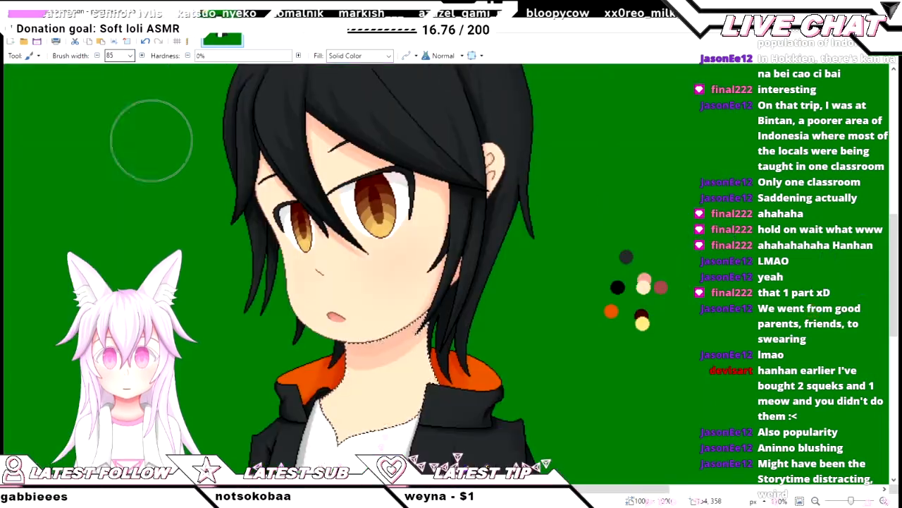
- Examine the skin shading on the neck and upper chest up close and against the rest of the portrait
scroll(357, 289, up, 3)
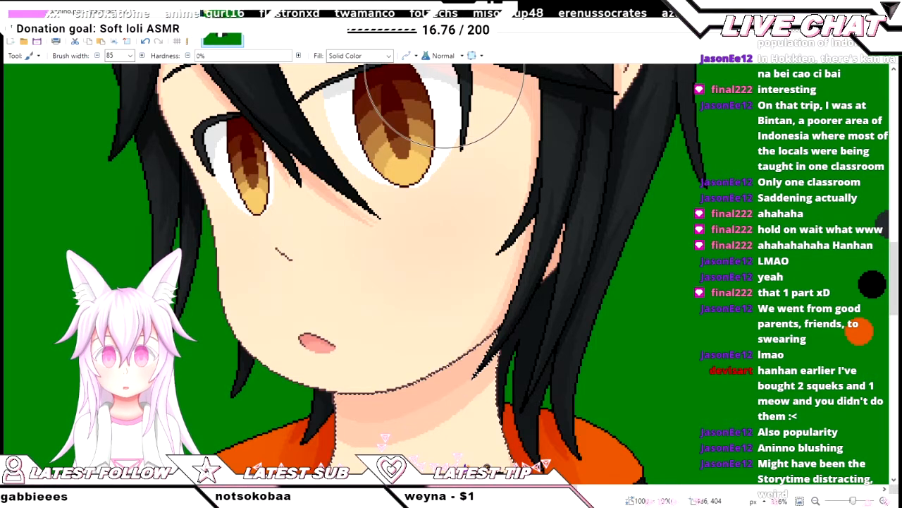
scroll(475, 204, left, 1)
scroll(503, 261, down, 1)
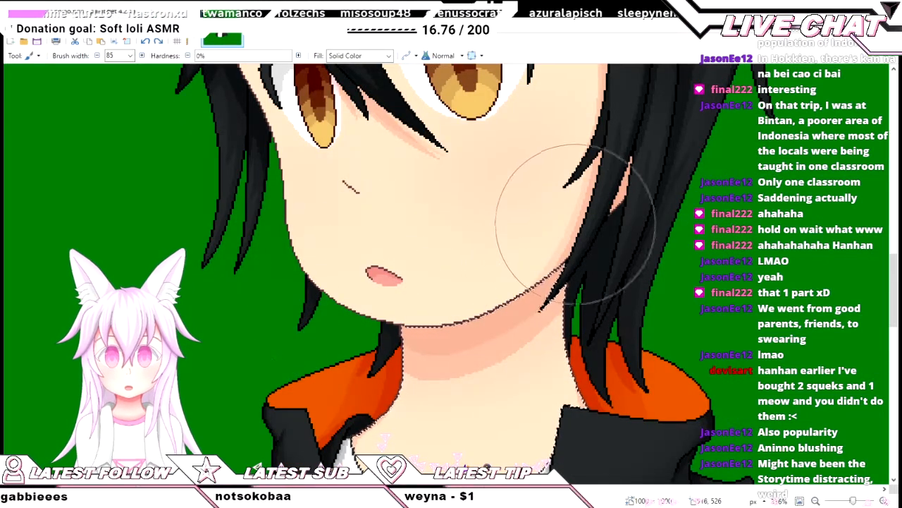
scroll(606, 282, down, 1)
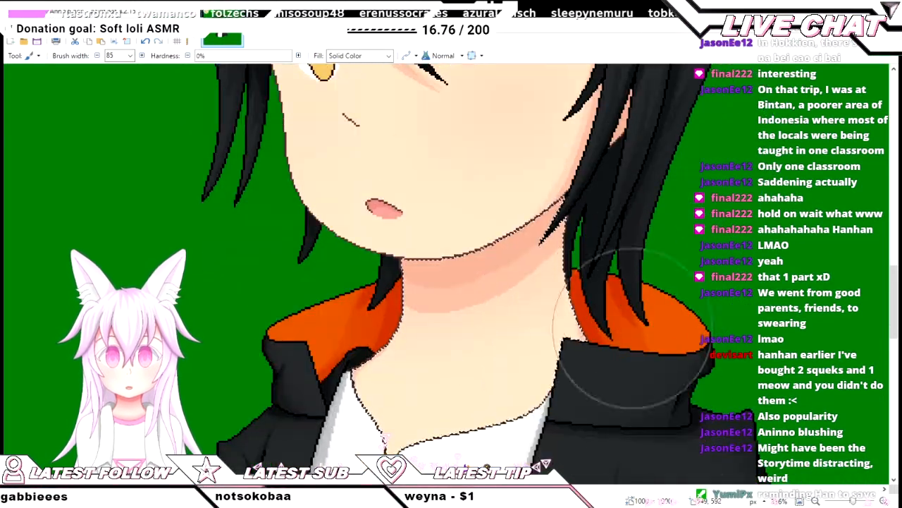
scroll(303, 198, down, 2)
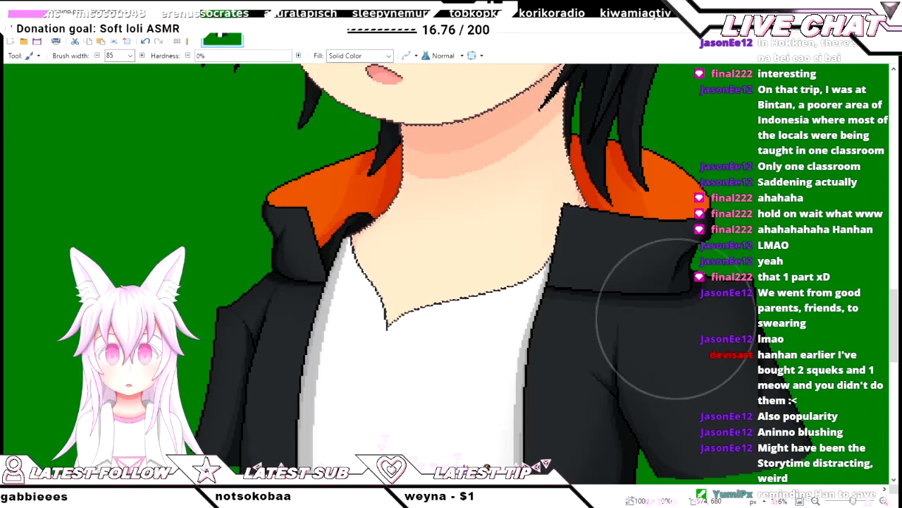
scroll(677, 317, up, 2)
scroll(666, 316, right, 2)
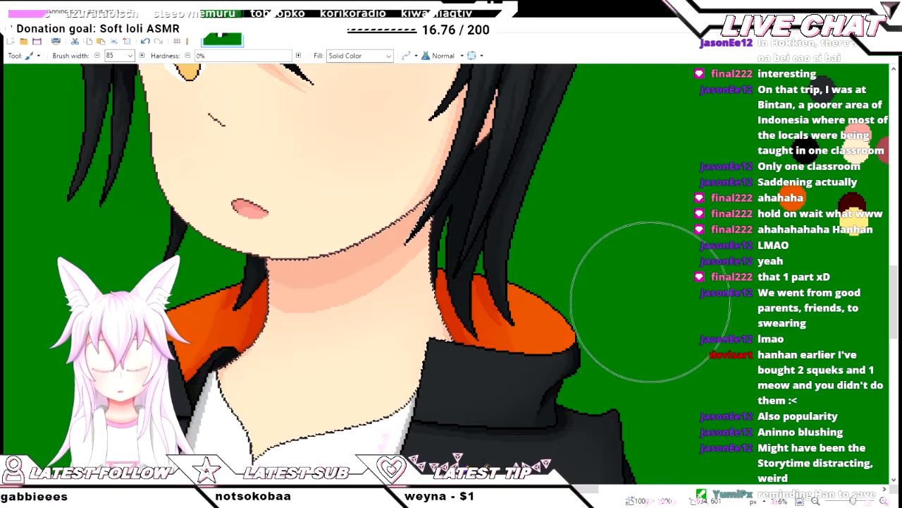
scroll(599, 310, up, 3)
scroll(474, 270, down, 2)
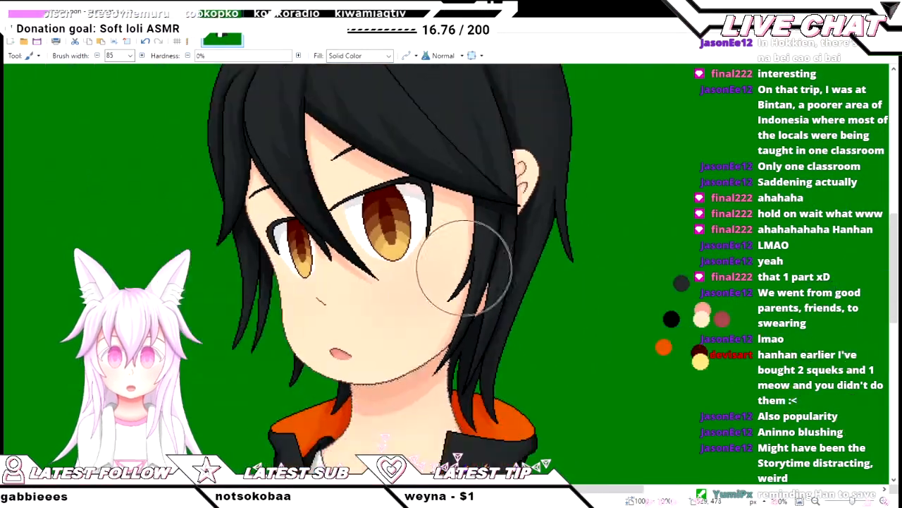
- Select the face skin with the Magic Wand at 0% tolerance and switch back to the Paintbrush
key(f)
click(385, 416)
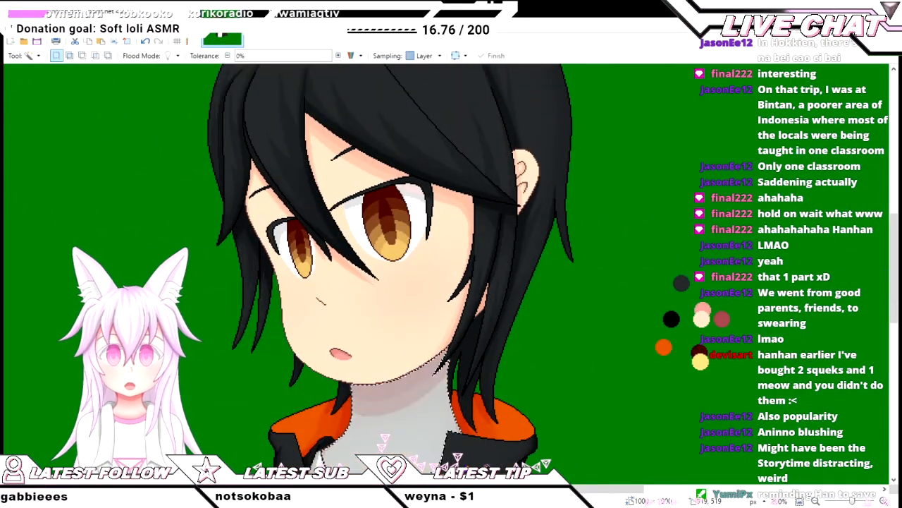
click(408, 306)
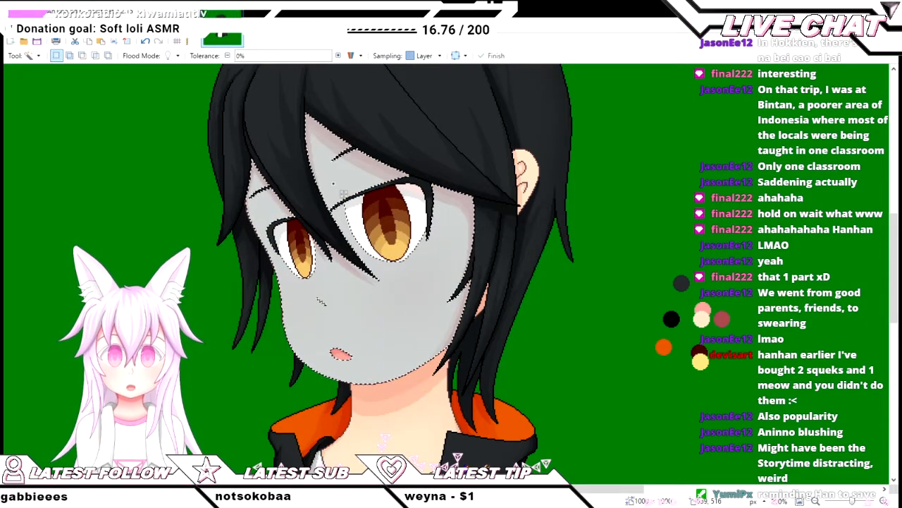
key(b)
scroll(392, 185, up, 1)
scroll(361, 161, left, 1)
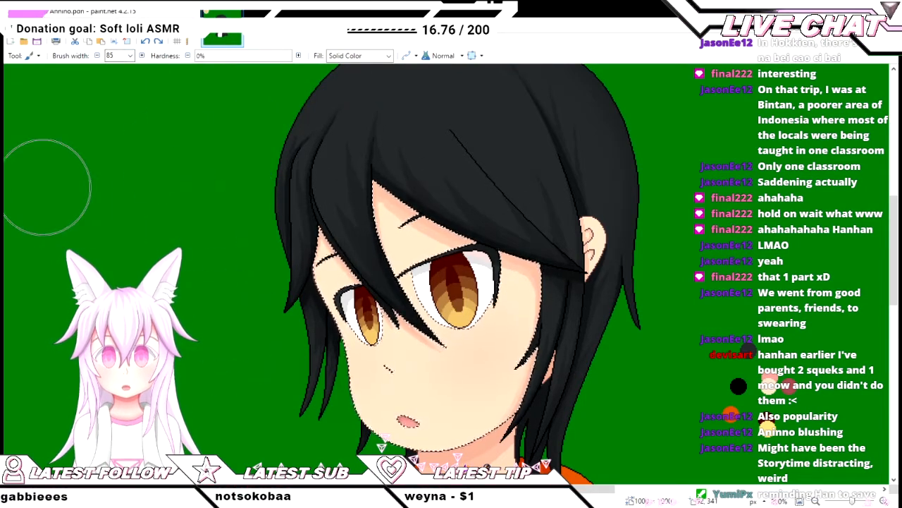
- Reduce the Paintbrush width to 35 px for the selected face skin around the far eyebrow and temple
key(k)
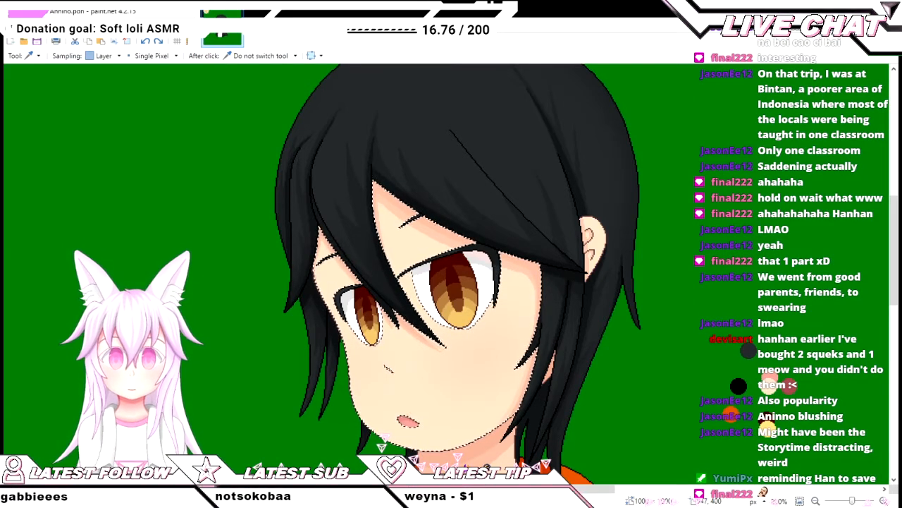
key(b)
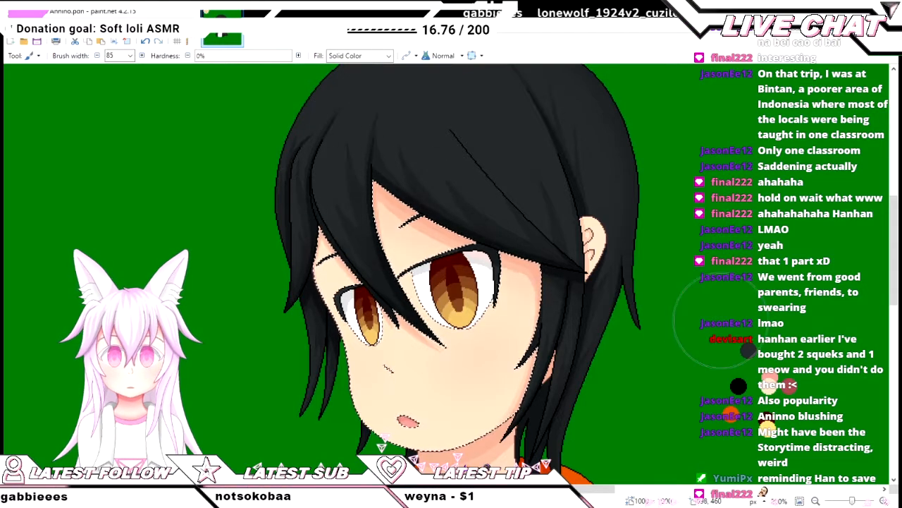
scroll(673, 335, down, 2)
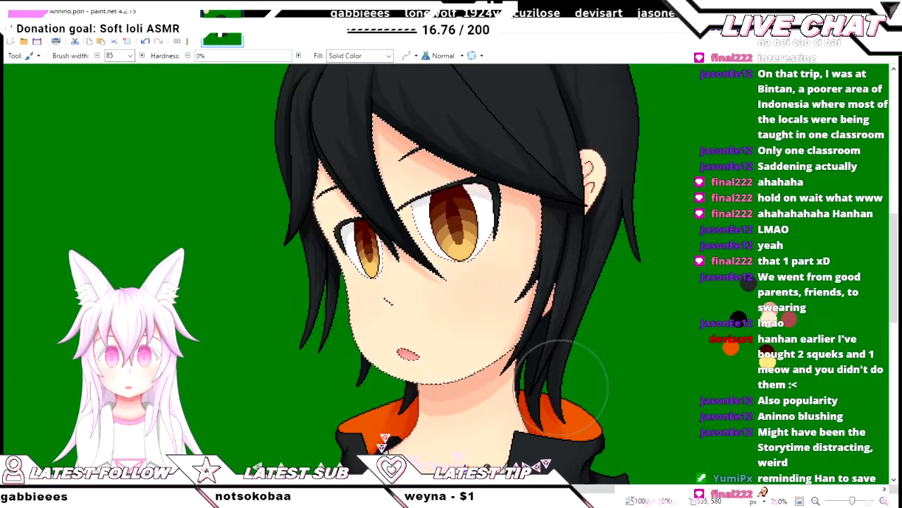
scroll(578, 388, left, 4)
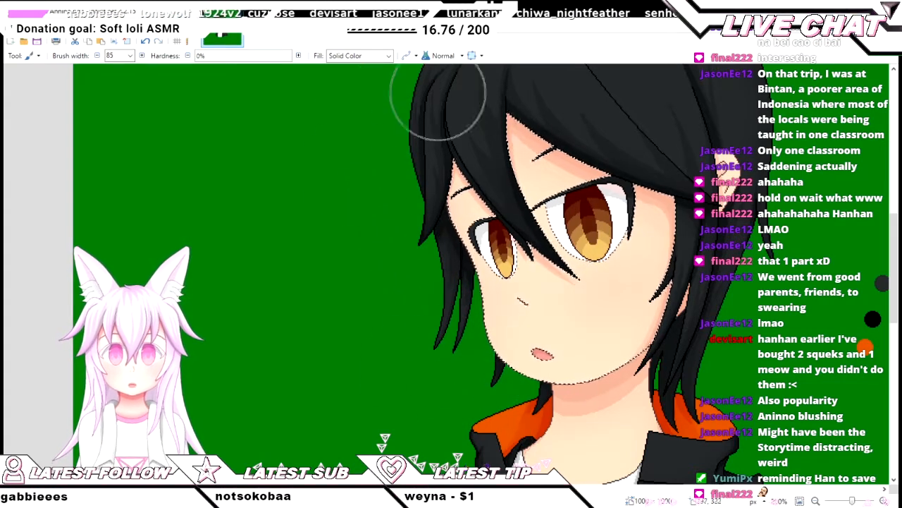
key(ctrl+bracketleft)
key(ctrl+bracketleft)
key(ctrl+bracketleft)
key(ctrl+bracketleft)
key(ctrl+bracketleft)
key(ctrl+bracketleft)
key(ctrl+bracketleft)
scroll(532, 233, up, 2)
scroll(404, 212, up, 2)
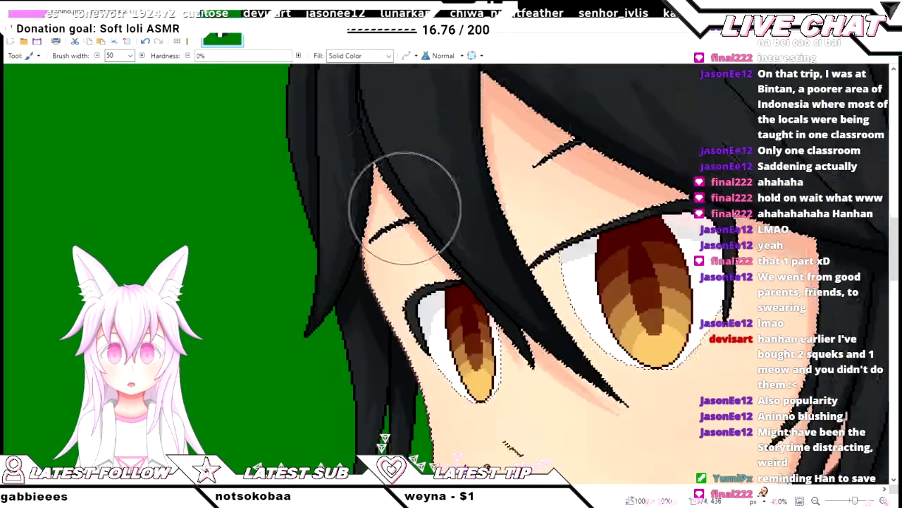
key(ctrl+bracketleft)
key(ctrl+bracketleft)
key(ctrl+bracketleft)
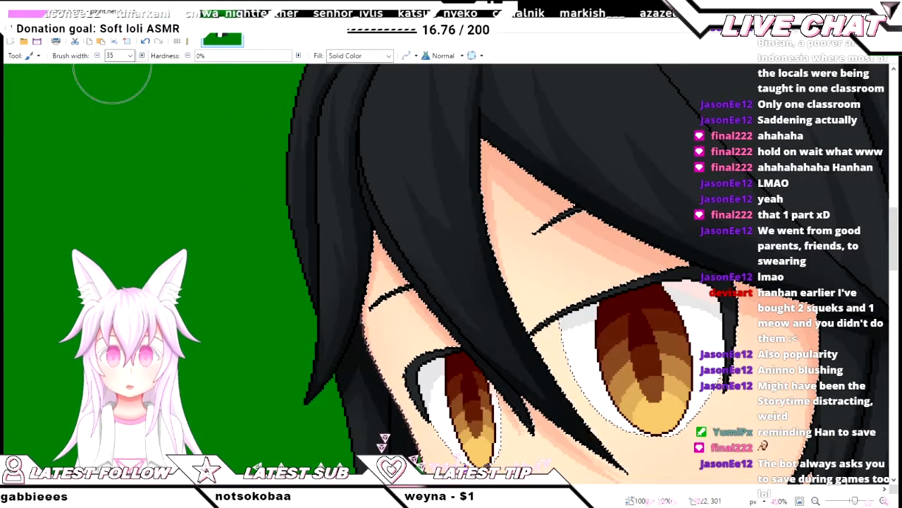
- Select the neck and upper chest skin with the Magic Wand at 0% tolerance and return to the Paintbrush
scroll(451, 254, down, 4)
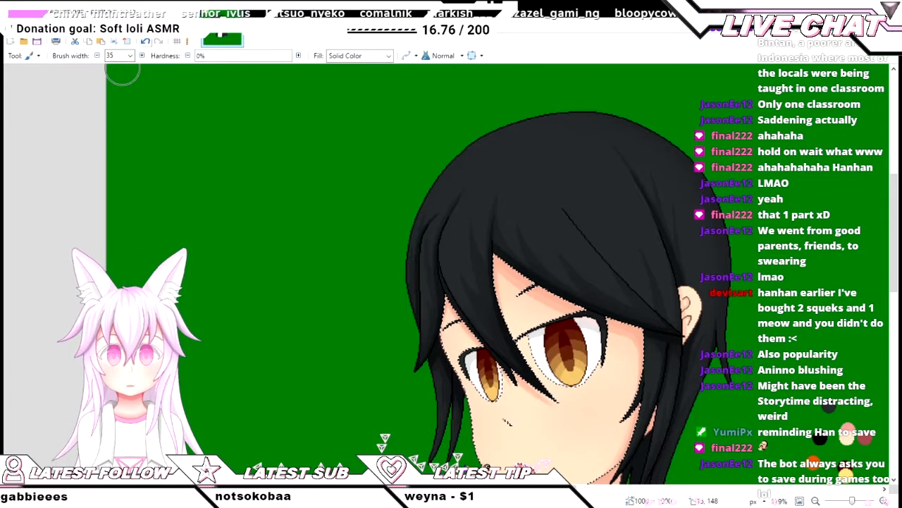
scroll(369, 278, down, 3)
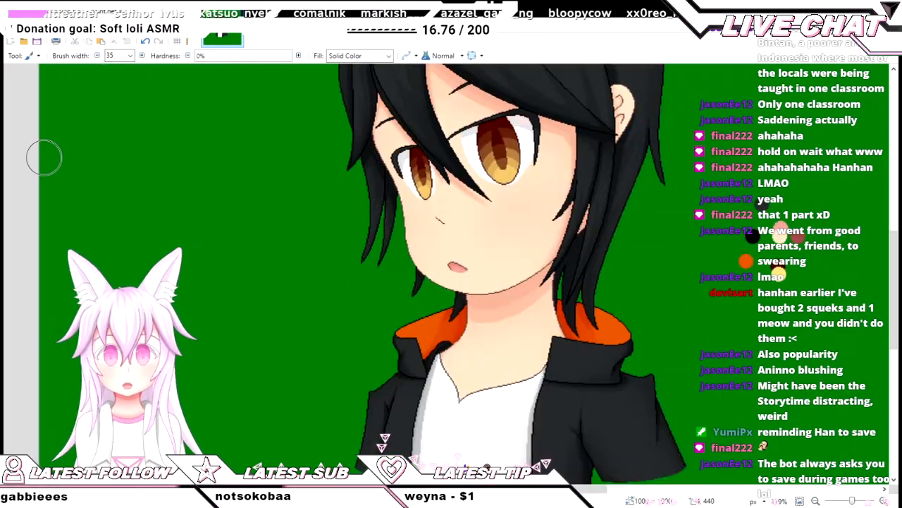
key(s)
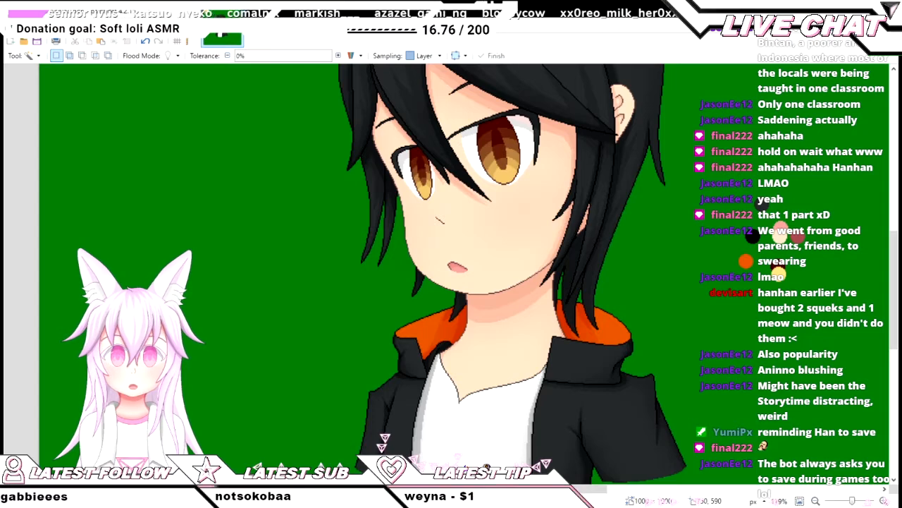
click(511, 363)
drag(511, 363, 377, 363)
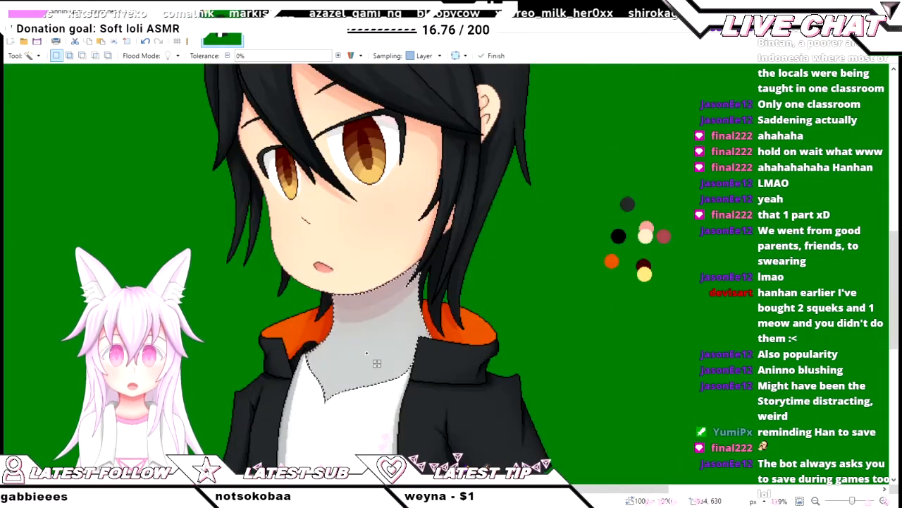
key(b)
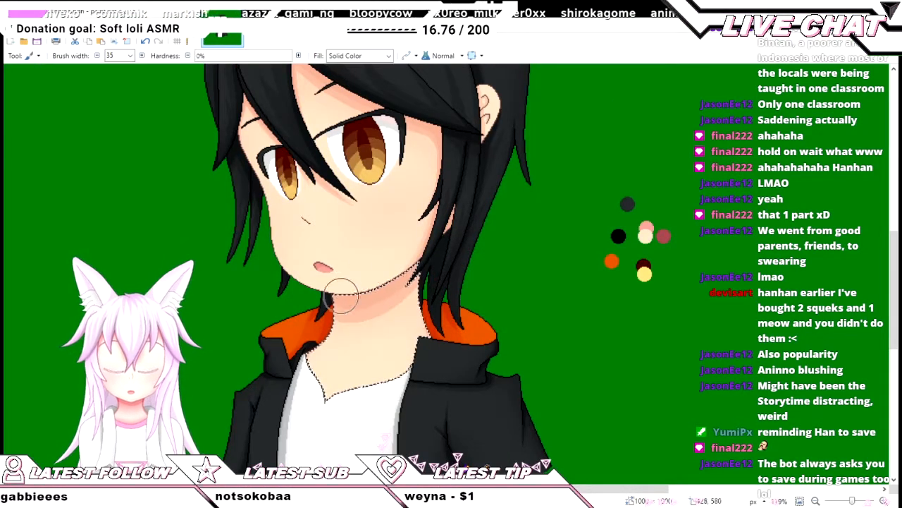
- Increase the Paintbrush width to 80 px for the selected neck skin and check the neck against the whole head
scroll(304, 235, down, 1)
scroll(118, 56, down, 5)
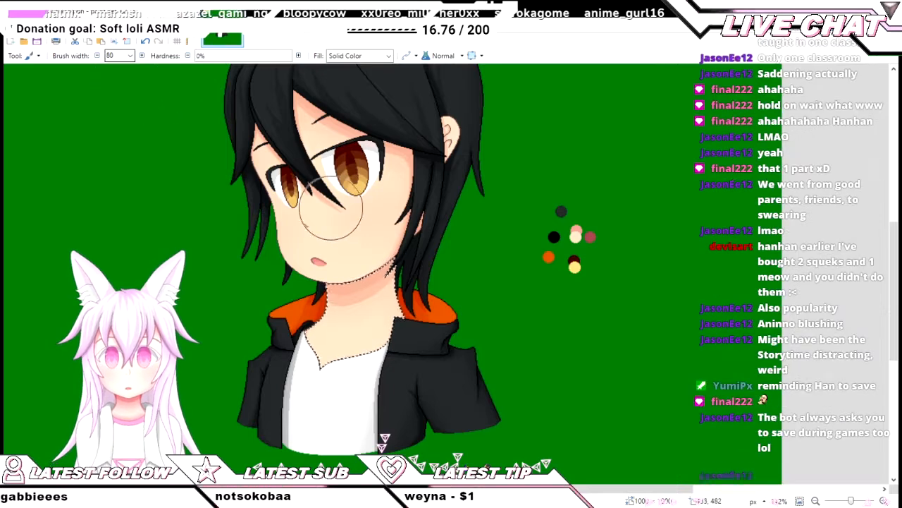
scroll(296, 227, up, 2)
key(bracketright)
key(bracketright)
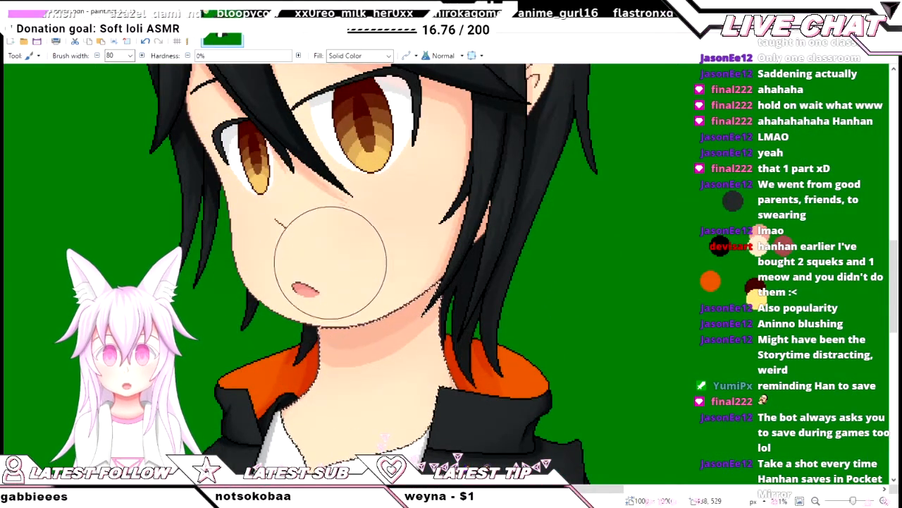
scroll(336, 272, left, 1)
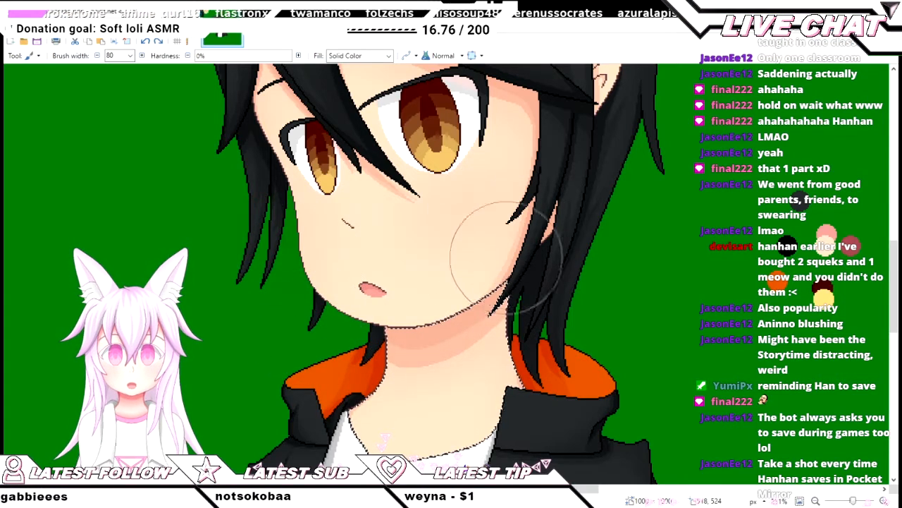
scroll(319, 245, down, 3)
scroll(247, 270, up, 2)
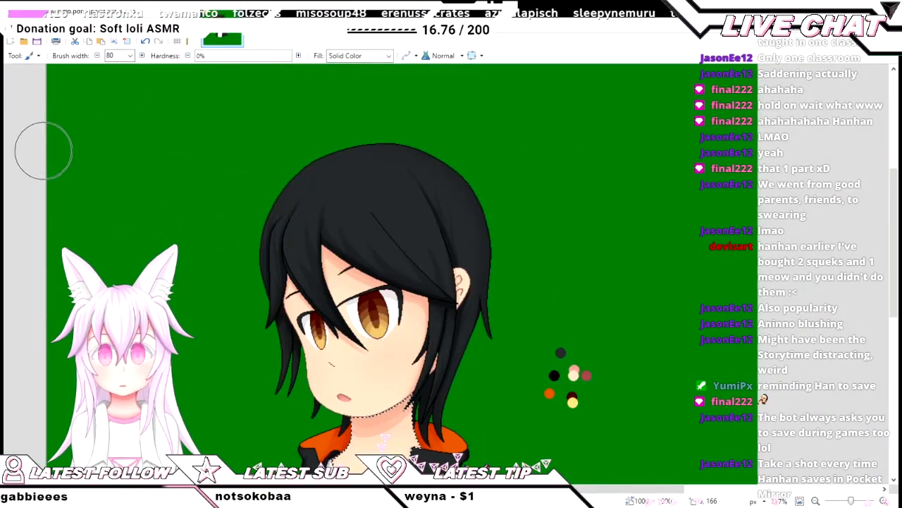
- Select the ear's skin with the Magic Wand at 0% tolerance and switch to the 80 px Paintbrush
key(k)
scroll(44, 177, left, 3)
scroll(512, 279, up, 3)
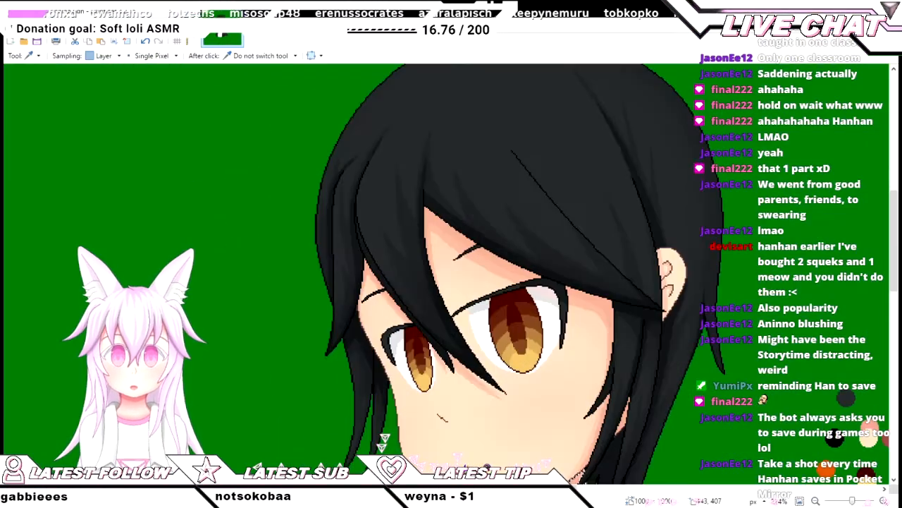
scroll(512, 278, down, 2)
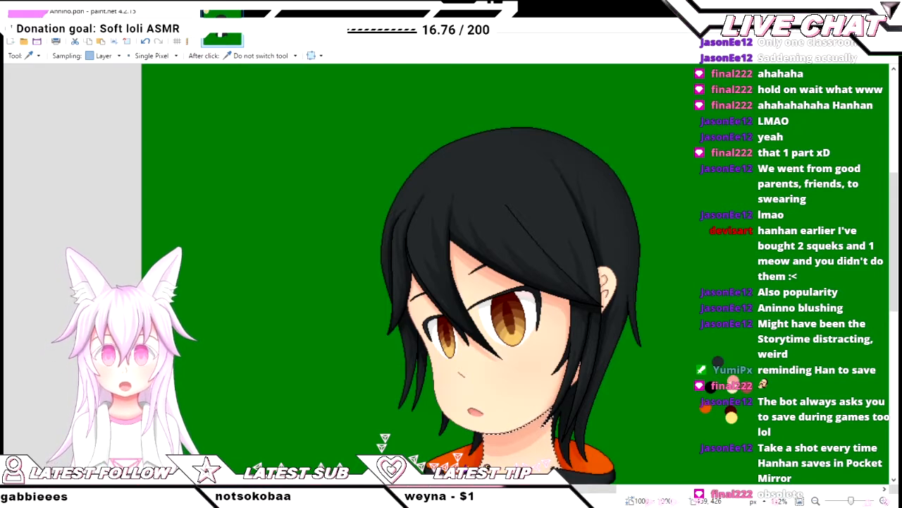
key(ctrl+plus)
key(f)
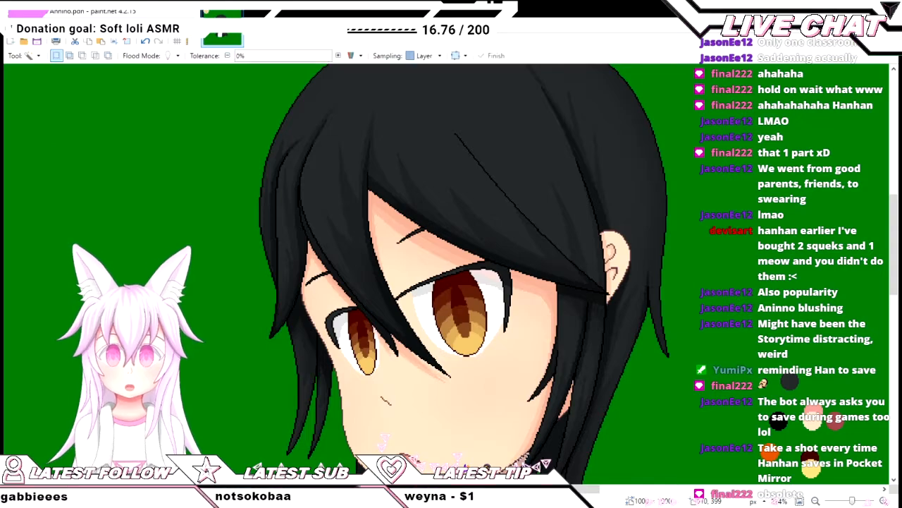
click(636, 272)
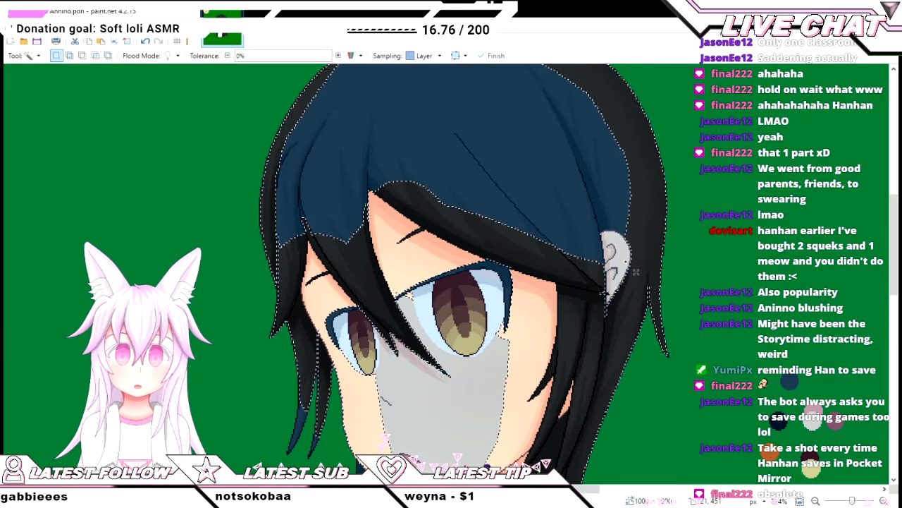
click(615, 258)
scroll(615, 258, up, 5)
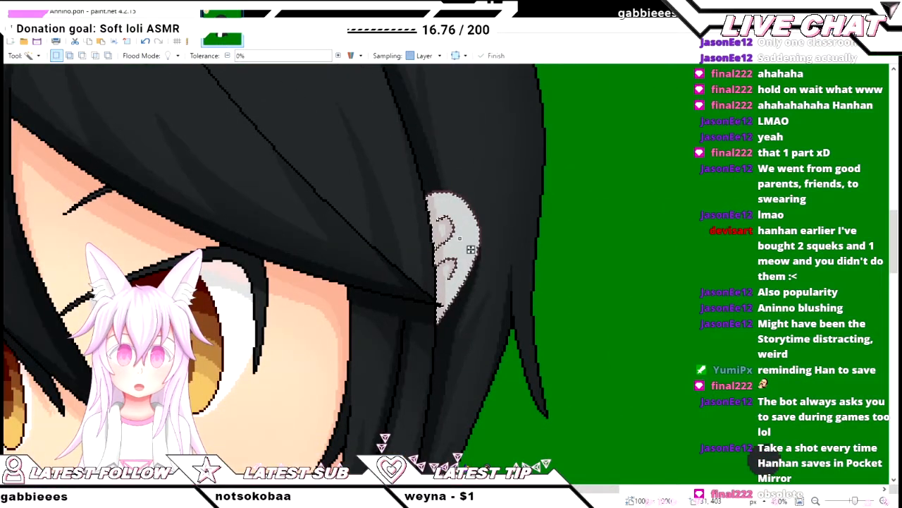
key(b)
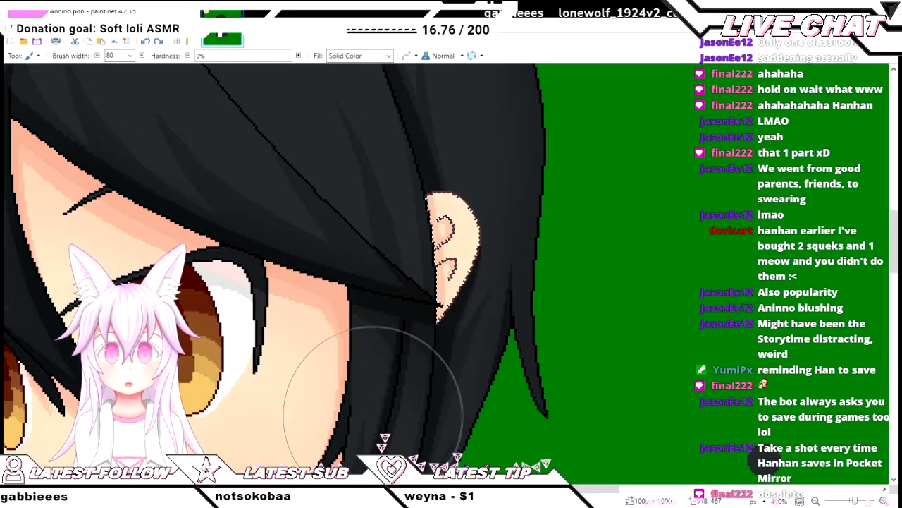
- Clear the ear selection and examine the whole portrait, from the jacket and neck up to the eyes and fringe
key(ctrl+d)
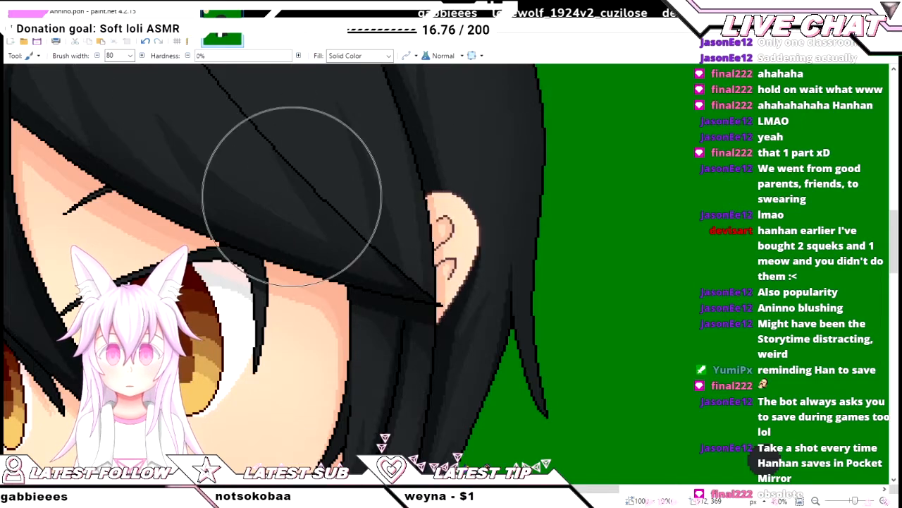
key(ctrl+b)
scroll(415, 346, up, 2)
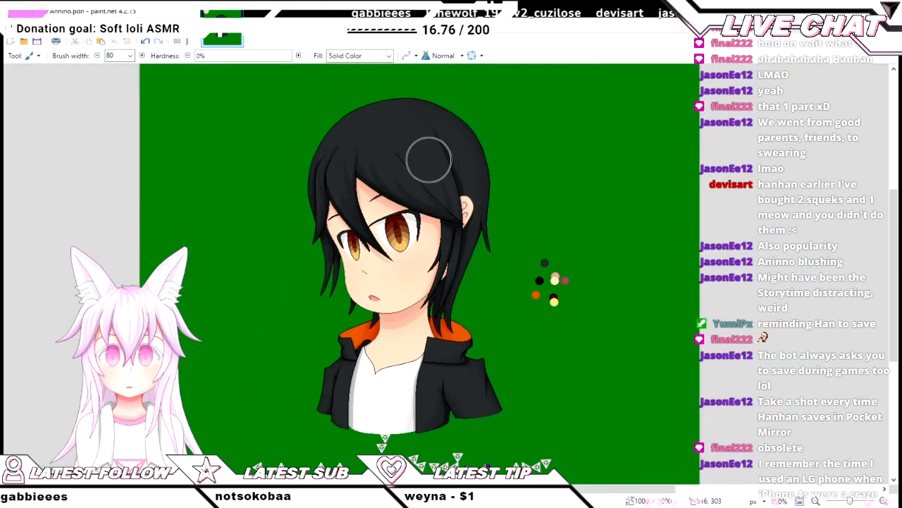
scroll(417, 358, up, 3)
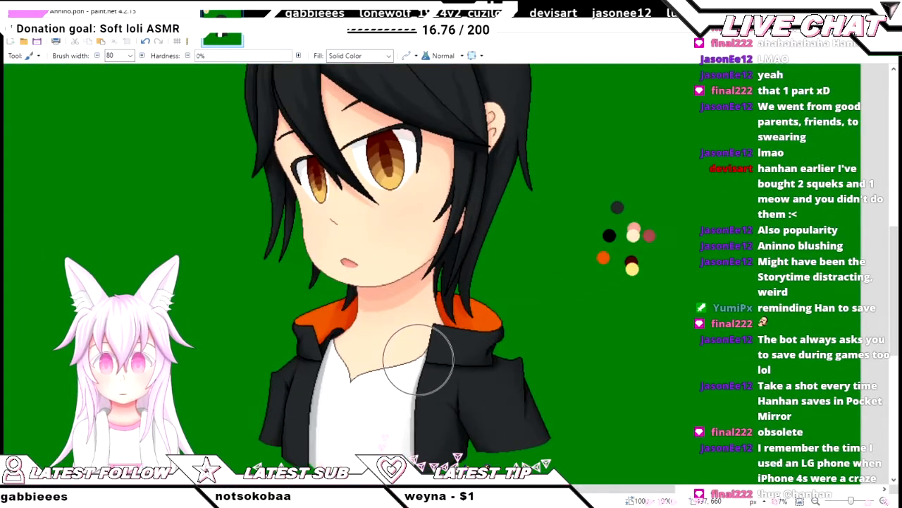
scroll(418, 360, left, 4)
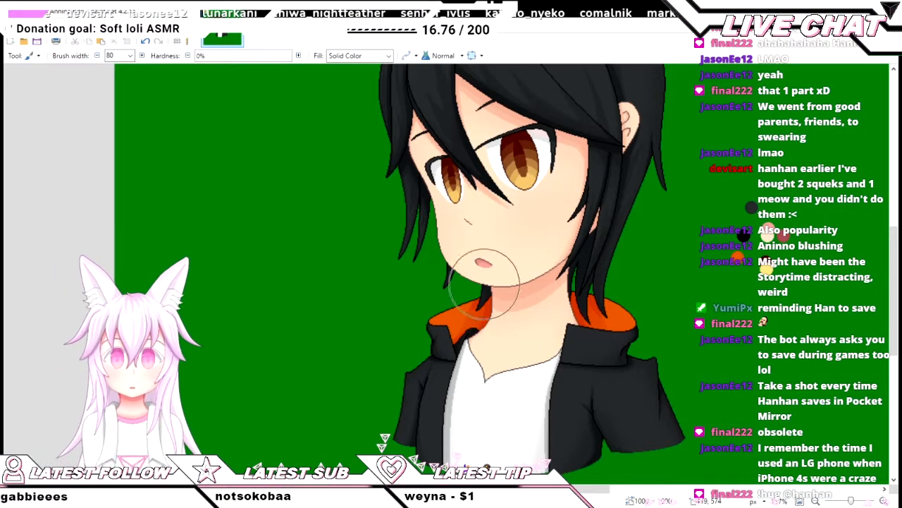
scroll(465, 249, up, 2)
scroll(451, 232, down, 2)
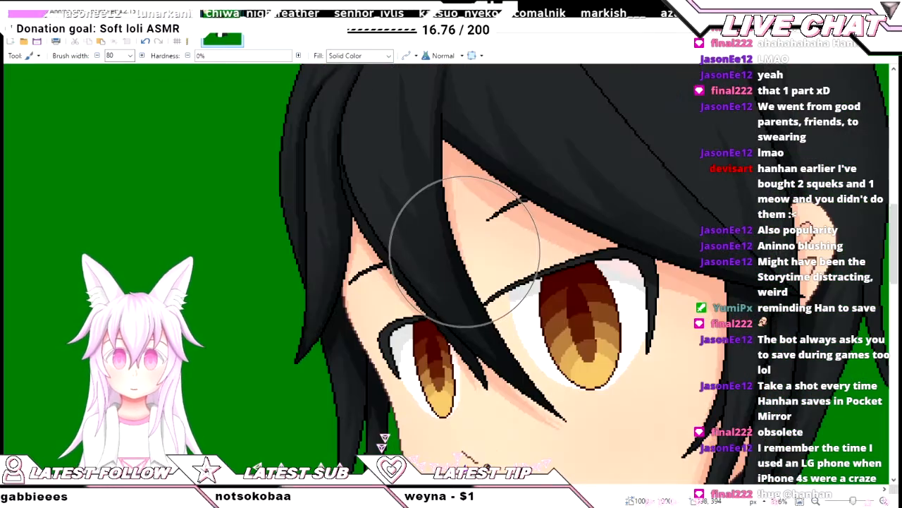
- Examine the whole portrait, comparing the fringe, eyes, ear, face and neck shading with the jacket and shirt
scroll(423, 239, down, 1)
scroll(557, 304, up, 2)
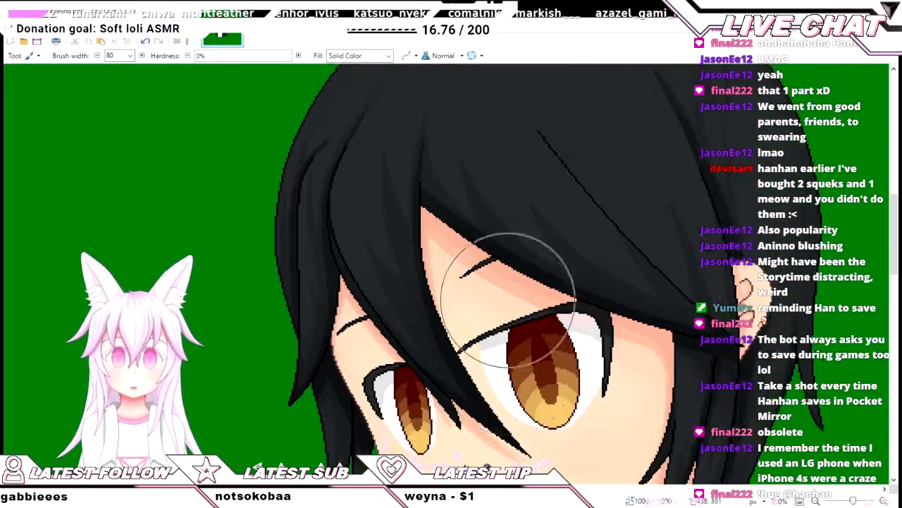
scroll(383, 221, up, 2)
scroll(312, 282, down, 2)
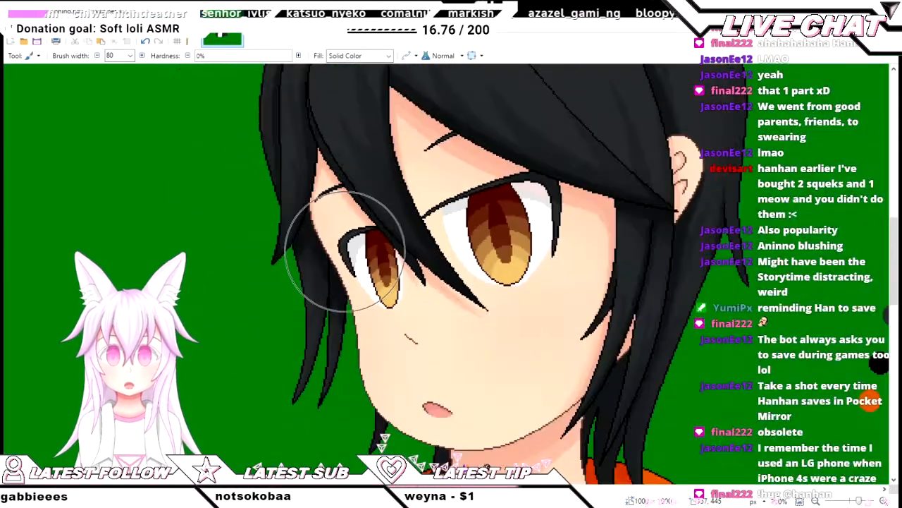
scroll(483, 286, down, 2)
scroll(463, 282, down, 3)
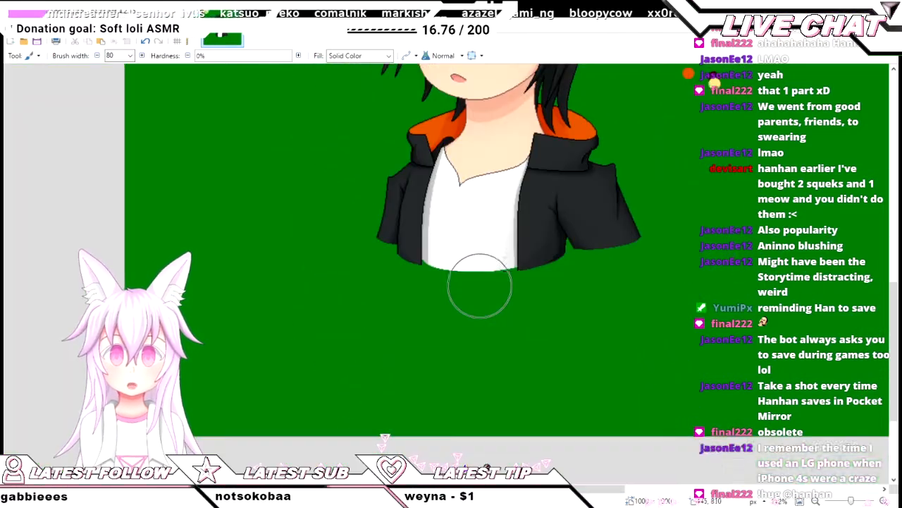
scroll(500, 275, up, 1)
scroll(502, 278, up, 2)
scroll(502, 279, down, 2)
scroll(504, 272, up, 2)
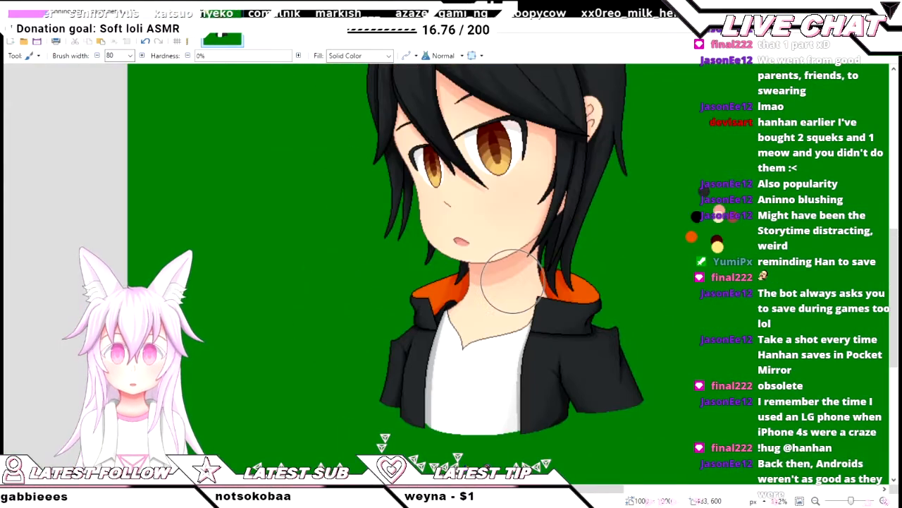
scroll(528, 276, up, 1)
scroll(536, 258, up, 1)
scroll(510, 165, up, 1)
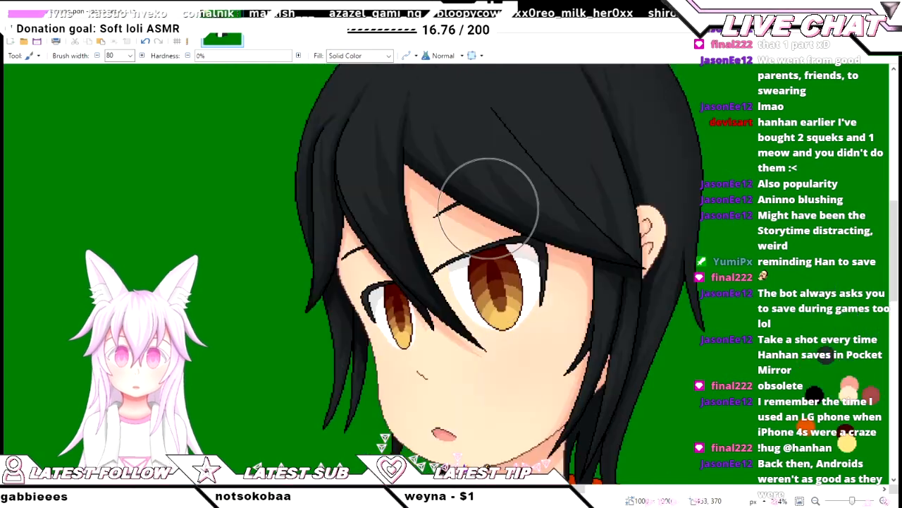
scroll(494, 222, up, 1)
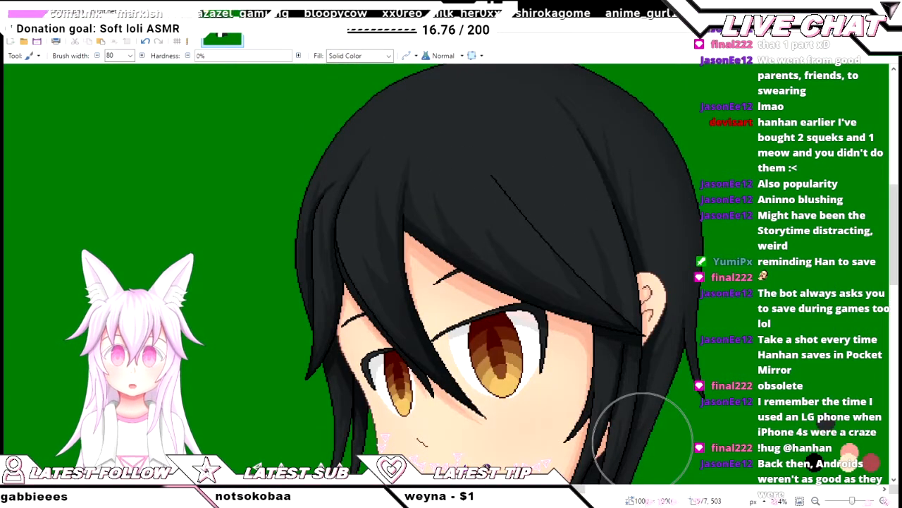
scroll(562, 358, down, 2)
scroll(543, 332, down, 2)
scroll(514, 298, up, 3)
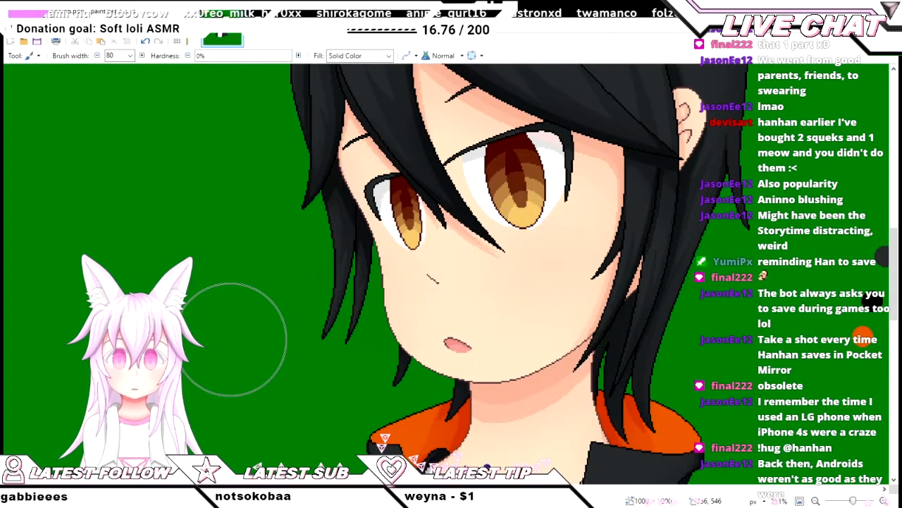
scroll(392, 303, up, 1)
scroll(443, 286, down, 2)
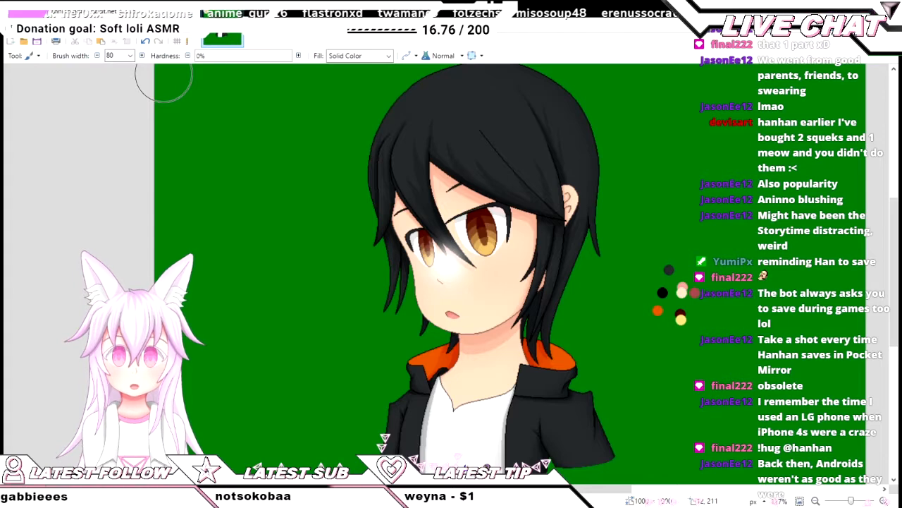
- Undo the last two painting changes, redo one of them and check the face close up and within the whole portrait
key(ctrl+z)
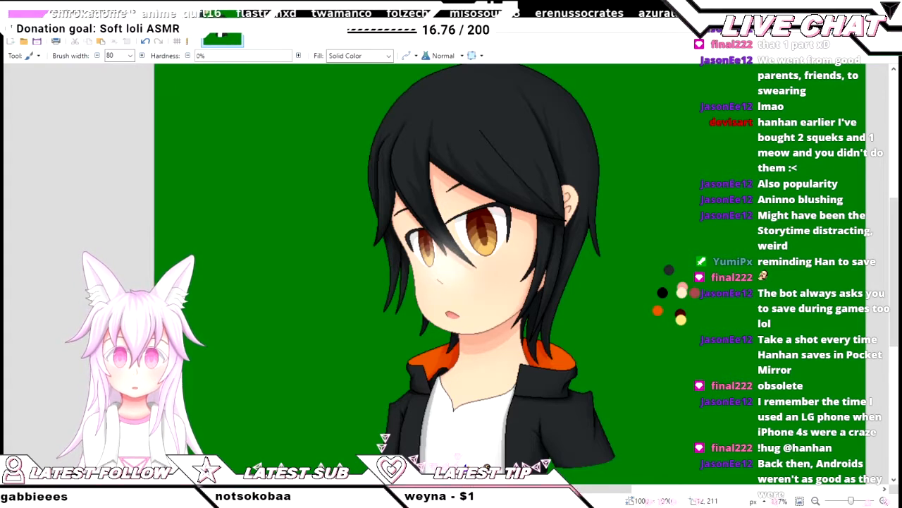
key(ctrl+z)
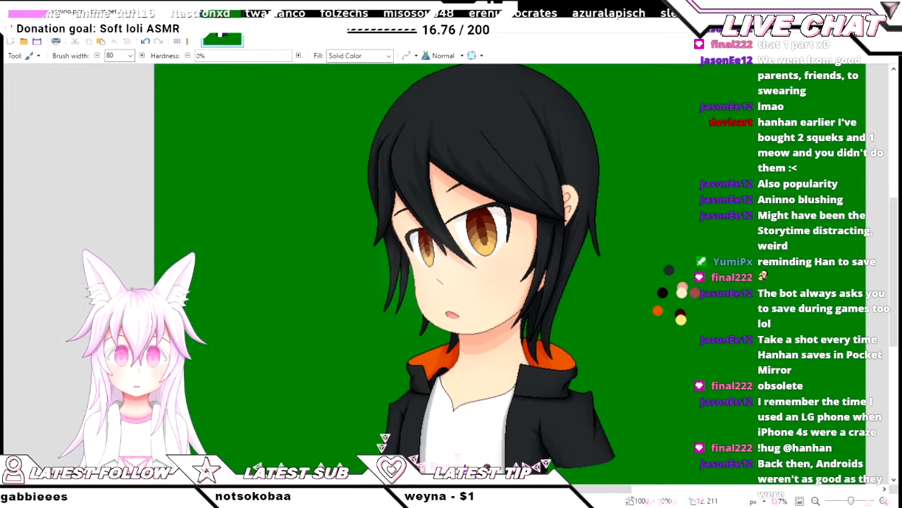
key(ctrl+y)
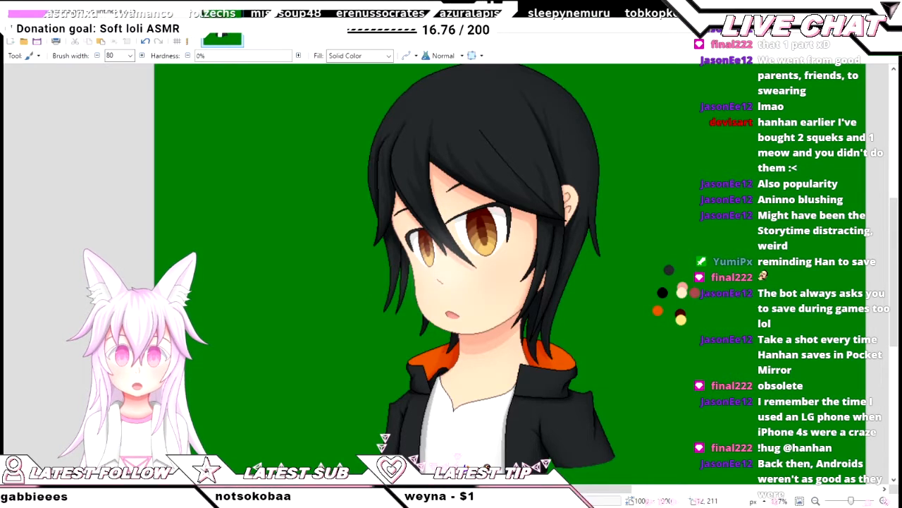
scroll(458, 298, up, 4)
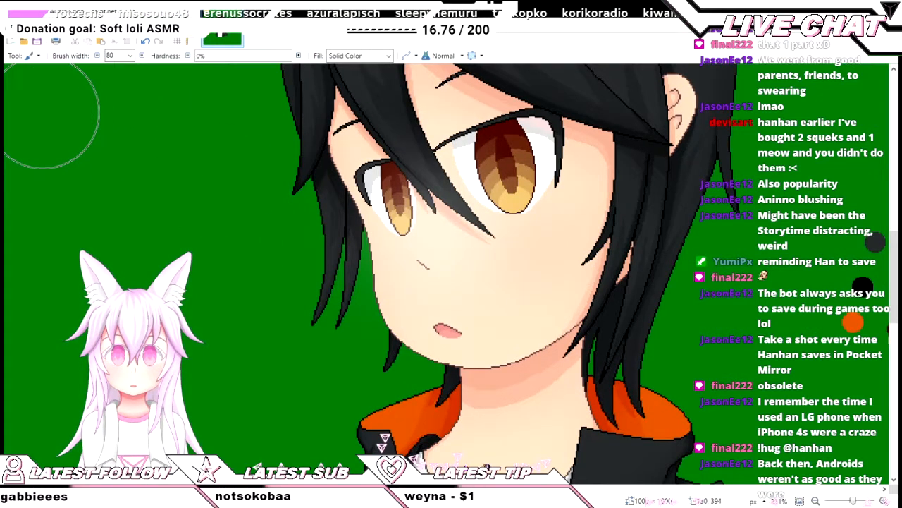
key(m)
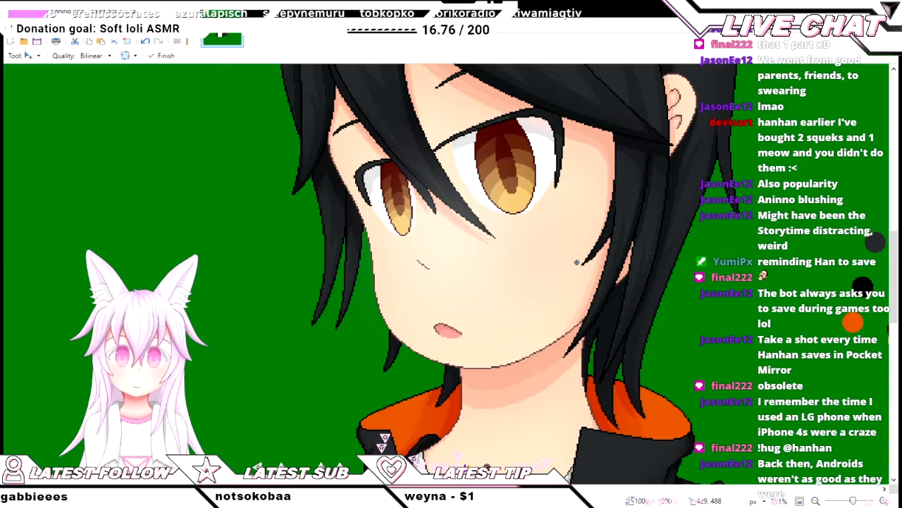
scroll(451, 264, down, 5)
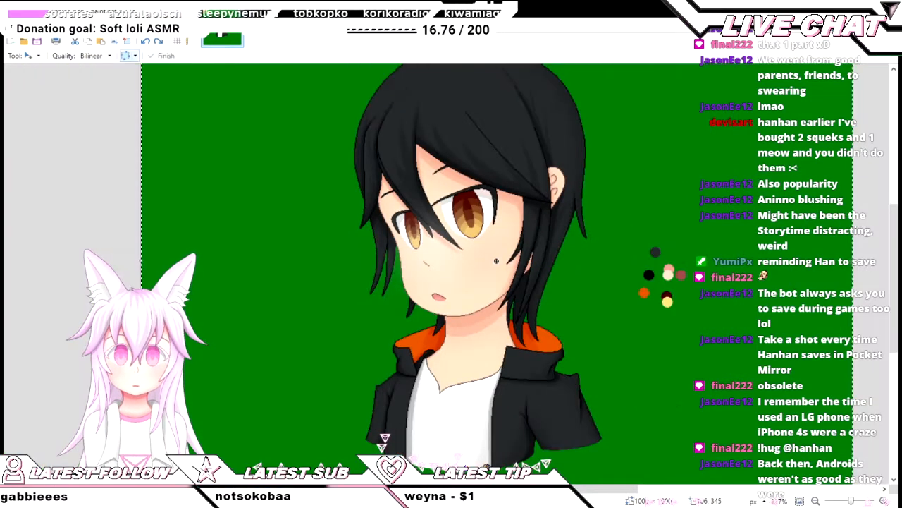
scroll(386, 215, up, 1)
scroll(395, 226, up, 3)
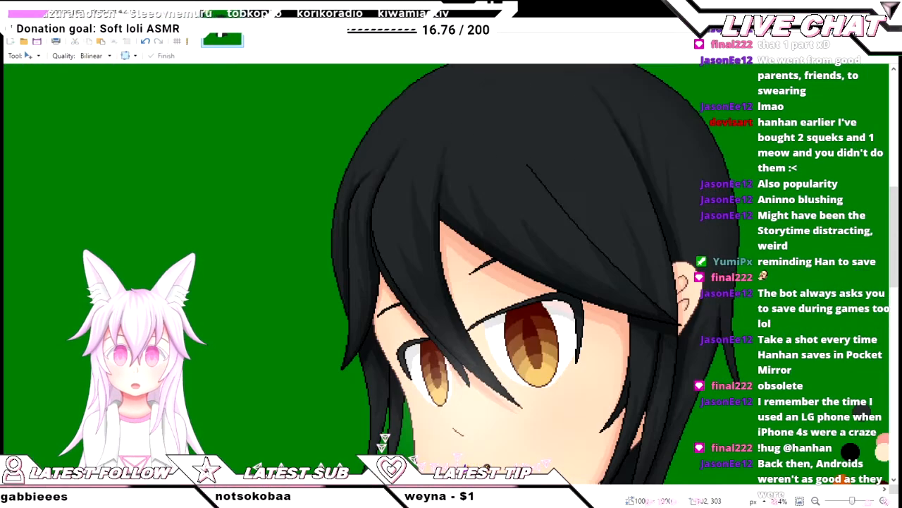
key(s)
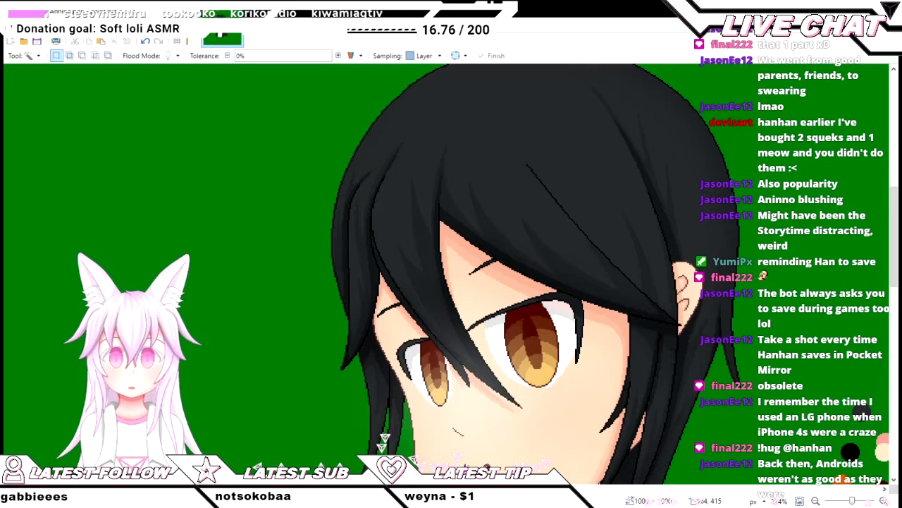
scroll(536, 273, down, 3)
scroll(451, 274, up, 3)
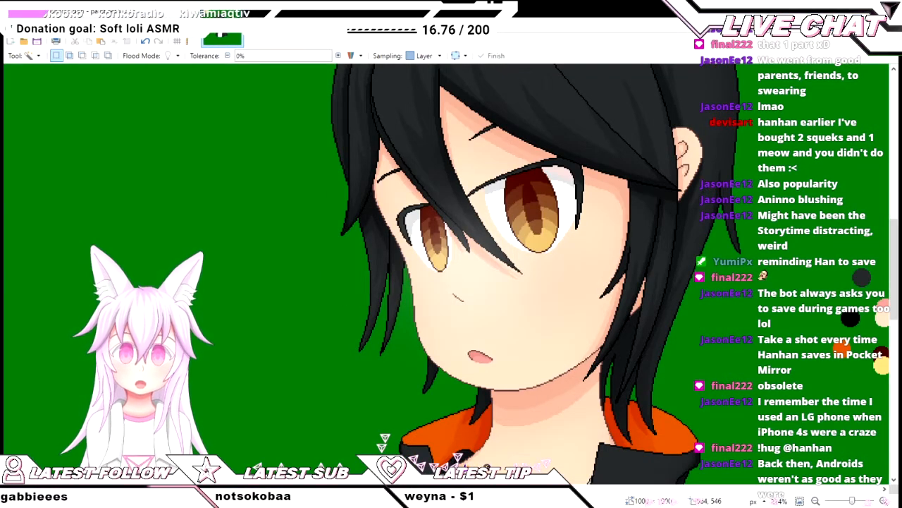
scroll(538, 356, down, 3)
scroll(538, 356, down, 1)
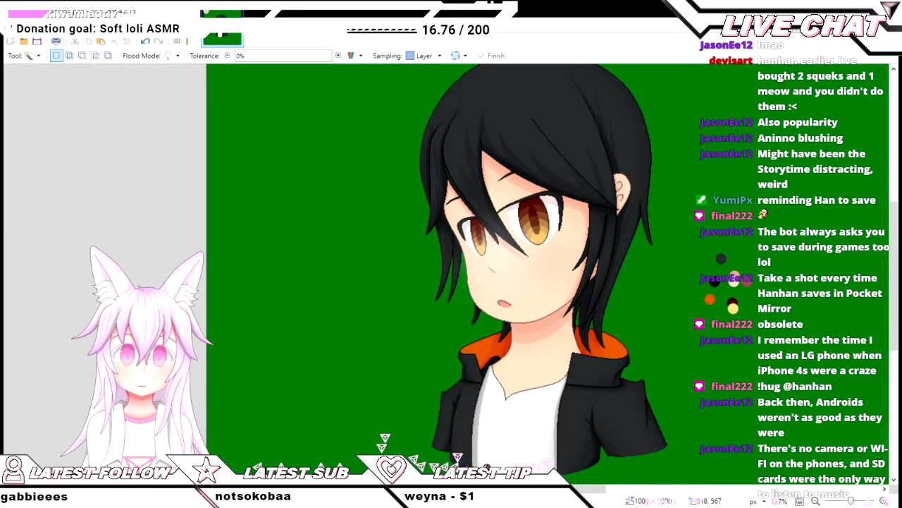
click(556, 286)
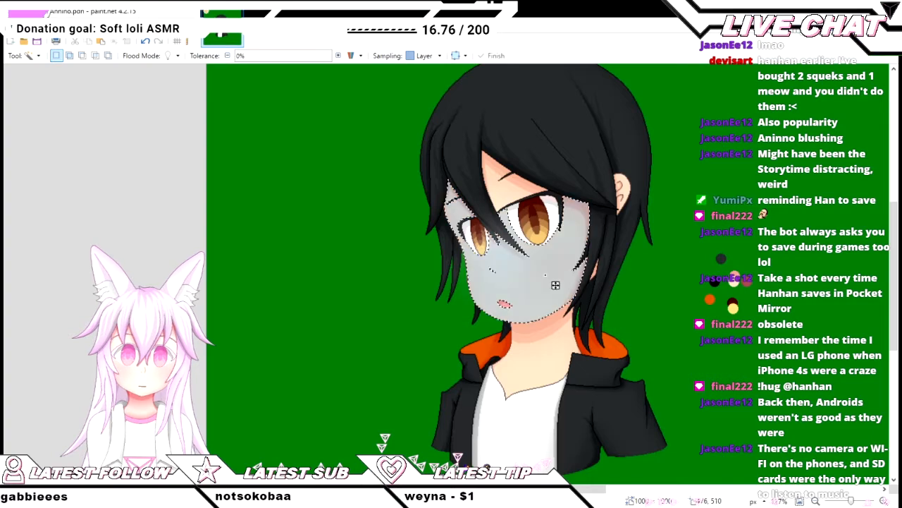
scroll(595, 332, up, 2)
scroll(595, 331, down, 1)
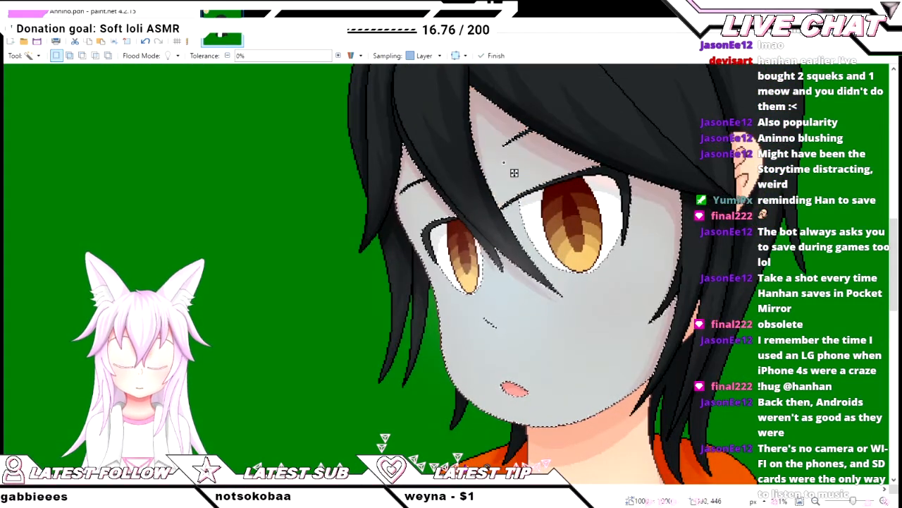
scroll(501, 213, down, 1)
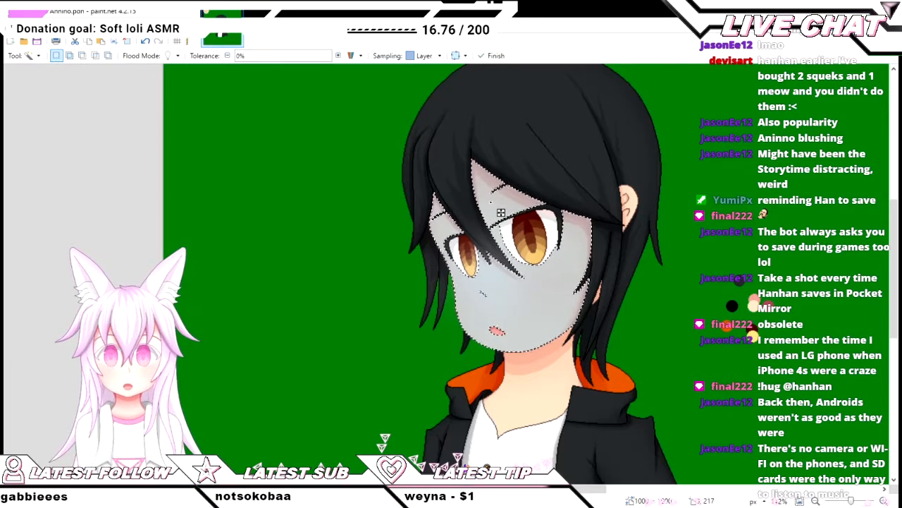
key(ctrl+i)
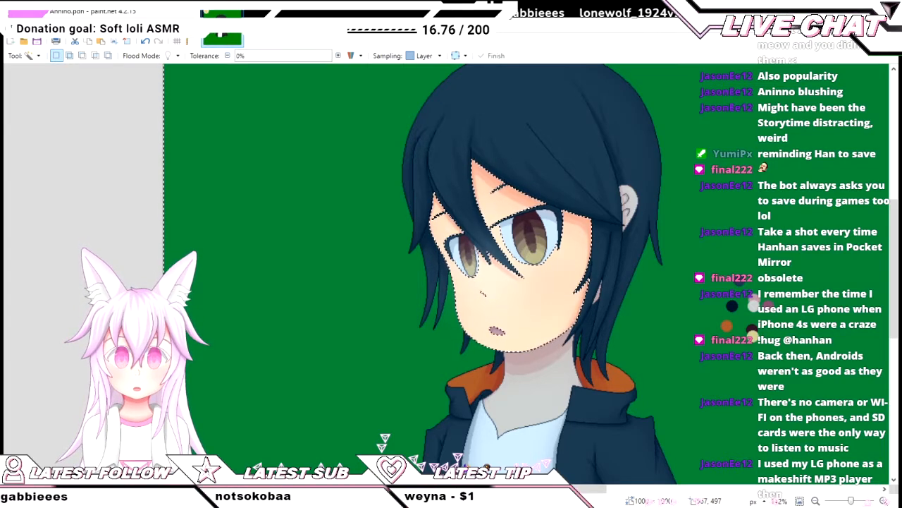
key(ctrl+d)
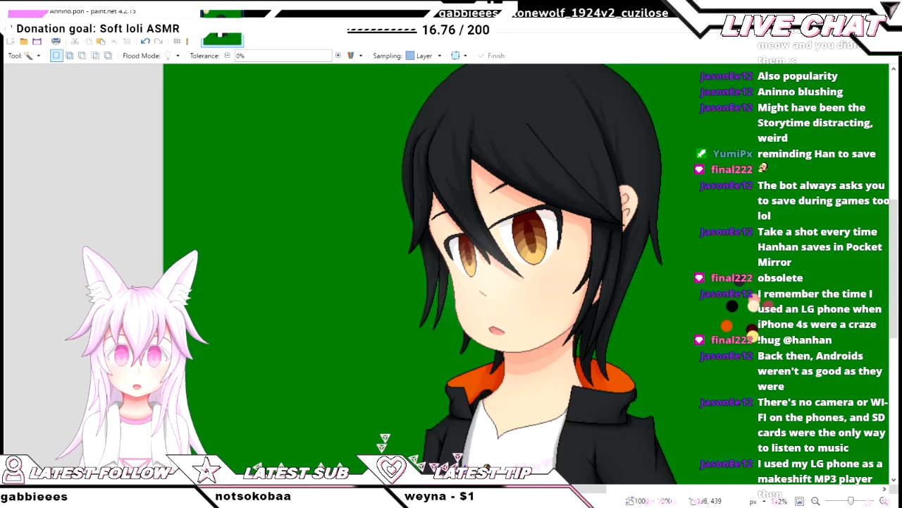
- Review the coloured portrait from the hair, eyes and mouth down to the collar, jacket and white shirt
scroll(488, 262, up, 7)
scroll(499, 295, down, 6)
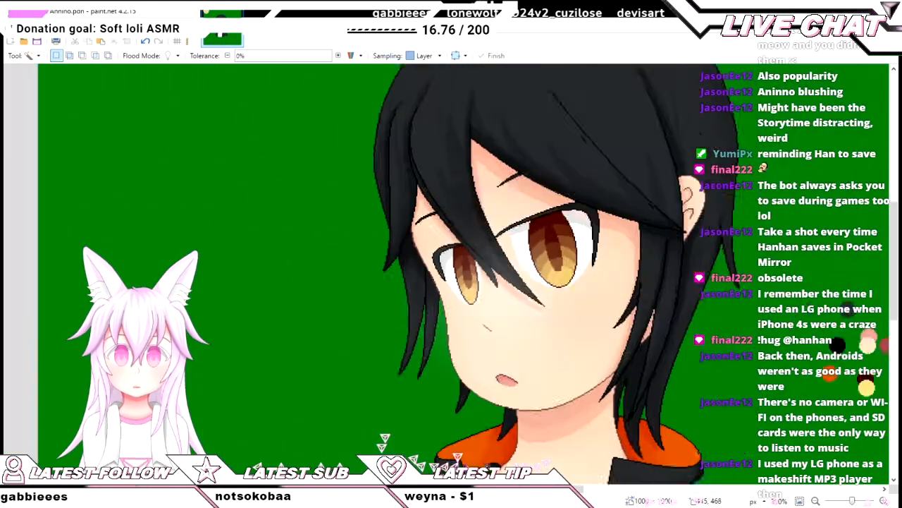
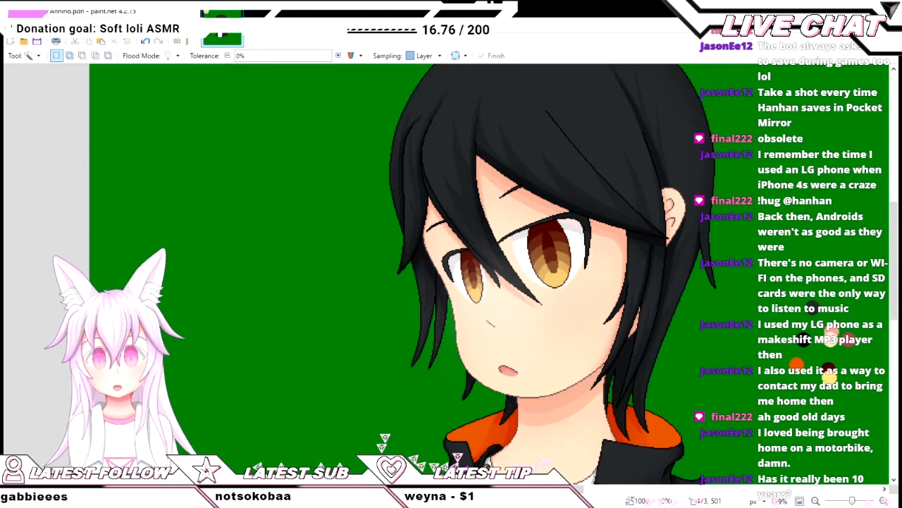
scroll(451, 274, down, 4)
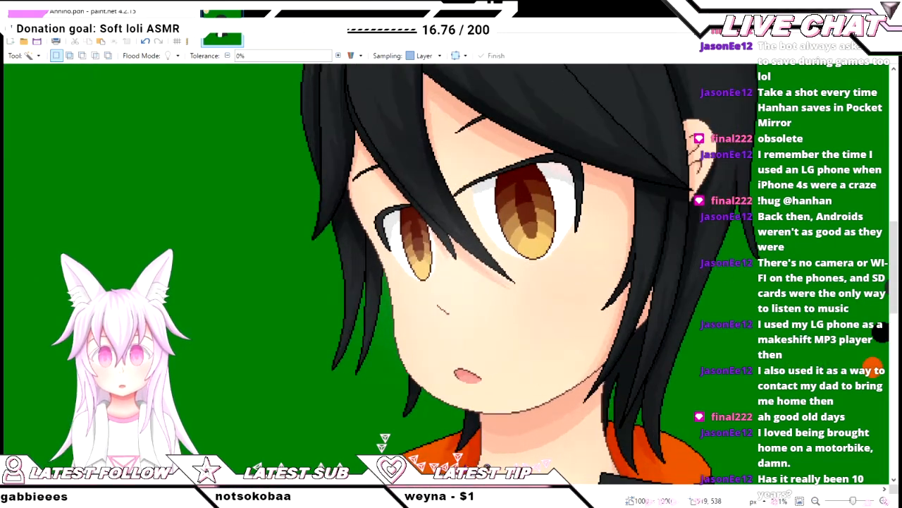
scroll(455, 268, up, 4)
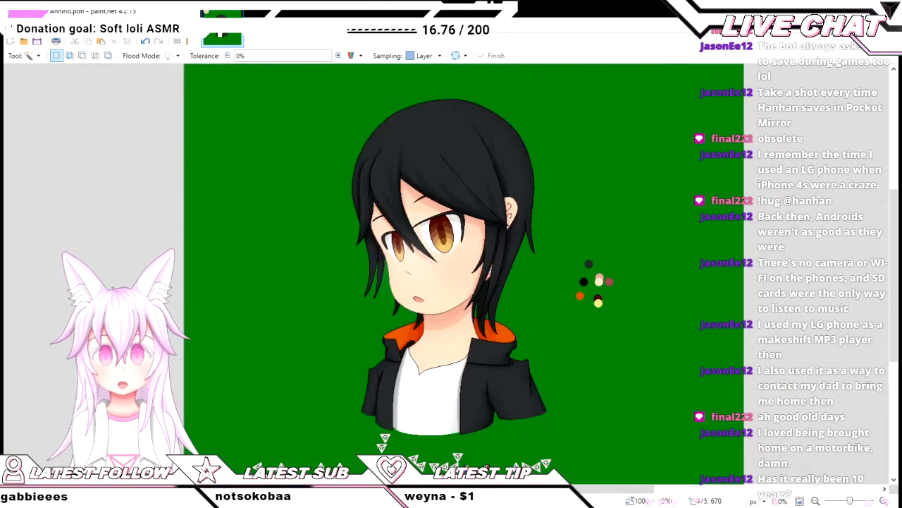
scroll(451, 268, down, 5)
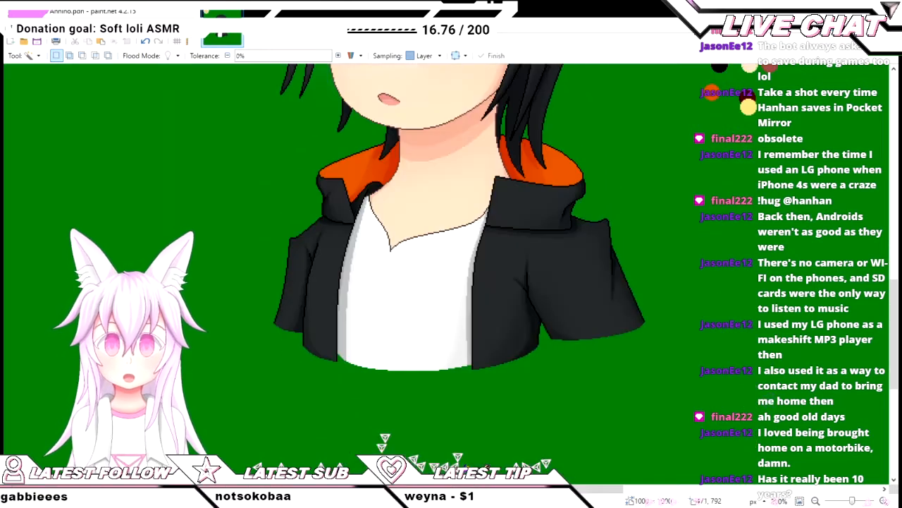
scroll(455, 268, up, 3)
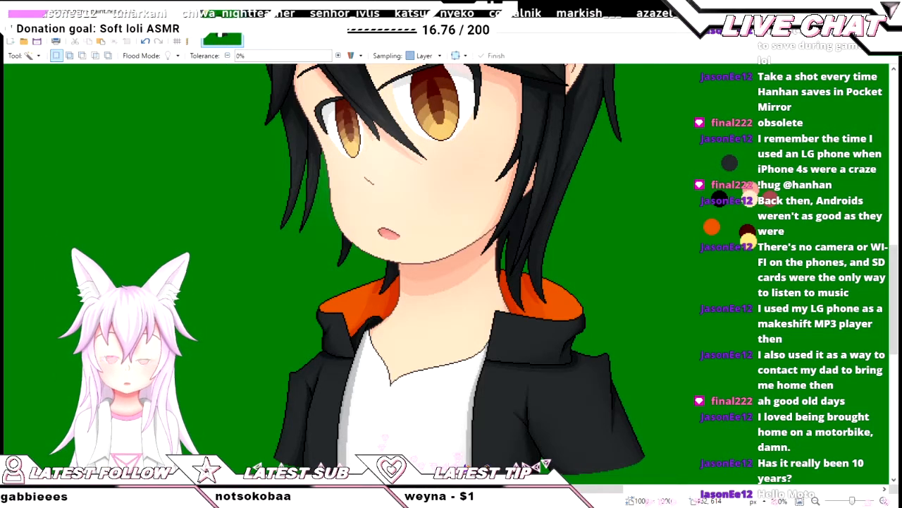
scroll(437, 268, up, 2)
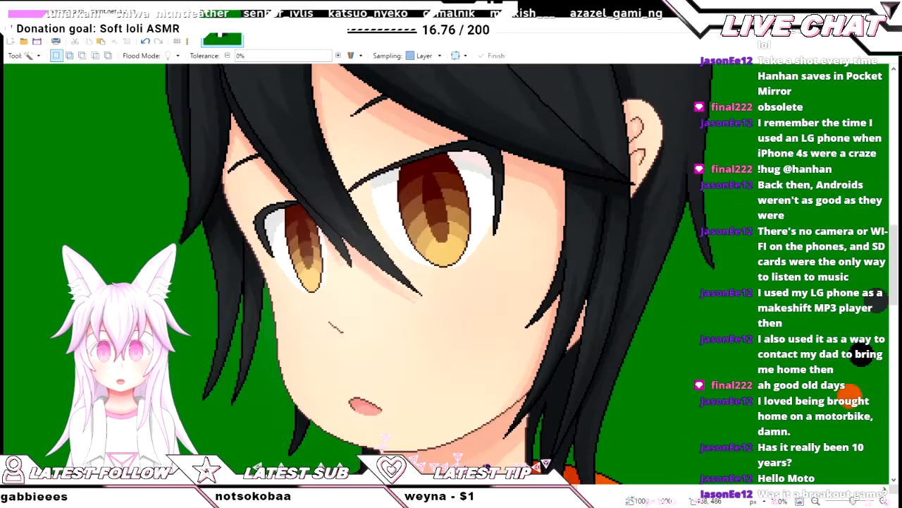
scroll(437, 268, down, 3)
scroll(438, 268, up, 3)
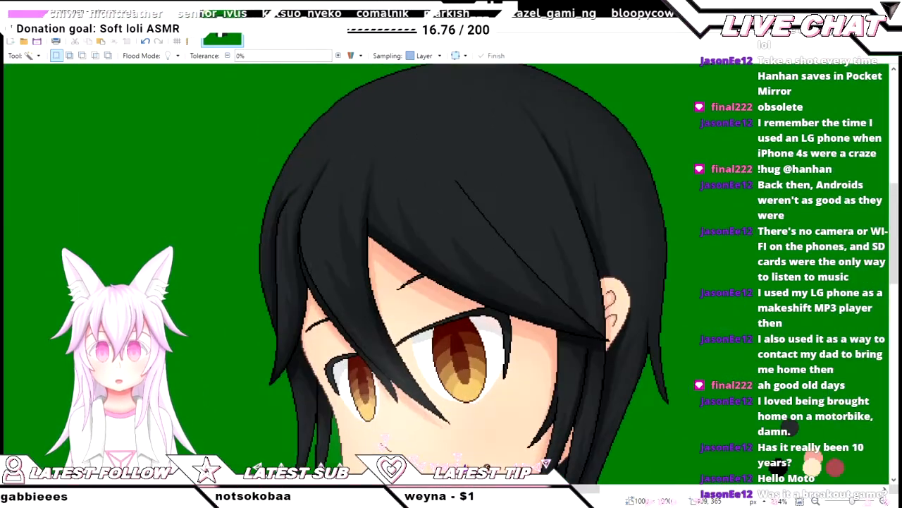
scroll(437, 267, down, 3)
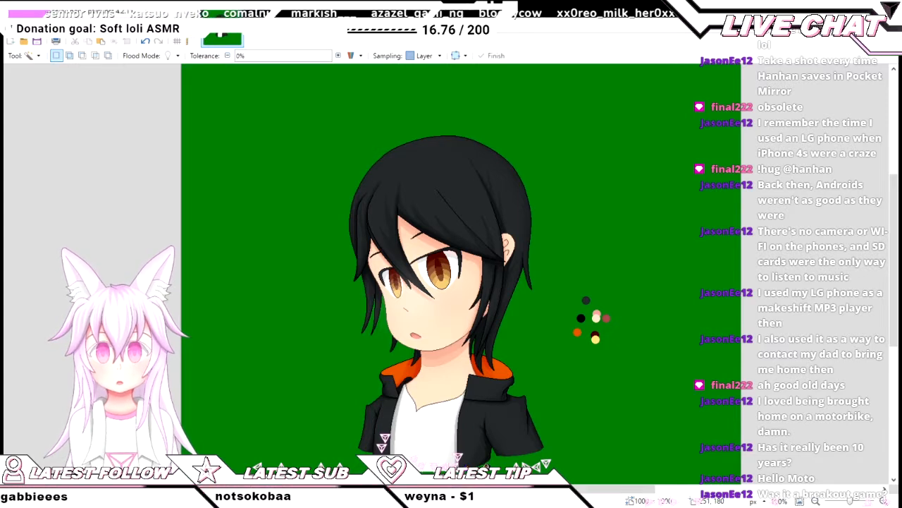
- Draw a square Rectangle Select area around the character and shift the selection outline left to centre it on the portrait
key(s)
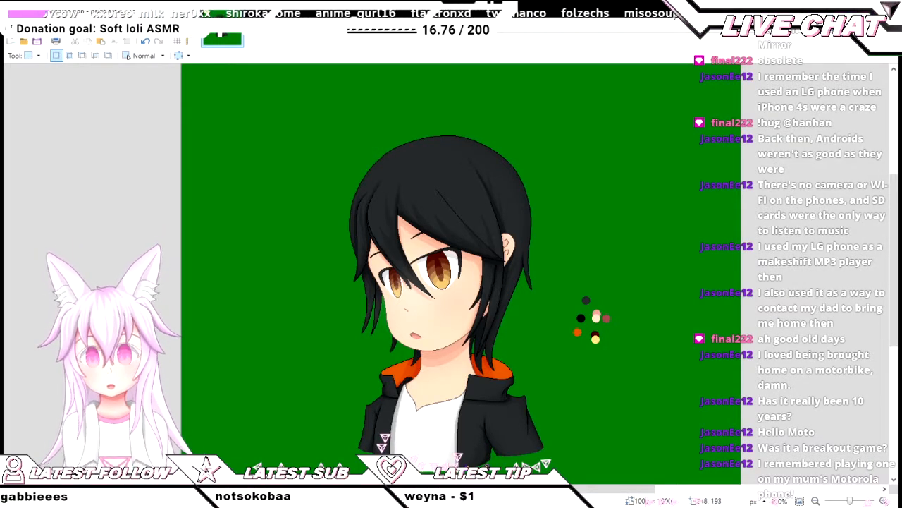
mouse_move(311, 124)
mouse_down()
mouse_move(516, 346)
mouse_move(539, 339)
mouse_move(582, 260)
mouse_move(662, 340)
mouse_up()
scroll(516, 345, down, 3)
scroll(662, 340, up, 3)
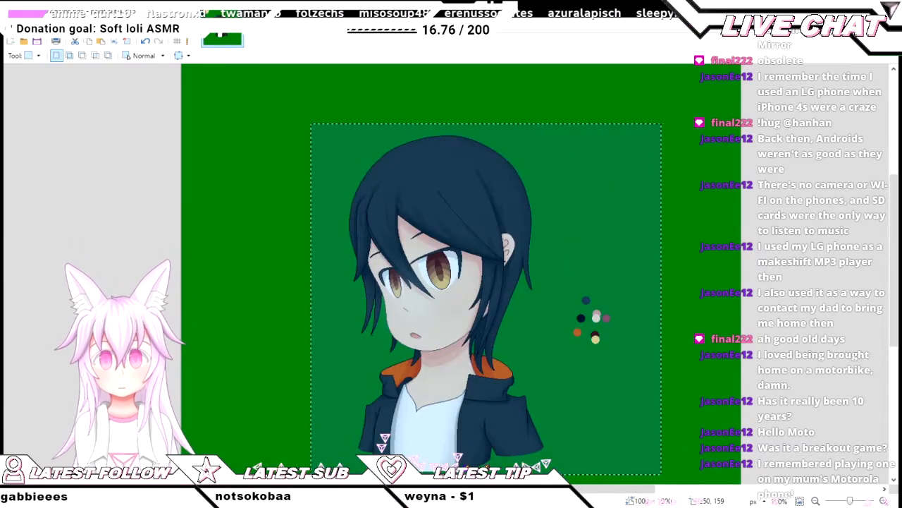
key(m)
key(m)
drag(596, 395, 559, 396)
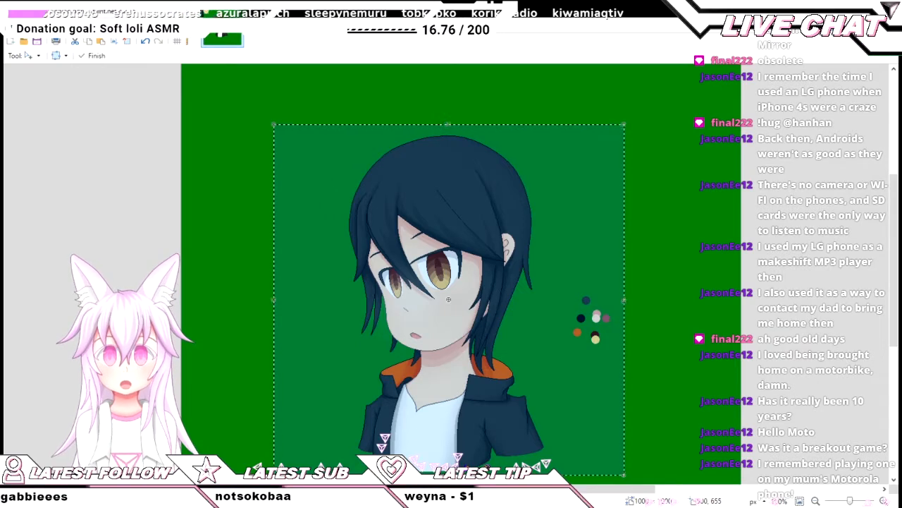
- Try solid light grey, dark grey and black fills for the square selection behind the character
key(f)
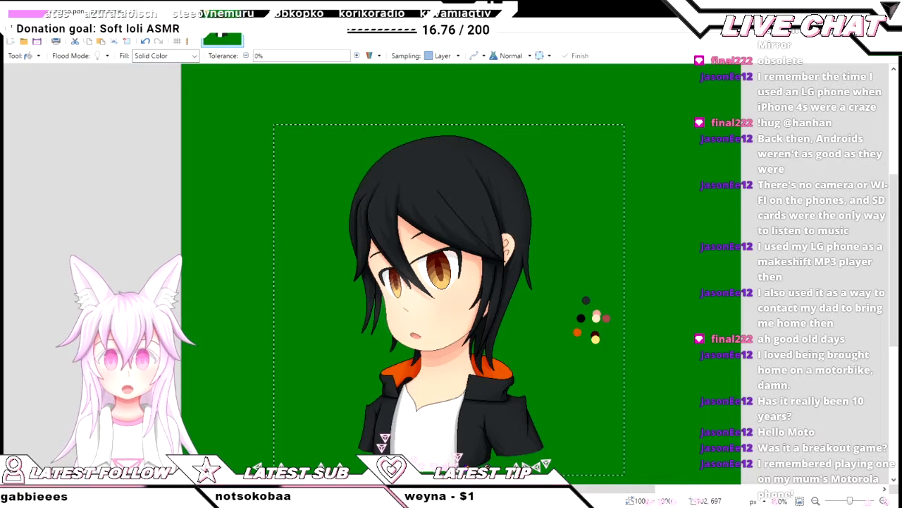
click(587, 384)
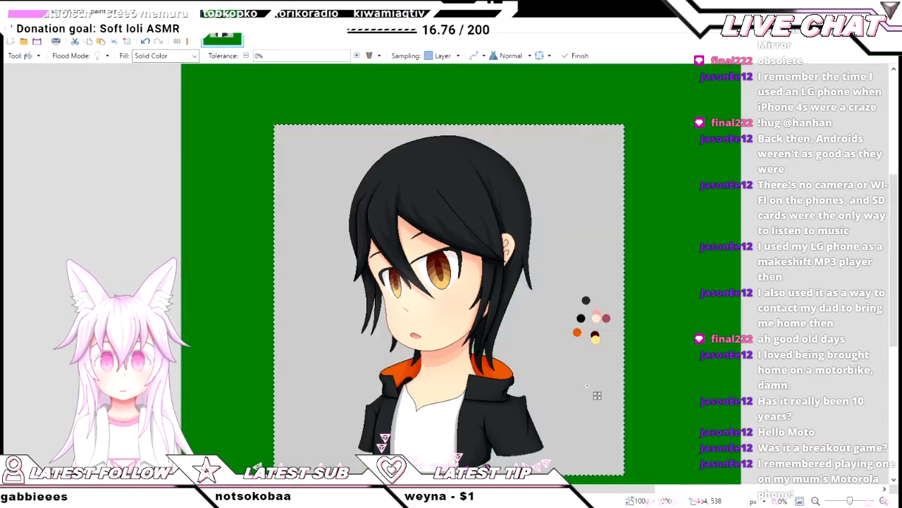
scroll(317, 246, up, 1)
scroll(733, 353, down, 1)
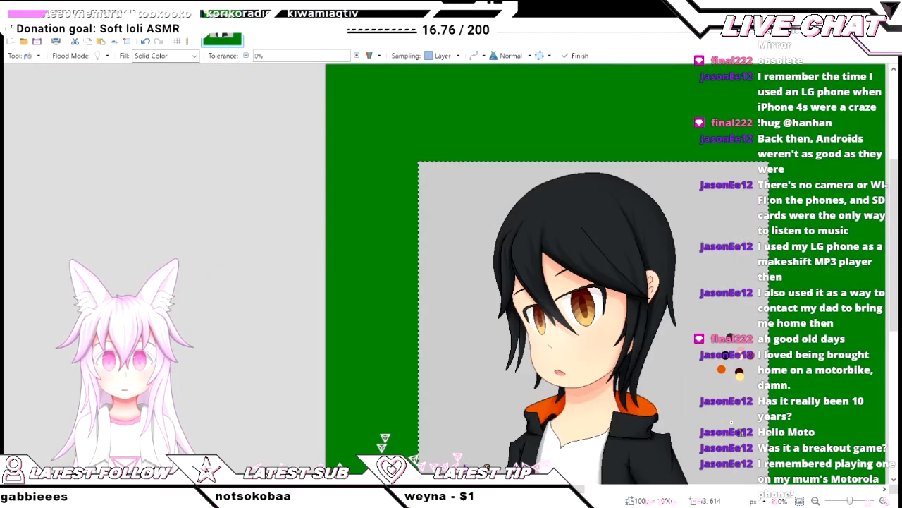
click(742, 431)
scroll(742, 364, down, 1)
drag(741, 365, 540, 365)
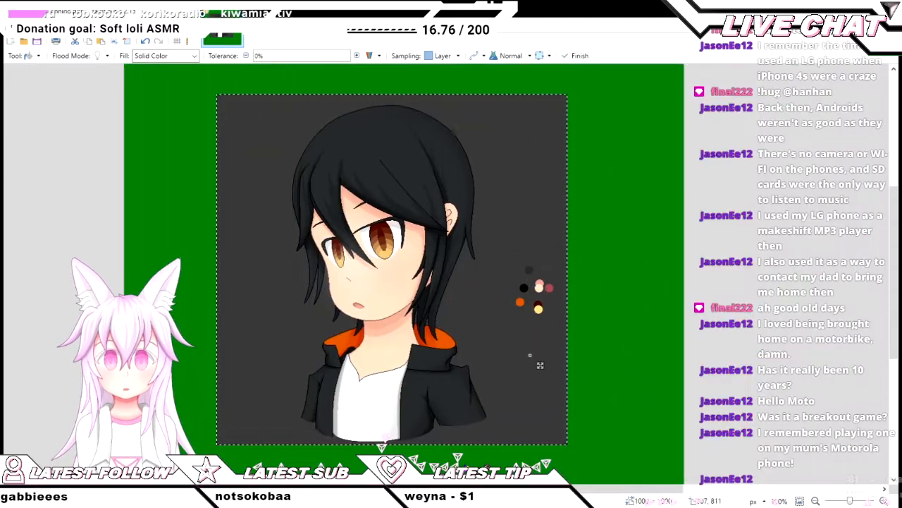
key(x)
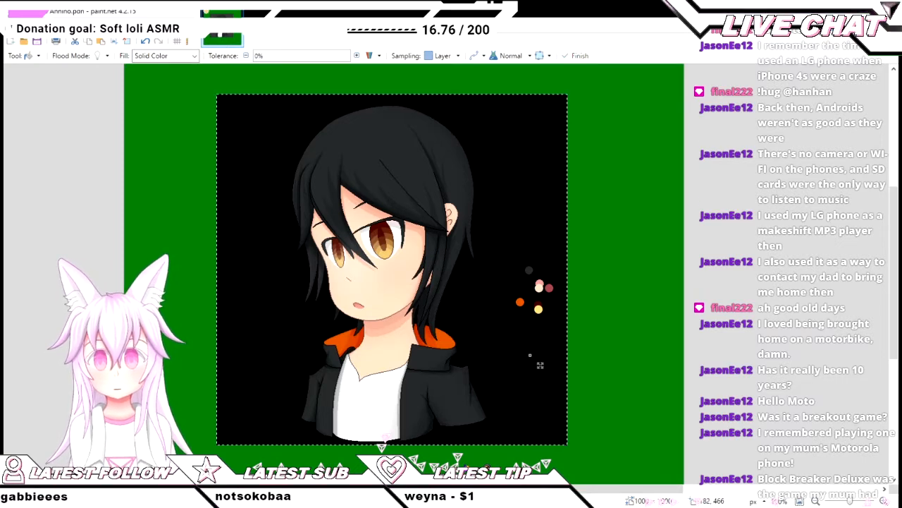
- Fill the square background with a linear gradient from near-black at the upper left to grey at the lower right, and deselect it
key(g)
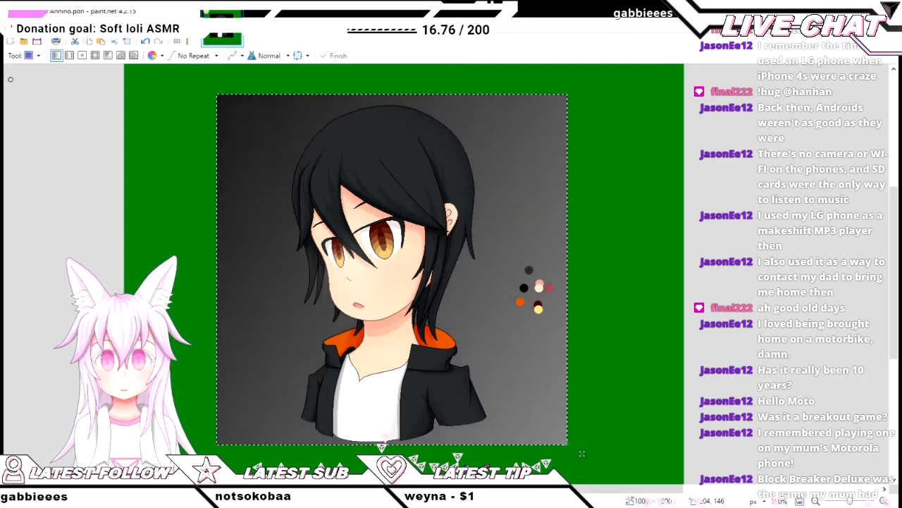
scroll(5, 78, left, 2)
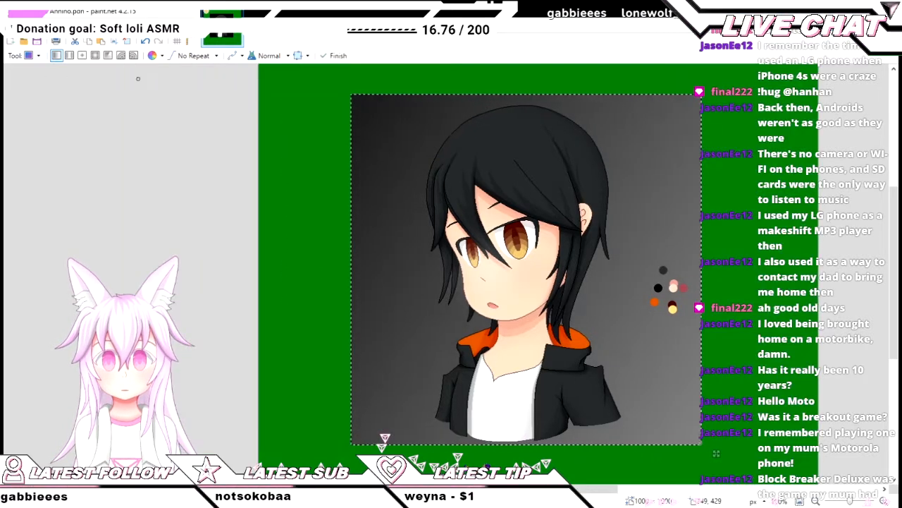
scroll(214, 191, down, 2)
scroll(214, 191, up, 1)
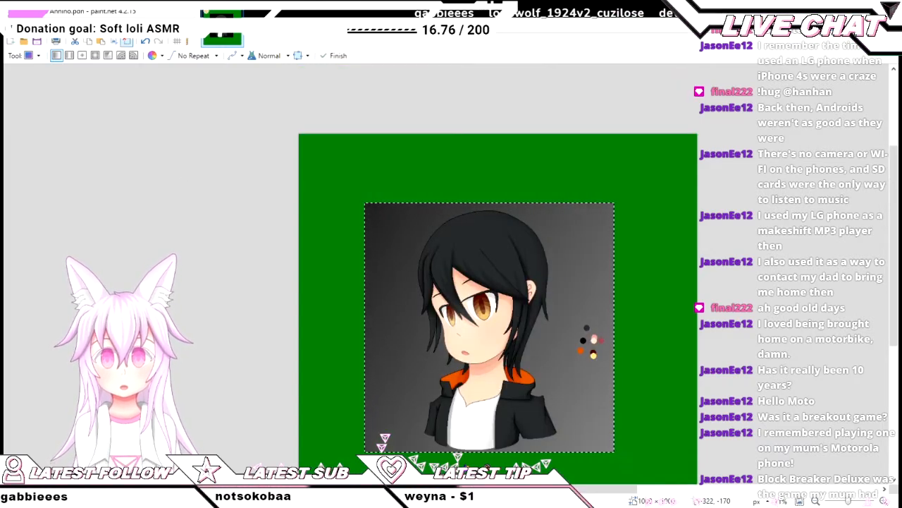
key(ctrl+d)
- Examine the portrait against the grey gradient background, both close up and as a whole
scroll(480, 399, up, 4)
scroll(480, 399, down, 1)
scroll(479, 399, right, 2)
scroll(384, 437, down, 2)
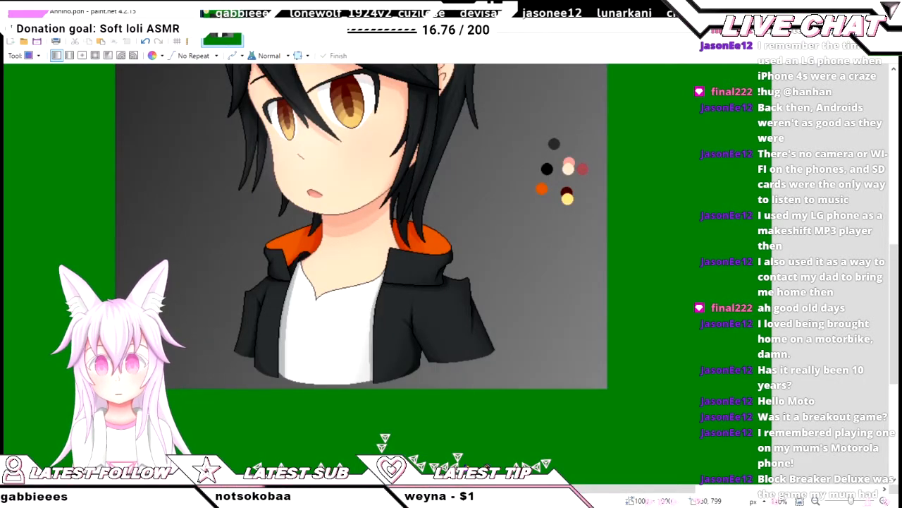
scroll(384, 438, down, 3)
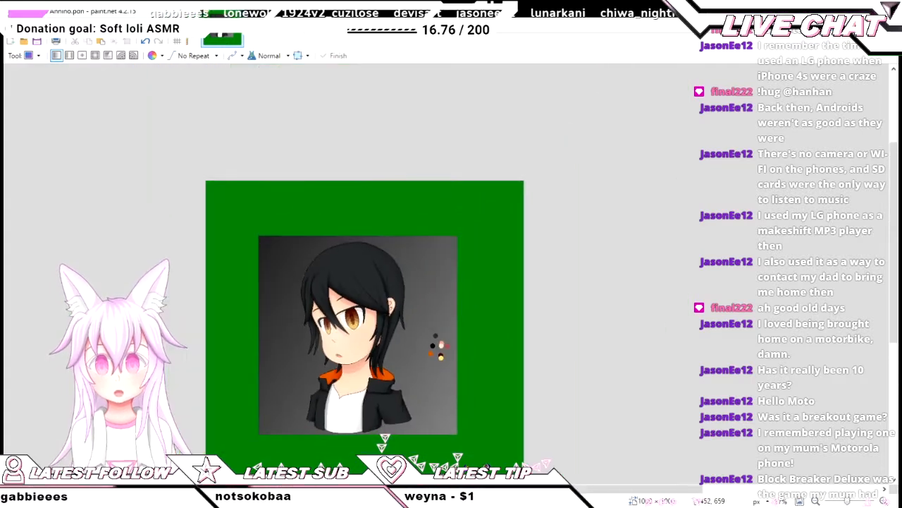
scroll(382, 439, up, 1)
scroll(296, 381, down, 4)
scroll(296, 380, up, 2)
scroll(297, 381, left, 2)
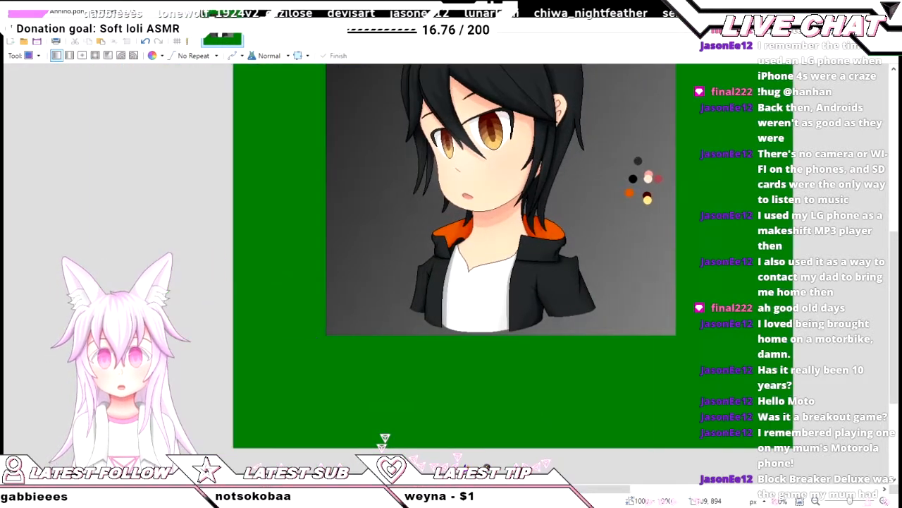
scroll(296, 380, up, 1)
scroll(384, 439, down, 1)
scroll(384, 438, right, 3)
scroll(384, 439, up, 1)
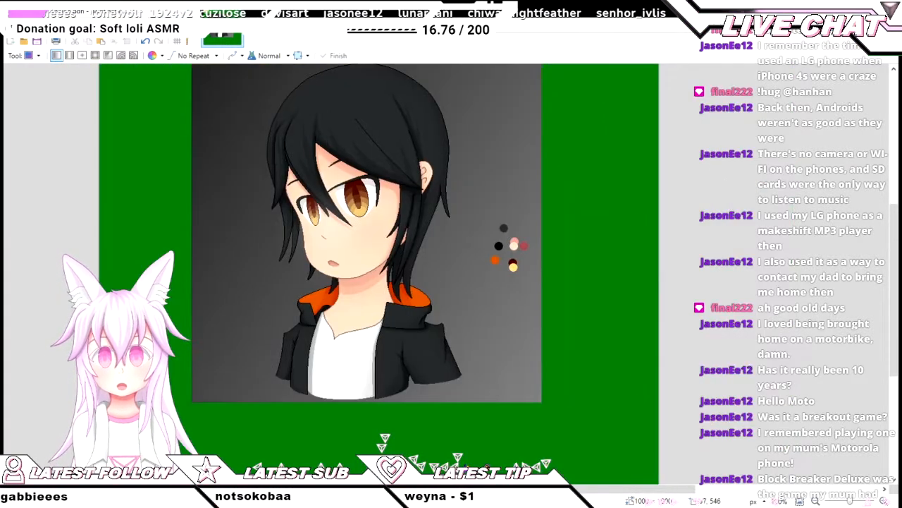
- Try diagonal orange lines behind the character at brush widths 90 and 80, and undo both
key(o)
scroll(423, 275, left, 3)
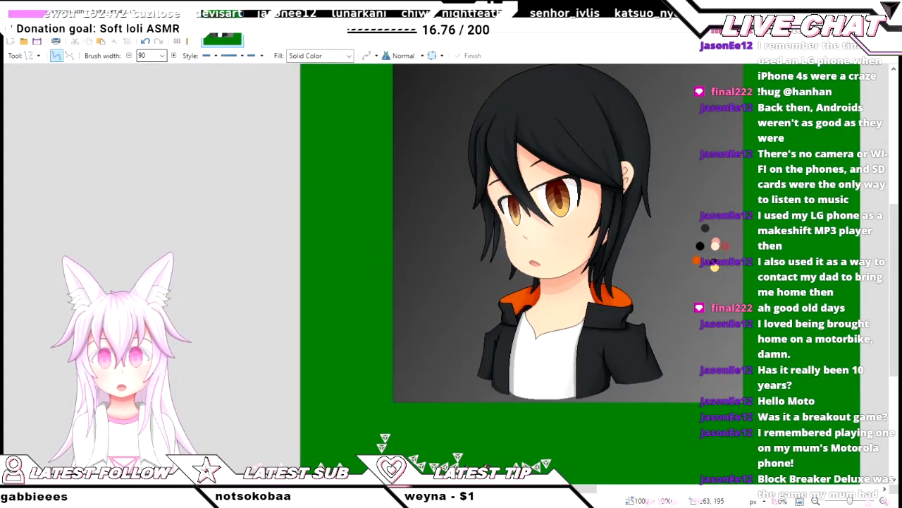
drag(604, 431, 689, 248)
key(ctrl+z)
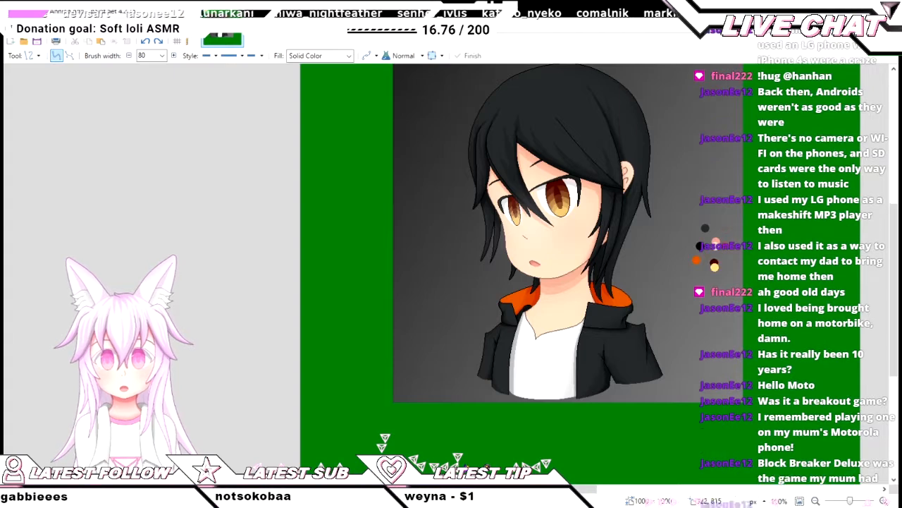
drag(514, 425, 648, 143)
scroll(644, 141, down, 2)
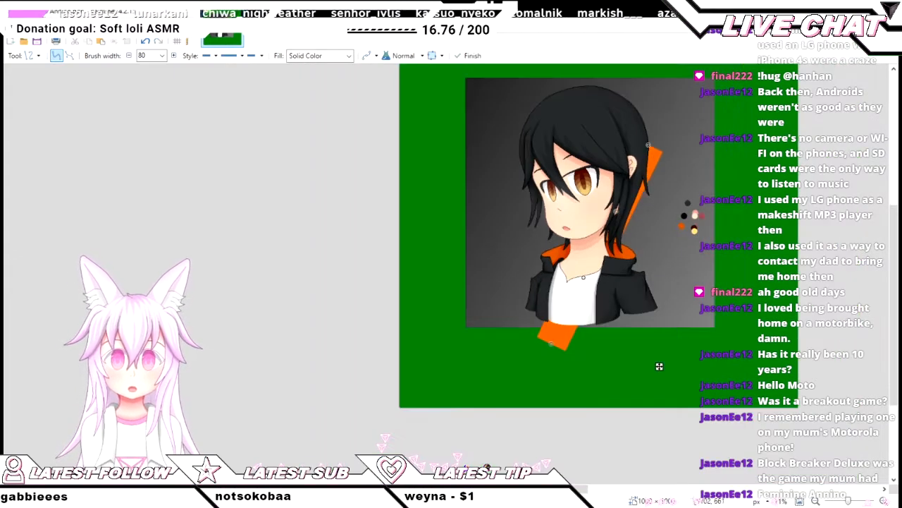
key(ctrl+z)
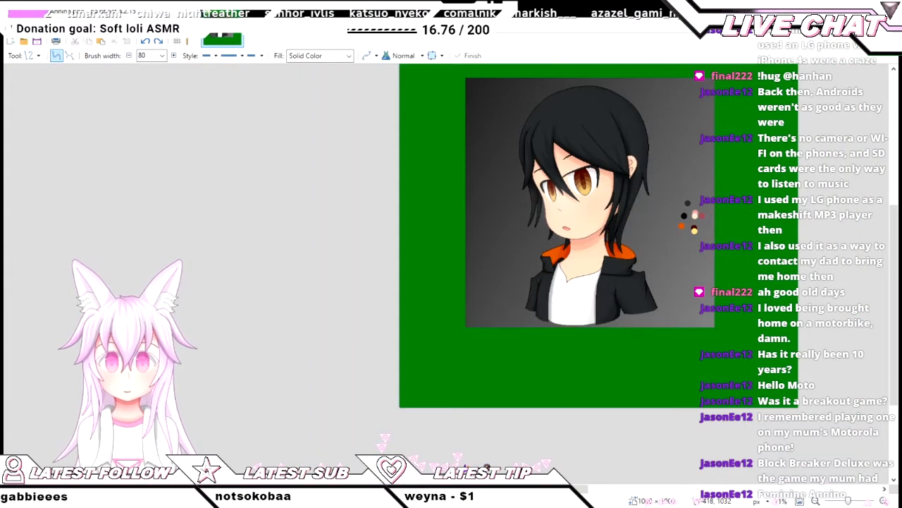
- Draw a broad diagonal orange line behind the character from lower left to upper right, adjust its thickness and shift it slightly down and right
scroll(532, 235, right, 2)
scroll(532, 235, up, 2)
scroll(531, 235, down, 1)
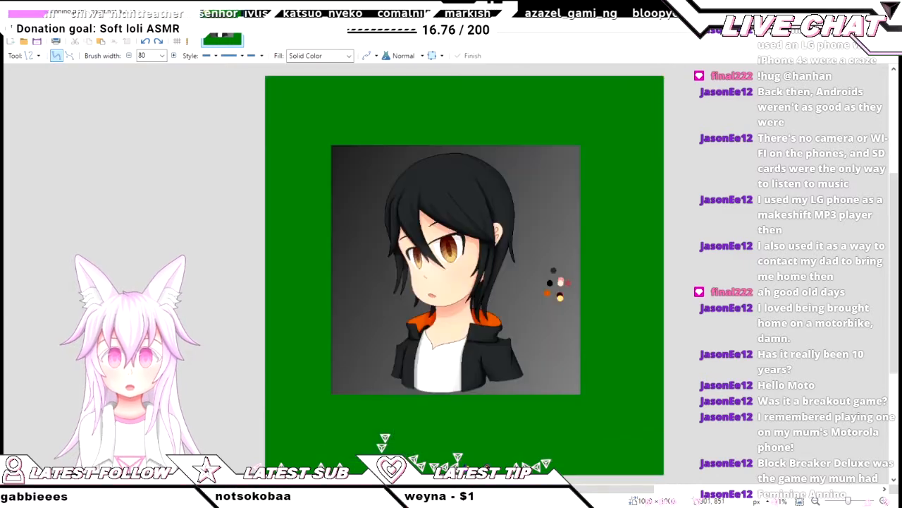
drag(385, 414, 570, 95)
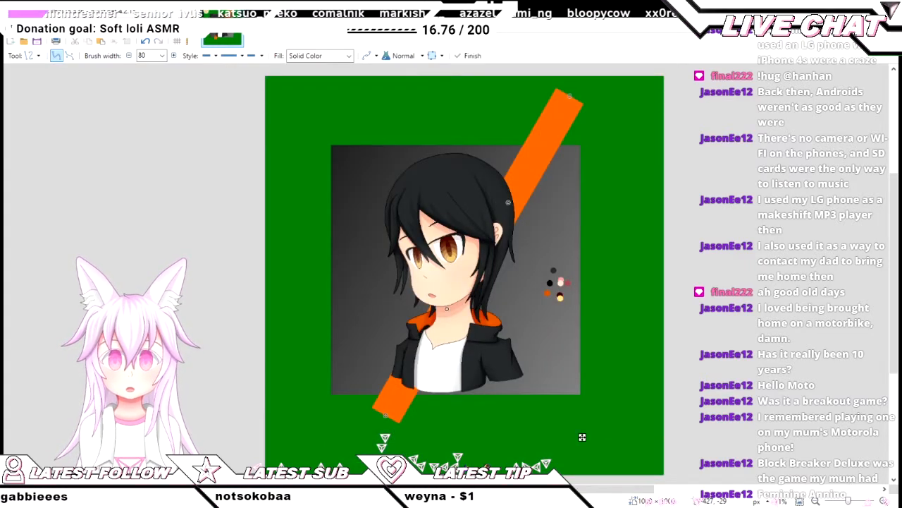
key(bracketright)
key(bracketright)
key(bracketright)
key(bracketright)
key(bracketright)
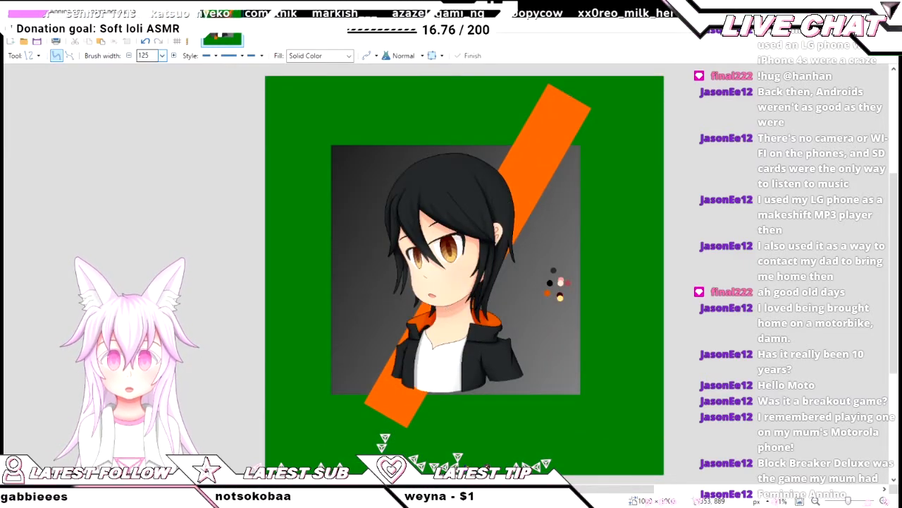
key(ctrl+z)
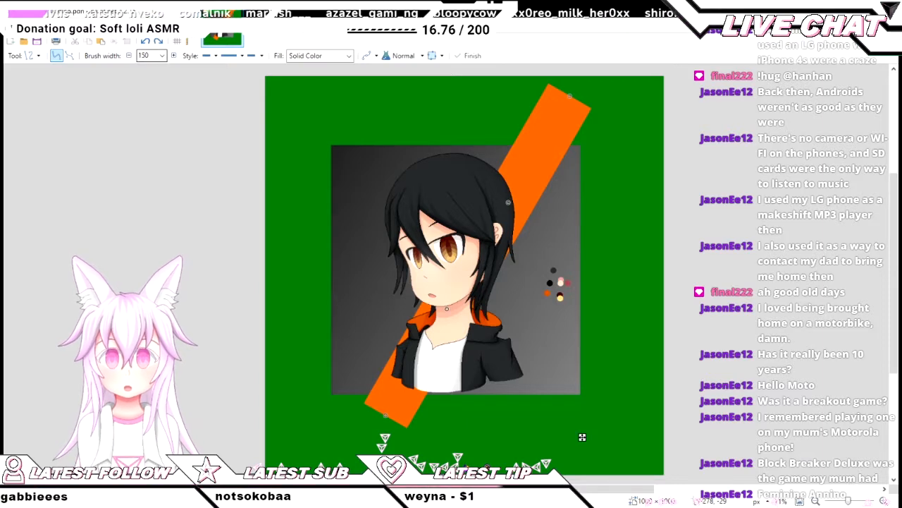
key(bracketright)
key(bracketright)
key(bracketright)
key(bracketright)
key(bracketleft)
key(bracketleft)
key(bracketleft)
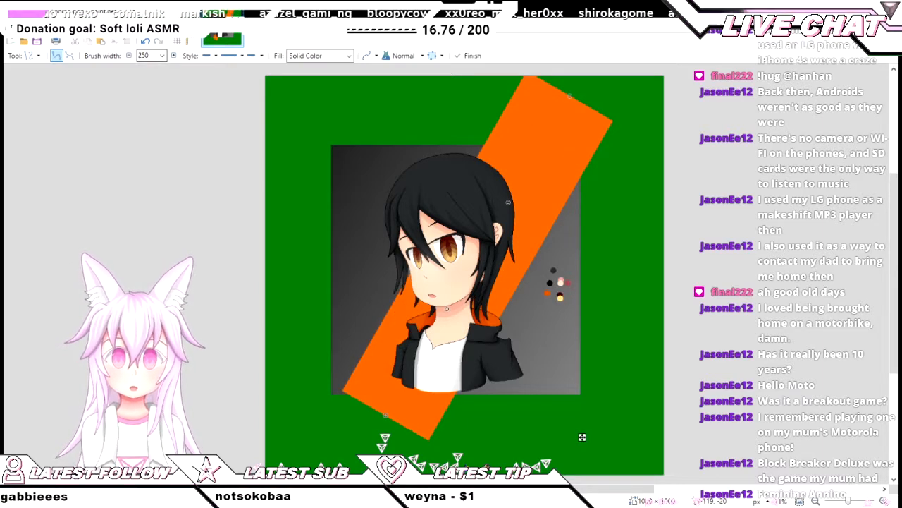
drag(582, 437, 589, 446)
- Draw a thinner parallel orange line to the right of the broad stripe, with brush width 70
drag(478, 417, 601, 205)
key(bracketleft)
key(bracketleft)
key(bracketleft)
key(bracketleft)
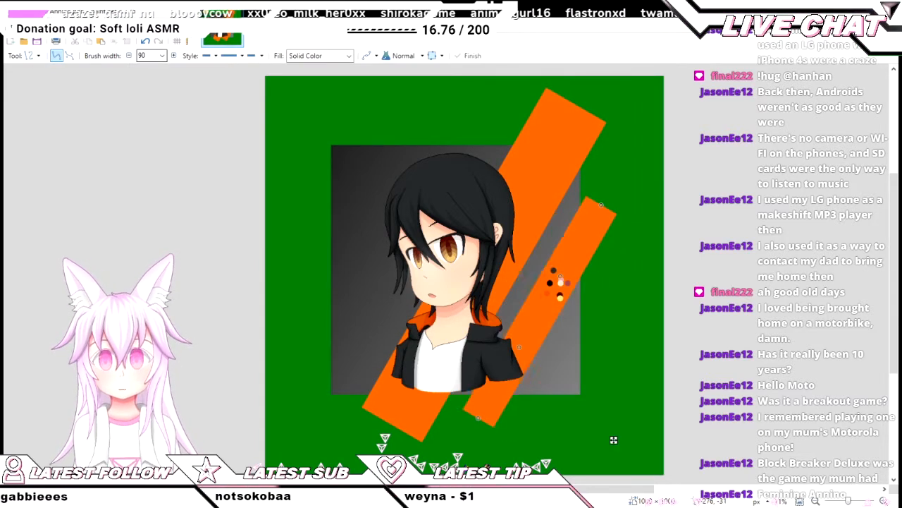
scroll(580, 283, up, 1)
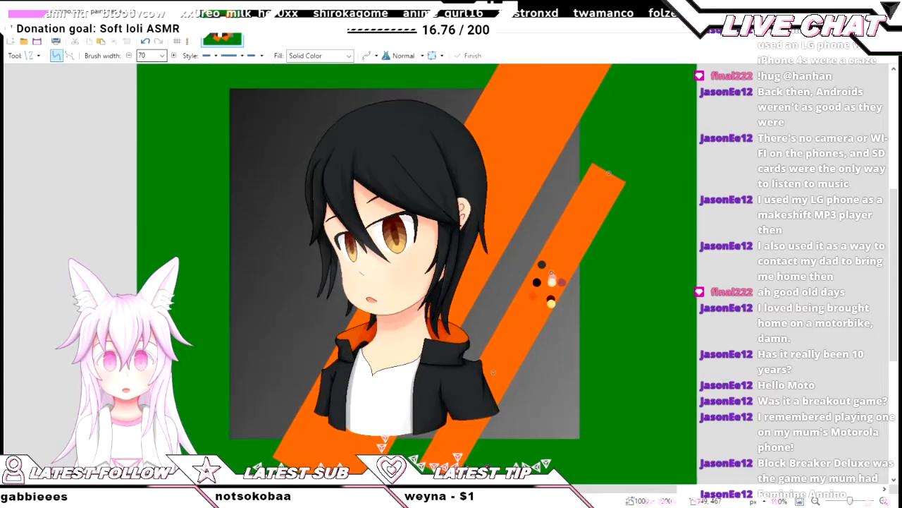
- Delete the parts of both stripes that overhang the square background, and select the remaining stripes with the Magic Wand
key(s)
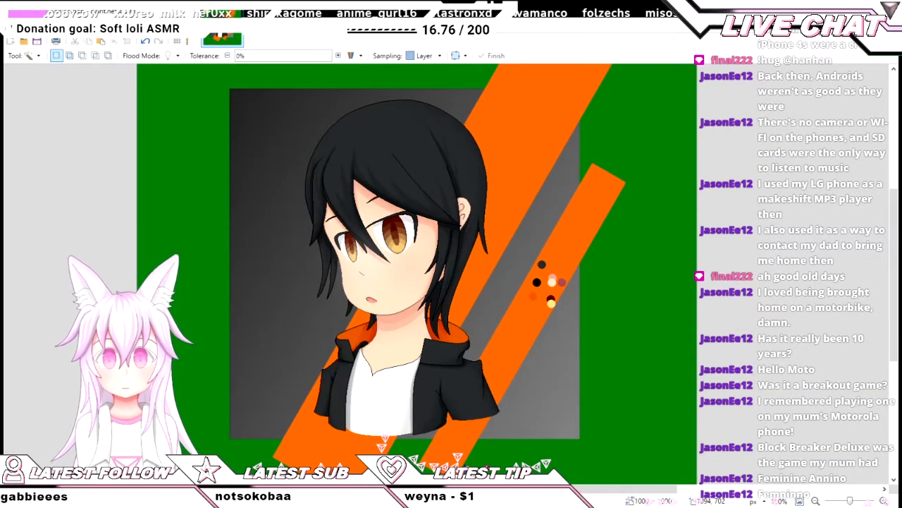
click(646, 357)
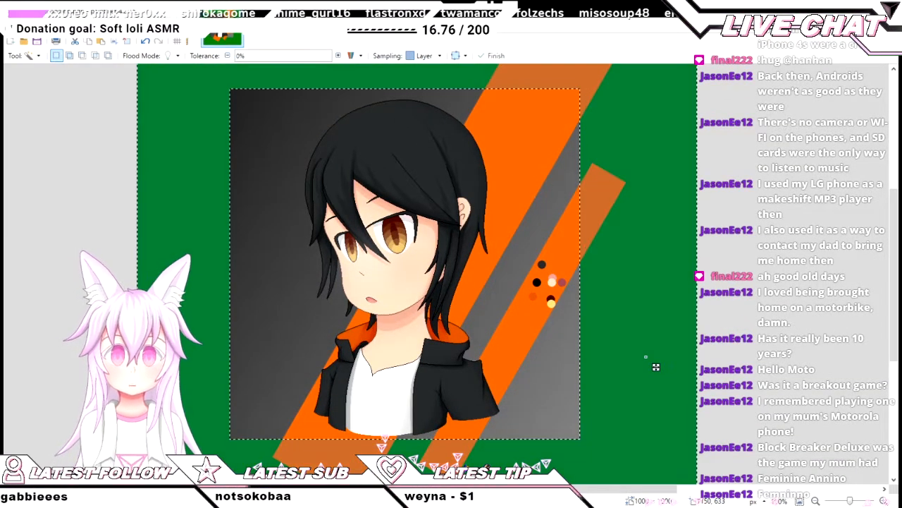
scroll(536, 338, up, 1)
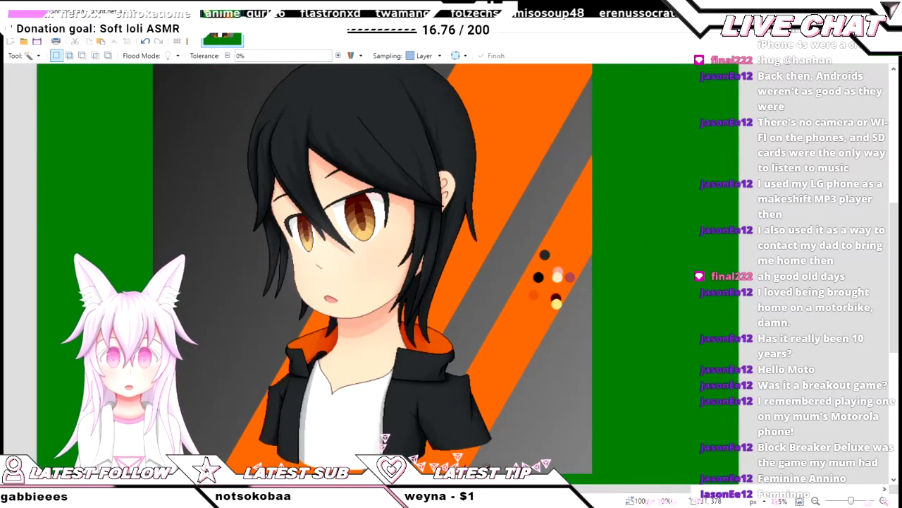
click(503, 155)
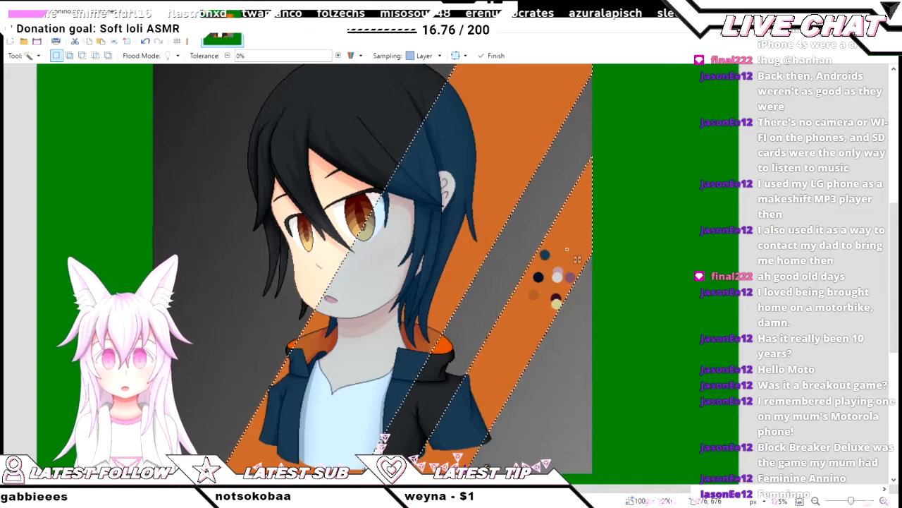
key(Return)
- Try an orange-to-red gradient on the selected stripes with red towards the upper left, and undo it
key(g)
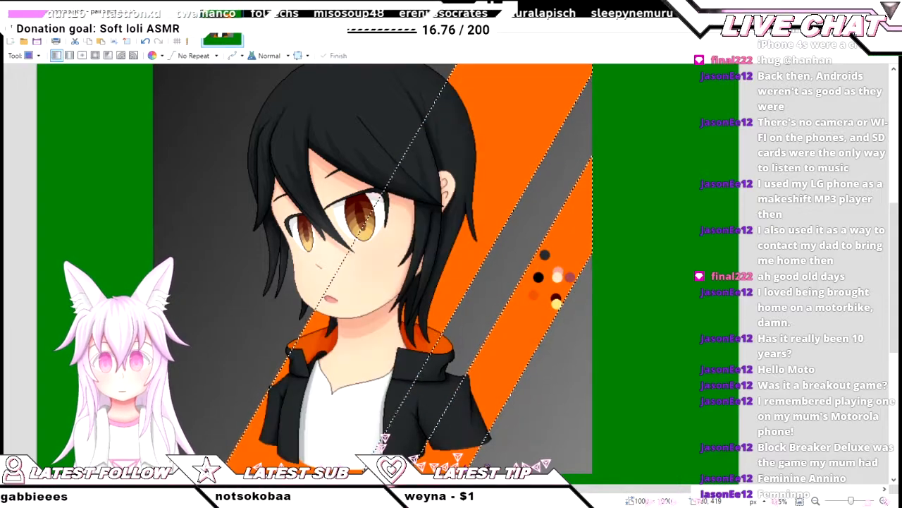
scroll(374, 268, down, 2)
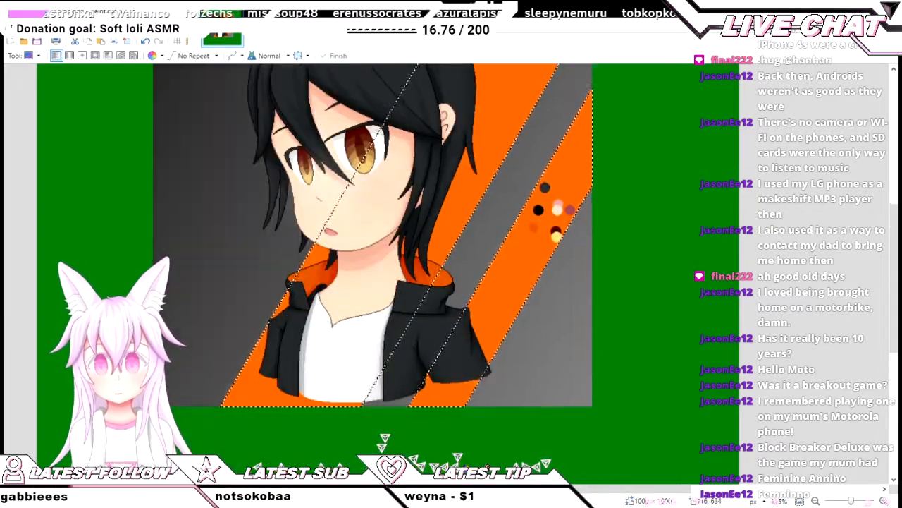
scroll(374, 267, up, 2)
drag(485, 462, 553, 173)
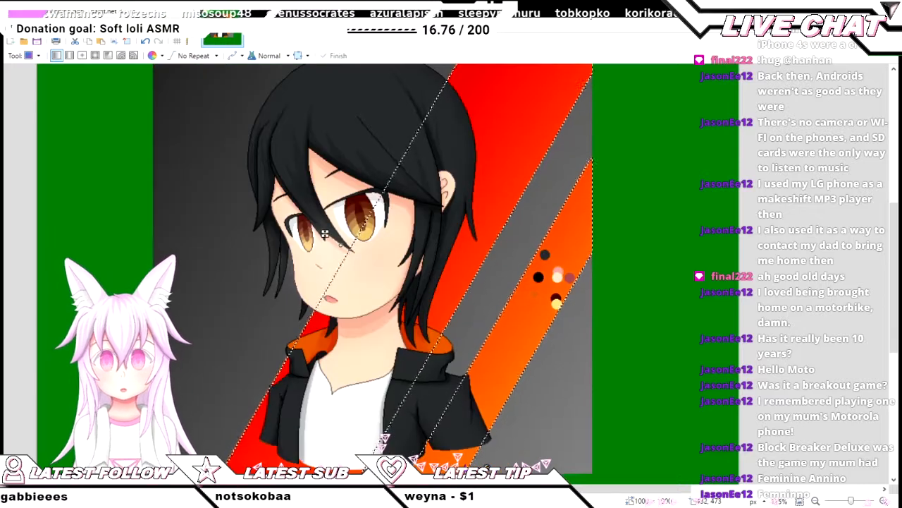
key(ctrl+z)
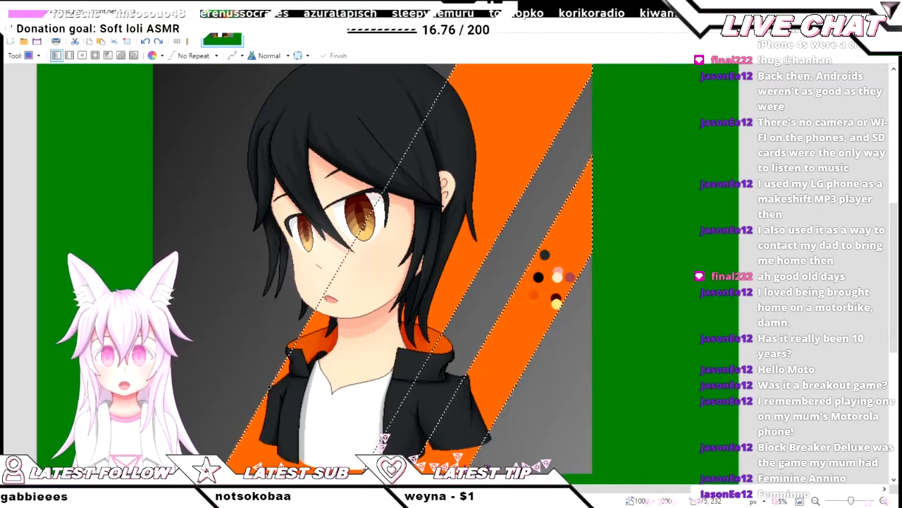
- Fill the selected stripes with a linear gradient from orange at the upper left to red at the lower right, and deselect them
scroll(366, 239, down, 2)
drag(353, 231, 575, 452)
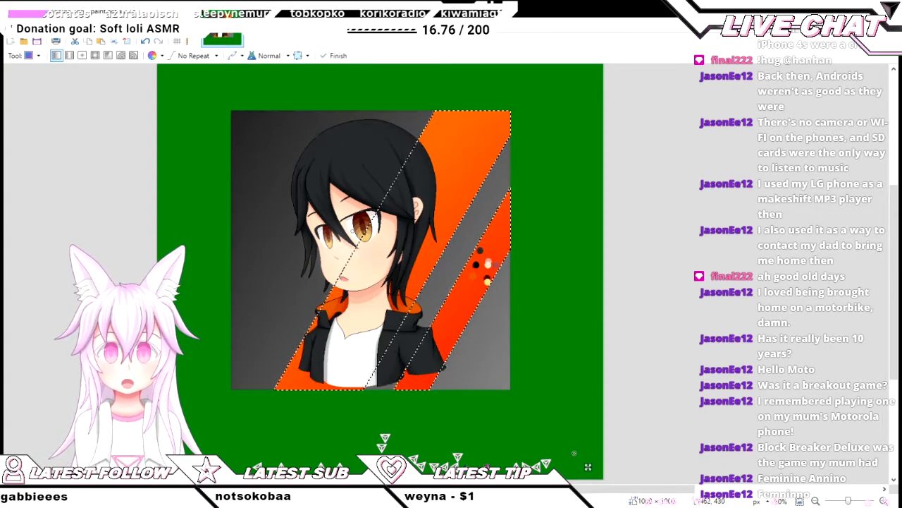
scroll(498, 350, down, 1)
scroll(260, 413, up, 1)
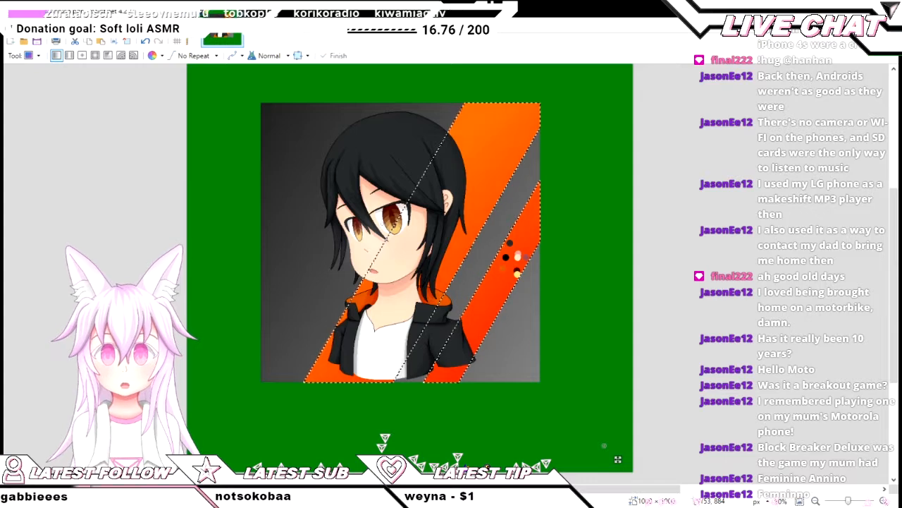
key(Return)
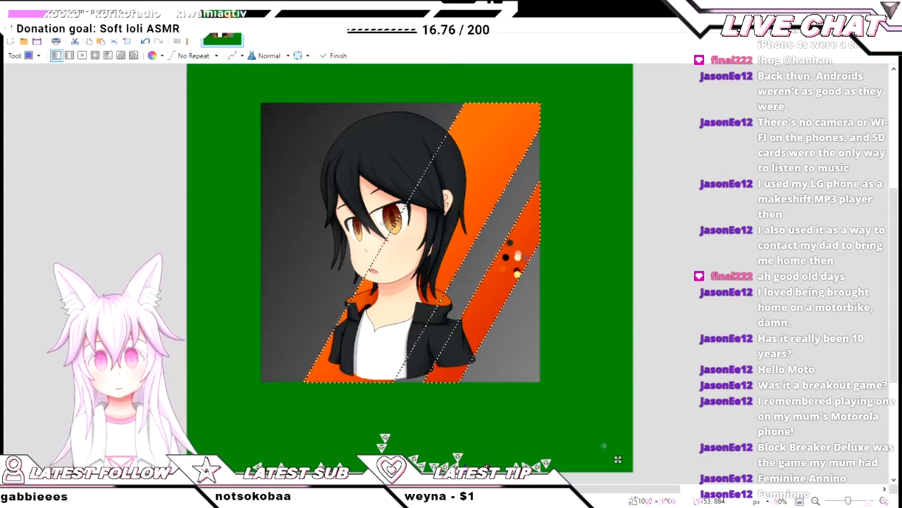
key(ctrl+d)
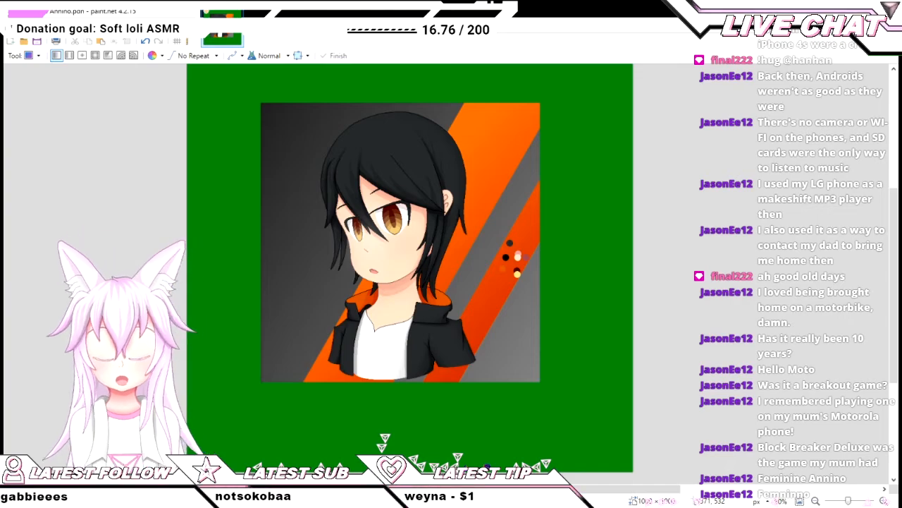
- Examine the portrait against the striped background, both up close and as a whole
scroll(402, 268, up, 4)
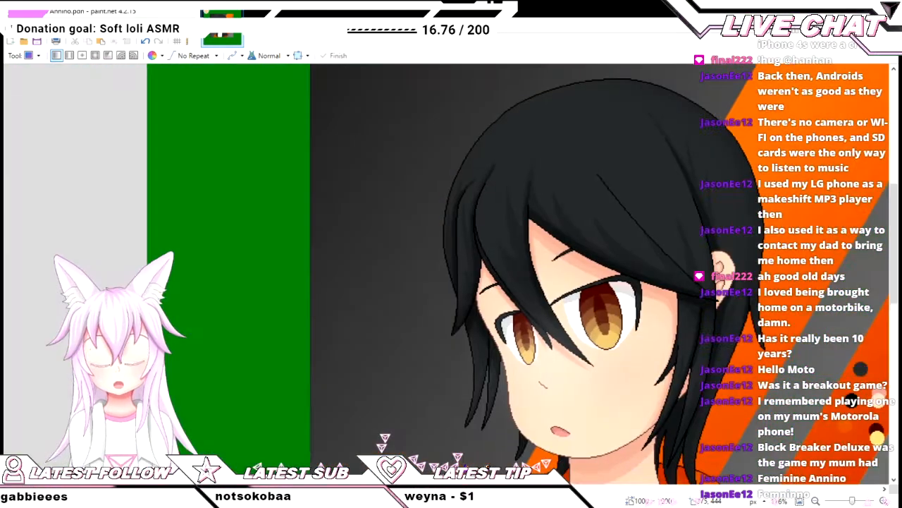
scroll(402, 268, down, 3)
scroll(402, 268, up, 4)
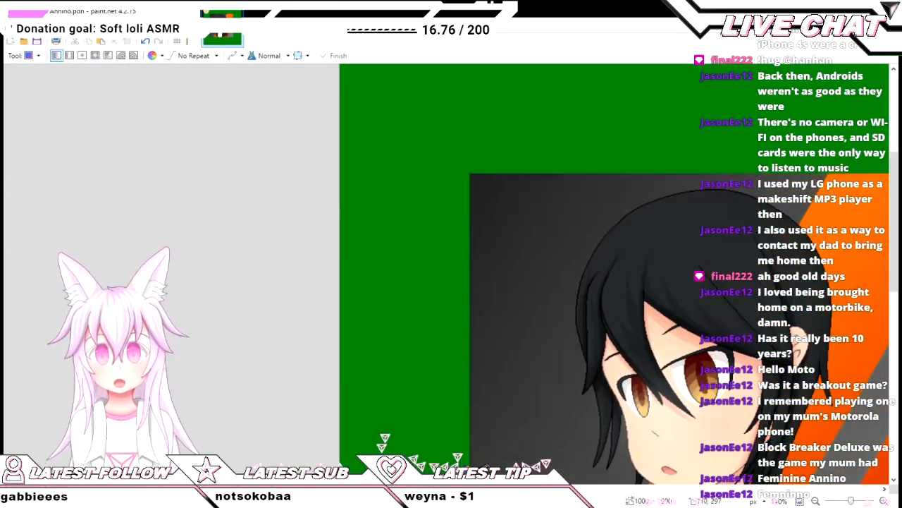
scroll(402, 268, down, 1)
scroll(402, 268, down, 1)
scroll(401, 268, up, 2)
scroll(402, 268, down, 2)
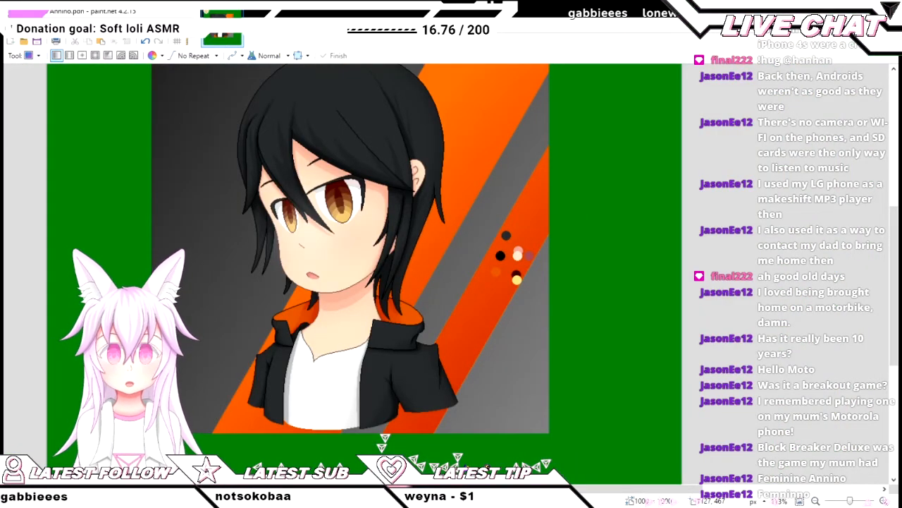
scroll(367, 261, up, 2)
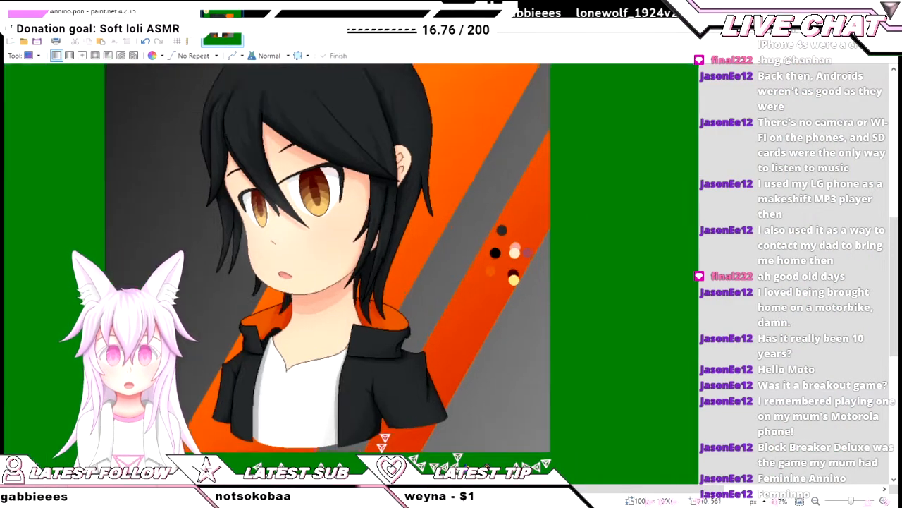
- Move the cluster of palette swatch dots off the narrow stripe onto the green area right of the square background, and deselect it
key(s)
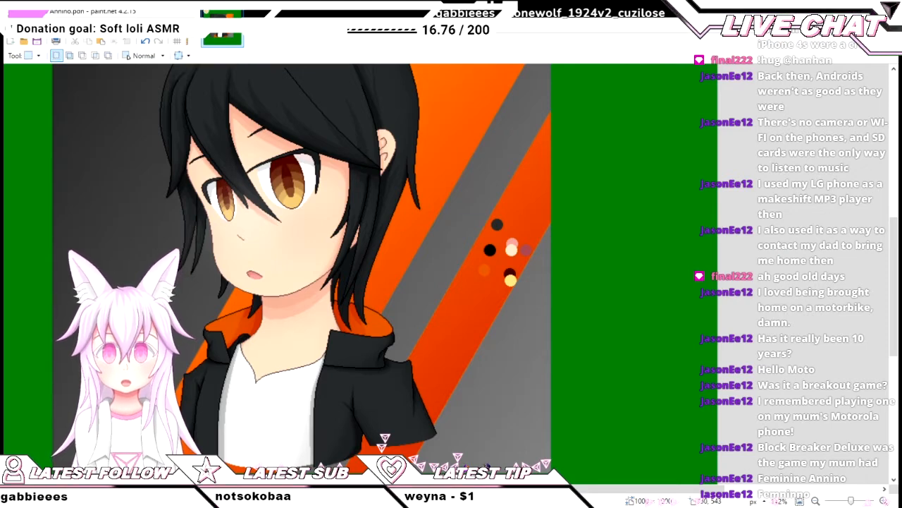
mouse_move(460, 215)
mouse_down()
mouse_move(564, 312)
mouse_move(657, 329)
mouse_move(582, 329)
mouse_up()
key(m)
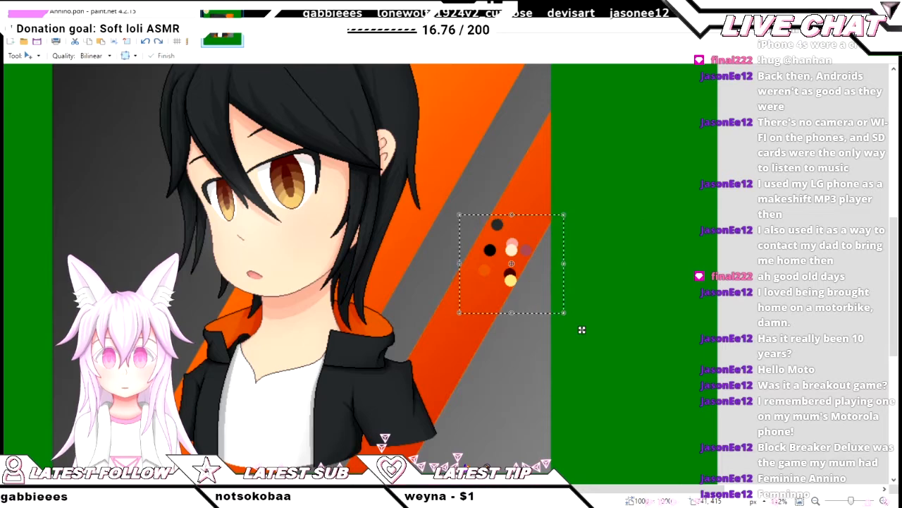
key(s)
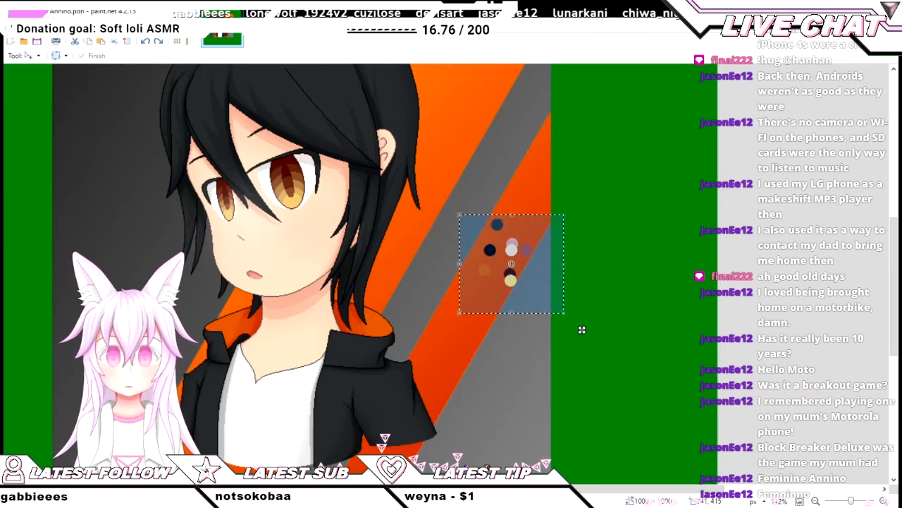
drag(580, 327, 676, 336)
key(m)
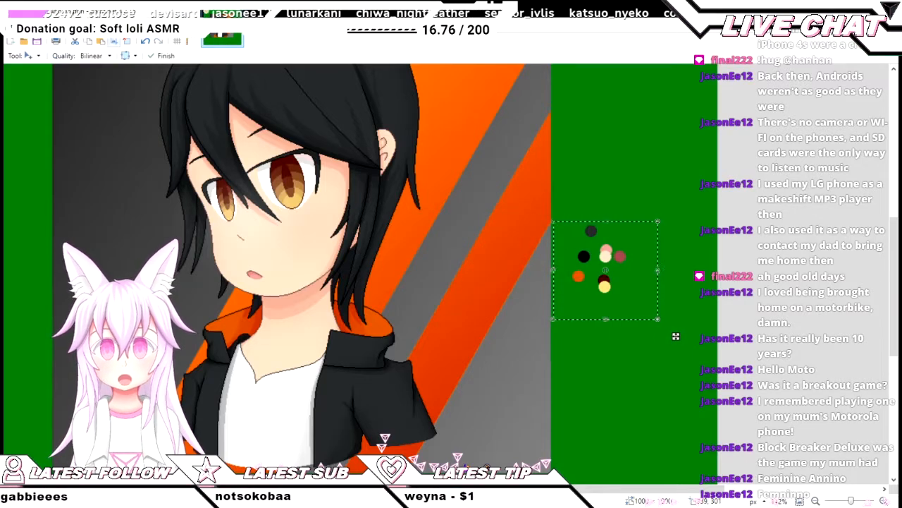
key(ctrl+d)
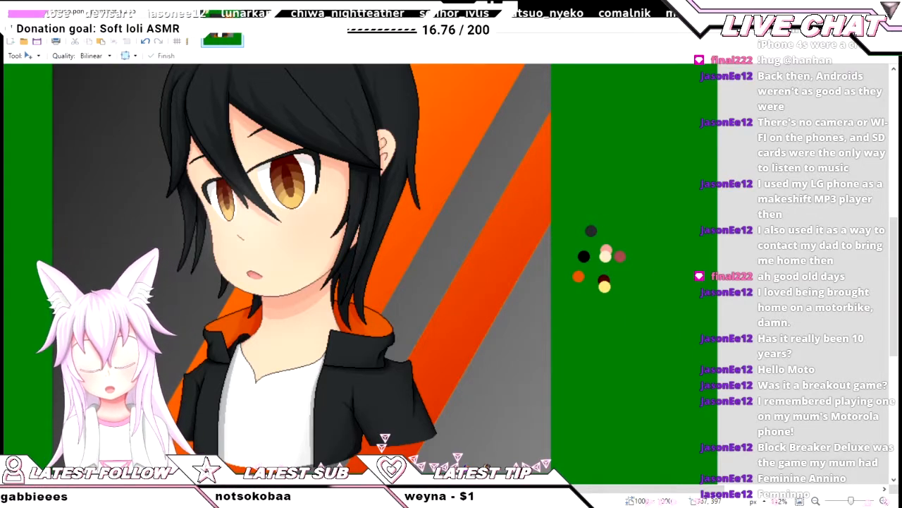
- Examine the edges of both orange stripes beside the hair up close, and the overall composition of the portrait
key(ctrl+plus)
key(ctrl+plus)
key(ctrl+plus)
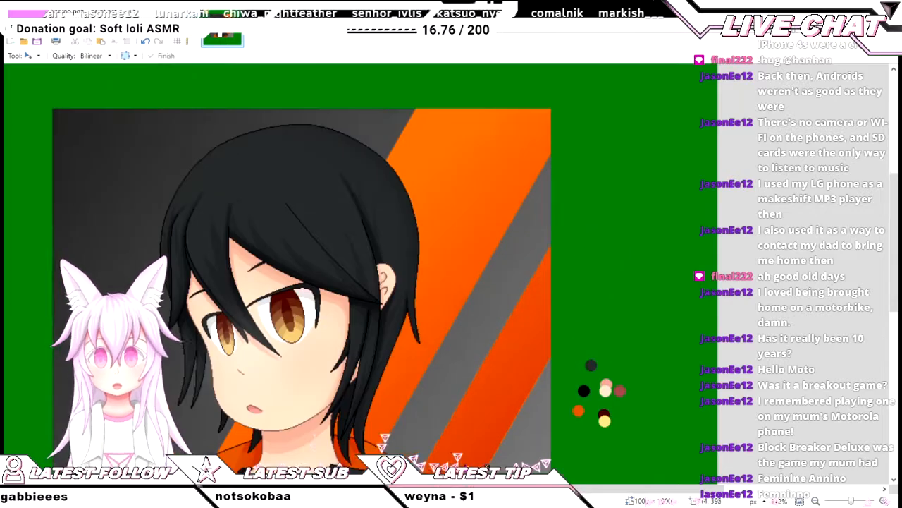
key(ctrl+minus)
key(ctrl+minus)
key(ctrl+minus)
key(ctrl+minus)
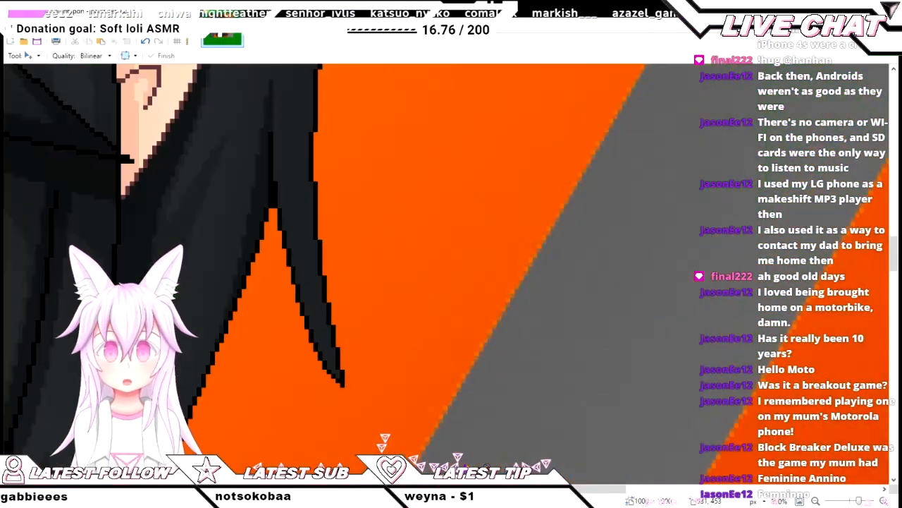
key(ctrl+plus)
key(ctrl+plus)
key(ctrl+plus)
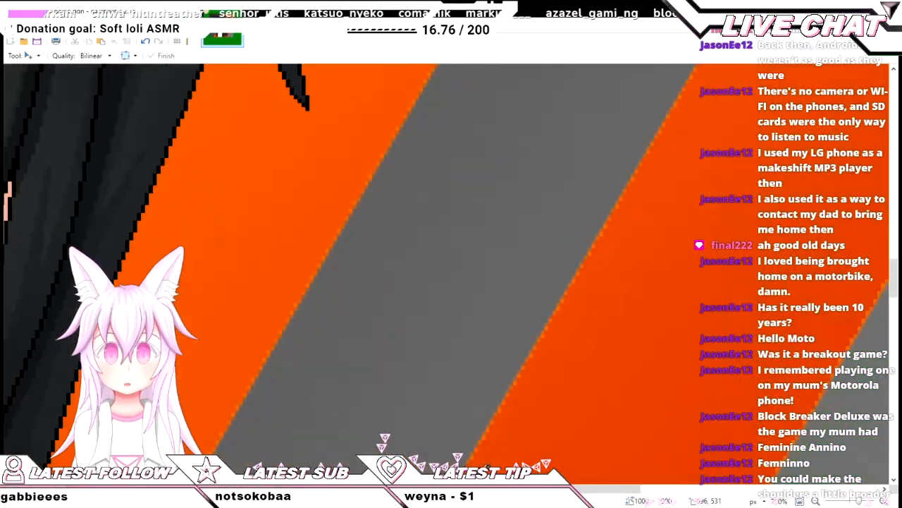
scroll(344, 268, left, 3)
key(ctrl+minus)
key(ctrl+minus)
key(ctrl+minus)
key(ctrl+minus)
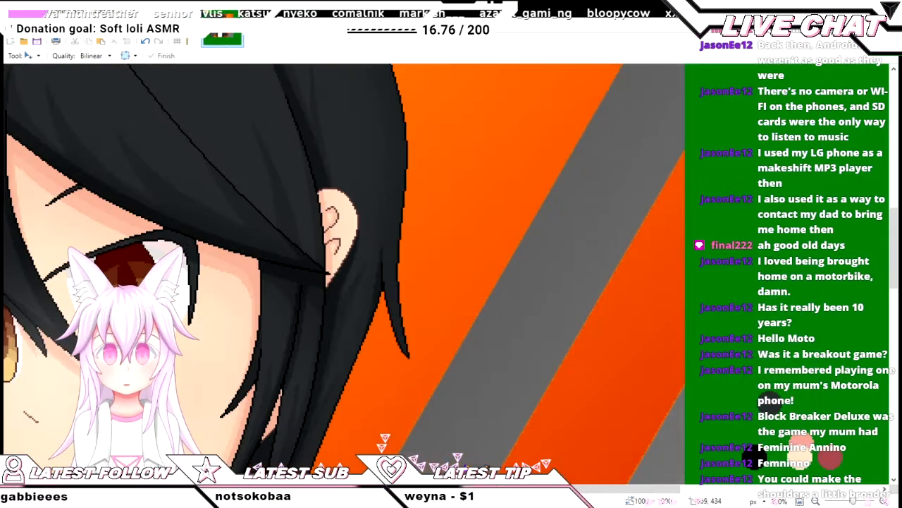
key(ctrl+plus)
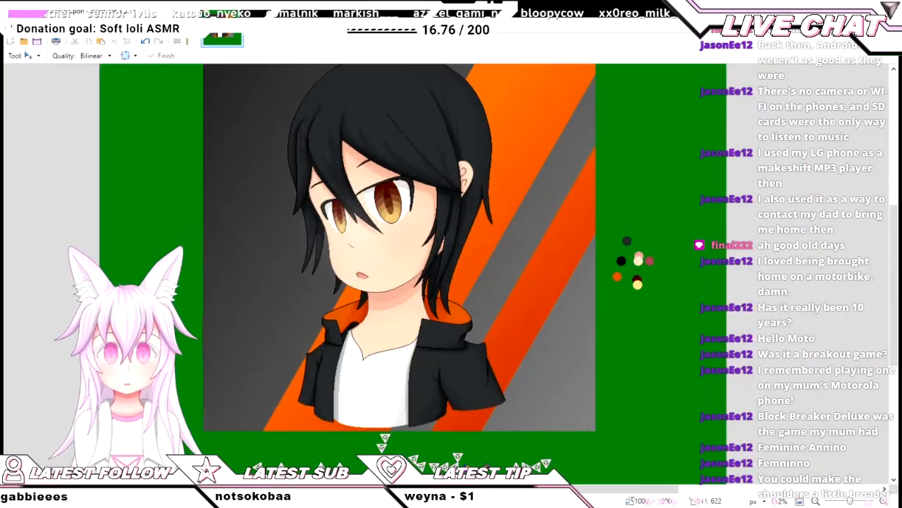
key(ctrl+plus)
key(ctrl+plus)
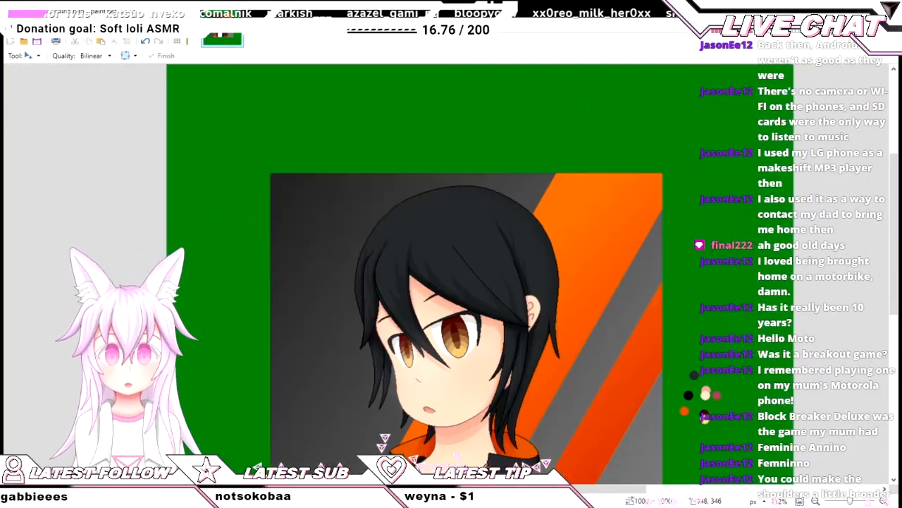
key(ctrl+minus)
key(ctrl+minus)
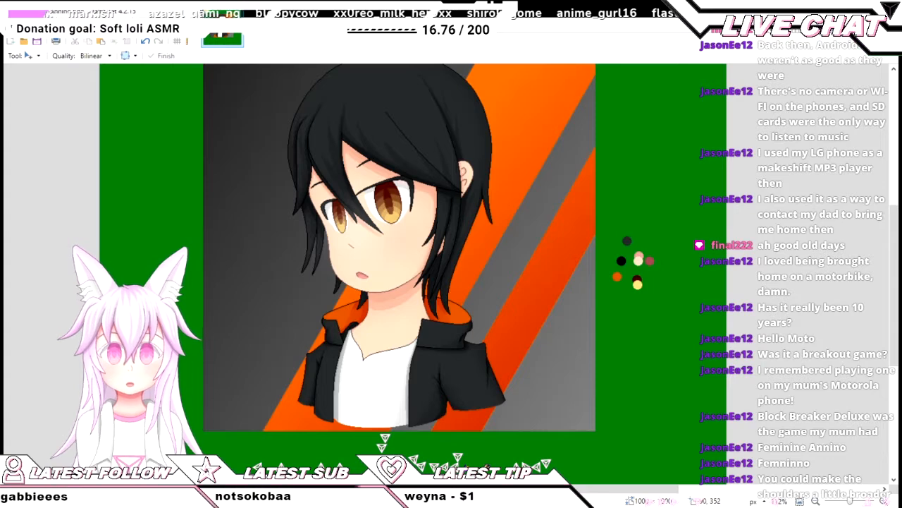
- Select both stripes with the Magic Wand at 29% tolerance, refill them with a linear orange-to-red gradient towards the lower right, and deselect them
key(s)
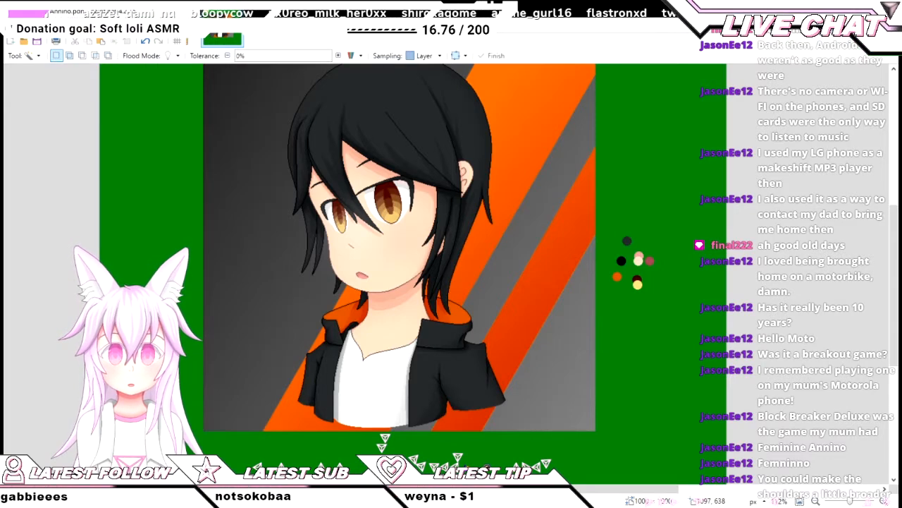
click(451, 264)
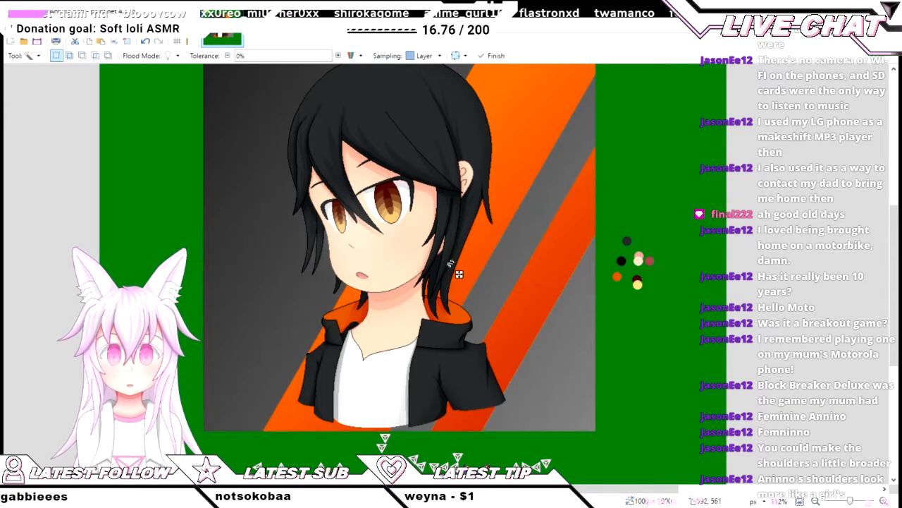
click(262, 56)
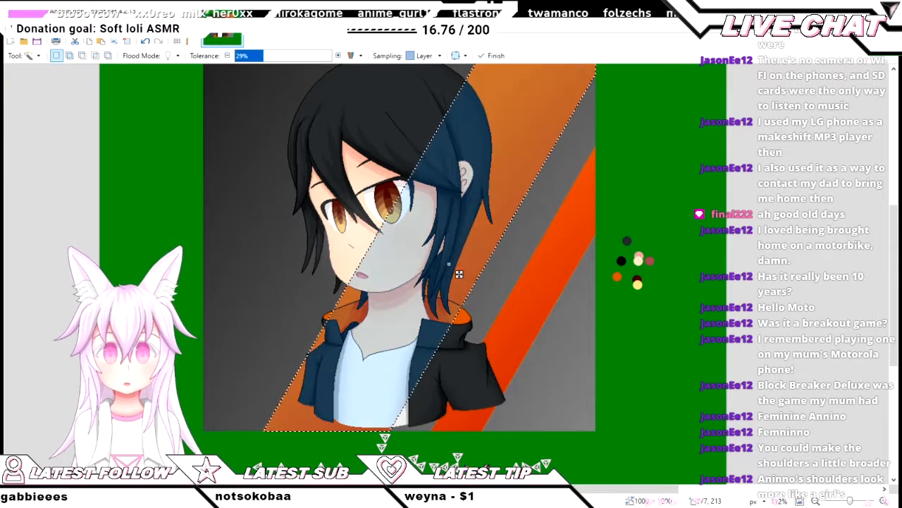
ctrl+click(554, 270)
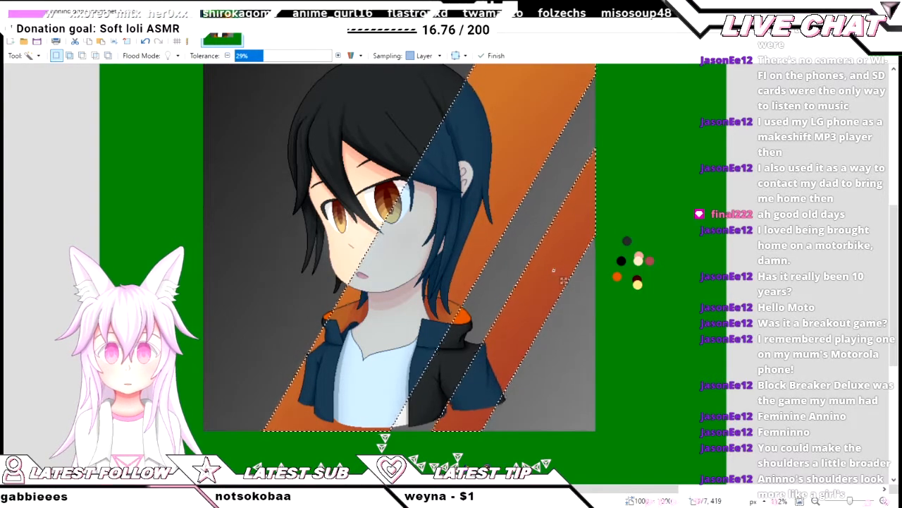
scroll(554, 270, up, 2)
key(g)
scroll(445, 274, down, 3)
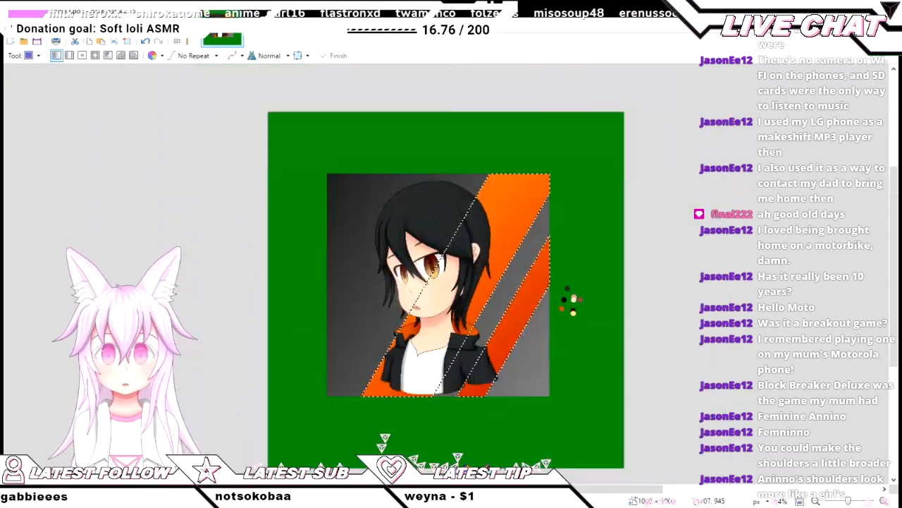
mouse_move(526, 437)
mouse_down()
mouse_move(592, 468)
mouse_move(576, 458)
mouse_move(567, 469)
mouse_move(560, 457)
mouse_up()
mouse_move(328, 151)
mouse_down()
mouse_move(426, 244)
mouse_move(408, 324)
mouse_up()
scroll(517, 245, up, 1)
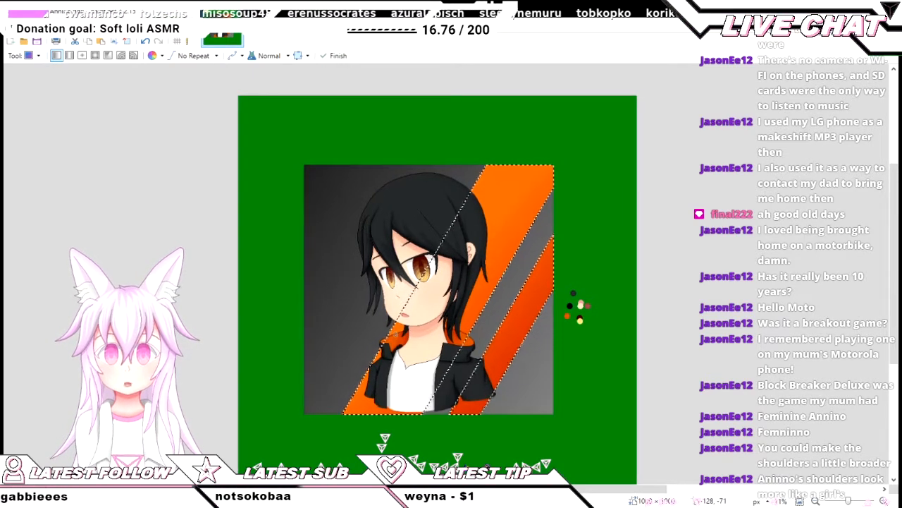
key(ctrl+d)
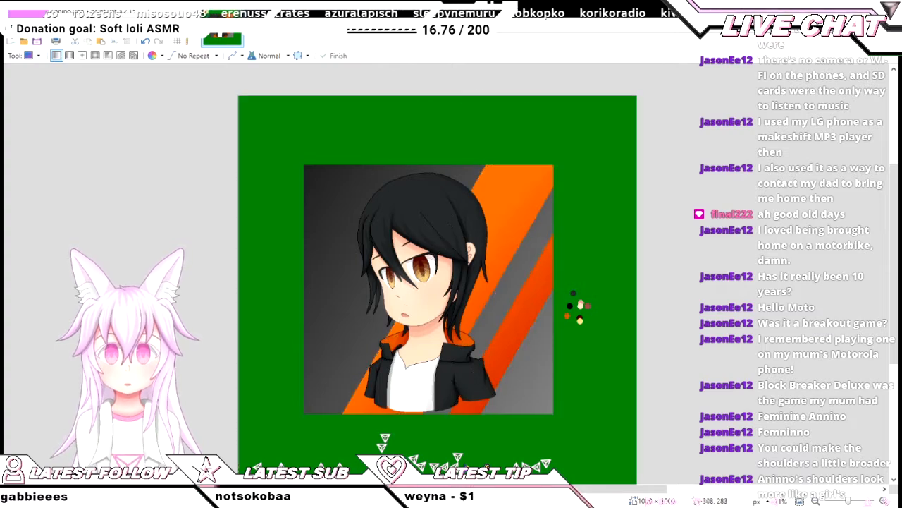
- Examine the refilled stripe edges, the whole portrait and the jacket's lower edge under the sleeve
scroll(573, 307, up, 5)
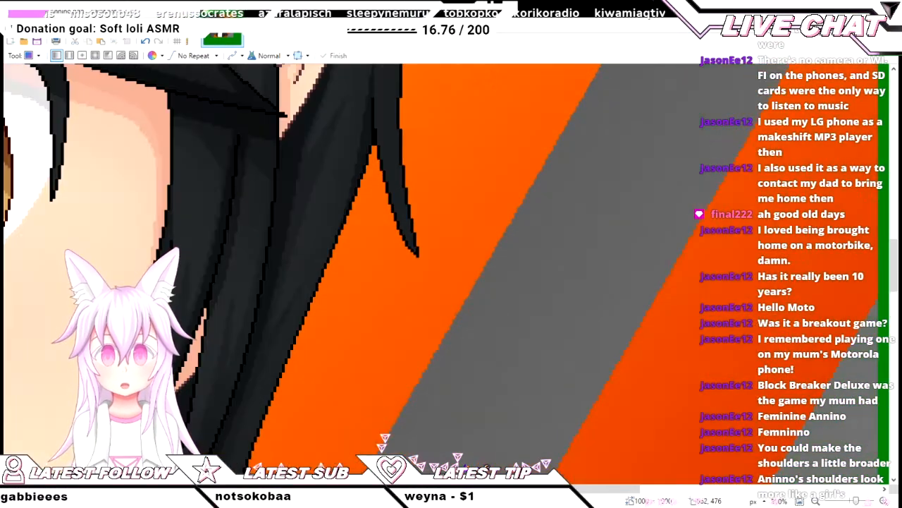
scroll(576, 290, down, 8)
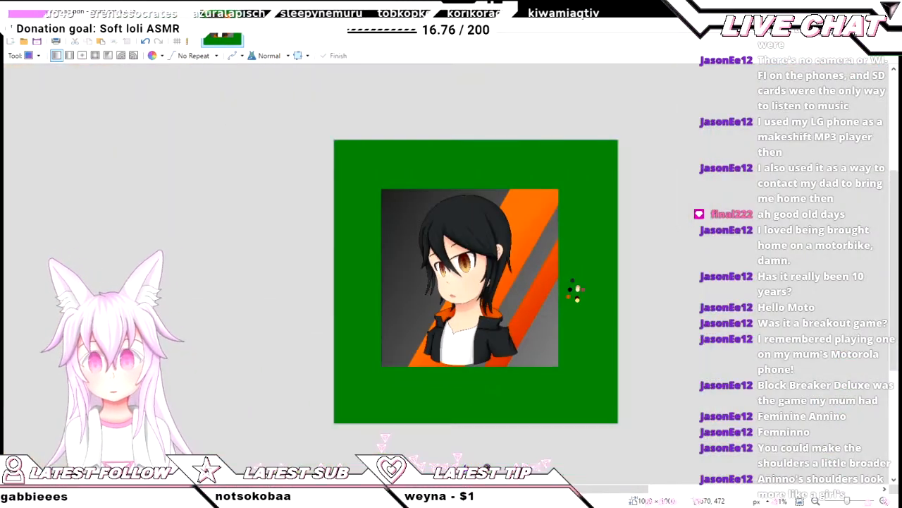
scroll(577, 291, up, 1)
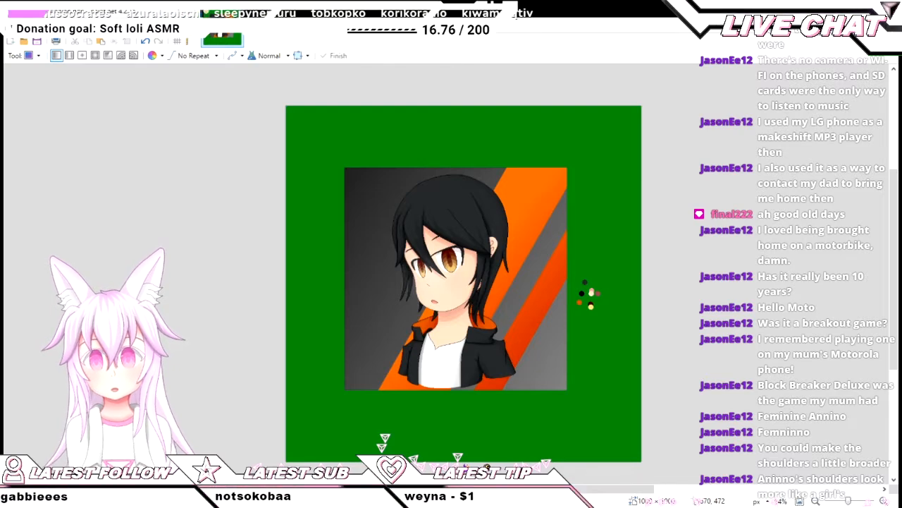
scroll(487, 308, up, 2)
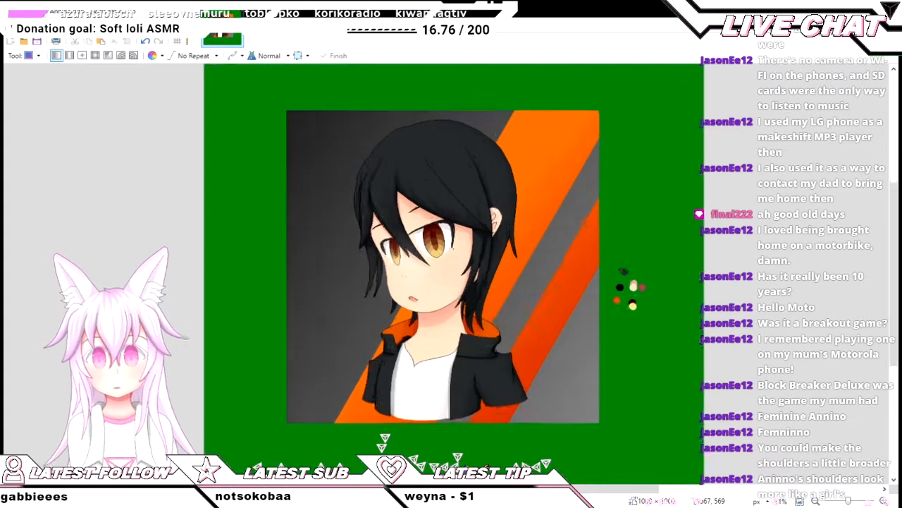
scroll(425, 274, up, 3)
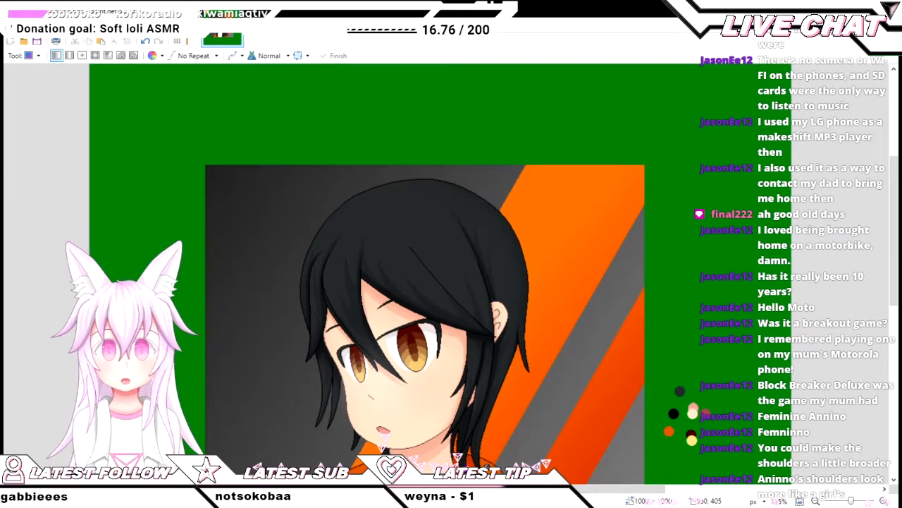
scroll(687, 416, down, 2)
scroll(657, 256, up, 2)
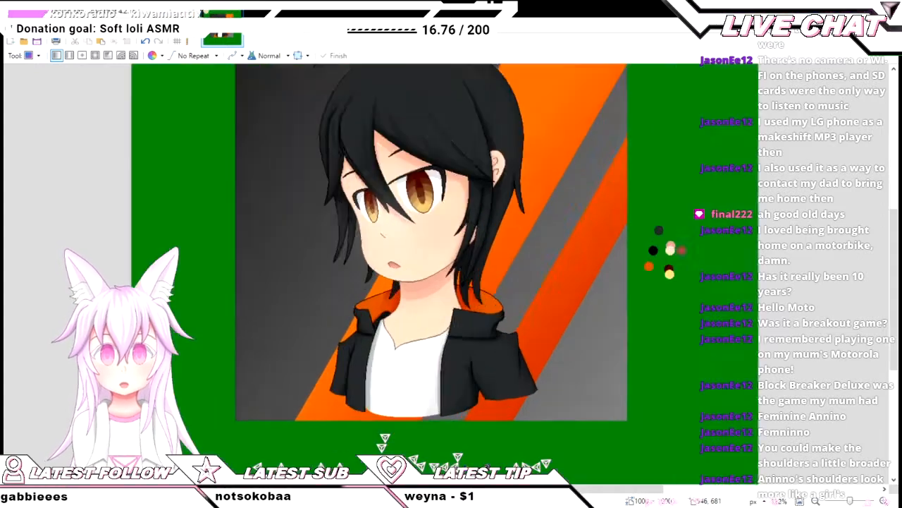
scroll(456, 342, up, 3)
scroll(480, 297, down, 2)
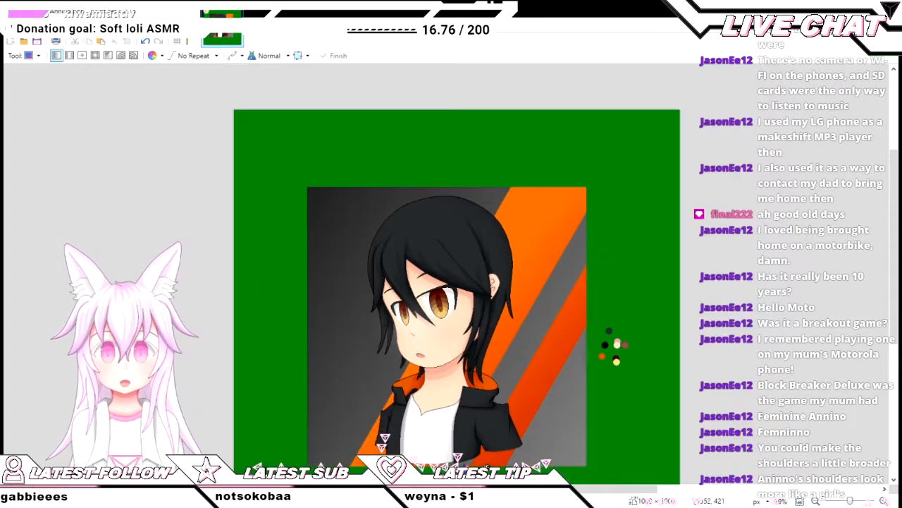
scroll(457, 296, down, 2)
scroll(537, 210, up, 4)
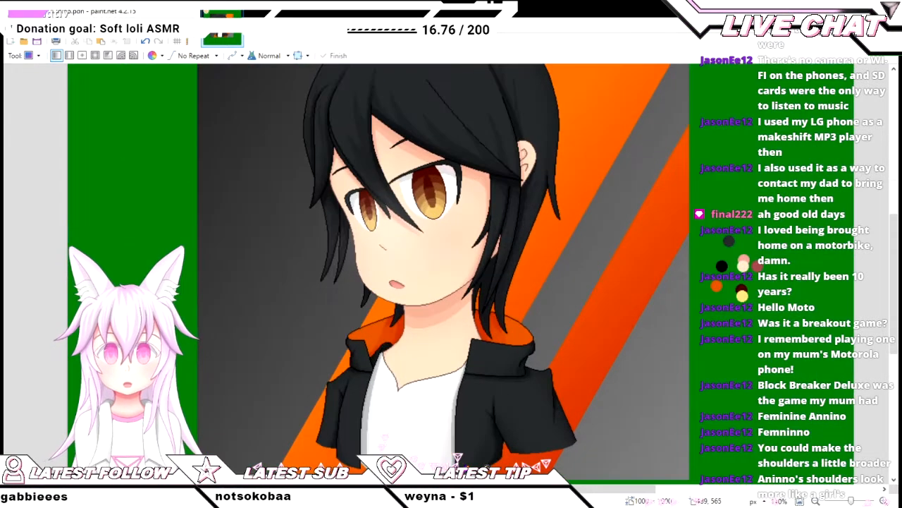
scroll(454, 303, up, 2)
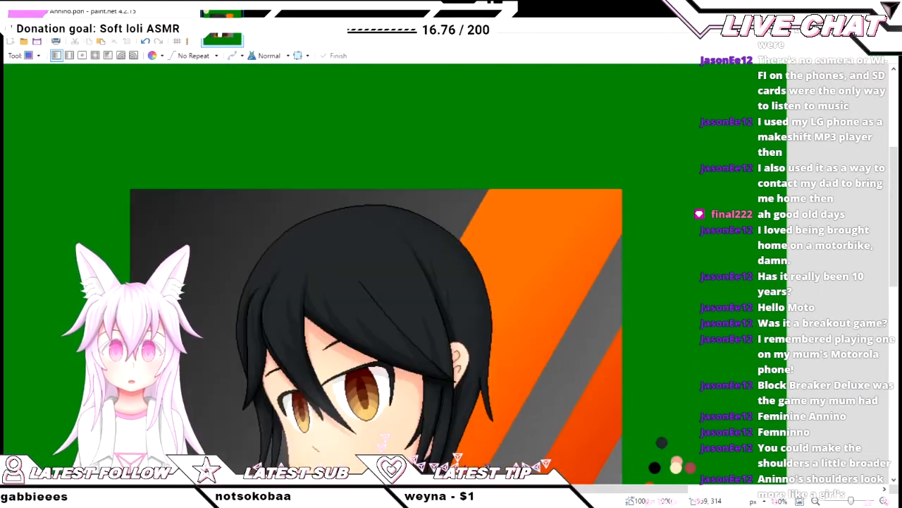
scroll(453, 303, left, 3)
scroll(453, 303, right, 3)
scroll(453, 304, left, 1)
scroll(453, 303, left, 2)
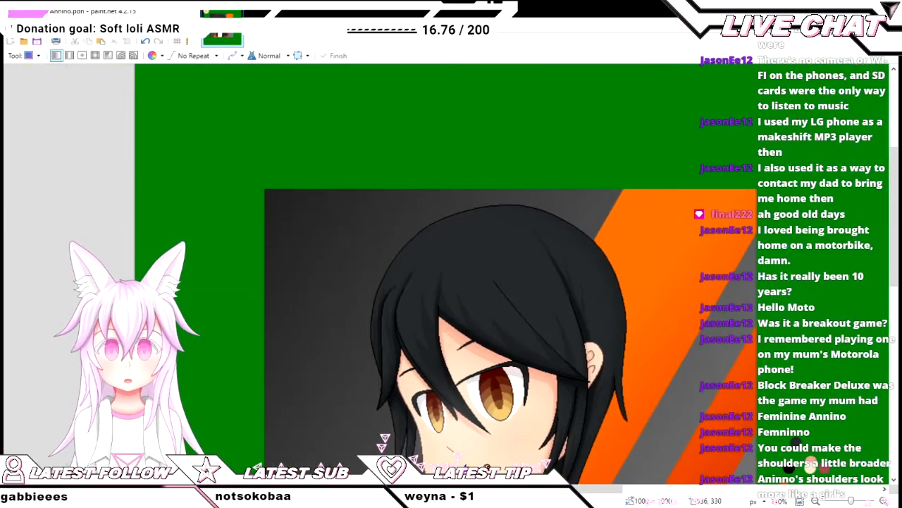
scroll(454, 303, down, 6)
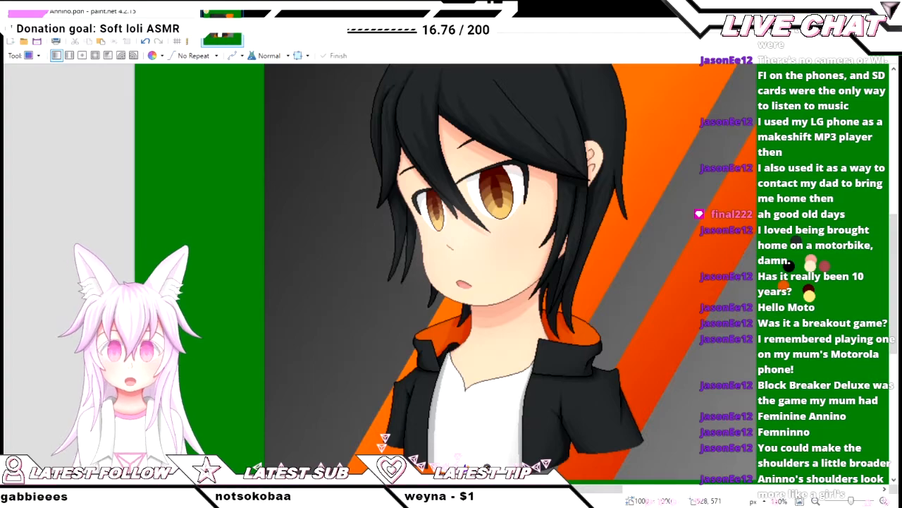
scroll(592, 387, down, 2)
scroll(592, 387, up, 3)
scroll(591, 387, down, 5)
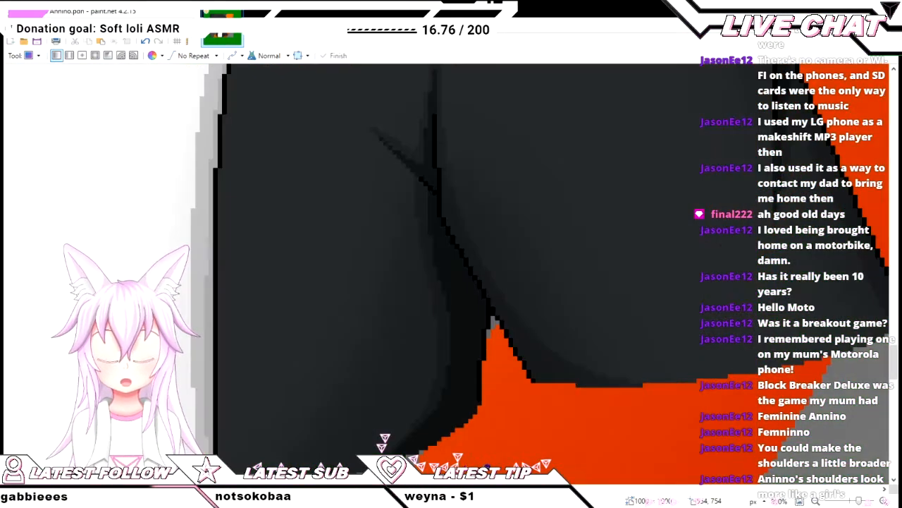
- Choose the Line / Curve tool and set its brush width to 1
scroll(451, 282, right, 3)
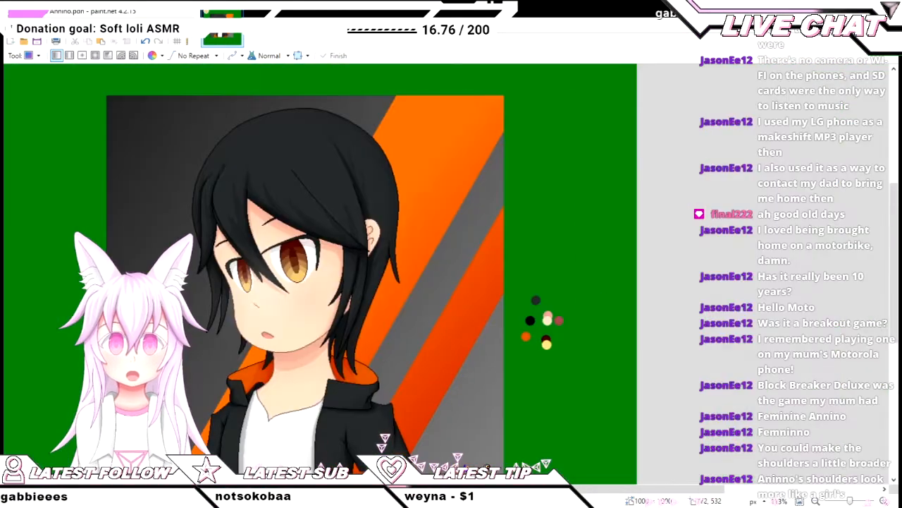
scroll(451, 282, left, 3)
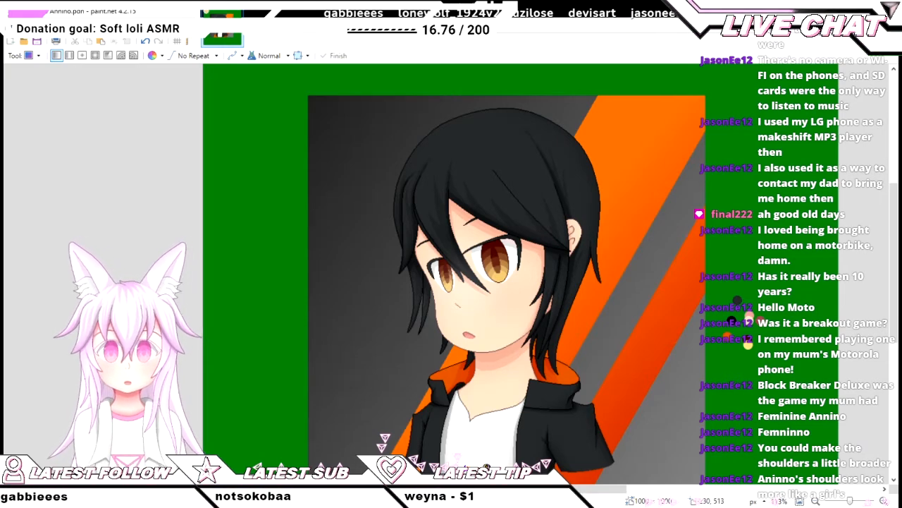
key(o)
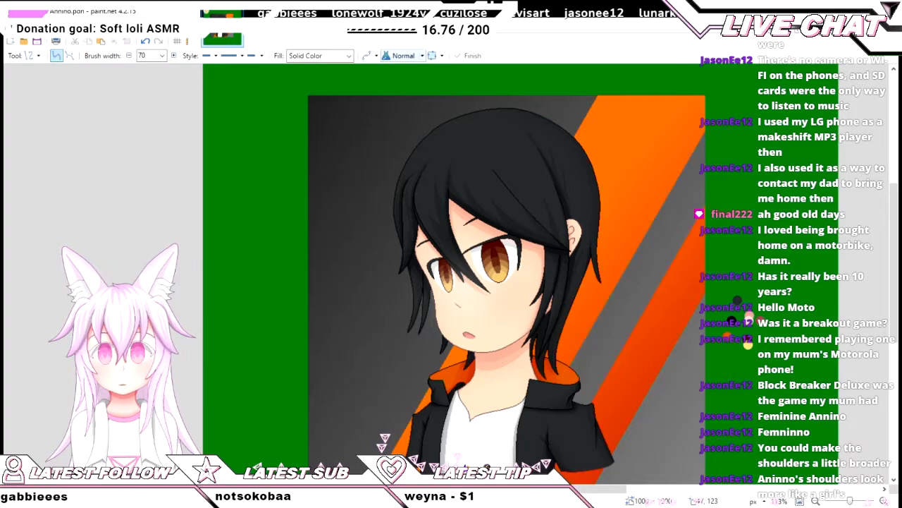
scroll(330, 227, up, 6)
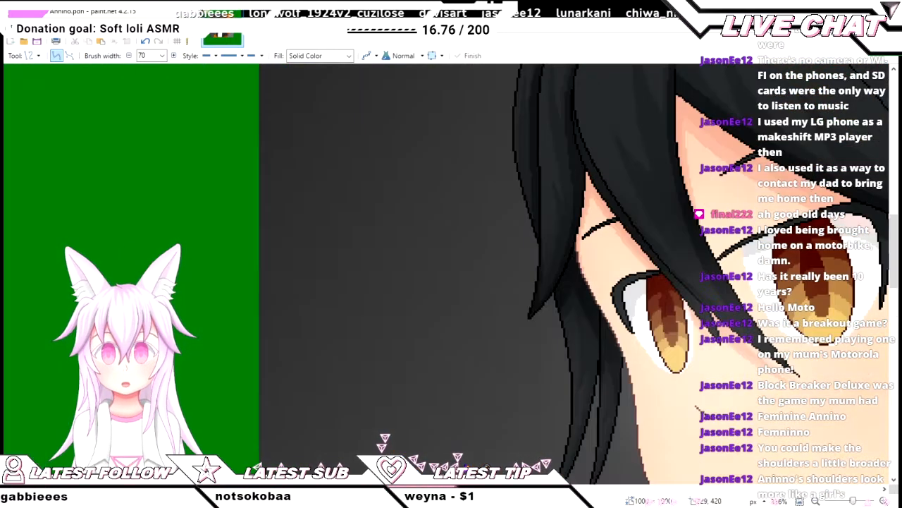
drag(386, 261, 286, 174)
key(ctrl+z)
scroll(151, 55, up, 14)
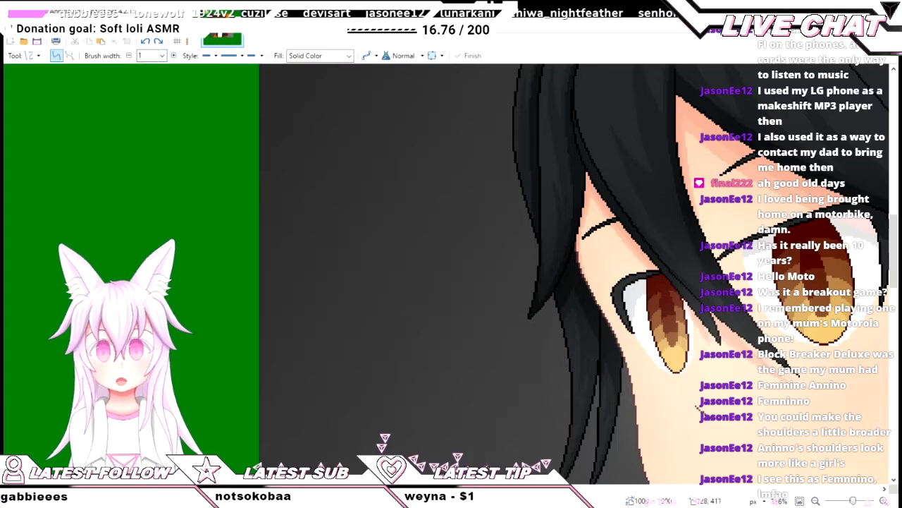
- Draw a thin orange zigzag of sharp straight segments along the left edge of the grey background, beside the face
scroll(364, 248, down, 3)
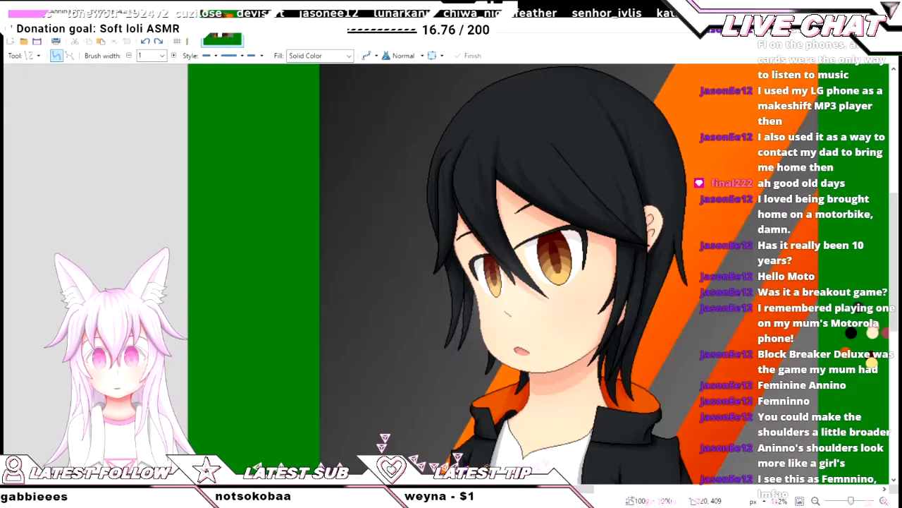
scroll(364, 249, up, 2)
scroll(368, 272, up, 2)
mouse_move(374, 288)
mouse_down()
mouse_move(298, 212)
mouse_move(290, 191)
mouse_move(258, 185)
mouse_move(272, 202)
mouse_move(298, 386)
mouse_move(304, 359)
mouse_up()
key(ctrl+z)
scroll(298, 387, down, 3)
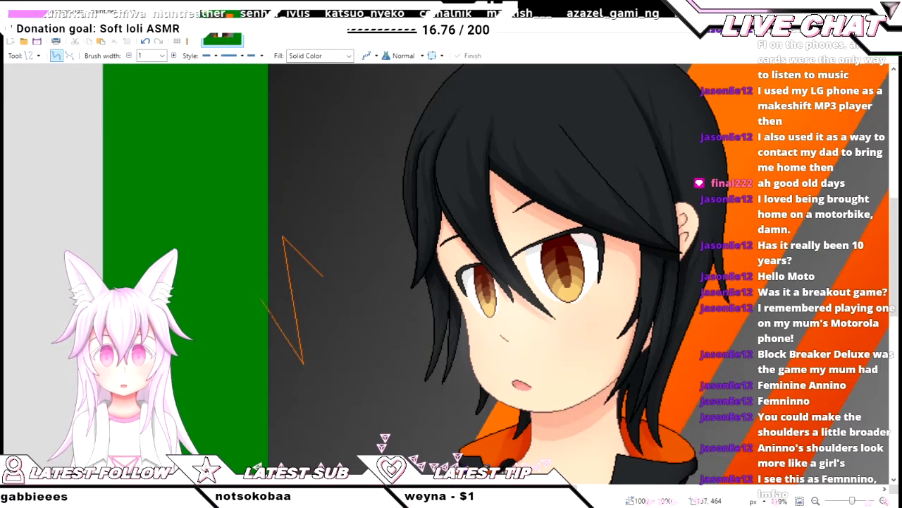
drag(261, 300, 270, 311)
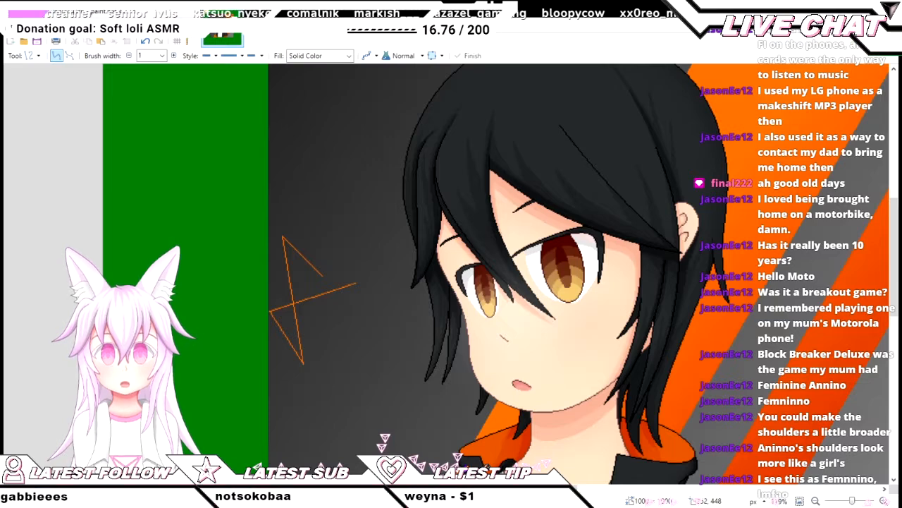
- Extend the orange zigzag across itself towards the hair and redraw its descending segment slanting down towards the left edge
drag(363, 363, 368, 364)
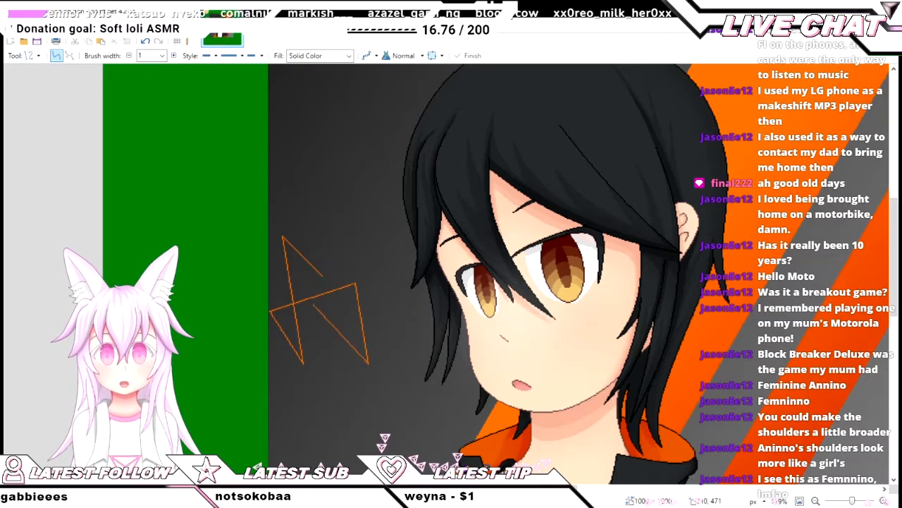
drag(314, 304, 333, 310)
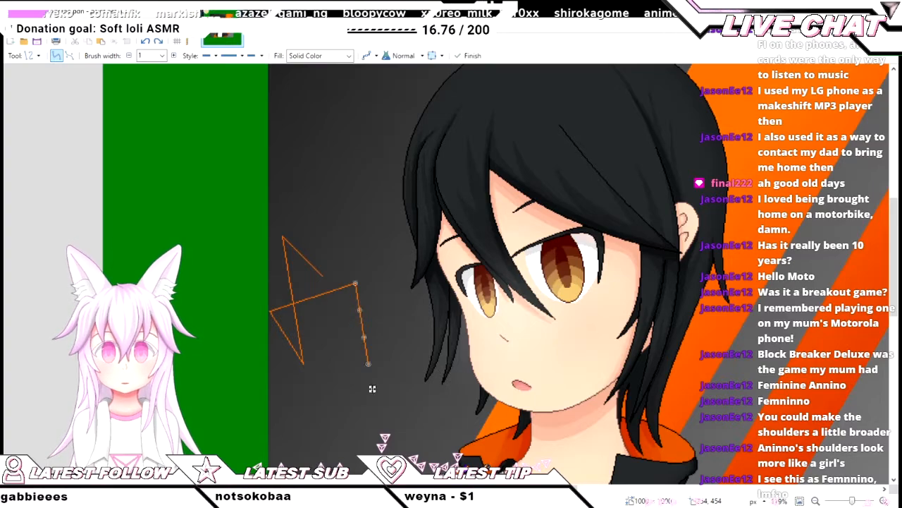
key(ctrl+z)
scroll(356, 285, up, 6)
drag(355, 275, 342, 329)
scroll(343, 328, down, 5)
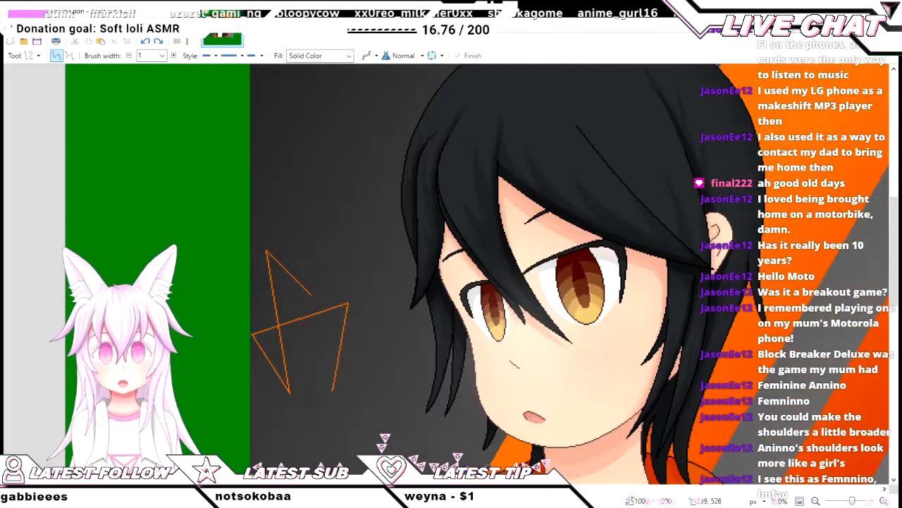
- Add a short bottom segment and two long crossing segments to form a narrow pointed triangle in the middle of the zigzag
drag(332, 391, 330, 387)
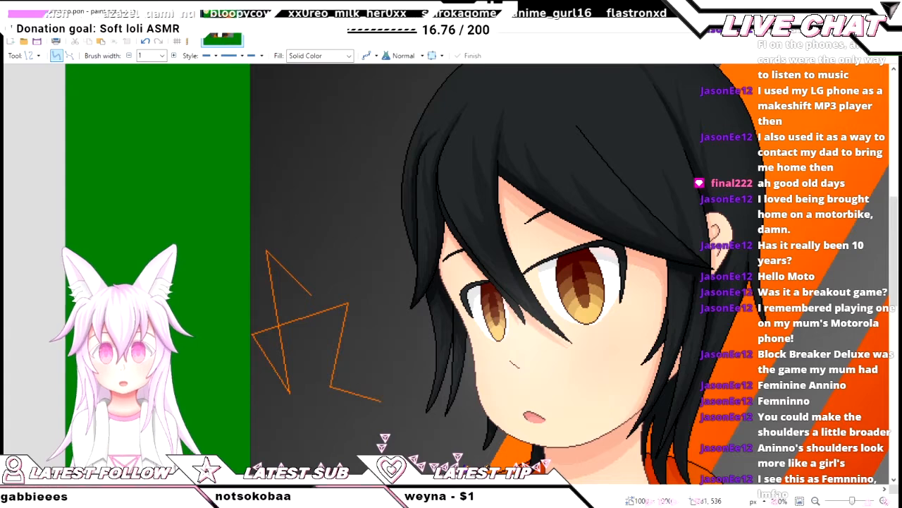
mouse_move(381, 401)
mouse_down()
mouse_move(338, 288)
mouse_move(339, 298)
mouse_up()
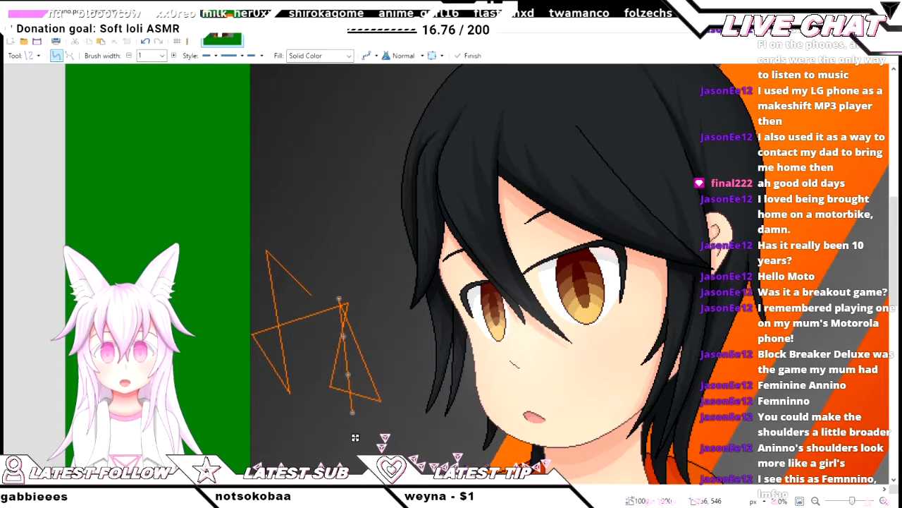
key(ctrl+z)
scroll(339, 323, up, 4)
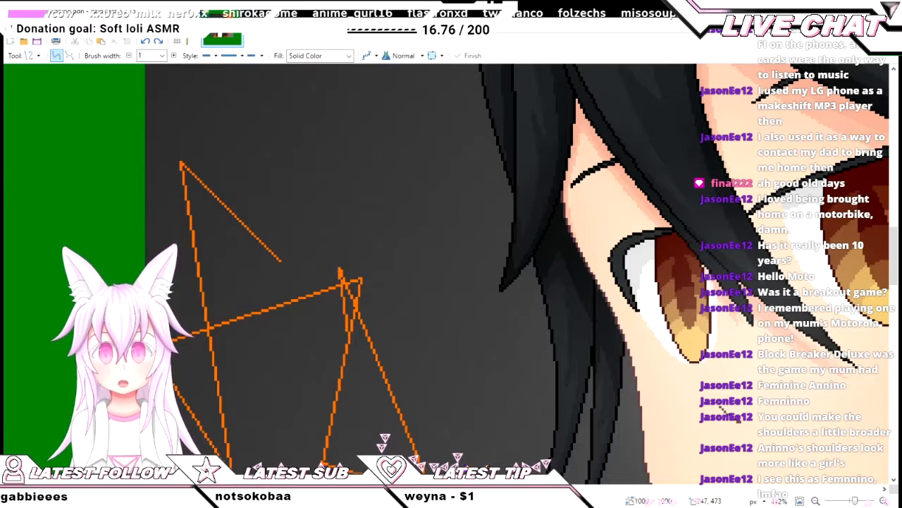
scroll(340, 191, down, 3)
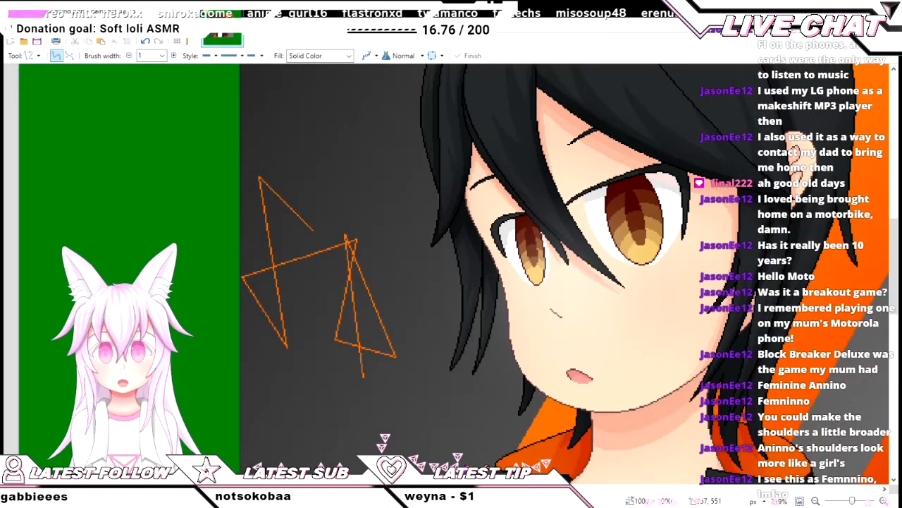
- Continue the orange zigzag with tall spikes and a near-horizontal segment that reaches over the hair strands beside the cheek
drag(364, 377, 408, 230)
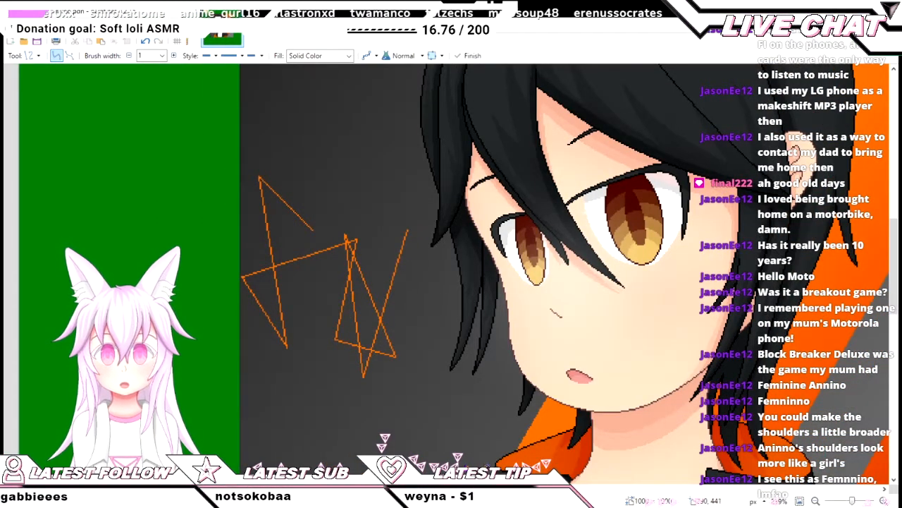
drag(420, 310, 374, 254)
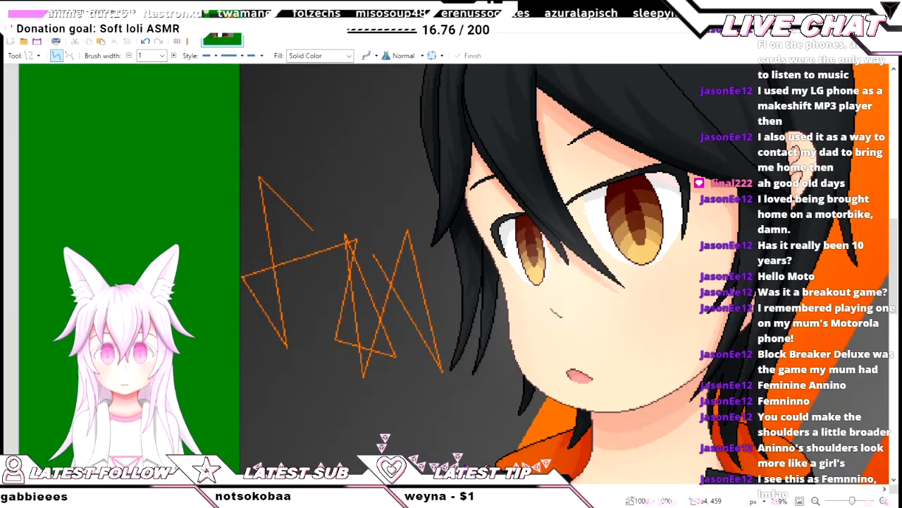
mouse_move(461, 241)
mouse_down()
mouse_move(475, 241)
mouse_move(460, 366)
mouse_up()
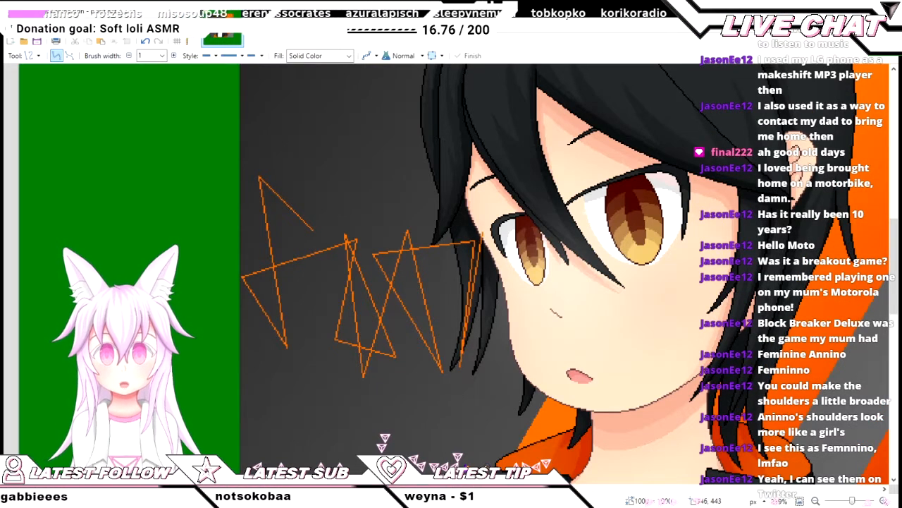
- Trace back along the spikes from the hair to the middle of the zigzag with a second, slightly offset orange line
mouse_move(482, 233)
mouse_down()
mouse_move(366, 251)
mouse_move(434, 377)
mouse_move(447, 381)
mouse_up()
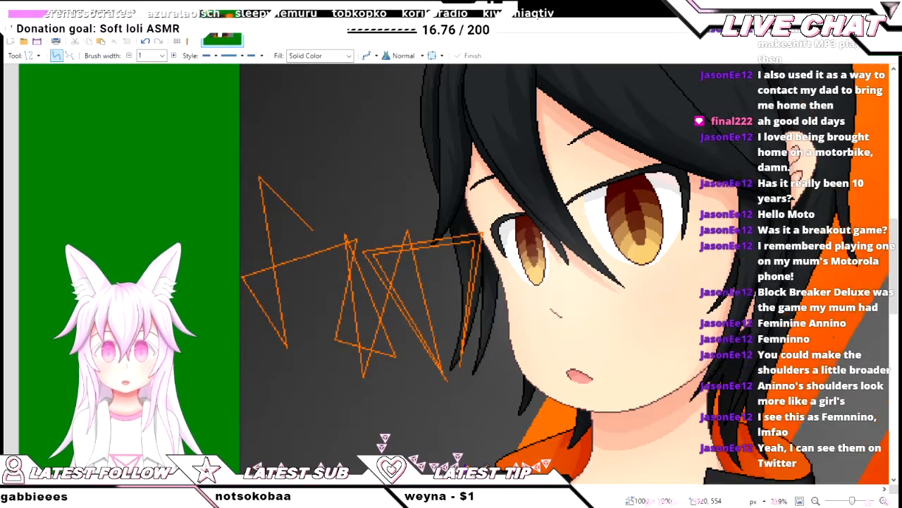
drag(447, 381, 407, 213)
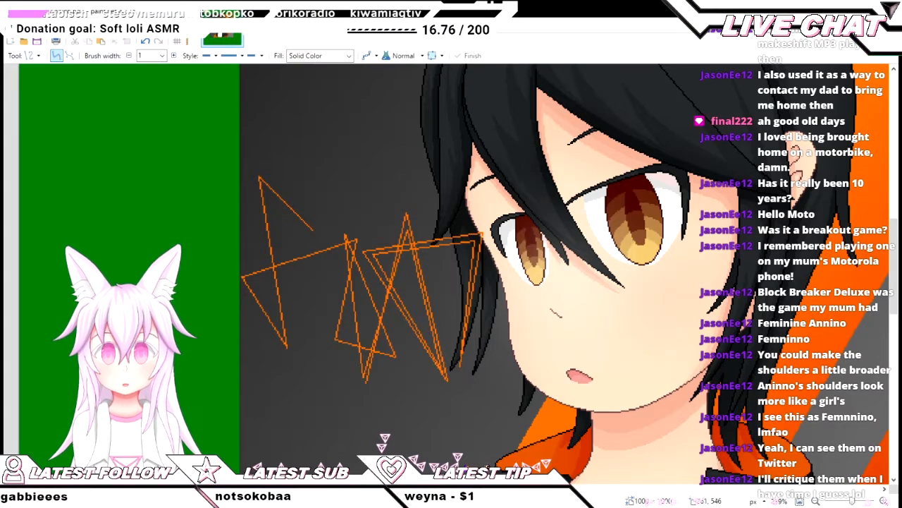
mouse_move(365, 398)
mouse_down()
mouse_move(340, 204)
mouse_move(409, 382)
mouse_up()
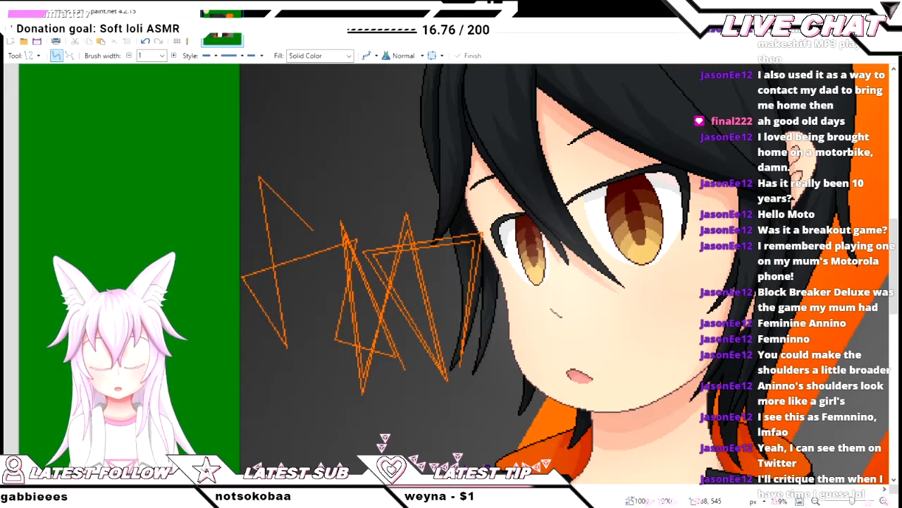
mouse_move(405, 369)
mouse_down()
mouse_move(328, 342)
mouse_move(367, 234)
mouse_up()
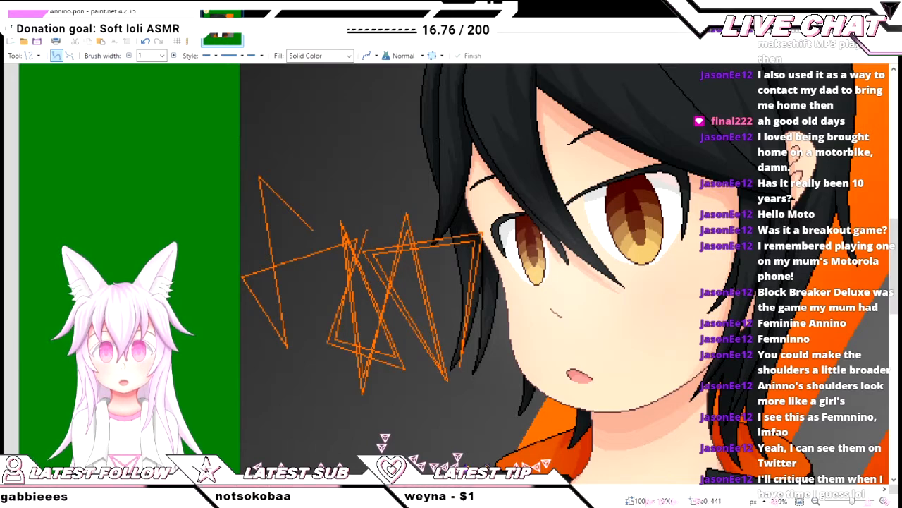
- Complete the offset second outline around the leftmost spikes, joining it to the zigzag's upper starting point
key(Return)
drag(230, 277, 295, 358)
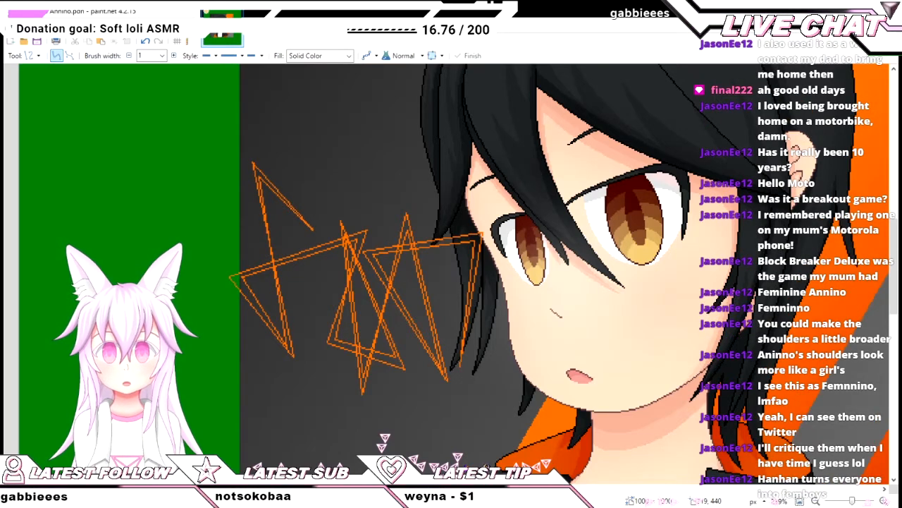
scroll(313, 235, up, 1)
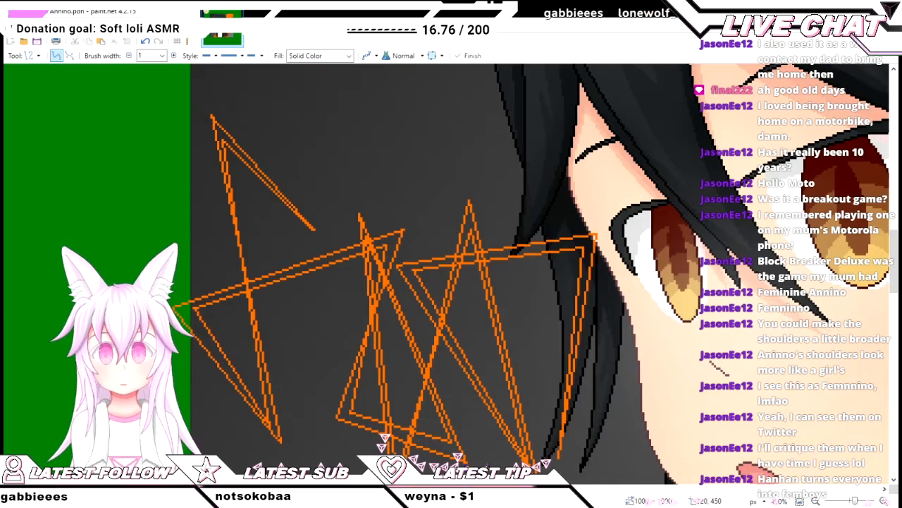
scroll(331, 249, down, 2)
scroll(330, 249, up, 1)
scroll(330, 250, down, 1)
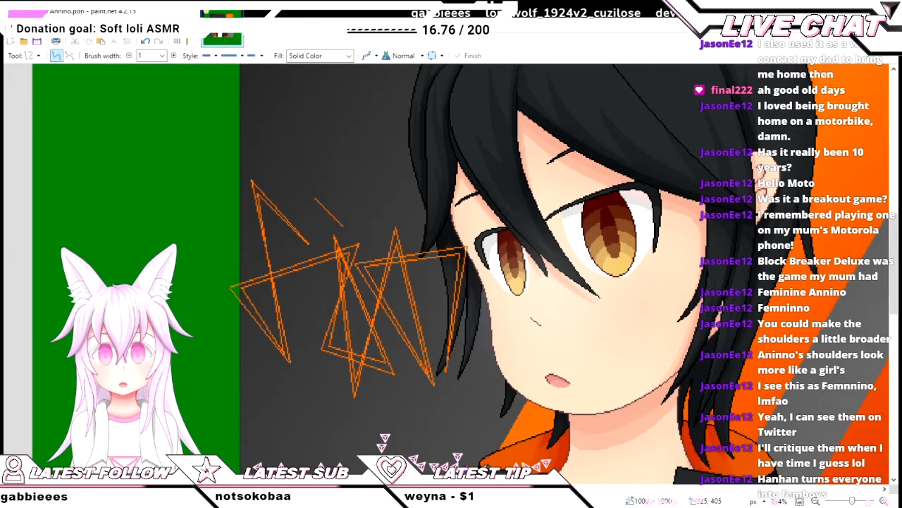
- Draw a second double-outlined orange zigzag with a long descending spike and a wide flat point beneath the first one
scroll(331, 292, down, 3)
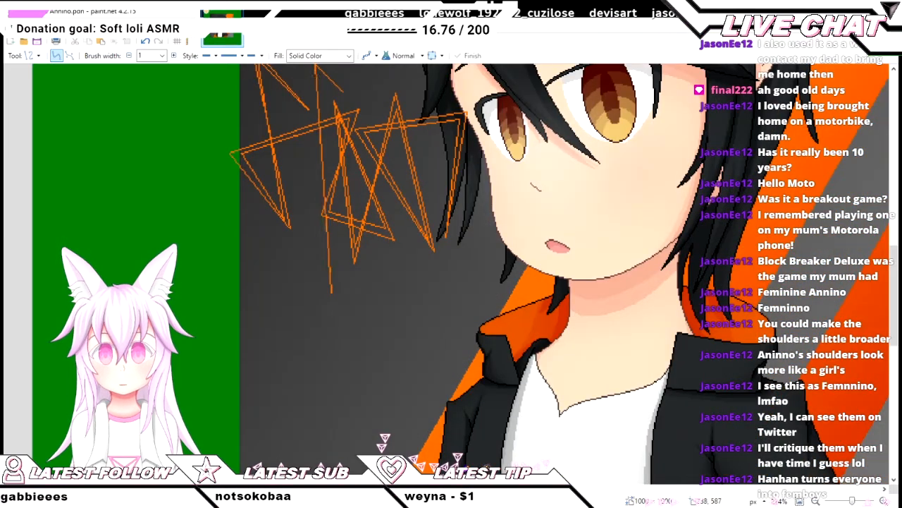
mouse_move(332, 291)
mouse_down()
mouse_move(339, 303)
mouse_move(423, 270)
mouse_up()
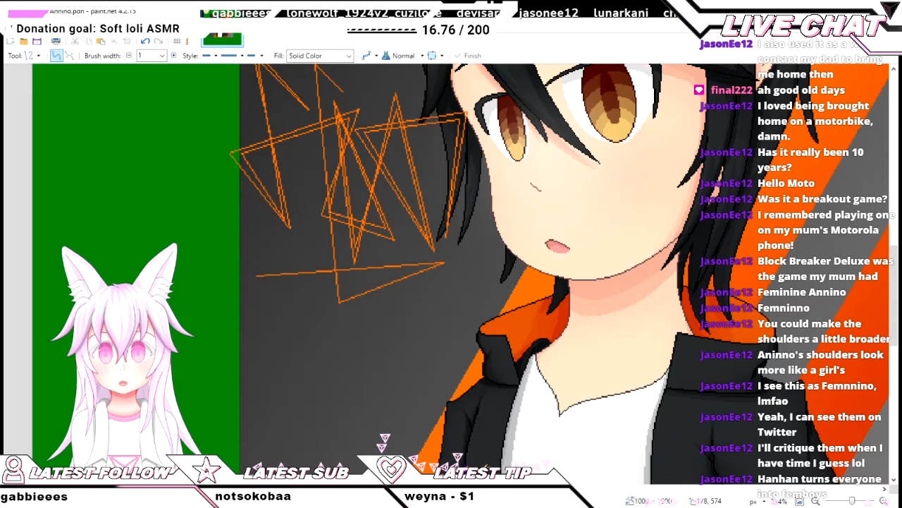
drag(444, 263, 454, 260)
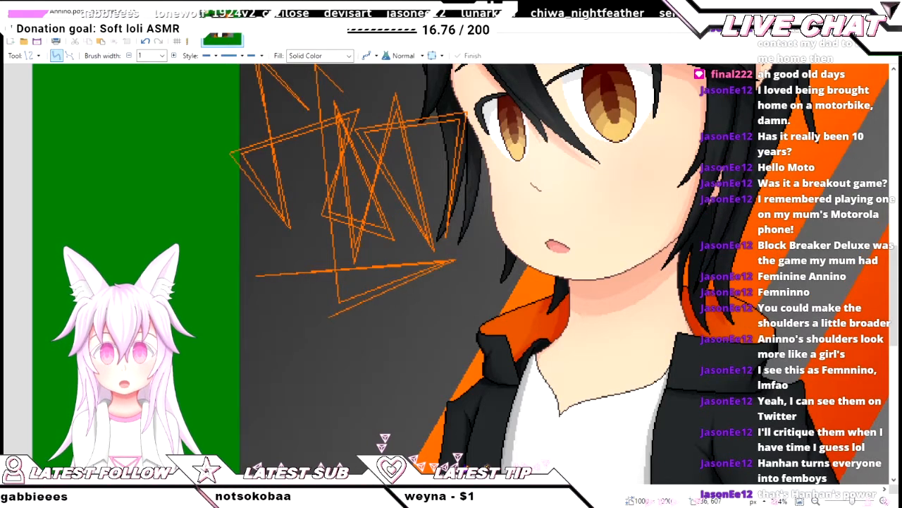
drag(329, 317, 332, 311)
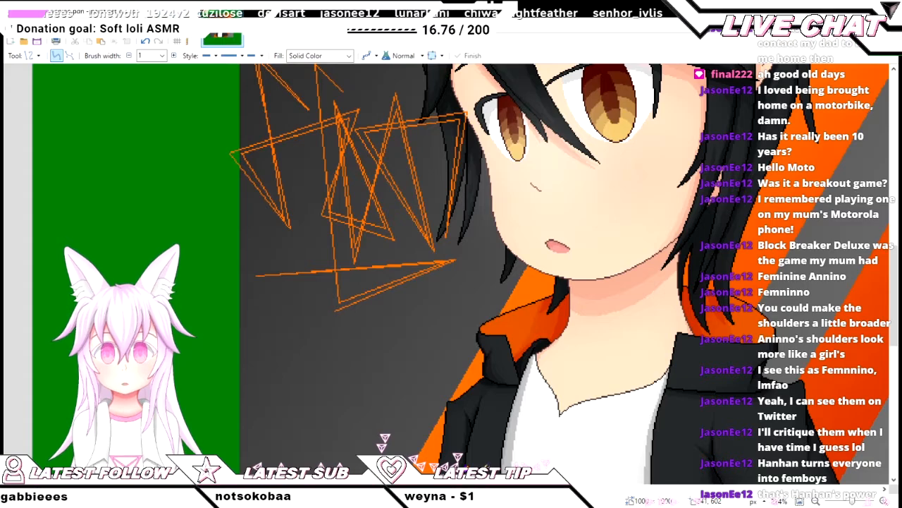
scroll(465, 275, up, 1)
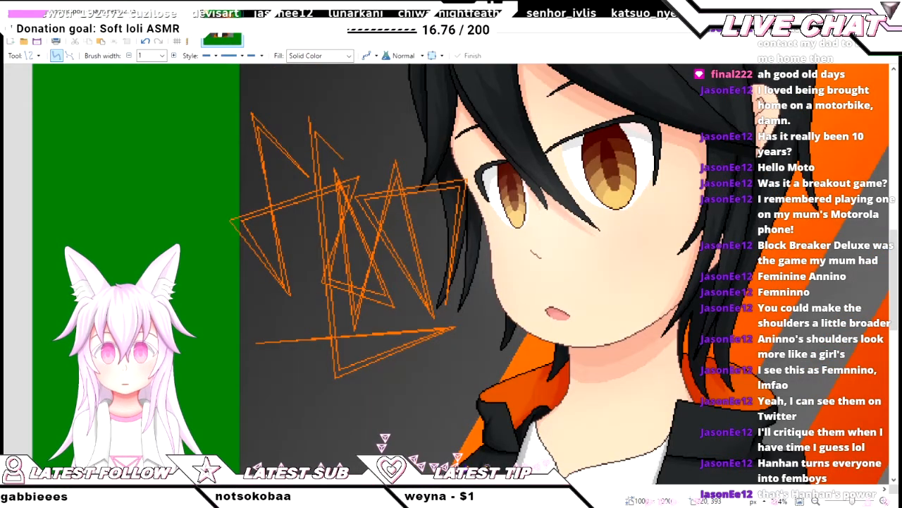
scroll(333, 144, up, 2)
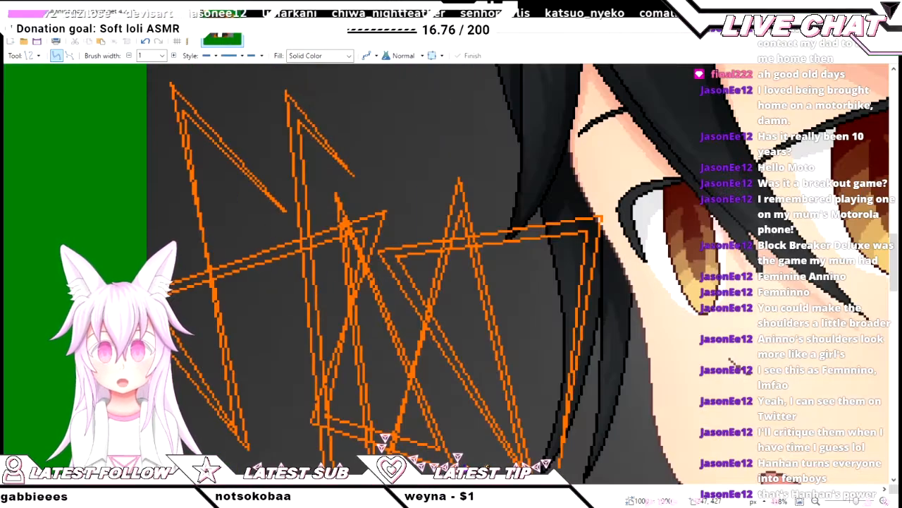
- Select the area around the orange zigzag outlines with the Magic Wand, including all the enclosed gaps between the strokes
key(f)
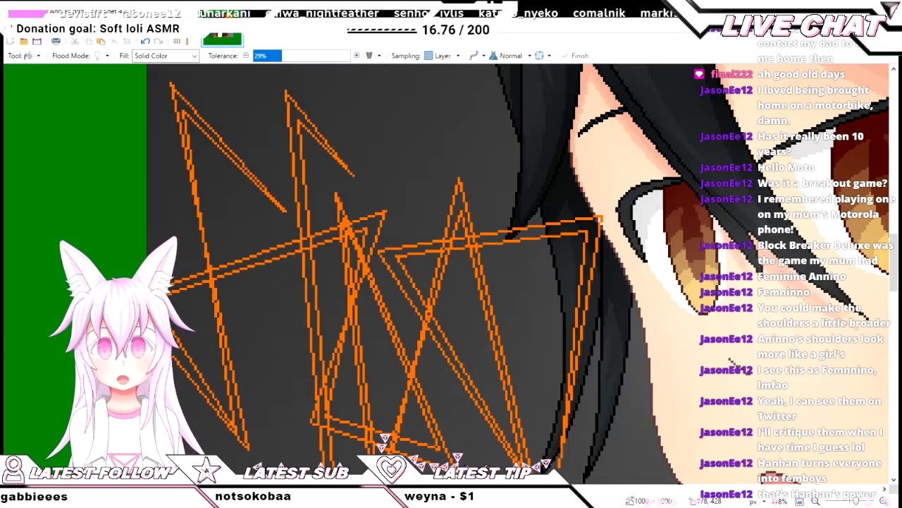
key(s)
scroll(243, 141, down, 3)
click(242, 141)
scroll(212, 170, up, 3)
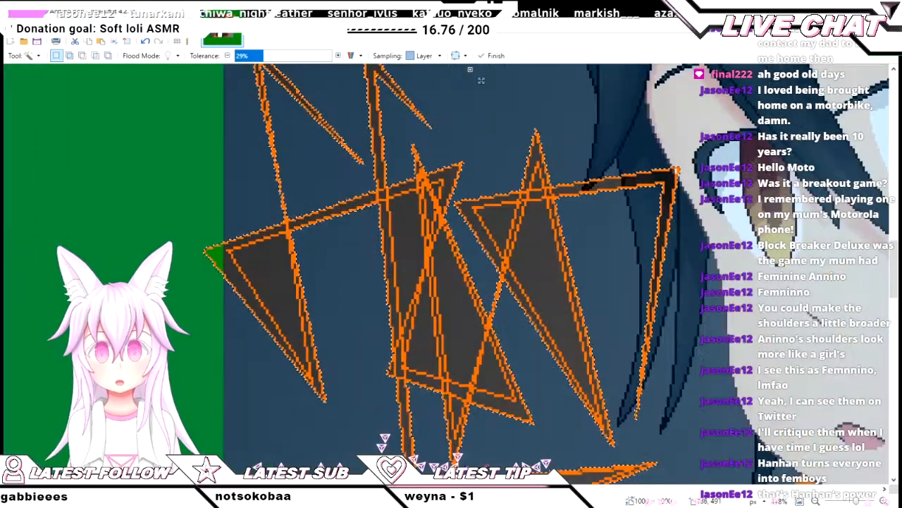
click(412, 251)
click(456, 290)
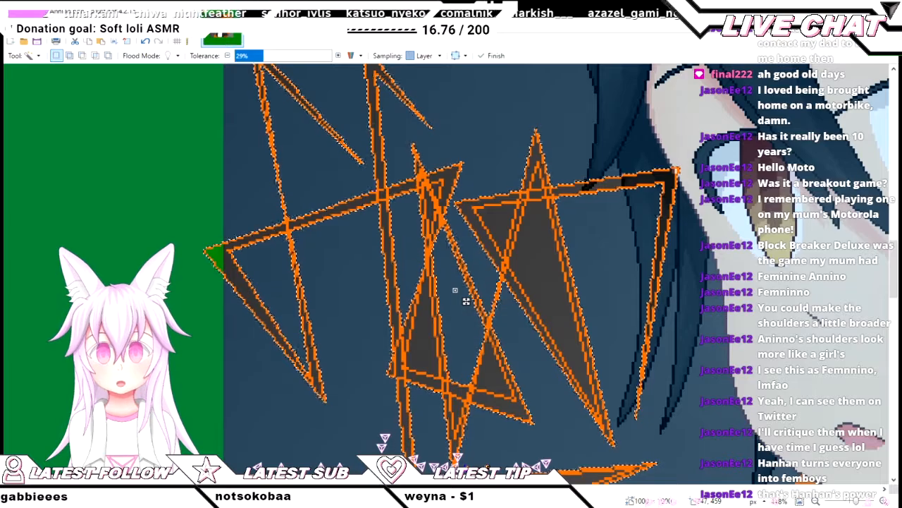
click(499, 398)
click(540, 258)
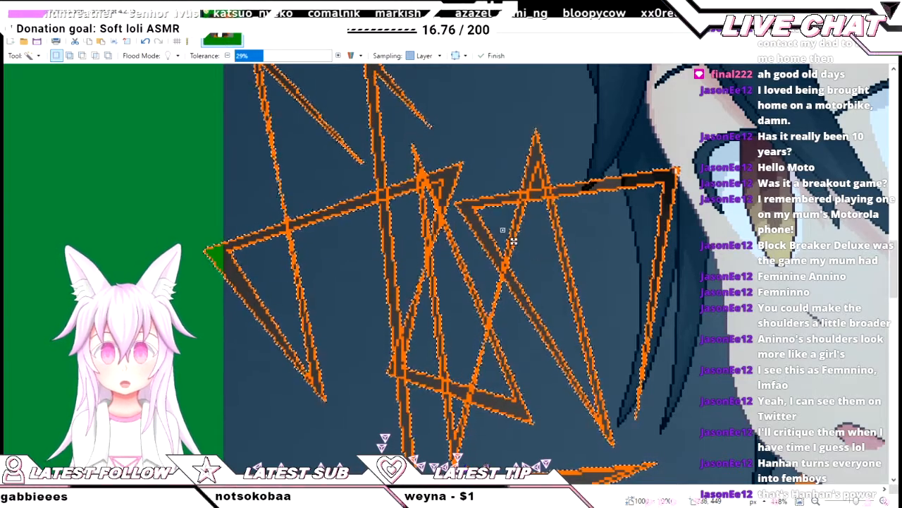
ctrl+scroll(522, 169, down, 3)
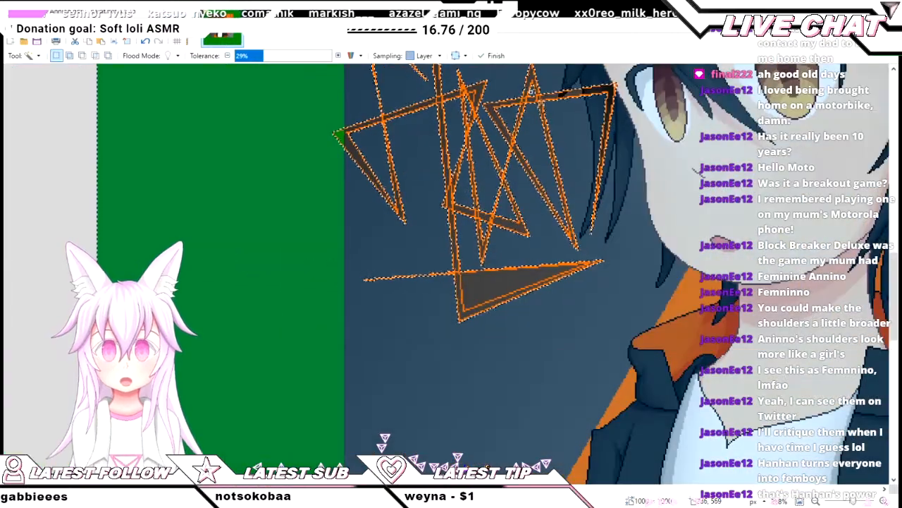
ctrl+scroll(488, 377, down, 2)
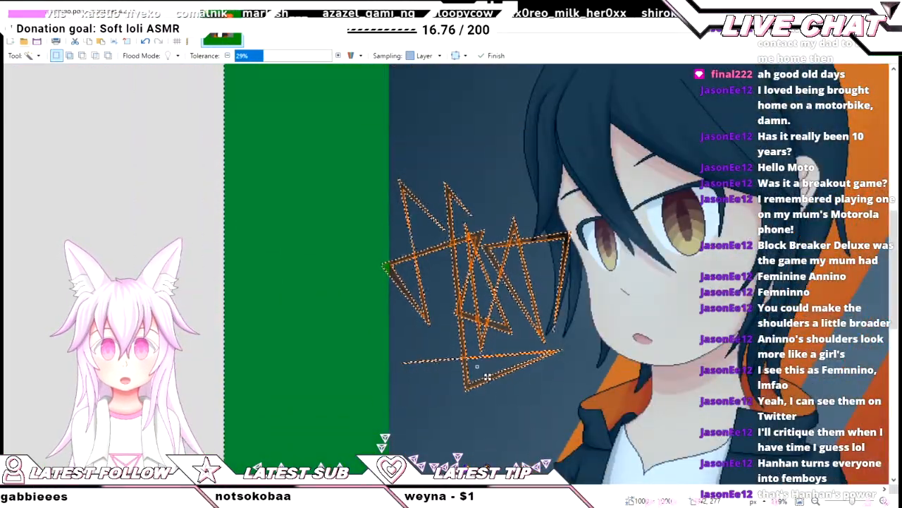
- Invert the selection, fill the zigzag strokes solid orange, and move the whole figure down beside the chin and collar
key(ctrl+i)
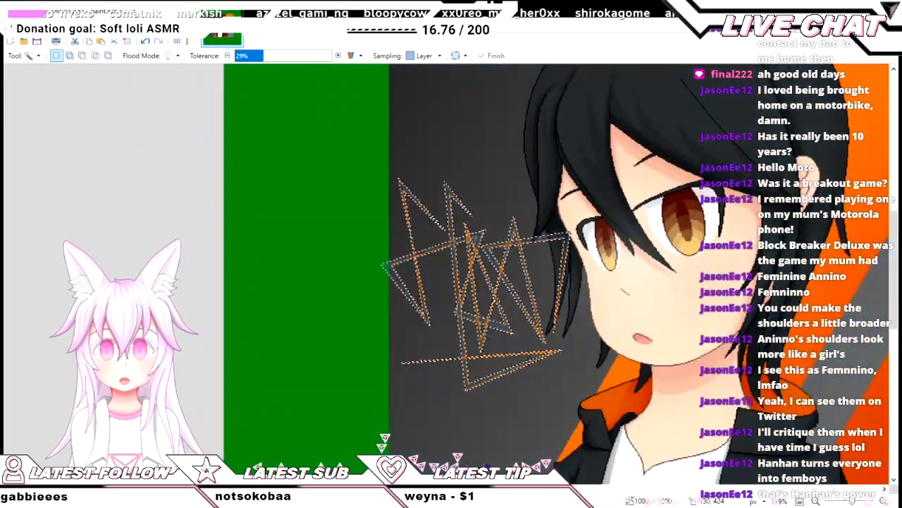
ctrl+scroll(488, 377, down, 2)
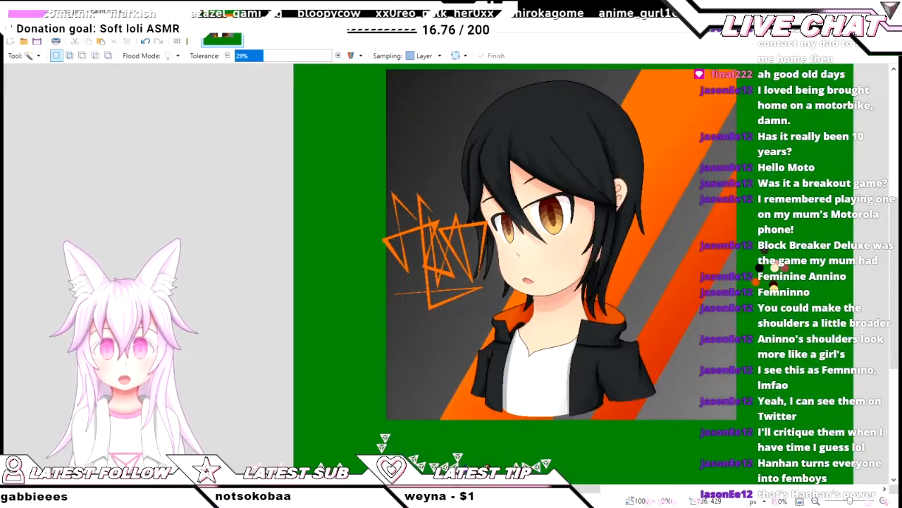
key(m)
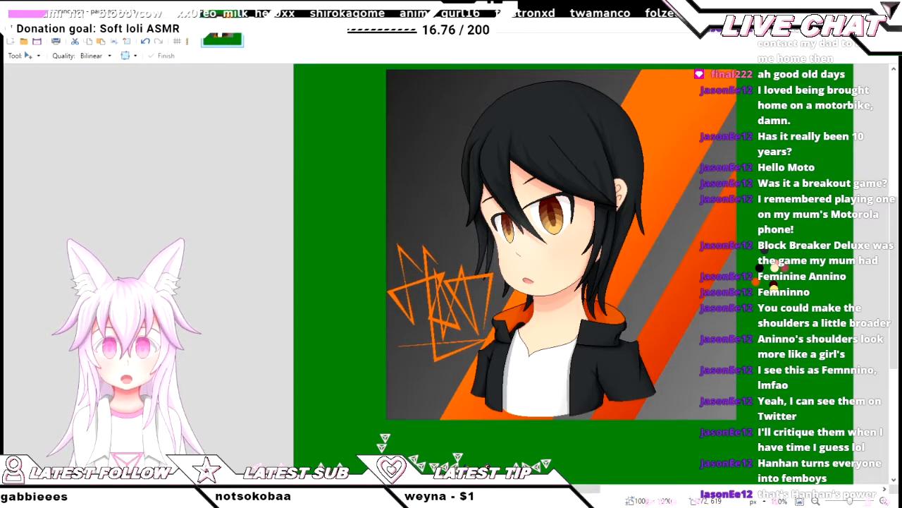
scroll(580, 305, up, 4)
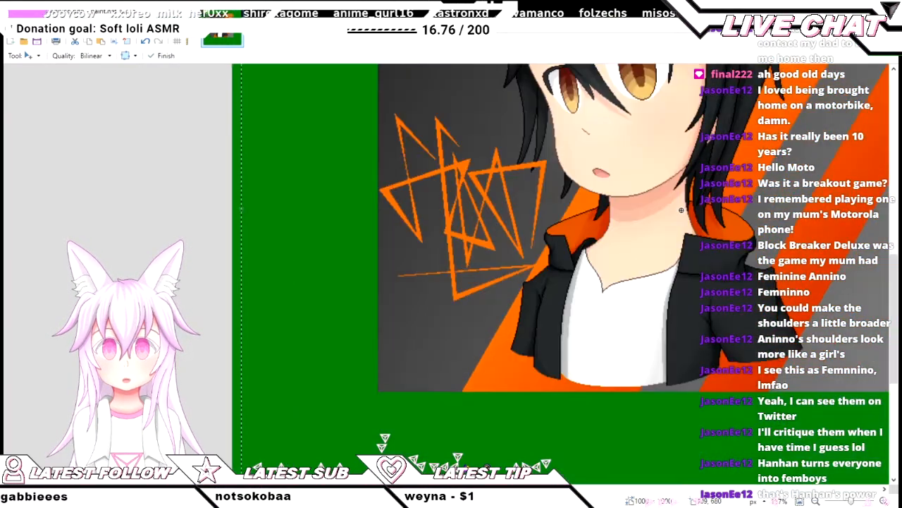
- Select the filled zigzag with the Magic Wand, apply a diagonal orange-to-red gradient to it, and deselect
key(s)
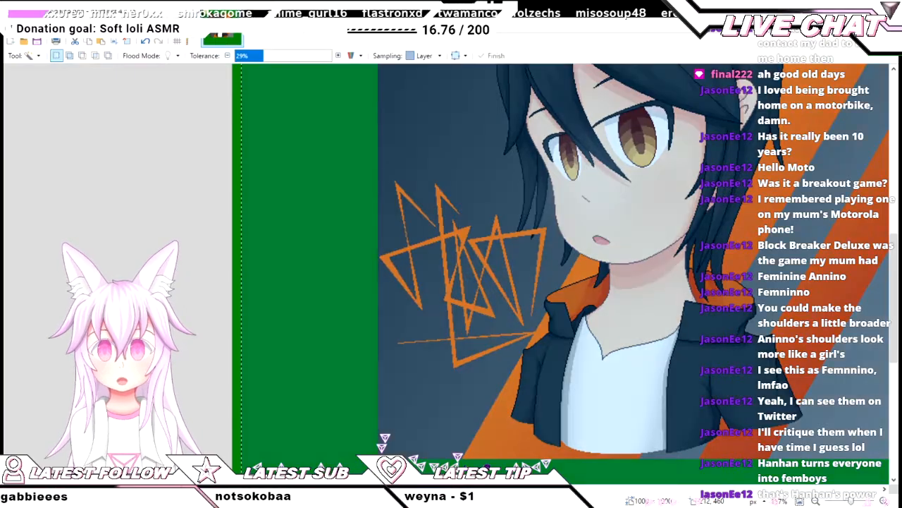
click(472, 239)
scroll(473, 240, up, 2)
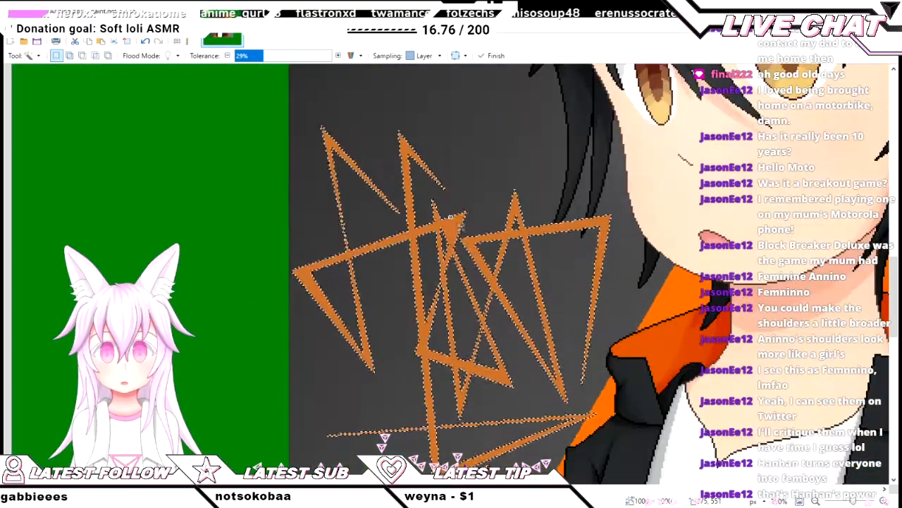
scroll(469, 240, down, 2)
key(g)
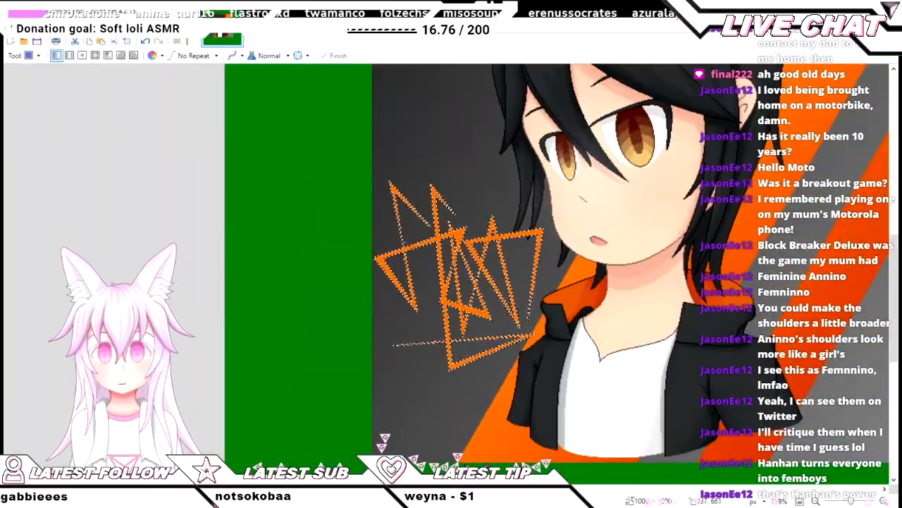
drag(403, 233, 526, 351)
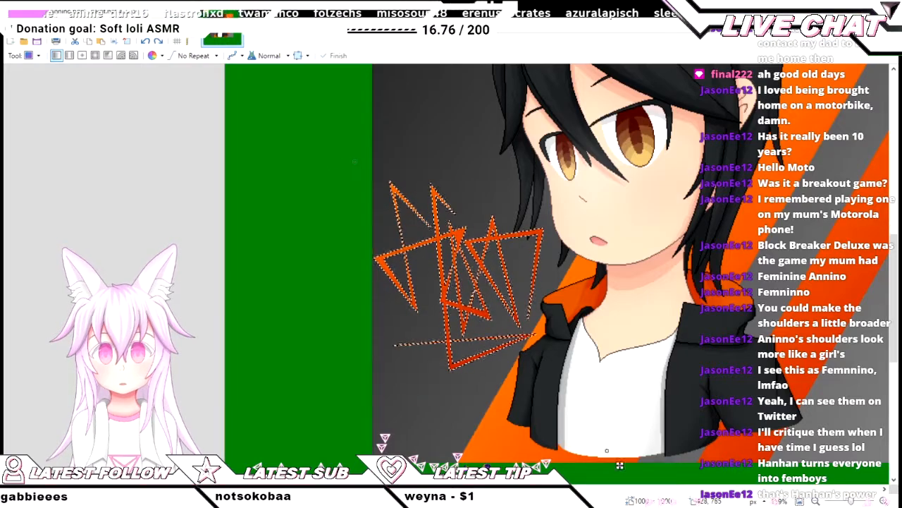
scroll(619, 388, down, 3)
scroll(604, 374, up, 3)
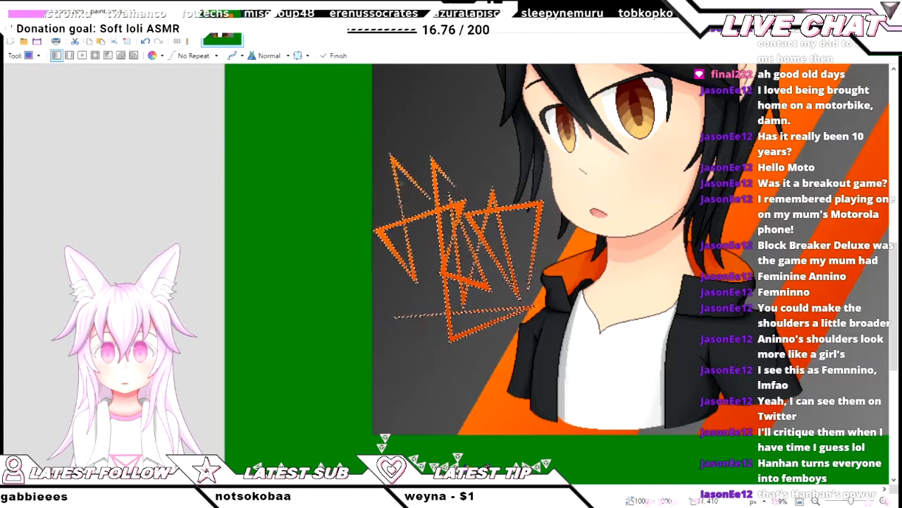
key(ctrl+d)
scroll(631, 274, up, 3)
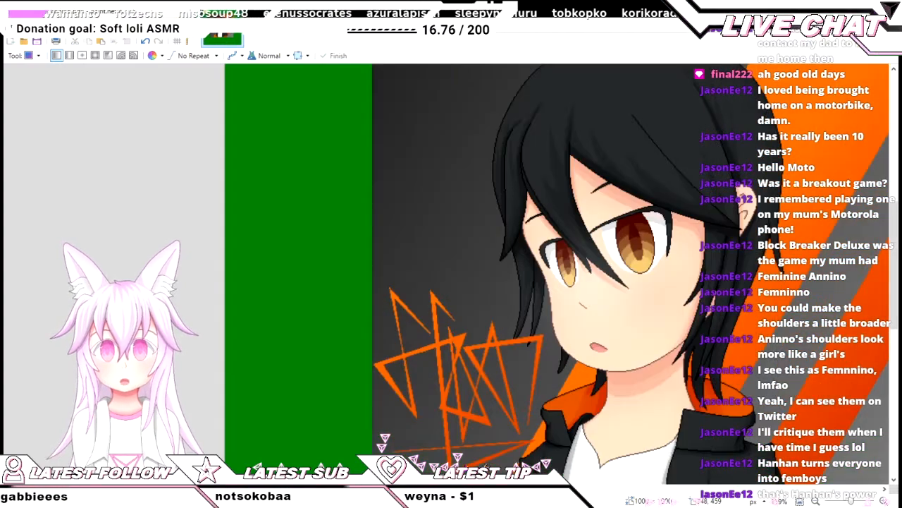
- Add the artist's social media handle as orange text in the upper-left corner of the portrait's background
scroll(557, 275, down, 2)
scroll(557, 275, up, 4)
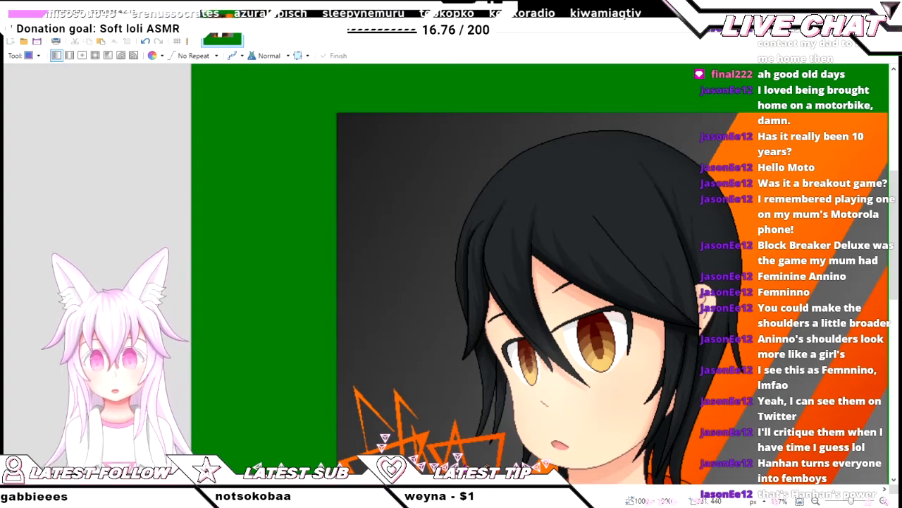
scroll(543, 275, down, 2)
scroll(543, 275, up, 3)
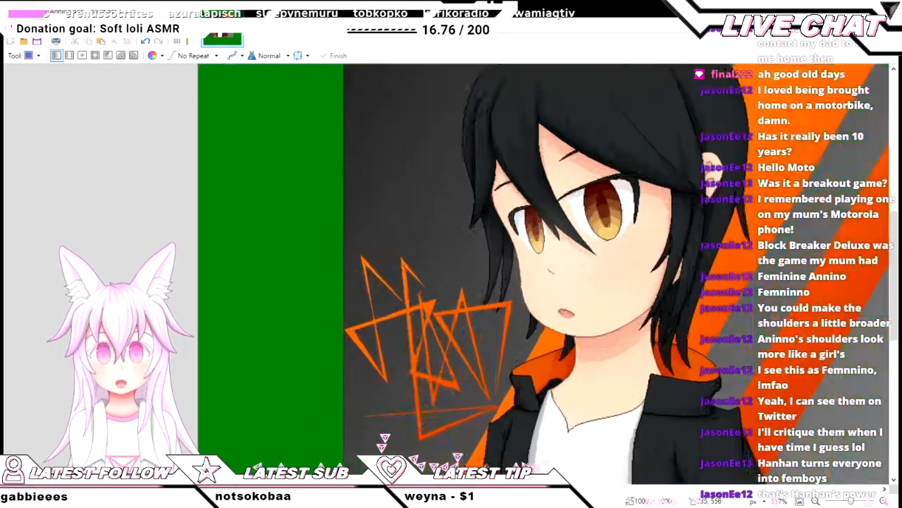
scroll(543, 275, down, 1)
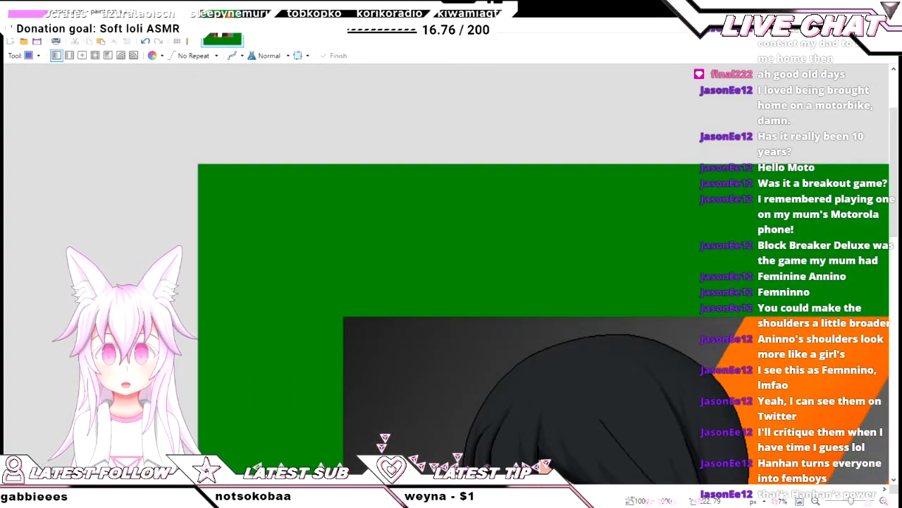
text(t@)
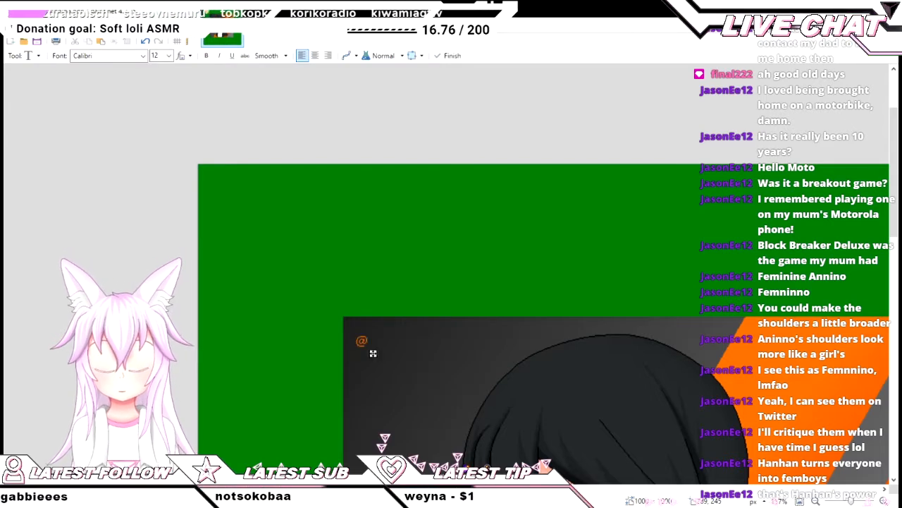
text(HanhanPc)
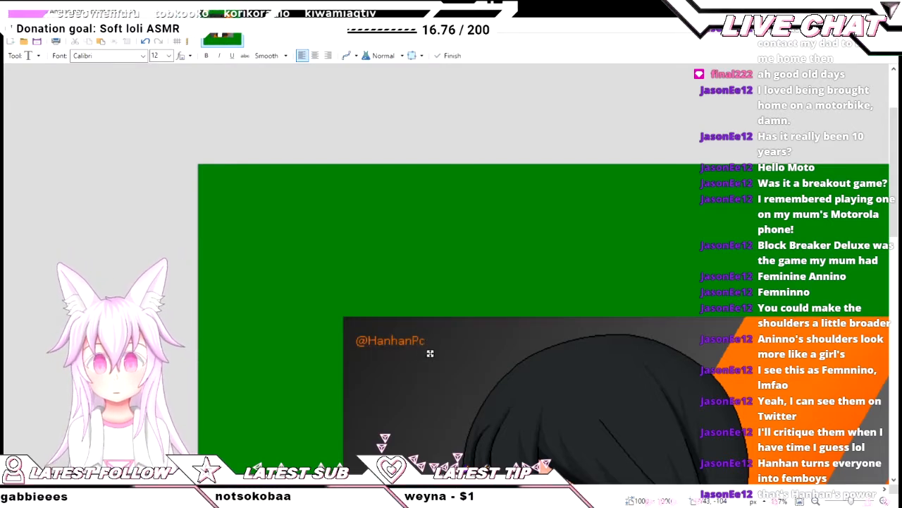
key(BackSpace)
text(x)
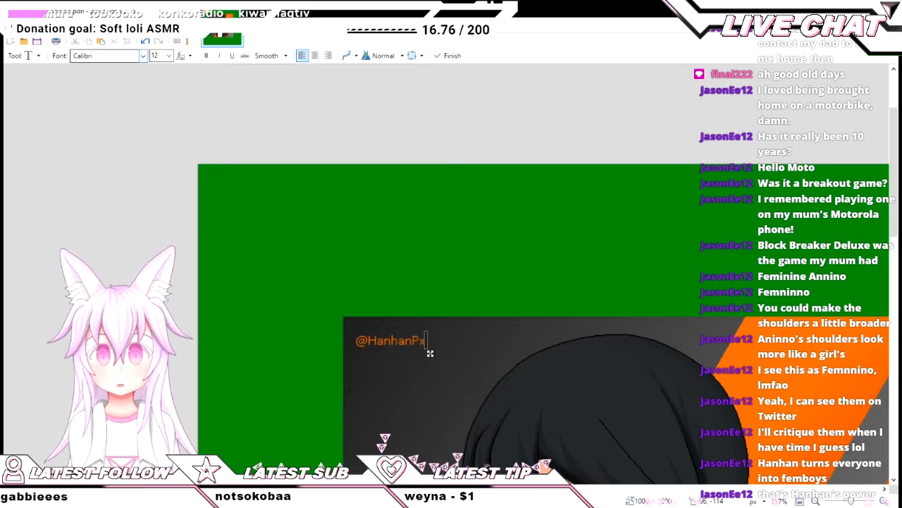
- Format the handle text in bold Arial Black at size 20
text(a)
key(Down)
key(Down)
key(Down)
key(Down)
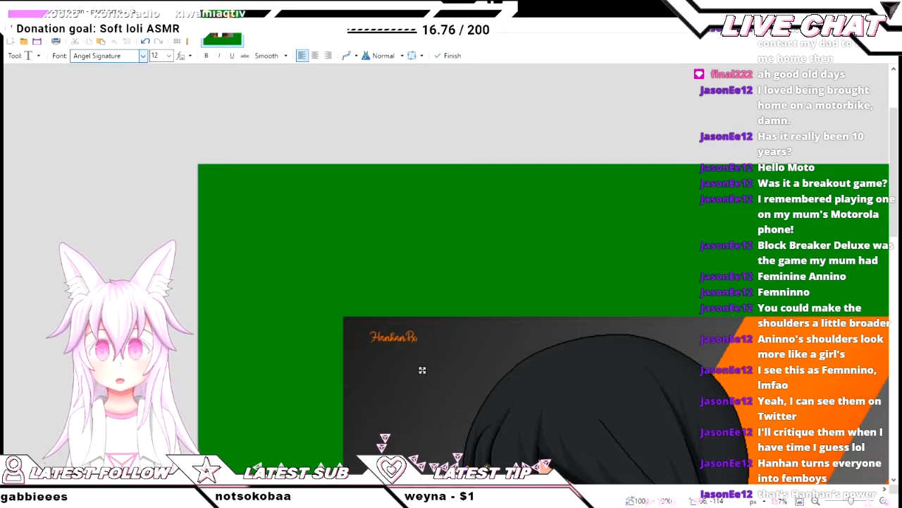
key(Down)
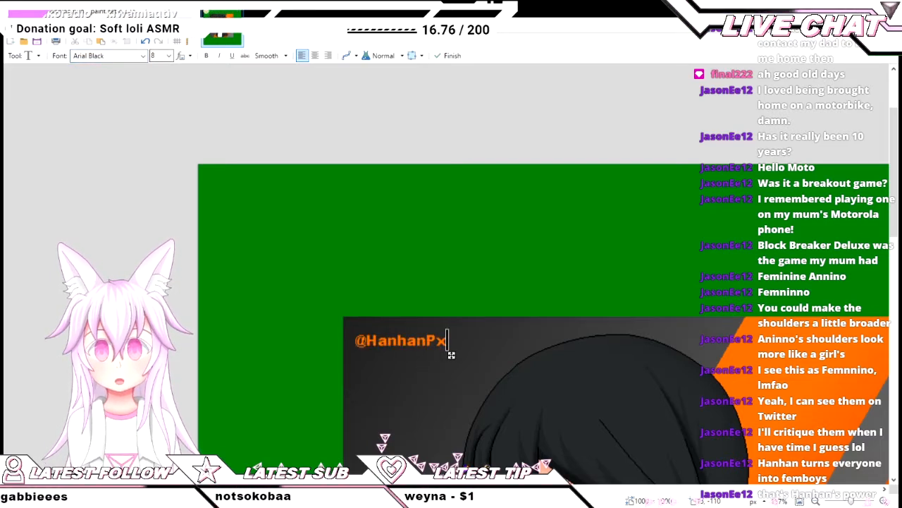
key(Down)
key(Down)
key(Down)
key(Down)
key(ctrl+b)
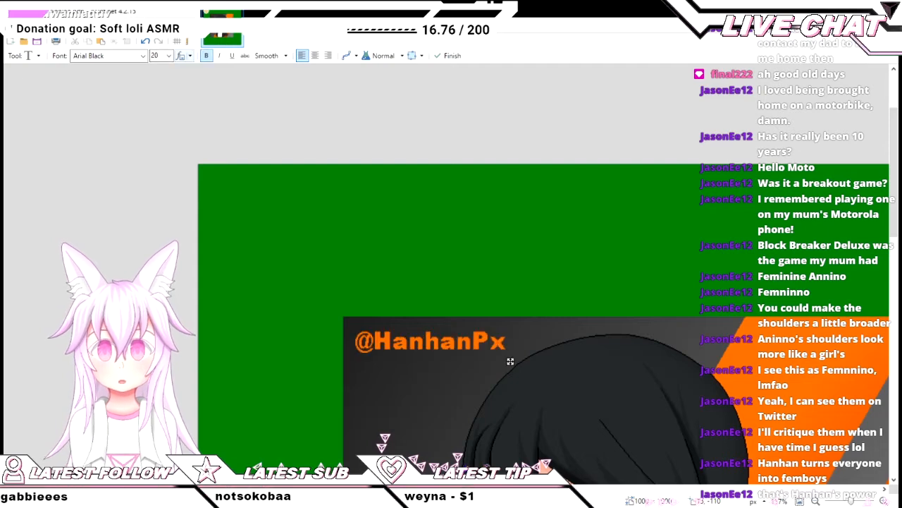
- Move the handle text down to the lower-left corner of the portrait's background
scroll(511, 361, down, 4)
scroll(510, 361, up, 1)
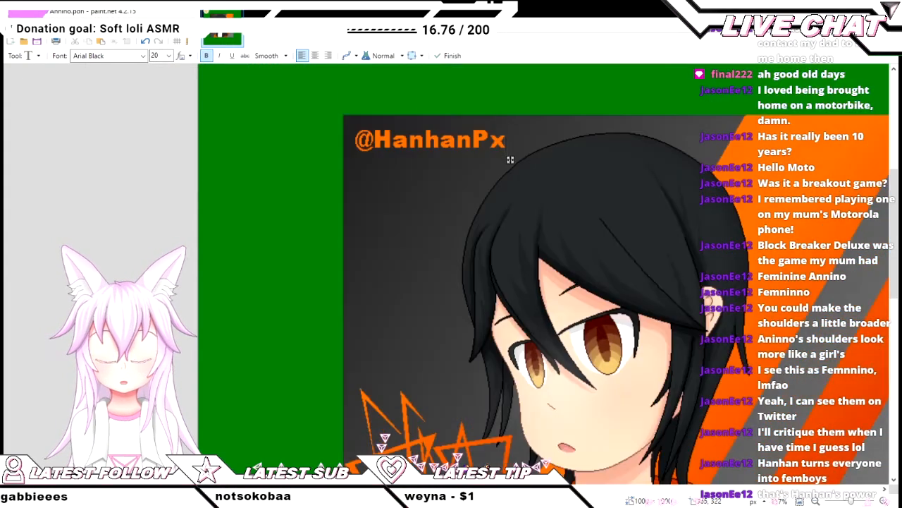
drag(510, 160, 502, 269)
scroll(512, 270, down, 5)
scroll(502, 267, down, 3)
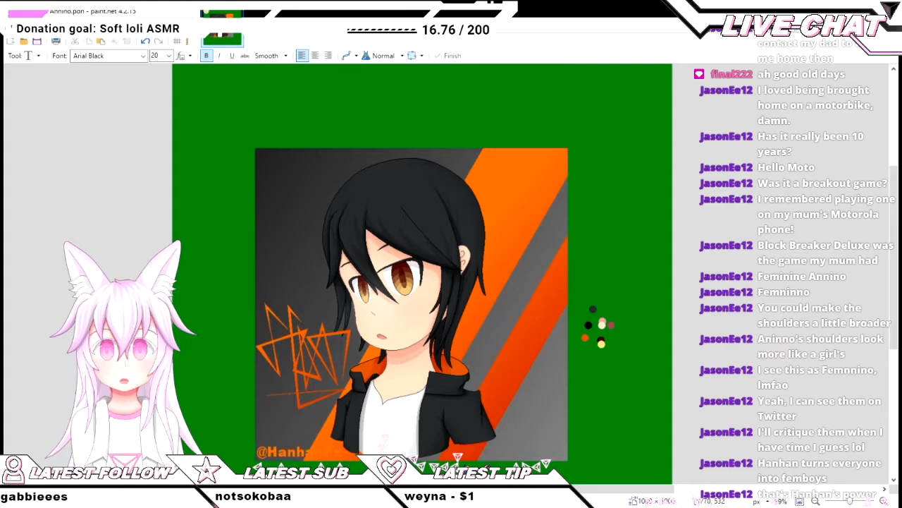
scroll(328, 319, up, 3)
scroll(327, 320, down, 3)
scroll(384, 176, left, 3)
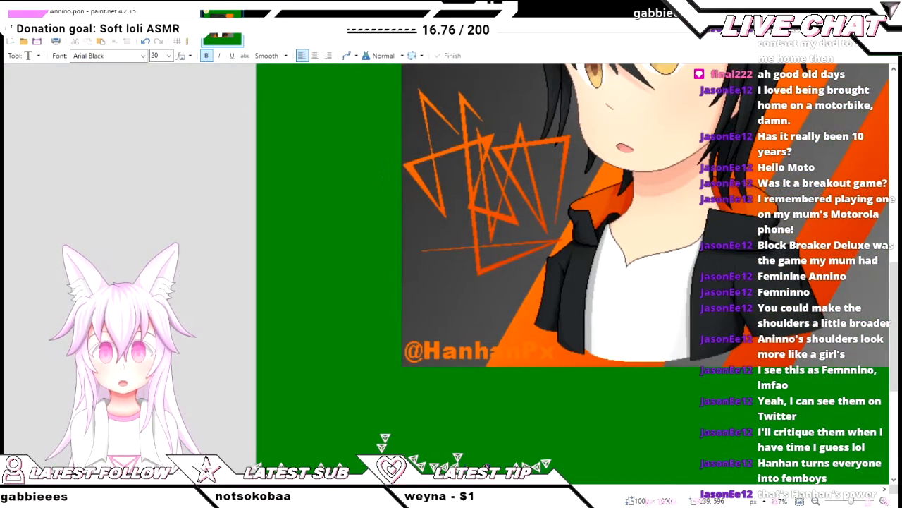
- Select the handle's letters with the Magic Wand at 0% tolerance, and subtract the stray zigzag parts from the selection
key(s)
key(s)
key(s)
key(s)
scroll(457, 368, up, 4)
click(458, 344)
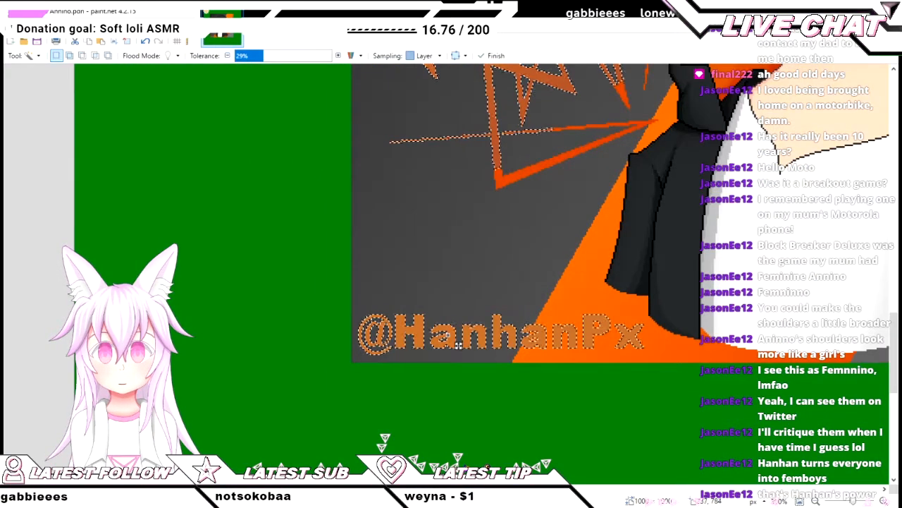
scroll(347, 256, down, 3)
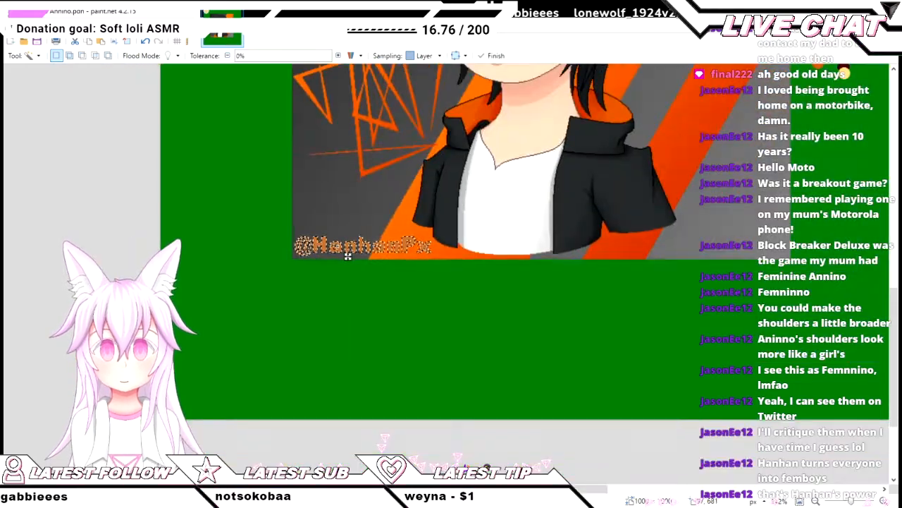
scroll(348, 256, down, 2)
key(s)
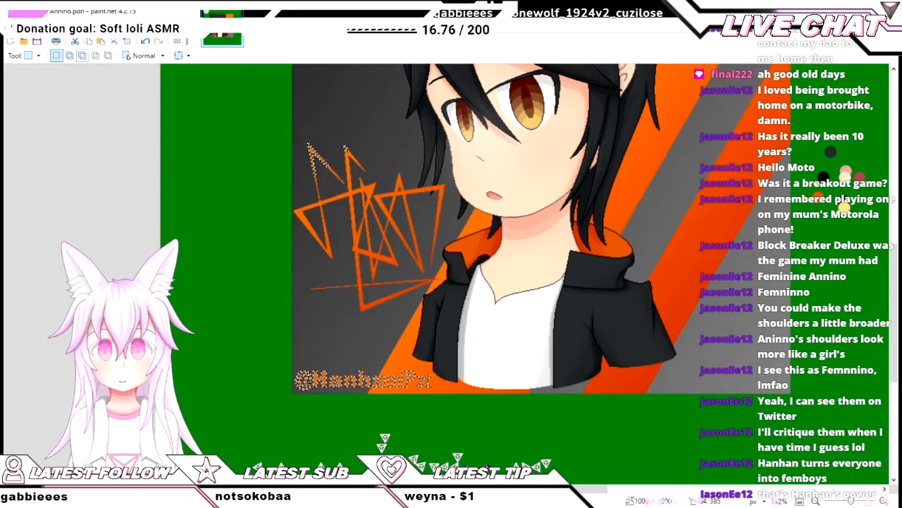
- Apply a diagonal orange-to-red gradient across the selected handle text and deselect it
key(g)
scroll(542, 229, down, 2)
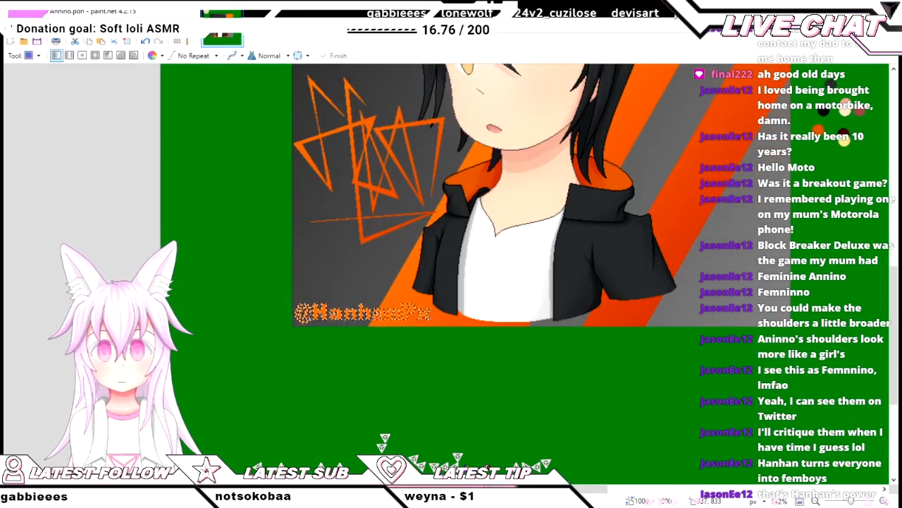
scroll(448, 346, up, 1)
drag(448, 346, 600, 436)
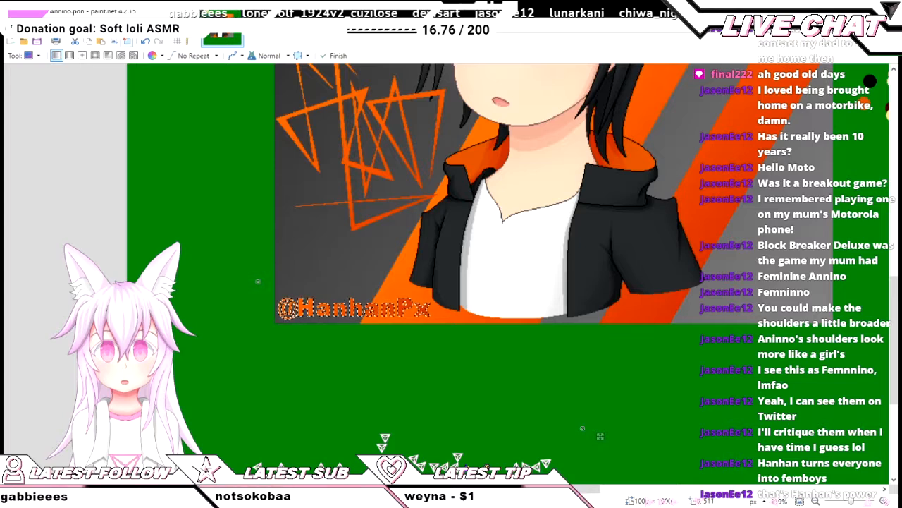
key(ctrl+d)
scroll(395, 428, down, 3)
scroll(389, 298, up, 1)
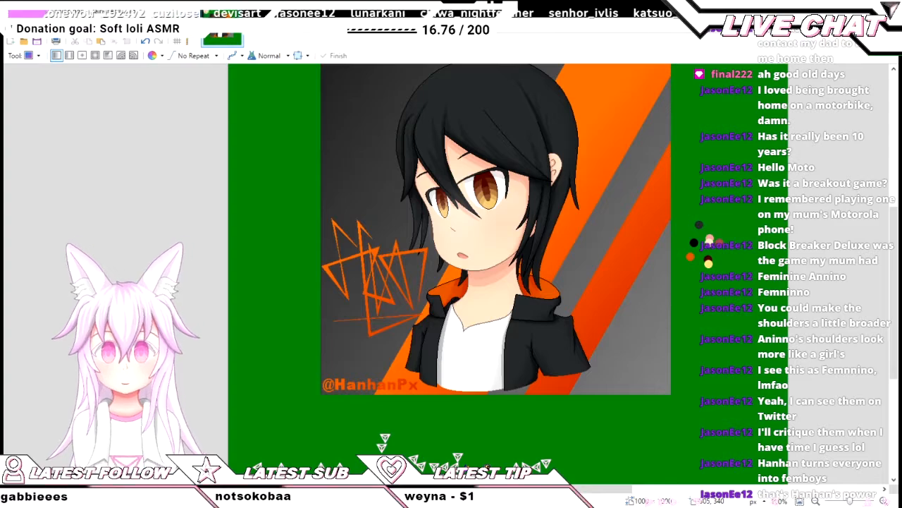
- Examine the orange zigzag emblem's line edges up close
key(s)
key(s)
key(s)
key(s)
click(284, 225)
scroll(371, 252, up, 7)
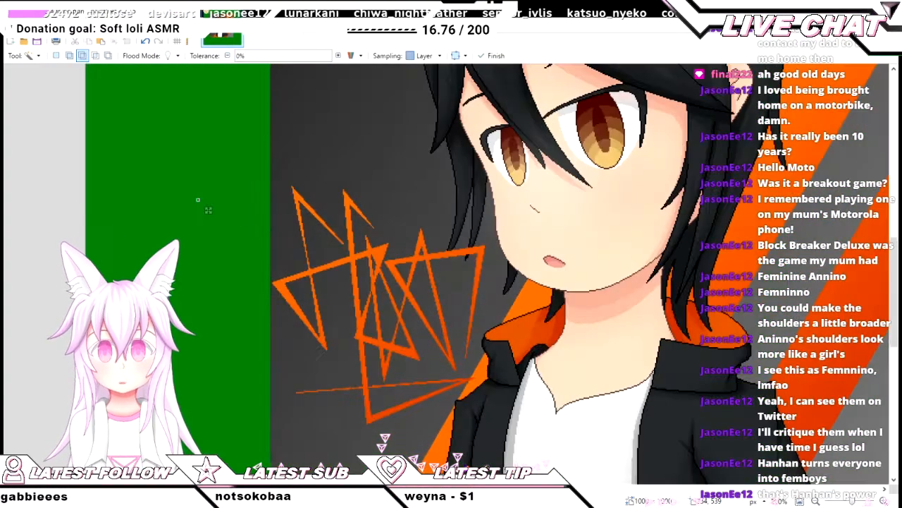
scroll(377, 255, up, 3)
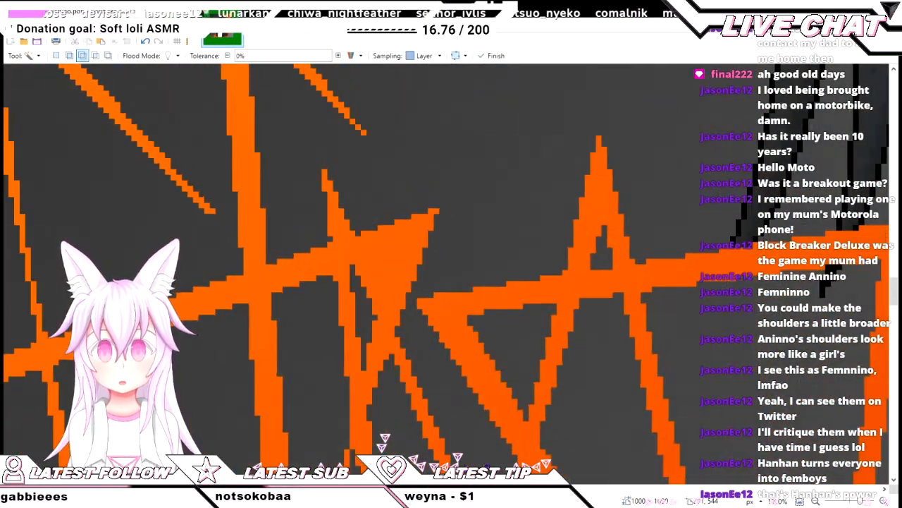
key(e)
scroll(392, 258, down, 8)
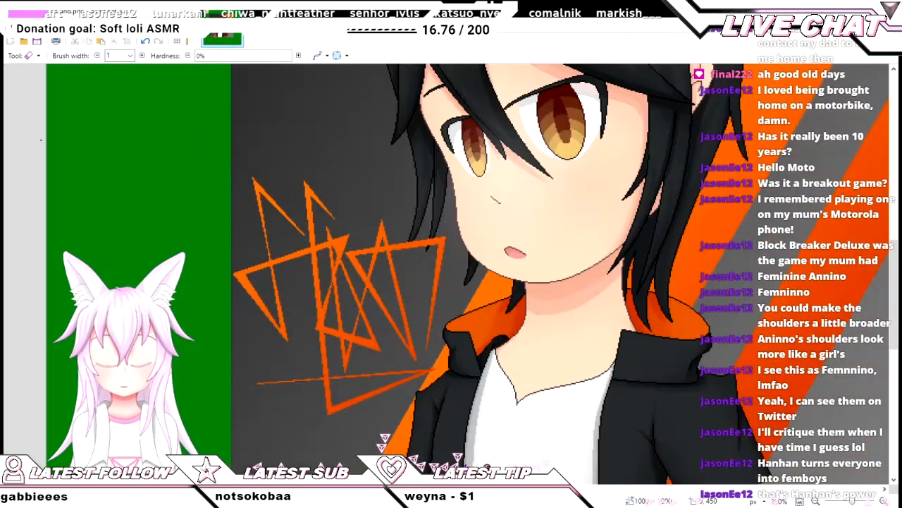
- Select the zigzag emblem and the handle text by picking the empty area around them with the Magic Wand and inverting the selection
key(s)
key(s)
key(s)
key(s)
scroll(132, 192, down, 3)
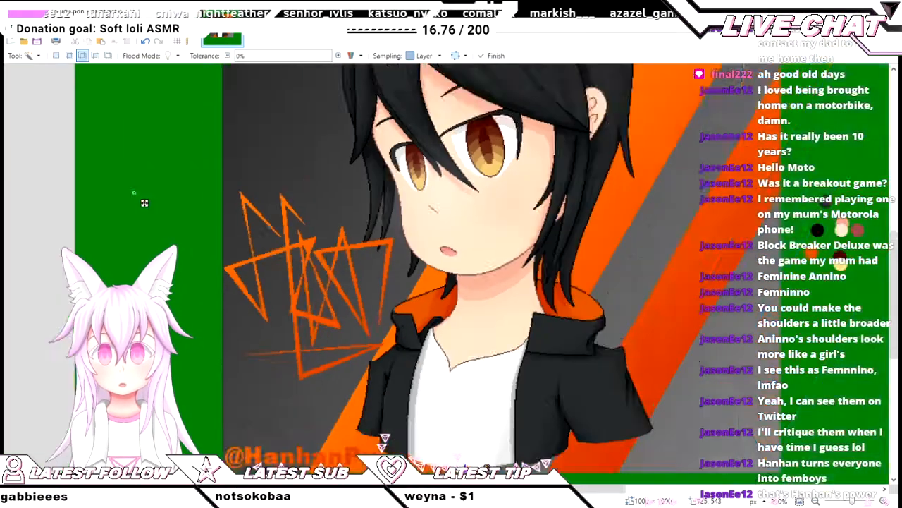
click(331, 356)
scroll(545, 224, left, 2)
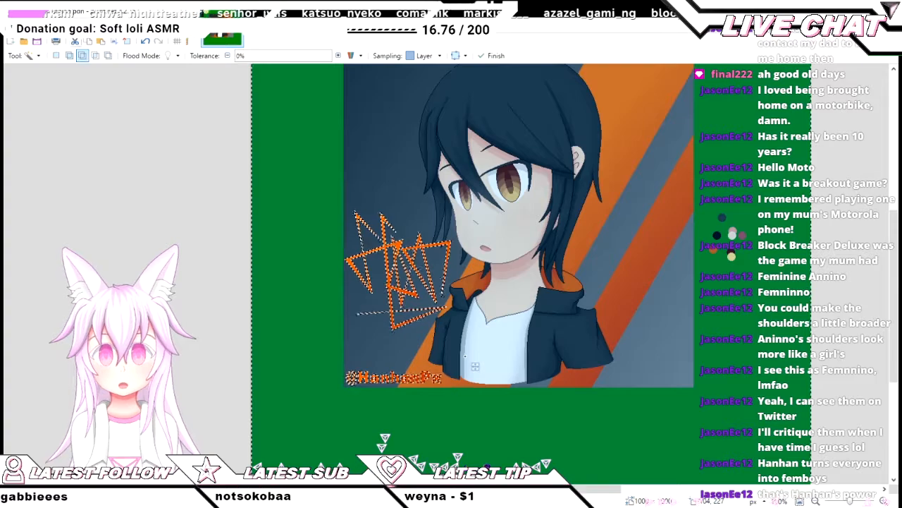
scroll(545, 224, up, 1)
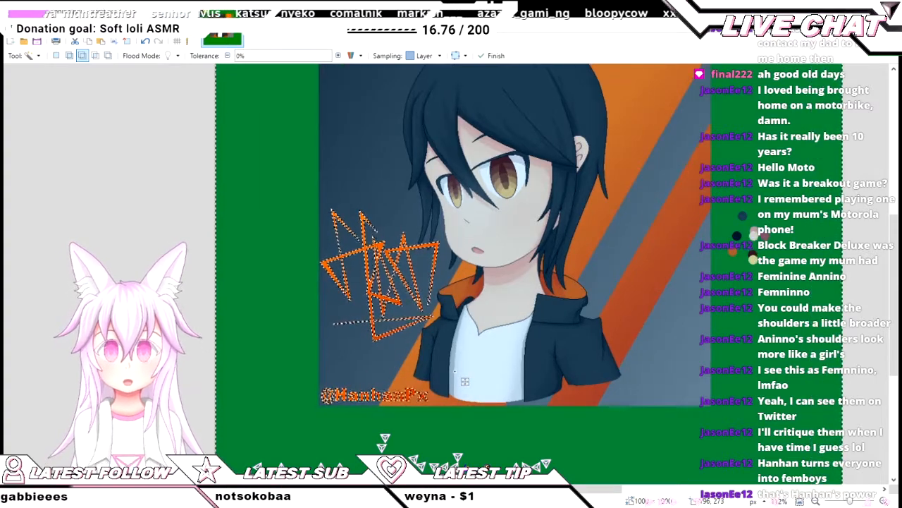
key(Return)
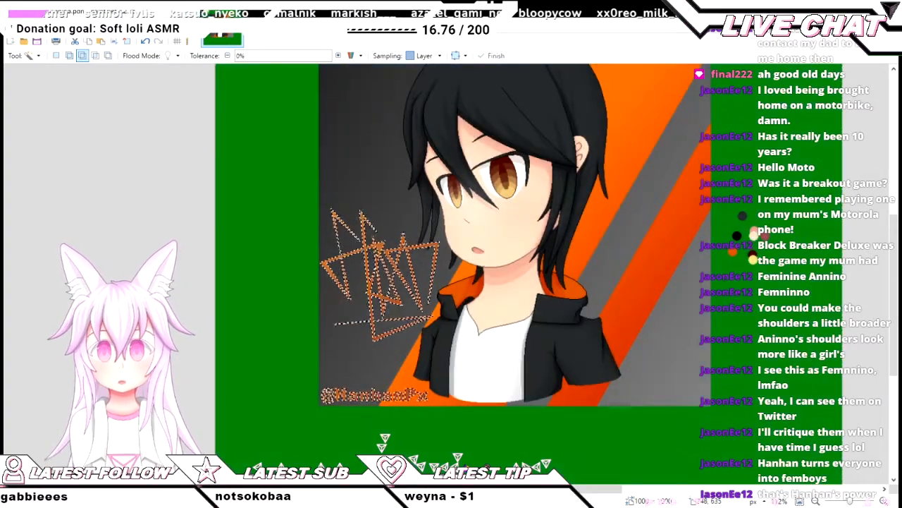
- Add a soft dark shadow behind the zigzag emblem and the handle text, and clear the selection
key(f)
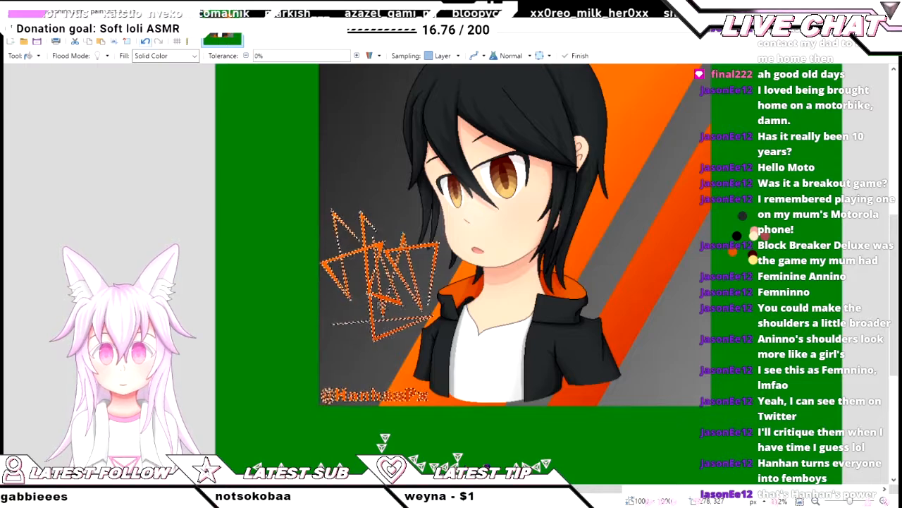
key(ctrl+d)
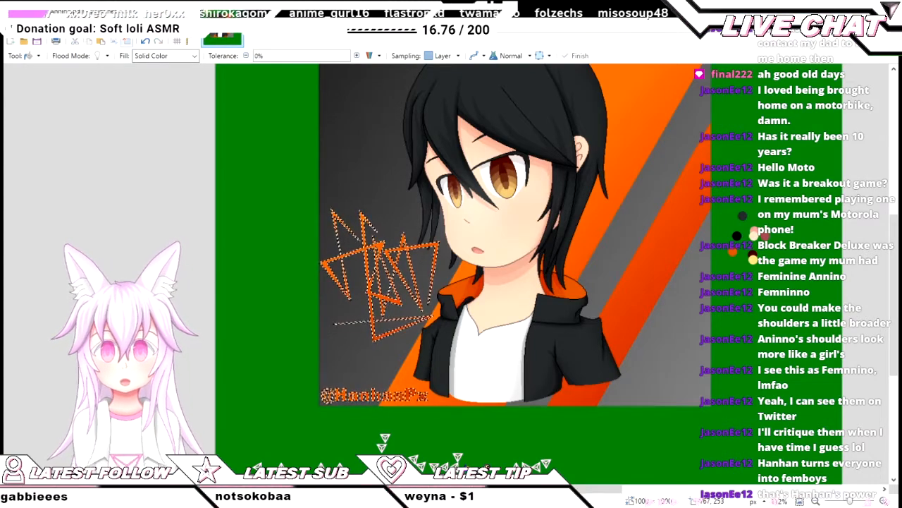
key(ctrl+d)
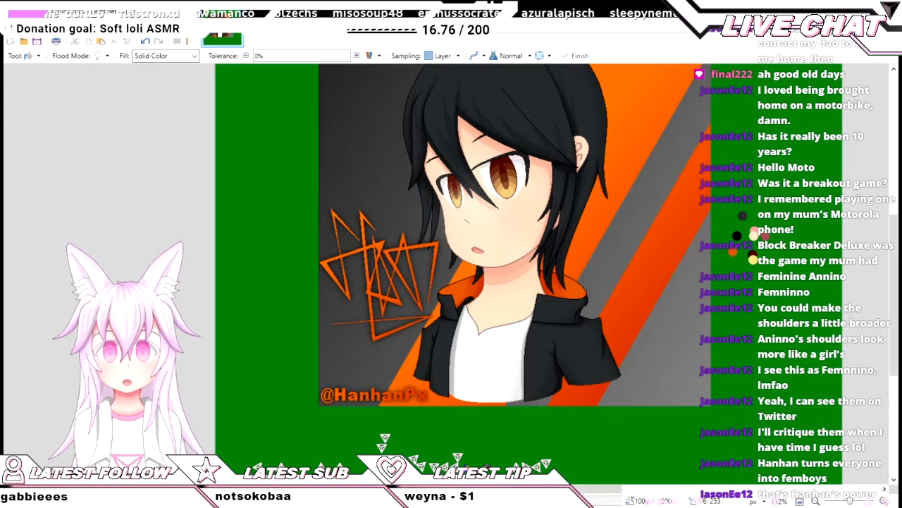
- Examine the whole portrait at several magnifications, checking the shadowed emblem, the handle text, the character and the striped background
scroll(289, 169, down, 5)
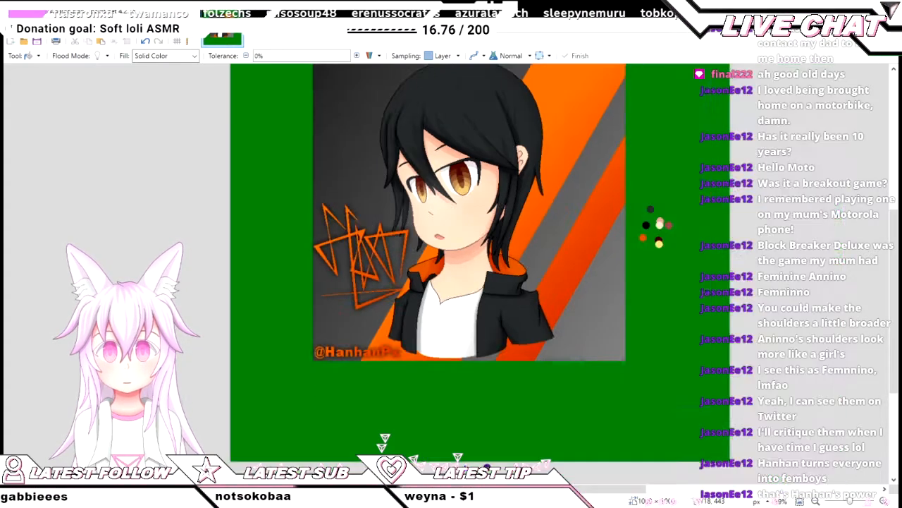
scroll(536, 237, up, 7)
scroll(536, 237, down, 4)
scroll(444, 249, left, 3)
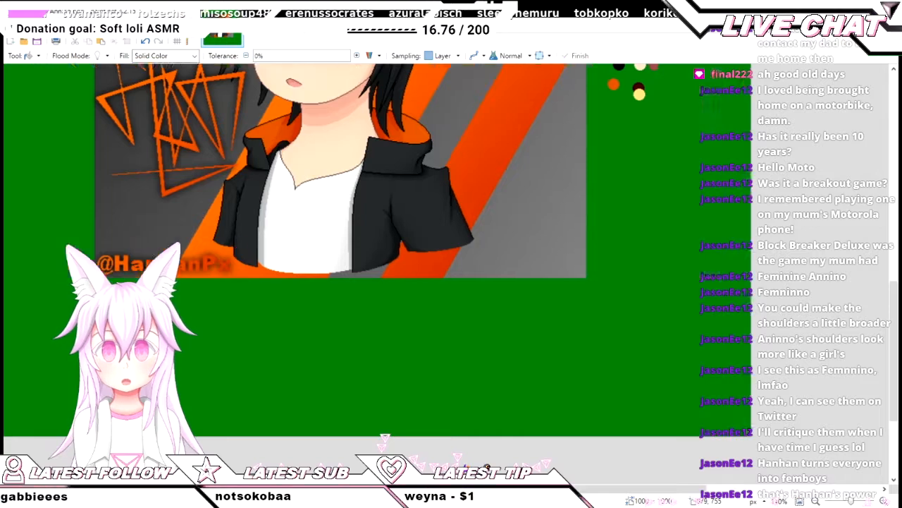
scroll(444, 249, down, 1)
scroll(444, 250, up, 3)
scroll(415, 252, up, 3)
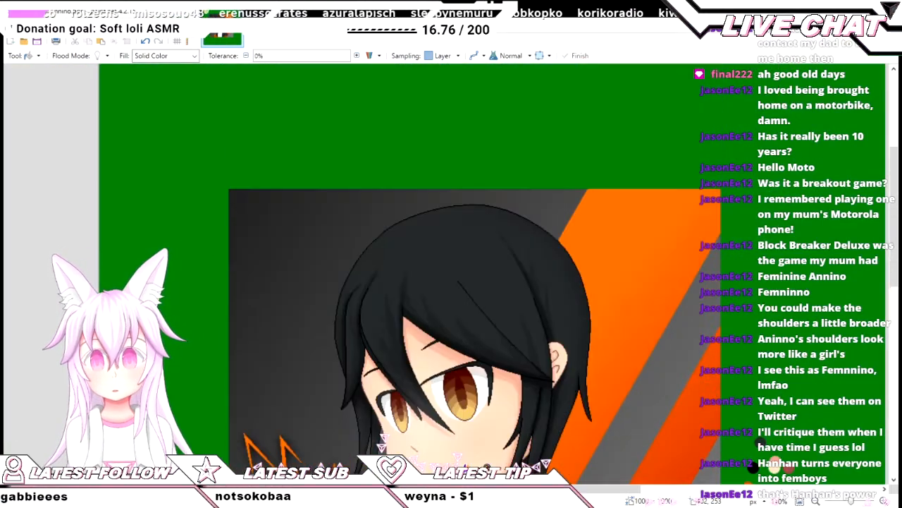
scroll(415, 252, right, 1)
scroll(415, 251, down, 5)
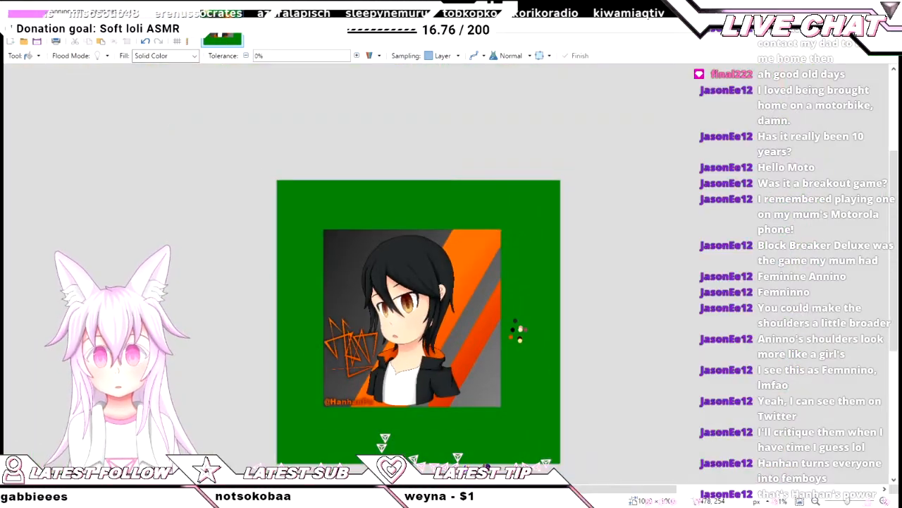
scroll(520, 330, up, 4)
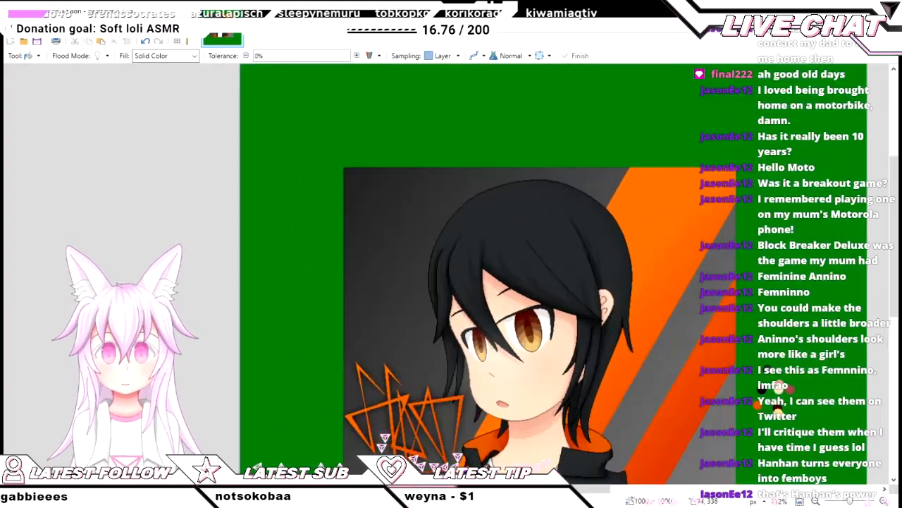
key(s)
scroll(348, 285, up, 7)
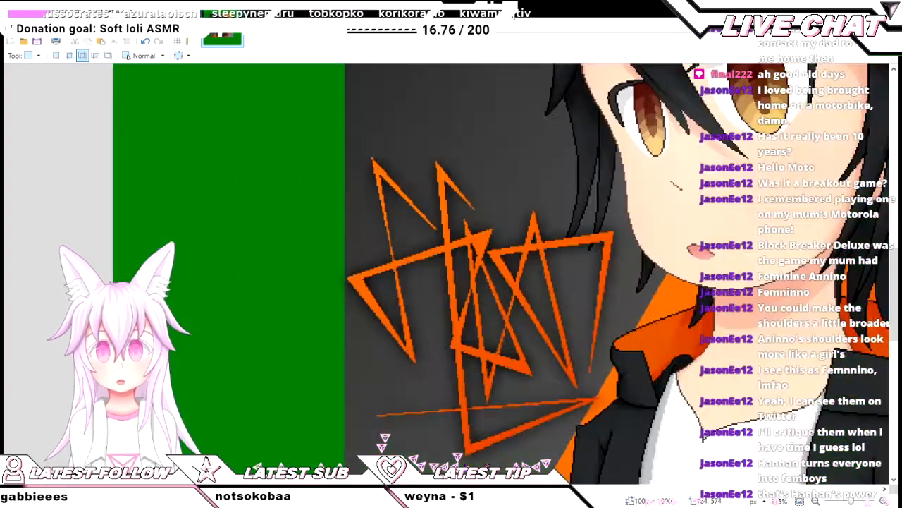
scroll(356, 275, down, 10)
scroll(473, 249, up, 3)
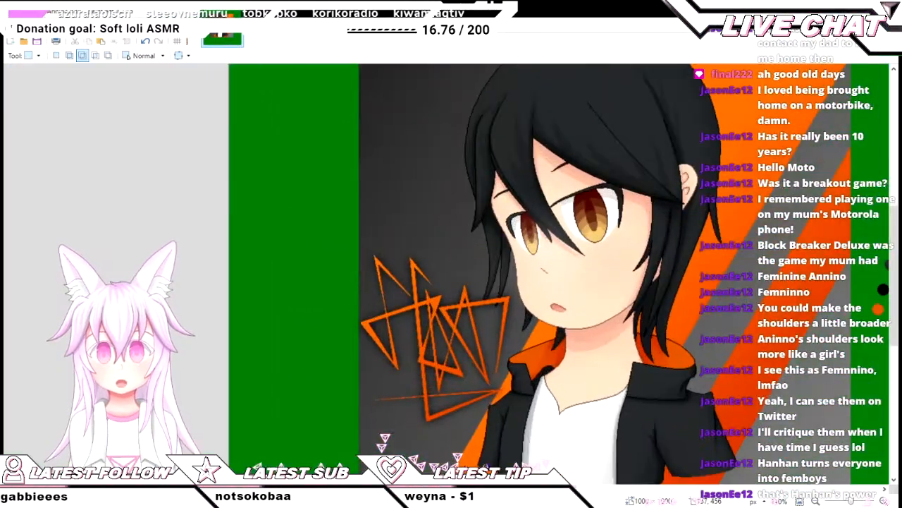
scroll(473, 249, down, 5)
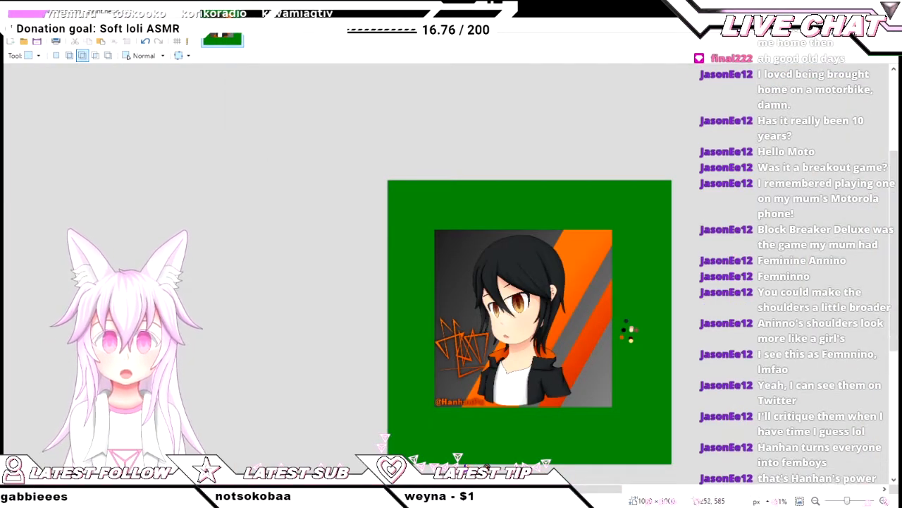
scroll(630, 329, up, 3)
scroll(744, 292, down, 3)
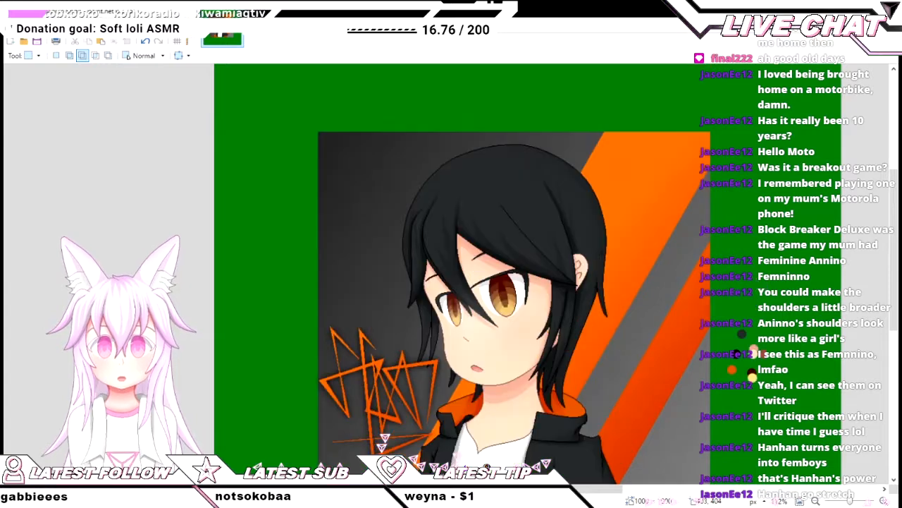
scroll(611, 439, up, 1)
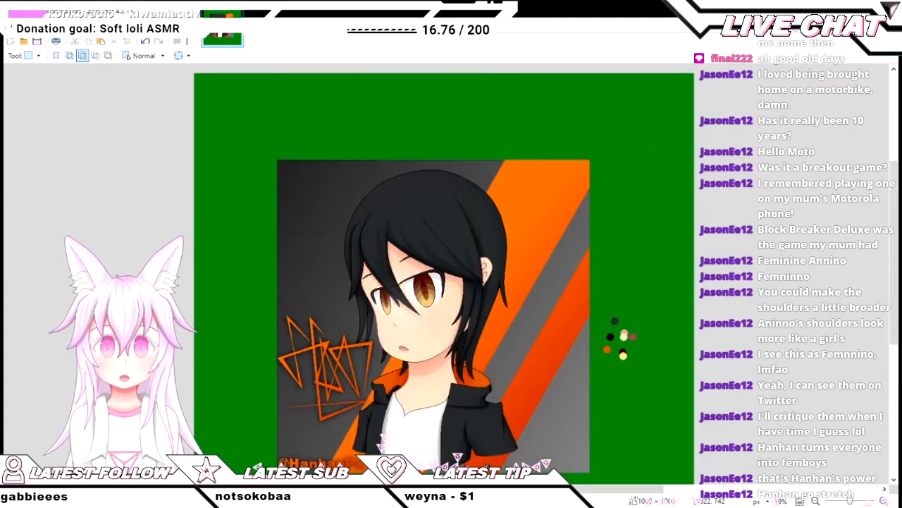
scroll(608, 440, up, 1)
scroll(615, 439, down, 3)
scroll(480, 282, down, 2)
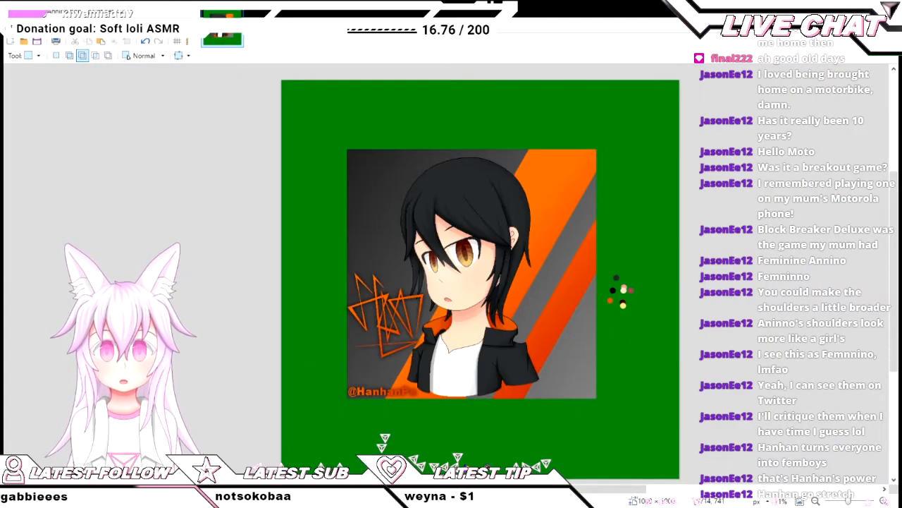
scroll(458, 215, up, 1)
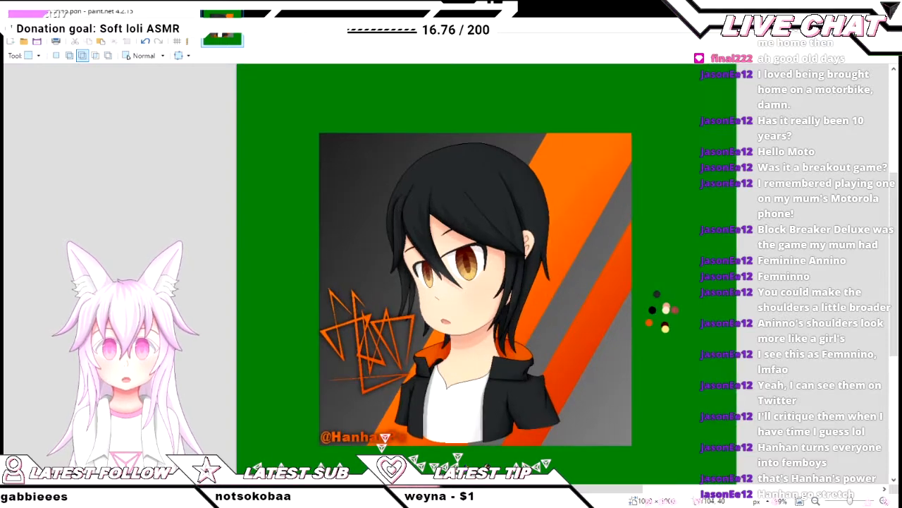